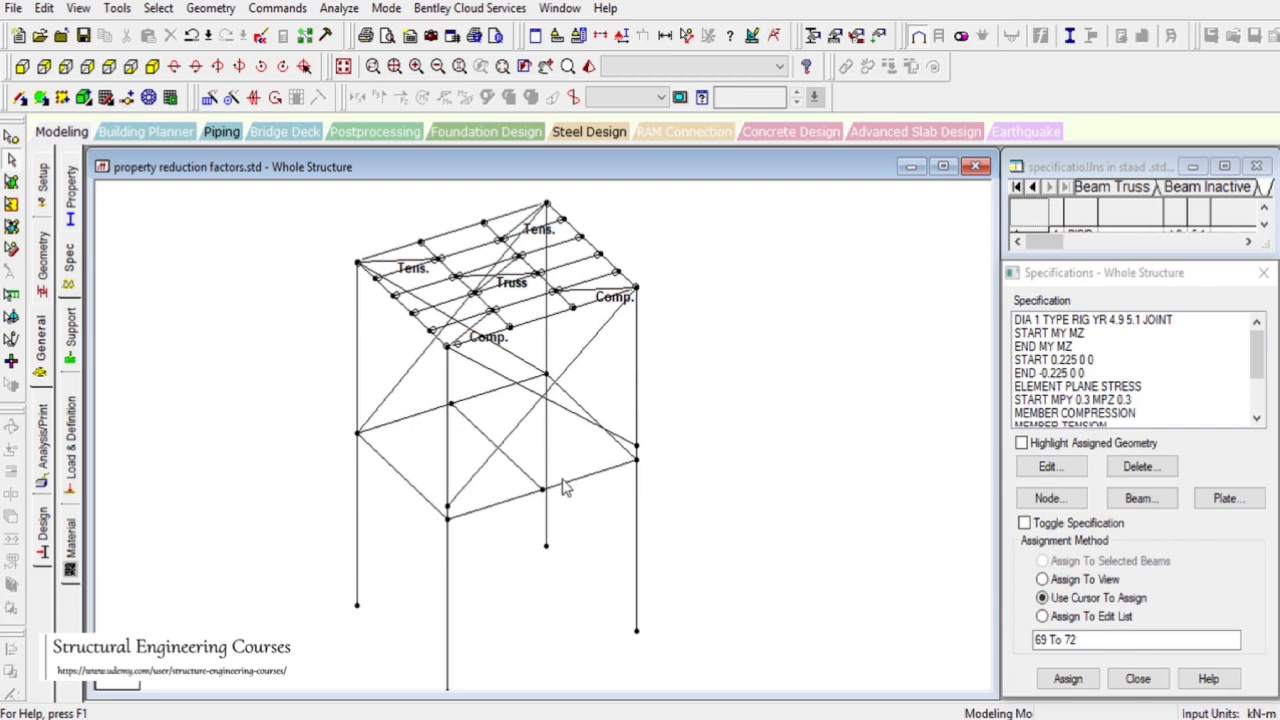
- Inspect the whole structure in a rendered 3D view and close that view
left_click(589, 67)
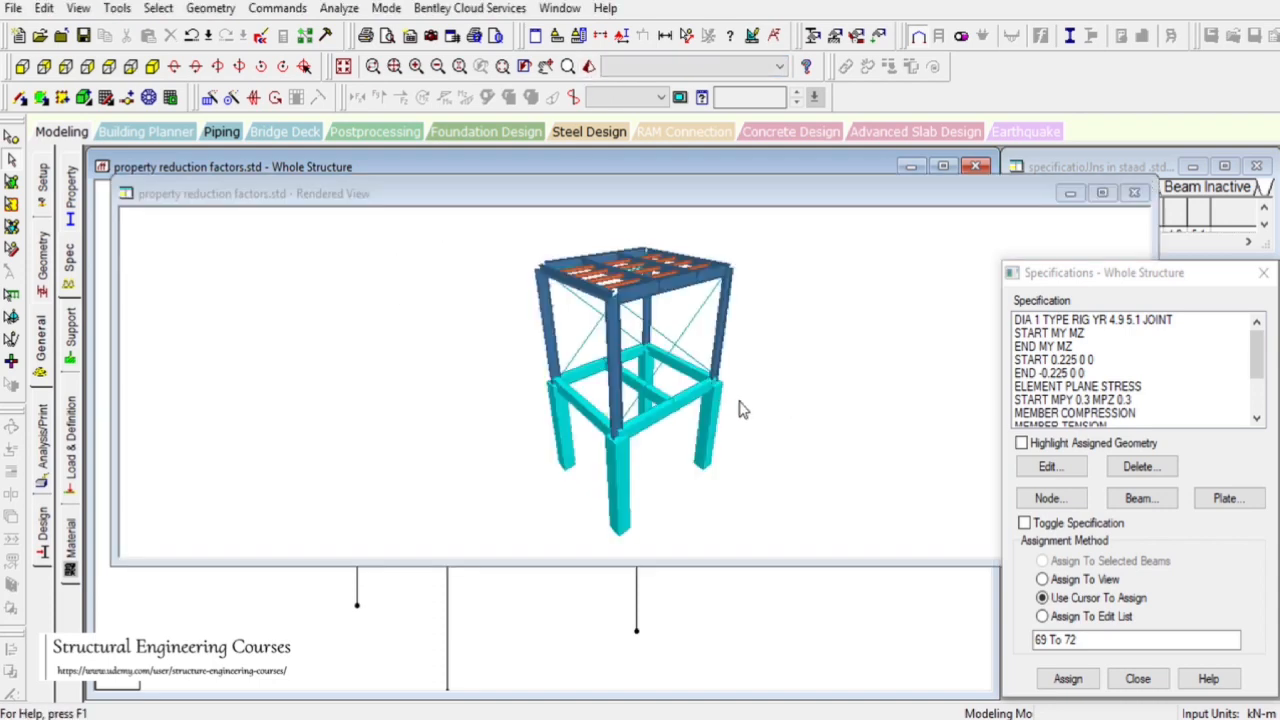
left_click(1134, 193)
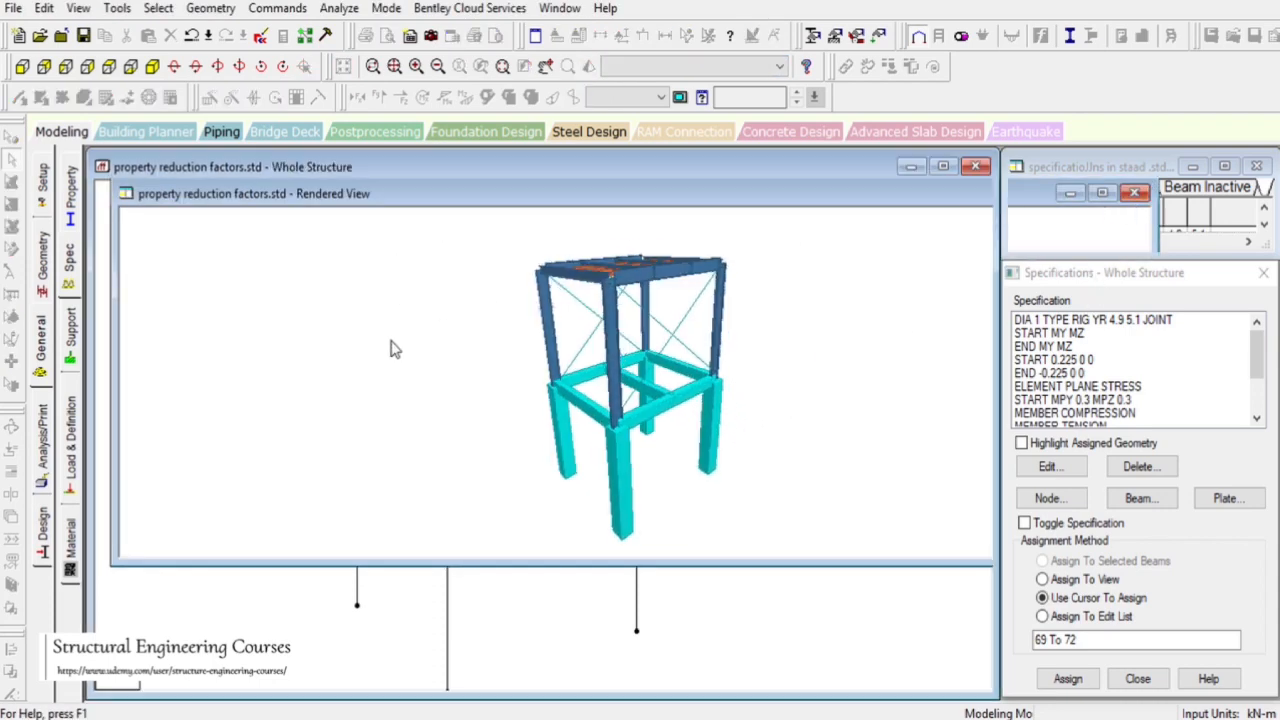
- With the section properties displayed, select all members that have a missing property
left_click(45, 345)
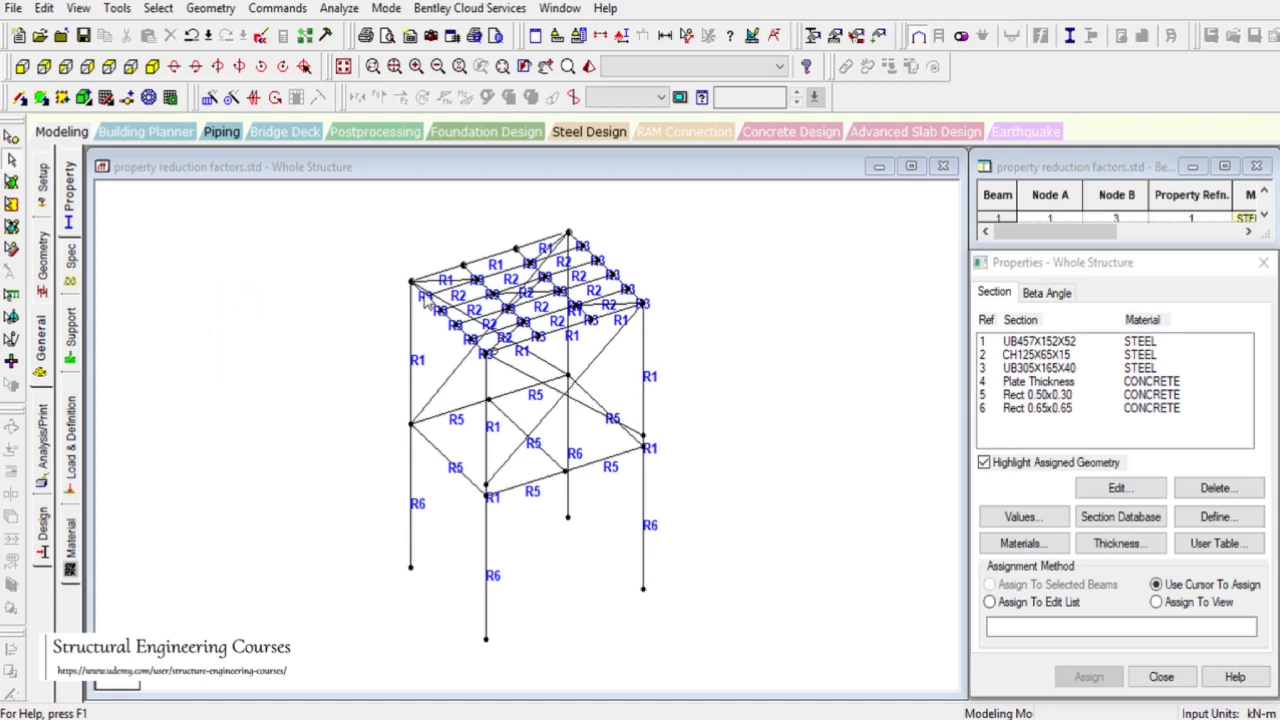
left_click(158, 8)
mouse_move(278, 686)
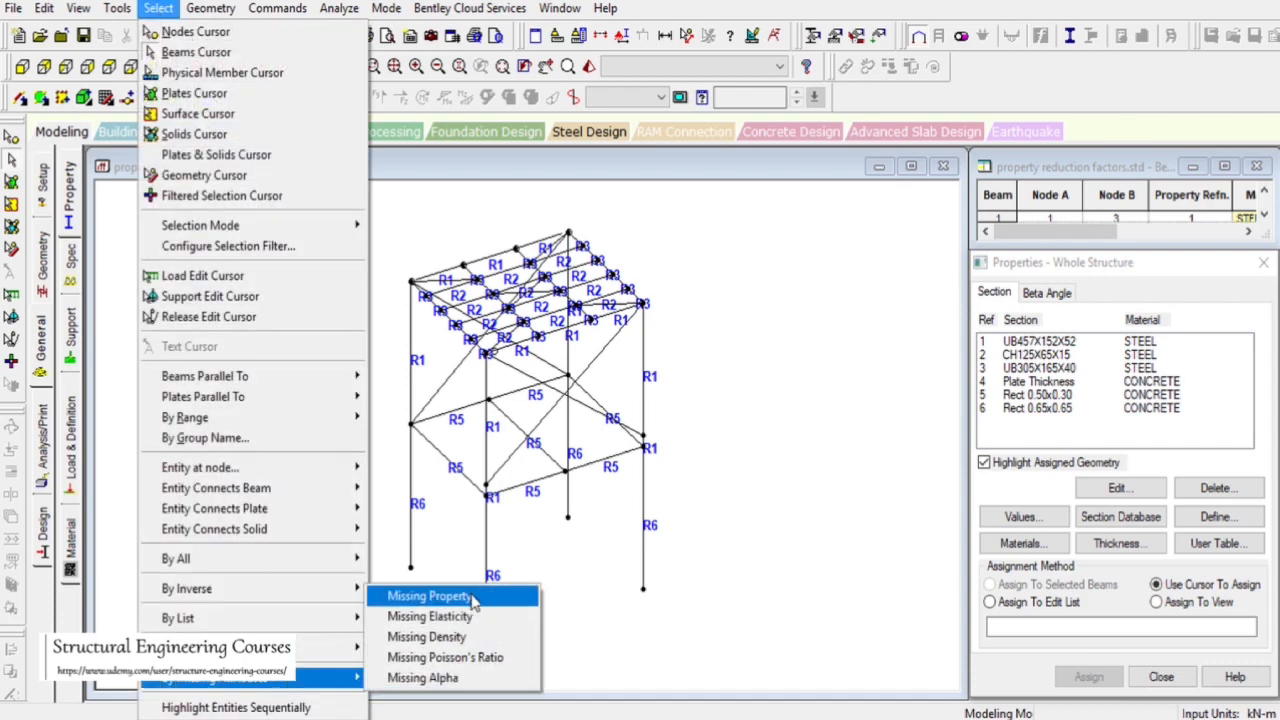
left_click(470, 598)
scroll(578, 366, "up", 2)
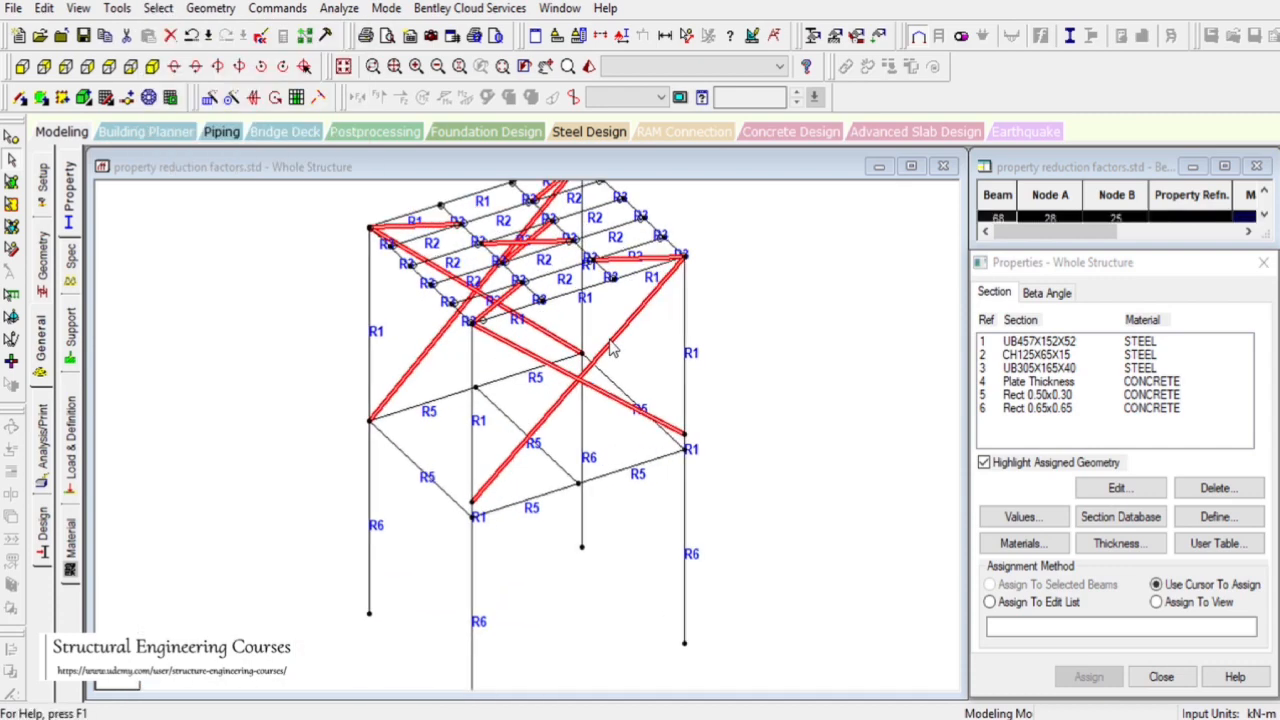
scroll(559, 370, "down", 1)
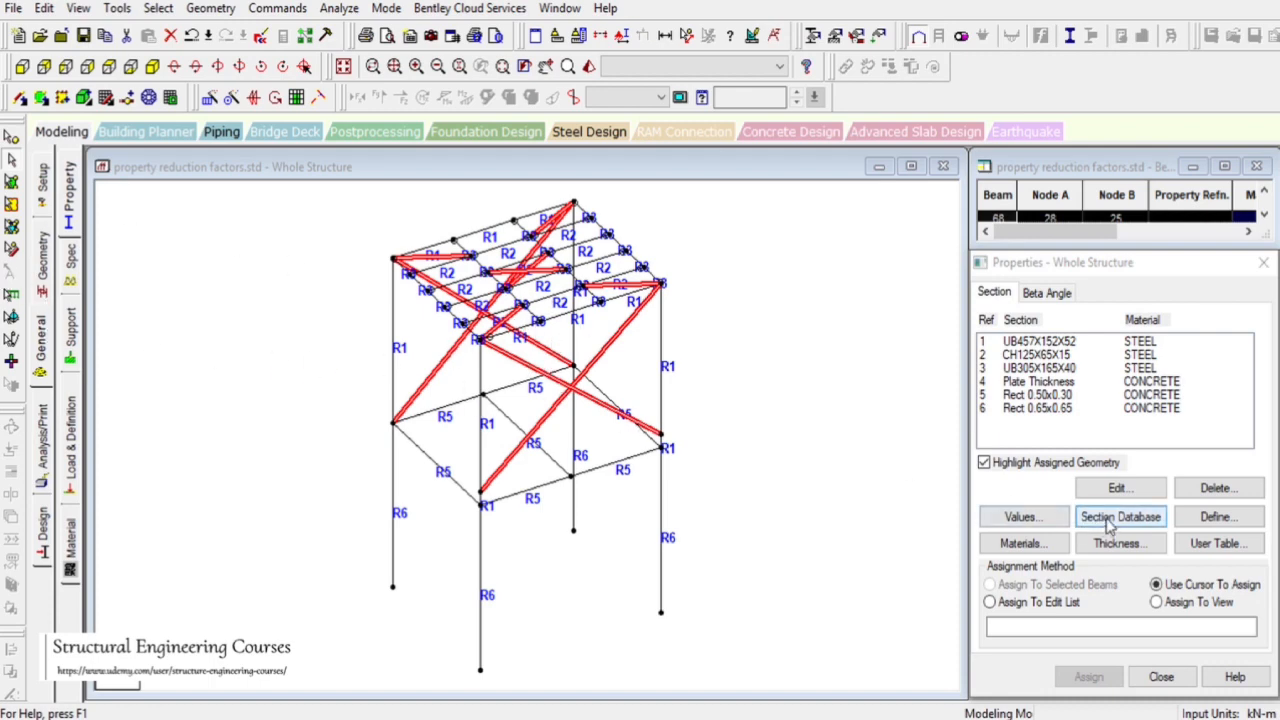
- Add the British steel angle UA50x50x5 as a single section to the property list
left_click(1135, 527)
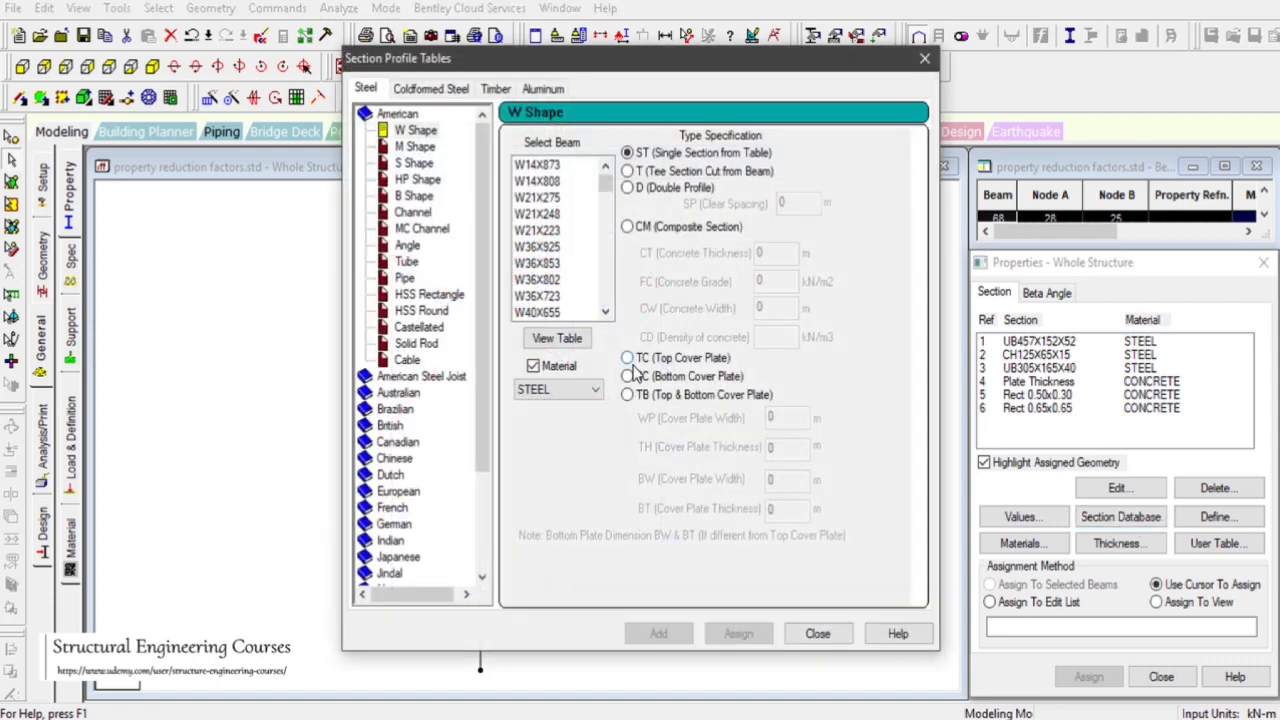
scroll(462, 468, "down", 3)
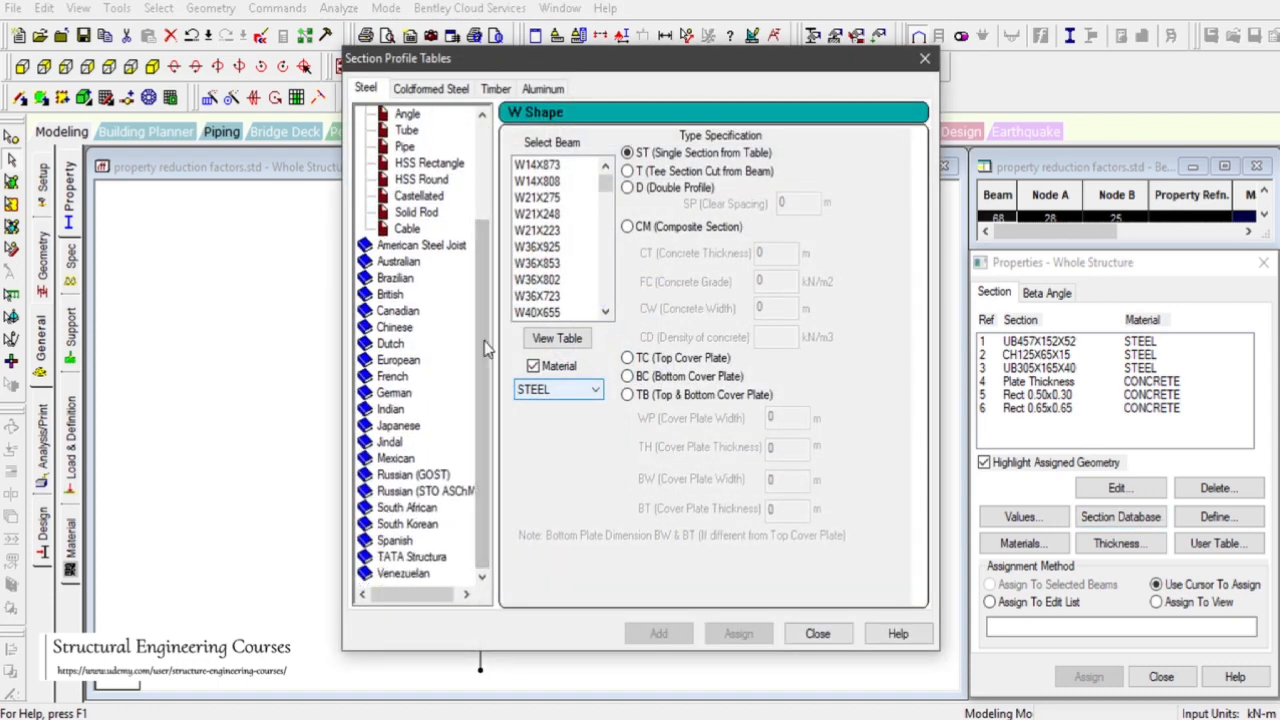
scroll(480, 315, "up", 2)
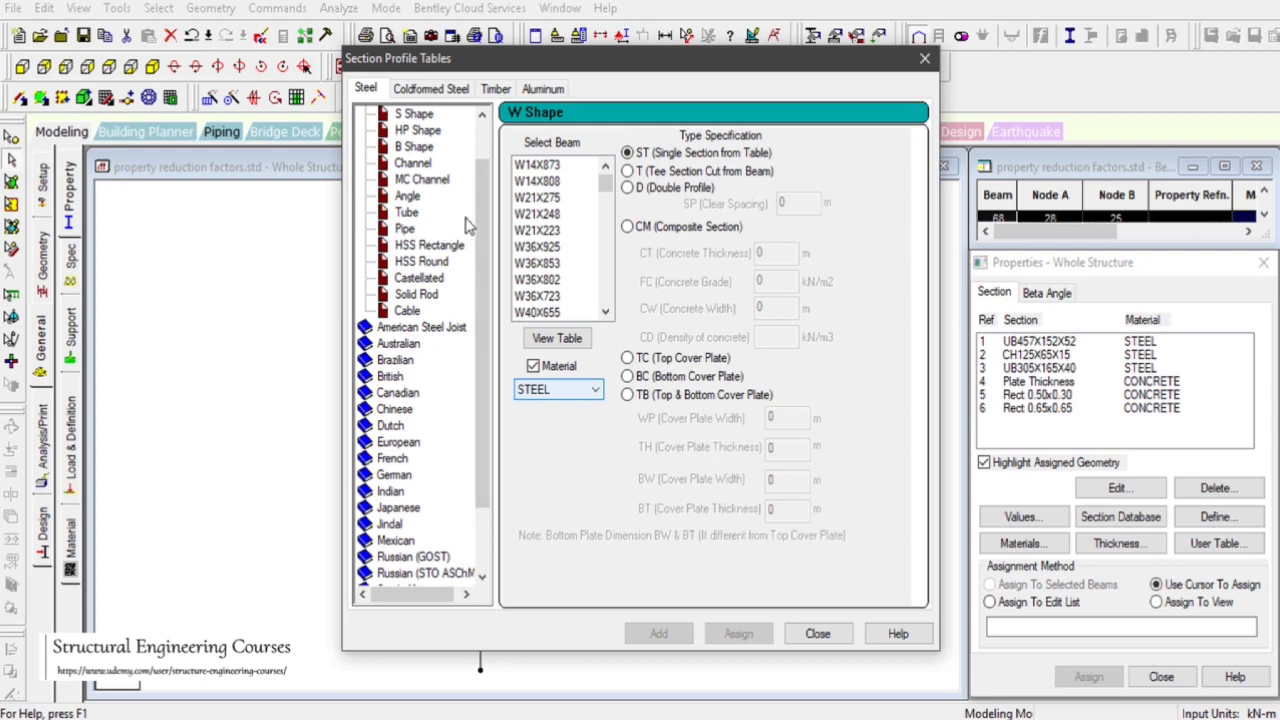
scroll(479, 247, "up", 1)
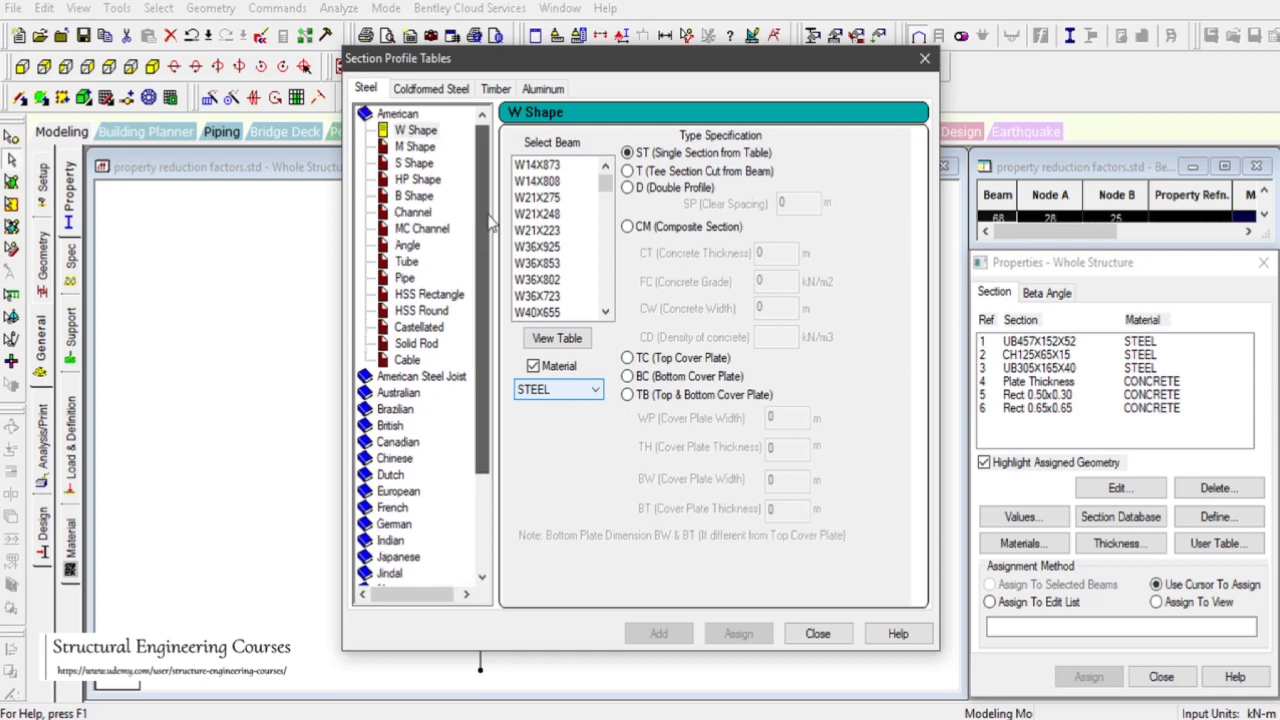
left_click(391, 426)
left_click(407, 279)
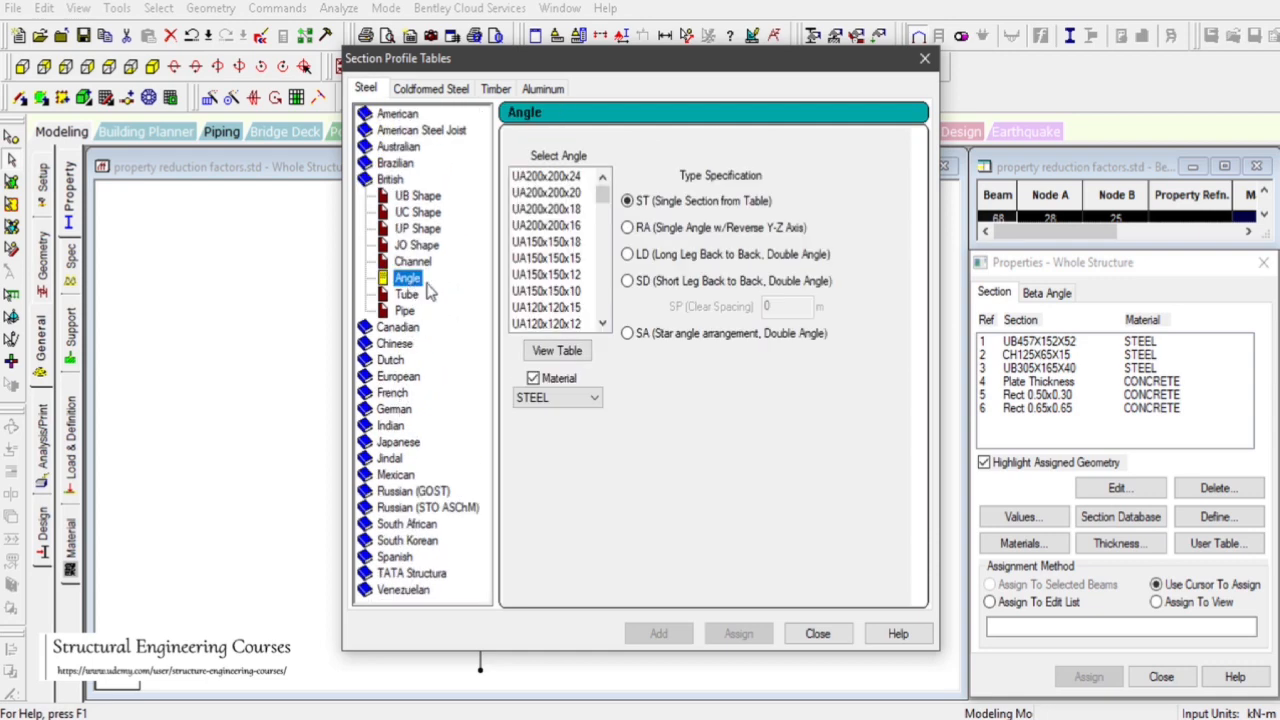
mouse_move(600, 212)
left_mouse_down()
mouse_move(603, 250)
mouse_move(603, 218)
mouse_move(603, 230)
left_mouse_up()
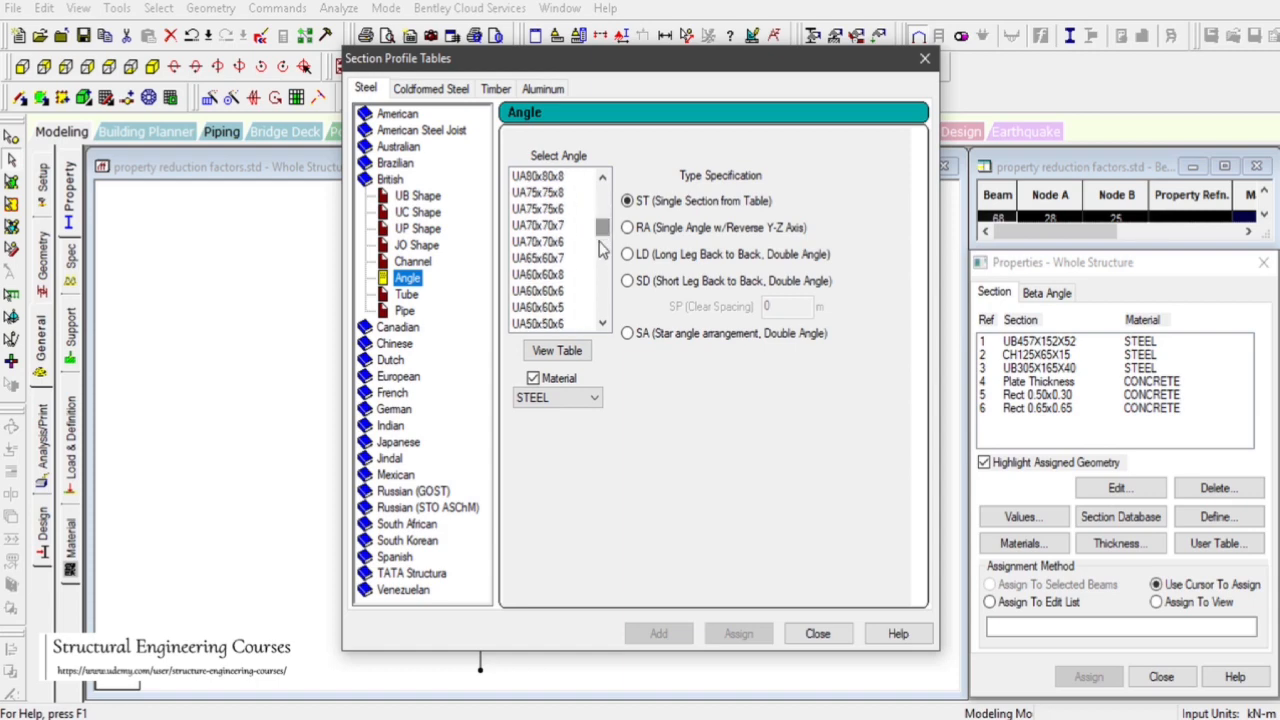
left_click(566, 323)
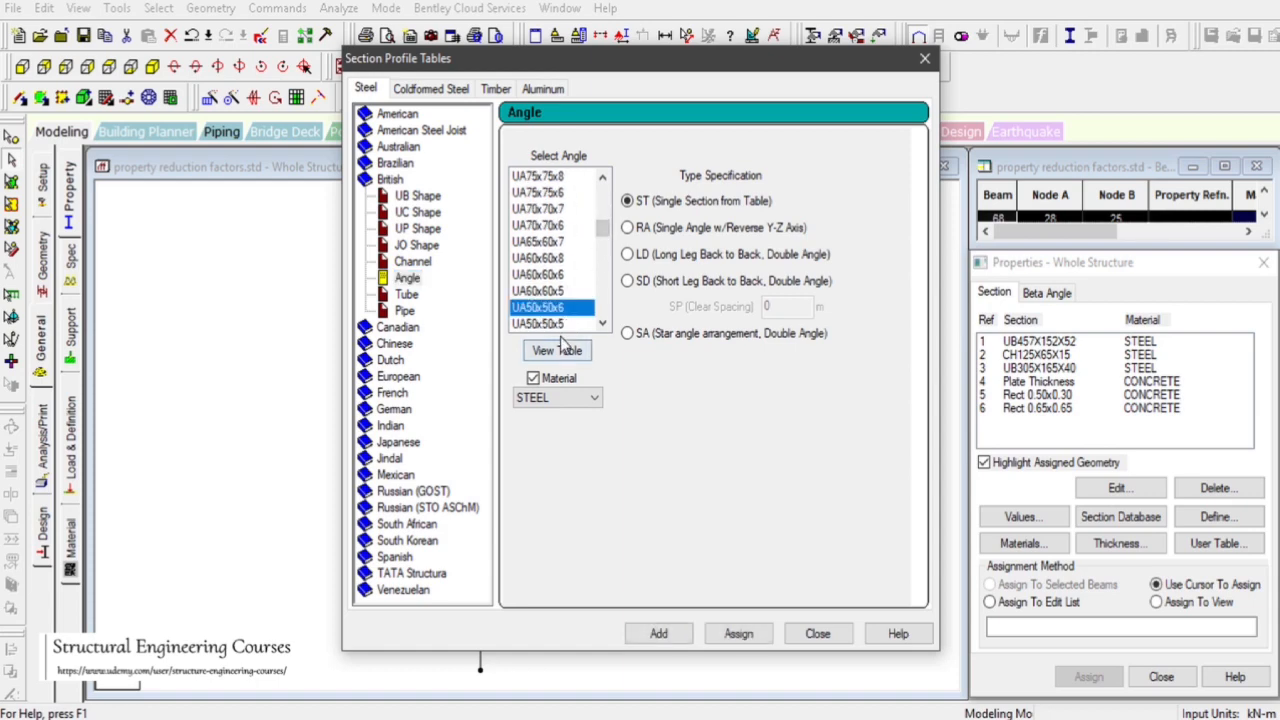
left_click(541, 325)
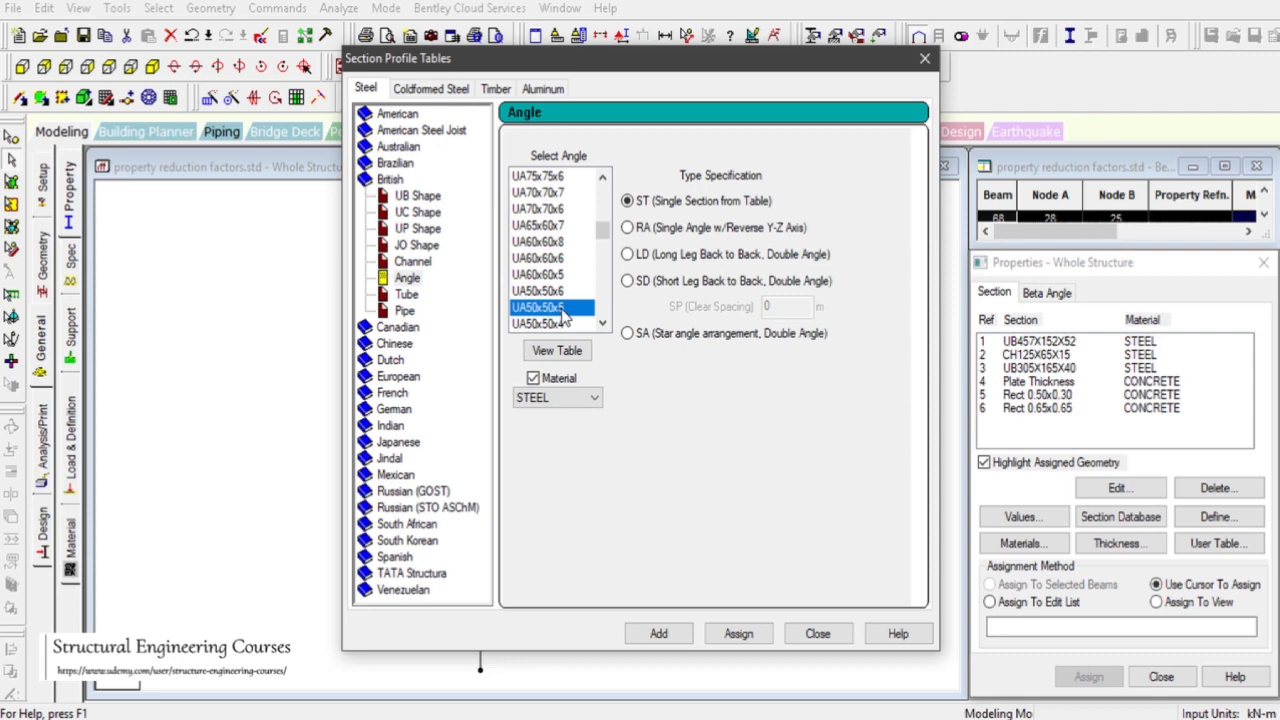
left_click(656, 633)
left_click(816, 633)
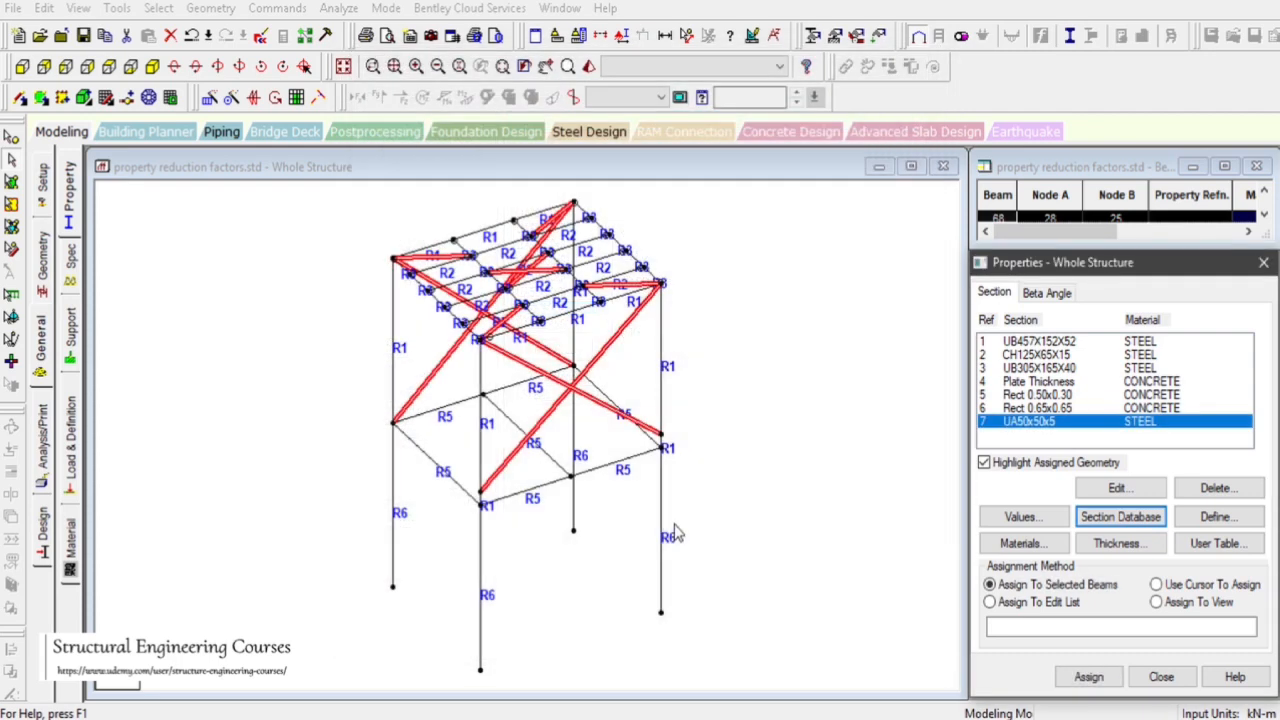
- Assign the UA50x50x5 angle to the six diagonal roof bracing members only, and clear the selection
left_click(108, 66)
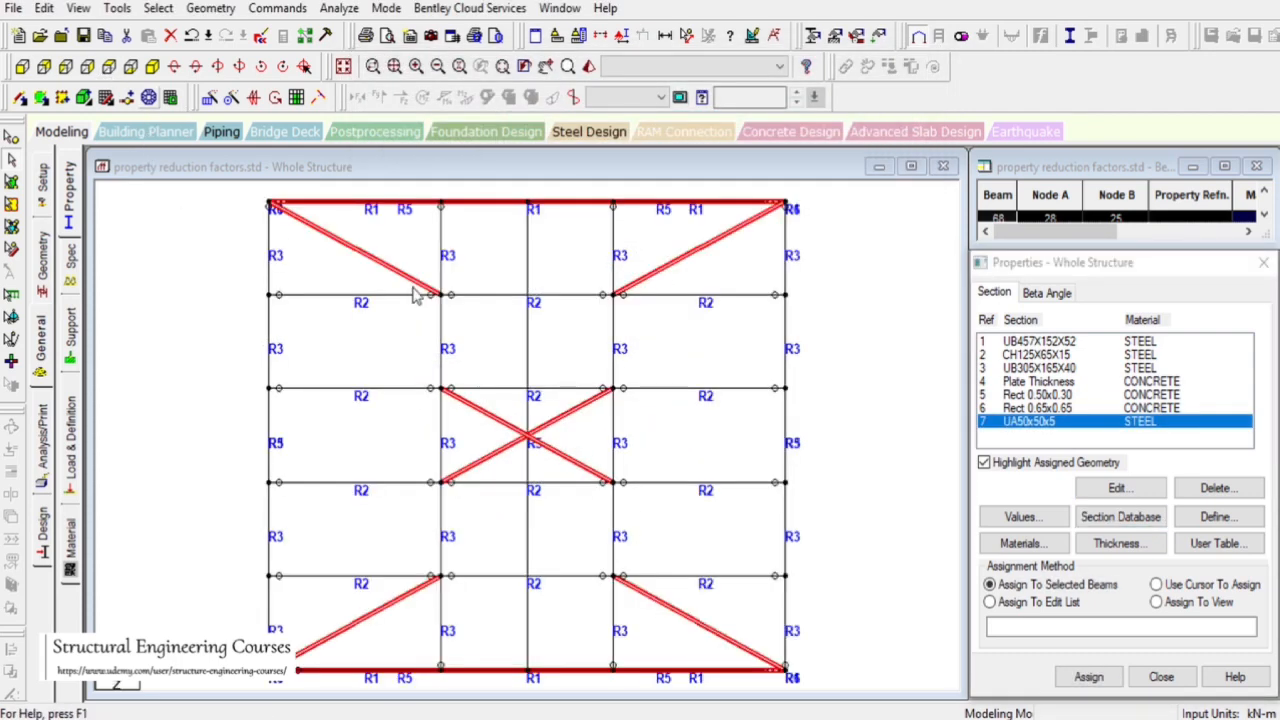
left_click(388, 278)
left_click(676, 264, "ctrl")
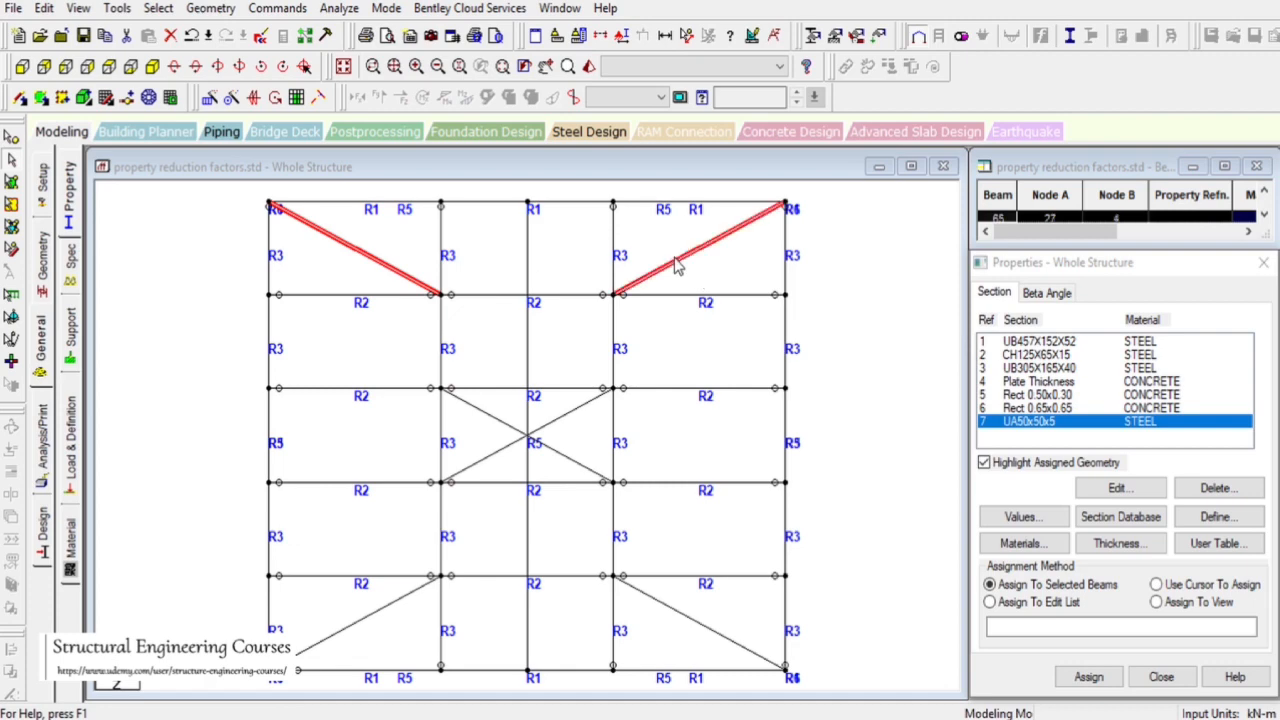
left_click(686, 613, "ctrl")
left_click(388, 615, "ctrl")
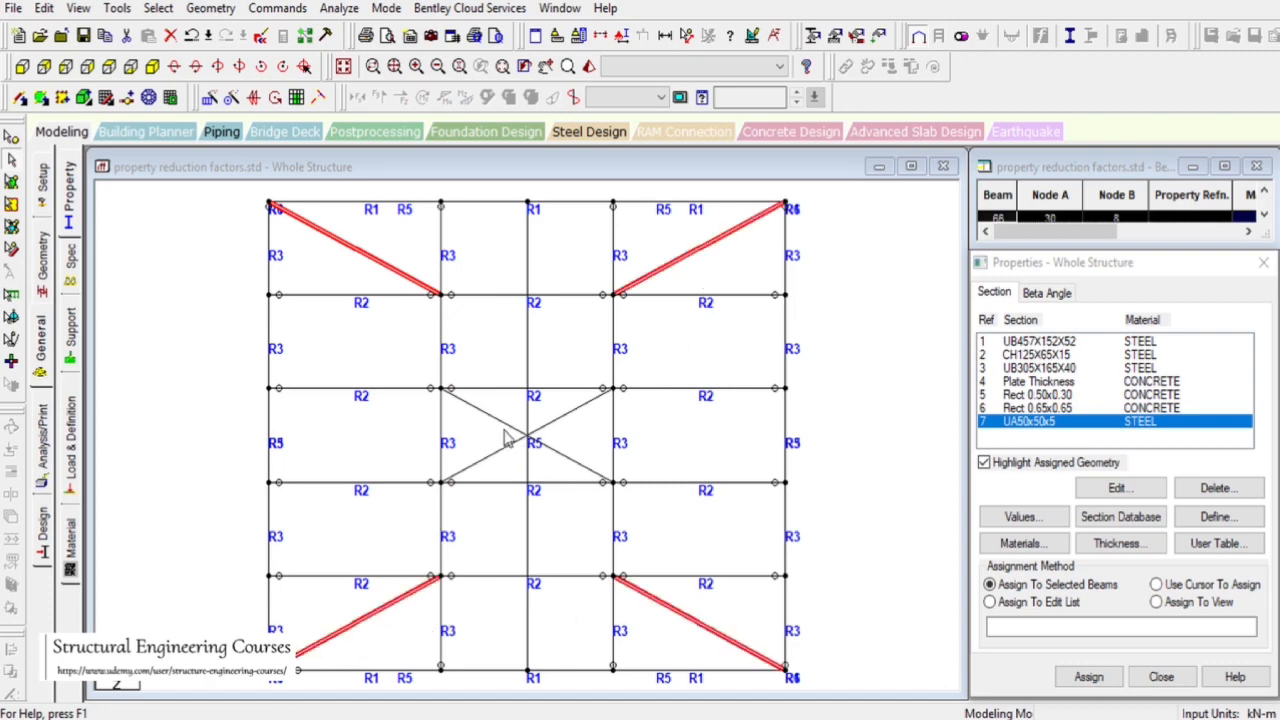
left_click(505, 425, "ctrl")
left_click(503, 450, "ctrl")
left_click(1088, 677)
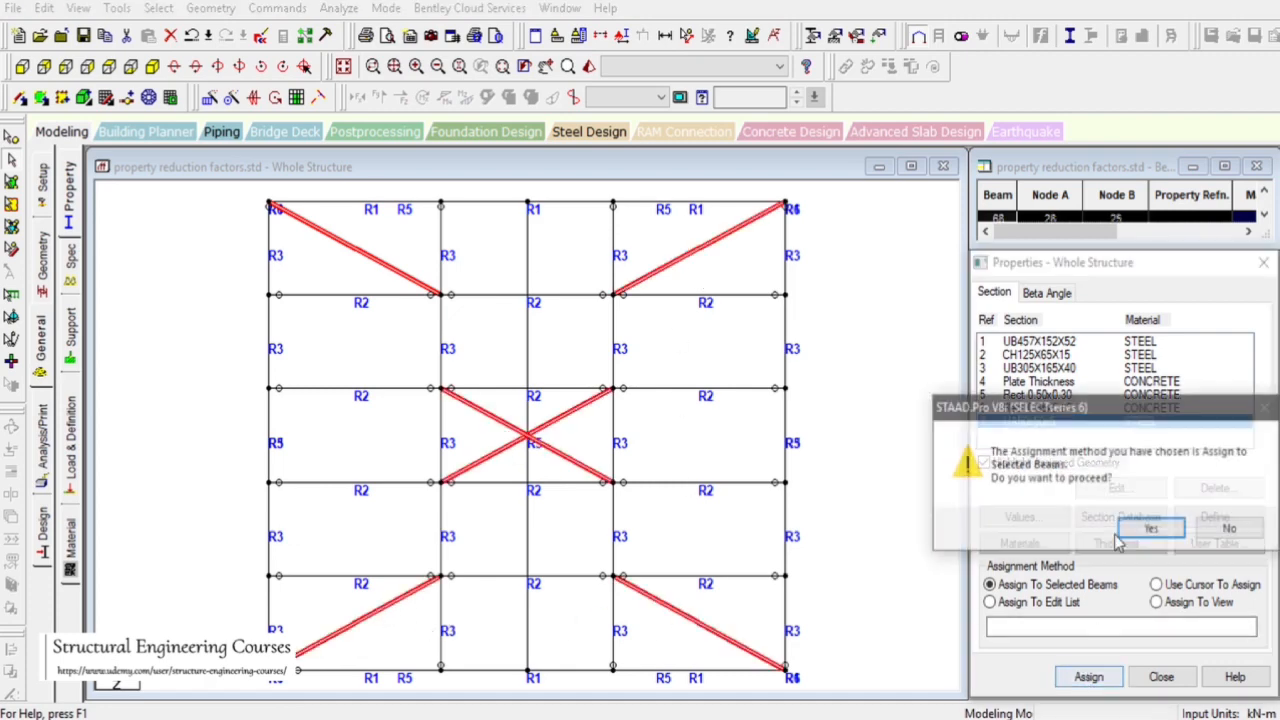
left_click(1063, 529)
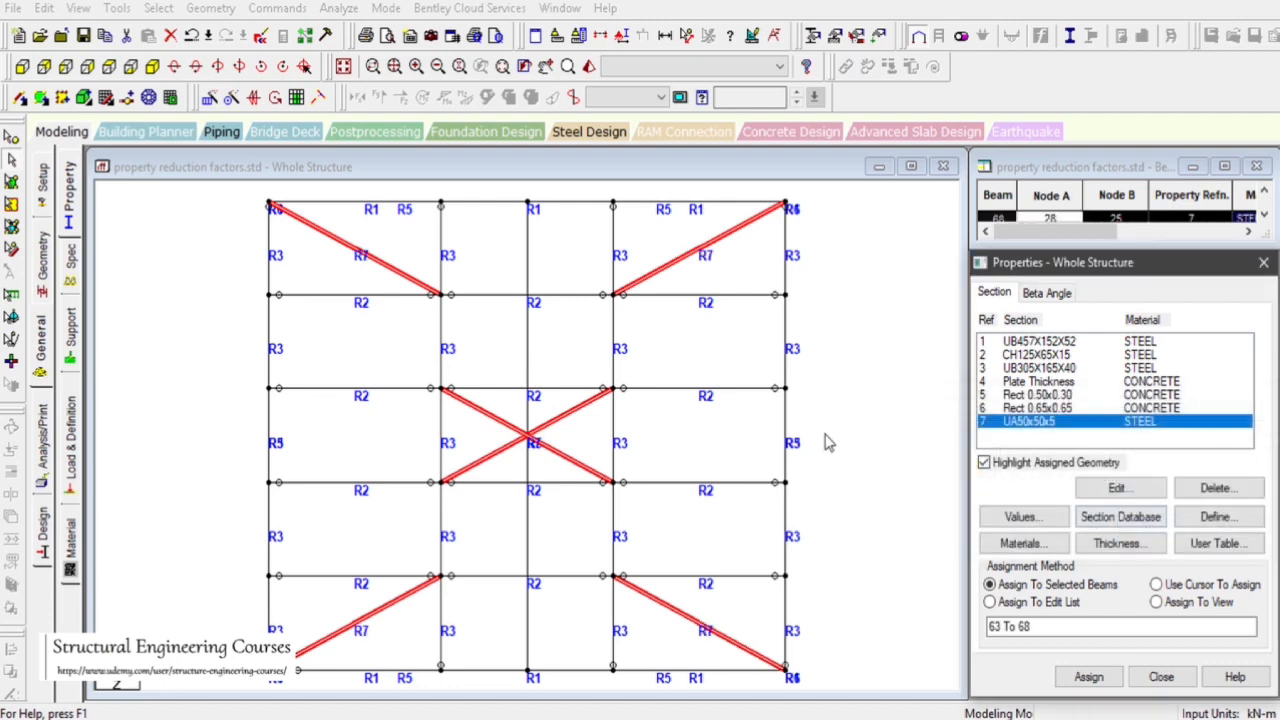
left_click(344, 73)
left_click(793, 356)
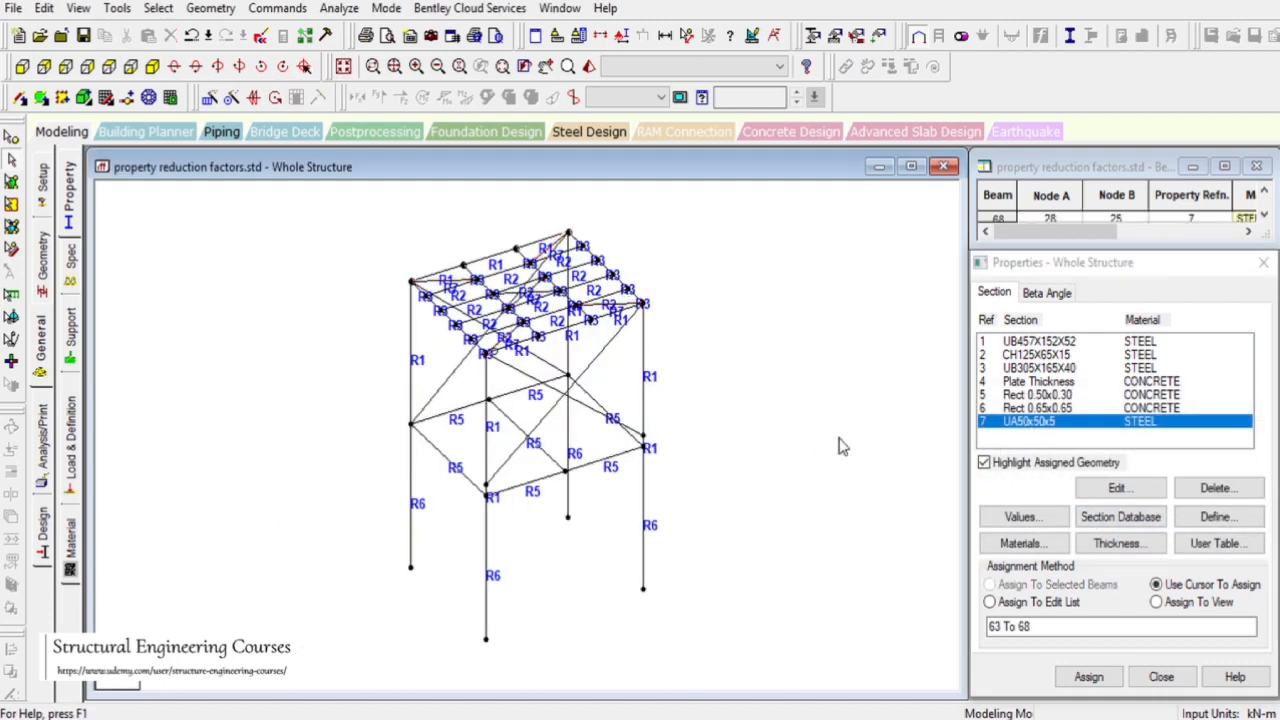
- Add the British steel channel CH125X65X15 as a back-to-back double channel to the property list
left_click(1126, 519)
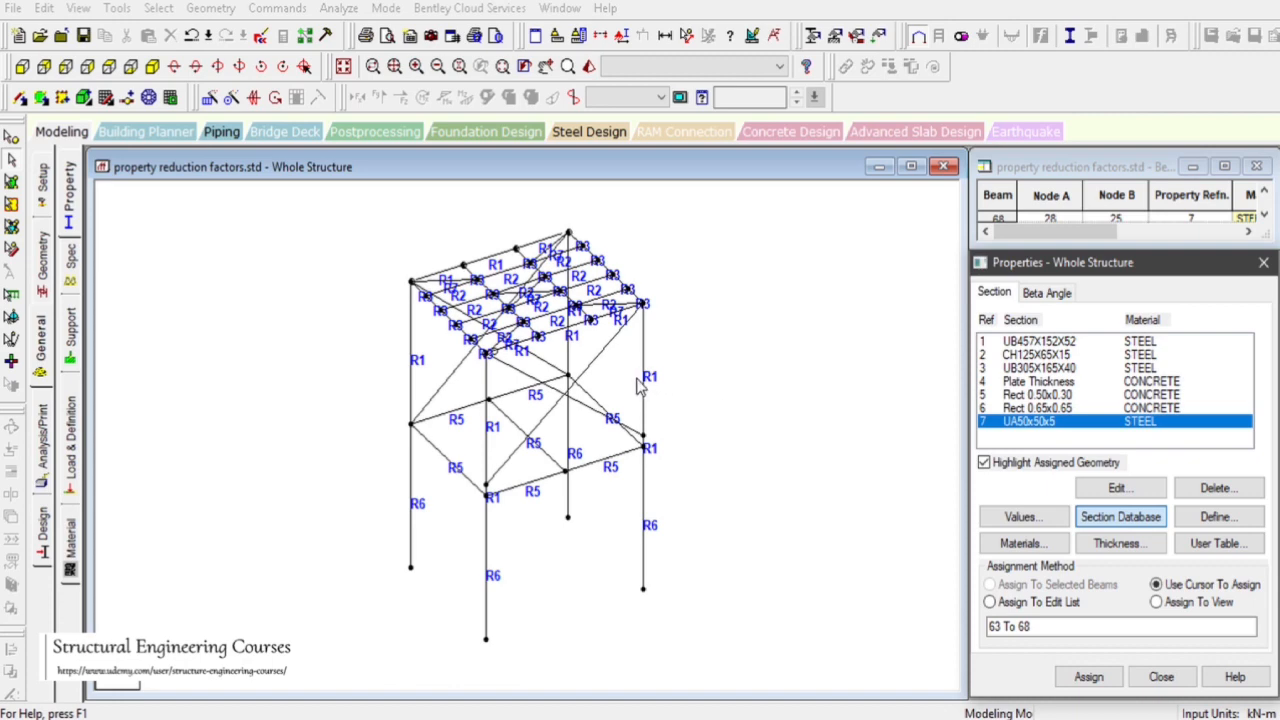
left_click(1108, 520)
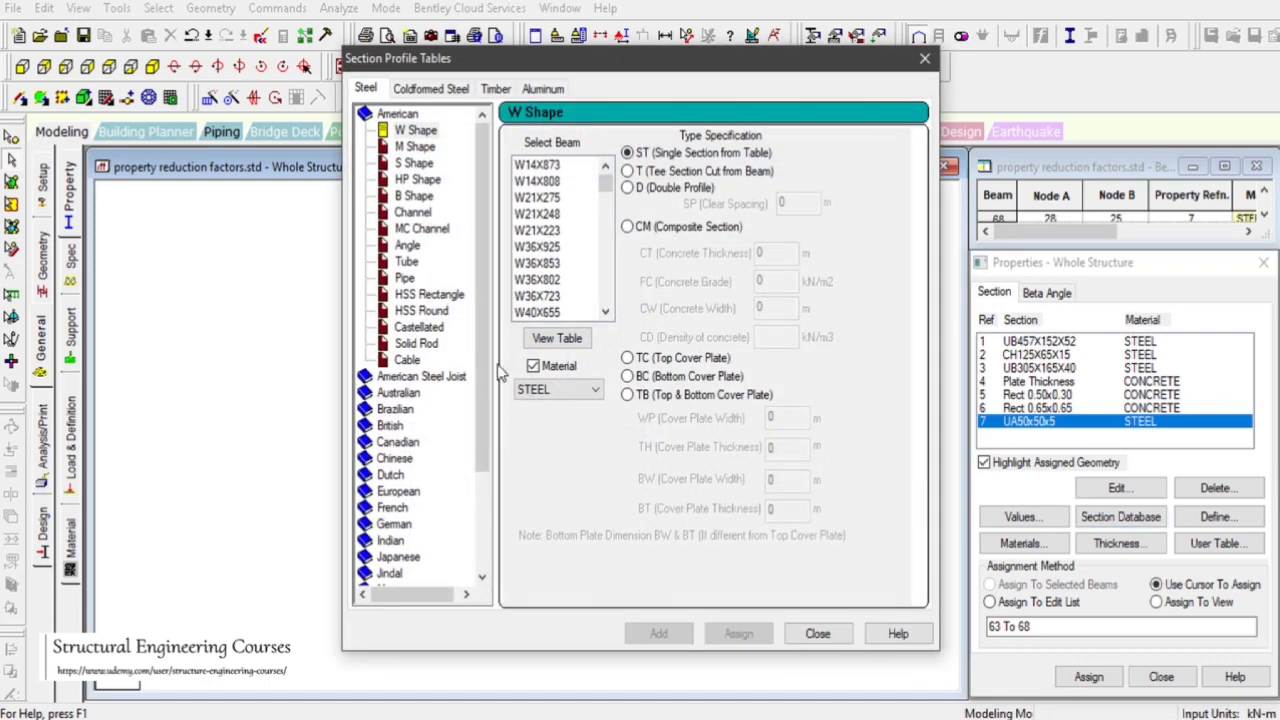
left_click_drag(487, 303, 484, 398)
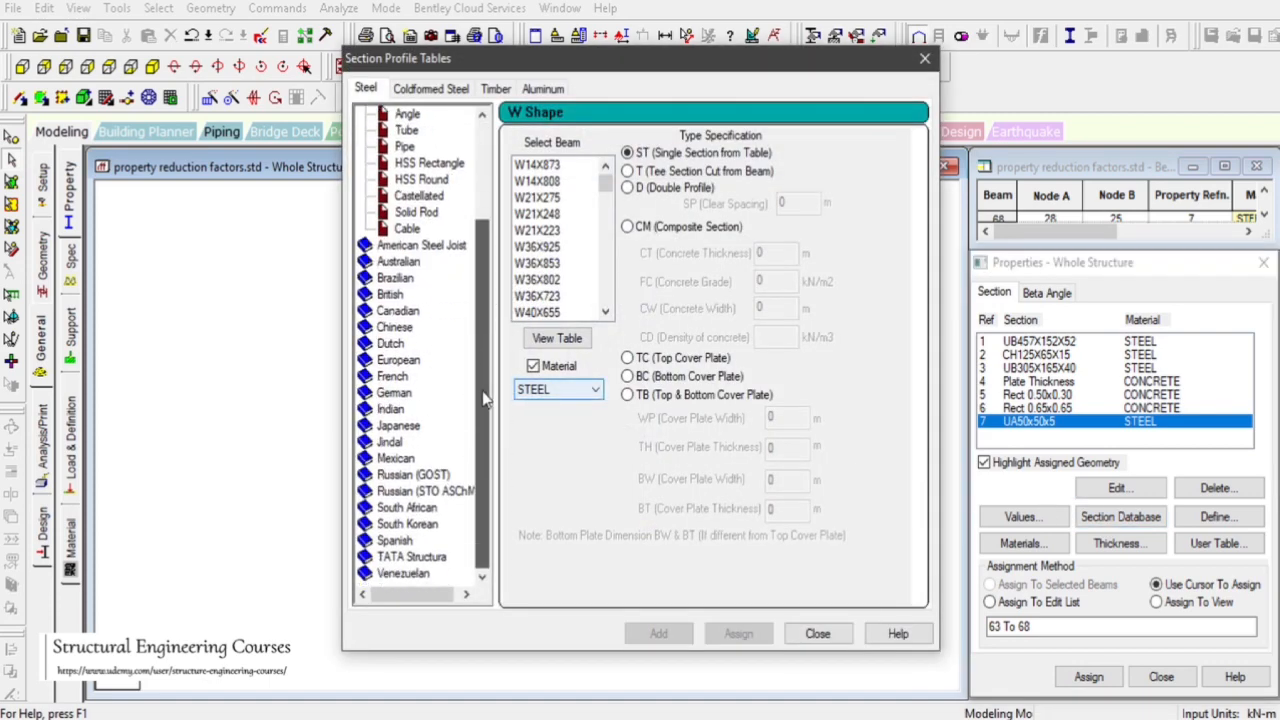
double_click(391, 295)
left_click(412, 262)
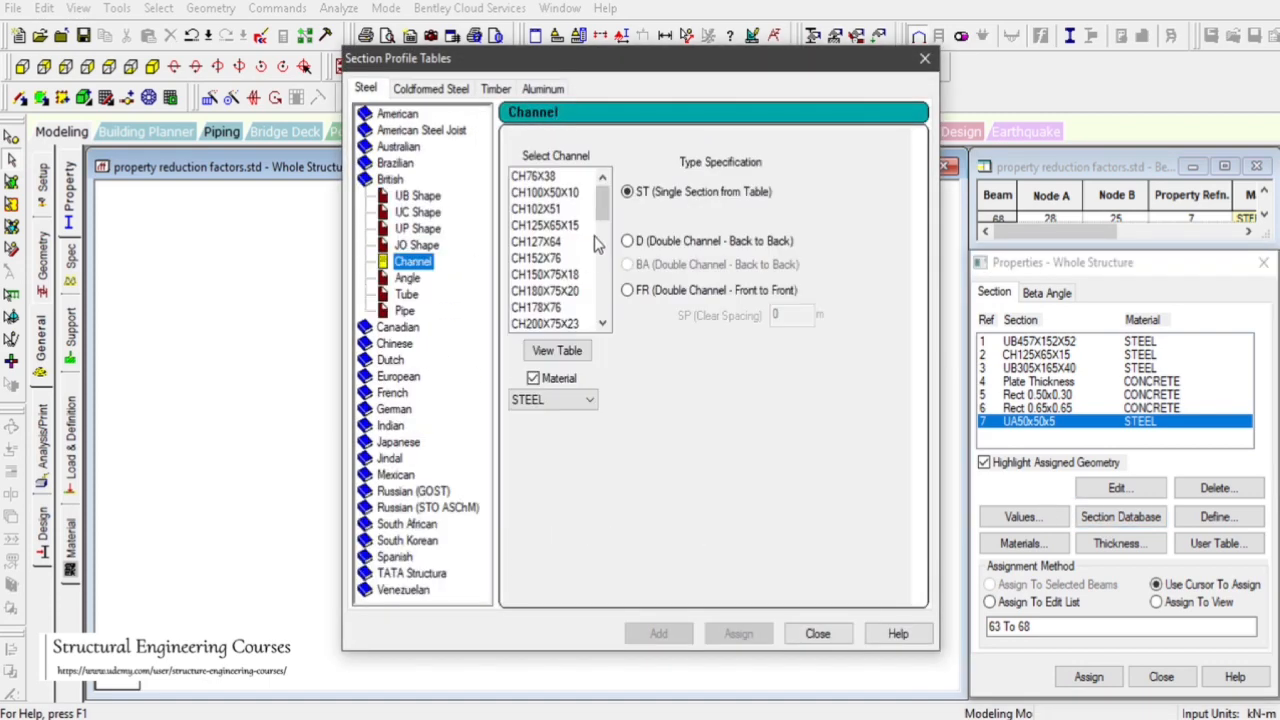
left_click(553, 228)
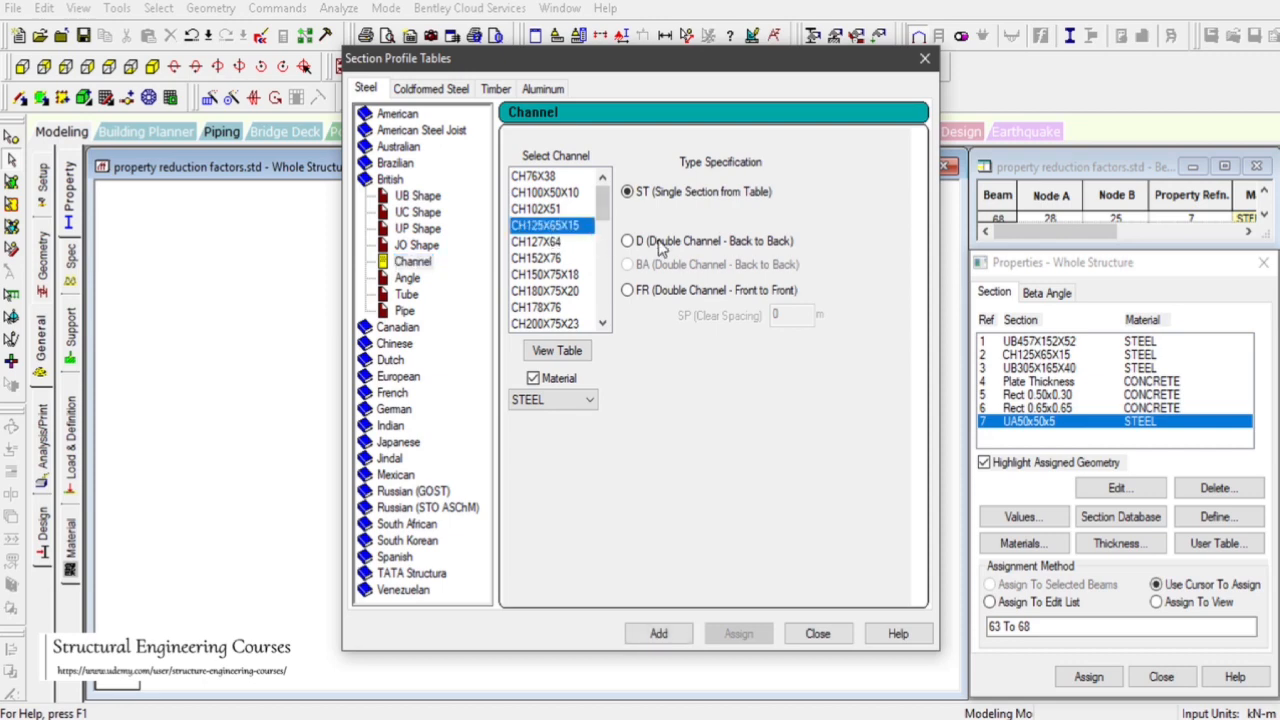
left_click(722, 250)
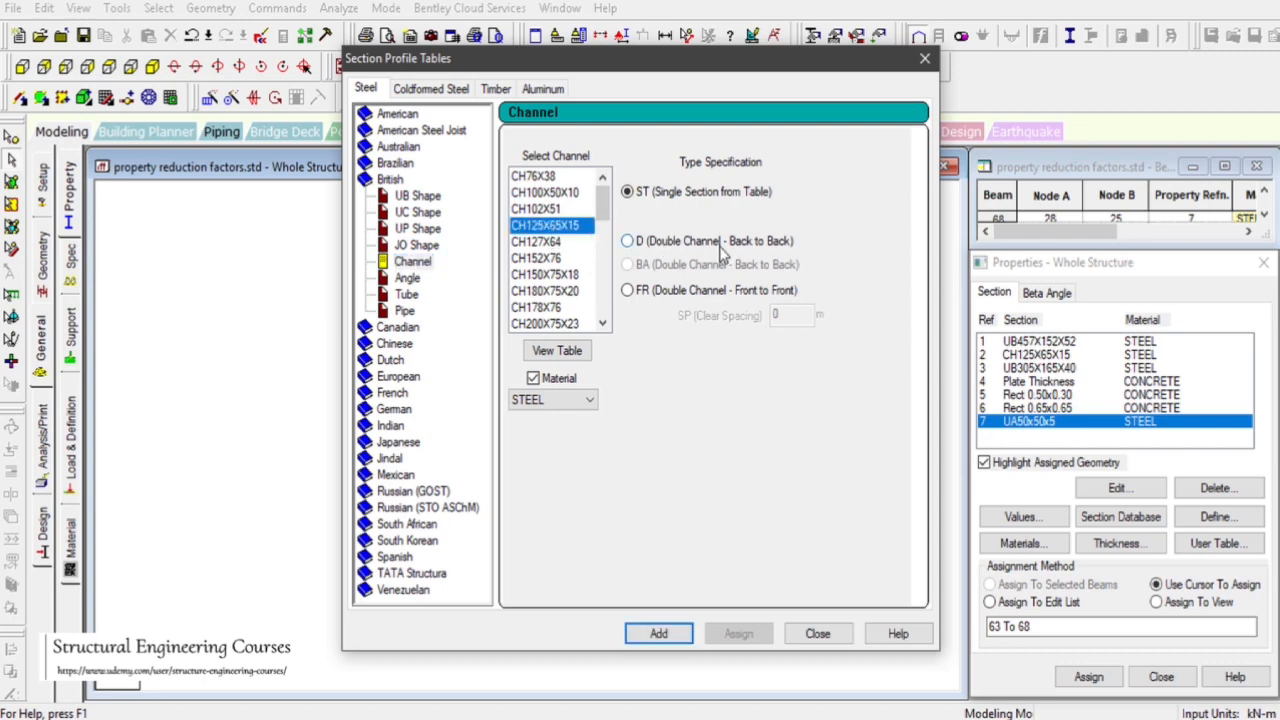
left_click(730, 300)
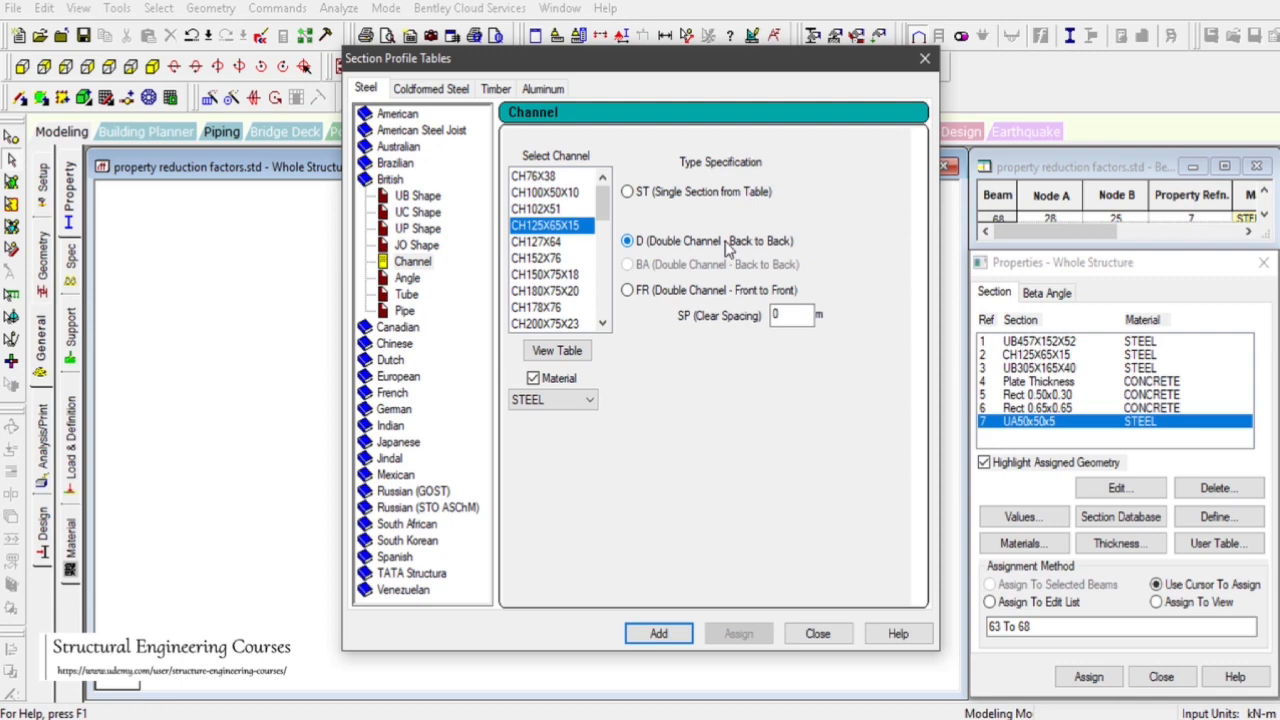
left_click(659, 633)
left_click(808, 634)
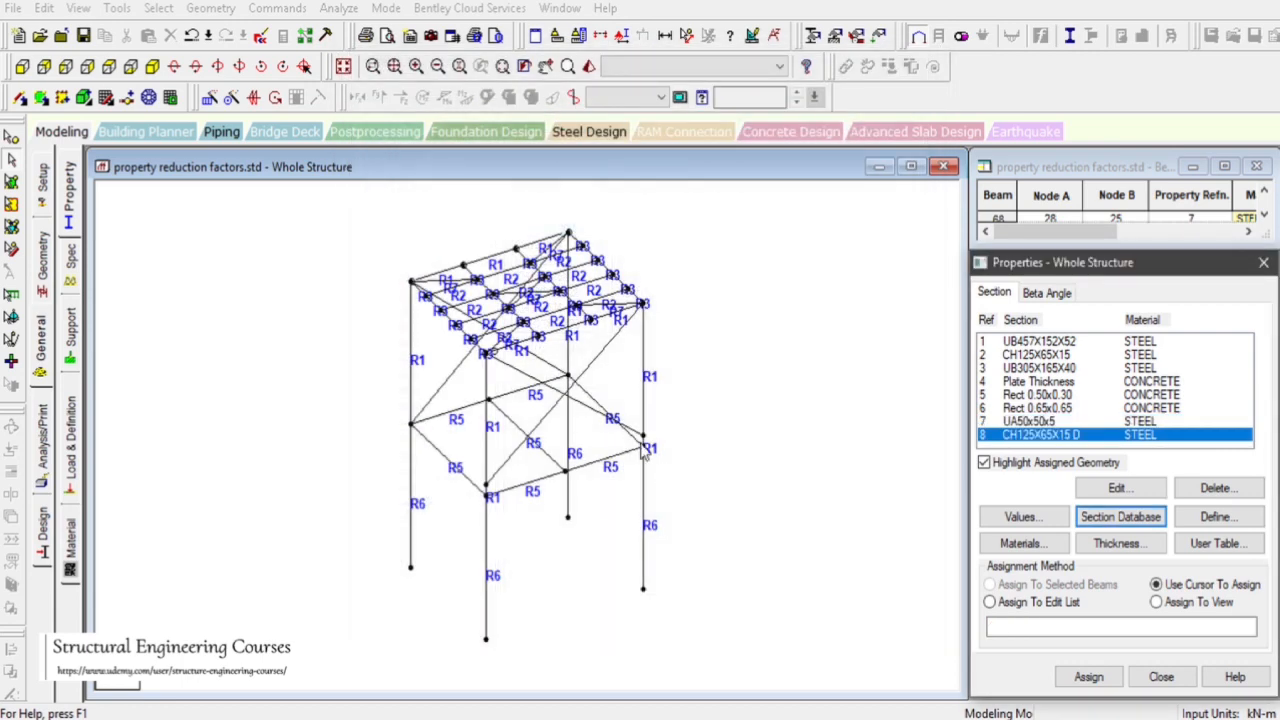
- Assign the double channel CH125X65X15 D to the four diagonal braces on the structure's sides, and clear the selection
left_click(598, 366)
left_click(578, 396, "ctrl")
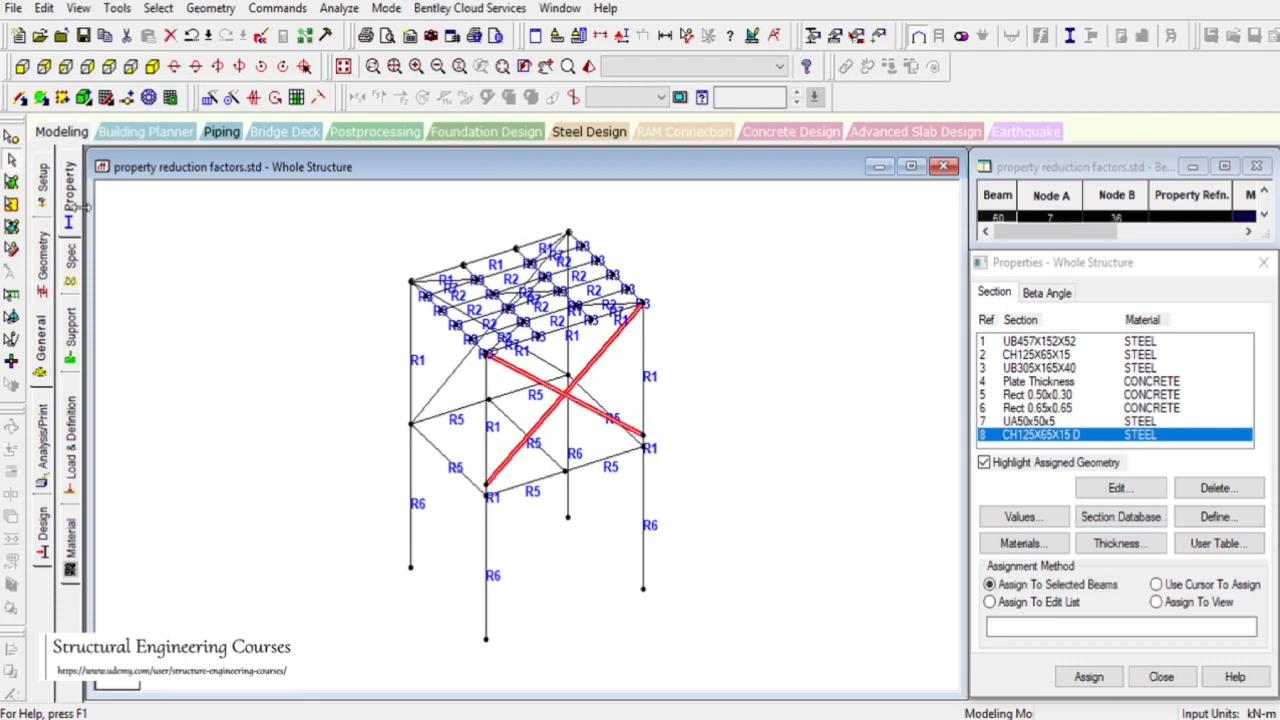
left_click(22, 66)
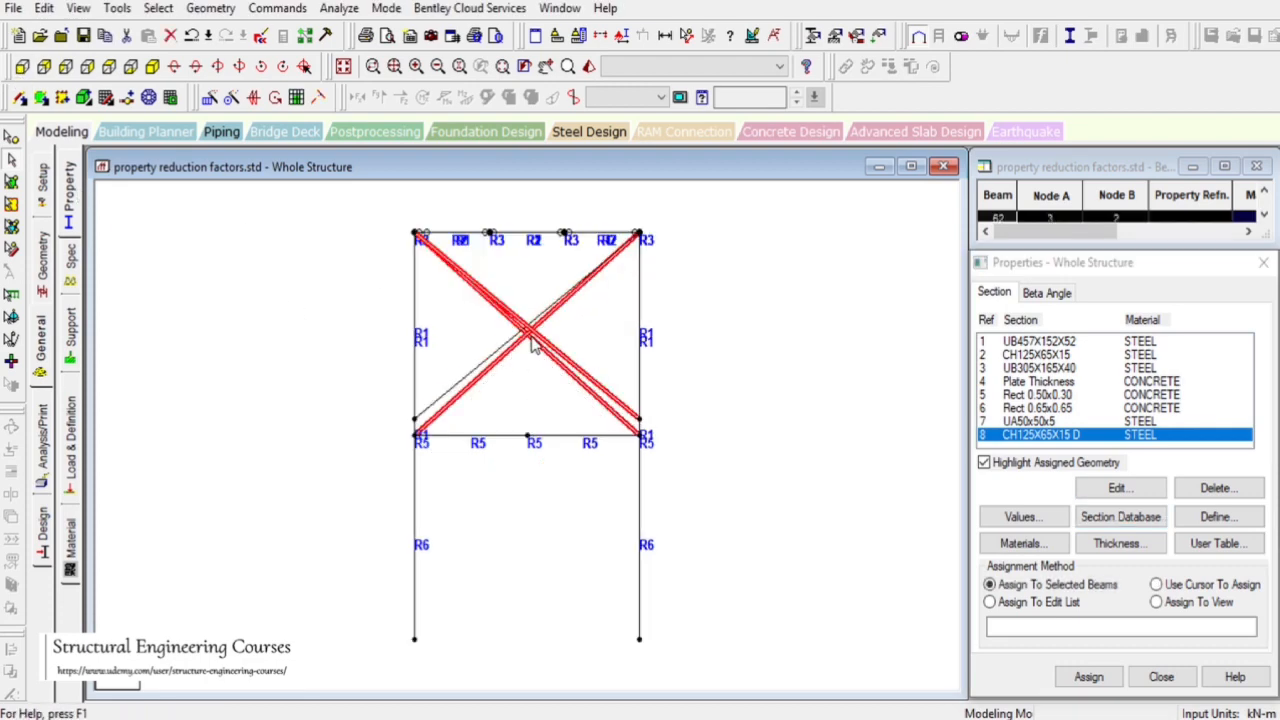
left_click(152, 66)
left_click(1089, 677)
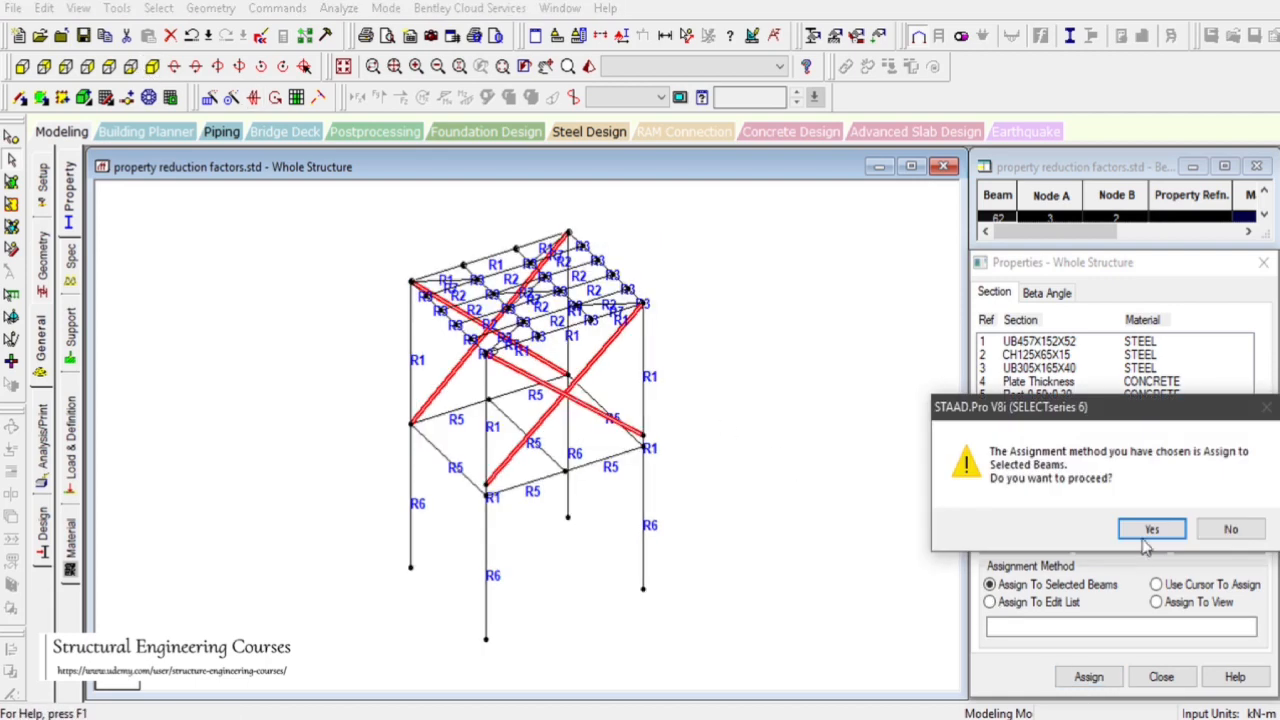
left_click(1141, 530)
left_click(784, 407)
- Open a 3D rendering of one diagonal side brace on its own, zoom in on its section, and save the modified structure
left_click(592, 366)
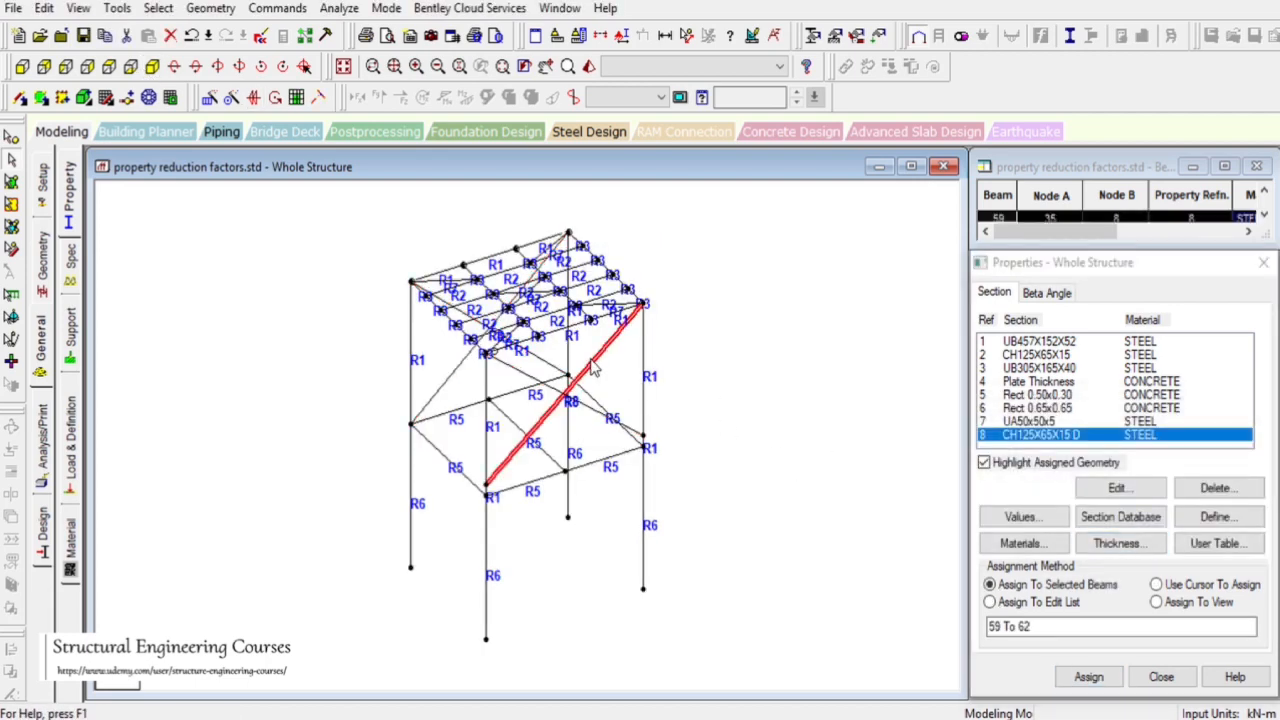
left_click(589, 66)
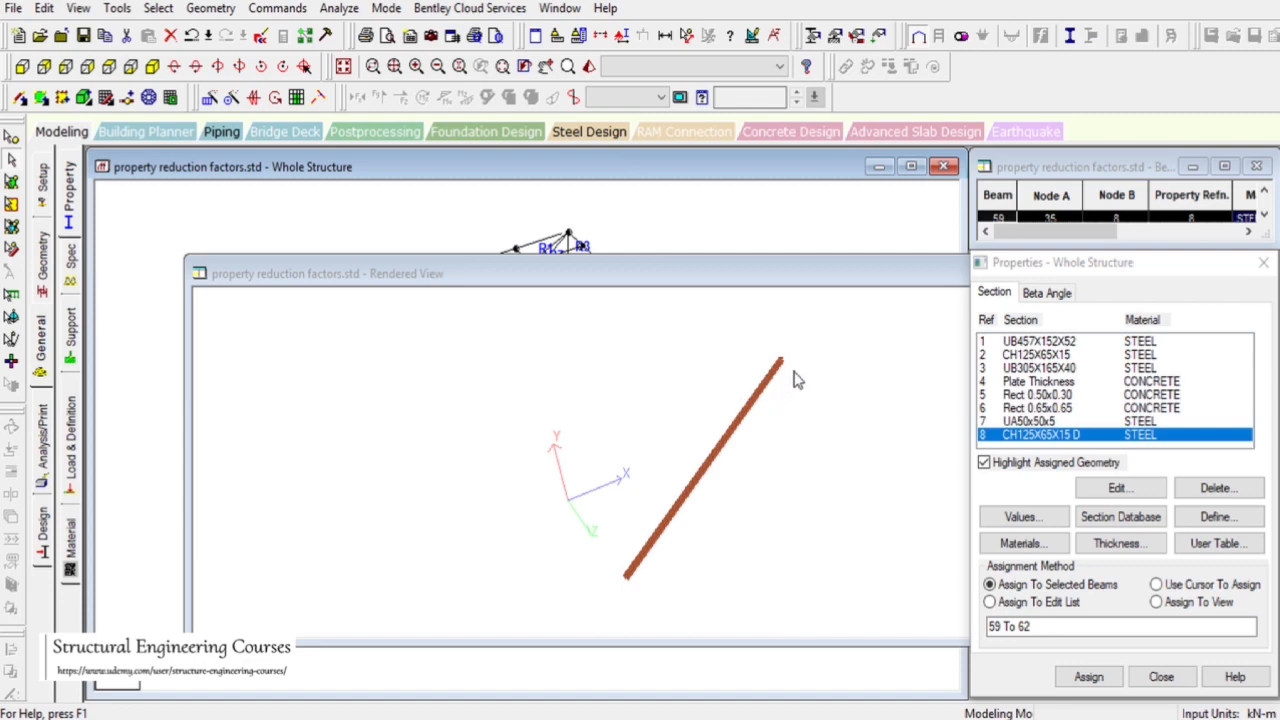
left_click_drag(794, 372, 740, 430)
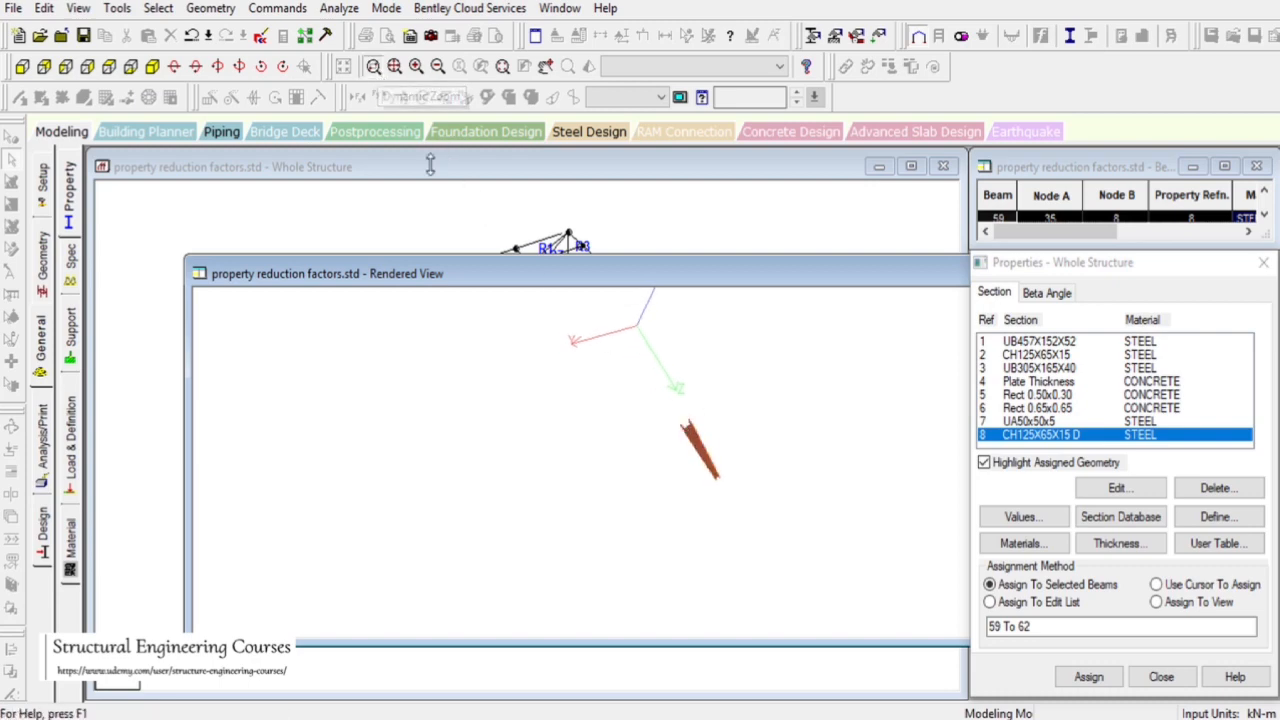
left_click_drag(702, 446, 1003, 411)
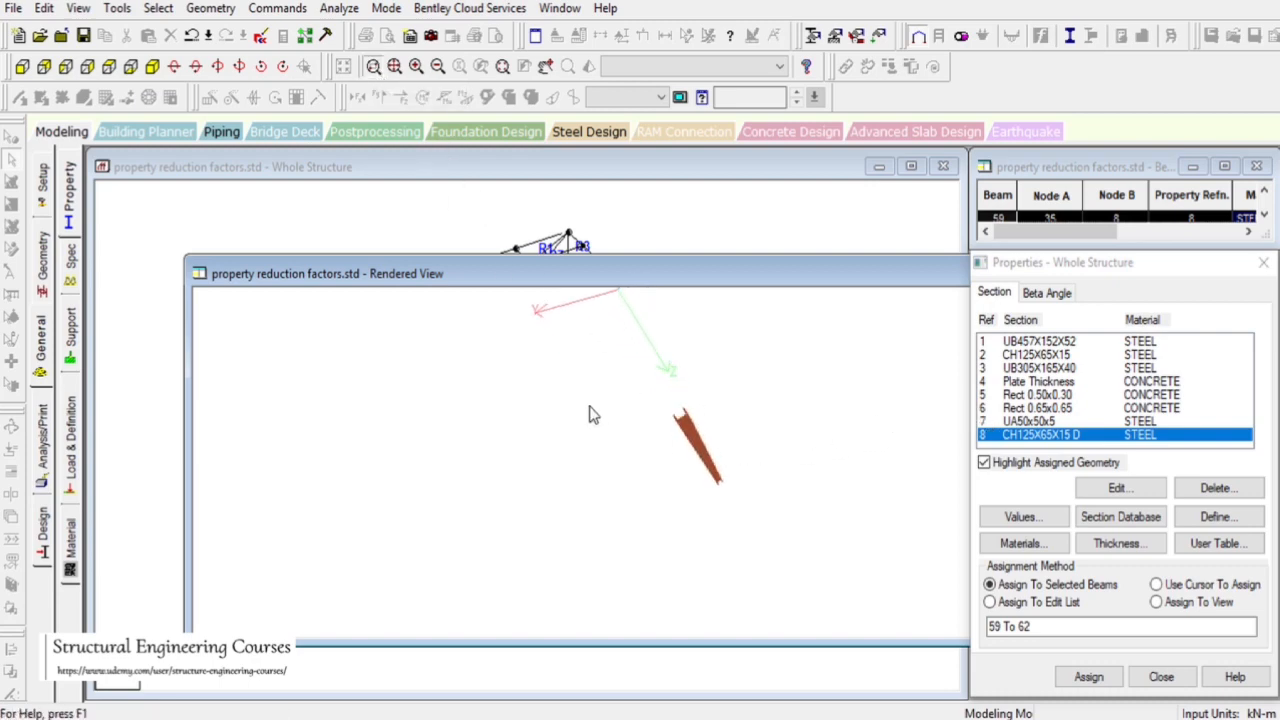
left_click_drag(794, 437, 360, 331)
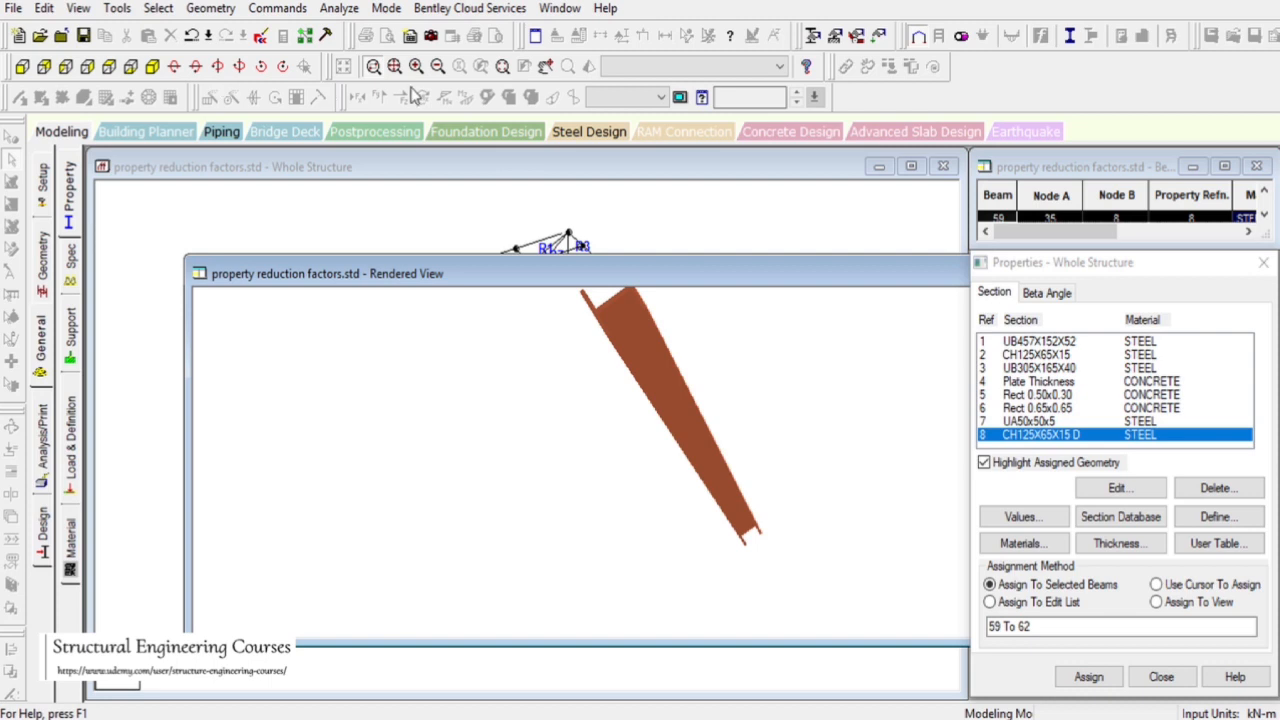
left_click(636, 409)
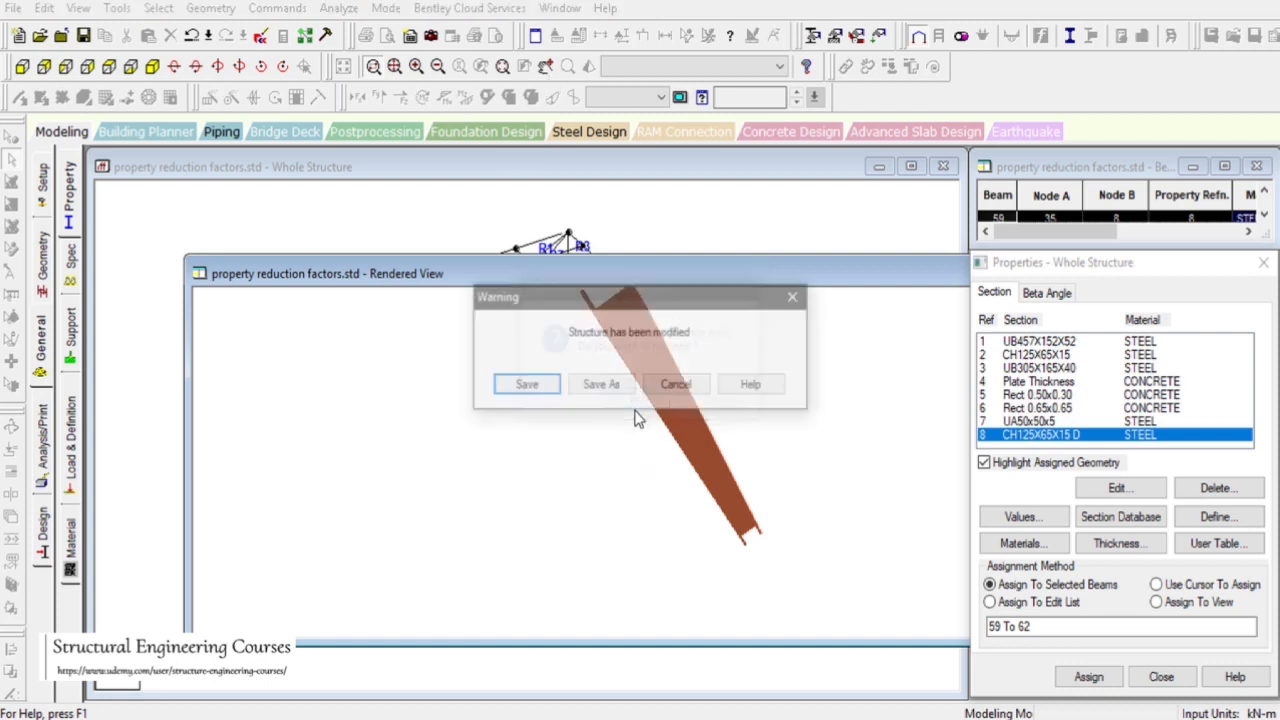
left_click(520, 384)
- Examine the brace's back-to-back channel profile from its open end, and close the rendered view
left_click(549, 71)
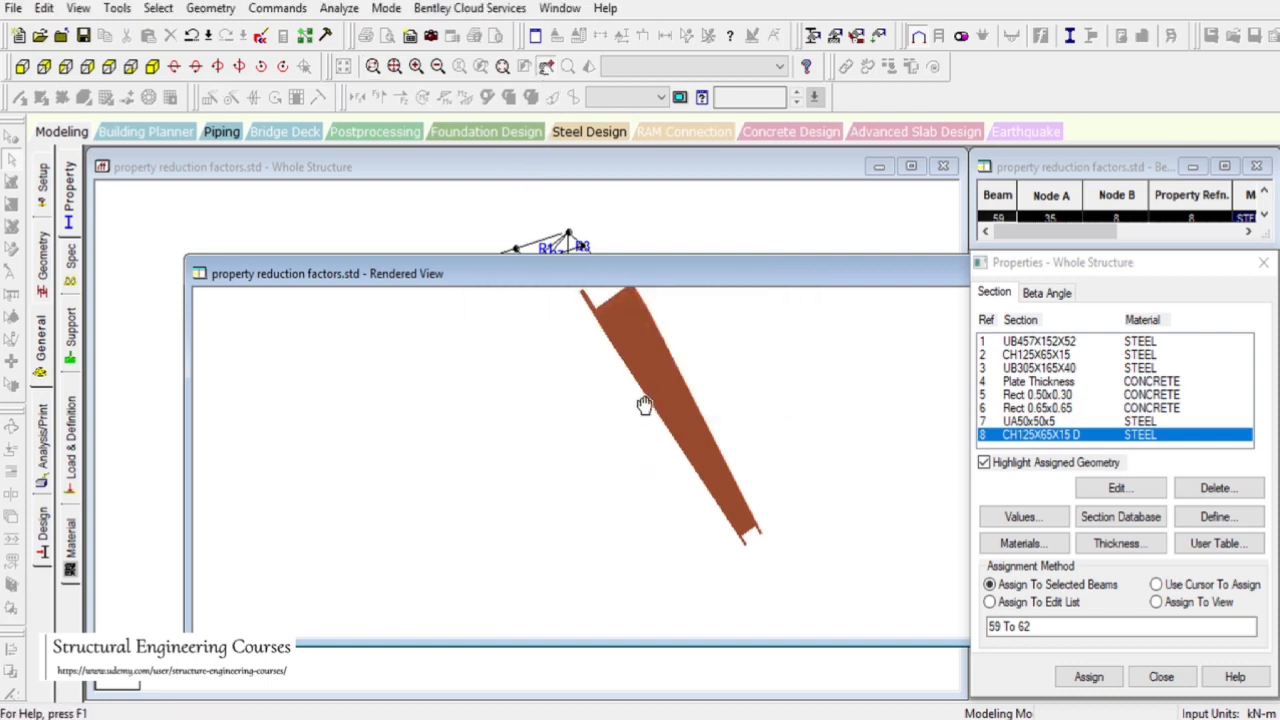
left_click_drag(645, 405, 669, 416)
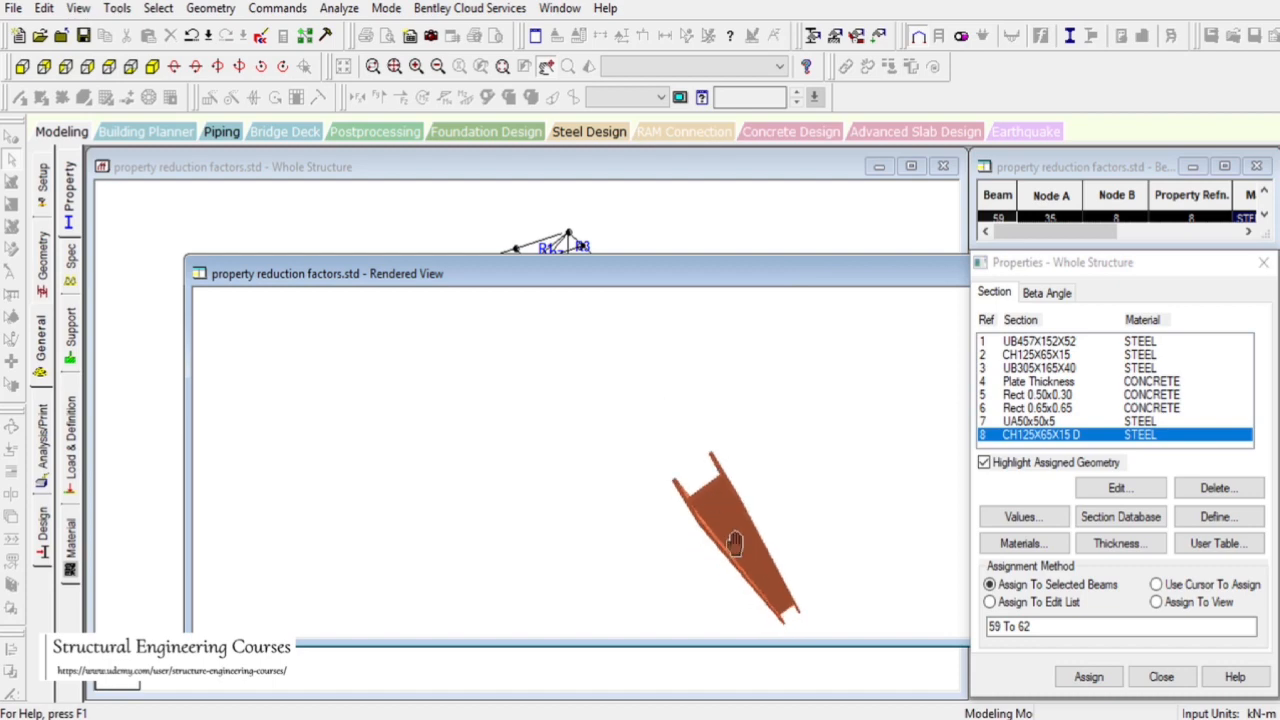
left_click_drag(735, 543, 774, 541)
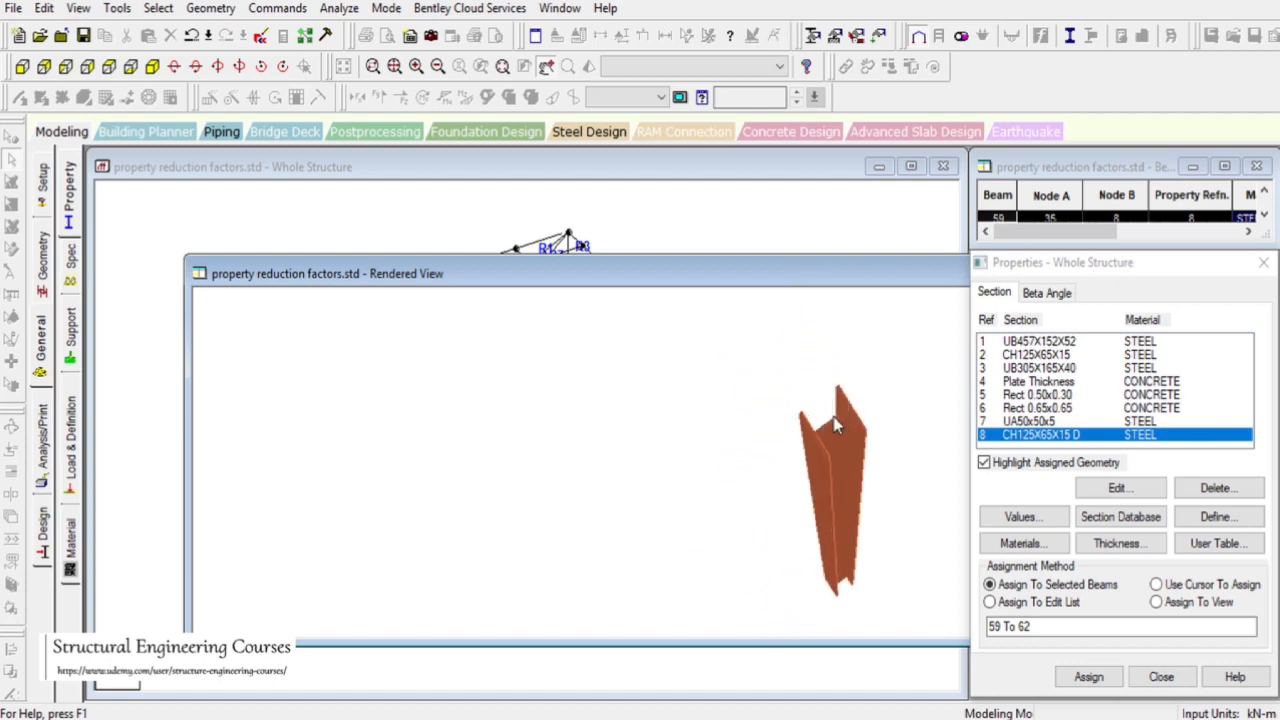
left_click_drag(836, 424, 851, 470)
left_click_drag(883, 267, 402, 351)
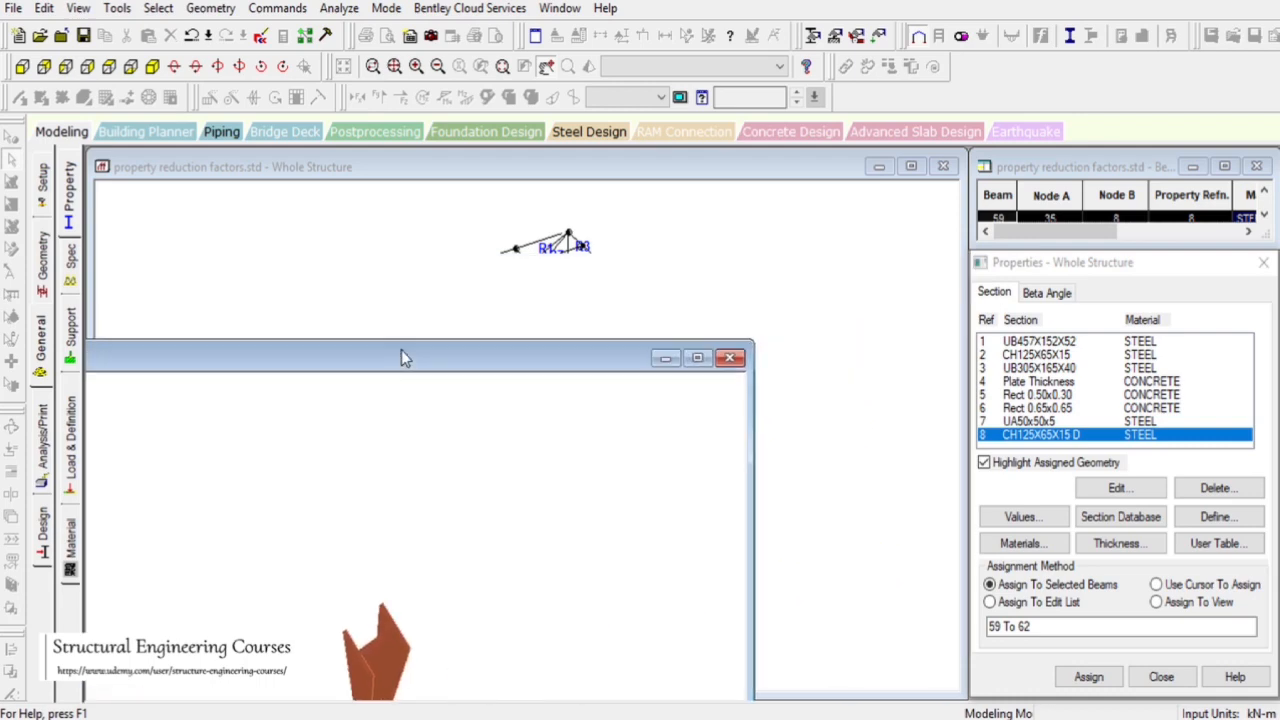
left_click(729, 358)
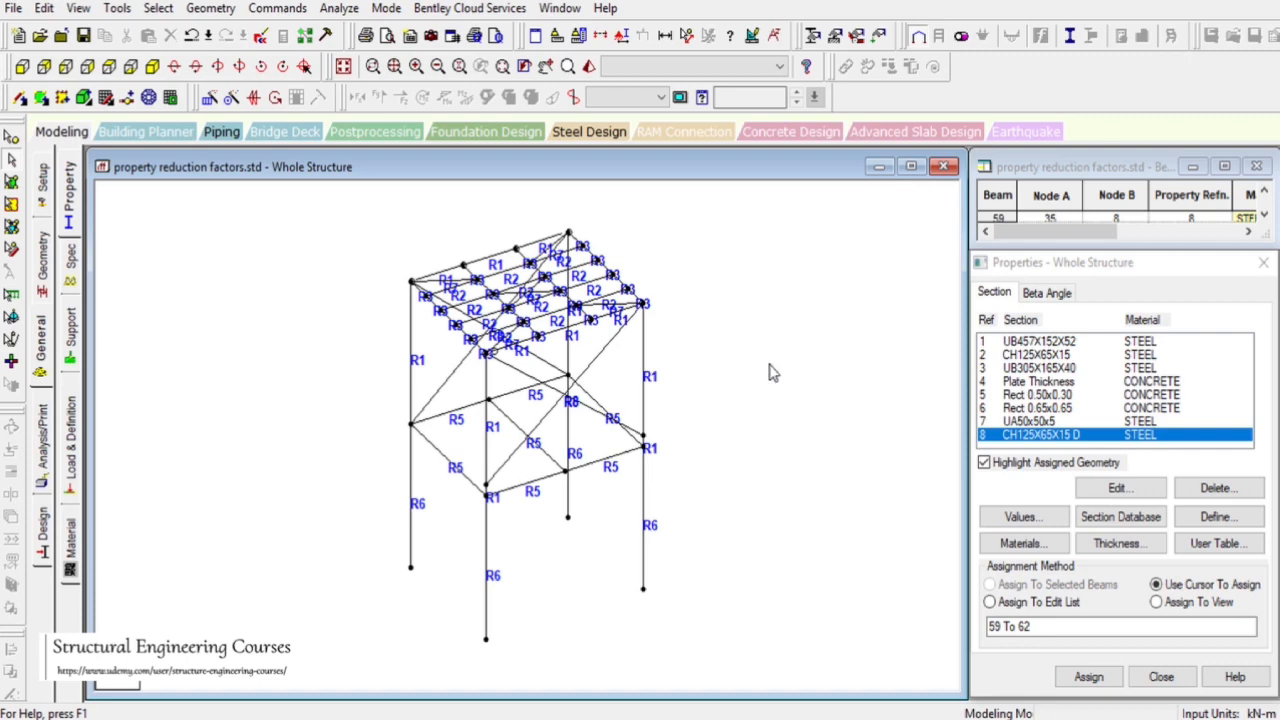
- Assign the START MY MZ release to the secondary beam spanning the middle of the concrete floor level
left_click(546, 456)
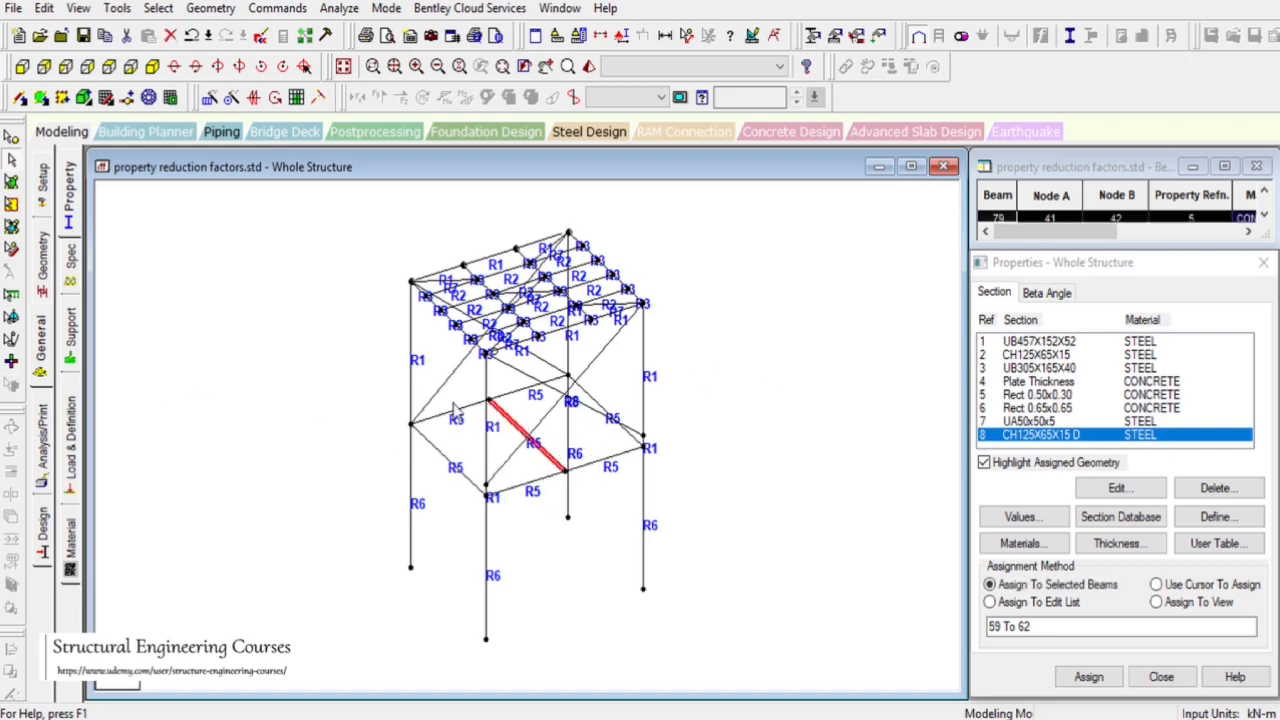
left_click(546, 477)
left_click(503, 418)
left_click(66, 262)
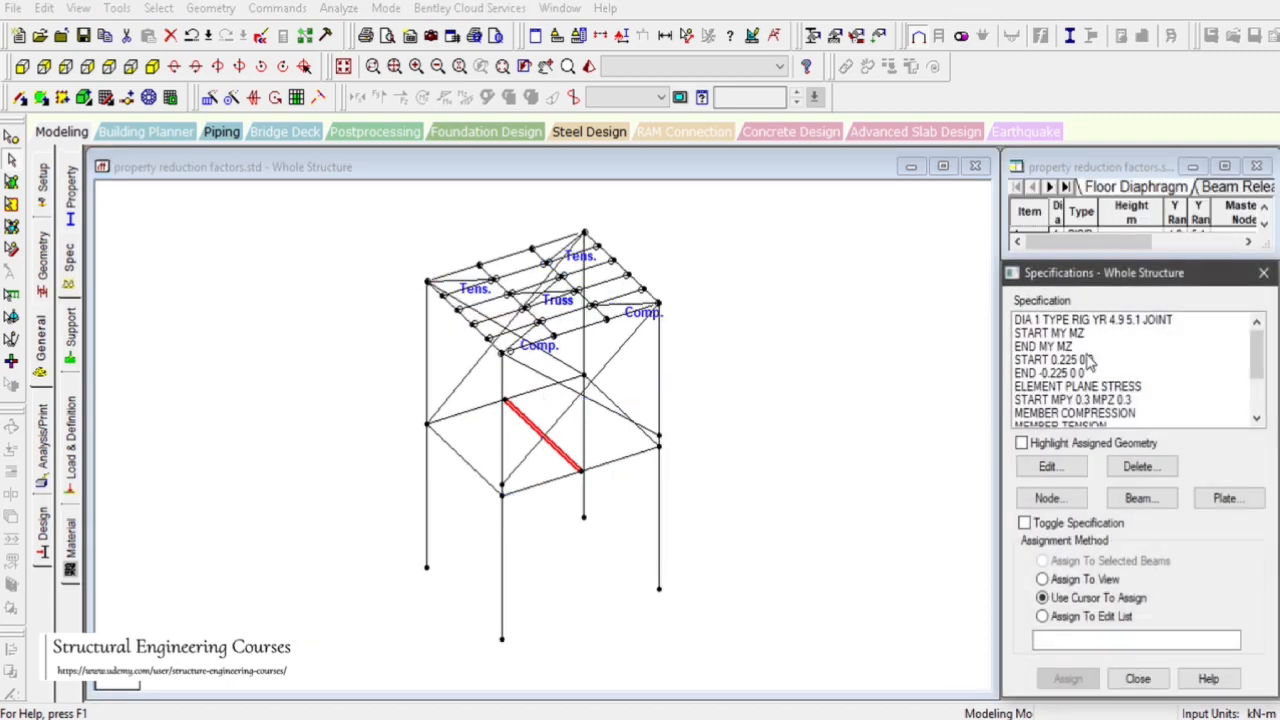
left_click(1080, 334)
left_click(1042, 561)
left_click(1067, 678)
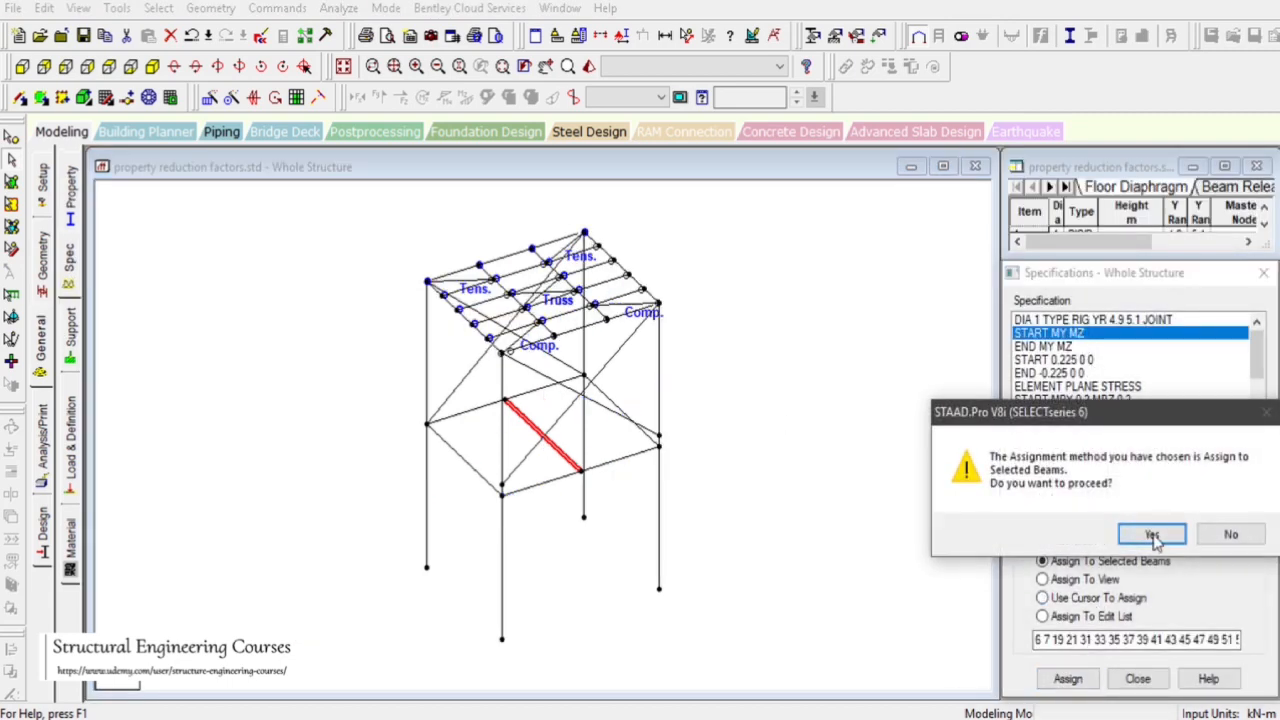
left_click(1069, 534)
- Assign the END MY MZ release to the same middle floor beam
left_click(1045, 346)
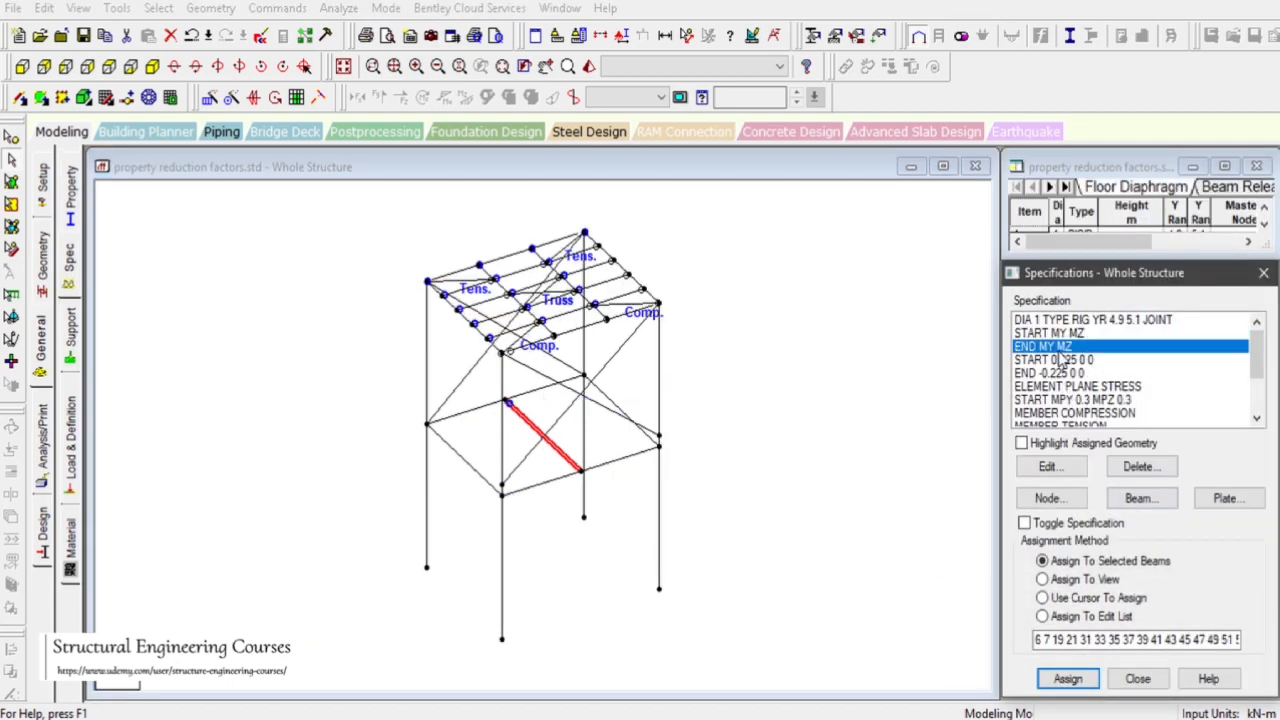
left_click(1067, 678)
left_click(1150, 534)
scroll(690, 484, "up", 3)
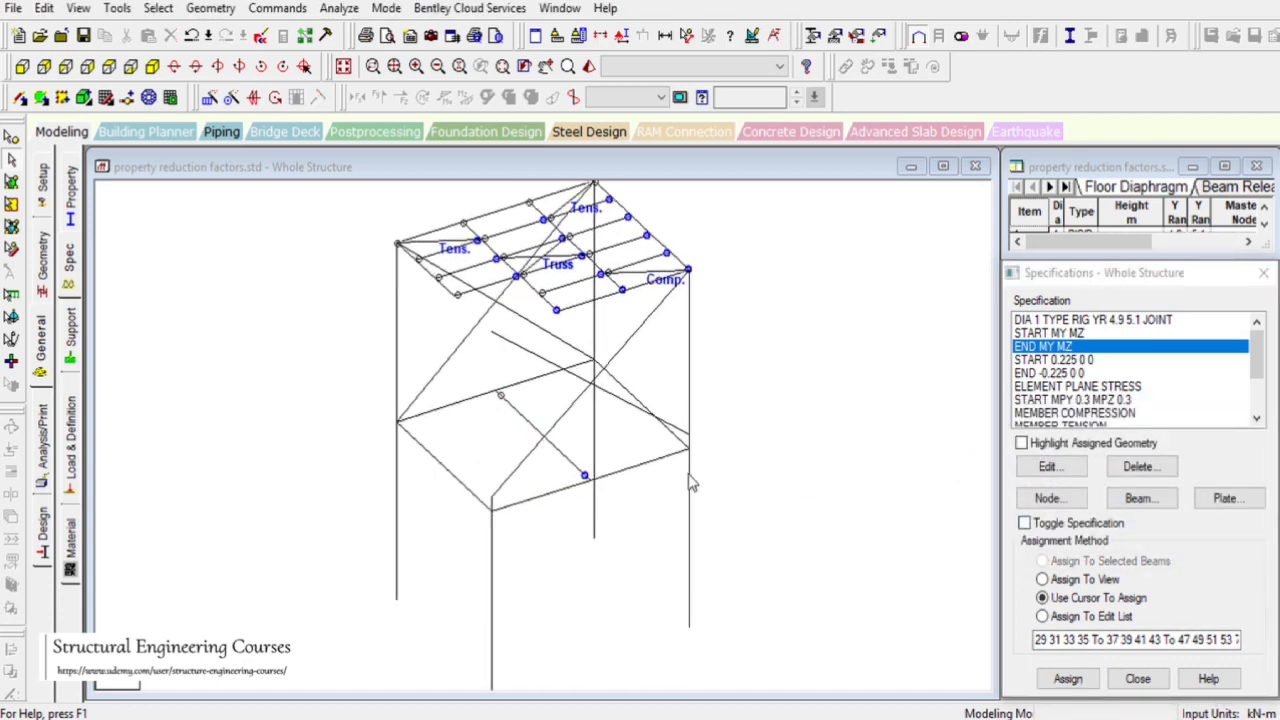
left_click(670, 460)
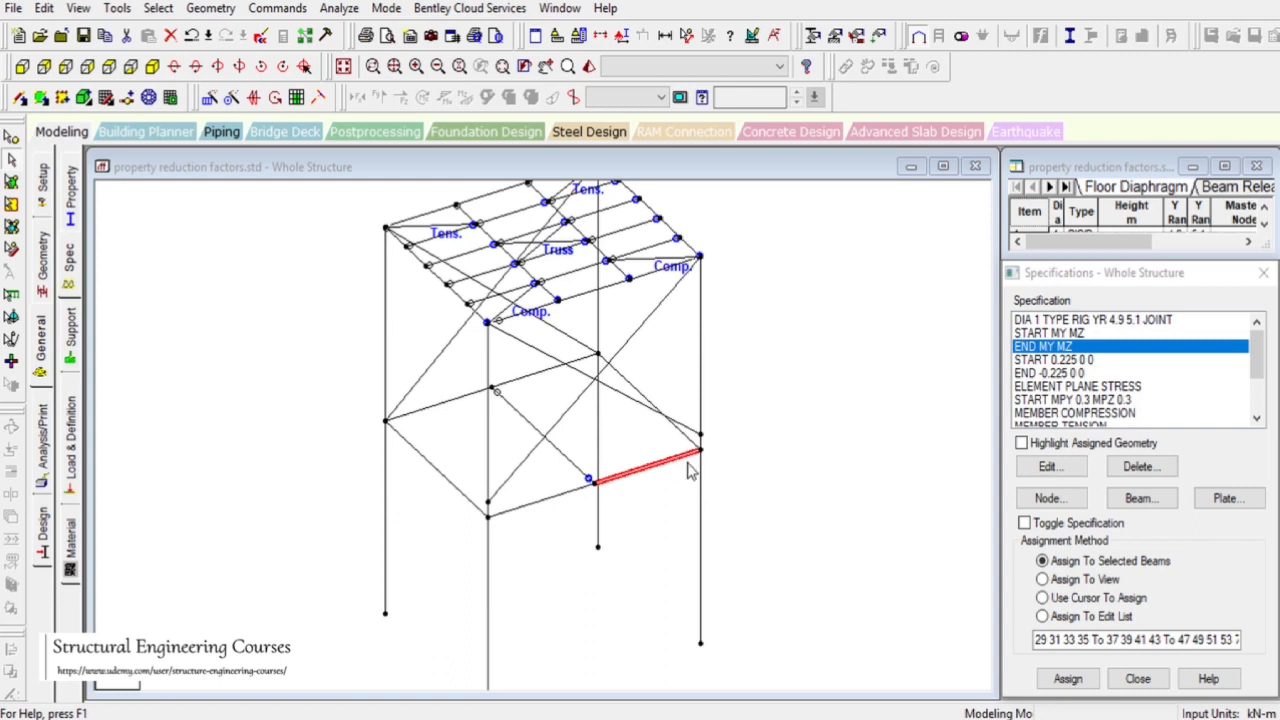
left_click(686, 436)
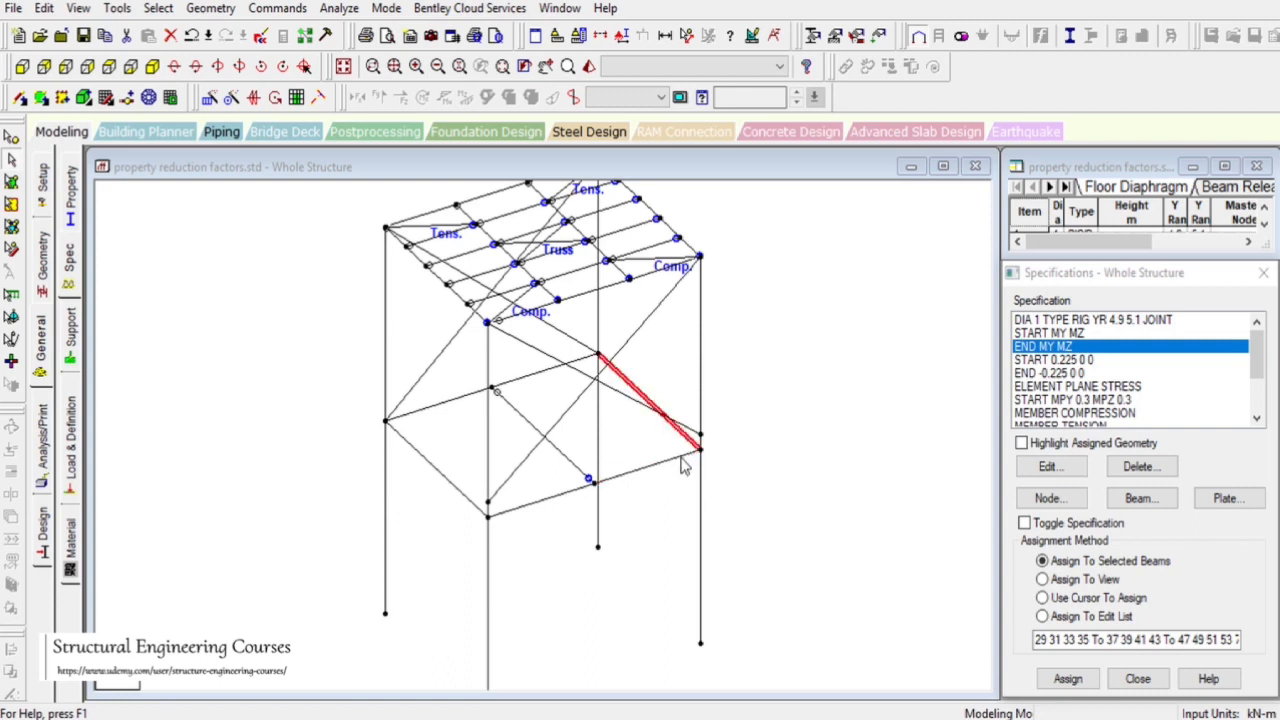
left_click(681, 457)
left_click(744, 470)
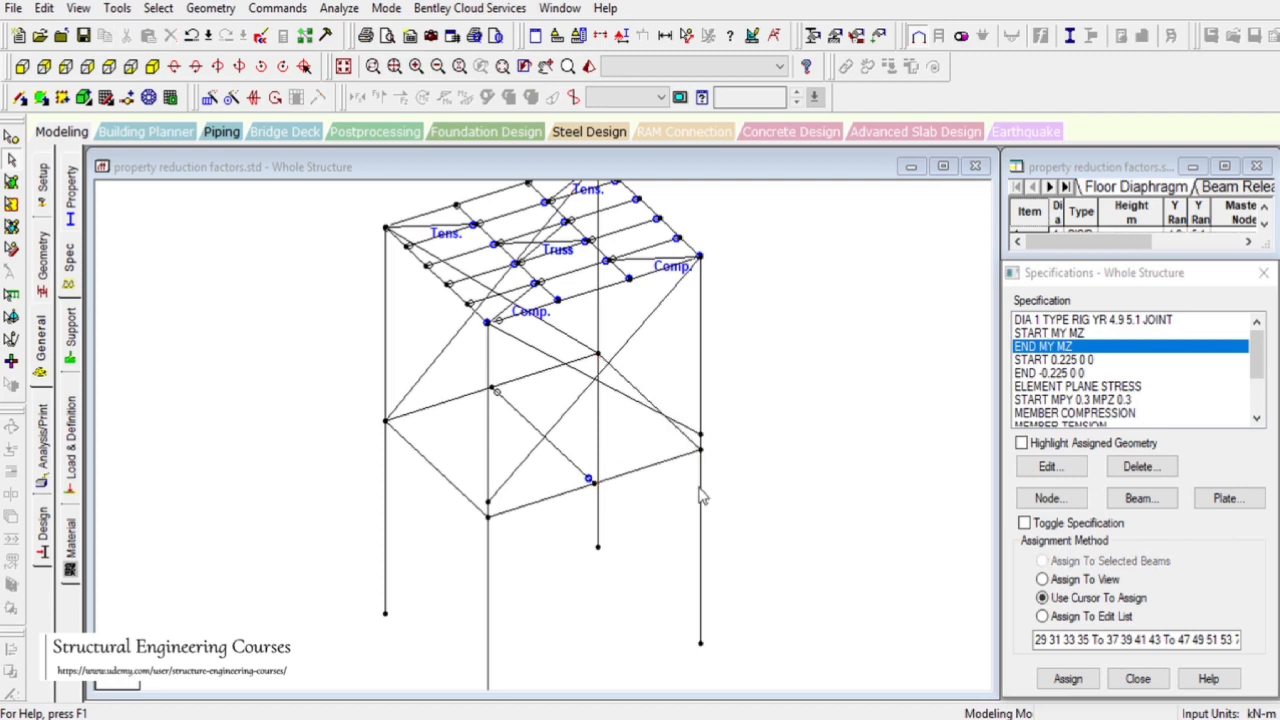
- Render the lower corner column and its adjoining floor beam in 3D, examine how they meet, and close the rendered view
left_click(701, 497)
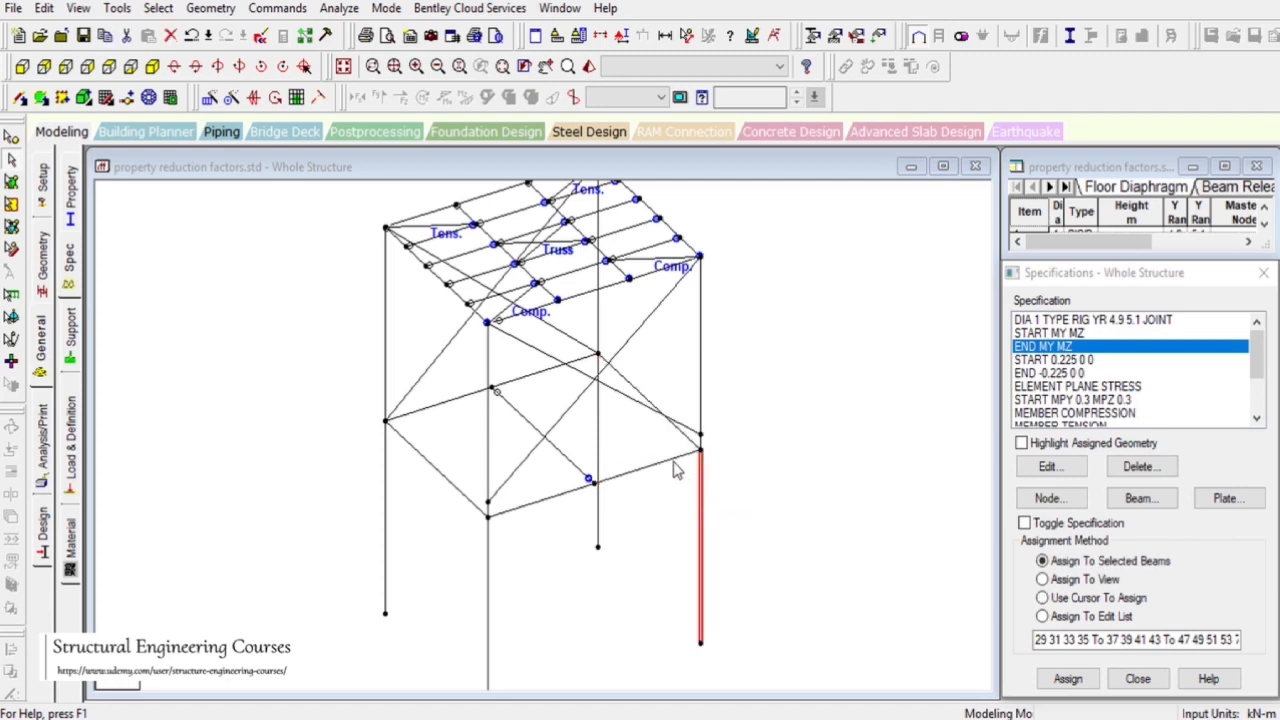
left_click(674, 462, "ctrl")
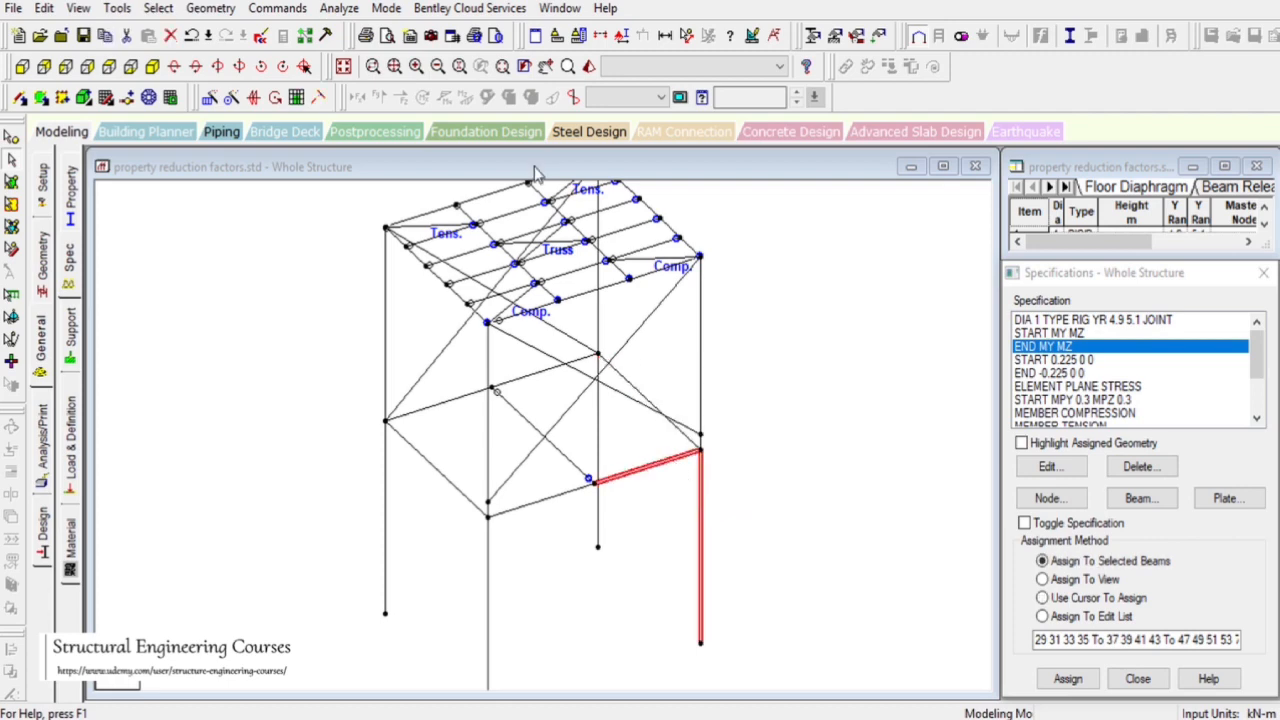
left_click(590, 67)
left_click_drag(829, 434, 772, 420)
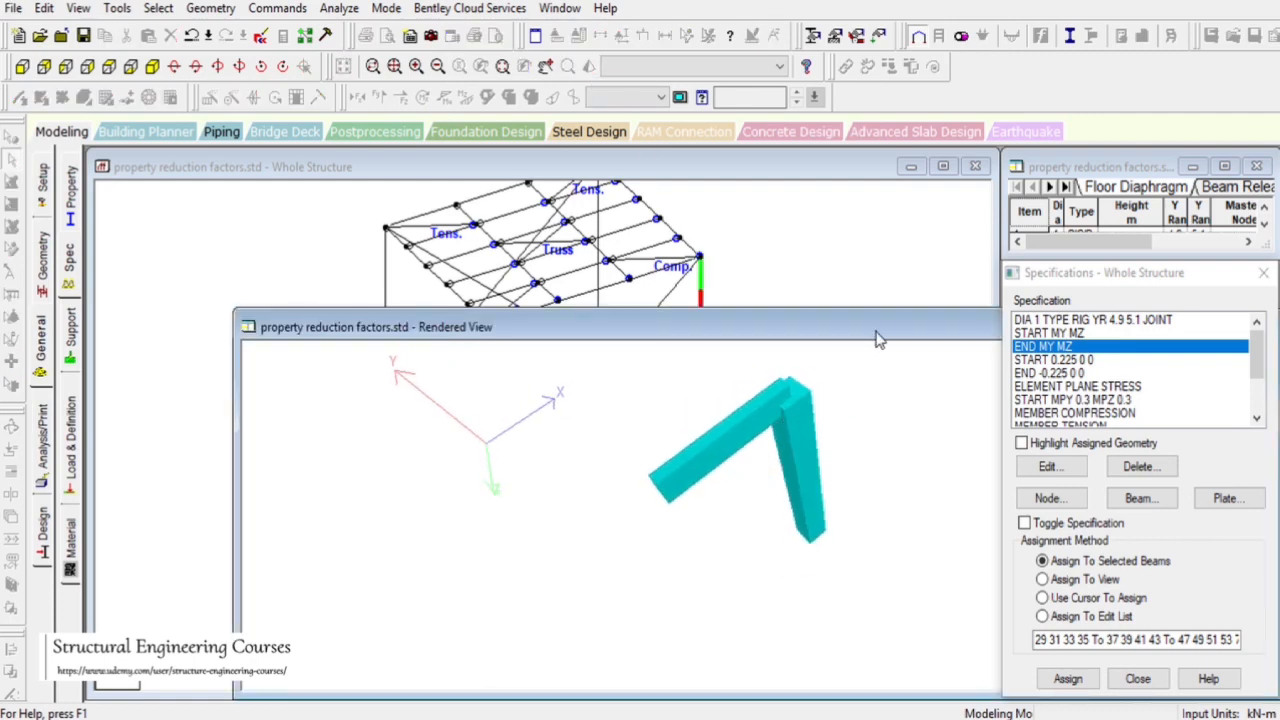
left_click_drag(880, 330, 656, 330)
left_click_drag(912, 320, 802, 362)
left_click_drag(340, 483, 368, 457)
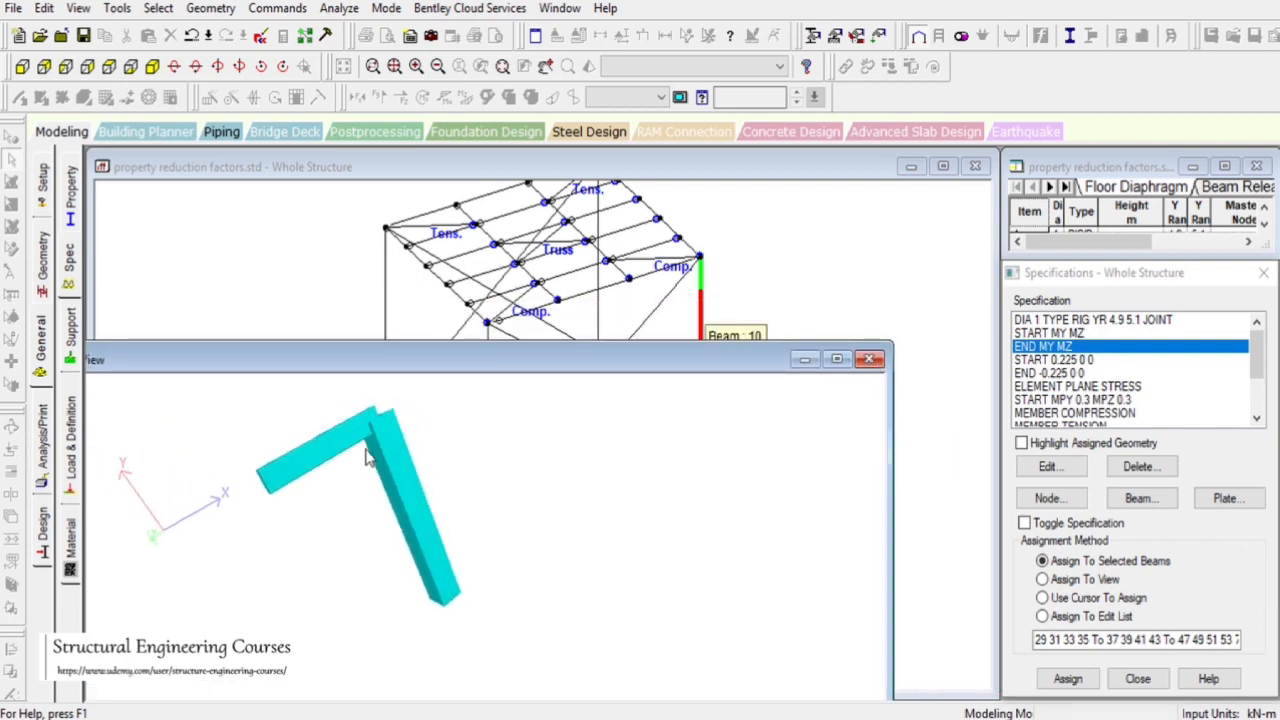
left_click(869, 359)
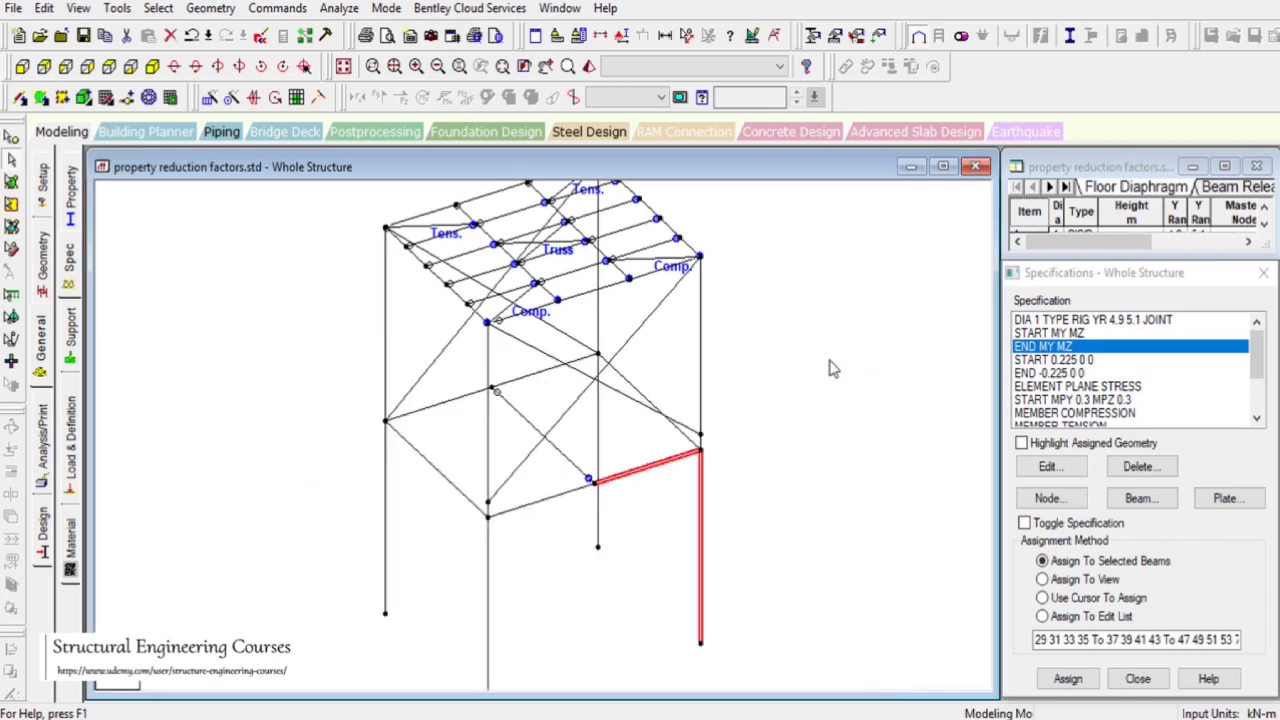
left_click_drag(708, 350, 795, 438)
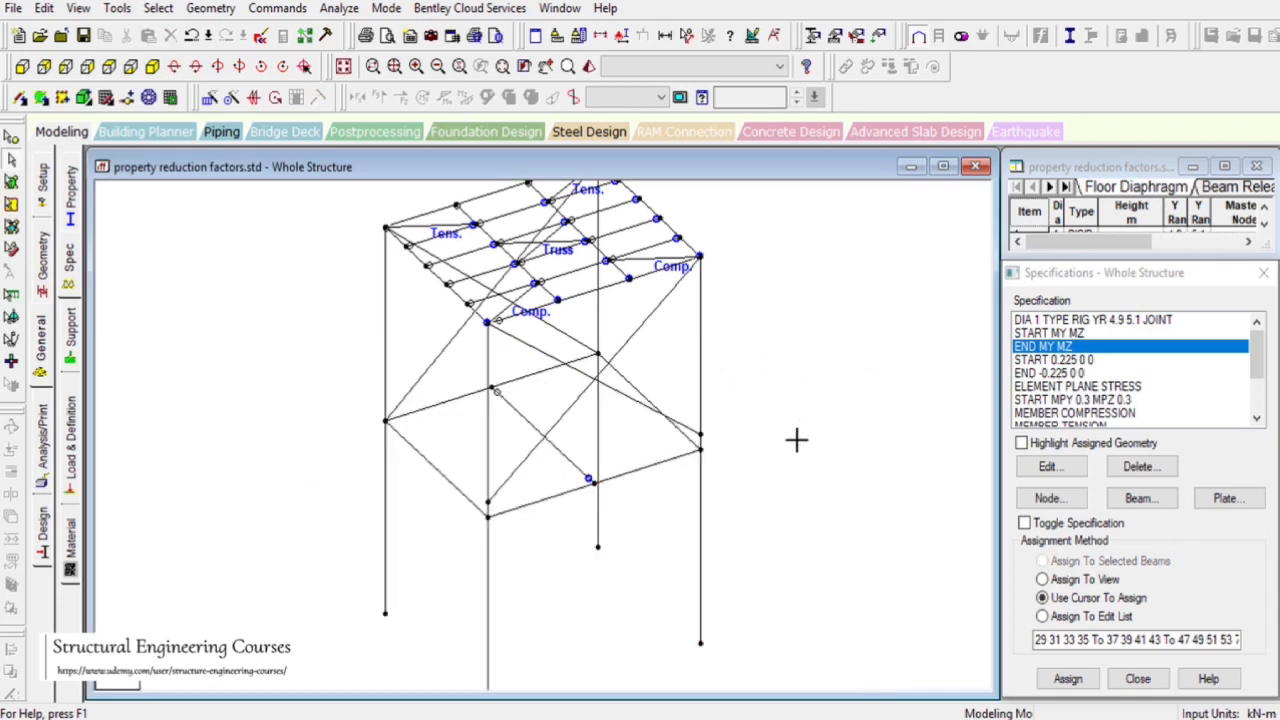
left_click(691, 456)
left_click(561, 495)
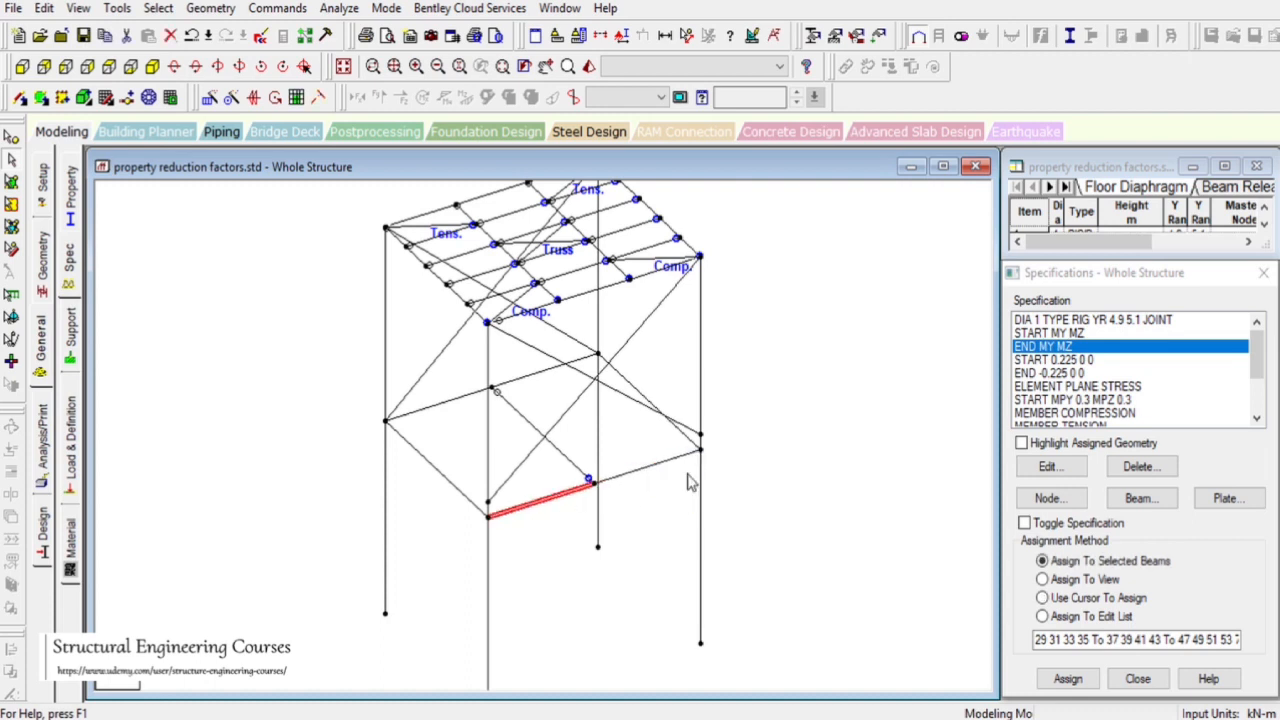
left_click_drag(772, 414, 840, 445)
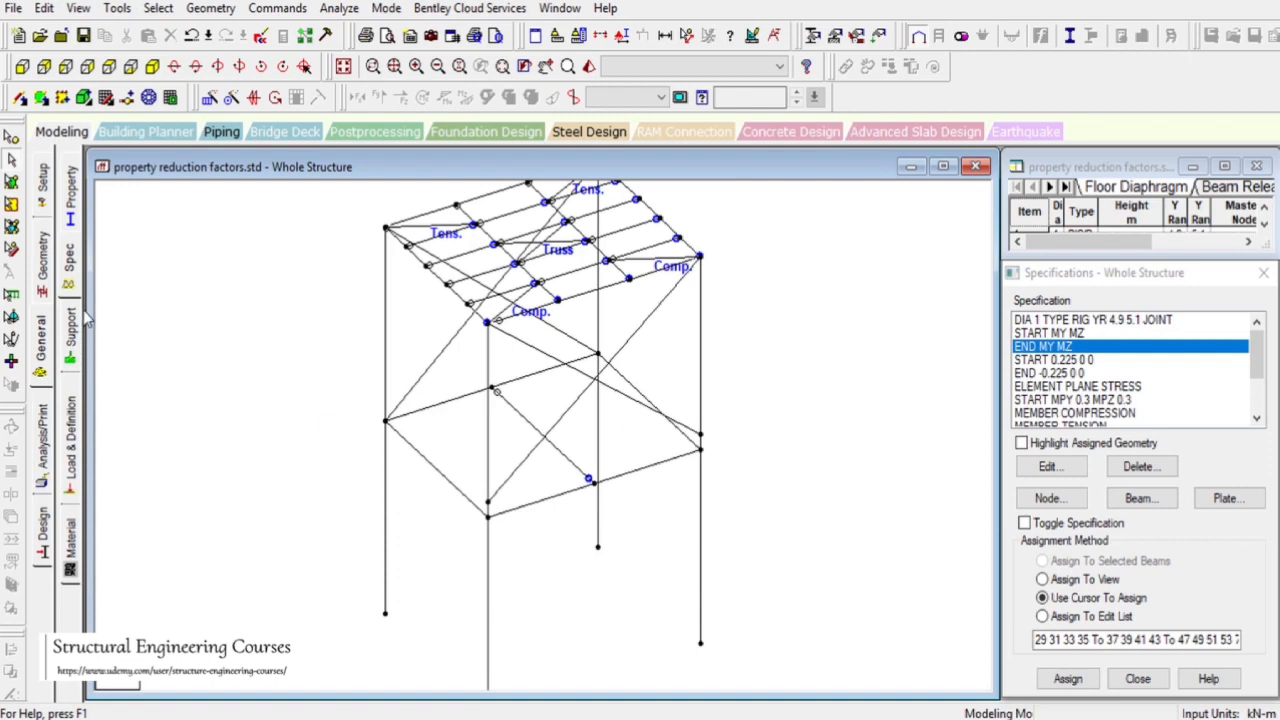
- Open the support definitions for the whole structure and start creating a new support
left_click(74, 343)
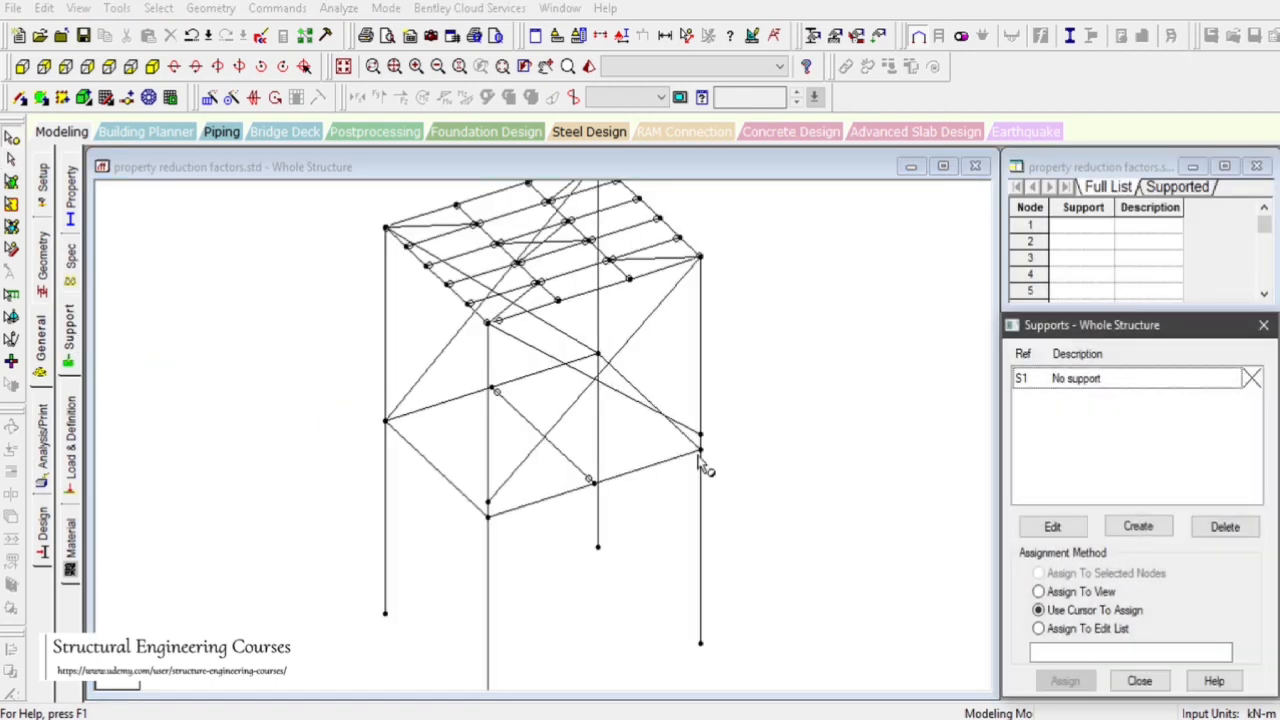
scroll(605, 336, "down", 2)
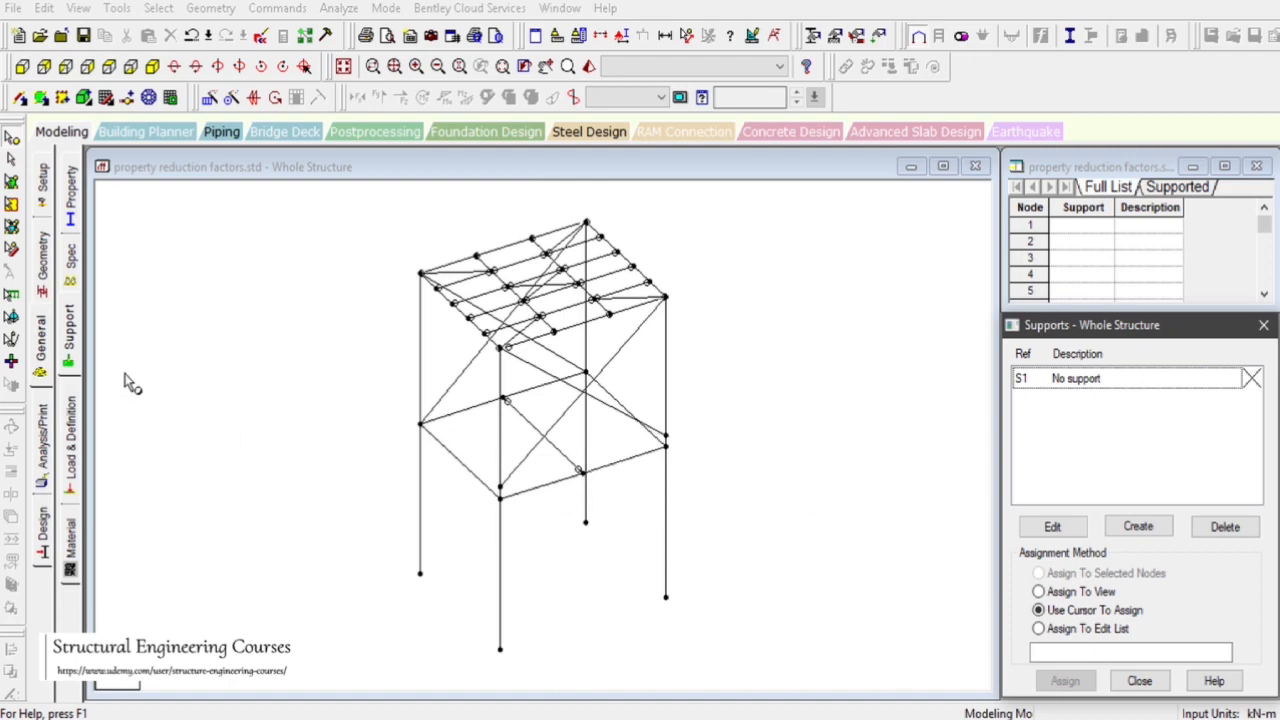
left_click(37, 345)
left_click(1080, 386)
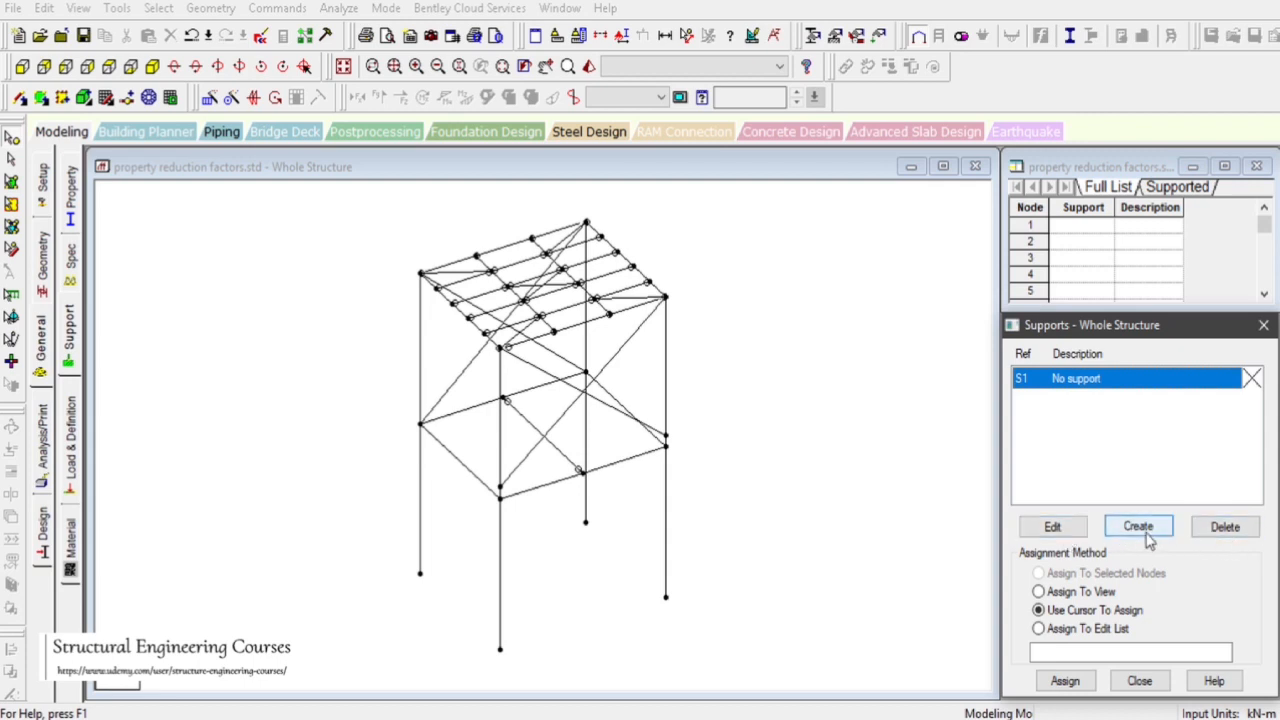
left_click(1148, 530)
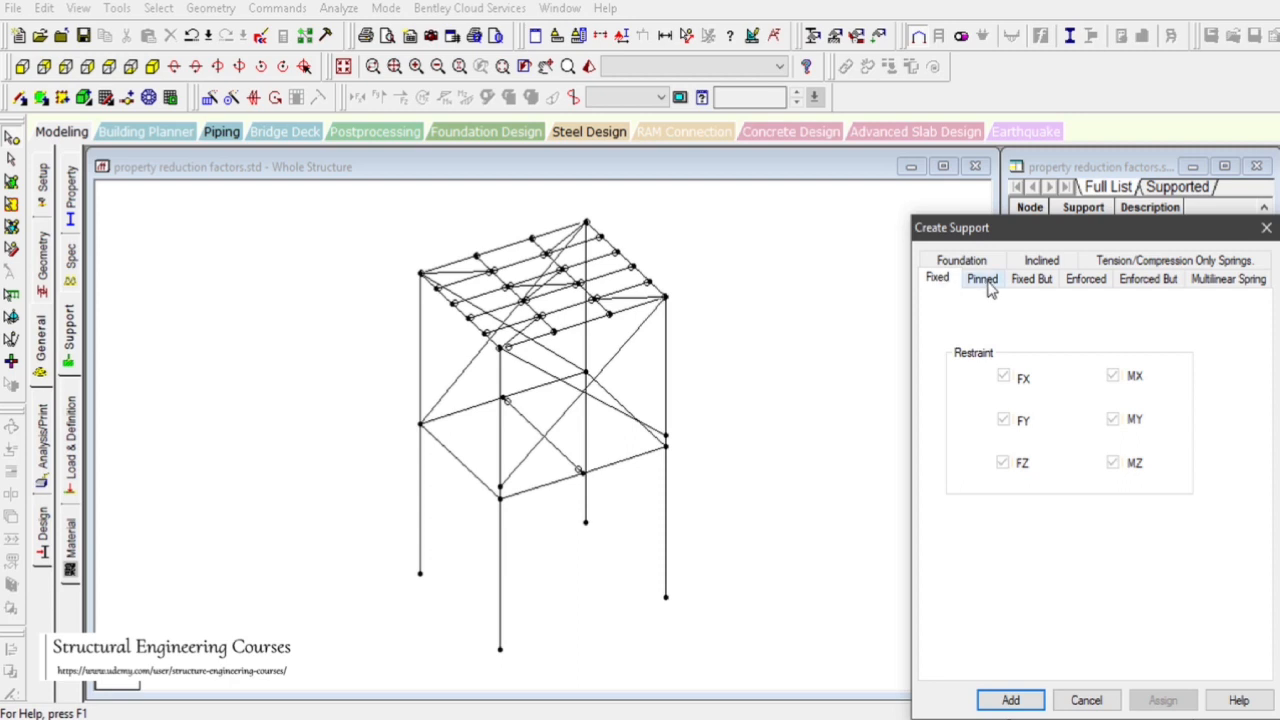
- Compare the Pinned support's restraints with the Fixed But support's release options, trying out an MZ release
left_click(984, 280)
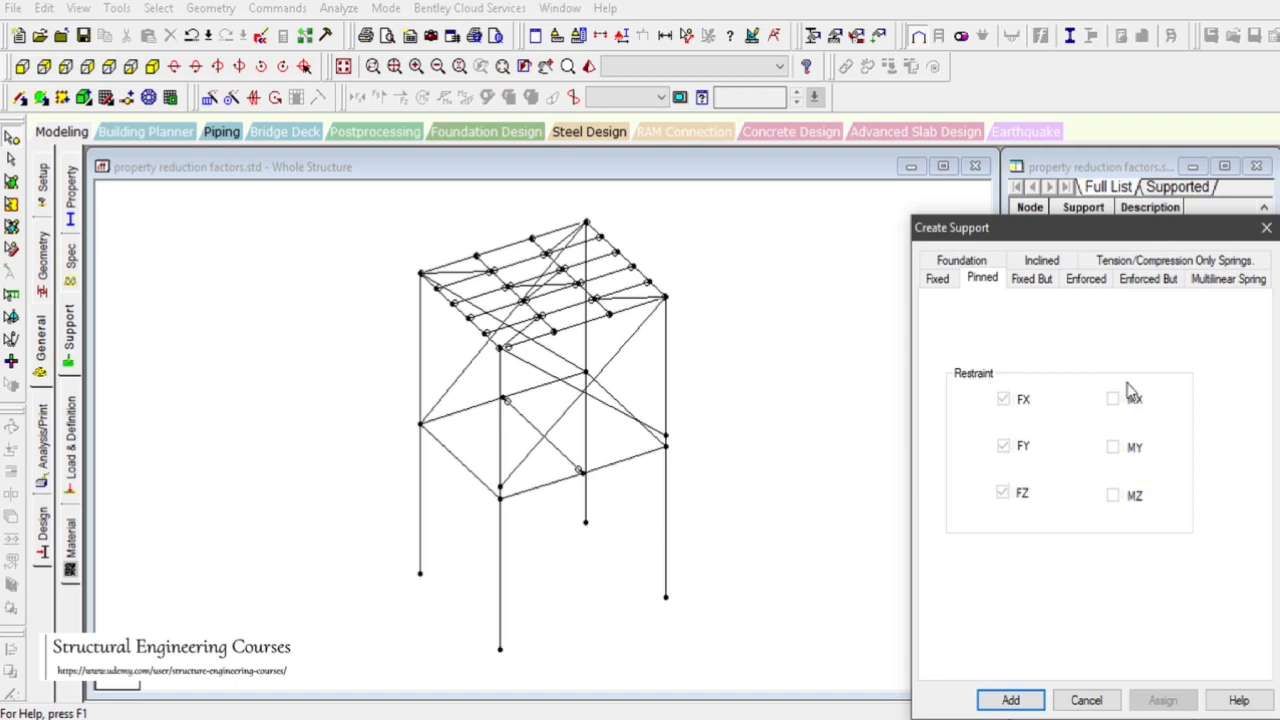
left_click(1038, 281)
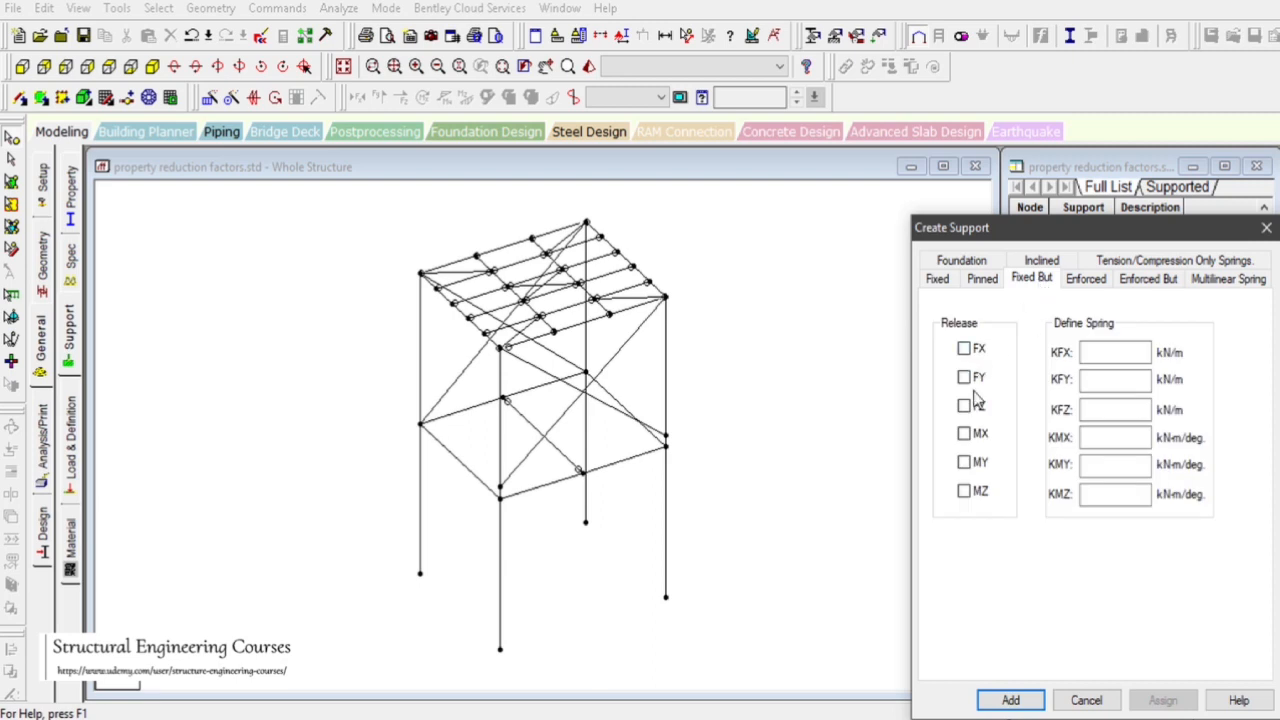
left_click(964, 497)
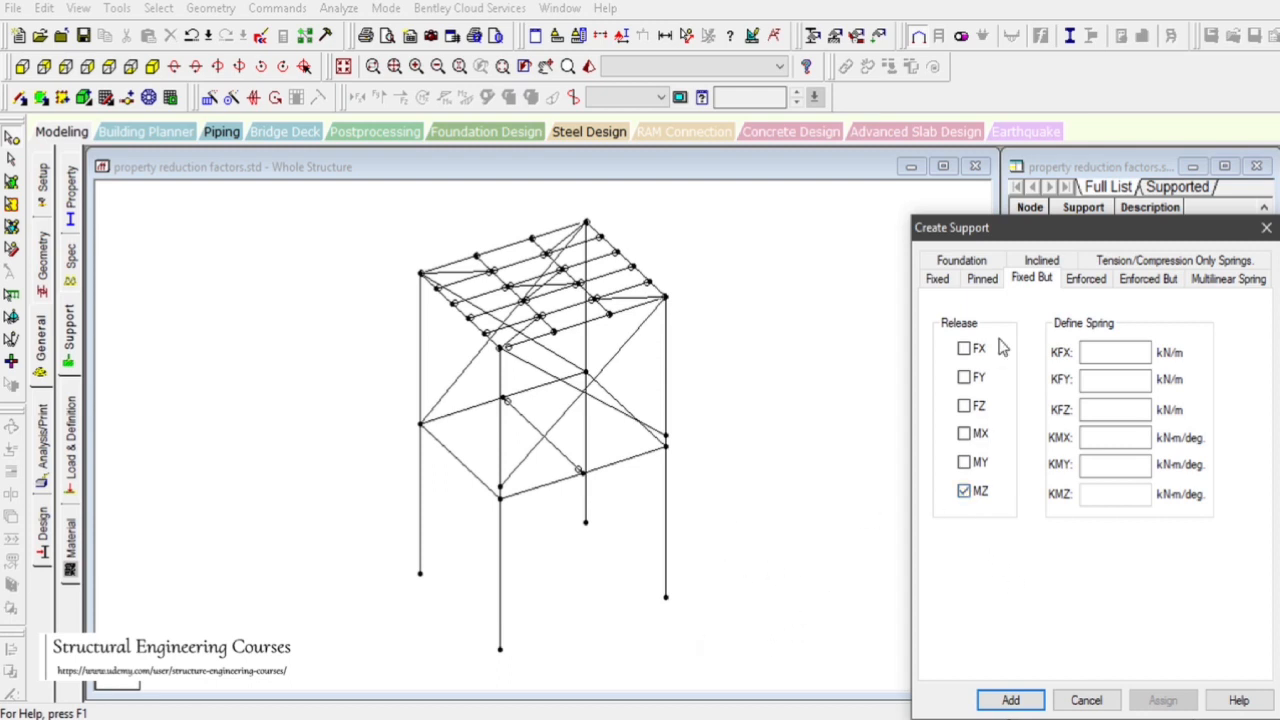
left_click(984, 282)
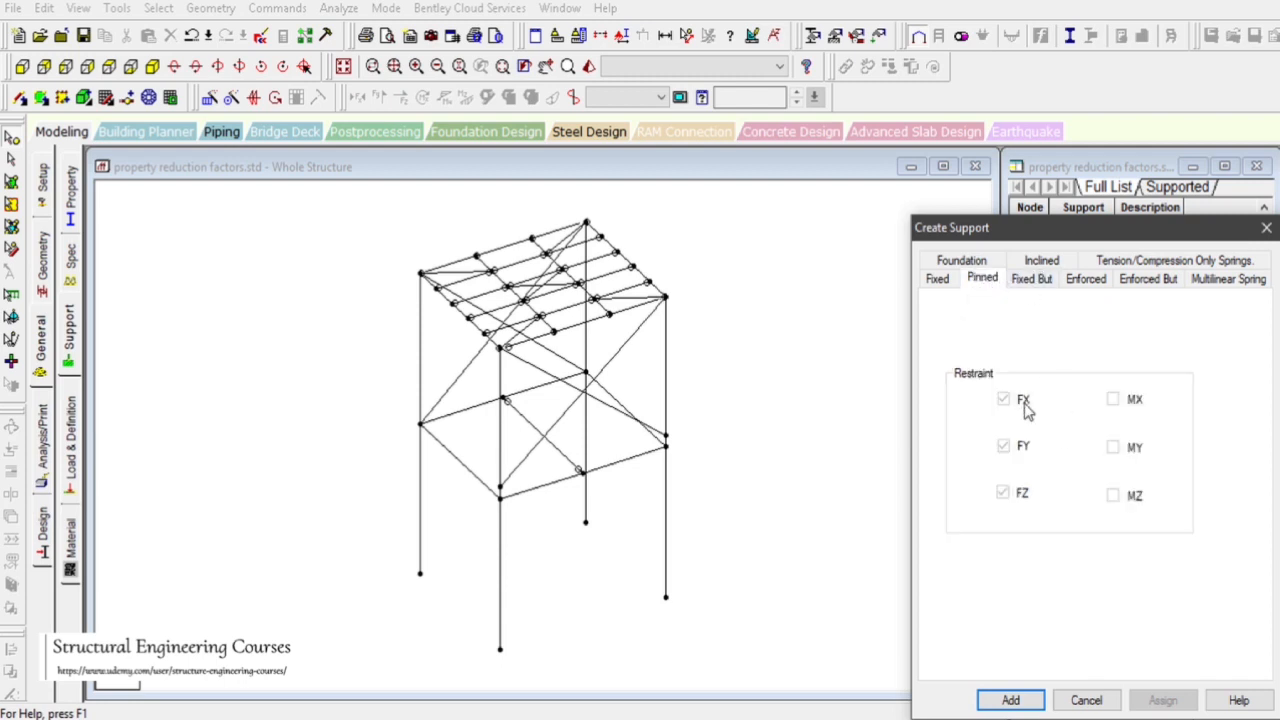
left_click(1031, 282)
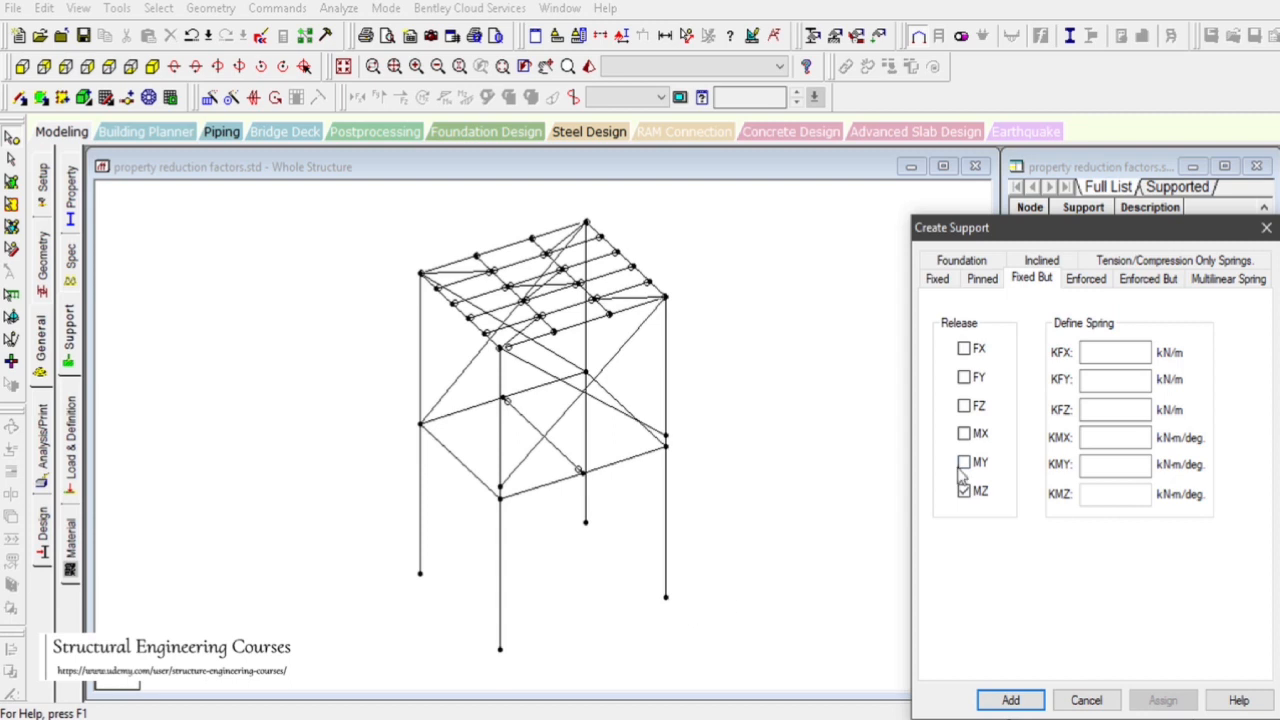
- Look through the Enforced, Enforced But, Multilinear Spring, Tension/Compression Only Springs and Inclined support types
left_click(1086, 280)
left_click(1140, 285)
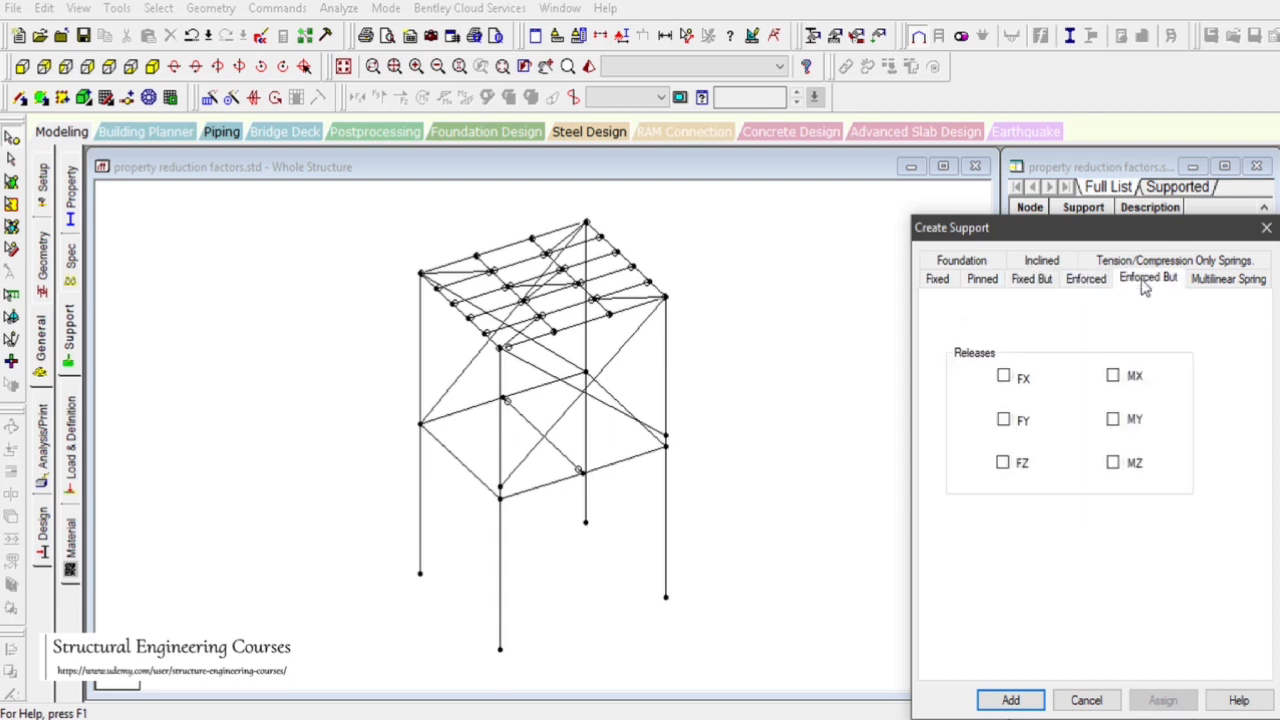
left_click(1216, 288)
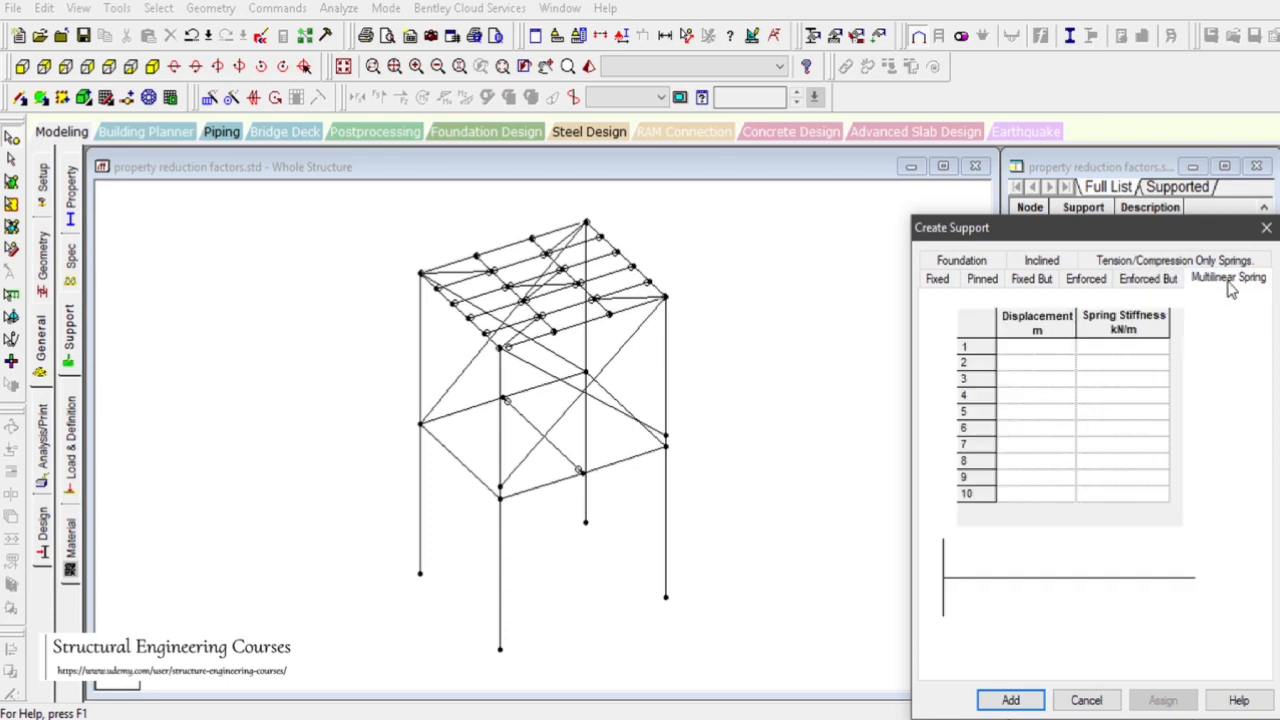
left_click(1226, 262)
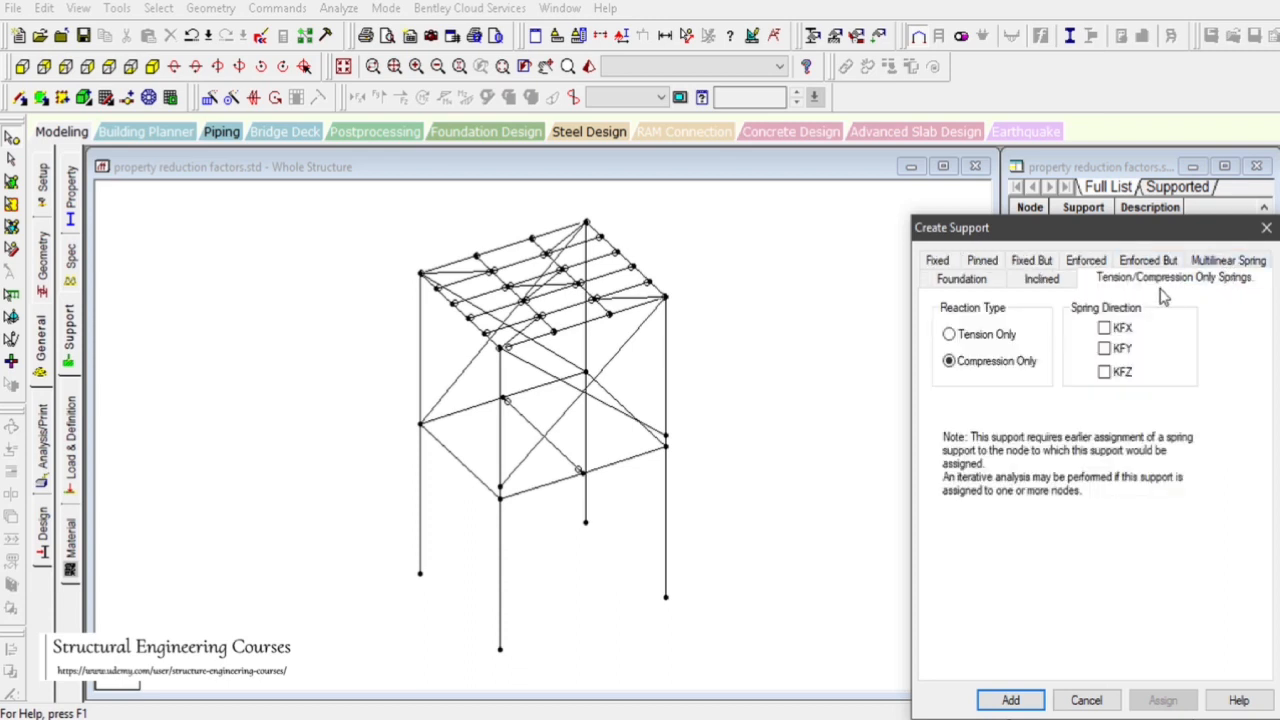
left_click(1048, 286)
- Examine the Foundation support's footing size, direction and subgrade modulus options, trying the Y direction
left_click(980, 286)
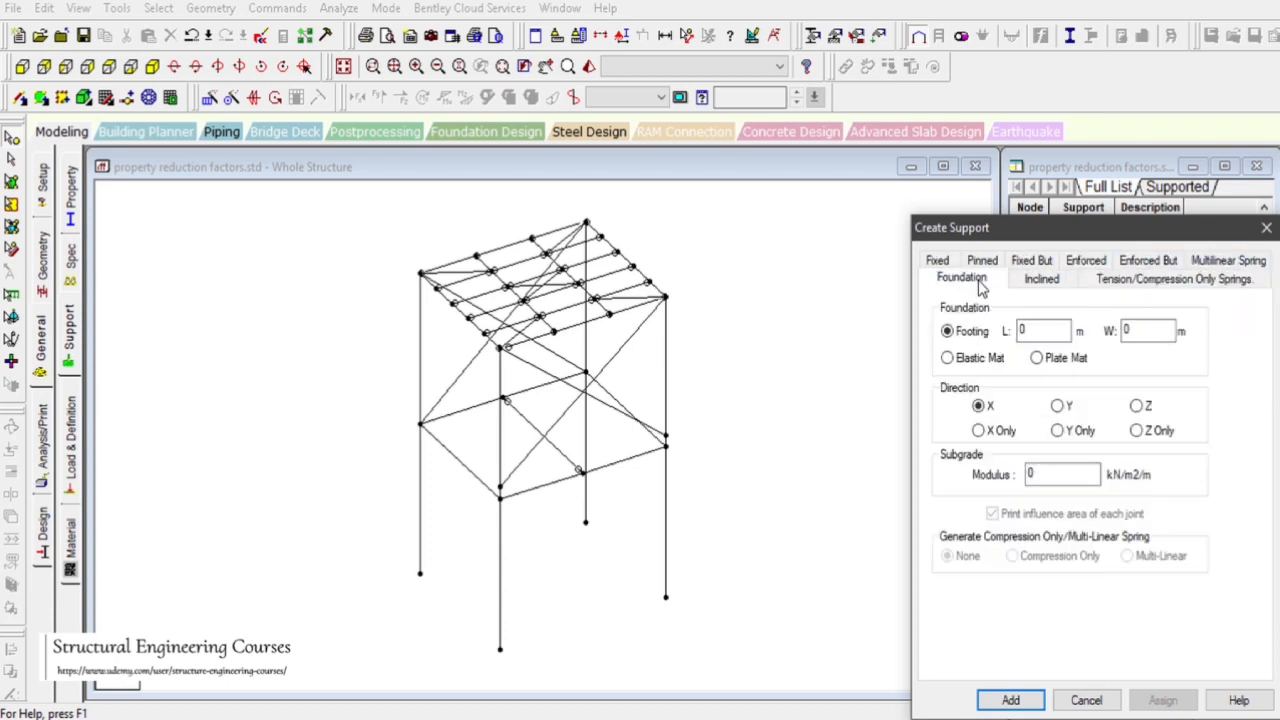
left_click(1034, 332)
left_click(1058, 406)
double_click(1036, 476)
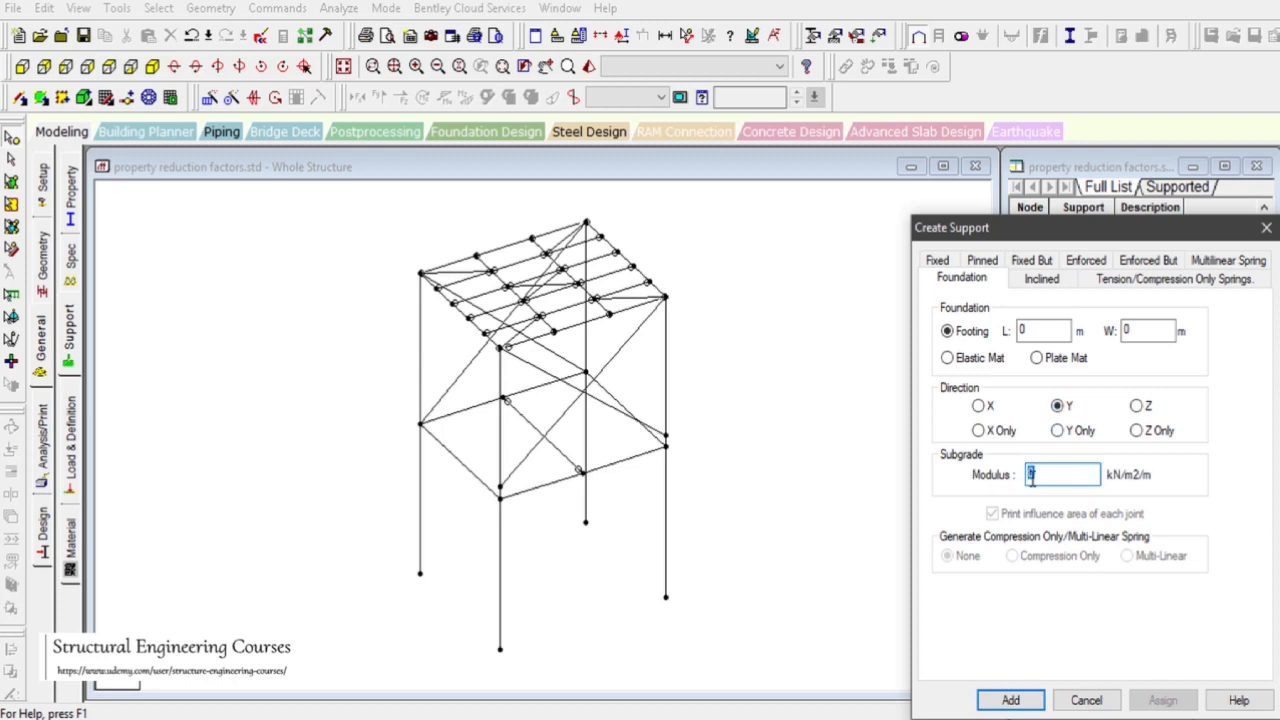
- Create a Fixed support and assign it to the base nodes of all four columns
left_click(951, 266)
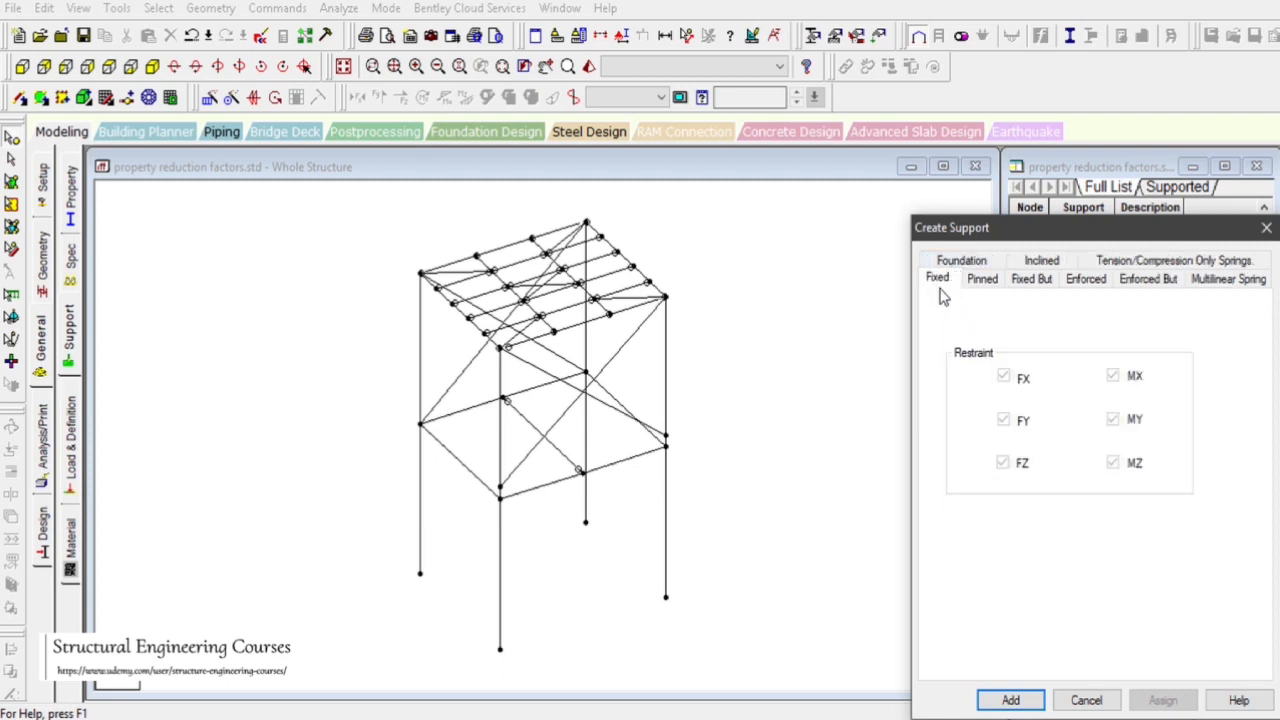
left_click(1011, 701)
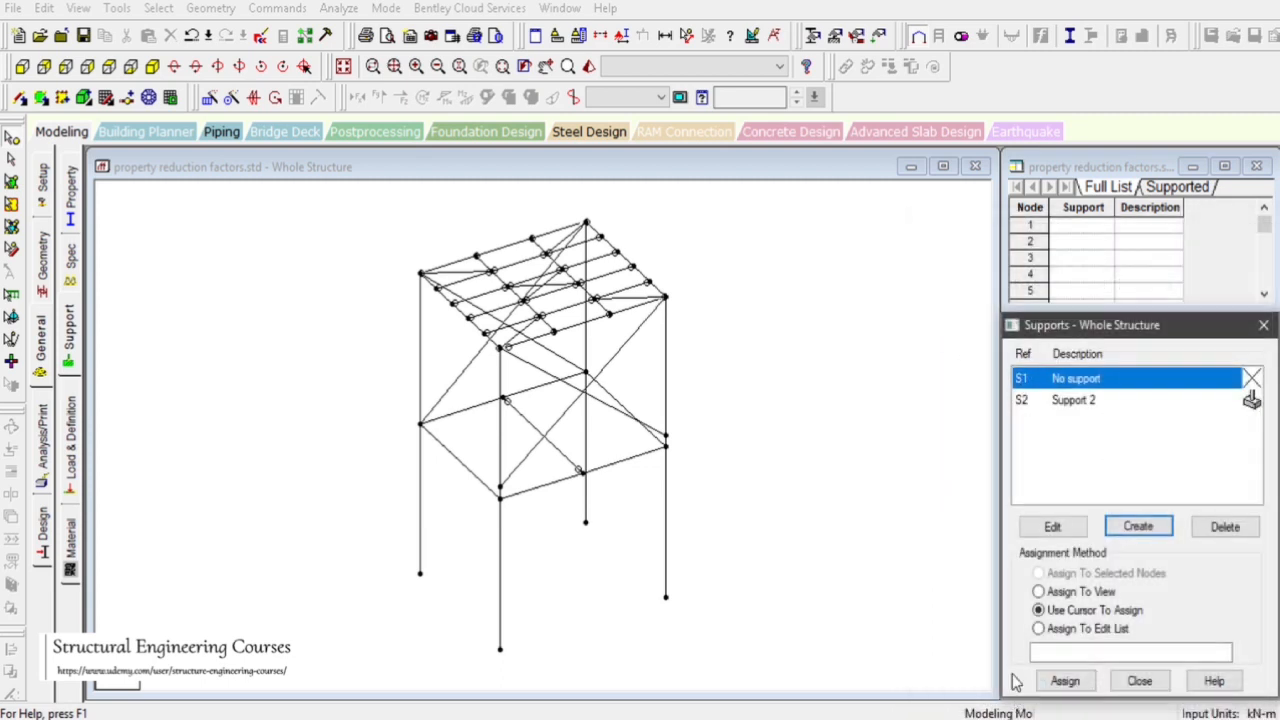
left_click(1073, 400)
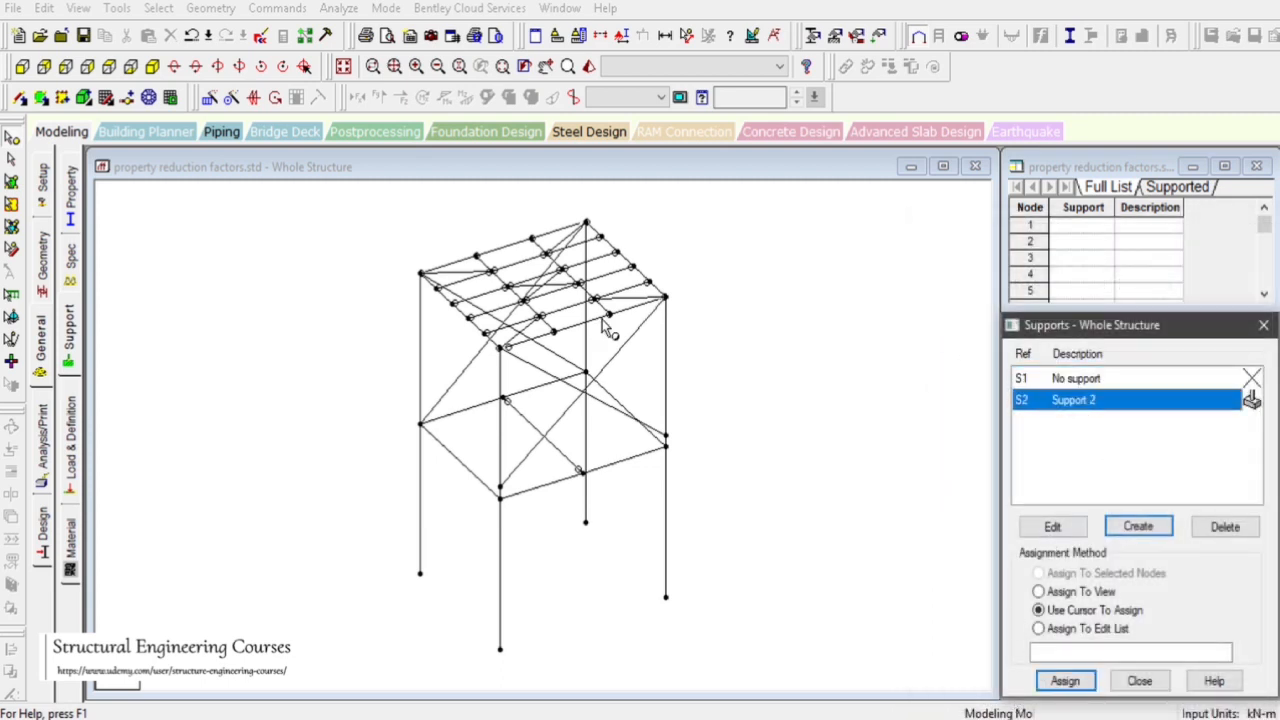
left_click(22, 66)
left_click_drag(374, 609, 777, 689)
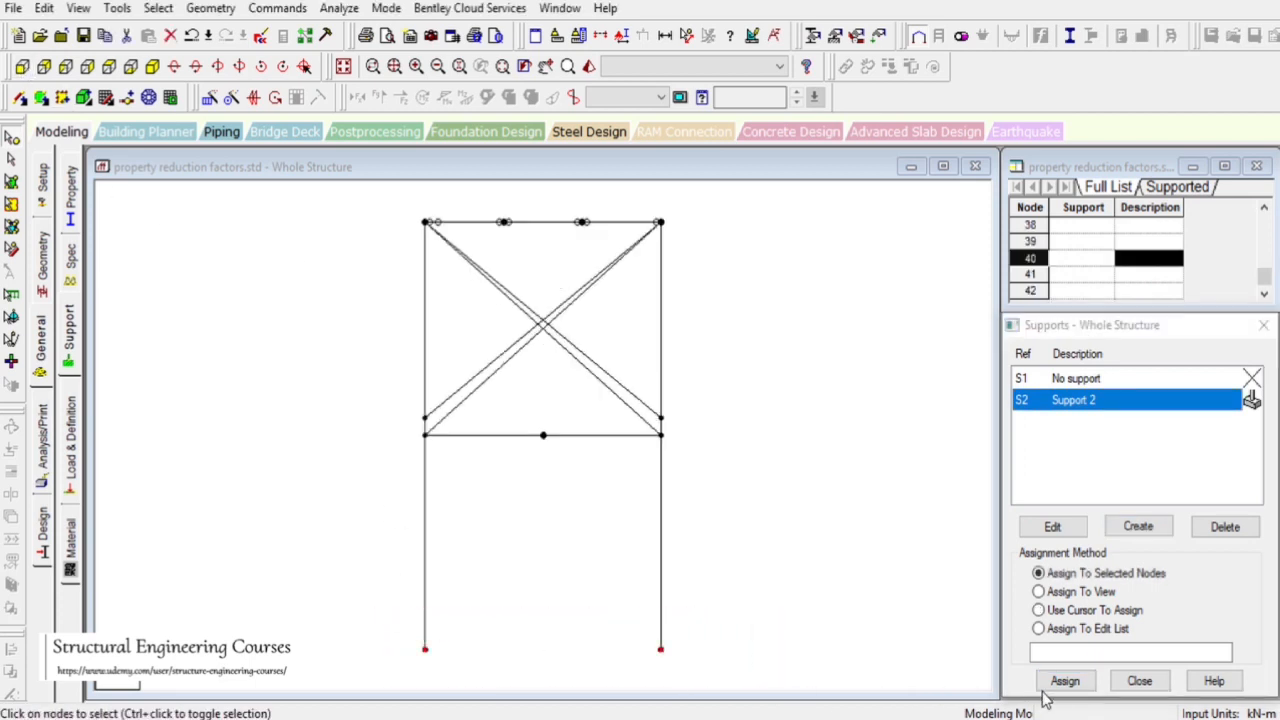
left_click(1065, 680)
left_click(1152, 562)
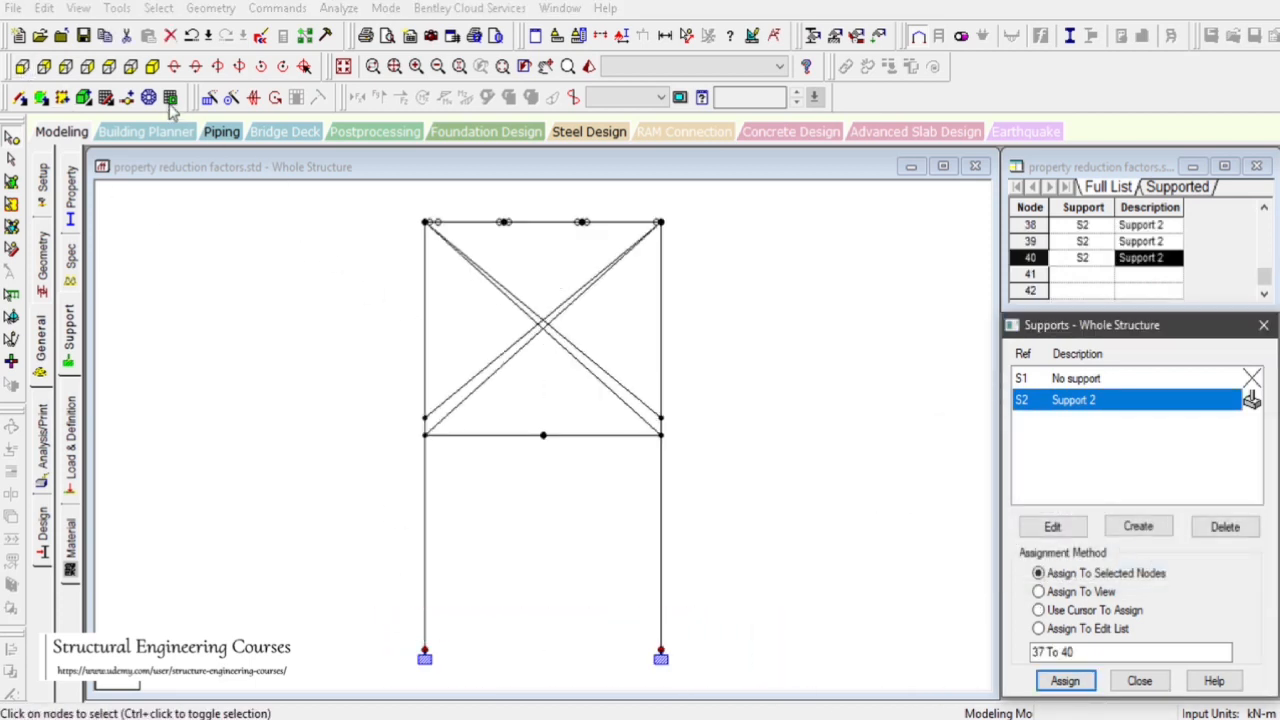
left_click(152, 66)
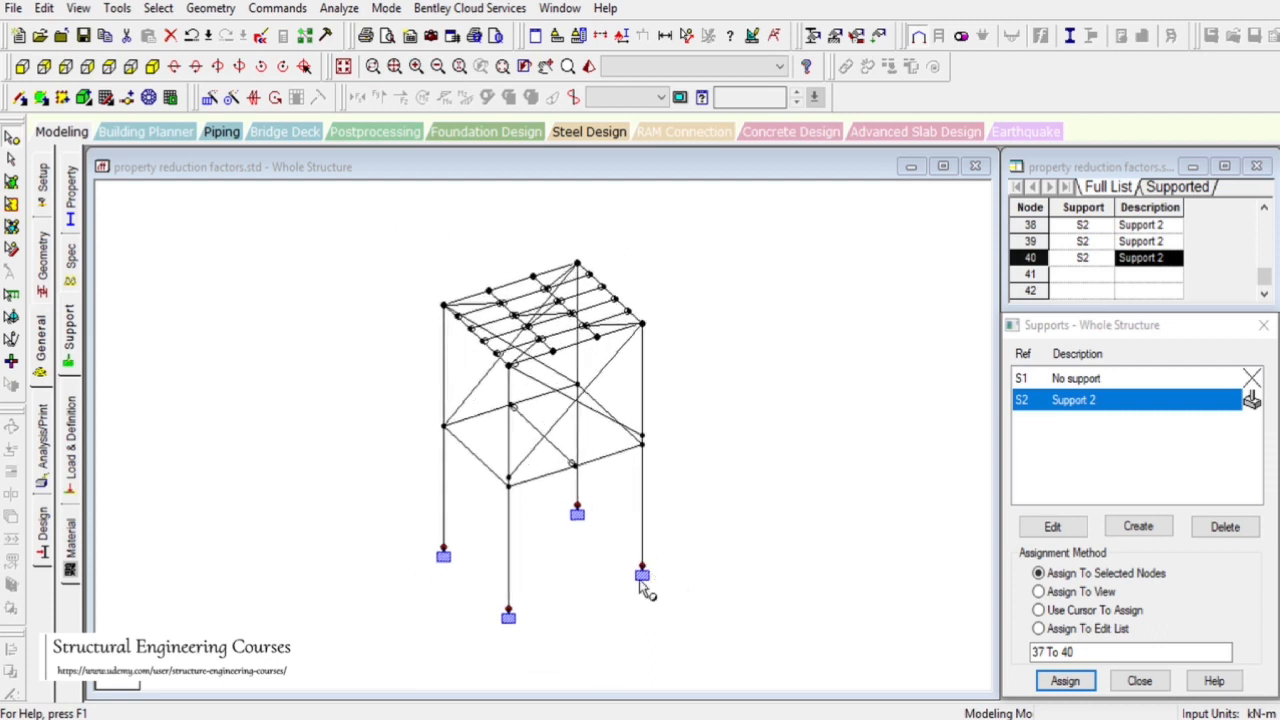
- Create a Pinned support and assign it to base node 40 of the right-hand corner column, and clear the selection
left_click(1131, 534)
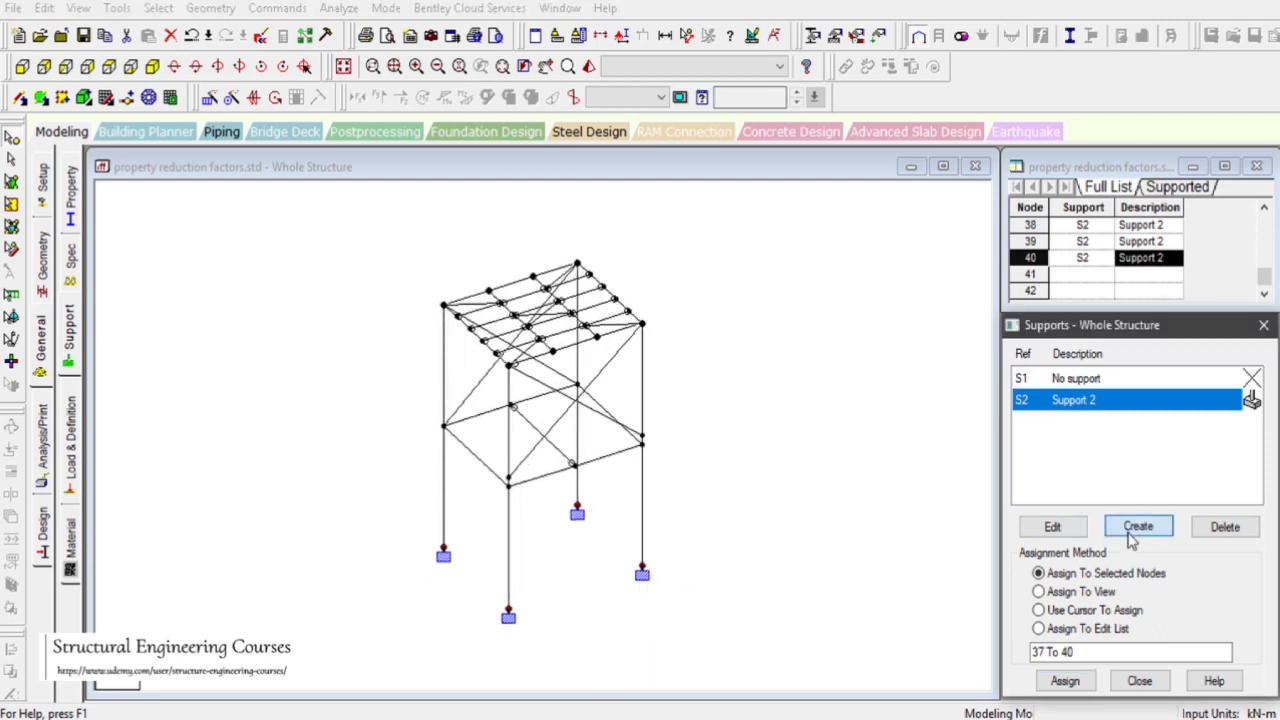
left_click(985, 279)
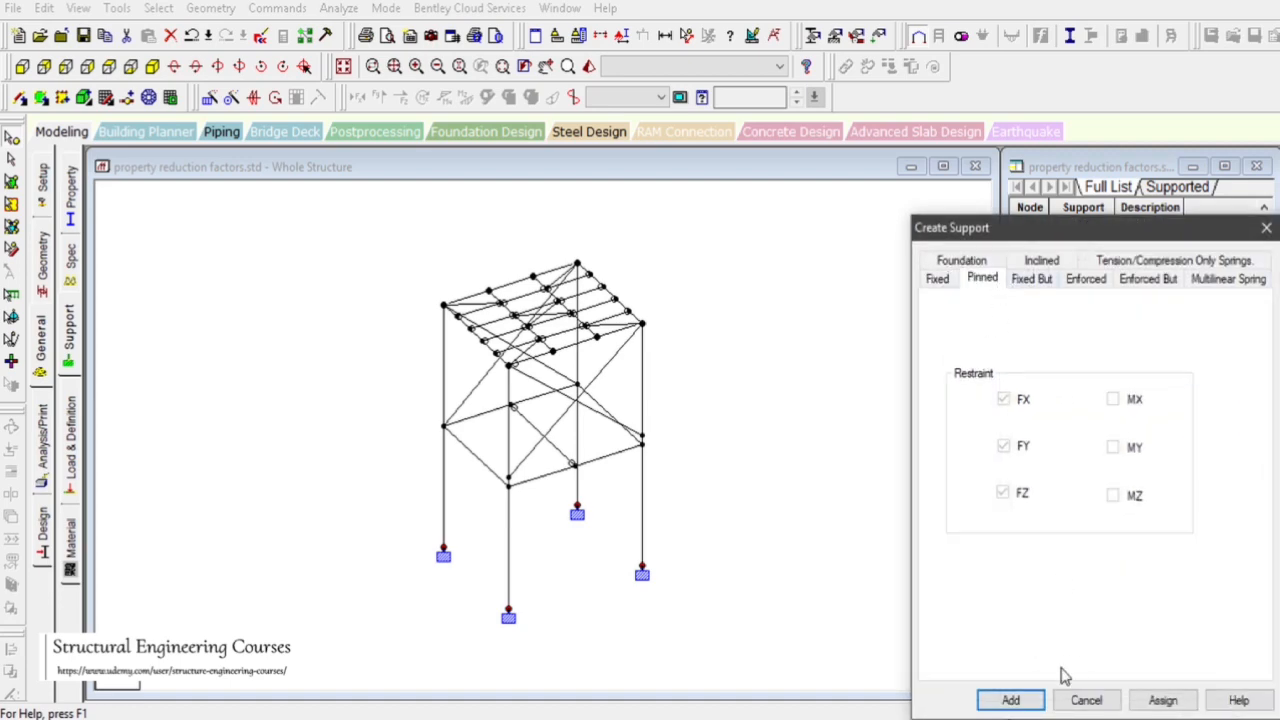
left_click(1008, 701)
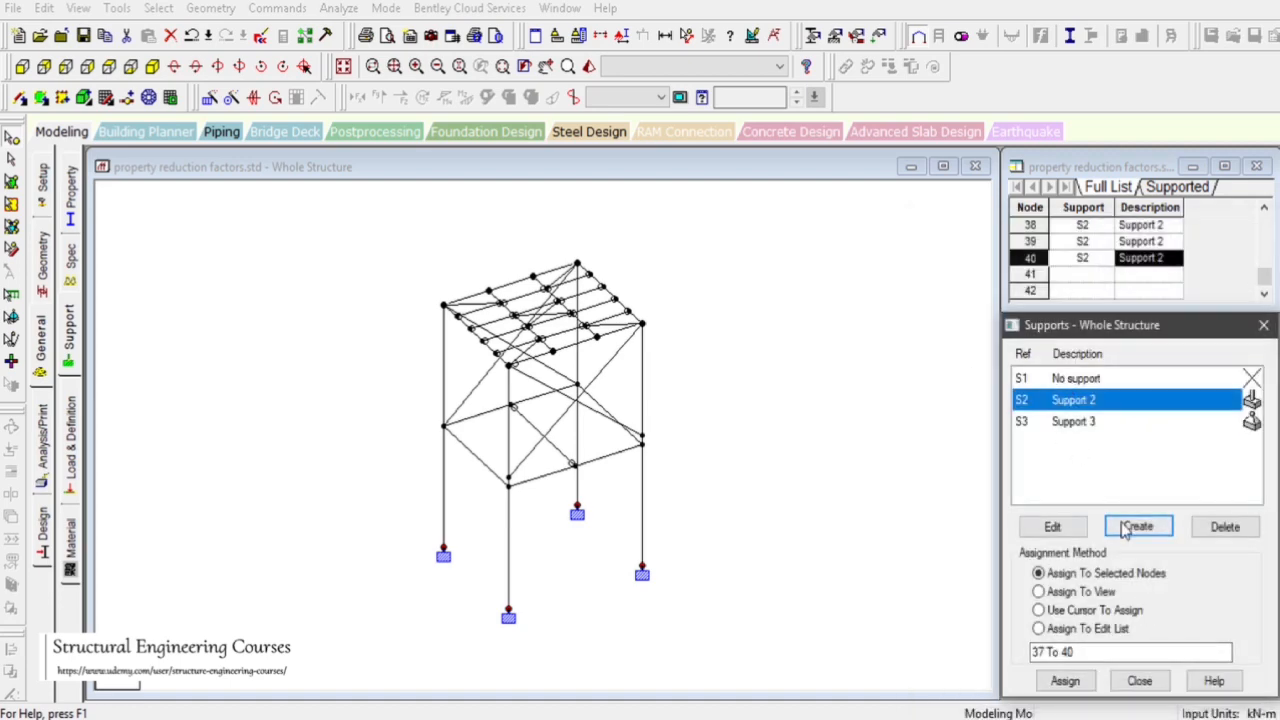
left_click(1100, 421)
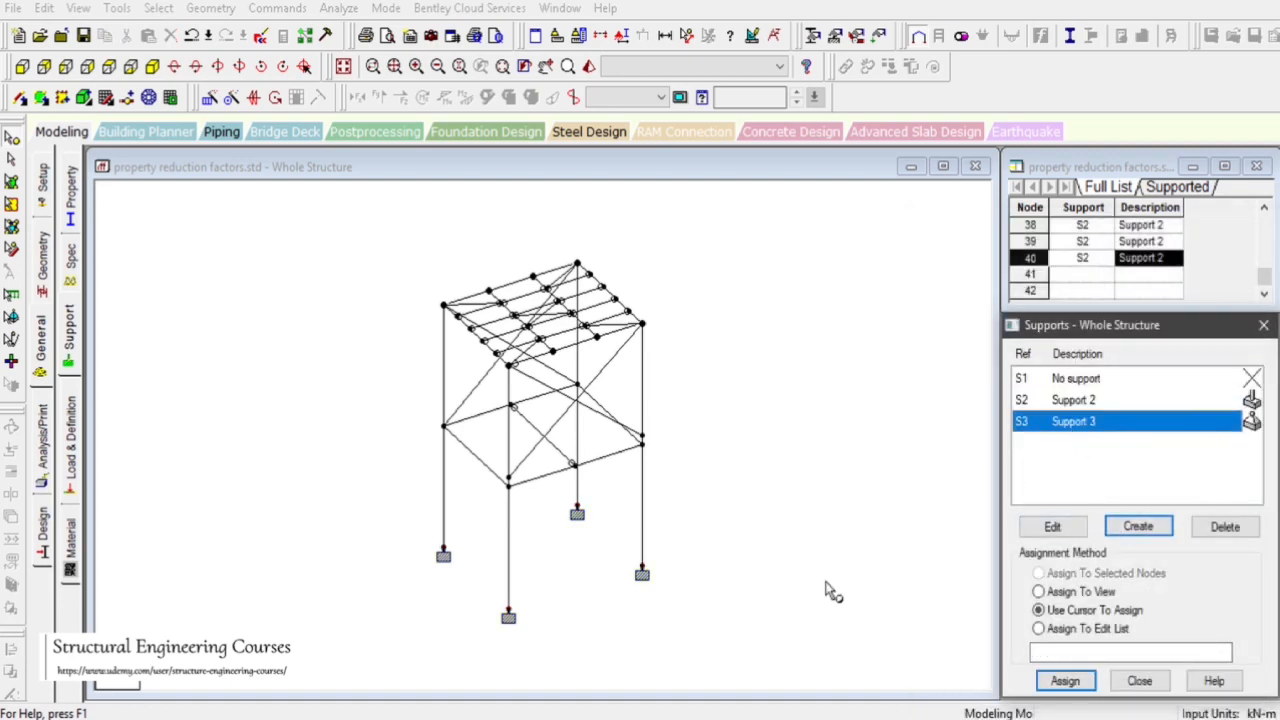
left_click(644, 572)
left_click(1065, 680)
left_click(1151, 562)
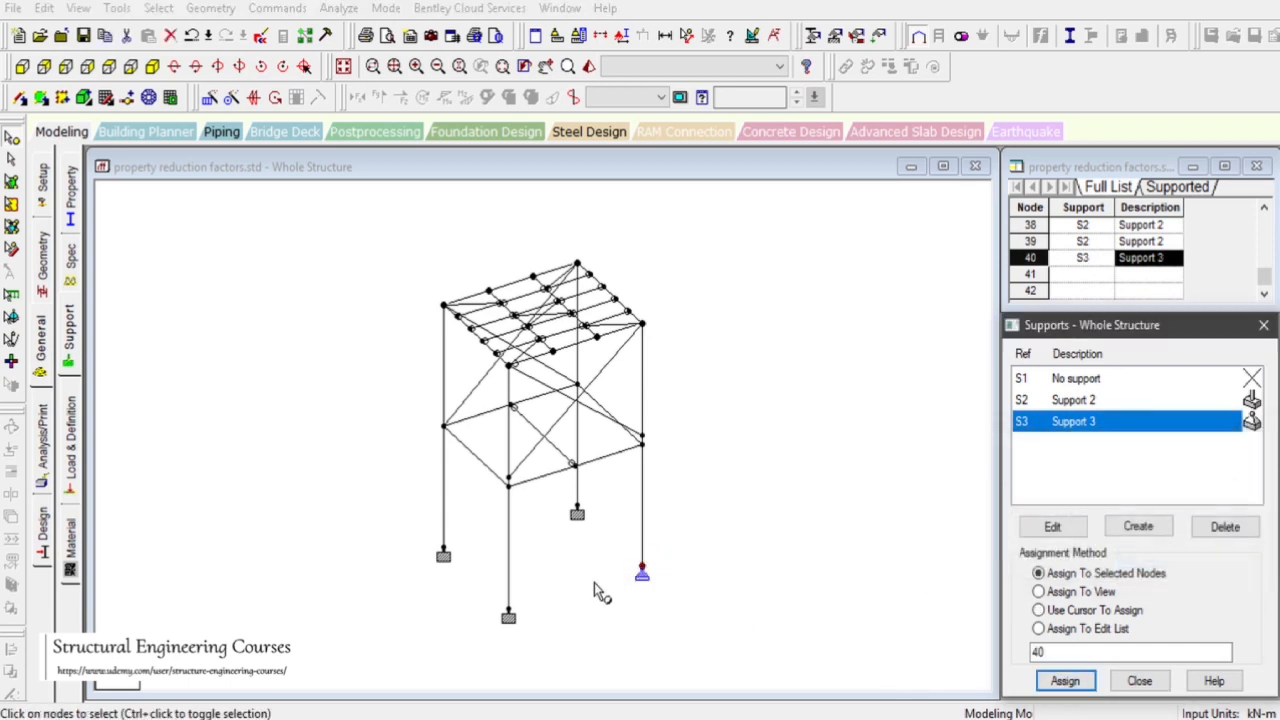
left_click(643, 573)
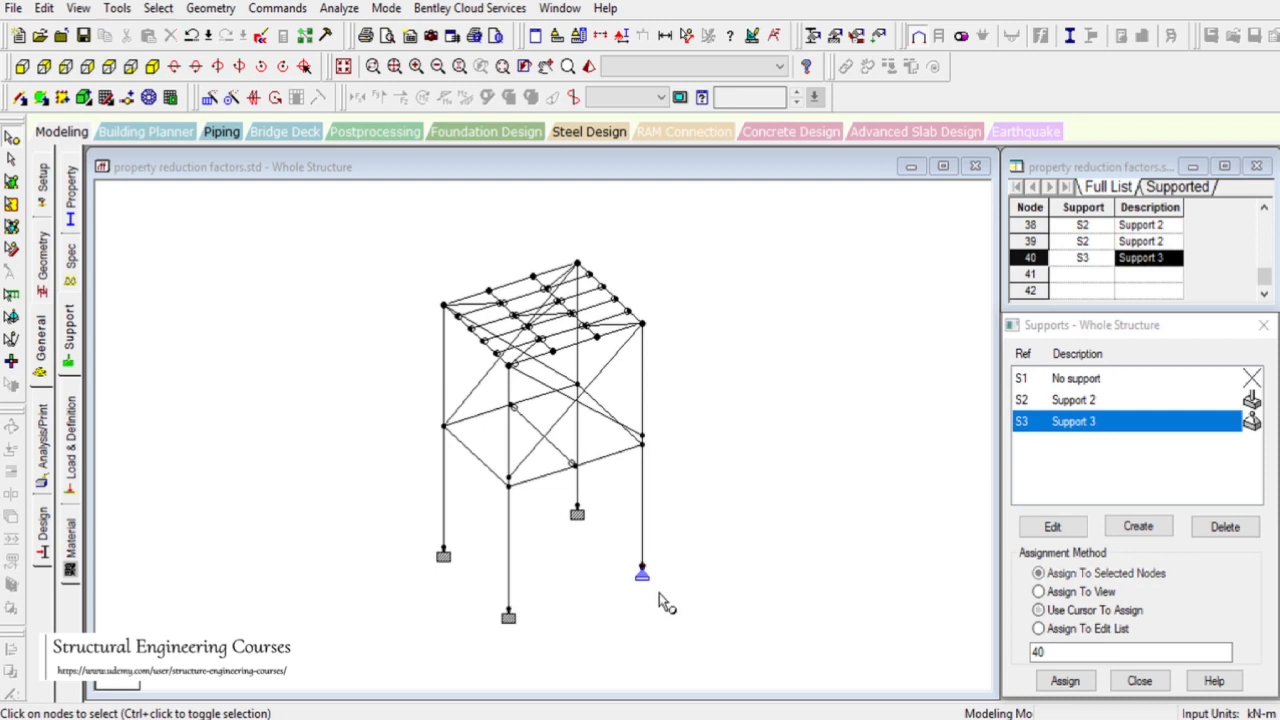
left_click(655, 592)
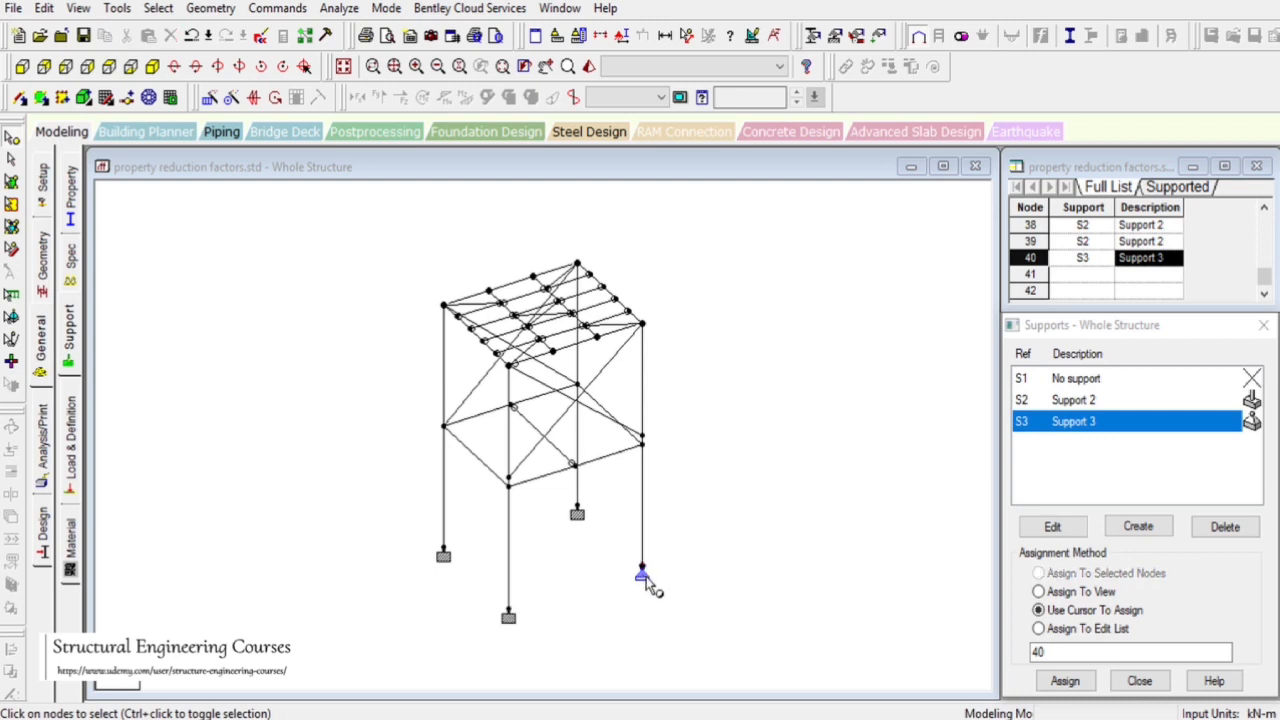
- Create a Fixed But support with the FZ and MZ releases
left_click(1137, 527)
left_click(1031, 280)
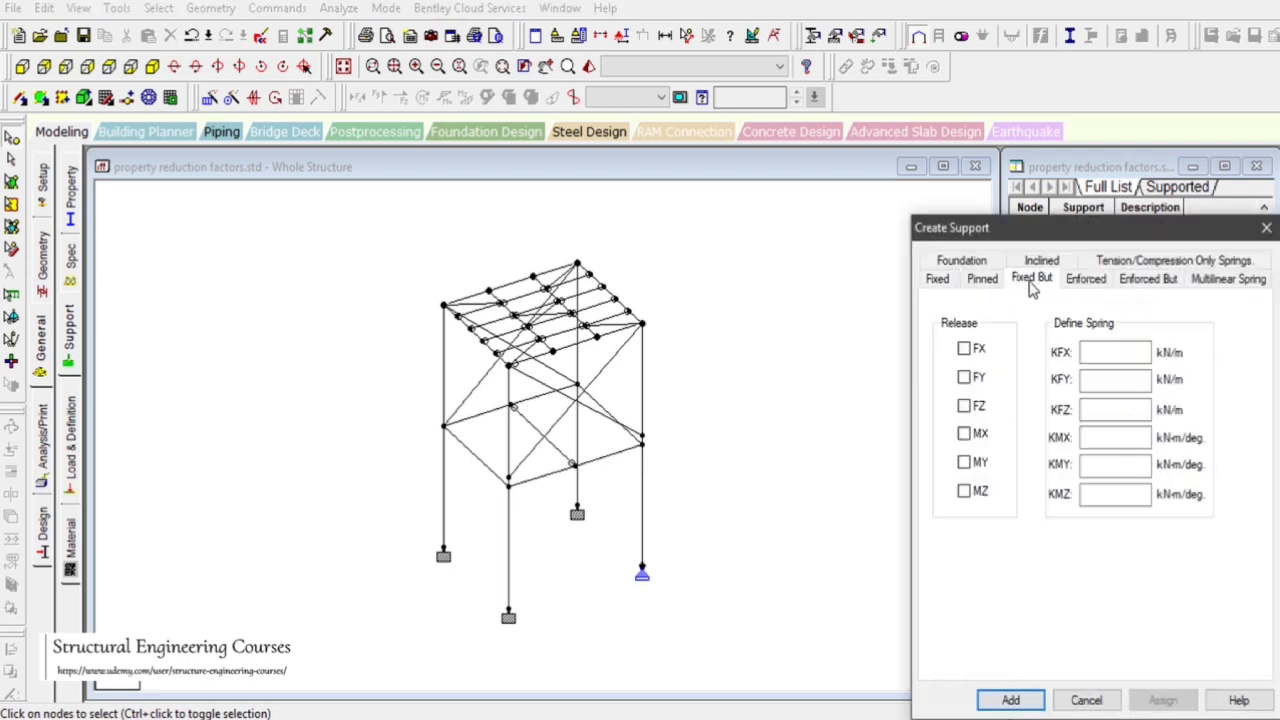
left_click(965, 494)
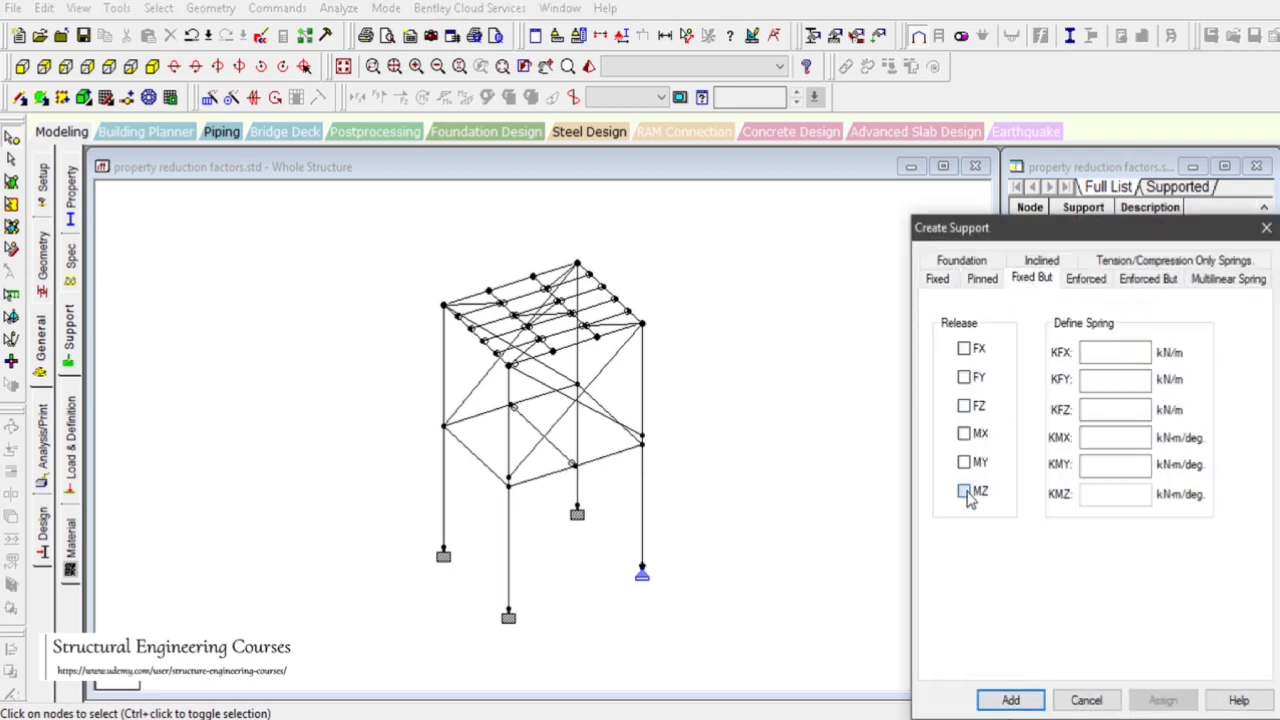
left_click(965, 407)
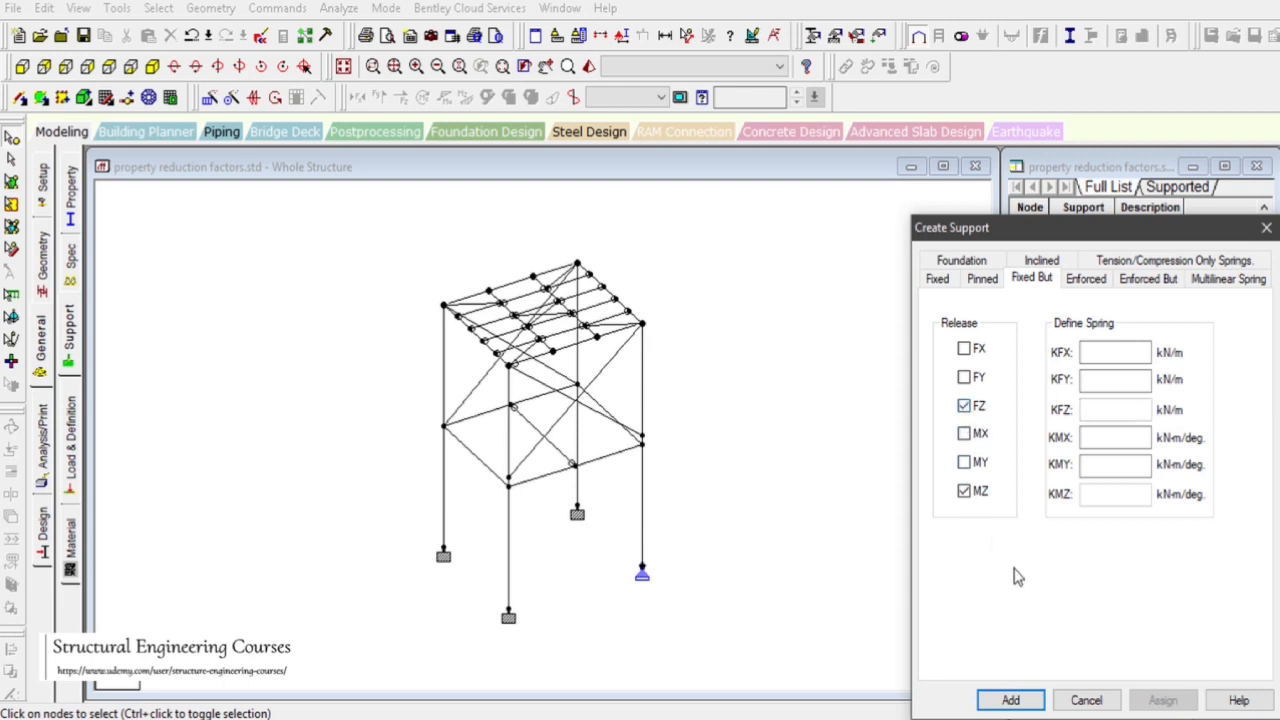
left_click(1011, 700)
- Assign the pinned support to base node 37 of the left-hand corner column and try to edit that support's definition
left_click(443, 555)
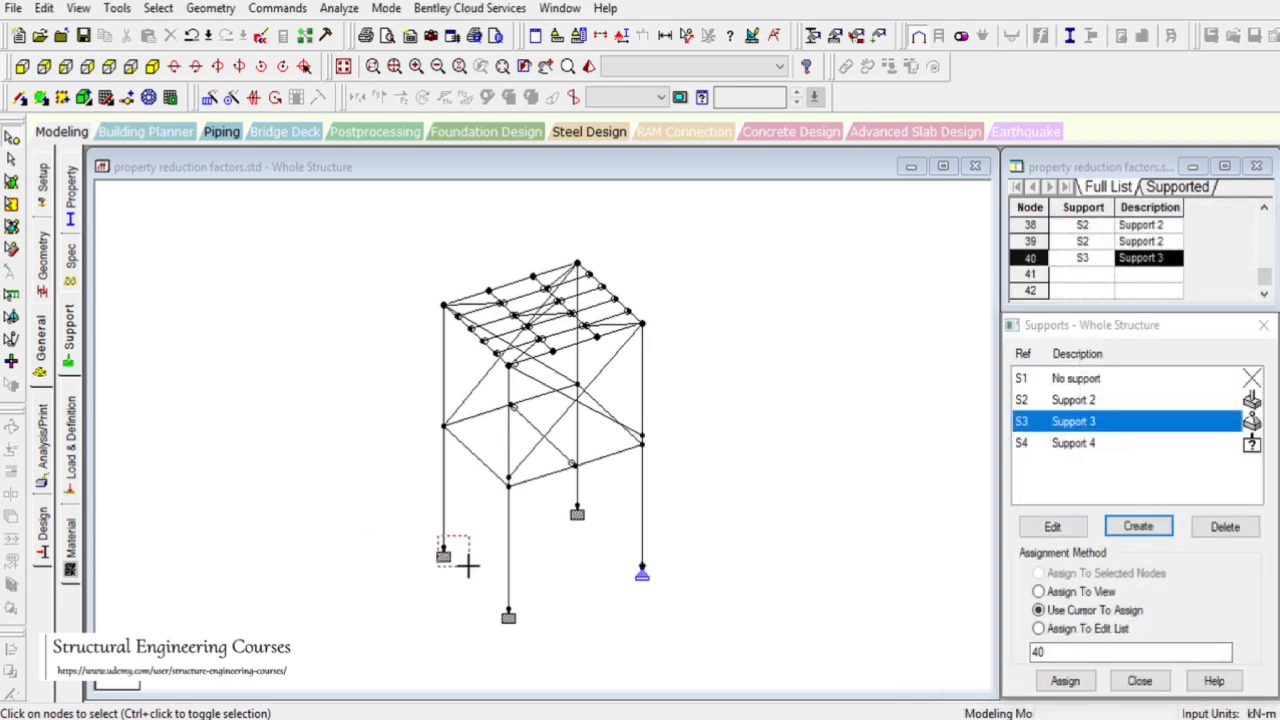
left_click(1065, 681)
left_click(1063, 560)
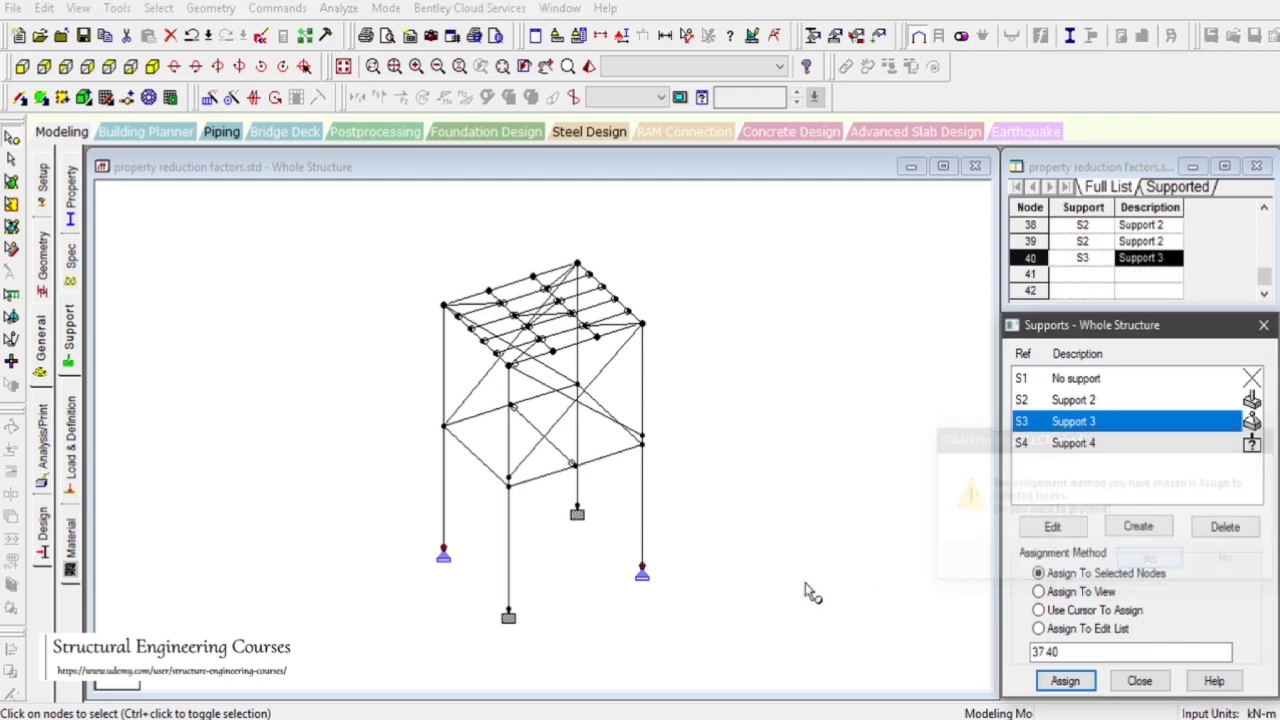
double_click(1080, 422)
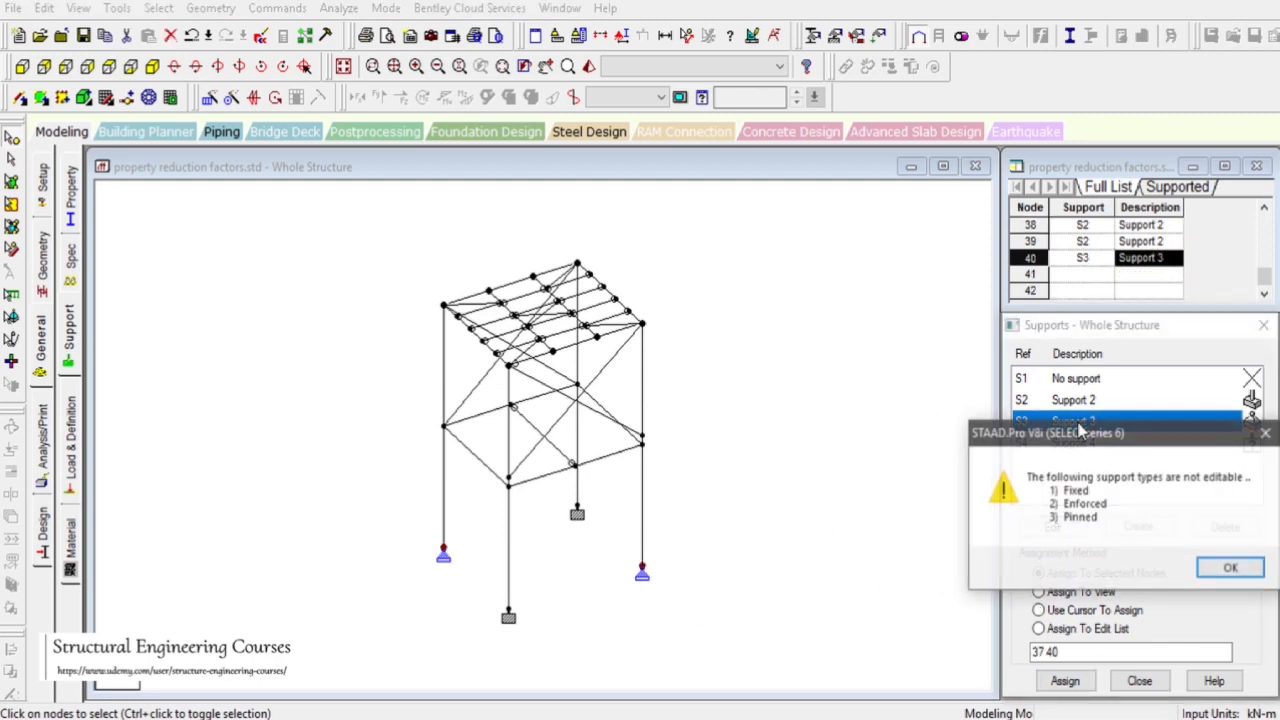
left_click(1232, 567)
- Assign the Fixed But support with FZ and MZ released to base node 37 of the left-hand corner column
left_click(1090, 443)
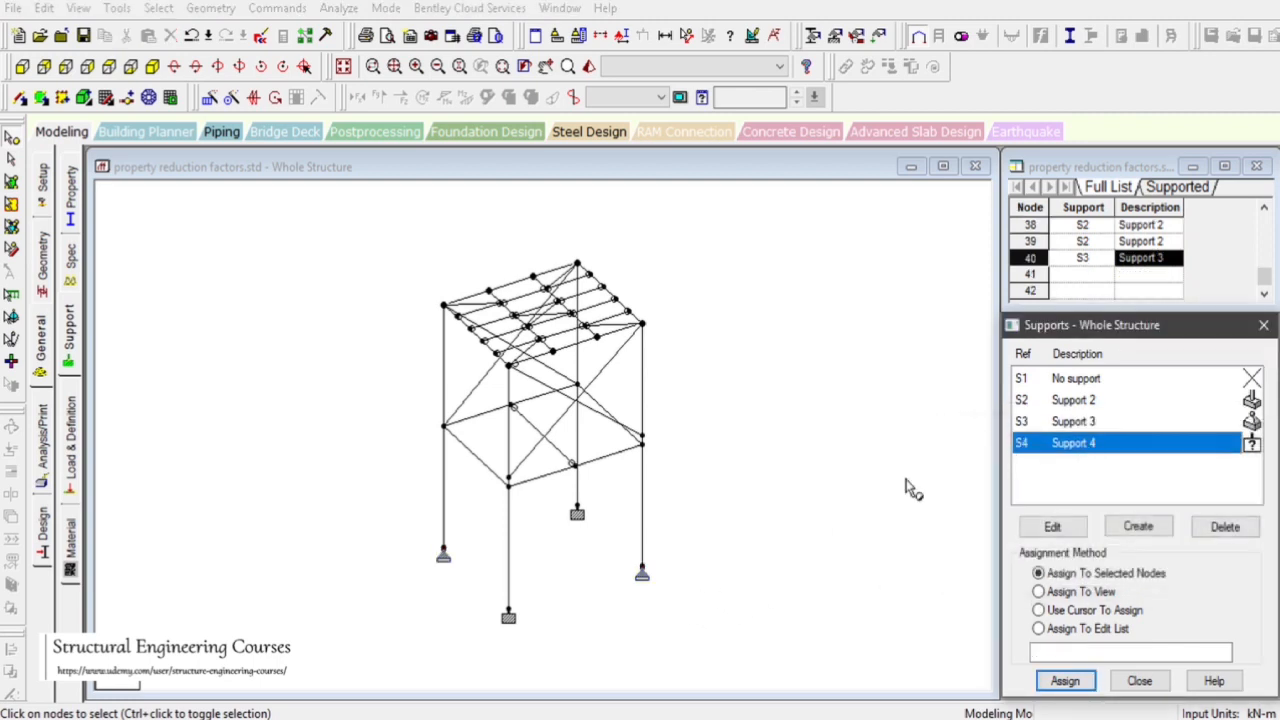
left_click(438, 548)
left_click(1065, 681)
left_click(1150, 561)
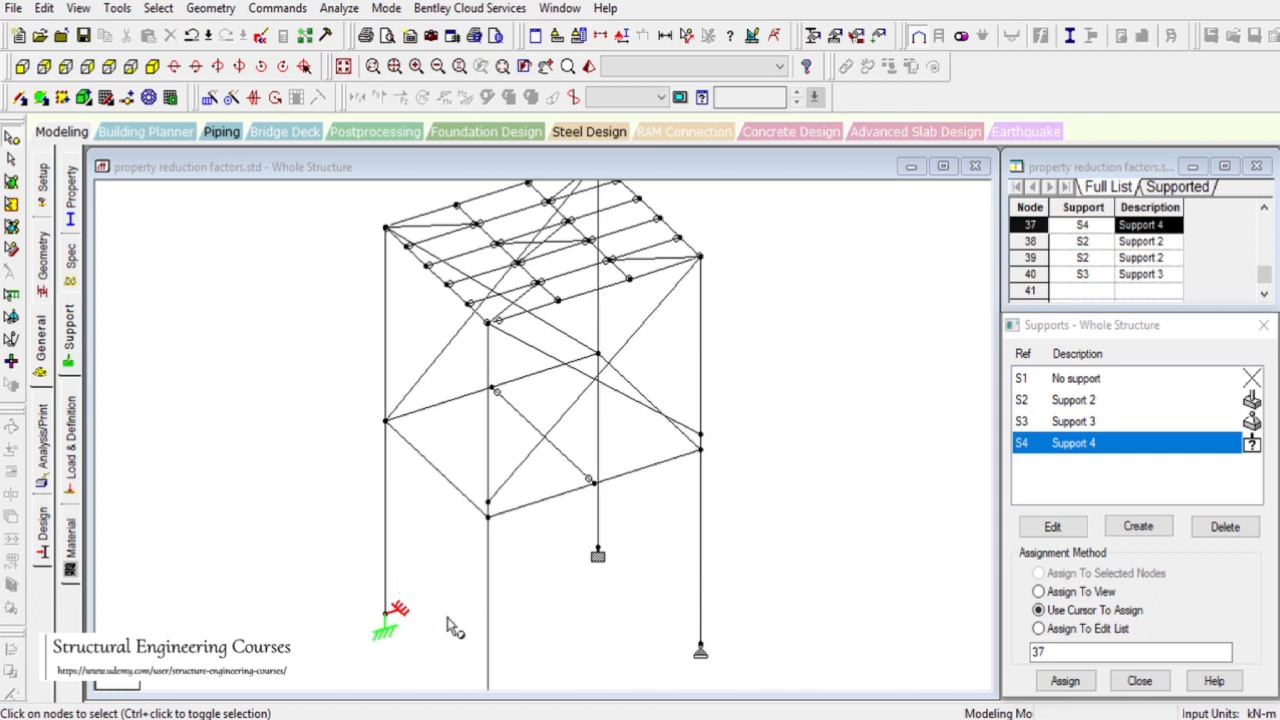
- Edit Support 4 at base node 37 to clear the FZ and MZ releases and release only MY
double_click(1062, 445)
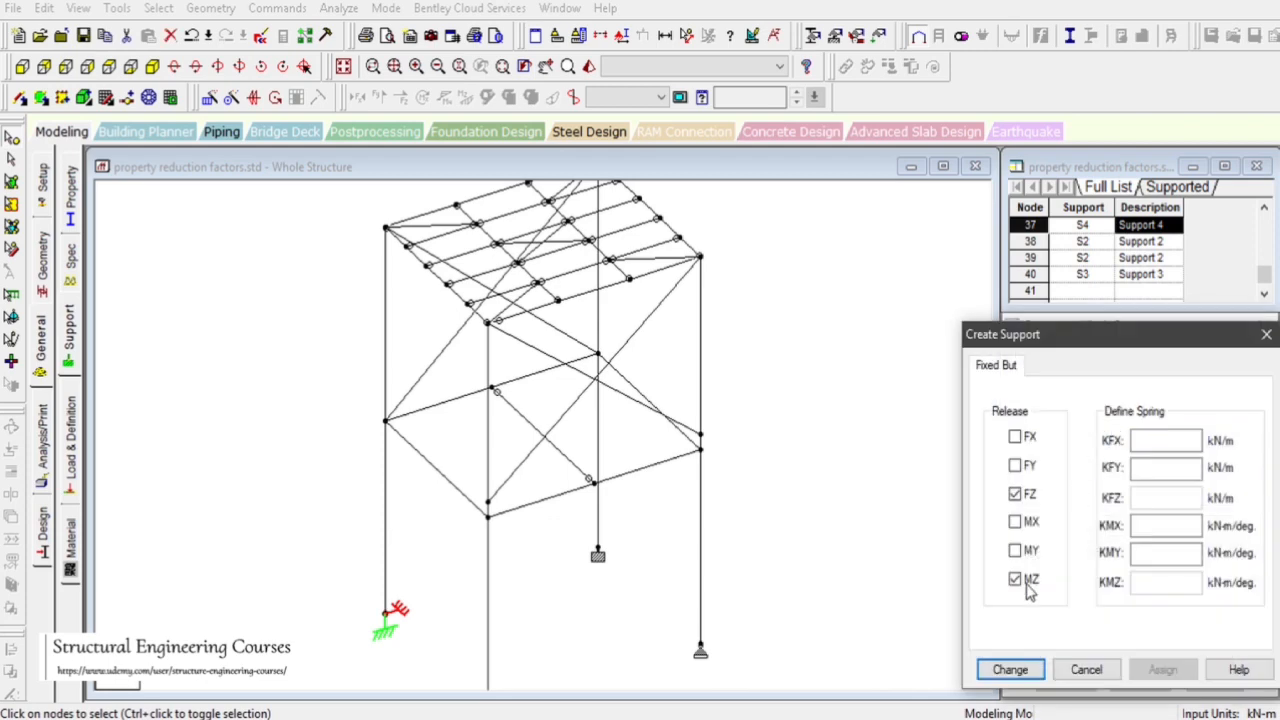
left_click(1015, 496)
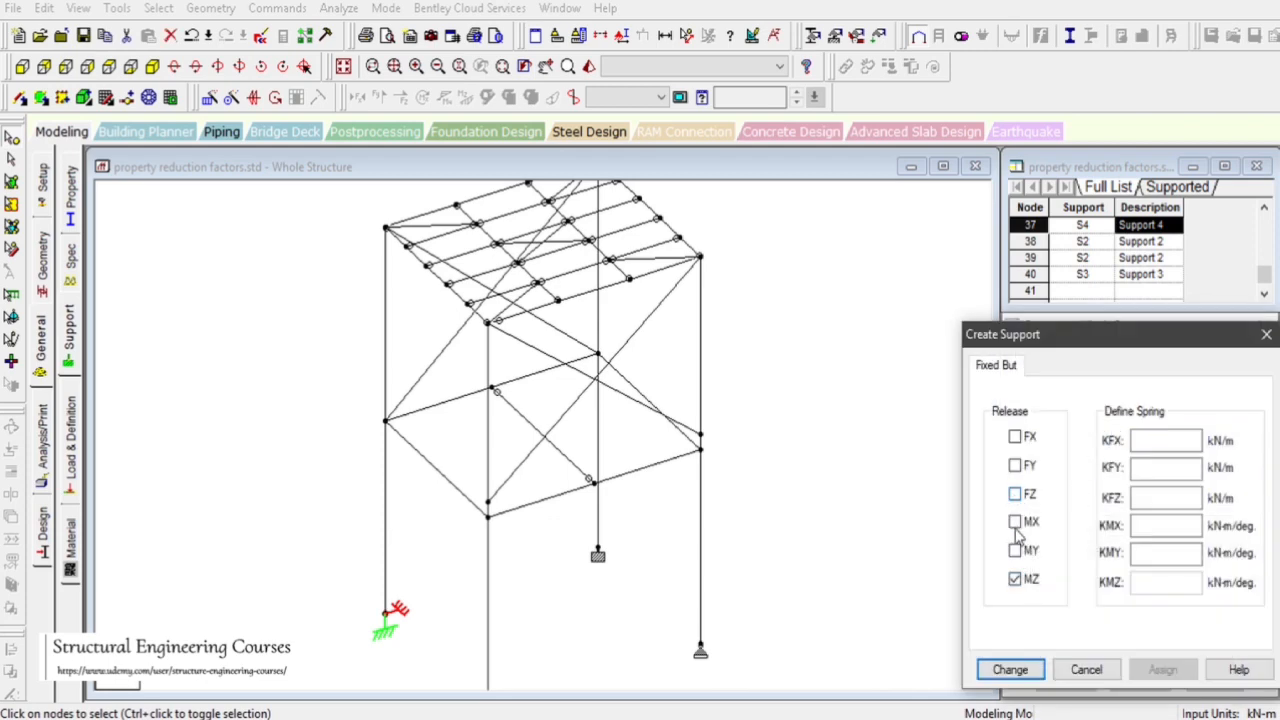
left_click(1015, 579)
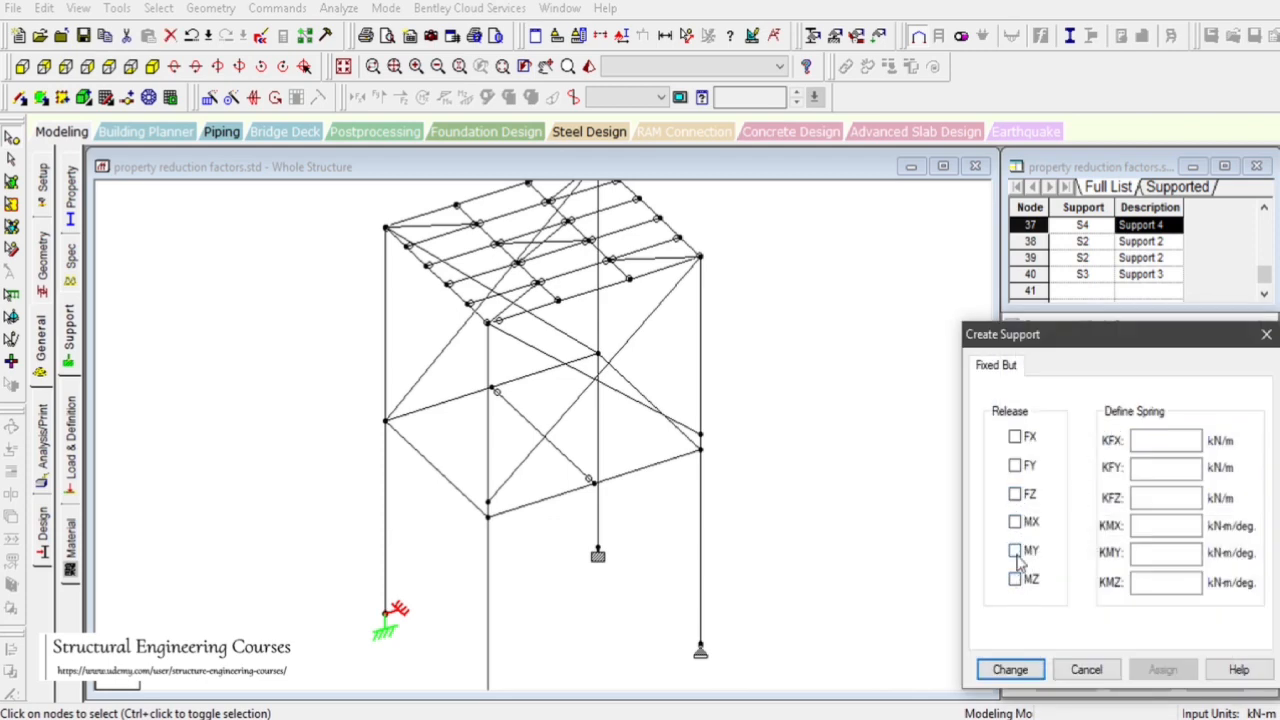
left_click(1015, 551)
left_click(1017, 495)
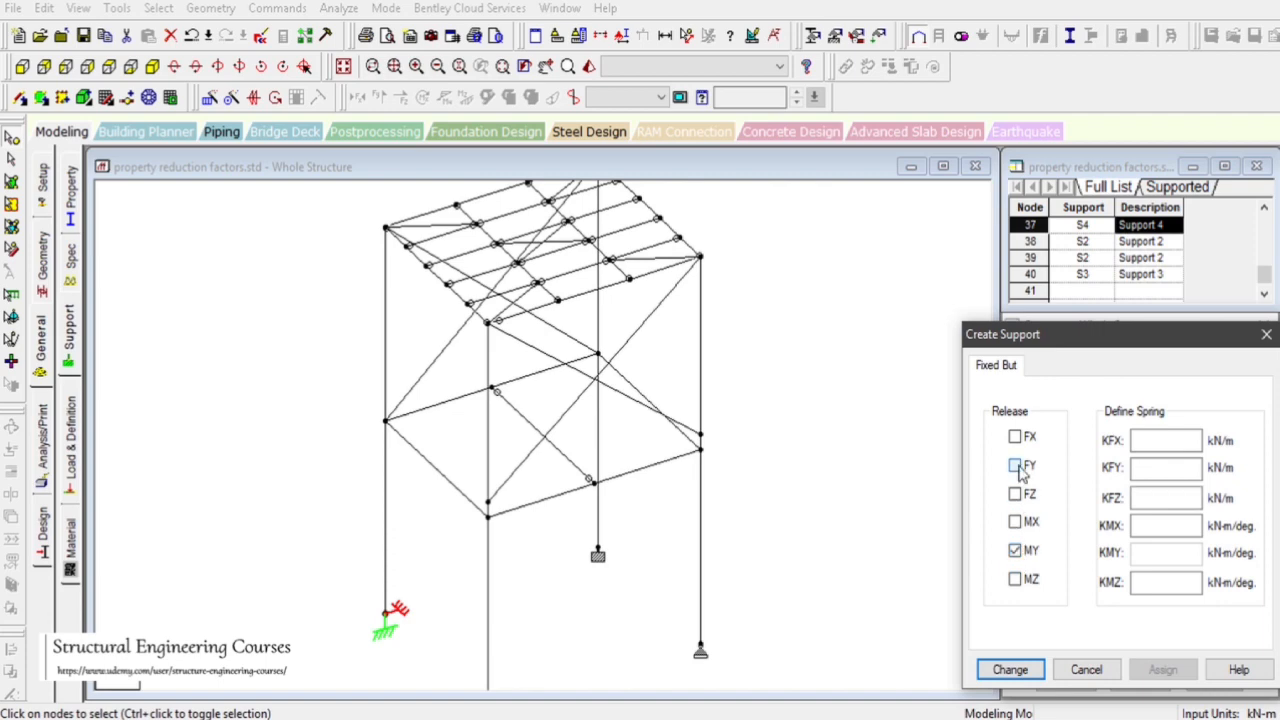
left_click(1008, 670)
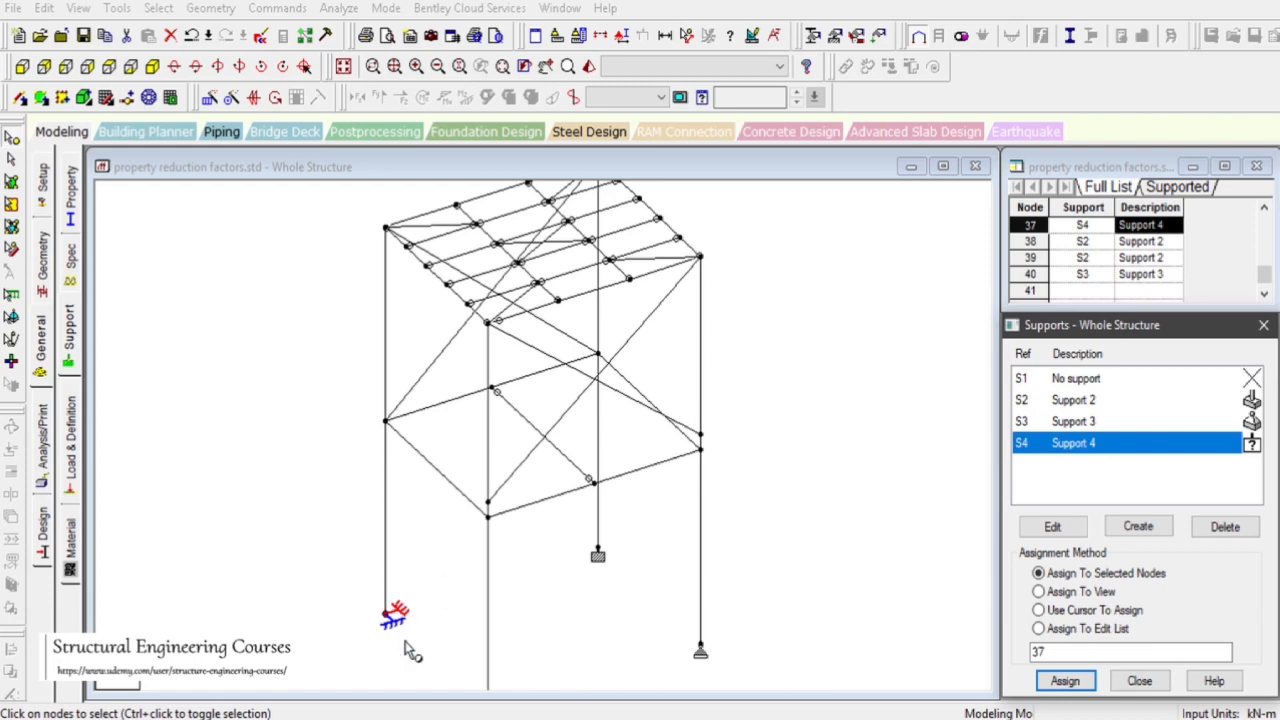
left_click(1074, 443)
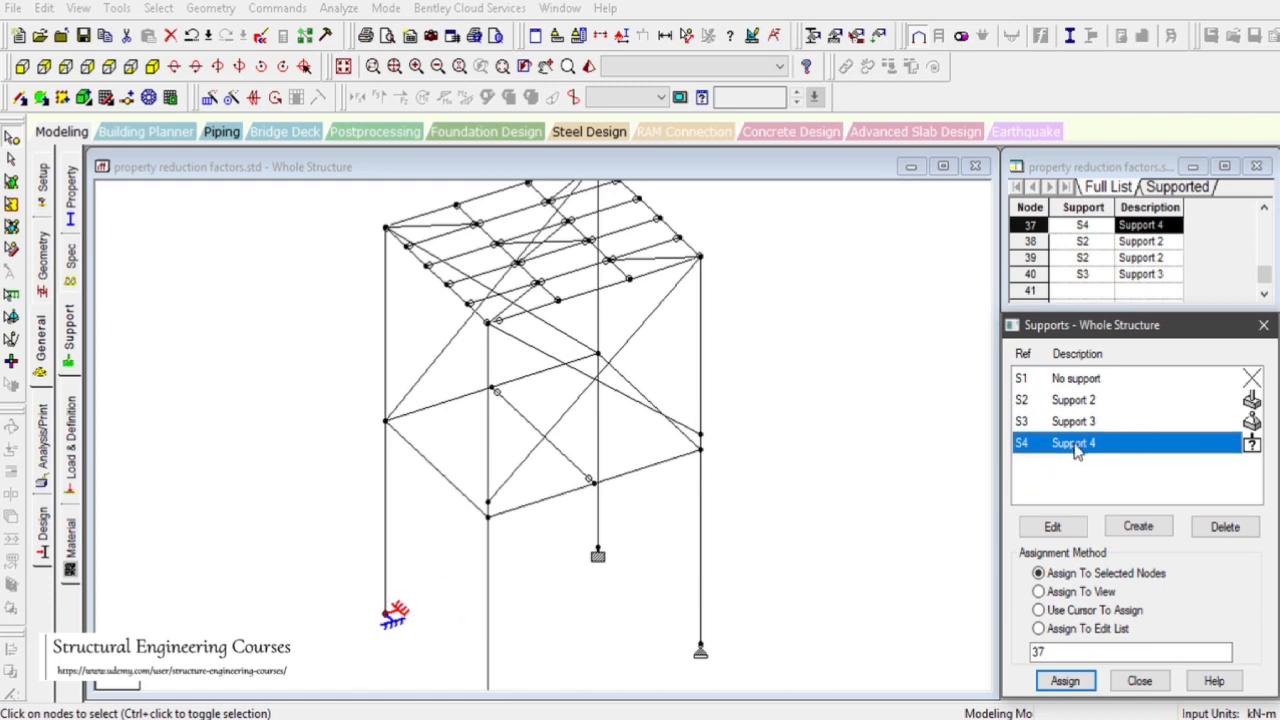
double_click(1074, 446)
left_click(1015, 465)
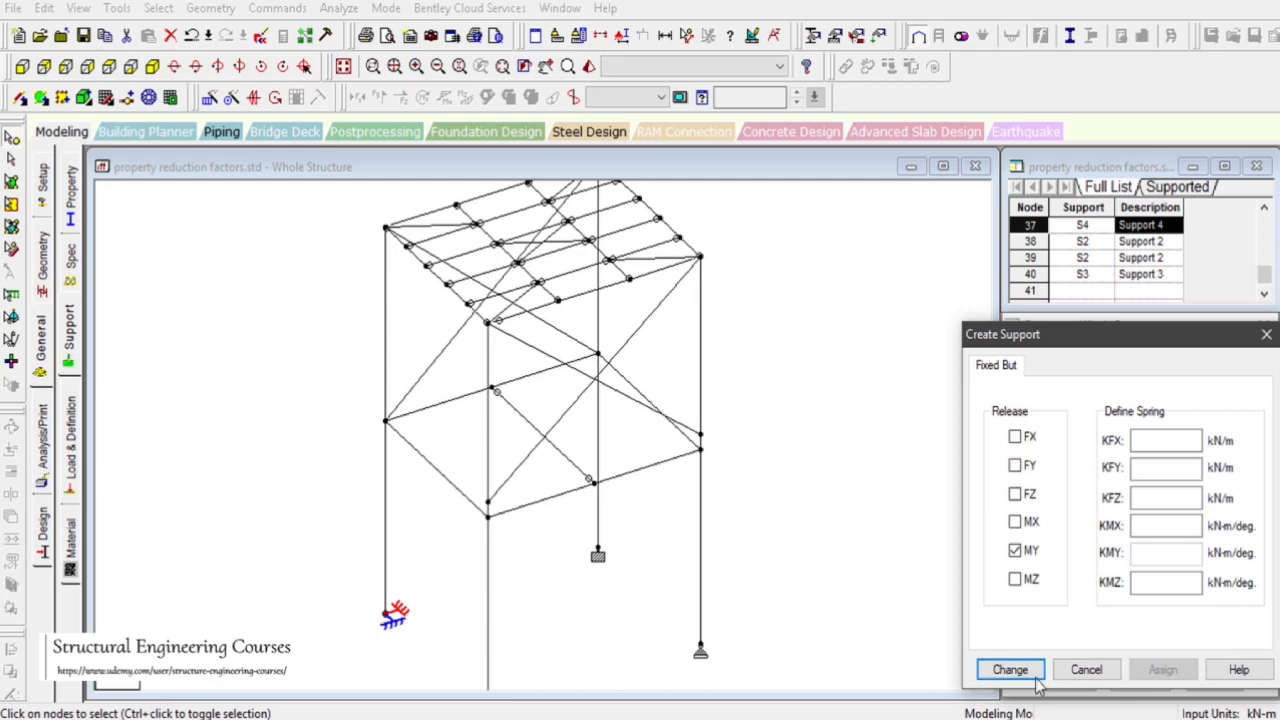
left_click(1010, 669)
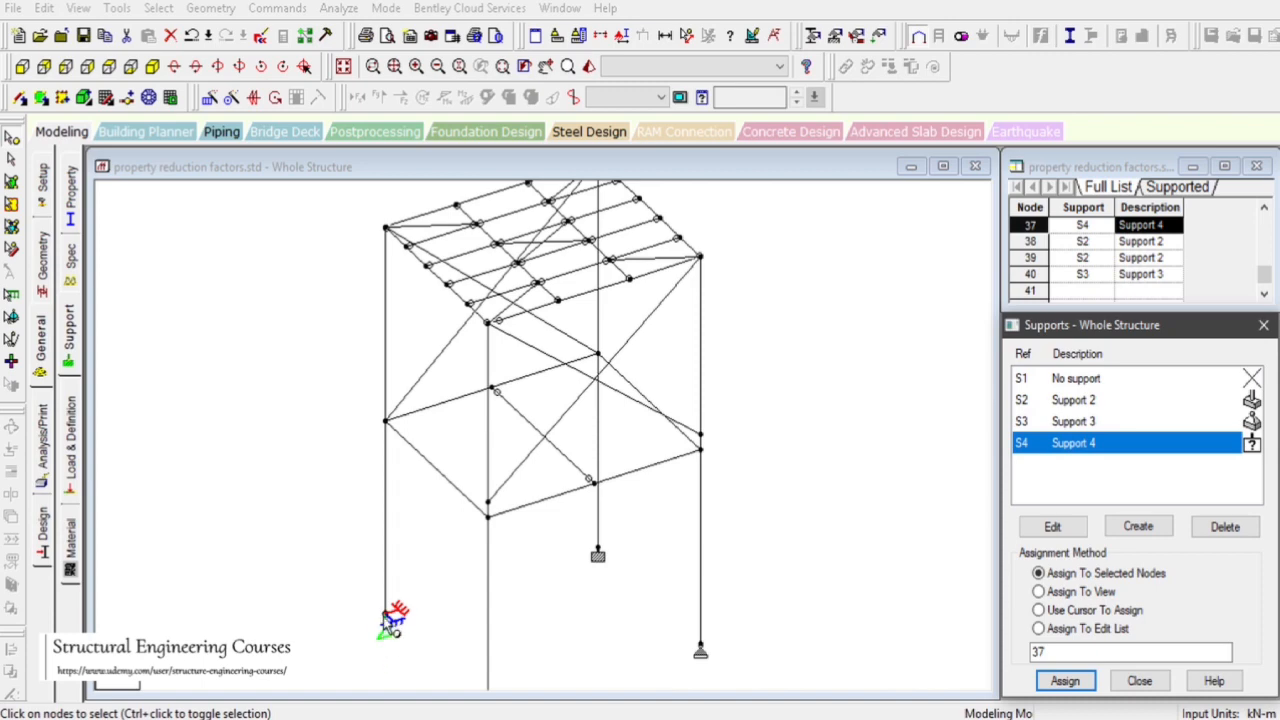
- Edit Support 4 again so that both MY and MZ are released
left_click(1062, 451)
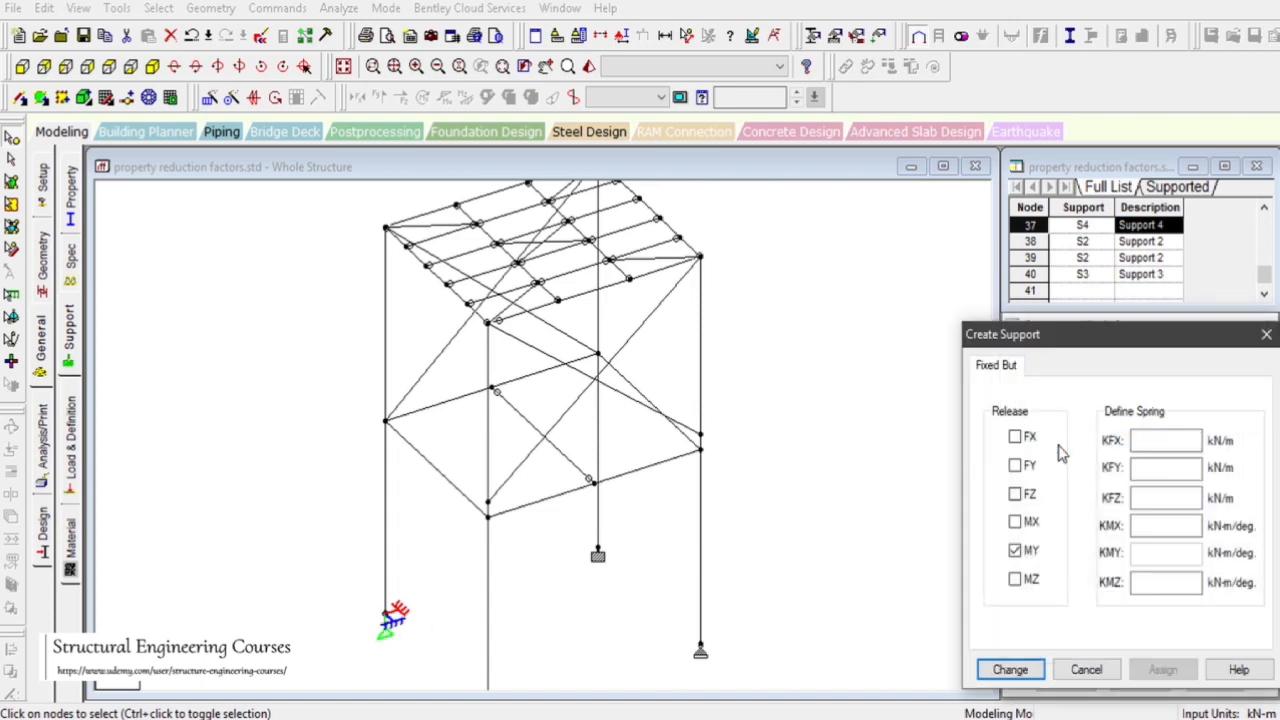
left_click(1033, 558)
left_click(1016, 579)
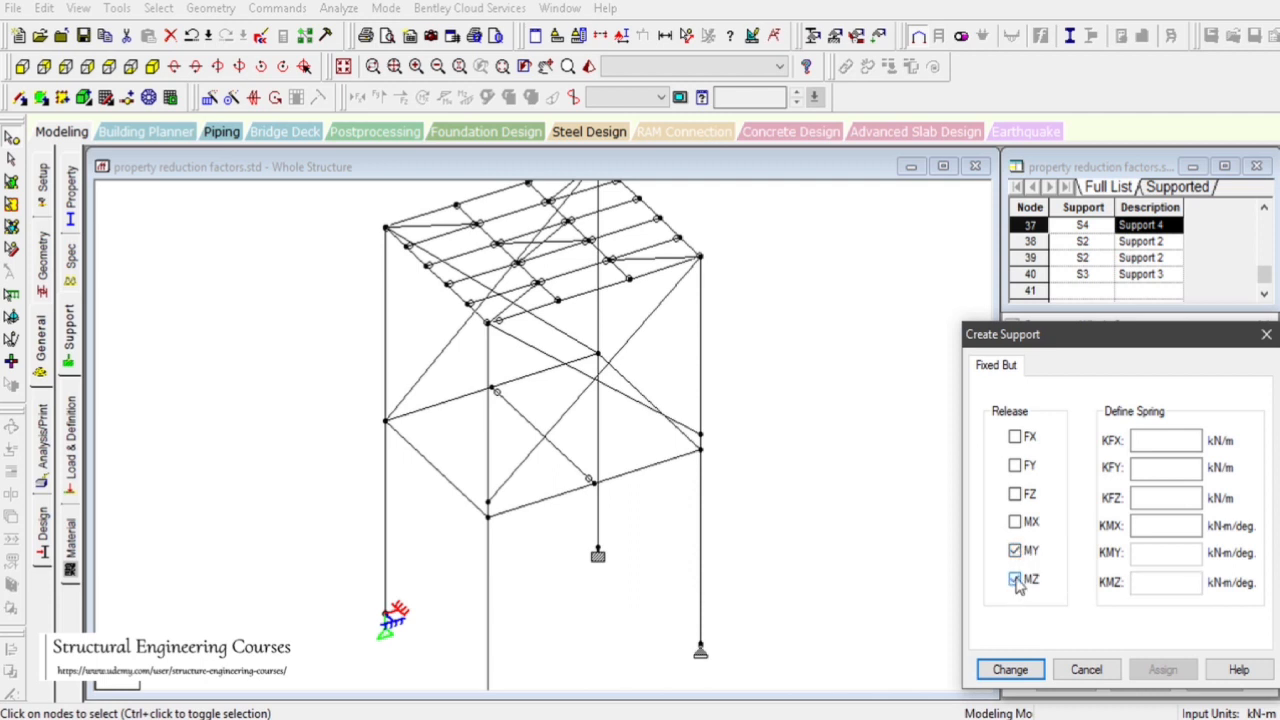
left_click(1016, 522)
left_click(1016, 551)
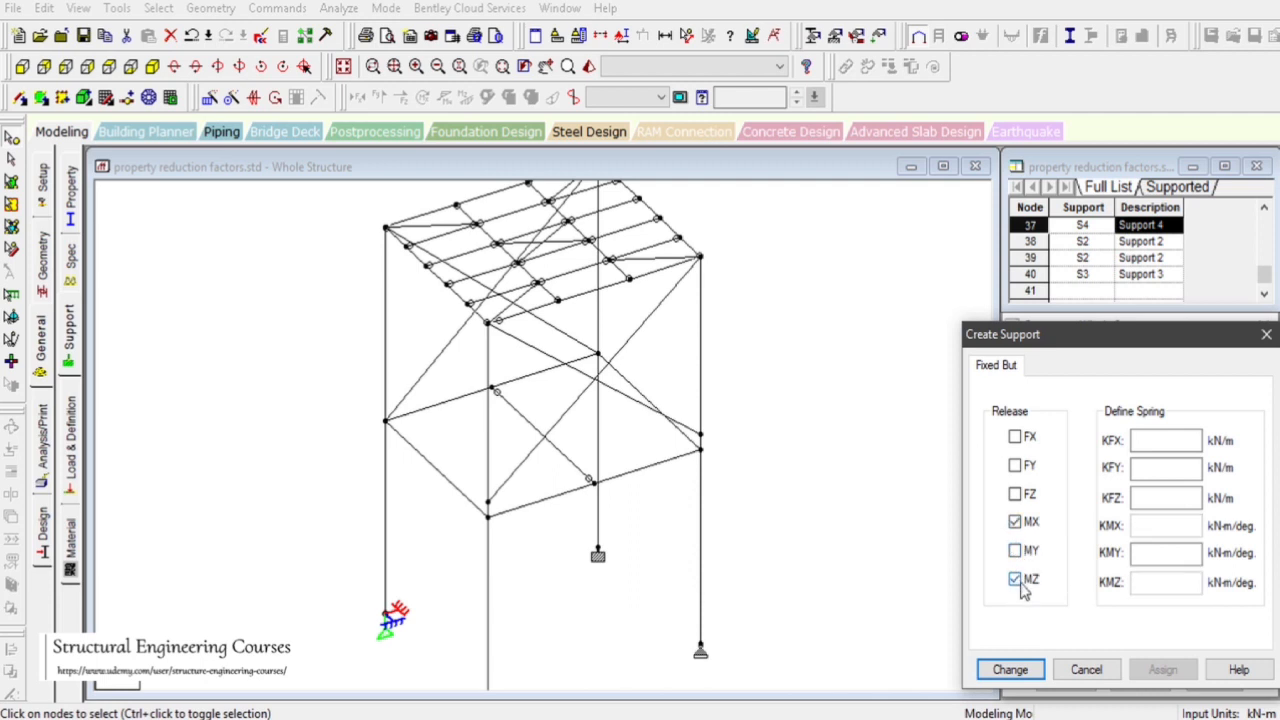
left_click(1015, 551)
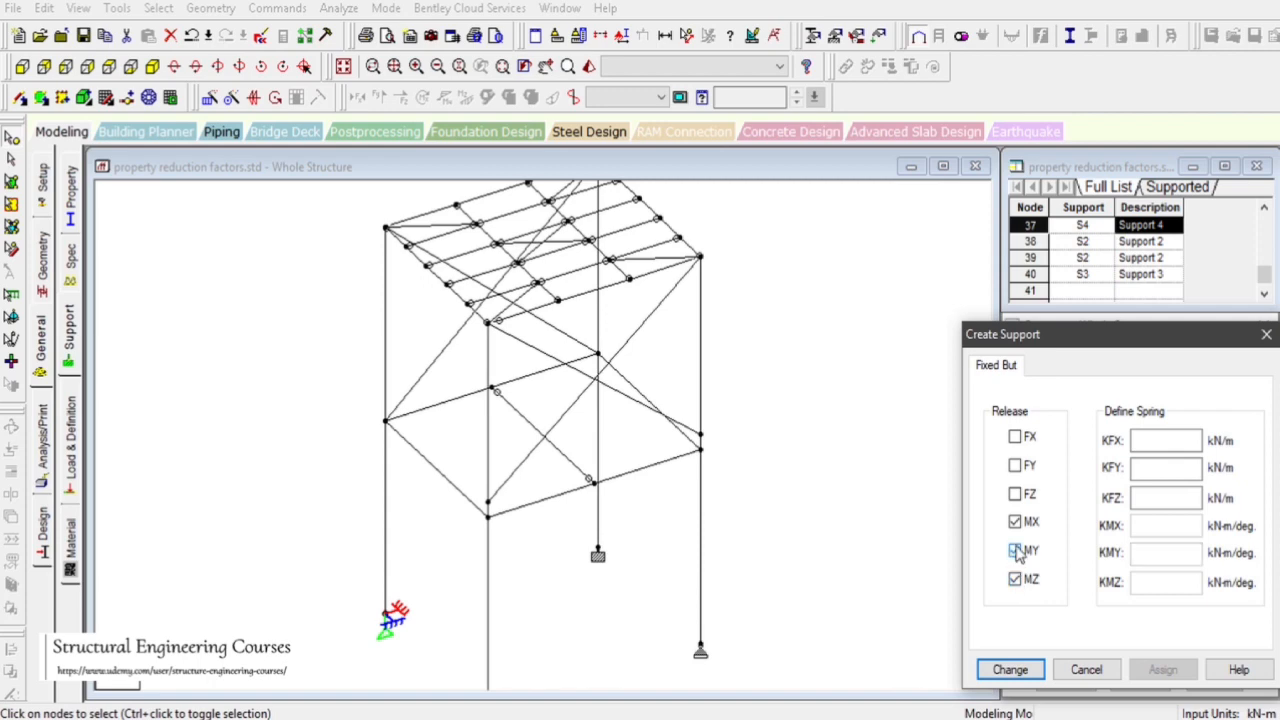
left_click(1016, 522)
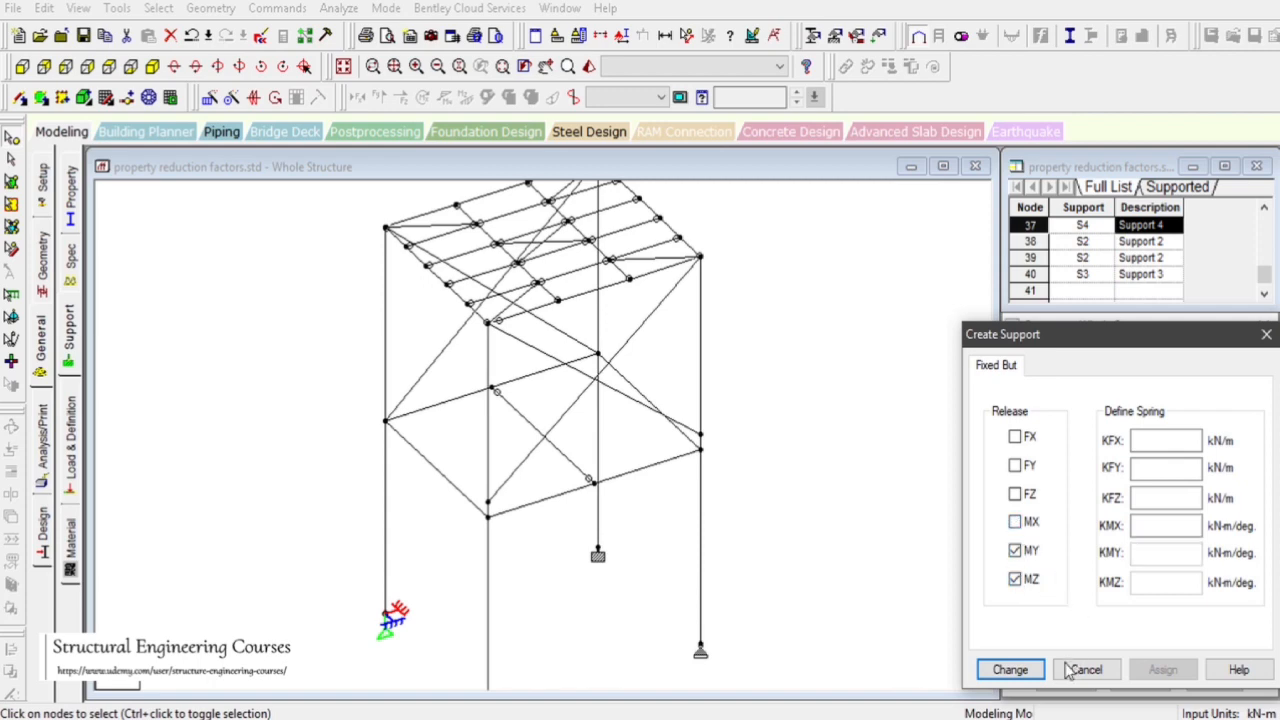
left_click(1010, 669)
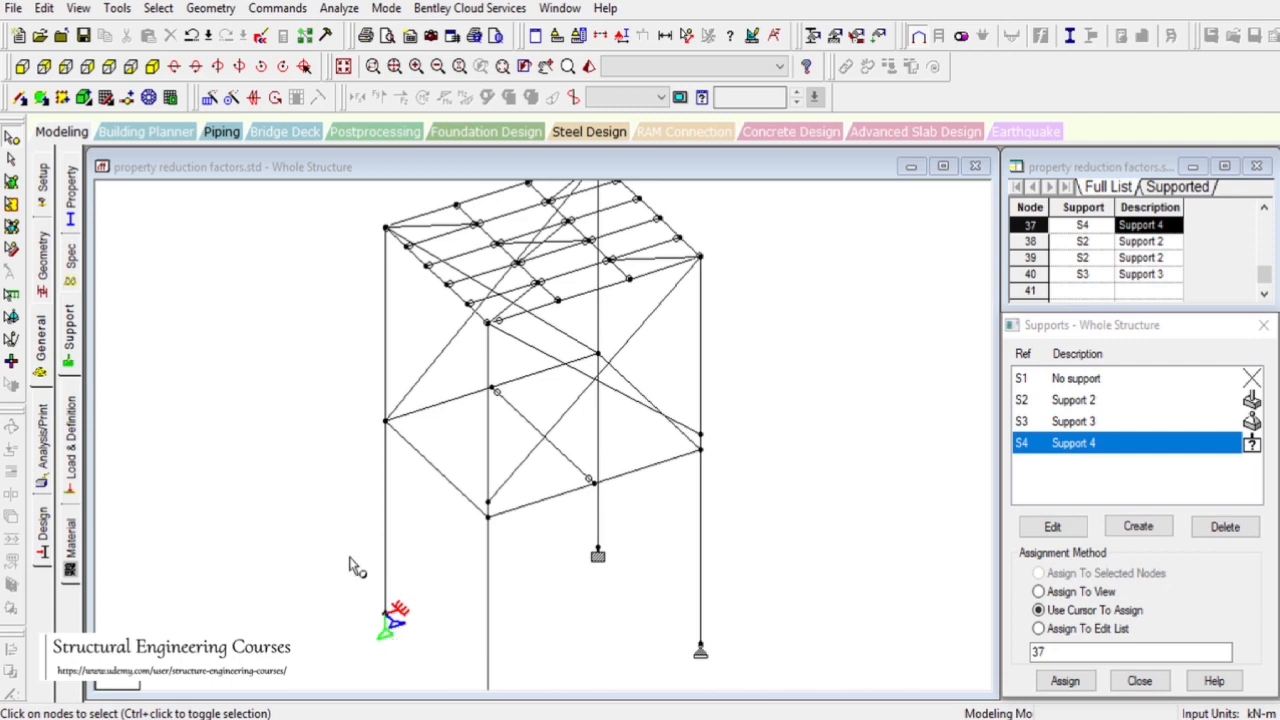
- Create another Fixed But support with the FZ, MX, MY and MZ releases
left_click(1142, 530)
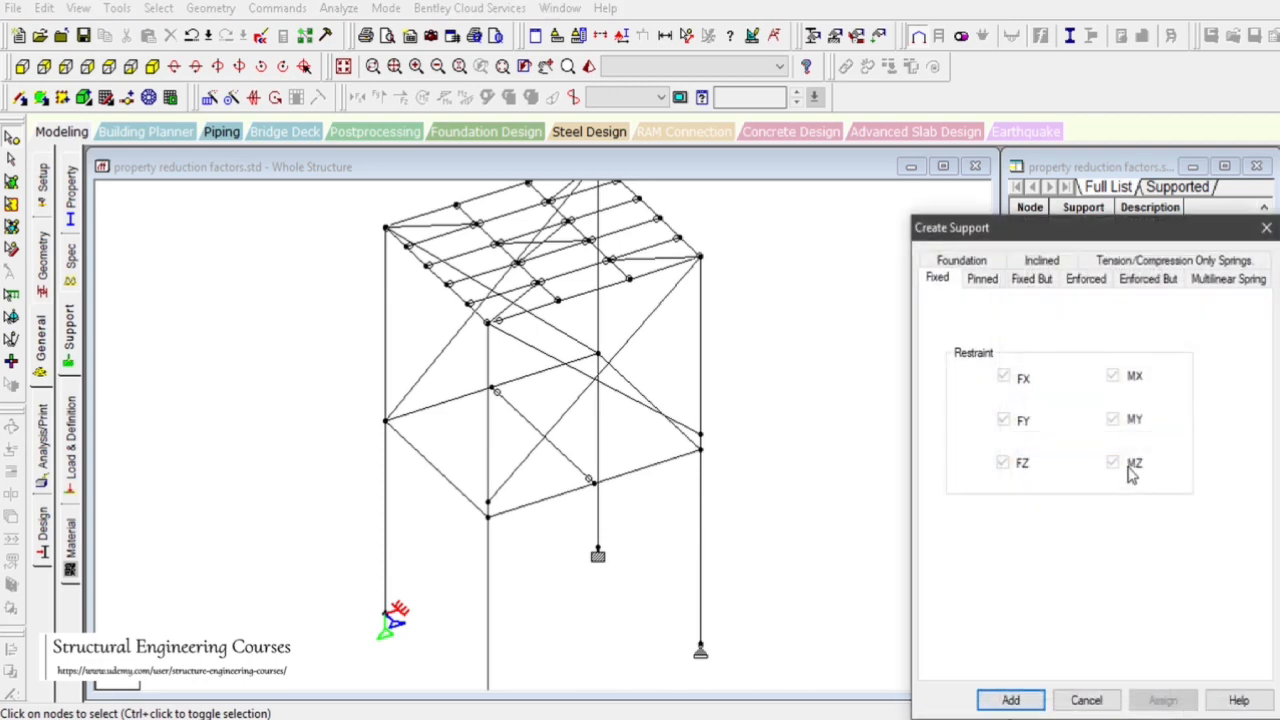
left_click(1036, 284)
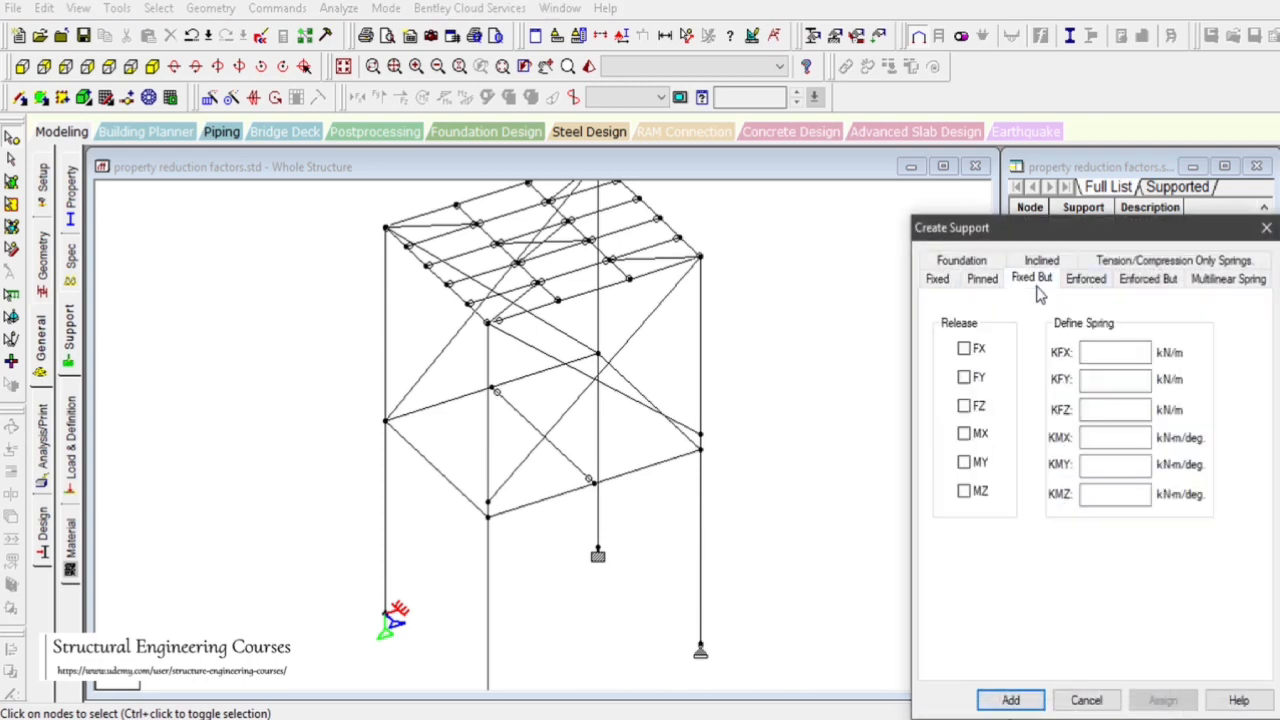
left_click(1087, 285)
left_click(1145, 284)
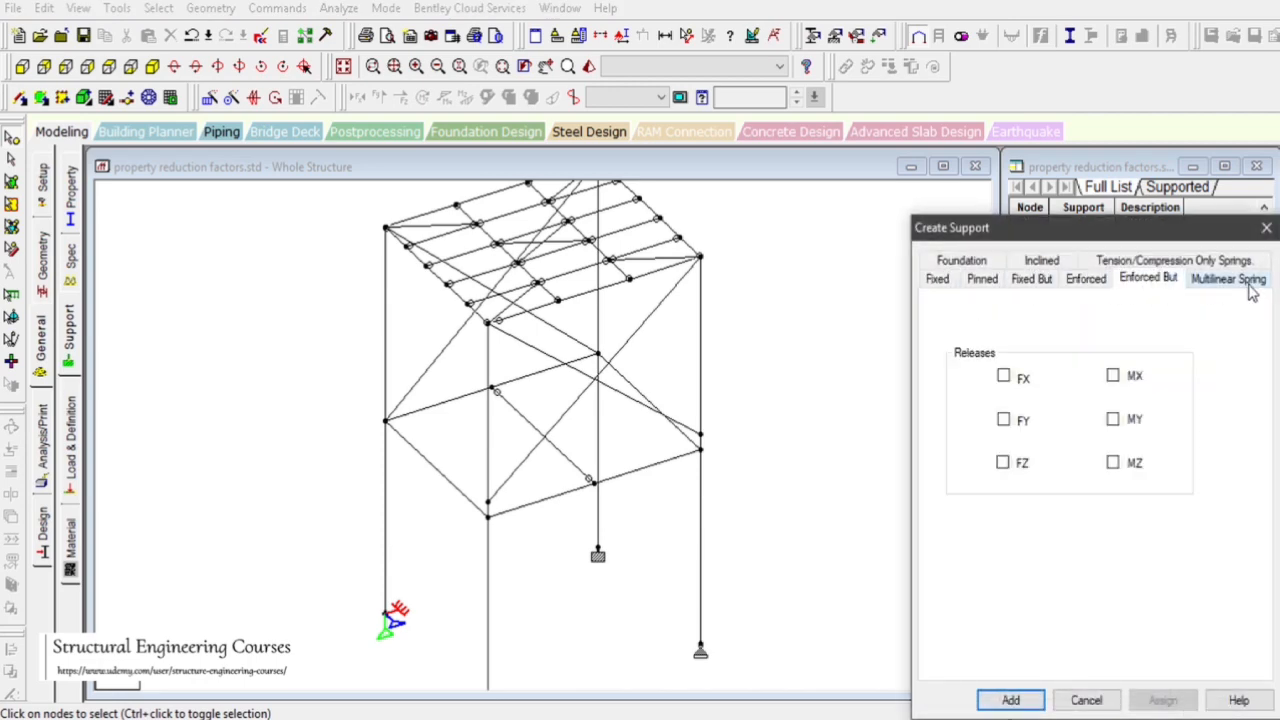
left_click(1252, 290)
left_click(1140, 292)
left_click(999, 292)
left_click(1036, 288)
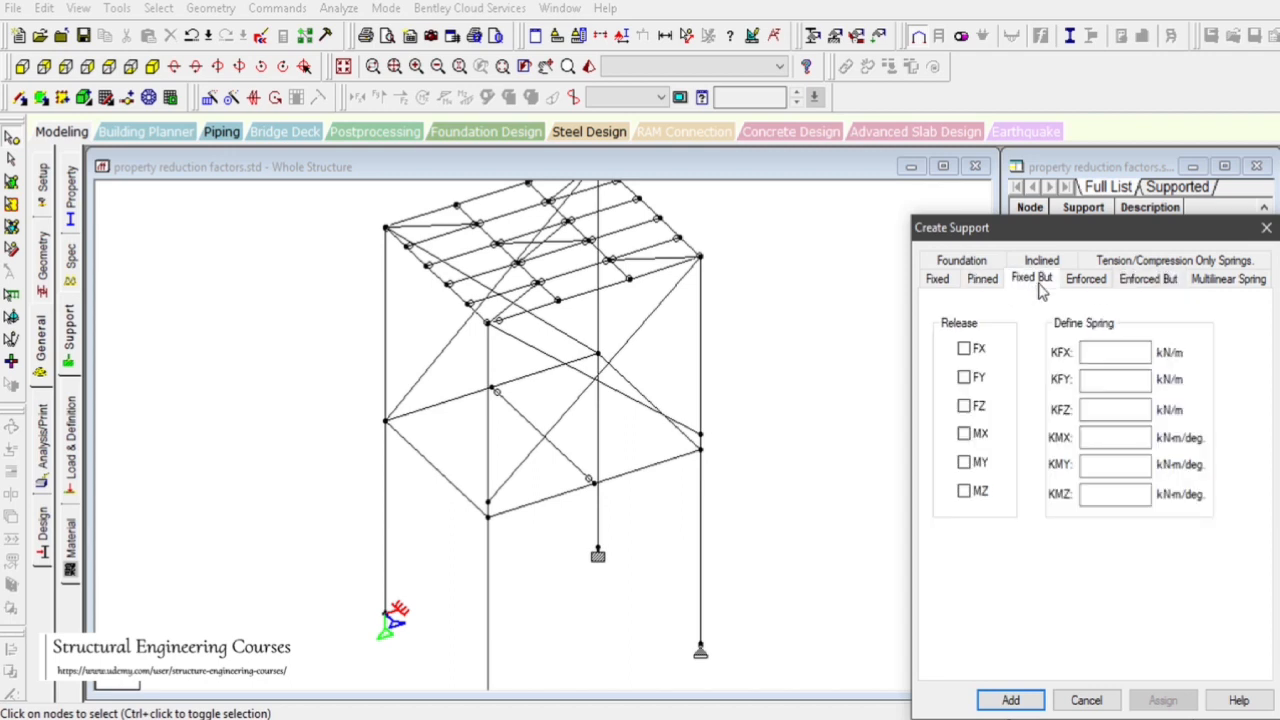
left_click(964, 434)
left_click(964, 462)
left_click(964, 491)
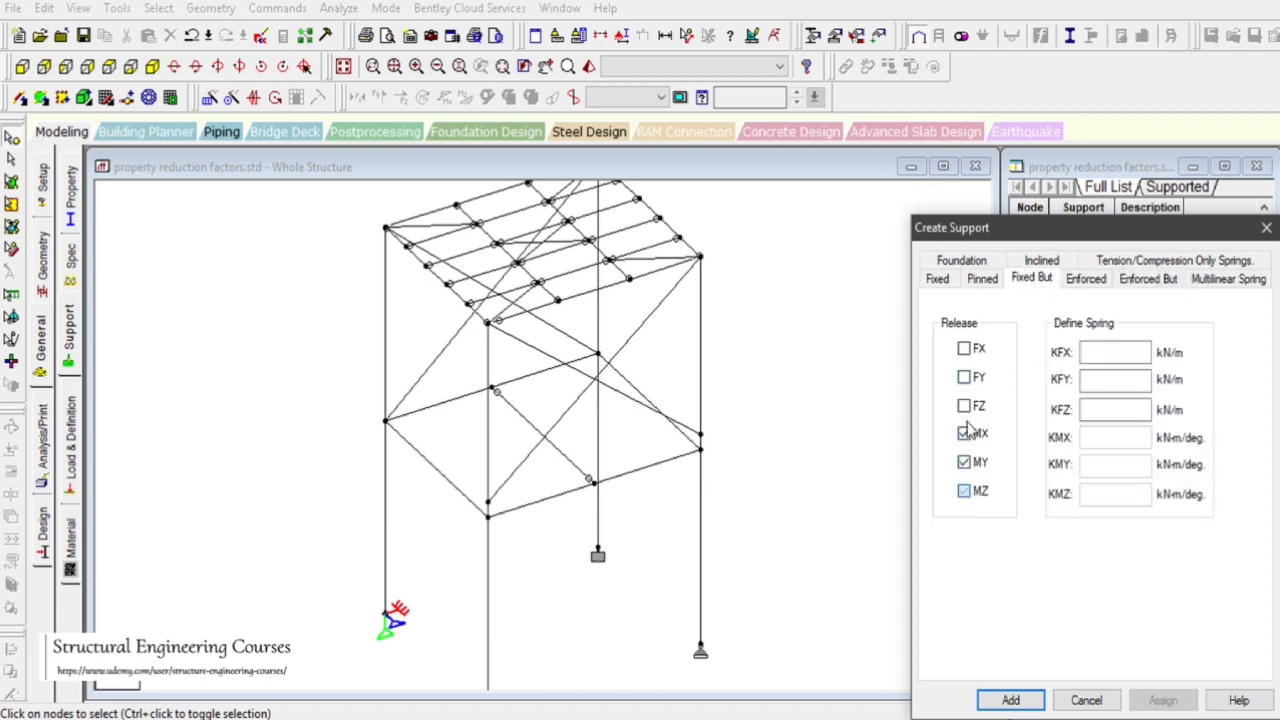
left_click(964, 406)
left_click(1010, 700)
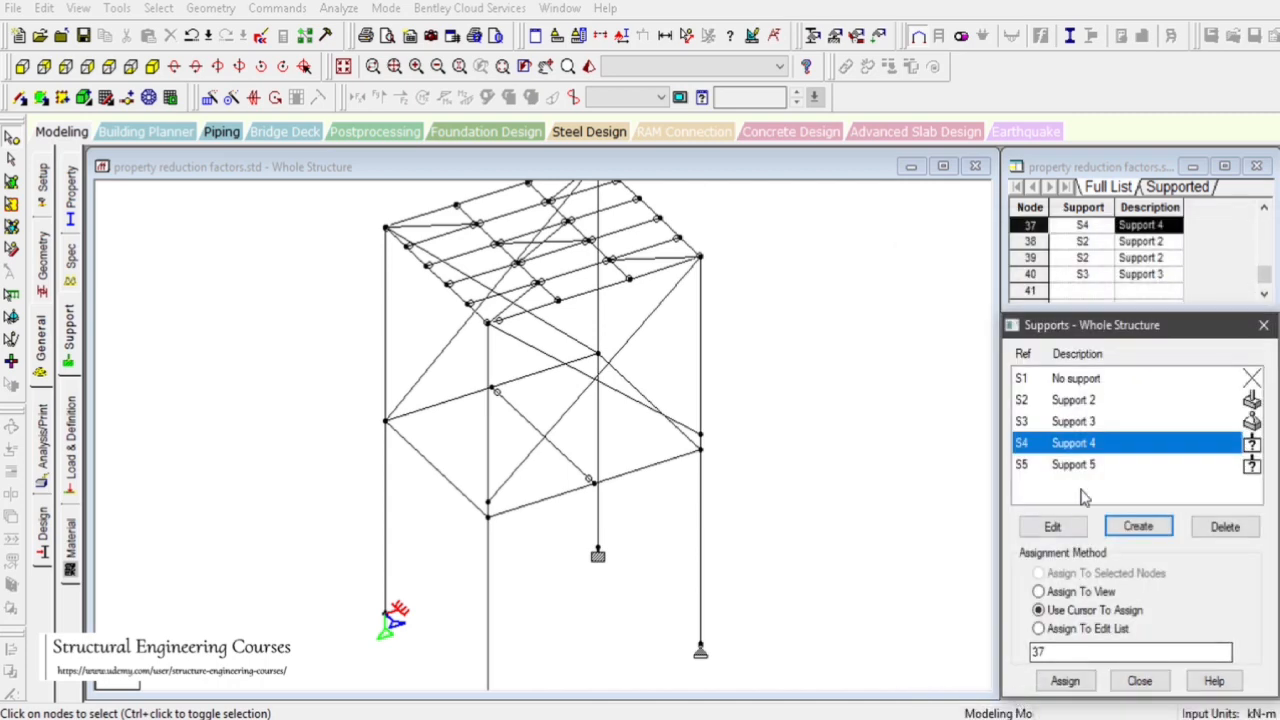
- Assign Support 5 to base node 38 of the rear column
left_click(597, 553)
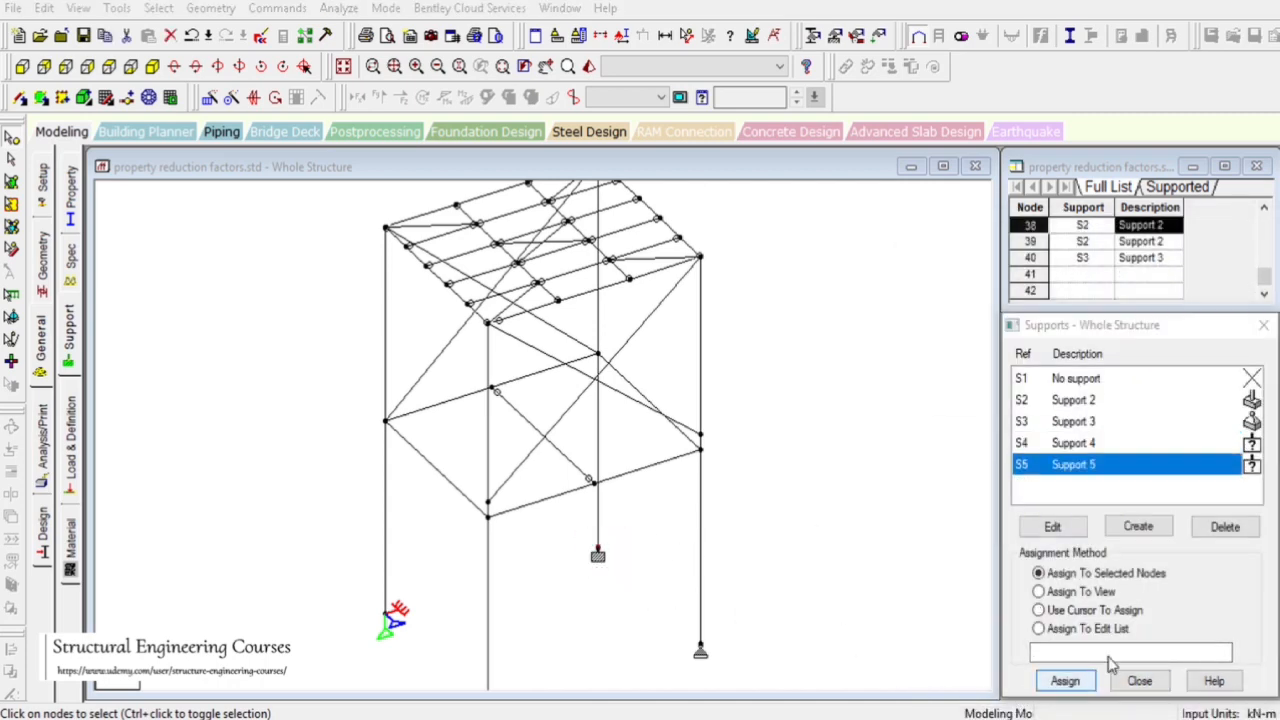
left_click(1065, 680)
left_click(1150, 561)
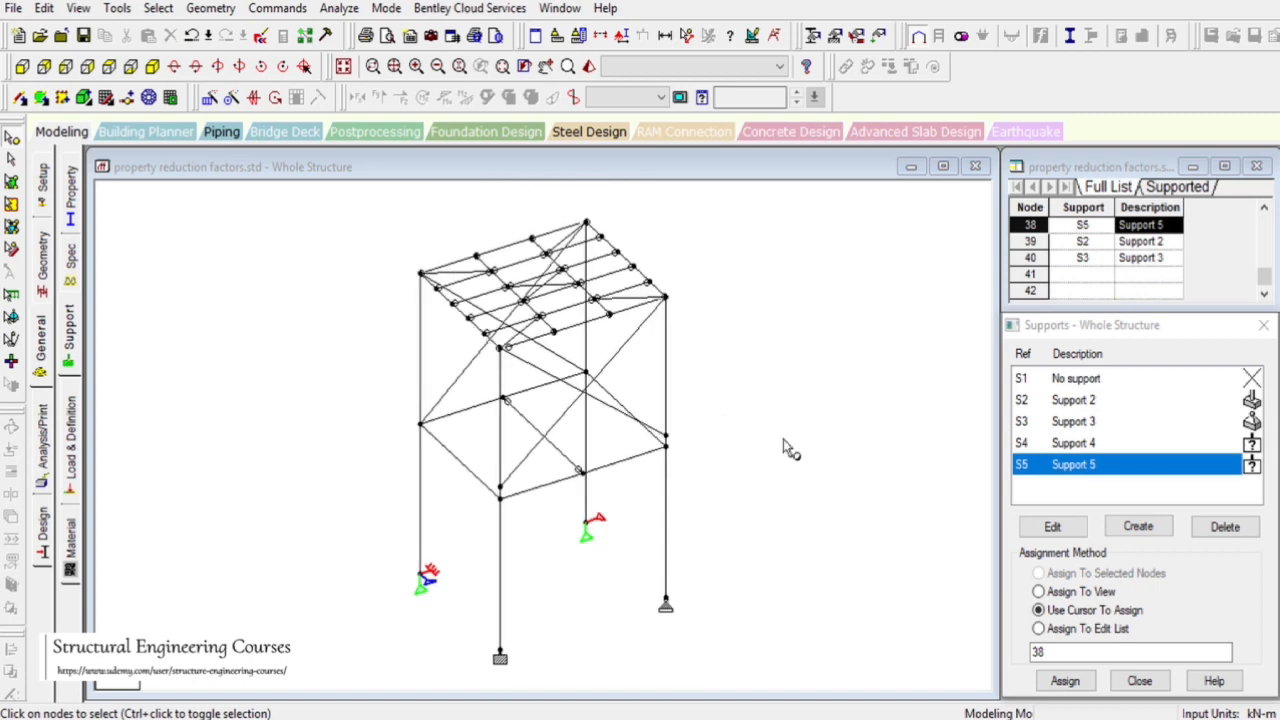
- Examine the supports at the four column bases up close and let Auto Save save the file
scroll(630, 607, "up", 1)
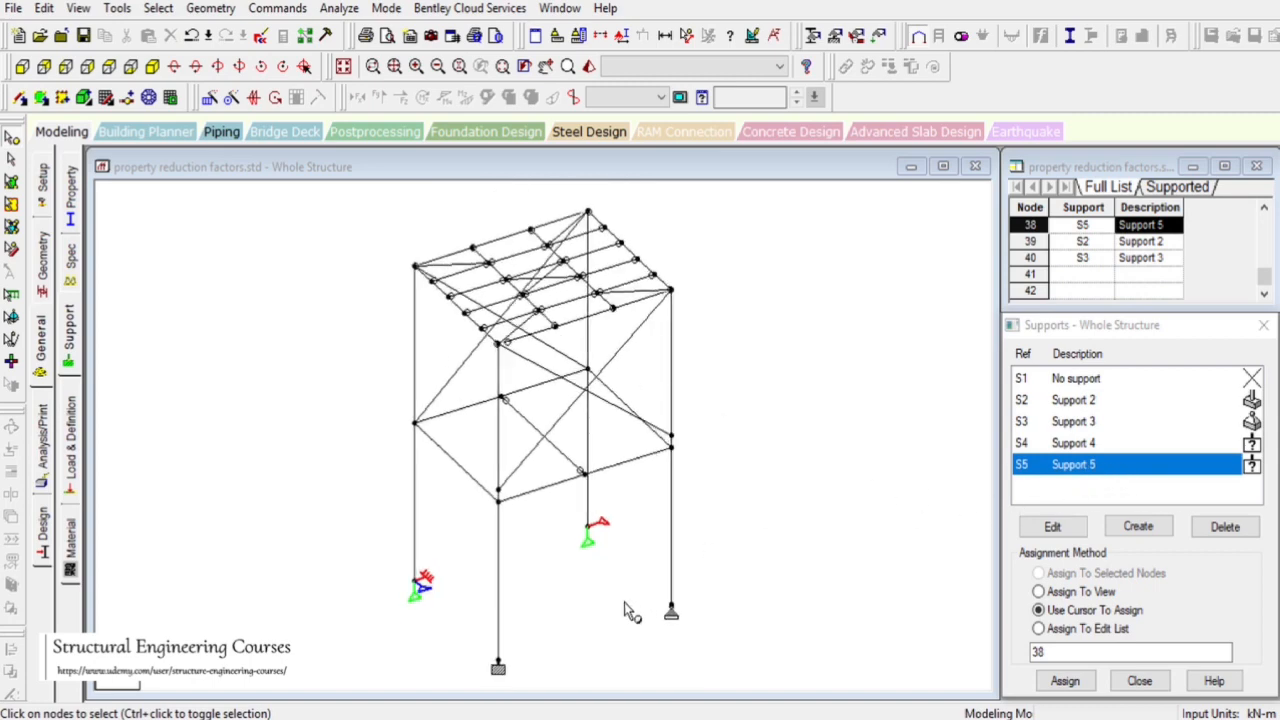
scroll(630, 612, "up", 1)
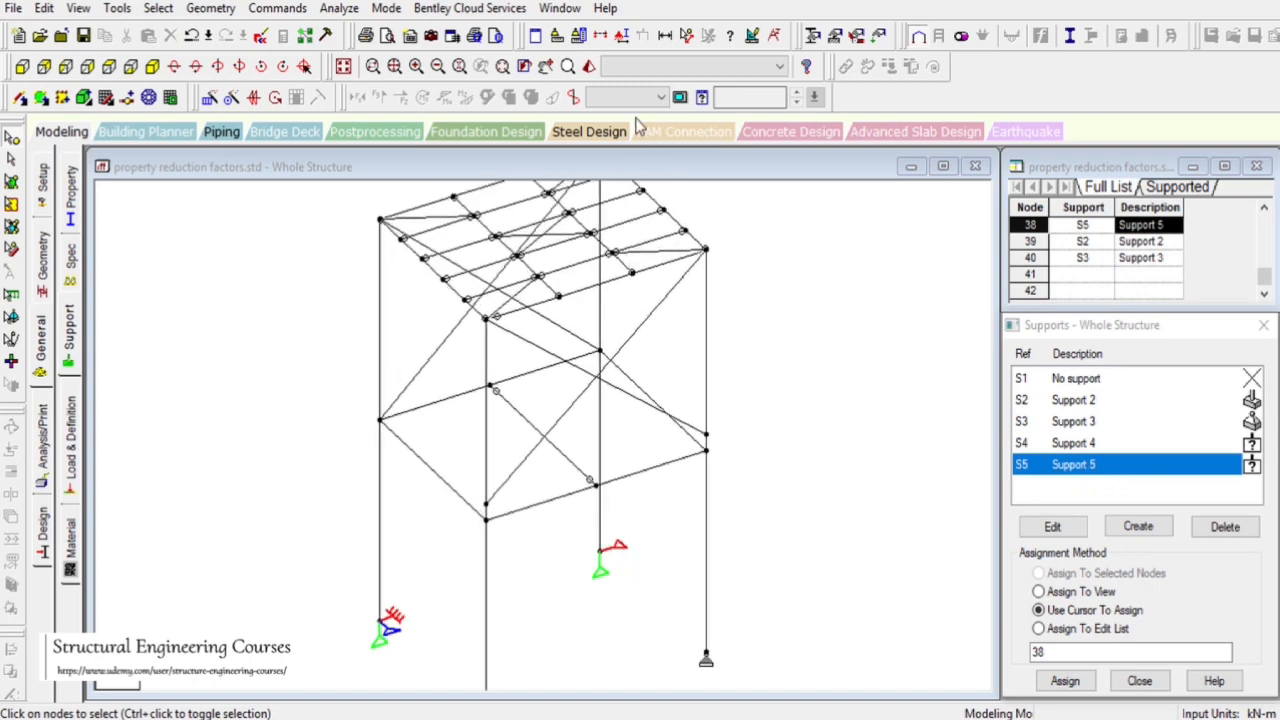
left_click(545, 66)
left_click_drag(680, 423, 620, 303)
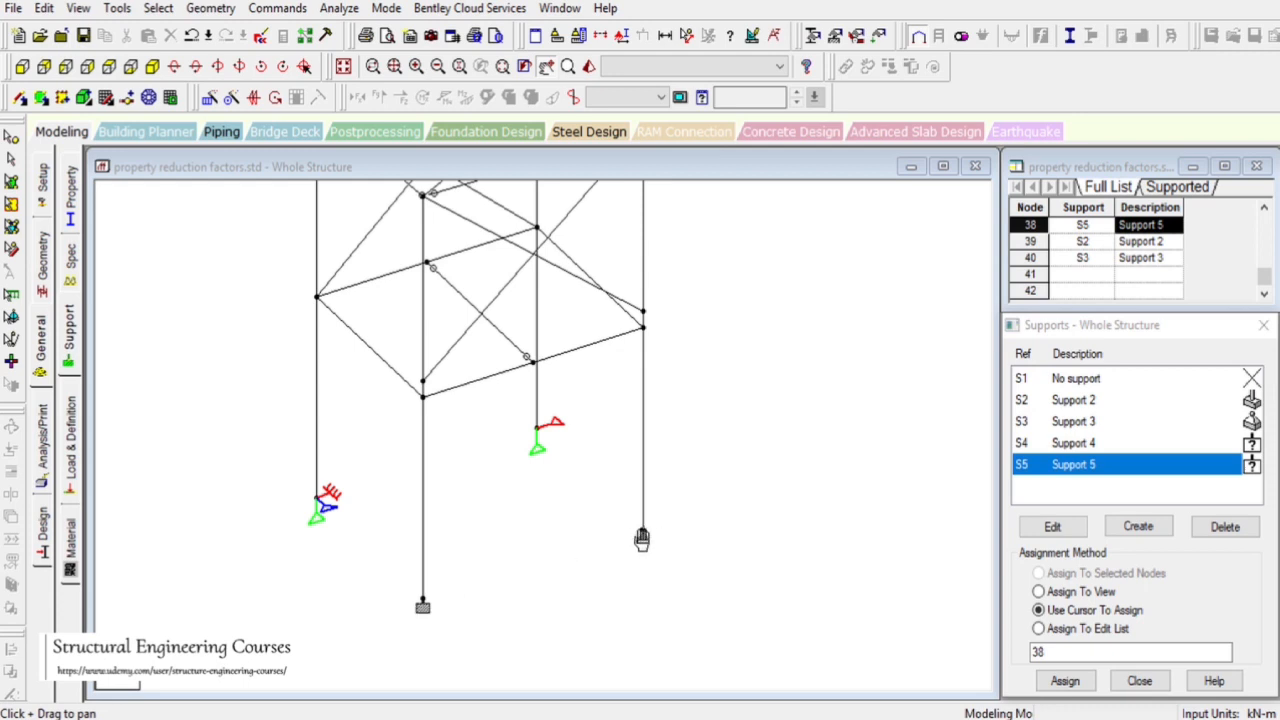
left_click(642, 535)
left_click_drag(336, 513, 372, 528)
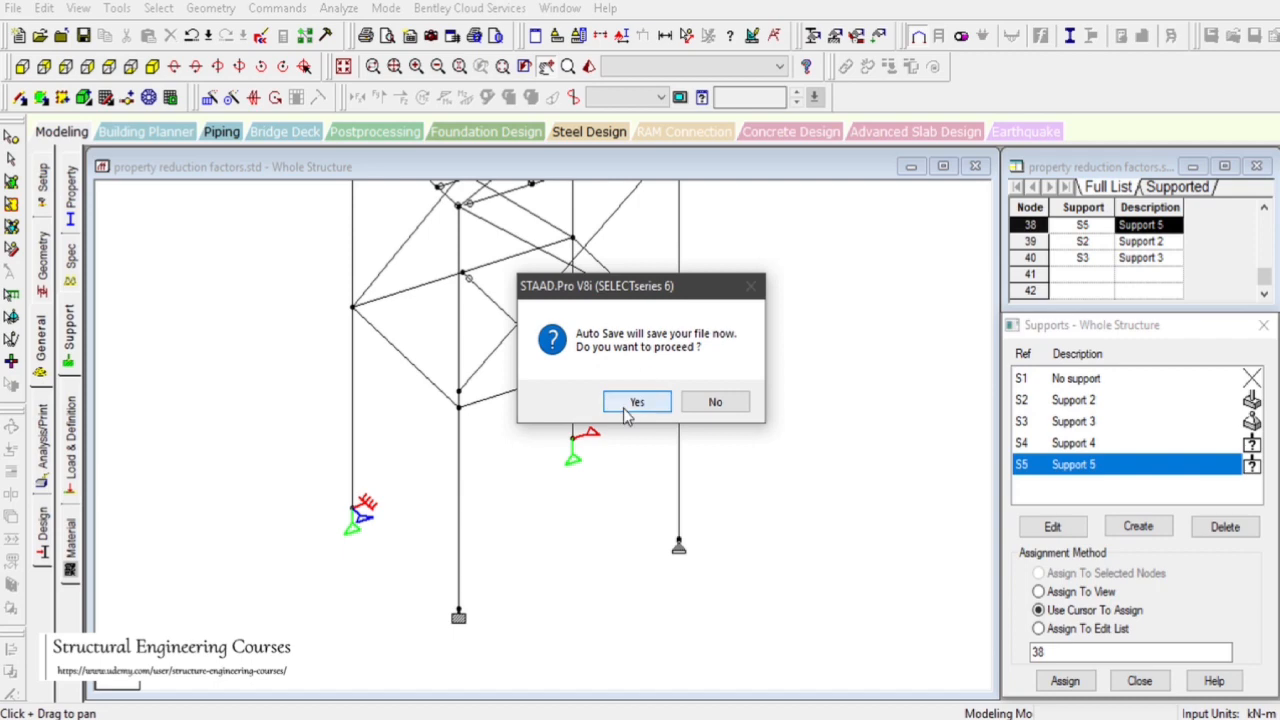
left_click(636, 402)
left_click(525, 387)
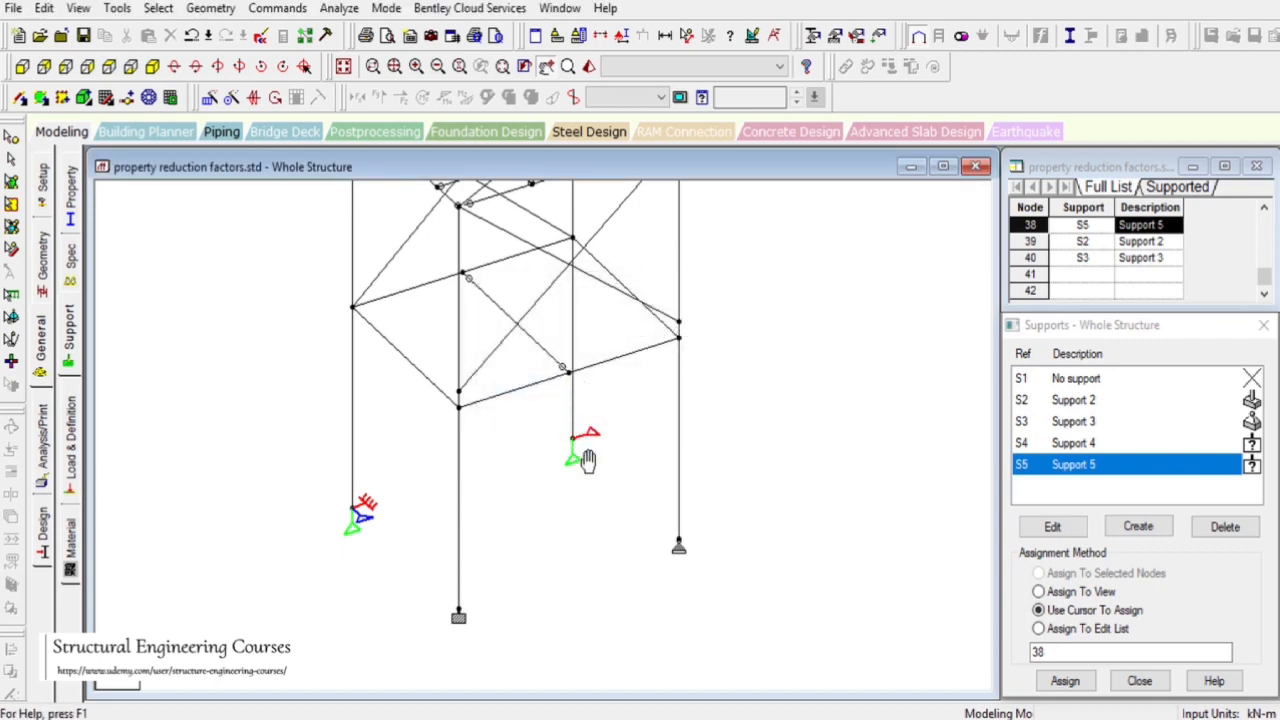
- Review the releases in Support 5's definition and close it without changes
scroll(583, 455, "down", 2)
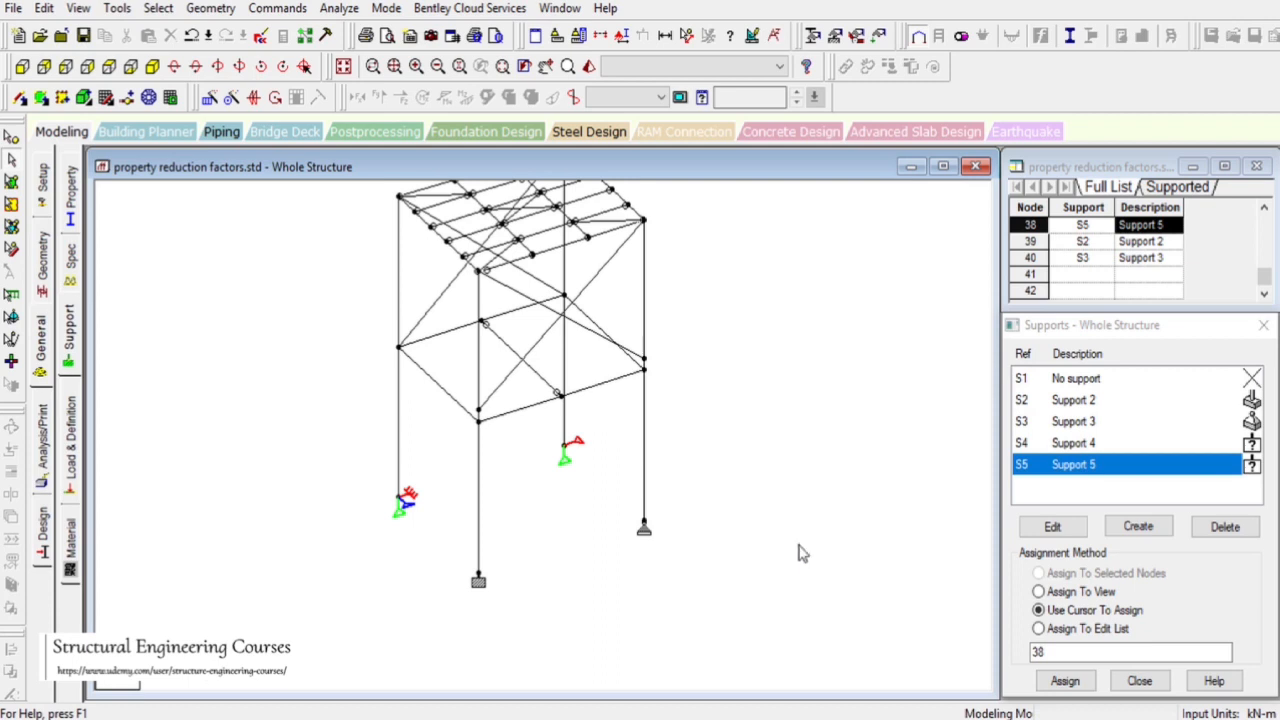
scroll(463, 563, "up", 1)
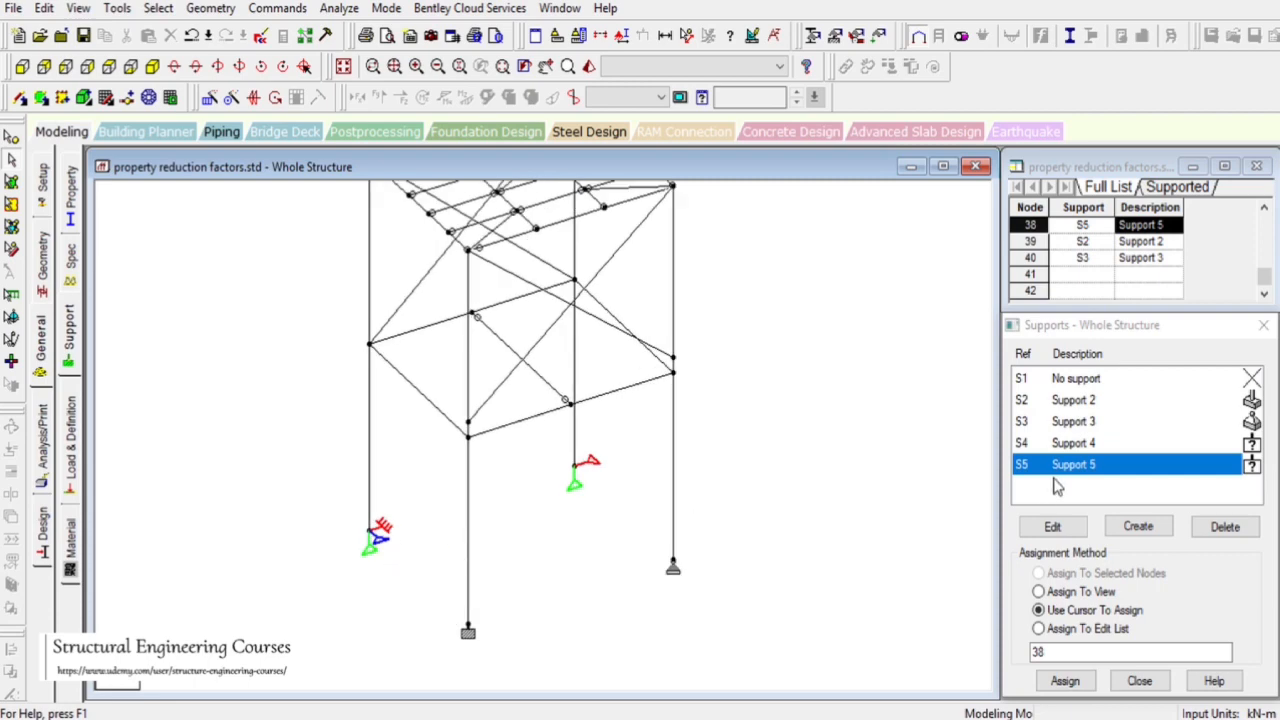
left_click(1052, 526)
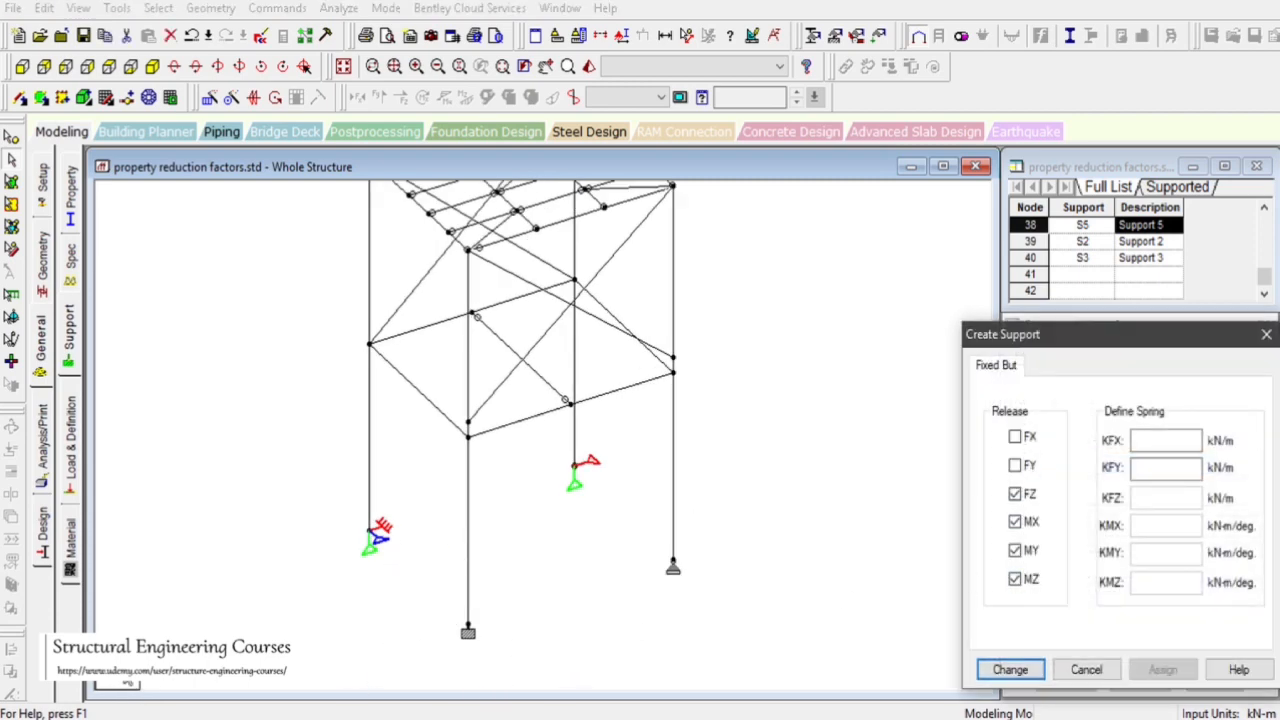
left_click(1086, 669)
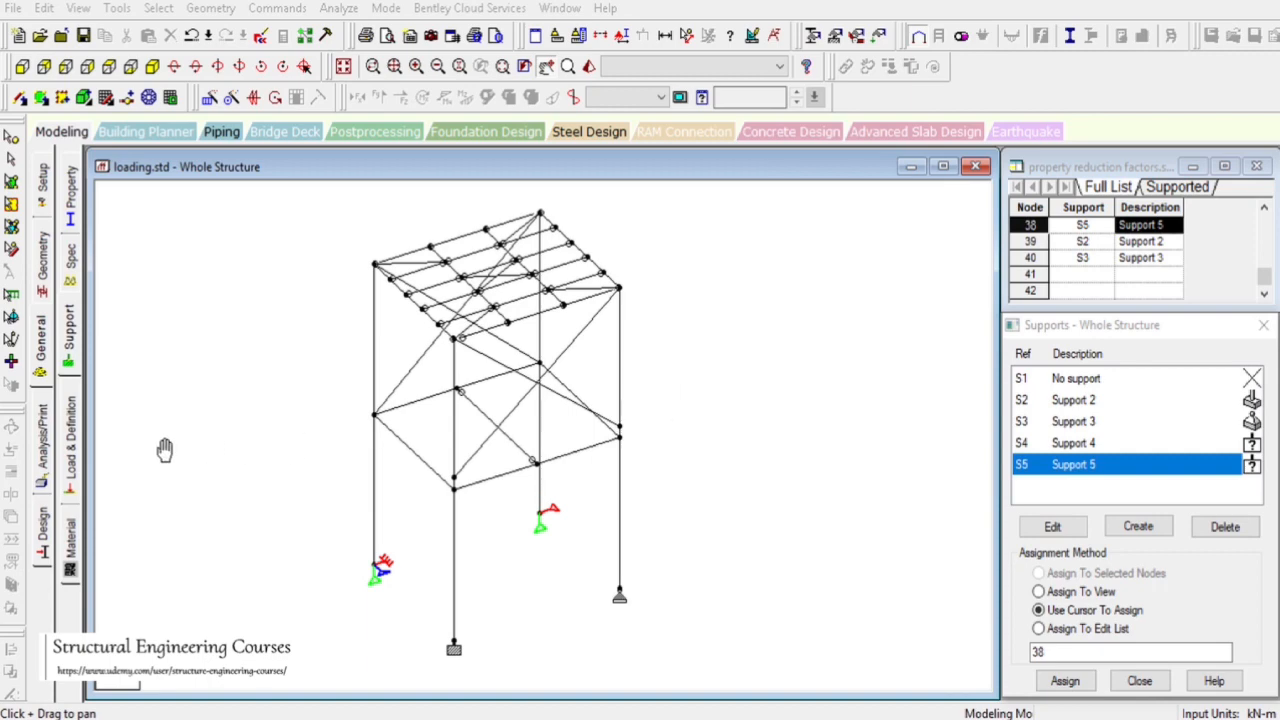
- Review the supports and section properties assigned to the whole structure in loading.std
left_click(66, 262)
left_click(72, 318)
left_click(71, 196)
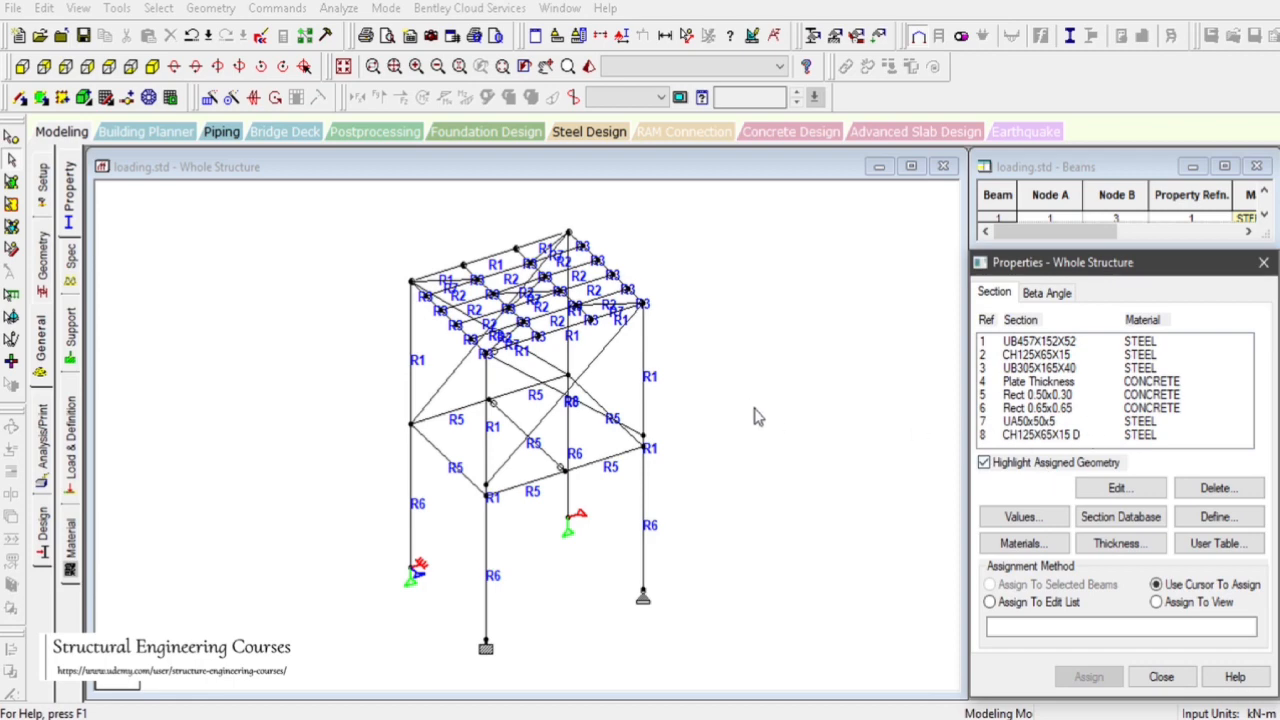
left_click_drag(752, 405, 810, 457)
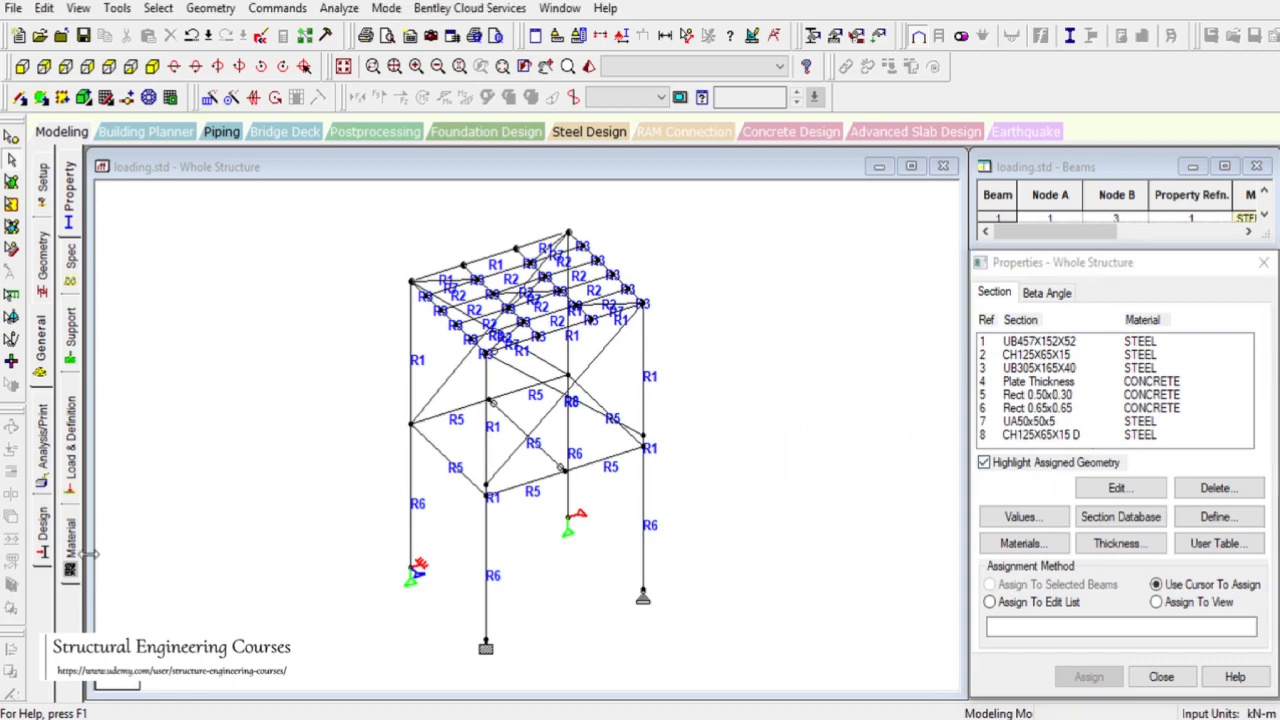
- Open the load definitions, review the definition types and the new load case categories, and close the load case dialog without adding anything
left_click(72, 470)
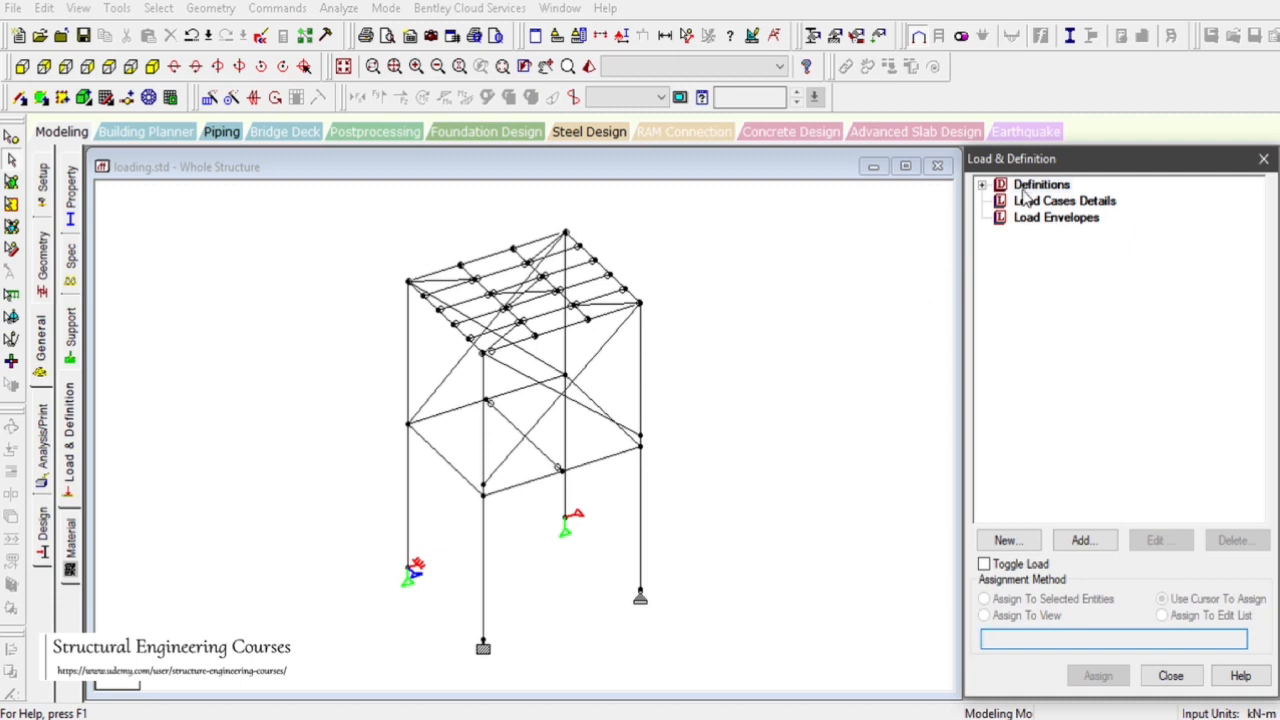
left_click(983, 186)
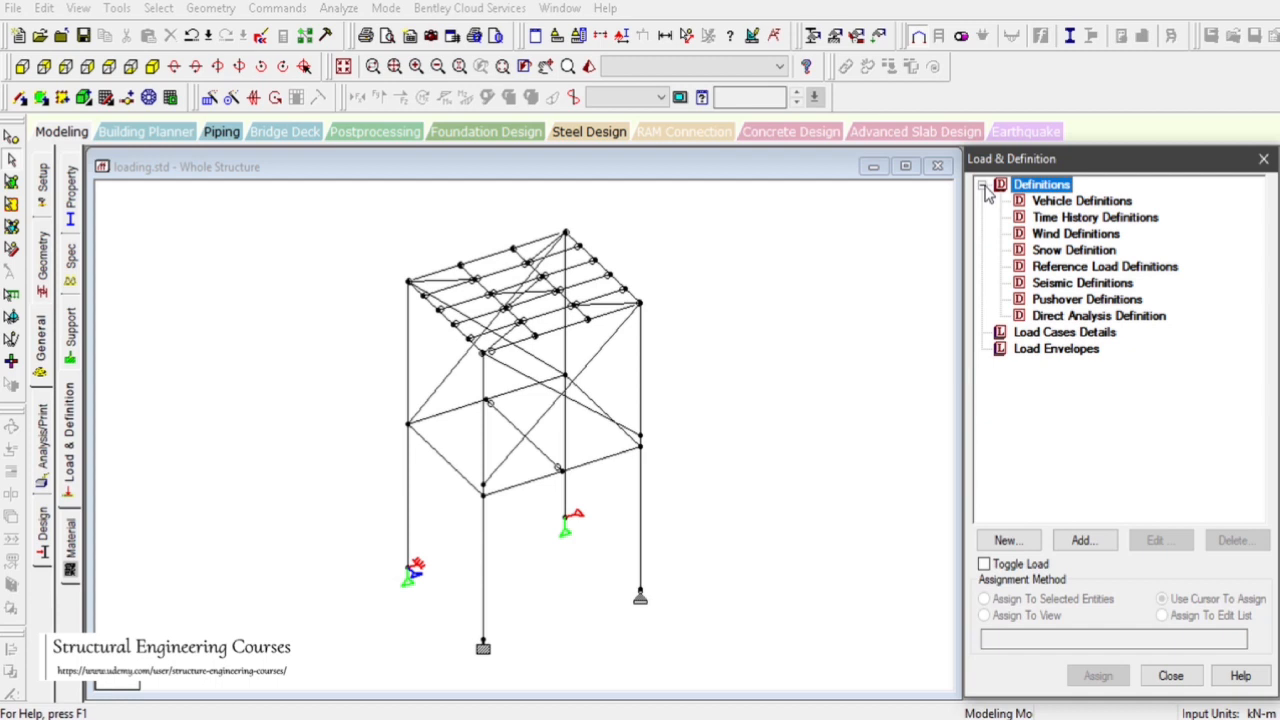
left_click(1058, 334)
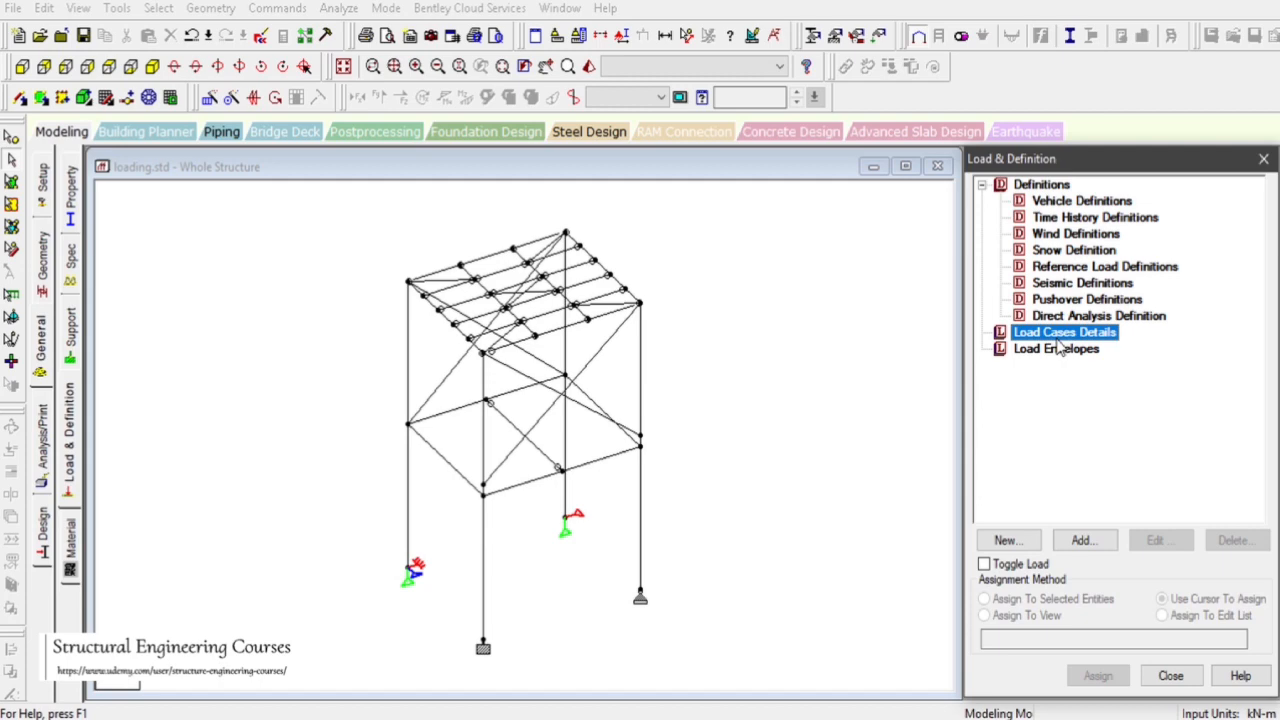
left_click(1082, 540)
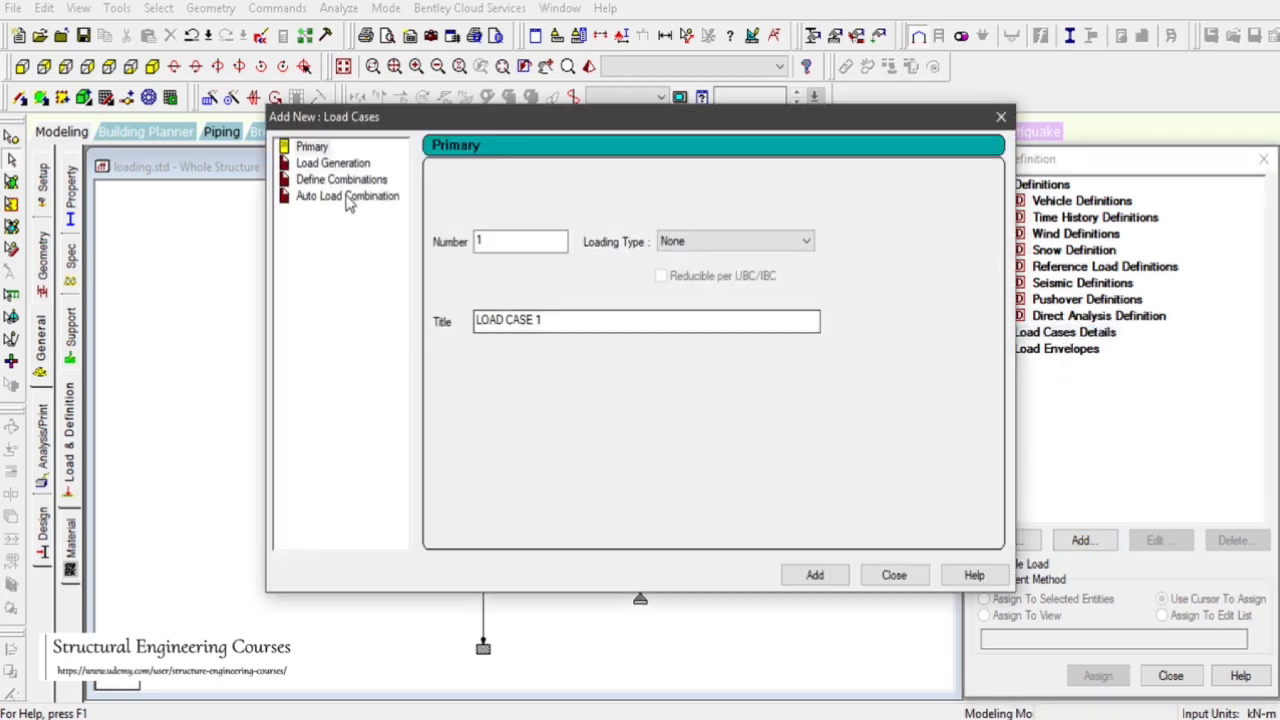
left_click(894, 575)
- Add primary load case 1 with loading type Dead and the title DL
left_click(1064, 338)
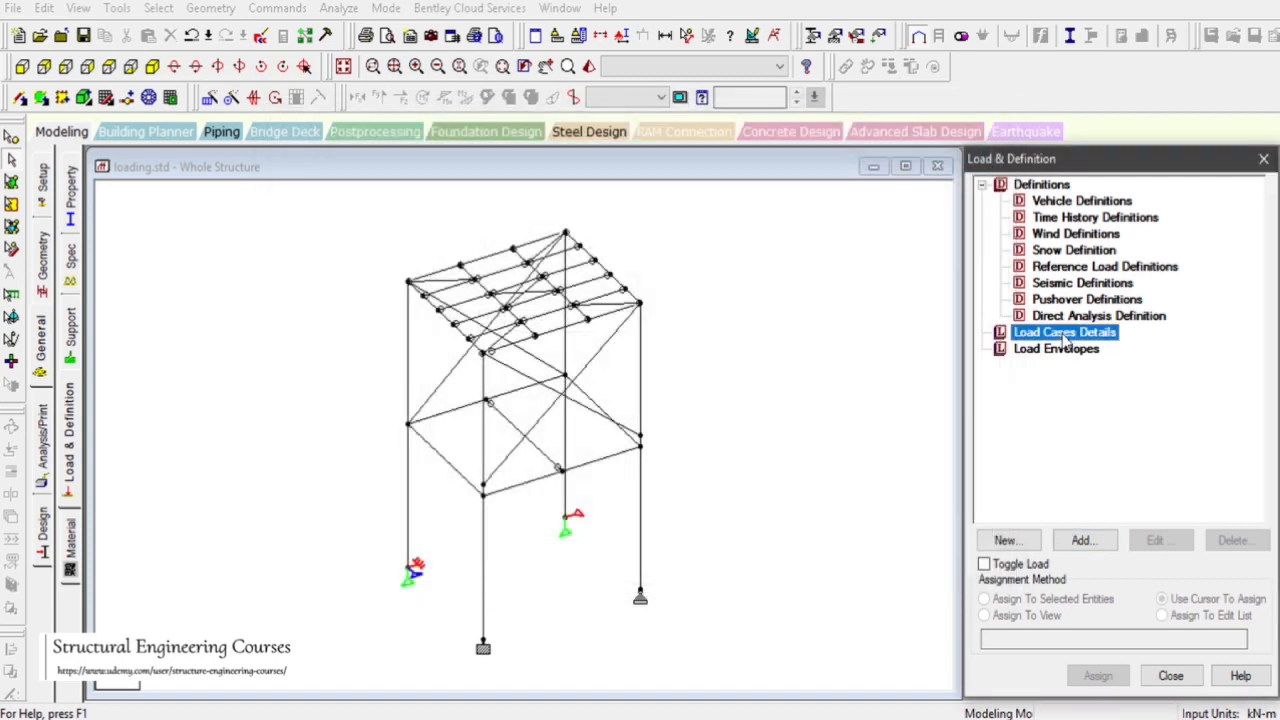
left_click(1085, 540)
left_click(700, 243)
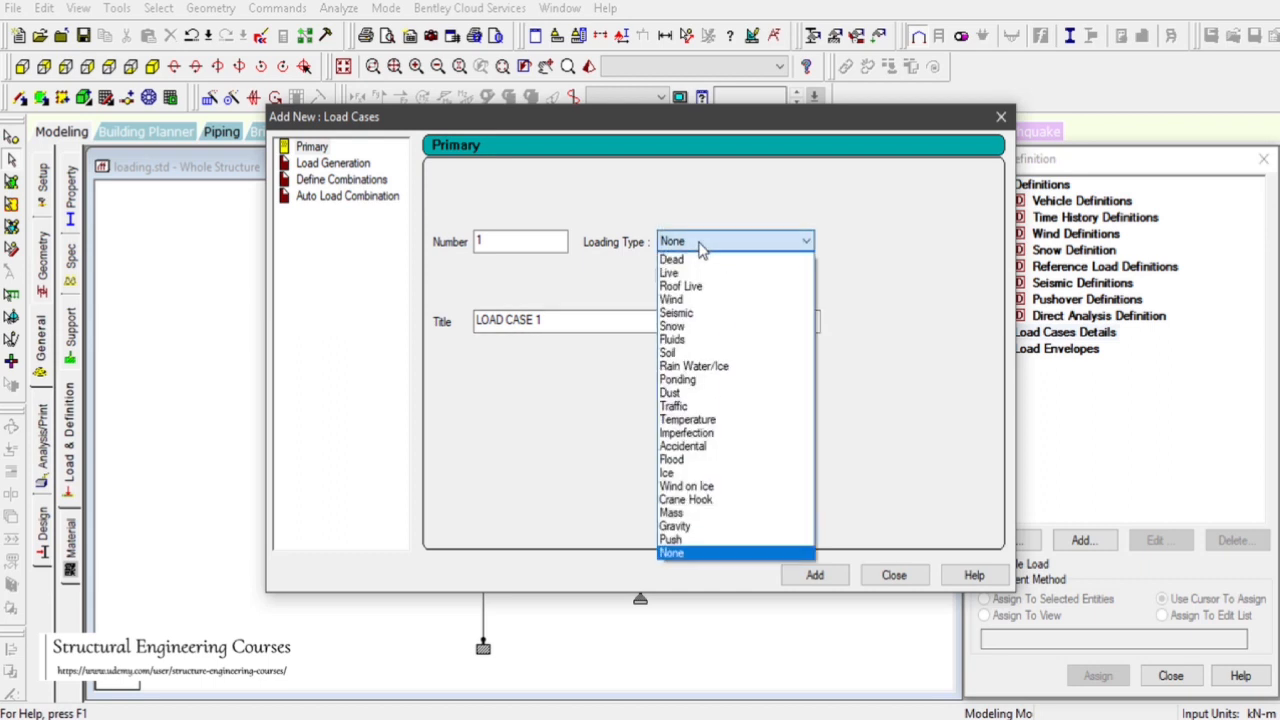
left_click(699, 262)
double_click(634, 318)
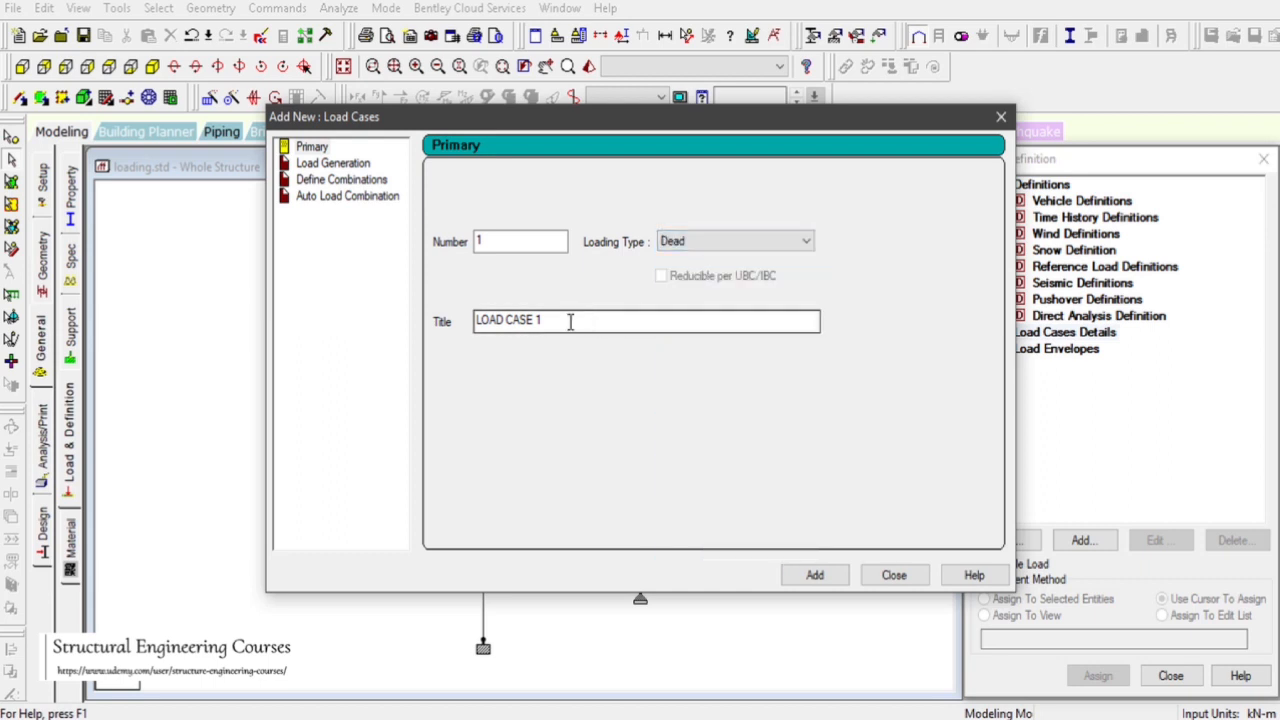
type("DL")
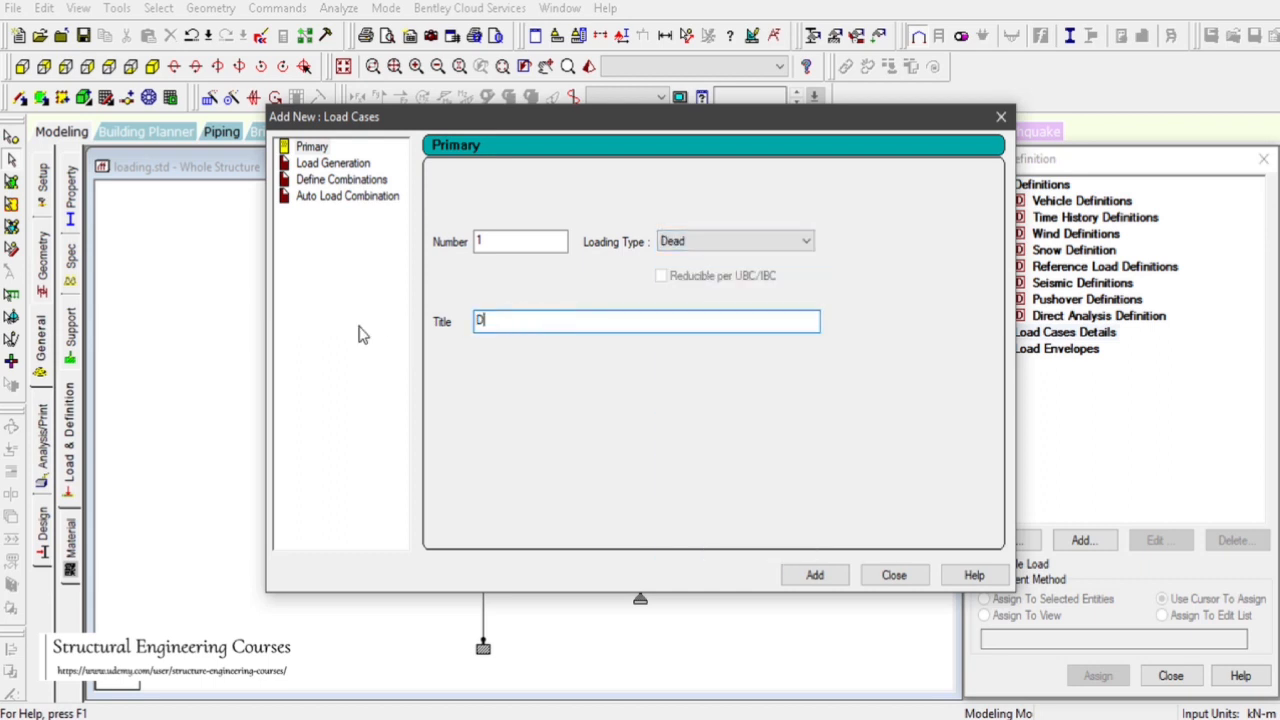
left_click(810, 575)
left_click(891, 575)
- For load case DL, examine the Selfweight, Snow, Wind and Seismic load item settings
left_click(1048, 350)
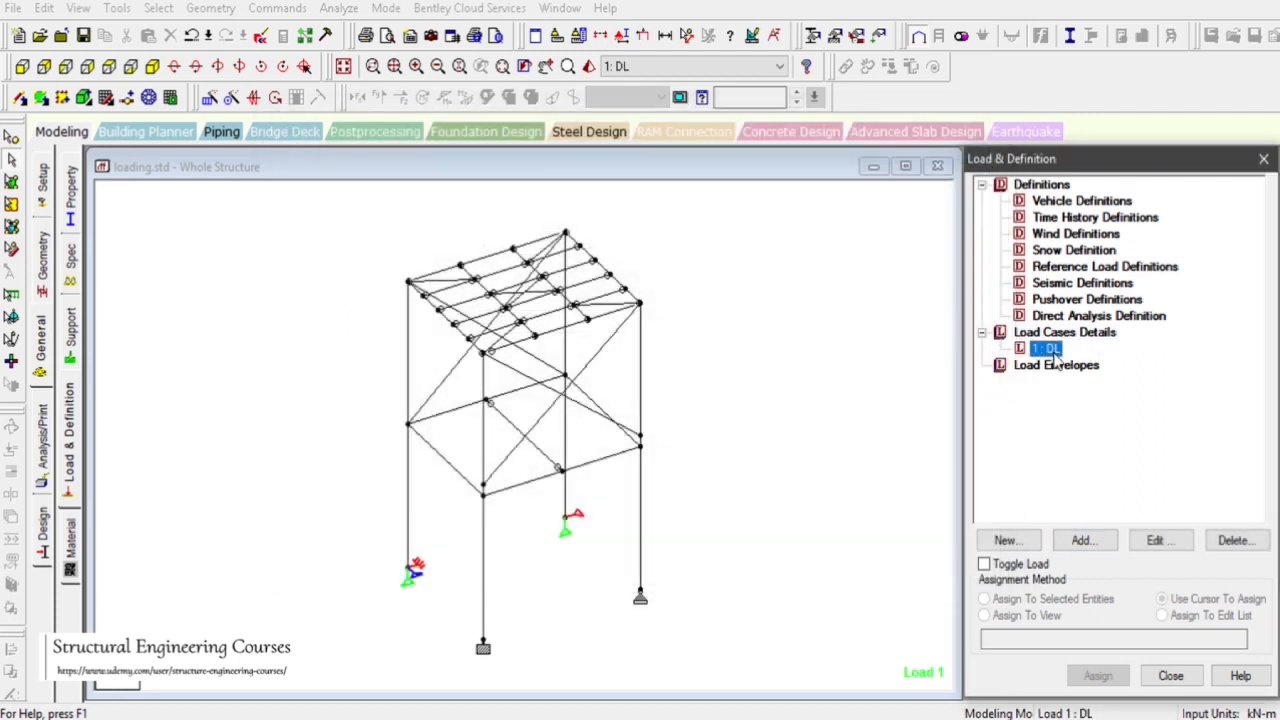
left_click(1088, 549)
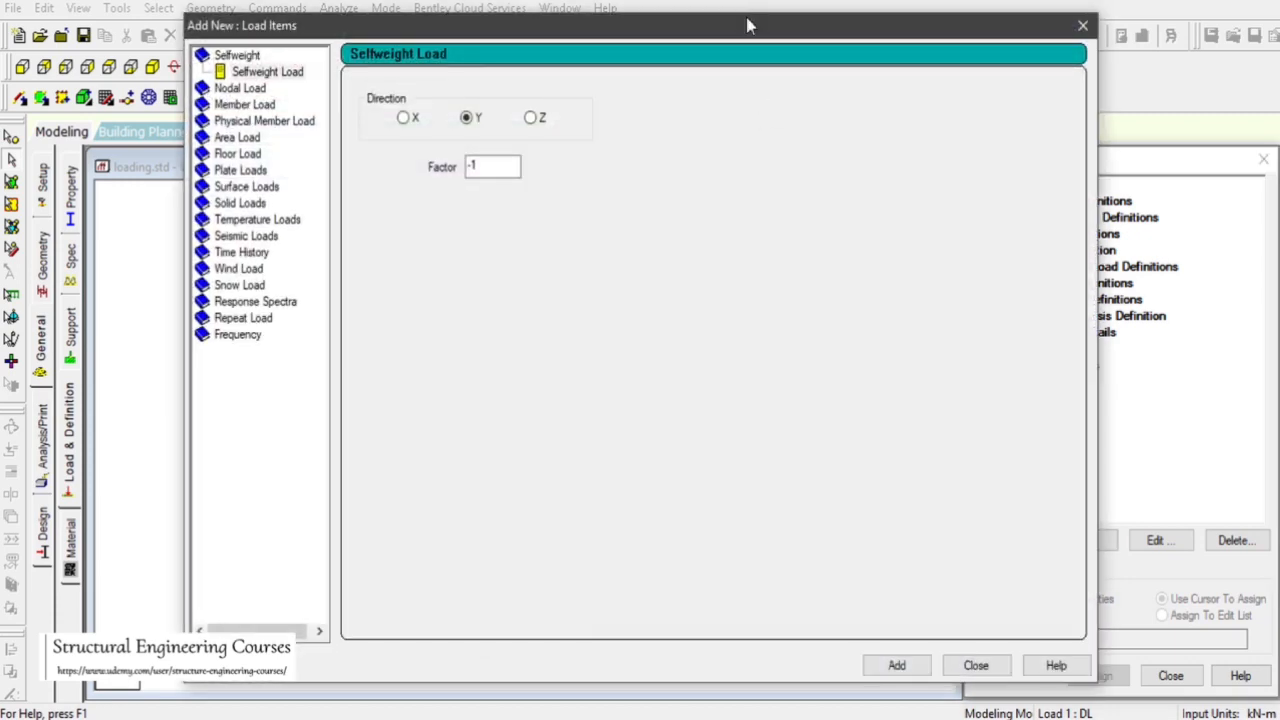
left_click_drag(748, 25, 570, 15)
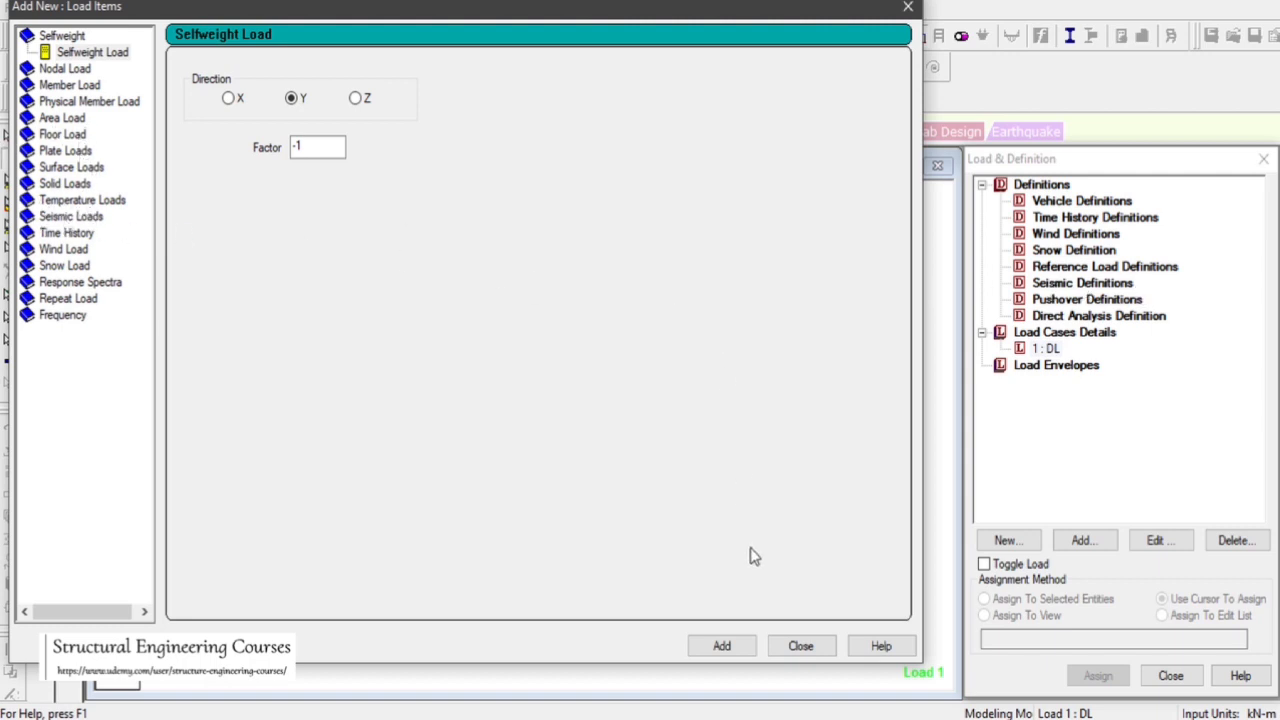
left_click(56, 264)
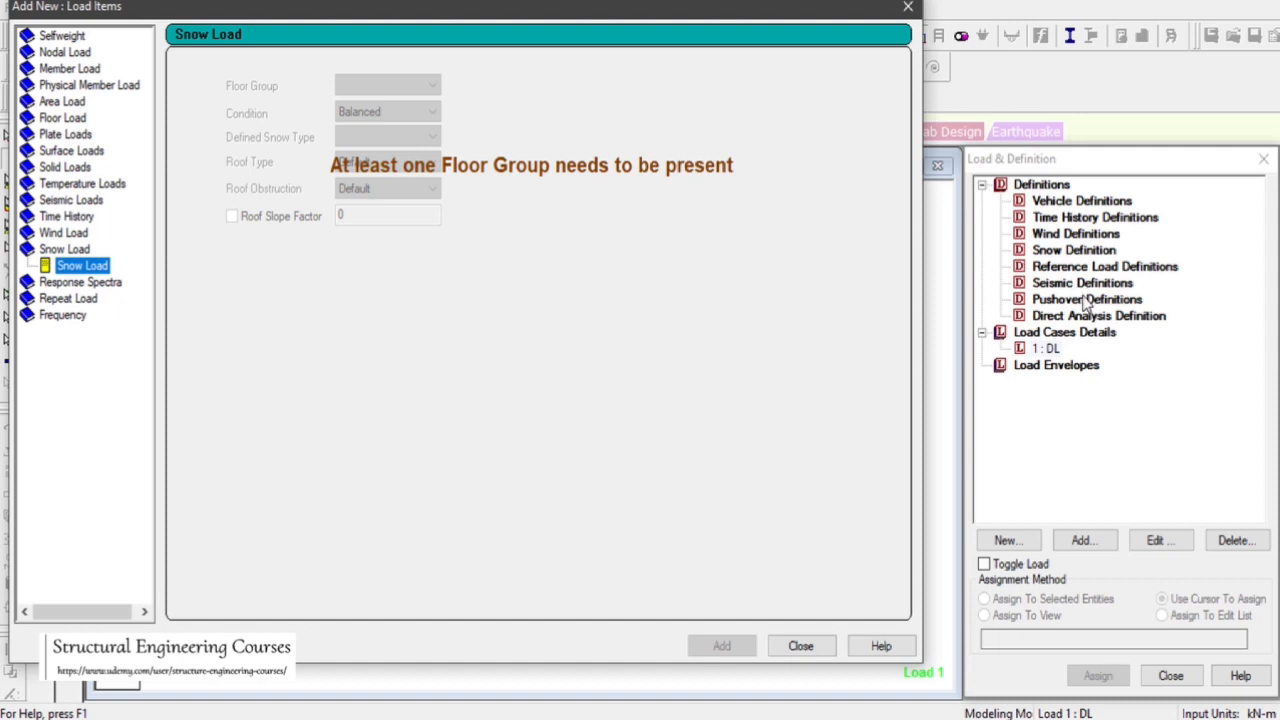
left_click(63, 235)
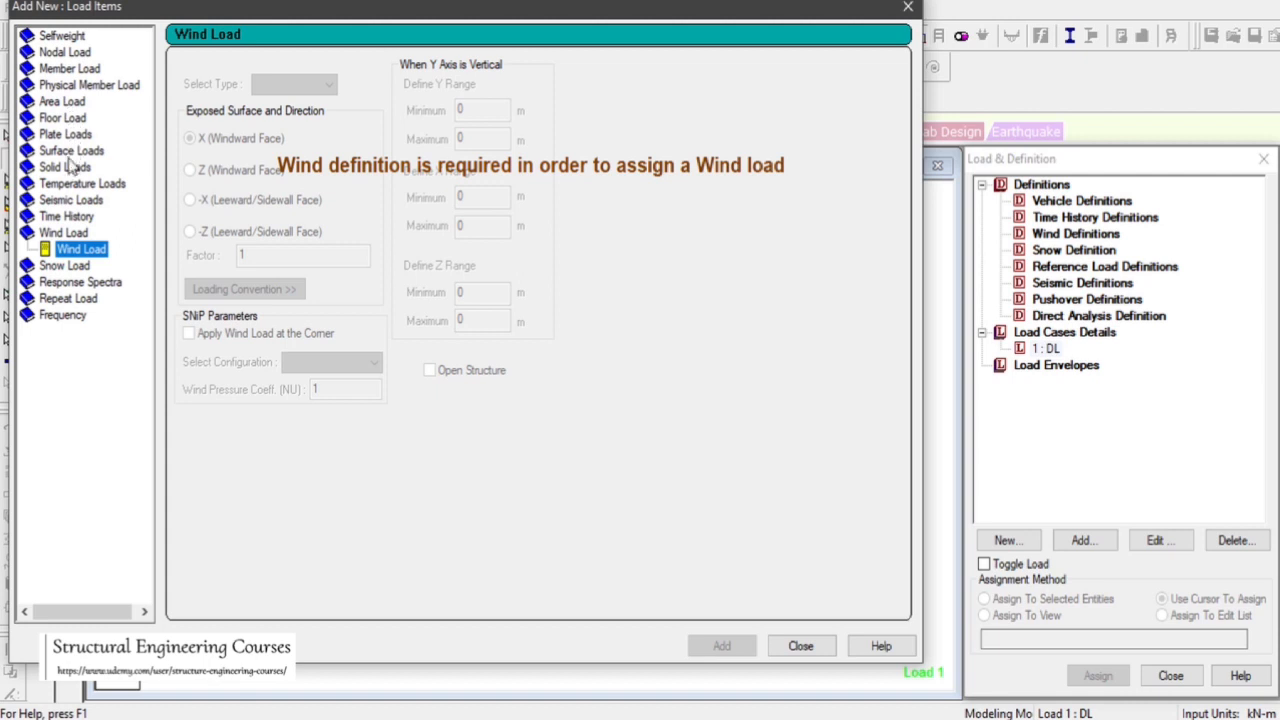
left_click(70, 200)
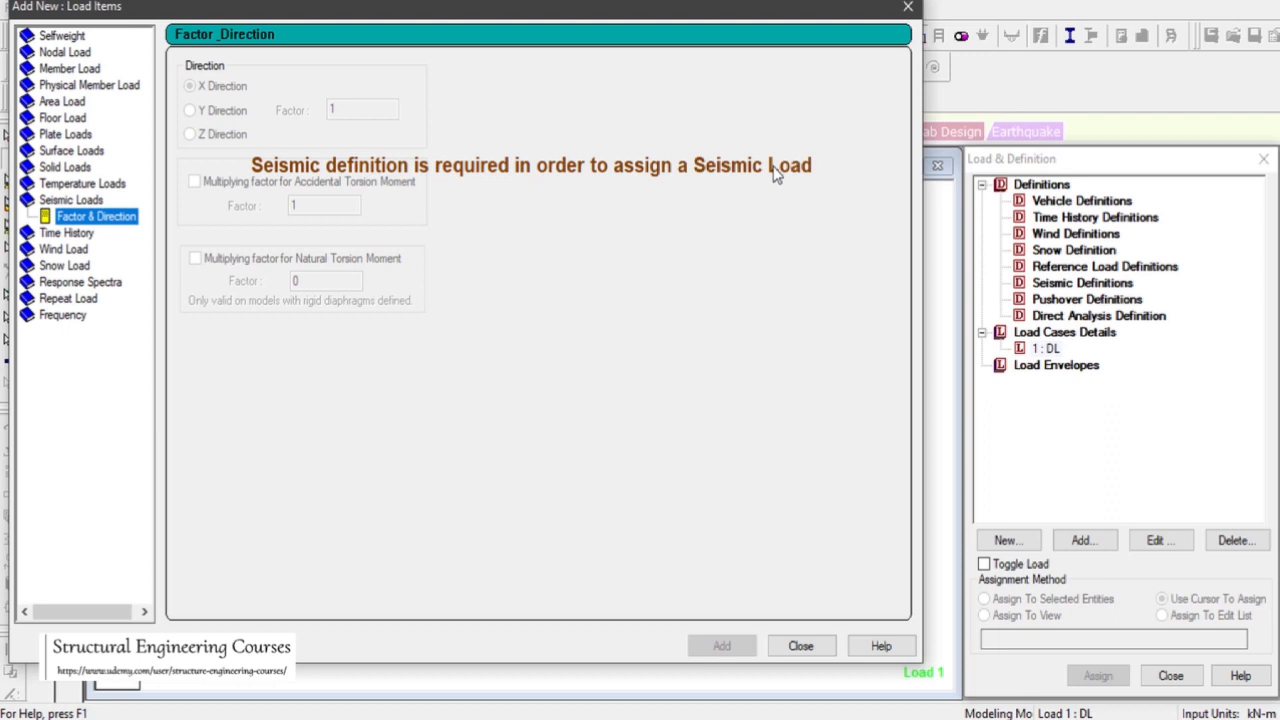
- Compare the Floor, Seismic, Time History, Wind, Snow and Response Spectrum load items, and close the dialog without adding any
left_click(62, 118)
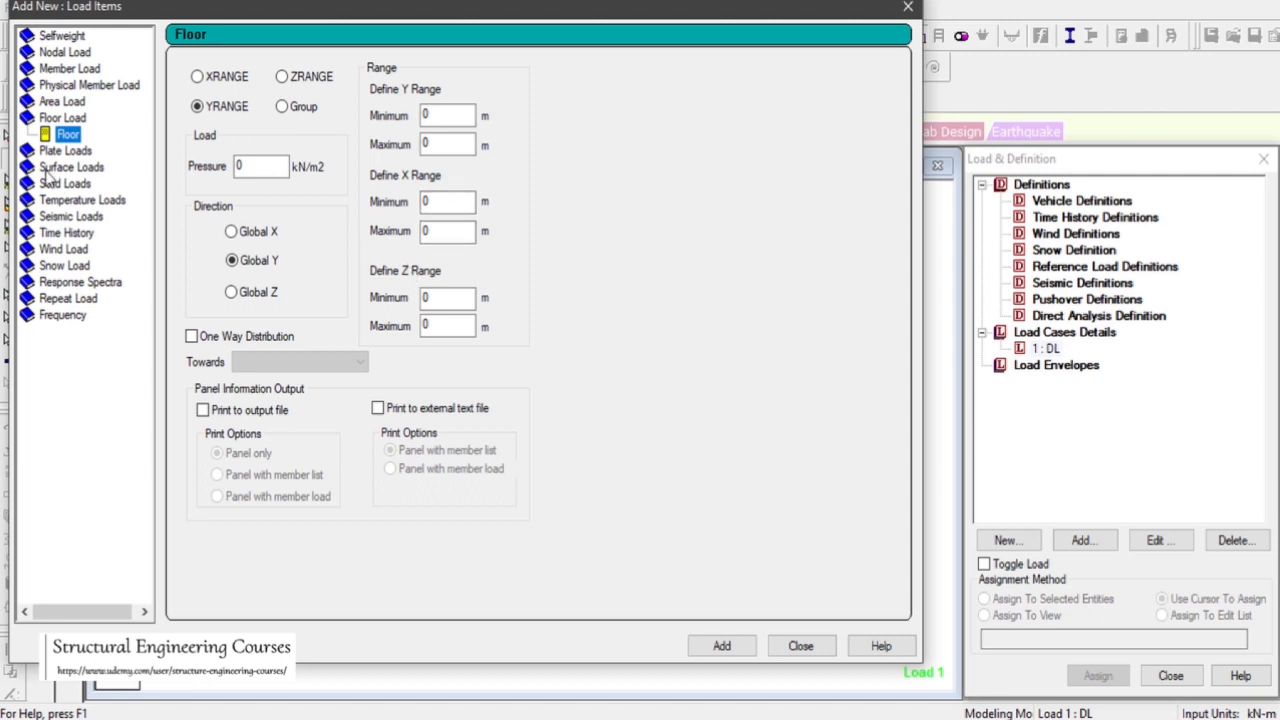
left_click(66, 216)
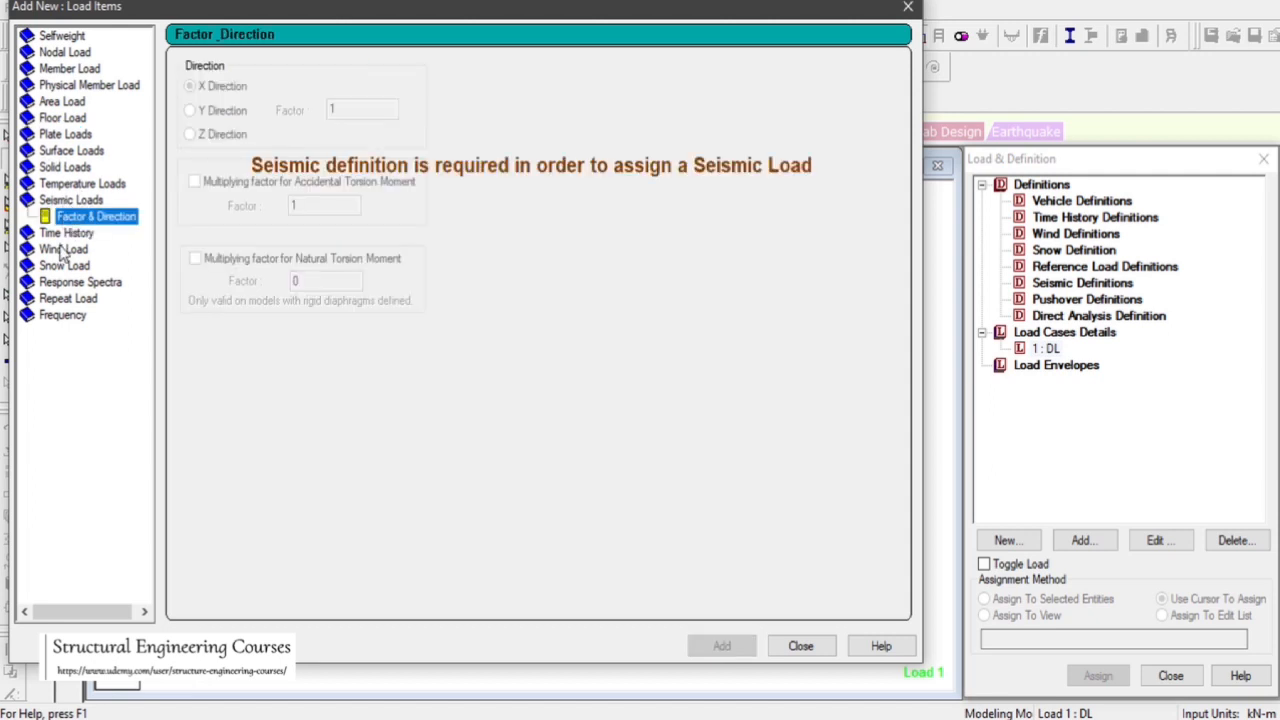
left_click(67, 232)
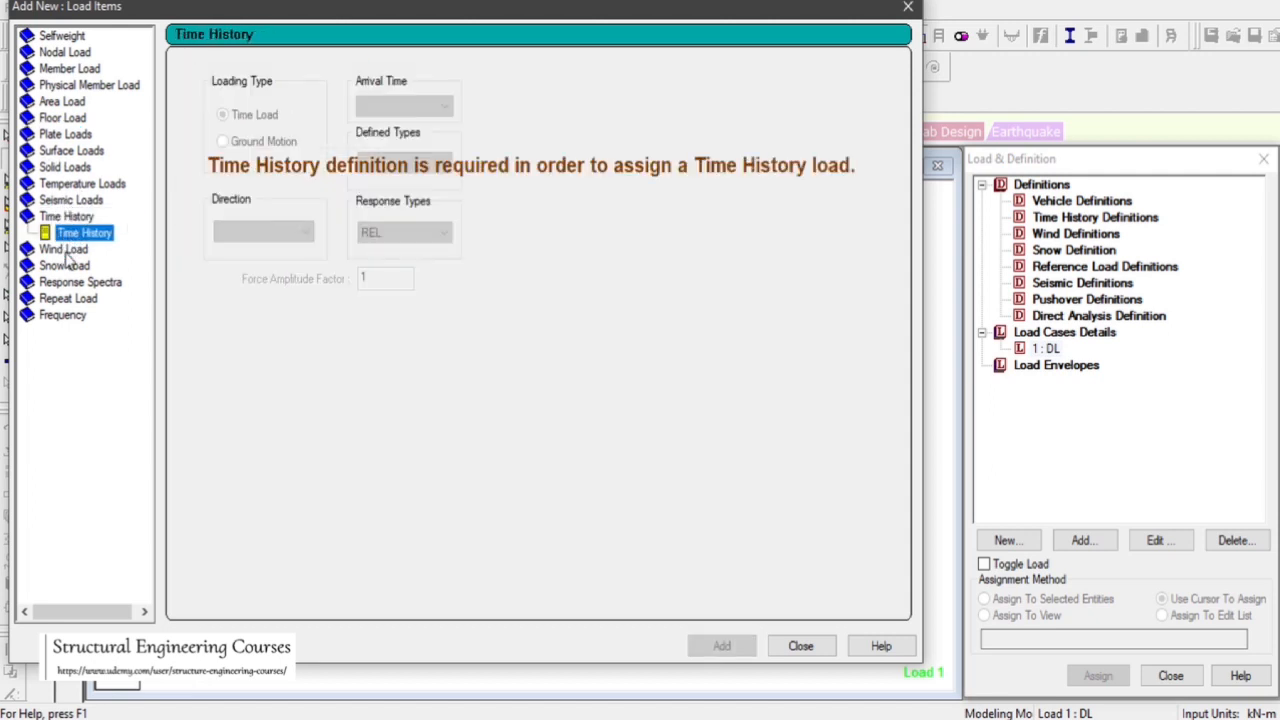
left_click(64, 251)
left_click(65, 265)
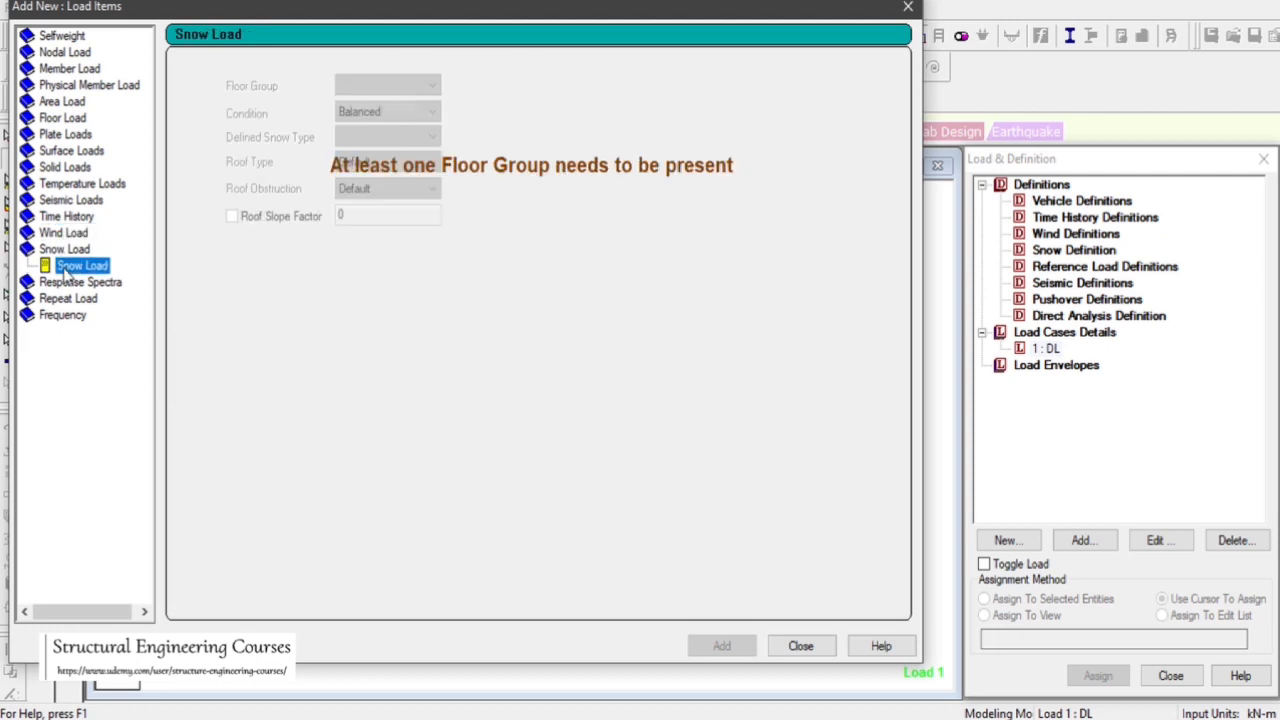
left_click(66, 283)
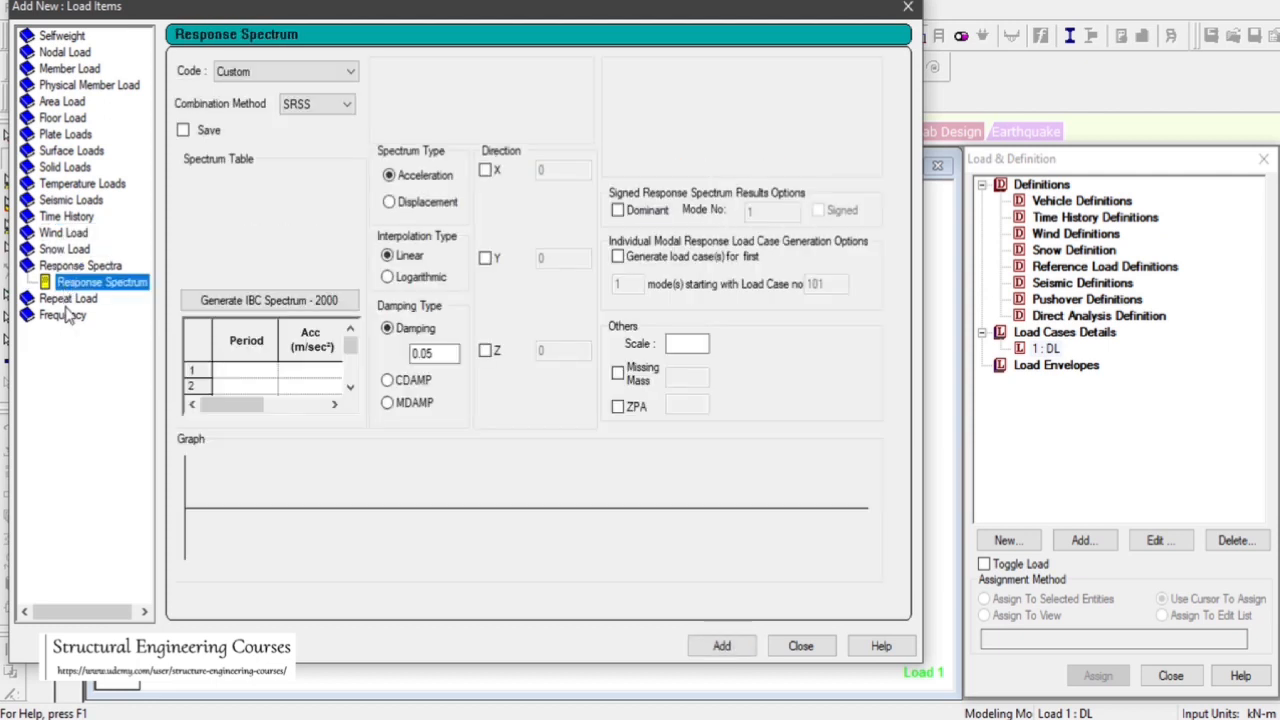
left_click(65, 249)
left_click(65, 233)
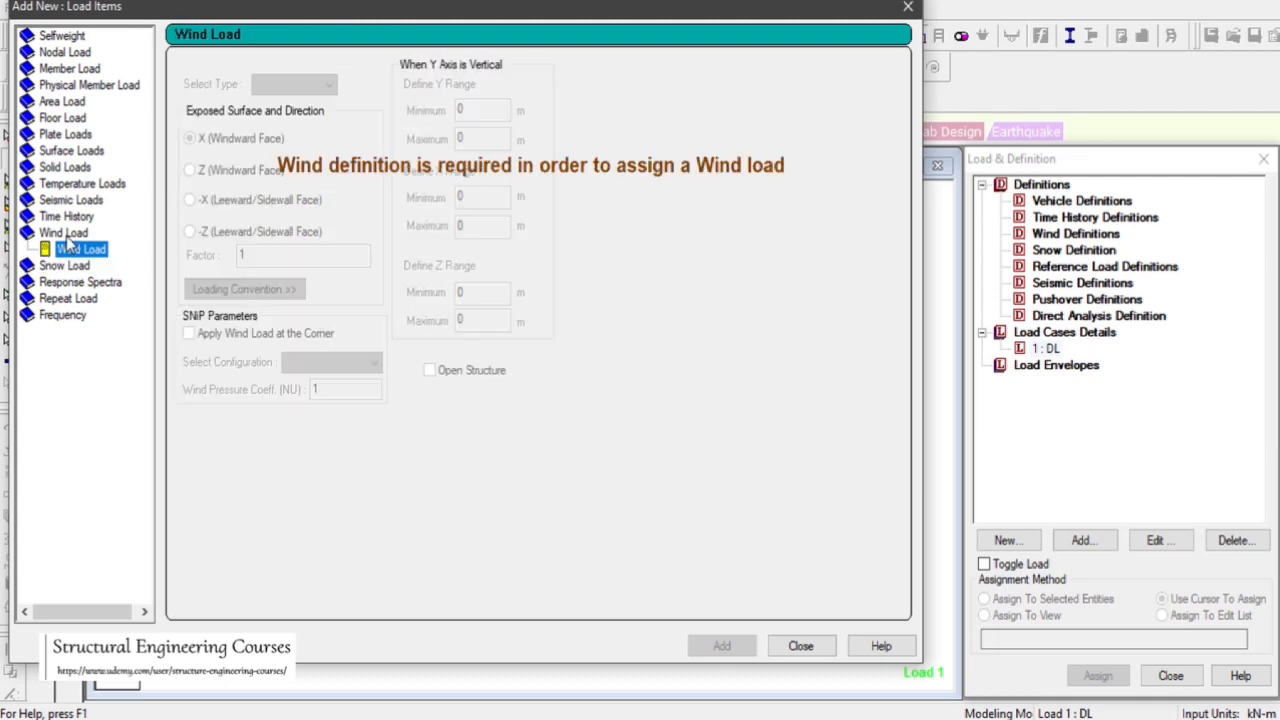
left_click(66, 216)
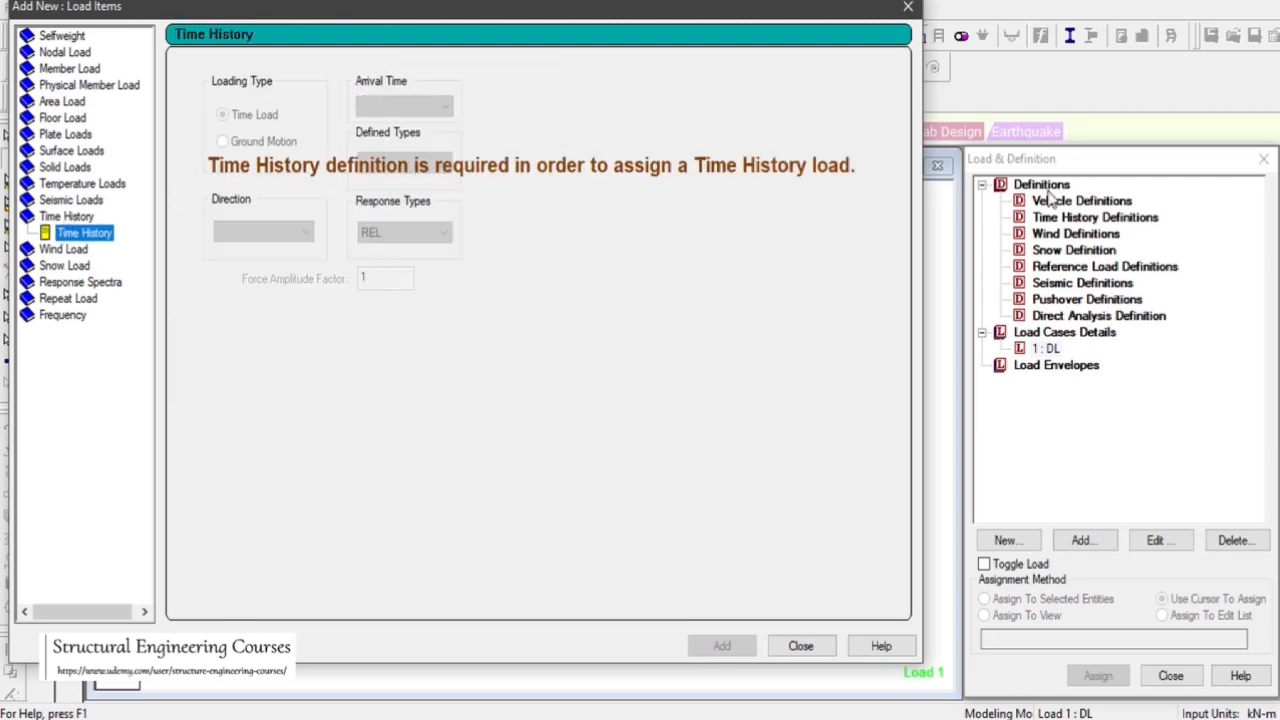
left_click(800, 646)
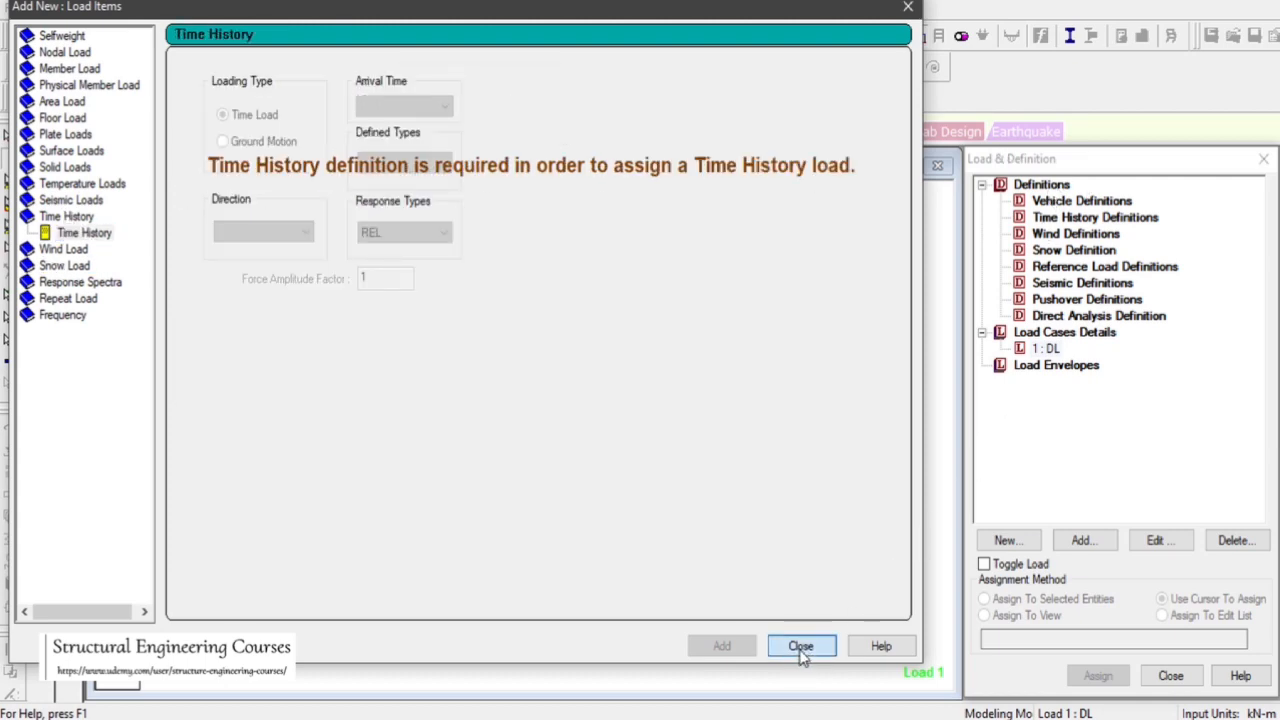
left_click_drag(707, 353, 786, 440)
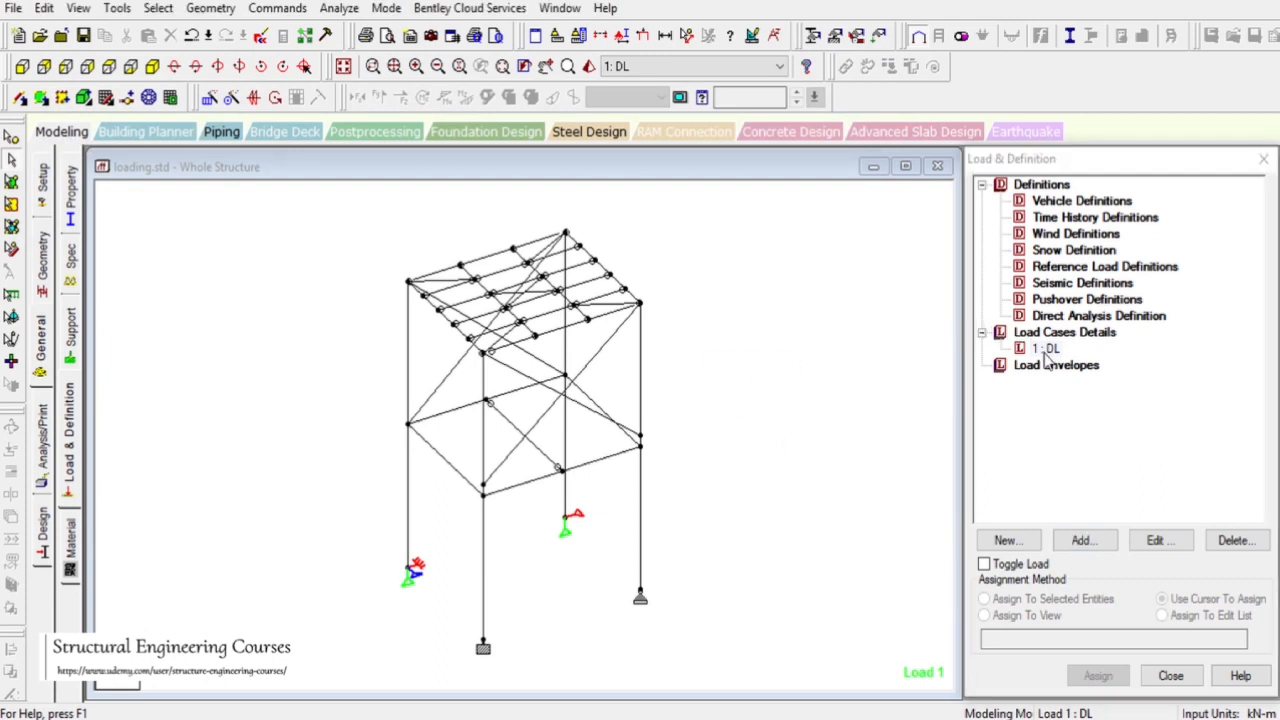
- Add wind definition type 1 with the comment WIND 1
left_click(1068, 236)
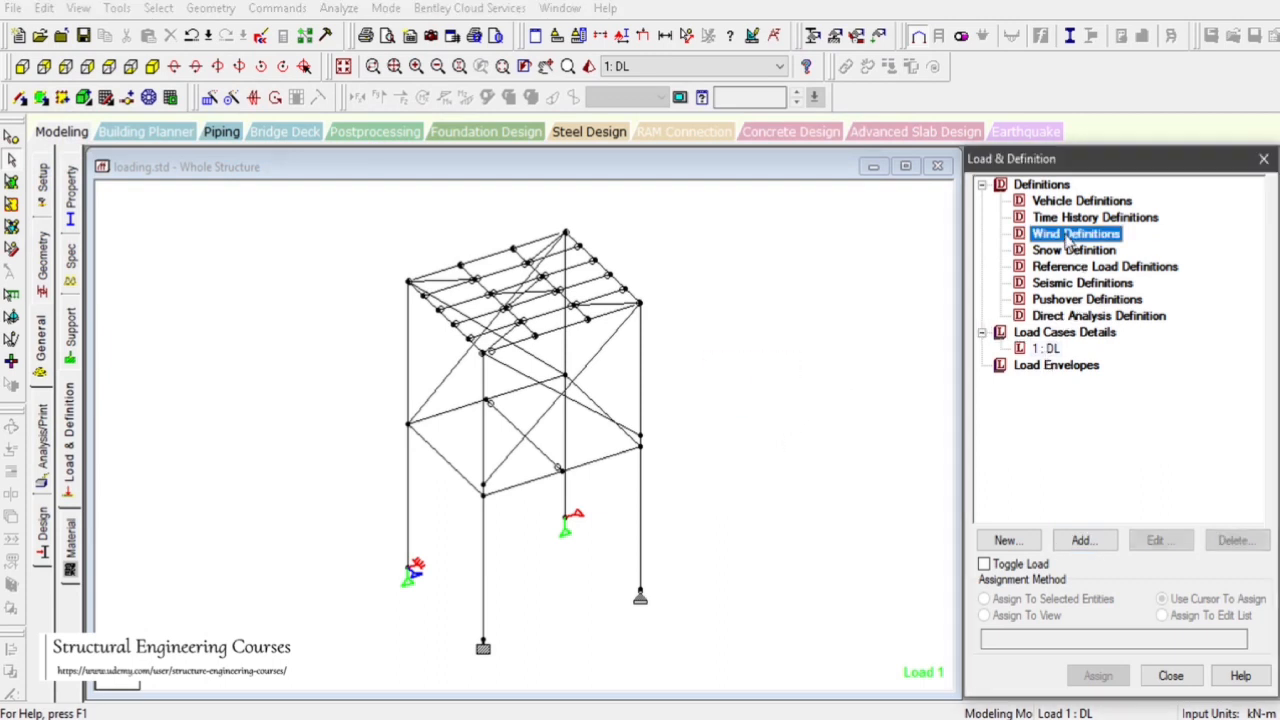
left_click(1084, 542)
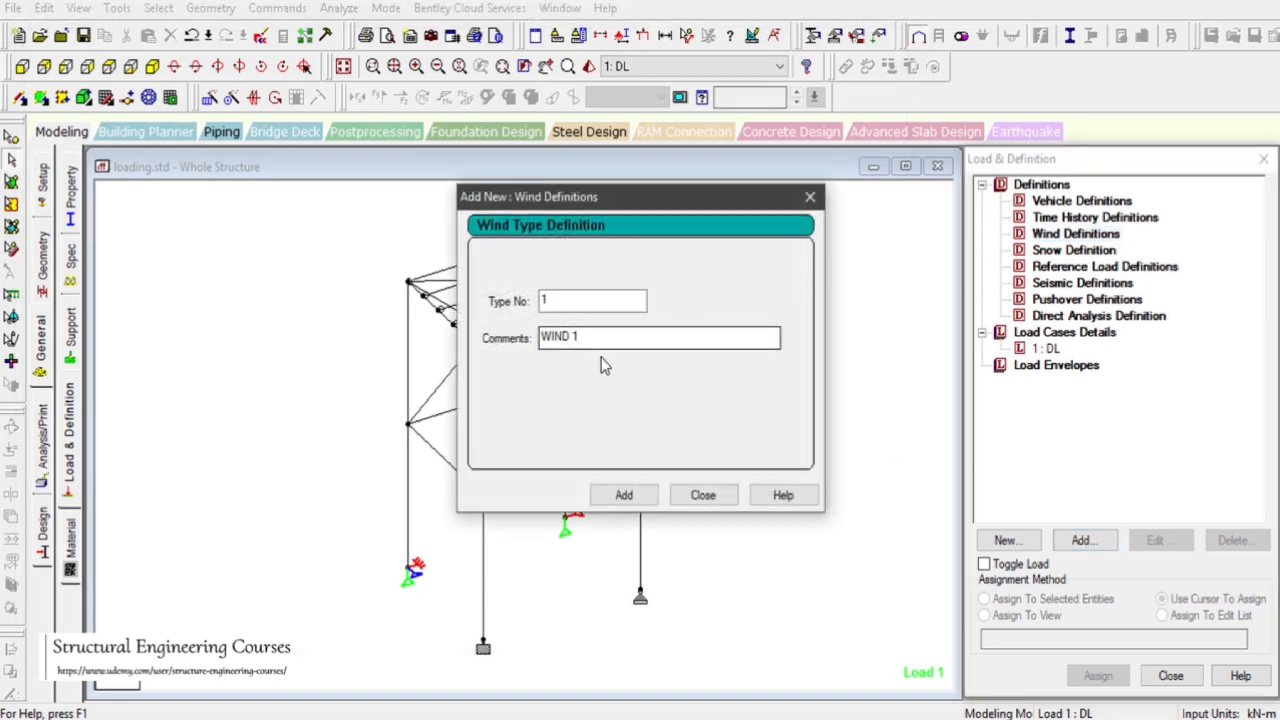
left_click(624, 495)
left_click(712, 497)
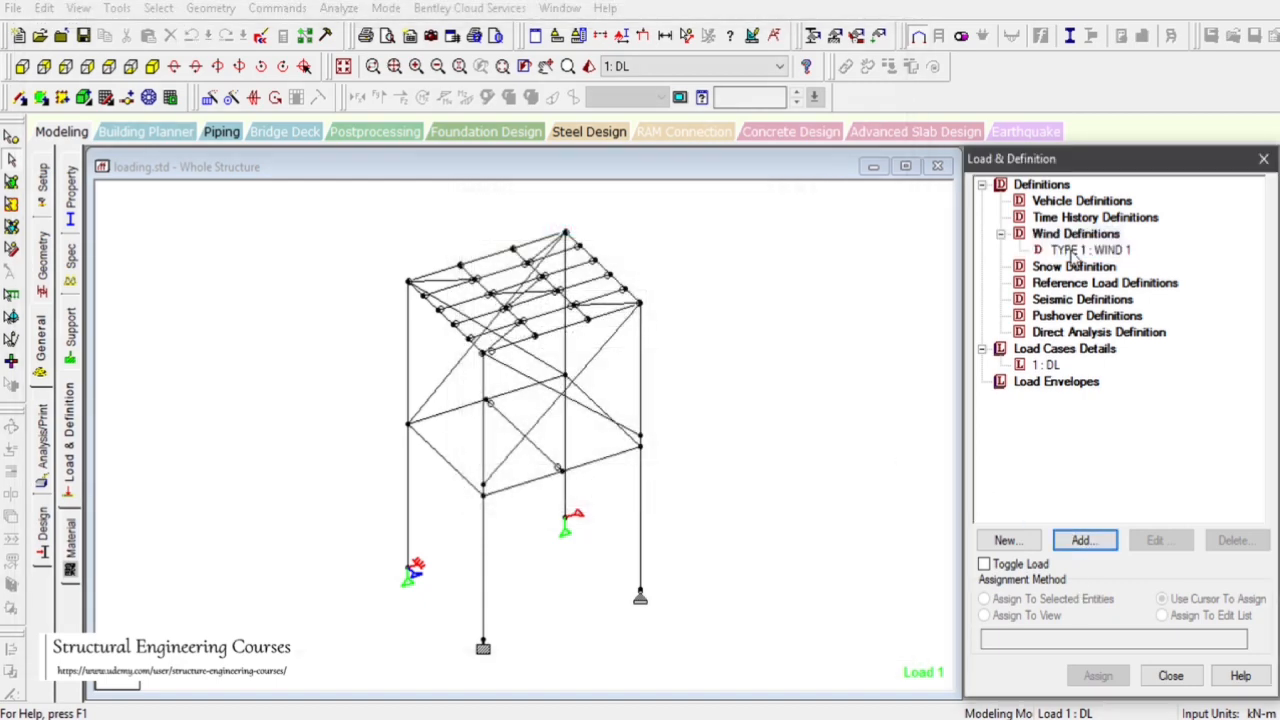
- Review the Intensity and Exposures settings and the intensity type options for WIND 1, and close the dialog without adding data
left_click(1082, 543)
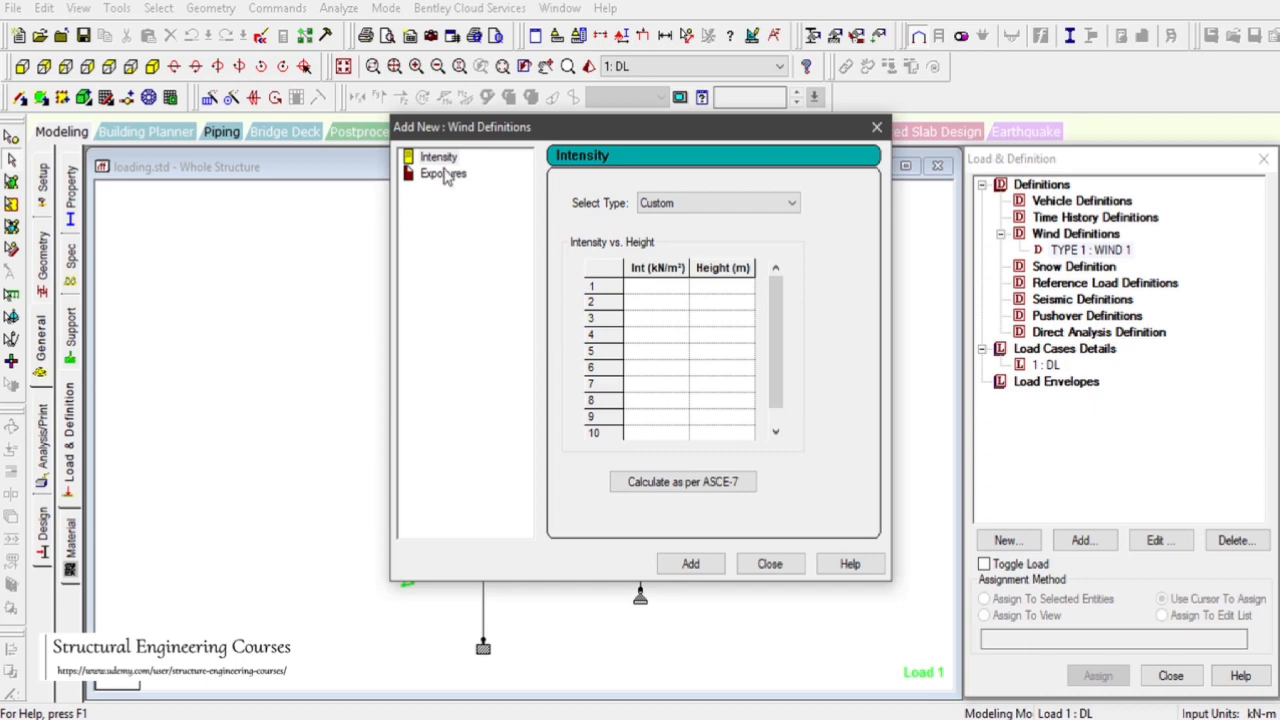
left_click(443, 174)
left_click(438, 157)
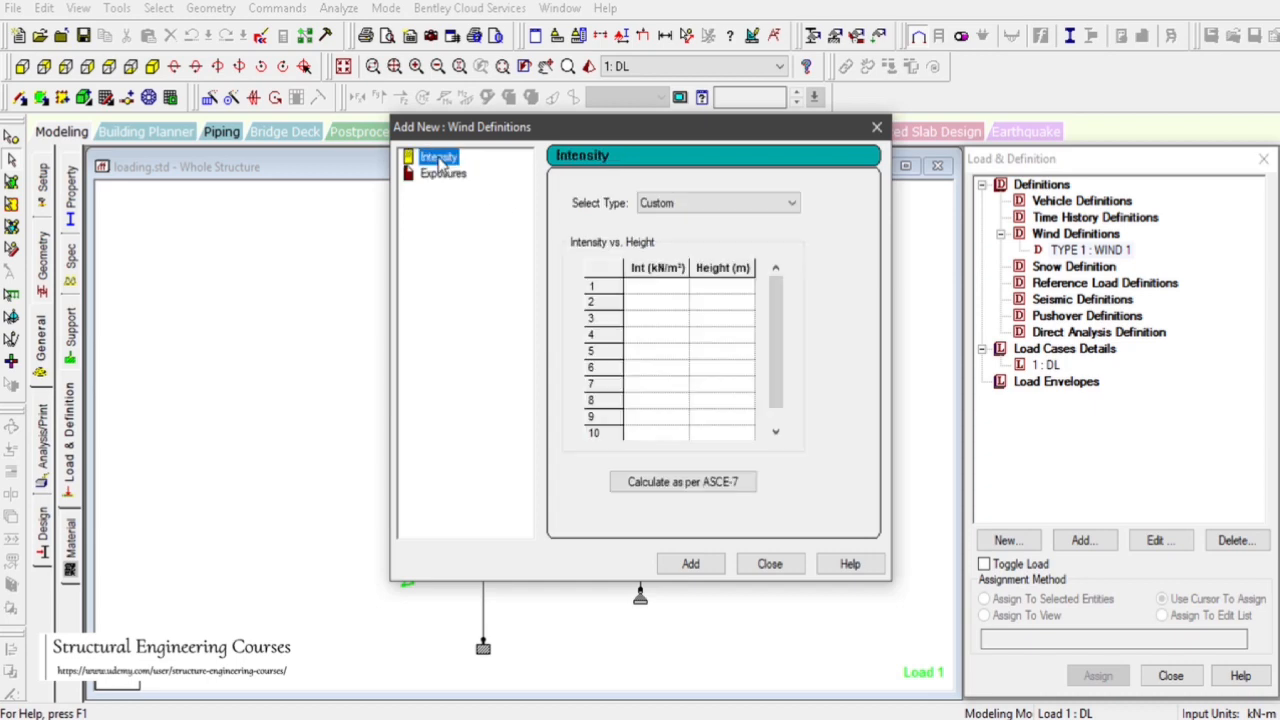
left_click(679, 204)
left_click(684, 220)
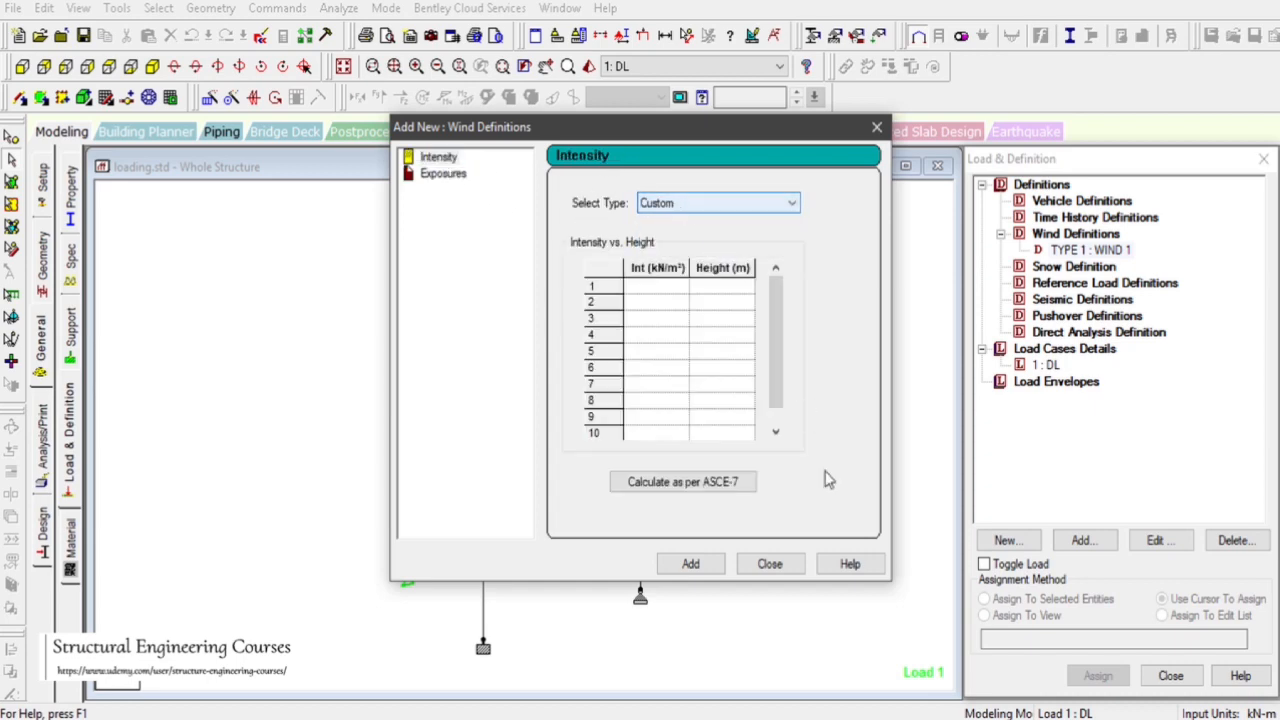
left_click(769, 564)
- Delete the WIND 1 wind definition and let Auto Save save the file
left_click(1082, 250)
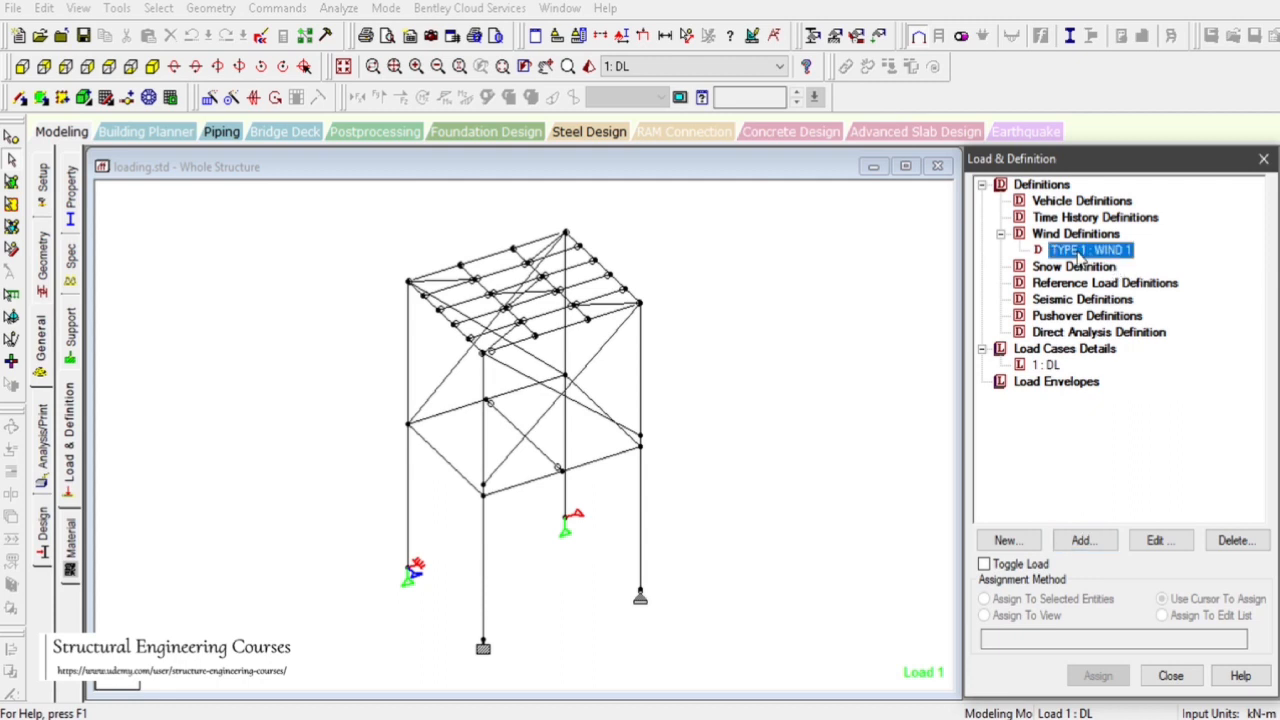
left_click(1240, 548)
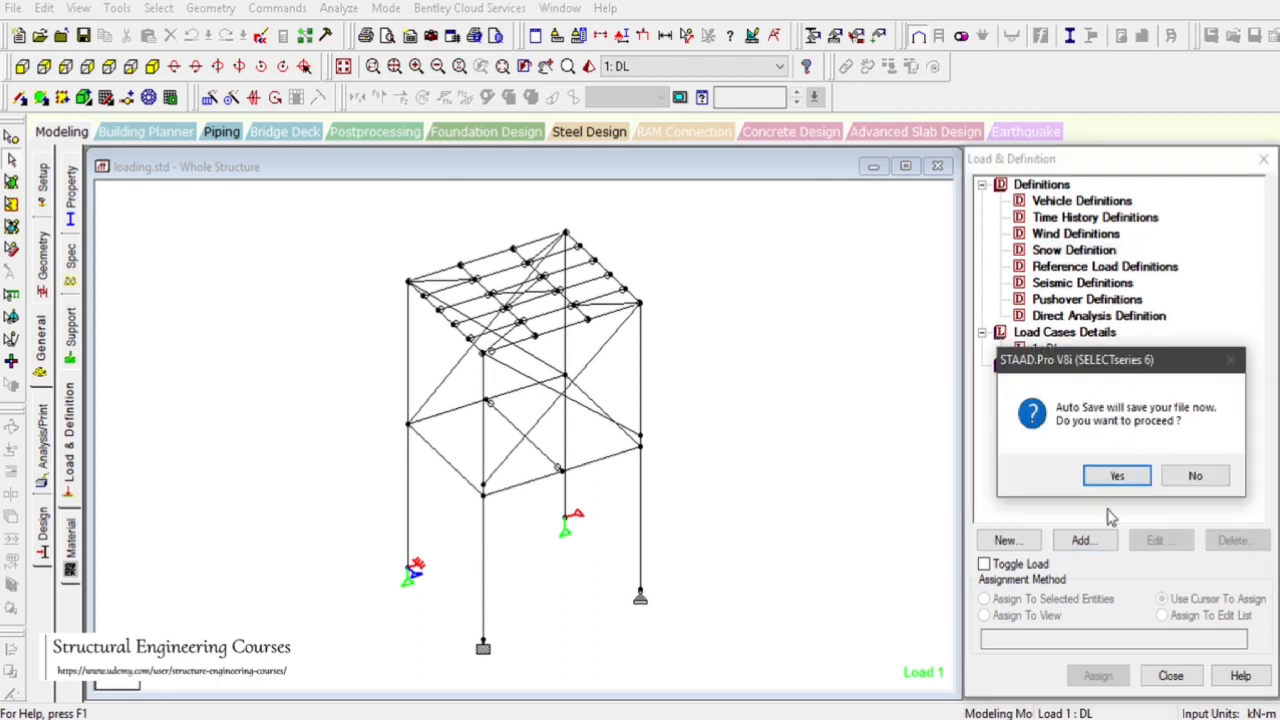
left_click(1097, 474)
- Add a selfweight load item in the Y direction with factor -1.1 to load case DL
left_click(537, 383)
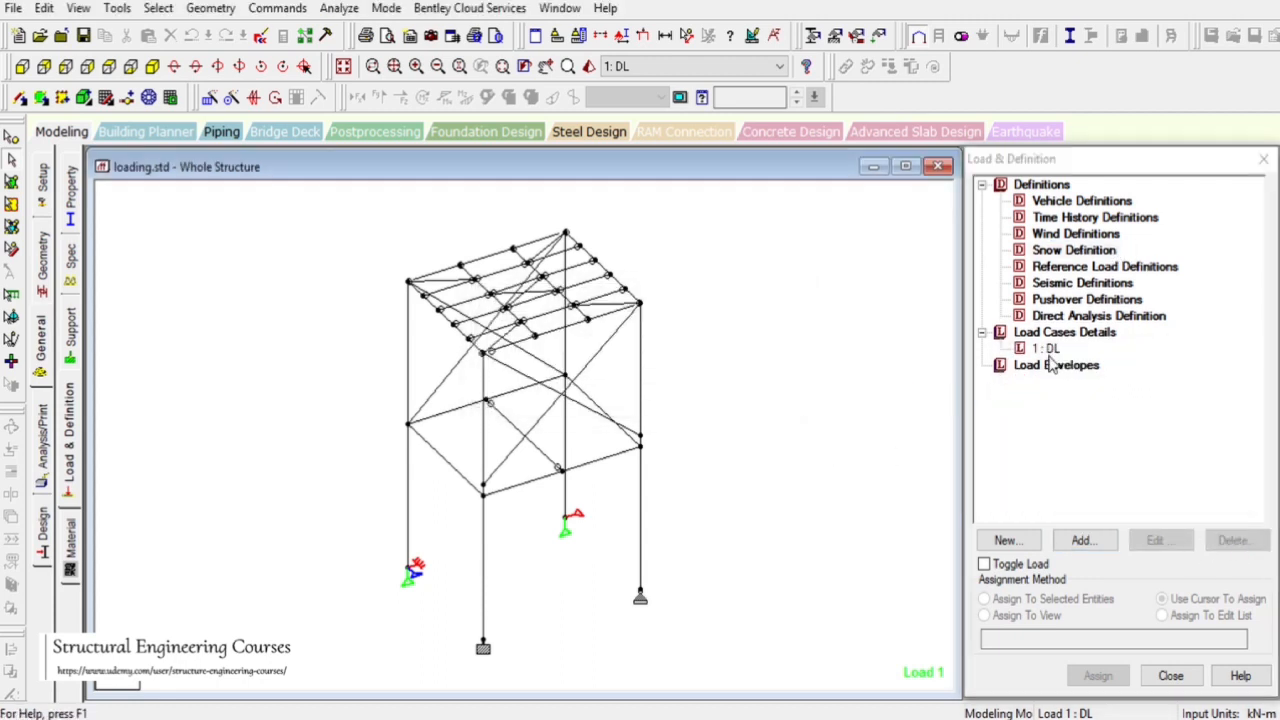
left_click(1082, 540)
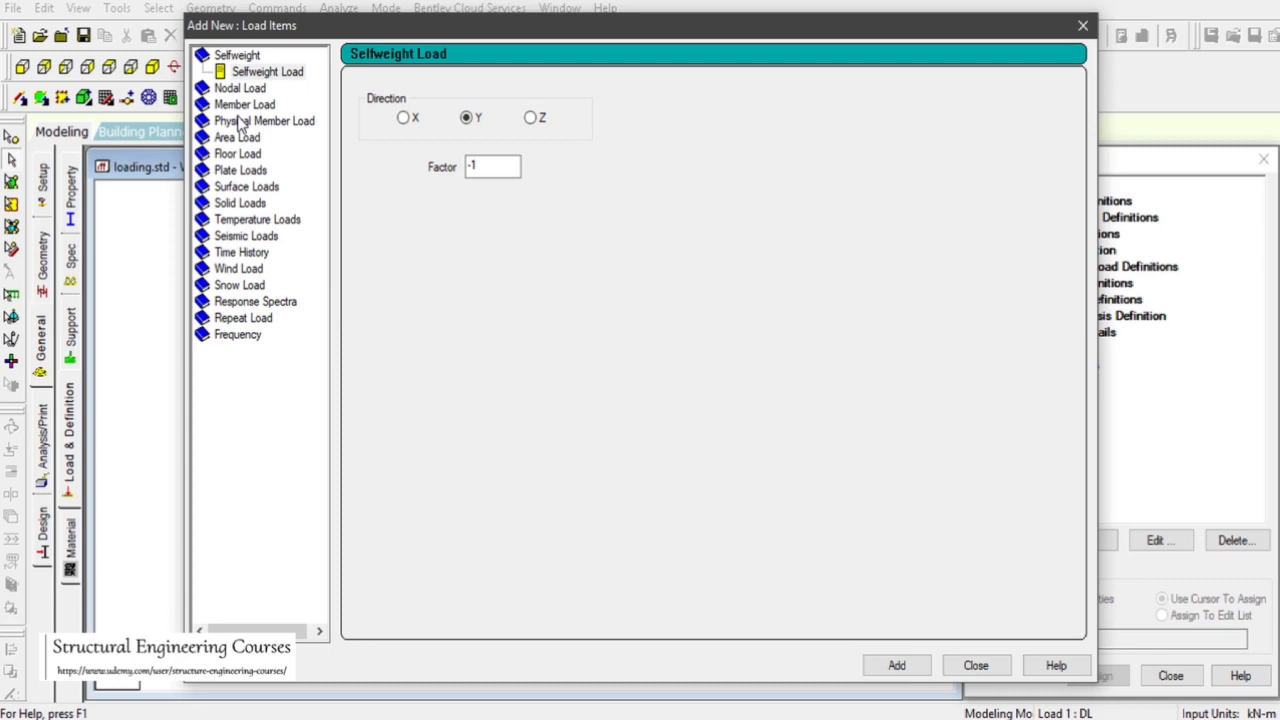
left_click_drag(458, 22, 801, 47)
left_click_drag(670, 66, 563, 59)
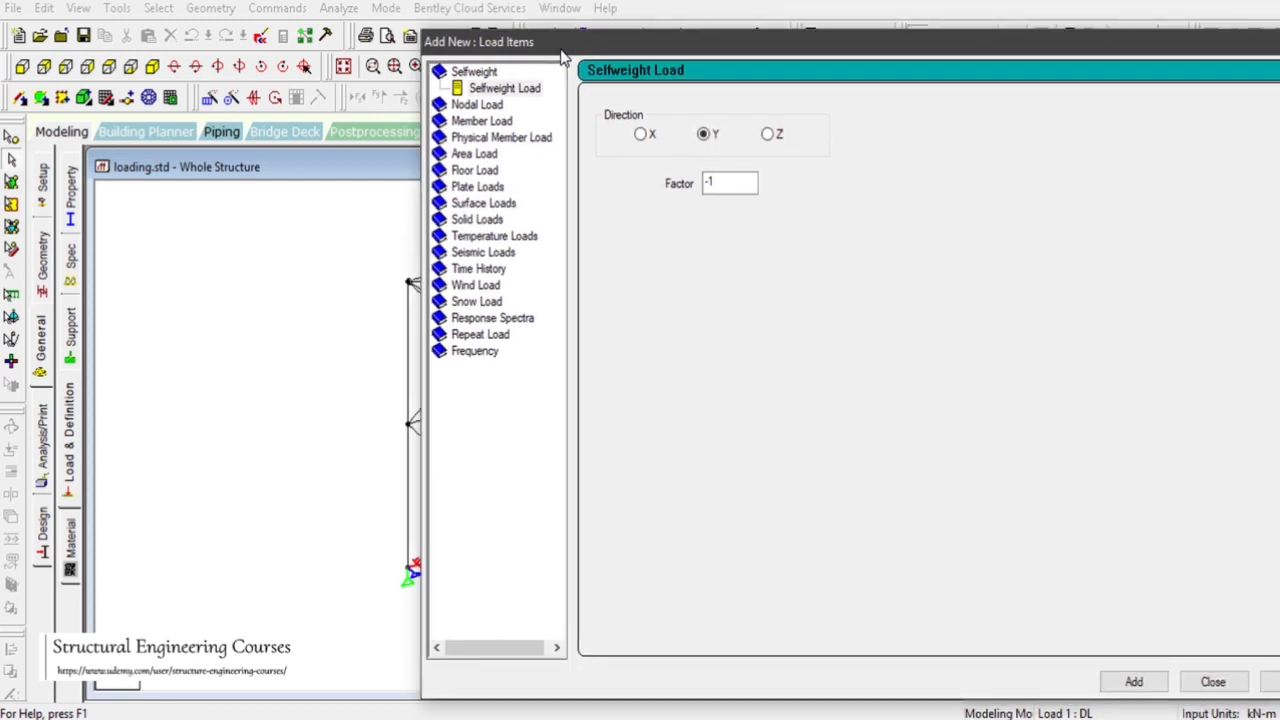
left_click_drag(555, 44, 689, 35)
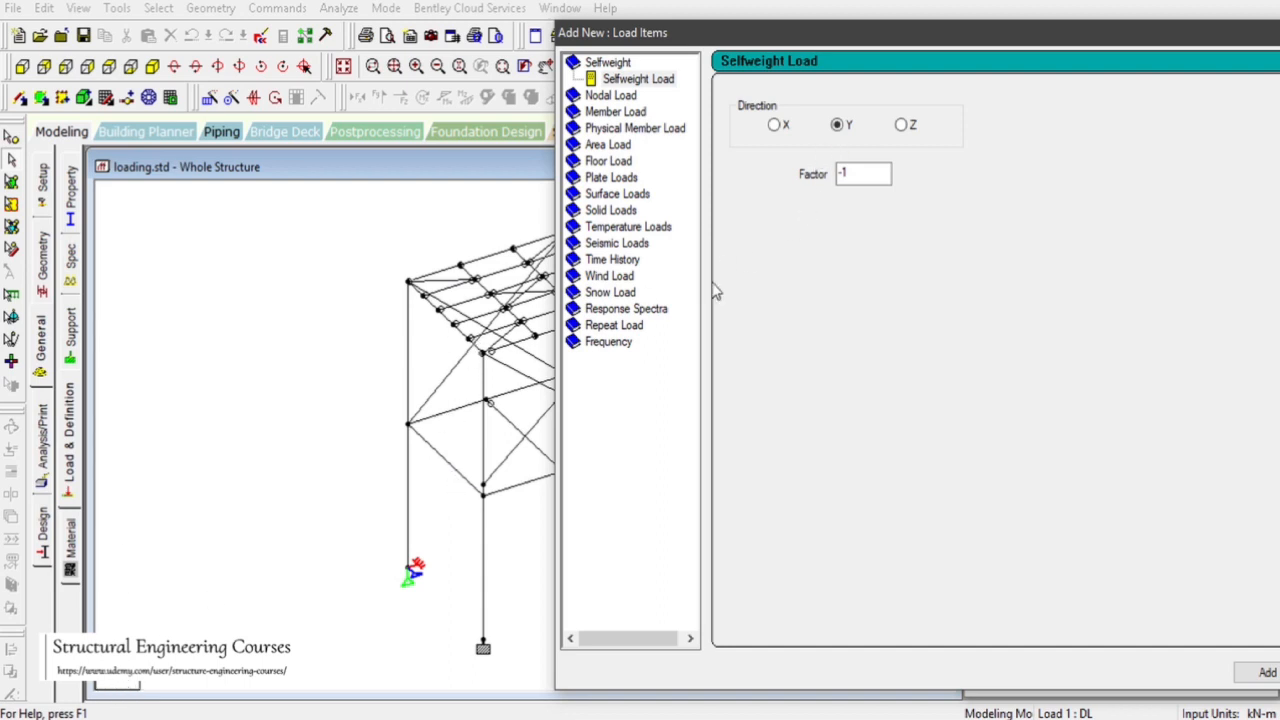
left_click(856, 175)
left_click_drag(852, 32, 466, 18)
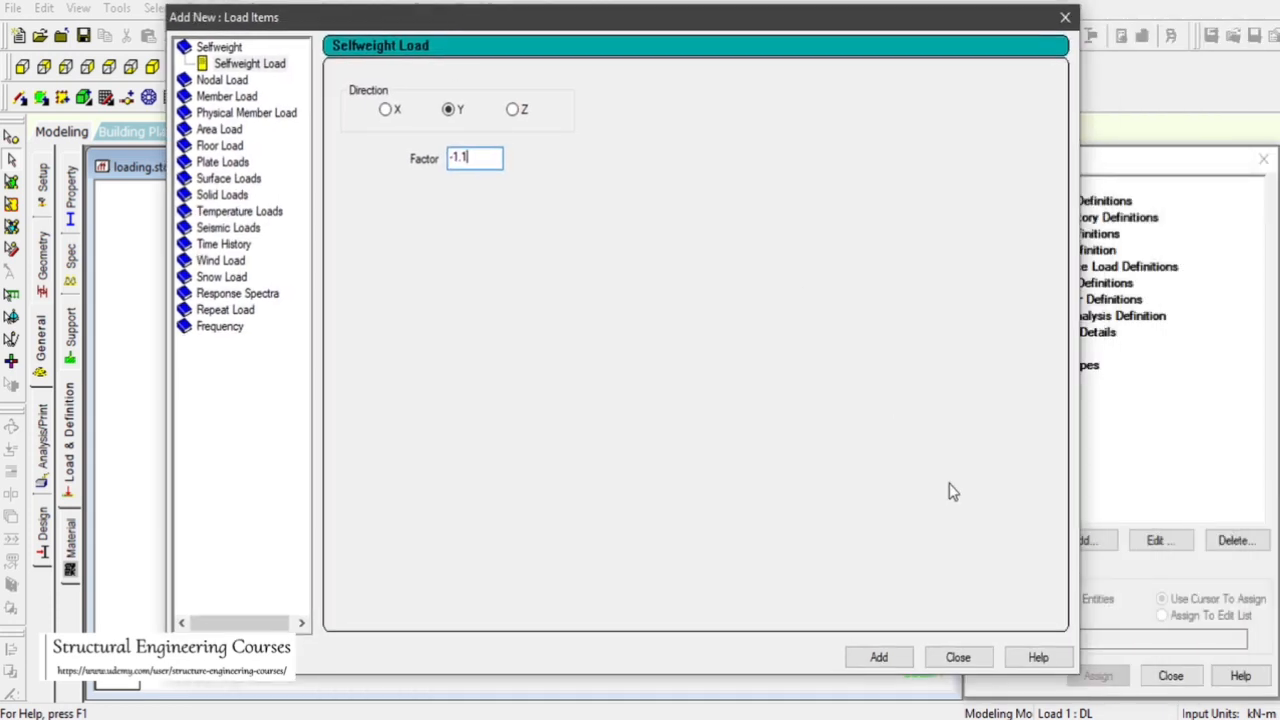
left_click(878, 657)
left_click(960, 656)
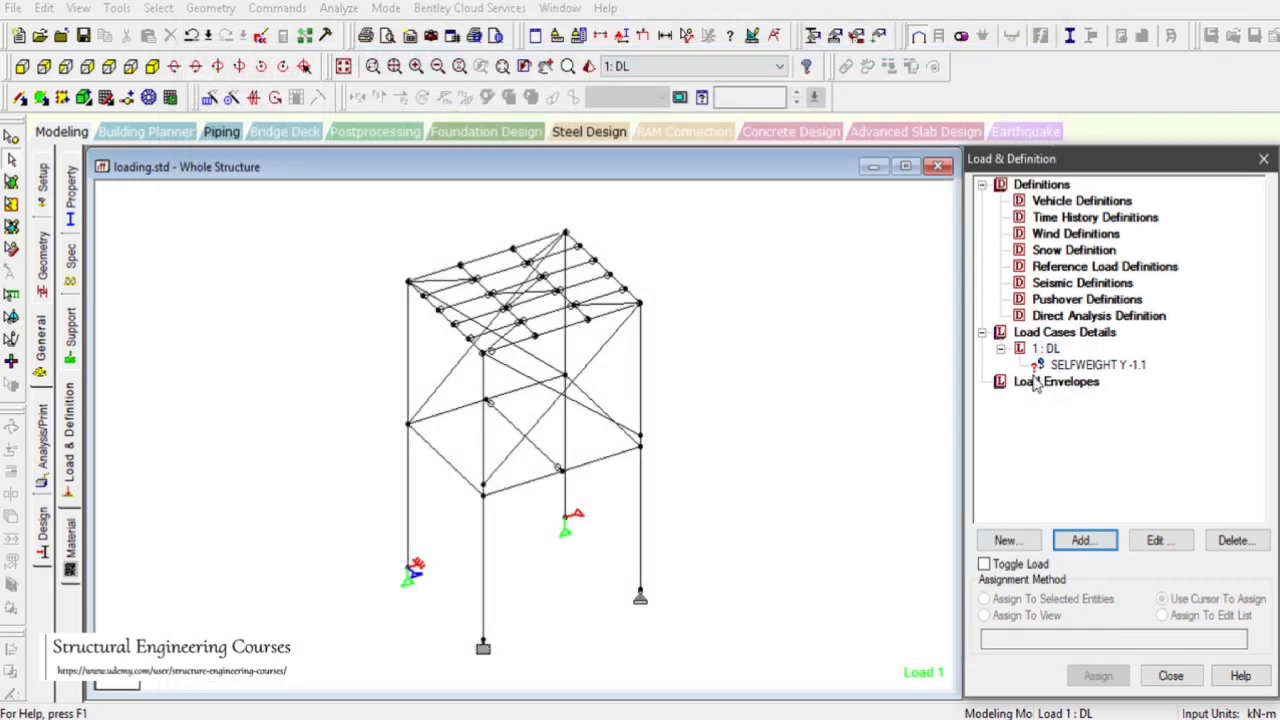
- Assign the SELFWEIGHT Y -1.1 load to the entire view and check which members carry it
left_click(1073, 368)
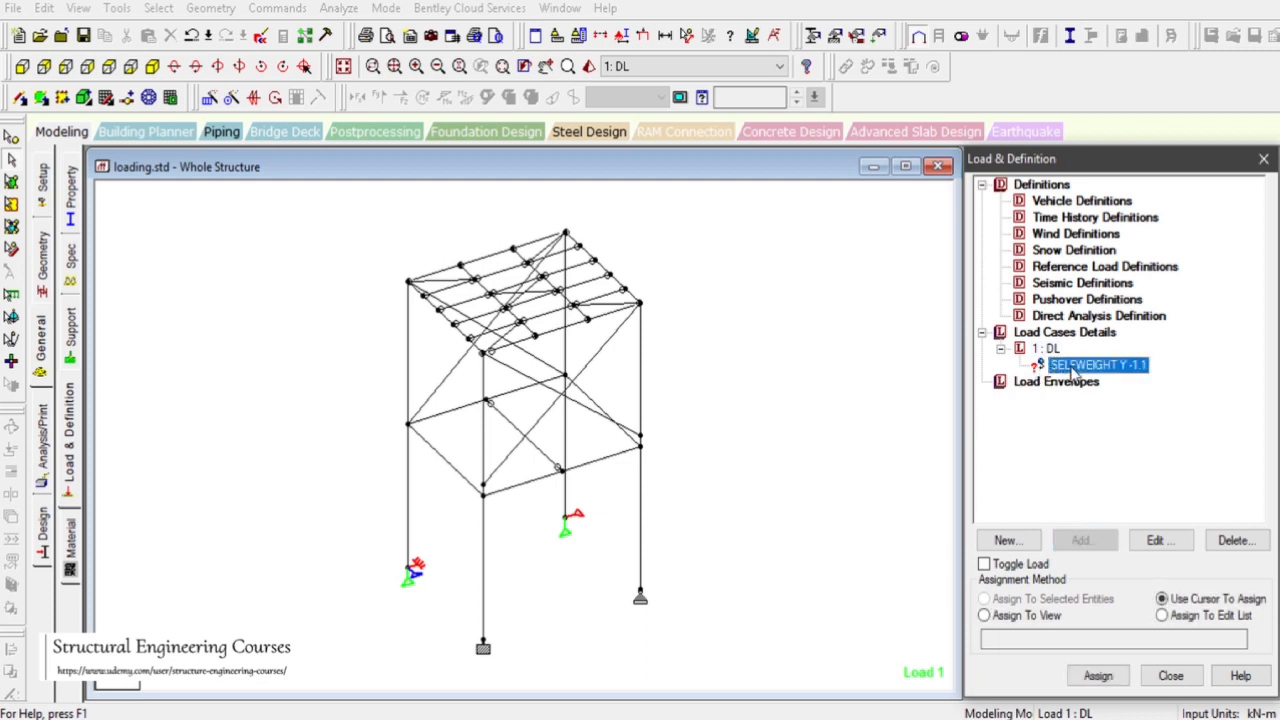
left_click(1024, 616)
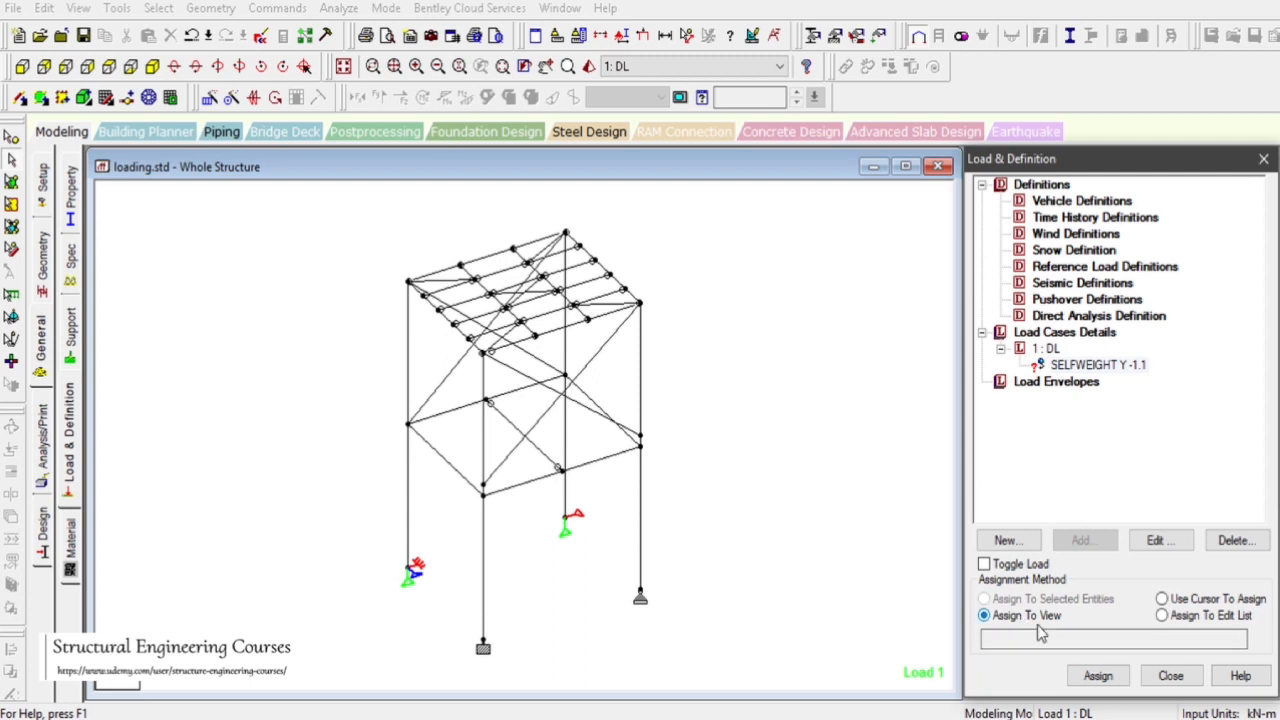
left_click(1097, 678)
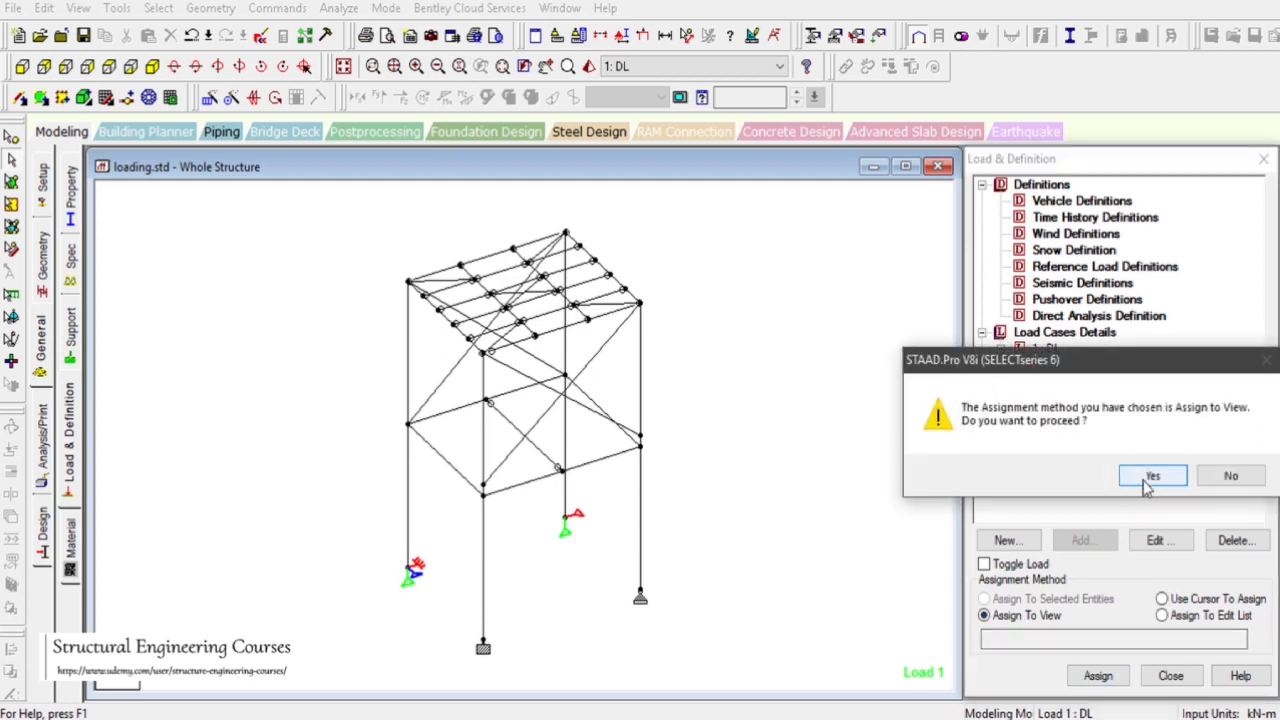
left_click(1150, 478)
left_click_drag(752, 388, 826, 448)
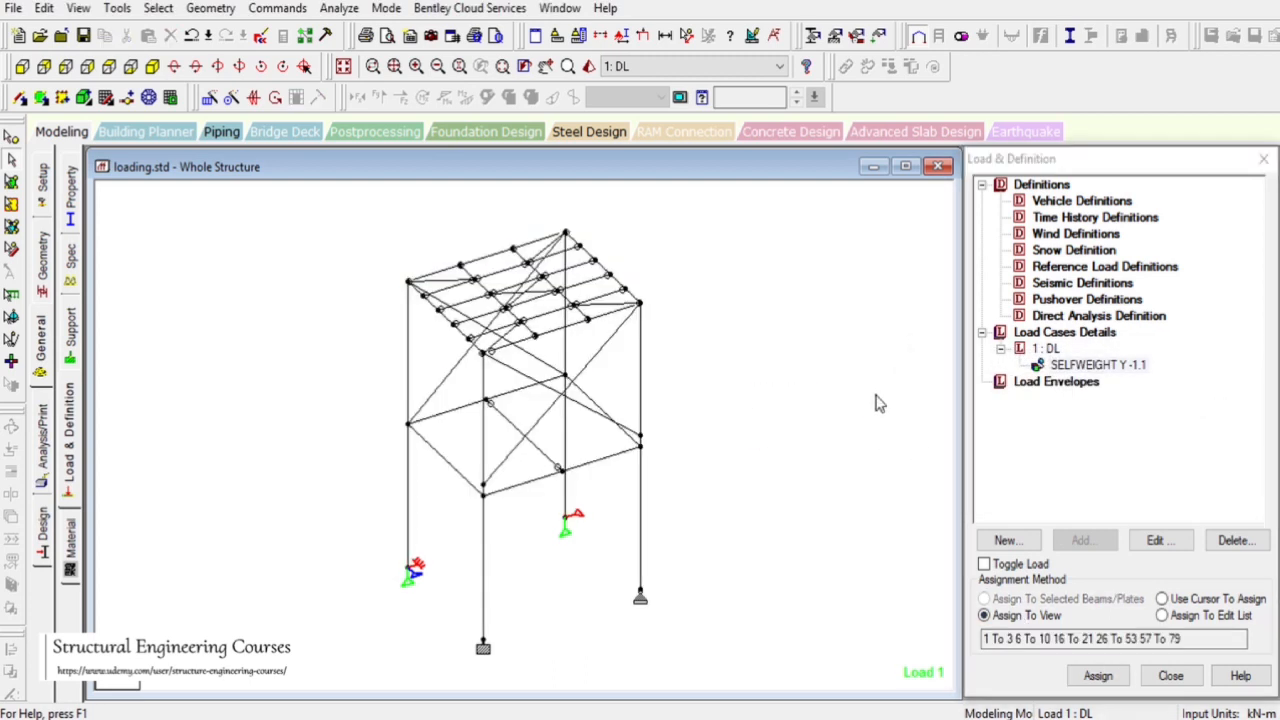
left_click(1085, 365)
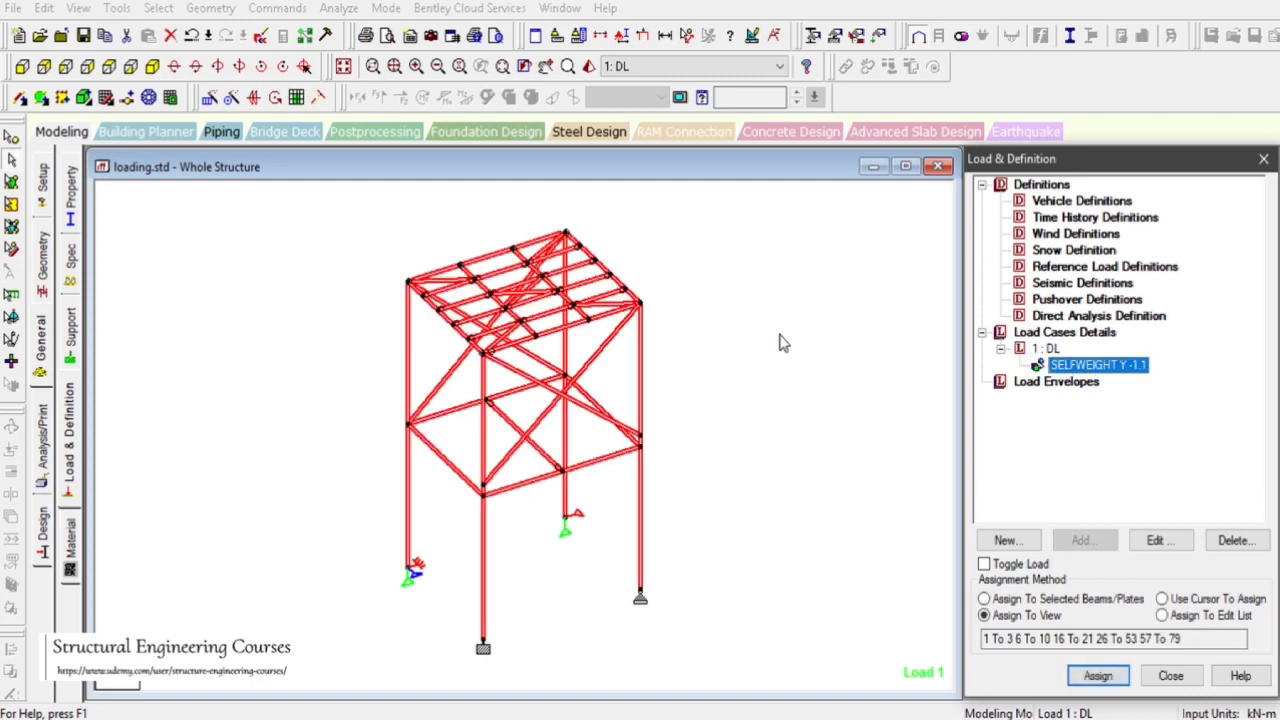
left_click(783, 343)
- Add a nodal load item with Fx 5 kN and Fy -5 kN to load case DL
left_click(1046, 349)
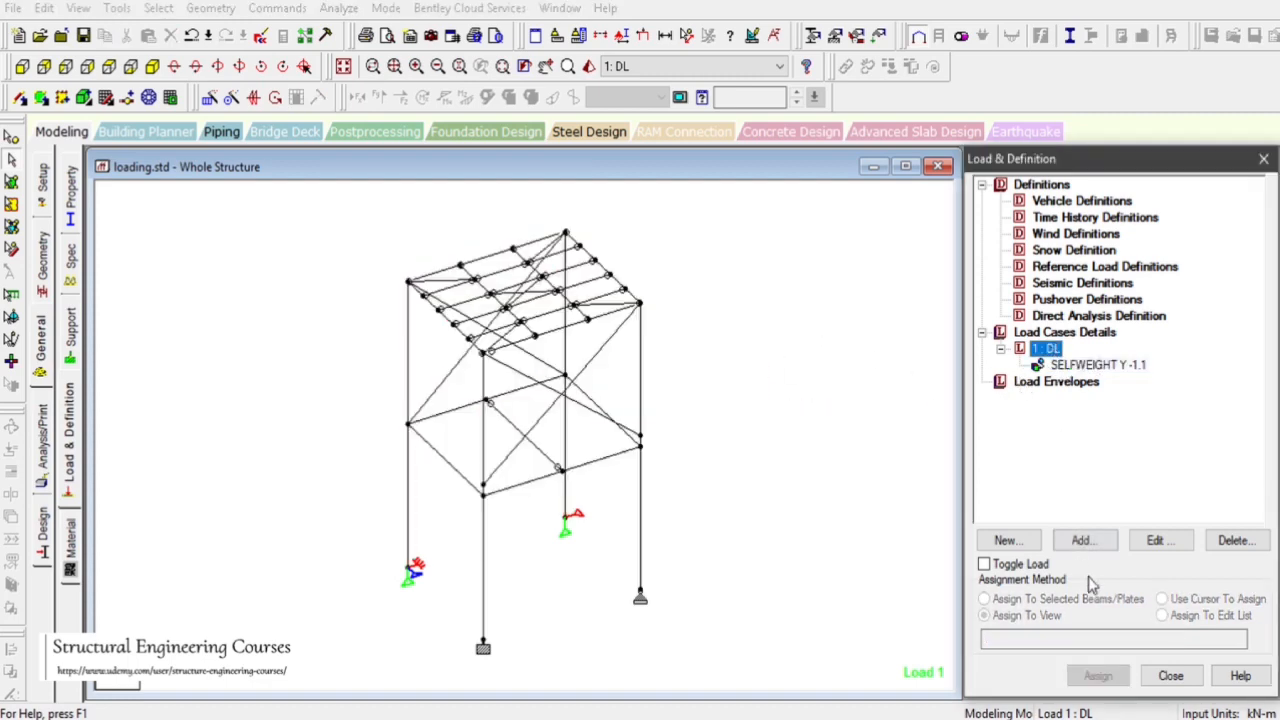
left_click(1082, 540)
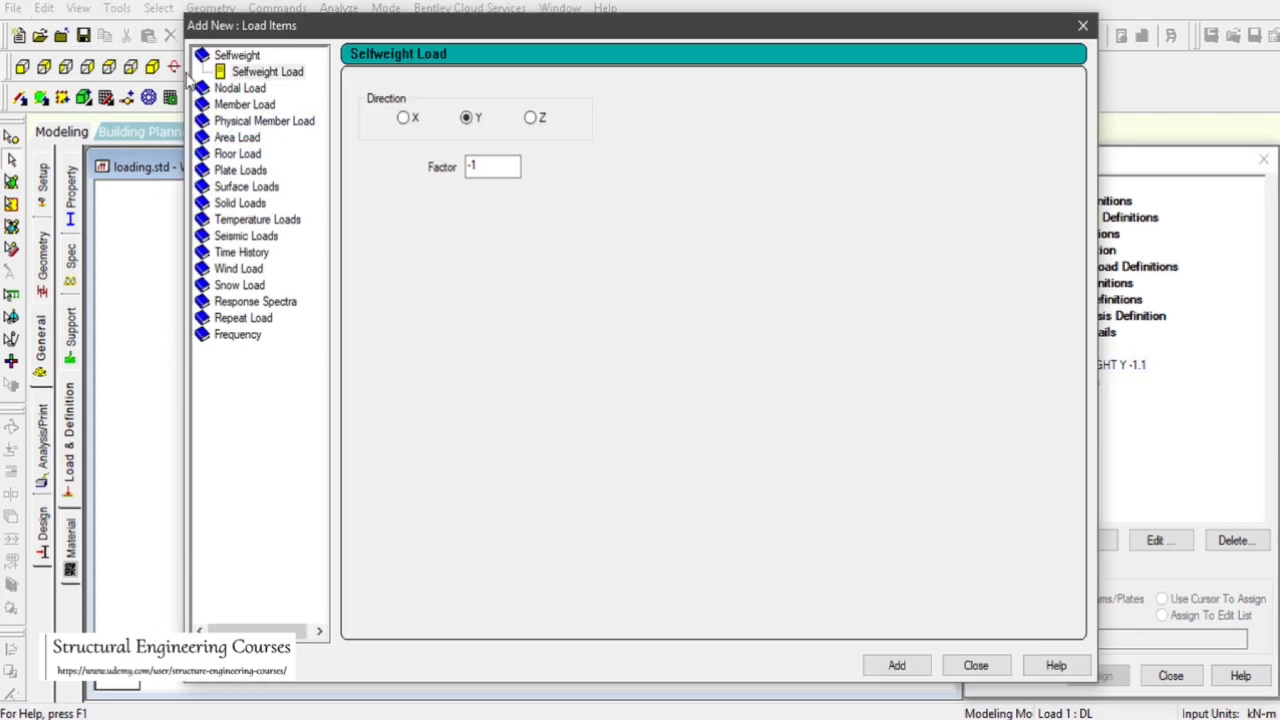
left_click(245, 88)
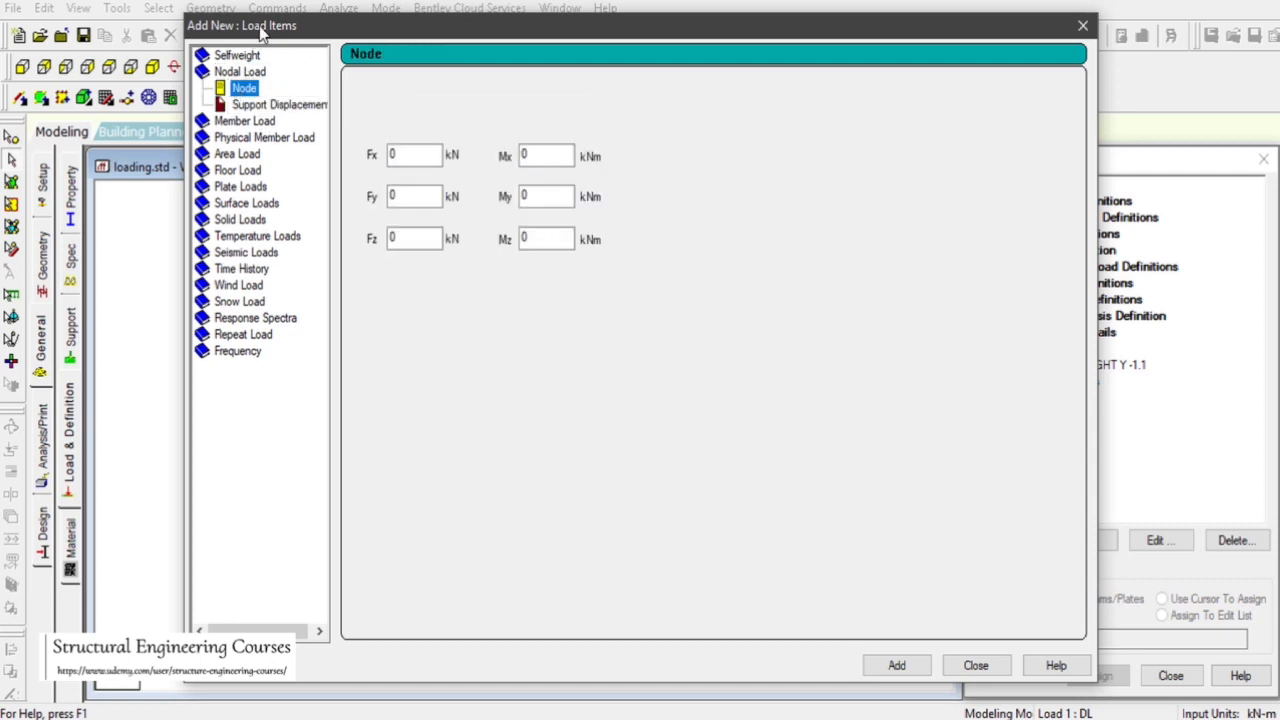
left_click_drag(262, 32, 638, 44)
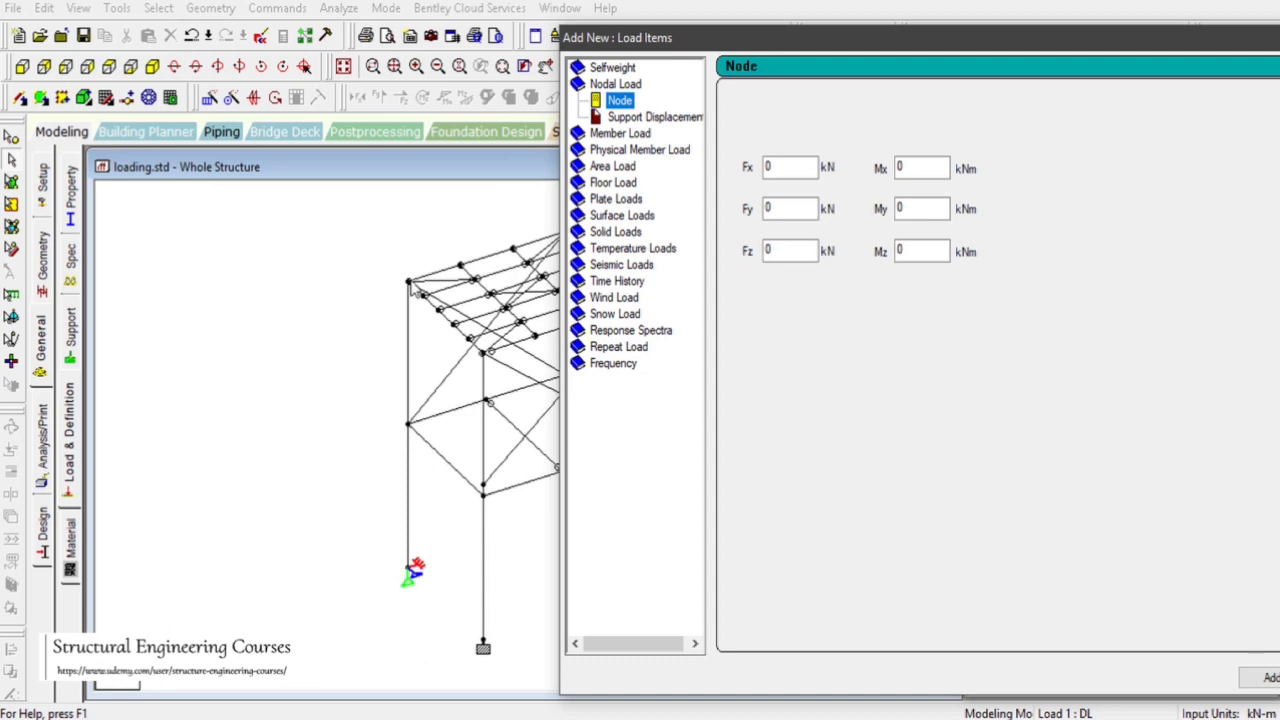
left_click(782, 167)
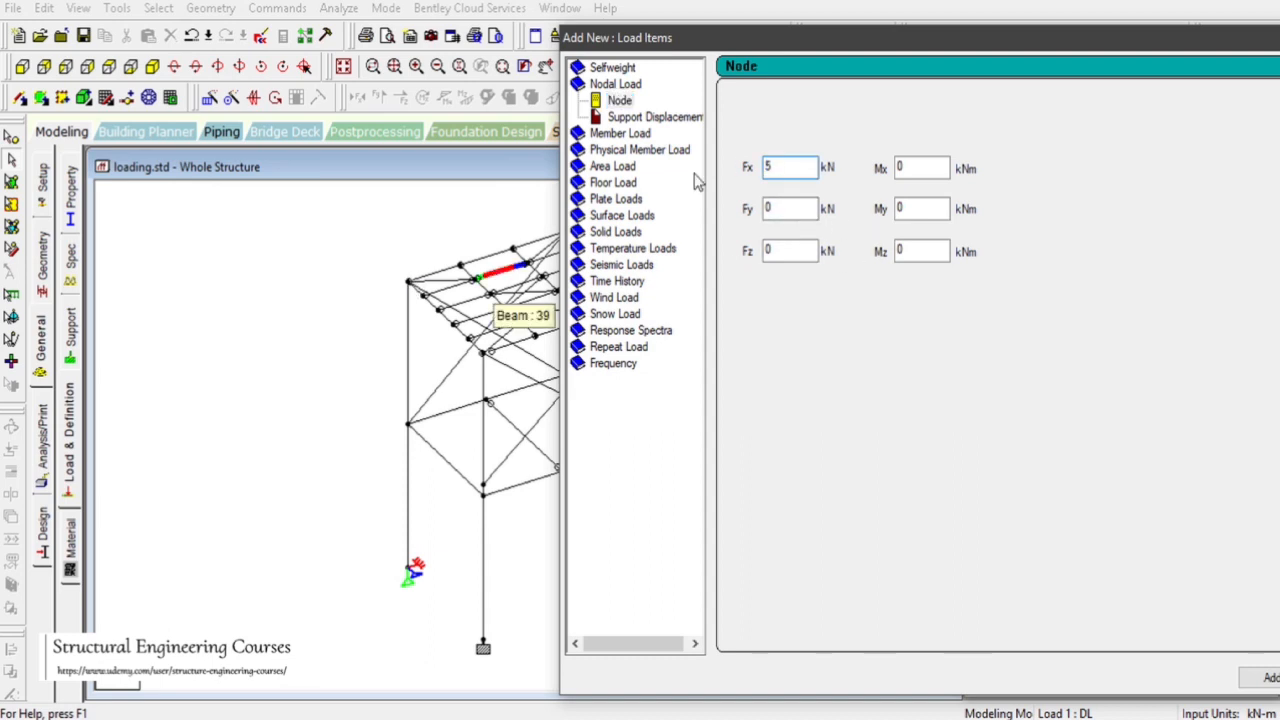
left_click(797, 209)
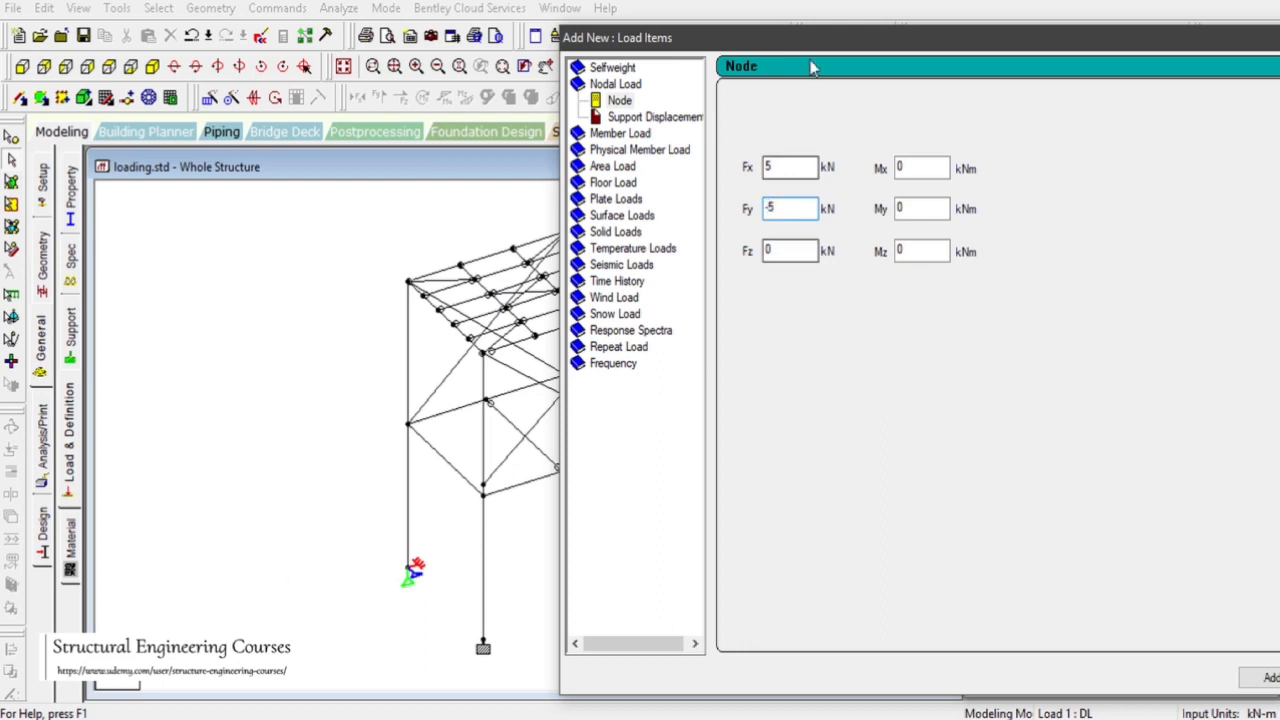
left_click_drag(771, 45, 589, 8)
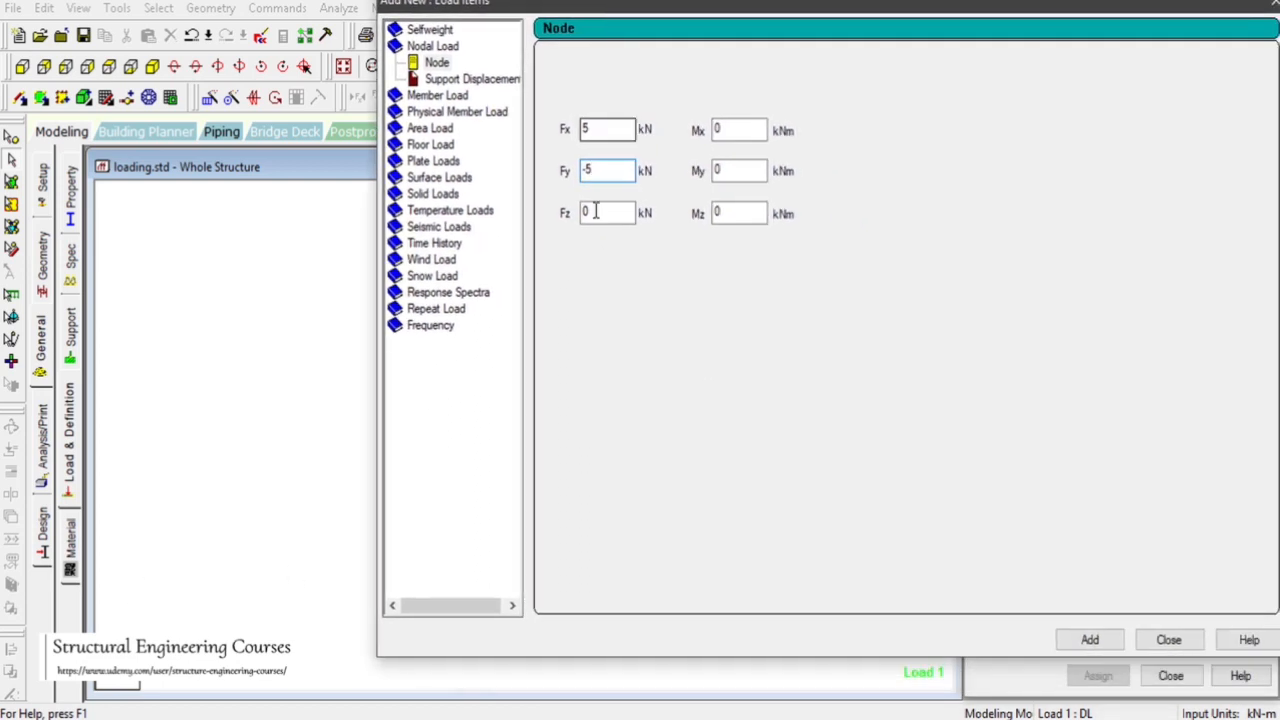
left_click(1094, 643)
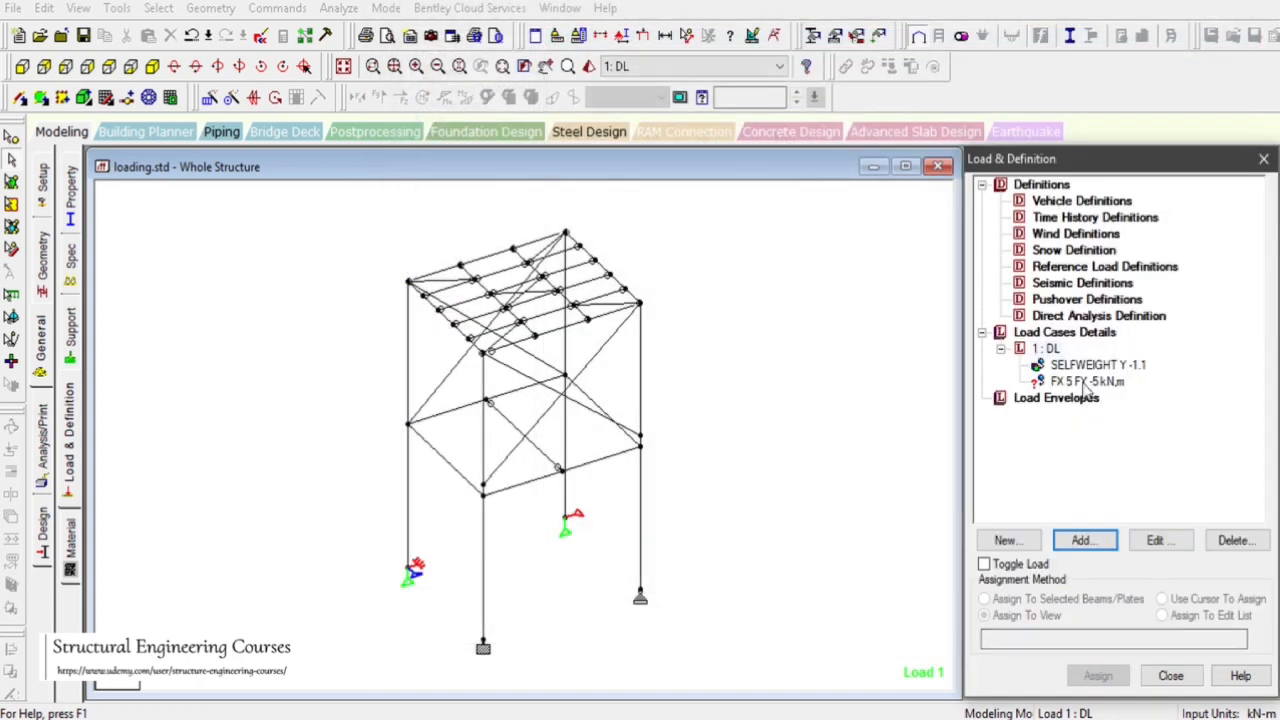
- Assign the FX 5 FY -5 nodal load to the four corner nodes at the top of the frame
left_click(1087, 382)
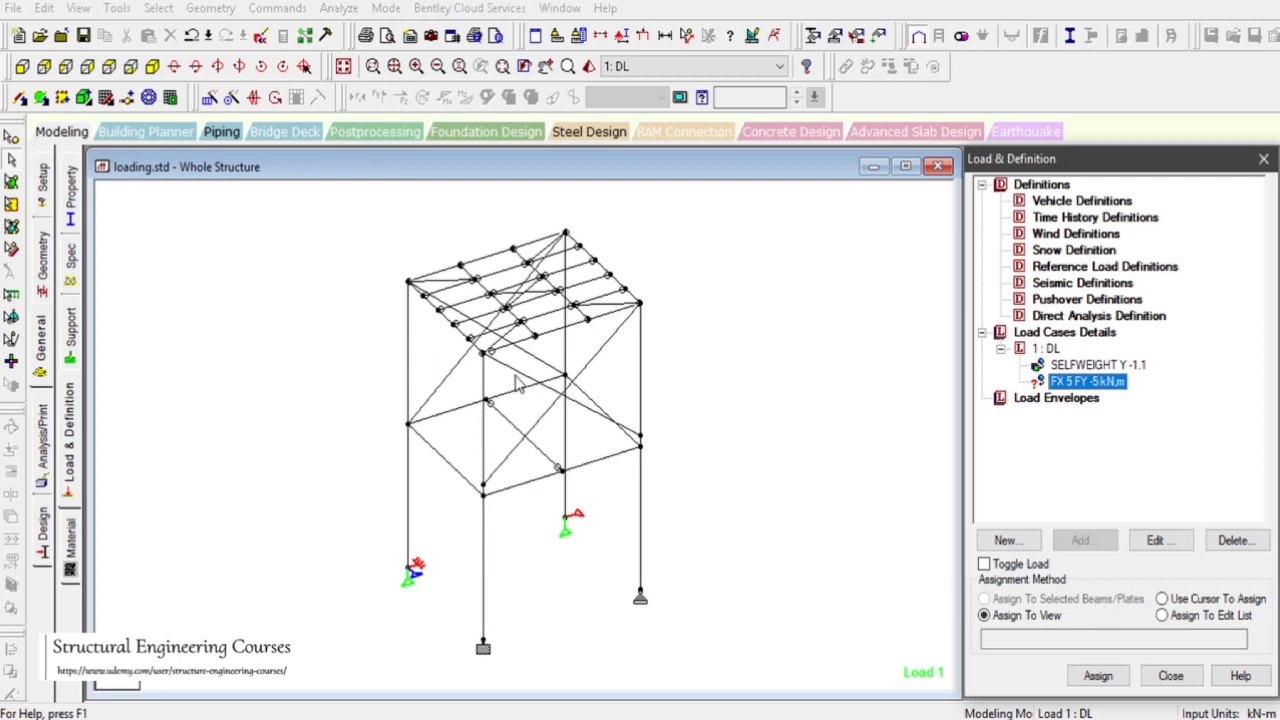
left_click(440, 272)
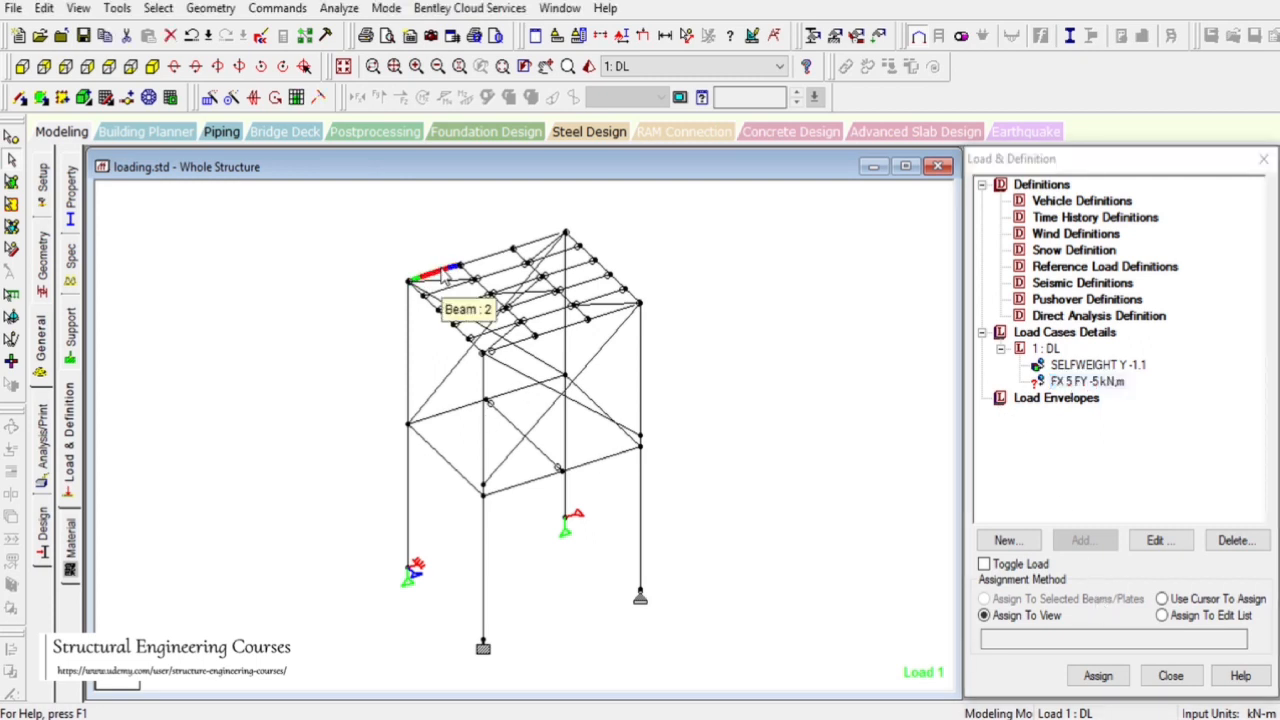
left_click(350, 250)
left_click(11, 140)
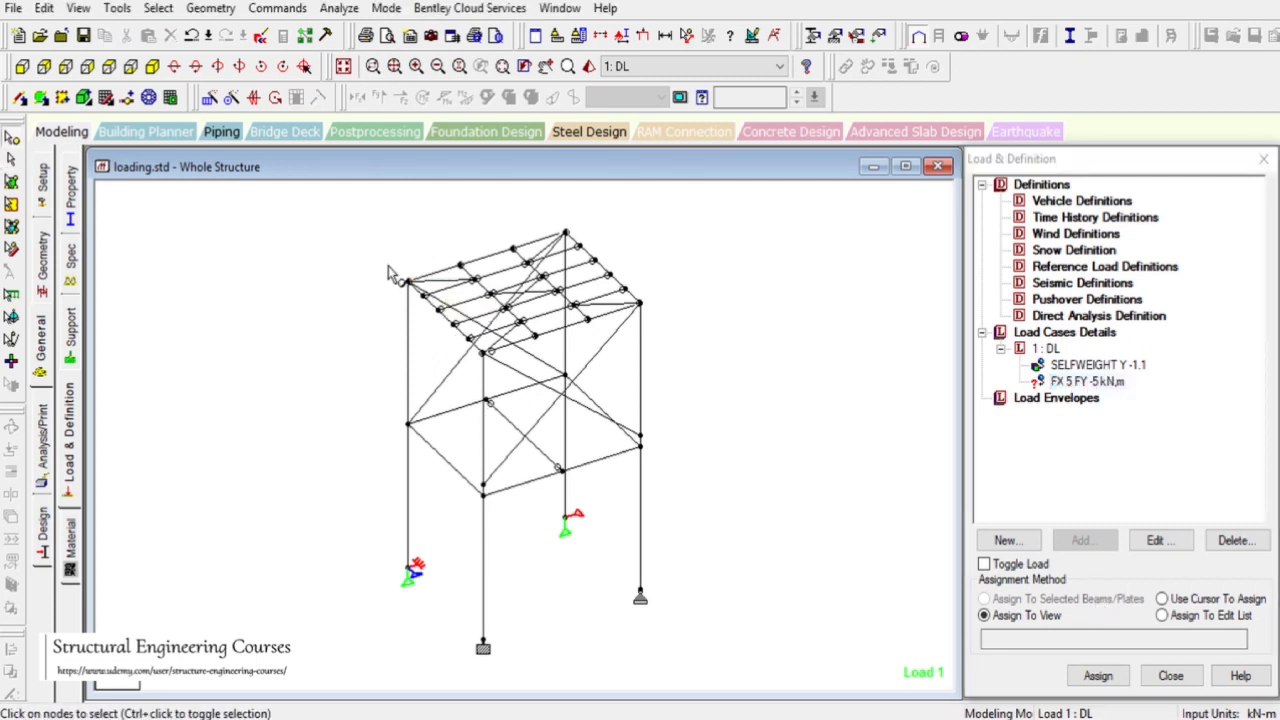
left_click(408, 283)
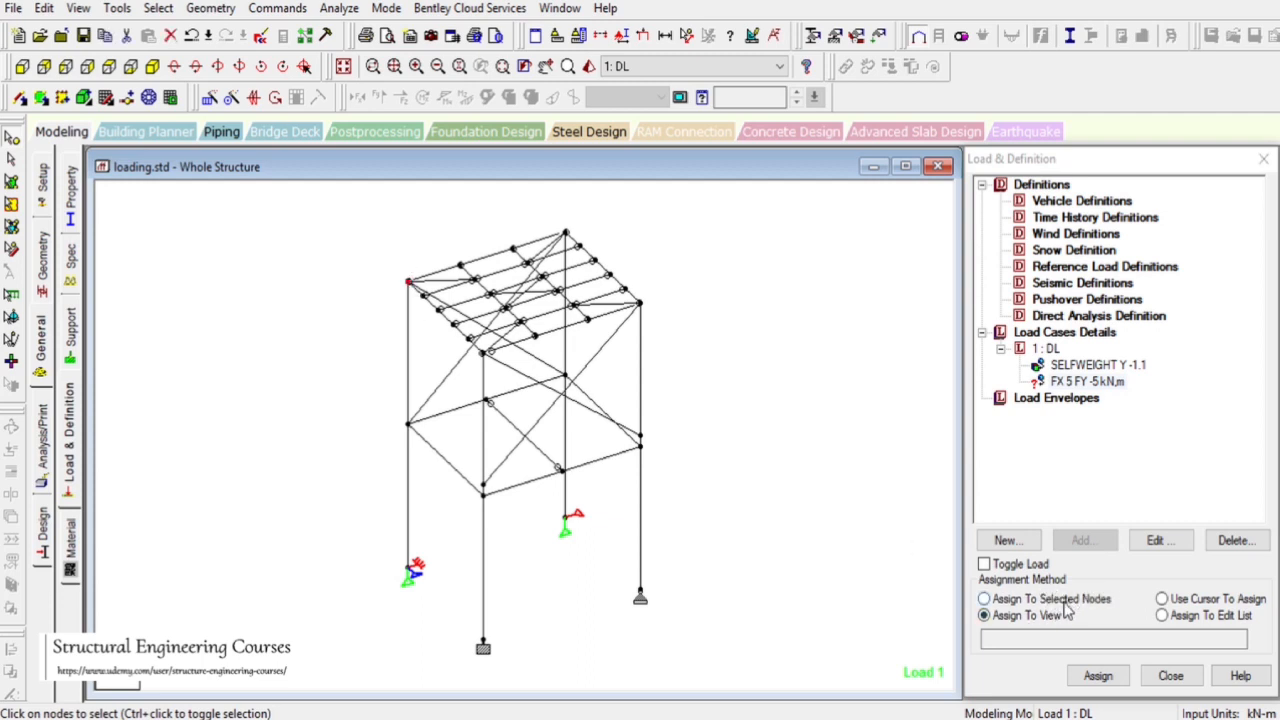
left_click(566, 234, "ctrl")
left_click(1048, 598)
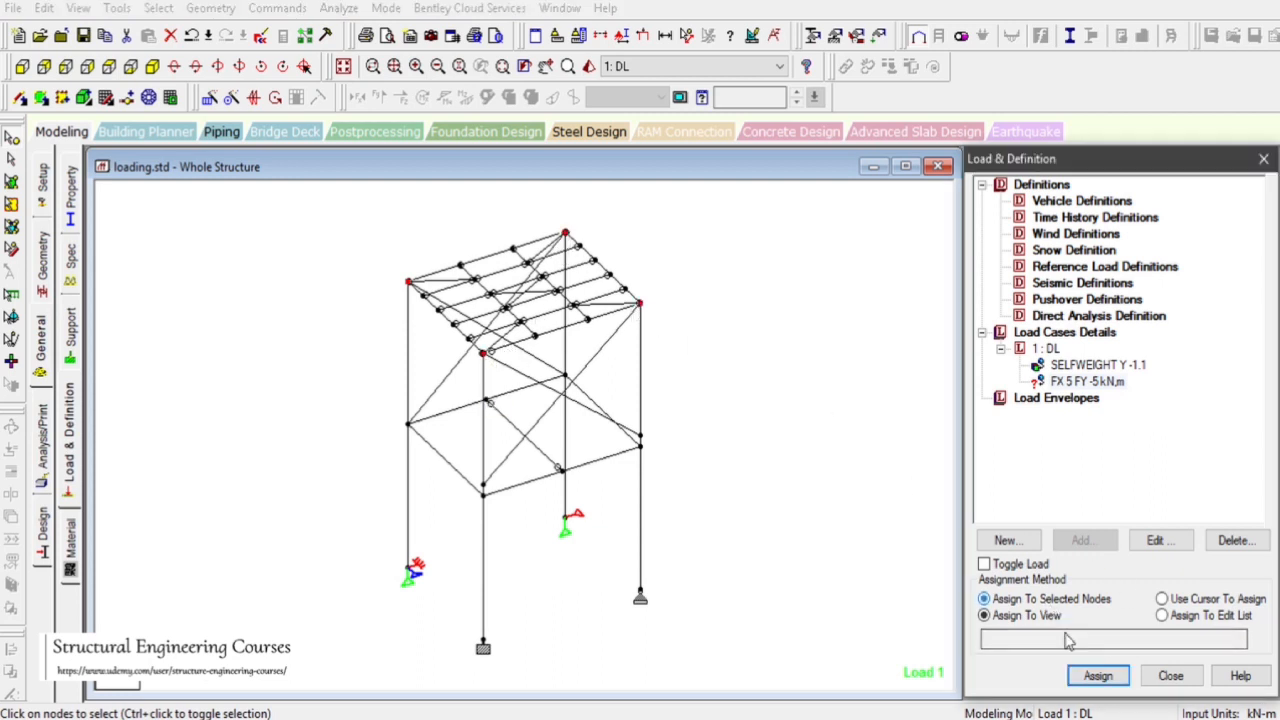
left_click(1098, 676)
left_click(1152, 479)
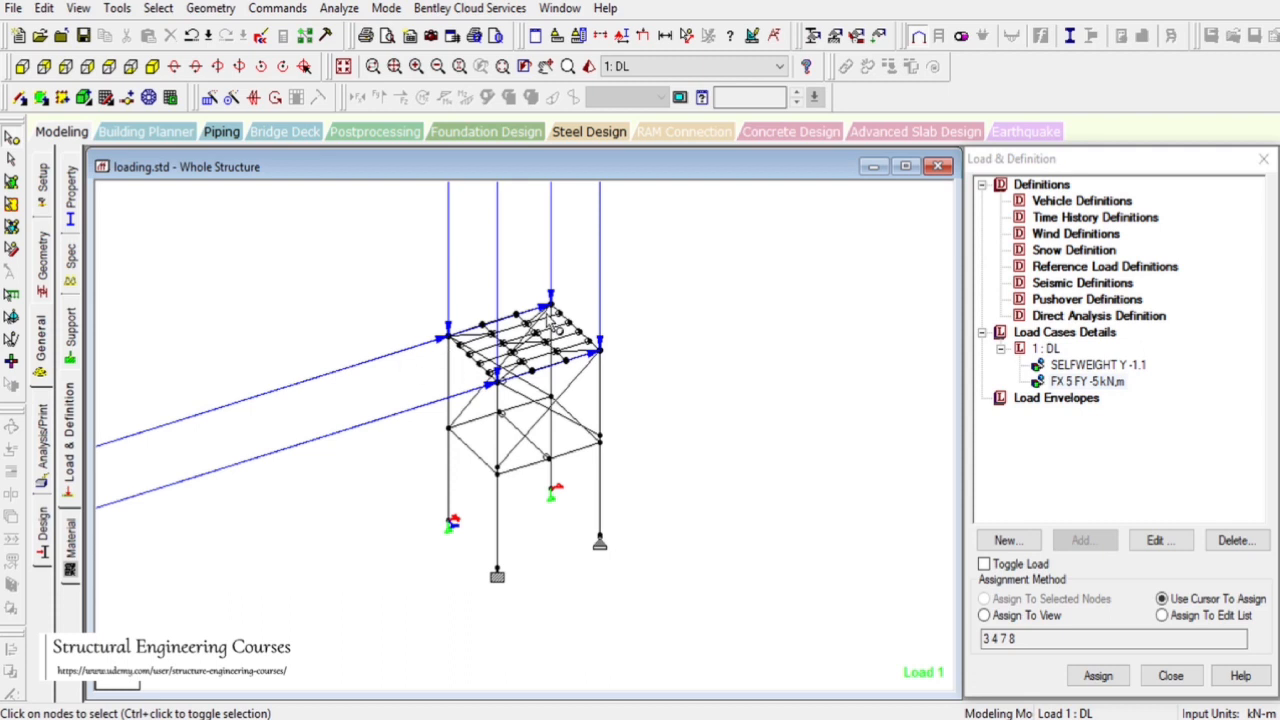
- Edit the assigned nodal load to include a moment Mz of 2 kNm
double_click(1075, 382)
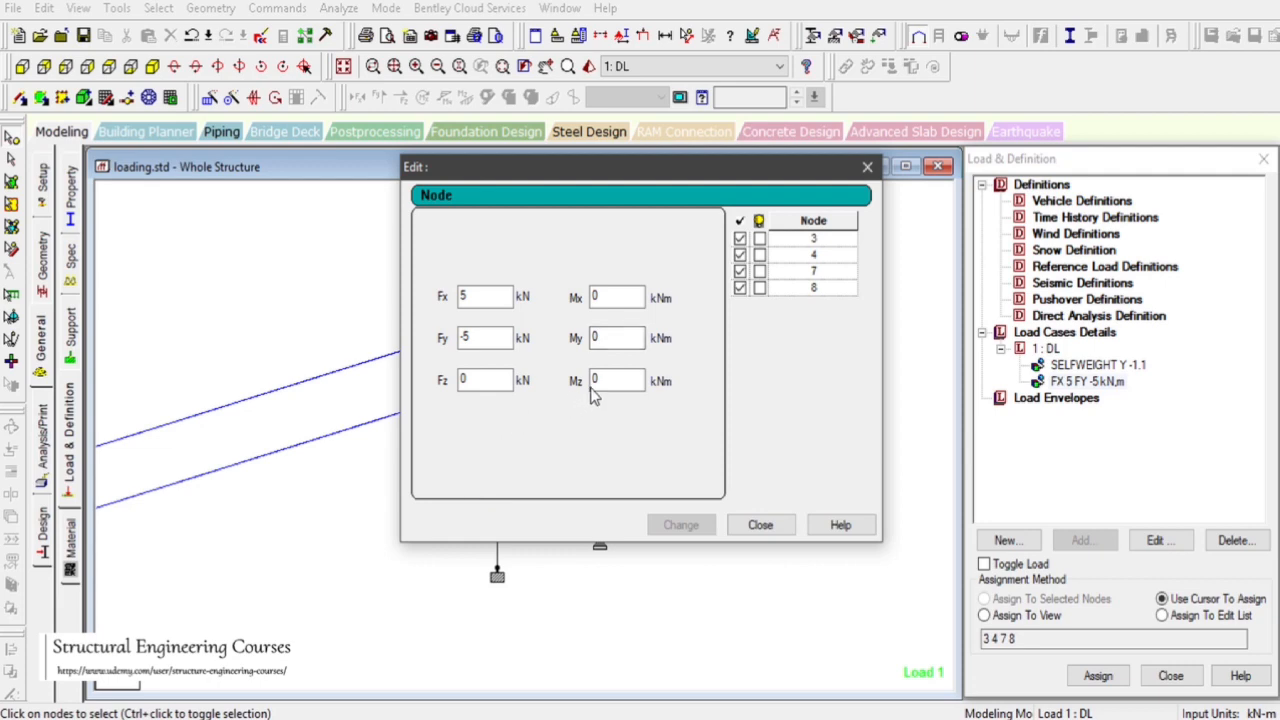
double_click(594, 384)
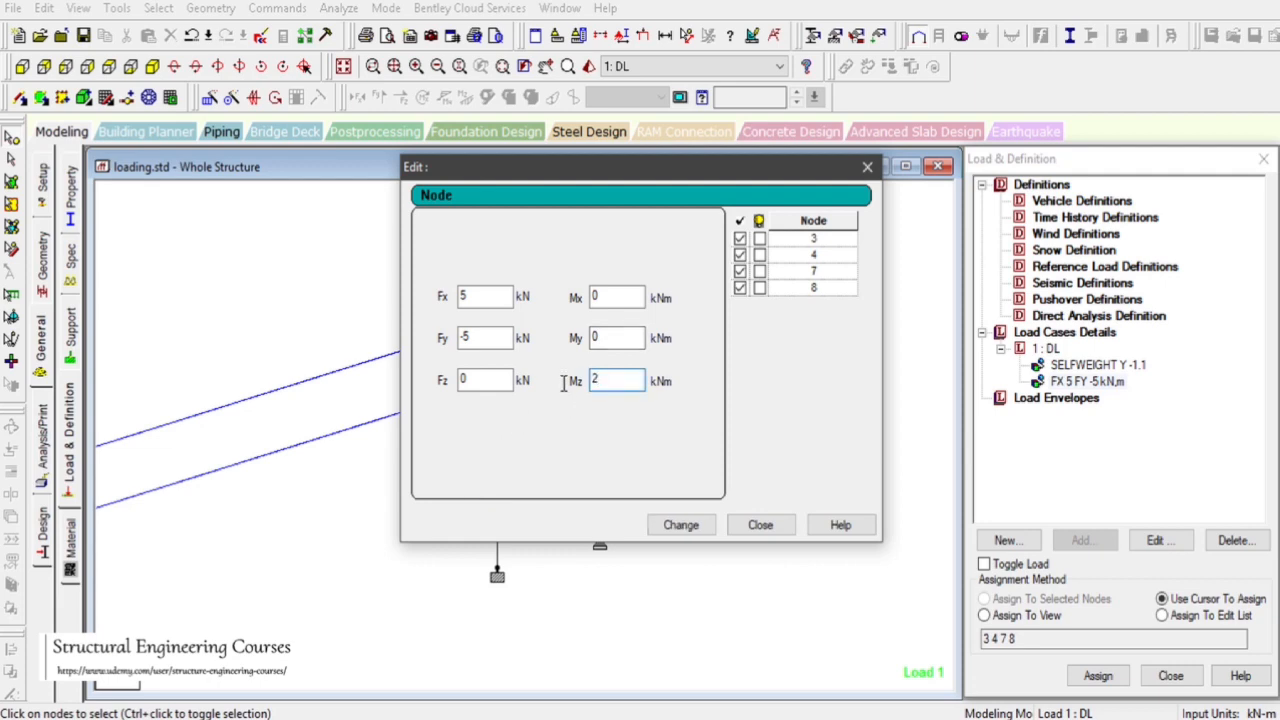
left_click(684, 527)
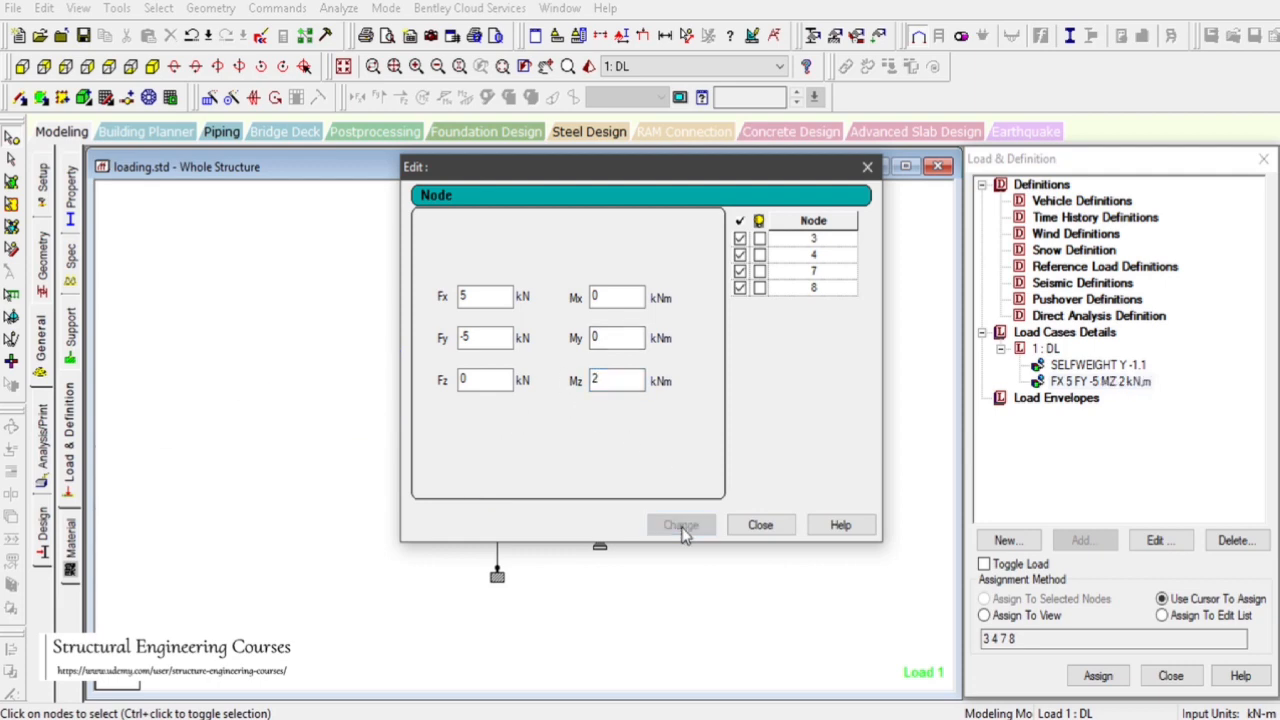
left_click(758, 525)
scroll(645, 397, "up", 3)
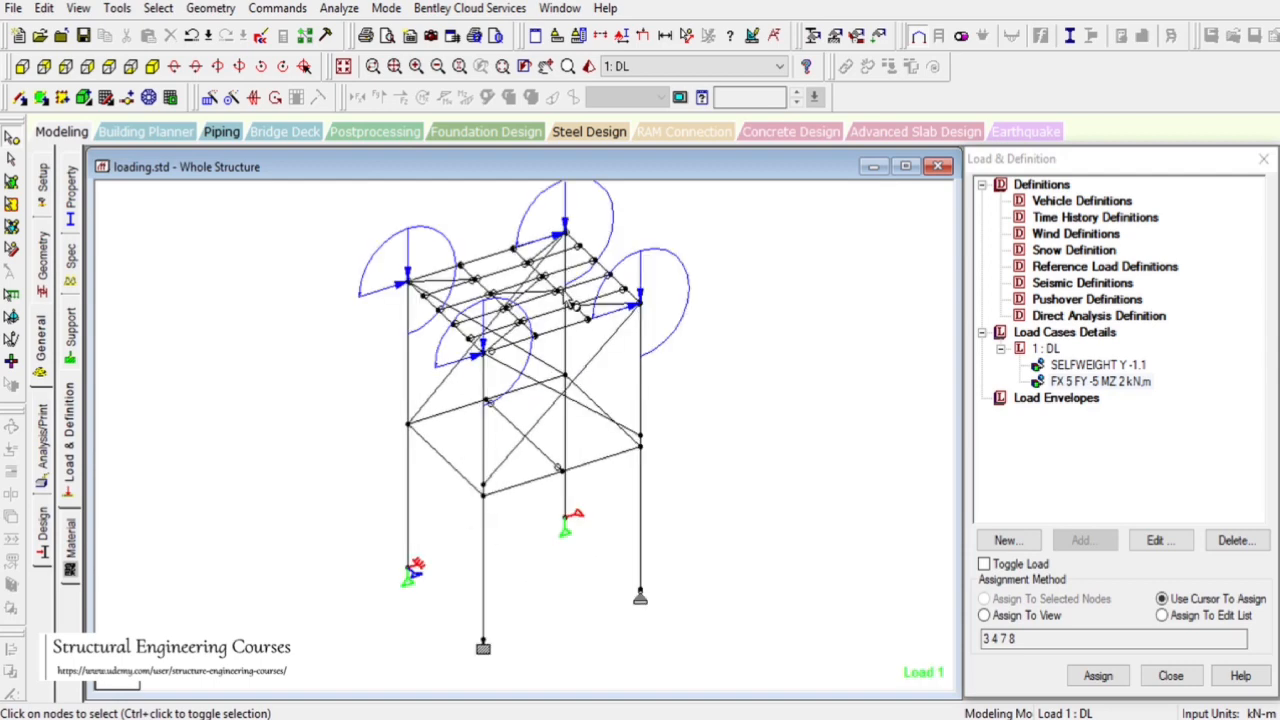
- Review the load item types available for load case DL, from support displacement through the member load options up to Fixed End
left_click(1046, 349)
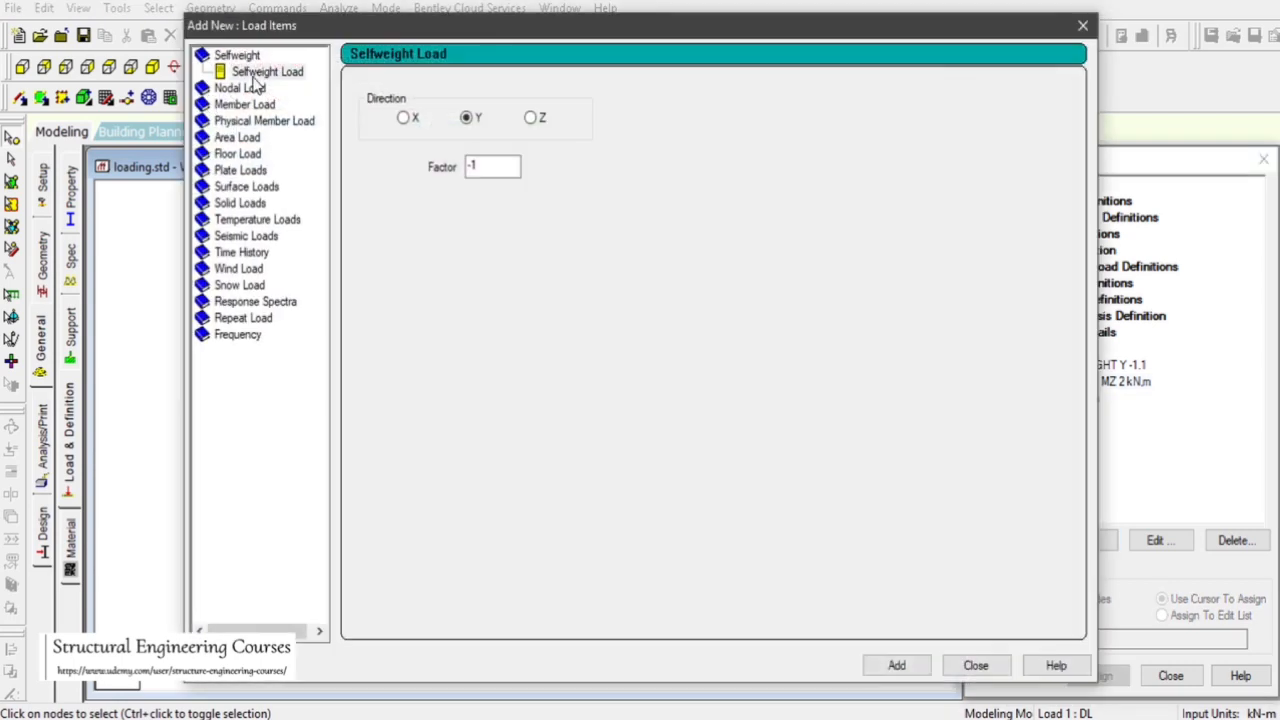
left_click(224, 89)
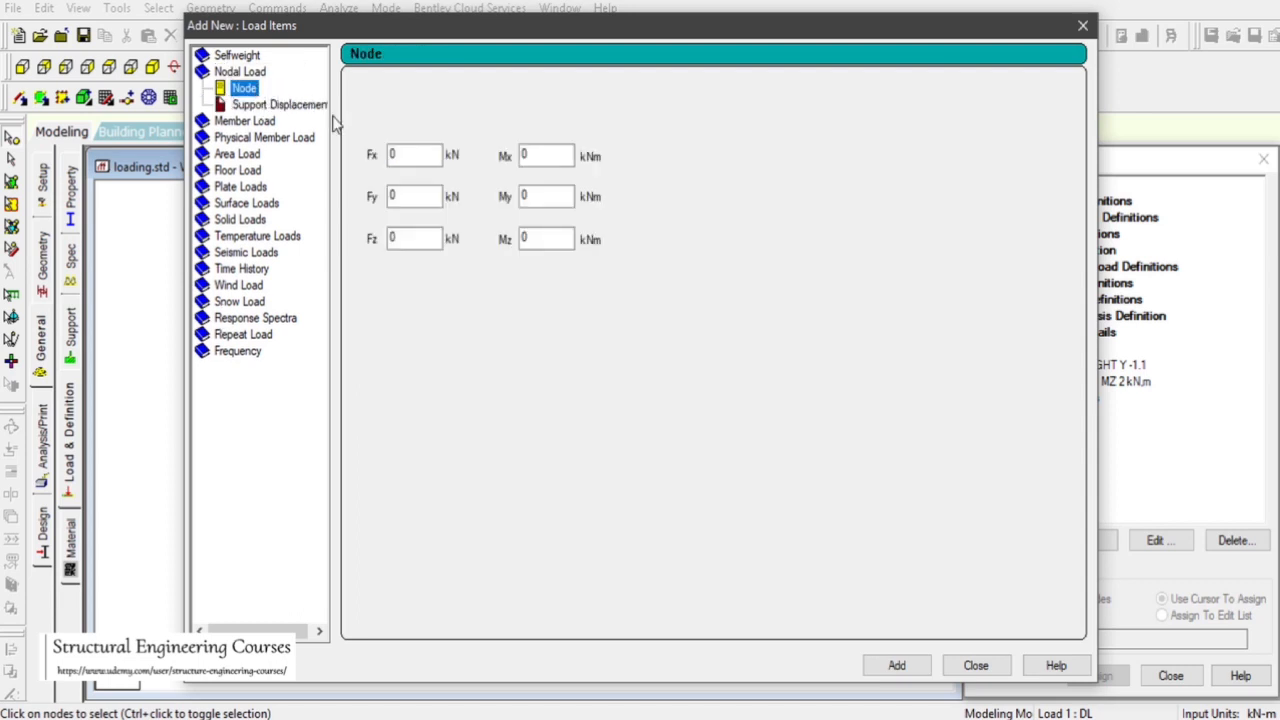
left_click(280, 106)
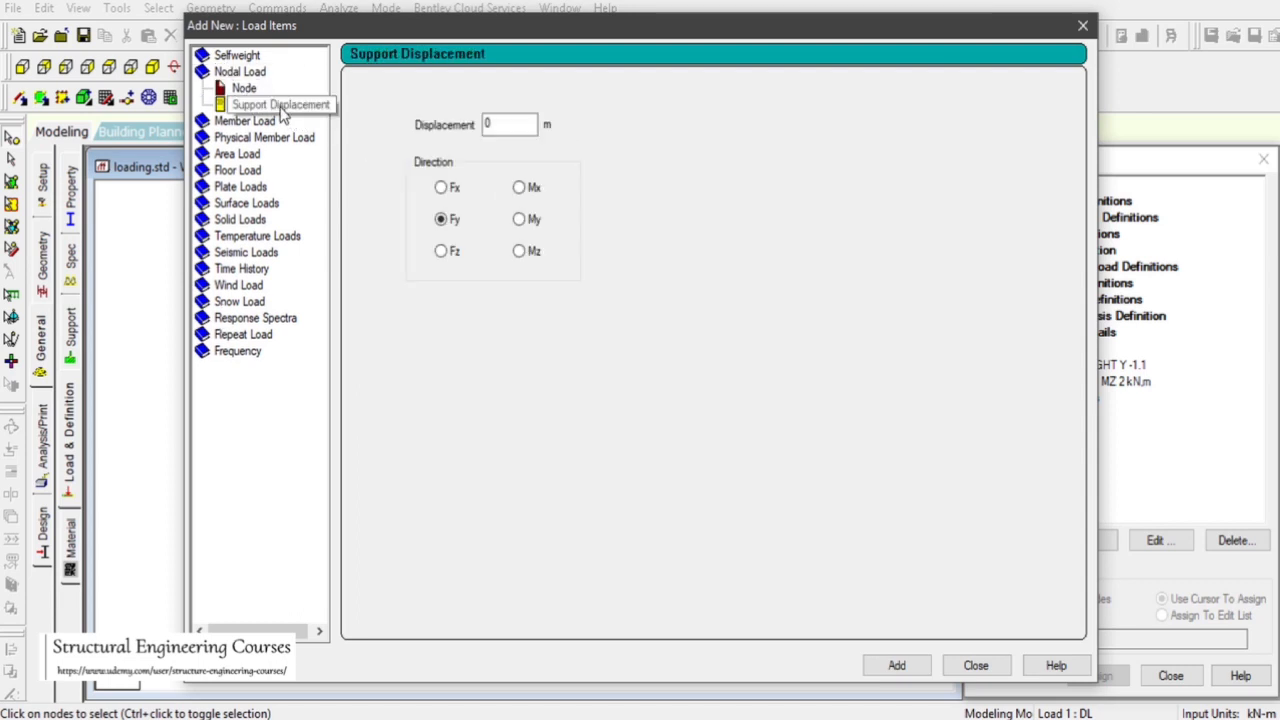
left_click(246, 121)
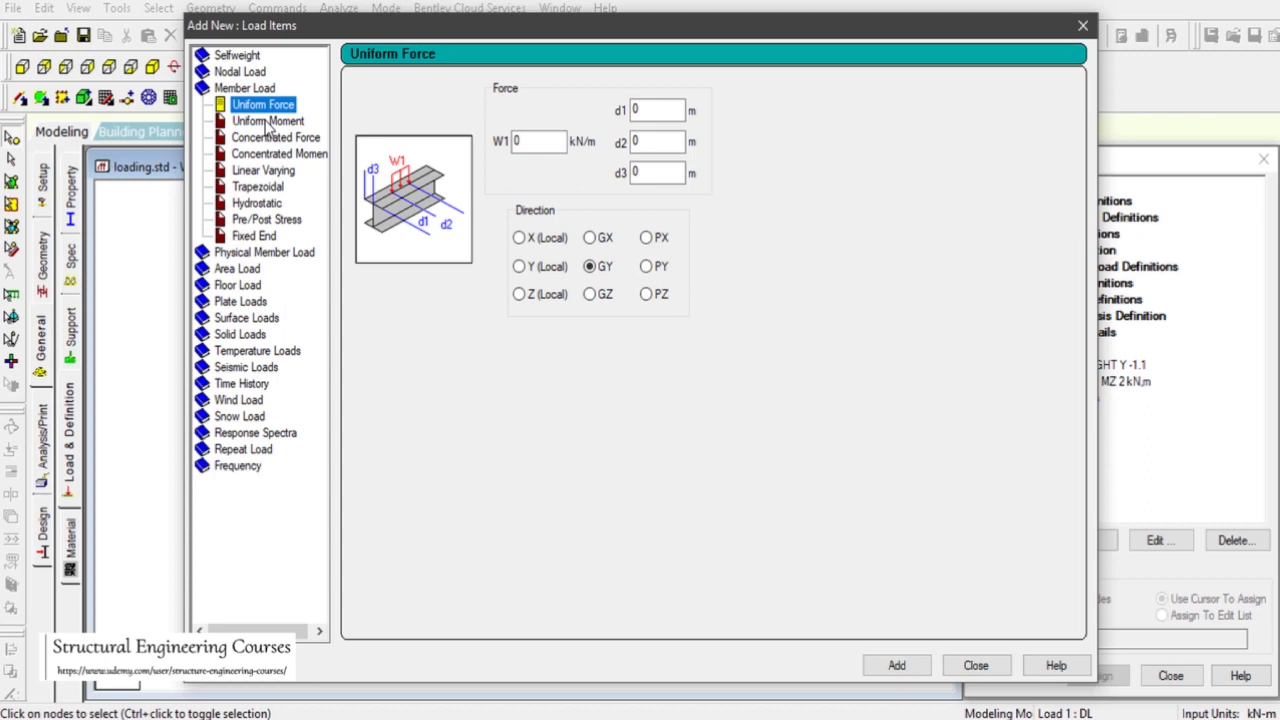
left_click(268, 121)
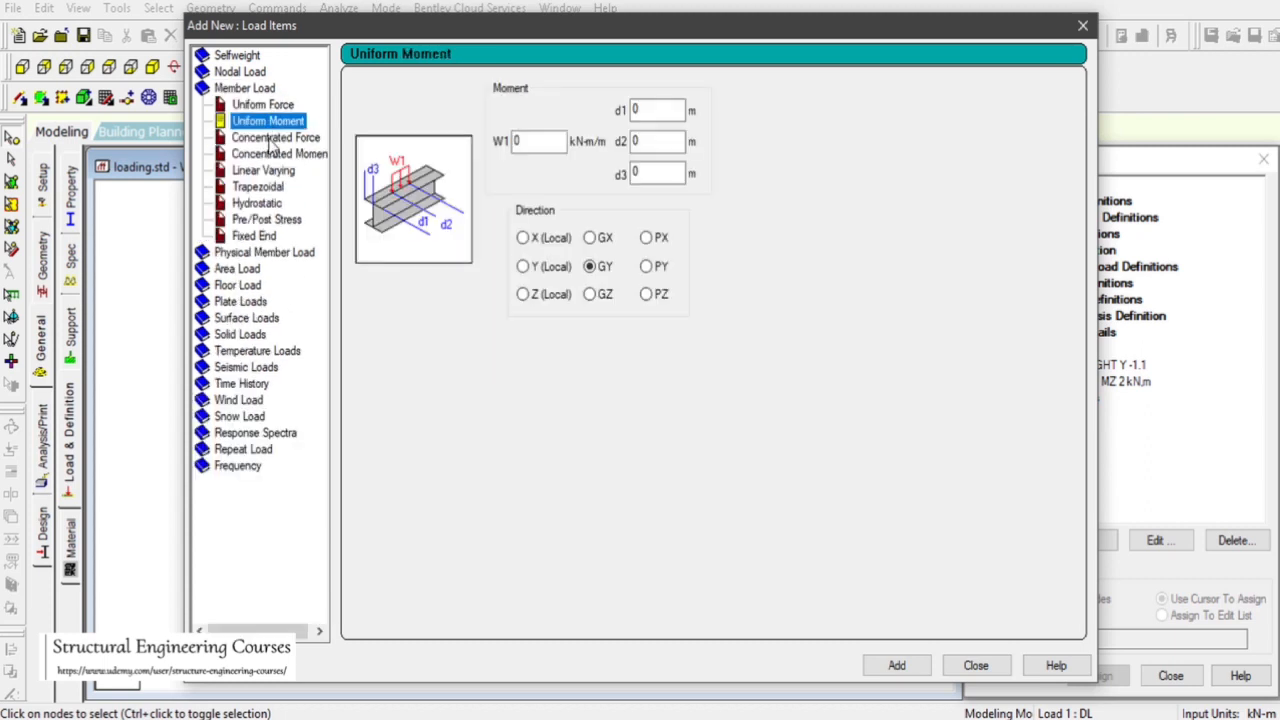
left_click(271, 139)
left_click(272, 155)
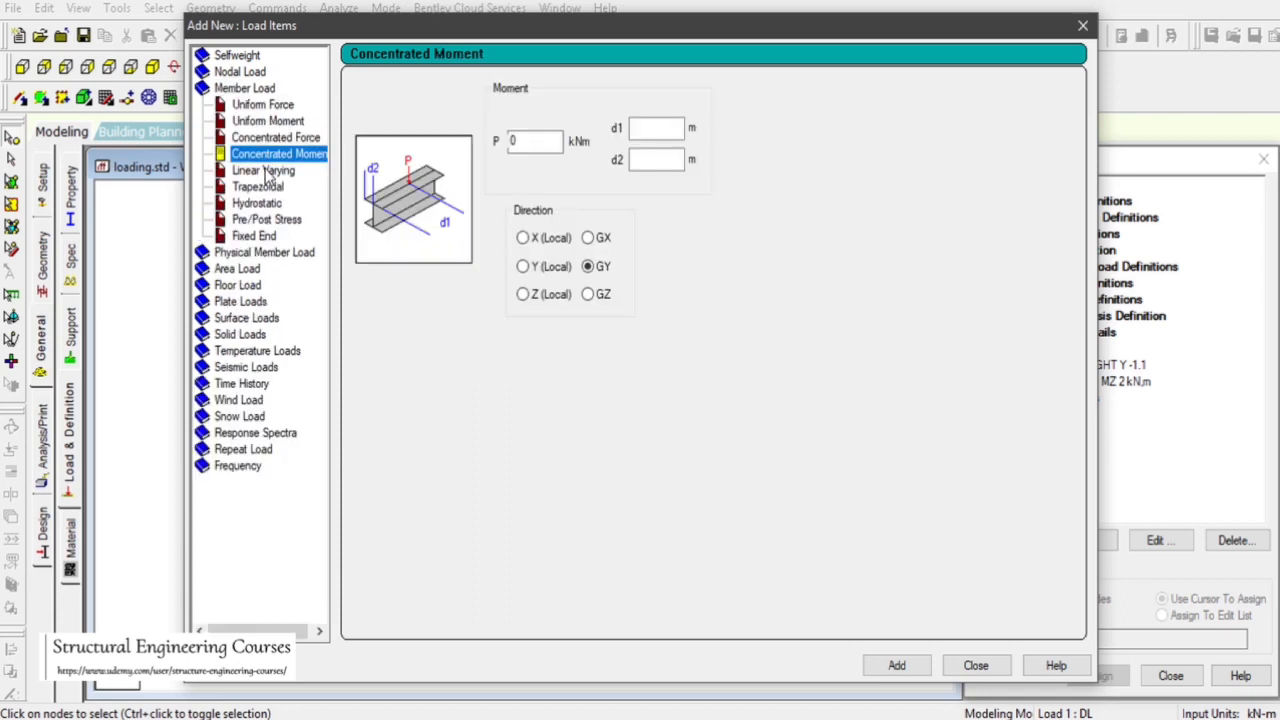
left_click(264, 171)
left_click(262, 187)
left_click(258, 204)
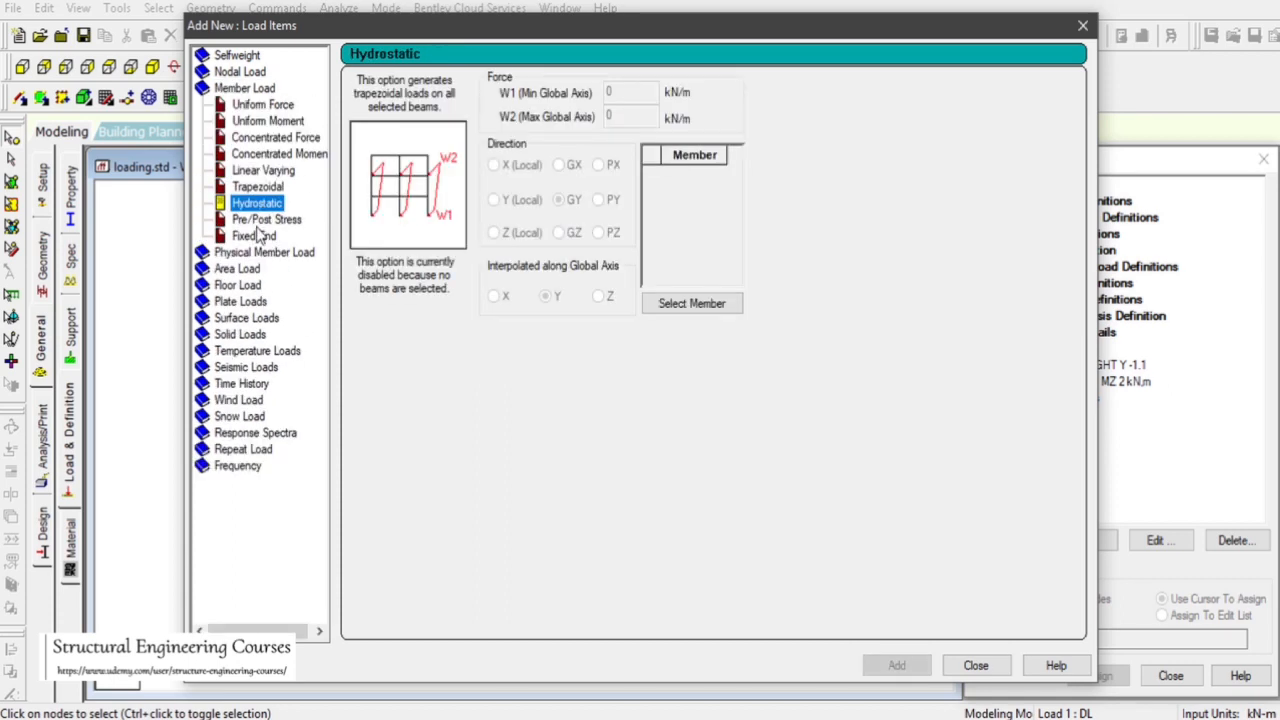
left_click(257, 221)
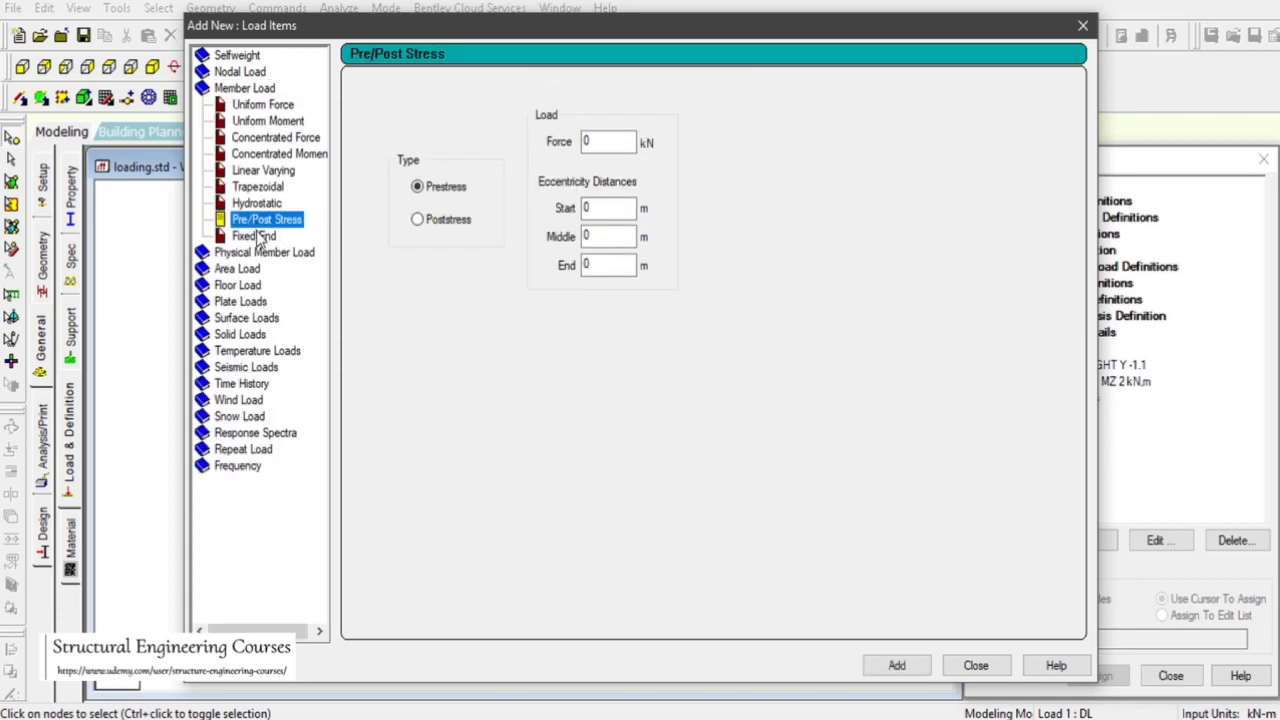
left_click(255, 237)
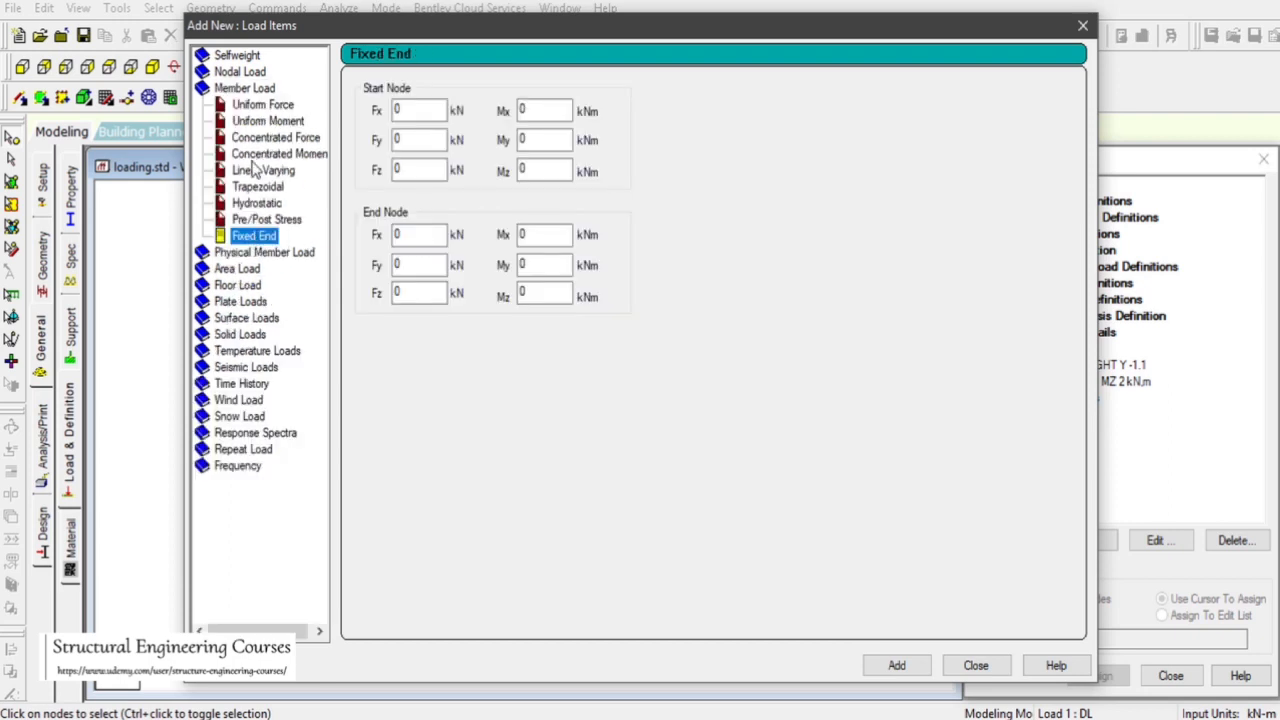
- Add a uniform force member load with W1 3 kN/m in the GY direction to load case DL
left_click(263, 105)
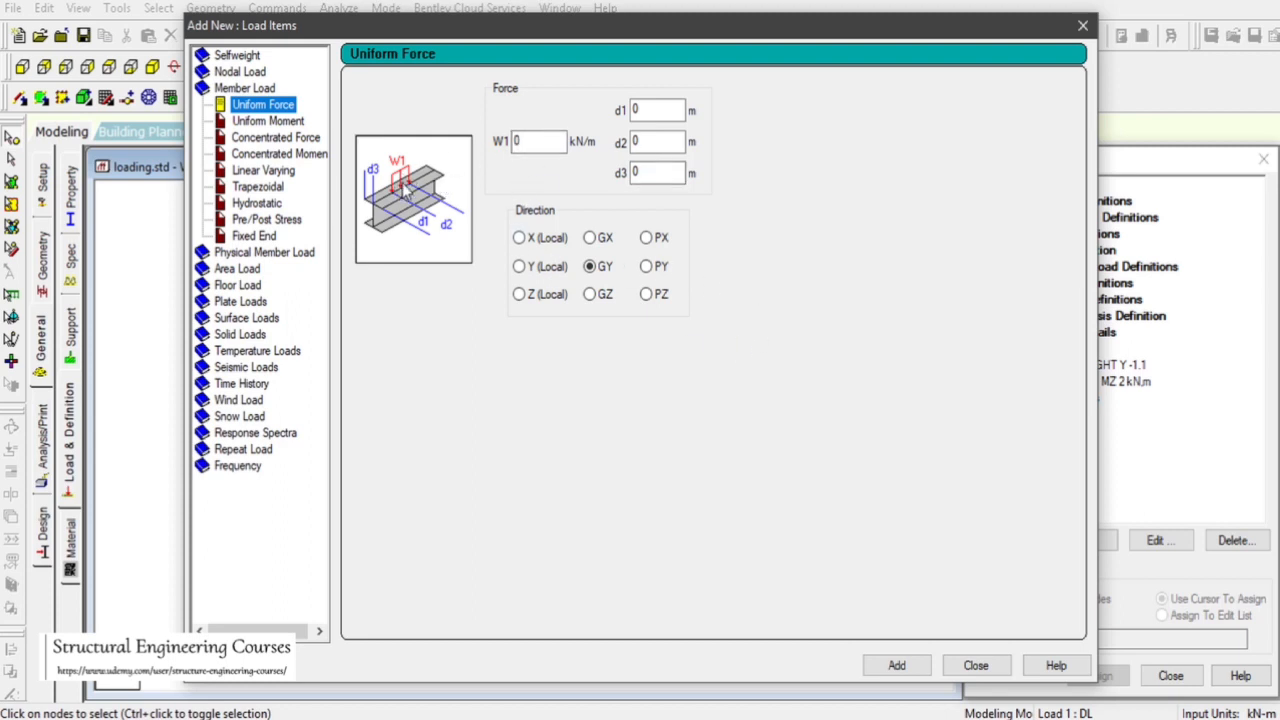
double_click(529, 143)
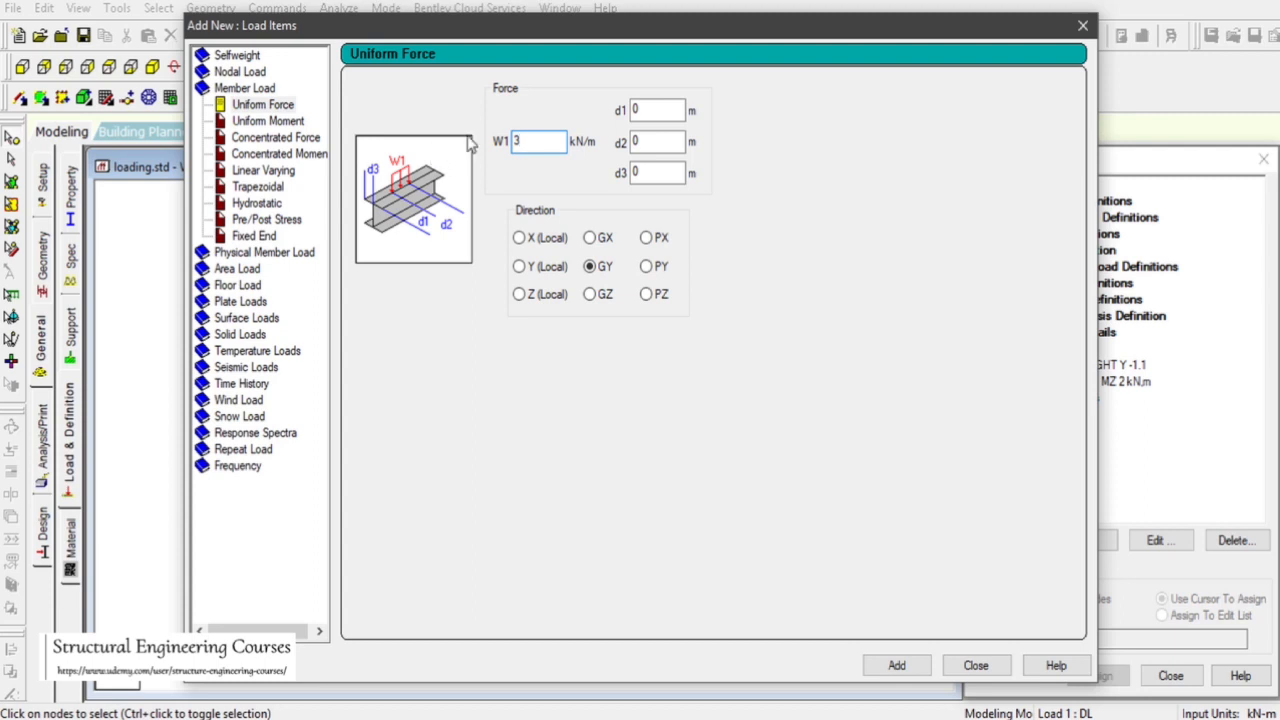
left_click(651, 112)
left_click(655, 147)
left_click(655, 172)
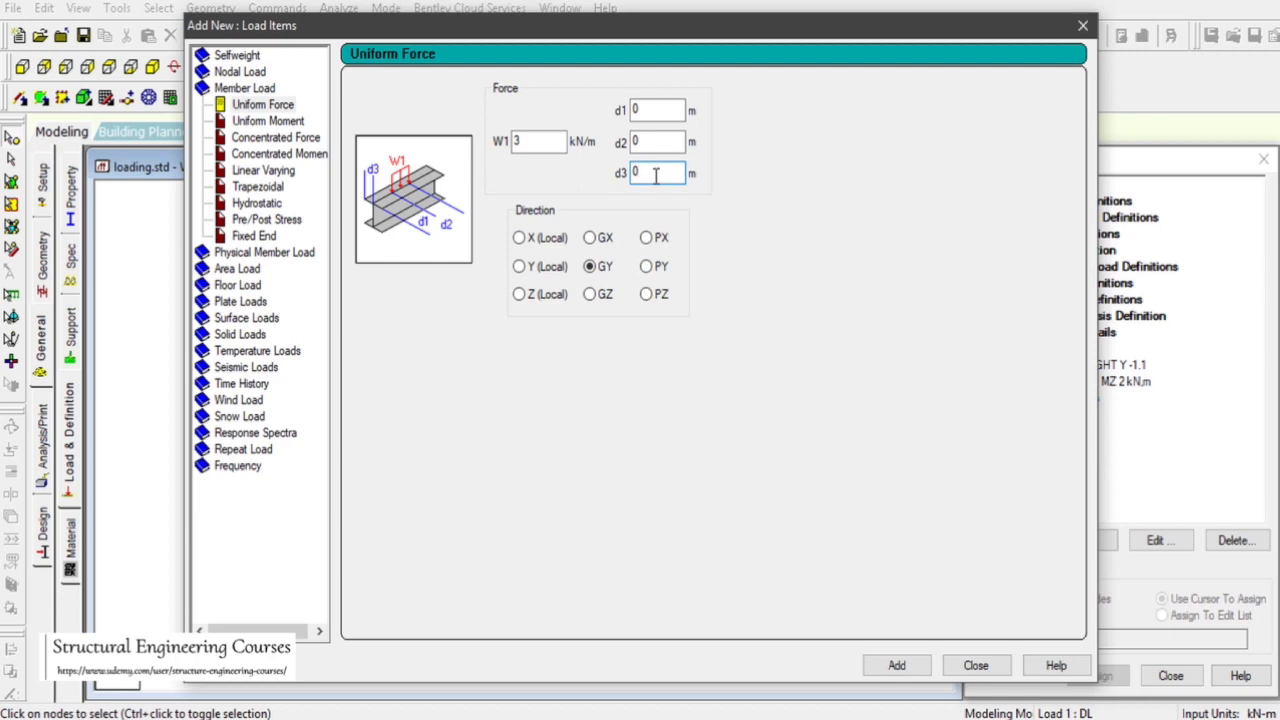
left_click(659, 111)
left_click(540, 142)
left_click(645, 110)
left_click(645, 141)
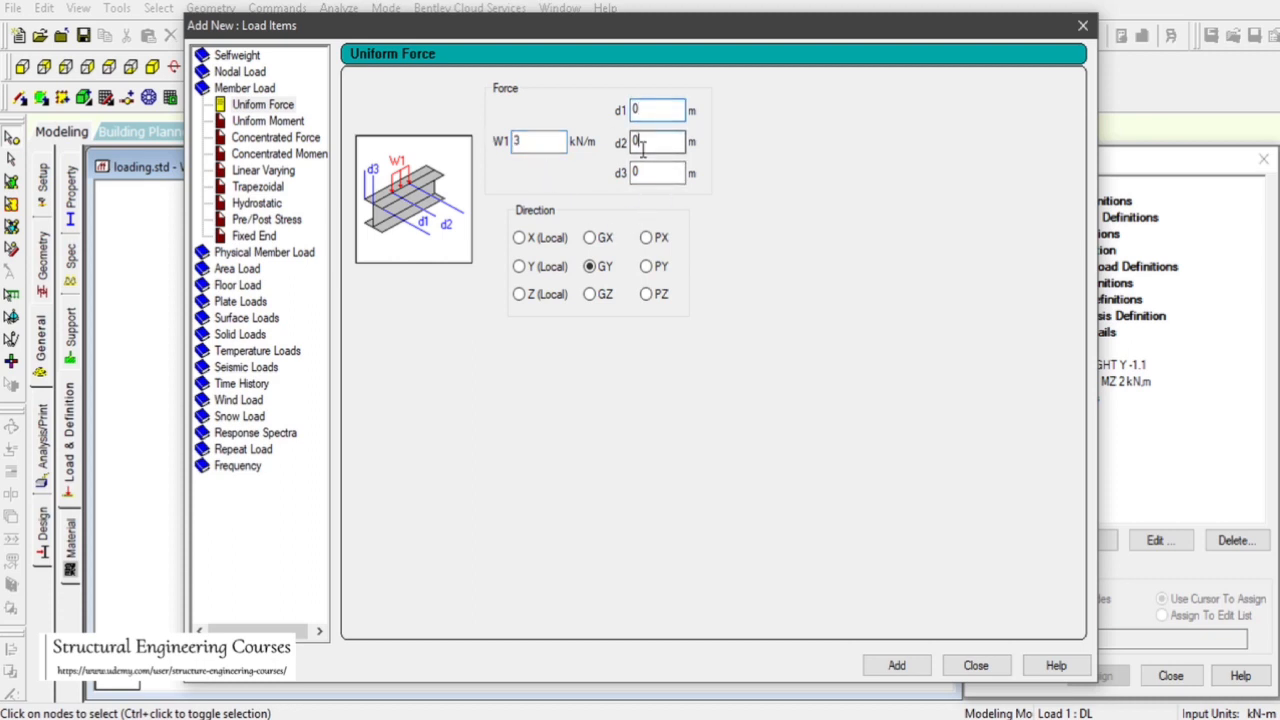
left_click(647, 174)
left_click(526, 141)
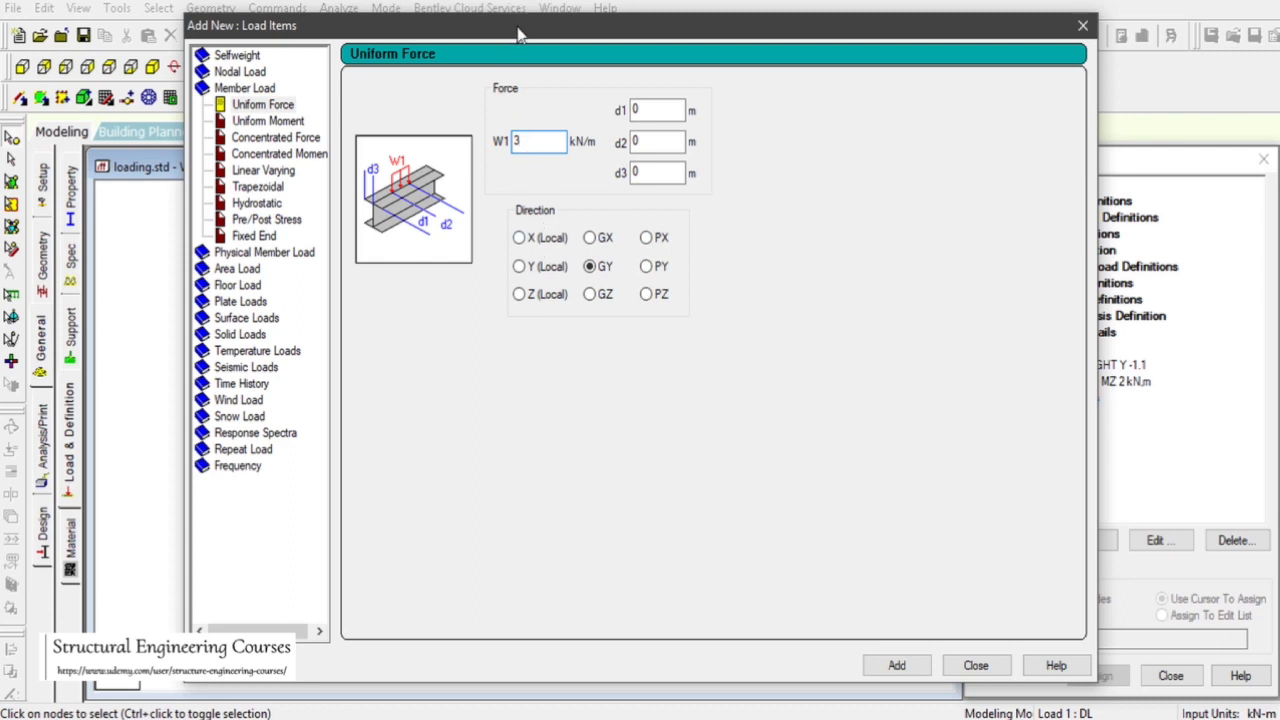
left_click_drag(517, 36, 704, 2)
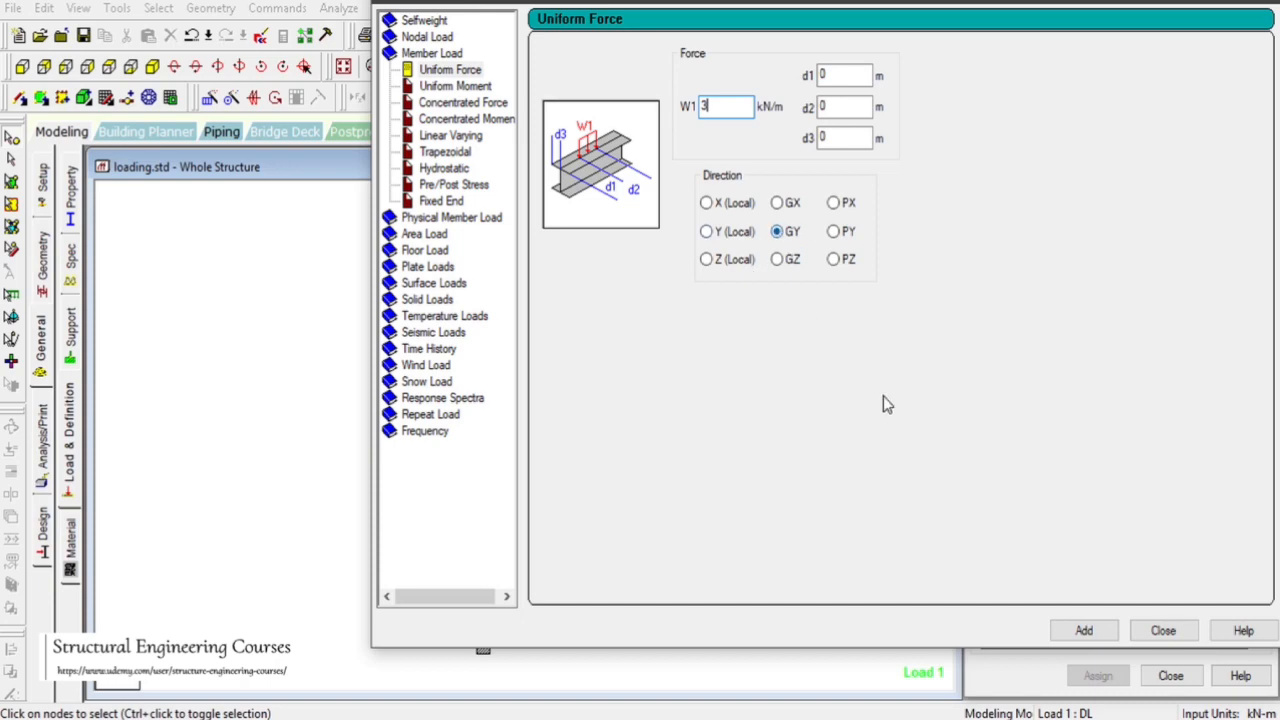
left_click(1084, 630)
left_click(1162, 630)
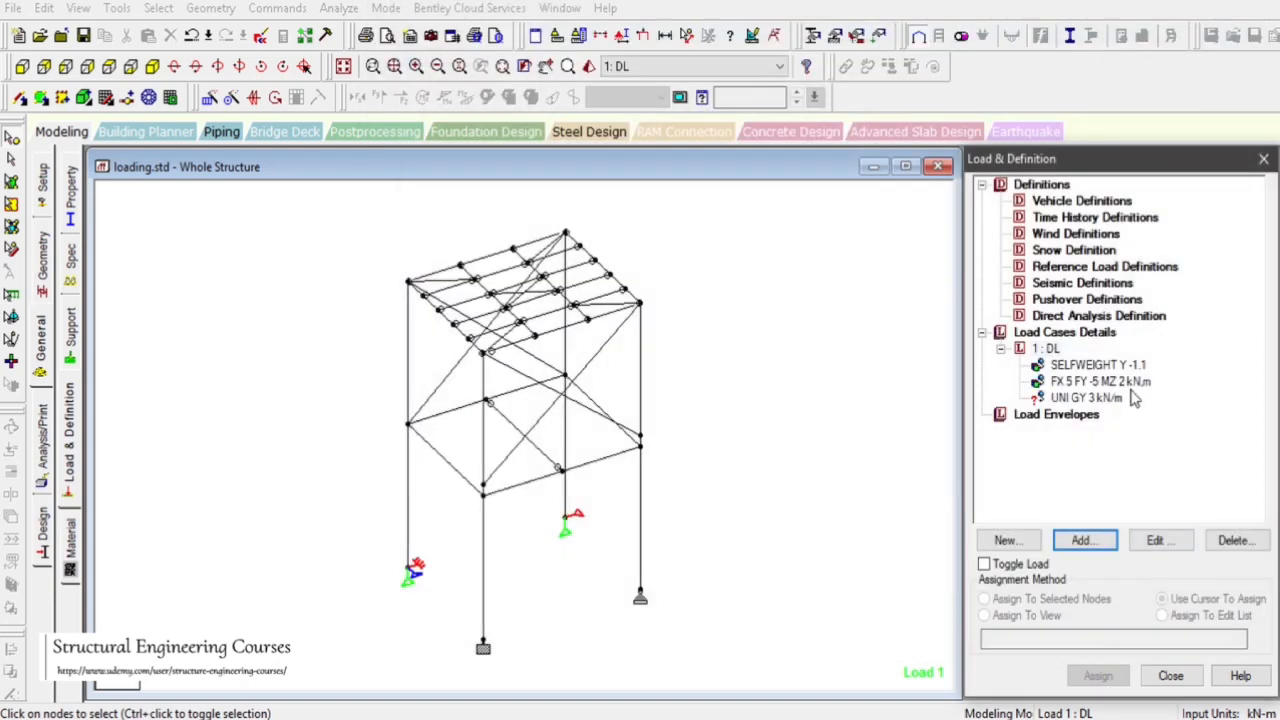
- Assign the UNI GY 3 kN/m load to the beam segments along the two intermediate beam lines of the top frame
left_click(1085, 398)
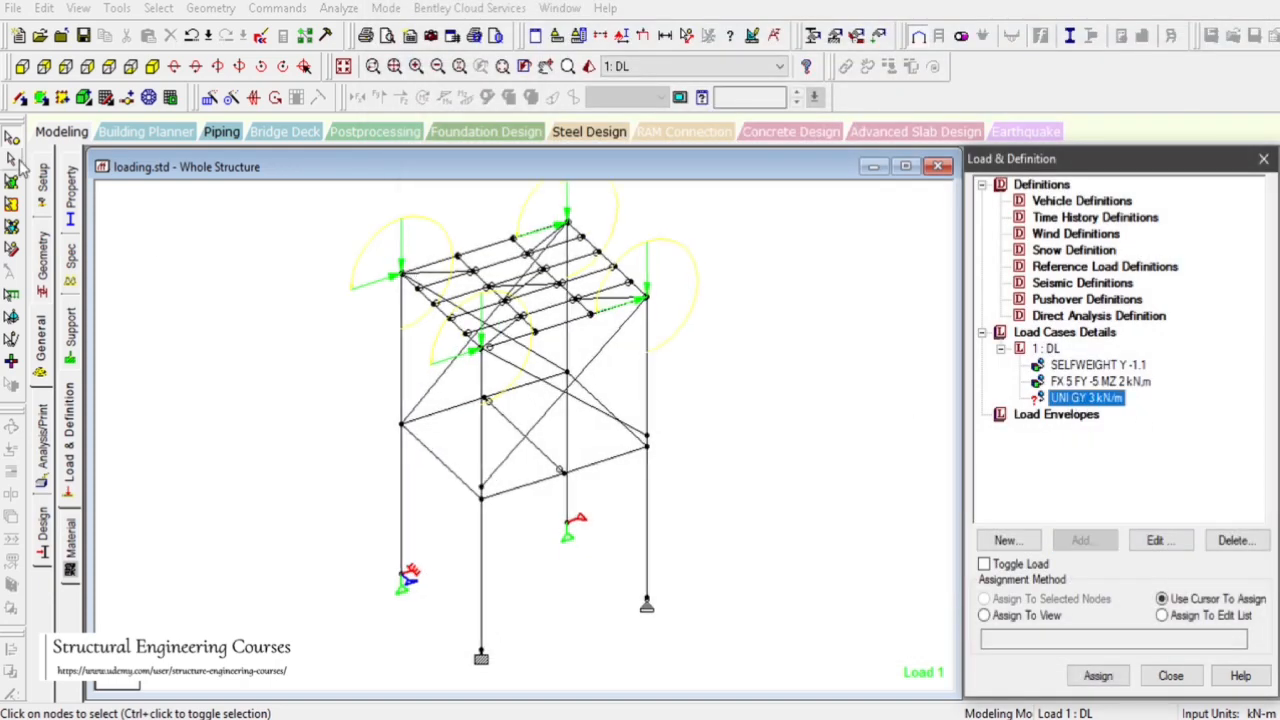
scroll(725, 372, "up", 2)
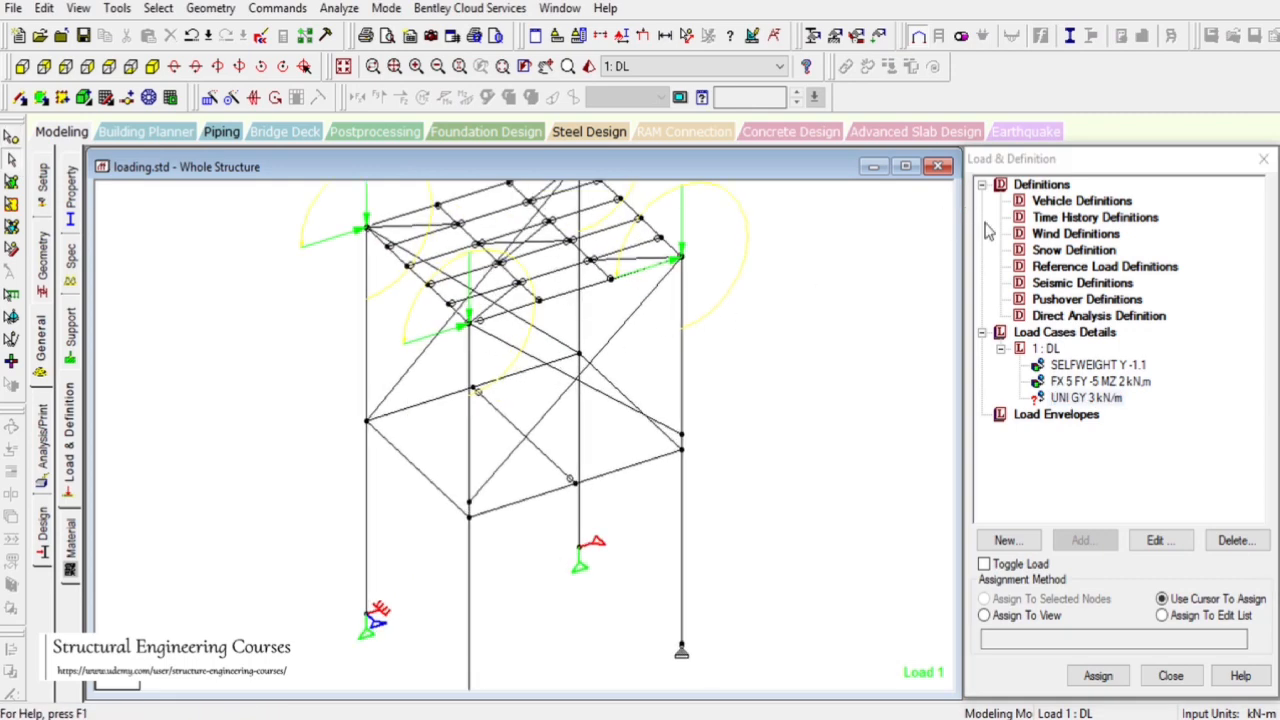
left_click(546, 66)
left_click_drag(561, 344, 546, 454)
left_click_drag(442, 358, 429, 343)
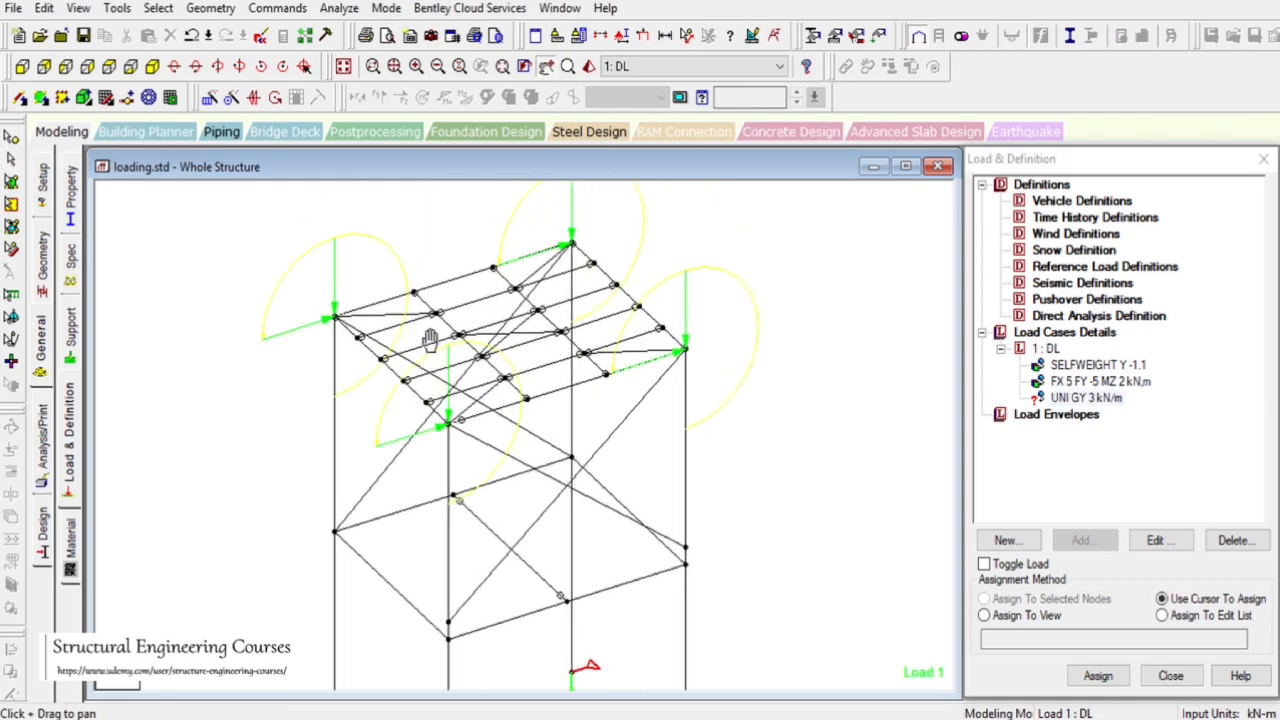
left_click_drag(12, 160, 10, 156)
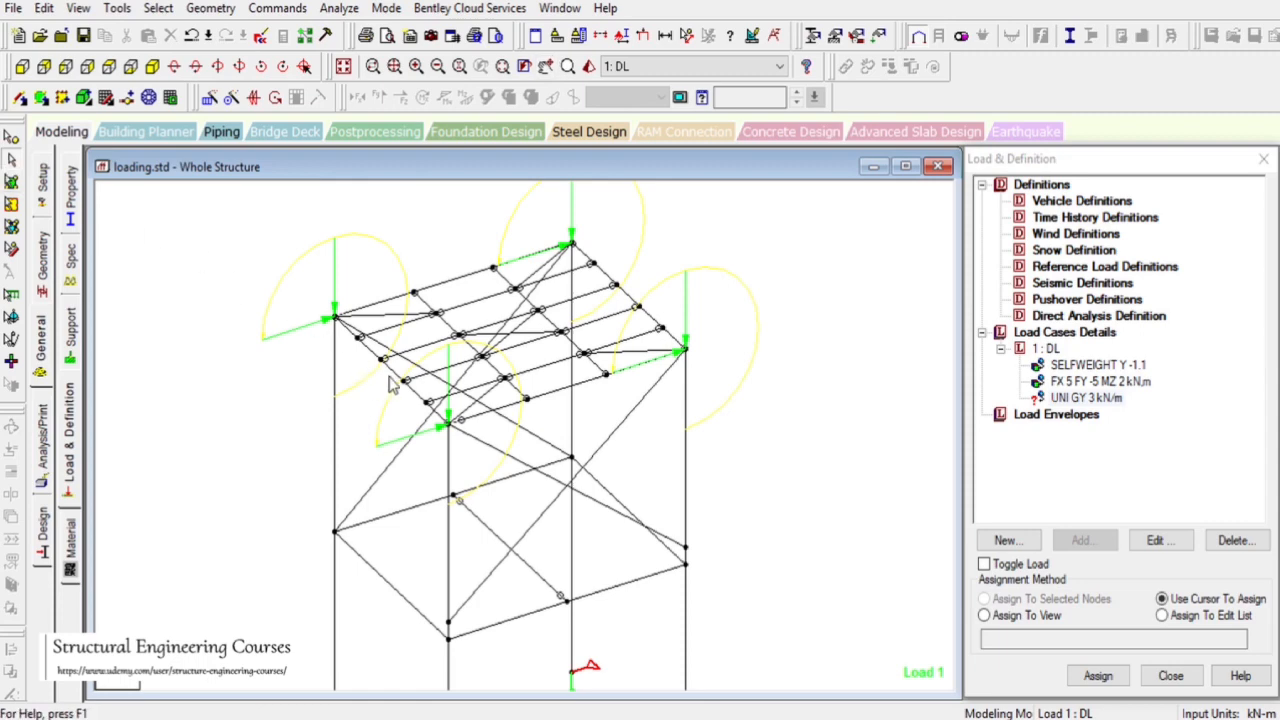
left_click(424, 302)
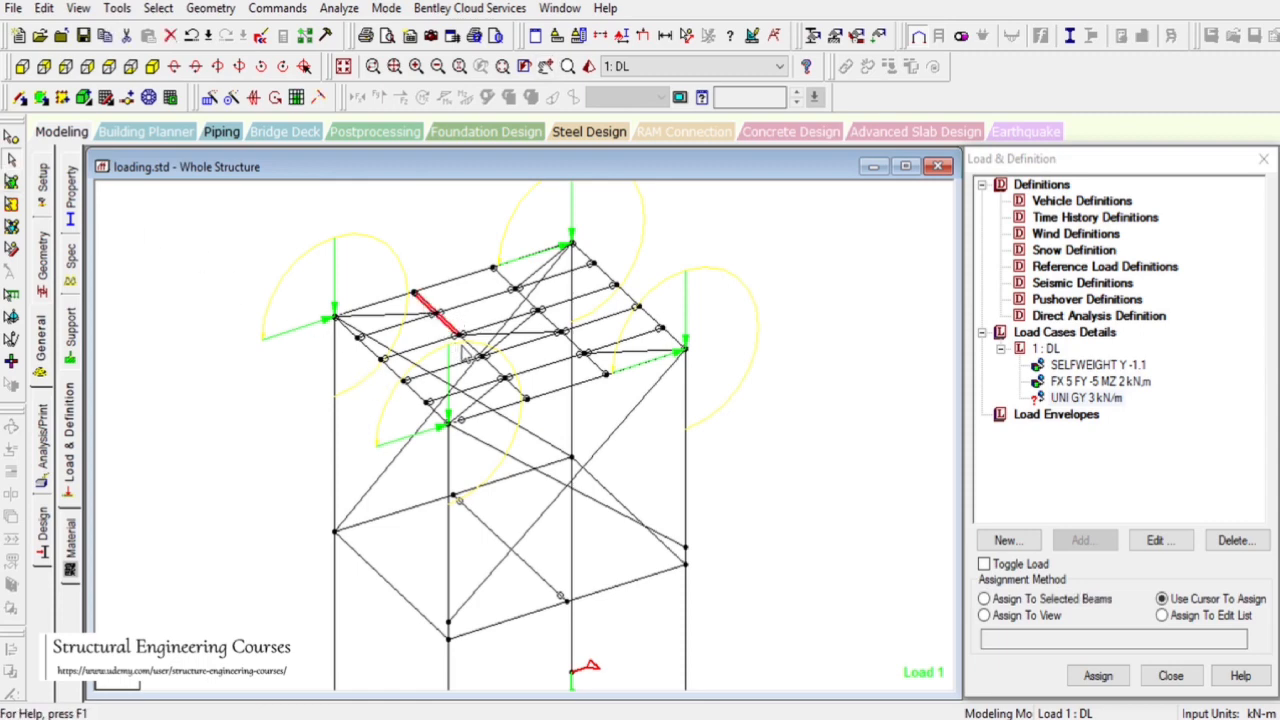
left_click(470, 349, "ctrl")
left_click(517, 388, "ctrl")
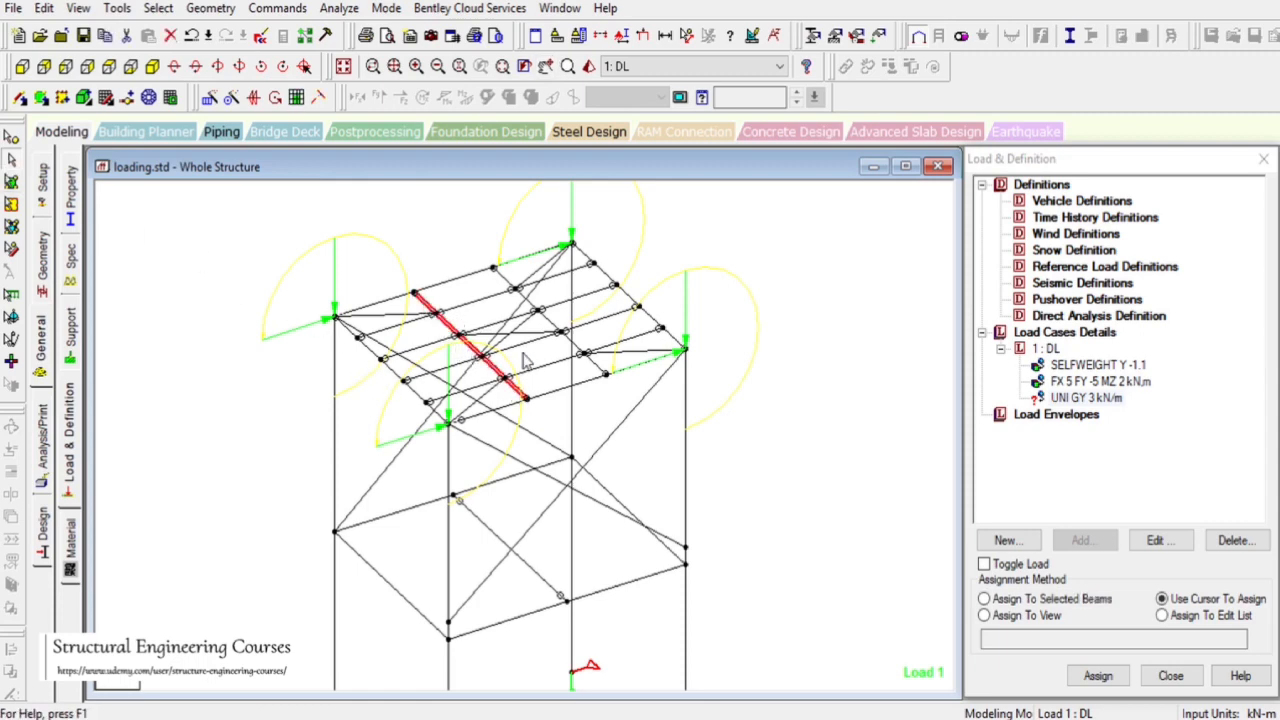
left_click(505, 280, "ctrl")
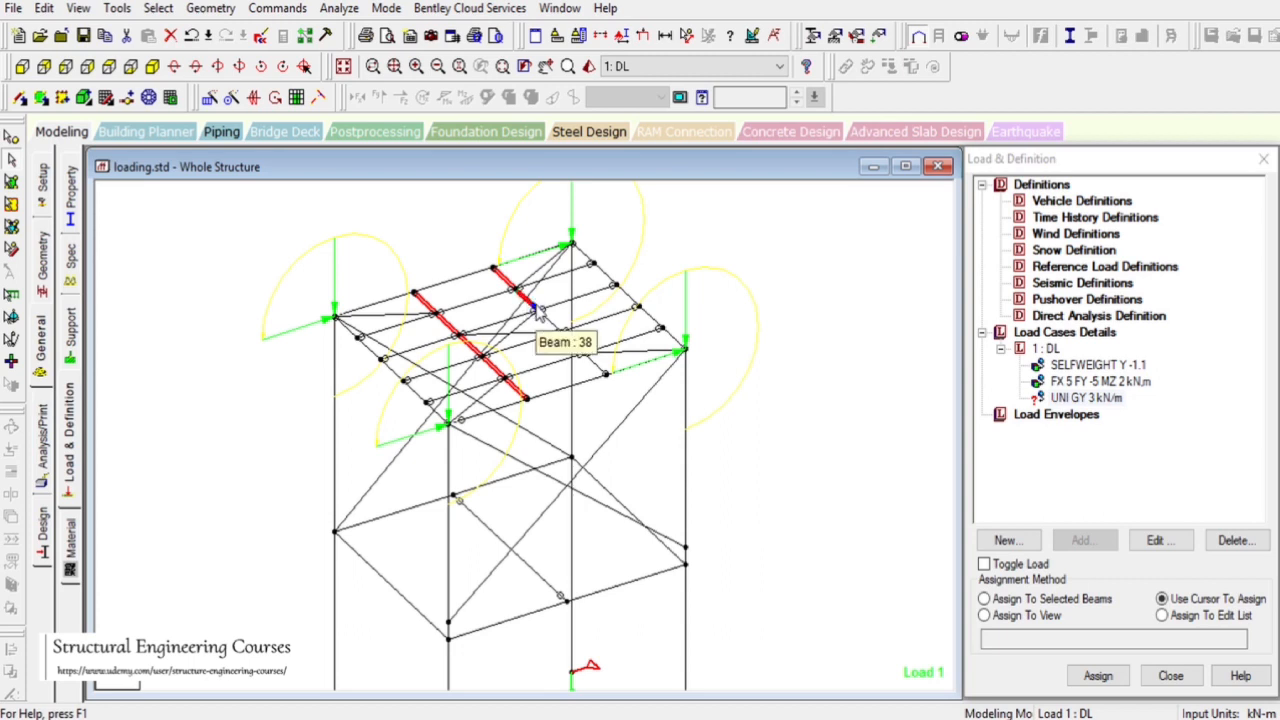
left_click(550, 326, "ctrl")
left_click(575, 350, "ctrl")
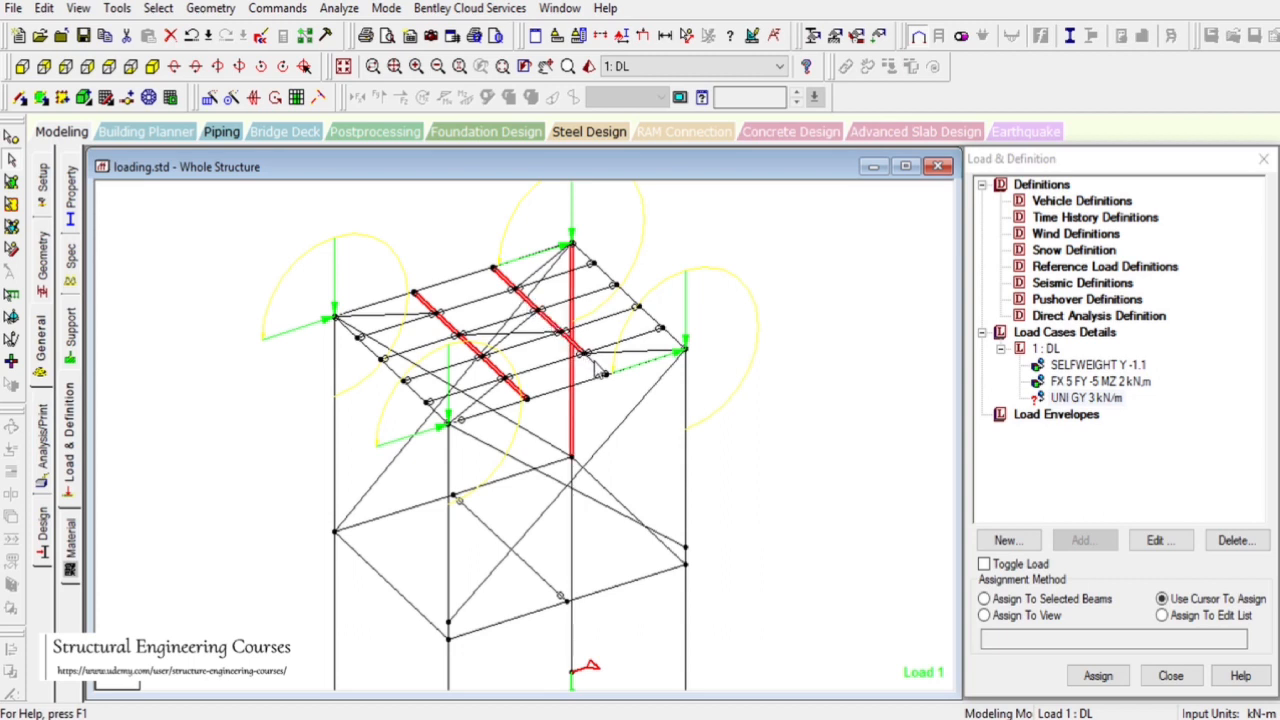
left_click(574, 315, "ctrl")
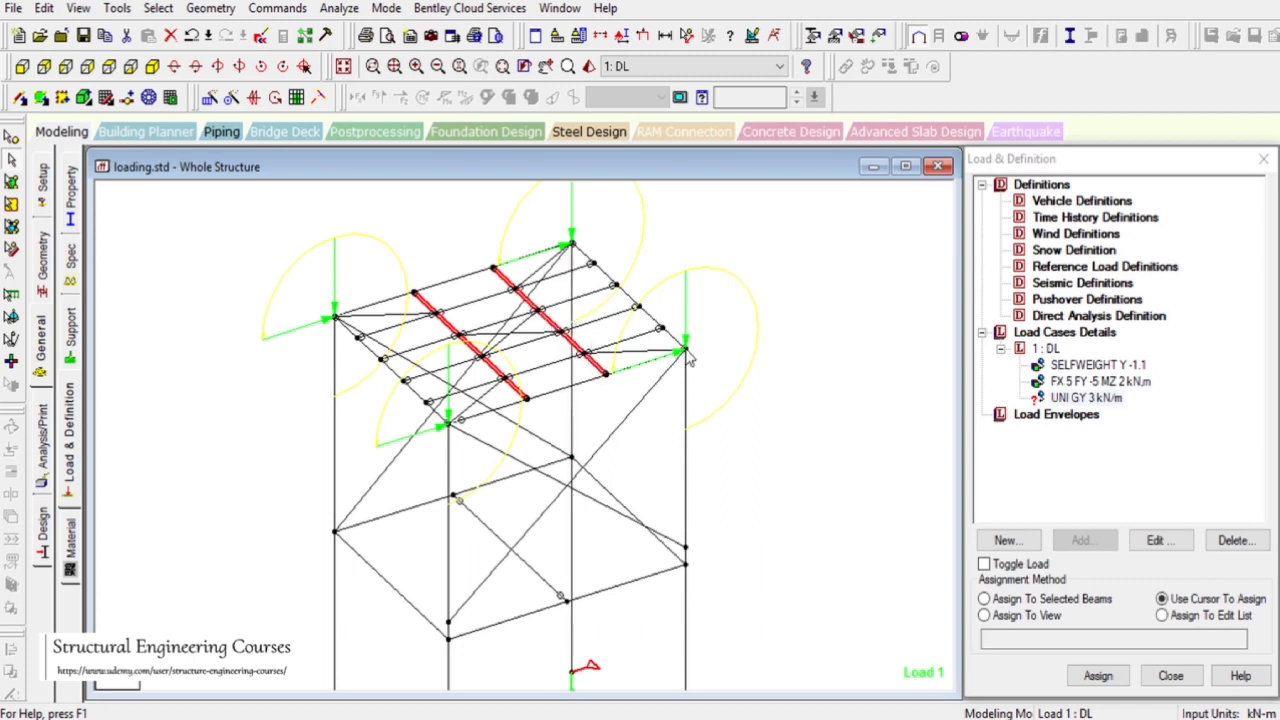
left_click(1040, 599)
left_click(1098, 676)
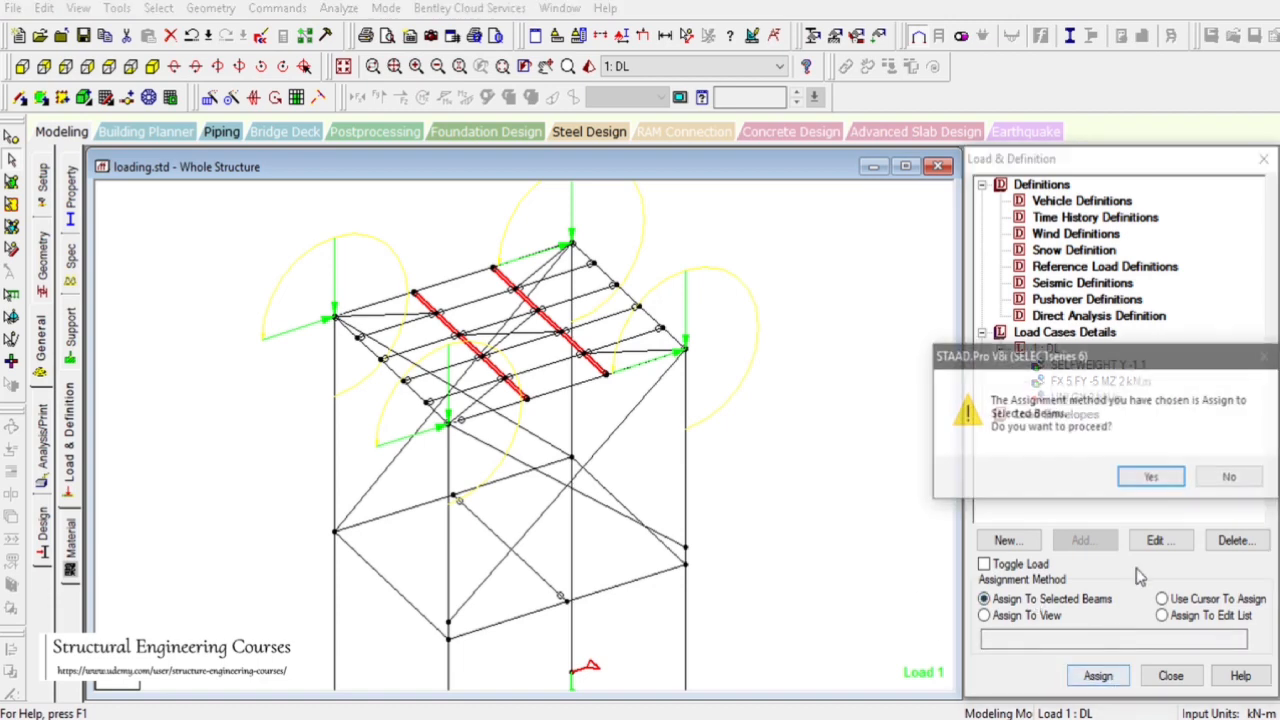
left_click(1177, 482)
- Edit the assigned uniform member load so that W1 is -3 kN/m
scroll(770, 400, "up", 2)
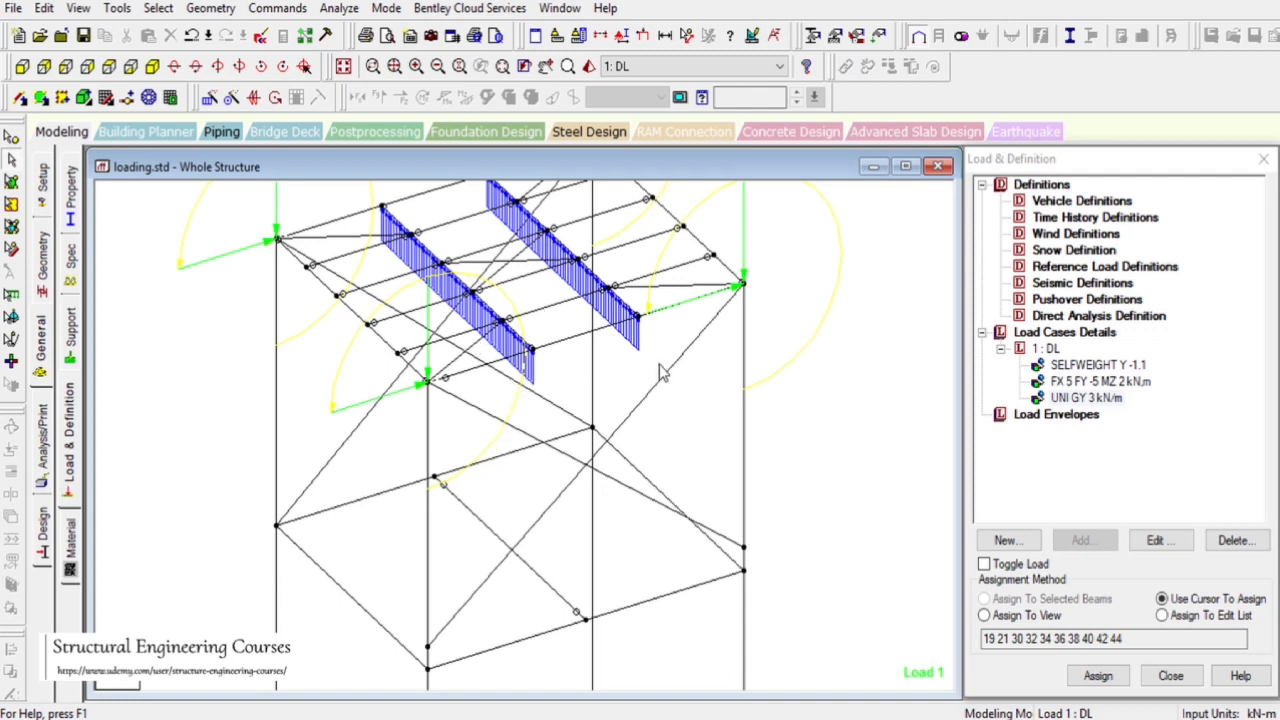
double_click(1075, 399)
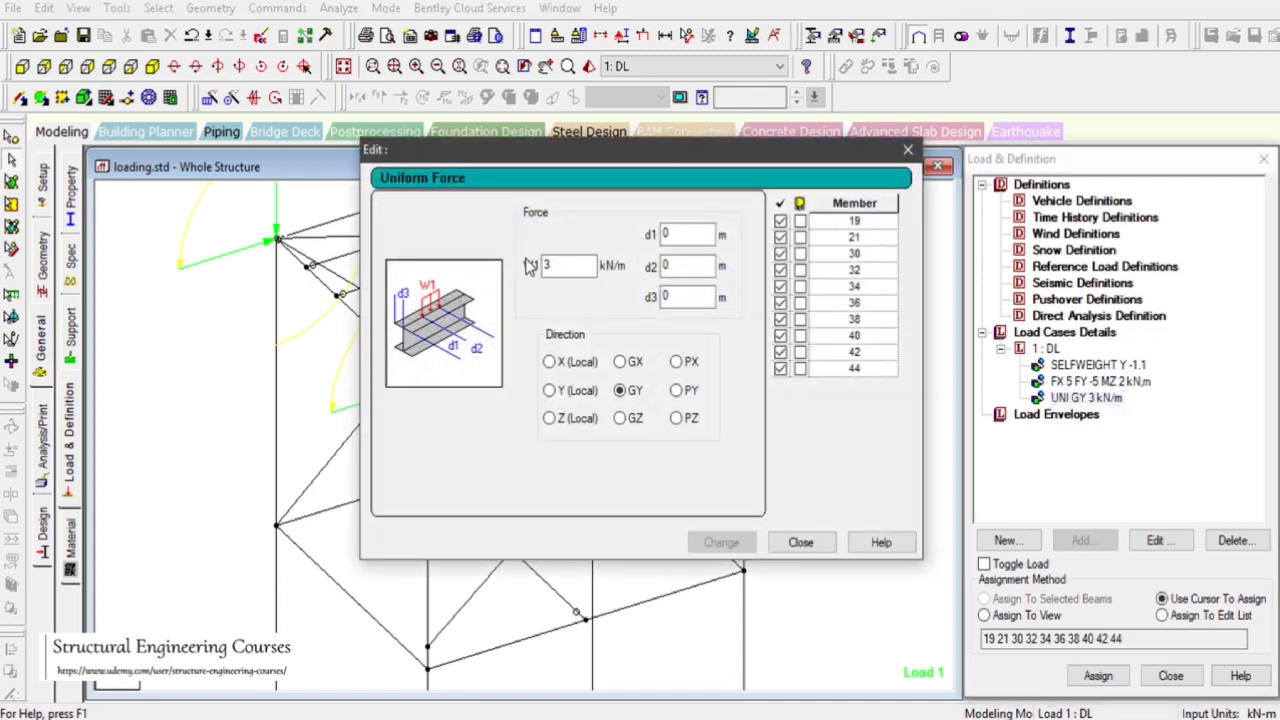
type("-")
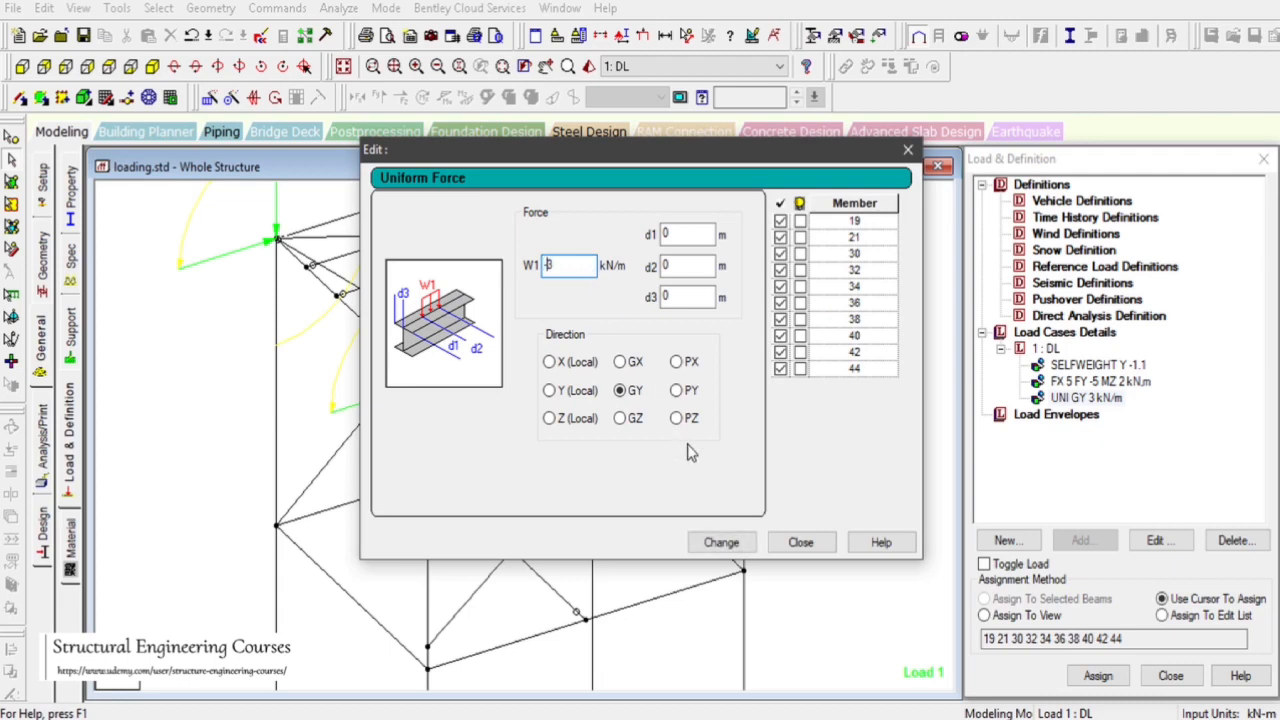
left_click(728, 546)
left_click(800, 545)
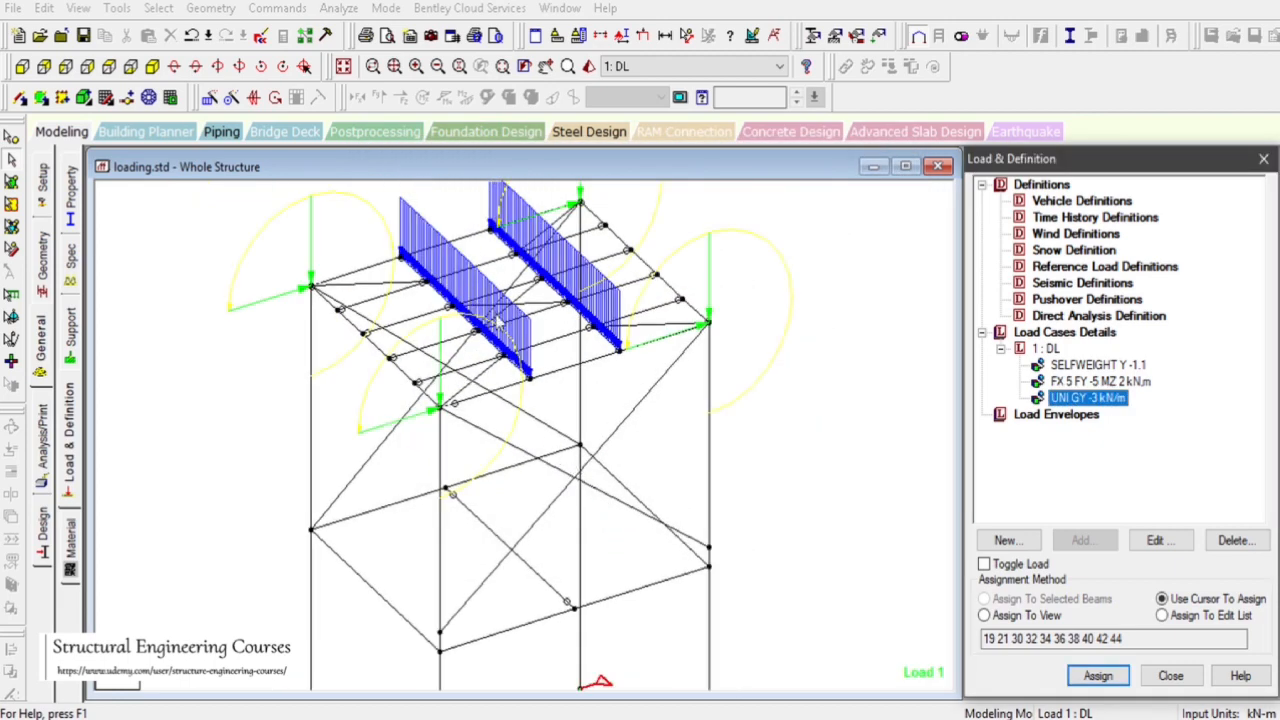
- Isolate in the view the front edge beam segment between the two uniformly loaded beam lines
left_click(561, 369)
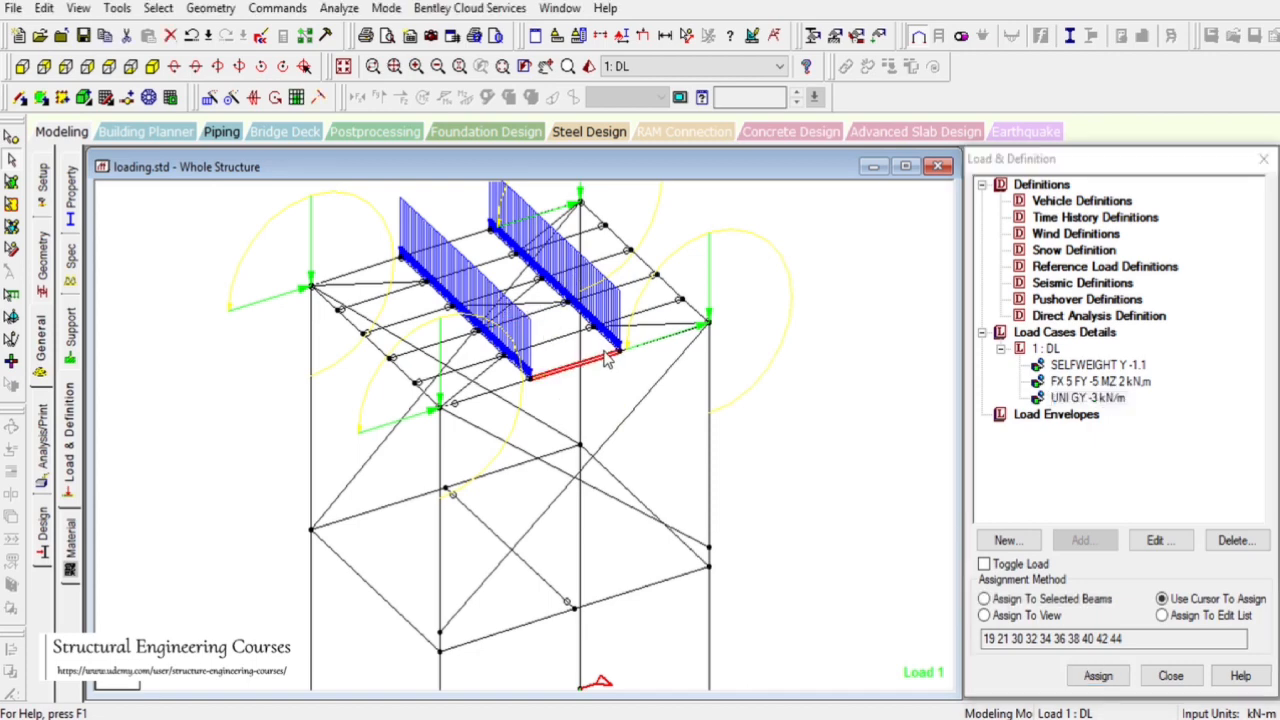
left_click(607, 348)
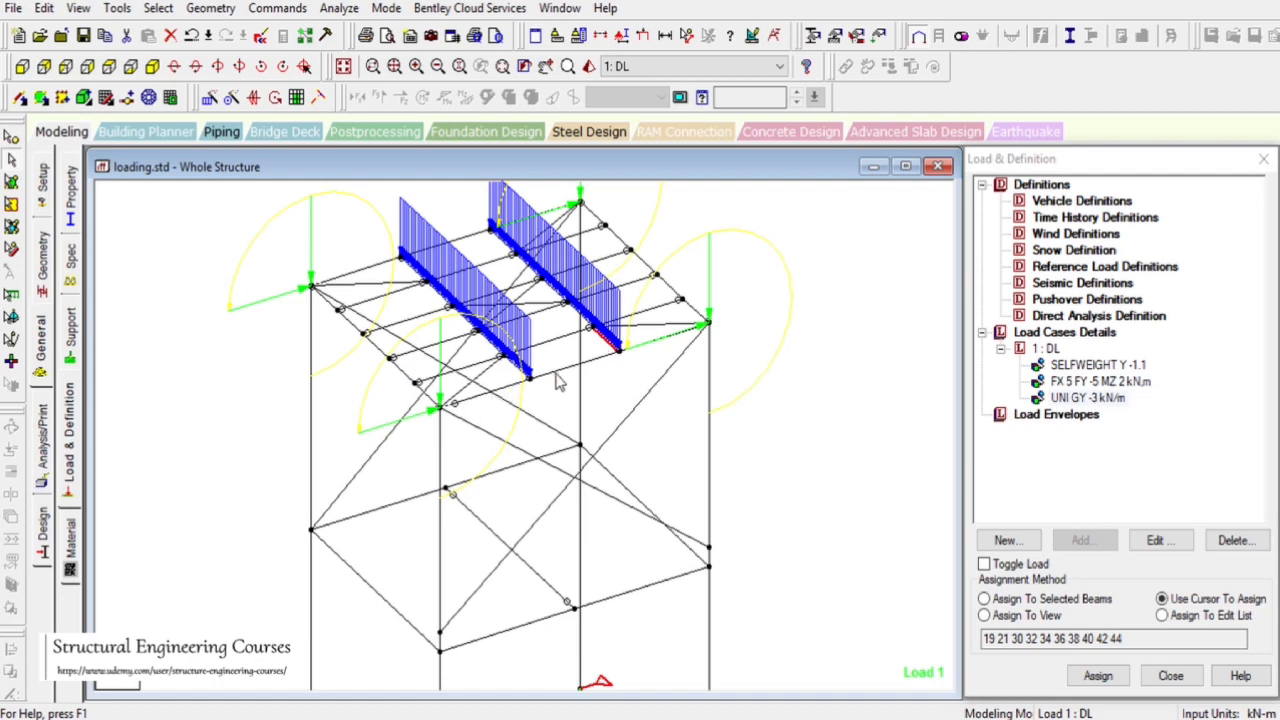
left_click(581, 363)
scroll(561, 369, "up", 2)
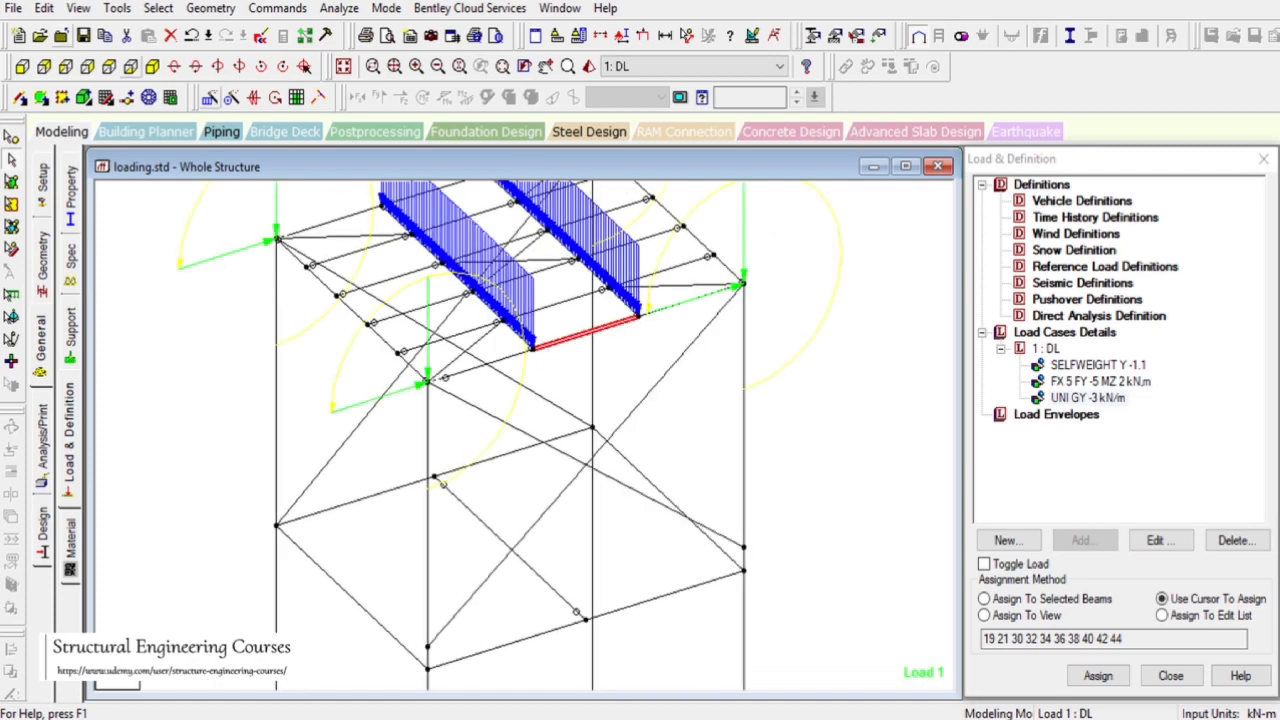
left_click(78, 8)
left_click(147, 73)
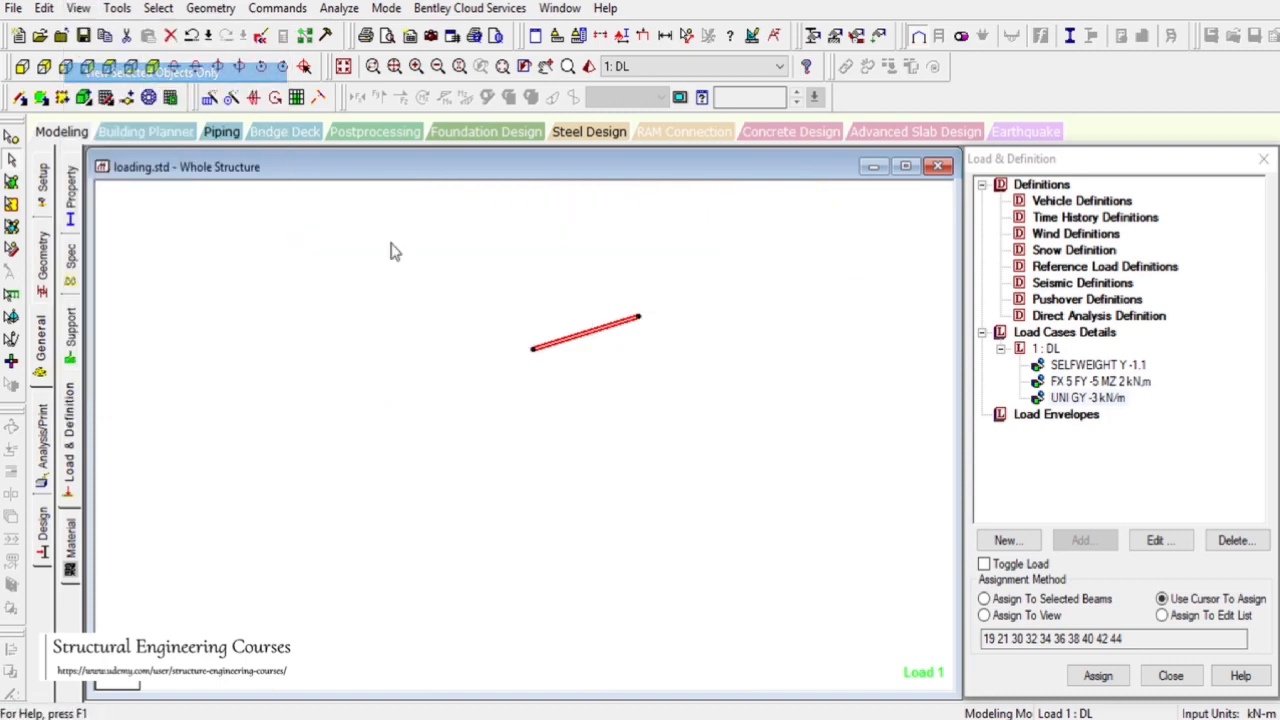
- Add a uniform force member load with W1 -3 kN/m and d1 0.5 m in the GY direction to load case DL
left_click(1045, 348)
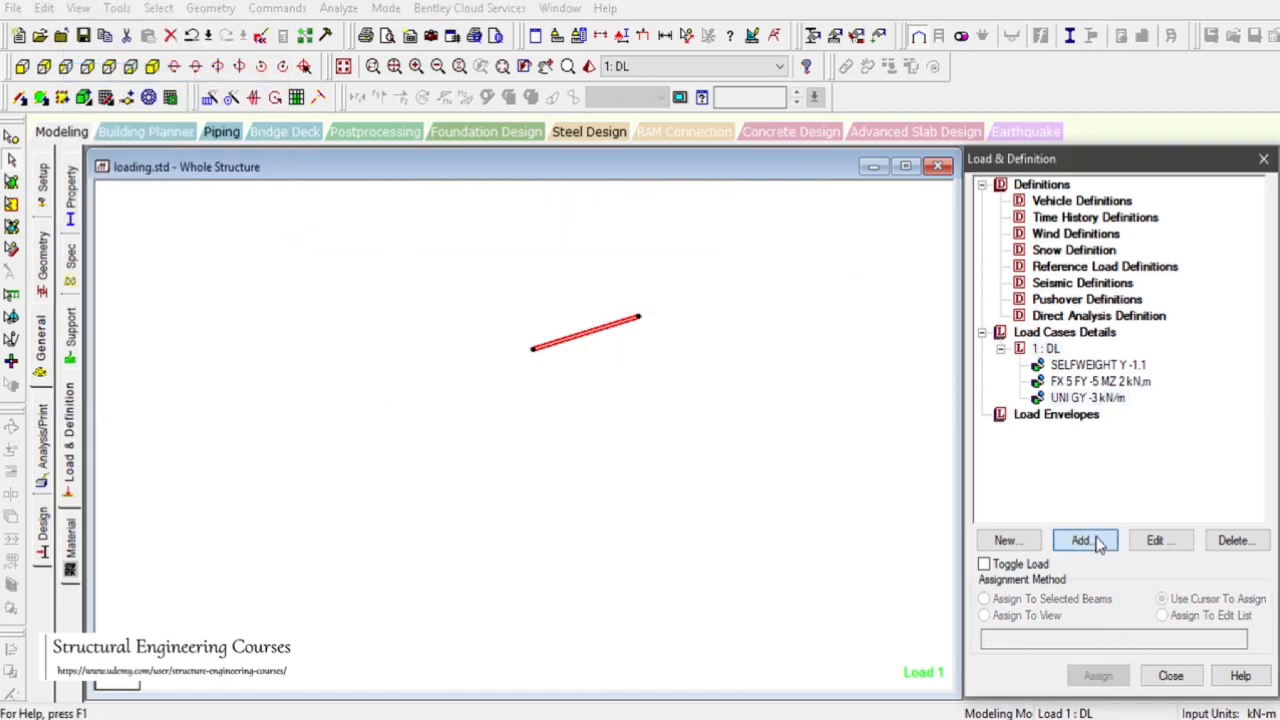
left_click(1086, 540)
left_click_drag(345, 31, 549, 40)
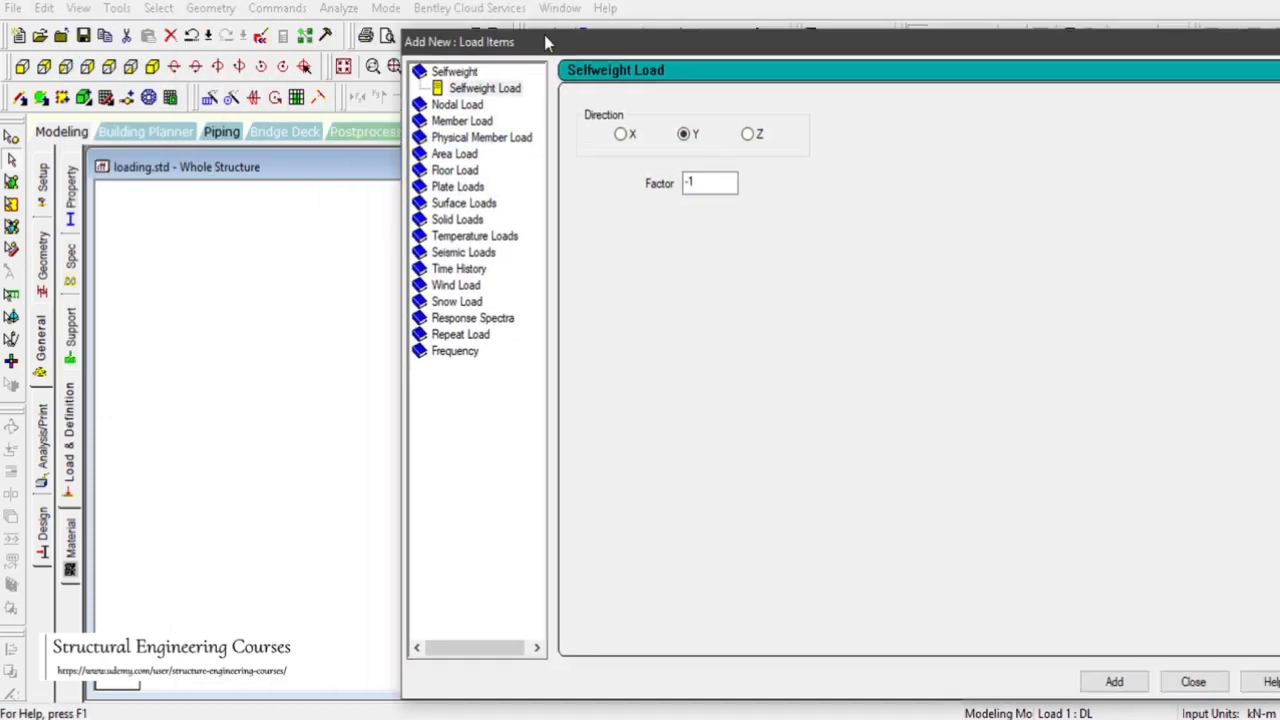
left_click(466, 120)
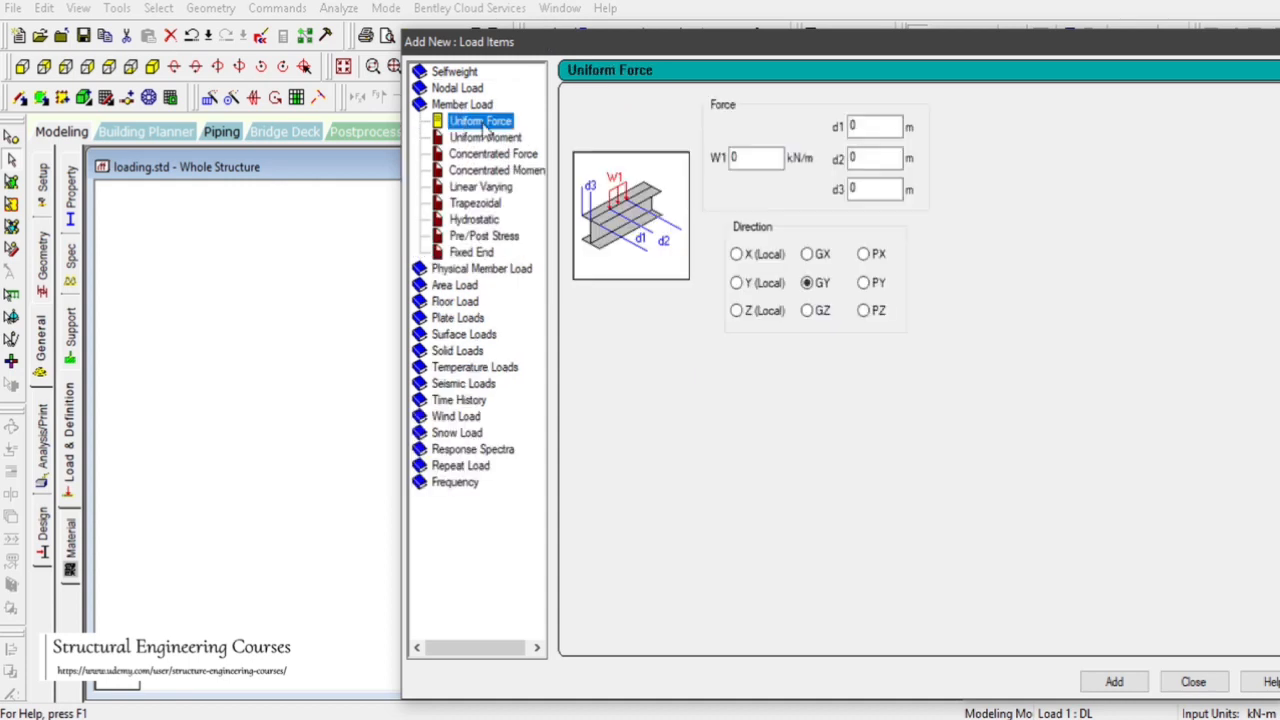
double_click(733, 157)
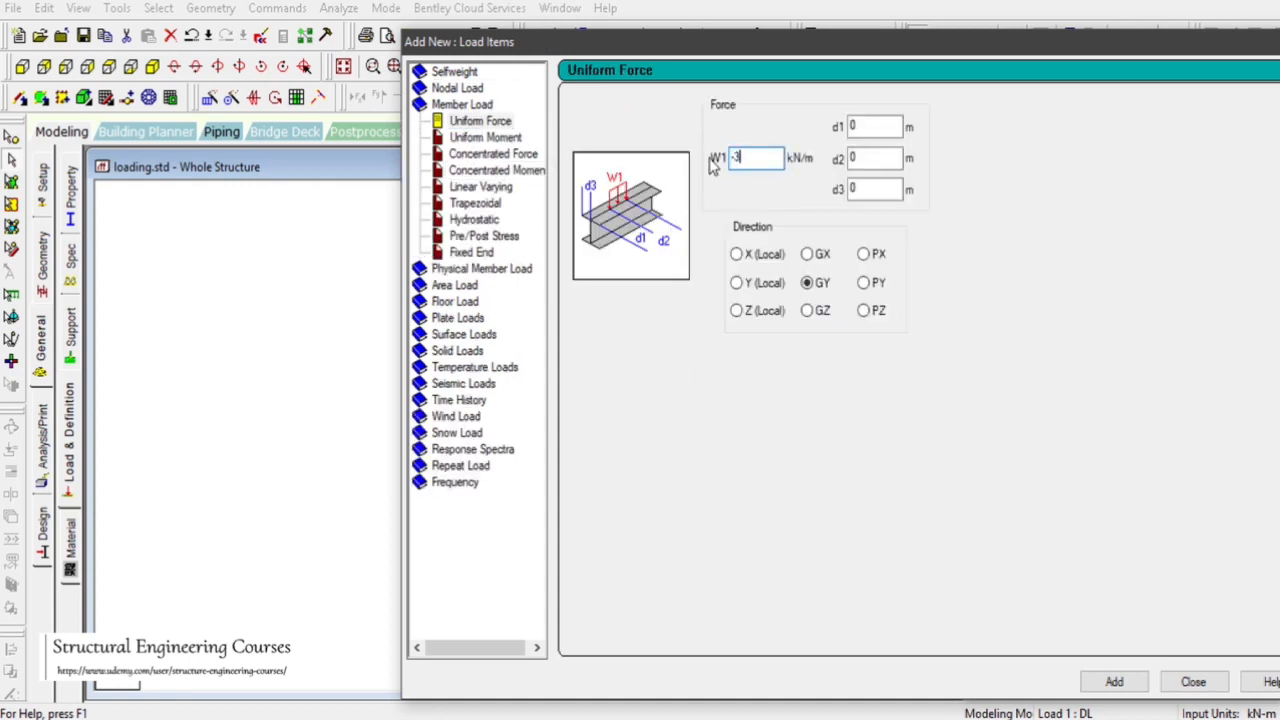
double_click(852, 127)
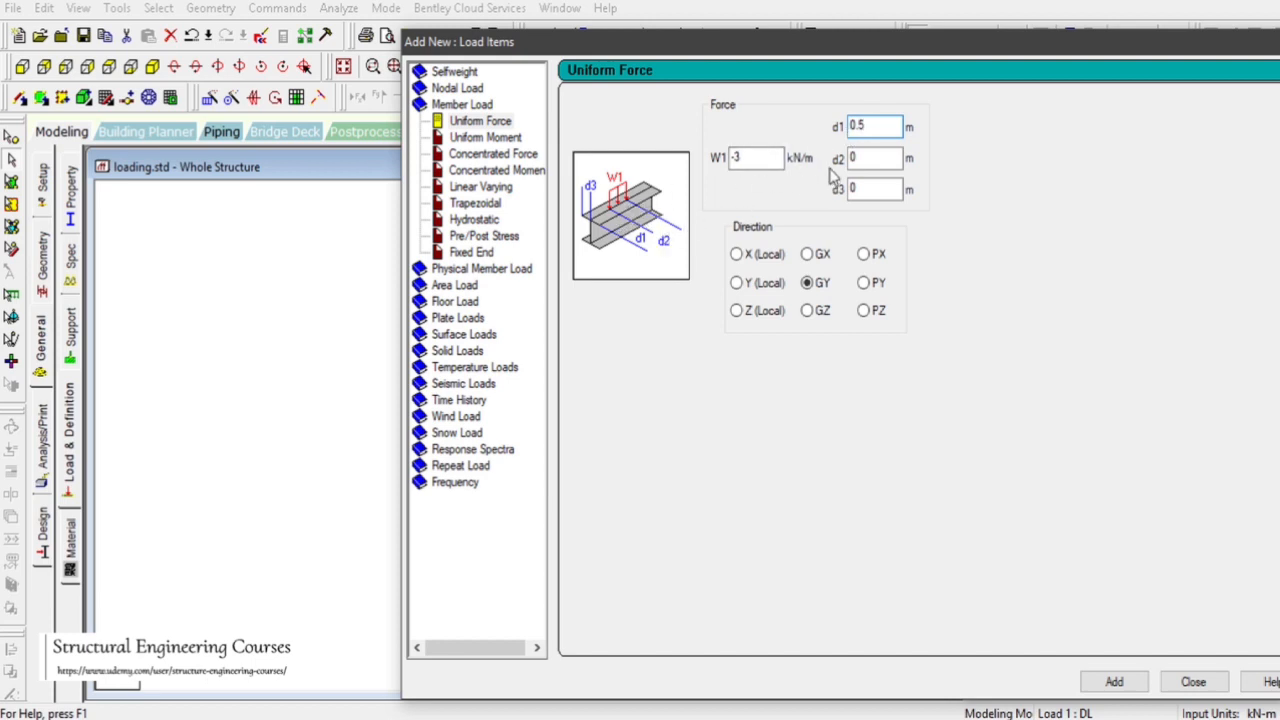
double_click(868, 191)
left_click(1125, 688)
left_click(1193, 684)
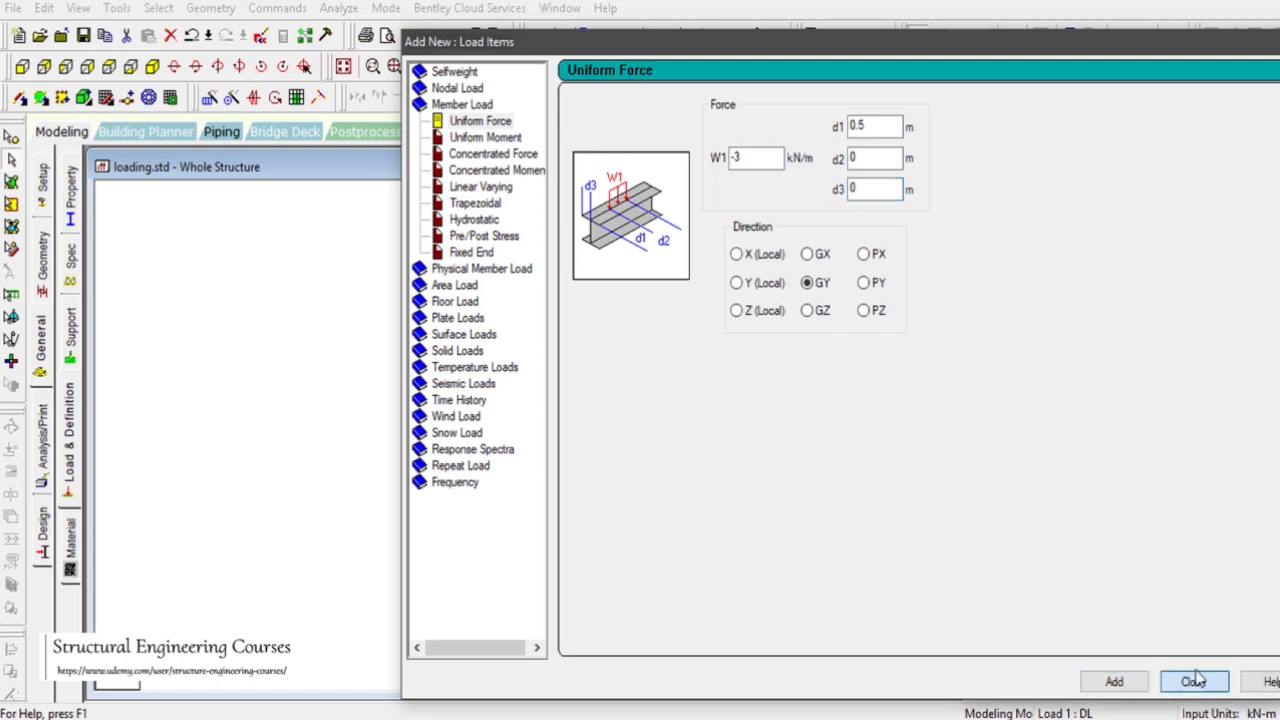
- Assign the UNI GY -3 0.5 kN/m load to the selected isolated beam segment and clear the selection
left_click(1089, 416)
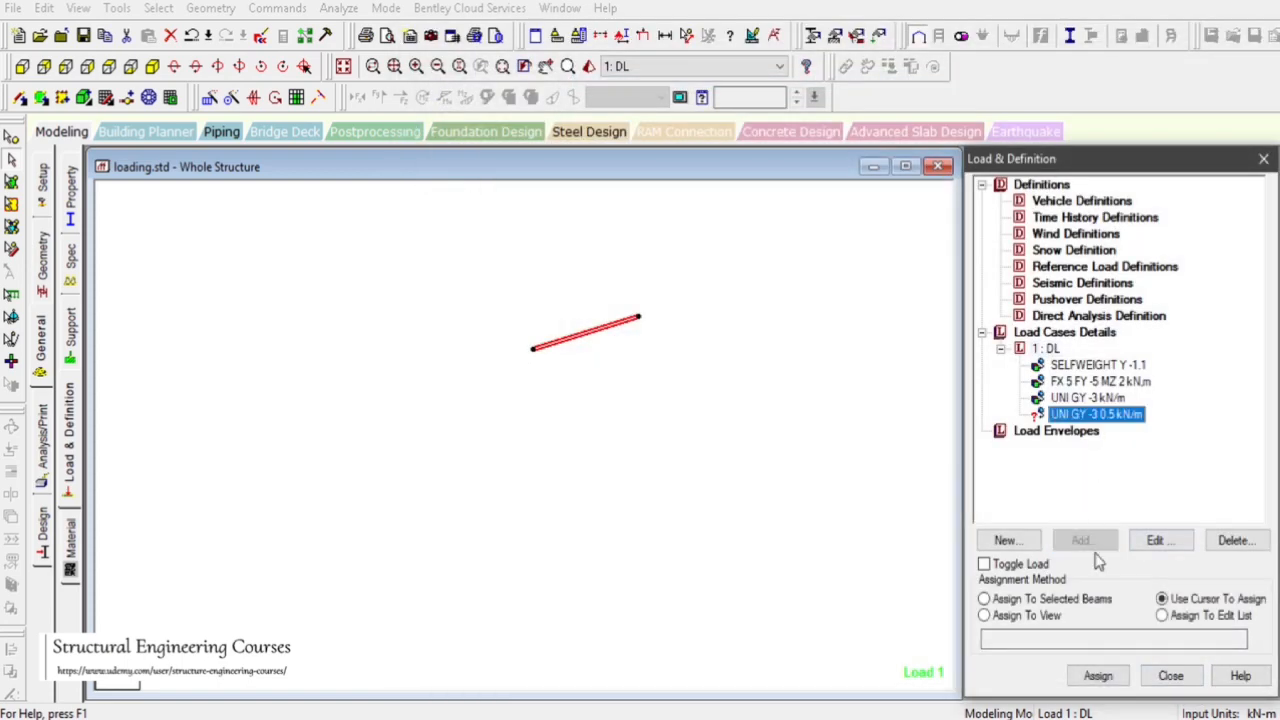
left_click(1067, 600)
left_click(1098, 676)
left_click(1145, 477)
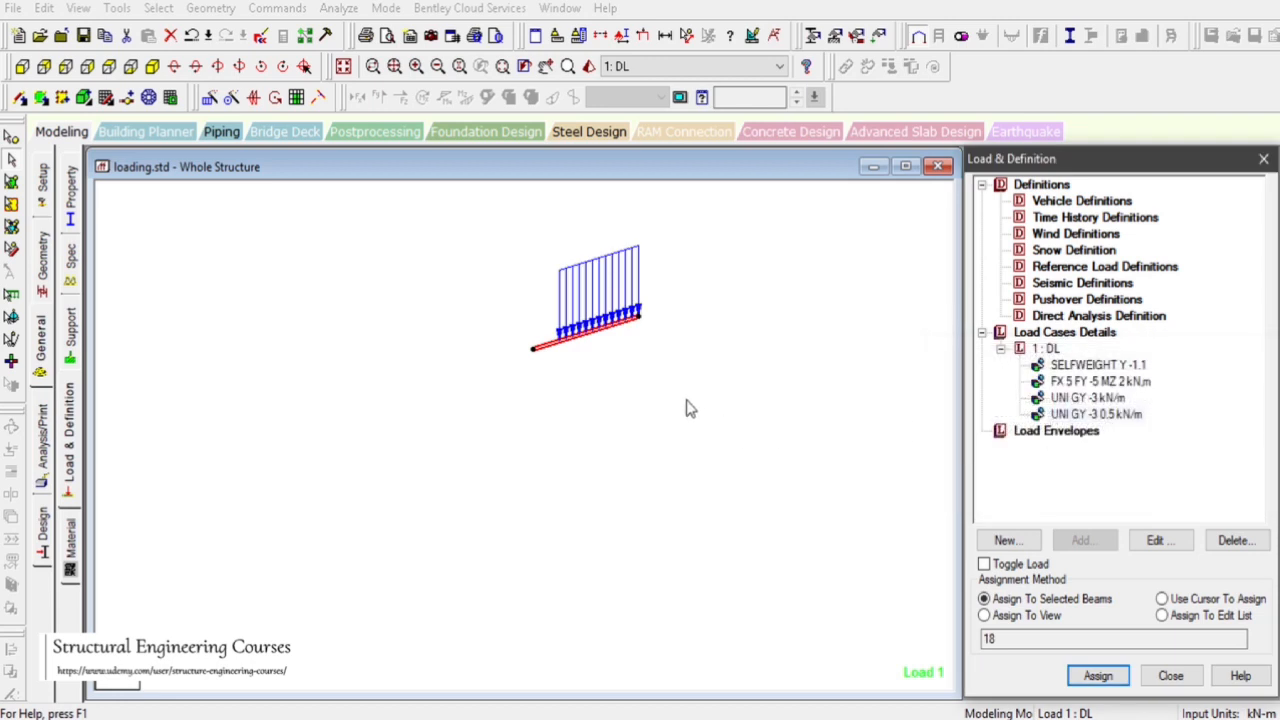
left_click(668, 384)
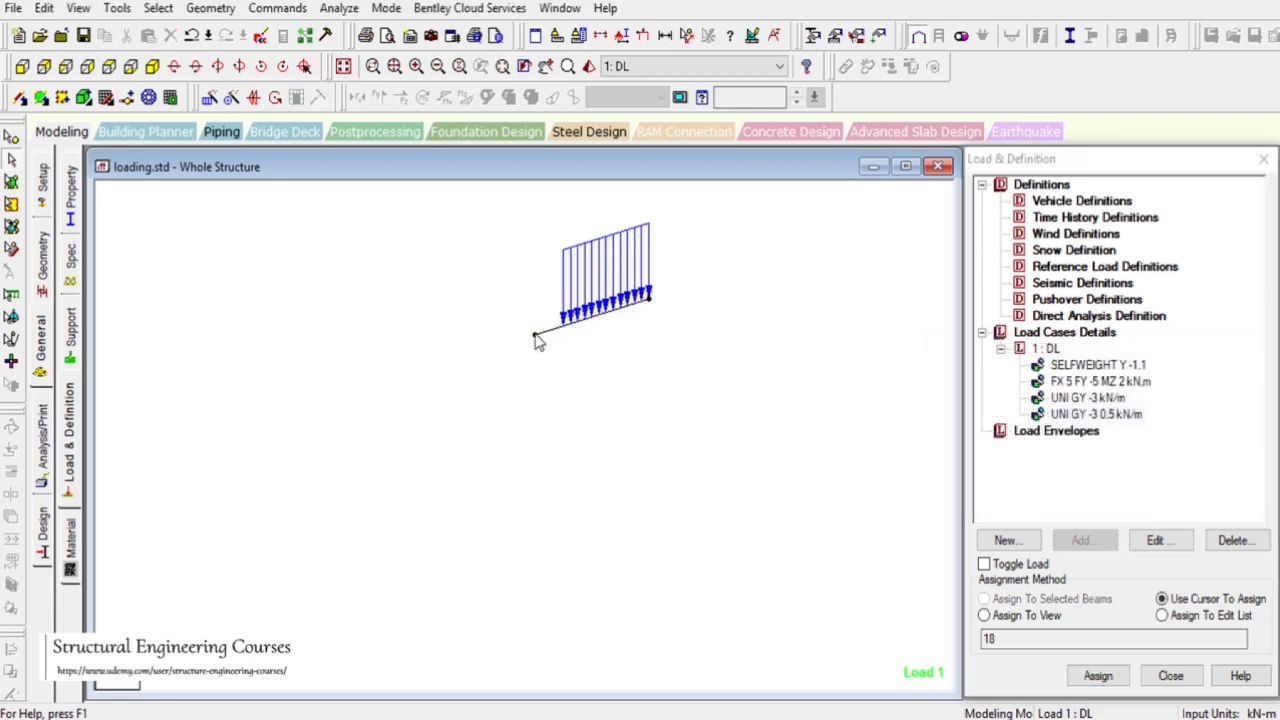
- Set the partial uniform load's end distance d2 to 1 m and save the modified structure
double_click(1090, 414)
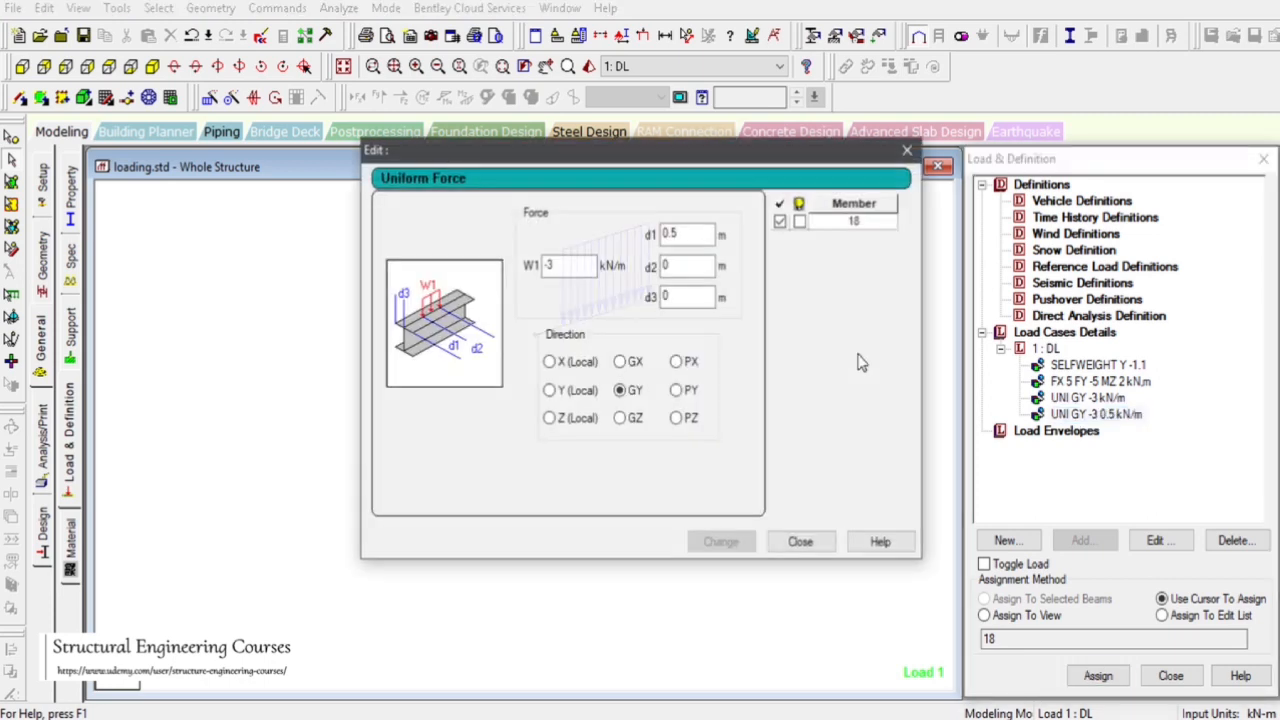
double_click(674, 267)
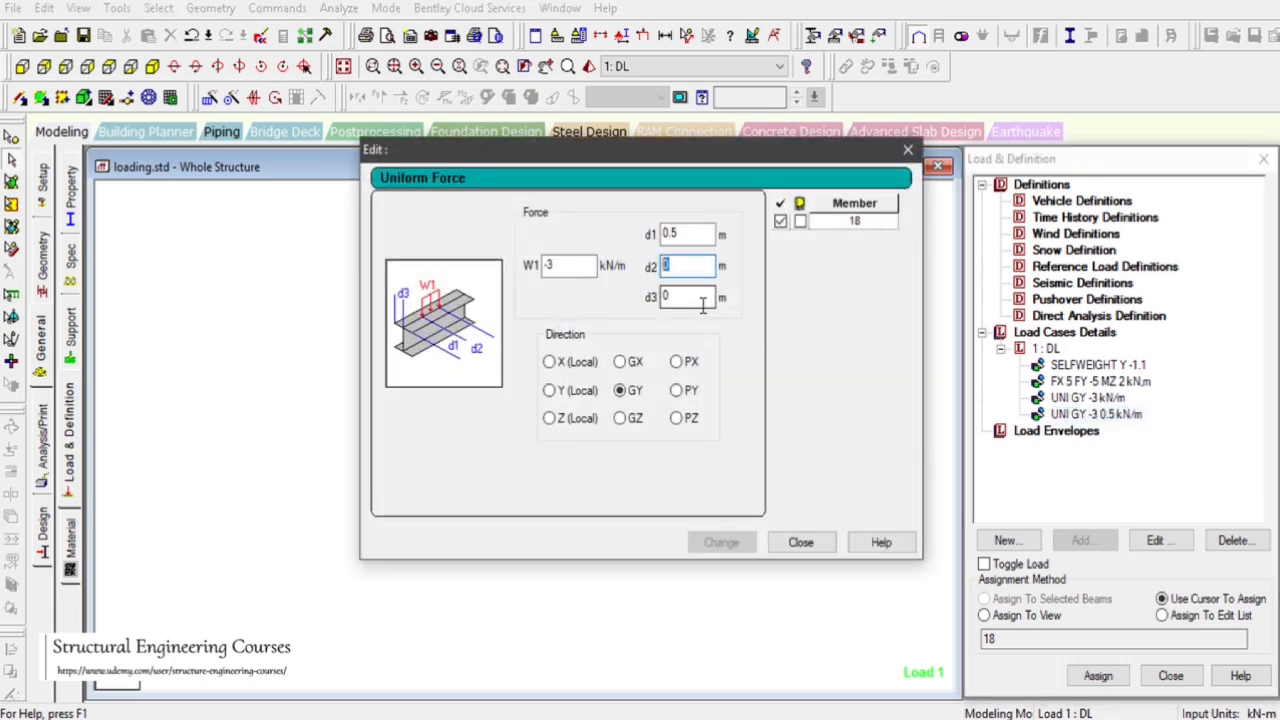
type("1")
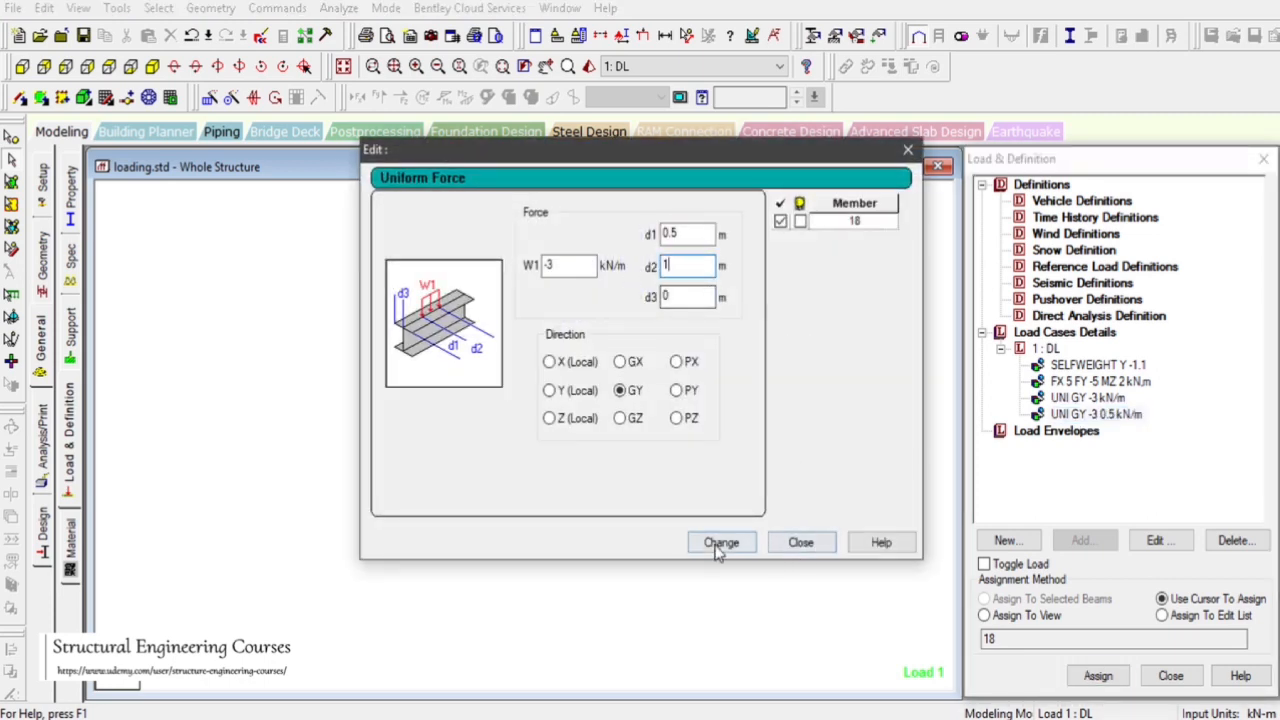
left_click(752, 544)
left_click(786, 545)
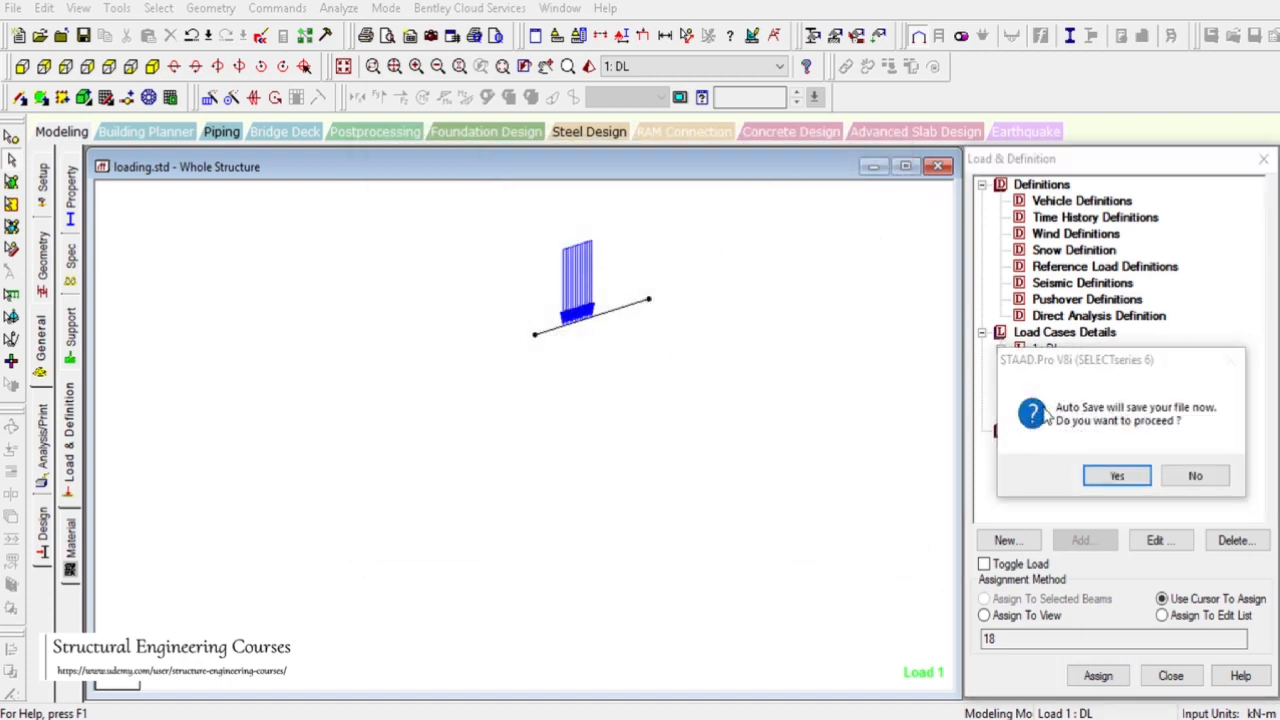
left_click(1095, 477)
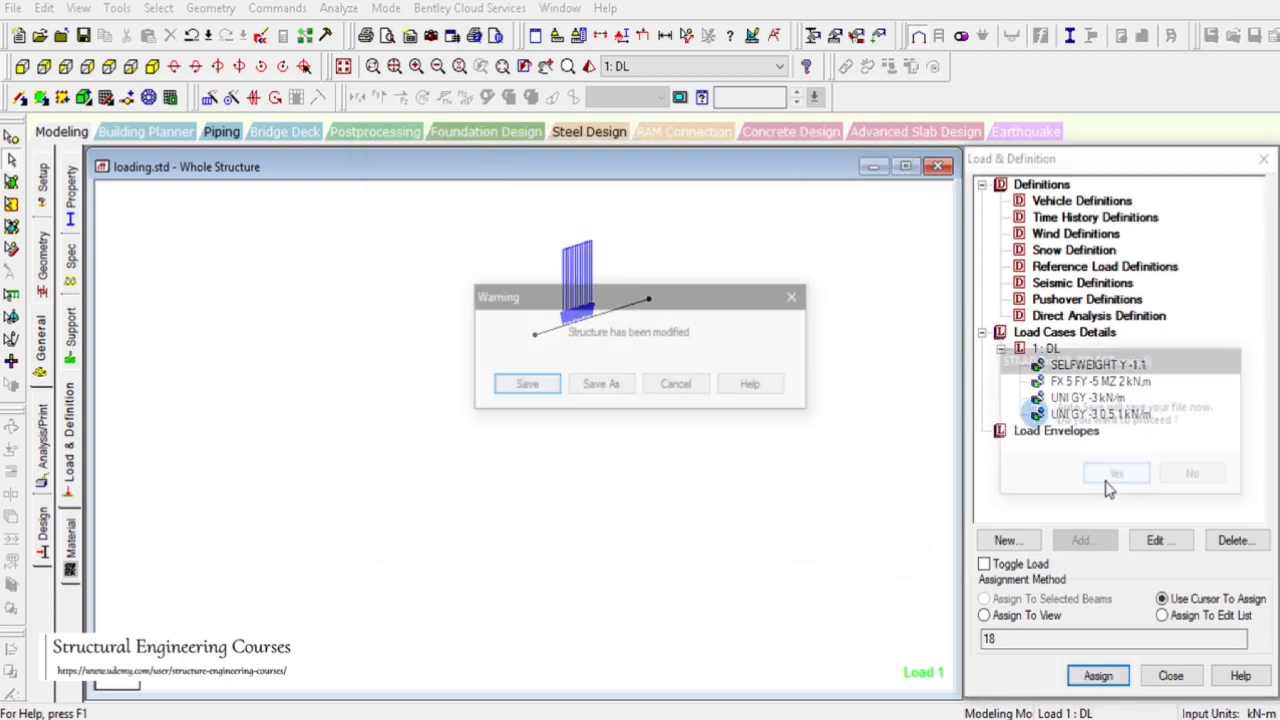
left_click(532, 380)
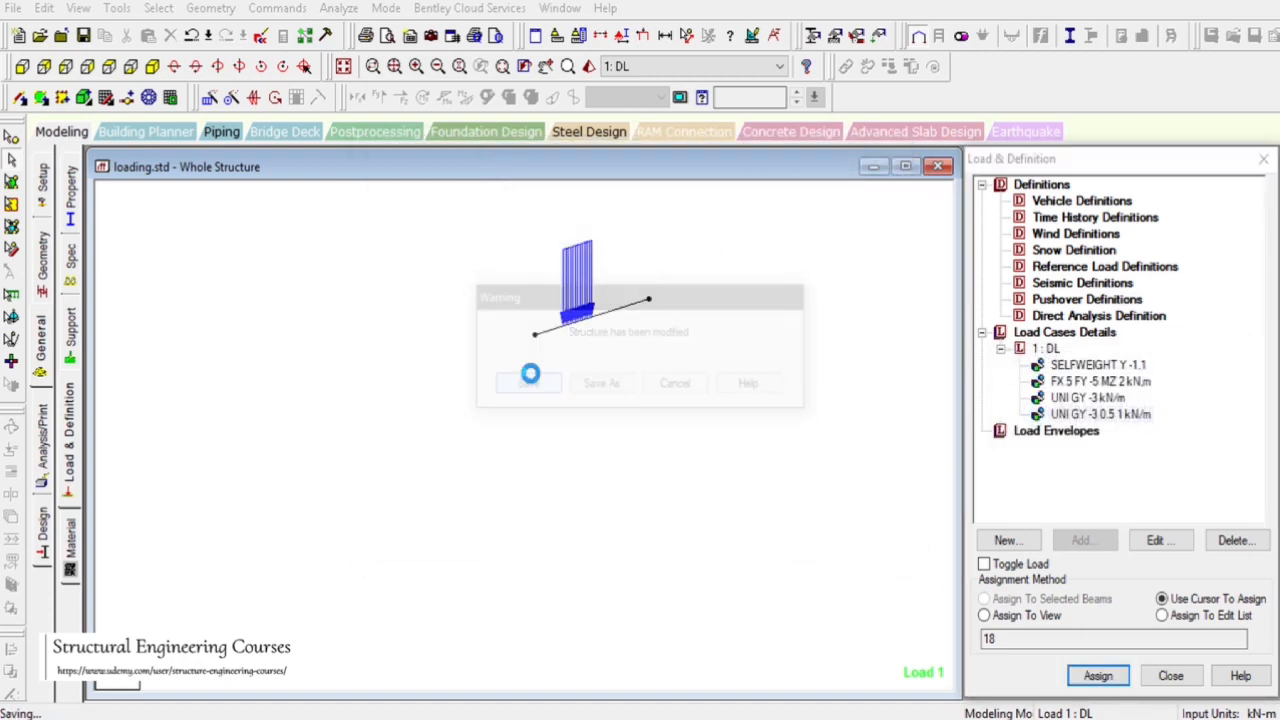
- Measure the distance between the two end nodes of the isolated beam segment
left_click(687, 35)
left_click(536, 334)
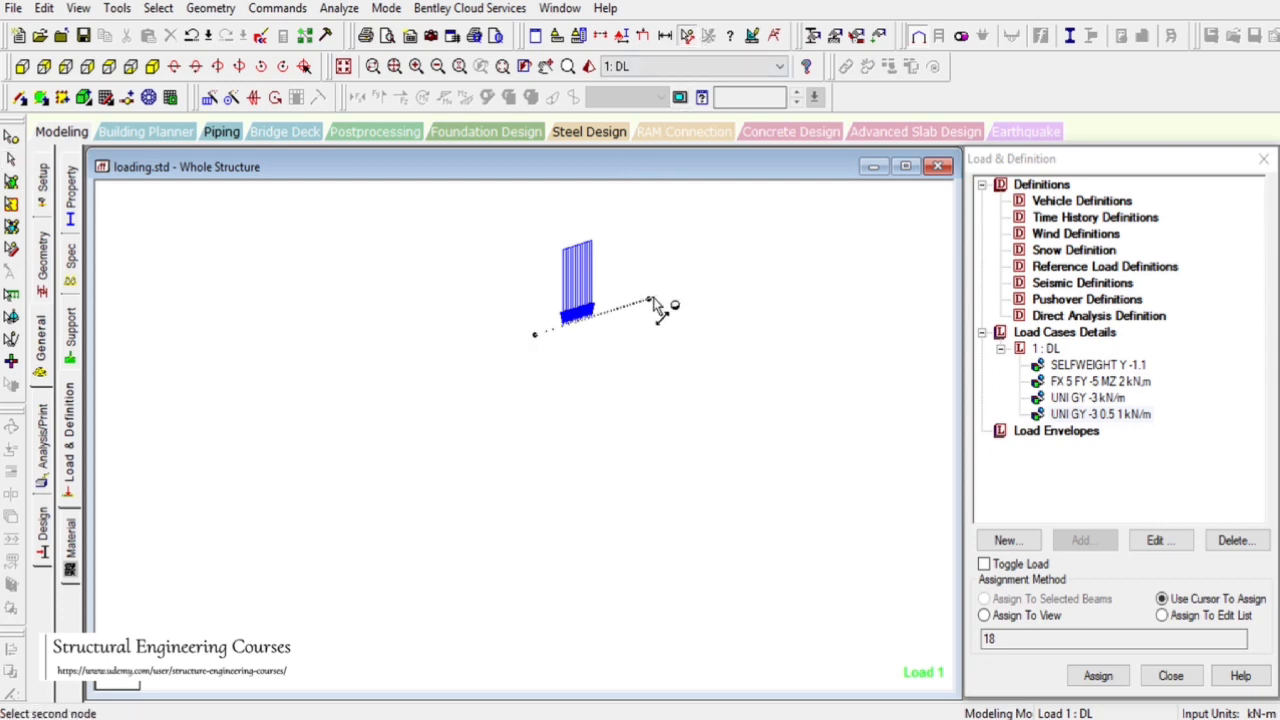
left_click(650, 301)
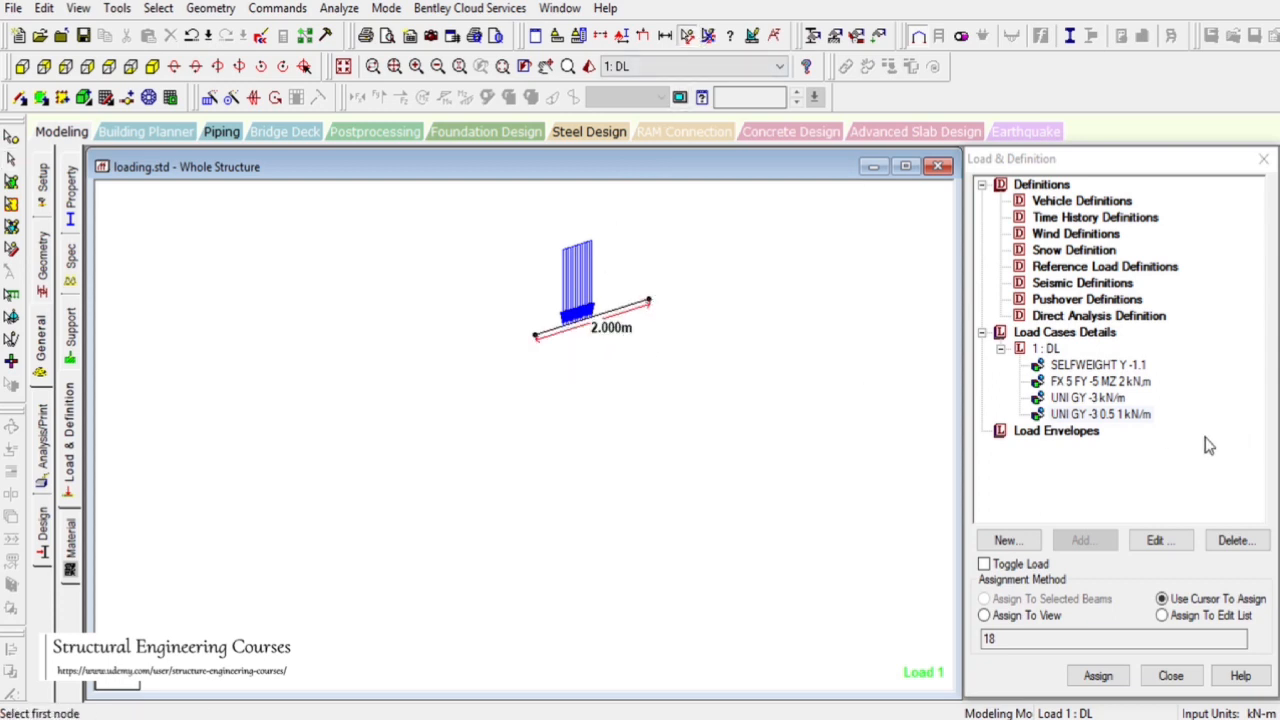
- Set the eccentricity d3 of the partial uniform load to -0.4 m
double_click(1100, 414)
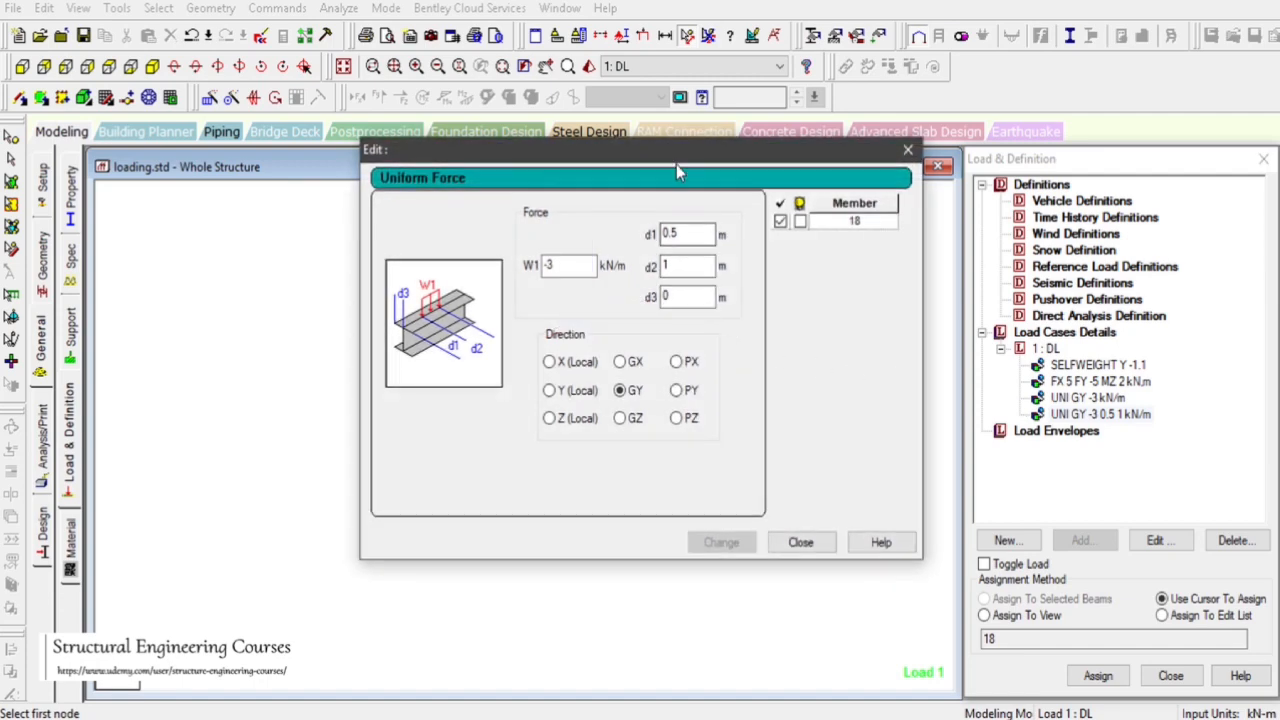
mouse_move(652, 158)
left_mouse_down()
mouse_move(1118, 148)
mouse_move(1030, 148)
left_mouse_up()
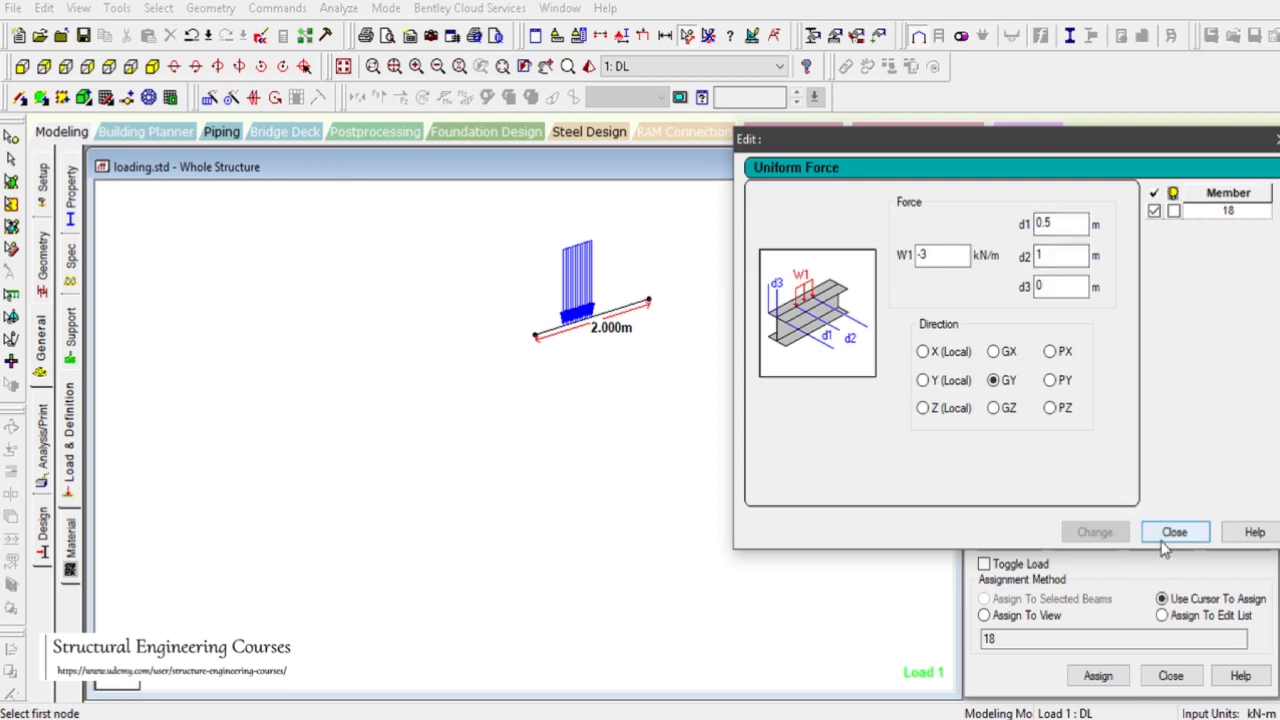
left_click(1048, 286)
left_click_drag(1052, 285, 987, 283)
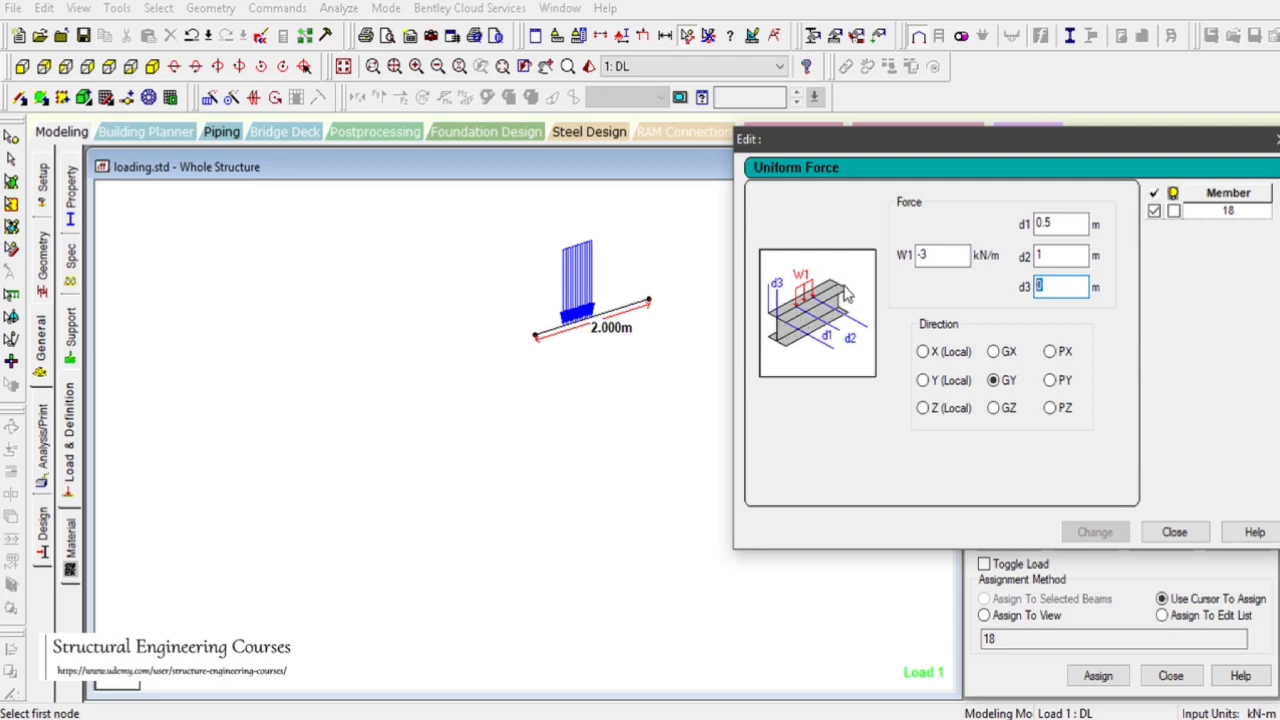
type("-")
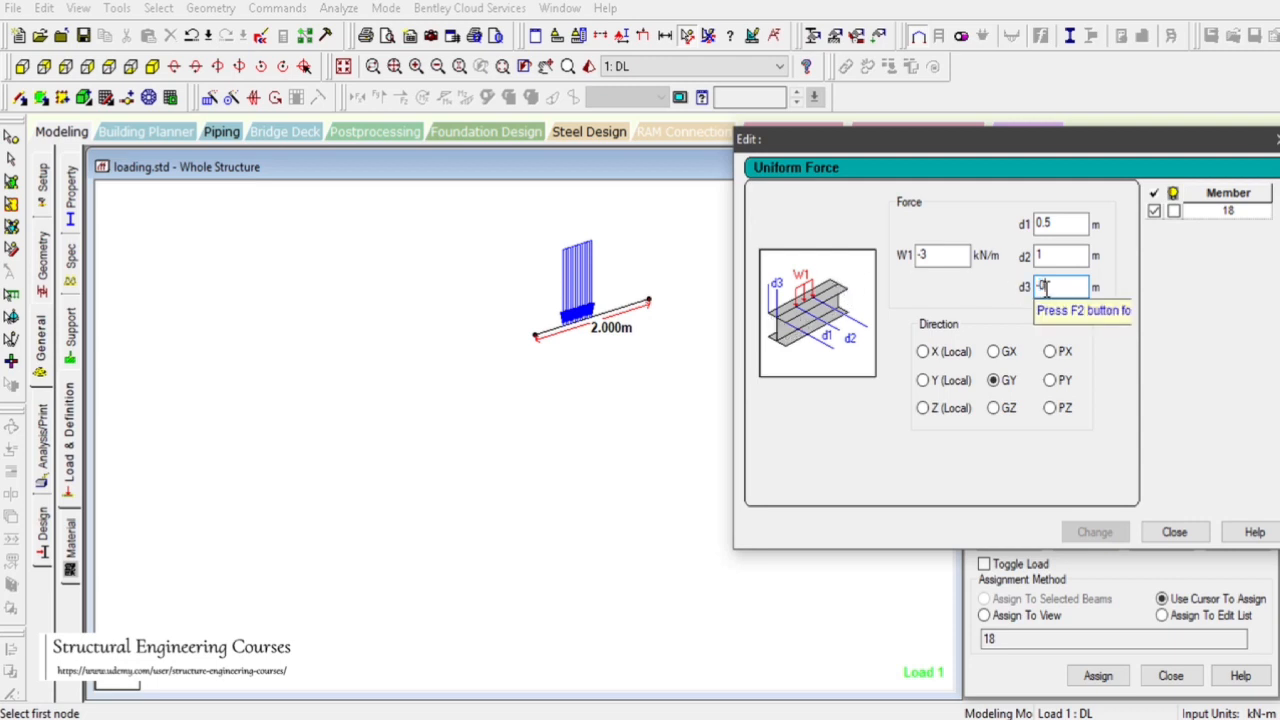
type("0.4")
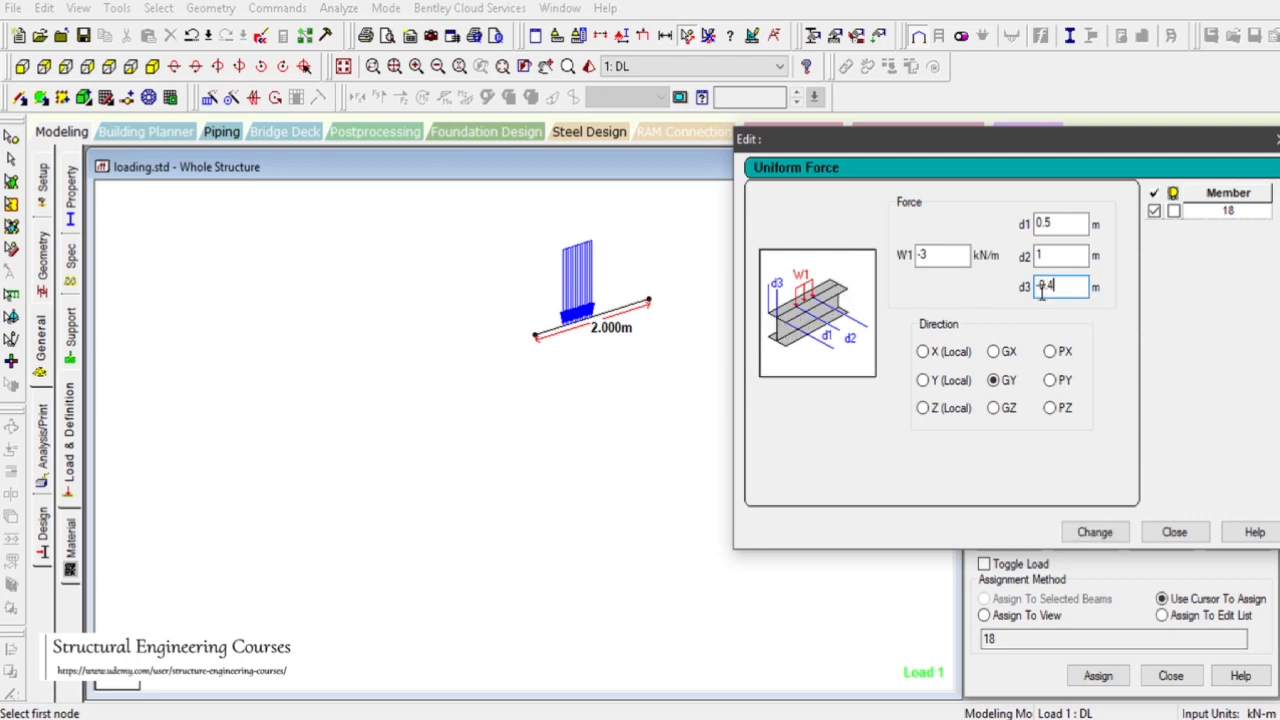
left_click(1094, 532)
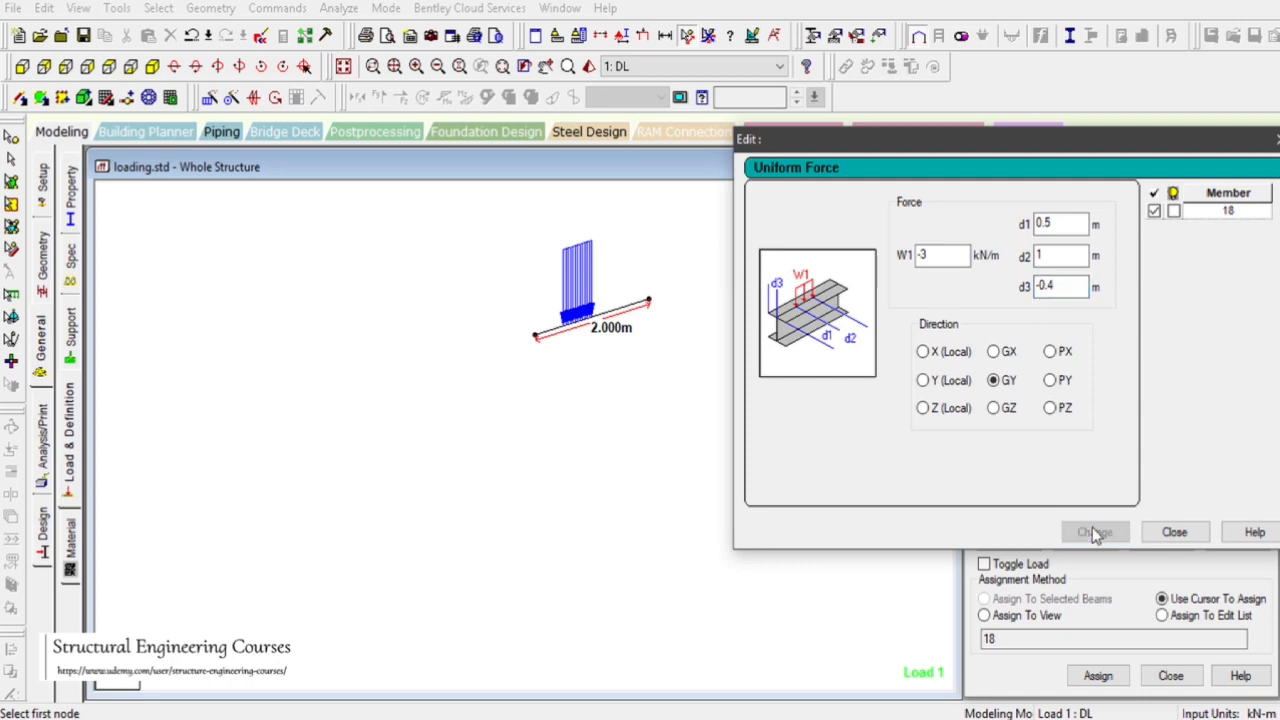
left_click(1148, 534)
left_click(1102, 399)
left_click(1107, 416)
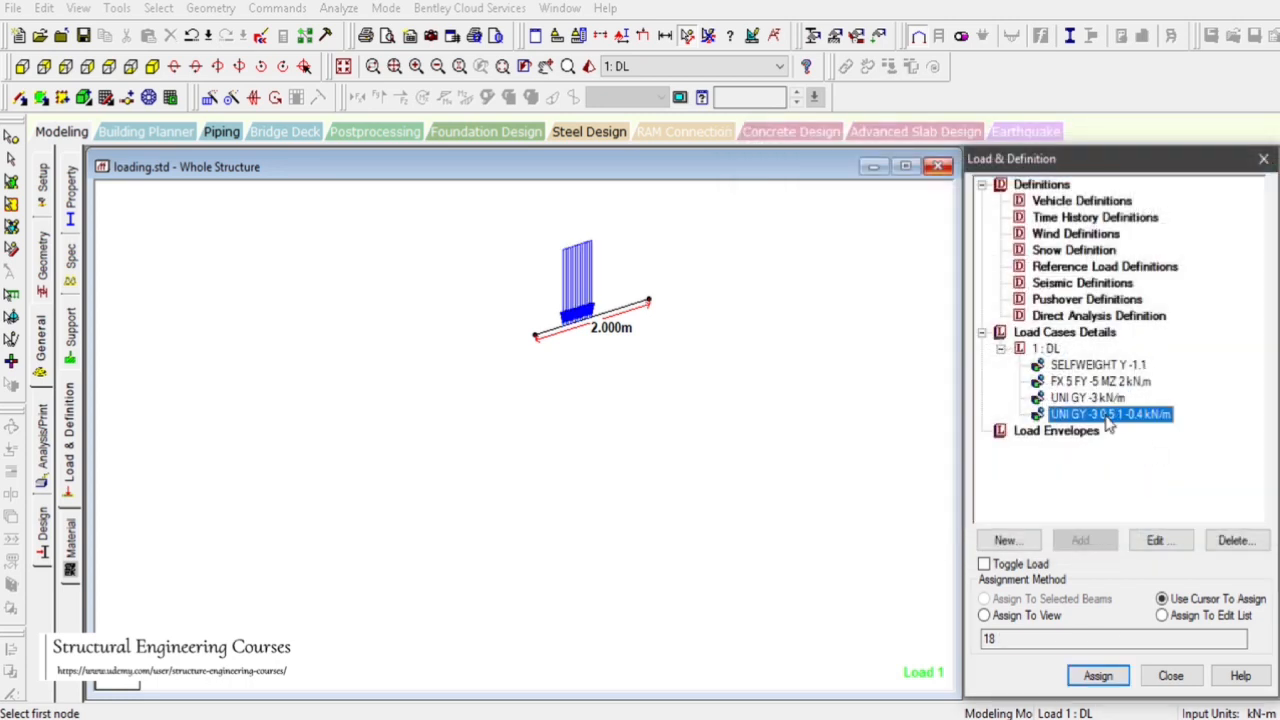
- Edit the partial uniform load so that d3 is 0 and d2 is 1.5 m
double_click(1110, 414)
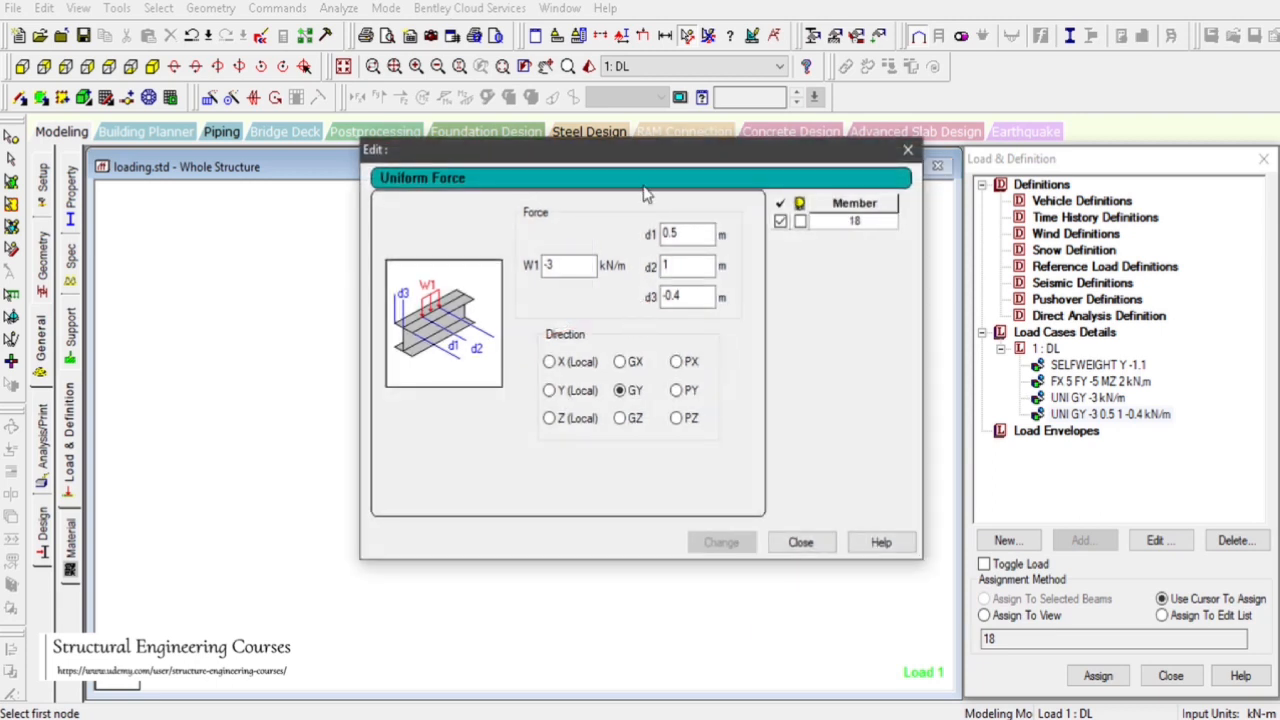
left_click_drag(630, 170, 1006, 183)
left_click_drag(1072, 322, 988, 320)
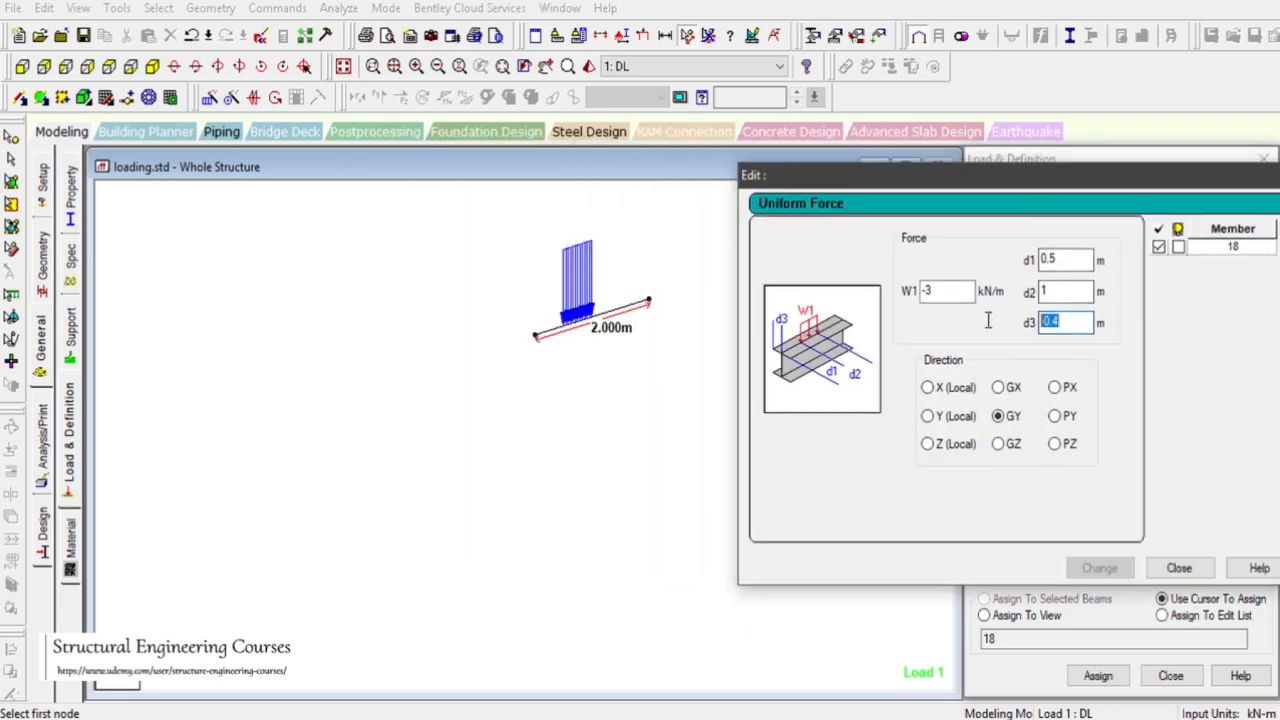
type("0")
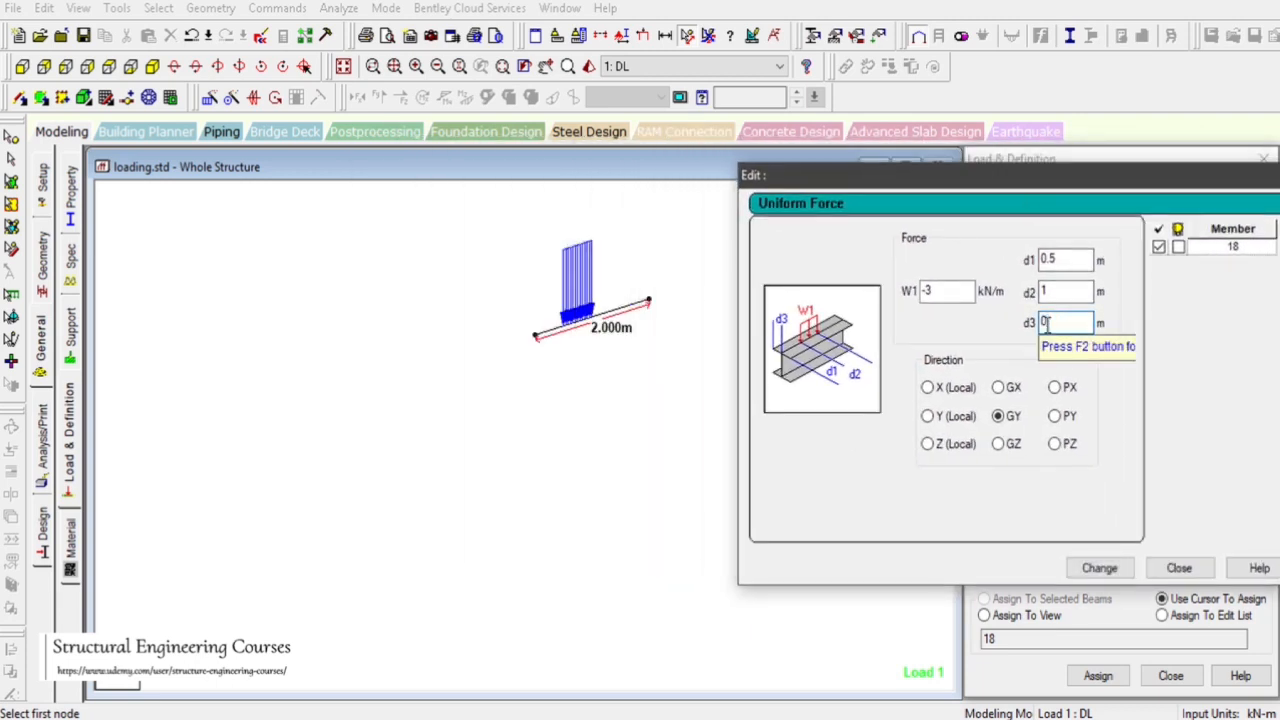
left_click(1108, 570)
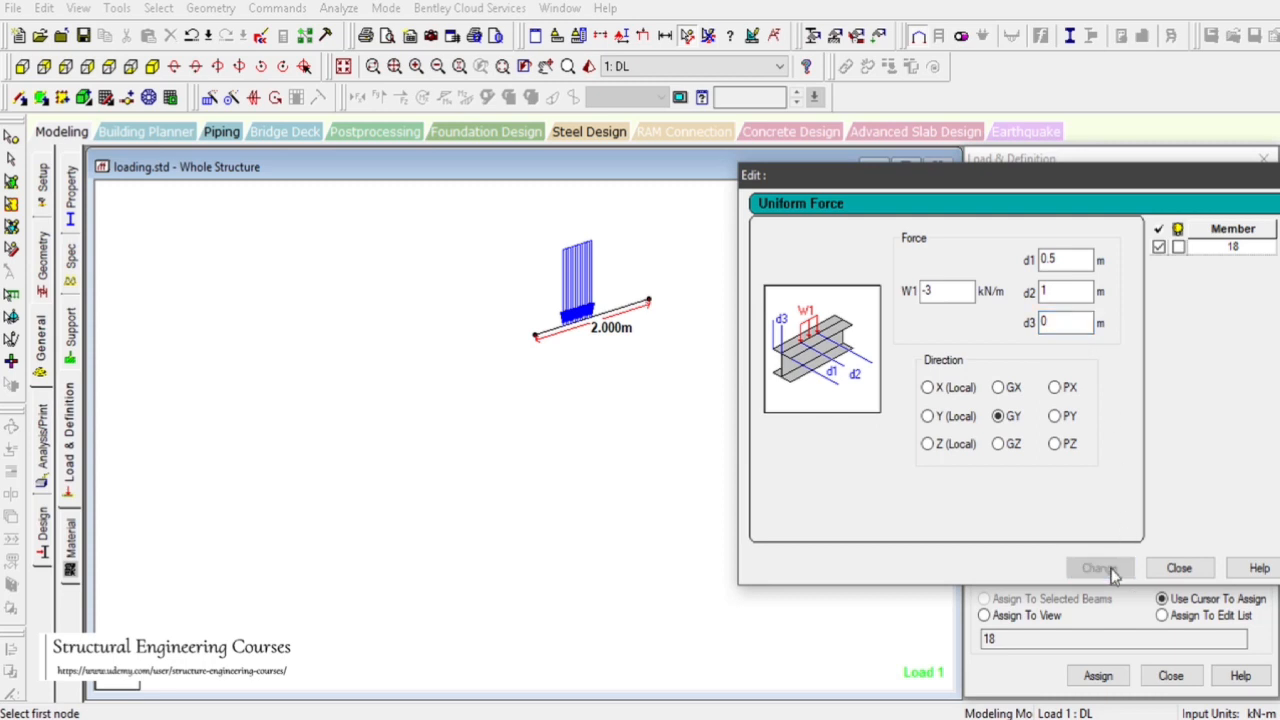
left_click_drag(1088, 291, 980, 290)
type("1.5")
left_click(1097, 569)
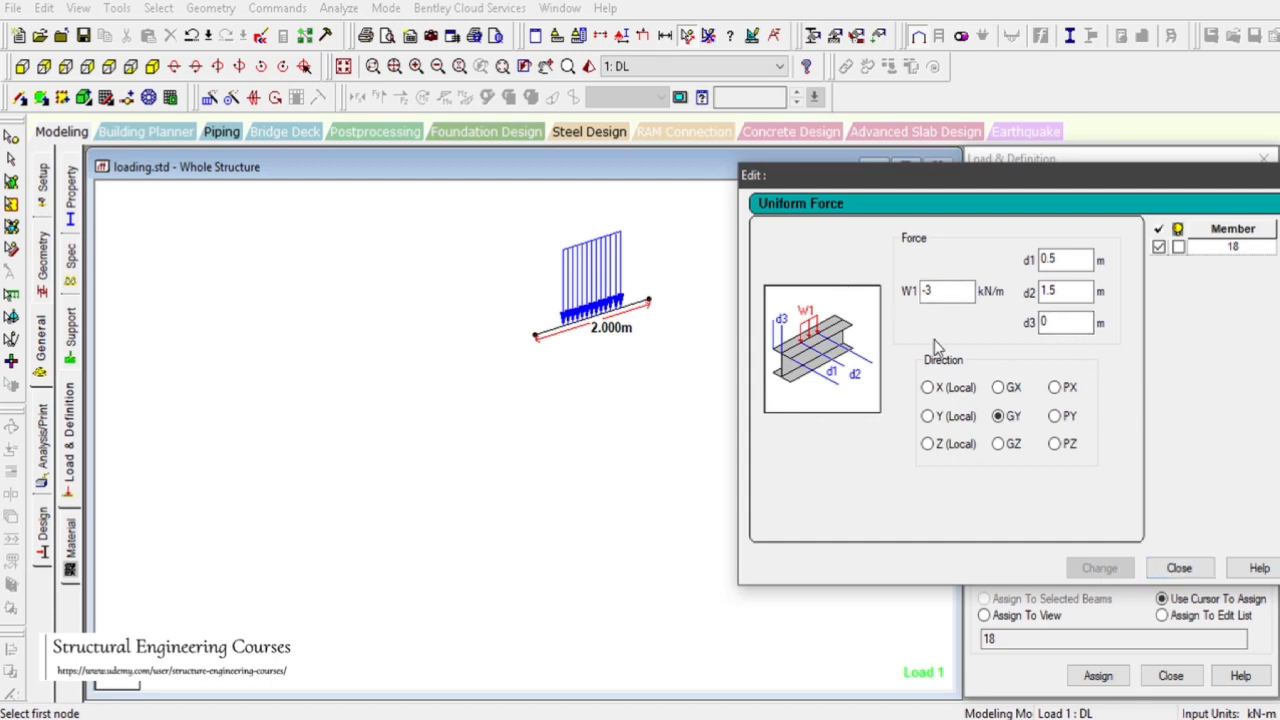
left_click(1176, 569)
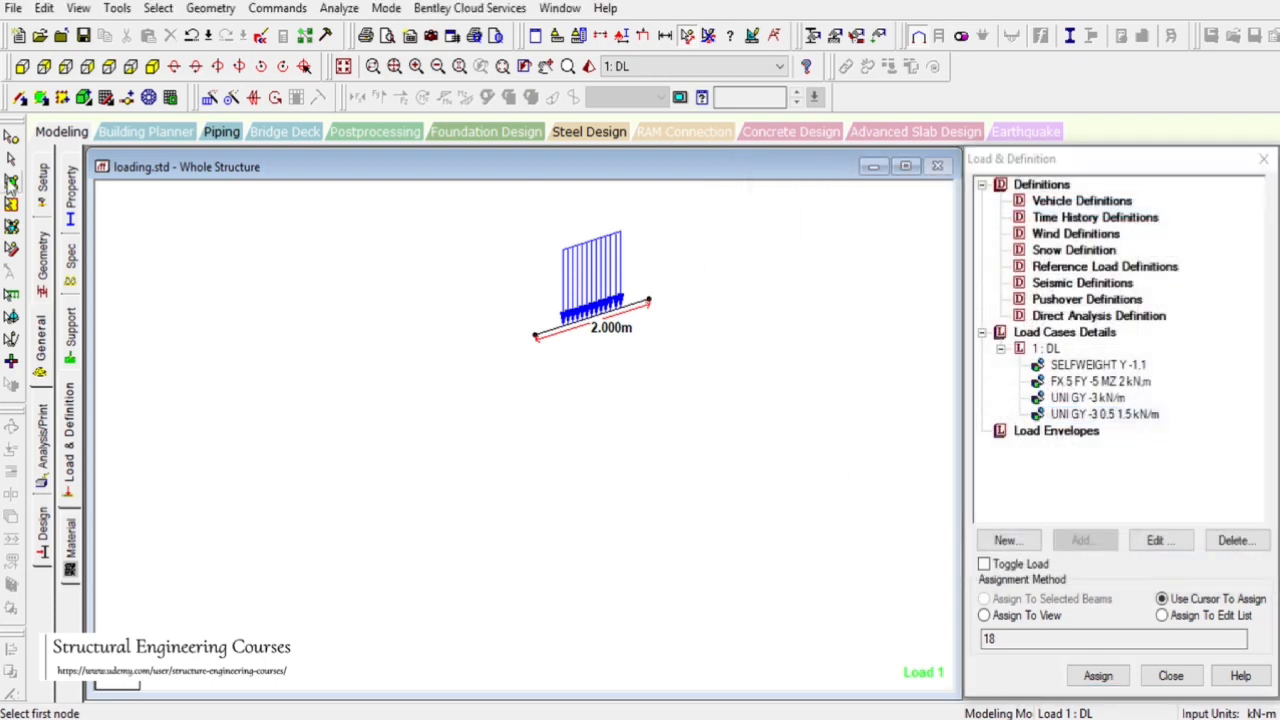
- Redisplay the whole structure and isolate the front edge beam segment between the partially loaded segment and the corner column
left_click(343, 66)
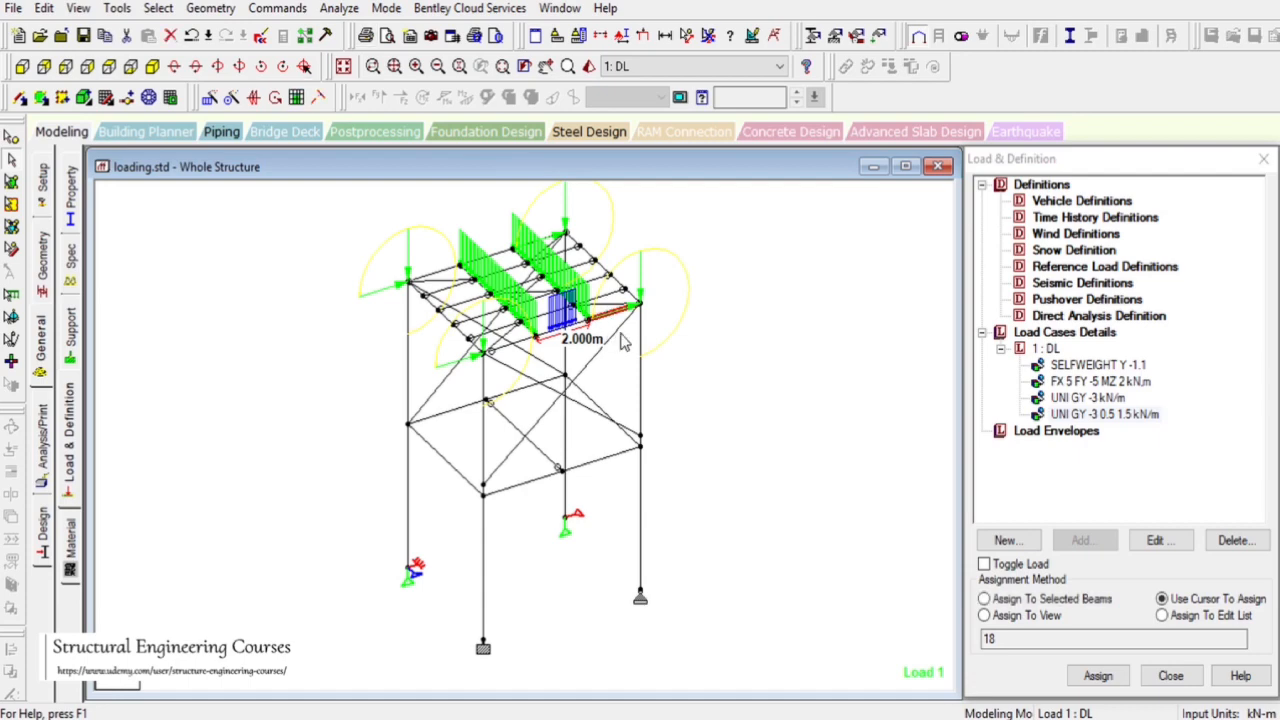
left_click(78, 8)
left_click(115, 47)
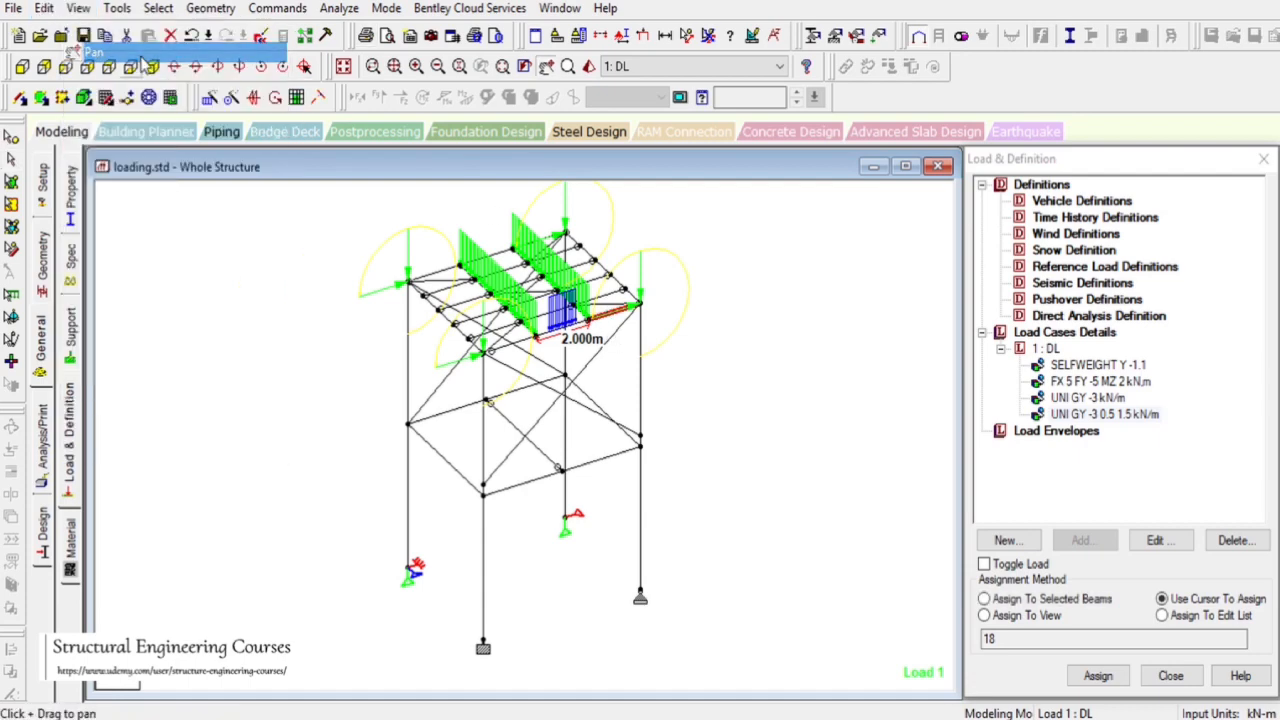
left_click(78, 8)
left_click(150, 74)
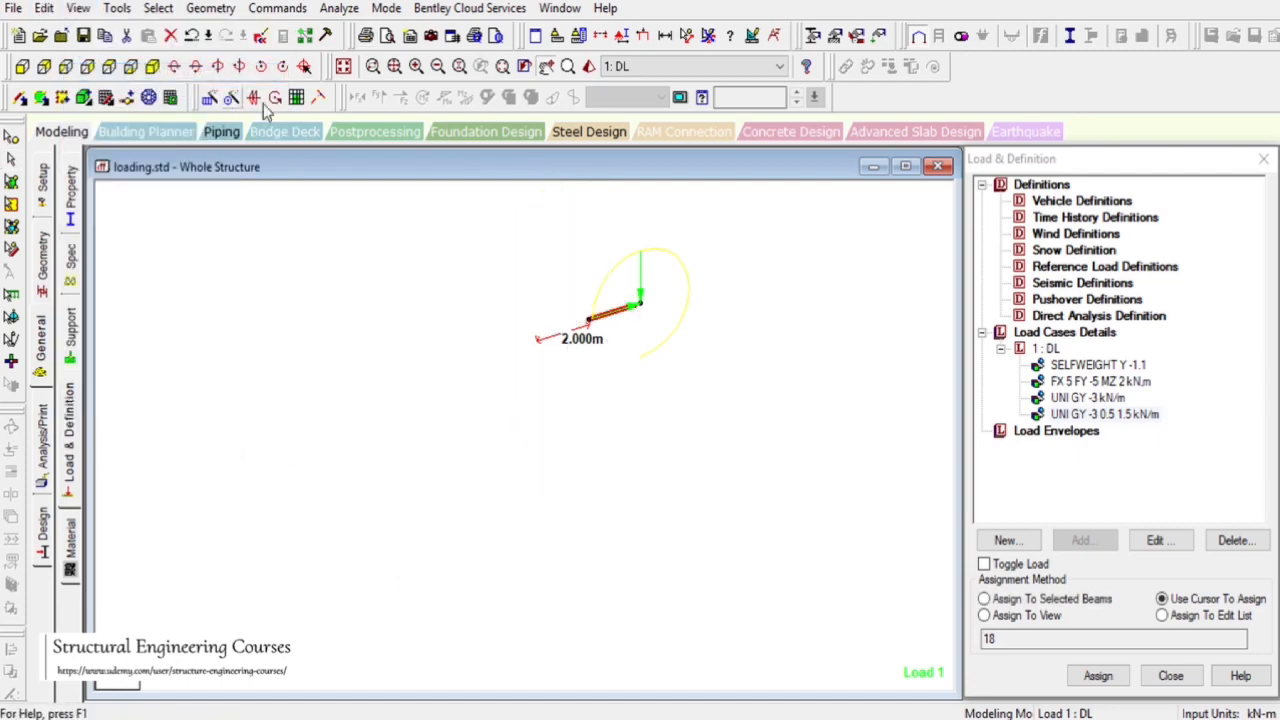
left_click(11, 160)
scroll(608, 371, "up", 1)
left_click(753, 395)
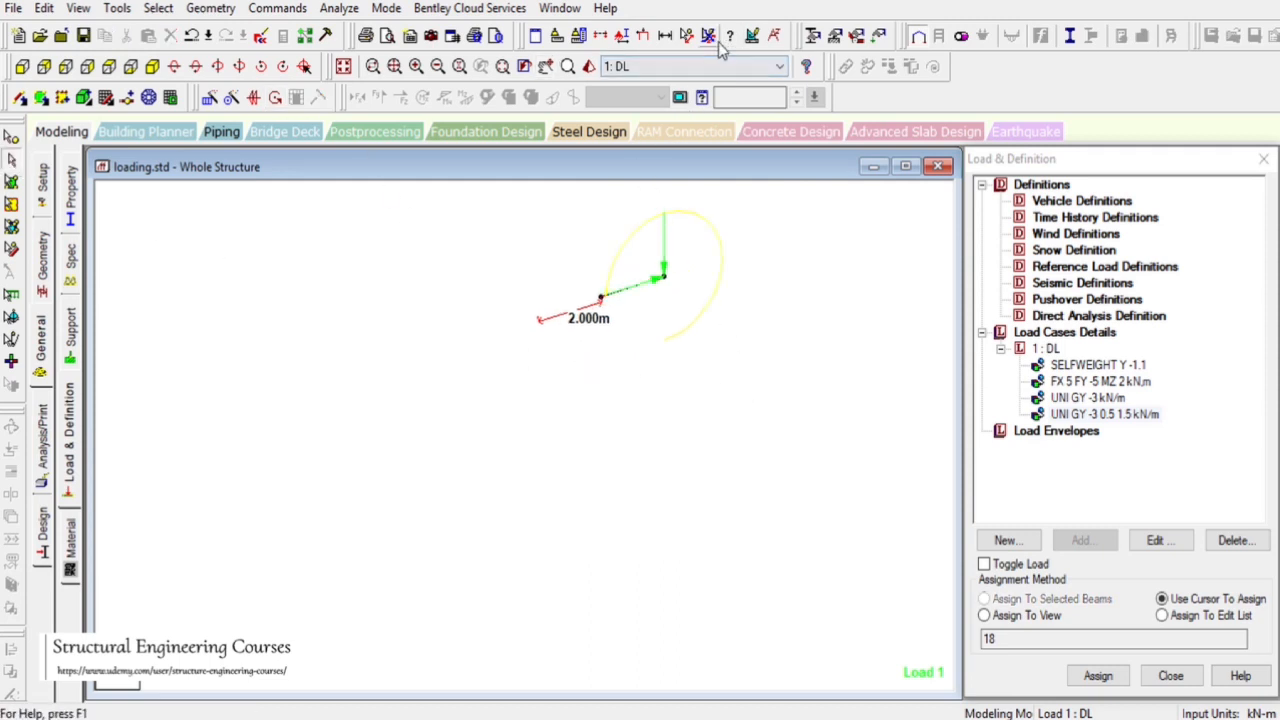
- Add a uniform moment member load of -3 kN-m/m in the GY direction to load case DL
left_click(1046, 349)
left_click(1072, 542)
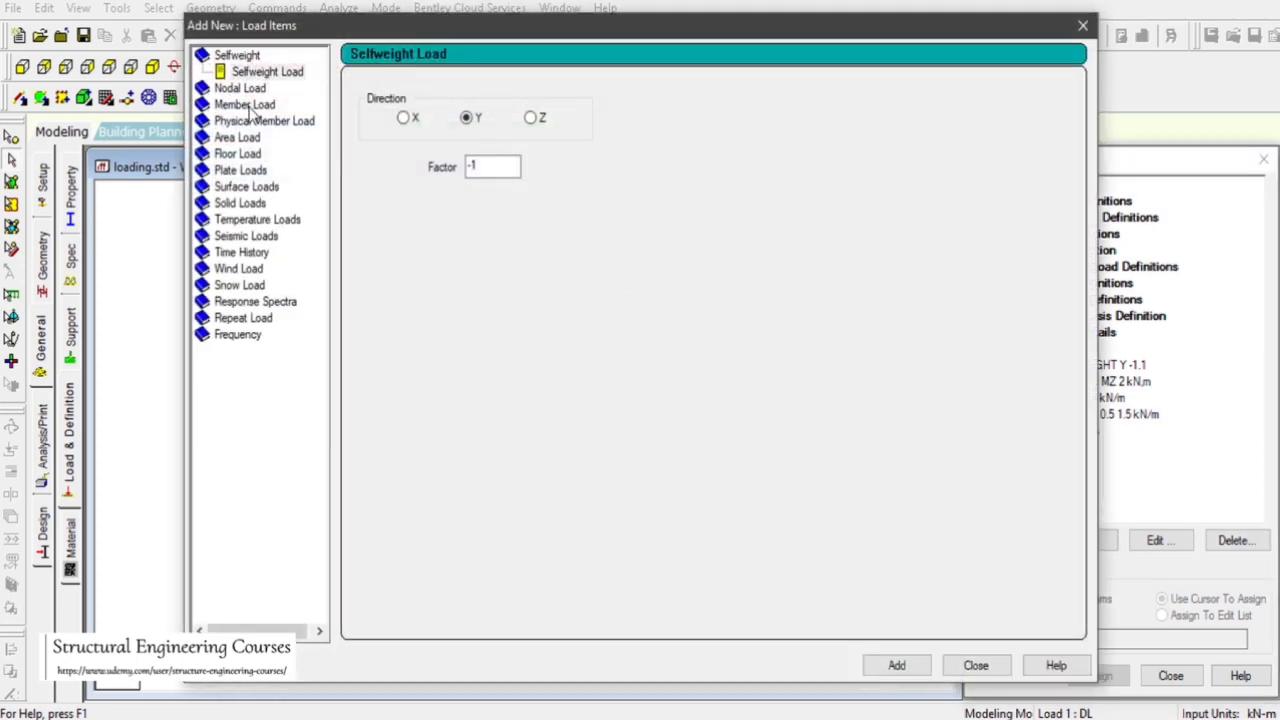
left_click(250, 103)
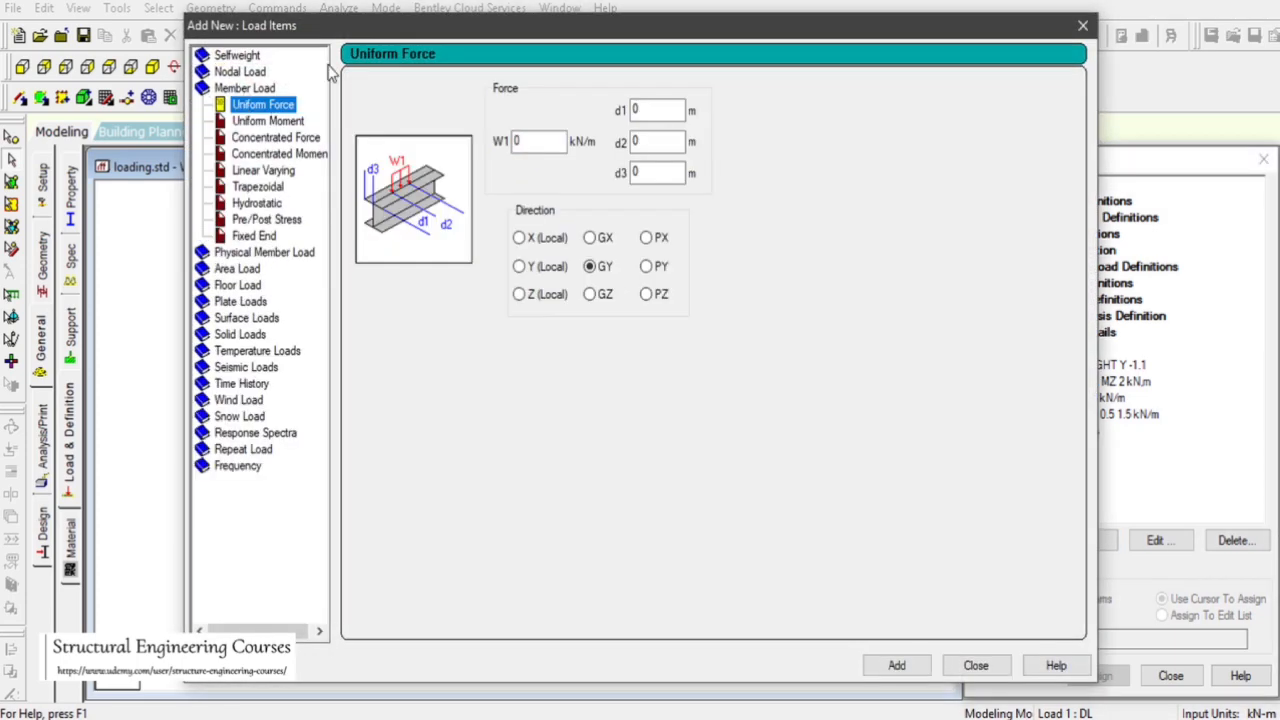
left_click_drag(338, 33, 200, 51)
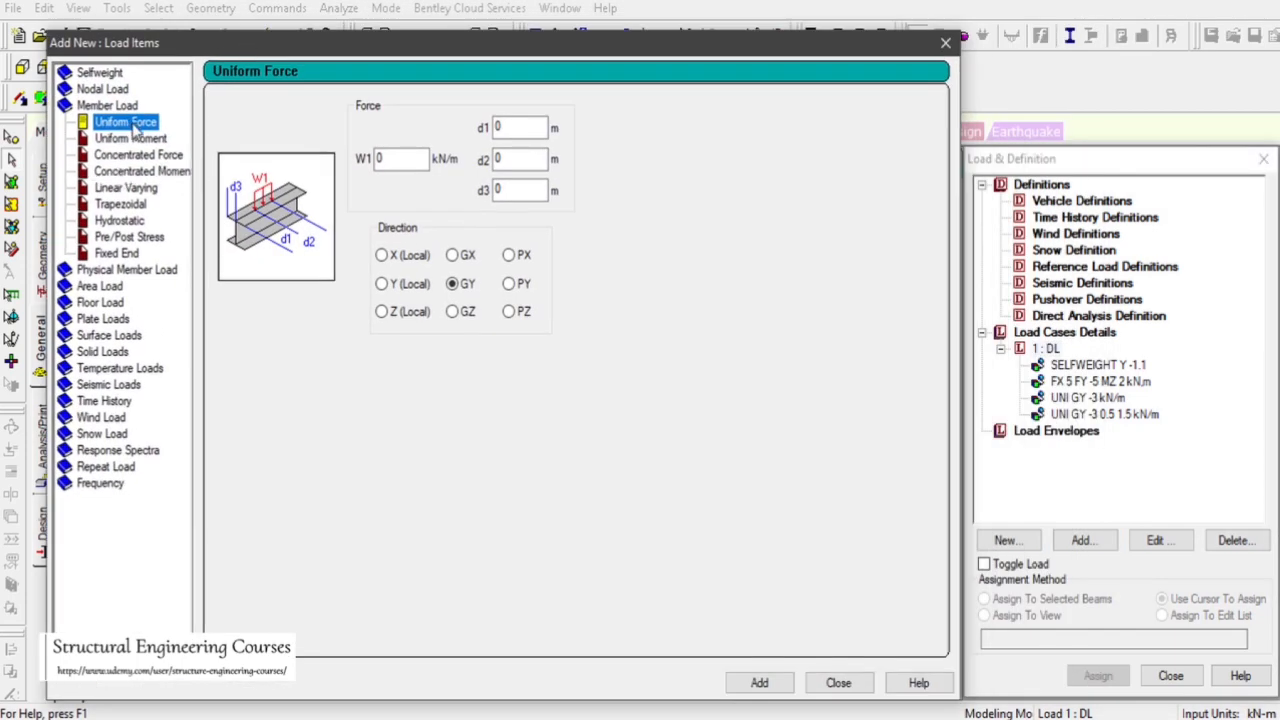
left_click(130, 139)
left_click_drag(283, 47, 857, 103)
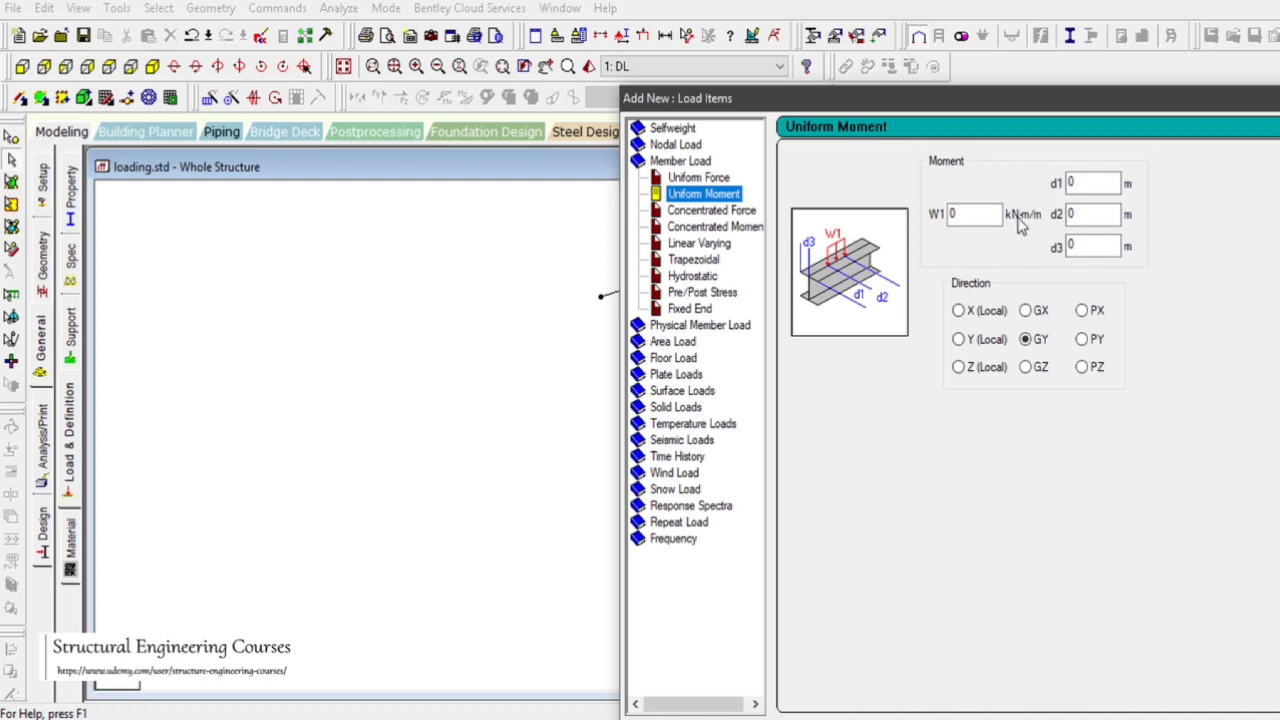
double_click(986, 214)
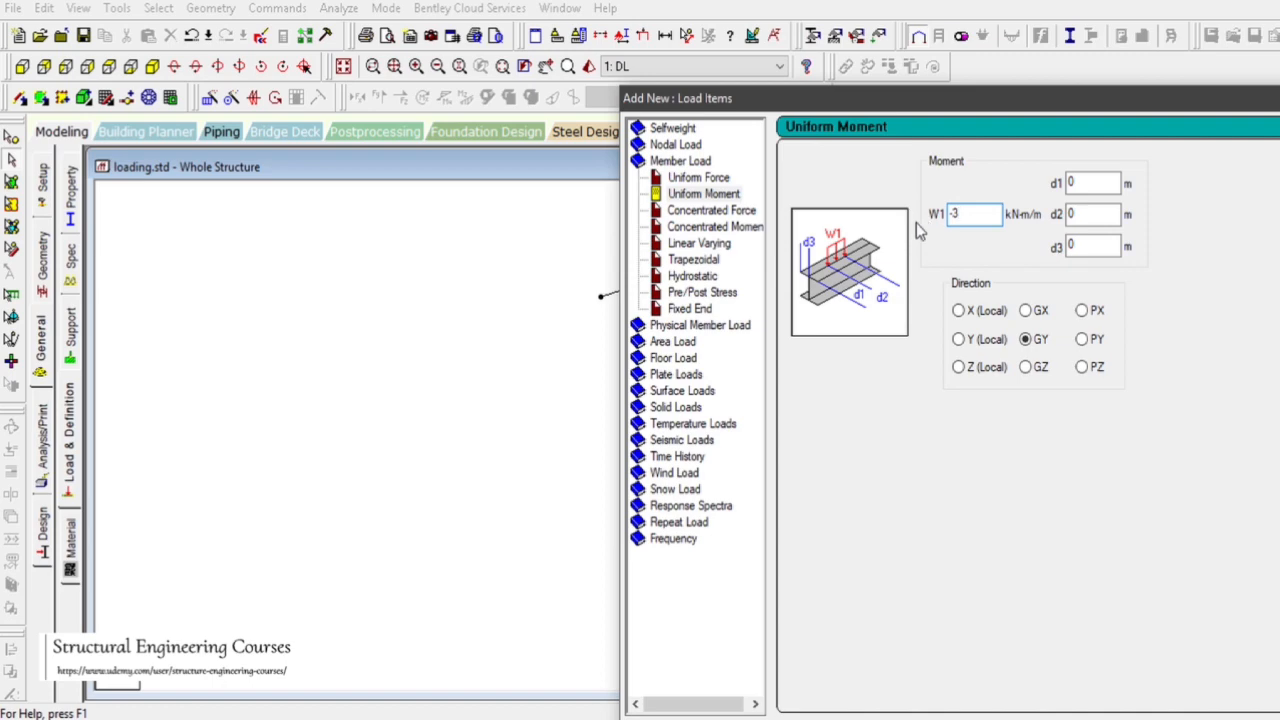
left_click_drag(1062, 98, 634, 16)
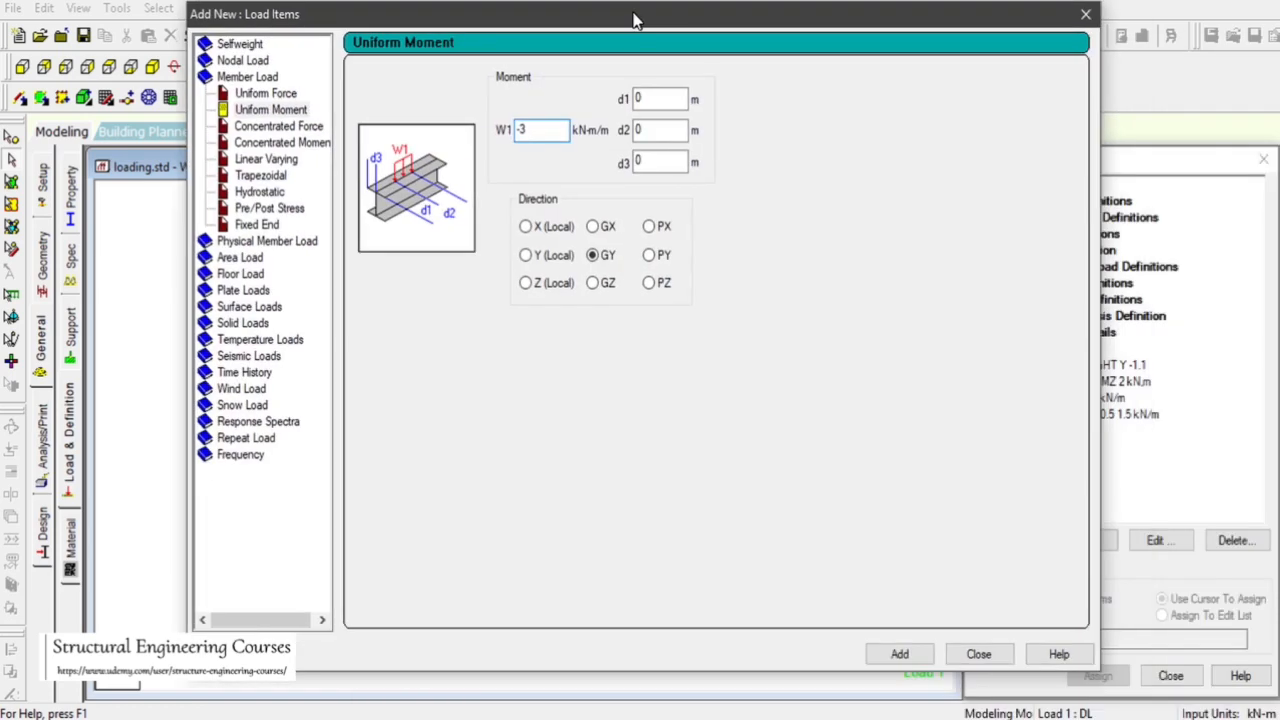
left_click(895, 655)
left_click(977, 654)
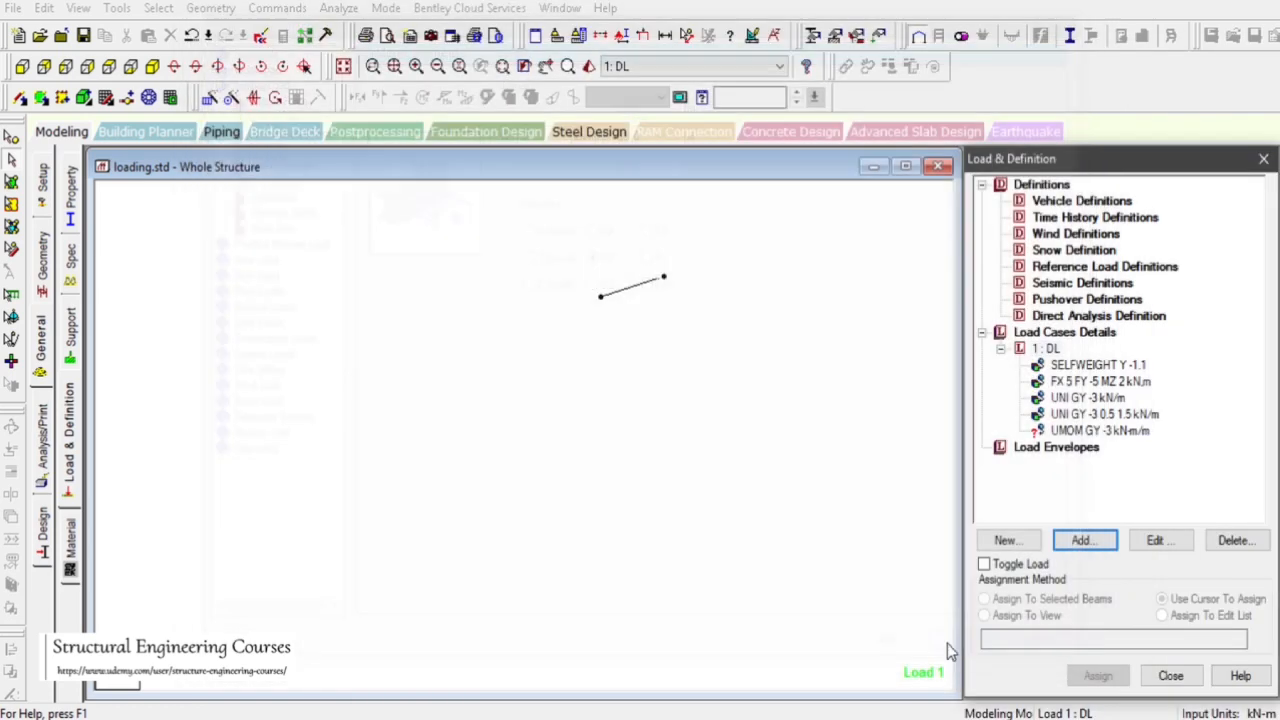
- Assign the uniform moment load to the isolated front edge beam segment using the selected-beams method
left_click(1100, 432)
left_click_drag(543, 232, 724, 338)
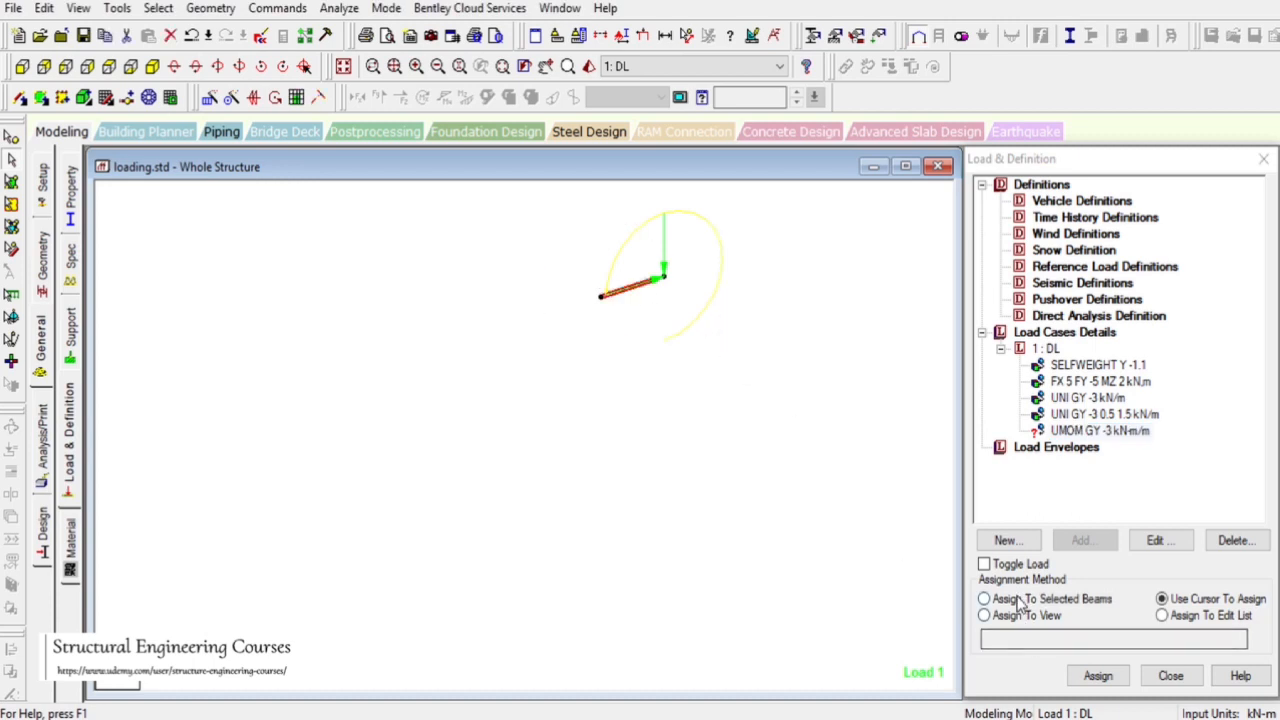
left_click(1020, 599)
left_click(1098, 675)
left_click(1150, 478)
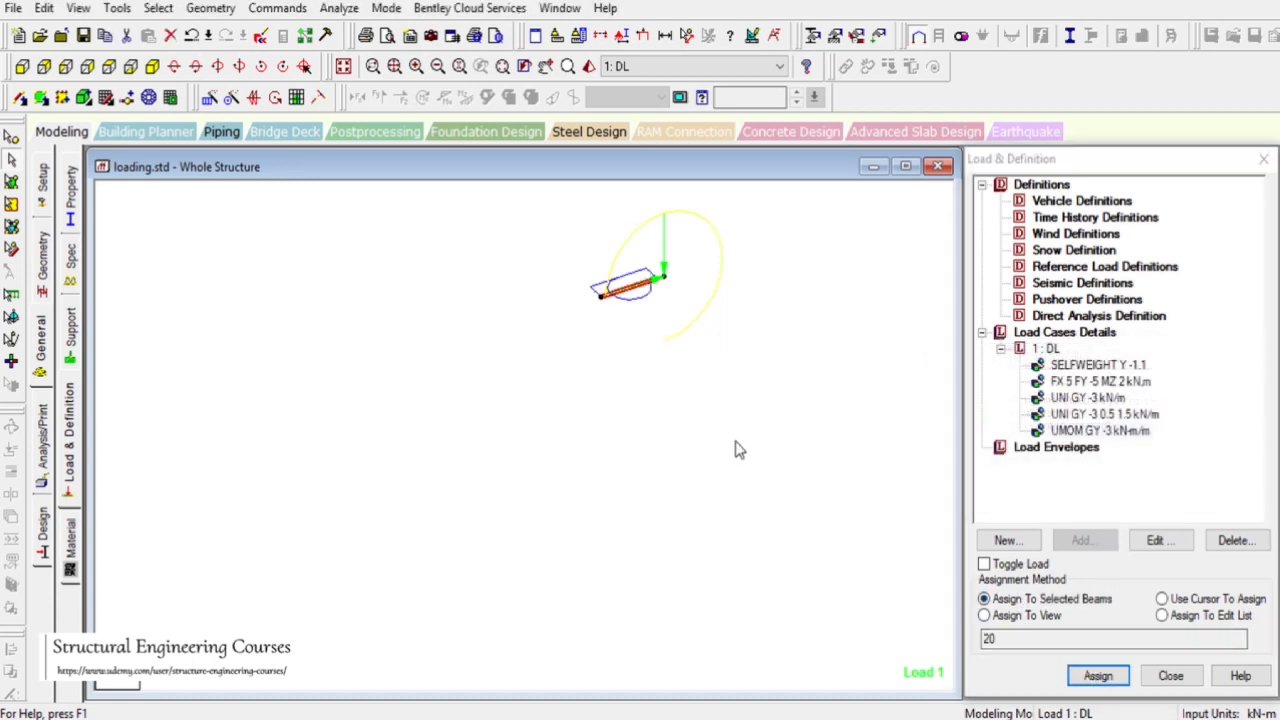
- Change the direction of the uniform moment load to GX
left_click(545, 66)
left_click_drag(590, 380, 516, 450)
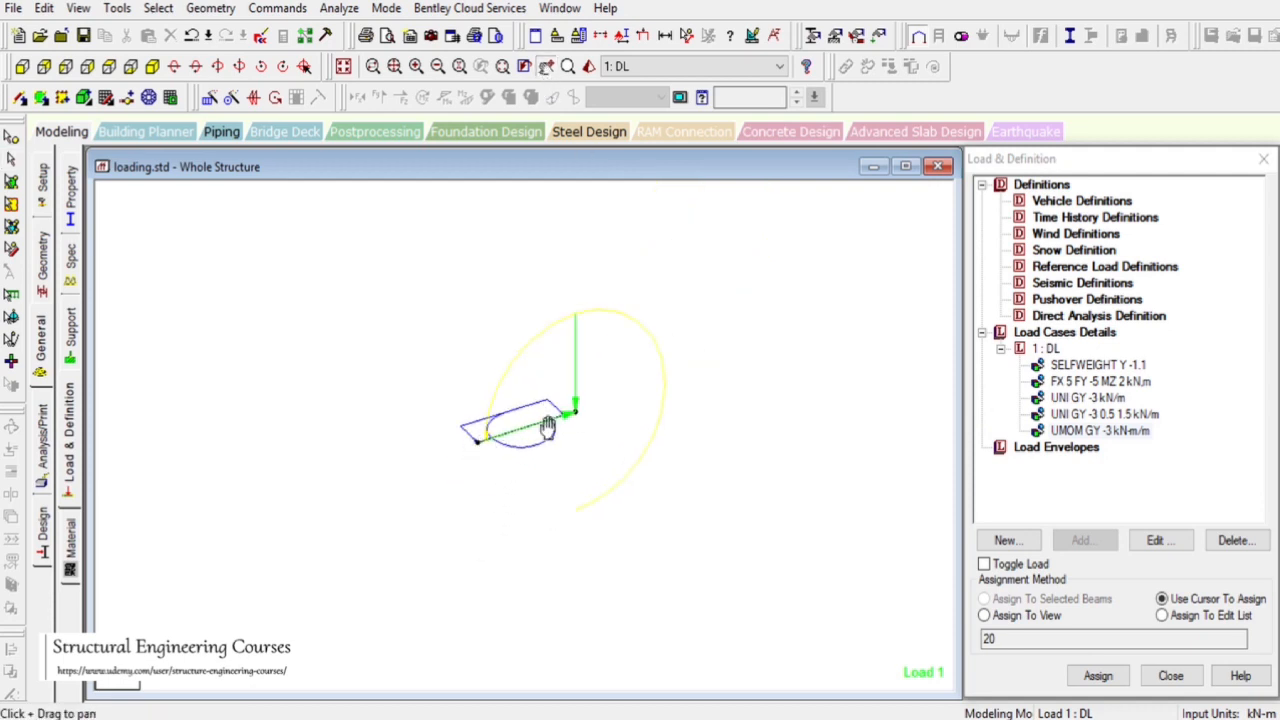
double_click(1068, 431)
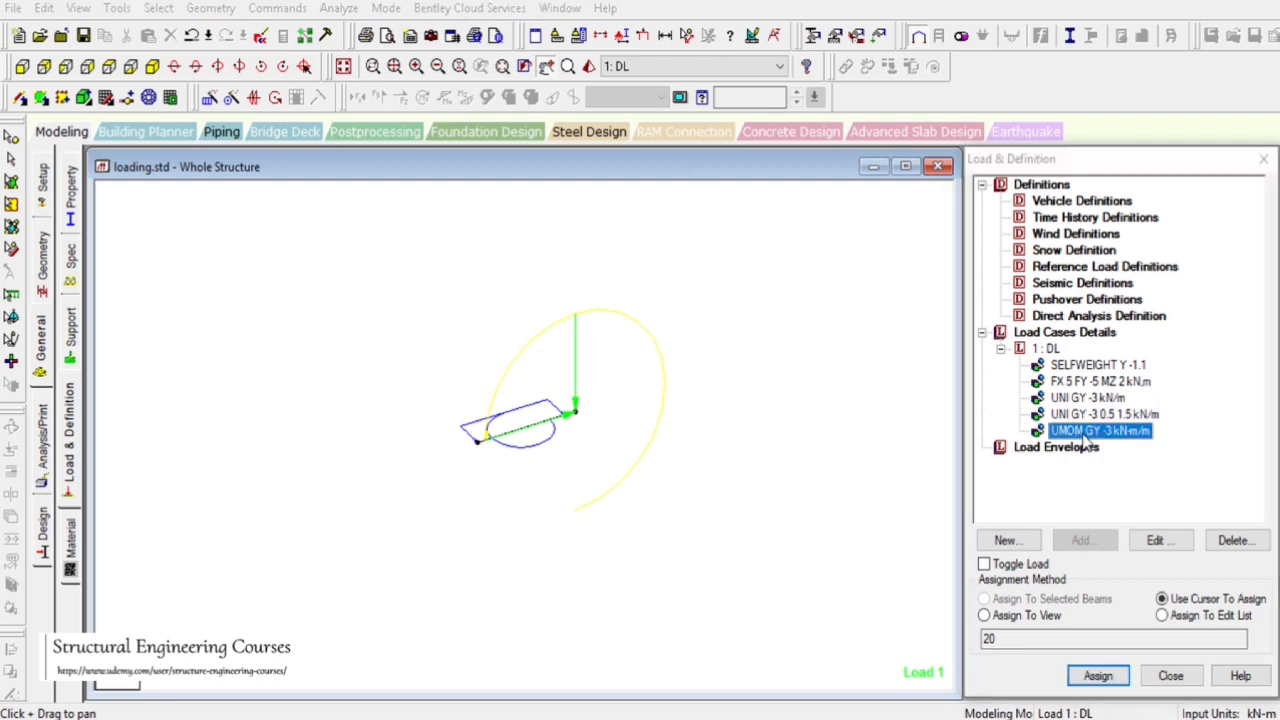
left_click(621, 363)
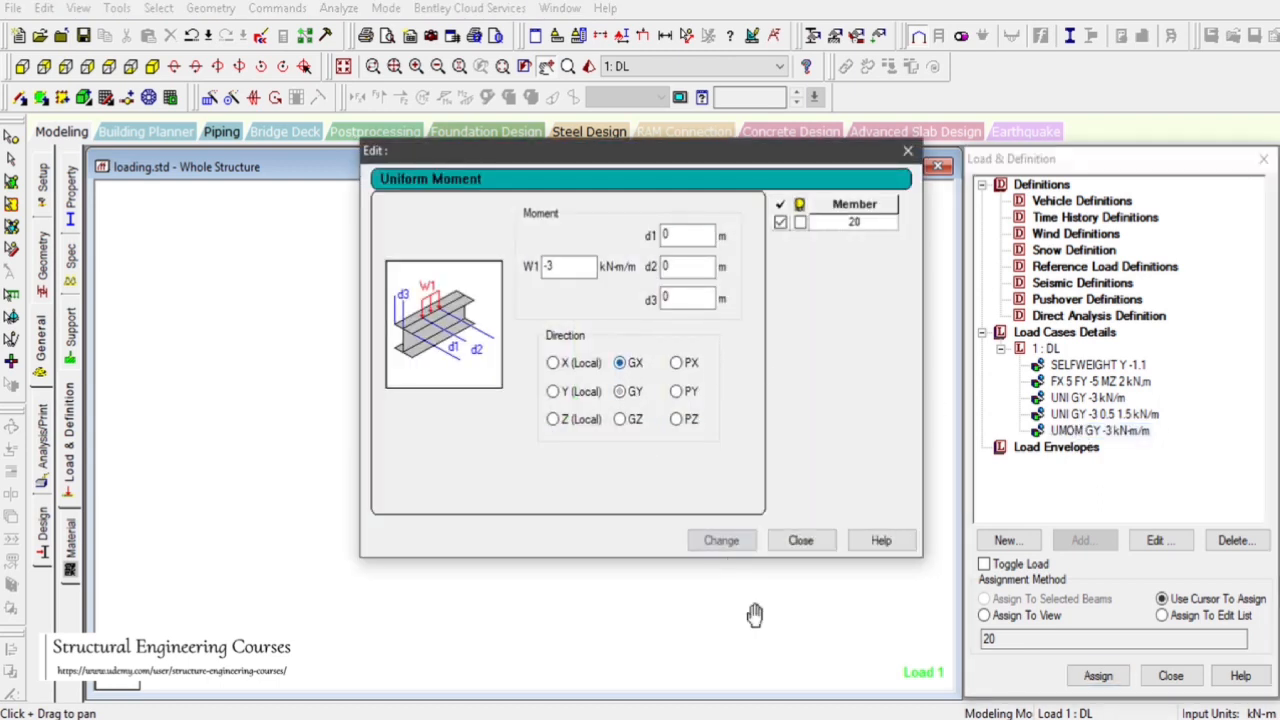
left_click(721, 541)
left_click(797, 541)
scroll(703, 468, "up", 4)
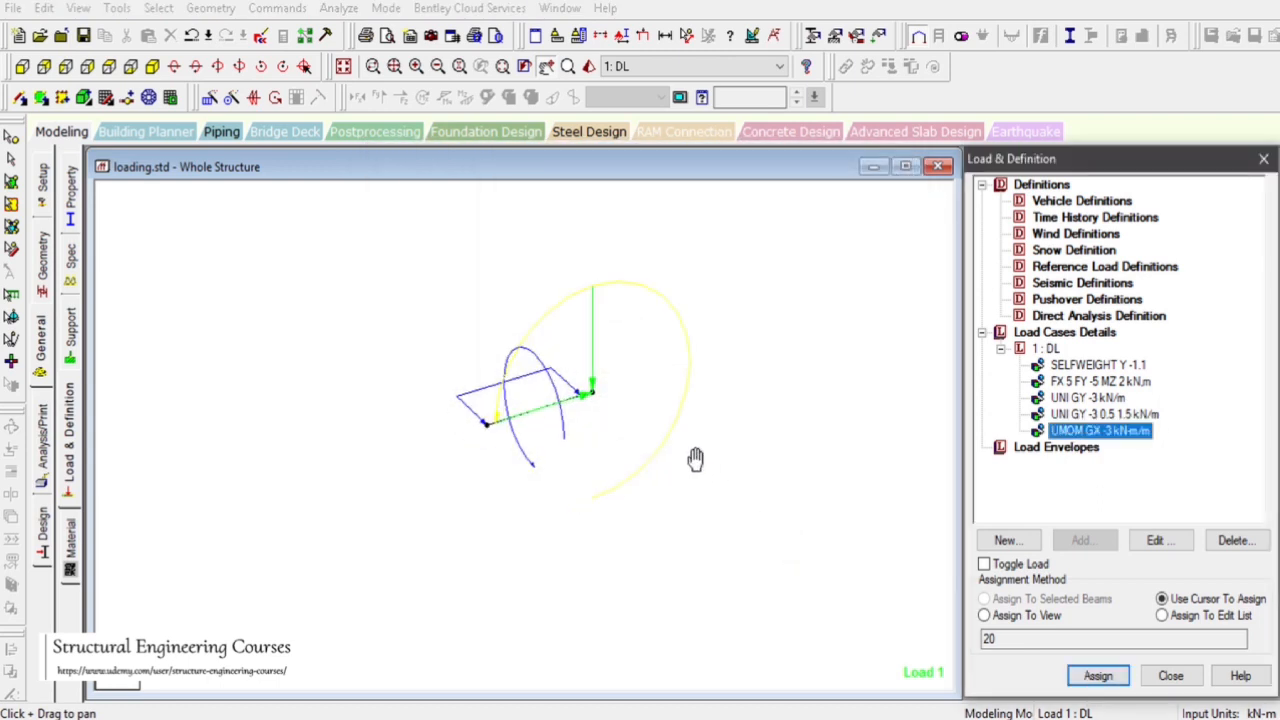
- Set the uniform moment load's W1 value to 3 kN-m/m
left_click(11, 160)
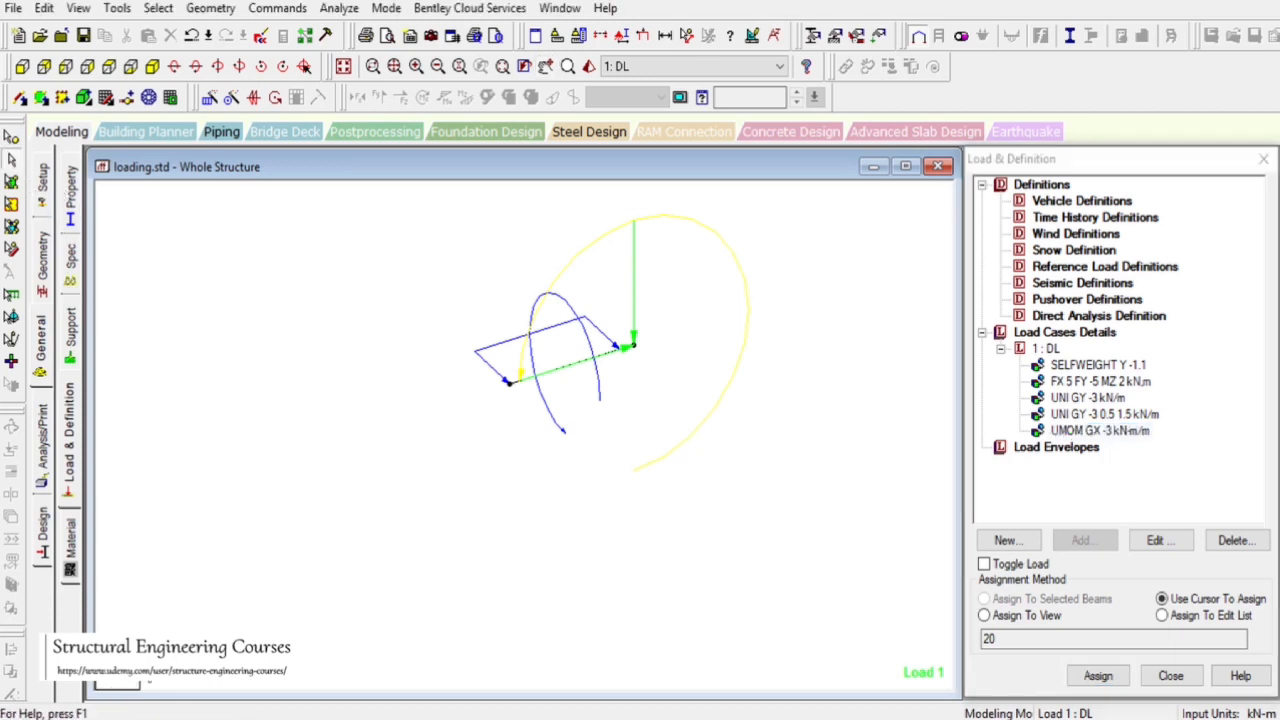
double_click(1100, 430)
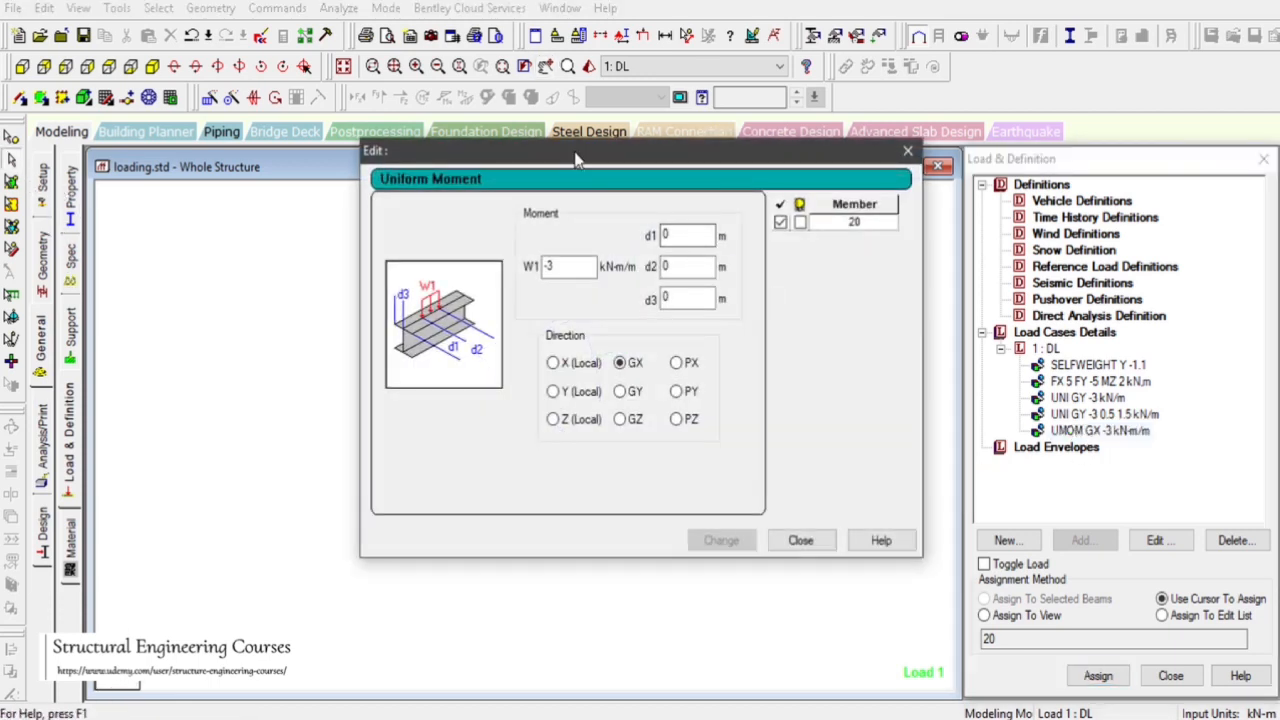
left_click_drag(570, 146, 953, 144)
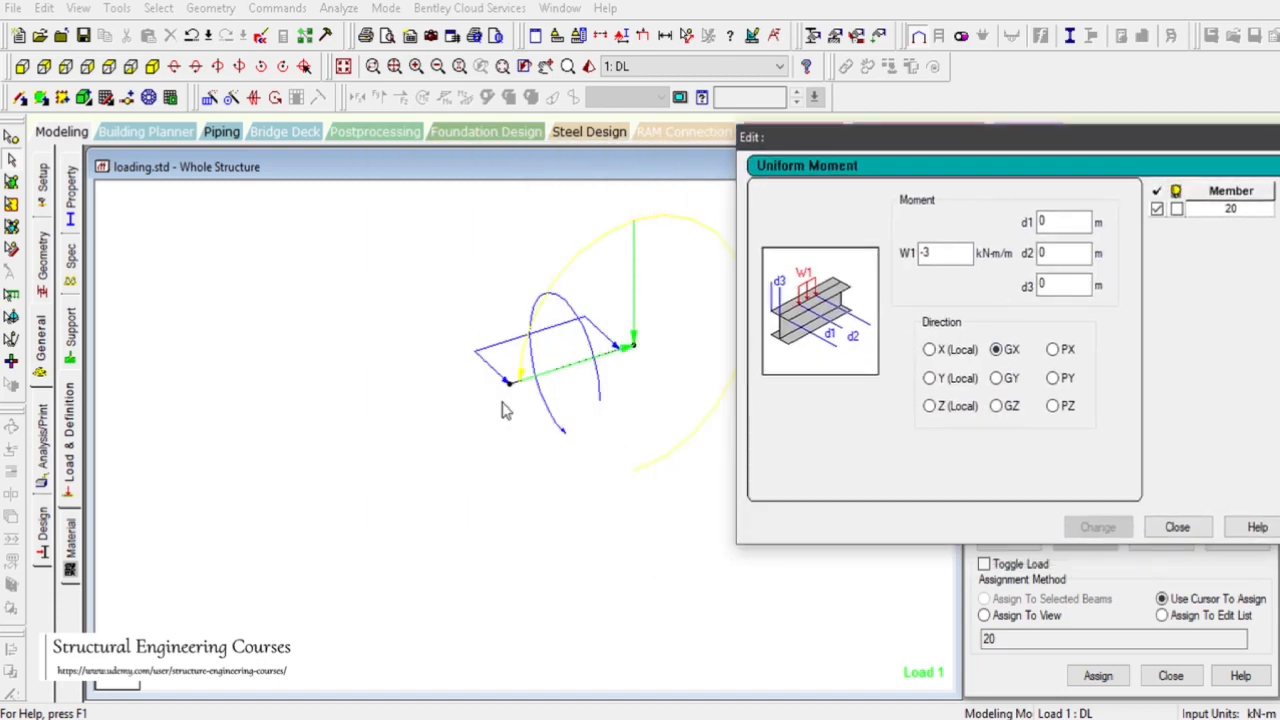
left_click(935, 255)
left_click_drag(935, 253, 823, 259)
type("3")
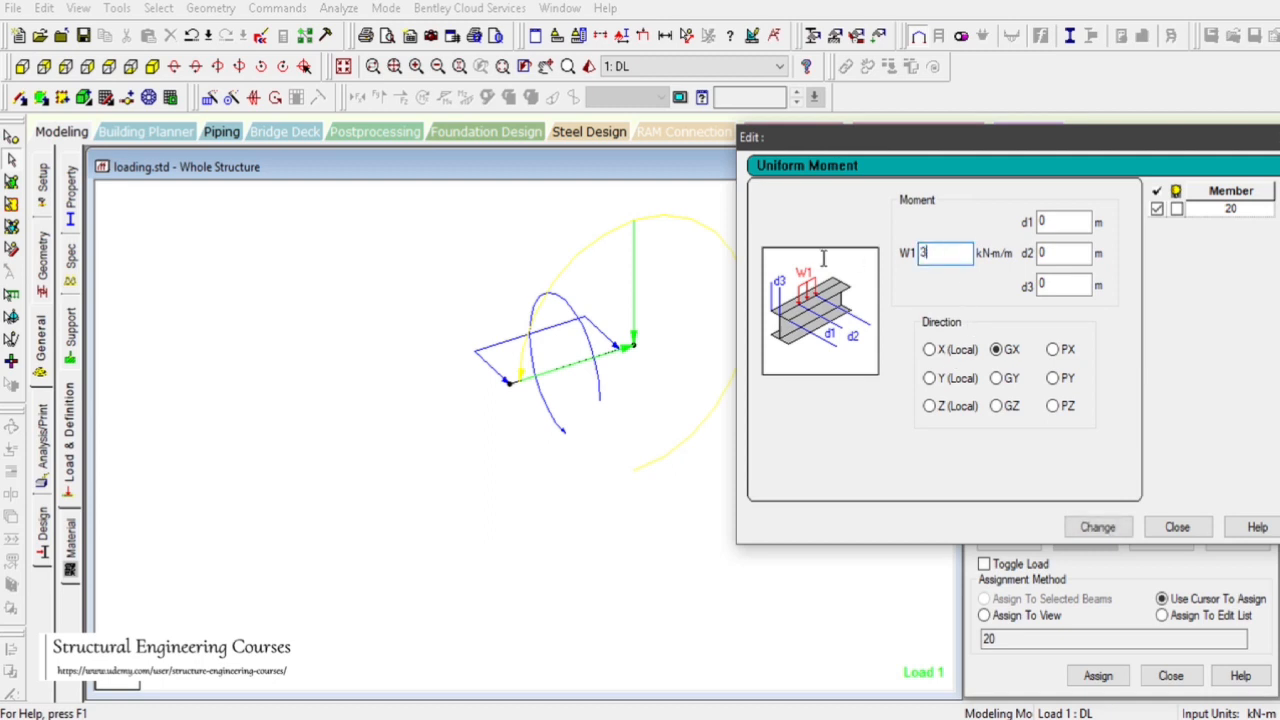
left_click(1108, 528)
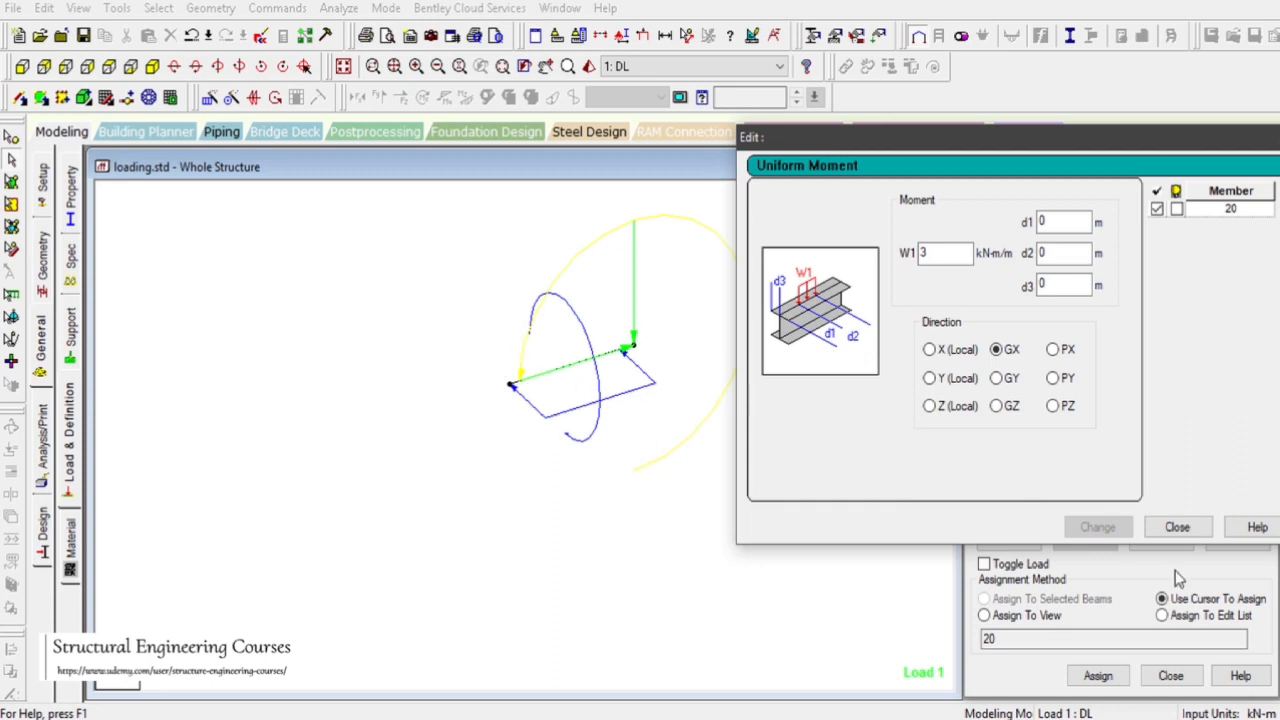
left_click(1177, 527)
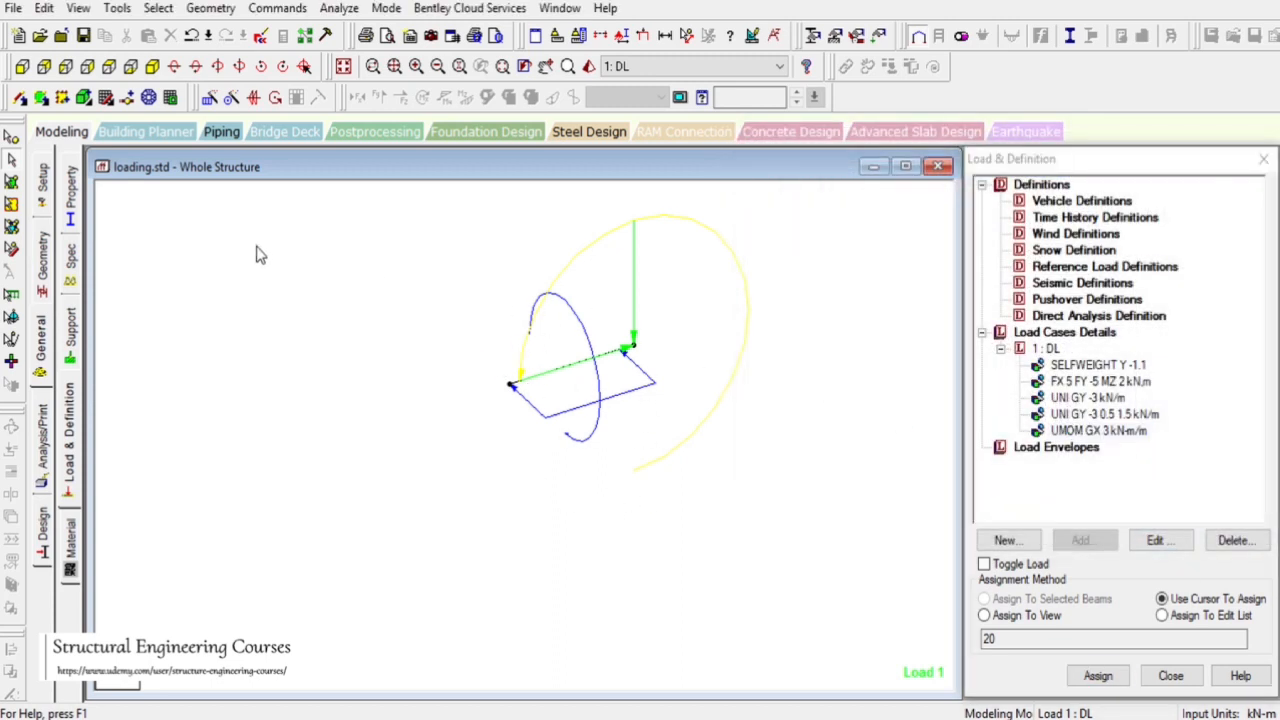
- Redisplay the whole structure and isolate the front edge beam segment adjoining the nearest corner column, opposite the moment-loaded end
left_click(343, 66)
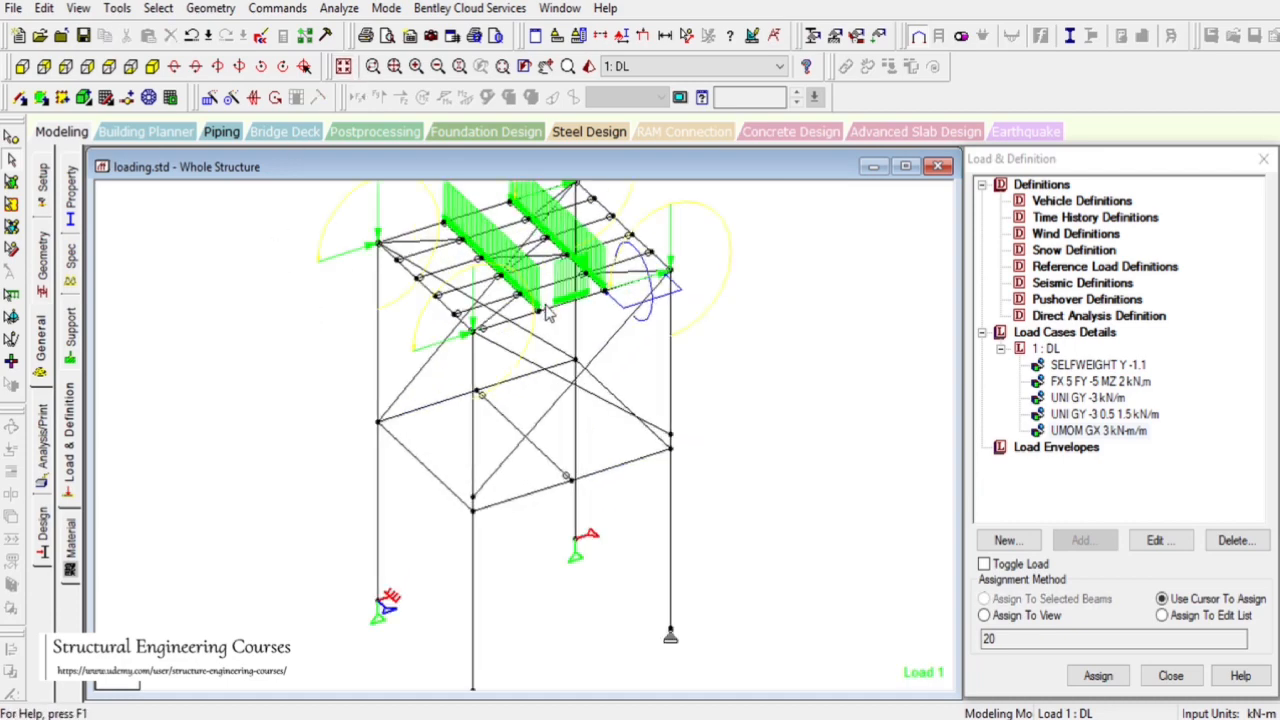
left_click(506, 323)
left_click(78, 8)
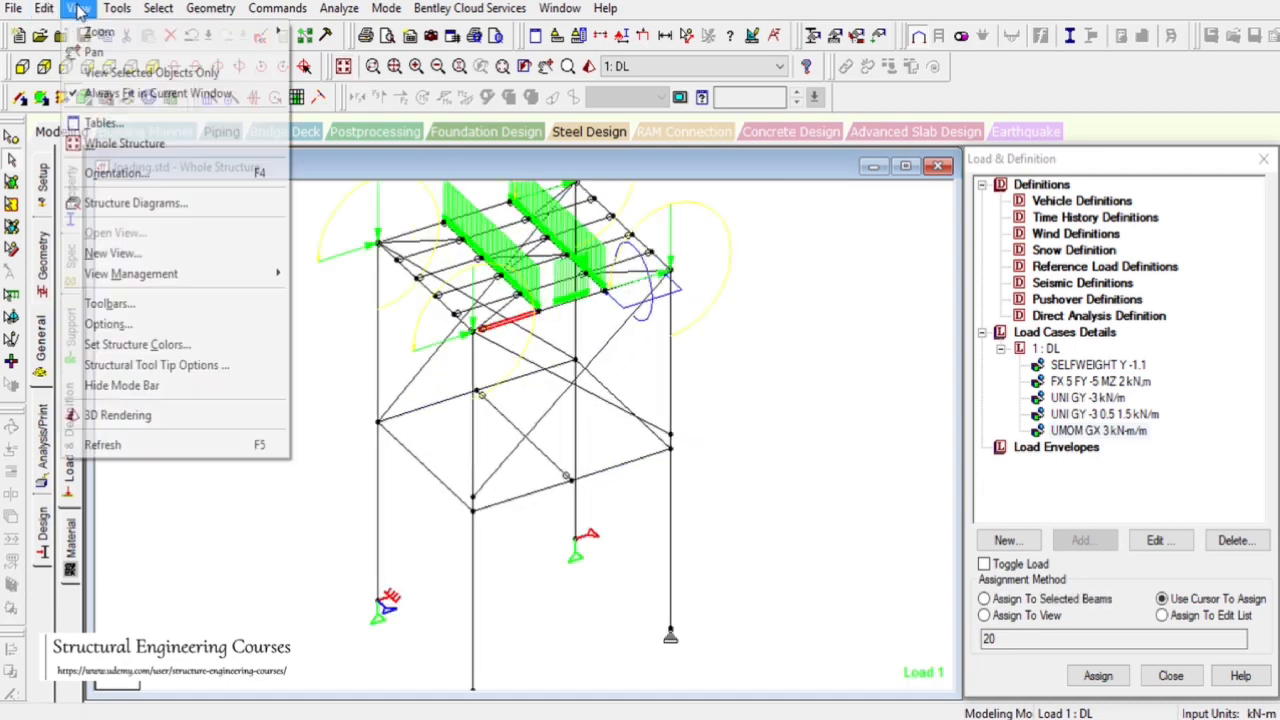
left_click(137, 72)
- Add a concentrated force member load of -5 kN in the GY direction to load case DL, leaving d1 and d2 blank
left_click(1046, 348)
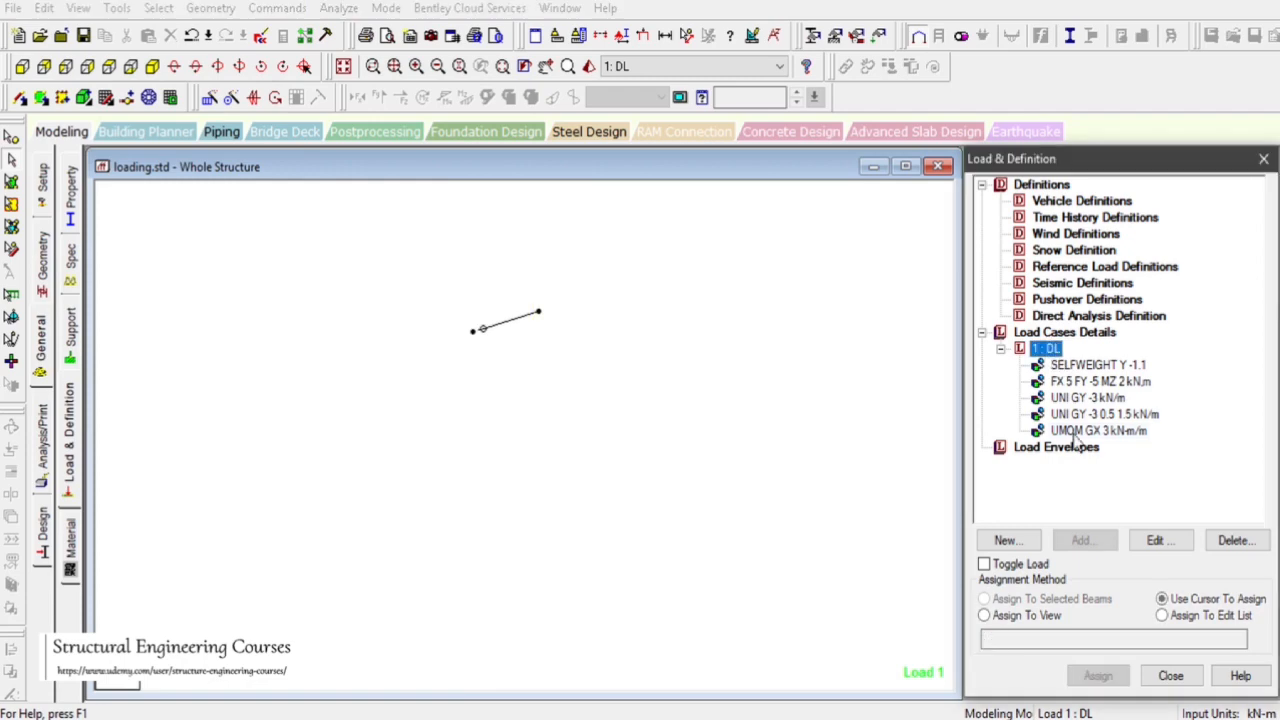
left_click(1062, 538)
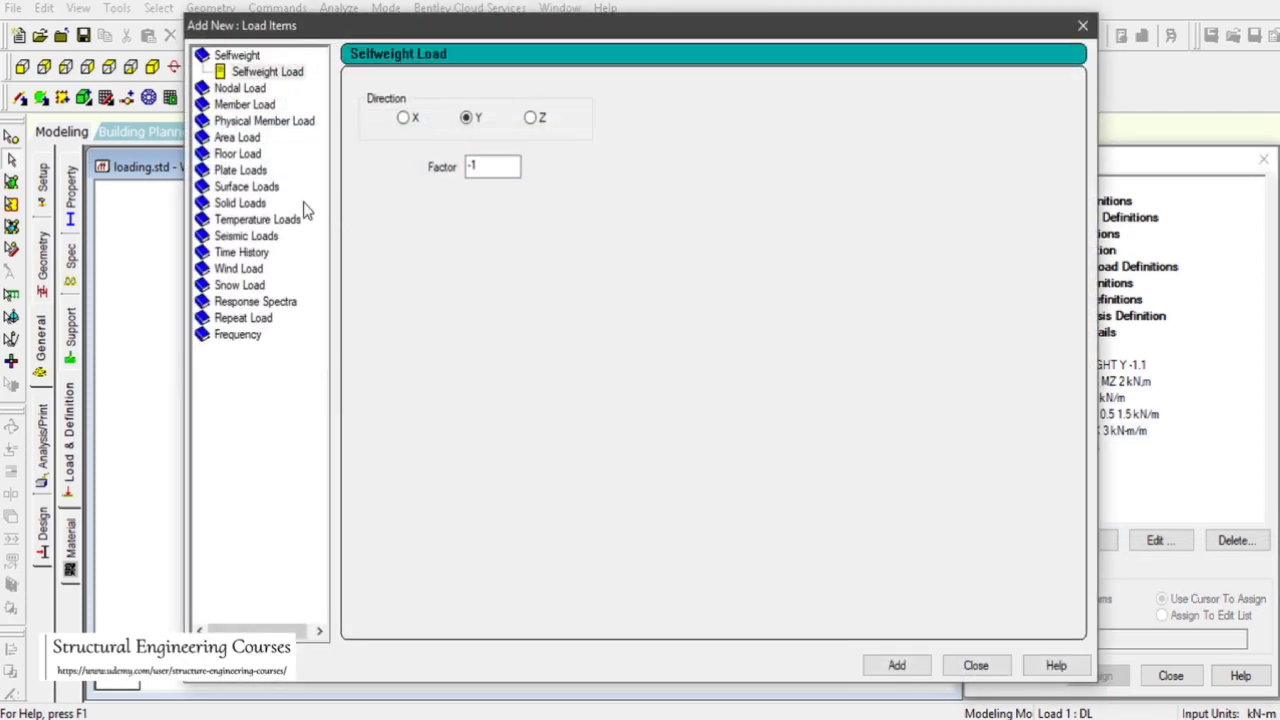
left_click(248, 104)
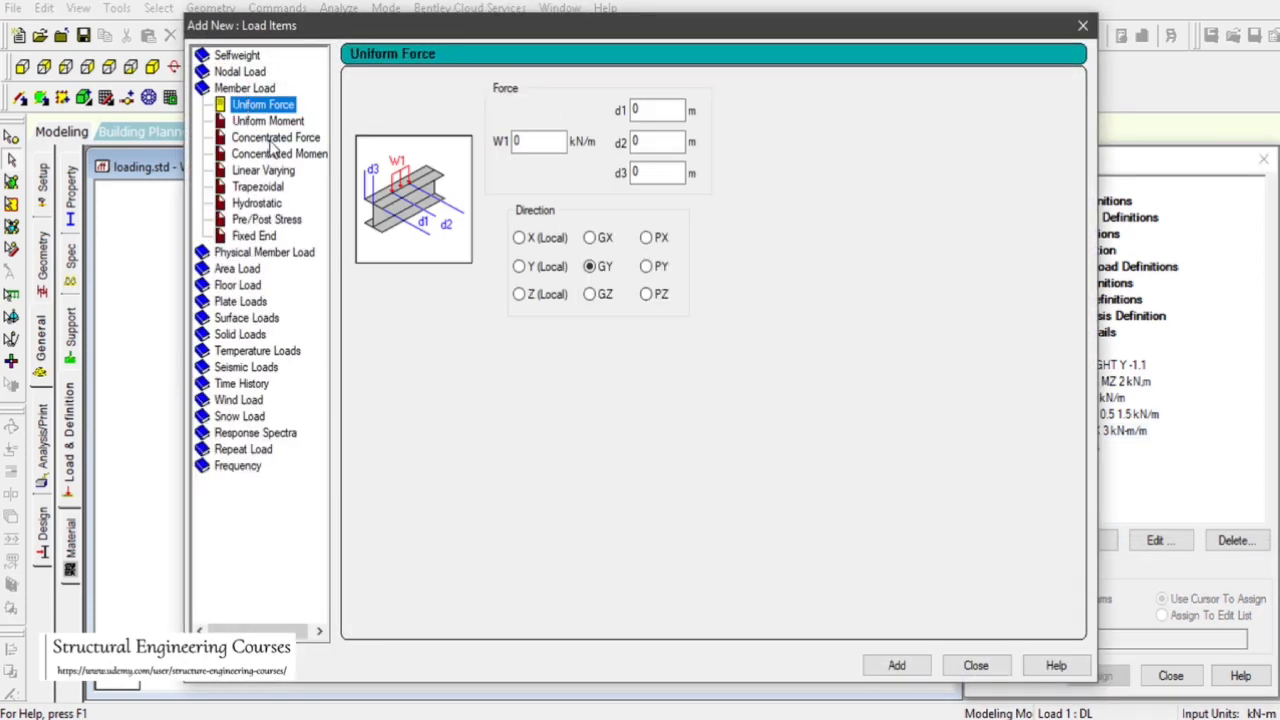
left_click(274, 138)
left_click_drag(283, 35, 687, 93)
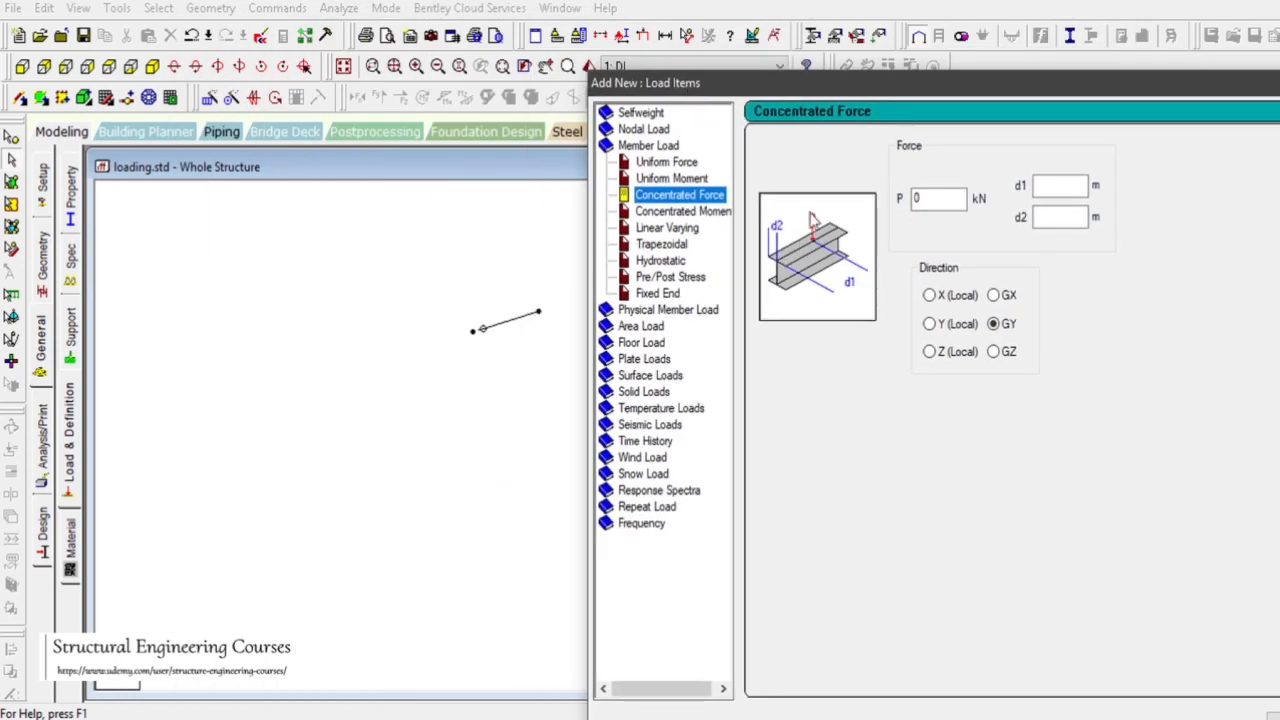
double_click(930, 200)
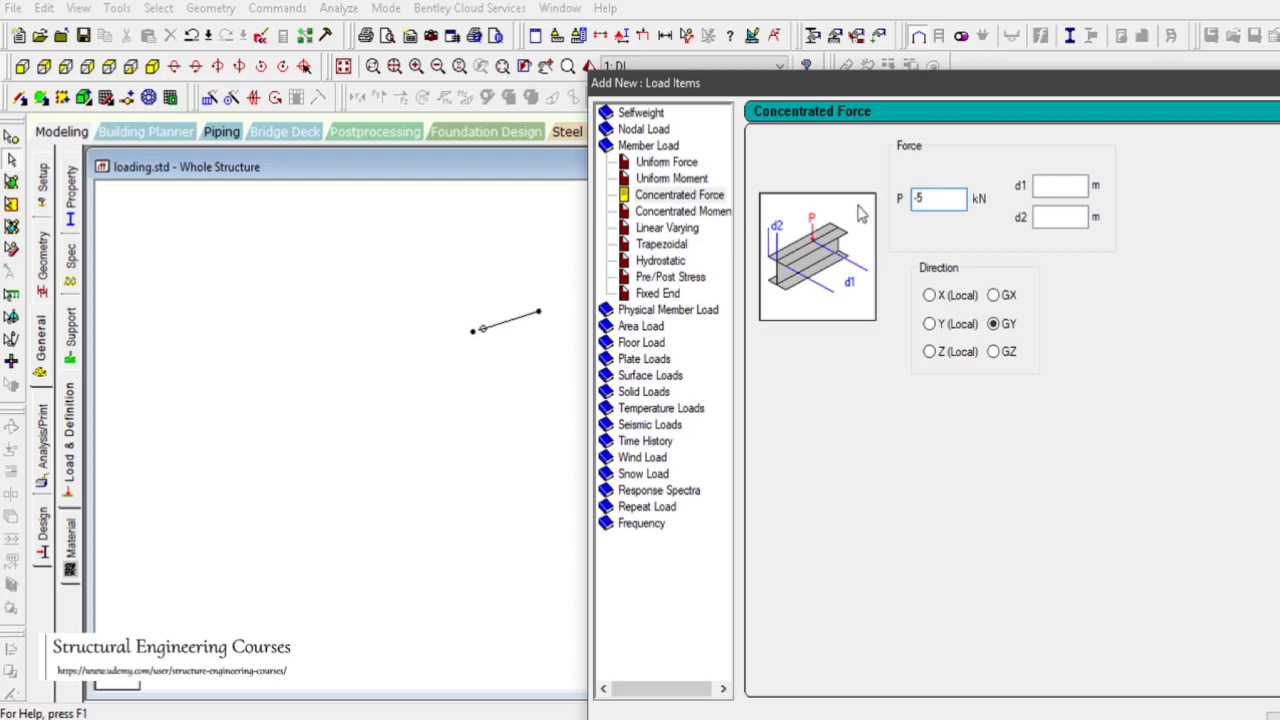
left_click_drag(924, 92, 629, 50)
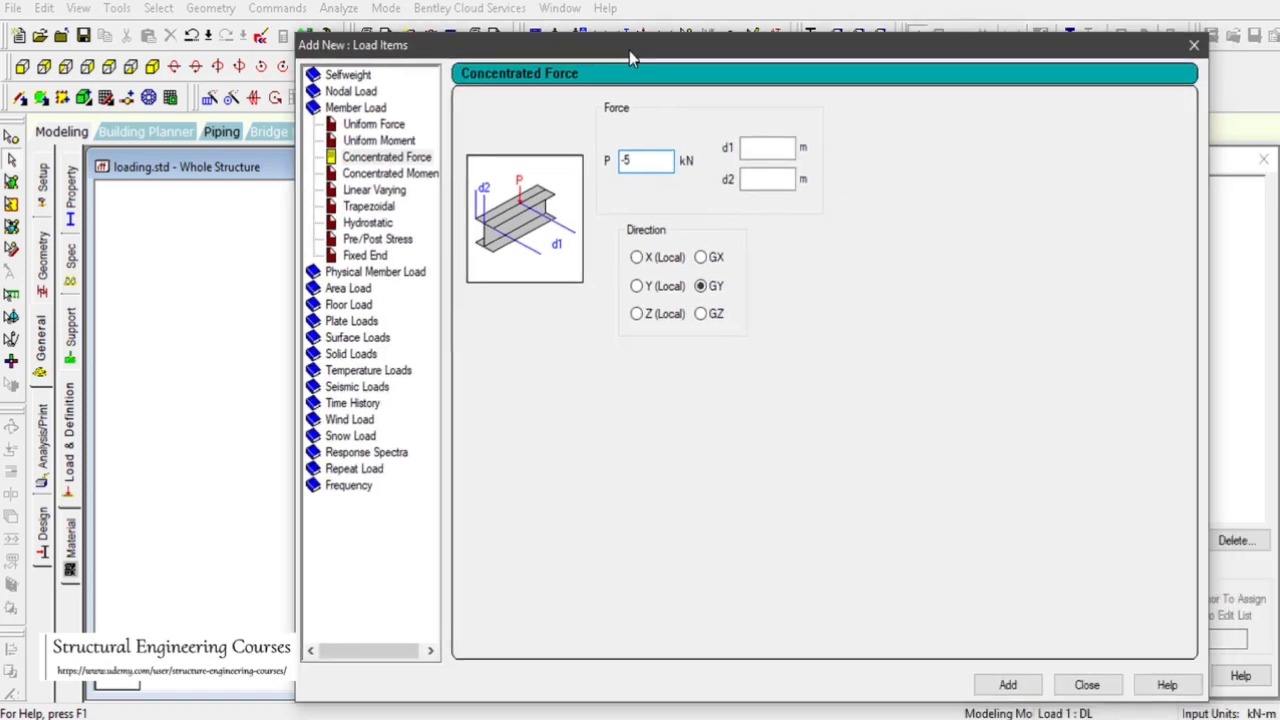
left_click(1008, 685)
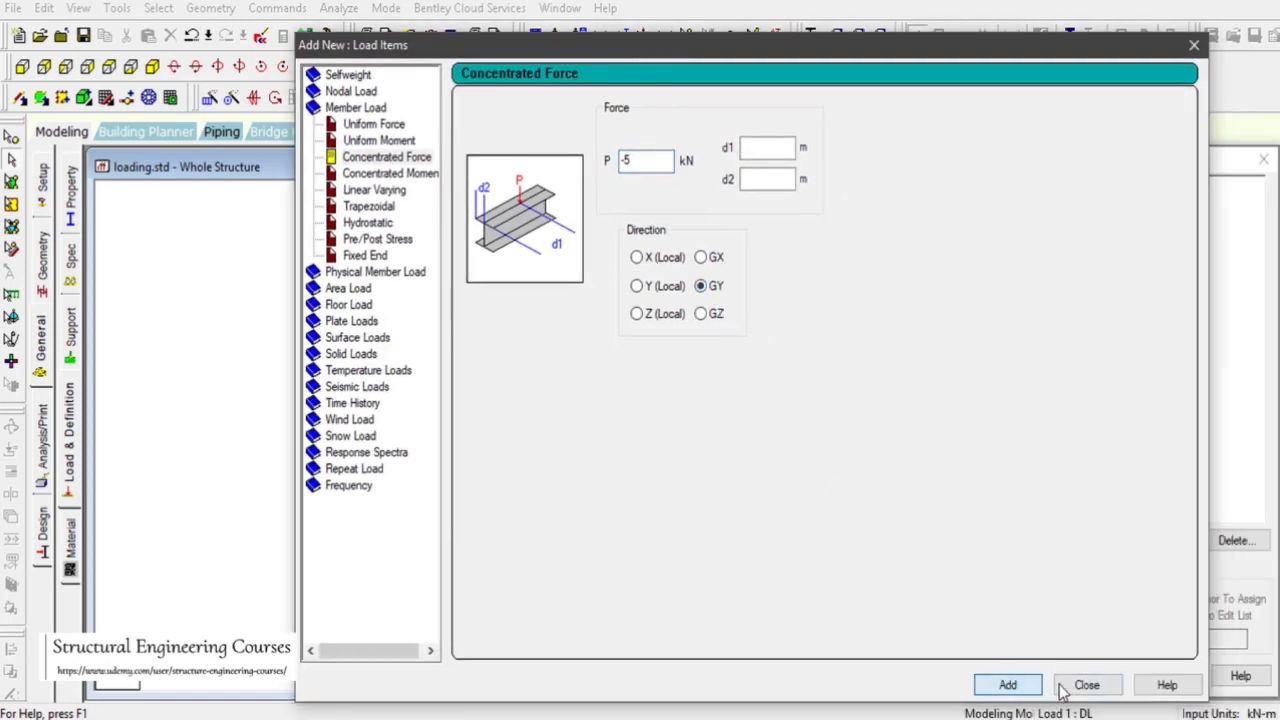
left_click(1087, 685)
- Assign the -5 kN concentrated force to the isolated beam segment using the selected-beams method
left_click(1090, 447)
left_click_drag(271, 229, 766, 471)
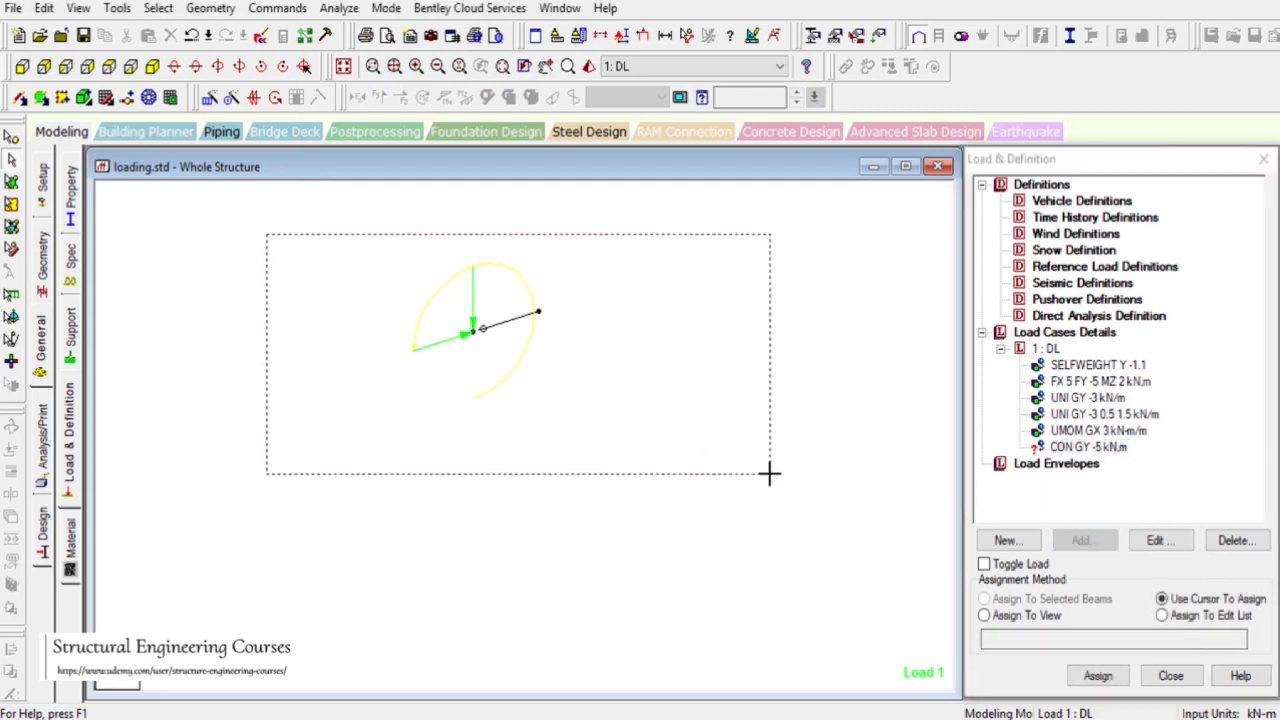
left_click(1097, 676)
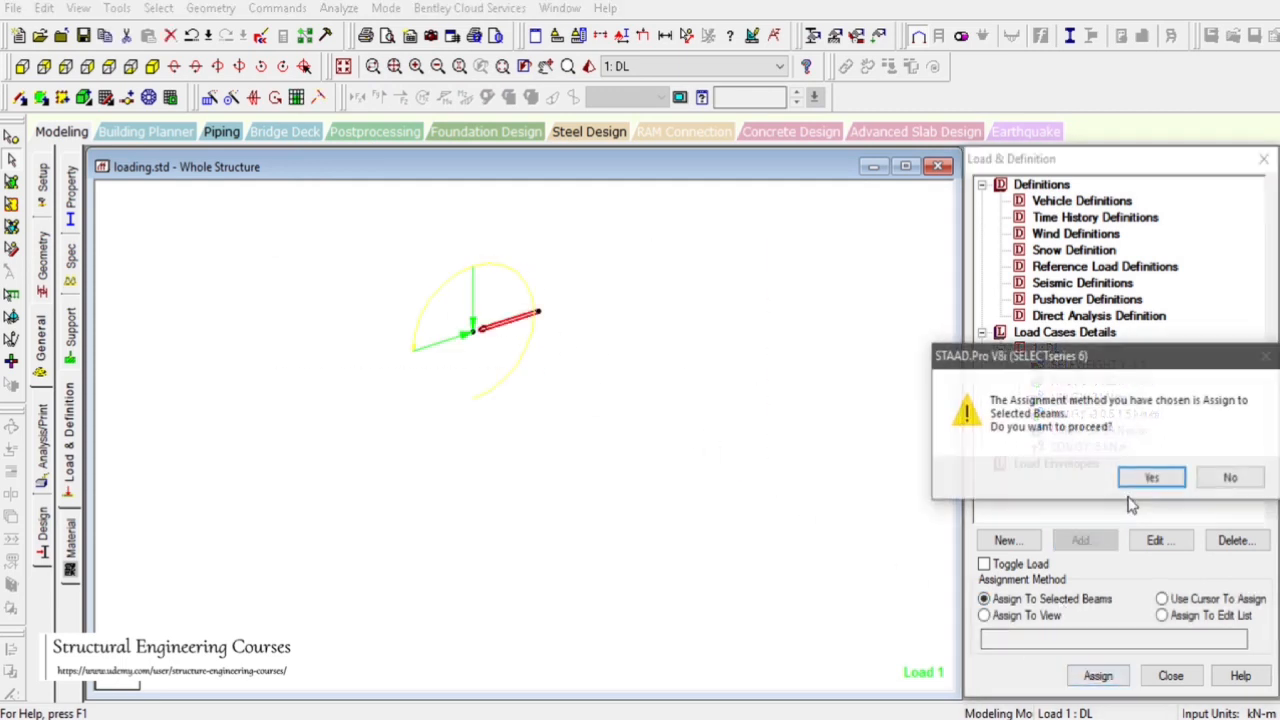
key("Return")
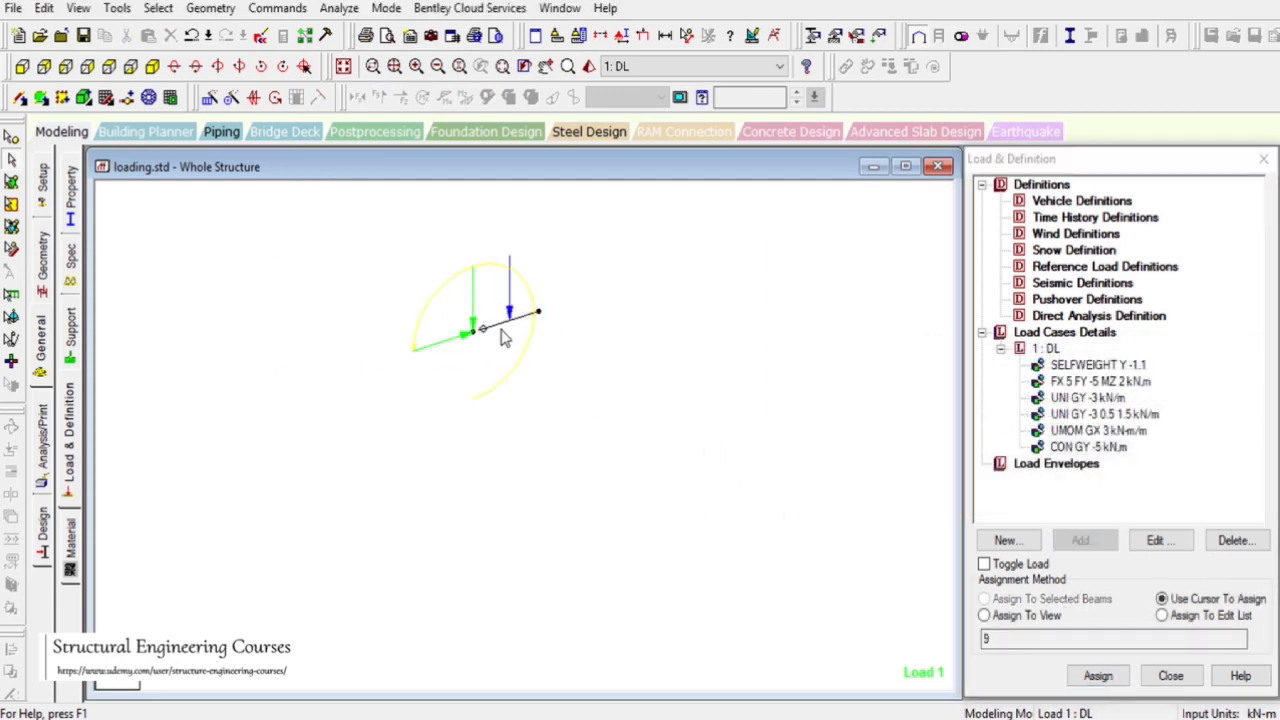
left_click(506, 324)
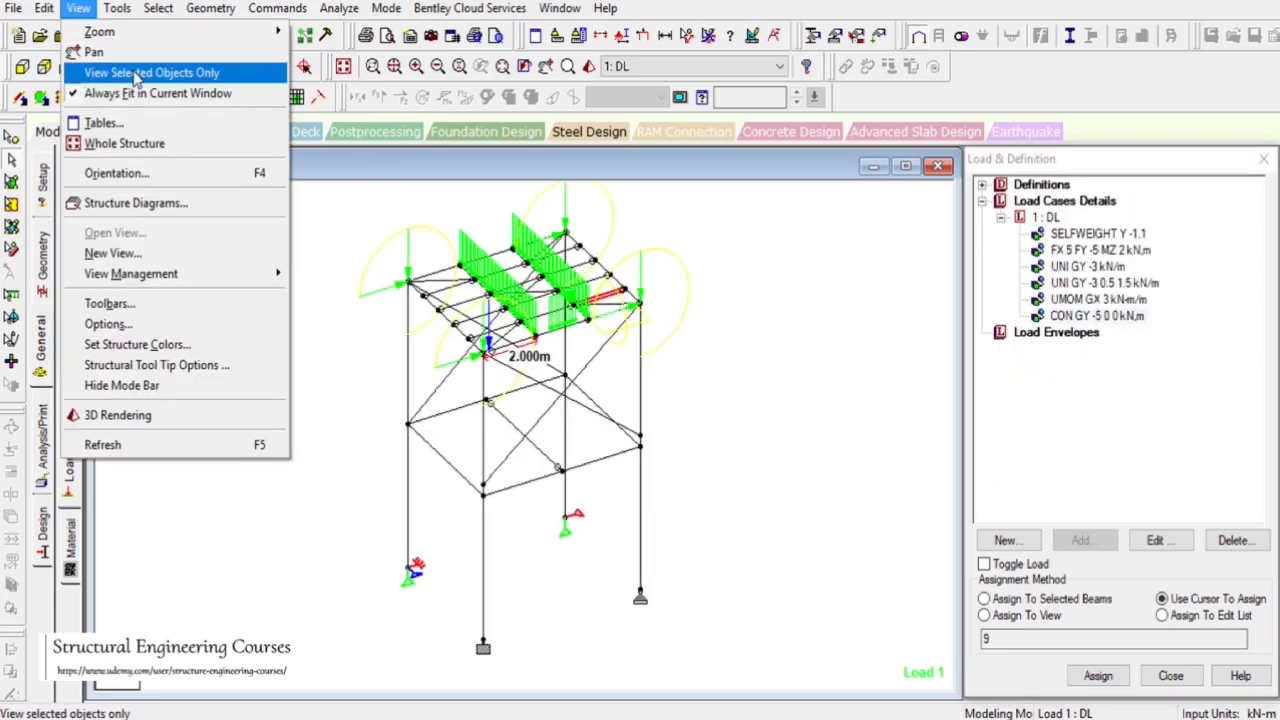
- Isolate the selected roof beam and add a concentrated moment member load of -6 kNm in GX, with d1 and d2 blank, to load case DL
left_click(160, 76)
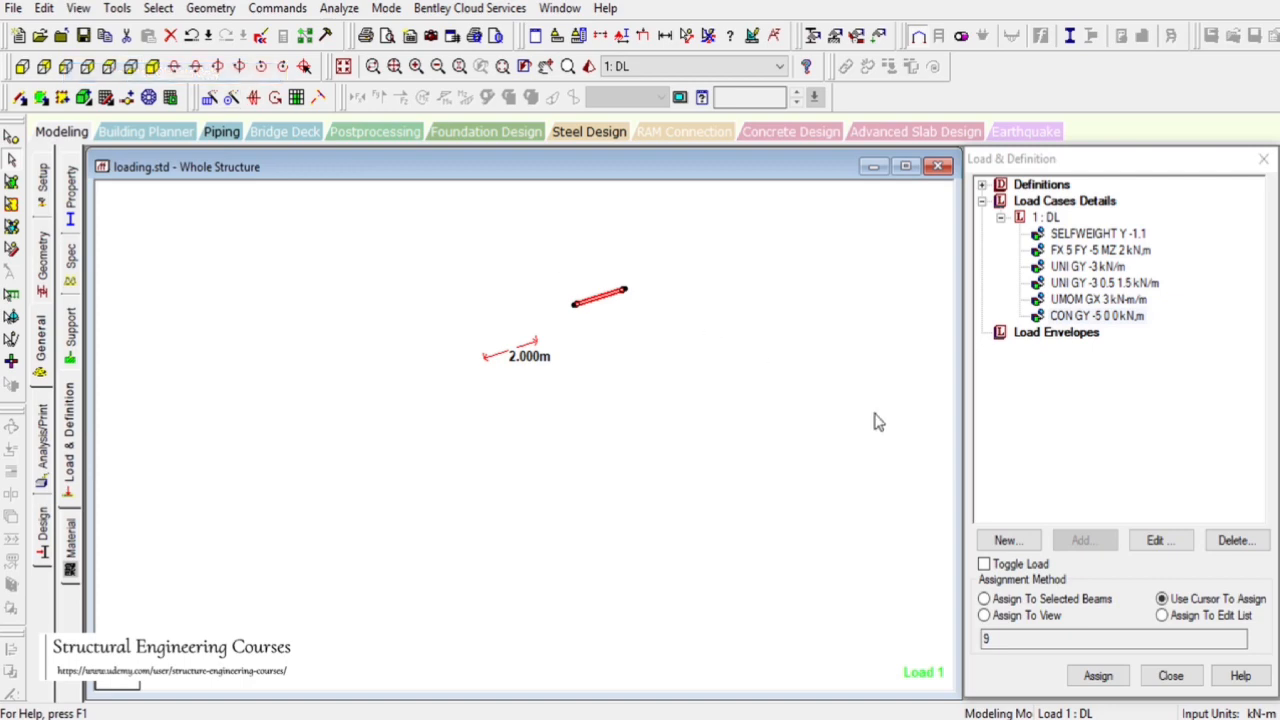
left_click(1052, 218)
left_click(1094, 540)
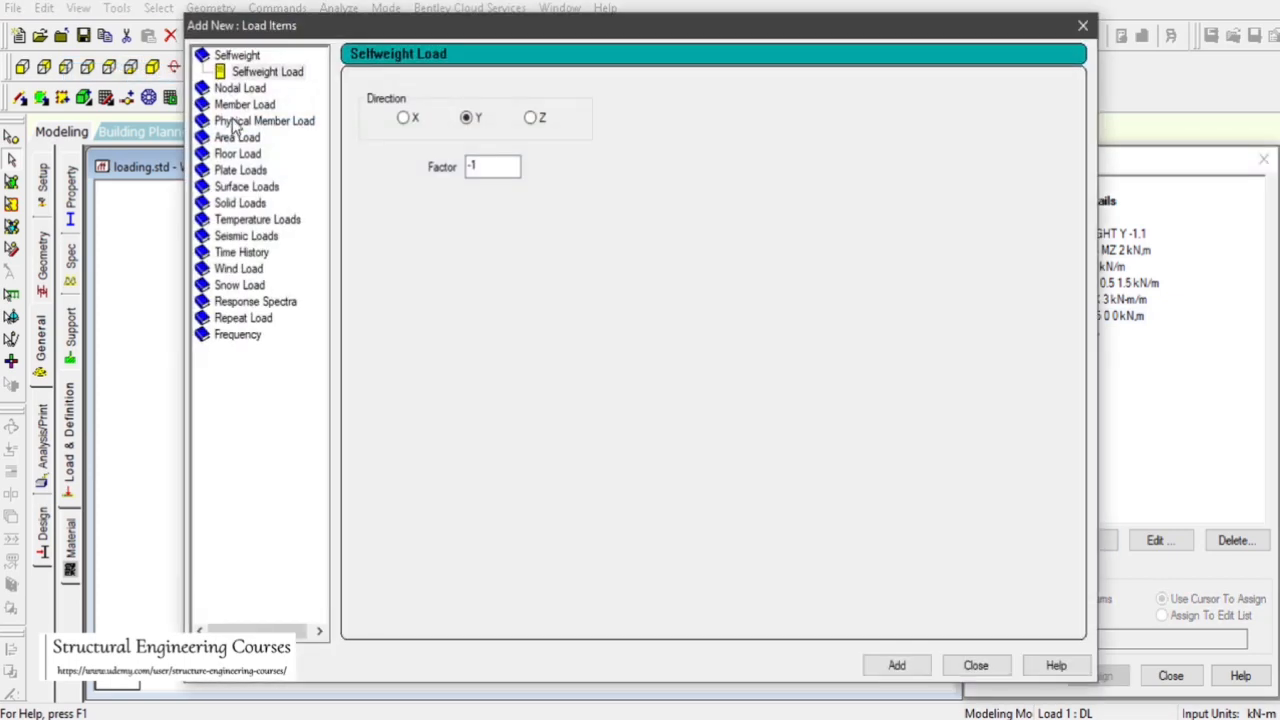
left_click(240, 104)
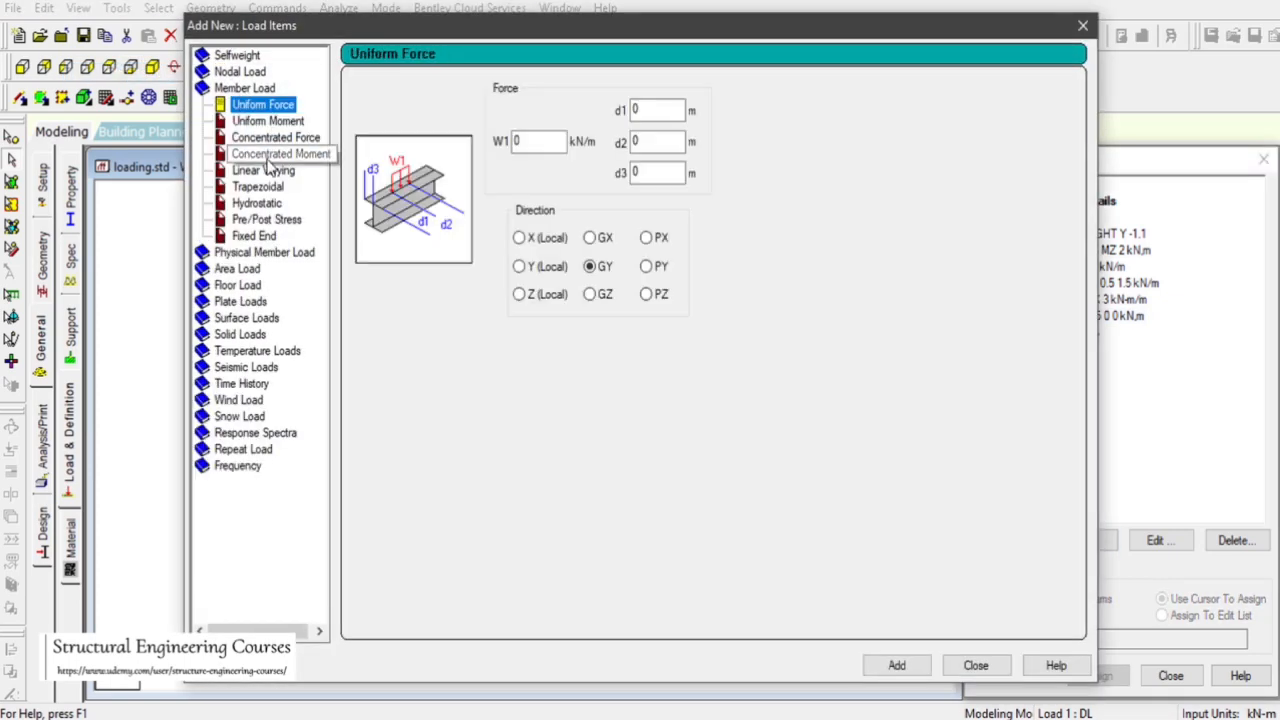
left_click(268, 156)
left_click_drag(478, 32, 896, 108)
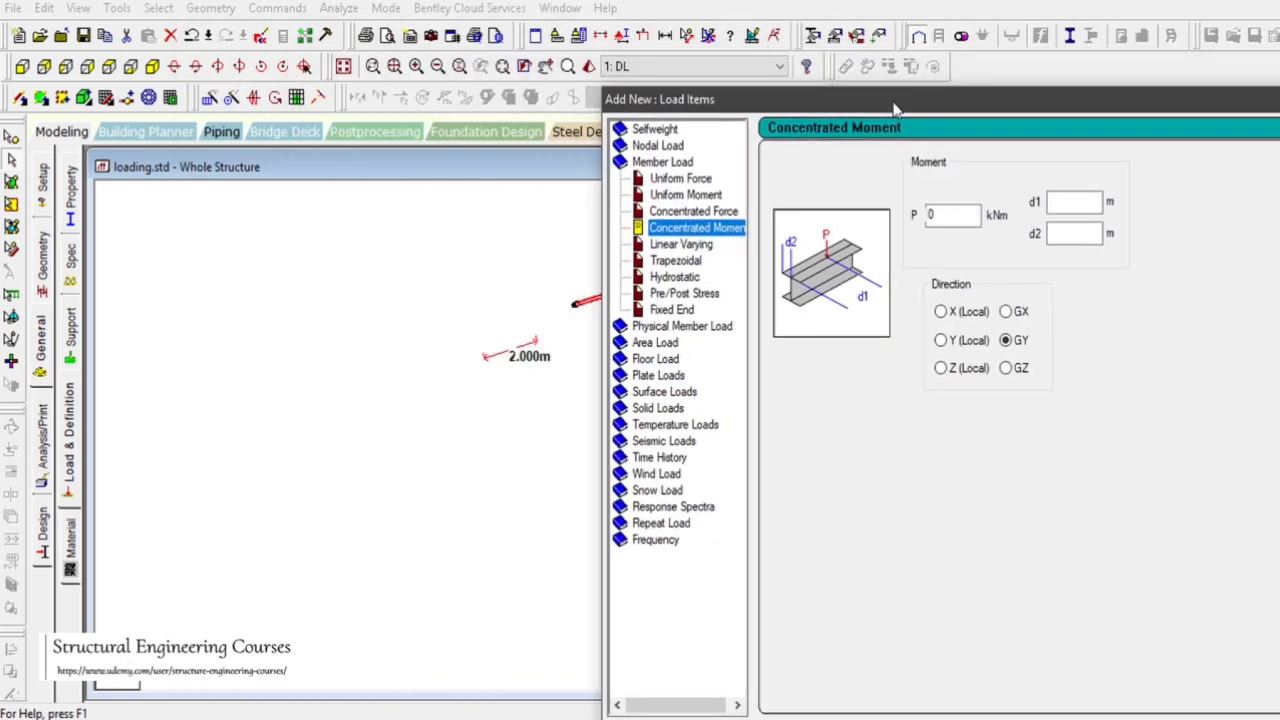
double_click(948, 215)
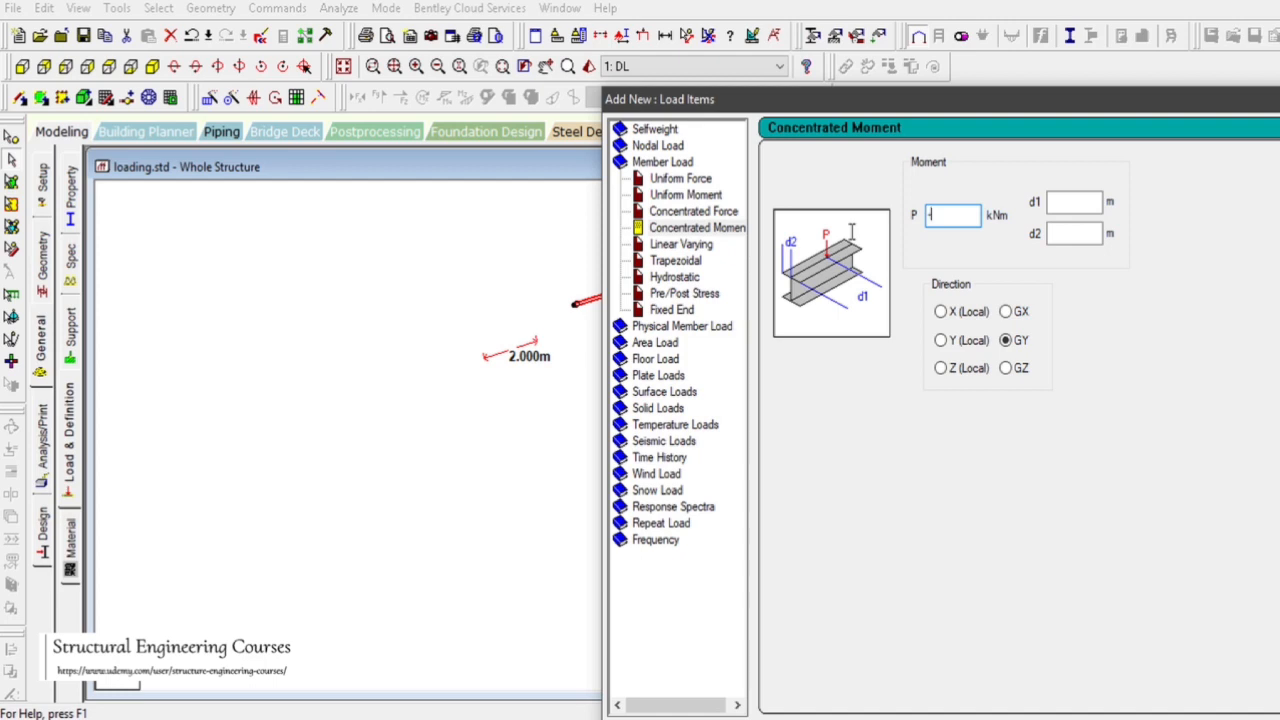
left_click(1006, 312)
left_click_drag(1016, 100, 835, 31)
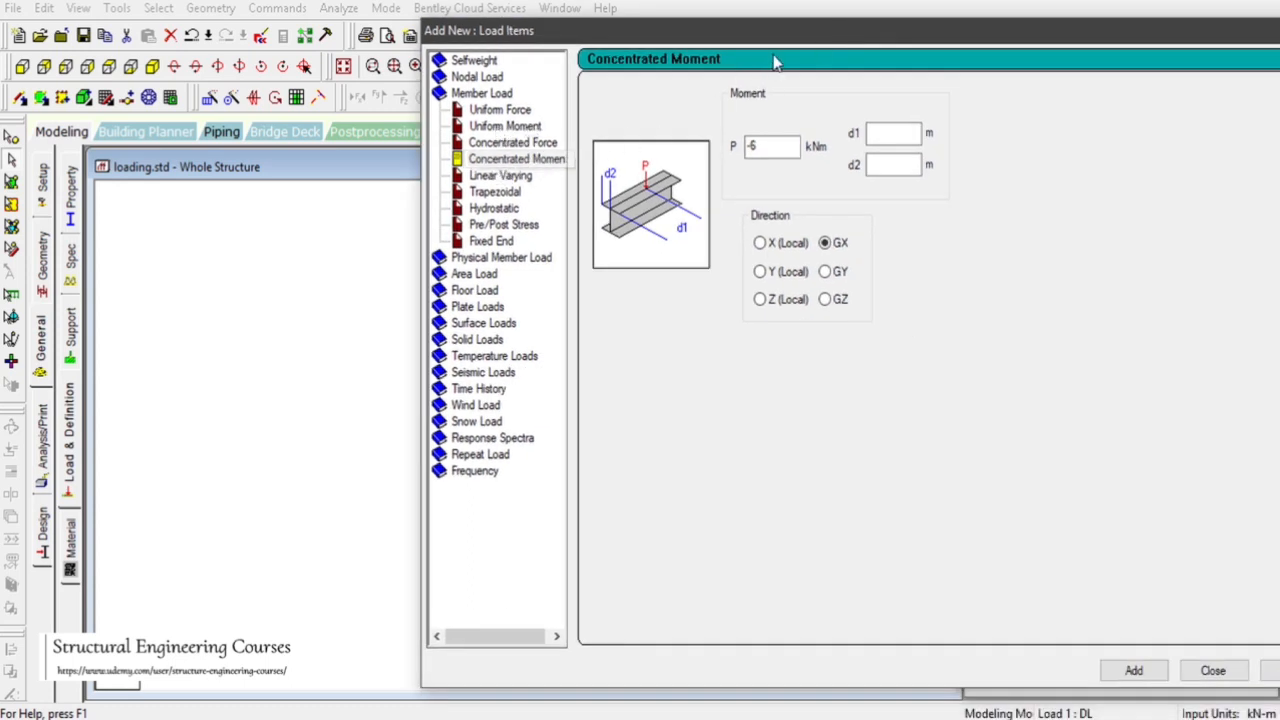
left_click_drag(754, 41, 574, 41)
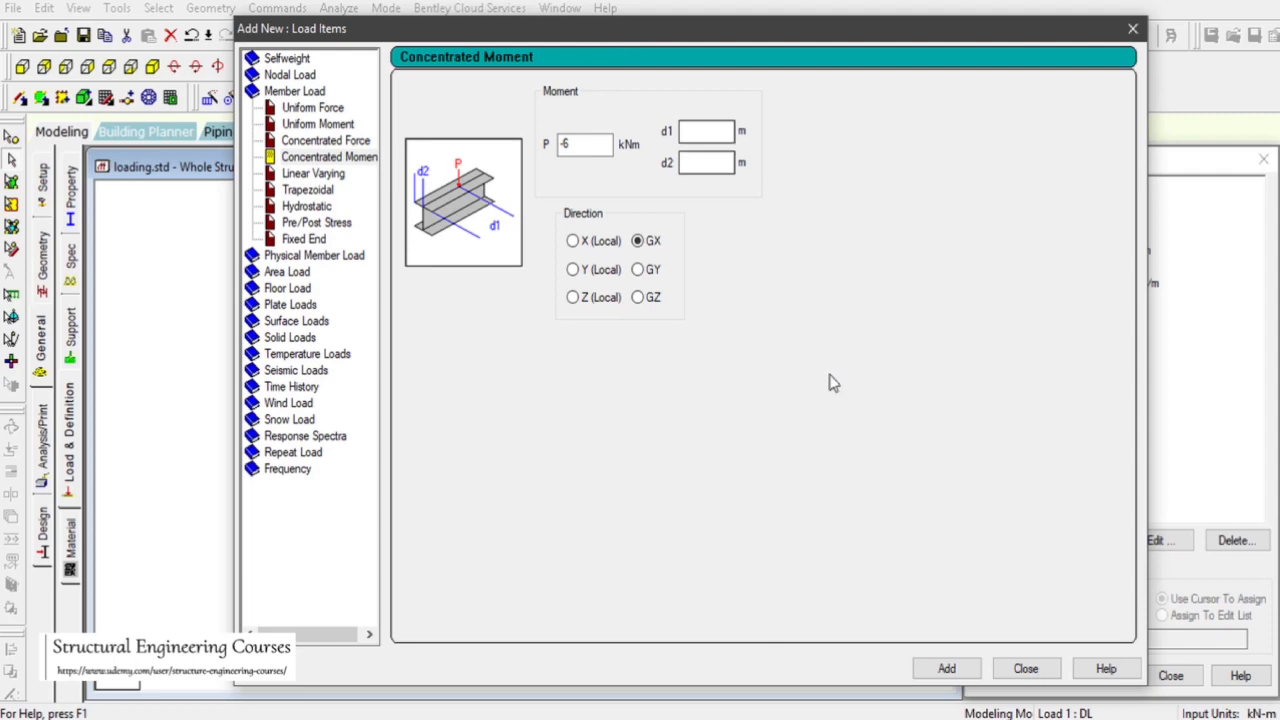
left_click(1020, 666)
- Assign the -6 kNm concentrated moment to the isolated beam using the selected-beams method and redisplay the whole structure
left_click(1093, 332)
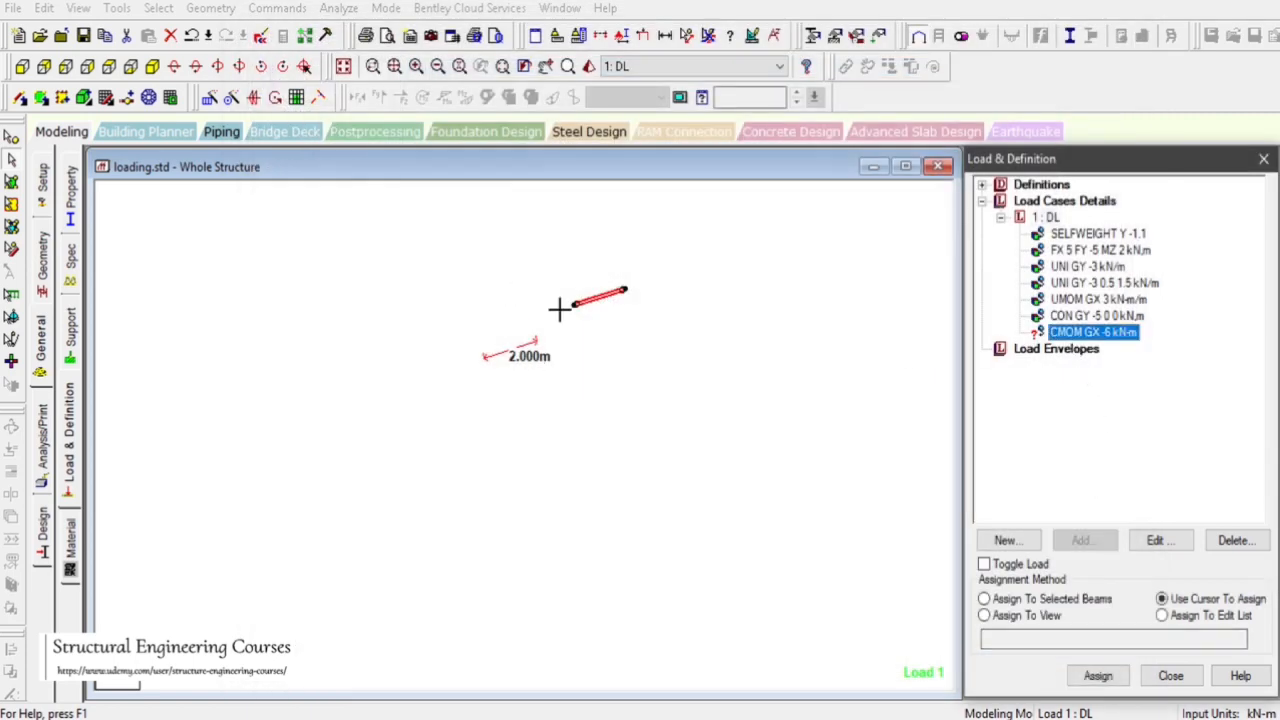
left_click(985, 599)
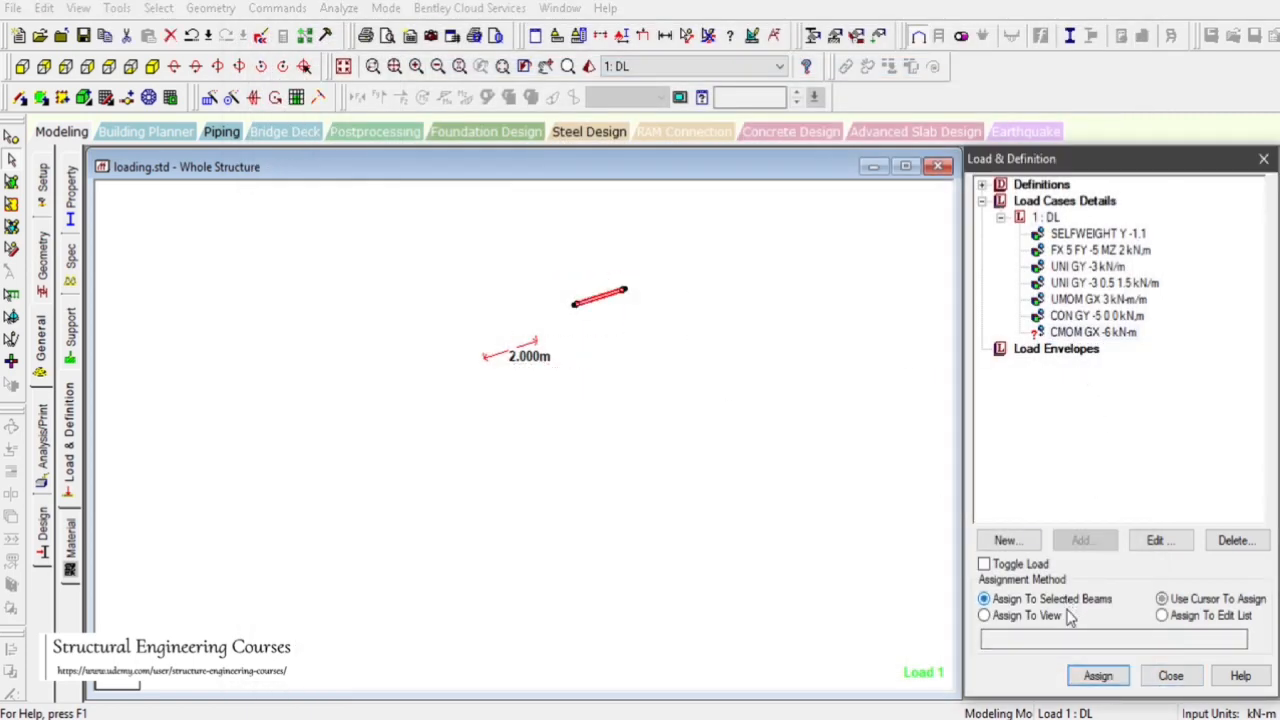
left_click(1097, 677)
left_click(1143, 476)
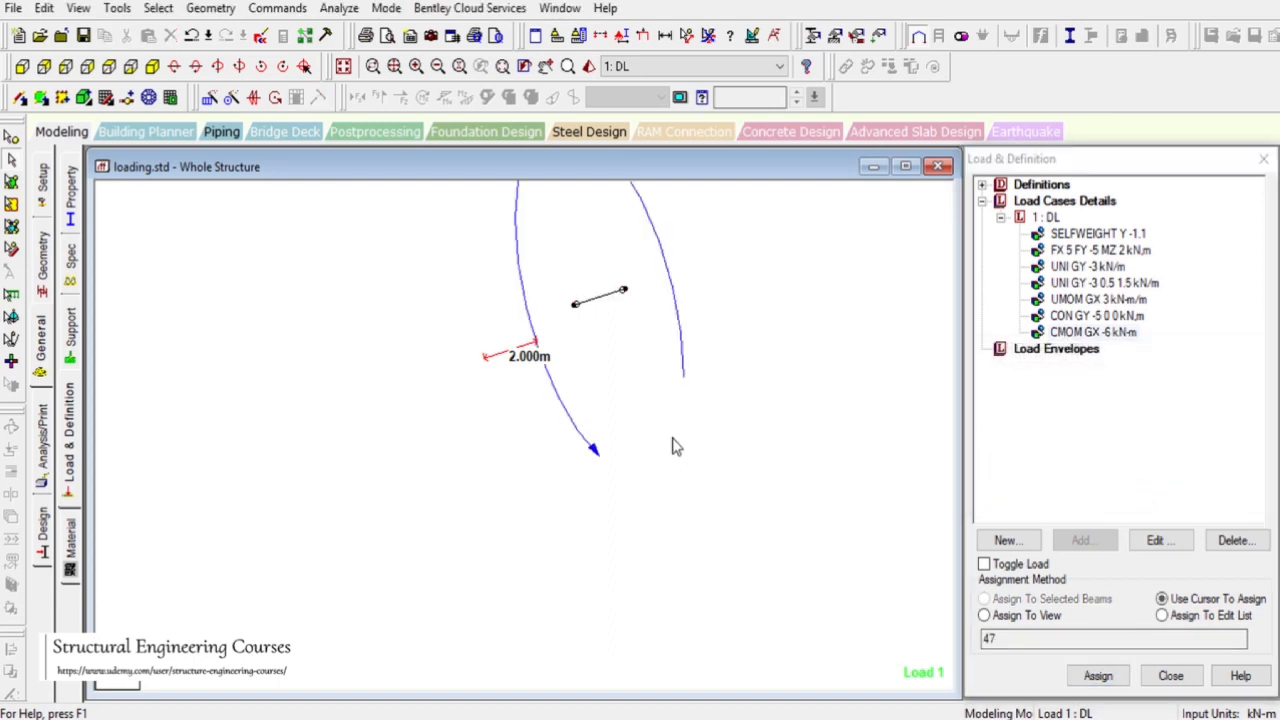
scroll(672, 442, "down", 2)
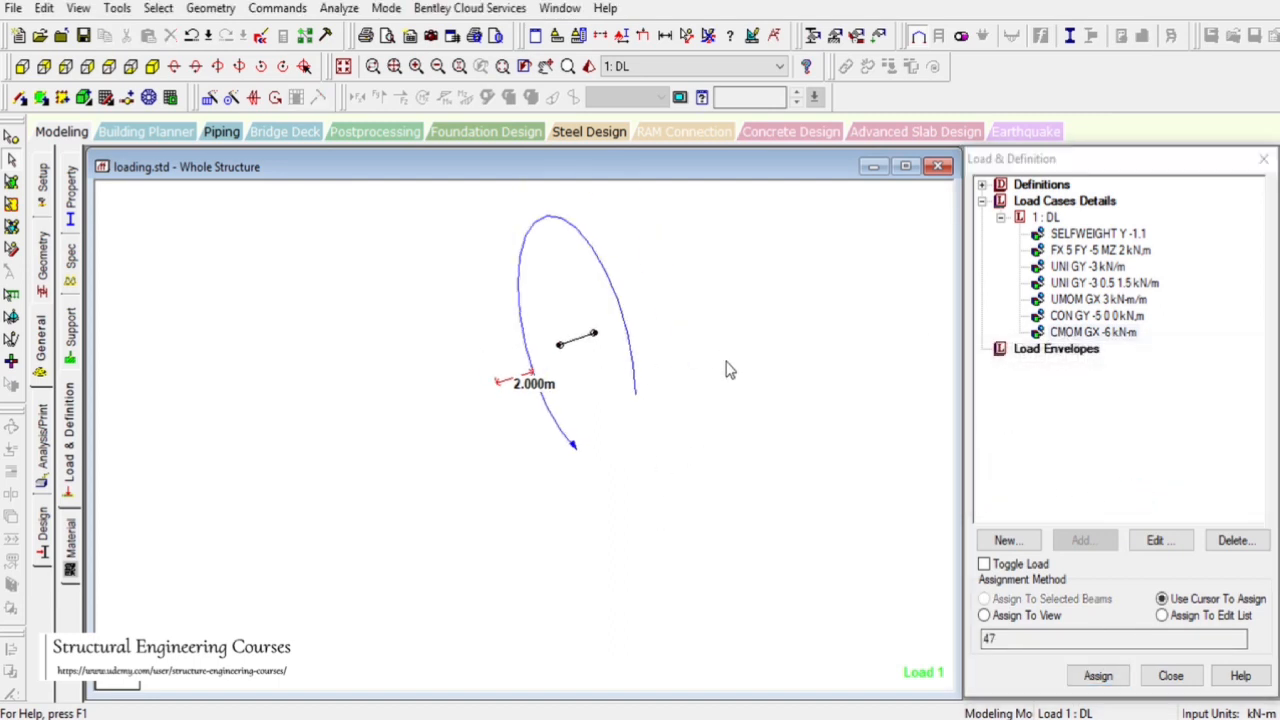
left_click(22, 66)
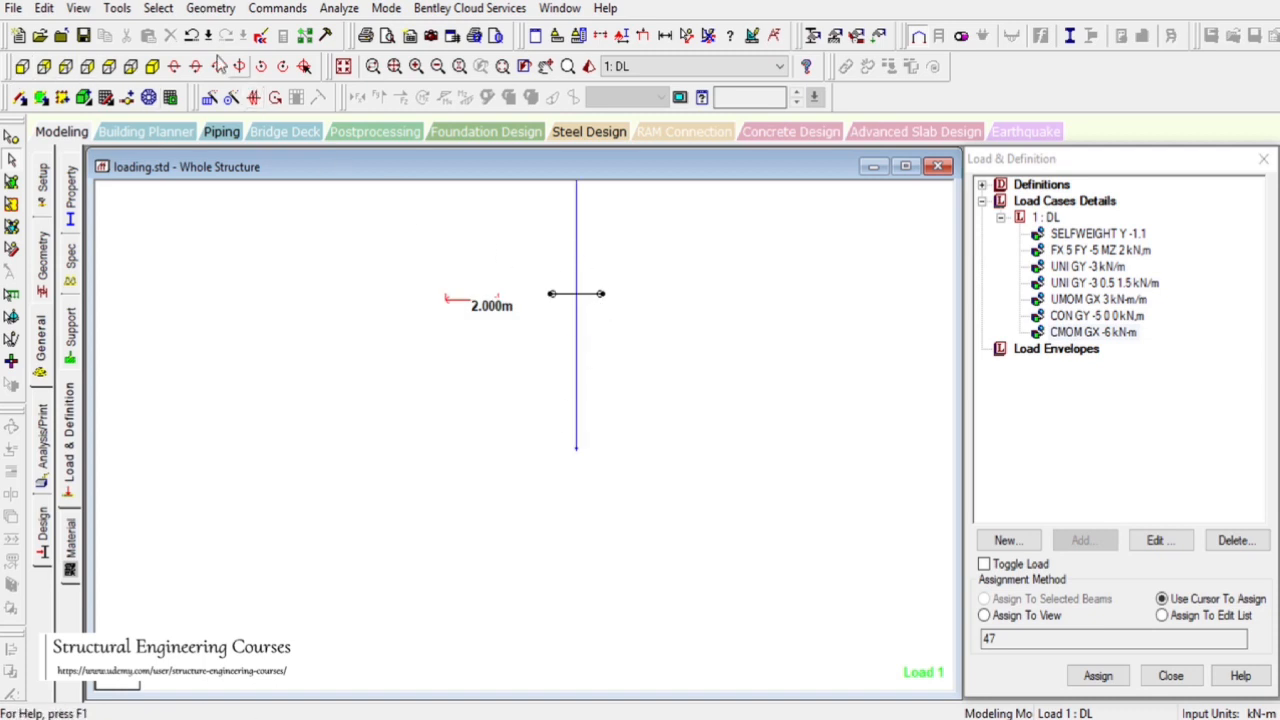
left_click(152, 69)
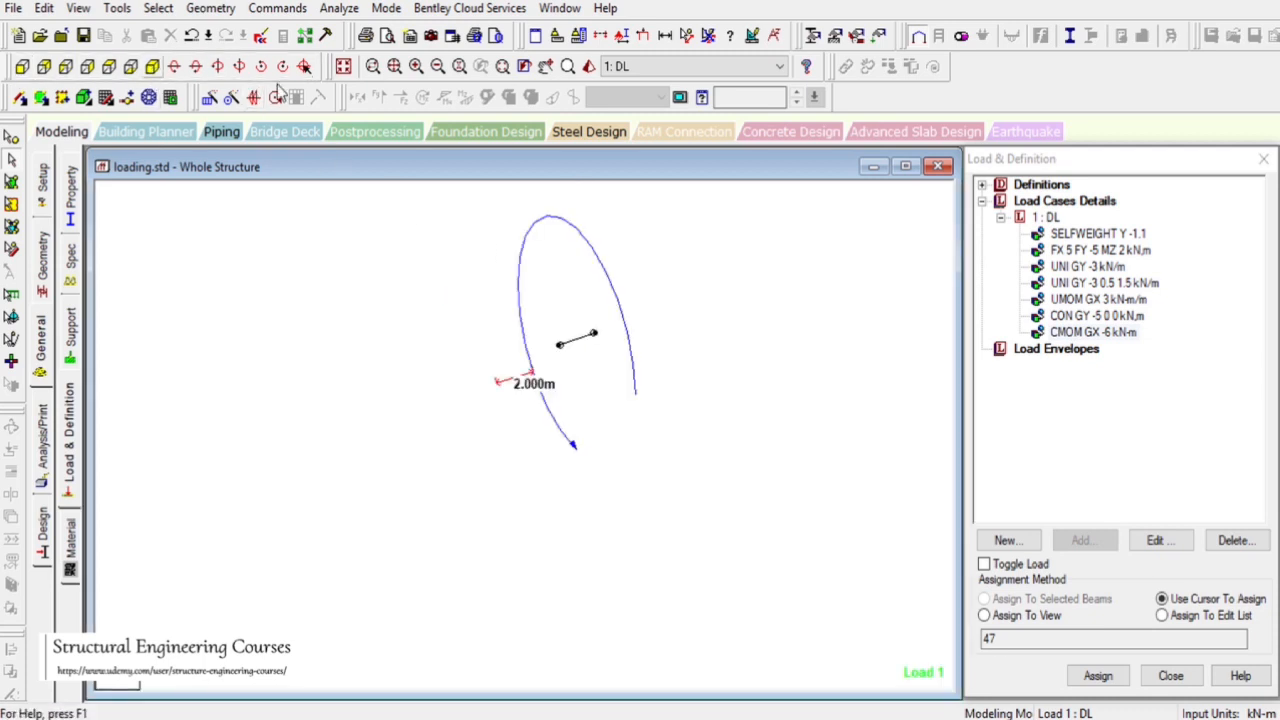
left_click(343, 66)
- Add a linear varying member load to load case DL with W1 2 and W2 7 kN/m in the local Y direction
left_click(1046, 217)
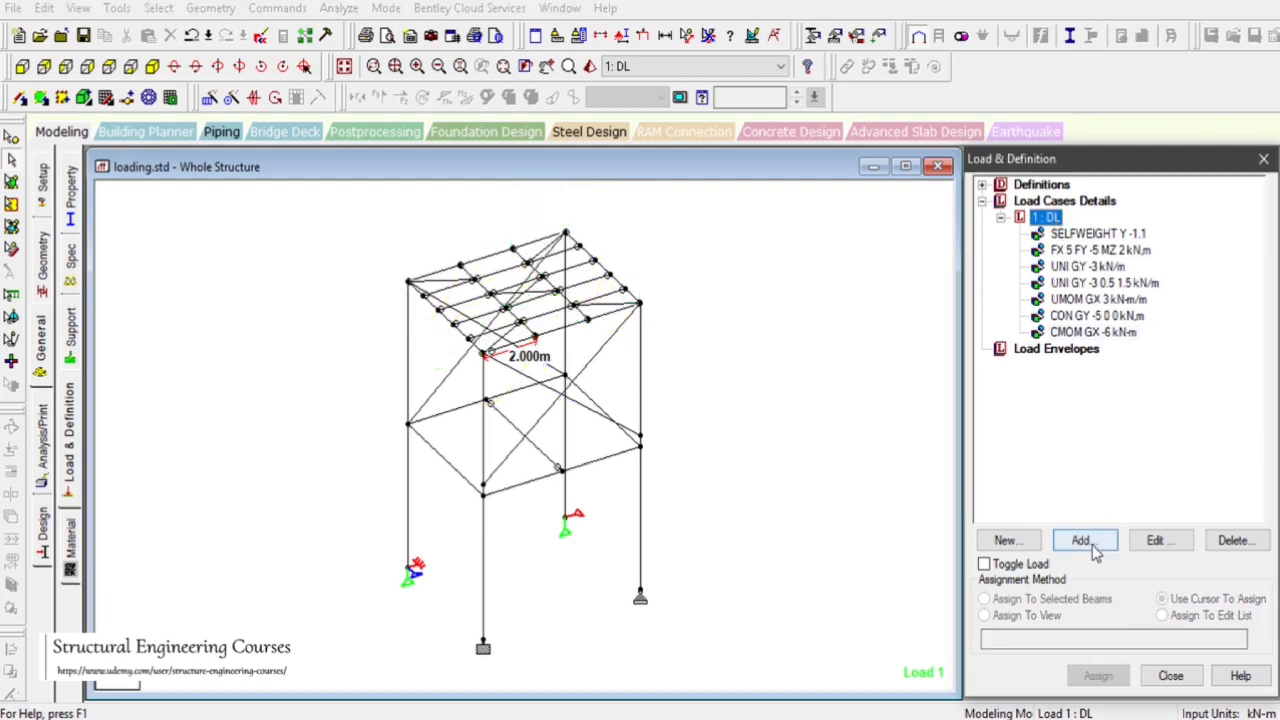
left_click(1080, 540)
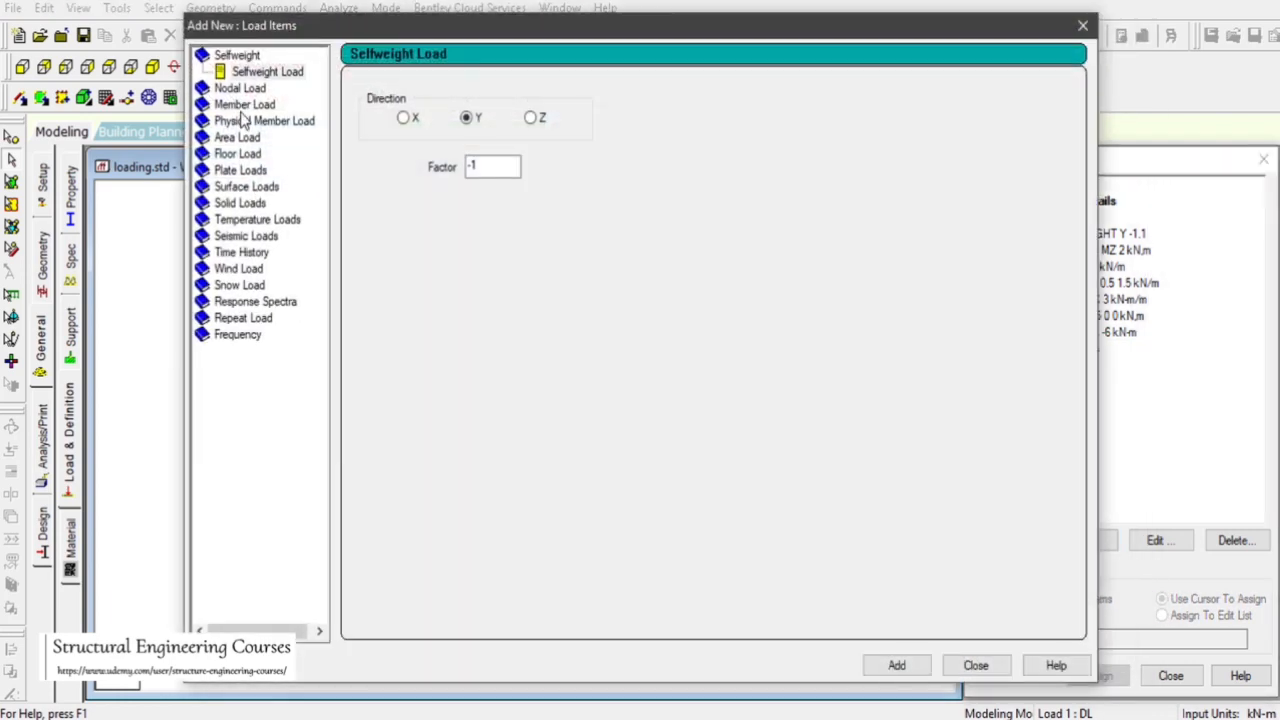
left_click(244, 104)
left_click(263, 170)
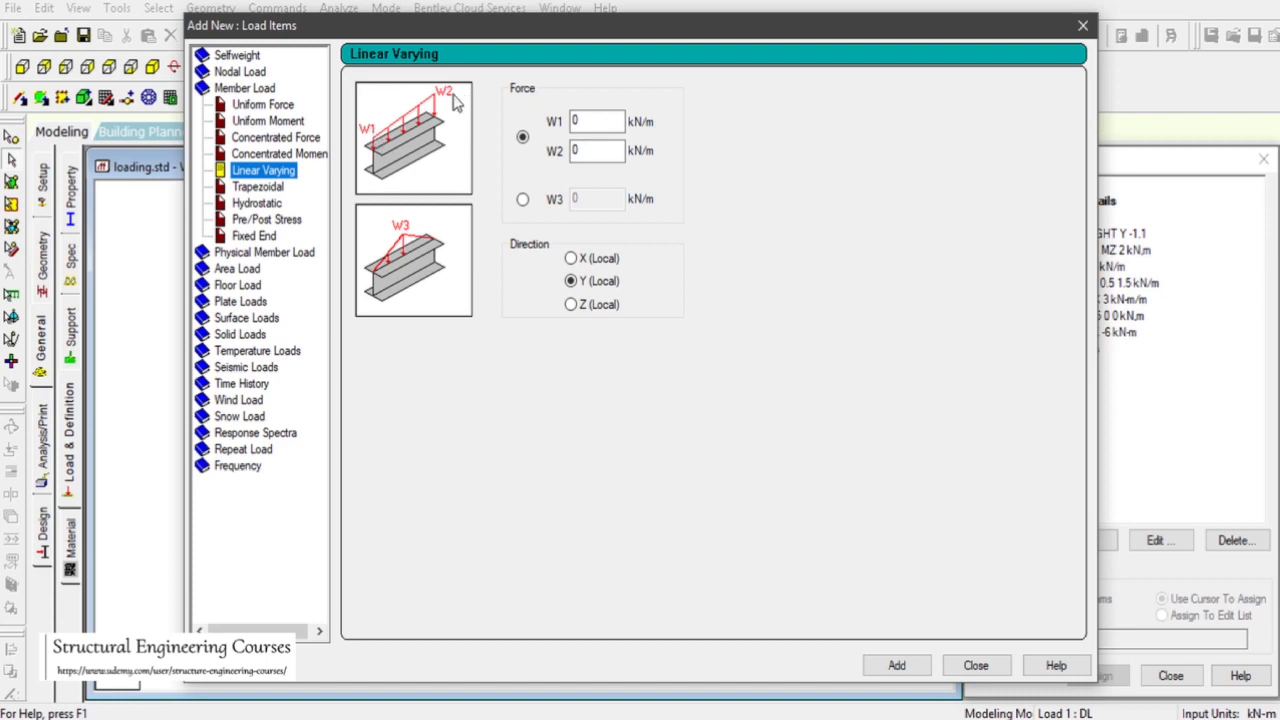
left_click(584, 121)
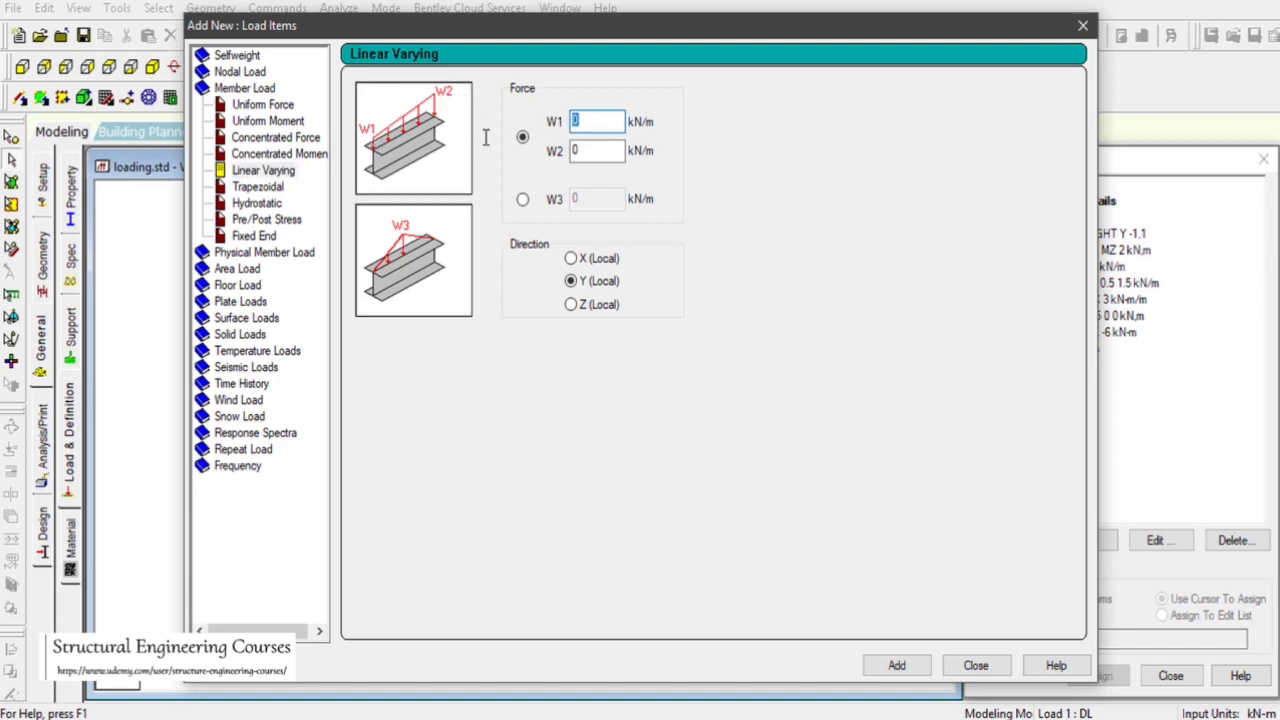
type("2")
key("Tab")
type("7")
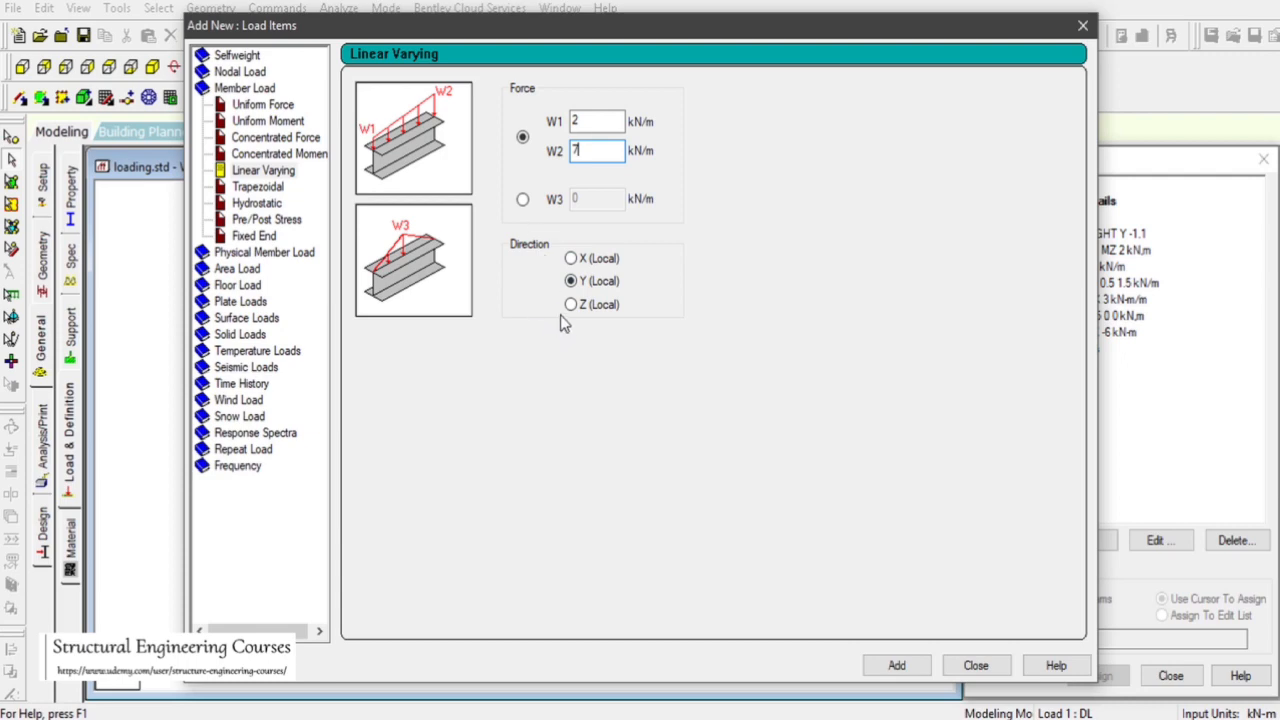
left_click(896, 667)
left_click(975, 666)
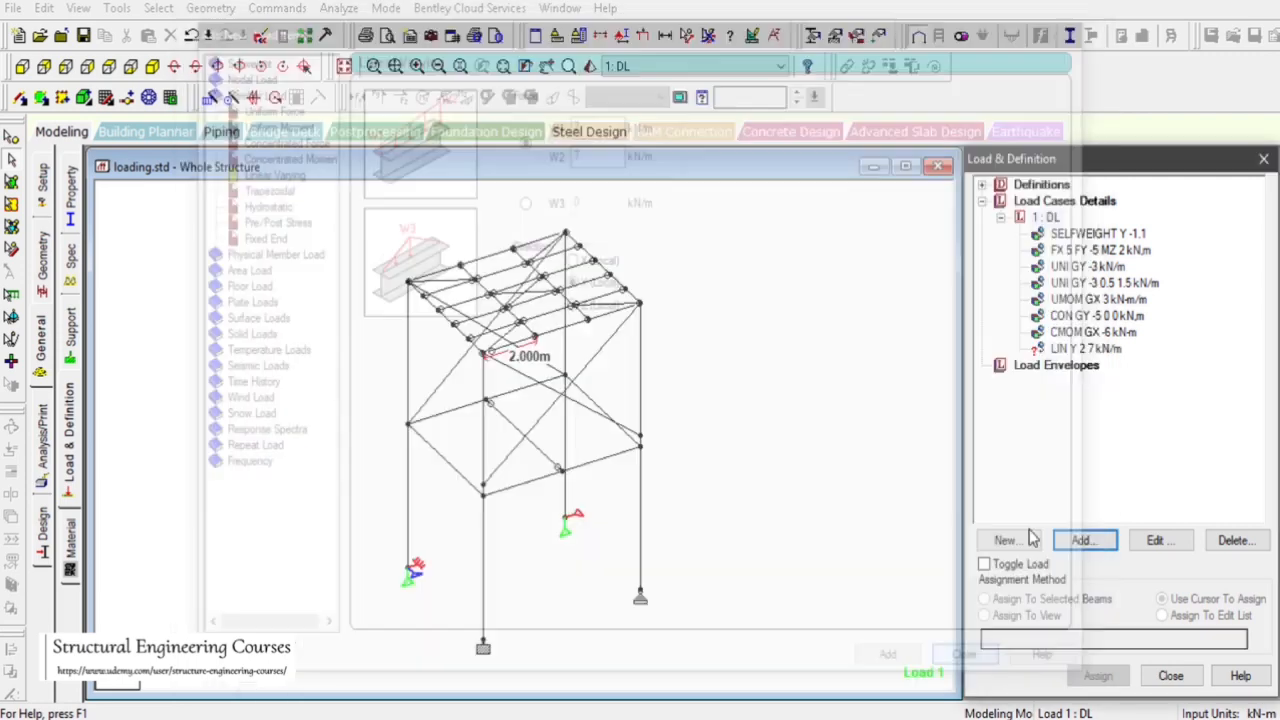
- Assign the linear varying load to the mid-level front beam segment adjoining the pinned corner column, using the selected-beams method
scroll(600, 410, "up", 3)
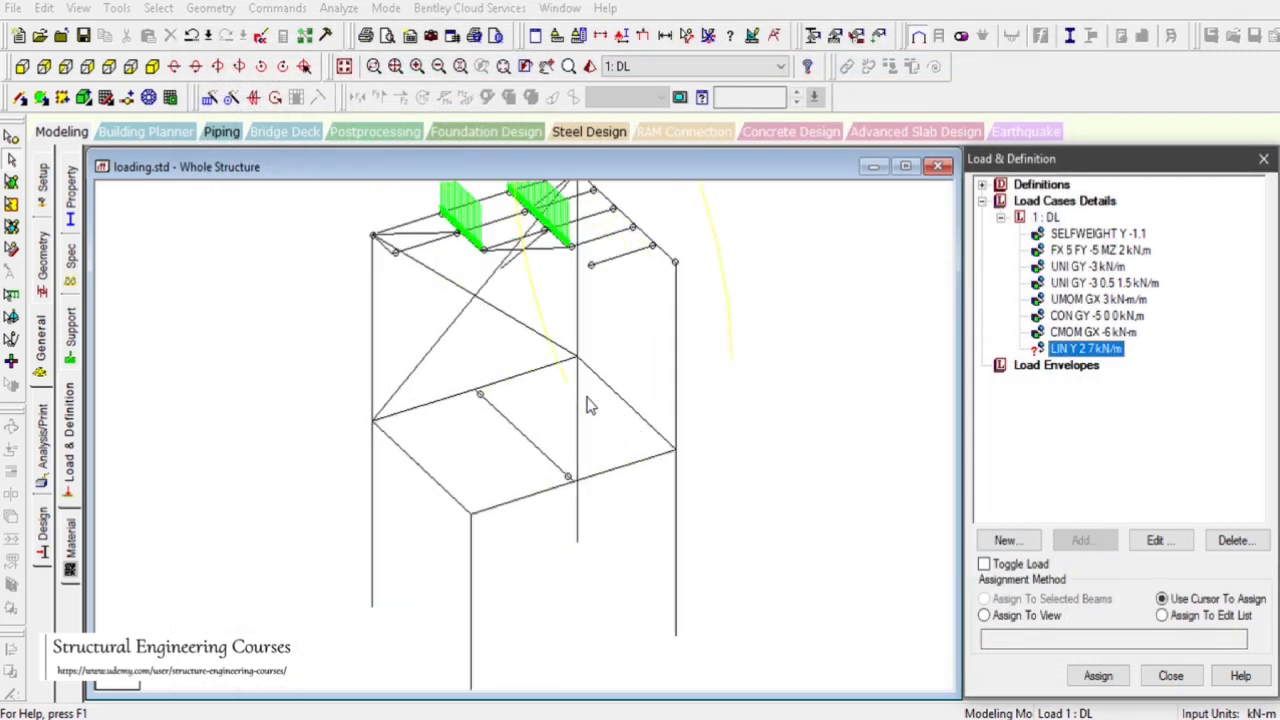
left_click(632, 478)
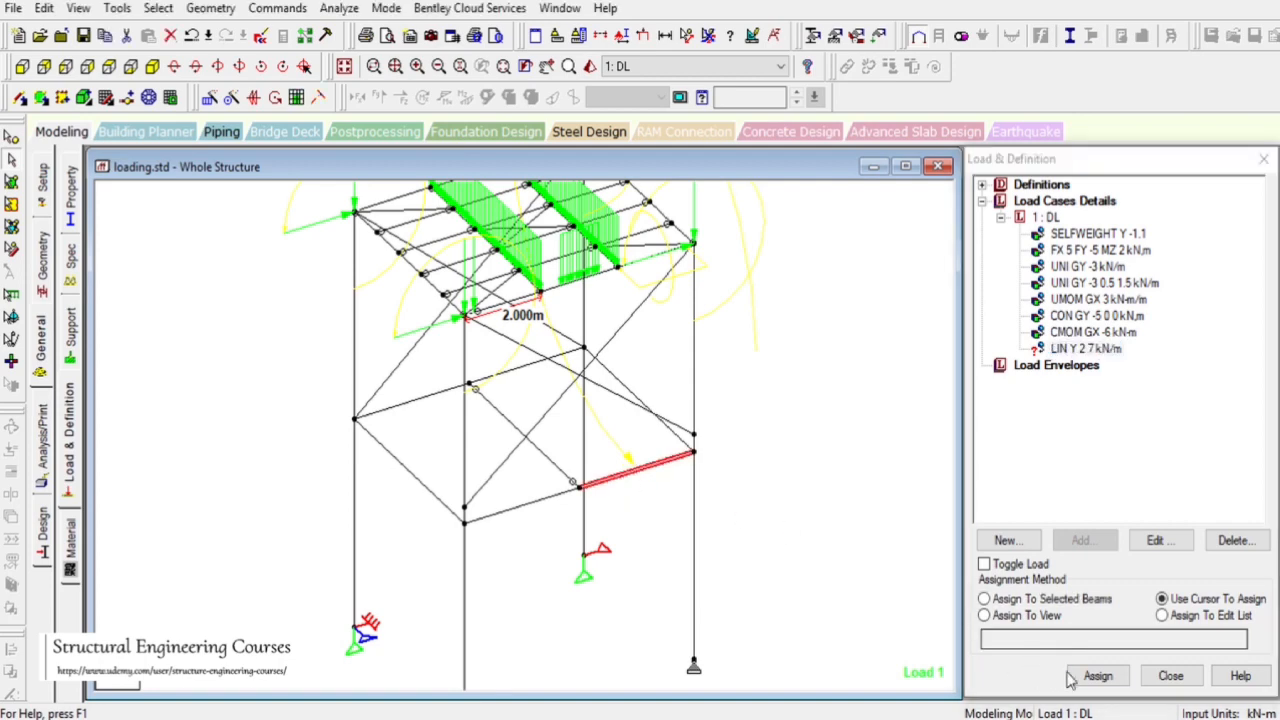
left_click(1098, 676)
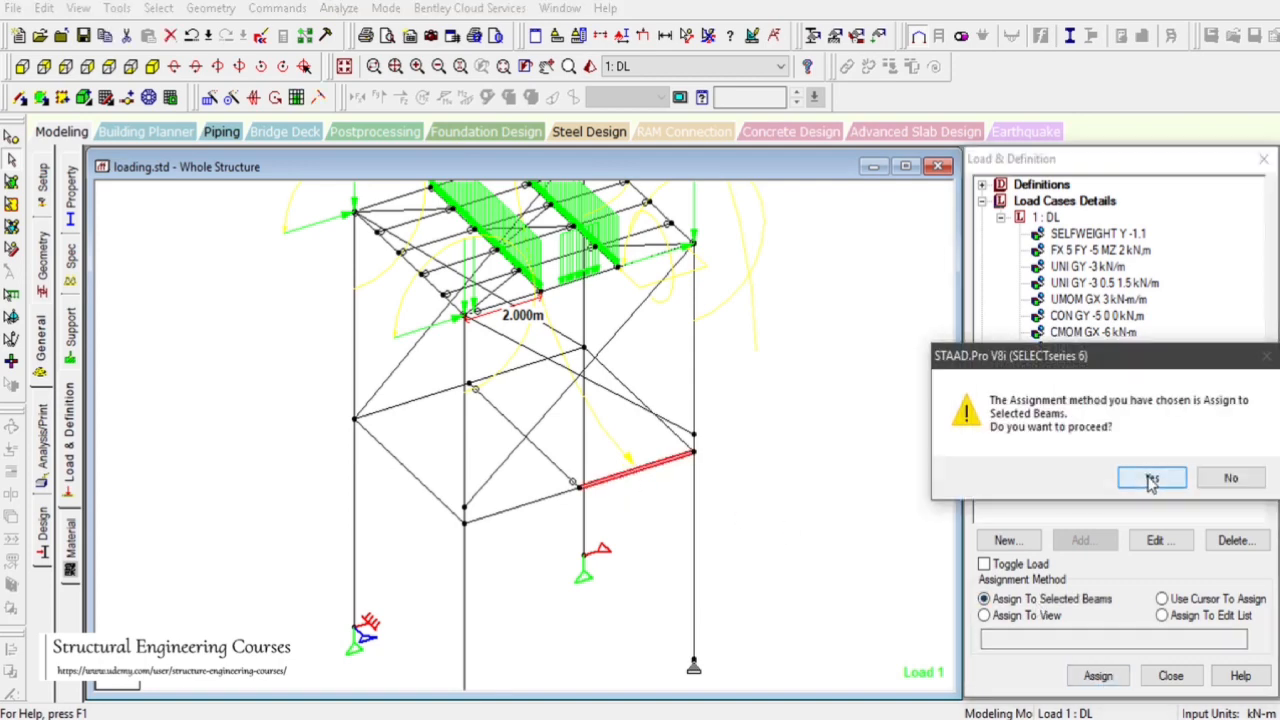
left_click(1143, 479)
- Change the linear varying load to W1 -2 and W2 -7 kN/m
double_click(1110, 348)
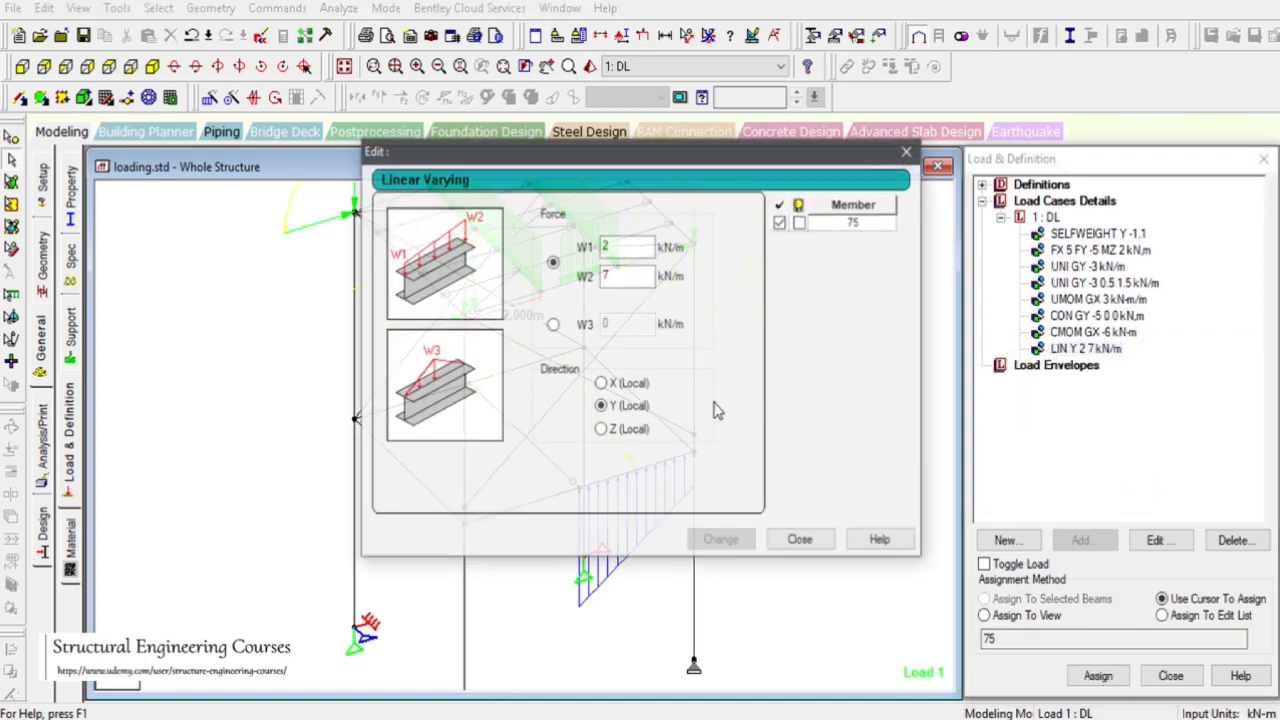
left_click(606, 247)
type("-")
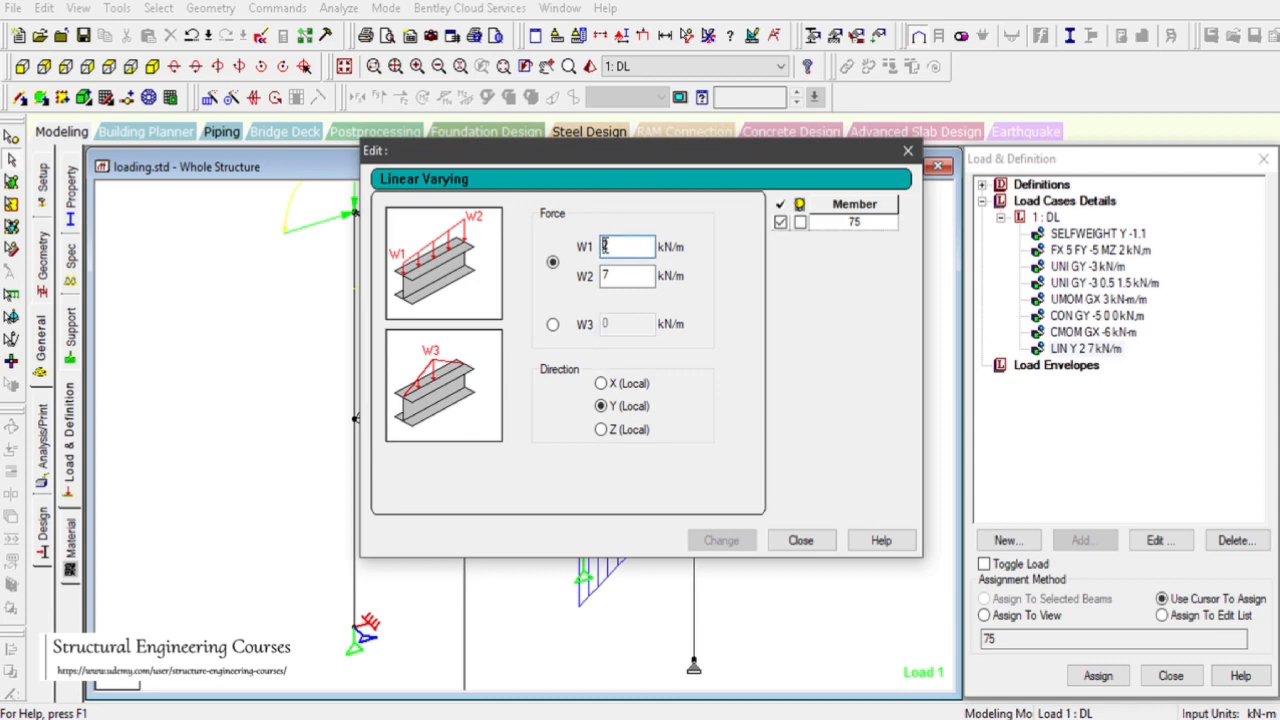
left_click(604, 276)
left_click(721, 541)
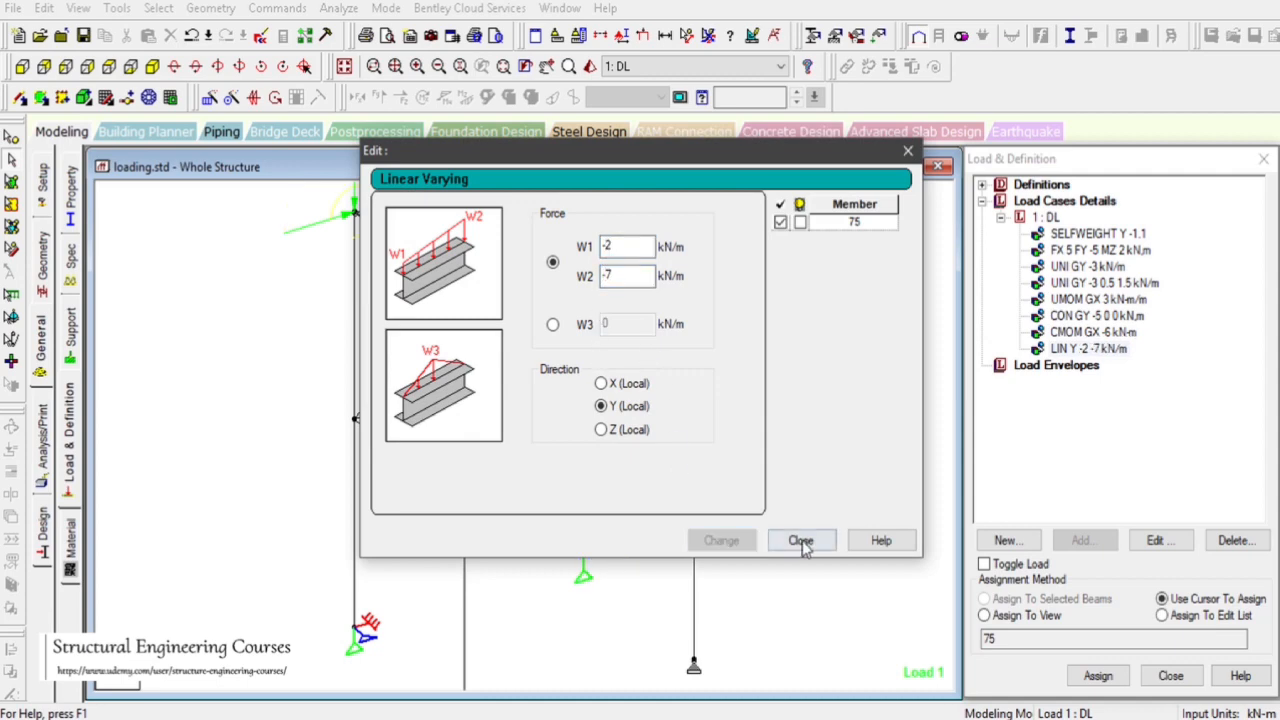
left_click(800, 540)
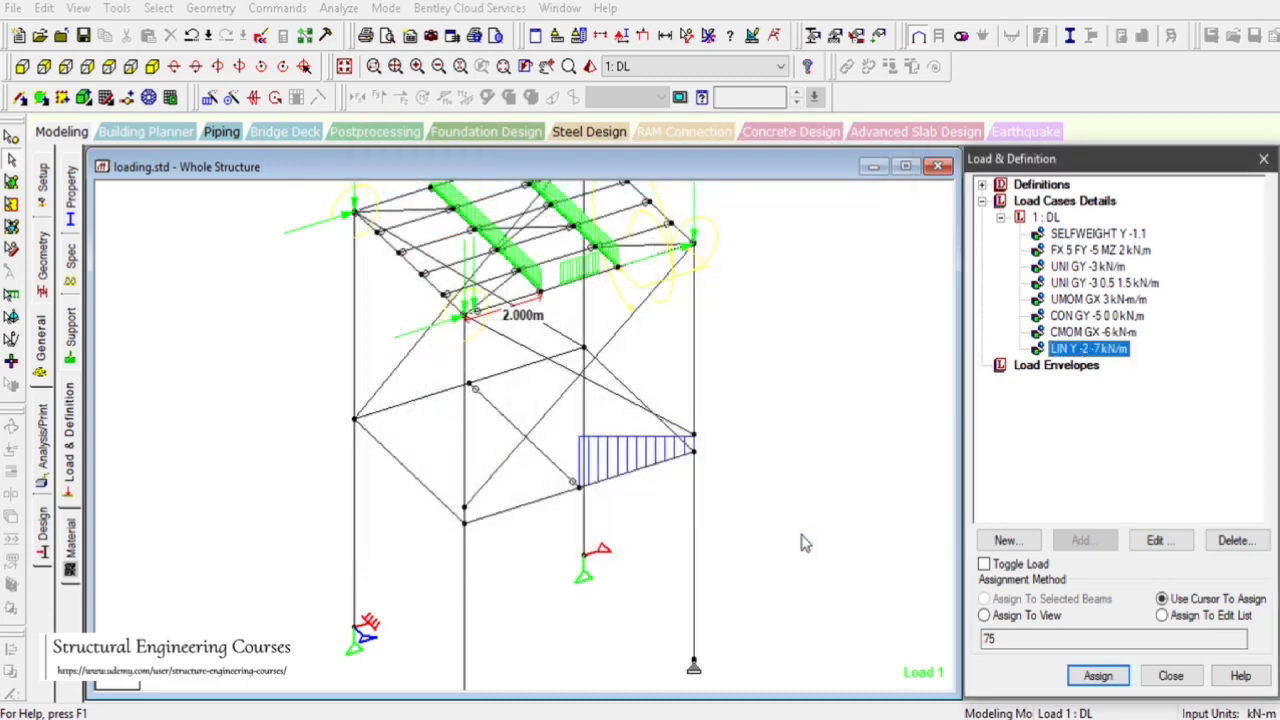
- Accept the auto save, display the start and end colours of the beams, and review the linear varying load's definition
left_click(773, 465)
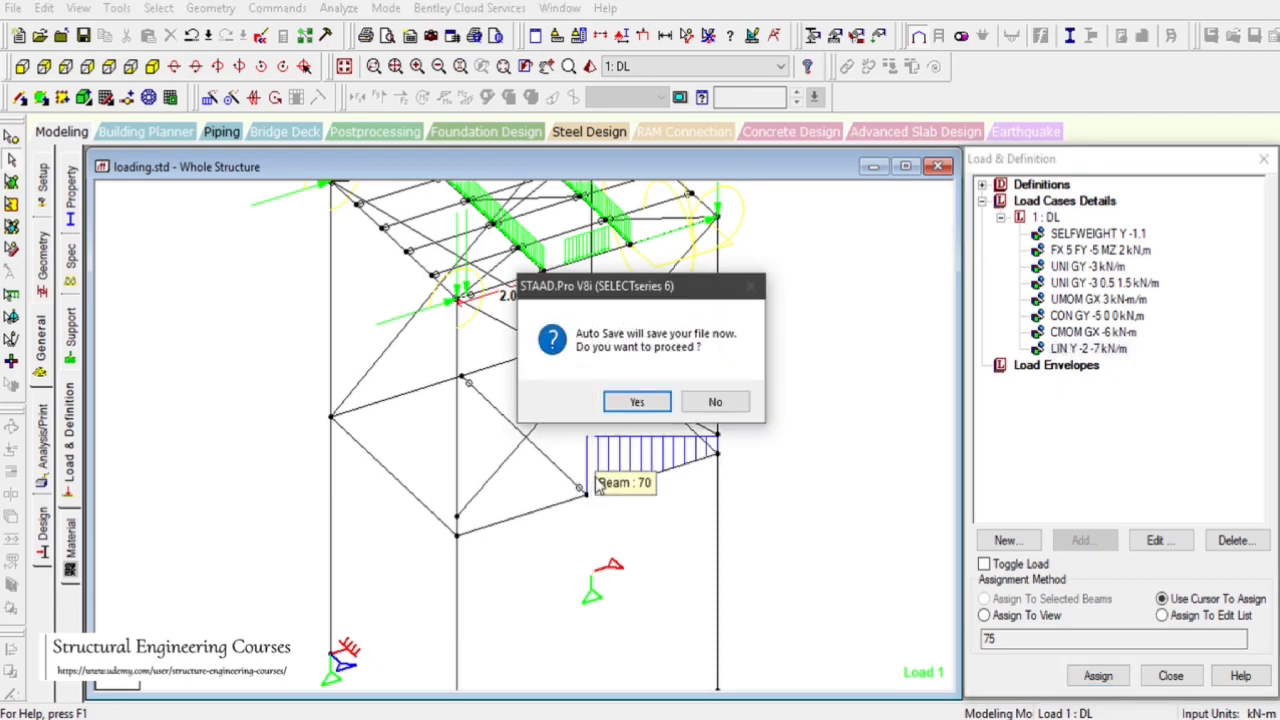
left_click(624, 408)
left_click(514, 392)
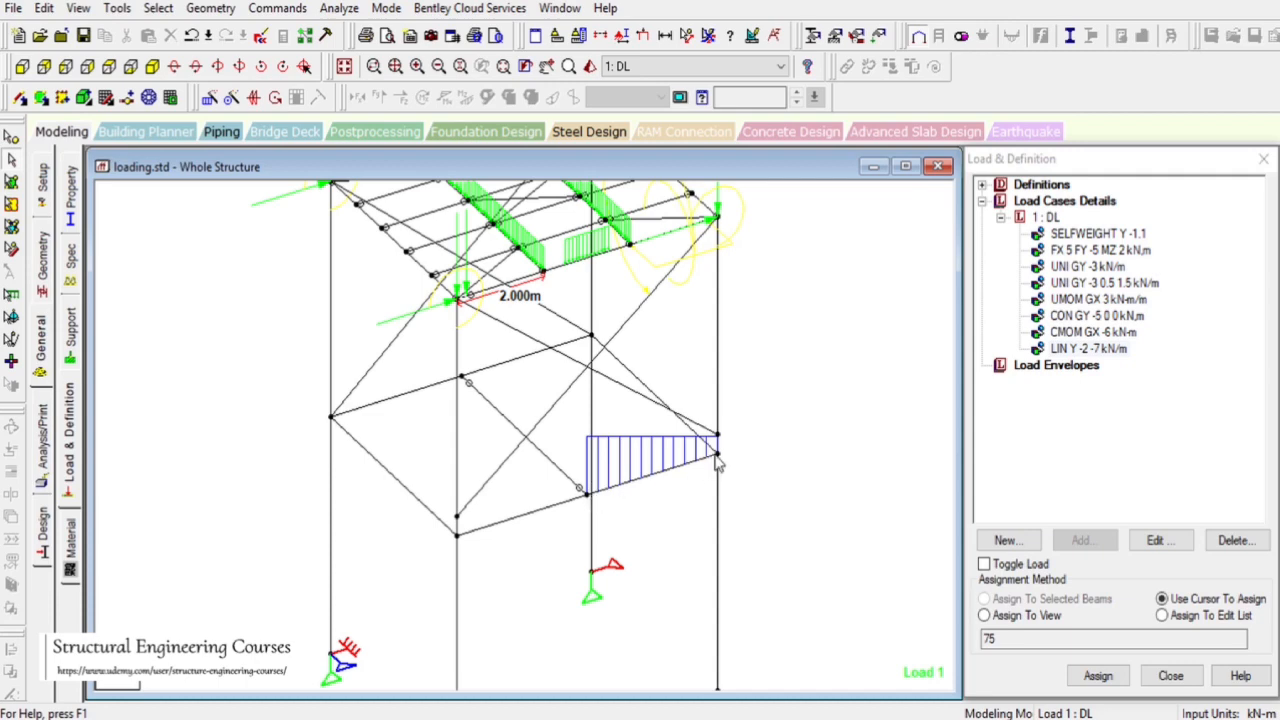
key("shift+e")
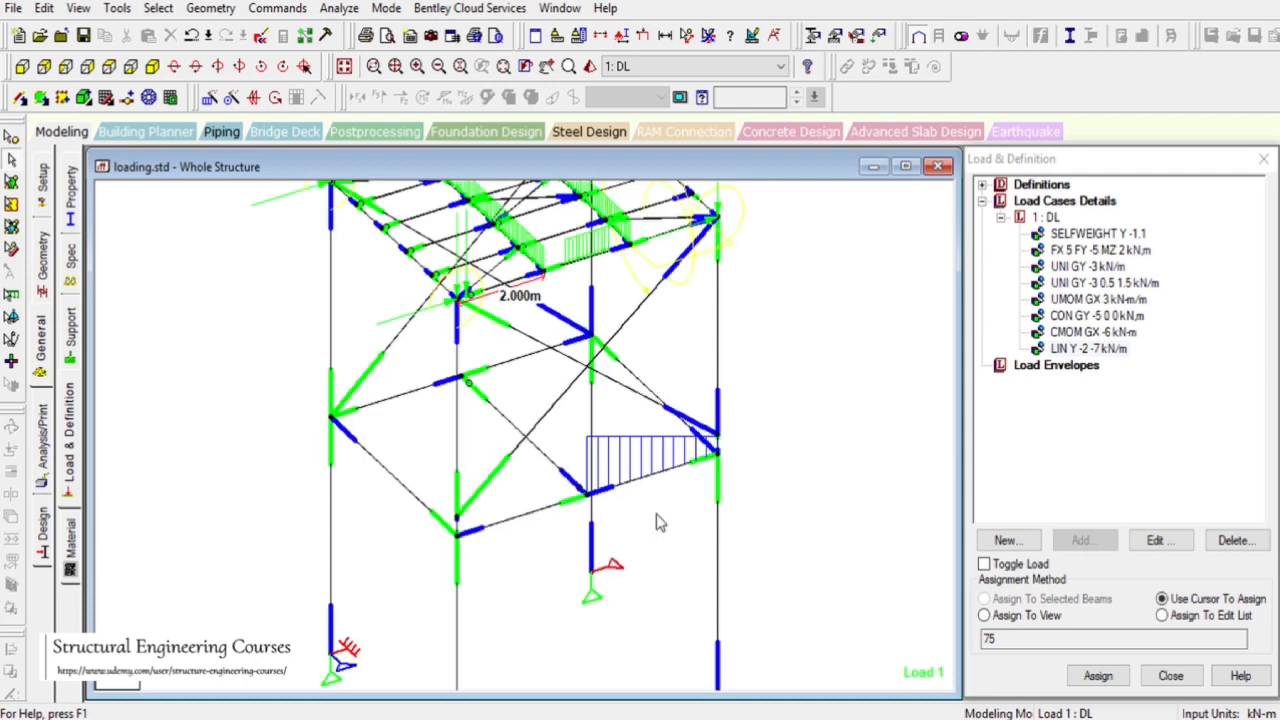
scroll(714, 512, "up", 1)
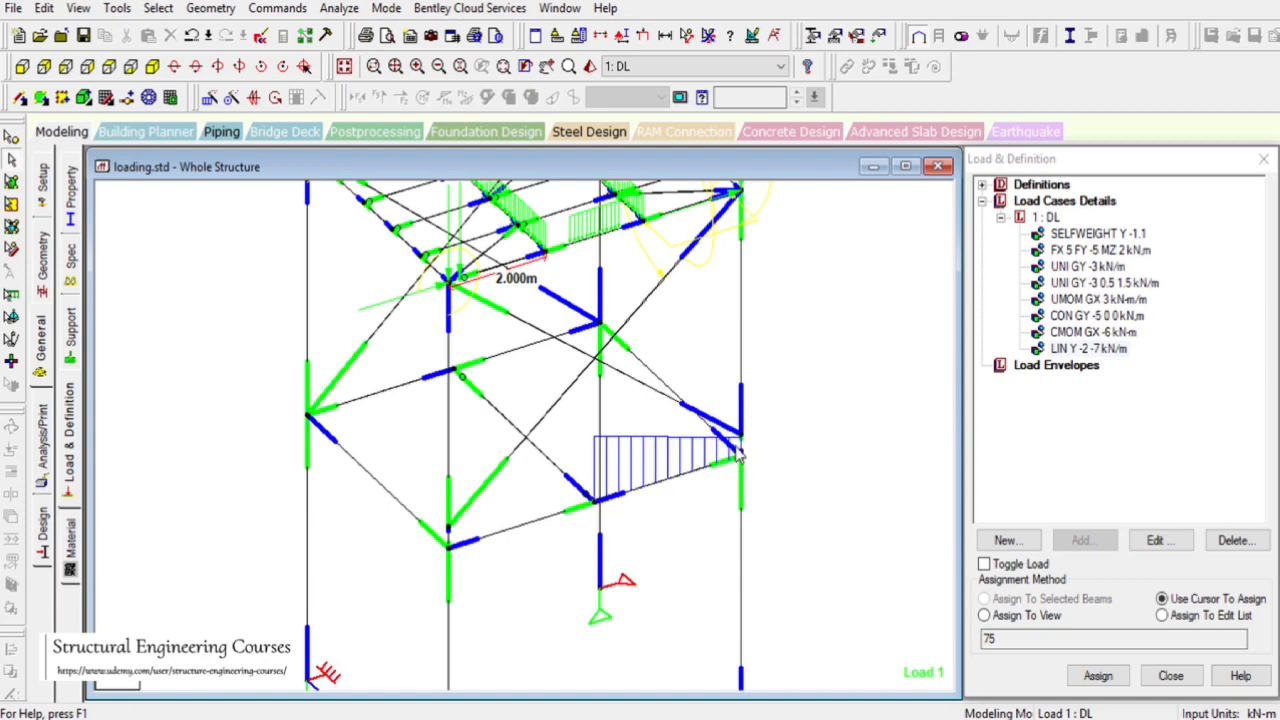
double_click(1062, 350)
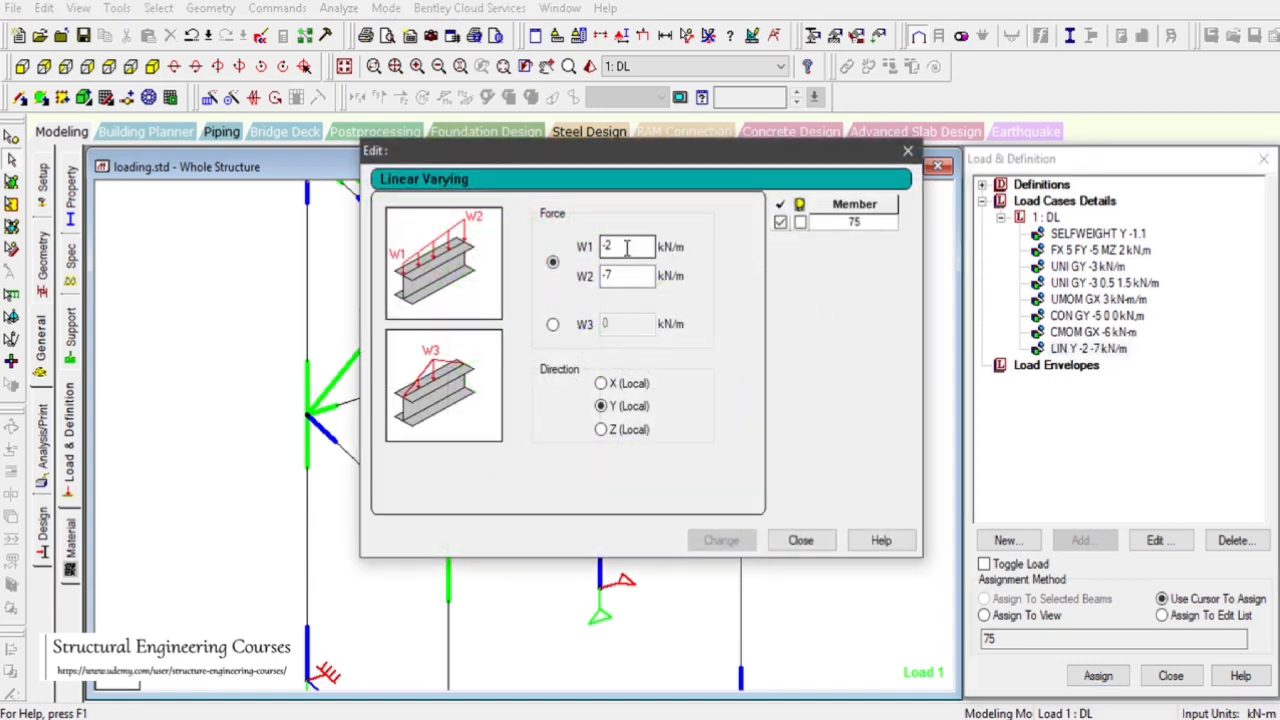
left_click(800, 540)
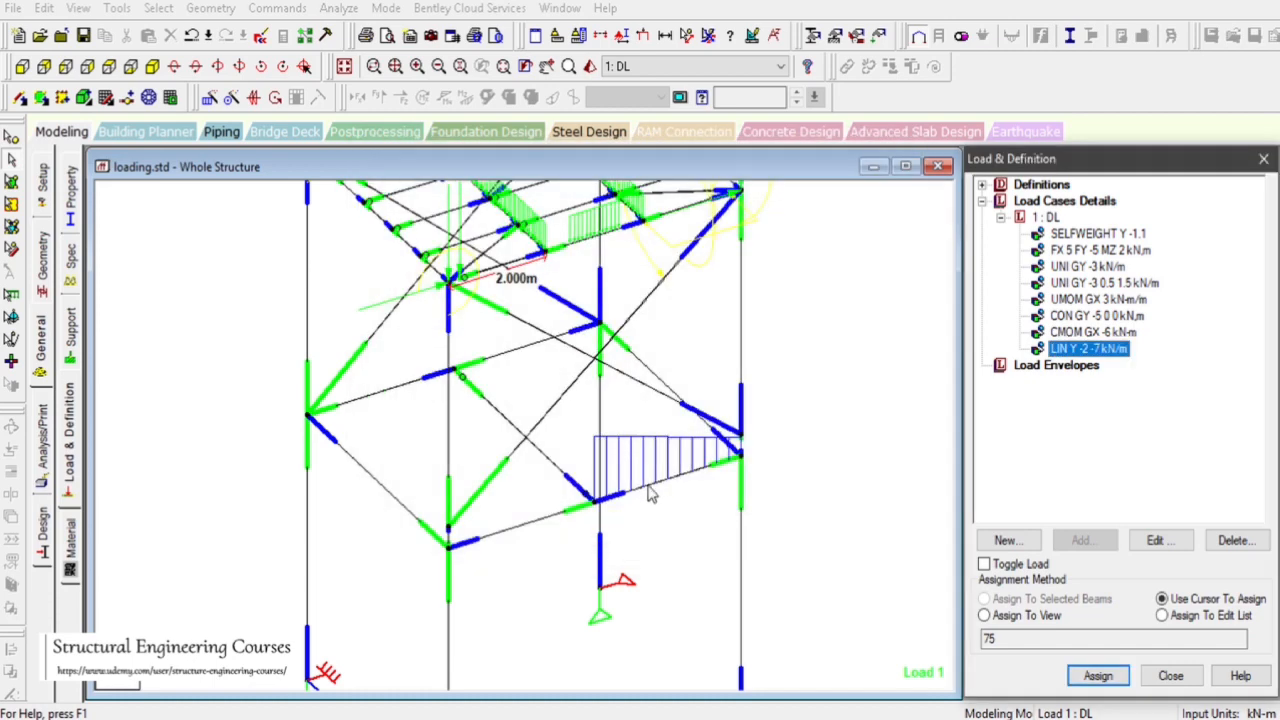
- Redefine the incidence of the beam carrying the linear varying load to reverse its start and end
left_click(655, 490)
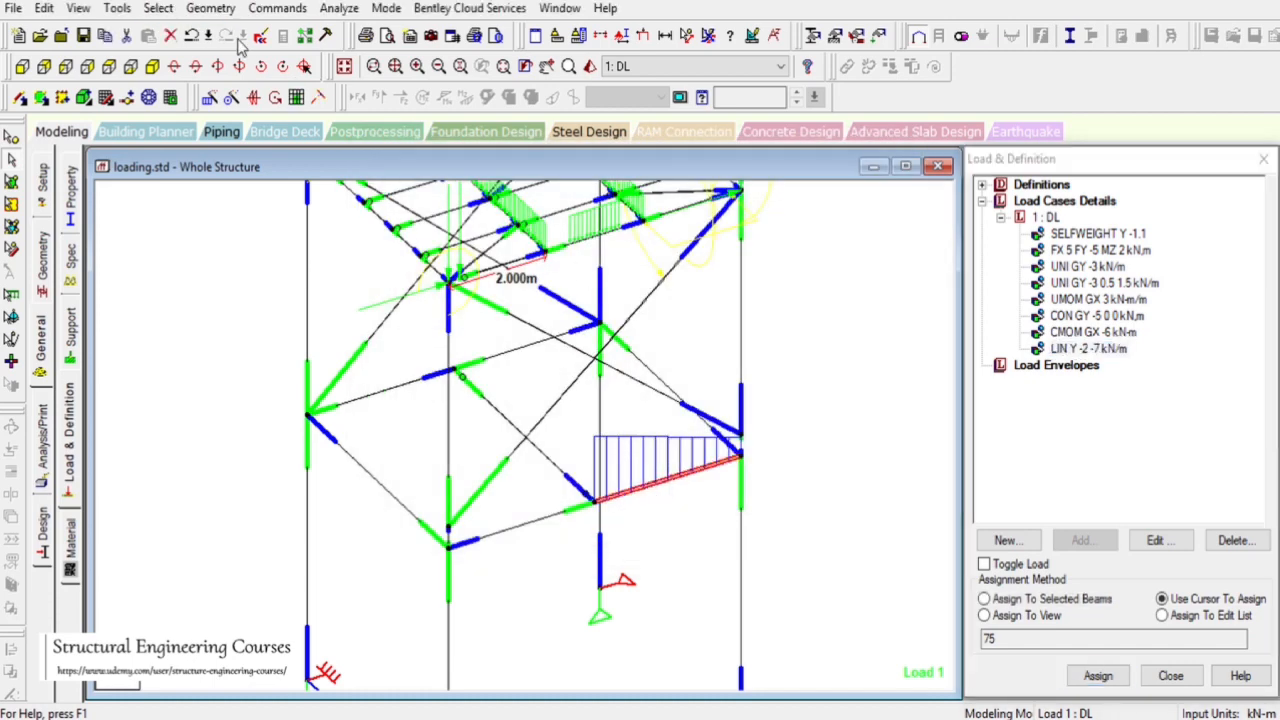
left_click(117, 8)
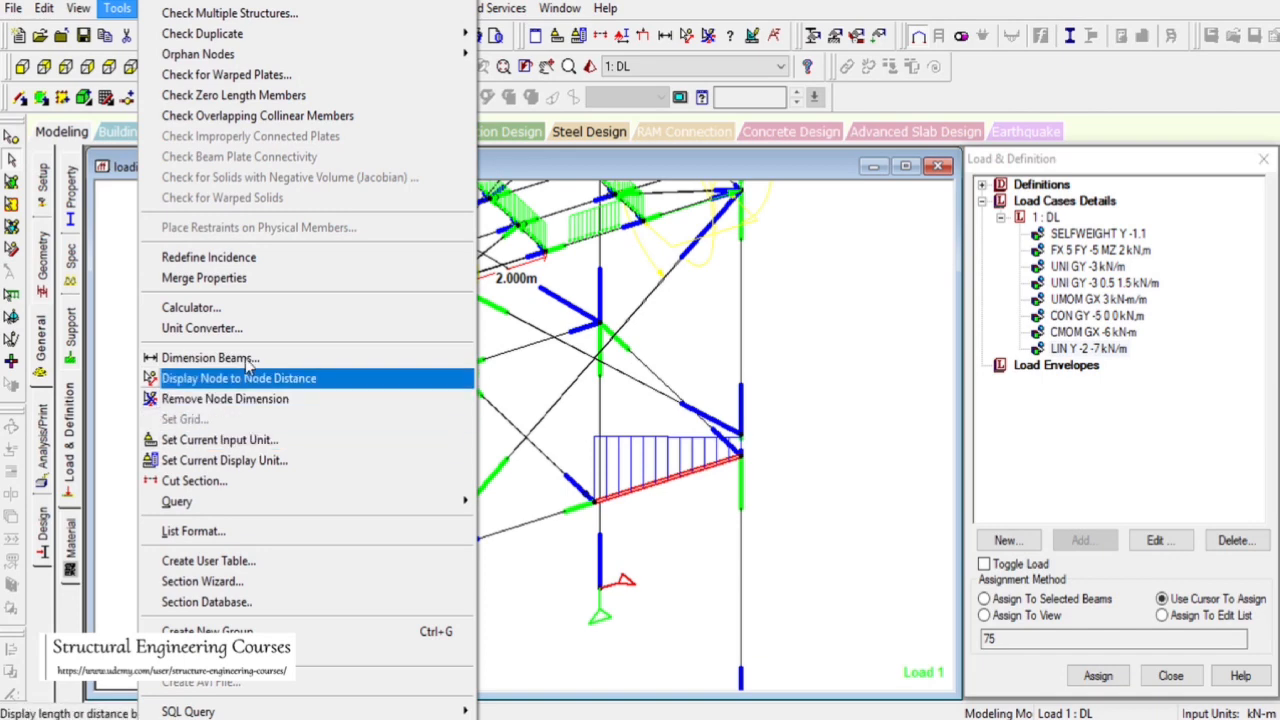
left_click(209, 257)
left_click_drag(482, 264, 252, 132)
left_click(374, 276)
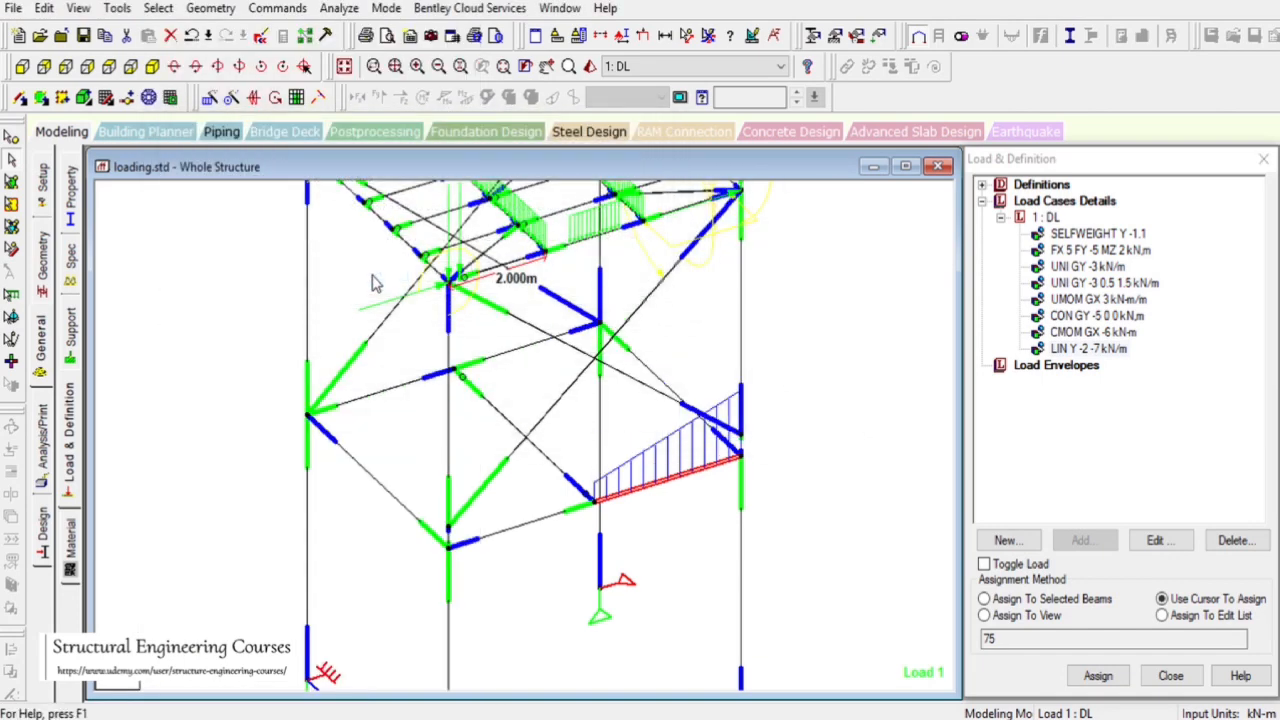
- Add a linear varying member load to DL with W3 10 kN/m in the local Y direction
scroll(640, 488, "down", 3)
scroll(604, 502, "up", 2)
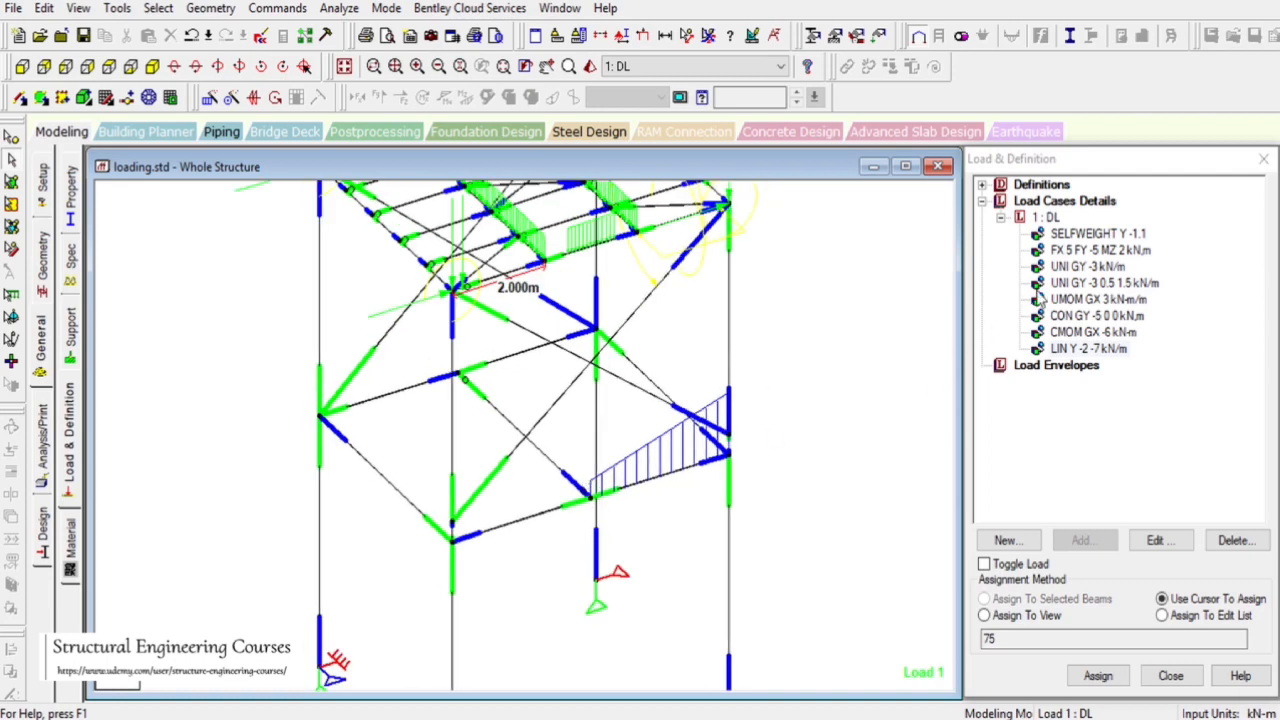
left_click(1045, 217)
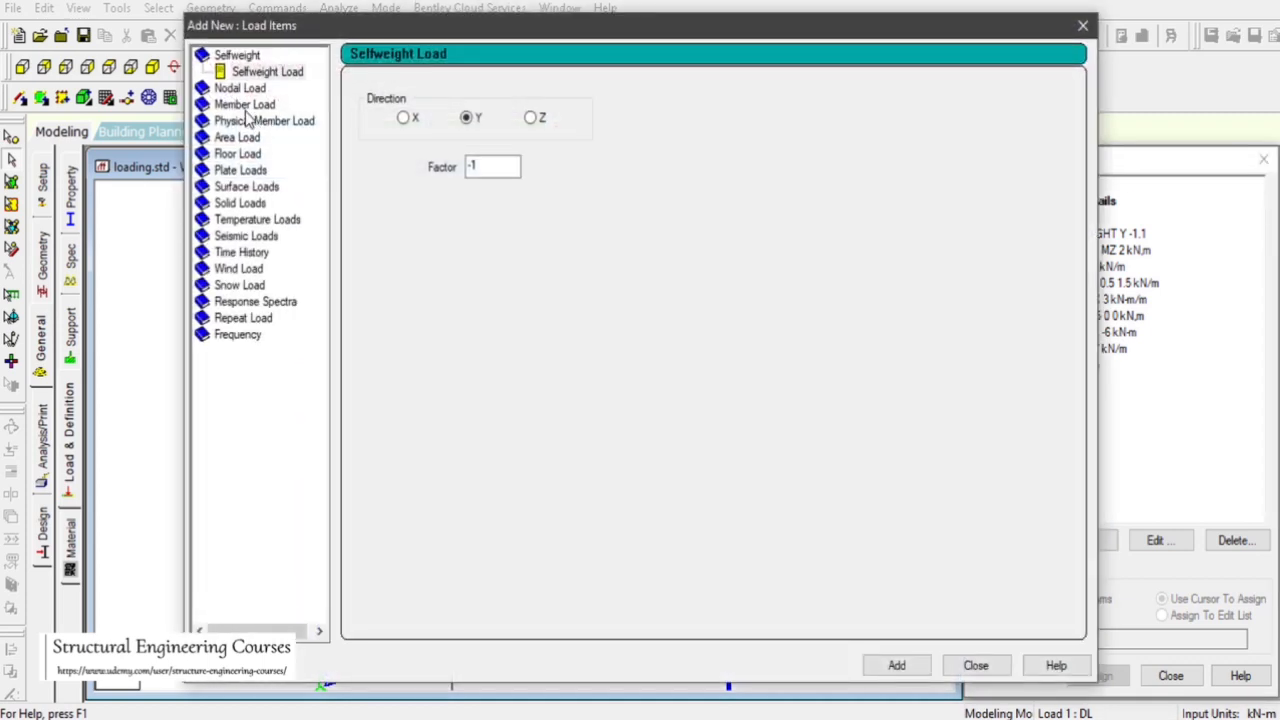
left_click(245, 106)
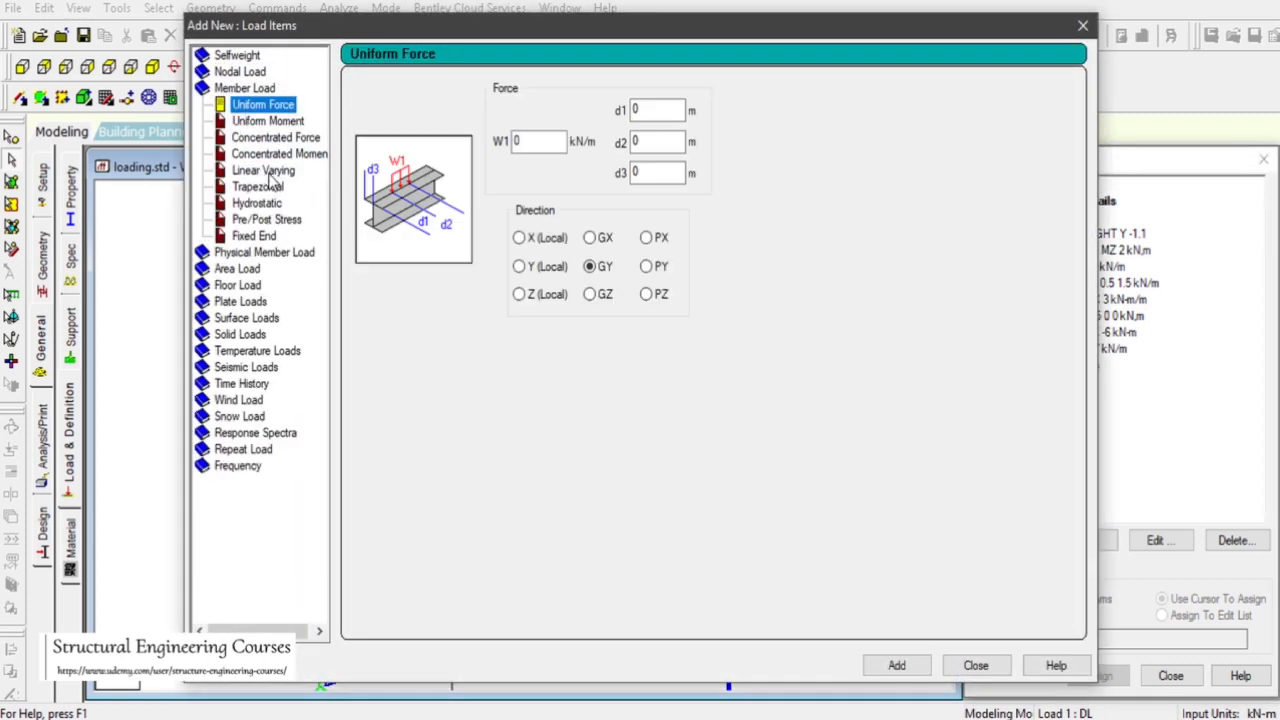
left_click(268, 172)
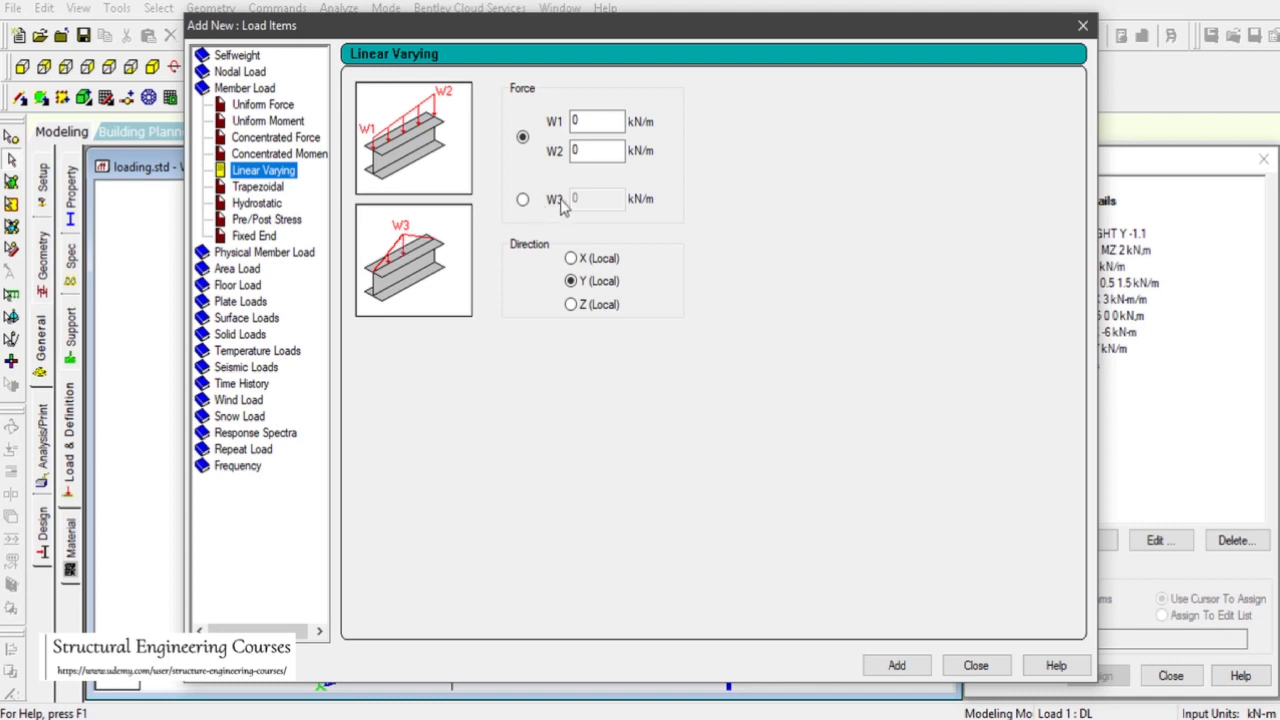
left_click(523, 200)
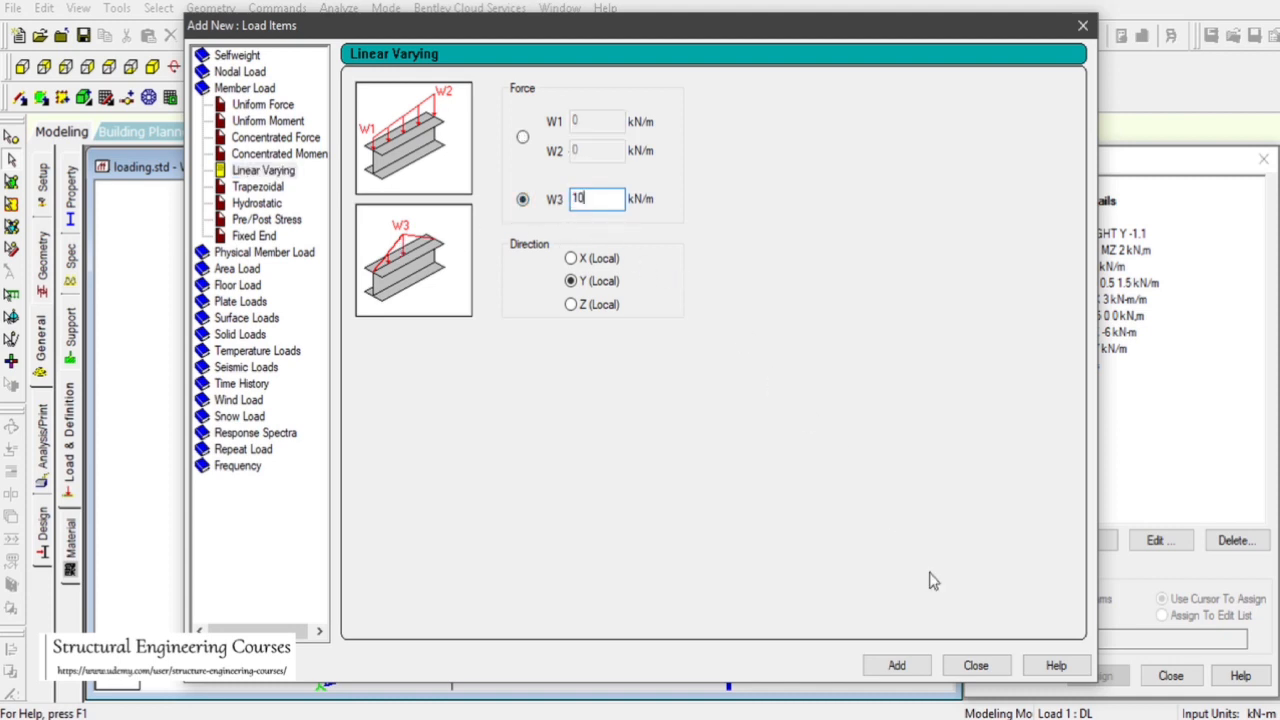
left_click(900, 666)
left_click(976, 666)
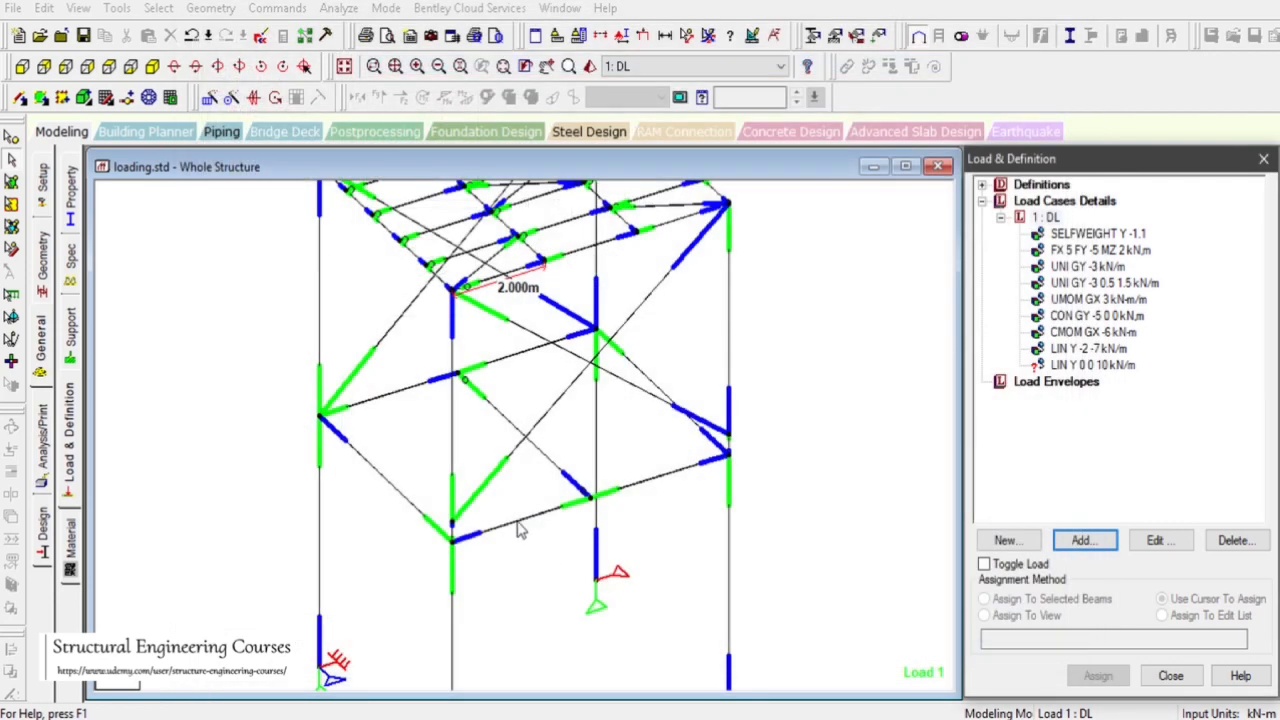
- Assign the W3 linear varying load to the unloaded mid-level front beam segment, using the selected-beams method
left_click(534, 515)
left_click(1080, 368)
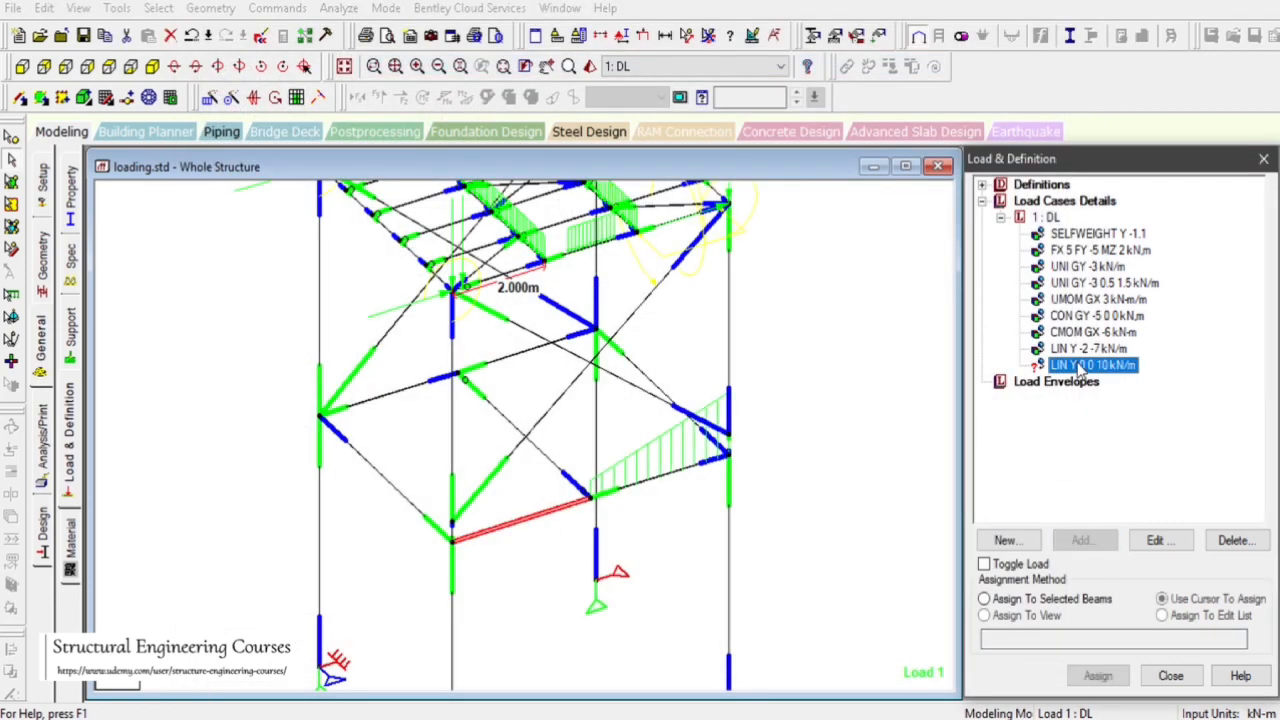
left_click(1050, 600)
left_click(1098, 676)
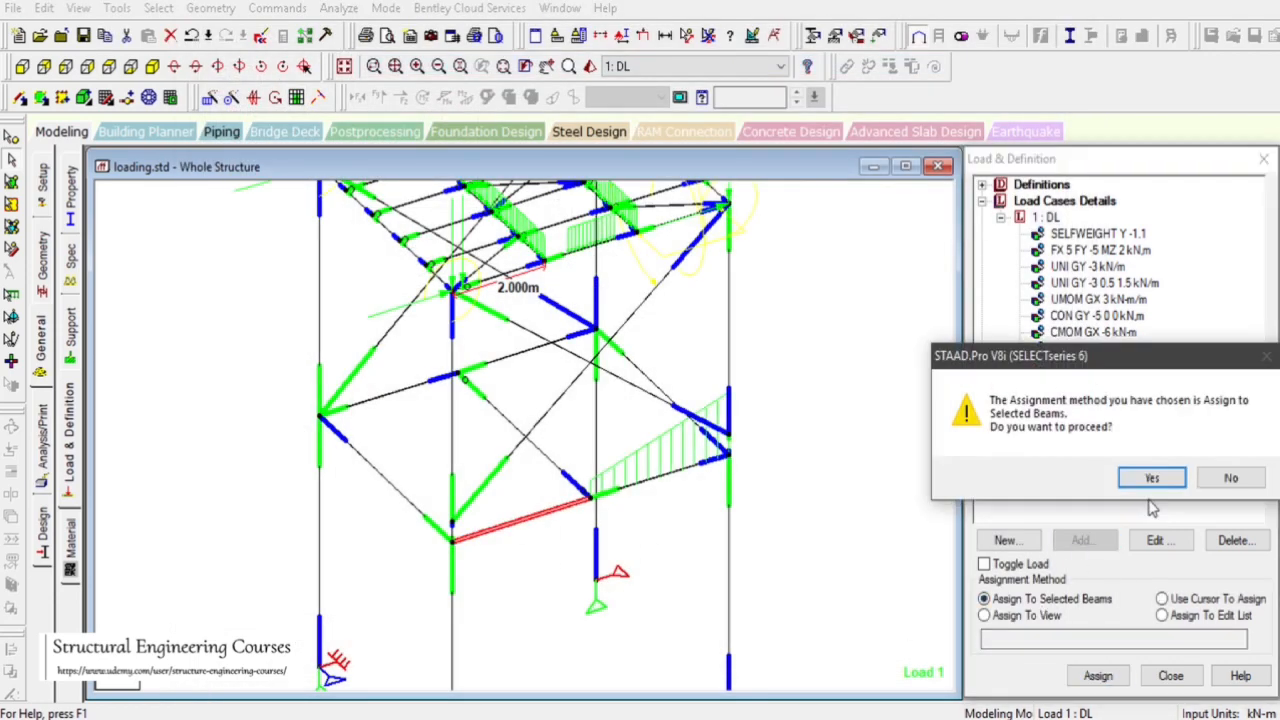
left_click(1152, 478)
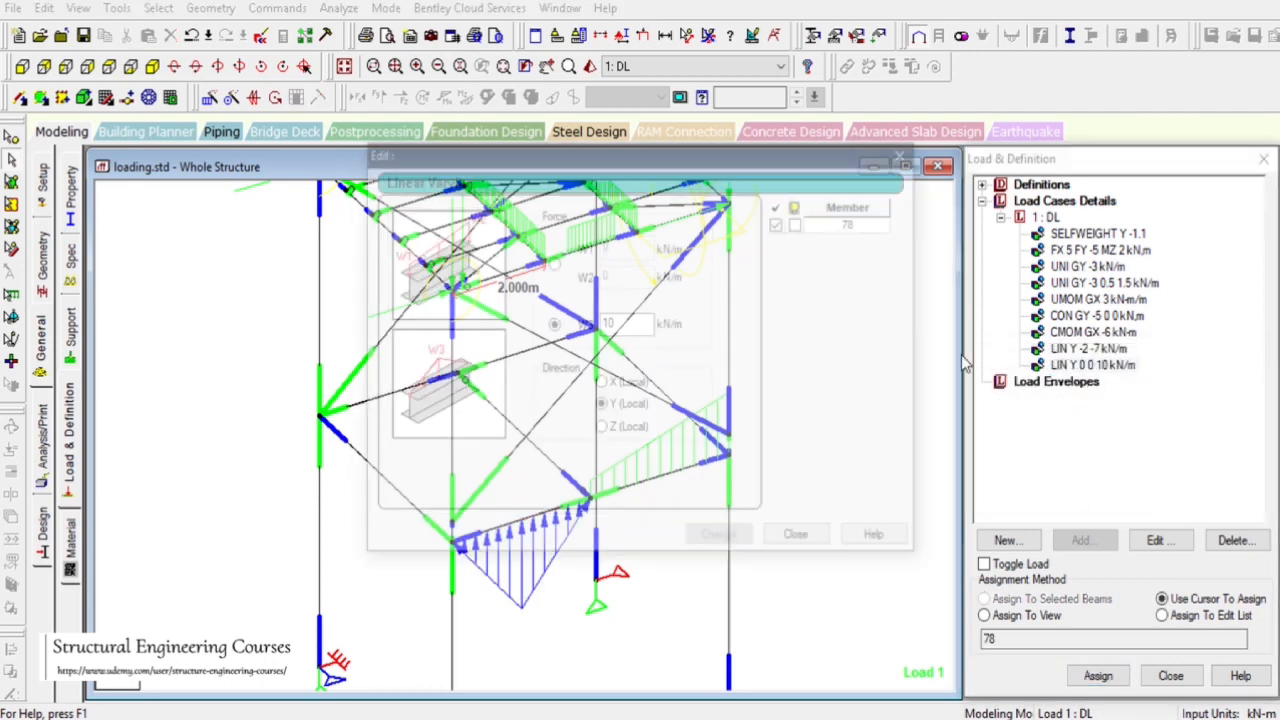
- Change the triangular linear varying load's W3 to -10 kN/m
left_click(605, 324)
type("-")
left_click(718, 541)
left_click(800, 541)
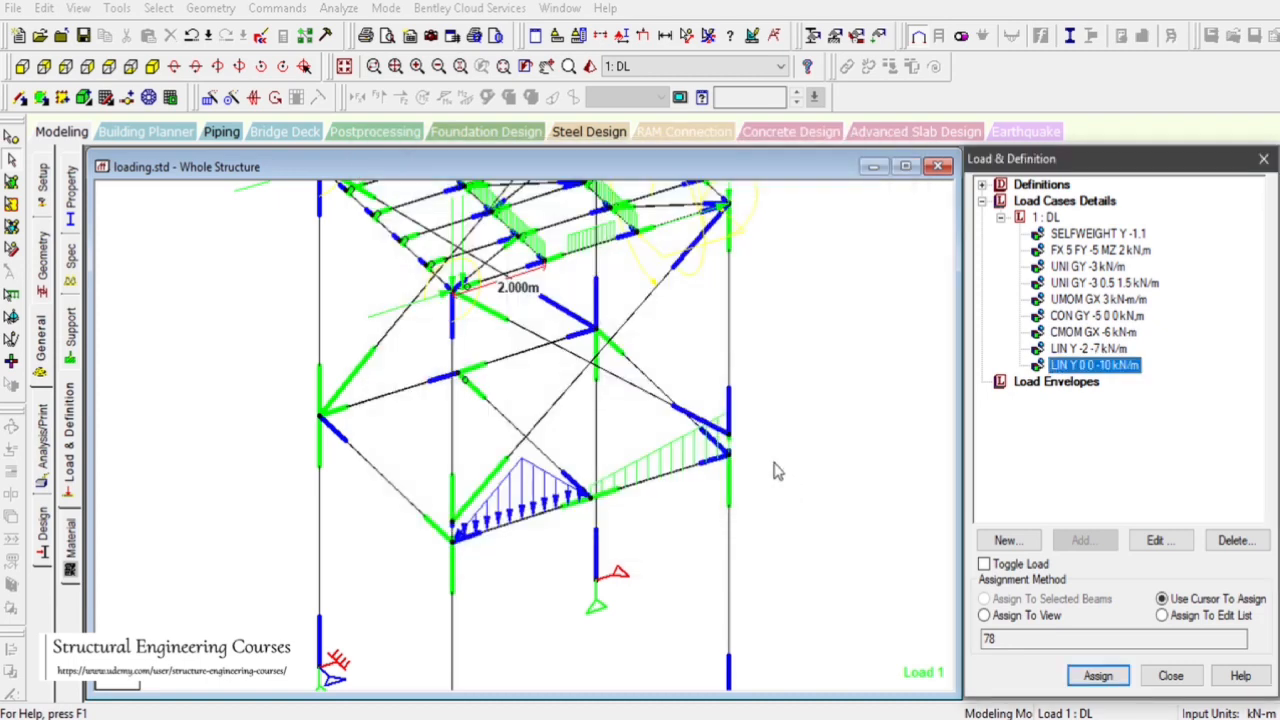
left_click(775, 463)
scroll(540, 532, "up", 5)
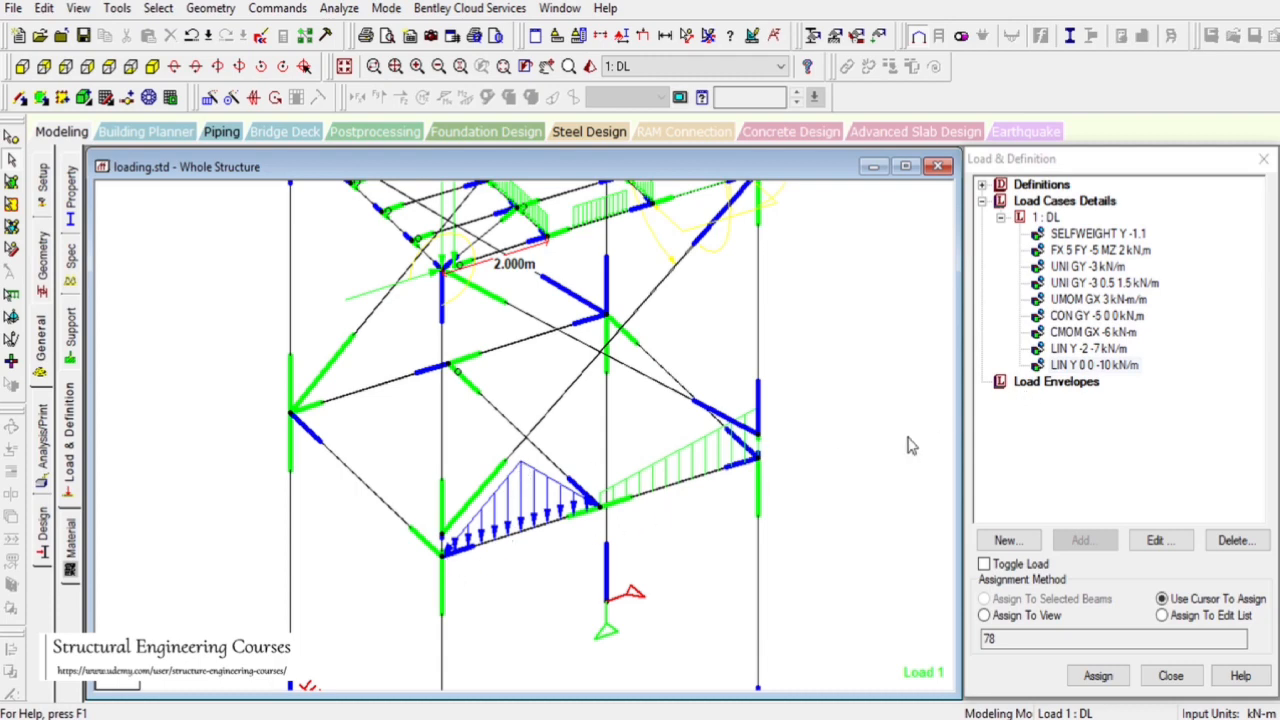
- Open the Trapezoidal member load definition for load case DL and examine its force, distance and direction settings
left_click(1048, 218)
left_click(1080, 540)
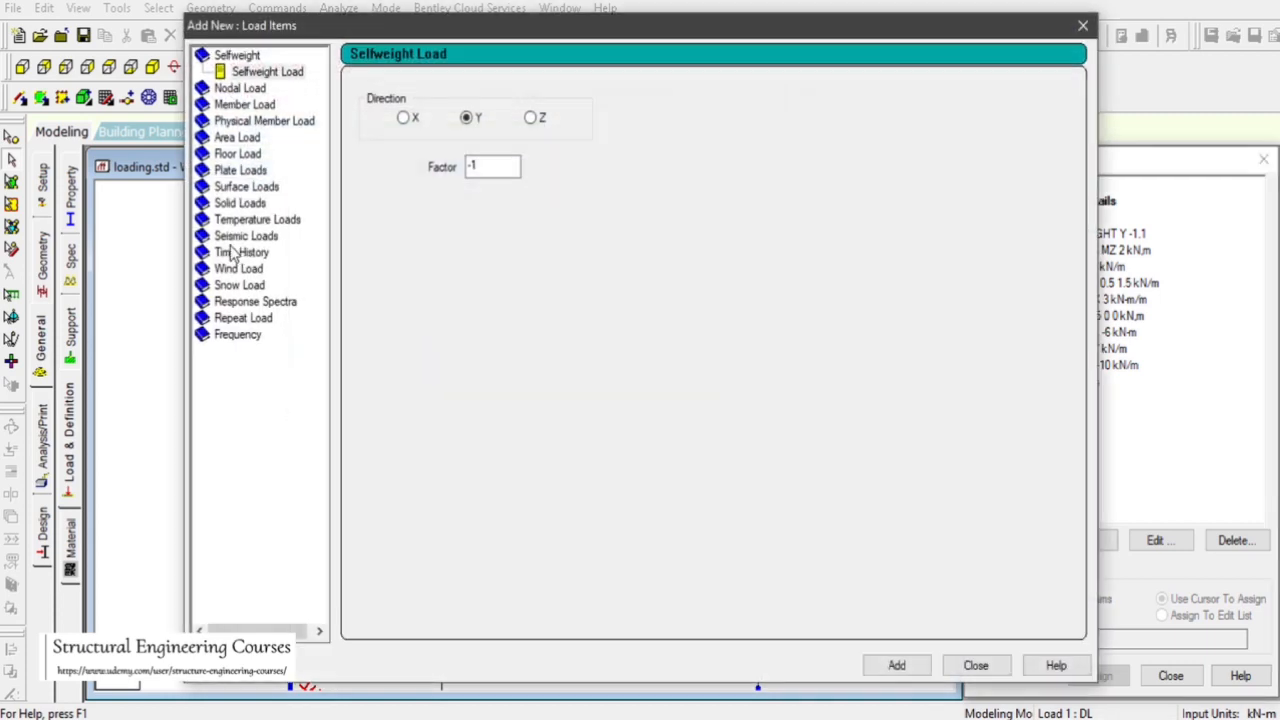
double_click(244, 104)
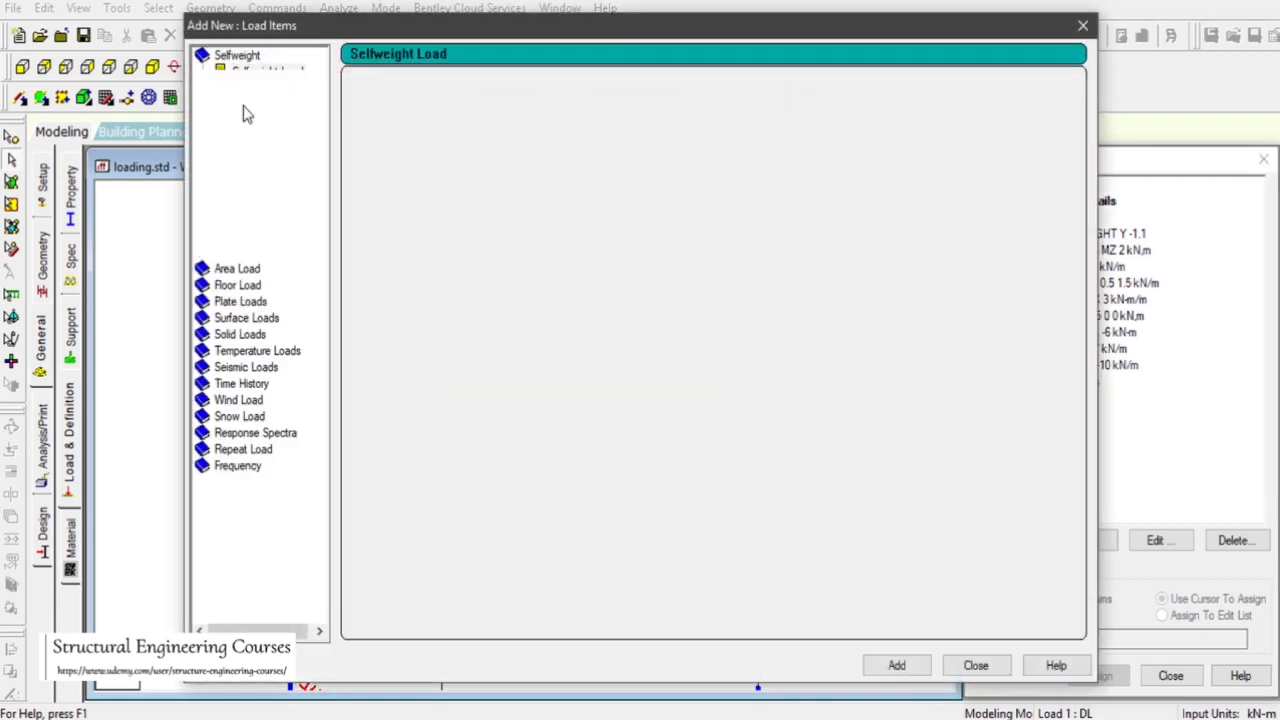
left_click(258, 187)
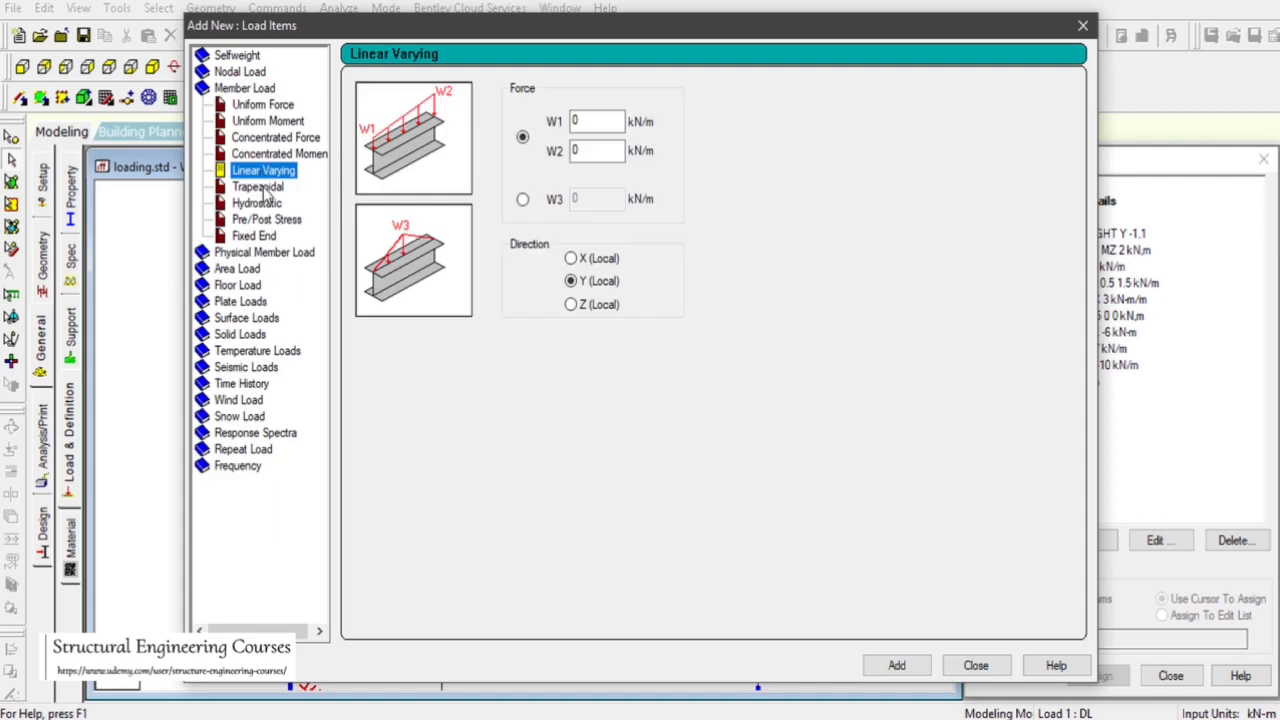
left_click(262, 187)
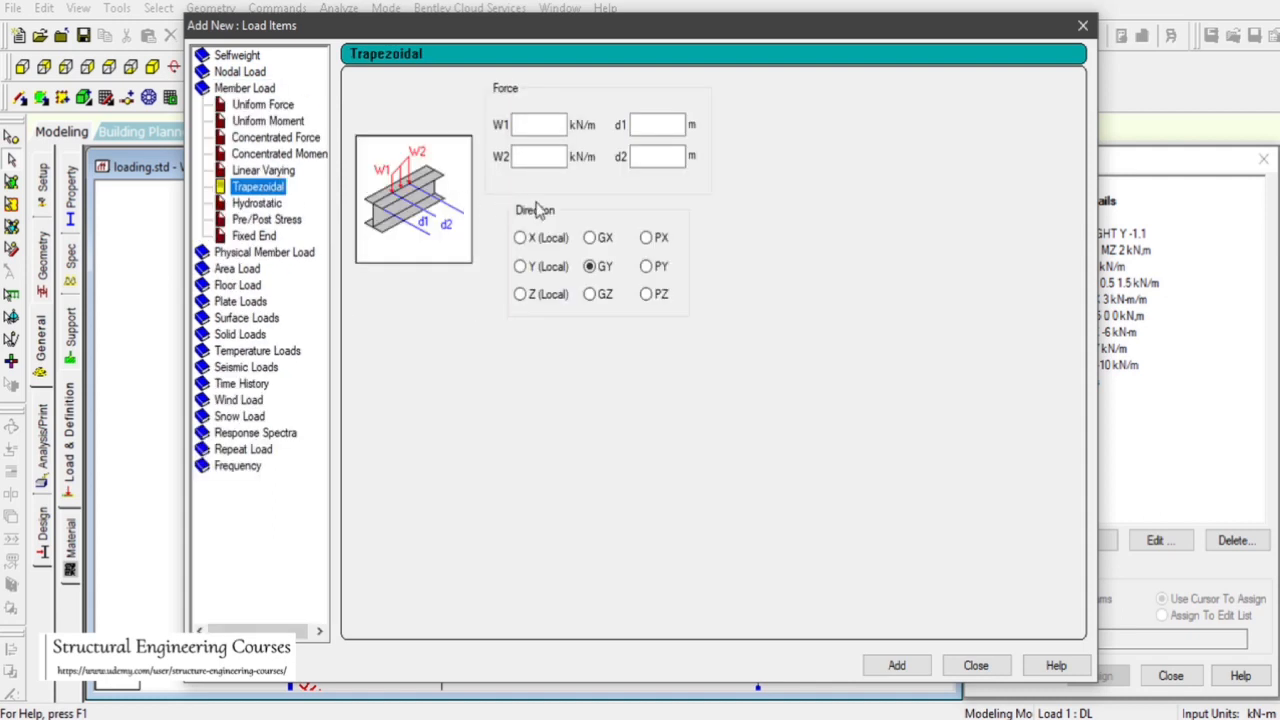
left_click(531, 127)
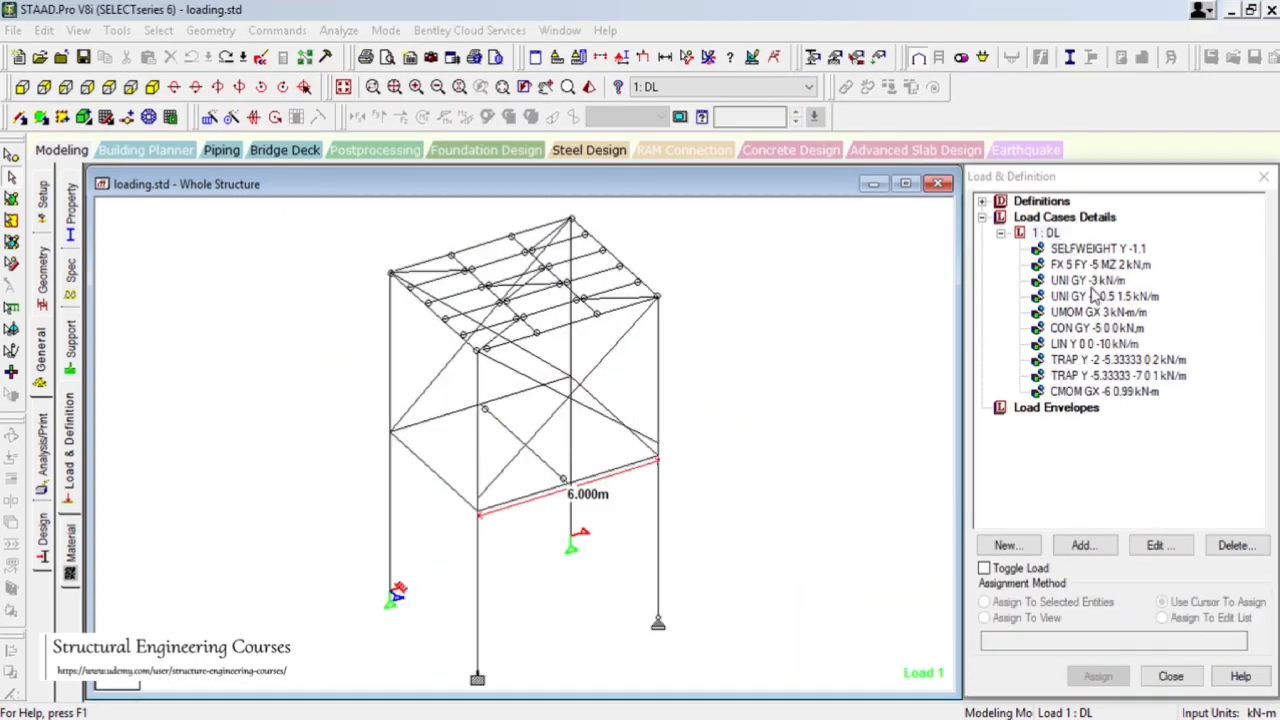
- Review the load items under DL one by one, examining where each nodal and member load acts on the frame
left_click(1094, 265)
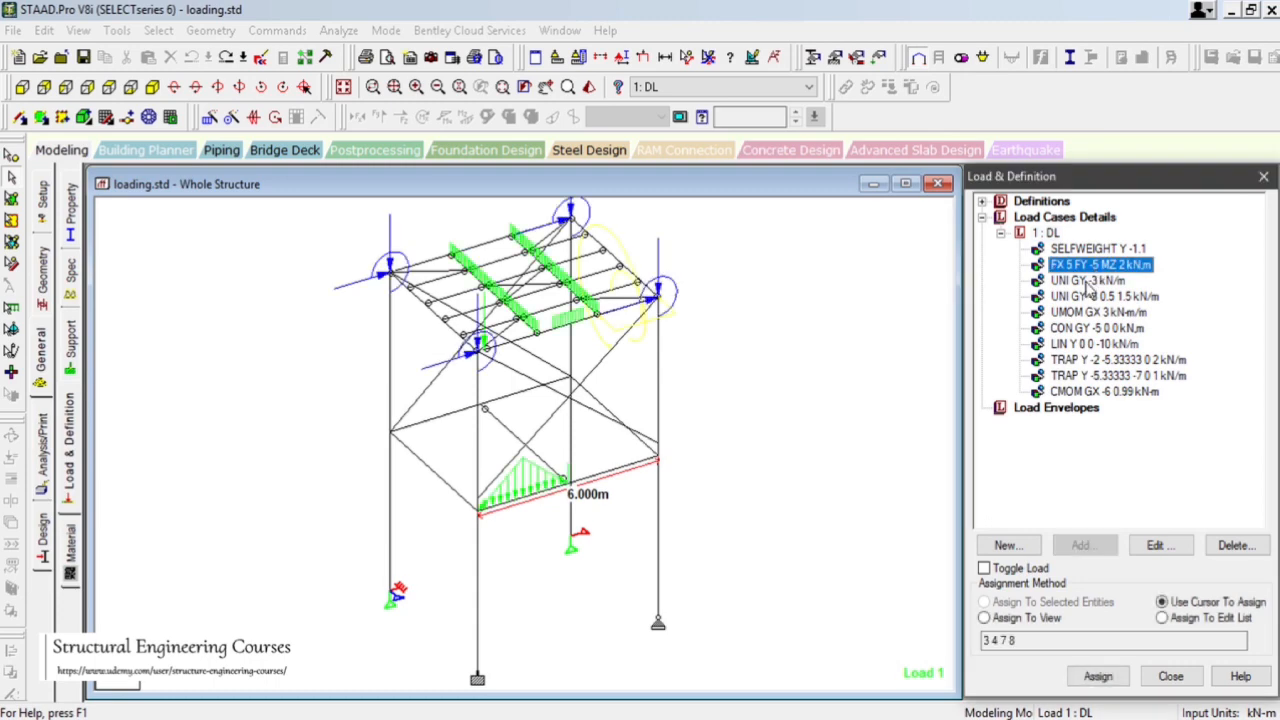
left_click(1092, 281)
left_click(1090, 297)
left_click(1090, 313)
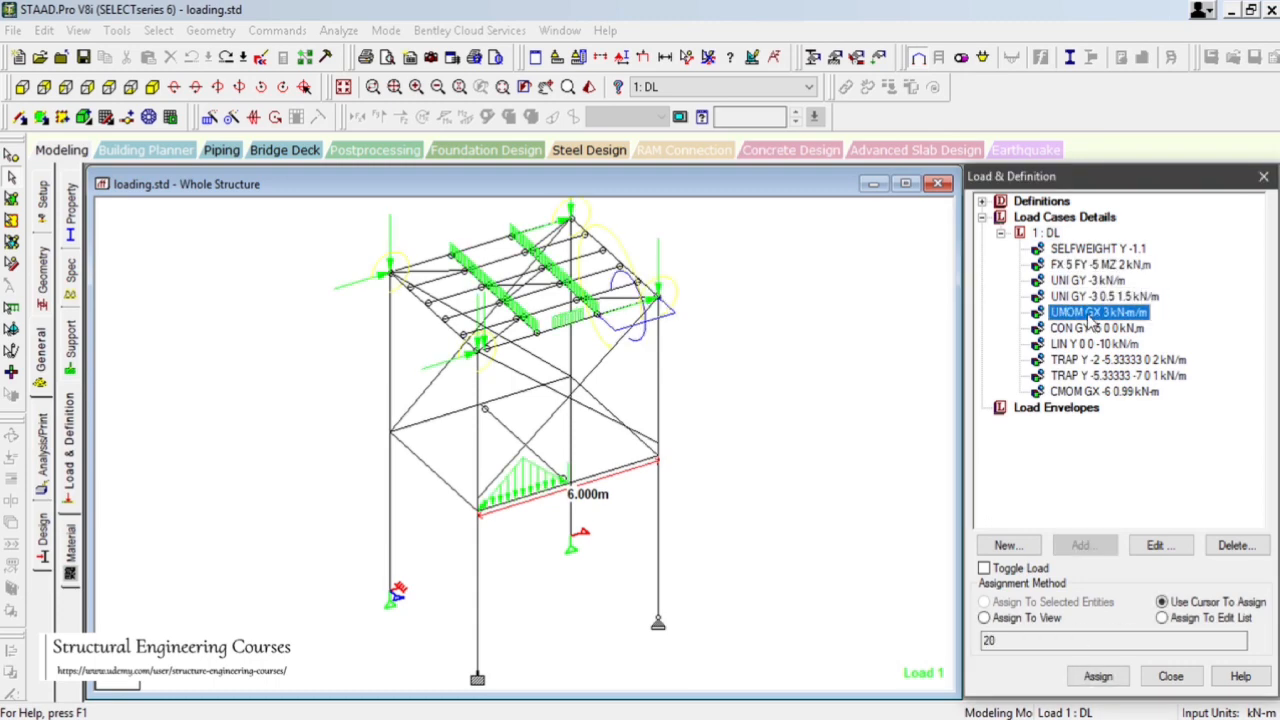
left_click(1090, 329)
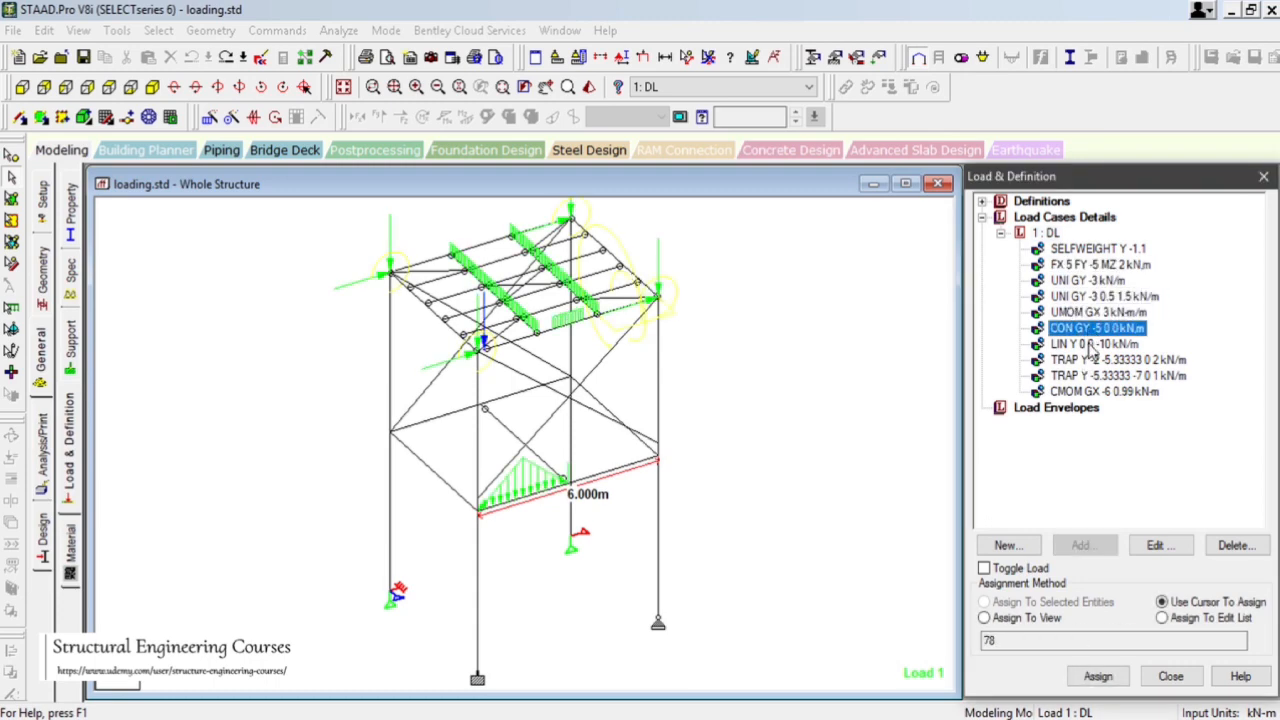
left_click(1090, 344)
left_click(1092, 391)
left_click(1092, 375)
left_click(1092, 360)
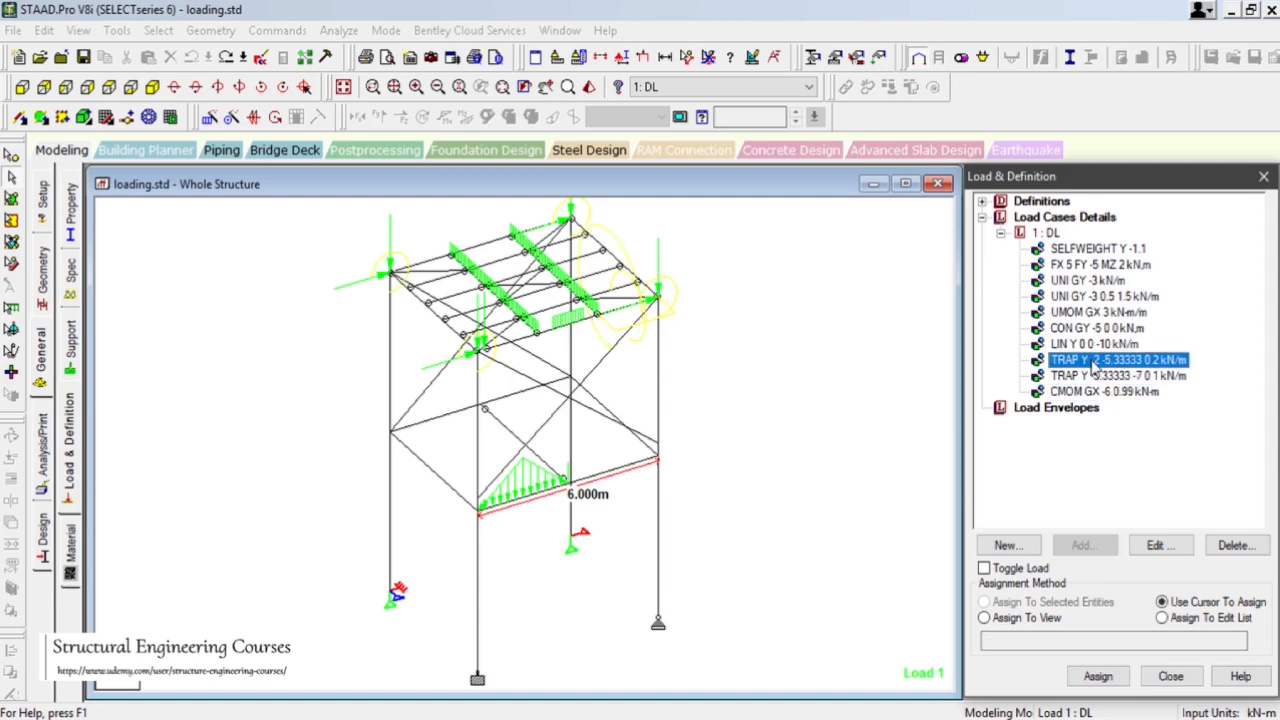
left_click(1088, 344)
left_click(1088, 360)
left_click(1086, 377)
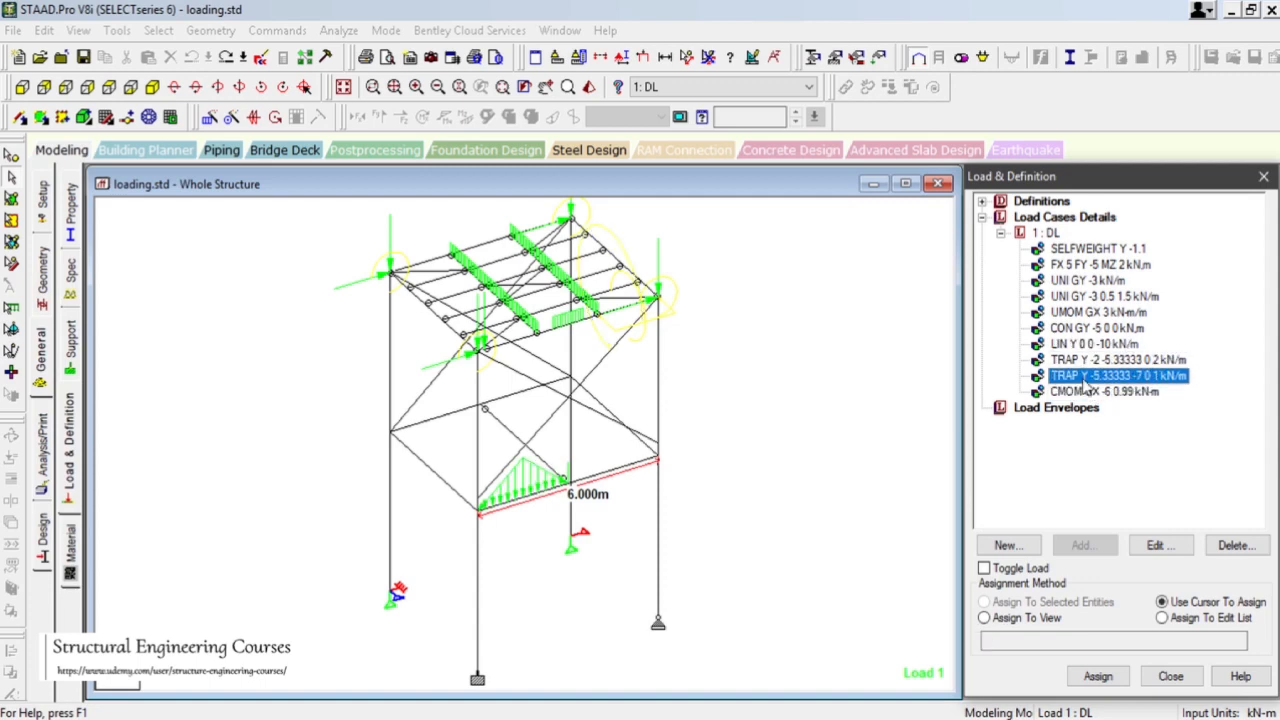
left_click(1084, 394)
scroll(687, 358, "down", 3)
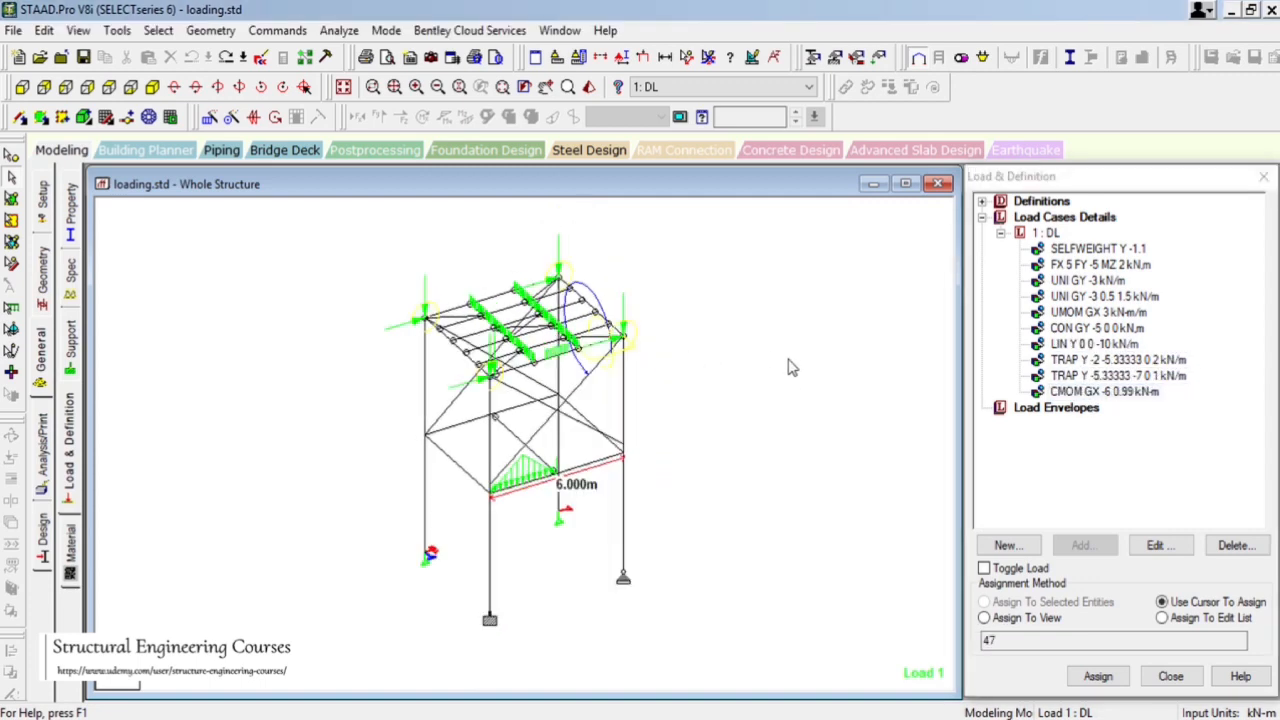
- Hide the loads, select in plan view all members except those in the starting X end frame, and restore the isometric view
left_click(1050, 235)
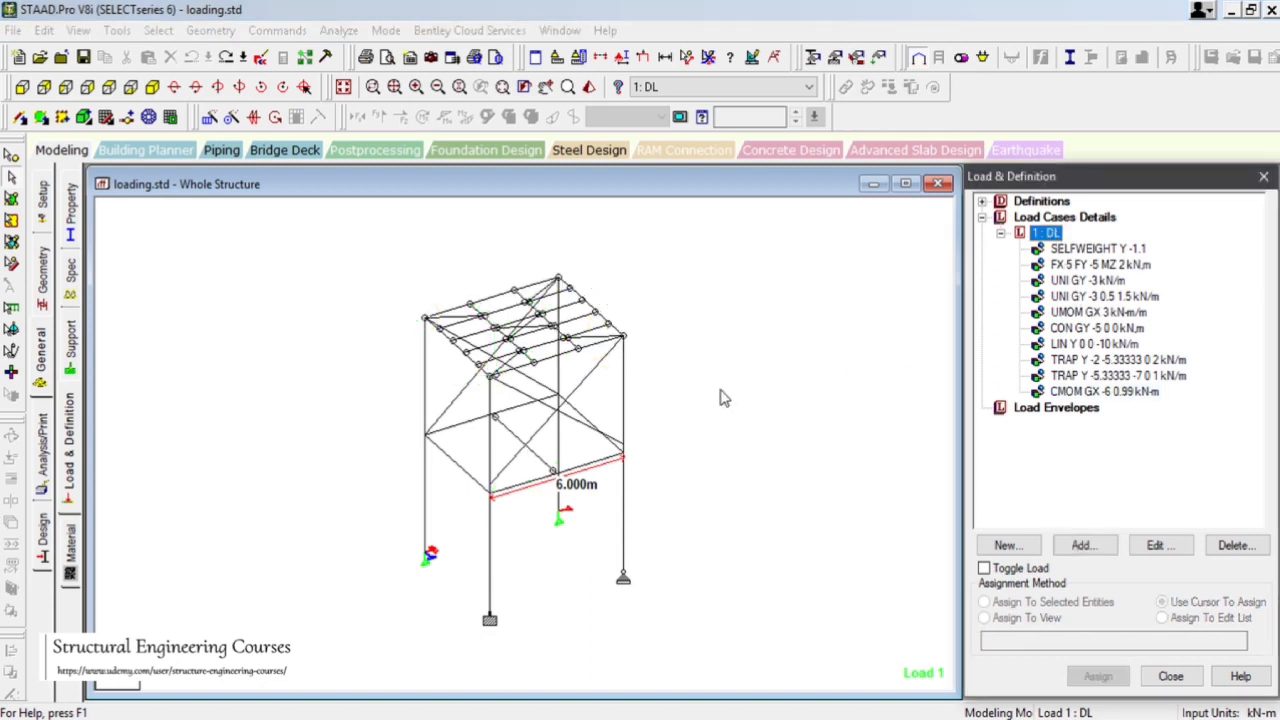
left_click(345, 90)
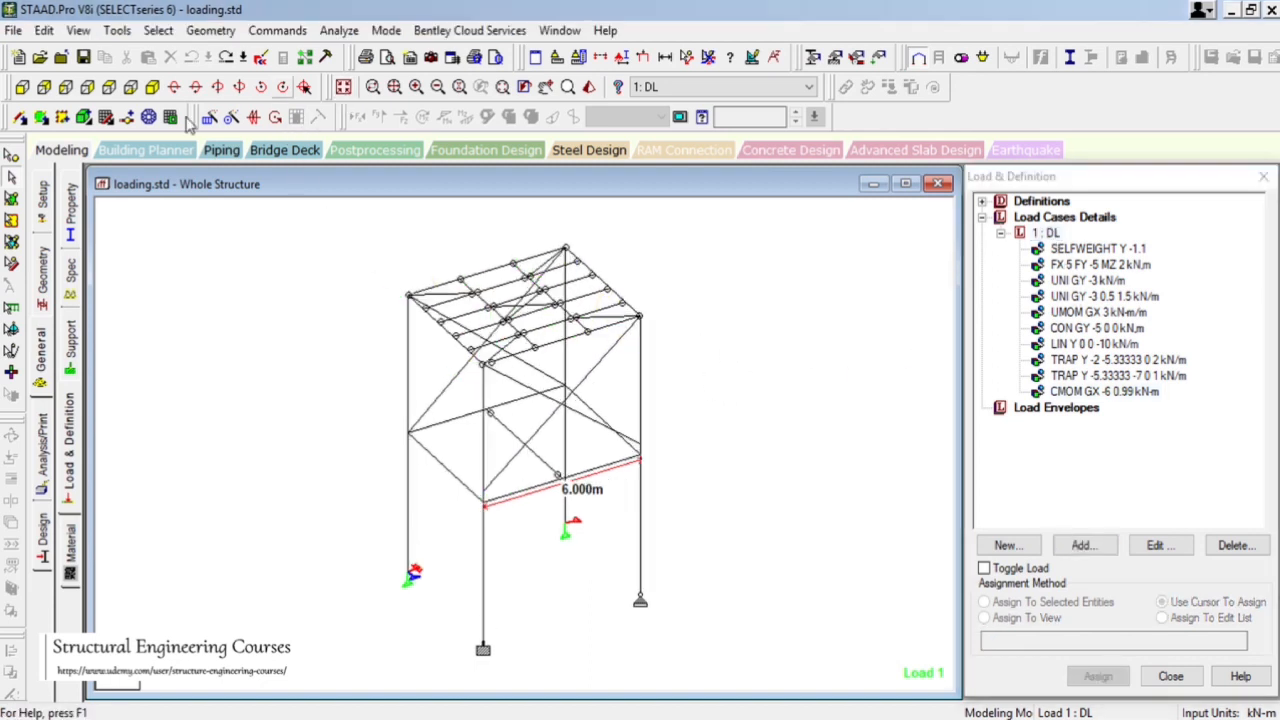
left_click(108, 88)
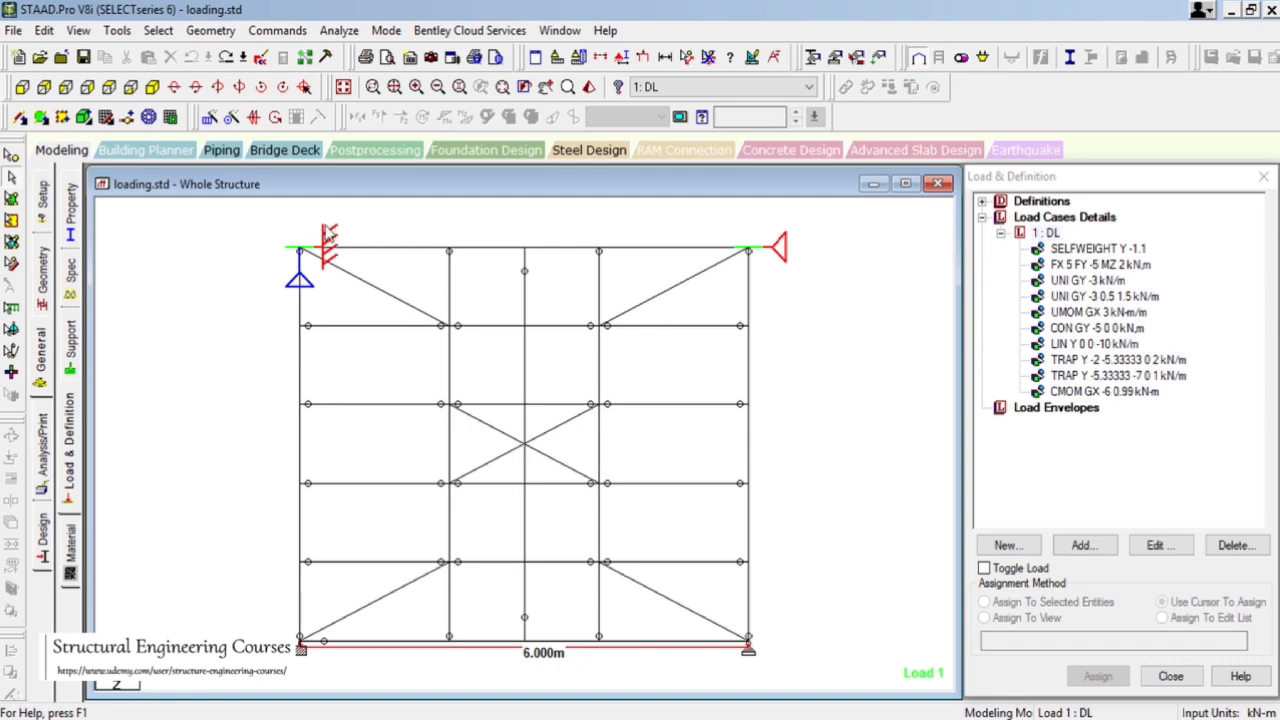
left_click_drag(326, 670, 885, 217)
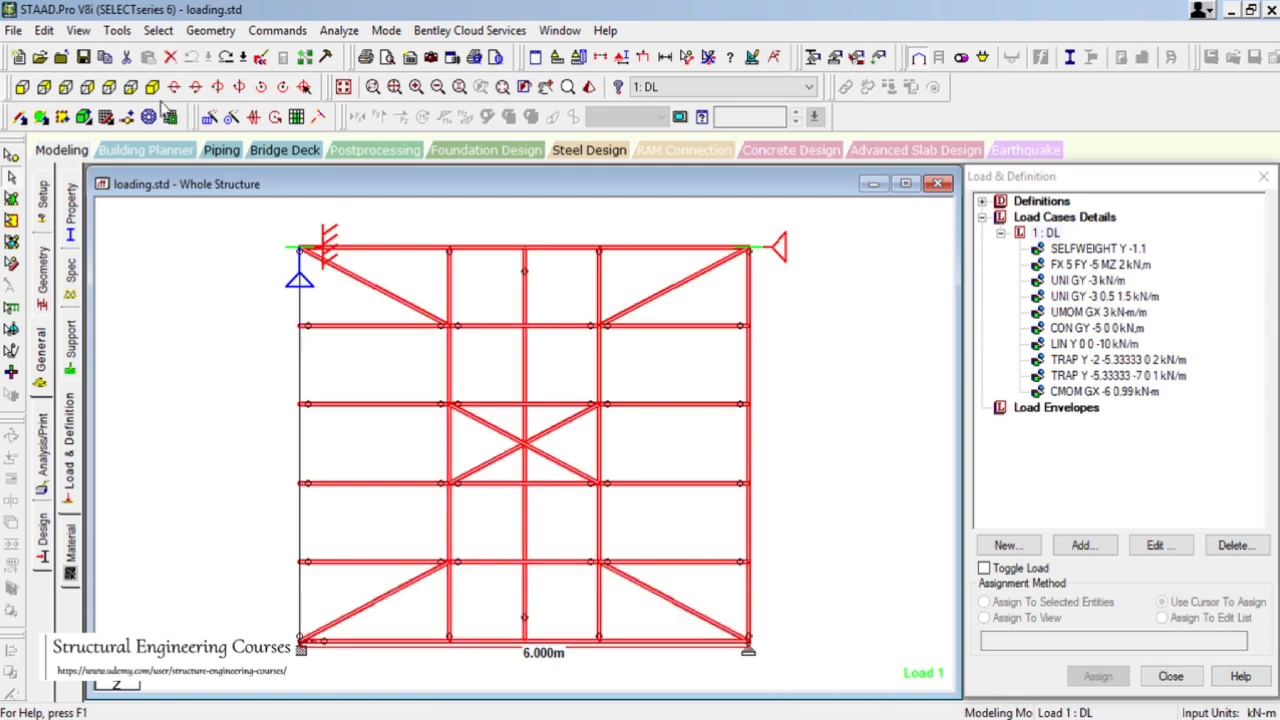
left_click(156, 91)
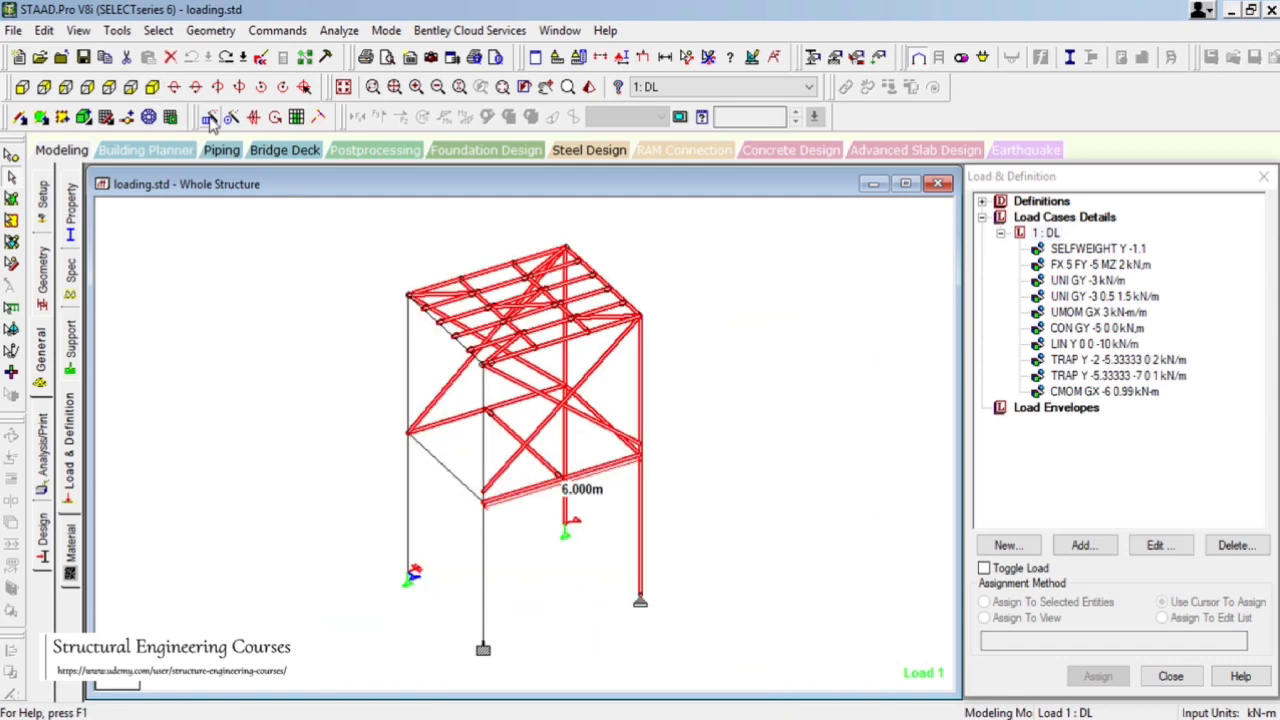
- Copy the selected bay with Translational Repeat along X, using 3 steps at 6 m spacing and the All generation flag, accepting the auto save
left_click(230, 117)
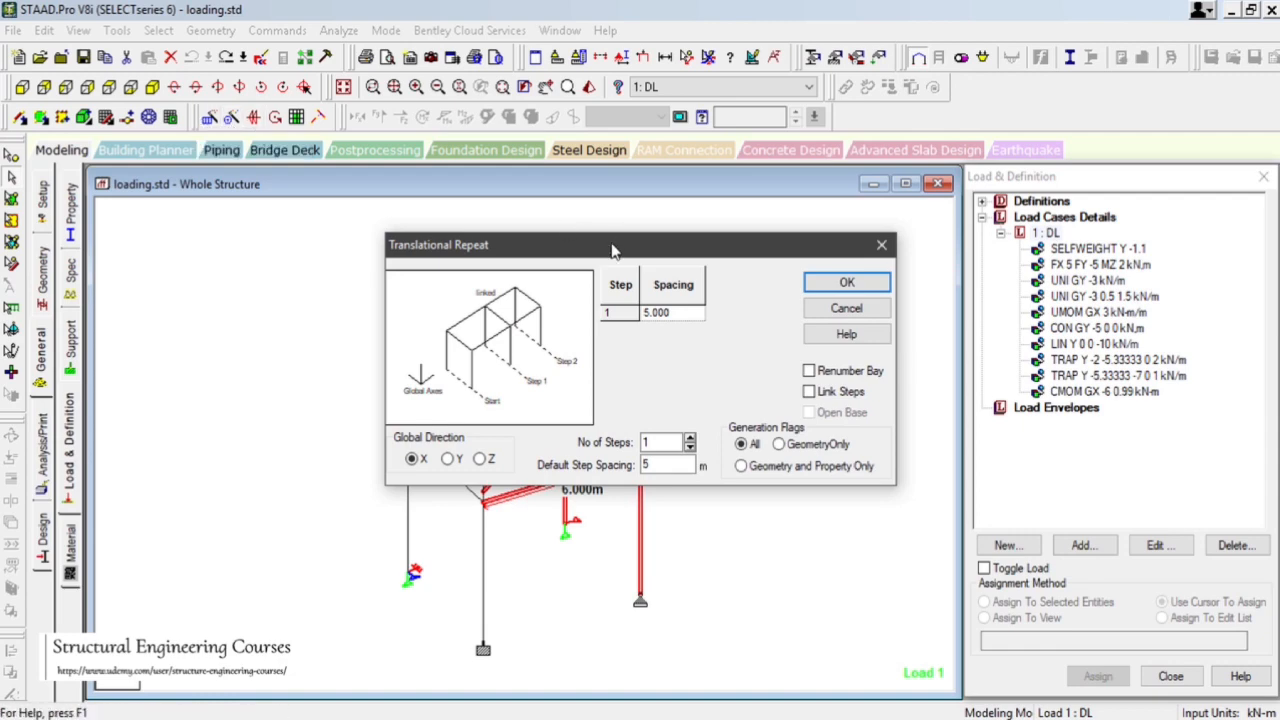
left_click_drag(590, 248, 993, 245)
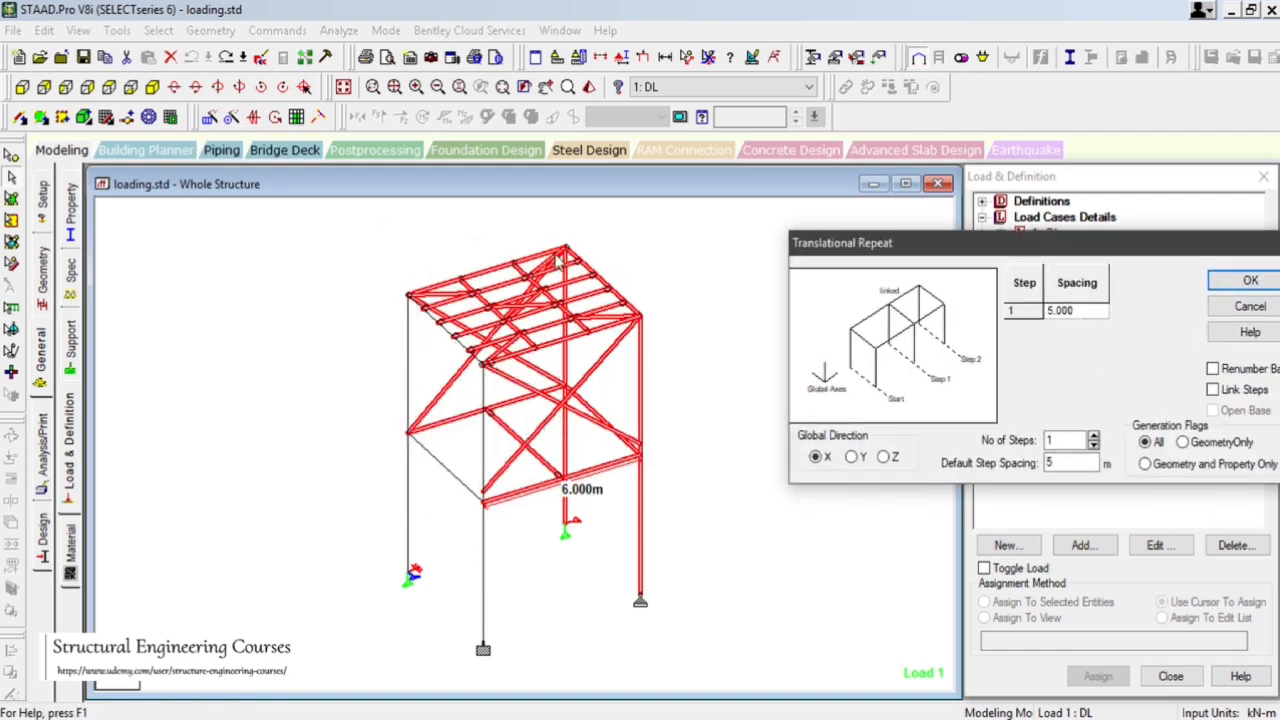
left_click_drag(980, 250, 862, 213)
left_click(975, 398)
left_click(975, 398)
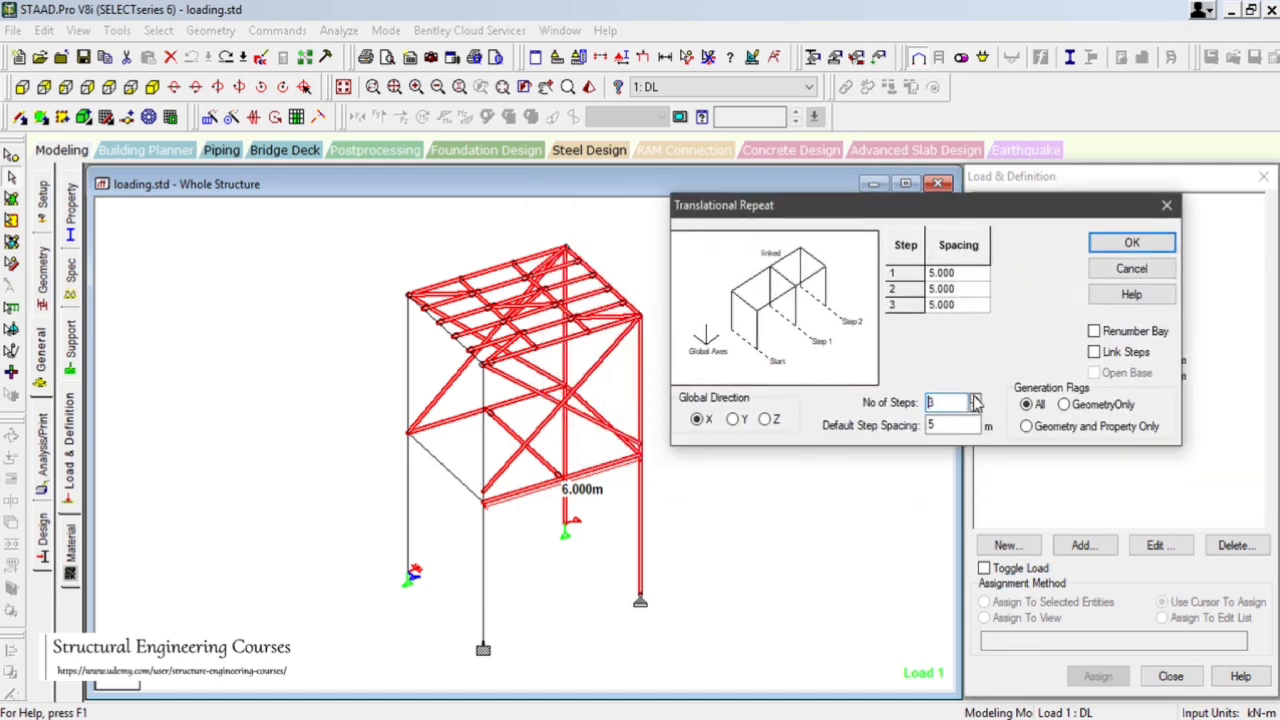
key("Tab")
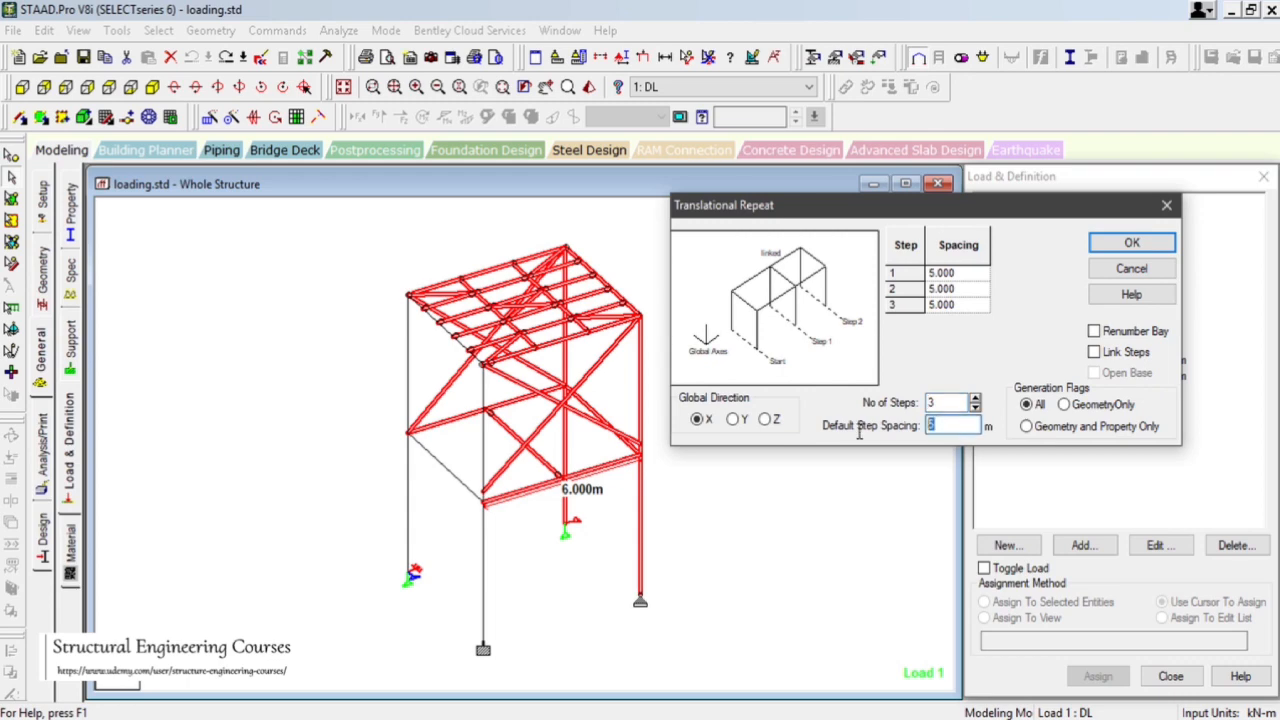
left_click(975, 407)
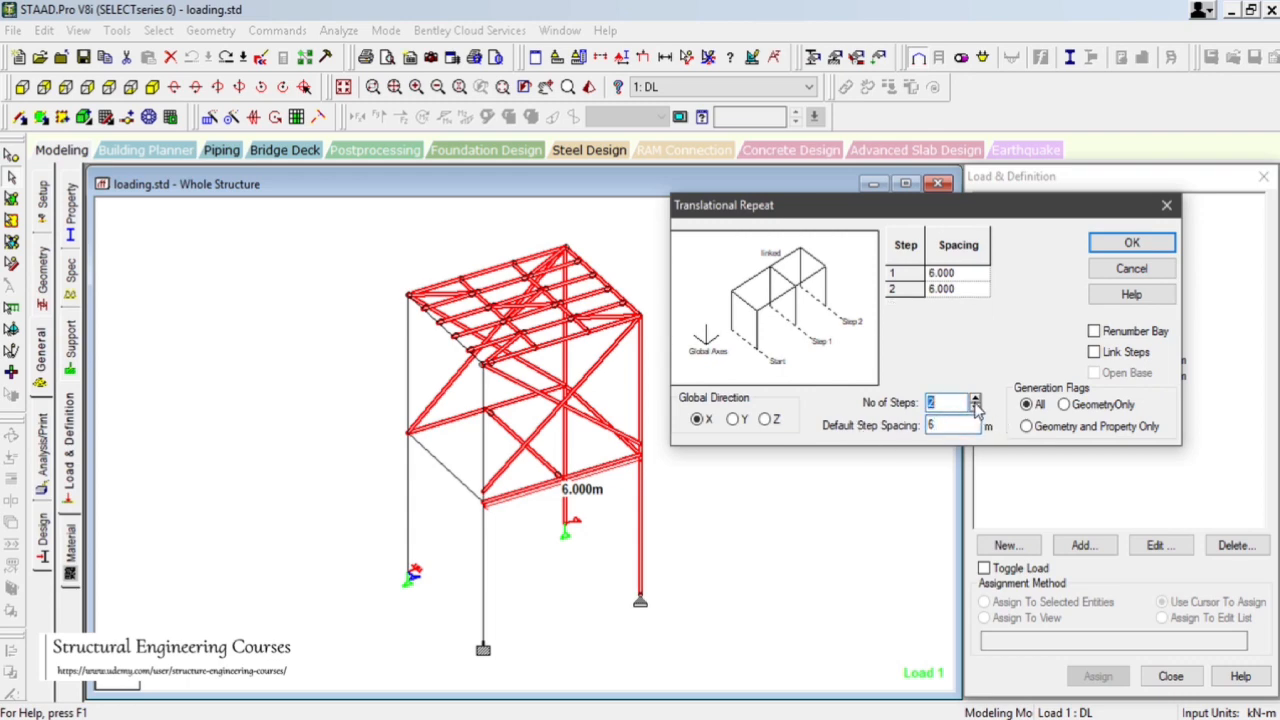
left_click(976, 398)
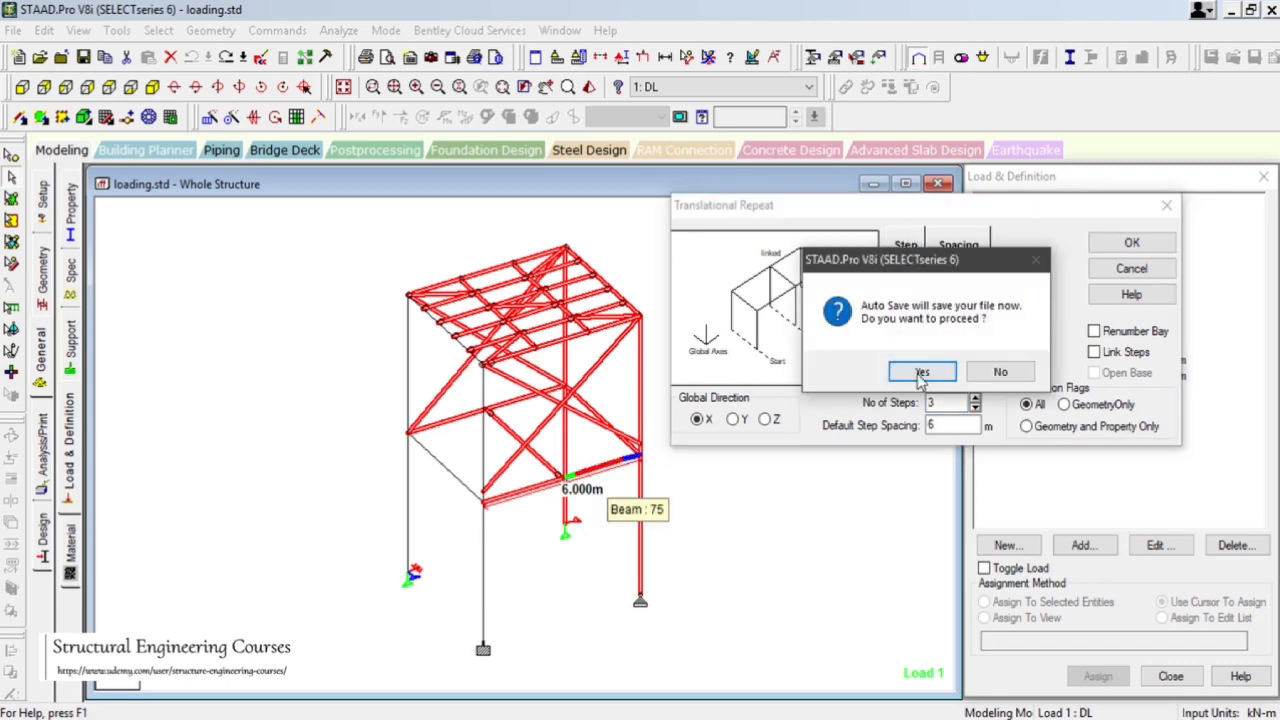
left_click(920, 378)
left_click(550, 402)
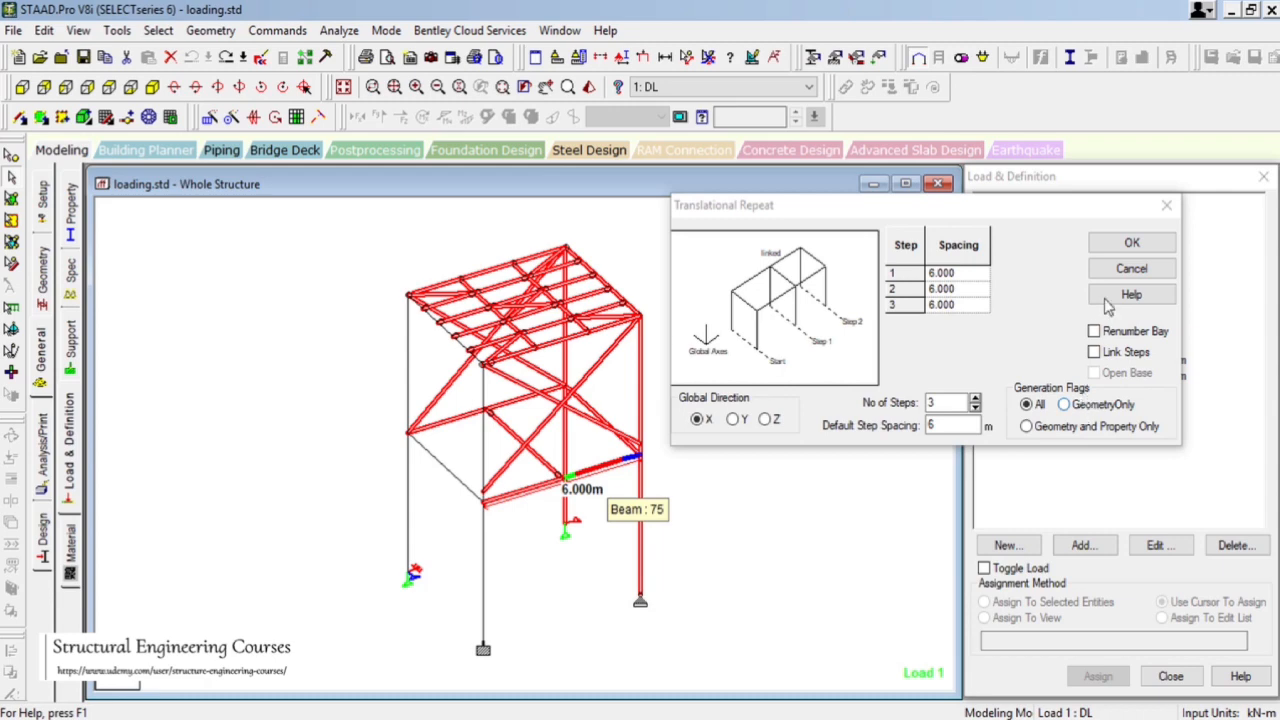
left_click(1132, 245)
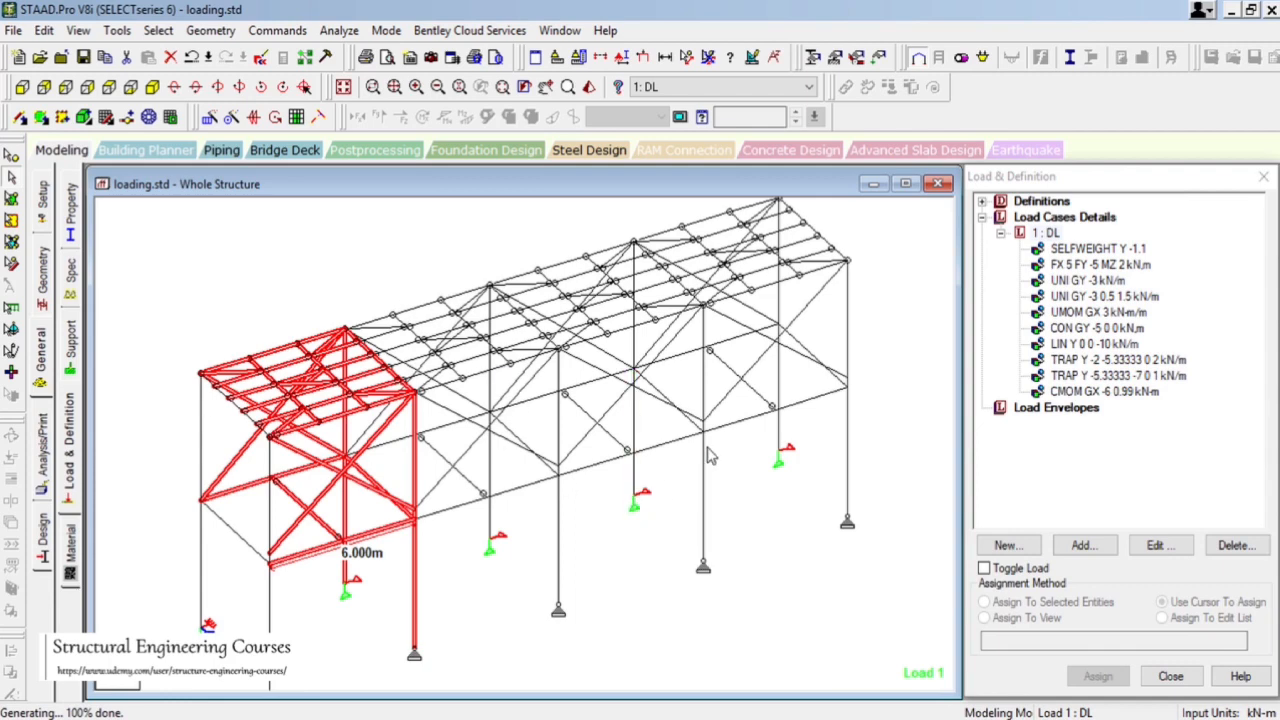
- Clear the current selection and, in front view, select all horizontal members at the floor level along the full frame length
left_click(828, 540)
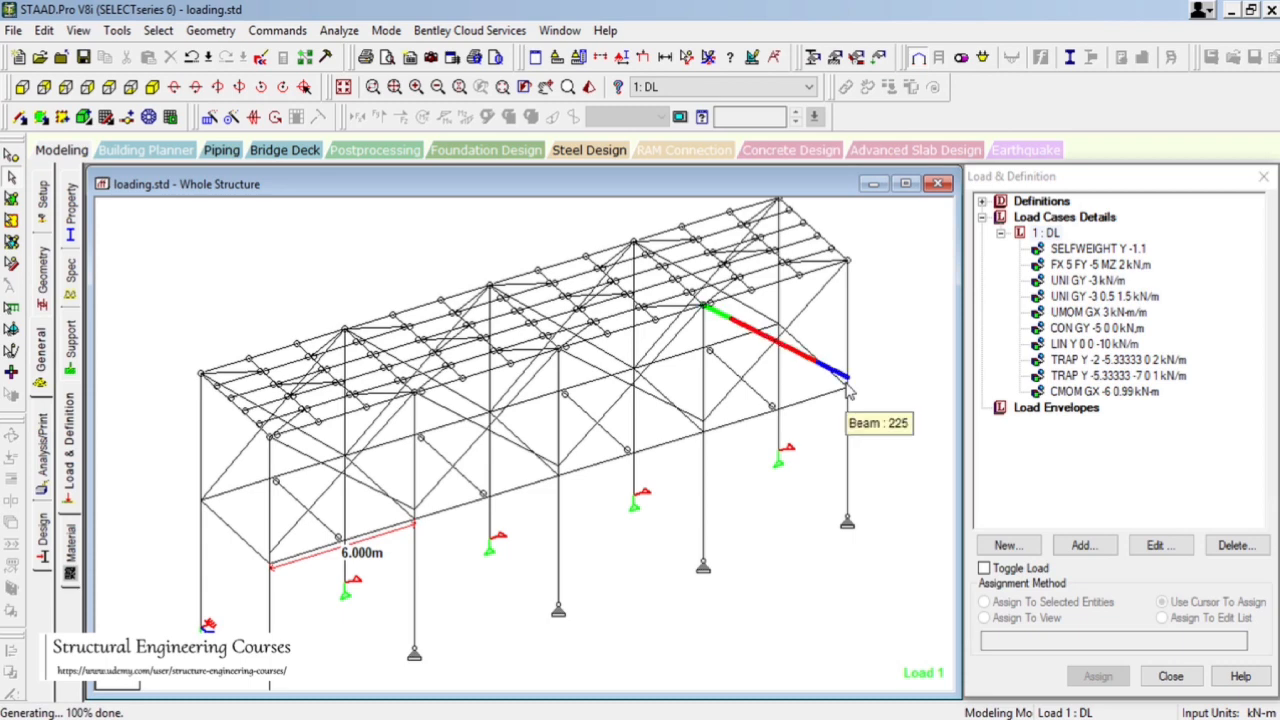
left_click(22, 87)
left_click_drag(120, 438, 920, 446)
- View only the selected floor-level members in isometric to check the grid, and bring back the whole structure
left_click(78, 30)
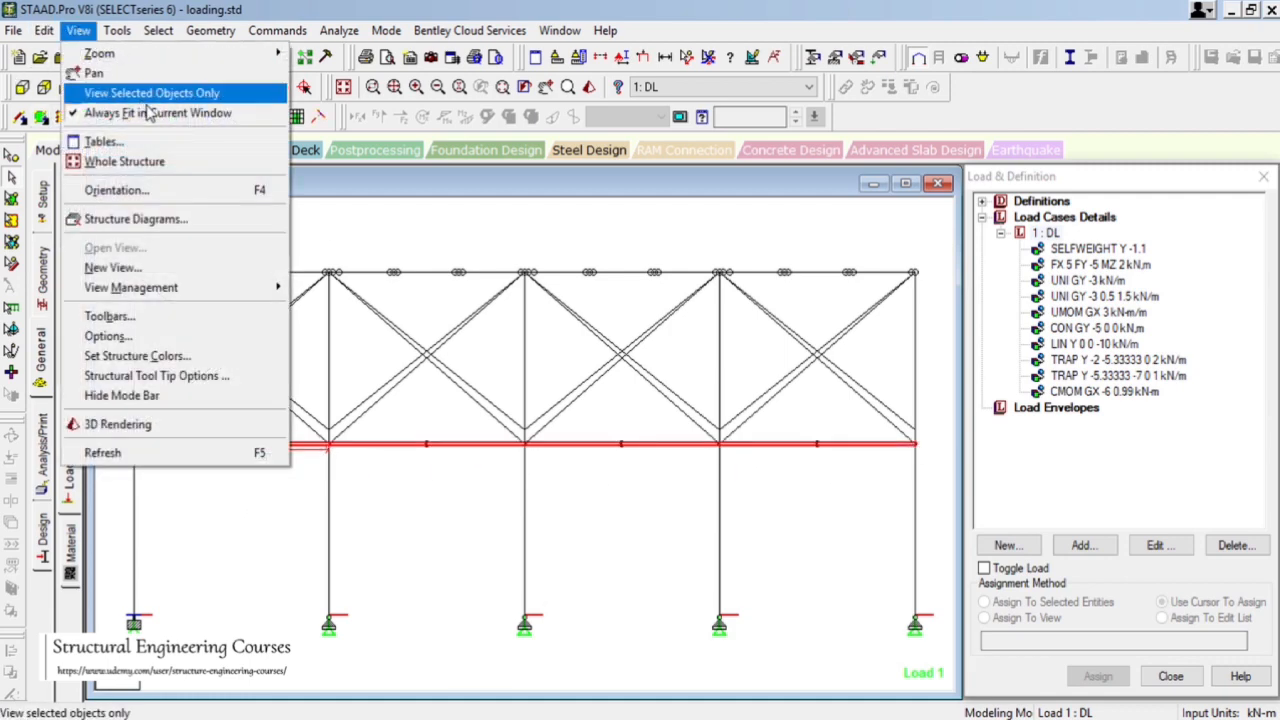
left_click(148, 93)
left_click(109, 87)
left_click(152, 87)
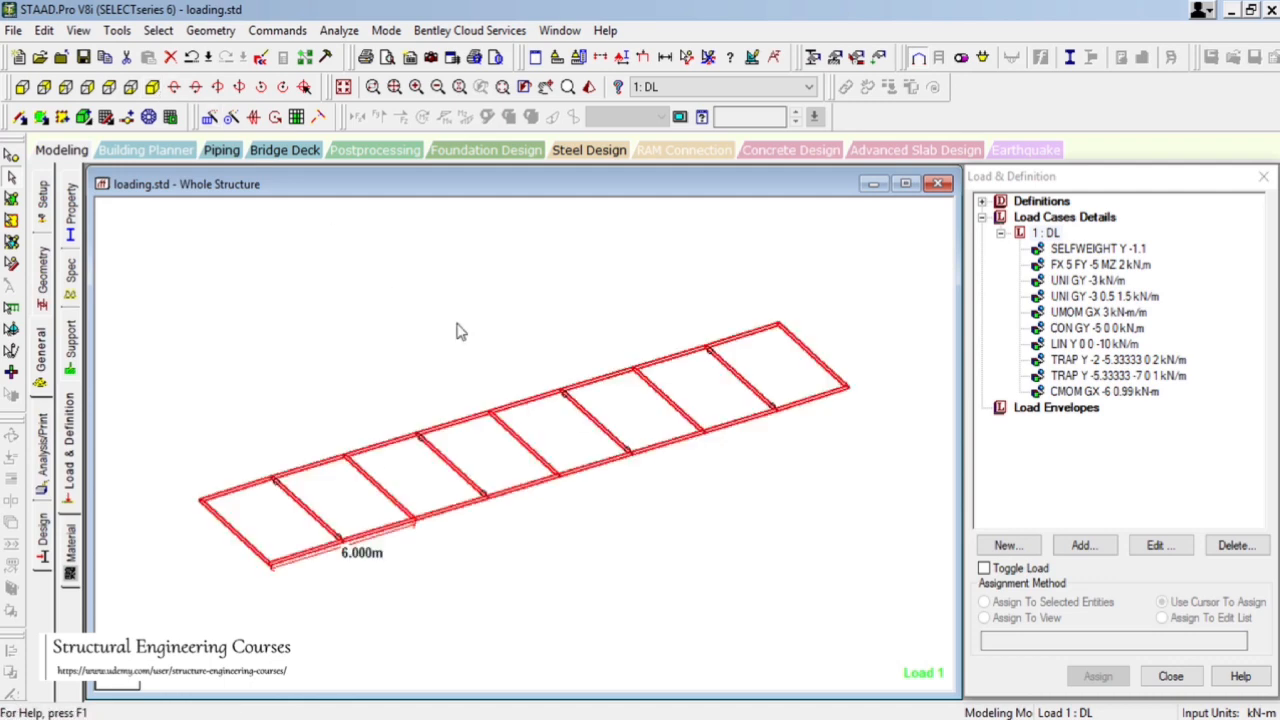
left_click(343, 87)
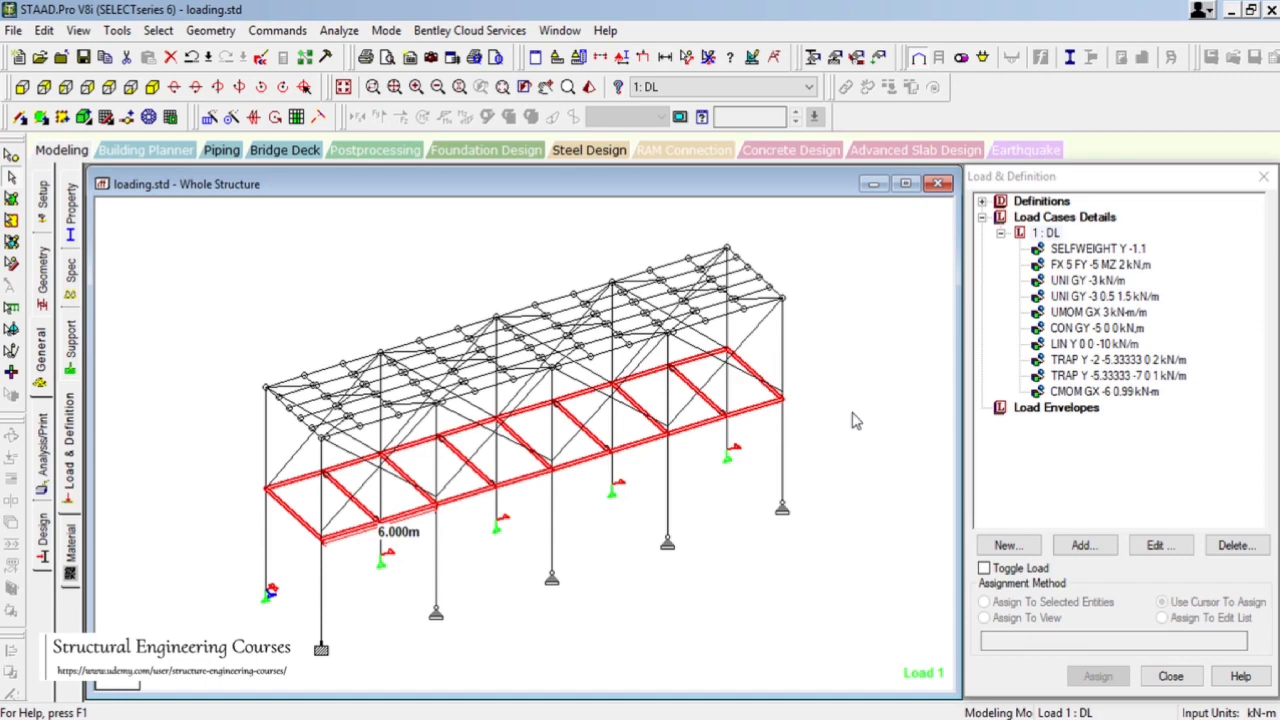
- Add primary load case 2 titled FLOOR LOAD with loading type None, and make it the current load case
left_click(1060, 218)
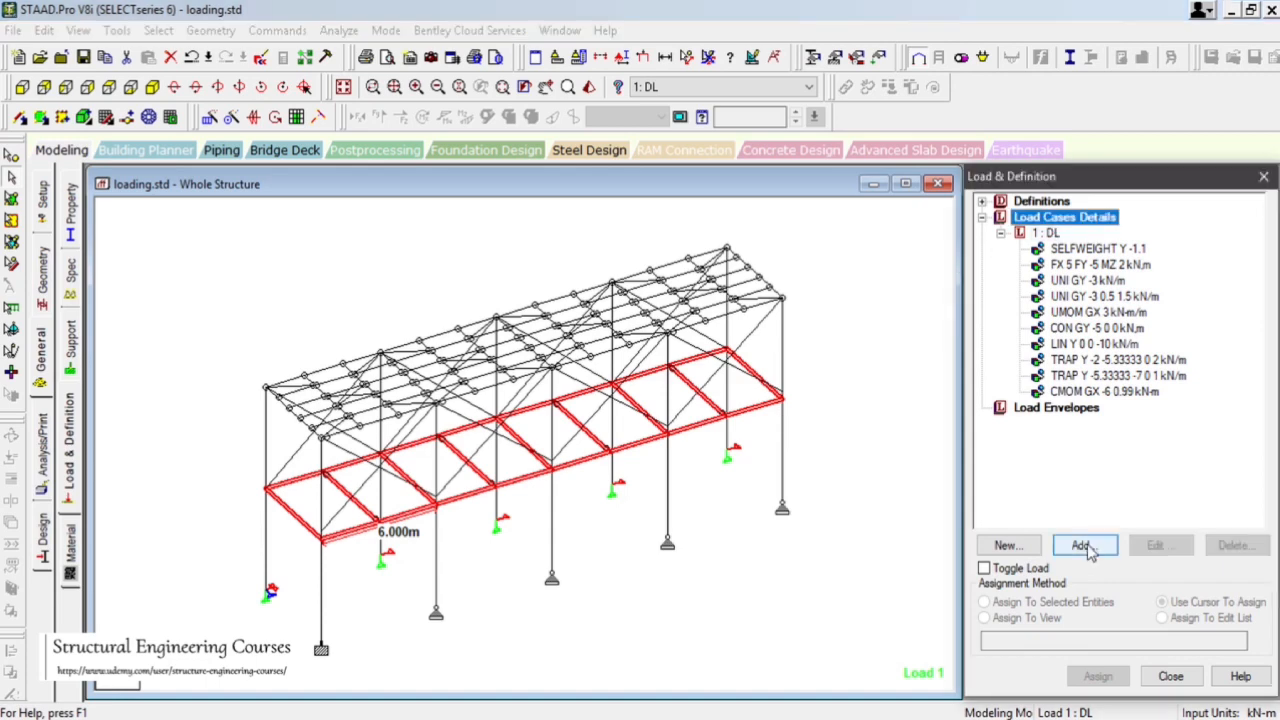
left_click(1084, 546)
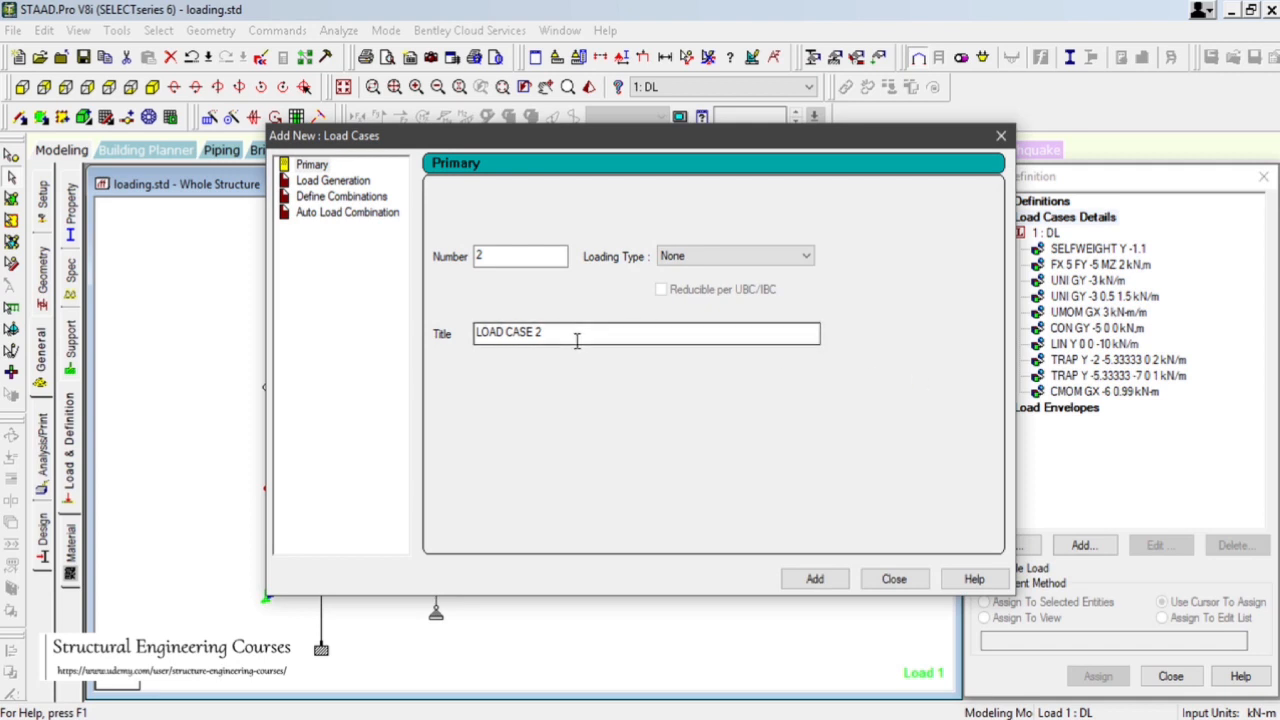
left_click_drag(571, 335, 200, 358)
type("FLOOR L")
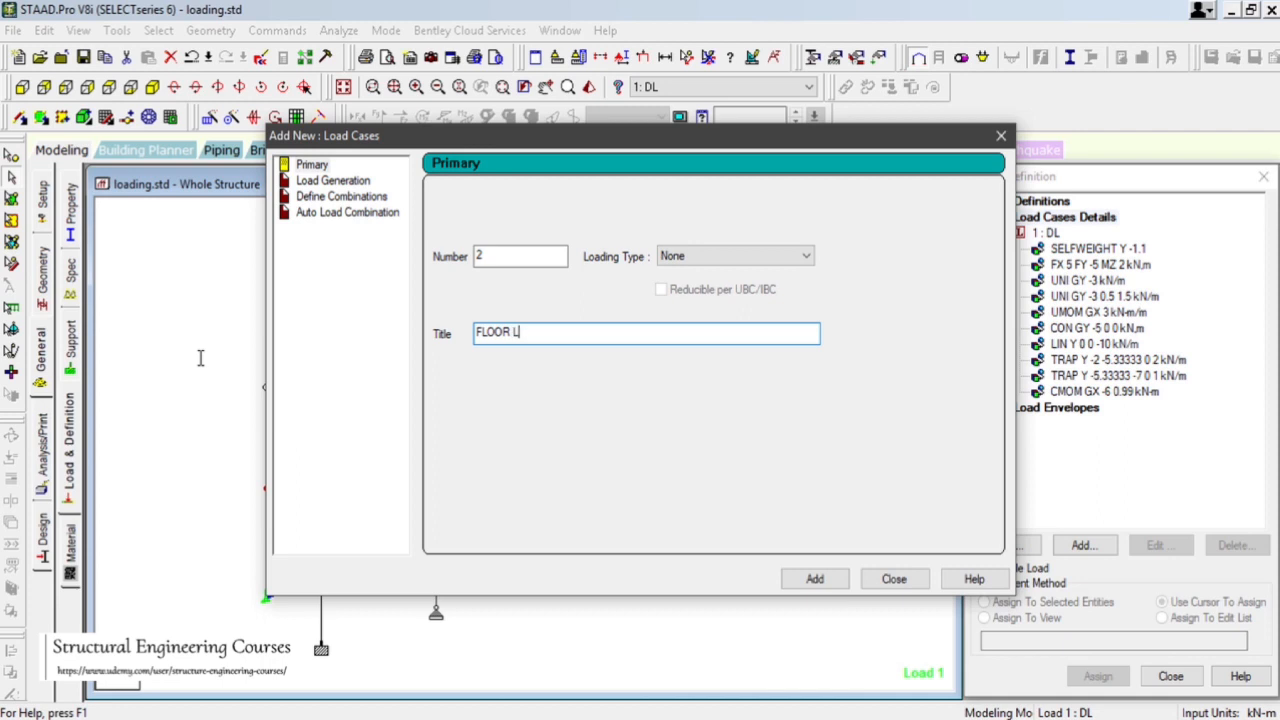
type("OAD")
left_click(730, 257)
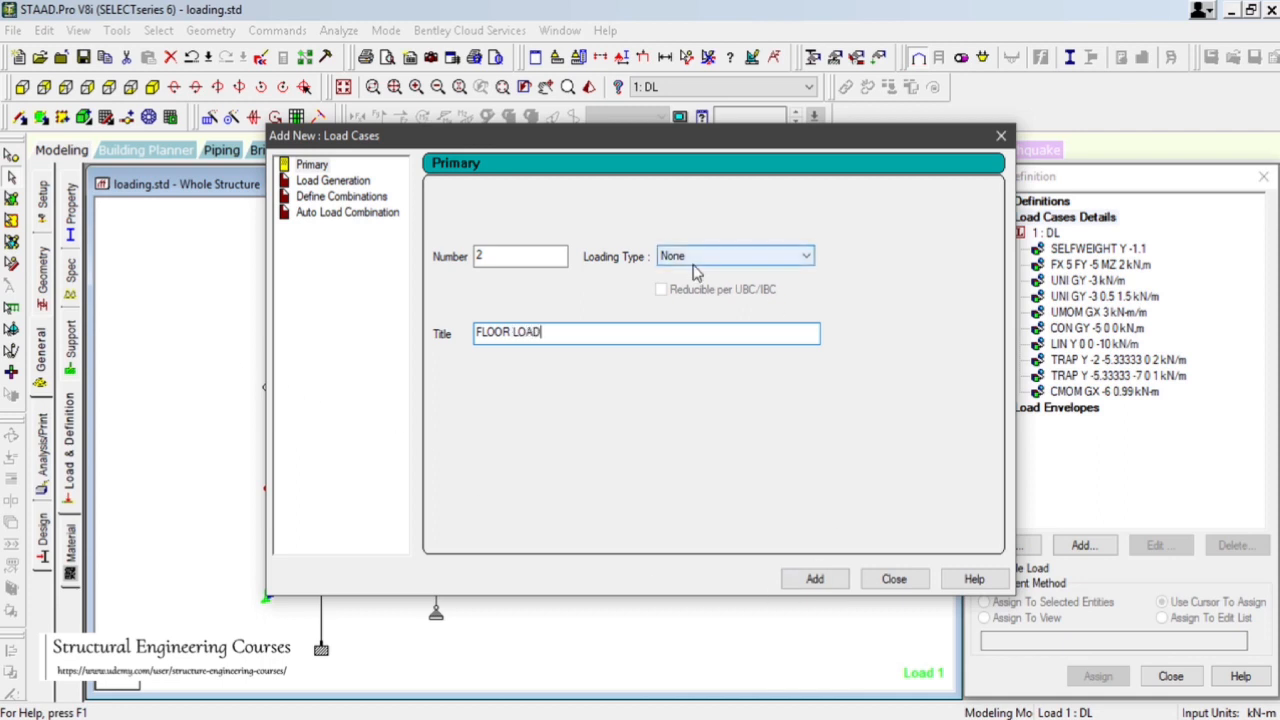
left_click(729, 256)
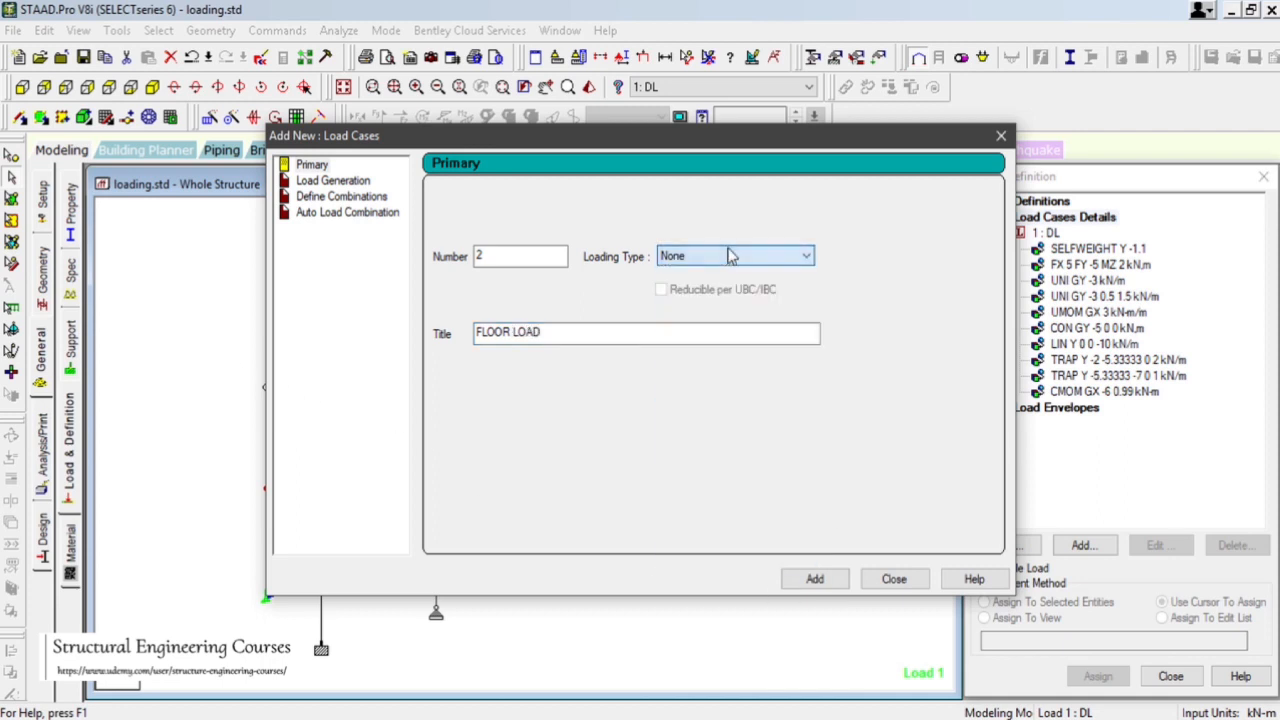
left_click(812, 580)
left_click(895, 580)
left_click(1078, 408)
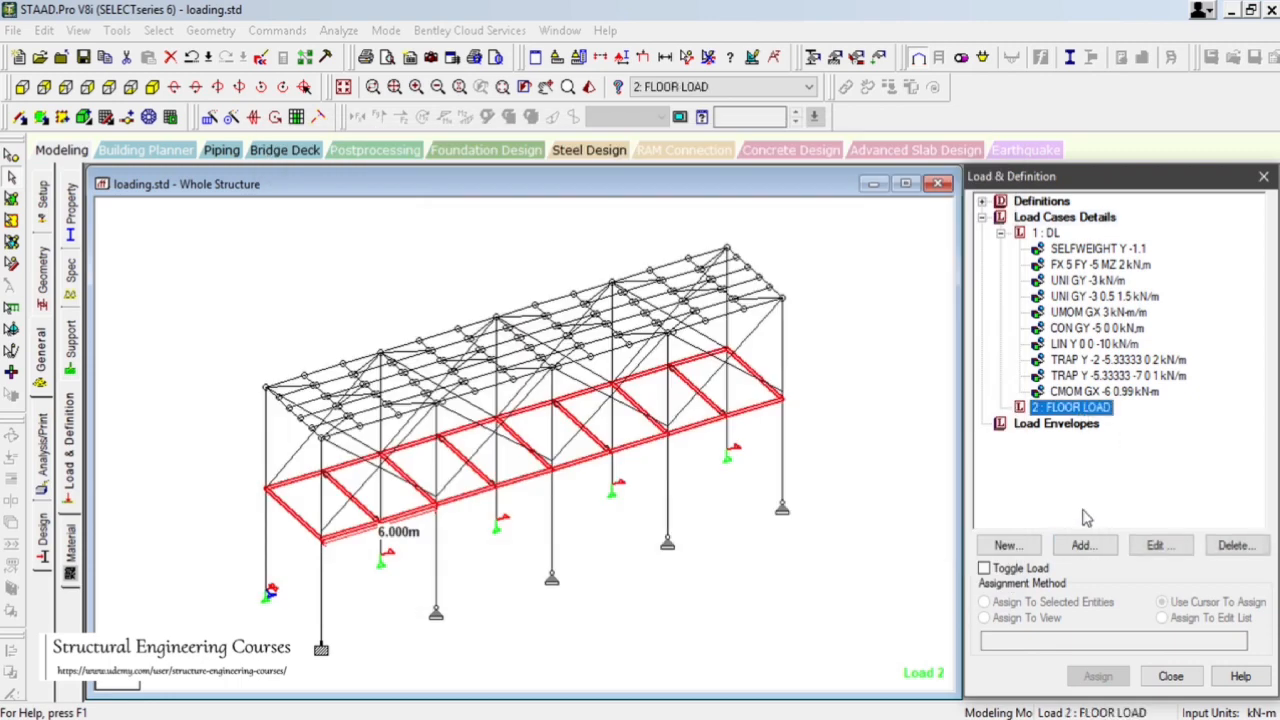
- Display only the selected floor-level members
left_click(78, 30)
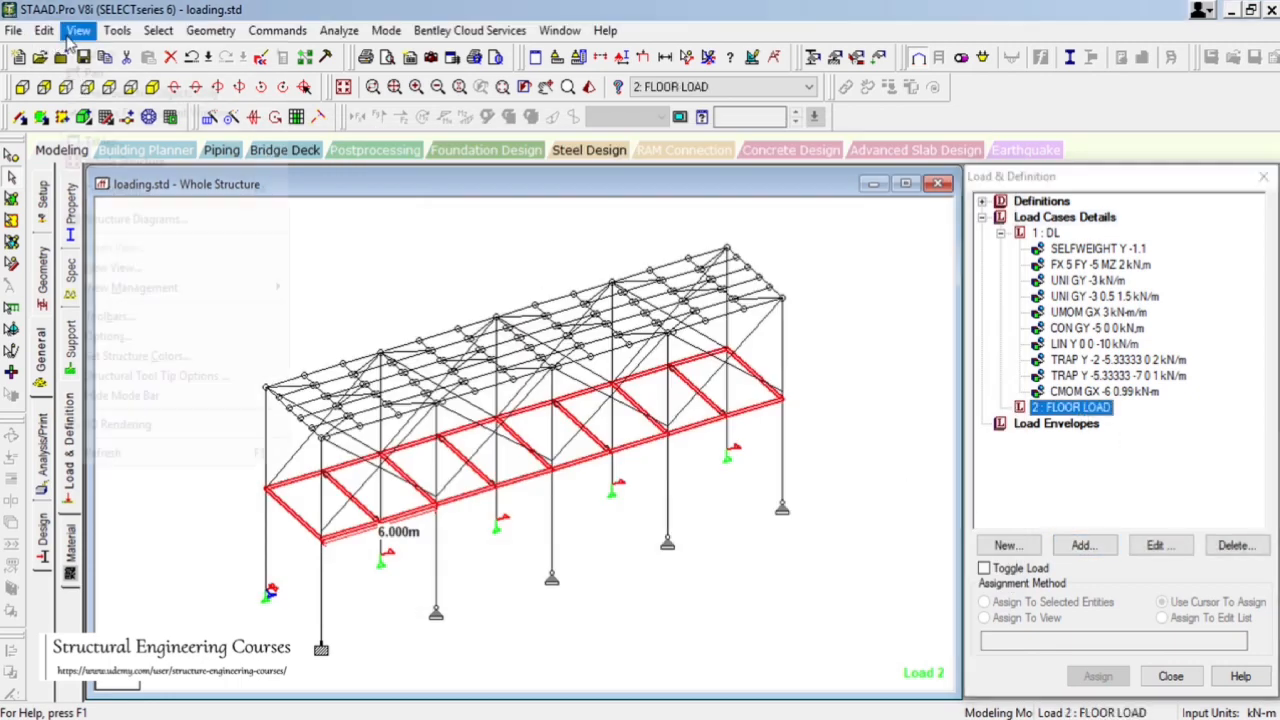
- Isolate the selected floor members so only they are displayed, and clear the selection
left_click(127, 94)
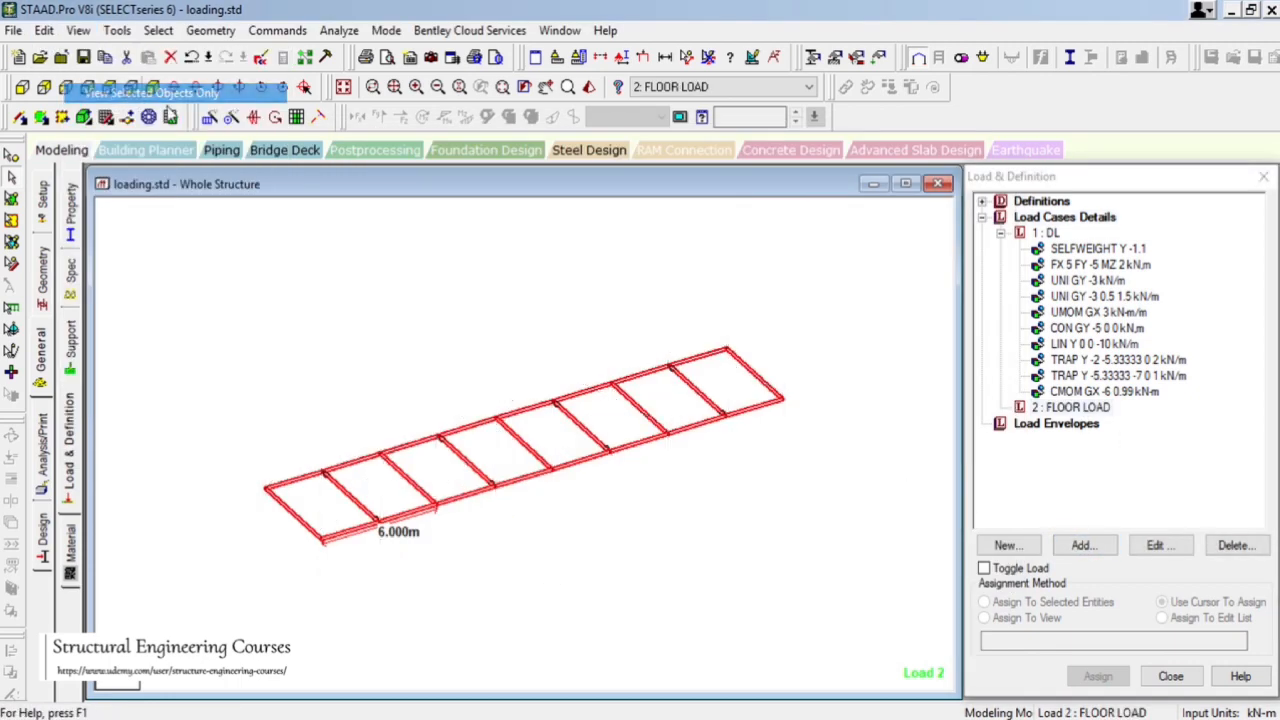
left_click(551, 306)
- Start a new Floor load item under load case 2: FLOOR LOAD
left_click(1072, 409)
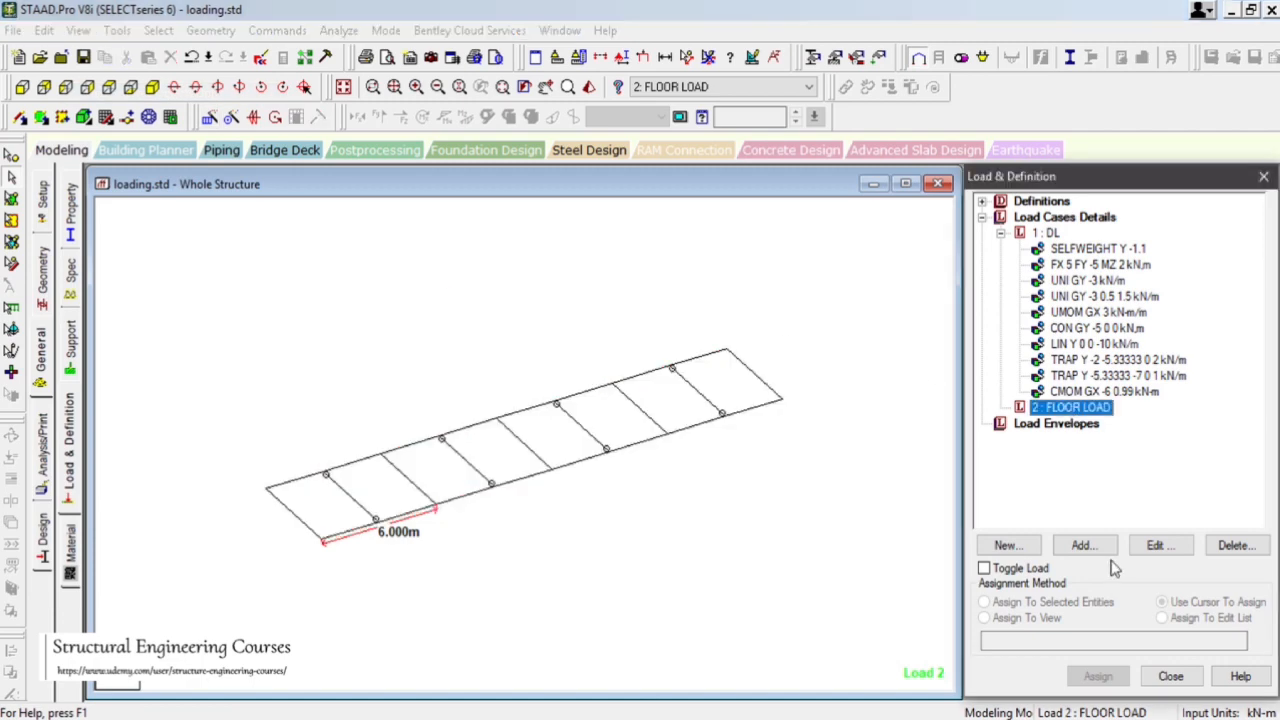
left_click(1084, 546)
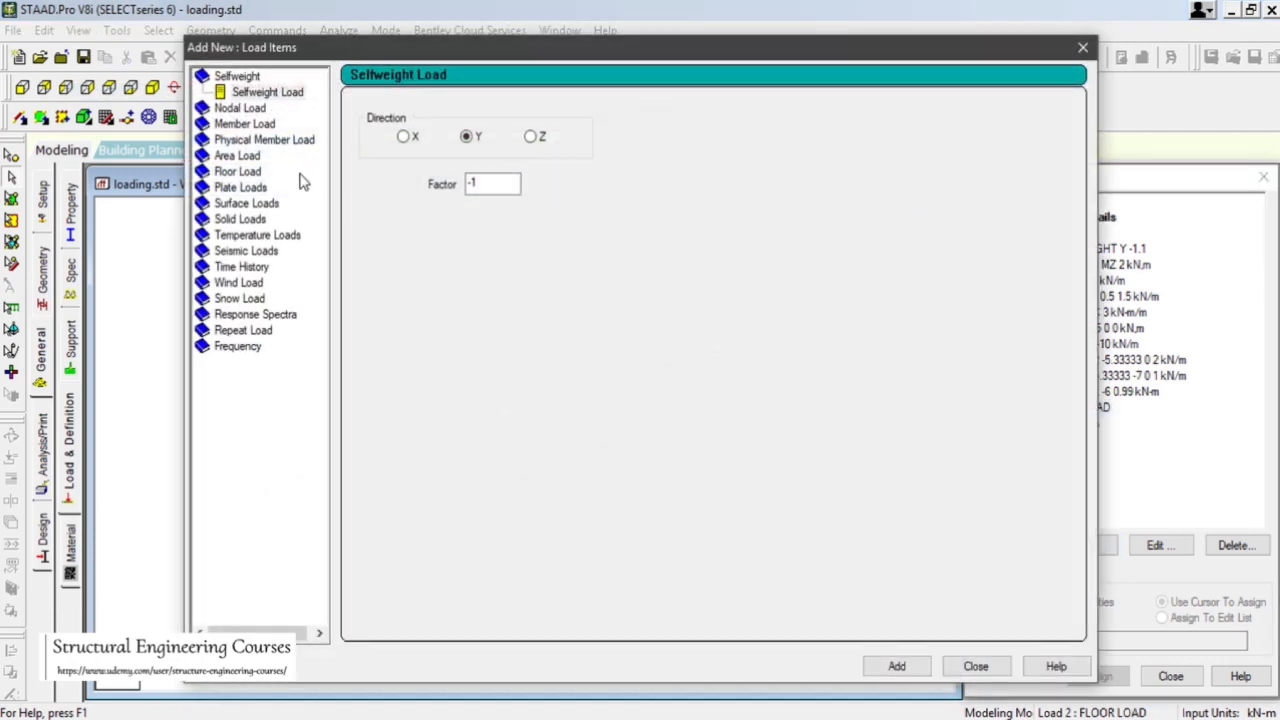
left_click(240, 187)
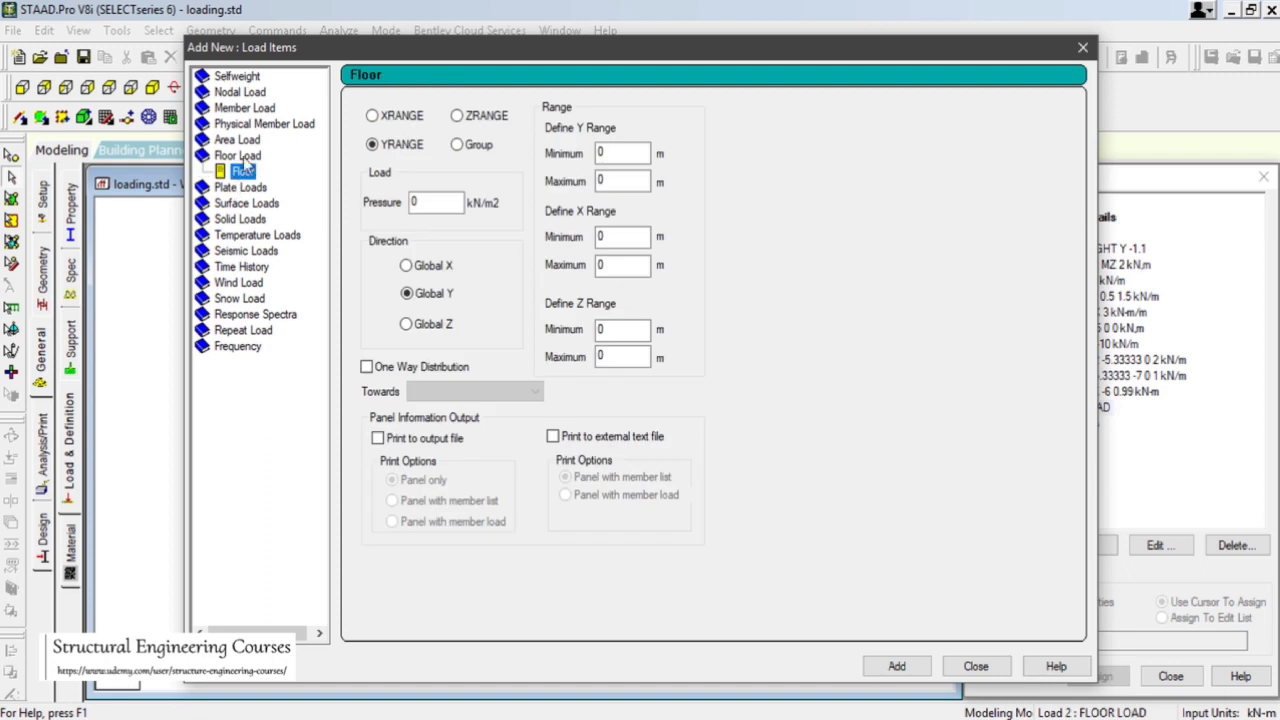
left_click(242, 141)
left_click(254, 176)
left_click(234, 144)
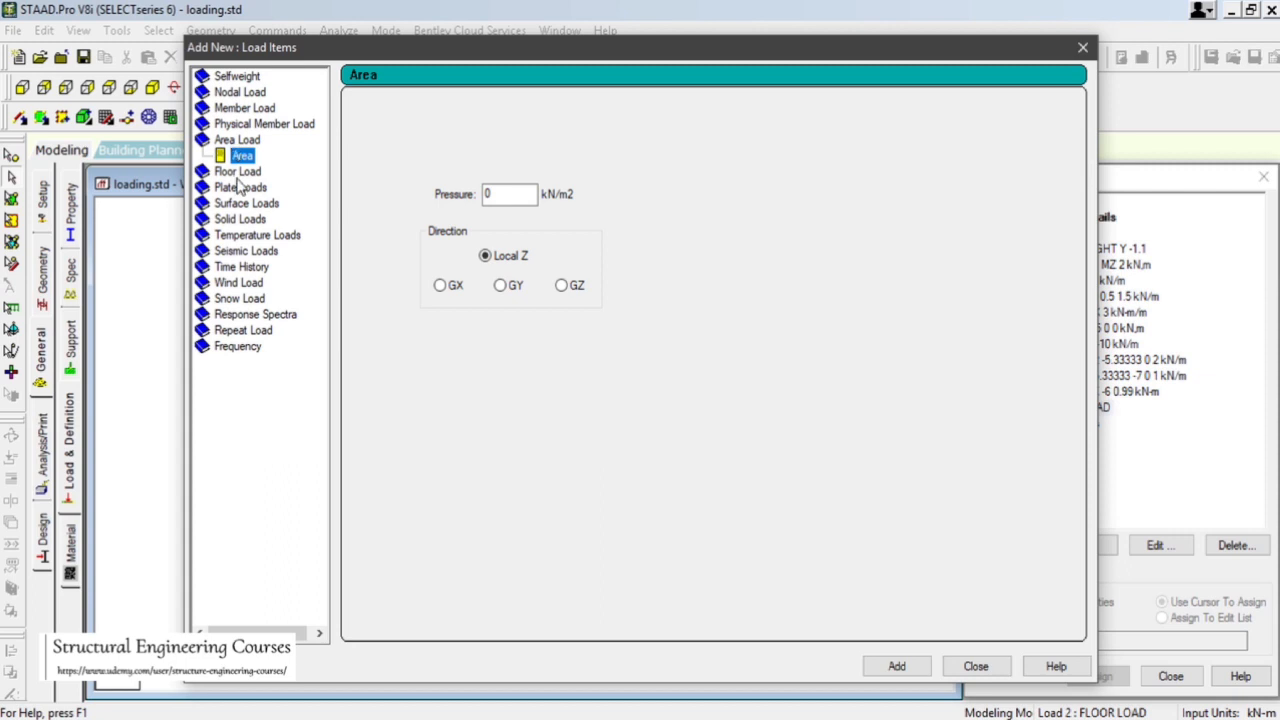
left_click(240, 173)
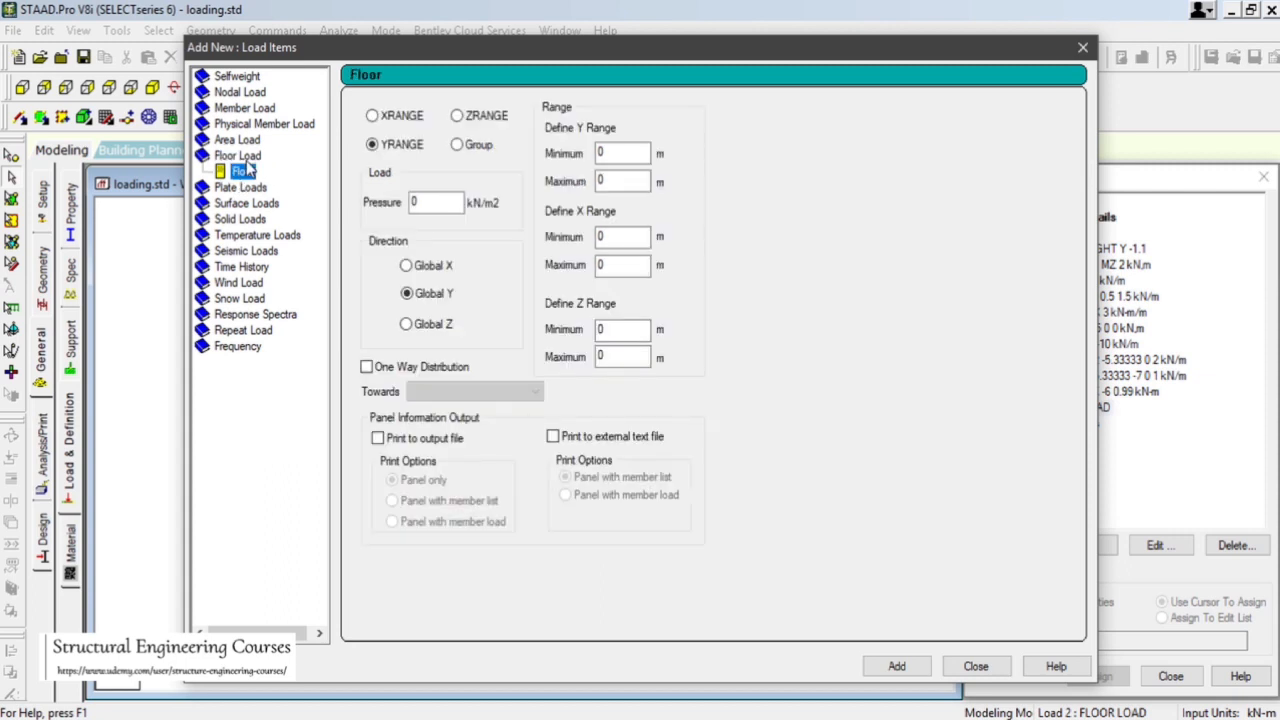
- Set the floor load's pressure to -5 kN/m2, keeping the model visible beside the load definition
left_click_drag(410, 53, 768, 57)
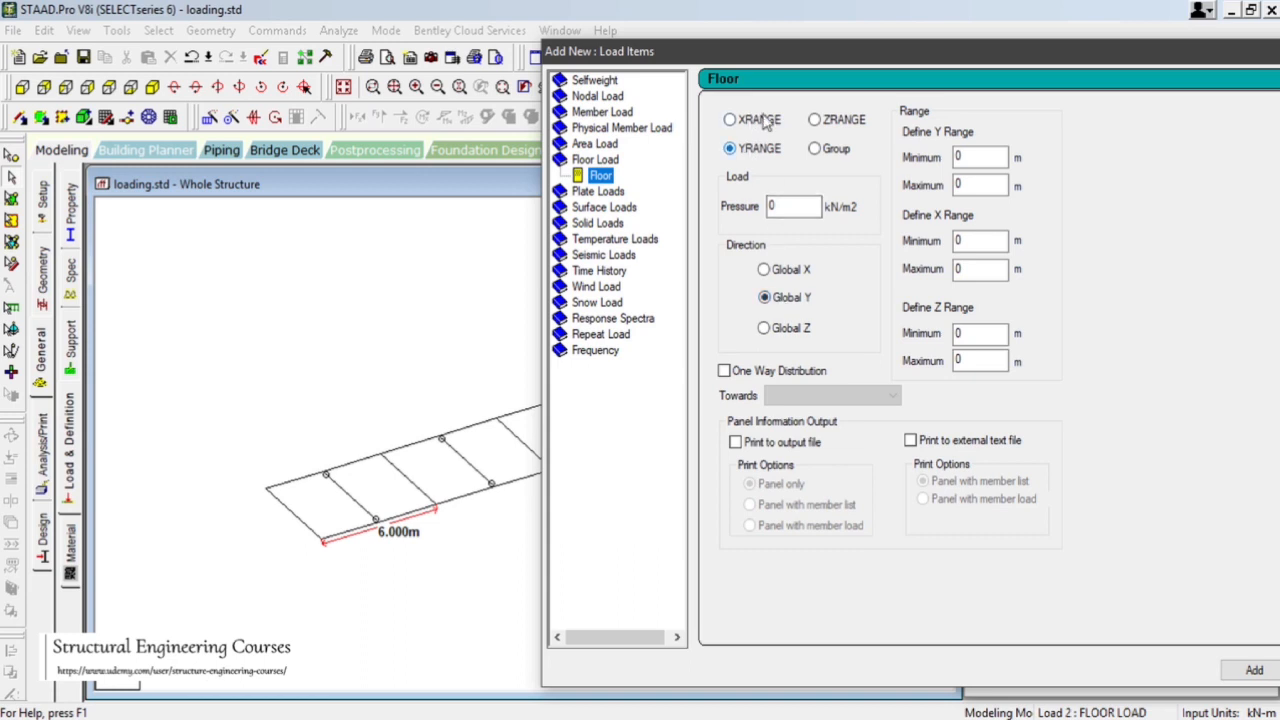
left_click_drag(813, 52, 1000, 59)
double_click(962, 213)
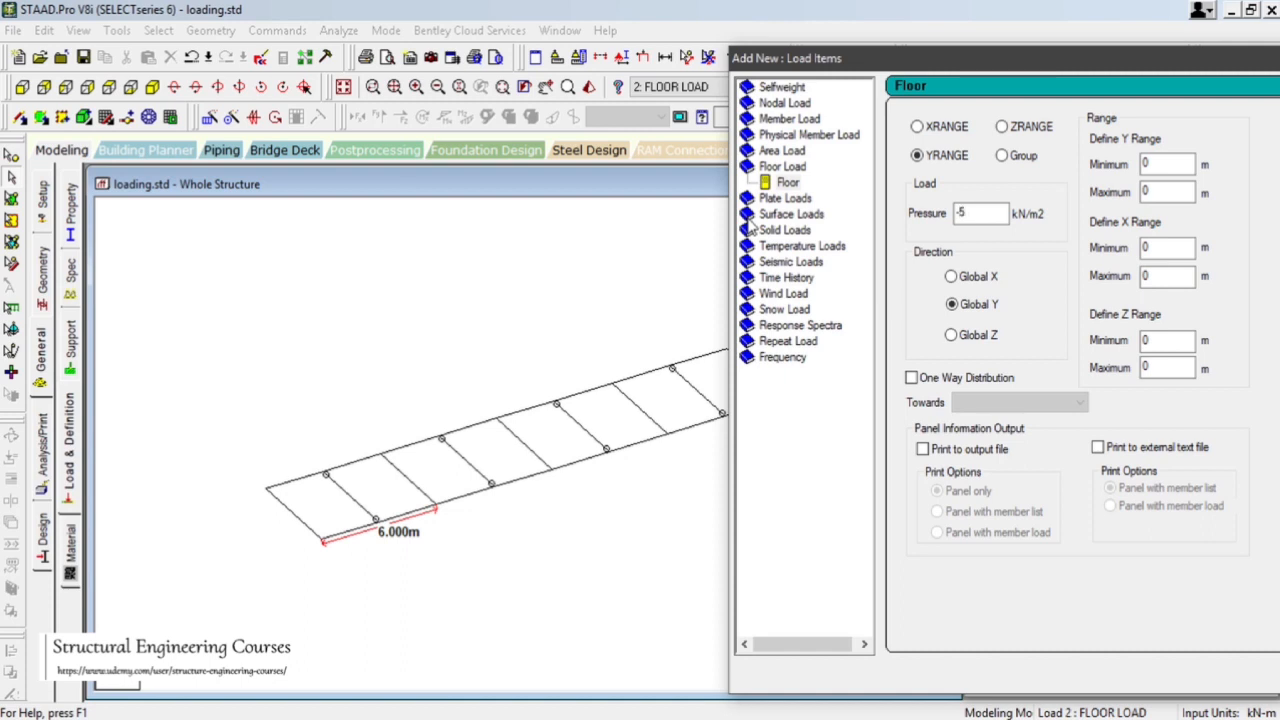
left_click_drag(1011, 60, 842, 60)
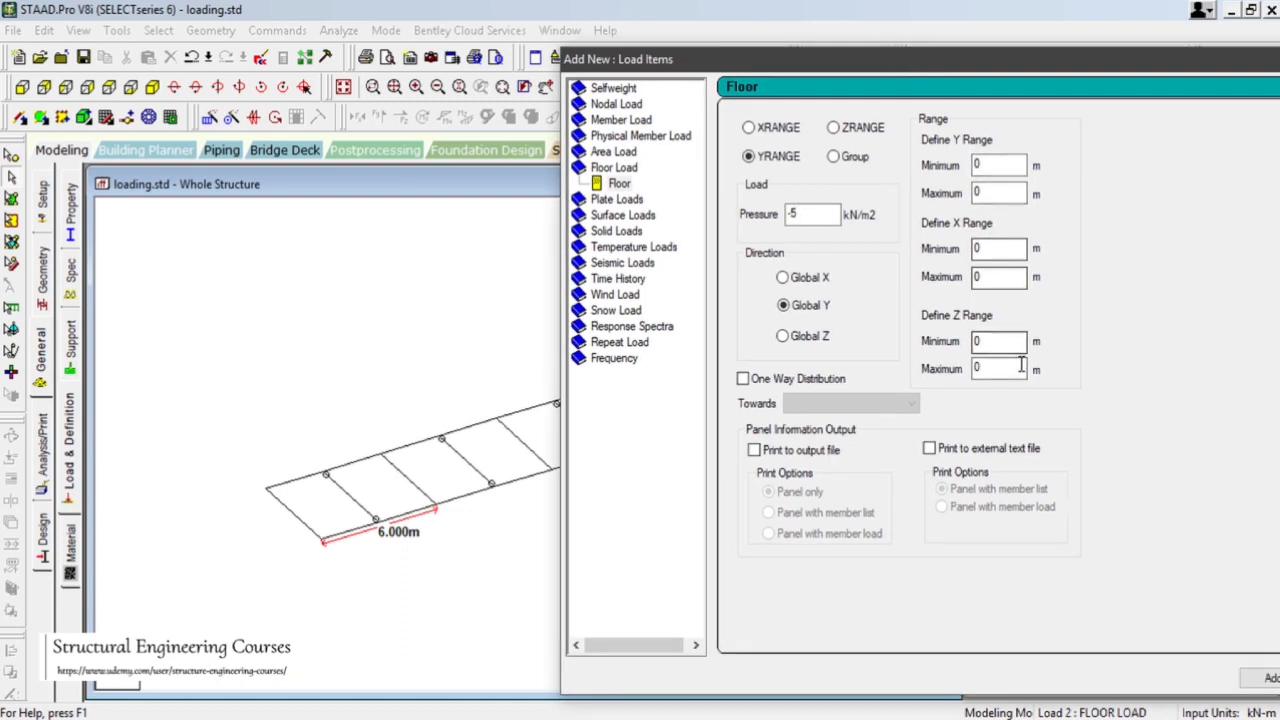
left_click_drag(903, 61, 1068, 145)
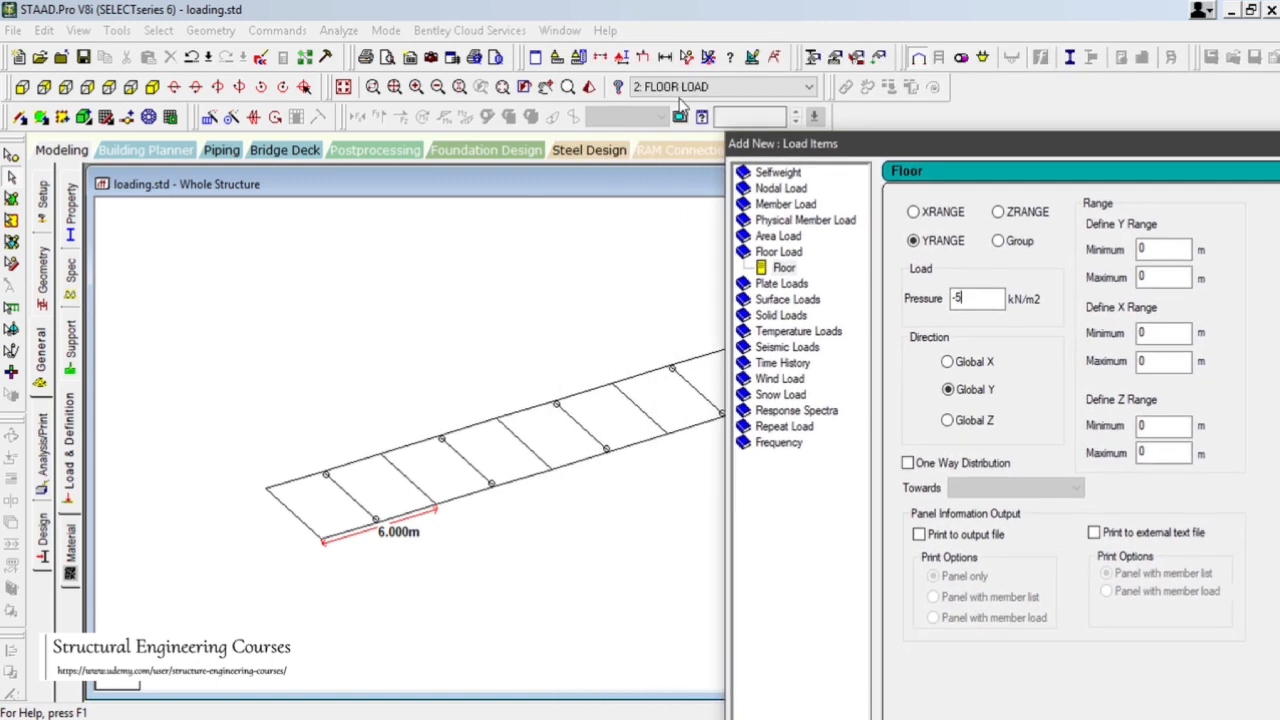
- Check the coordinates of the floor's two far-edge end nodes and set the X range maximum to 24 m
left_click(10, 155)
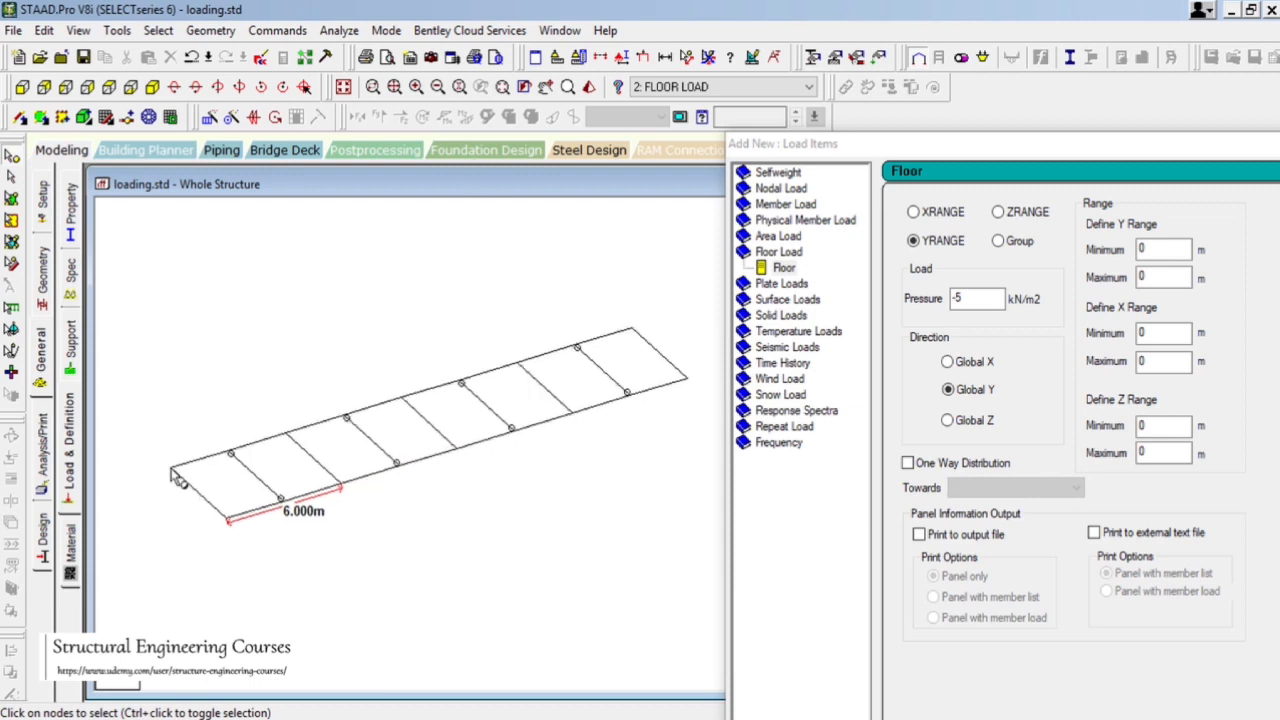
left_click(170, 466)
double_click(173, 470)
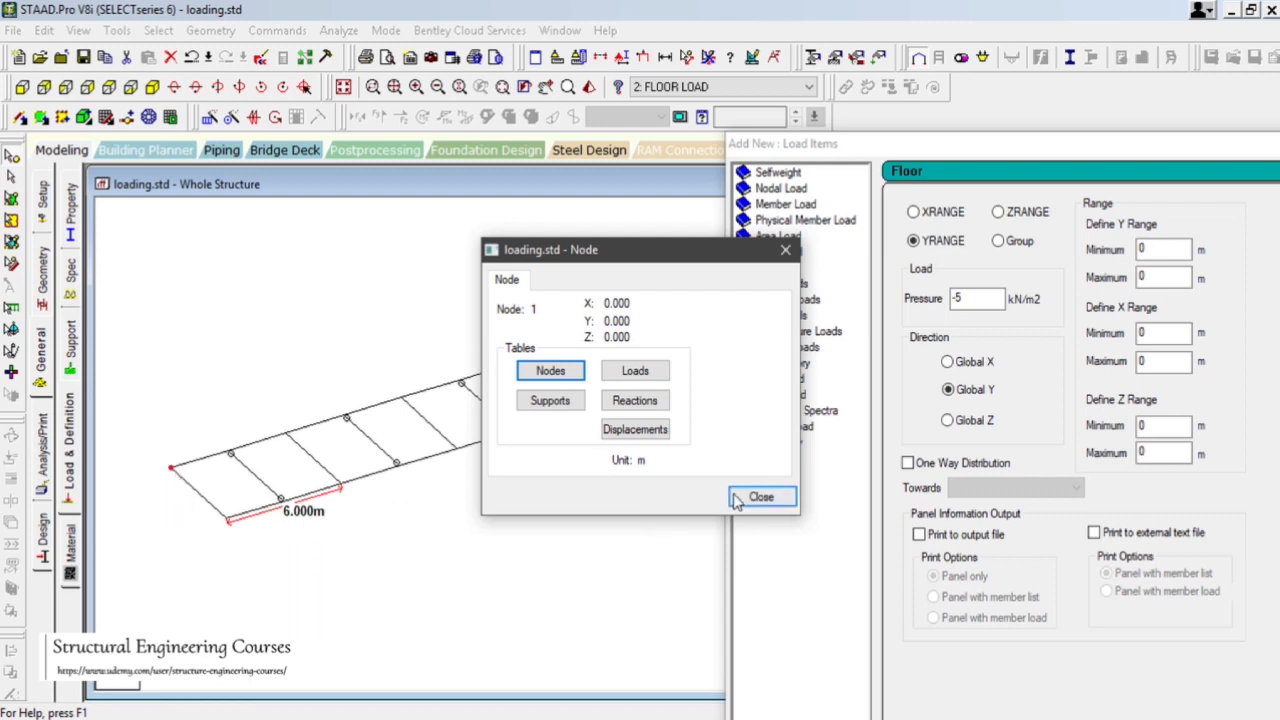
left_click_drag(625, 250, 885, 250)
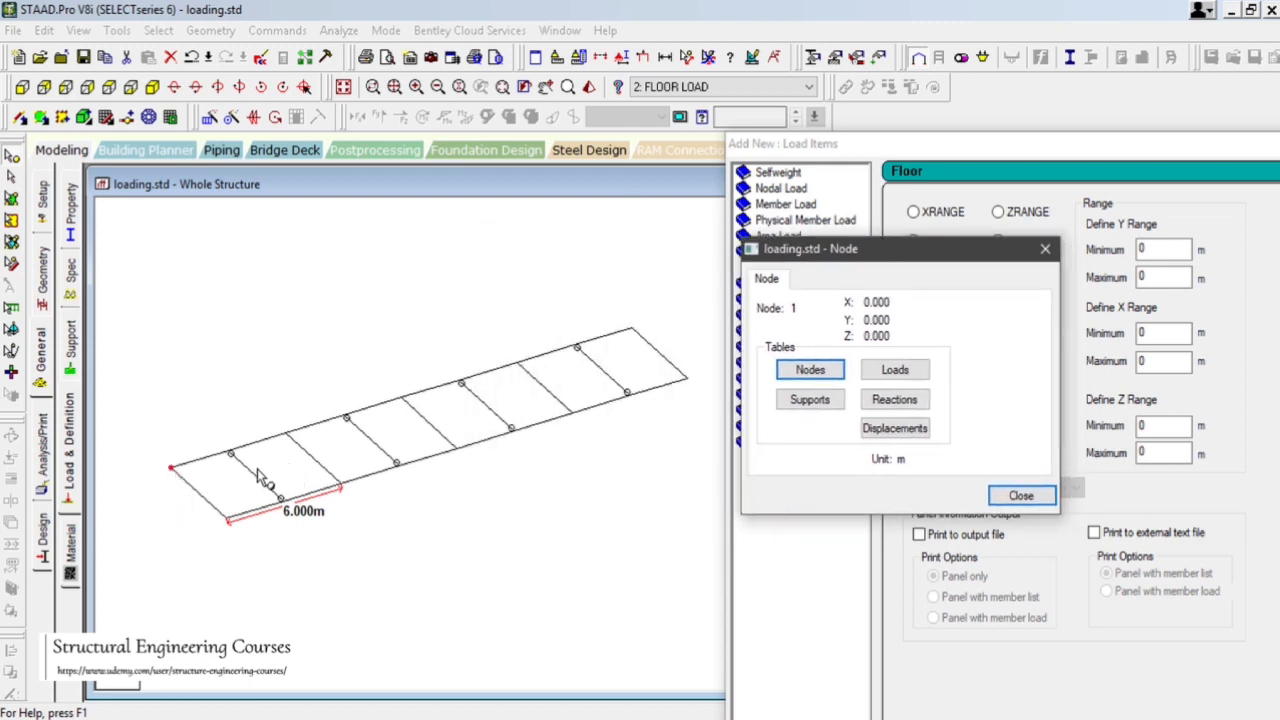
left_click(172, 470)
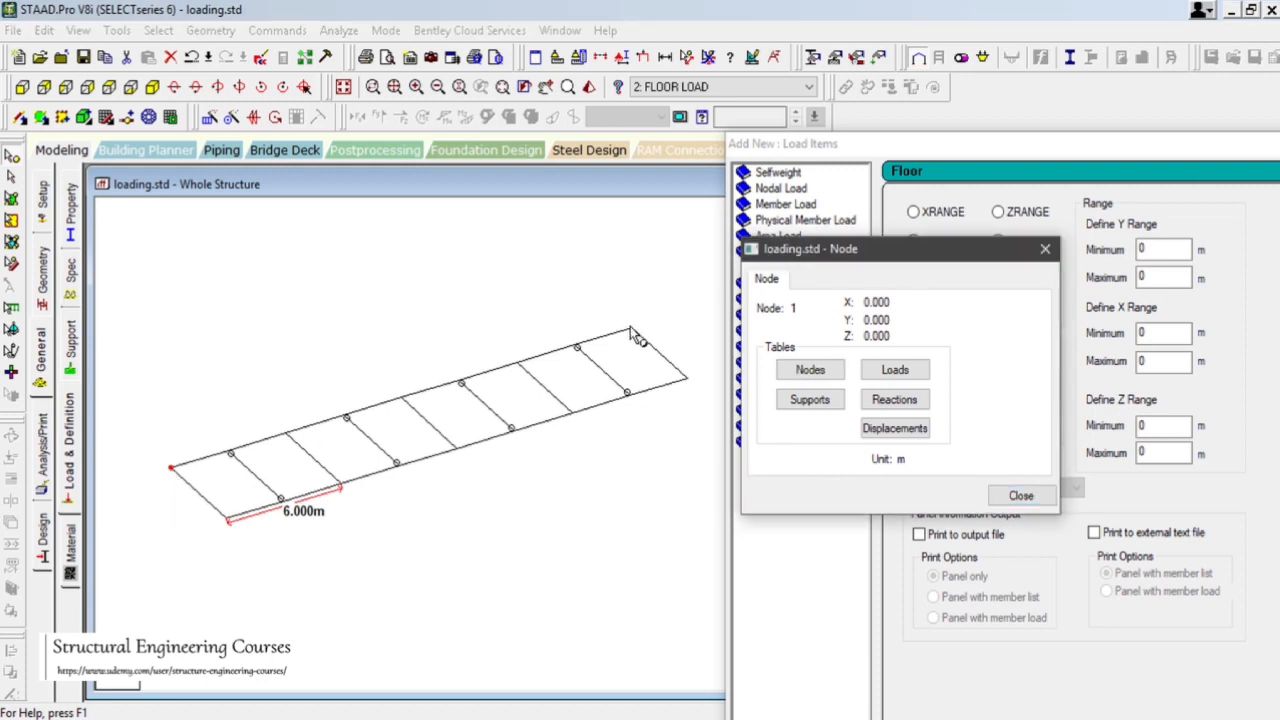
left_click(631, 330)
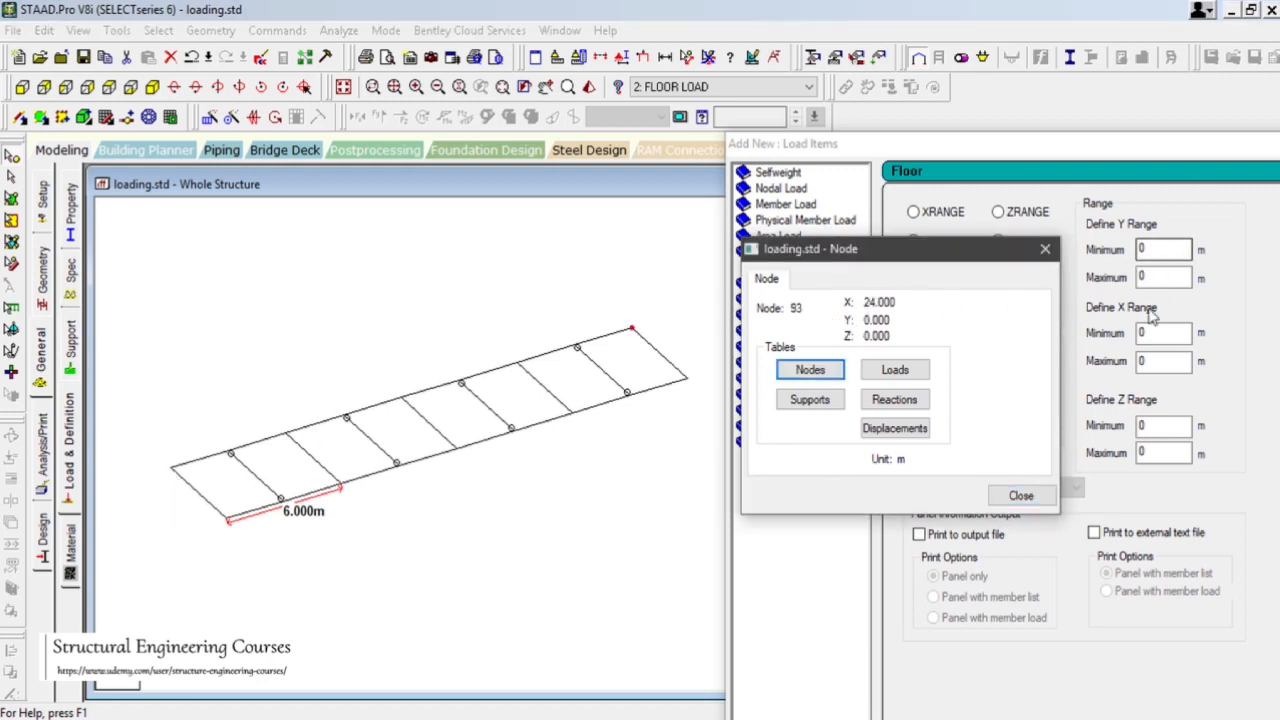
double_click(1160, 362)
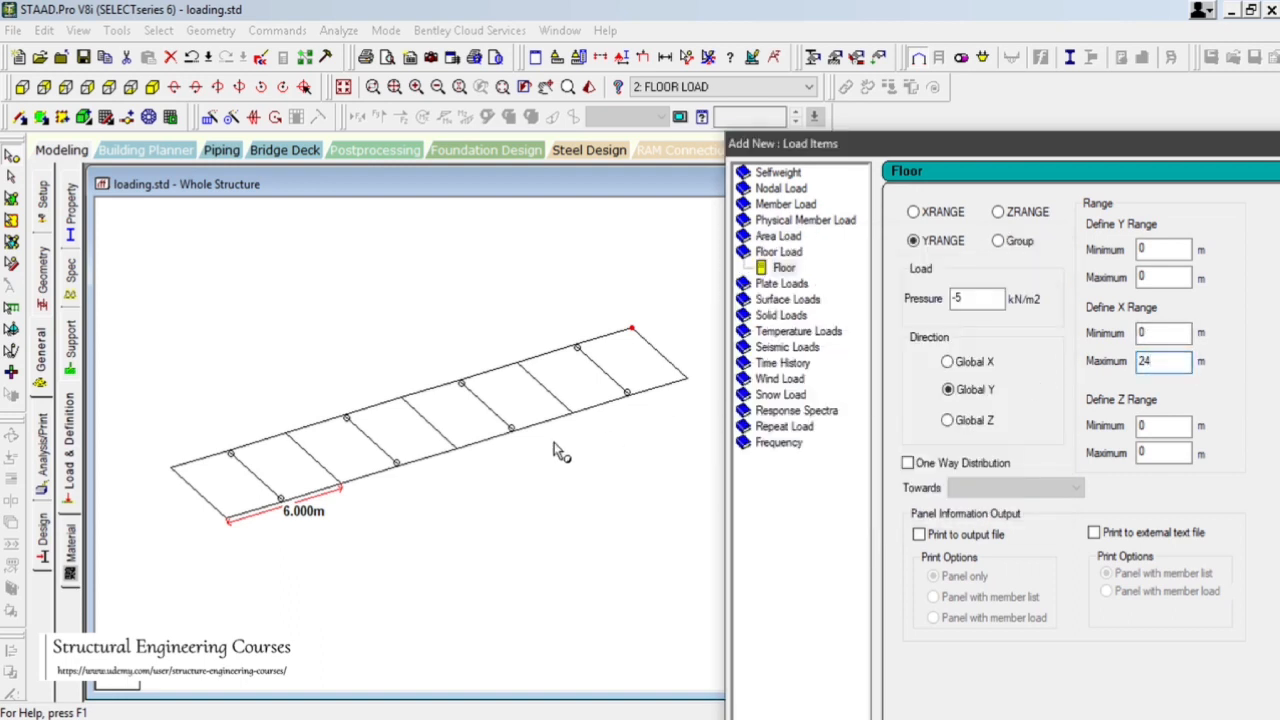
- Check the corner node coordinates across the floor's width and set the Z range maximum to 5 m
left_click(228, 519)
left_click(172, 468)
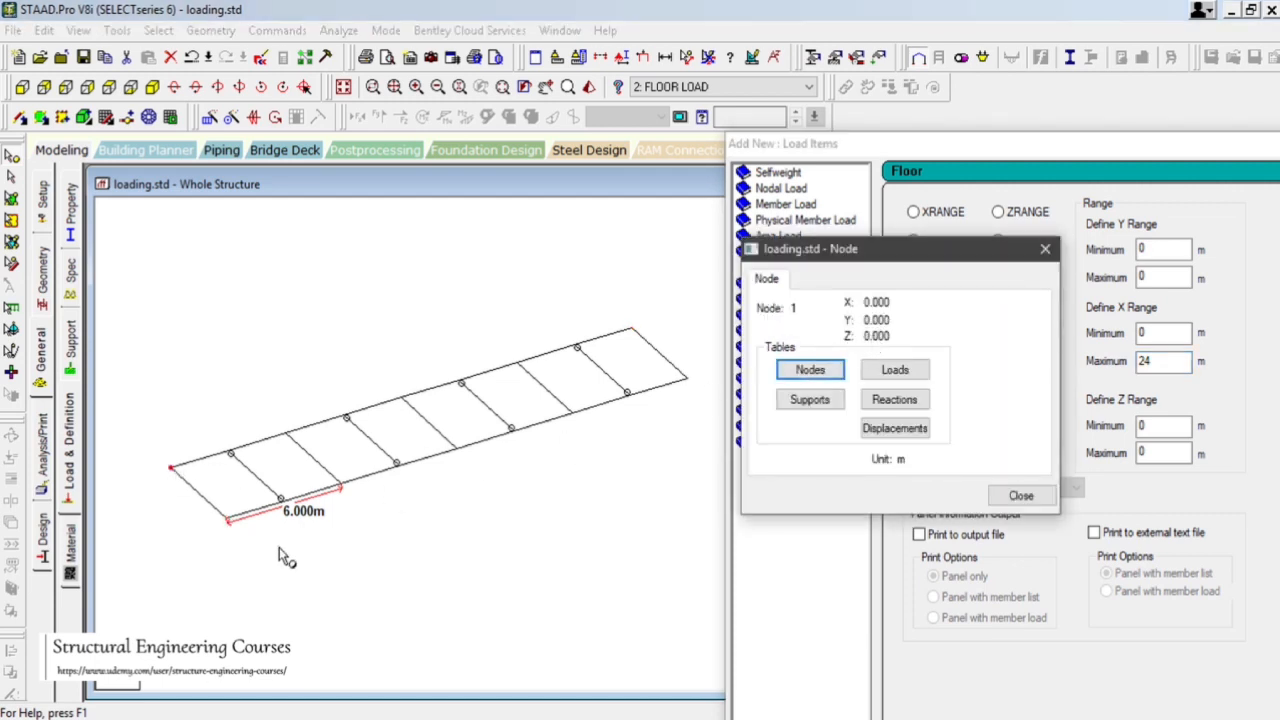
left_click(229, 521)
left_click(686, 379)
left_click(1019, 497)
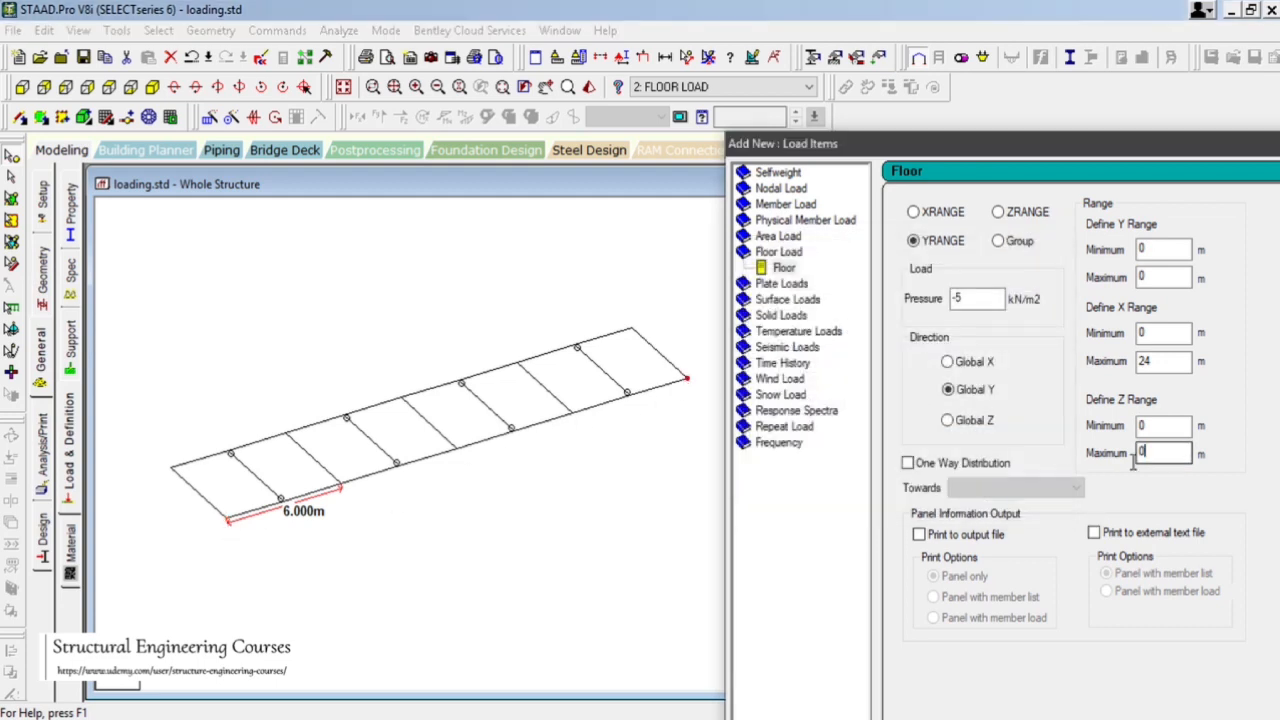
- Check the floor nodes' elevation and set the Y range from -0.1 m to 0.1 m
double_click(224, 524)
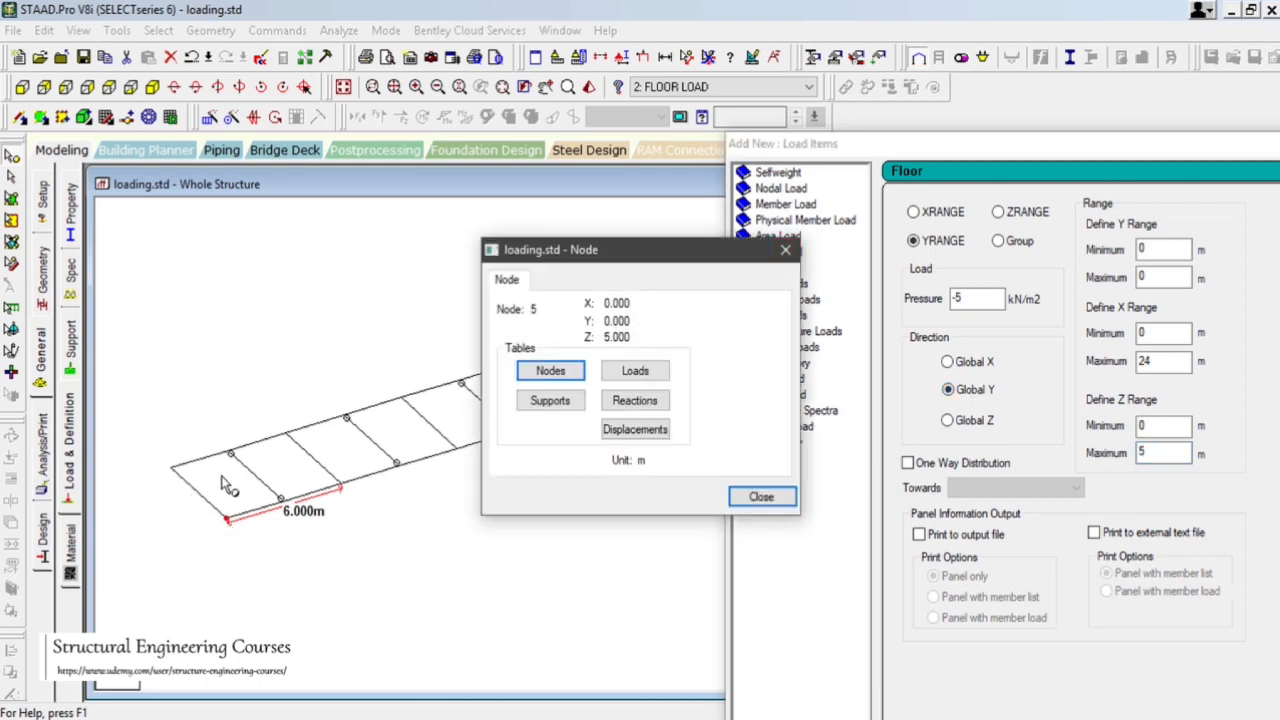
left_click(171, 469)
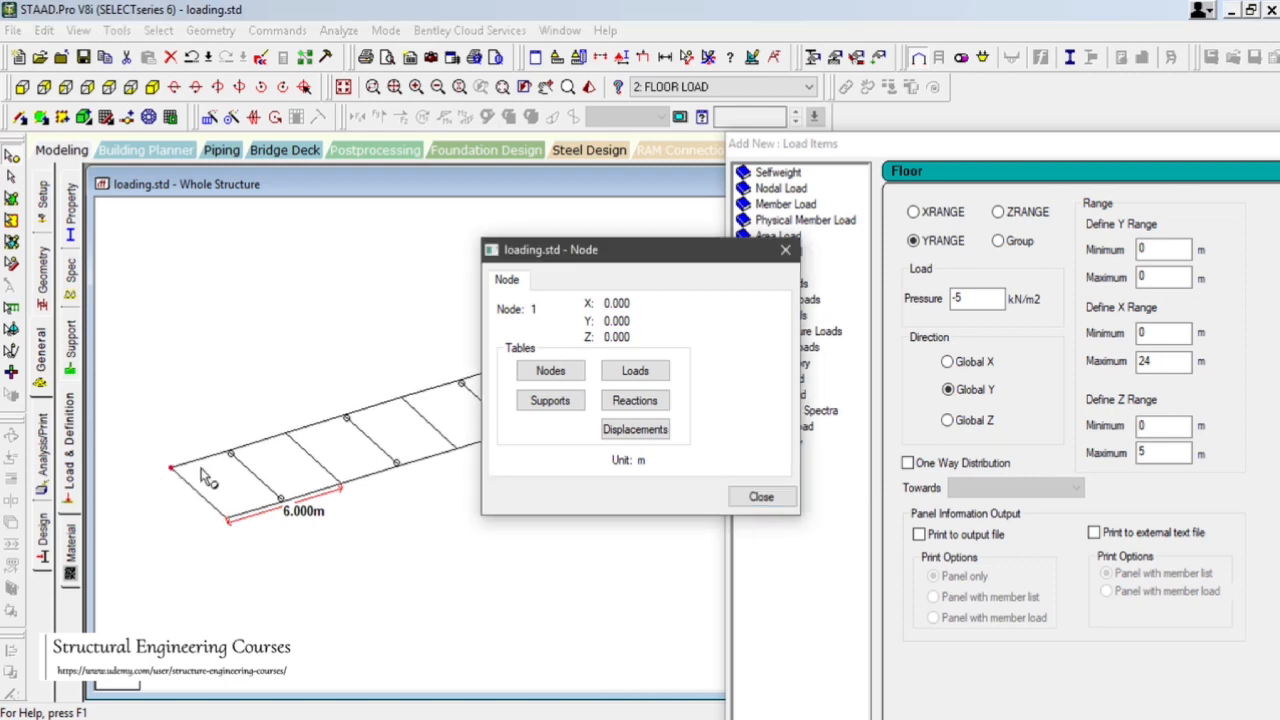
left_click(341, 487)
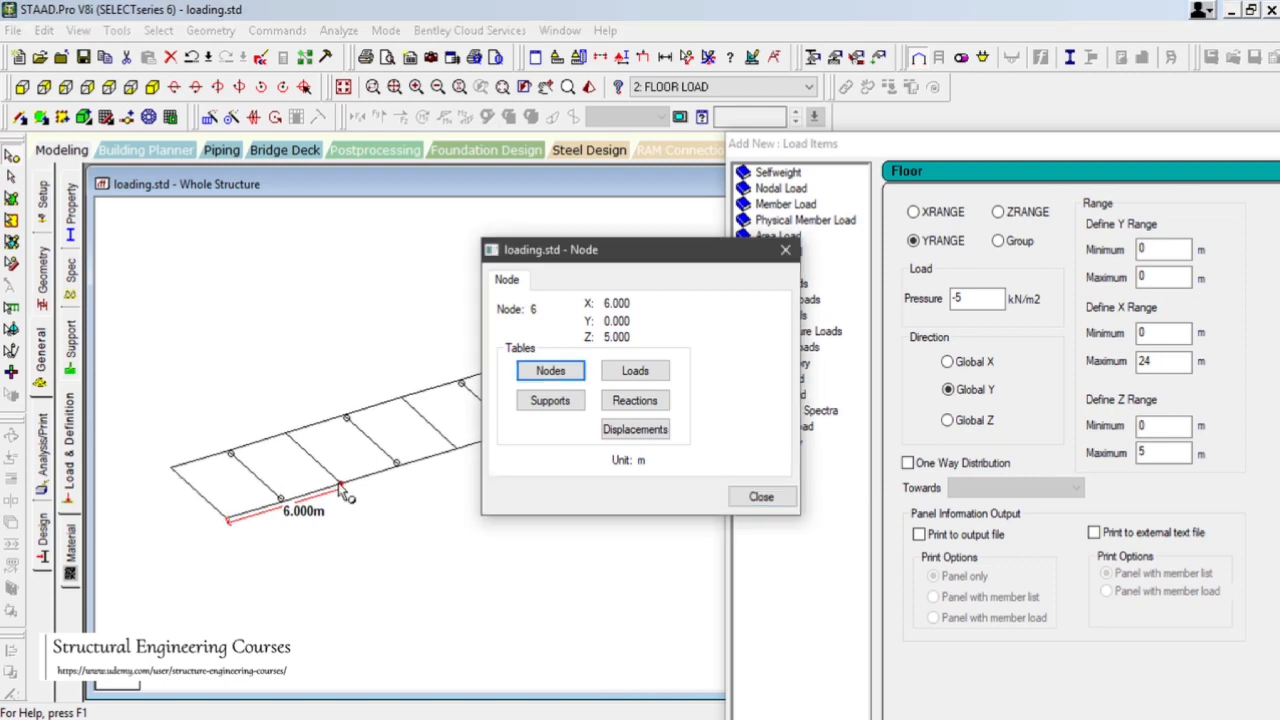
left_click(762, 497)
double_click(1158, 249)
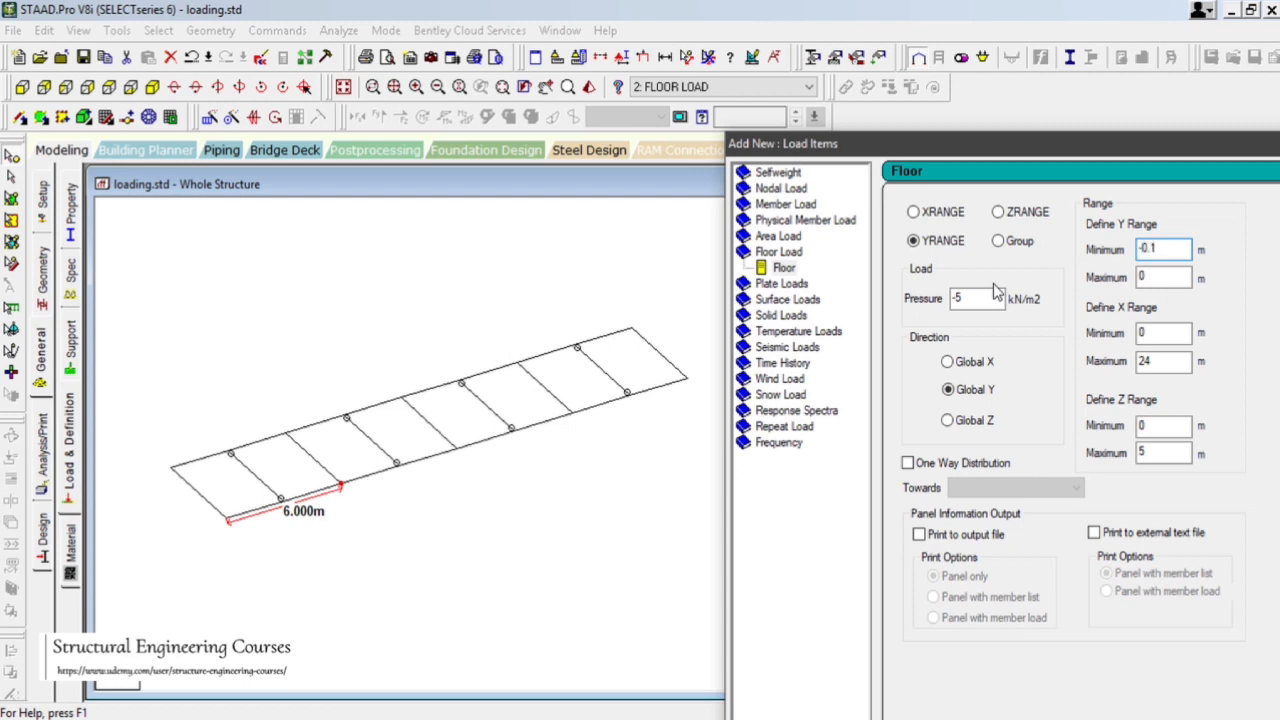
left_click(1164, 278)
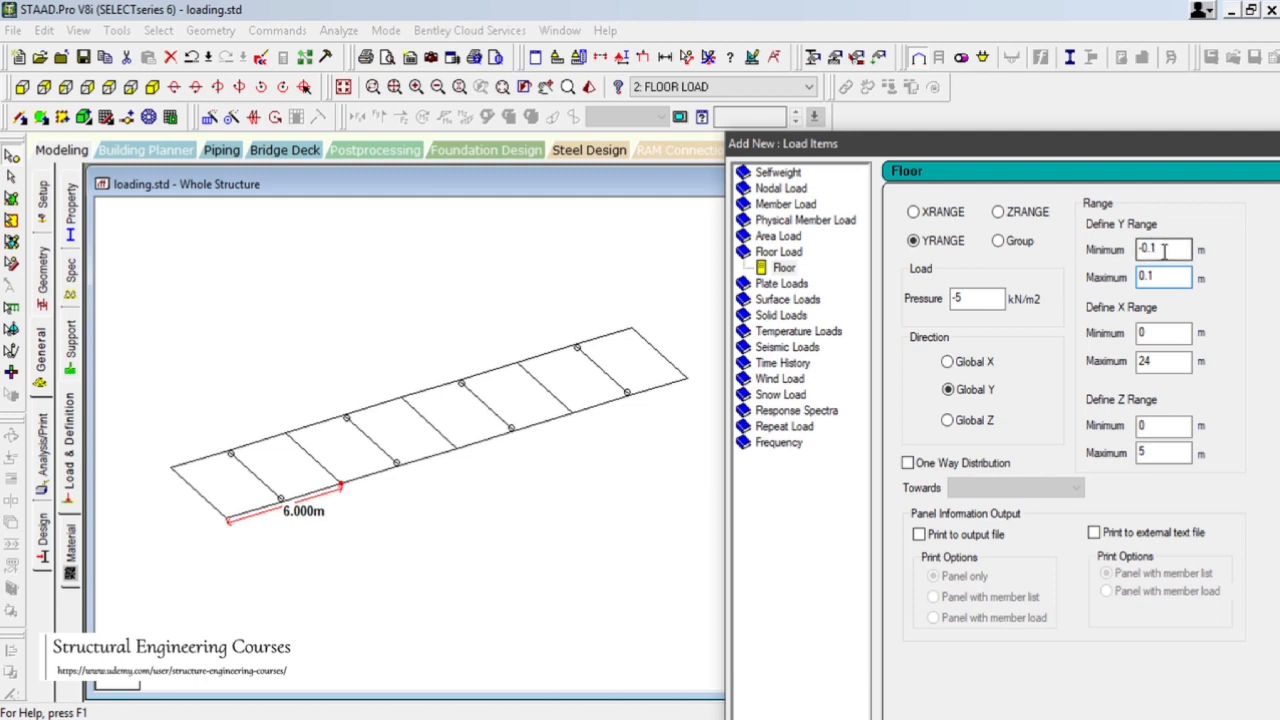
- Recheck the near corner node's coordinates and add the floor load to the FLOOR LOAD case
double_click(228, 521)
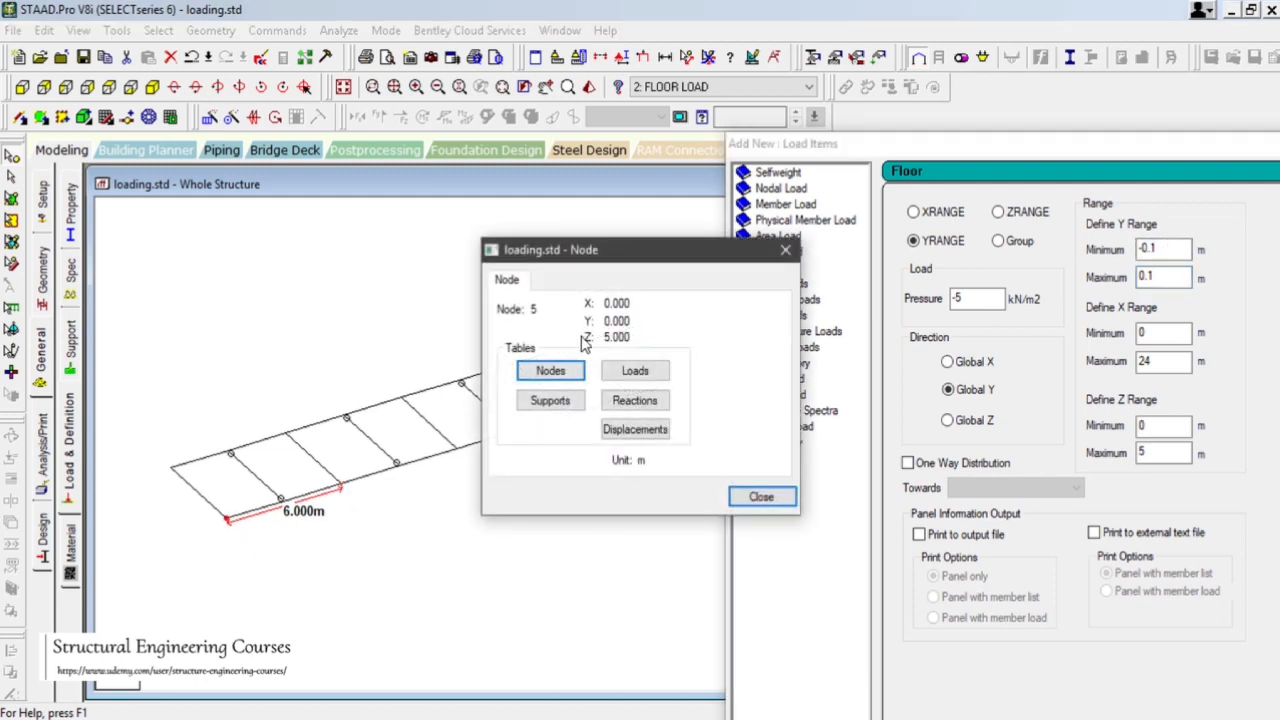
left_click(761, 497)
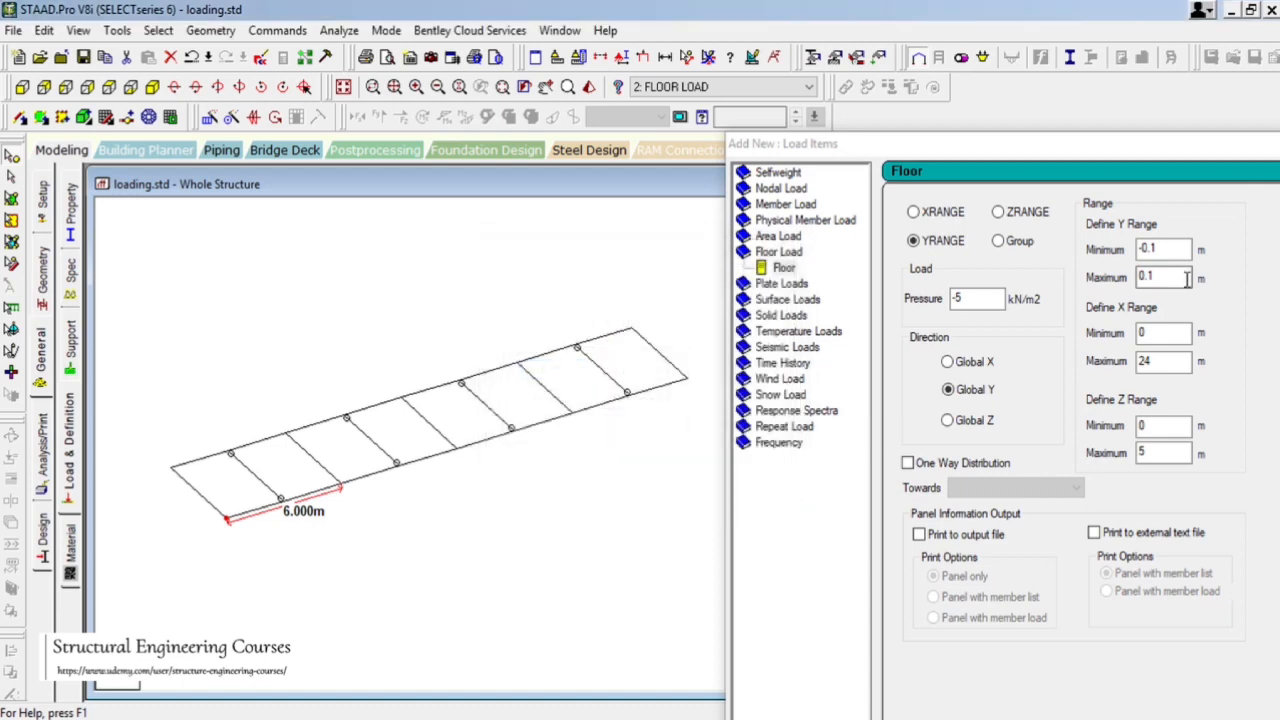
left_click_drag(1070, 155, 556, 25)
left_click(926, 633)
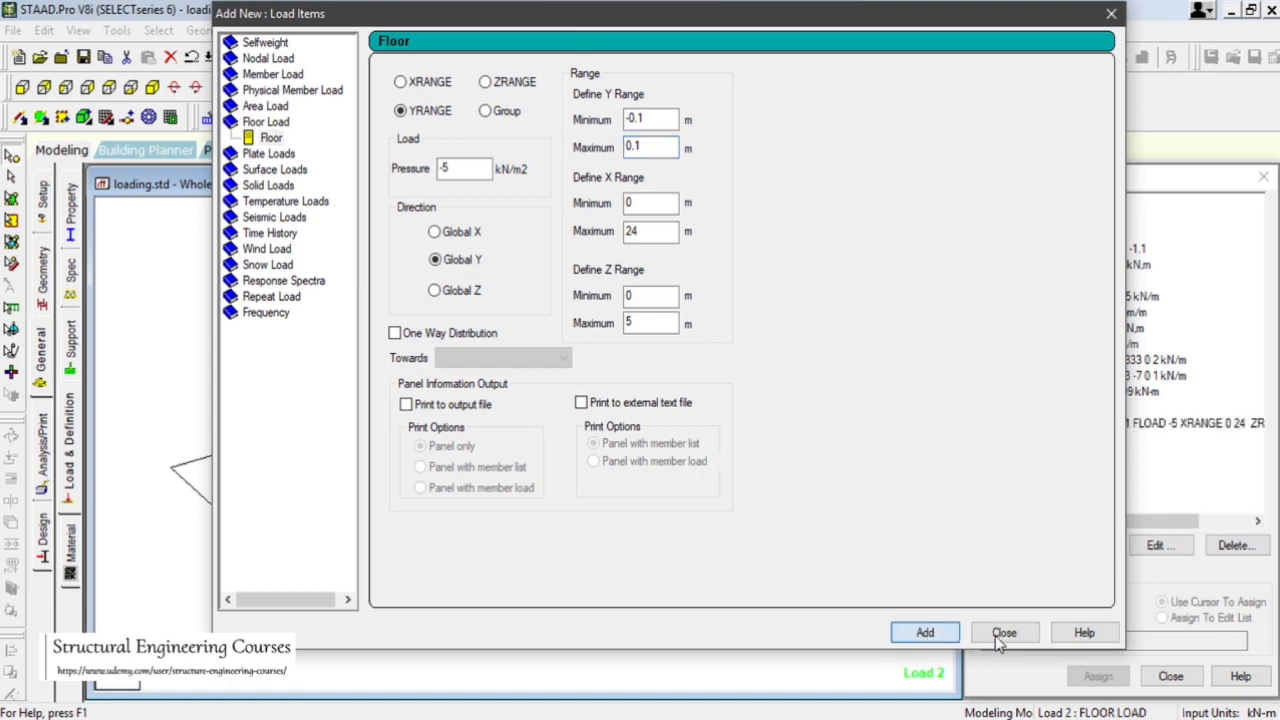
left_click(1003, 633)
- Display the new floor load on the model and review the load case title and floor load settings
left_click(1107, 428)
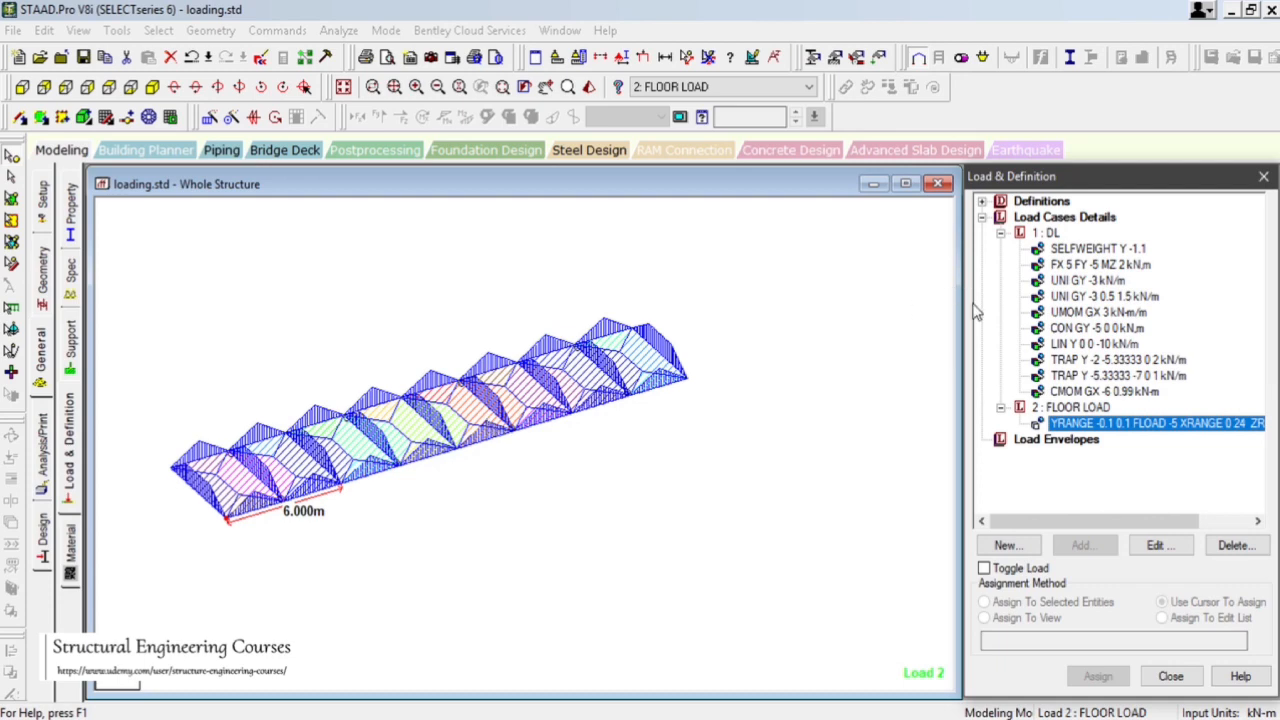
double_click(1104, 412)
left_click(772, 506)
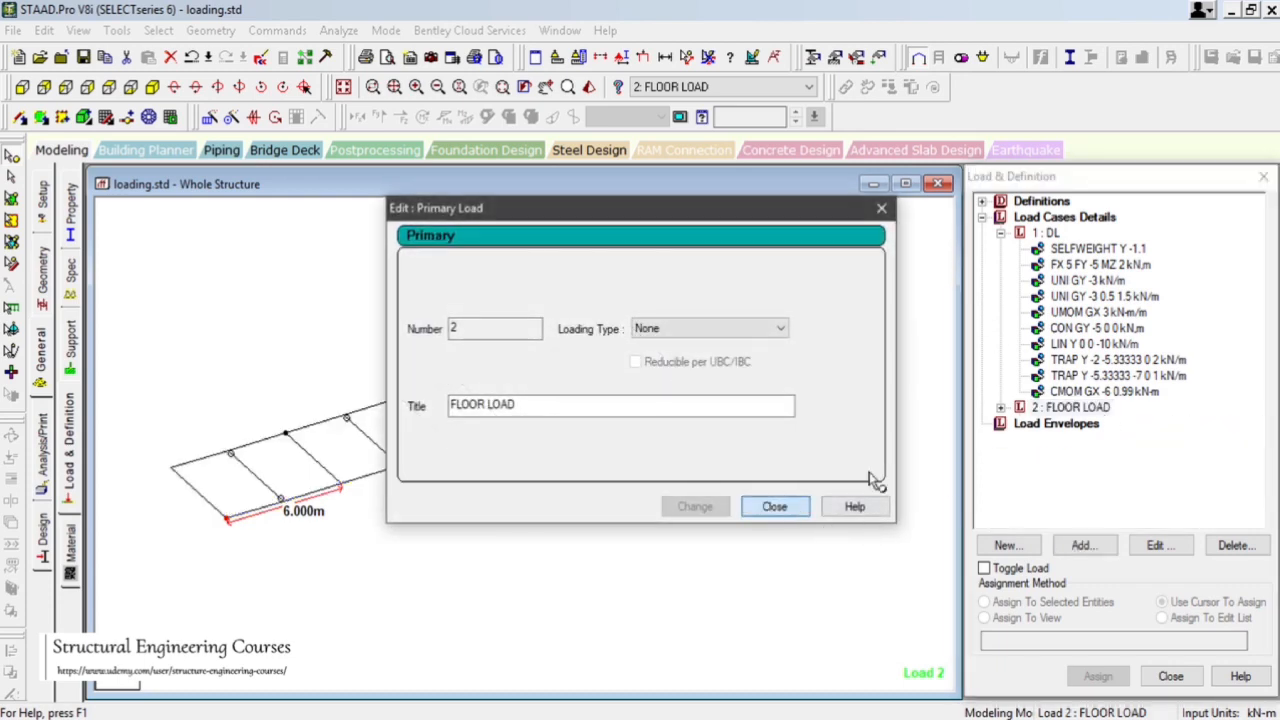
left_click(1001, 408)
double_click(1099, 424)
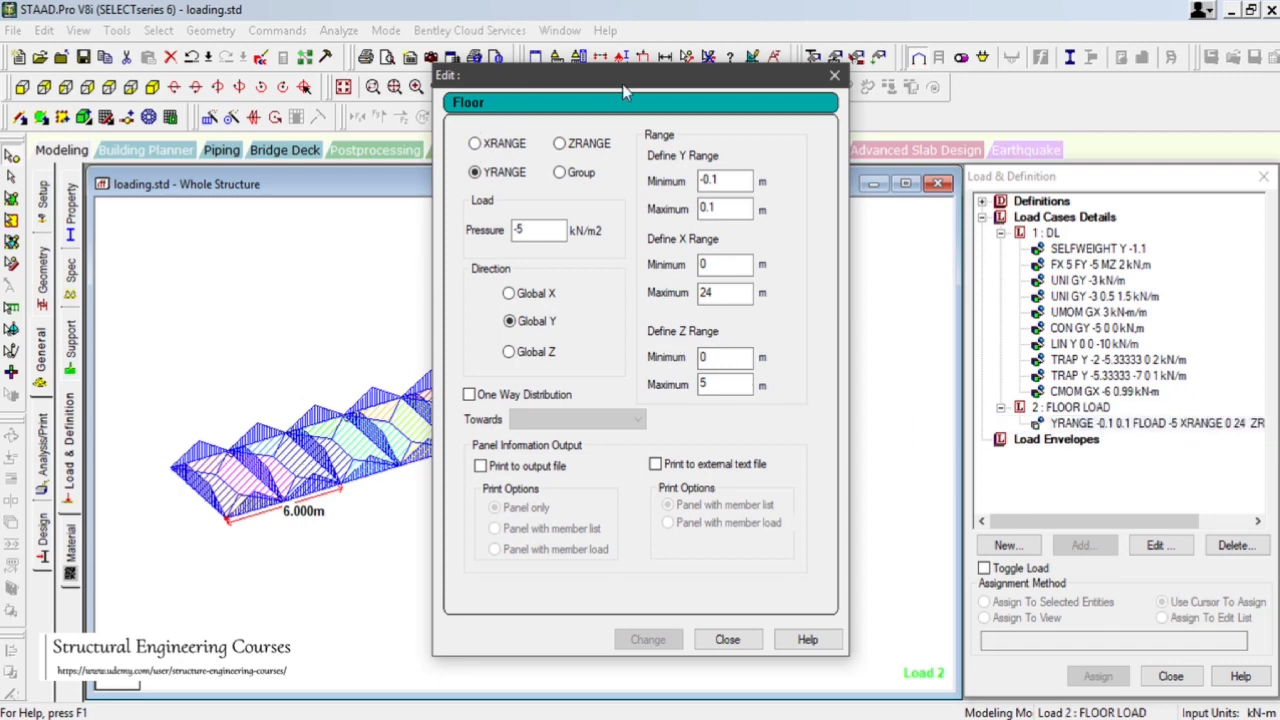
left_click_drag(622, 92, 752, 96)
left_click(965, 648)
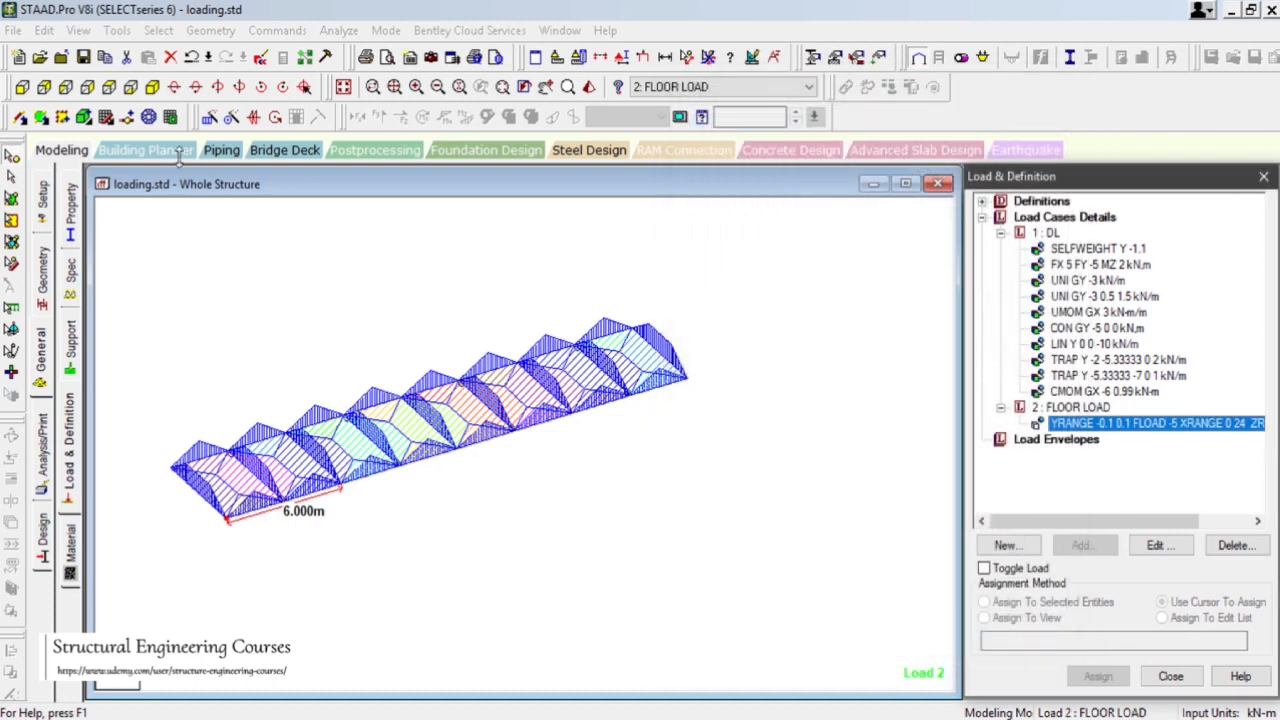
- Examine the floor load distribution in plan view and select the members bounding the first panel
left_click(109, 88)
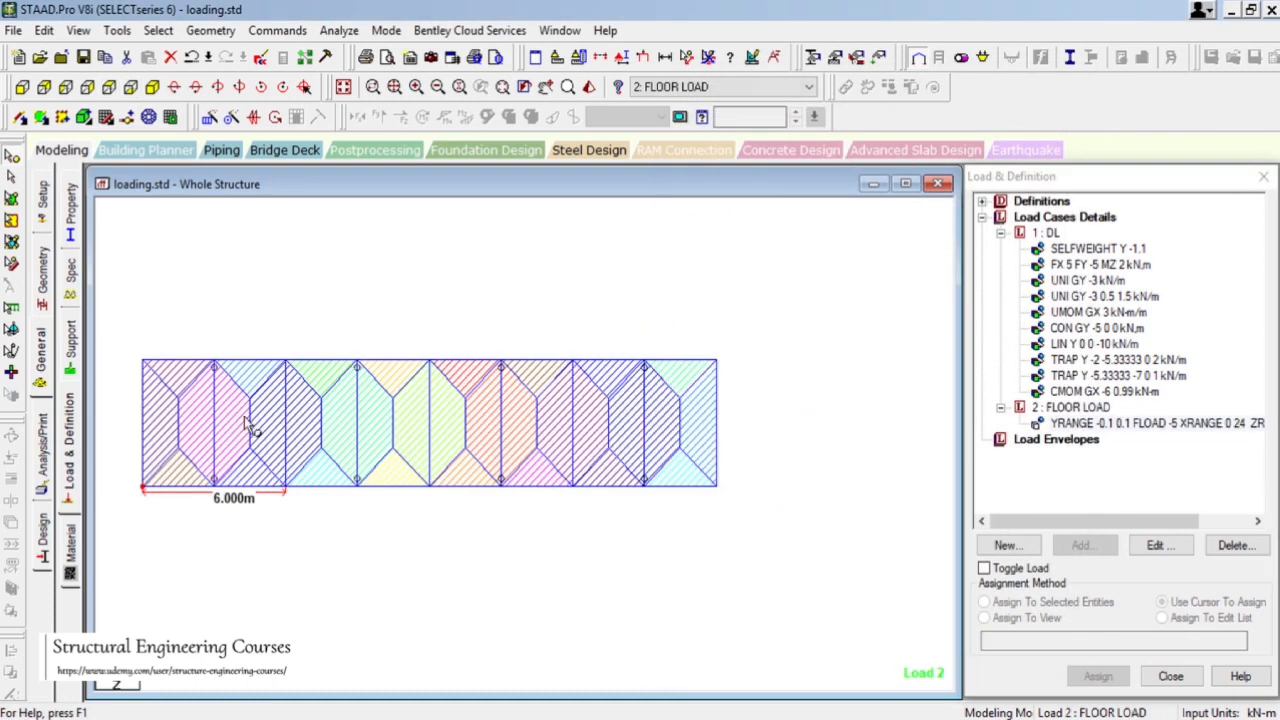
left_click(545, 88)
left_click_drag(403, 543, 446, 506)
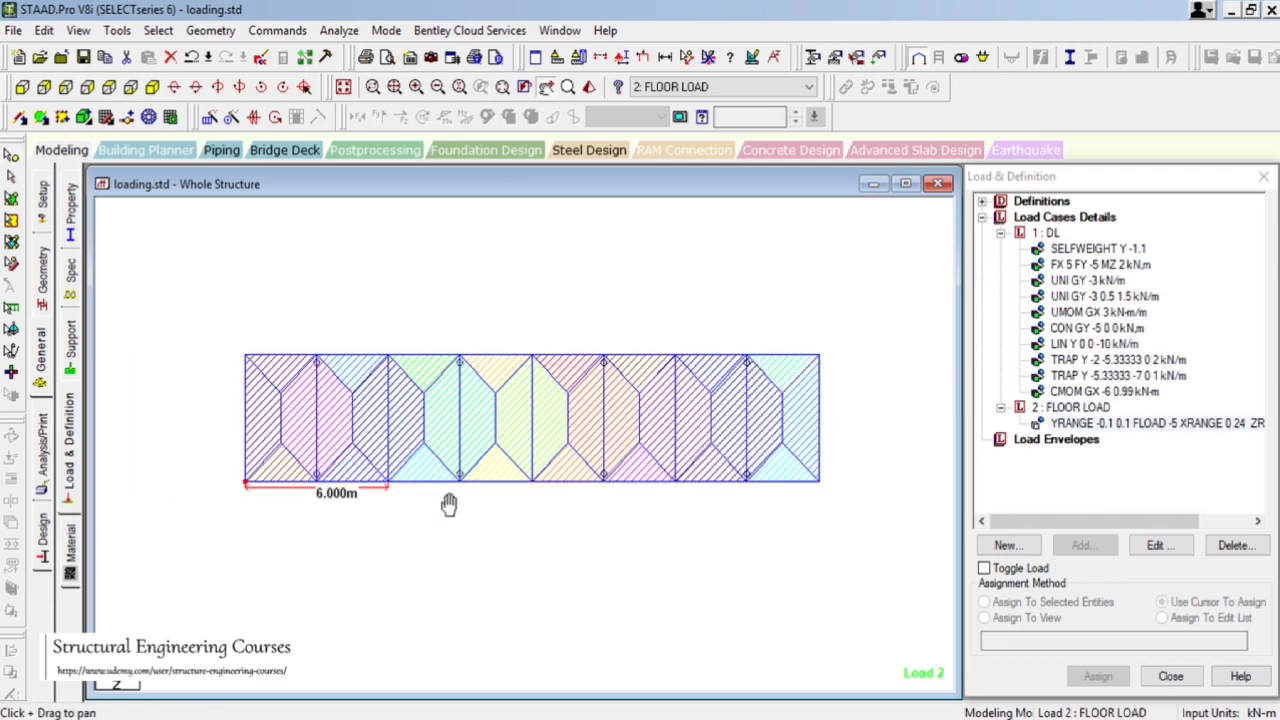
scroll(183, 360, "up", 1)
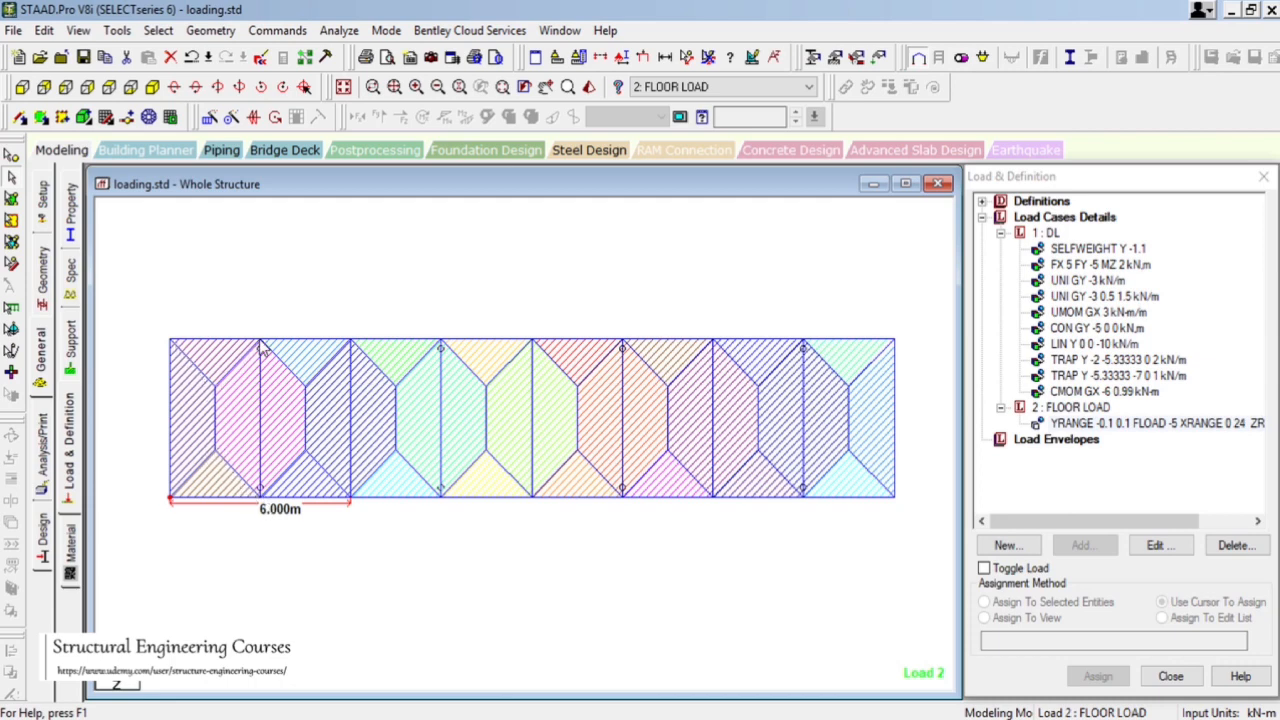
left_click_drag(161, 320, 268, 559)
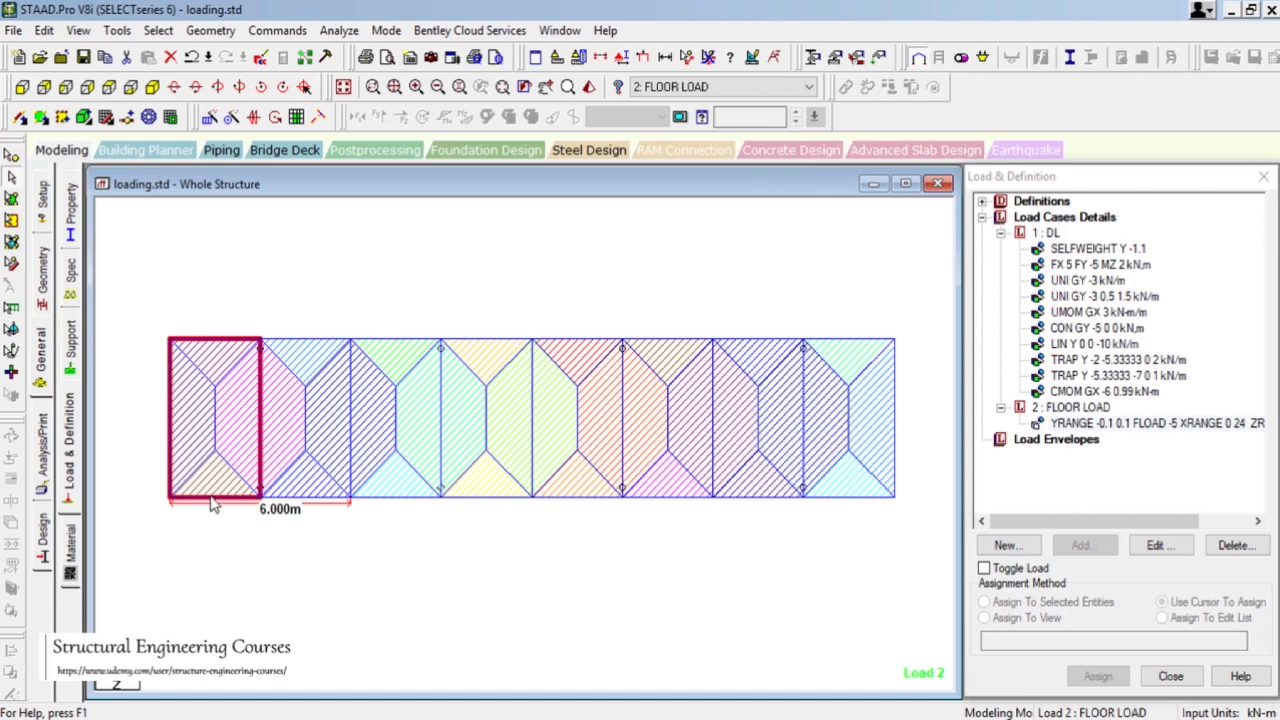
- Edit the -5 kN/m2 floor load to try the XRANGE and ZRANGE definitions, and restore YRANGE
left_click(1085, 424)
double_click(1083, 426)
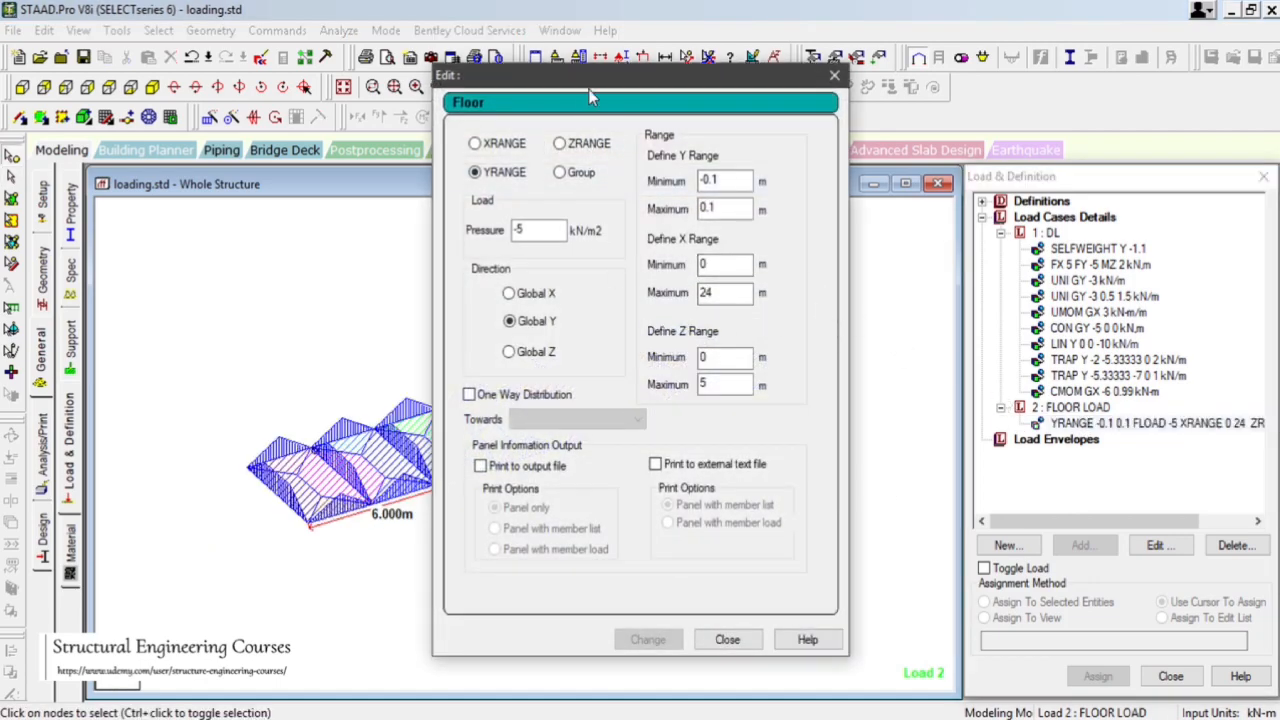
left_click_drag(591, 96, 908, 115)
left_click(820, 164)
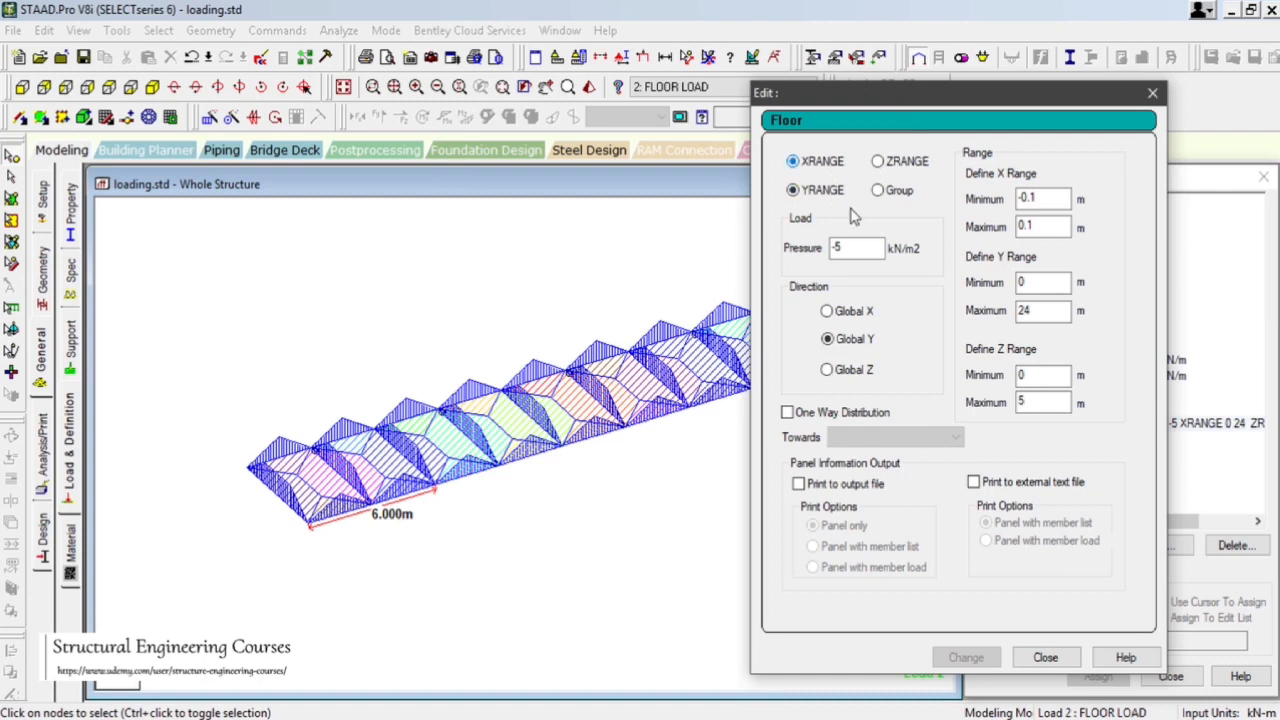
left_click(968, 658)
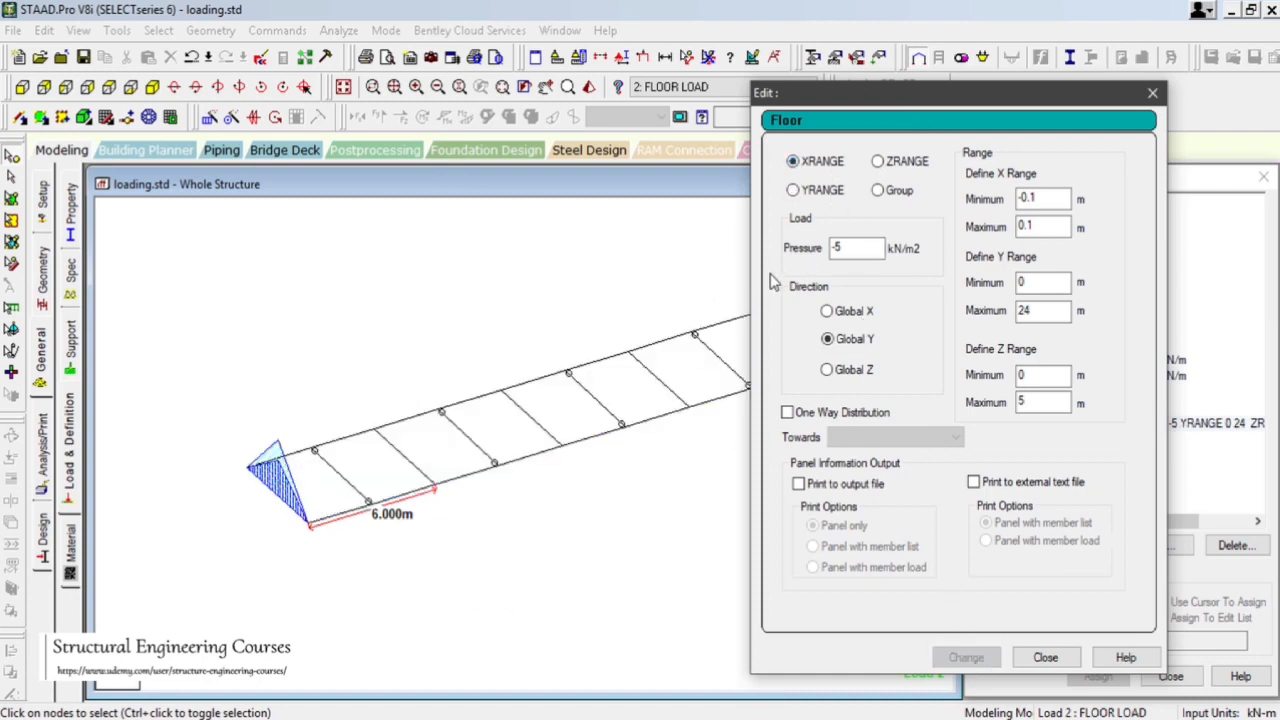
left_click(893, 163)
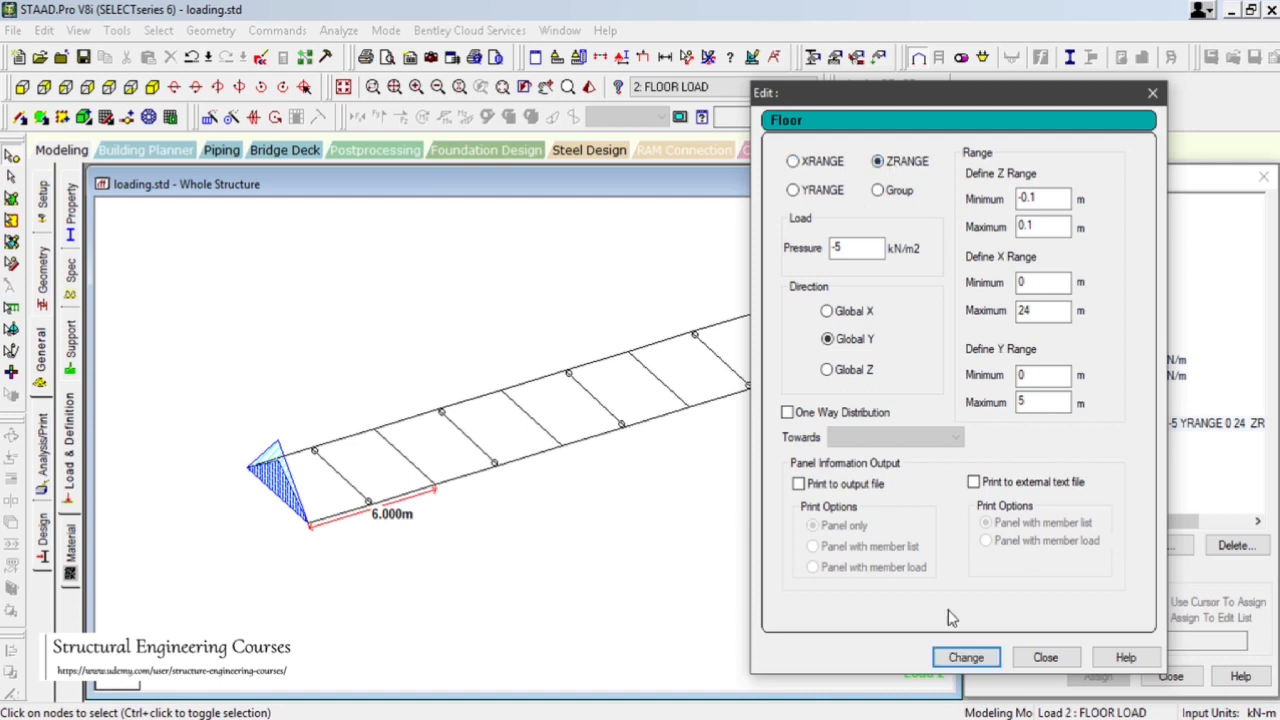
left_click(966, 657)
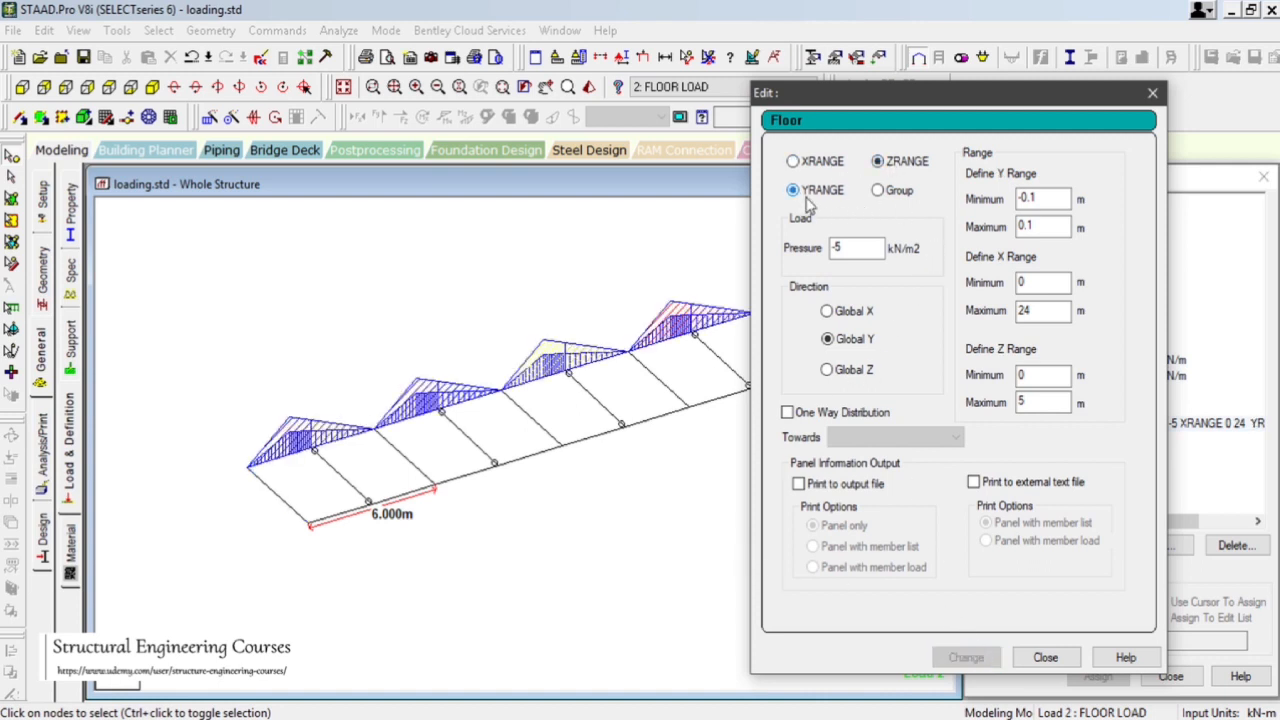
left_click(966, 657)
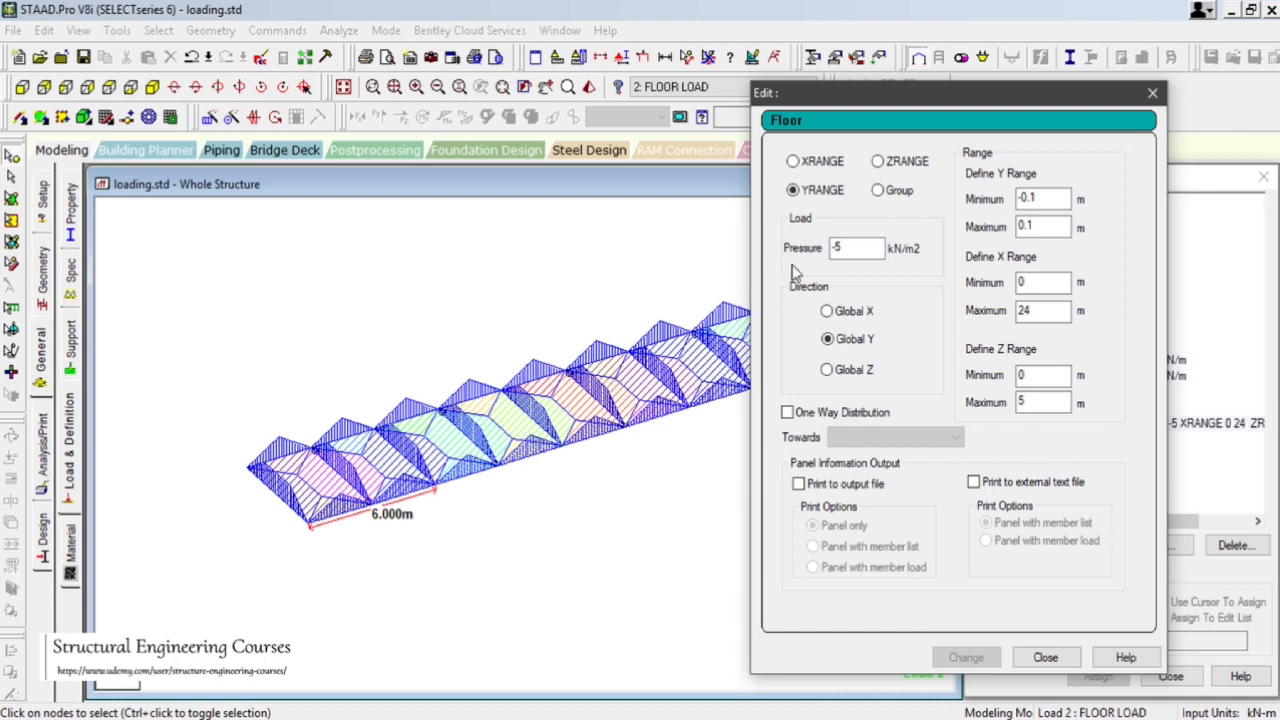
- Try a floor load pressure of 5 kN/m2 and set it back to -5 kN/m2
left_click_drag(835, 245, 804, 248)
type("5")
left_click(966, 657)
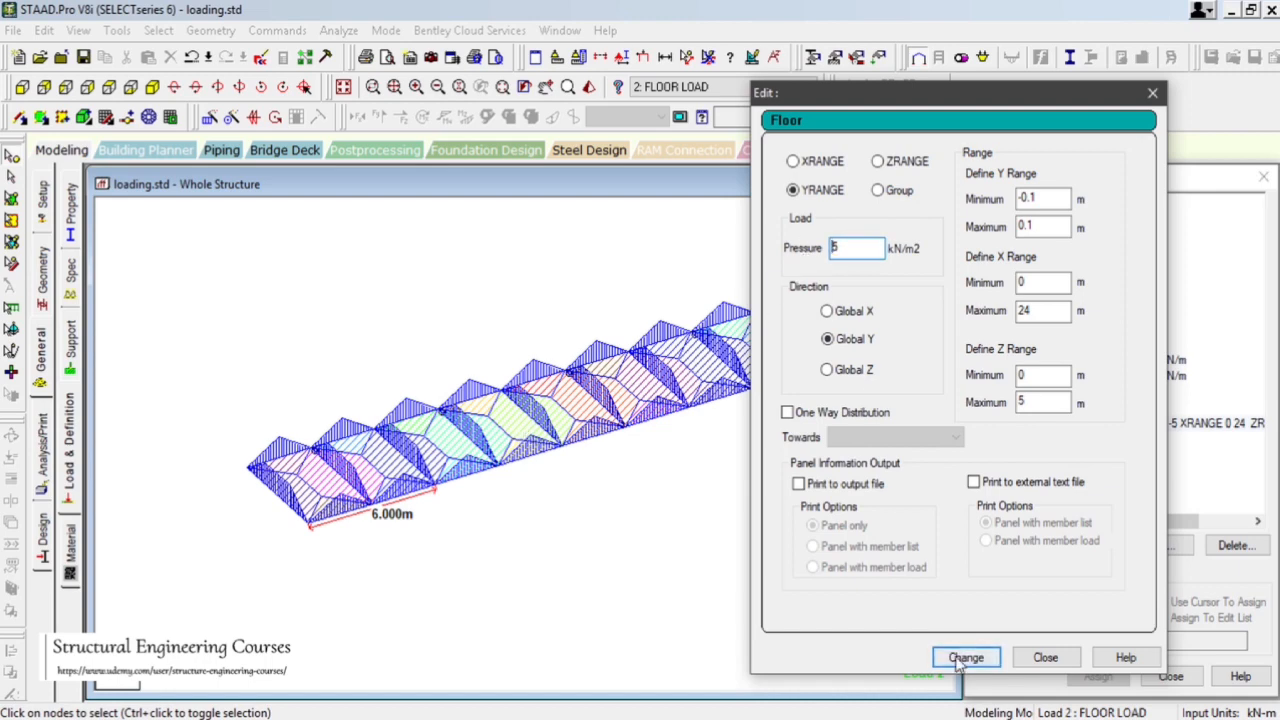
double_click(834, 247)
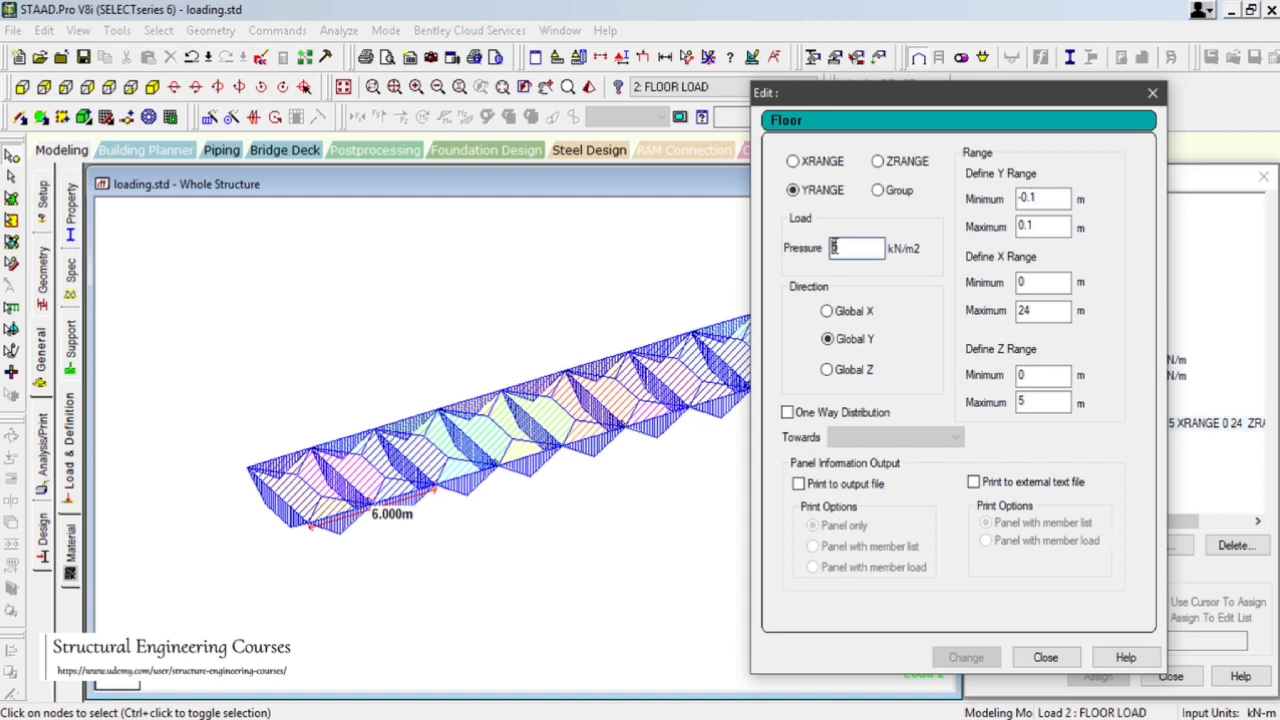
type("-5")
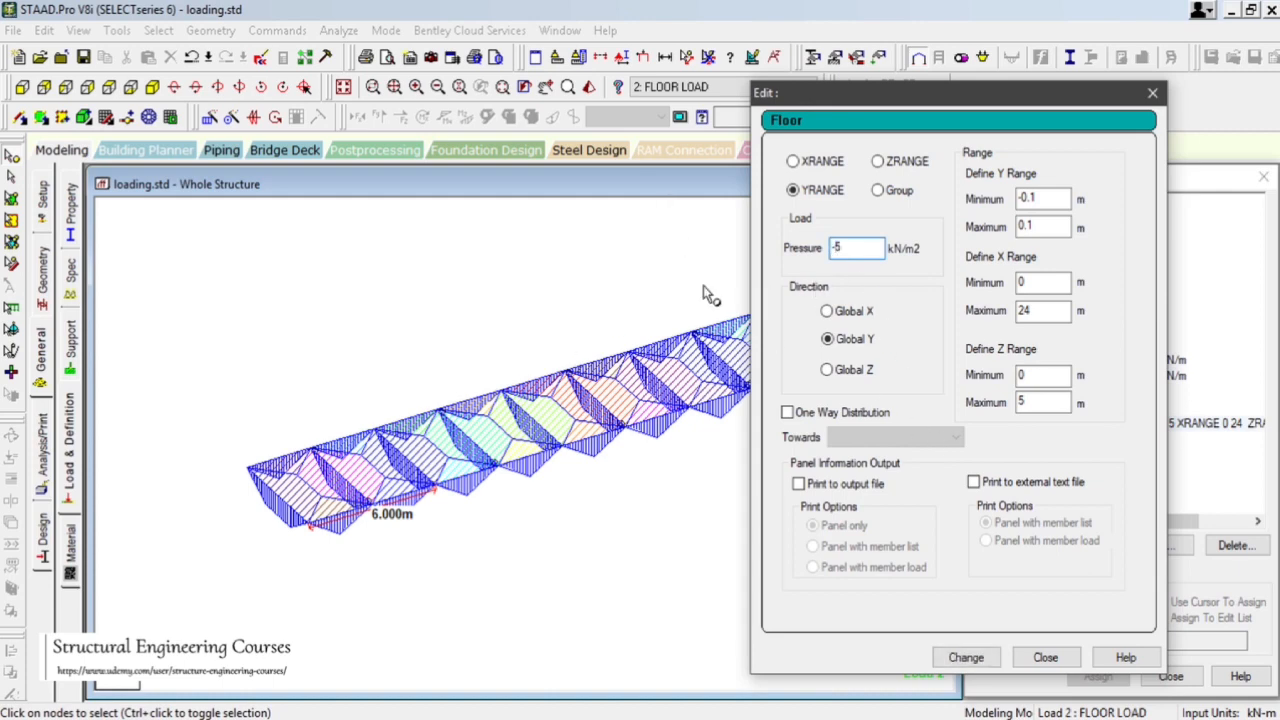
left_click(966, 657)
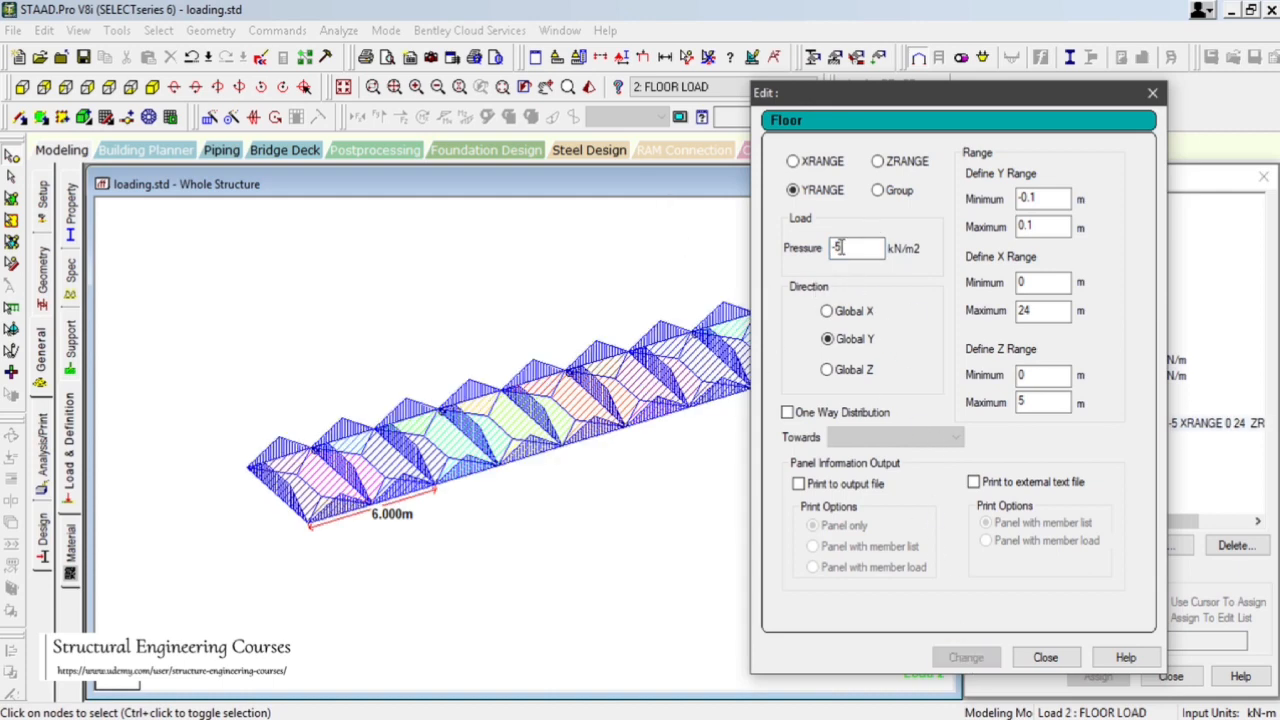
- Measure from the far-side node of the third bay's end to the rear corner node and set the floor load's X maximum to 18 m
left_click(1048, 312)
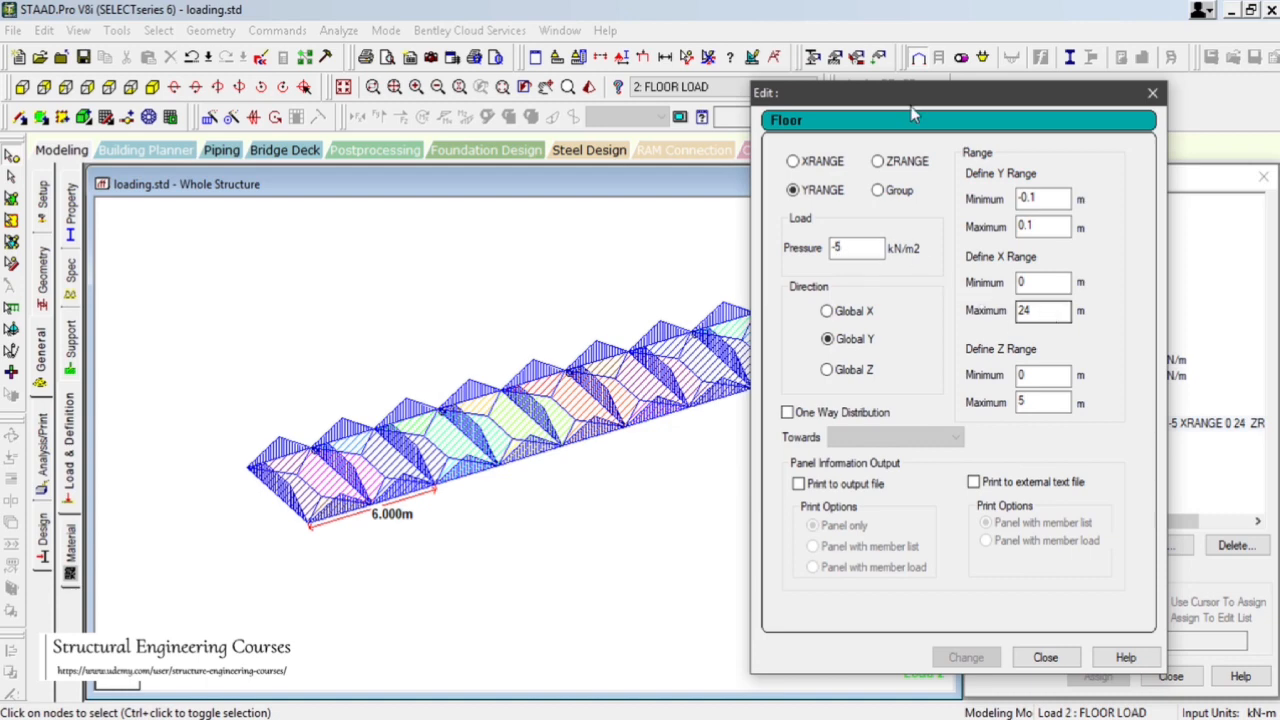
left_click_drag(784, 97, 919, 112)
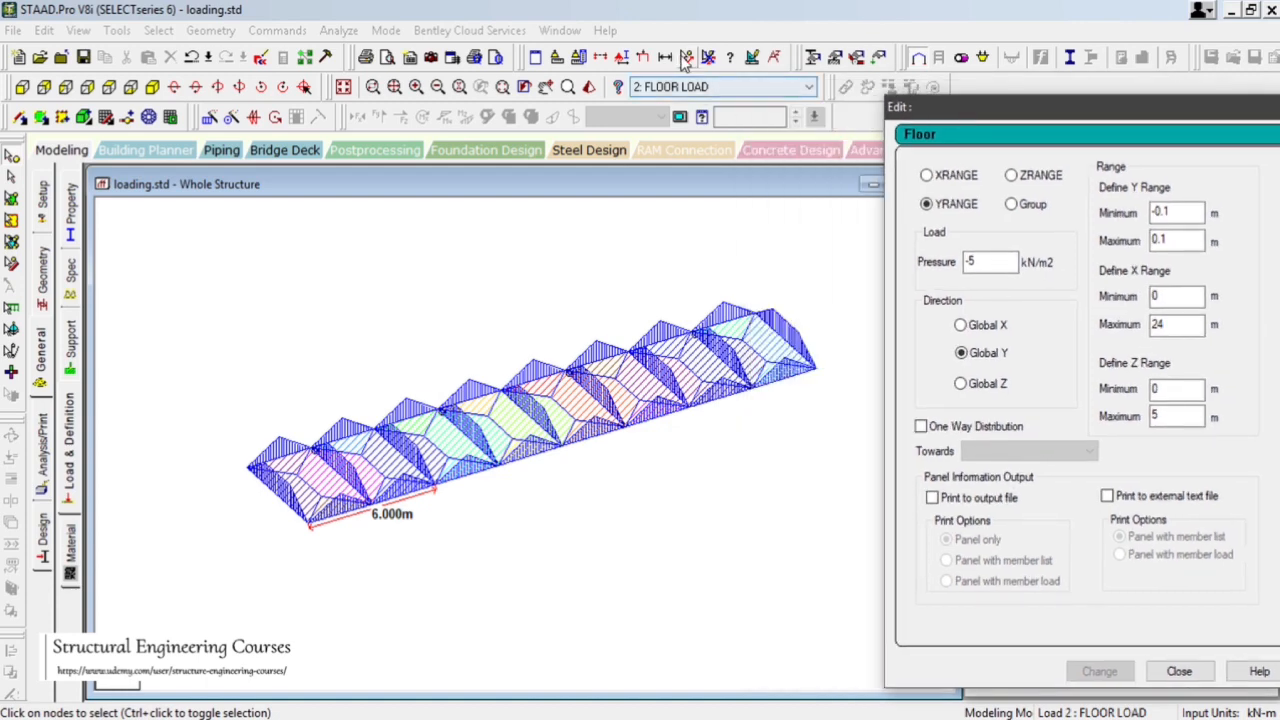
left_click(686, 58)
left_click(628, 352)
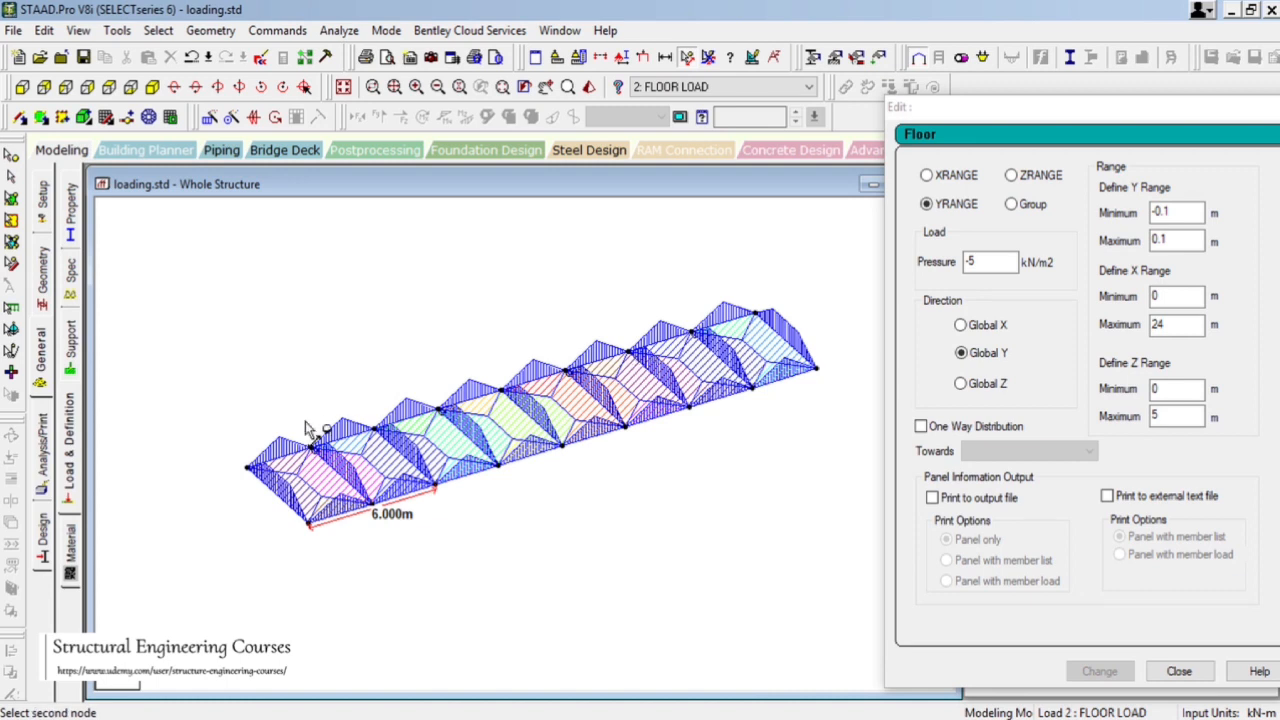
left_click(247, 467)
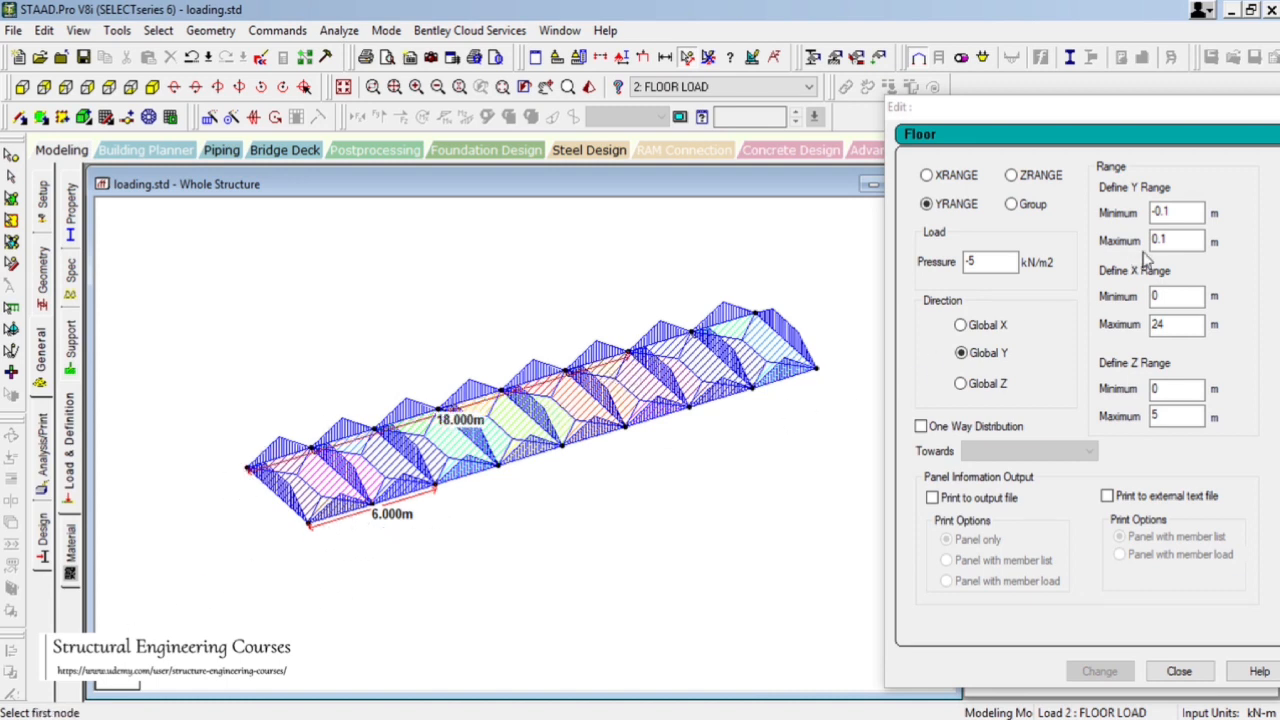
double_click(1160, 324)
type("18")
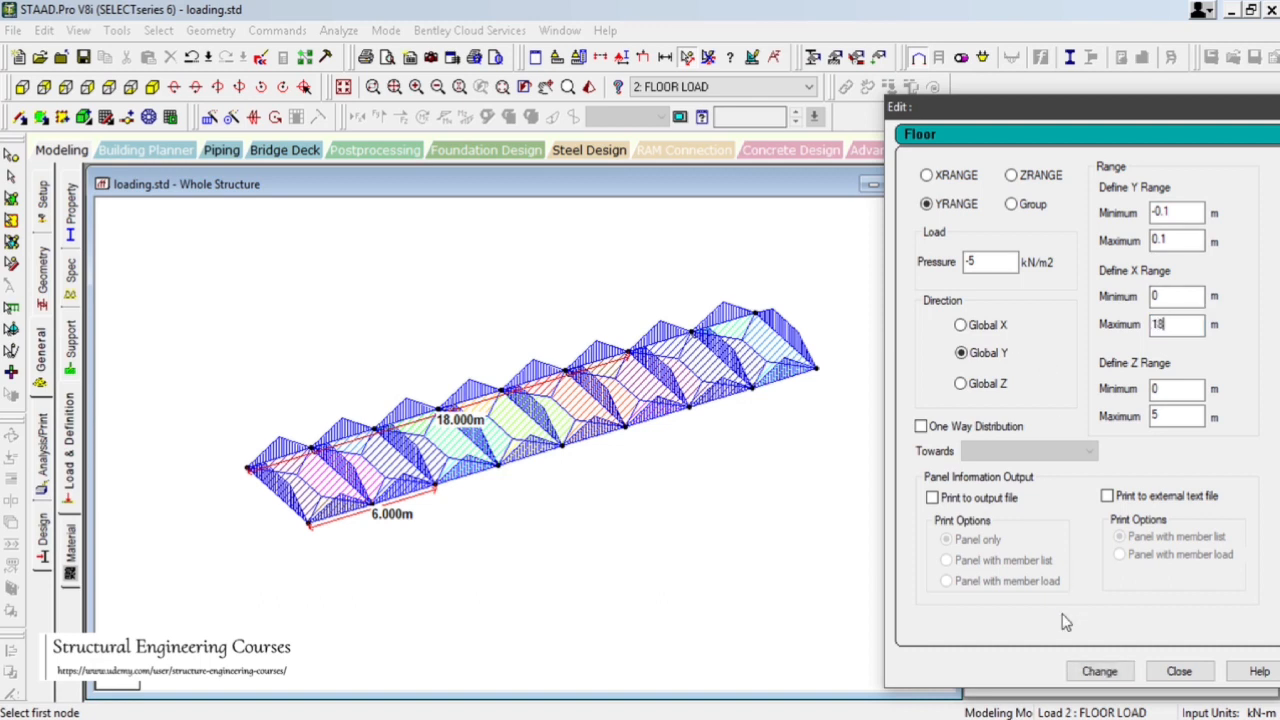
left_click(1099, 671)
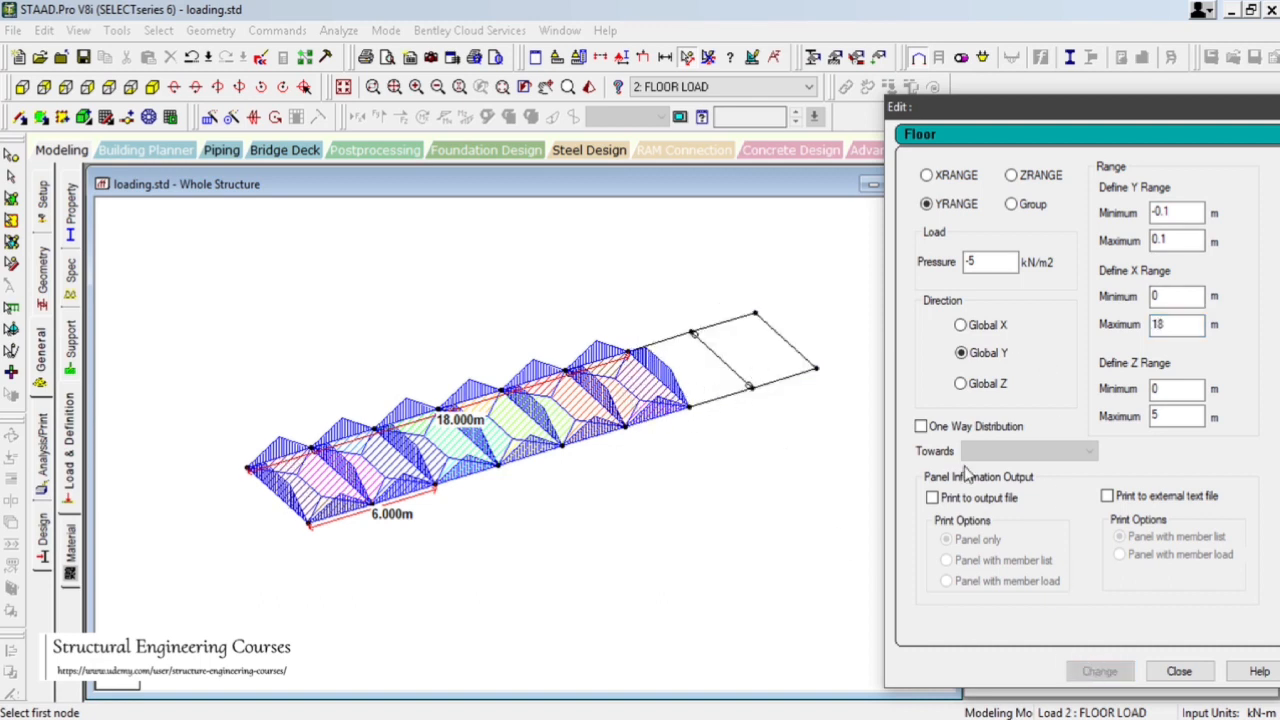
- Restore the floor load's X maximum to 24 m, close the editor and select the FLOOR LOAD case
double_click(1168, 324)
type("24")
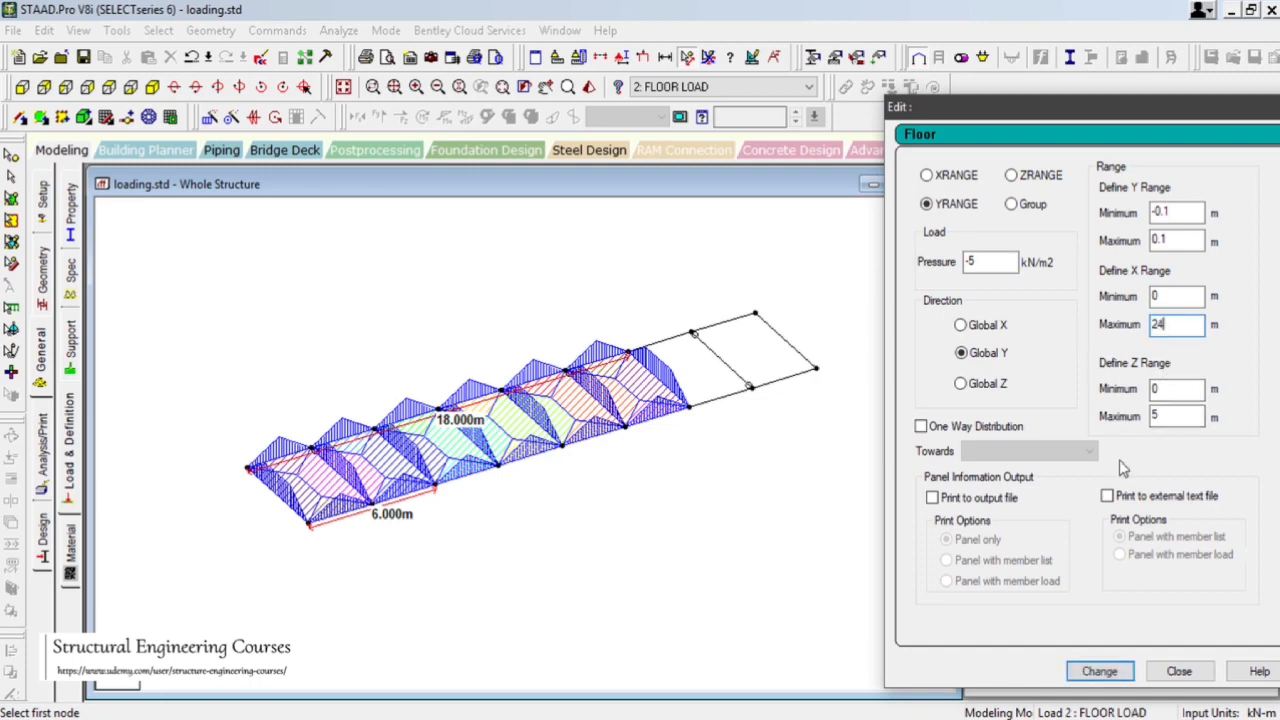
left_click(1099, 671)
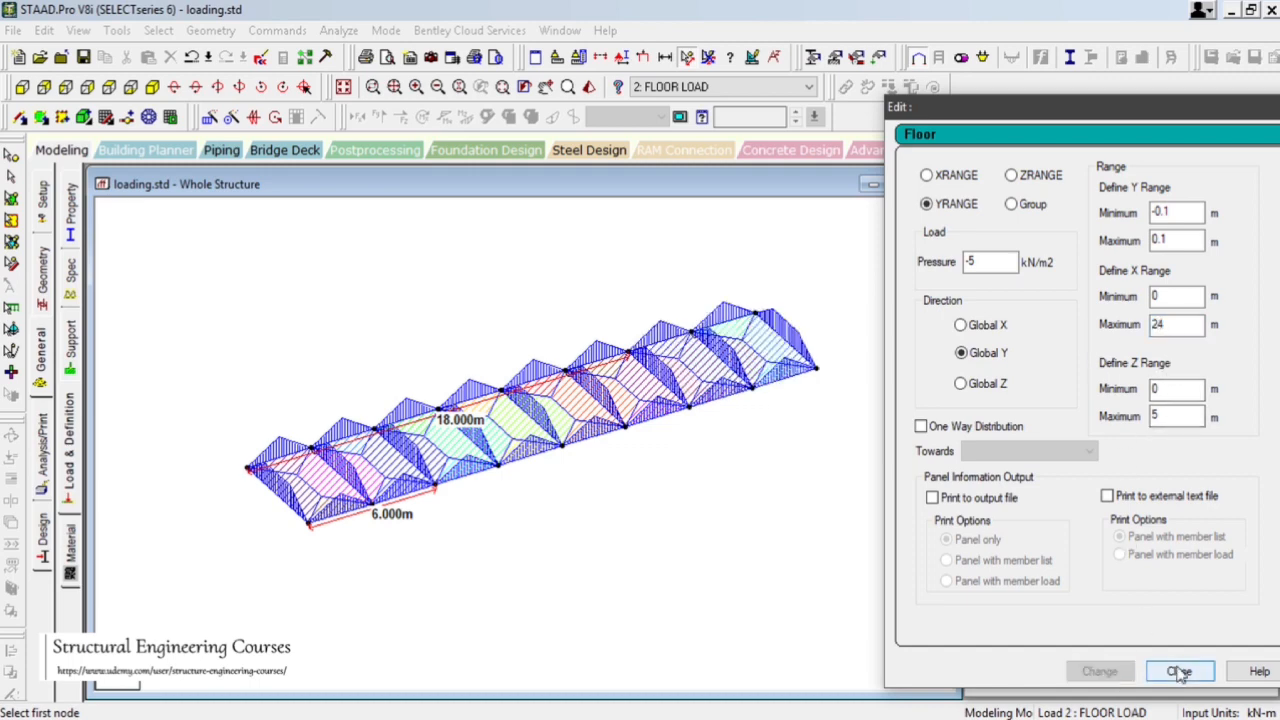
left_click(1180, 672)
left_click_drag(316, 263, 390, 324)
left_click(1100, 423)
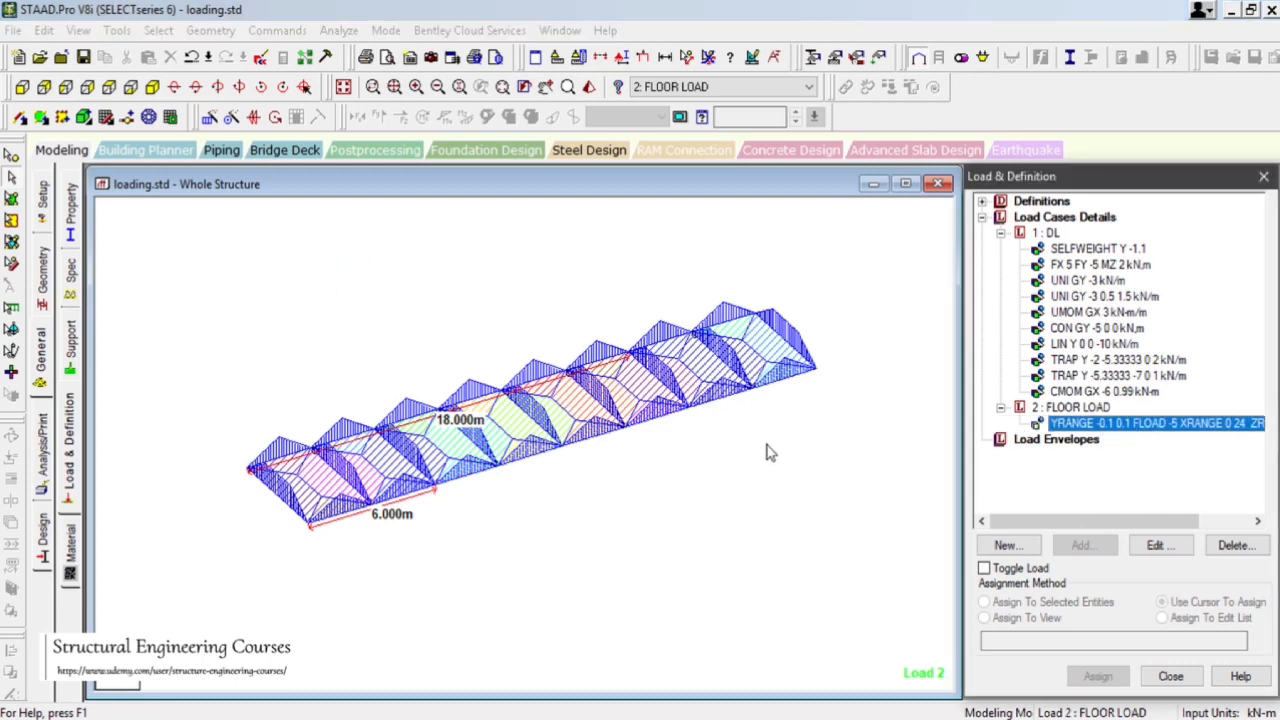
left_click_drag(738, 450, 890, 510)
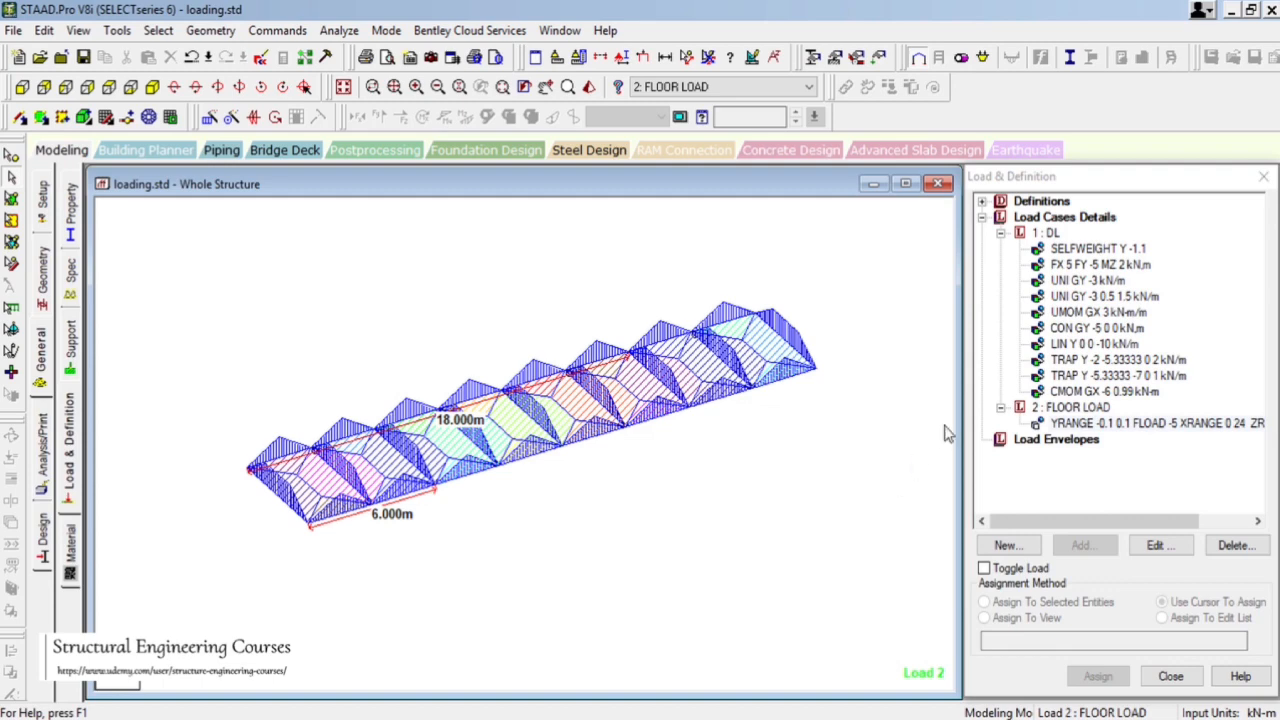
left_click(1070, 408)
- Show the whole structure, select the roof-level members from the front and display only those members in an isometric view
left_click(343, 87)
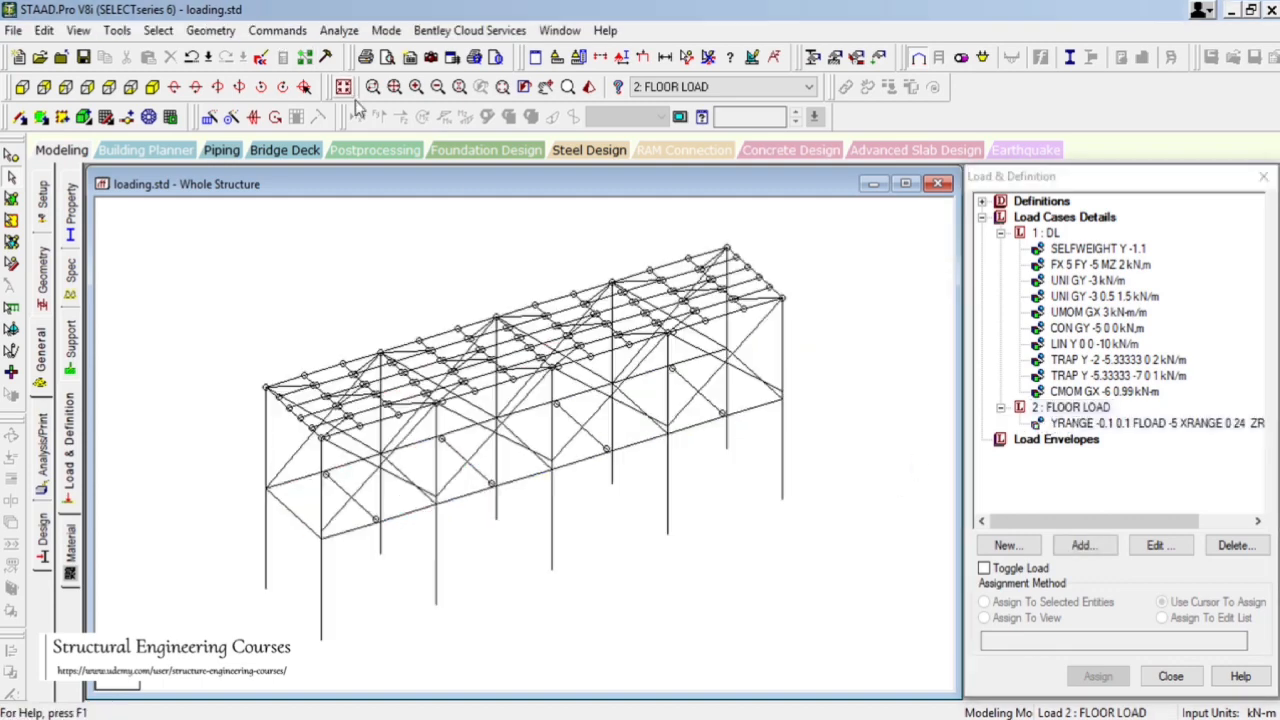
left_click(21, 87)
left_click_drag(141, 258, 915, 301)
left_click(78, 30)
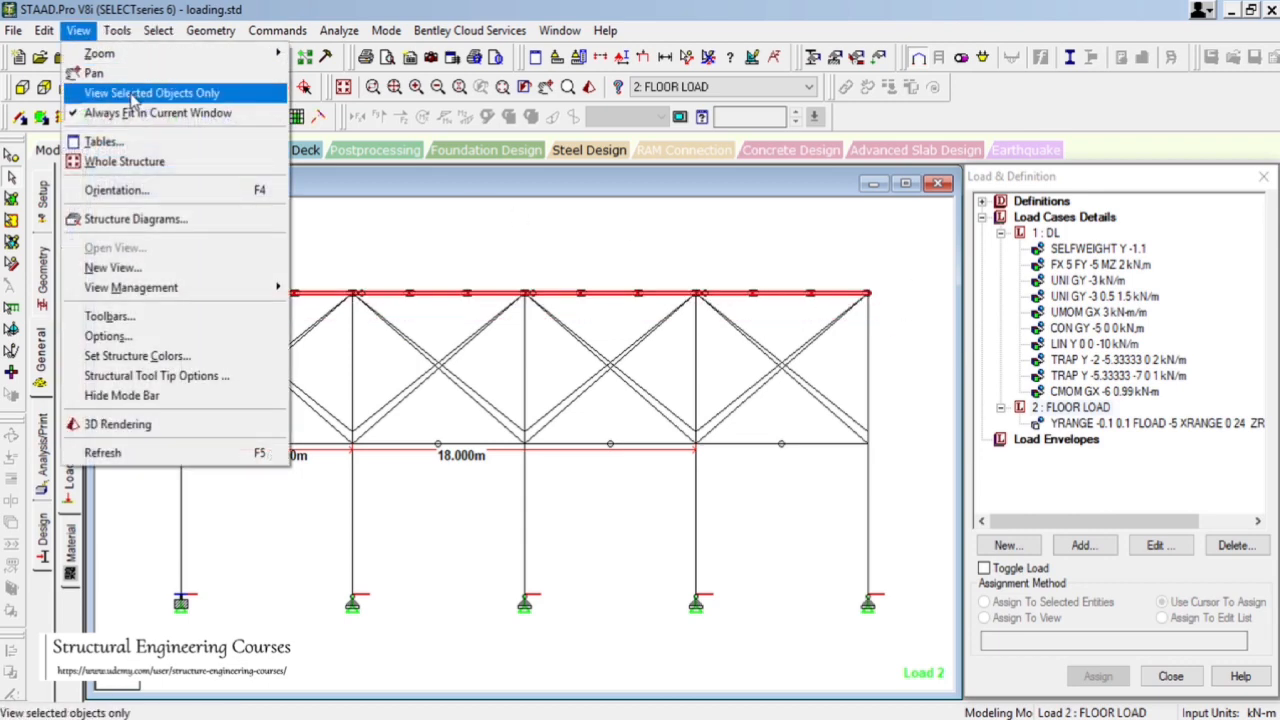
left_click(150, 90)
left_click(152, 90)
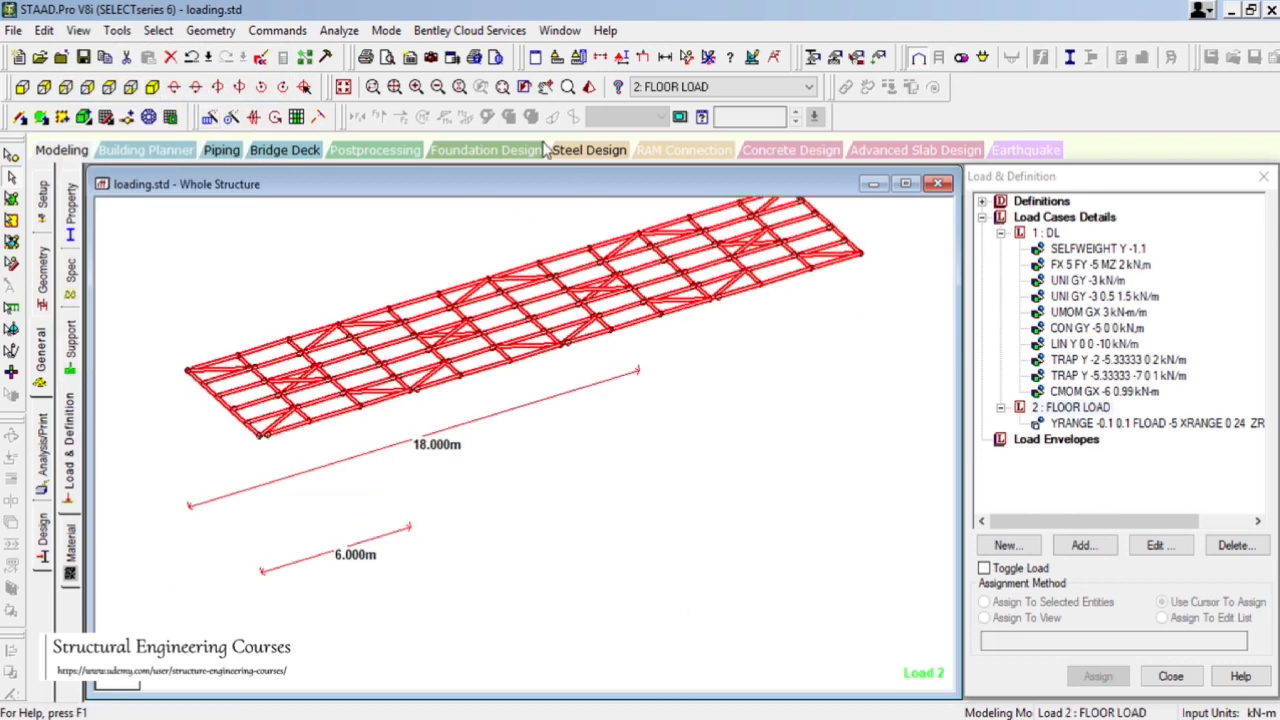
left_click(546, 87)
left_click_drag(740, 444, 784, 592)
scroll(383, 338, "down", 1)
left_click_drag(415, 341, 411, 341)
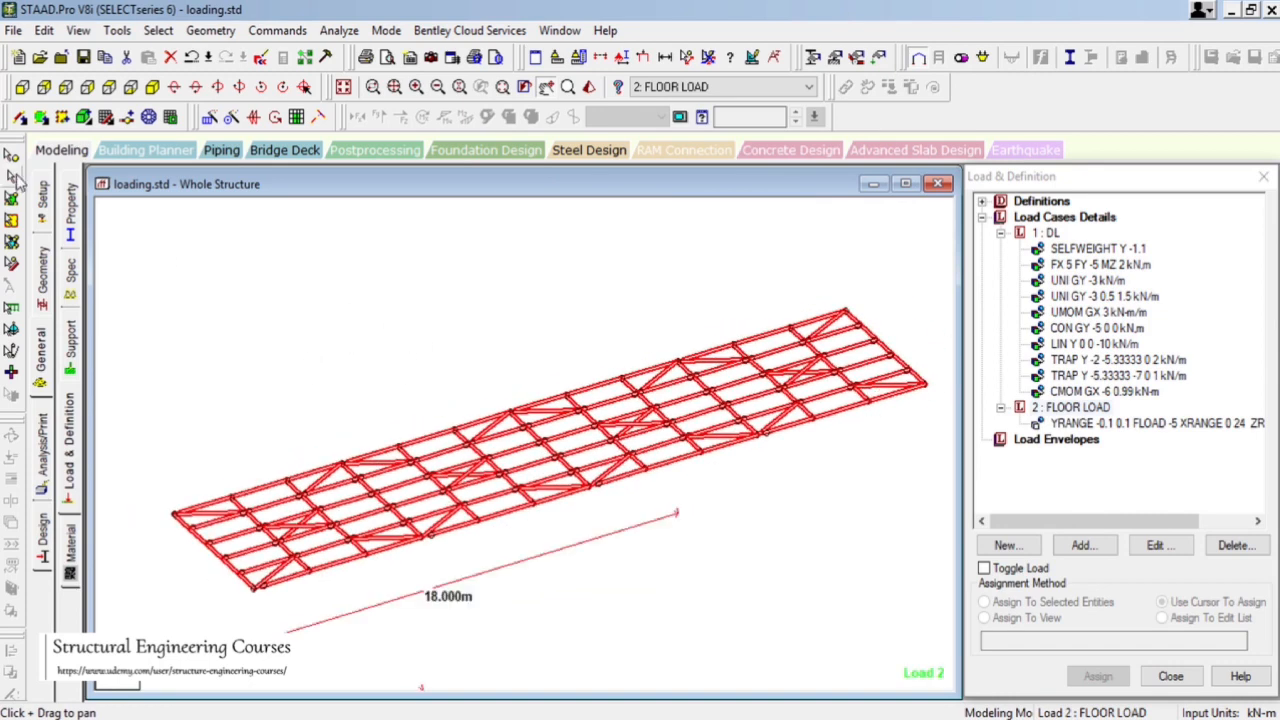
left_click(11, 178)
left_click_drag(368, 280, 484, 396)
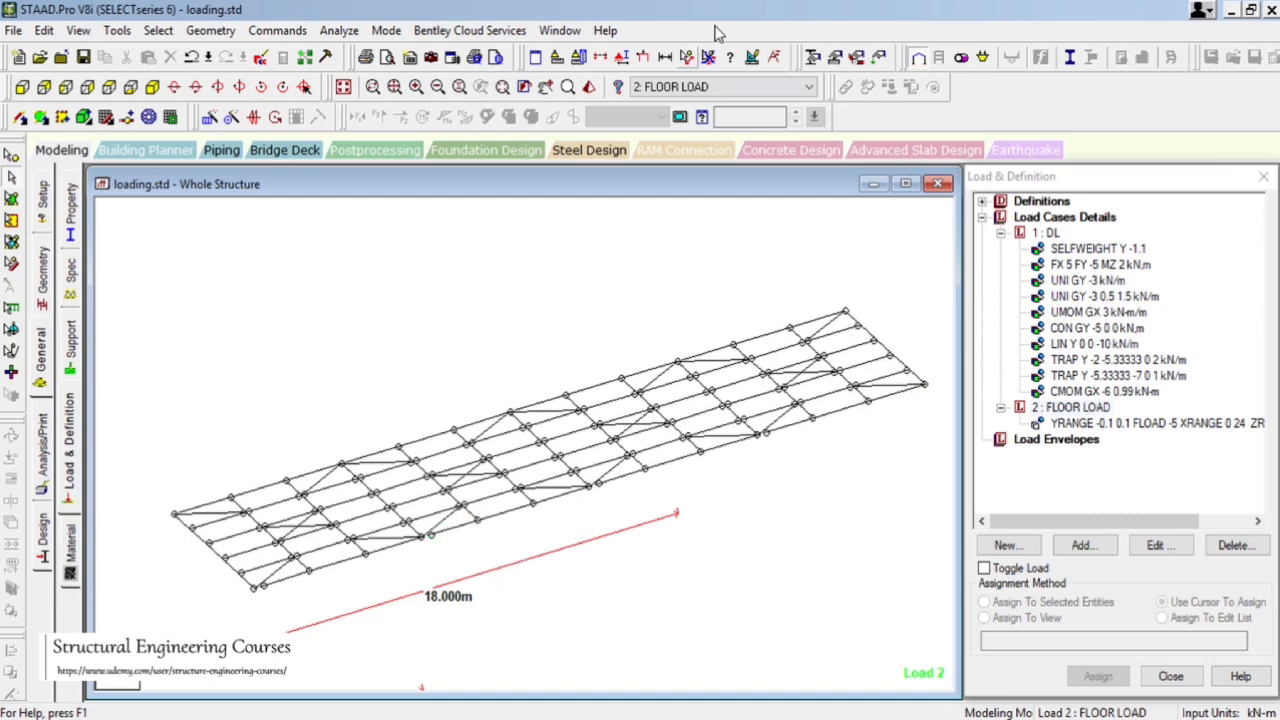
- Dimension the isolated roof's length and width between its corner nodes
left_click(687, 60)
left_click(175, 513)
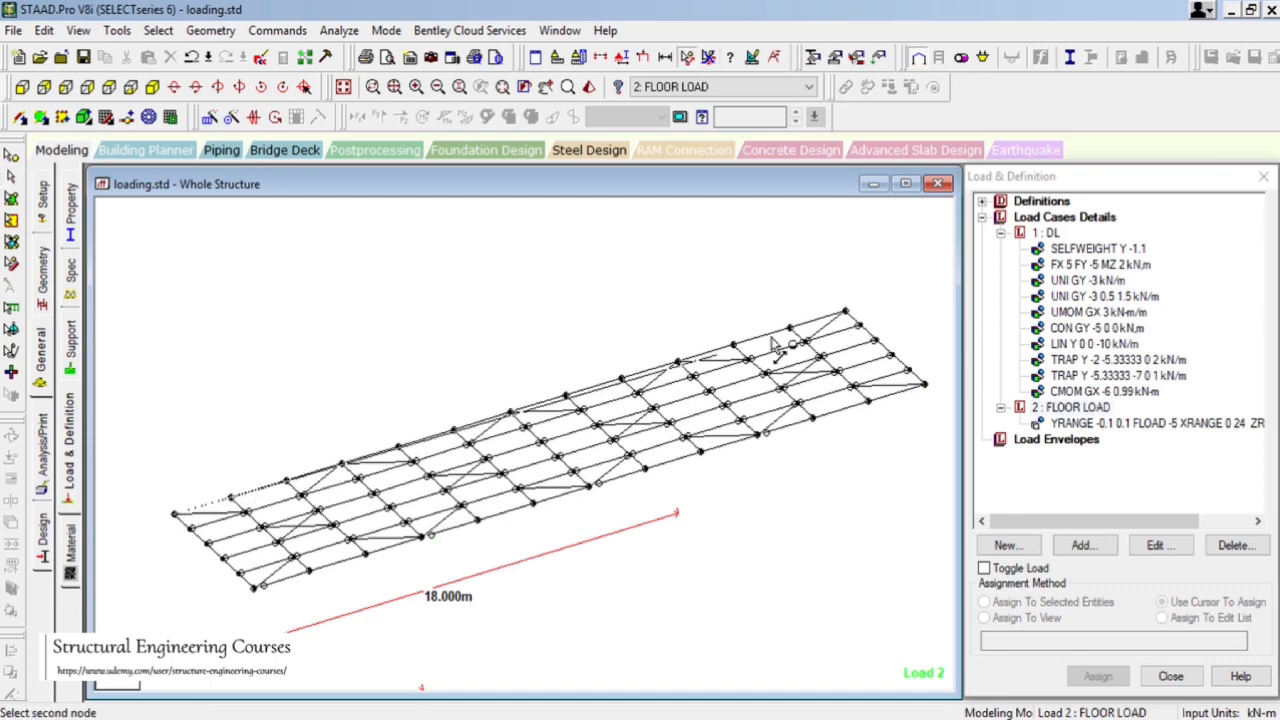
left_click(846, 314)
left_click(176, 515)
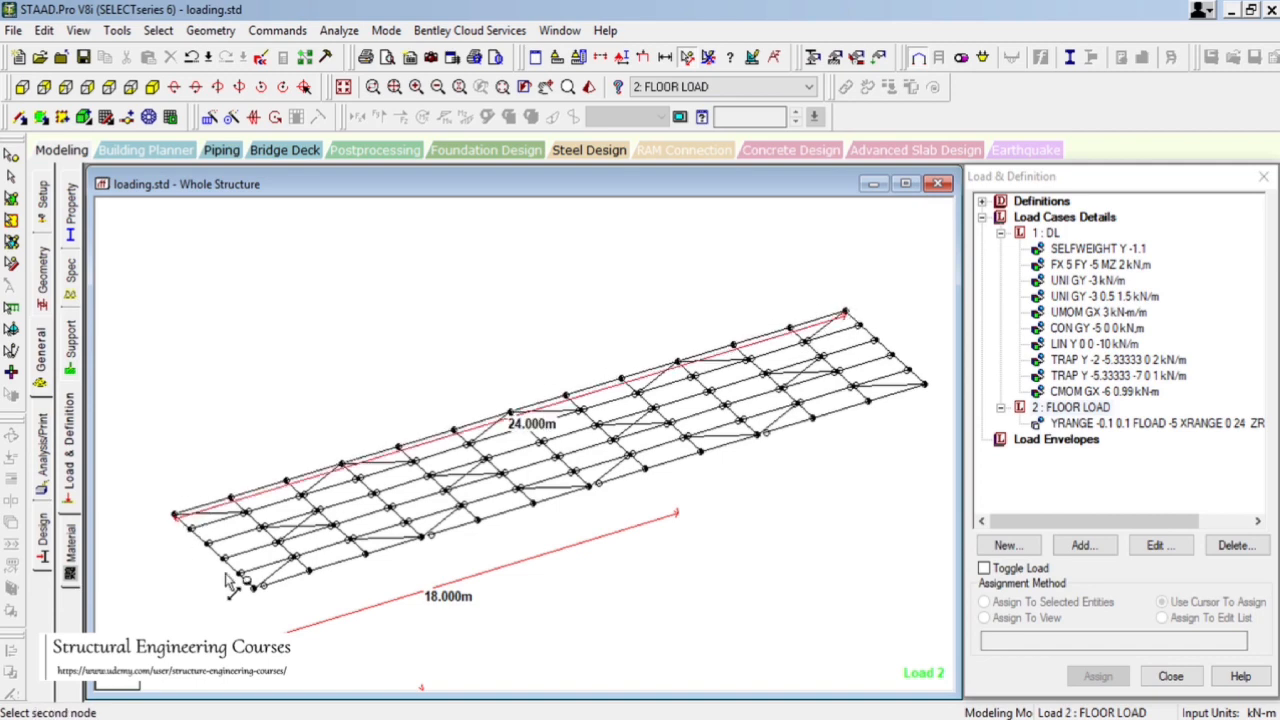
left_click(253, 588)
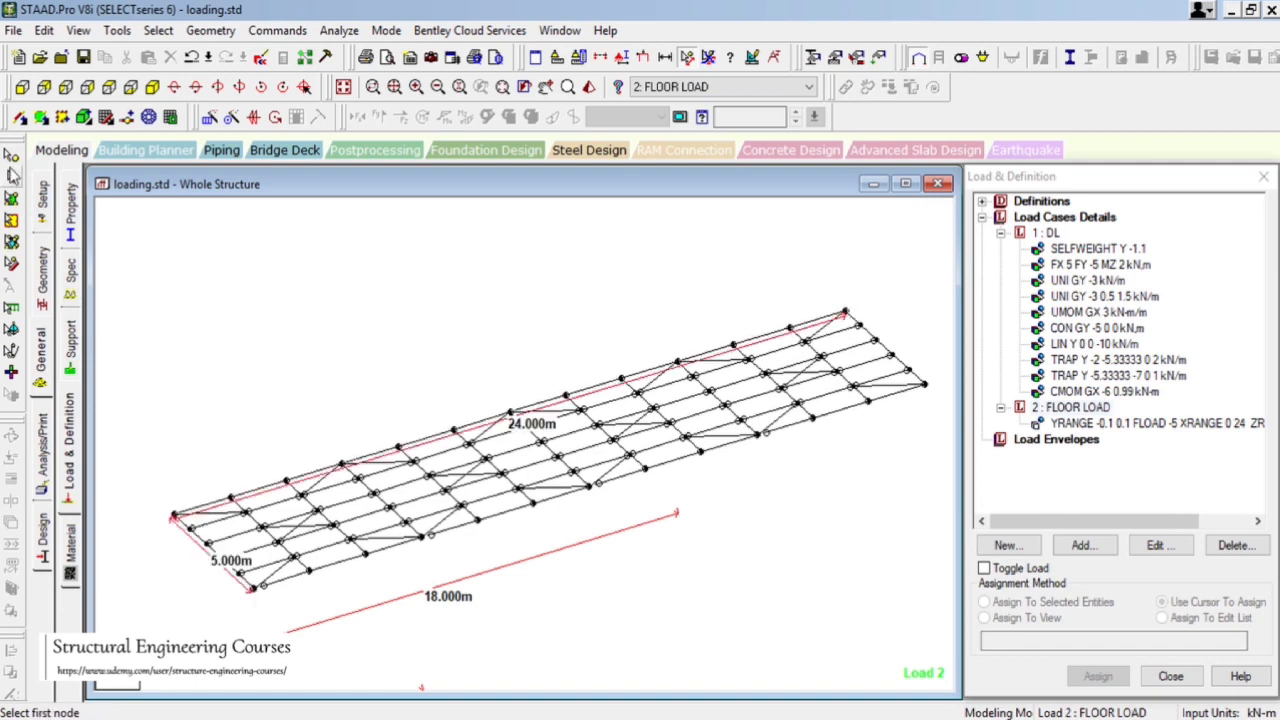
- Start a new floor load item in the FLOOR LOAD case with a pressure of -7.5 kN/m2
left_click(11, 156)
left_click(1075, 415)
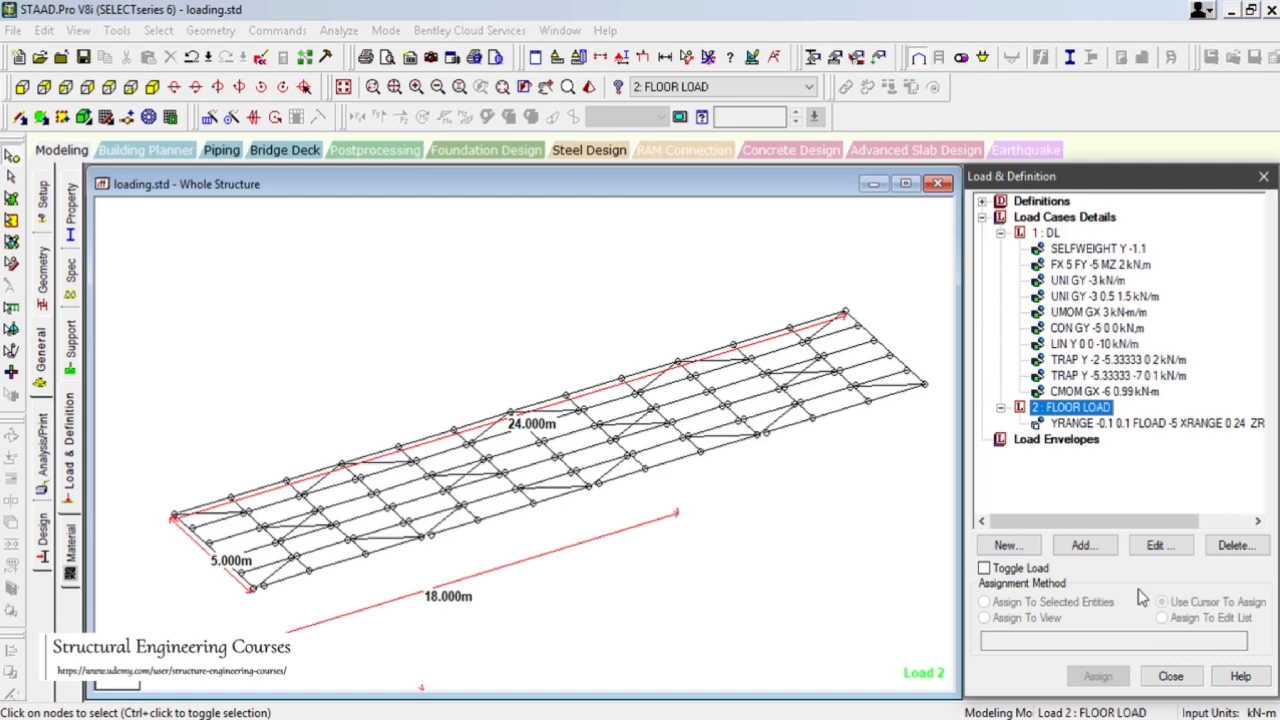
left_click(1098, 553)
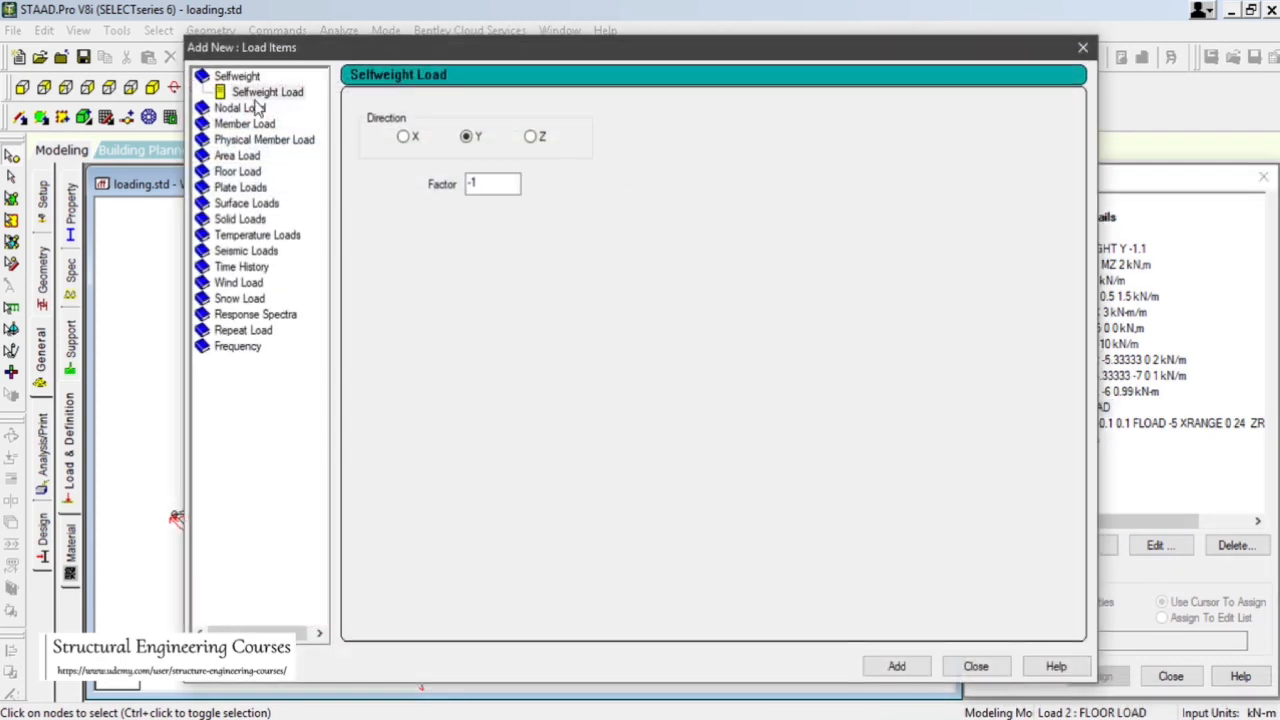
left_click(247, 172)
left_click_drag(401, 48, 827, 83)
double_click(848, 237)
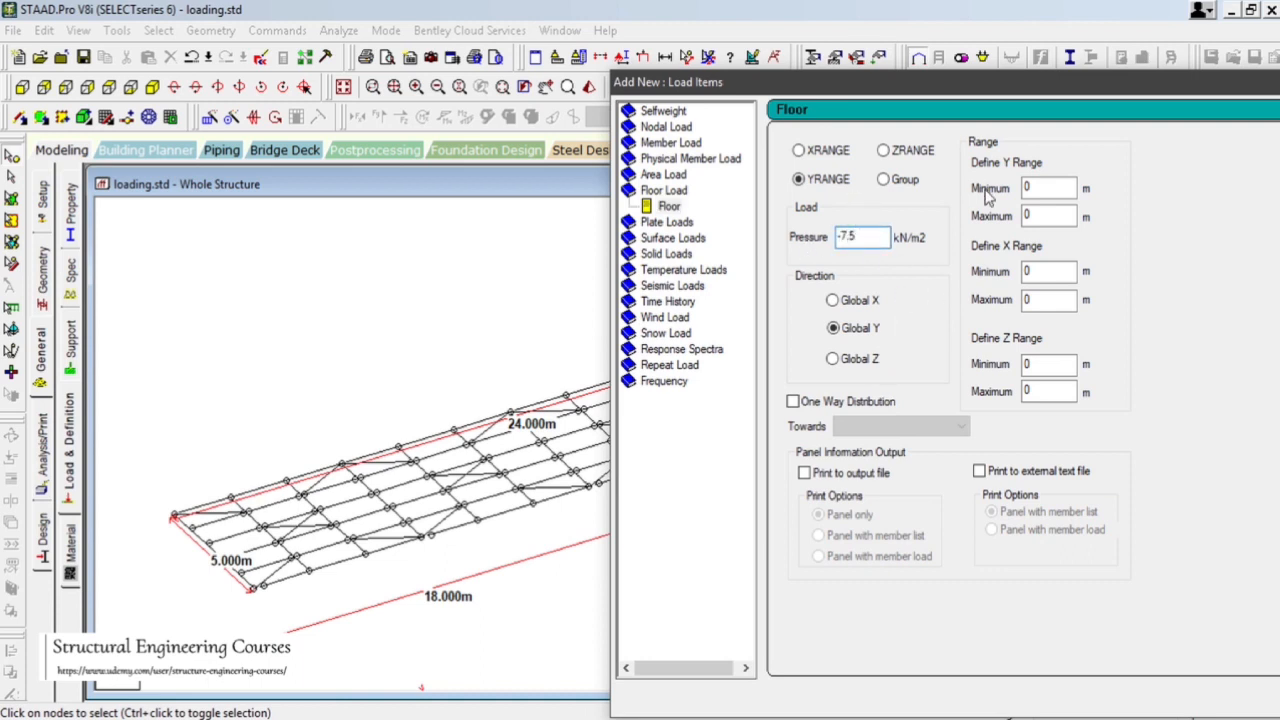
- Check the roof corner node's elevation and set the new load's Y range from 4.9 m to 5.1 m
left_click(180, 518)
double_click(177, 518)
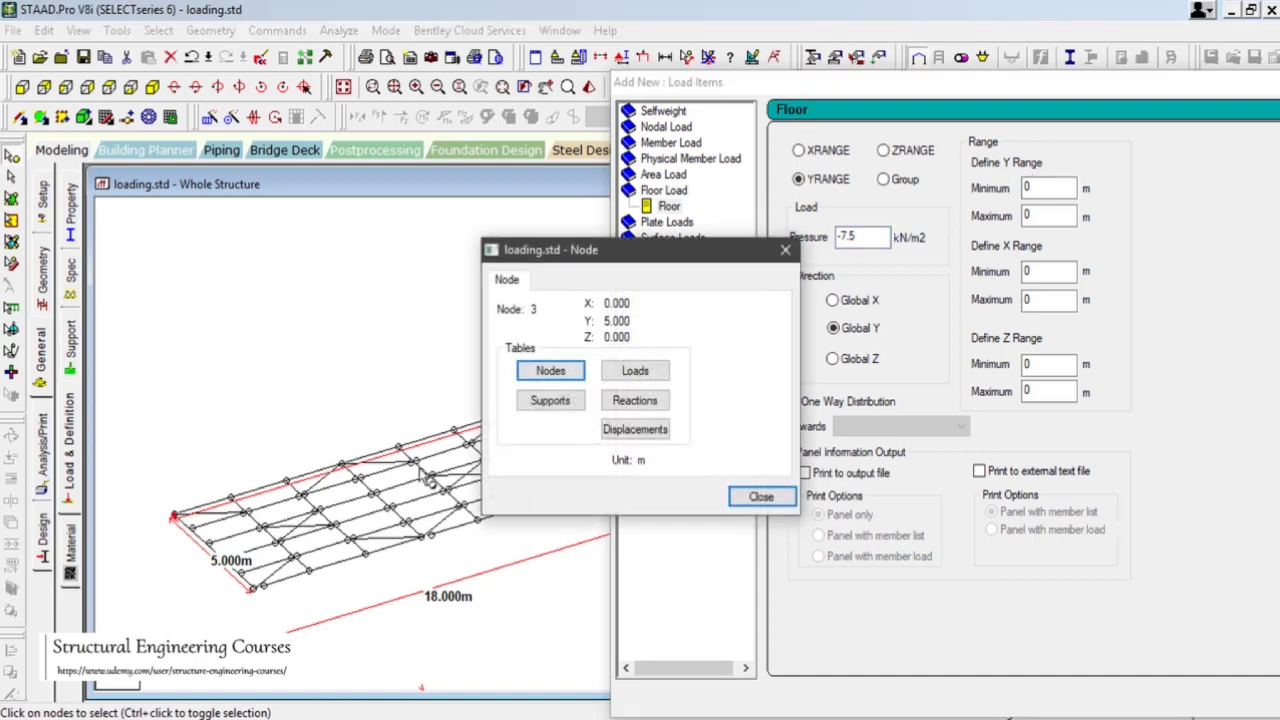
left_click(1015, 233)
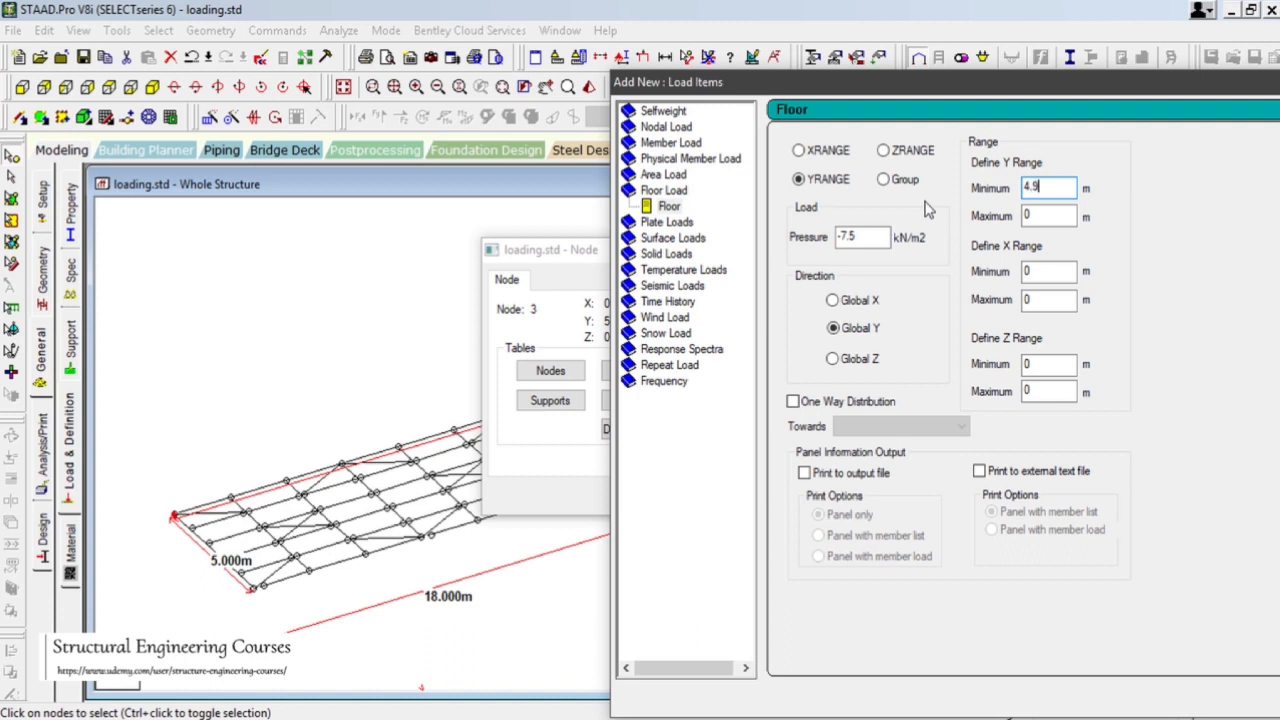
double_click(1022, 217)
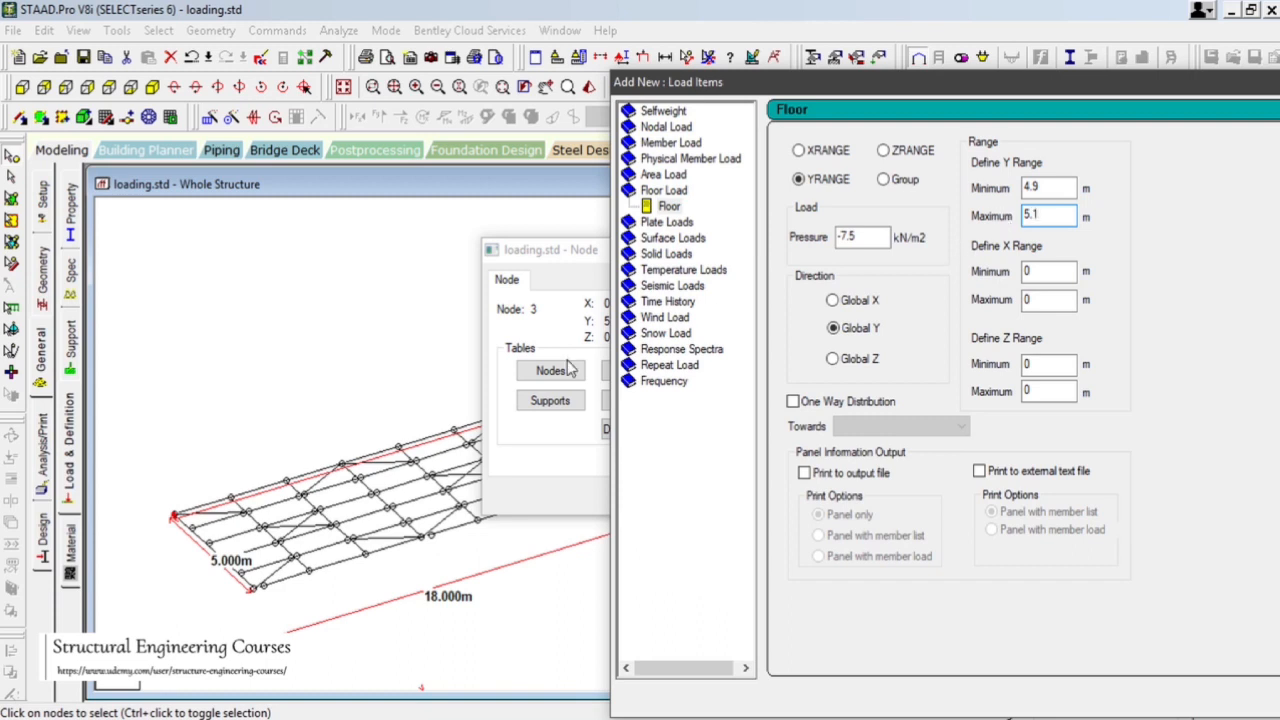
left_click(578, 263)
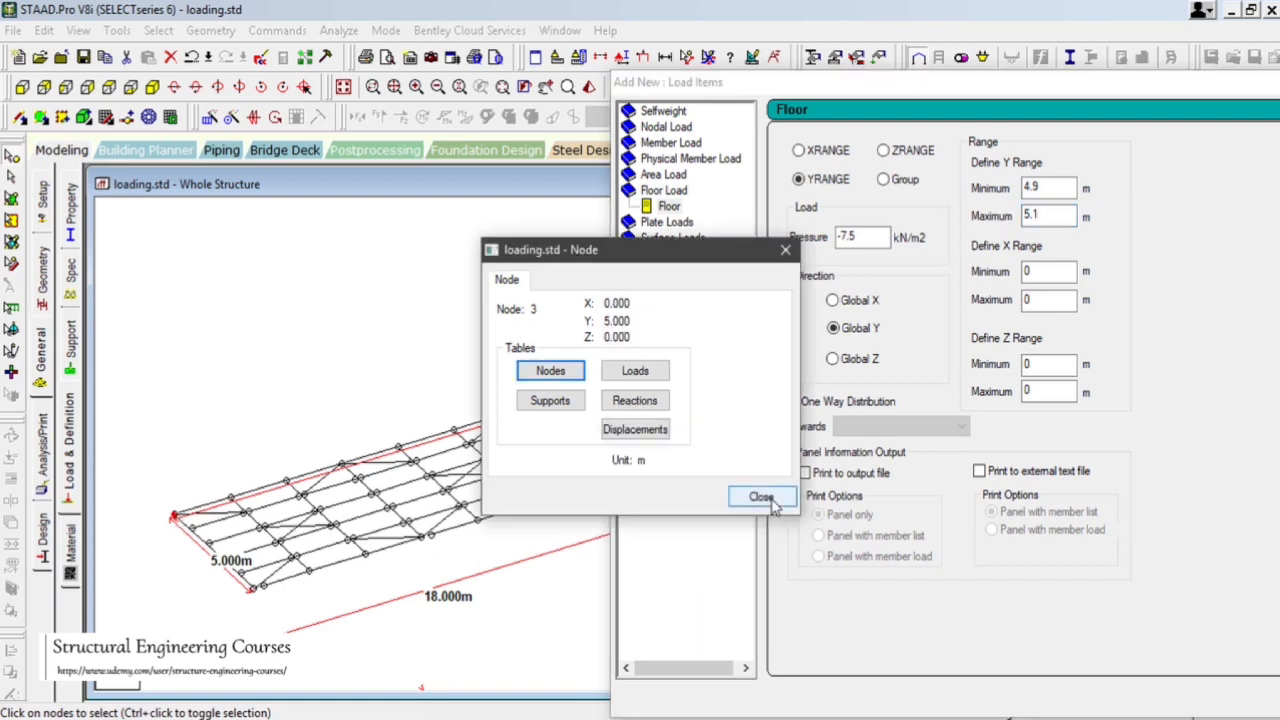
- Lower the new floor load's minimum Y range to 4.8 m and dismiss the roof corner node's information
left_click(1036, 188)
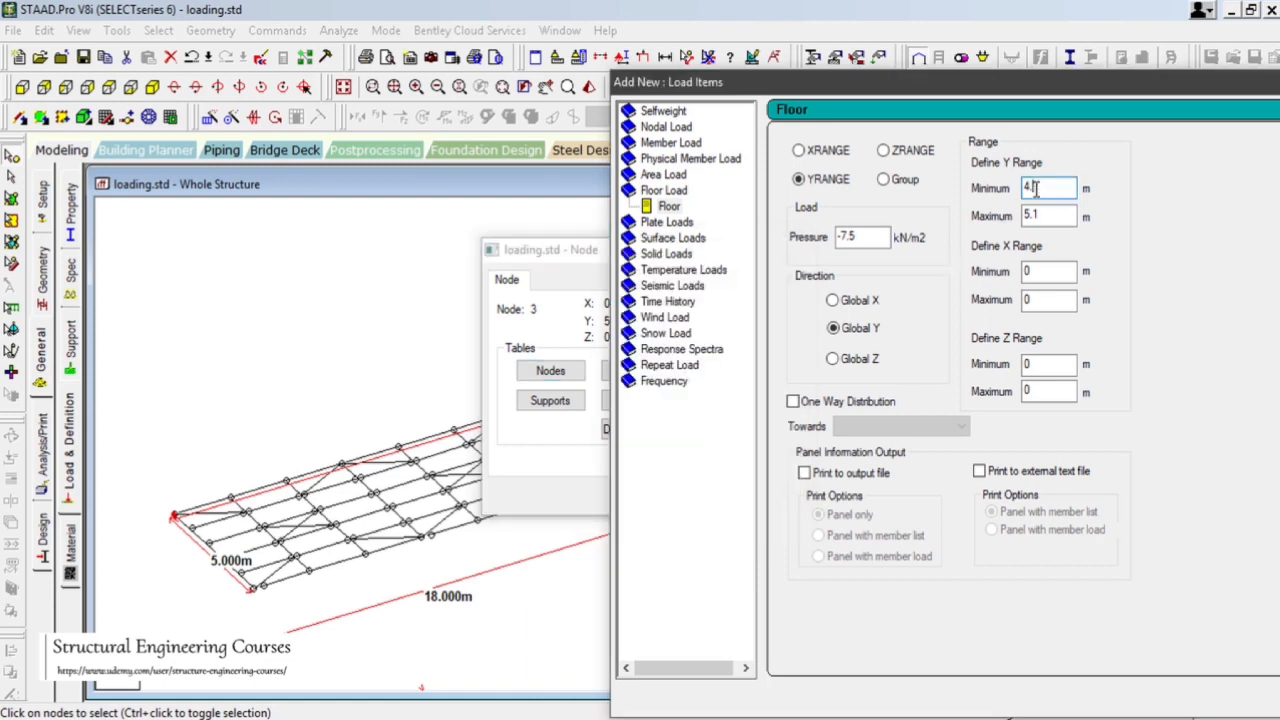
left_click(586, 251)
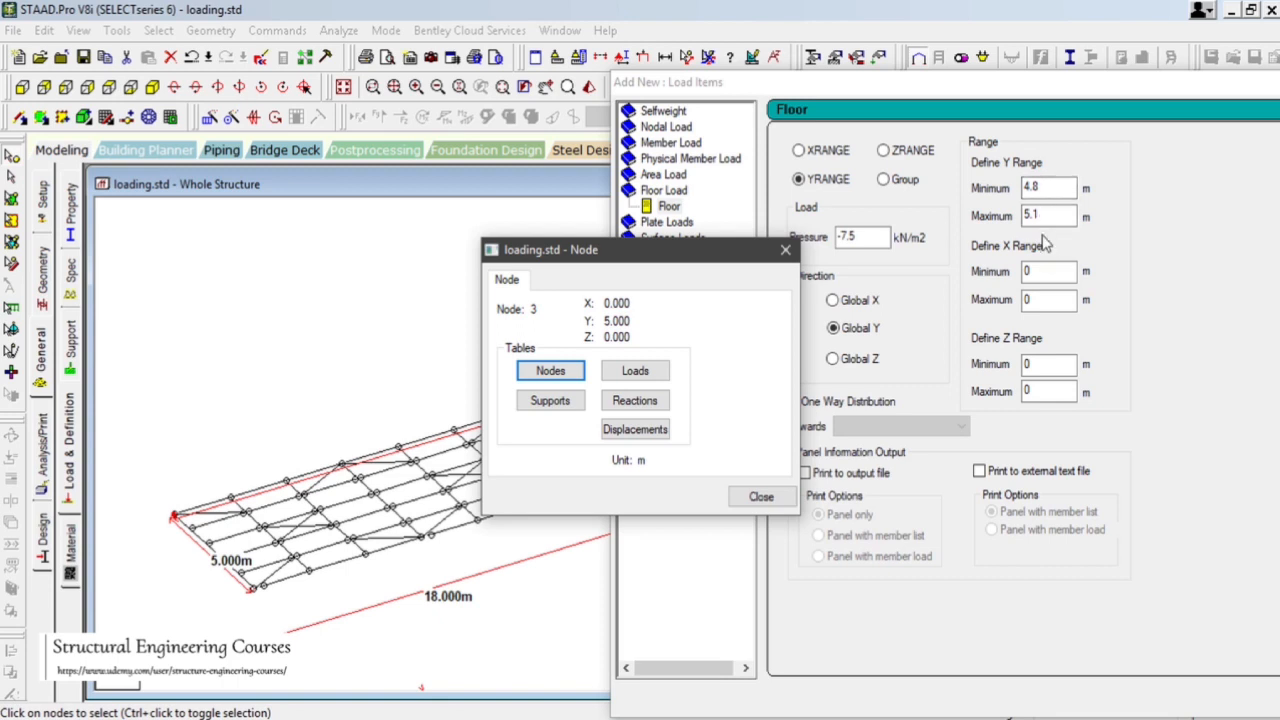
left_click(786, 494)
- Set the X range maximum to 24 m and the Z range maximum to 5 m, then add the roof floor load
left_click_drag(1054, 300, 947, 315)
type("2")
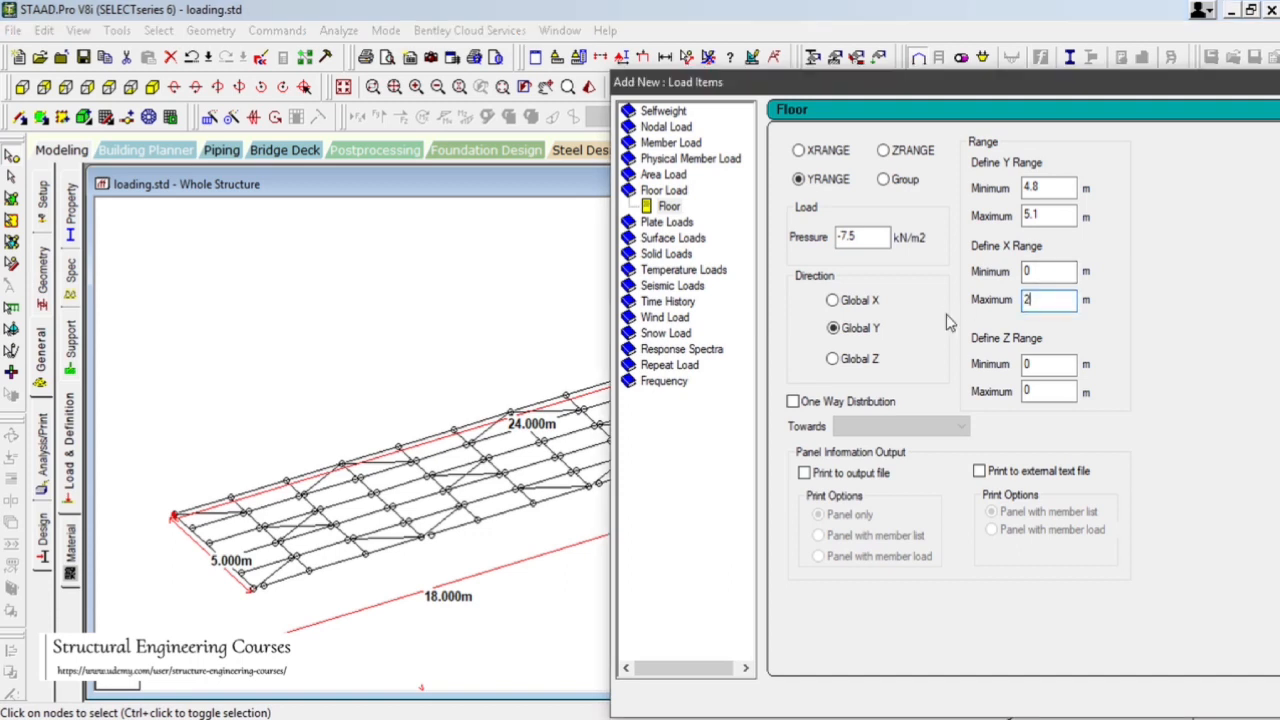
type("4")
left_click_drag(1055, 392, 934, 401)
left_click_drag(979, 84, 792, 39)
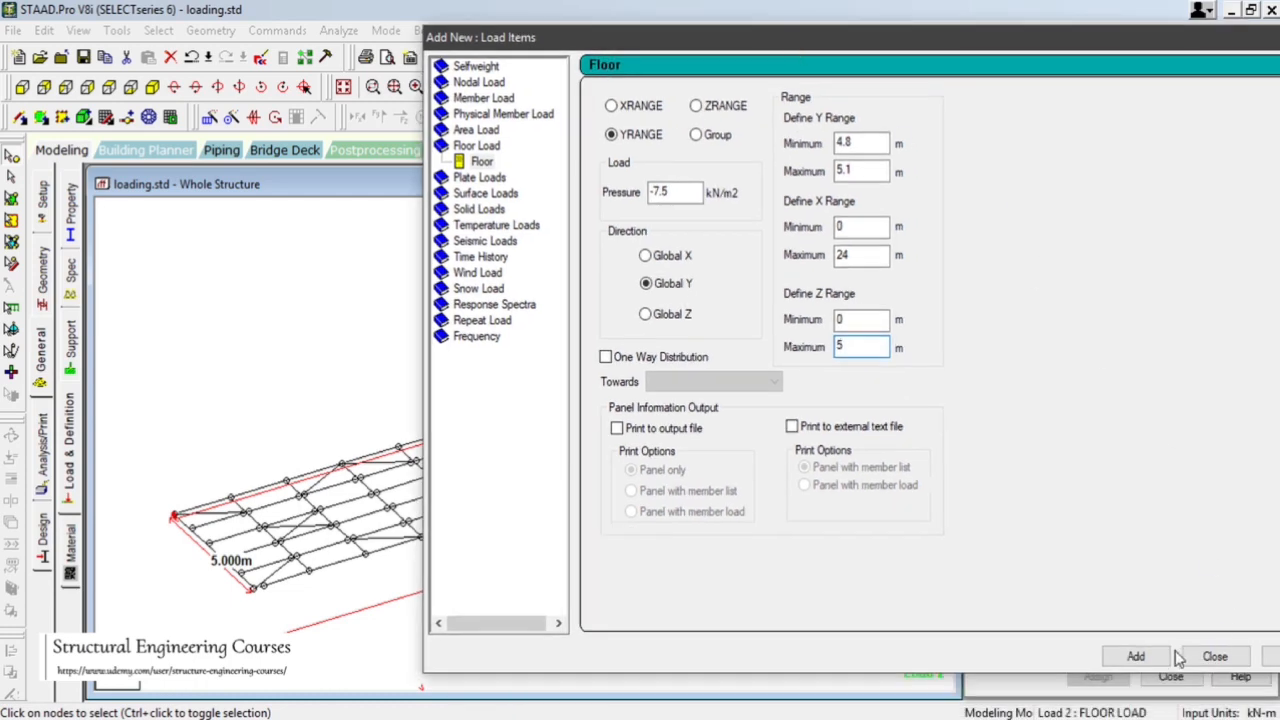
left_click(1136, 656)
left_click(1215, 656)
- Examine the -7.5 kN/m2 load's distribution over the roof in plan view and pick out a diagonal bracing member at the edge
left_click(1135, 440)
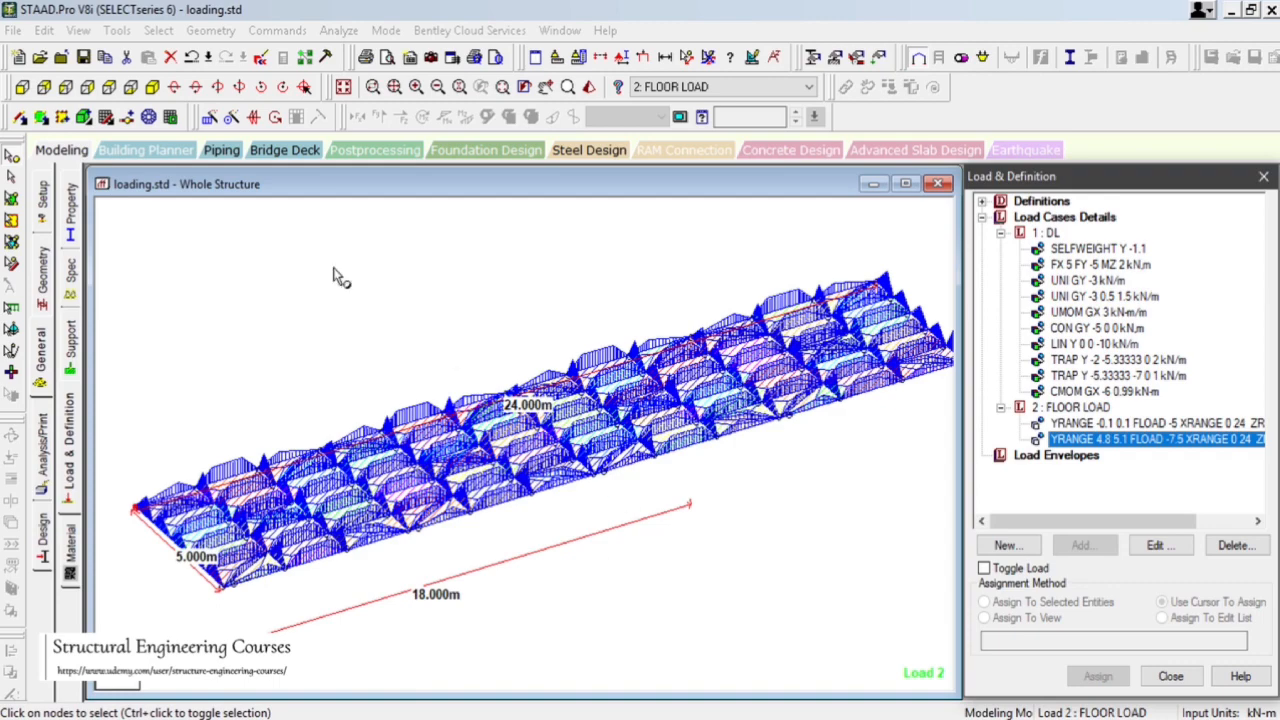
left_click(109, 87)
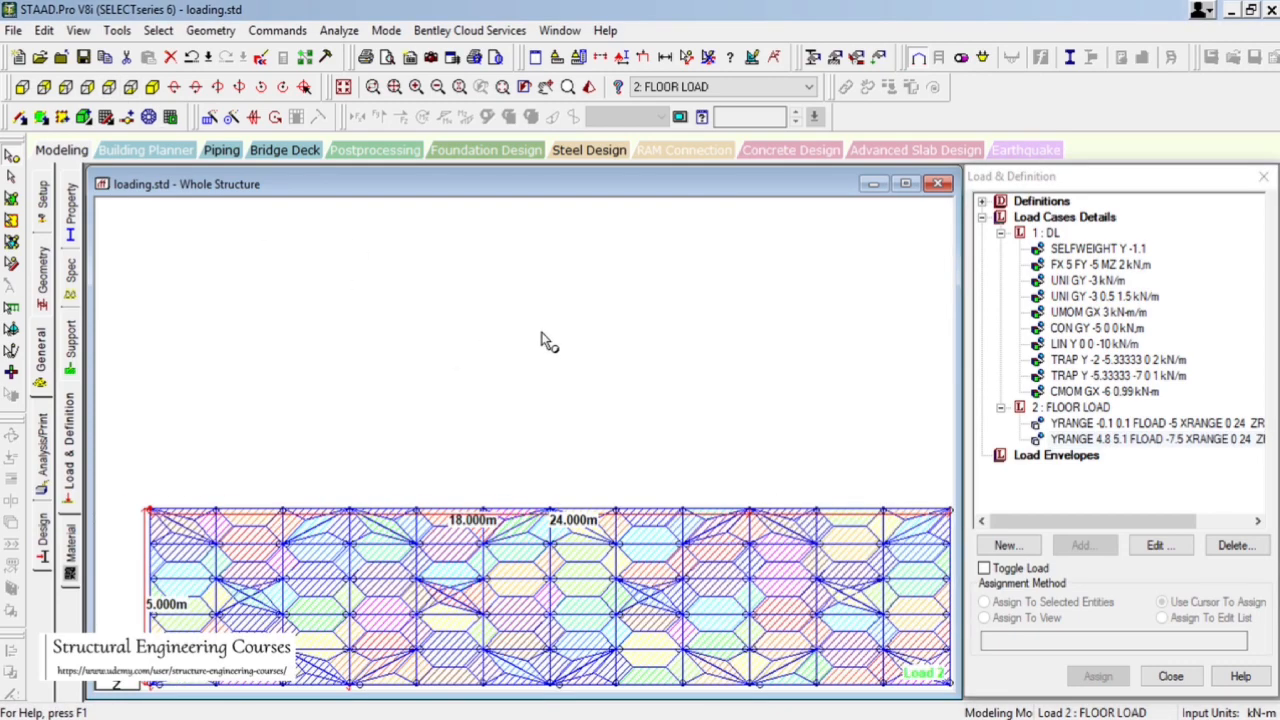
left_click(547, 87)
left_click_drag(700, 498, 647, 430)
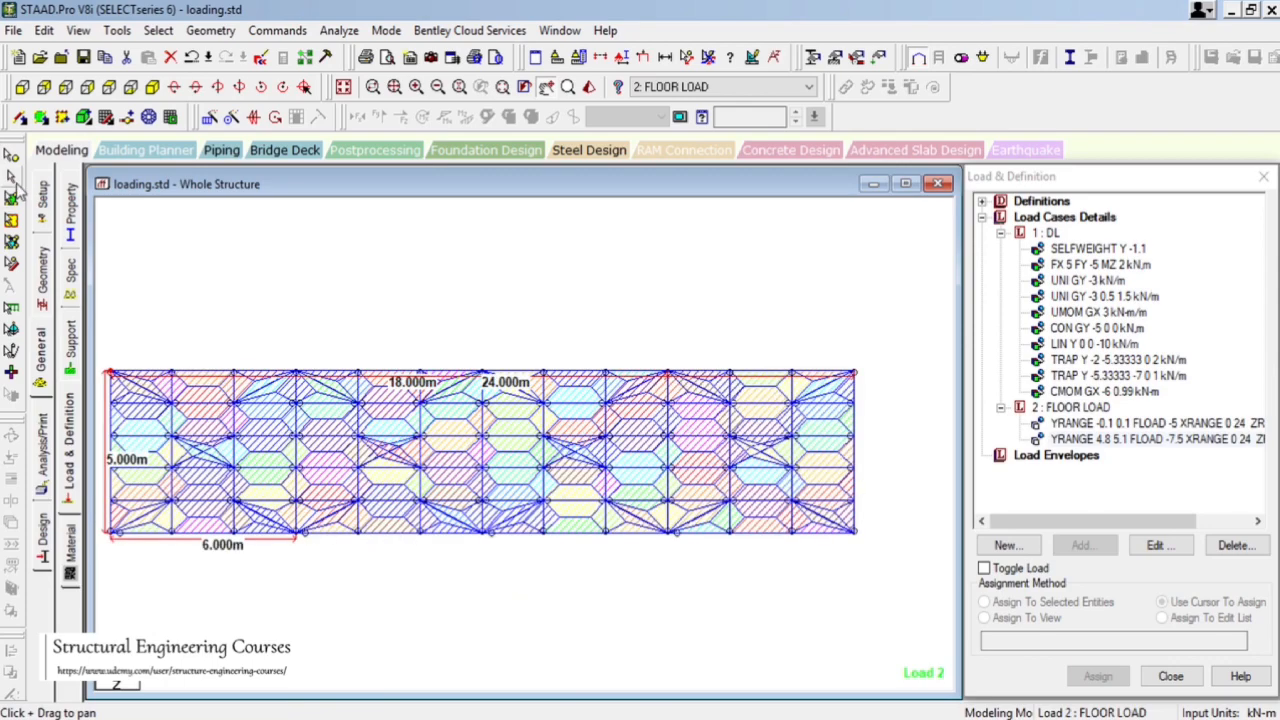
left_click(12, 178)
left_click_drag(517, 279, 853, 541)
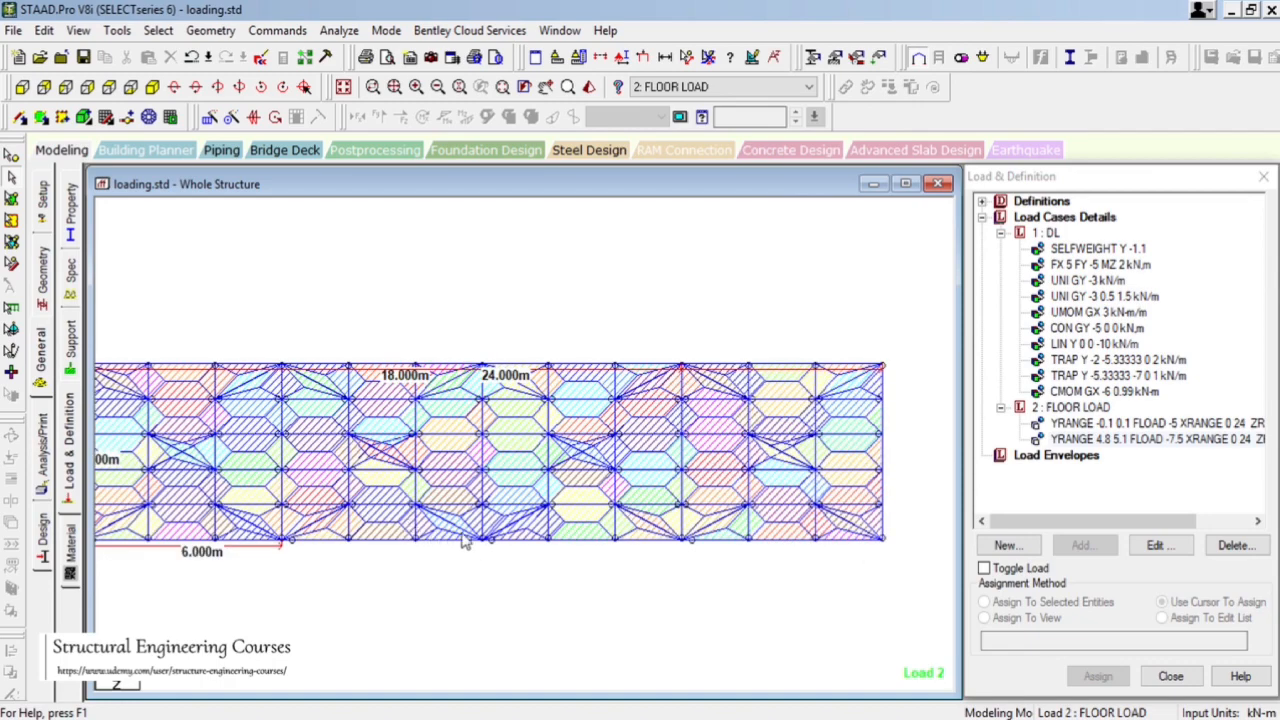
scroll(451, 571, "up", 1)
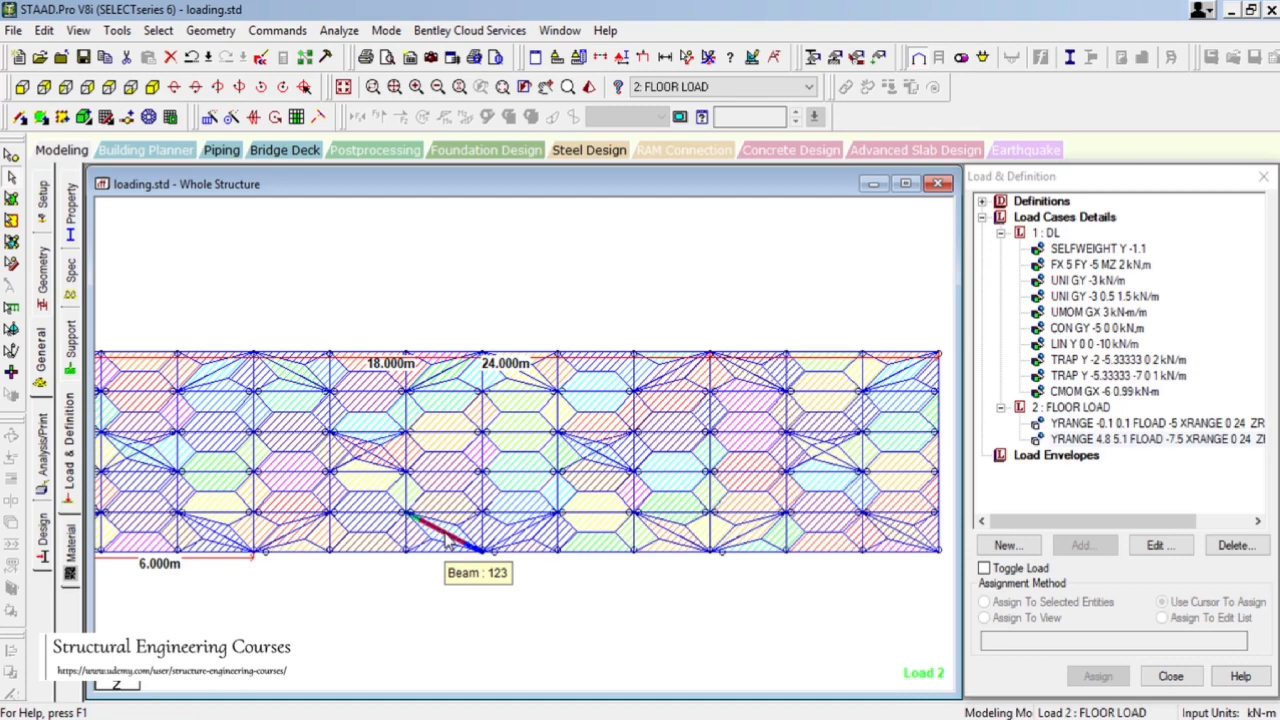
left_click(451, 545)
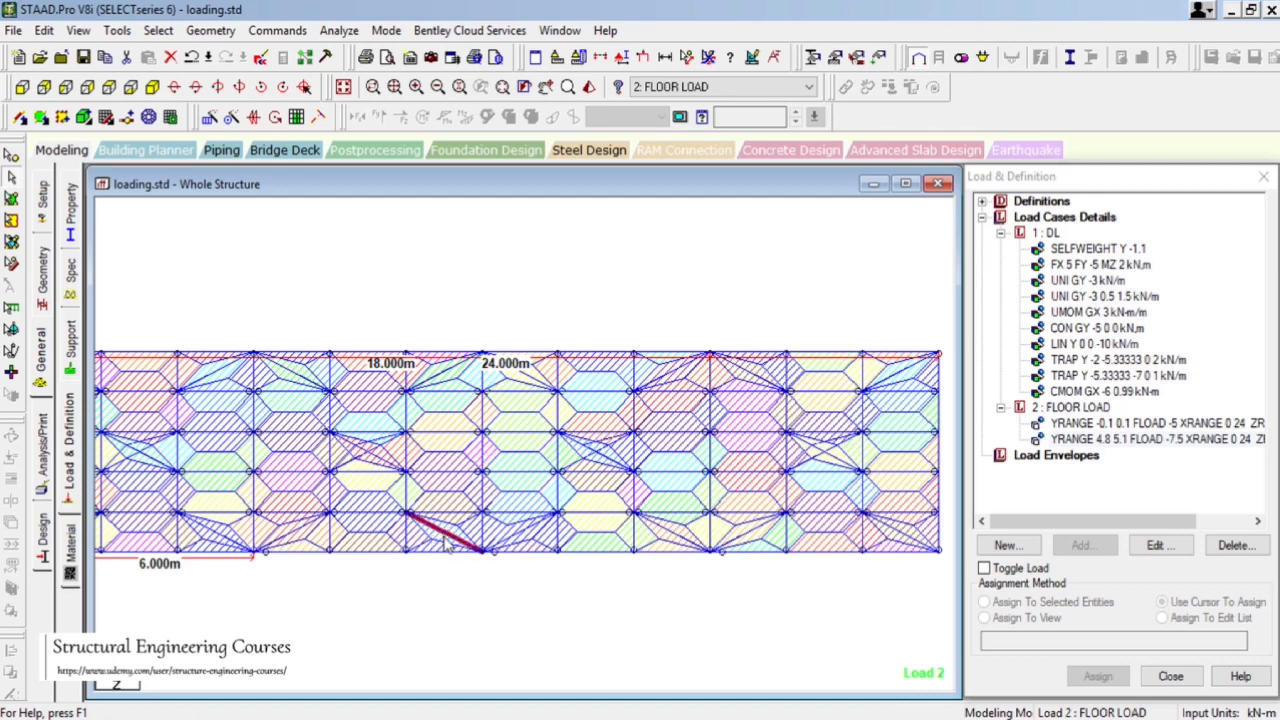
- Inspect the roof's diagonal bracing members in the isometric view and compare them with the -7.5 kN/m2 load distribution
left_click(152, 88)
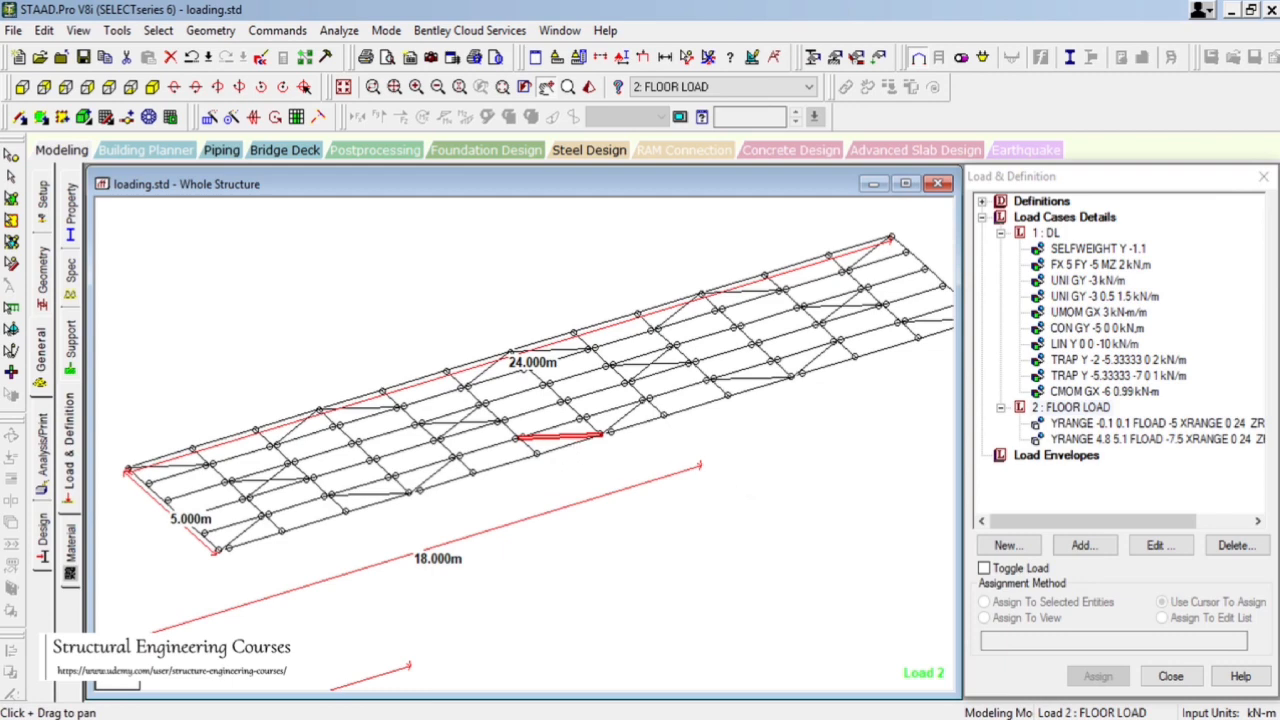
left_click(12, 177)
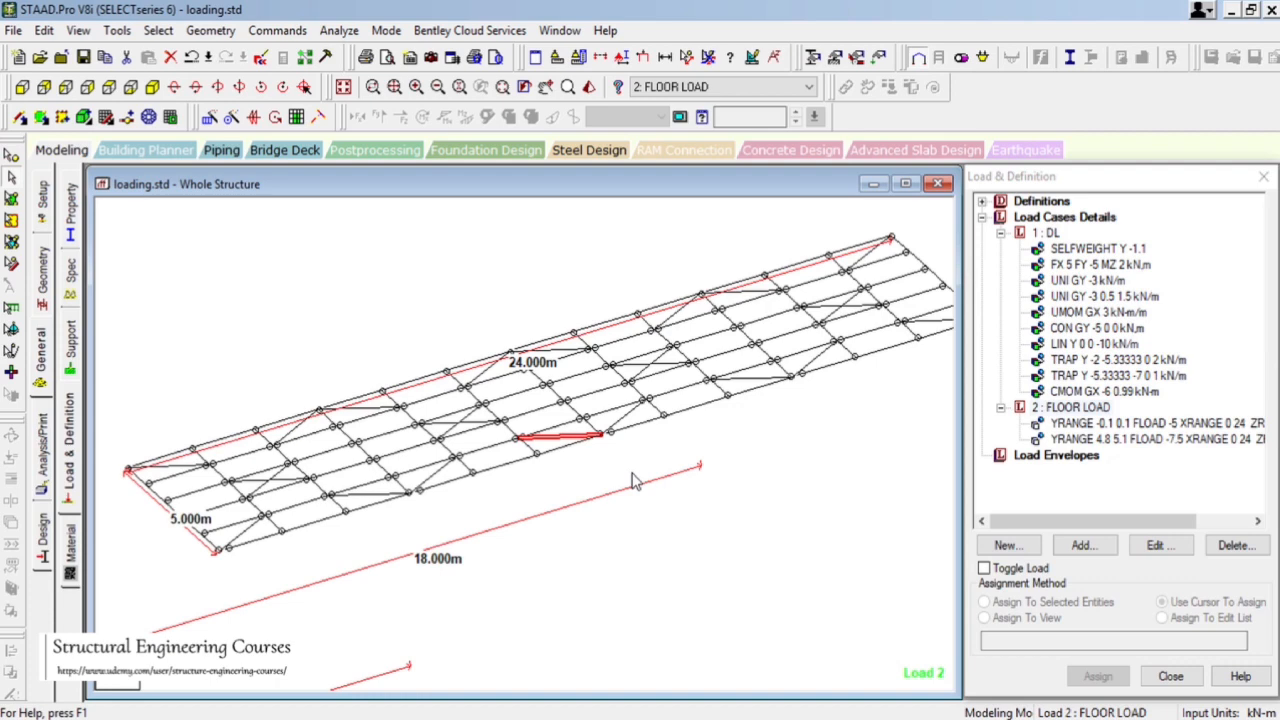
left_click(629, 414)
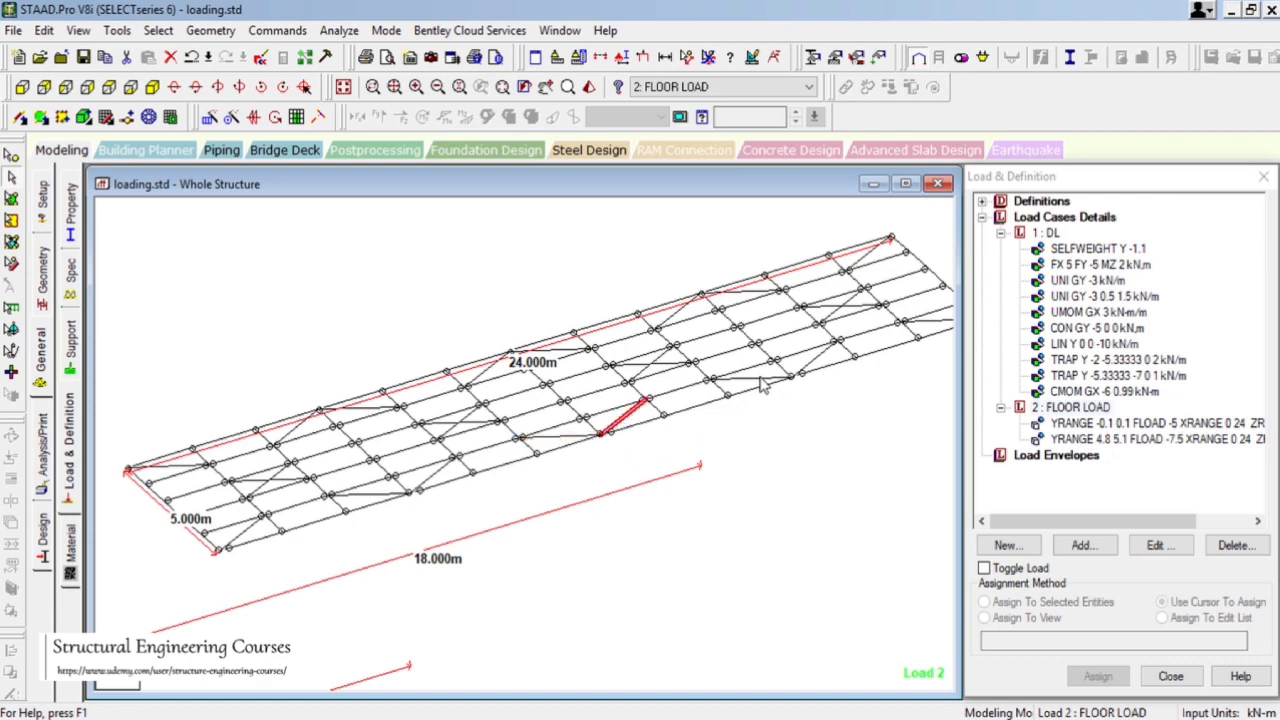
left_click(760, 378)
left_click_drag(803, 443, 850, 490)
left_click(1100, 439)
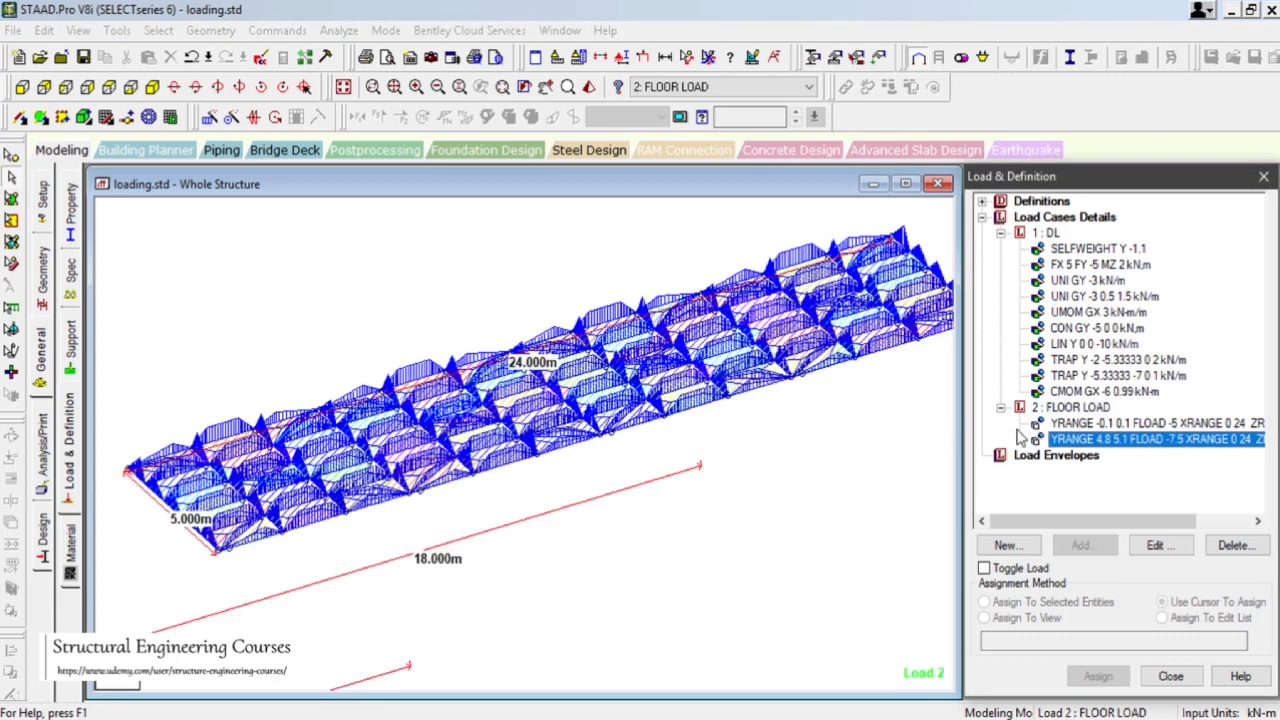
left_click(868, 440)
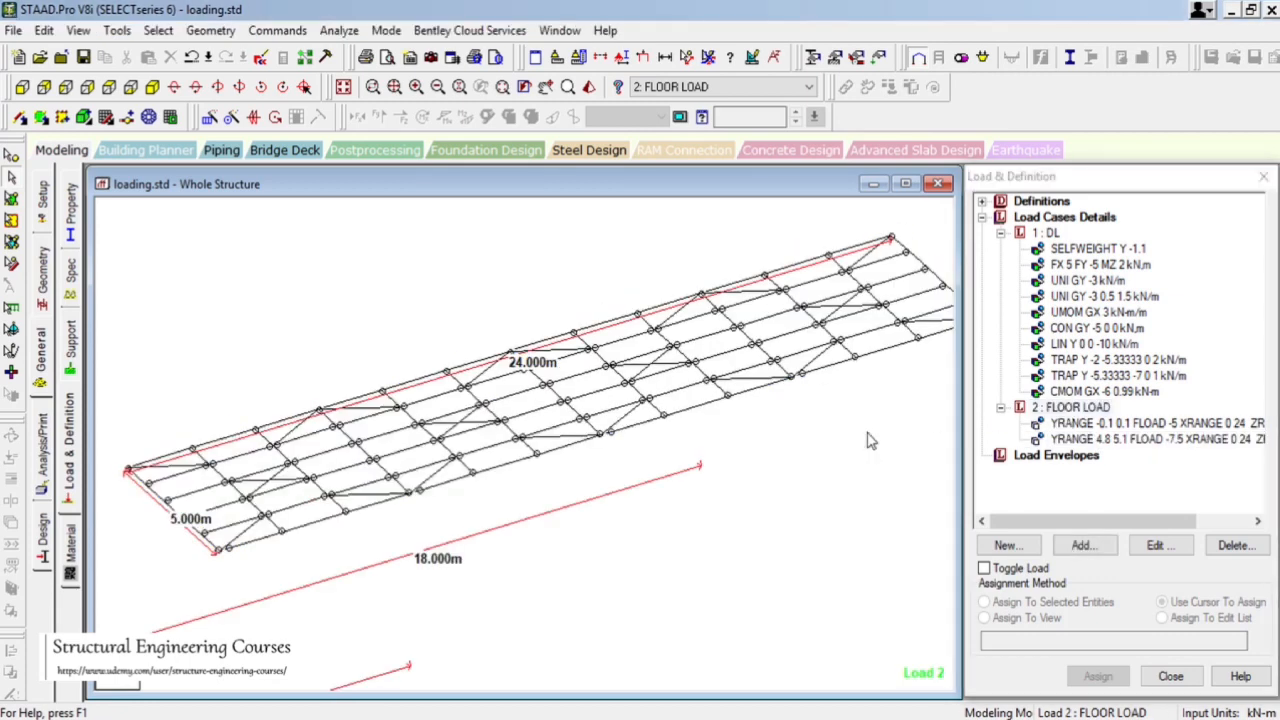
- Dimension the short and long sides of two panels near the middle of the roof's front edge
left_click(687, 57)
left_click(581, 421)
left_click(601, 433)
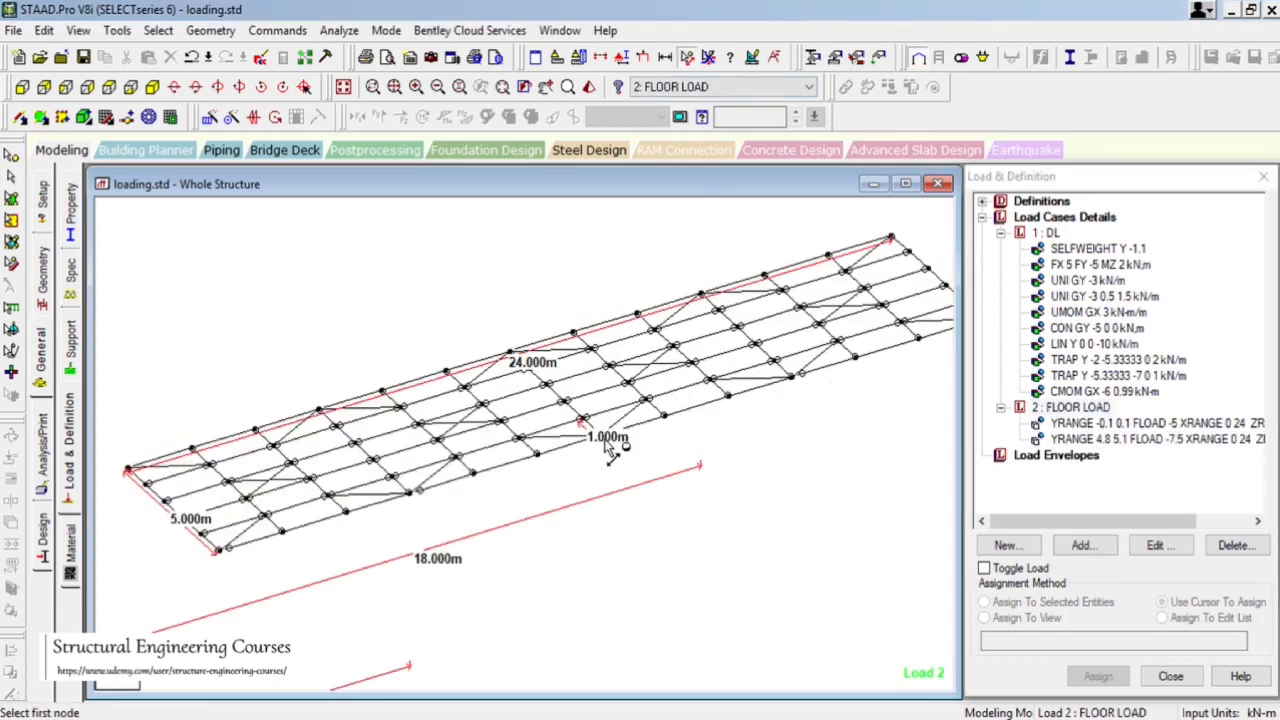
left_click(661, 423)
left_click(586, 421)
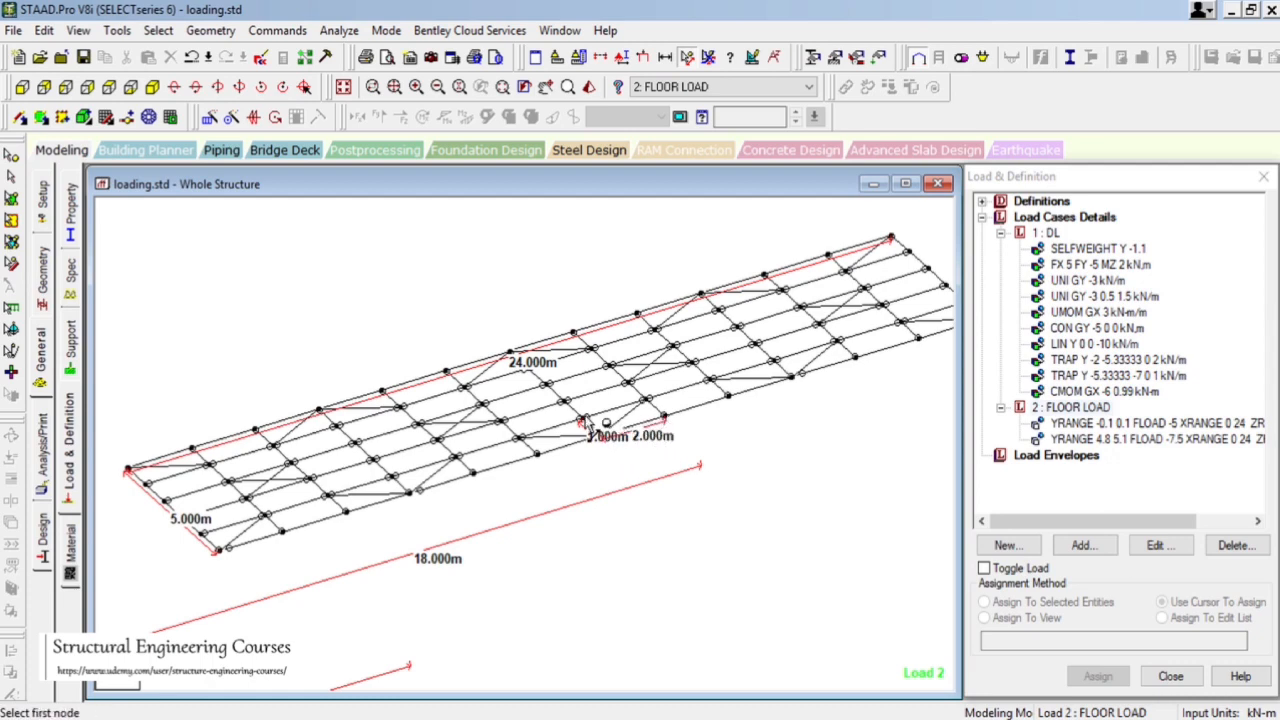
left_click(519, 438)
left_click(536, 454)
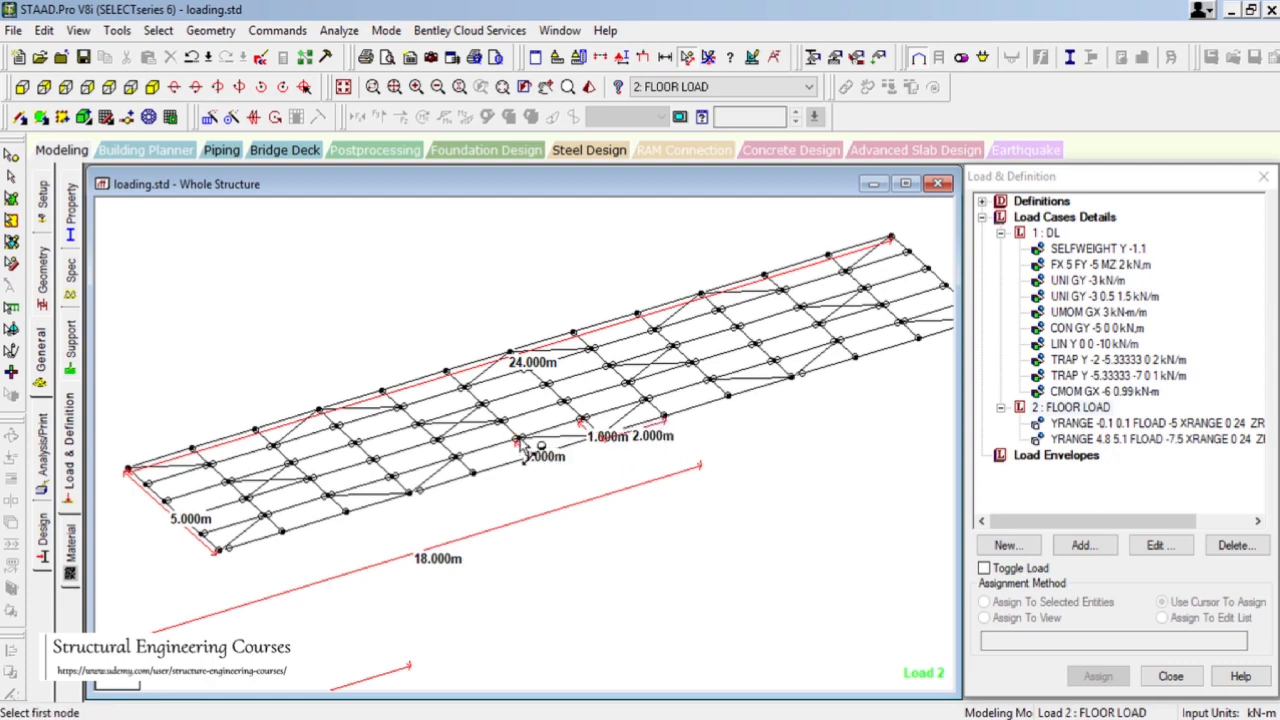
left_click(519, 439)
left_click(476, 458)
- Dimension the short and long sides of the next panel along the roof's front edge
scroll(562, 506, "up", 2)
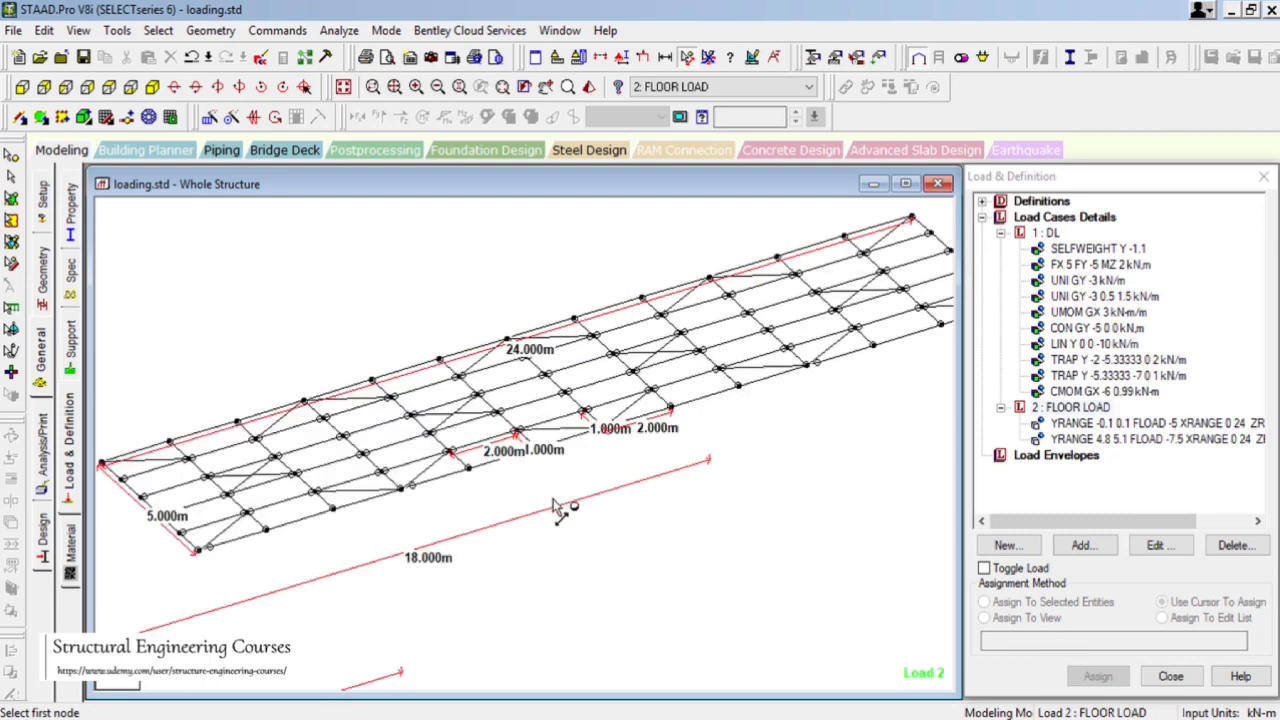
left_click(455, 452)
left_click(438, 441)
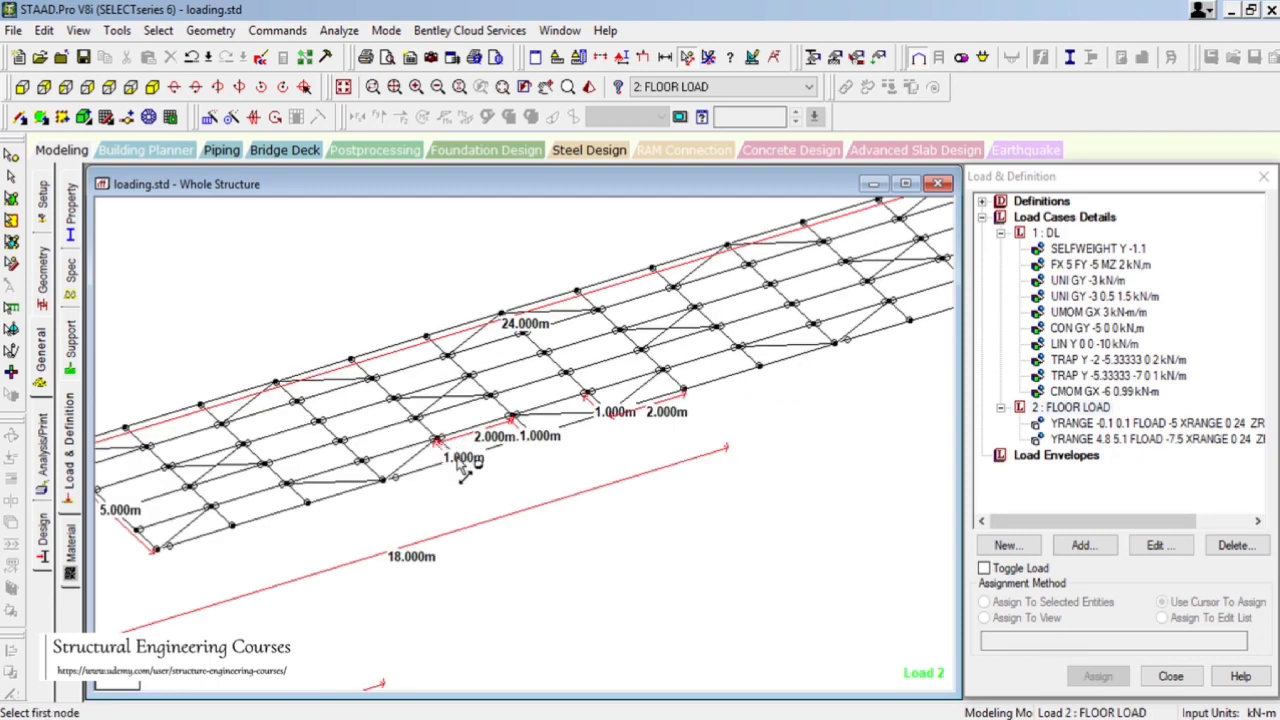
left_click(437, 441)
left_click(365, 462)
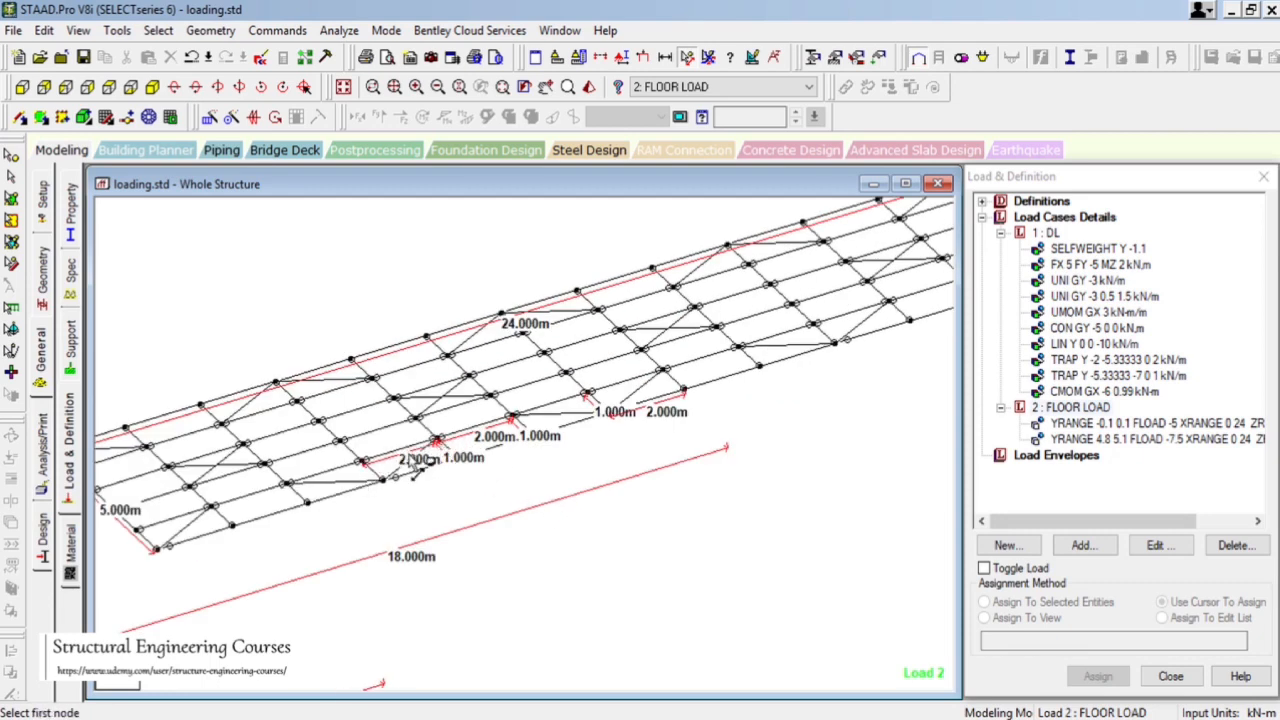
- Change the -7.5 kN/m2 roof floor load to one-way distribution towards the default longer direction
left_click(1113, 441)
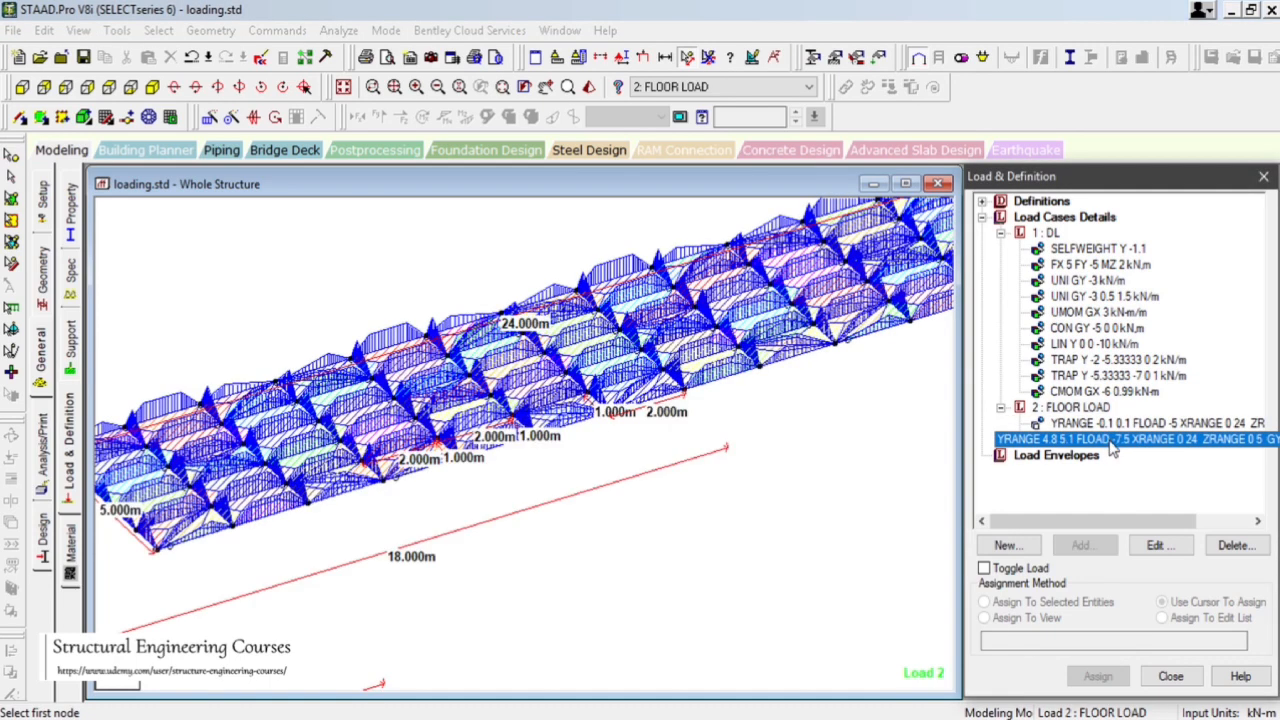
double_click(1113, 441)
left_click(492, 395)
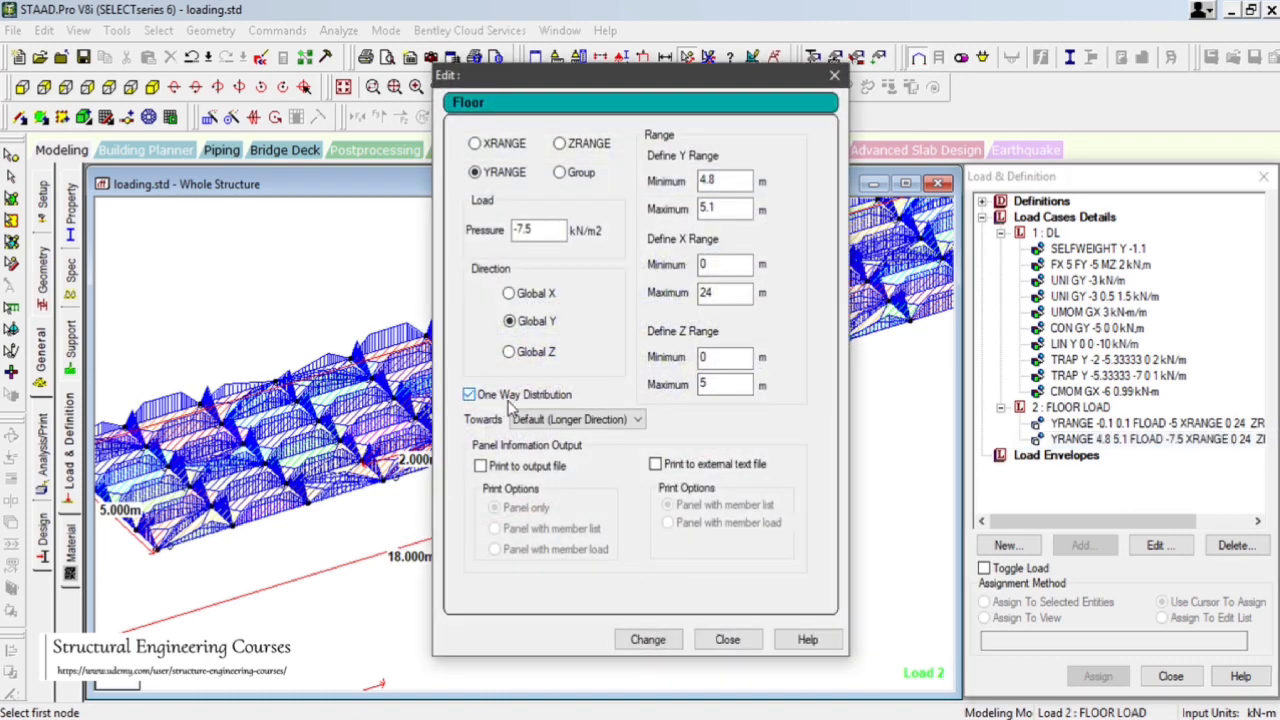
left_click_drag(568, 79, 899, 82)
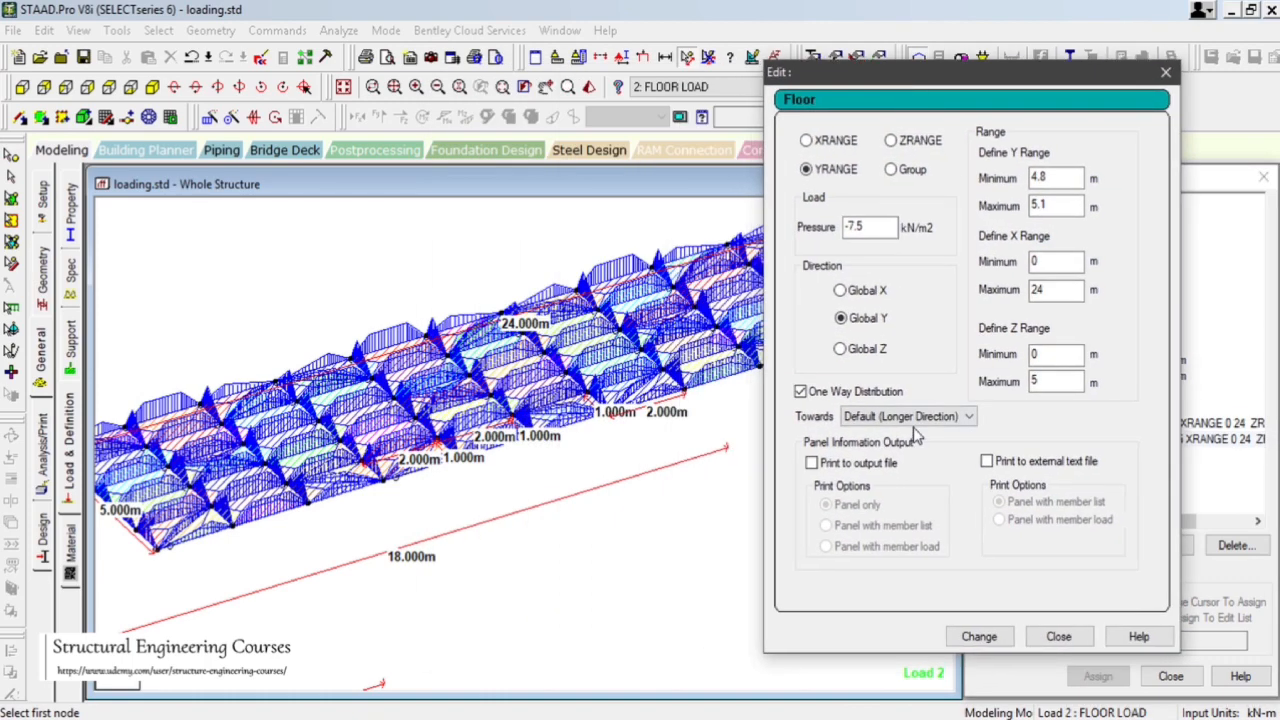
left_click(979, 636)
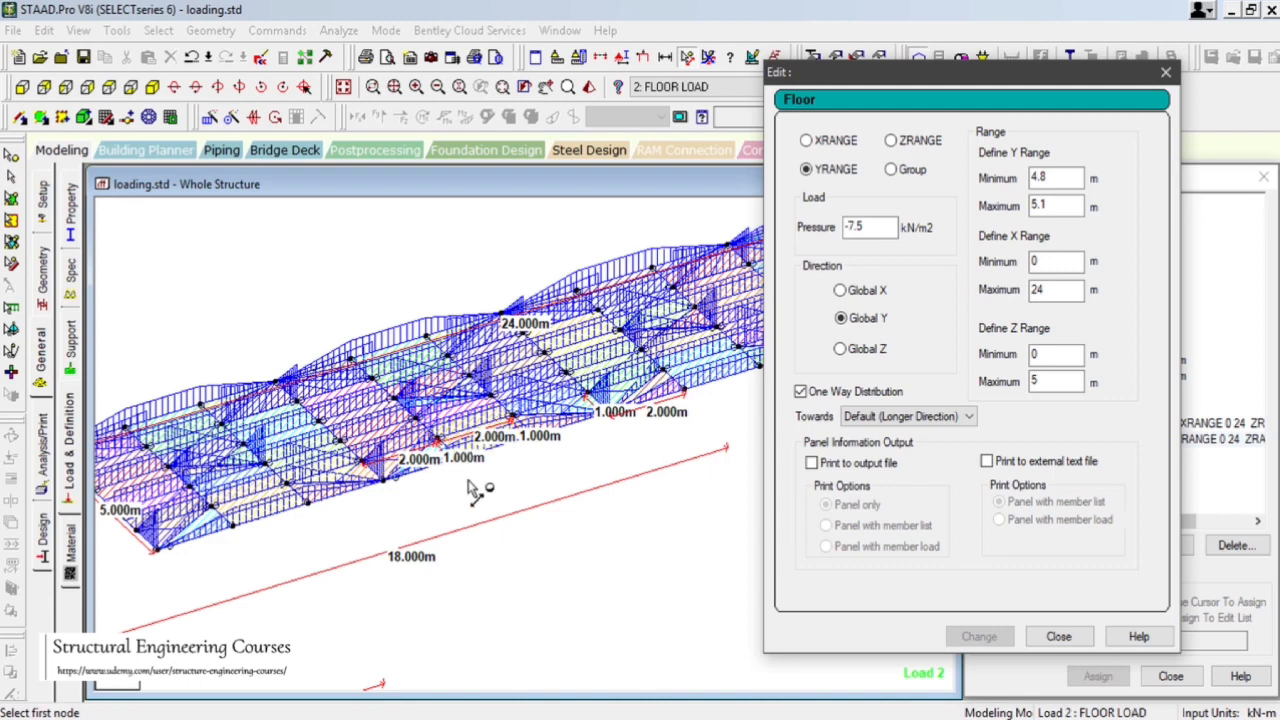
left_click(1065, 642)
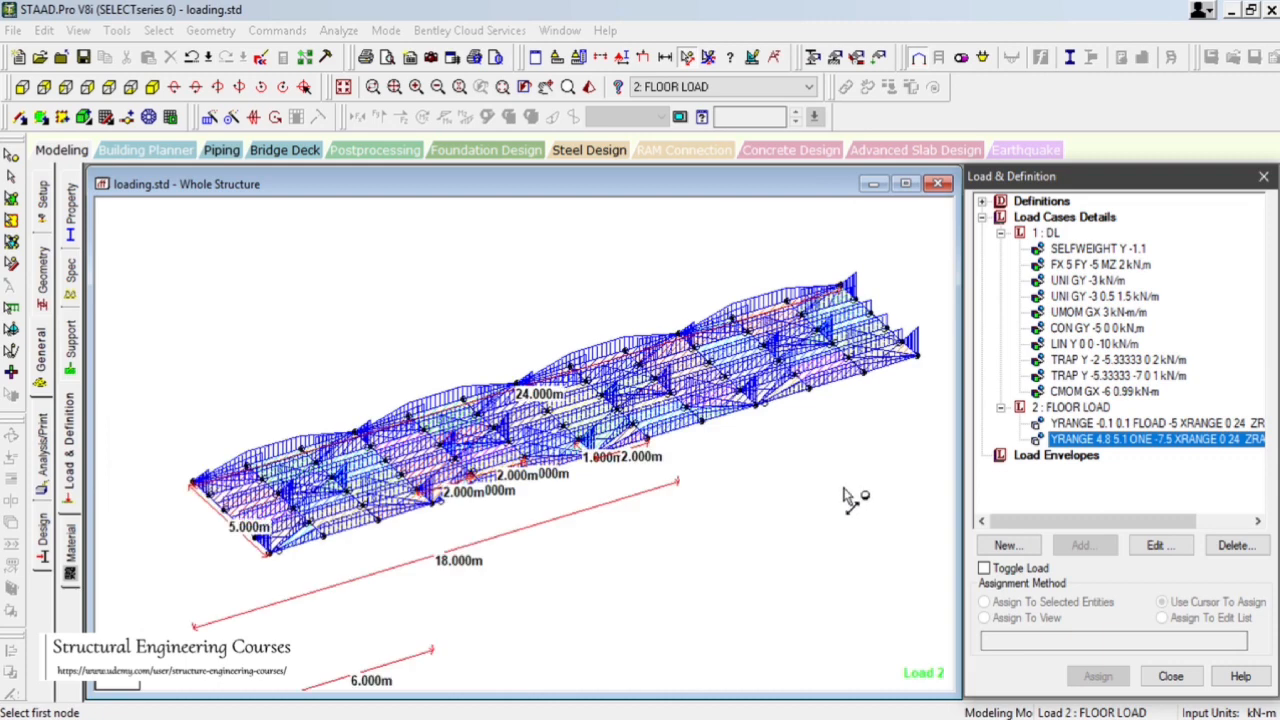
- Clear the roof load display and remove all node-to-node distance dimensions from the view
left_click(1056, 412)
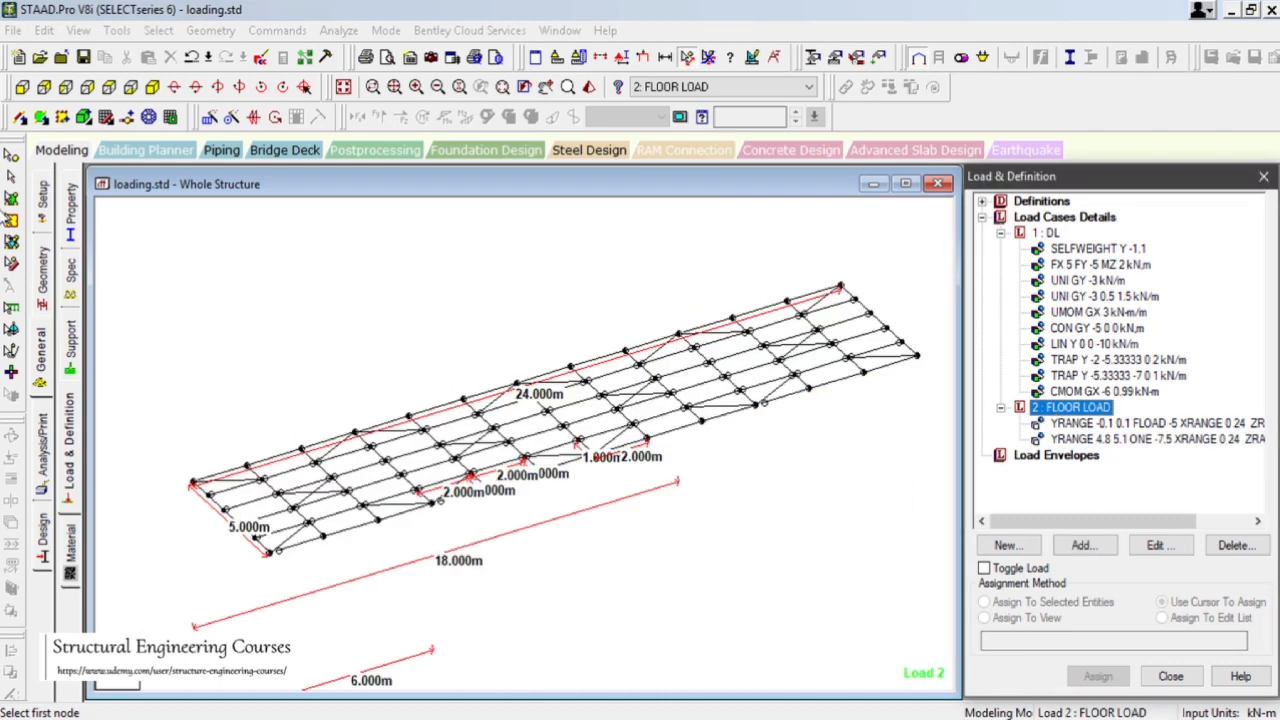
left_click(11, 176)
left_click_drag(211, 257, 272, 322)
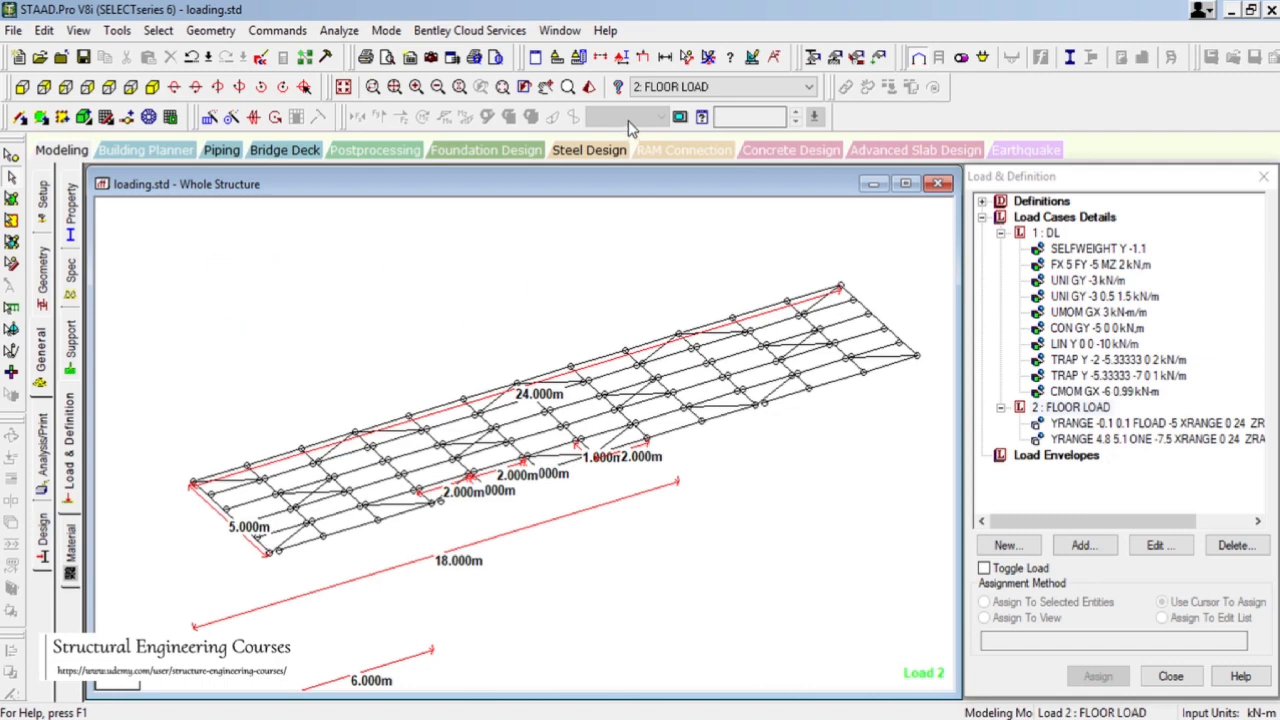
left_click(708, 57)
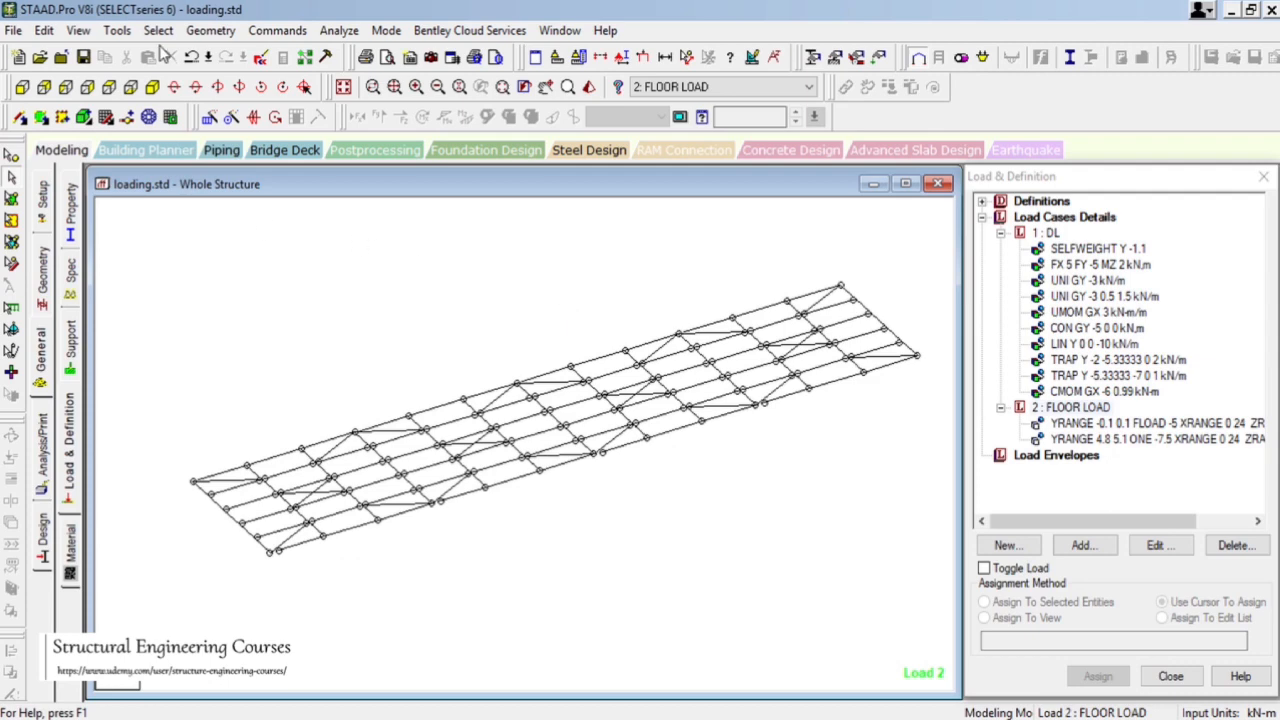
- Create a new group of type Floor named _1 and keep its group settings open beside the model
left_click(120, 32)
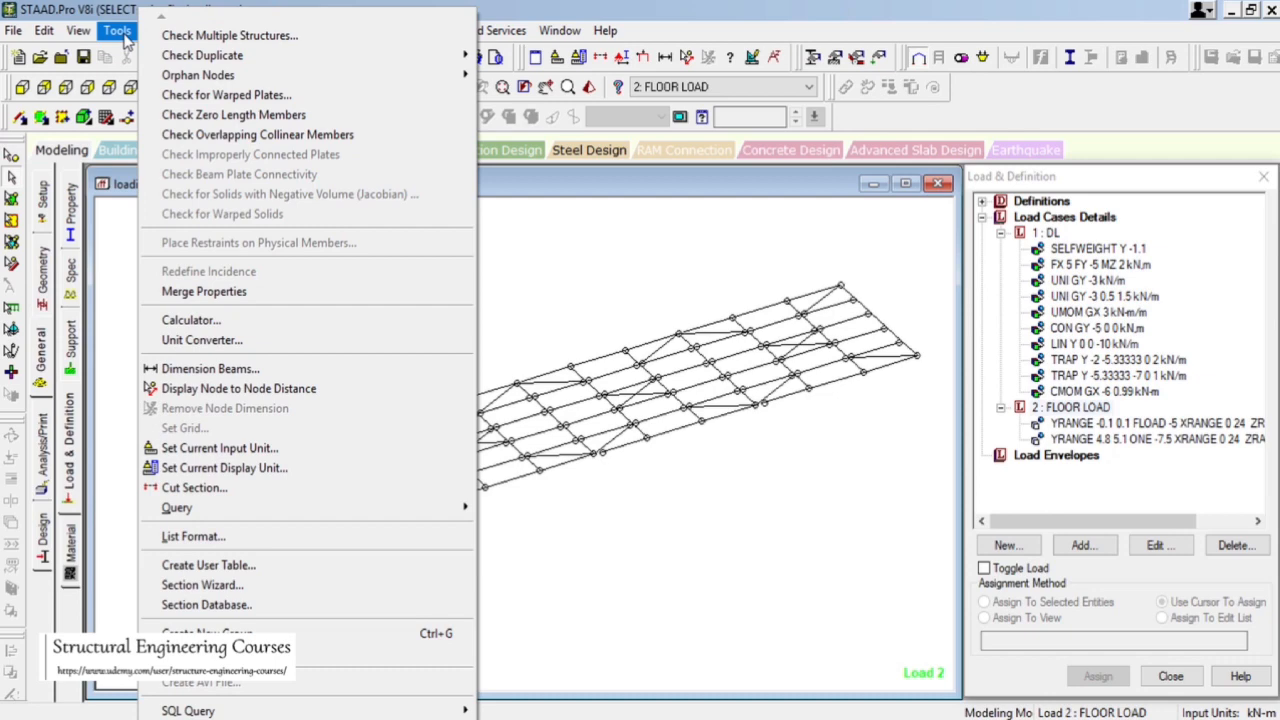
left_click(263, 9)
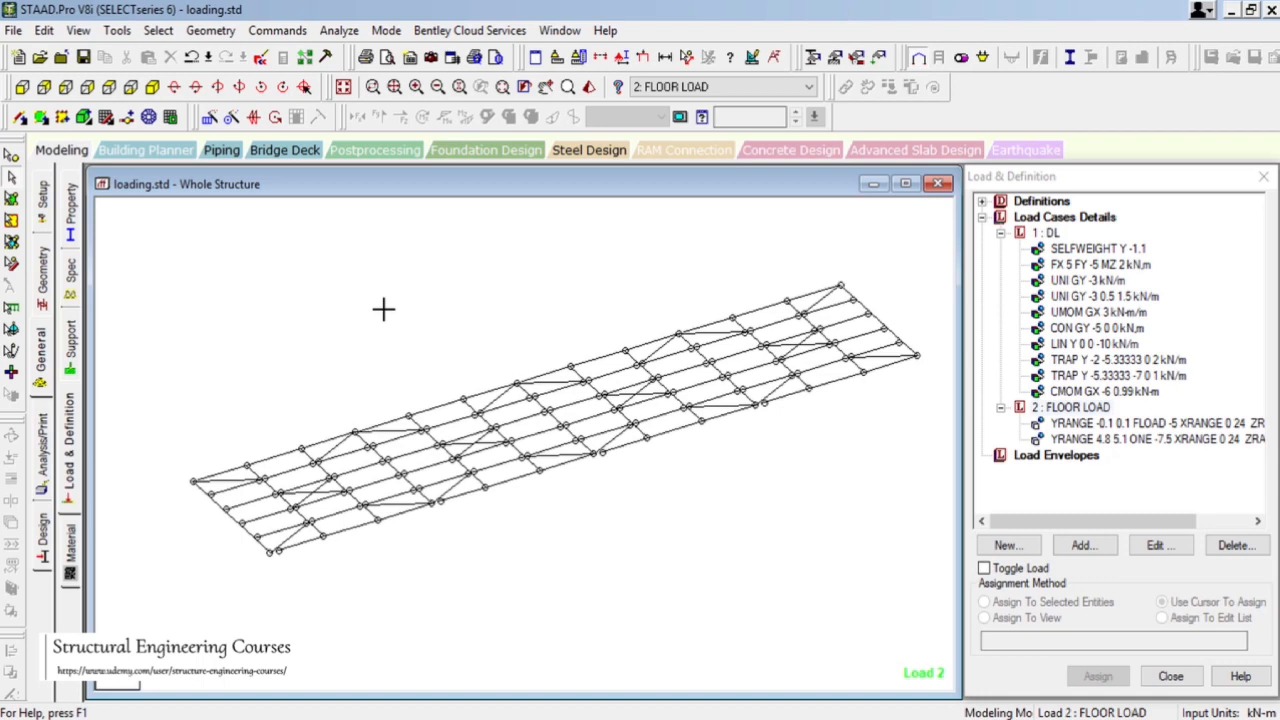
left_click_drag(572, 296, 148, 210)
left_click(242, 277)
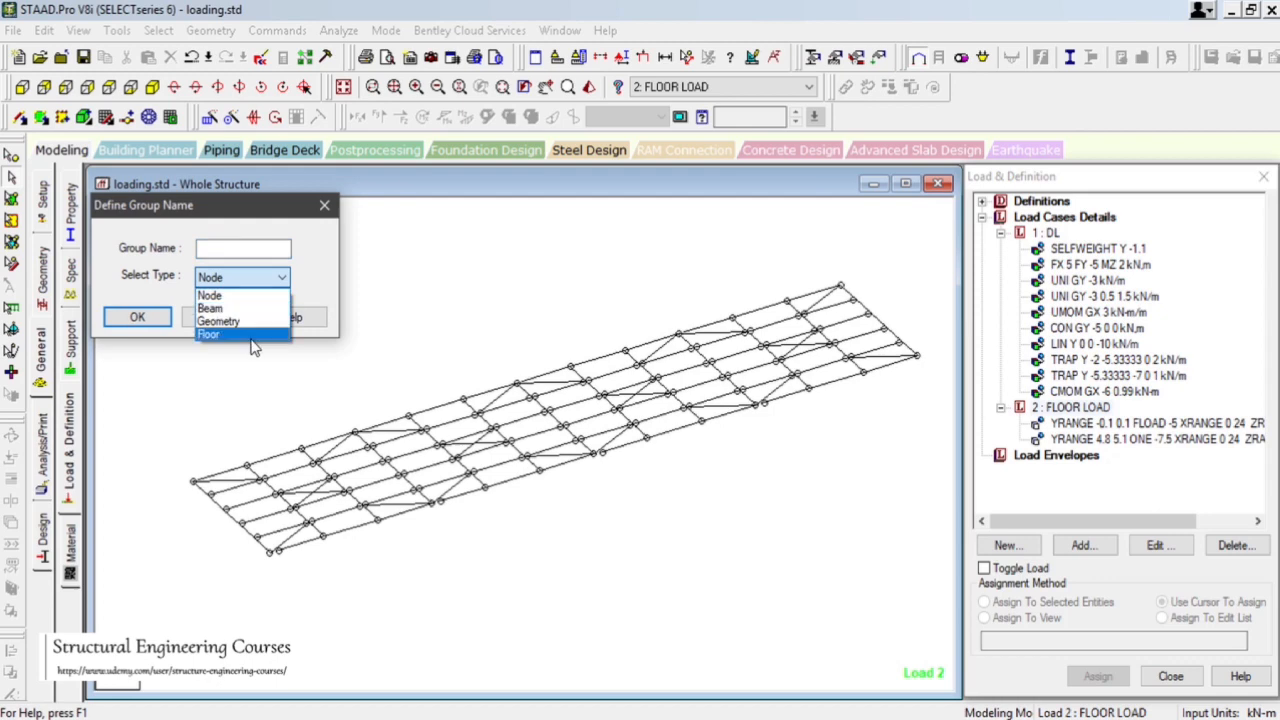
left_click(252, 336)
left_click(226, 248)
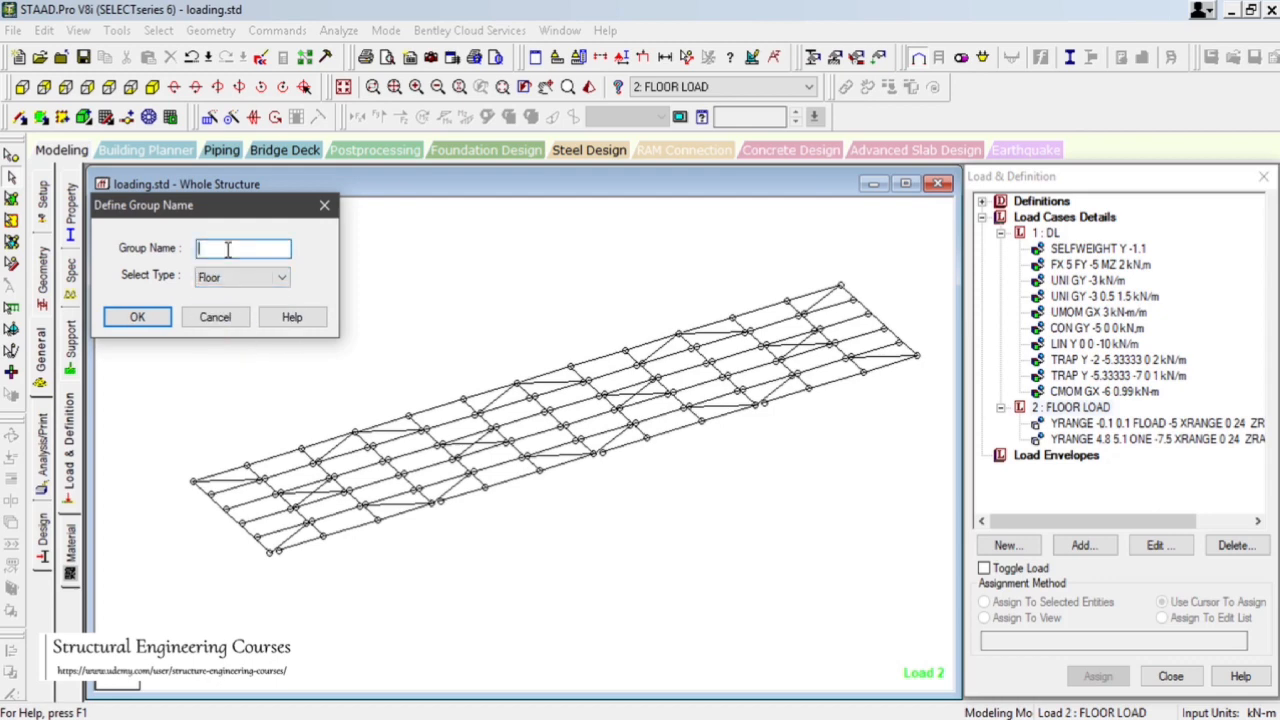
left_click(137, 317)
left_click_drag(216, 209, 140, 55)
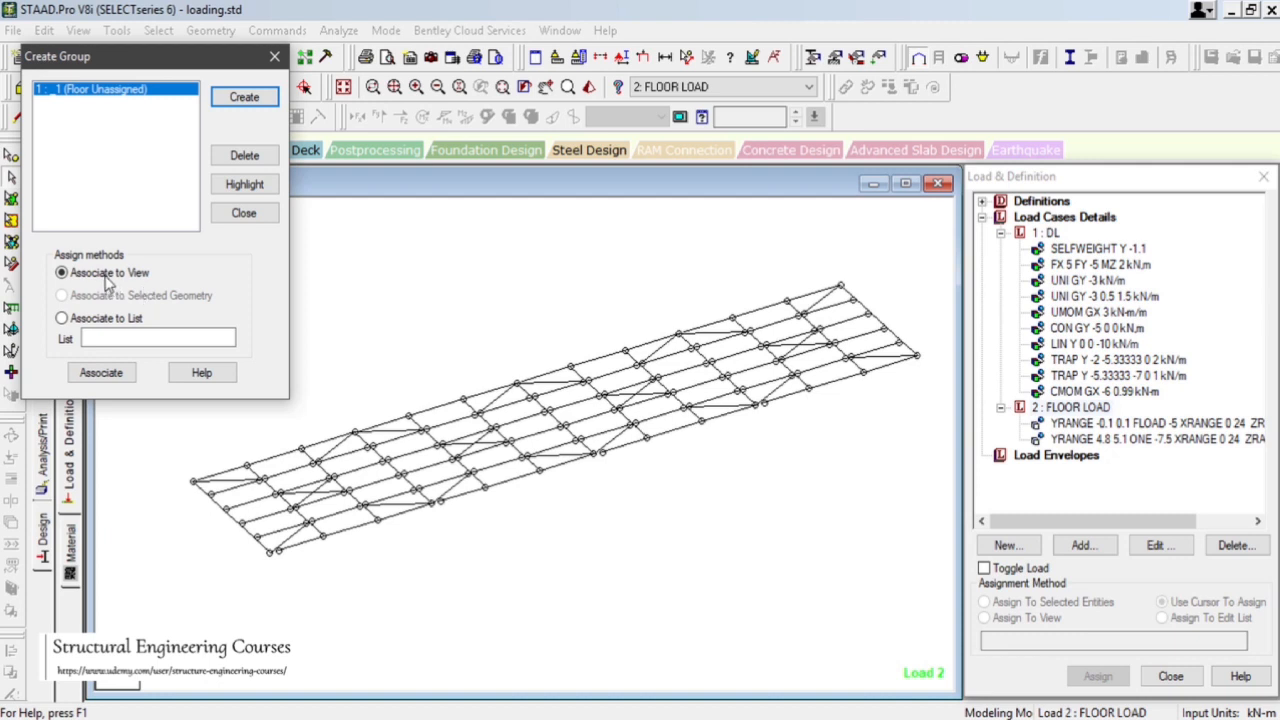
left_click_drag(140, 60, 128, 380)
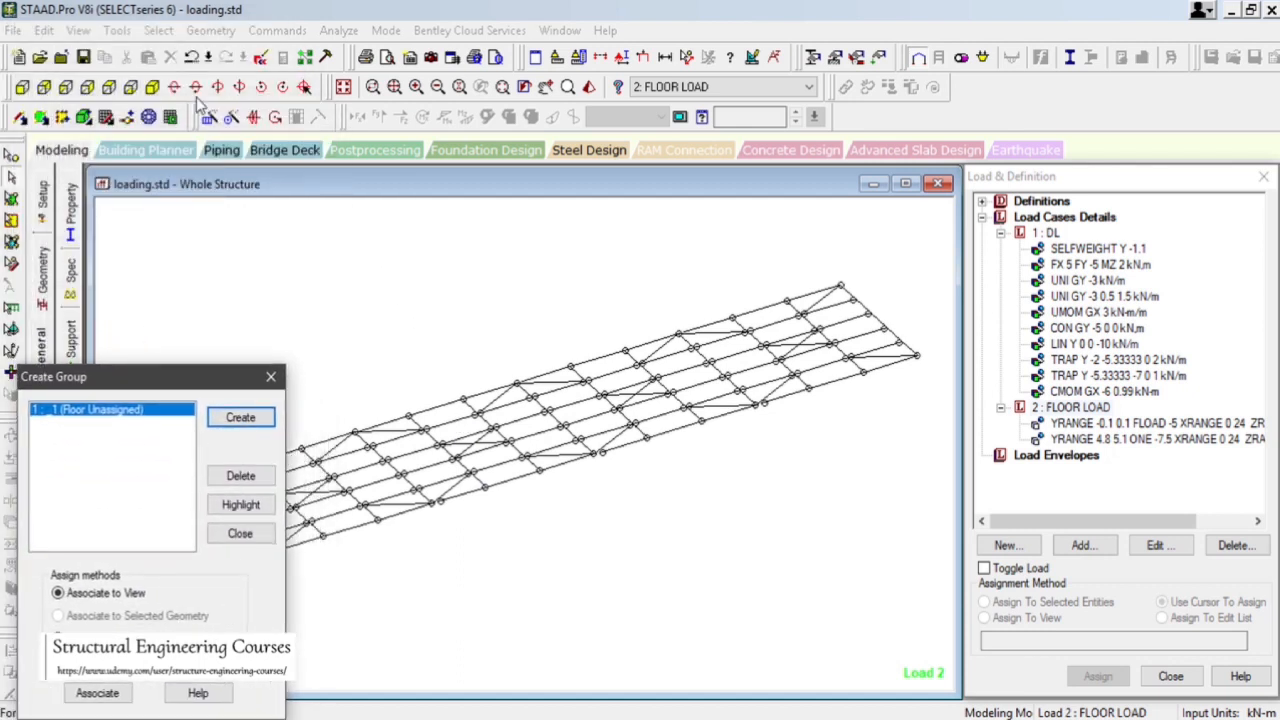
- Select all beams of the displayed roof plane parallel to the X and Z directions
left_click(157, 30)
mouse_move(265, 388)
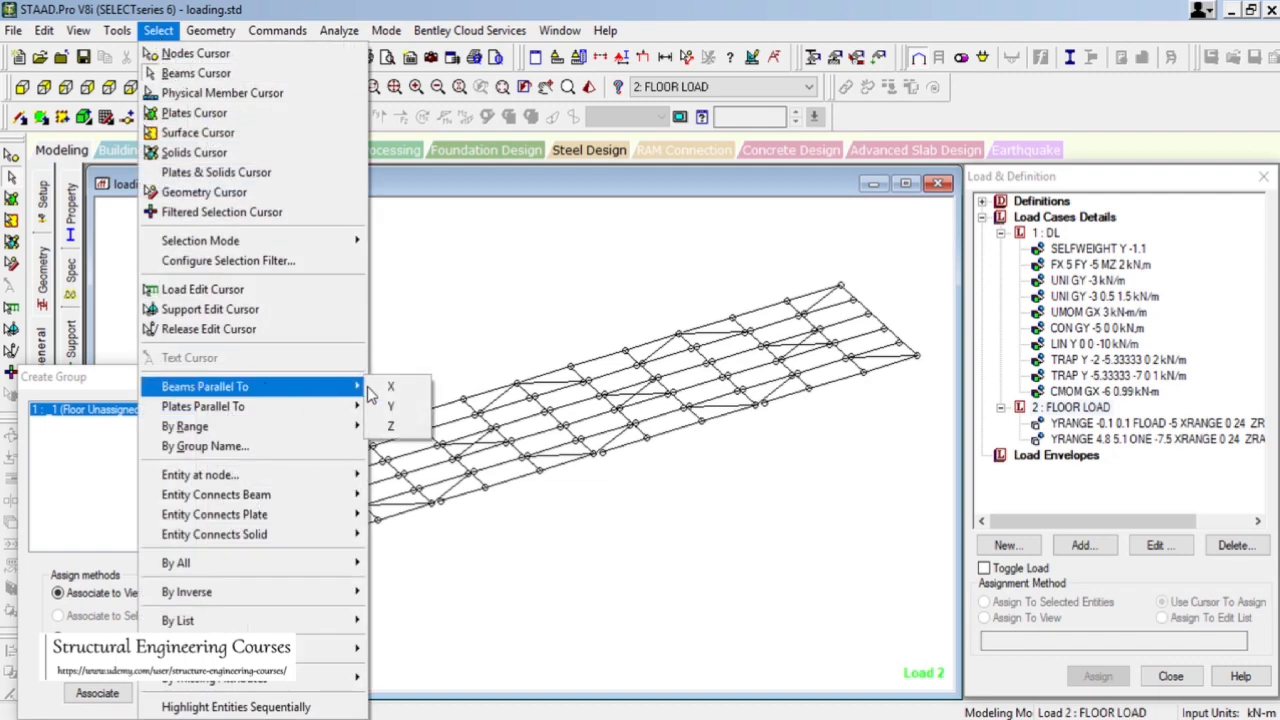
left_click(395, 386)
left_click(157, 30)
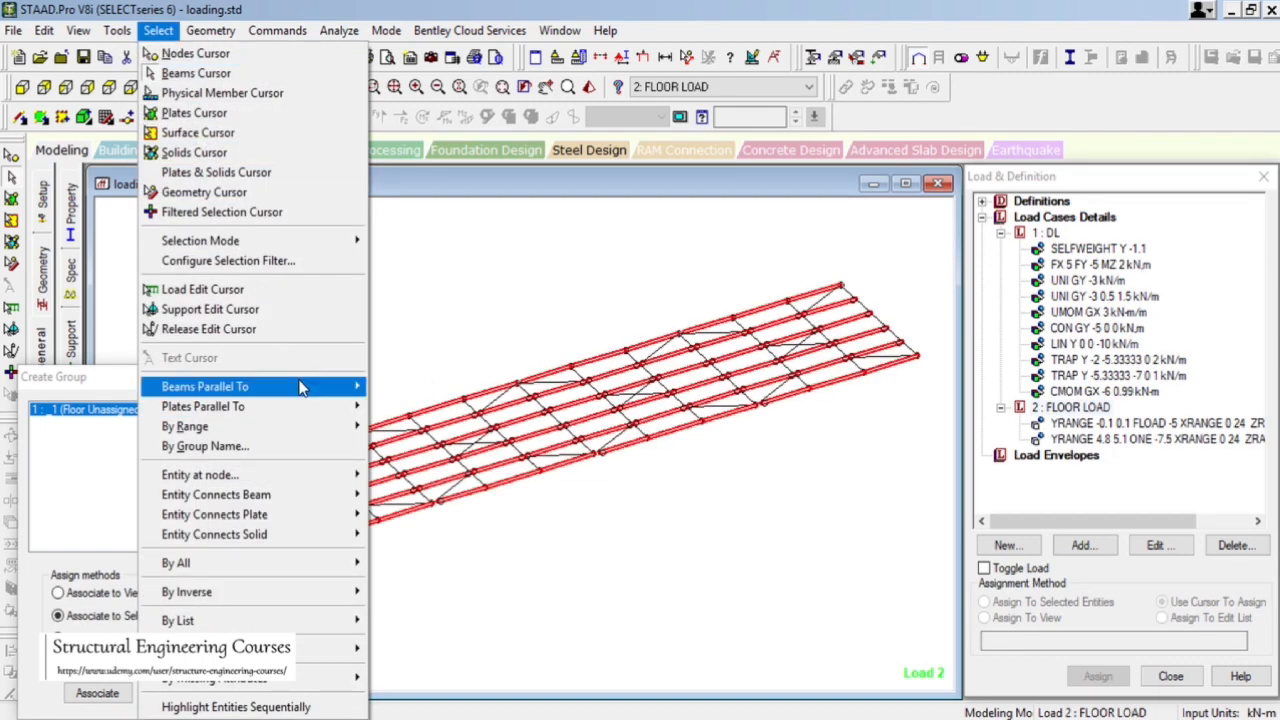
mouse_move(318, 386)
left_click(391, 406)
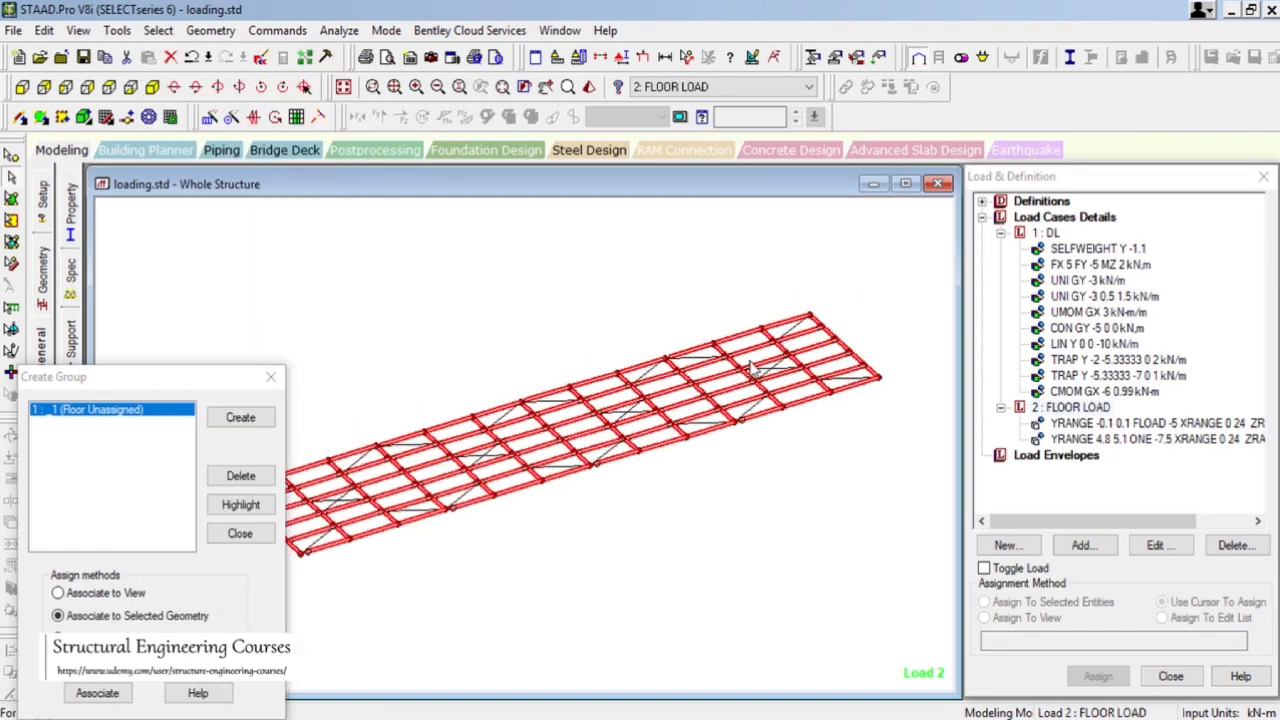
scroll(330, 588, "up", 4)
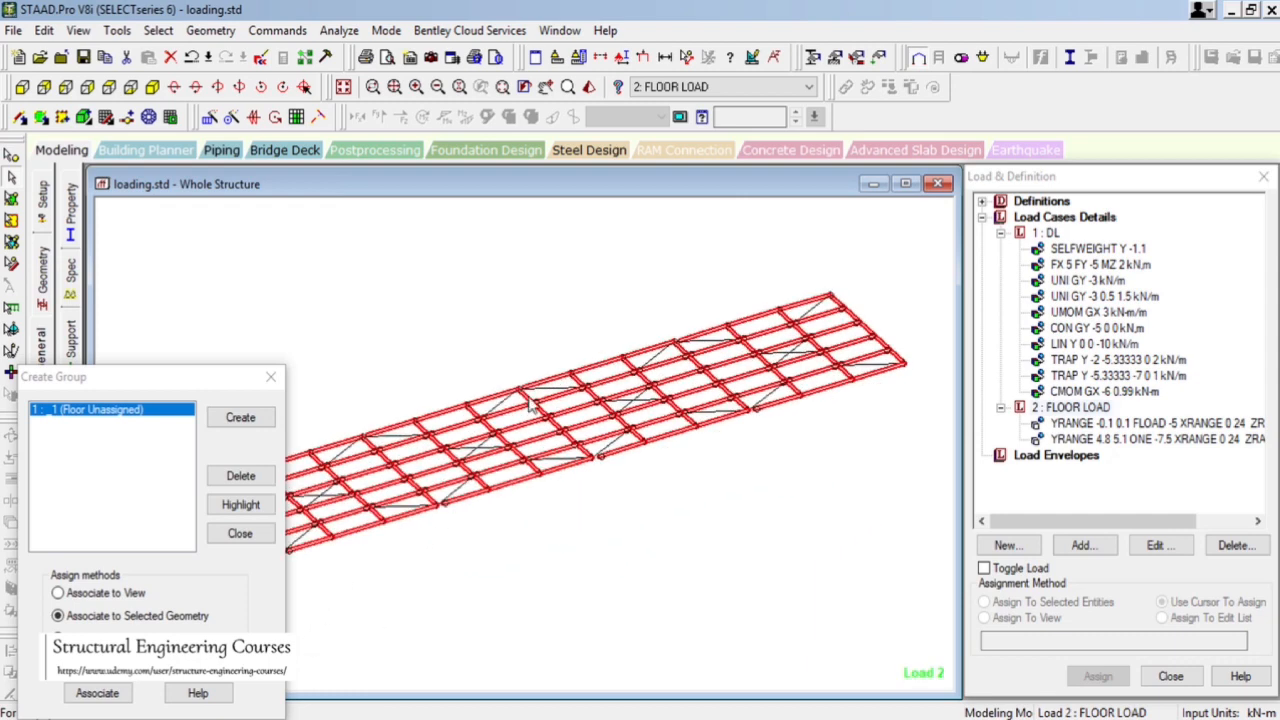
scroll(444, 484, "up", 1)
scroll(573, 500, "up", 3)
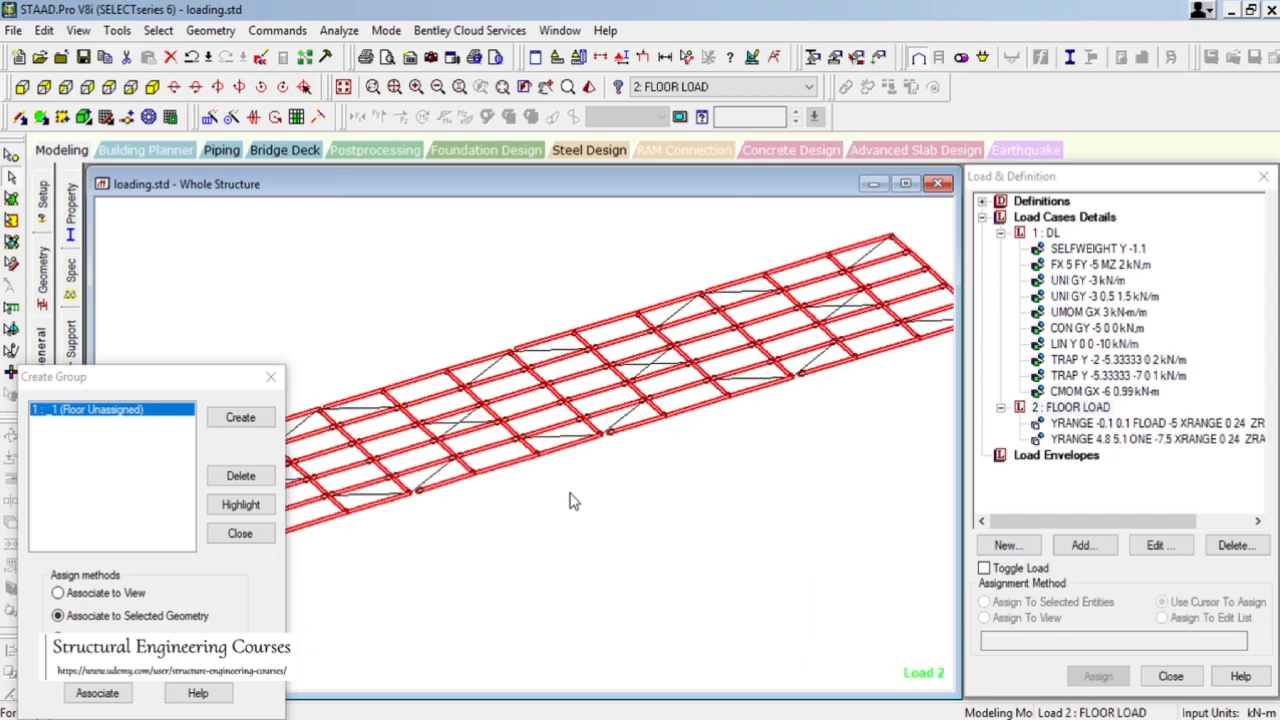
scroll(573, 501, "up", 4)
scroll(573, 501, "down", 1)
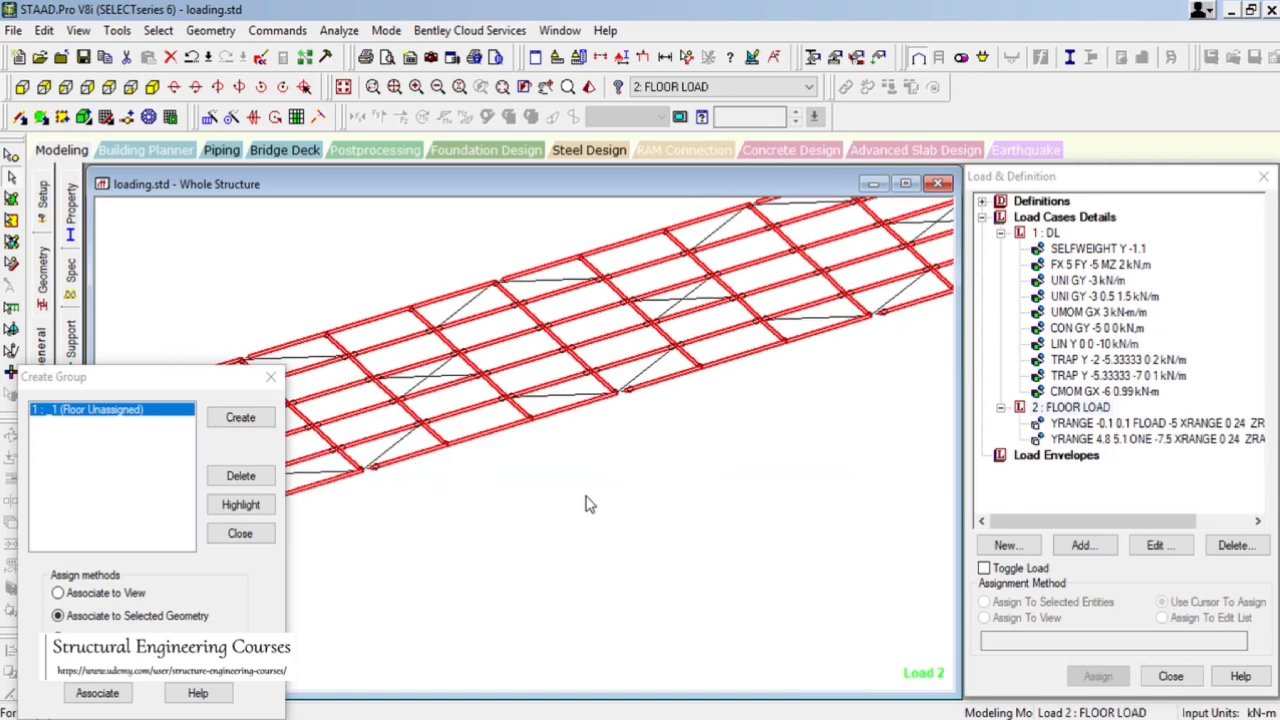
- Save the modified structure, then associate the selected beams with floor group _1 and close the group settings
left_click(636, 413)
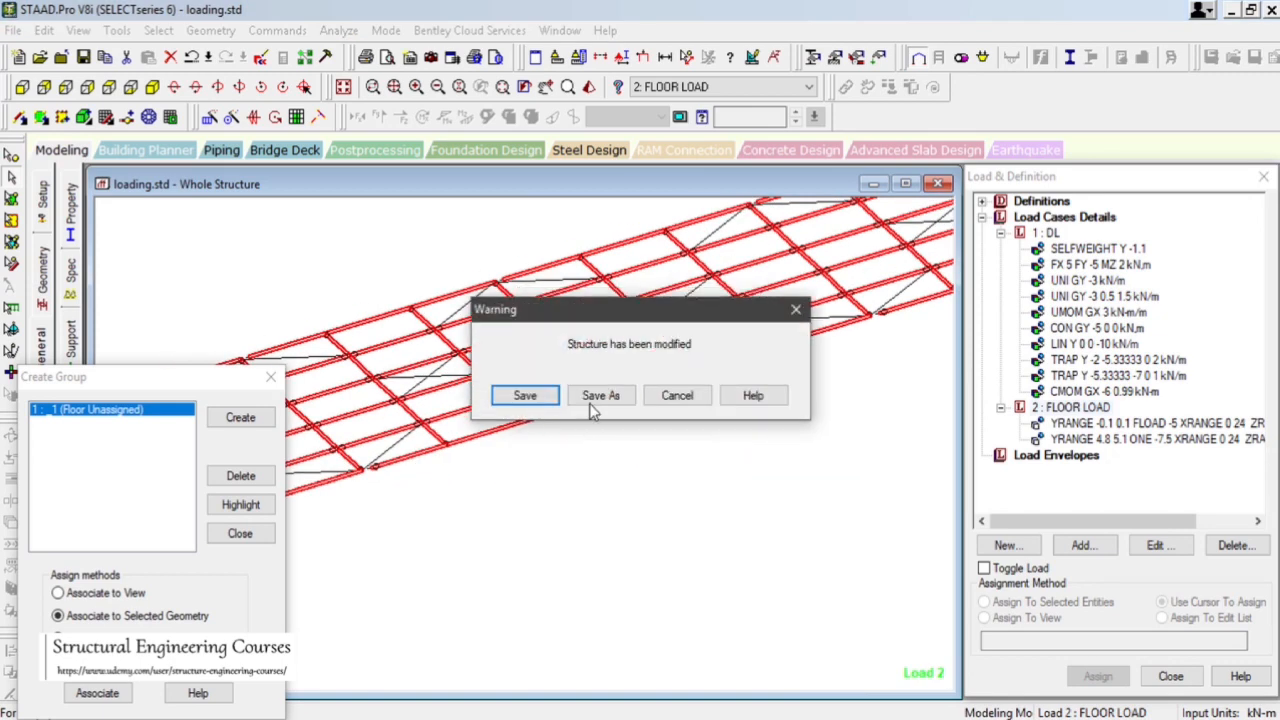
left_click(522, 396)
scroll(750, 444, "down", 4)
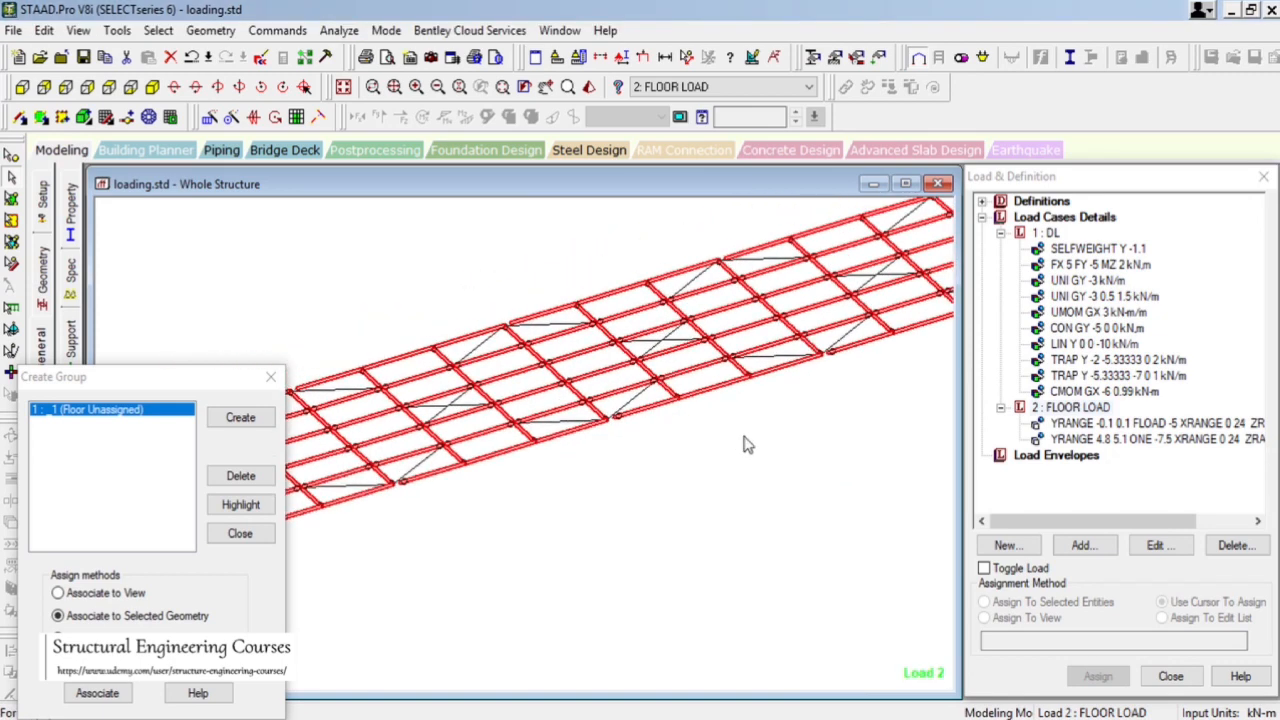
scroll(620, 327, "down", 3)
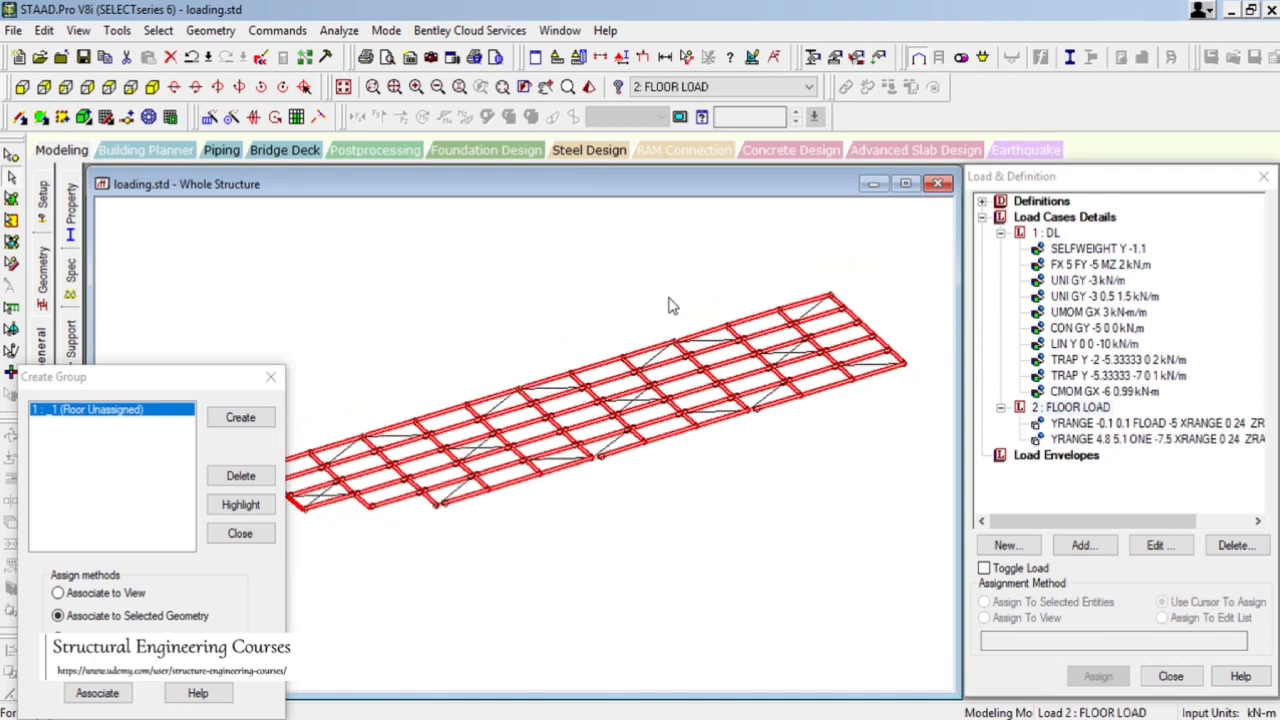
left_click(97, 693)
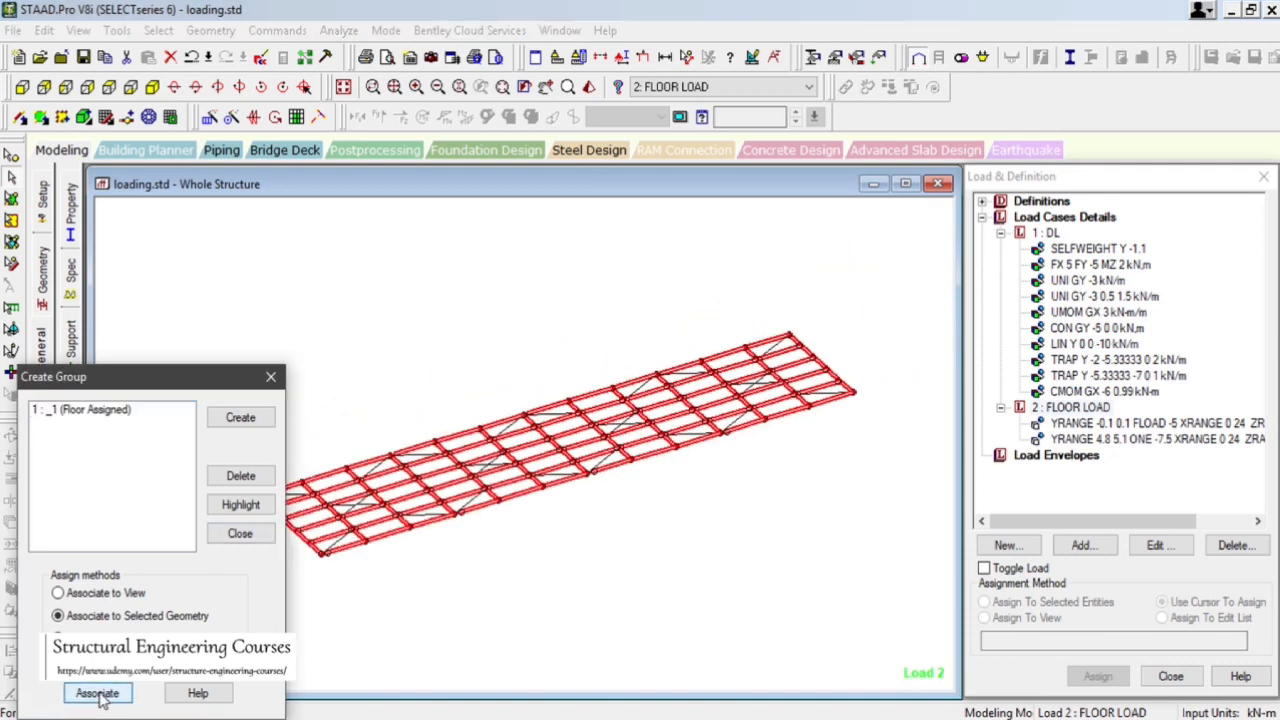
left_click(270, 378)
scroll(714, 538, "up", 1)
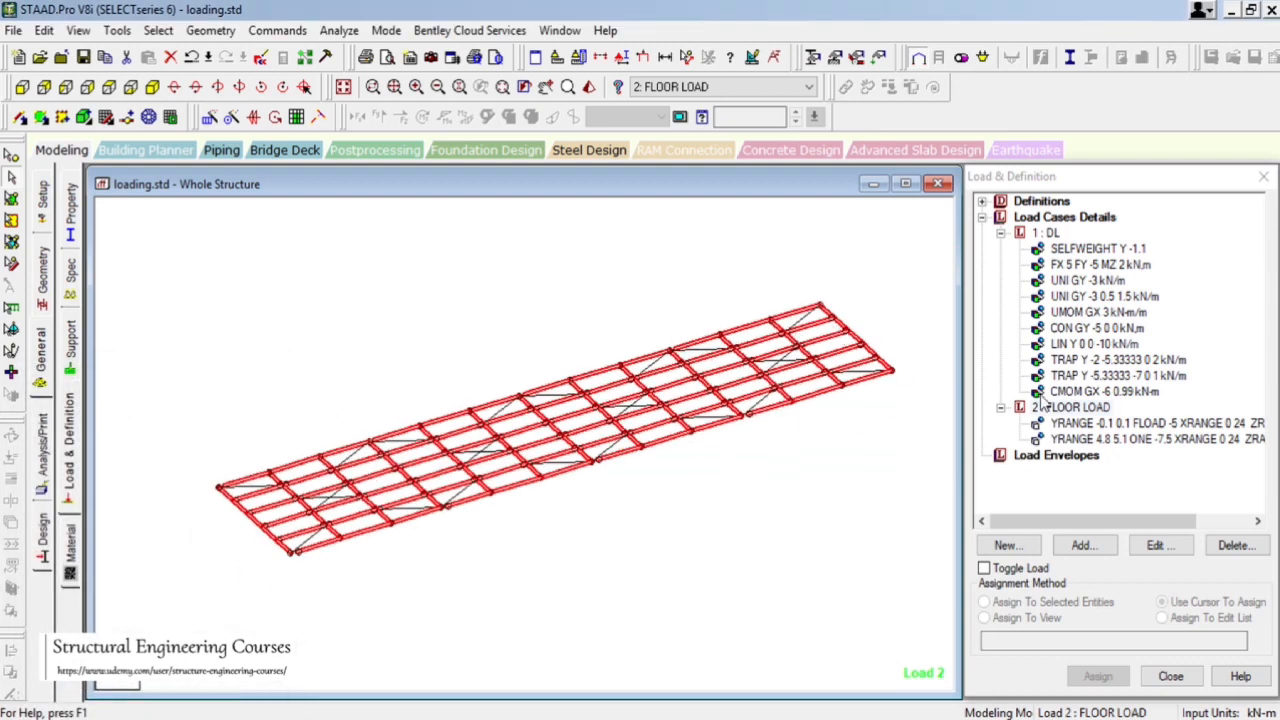
- Add a group floor load of -5 kN/m2 in Global Y on group _1 to the FLOOR LOAD case, distributed one way towards the default longer direction
left_click(1078, 408)
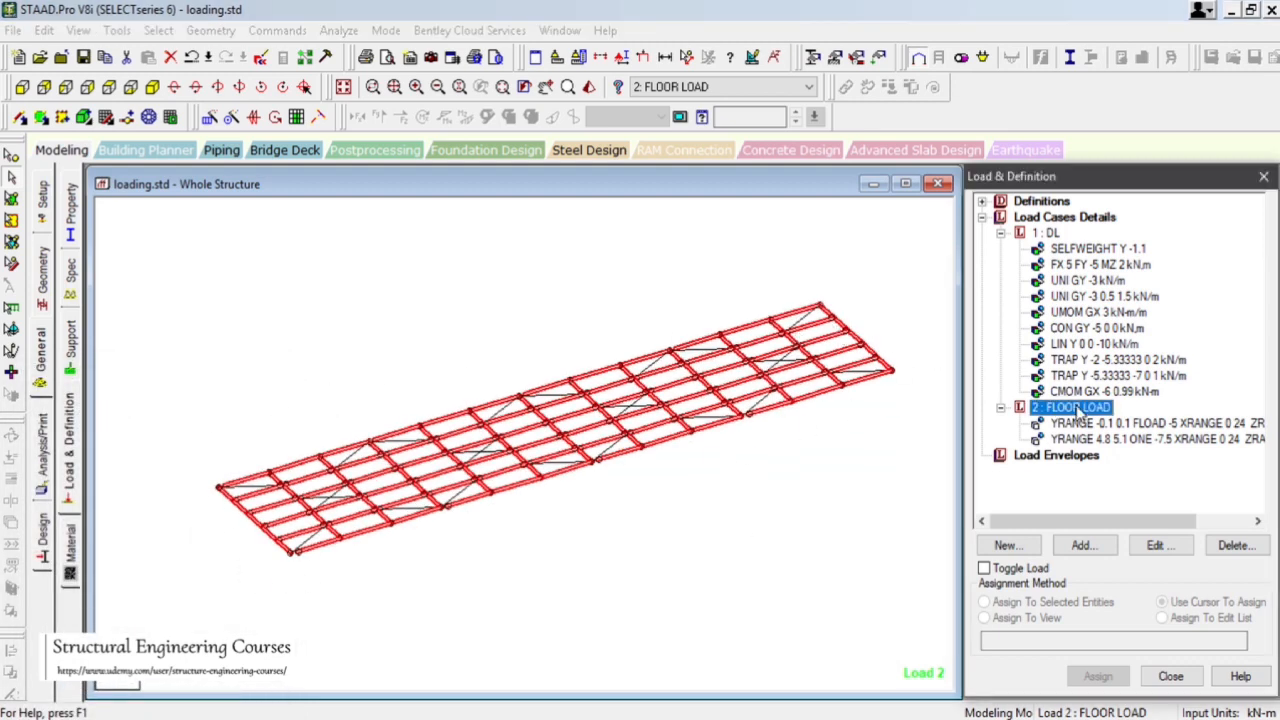
left_click(1084, 546)
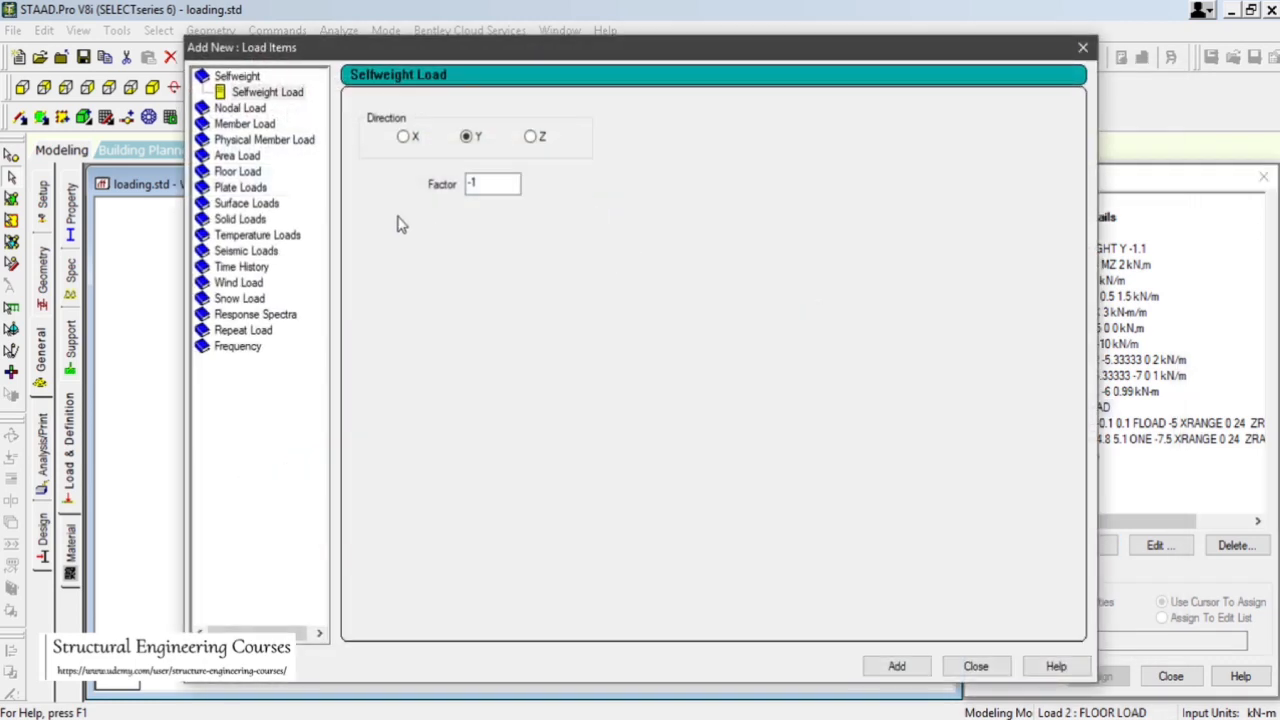
left_click(238, 172)
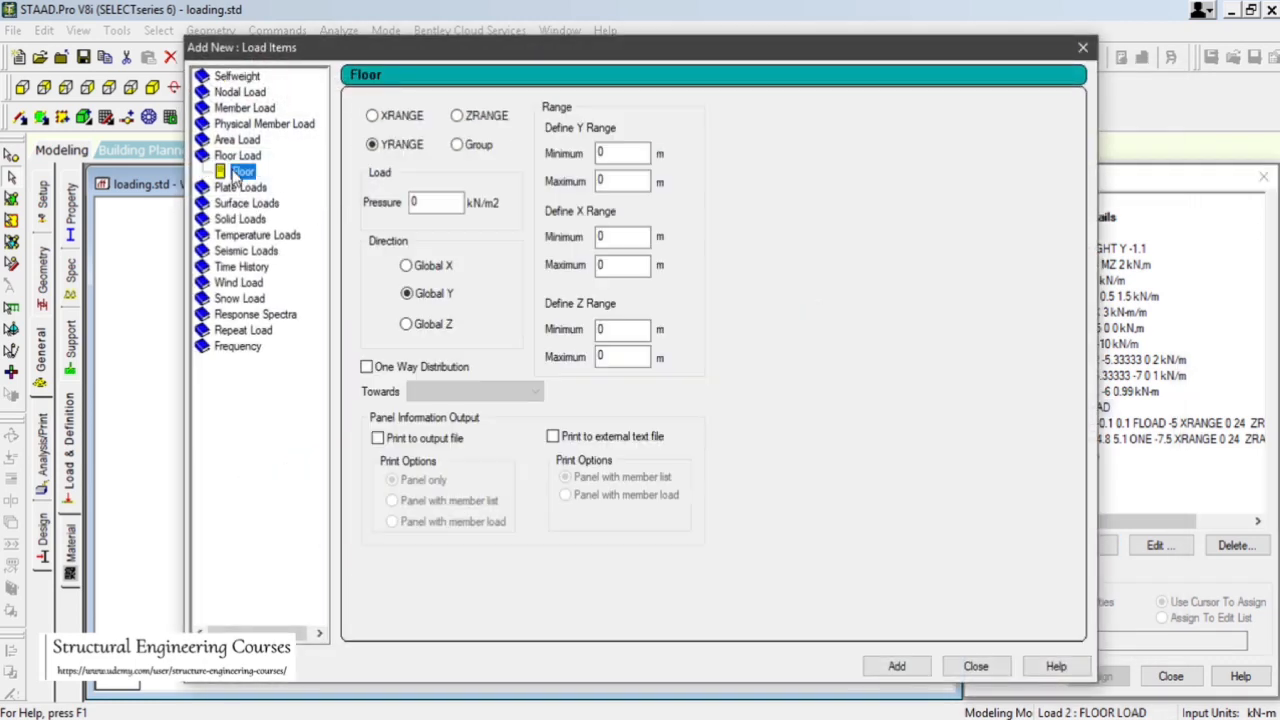
left_click(468, 148)
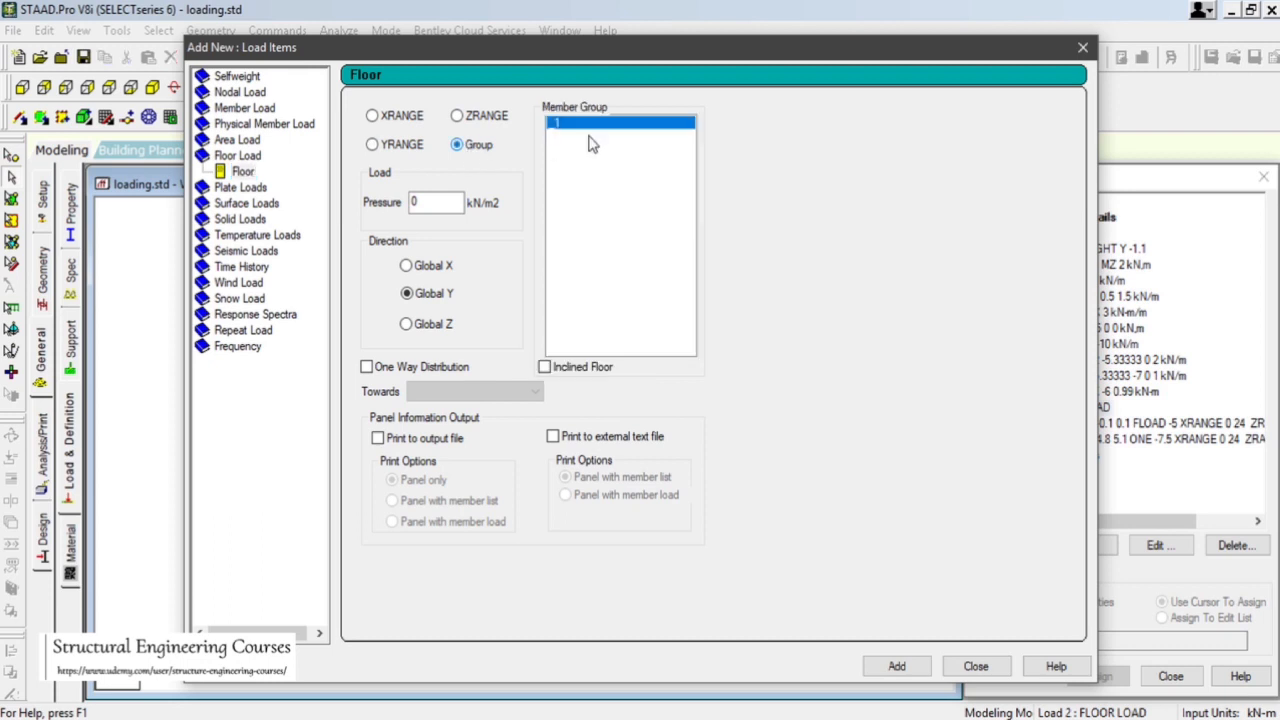
left_click_drag(445, 205, 362, 225)
type("-5")
left_click(415, 370)
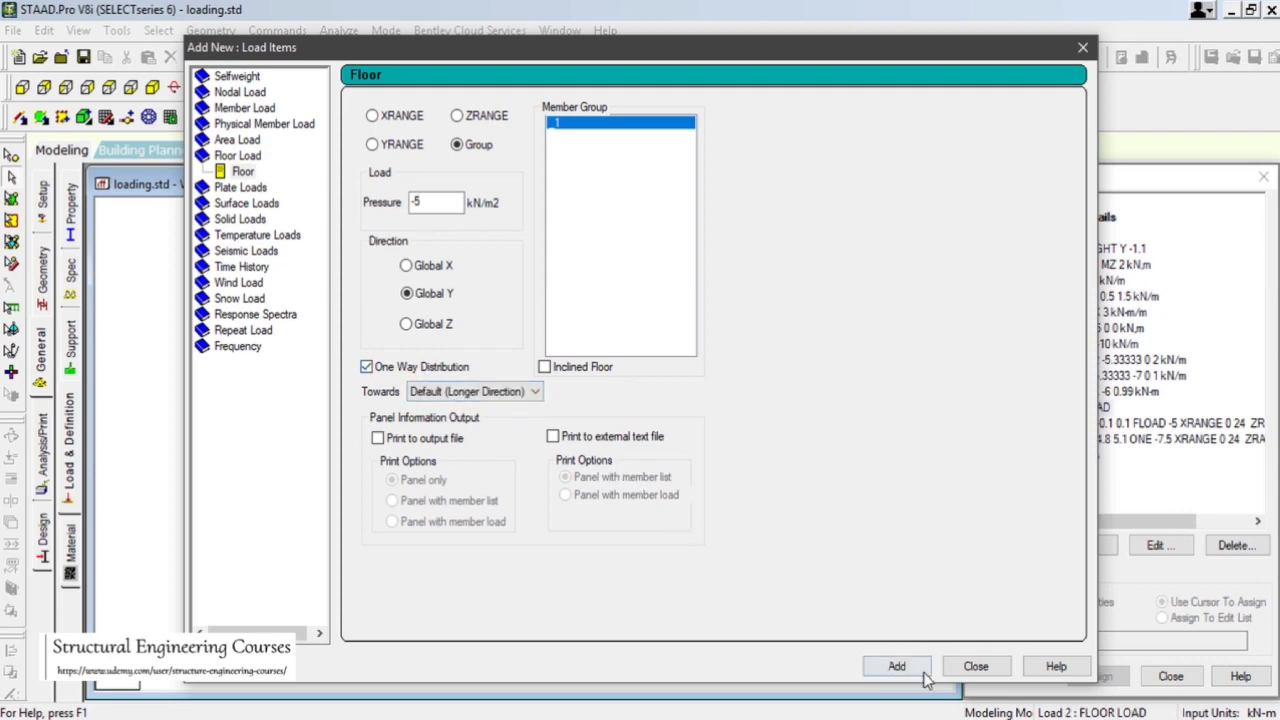
left_click(897, 666)
left_click(976, 666)
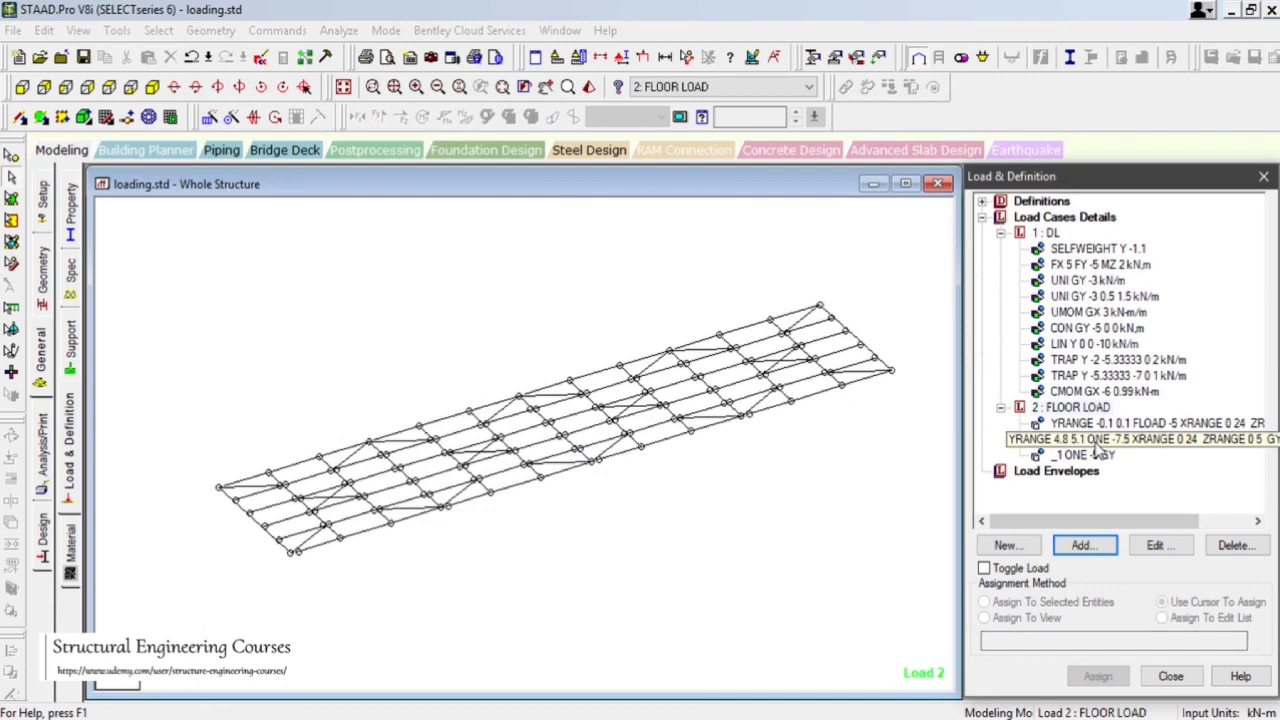
- Delete the -7.5 kN/m2 roof load with YRANGE 4.8 to 5.1 from the FLOOR LOAD case and display the group _1 load
left_click(1096, 443)
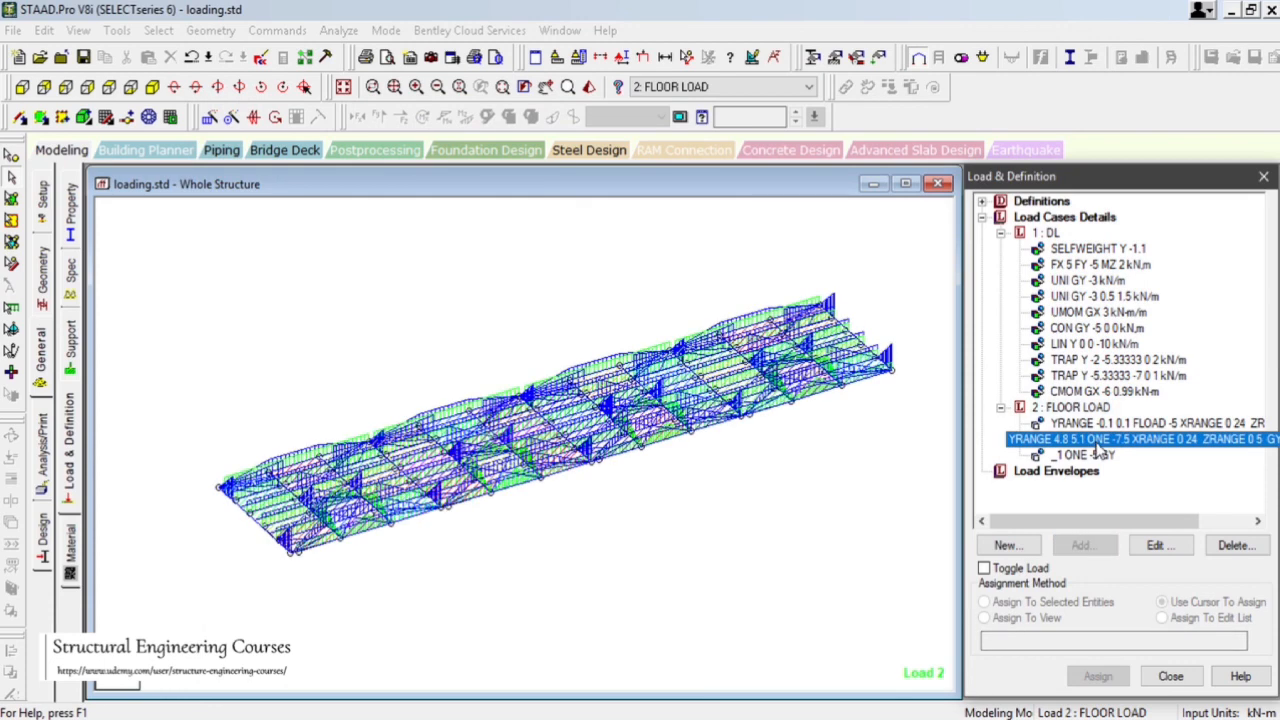
key("Delete")
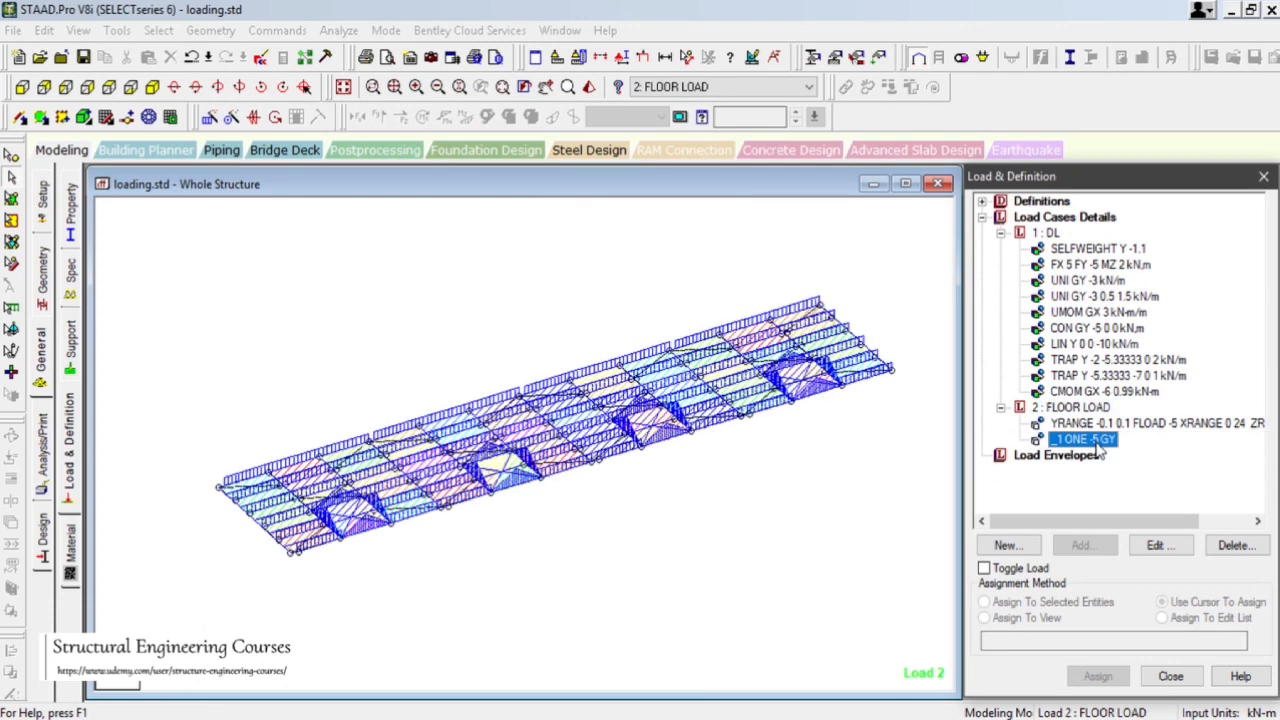
scroll(520, 486, "up", 4)
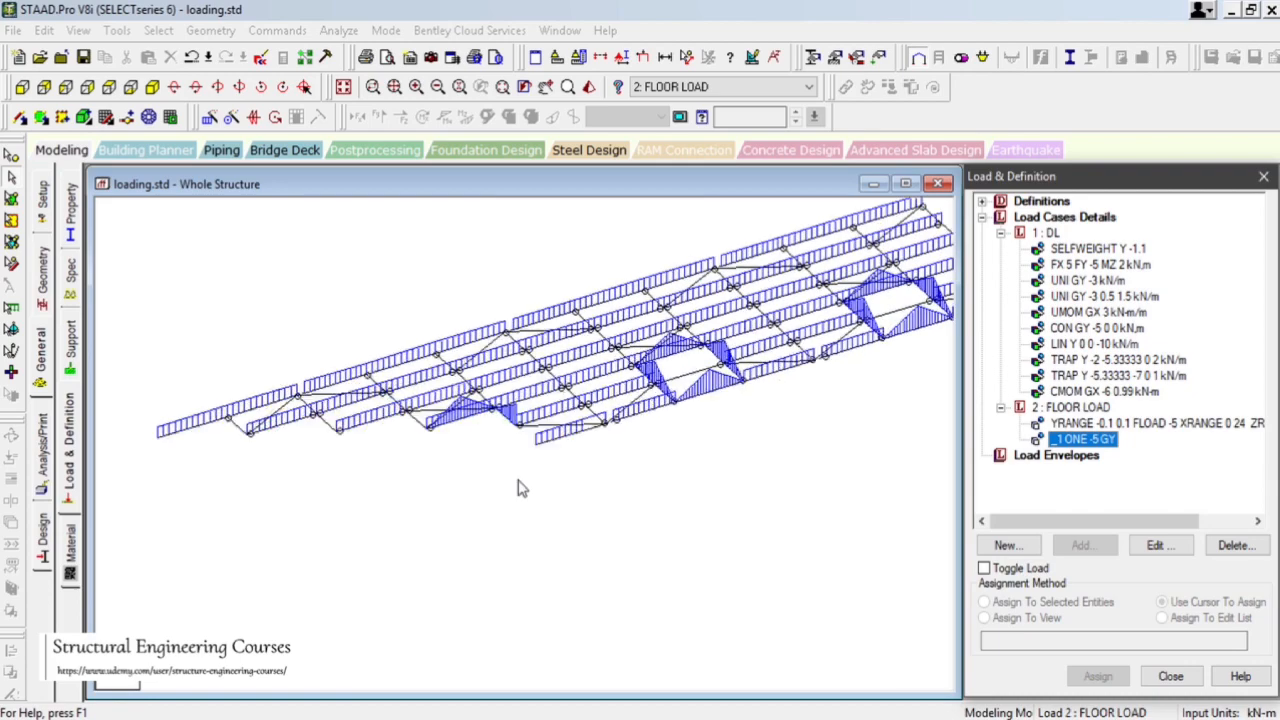
- Examine the one-way panel distribution of the group _1 load in plan view, checking it against the remaining YRANGE floor load entry
left_click(89, 88)
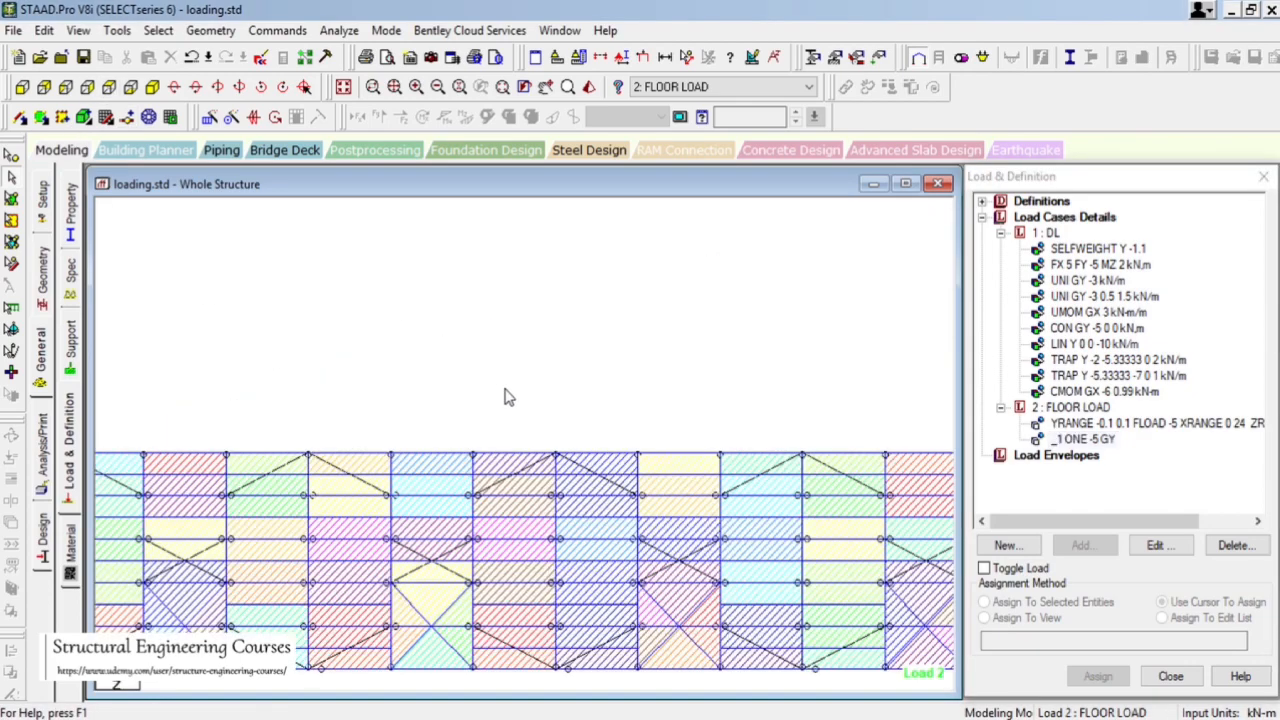
scroll(544, 382, "down", 3)
scroll(404, 382, "up", 2)
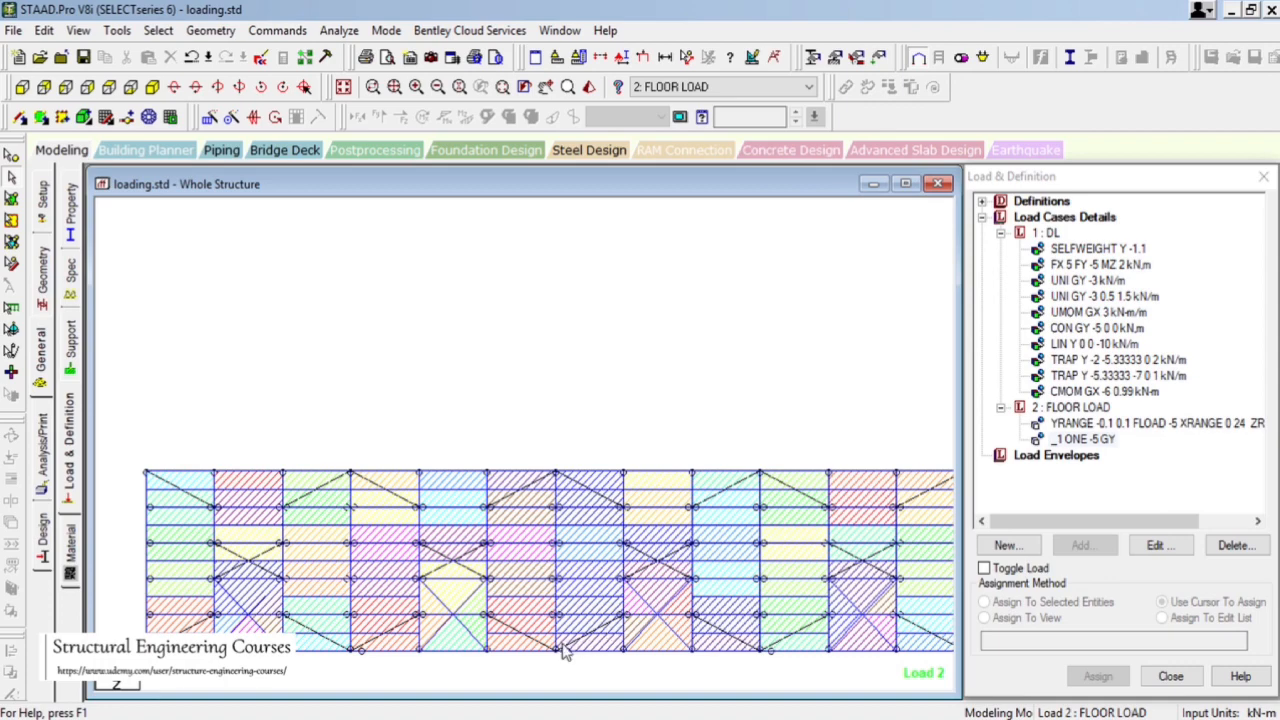
left_click(1085, 425)
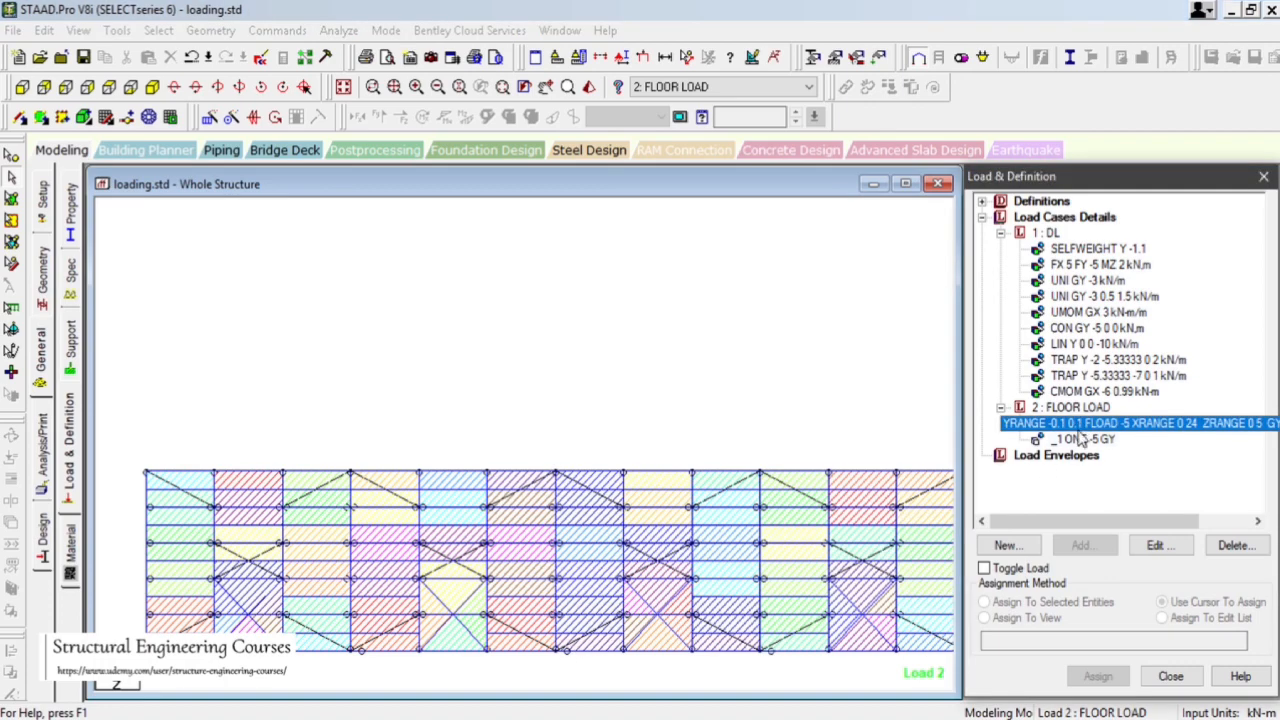
left_click(1080, 441)
left_click(1085, 423)
left_click(1084, 441)
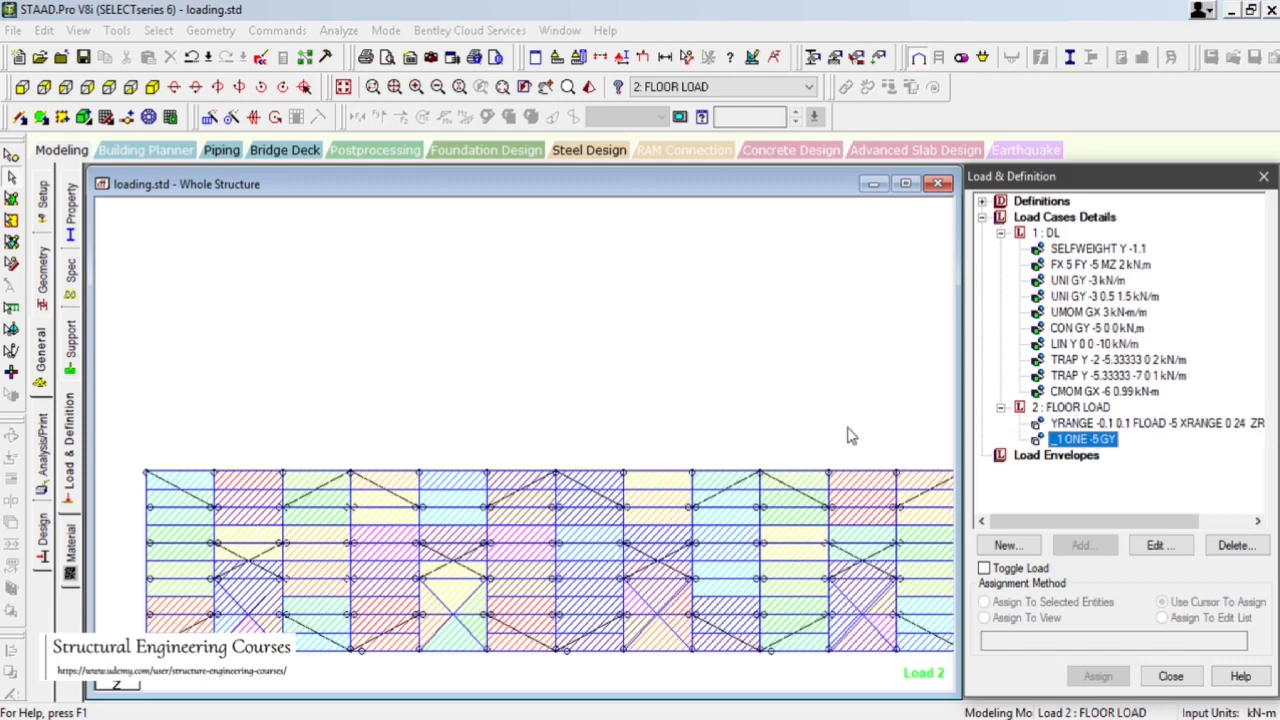
left_click(738, 418)
scroll(390, 216, "down", 1)
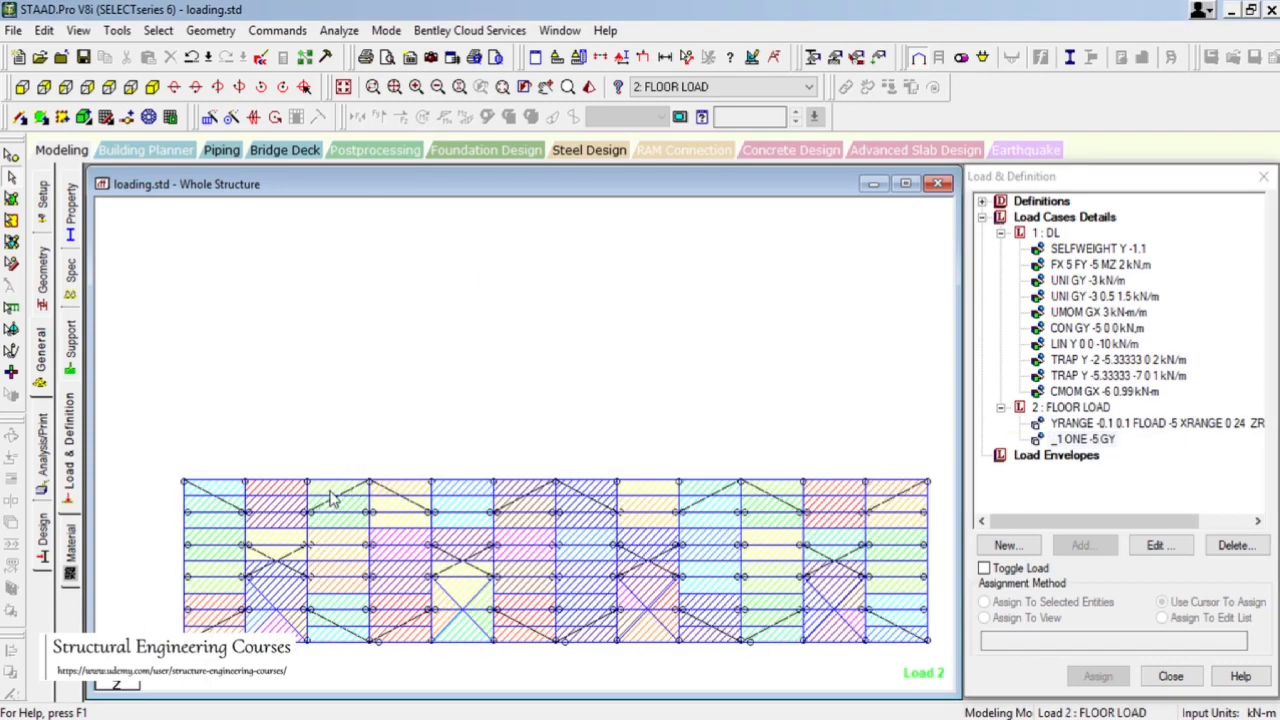
- Return to the isometric view and inspect the group _1 load distribution on the roof members
left_click(153, 93)
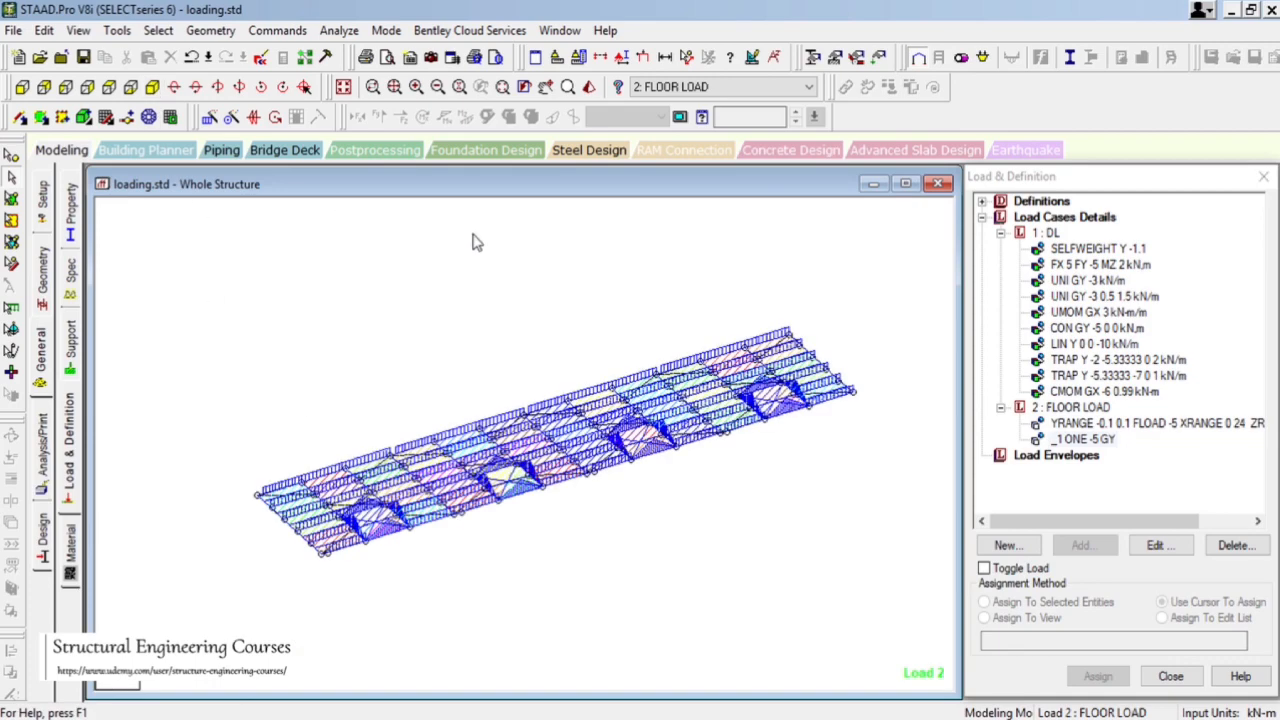
scroll(474, 240, "down", 1)
scroll(534, 545, "up", 3)
scroll(533, 540, "up", 1)
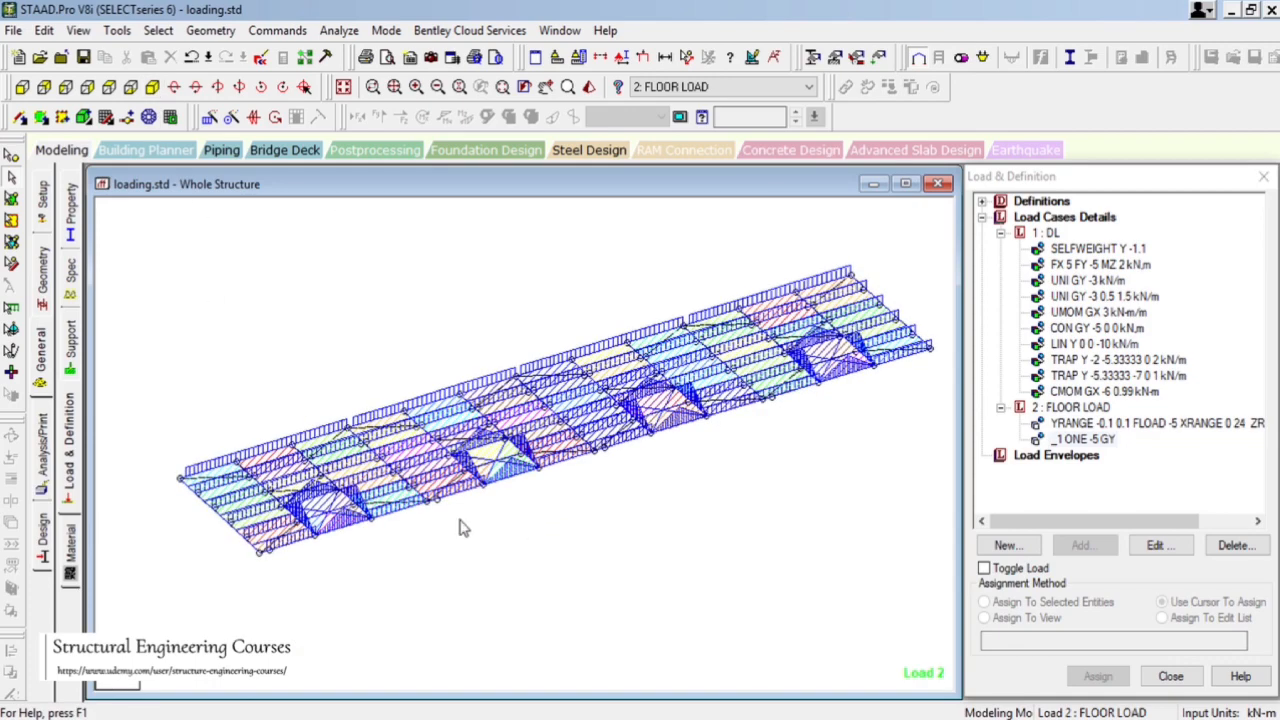
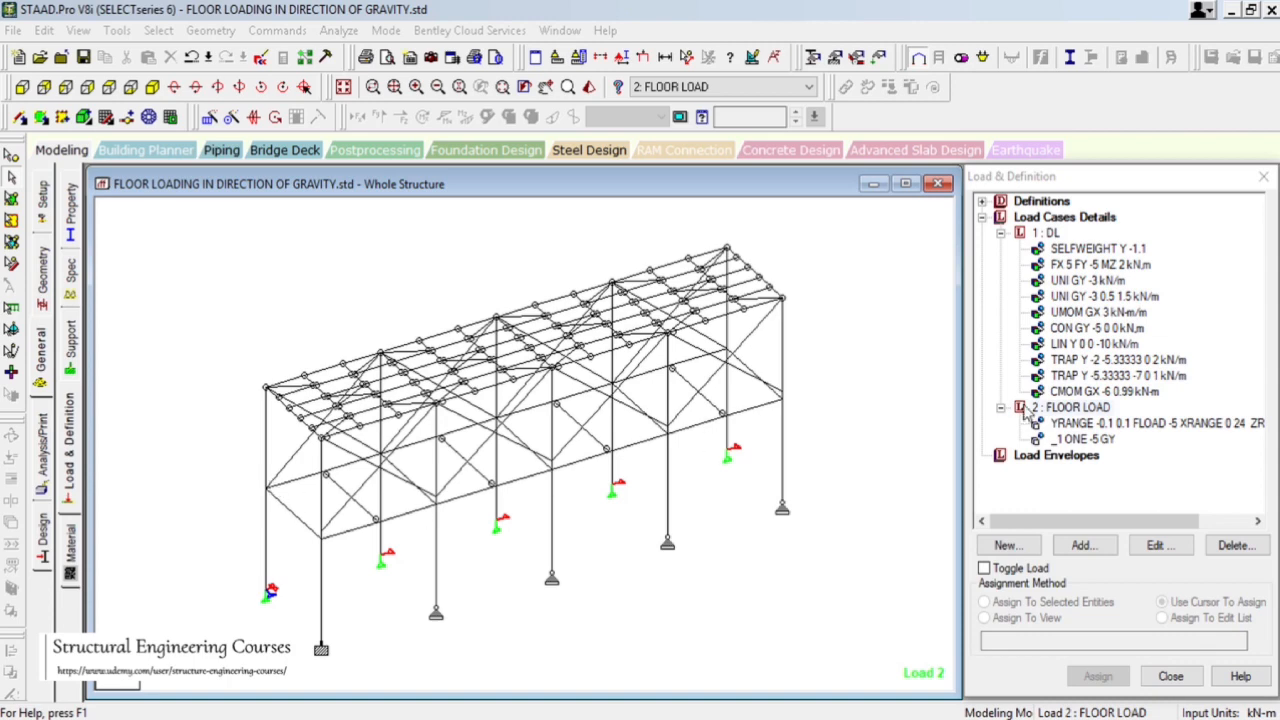
- Set up a new XRANGE floor load under the FLOOR LOAD case with a pressure of 1.2 kN/m2 in Global X
left_click(1062, 409)
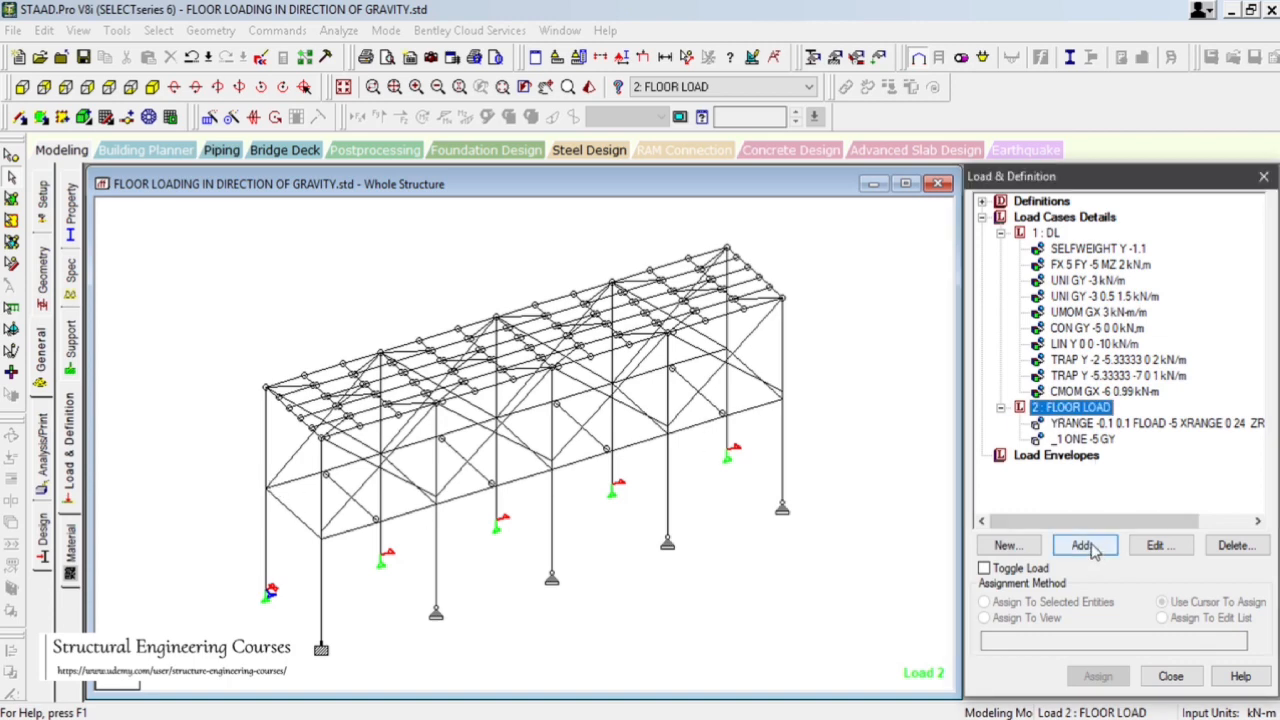
left_click(1083, 545)
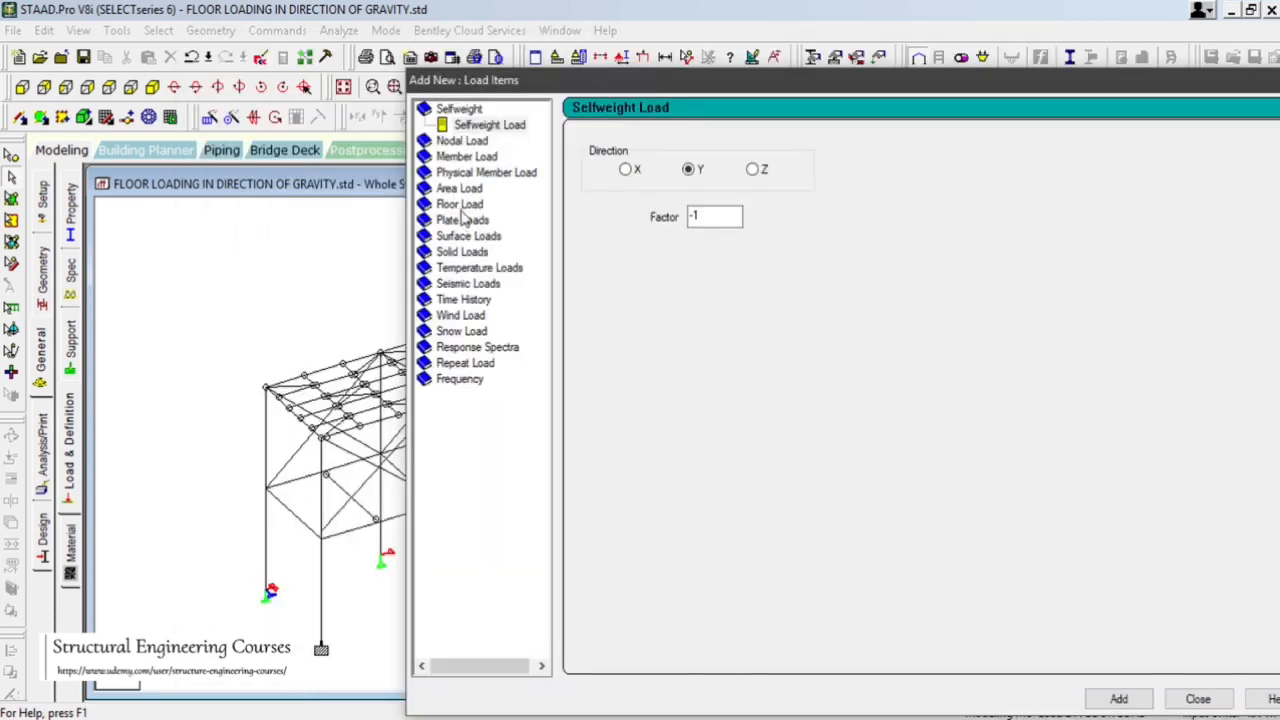
left_click(462, 204)
left_click_drag(637, 96, 539, 50)
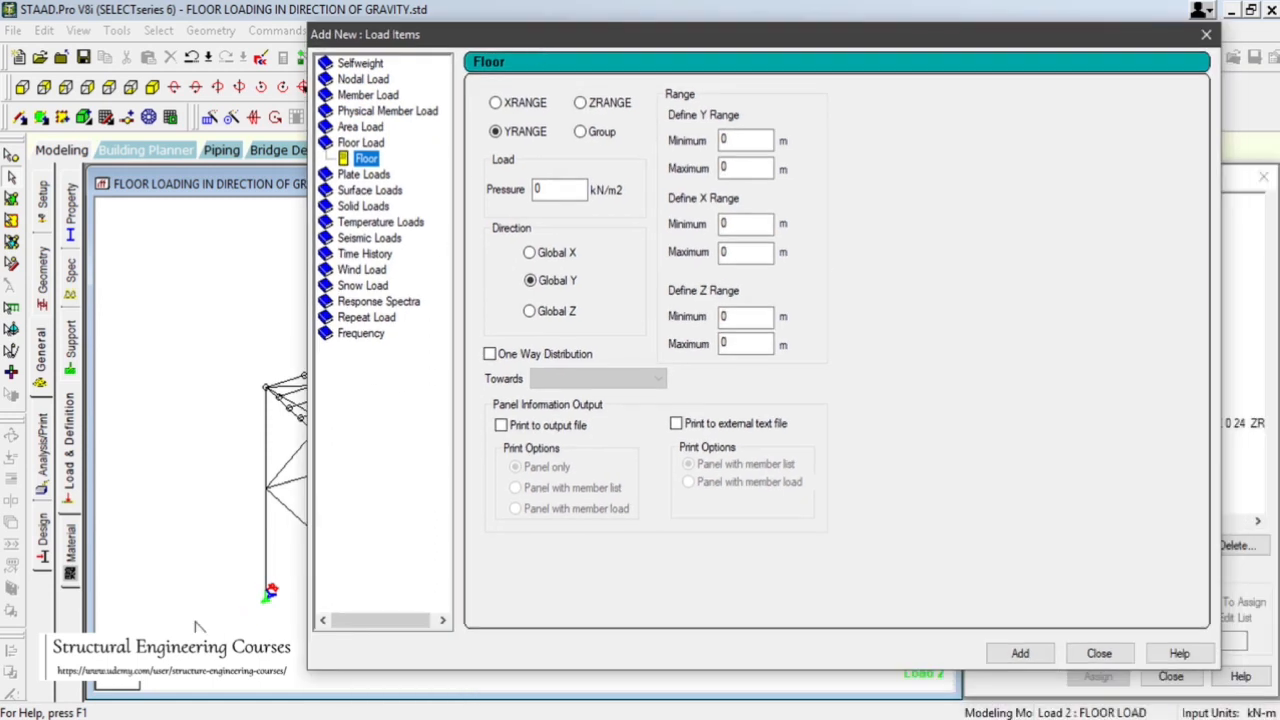
left_click_drag(443, 52, 631, 84)
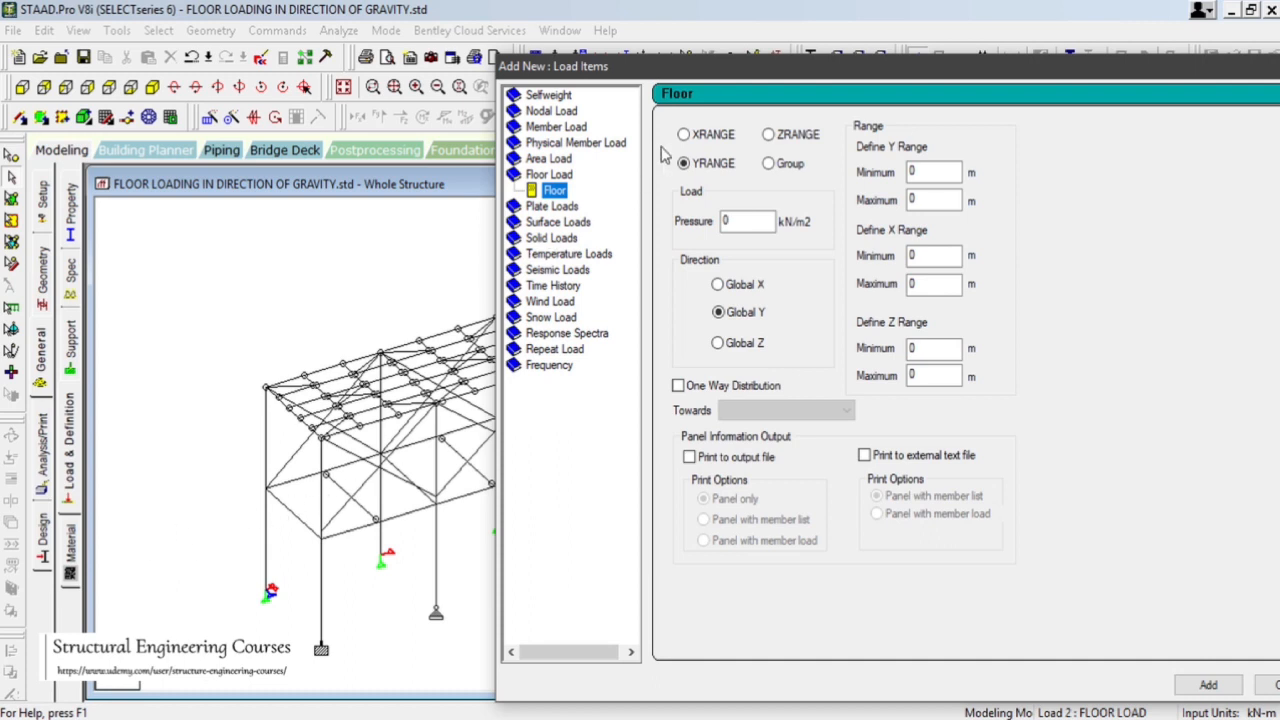
left_click(683, 134)
double_click(758, 224)
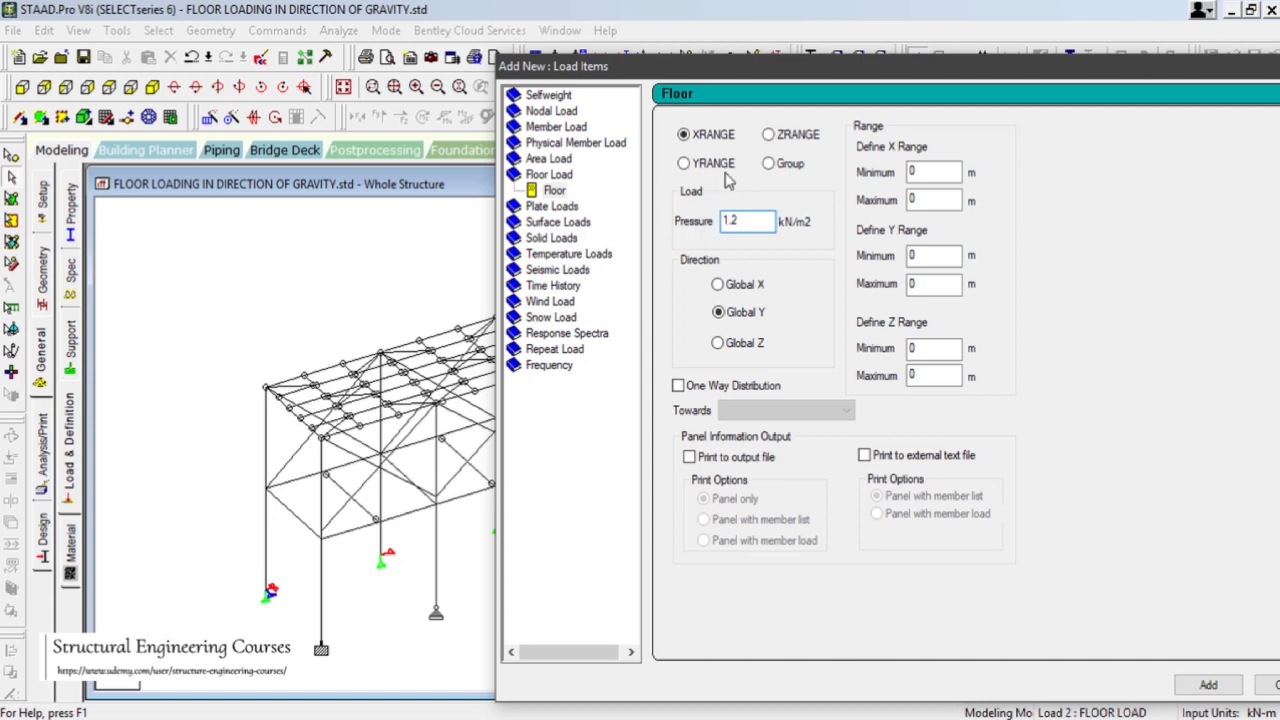
left_click(718, 285)
- Measure the top width of the end frame at X = 0 and the full height of its front column
left_click(12, 158)
left_click(586, 58)
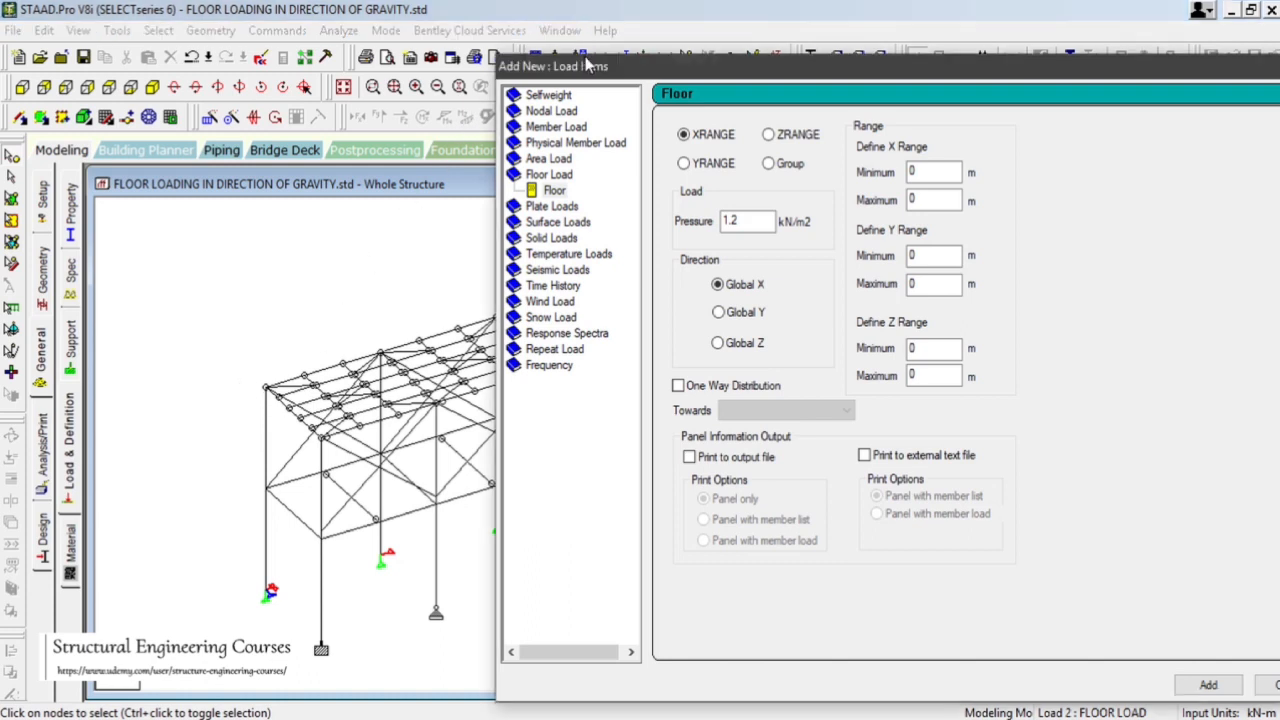
left_click_drag(586, 65, 747, 98)
left_click(688, 57)
left_click(268, 388)
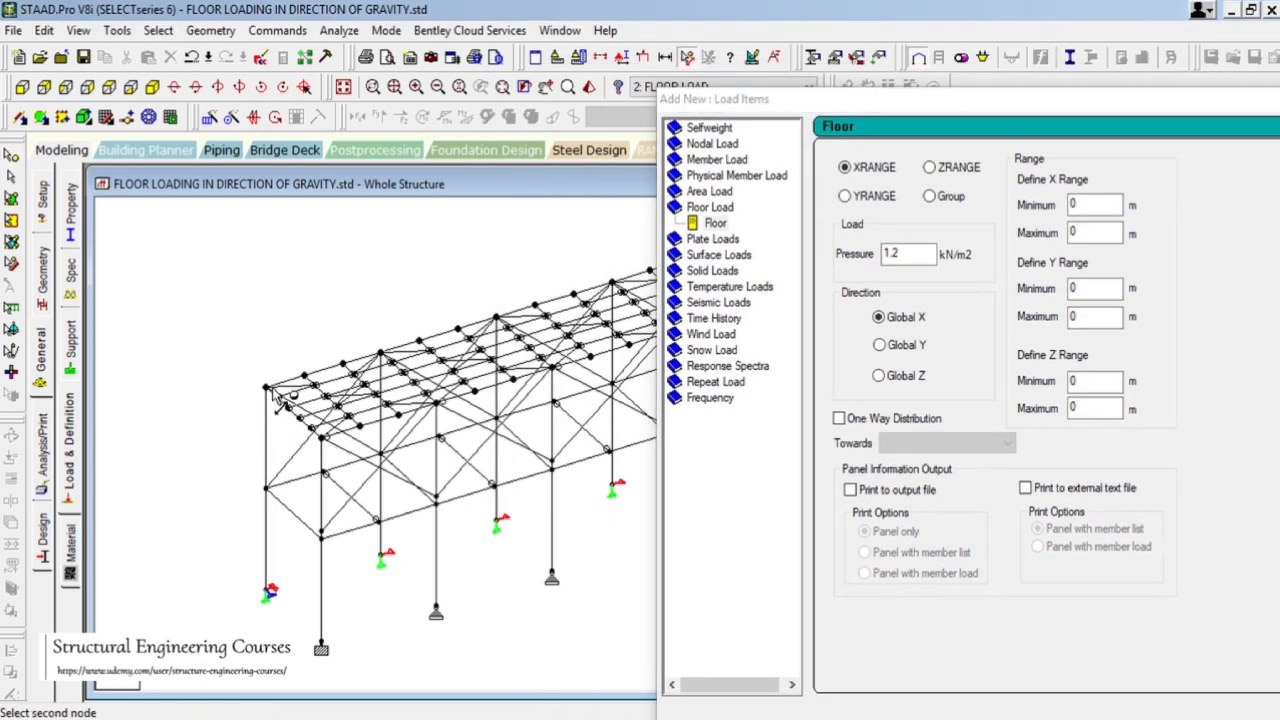
left_click(320, 440)
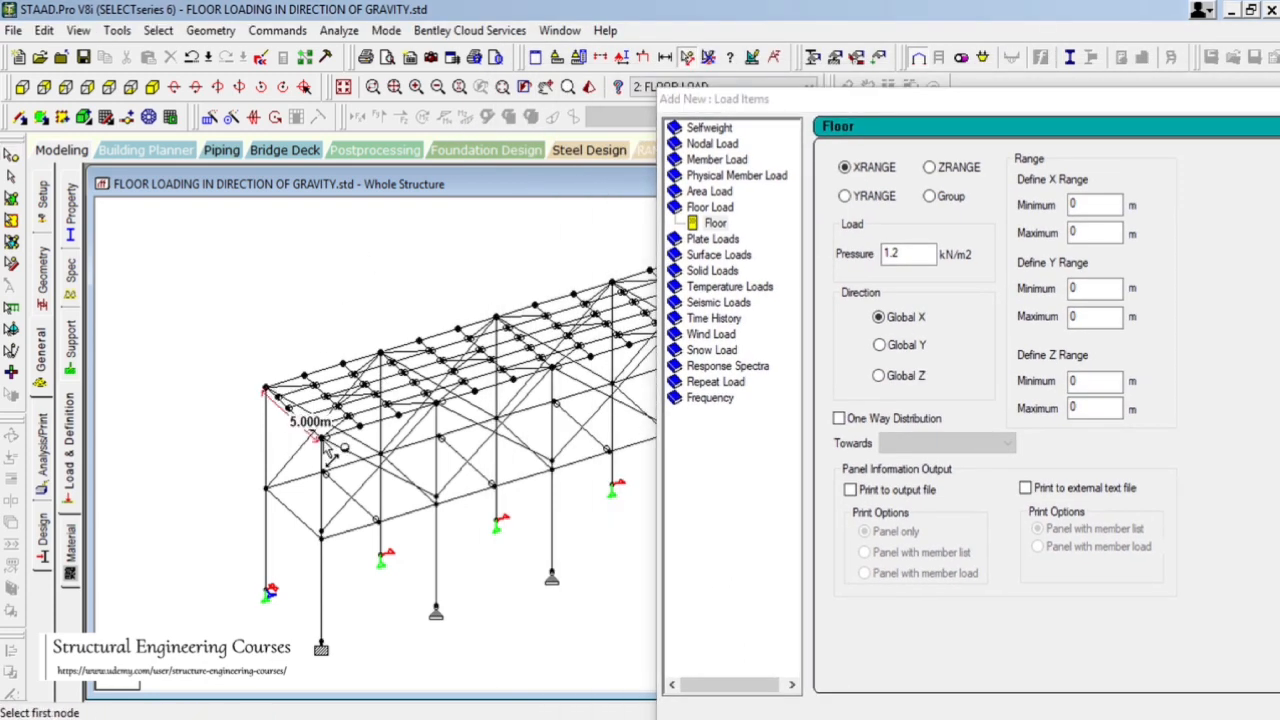
left_click(321, 646)
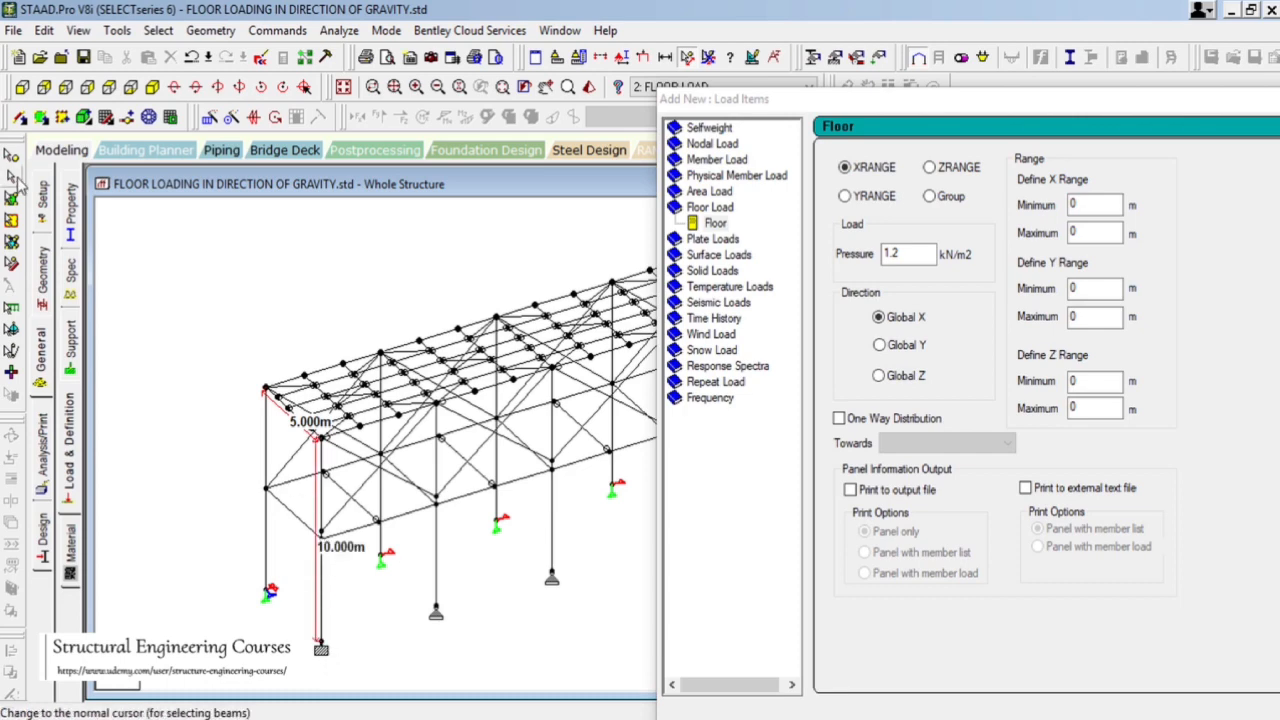
- Check the coordinates of the end frame's two top nodes and set the floor load's X range to -0.1 to 0.1 m
left_click(11, 156)
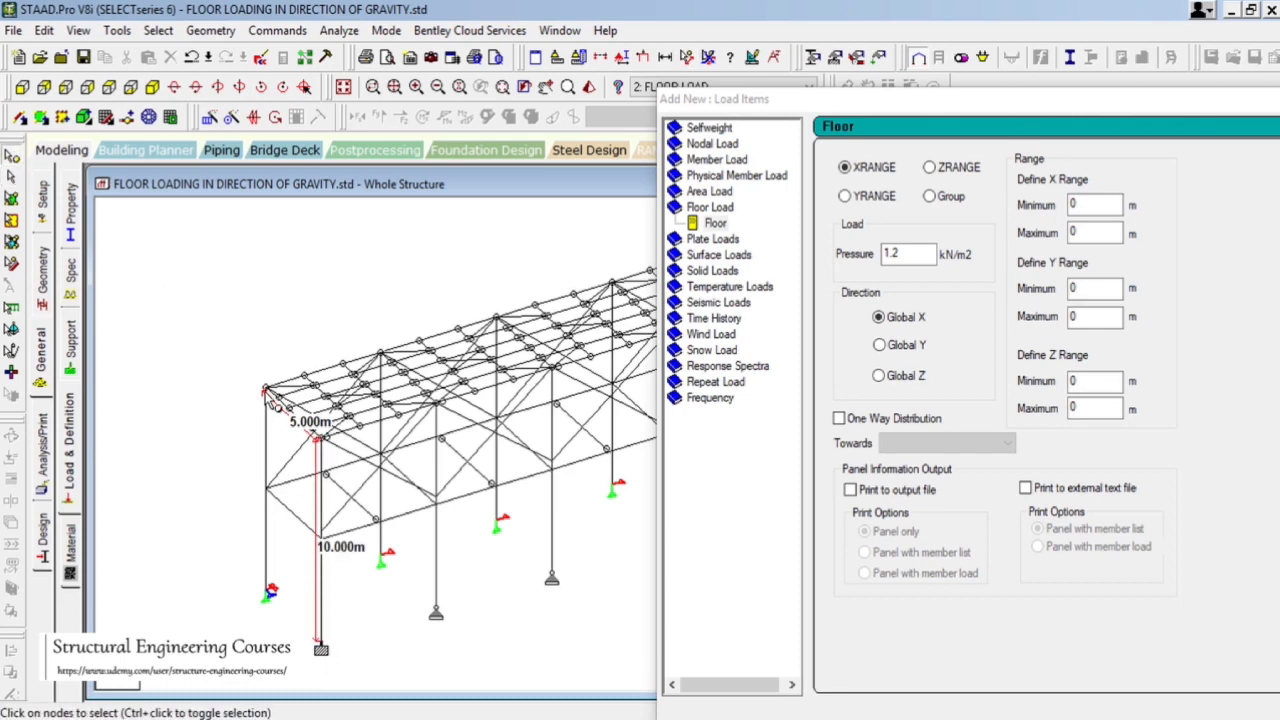
double_click(266, 390)
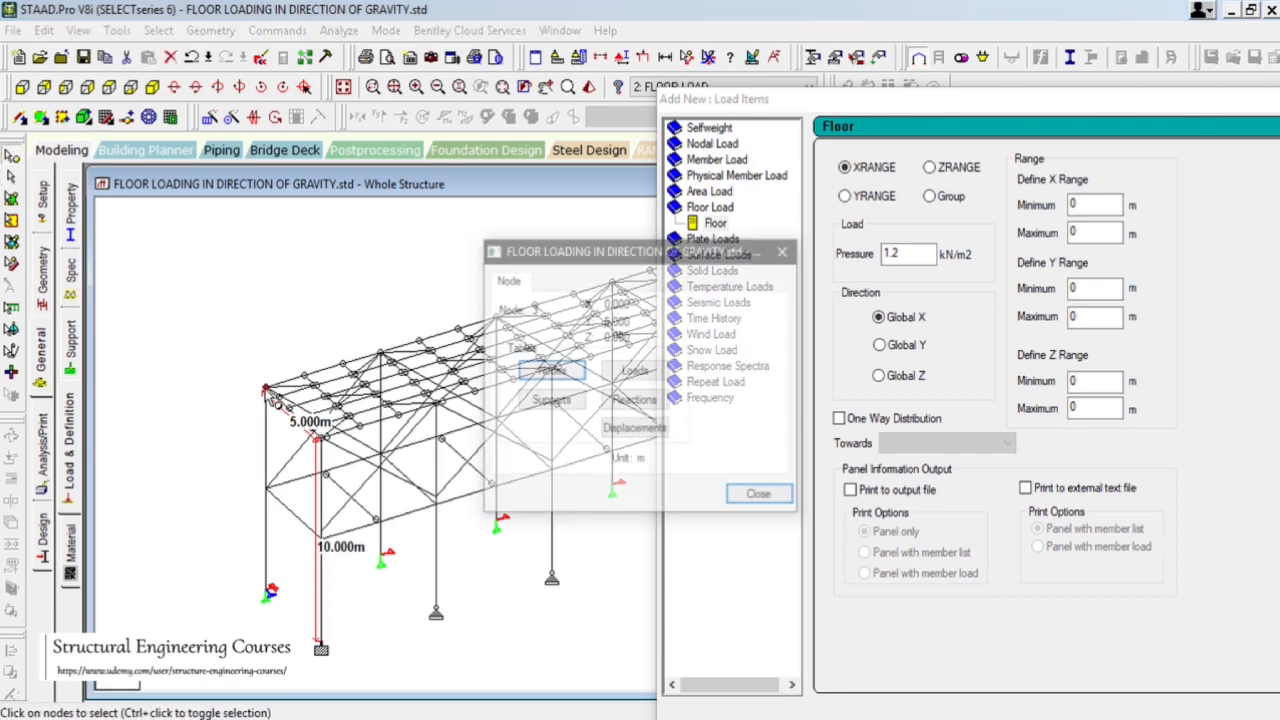
left_click(759, 498)
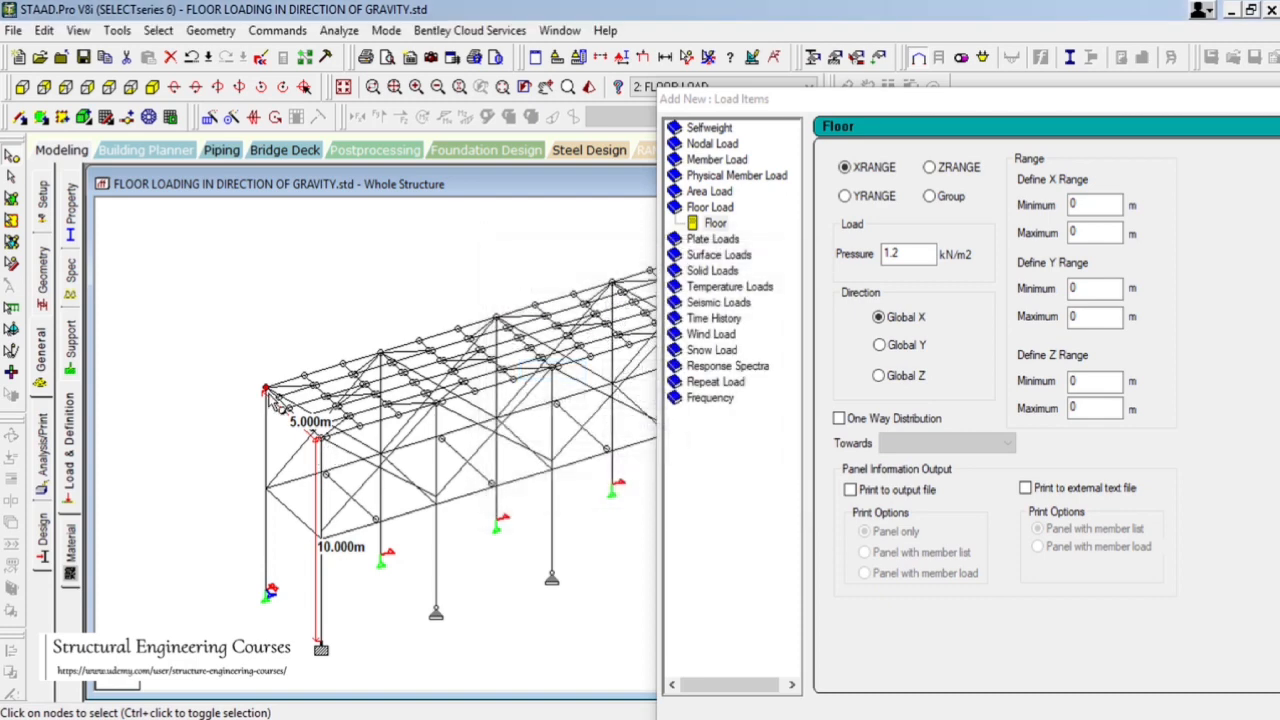
double_click(320, 438)
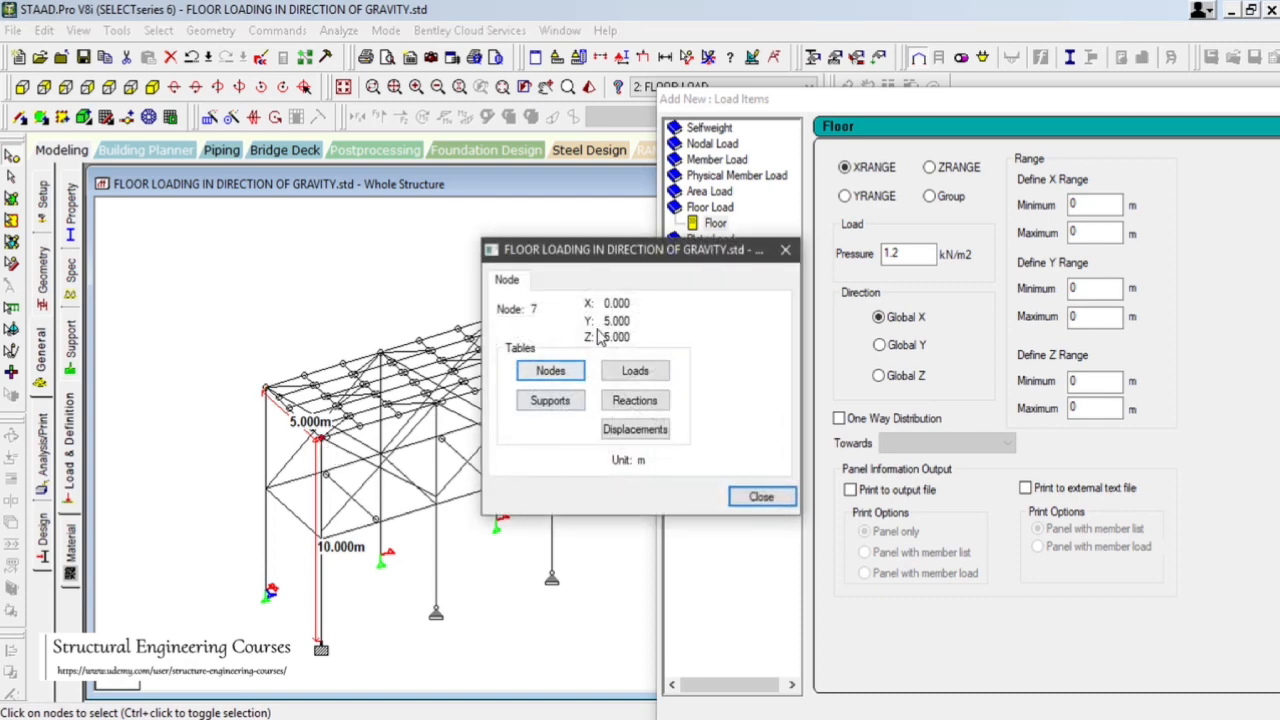
double_click(266, 391)
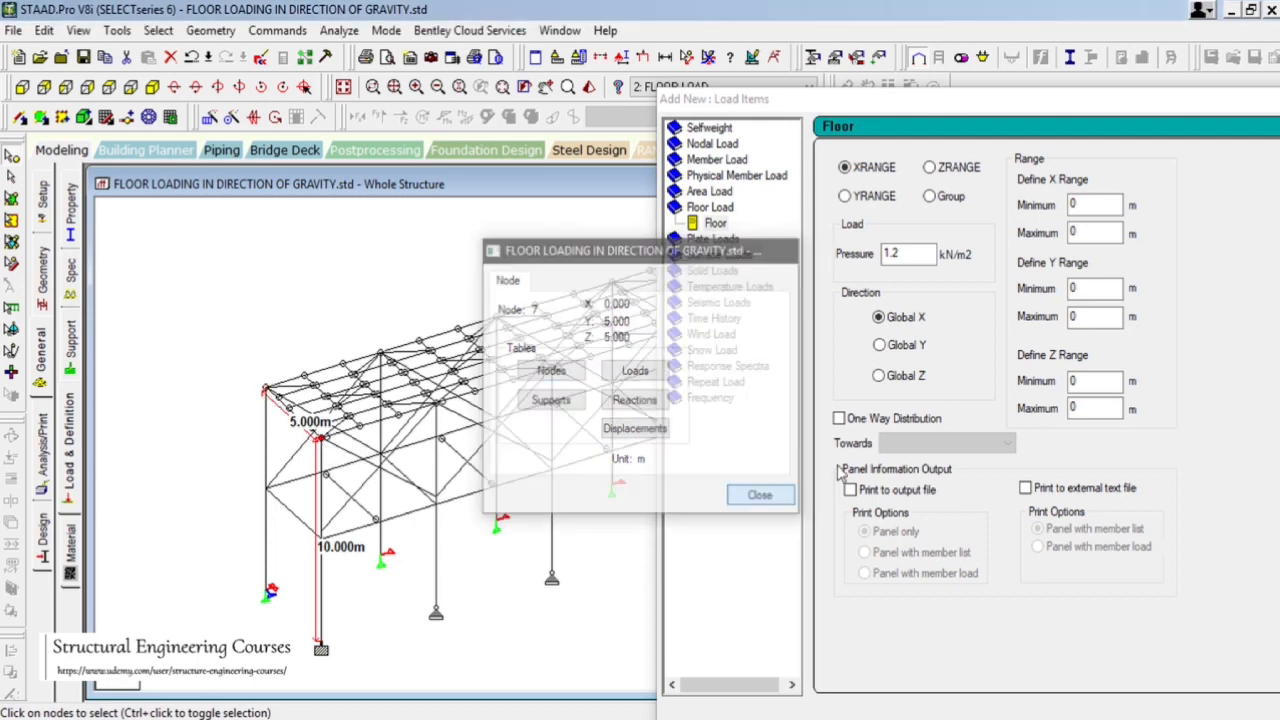
left_click(1095, 204)
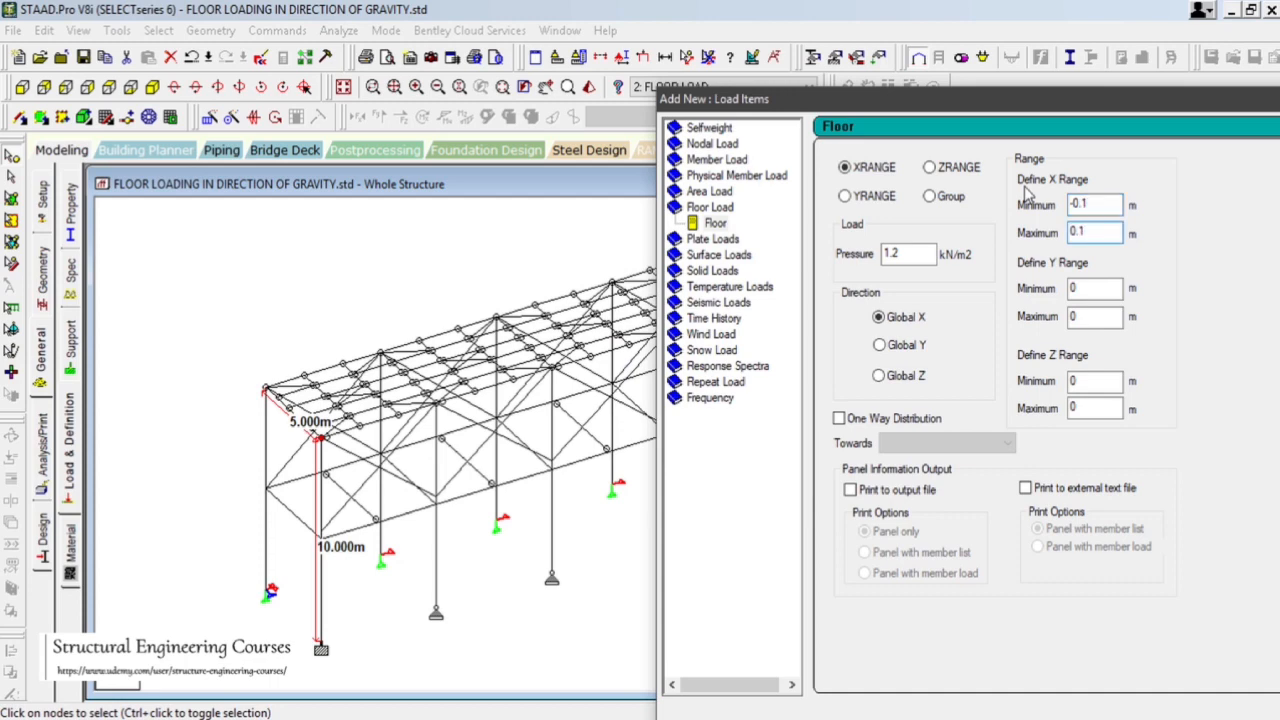
- Check the coordinates of the rear end column's top and base nodes and set the Y range to -5 to 5 m
double_click(266, 391)
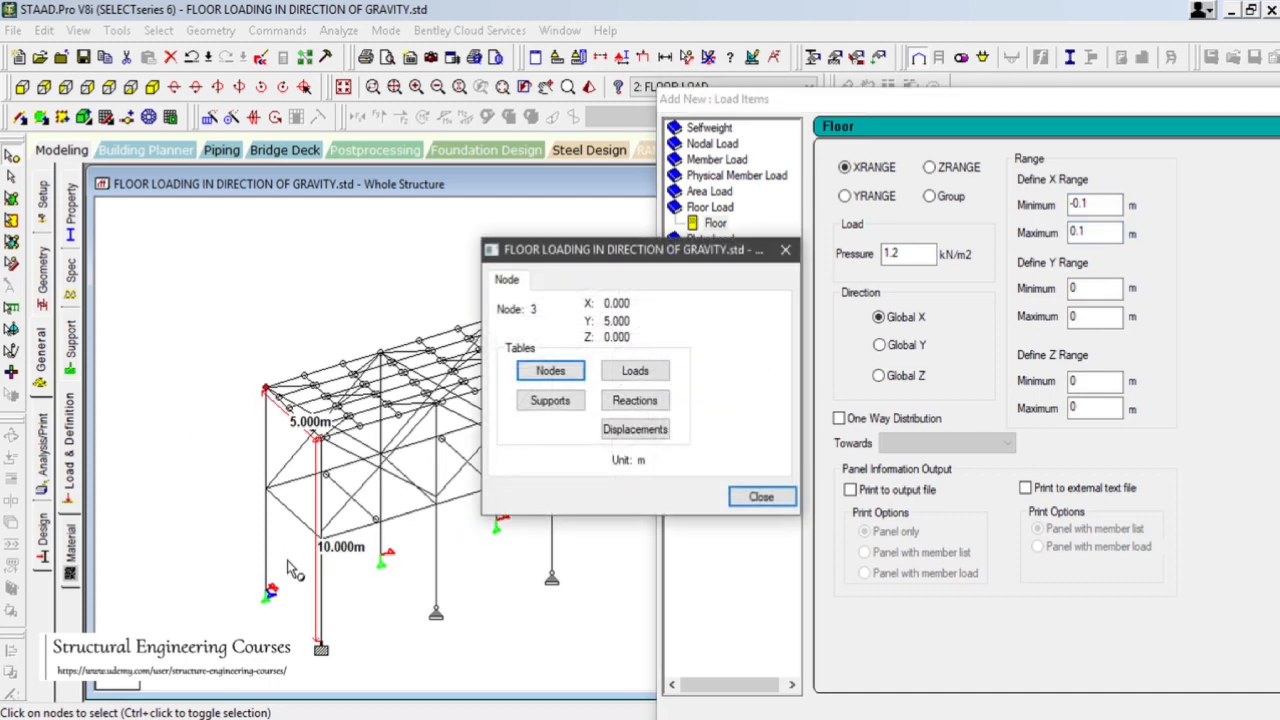
left_click(272, 595)
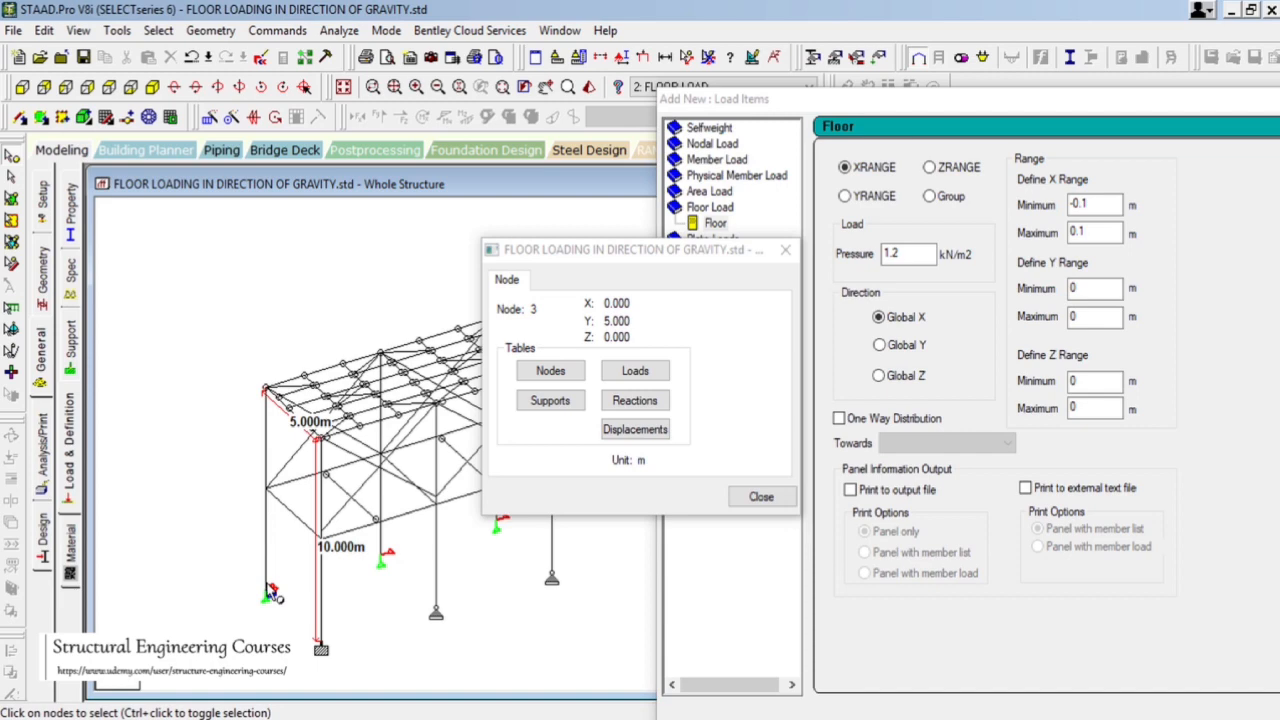
double_click(272, 597)
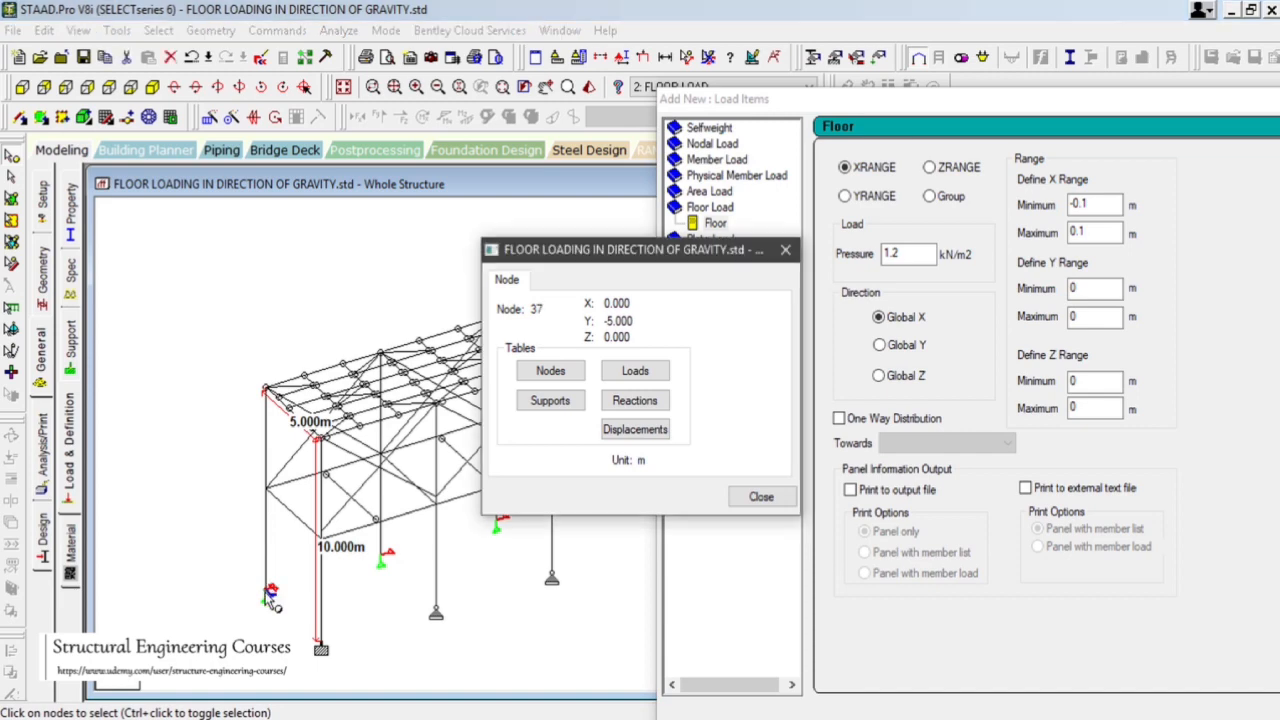
double_click(266, 391)
left_click(761, 496)
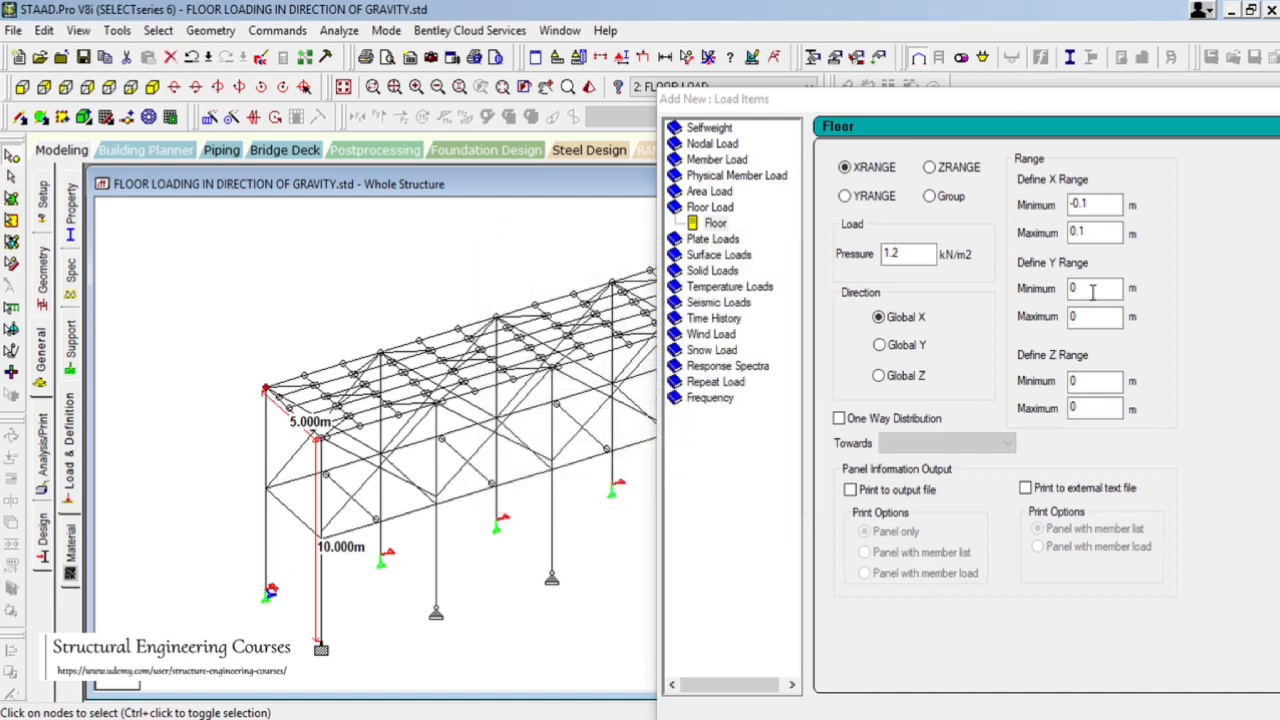
double_click(1080, 288)
key("Tab")
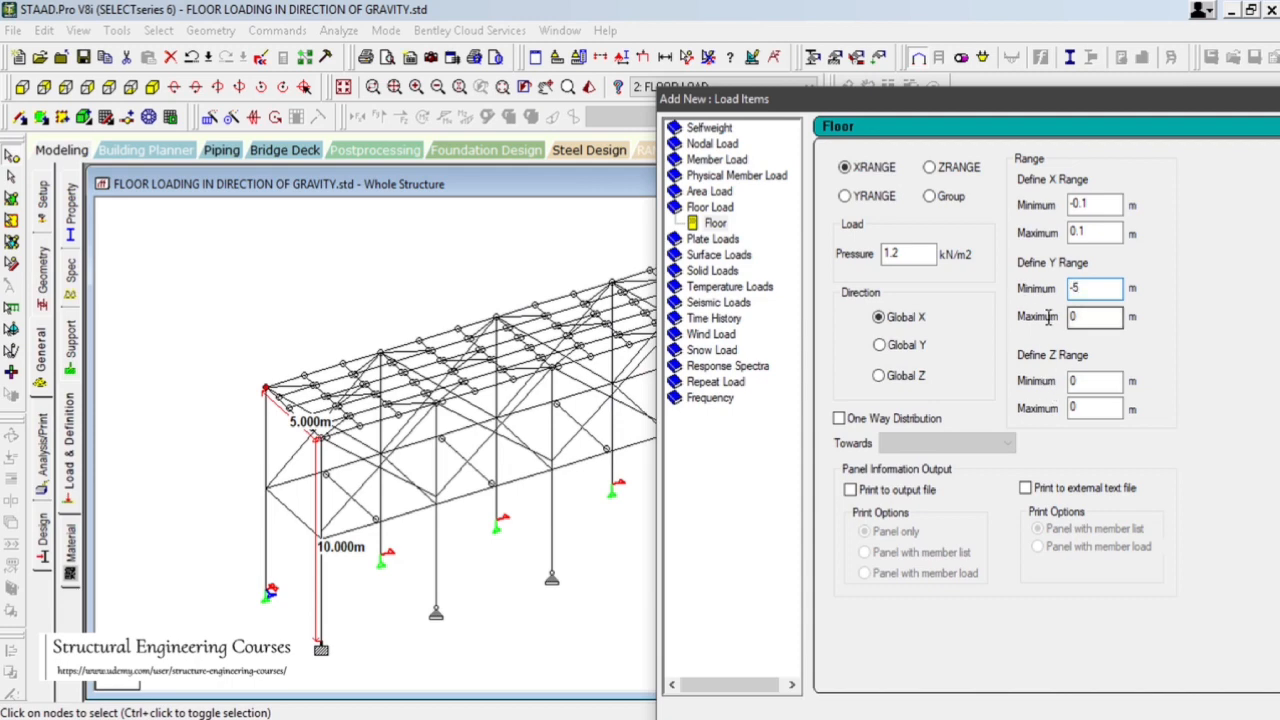
type("5")
- Check the front base node, set the Z range to 0 to 5 m, and add the XRANGE floor load to the FLOOR LOAD case
double_click(321, 647)
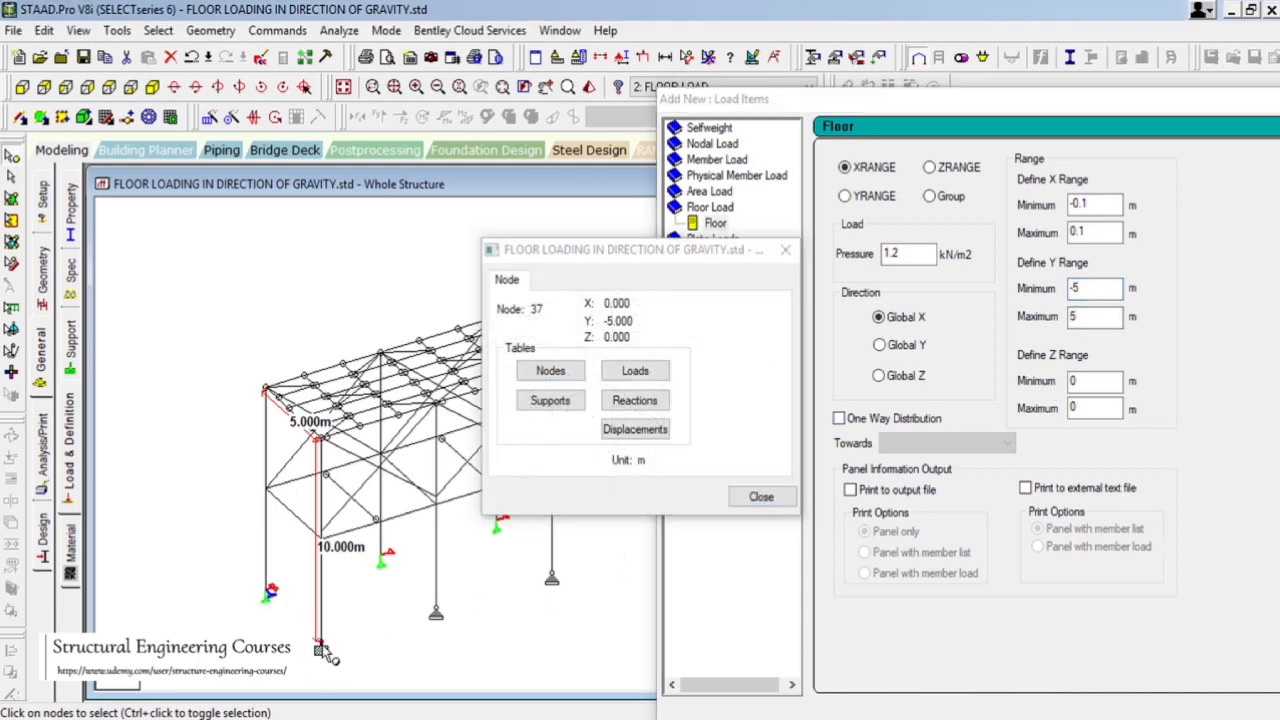
left_click(763, 496)
double_click(1095, 410)
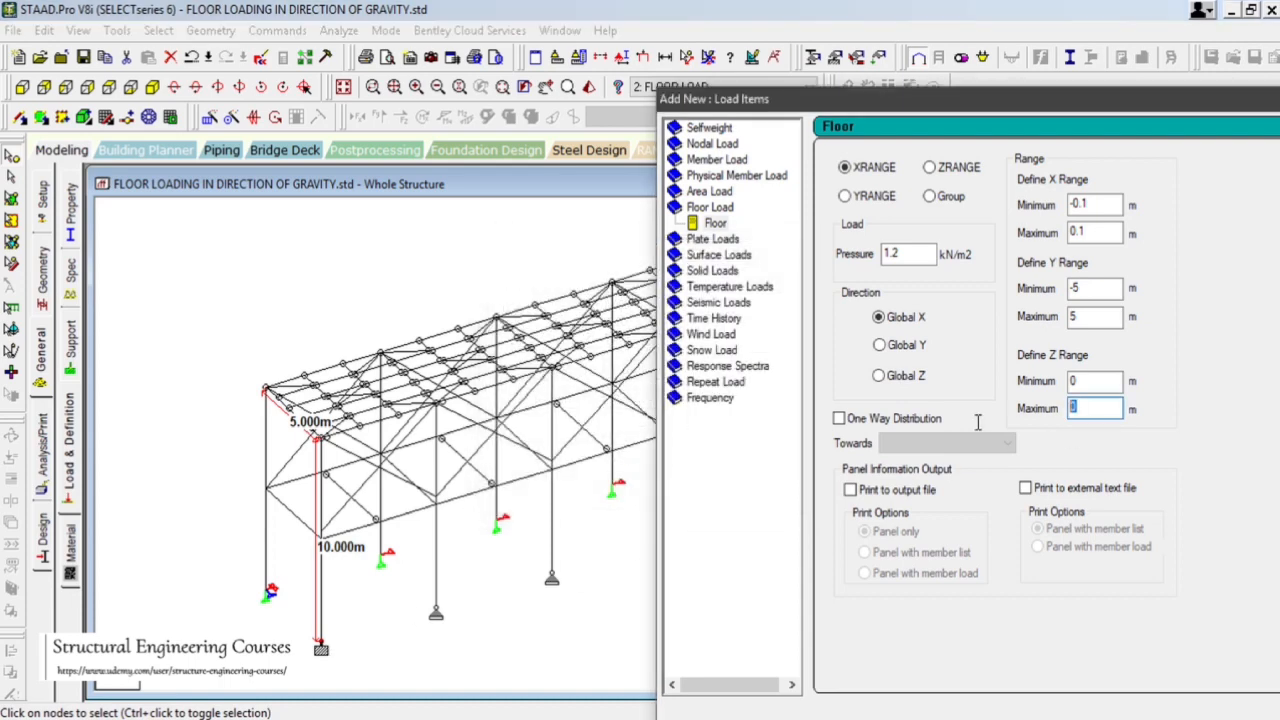
left_click_drag(1024, 104, 808, 67)
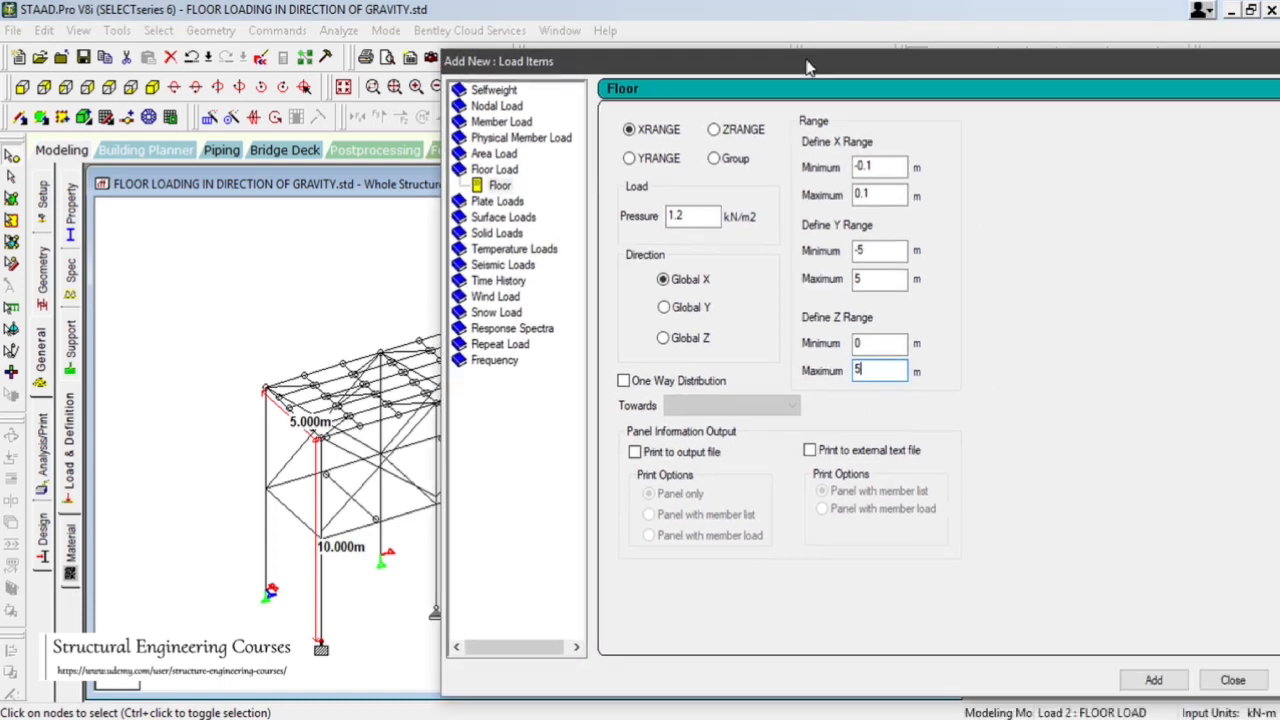
left_click(1154, 679)
left_click(1232, 679)
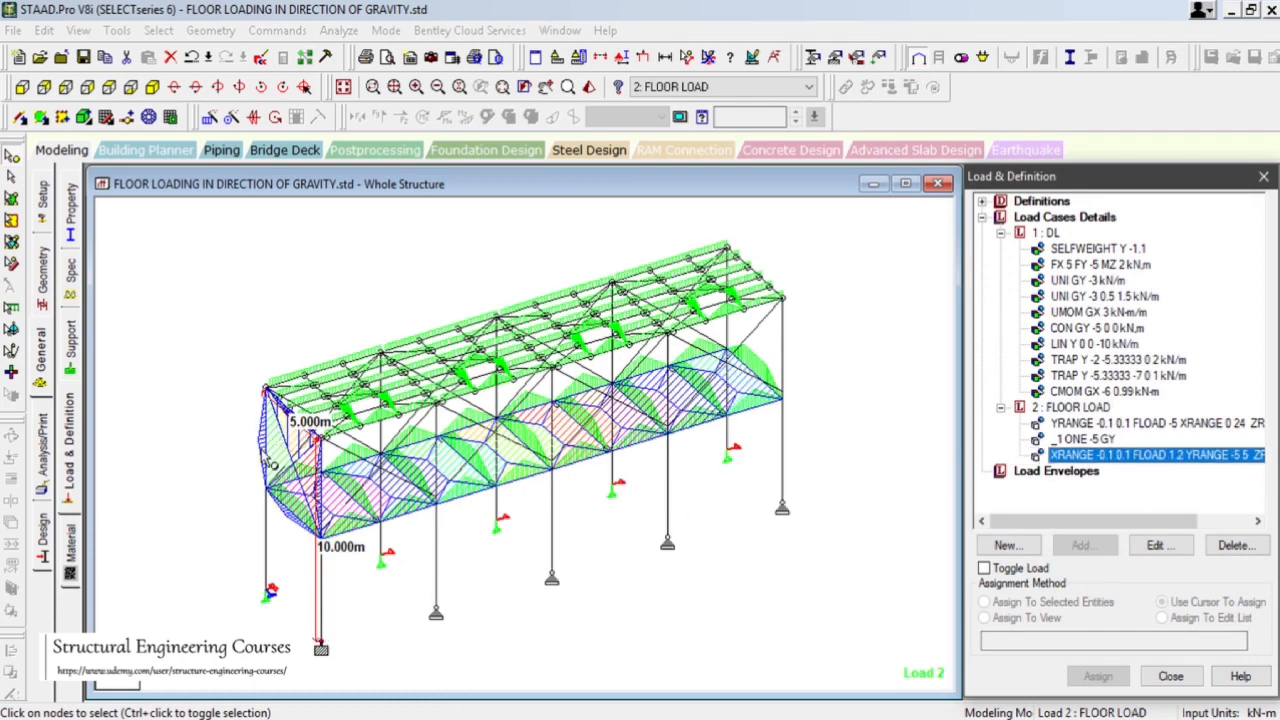
- Check the coordinates of the end frame's rear base node and measure its distance to the front base node
double_click(271, 592)
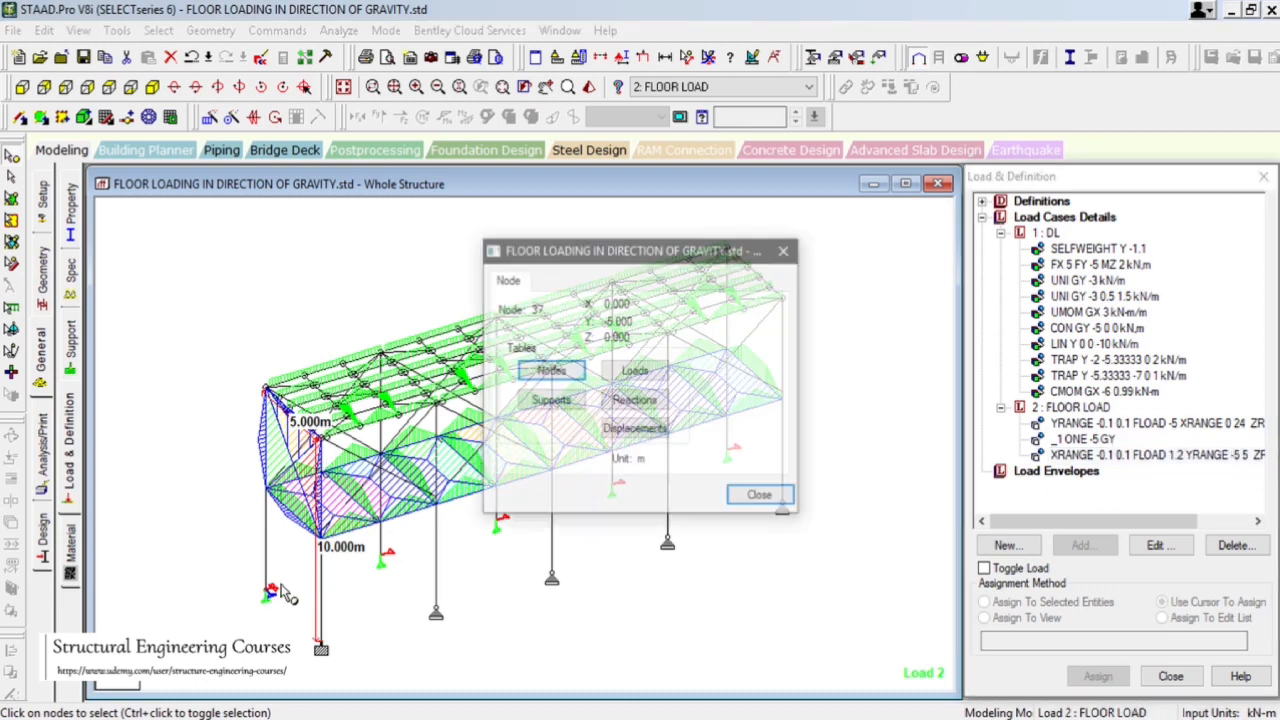
left_click(759, 498)
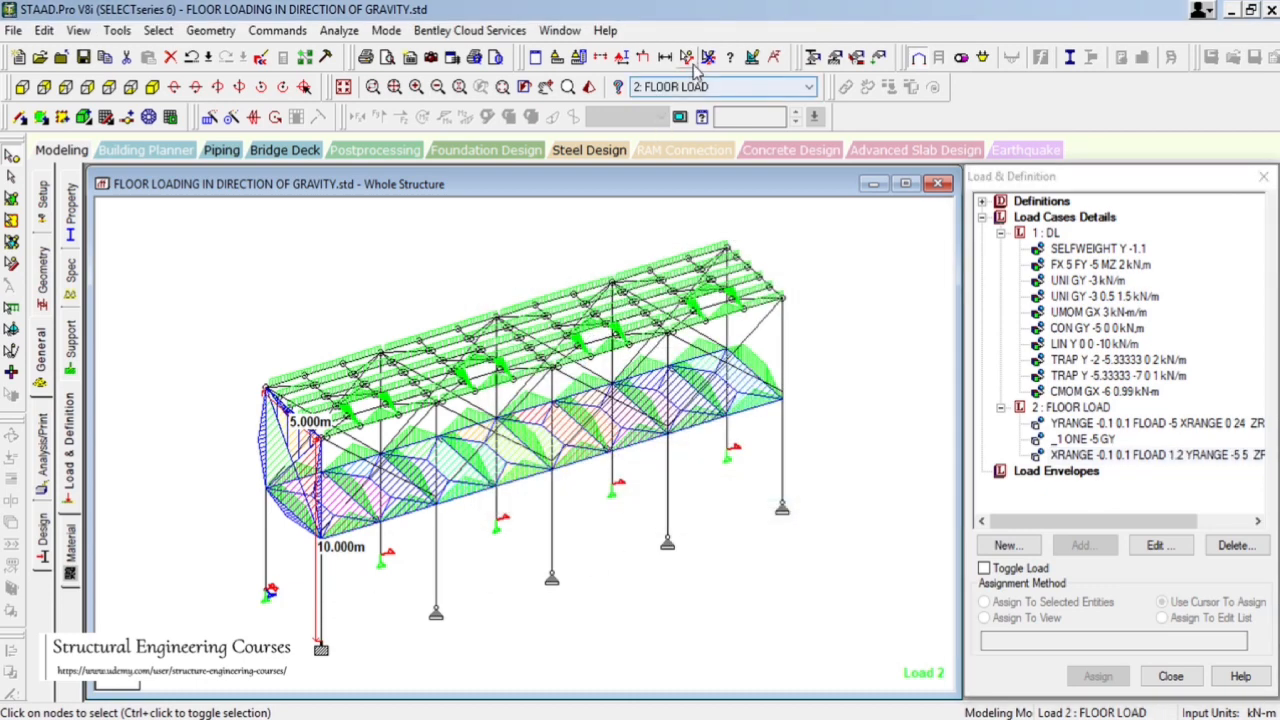
left_click(270, 592)
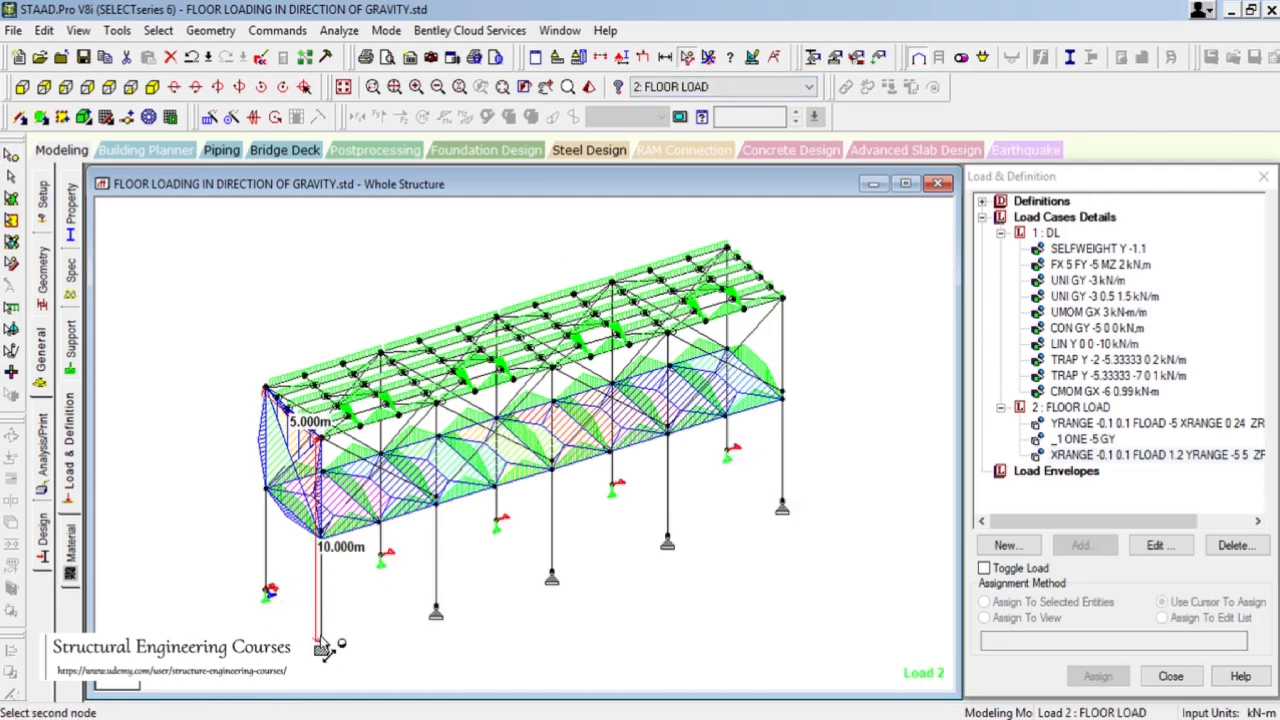
left_click(321, 647)
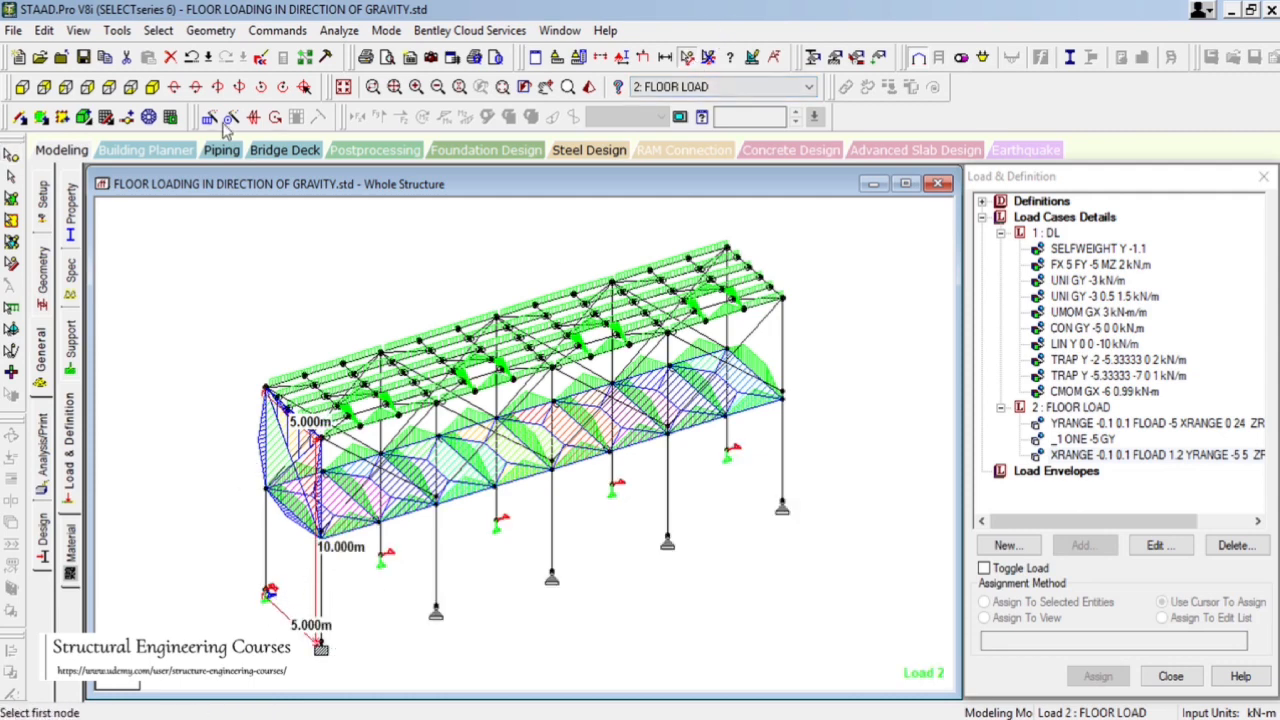
- Add a beam connecting the two base nodes of the end frame at X = 0
left_click(18, 118)
left_click_drag(270, 592, 321, 647)
left_click(15, 177)
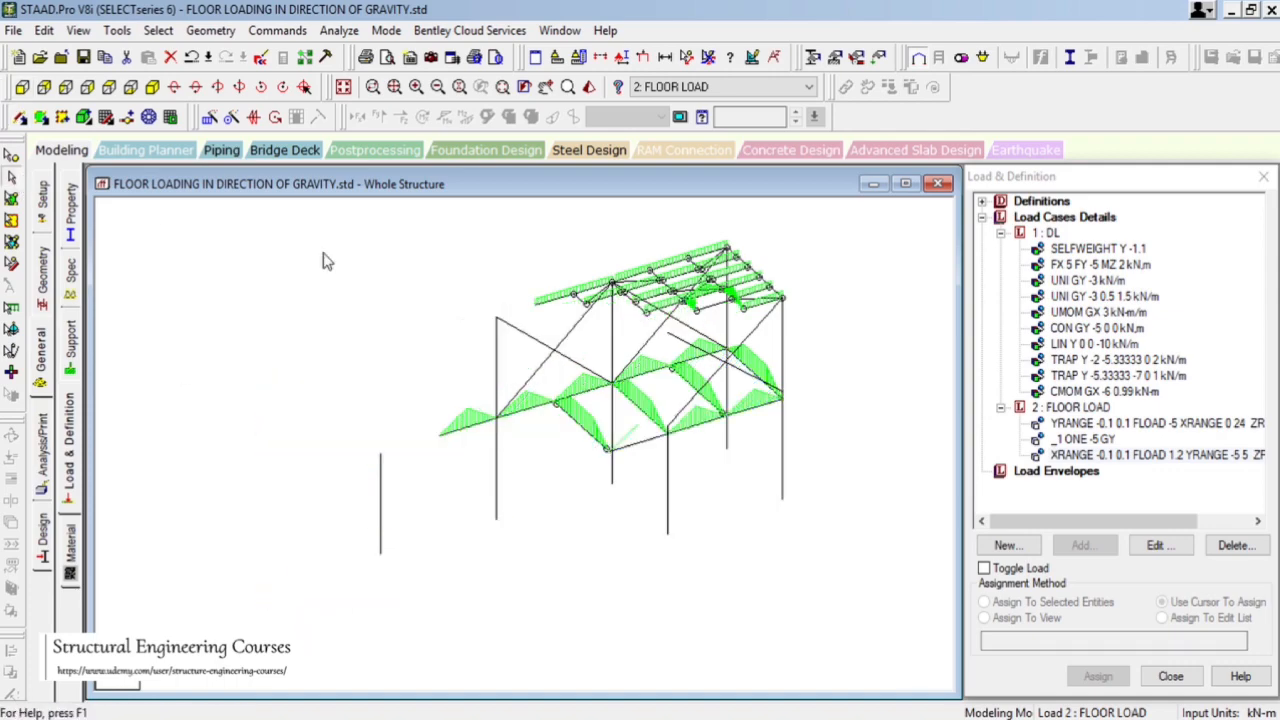
- Edit the XRANGE floor load, setting its minimum Y to -6 m, and apply the change
double_click(1100, 454)
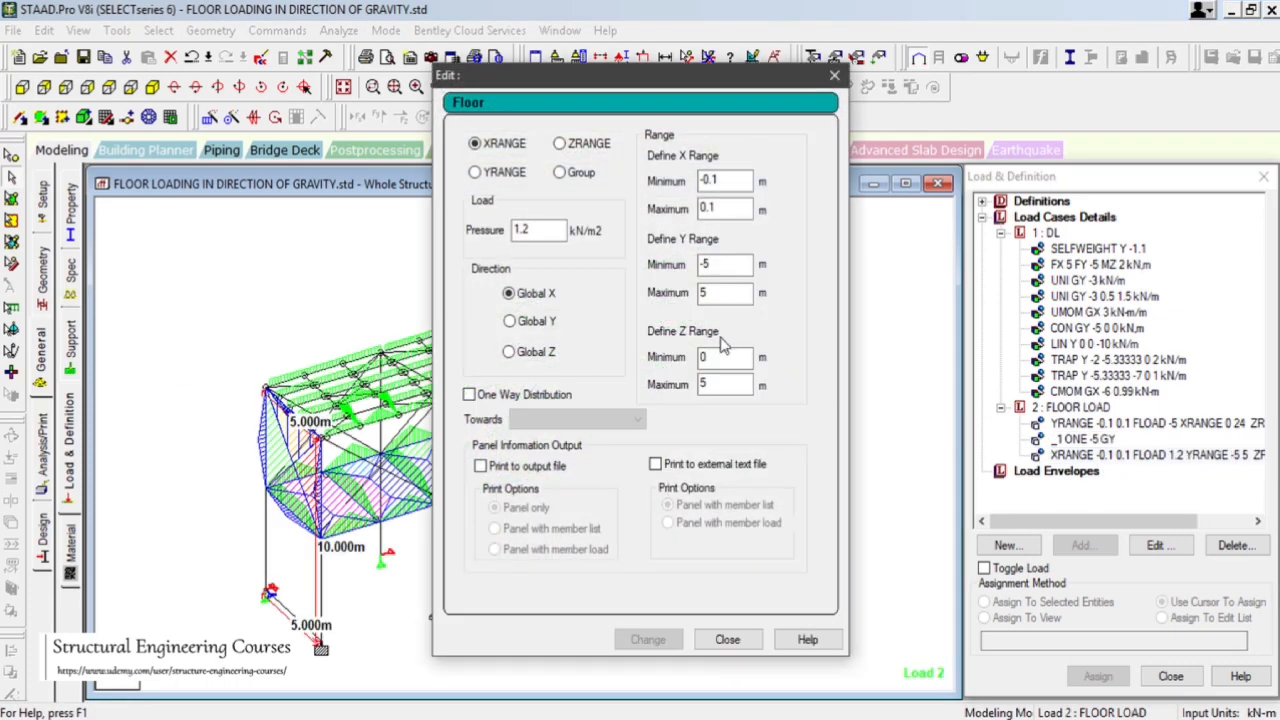
left_click(717, 263)
type("6")
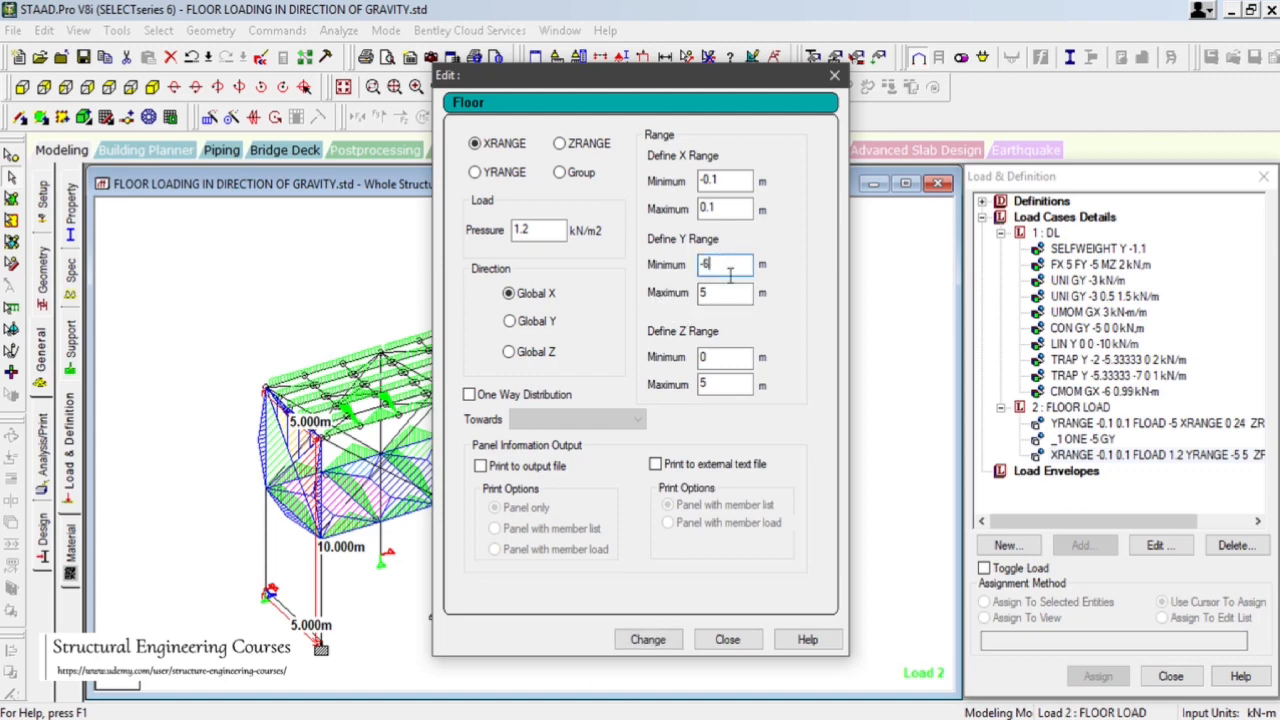
left_click(672, 641)
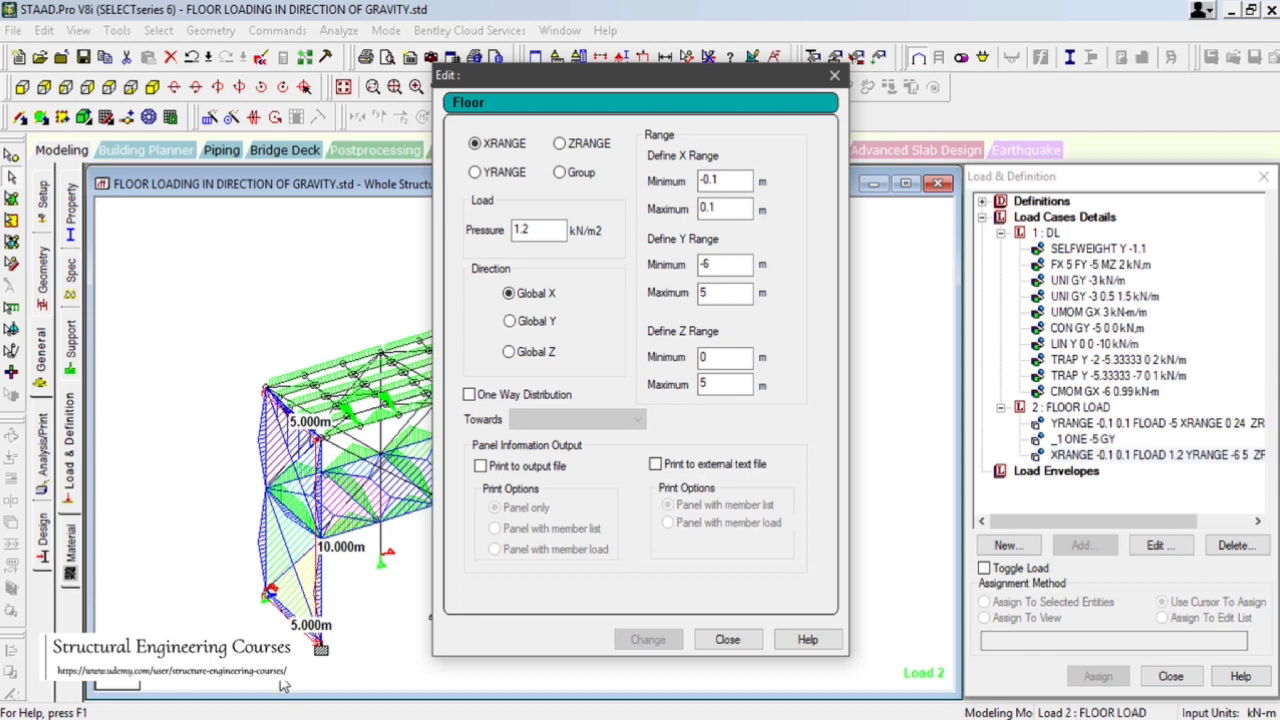
left_click(727, 640)
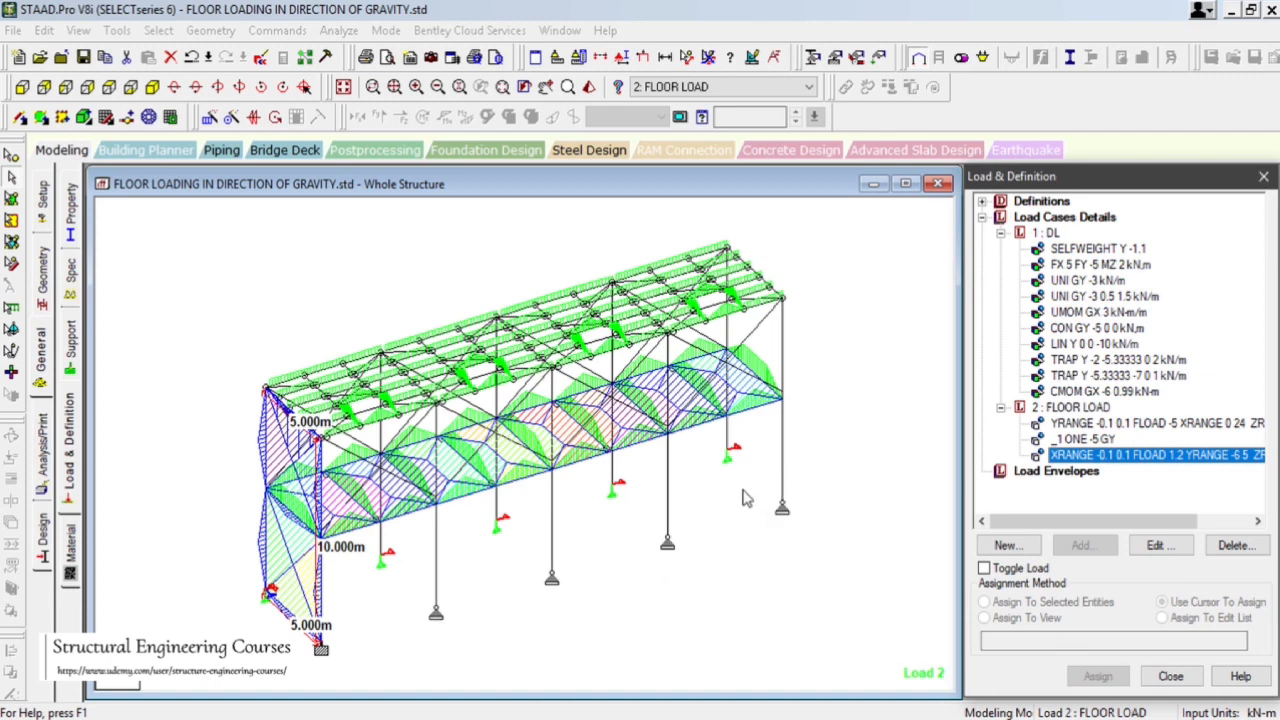
- Examine the lateral floor load panels on the end frame in side and front views, and return to the isometric view
left_click(67, 88)
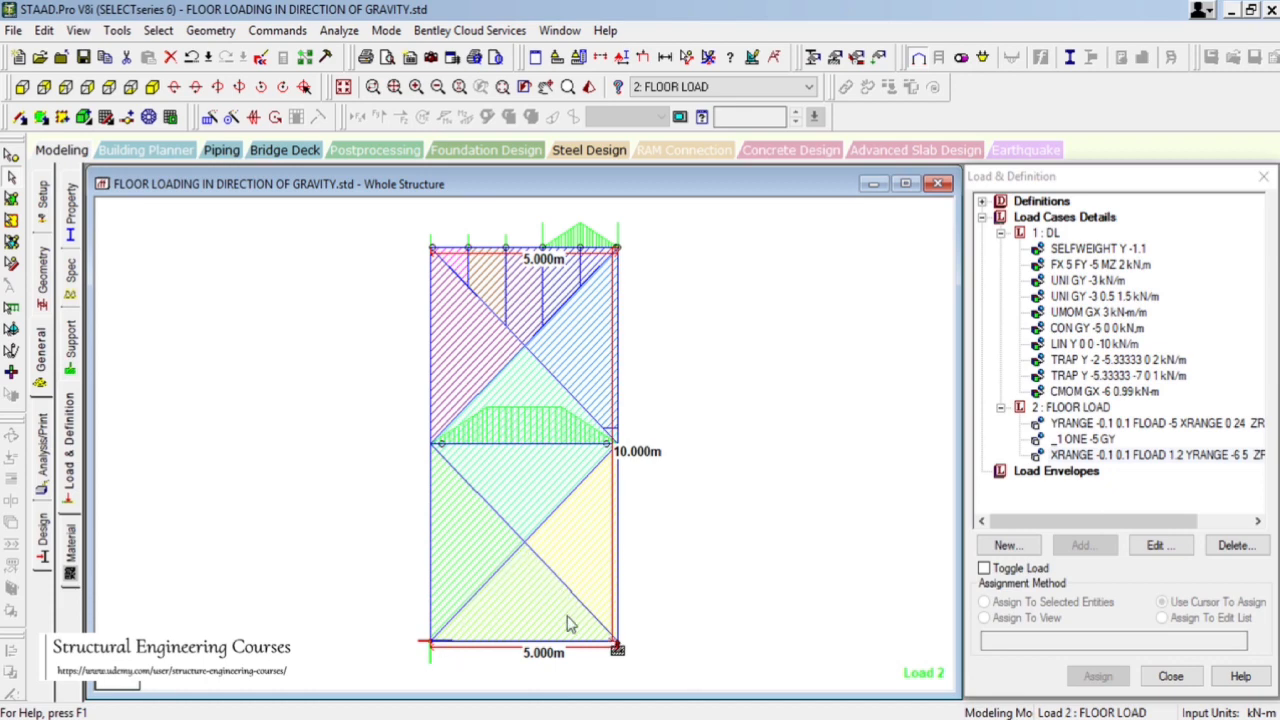
left_click(173, 88)
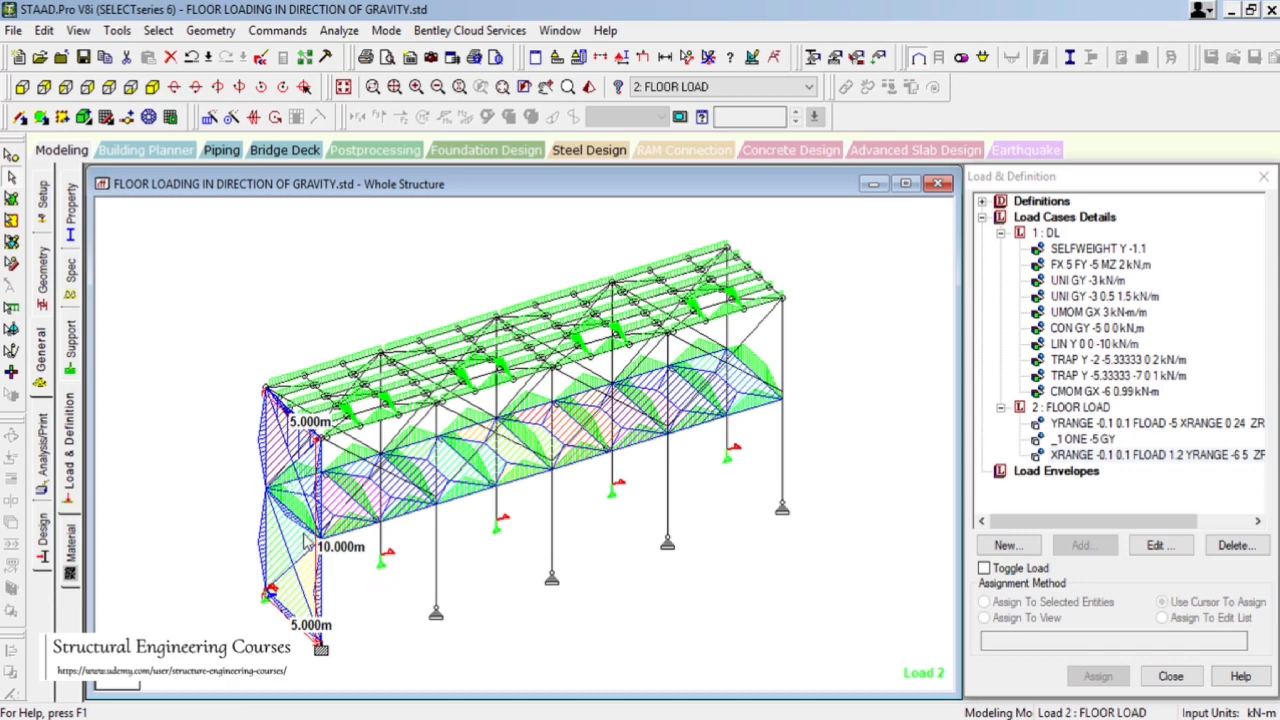
left_click(21, 87)
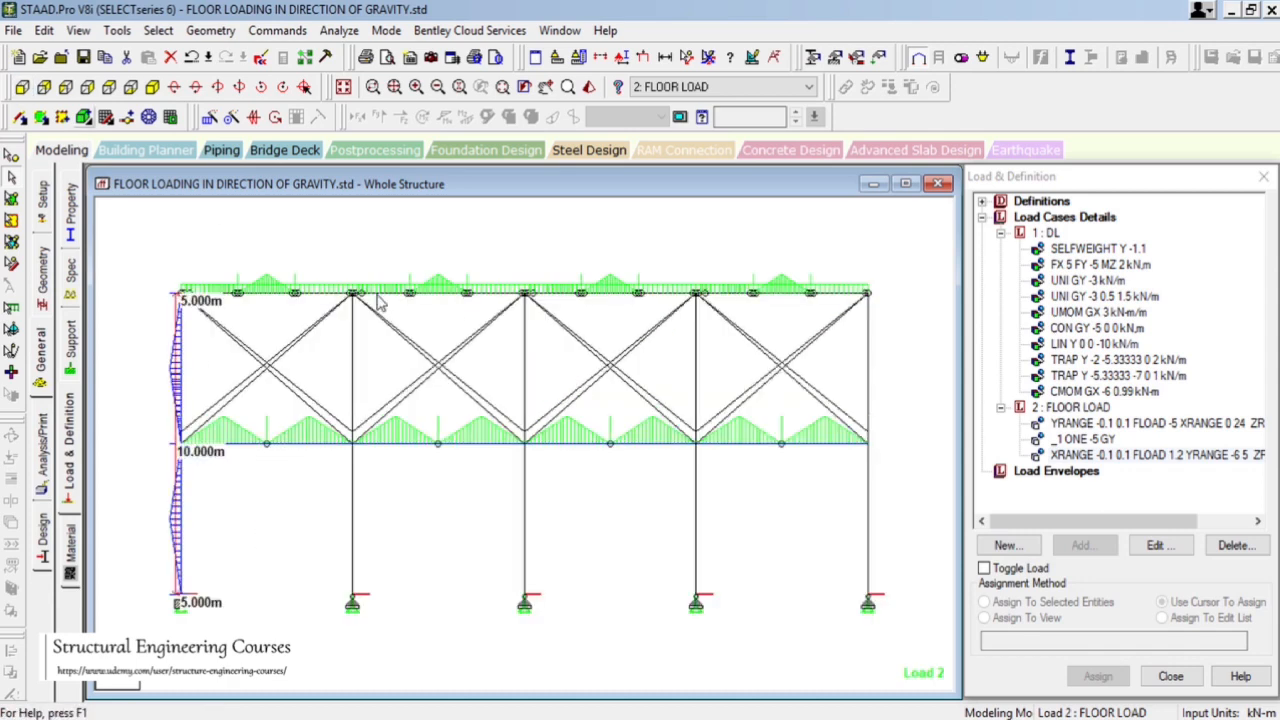
left_click(65, 87)
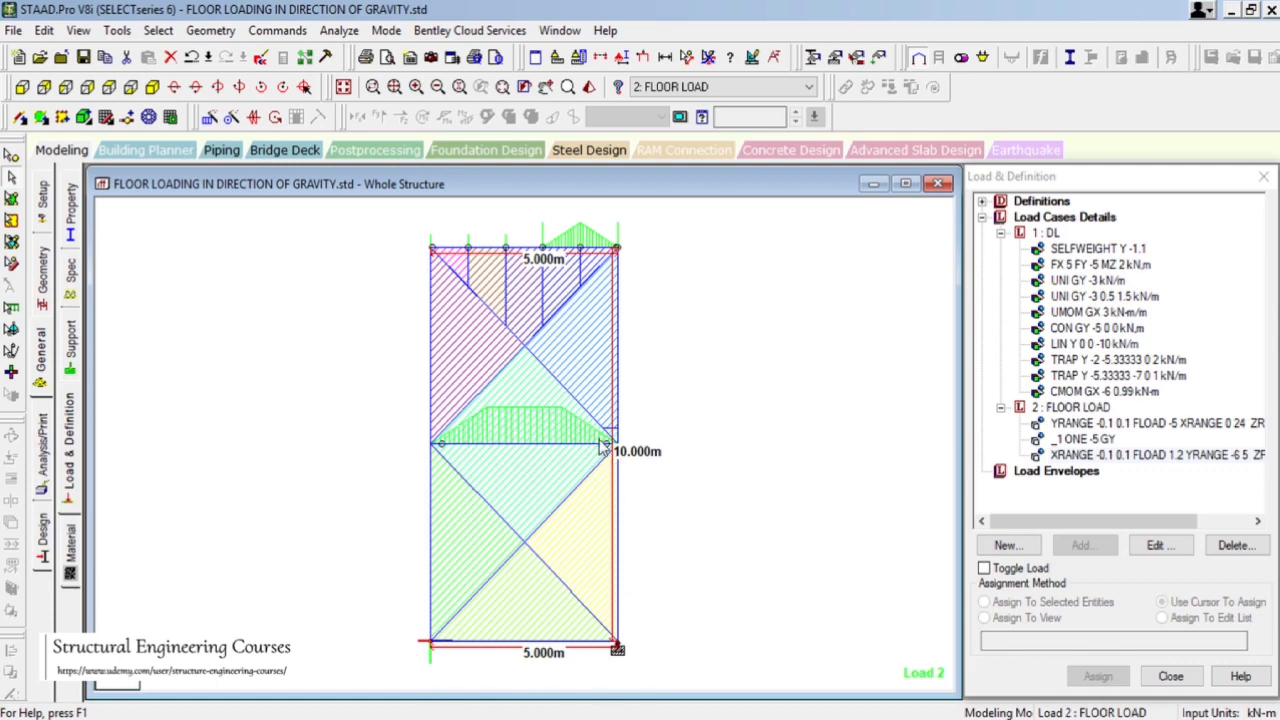
left_click(152, 87)
- Review the DL case loads and display the YRANGE entry of the FLOOR LOAD case for comparison
left_click(1078, 408)
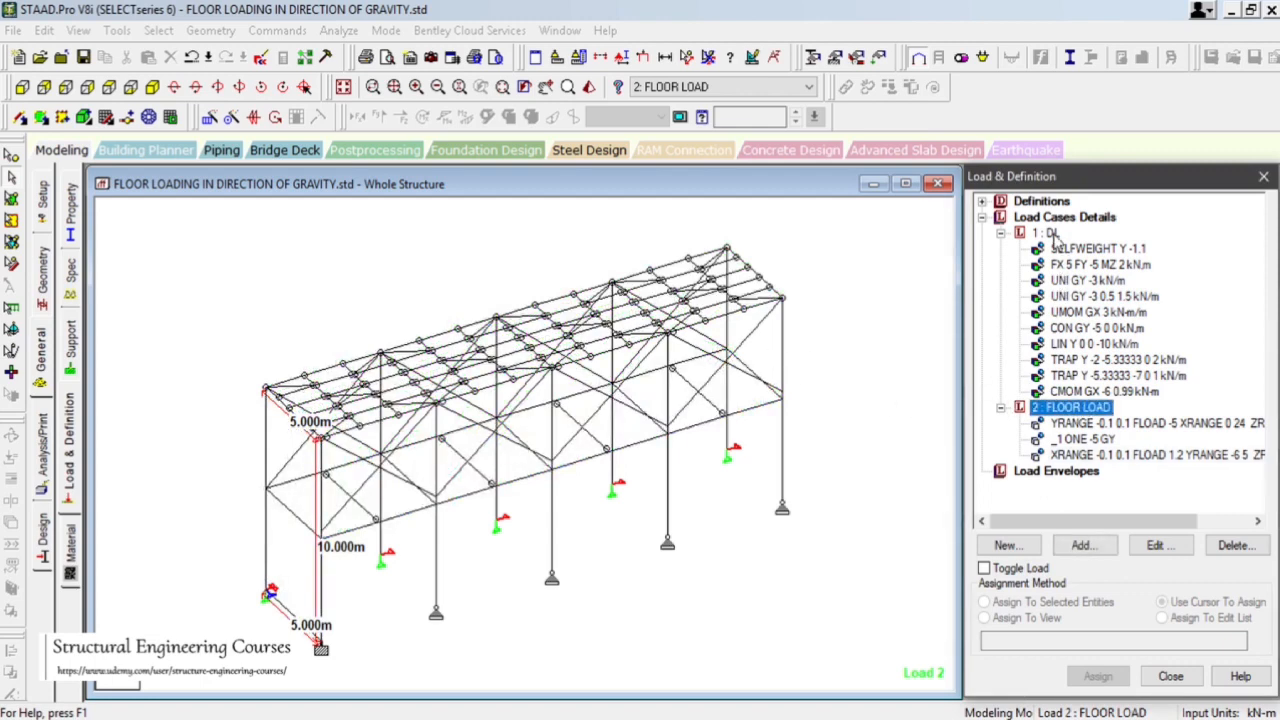
left_click(1097, 313)
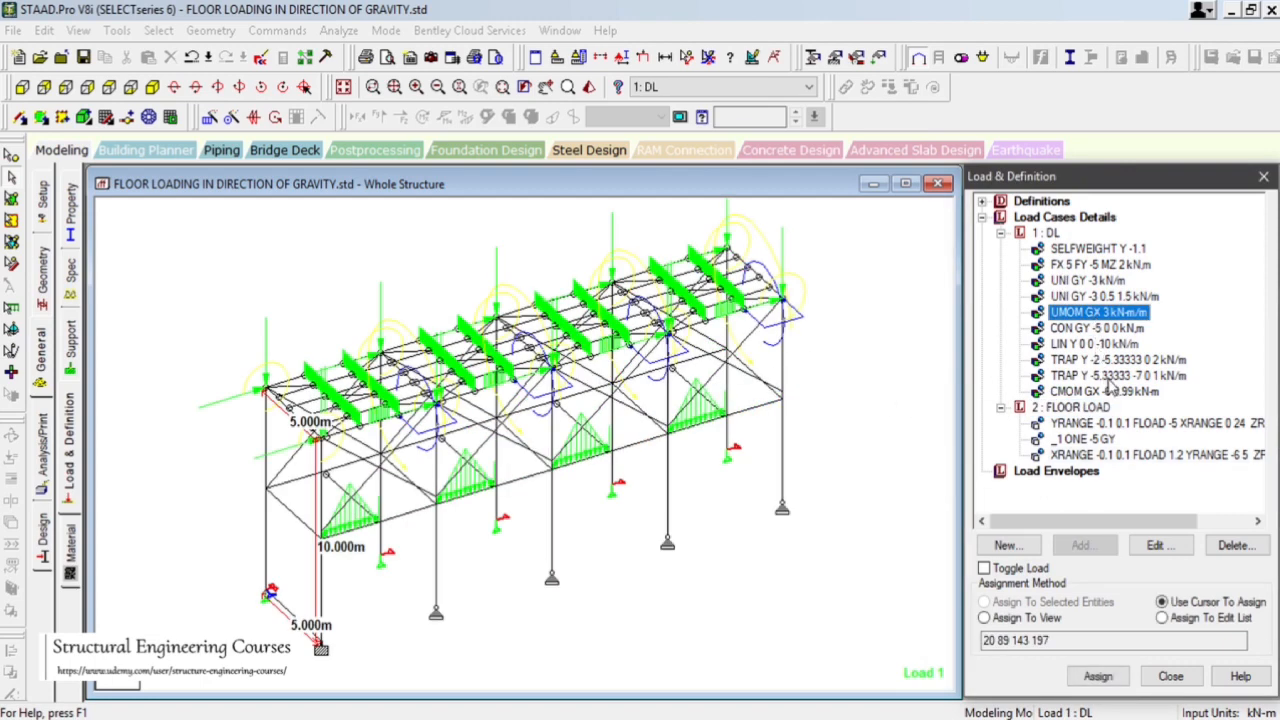
left_click(1111, 377)
left_click(1110, 425)
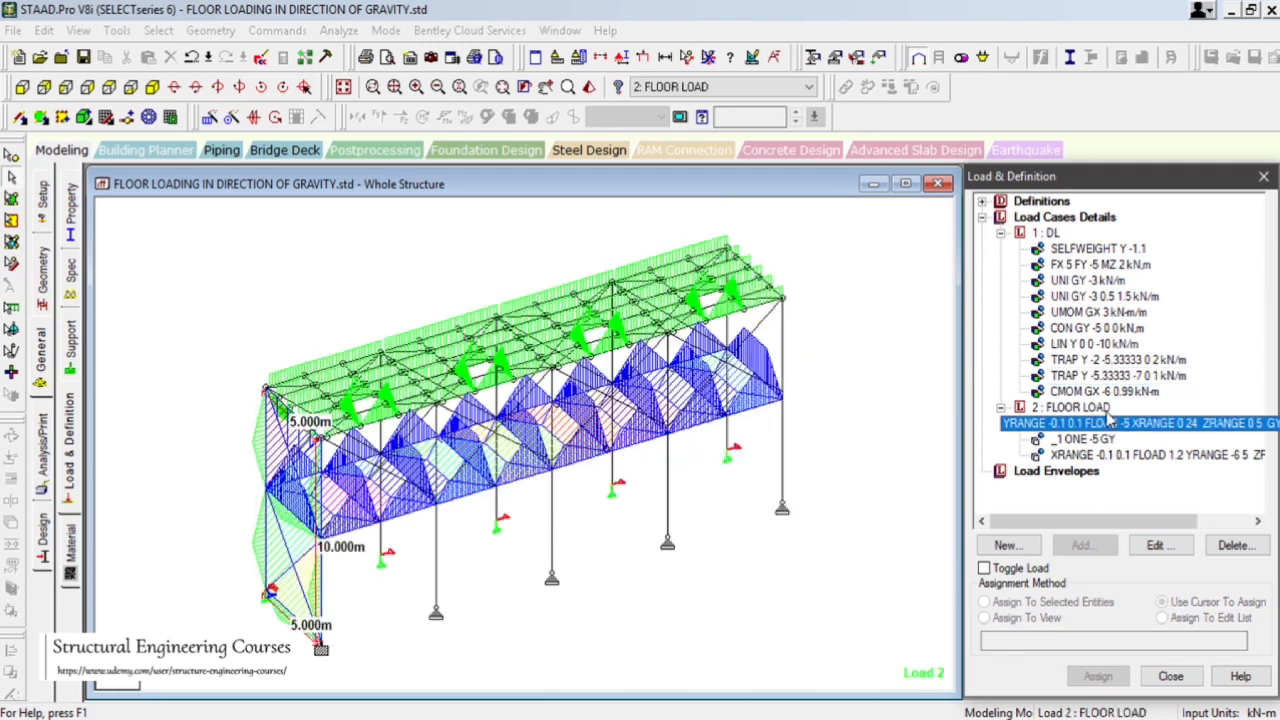
- Switch to the DL load case and examine the isotropic and orthotropic material lists and the members assigned to each material
left_click(1076, 408)
left_click(1046, 233)
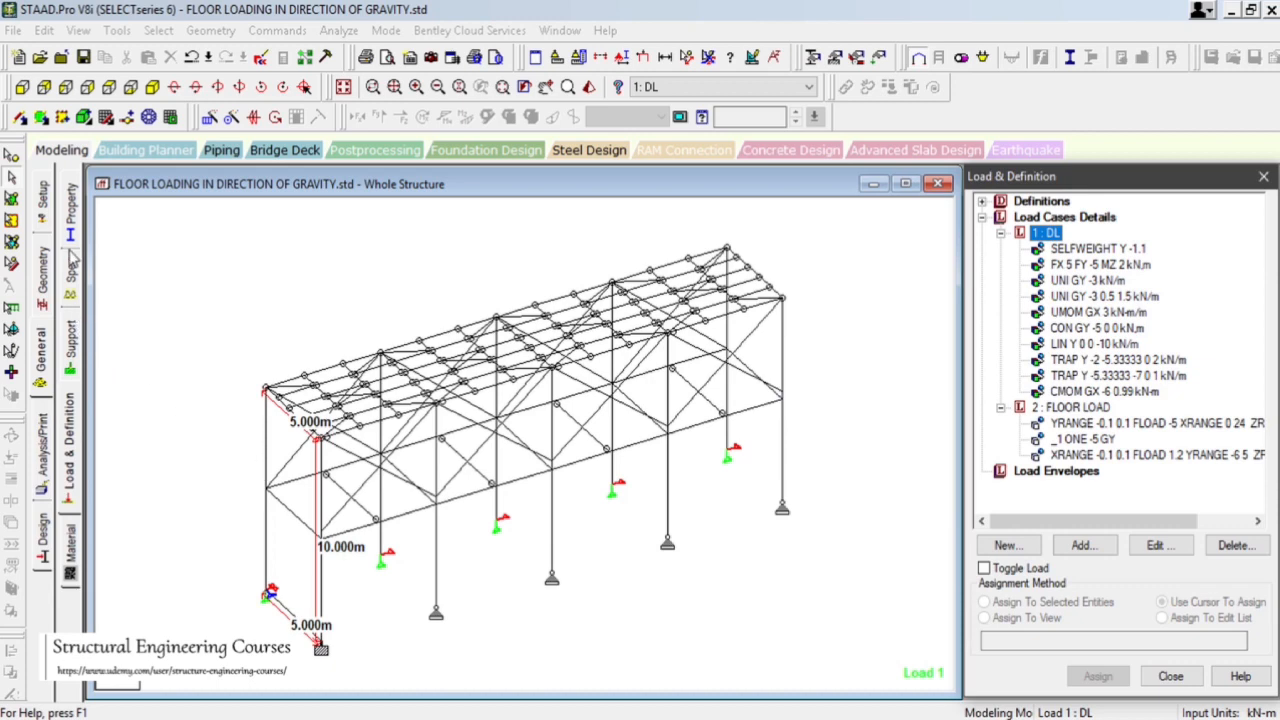
left_click(70, 548)
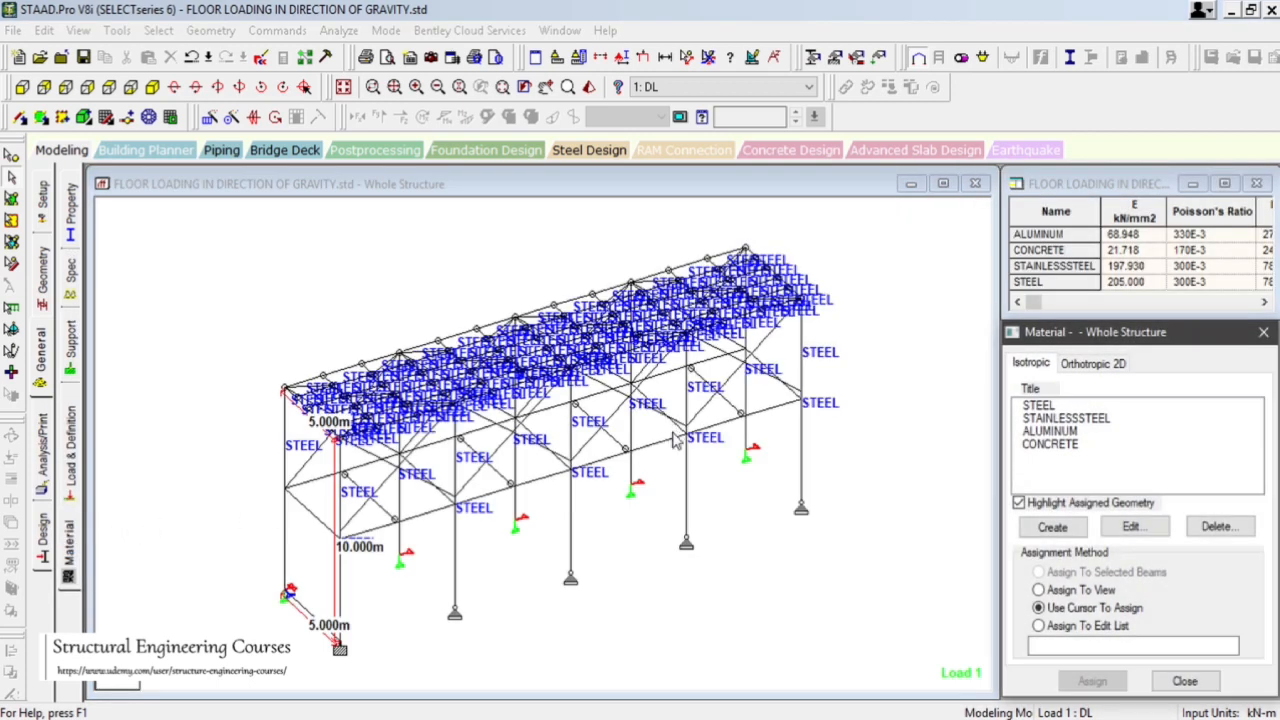
left_click(1082, 406)
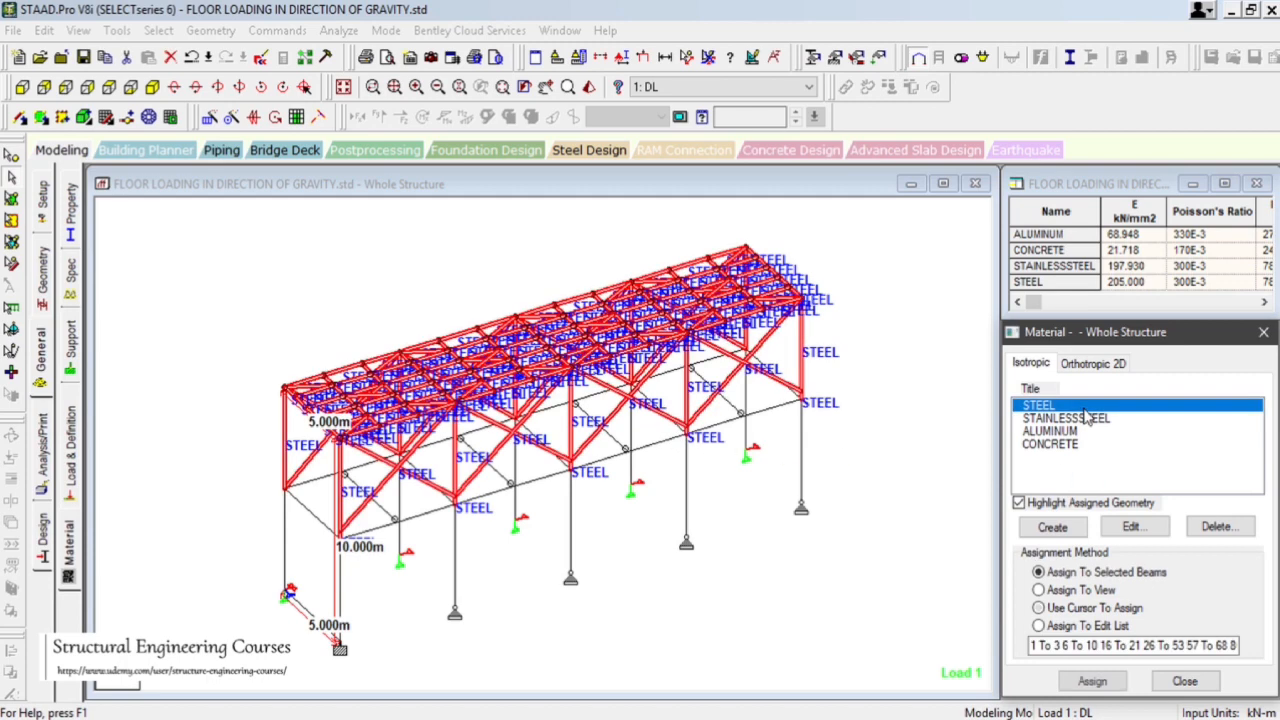
left_click(1089, 365)
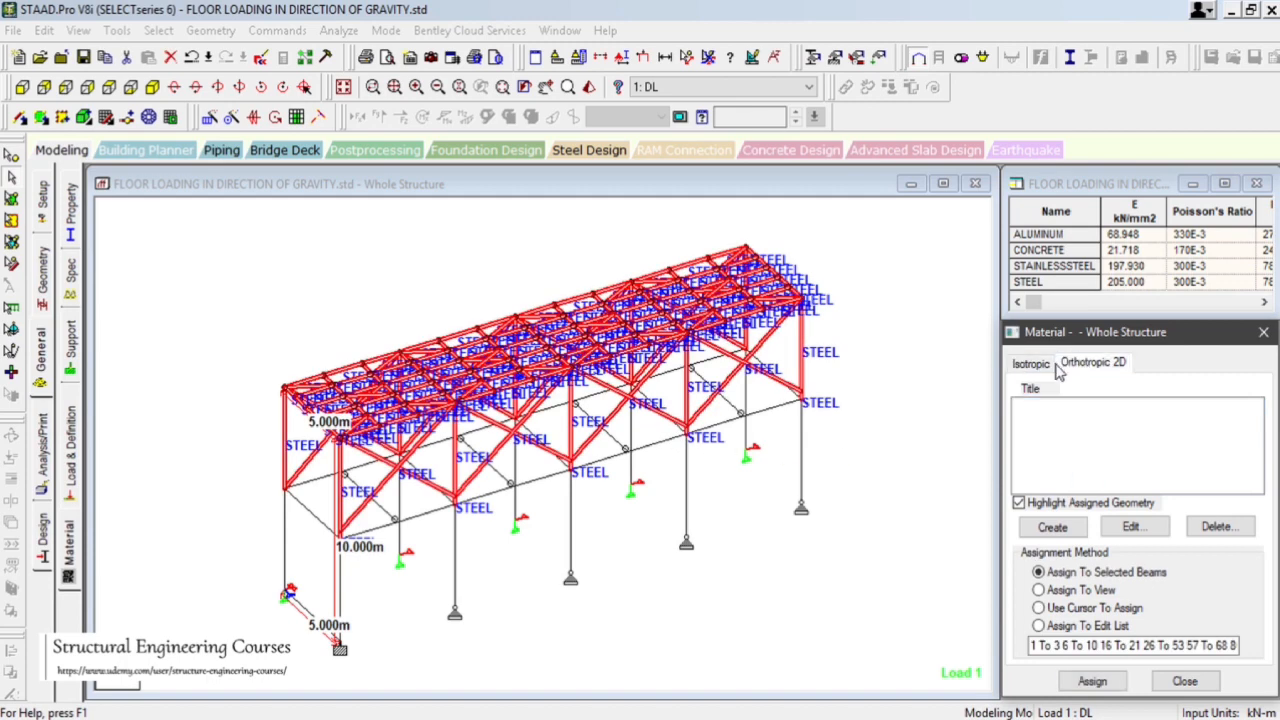
left_click(1038, 364)
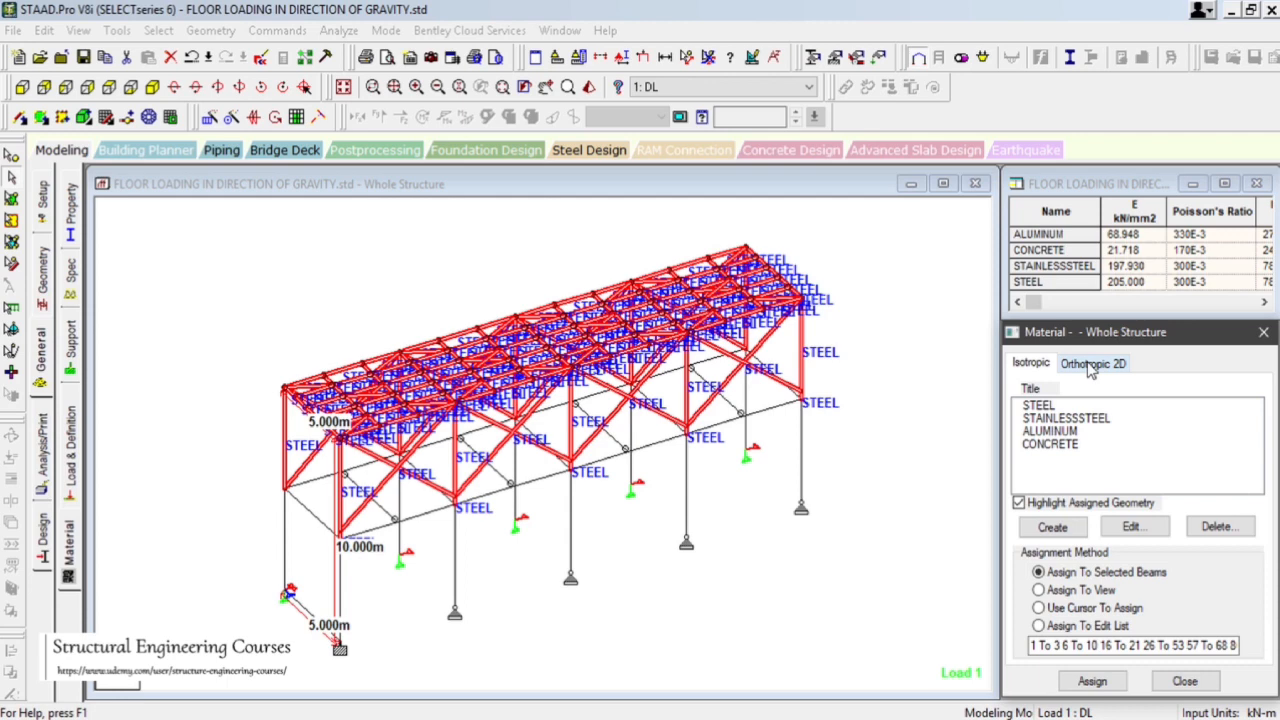
left_click(1043, 407)
left_click(1047, 419)
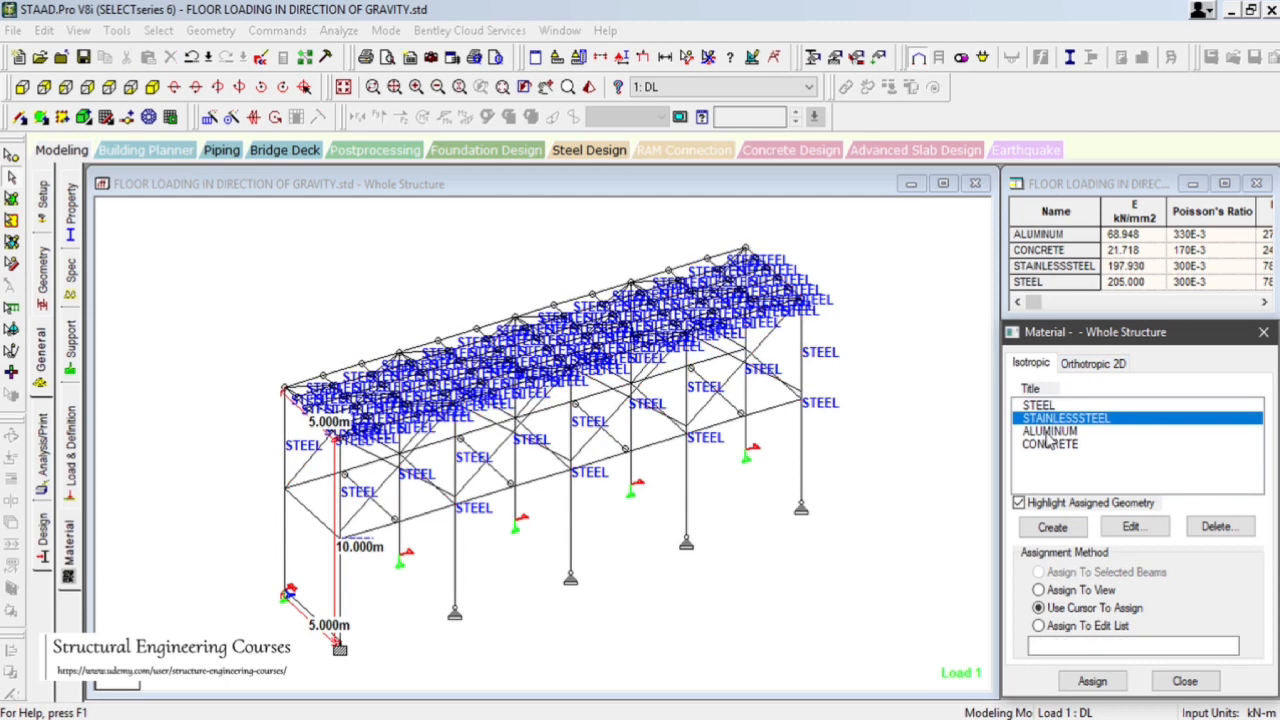
left_click(1049, 431)
left_click(1050, 444)
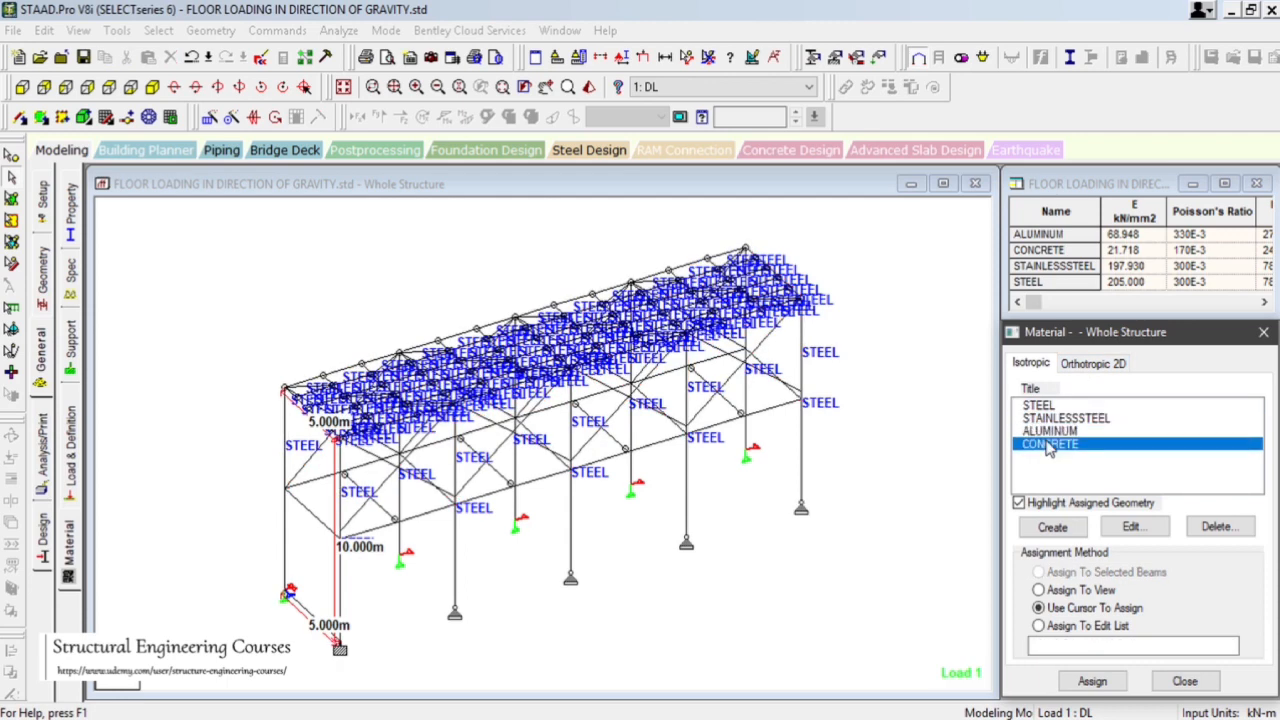
left_click(916, 472)
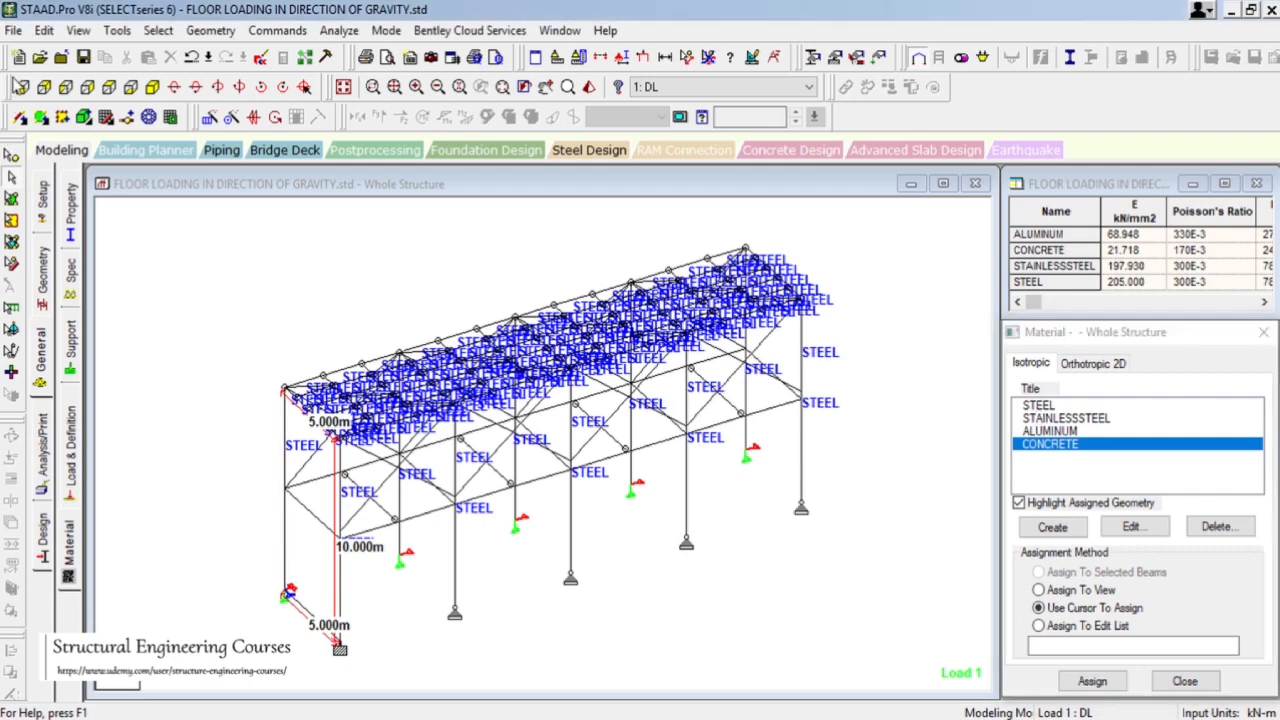
- Select all truss and bracing members above the lower longitudinal beams in front view and assign STEEL to them
left_click(22, 87)
left_click_drag(124, 241, 951, 433)
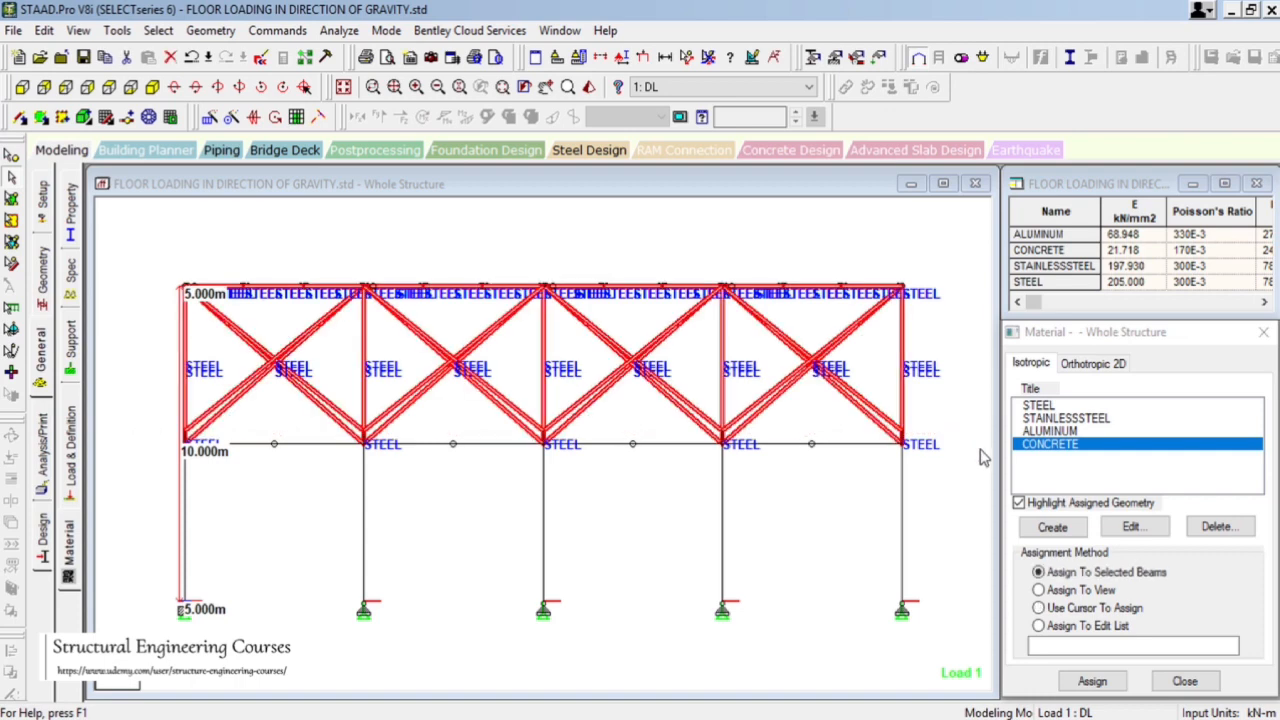
left_click(1062, 406)
left_click(155, 250)
left_click_drag(143, 242, 971, 429)
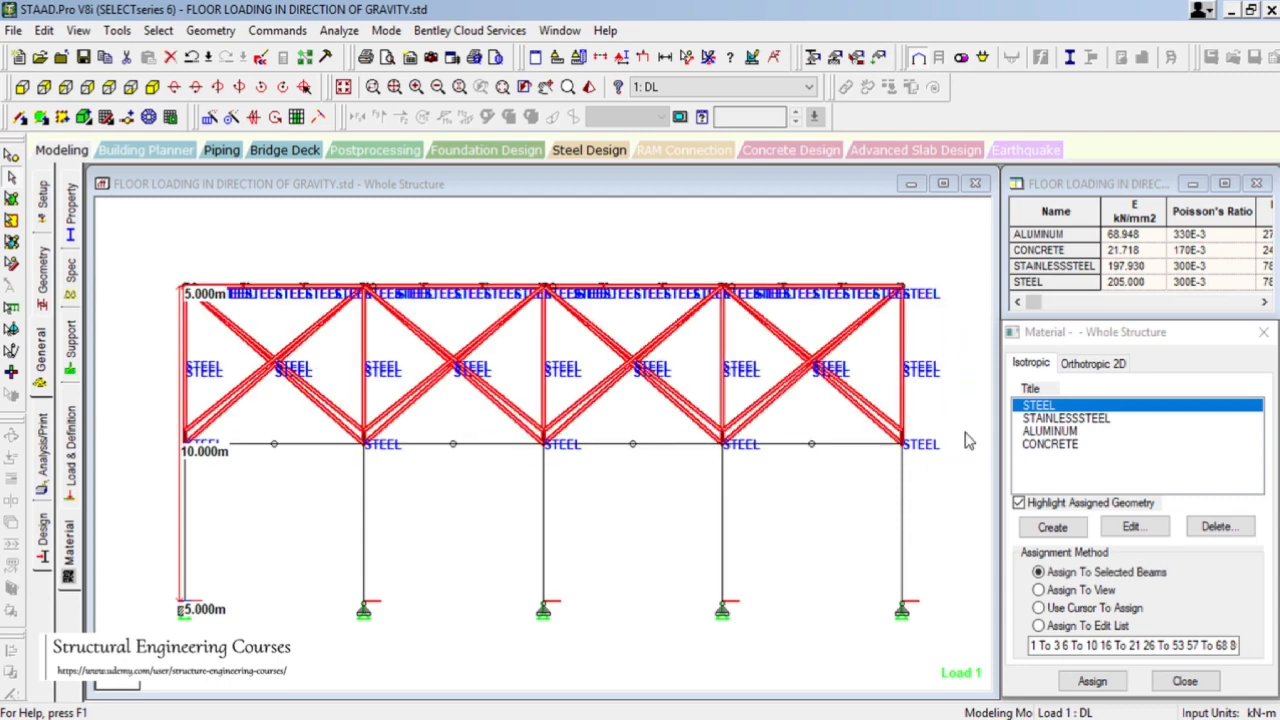
left_click(1114, 680)
left_click(1158, 562)
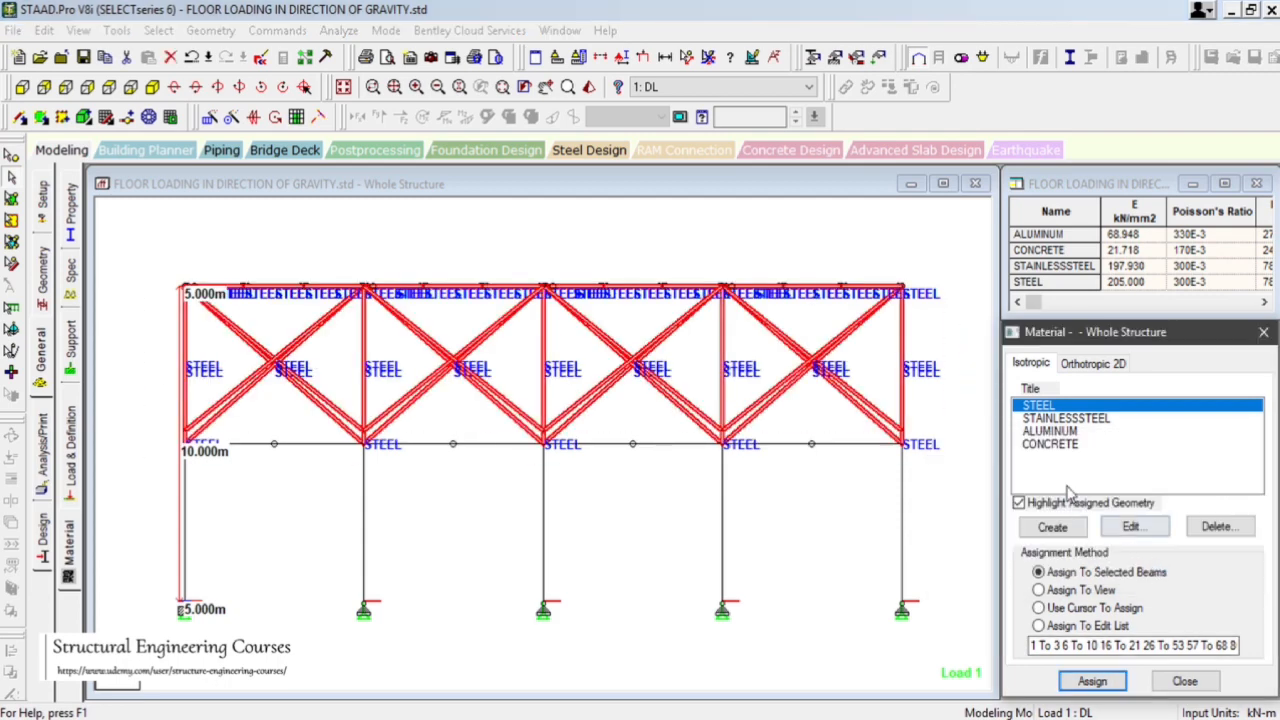
- Review the STEEL material properties, and set the compressive strength of CONCRETE to 30000 kN/m2
left_click(1128, 526)
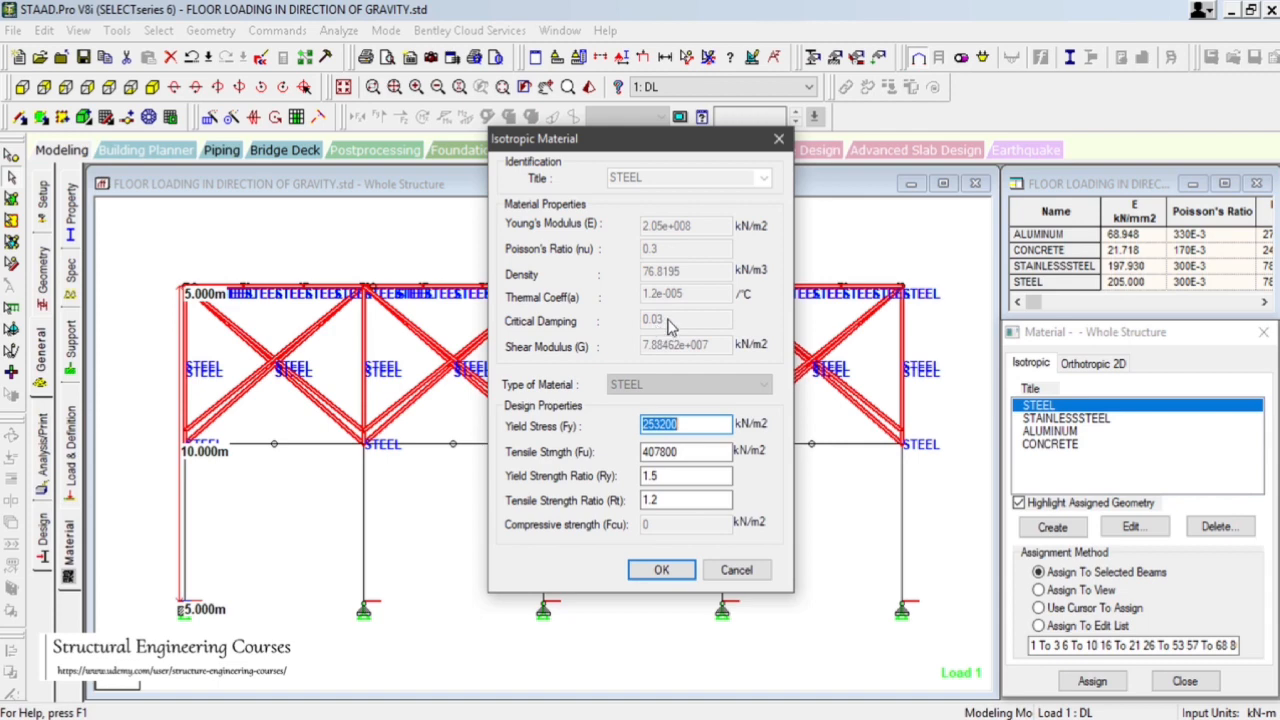
left_click(733, 570)
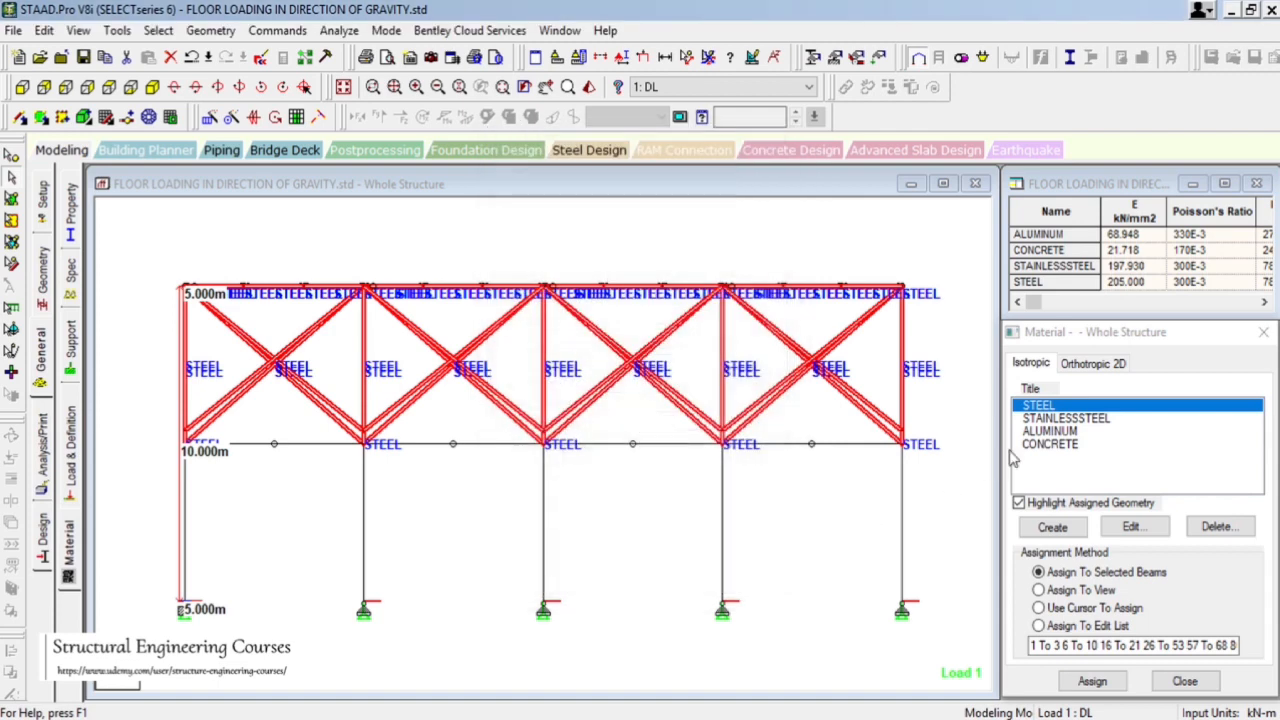
double_click(1052, 444)
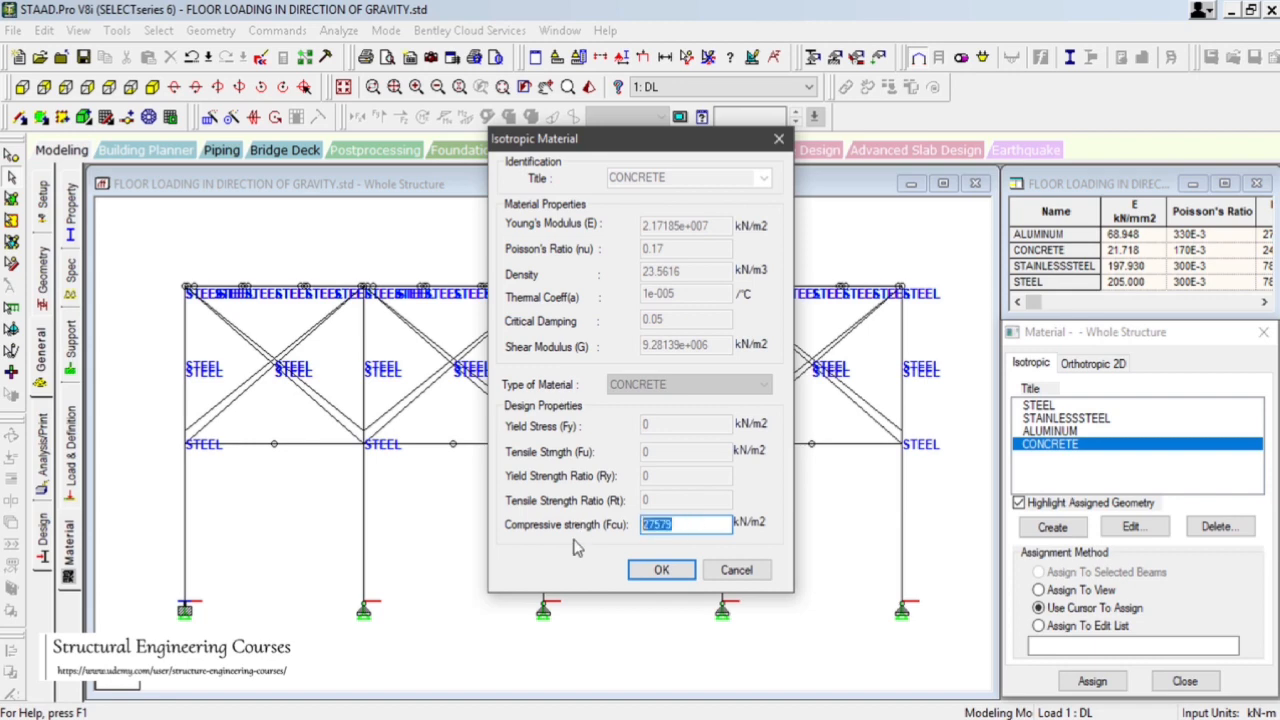
type("30000")
left_click(662, 570)
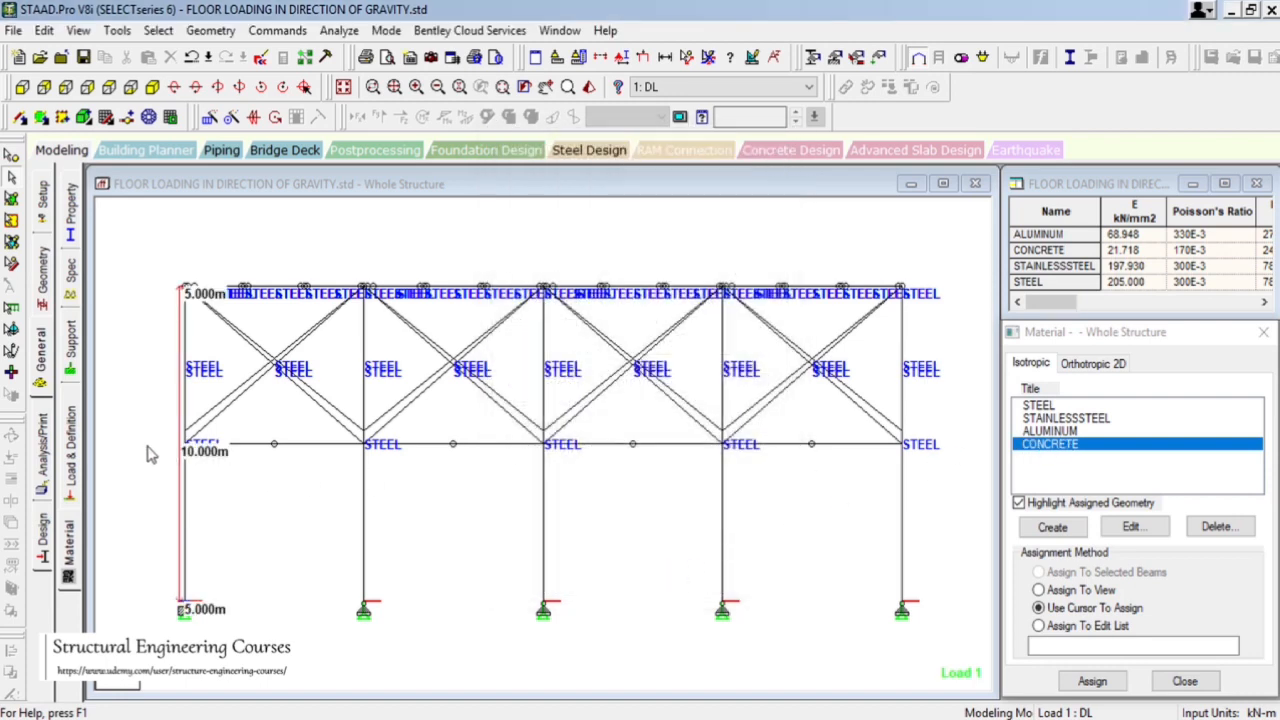
- Select the lower columns and the beams at their tops in front view and assign CONCRETE to them
left_click_drag(148, 446, 990, 690)
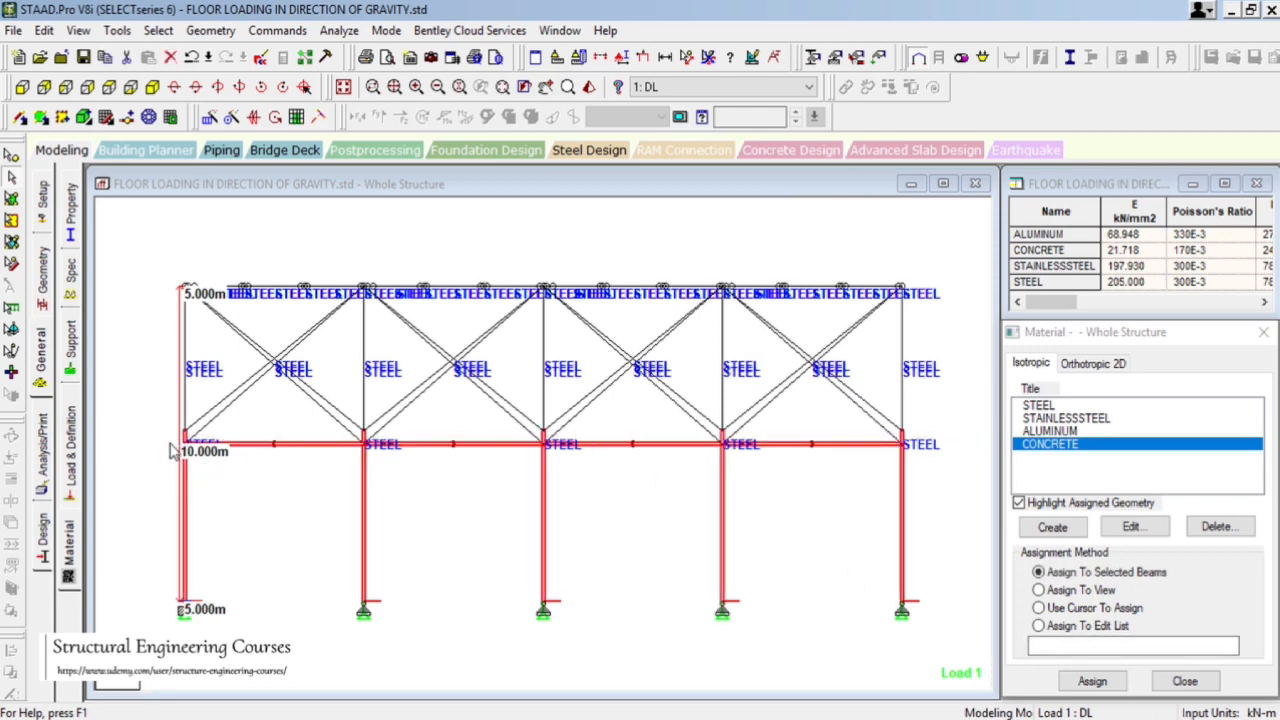
left_click(200, 455)
left_click_drag(170, 440, 935, 690)
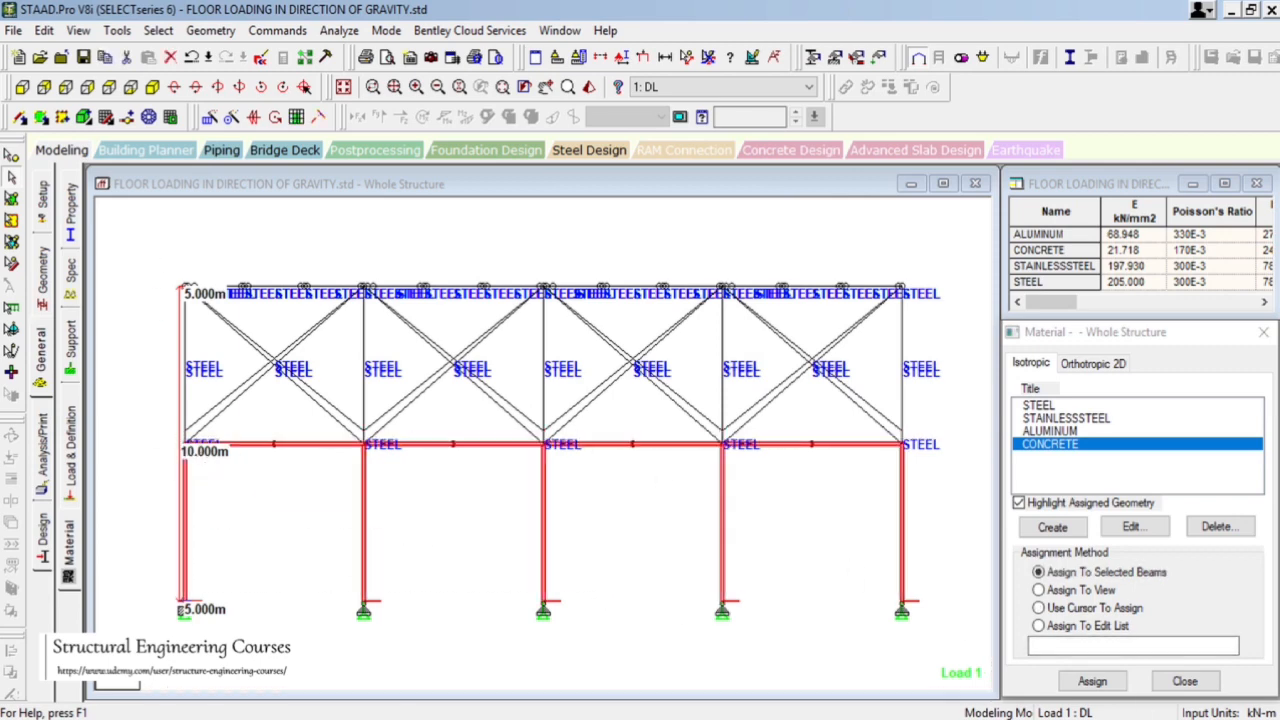
left_click(1097, 680)
left_click(1152, 561)
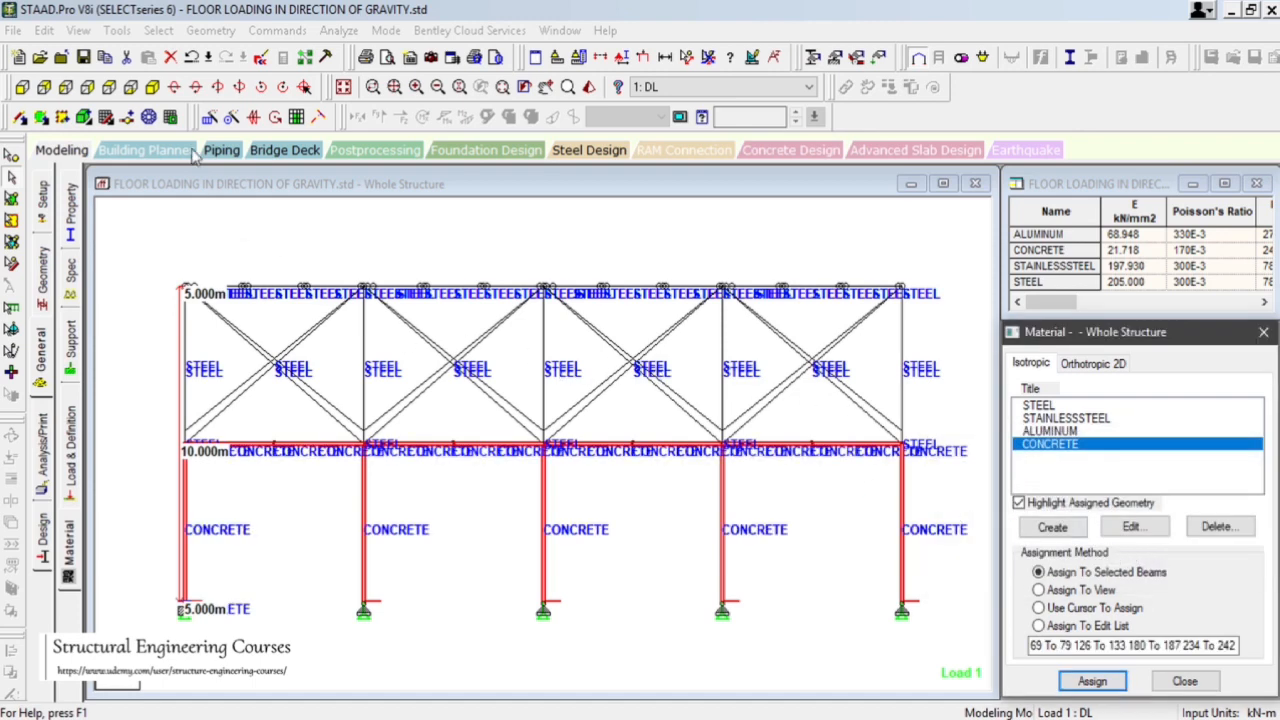
- Return to the isometric view and check the model for entities with missing elasticity
left_click(173, 88)
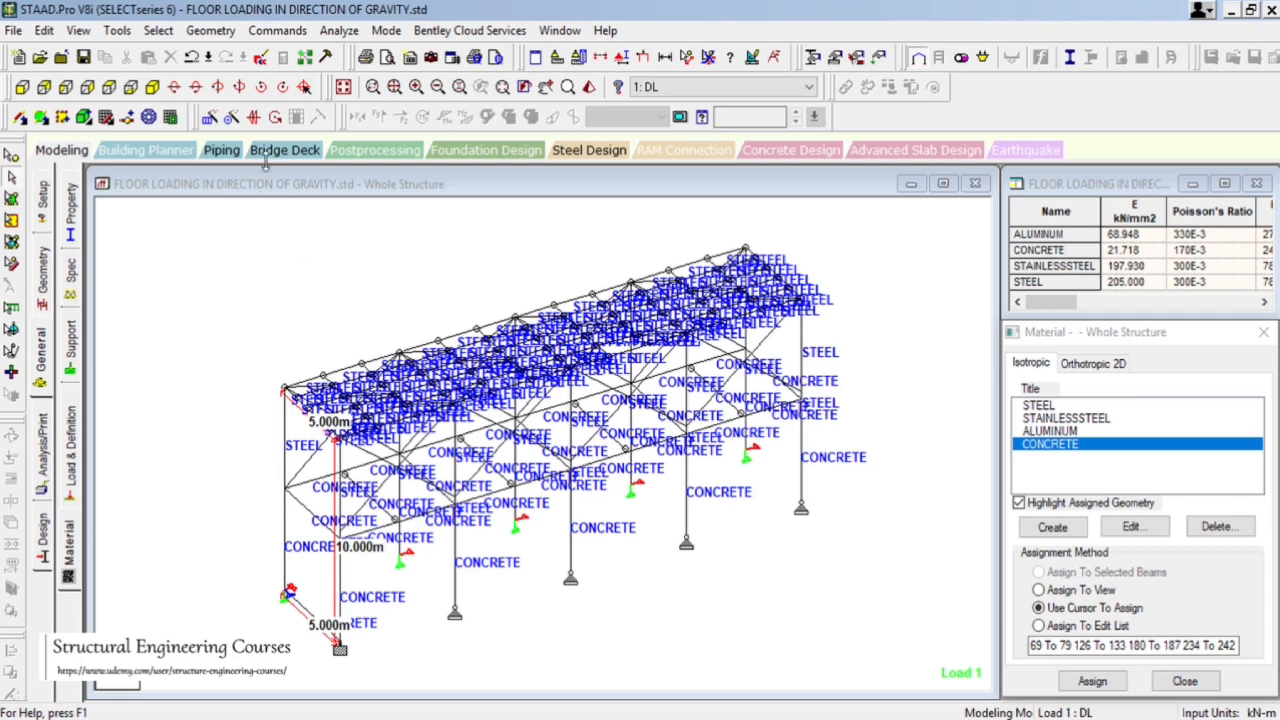
left_click(158, 30)
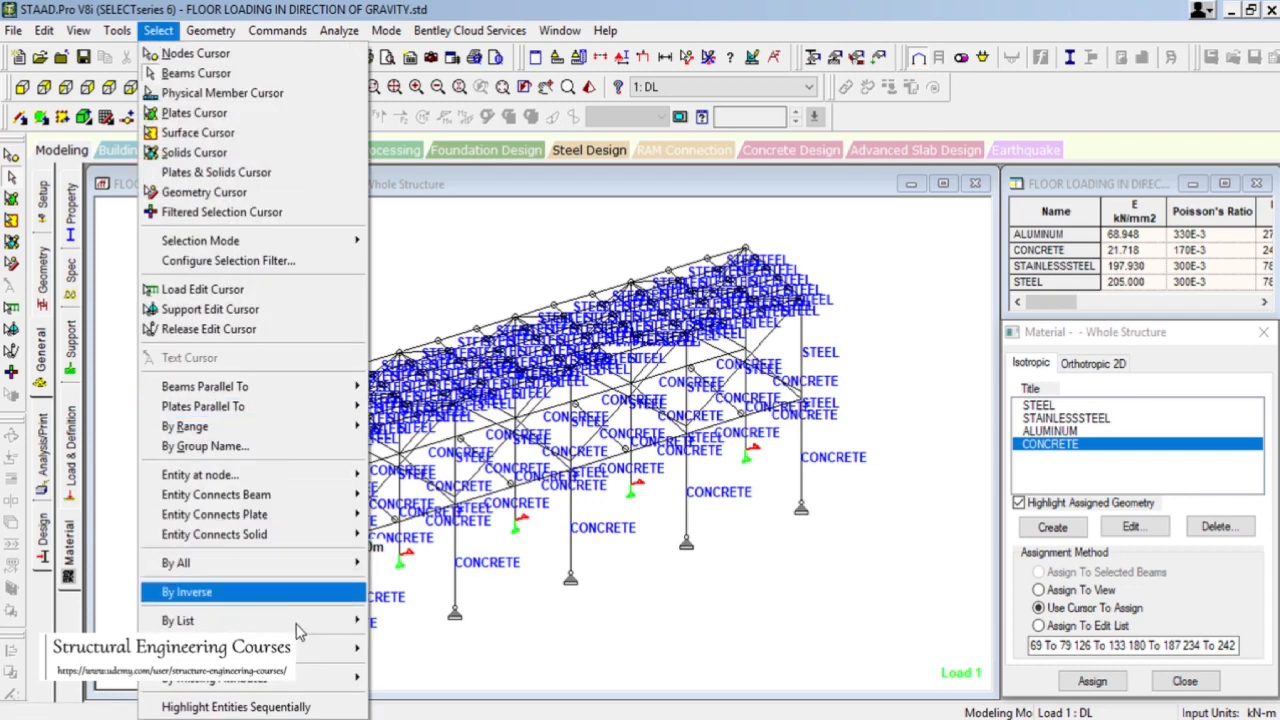
mouse_move(315, 681)
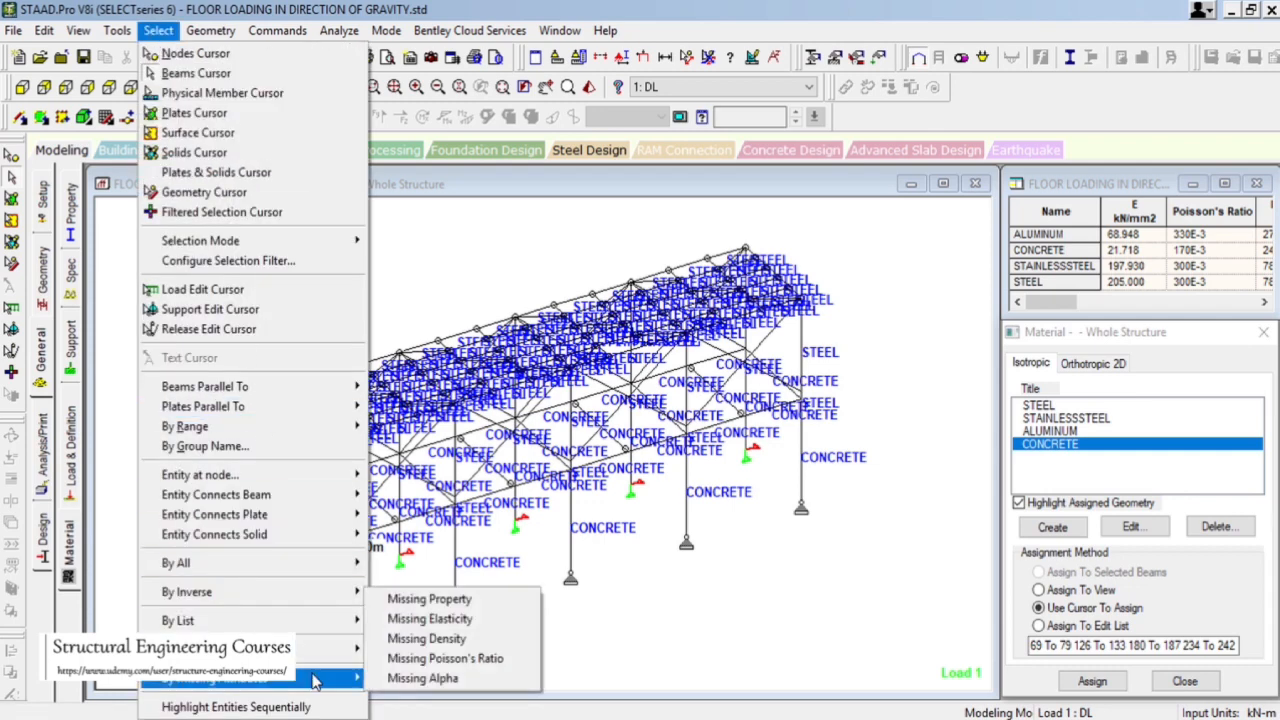
left_click(437, 621)
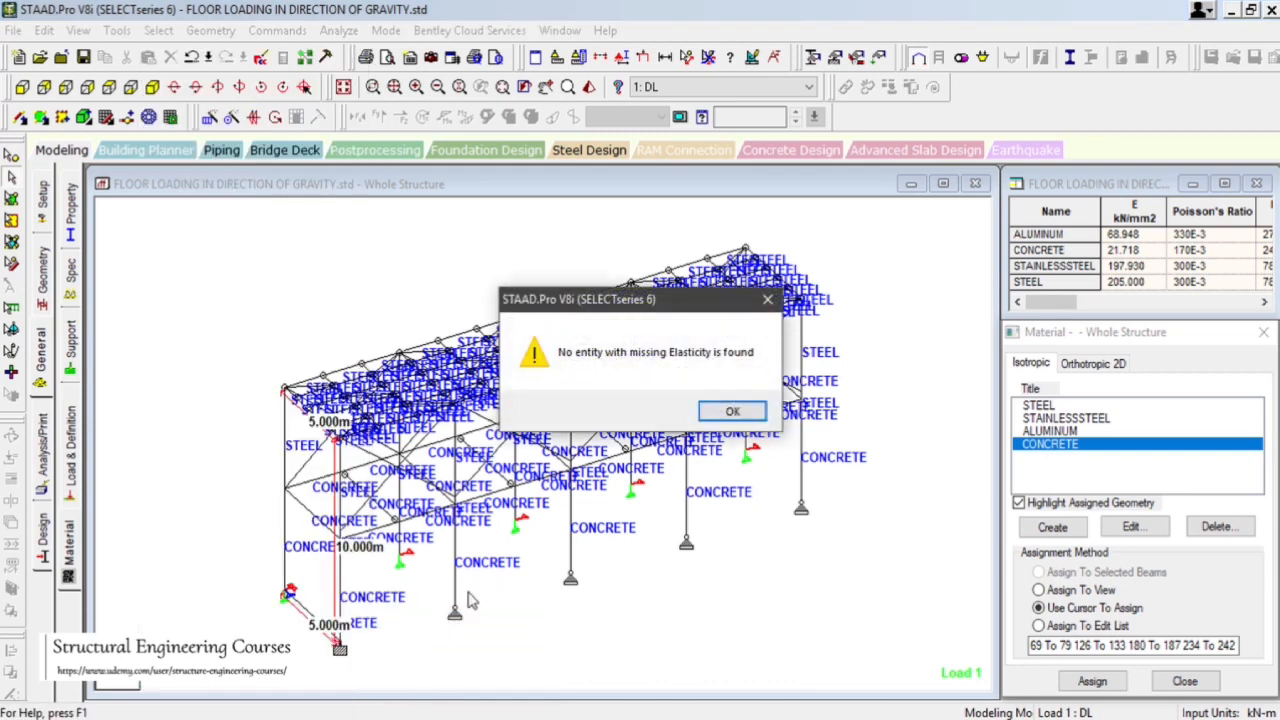
left_click(728, 413)
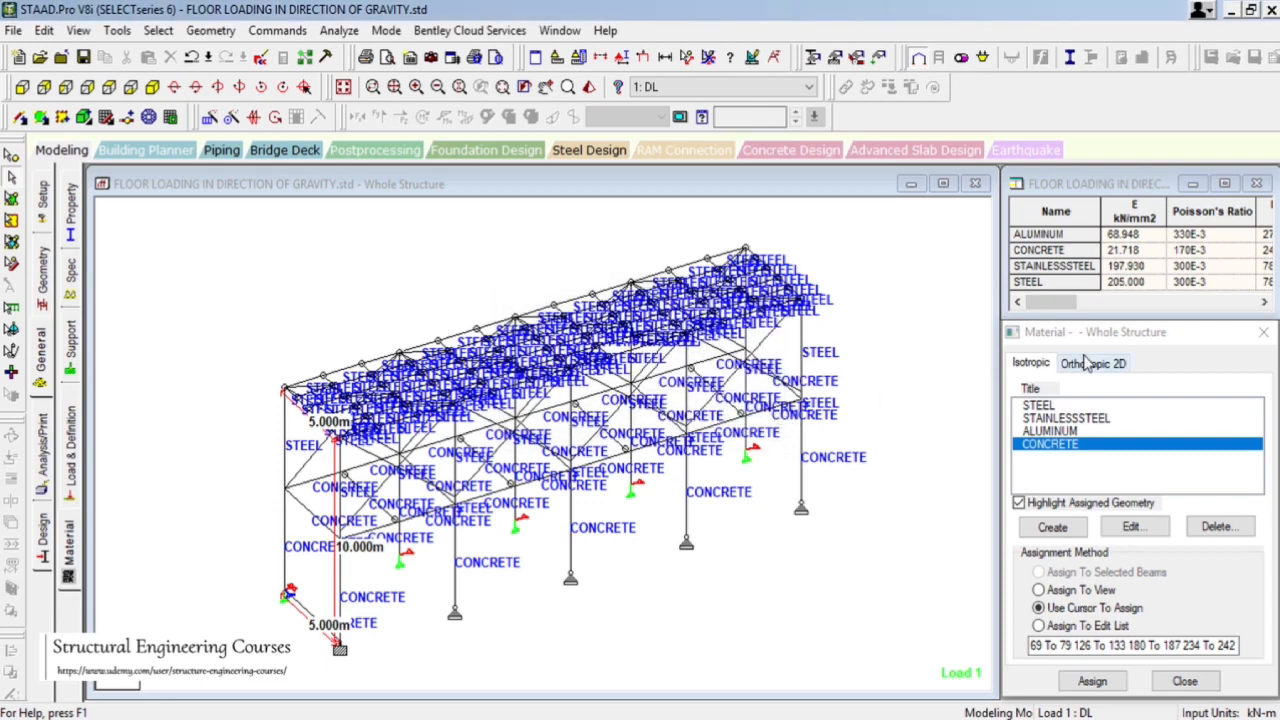
- Examine the property fields of a new isotropic material with type CONCRETE, and leave without creating it
left_click(1053, 527)
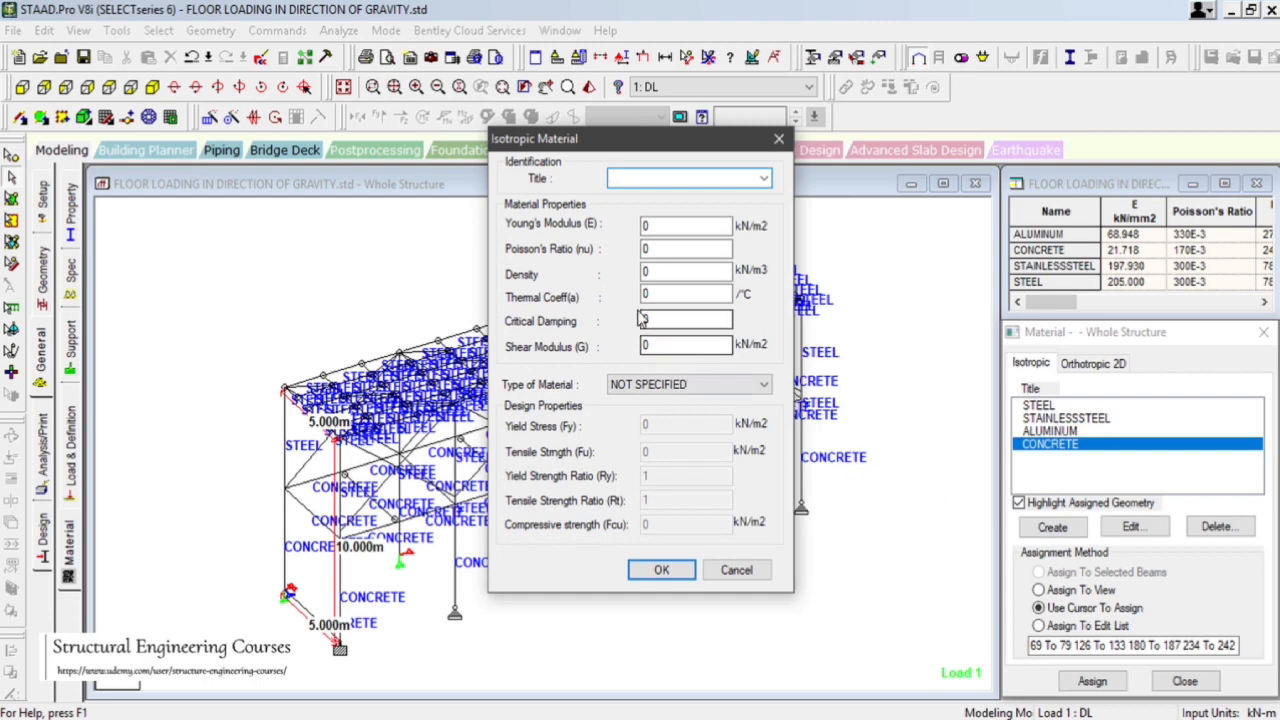
left_click(687, 387)
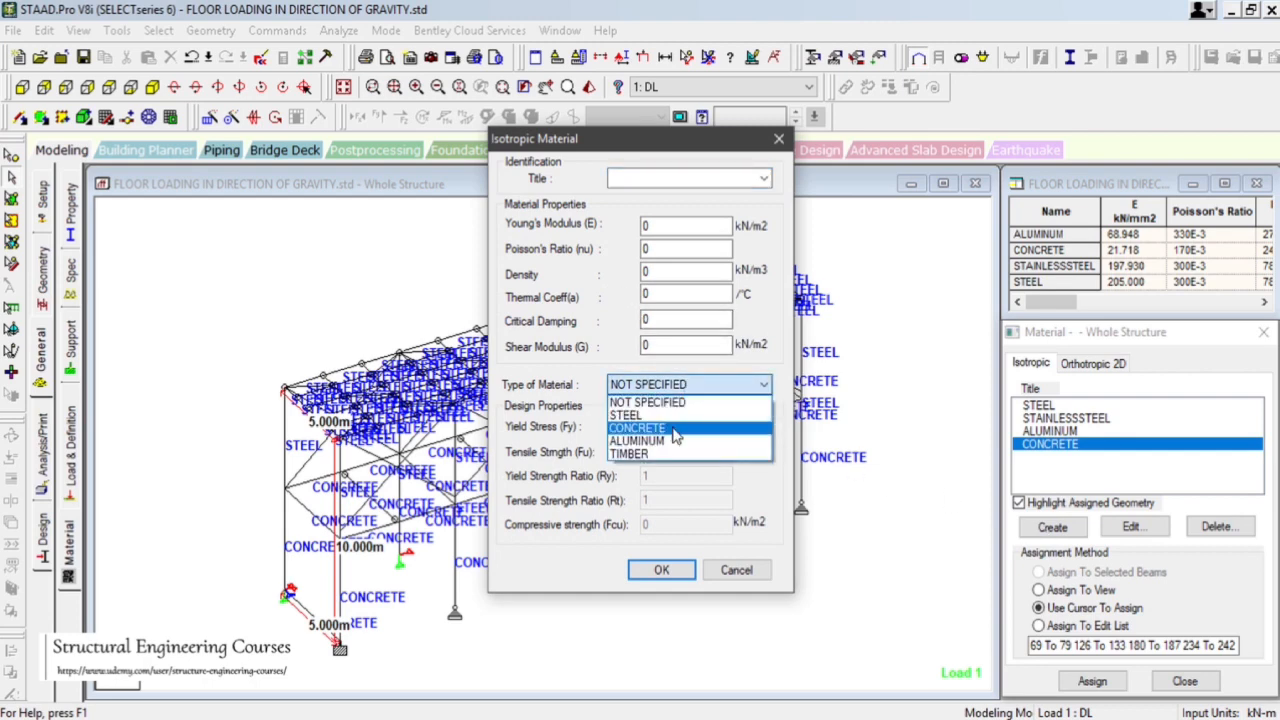
left_click(675, 437)
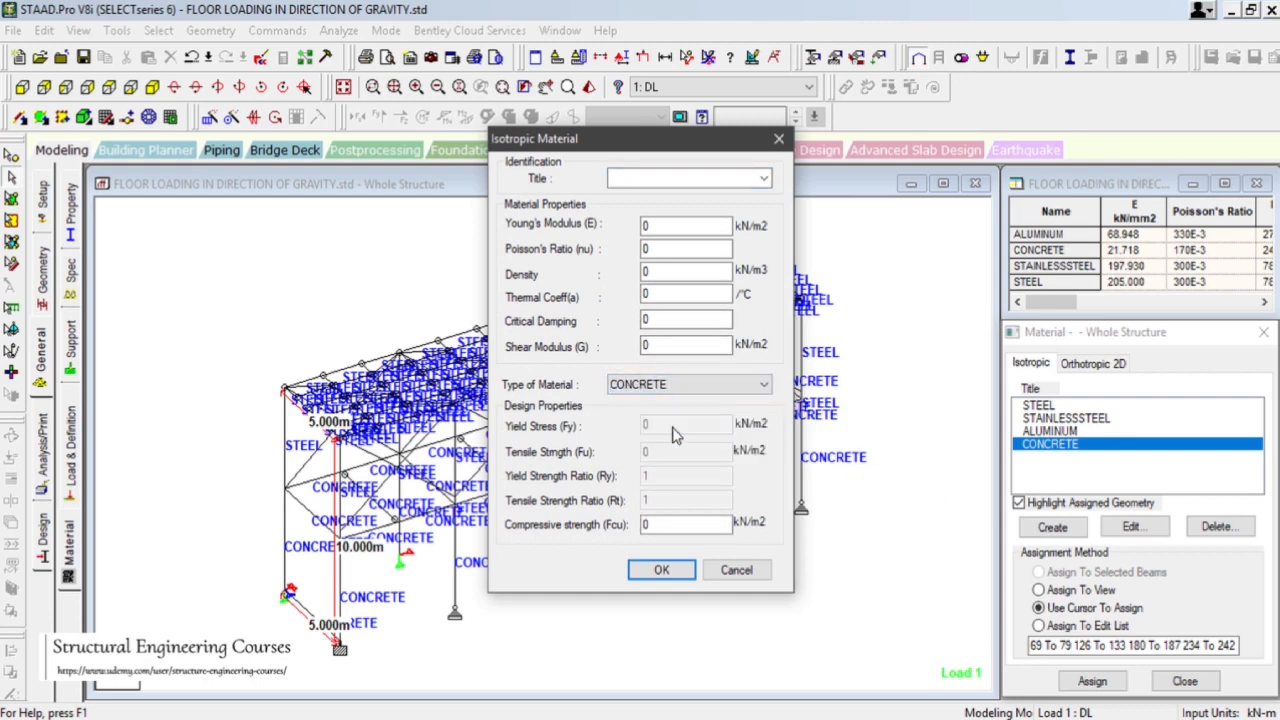
left_click(647, 227)
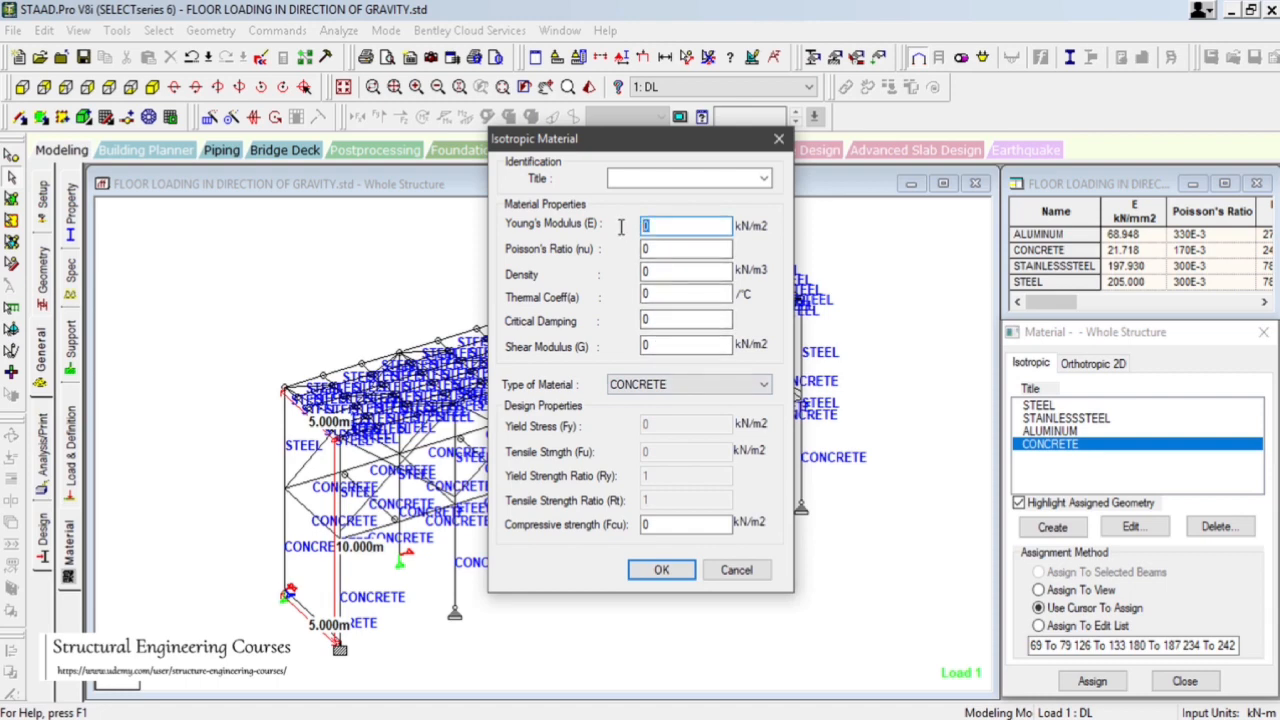
left_click(655, 250)
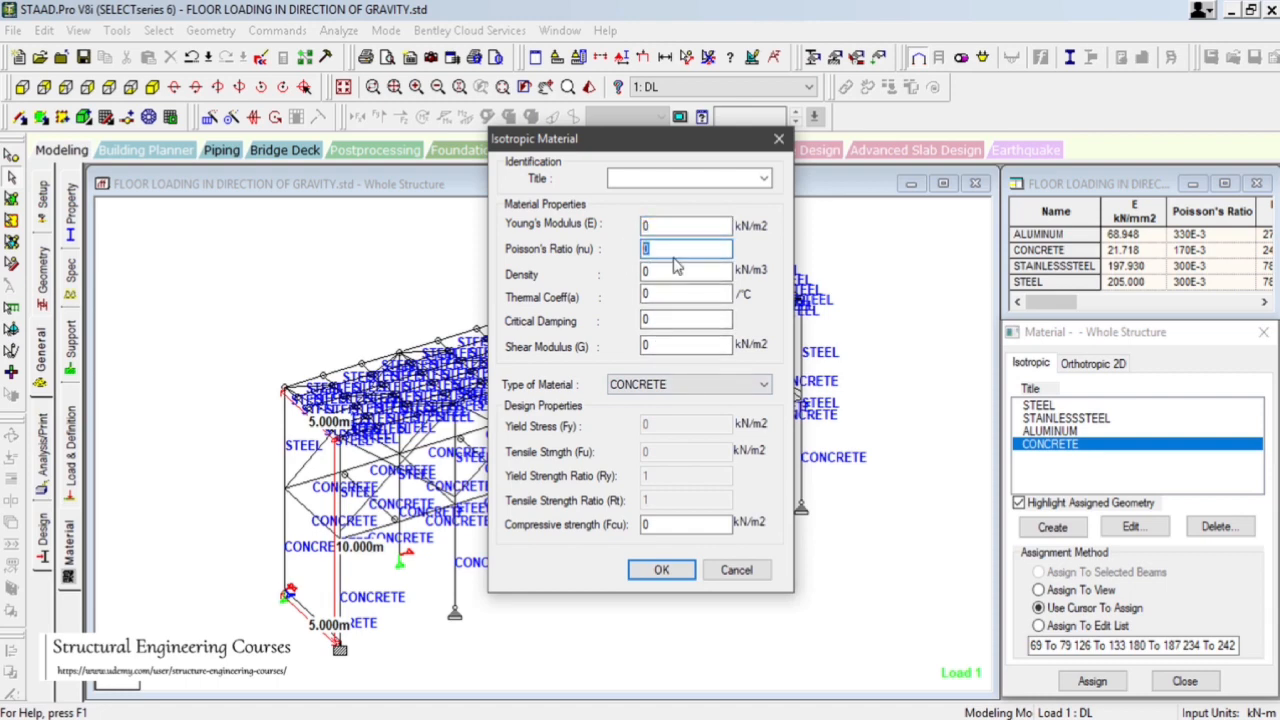
left_click(678, 270)
left_click(680, 292)
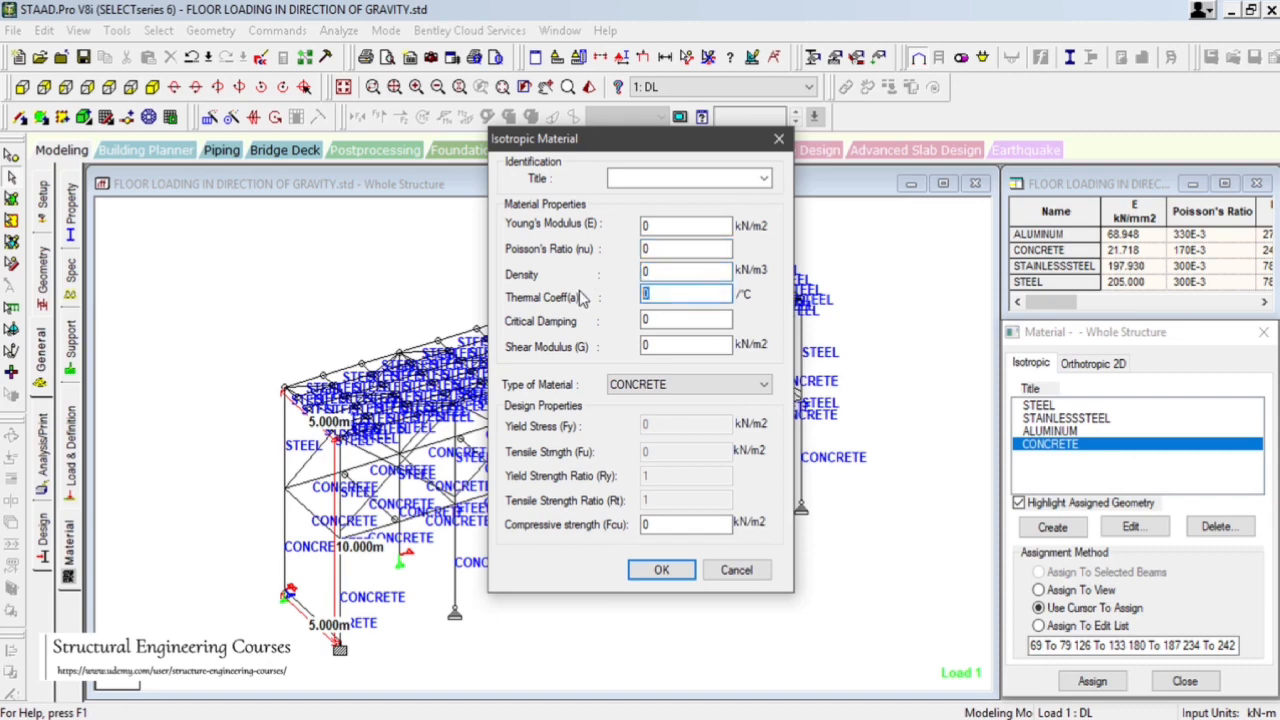
key("Tab")
key("Tab")
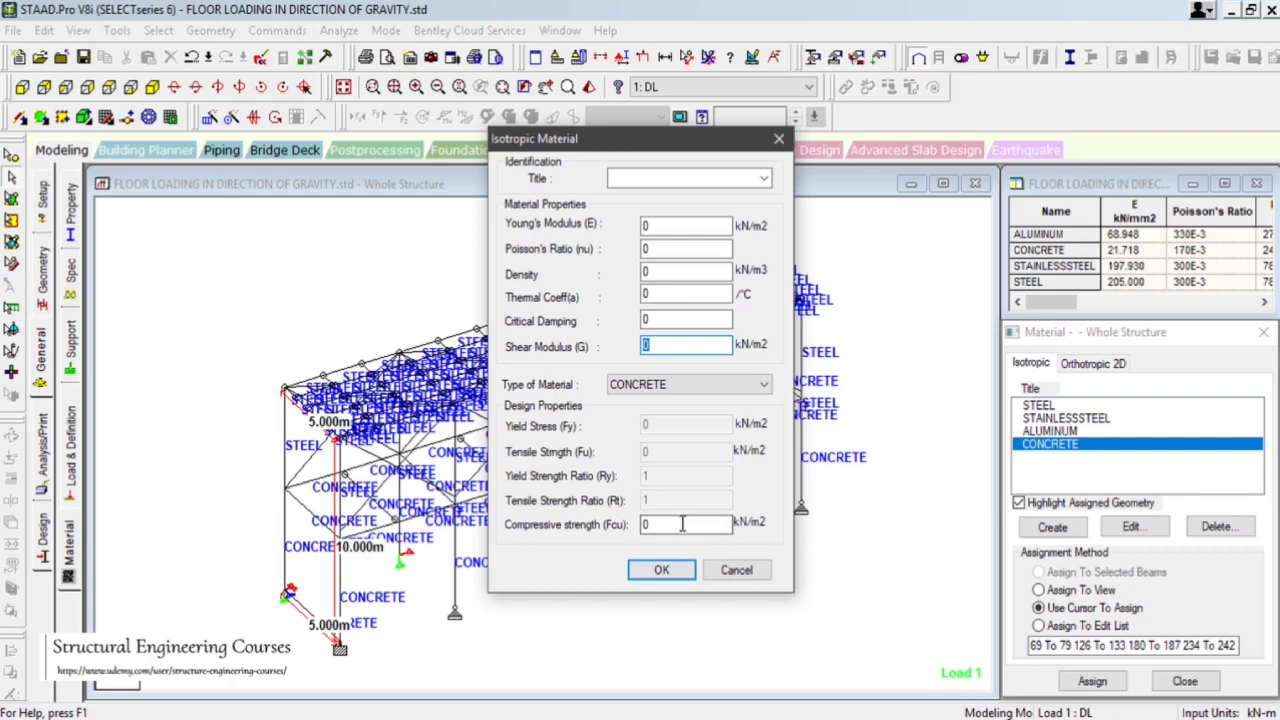
left_click_drag(673, 524, 602, 527)
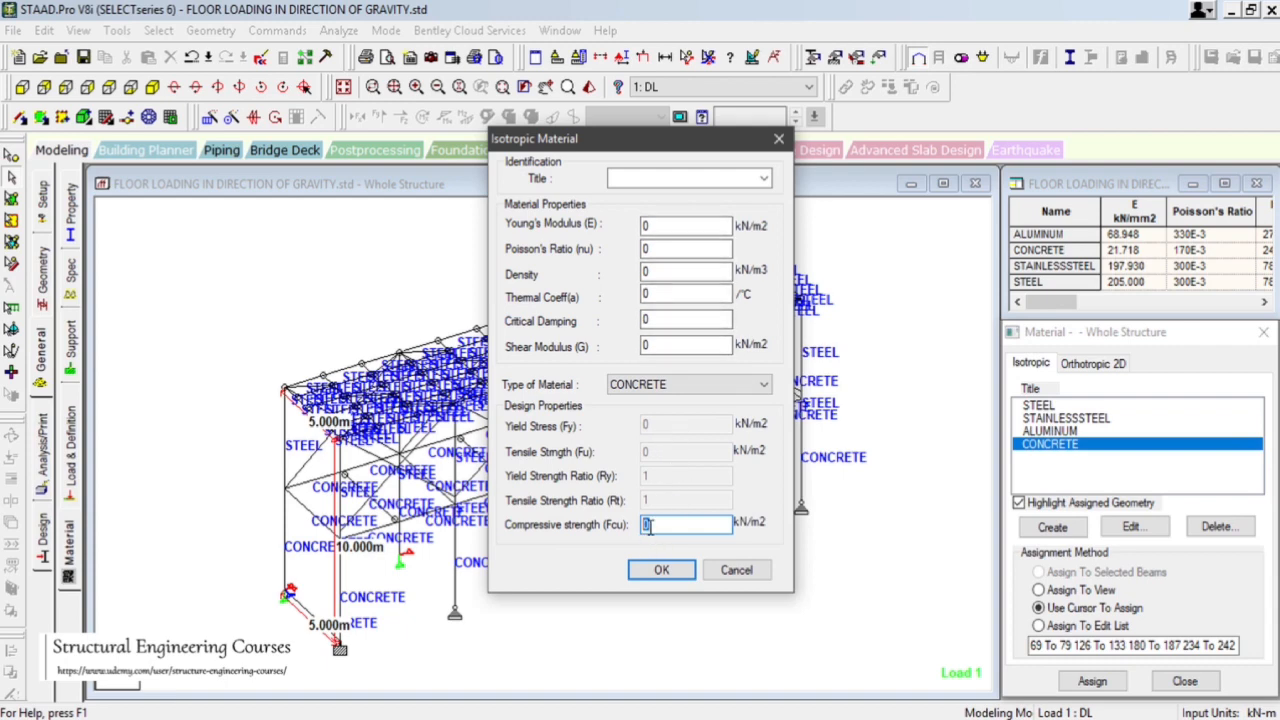
left_click(740, 570)
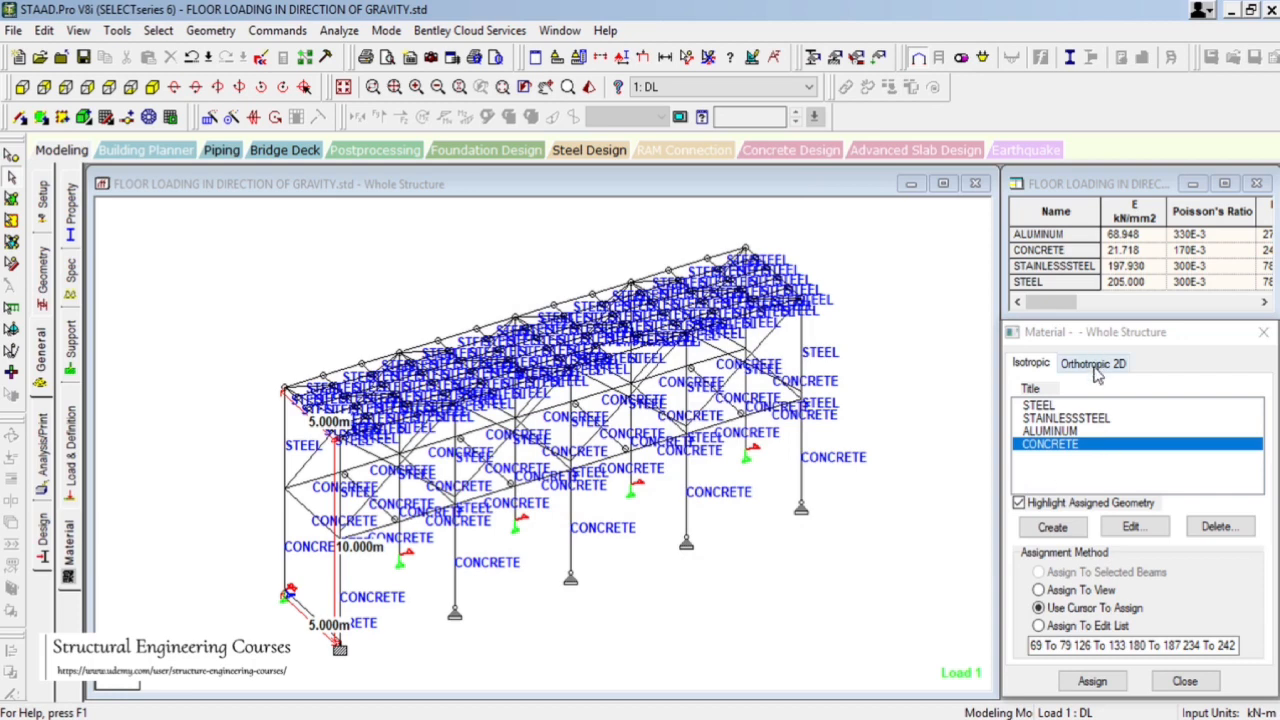
- Review the ALUMINUM material properties without changes, and look through the STEEL, STAINLESSSTEEL and ALUMINUM entries
left_click(1070, 432)
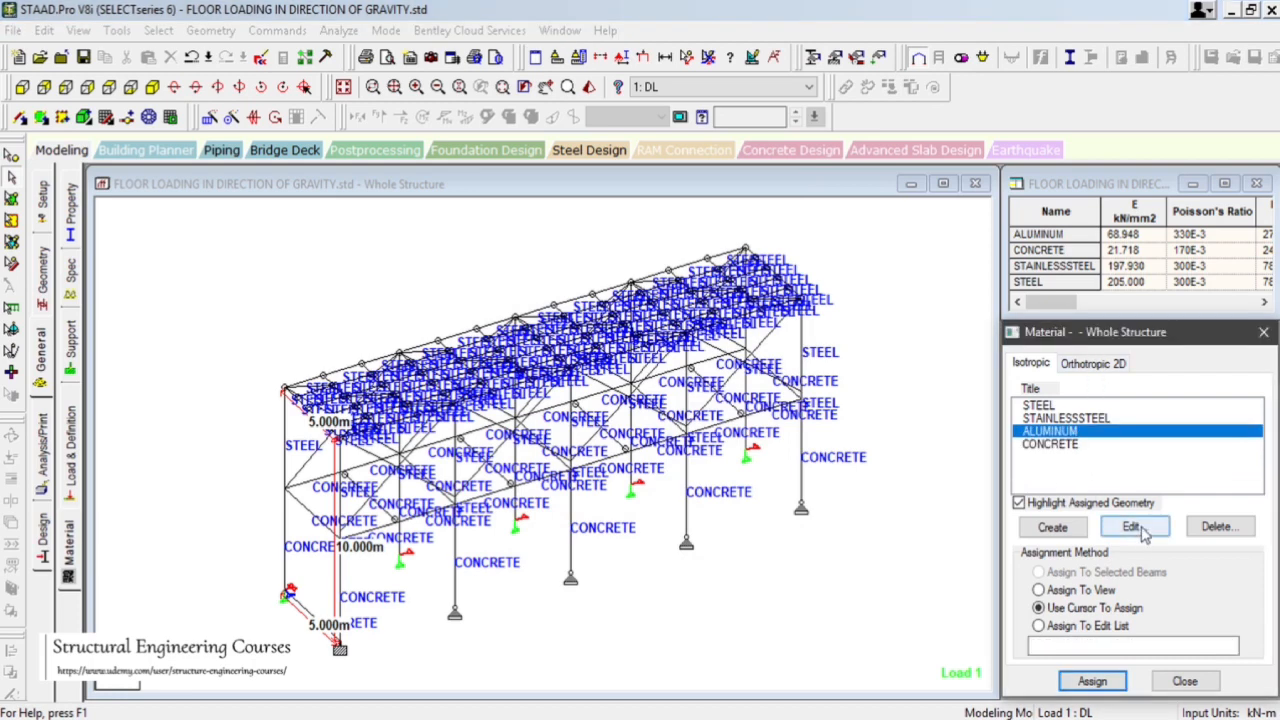
left_click(1133, 527)
left_click(738, 569)
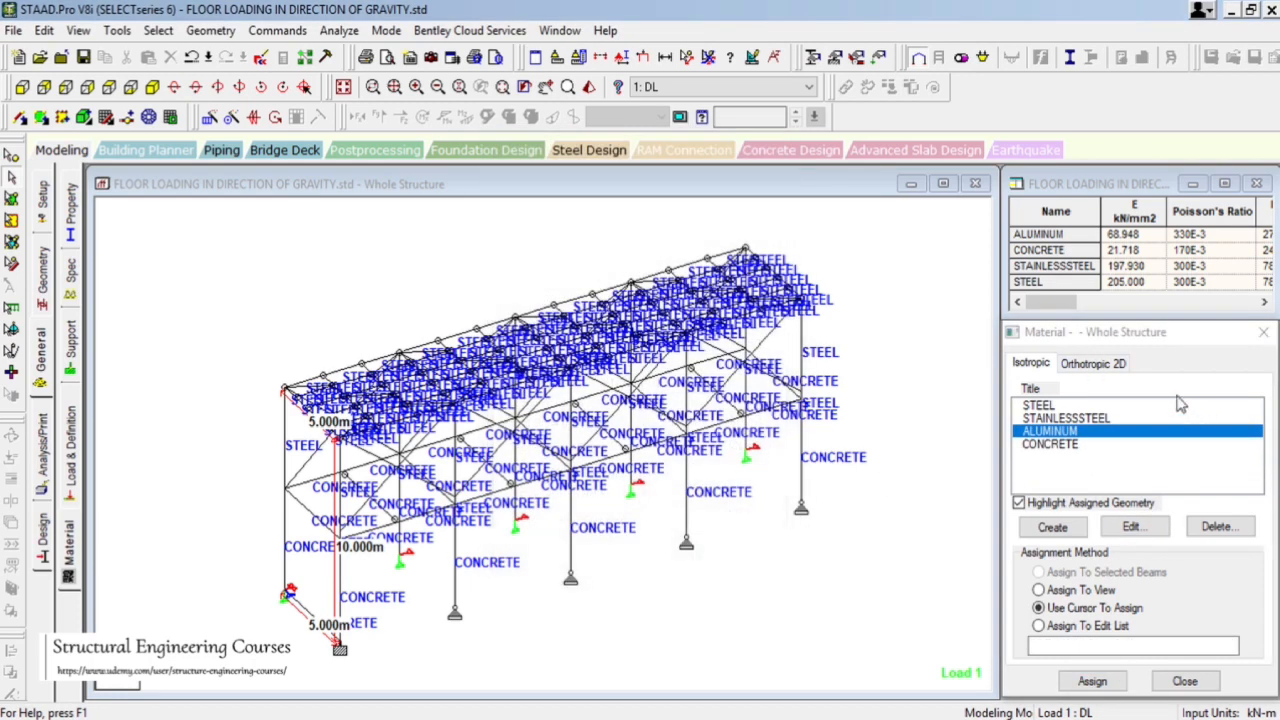
left_click(1032, 405)
left_click(1045, 419)
left_click(1054, 432)
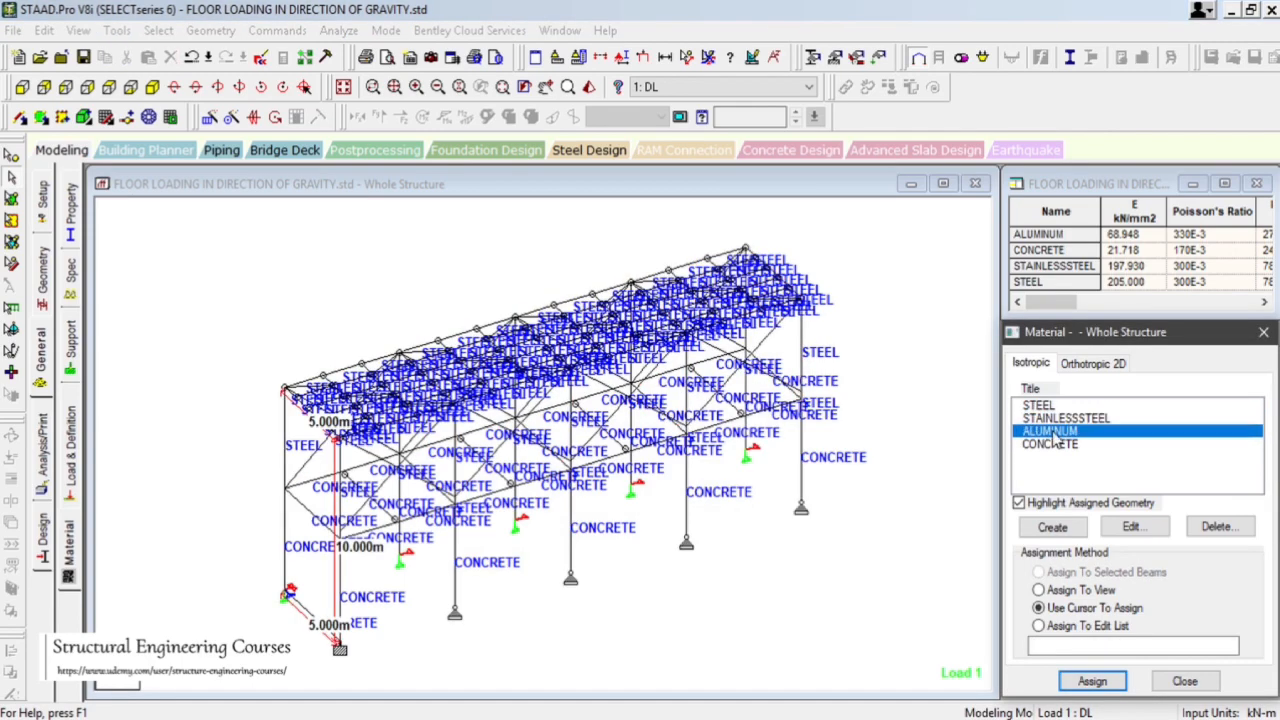
- Review the STAINLESSSTEEL material's properties without changing them, and decline the auto save
left_click(1055, 444)
left_click(1060, 419)
left_click(1130, 527)
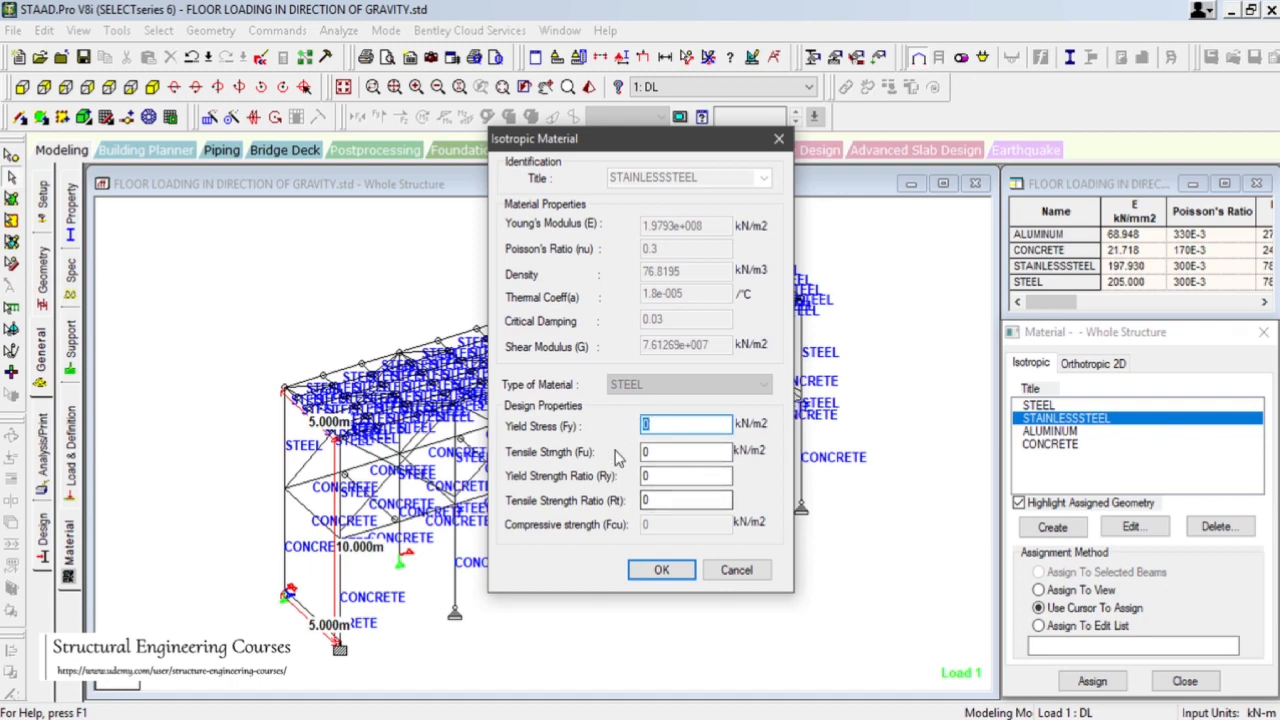
left_click(736, 570)
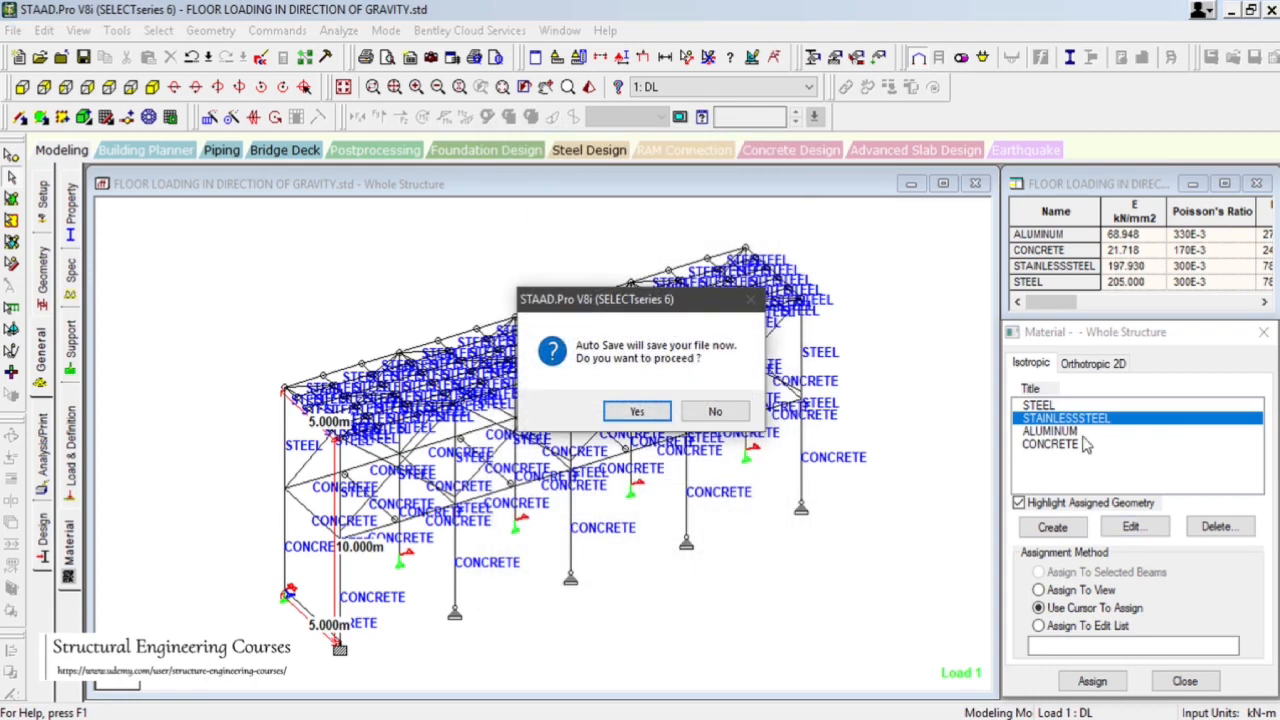
left_click(712, 414)
- Examine the property fields of a new 2D orthotropic material, leave without creating it, and return to the isotropic materials
left_click(1093, 364)
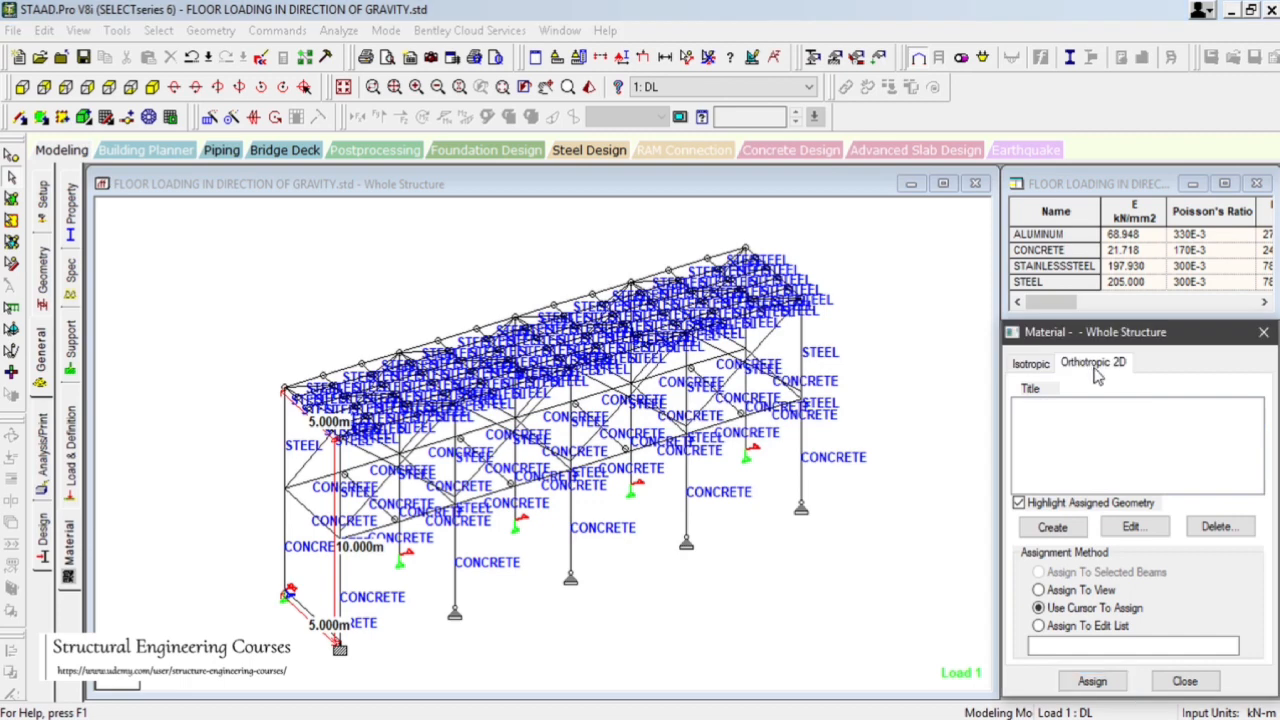
left_click(1062, 526)
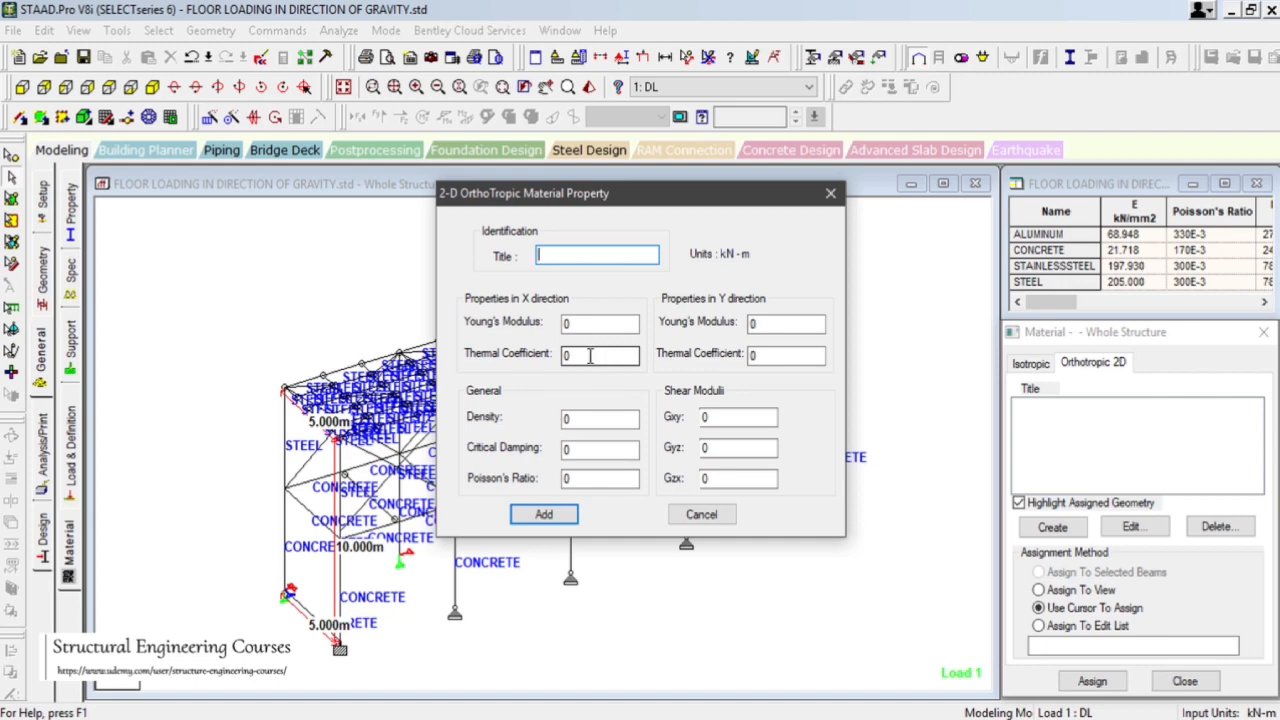
left_click(701, 514)
left_click(1044, 364)
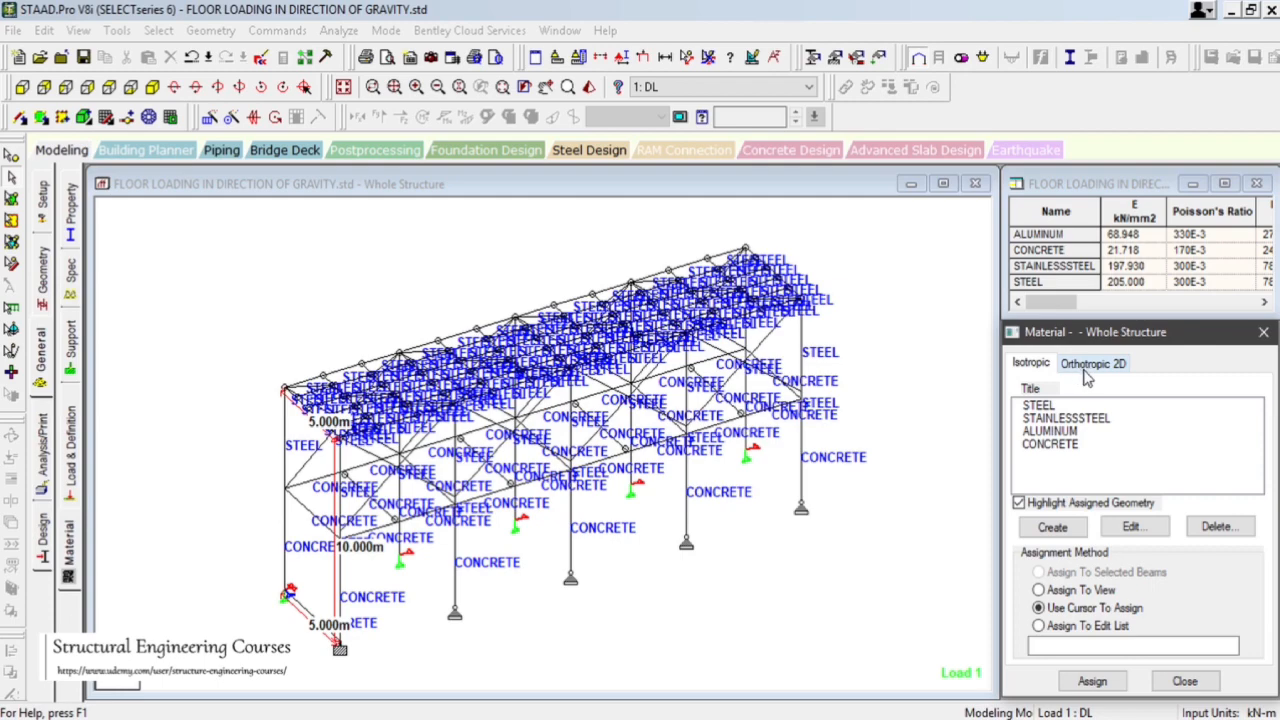
- Look through the isotropic materials and review the CONCRETE material's compressive strength without changing it
left_click(1046, 406)
left_click(1055, 418)
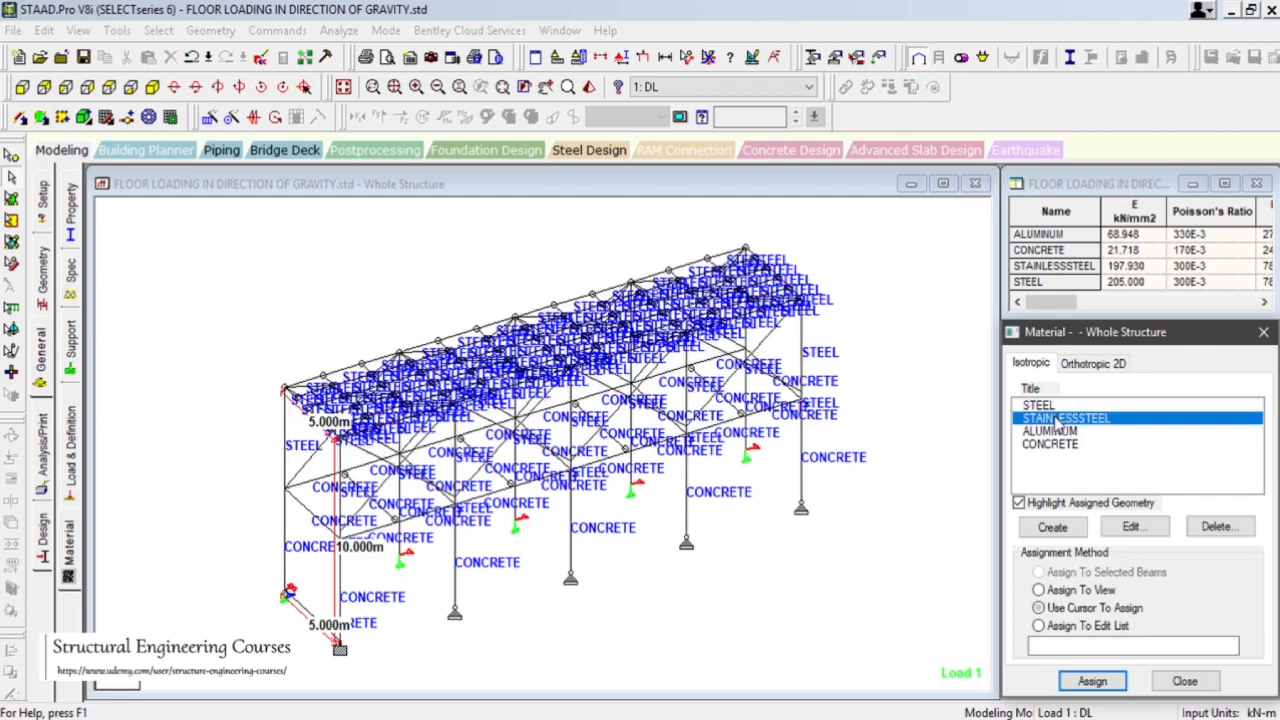
left_click(1064, 431)
left_click(1067, 442)
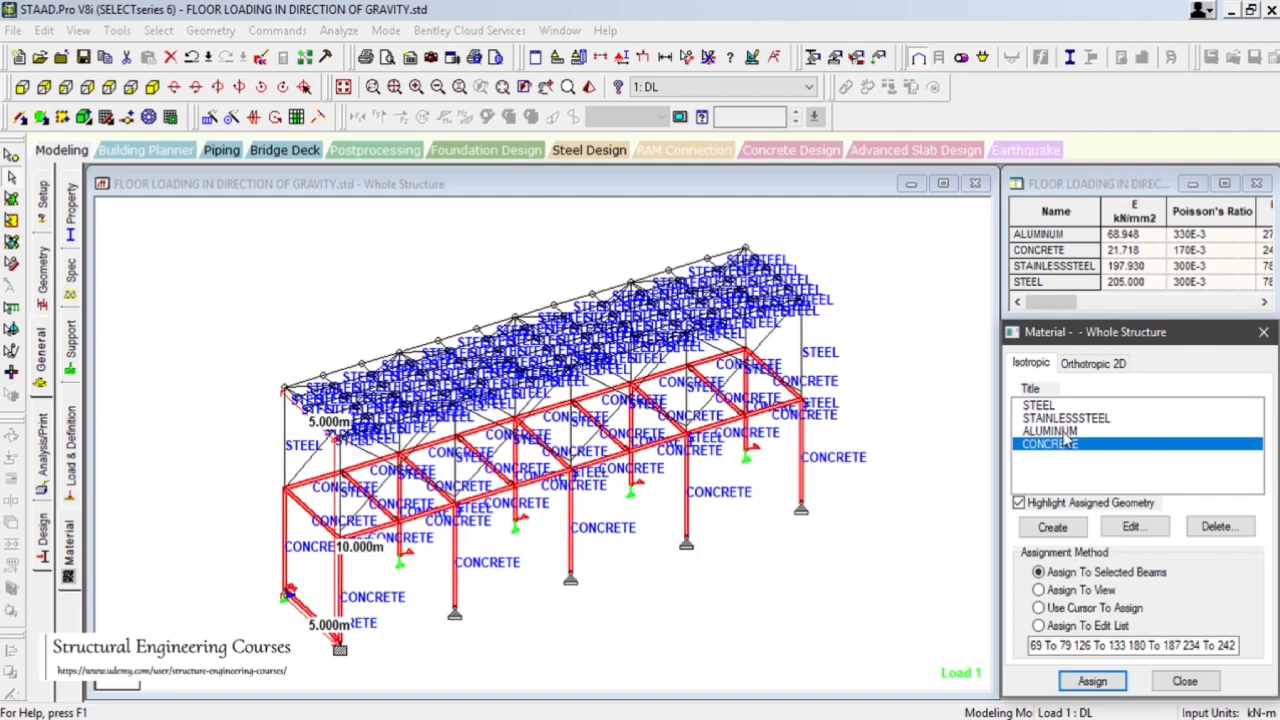
left_click(1065, 432)
left_click(1065, 445)
left_click(1108, 527)
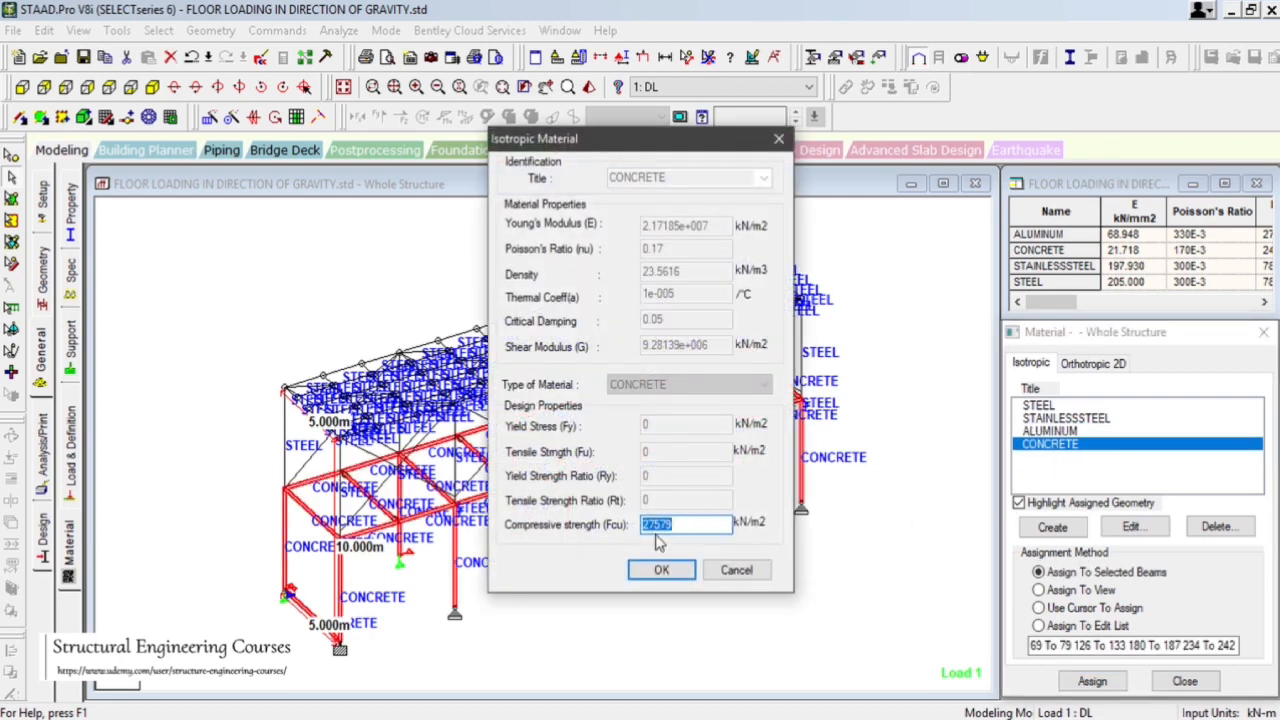
left_click(737, 570)
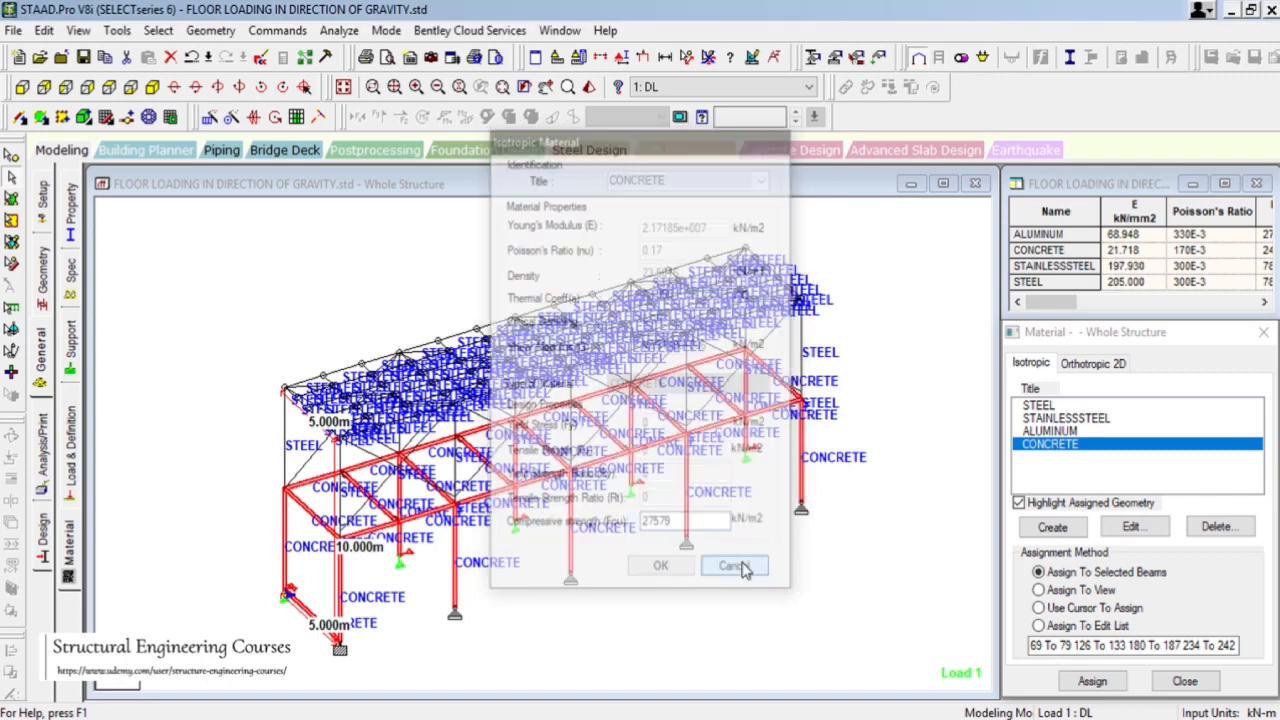
- Revisit the 2D orthotropic material's X and Y direction, general and shear modulus fields, and cancel without adding a material
left_click(1094, 364)
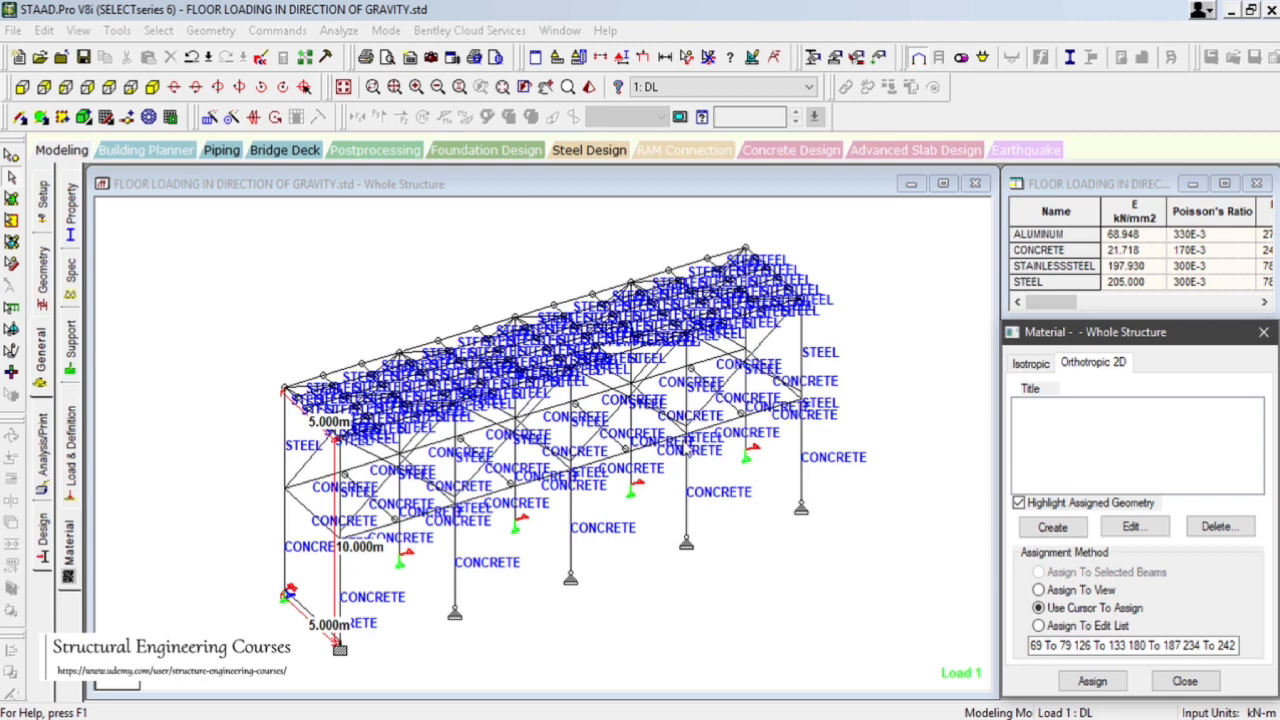
left_click(1062, 532)
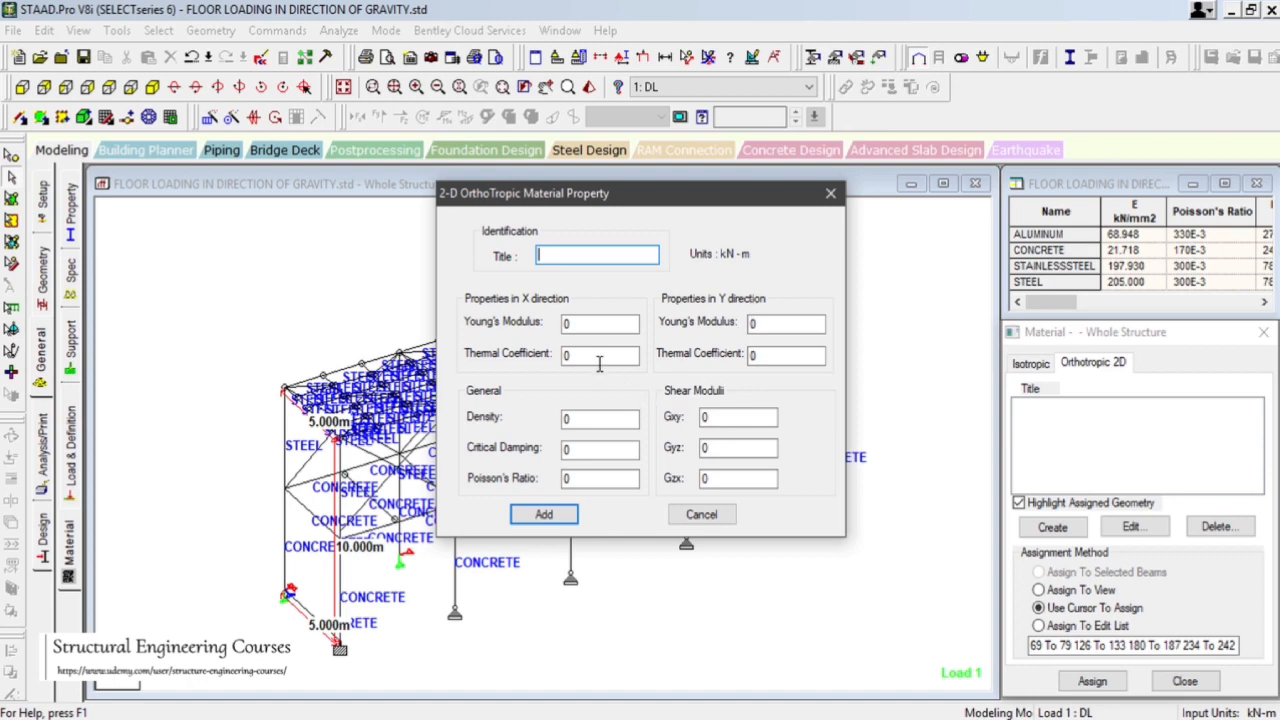
left_click(701, 515)
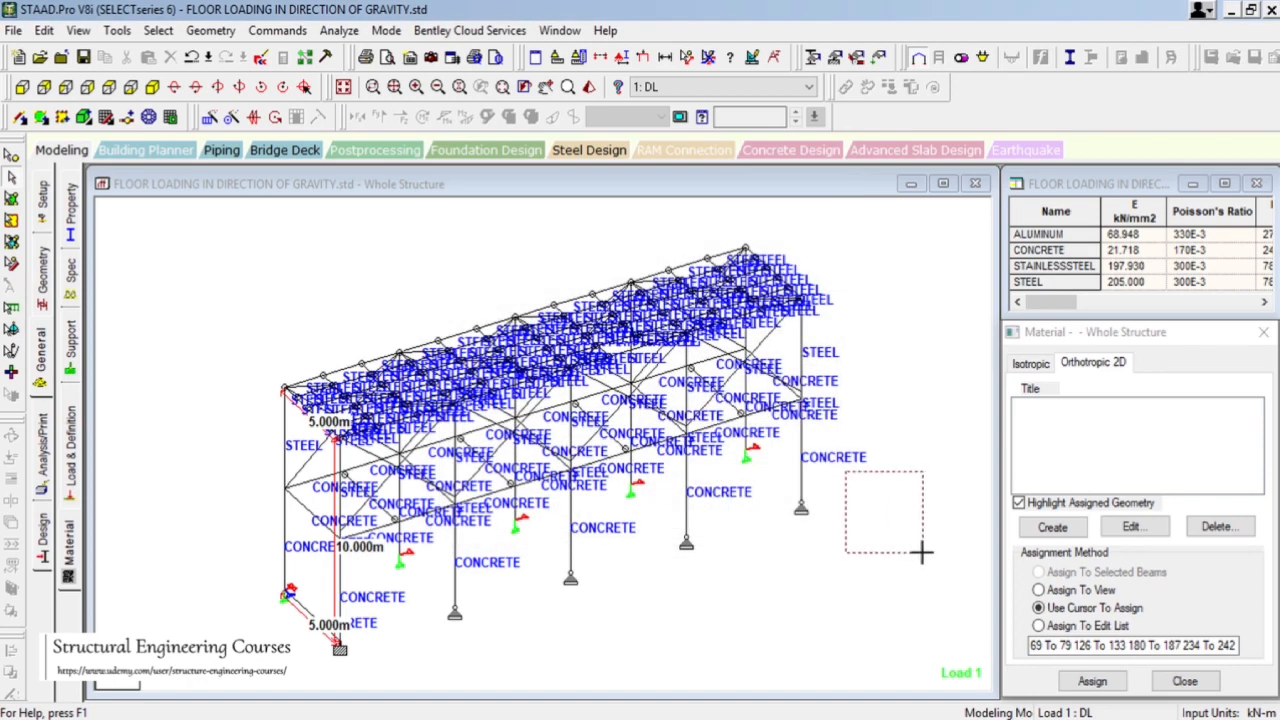
- Check the model for entities with missing density
left_click_drag(186, 274, 323, 337)
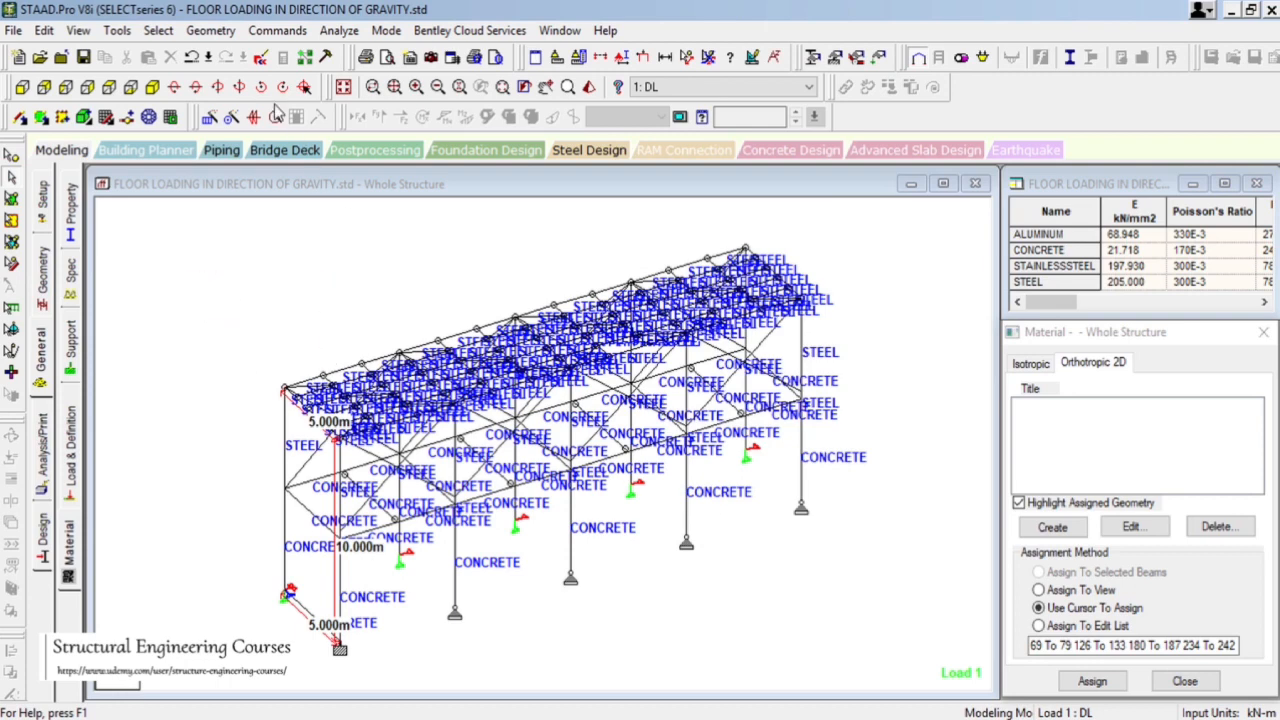
left_click(162, 32)
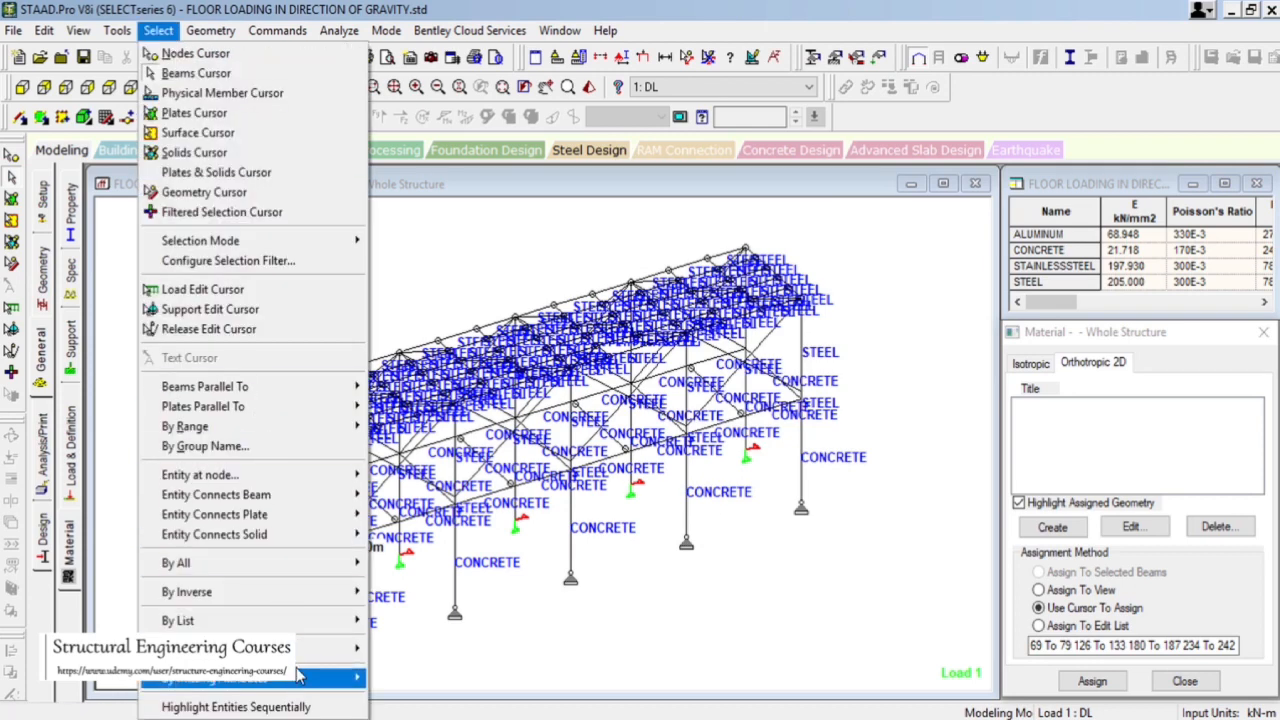
mouse_move(305, 650)
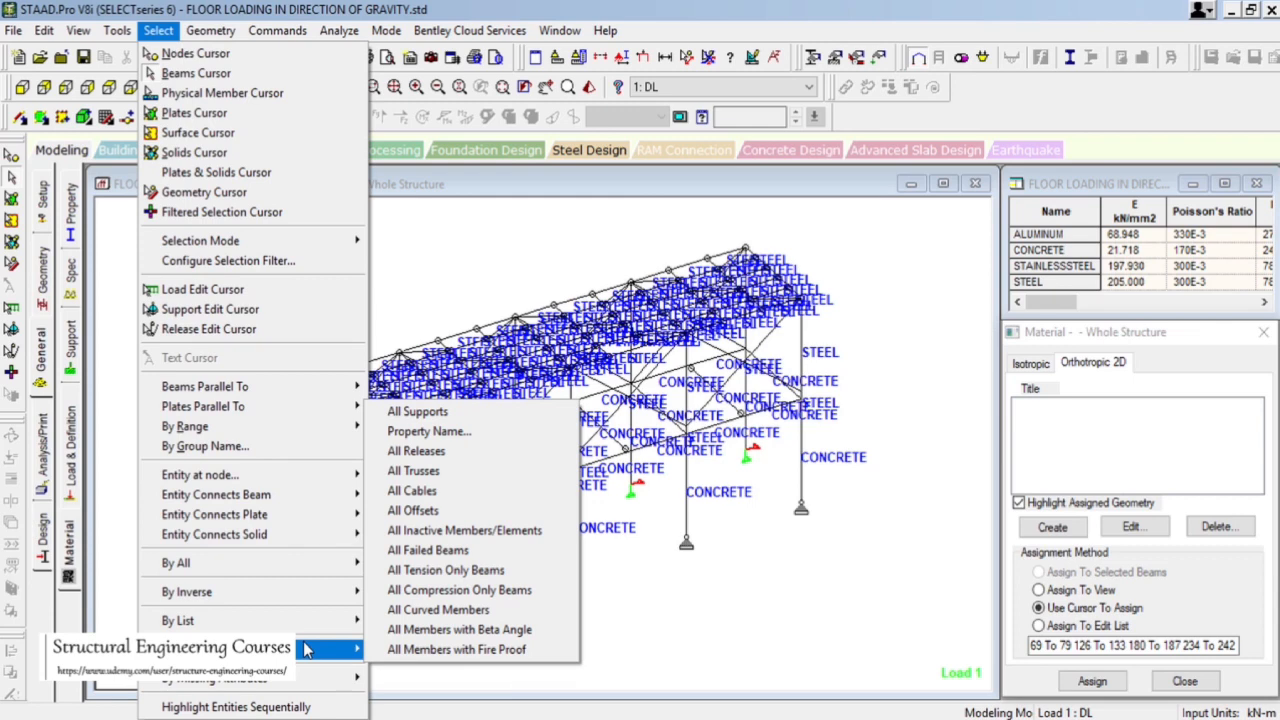
mouse_move(323, 680)
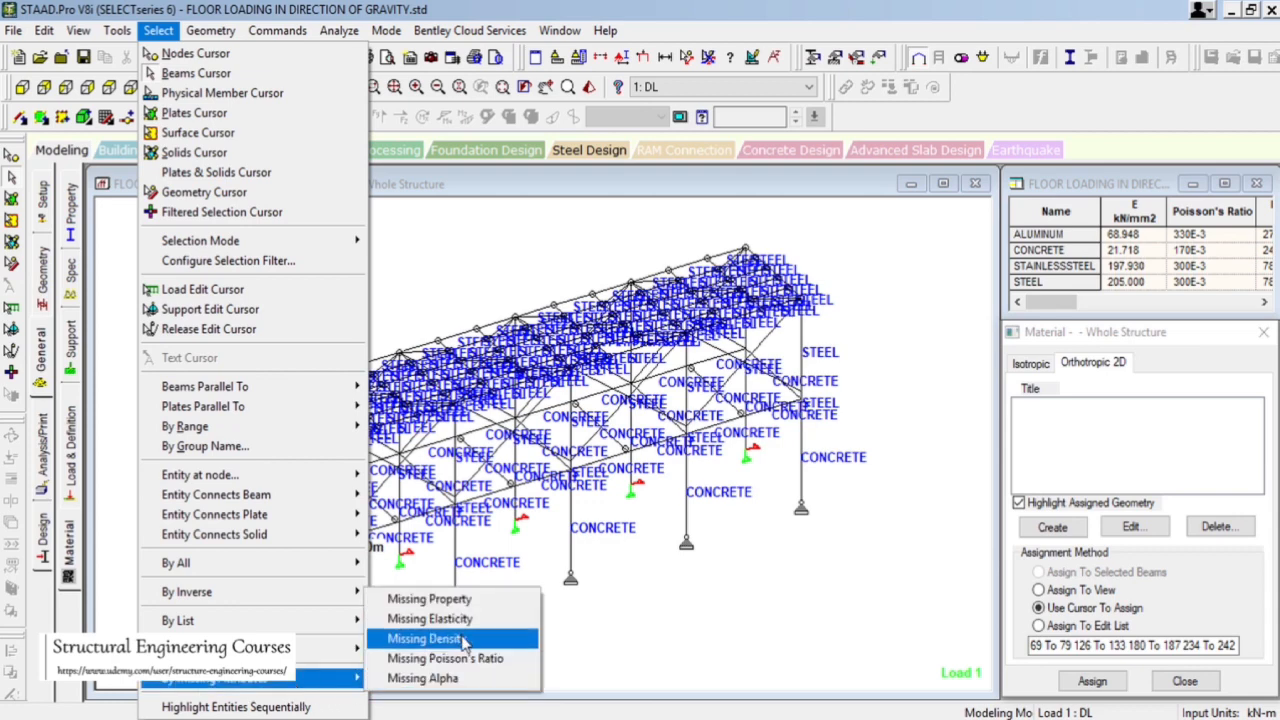
left_click(425, 638)
left_click(729, 412)
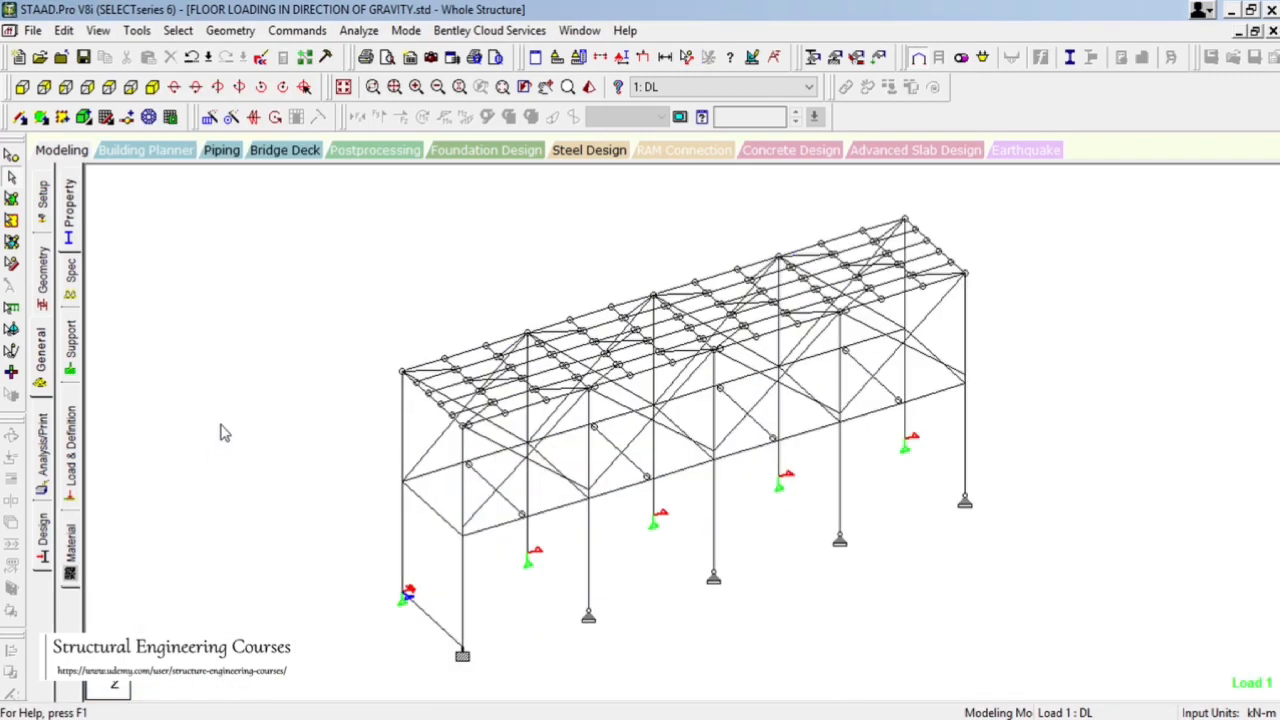
- Assign the Rect 0.50x0.30 section to the base-level beam joining the supports of the first two front columns
left_click(71, 545)
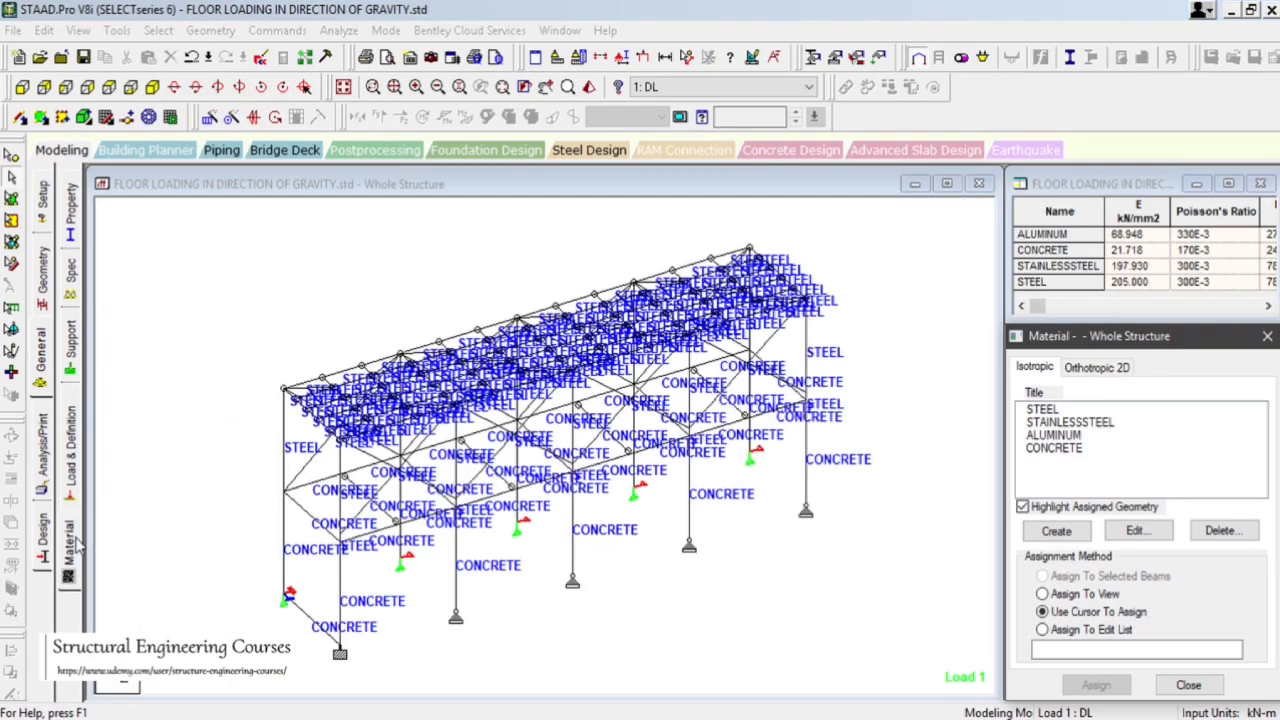
left_click(72, 440)
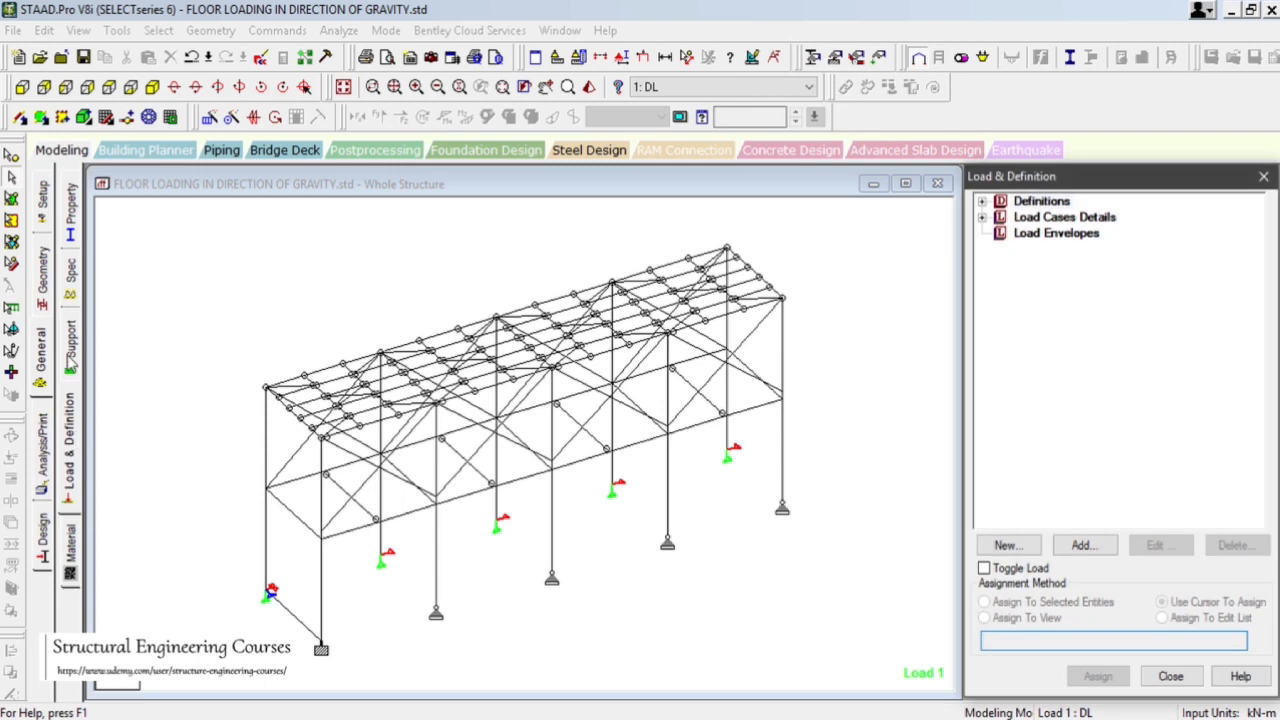
left_click(71, 342)
left_click(70, 270)
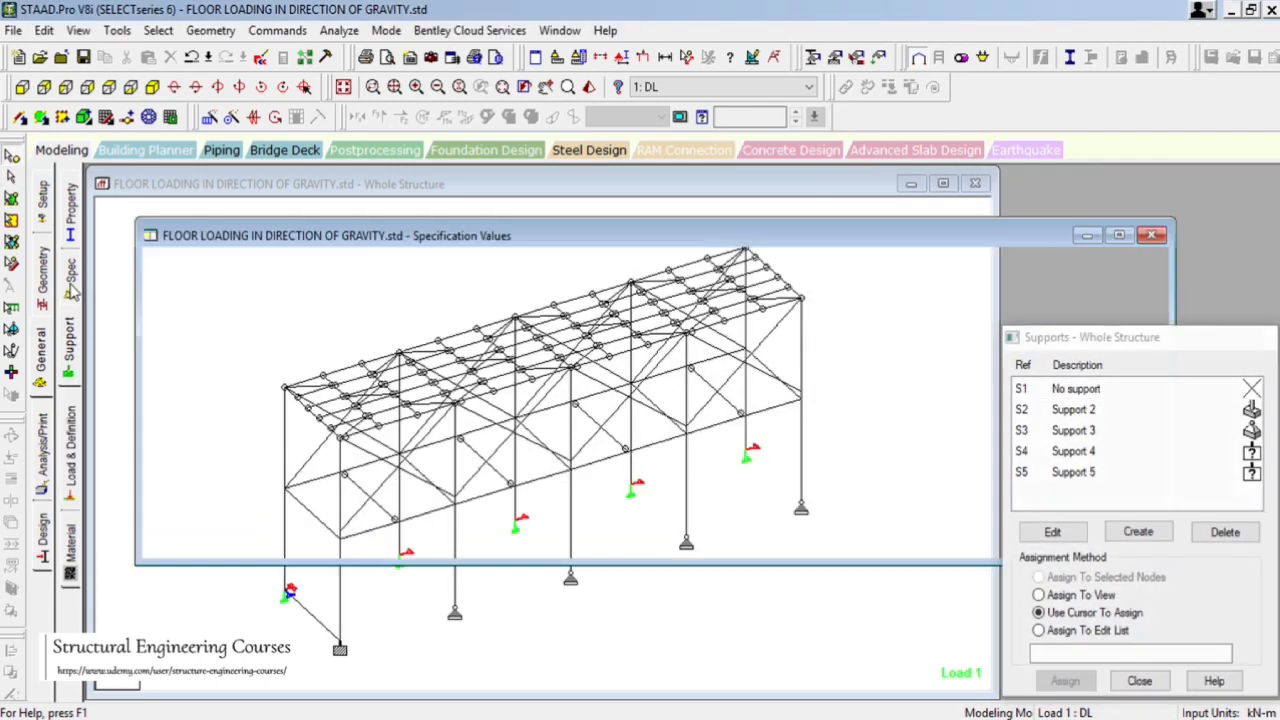
left_click(84, 224)
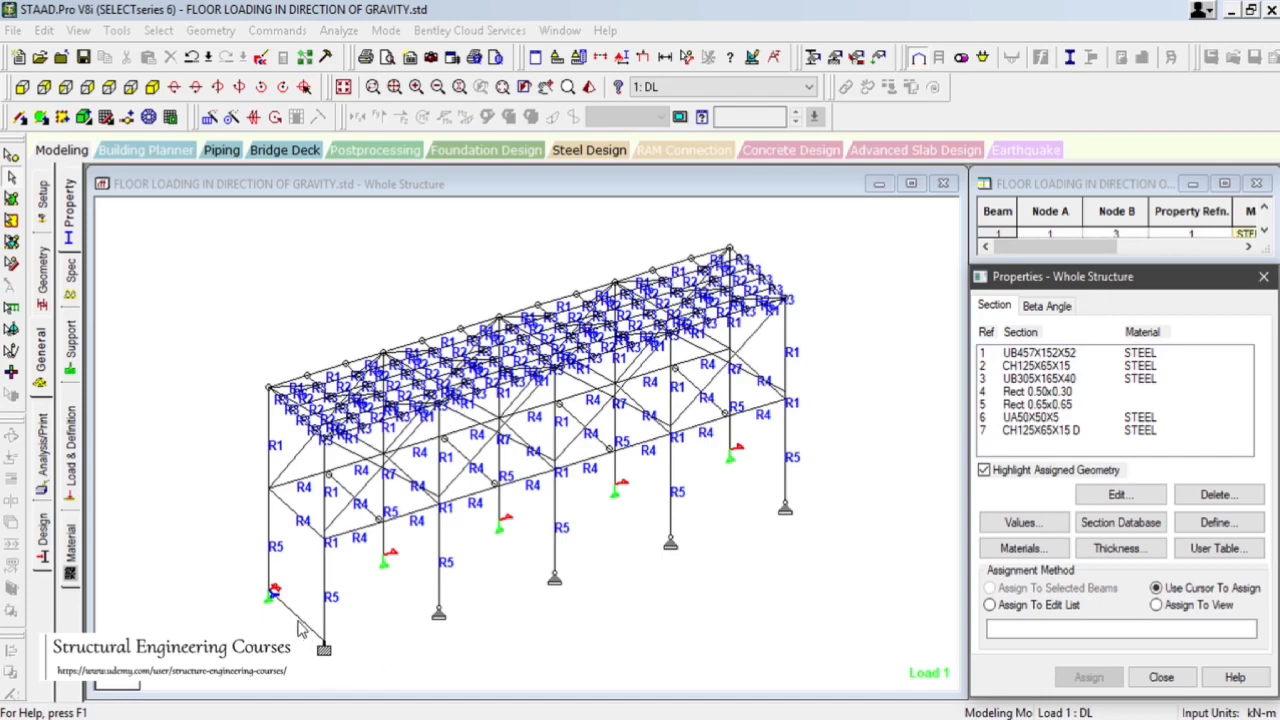
left_click(297, 624)
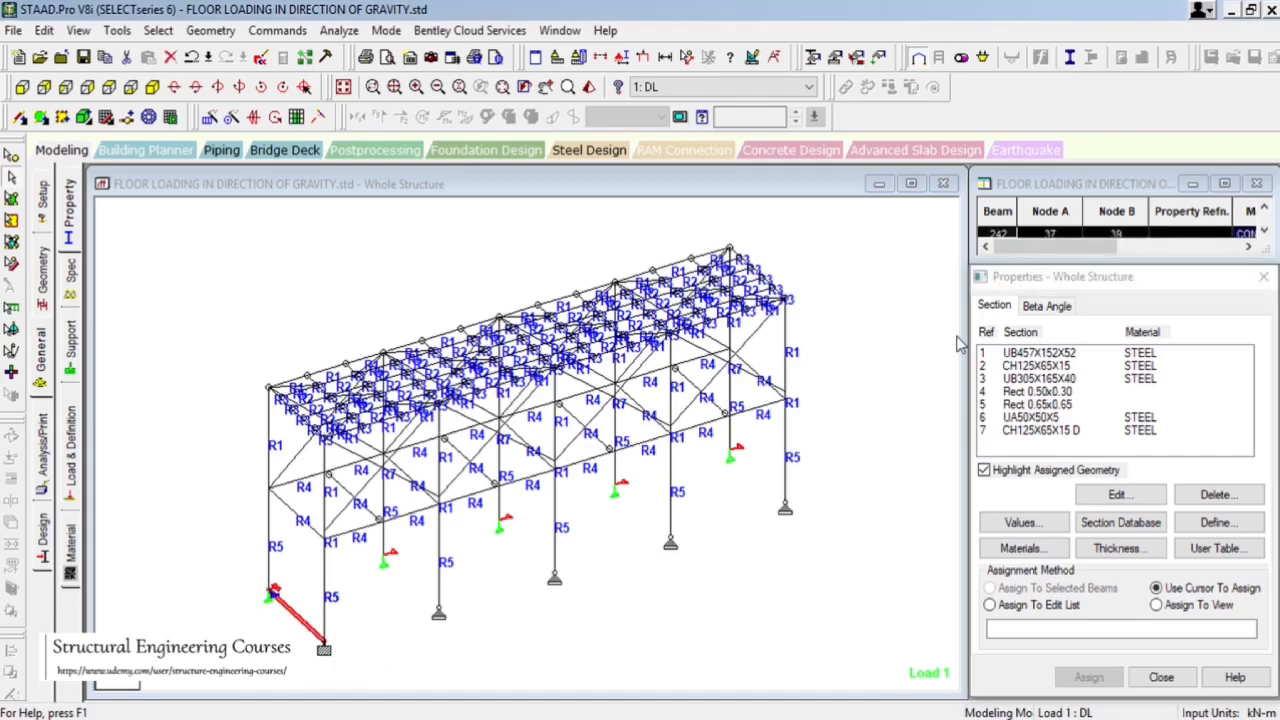
left_click(1060, 392)
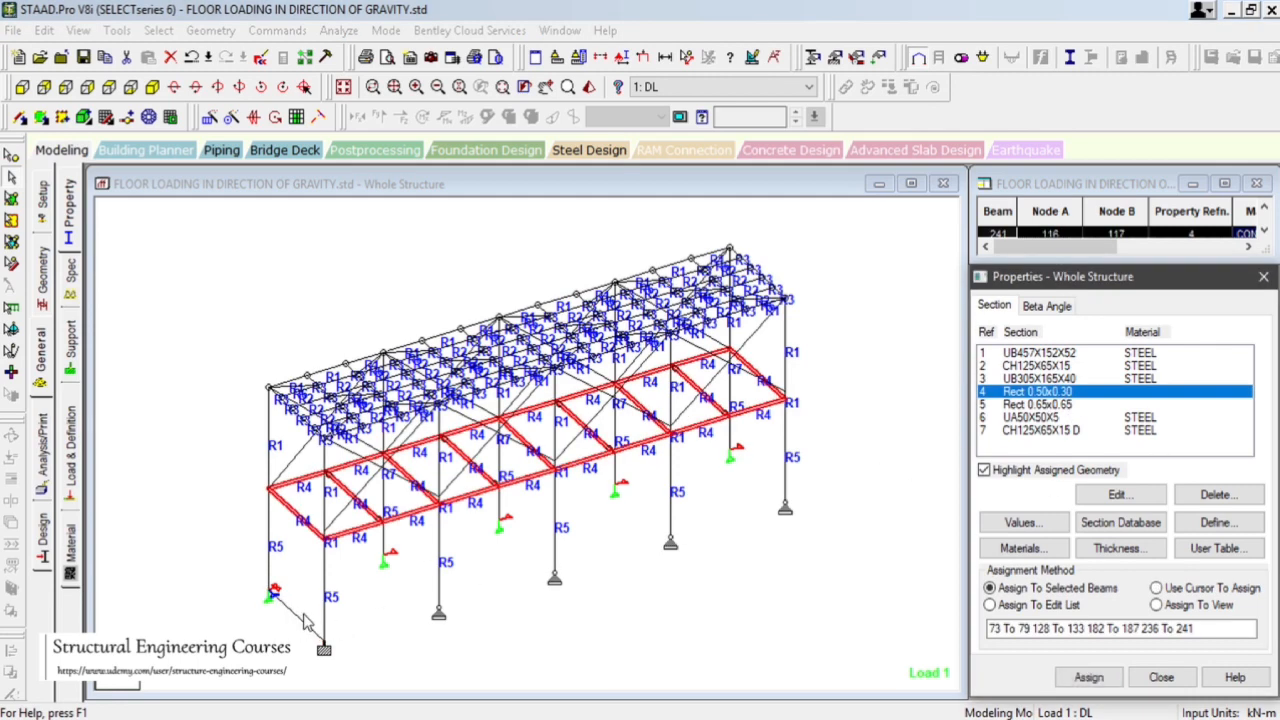
left_click(304, 618)
left_click(1112, 680)
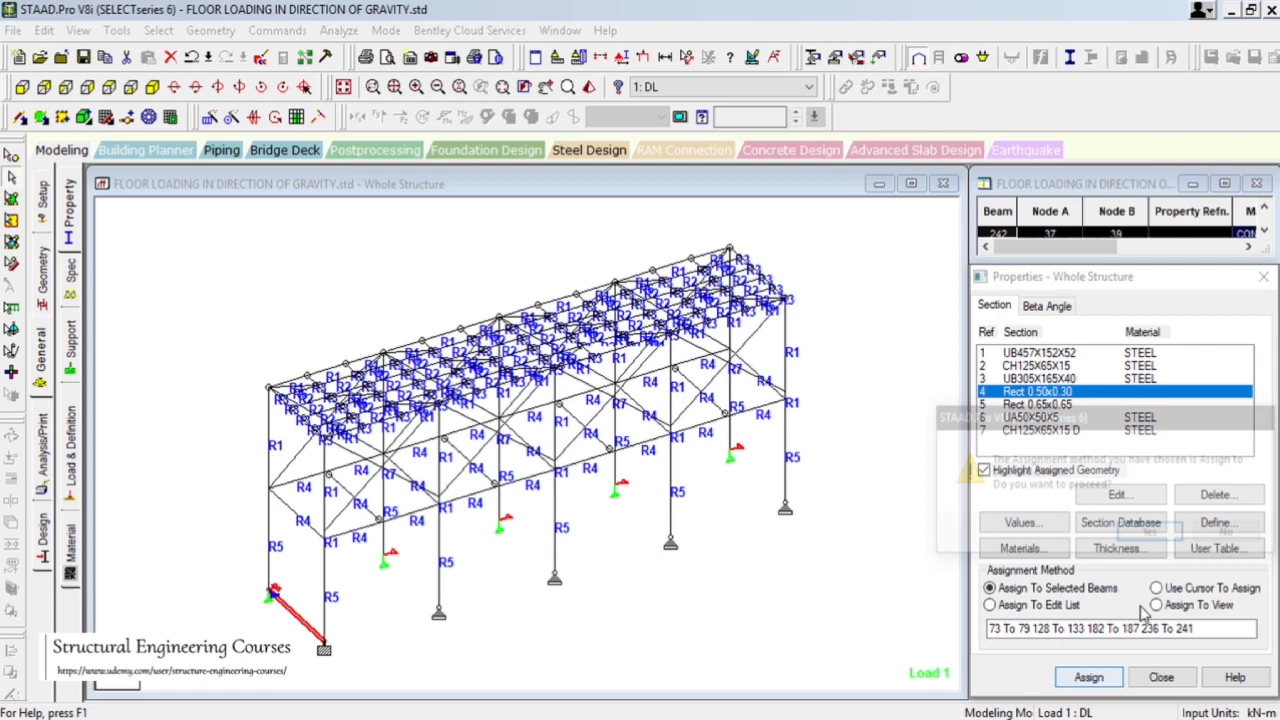
left_click(1151, 531)
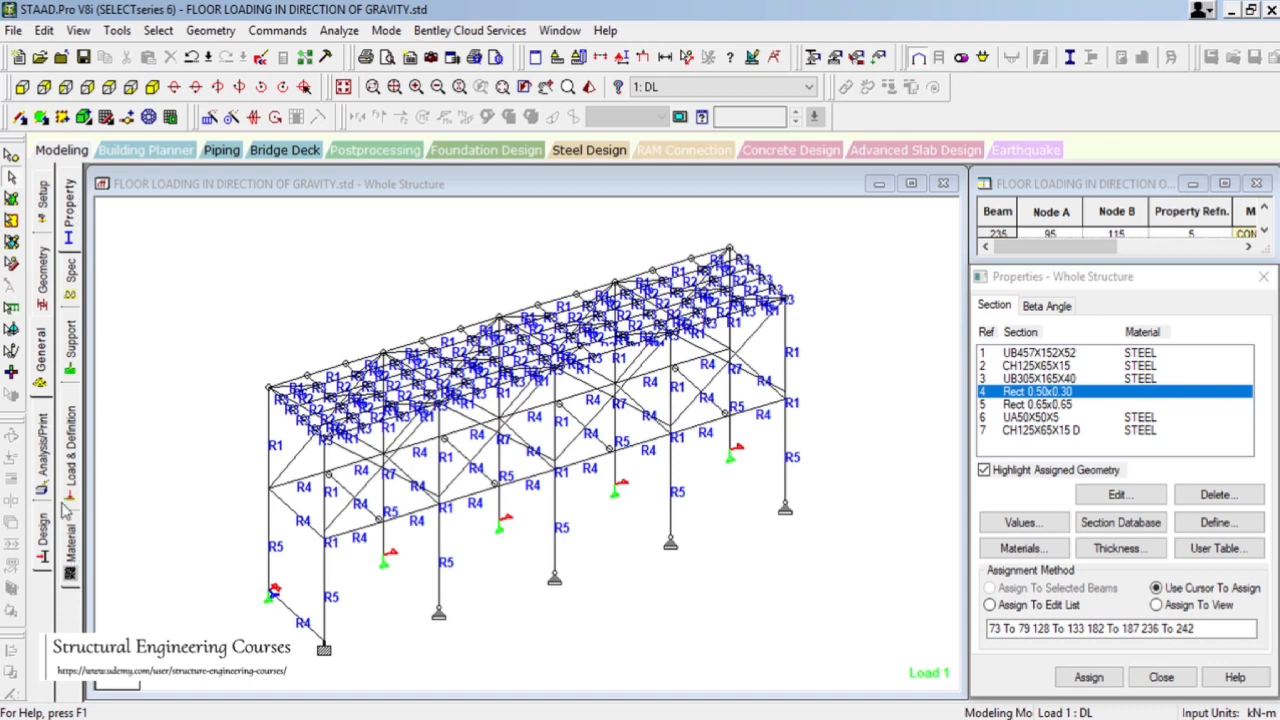
- Leave the analysis commands without adding any, and open the definition of pre-analysis print commands
left_click(44, 458)
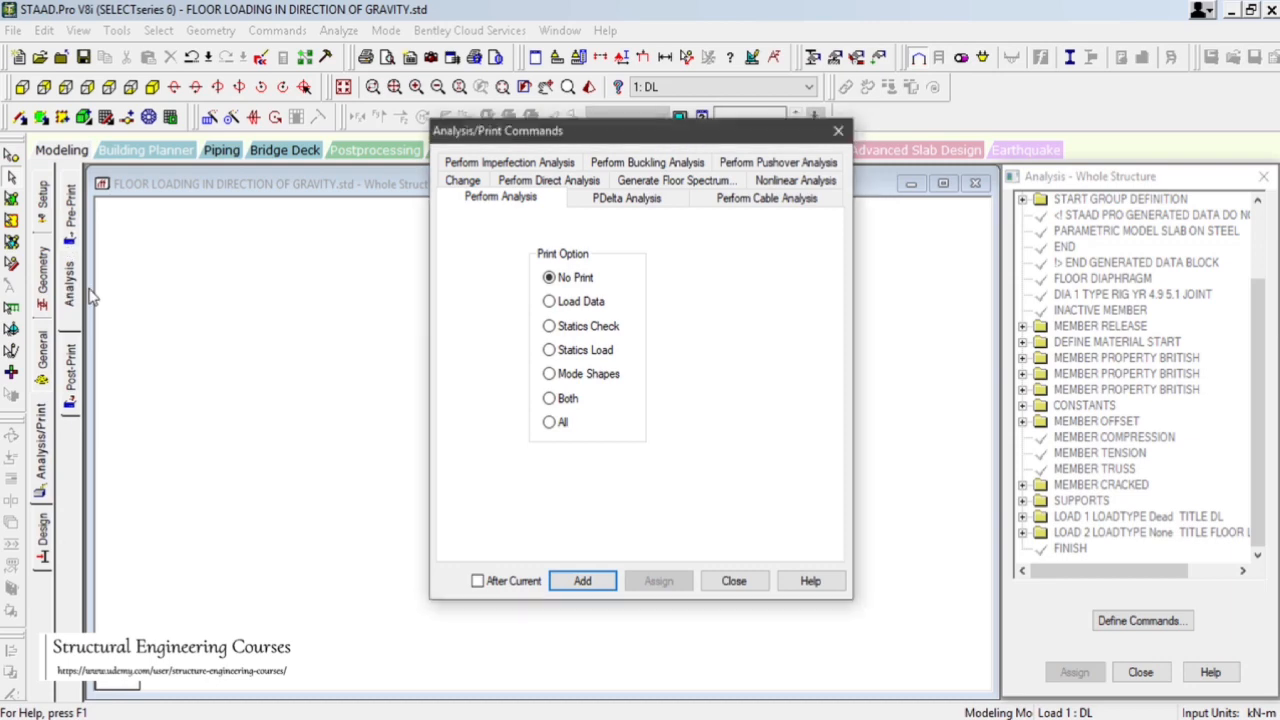
left_click(734, 581)
left_click(72, 210)
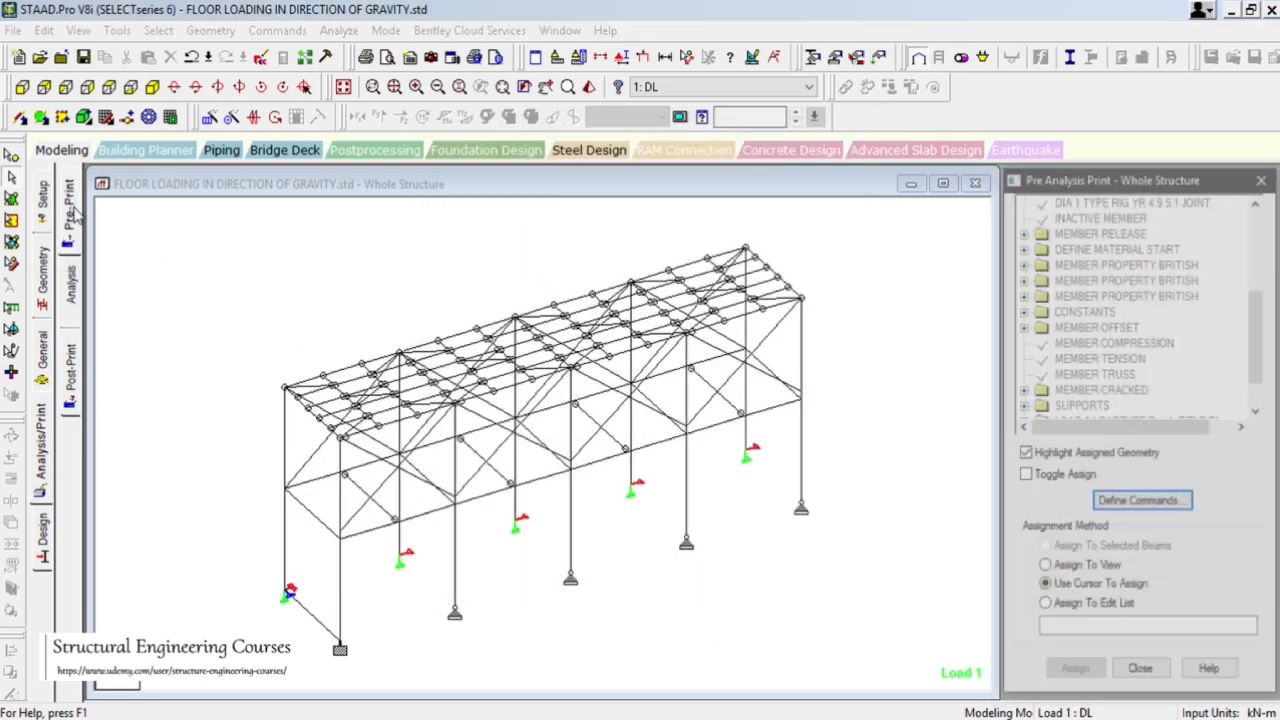
left_click(1136, 510)
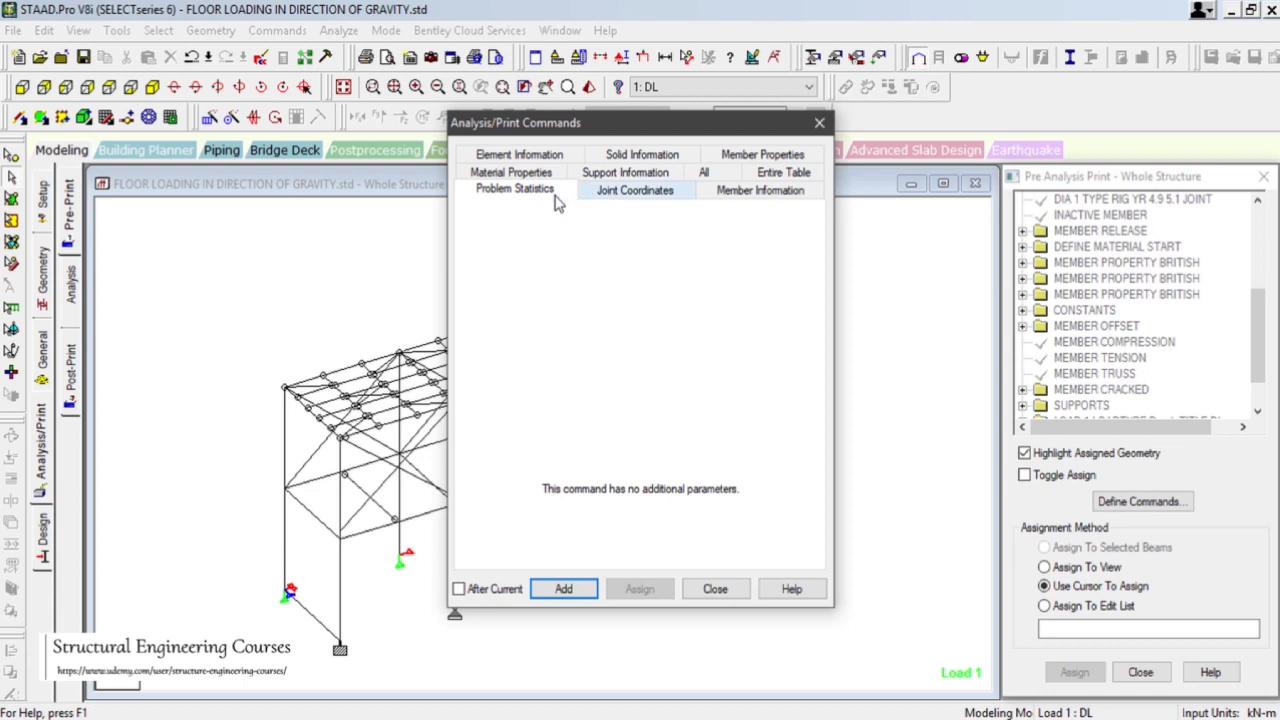
- Look through the pre-analysis print commands for joint coordinates, members, supports, solids and elements
left_click(610, 198)
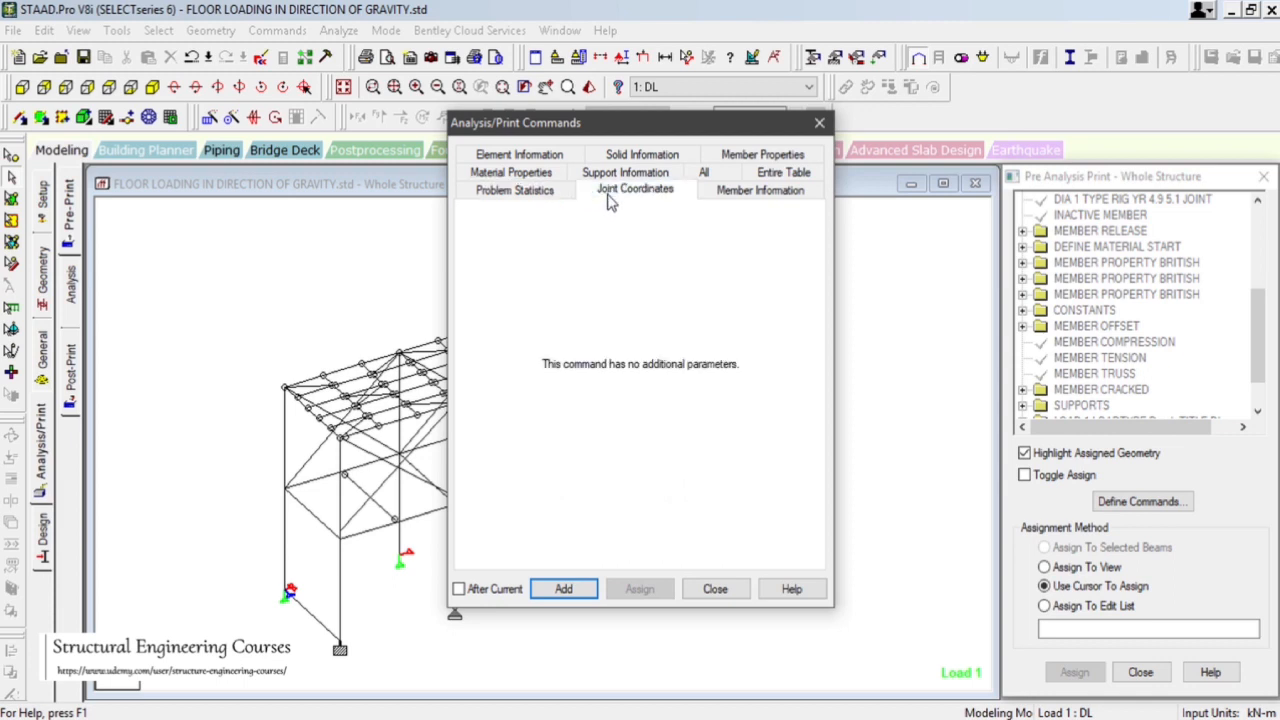
left_click(734, 195)
left_click(778, 176)
key("Left")
key("Left")
key("Left")
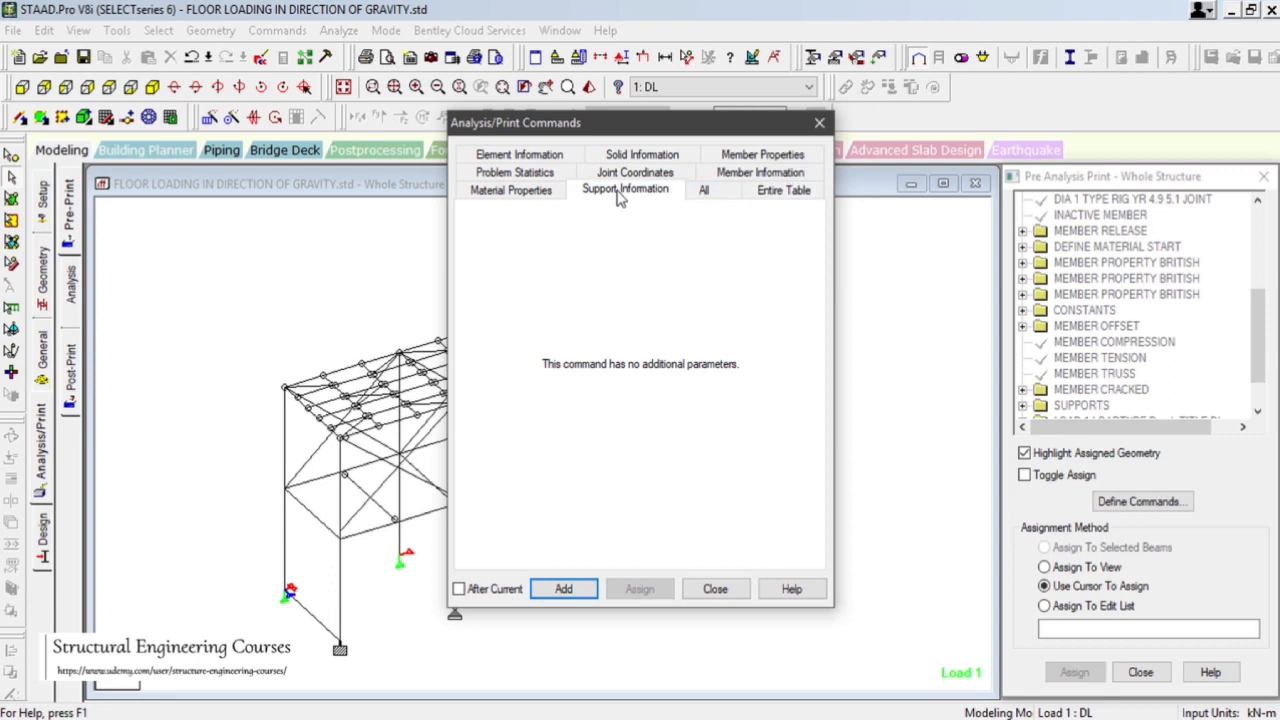
left_click(752, 158)
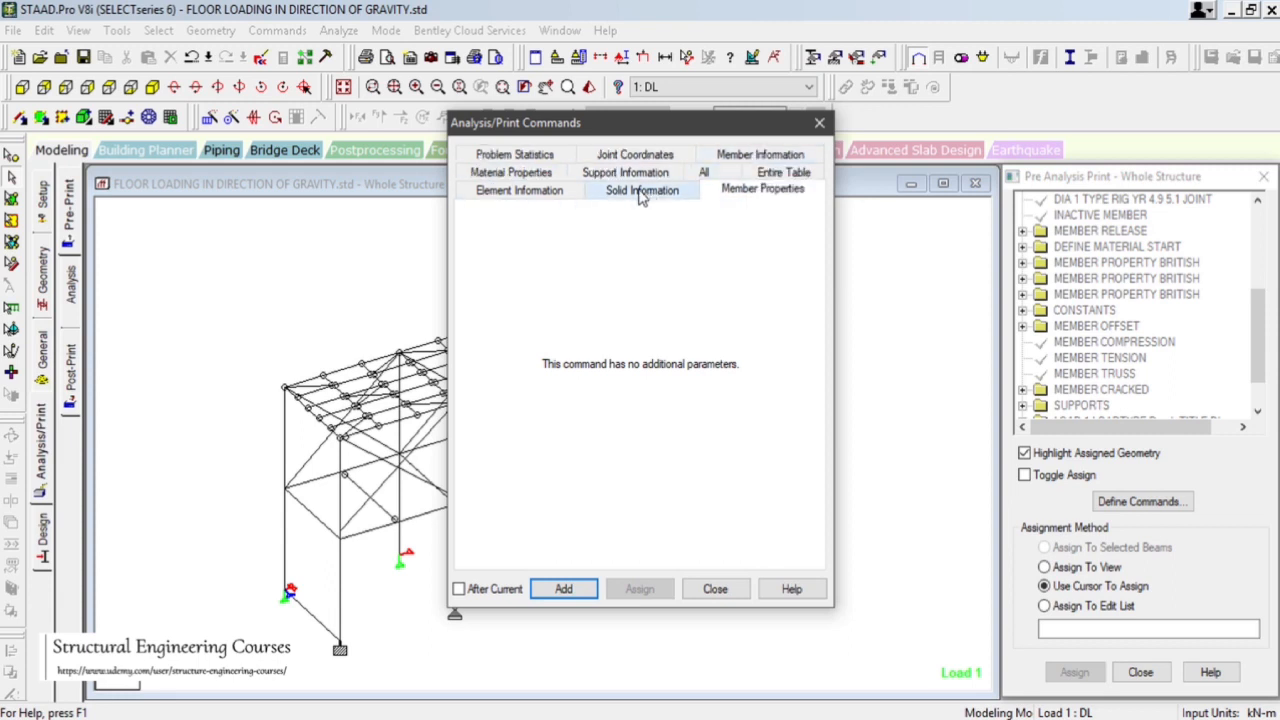
left_click(688, 190)
left_click(522, 193)
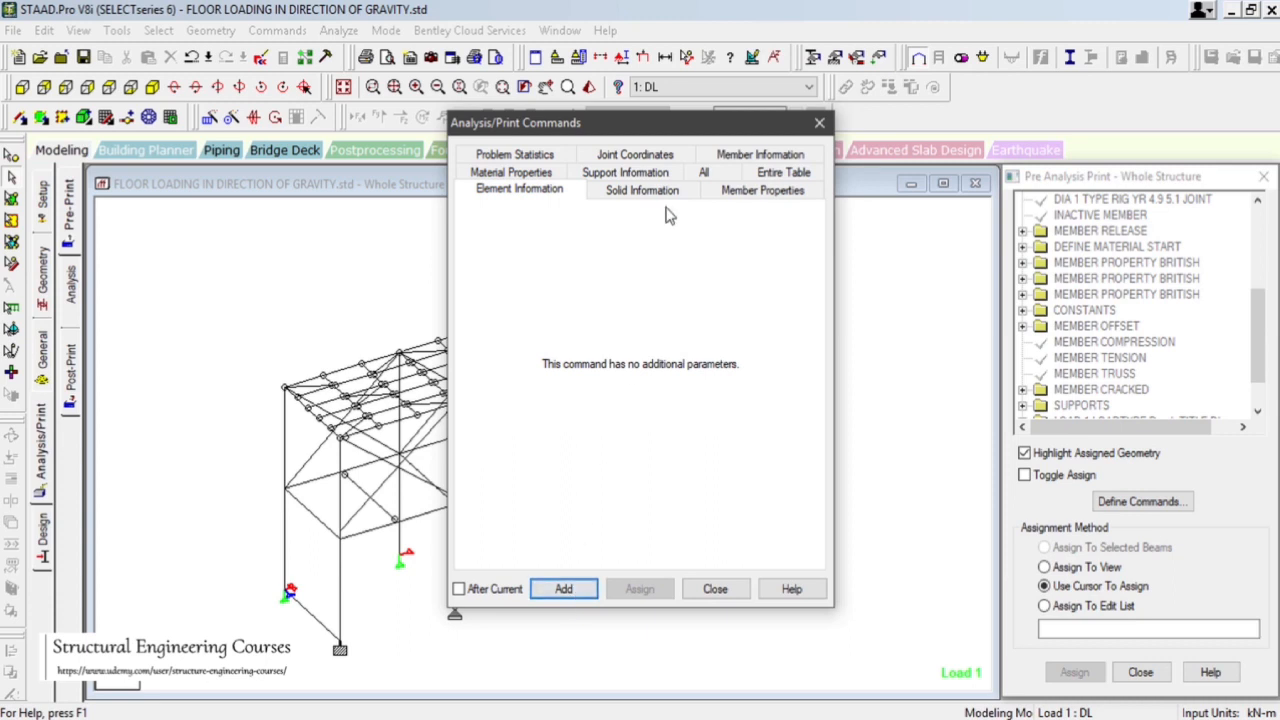
- Add the Joint Coordinates and Material Properties pre-analysis print commands
left_click(655, 156)
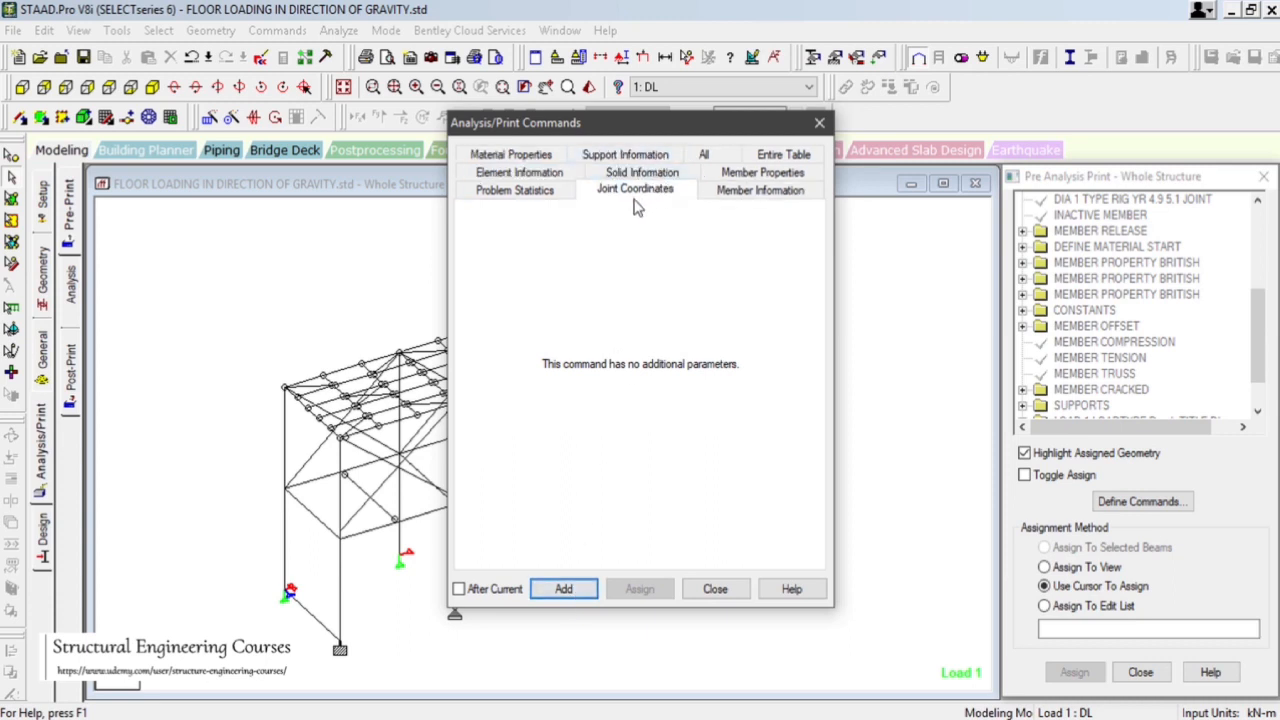
left_click(568, 588)
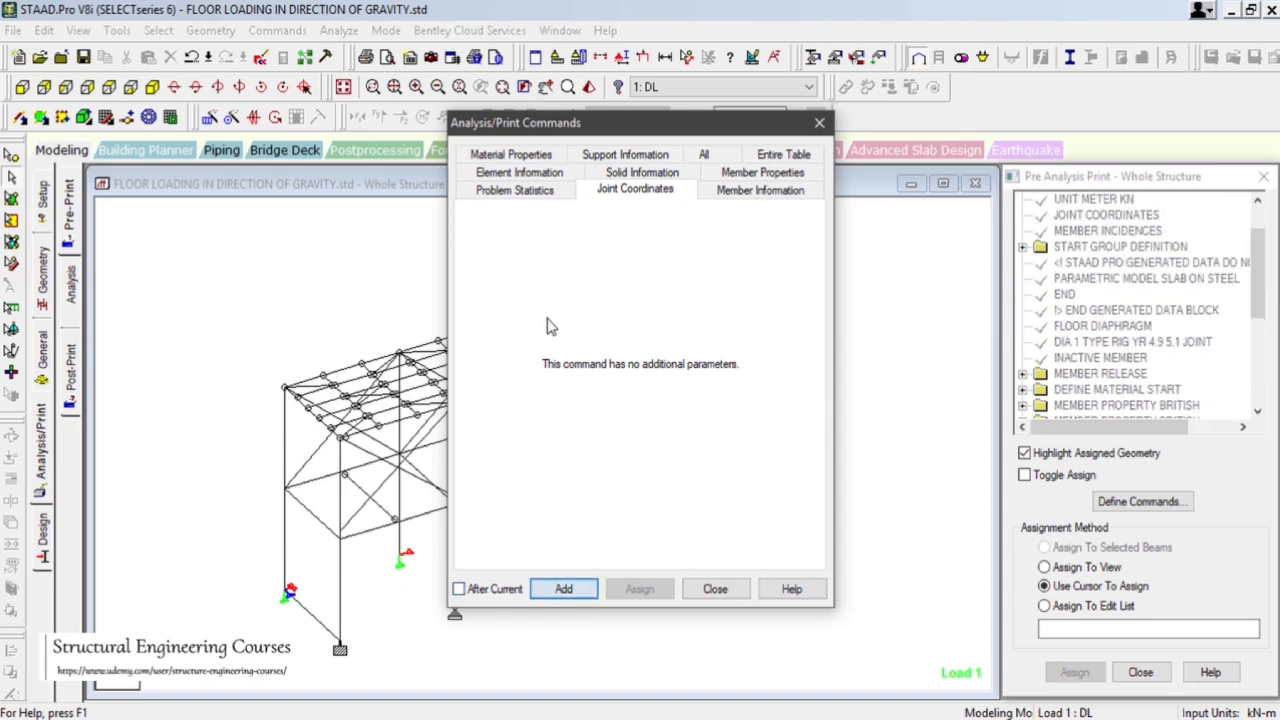
left_click(530, 156)
left_click(564, 588)
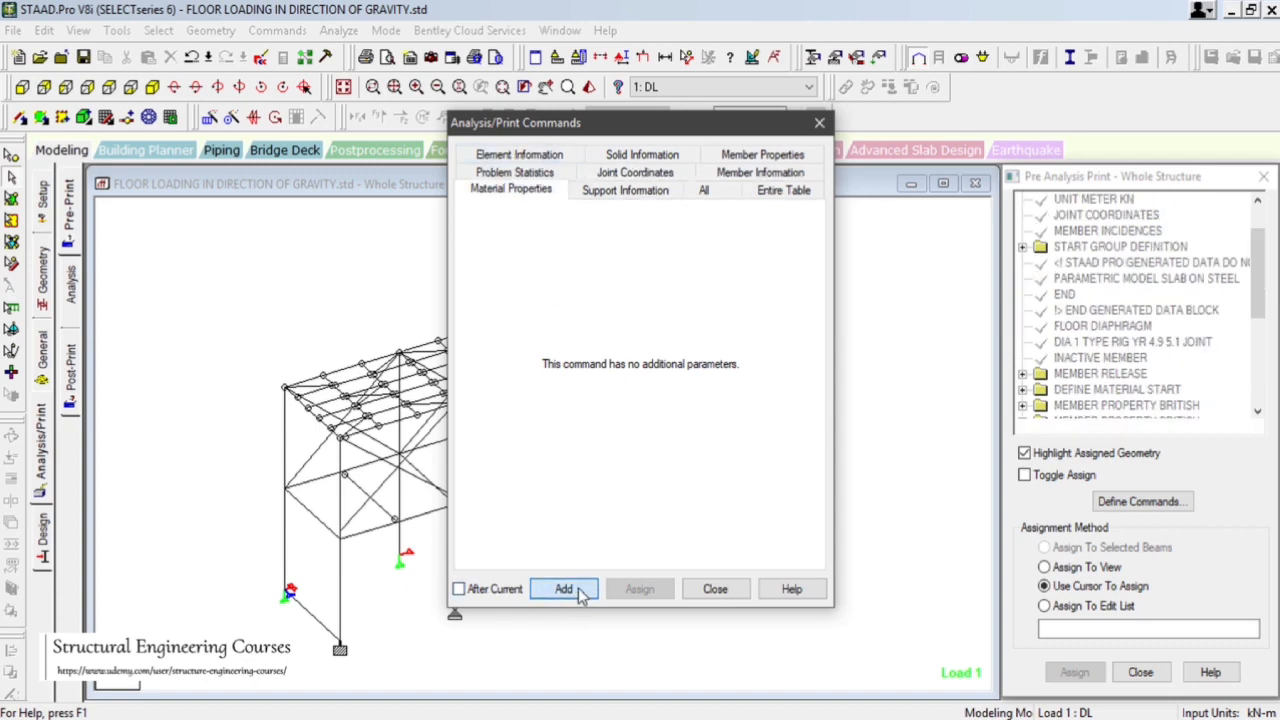
- Finish defining pre-analysis print commands and assign the Print Joint Coordinates command to the whole view
left_click(716, 589)
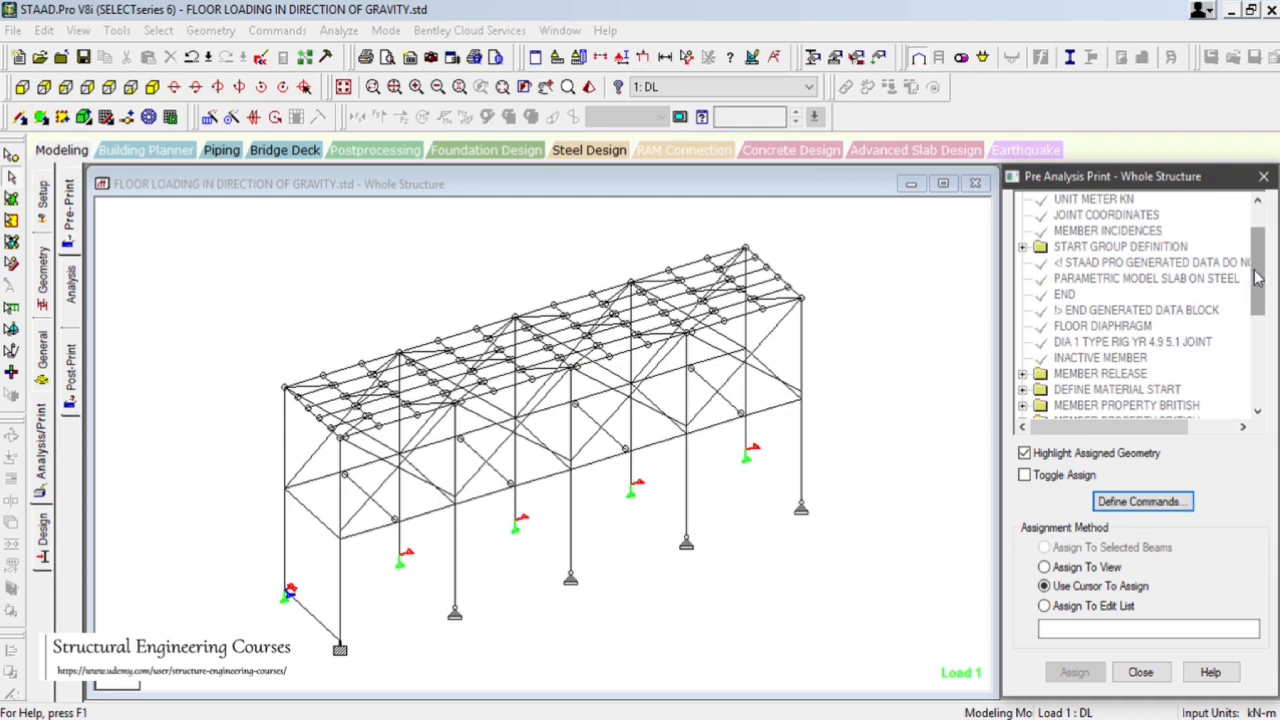
left_click_drag(1254, 290, 1250, 388)
left_click(1158, 376)
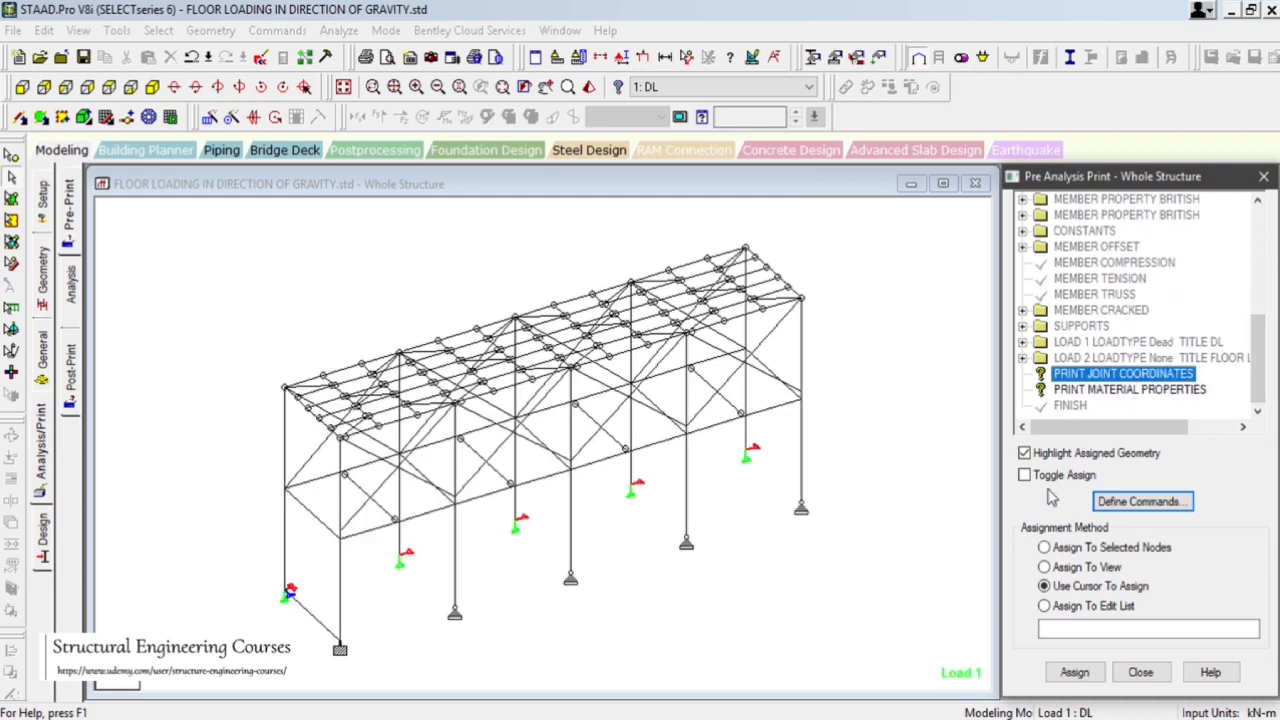
left_click(1080, 568)
left_click(1074, 672)
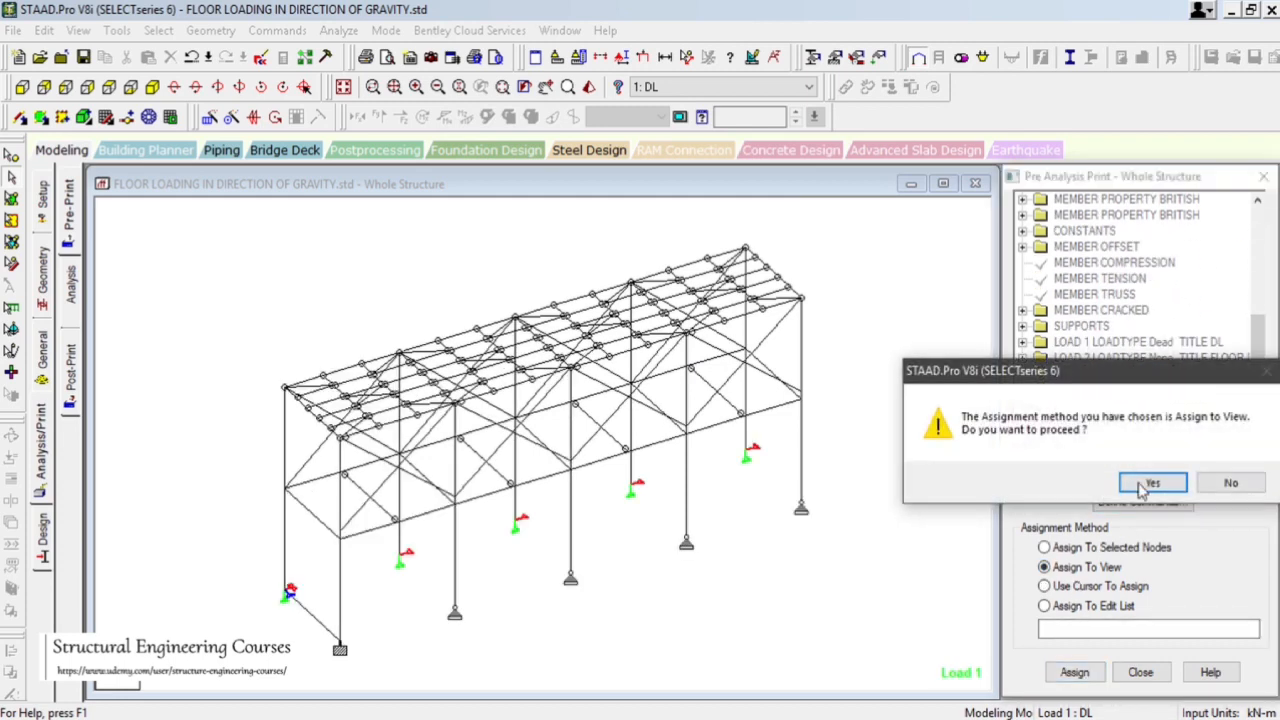
left_click(1153, 487)
- Assign the Print Material Properties command to the whole view and clear the member selection
left_click(1130, 389)
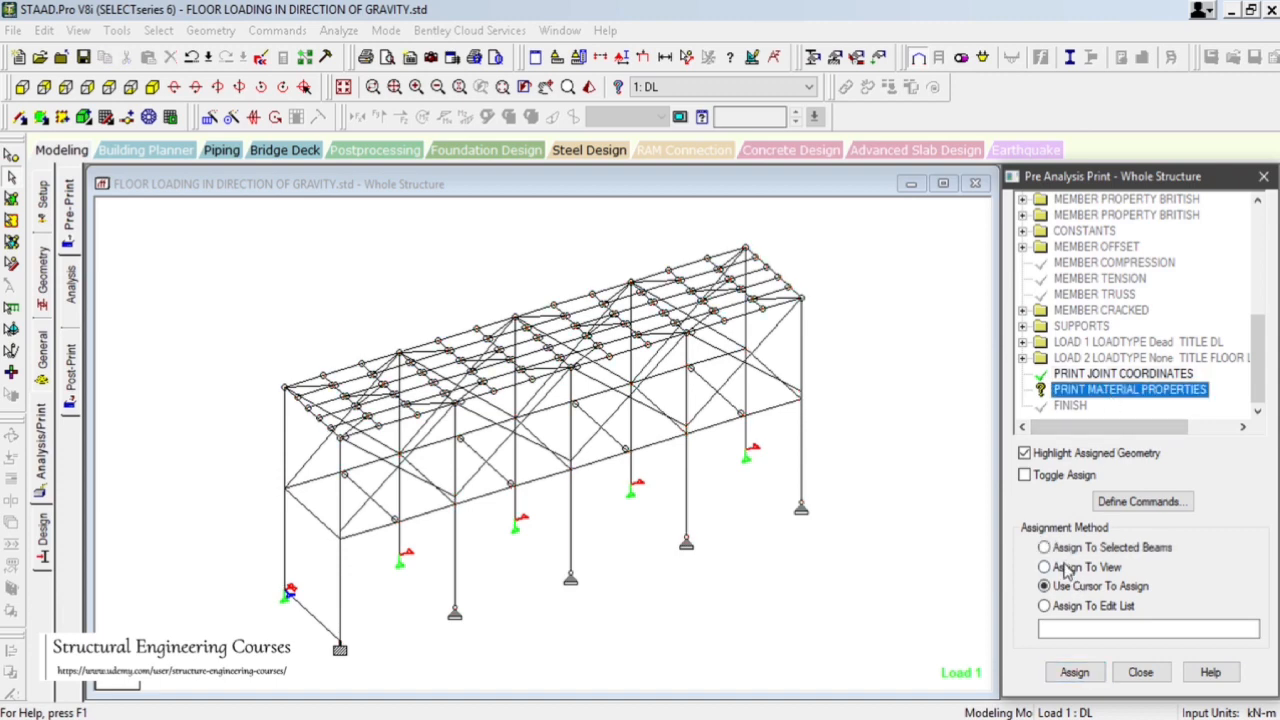
left_click(1044, 567)
left_click(1074, 672)
left_click(1153, 482)
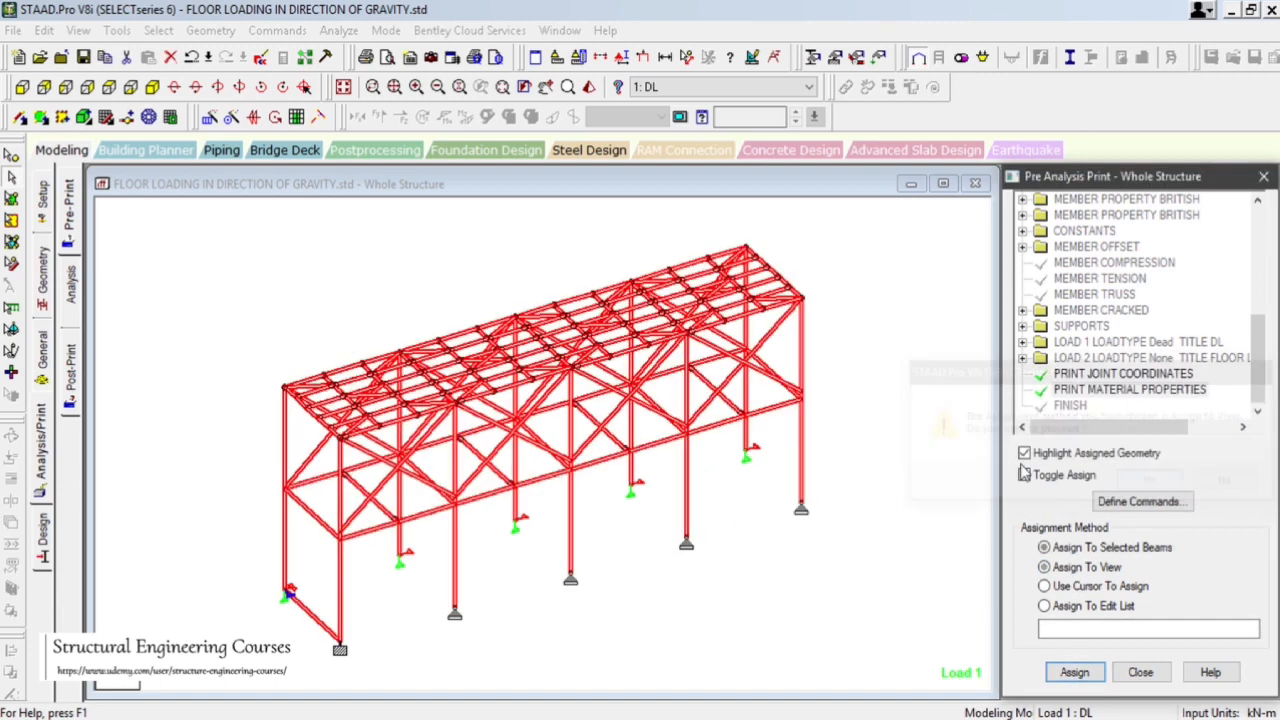
left_click(980, 412)
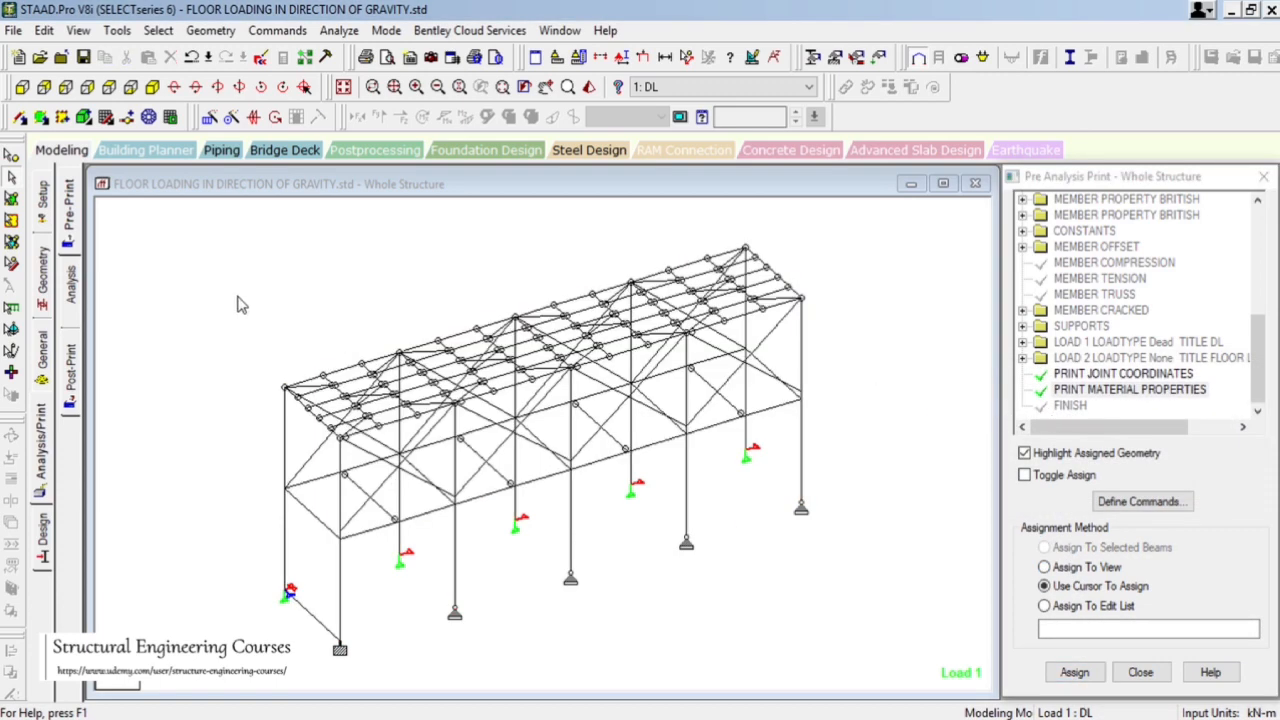
- Open the definition of post-analysis print commands and add the Support Reactions command
left_click(70, 212)
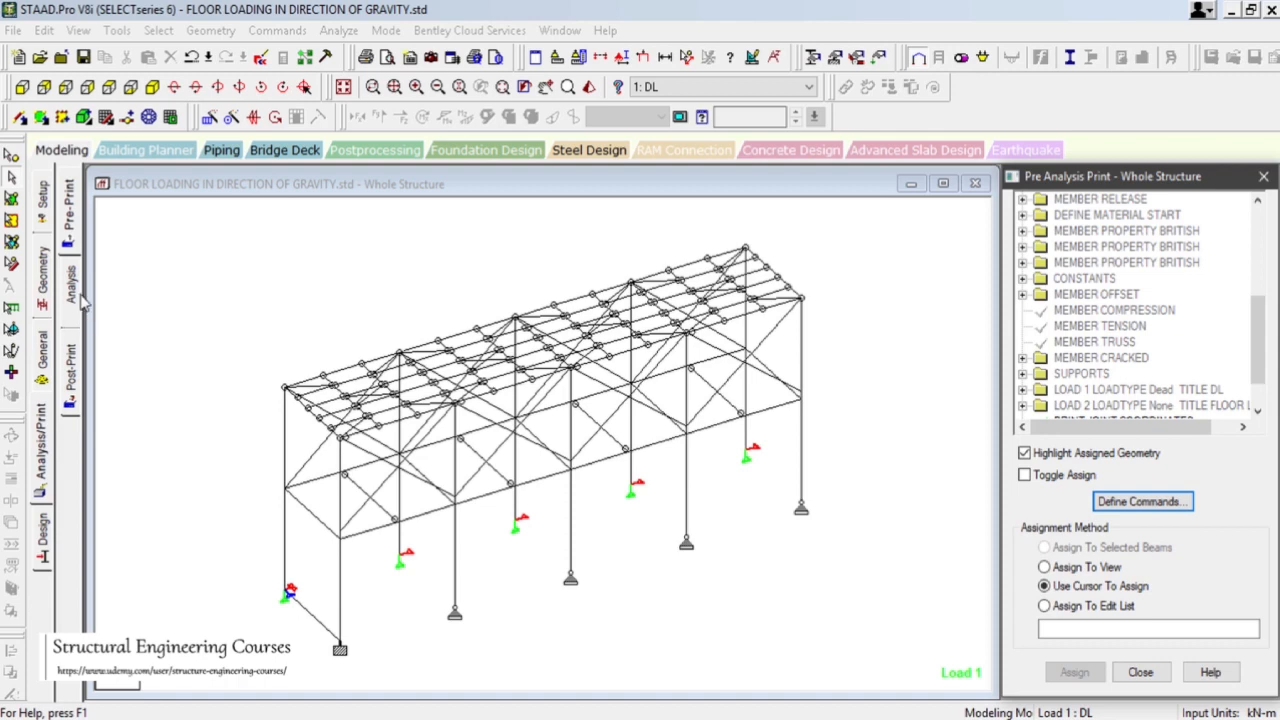
left_click(72, 390)
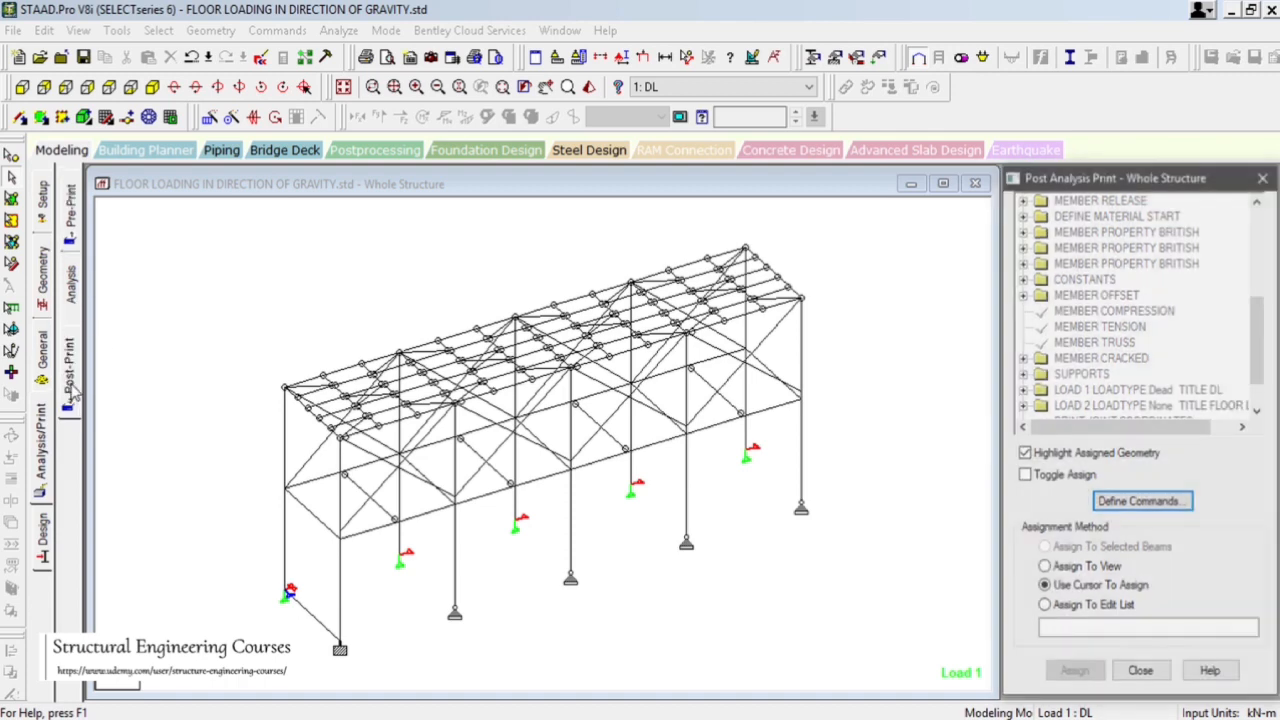
left_click(1145, 505)
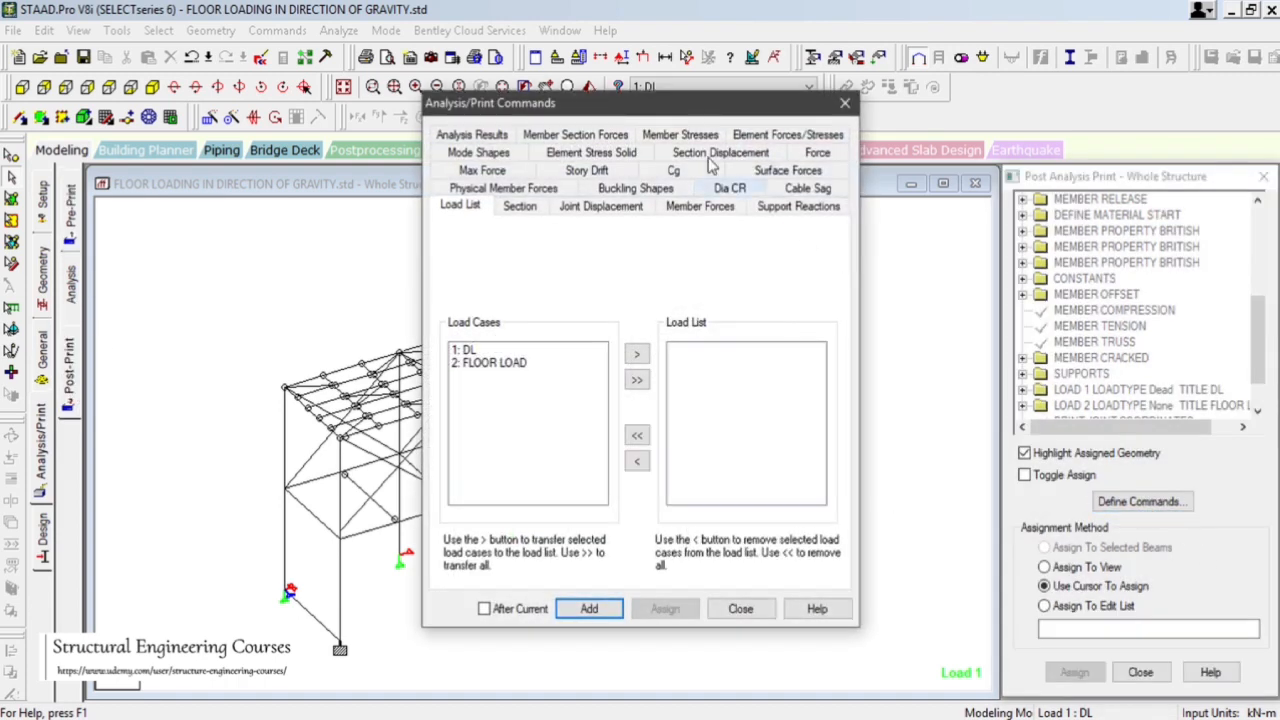
left_click_drag(523, 126, 930, 130)
left_click(927, 238)
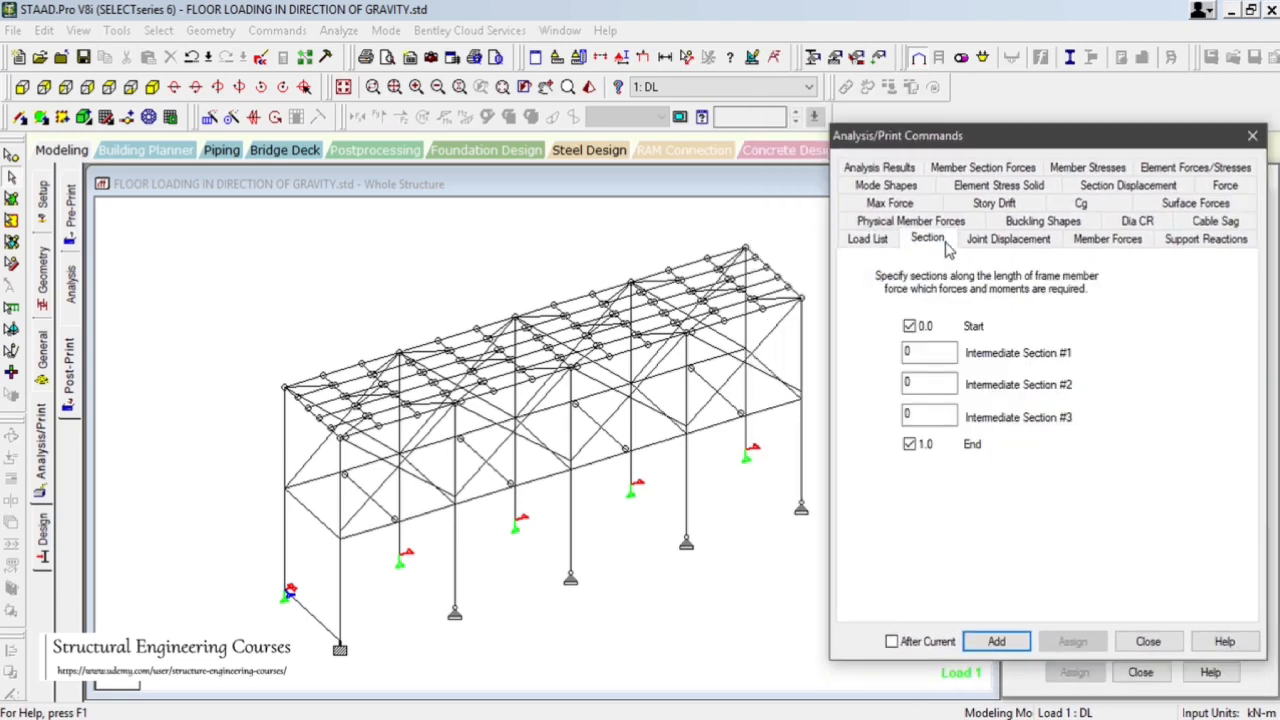
left_click(1008, 239)
left_click(1110, 240)
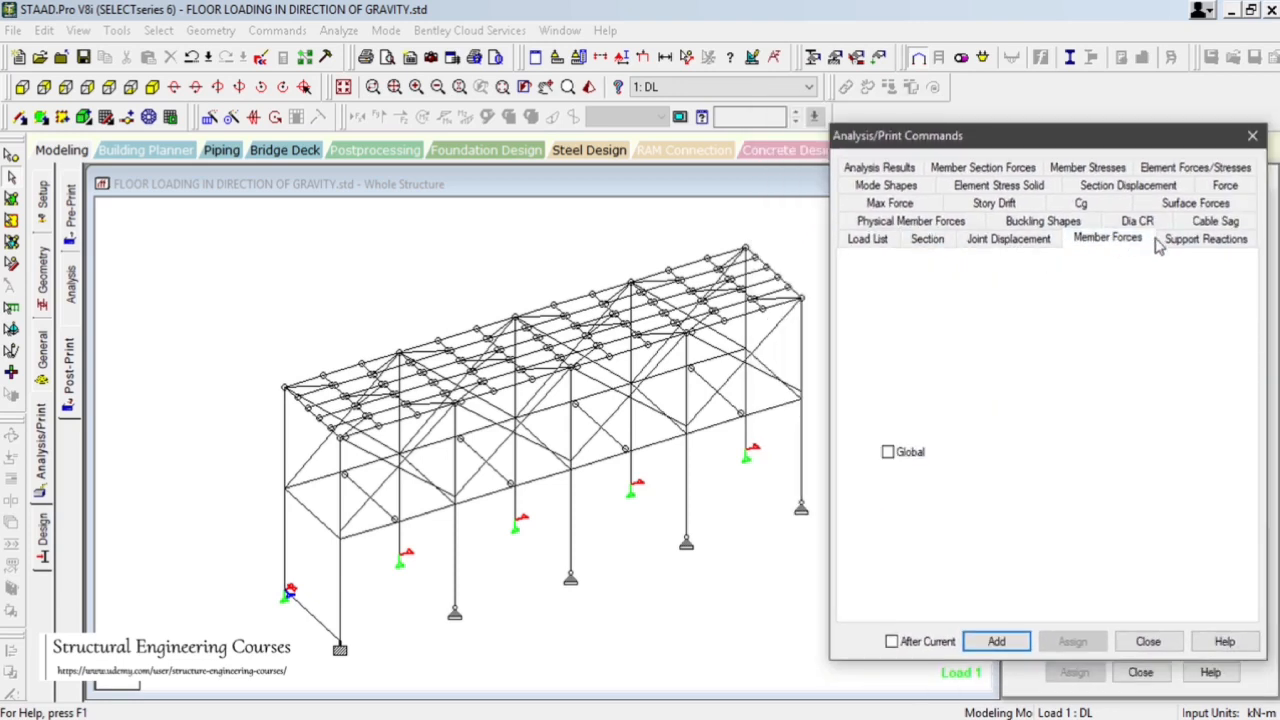
left_click(1192, 240)
left_click(990, 642)
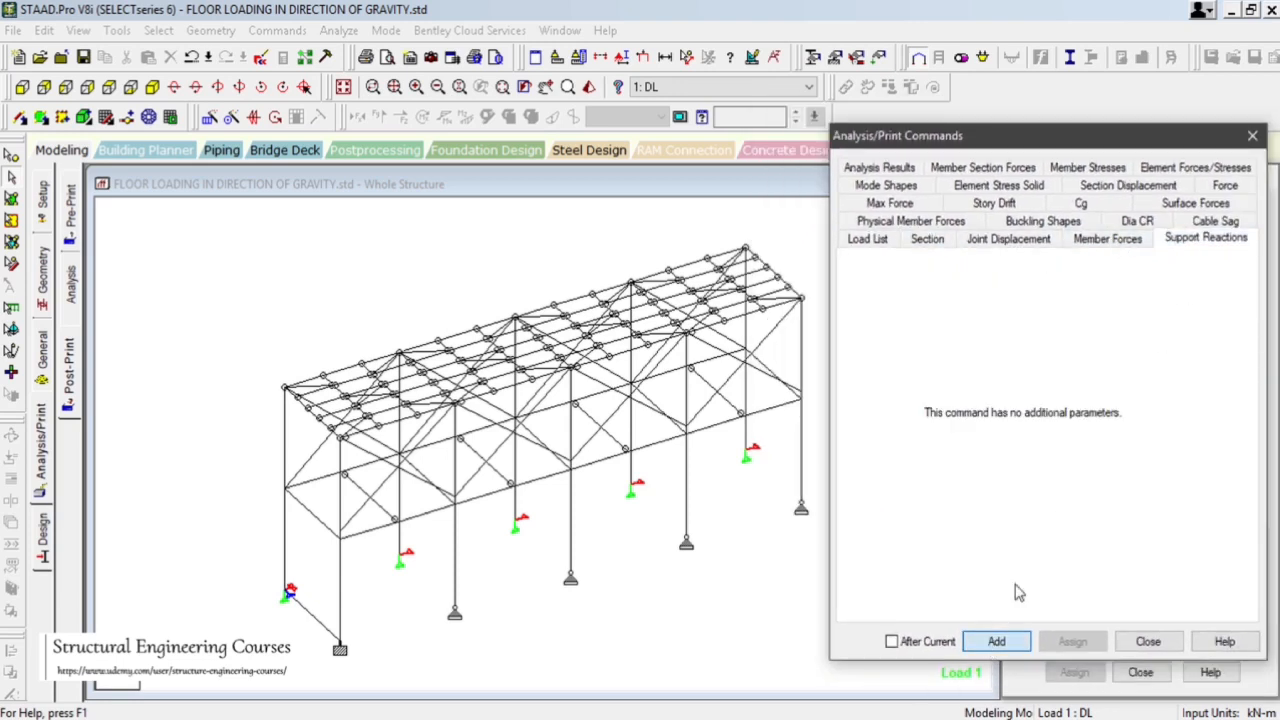
- Look through the post-analysis print commands for surface forces, story drift, maximum force, cable sag, buckling shapes, element stresses and analysis results
left_click(1195, 205)
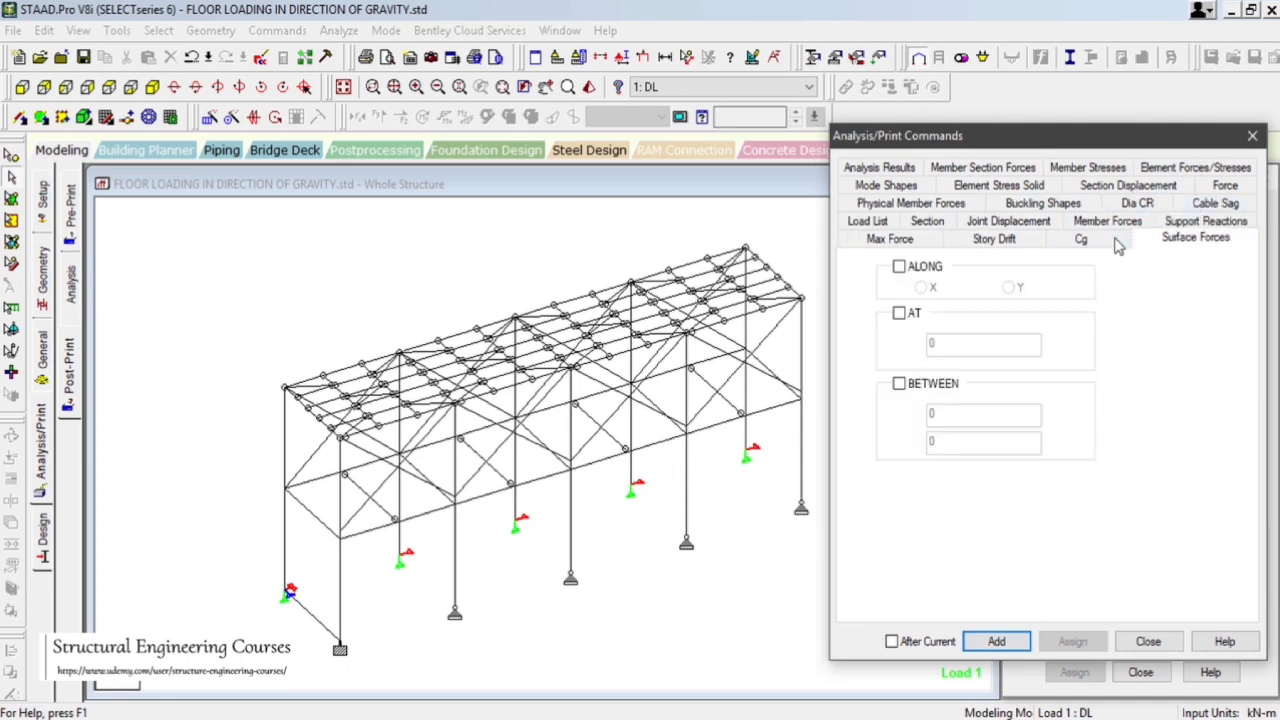
left_click(1081, 239)
left_click(996, 239)
left_click(891, 241)
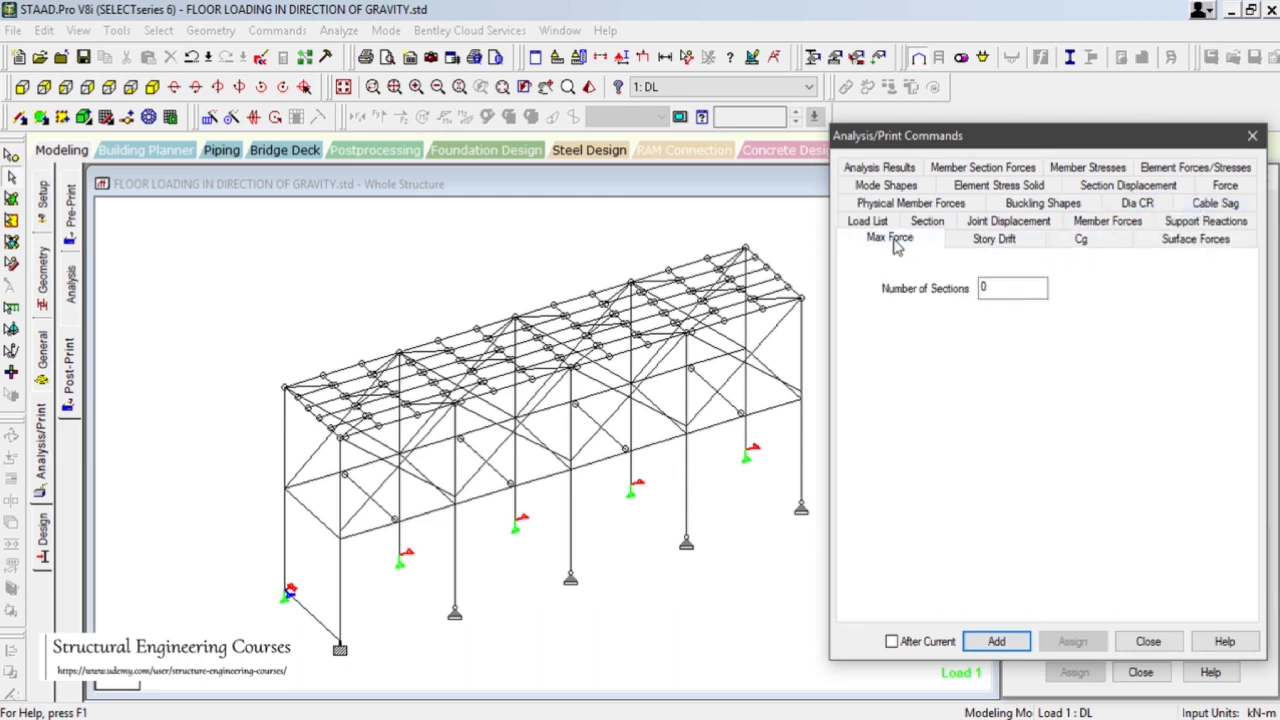
left_click(1218, 205)
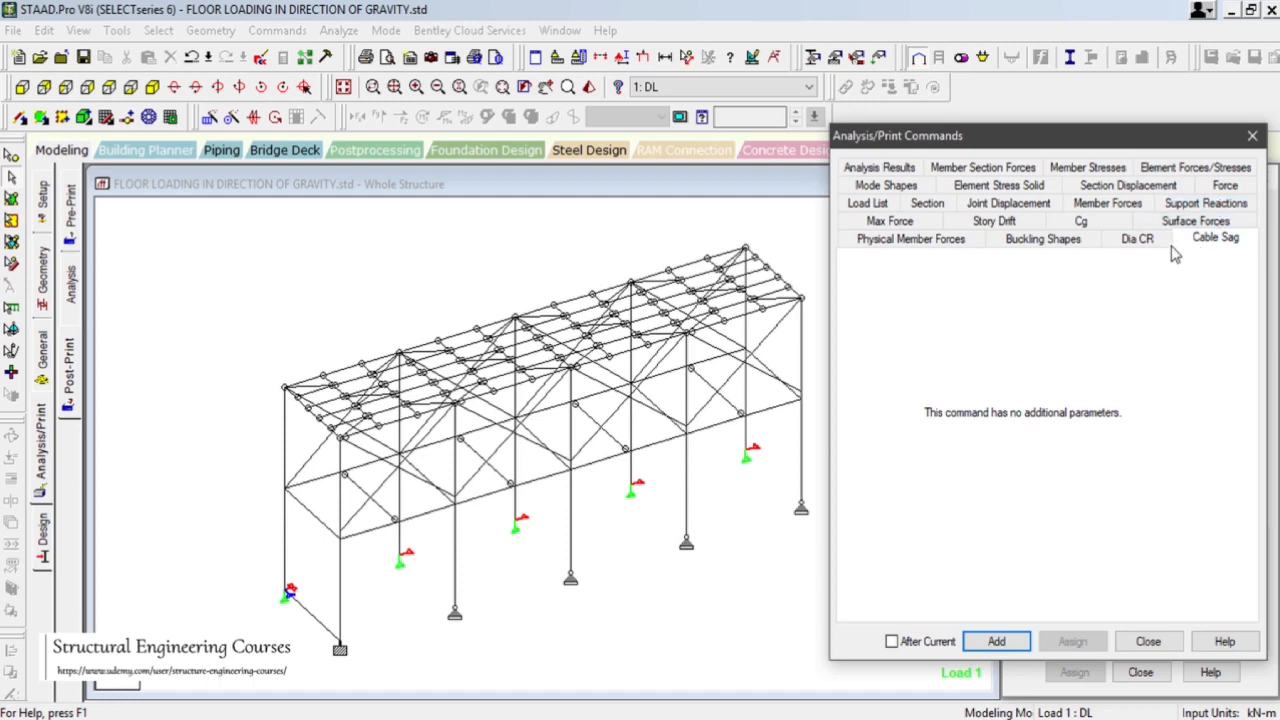
left_click(1141, 242)
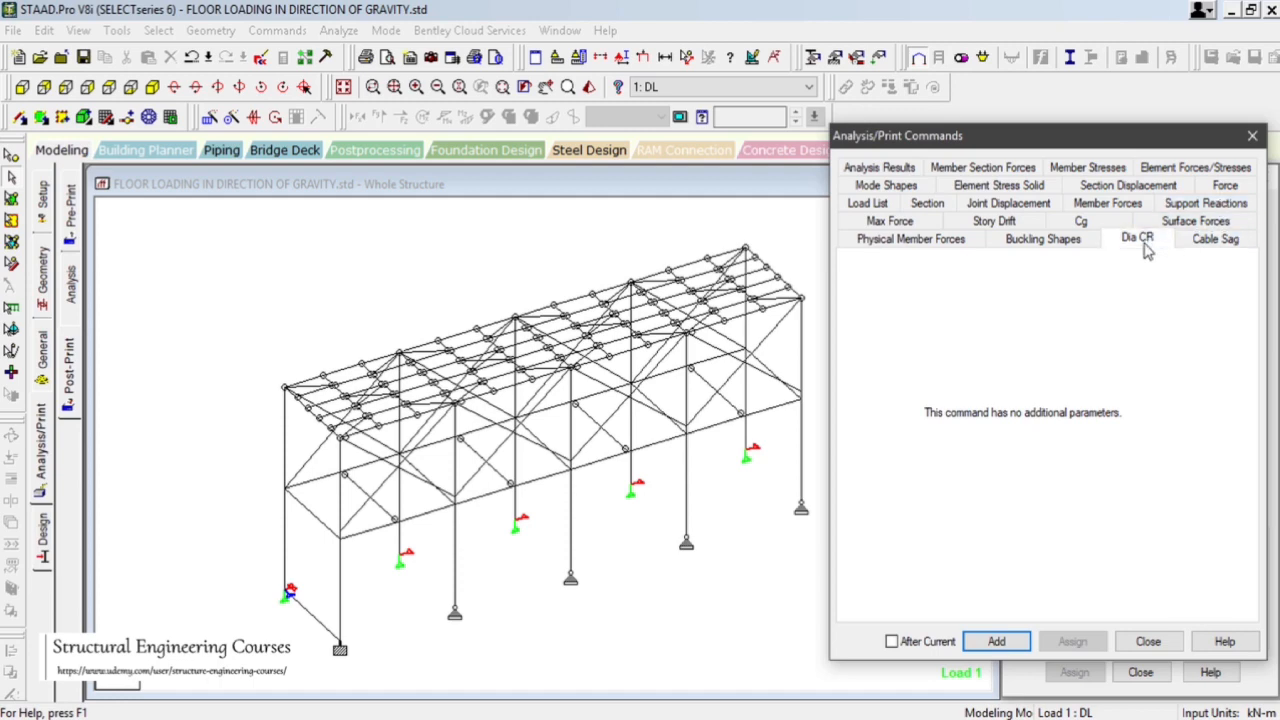
left_click(1043, 245)
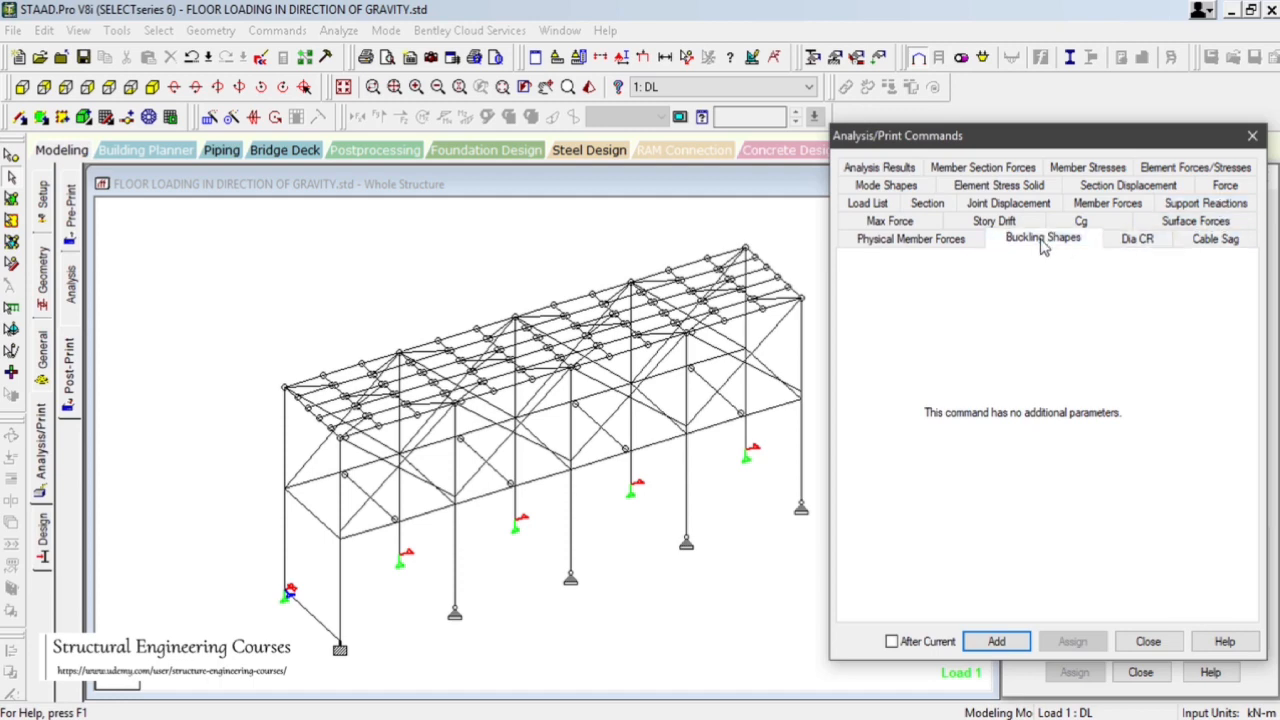
left_click(943, 246)
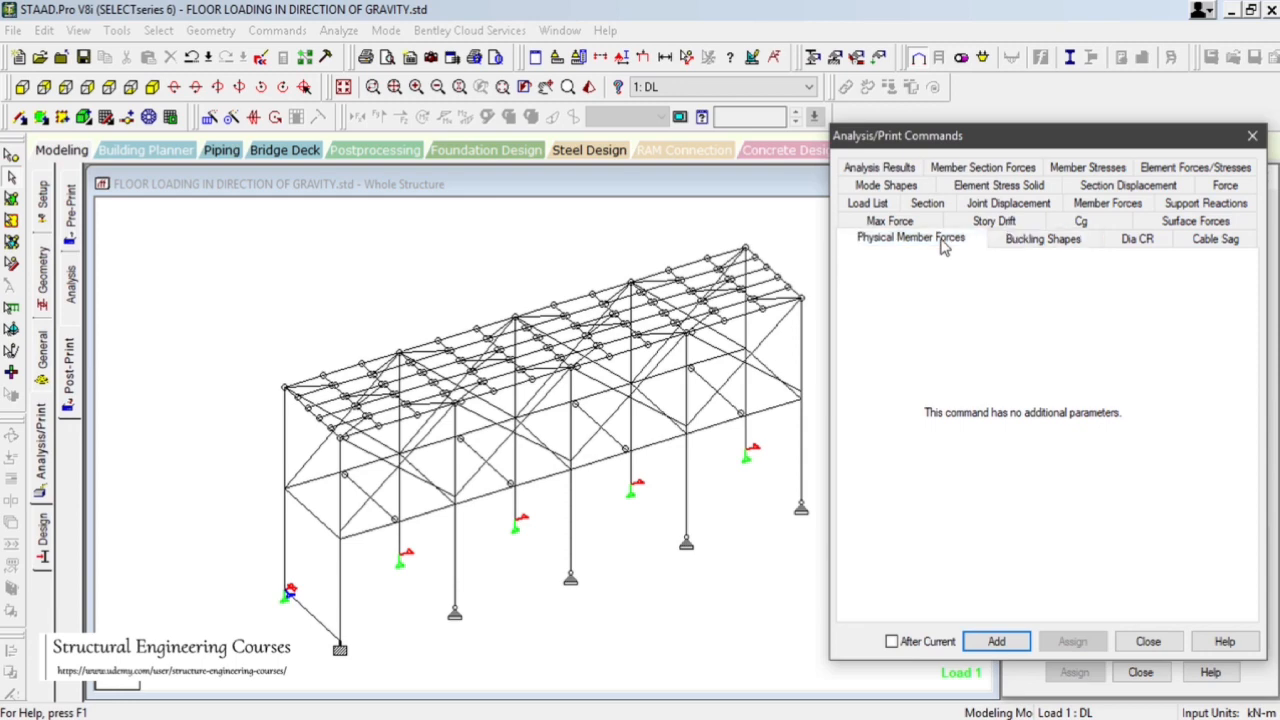
left_click(1228, 168)
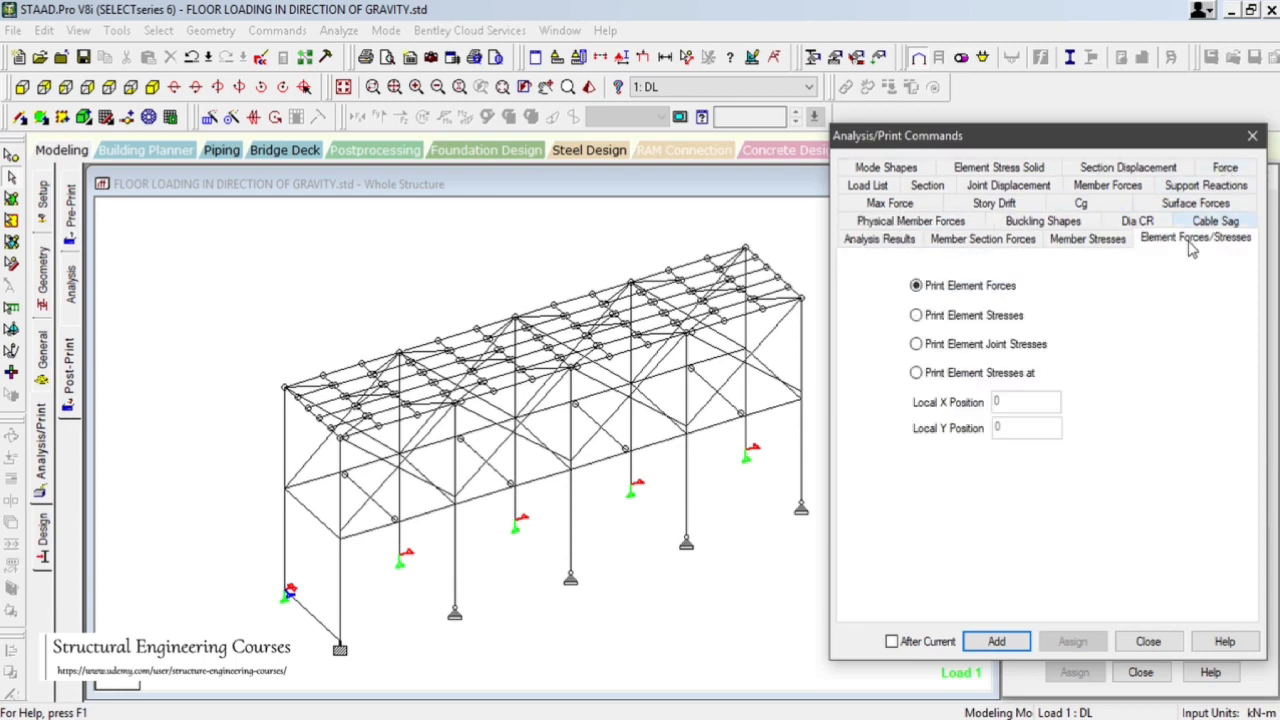
left_click(1084, 245)
left_click(902, 245)
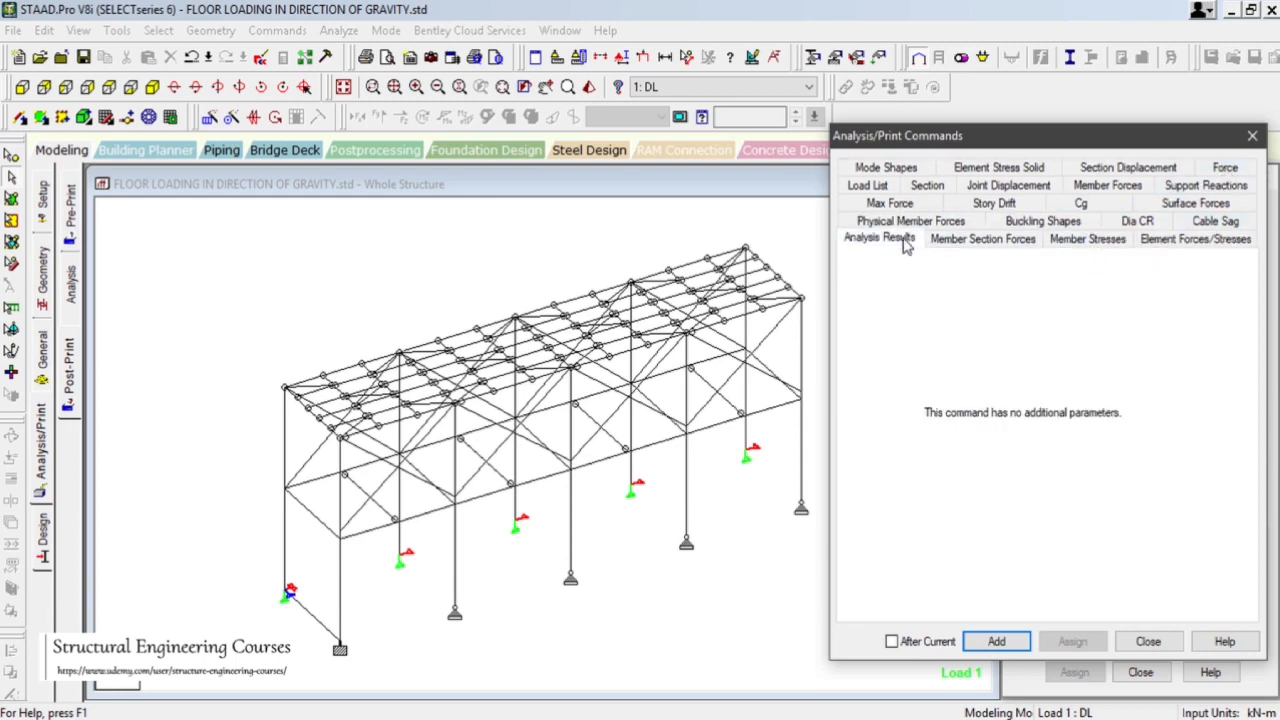
- Add the Member Section Forces post-analysis print command and finish defining commands
left_click(968, 240)
left_click(996, 641)
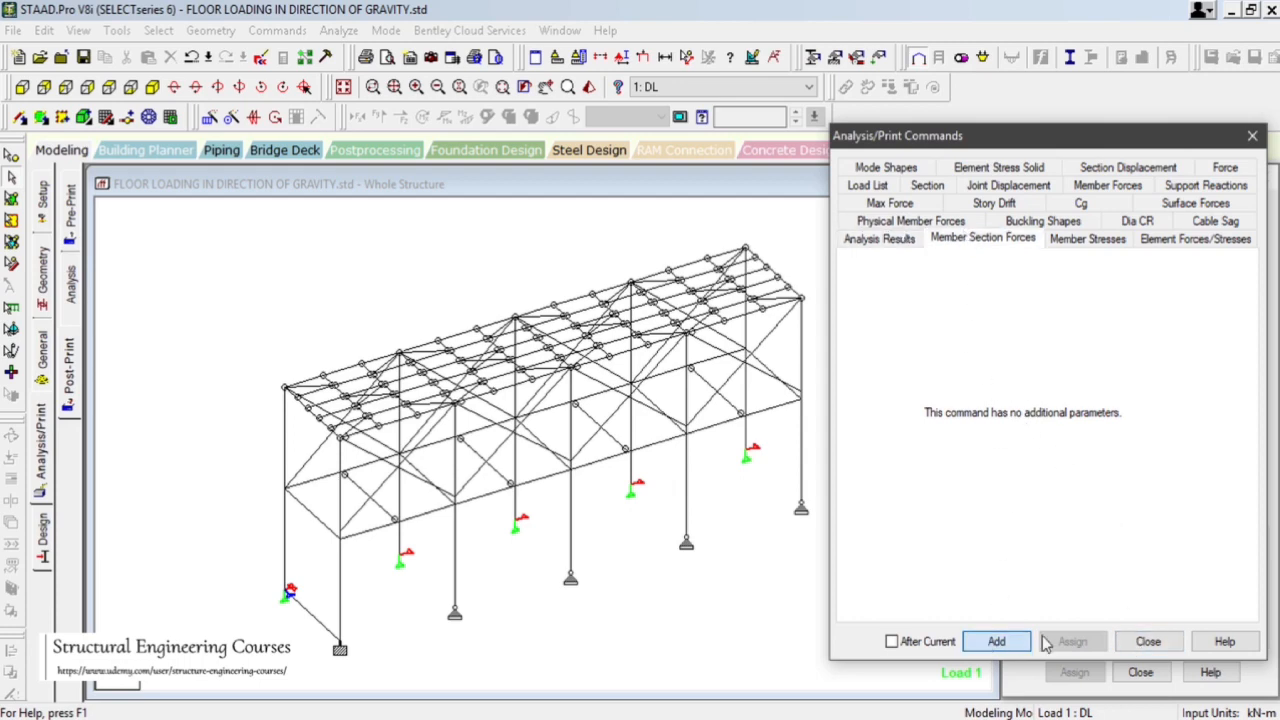
left_click(1147, 641)
- Assign the Print Support Reaction command to the whole view
left_click_drag(1258, 265, 1258, 412)
left_click(1105, 376)
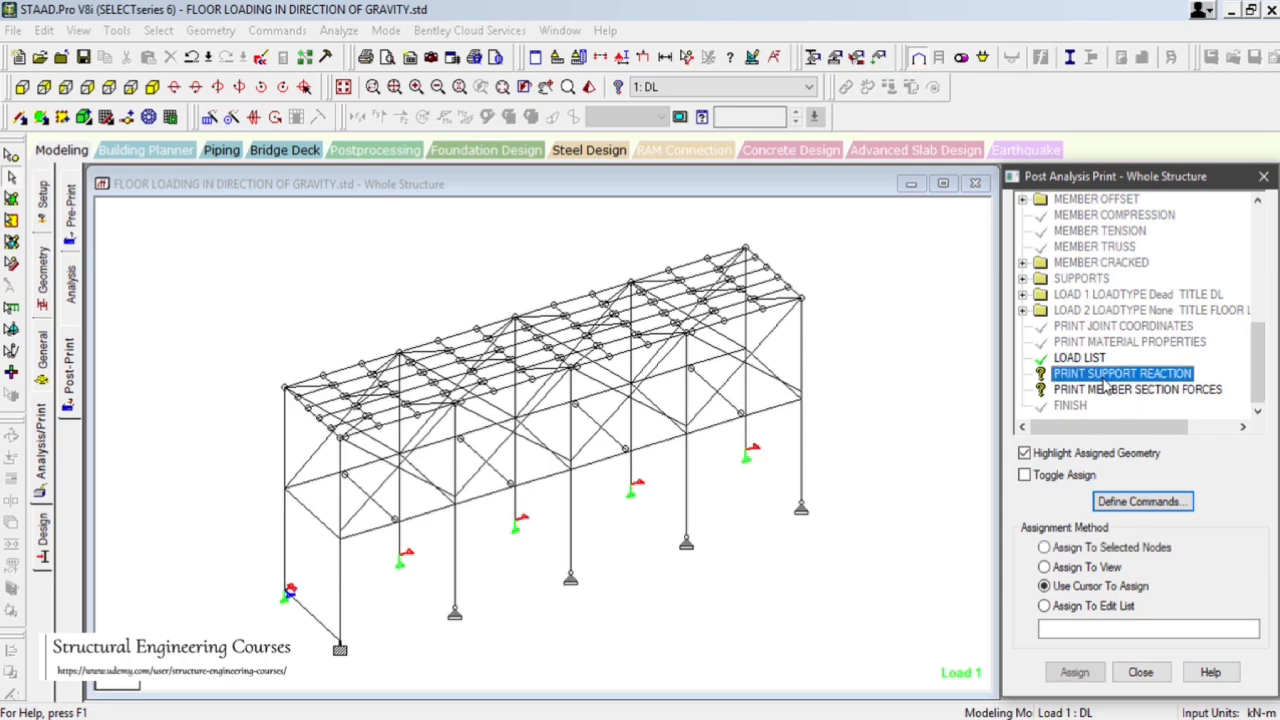
left_click(1048, 567)
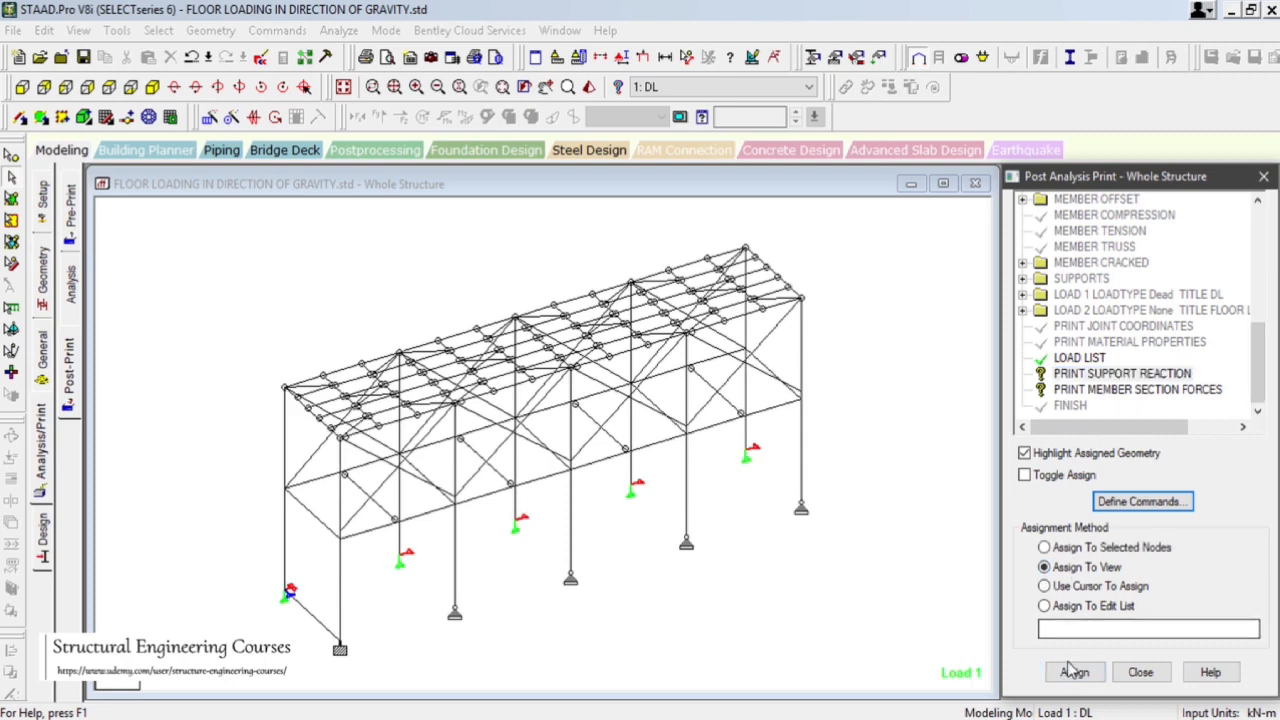
left_click(1074, 672)
left_click(1151, 484)
- Assign the Print Member Section Forces command to the whole view
left_click(1130, 389)
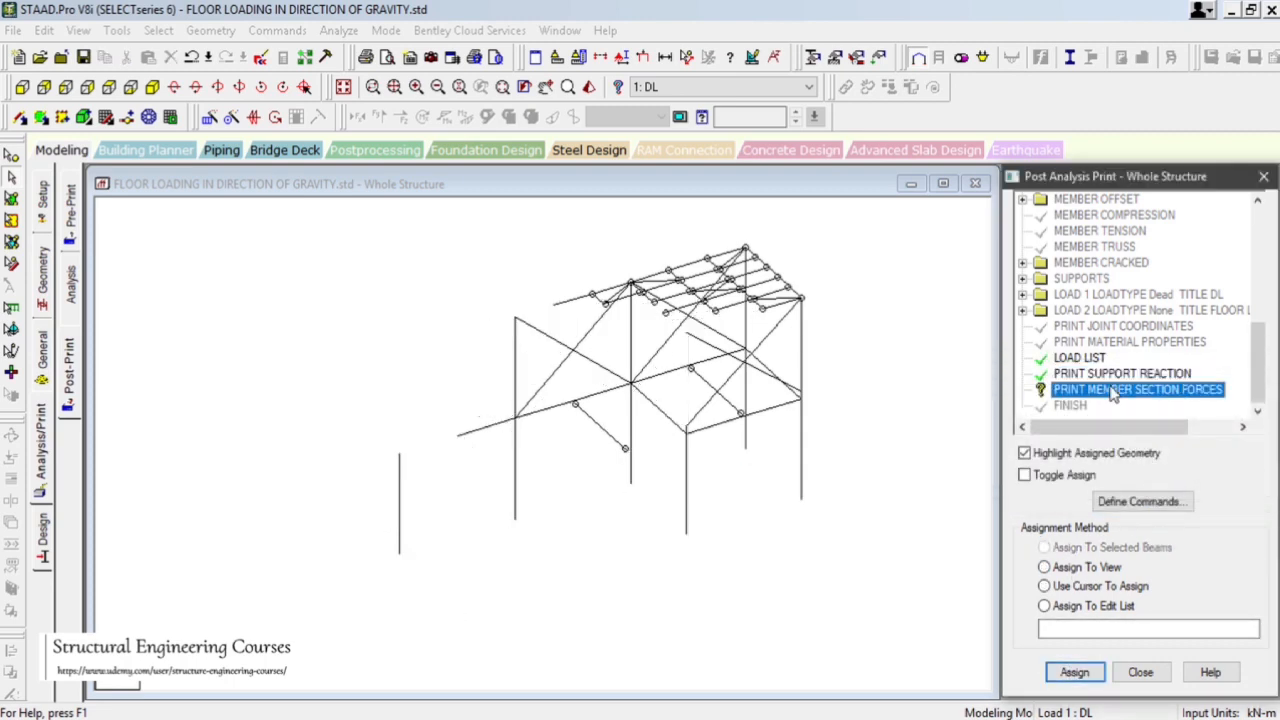
left_click(1090, 586)
left_click(1044, 567)
left_click(1074, 672)
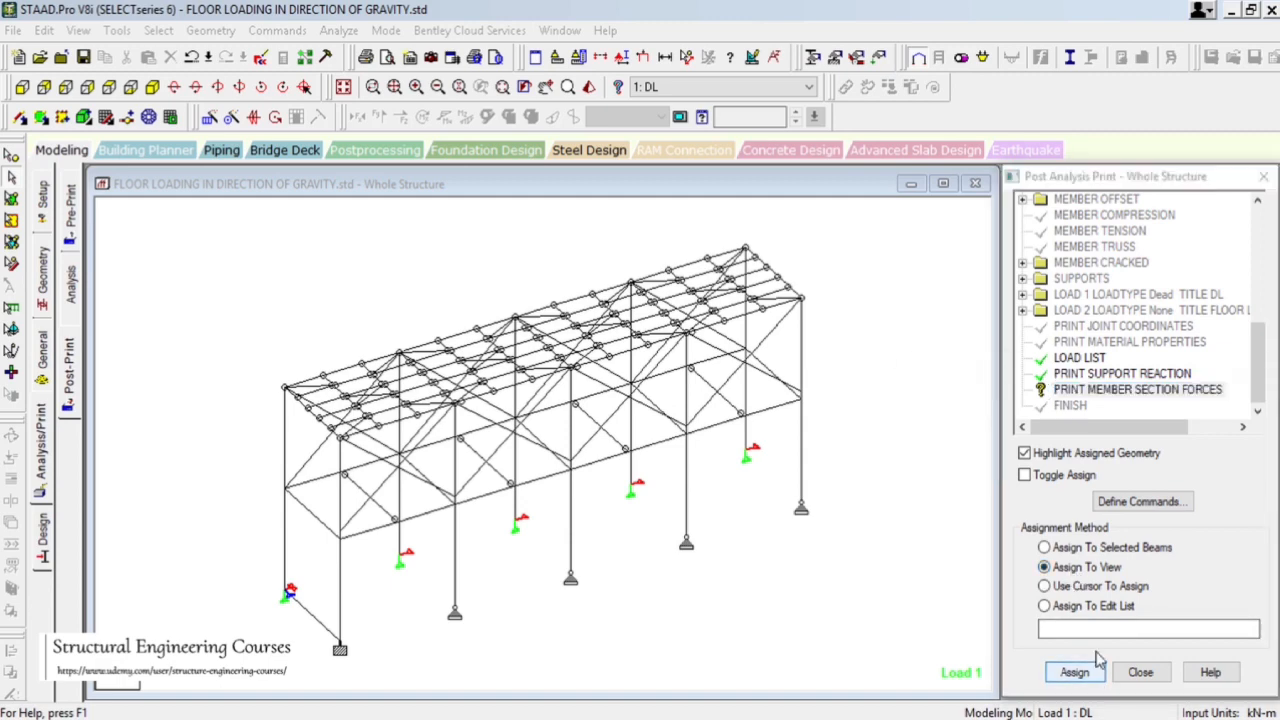
left_click(1151, 484)
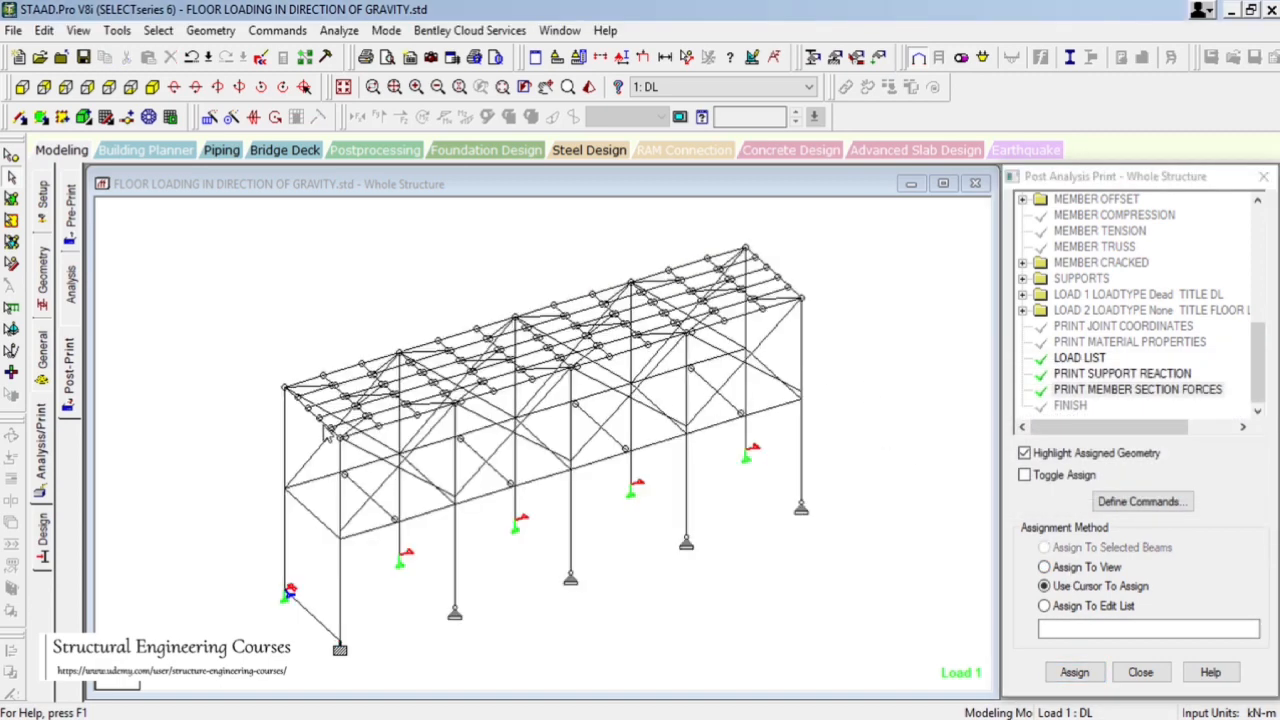
- Save the structure and open its input command file in the STAAD Editor
left_click(263, 60)
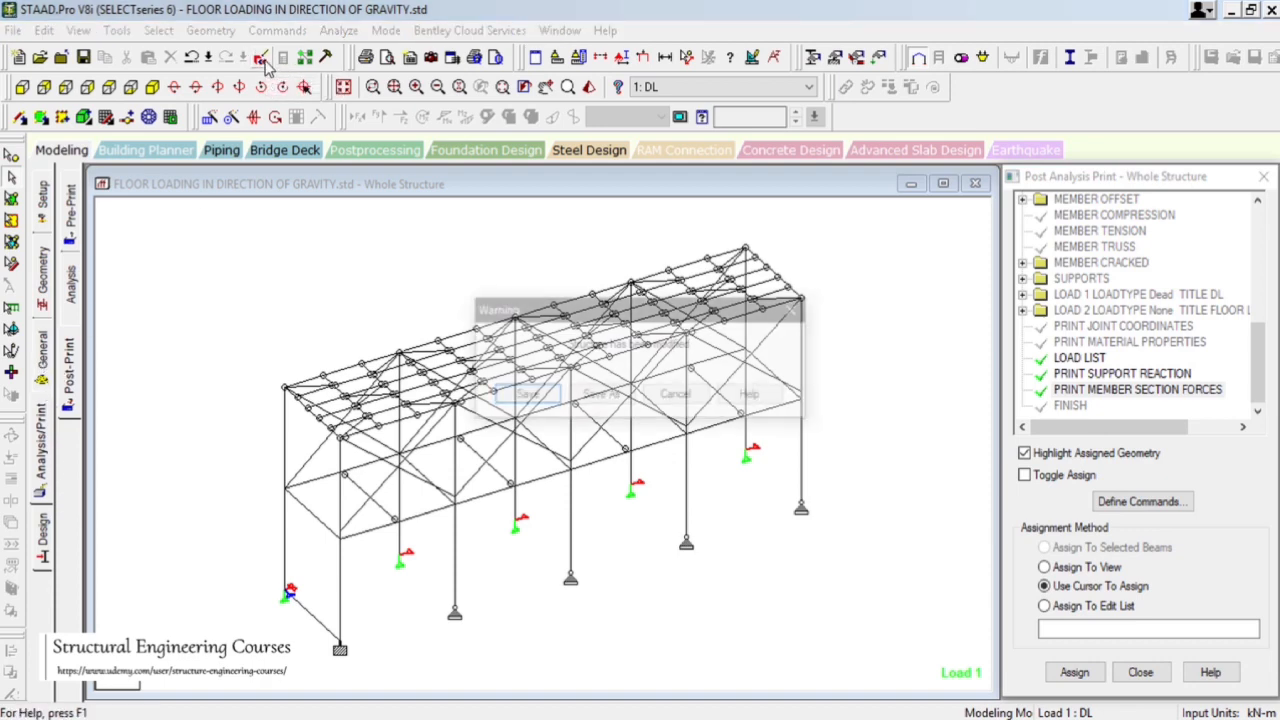
left_click(528, 476)
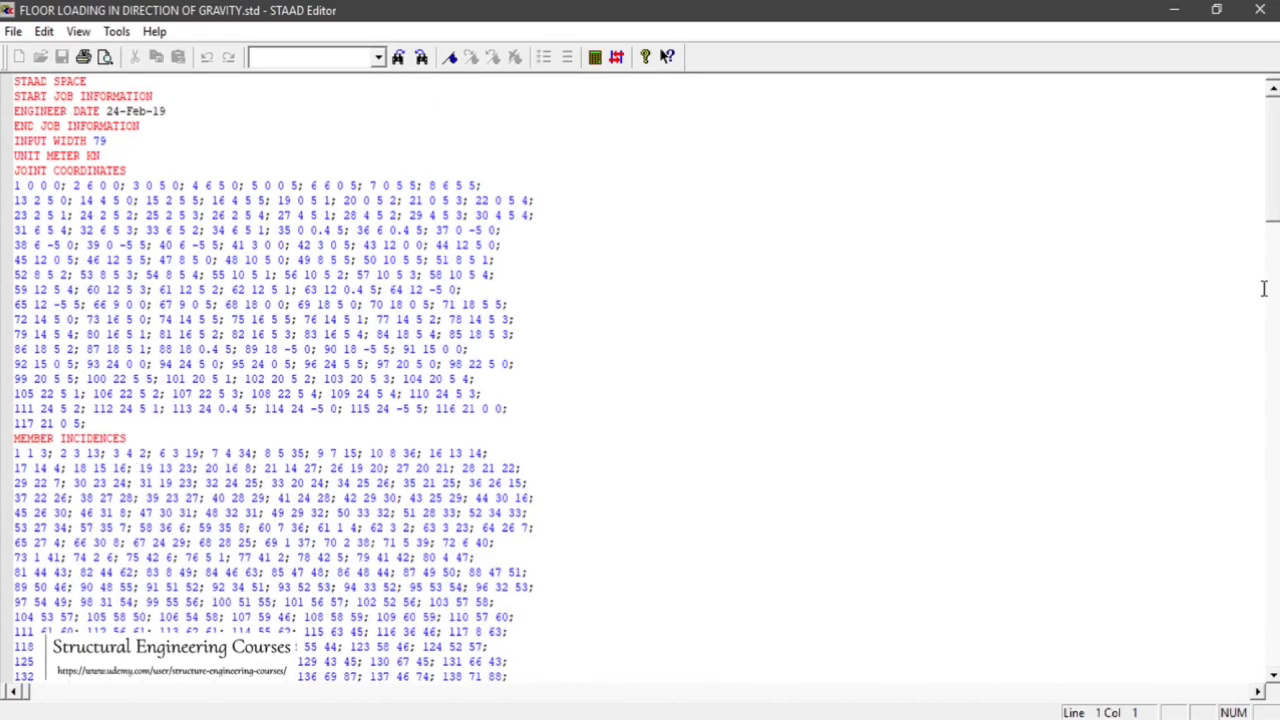
- Set the concrete strength FCU to 35000 in the input file's isotropic concrete material definition
scroll(1260, 317, "down", 18)
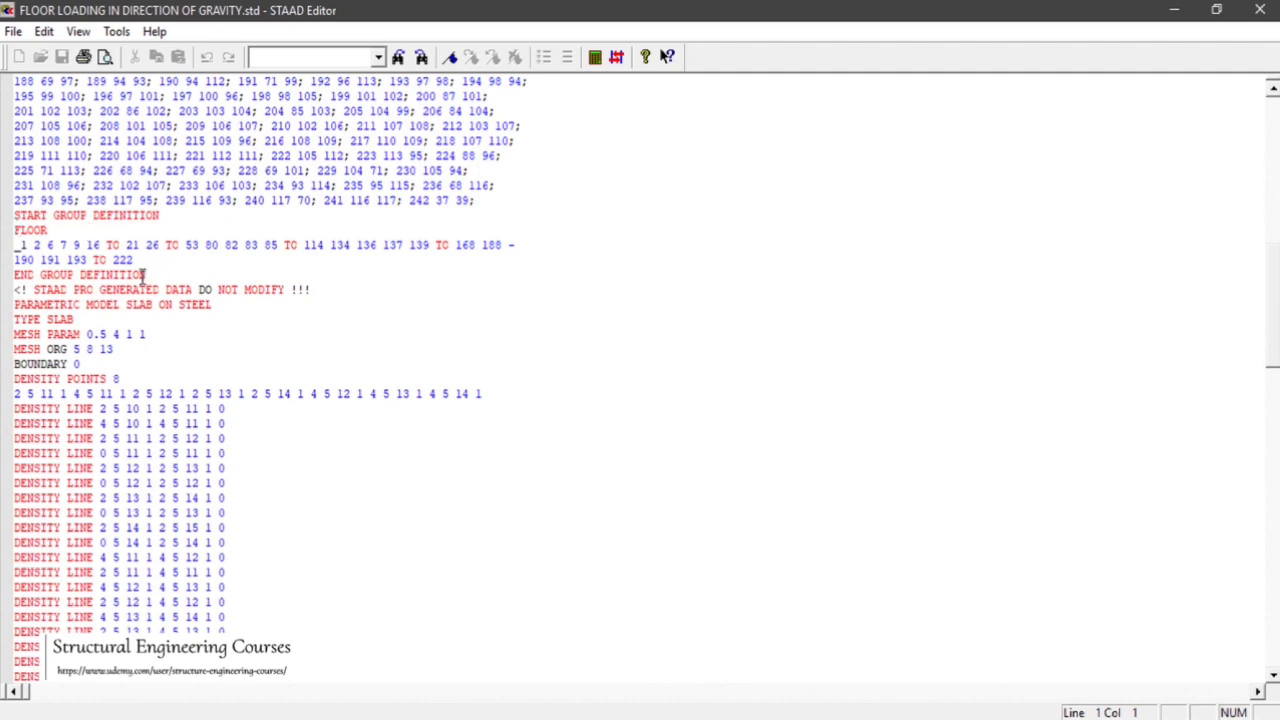
scroll(371, 312, "down", 1)
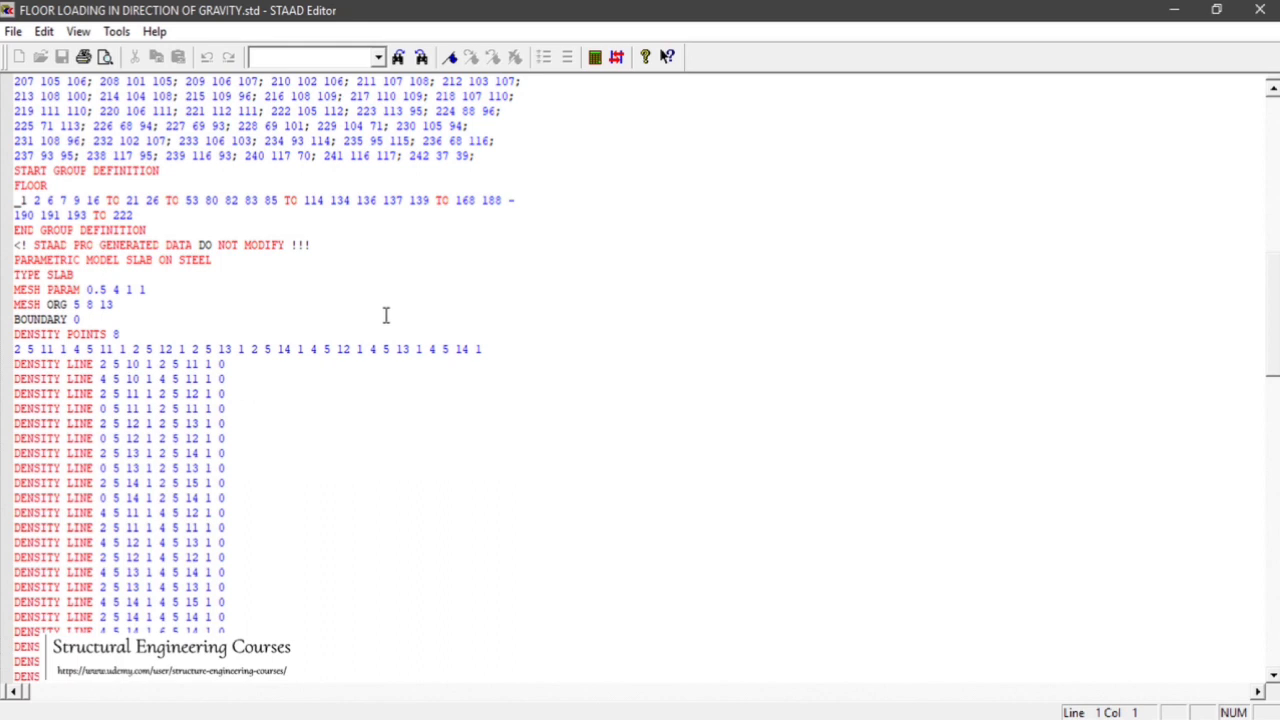
scroll(385, 315, "down", 2)
scroll(385, 315, "down", 8)
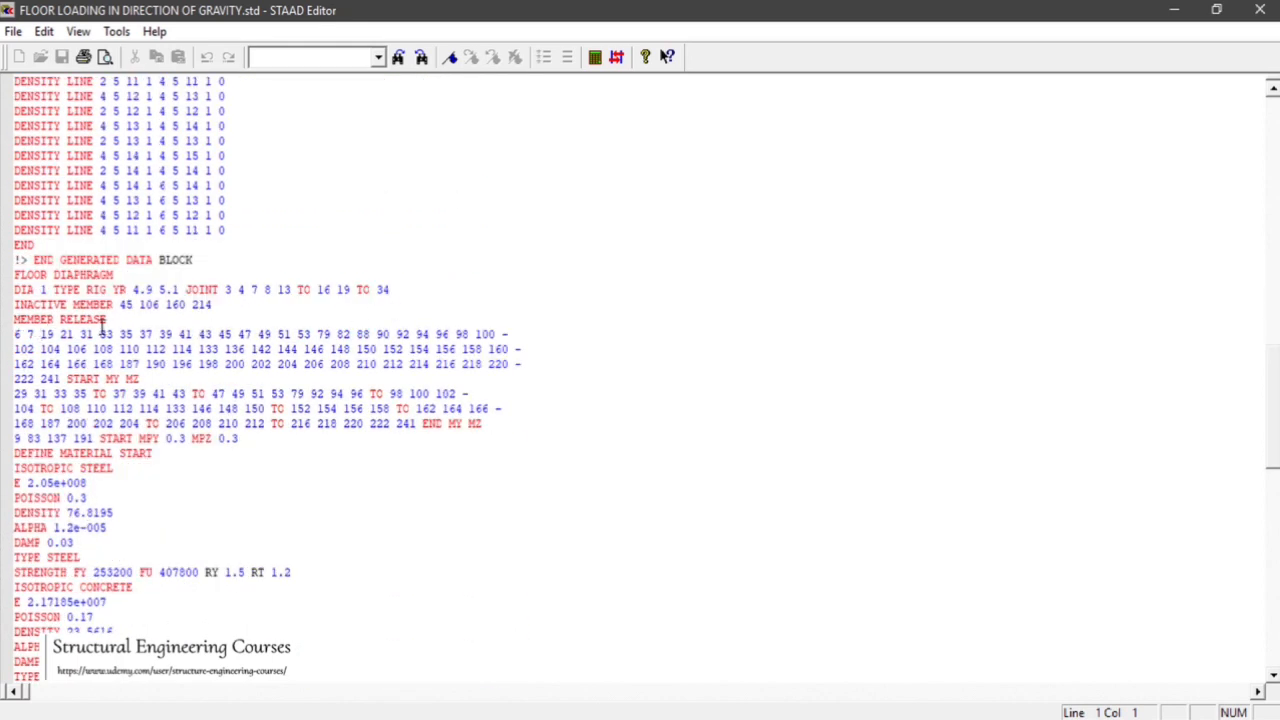
scroll(207, 374, "down", 7)
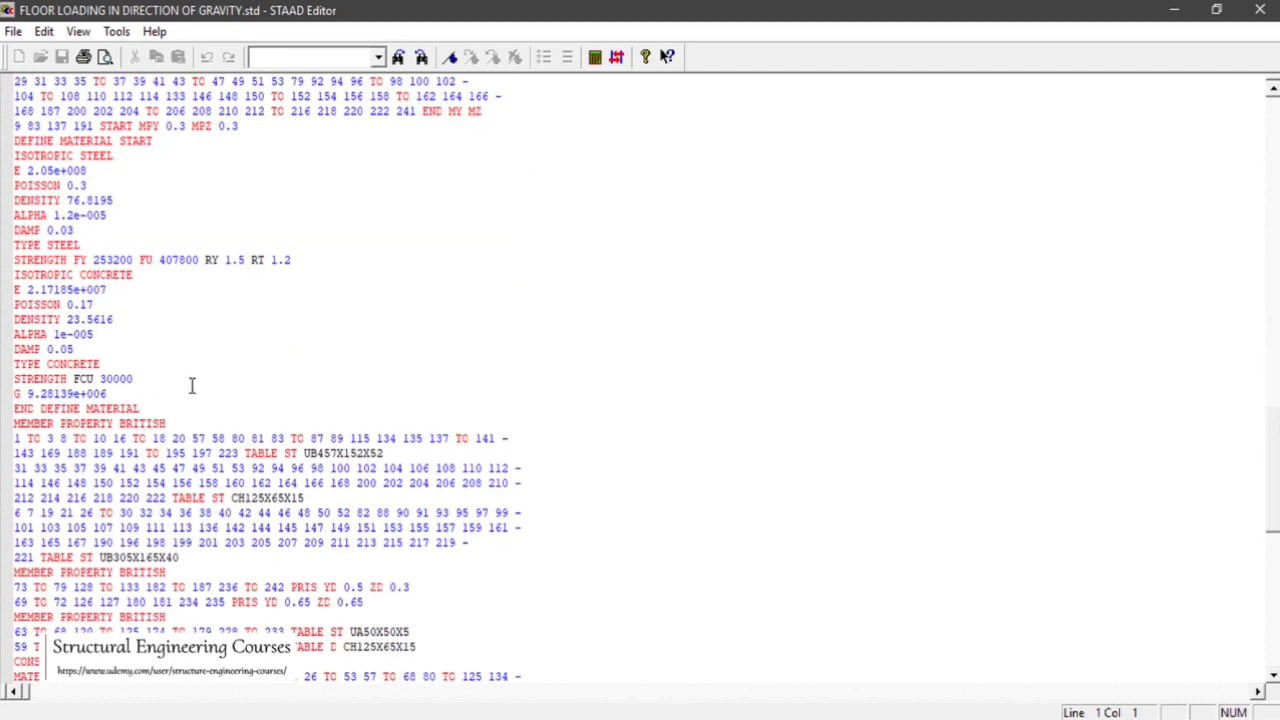
scroll(201, 377, "down", 5)
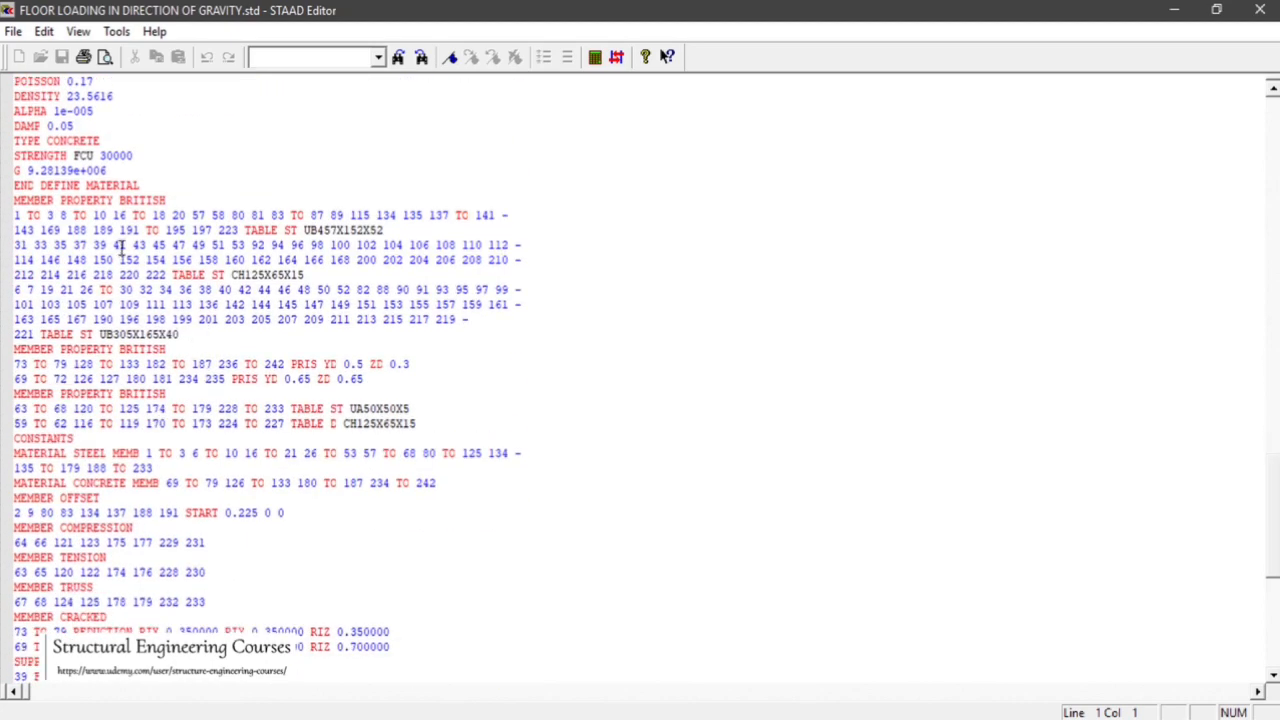
scroll(121, 247, "up", 3)
scroll(125, 248, "up", 1)
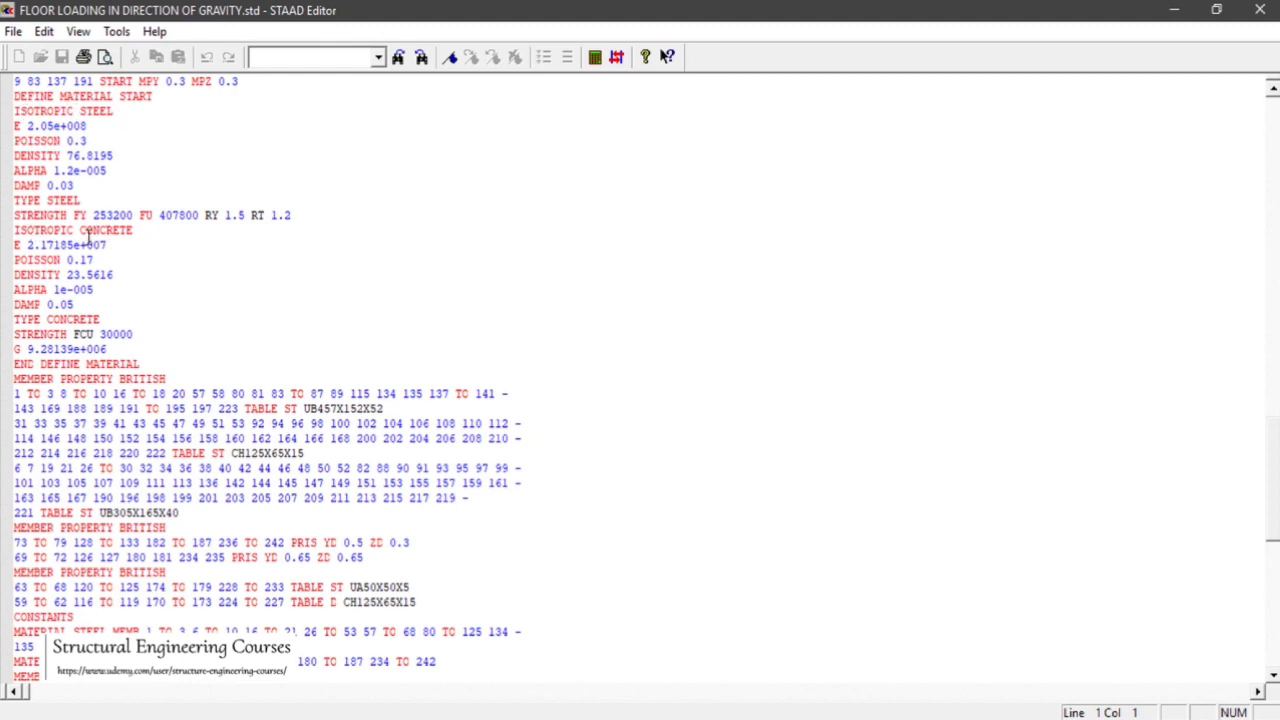
left_click(114, 333)
left_click_drag(138, 334, 104, 334)
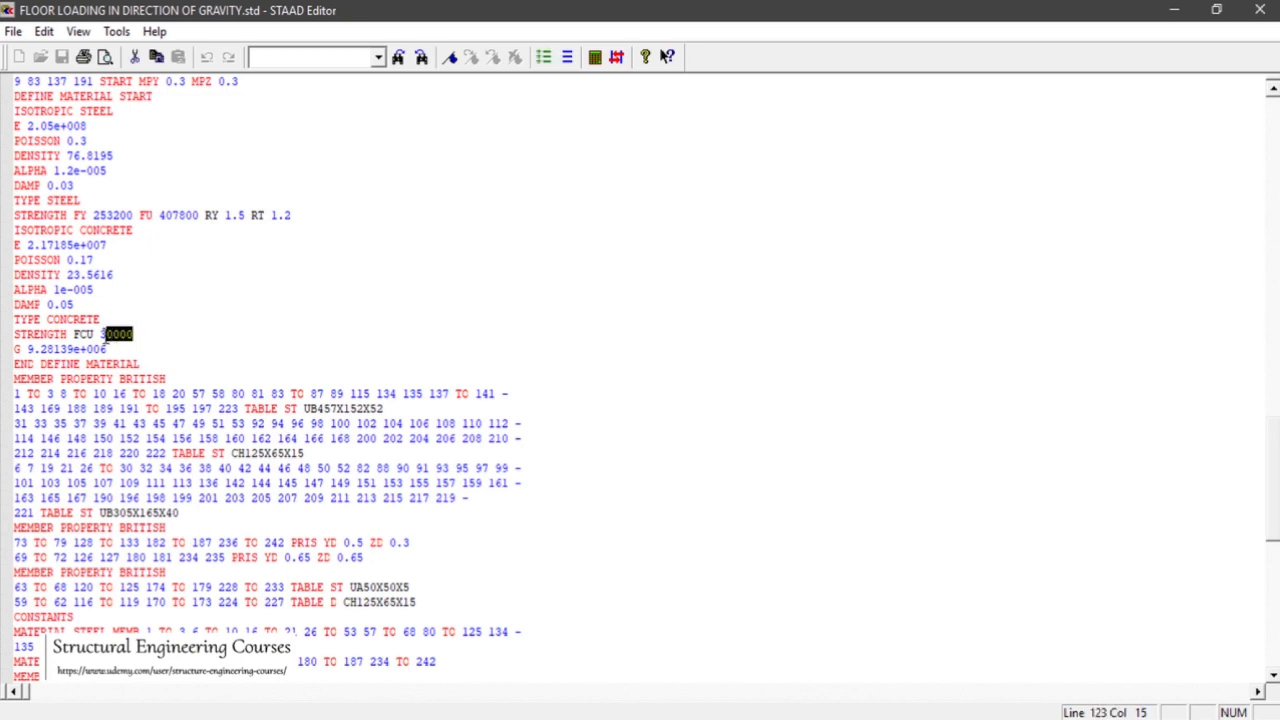
type("5")
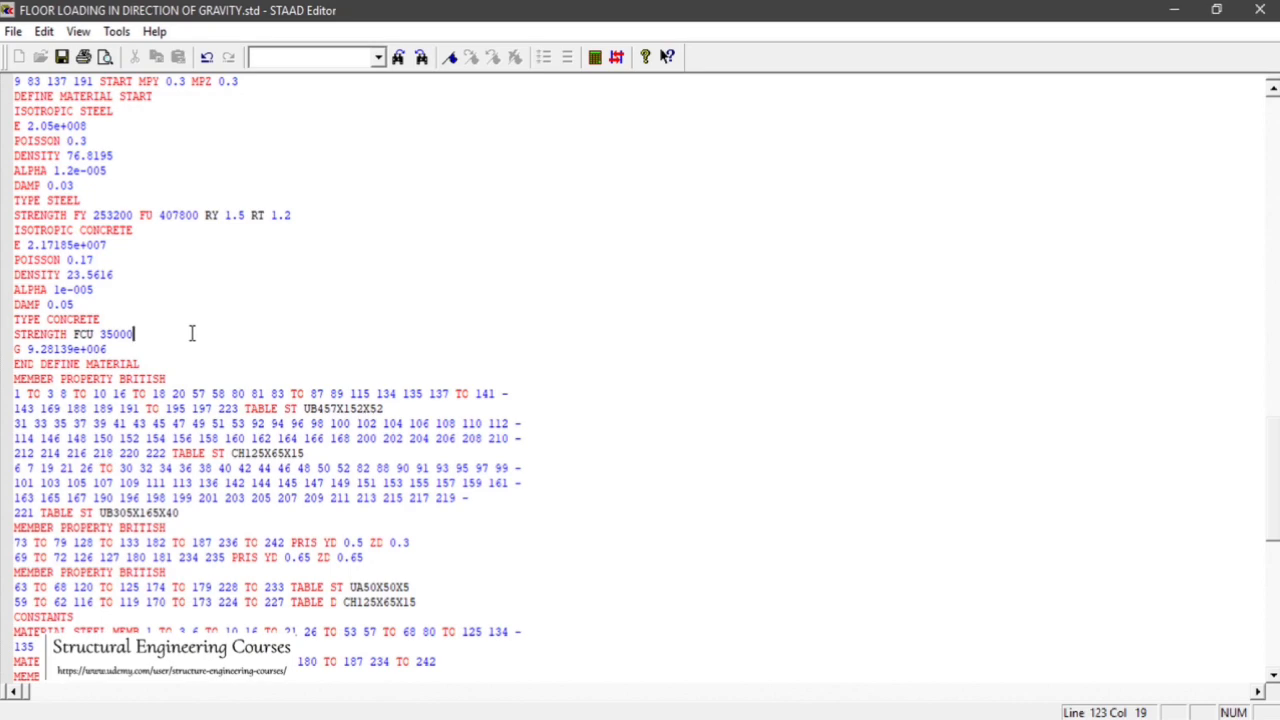
- Review the remaining load and print commands, save the input file, and close the editor
scroll(188, 352, "down", 4)
scroll(226, 352, "down", 3)
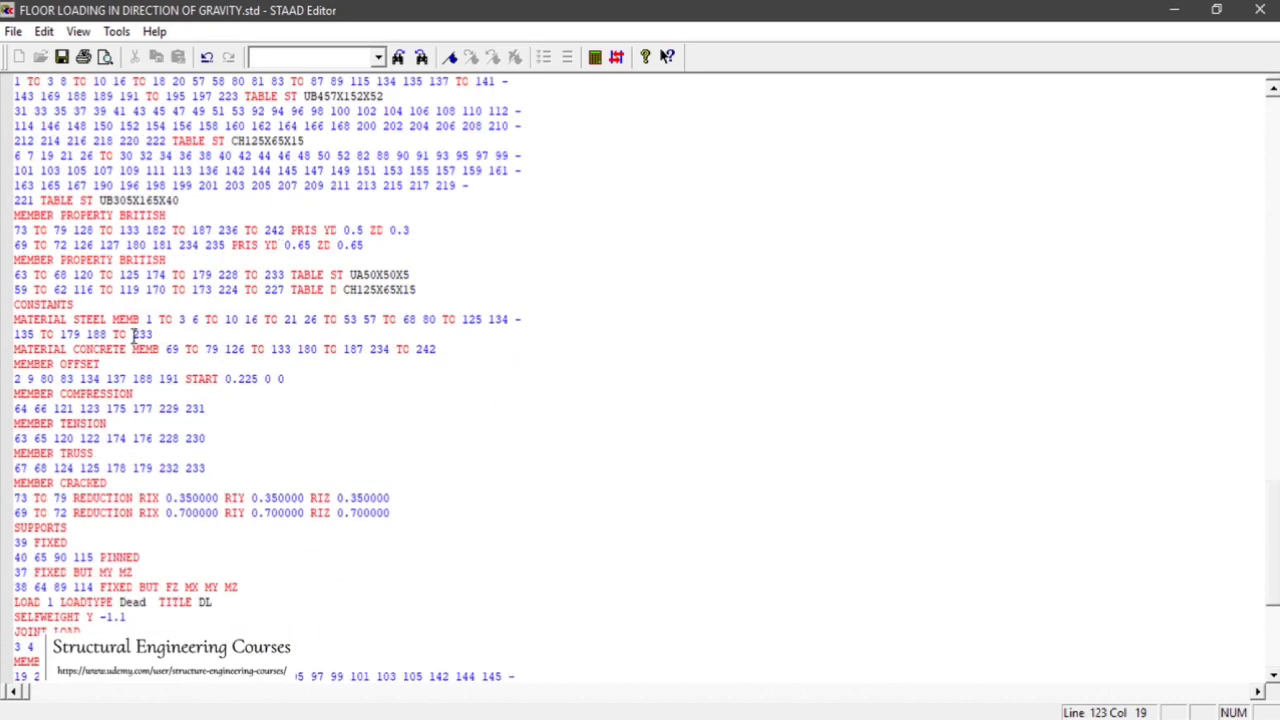
scroll(162, 378, "down", 7)
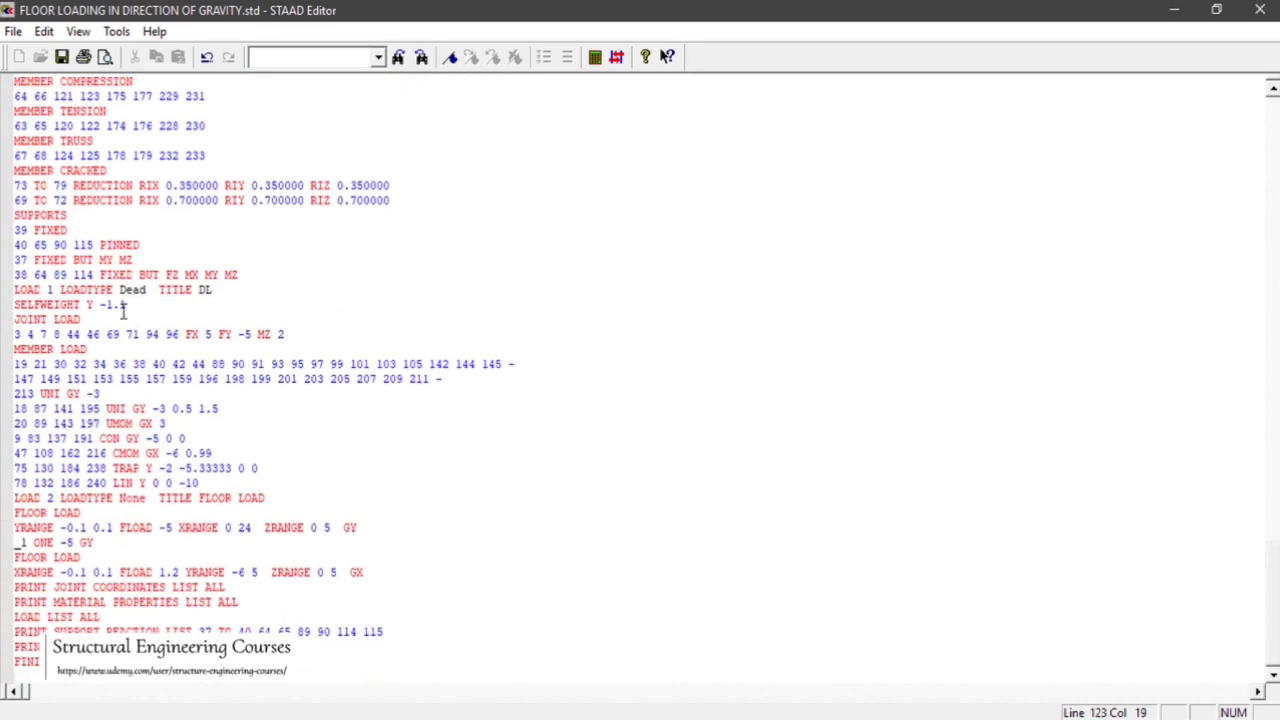
scroll(210, 333, "down", 6)
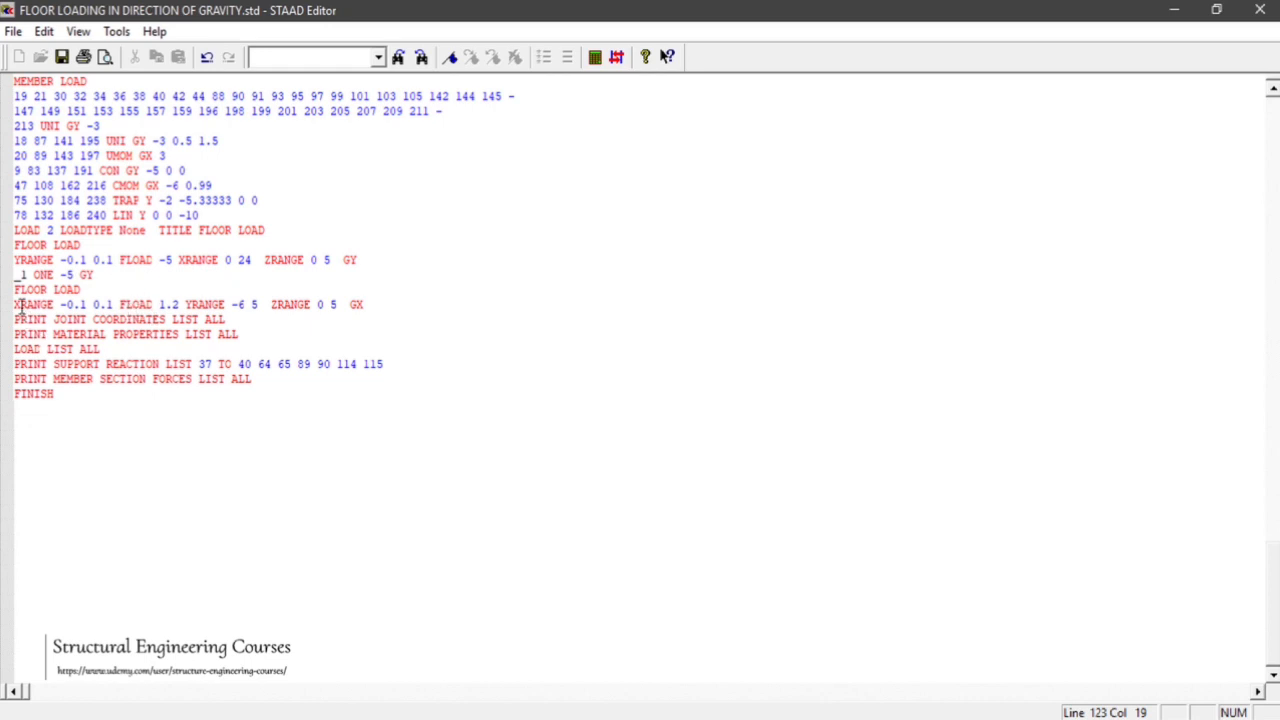
left_click_drag(16, 320, 166, 320)
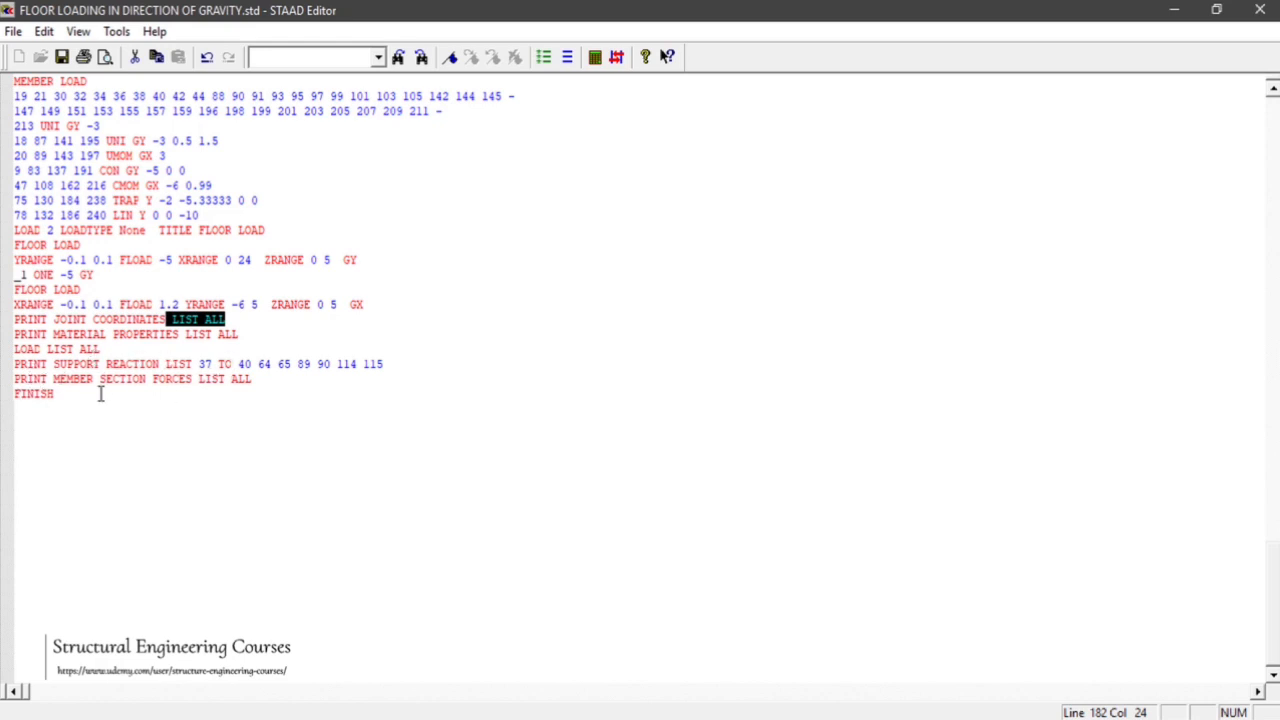
left_click(61, 56)
left_click(1260, 10)
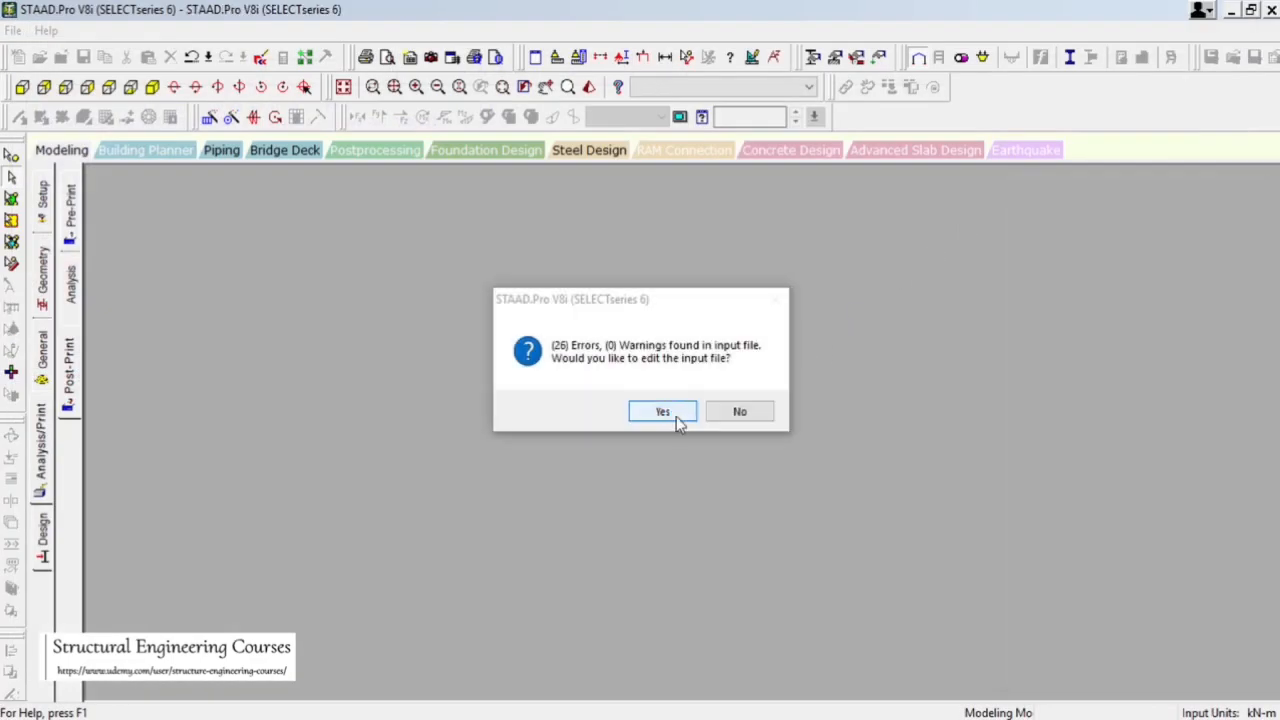
- Reopen the input file for editing and examine the error list alongside the command lines
left_click(662, 414)
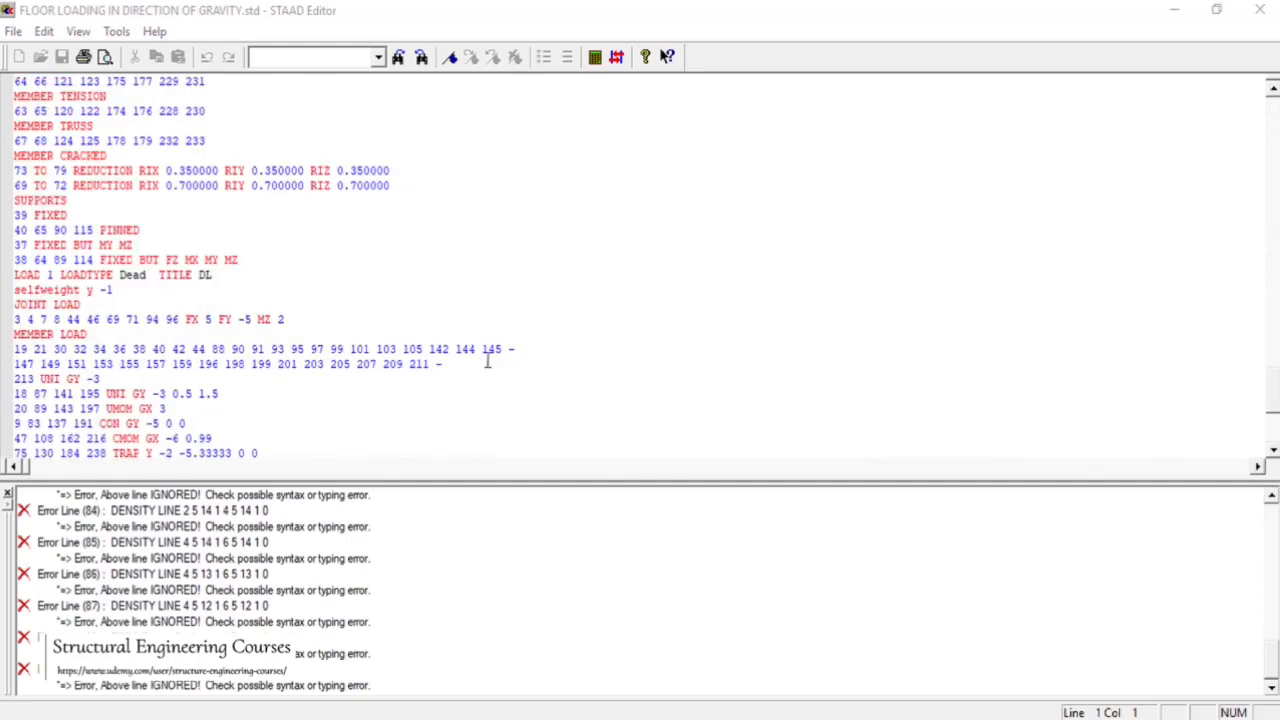
left_click_drag(1085, 481, 1120, 667)
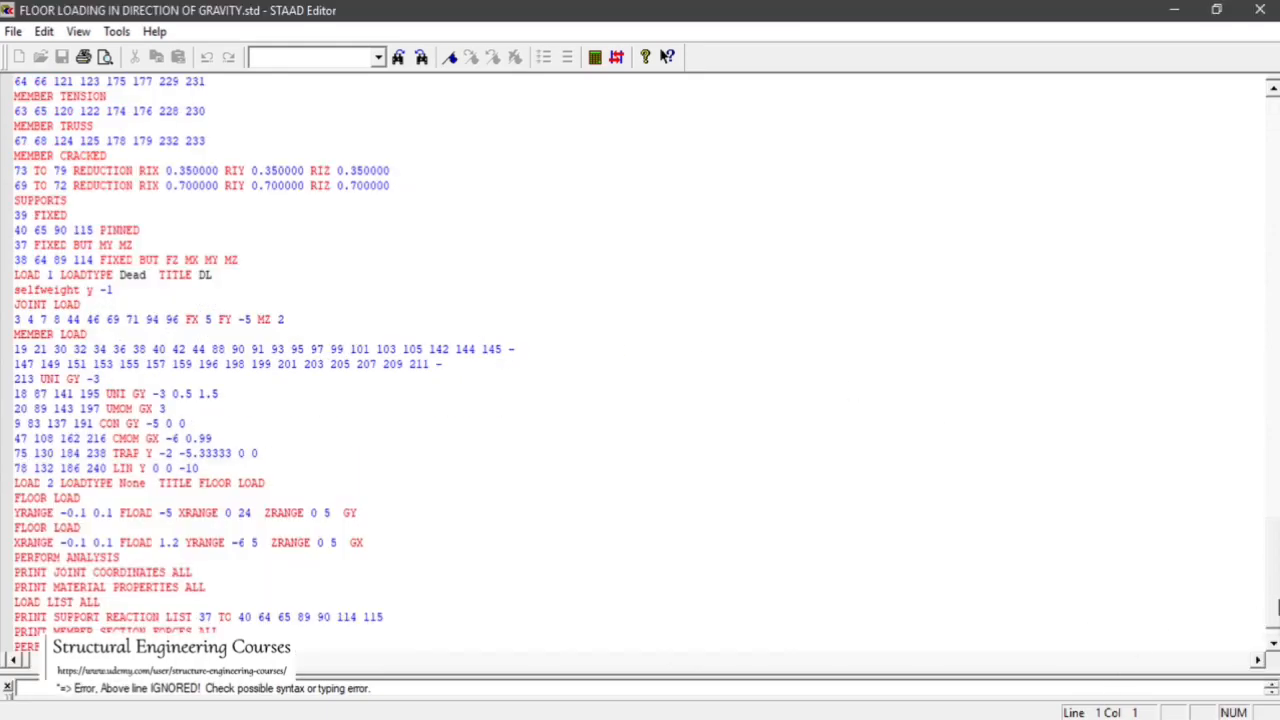
scroll(1277, 608, "up", 12)
scroll(1277, 608, "down", 13)
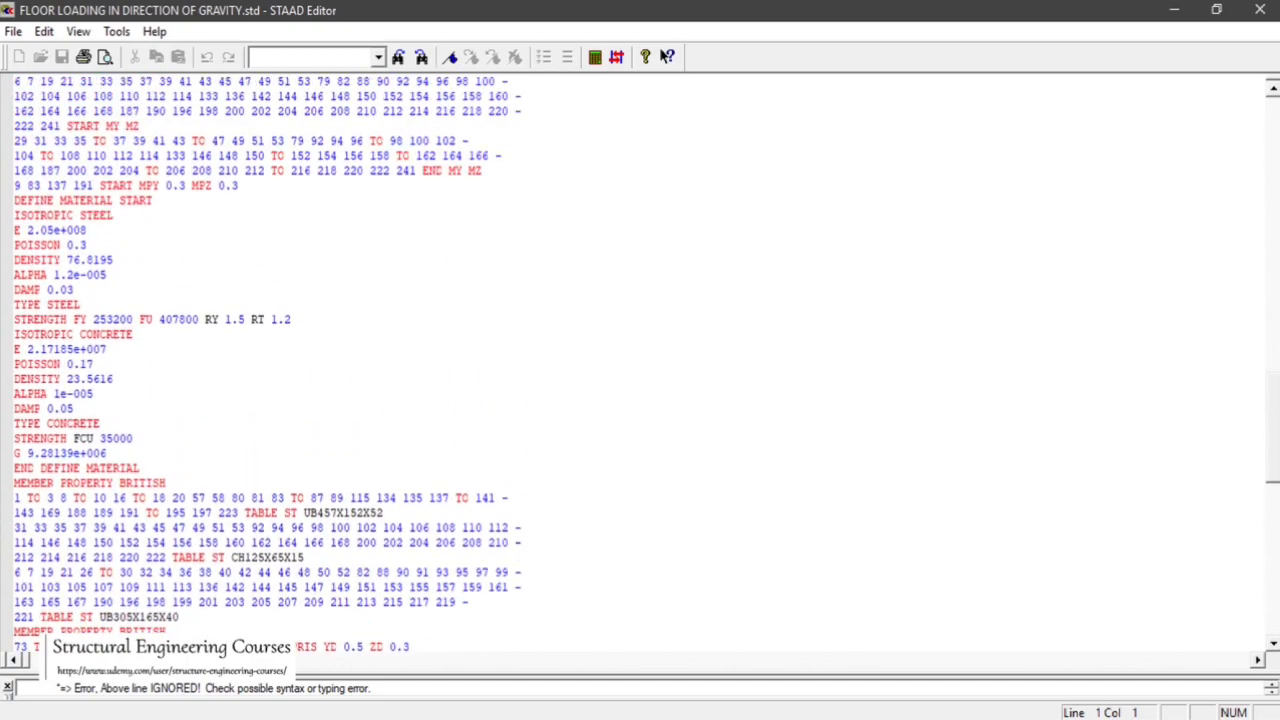
scroll(1277, 608, "up", 20)
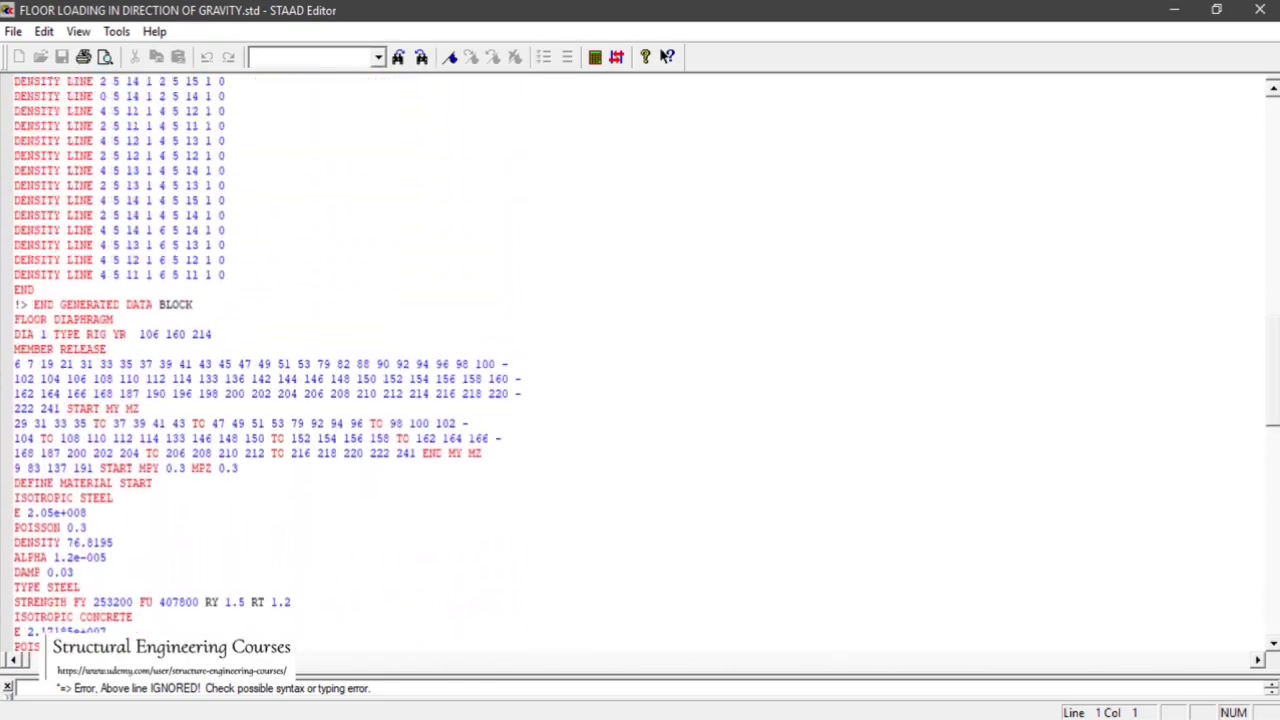
scroll(1273, 435, "up", 3)
scroll(1273, 435, "down", 9)
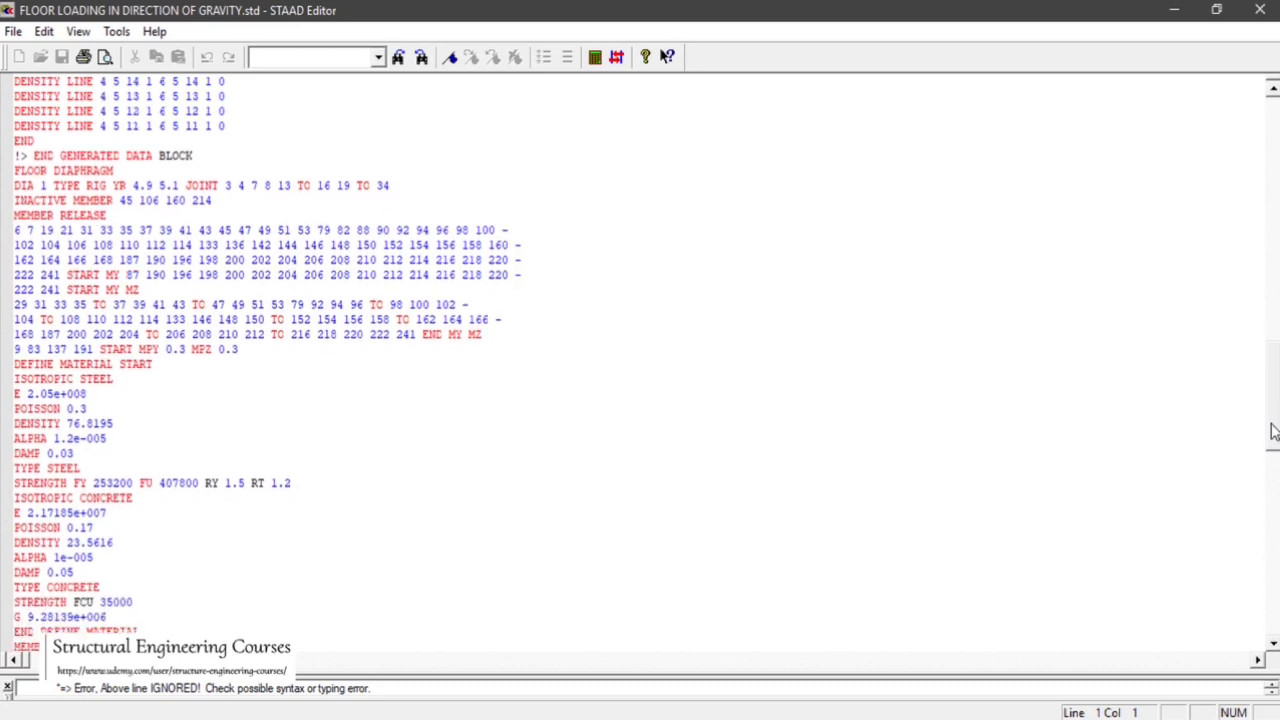
left_click_drag(1273, 435, 1268, 622)
left_click_drag(1225, 672, 1125, 362)
scroll(255, 465, "up", 10)
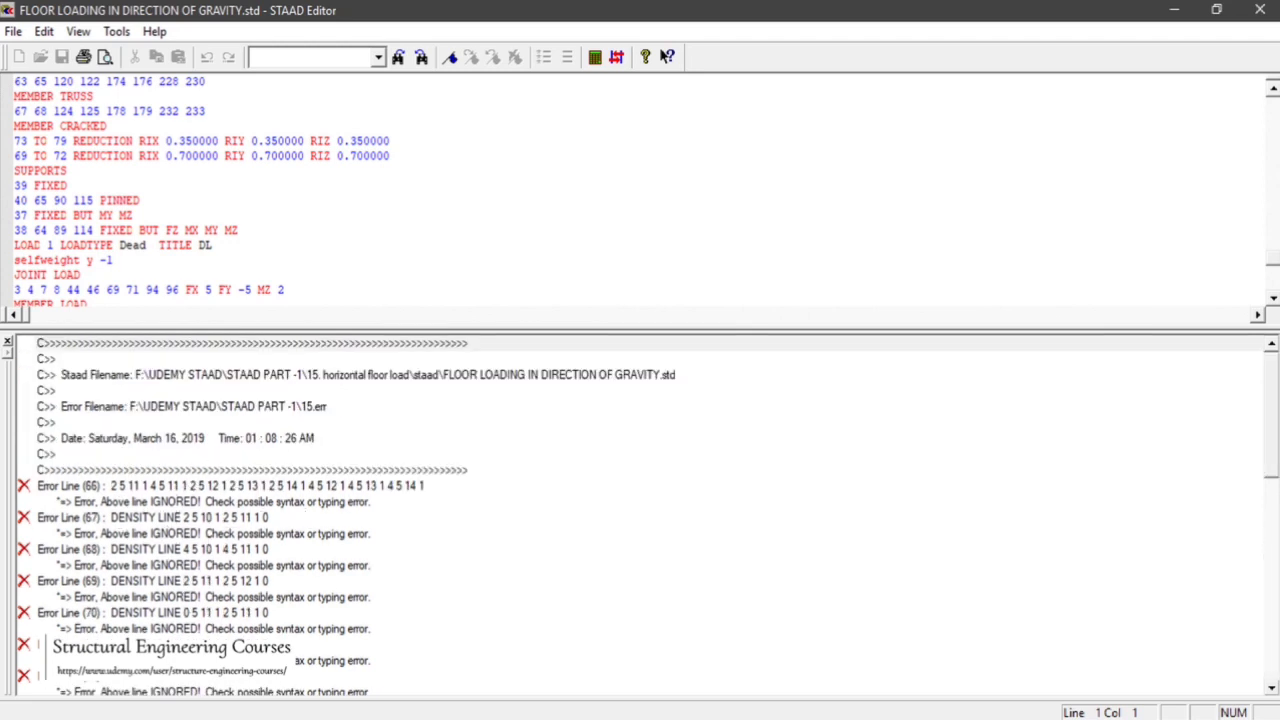
- Delete the generated slab-on-steel parametric data block with its density lines, save the input file, and close the editor
left_click_drag(1154, 328, 1196, 651)
left_click_drag(1277, 555, 1276, 362)
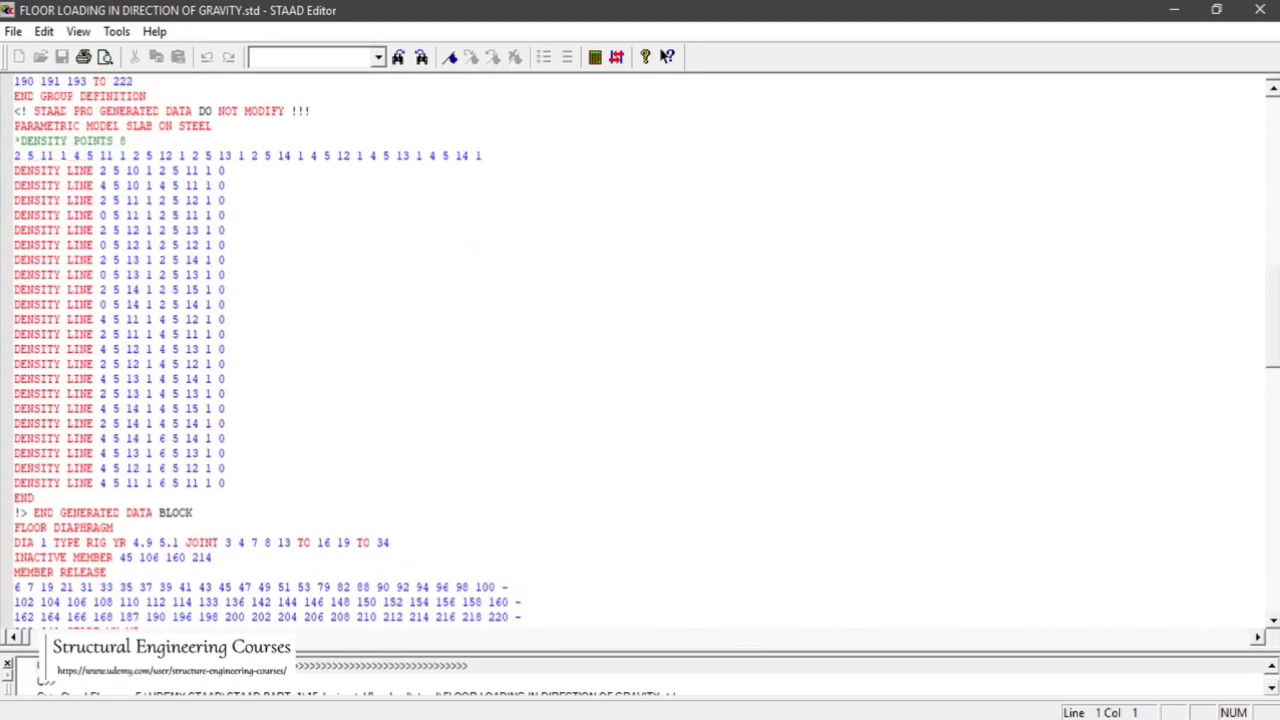
left_click(16, 111)
left_click_drag(16, 111, 222, 512)
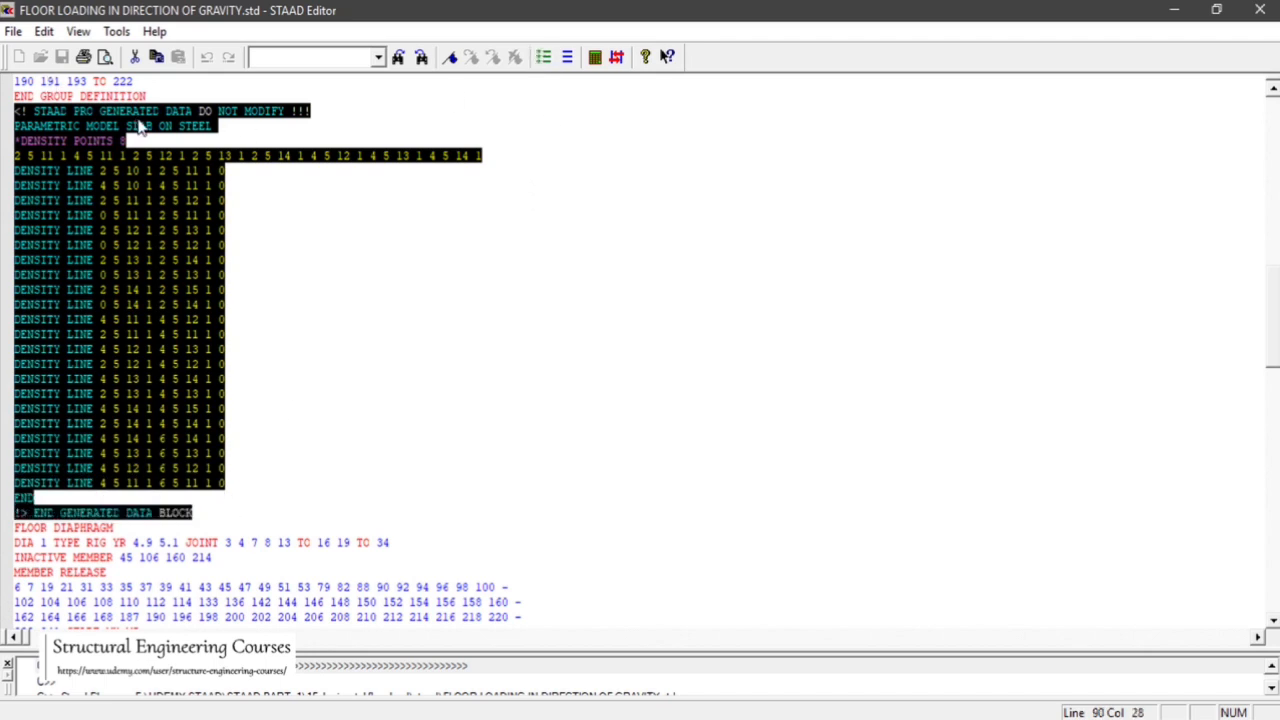
key("Delete")
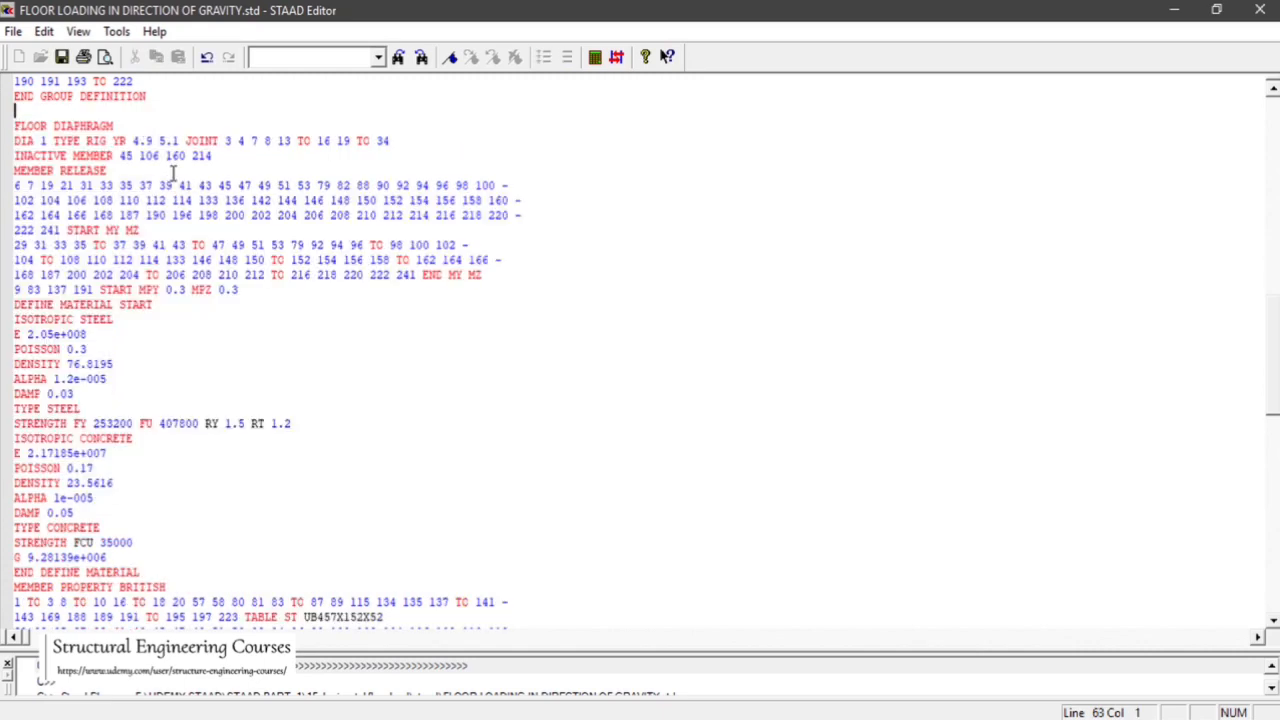
scroll(172, 173, "up", 3)
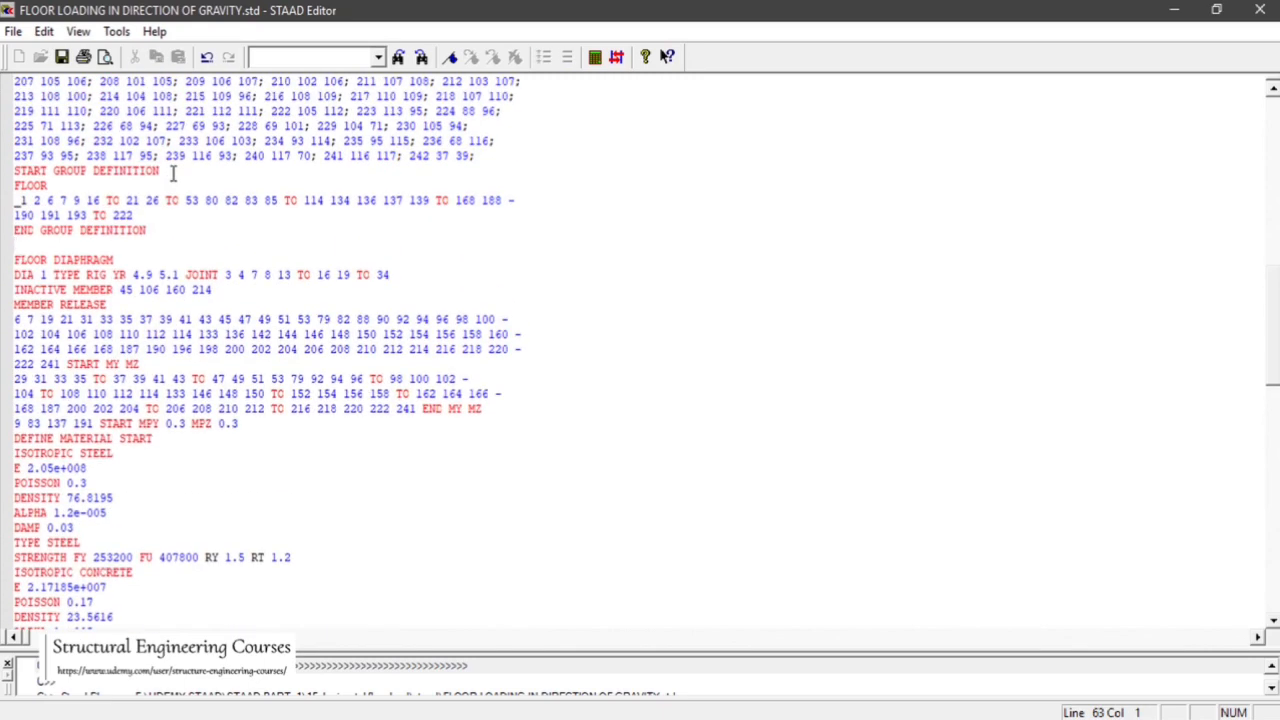
left_click(61, 56)
left_click(1257, 9)
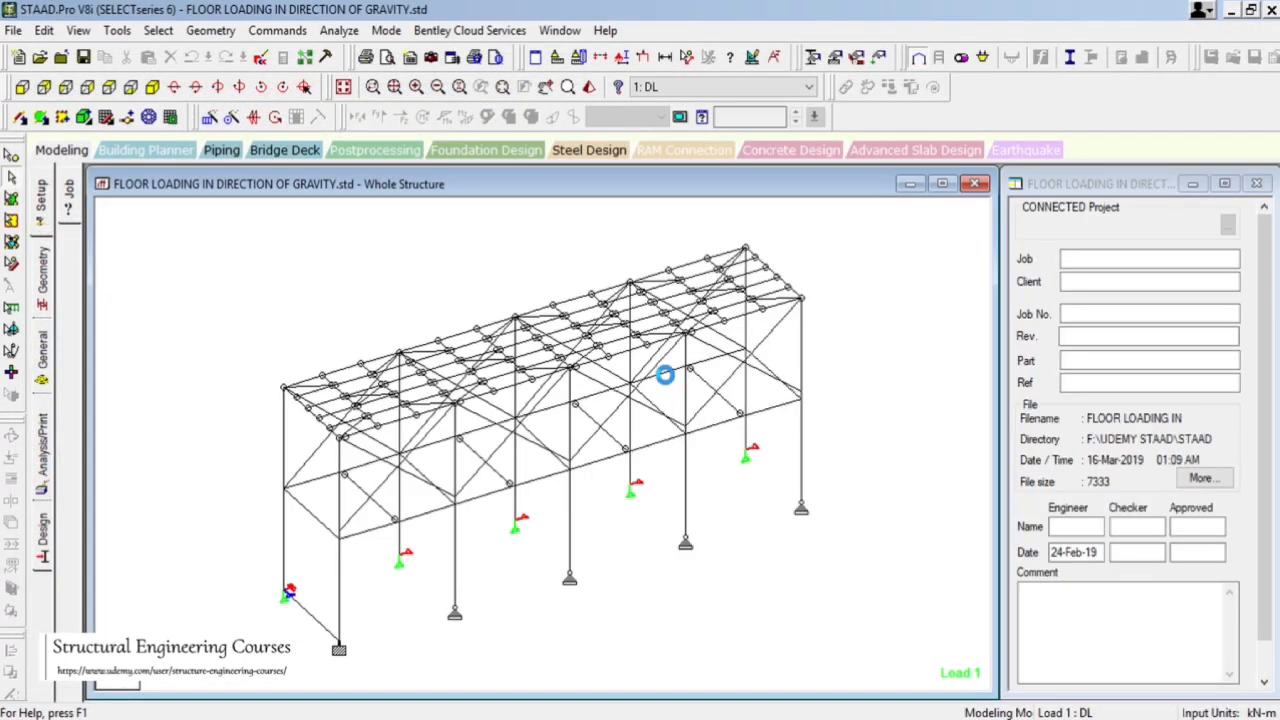
- Examine the load items of the DL and FLOOR LOAD cases on the structure
left_click(43, 348)
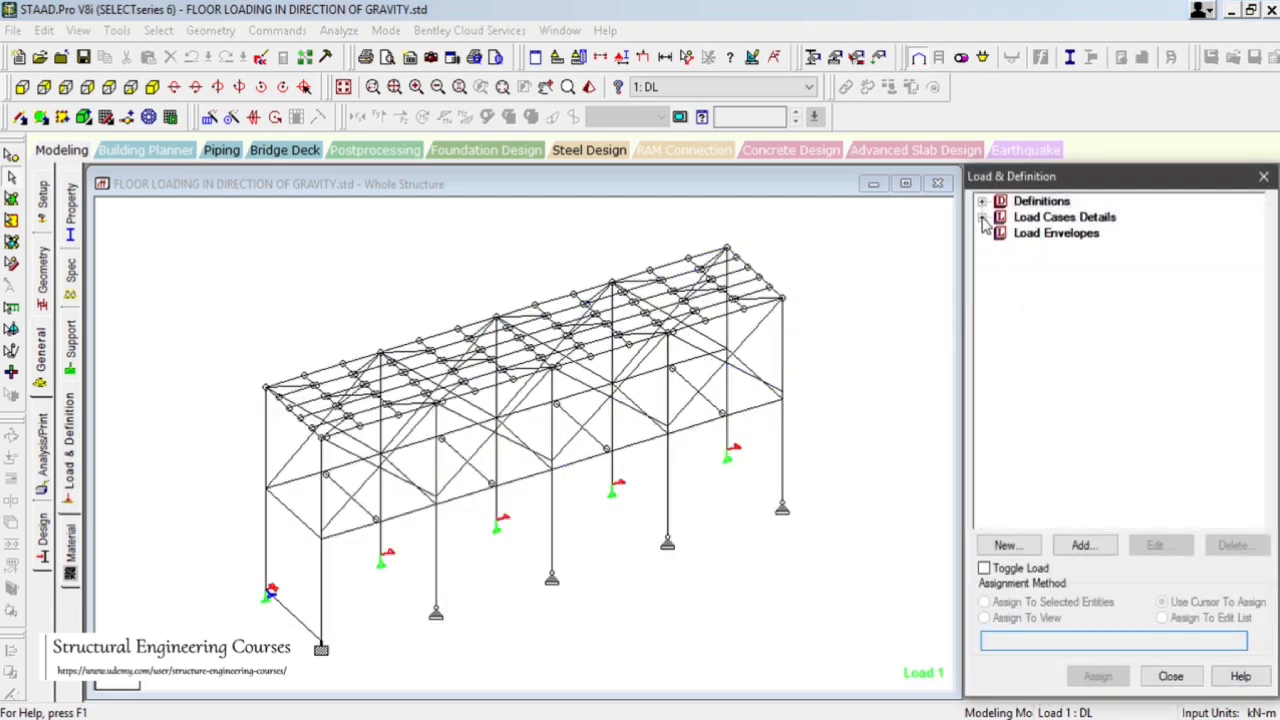
left_click(982, 217)
left_click(1000, 248)
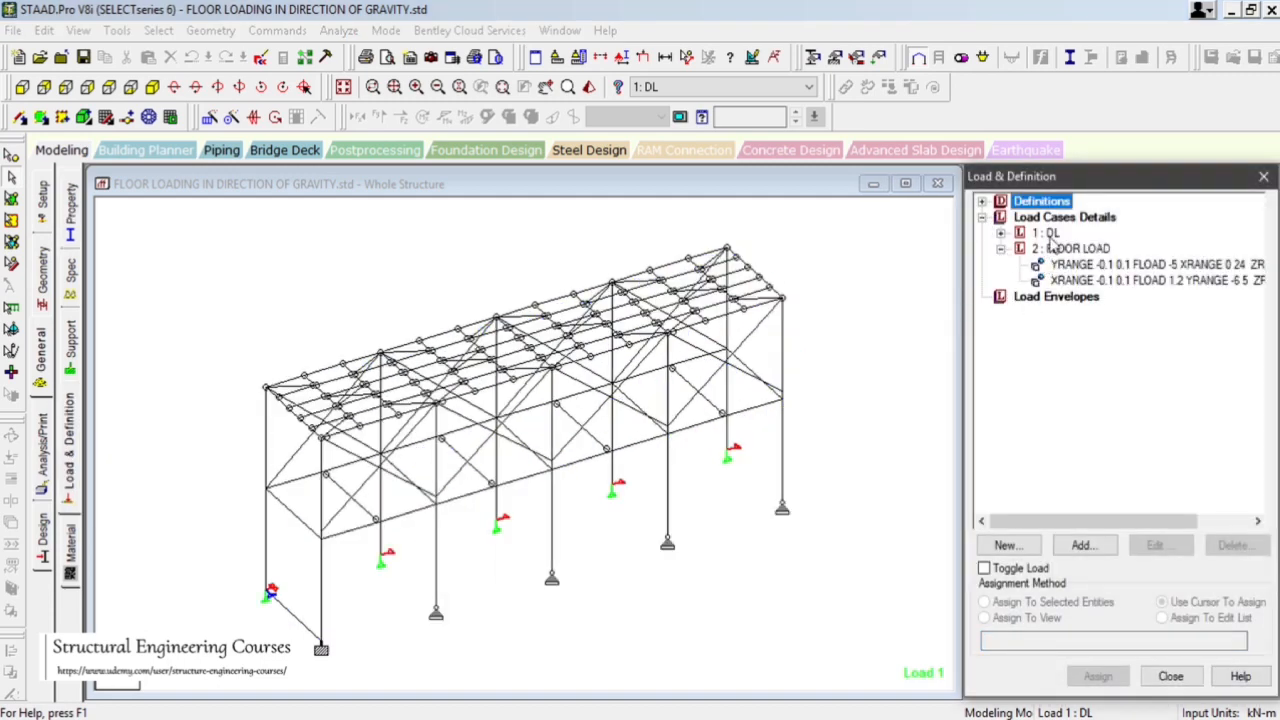
left_click(1000, 232)
left_click(1095, 281)
left_click(1090, 359)
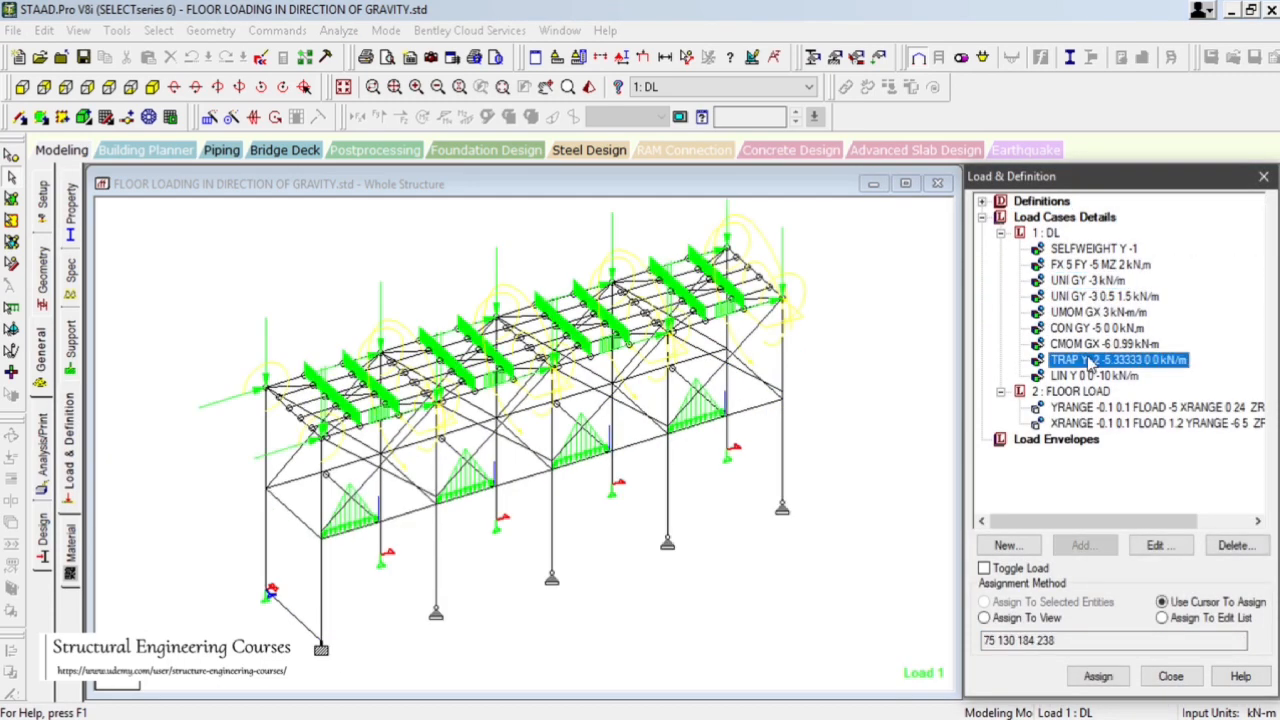
left_click(1125, 424)
left_click(1120, 408)
left_click(1067, 345)
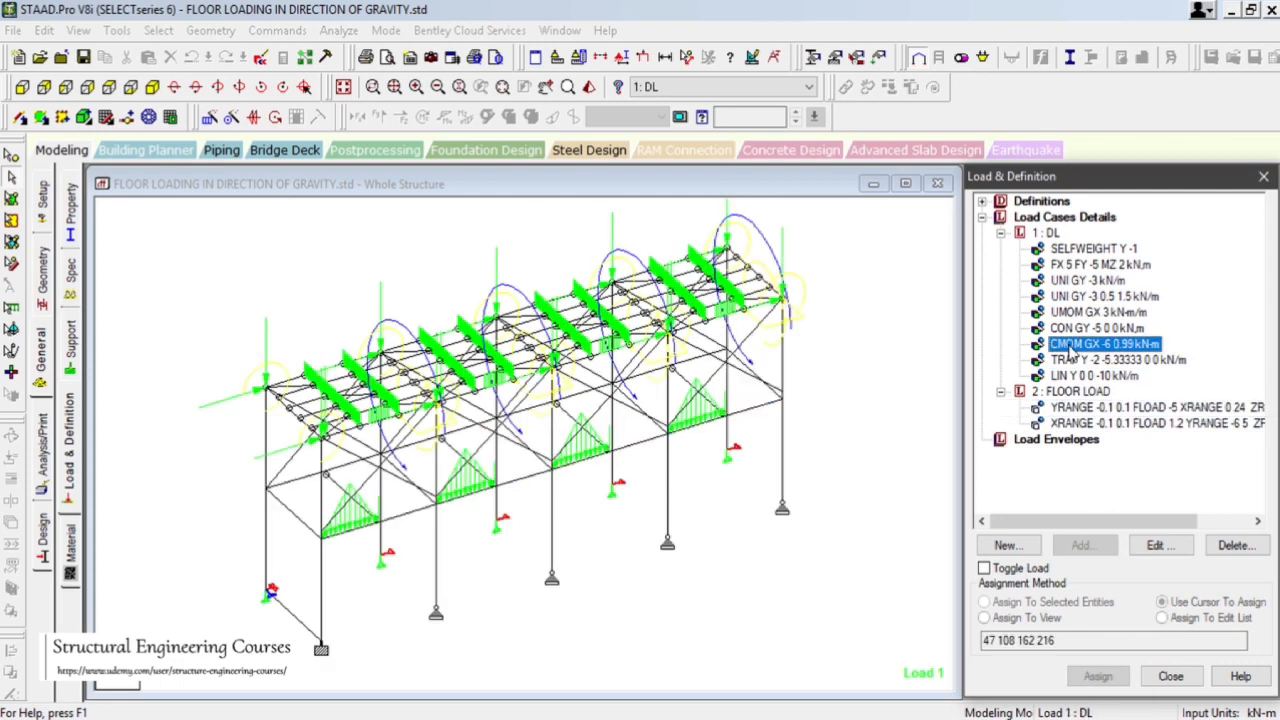
left_click(1069, 296)
left_click(852, 328)
left_click(1045, 233)
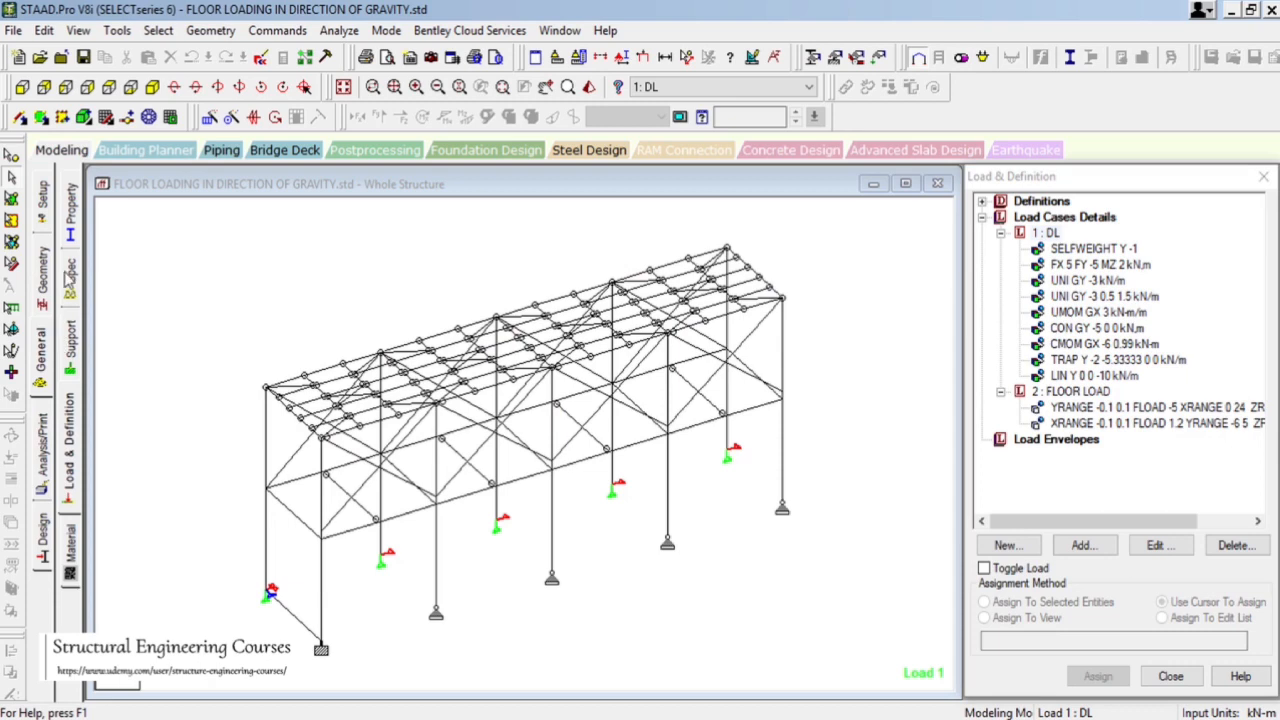
- Check the analysis and print command list and reopen the input file in the STAAD Editor
left_click(47, 470)
left_click(733, 581)
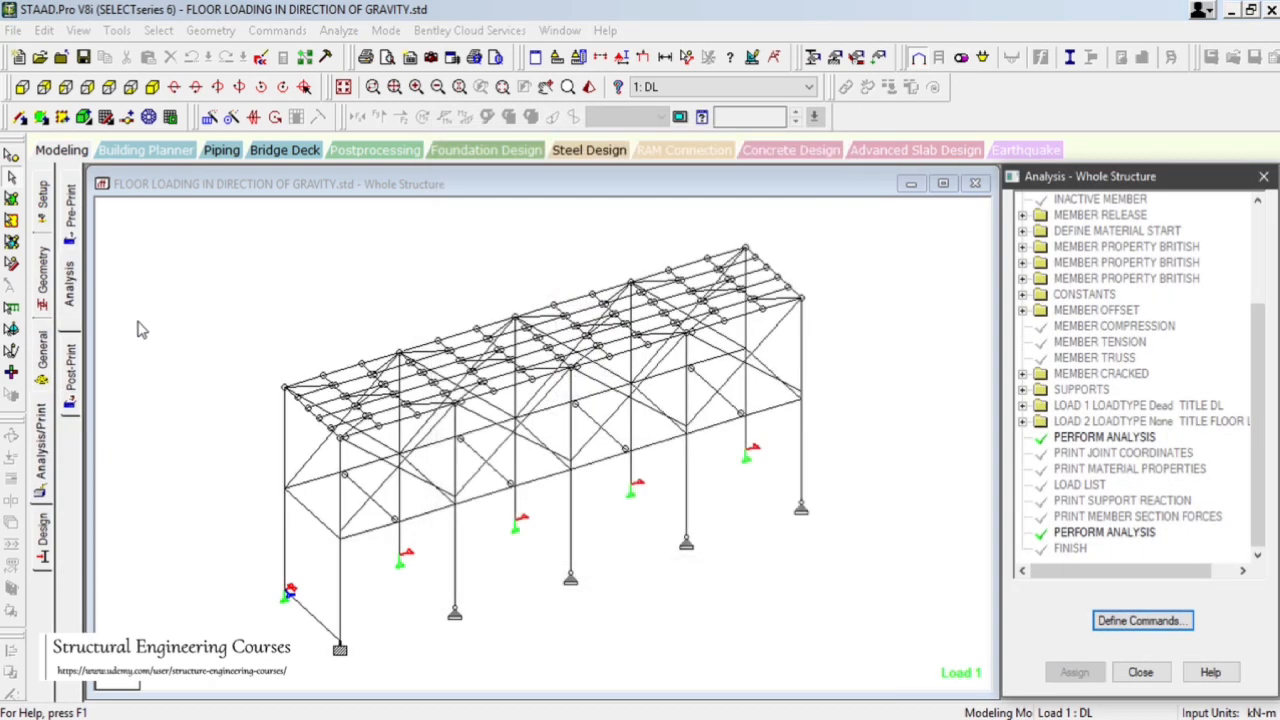
left_click(262, 64)
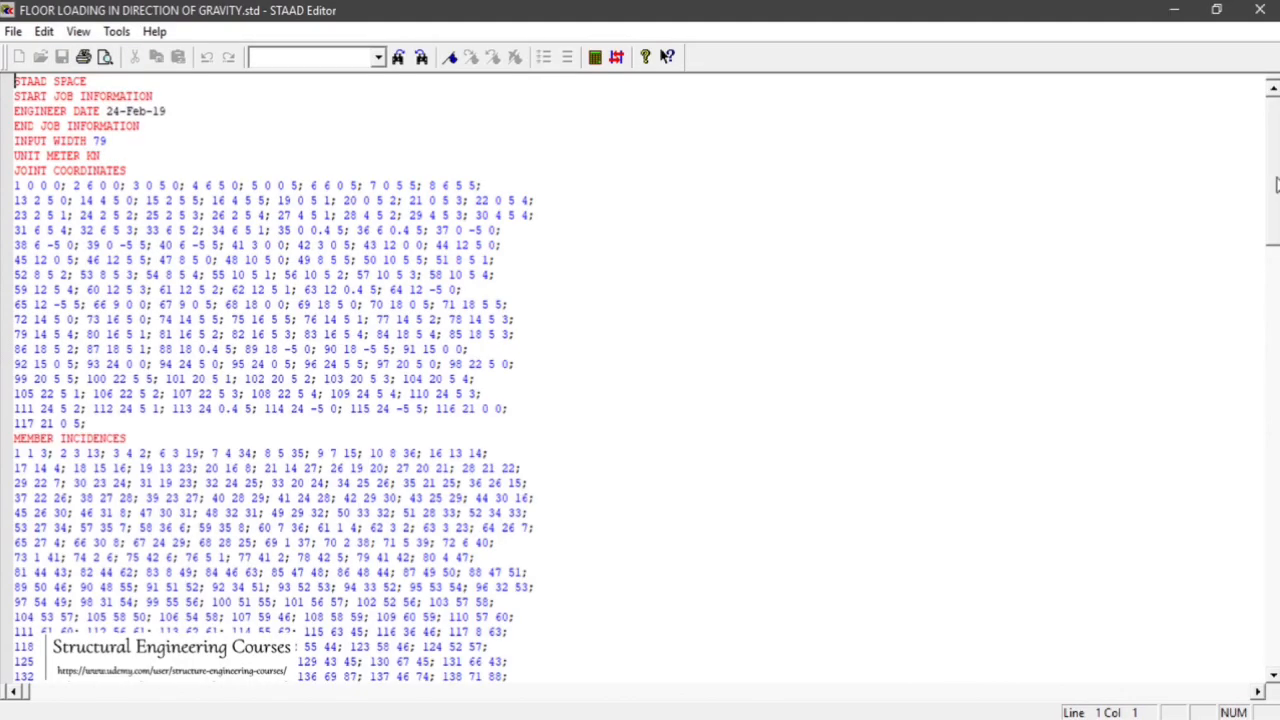
- Delete the second PERFORM ANALYSIS command just before FINISH and save the input file
scroll(1265, 655, "down", 15)
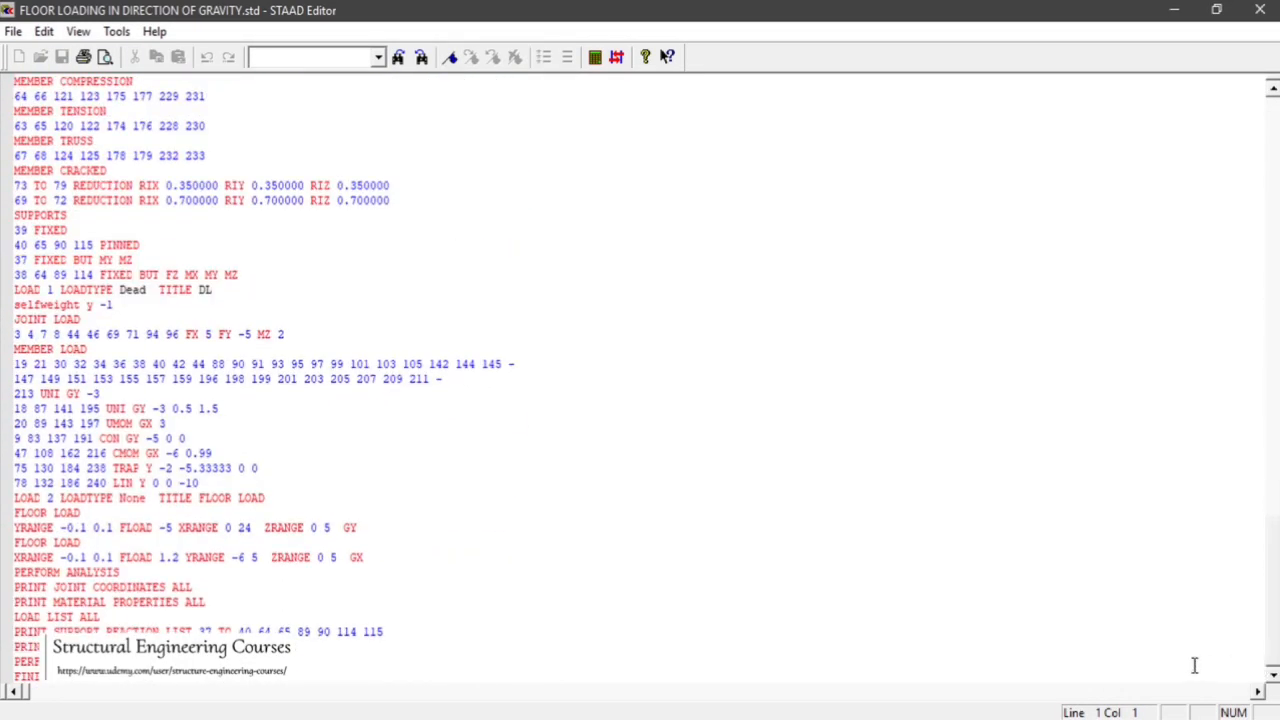
left_click_drag(124, 662, 14, 663)
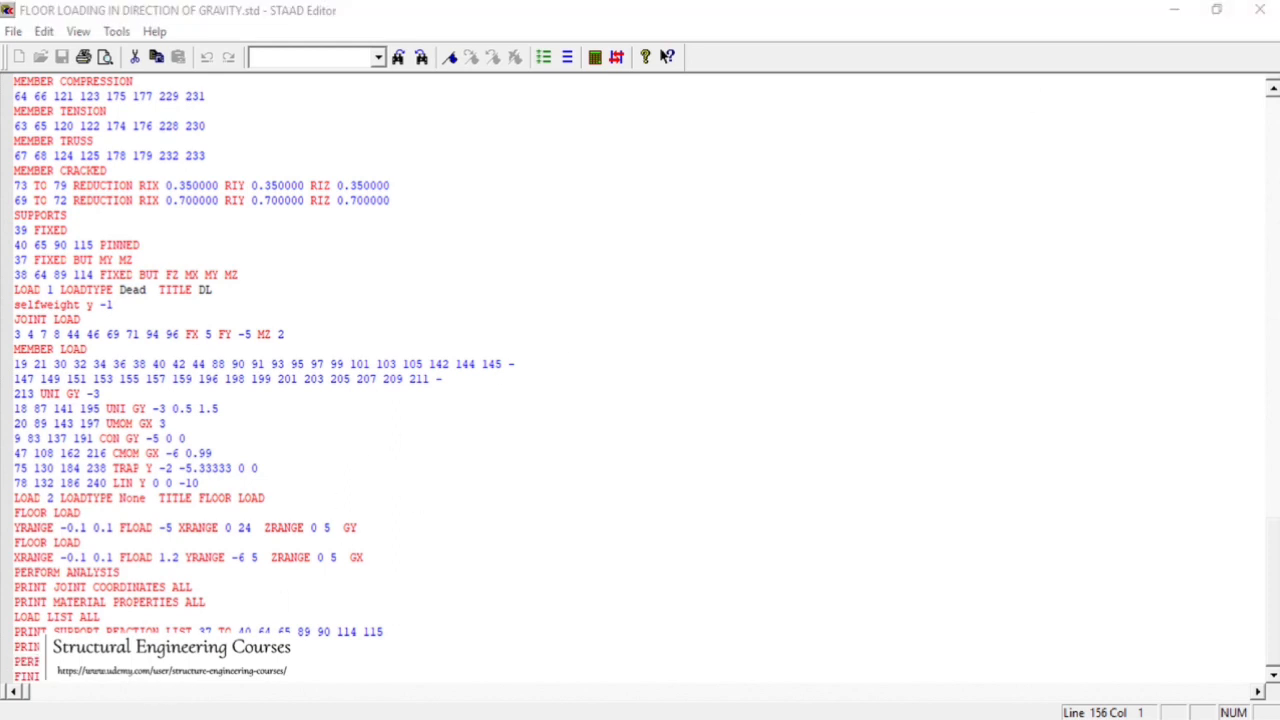
left_click_drag(20, 662, 124, 662)
left_click(128, 660)
key("BackSpace")
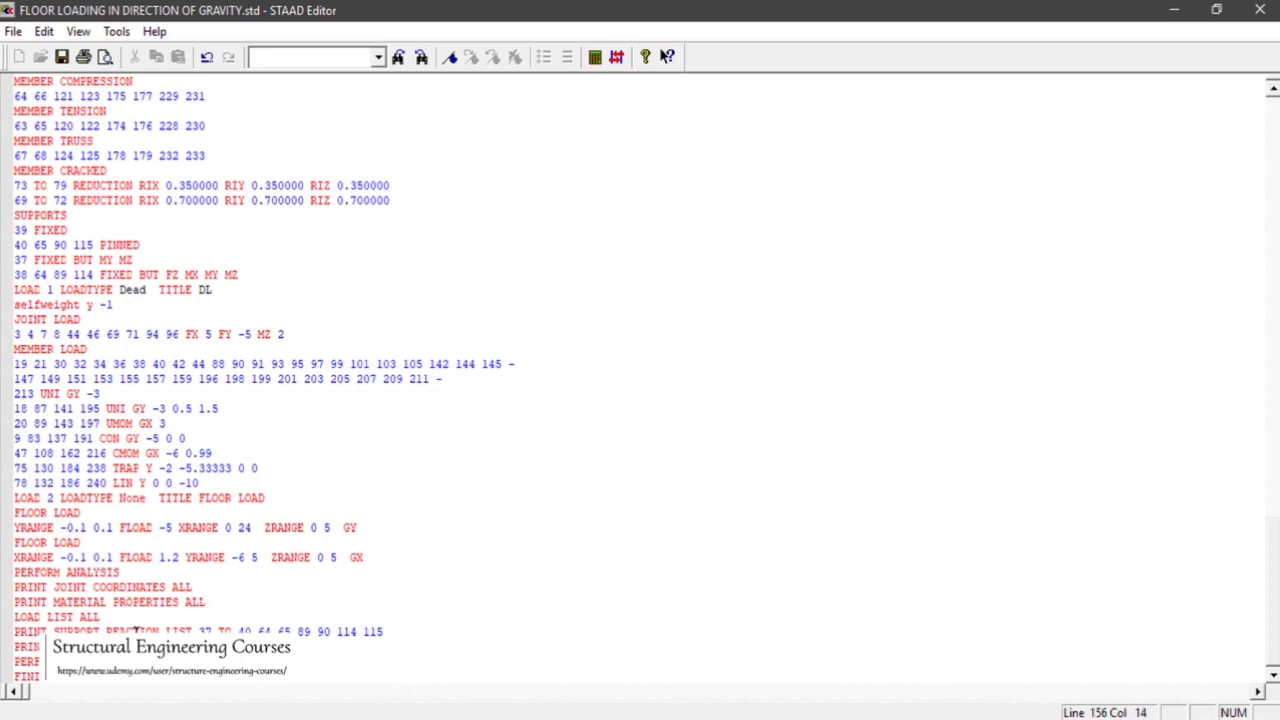
key("BackSpace")
key("BackSpace")
key("BackSpace")
key("BackSpace")
key("BackSpace")
left_click(61, 57)
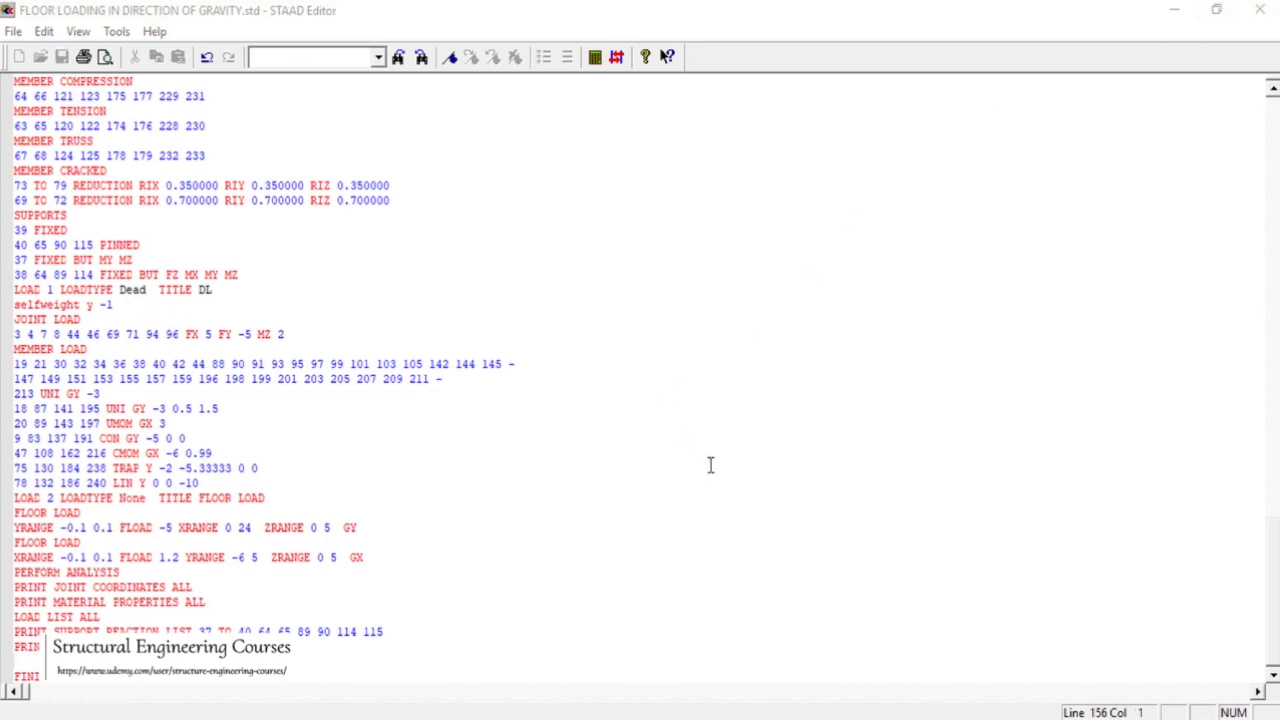
- Close the input file editor and add a PERFORM ANALYSIS command with the No Print option
left_click(1260, 9)
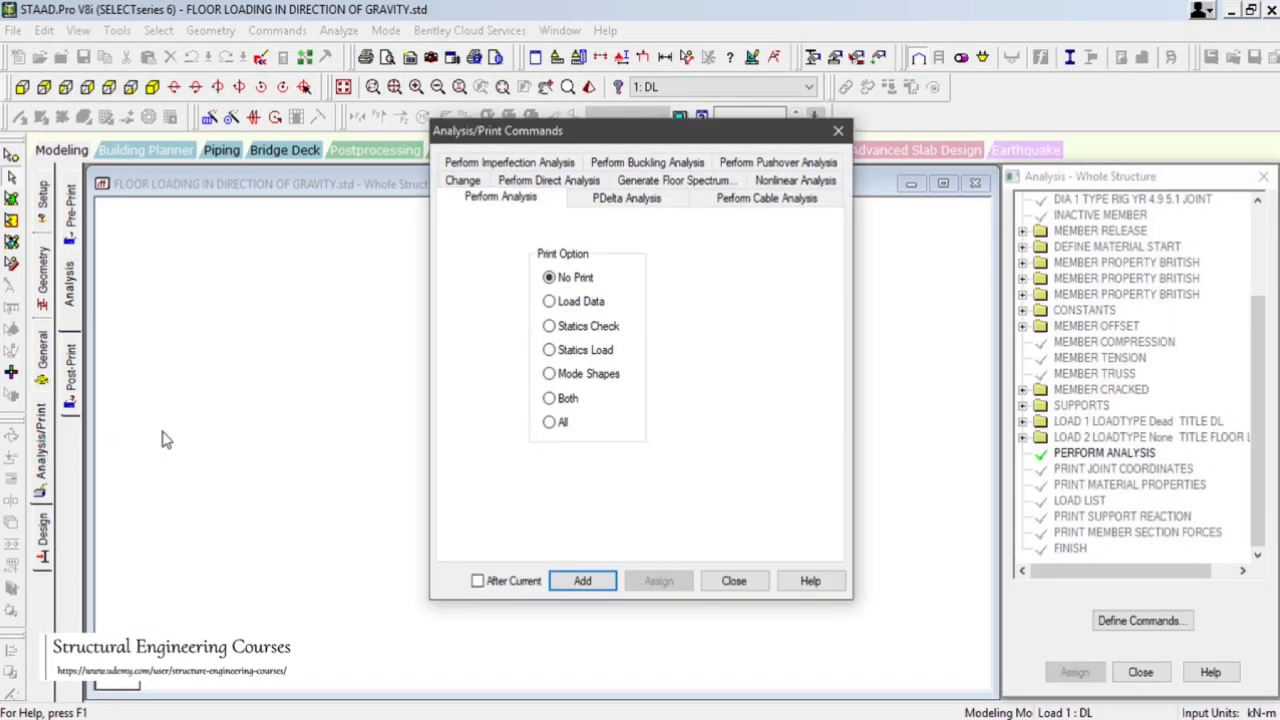
left_click(585, 582)
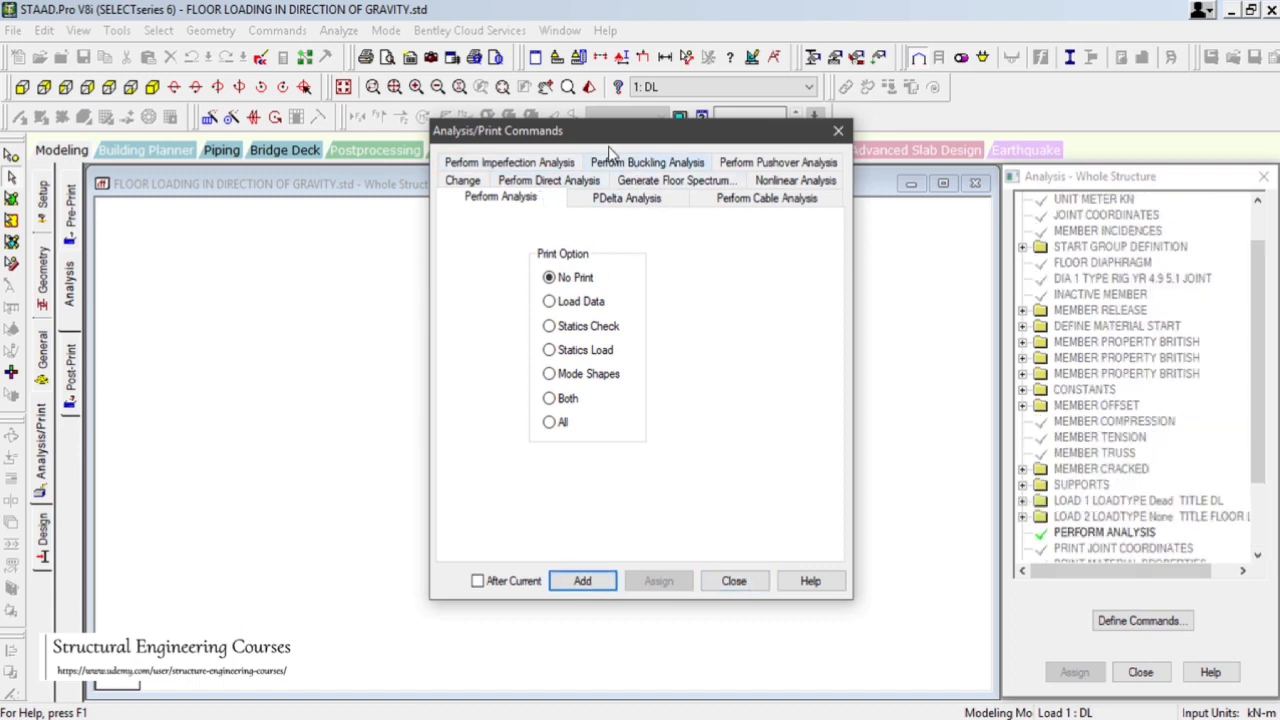
- Look through the options of the other analysis types, from P-Delta to imperfection analysis, and check the end of the command list
left_click(626, 198)
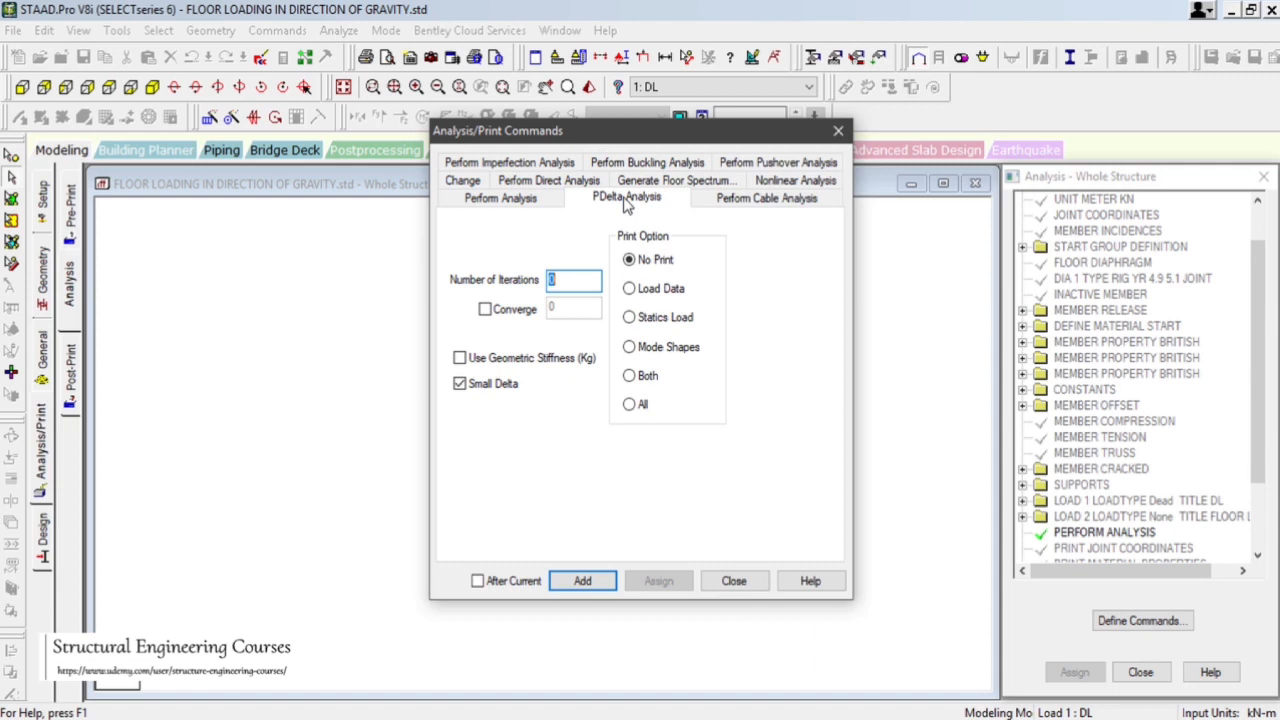
left_click(744, 200)
left_click(783, 184)
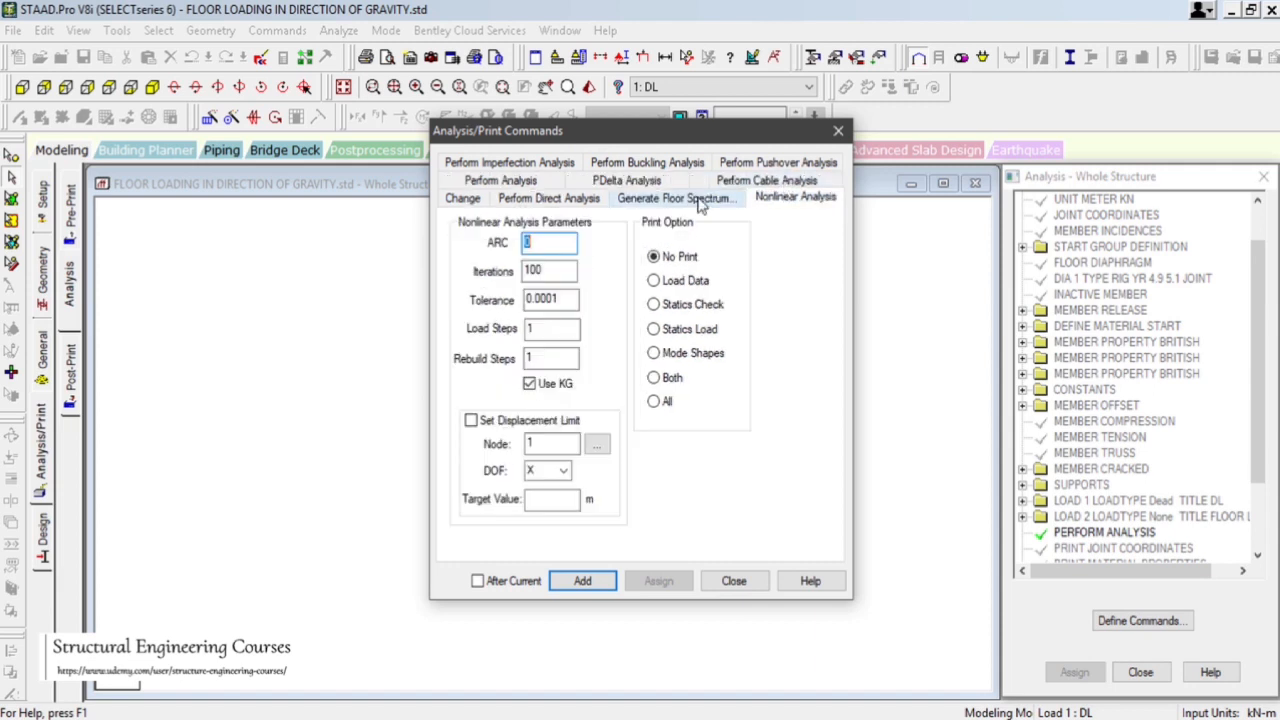
left_click(626, 200)
left_click(560, 200)
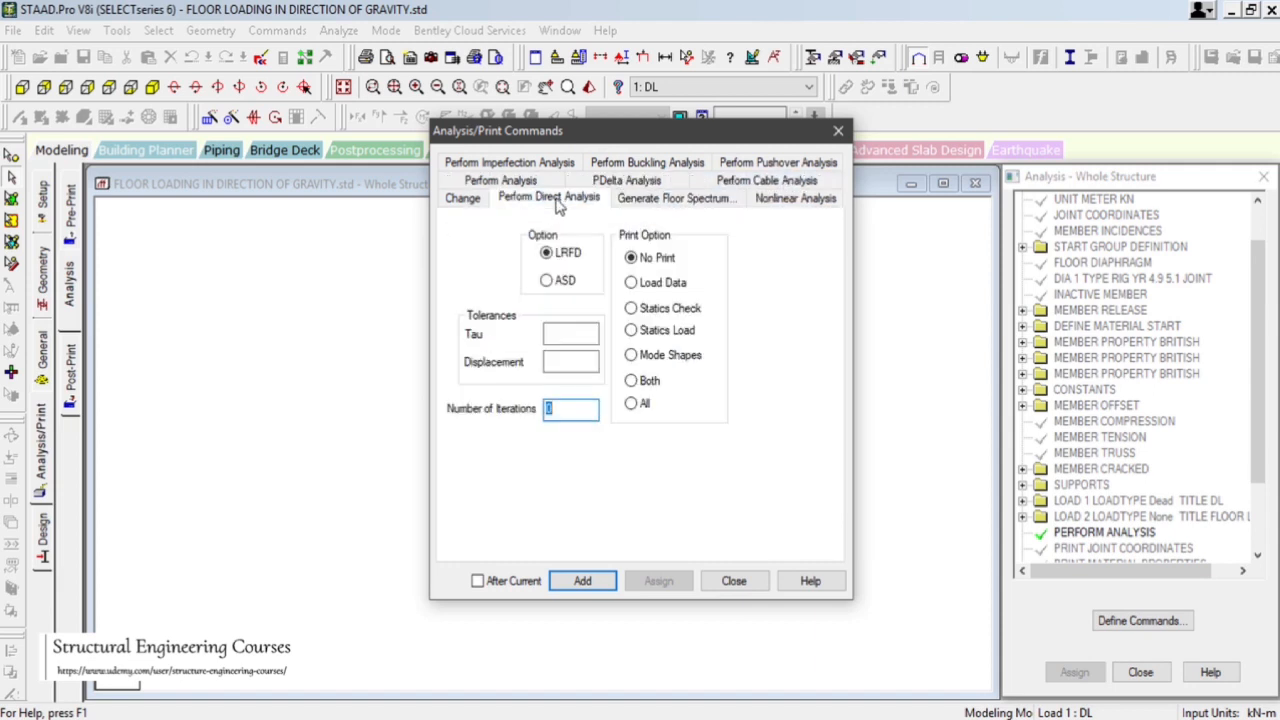
left_click(785, 164)
left_click(631, 198)
left_click(510, 198)
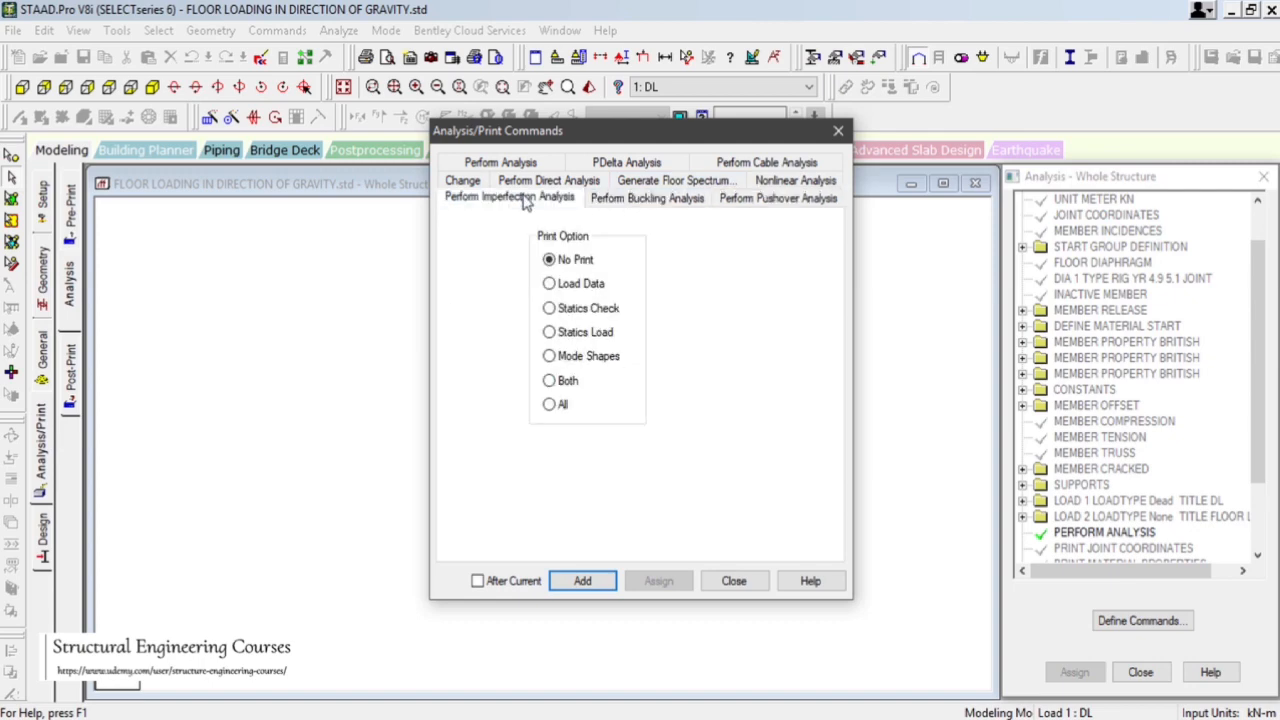
left_click(734, 579)
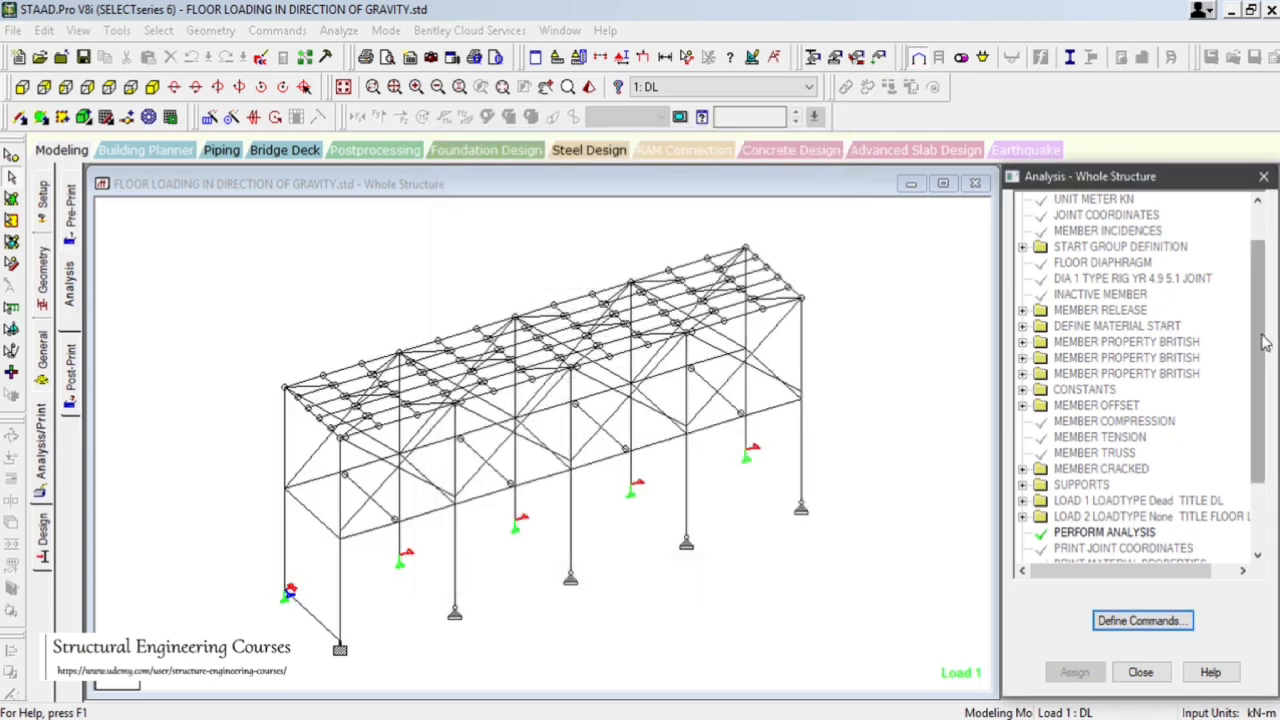
scroll(1258, 470, "down", 2)
left_click(897, 450)
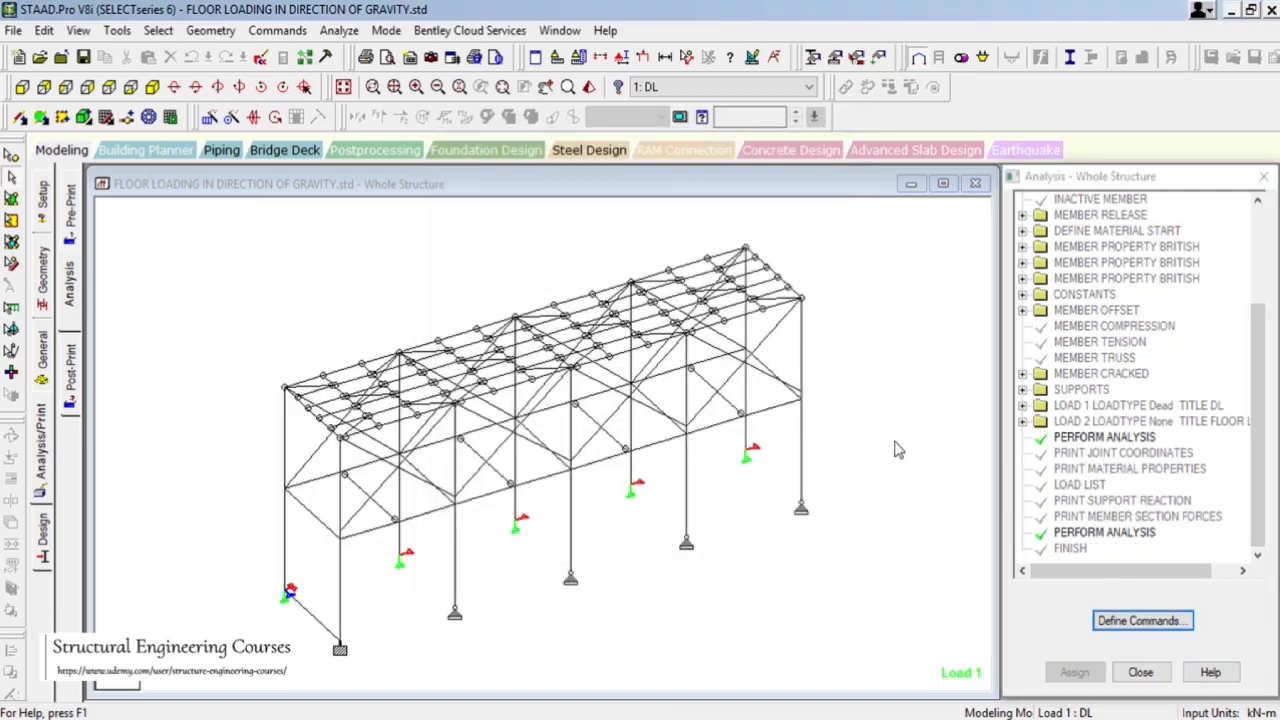
- Run the analysis, open its output file and locate the reported error in the listing
left_click(338, 31)
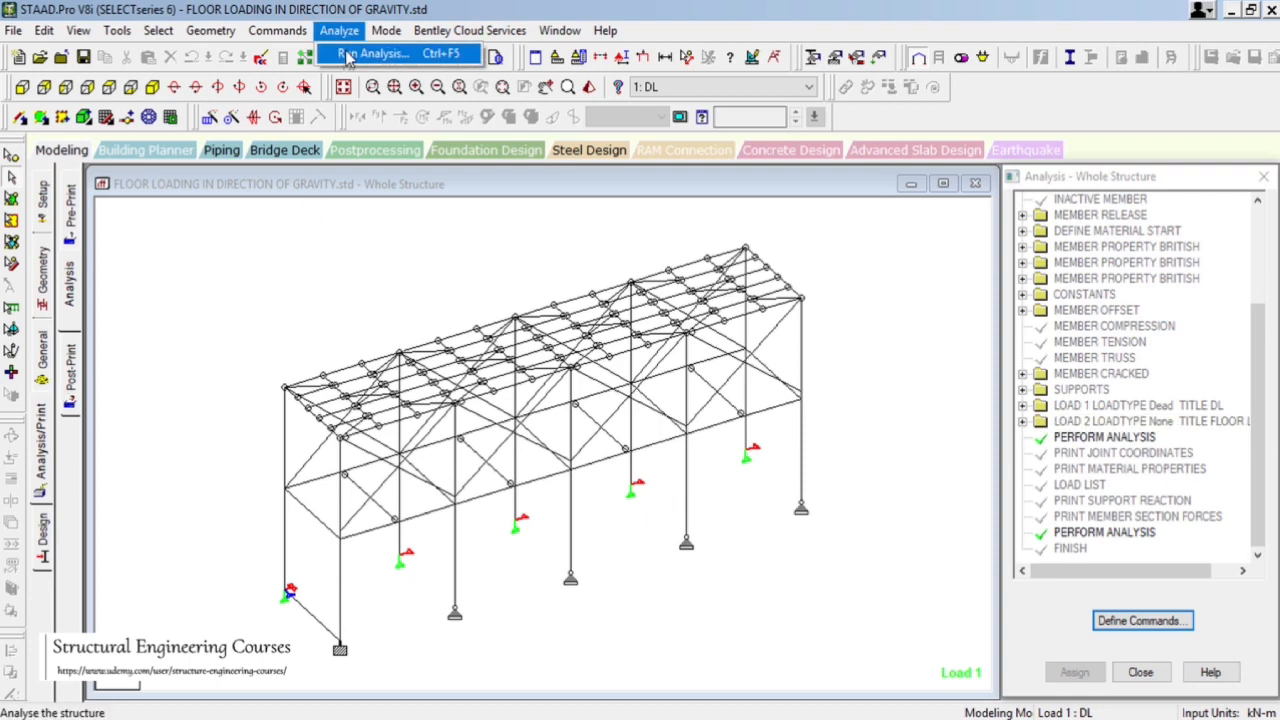
left_click(348, 54)
left_click(523, 395)
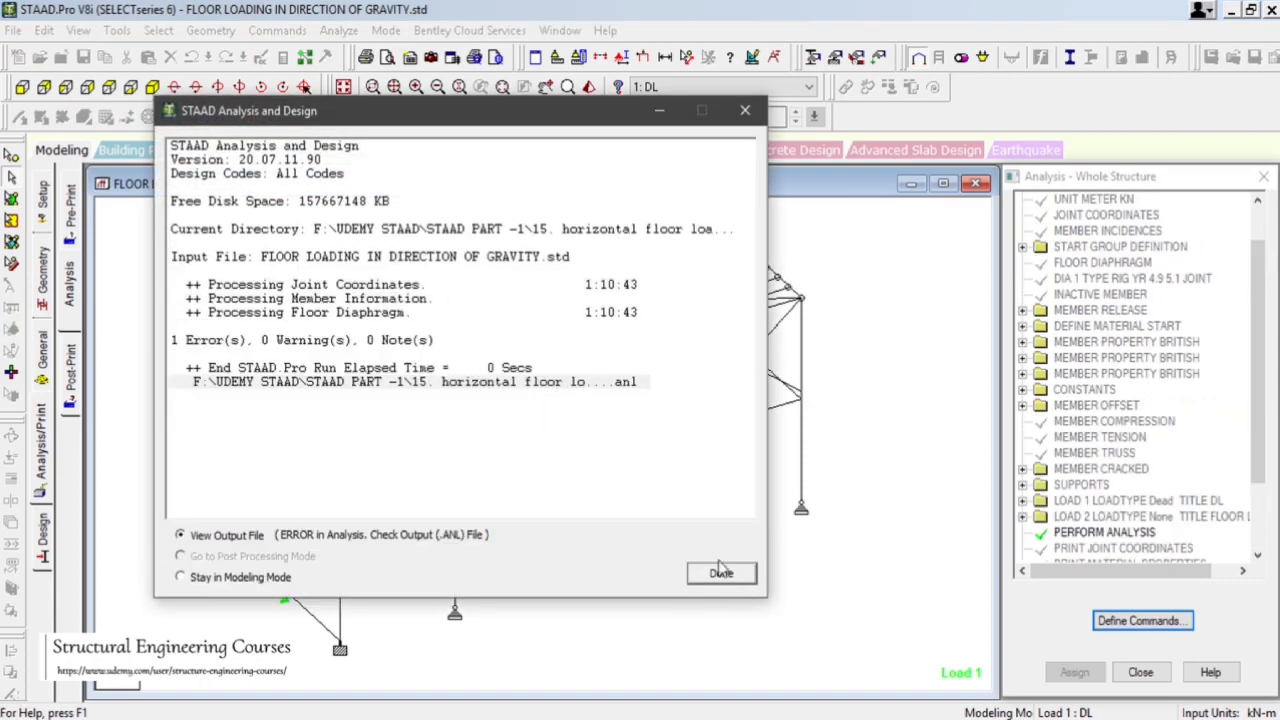
left_click(719, 573)
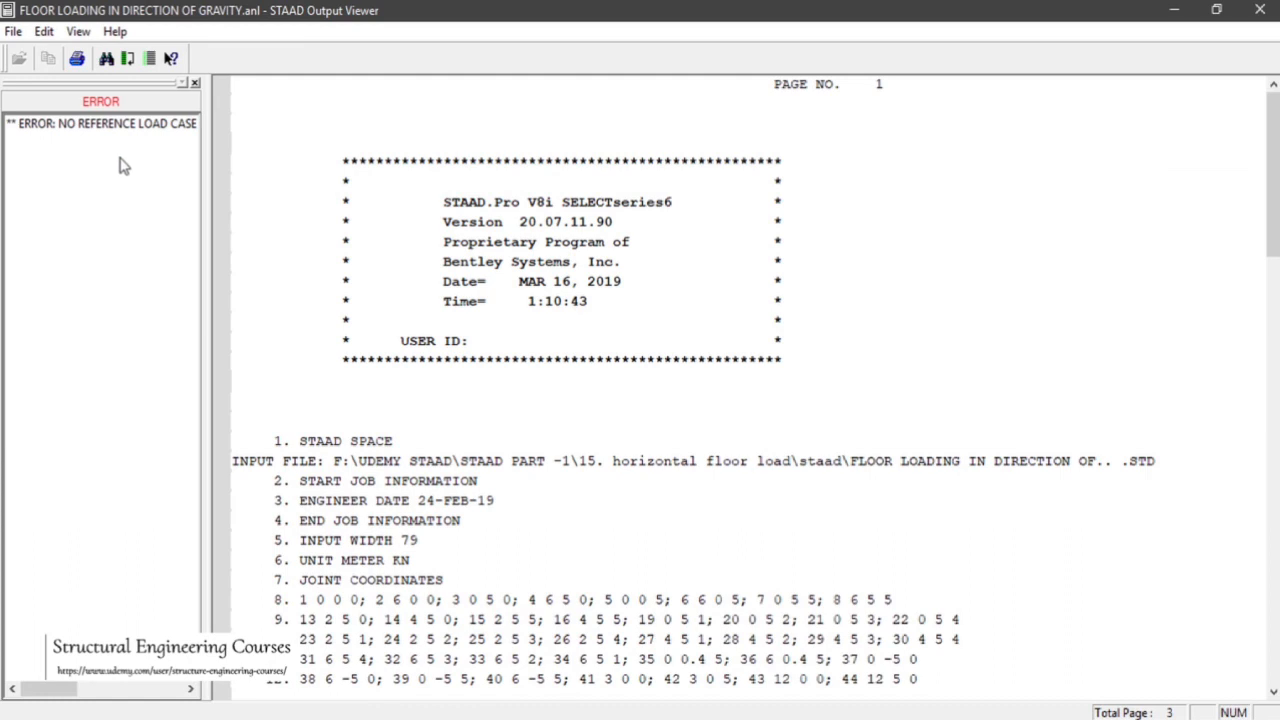
left_click(100, 123)
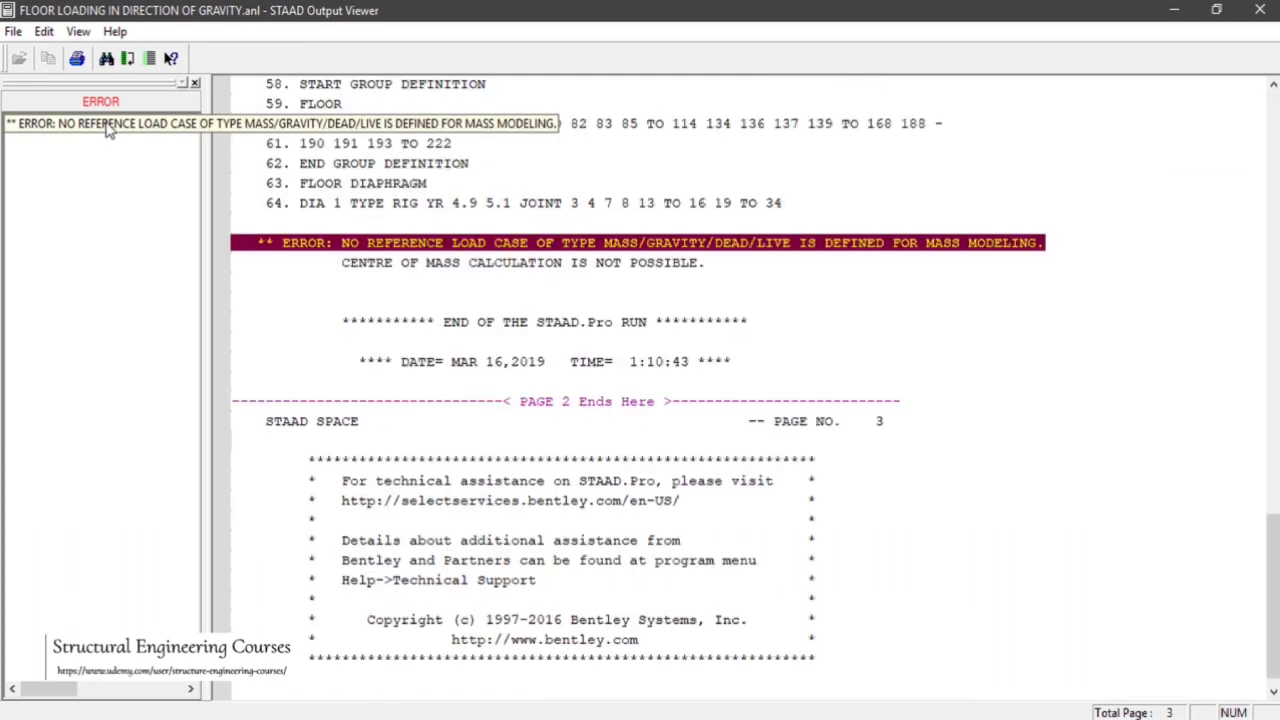
left_click(640, 324)
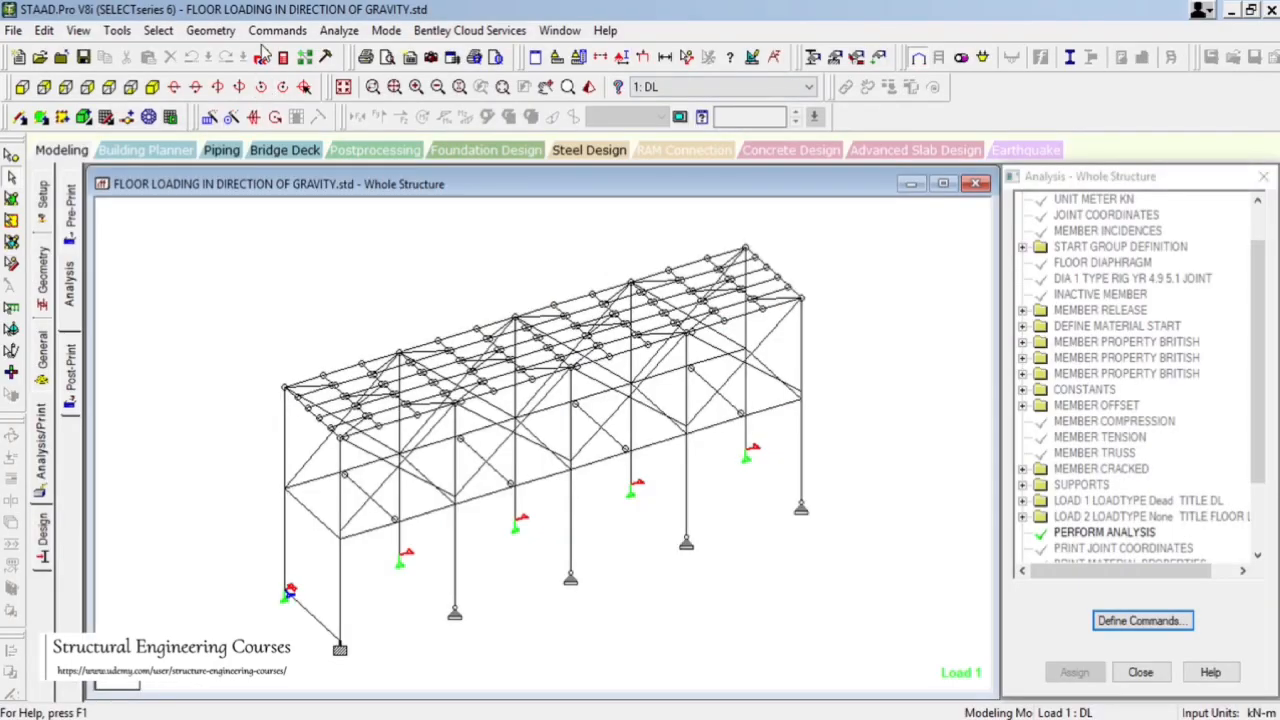
- Delete the FLOOR DIAPHRAGM definition with its DIA 1 line from the input file, save it and return to the model
left_click(261, 57)
left_click_drag(1277, 174, 1277, 502)
left_click_drag(1272, 572, 1272, 416)
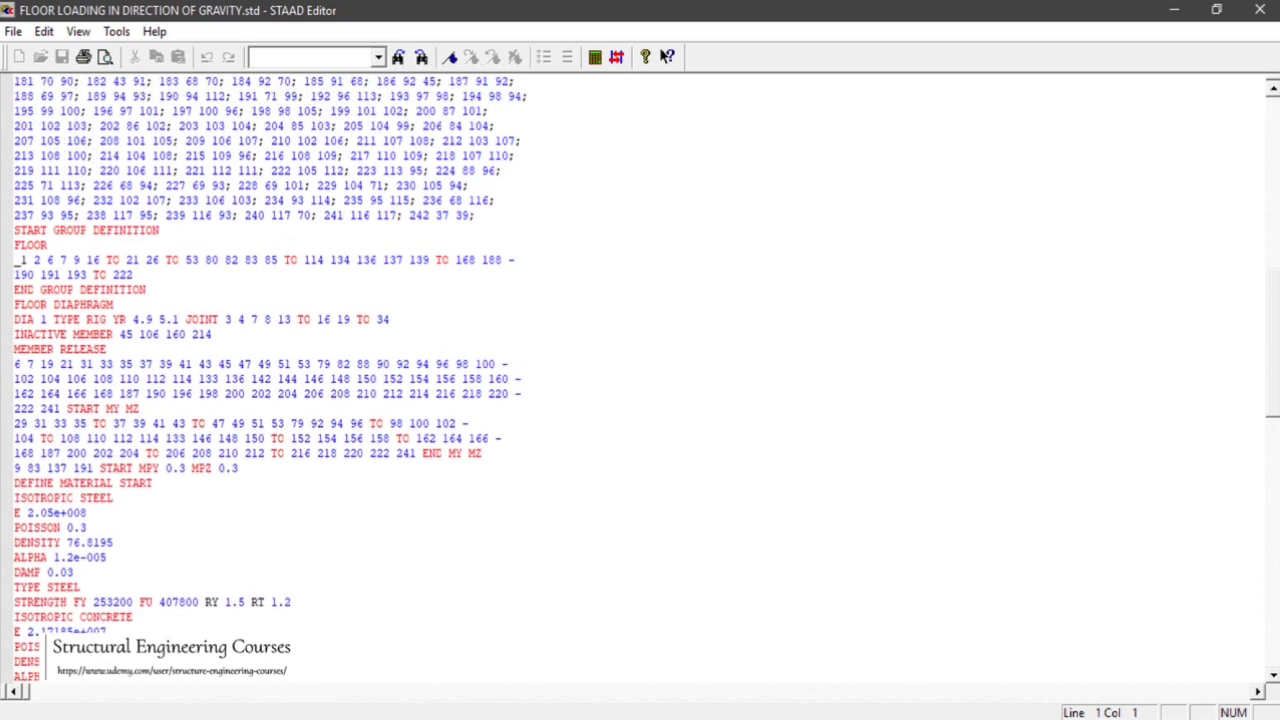
left_click_drag(14, 304, 458, 325)
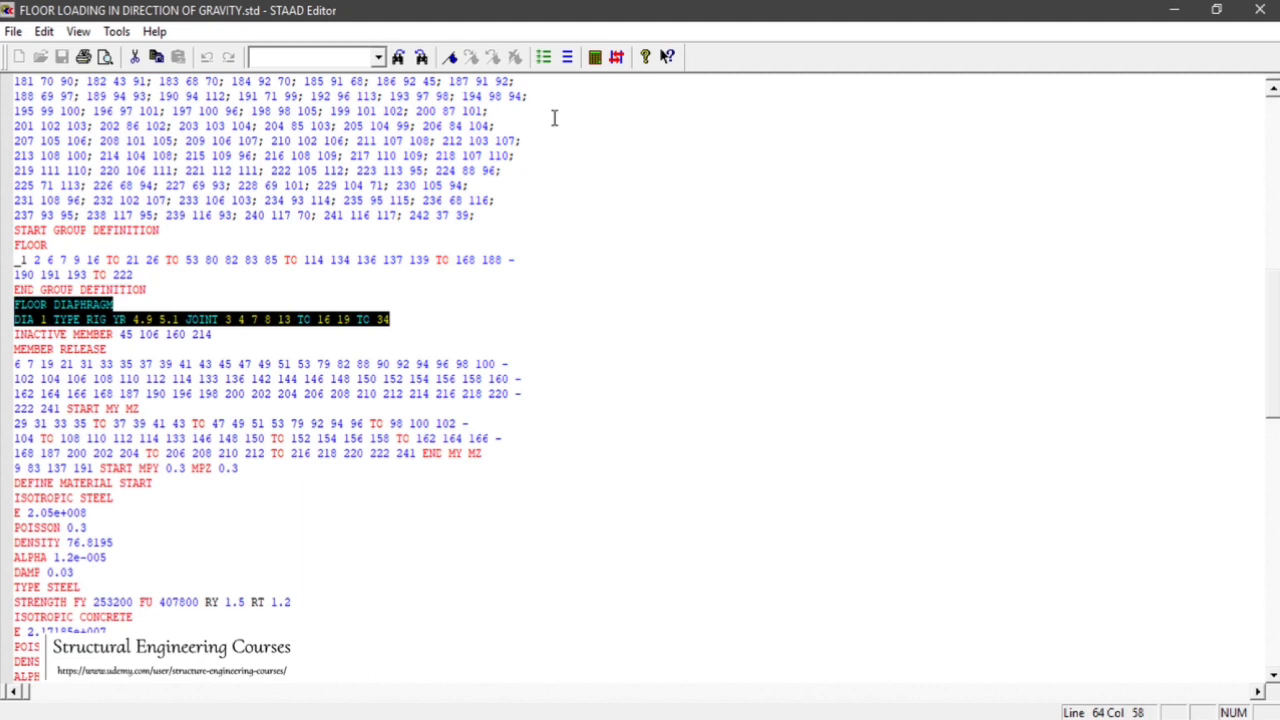
key("Delete")
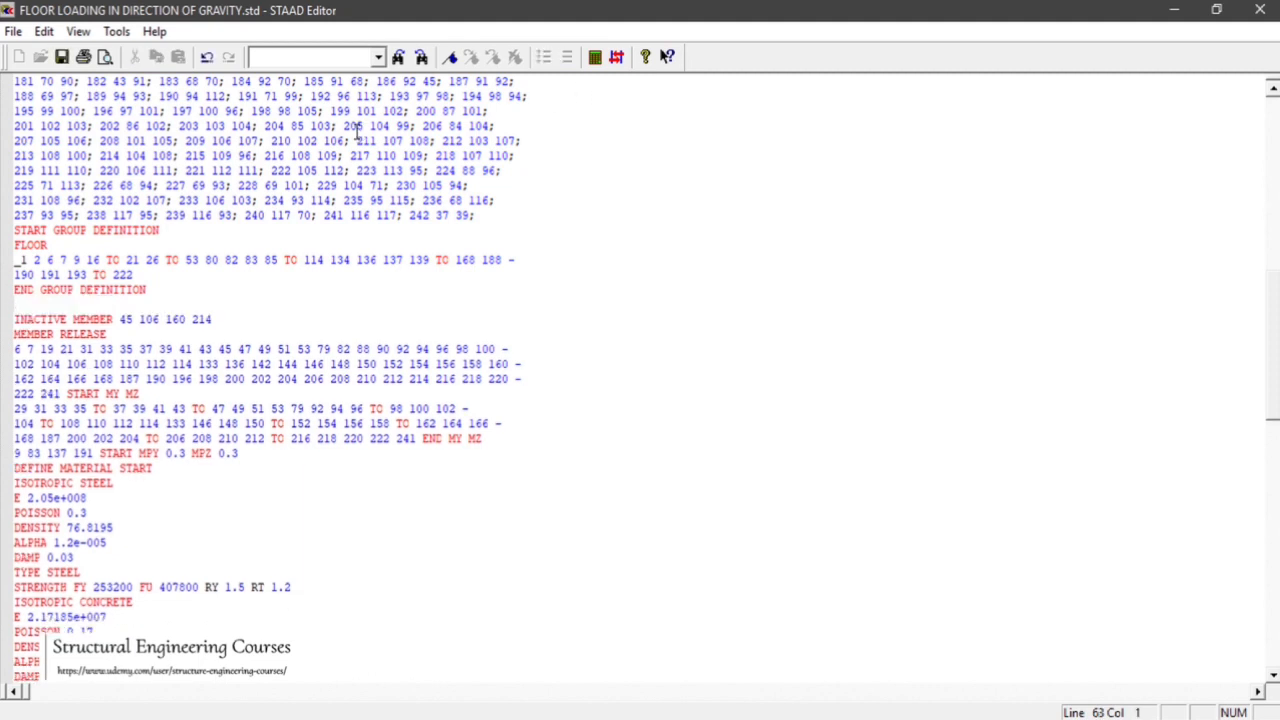
left_click(61, 57)
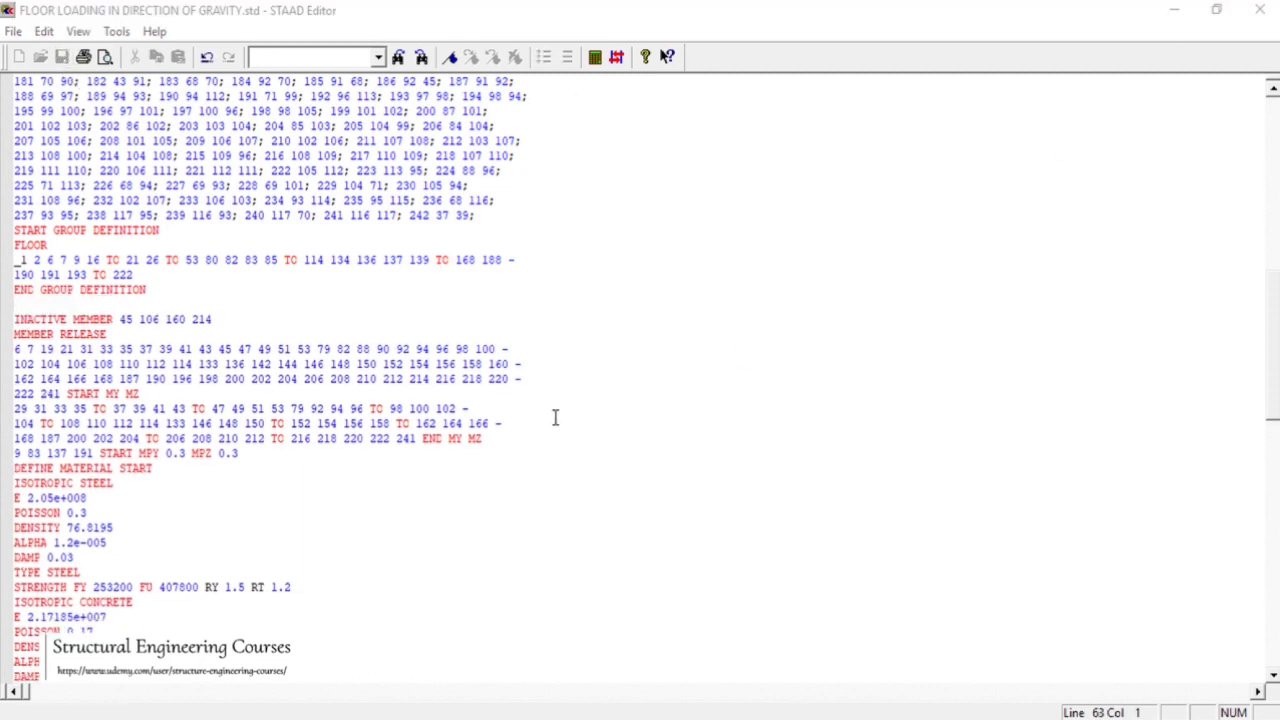
left_click(1259, 9)
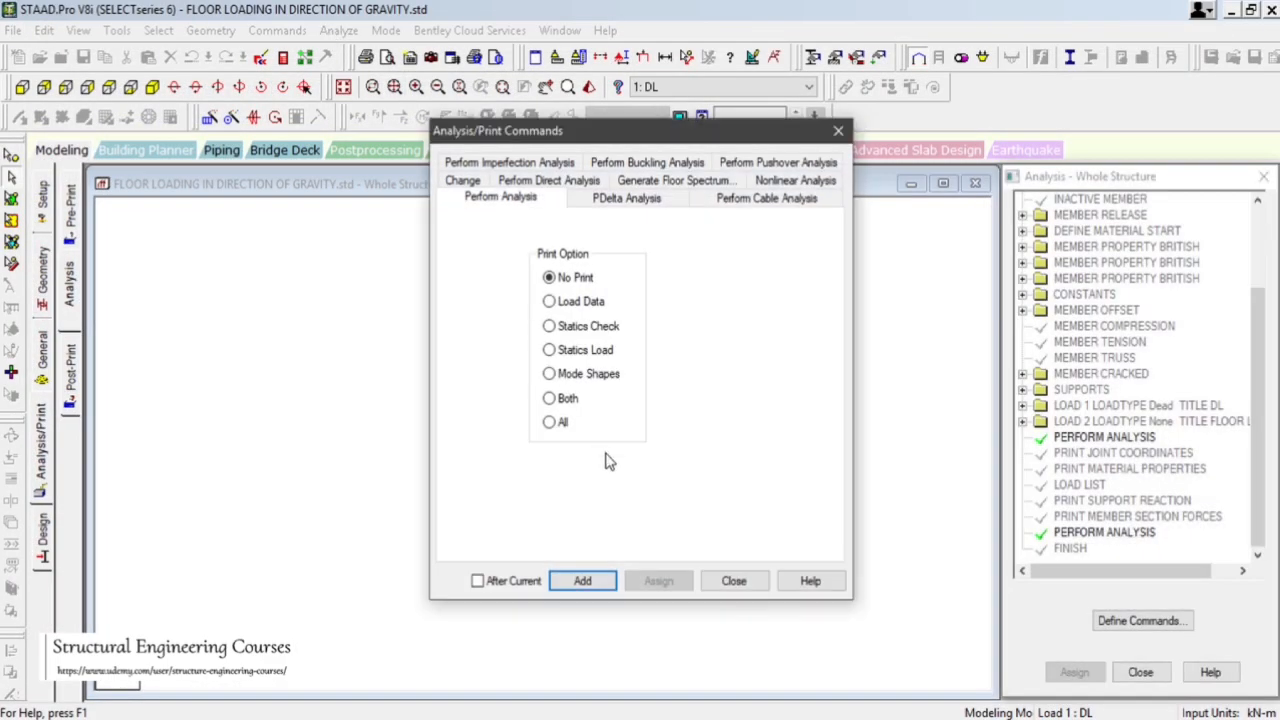
left_click(734, 581)
- Run the analysis of the corrected model and stay in modeling mode
left_click(339, 30)
left_click(375, 48)
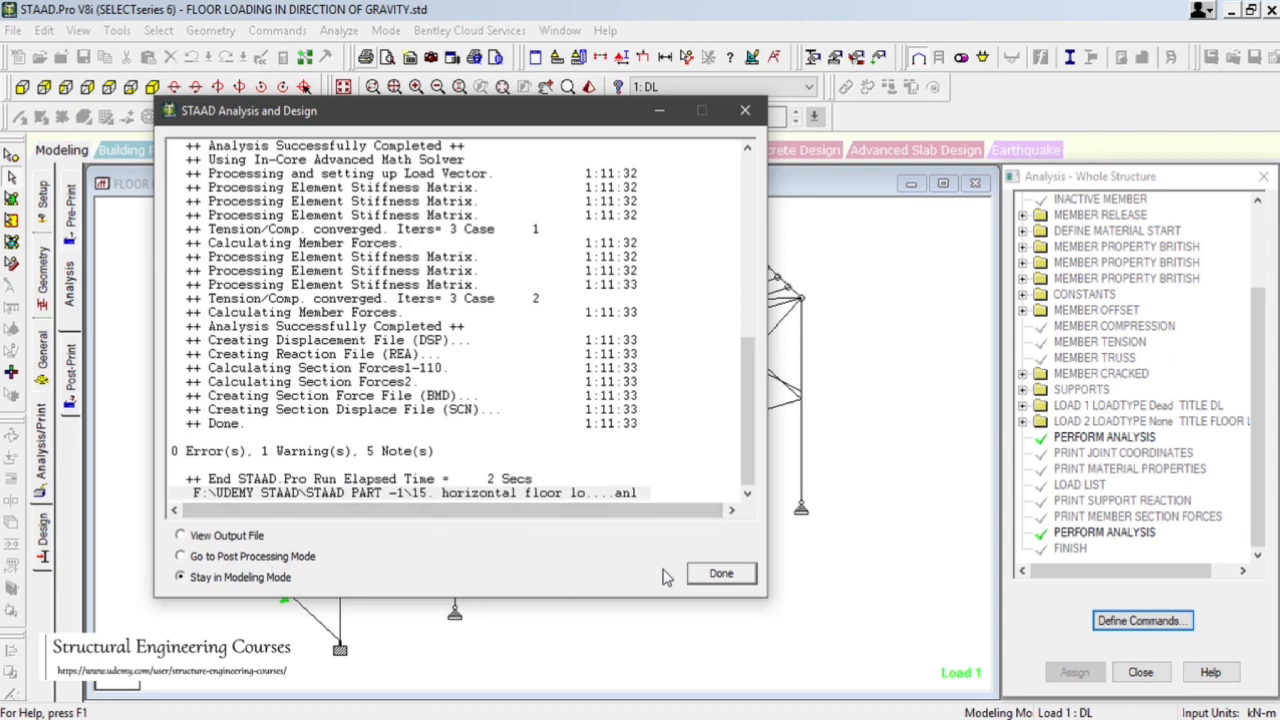
left_click(720, 574)
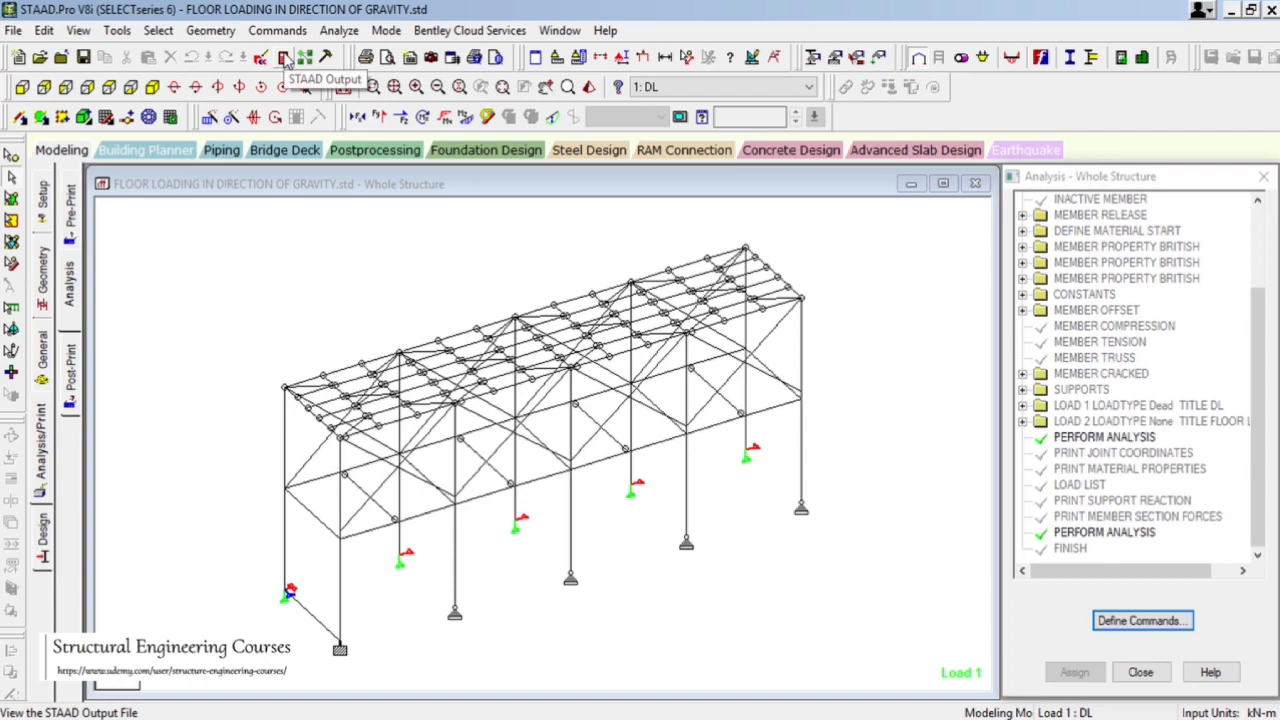
- Open the analysis output and examine the notes on floor loads and tension/compression convergence
left_click(285, 60)
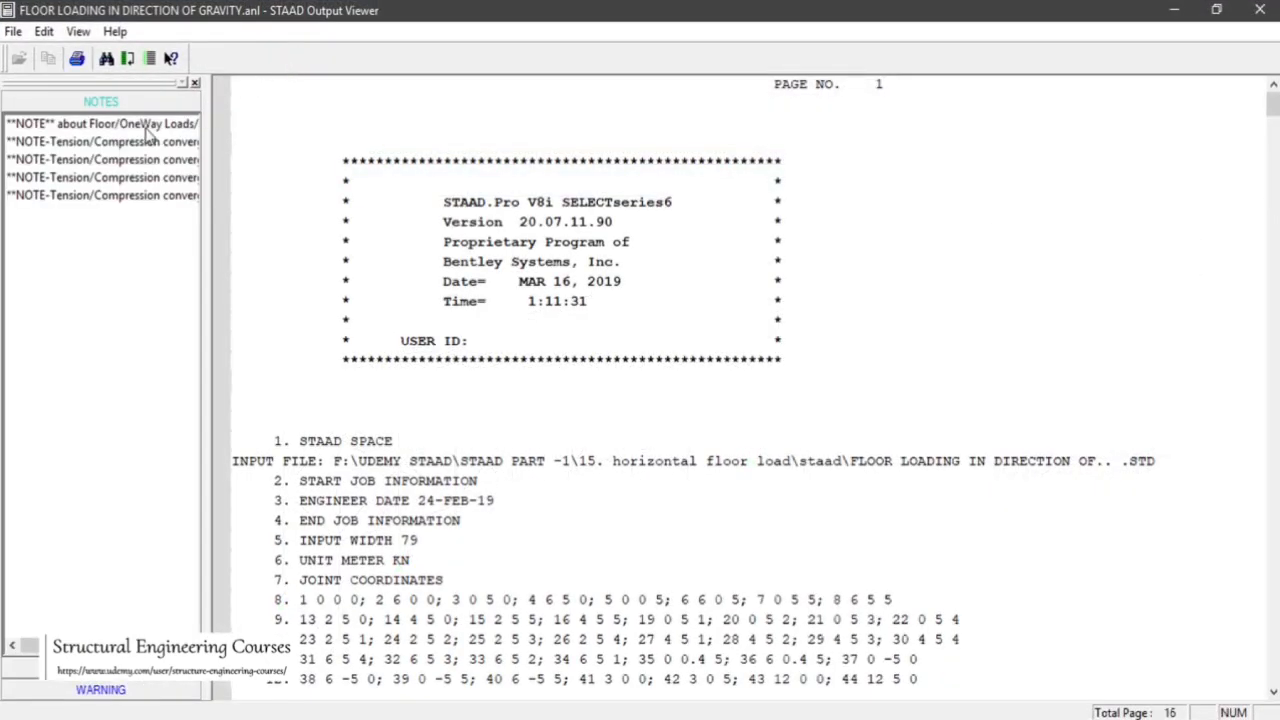
left_click(140, 125)
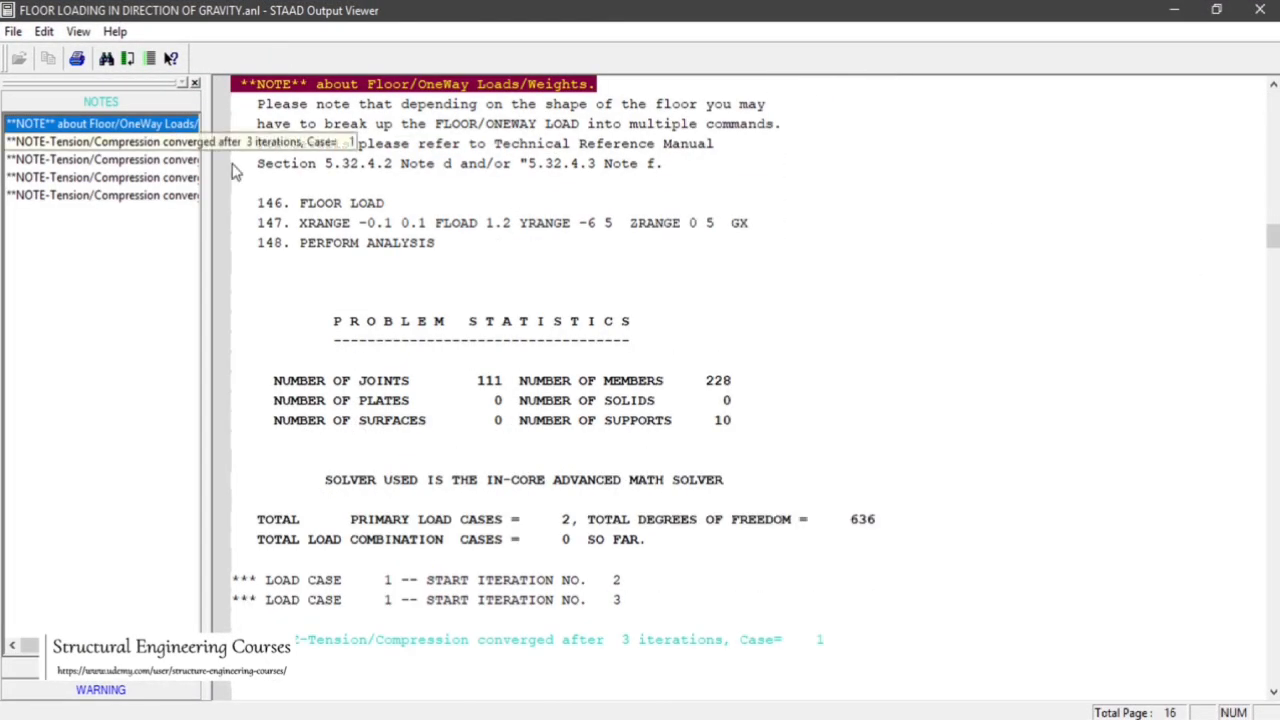
scroll(590, 258, "up", 3)
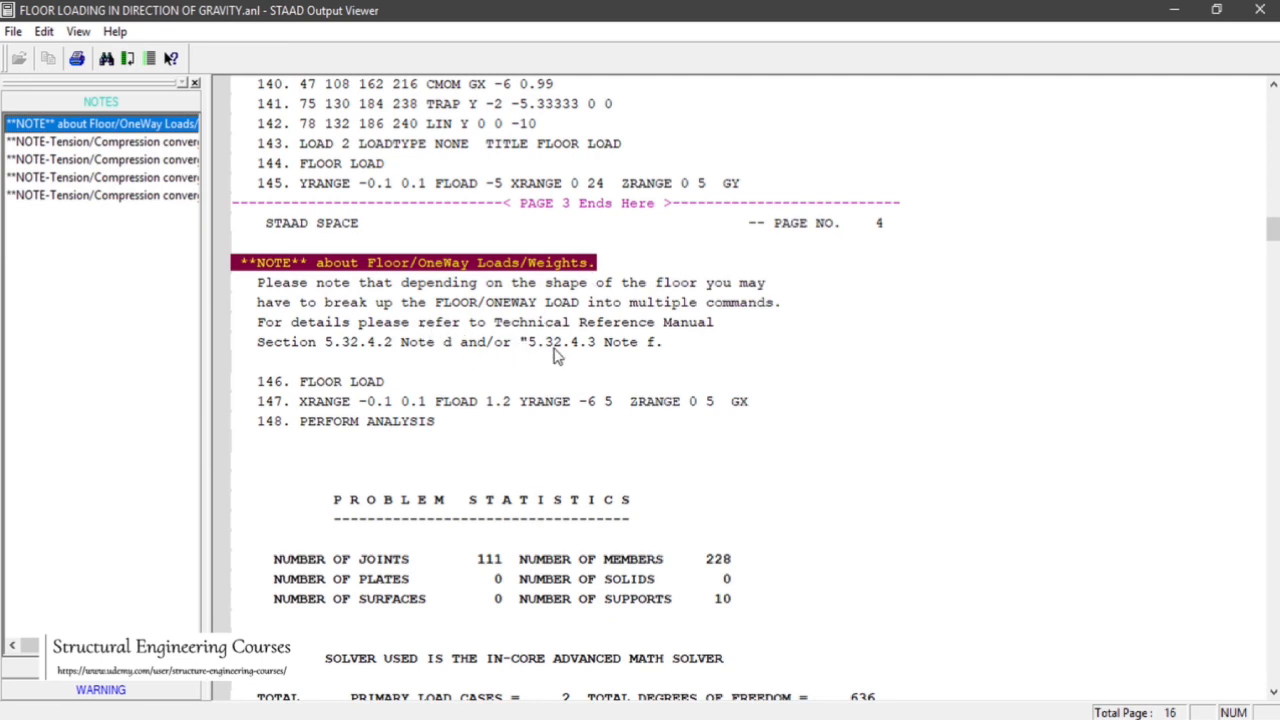
left_click(125, 148)
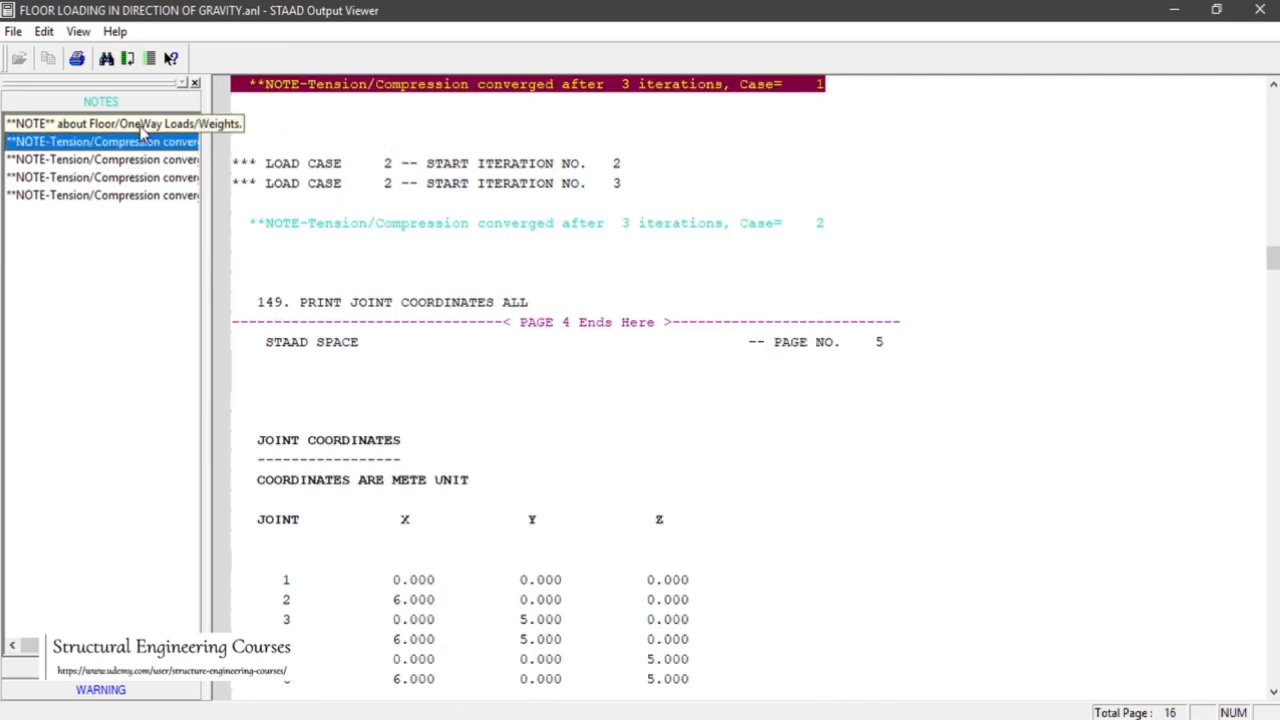
left_click(110, 124)
left_click(655, 317)
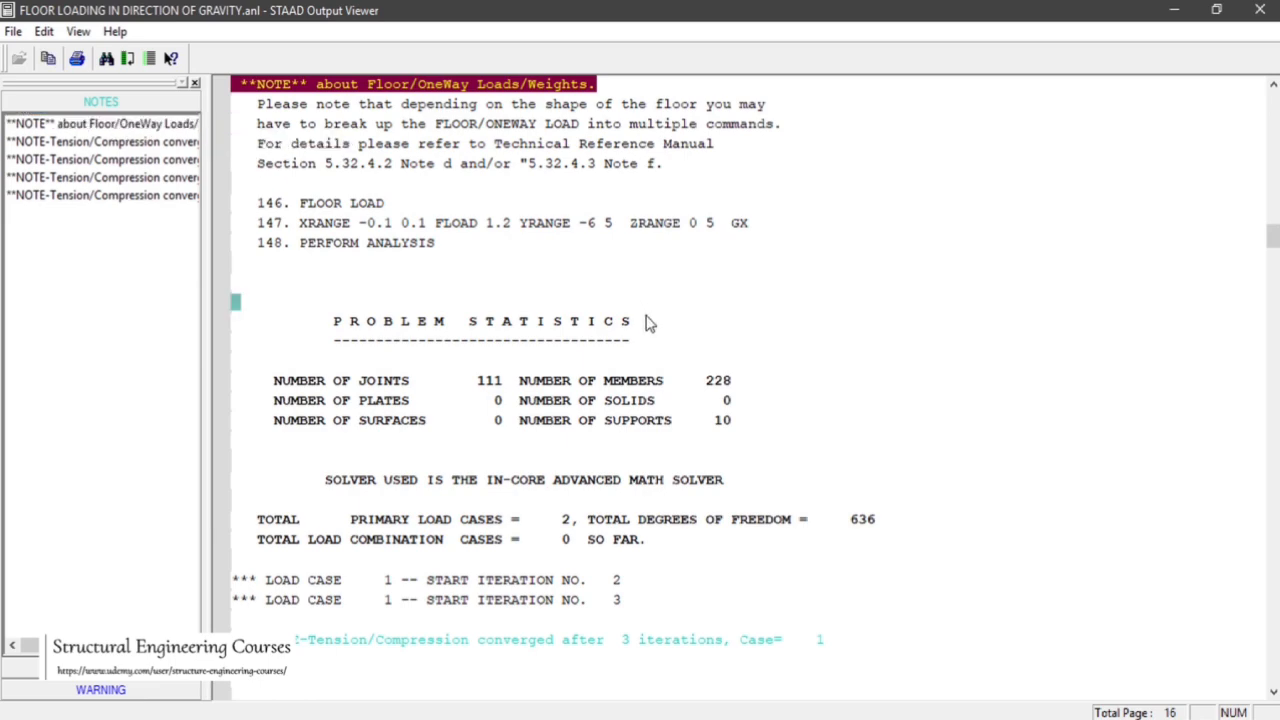
scroll(645, 322, "up", 5)
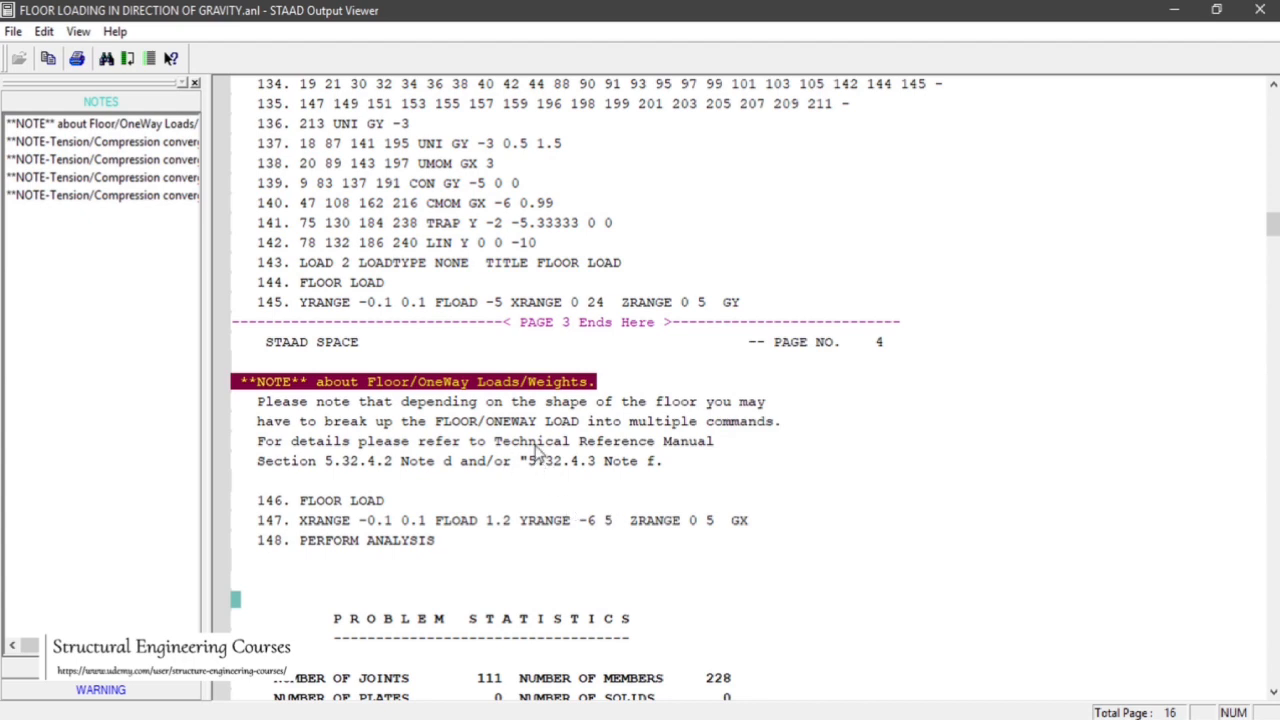
scroll(705, 385, "down", 4)
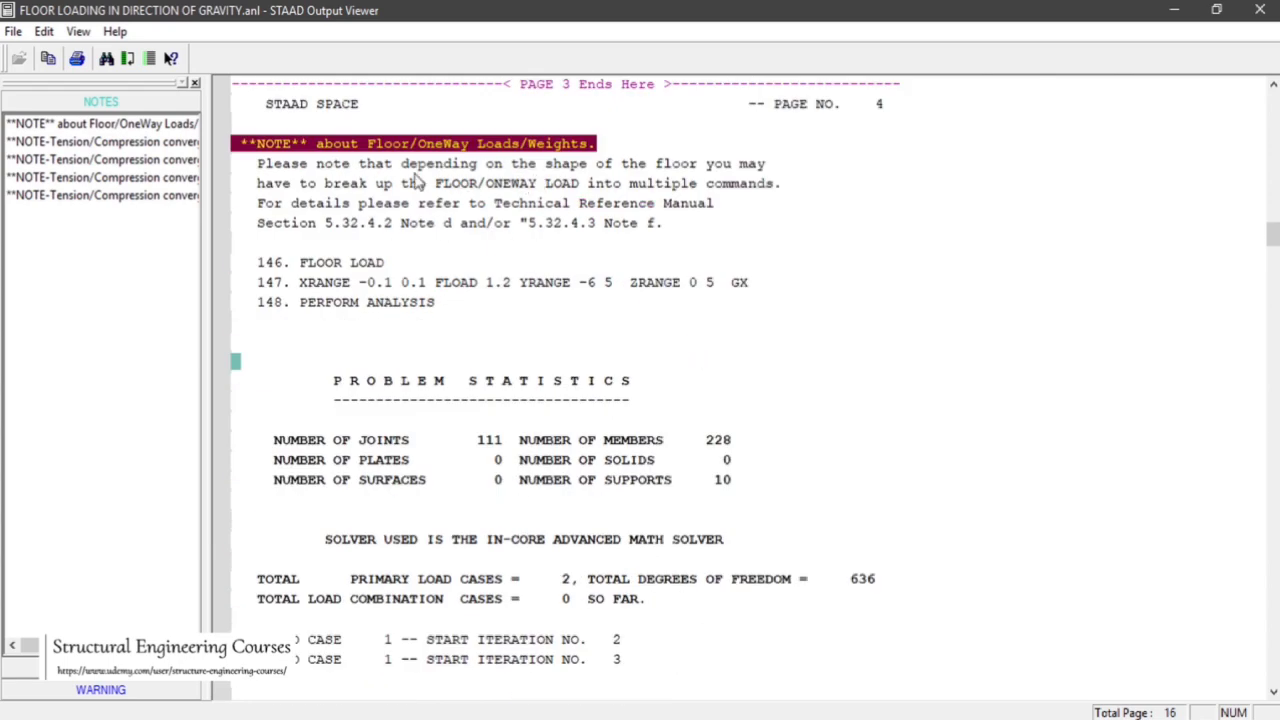
left_click(170, 145)
scroll(749, 360, "up", 4)
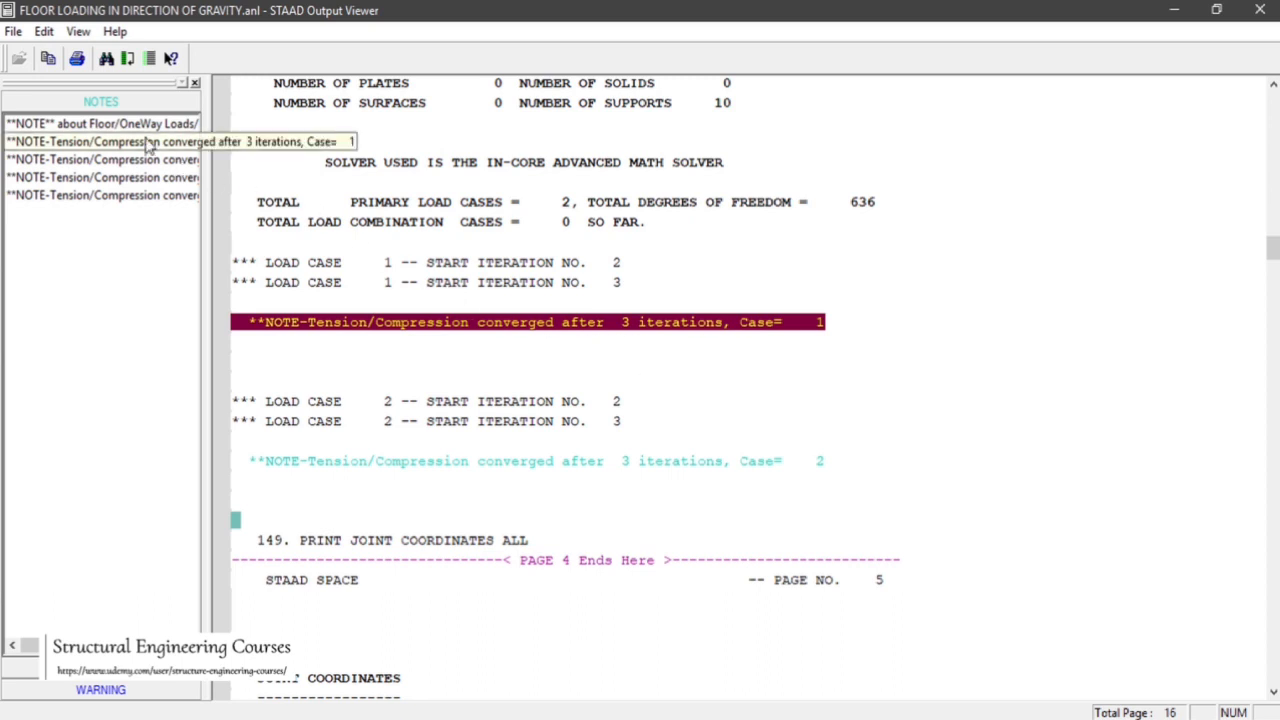
- Locate the warning in the output listing and read the command it refers to
left_click(100, 689)
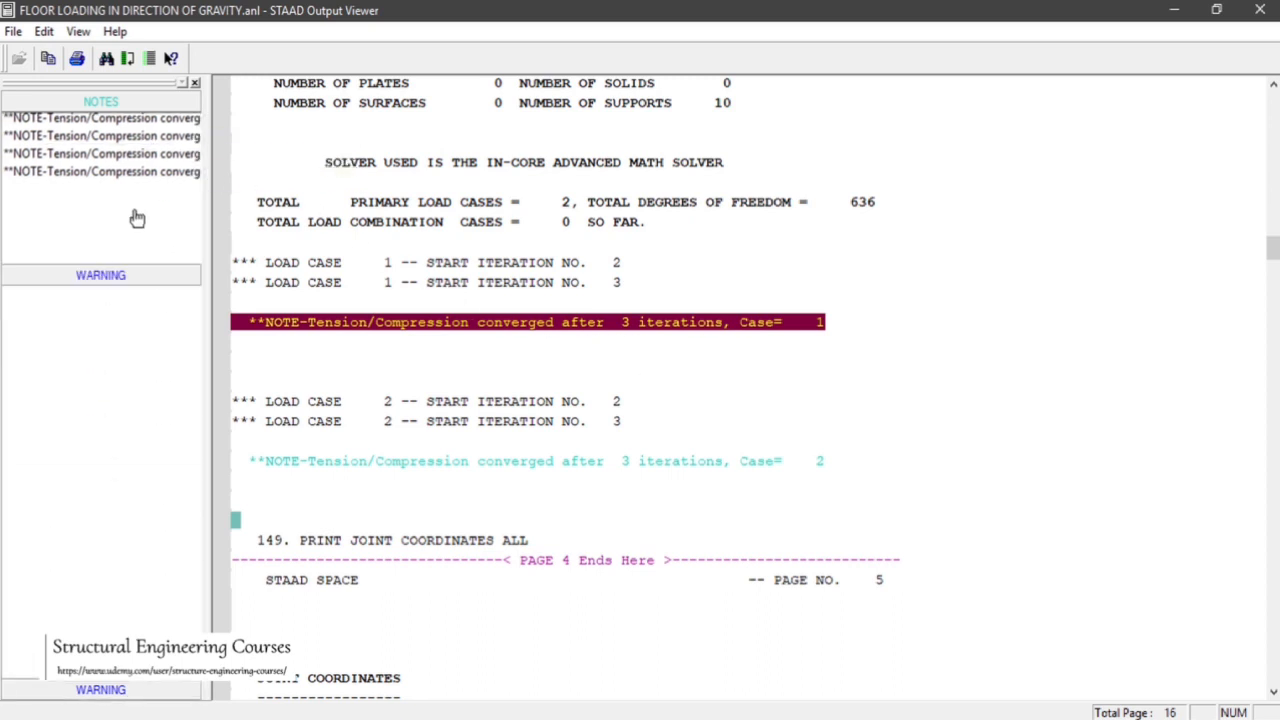
left_click(110, 172)
left_click(620, 362)
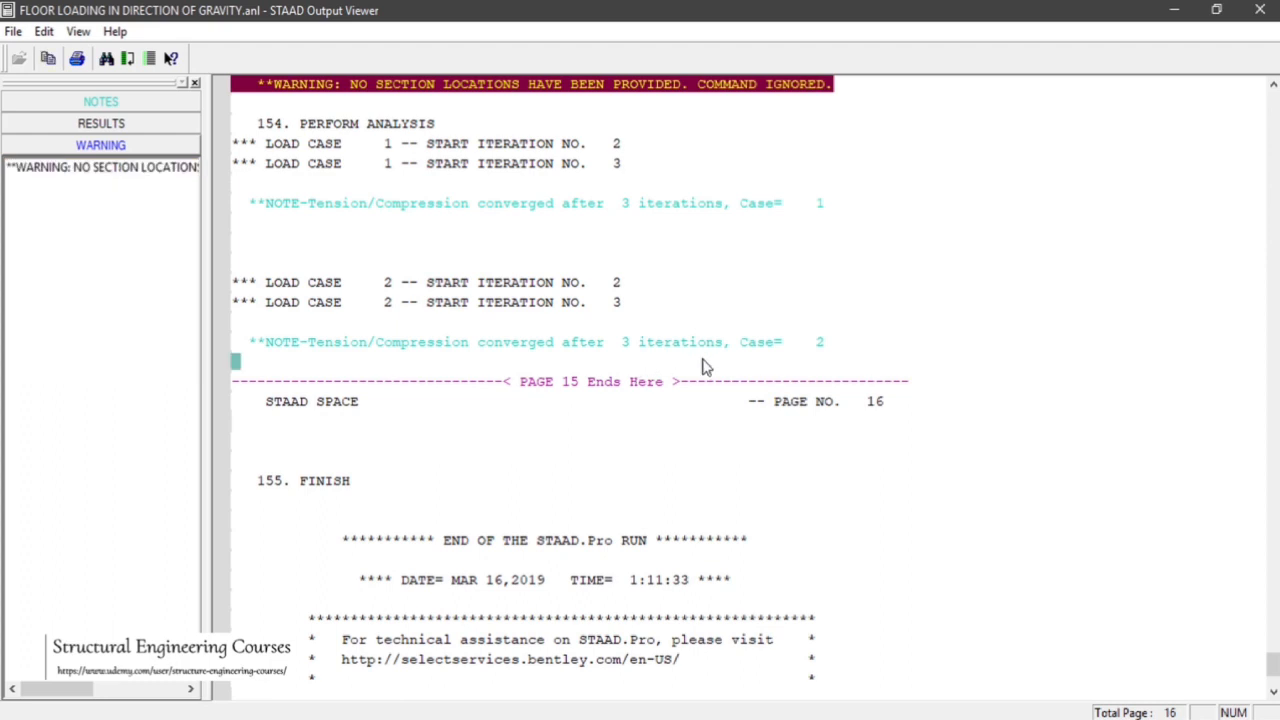
scroll(660, 365, "up", 1)
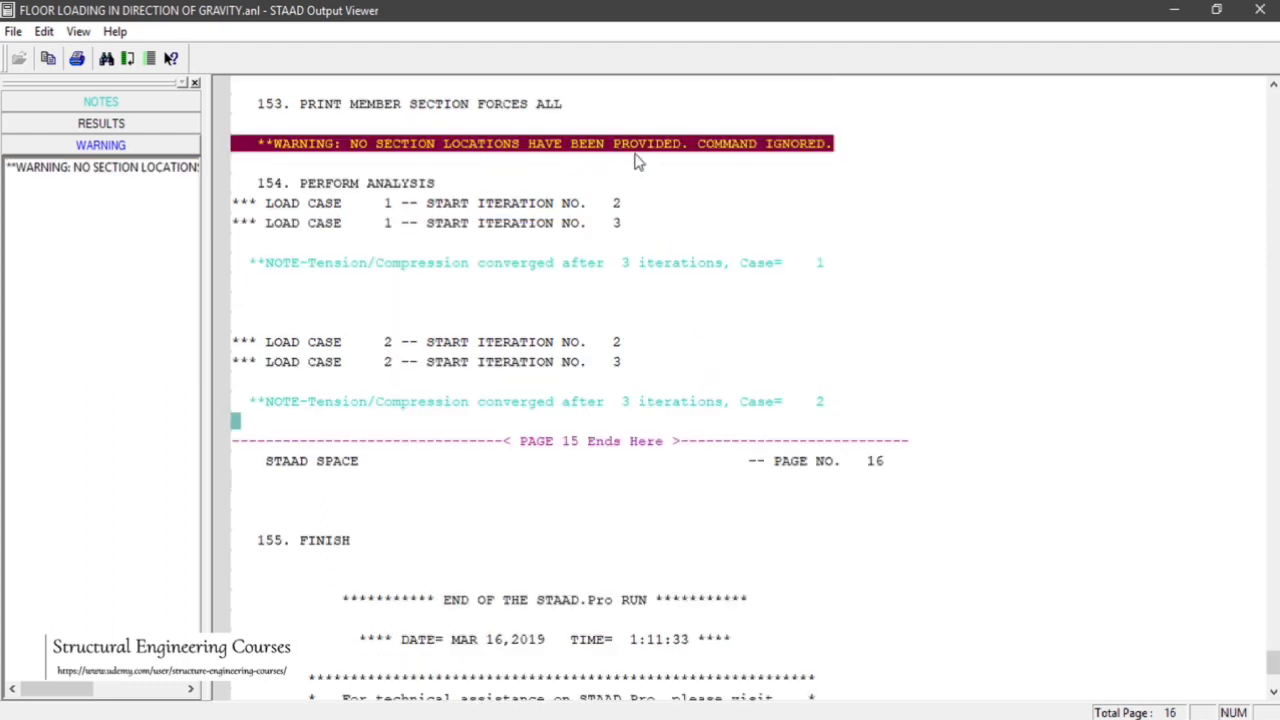
scroll(700, 280, "up", 2)
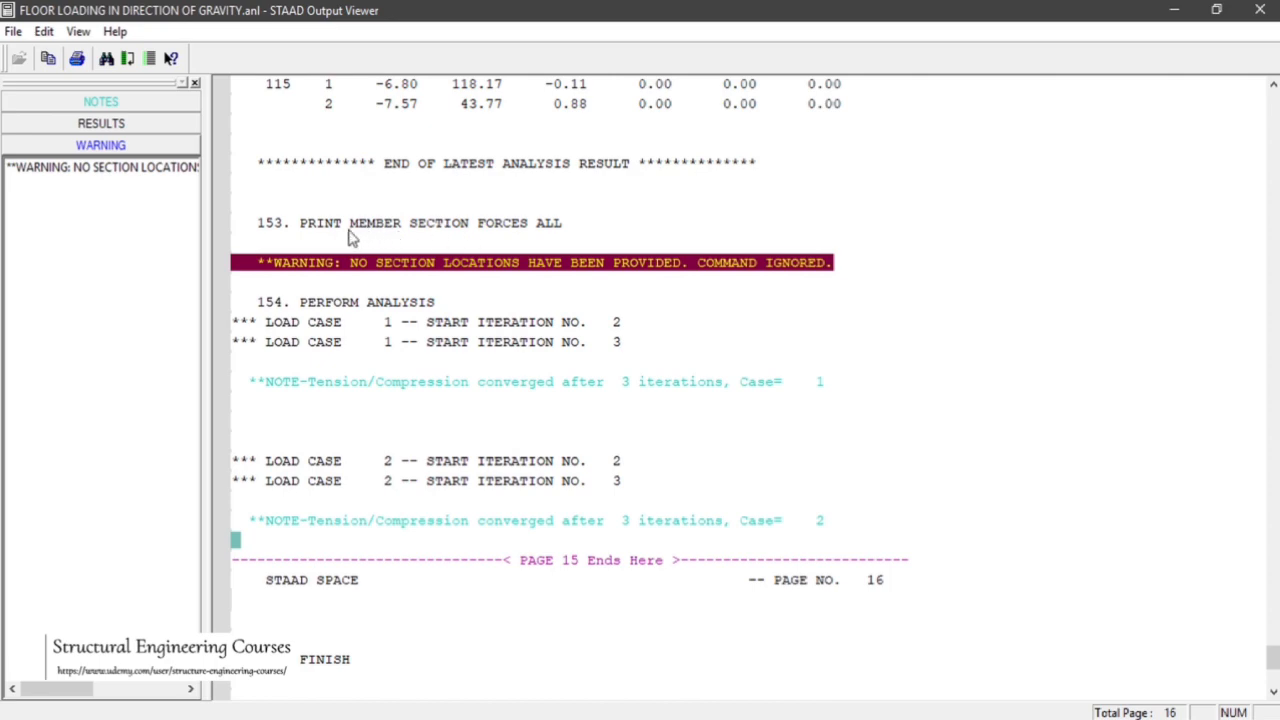
- Review the support reactions and material properties tables in the output listing
left_click(1273, 682)
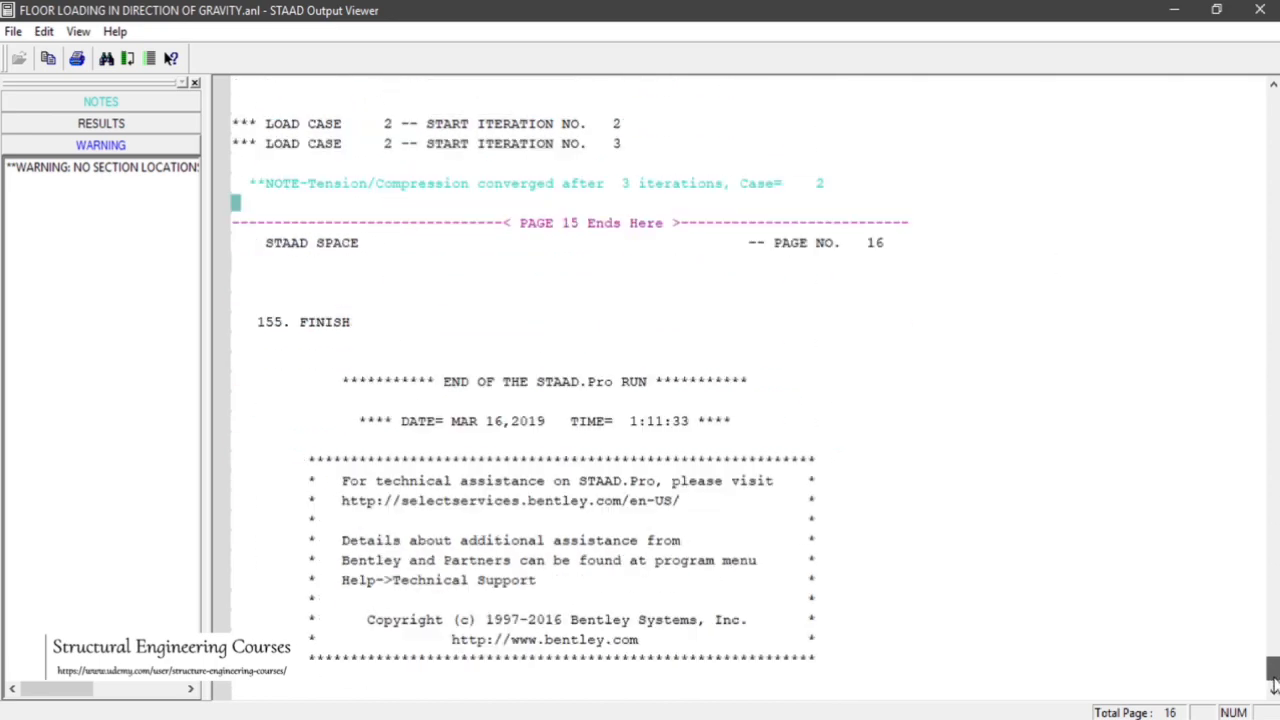
left_click_drag(1273, 672, 1273, 640)
scroll(680, 335, "up", 7)
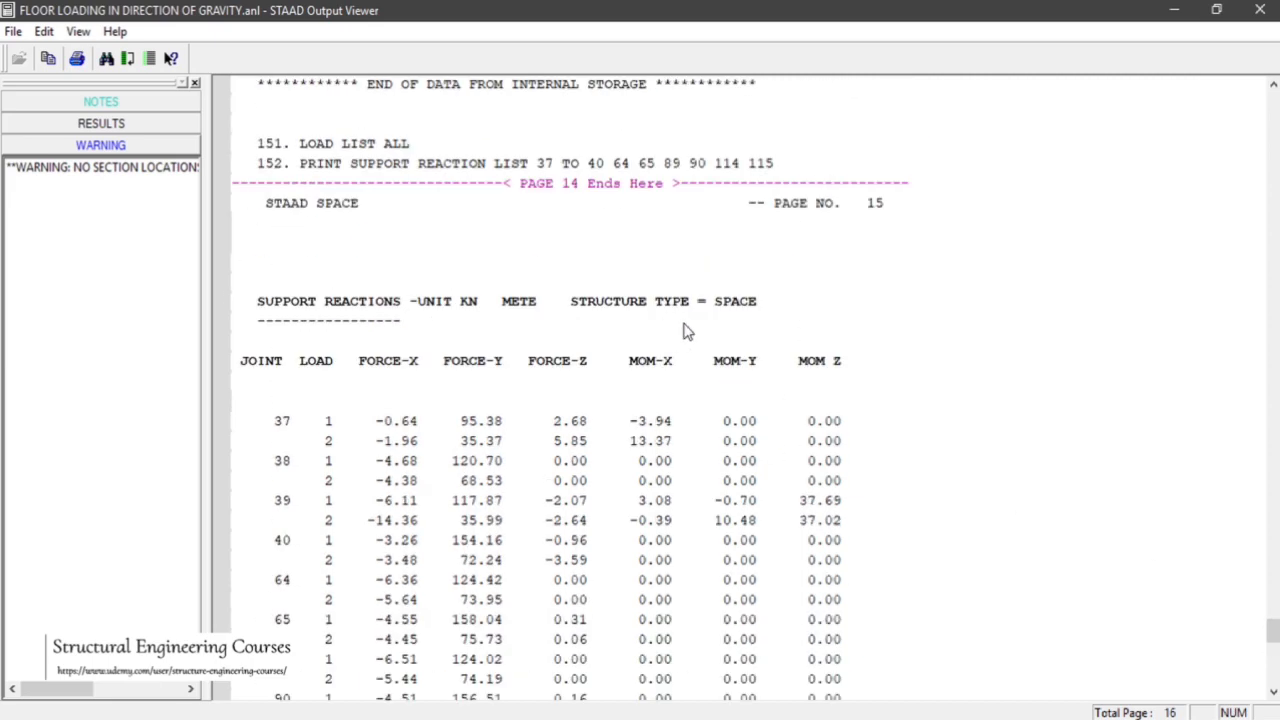
scroll(685, 330, "up", 3)
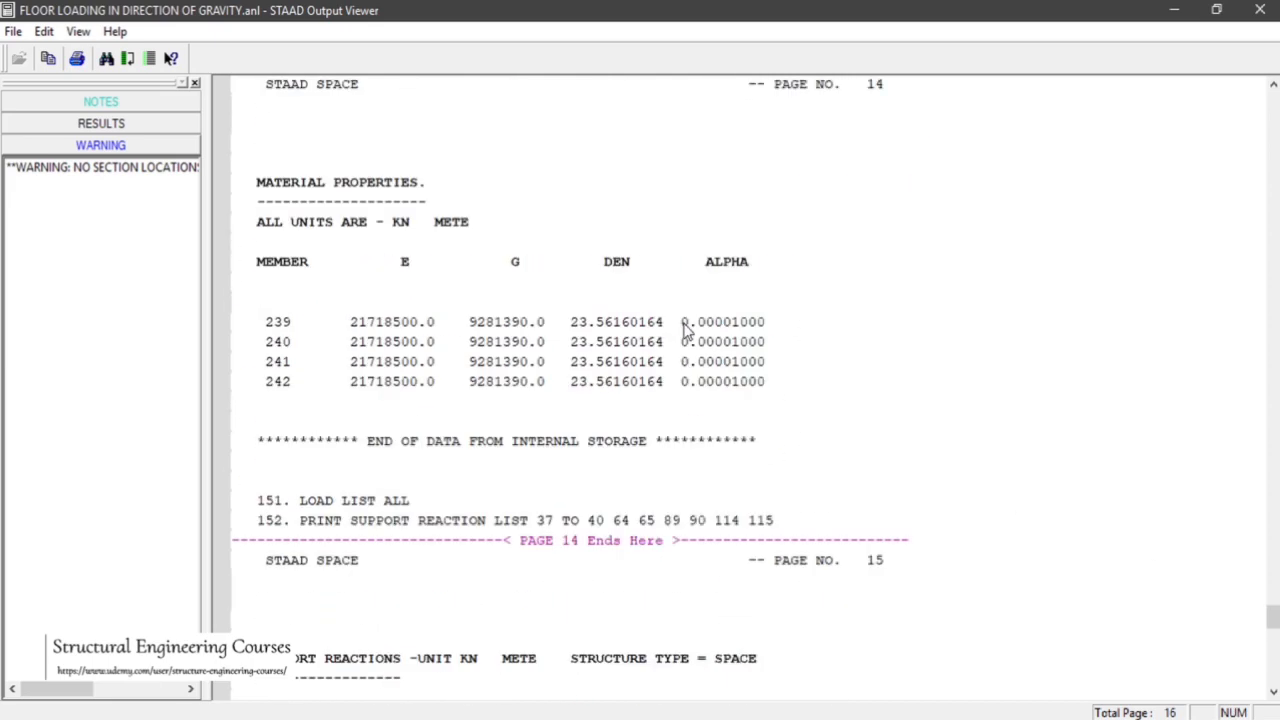
- Look back through the output listing's material properties, member assignments and tension/compression convergence notes
scroll(690, 335, "down", 7)
scroll(720, 335, "up", 13)
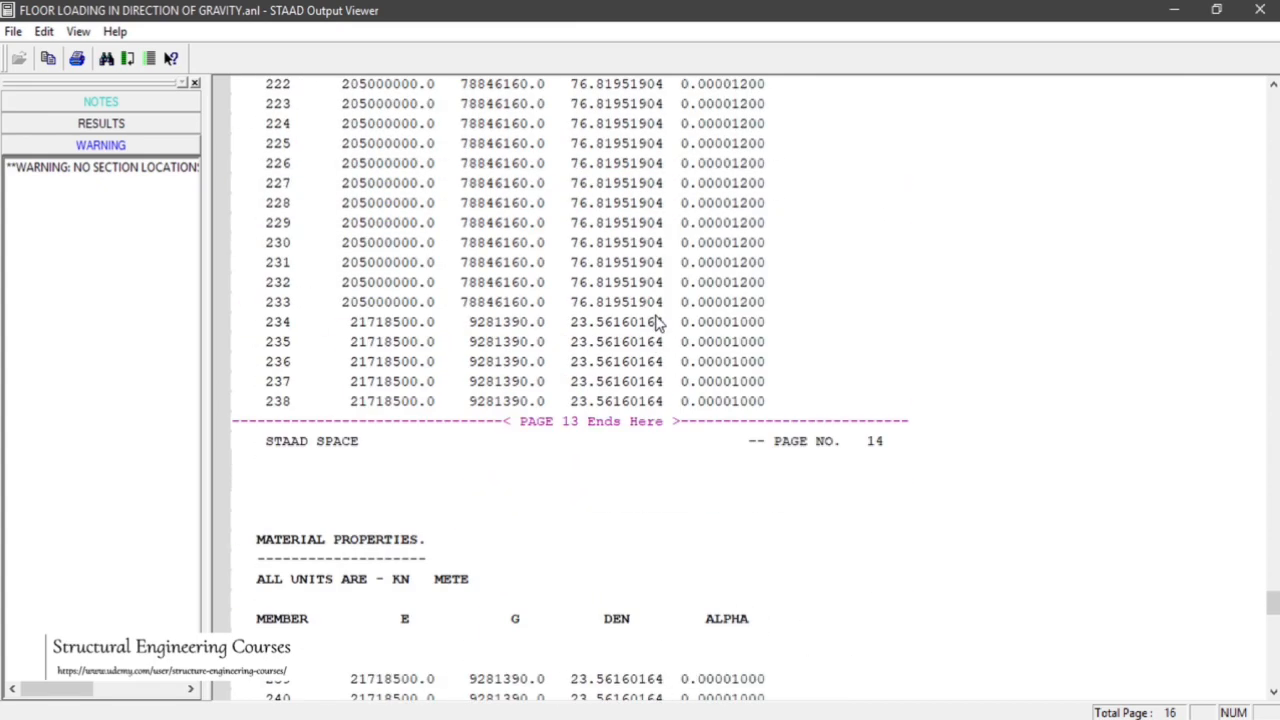
scroll(657, 322, "up", 13)
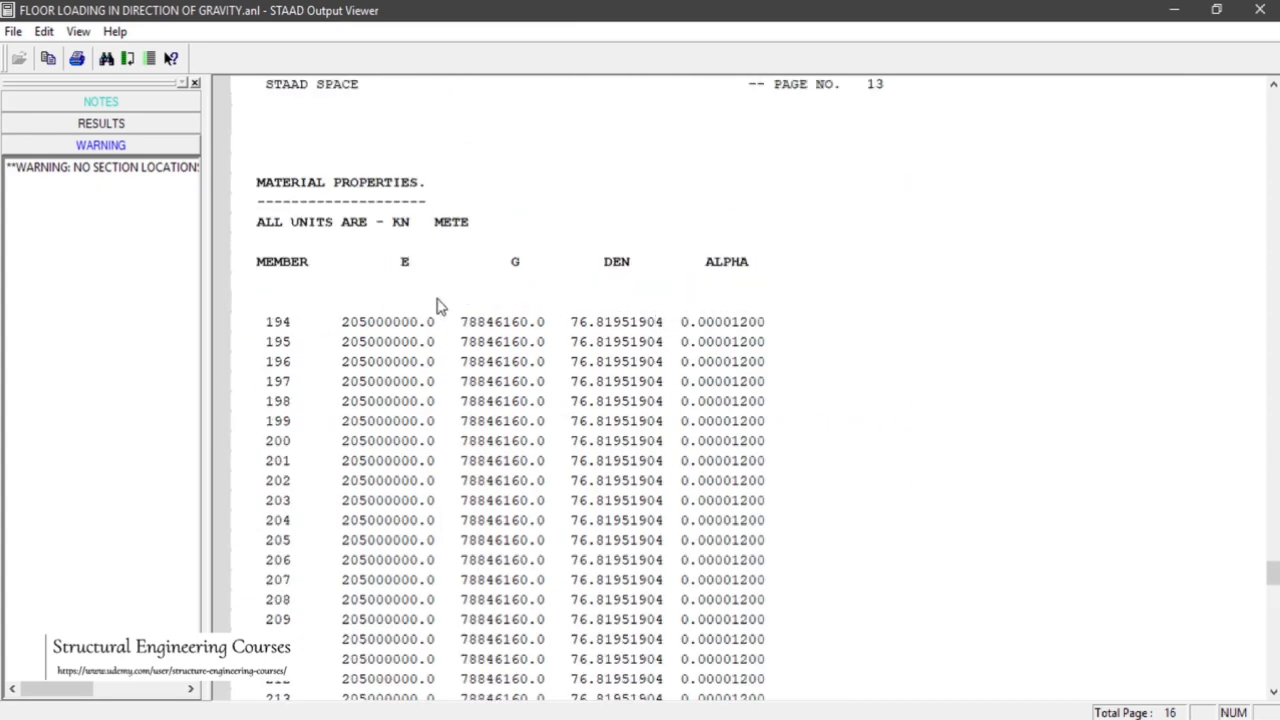
scroll(1278, 203, "up", 20)
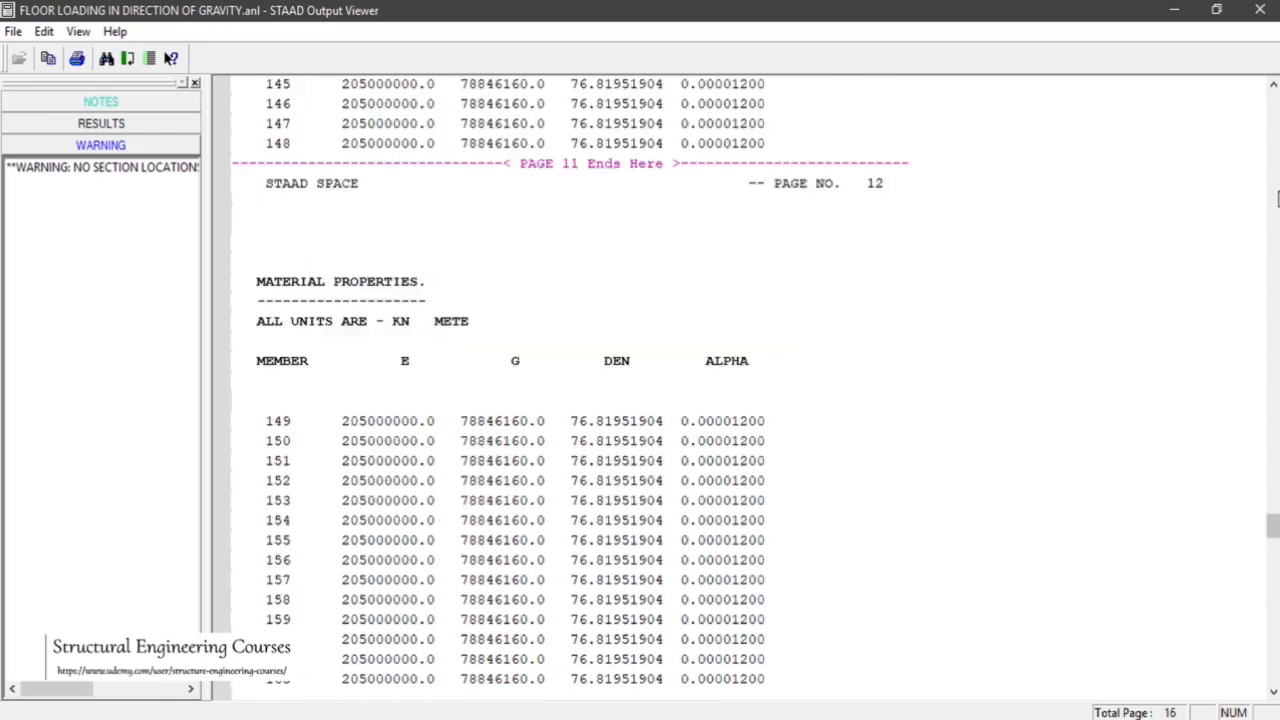
scroll(1278, 199, "up", 20)
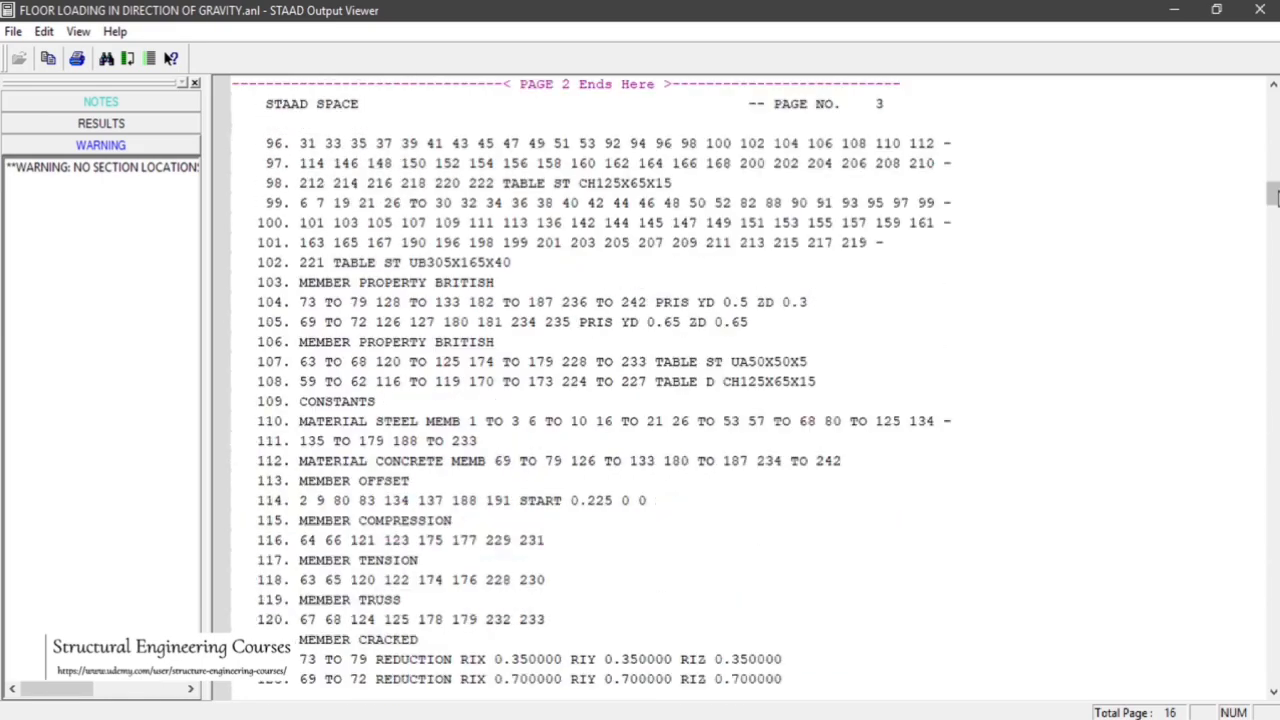
scroll(1274, 197, "down", 20)
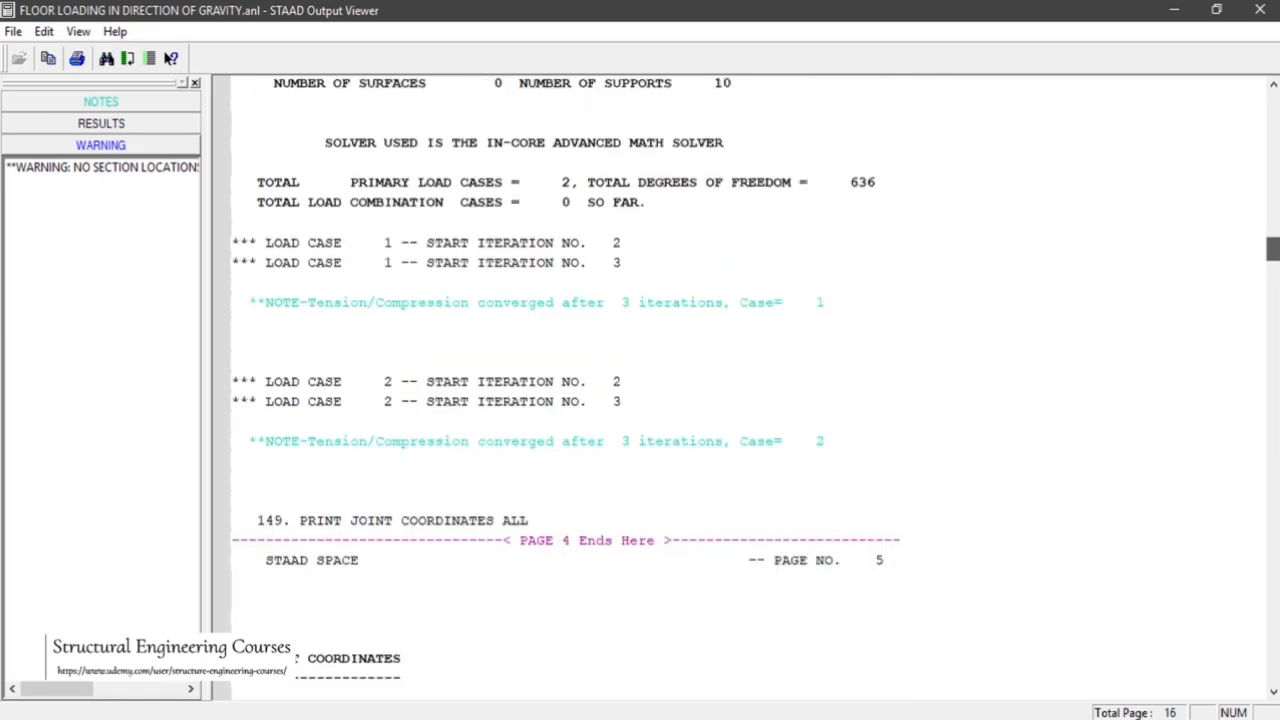
scroll(740, 390, "down", 6)
scroll(783, 366, "up", 8)
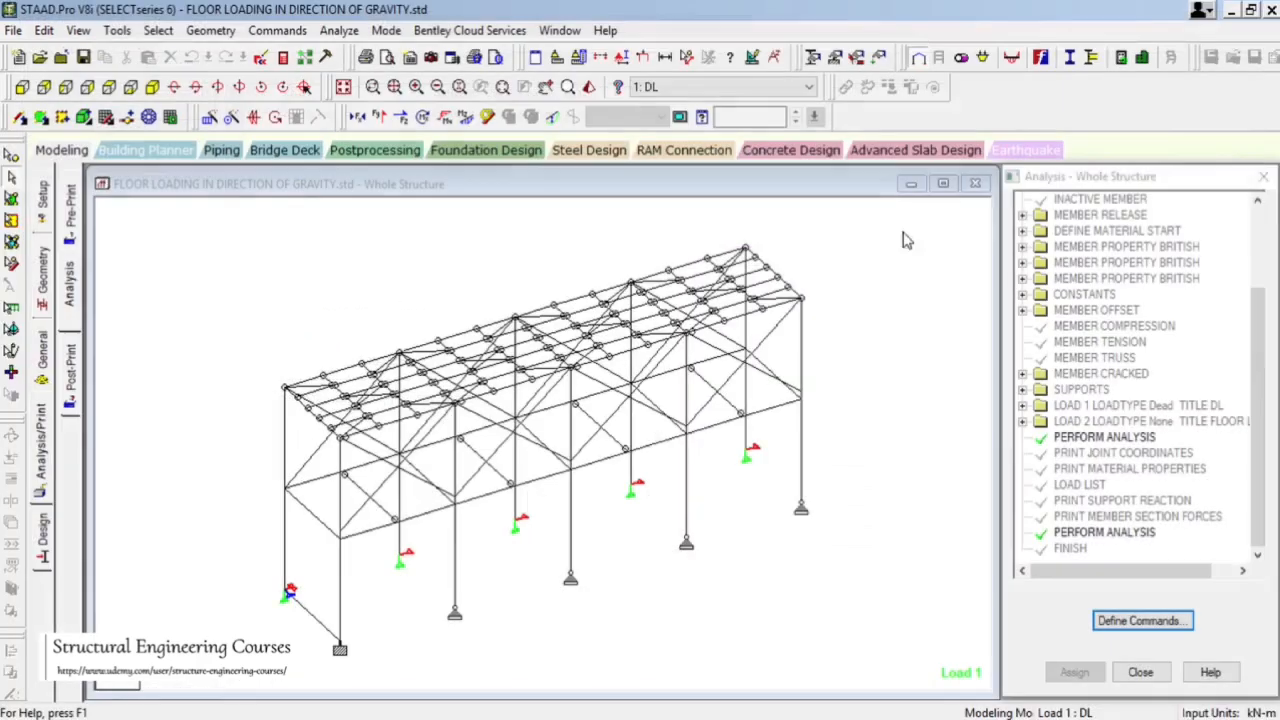
- Switch to postprocessing with load cases 1 DL and 2 FLOOR LOAD selected and display the support reactions
left_click(382, 157)
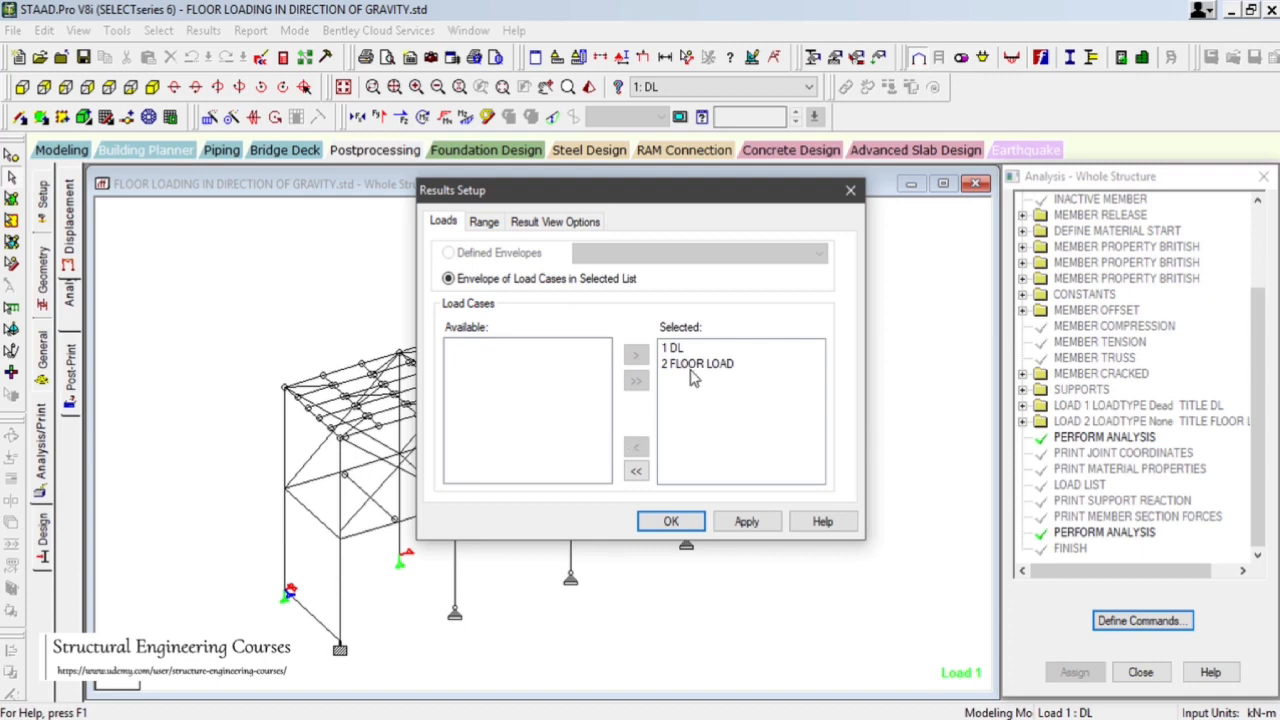
left_click(679, 523)
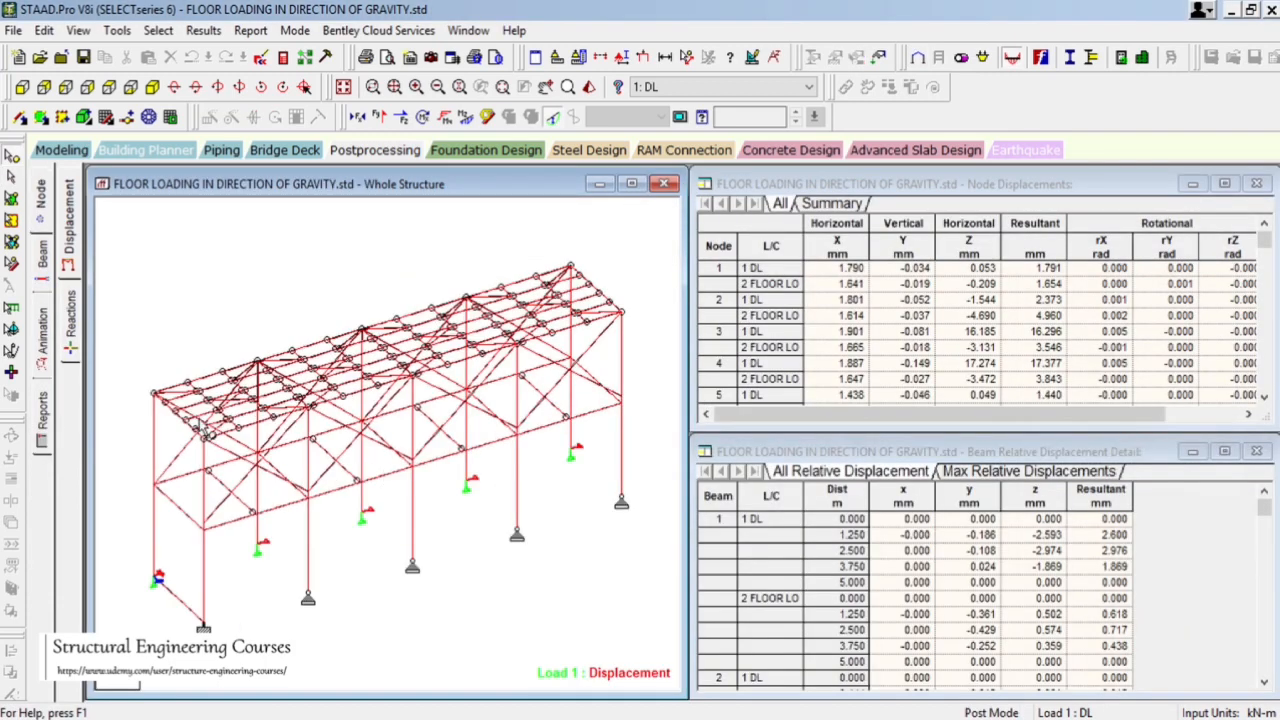
left_click(72, 320)
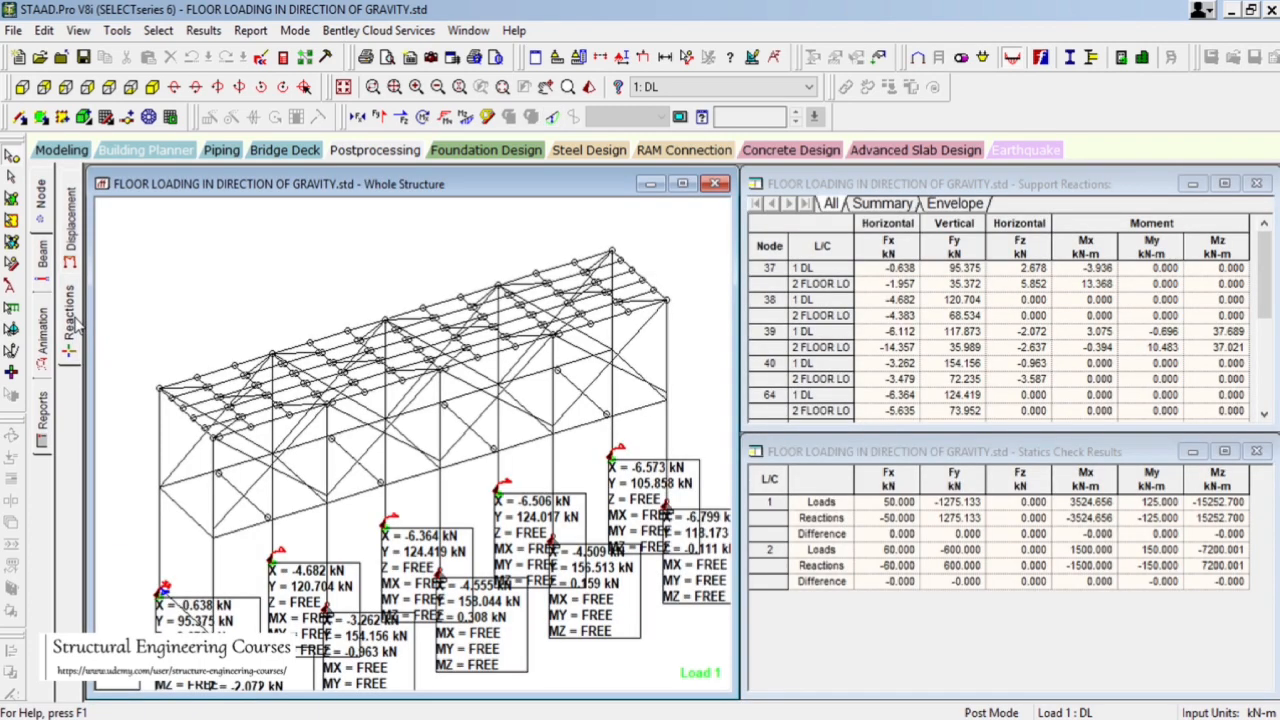
left_click(546, 88)
left_click_drag(523, 417, 518, 318)
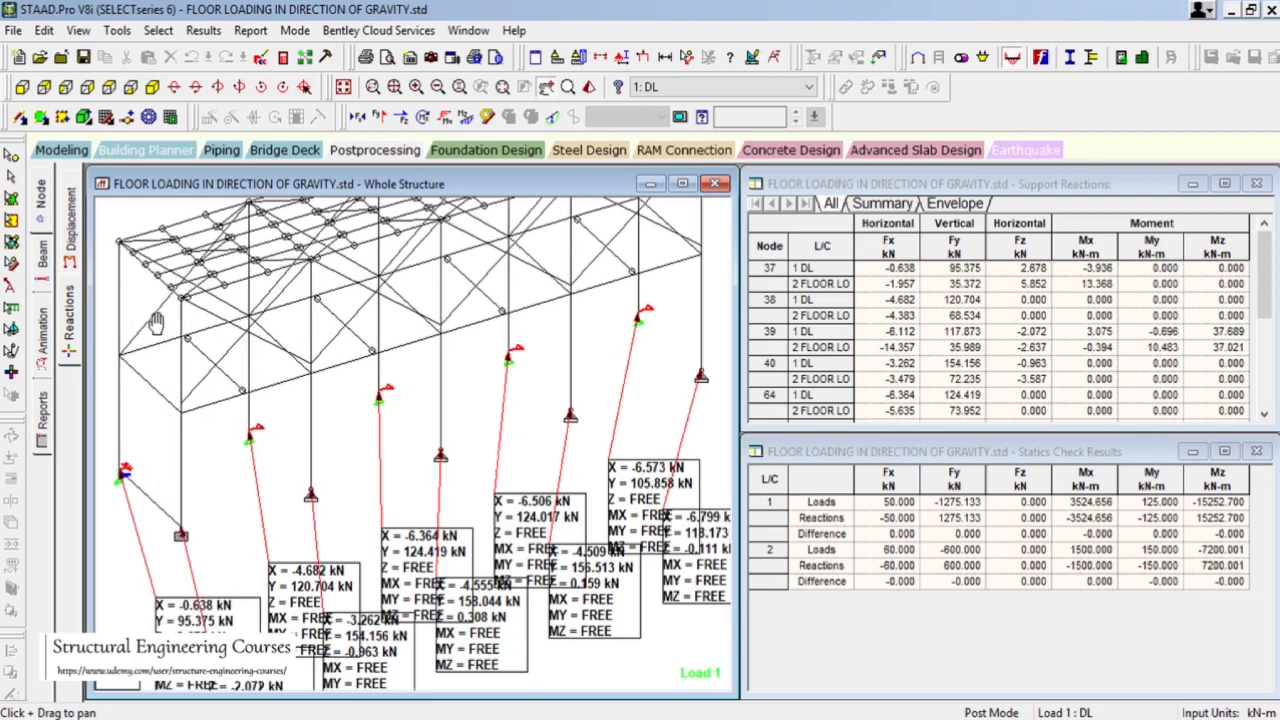
- Select support nodes 65, 64, 39 and 37 one after another and read their reactions in the table
left_click(12, 172)
left_click(440, 455)
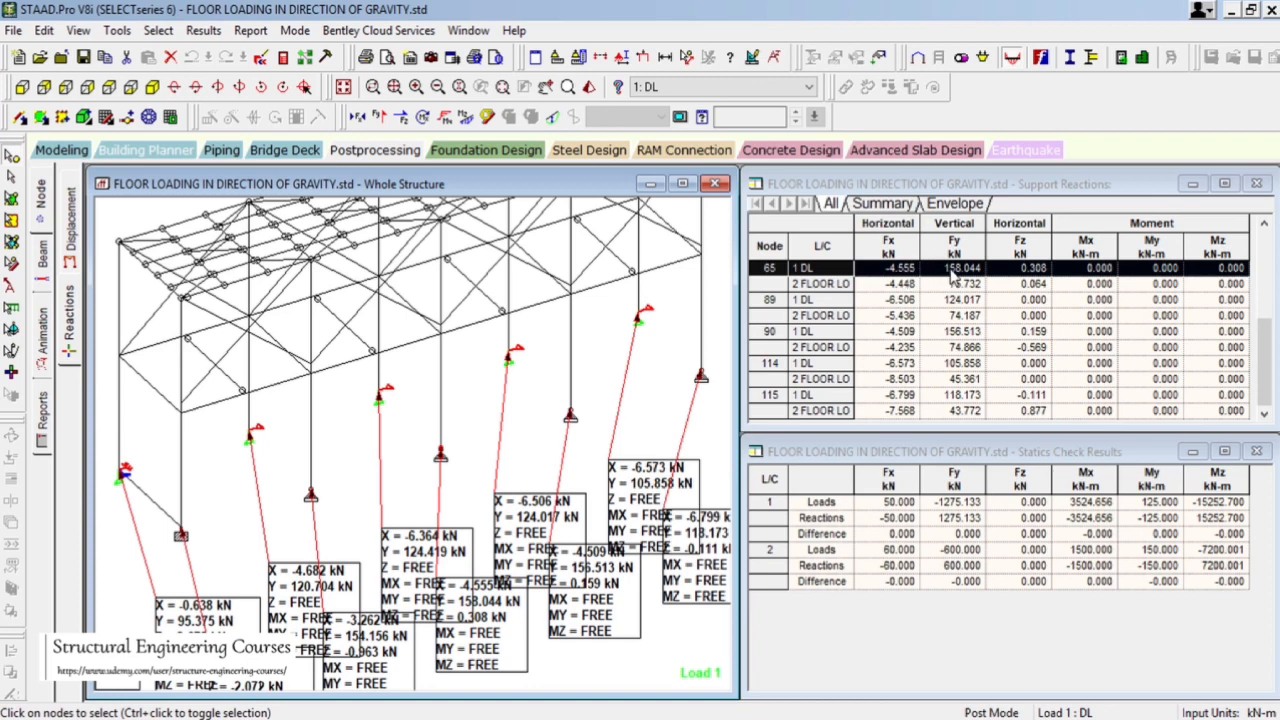
left_click(383, 400)
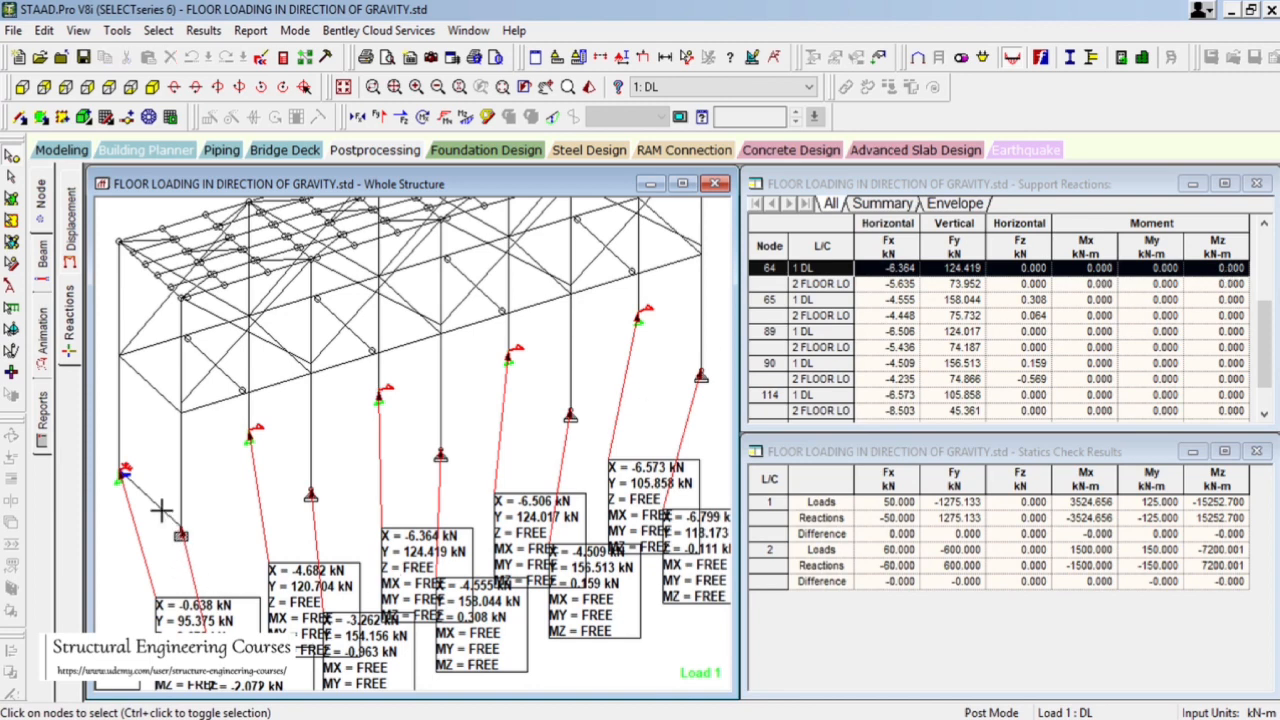
left_click(207, 555)
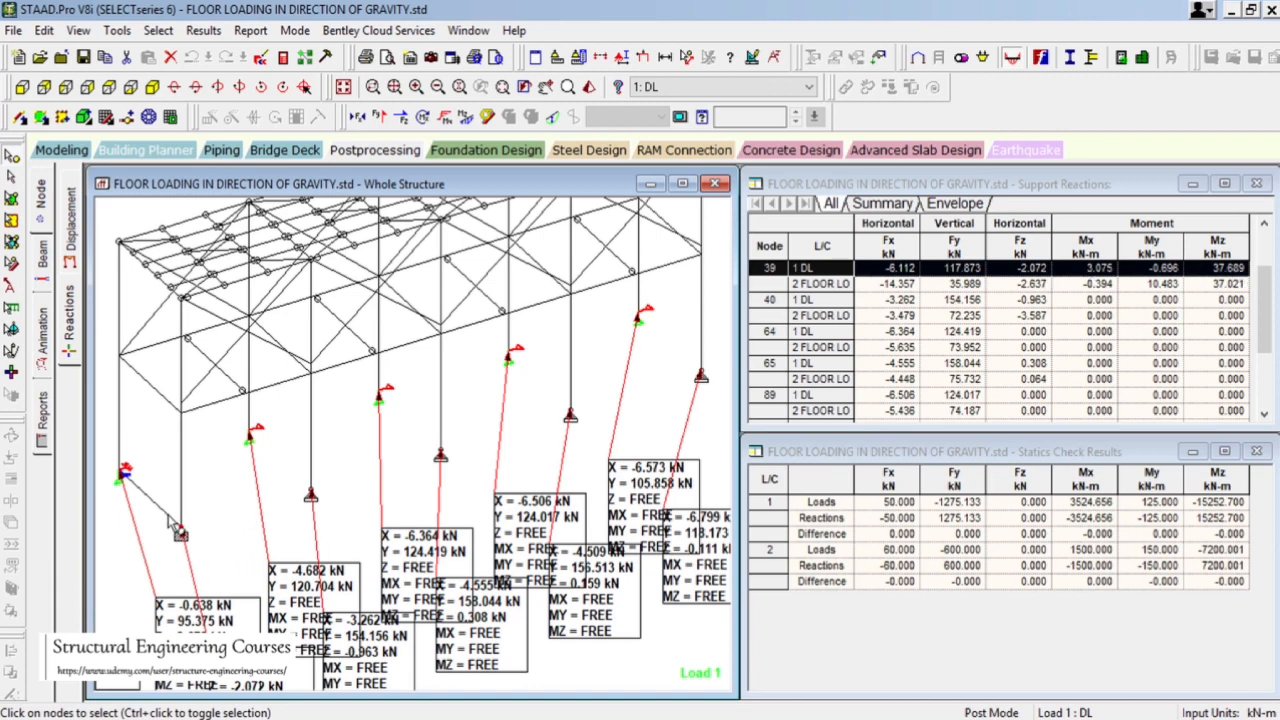
left_click(124, 472)
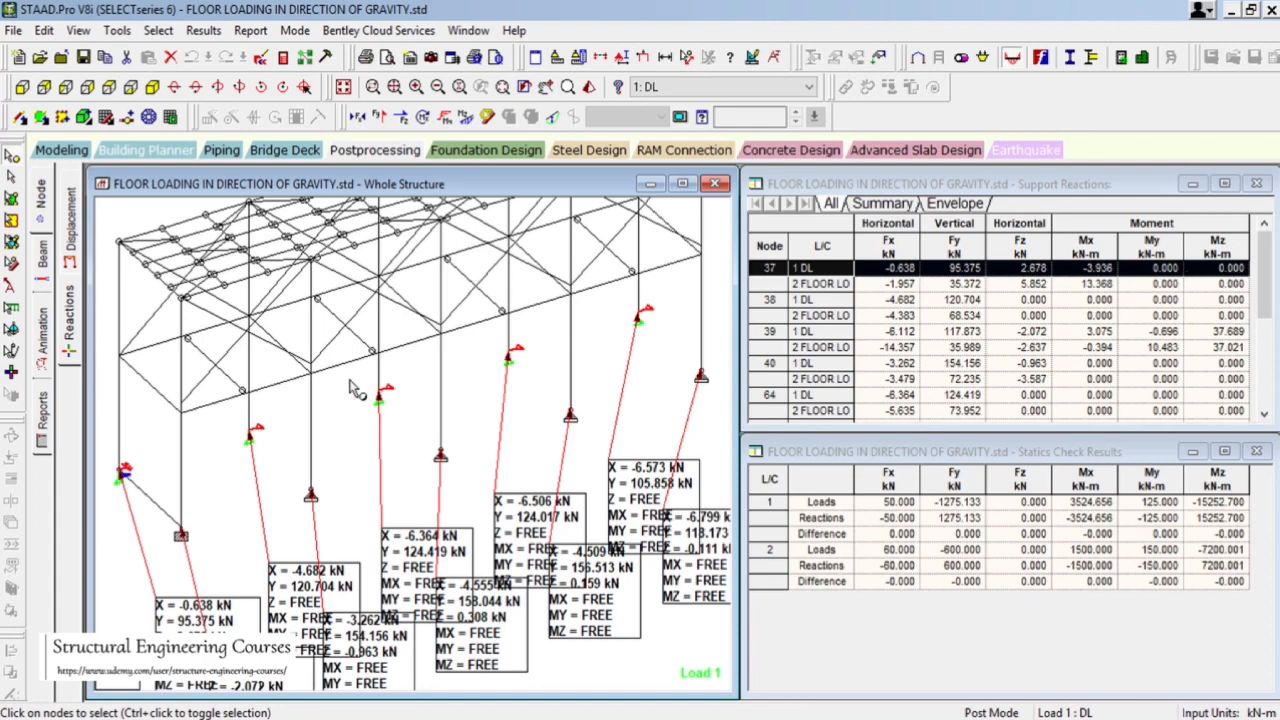
- Compare the dead load and floor load reactions at support nodes 39, 40 and 89
scroll(350, 380, "down", 1)
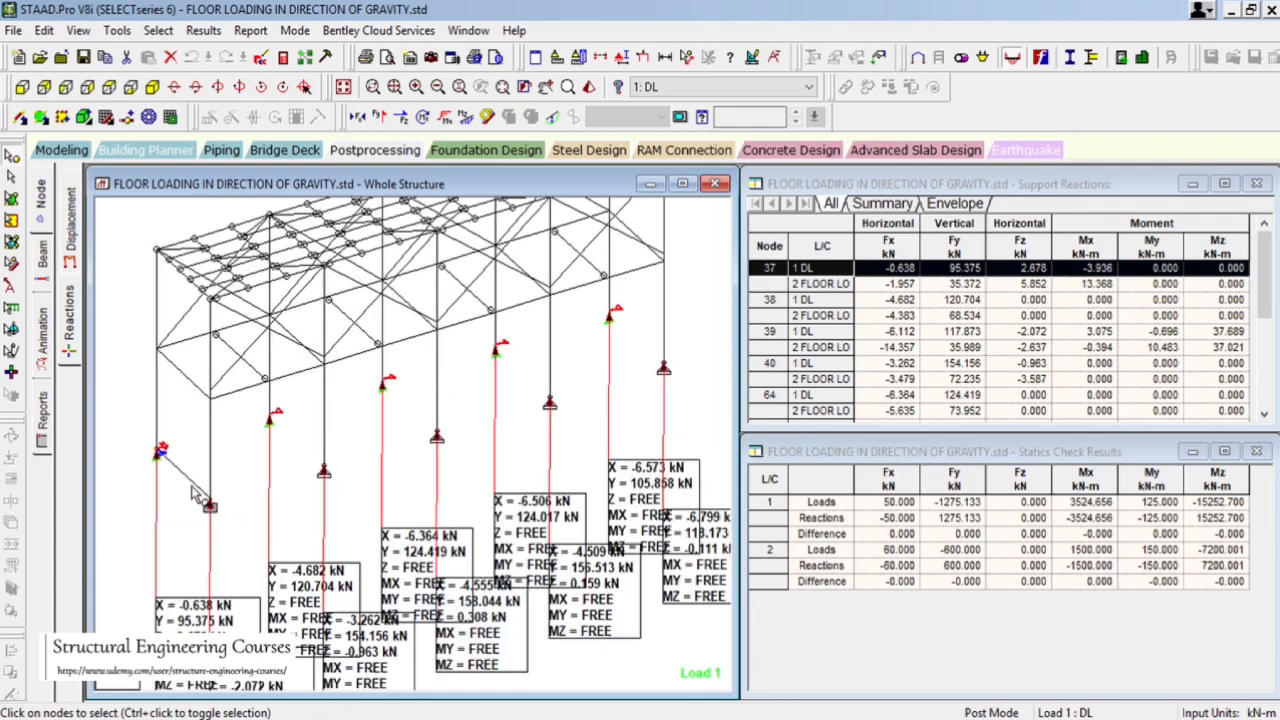
left_click(210, 507)
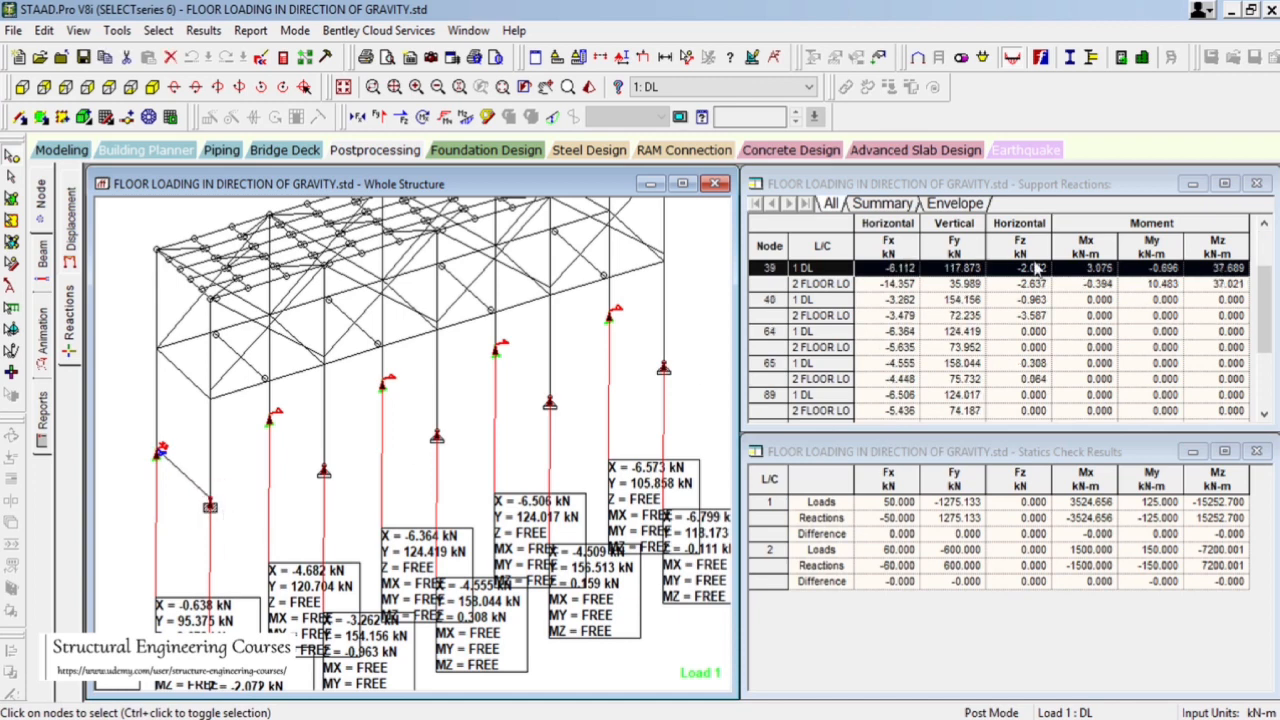
left_click(332, 478)
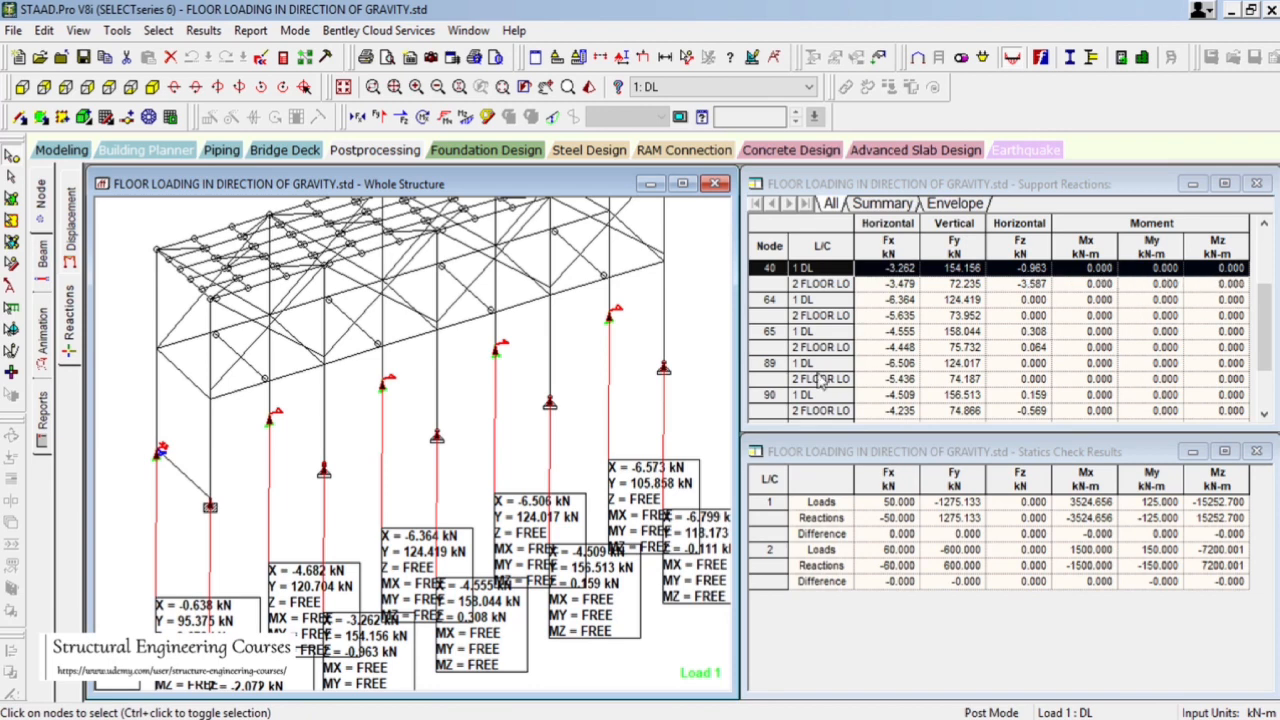
left_click(507, 360)
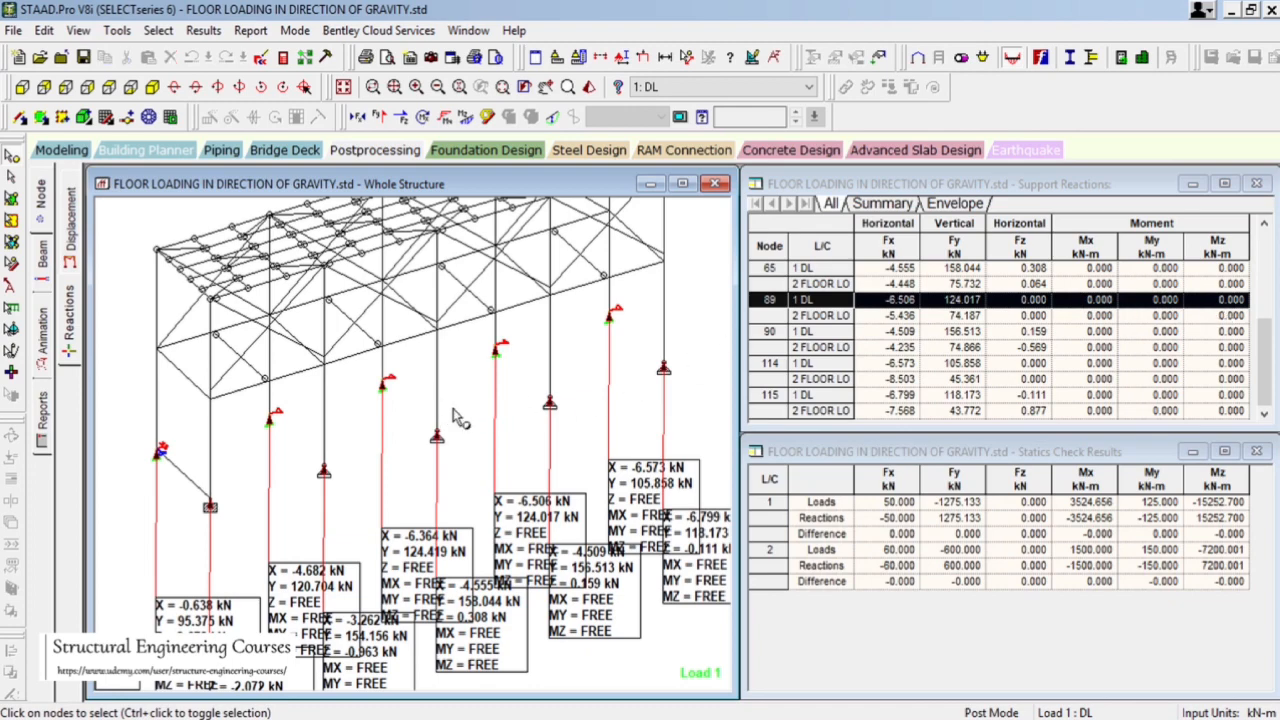
- Display the structure's displacements and examine the horizontal, vertical and rotational displacements of node 3
left_click(69, 232)
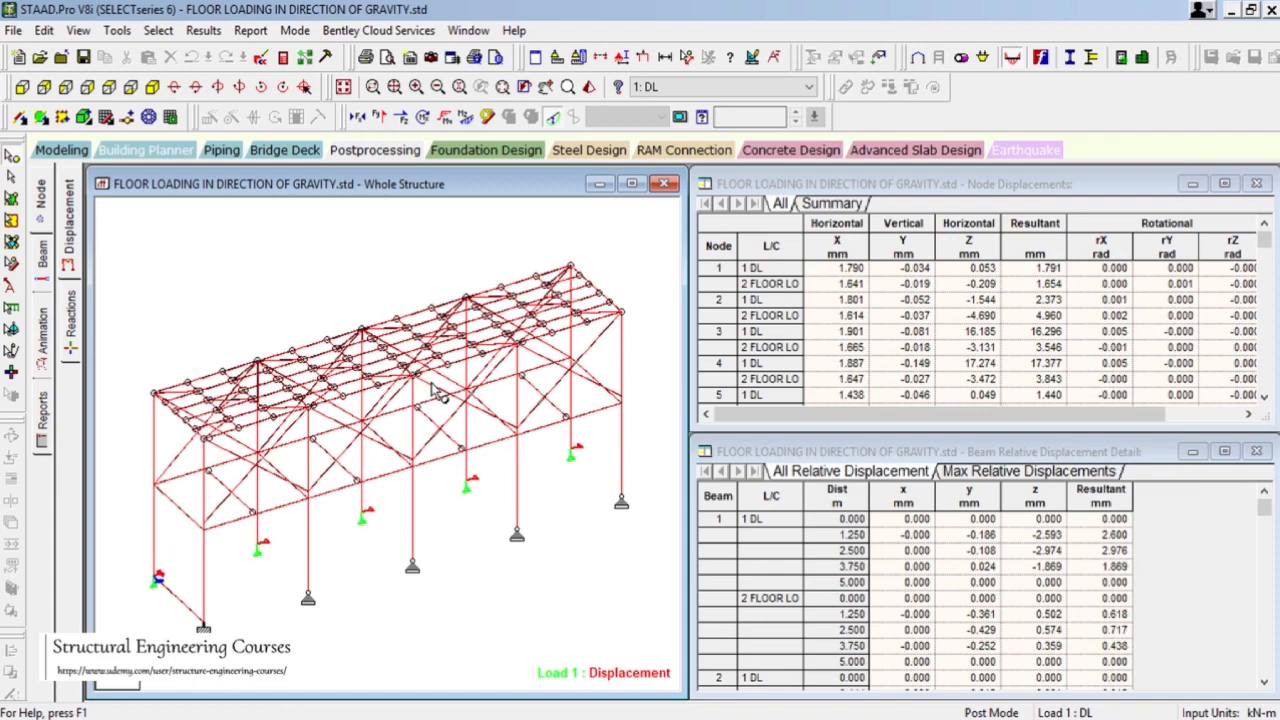
left_click(826, 205)
left_click(784, 208)
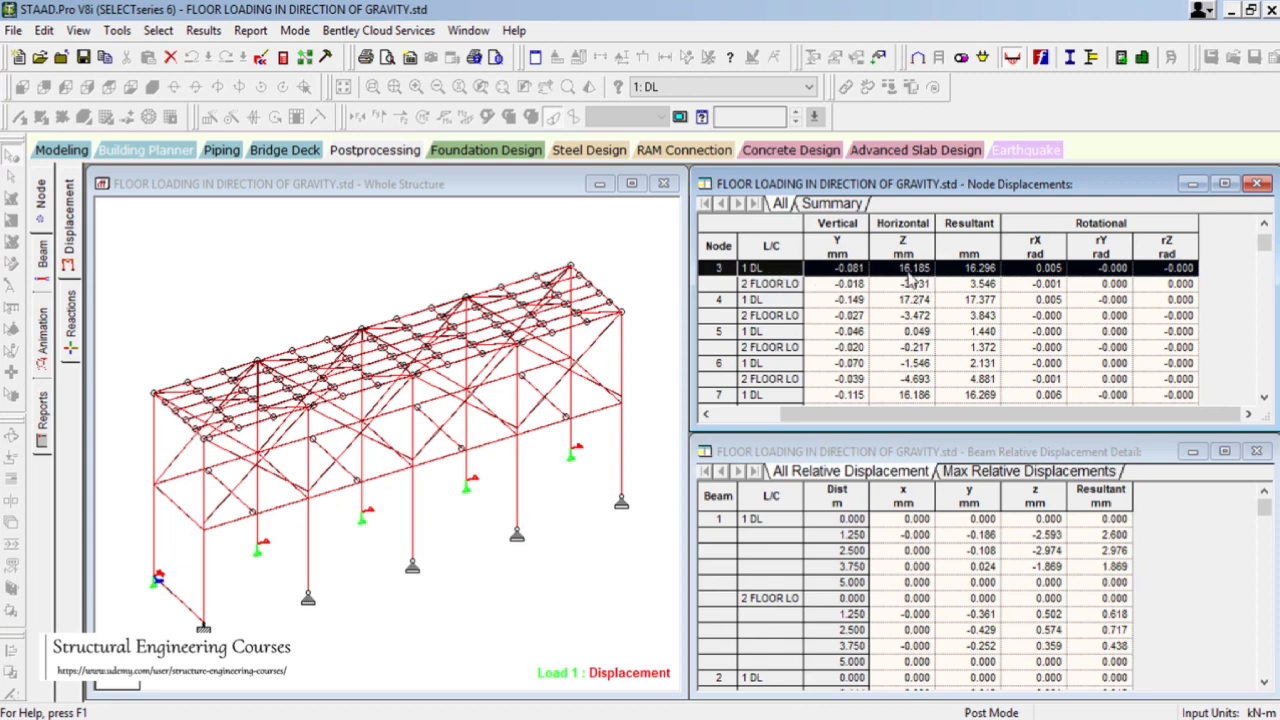
left_click_drag(892, 416, 826, 420)
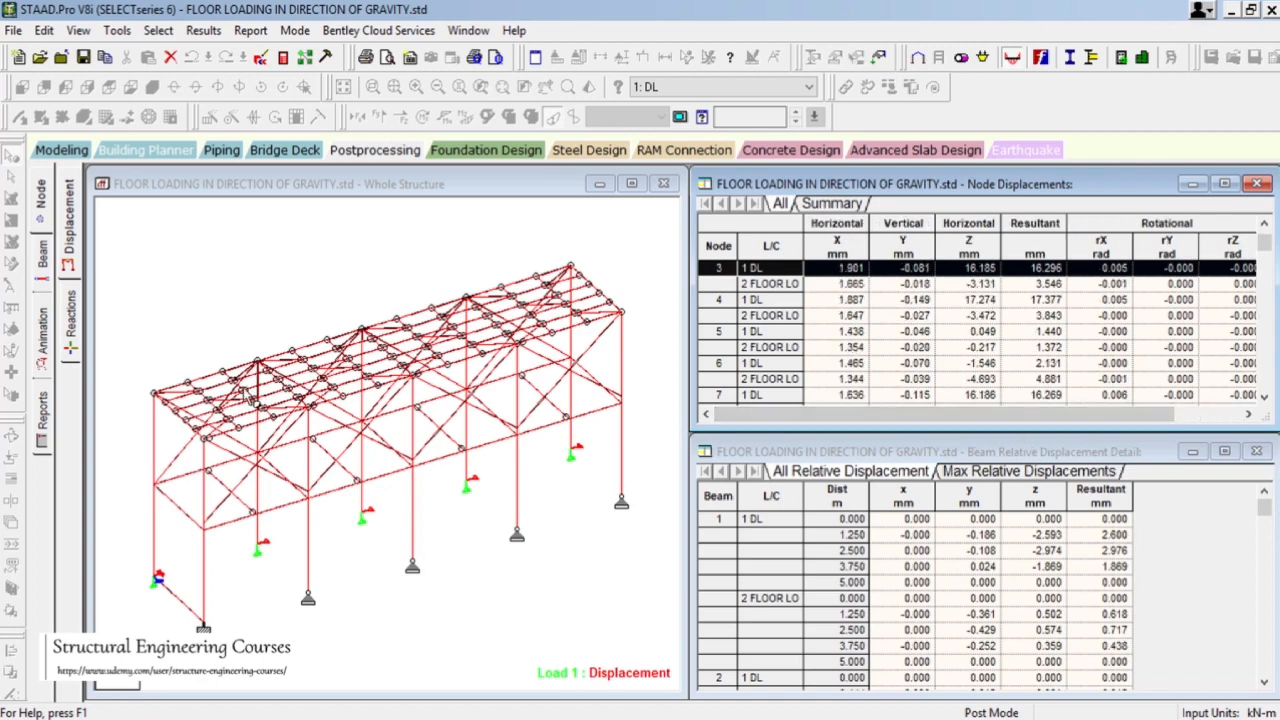
- View the beam forces and inspect the stress contour of column beam 127 with the section plane at 5.00 m
left_click(44, 268)
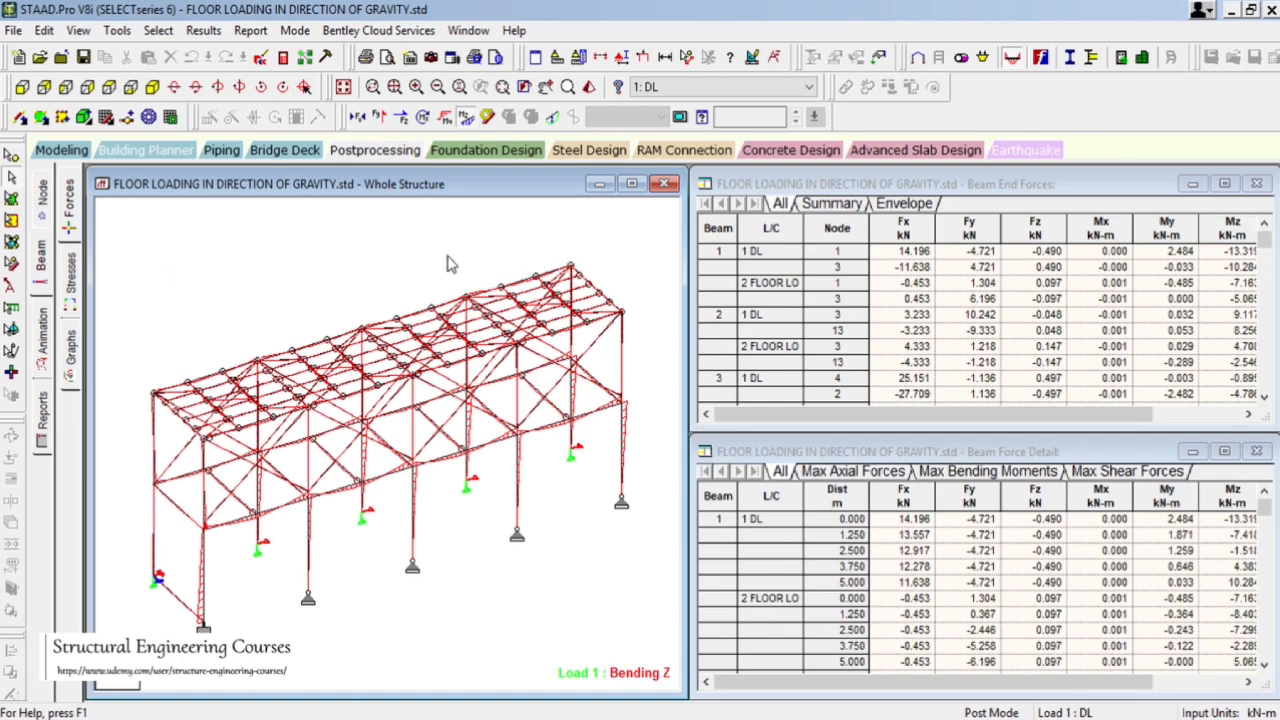
left_click(70, 212)
left_click(76, 262)
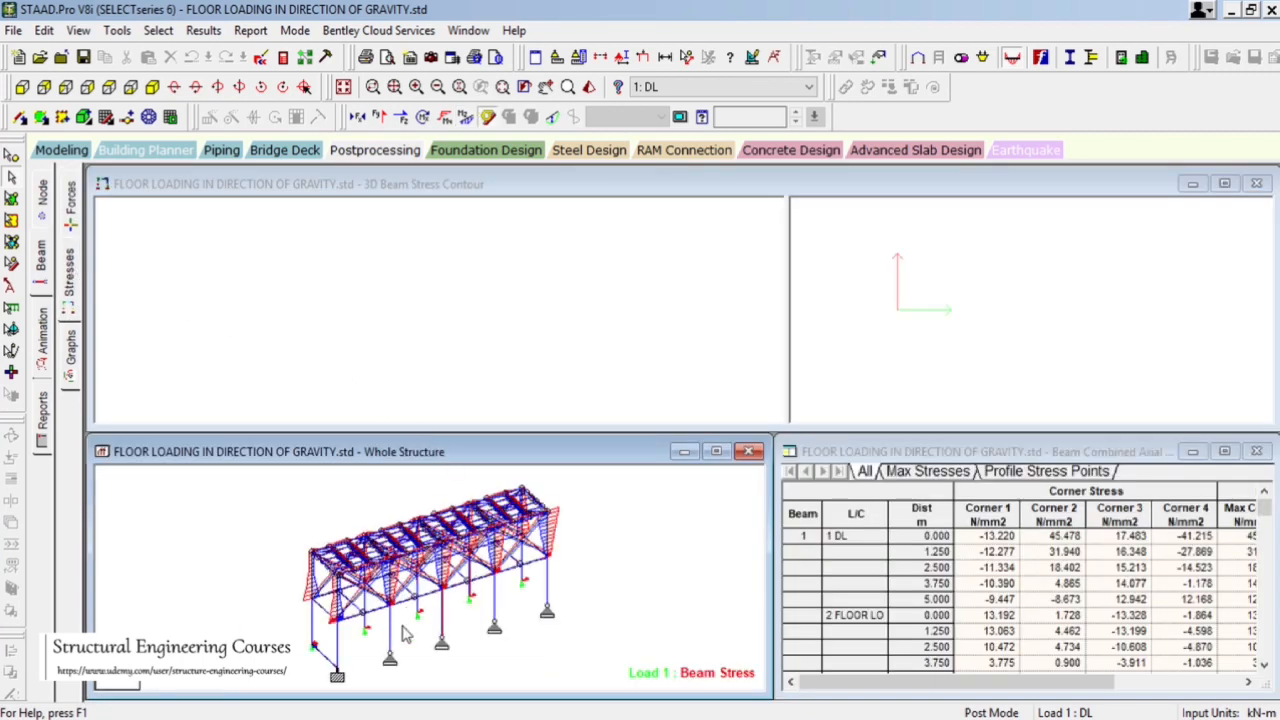
left_click(446, 628)
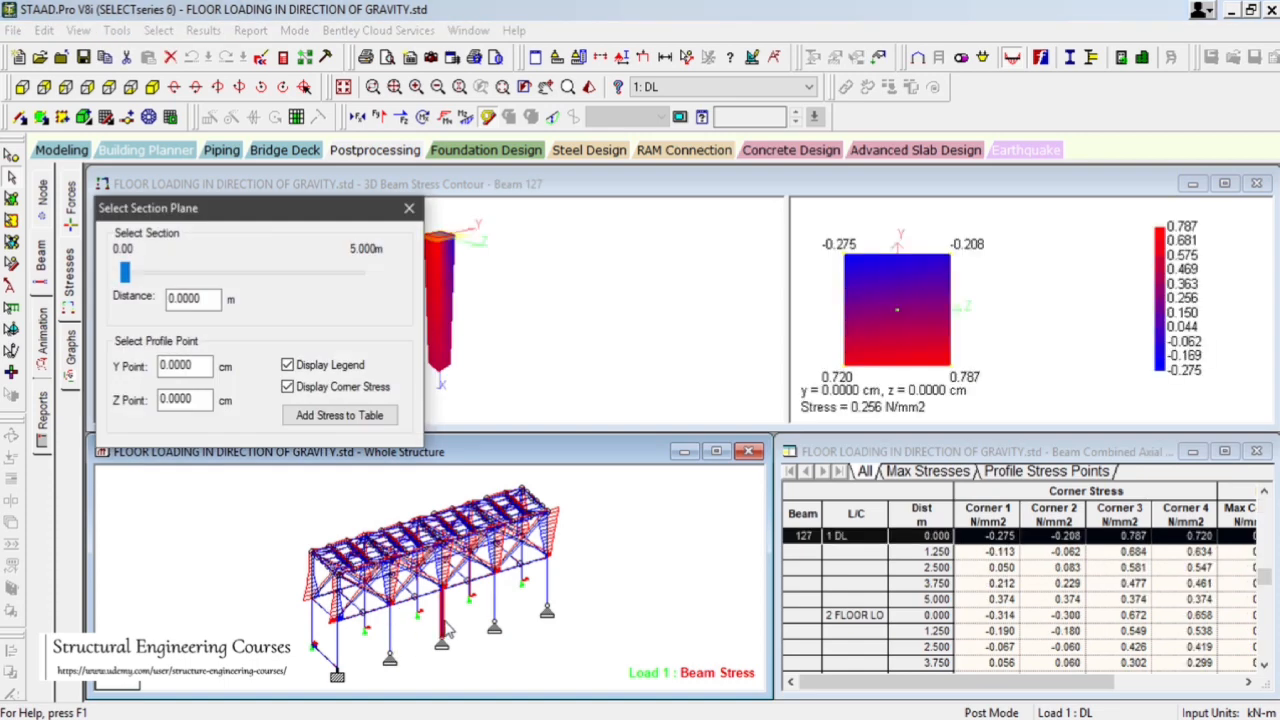
left_click_drag(251, 222, 826, 390)
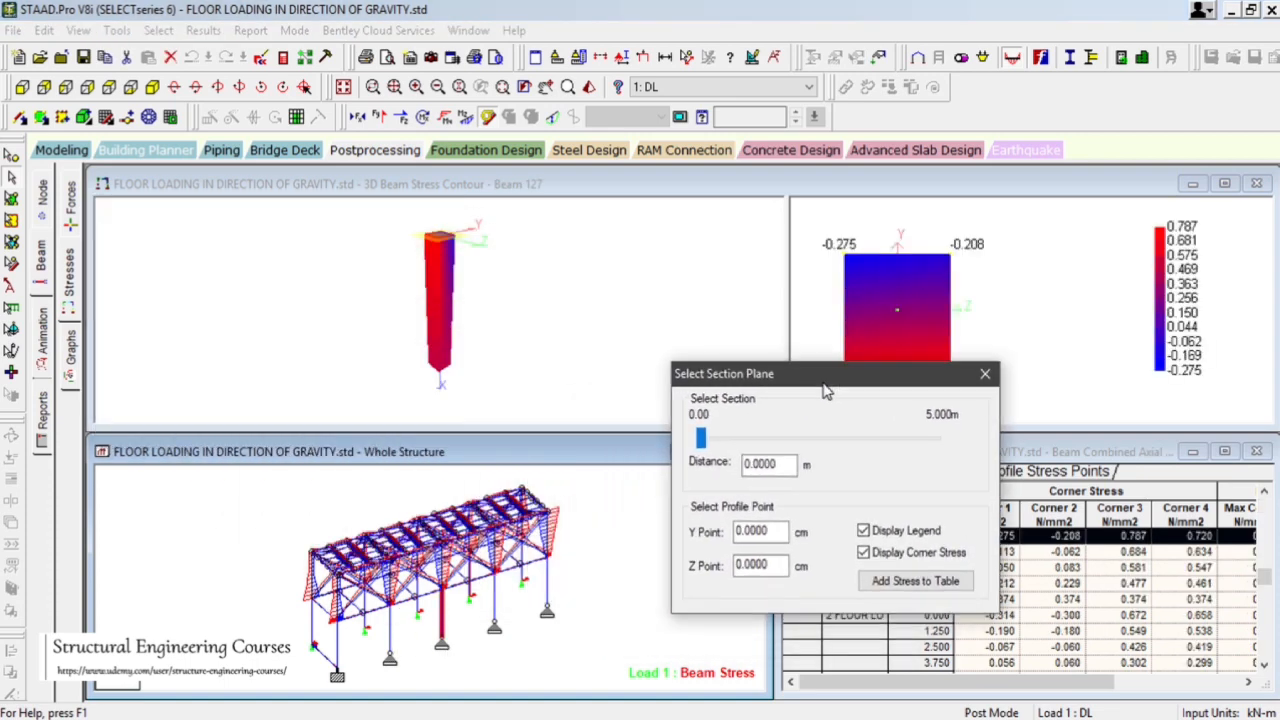
left_click_drag(700, 438, 964, 472)
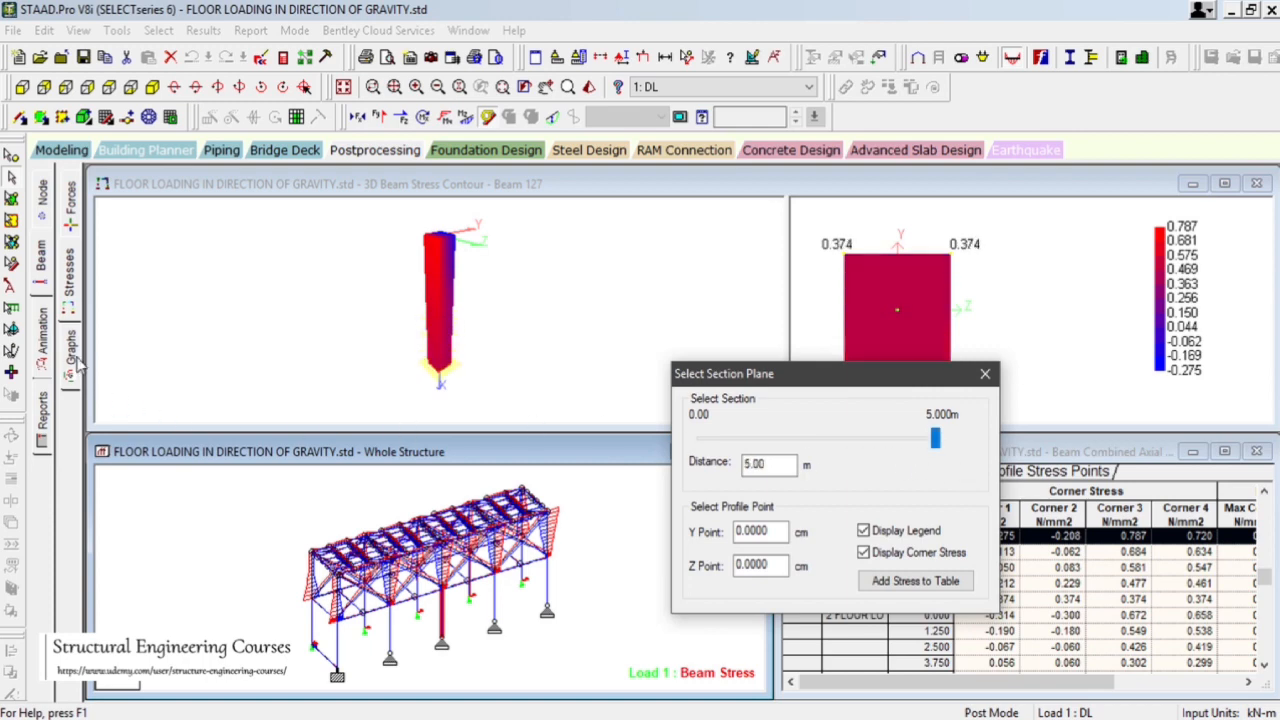
- Display the moment, shear and axial force graphs for the lower horizontal beam between nodes 92 and 45
left_click(72, 360)
left_click(534, 514)
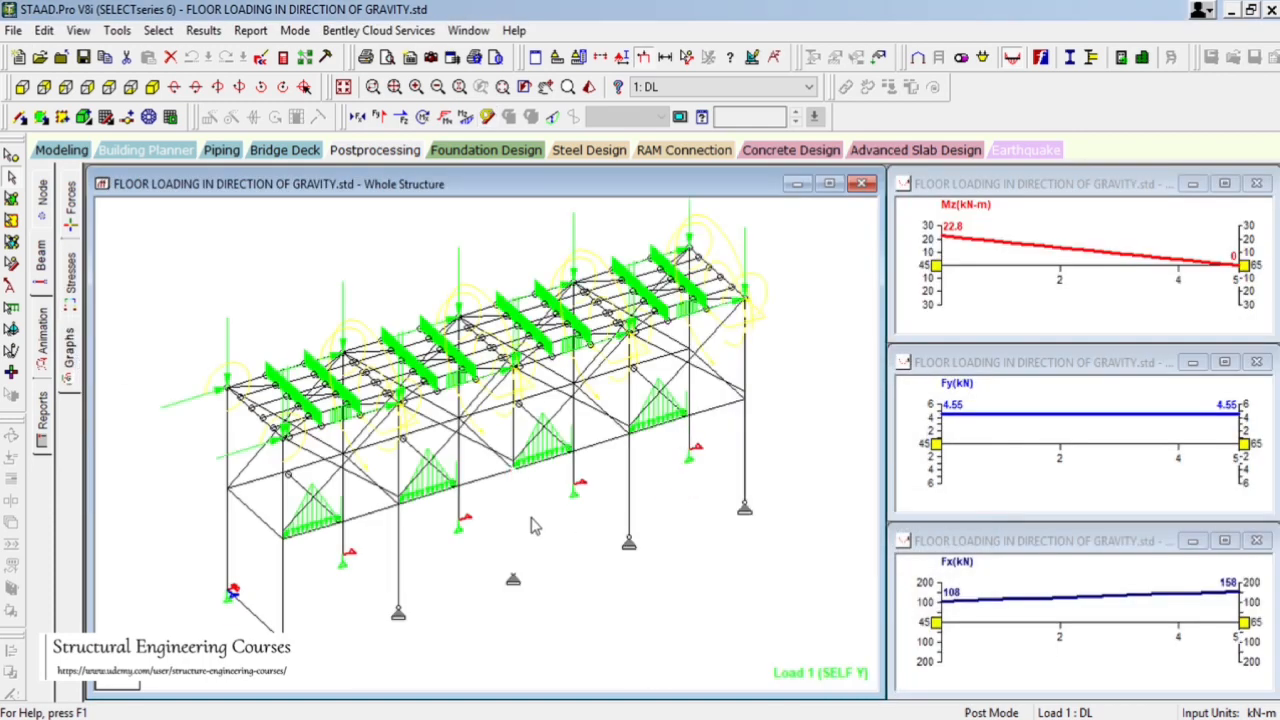
left_click(541, 461)
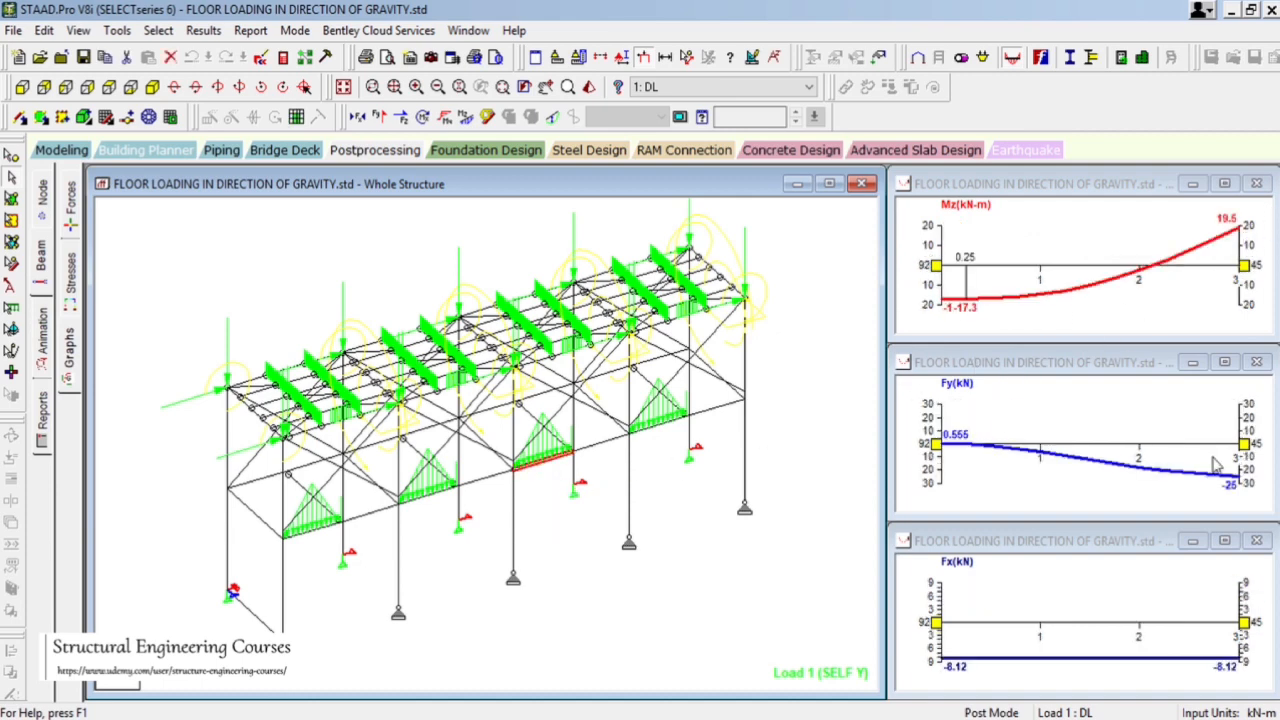
- Examine the Mz, Fy and Fx graphs of a front column and several roof members, and clear the selection
left_click(399, 548)
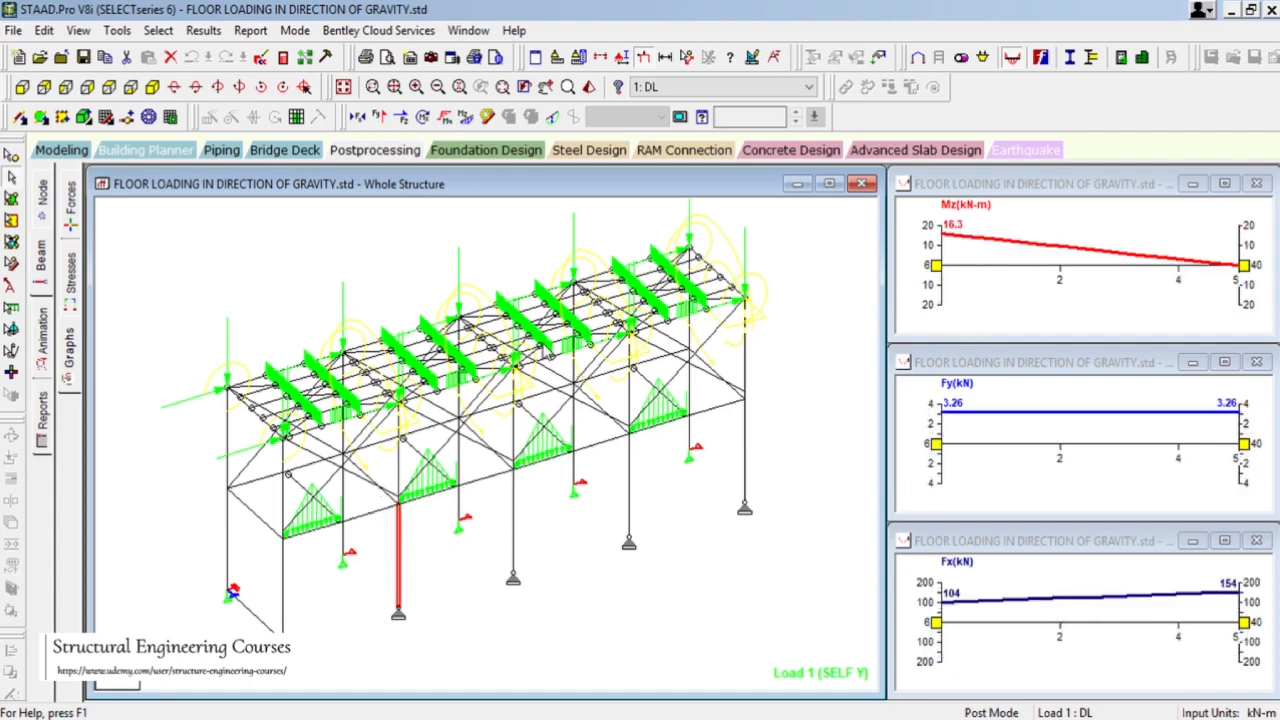
scroll(438, 362, "up", 2)
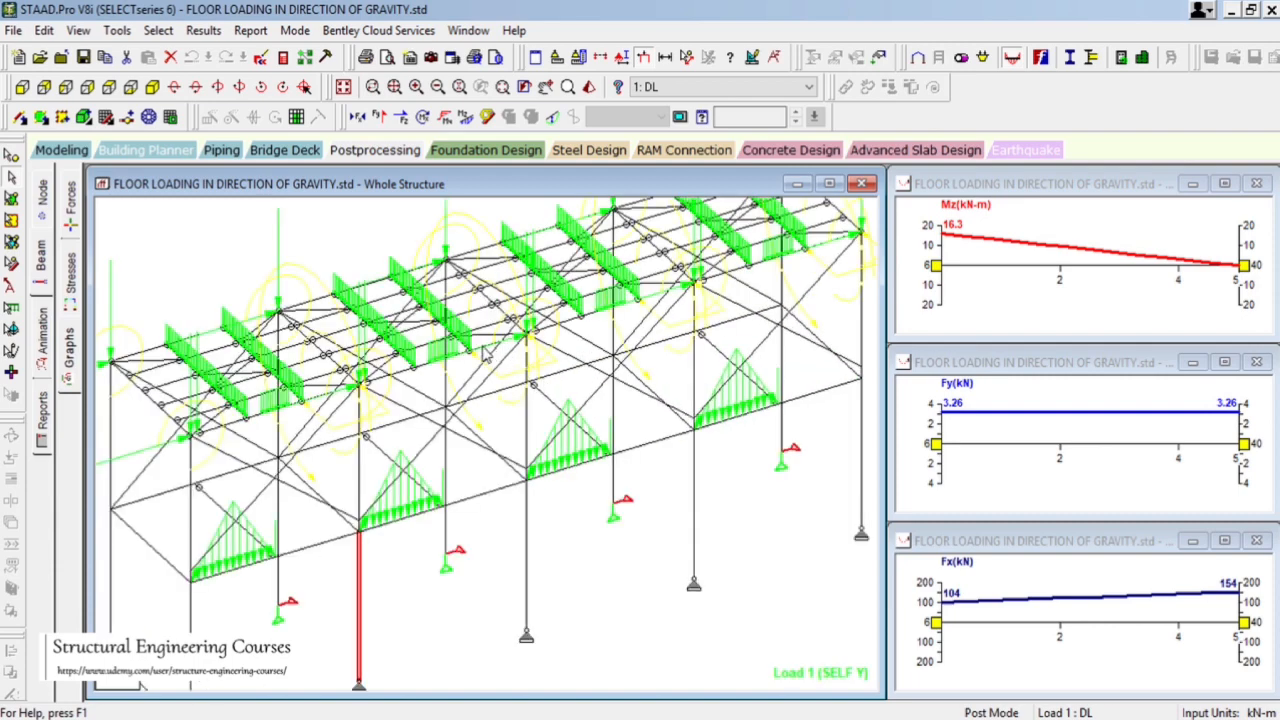
left_click(484, 352)
left_click(460, 364)
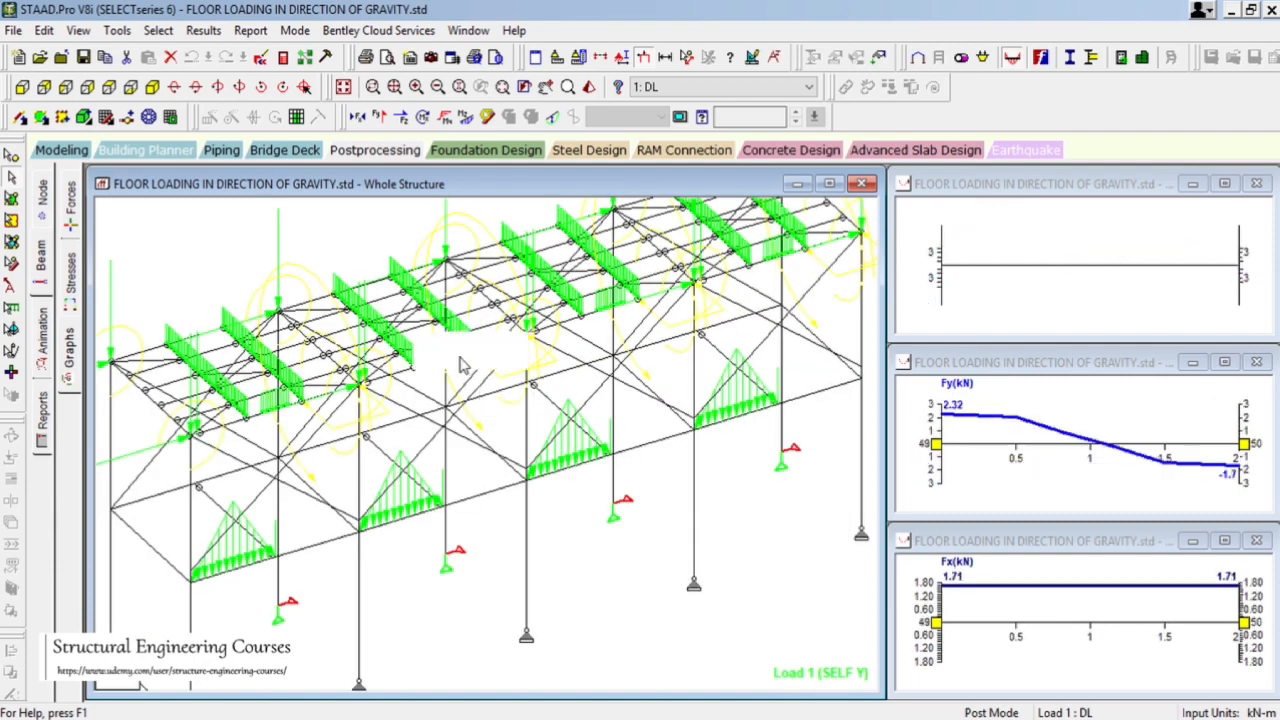
left_click(486, 303)
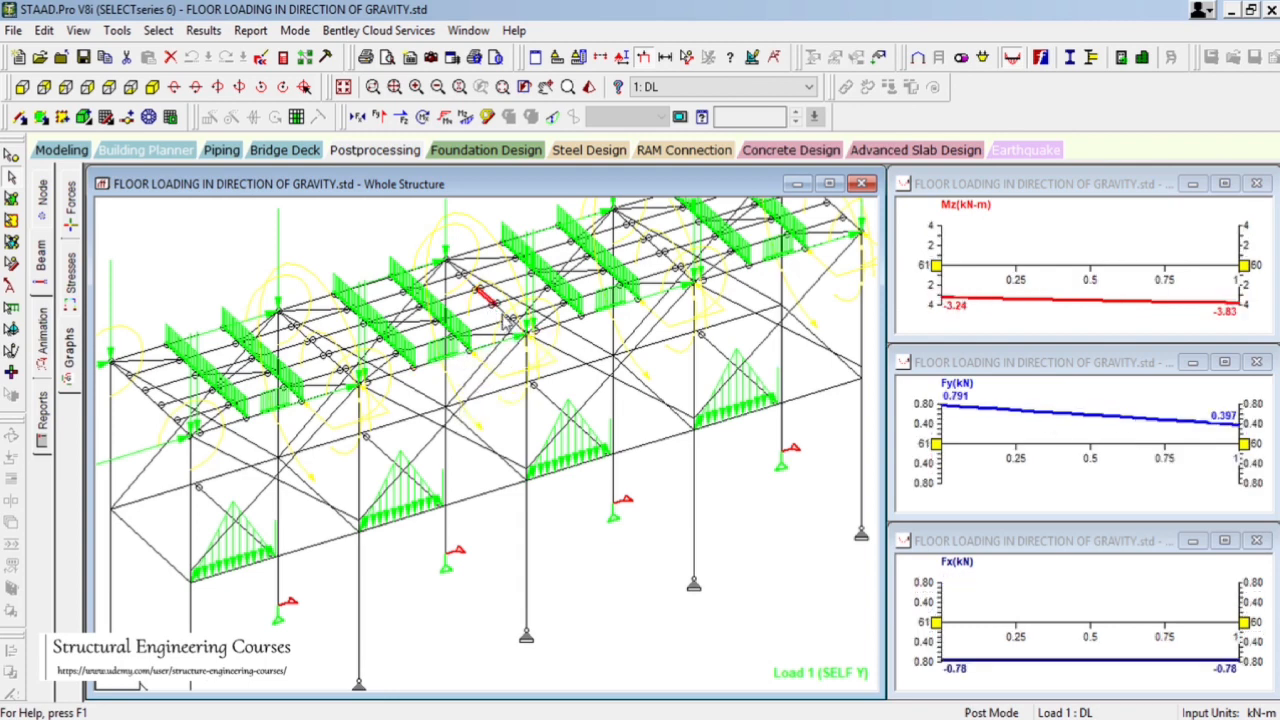
left_click(507, 319)
left_click(527, 335)
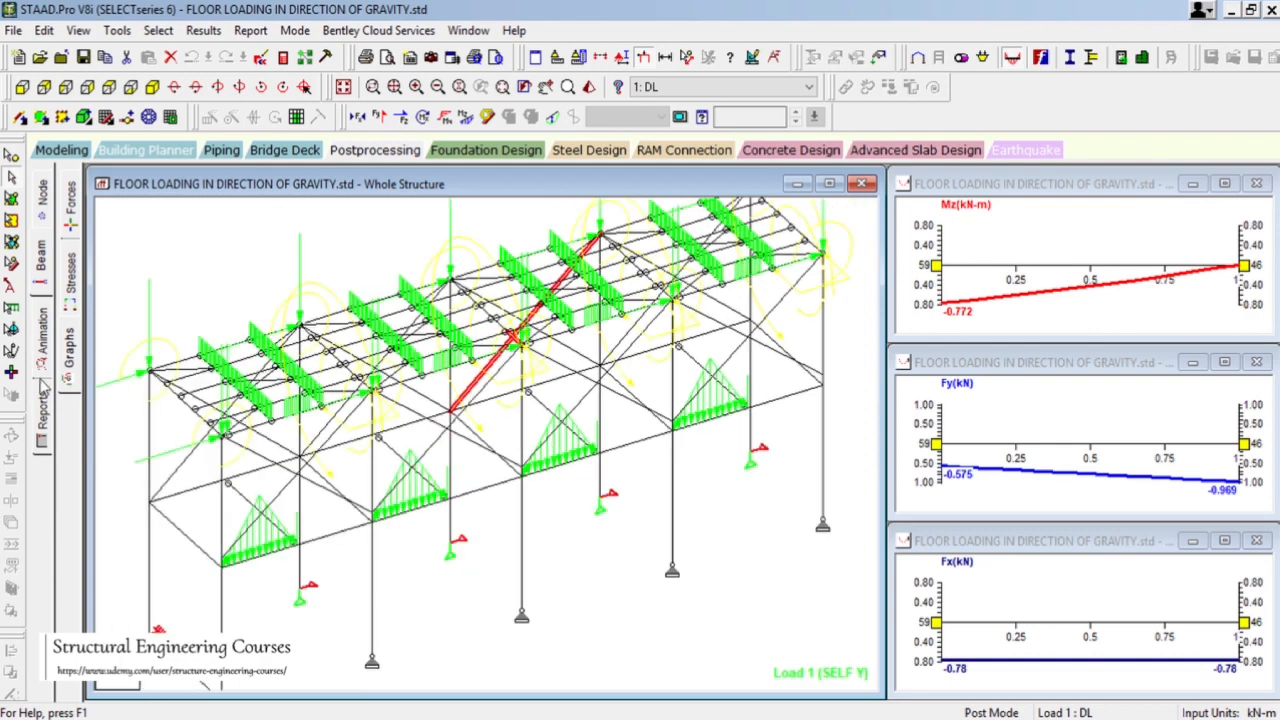
left_click(163, 295)
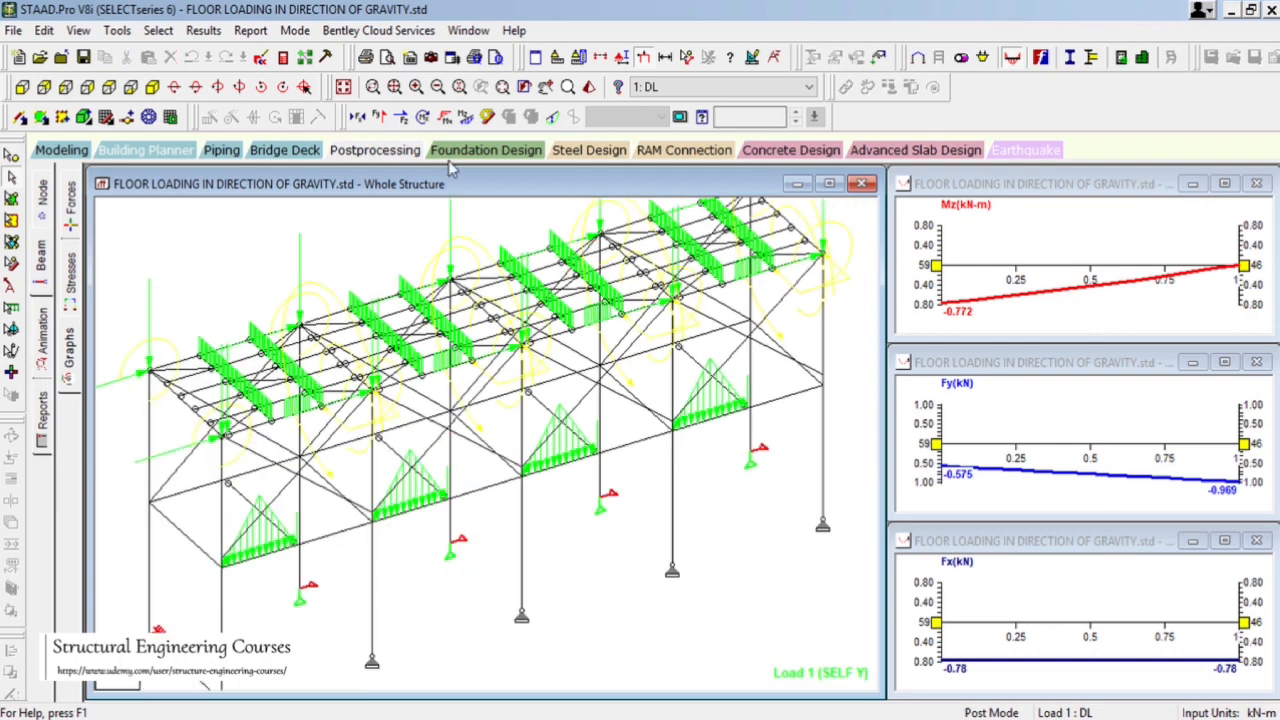
- Reload the postprocessing node displacement results and display the bending Z moment diagram on the whole structure
left_click(374, 152)
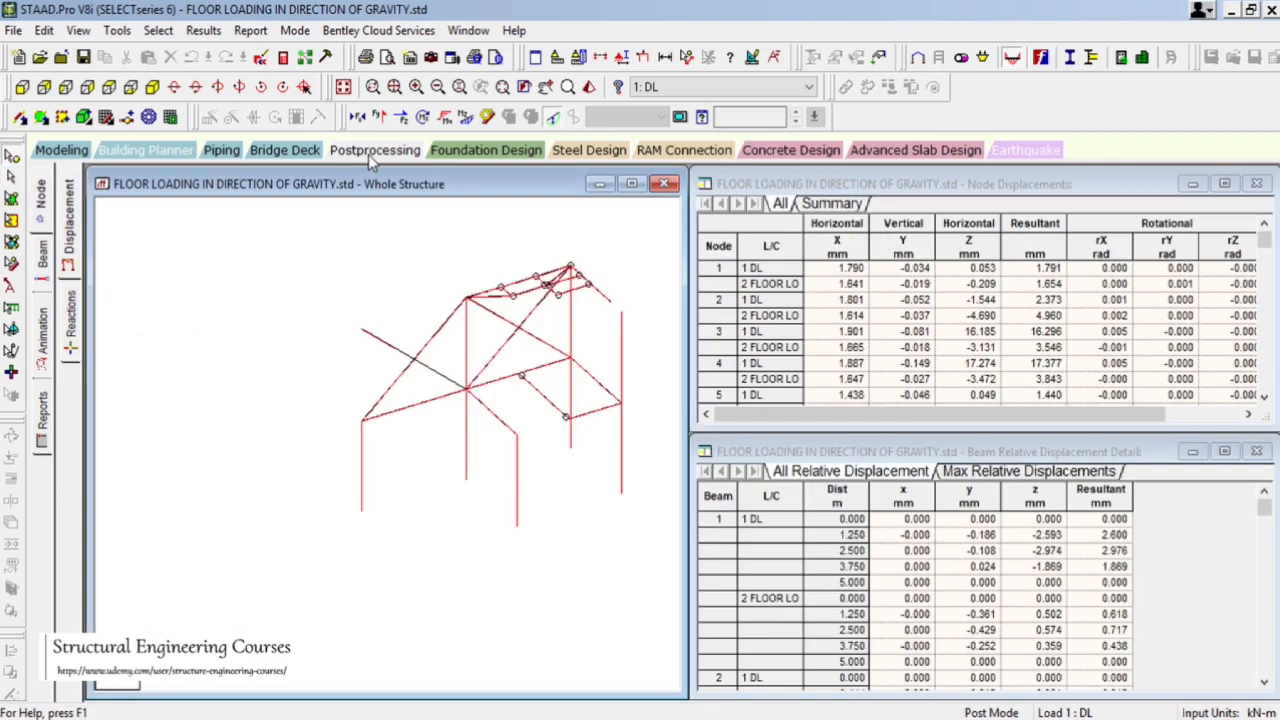
left_click(553, 119)
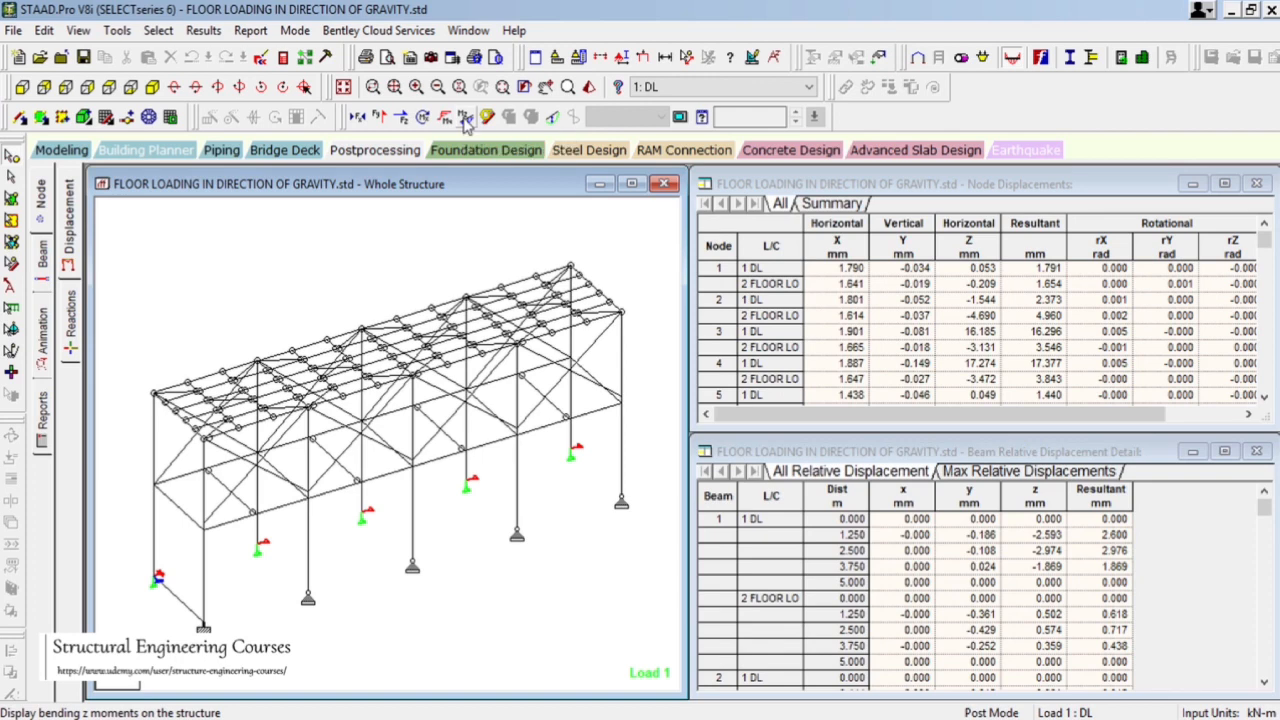
left_click(466, 118)
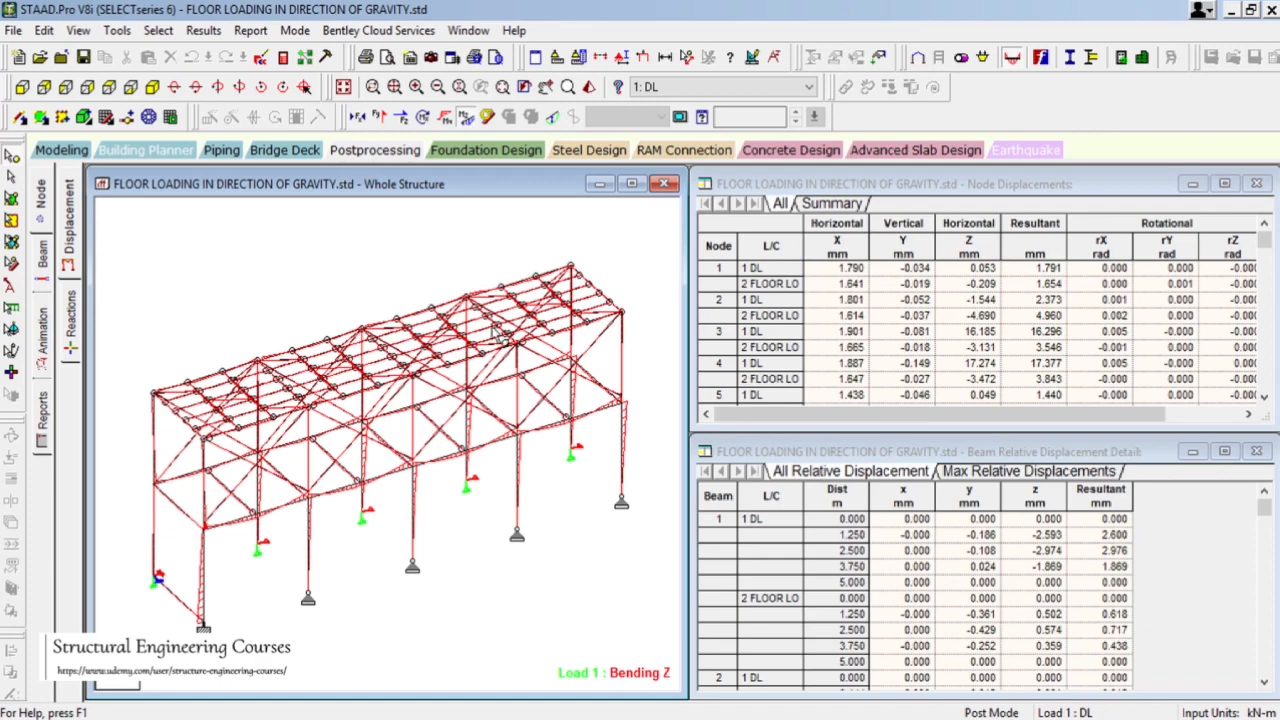
scroll(510, 336, "up", 2)
- Compare the bending Z diagram under load case 2: FLOOR LOAD and return to load case 1: DL
left_click(716, 89)
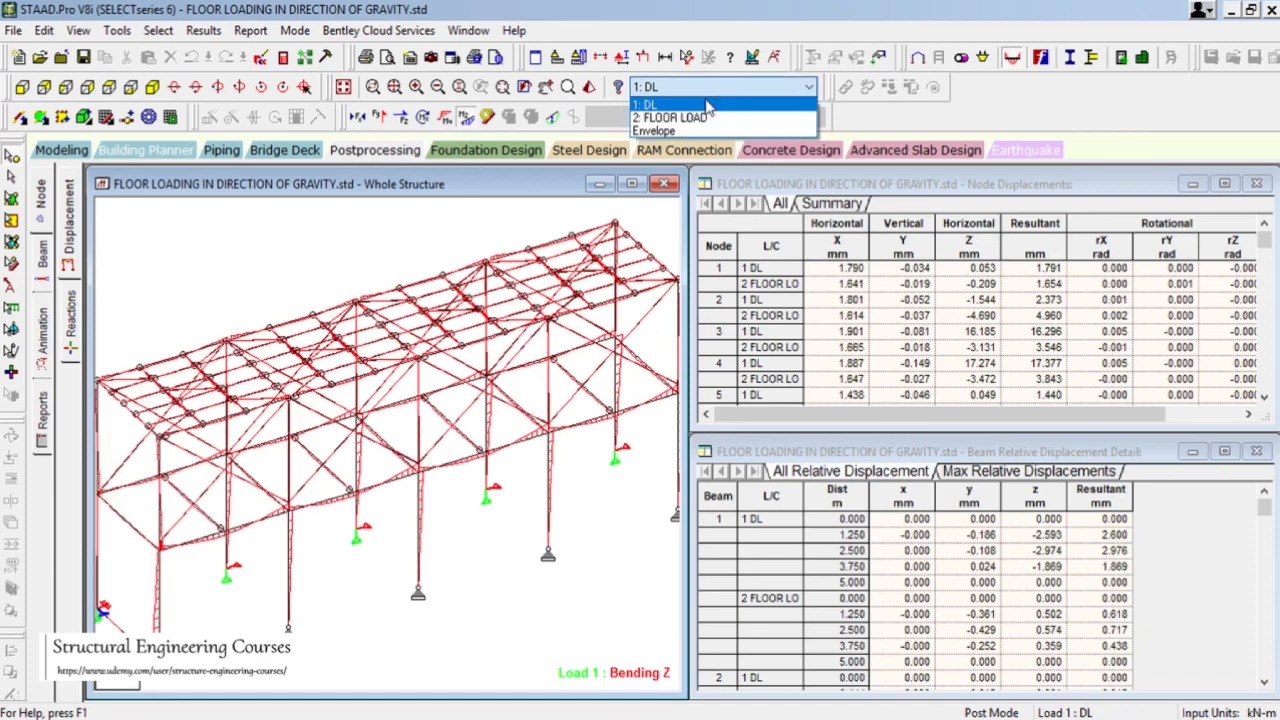
left_click(697, 117)
left_click(684, 88)
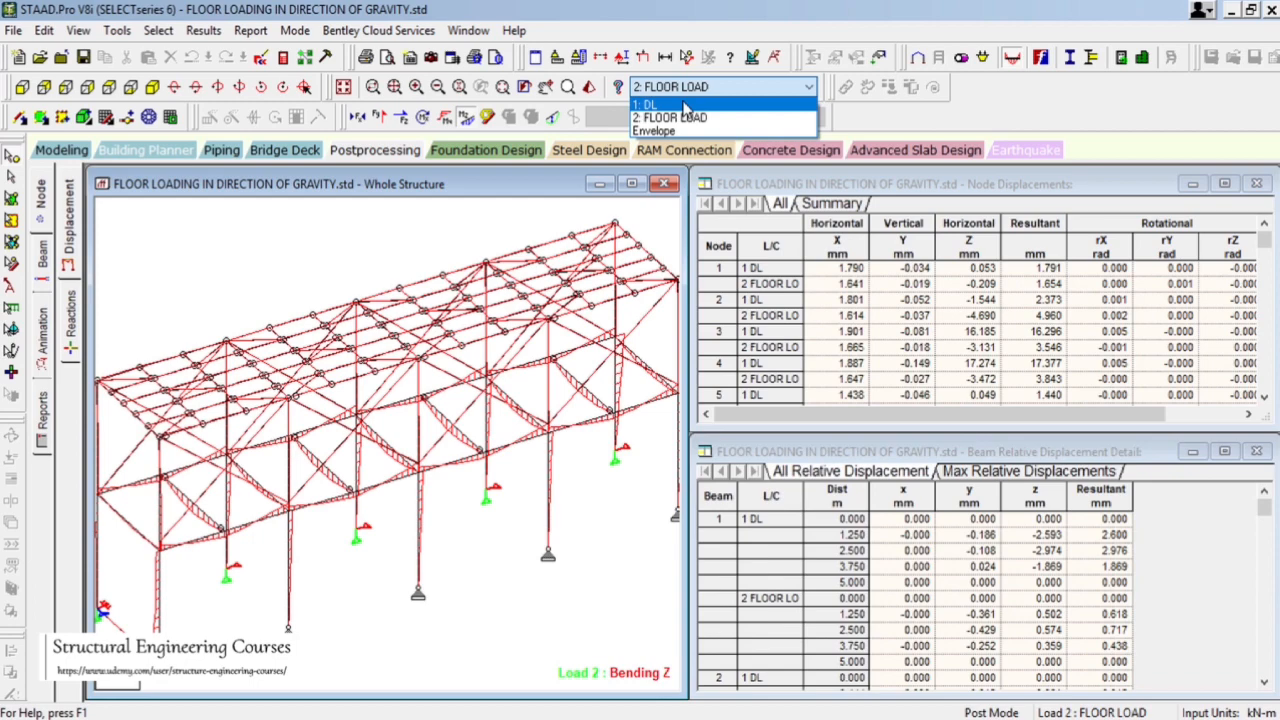
left_click(684, 107)
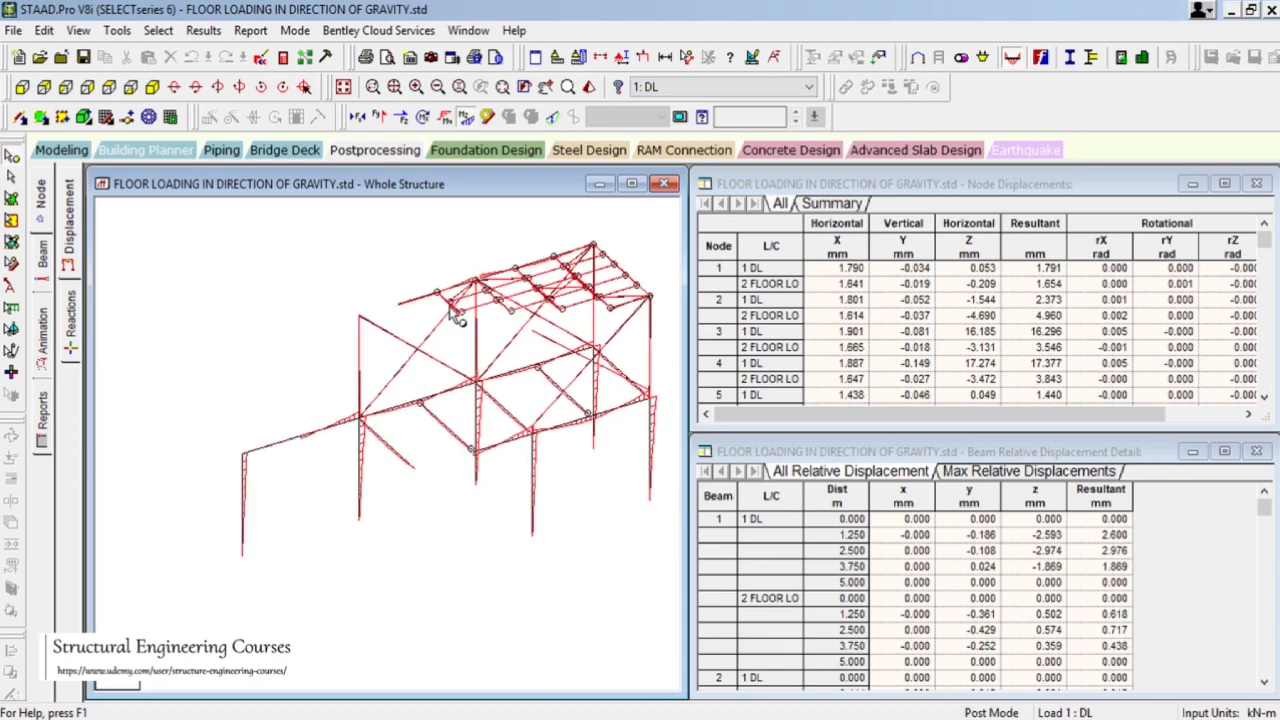
- Open the diagram scale settings beside the model, lower the Bending Z scale to 95, and enable immediate application of changes
right_click(343, 243)
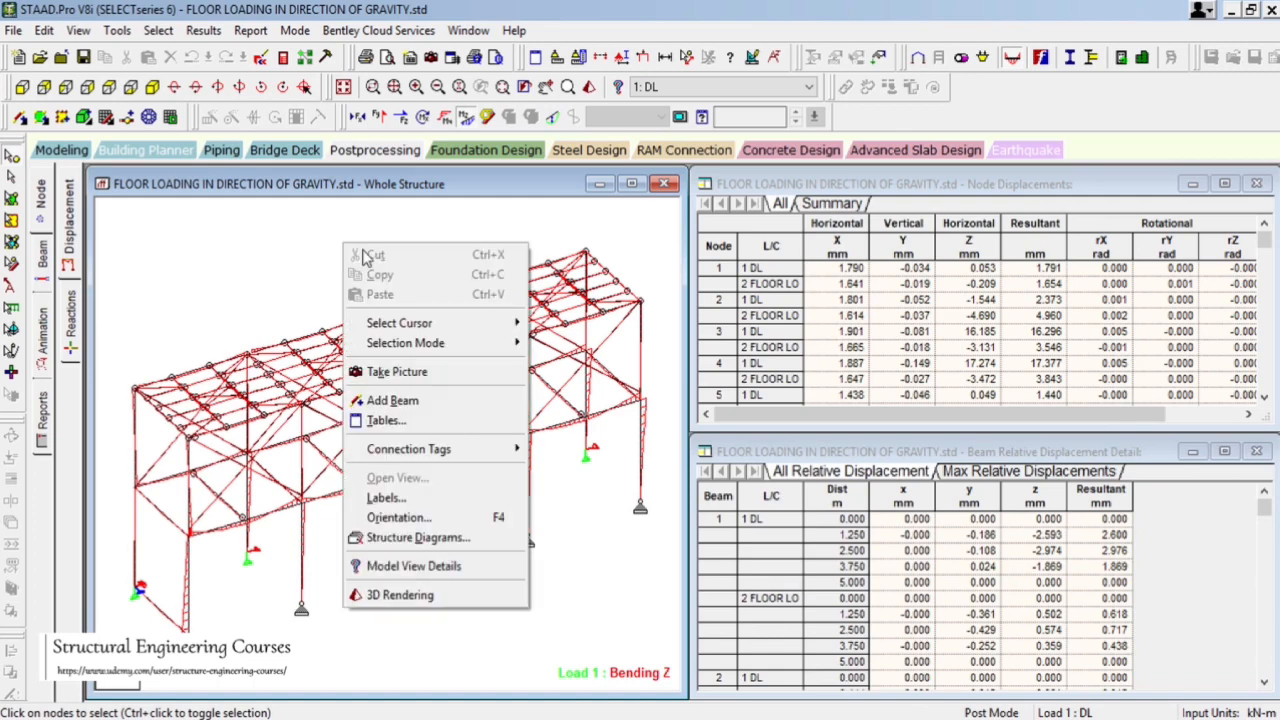
left_click(430, 497)
left_click_drag(656, 54, 975, 66)
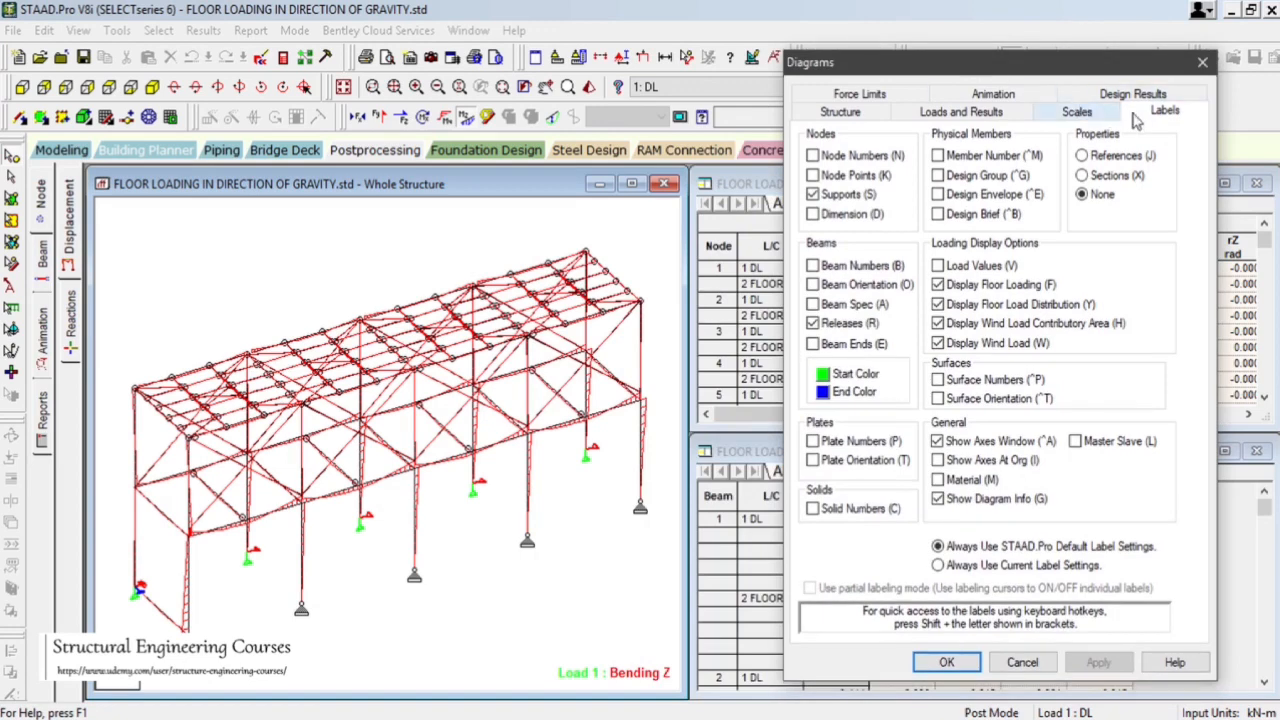
left_click(1085, 113)
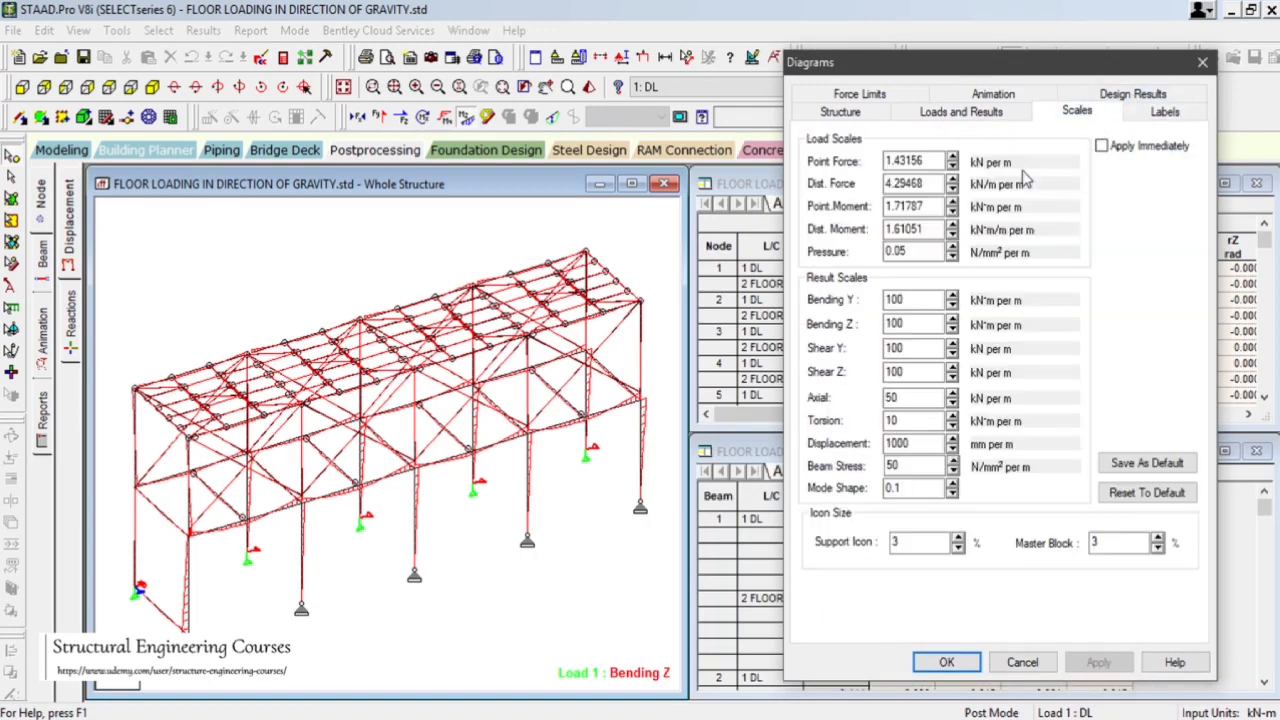
left_click(955, 330)
left_click(1101, 147)
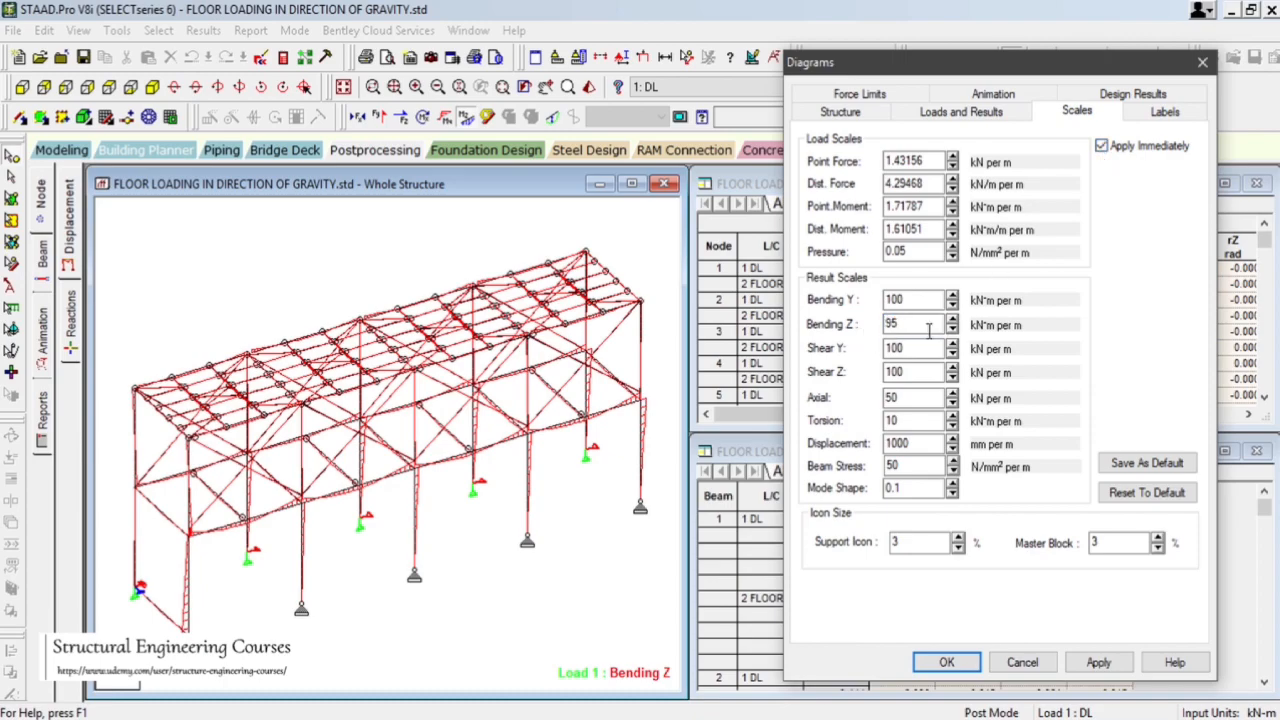
- Set the Bending Z result scale to 10 kN-m per m and accept the diagram settings
left_click(952, 330)
left_click(952, 332)
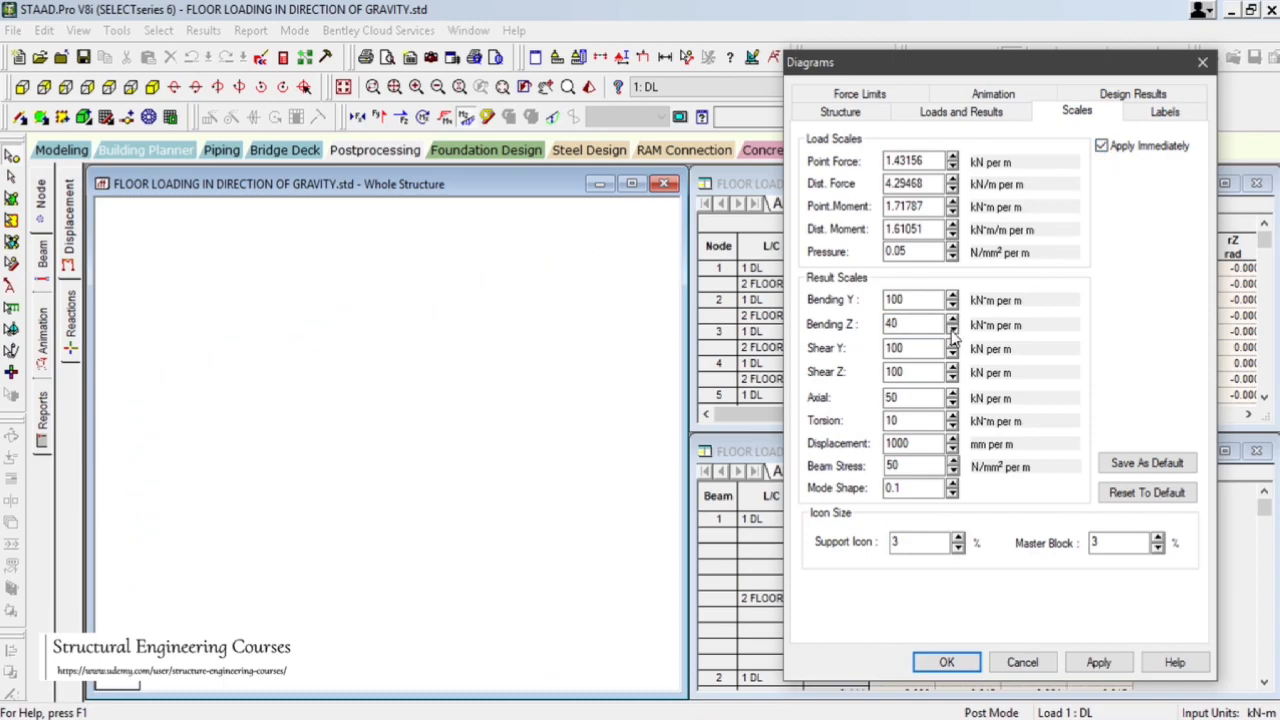
left_click(952, 332)
type("10")
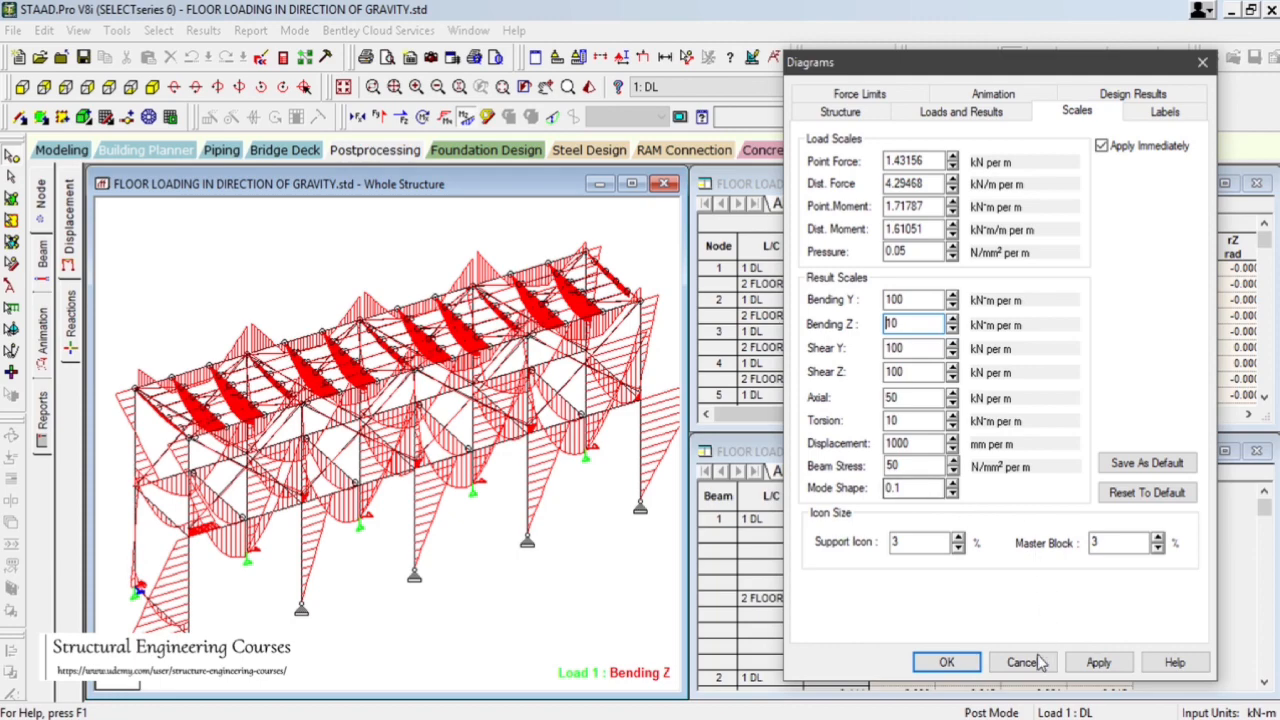
left_click(946, 663)
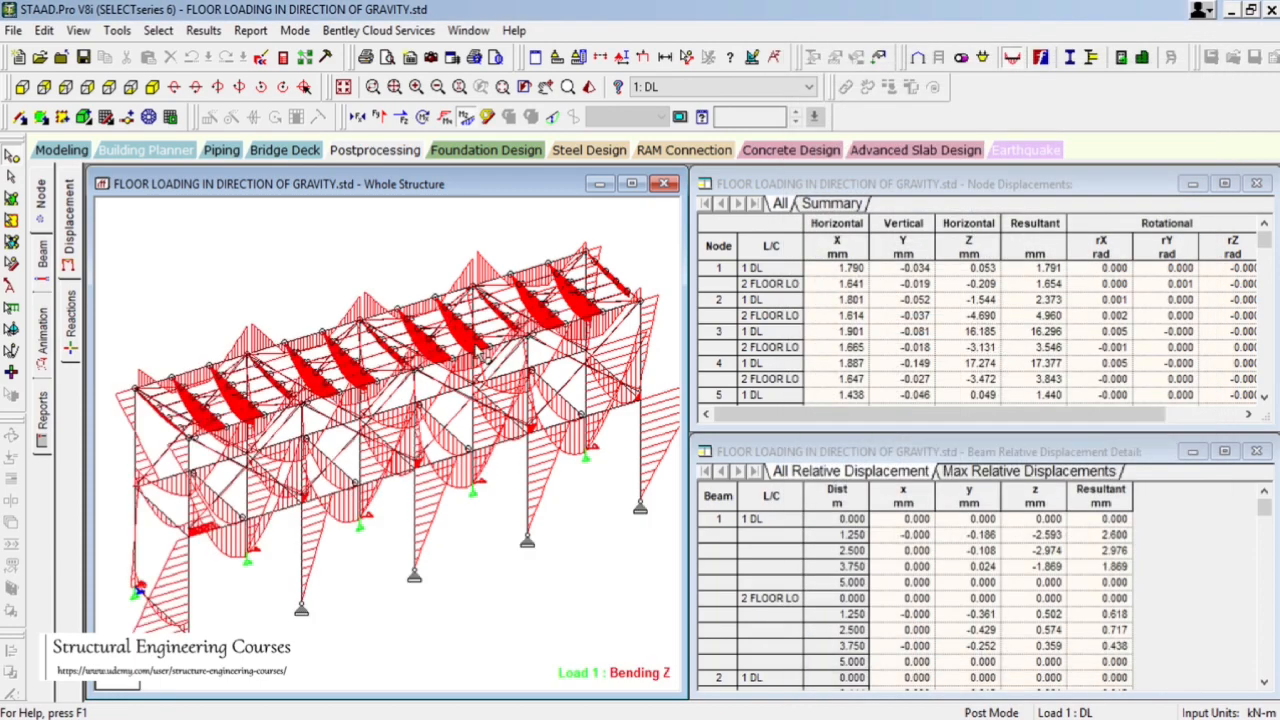
- View the Bending Y, Torsion, Shear Z, Shear Y and Axial Force diagrams for load 1, and return to modeling mode
left_click(446, 117)
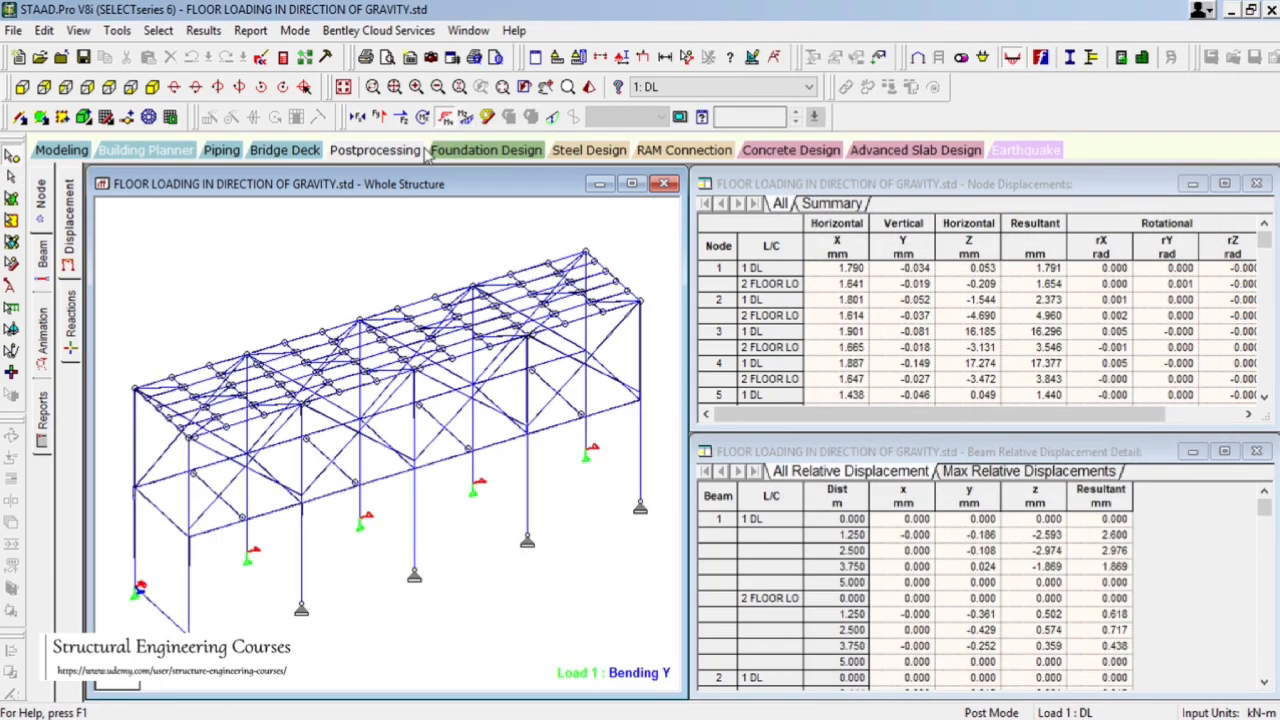
left_click(424, 117)
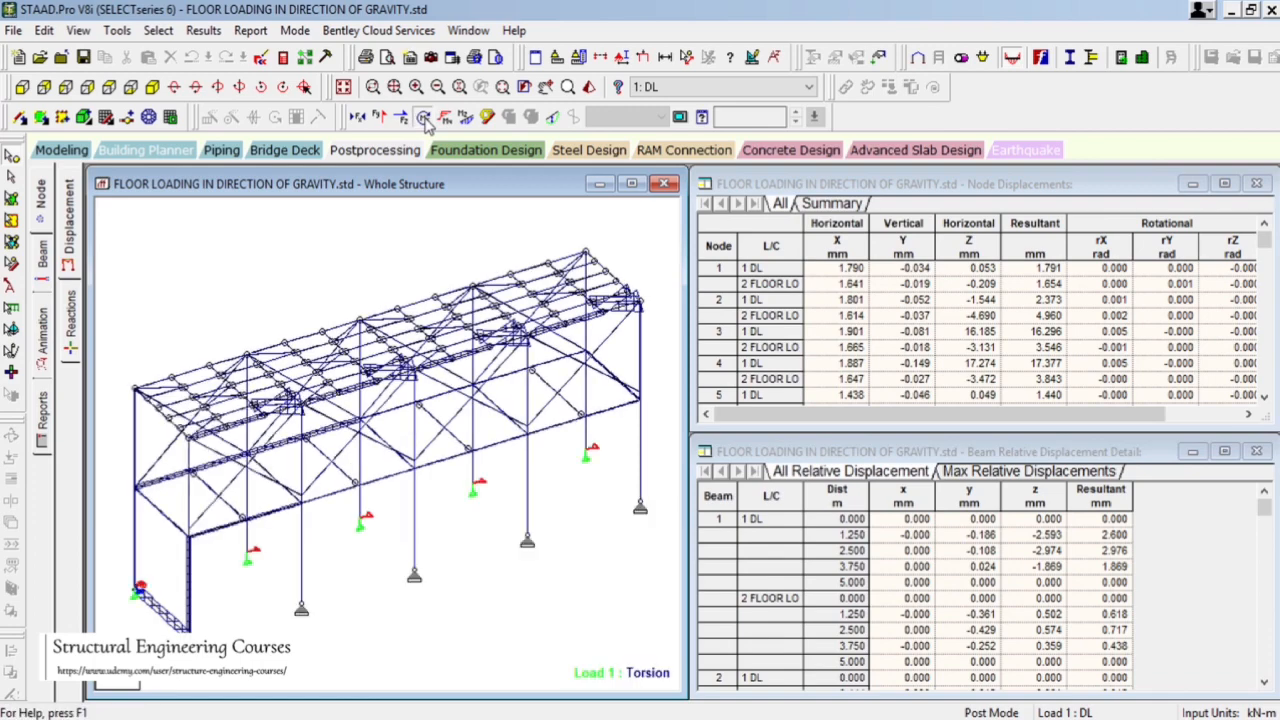
left_click(401, 117)
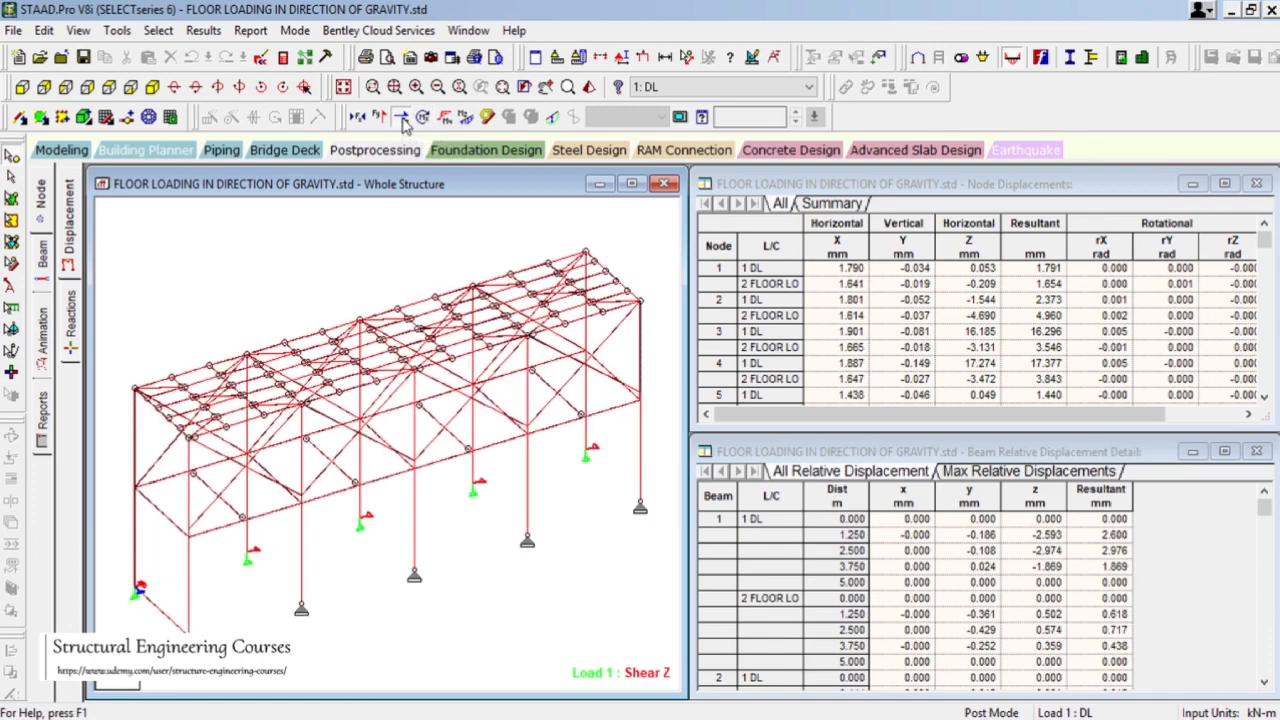
left_click(380, 117)
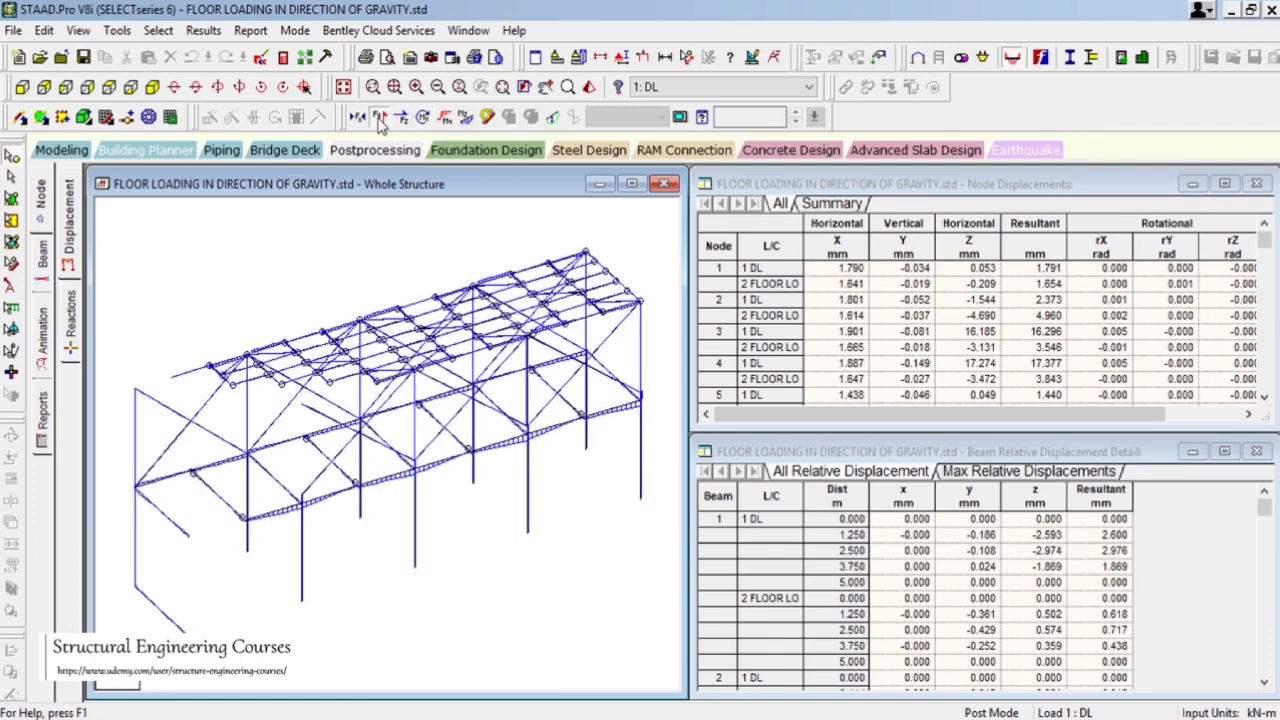
left_click(358, 117)
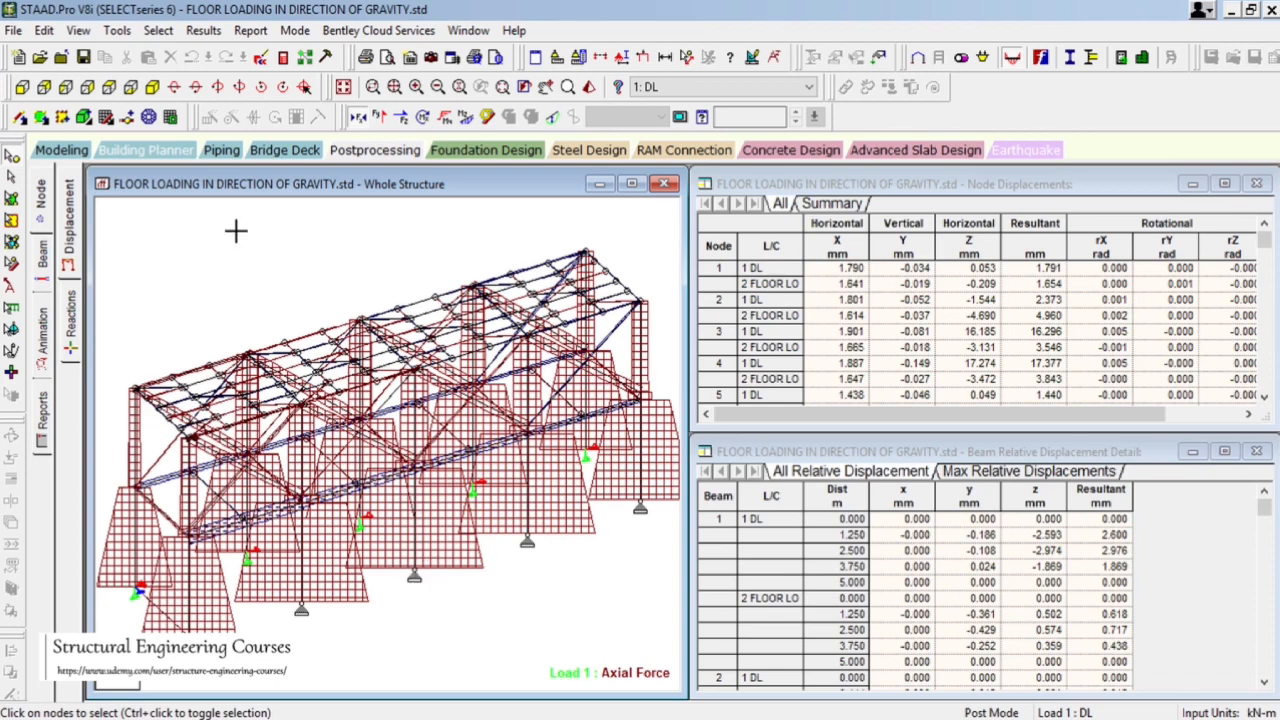
left_click(60, 150)
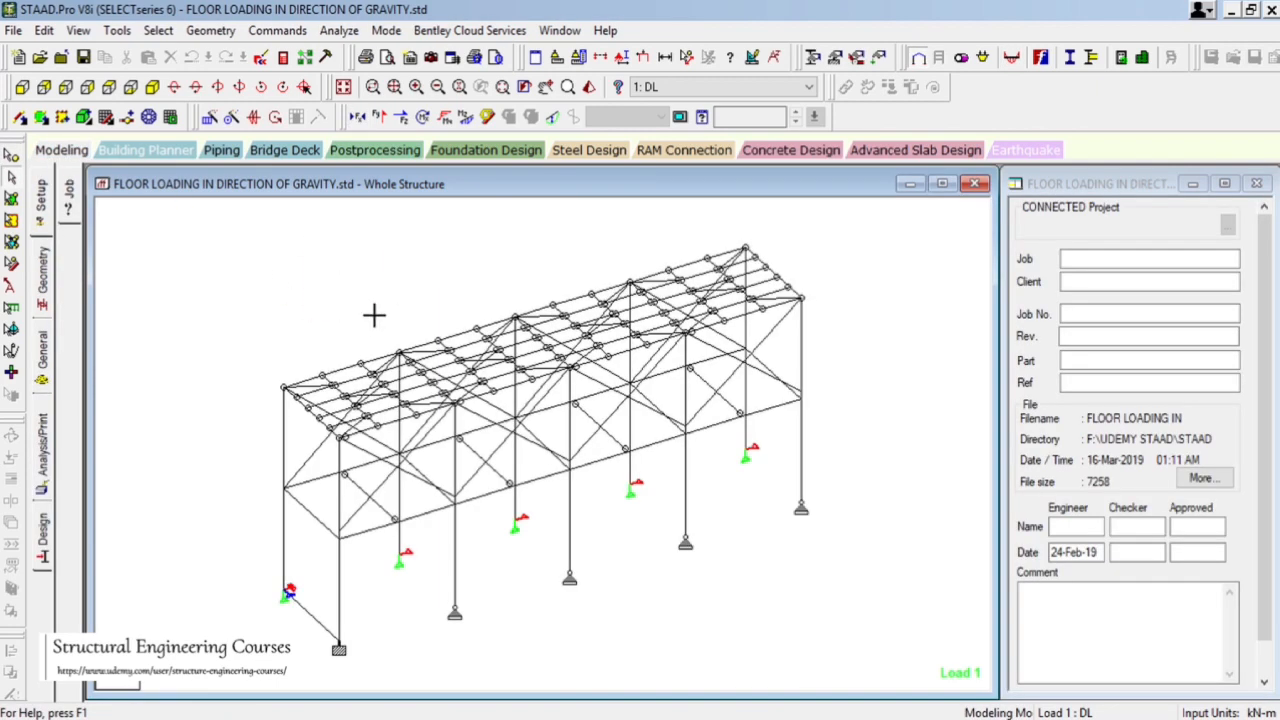
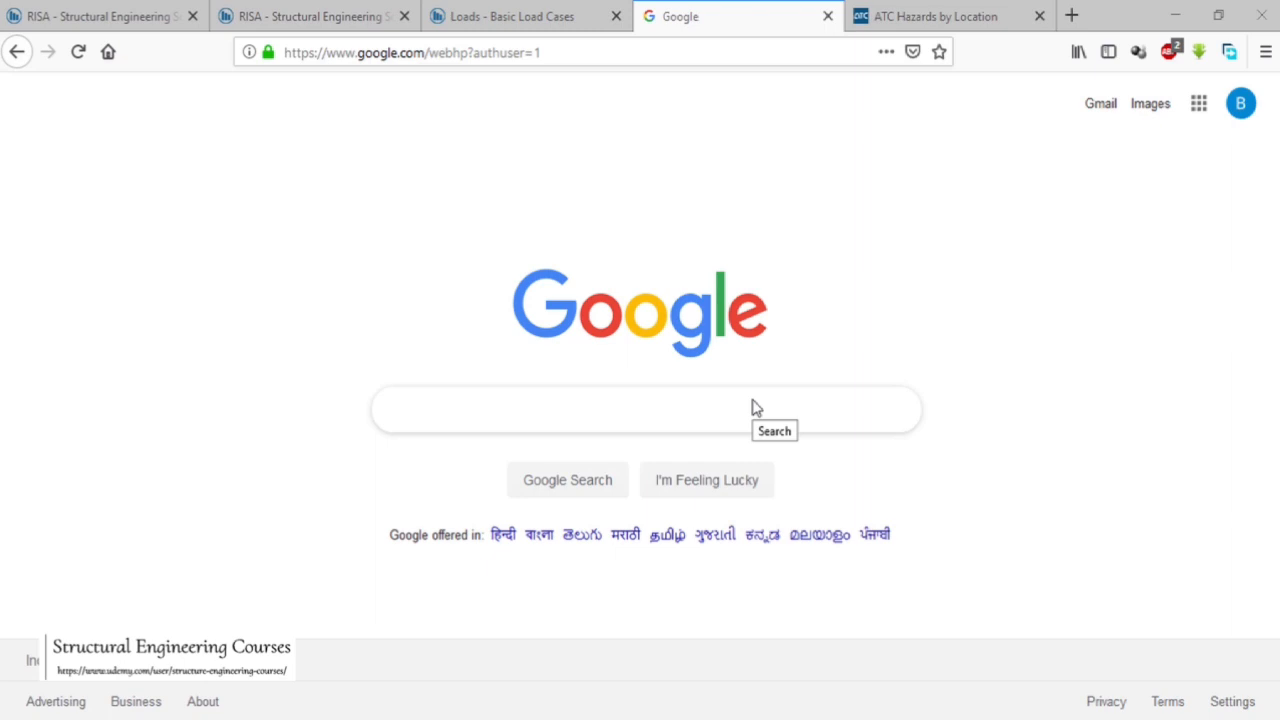
- In the Firefox browser, search Google for "mono slope roof" and show the image results
left_click(754, 400)
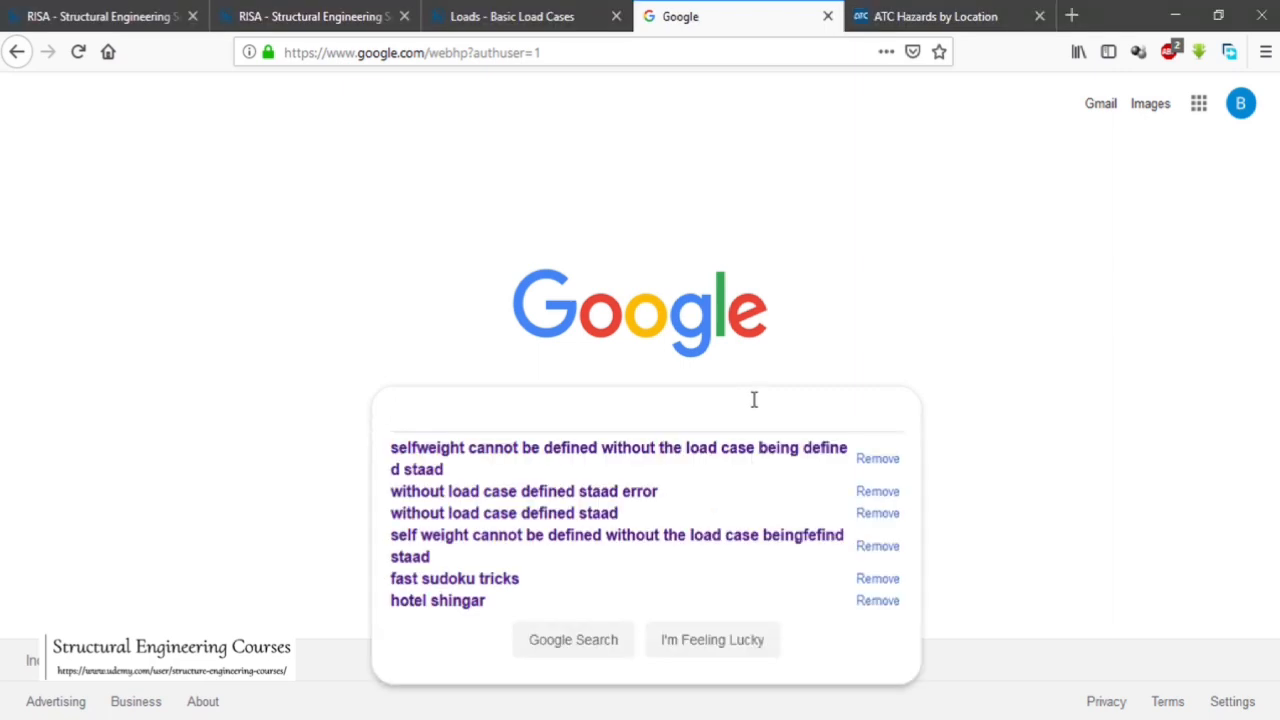
type("mono sl")
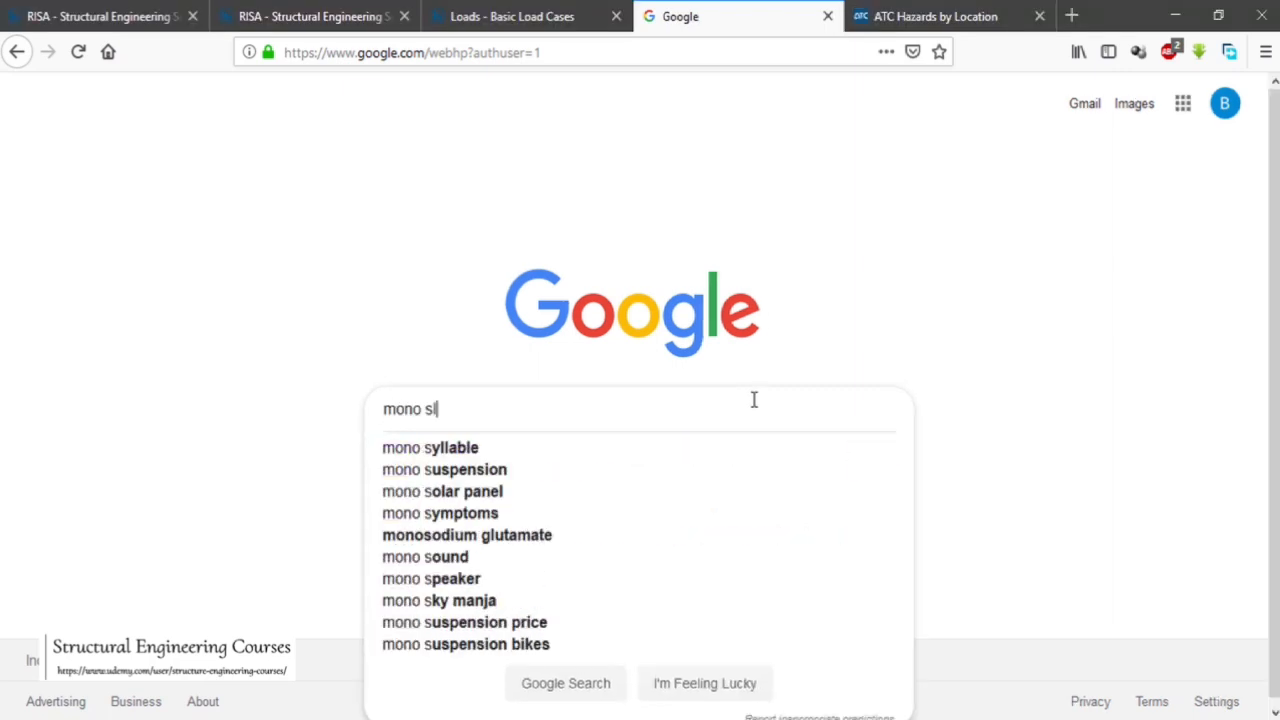
type("ope roof")
key("Return")
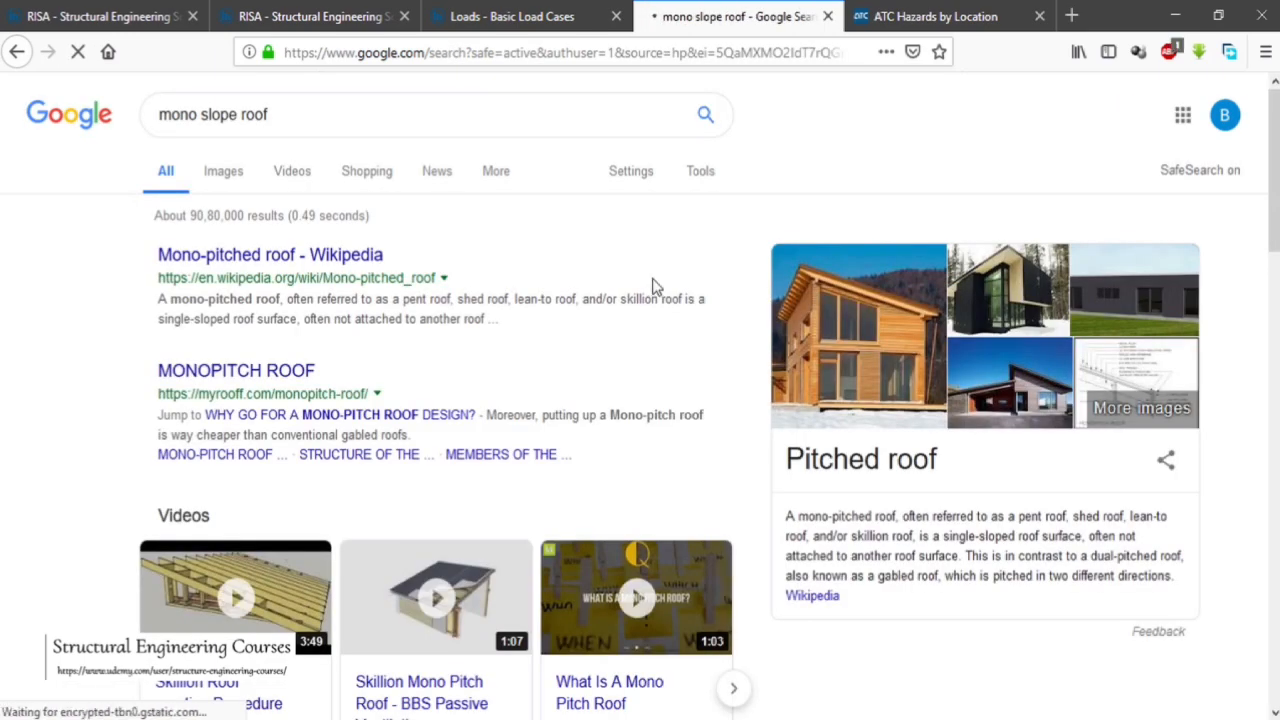
left_click(220, 177)
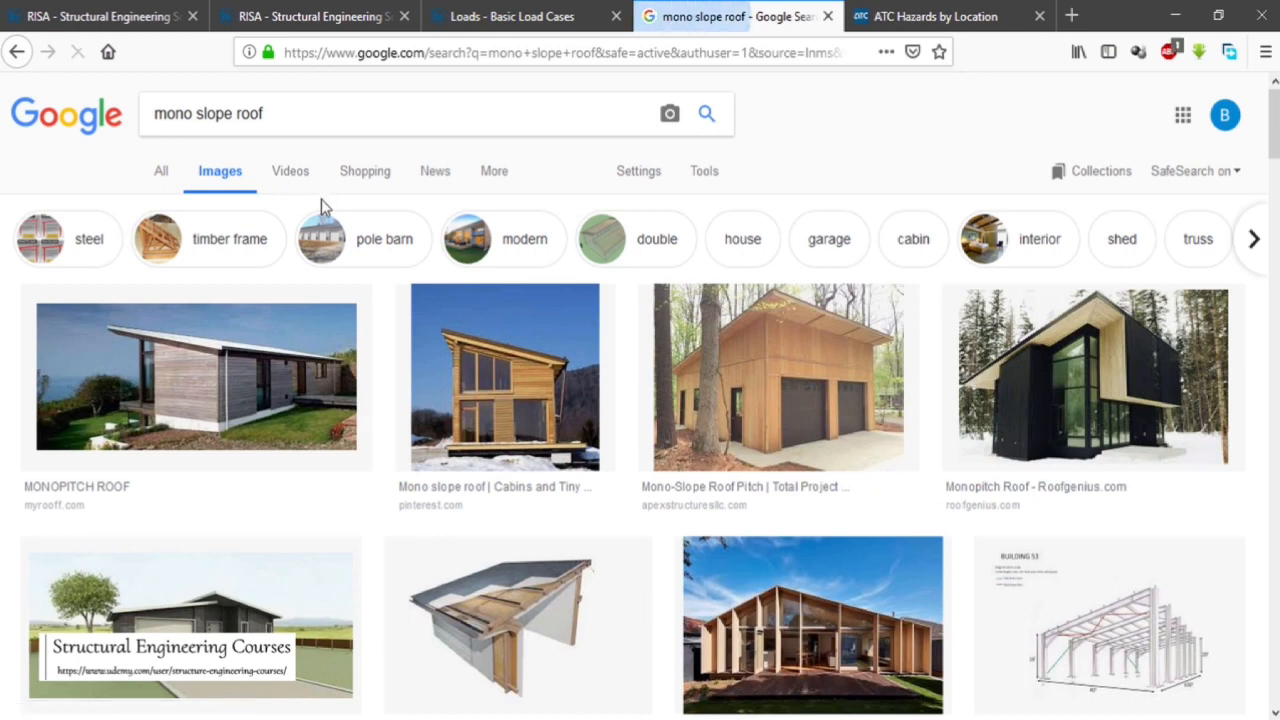
- Preview the Pinterest mono slope roof cabin image and browse the surrounding image results for roof shape examples
left_click(470, 365)
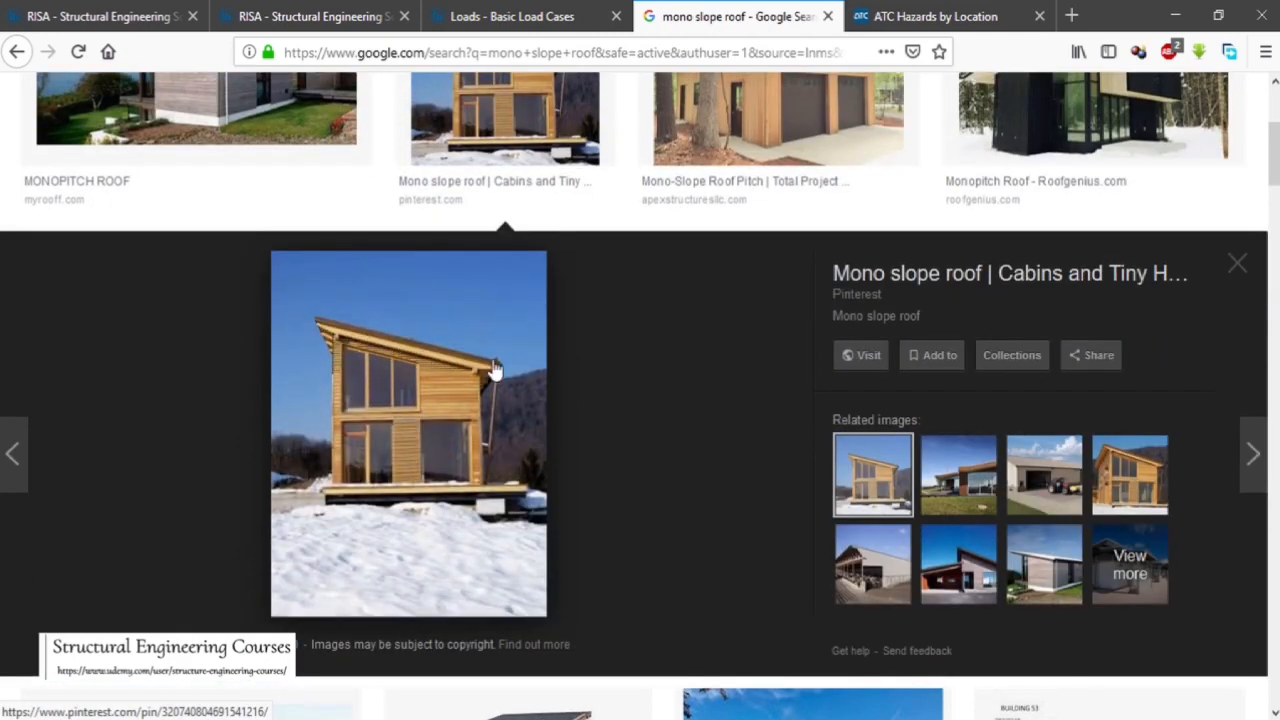
scroll(600, 363, "up", 3)
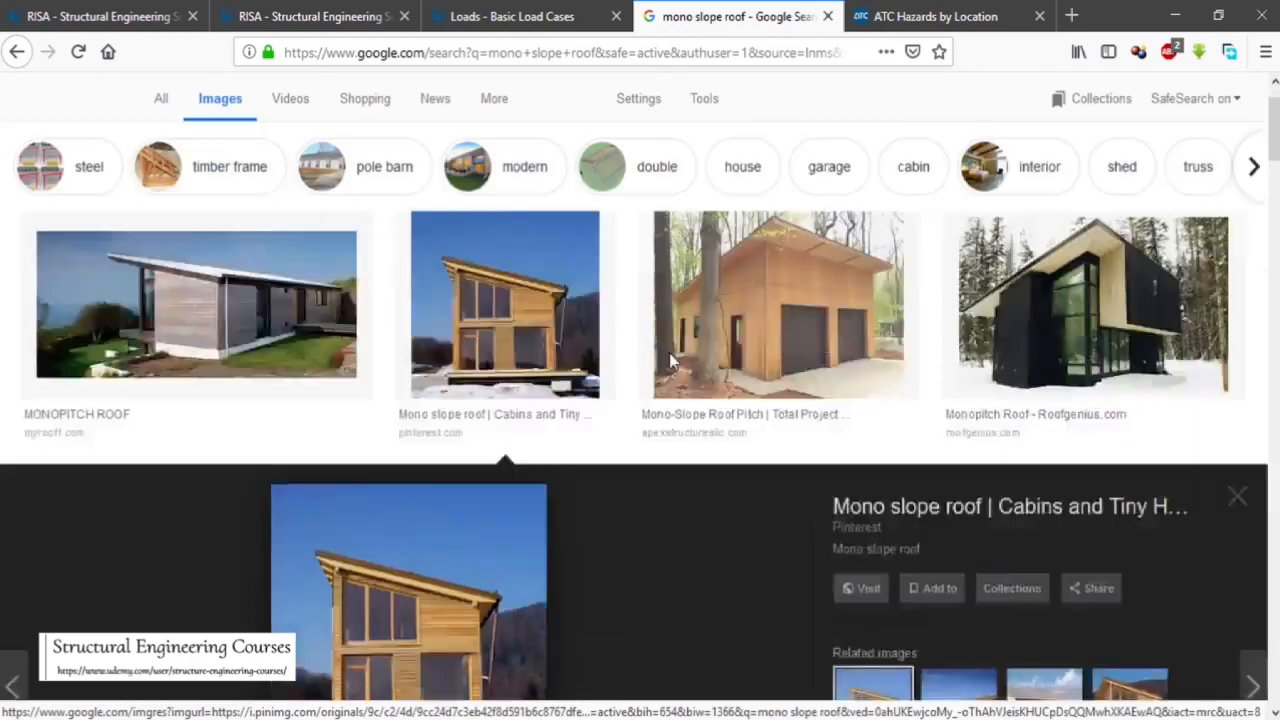
scroll(707, 350, "down", 10)
scroll(709, 357, "up", 5)
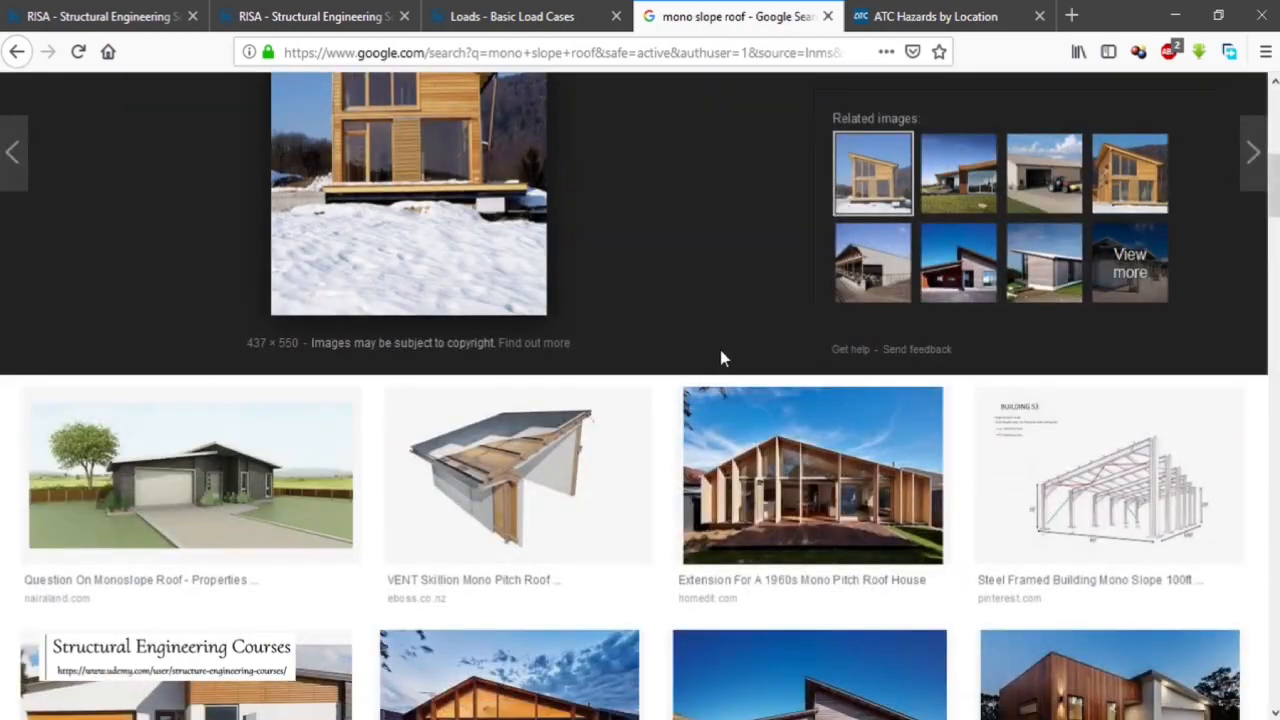
scroll(720, 357, "up", 6)
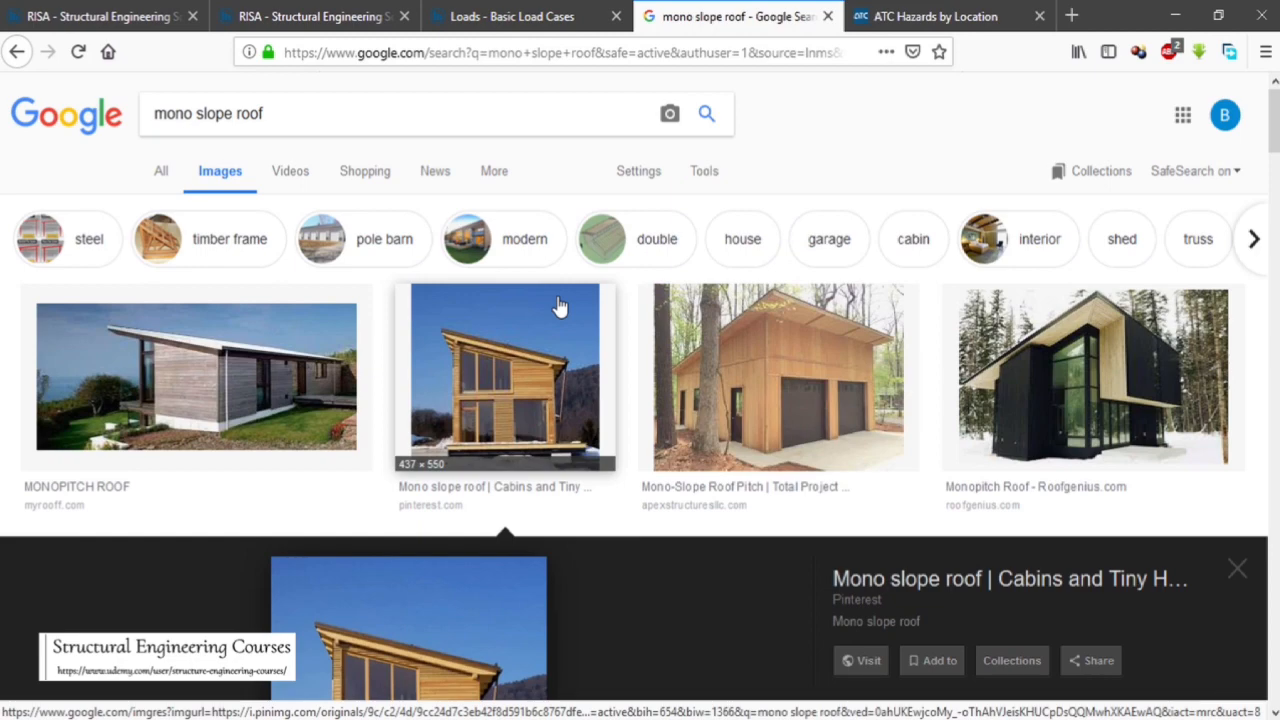
scroll(555, 332, "down", 5)
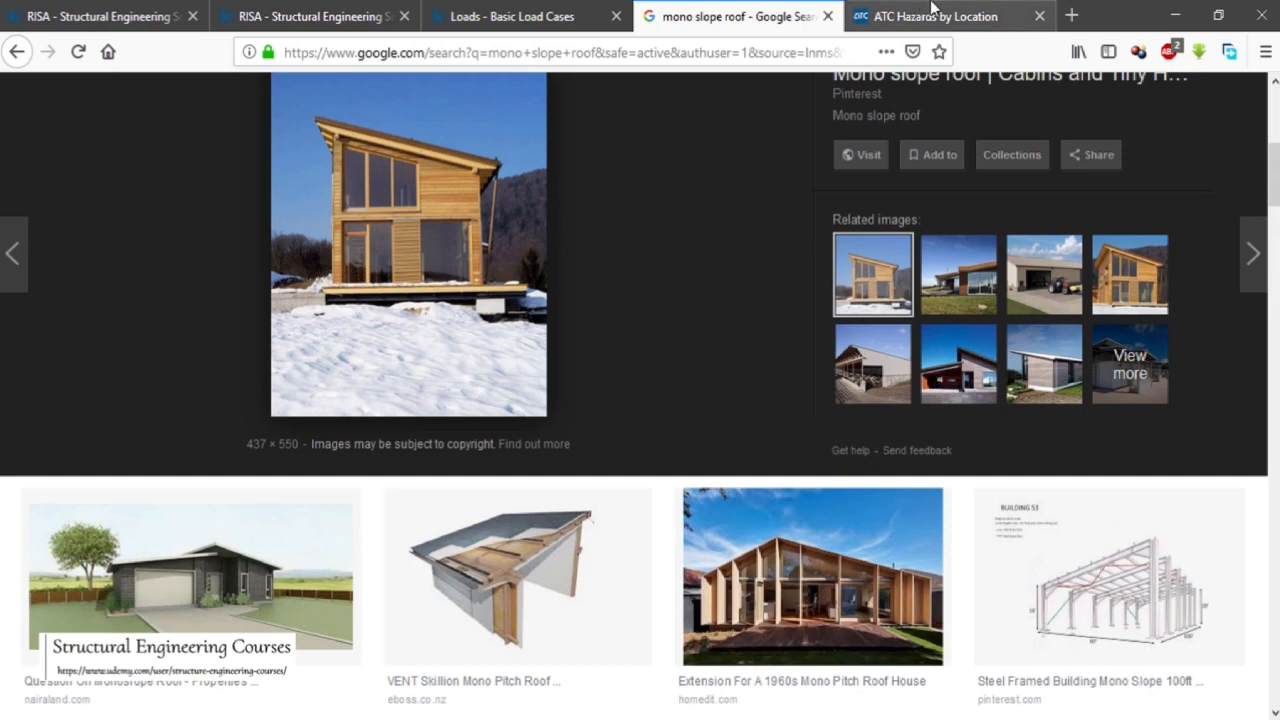
- Search Google for "atc hazards by location" and open the ATC Hazards by Location website
scroll(377, 196, "up", 4)
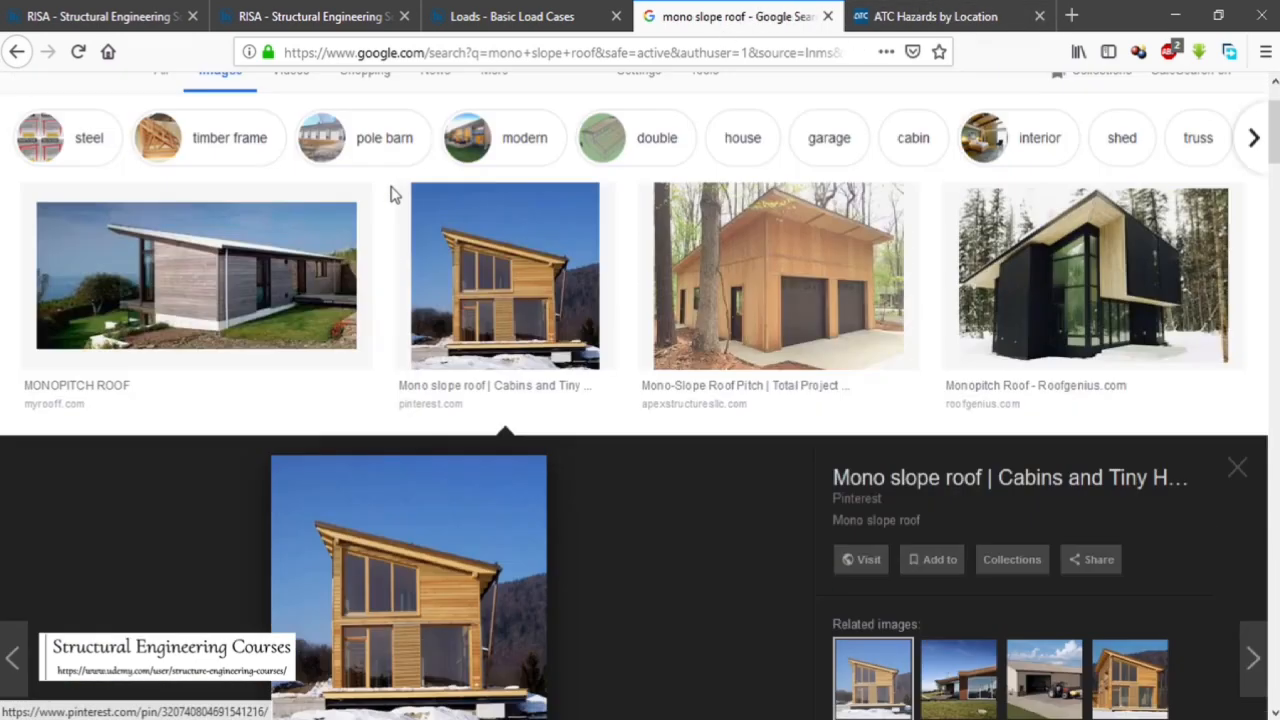
scroll(373, 203, "up", 1)
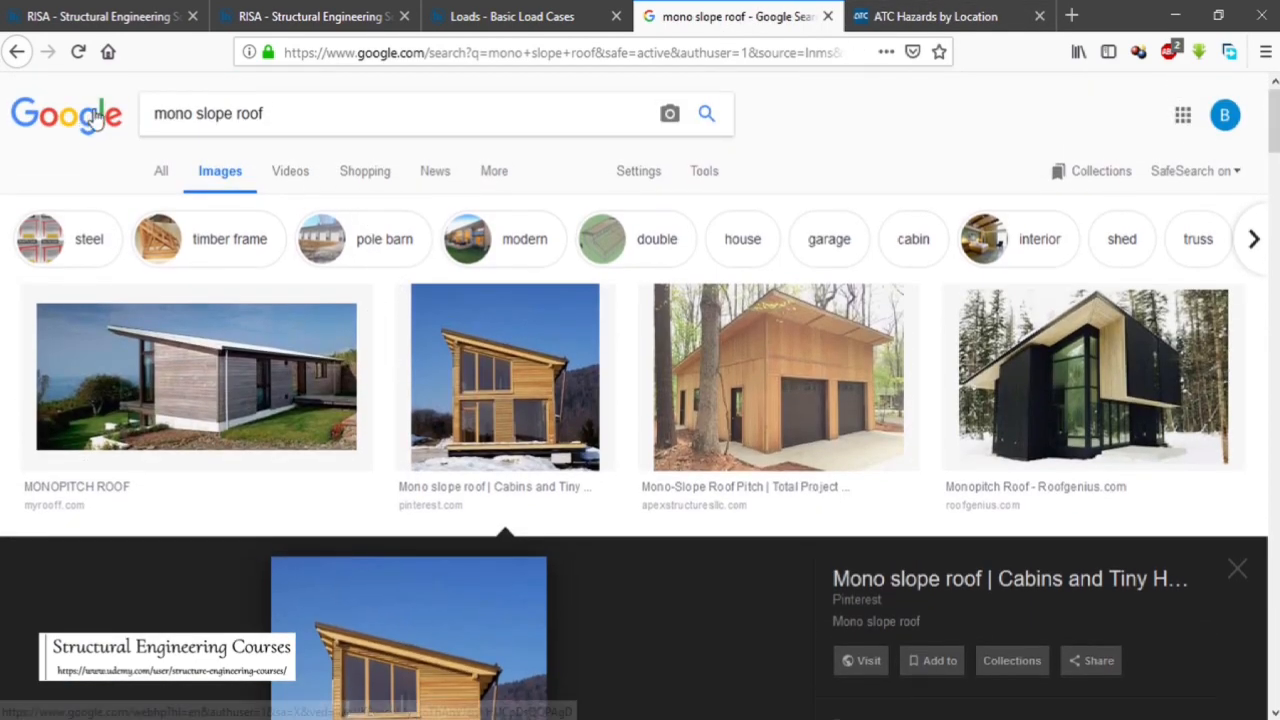
left_click(97, 119)
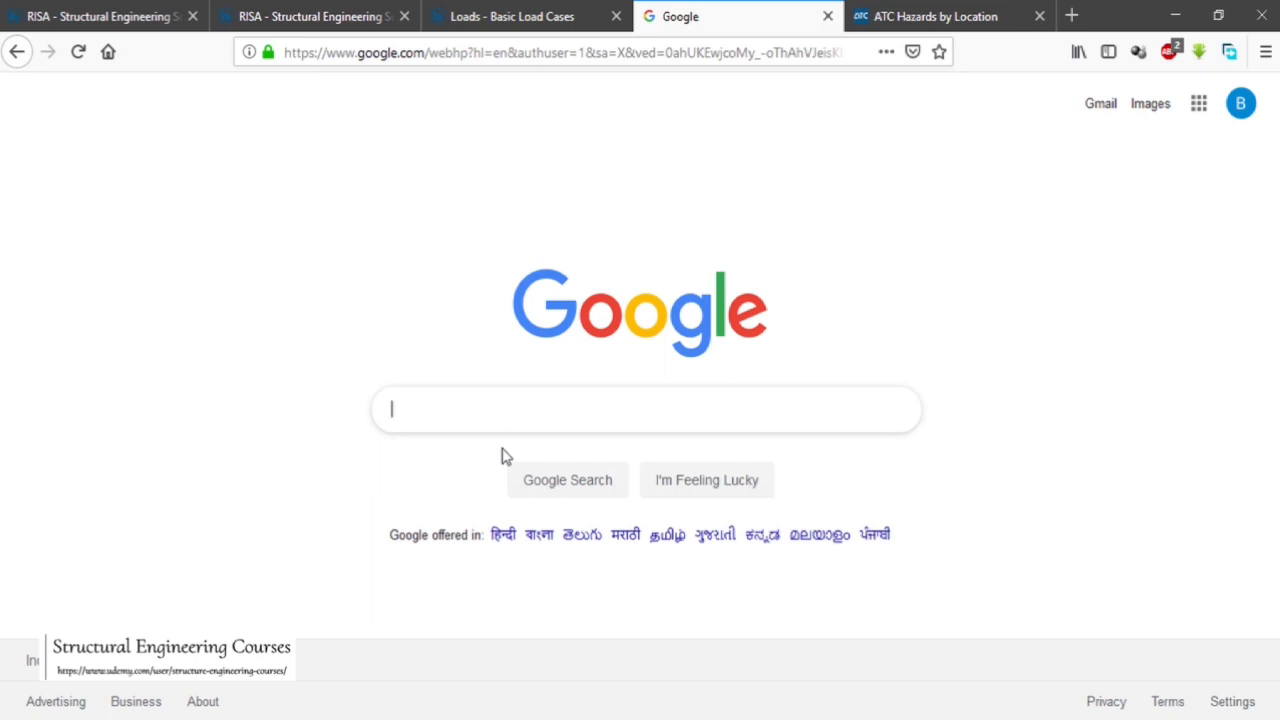
type("tc")
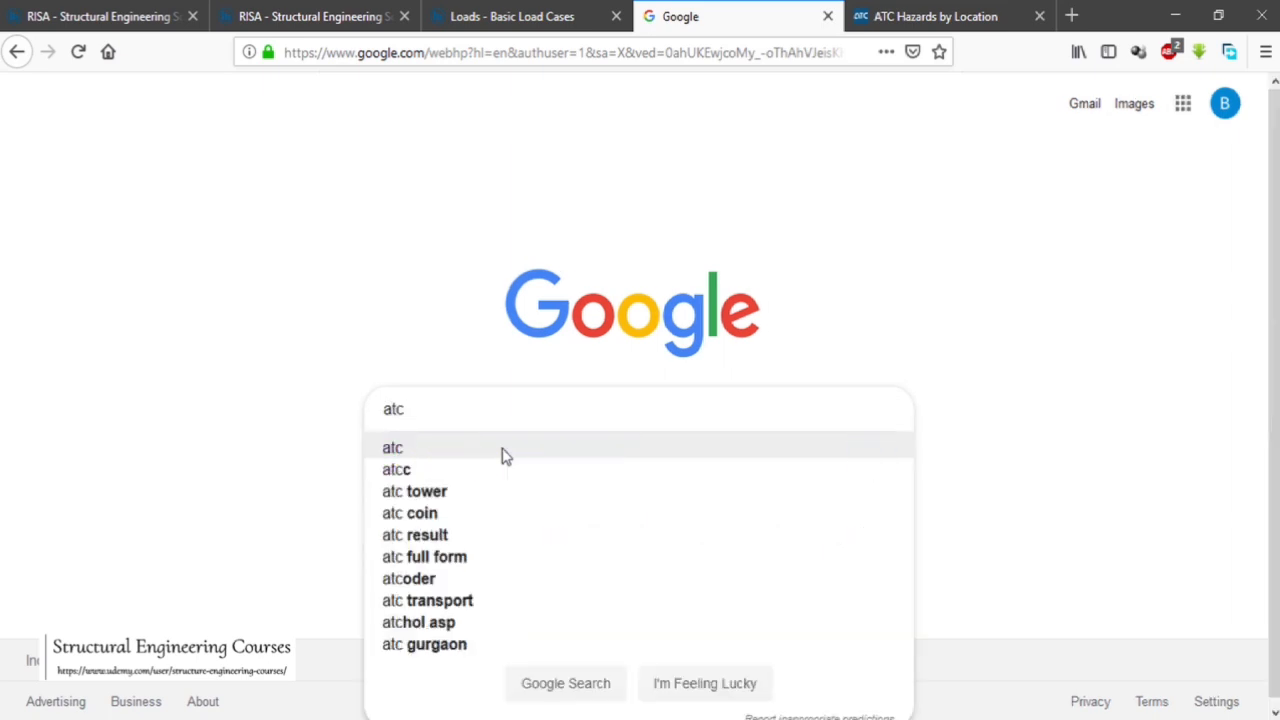
type(" ha")
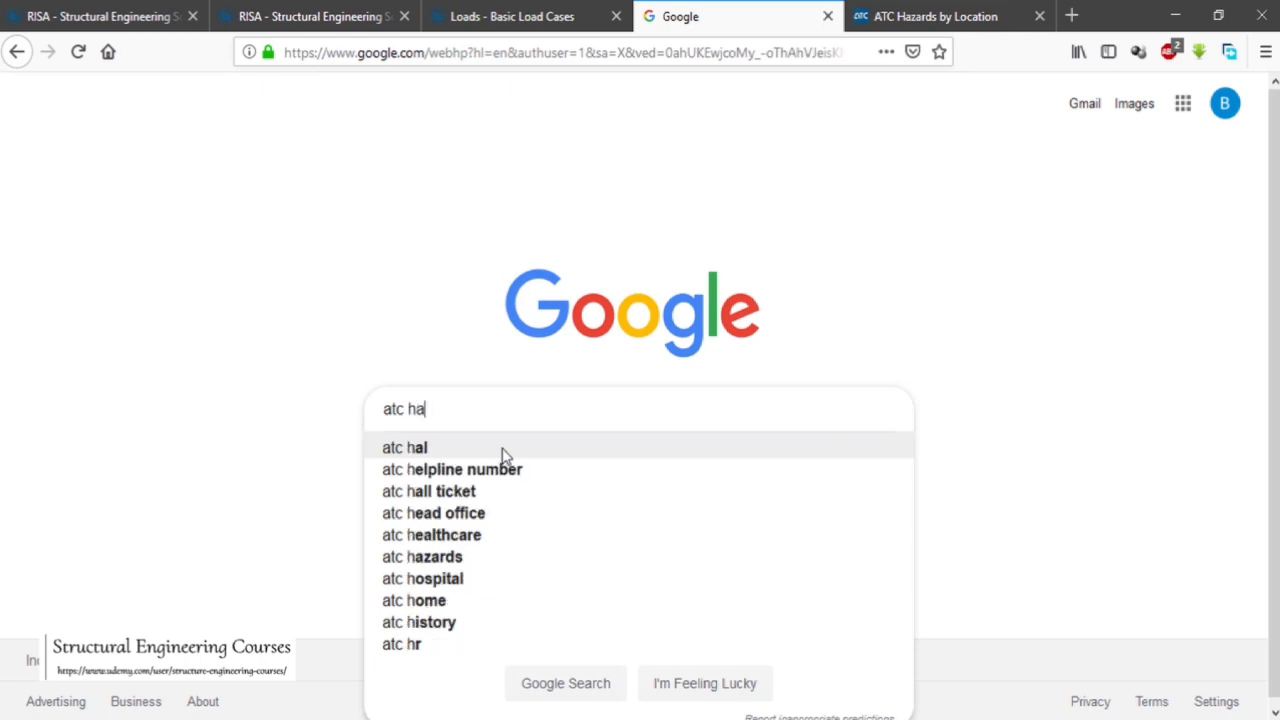
type("zards b")
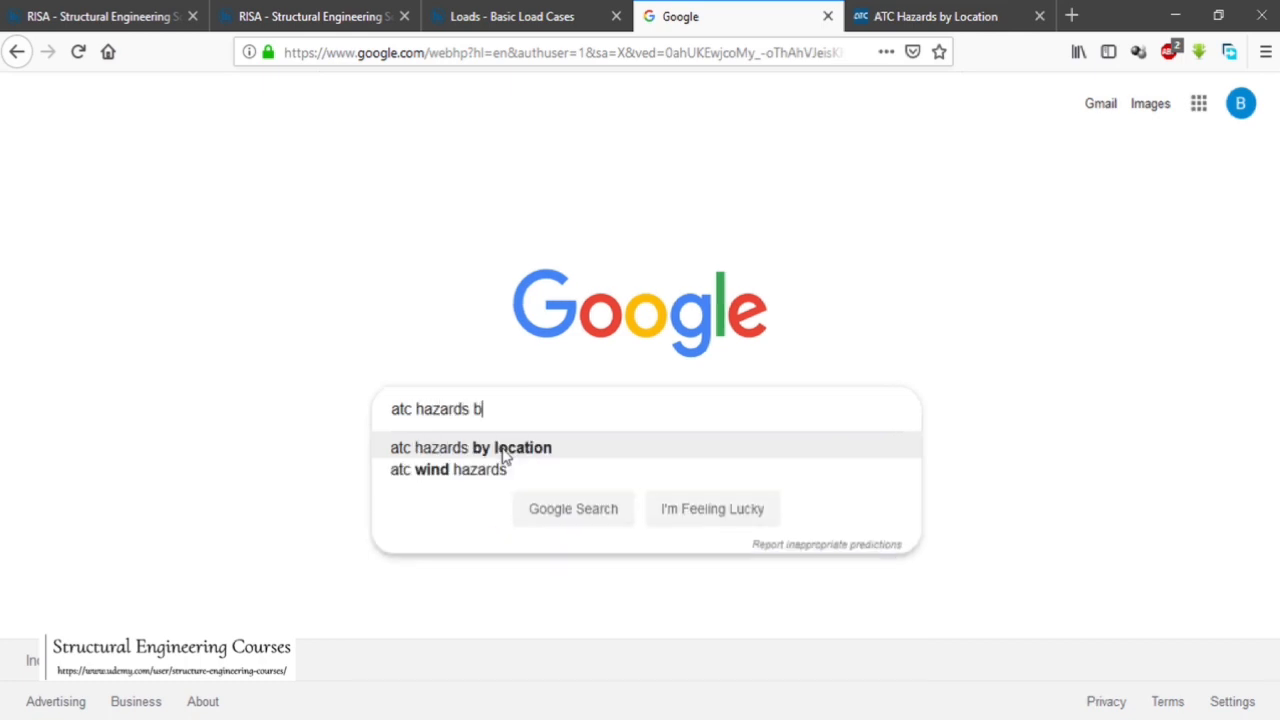
type("y locati")
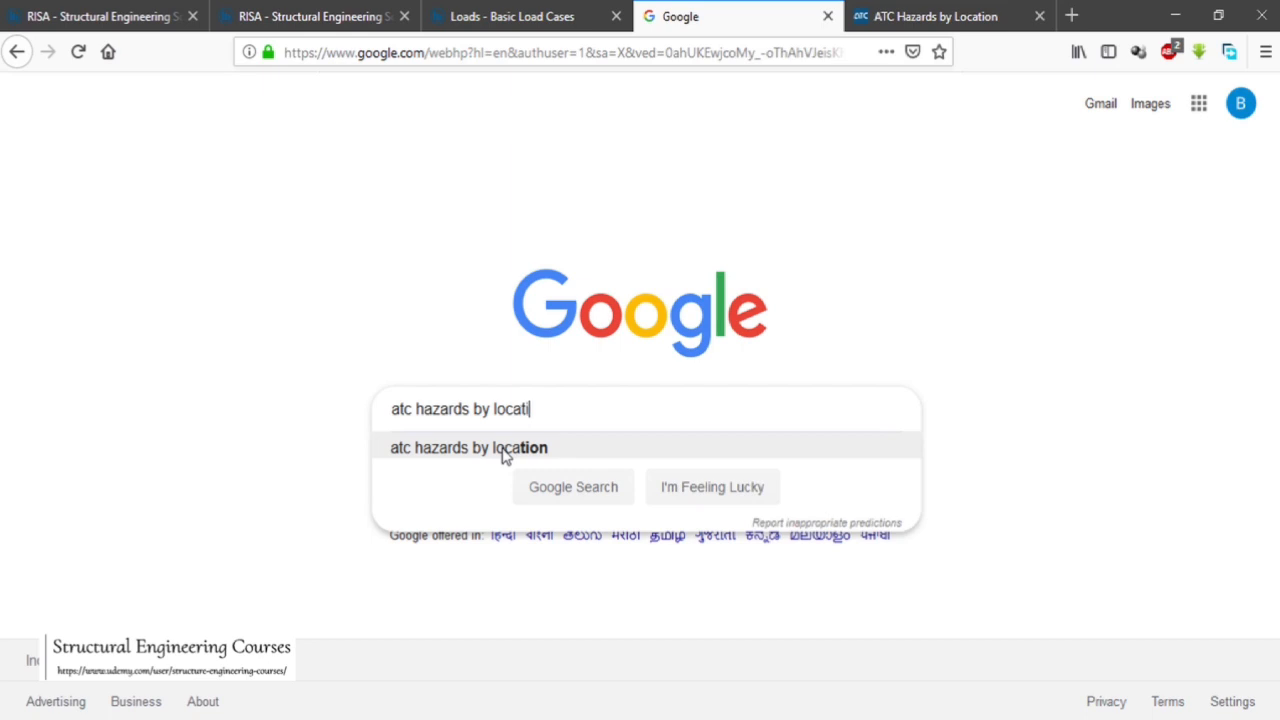
type("on")
key("Return")
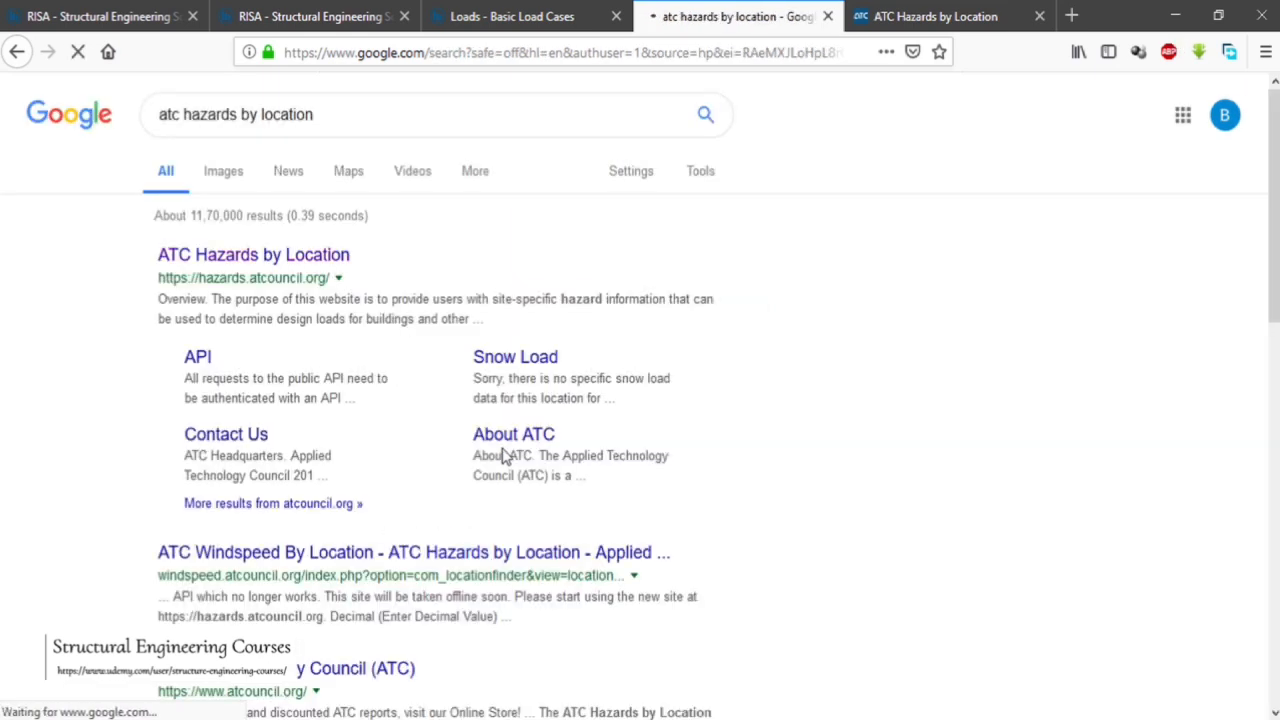
left_click(333, 258)
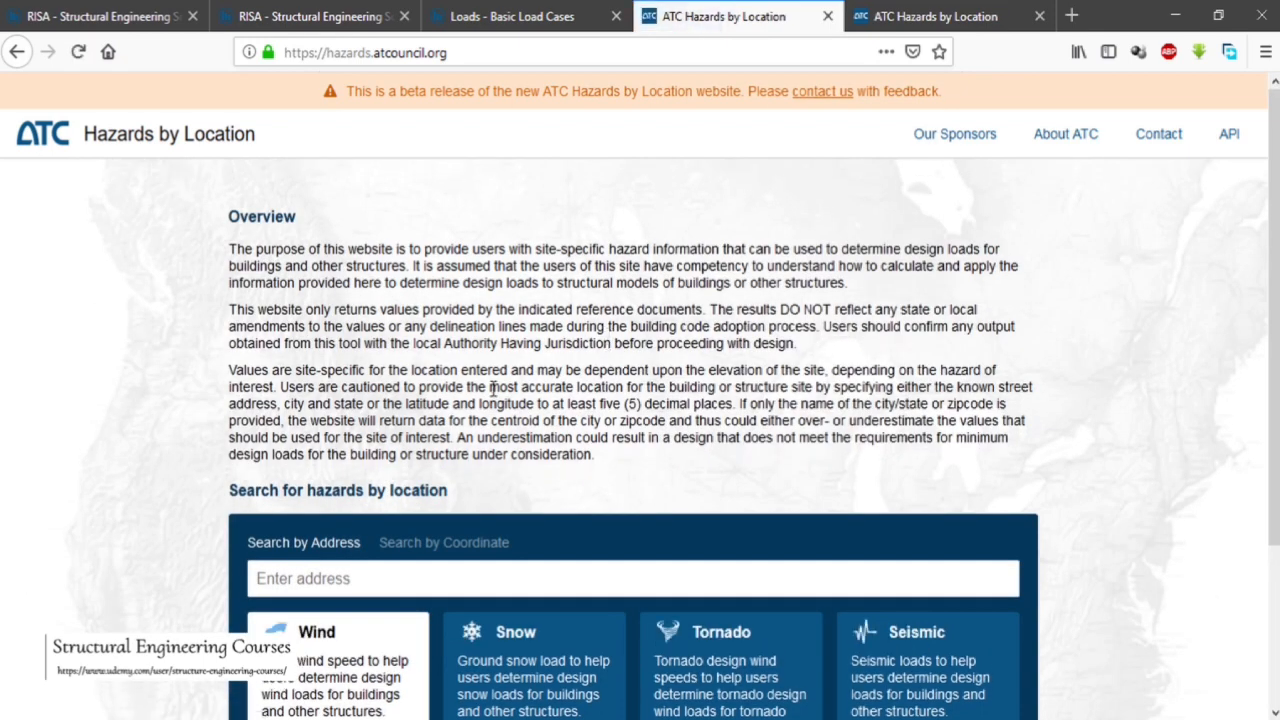
- Look up the snow hazard for Chicago, IL, USA and display the ASCE 7-16 ground snow load contours
scroll(578, 358, "down", 1)
scroll(578, 358, "down", 3)
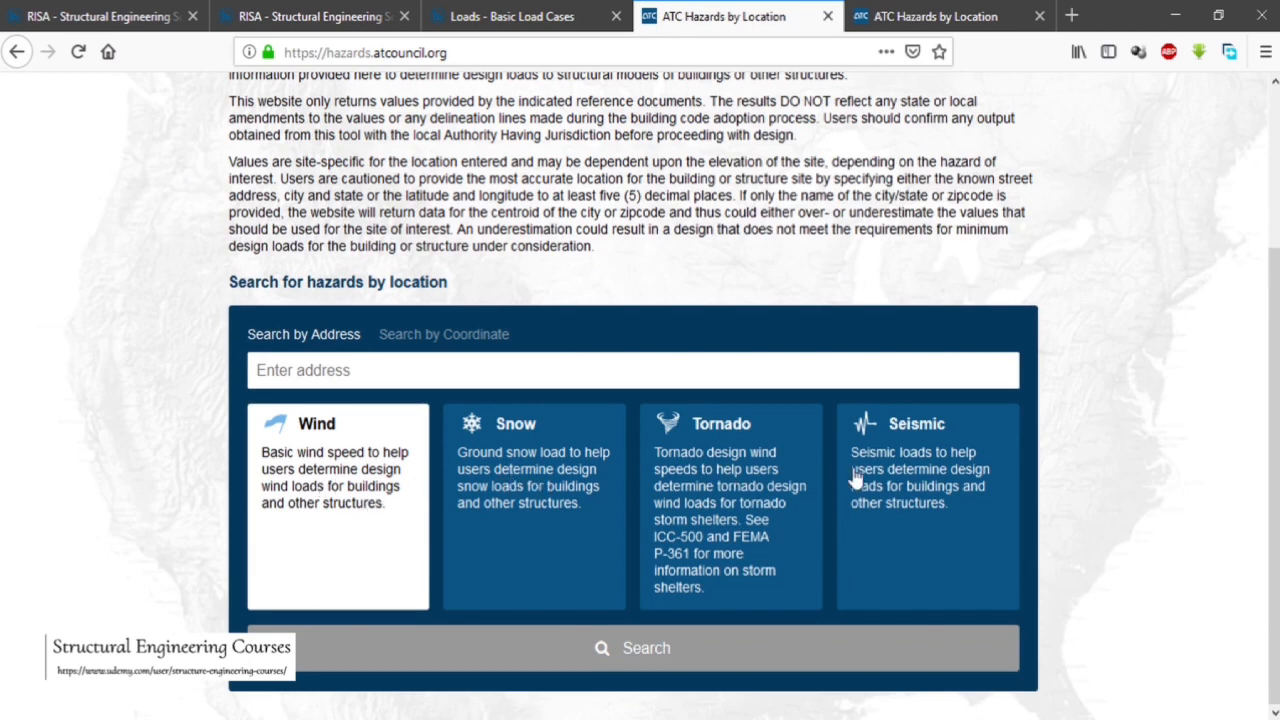
left_click(548, 476)
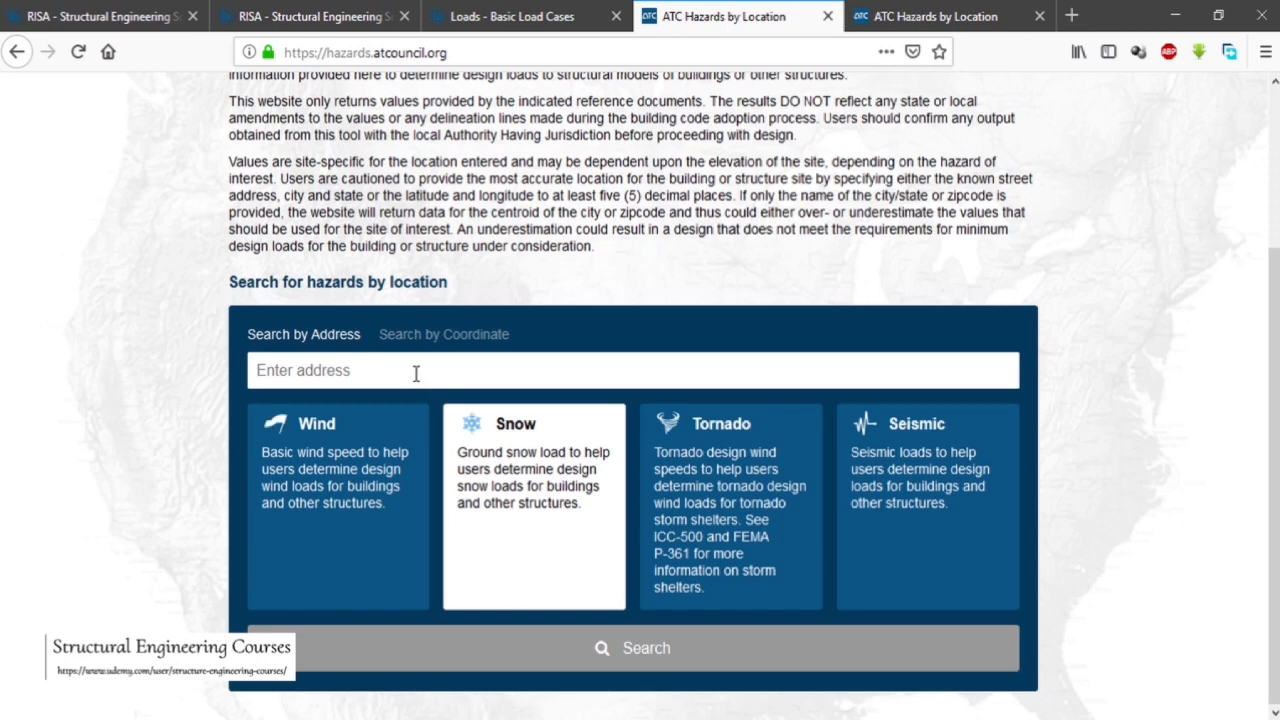
type("chic")
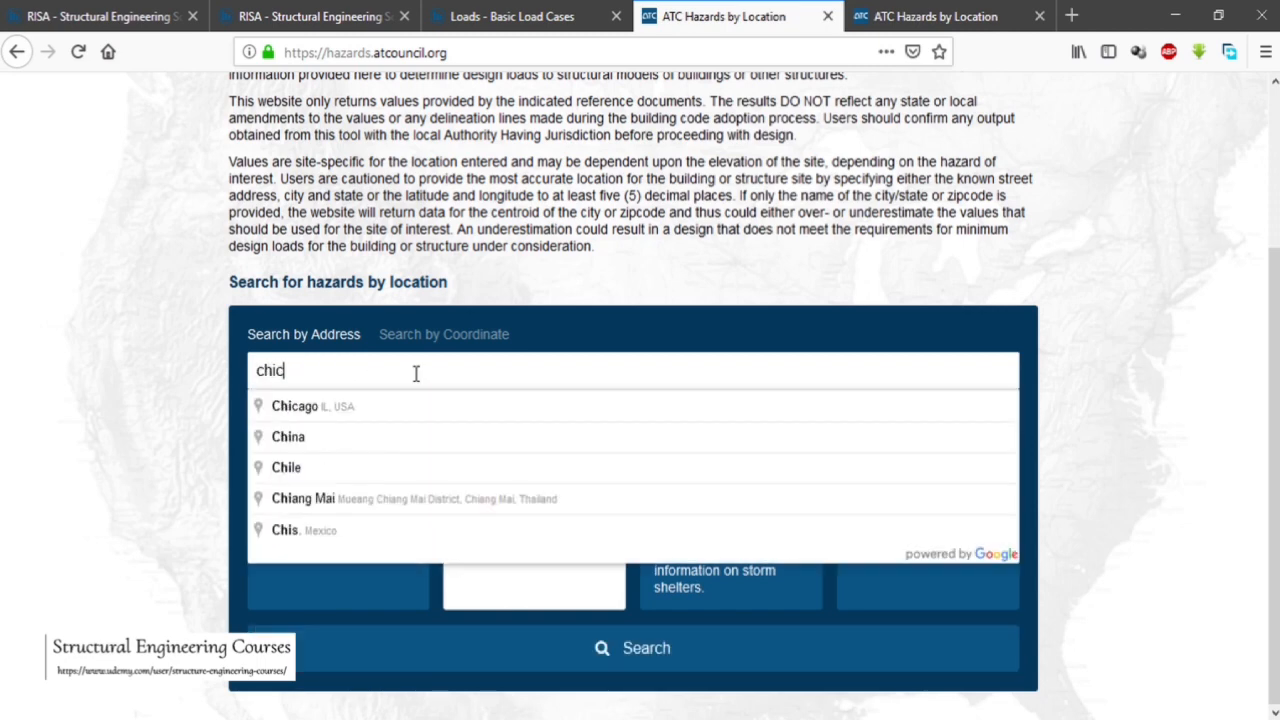
type("ago")
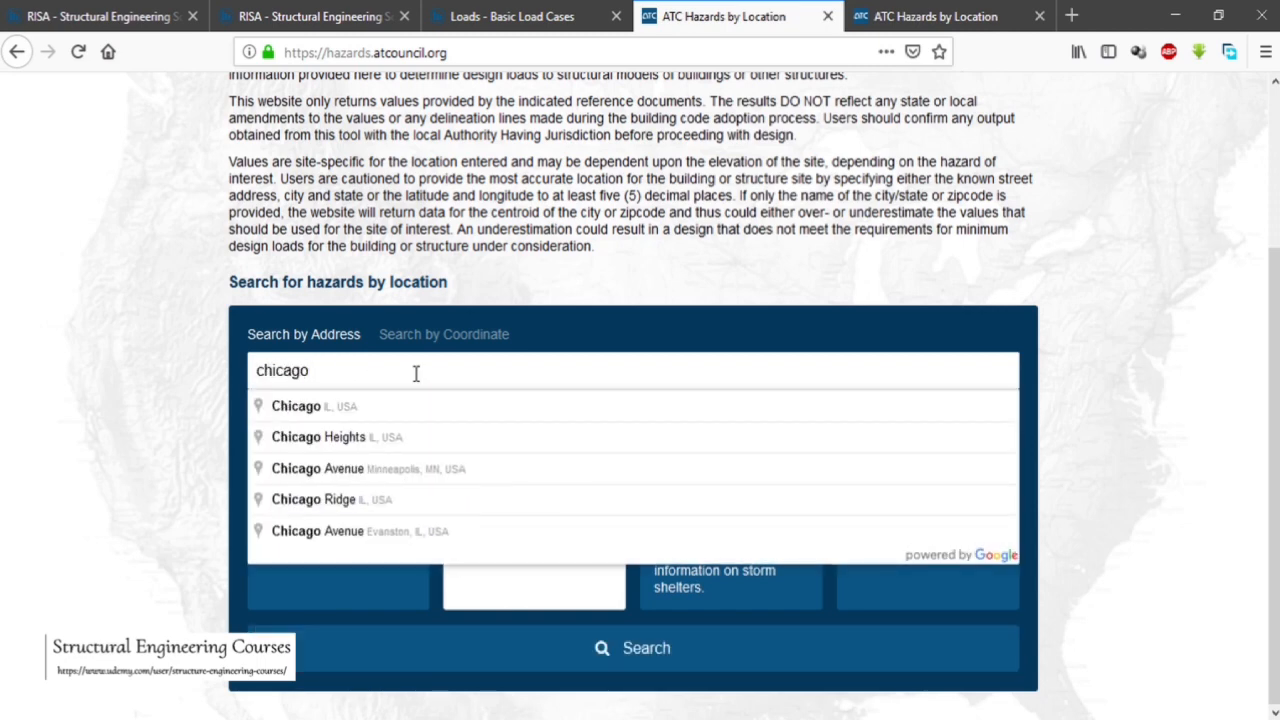
left_click(372, 407)
key("Return")
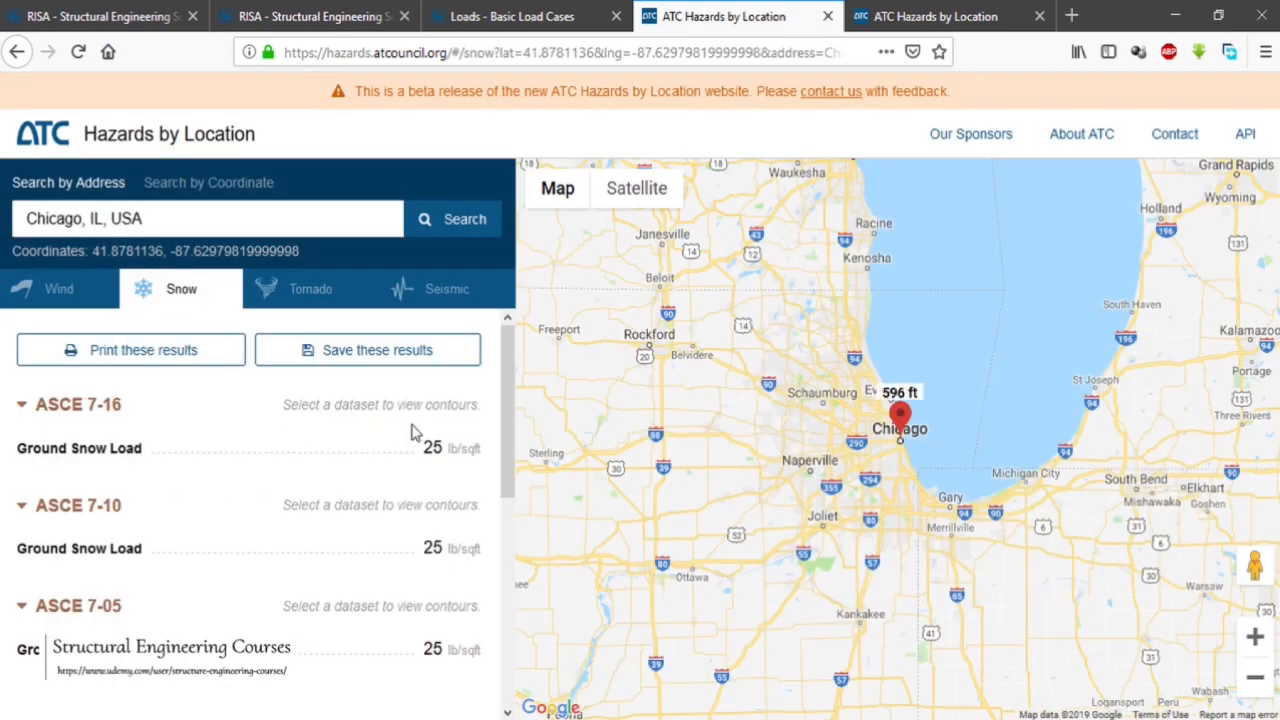
left_click(134, 452)
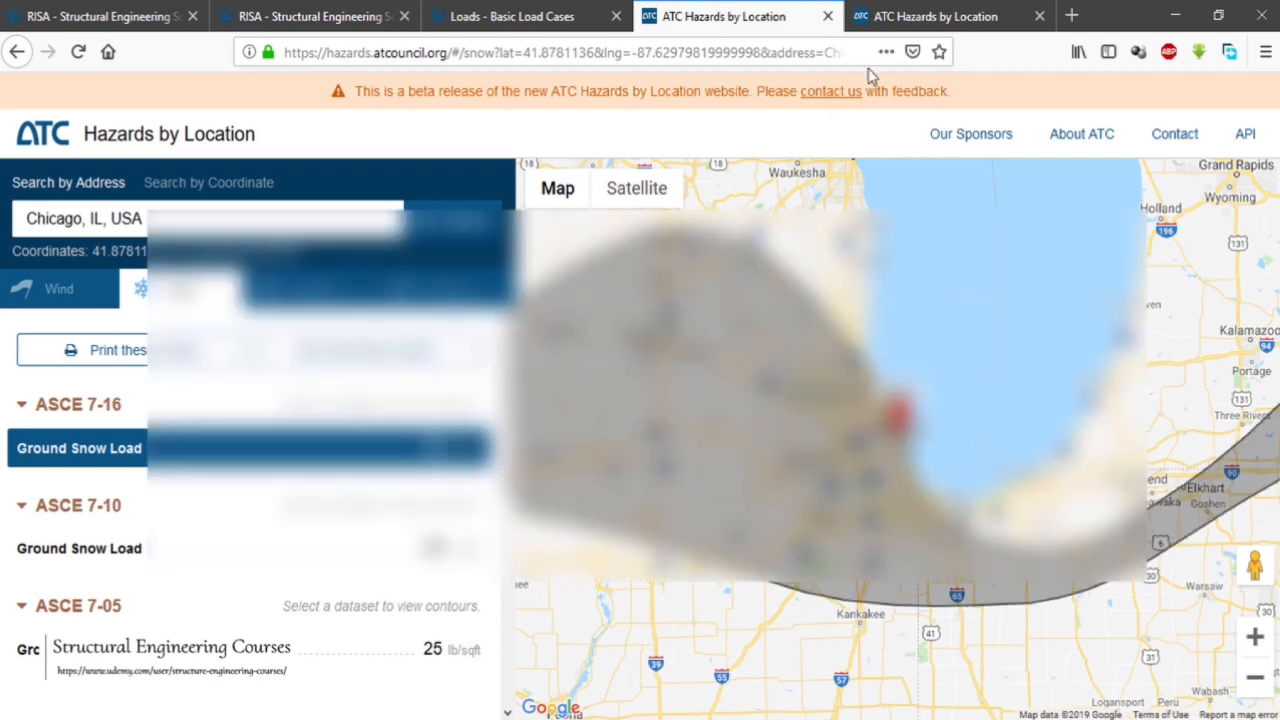
- In a new browser tab, search for "lb/sqft to kn/m2" and follow the corrected query to open the pressure unit converter
left_click(1071, 16)
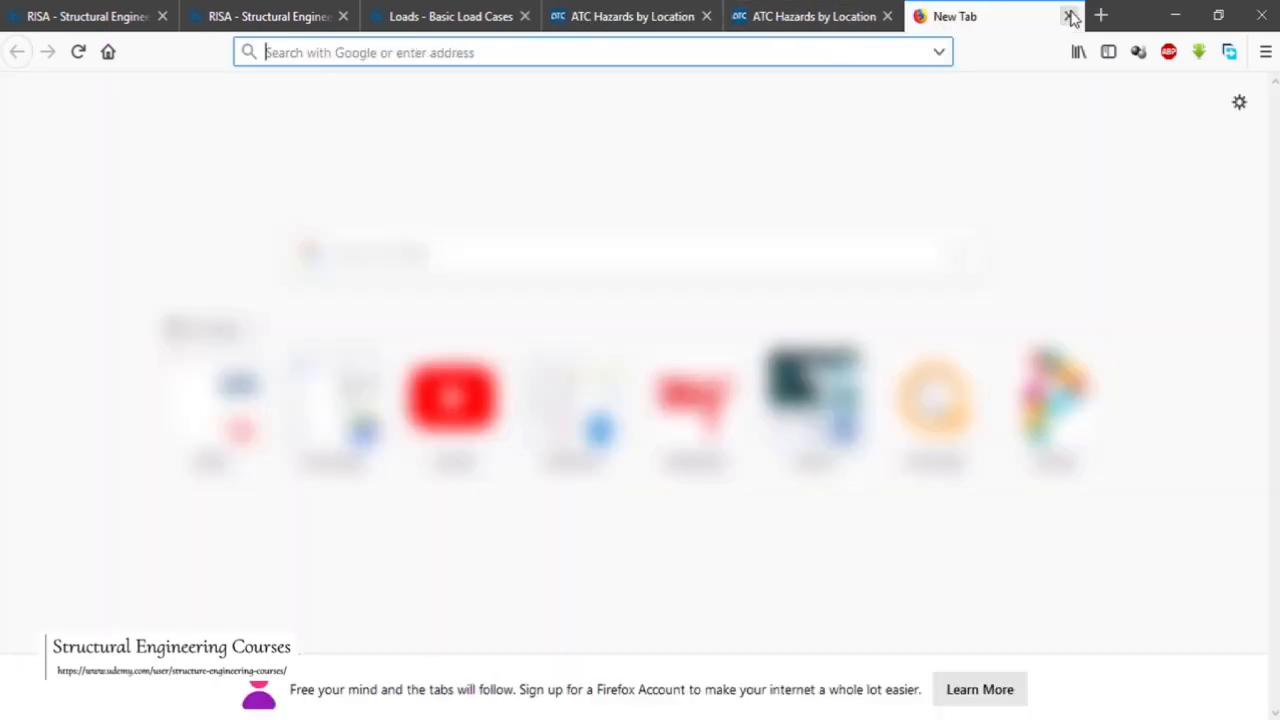
type("lb/")
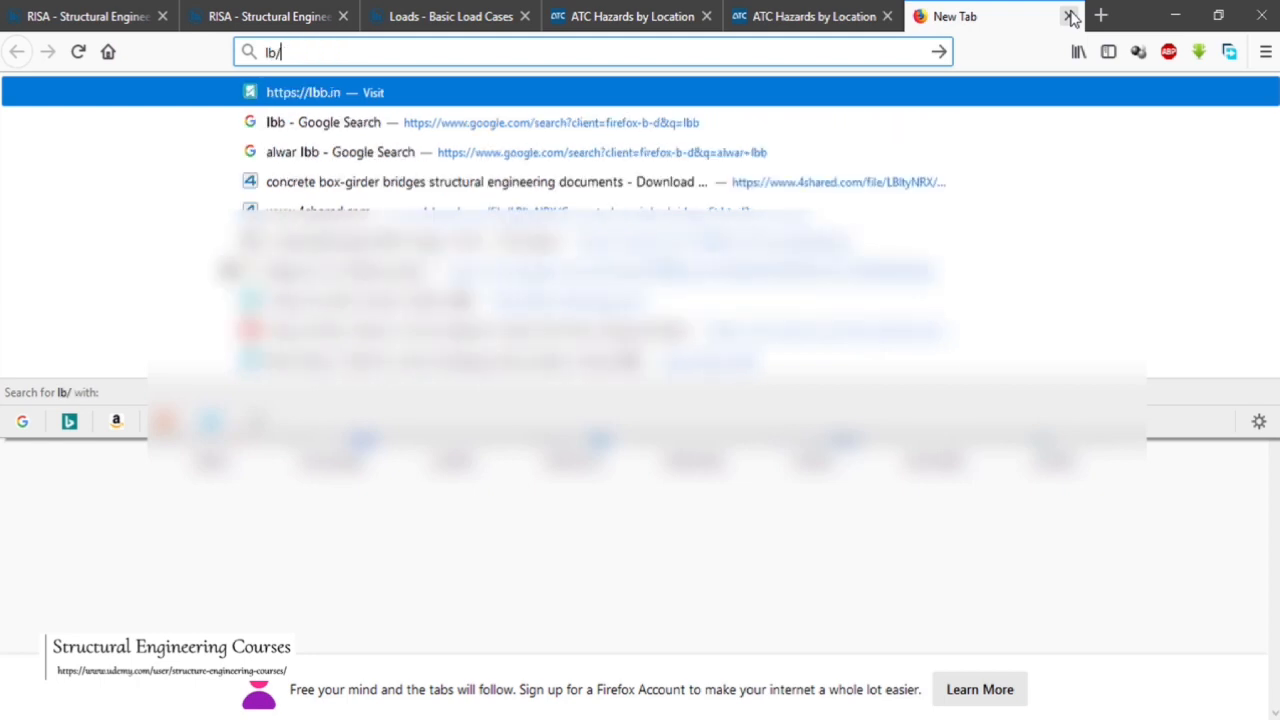
type("sqft to")
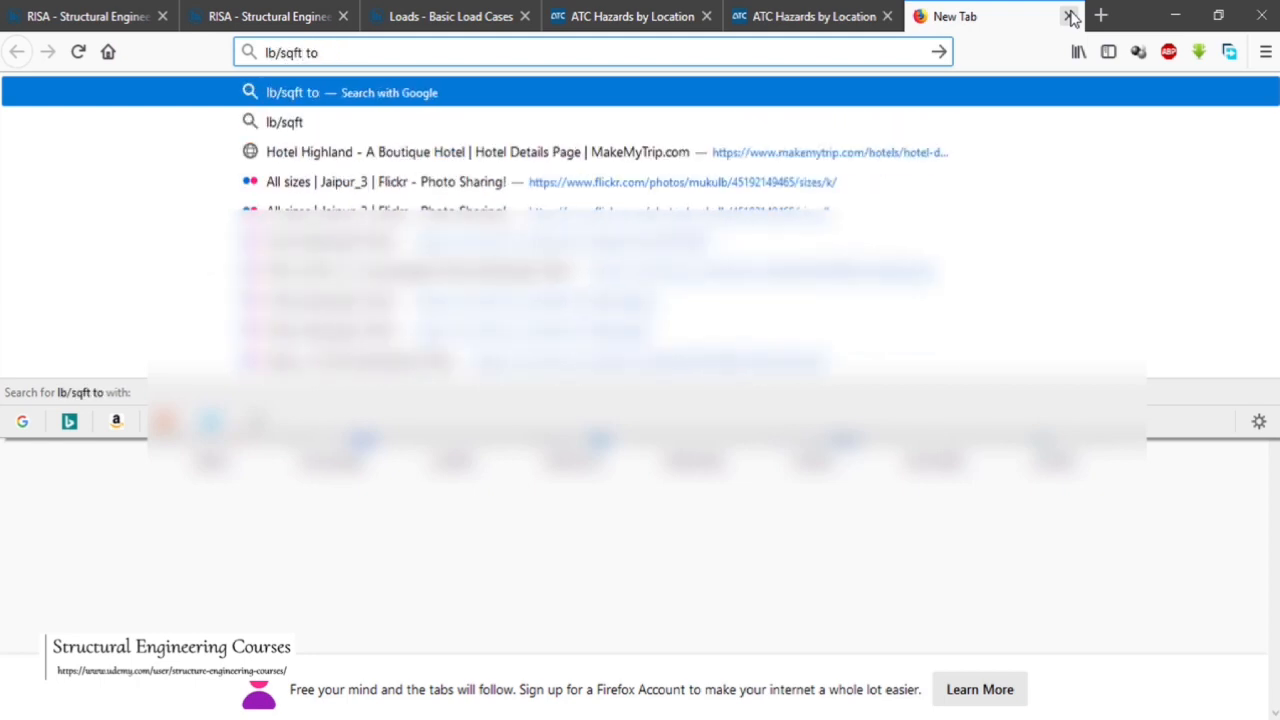
type(" kn/m2")
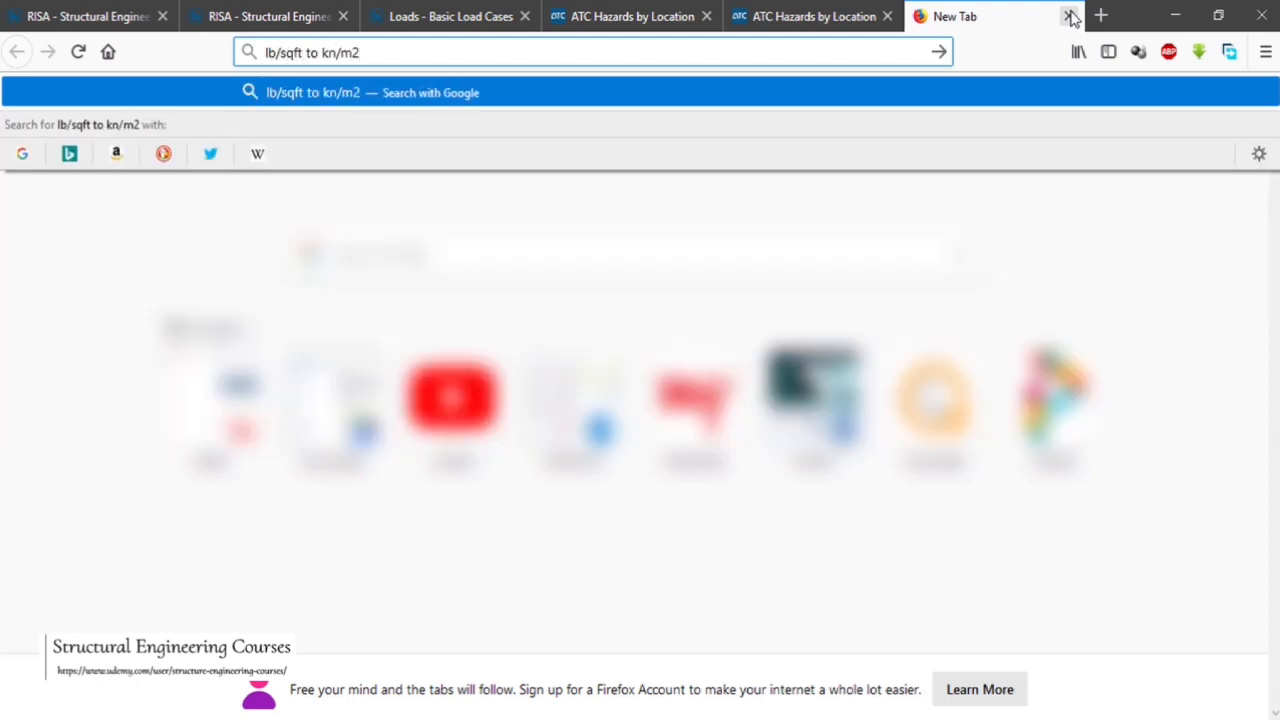
key("Return")
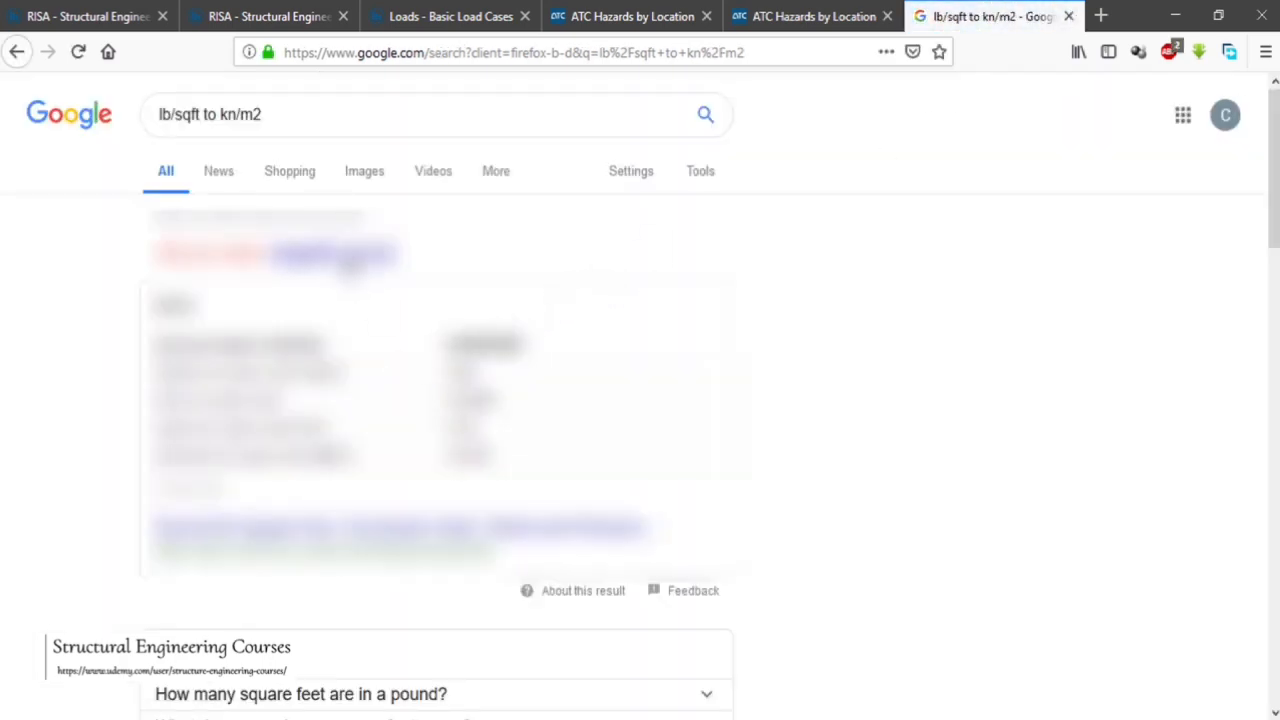
left_click(347, 262)
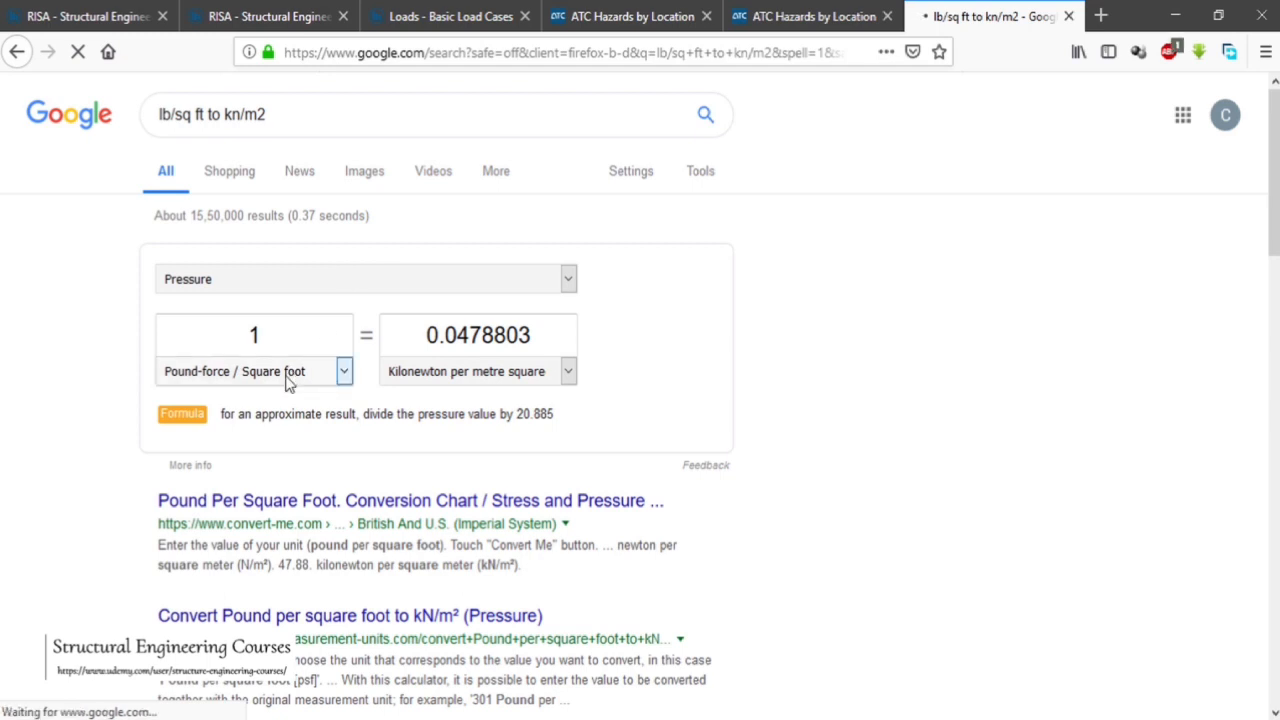
- Convert 25 pound-force per square foot to kilonewton per metre square, and check the input against the ATC Chicago snow load results
left_click(226, 340)
double_click(218, 338)
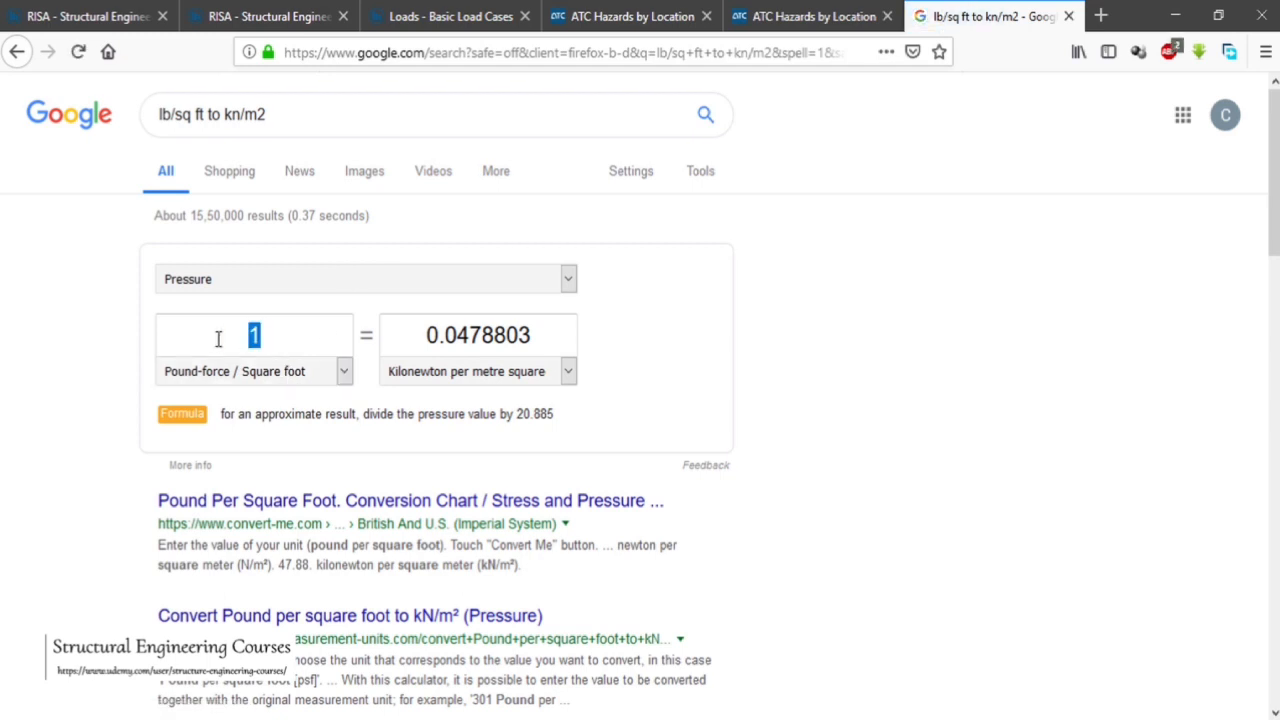
type("25")
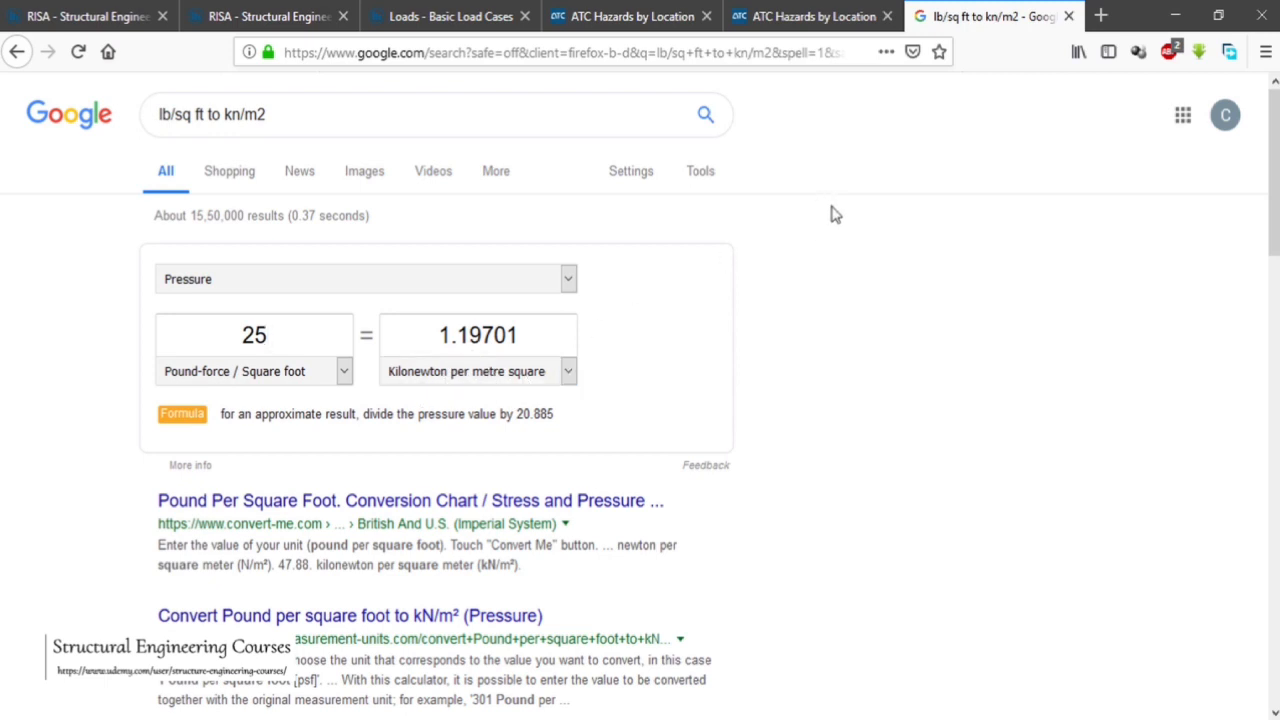
left_click(818, 12)
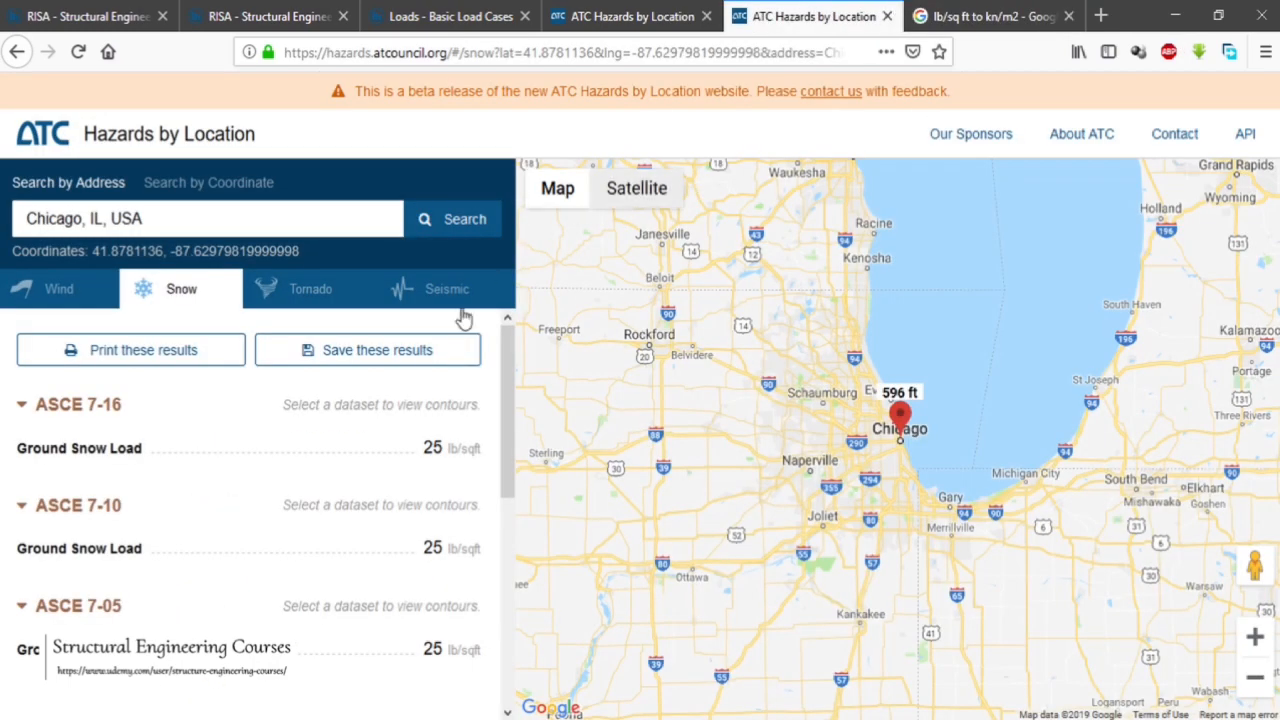
left_click(1020, 16)
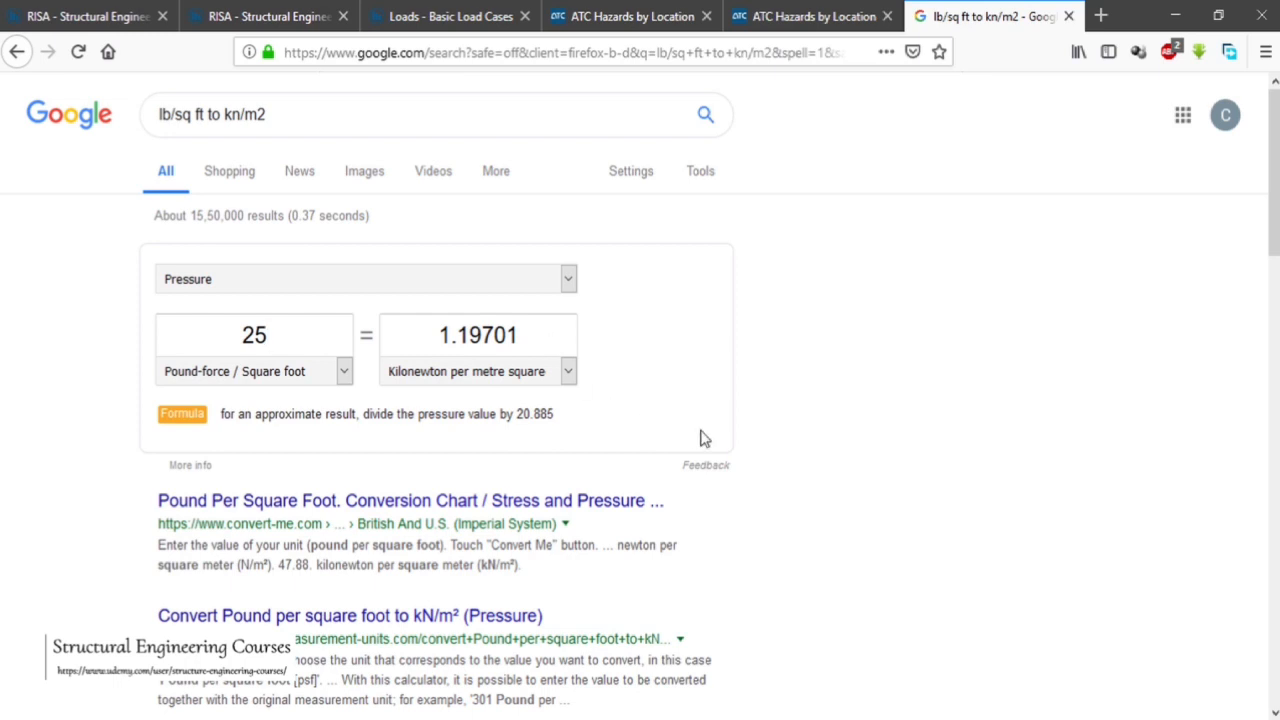
- Switch to STAAD.Pro, open the Snow Load on Mono Slope input file in the editor and add "units meter kn" below INPUT WIDTH 79
left_click(660, 718)
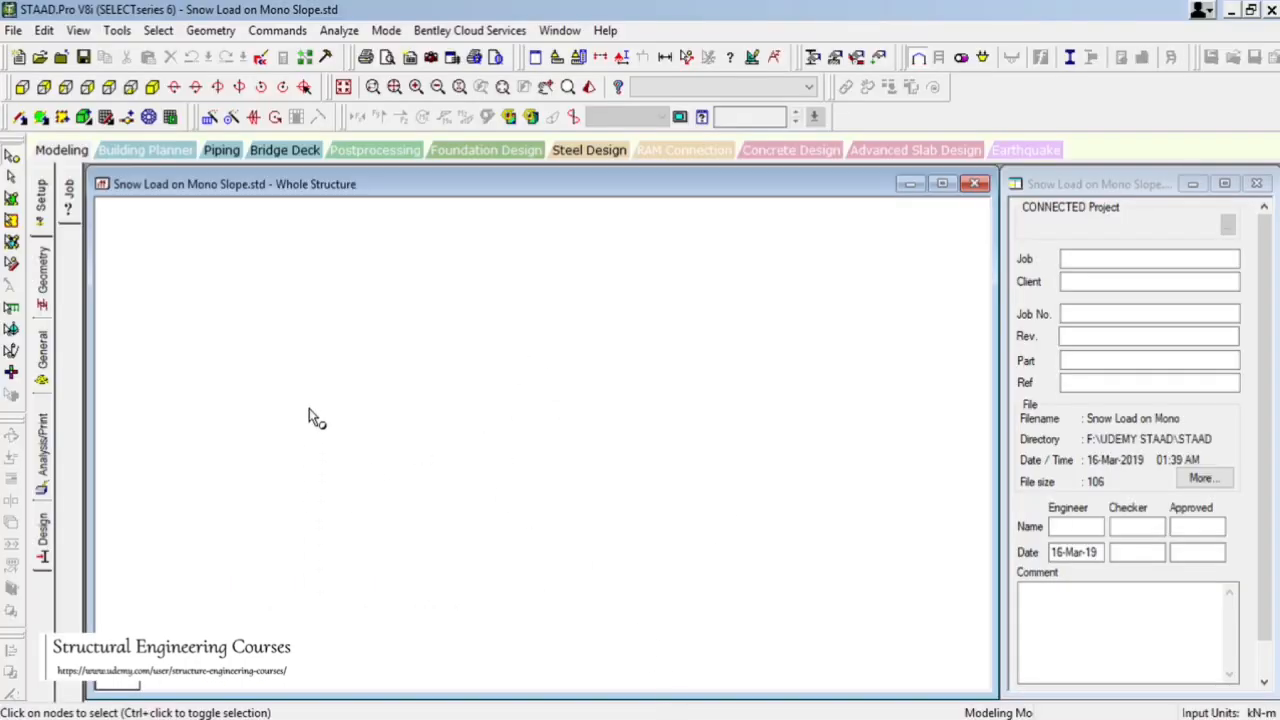
left_click(258, 57)
left_click(121, 143)
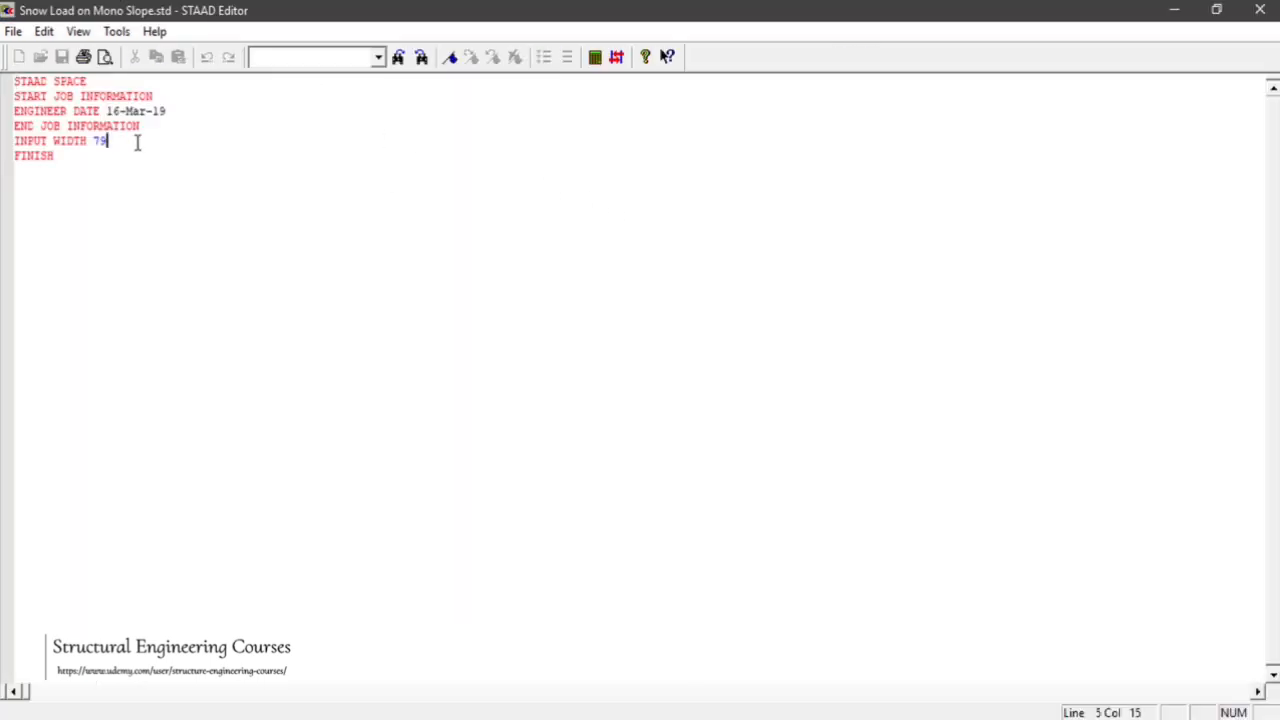
key("Return")
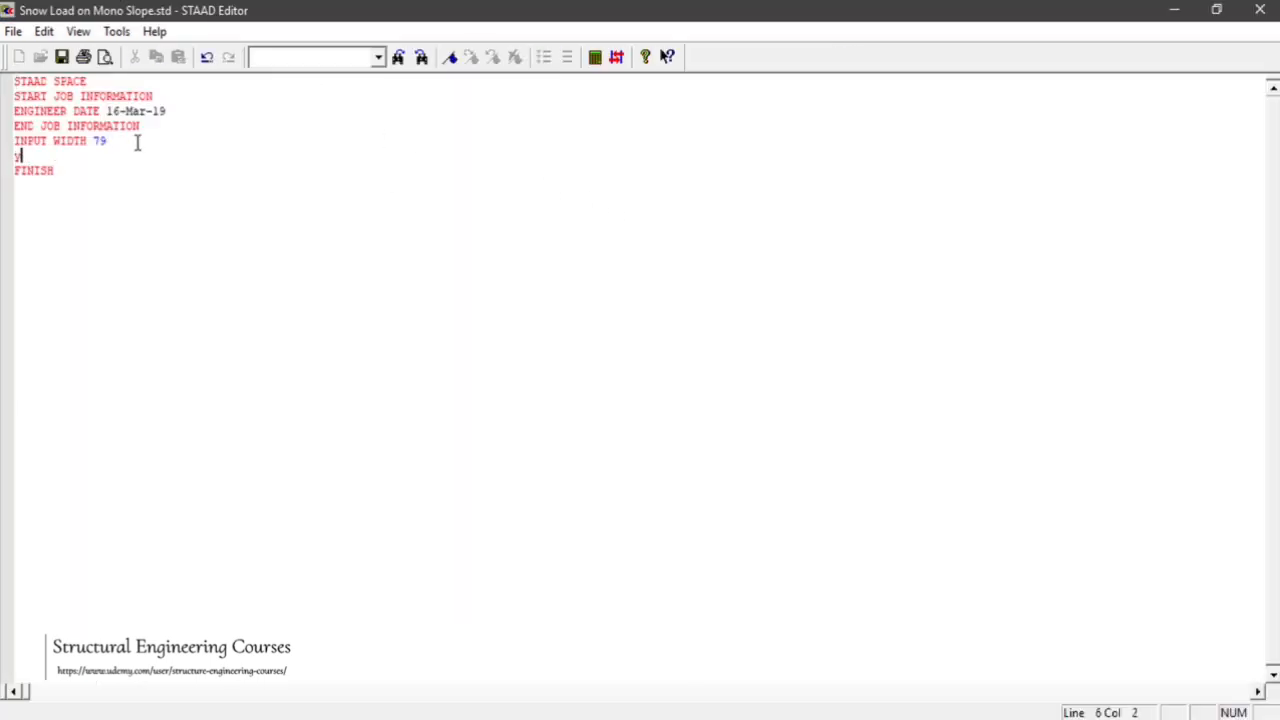
type("units meter kn")
key("Return")
- Add a "joint coordinates" block with the entry "1 0 0 0" before FINISH, save the input file and close the editor
type("jo")
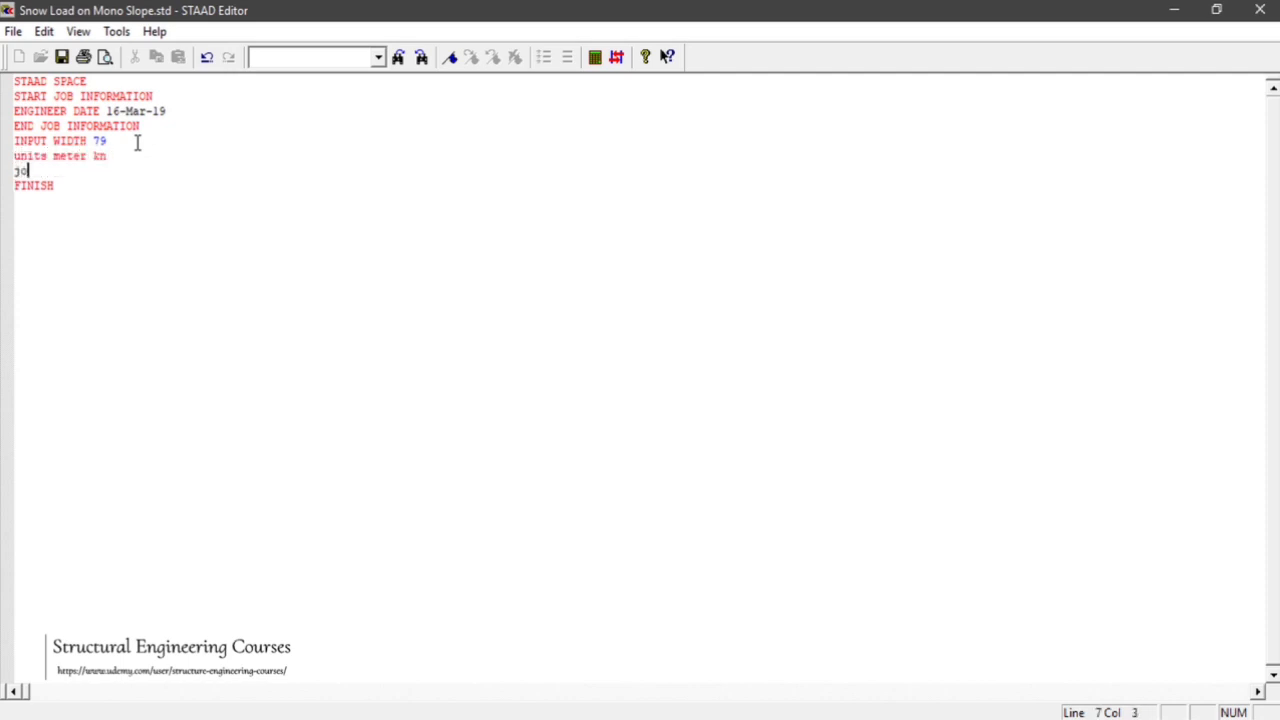
type("ijnt coordinates")
key("Return")
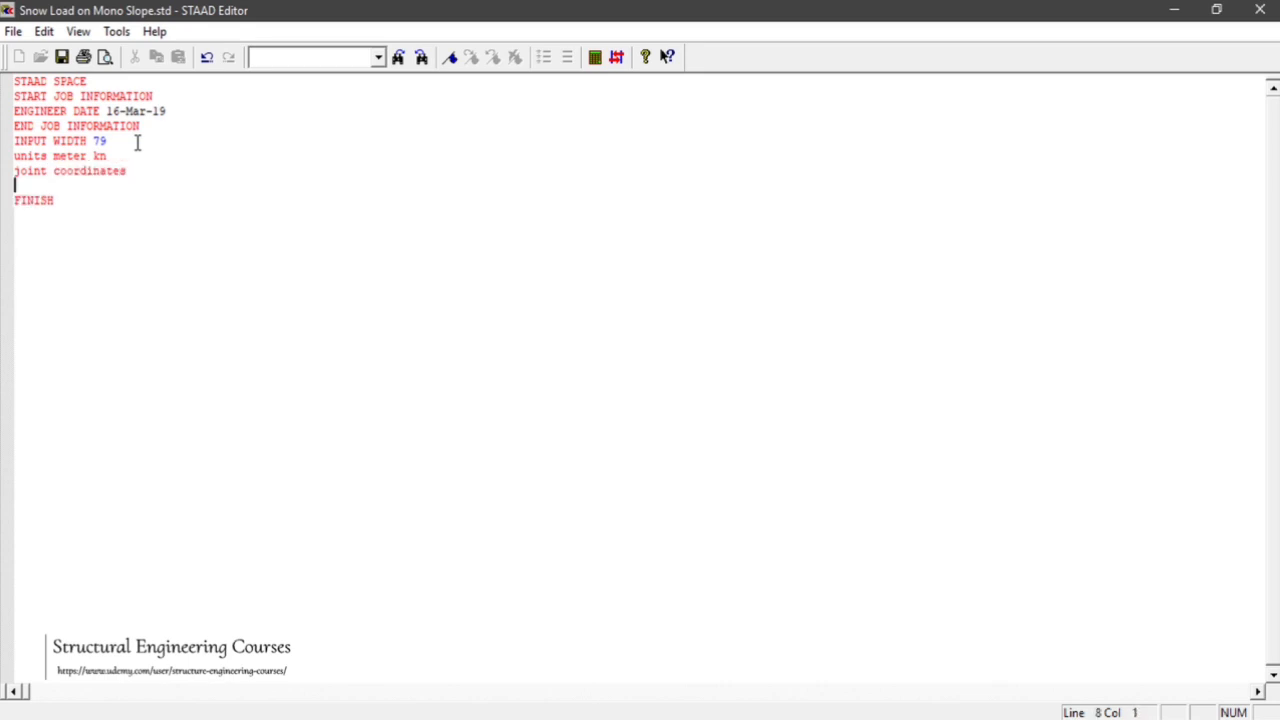
type("1 0 0 0")
key("ctrl+s")
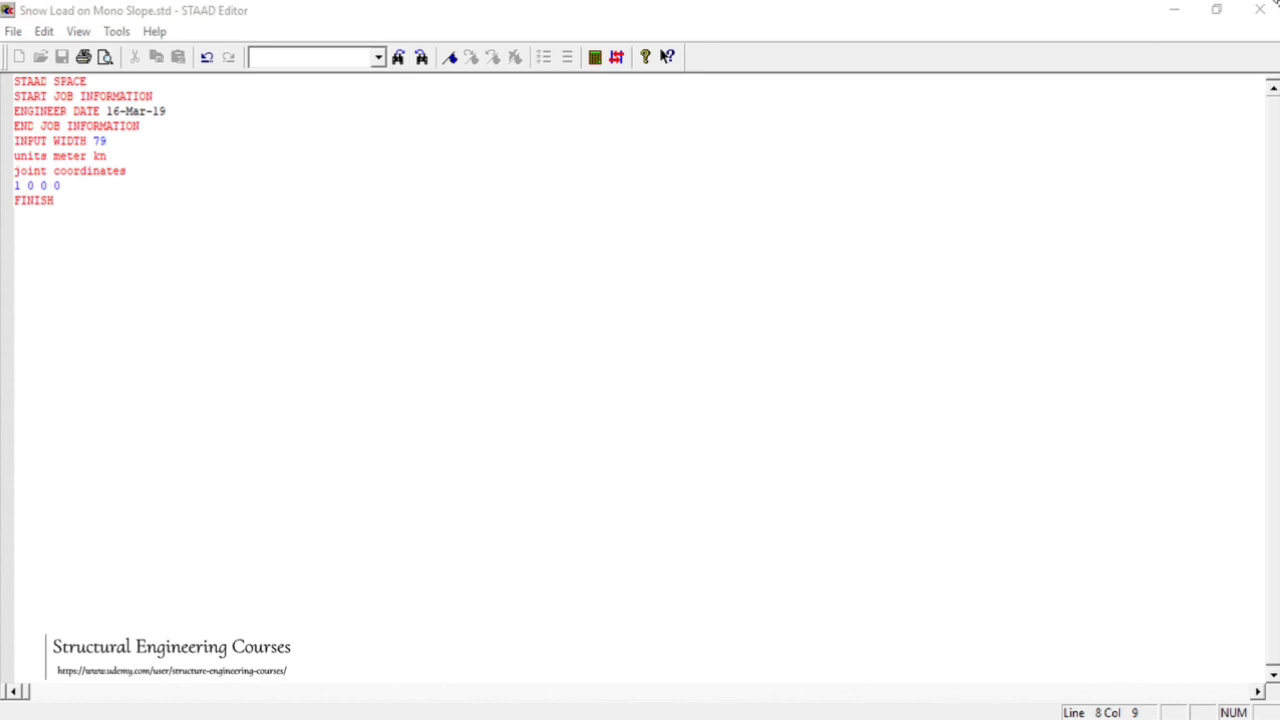
left_click(1259, 9)
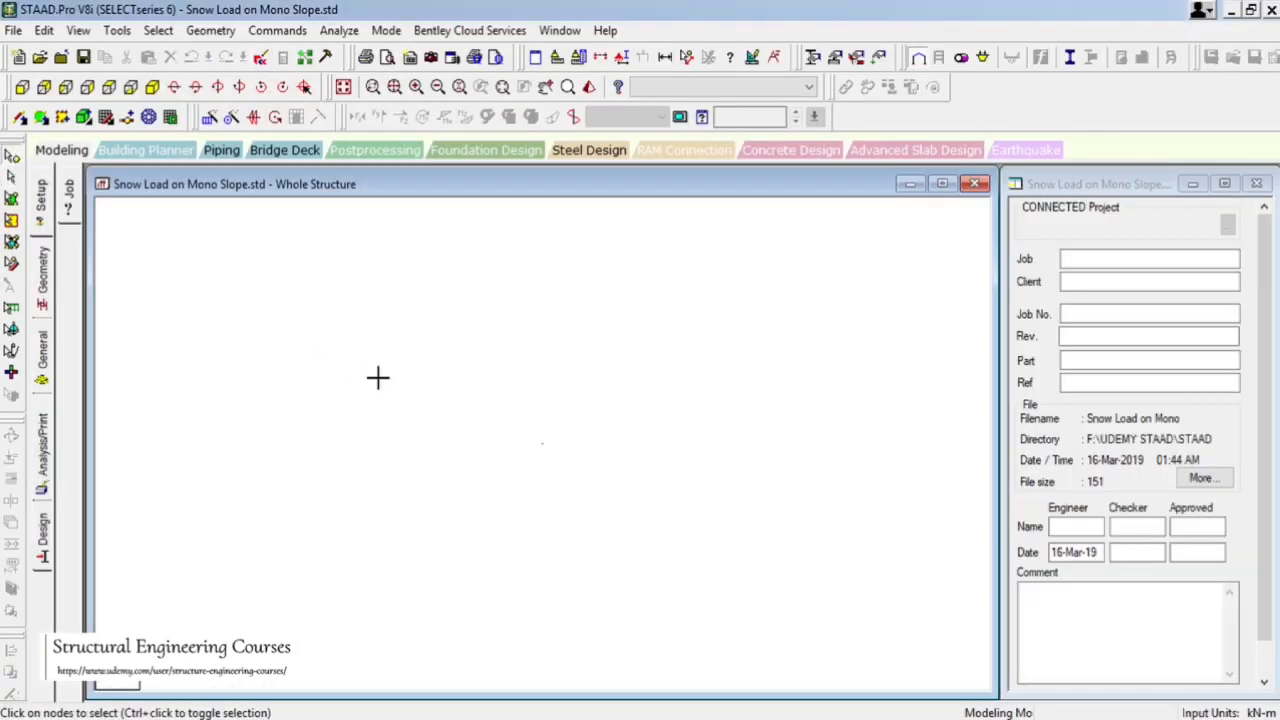
- Copy the origin node and paste it at an offset of 6 m in X, with 0 m in Y and Z
left_click_drag(510, 387, 667, 522)
key("ctrl+v")
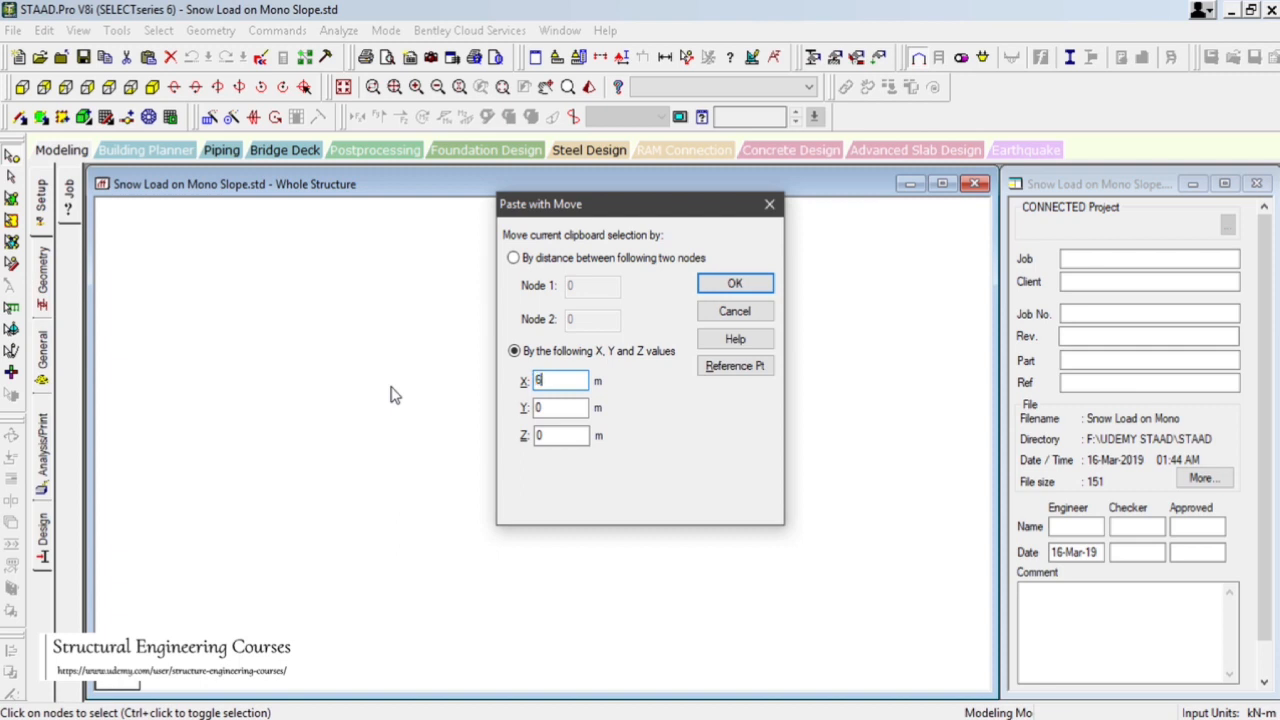
left_click(735, 284)
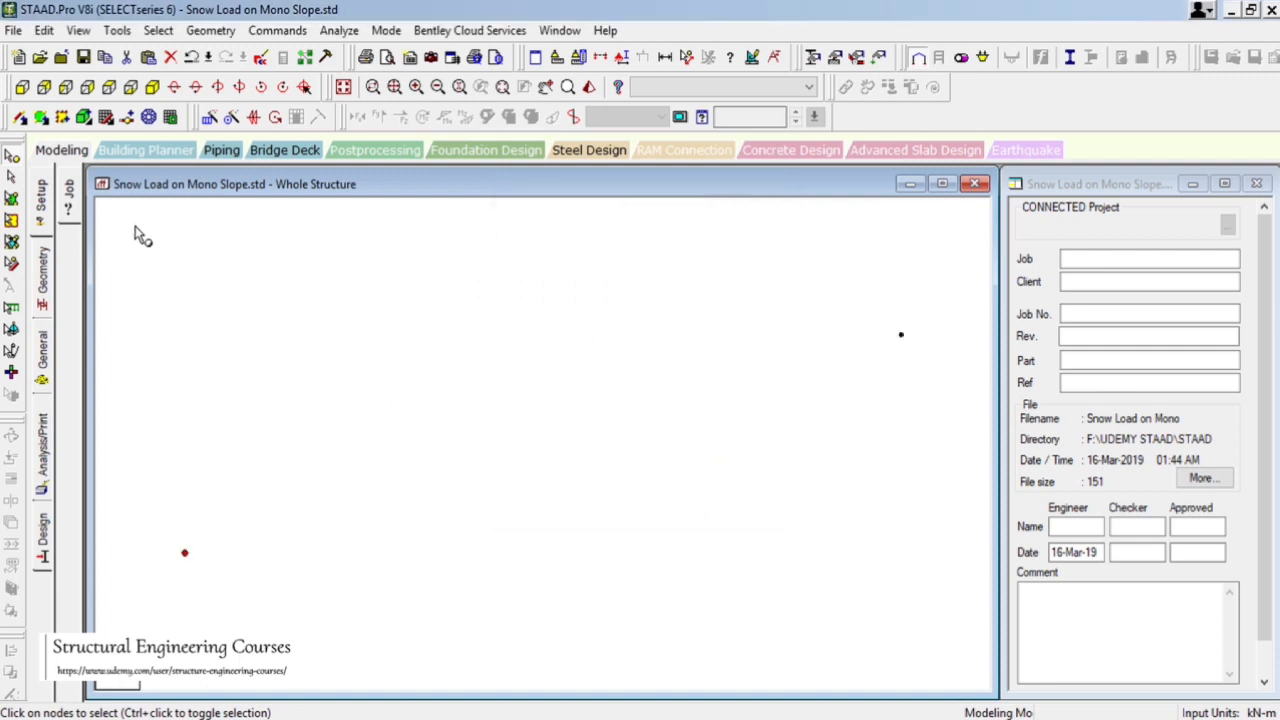
- Copy both existing nodes and paste them at an offset of 5 m in Z, with 0 m in X and Y
left_click_drag(133, 224, 990, 688)
scroll(437, 264, "down", 1)
scroll(445, 327, "down", 1)
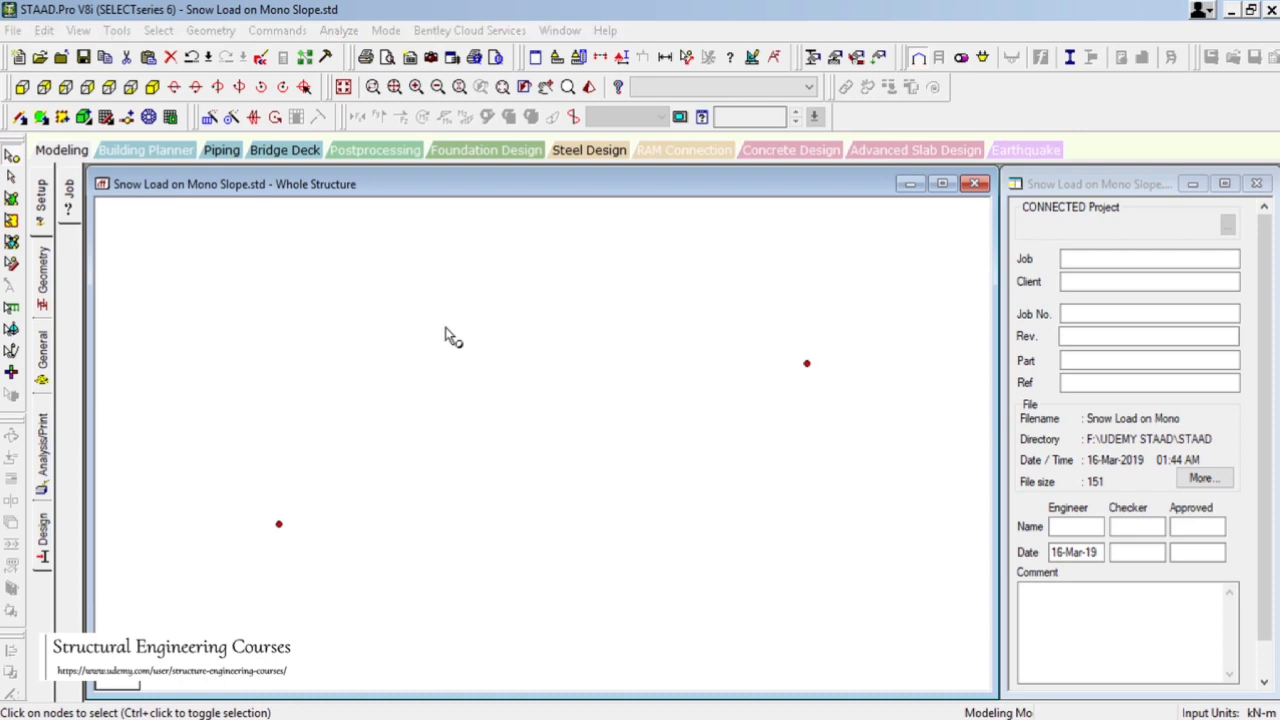
key("ctrl+v")
key("Tab")
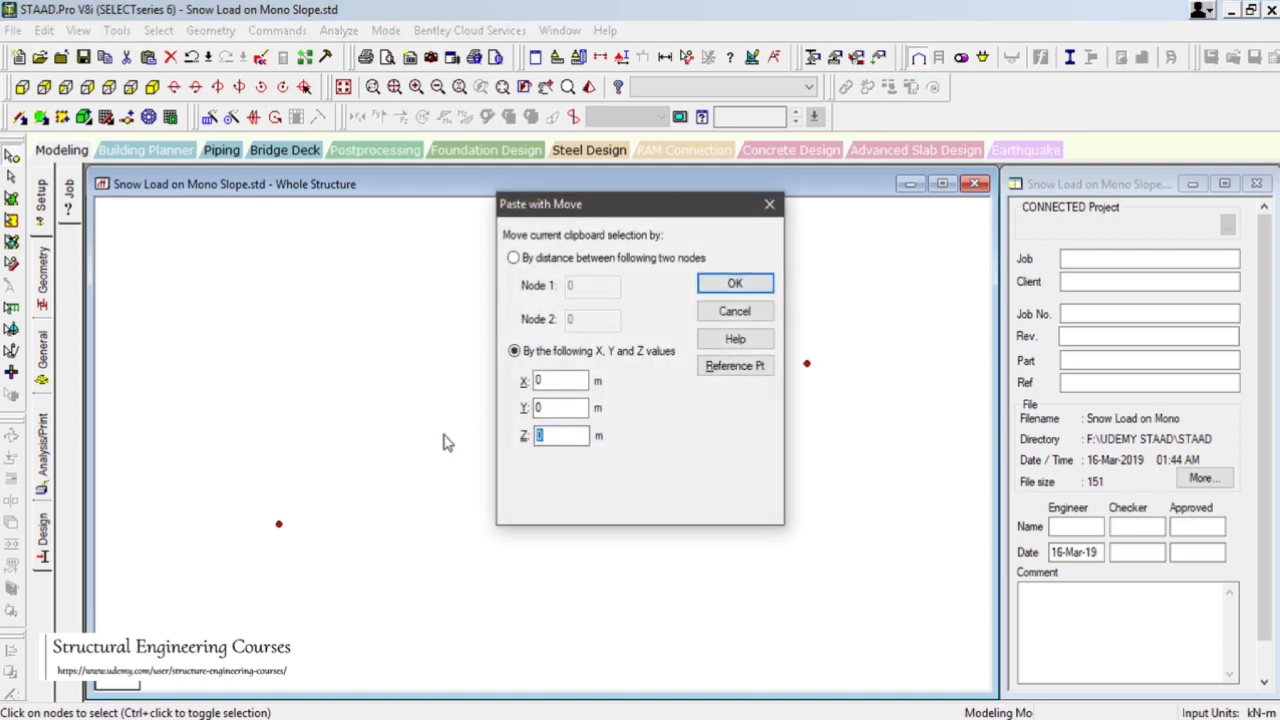
left_click(735, 284)
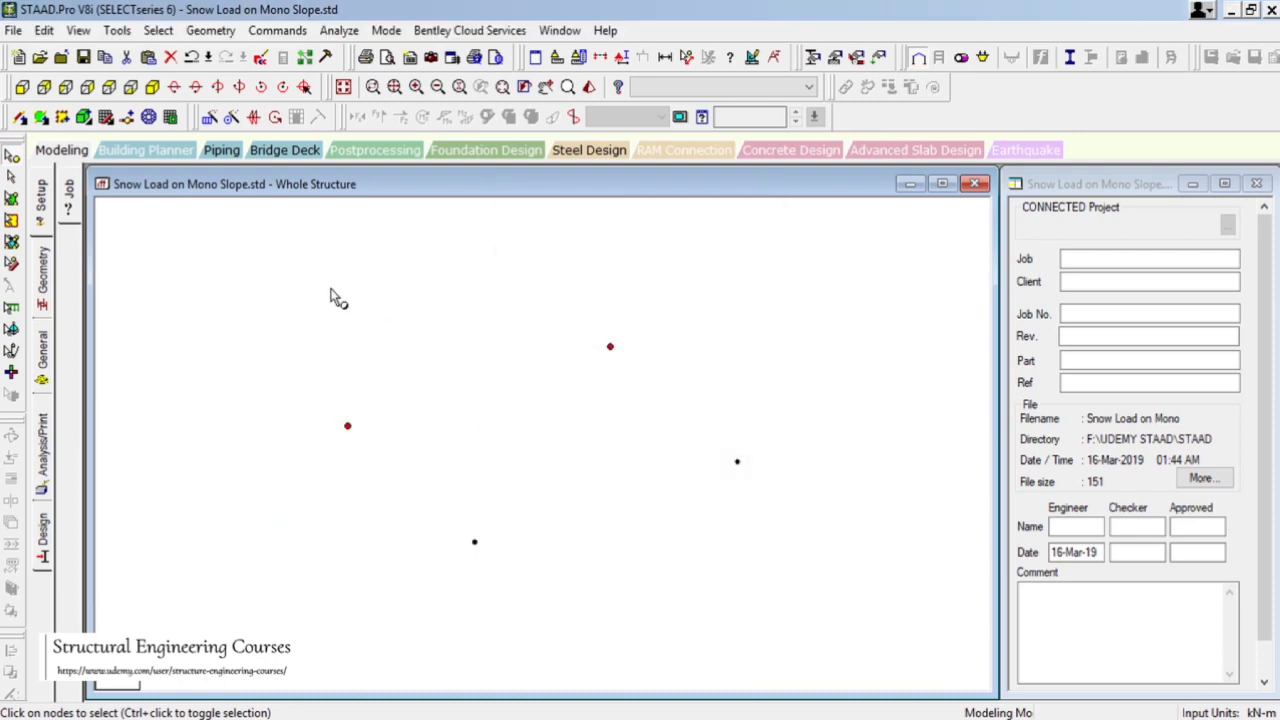
left_click_drag(302, 273, 990, 698)
left_click(207, 119)
left_click_drag(518, 250, 787, 204)
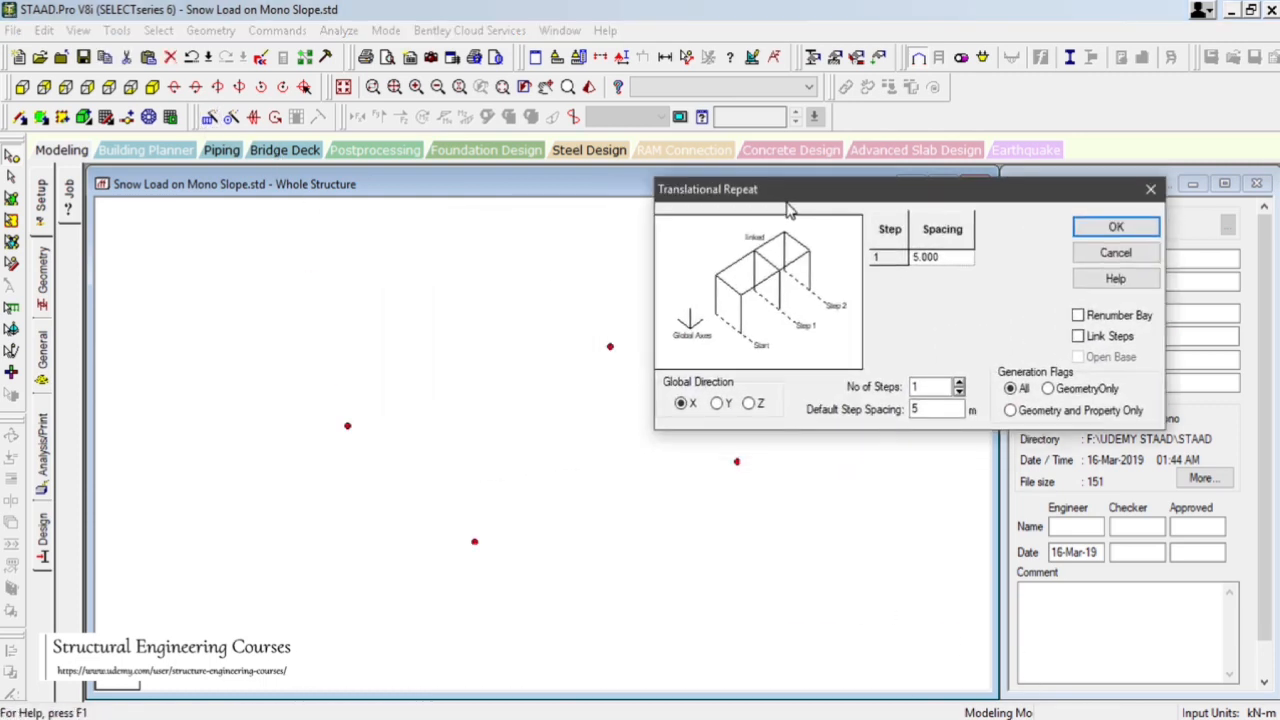
left_click(1115, 252)
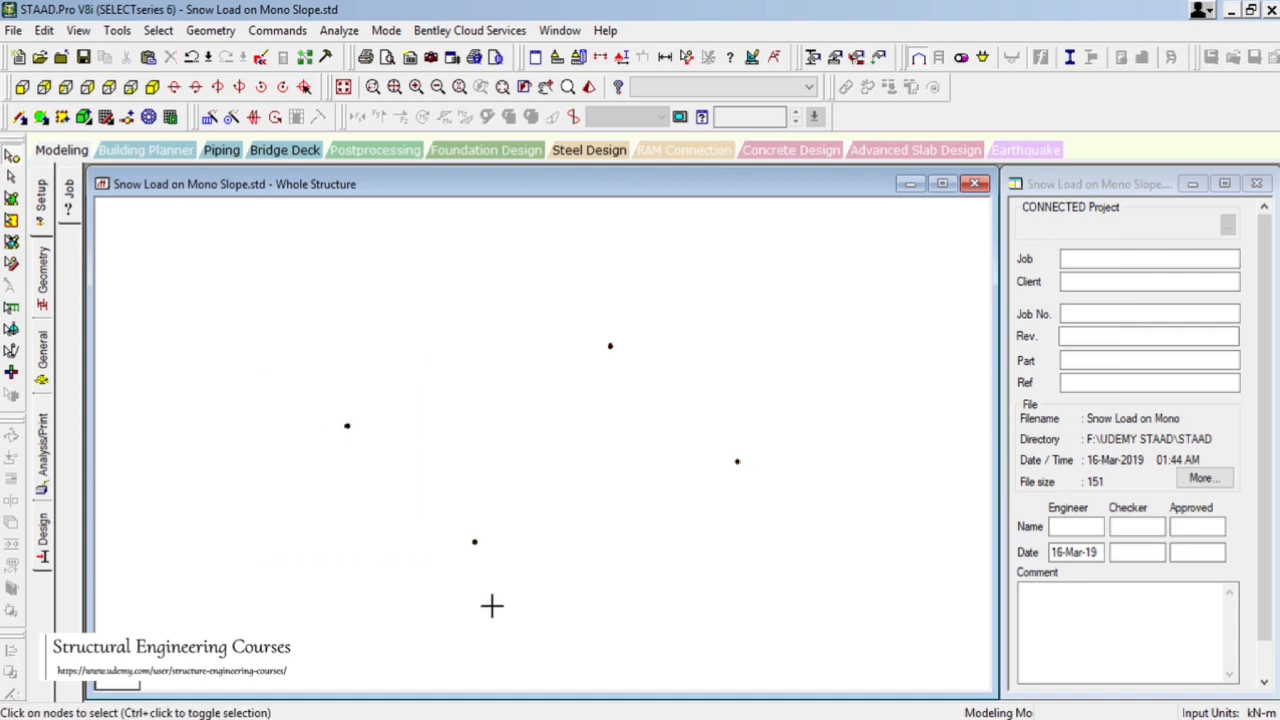
- Repeat the two nodes at X = 0 once in the Y direction at 4 m spacing with linked steps to create the short columns
left_click_drag(297, 372, 508, 620)
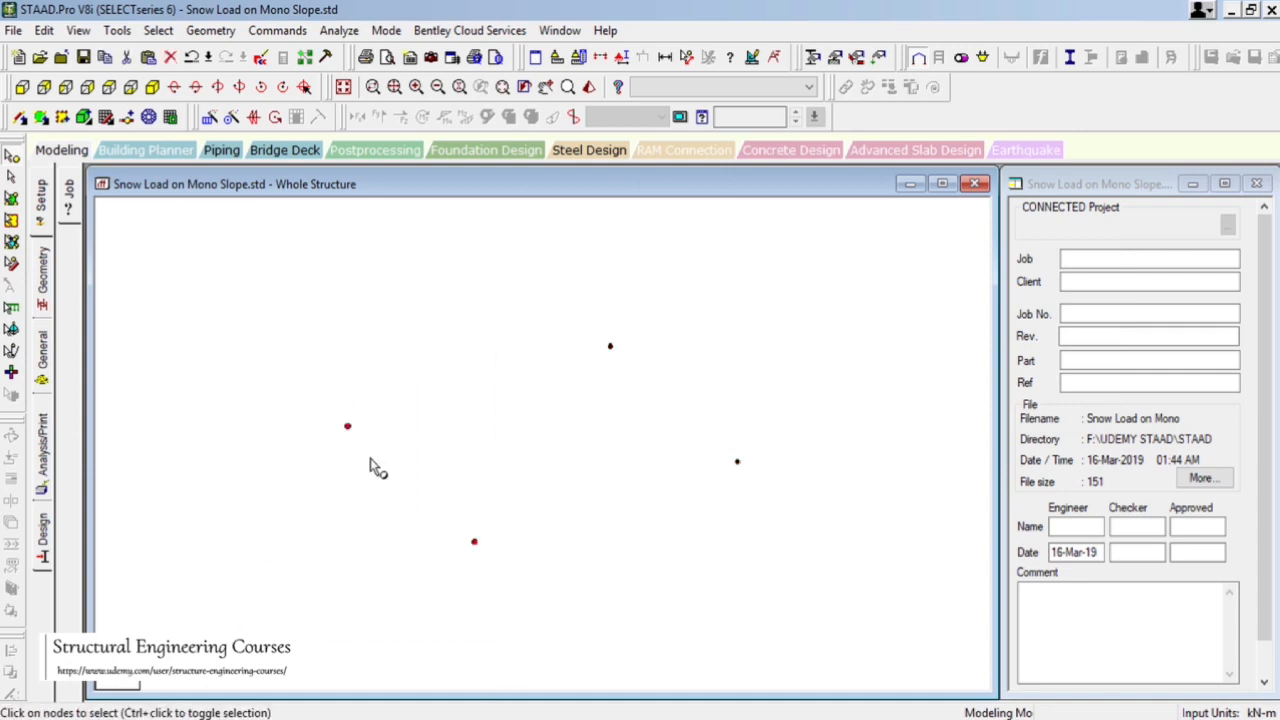
left_click(207, 119)
left_click_drag(617, 155, 1048, 169)
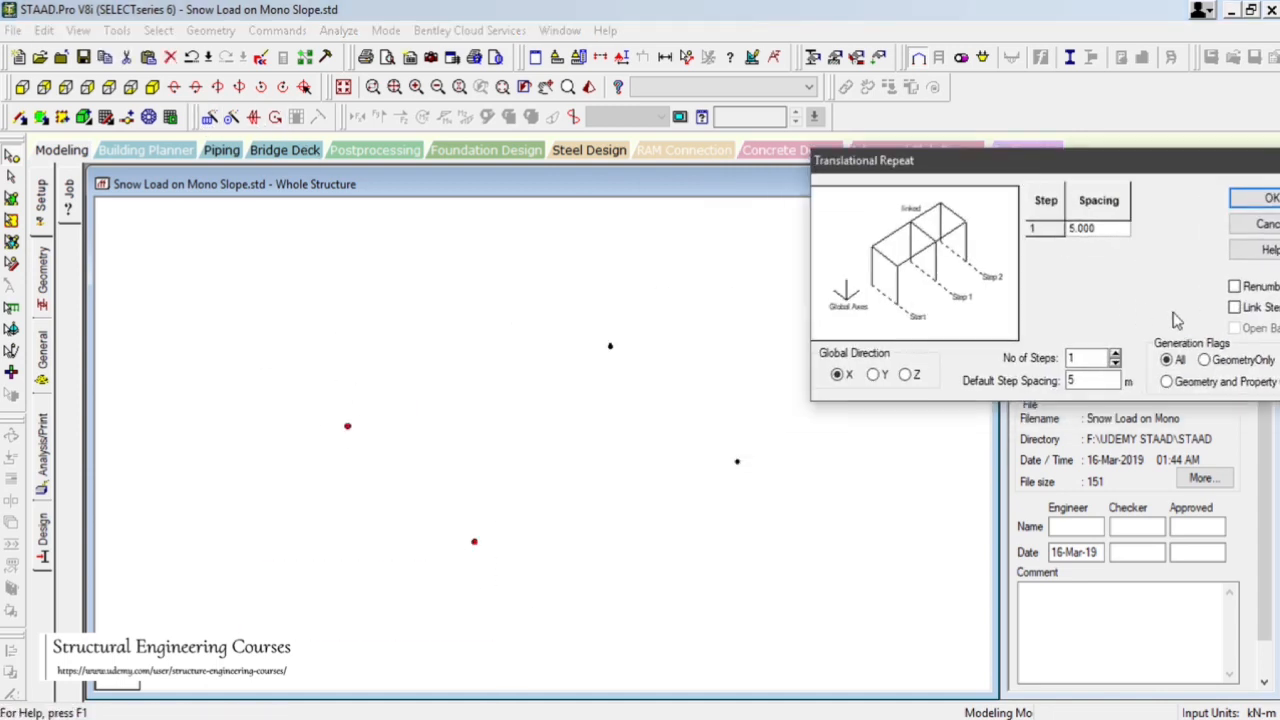
left_click(1235, 308)
left_click(874, 375)
double_click(1080, 381)
left_click_drag(1090, 170, 920, 162)
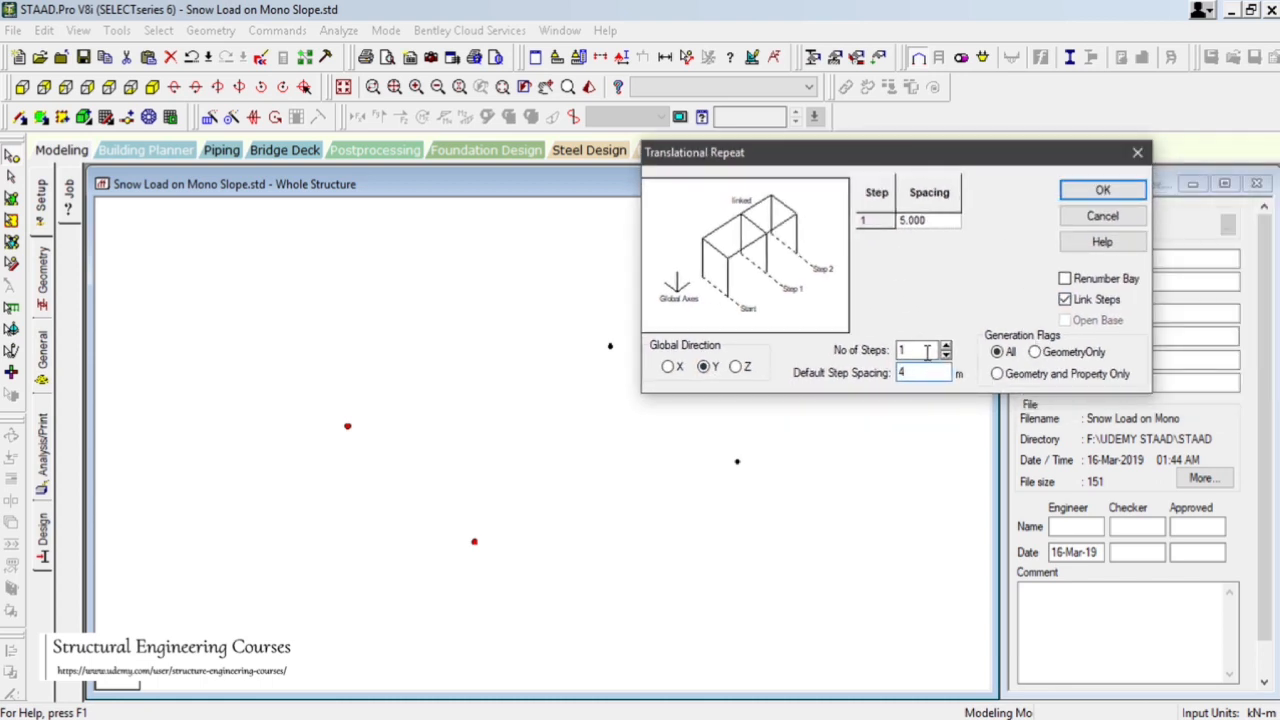
left_click(946, 348)
left_click(946, 345)
left_click(946, 356)
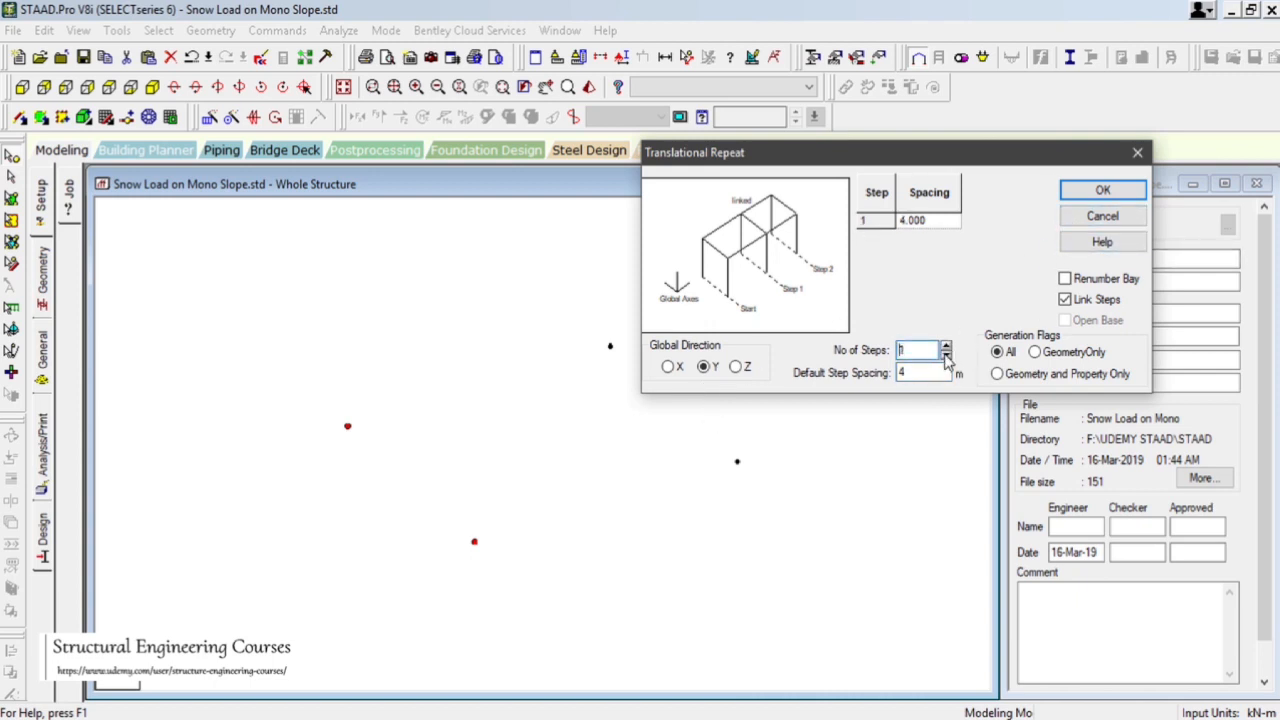
left_click(1100, 191)
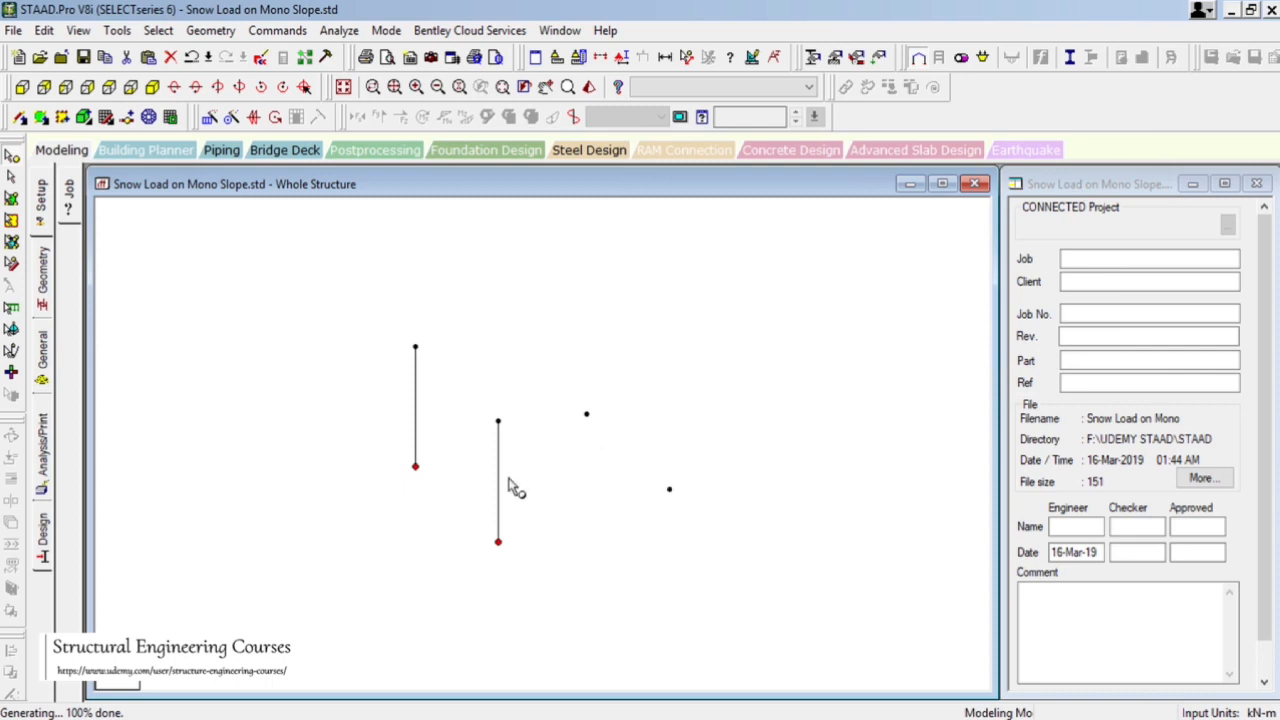
- Repeat the other two base nodes once in the Y direction at 6 m spacing with linked steps to create the tall columns
left_click_drag(570, 362, 751, 561)
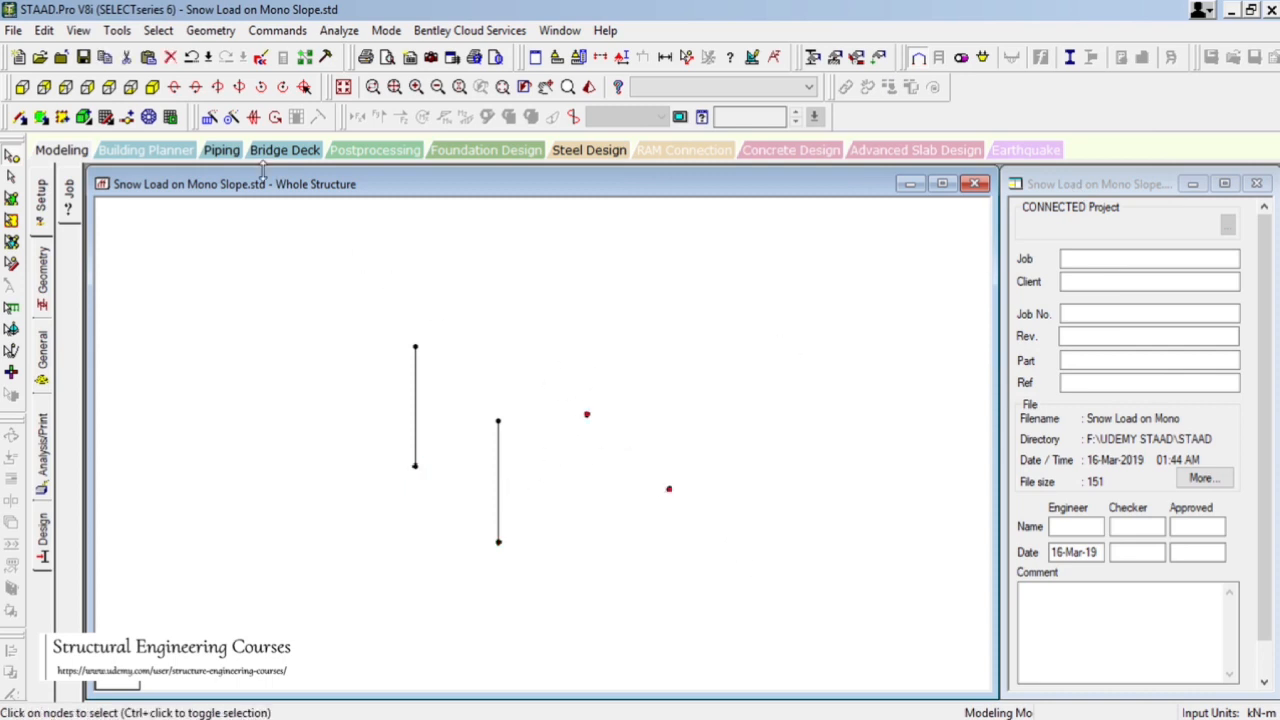
left_click(231, 117)
left_click_drag(575, 237, 842, 79)
left_click(720, 294)
double_click(925, 300)
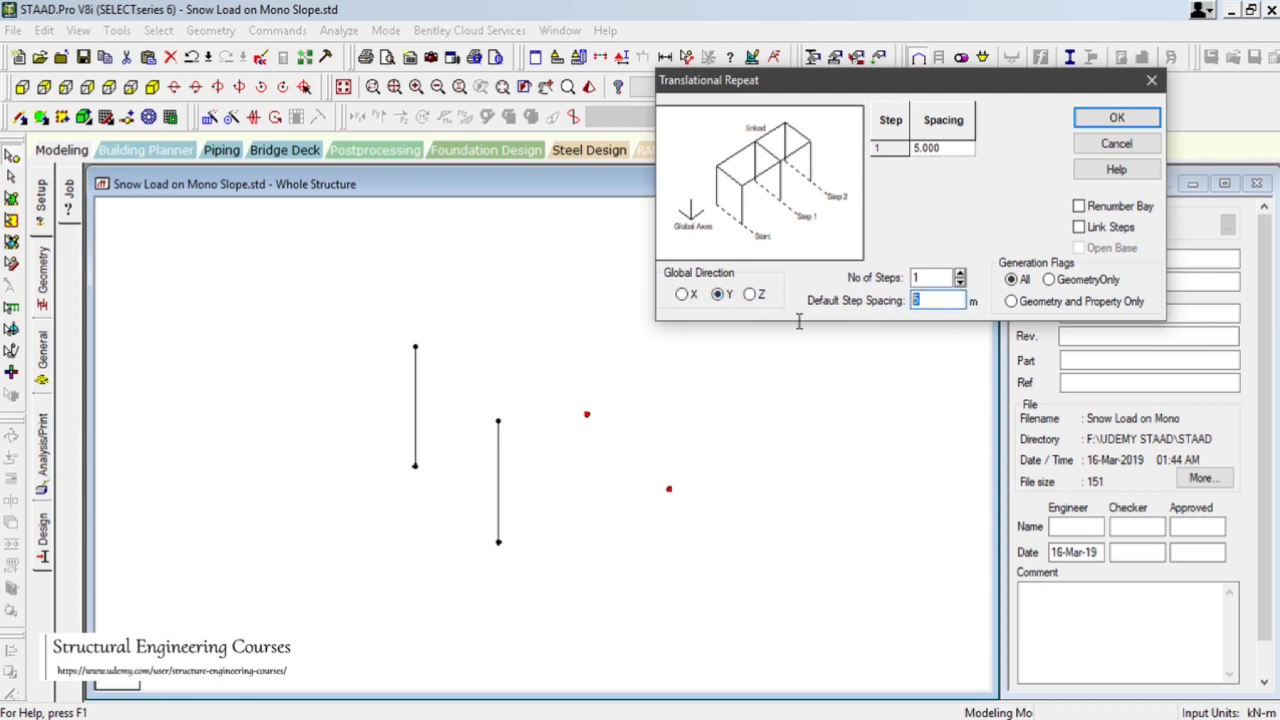
type("6")
left_click(960, 274)
left_click(960, 284)
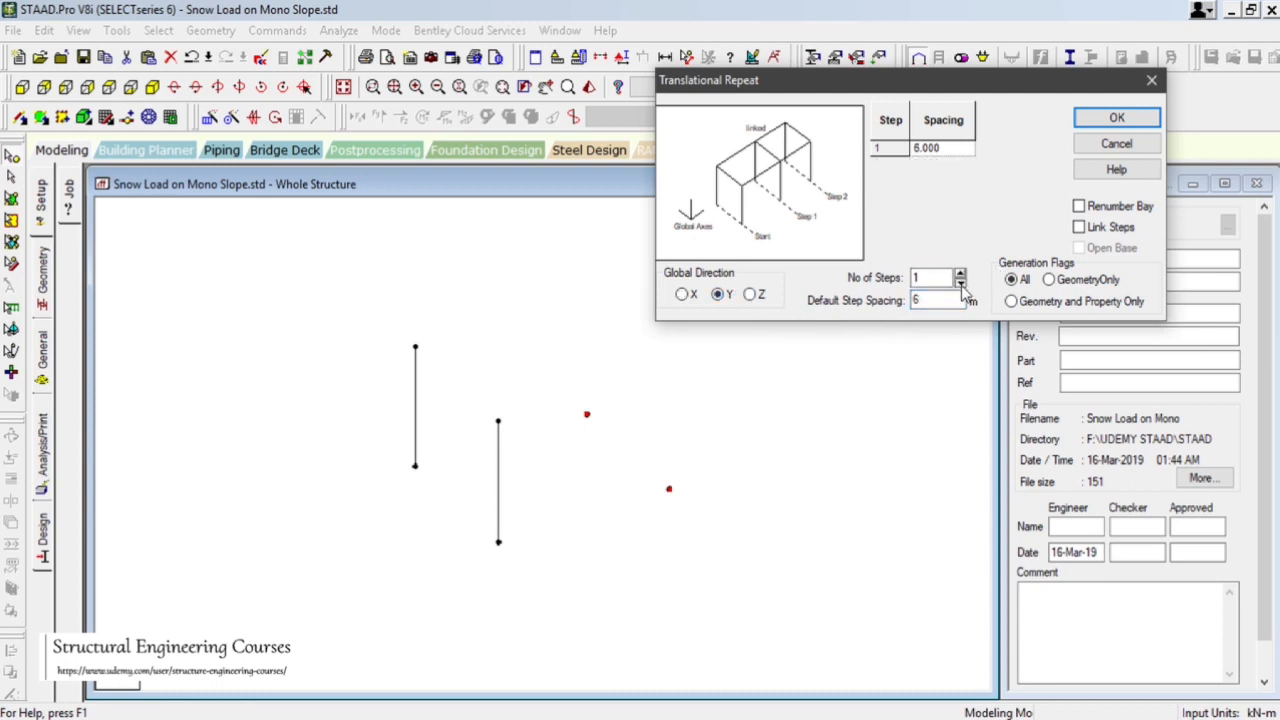
left_click(1088, 230)
left_click(1116, 117)
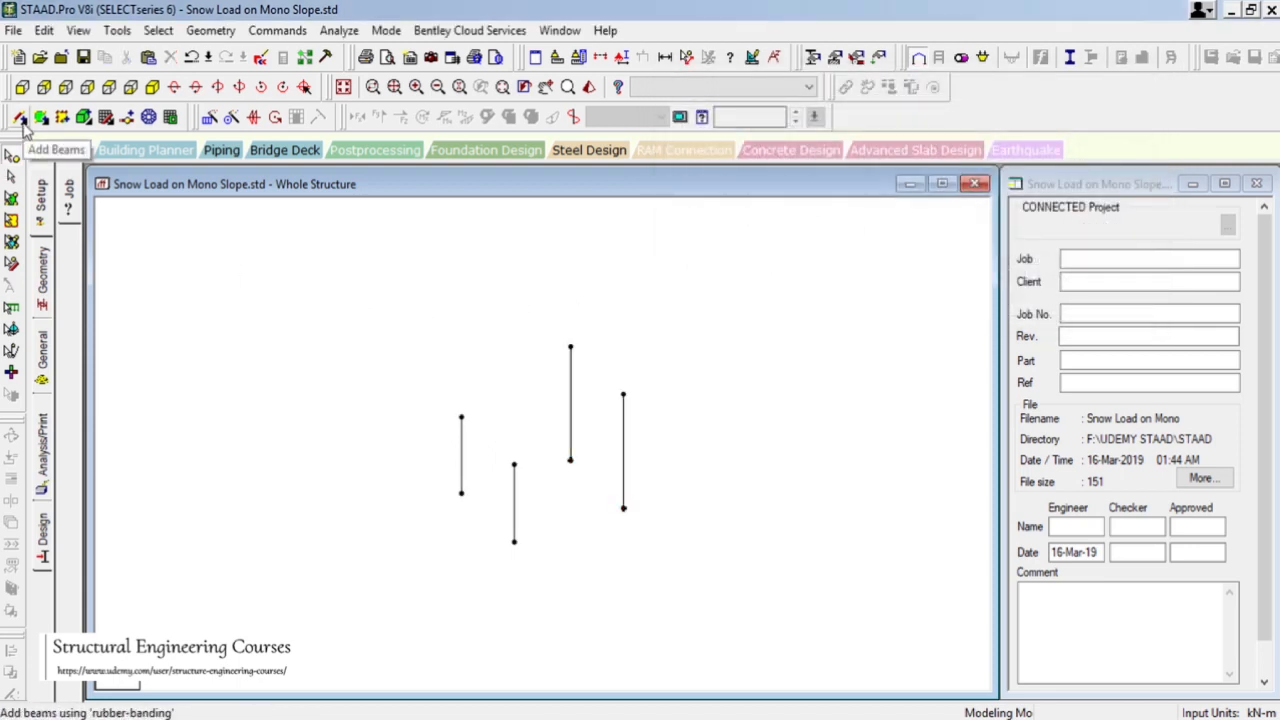
- Connect the four column tops with beams to form the mono slope roof frame, and check its front elevation
left_click(20, 118)
mouse_move(581, 366)
left_mouse_down()
mouse_move(461, 416)
mouse_move(514, 466)
mouse_move(622, 394)
left_mouse_up()
left_click_drag(572, 350, 623, 396)
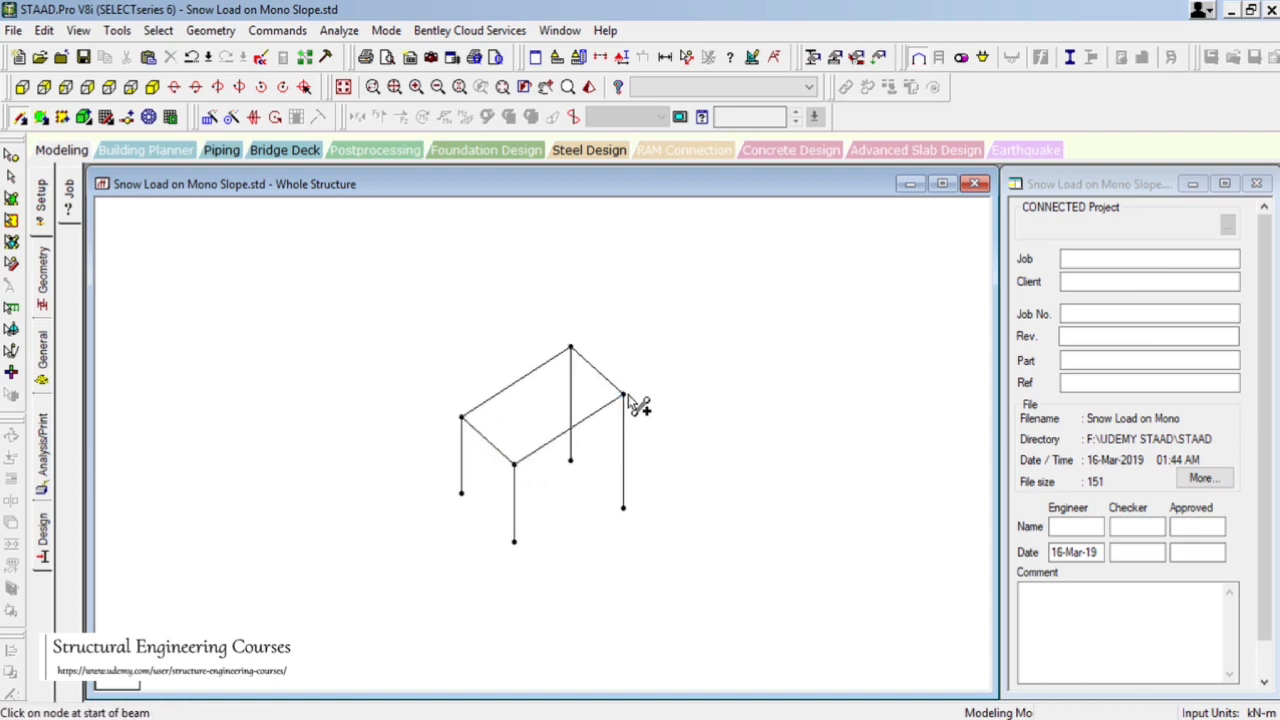
scroll(657, 466, "up", 3)
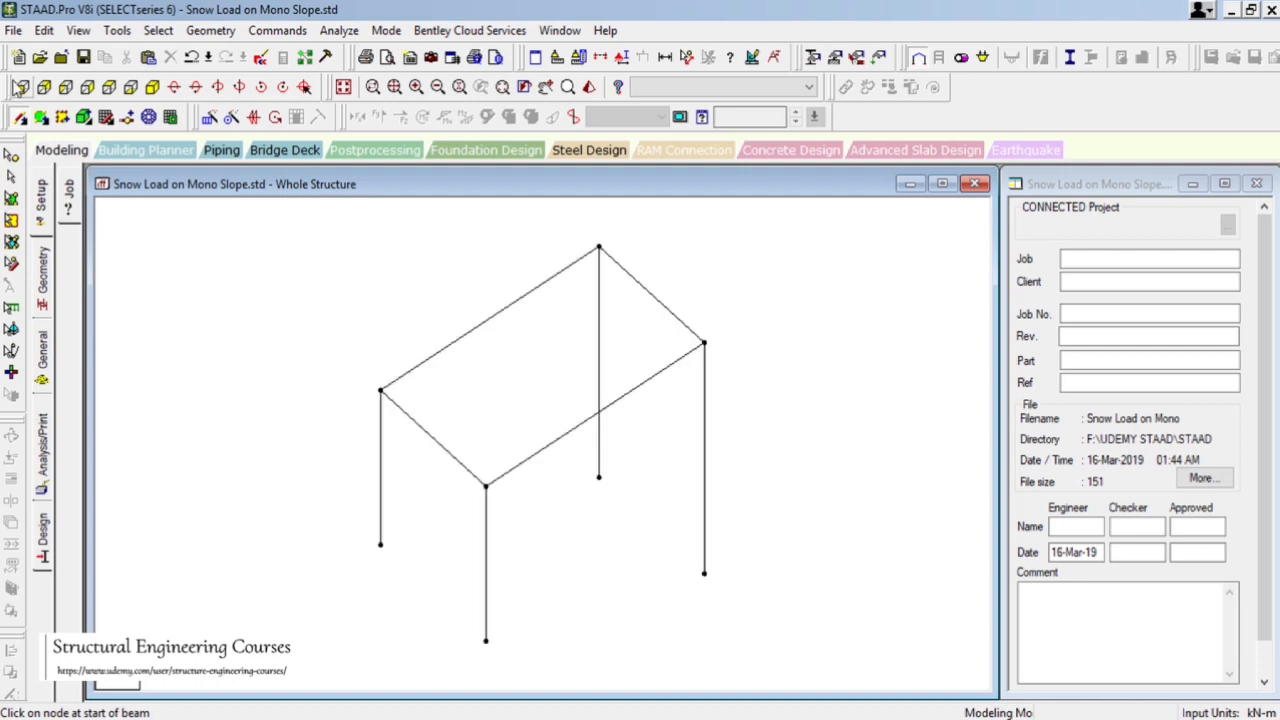
left_click(20, 87)
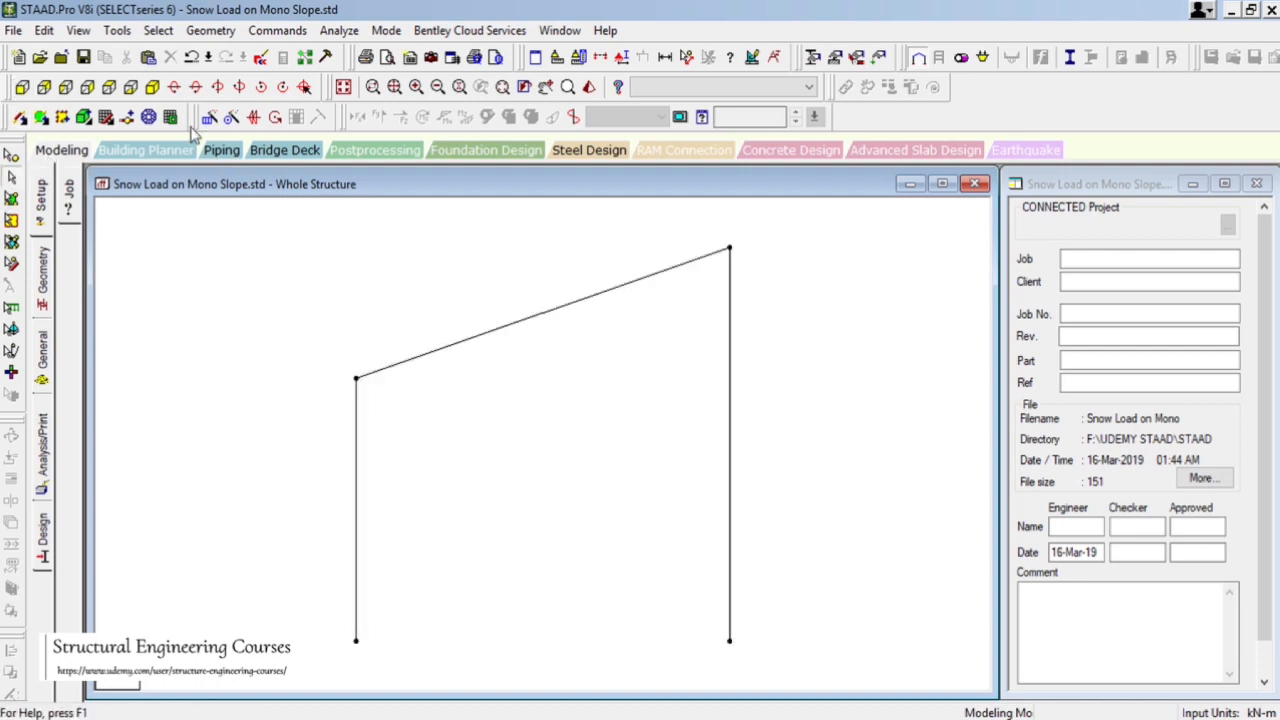
left_click(153, 90)
- Create a pinned support definition for the structure
left_click(45, 370)
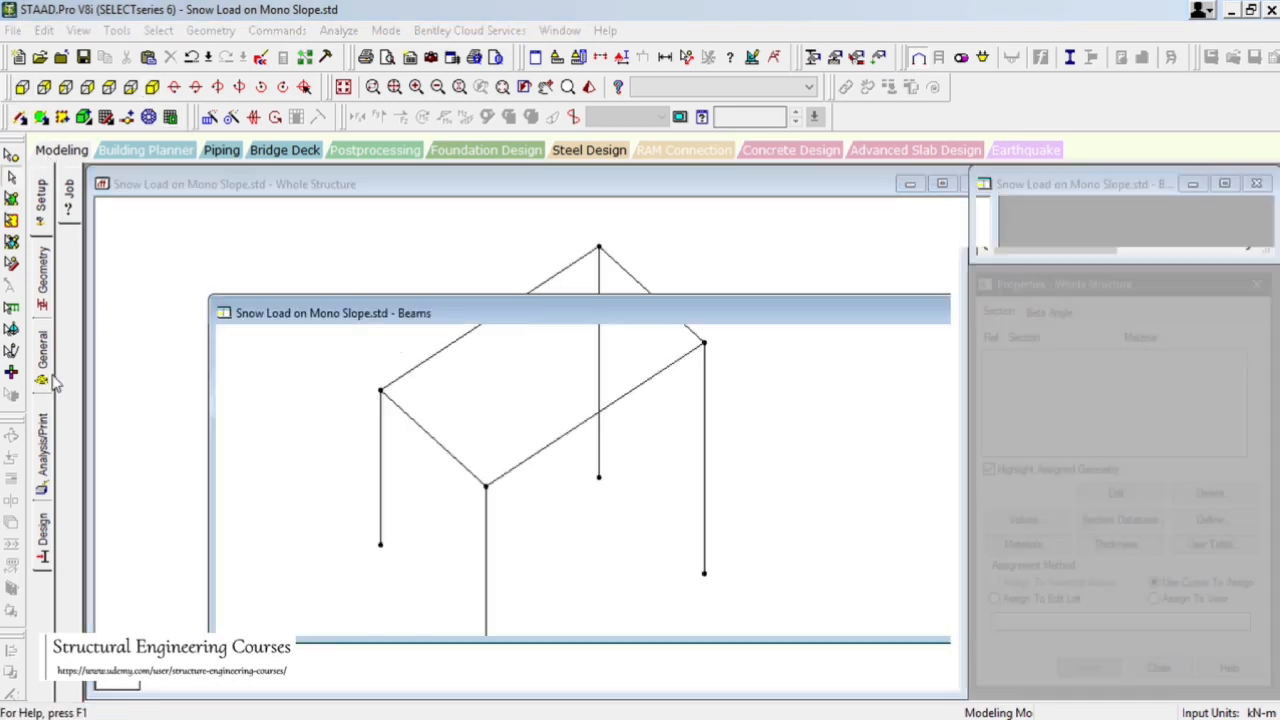
left_click(70, 345)
left_click(1140, 533)
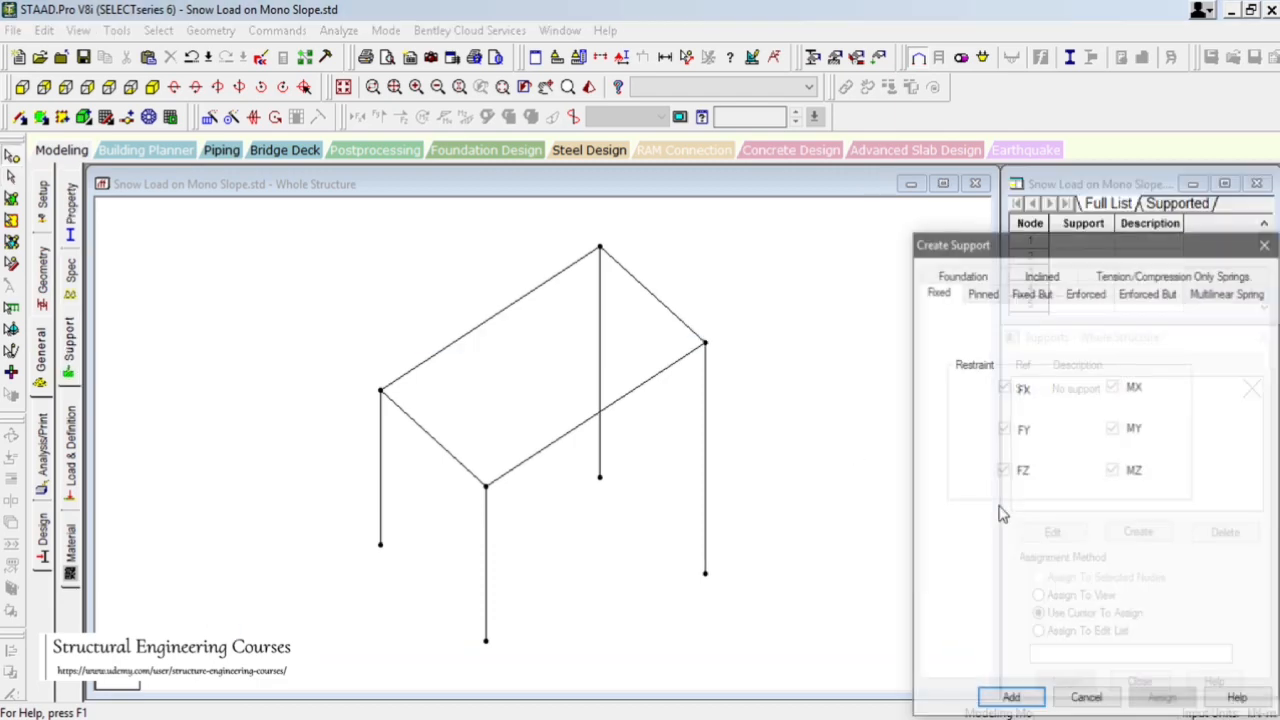
left_click(989, 298)
left_click(1010, 699)
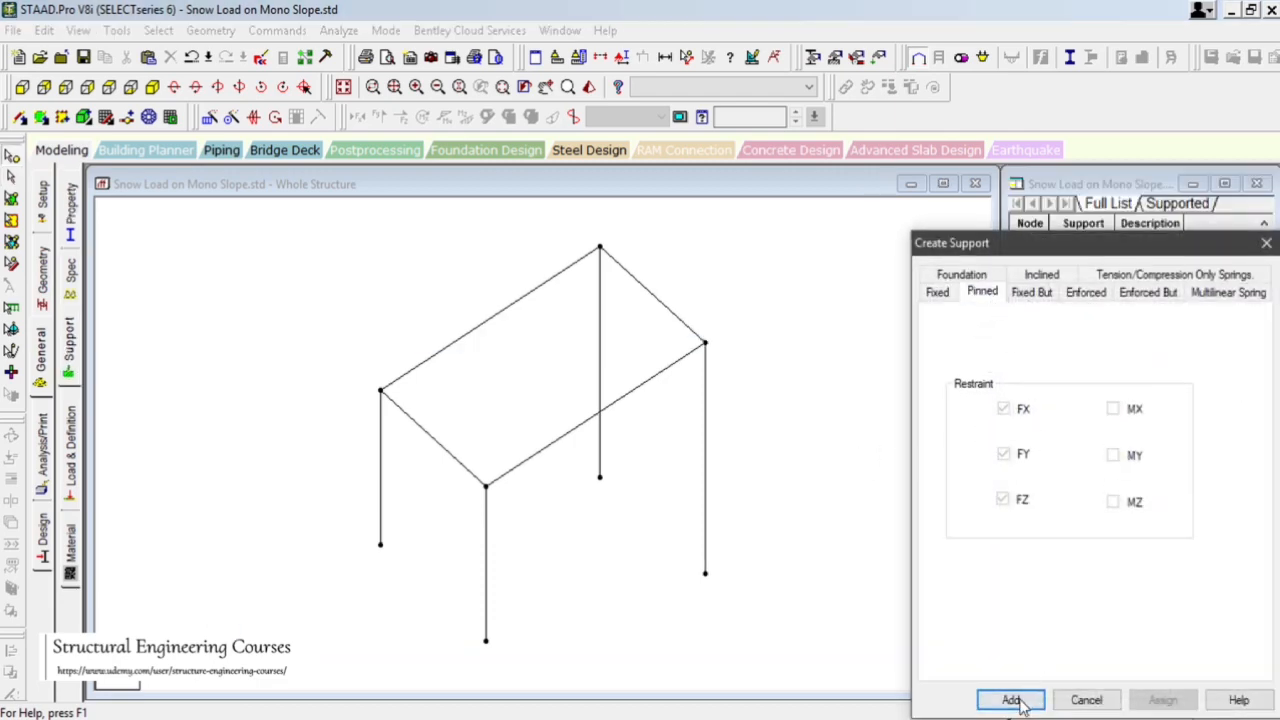
- Assign the pinned support to the four column base nodes
left_click(1078, 418)
left_click(22, 88)
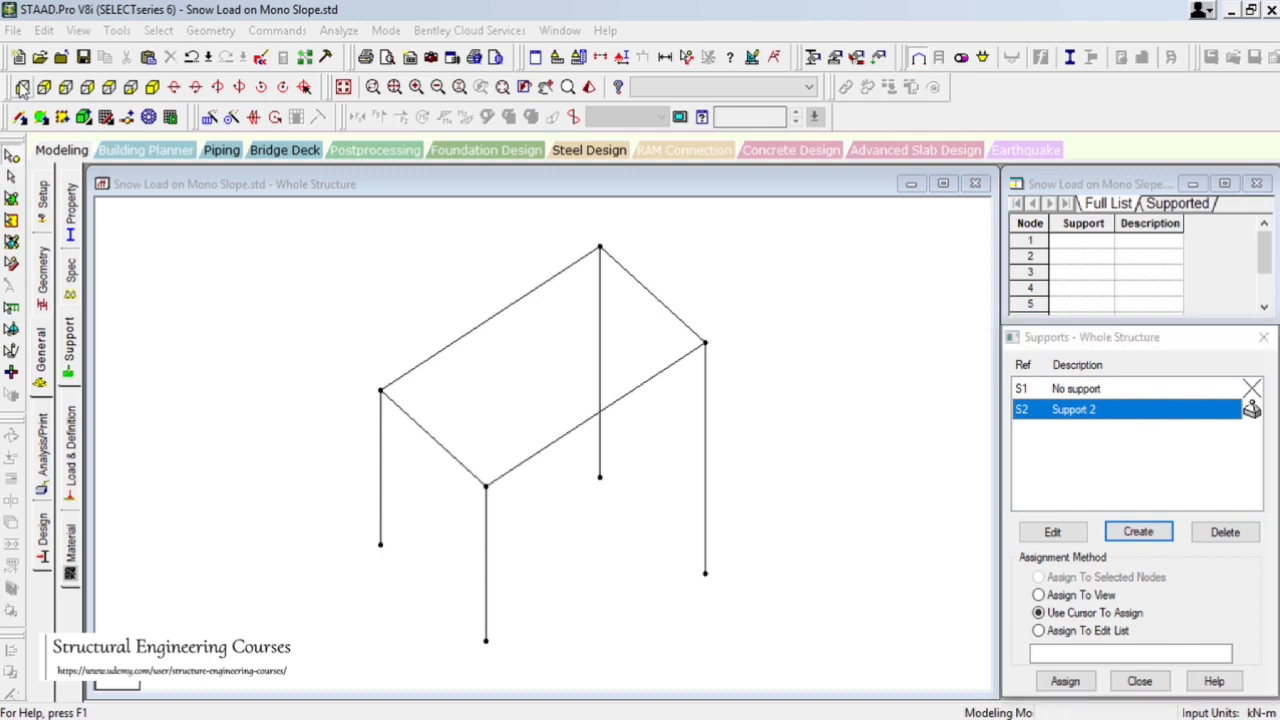
left_click(1065, 681)
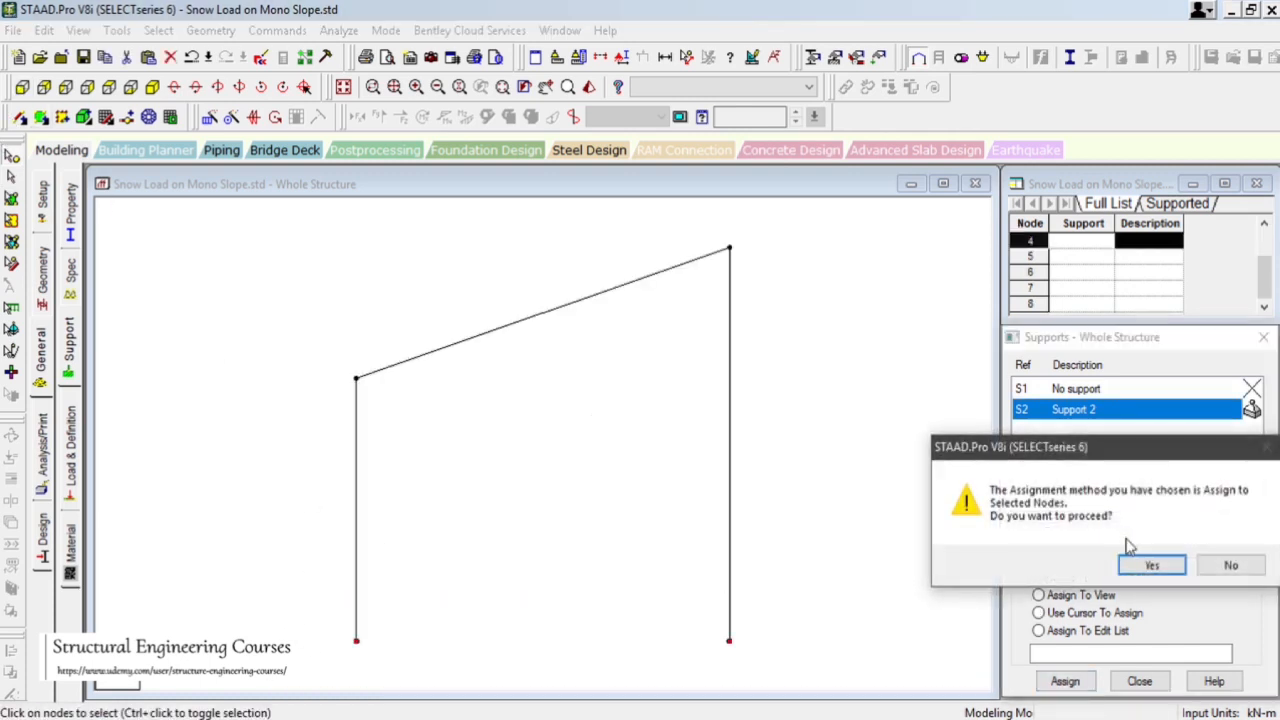
left_click(1168, 563)
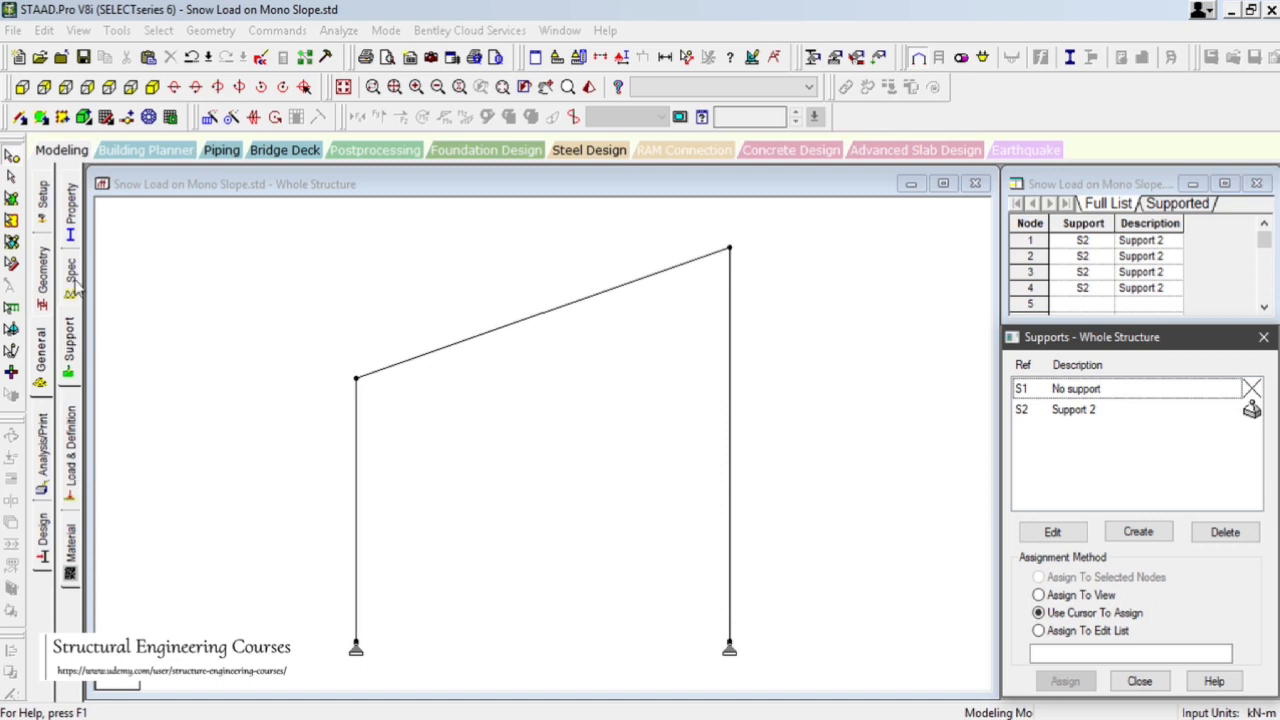
- Check the geometry of the beam joining the short columns and insert three equally spaced nodes into it
left_click(72, 220)
left_click(174, 88)
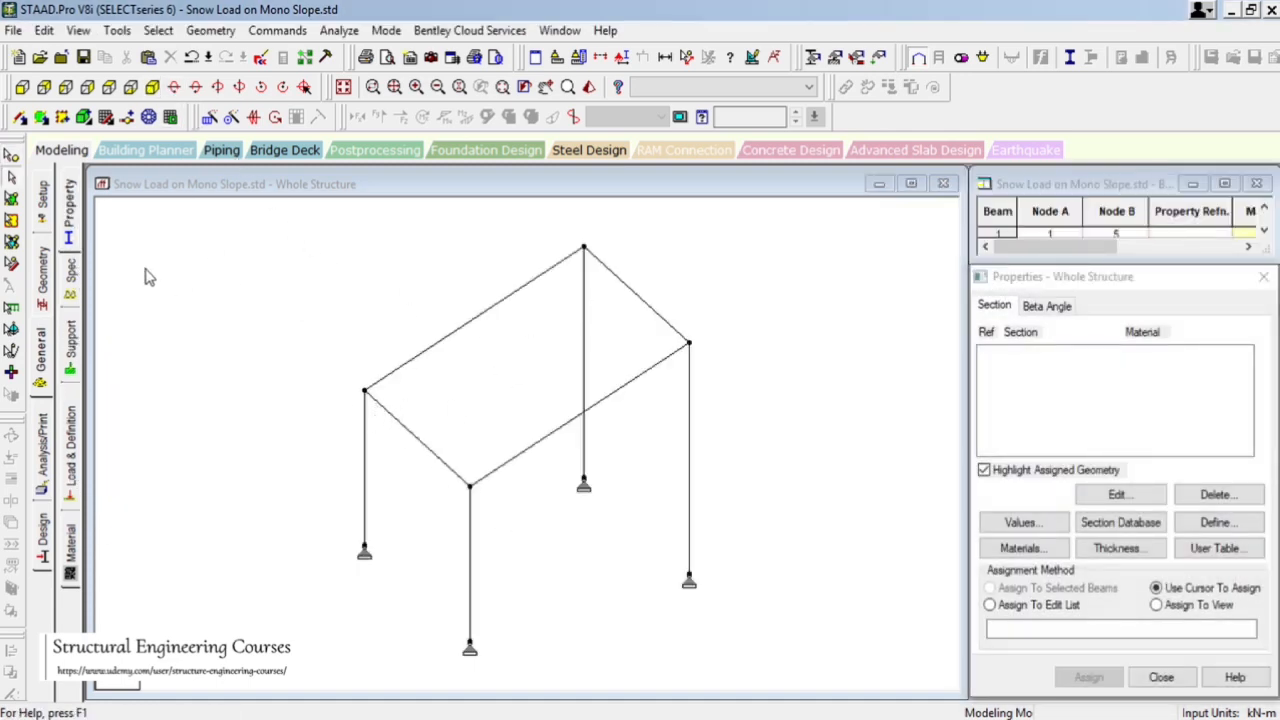
double_click(424, 444)
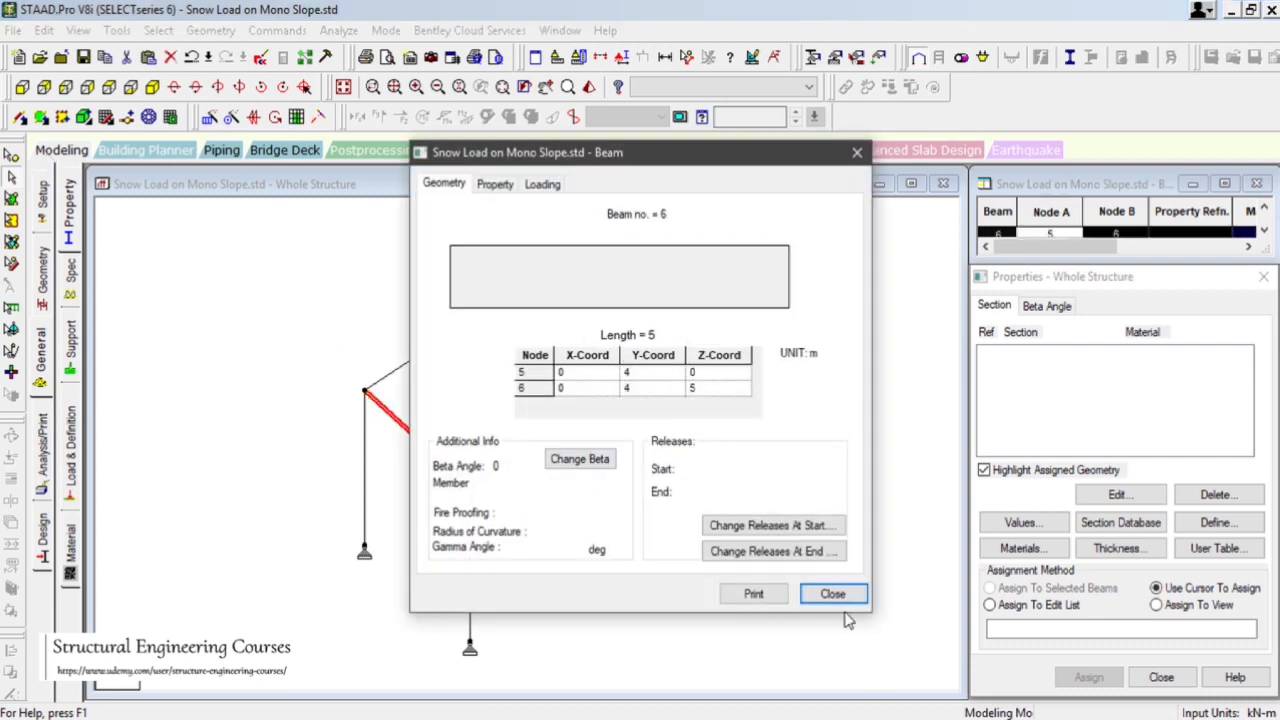
left_click(833, 594)
right_click(424, 454)
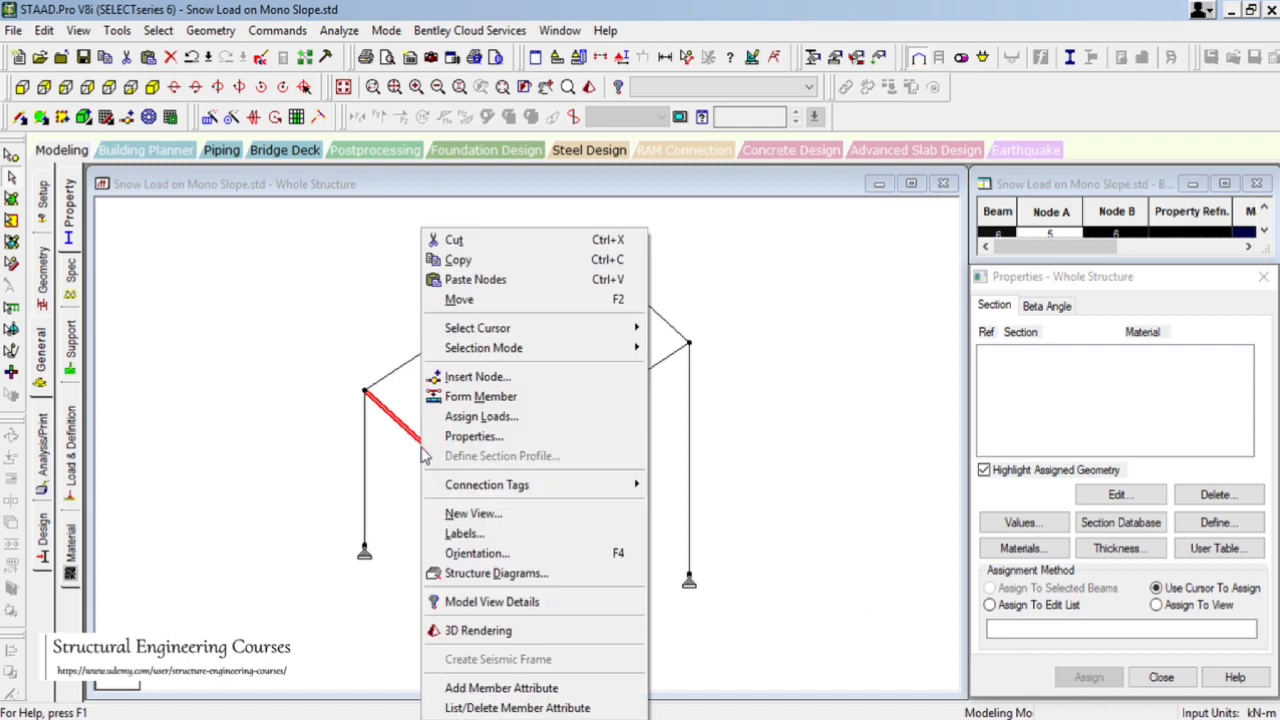
left_click(490, 376)
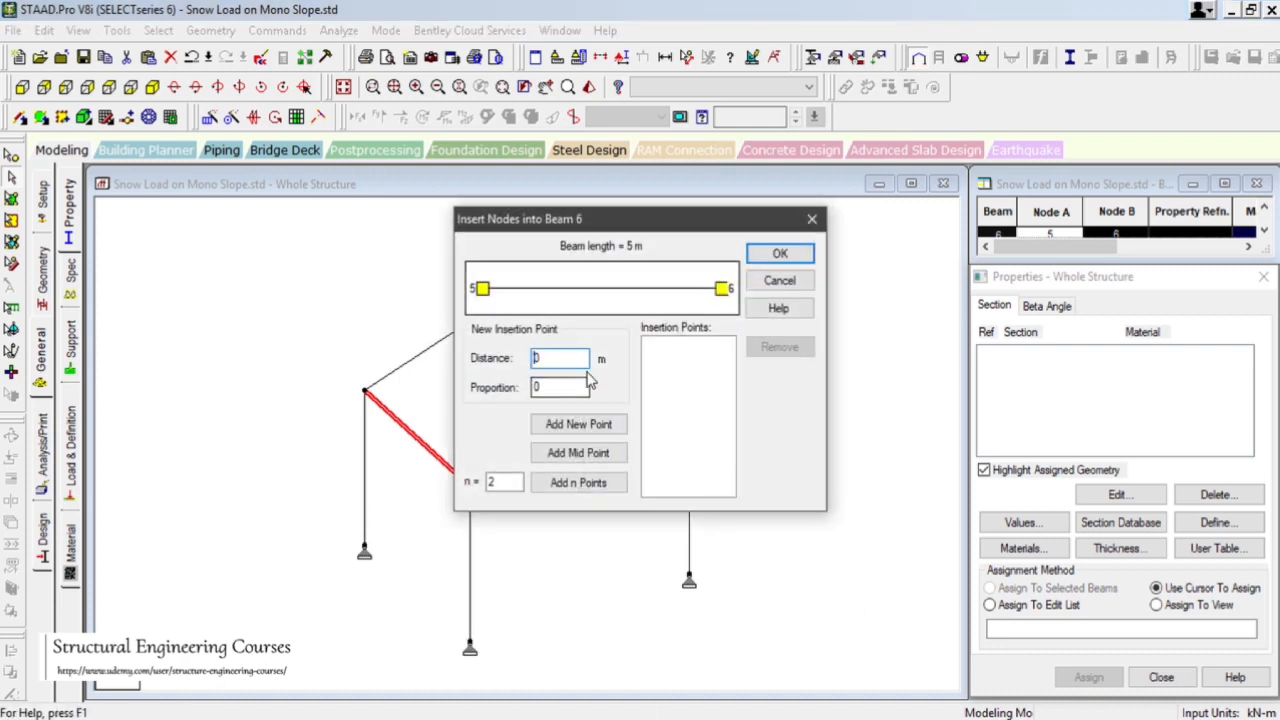
double_click(500, 482)
type("3")
left_click(572, 483)
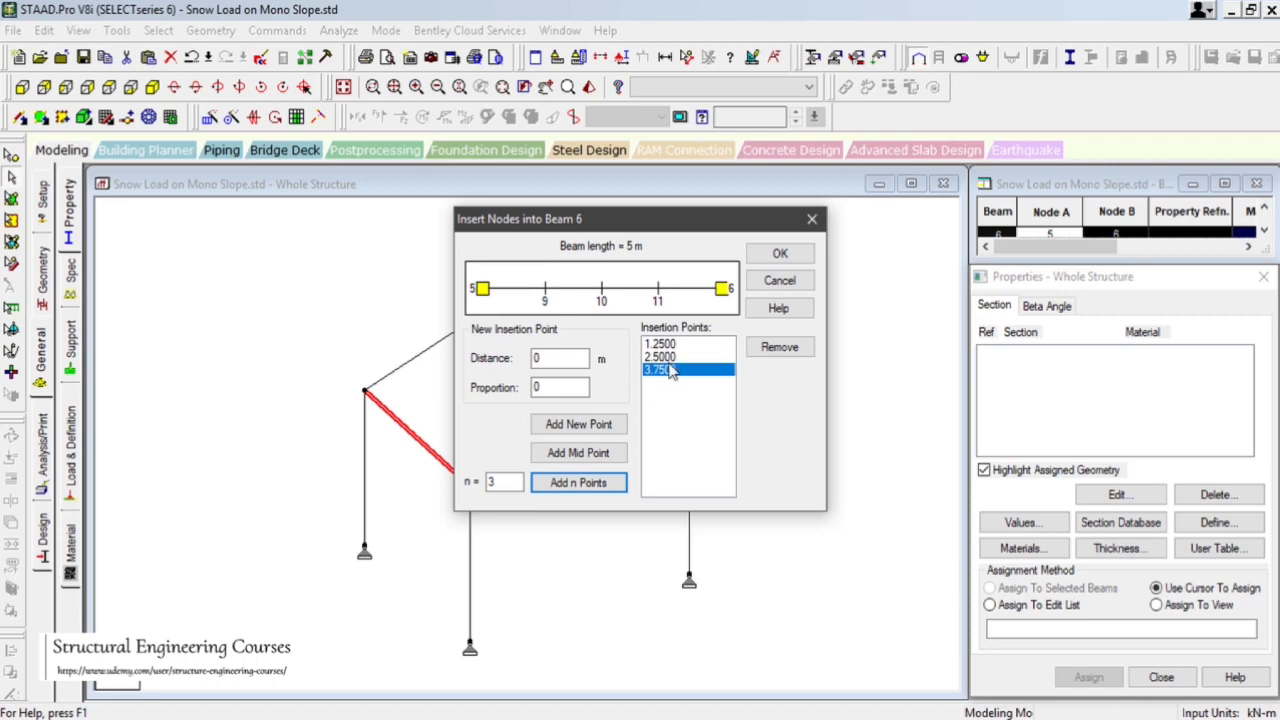
left_click(780, 253)
- Add three parallel roof beams from the inserted low-side nodes to the opposite beam joining the tall columns
left_click(210, 30)
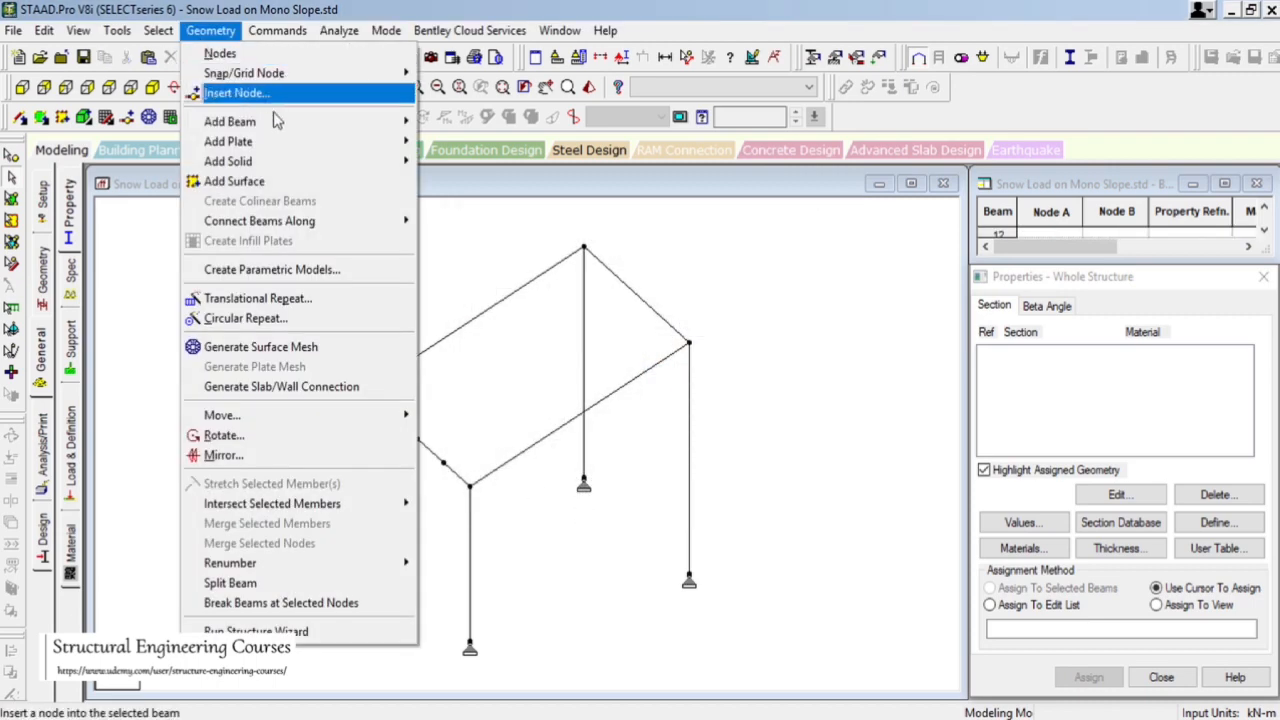
mouse_move(302, 116)
left_click(506, 200)
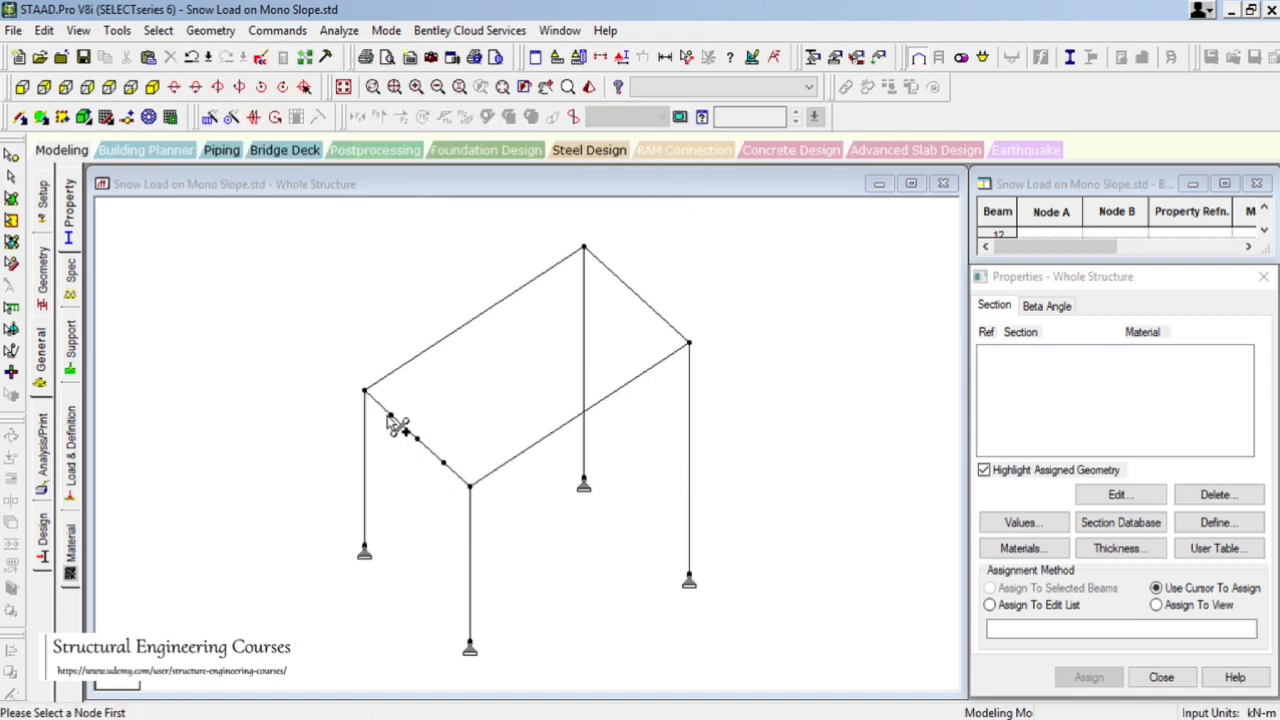
left_click(390, 414)
left_click(593, 264)
left_click(417, 439)
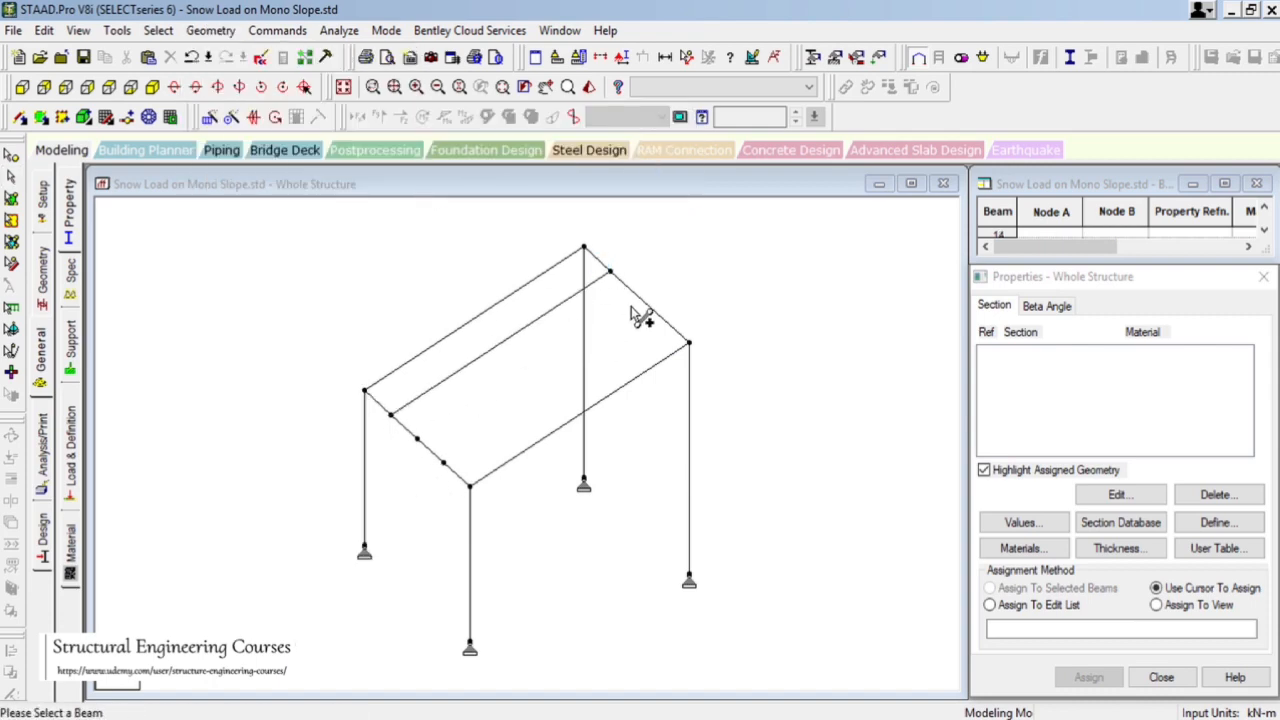
left_click(634, 304)
left_click(443, 462)
left_click(660, 331)
left_click(660, 329)
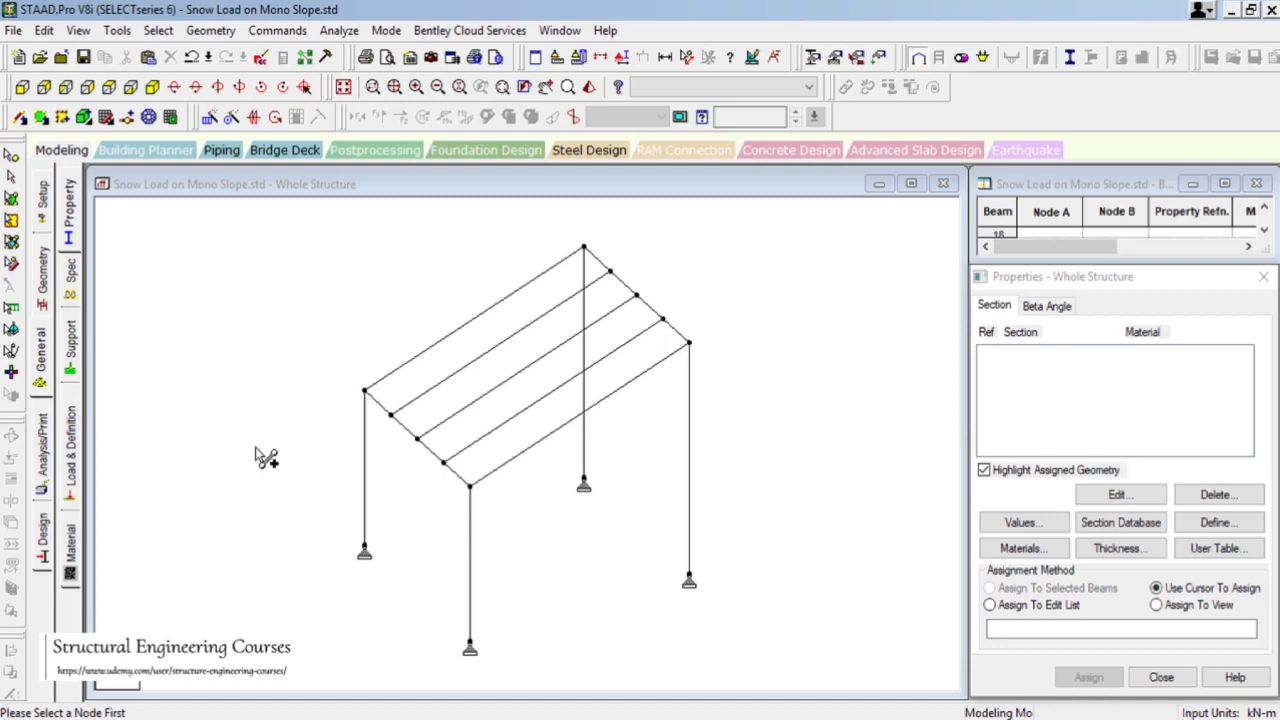
- Create a member release specification at the beam start releasing MY and MZ
left_click(39, 372)
left_click(70, 279)
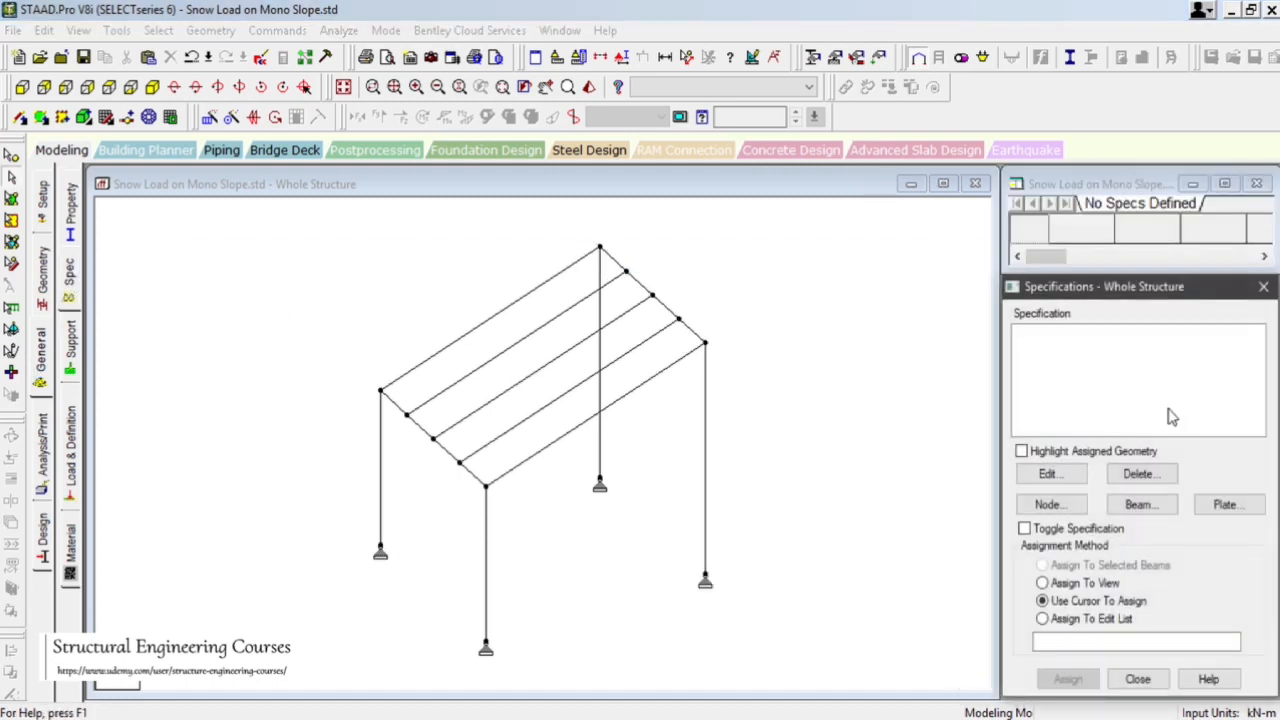
left_click(1148, 507)
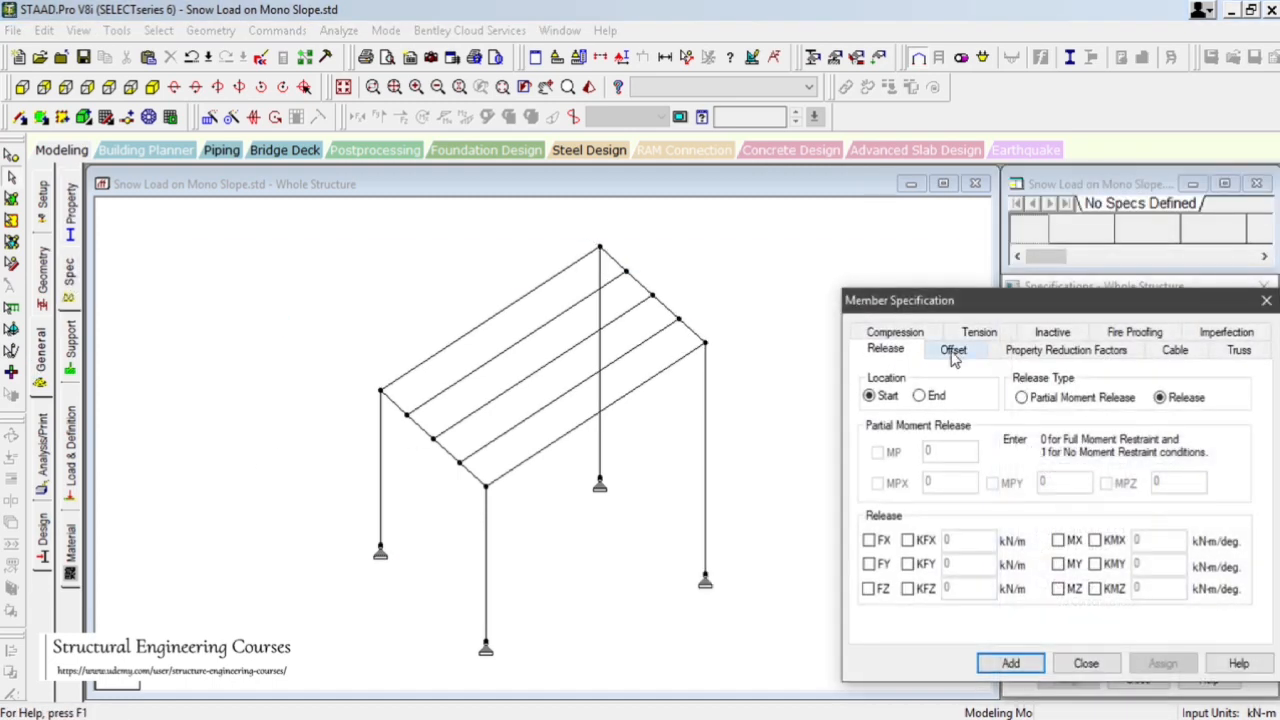
left_click(1072, 567)
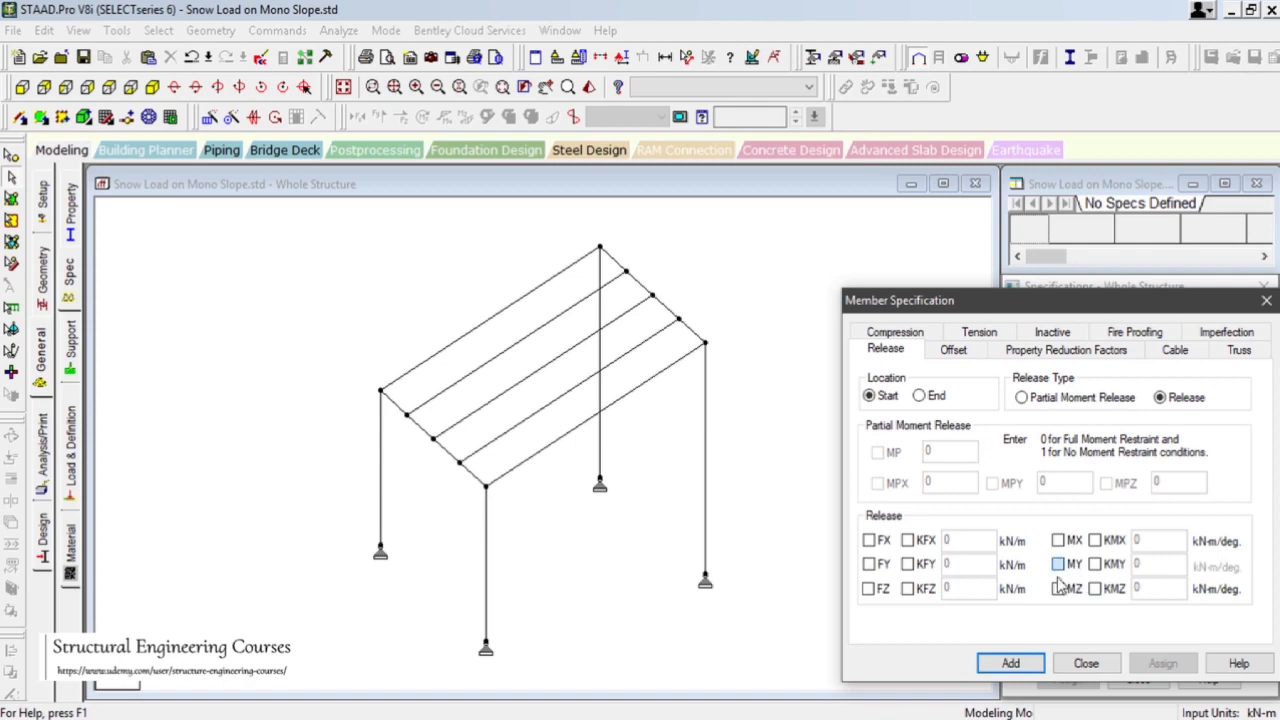
left_click(1010, 663)
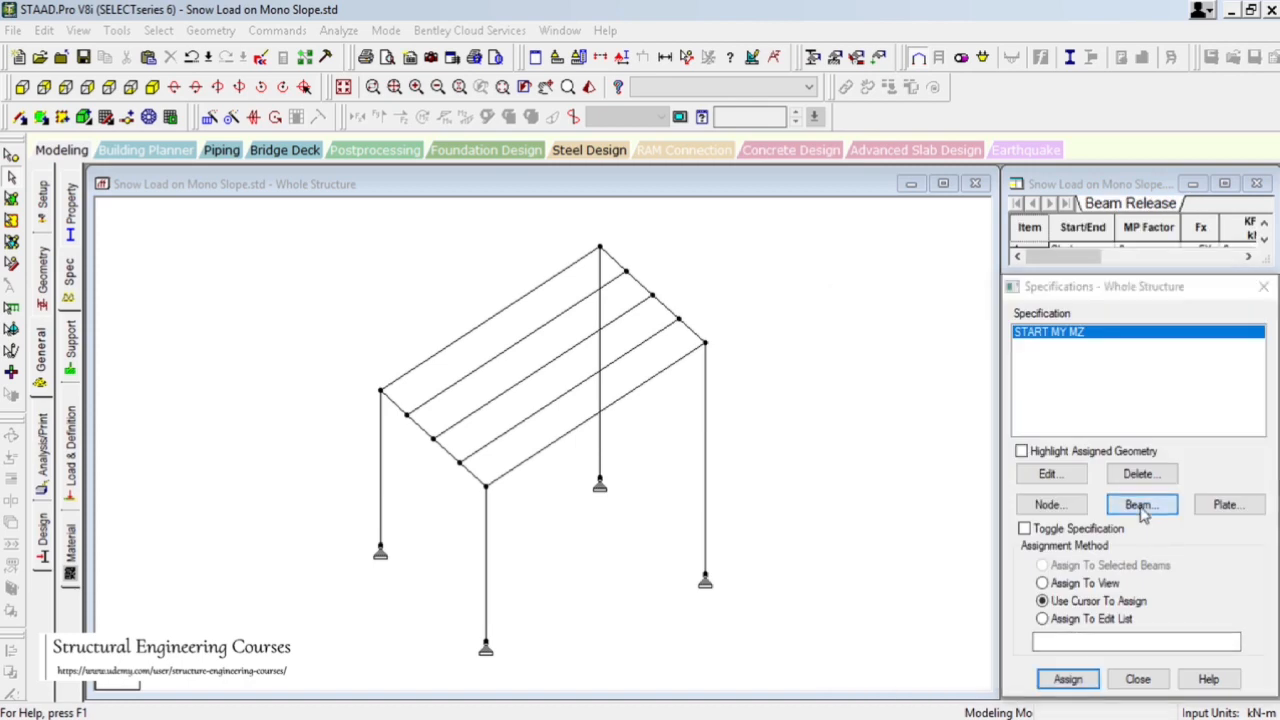
- Create a second member release specification at the beam end releasing MY and MZ
left_click(1140, 503)
left_click(920, 396)
left_click(1058, 564)
left_click(1058, 588)
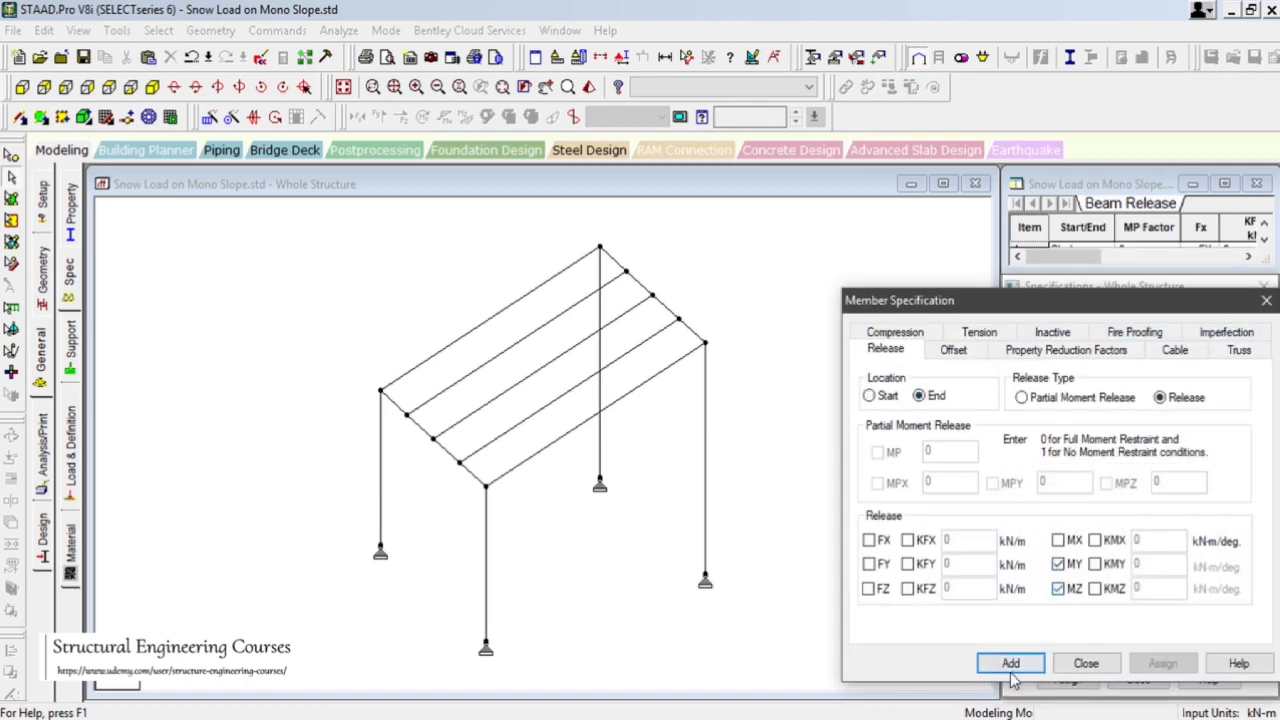
left_click(1010, 663)
- Assign the END MY MZ release to the five parallel sloping roof beams
left_click(450, 346)
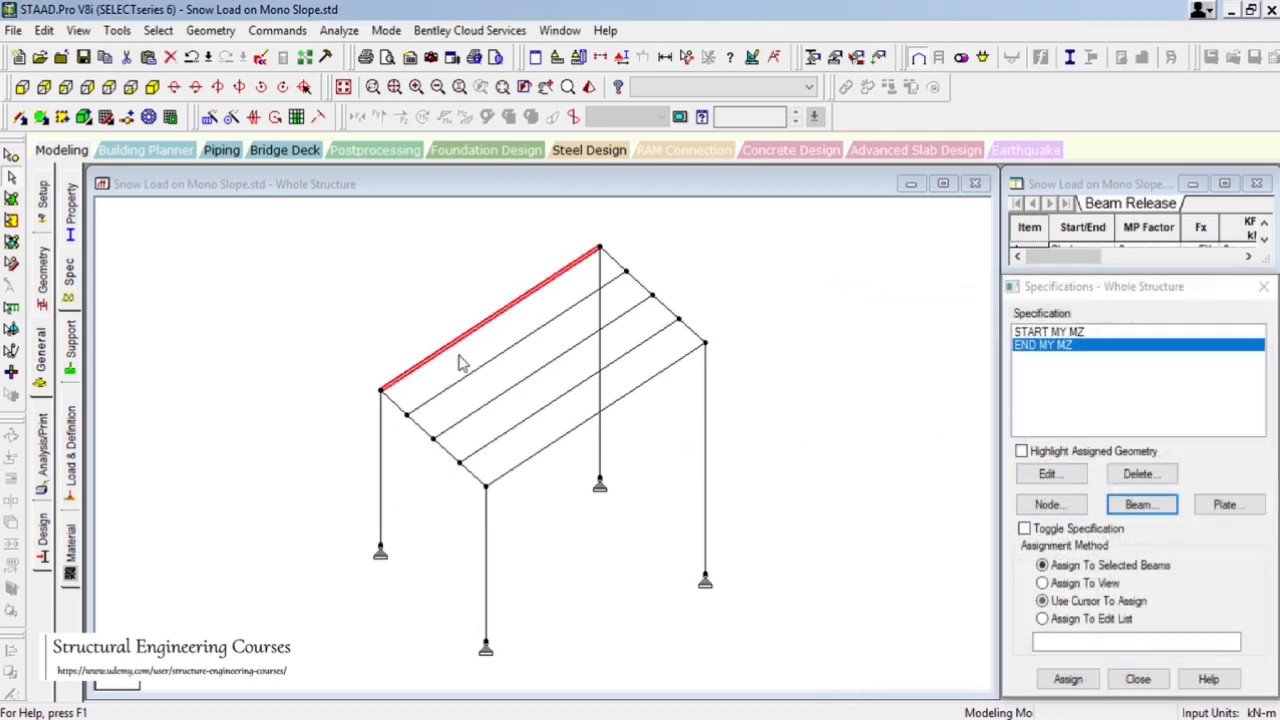
left_click(470, 372, "ctrl")
left_click(483, 405, "ctrl")
left_click(500, 436, "ctrl")
left_click(530, 456, "ctrl")
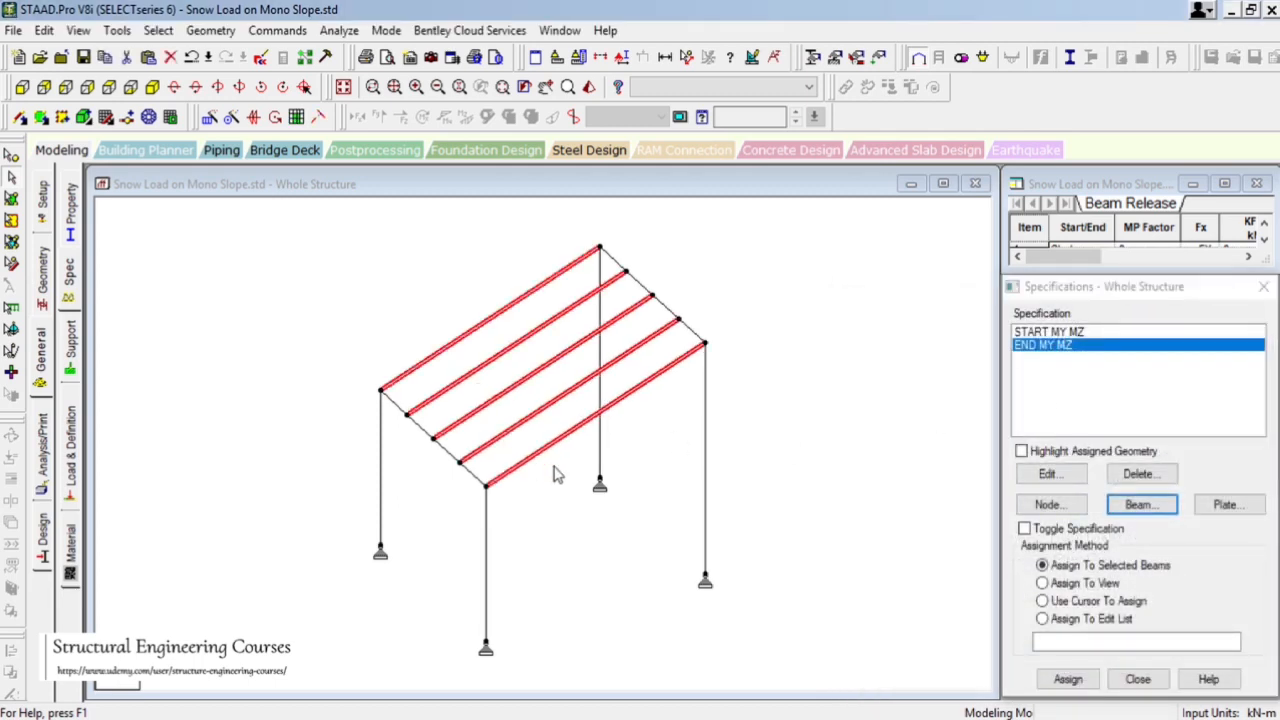
left_click(1068, 679)
left_click(1143, 537)
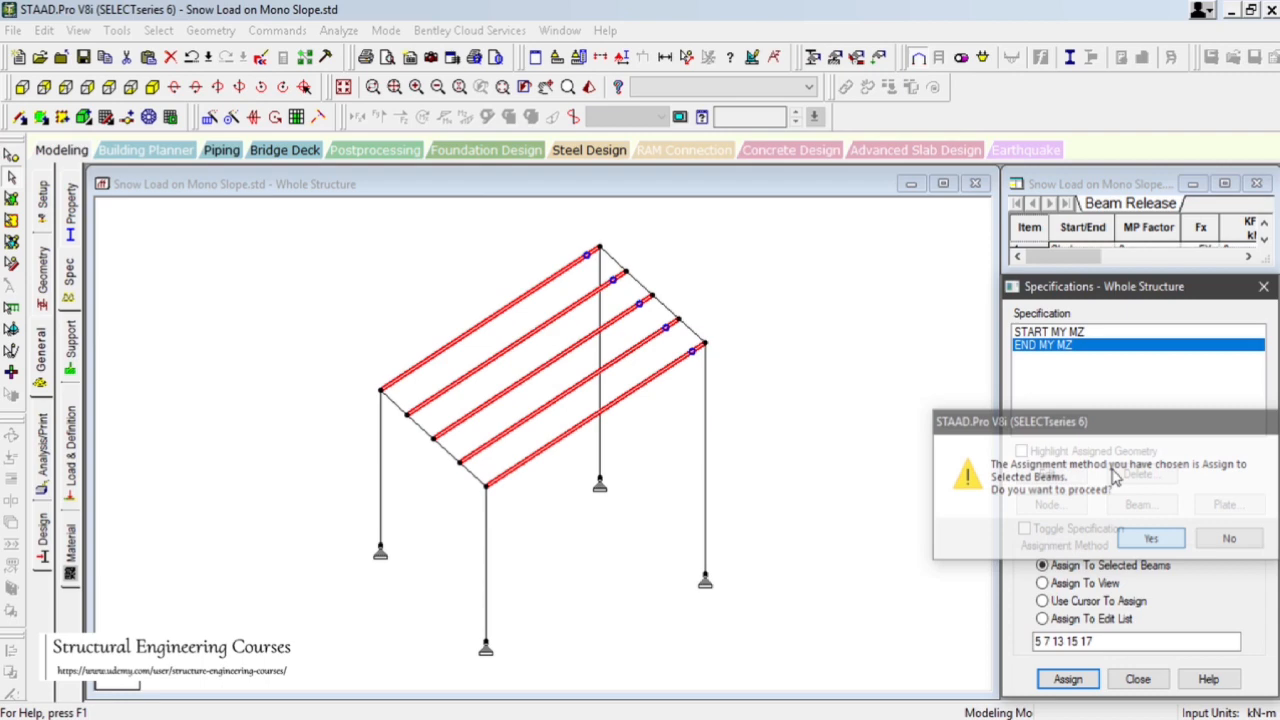
- Assign the START MY MZ release to the same five sloping roof beams
left_click(1057, 332)
left_click(1068, 679)
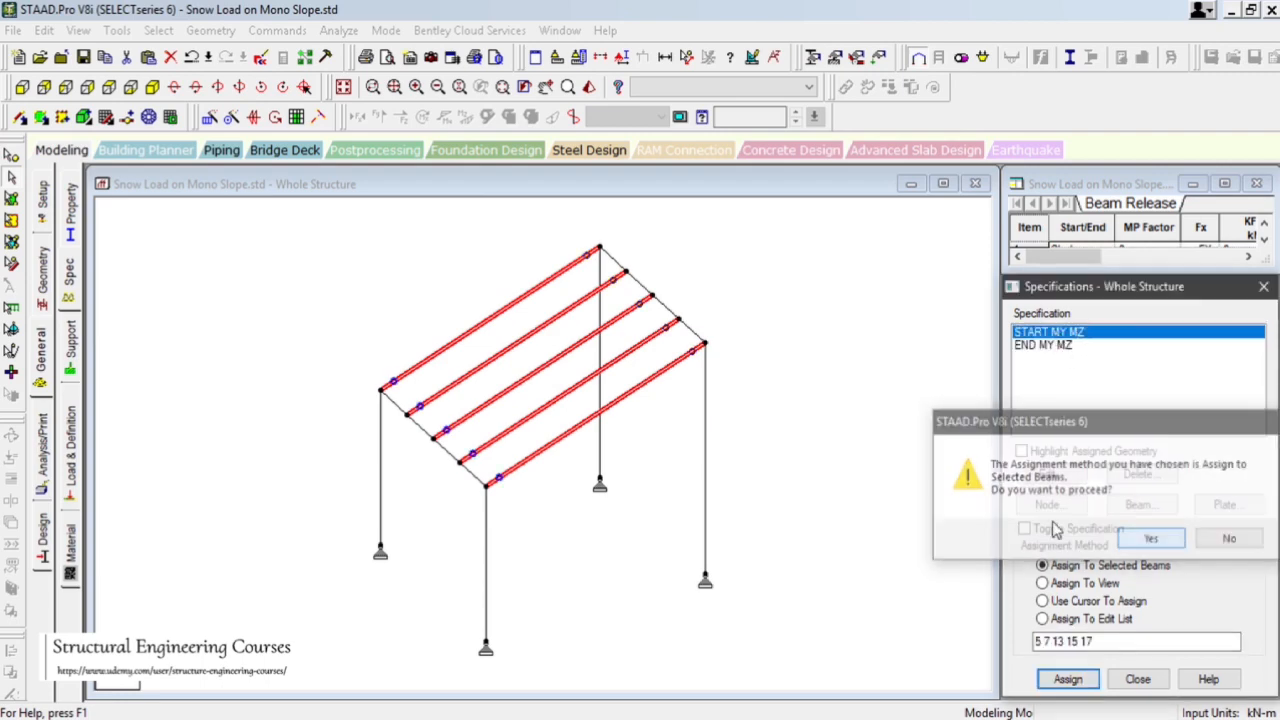
left_click(1145, 535)
scroll(776, 449, "up", 3)
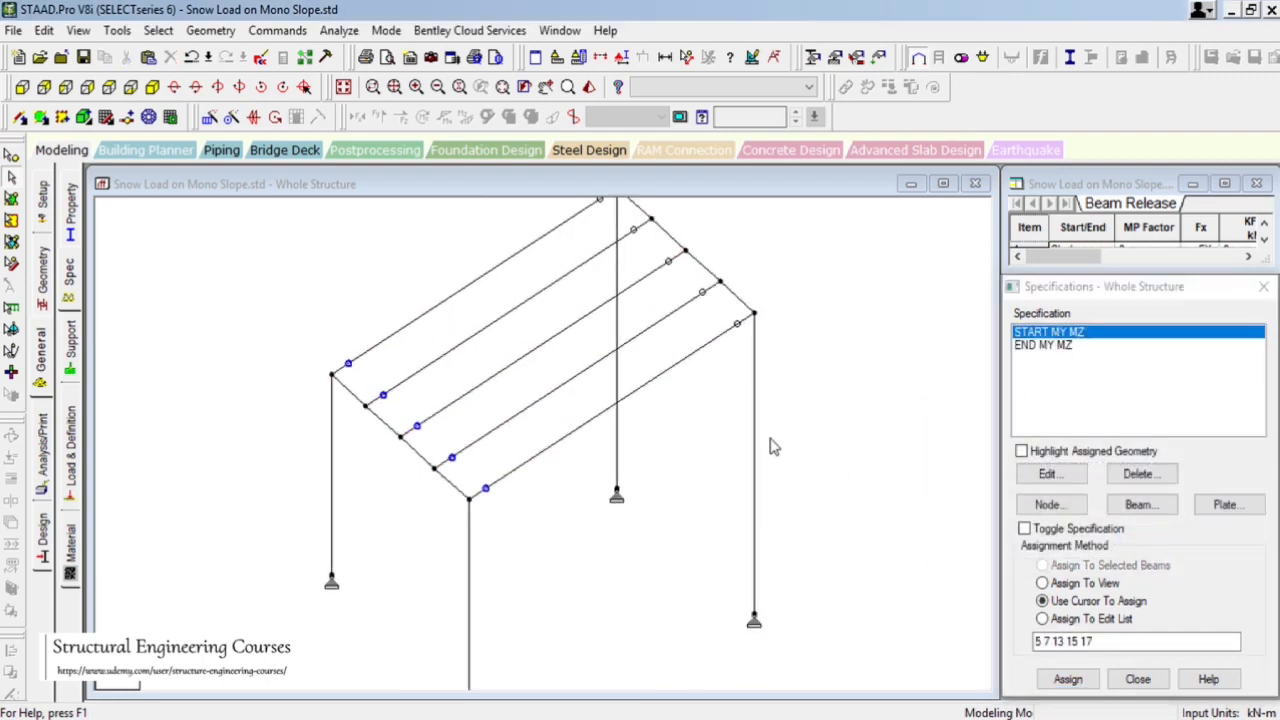
scroll(742, 443, "down", 2)
- Add the American W12X16 section in steel from the section database to the member properties
left_click(69, 233)
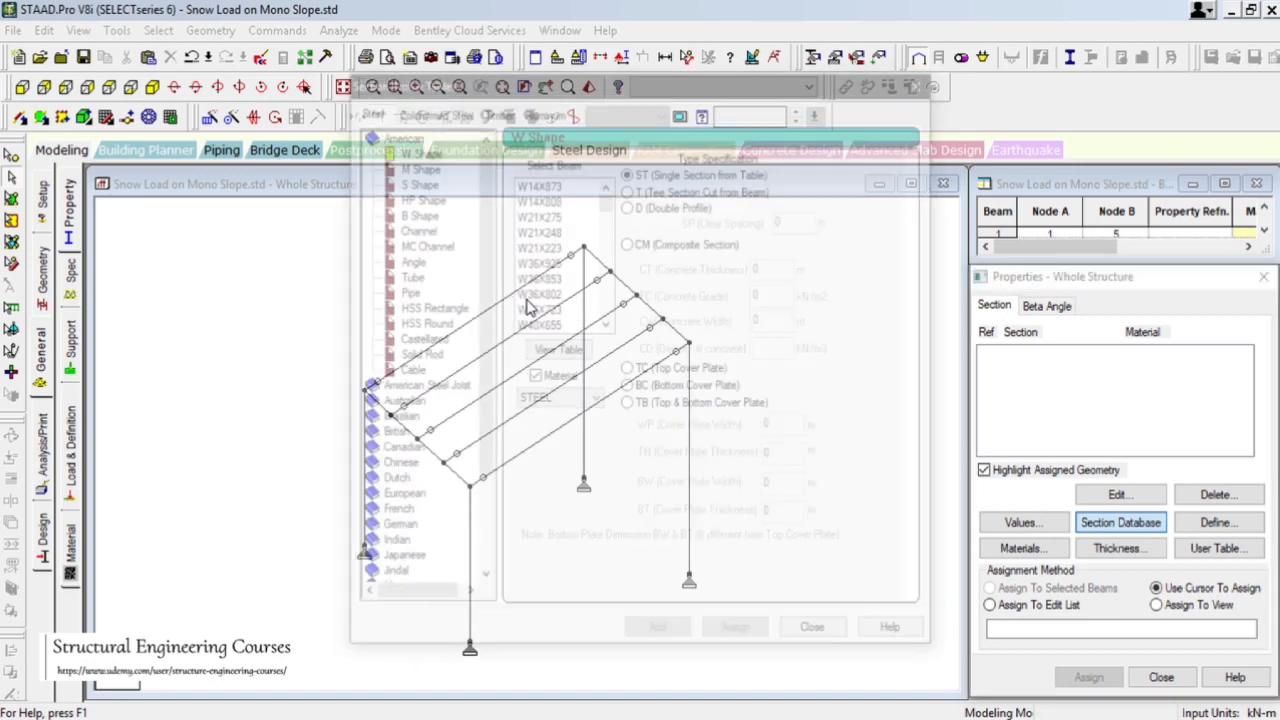
scroll(480, 338, "down", 2)
scroll(480, 338, "up", 2)
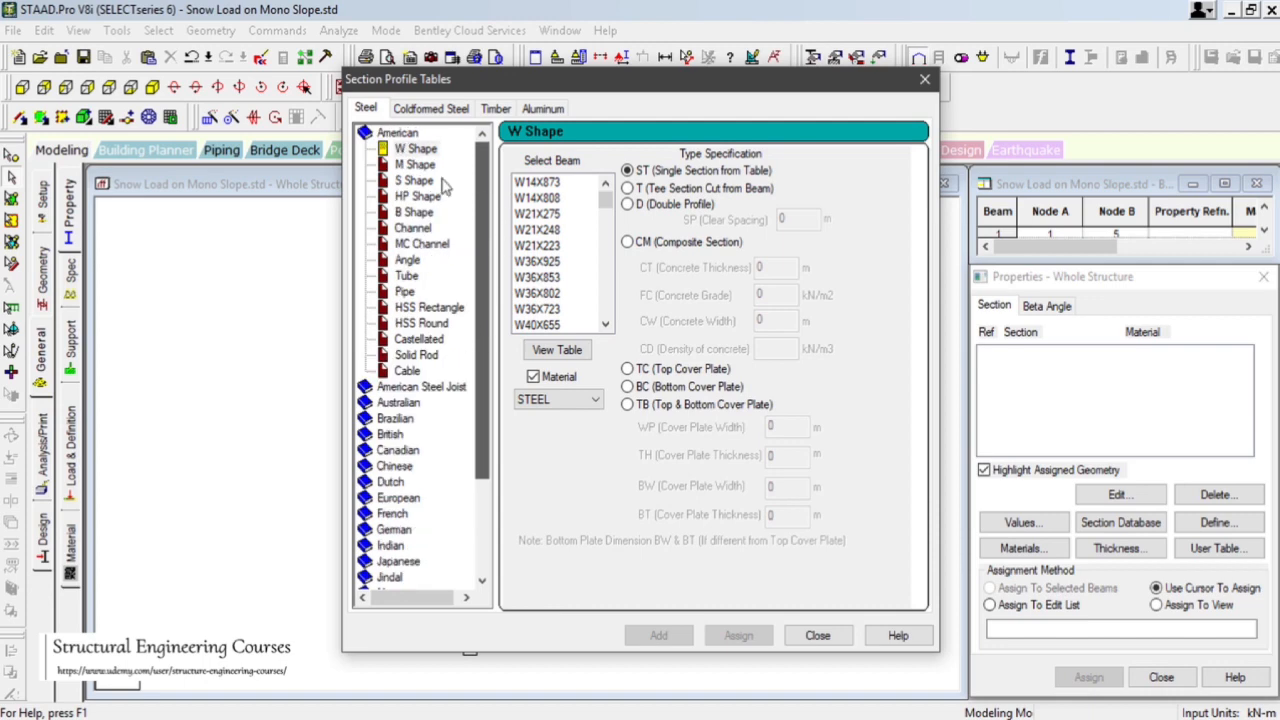
left_click_drag(605, 208, 604, 296)
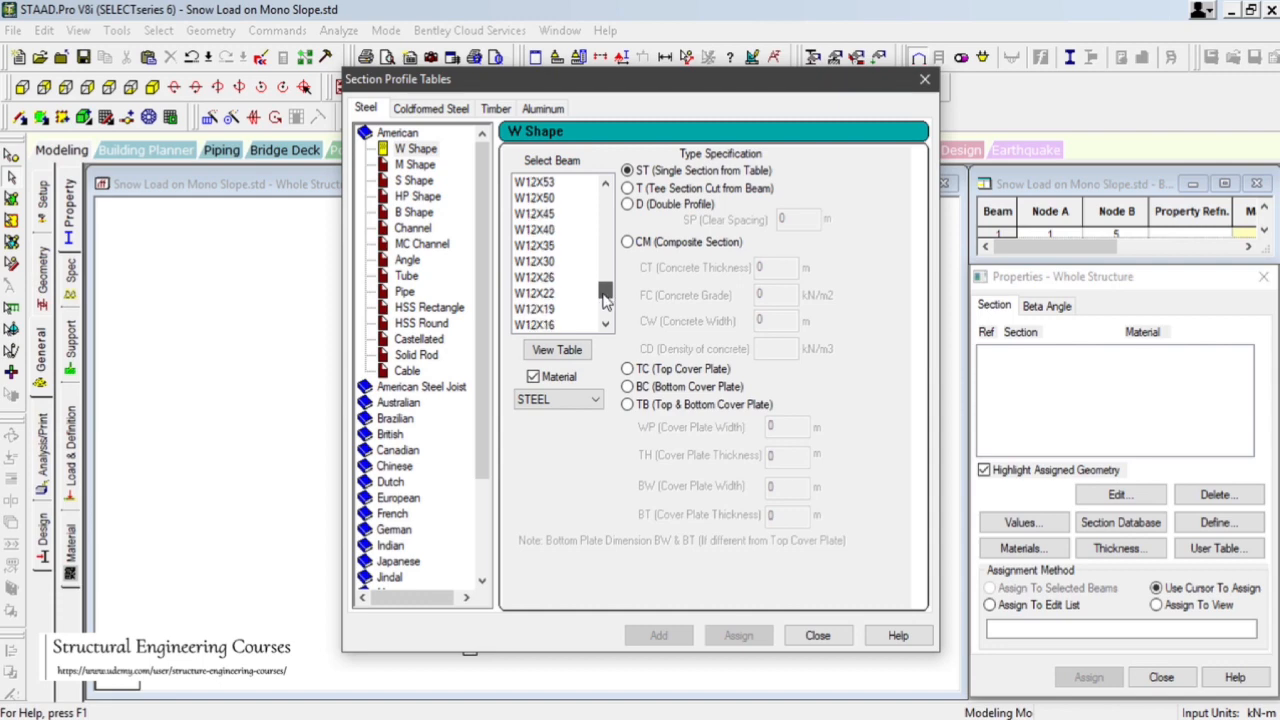
left_click(551, 326)
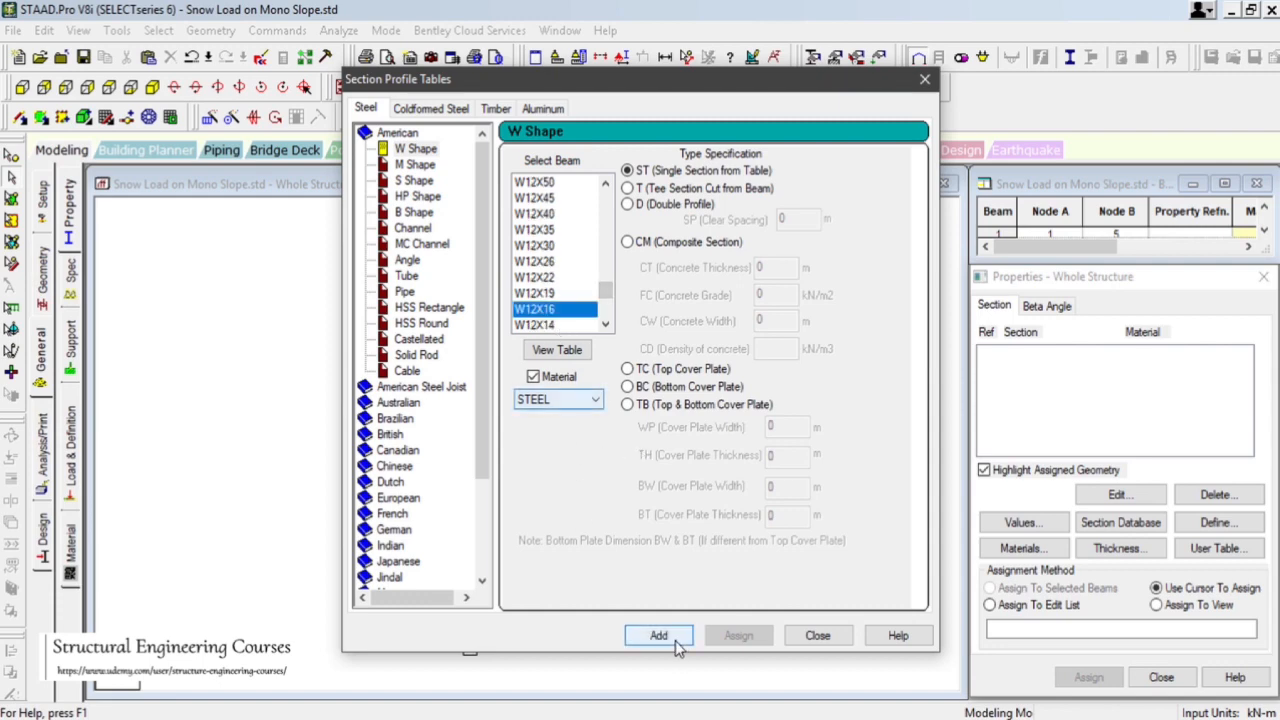
left_click(675, 641)
left_click(815, 636)
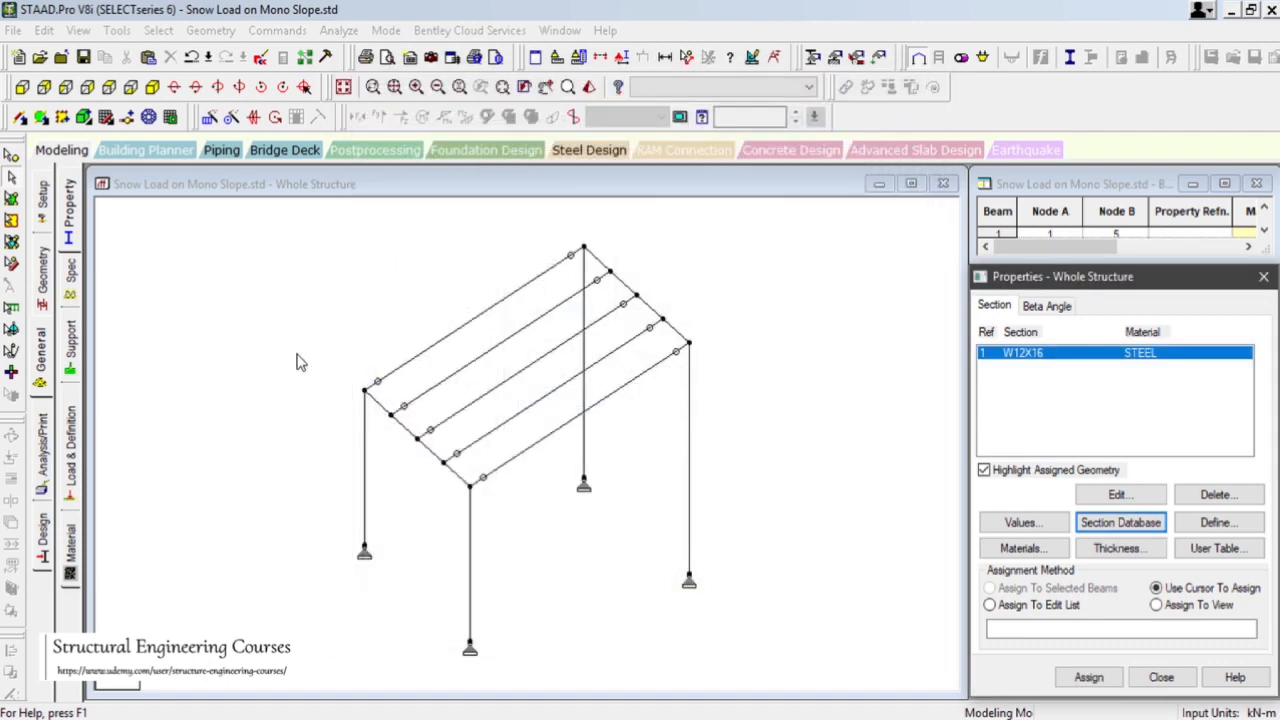
- Assign the W12X16 section to all four columns, selecting them in the front view
left_click(22, 87)
left_click_drag(222, 608, 840, 424)
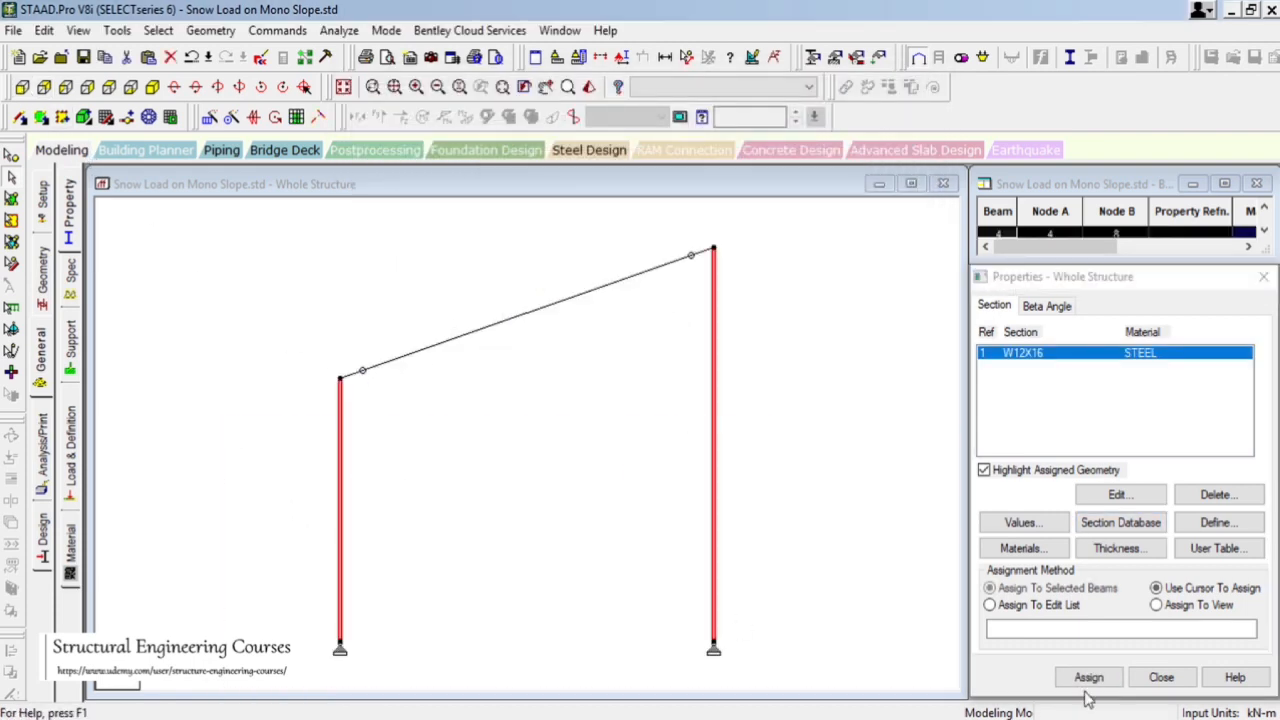
left_click(1088, 677)
left_click(1135, 533)
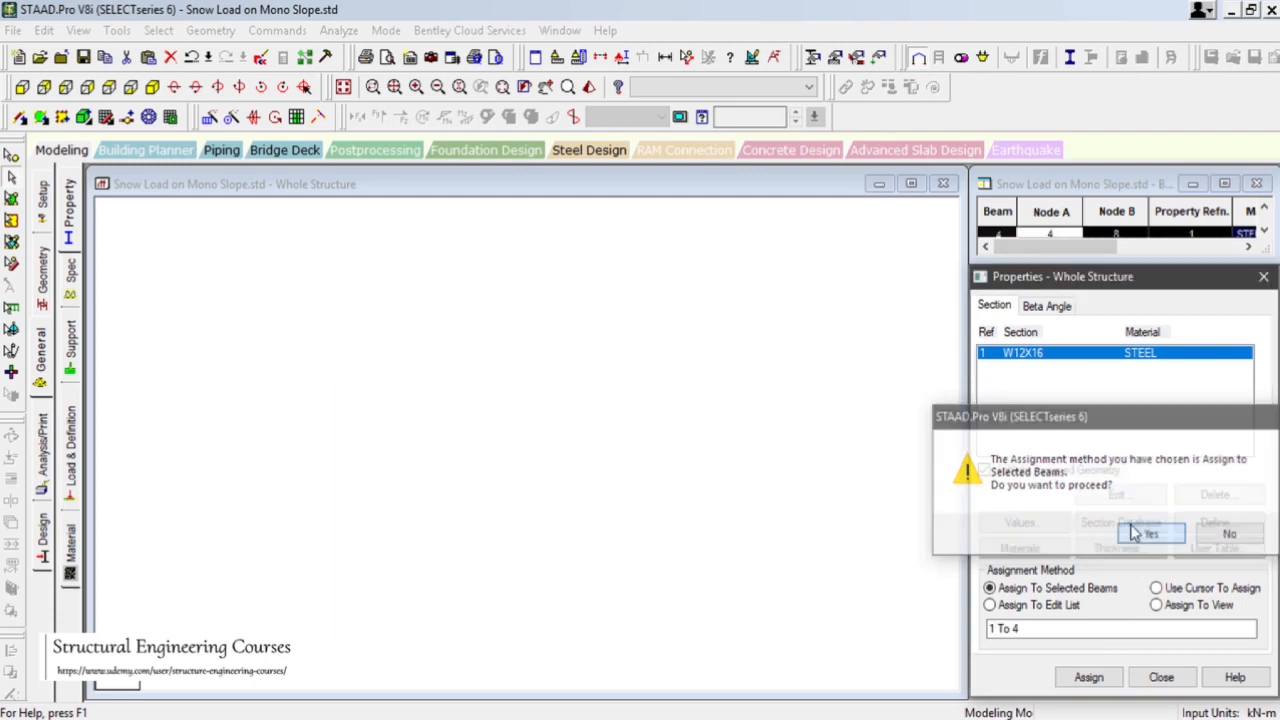
- Add the American W6X15 section in steel from the section database to the member properties
left_click(1120, 522)
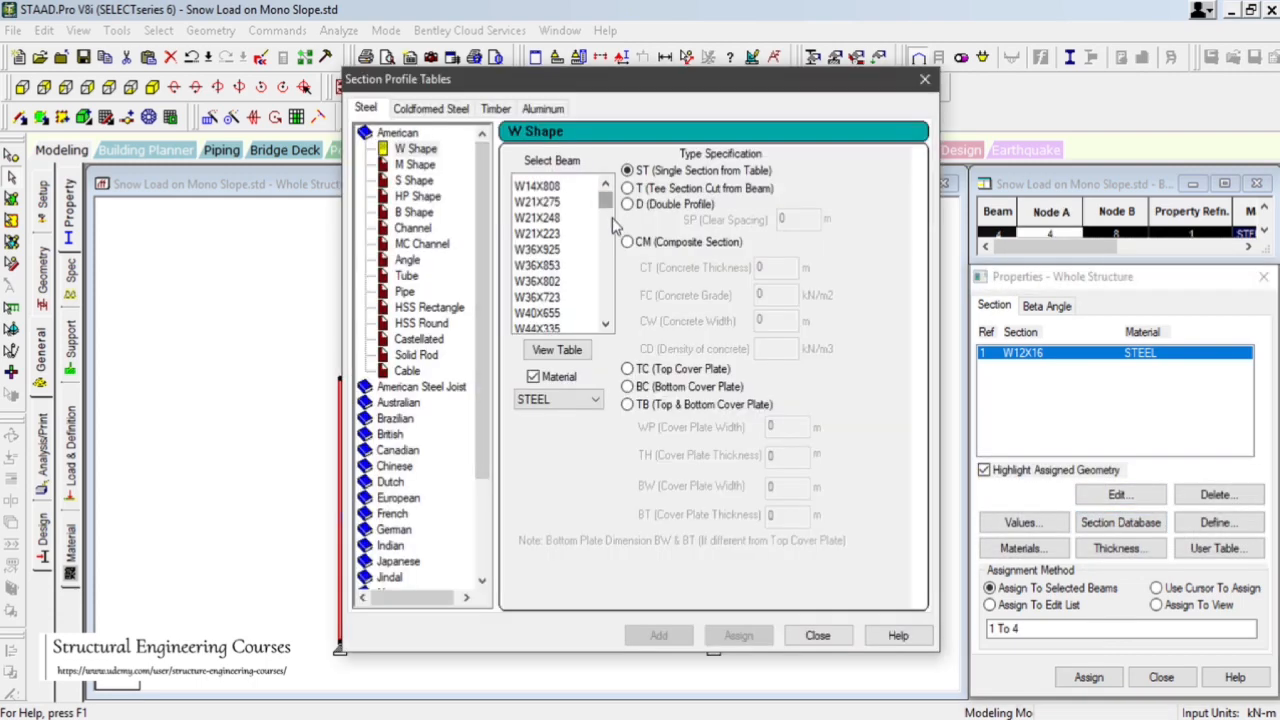
left_click_drag(615, 225, 611, 290)
left_click(553, 310)
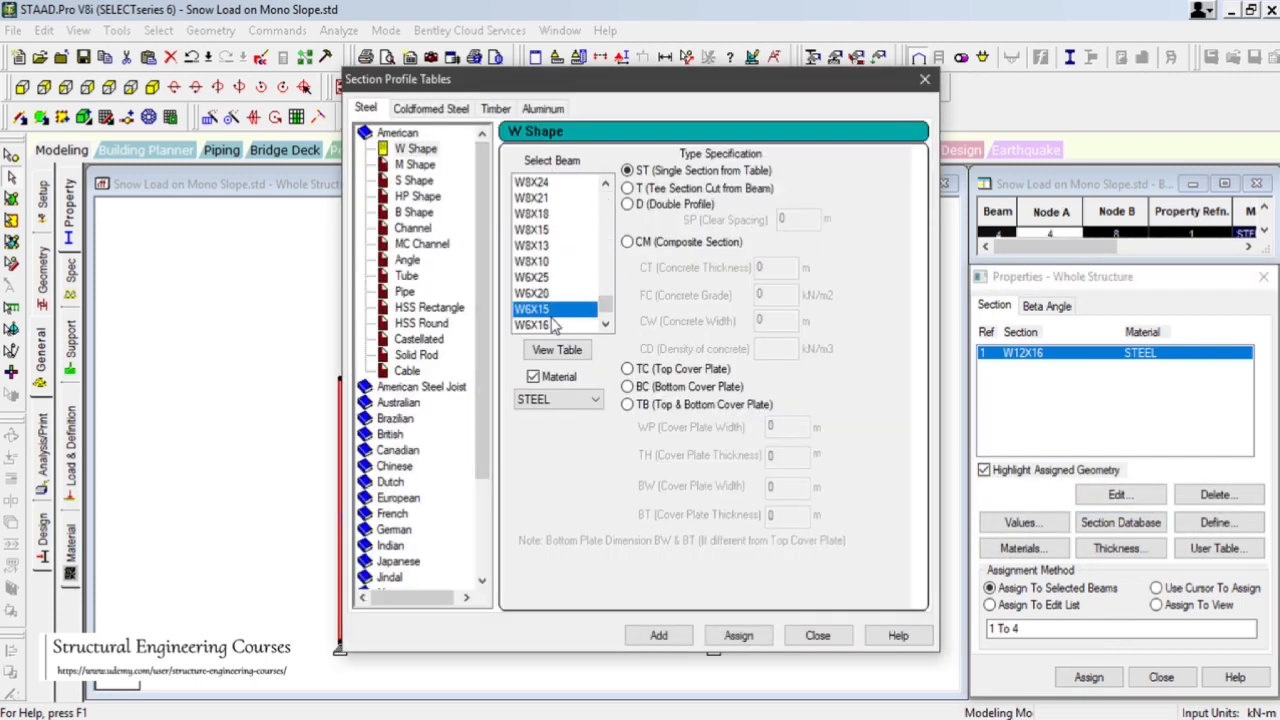
left_click(658, 635)
left_click(817, 635)
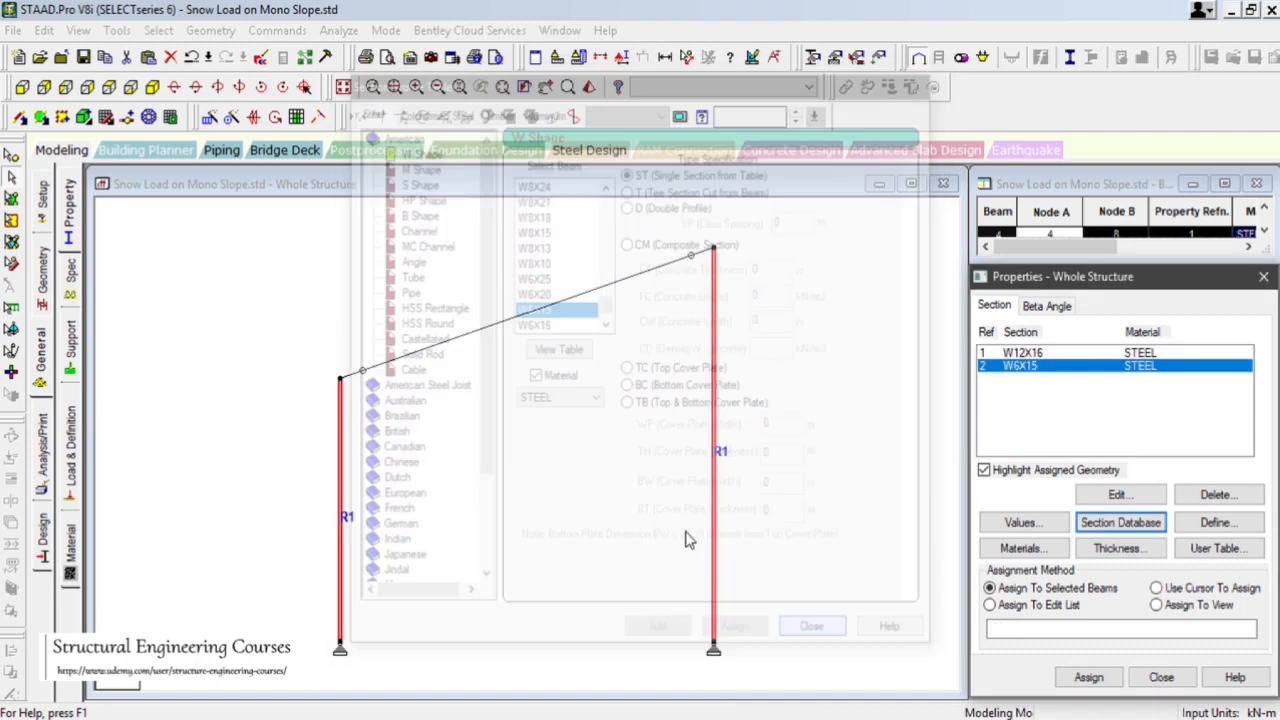
- Assign the W6X15 section to the five sloping beams and the beam segments joining the tall columns
left_click(580, 357)
left_click_drag(214, 209, 731, 366)
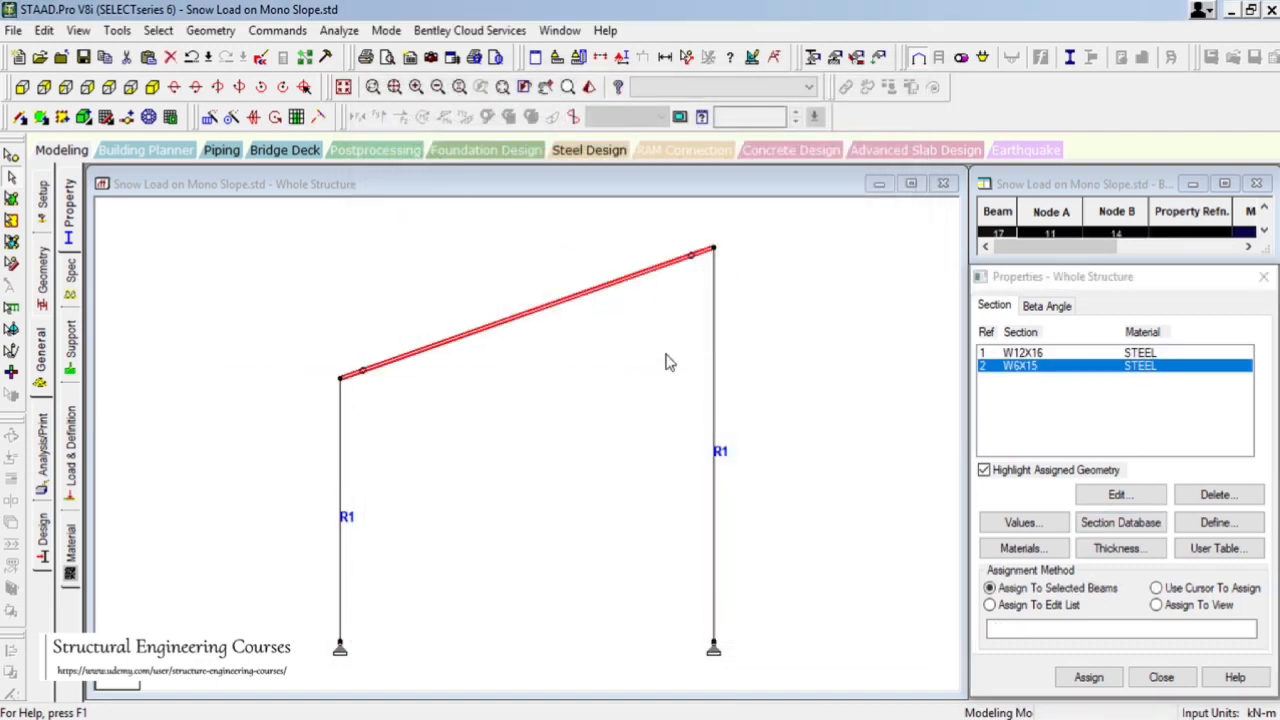
left_click(153, 88)
left_click(1088, 677)
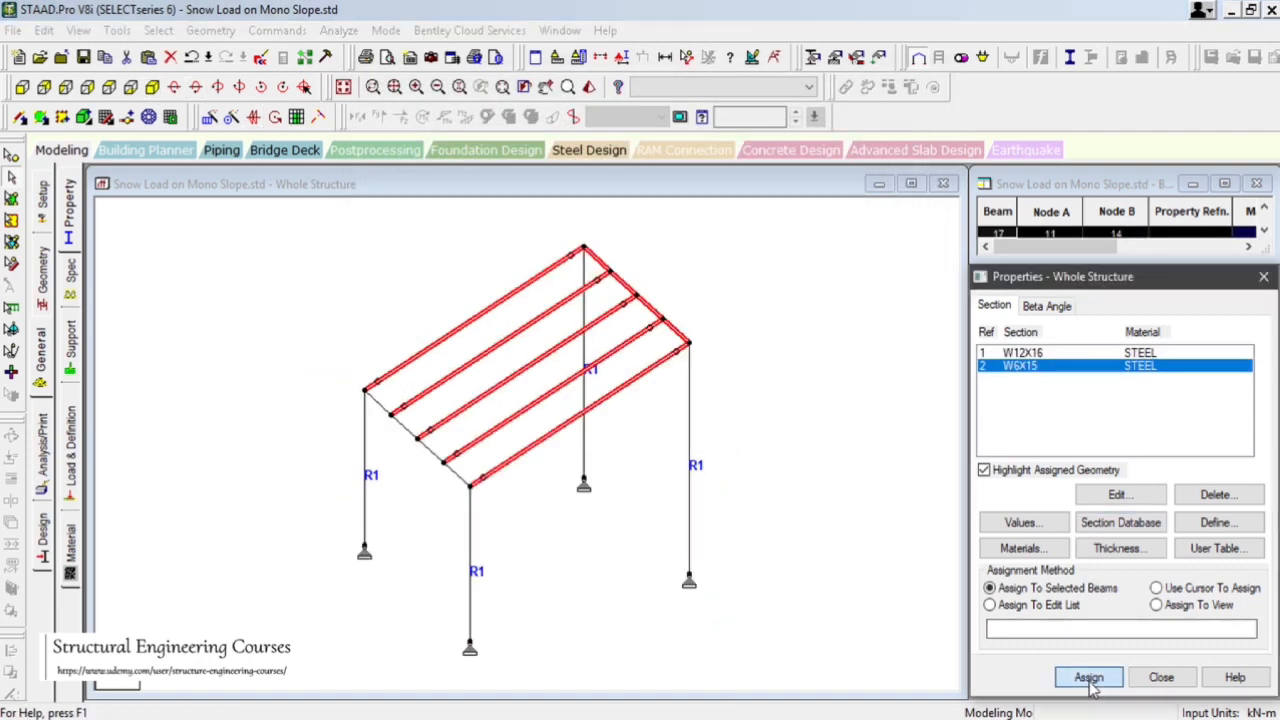
left_click(1150, 535)
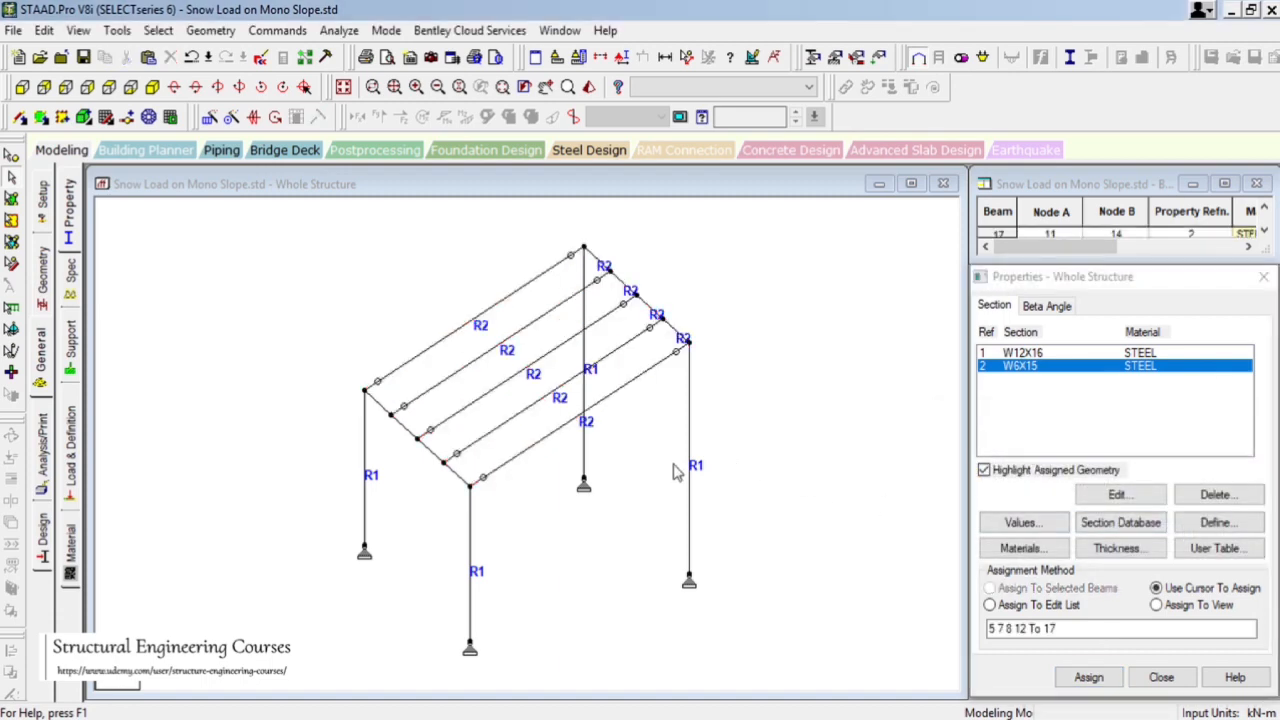
- Assign the W6X15 section to the four beam segments joining the short columns as well
left_click(381, 417)
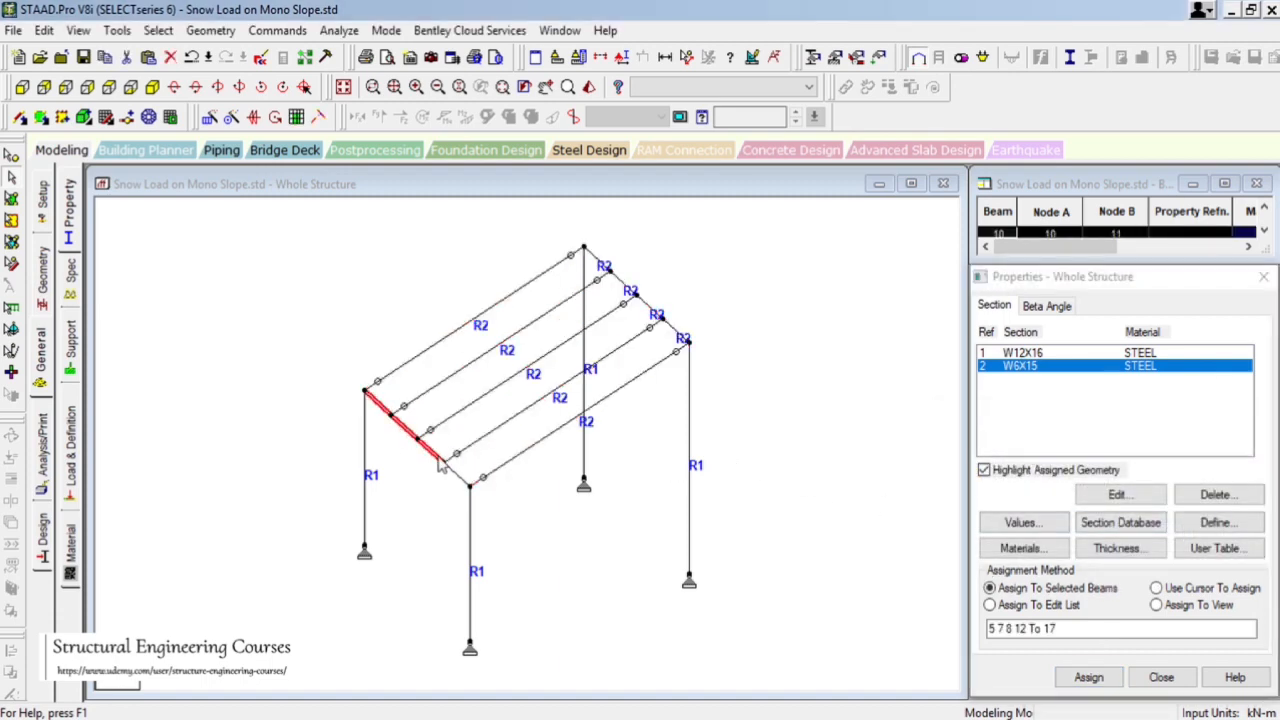
left_click(1088, 677)
left_click(1150, 533)
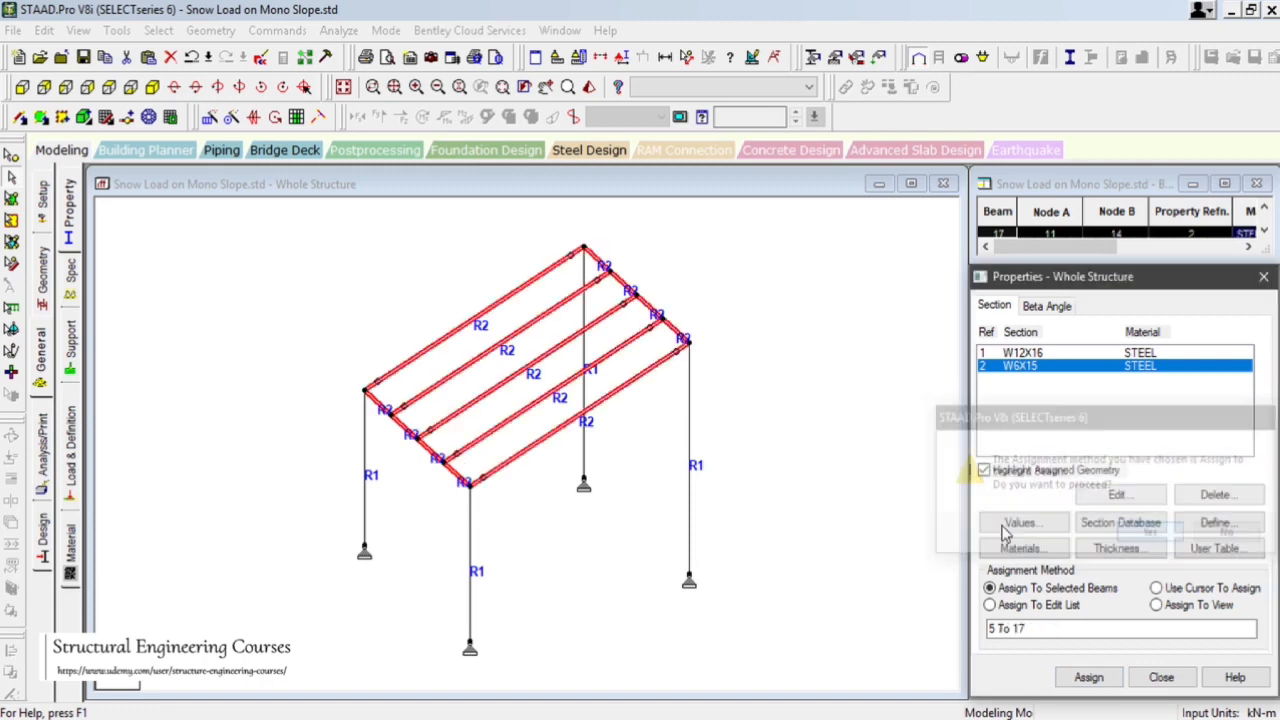
- Check the model for members with a missing property
left_click(158, 30)
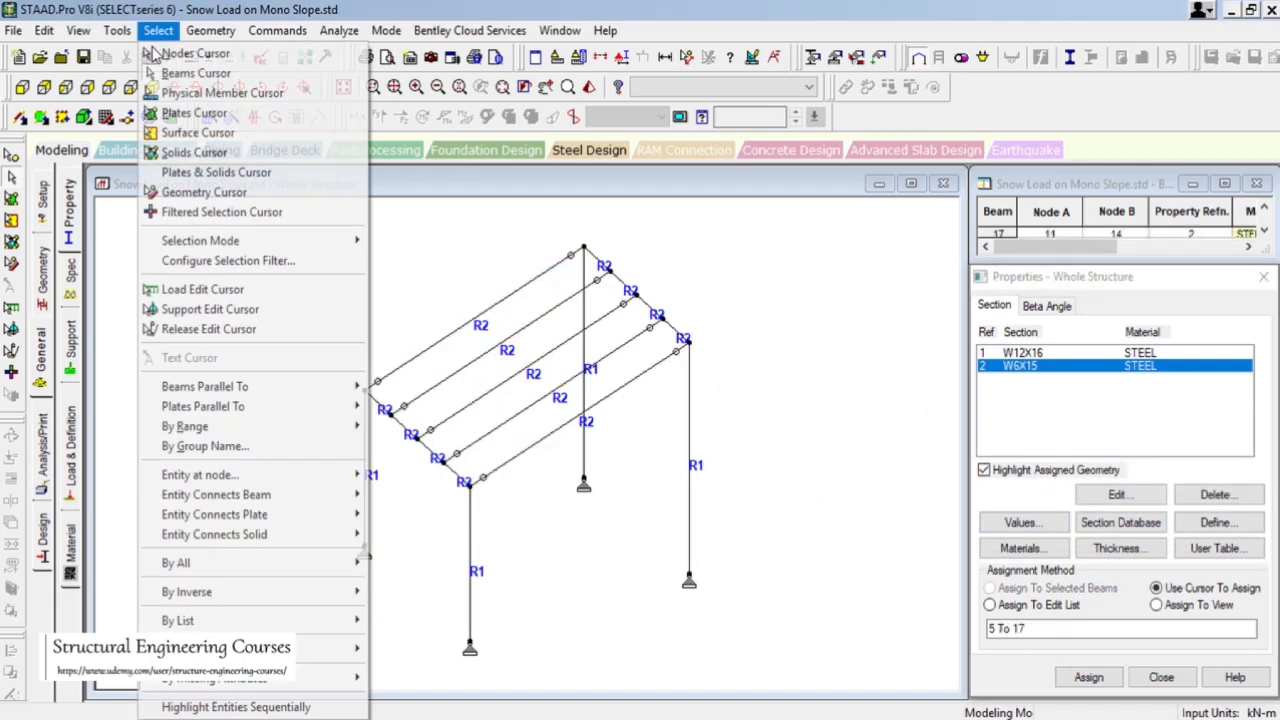
mouse_move(333, 680)
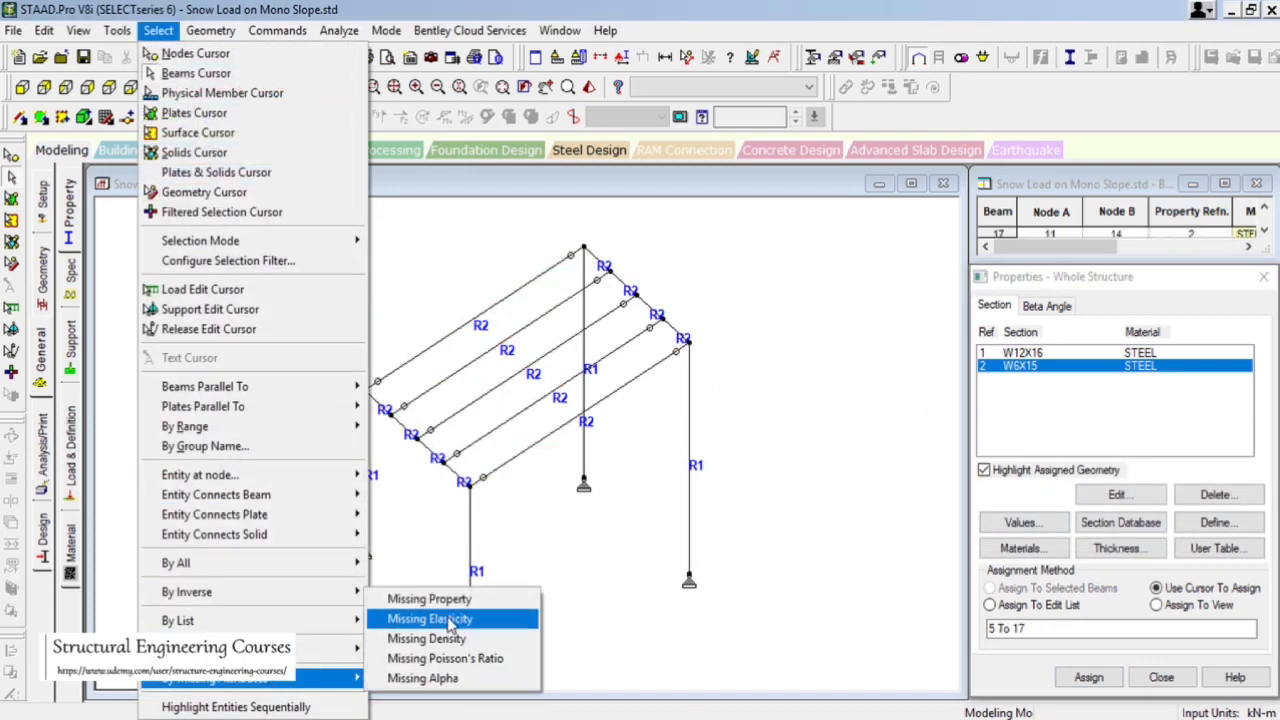
left_click(428, 599)
left_click(733, 412)
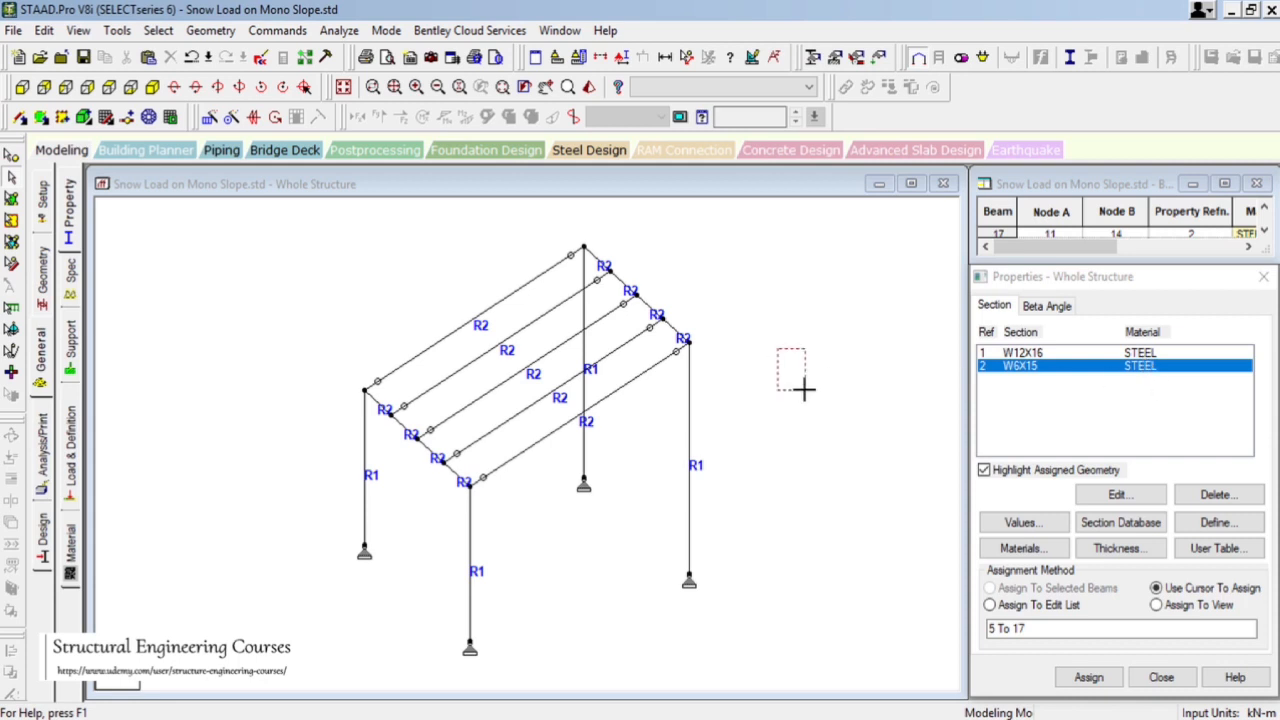
- Start a new type 1 snow definition with a ground snow load of 1.2 kN/m2, checking the lb/sq ft conversion in the browser
left_click(66, 466)
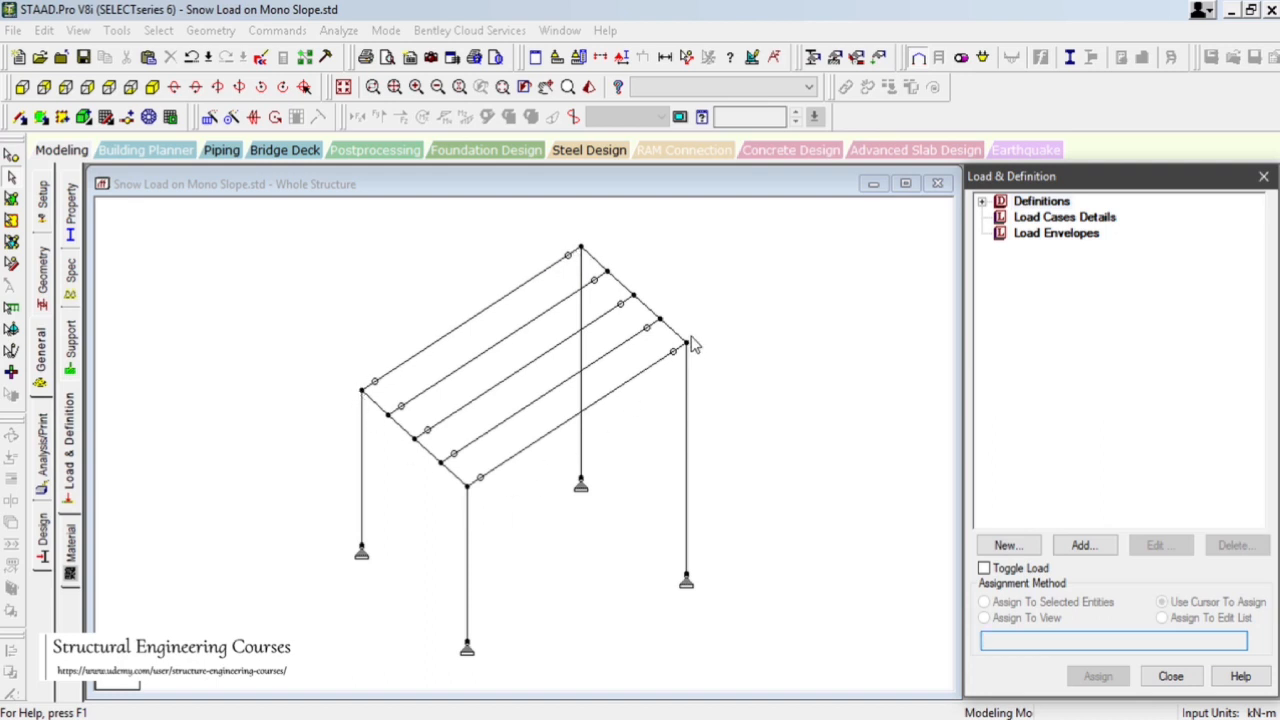
left_click(983, 202)
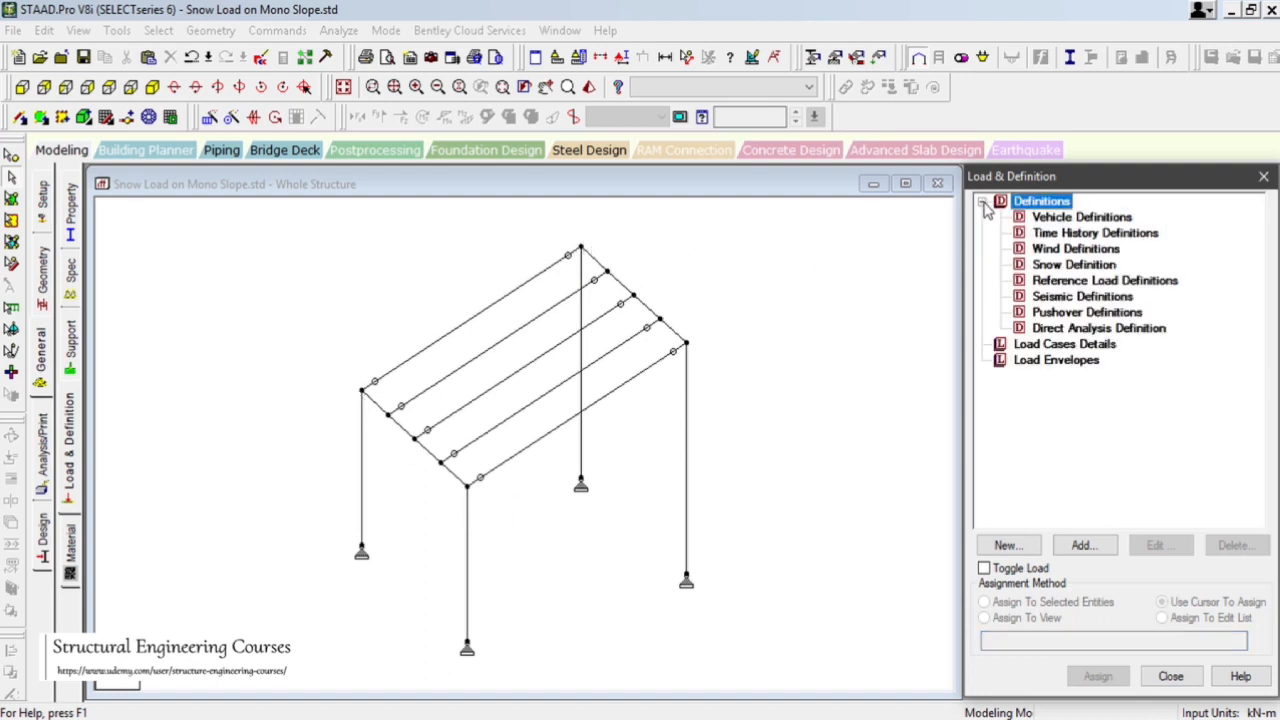
left_click(1073, 265)
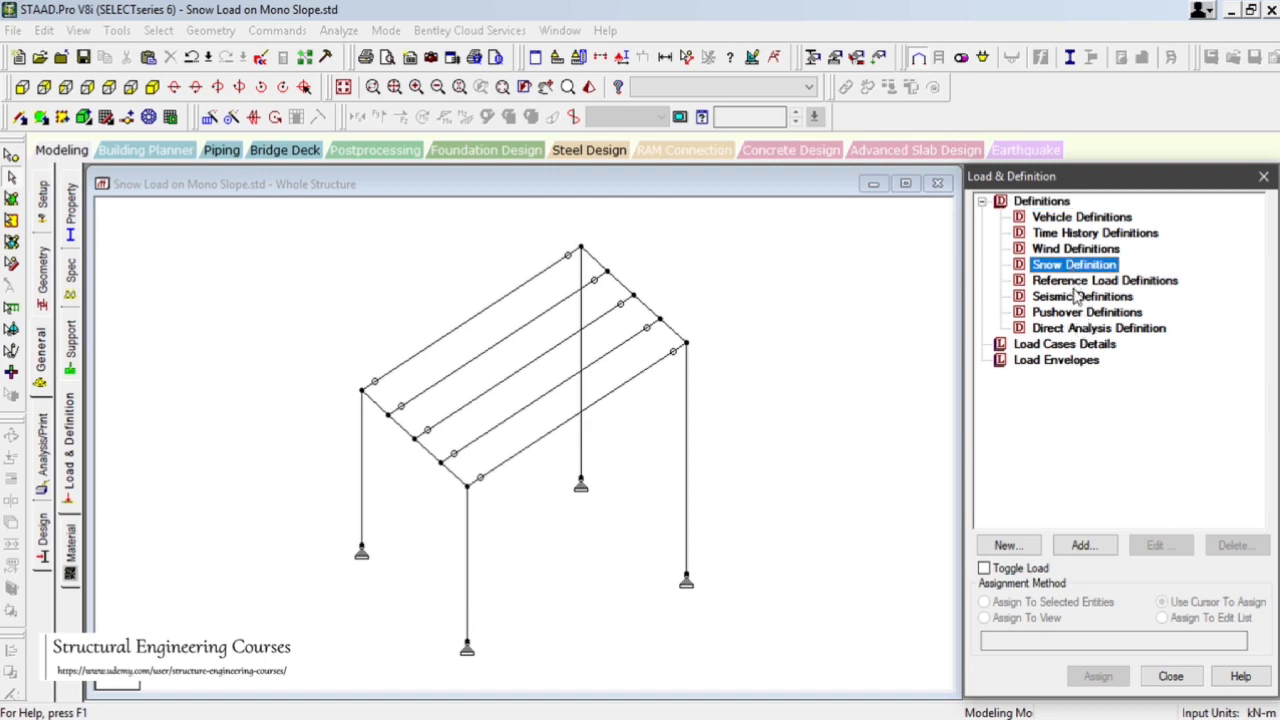
left_click(1074, 548)
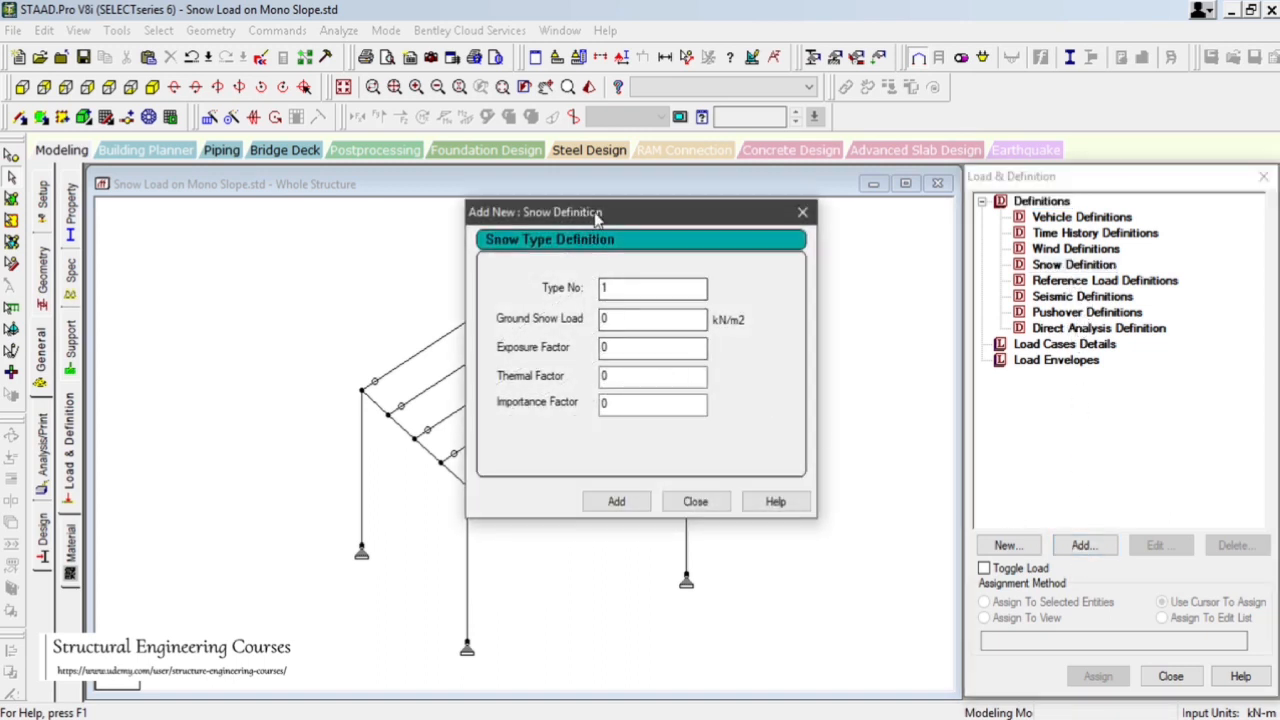
left_click_drag(594, 211, 882, 216)
key("Tab")
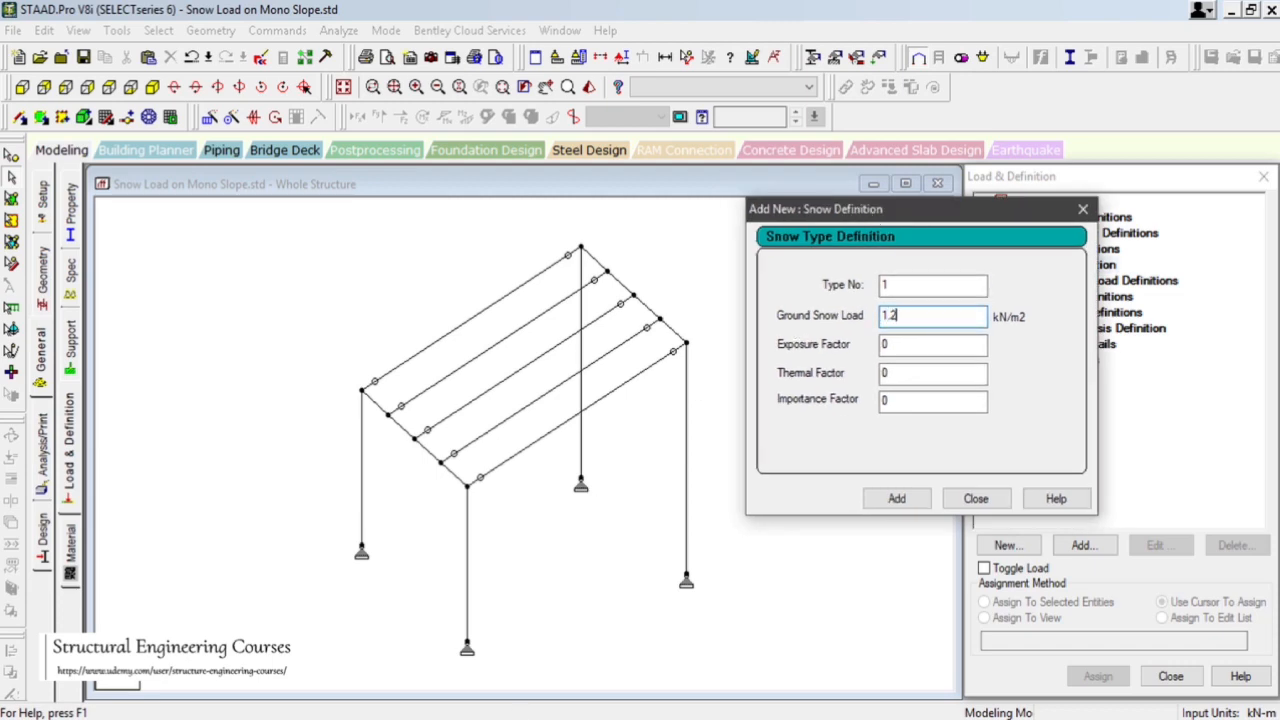
key("alt+Tab")
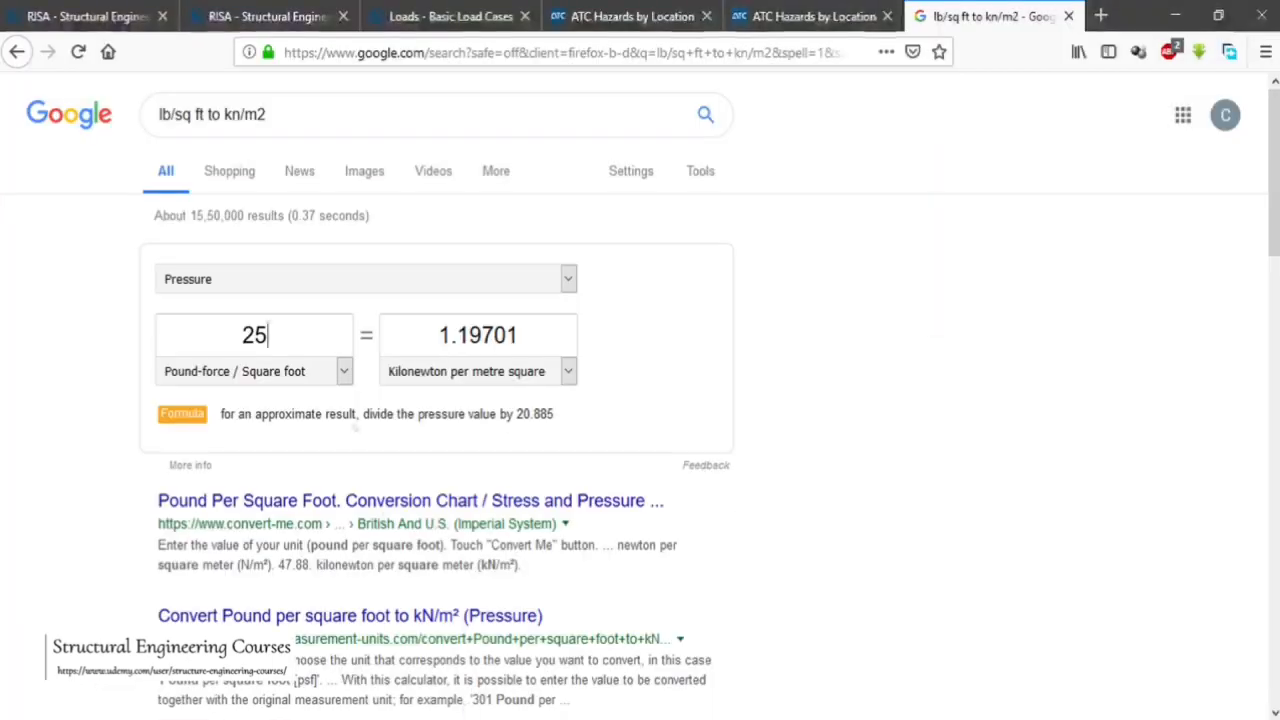
left_click(1173, 16)
type("1.2")
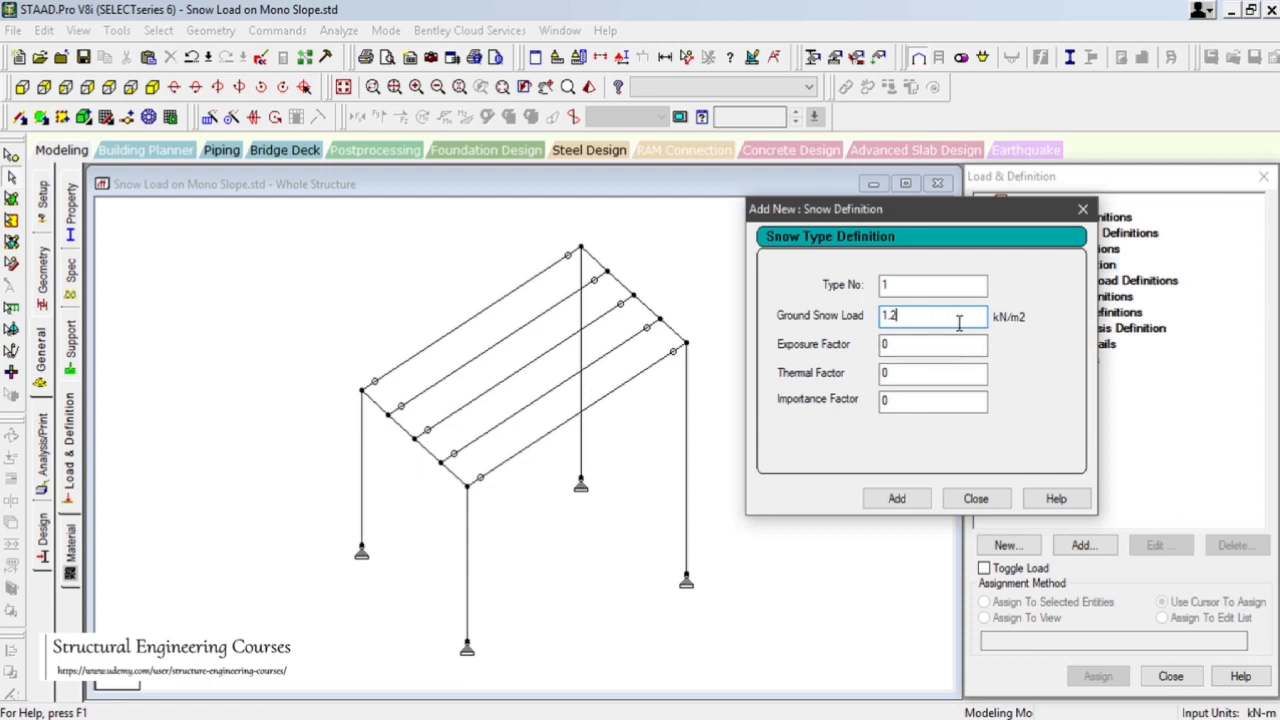
- Set the exposure, thermal and importance factors of the snow definition to 1 and add the definition
left_click_drag(883, 327, 868, 350)
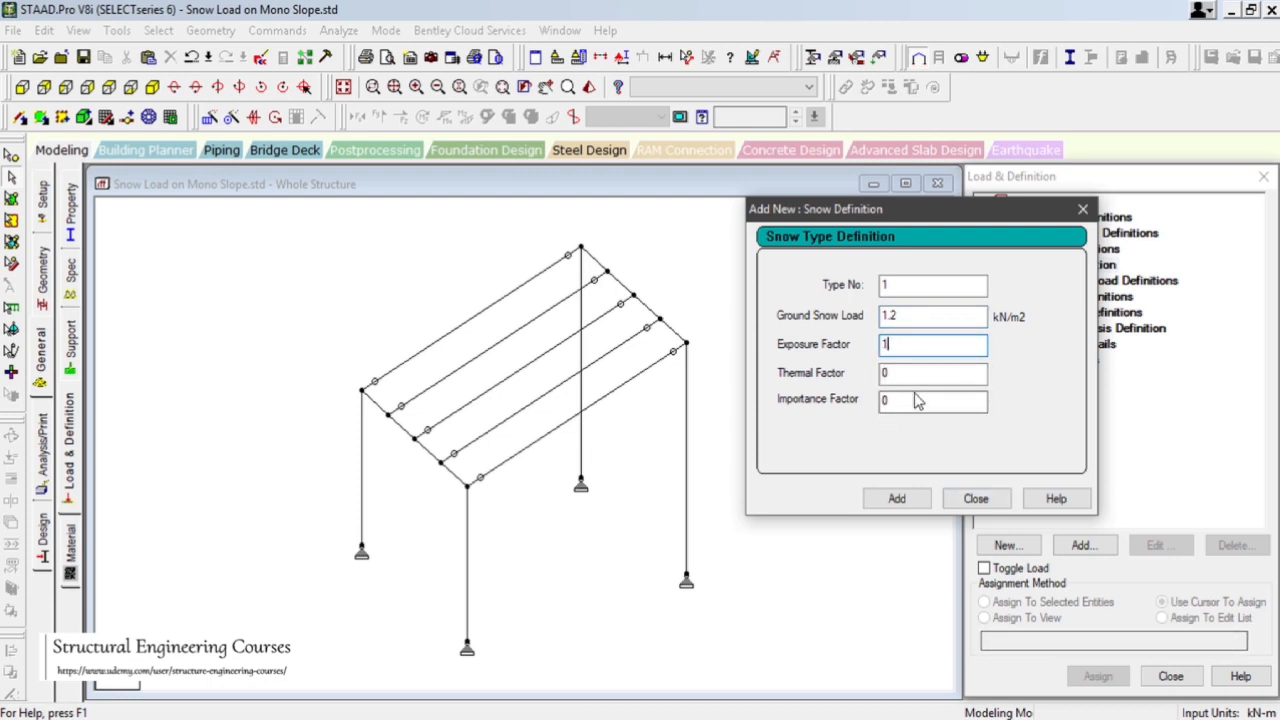
left_click_drag(908, 376, 847, 401)
type("11")
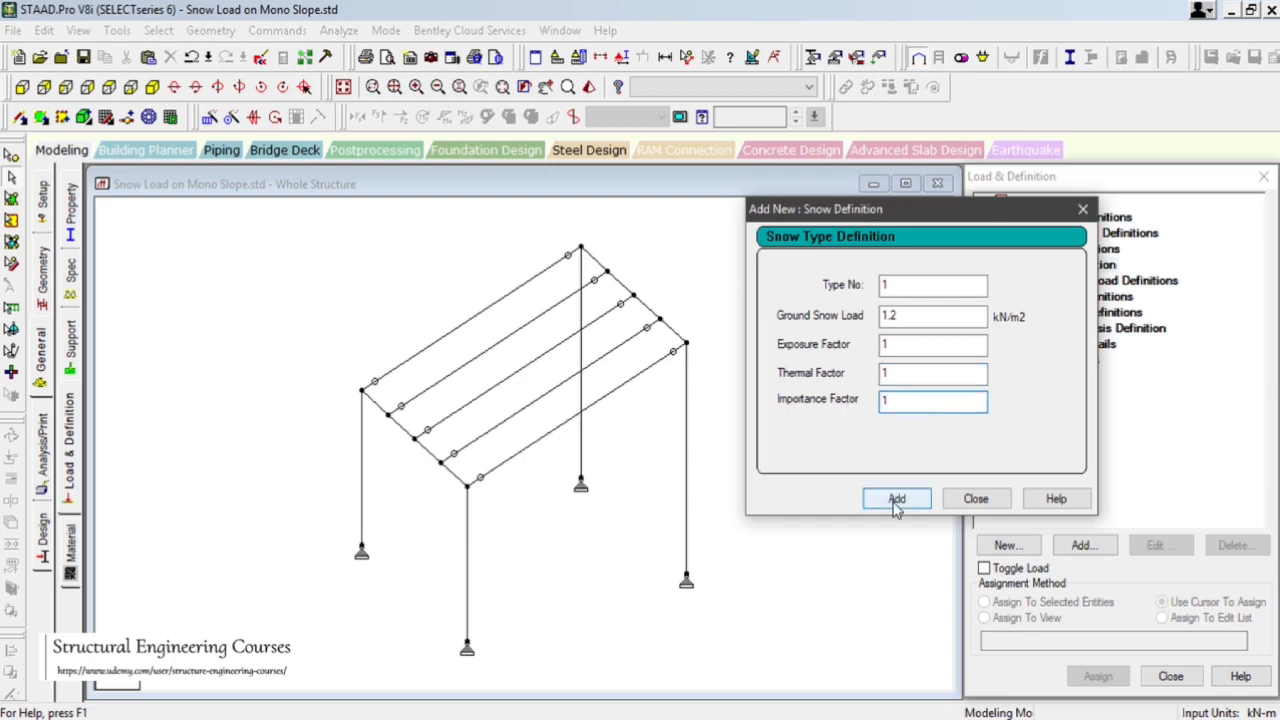
left_click(897, 499)
left_click(976, 499)
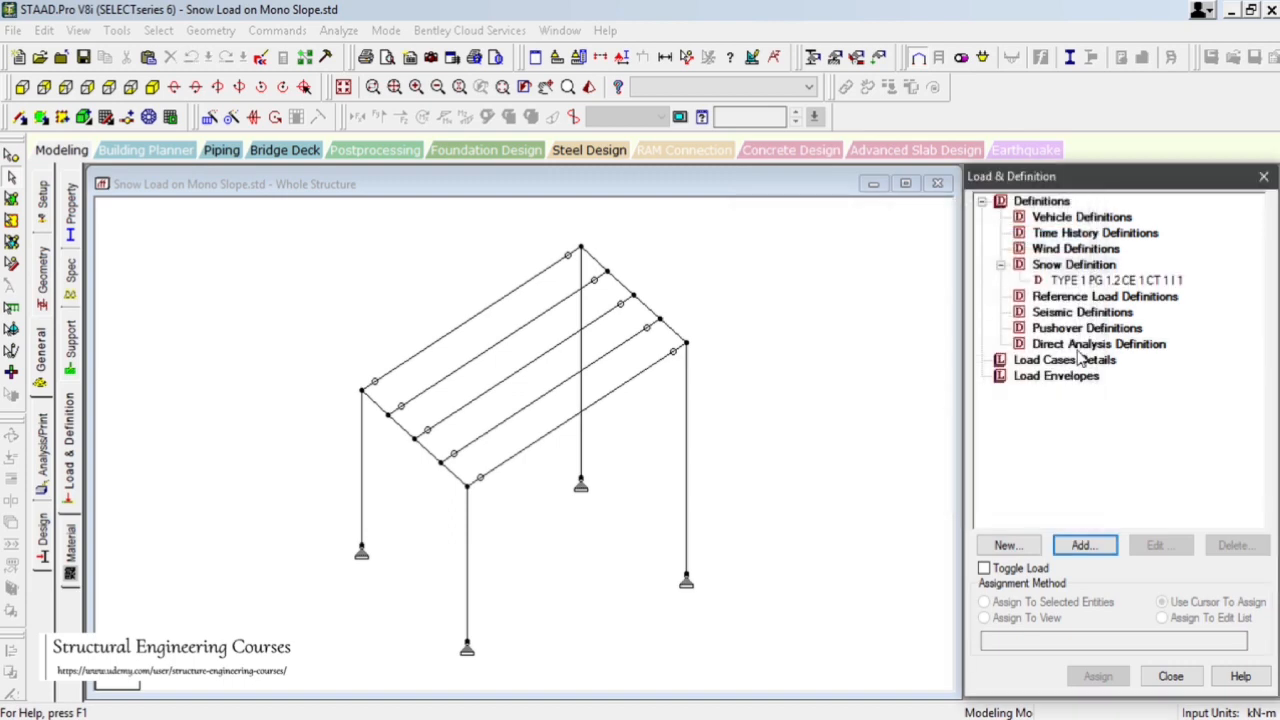
left_click(1088, 281)
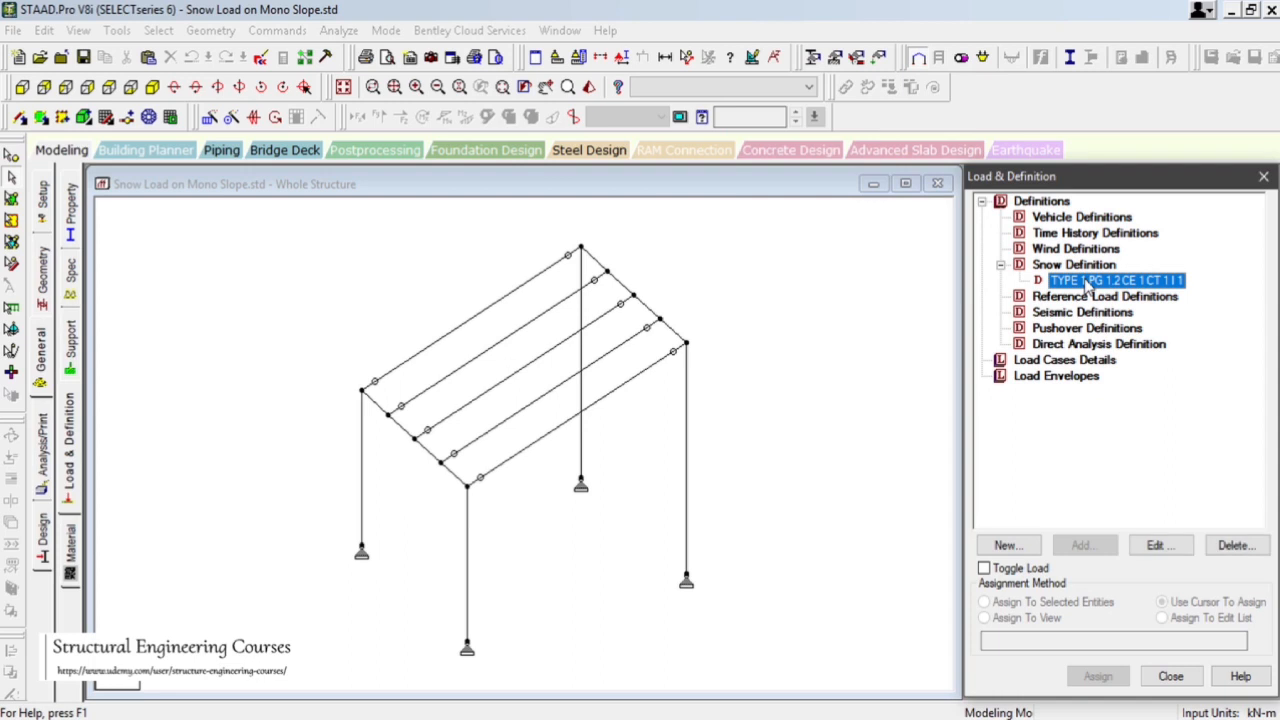
- Add primary load case 1 with the Dead loading type and the title DL
left_click(1064, 360)
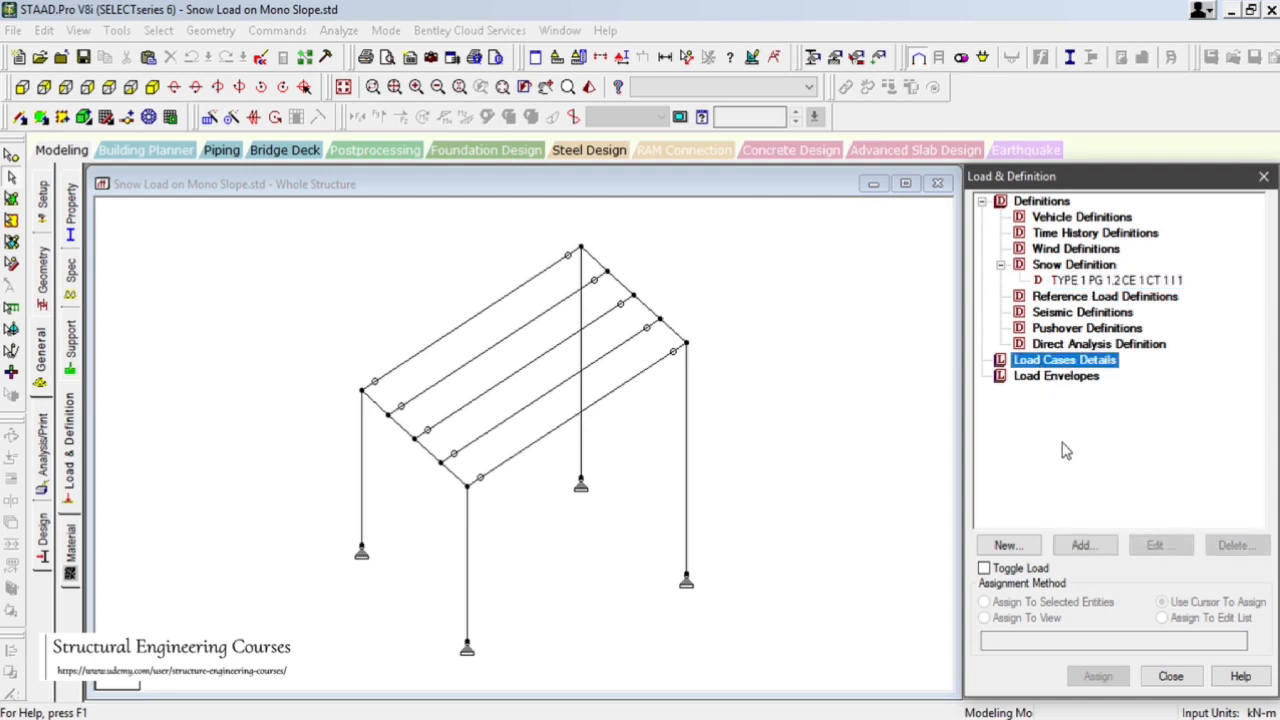
left_click(1082, 545)
left_click(722, 257)
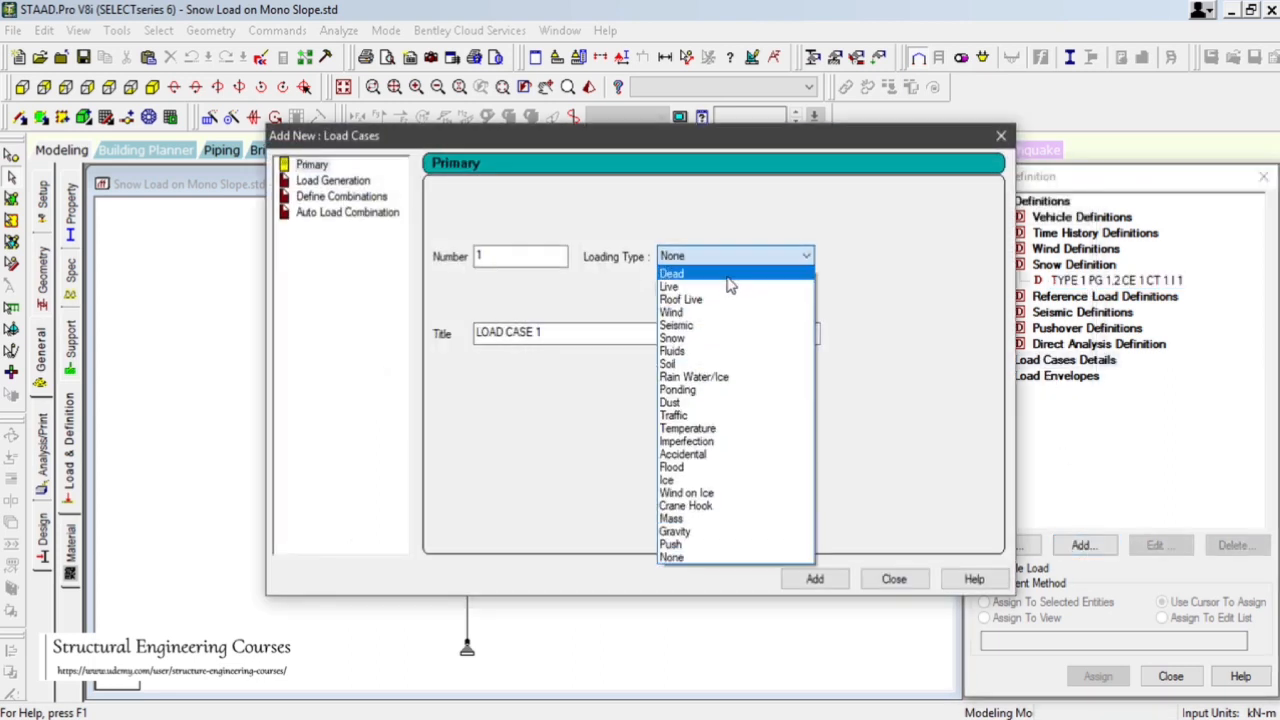
left_click(730, 278)
left_click_drag(613, 333, 354, 336)
type("D")
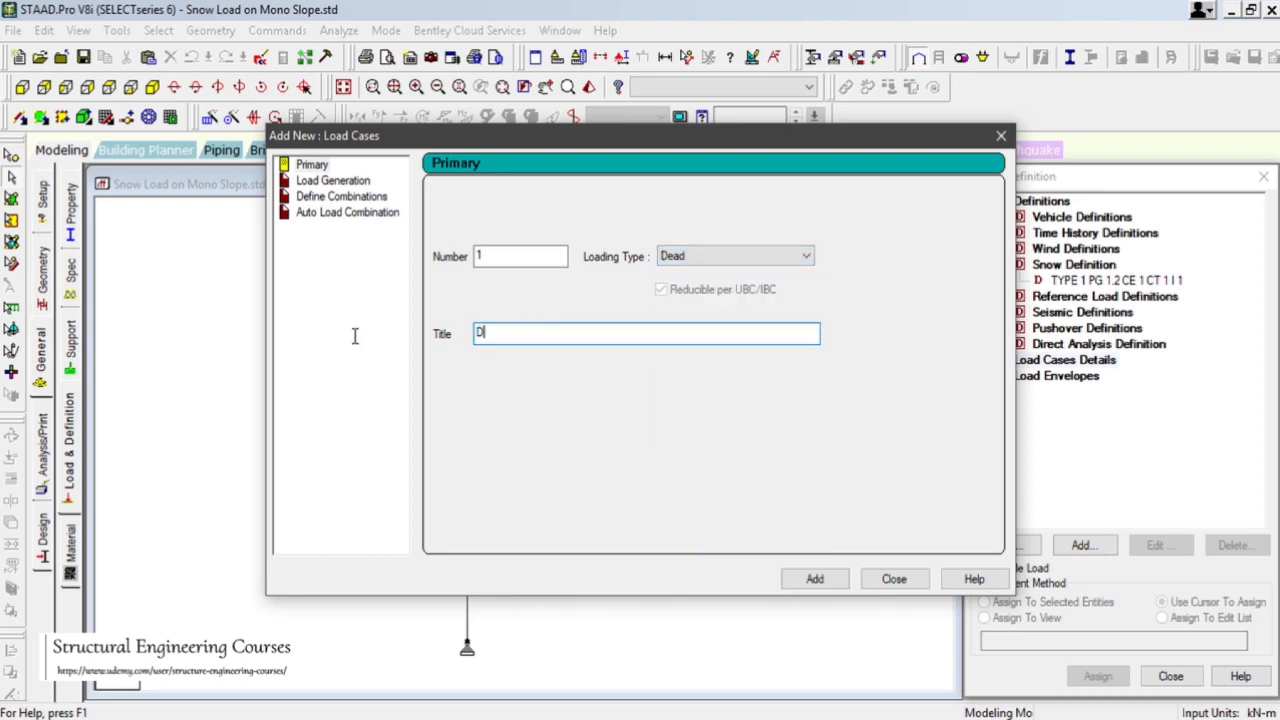
type("L")
left_click(818, 580)
left_click(893, 579)
- Add a selfweight load in Y with factor -1 to the DL case and assign it to the whole structure in view
left_click(1045, 375)
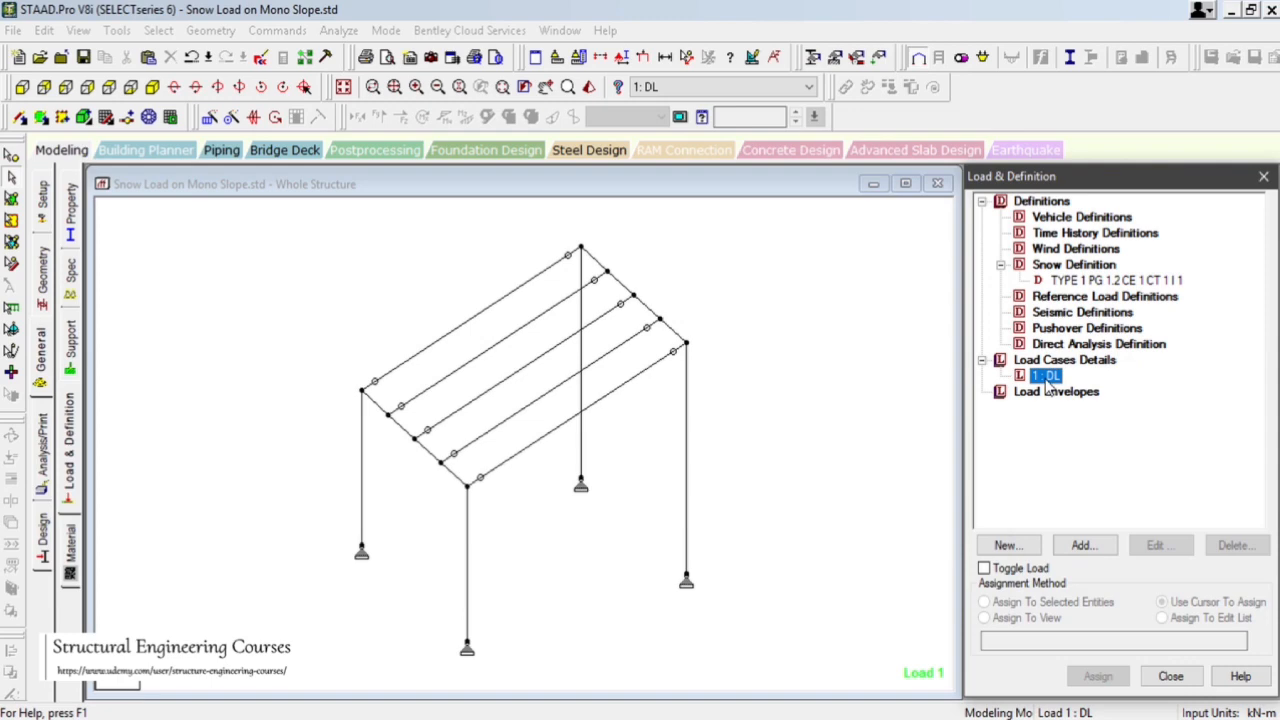
left_click(1084, 547)
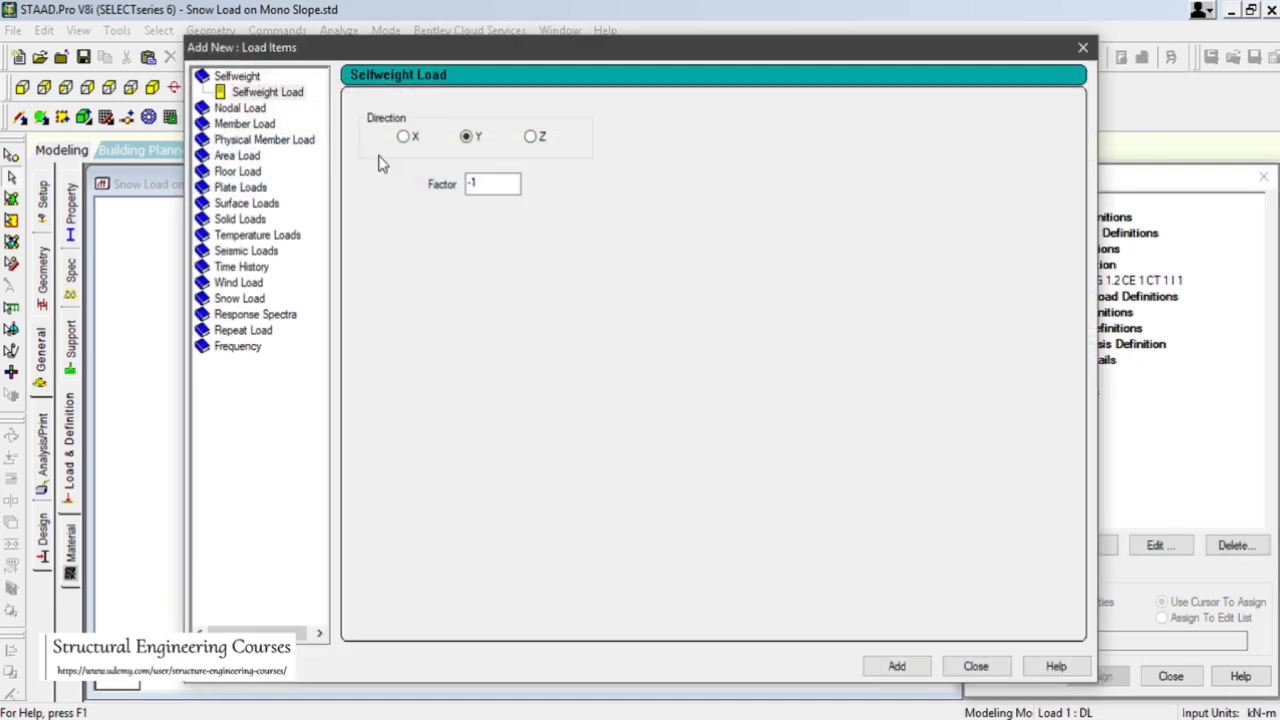
left_click(886, 666)
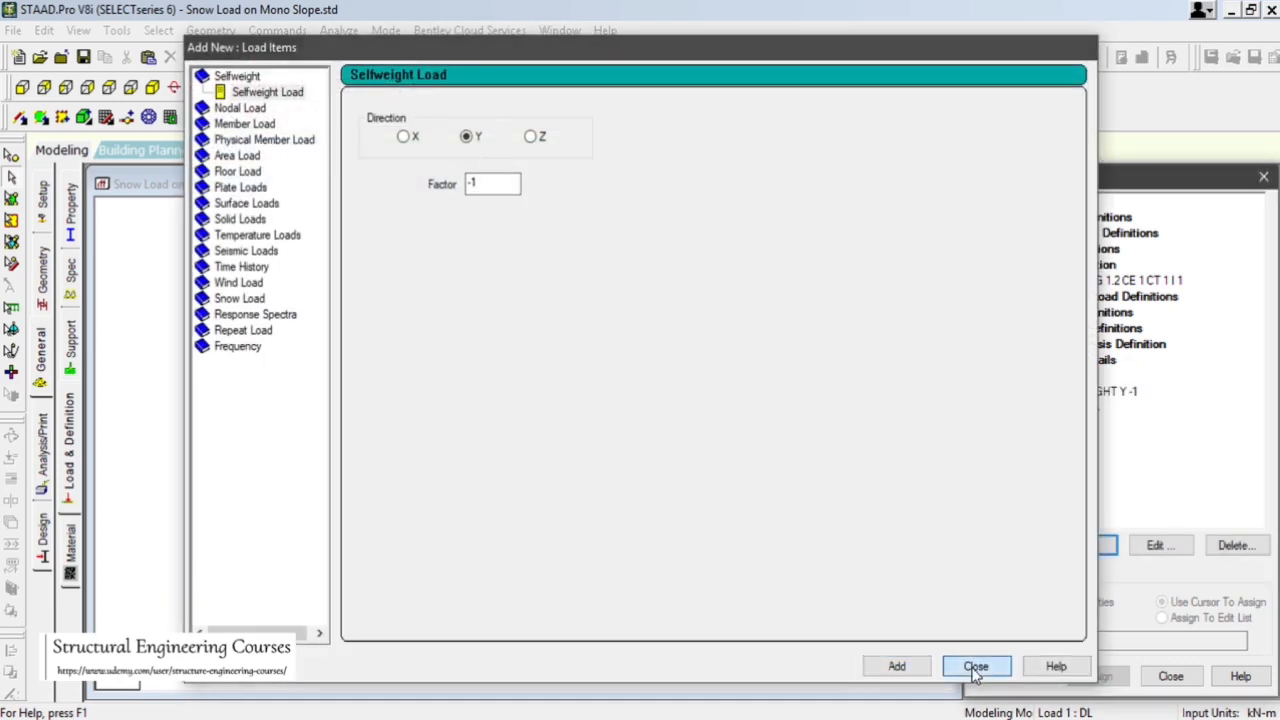
left_click(975, 666)
left_click(1090, 393)
left_click(1030, 618)
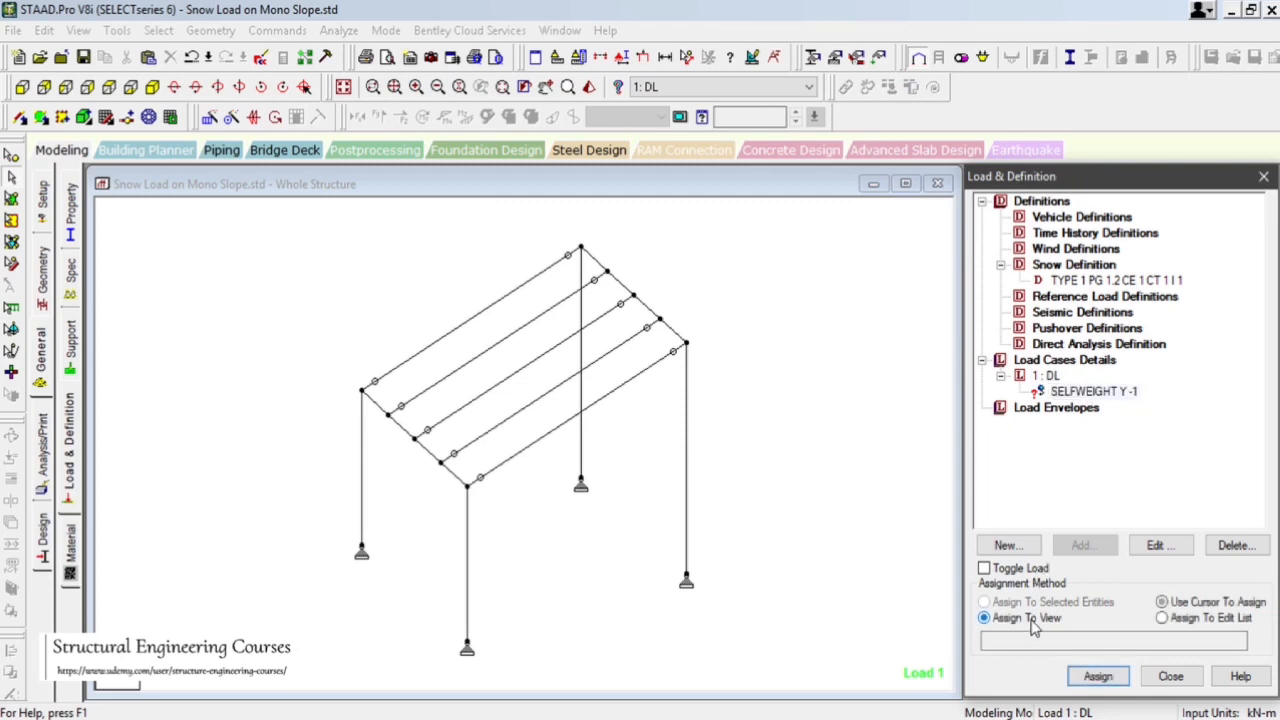
left_click(1098, 678)
left_click(1152, 482)
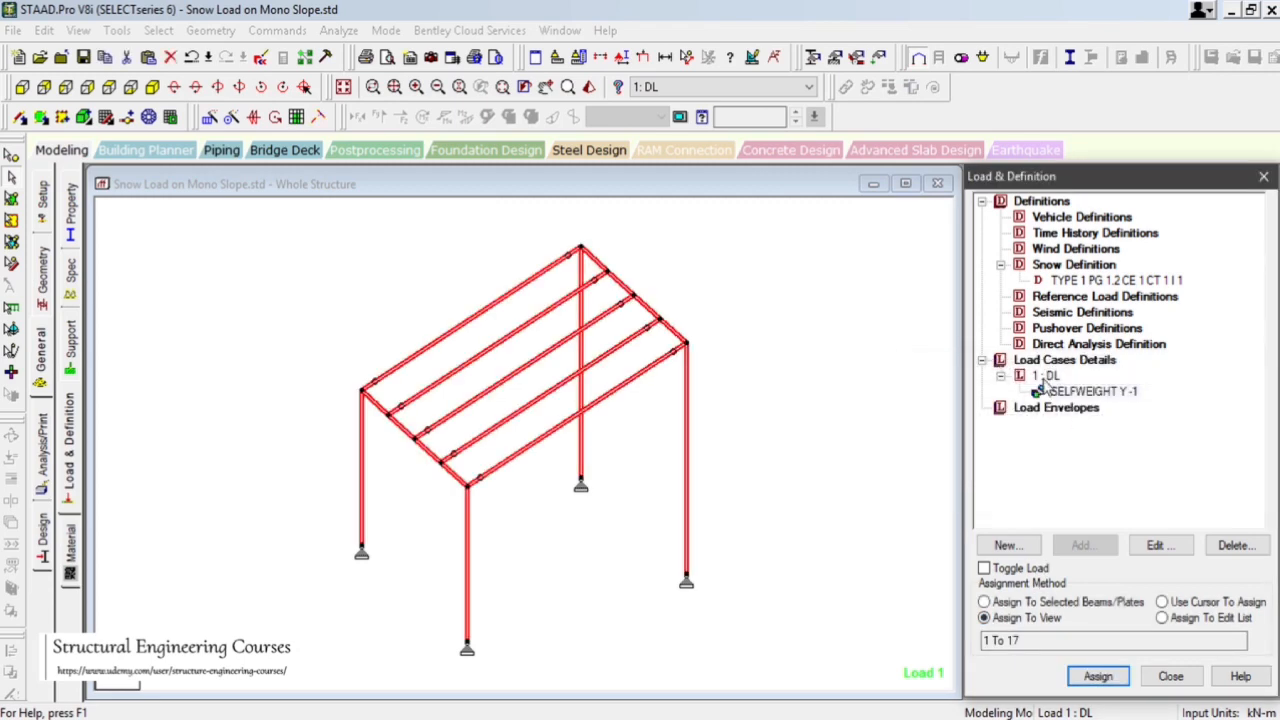
left_click(1045, 375)
left_click(1082, 547)
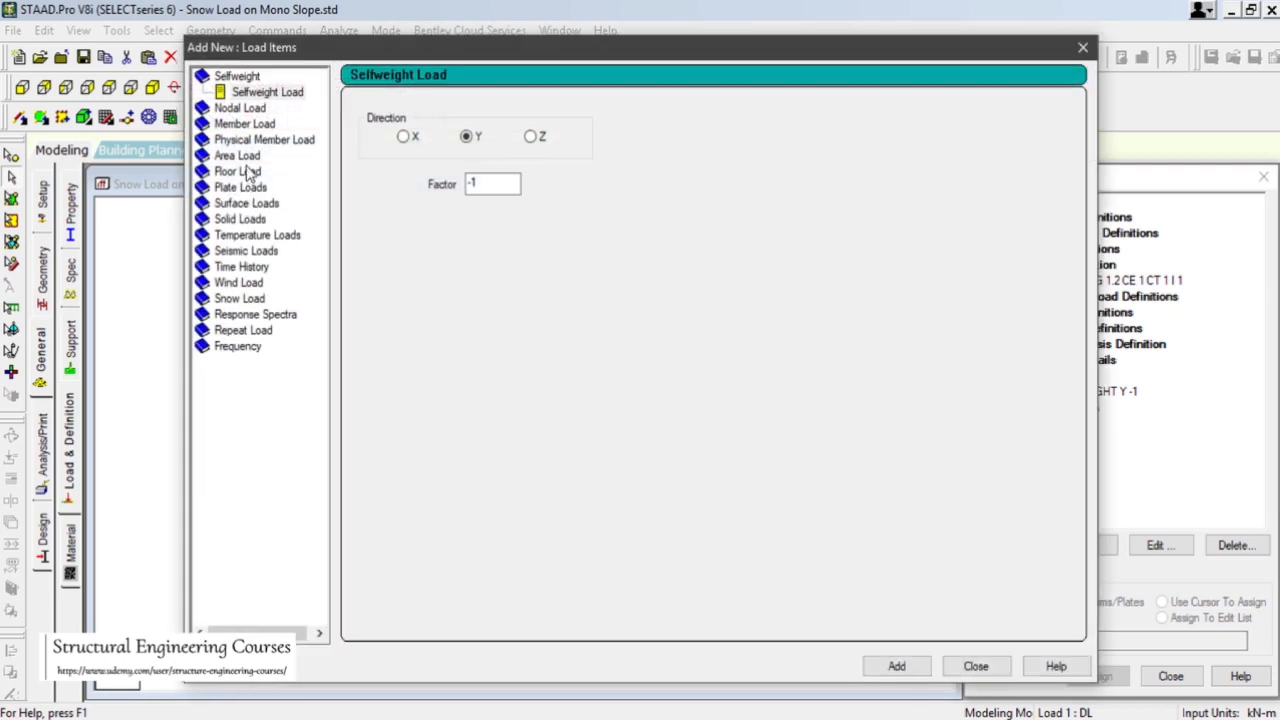
left_click(975, 666)
- Add primary load case 2 with the Snow loading type and the title SNOW
left_click(1060, 362)
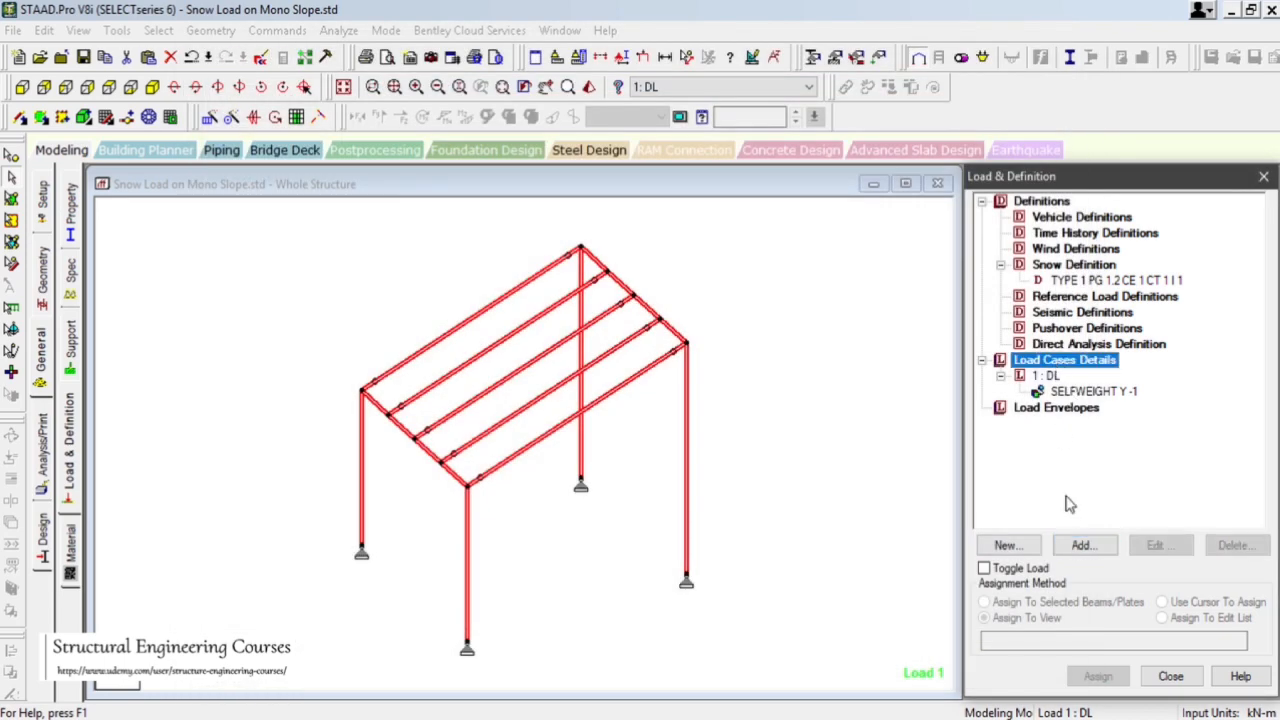
left_click(1082, 545)
left_click(734, 256)
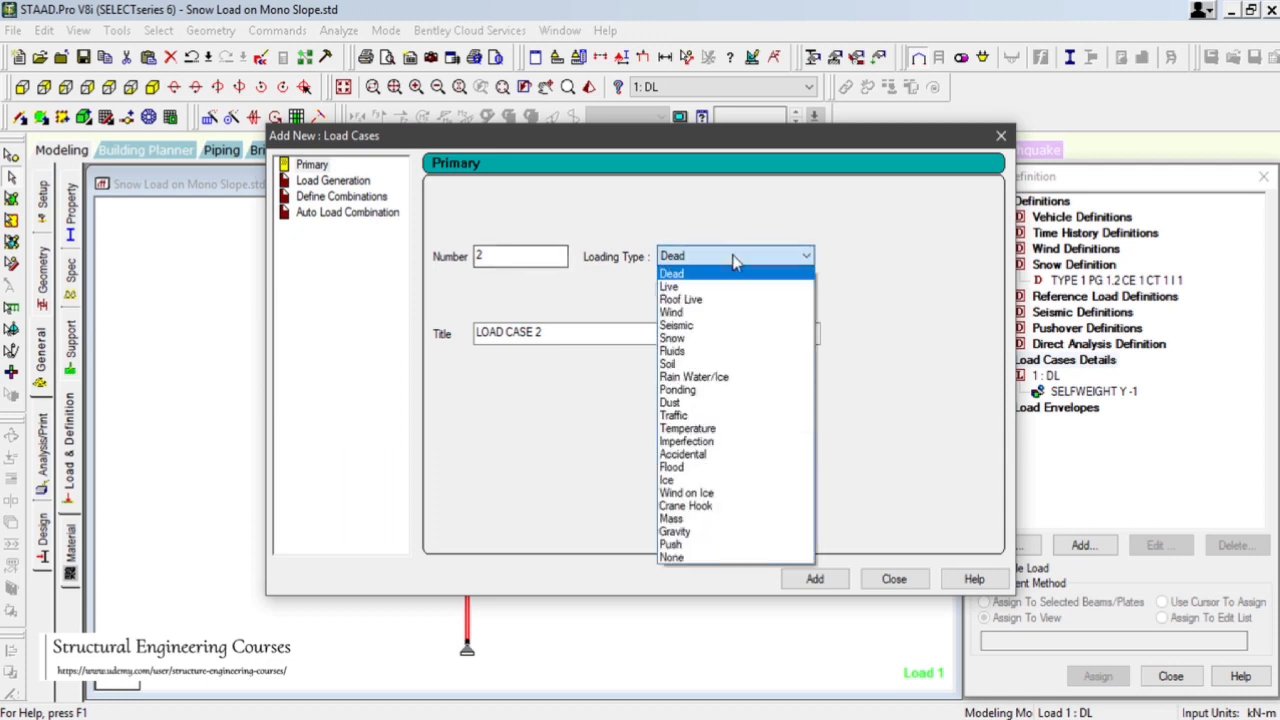
left_click(725, 350)
key("ctrl+a")
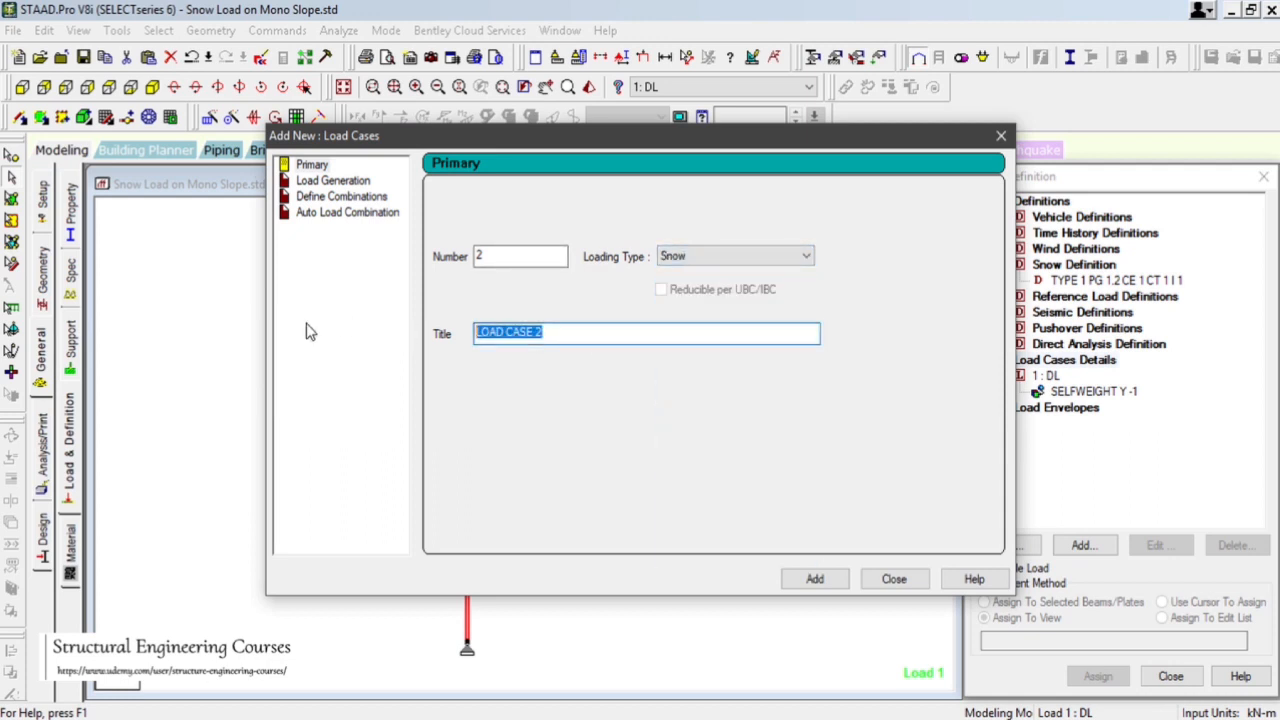
type("SNOW")
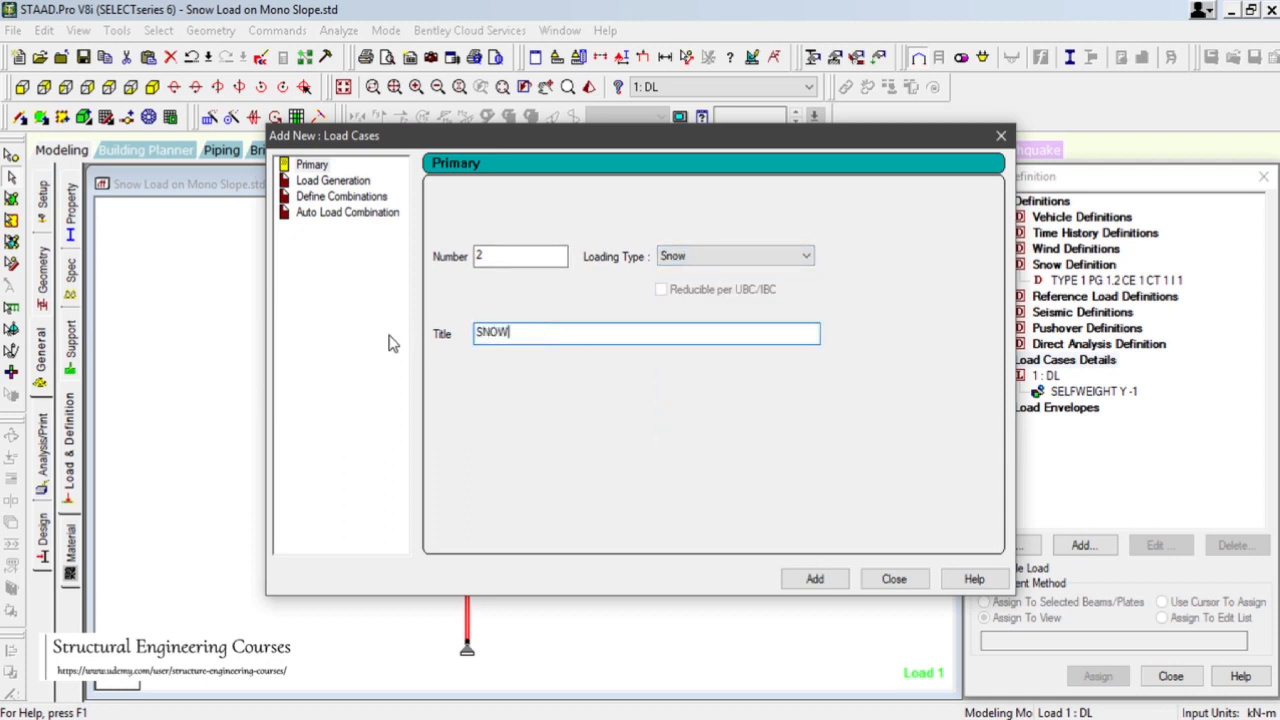
left_click(815, 579)
left_click(894, 579)
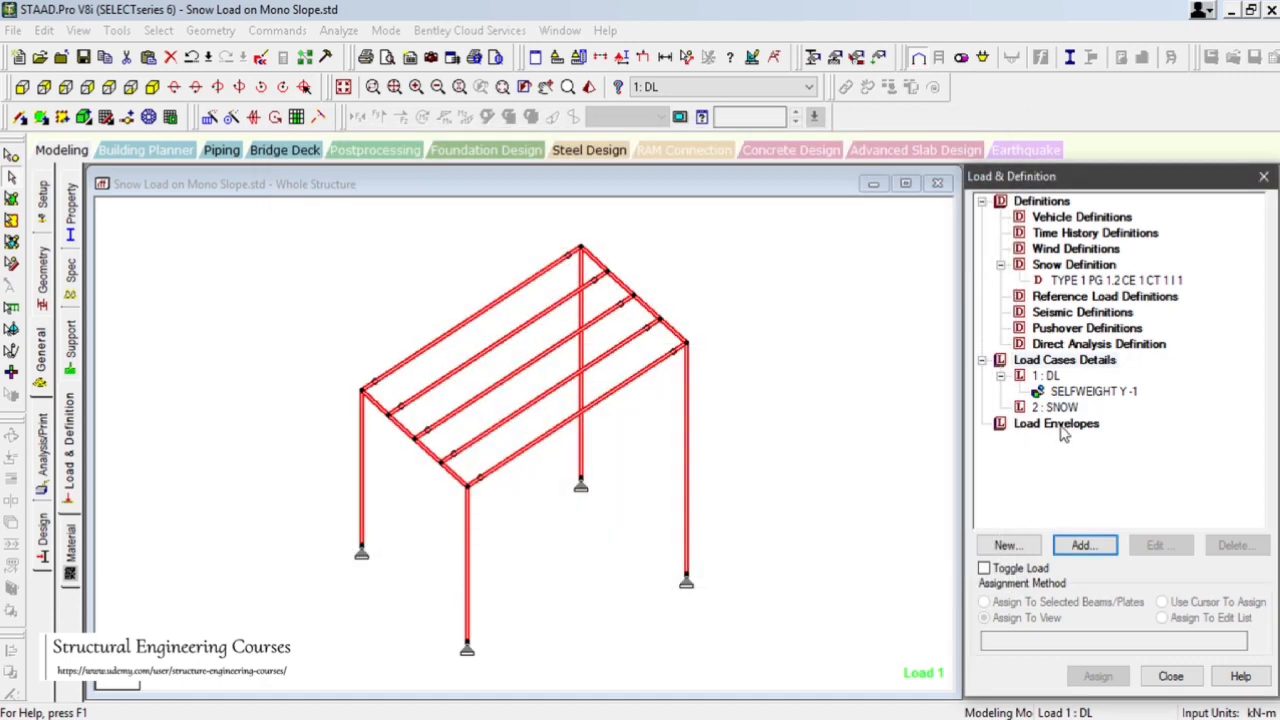
left_click(1083, 547)
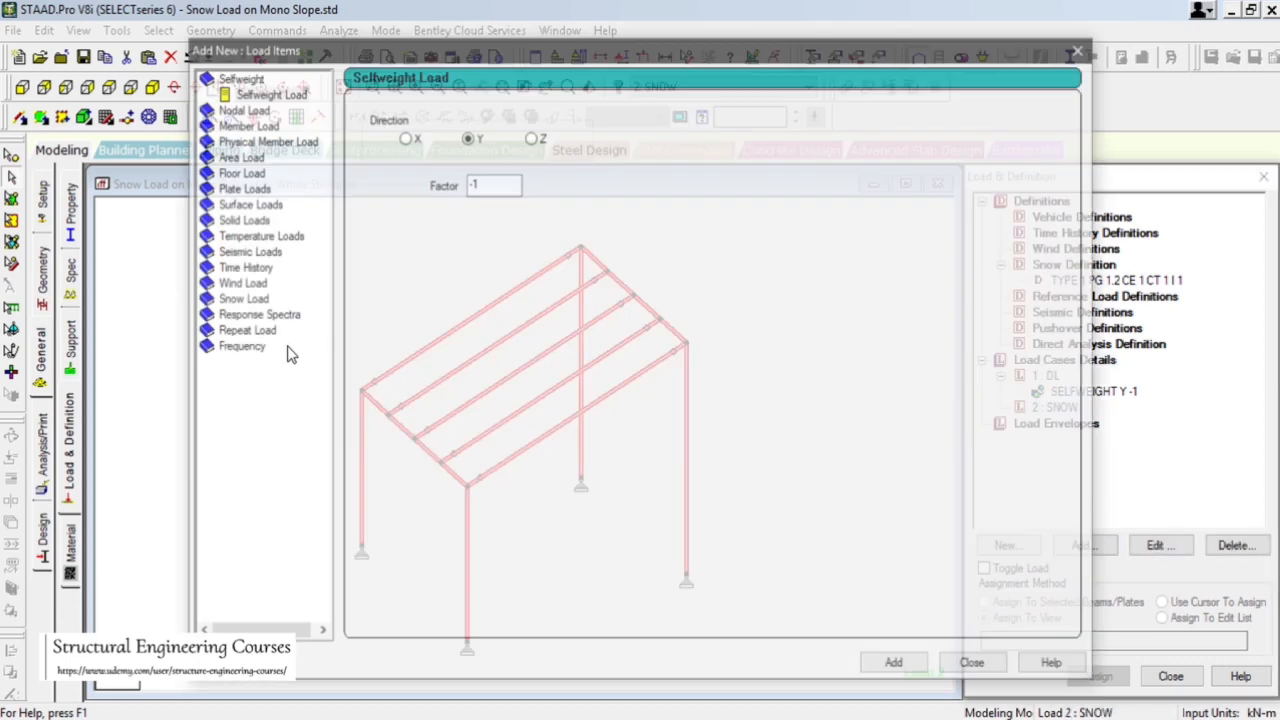
left_click(240, 299)
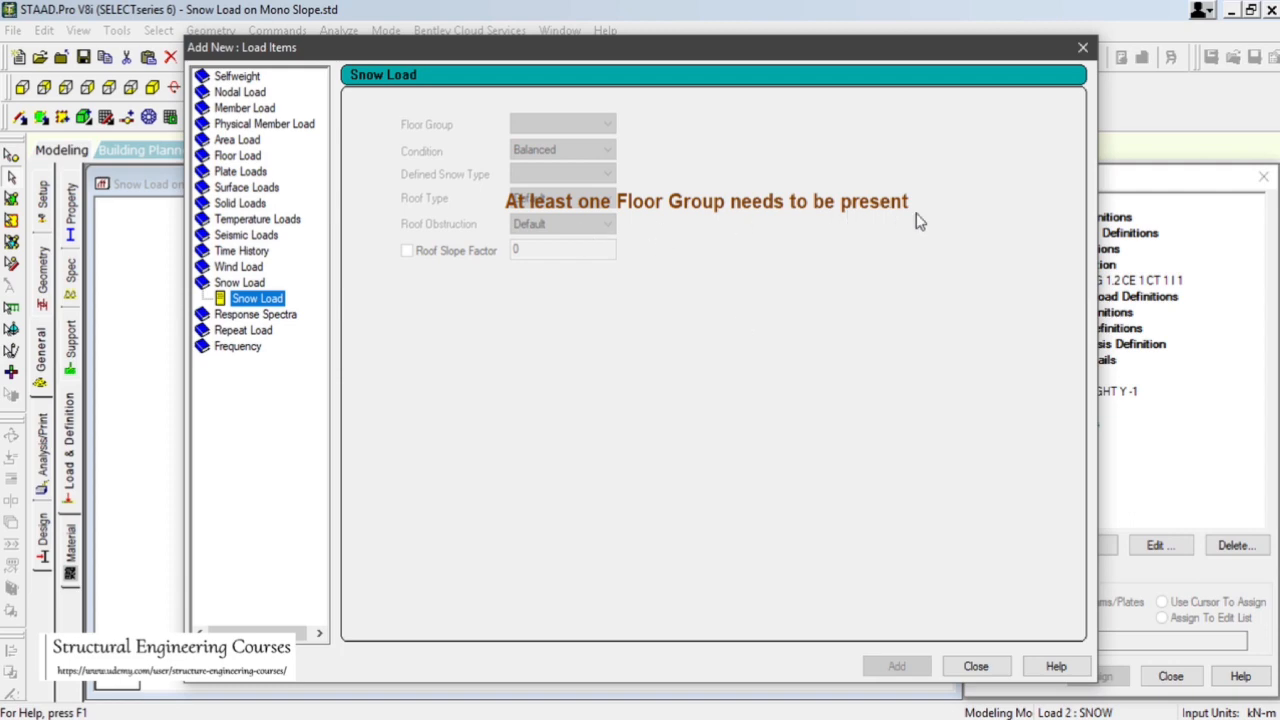
left_click(976, 666)
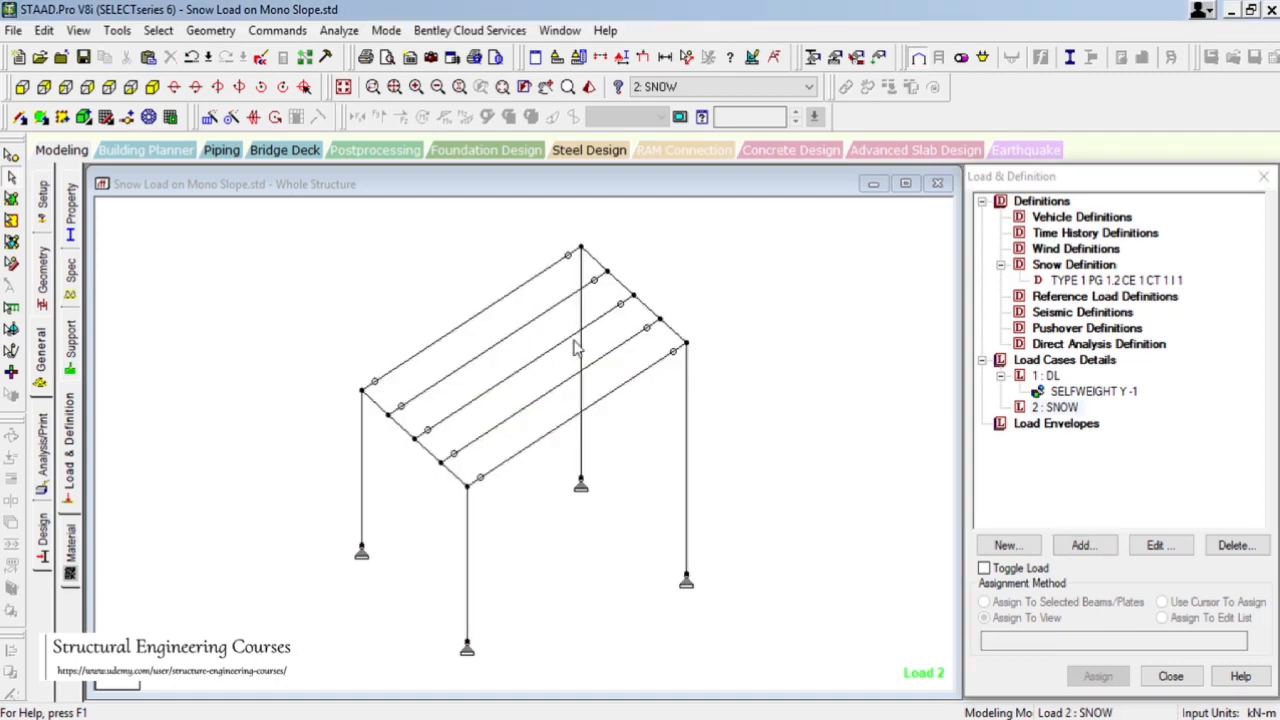
- Create a Floor group named 1 and associate it with all the sloping roof beams and their connecting edge beams
left_click(22, 87)
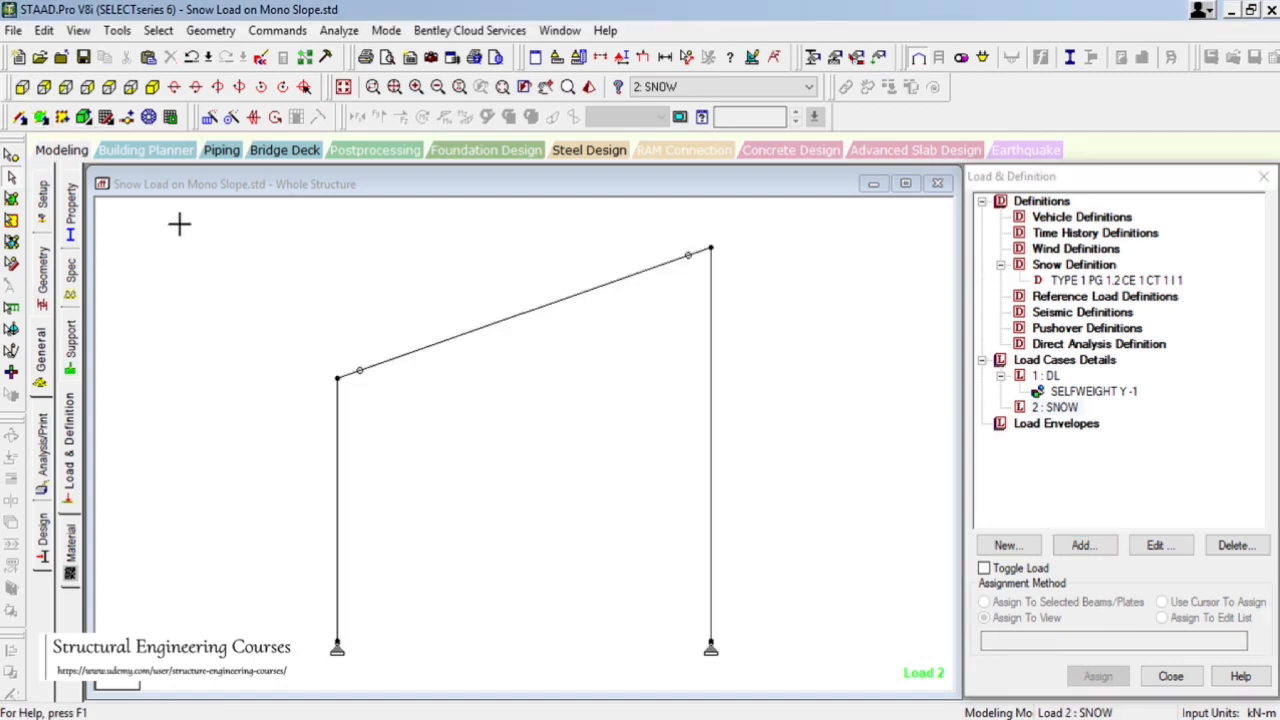
left_click_drag(163, 219, 731, 400)
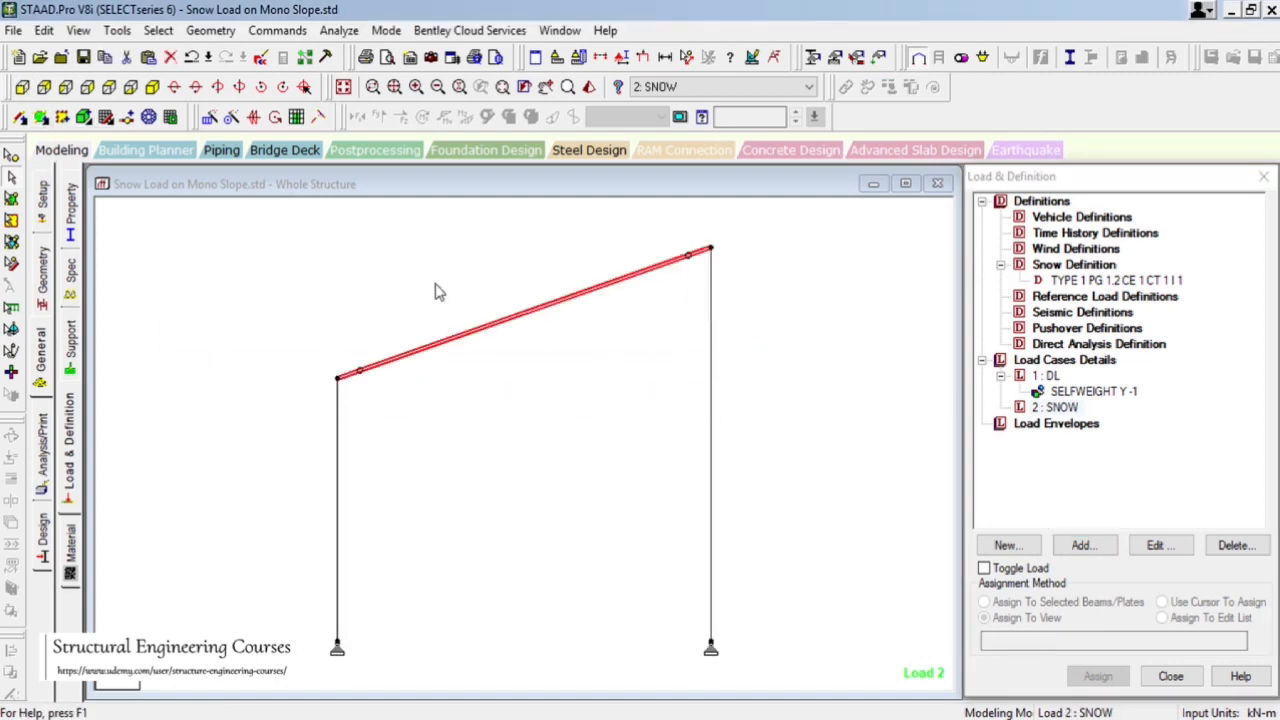
left_click(156, 88)
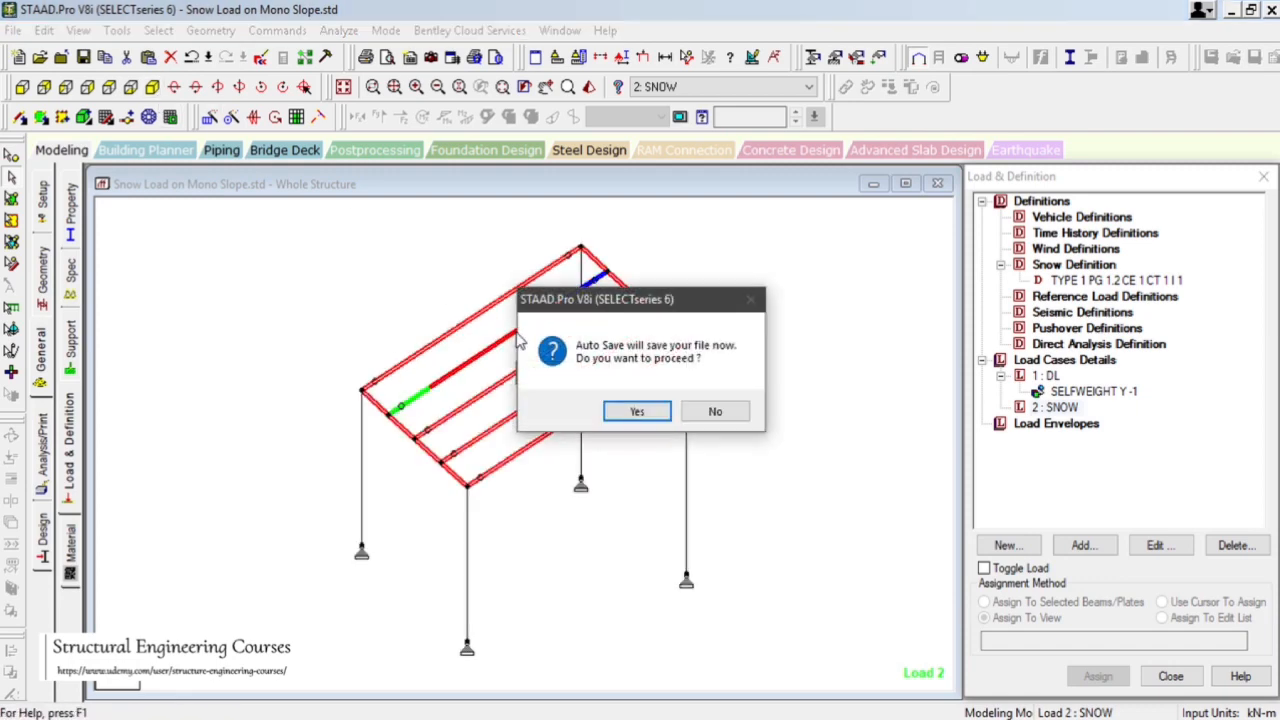
left_click(644, 413)
left_click(527, 398)
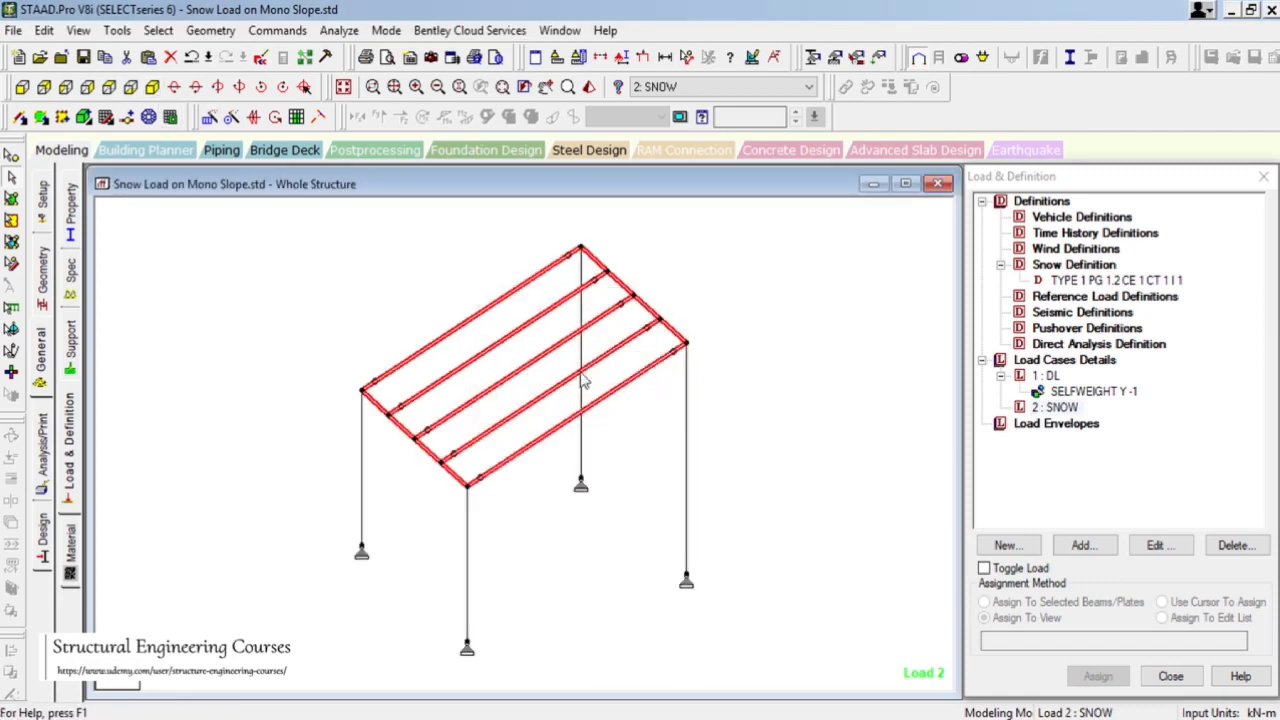
left_click_drag(564, 309, 860, 237)
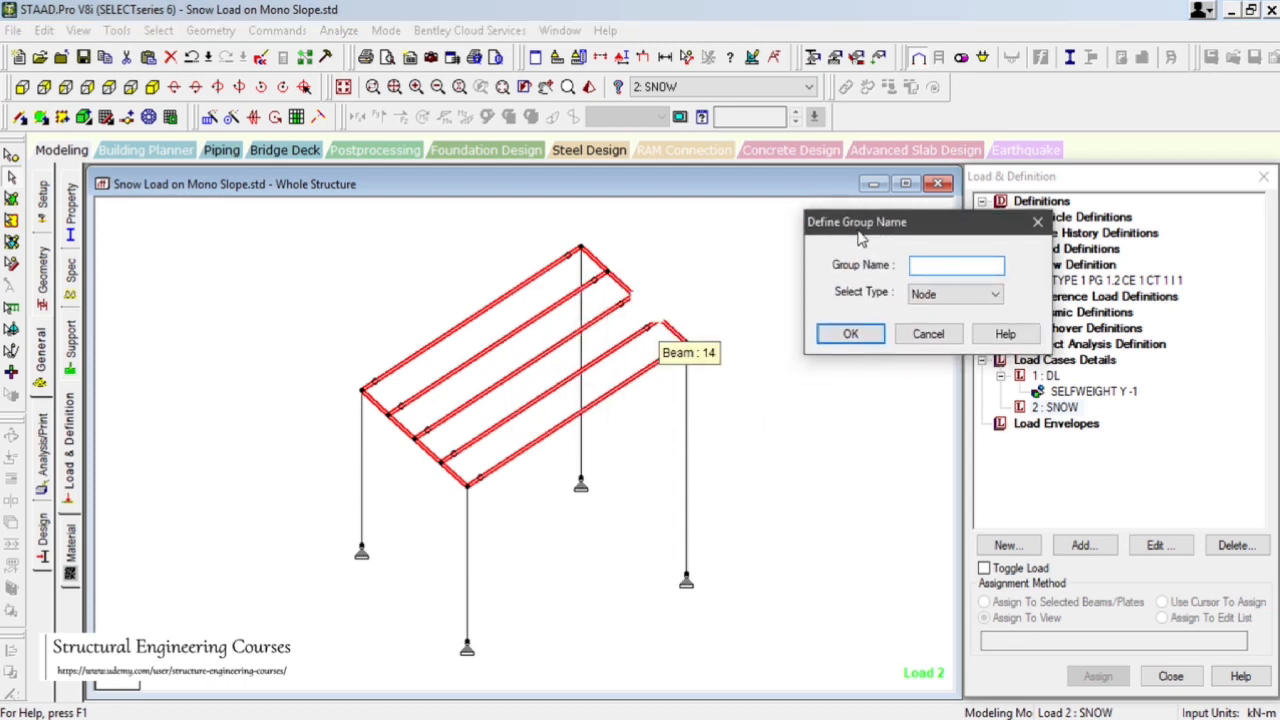
left_click(935, 293)
left_click(922, 352)
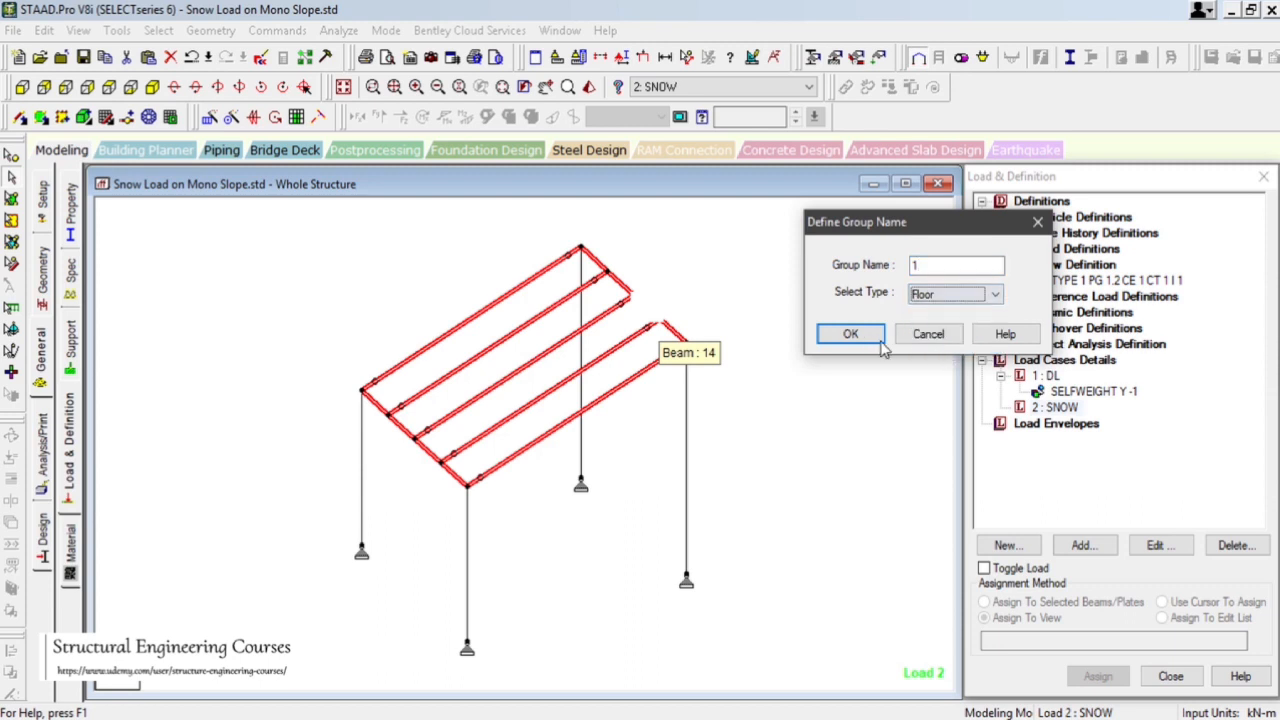
left_click(850, 333)
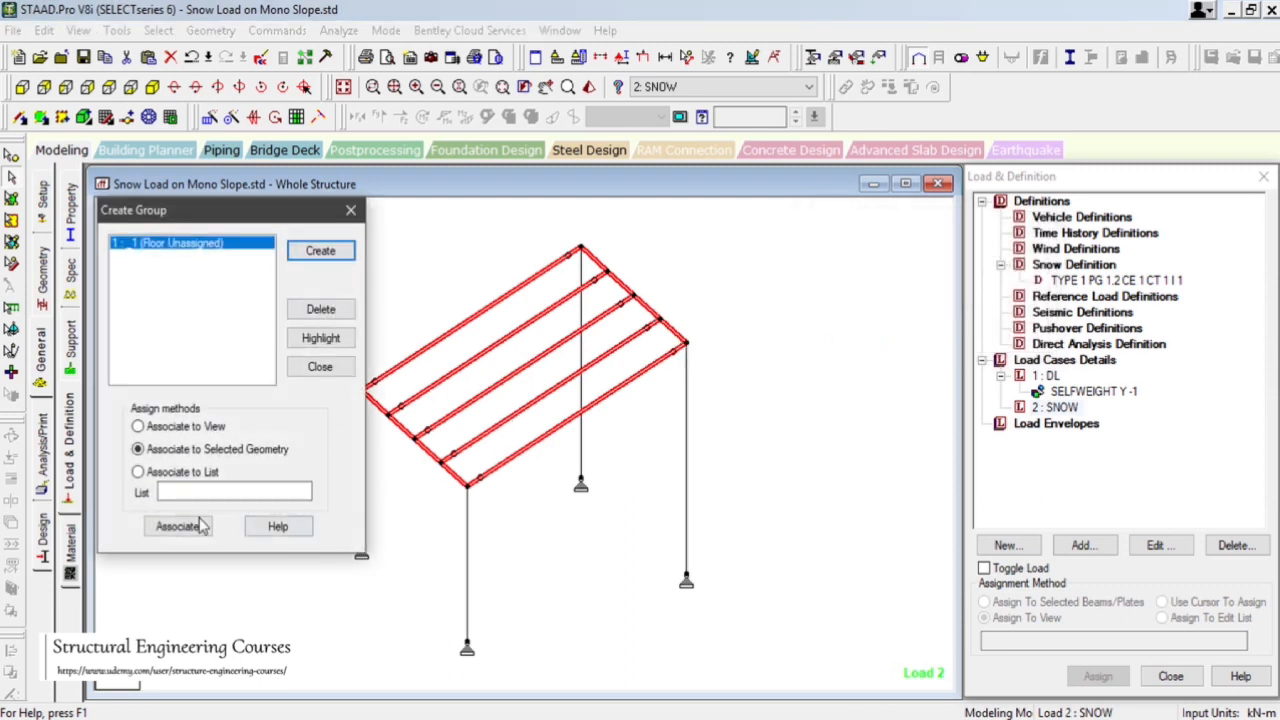
left_click(200, 526)
left_click(320, 366)
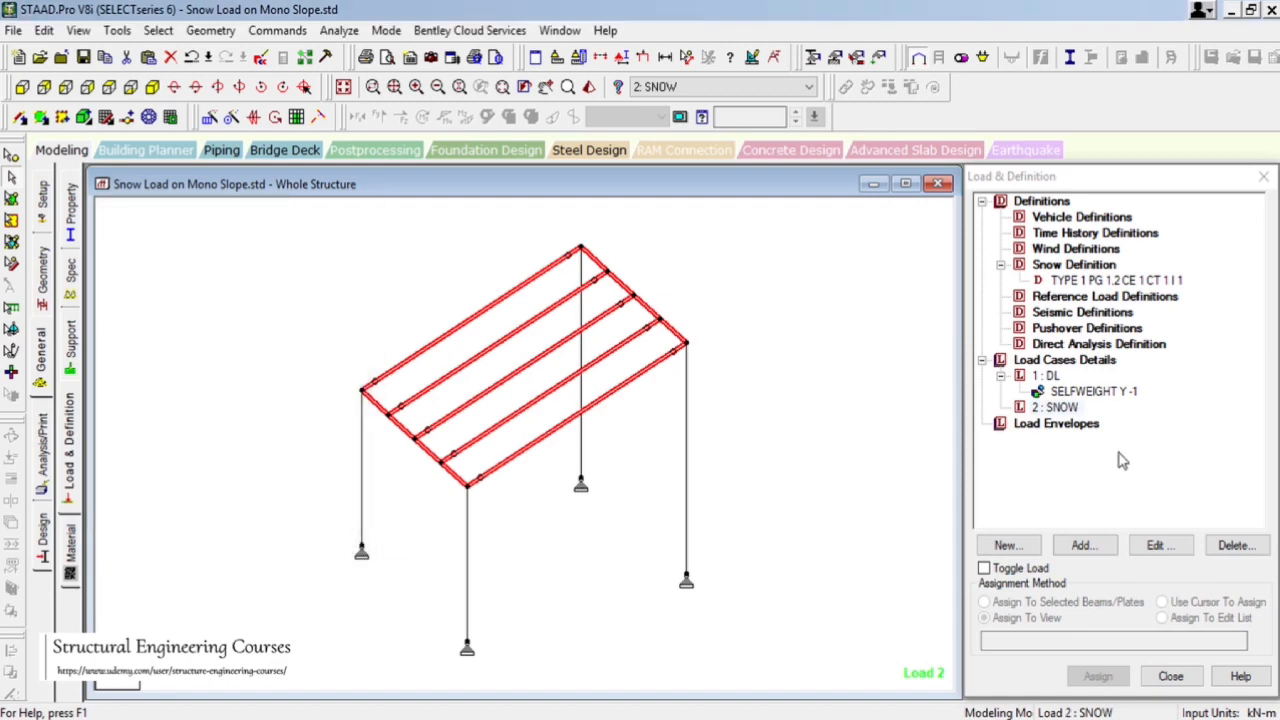
- Start a snow load item in the SNOW case for floor group _1 with Balanced condition and defined snow type 1
left_click(1058, 408)
left_click(1085, 545)
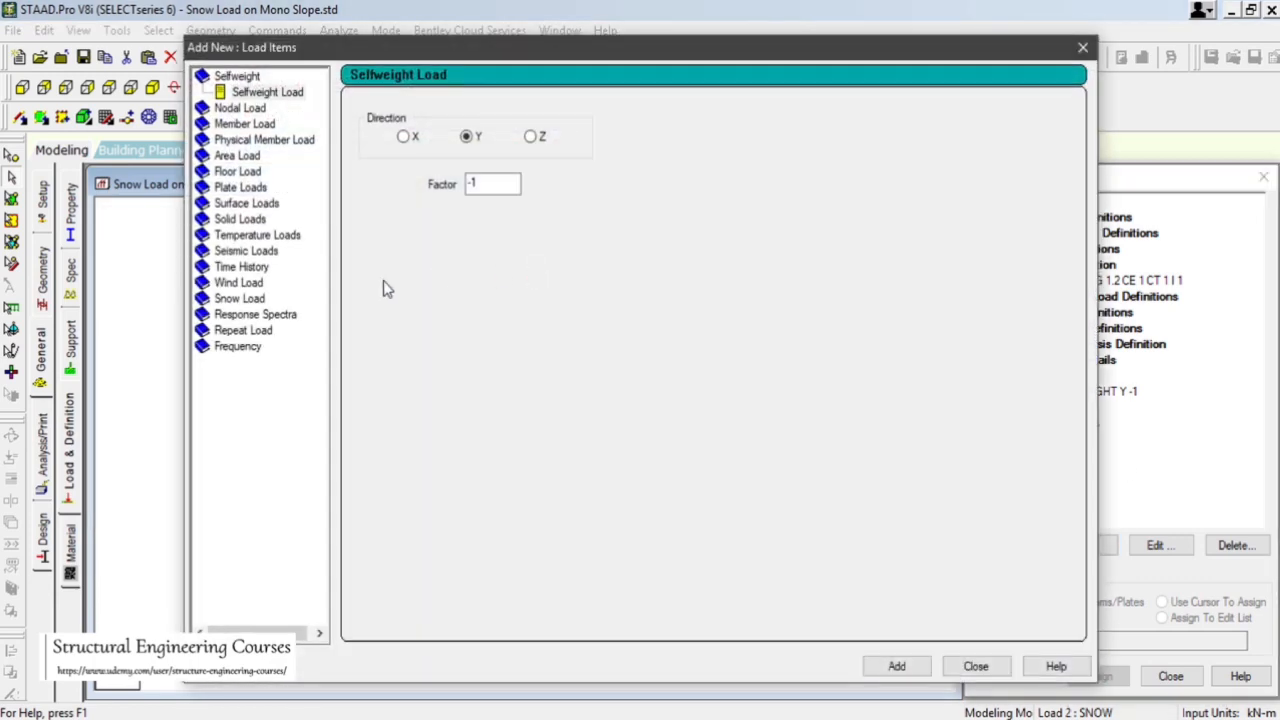
left_click(240, 300)
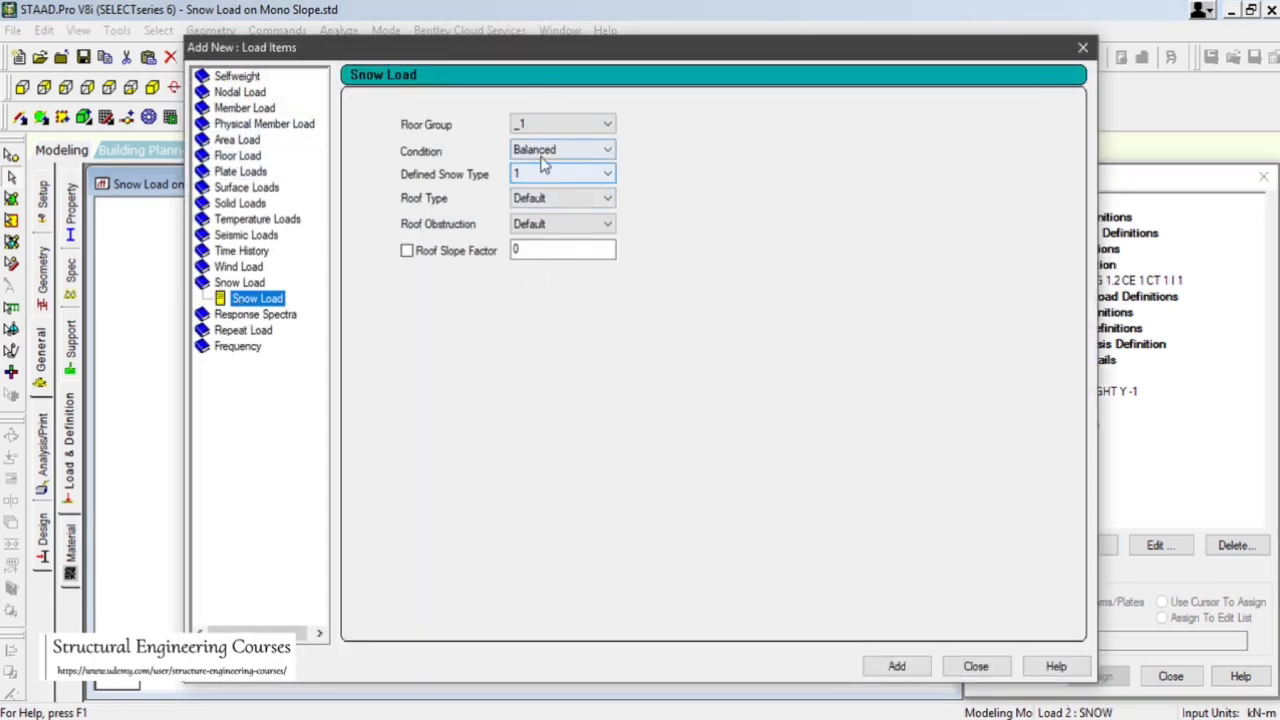
left_click(540, 126)
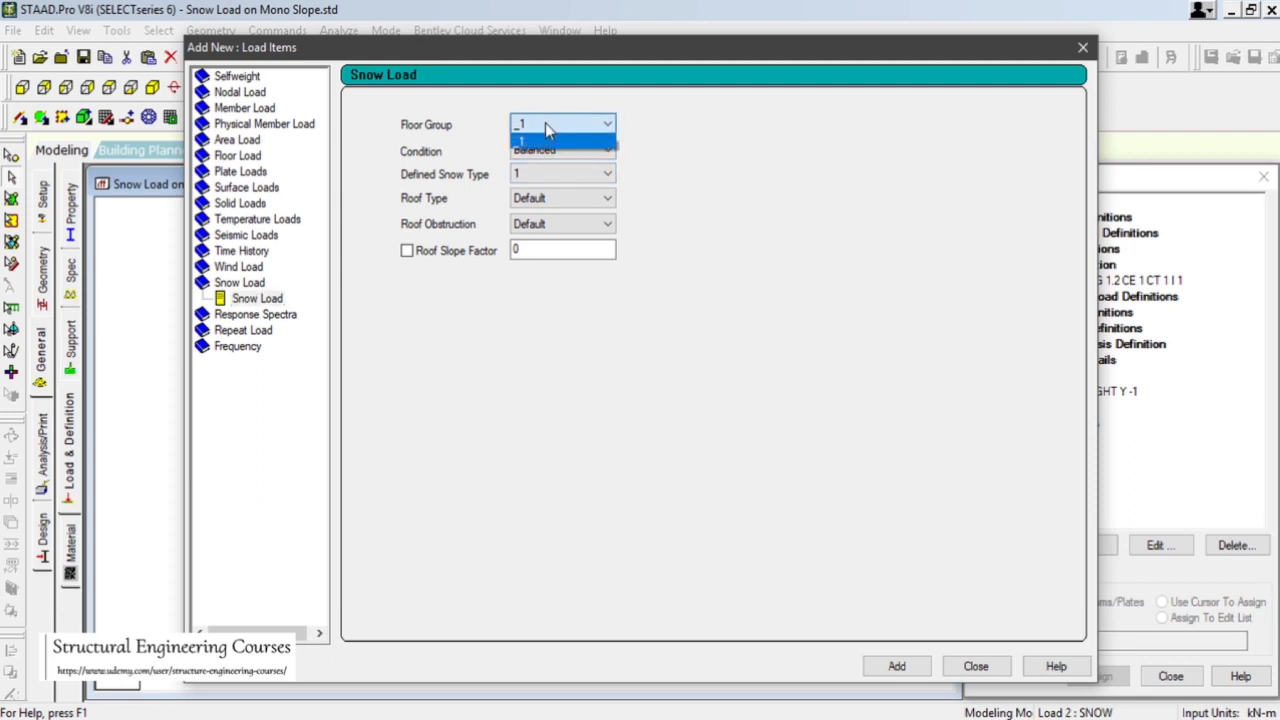
left_click(545, 123)
left_click(545, 152)
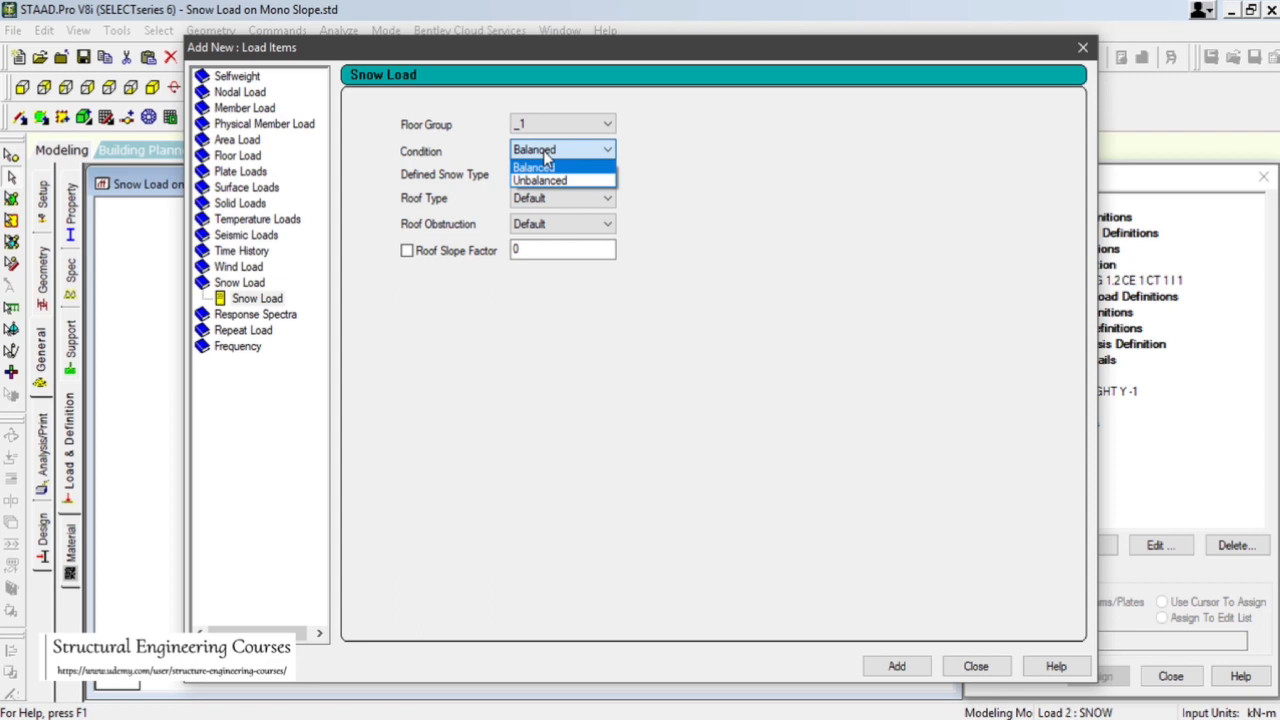
left_click(560, 166)
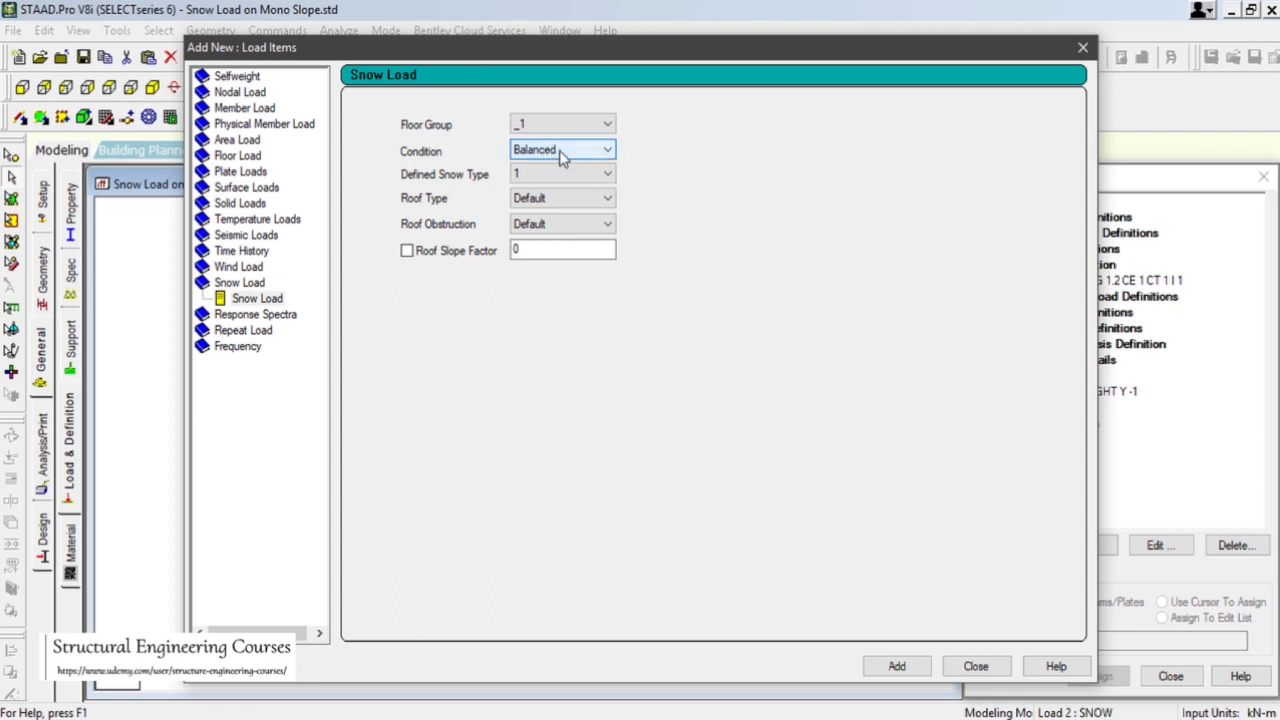
left_click(555, 174)
left_click(555, 189)
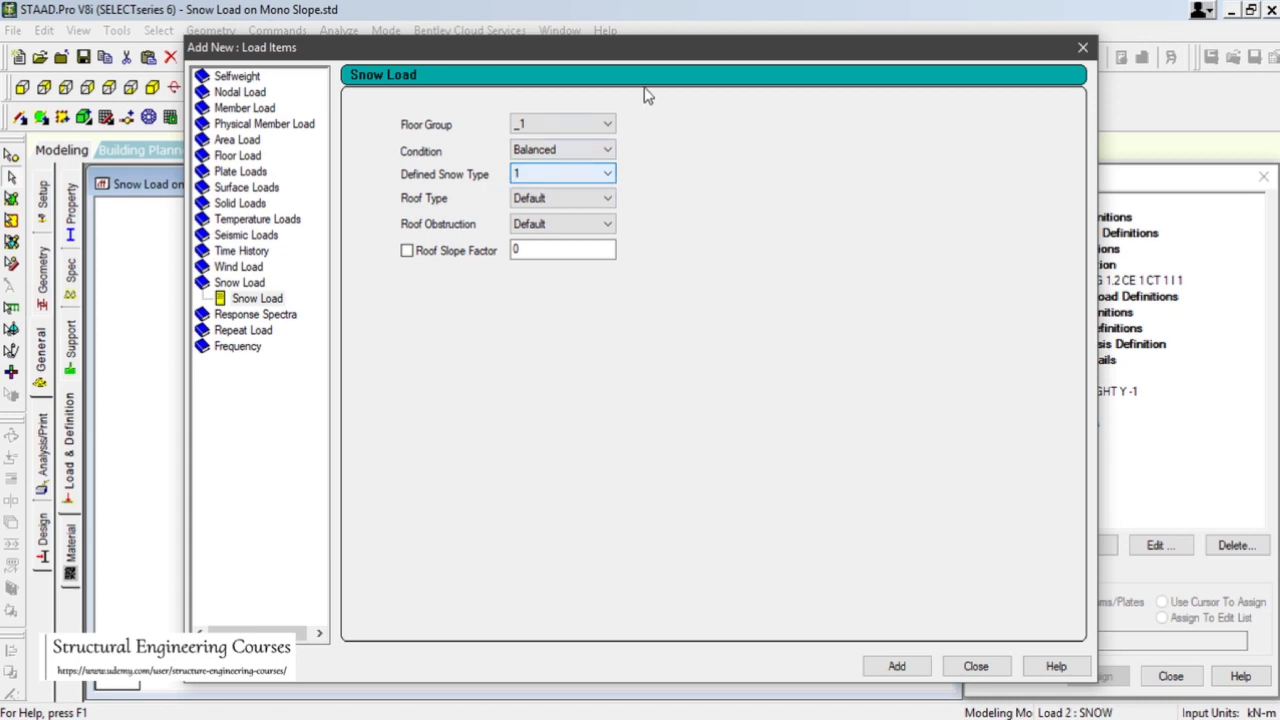
left_click_drag(600, 50, 462, 48)
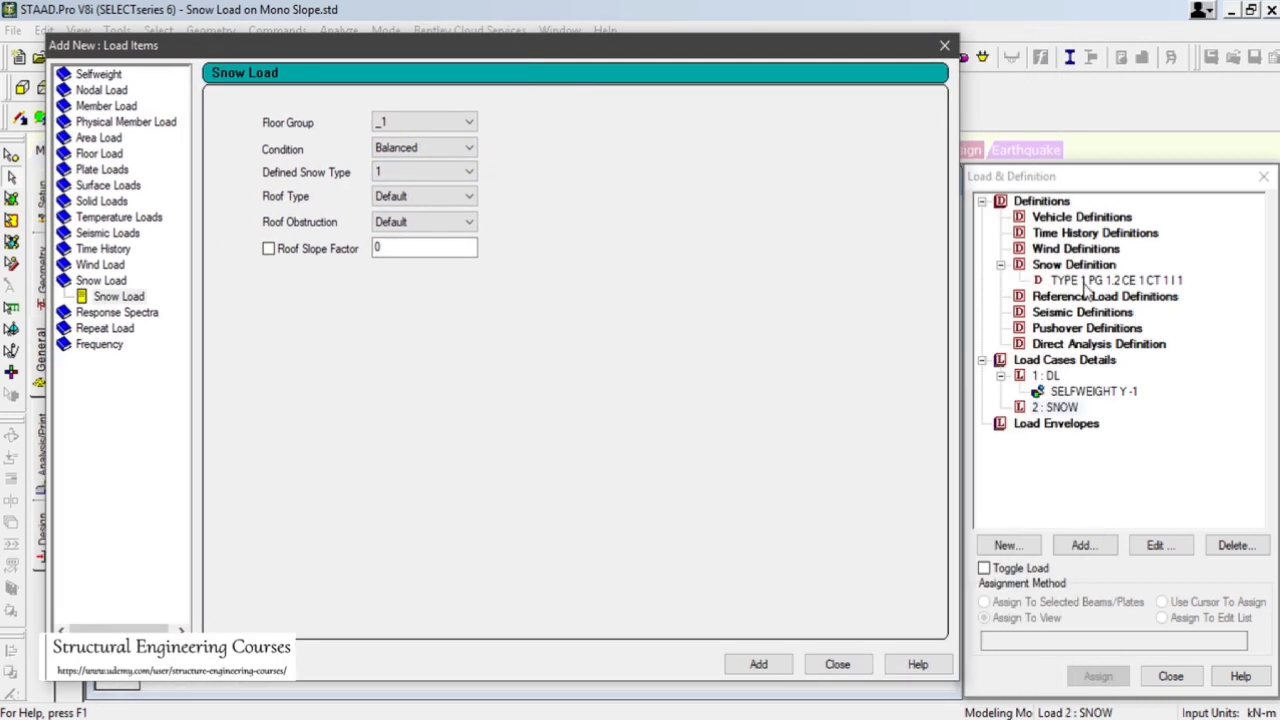
- Set the snow load's roof type to Mono and its roof obstruction to Default
left_click(441, 197)
left_click(421, 229)
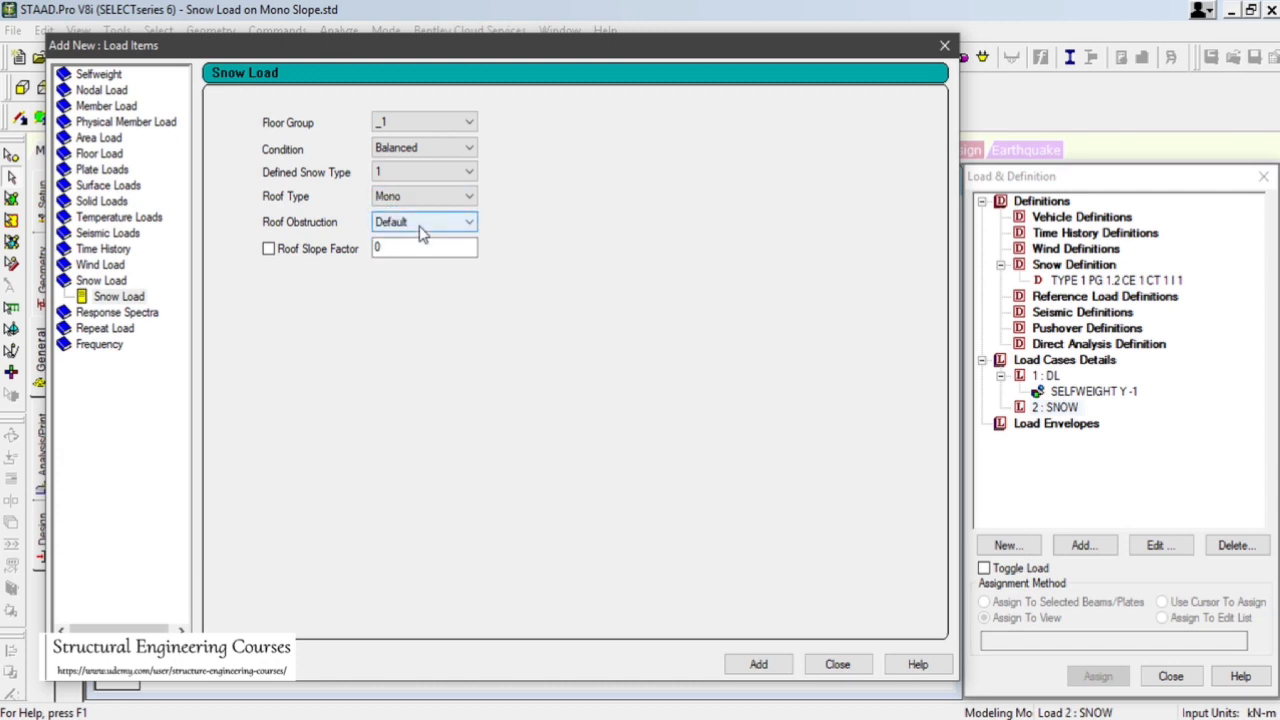
left_click(419, 228)
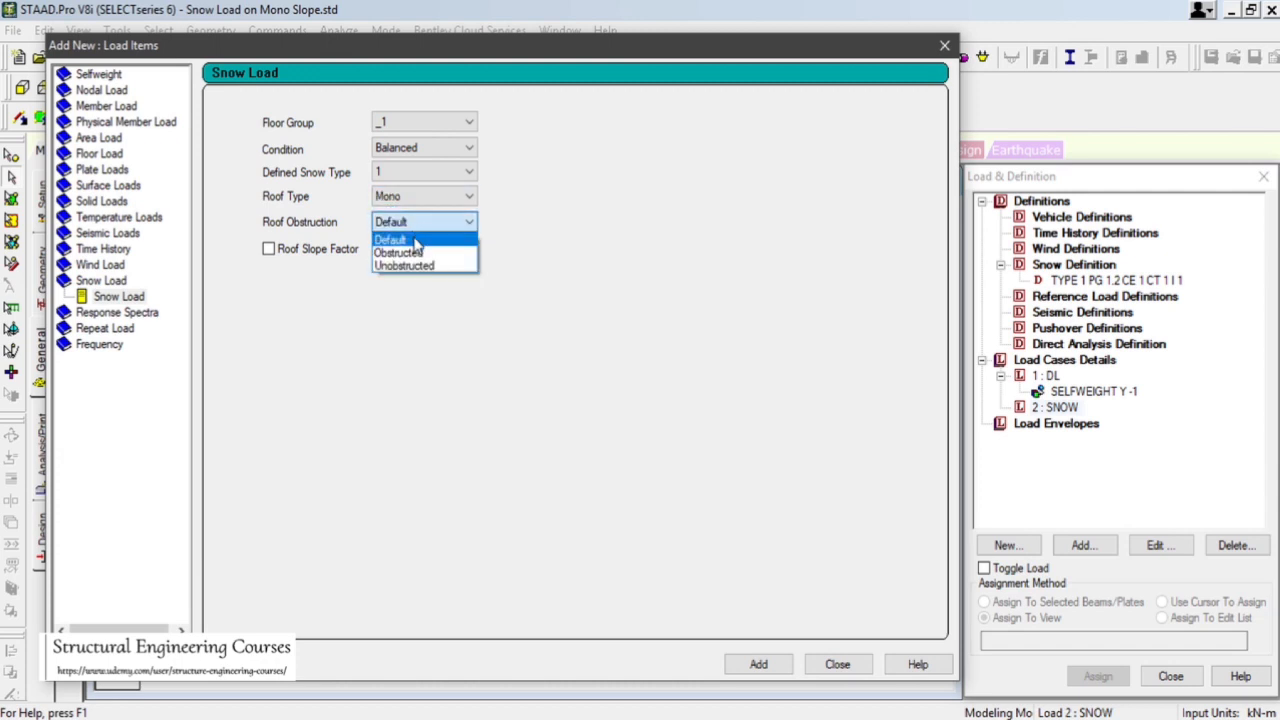
left_click(416, 242)
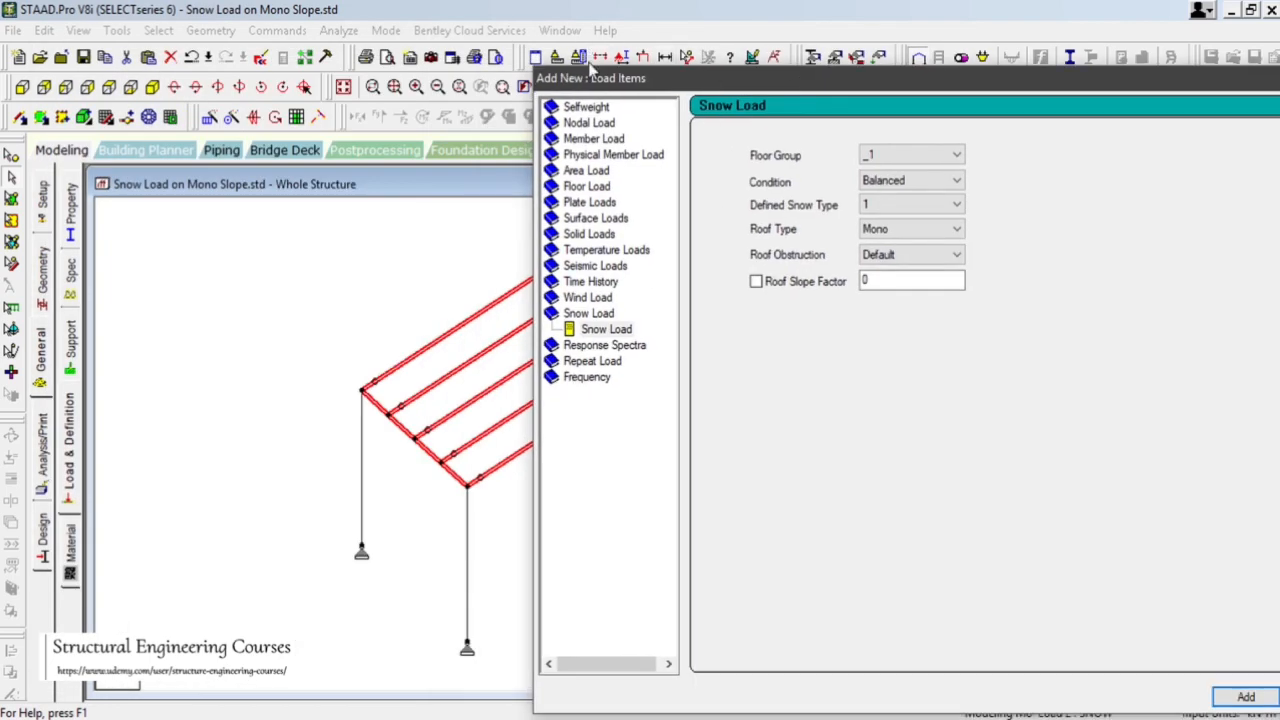
- Enter 0.85 as the roof slope factor and add the snow load item to the SNOW case
left_click_drag(592, 67, 805, 59)
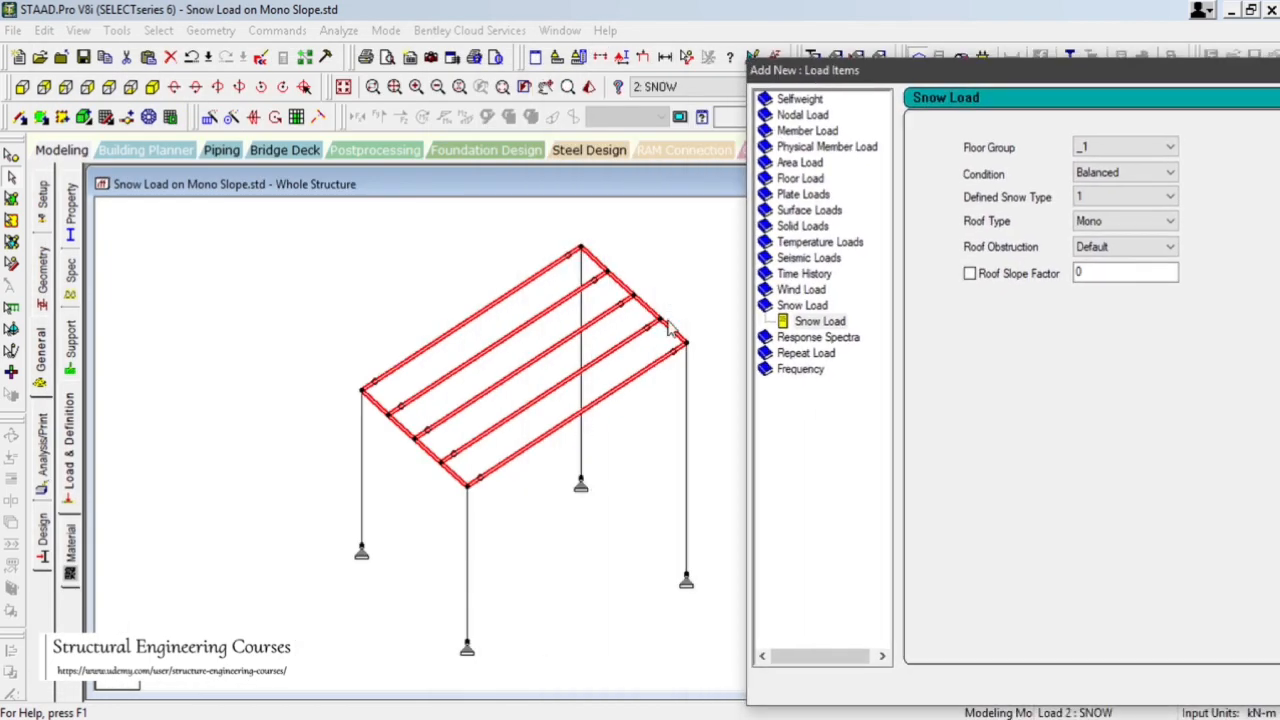
left_click_drag(1038, 70, 820, 66)
left_click(908, 268)
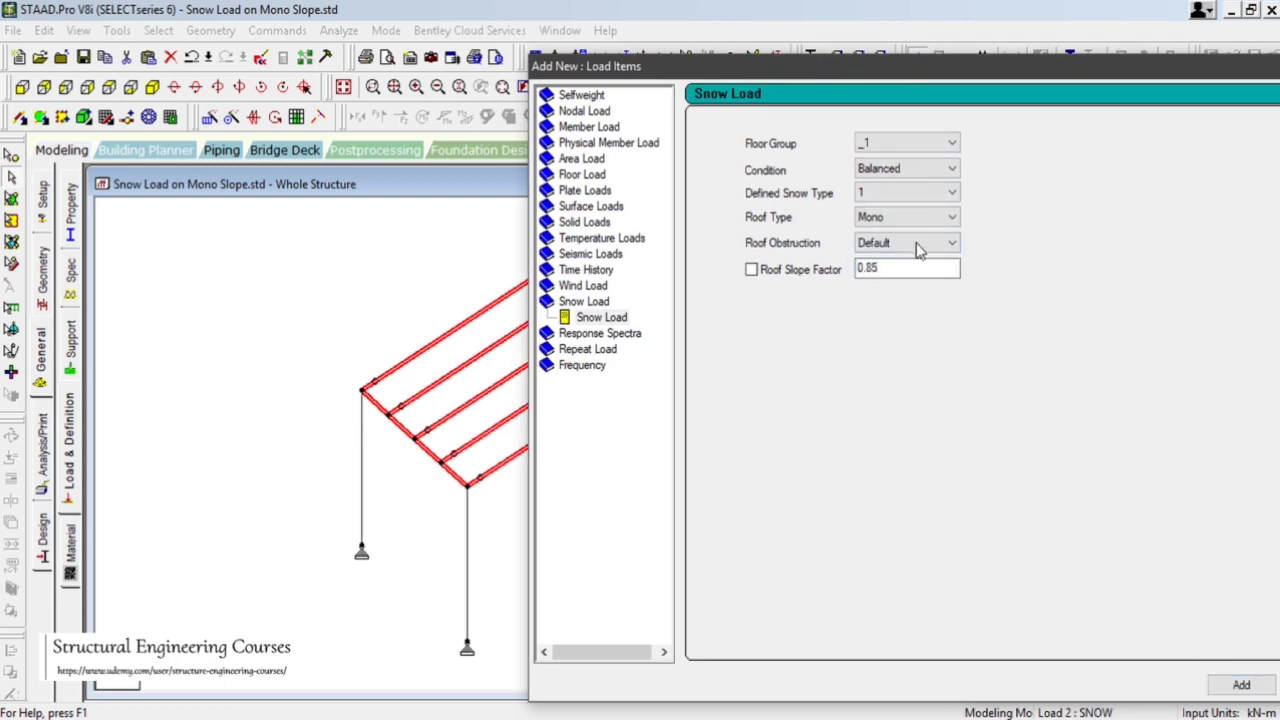
left_click_drag(962, 69, 720, 65)
left_click(996, 680)
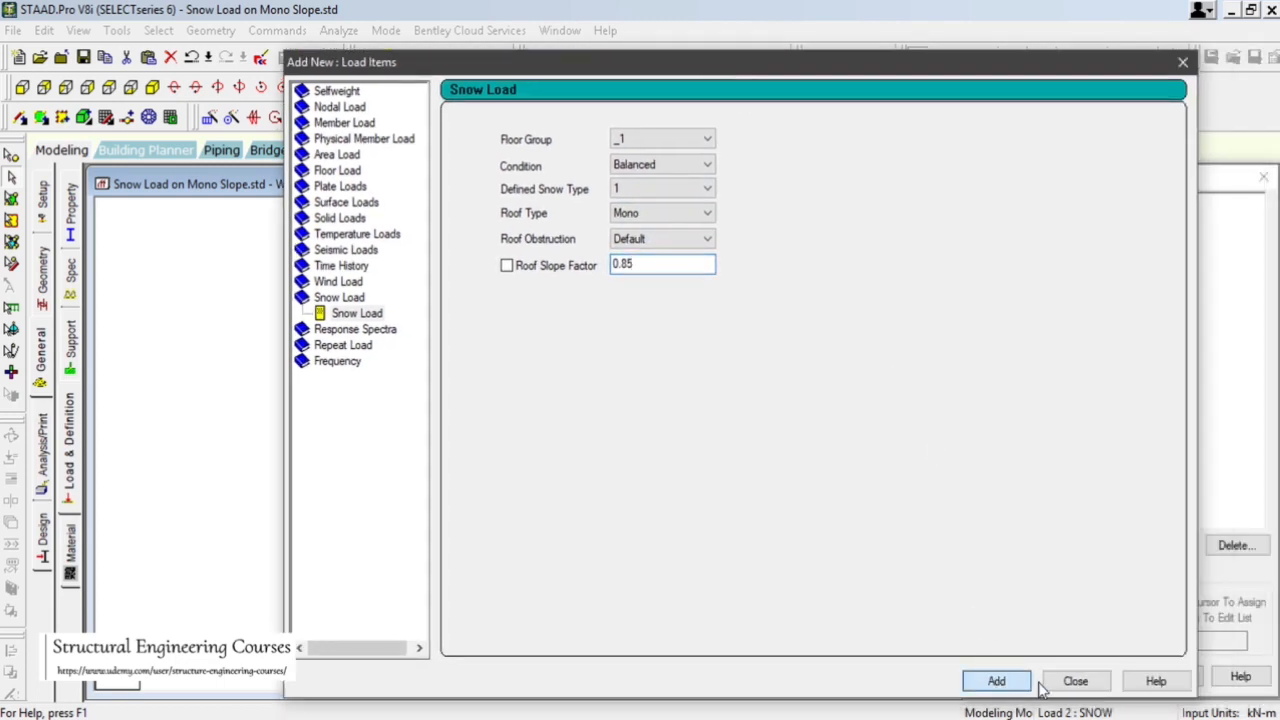
left_click(1075, 680)
left_click(1105, 424)
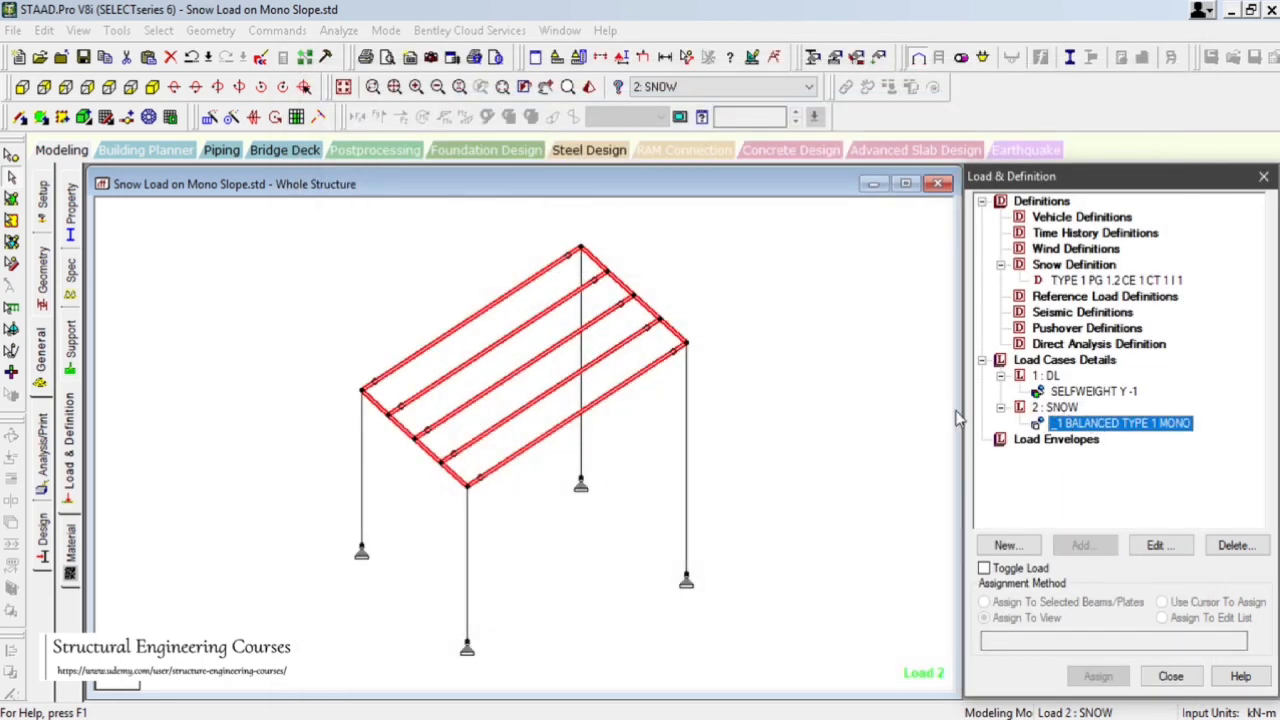
- Add a Perform Analysis command with the No Print option
left_click(43, 440)
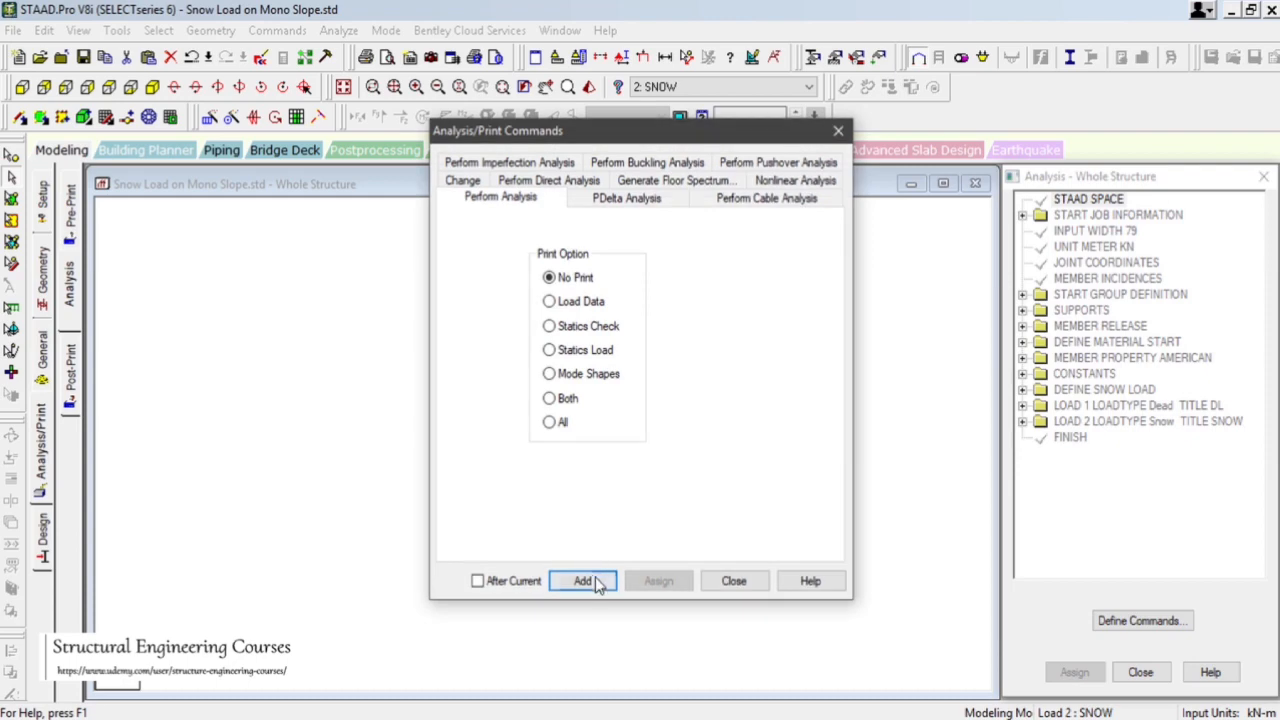
left_click(582, 581)
left_click(705, 582)
left_click(43, 370)
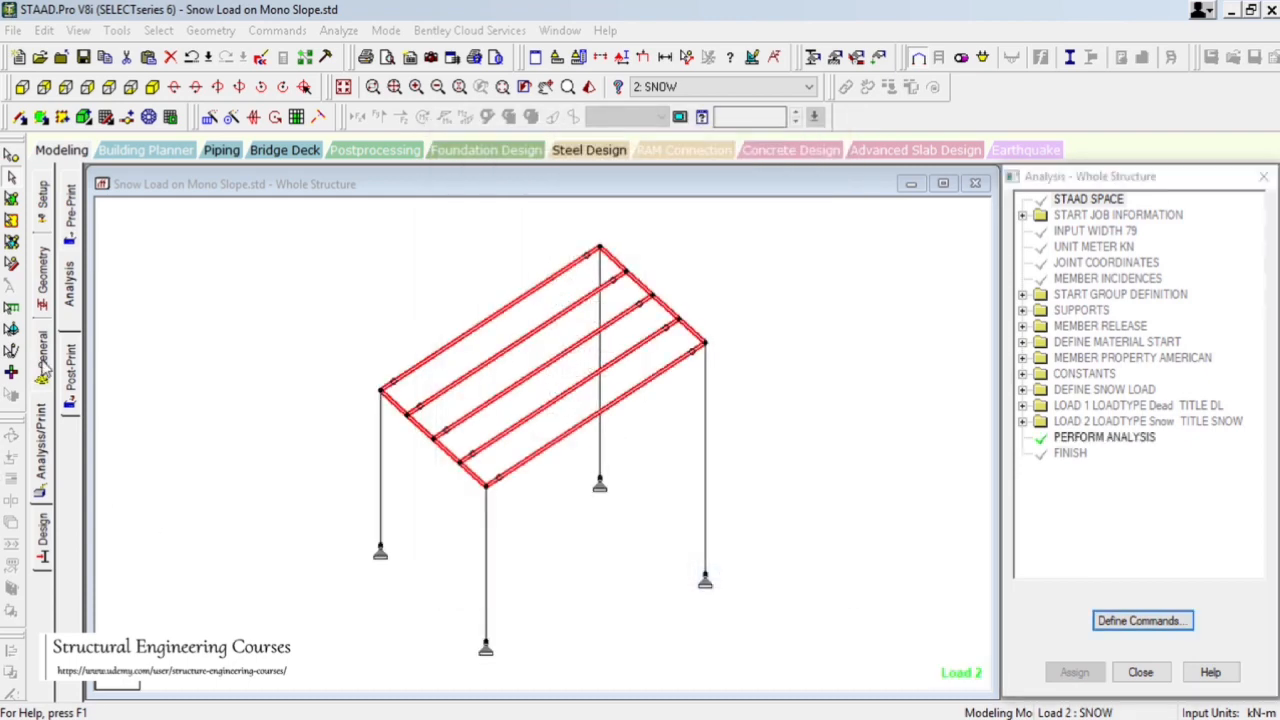
left_click(197, 346)
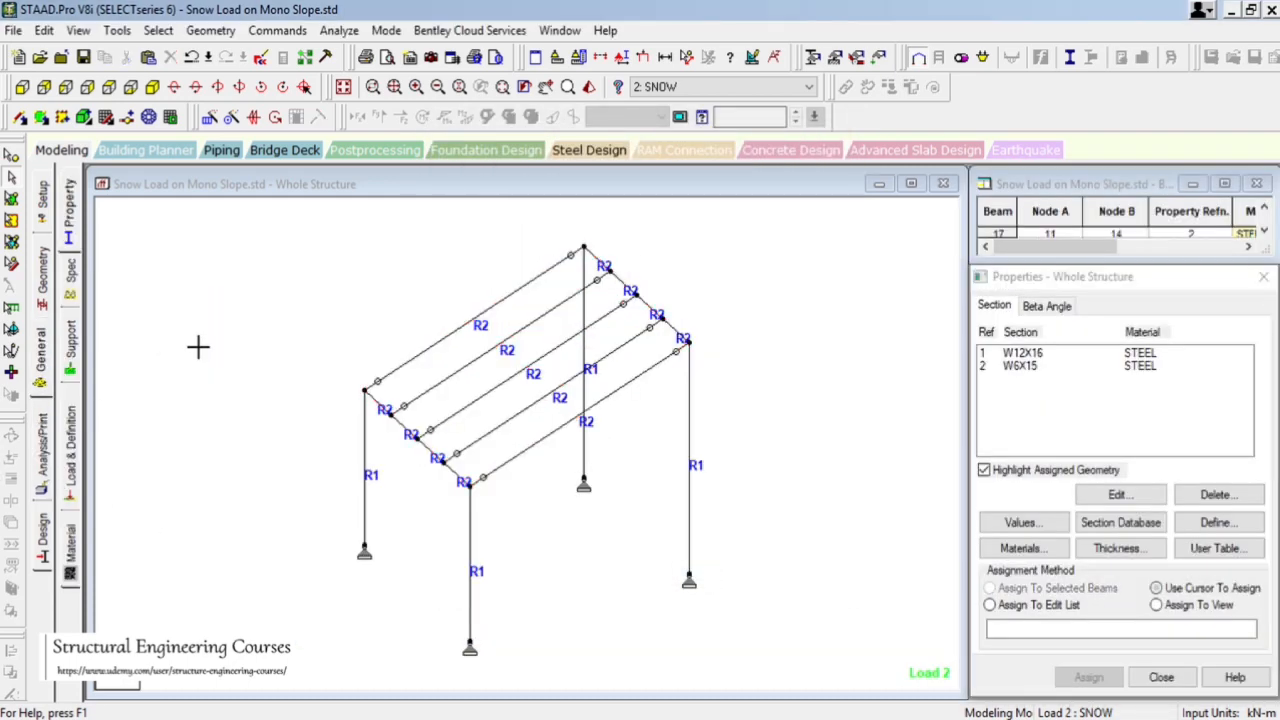
- Save the modified structure and run the analysis
left_click(339, 30)
left_click(370, 55)
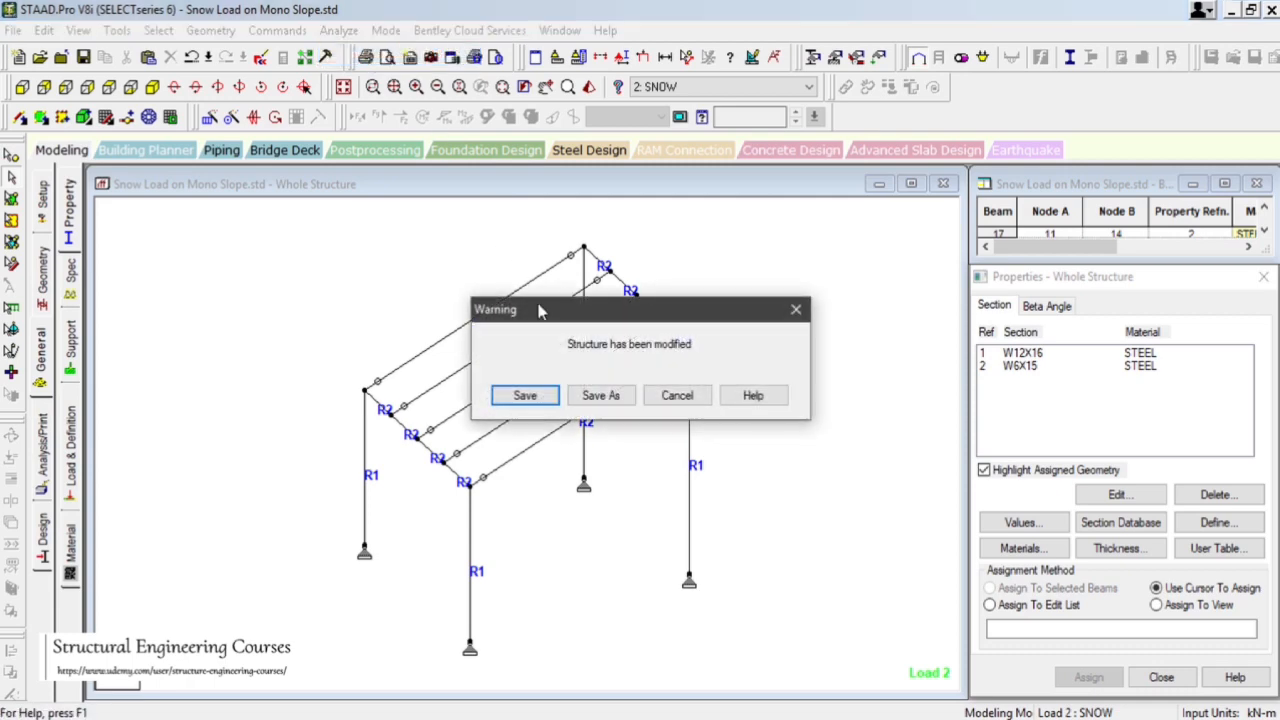
left_click(547, 400)
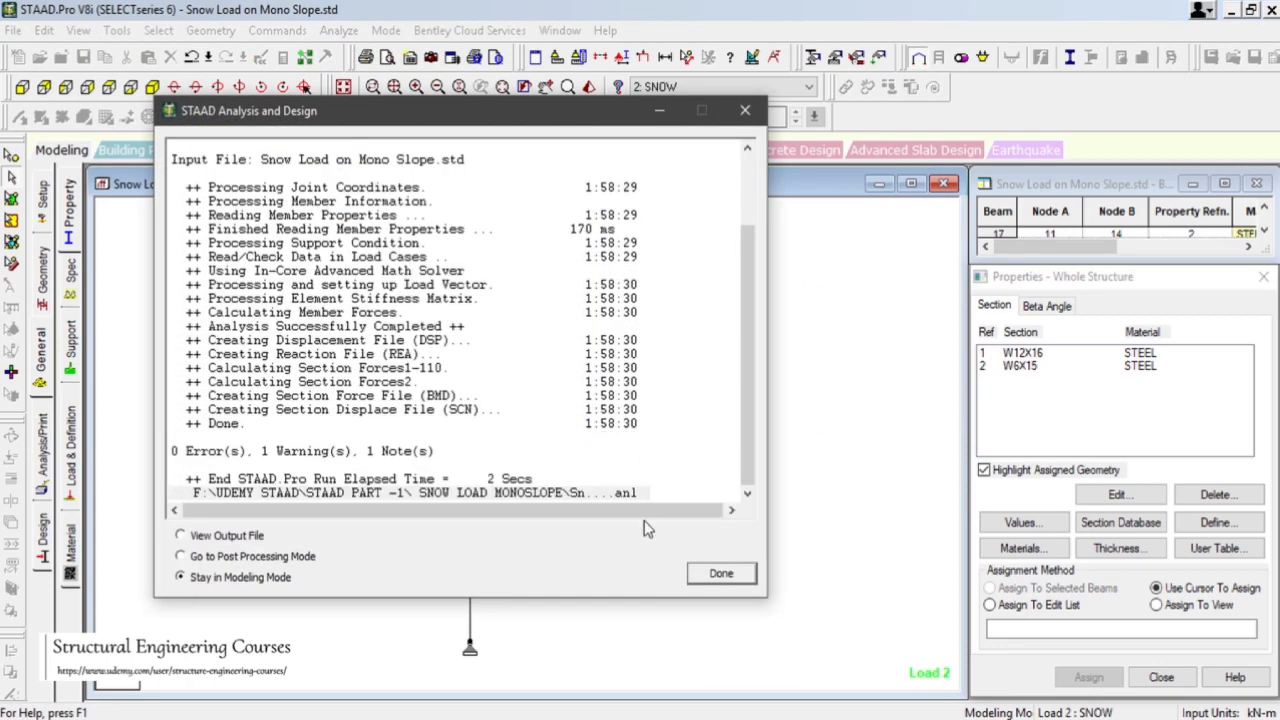
- Open the analysis output file and examine the passage belonging to the listed warning
left_click(721, 572)
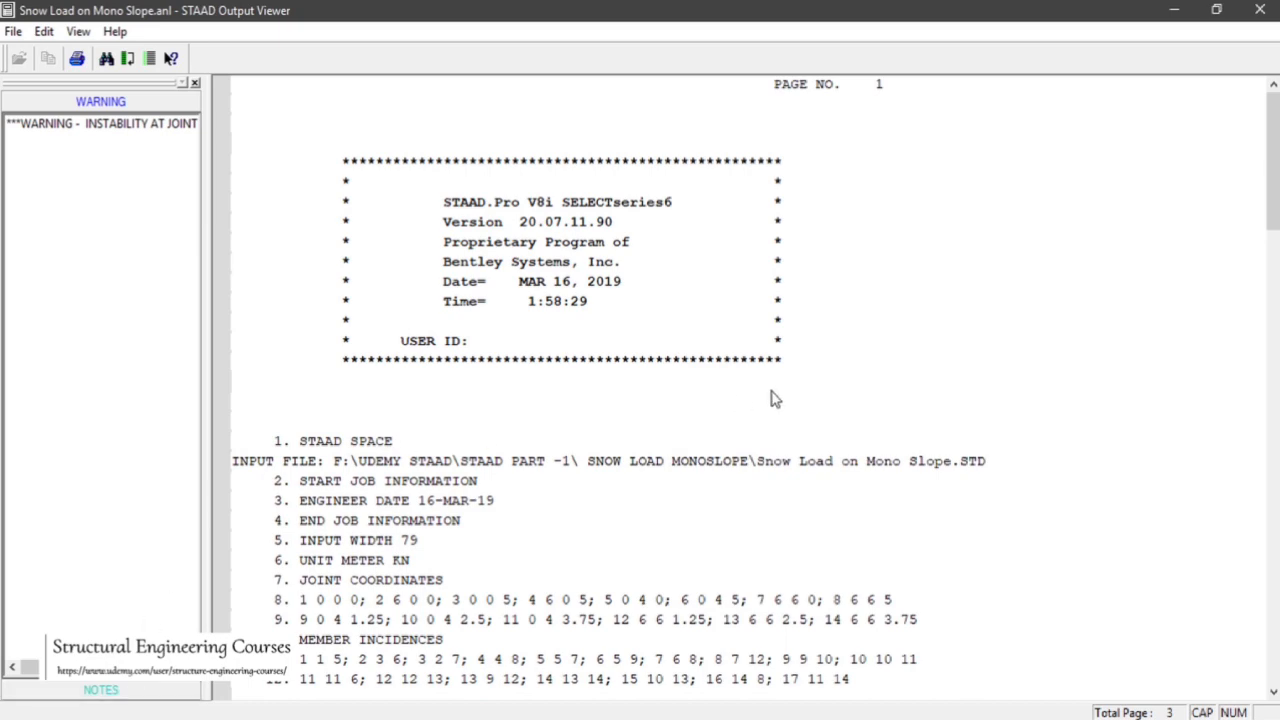
left_click_drag(1275, 172, 1275, 402)
left_click(120, 130)
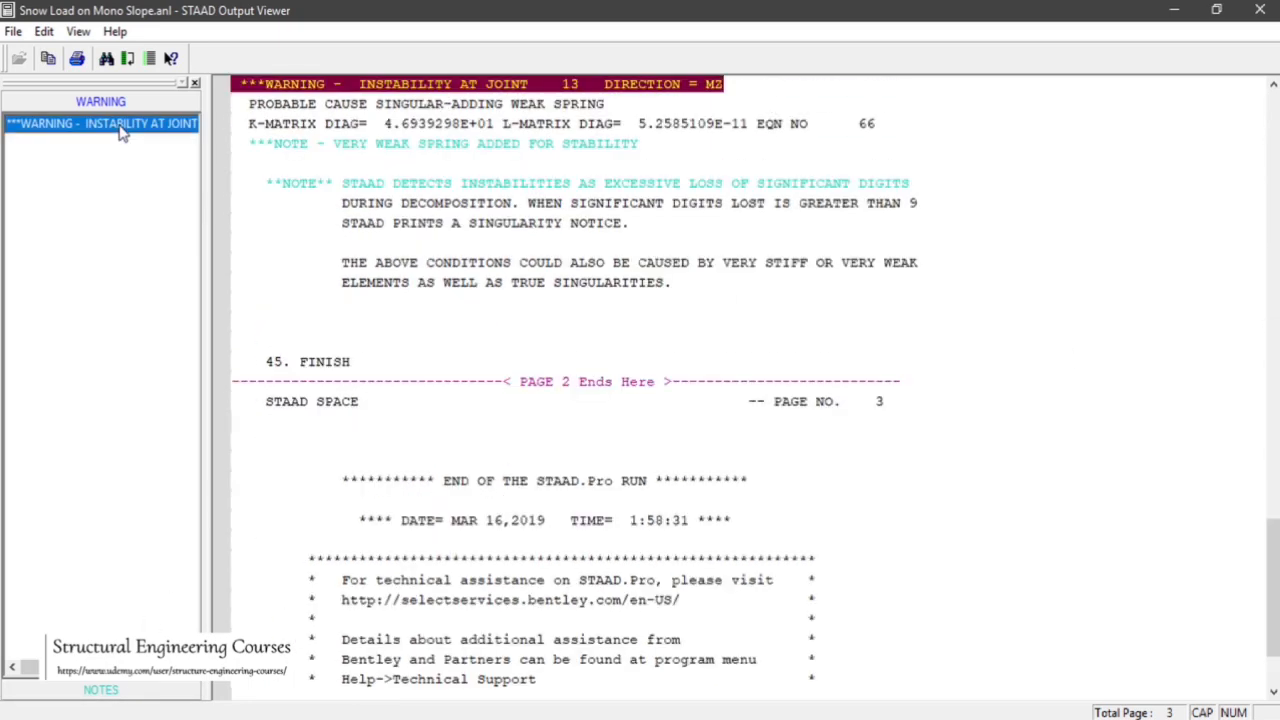
scroll(452, 228, "up", 4)
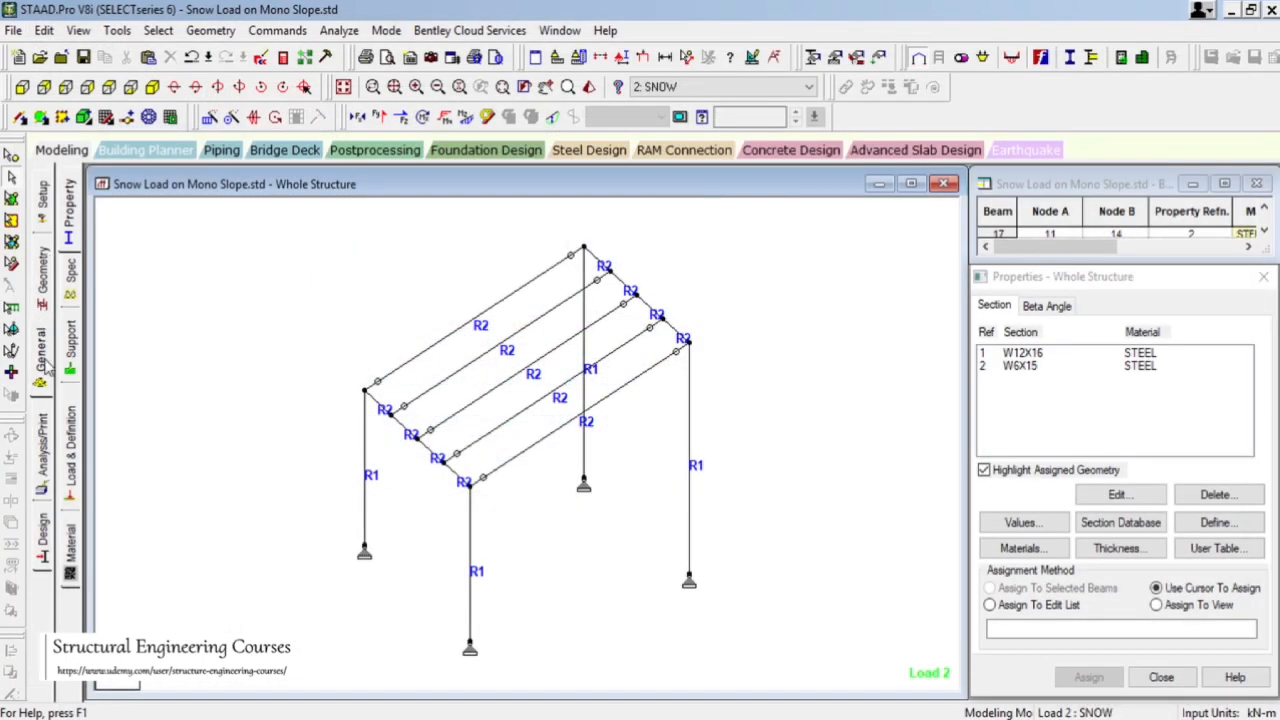
- Create a Fixed support definition and accept deleting the existing analysis result files
left_click(70, 342)
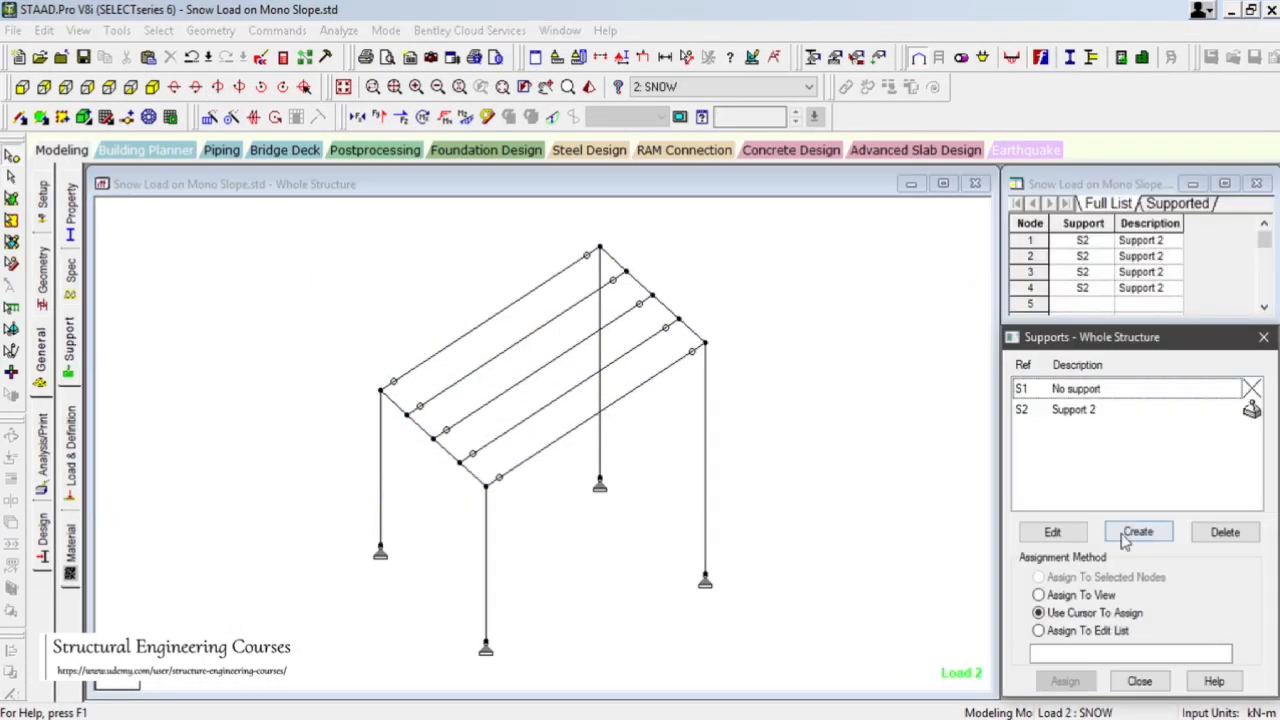
left_click(1137, 532)
left_click(1008, 698)
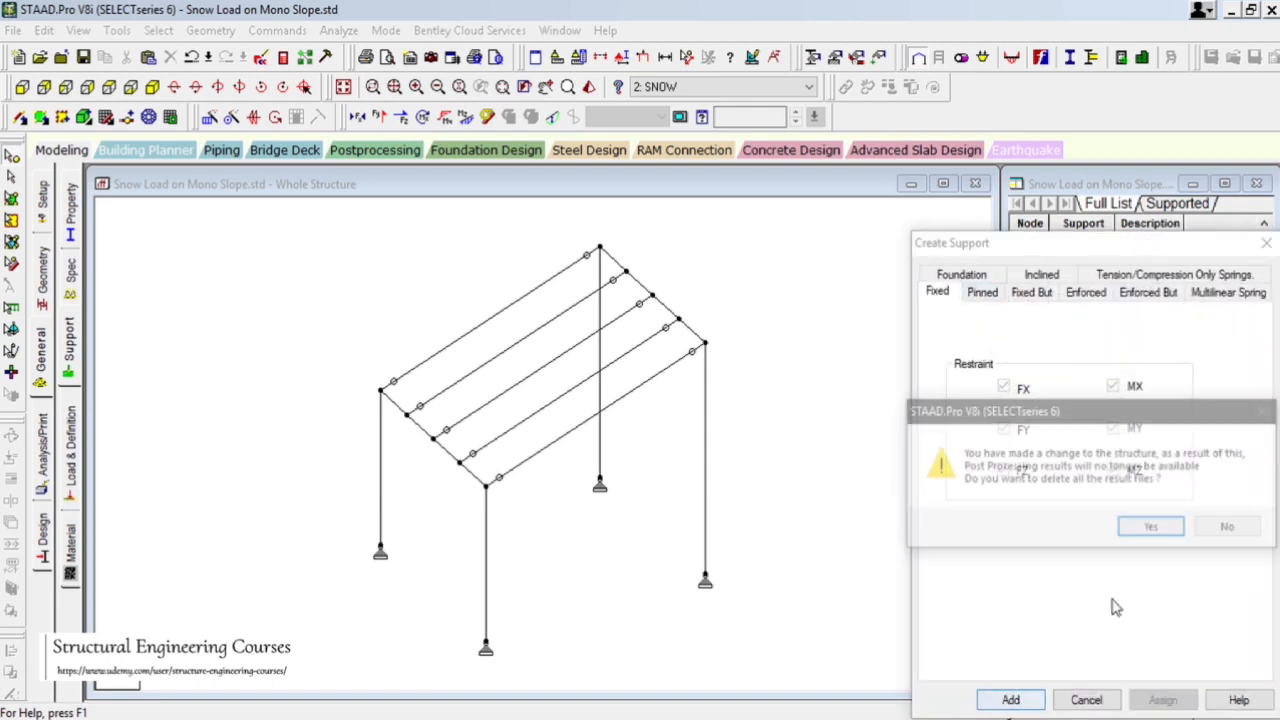
left_click(1153, 528)
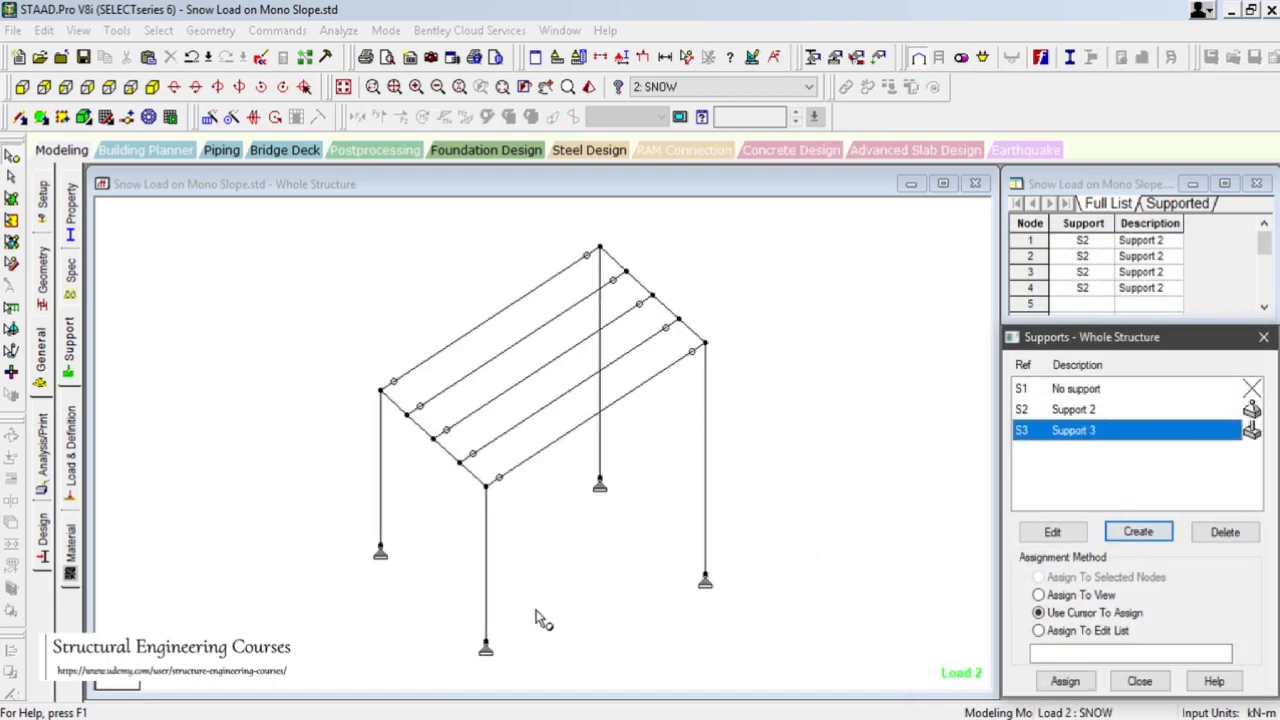
- Assign the fixed support S3 to the two front column bases, nodes 3 and 4
left_click_drag(458, 616, 523, 674)
left_click_drag(441, 526, 805, 686)
left_click(1065, 681)
left_click(1148, 570)
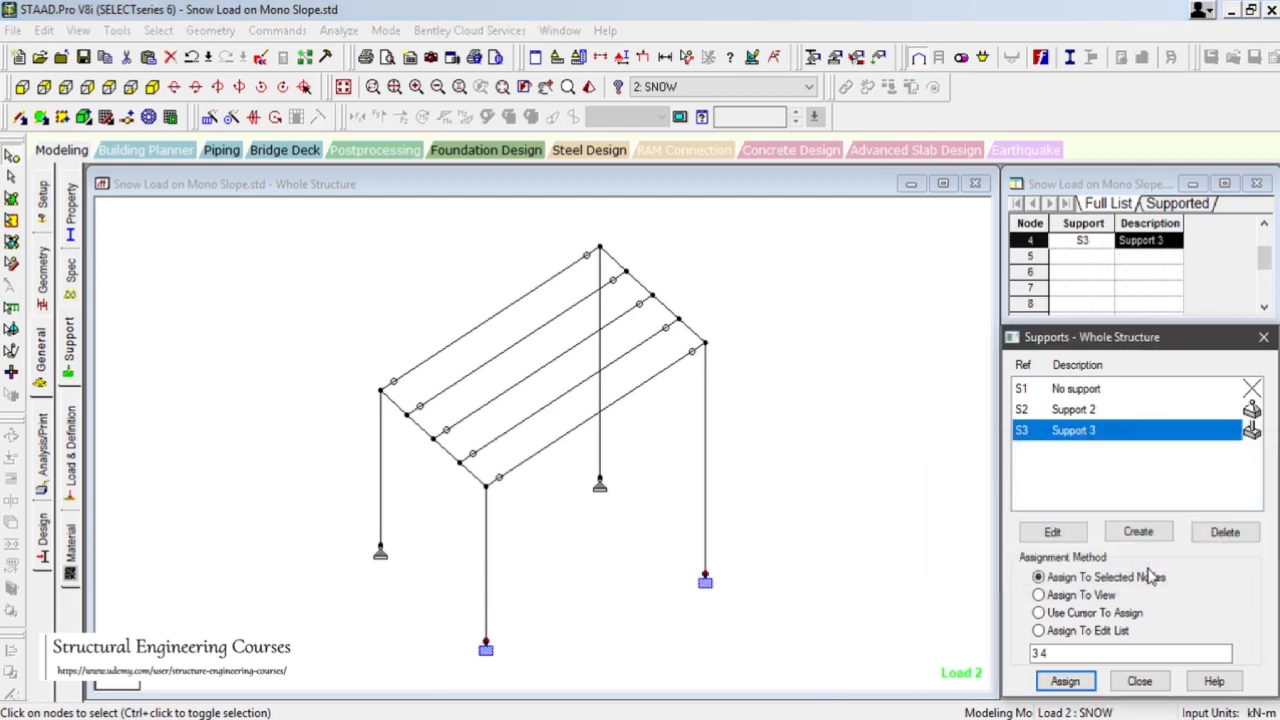
- Save the structure, rerun the analysis with the fixed supports and review the output file
left_click(339, 30)
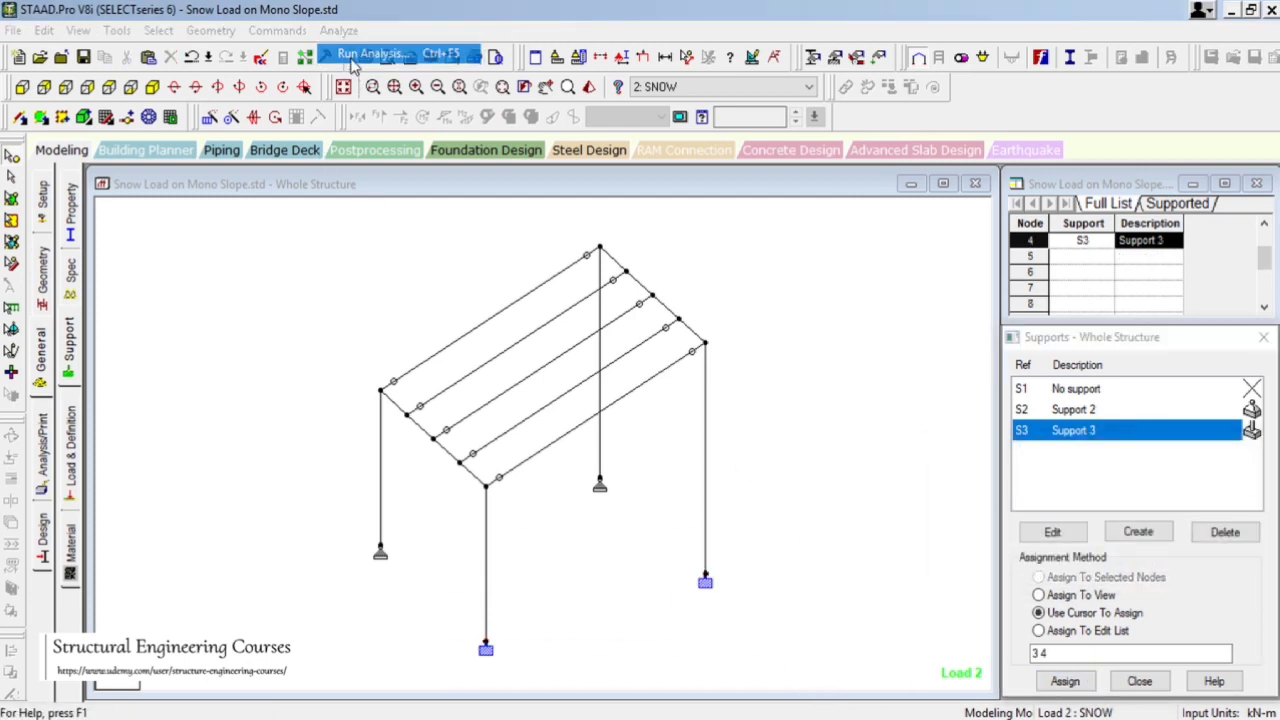
left_click(351, 56)
left_click(513, 396)
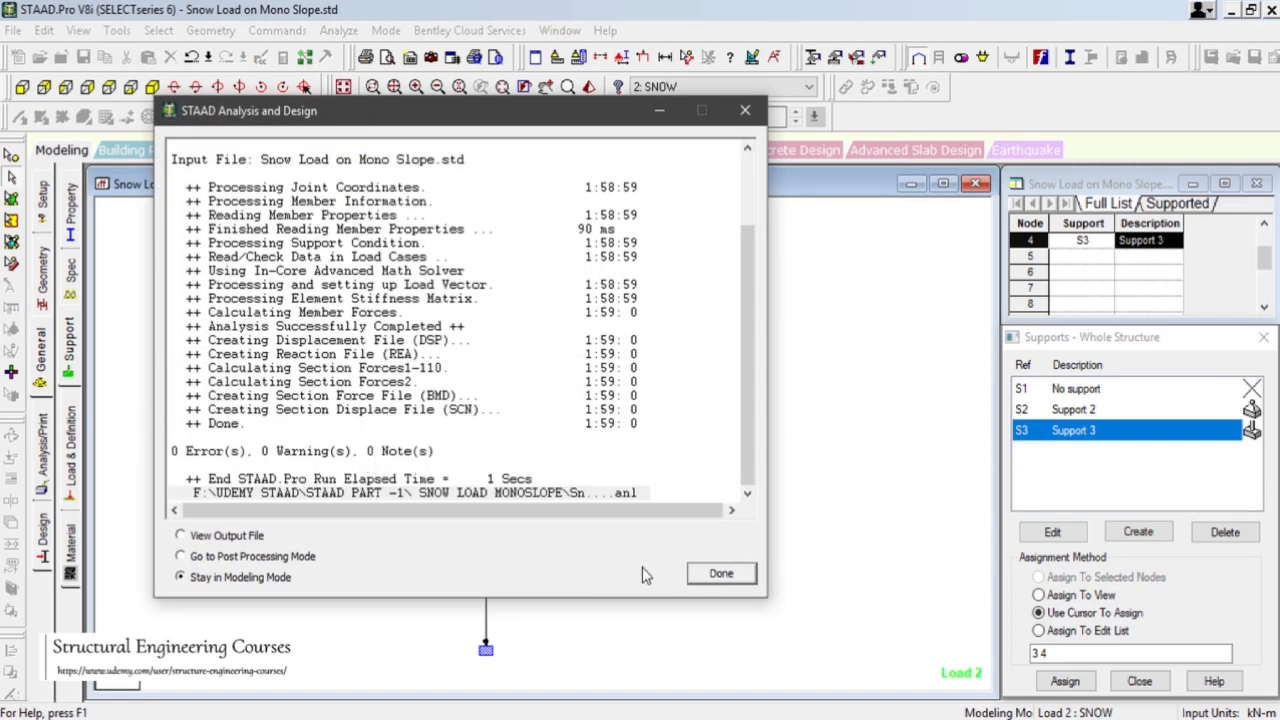
left_click(719, 574)
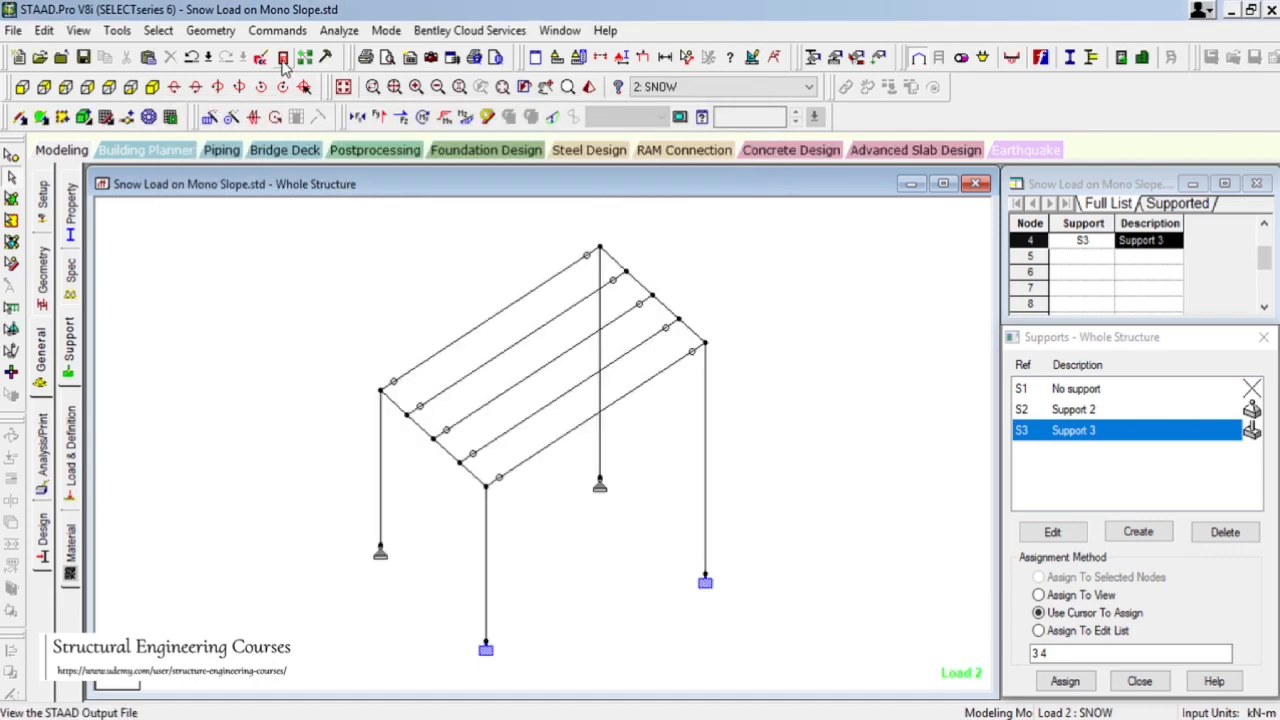
left_click(283, 60)
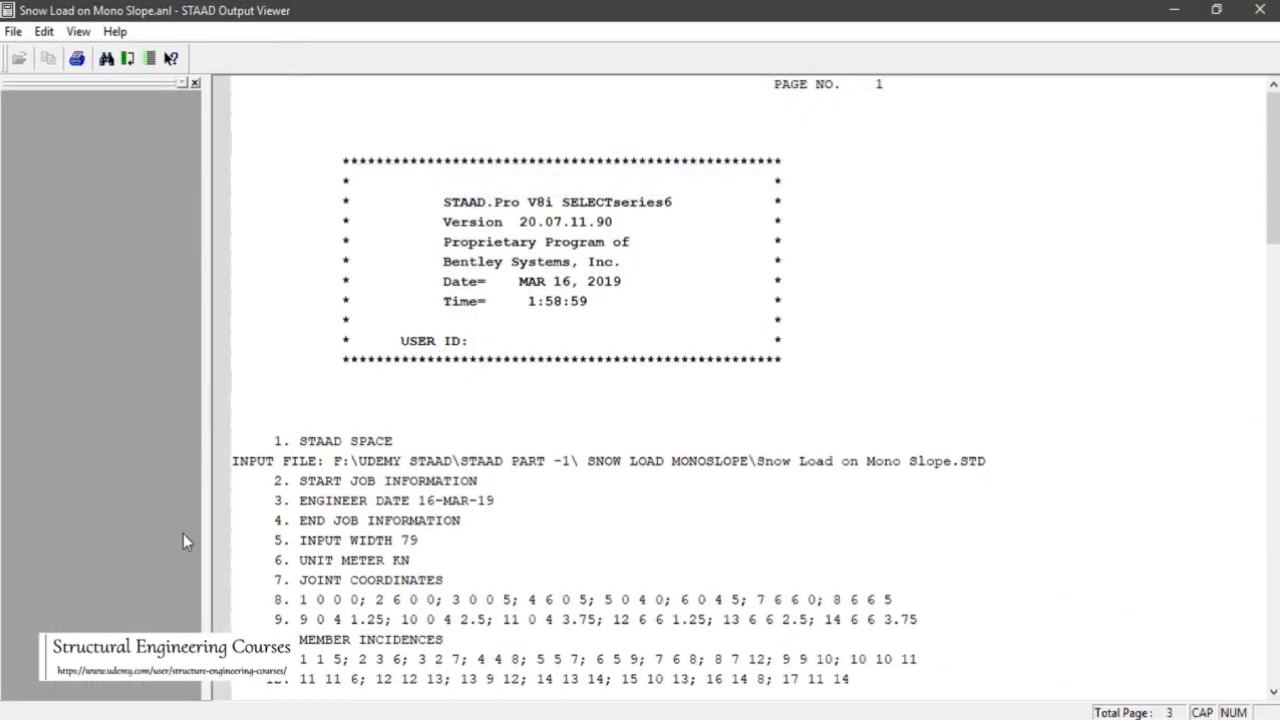
left_click_drag(1270, 163, 1270, 410)
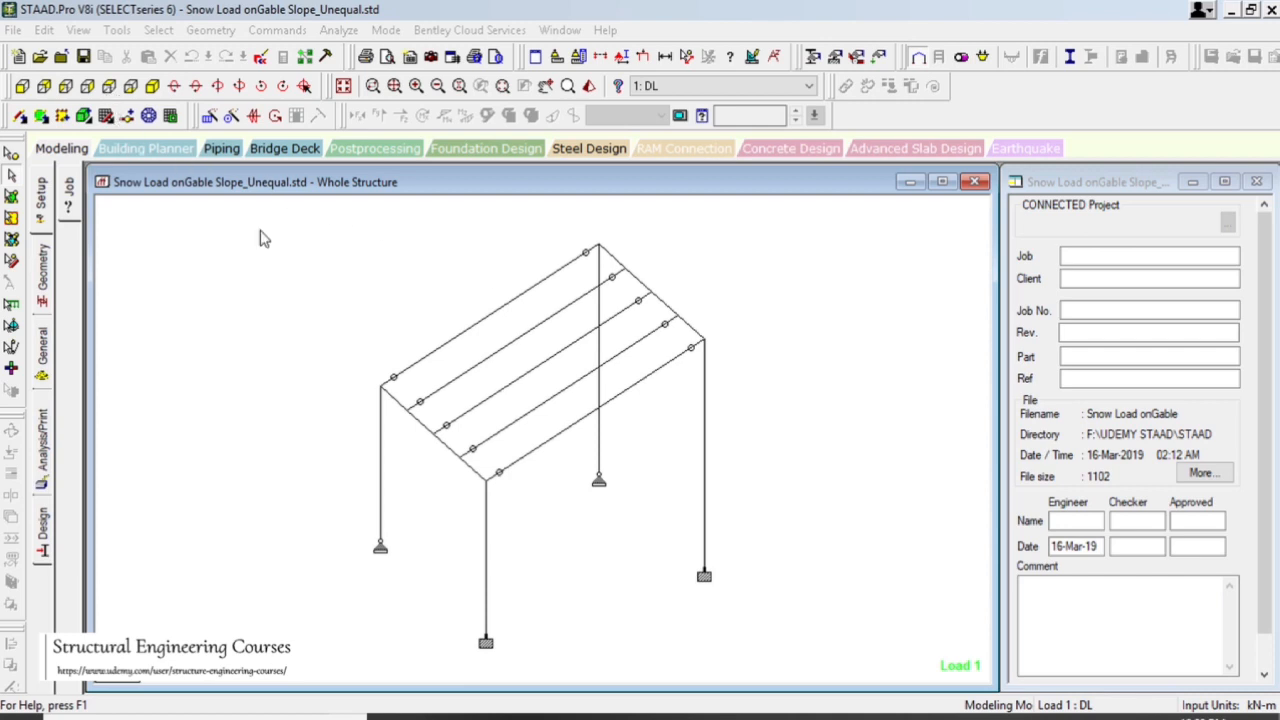
- Select the sloping roof beams together with the low-side edge beams and columns in the gable slope model
left_click(373, 307)
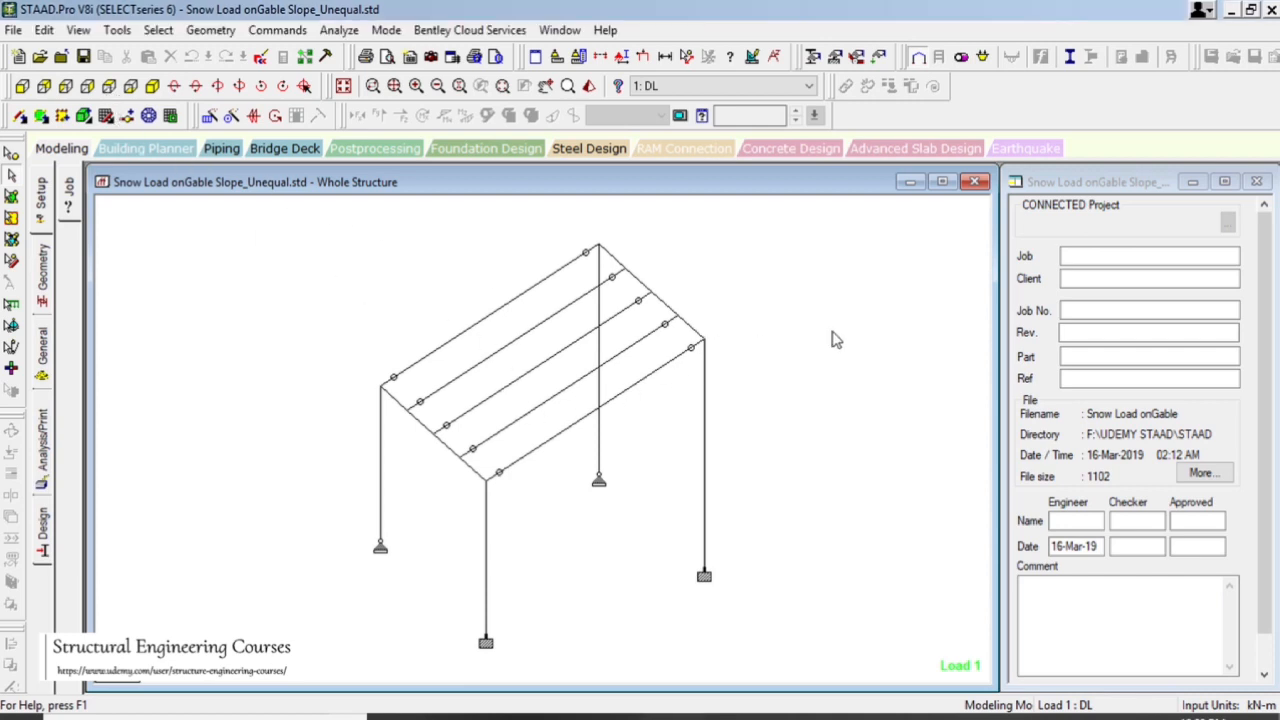
left_click(110, 88)
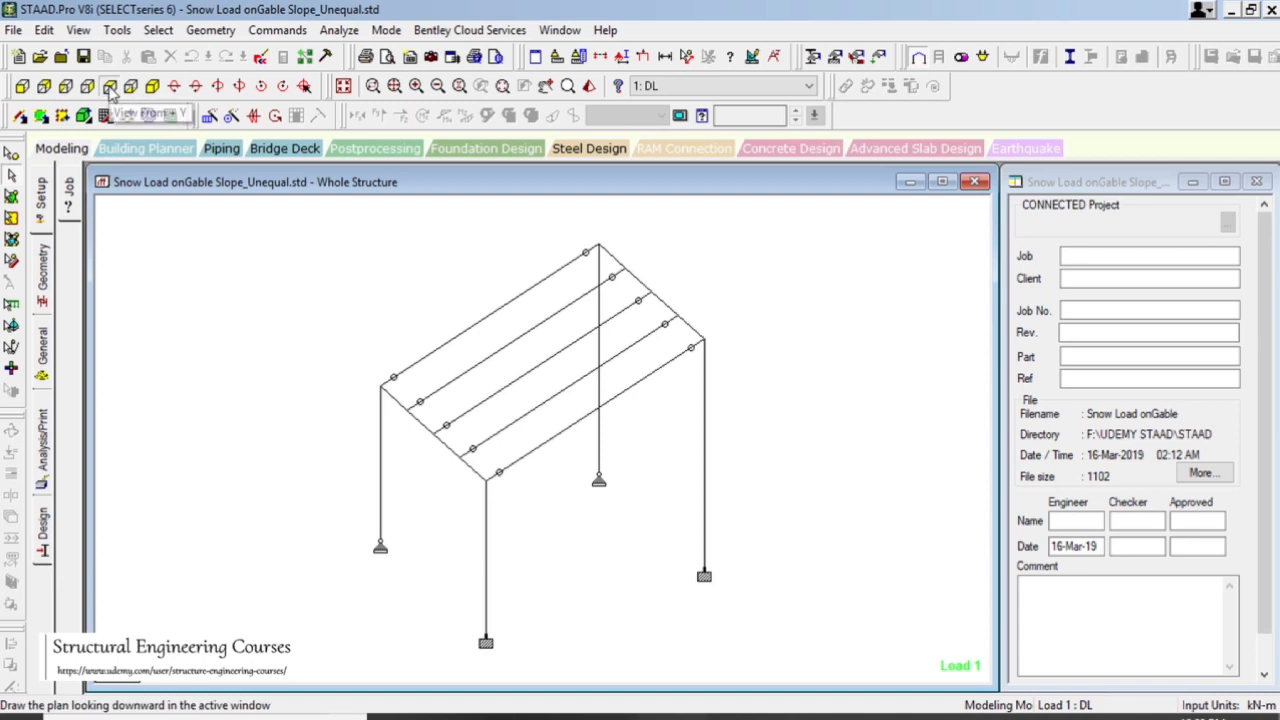
left_click_drag(222, 213, 716, 688)
left_click(153, 88)
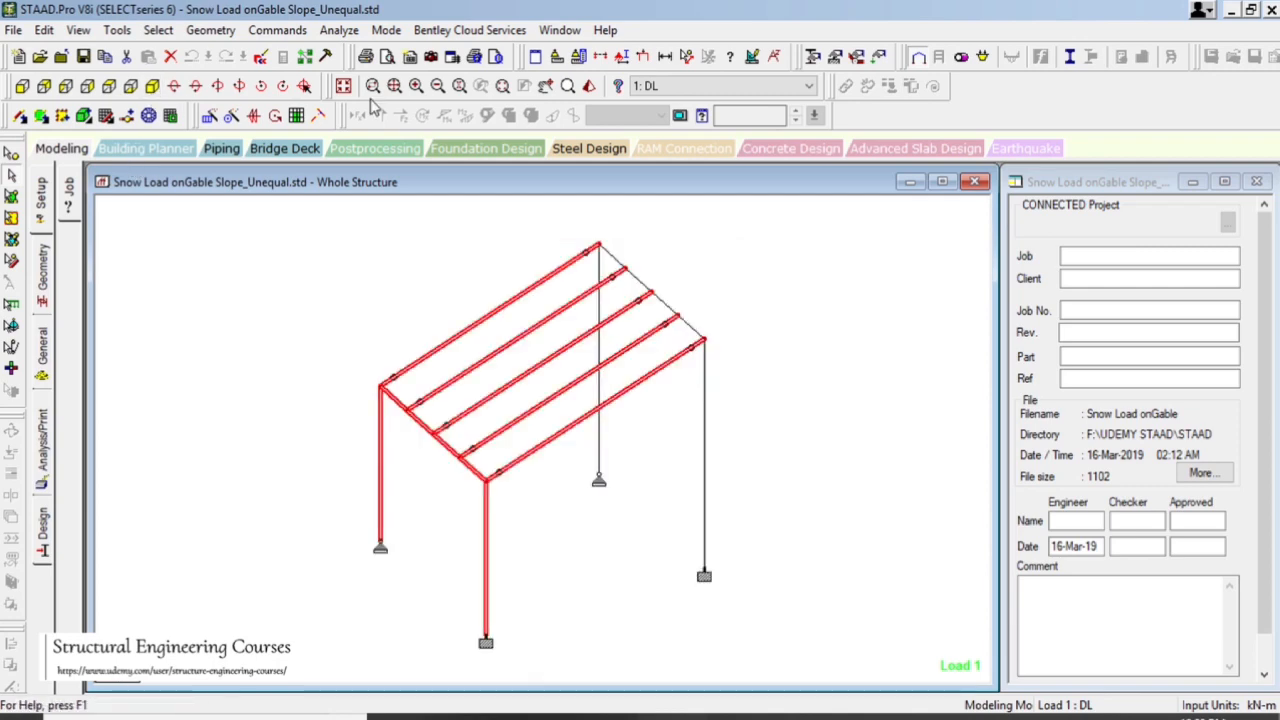
- Mirror-copy the selected half of the frame about the Y-Z plane through ridge node 8, at X = 6 m
left_click(275, 116)
left_click_drag(423, 162, 213, 91)
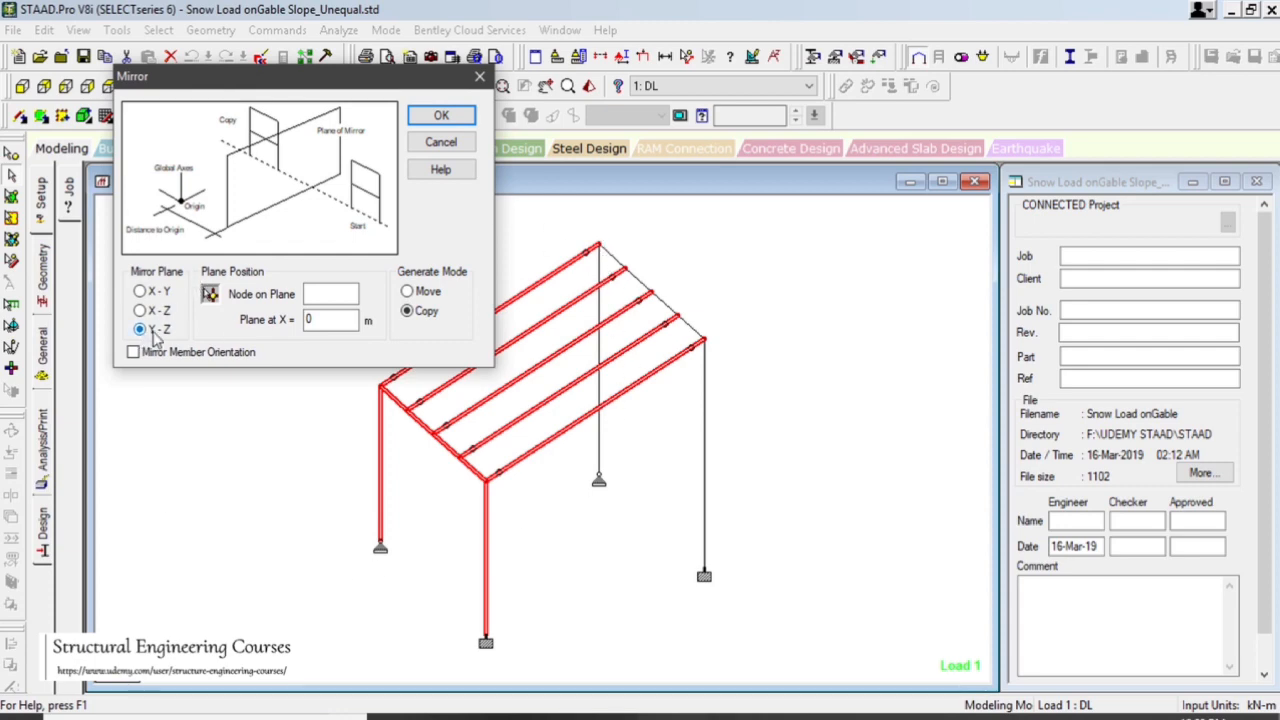
left_click(210, 296)
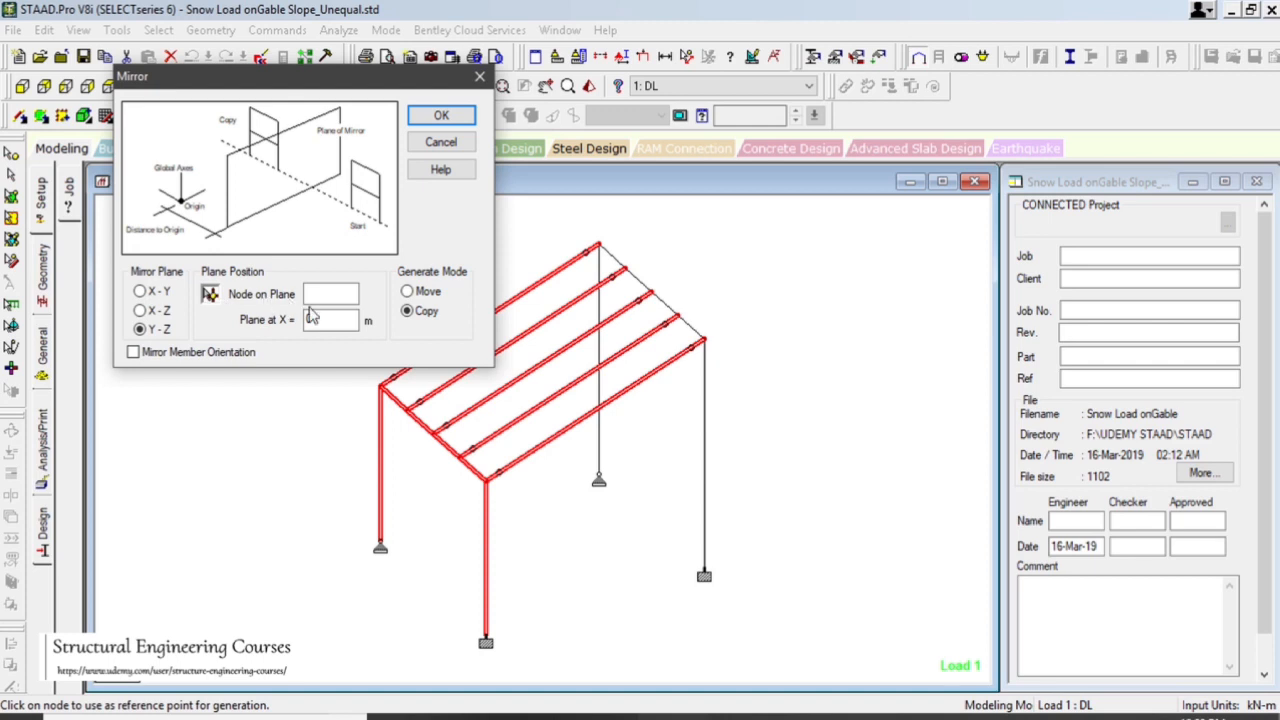
left_click(707, 343)
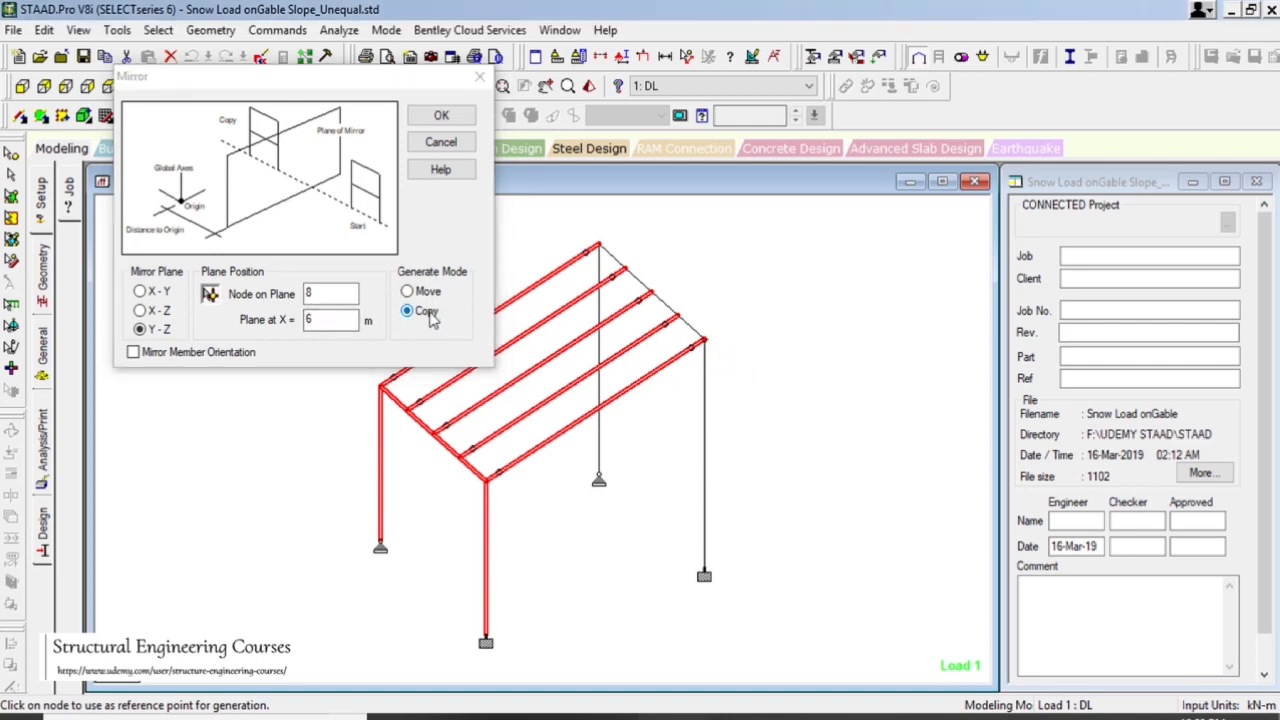
left_click(448, 120)
left_click(640, 428)
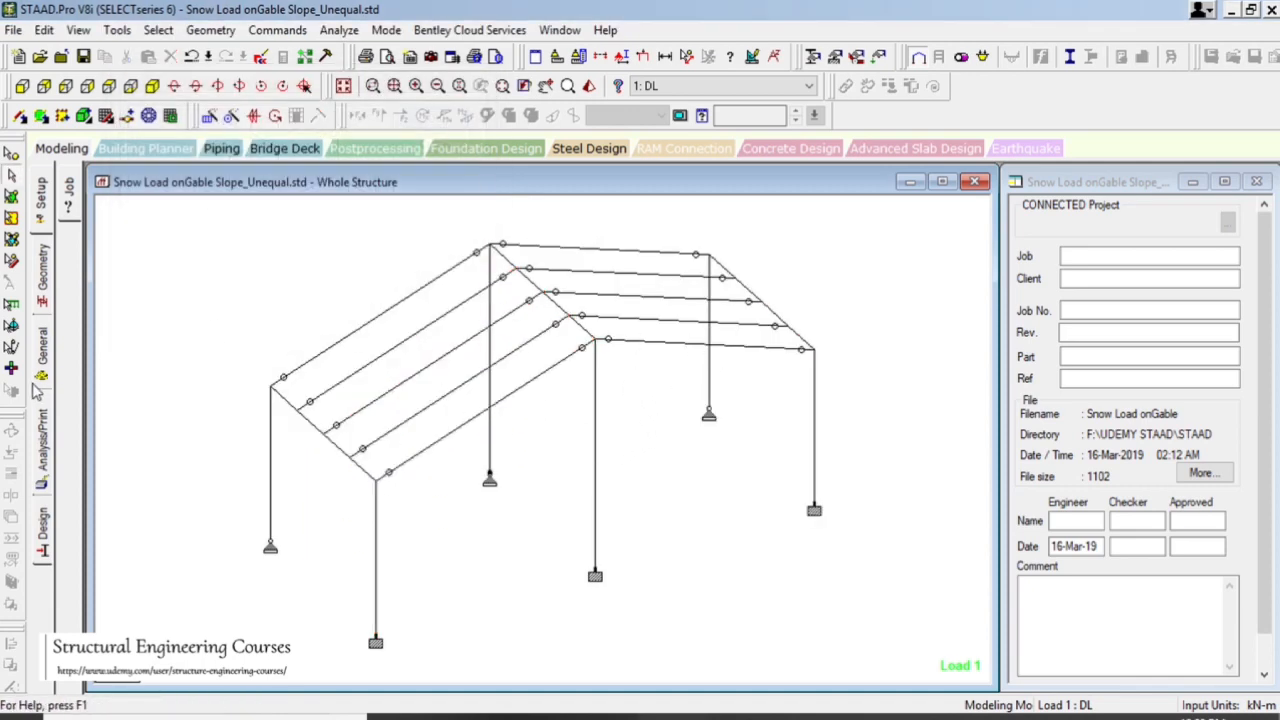
- Assign the SELFWEIGHT Y -1 load of the DL case to all members in view
left_click(42, 356)
left_click(70, 445)
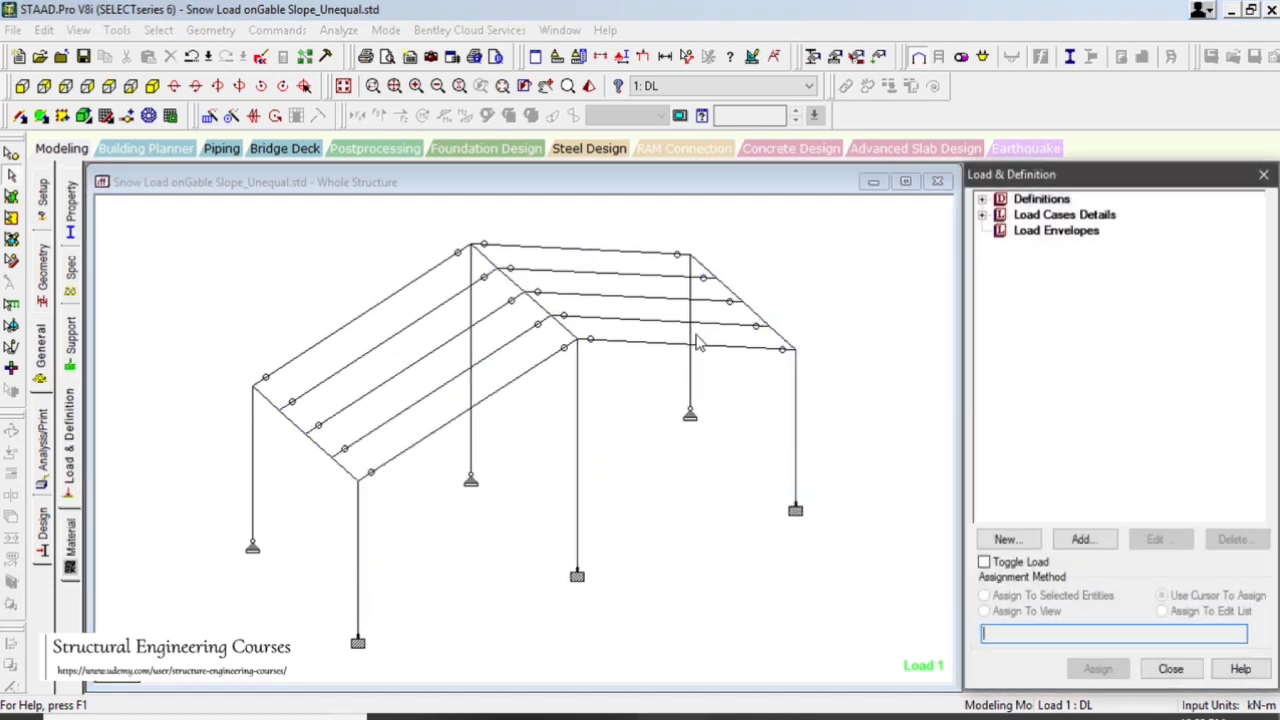
left_click(983, 216)
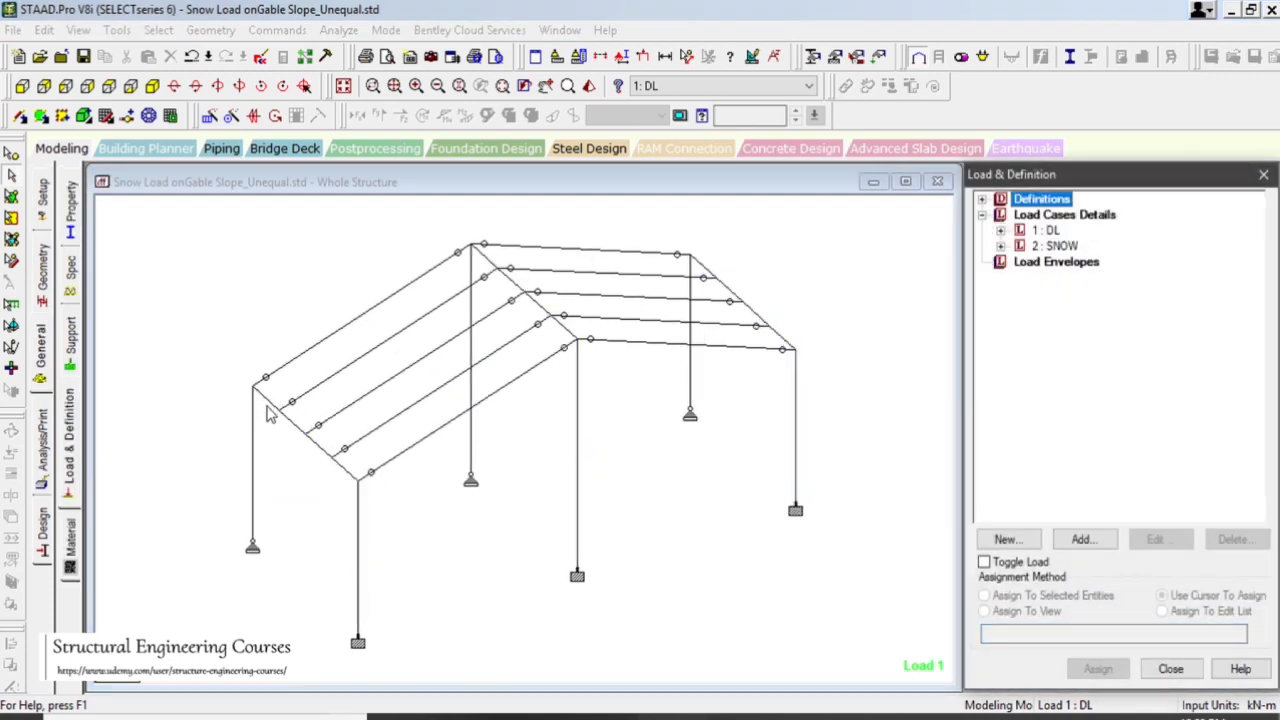
left_click(1000, 230)
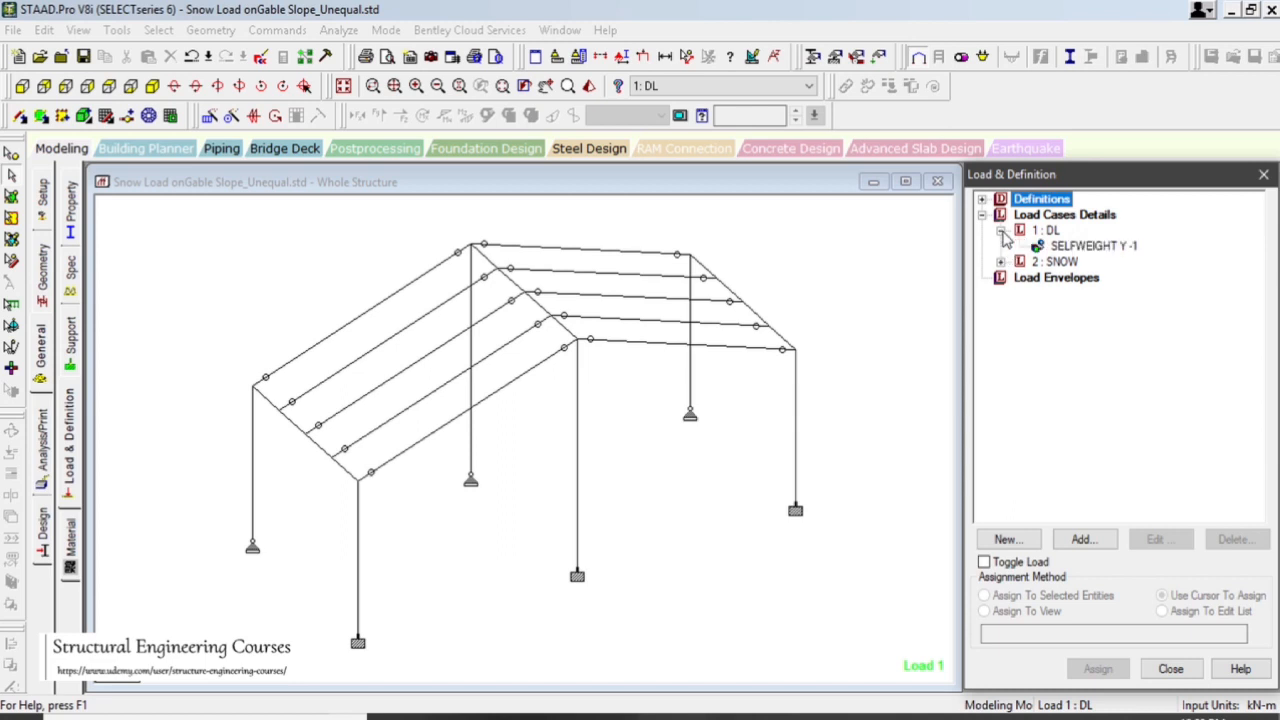
left_click(1090, 246)
left_click(1054, 611)
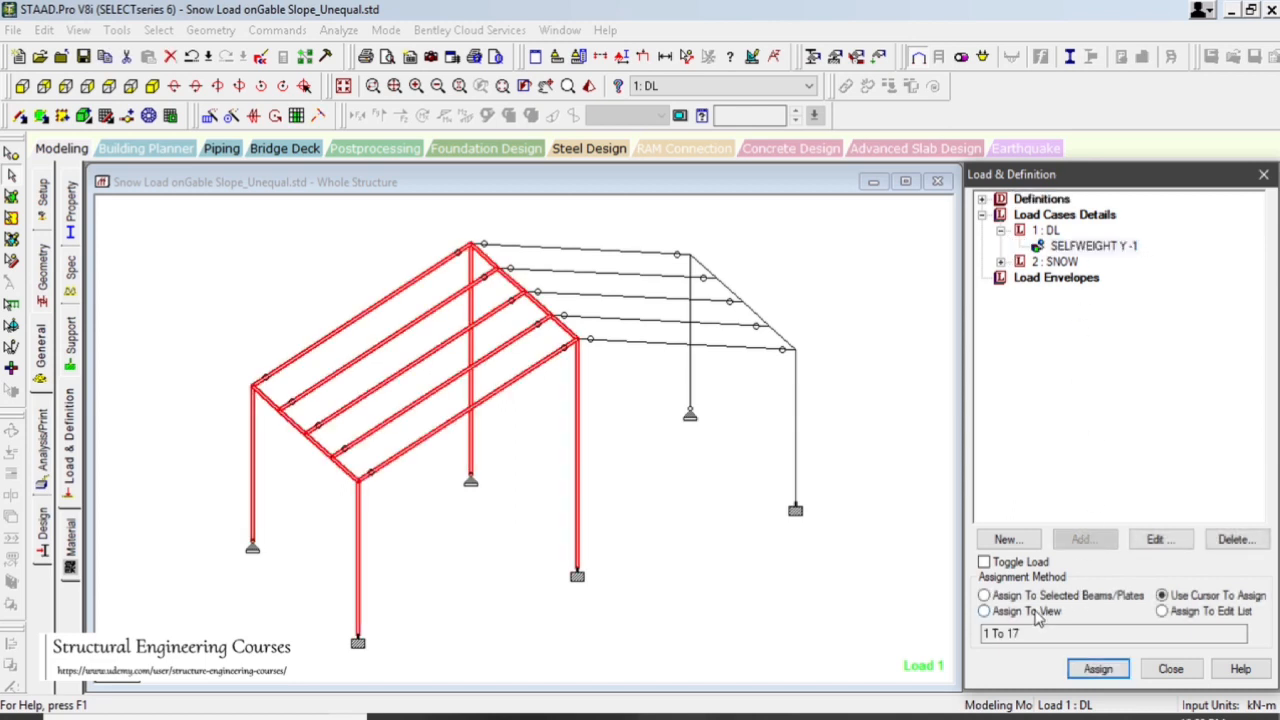
left_click(1097, 669)
left_click(1142, 479)
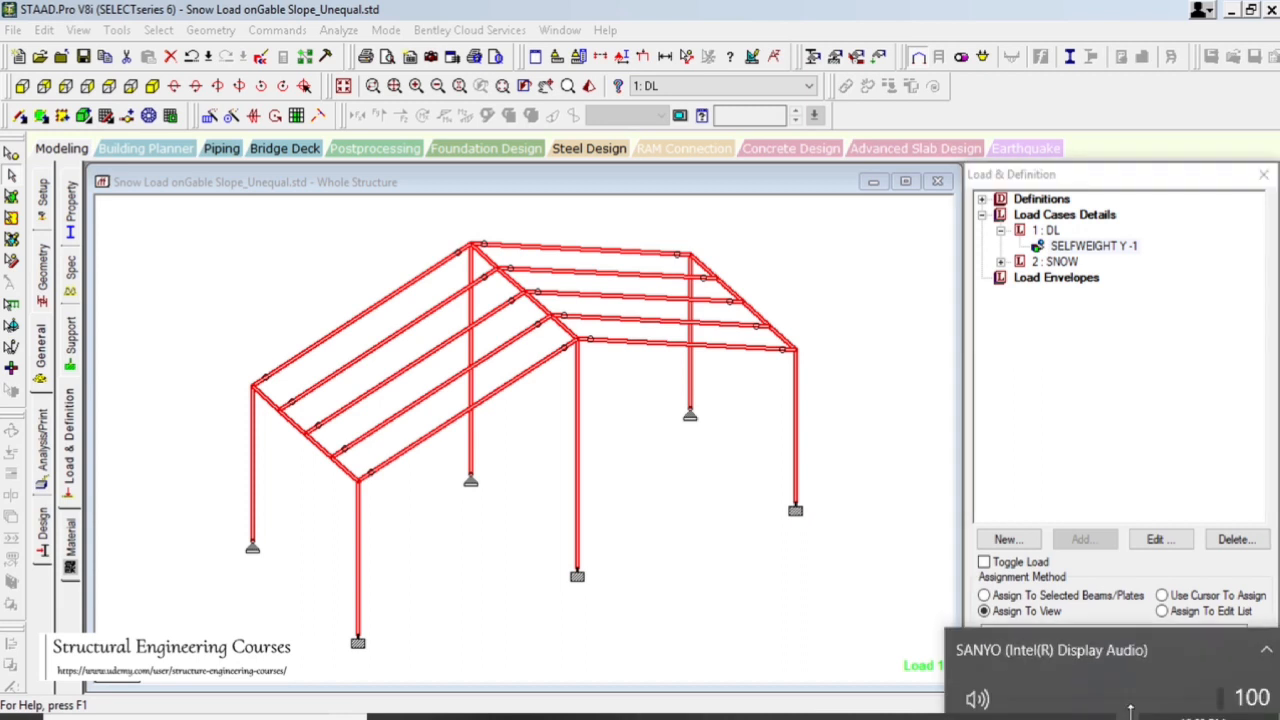
left_click(897, 513)
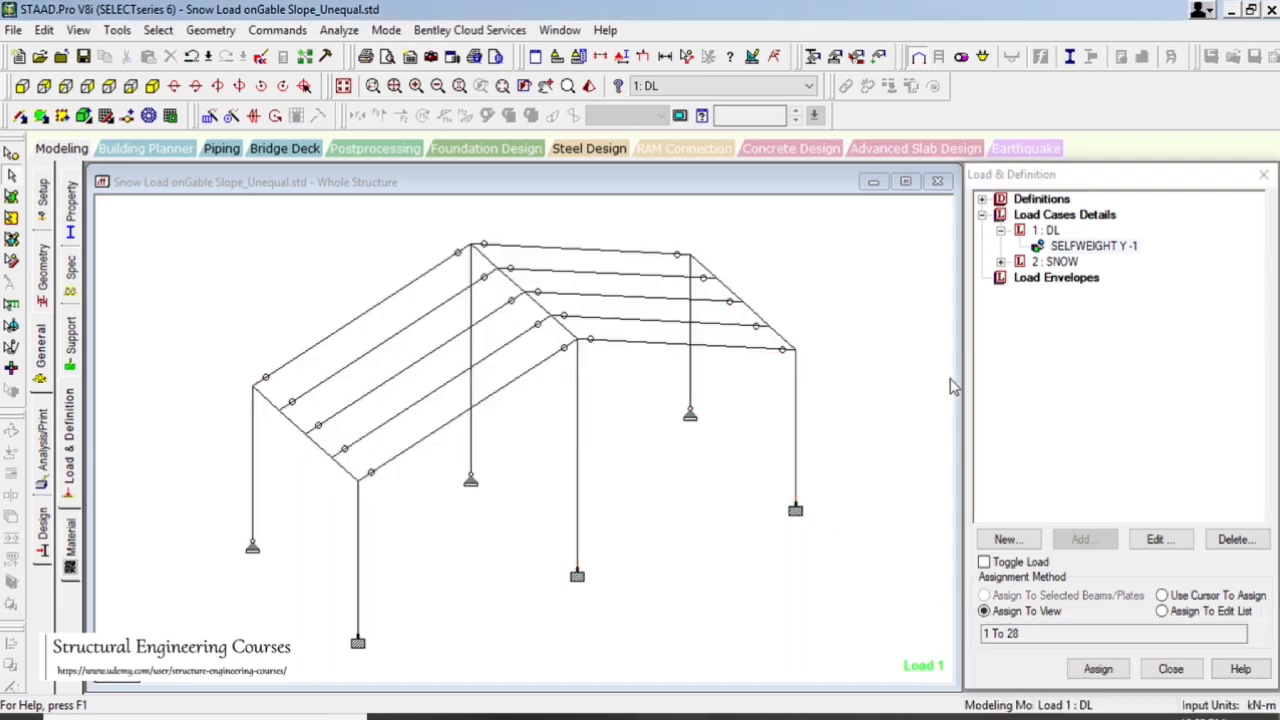
- Rename load case 2 as SNOW BALANCED
left_click(1001, 260)
left_click(1001, 261)
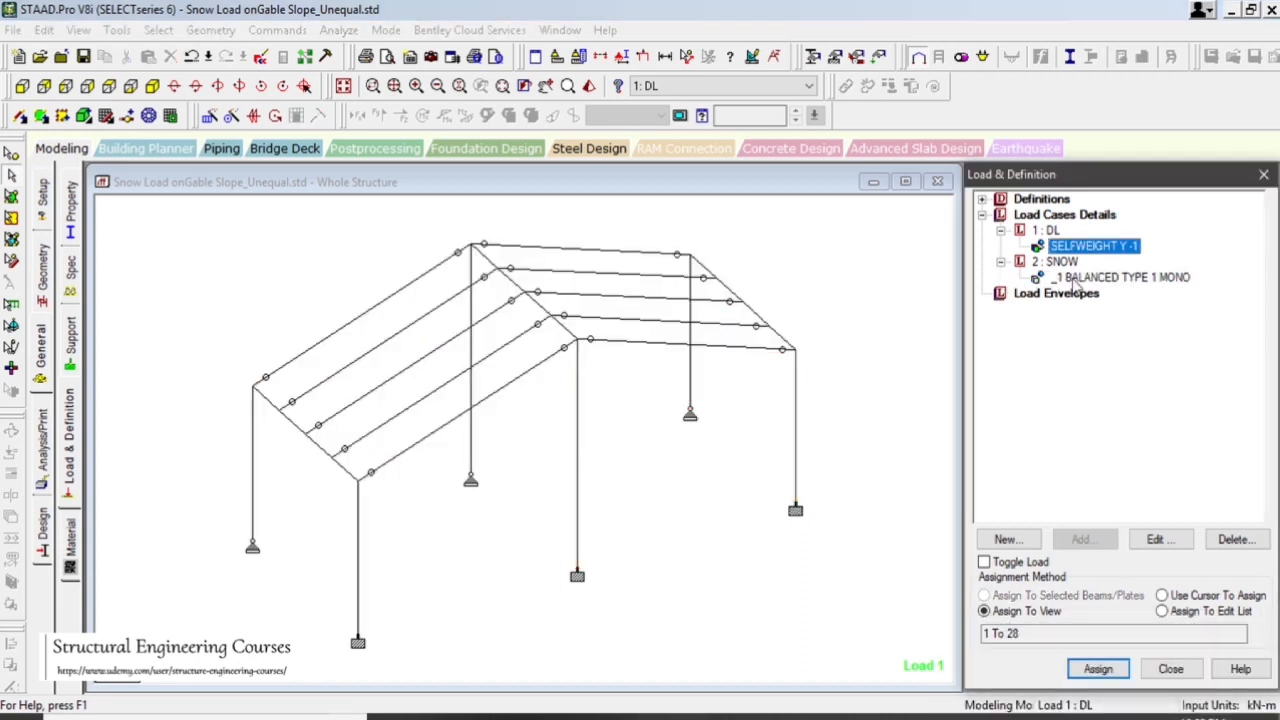
left_click(1090, 279)
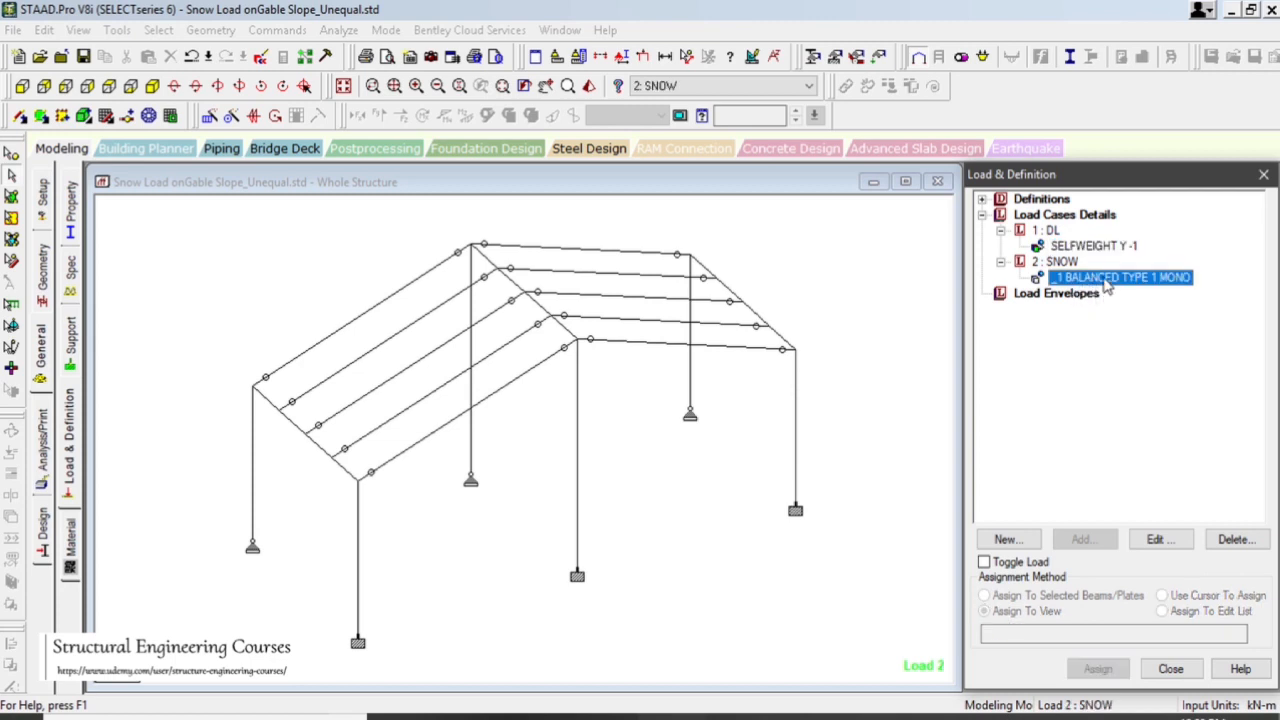
left_click(1058, 263)
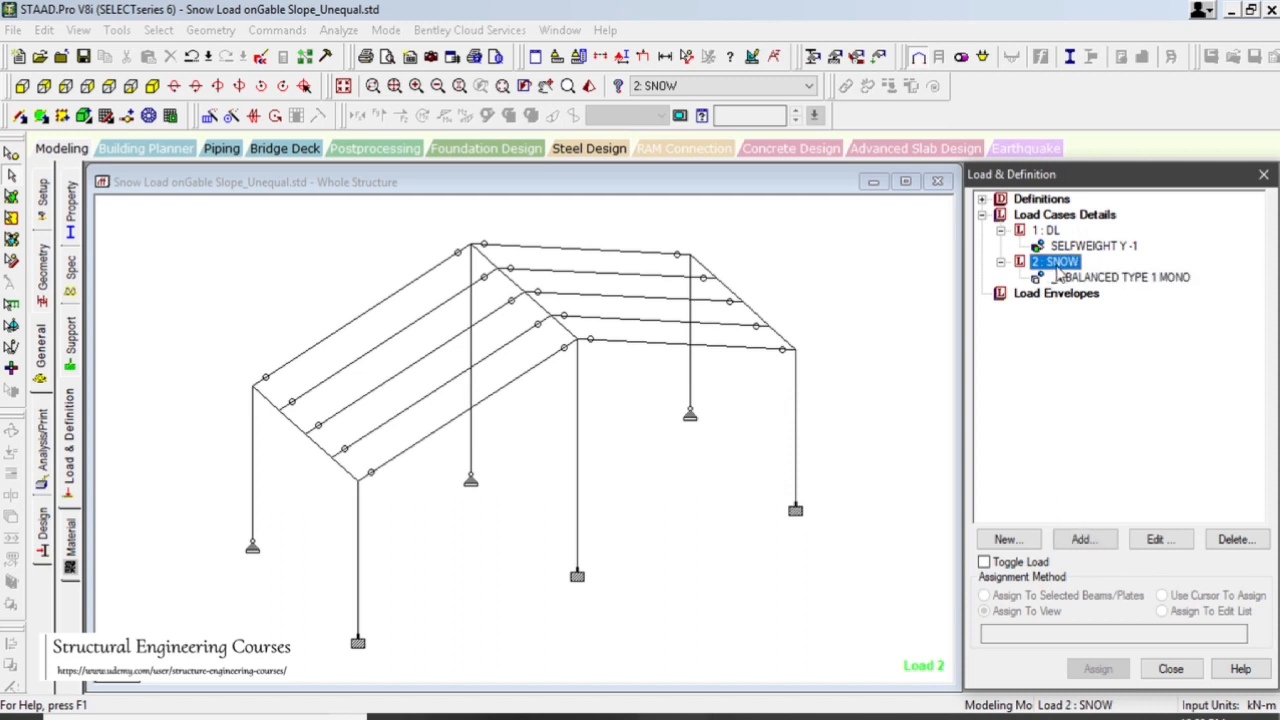
double_click(1058, 263)
left_click(563, 408)
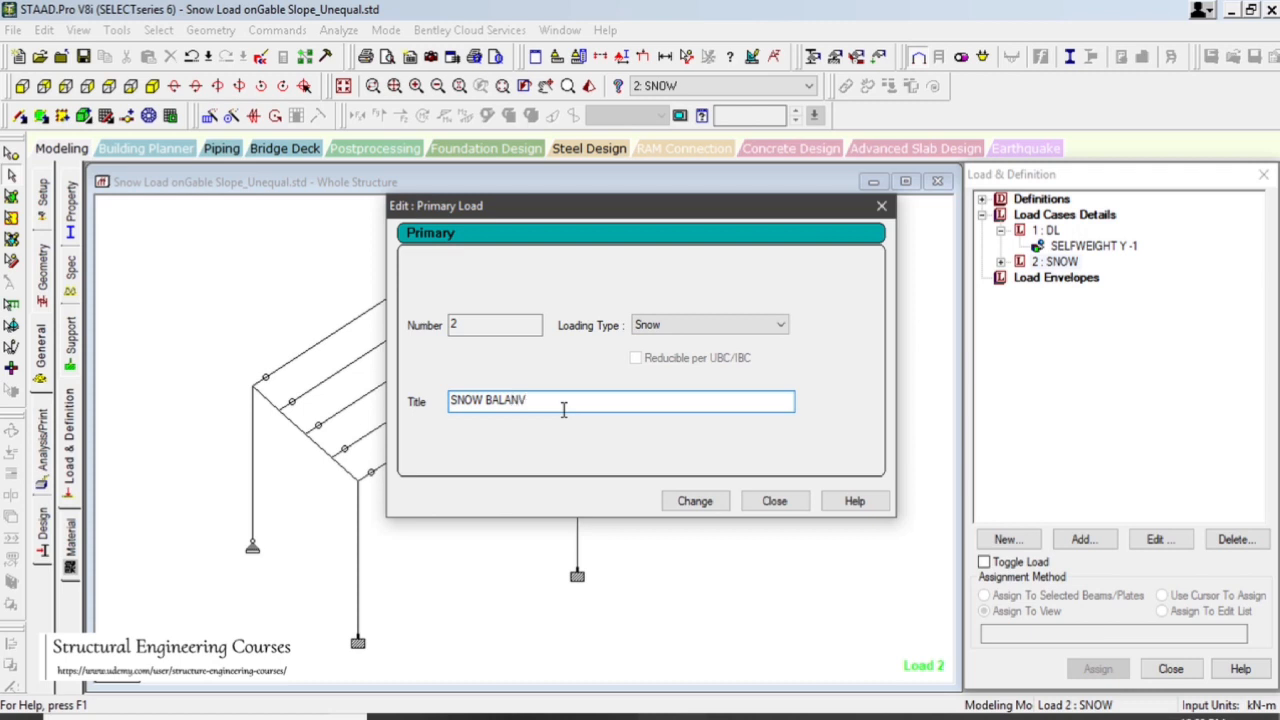
type("BALANCED")
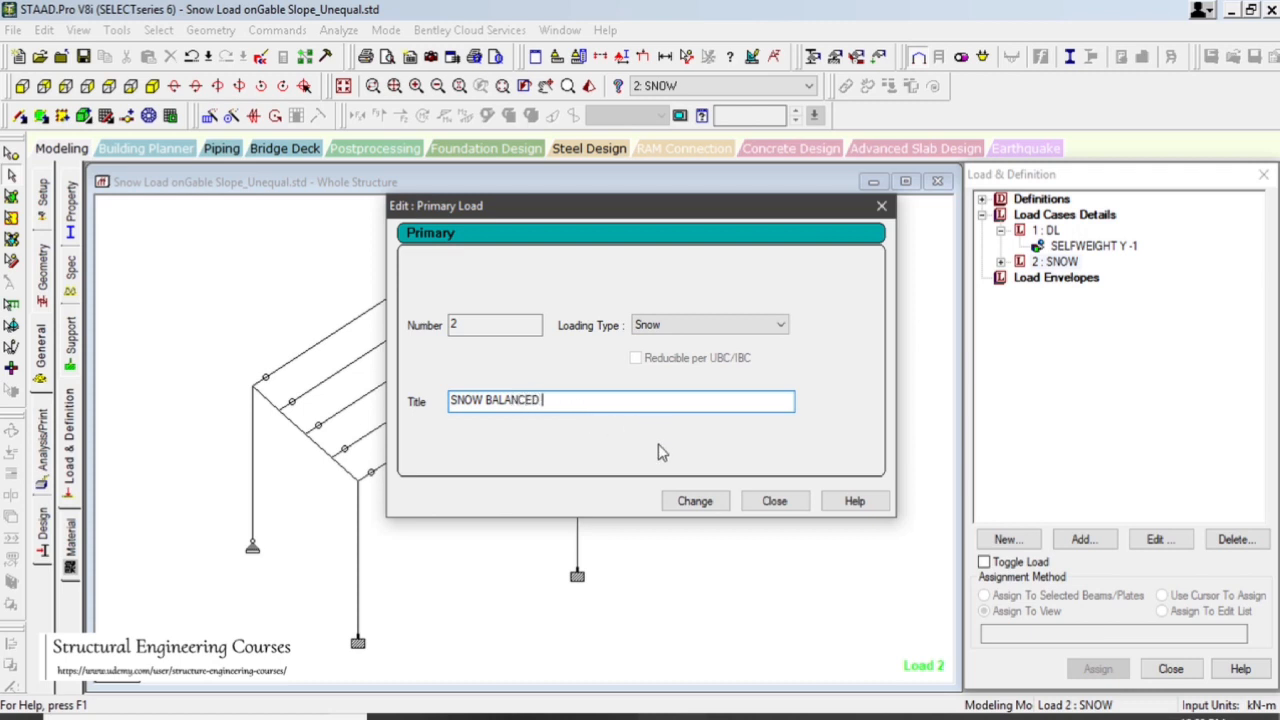
left_click(695, 501)
left_click(778, 501)
- Add primary load case 3 with loading type Snow and the title SNOW UNBALANCED
left_click(1066, 216)
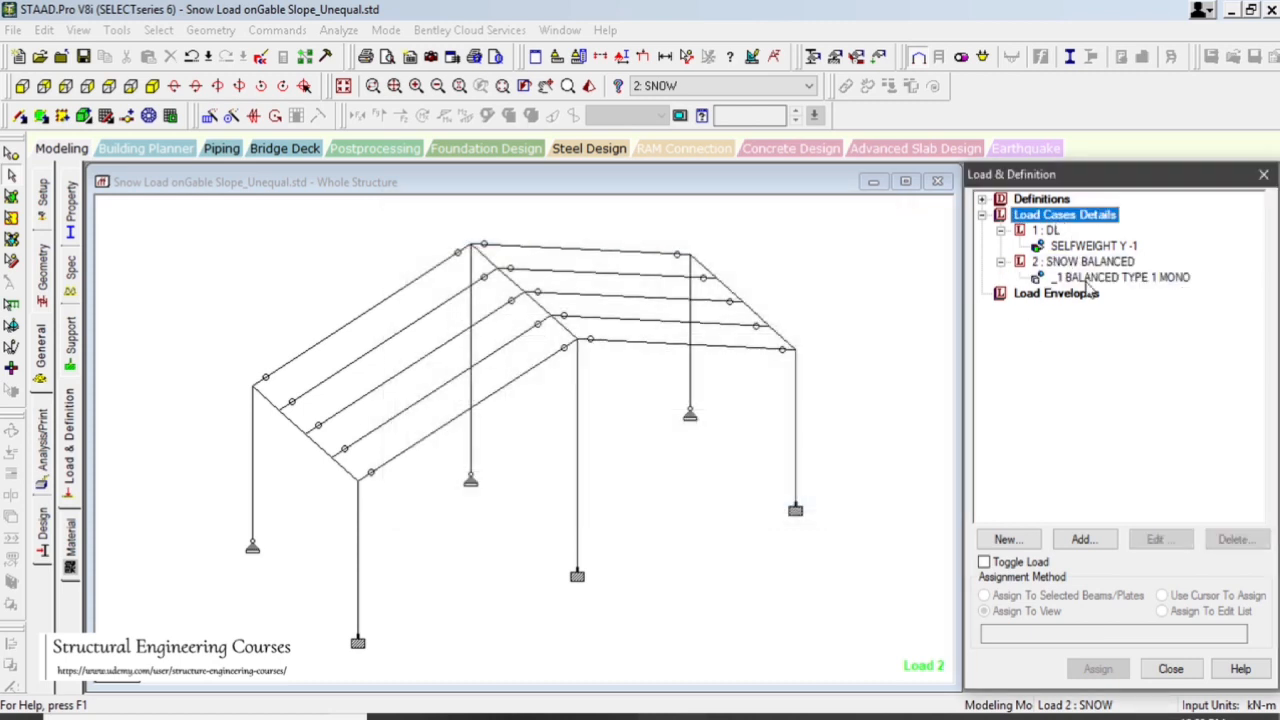
left_click(1083, 539)
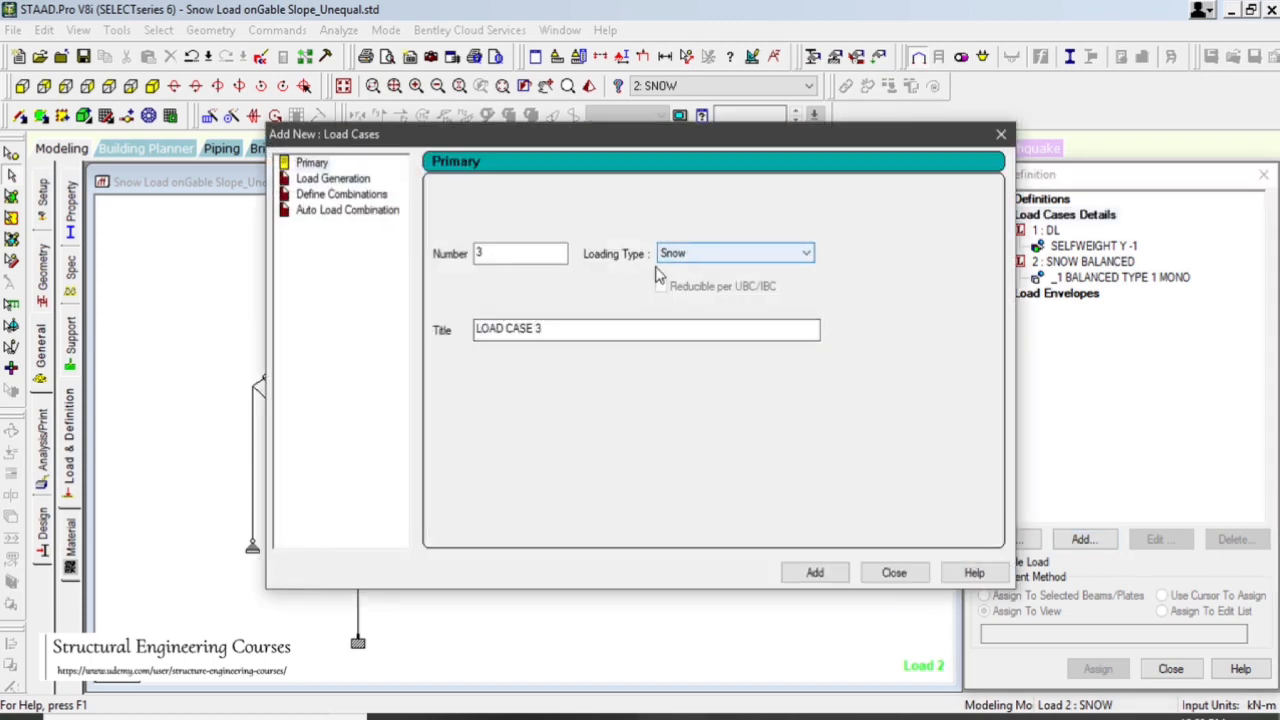
left_click_drag(548, 329, 325, 328)
type("SNOW UNB")
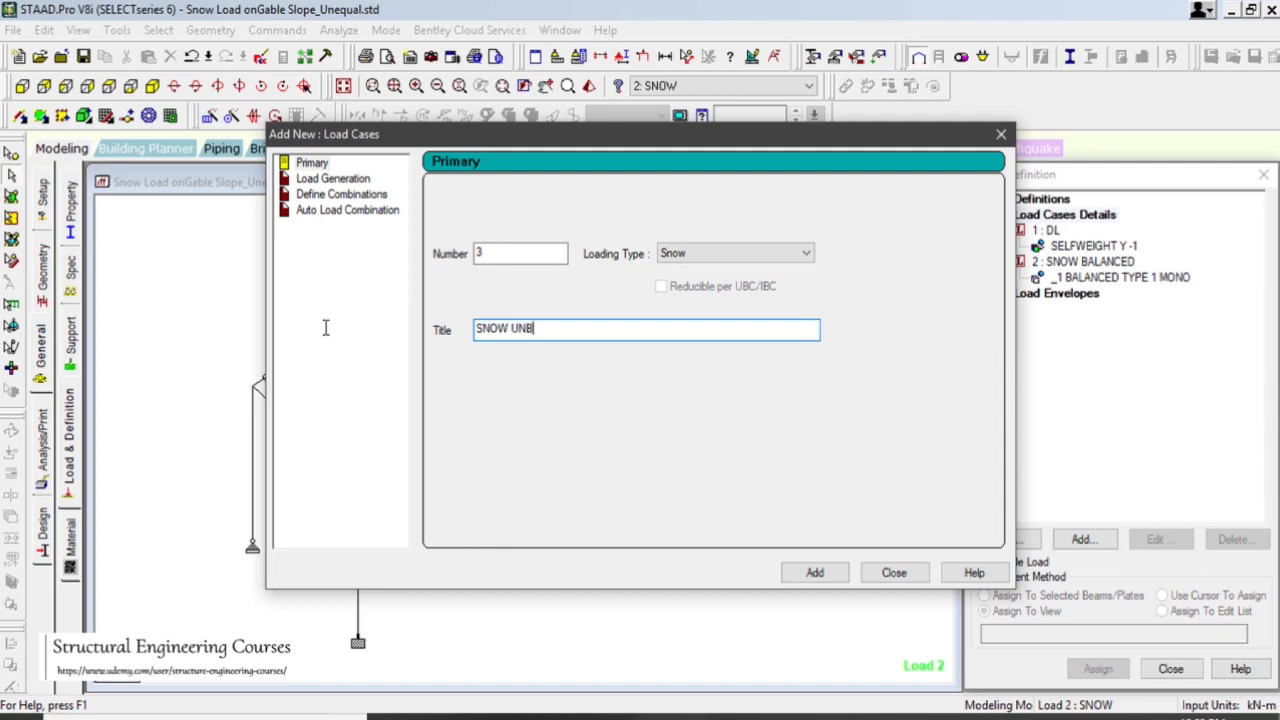
type("ALANCED")
left_click(812, 573)
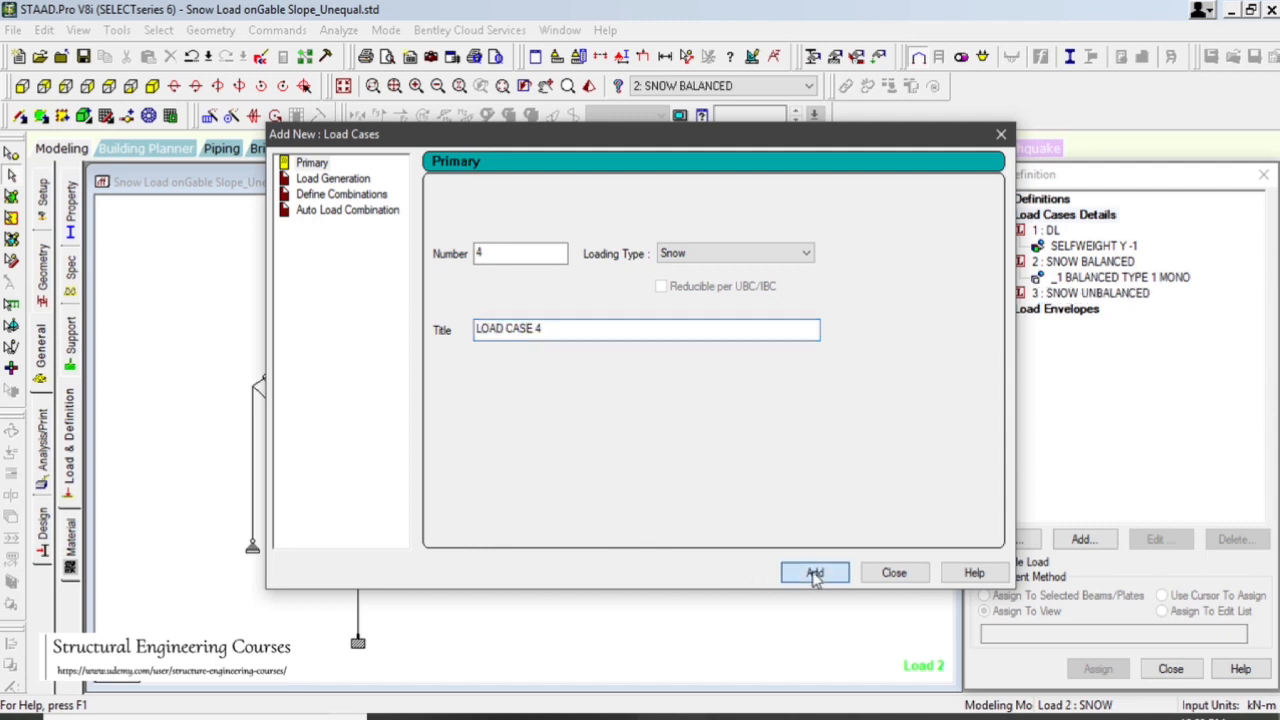
left_click(893, 574)
- Set the roof obstruction of the balanced mono snow load to Obstructed and enable its roof slope factor
left_click(1090, 262)
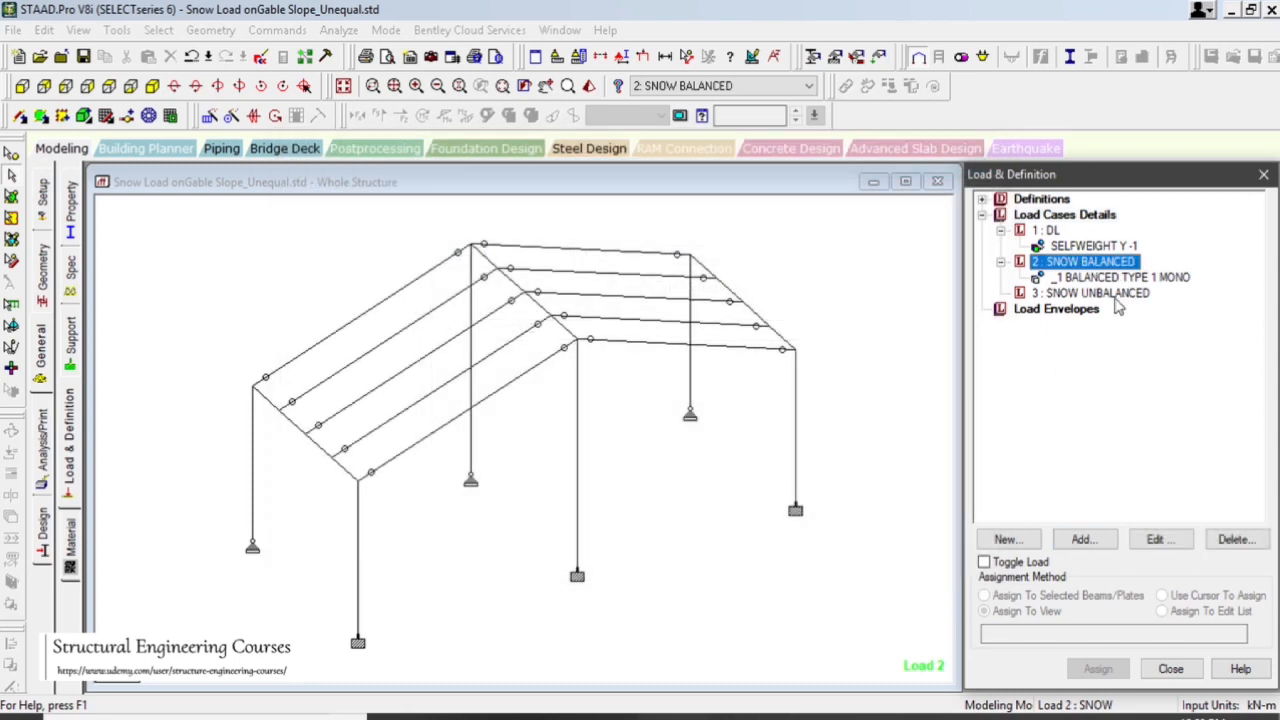
double_click(1113, 278)
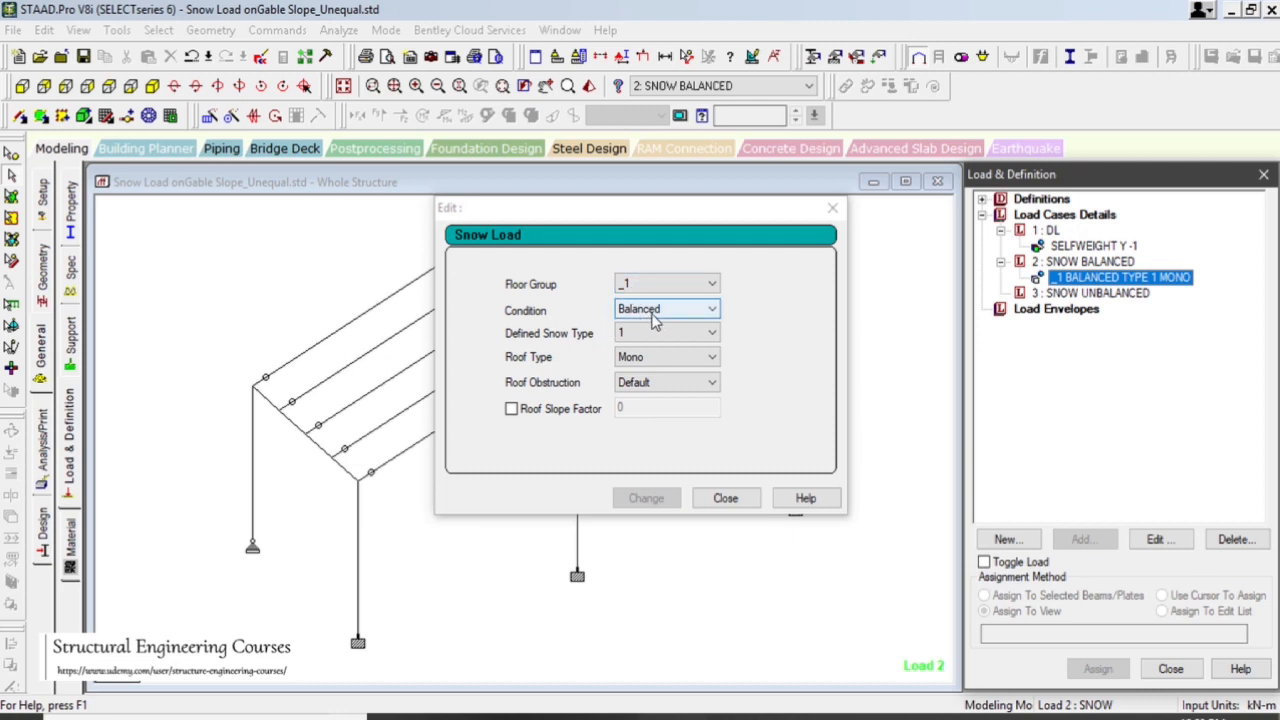
left_click(646, 384)
left_click(648, 395)
left_click(647, 390)
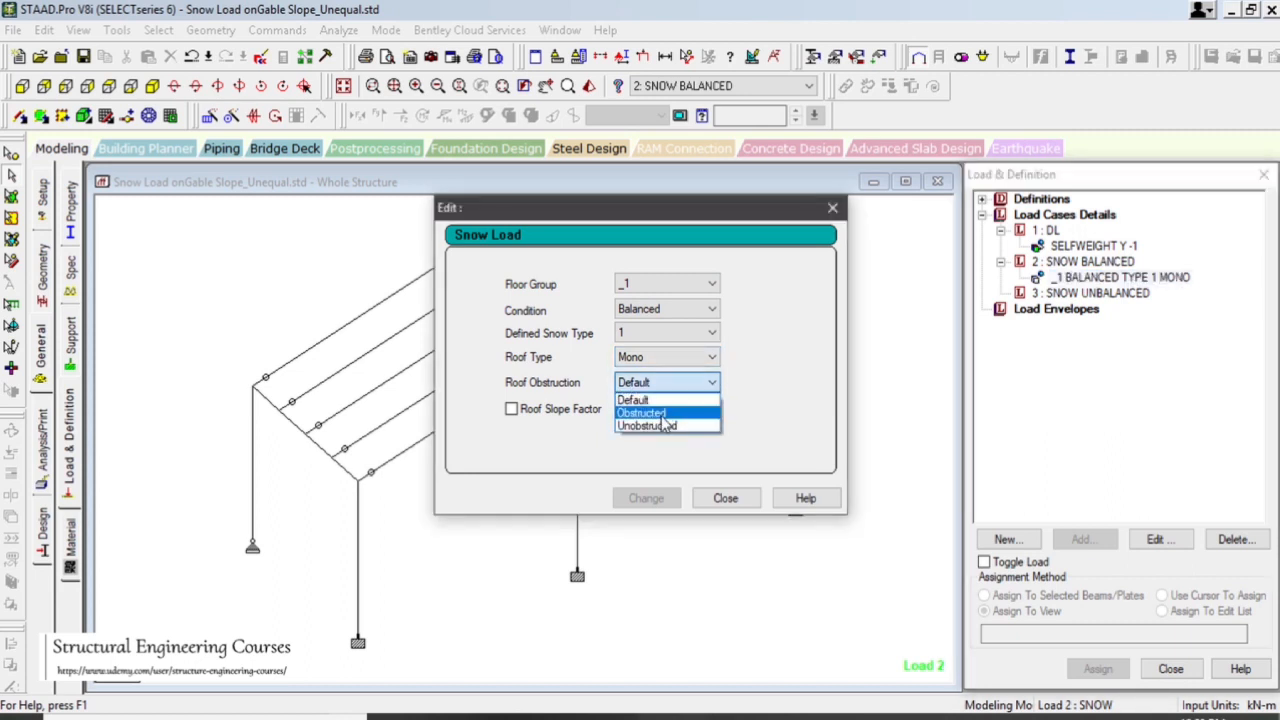
left_click(661, 413)
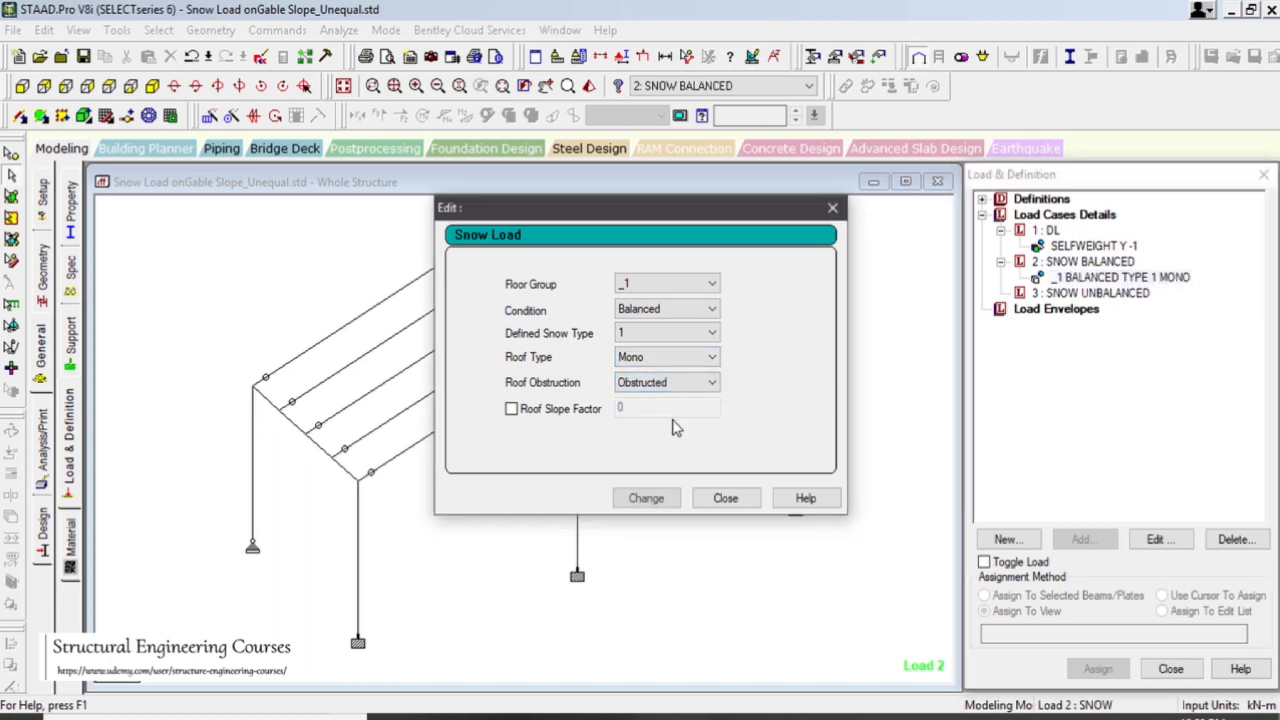
left_click(543, 412)
left_click(648, 500)
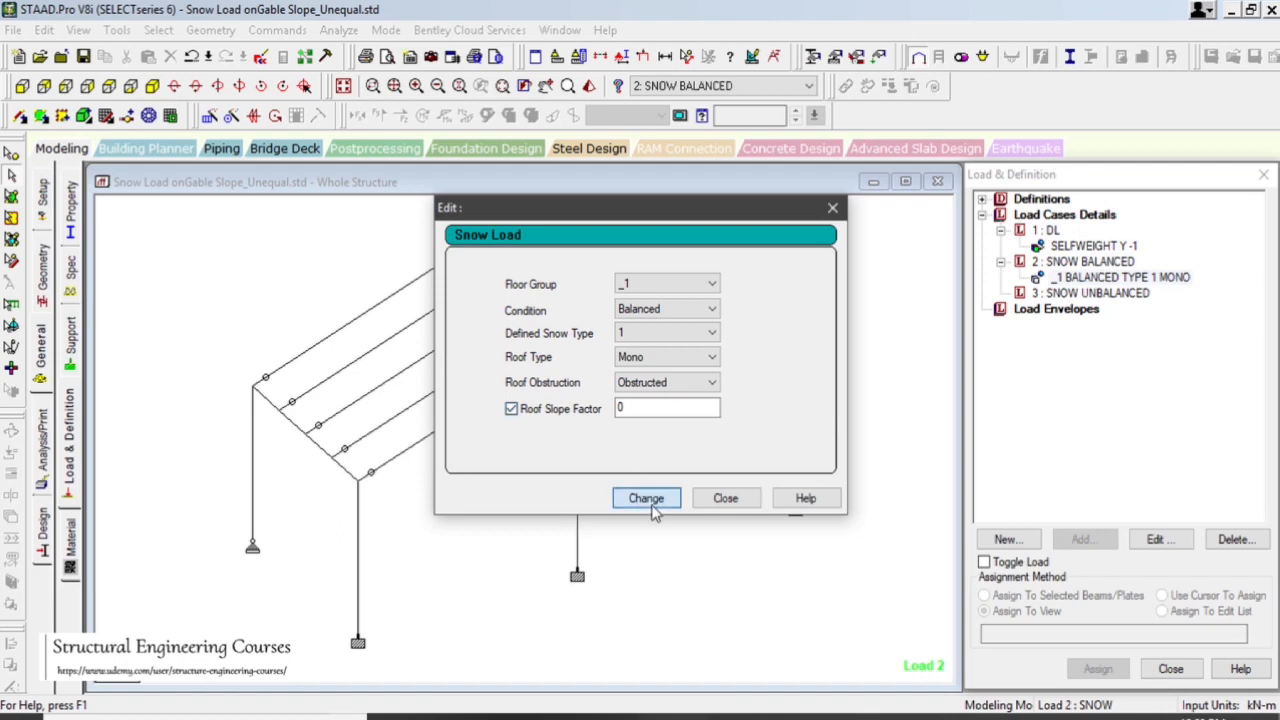
left_click(725, 500)
left_click(836, 388)
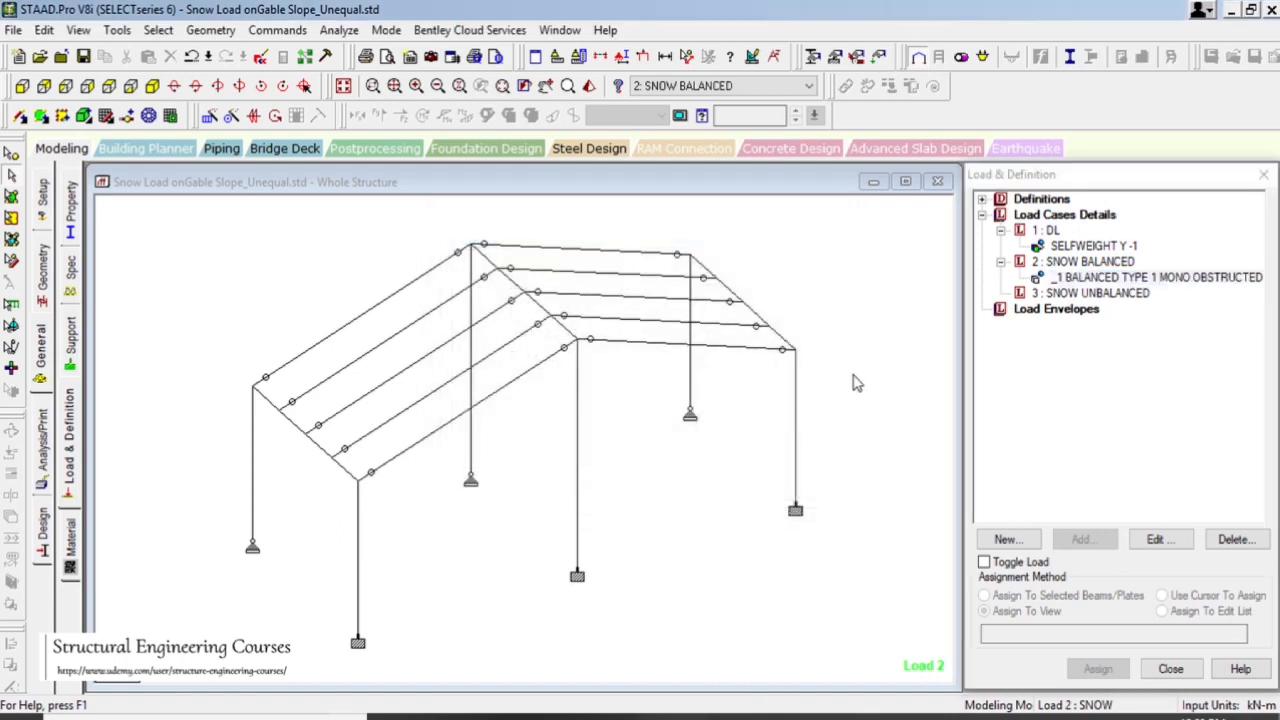
- Highlight the members belonging to floor group _1 in the model
left_click_drag(506, 208, 1082, 155)
left_click(1000, 188)
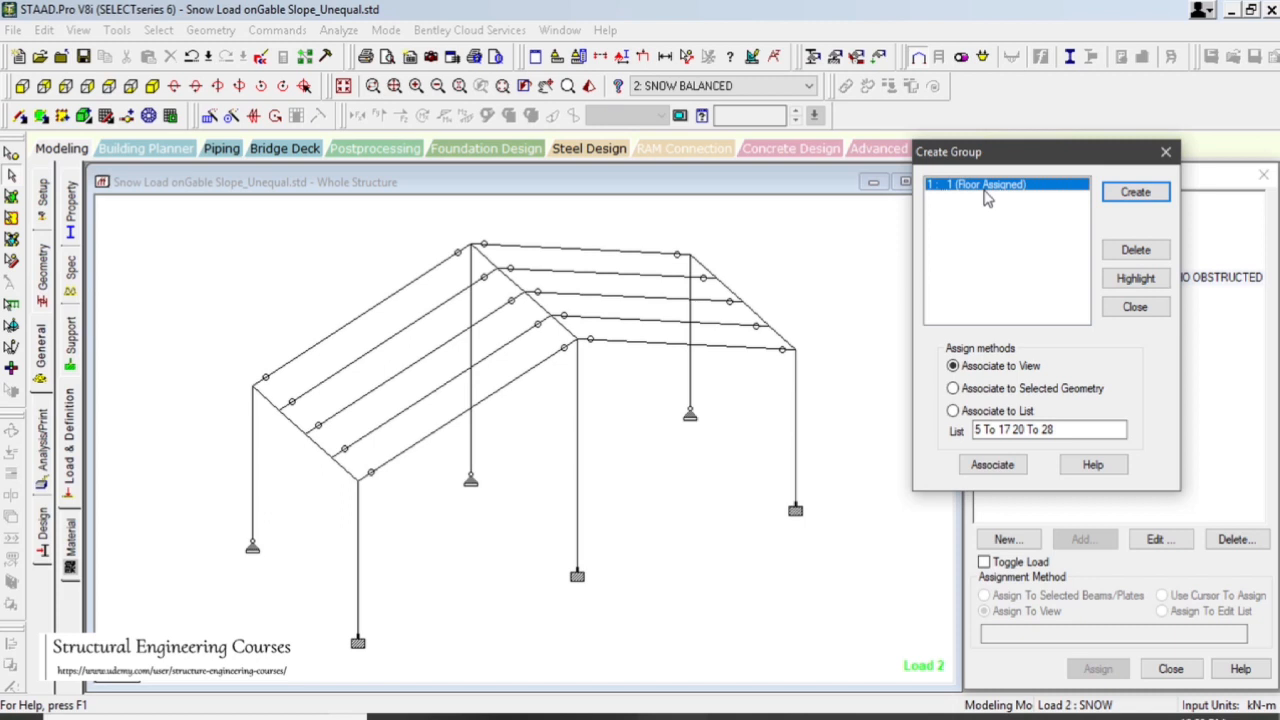
left_click(1132, 280)
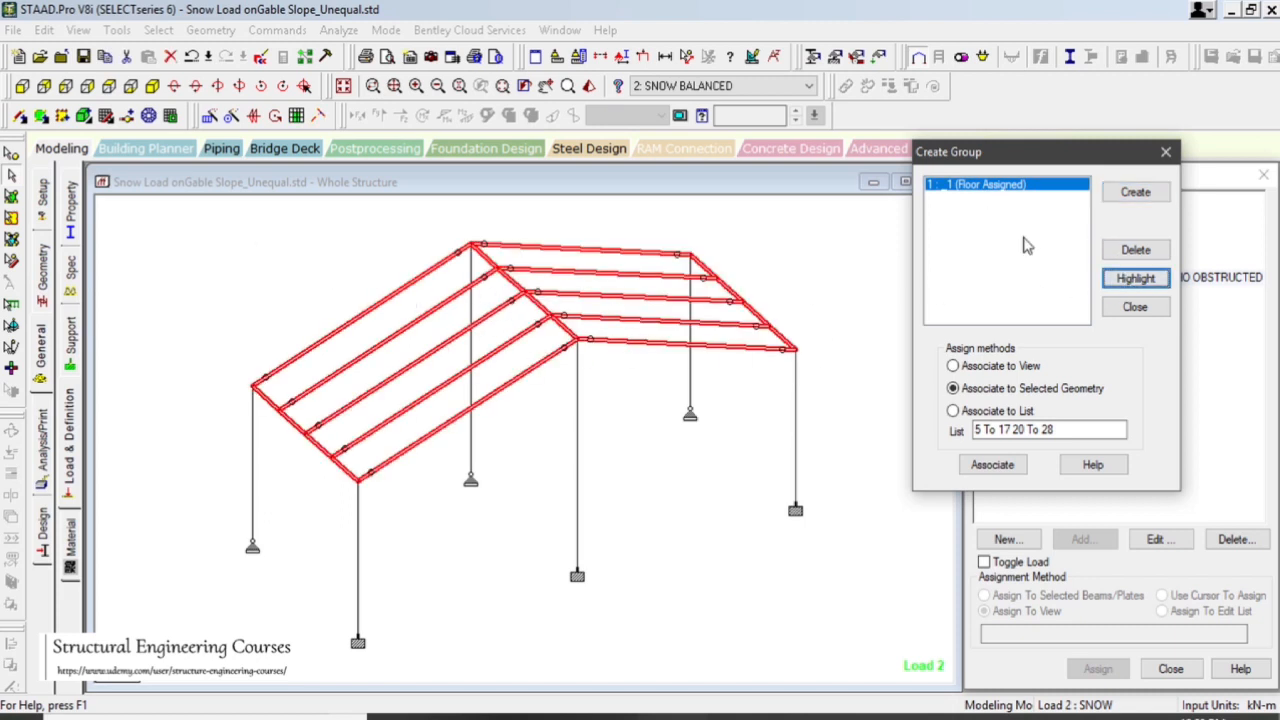
- Select only the original roof slope's members, 5 to 17, and associate them with floor group _1, accepting the auto save
left_click(22, 86)
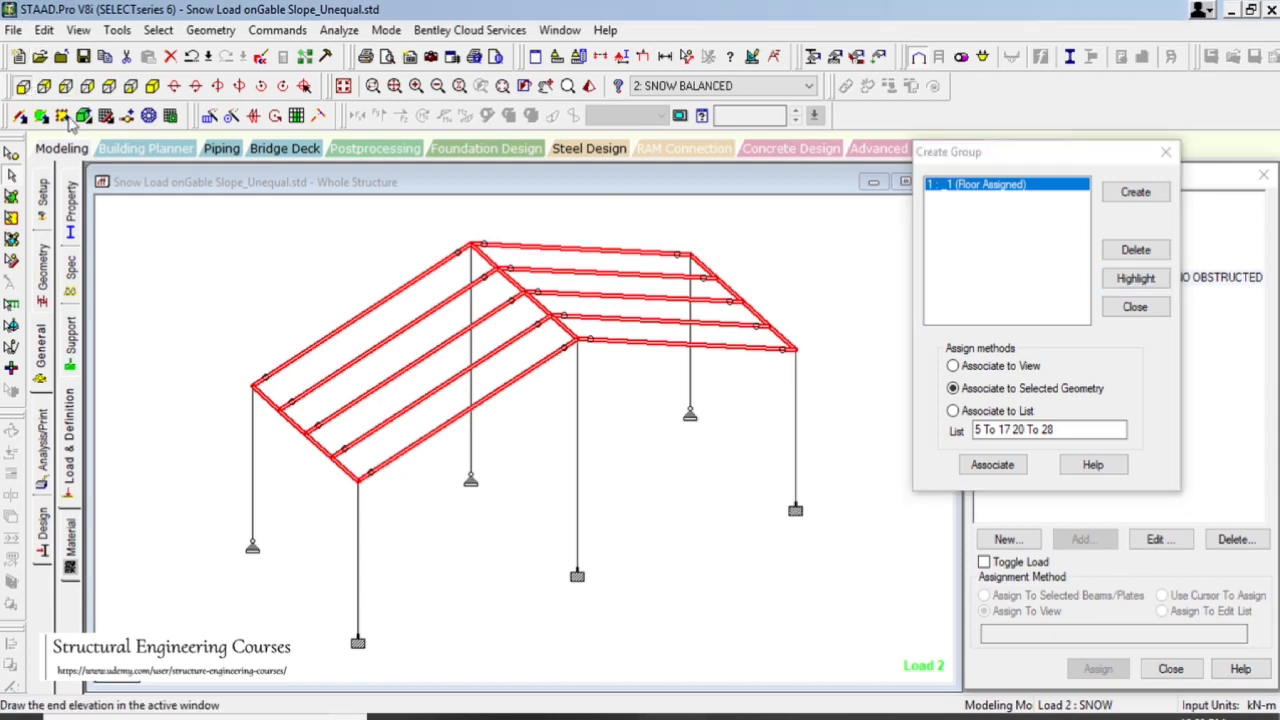
left_click_drag(110, 220, 543, 400)
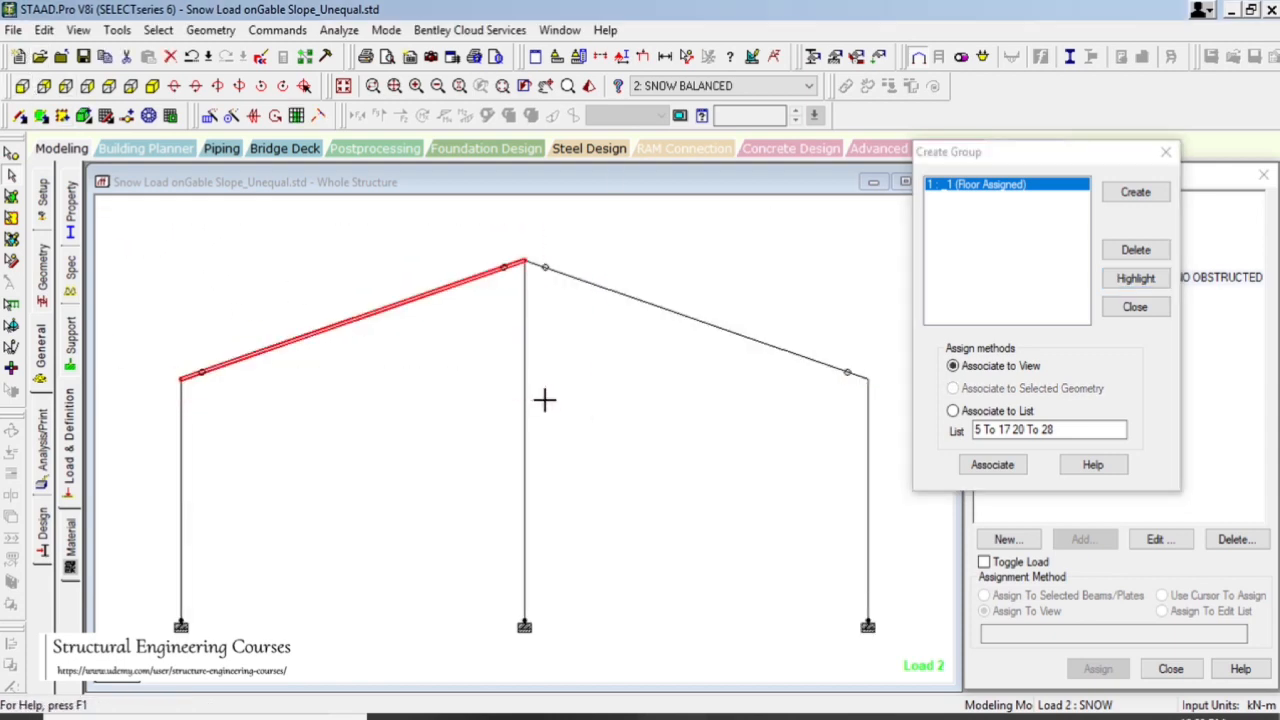
left_click(1110, 280)
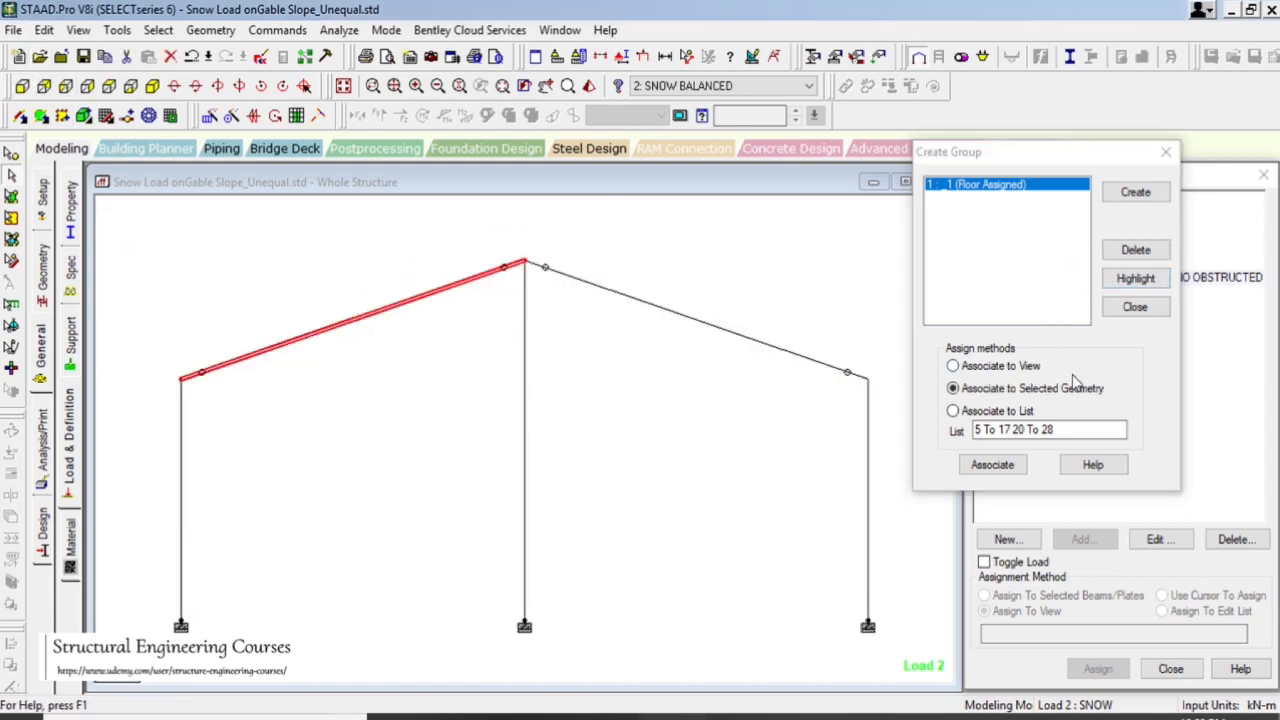
left_click(1135, 278)
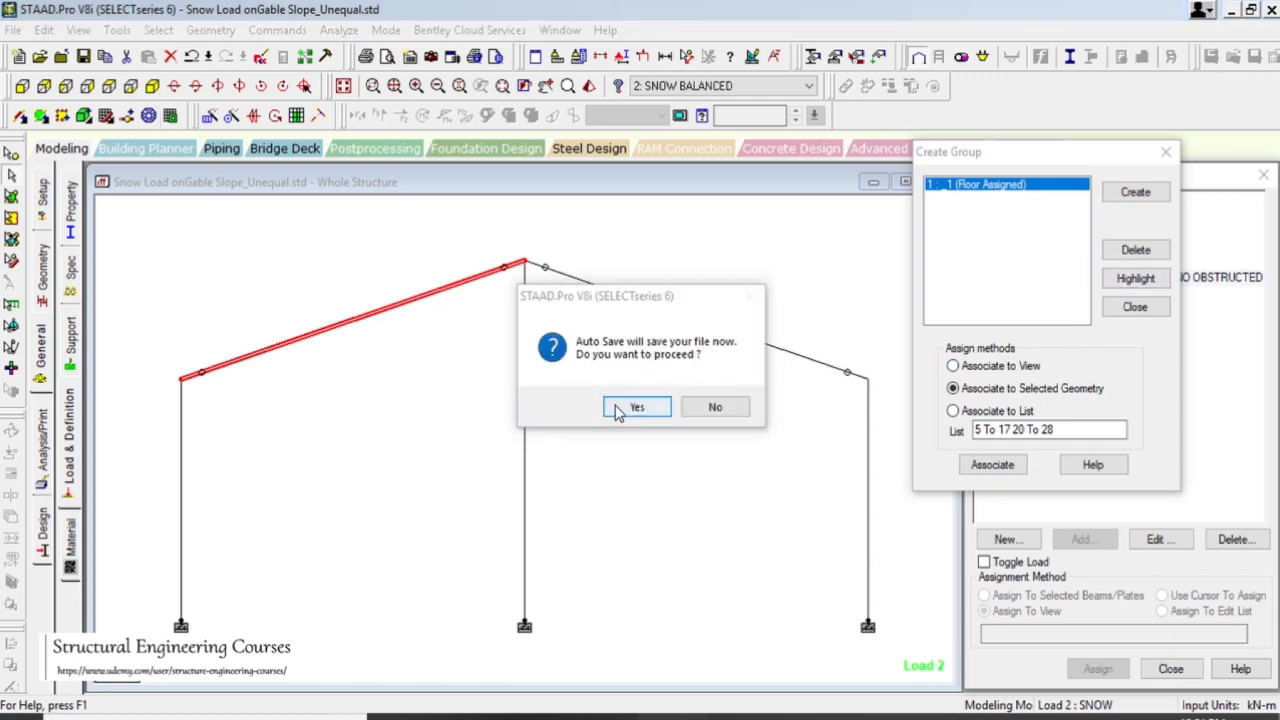
left_click(630, 408)
left_click(528, 391)
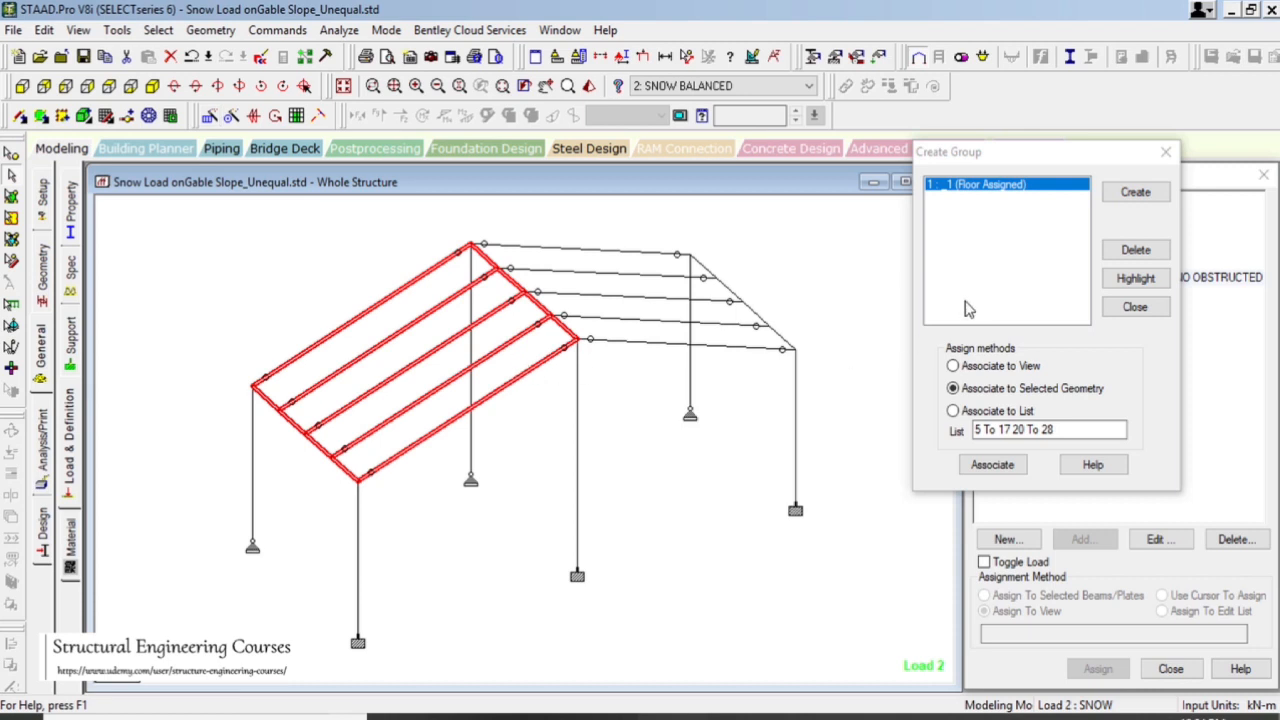
left_click(993, 465)
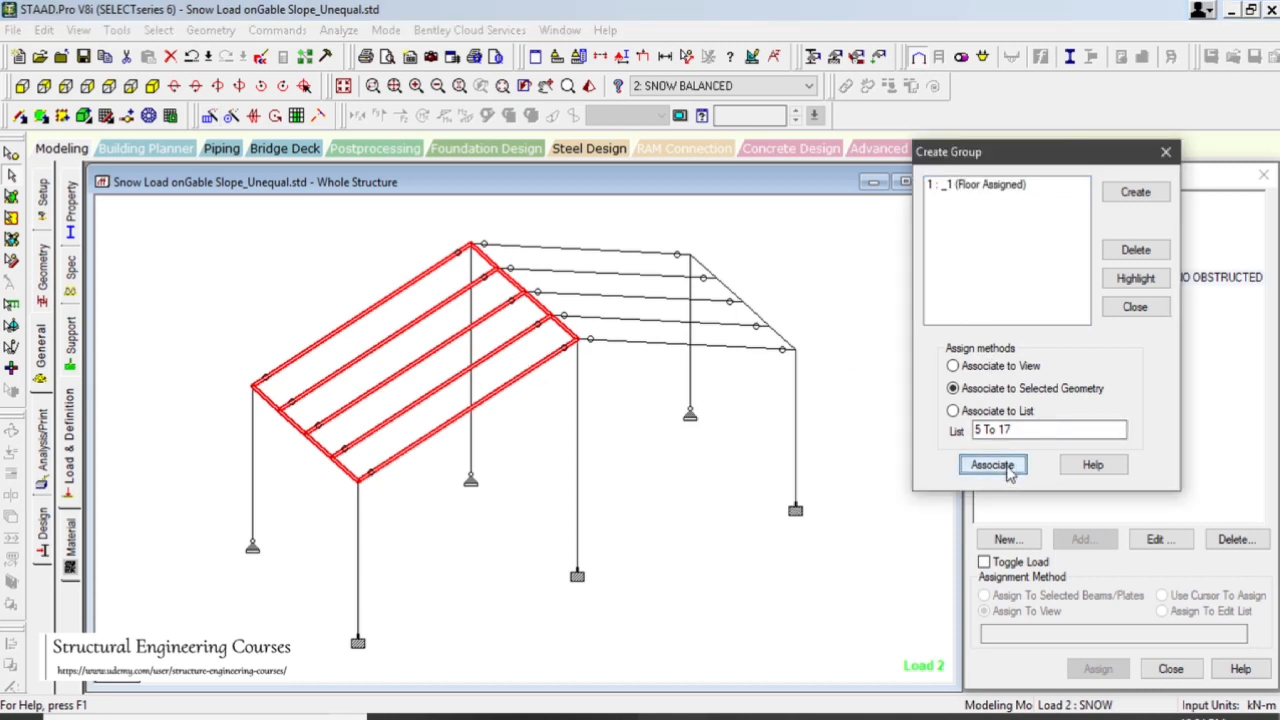
- Create a second group named 2 of type Floor
left_click(997, 189)
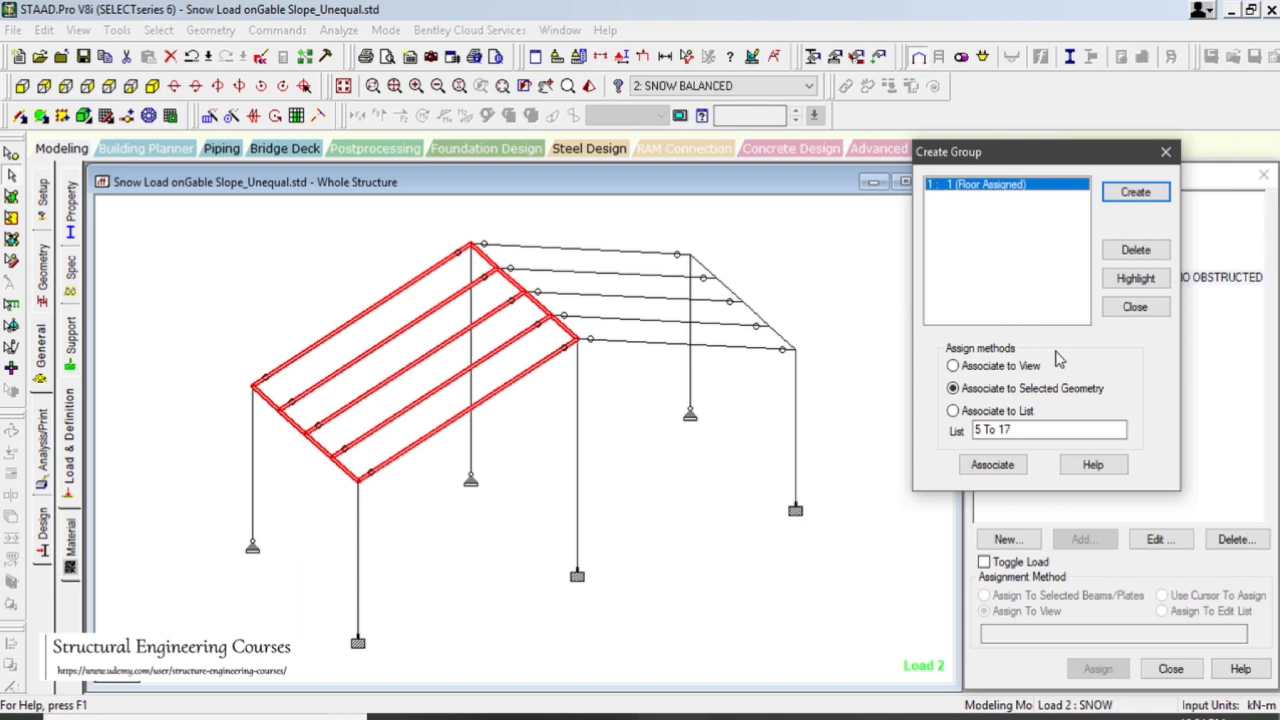
left_click(1122, 199)
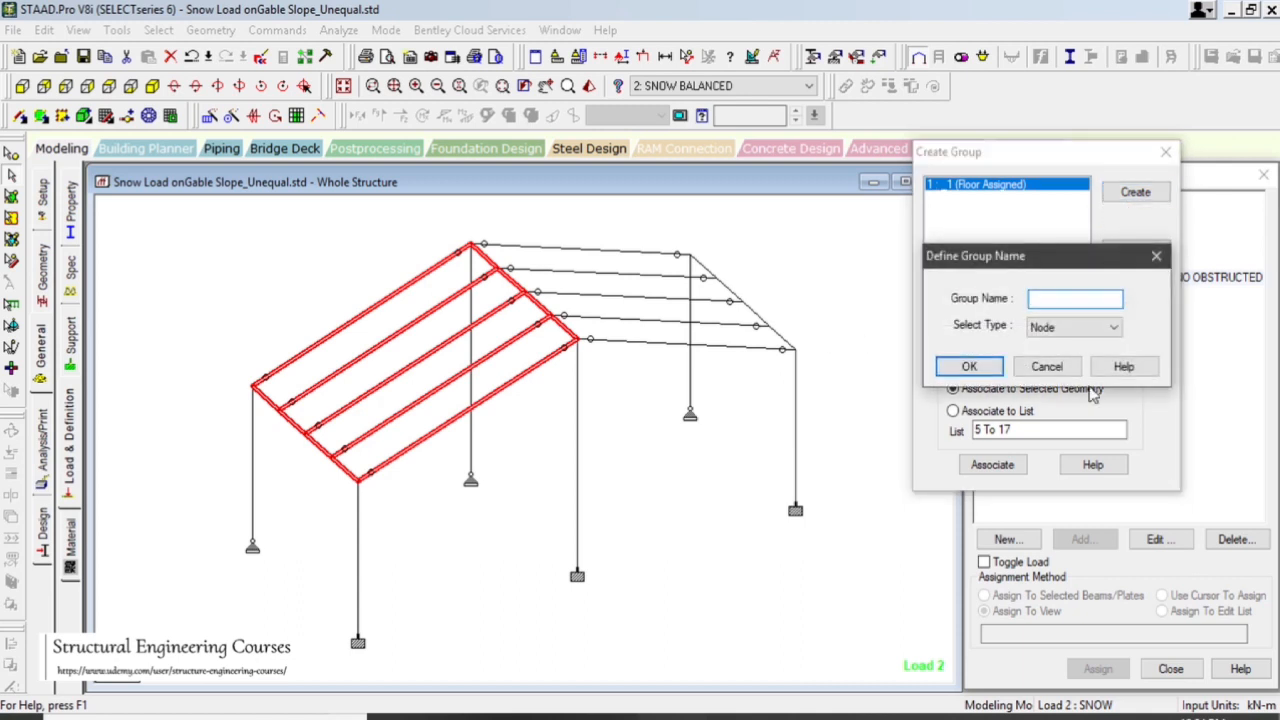
left_click(1047, 366)
left_click(1130, 196)
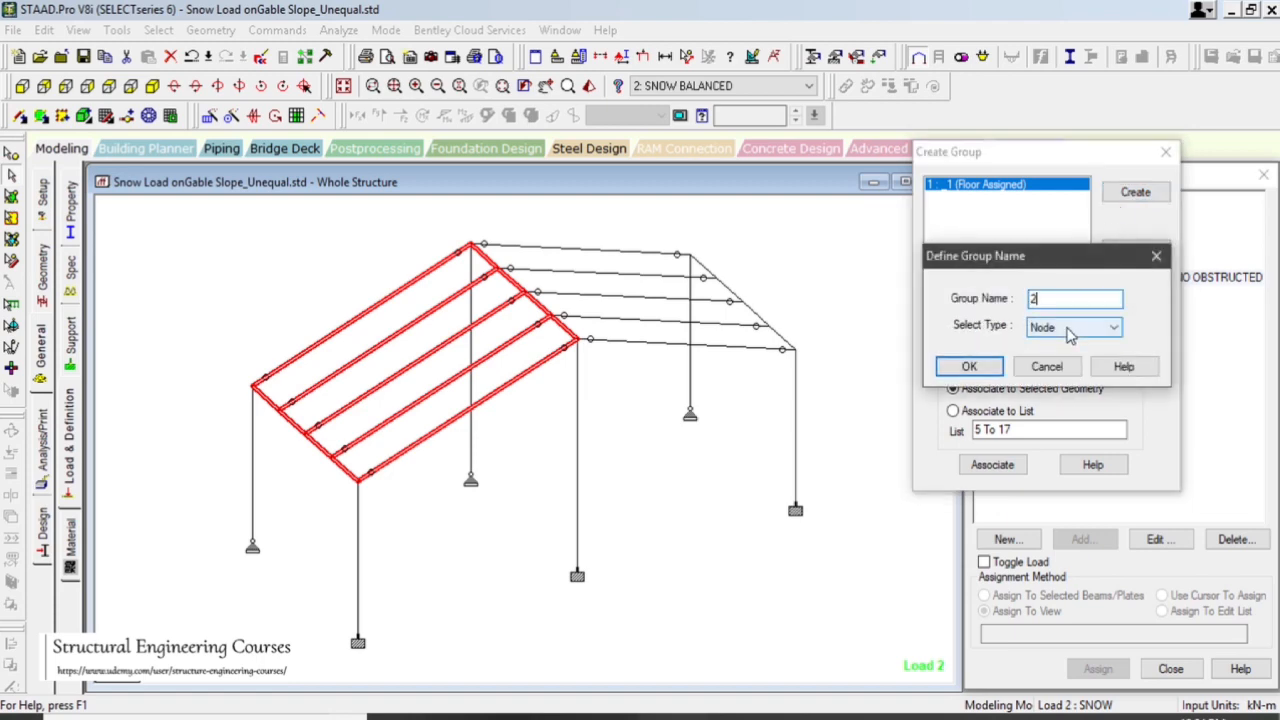
left_click(1075, 327)
left_click(1045, 383)
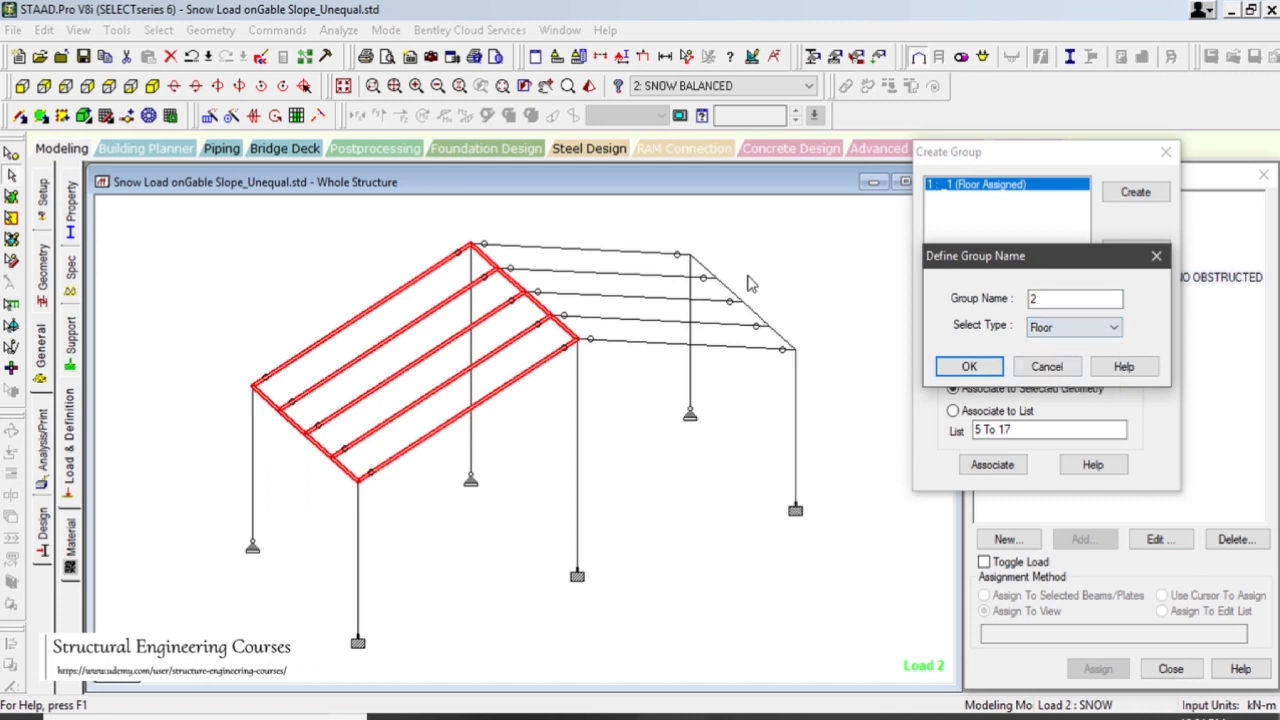
left_click(970, 367)
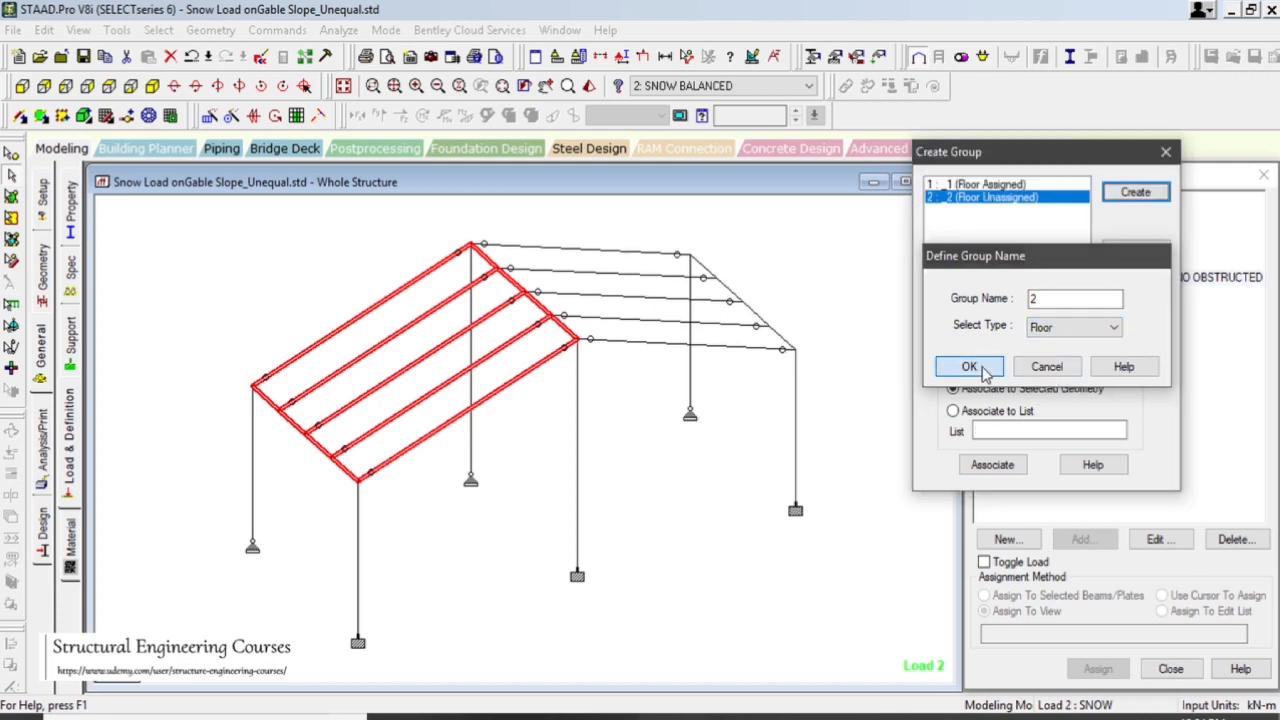
- Select only the mirrored roof slope's members and associate them with floor group _2
left_click(22, 86)
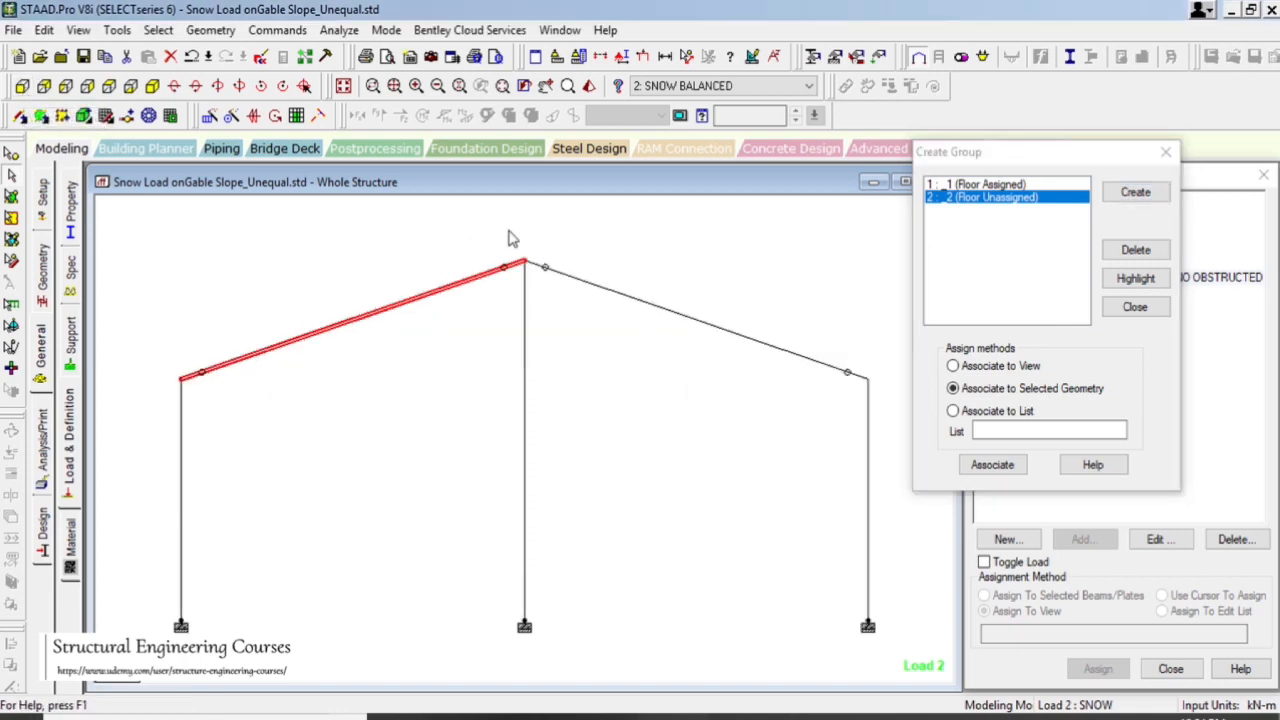
left_click_drag(508, 238, 903, 394)
left_click(152, 86)
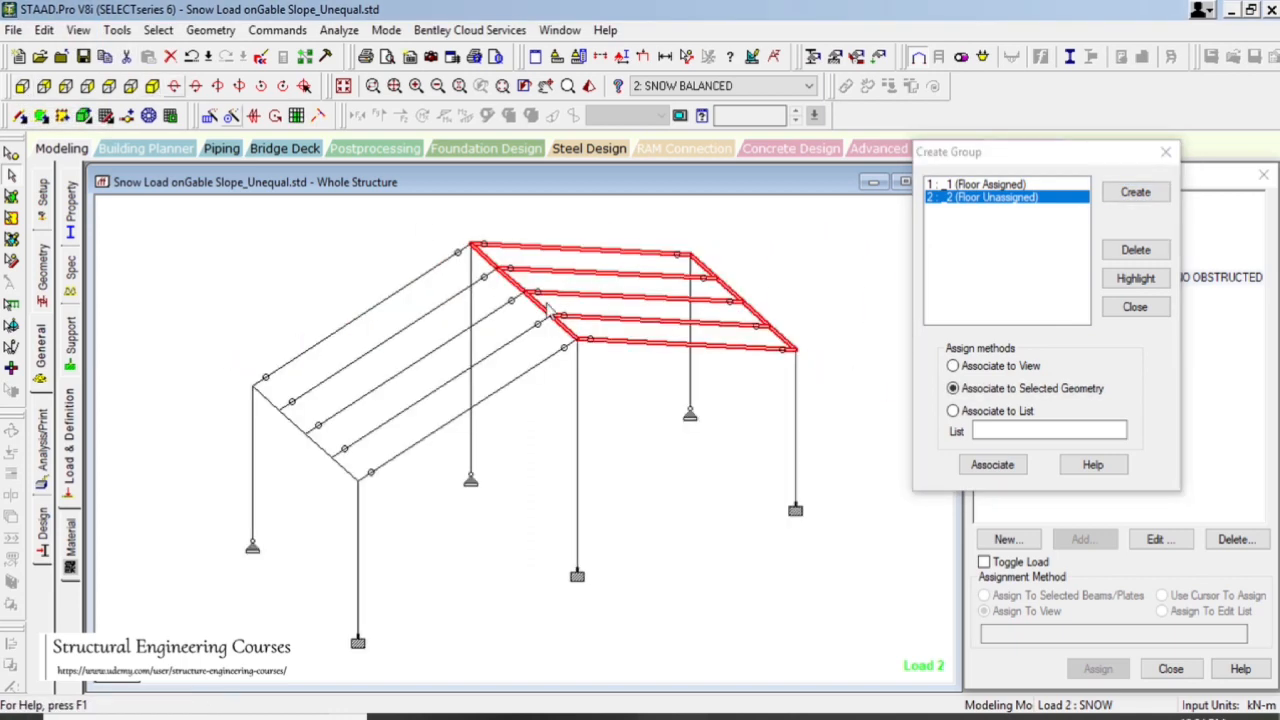
left_click(986, 466)
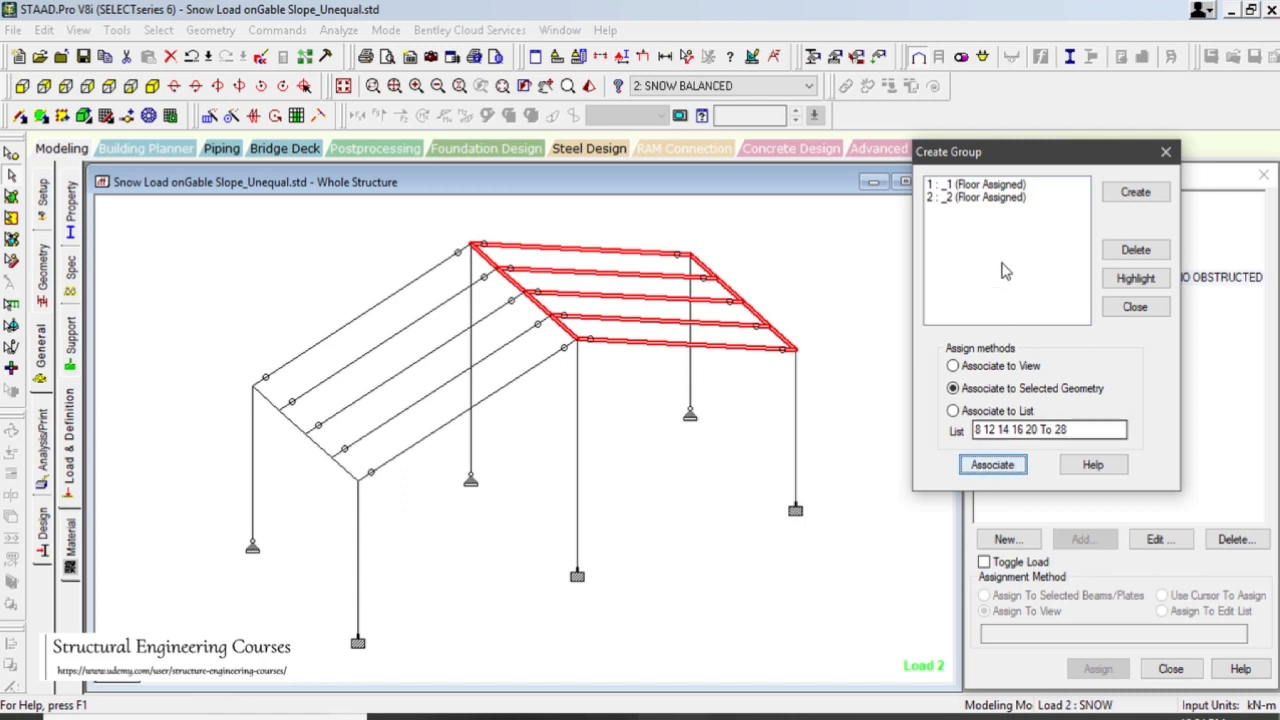
- Compare the member lists of floor groups _1 and _2, and highlight the members of _1 in the model
left_click(995, 186)
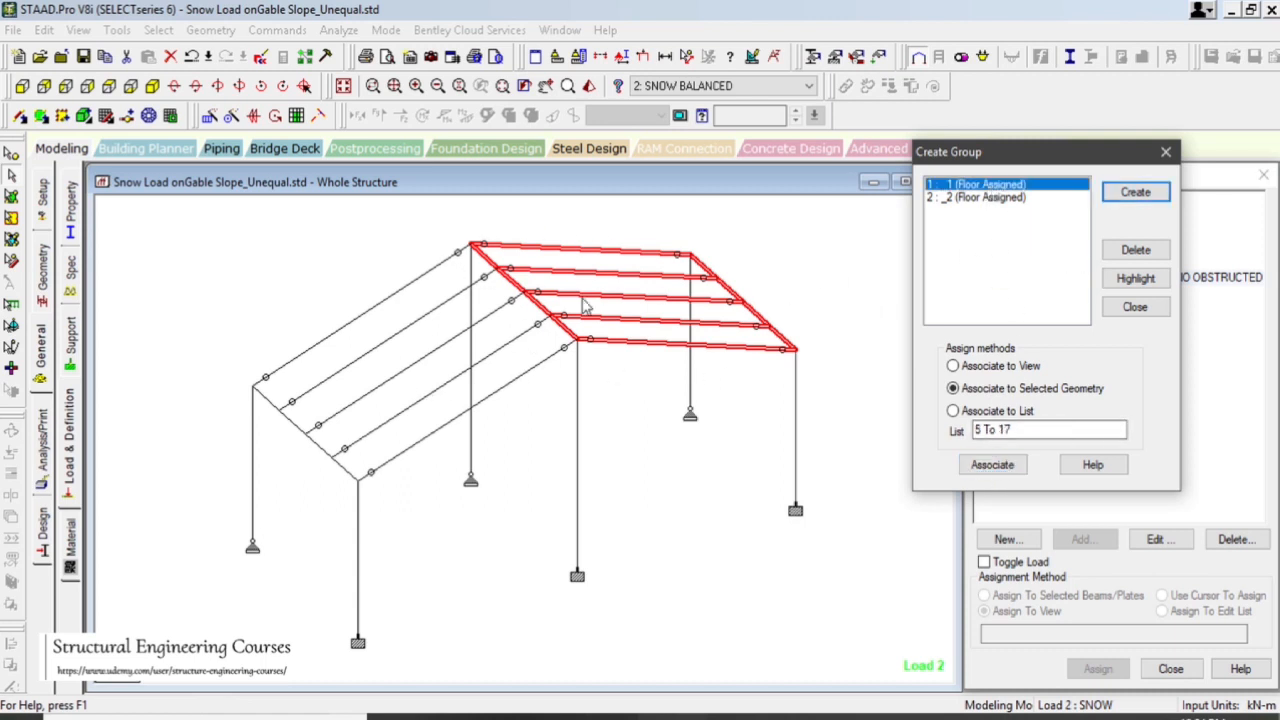
left_click(964, 201)
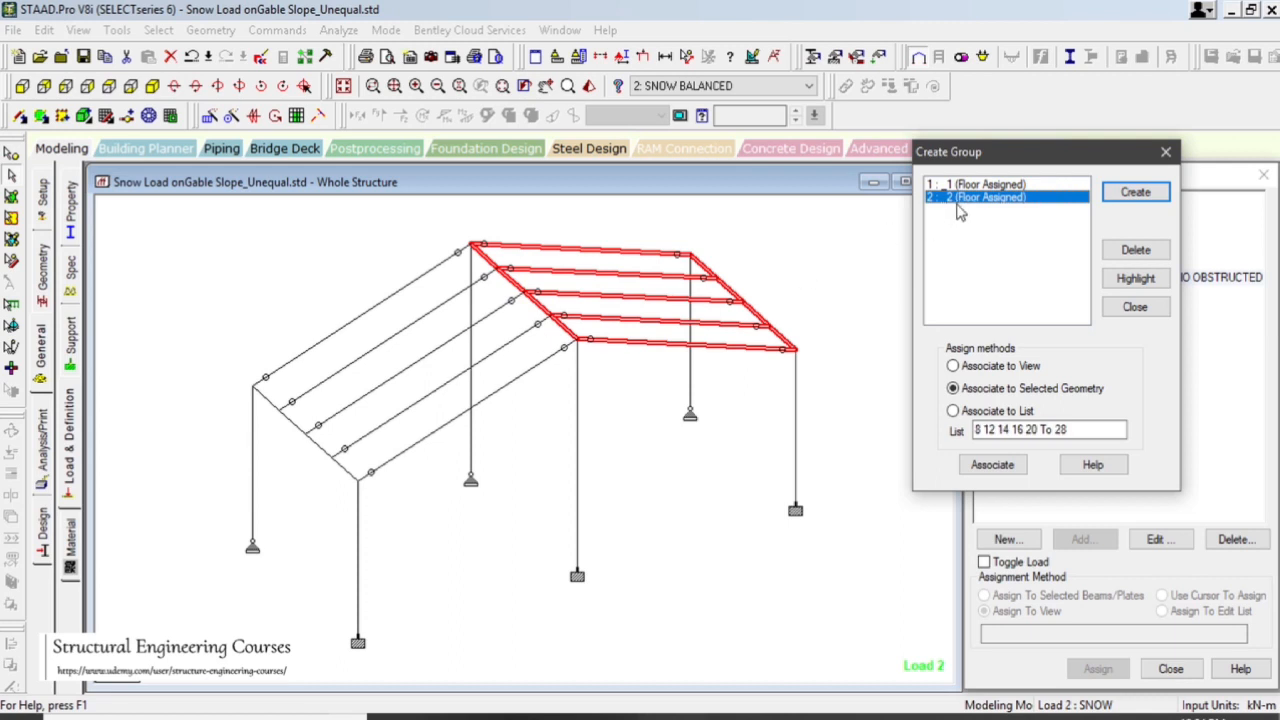
left_click(978, 186)
left_click(976, 199)
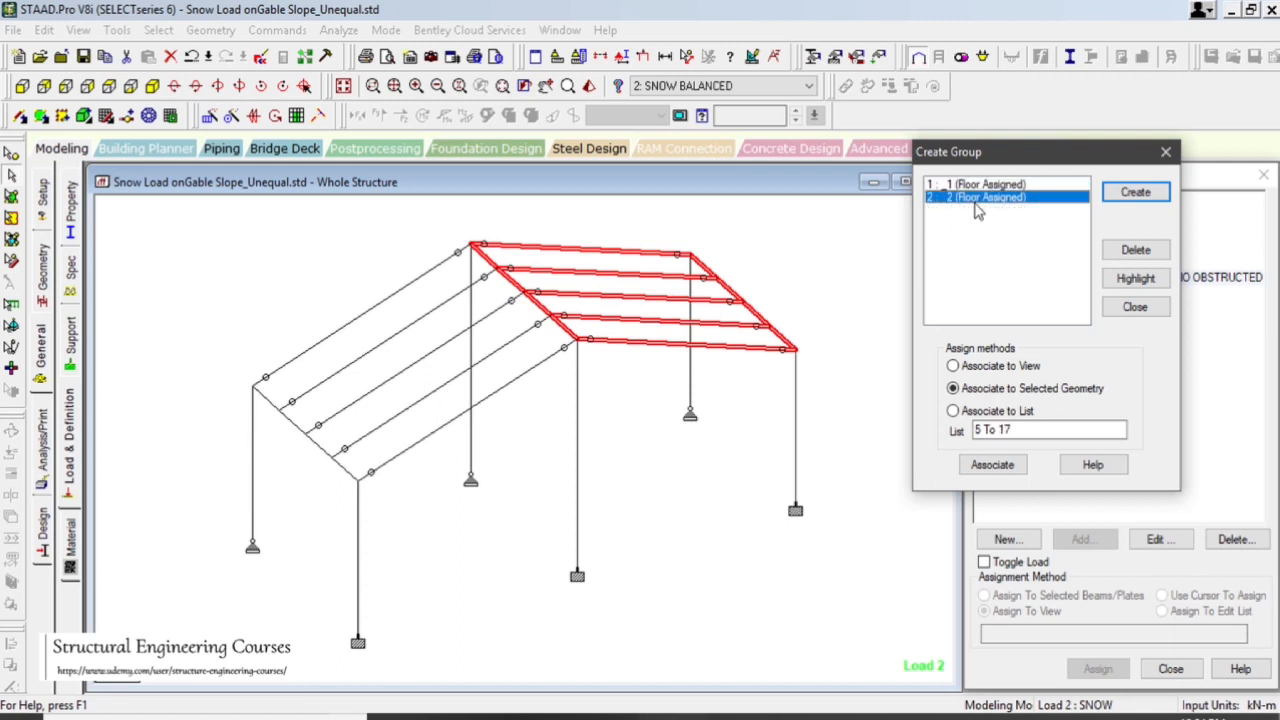
left_click(1040, 186)
left_click(1132, 280)
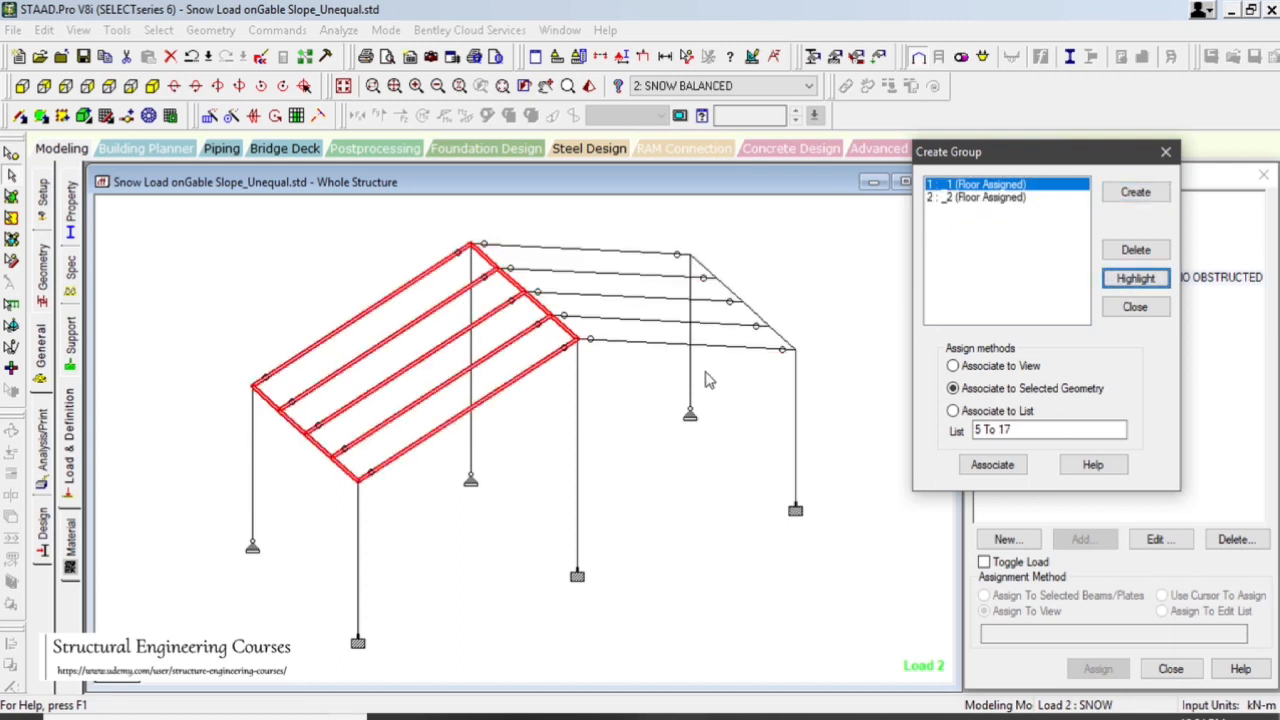
left_click(1137, 308)
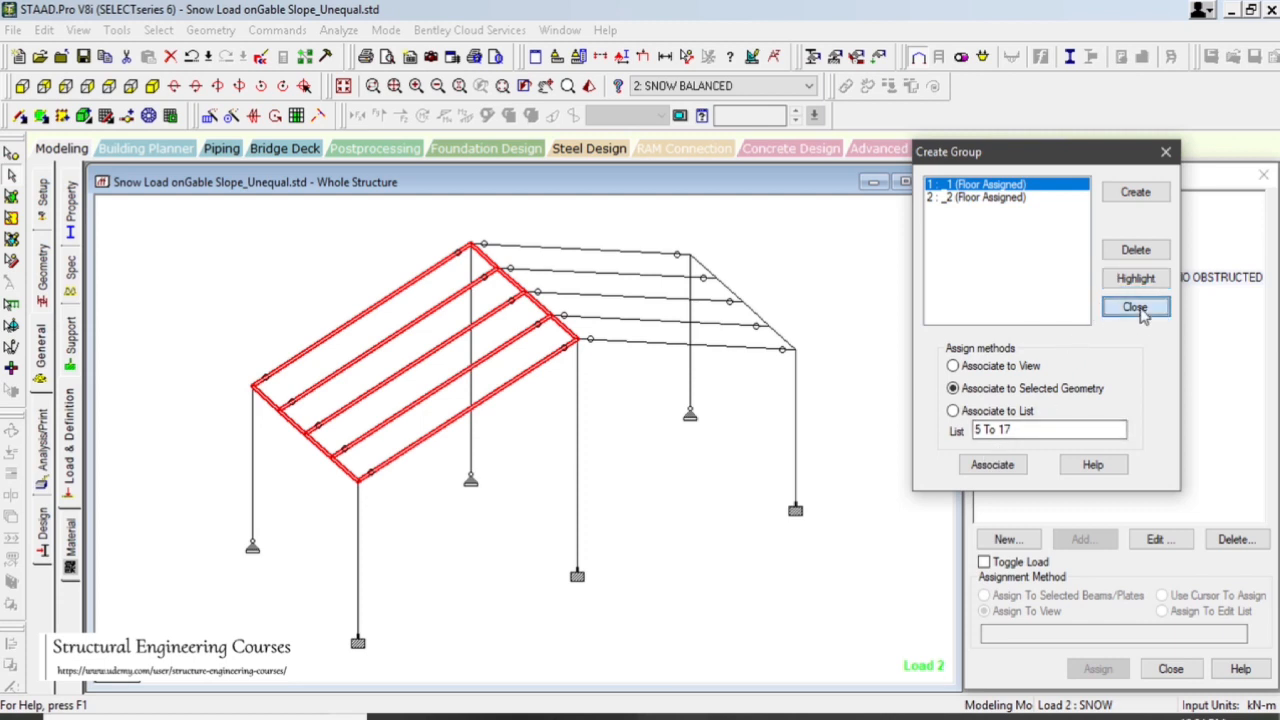
- Start a new snow load item in load case 2, SNOW BALANCED, for floor group _2
left_click(1088, 262)
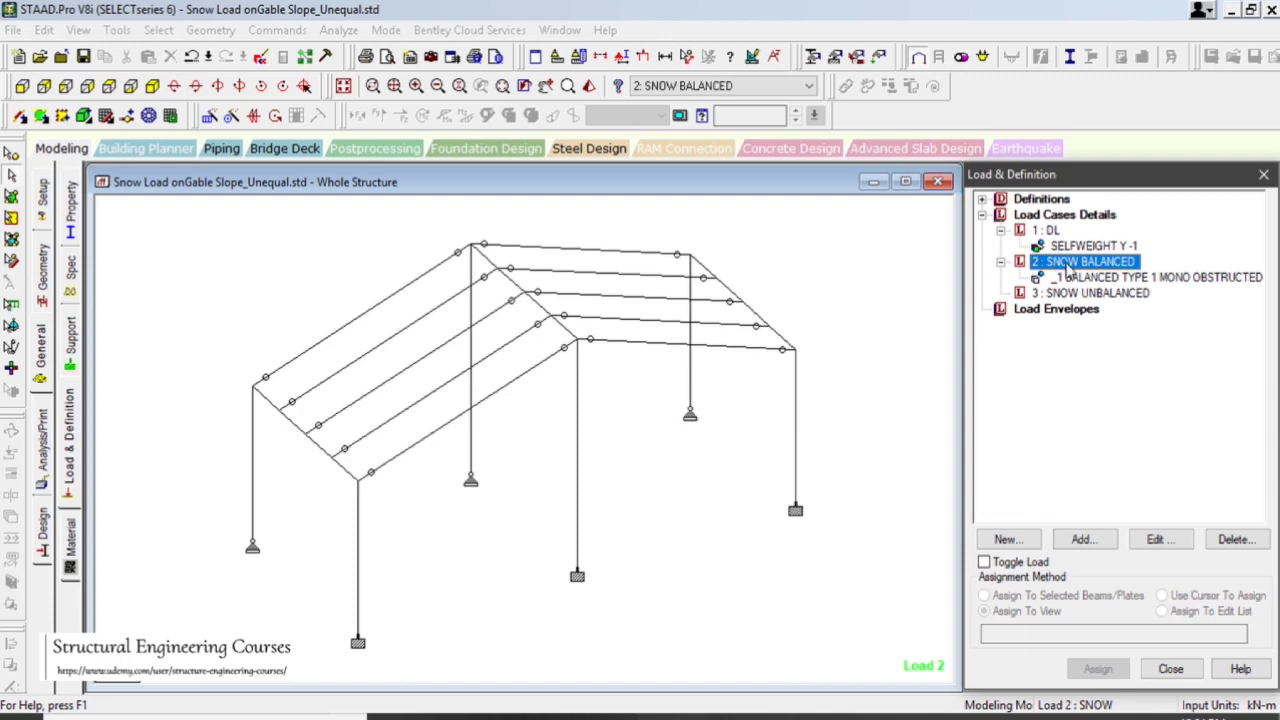
left_click(1083, 539)
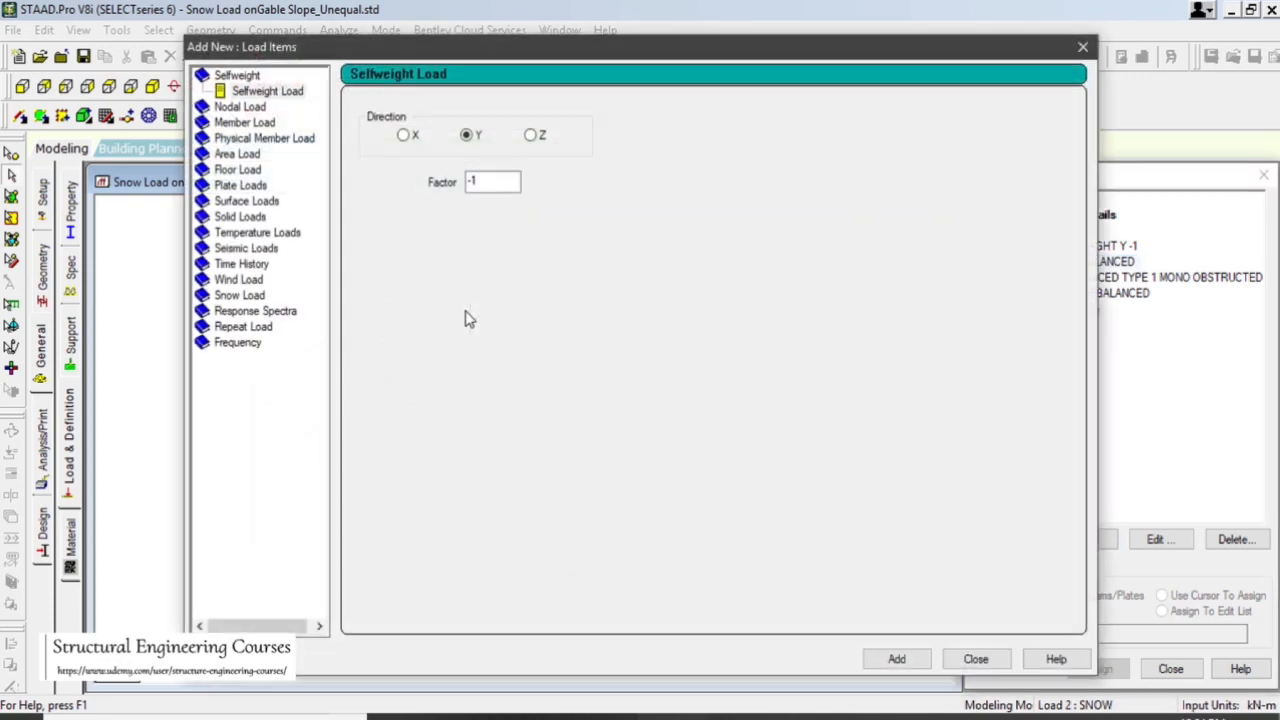
left_click(239, 295)
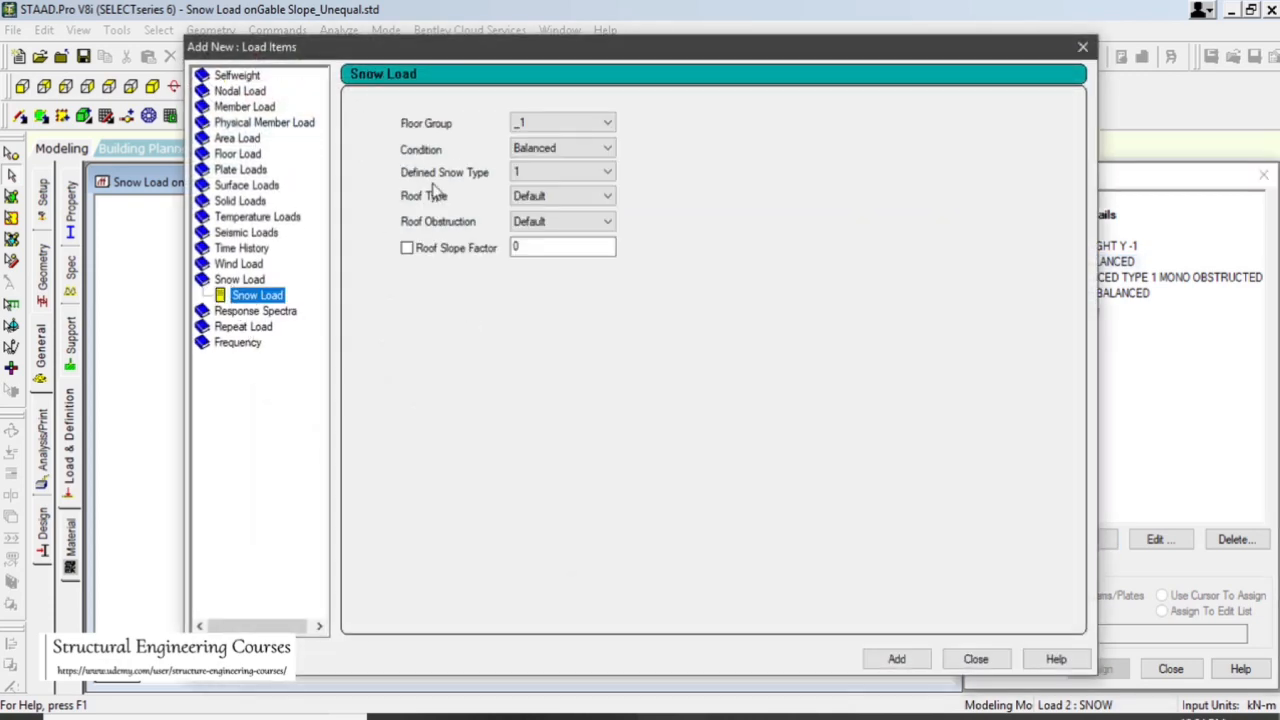
left_click_drag(624, 55, 514, 52)
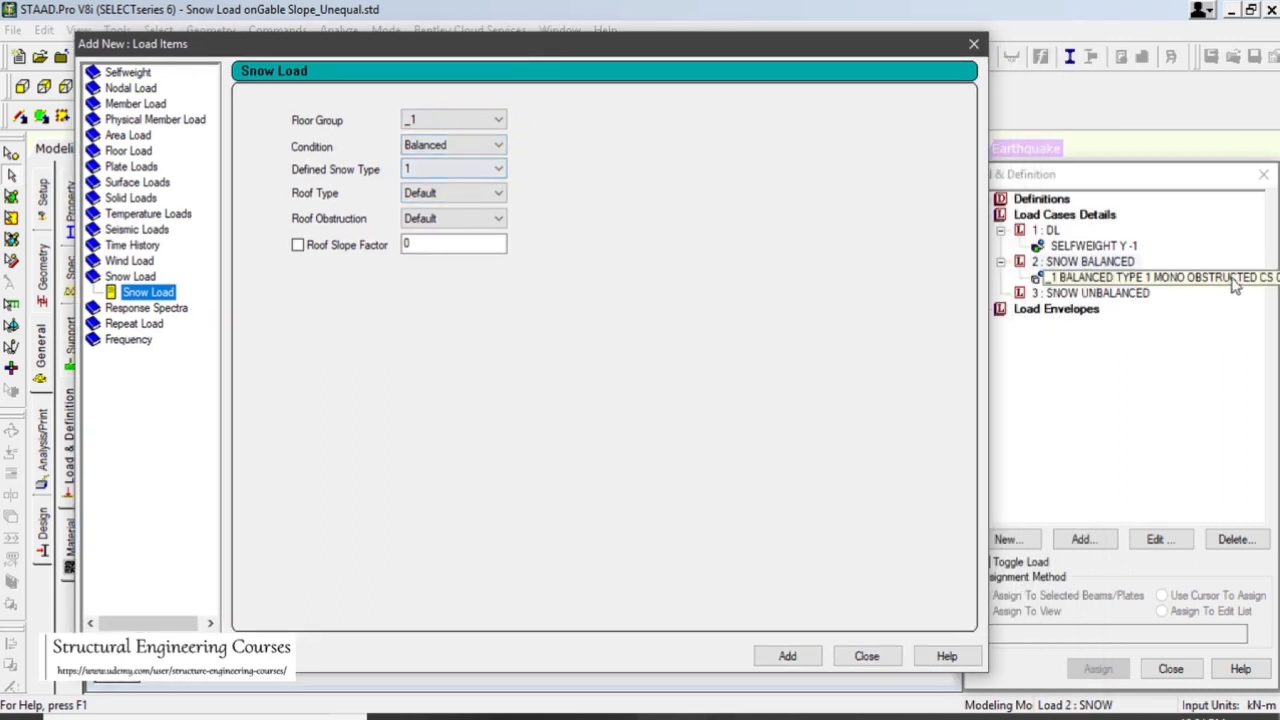
left_click(450, 122)
left_click(450, 148)
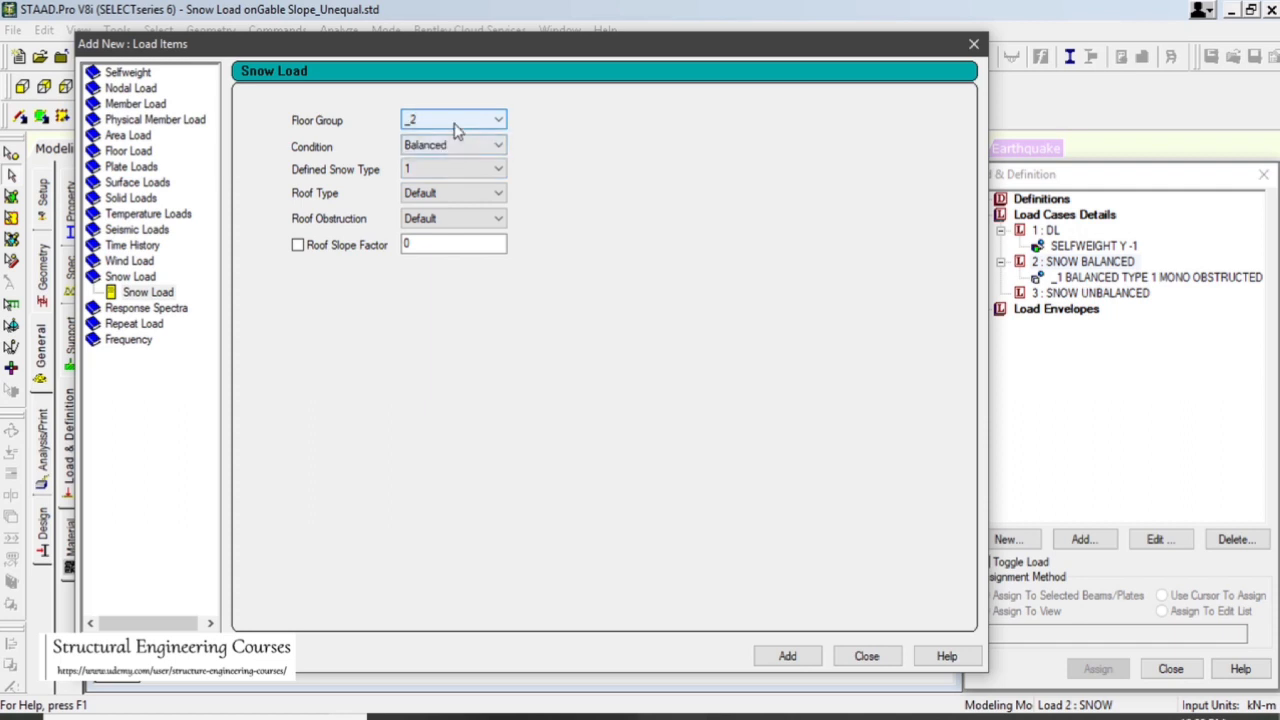
left_click_drag(457, 52, 775, 408)
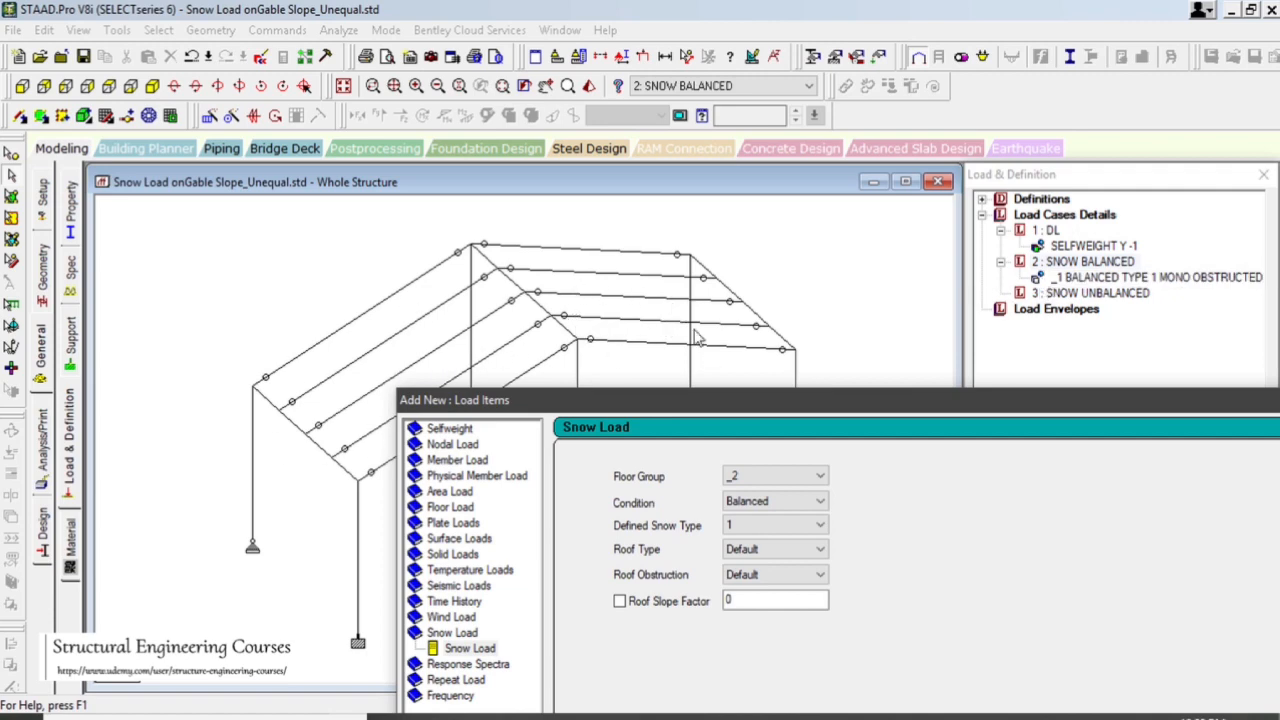
left_click_drag(812, 412, 640, 140)
- Add the balanced load with snow type 1, roof type Mono, obstruction Obstructed and the roof slope factor enabled
left_click(612, 256)
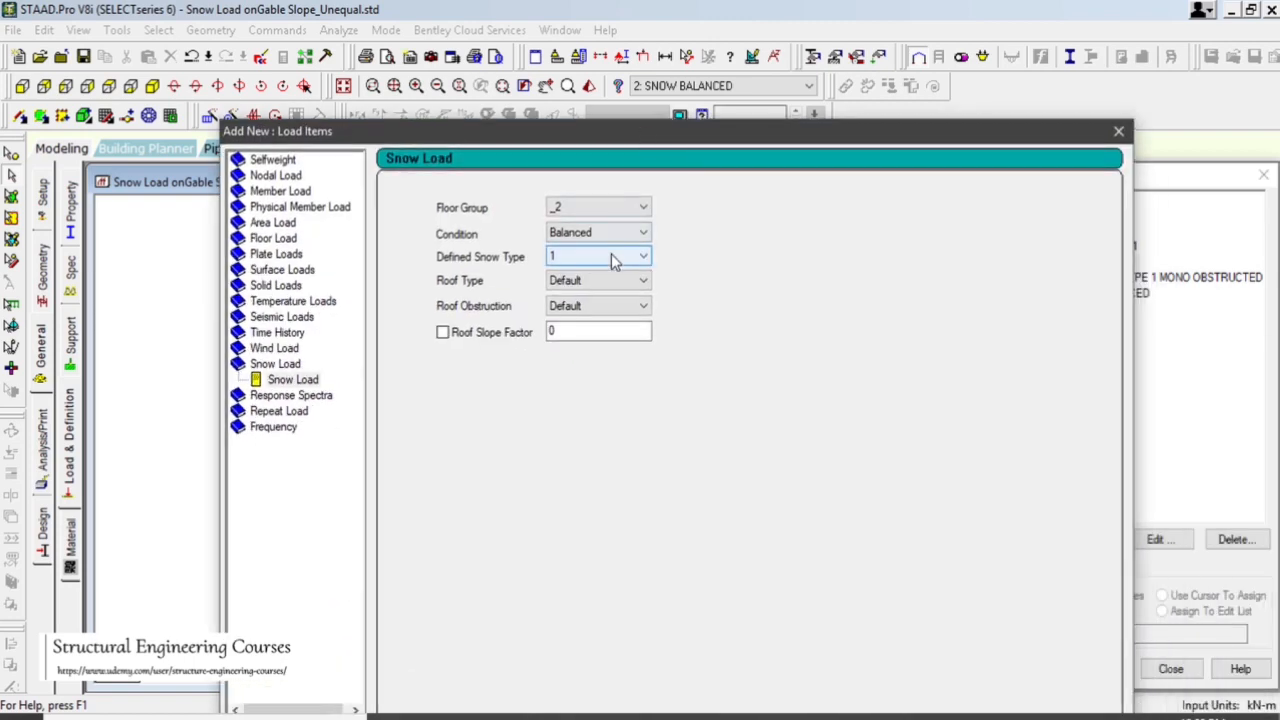
left_click(605, 272)
left_click(606, 282)
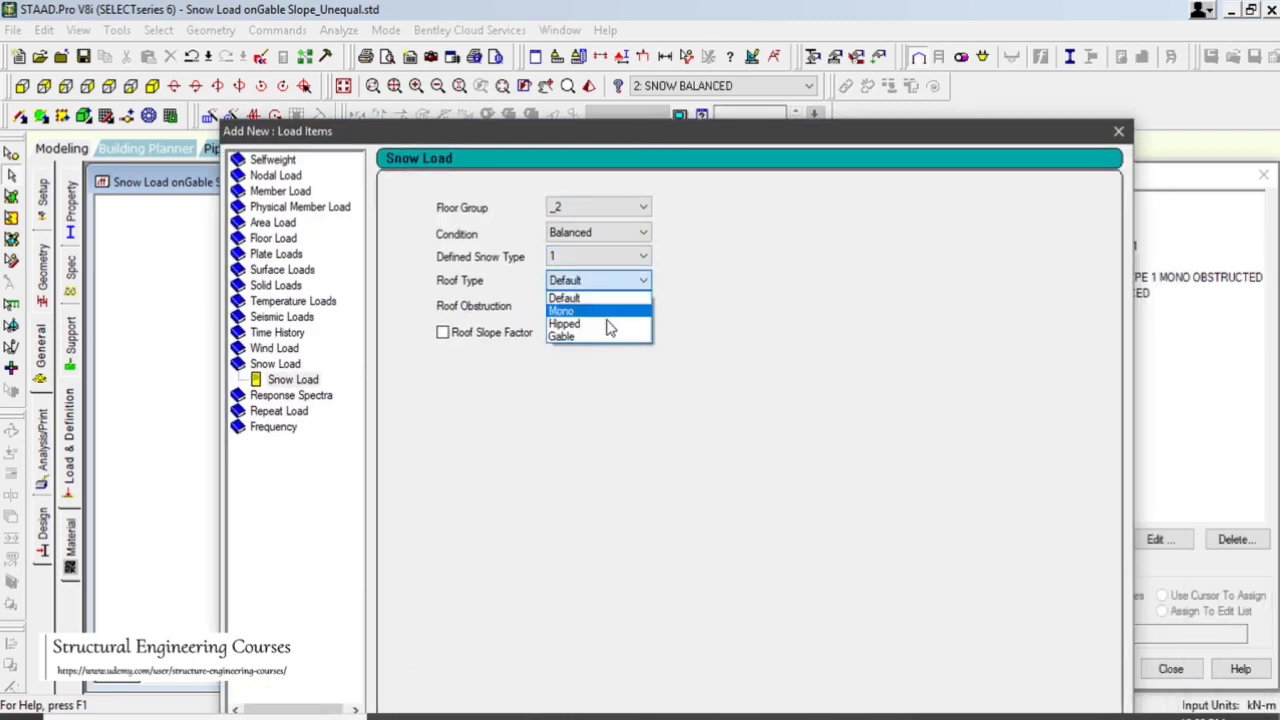
left_click(606, 312)
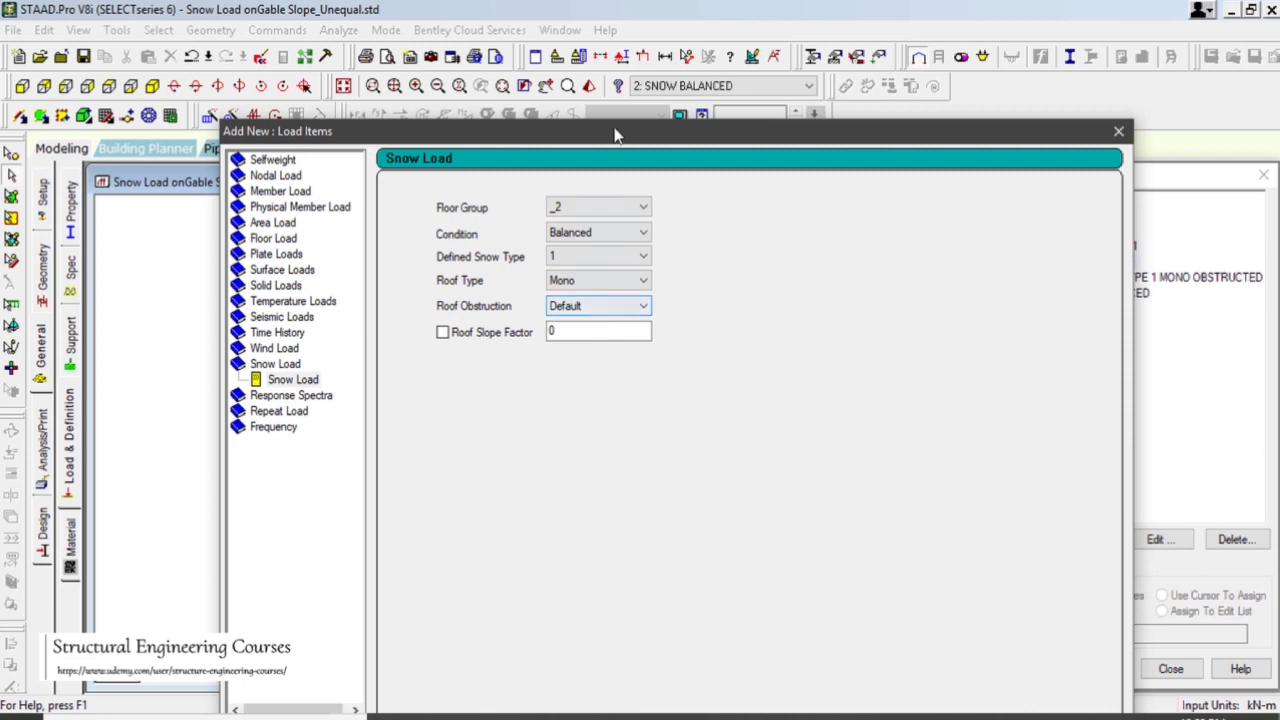
left_click(595, 306)
left_click(588, 339)
left_click(486, 336)
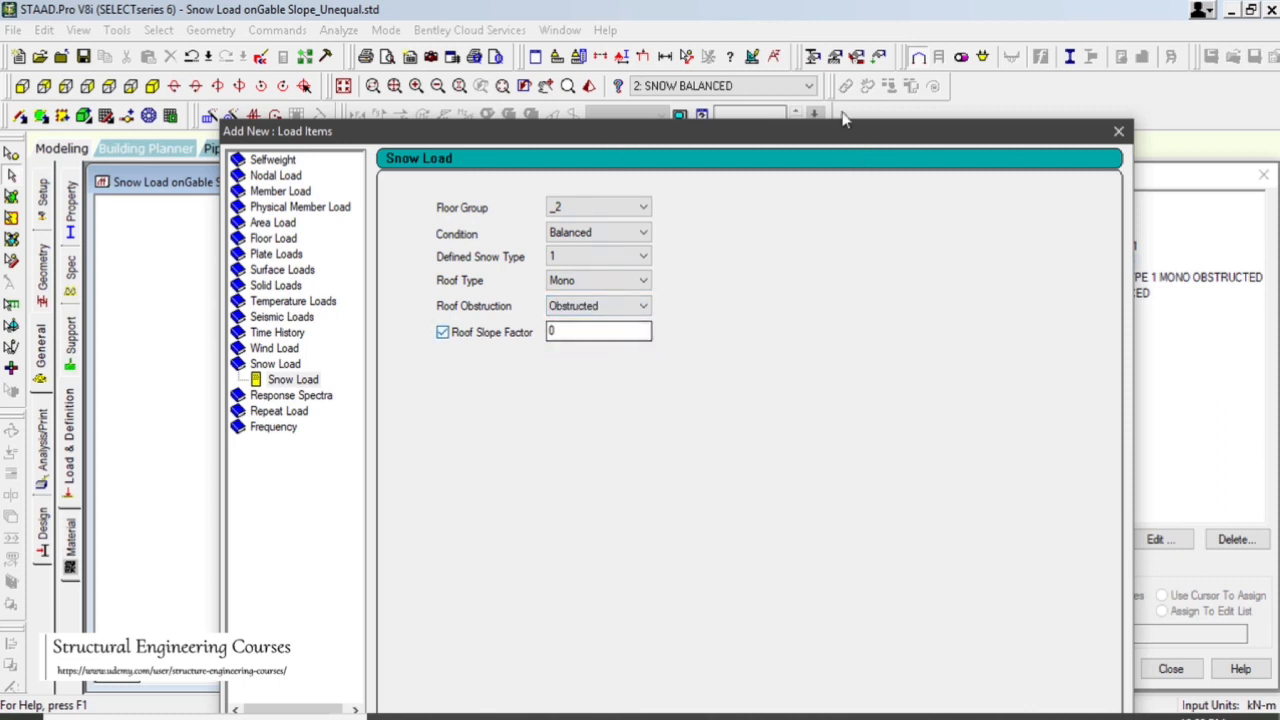
left_click_drag(806, 144, 748, 88)
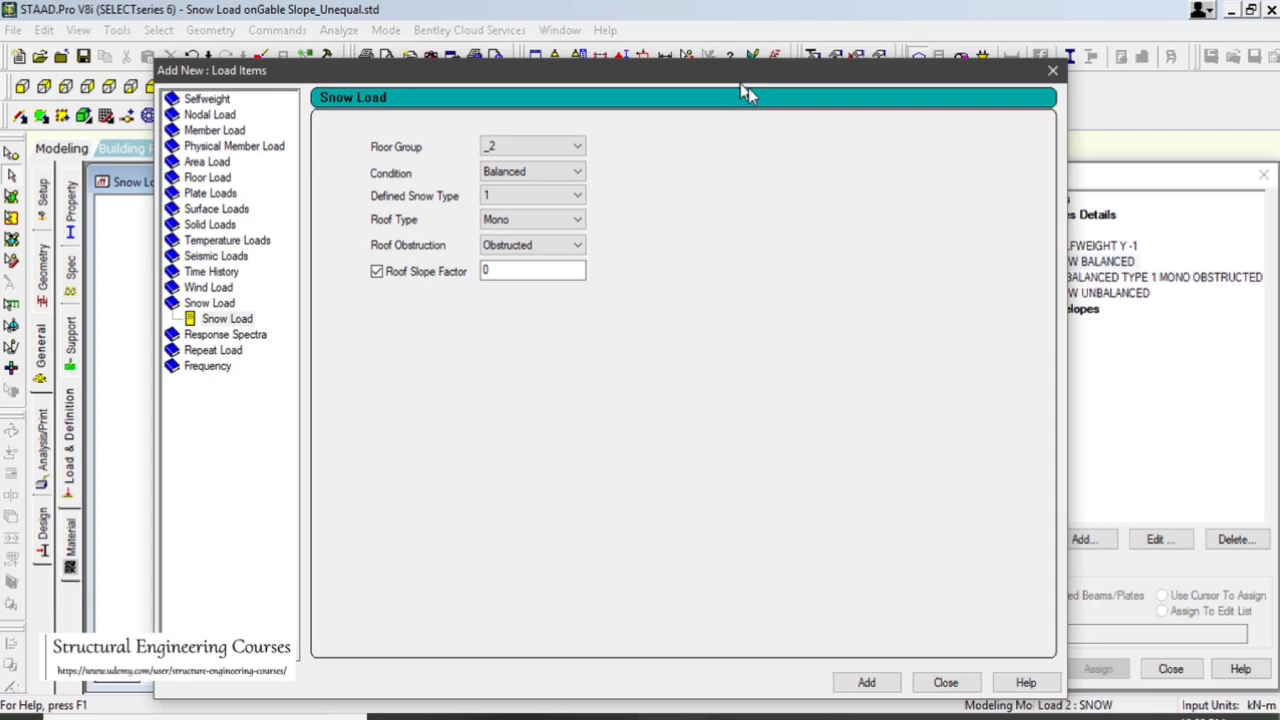
left_click(867, 682)
left_click(945, 682)
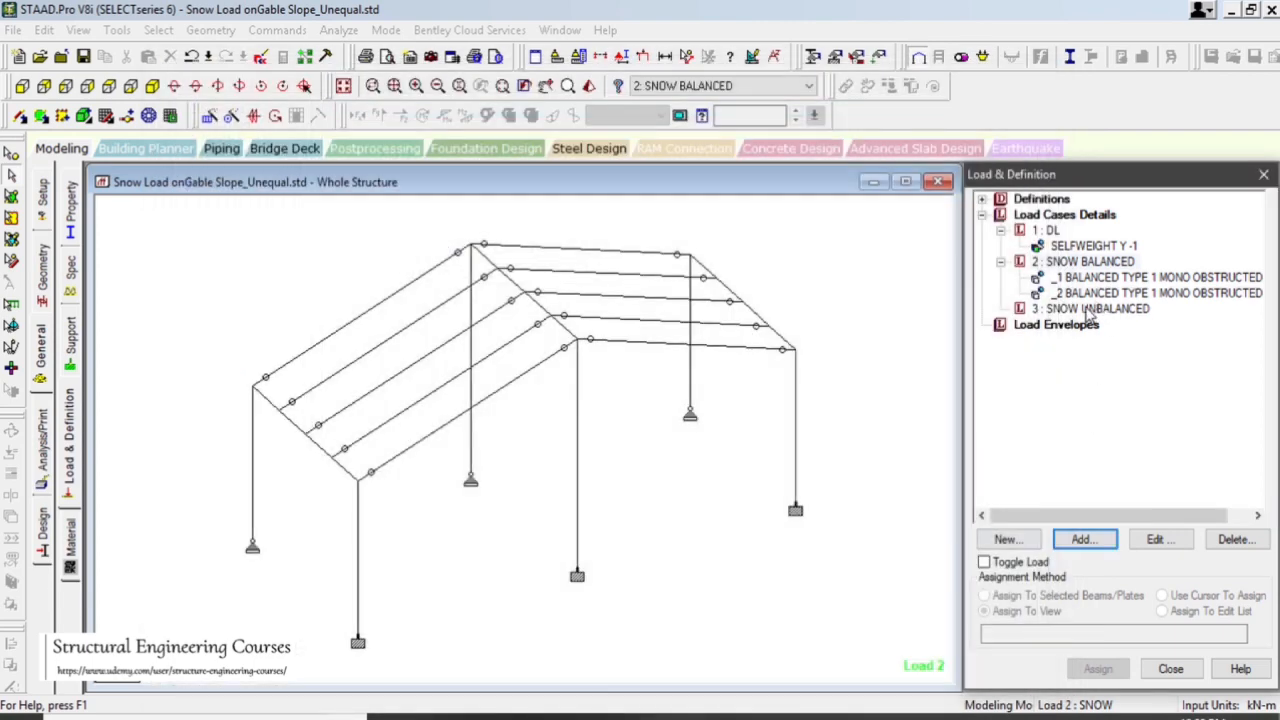
- Add a Balanced type 1 snow load on floor group _1 to SNOW UNBALANCED, with Gable roof, Obstructed and roof slope factor enabled
left_click(1090, 309)
left_click(1085, 539)
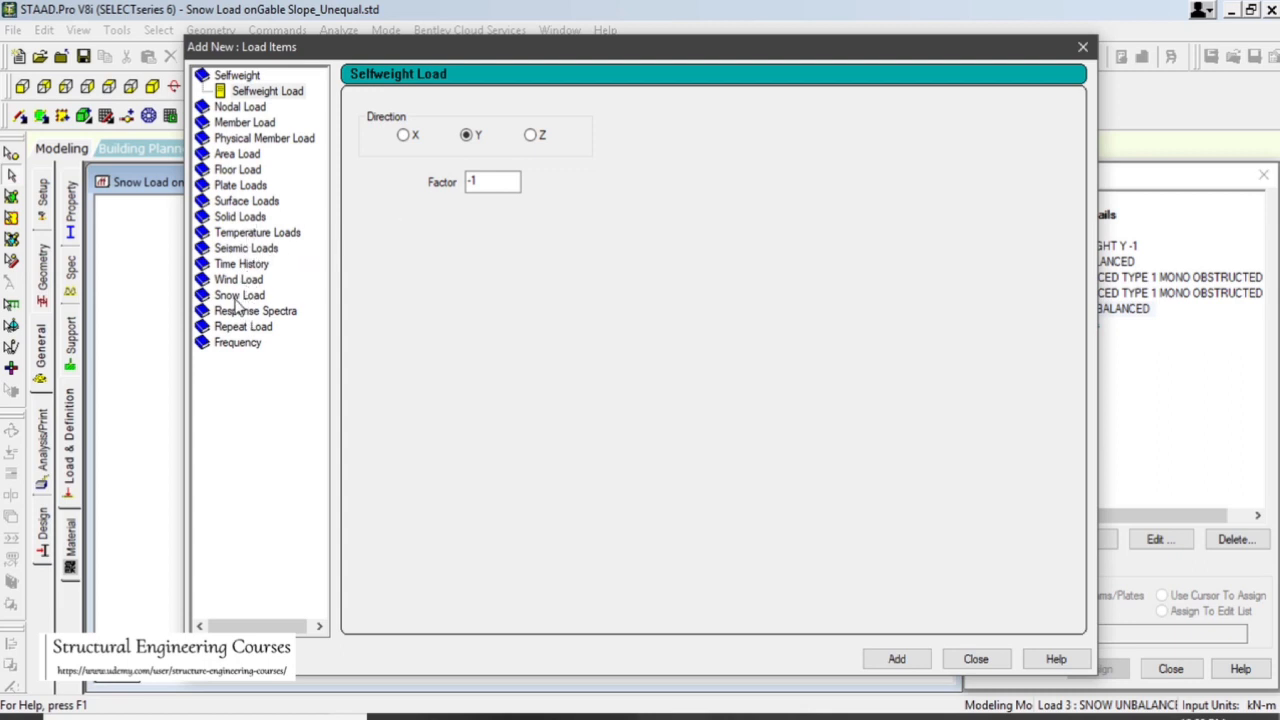
left_click(239, 295)
left_click_drag(761, 54, 1188, 312)
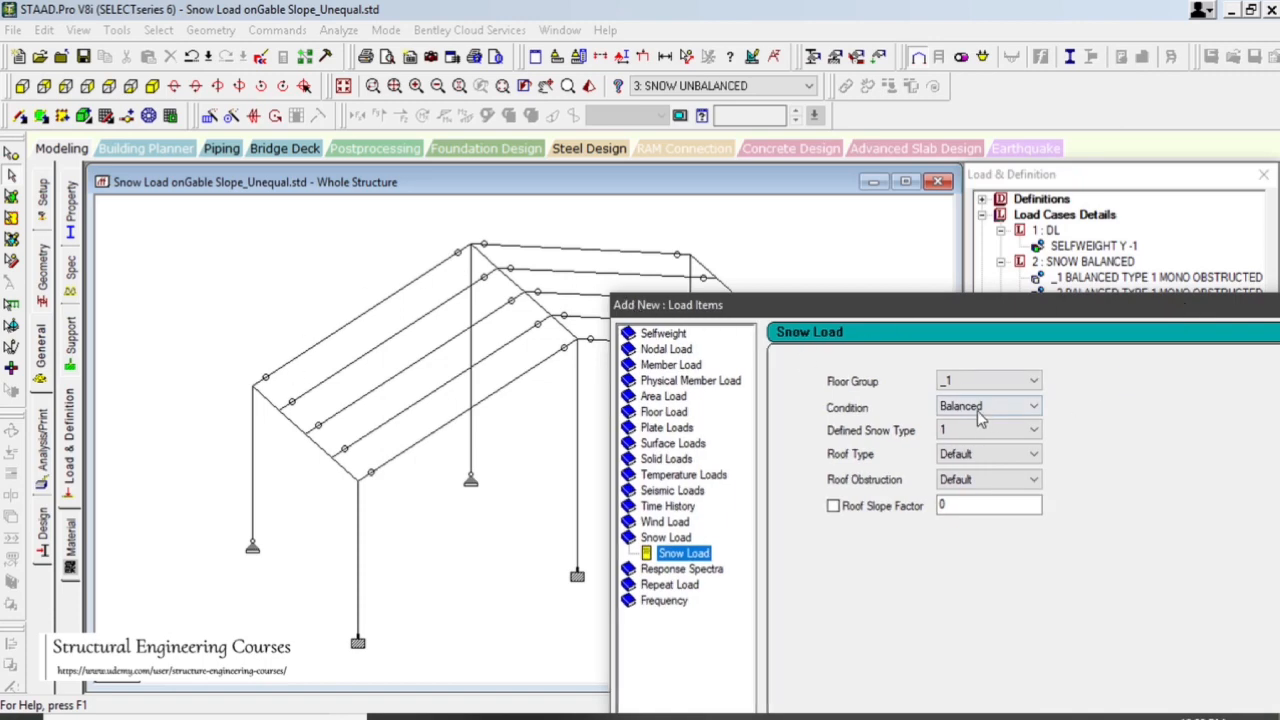
left_click_drag(1031, 309, 851, 146)
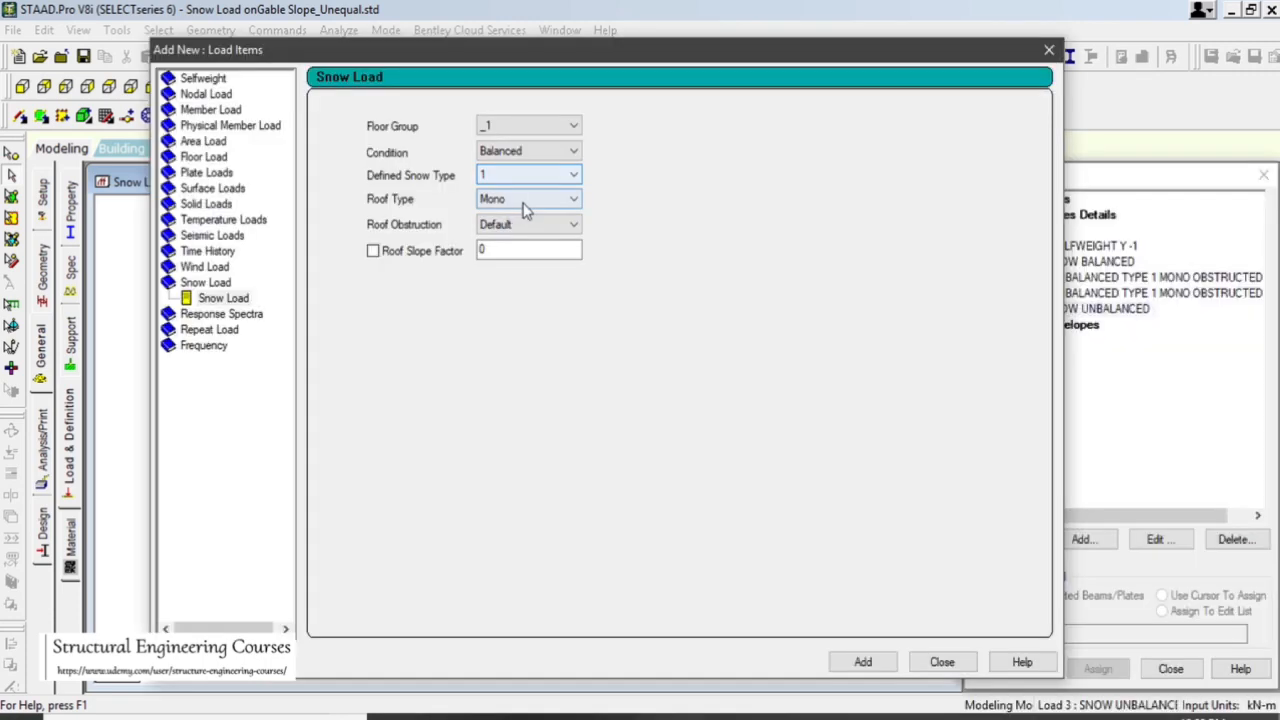
left_click(525, 202)
left_click(522, 252)
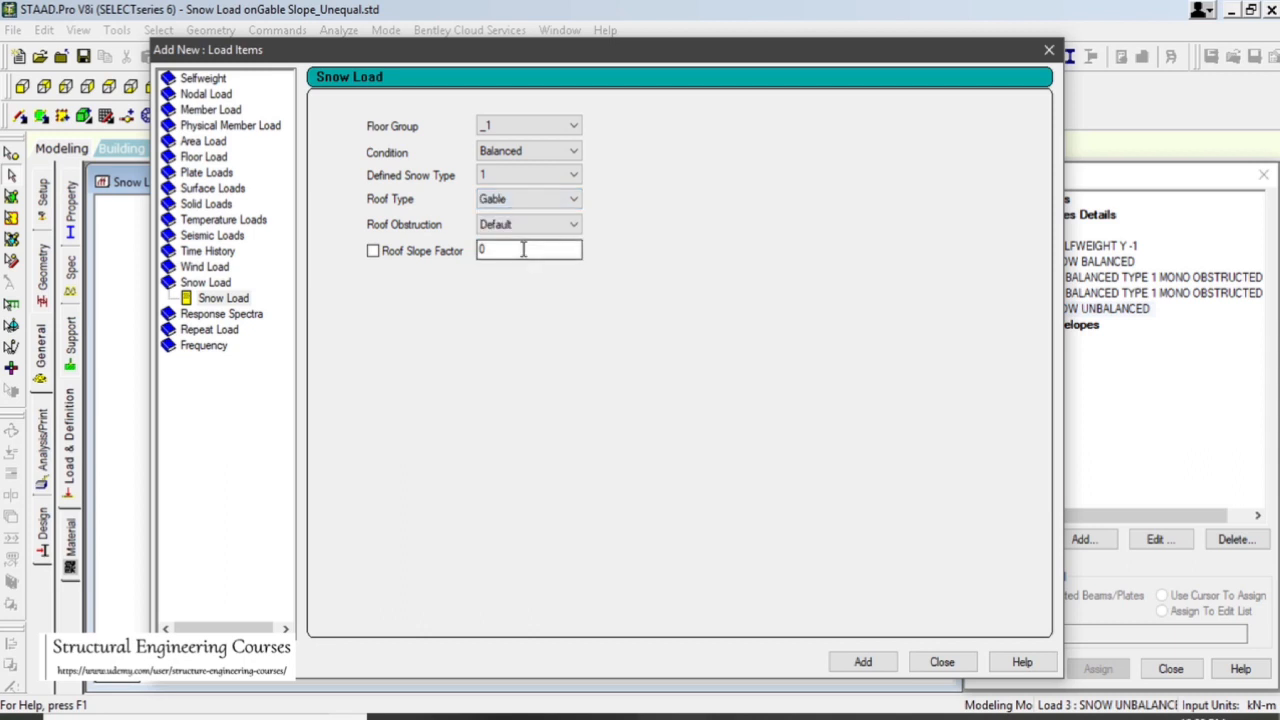
left_click(528, 224)
left_click(510, 250)
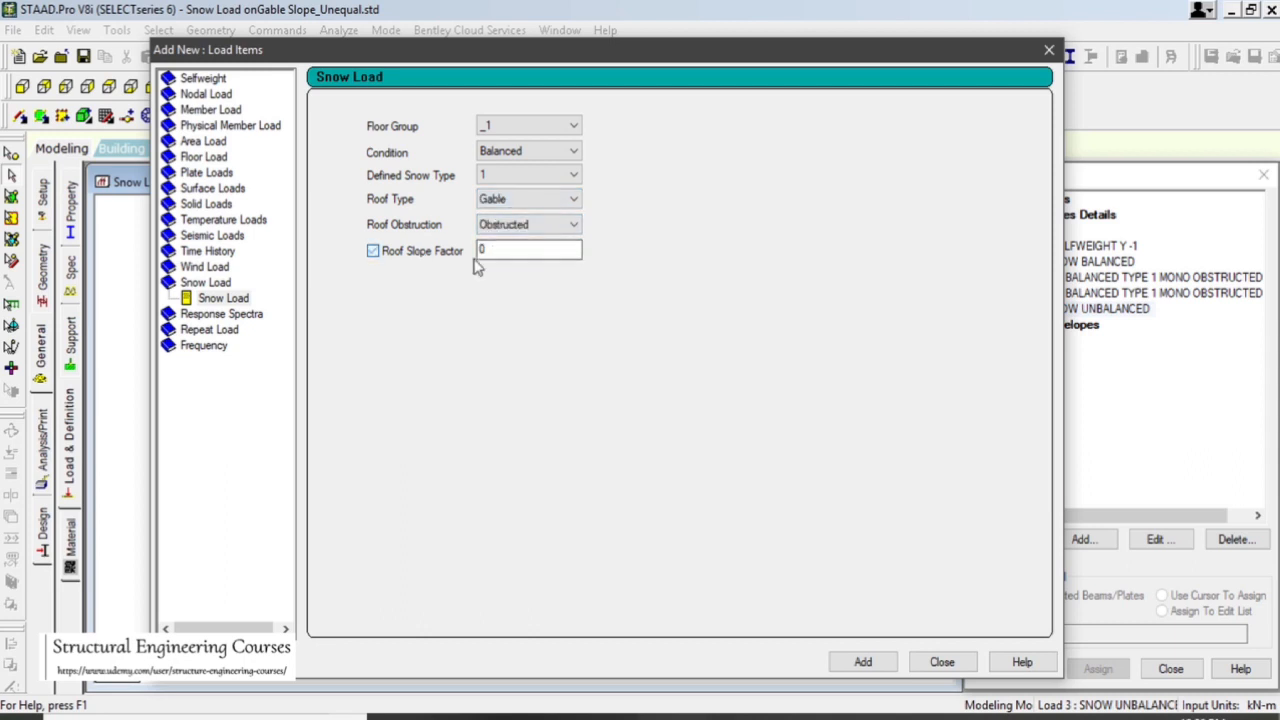
left_click(865, 663)
left_click(941, 662)
- Start a new snow load item in load case 3, SNOW UNBALANCED, for floor group _2 with the Unbalanced condition
left_click(1110, 311)
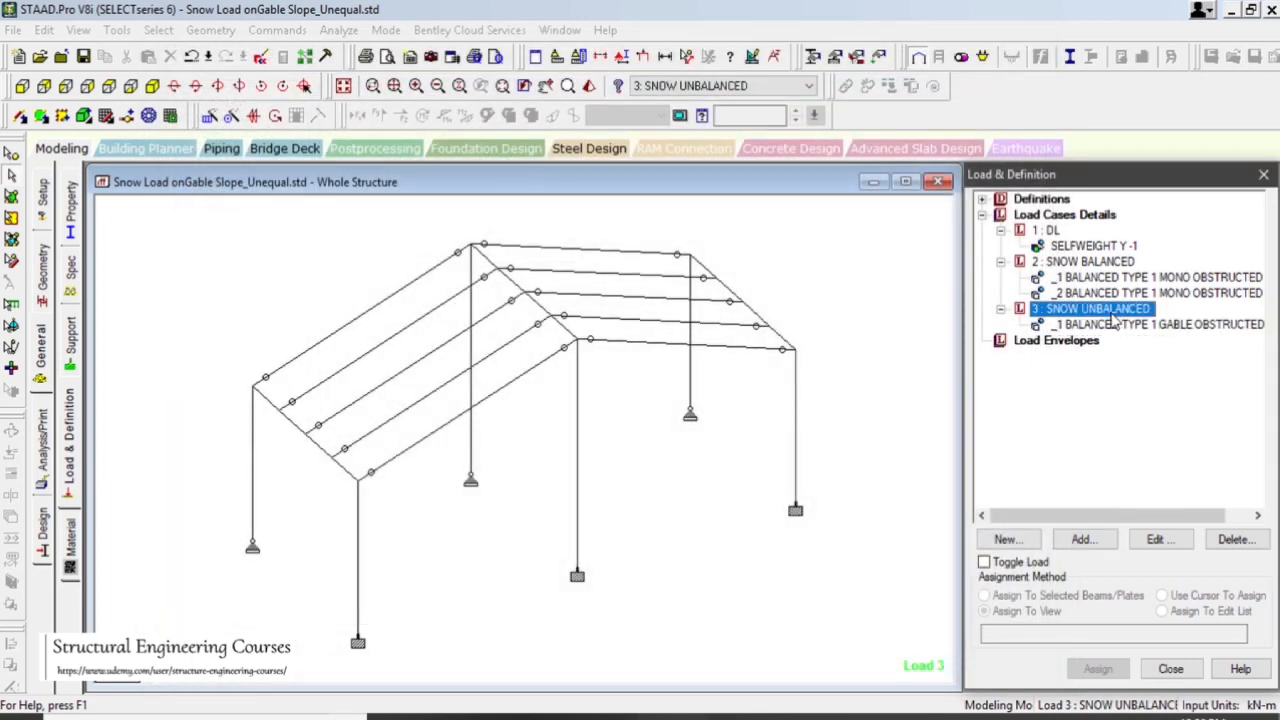
left_click(1084, 539)
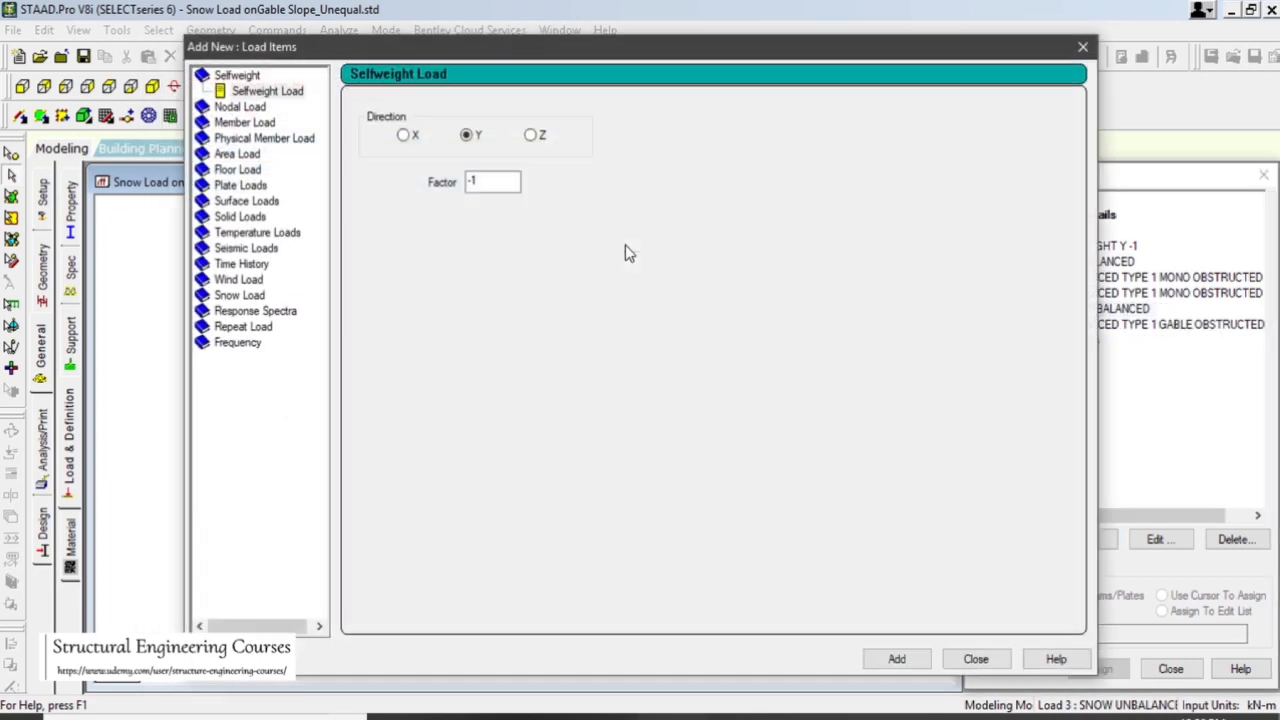
left_click(238, 297)
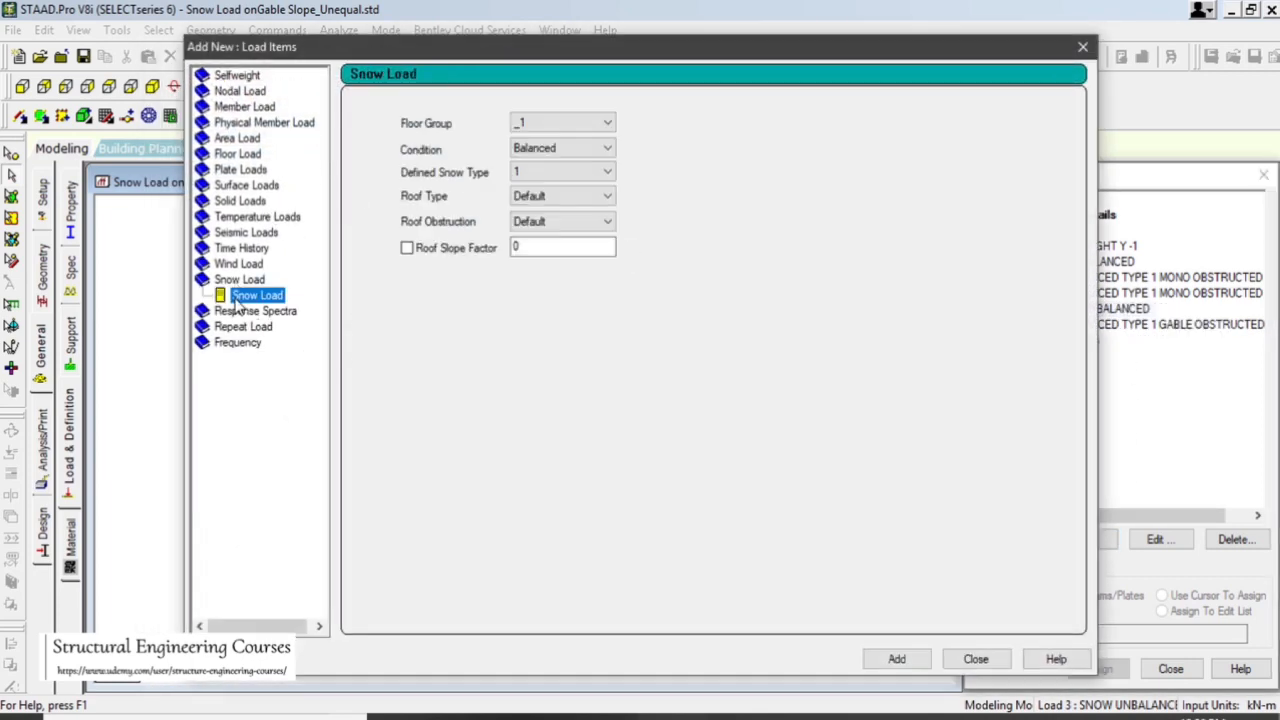
left_click(540, 125)
left_click(550, 151)
left_click(555, 149)
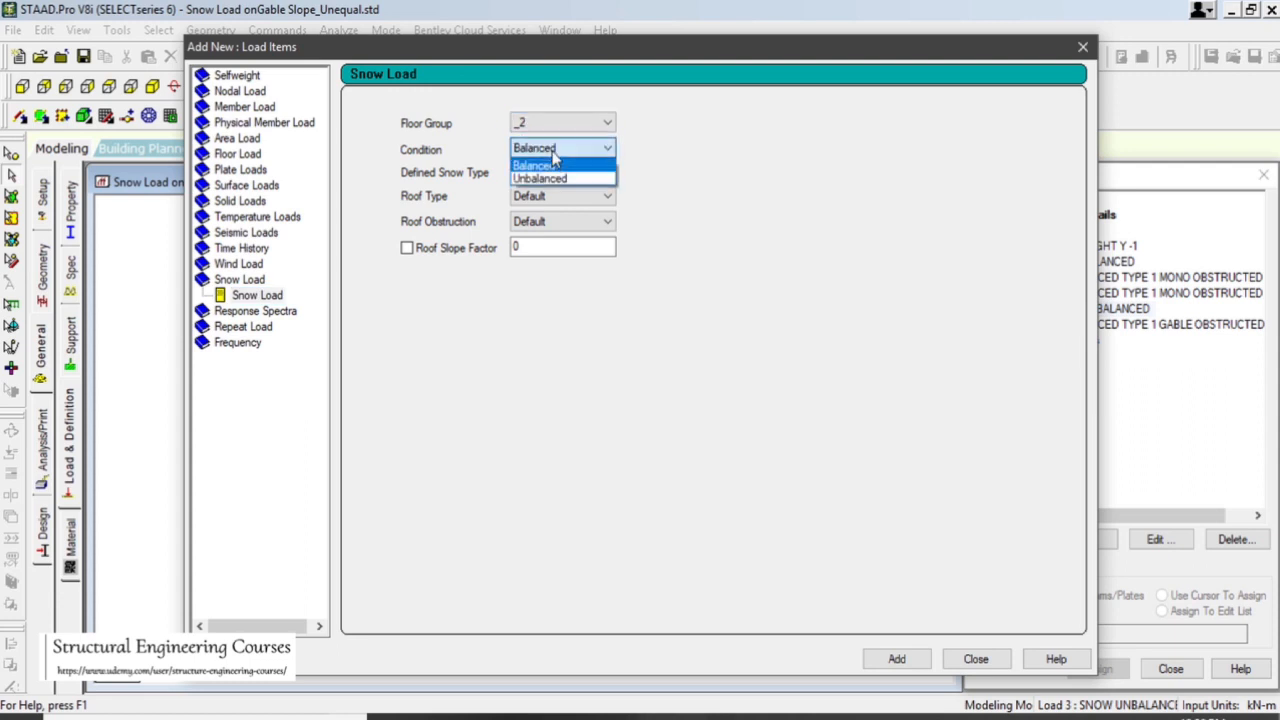
left_click(555, 179)
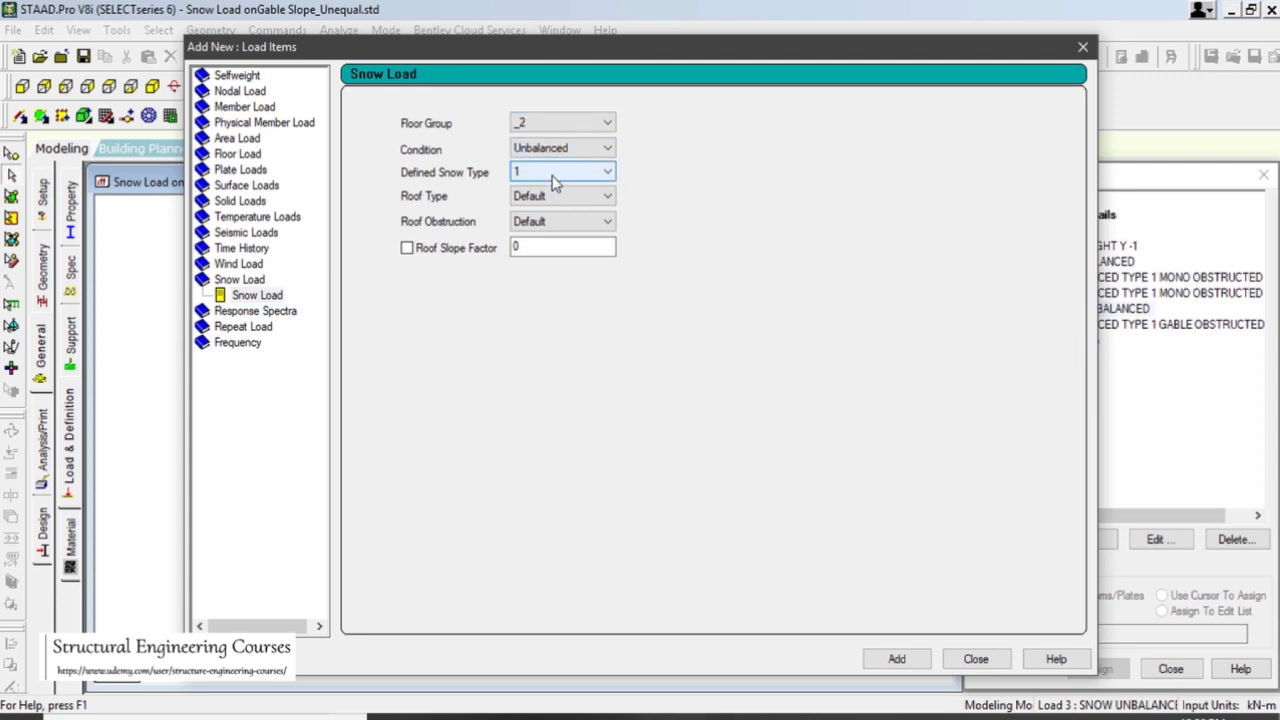
- Add the unbalanced load with snow type 1, roof type Gable, obstruction Obstructed and the roof slope factor enabled
left_click(555, 176)
left_click(550, 171)
left_click(555, 196)
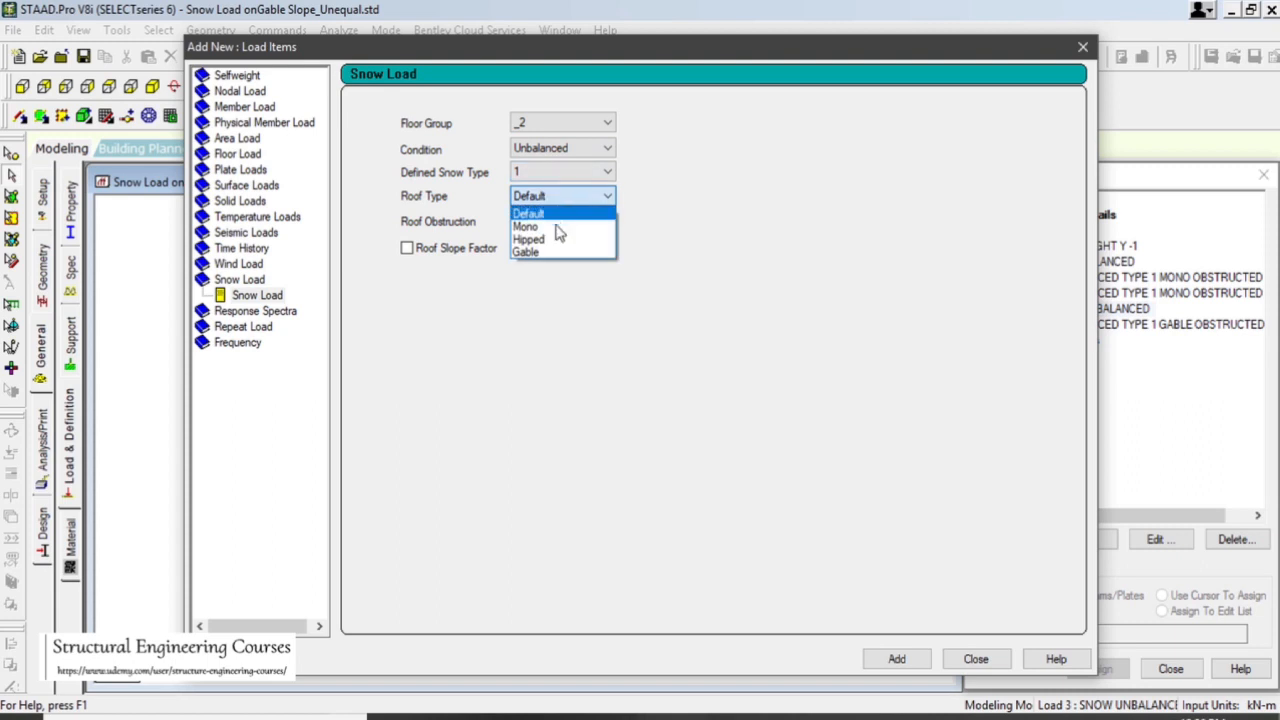
left_click(560, 253)
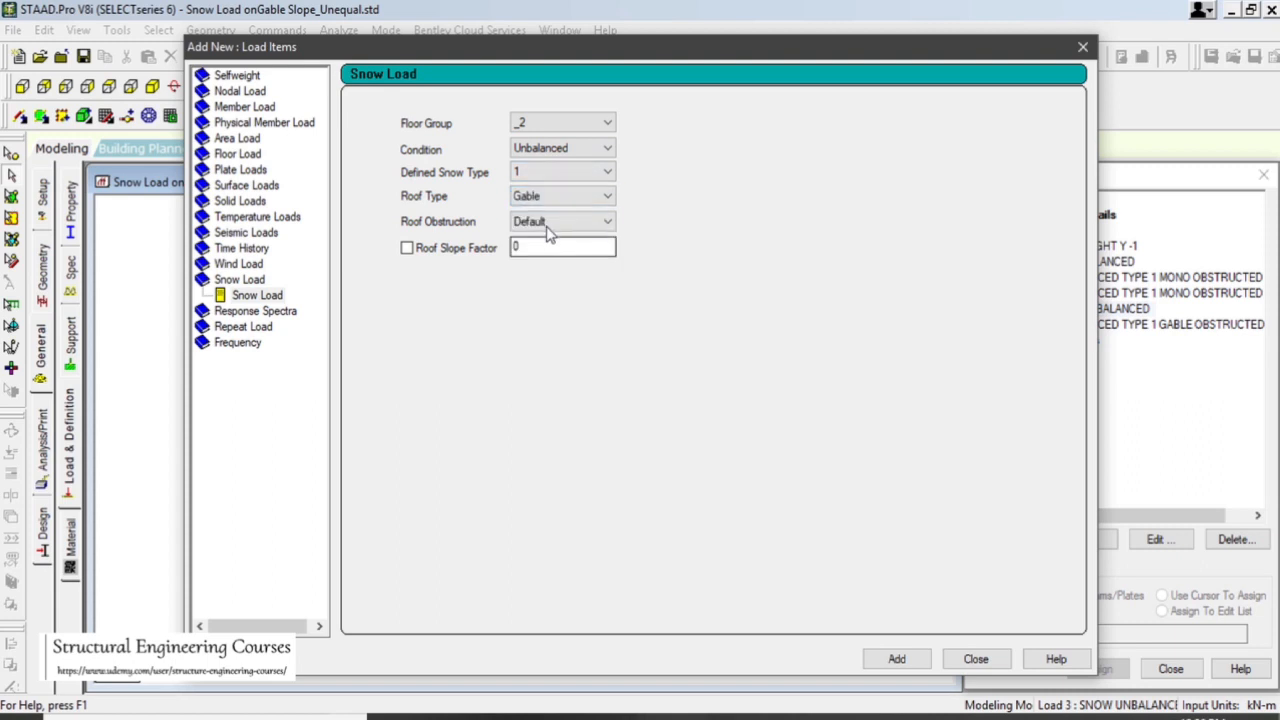
left_click(560, 221)
left_click(540, 247)
left_click(458, 250)
left_click(560, 222)
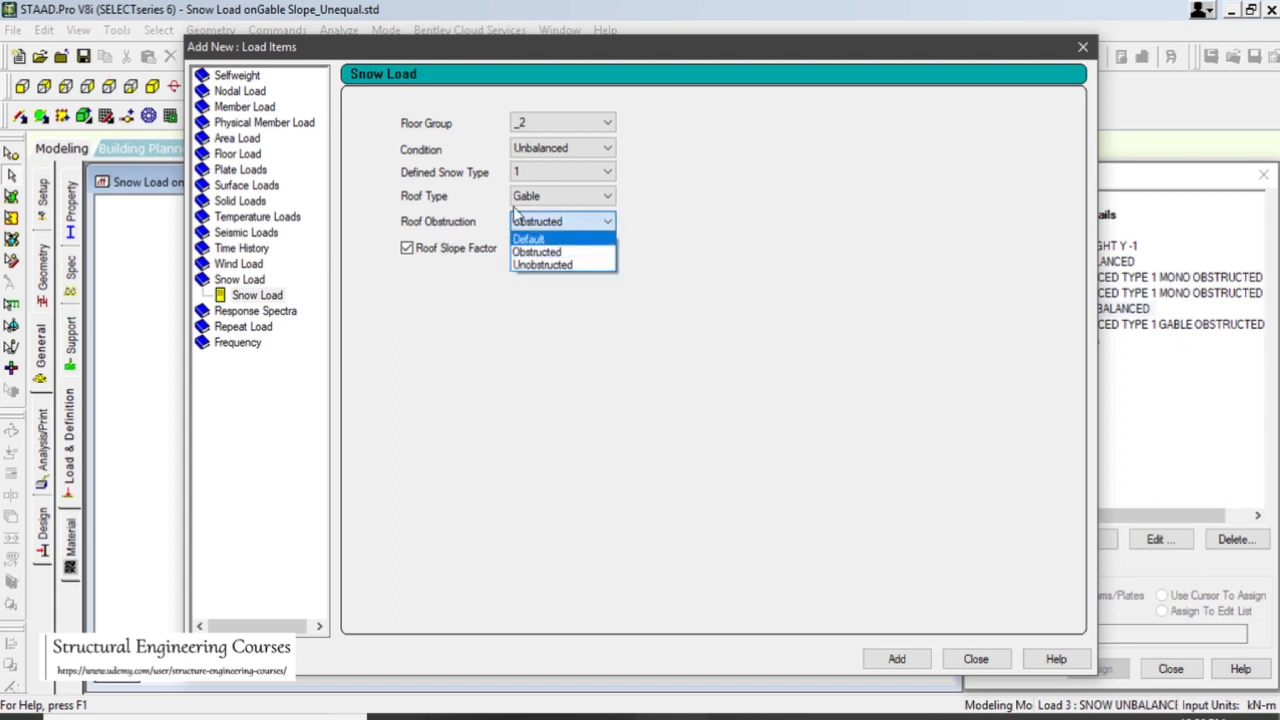
left_click(586, 252)
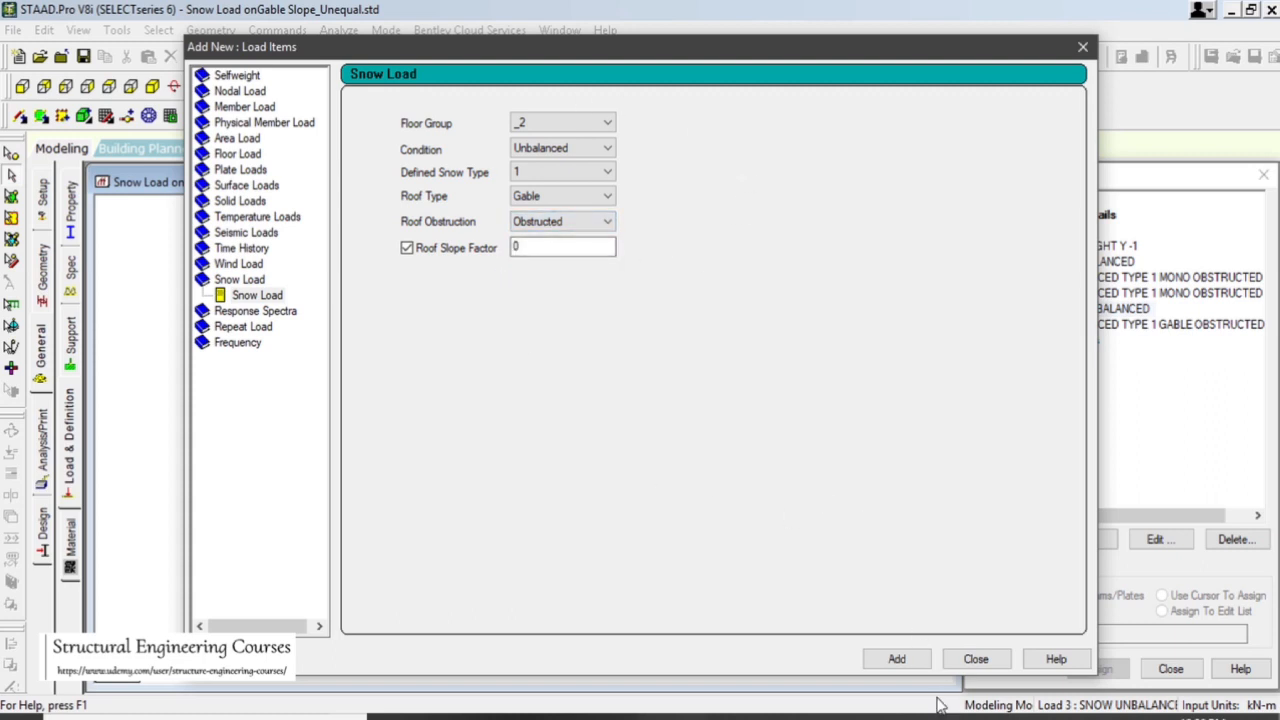
left_click(896, 662)
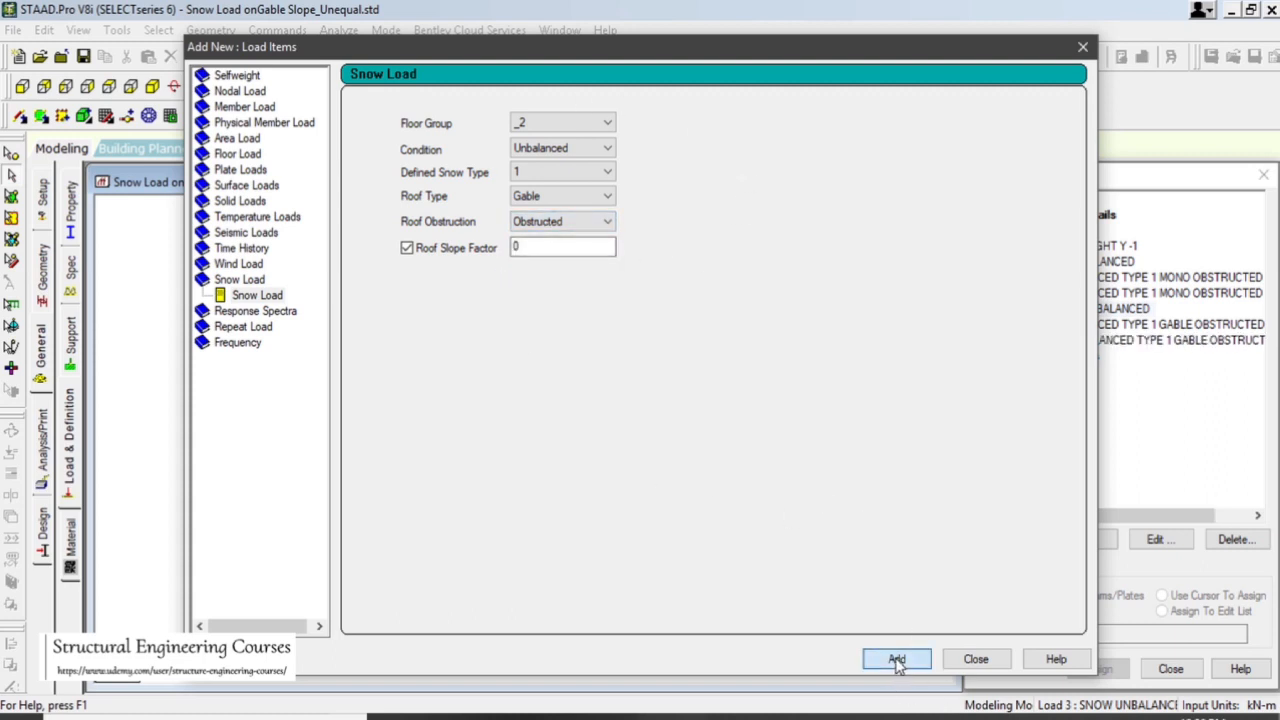
left_click(976, 660)
- Review the snow load items on floor groups _1 and _2 in the SNOW BALANCED and SNOW UNBALANCED load cases
left_click(1132, 341)
left_click(1108, 324)
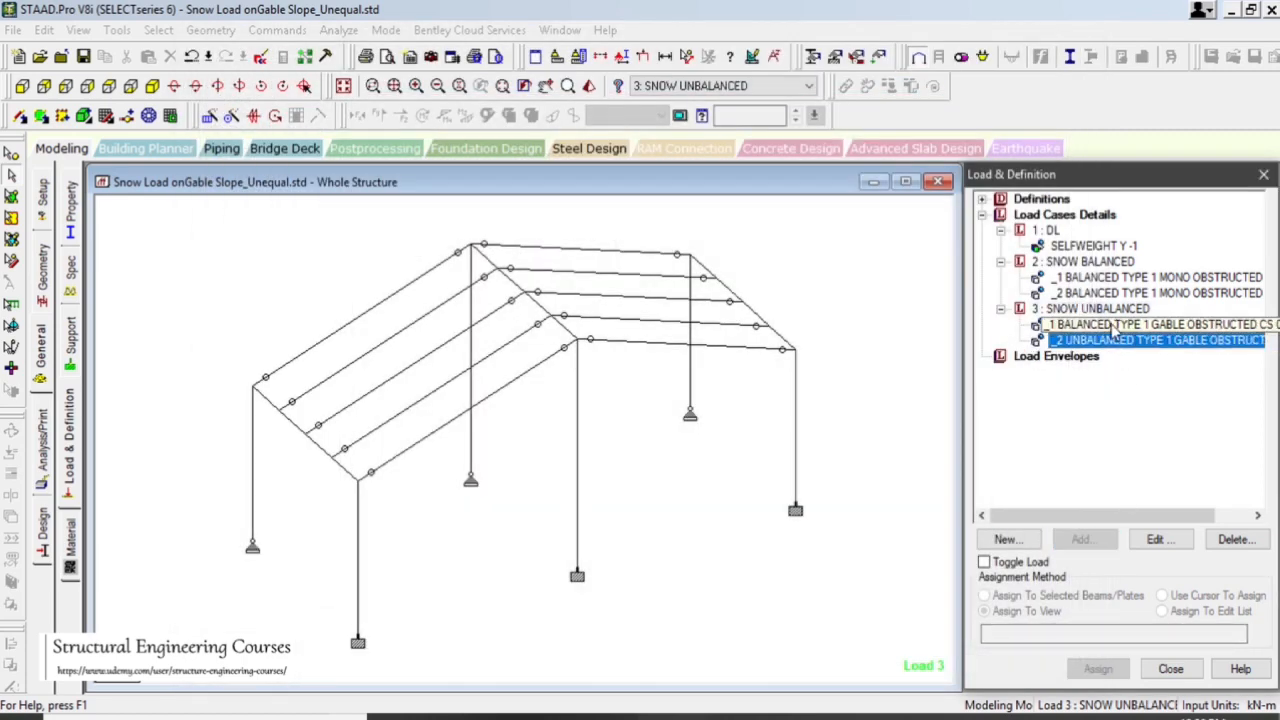
left_click(1108, 292)
left_click(1108, 277)
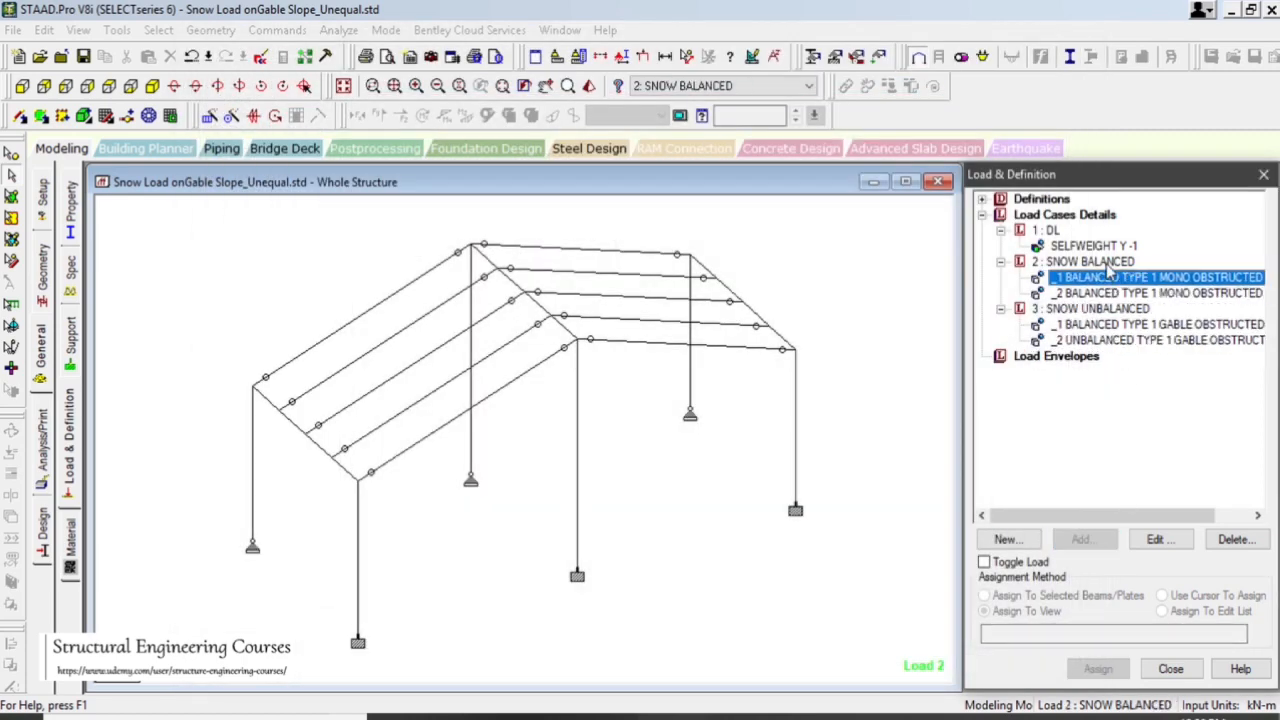
left_click(1100, 261)
left_click(1098, 310)
left_click(870, 328)
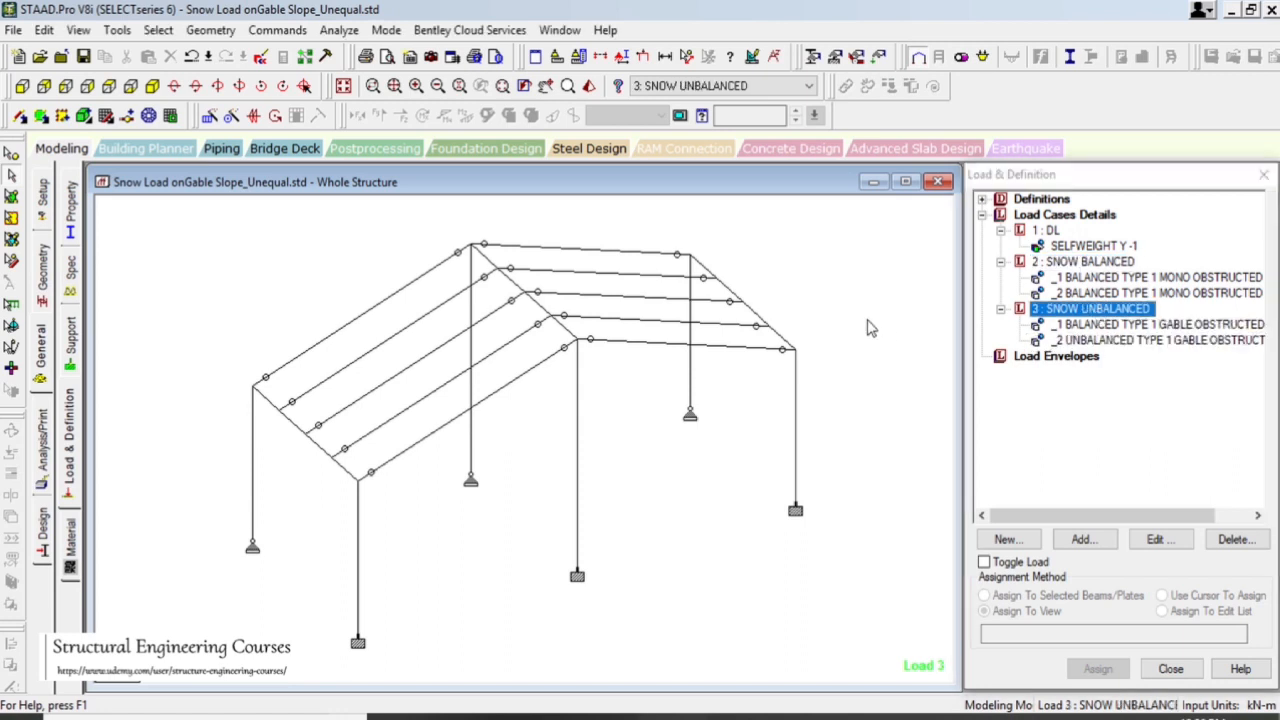
- Save the modified structure, run the analysis and stay in modeling mode
left_click(340, 31)
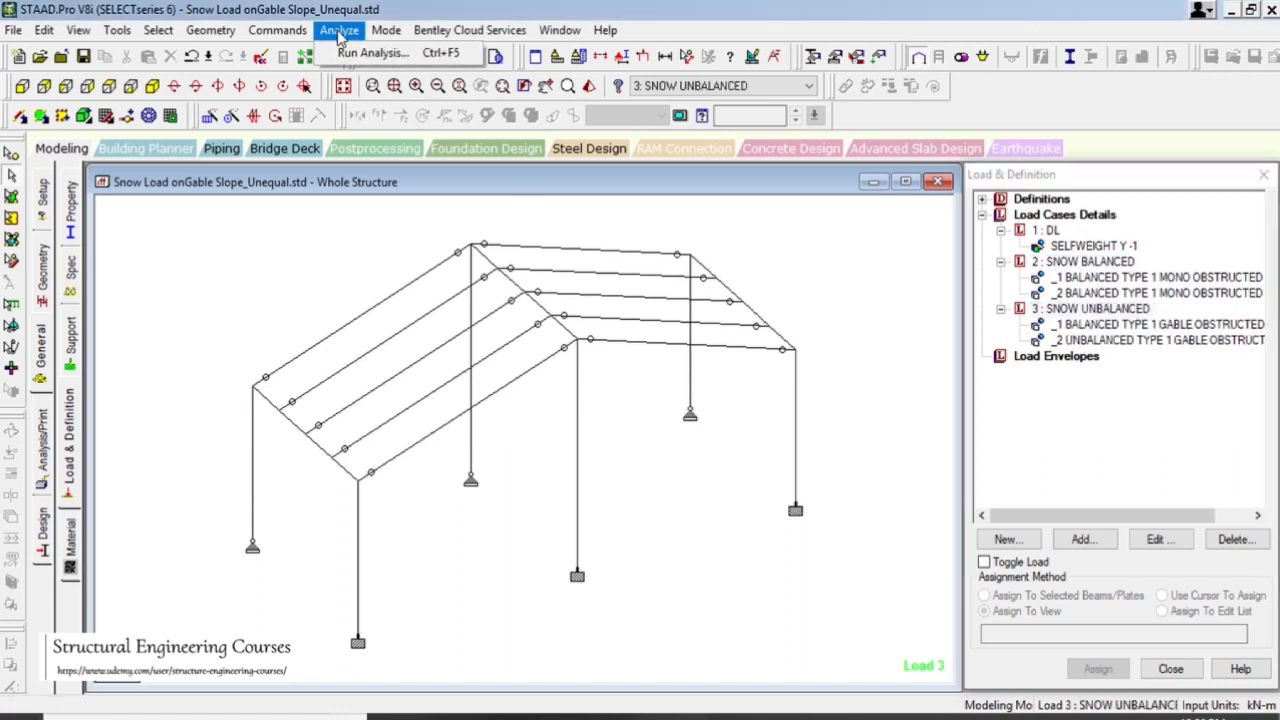
left_click(372, 53)
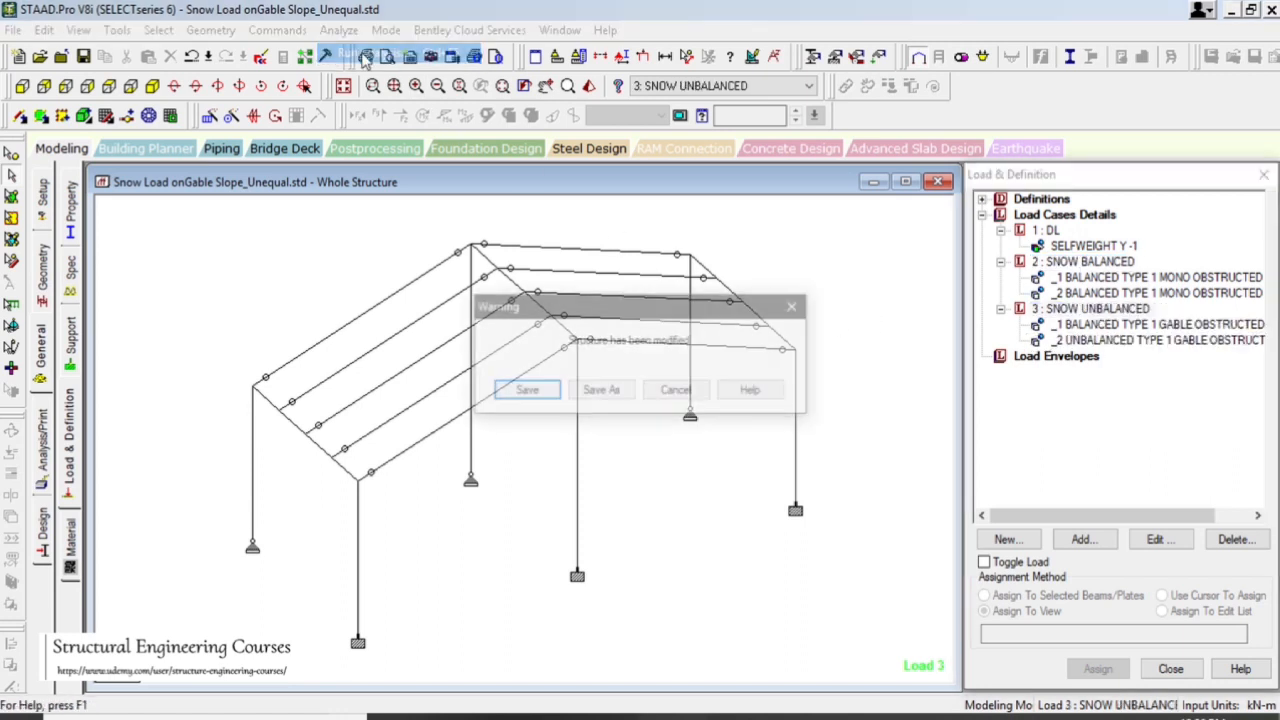
left_click(525, 392)
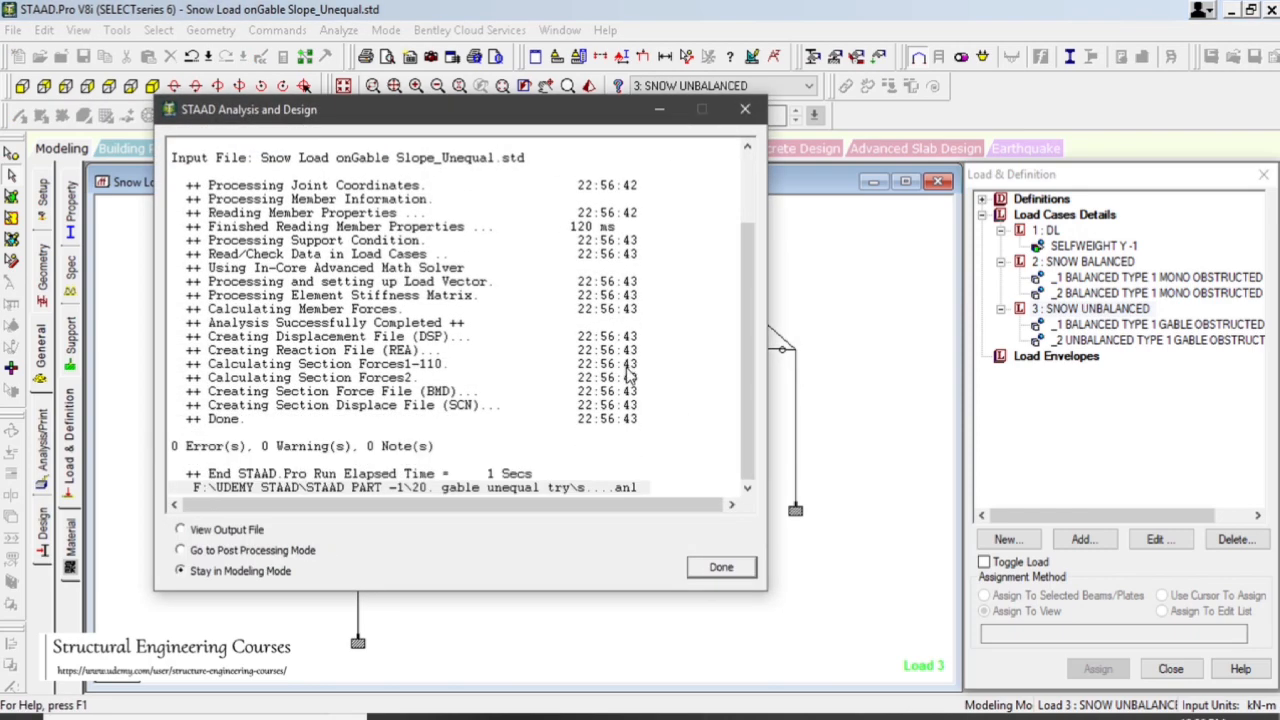
left_click(715, 567)
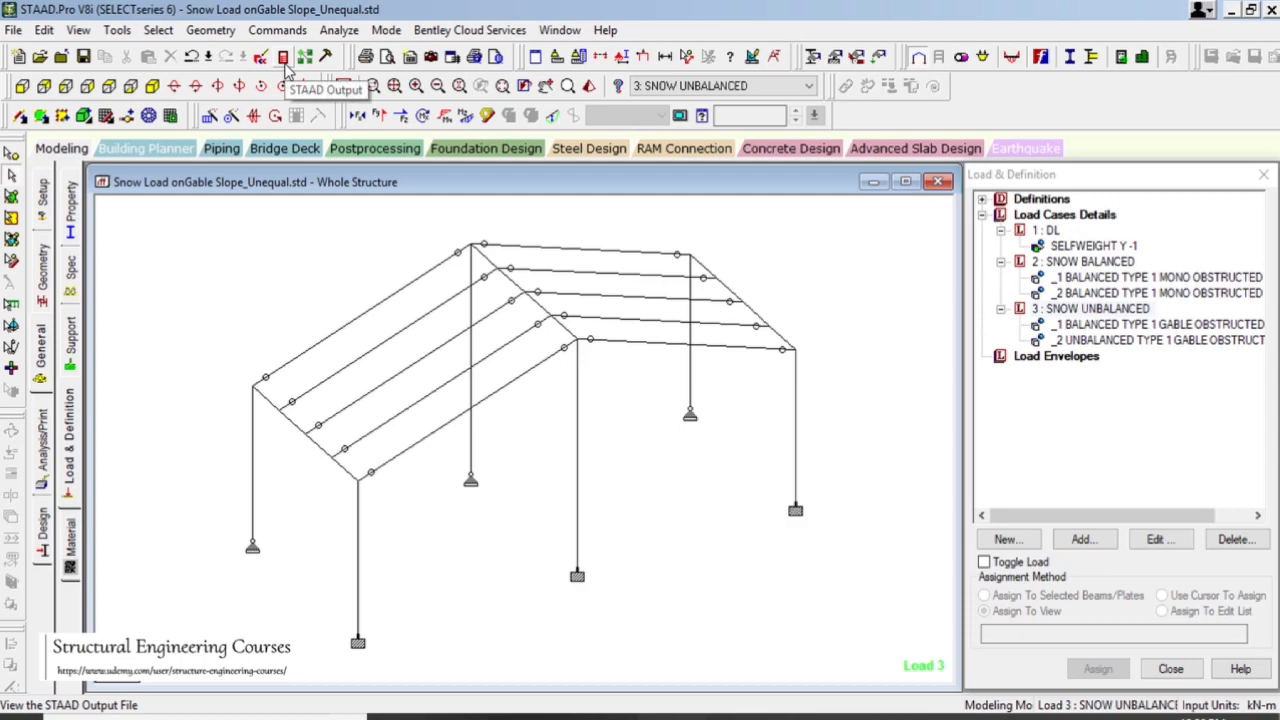
- Examine the balanced and unbalanced snow load generation for both floor groups in the STAAD output file
left_click(284, 58)
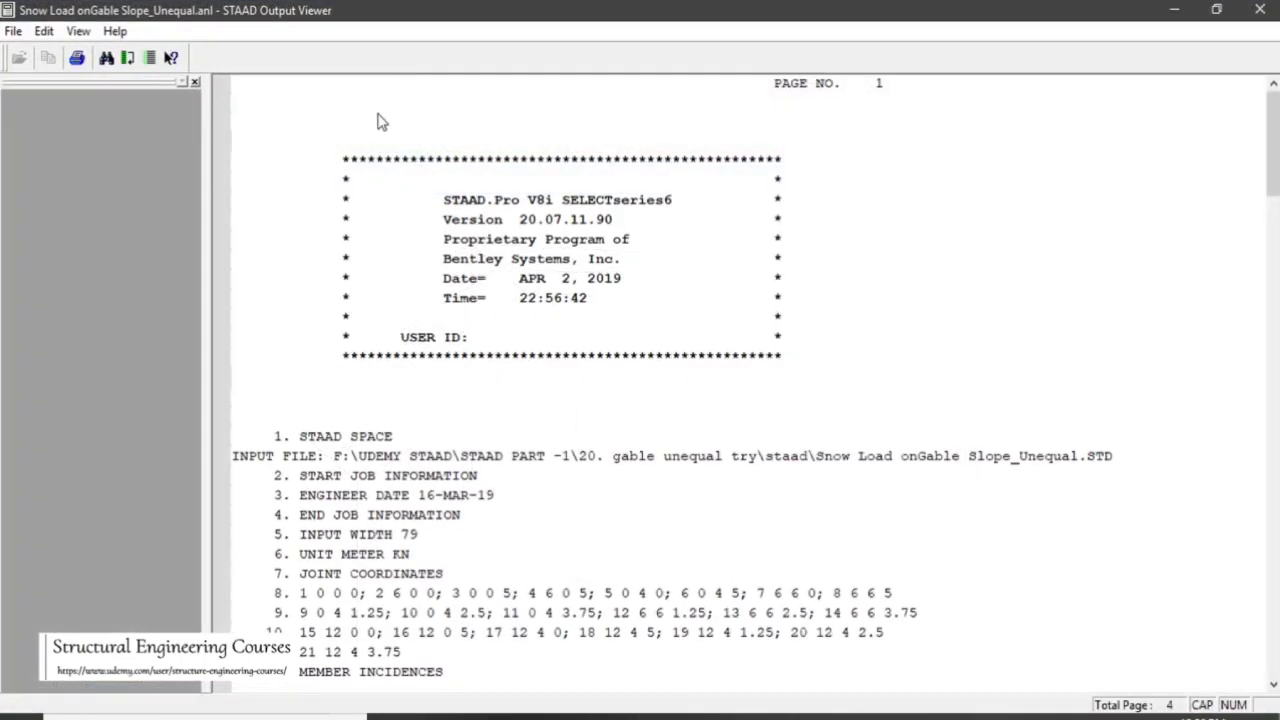
left_click_drag(1275, 162, 1274, 377)
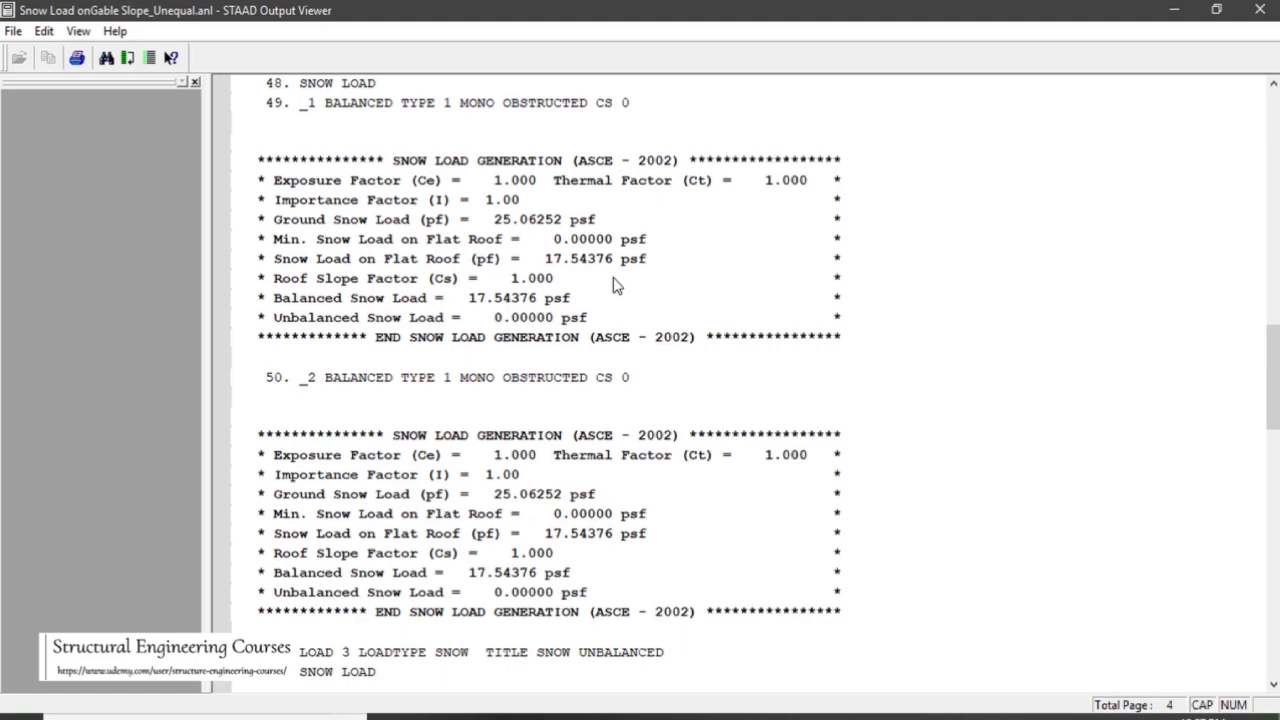
left_click(357, 304)
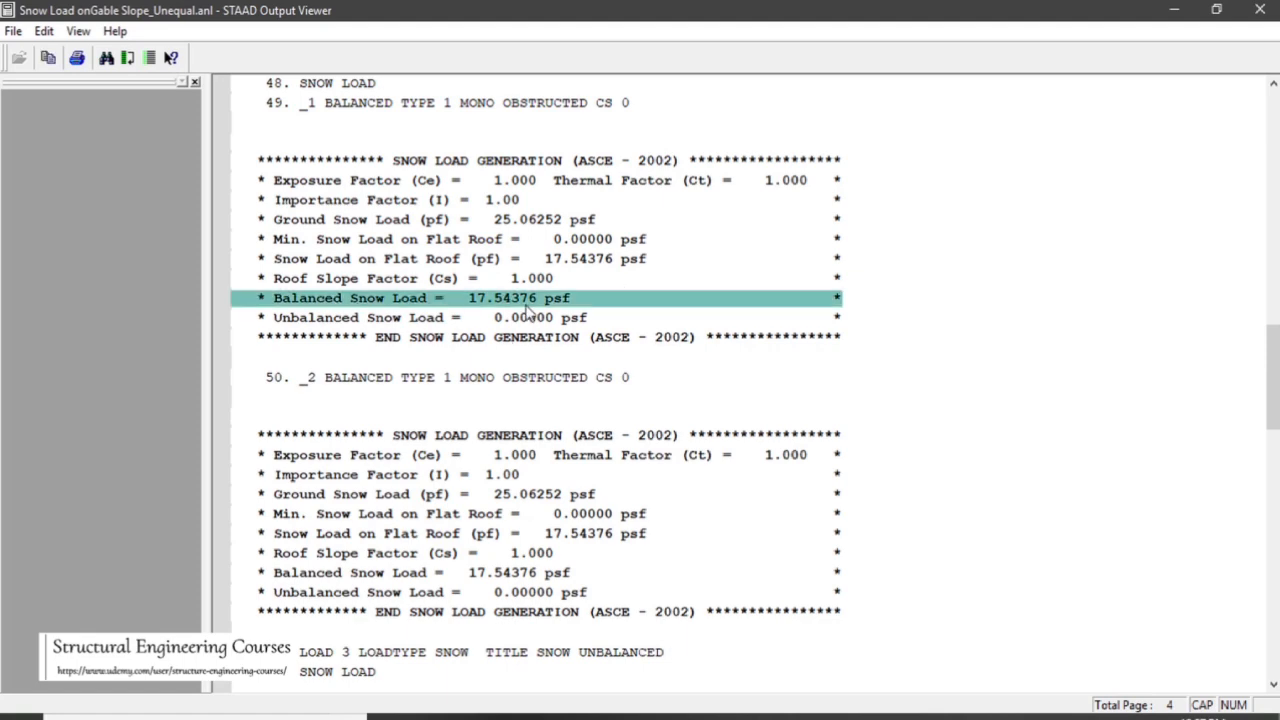
left_click(520, 574)
scroll(770, 337, "down", 6)
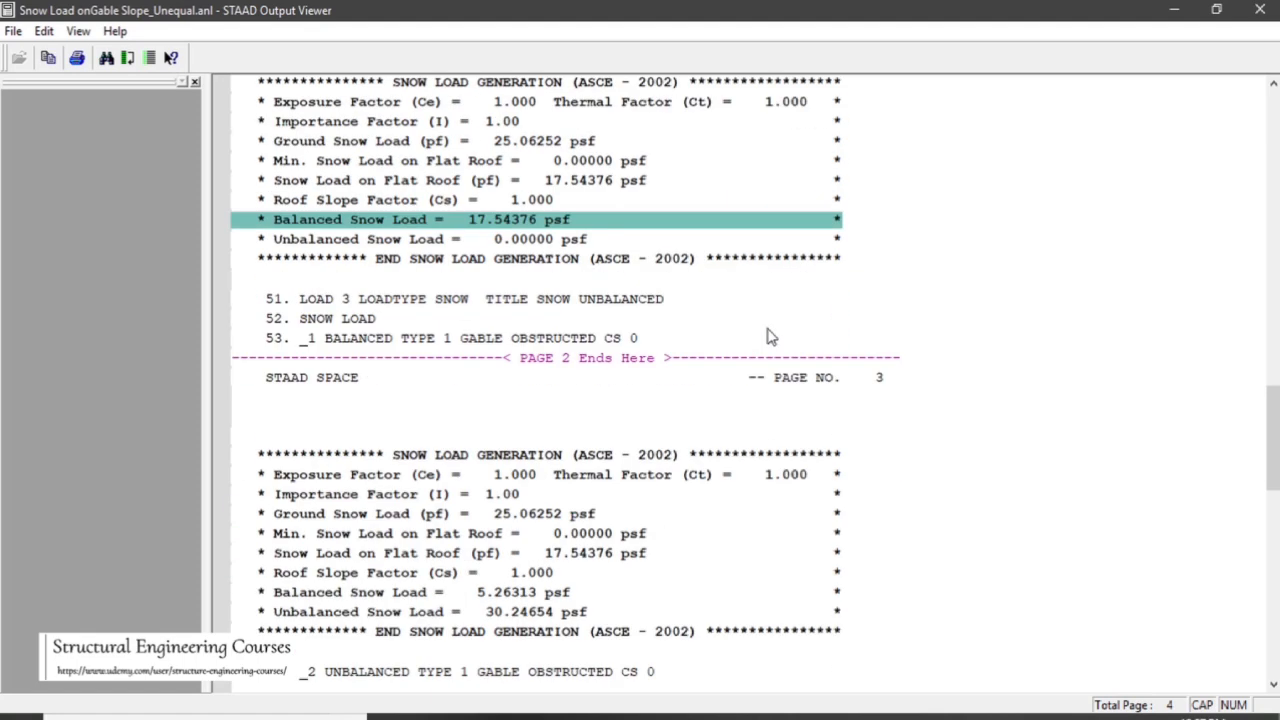
scroll(785, 304, "down", 6)
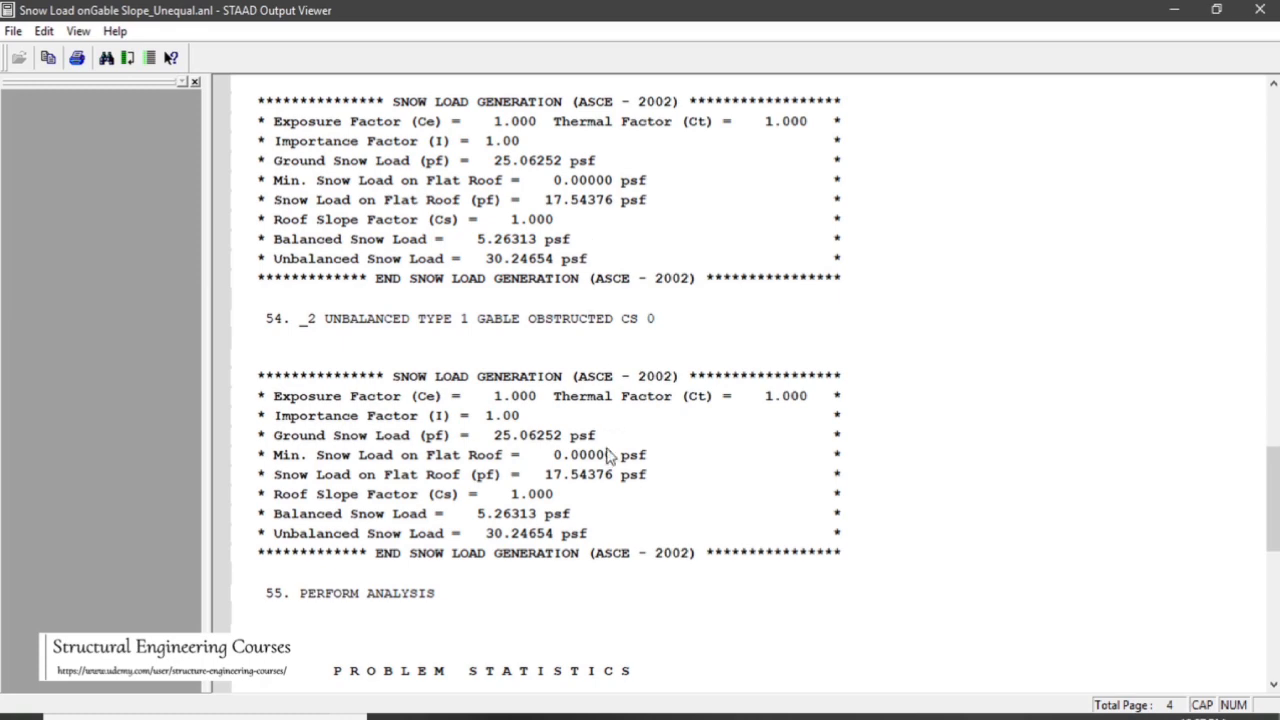
left_click(1260, 9)
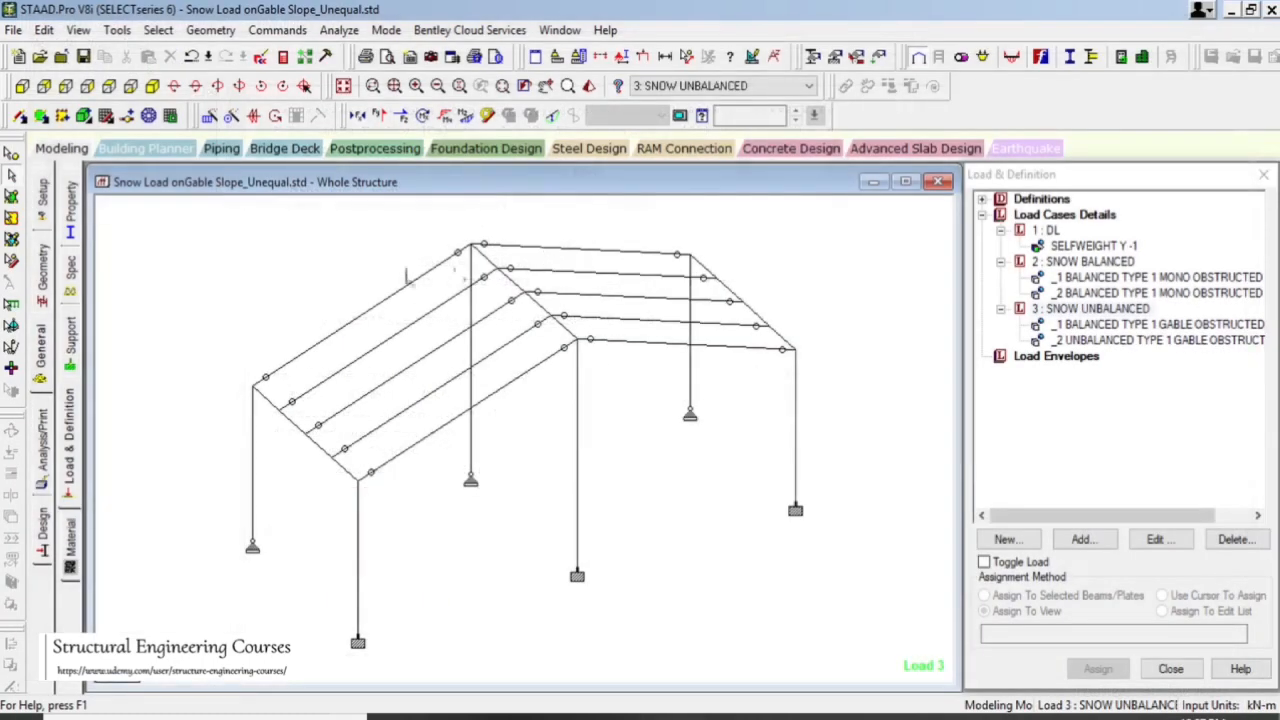
- Isolate the gable frame along the front edge of the plan and show it in elevation from +Z
left_click(108, 86)
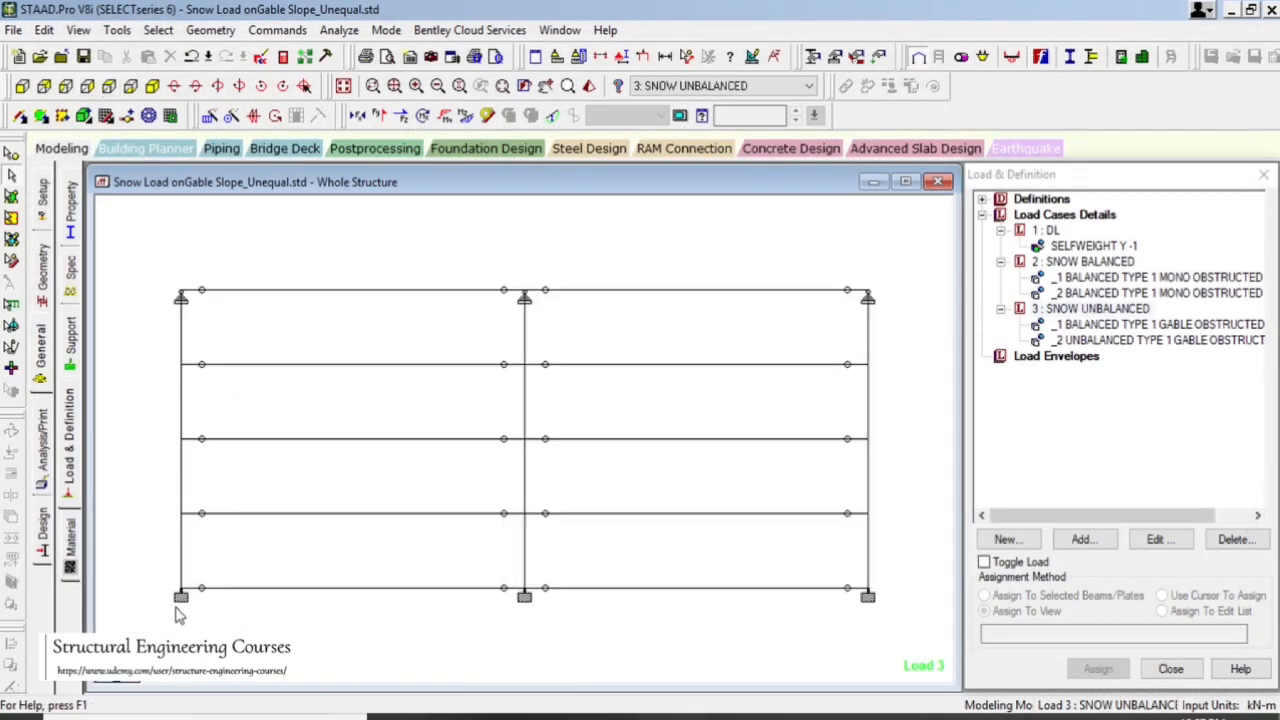
left_click_drag(142, 640, 950, 579)
left_click(78, 31)
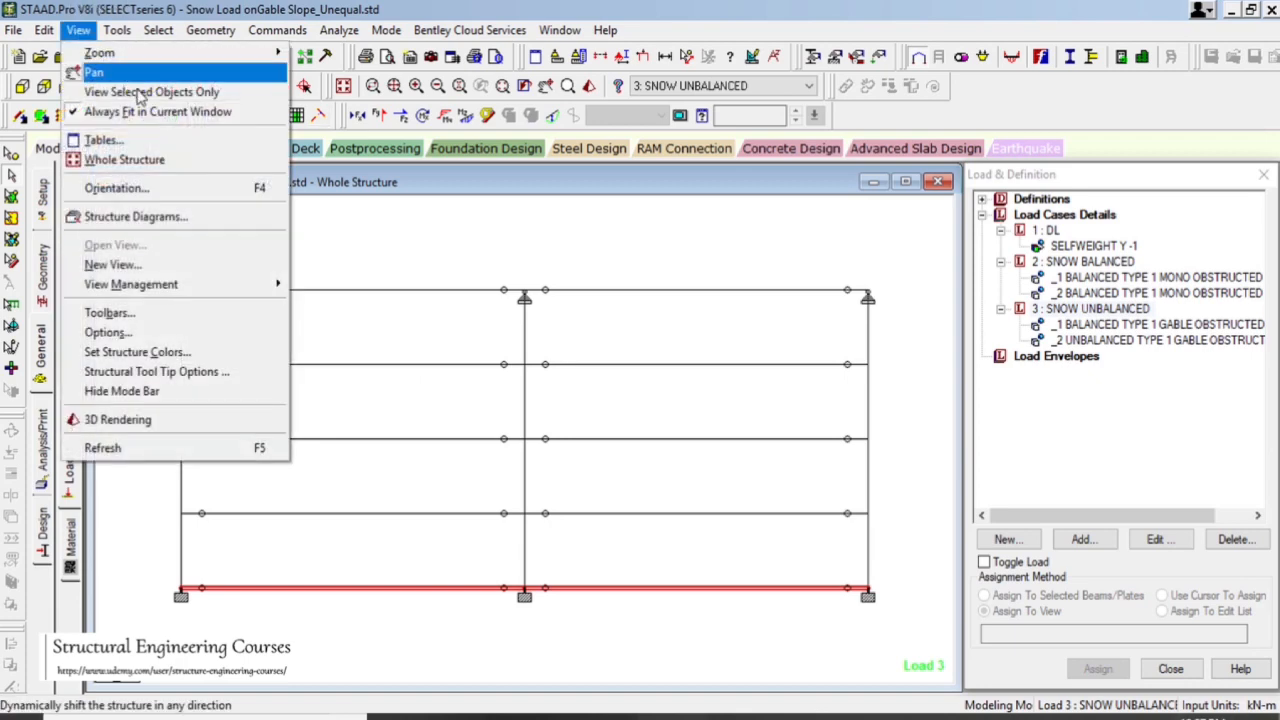
left_click(140, 92)
left_click(22, 87)
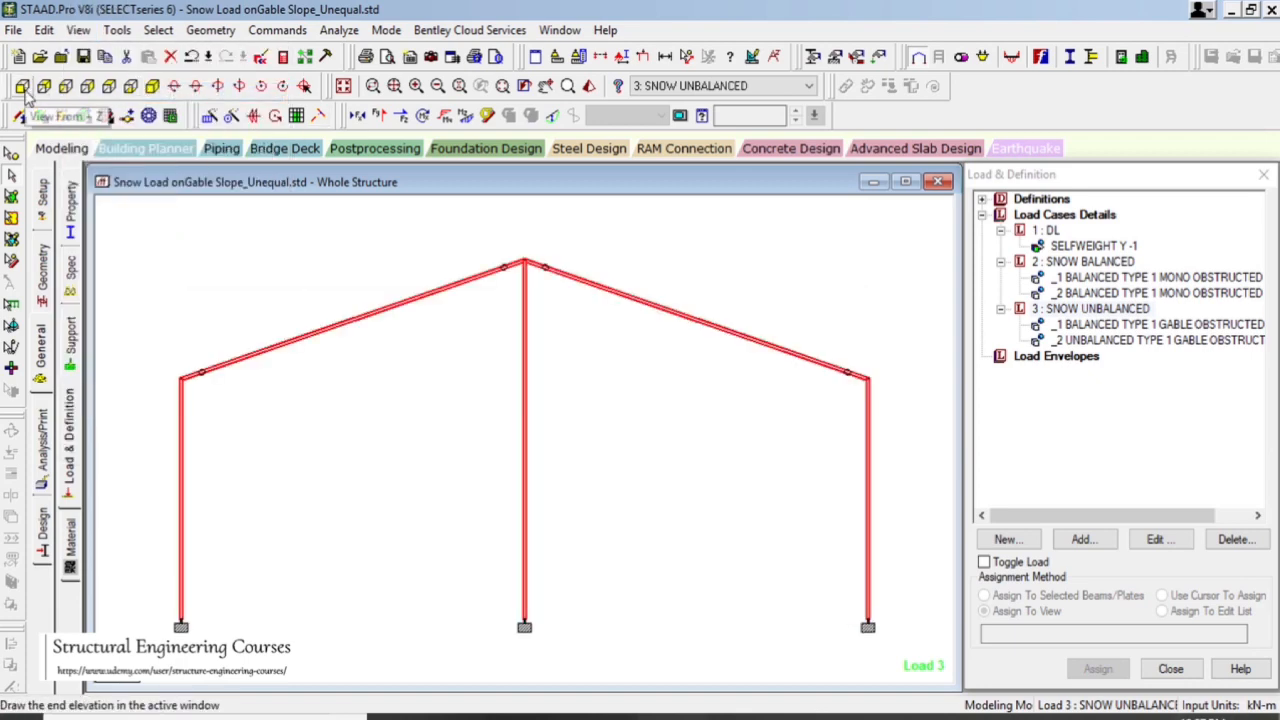
left_click(440, 250)
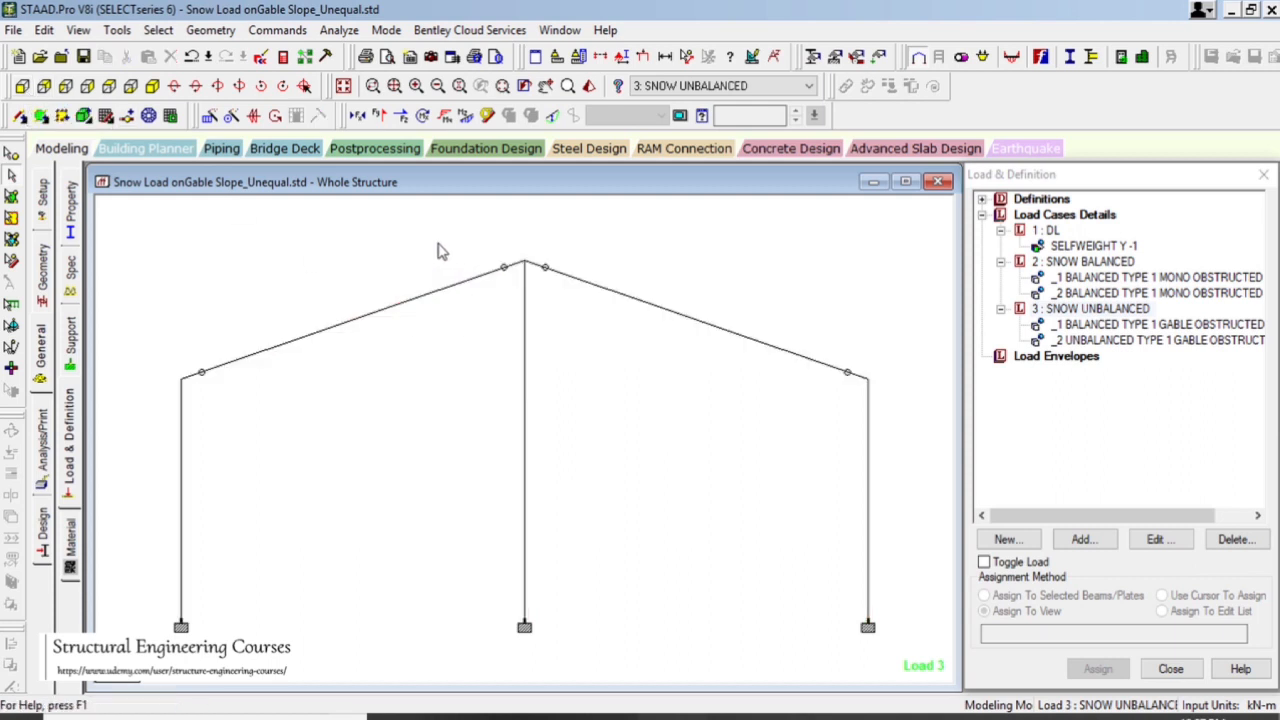
- Display the Bending Z diagram for load case 3 and show the beam force results in postprocessing mode
left_click(466, 118)
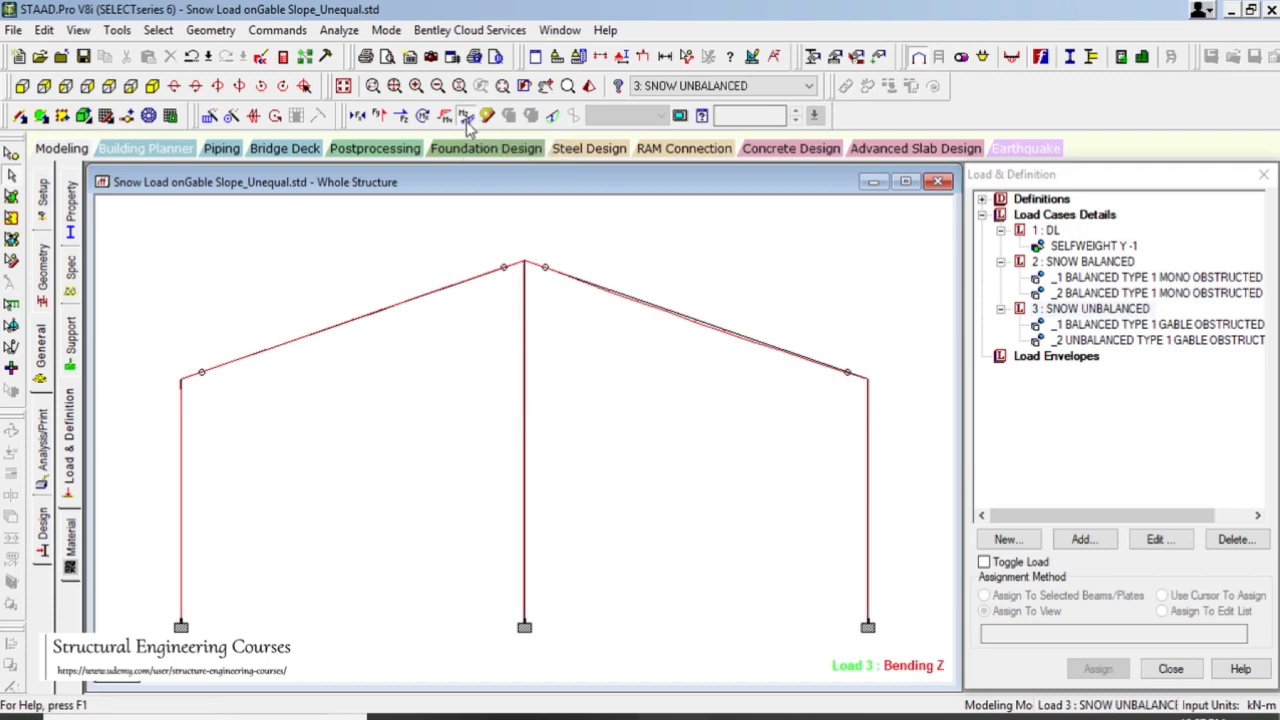
left_click(376, 150)
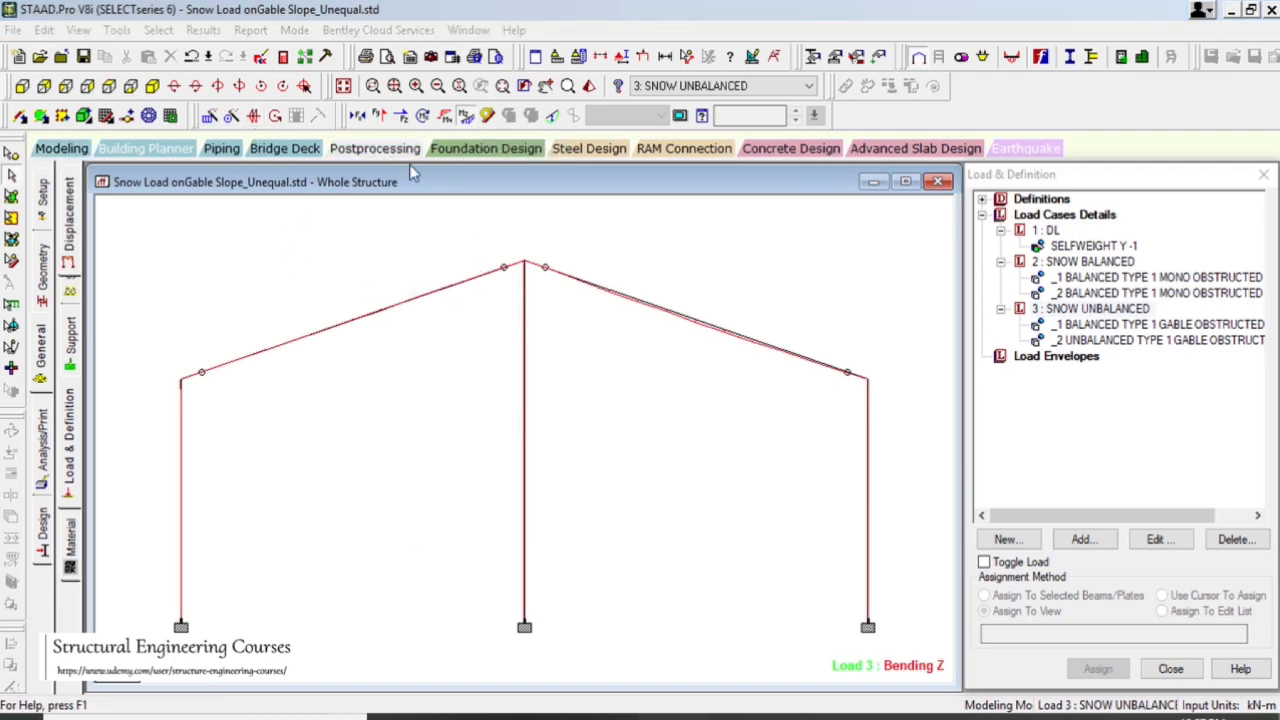
left_click(666, 512)
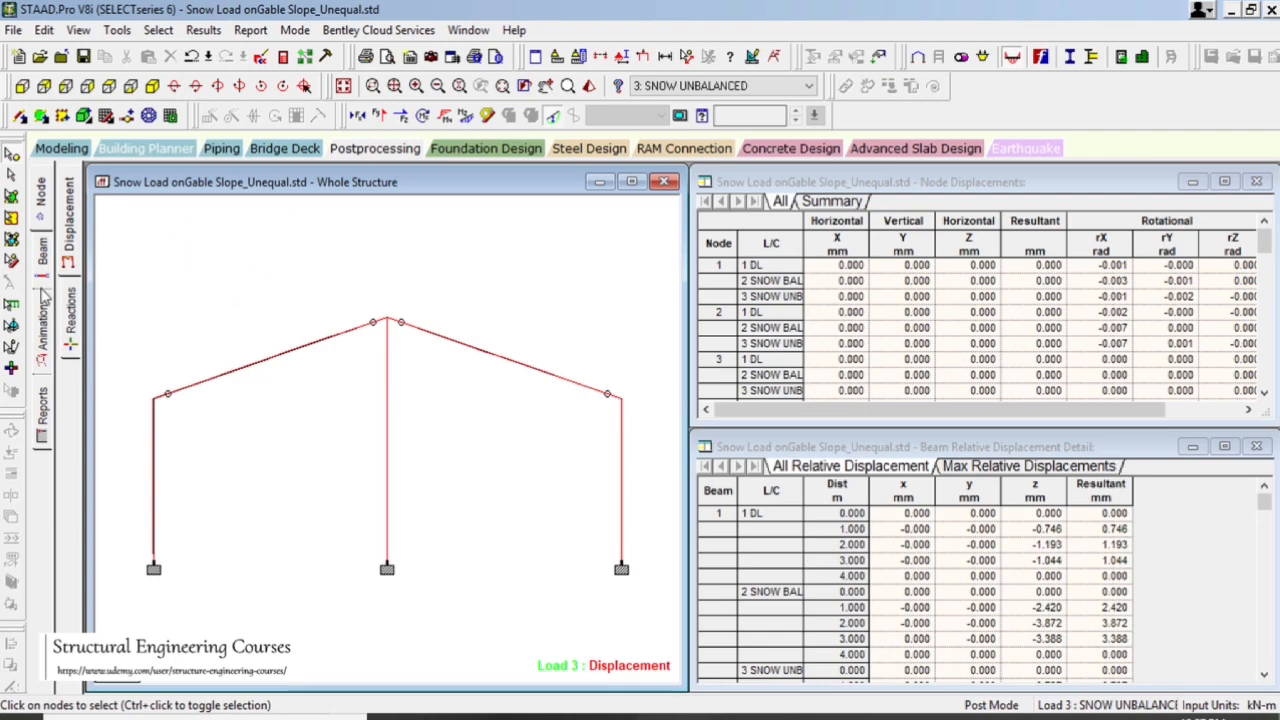
left_click(43, 252)
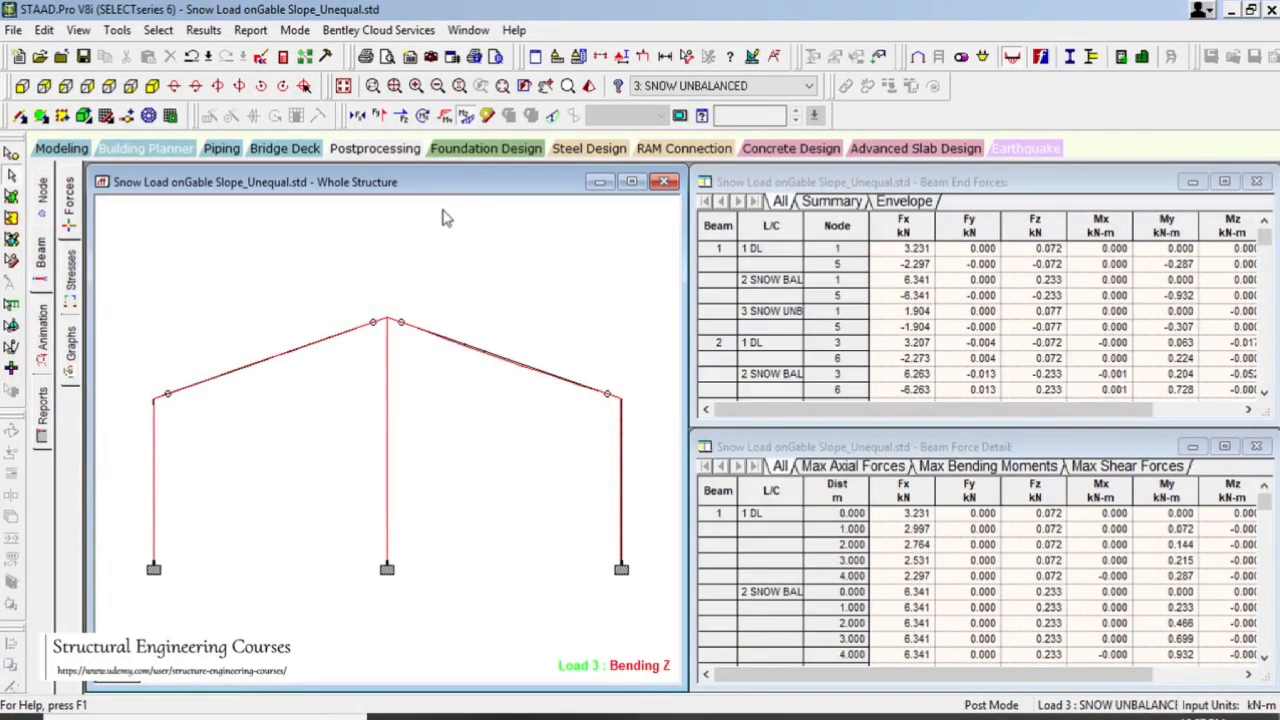
- Set the Bending Z result scale to 3 kN*m per m in the diagram settings
right_click(519, 291)
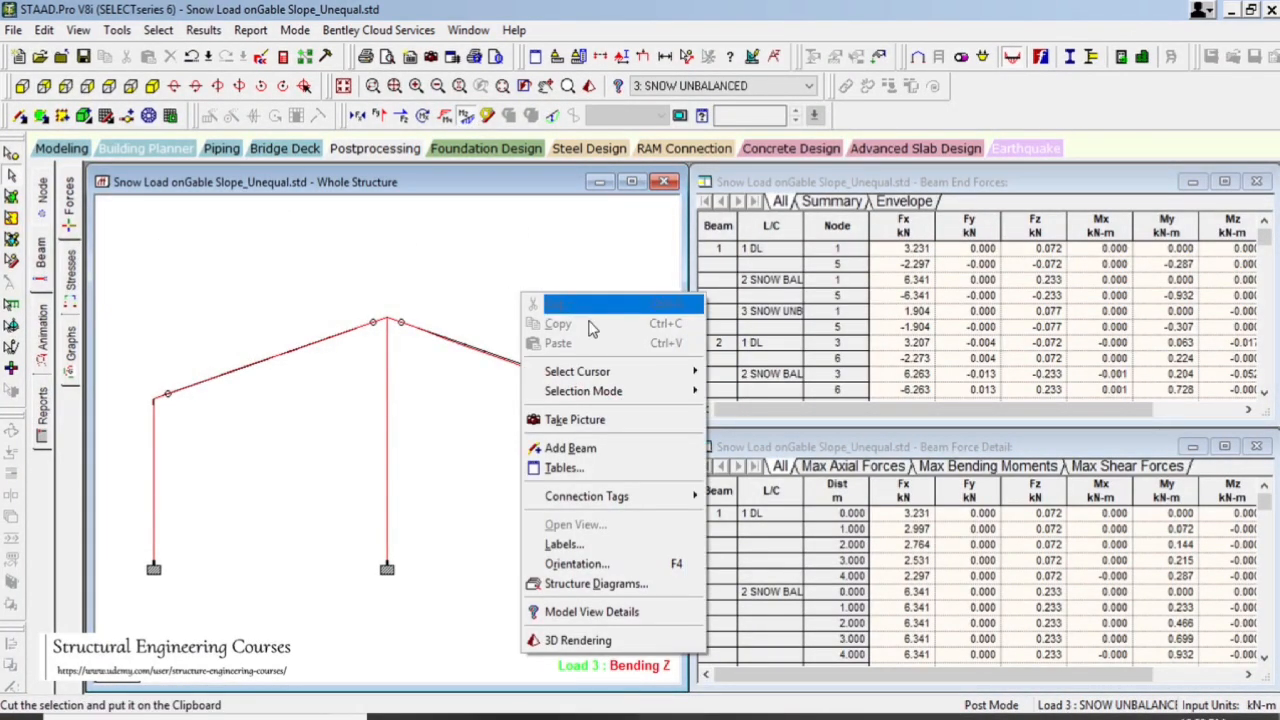
left_click(630, 548)
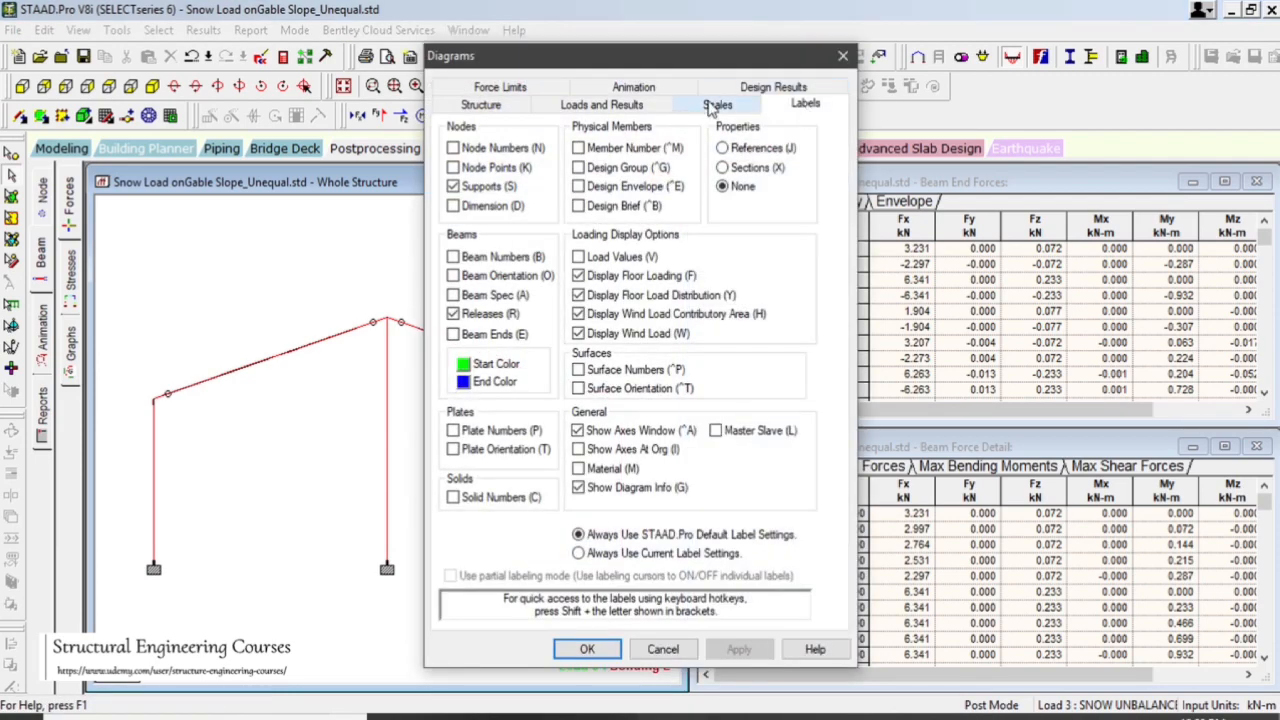
left_click(703, 104)
left_click_drag(760, 56, 1076, 24)
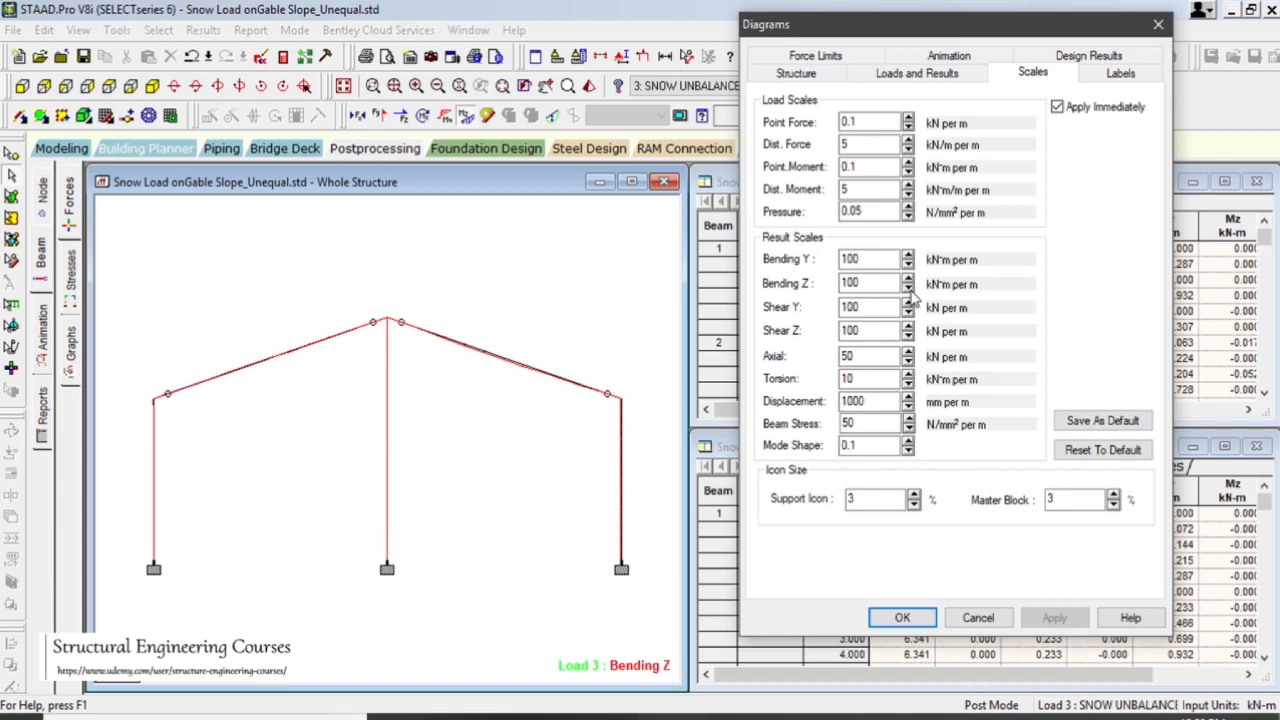
left_click(908, 288)
left_click(908, 289)
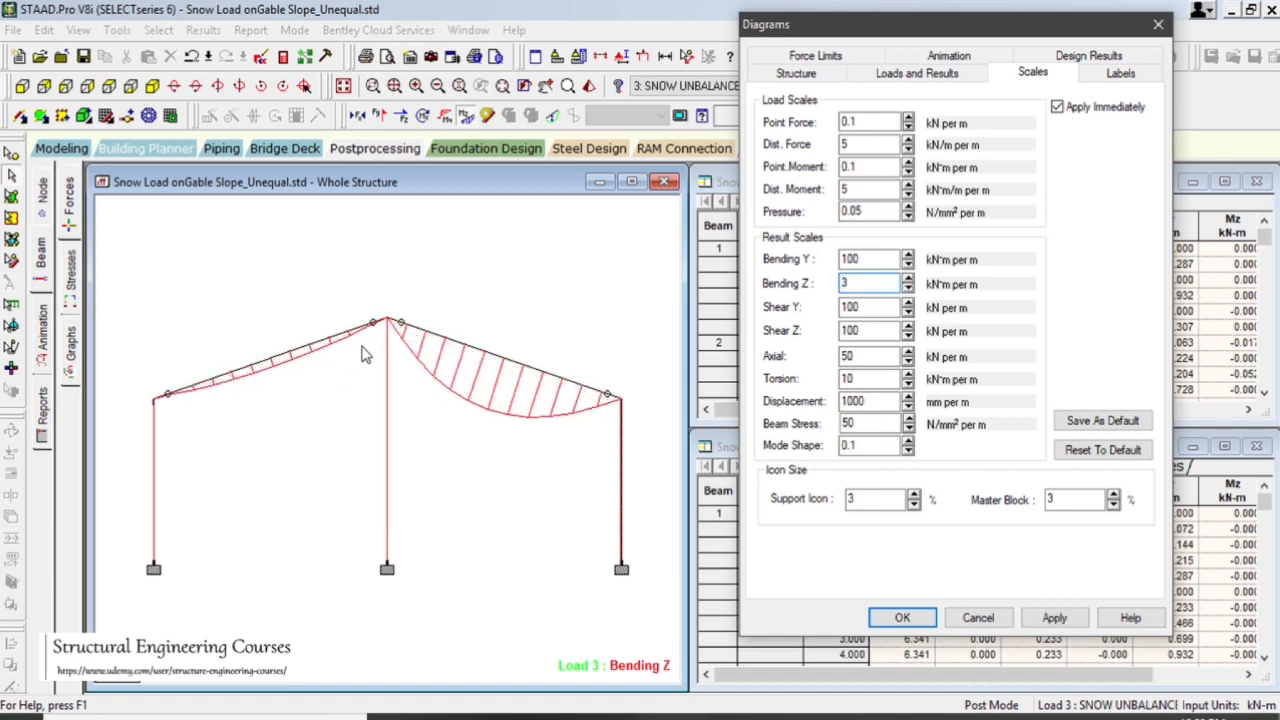
- Apply the diagram scale settings and annotate the maximum bending values on all the frame's beams
left_click(1054, 617)
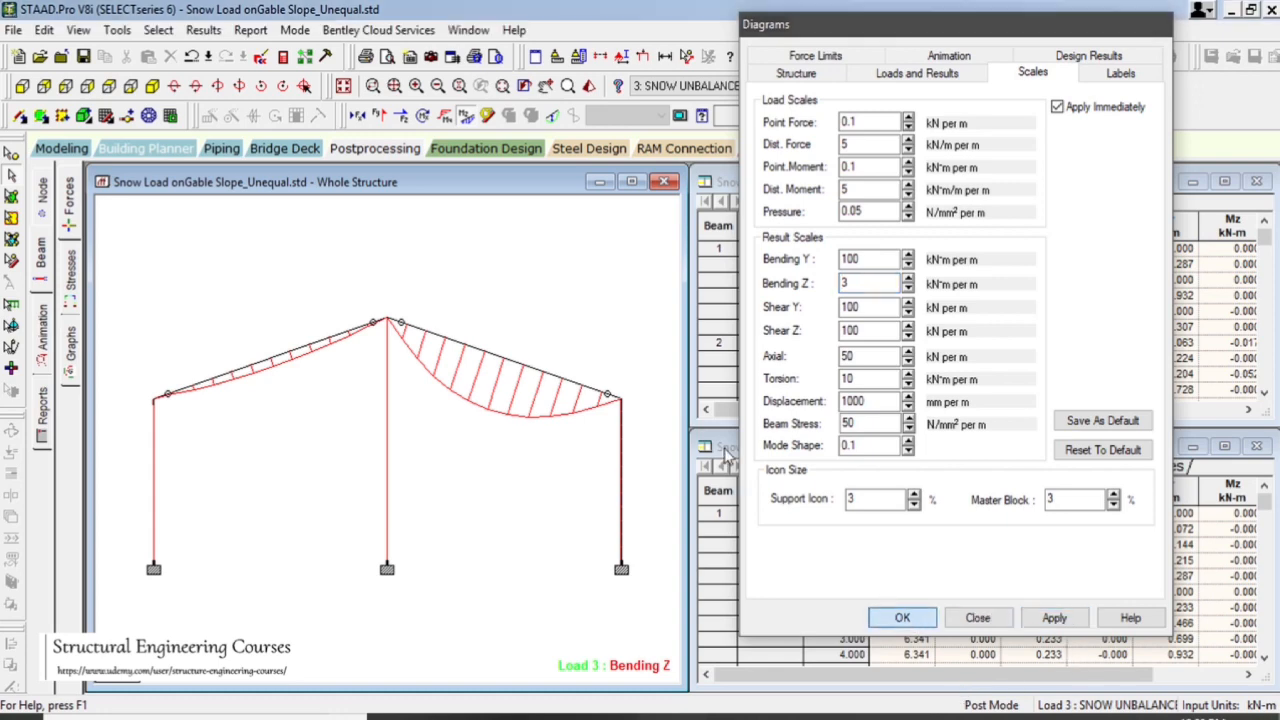
left_click(902, 617)
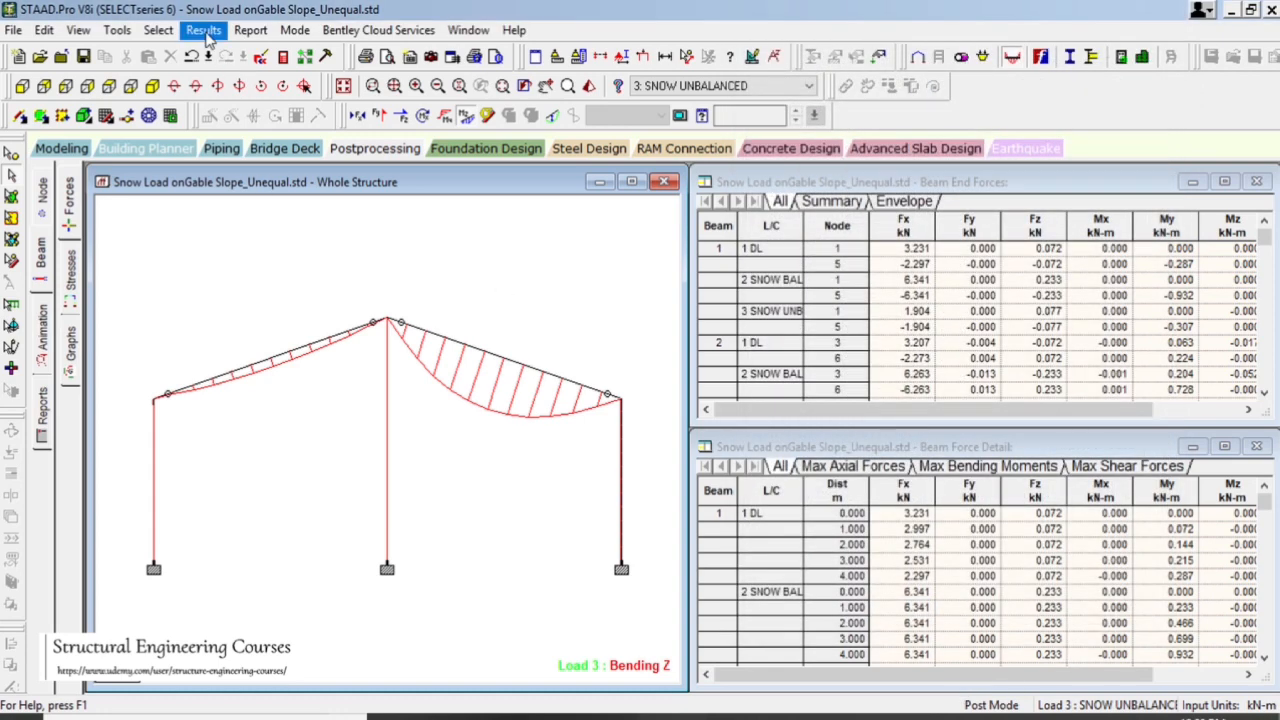
left_click(204, 30)
left_click(300, 349)
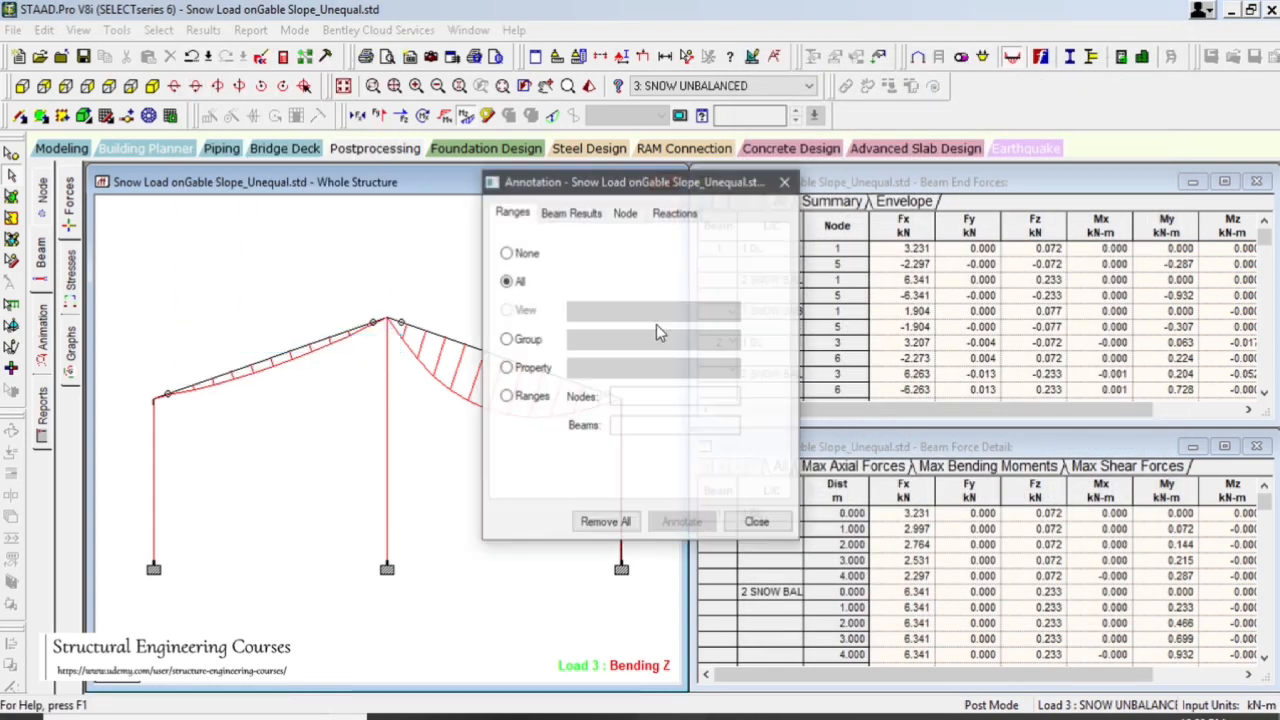
left_click_drag(628, 187, 900, 158)
left_click(862, 186)
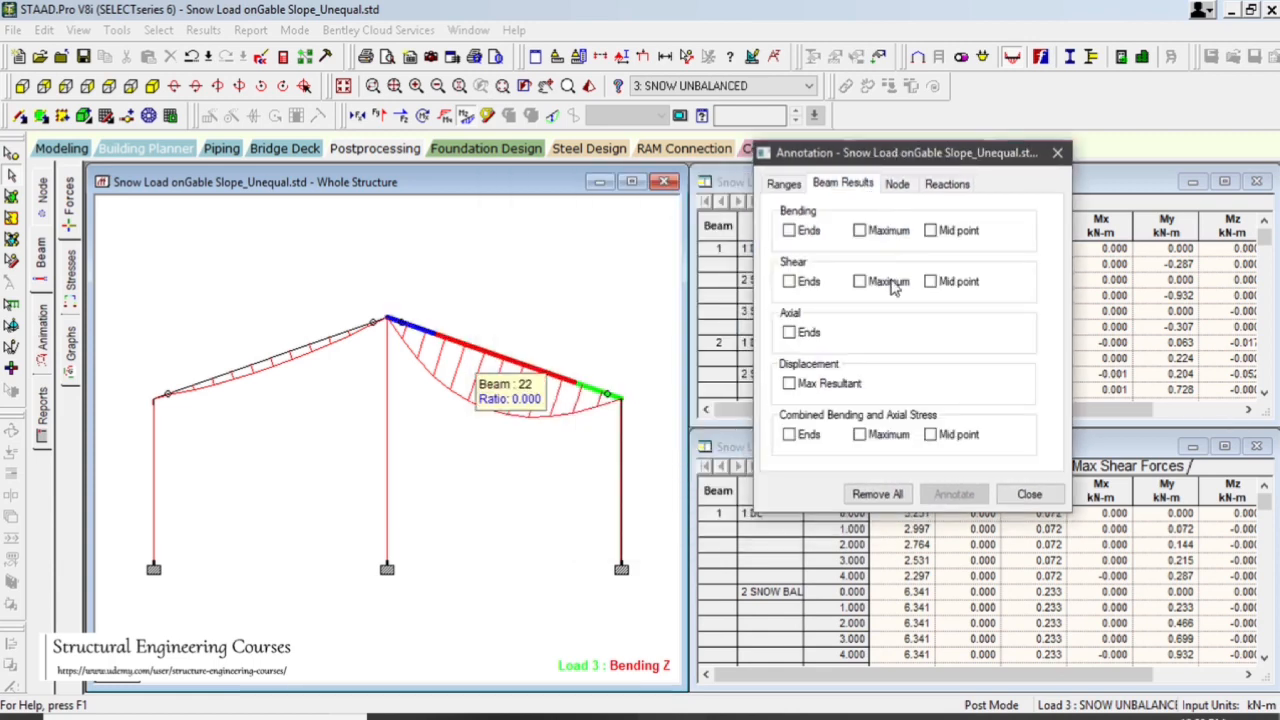
left_click(860, 230)
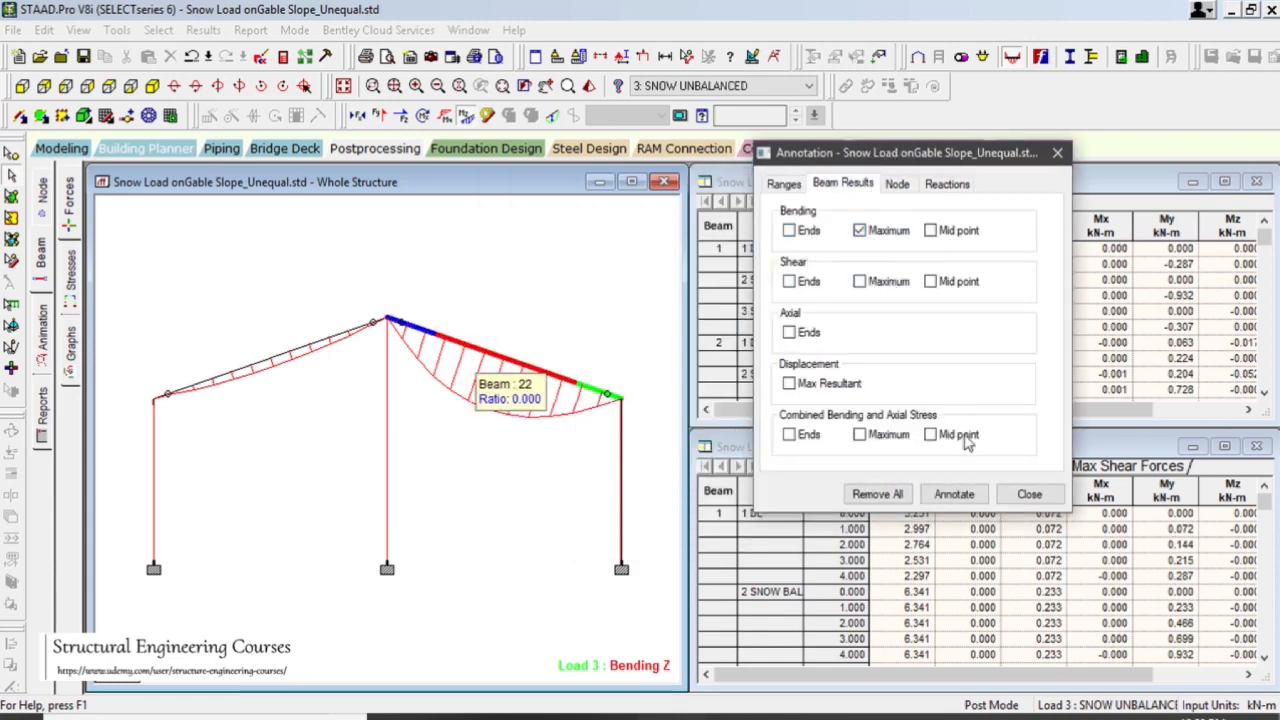
left_click(958, 496)
left_click(1030, 495)
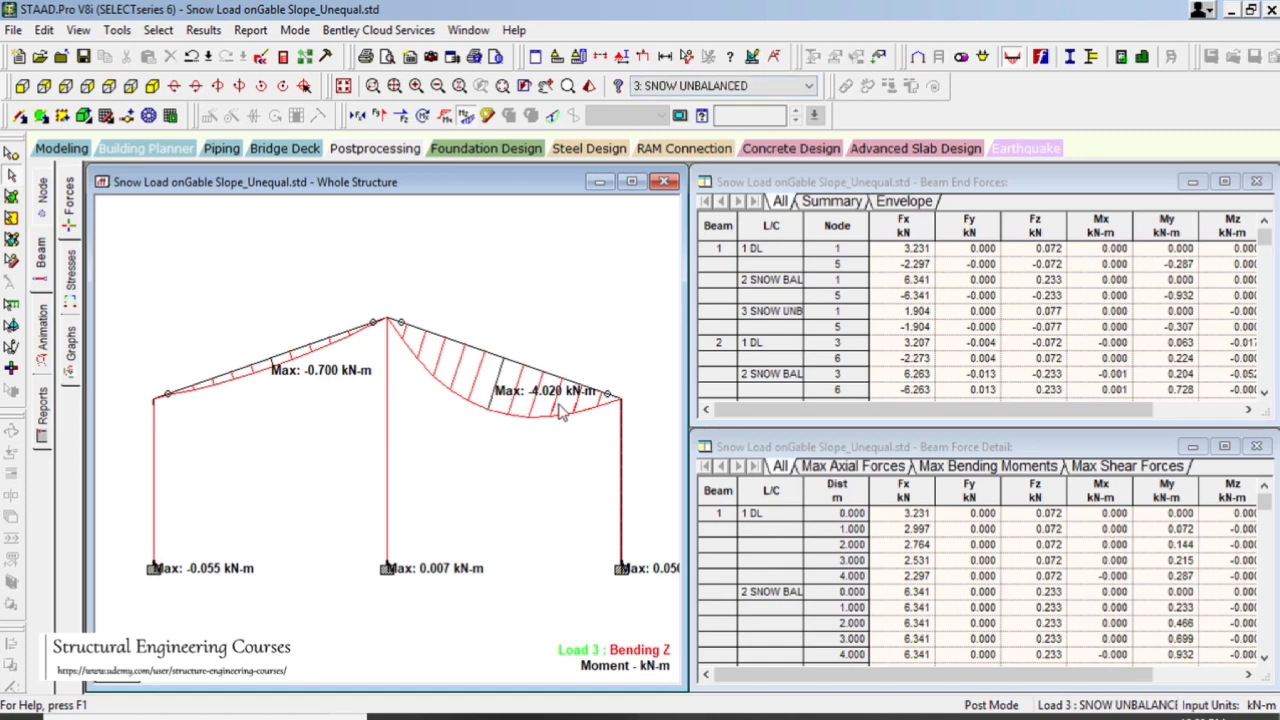
- Compare the frame's Bending Z diagrams for load cases 2: SNOW BALANCED and 3: SNOW UNBALANCED
left_click(748, 88)
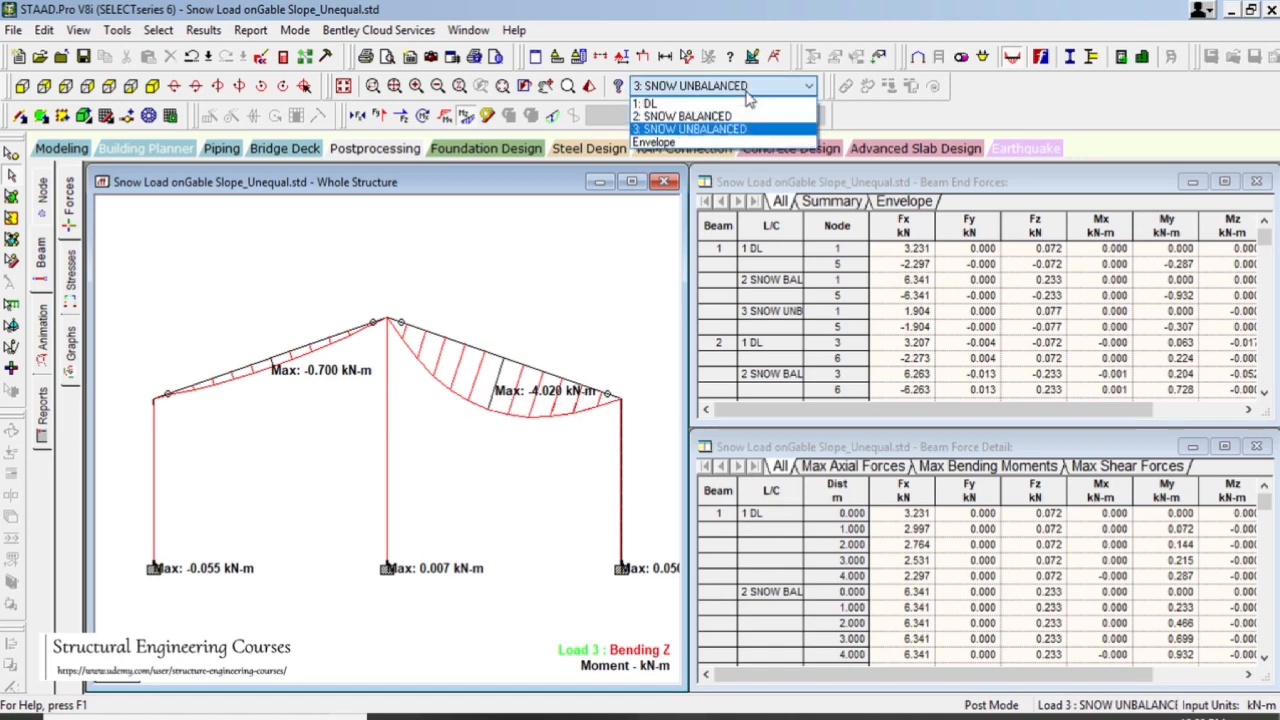
left_click(690, 117)
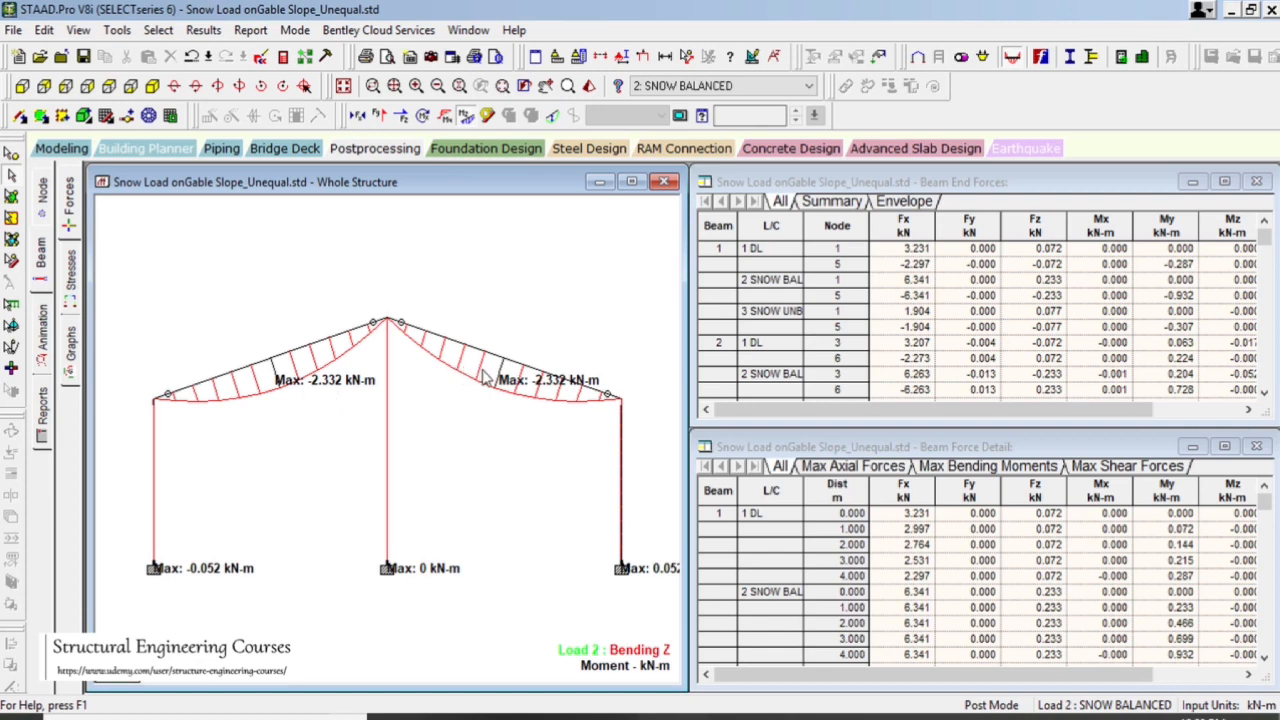
left_click(707, 85)
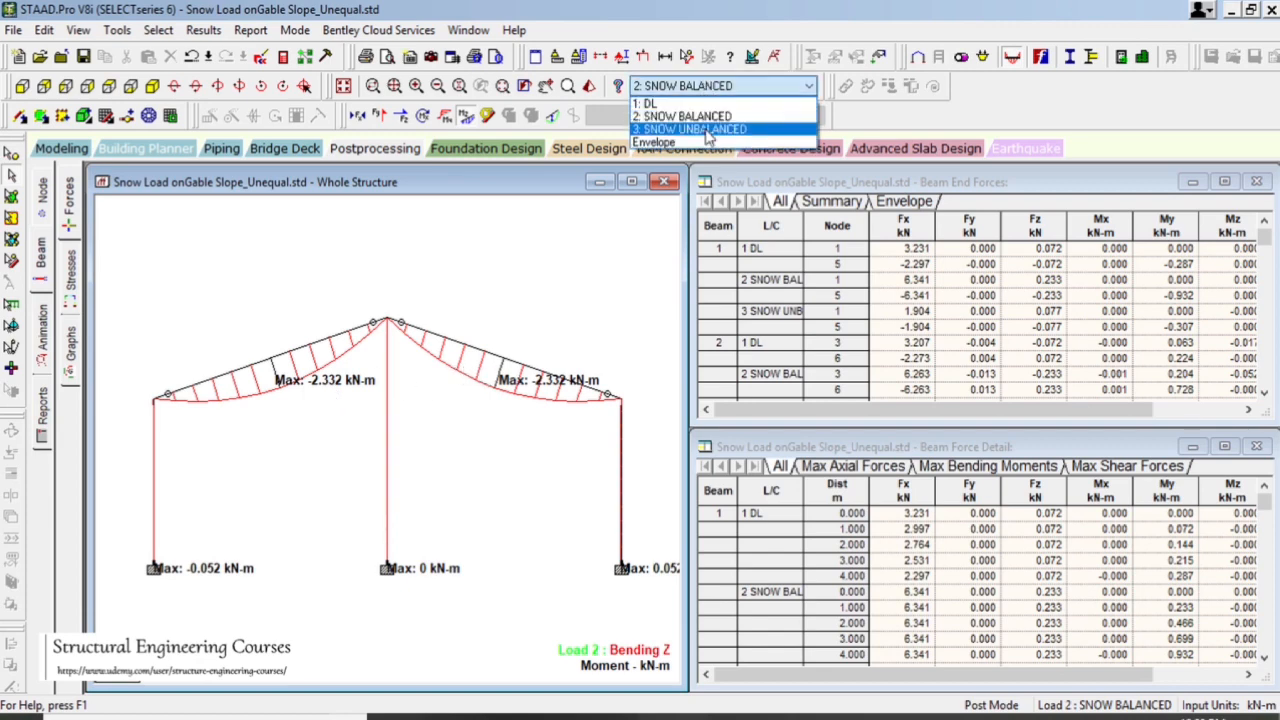
left_click(695, 126)
left_click(710, 87)
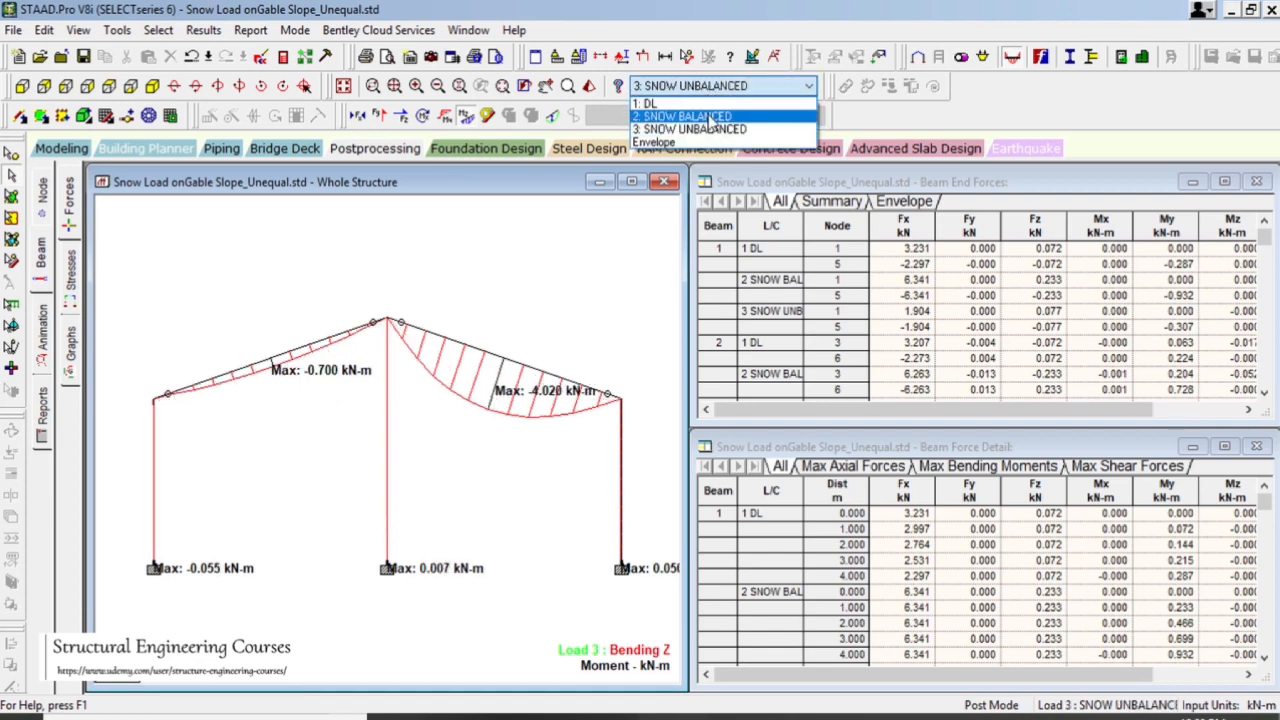
left_click(710, 117)
left_click(710, 86)
left_click(695, 129)
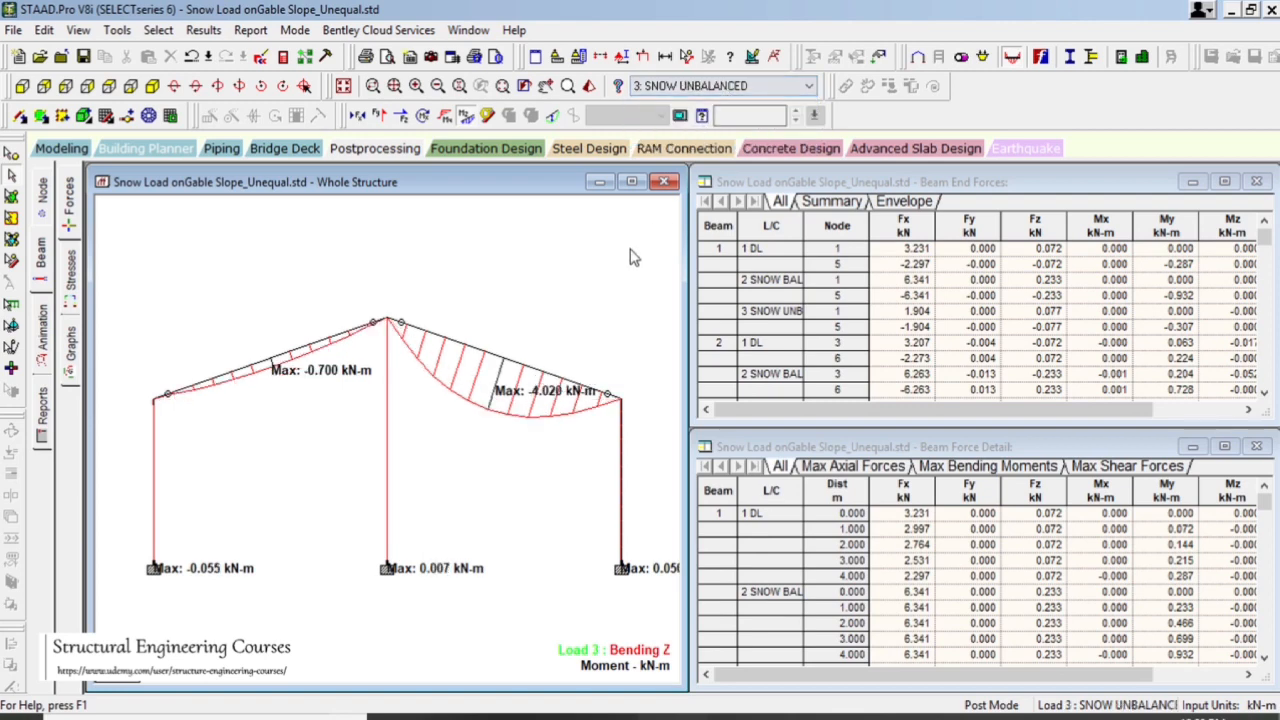
- Display the whole structure again and turn off the Bending Z diagram
left_click_drag(528, 263, 601, 315)
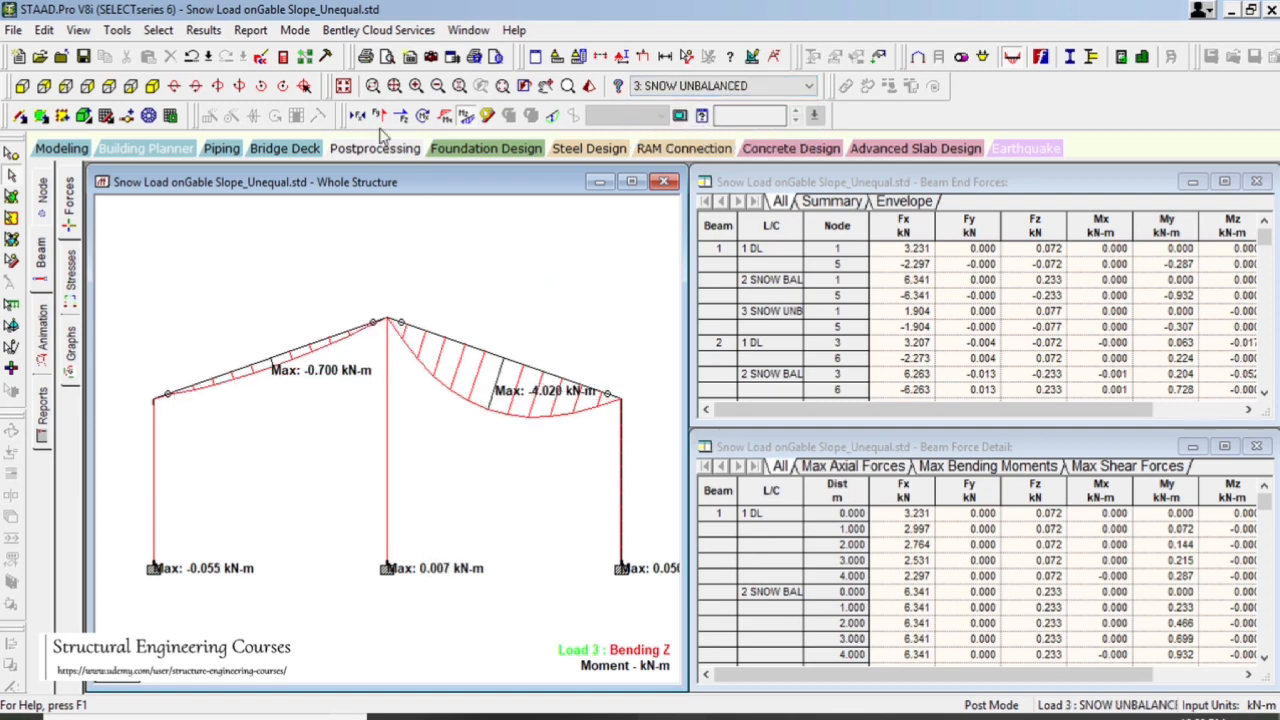
left_click(343, 86)
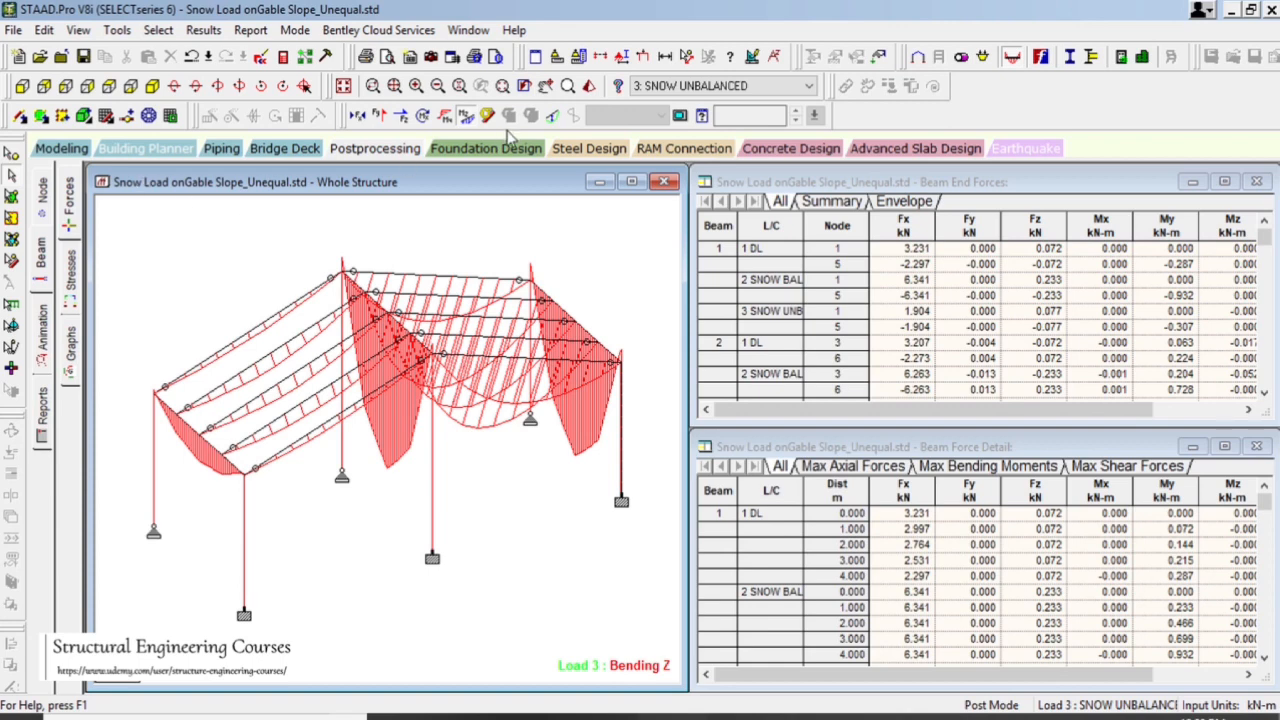
left_click(458, 116)
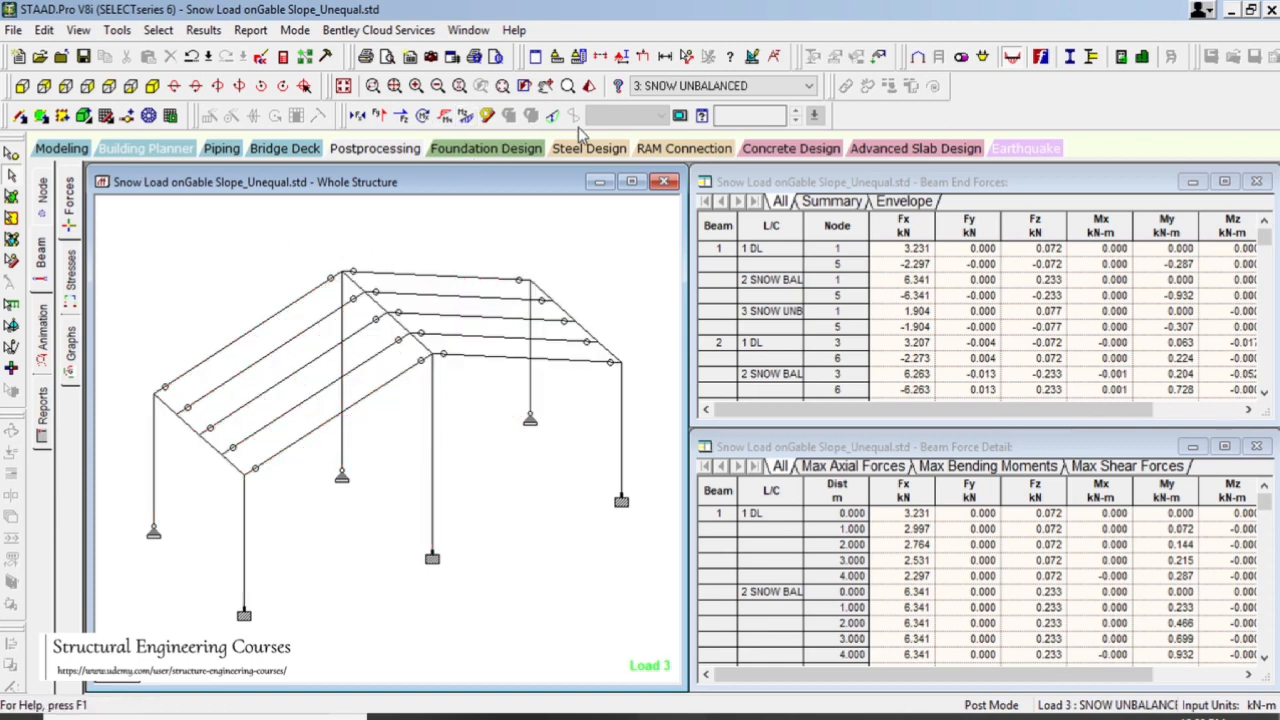
- Measure the base distance between the front ridge column and front eave column of the unbalanced-load slope, and the rafter length above it
left_click(688, 56)
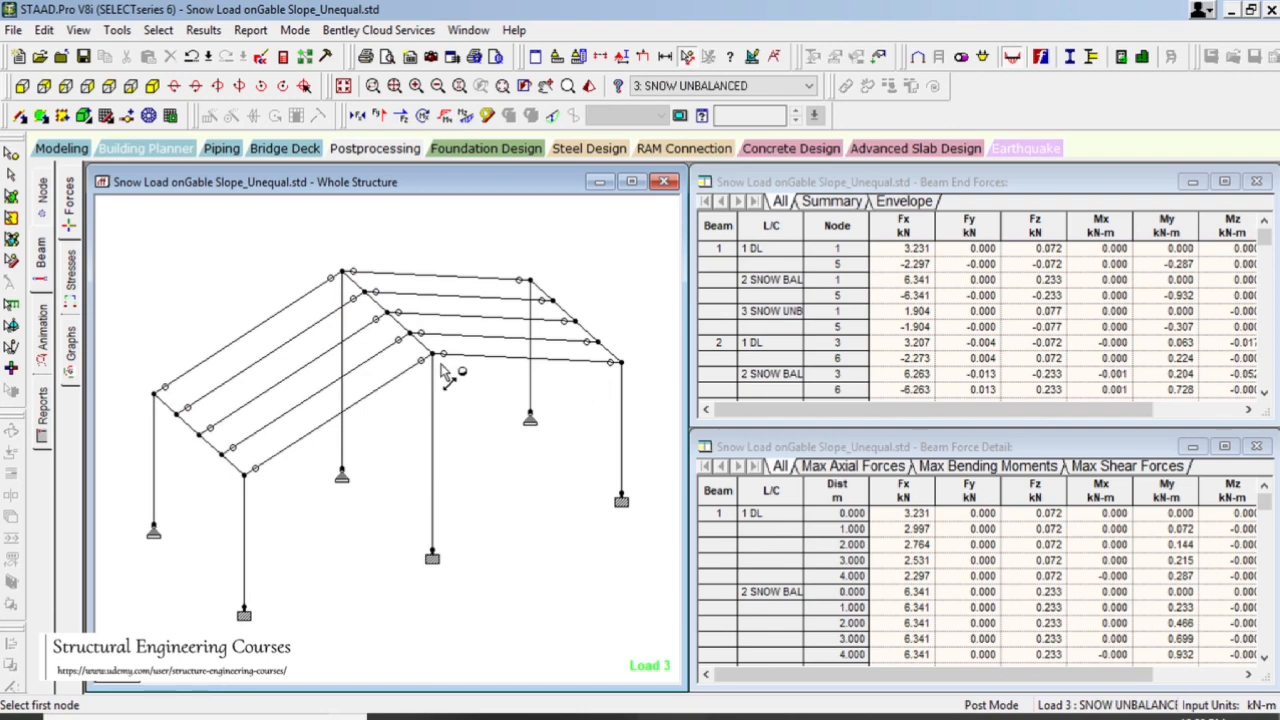
left_click(631, 182)
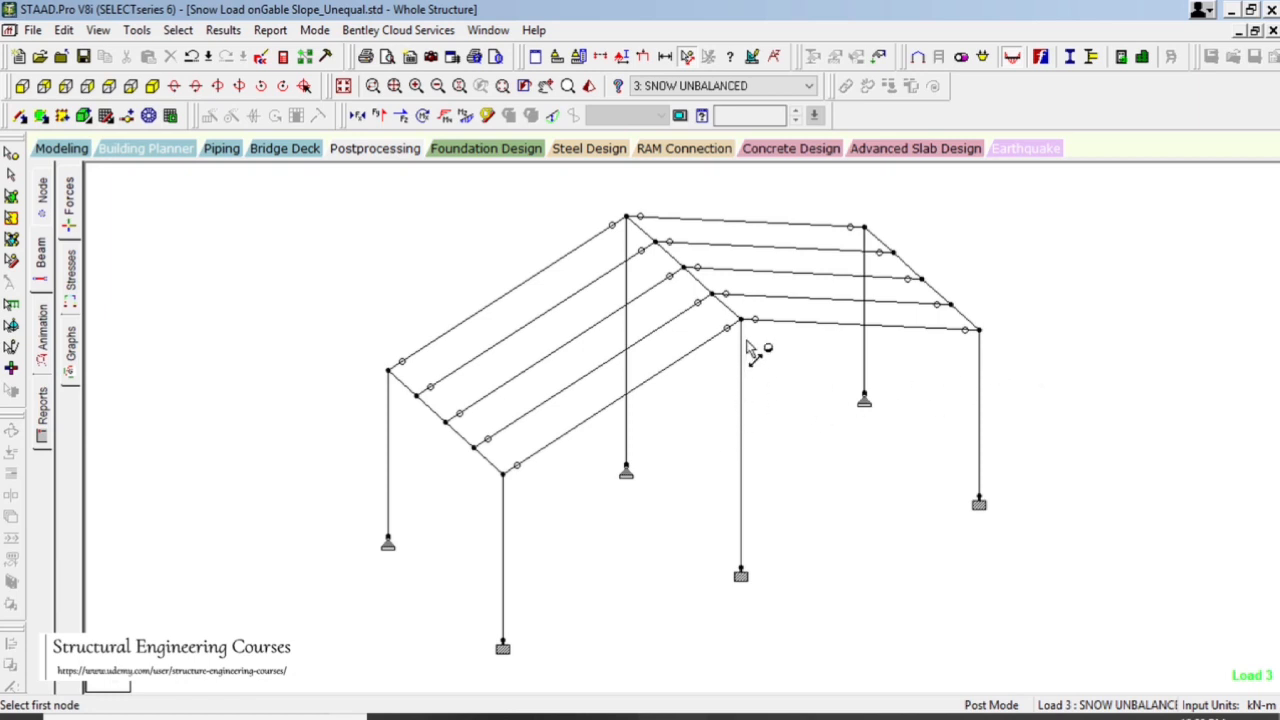
left_click(741, 574)
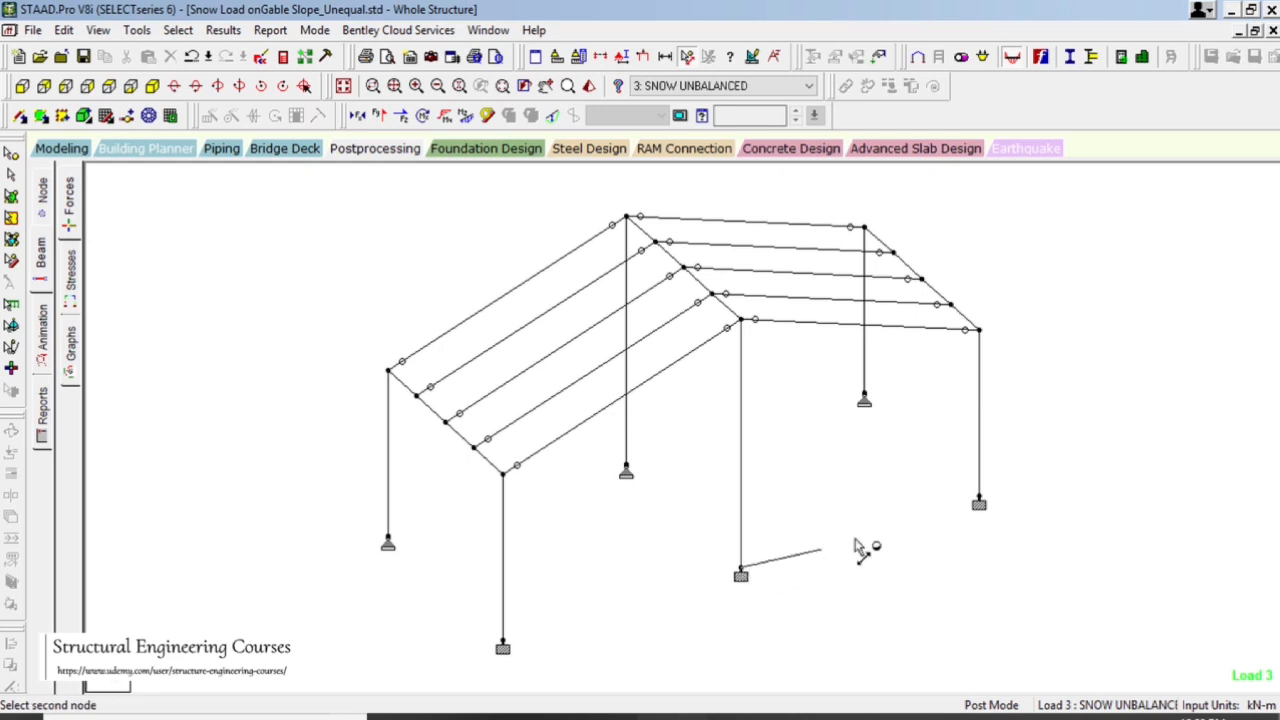
left_click(979, 504)
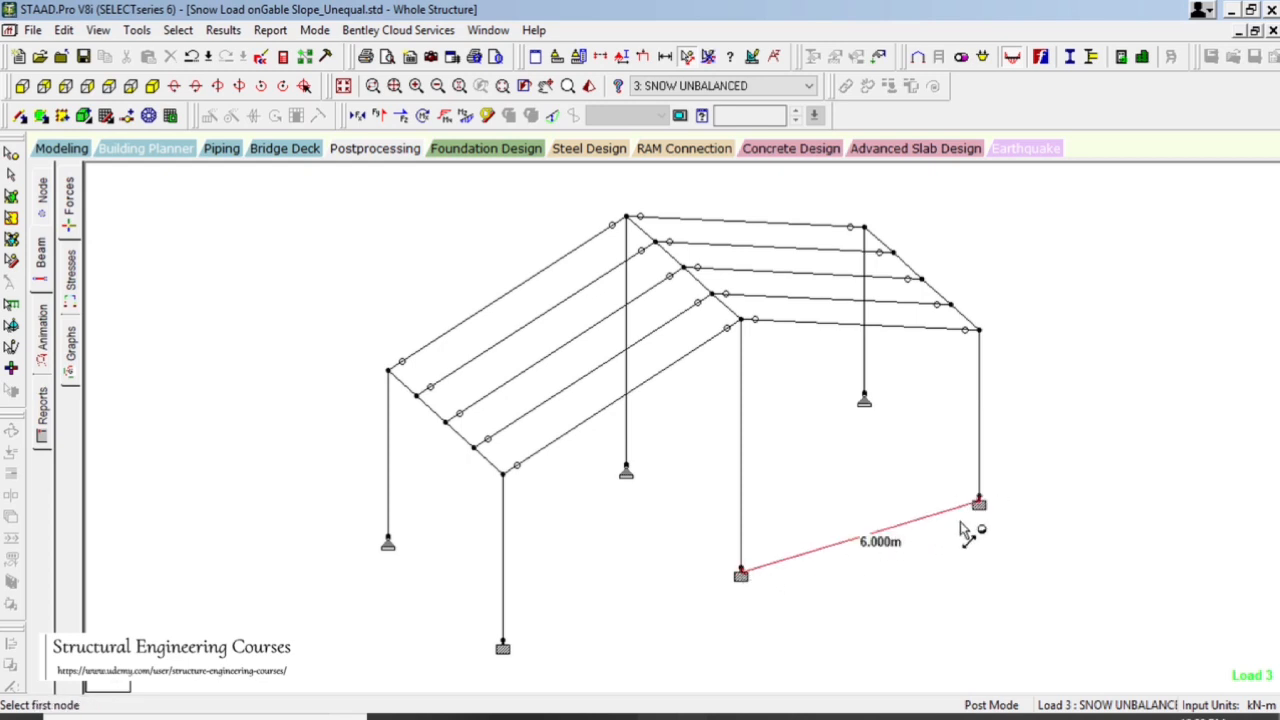
left_click(743, 321)
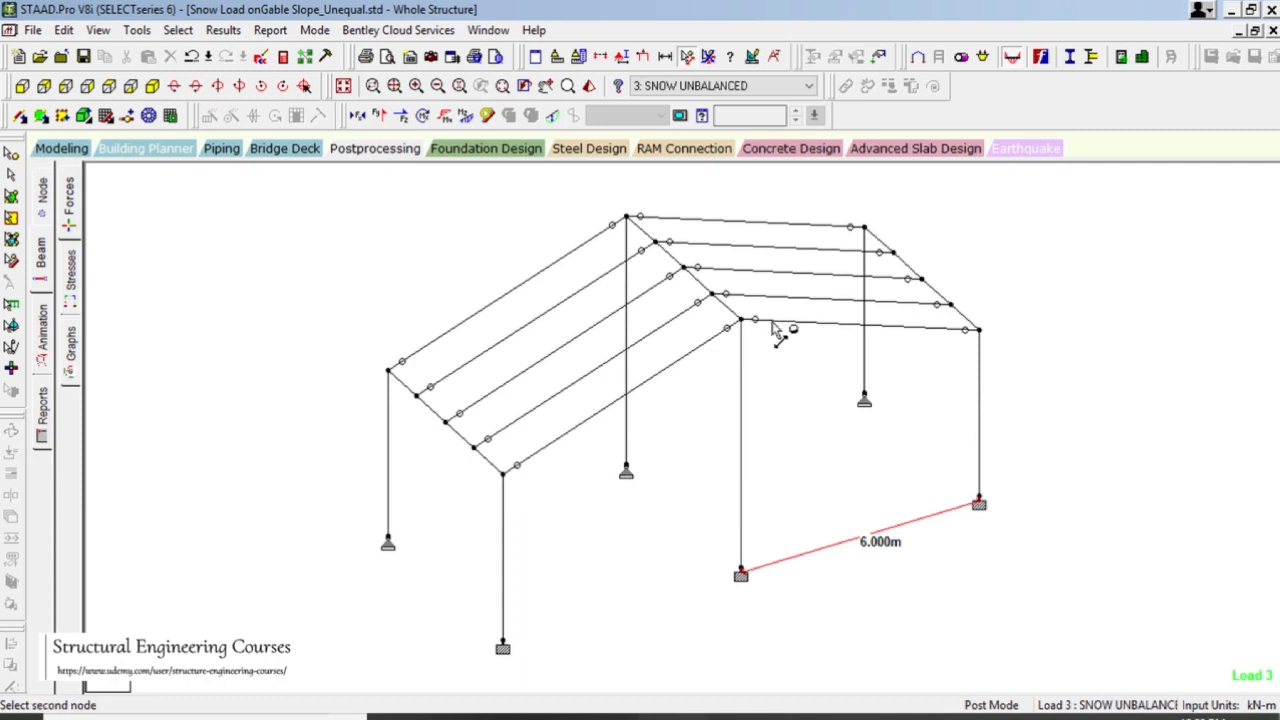
left_click(980, 334)
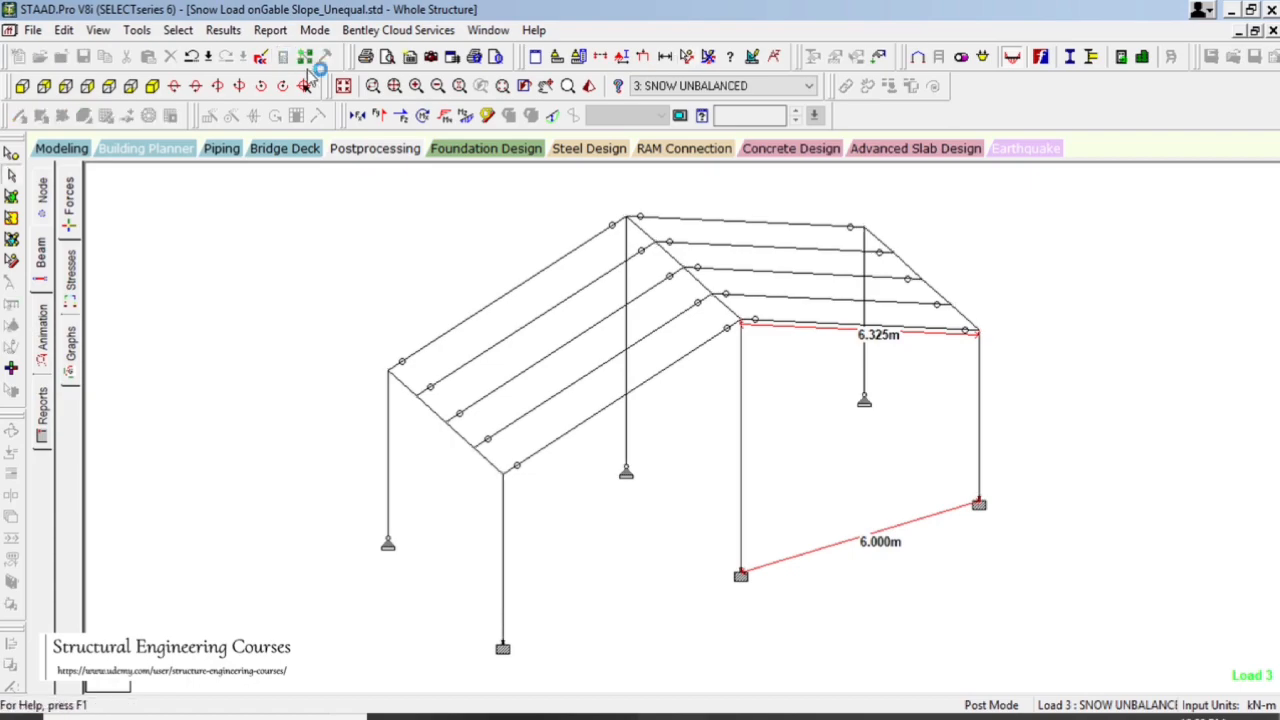
- Examine the unbalanced snow load generation near the end of the analysis output file, then close the output
left_click(325, 56)
left_click_drag(1272, 185, 1272, 665)
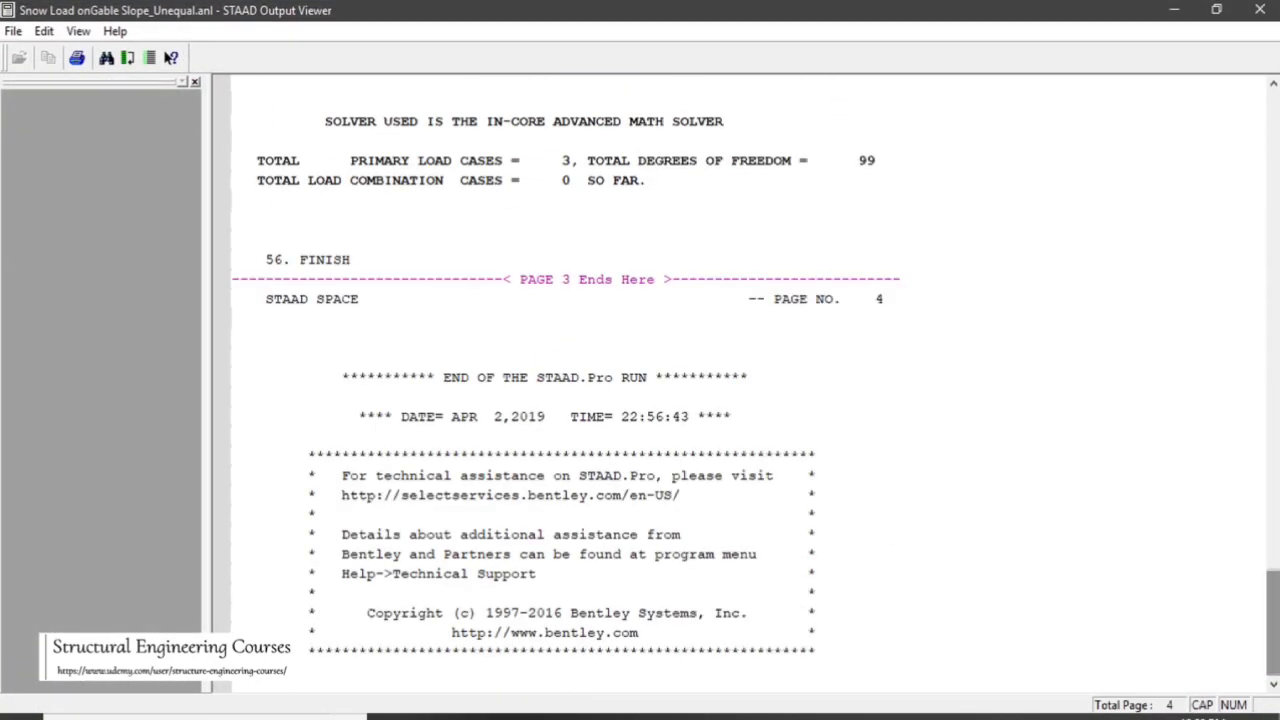
left_click(1256, 11)
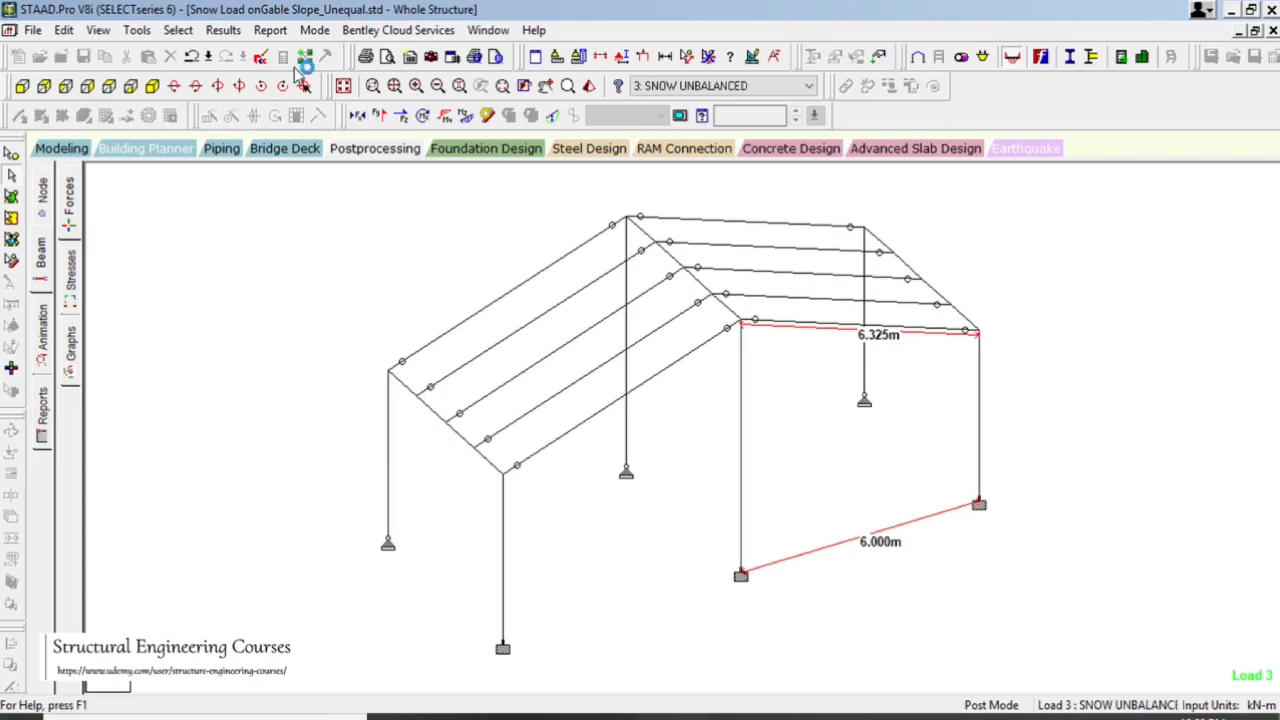
left_click(304, 56)
left_click_drag(1272, 150, 1272, 645)
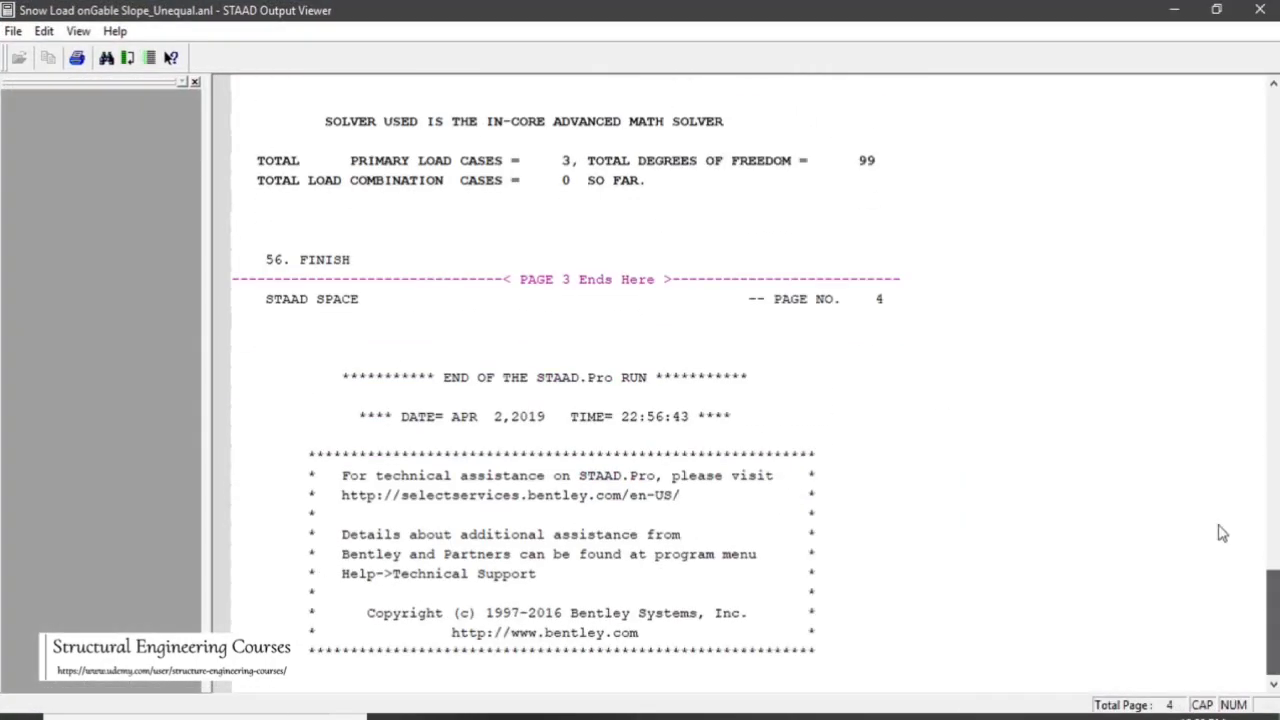
scroll(850, 265, "up", 8)
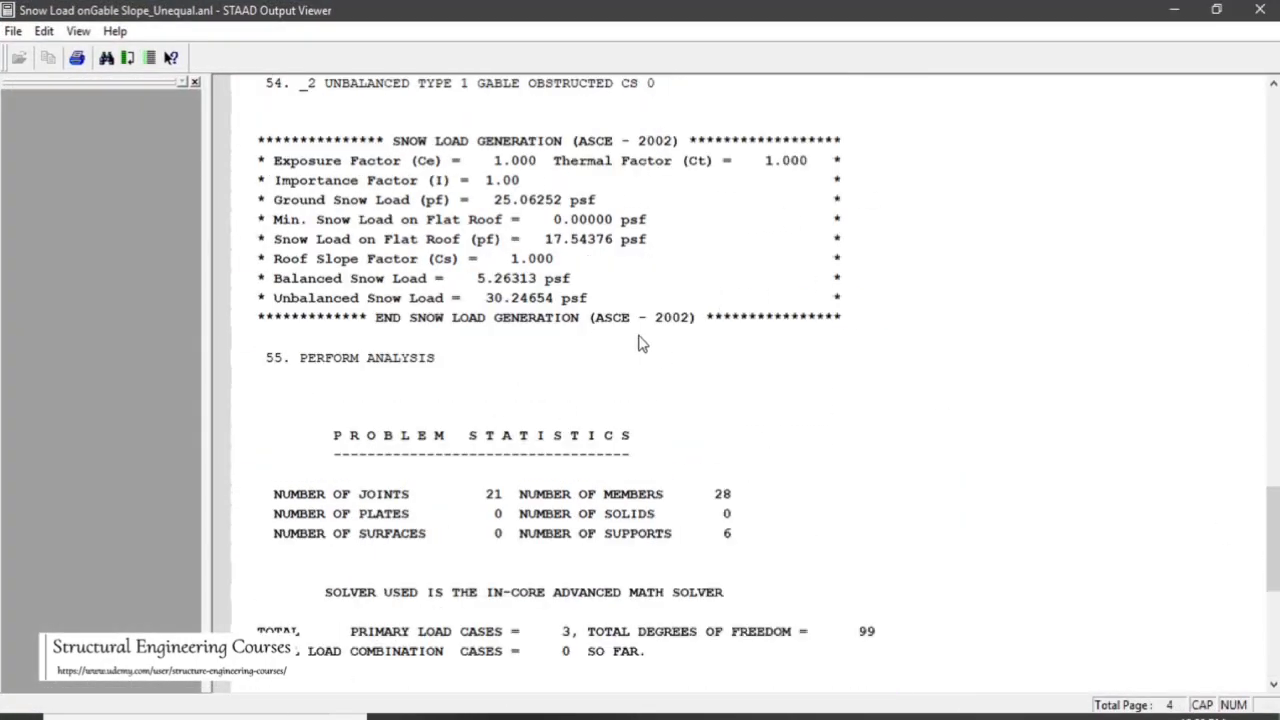
left_click(1260, 10)
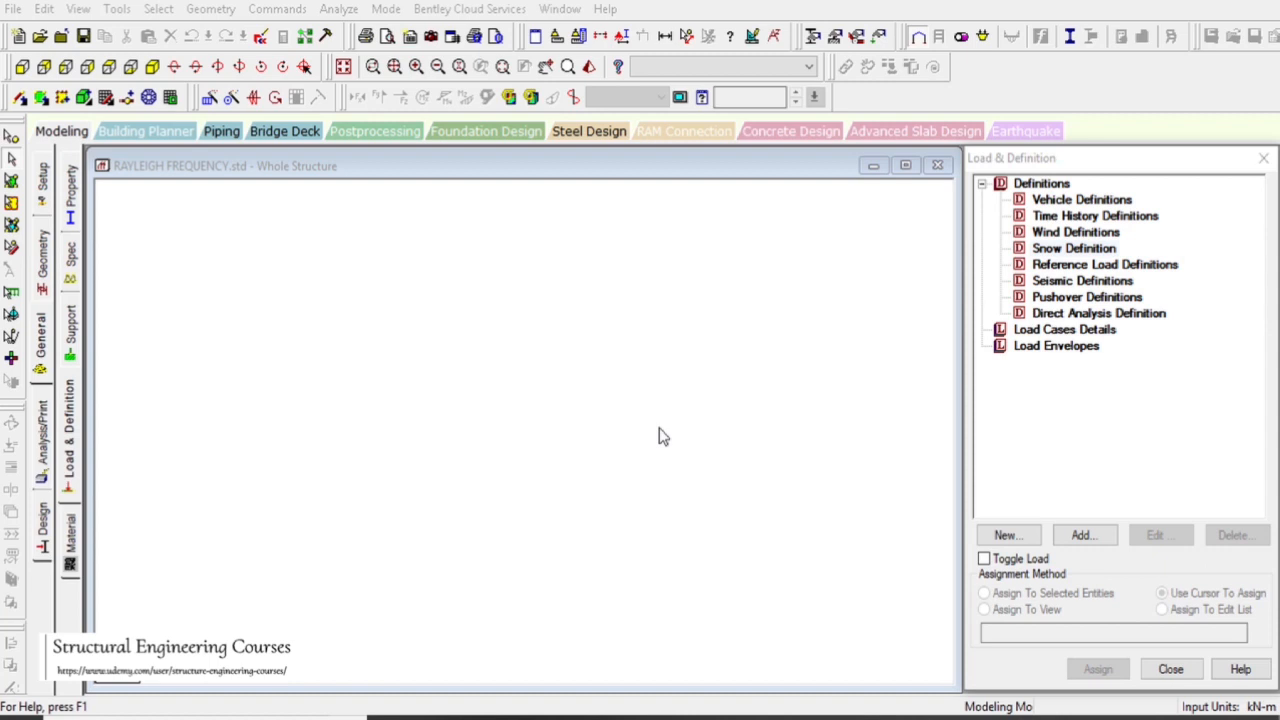
- Add a wind definition of type 1 with the comment WIND 1 in the RAYLEIGH FREQUENCY model
left_click(1084, 232)
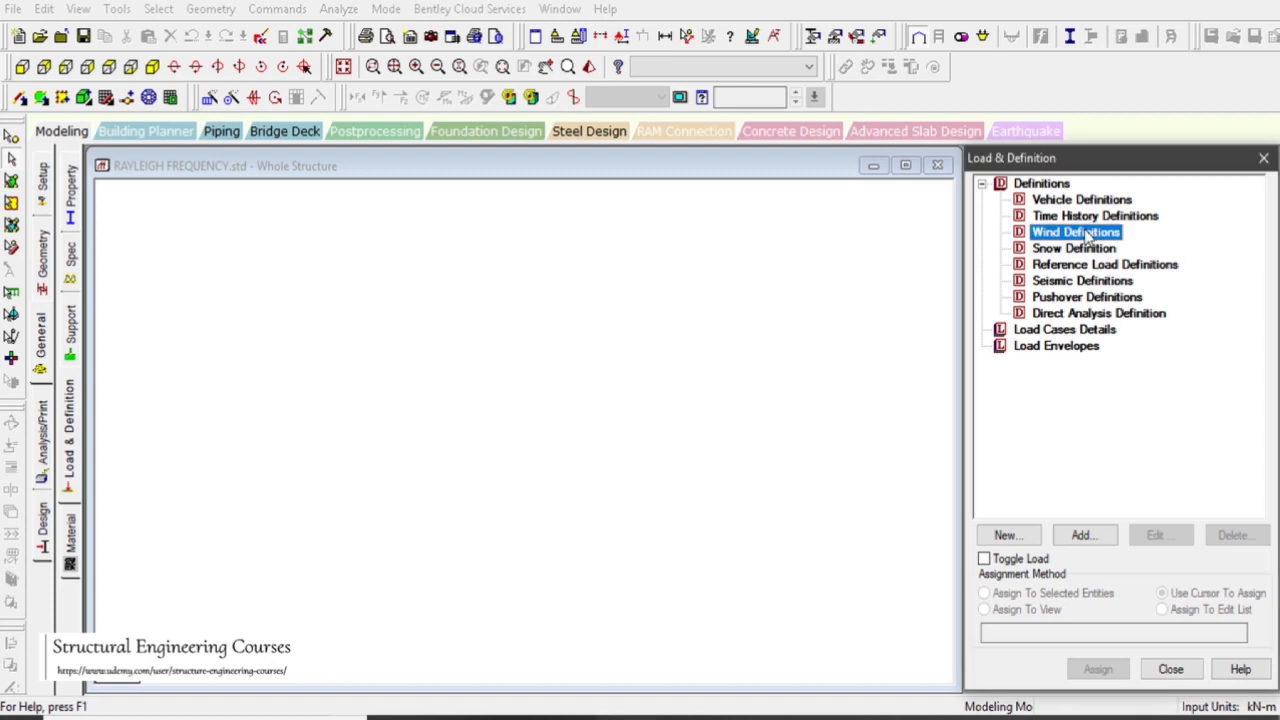
left_click(42, 342)
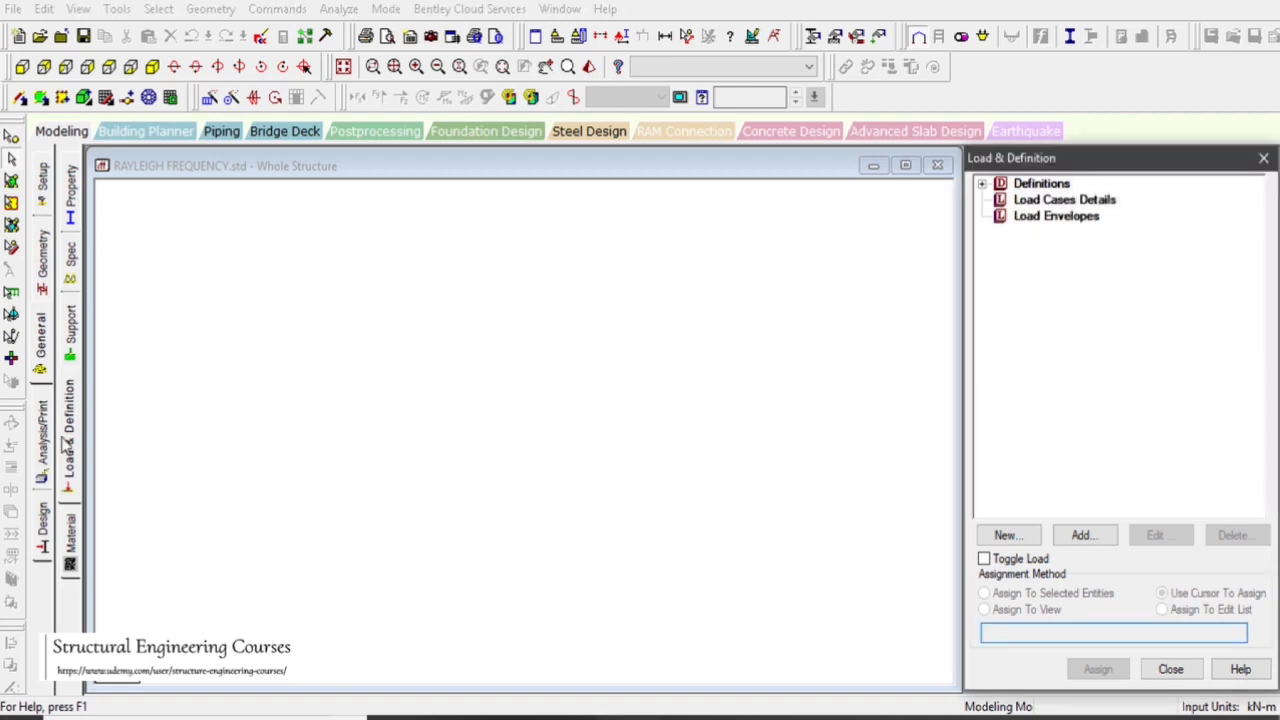
left_click(981, 184)
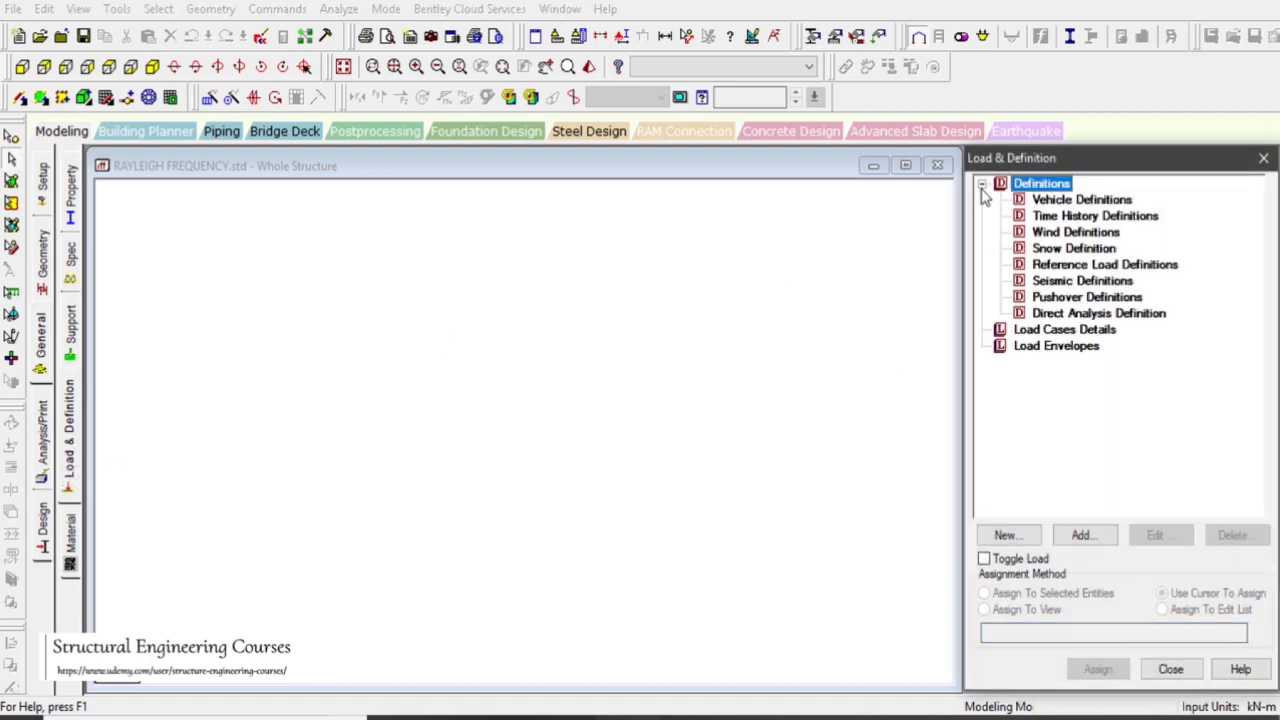
left_click(1066, 238)
left_click(1082, 535)
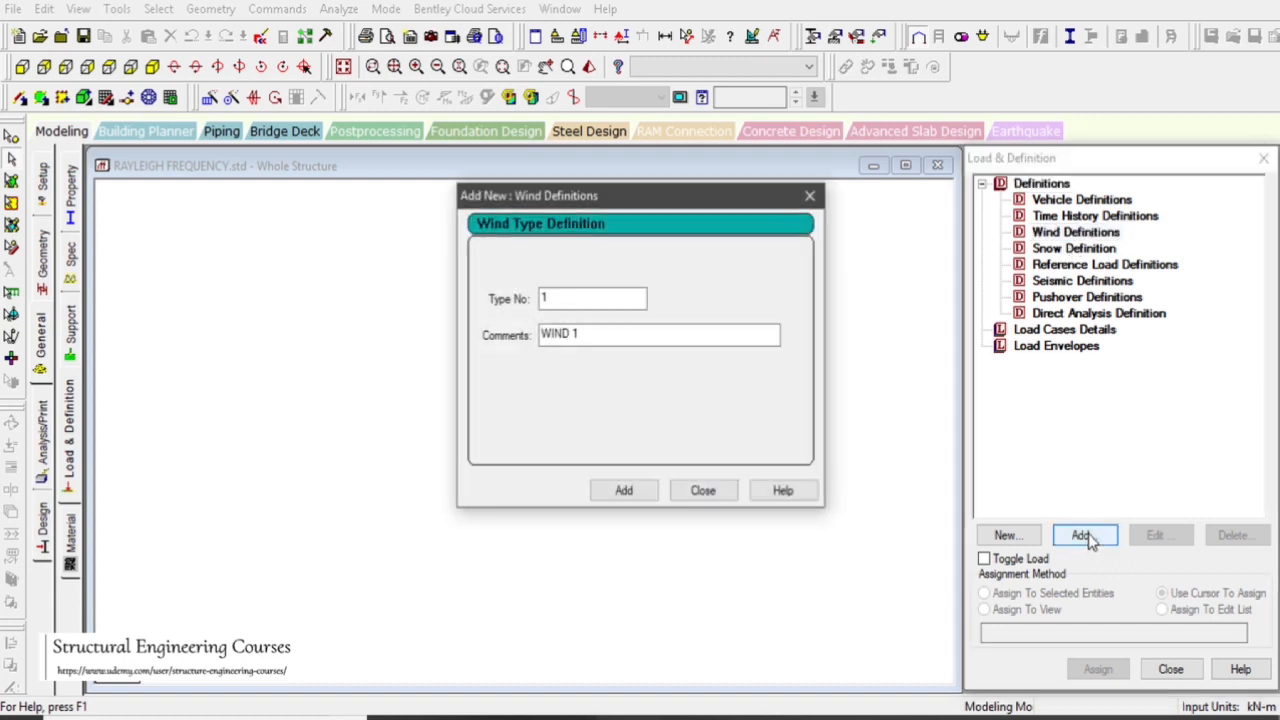
left_click(623, 490)
left_click(702, 490)
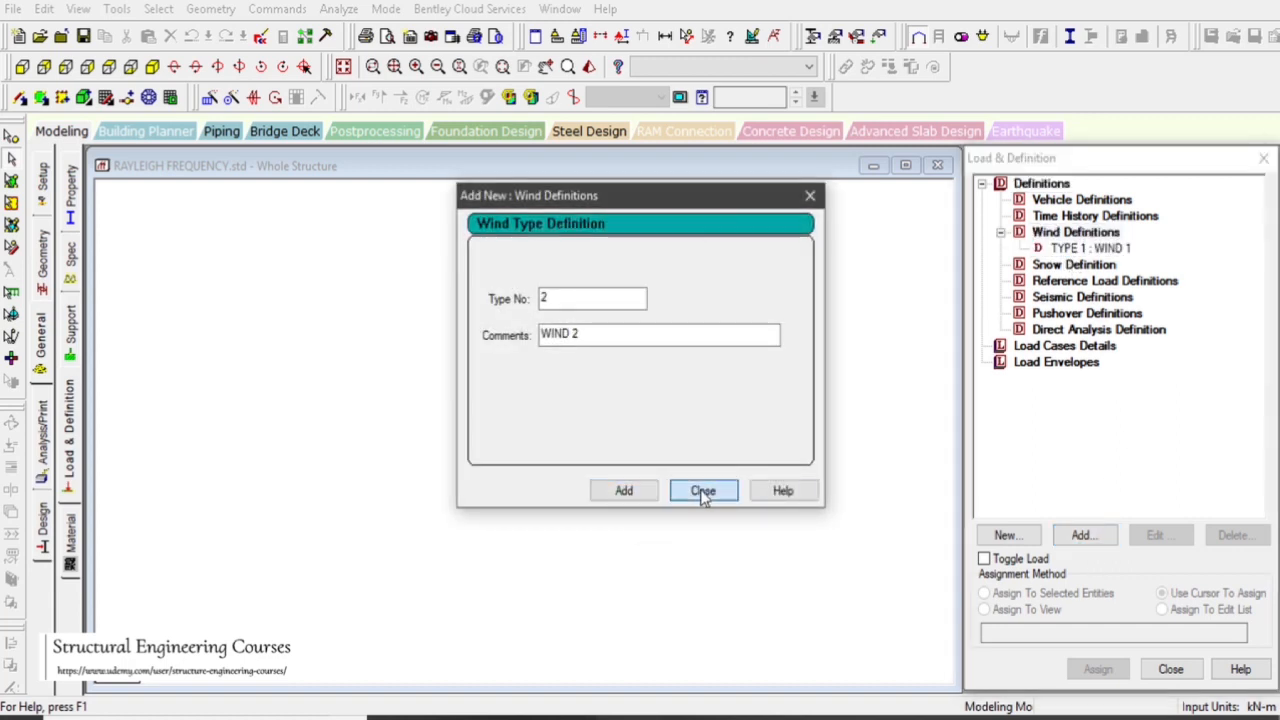
- Start the ASCE-7 wind intensity calculation for TYPE 1 : WIND 1 and choose the 2010 code edition
left_click(1090, 248)
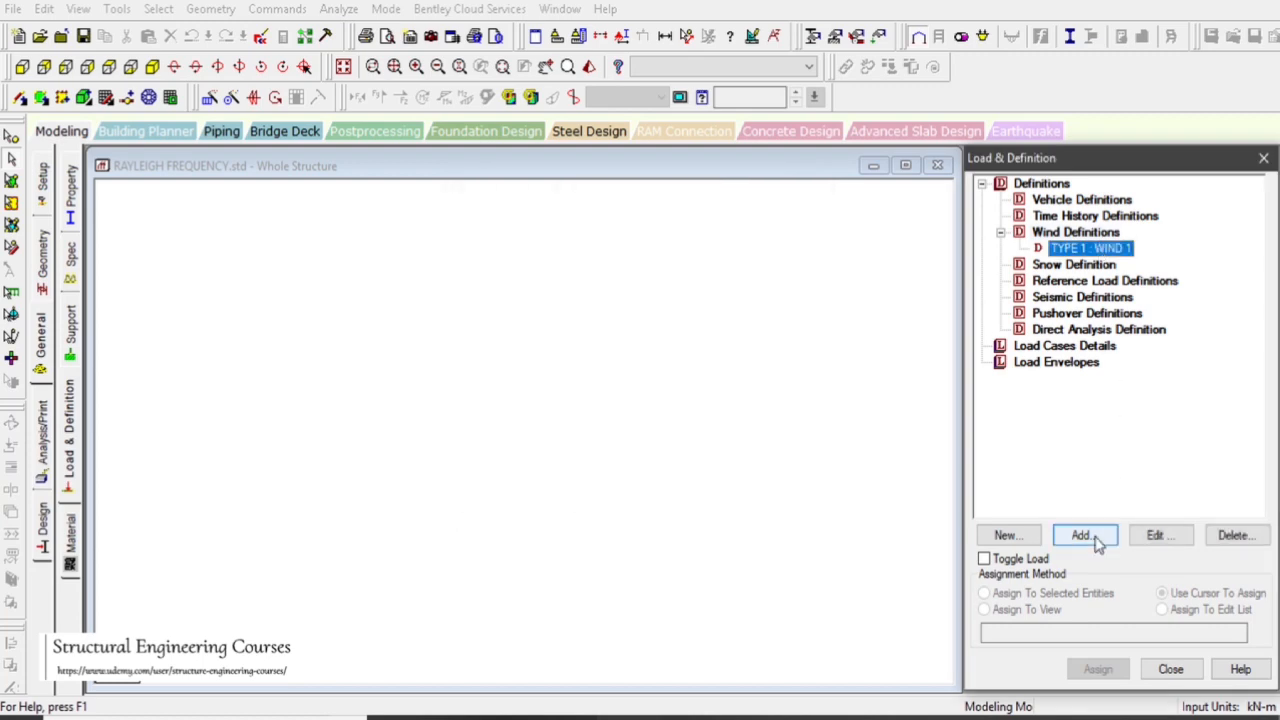
left_click(1084, 535)
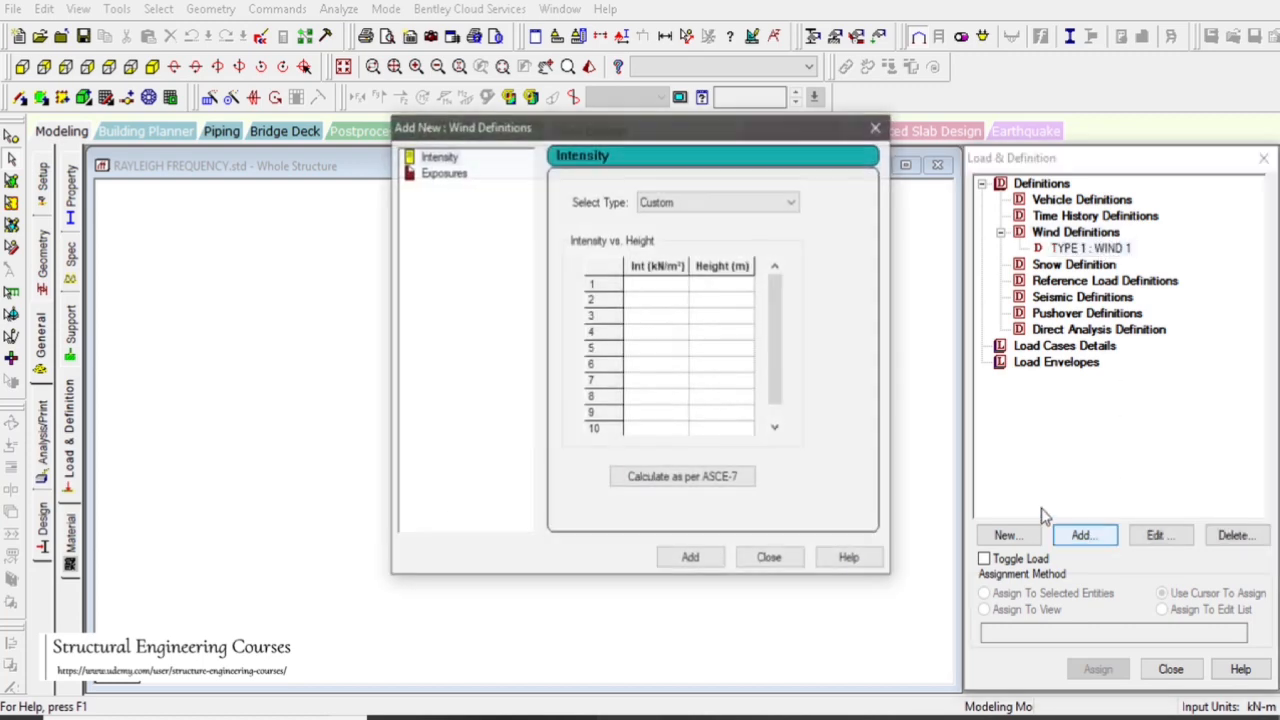
left_click(729, 484)
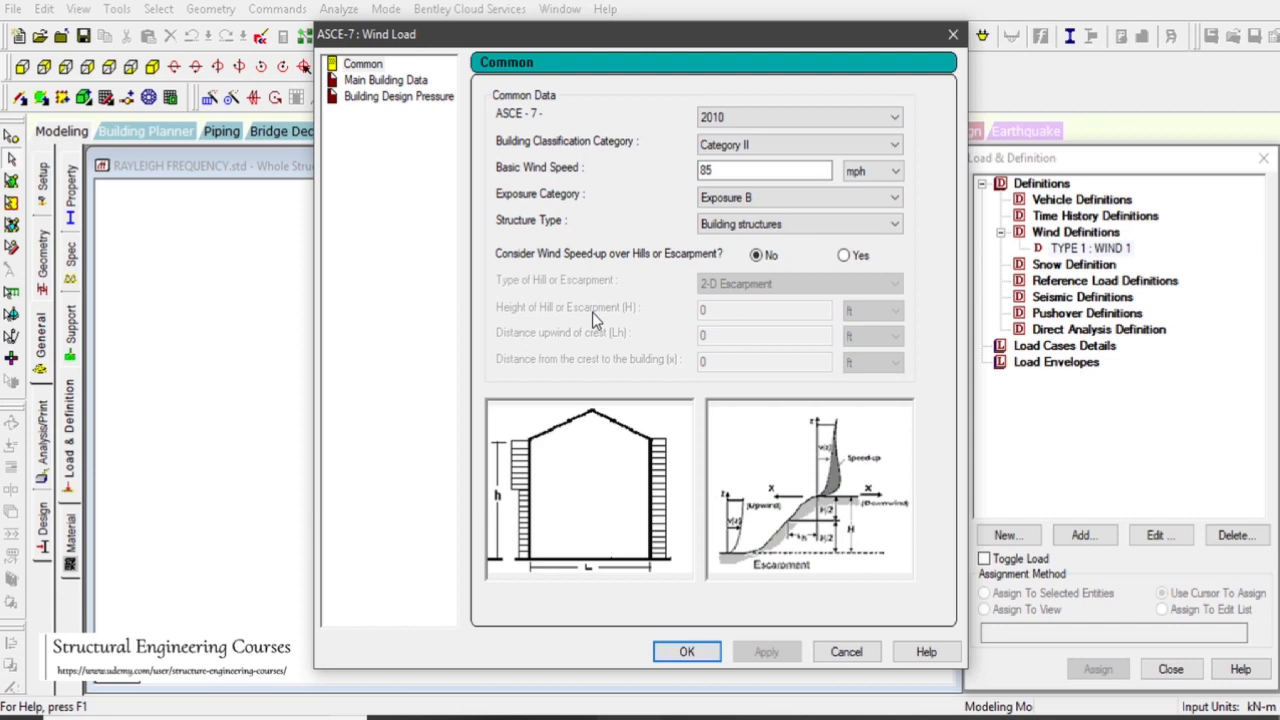
left_click(728, 119)
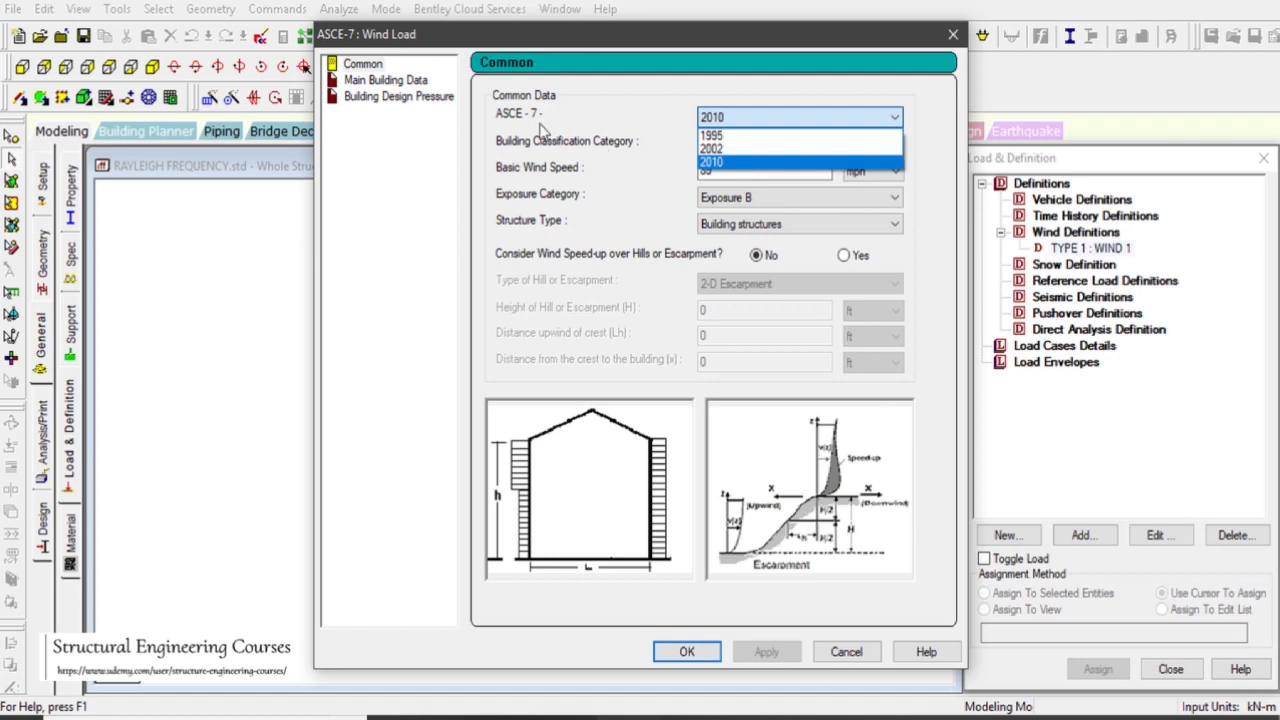
left_click(706, 168)
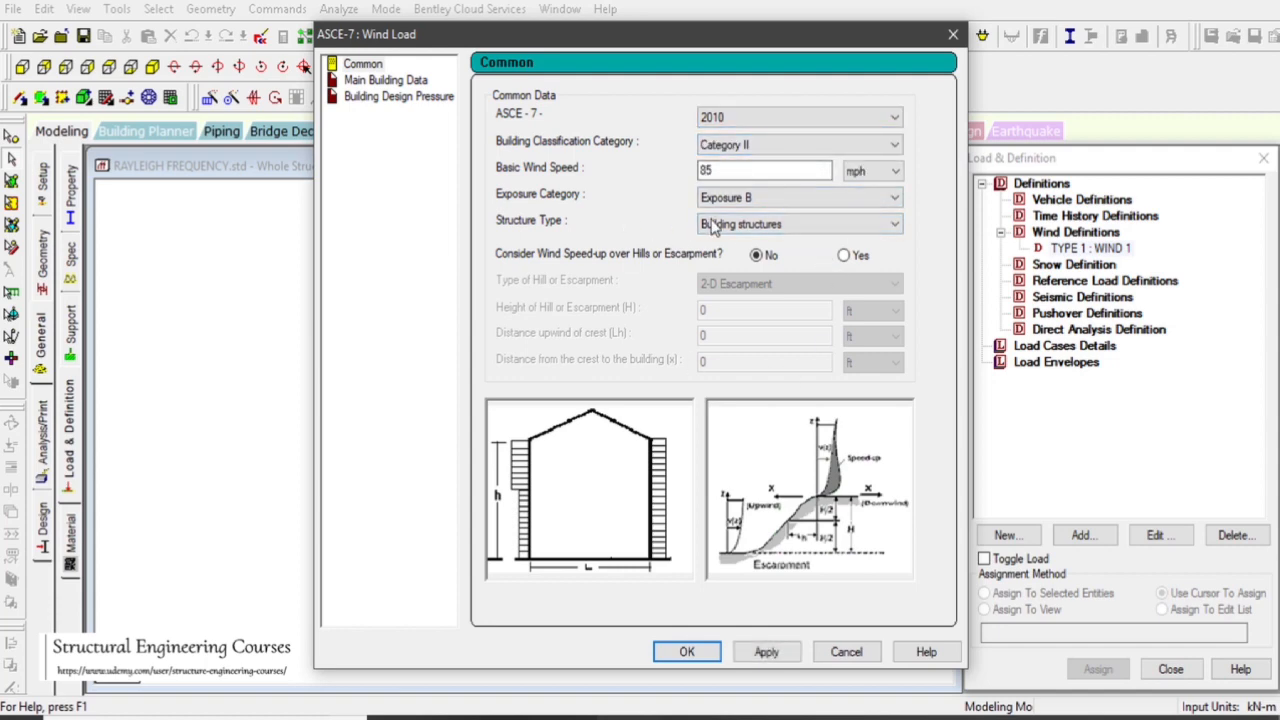
- Preview the diagrams for the chimney/tank, solid sign, open sign, lattice framework and trussed tower structure types, ending on Trussed Tower
left_click(754, 226)
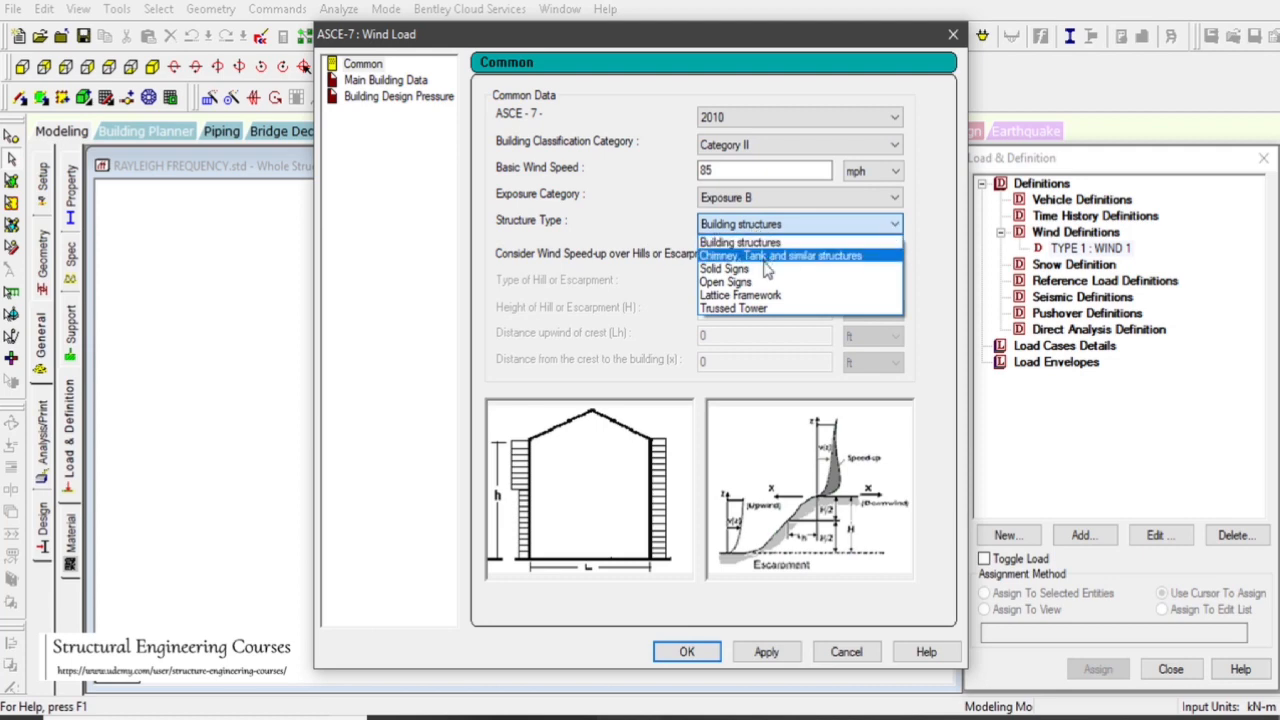
left_click(764, 257)
left_click(767, 226)
left_click(757, 269)
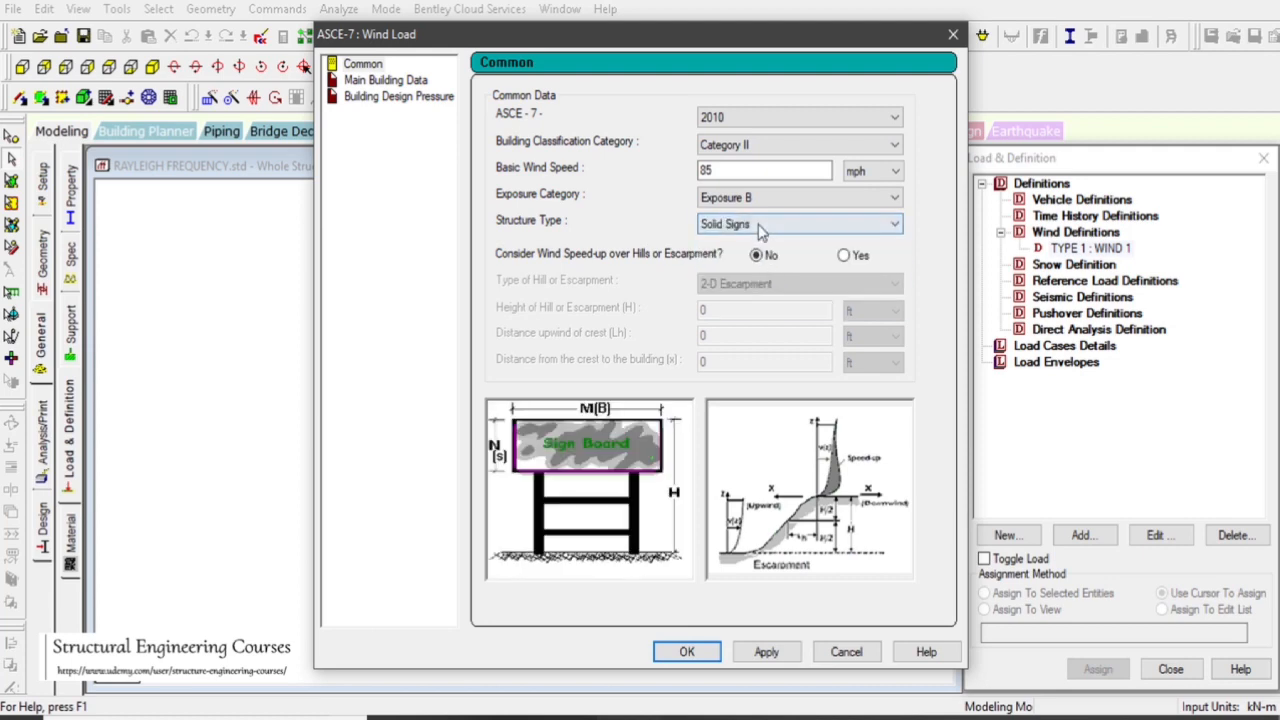
left_click(758, 229)
left_click(722, 289)
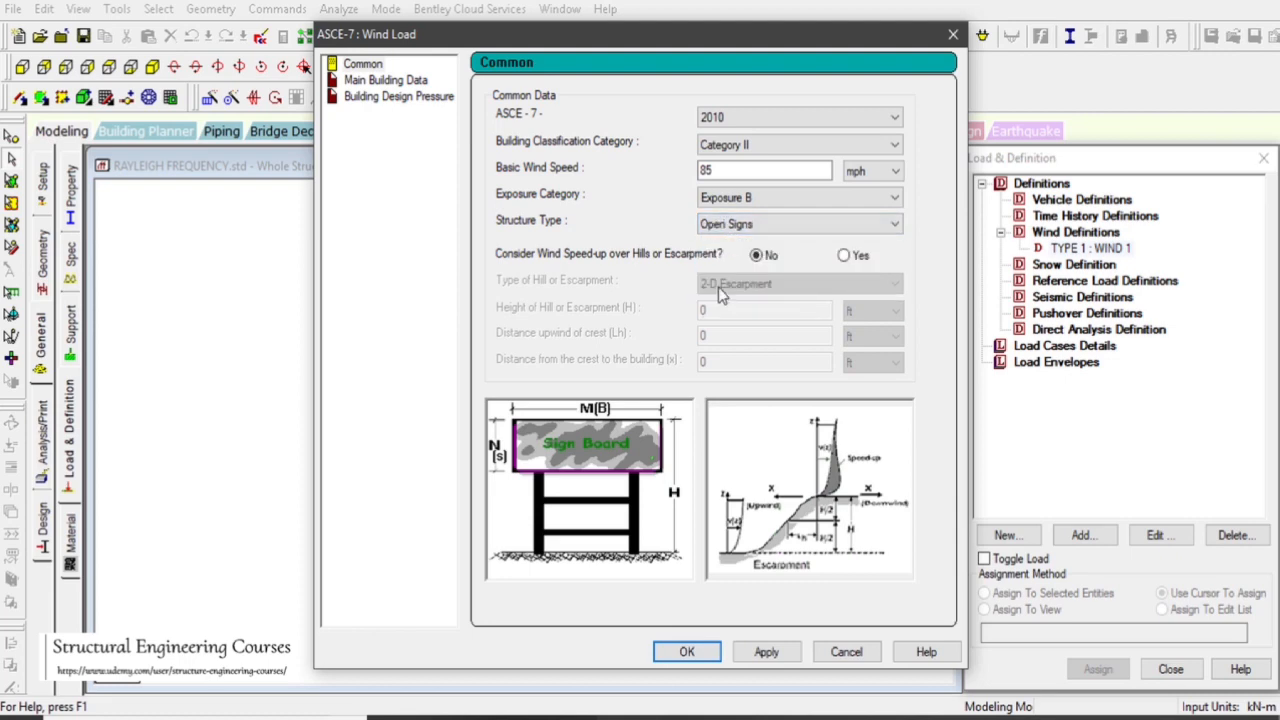
left_click(750, 224)
left_click(750, 301)
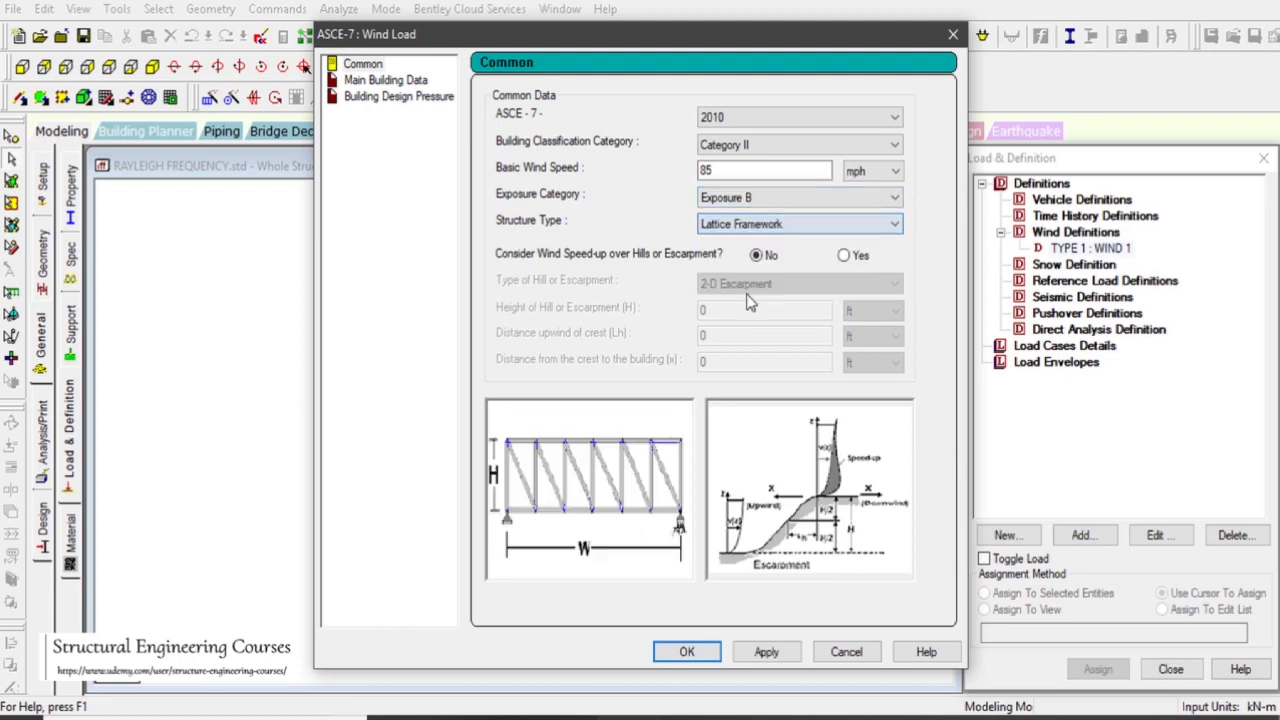
left_click(780, 226)
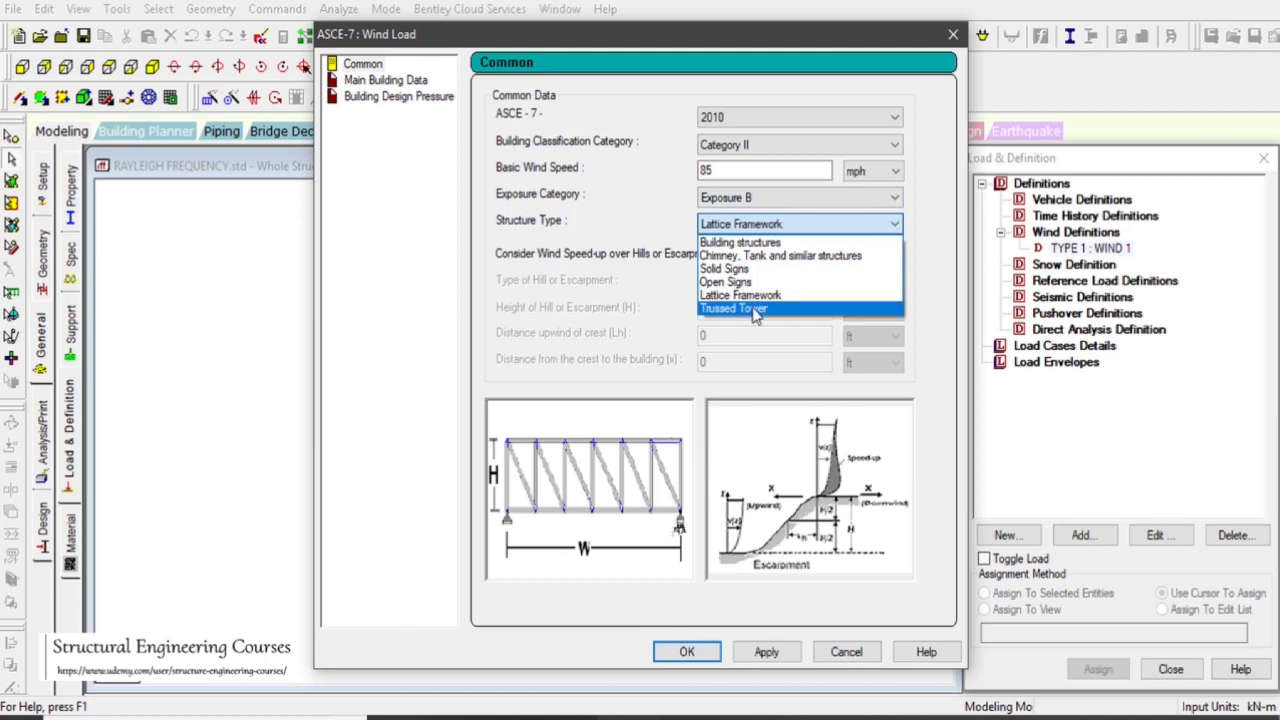
left_click(755, 310)
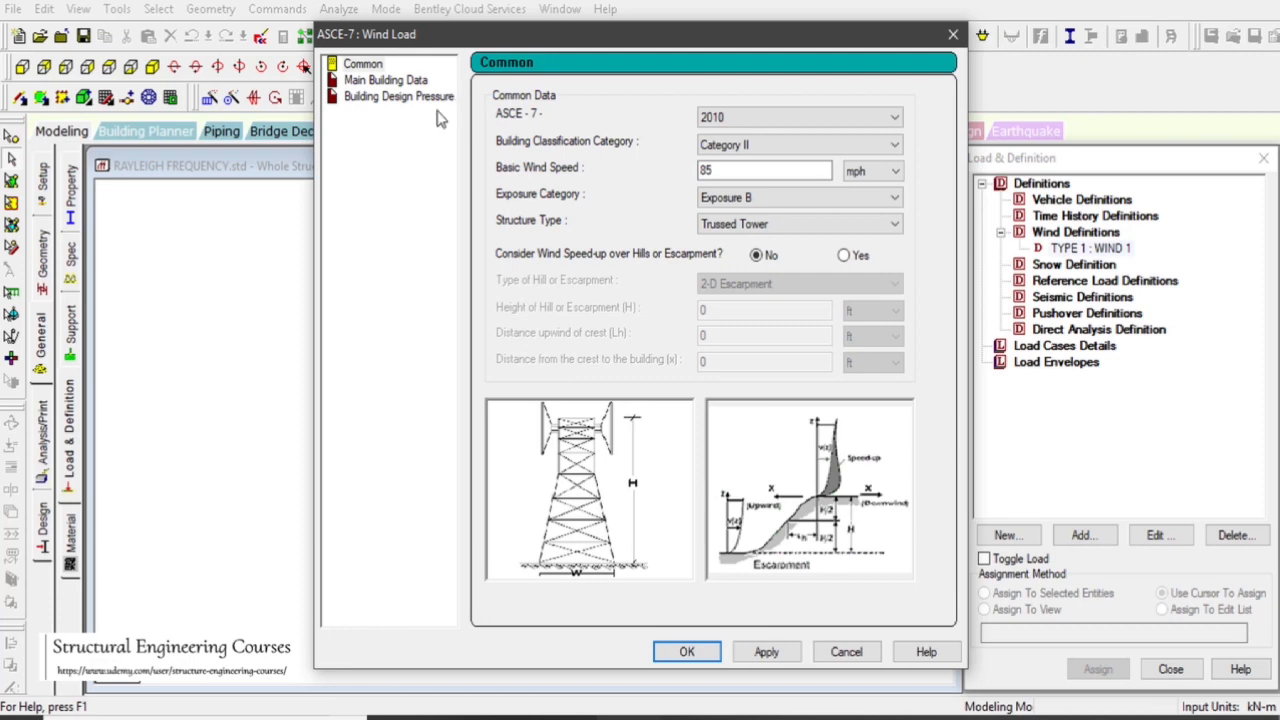
- Apply the Trussed Tower structure type and examine its tower data, including natural frequency, against the tower diagram in the common data
left_click(402, 84)
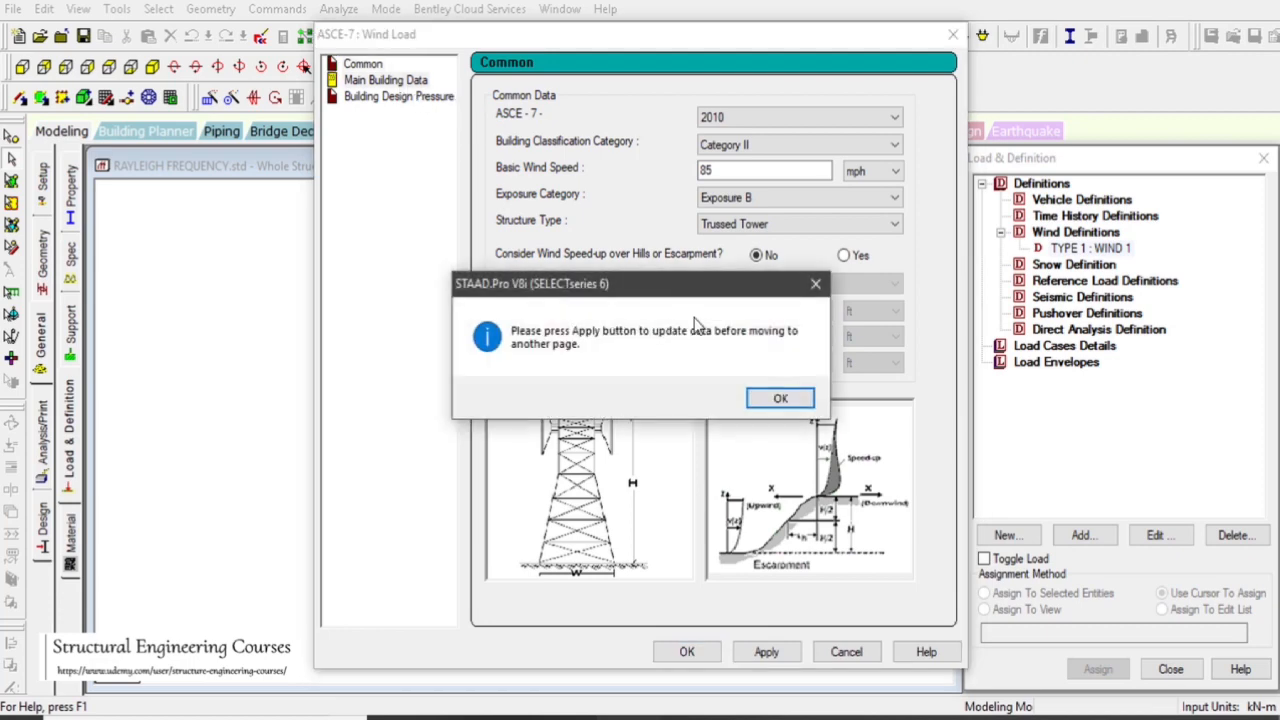
left_click(772, 398)
left_click(766, 652)
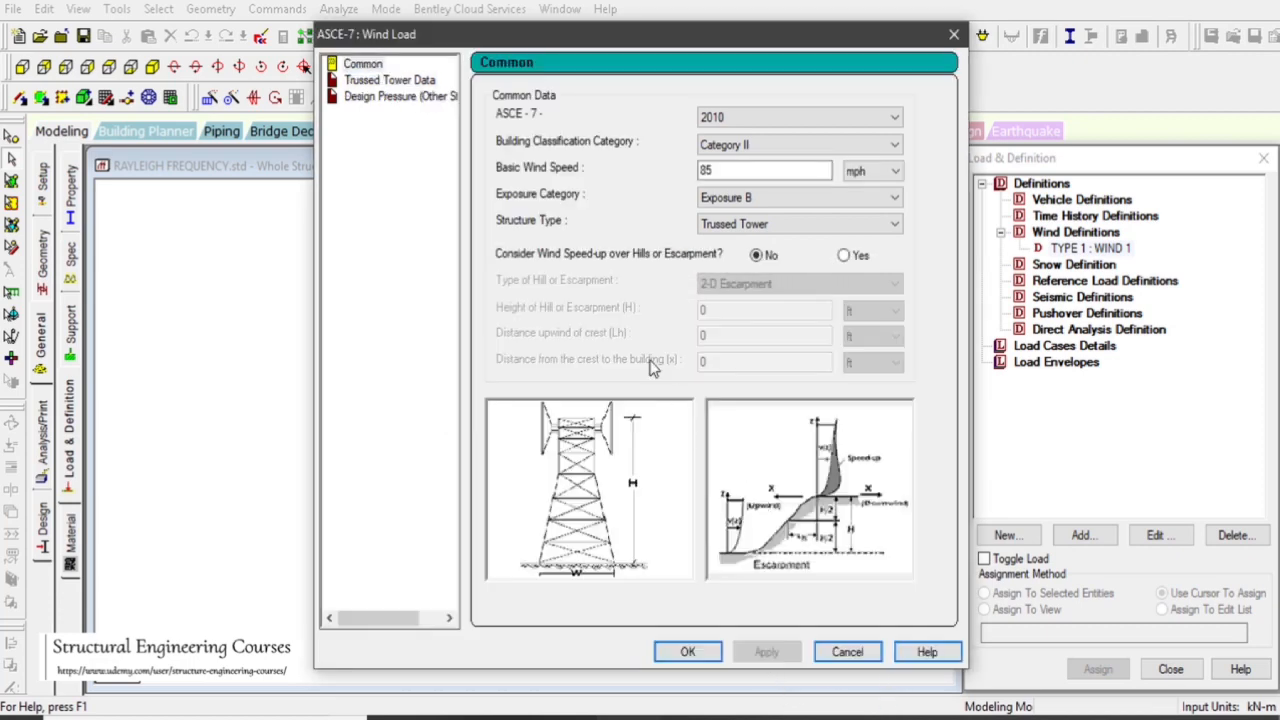
left_click(396, 96)
left_click(387, 82)
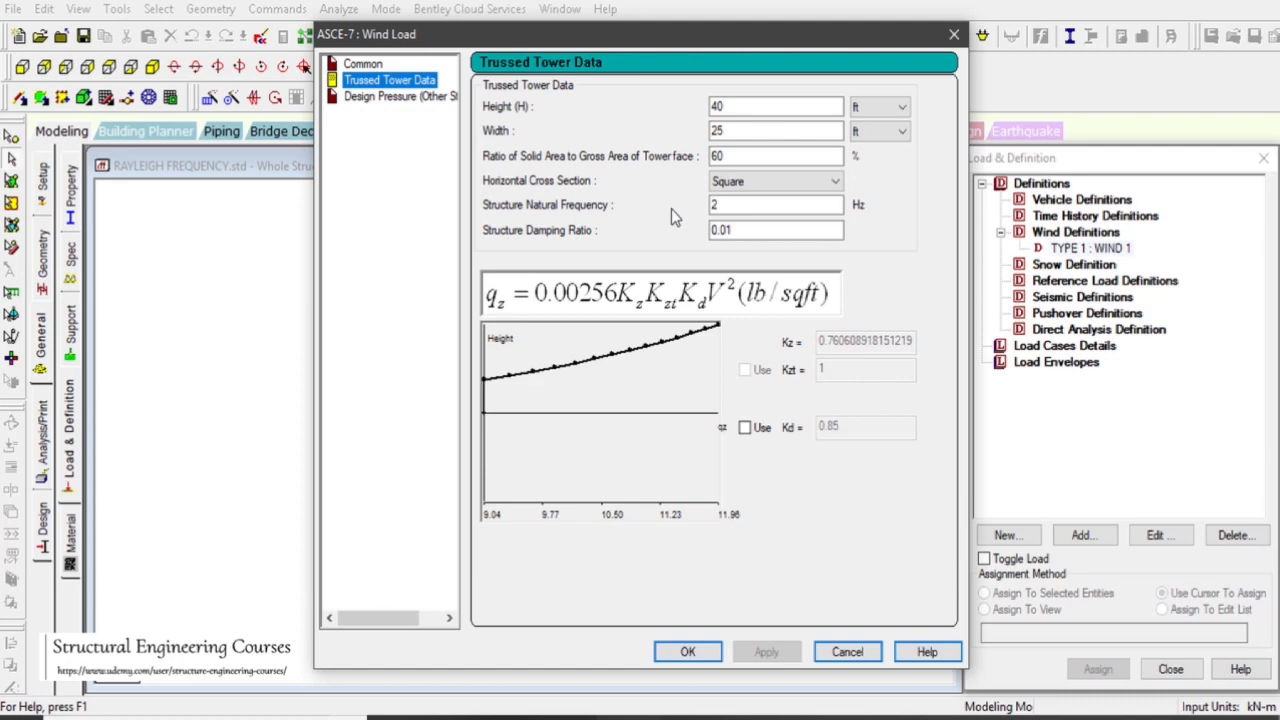
left_click(364, 65)
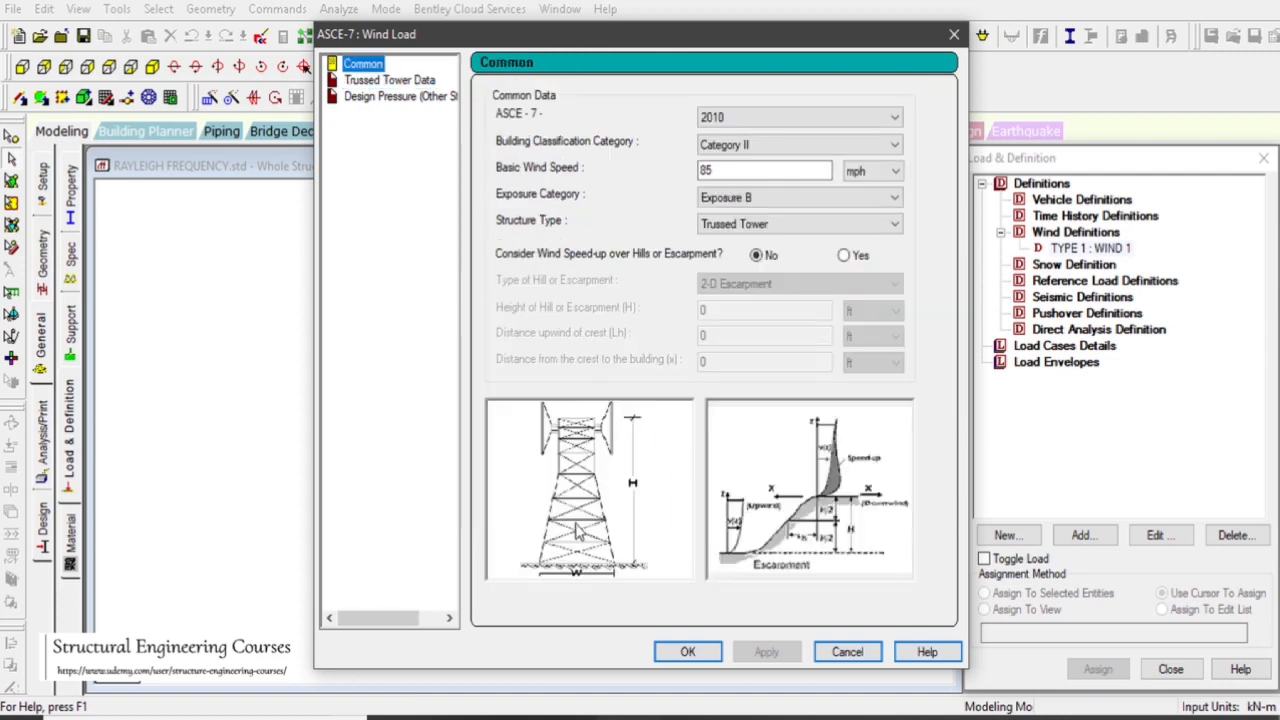
left_click(398, 80)
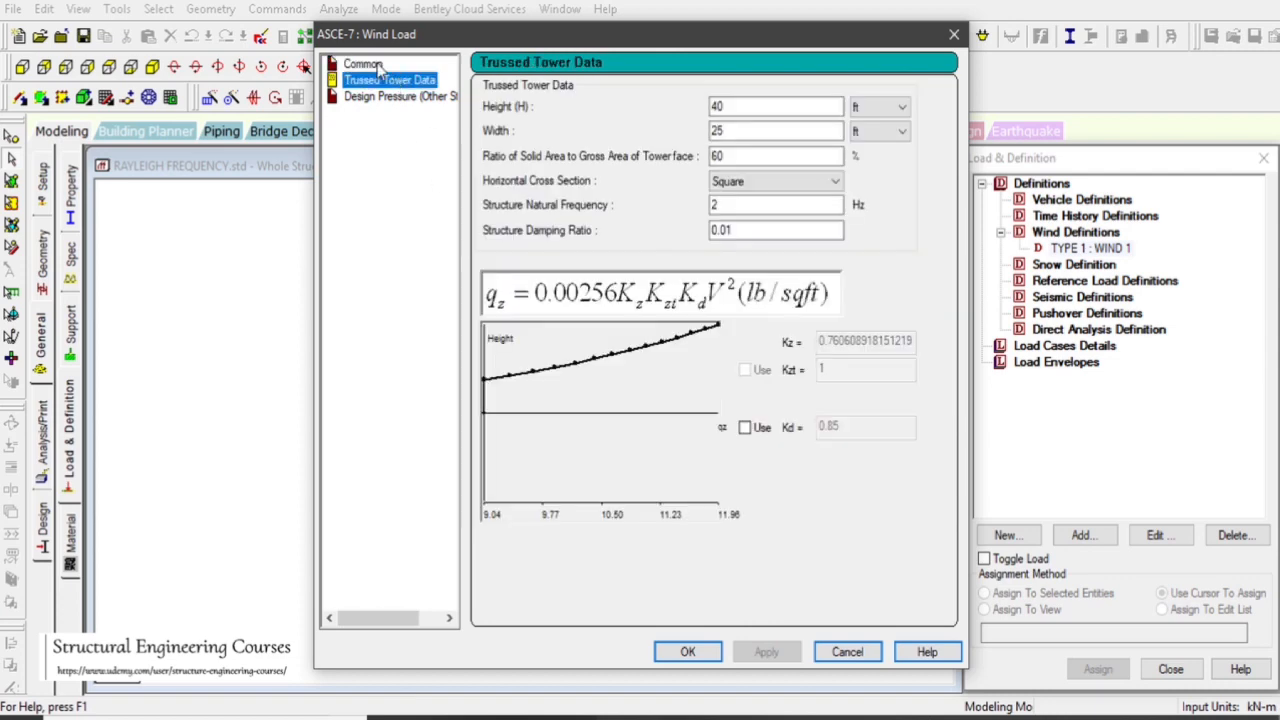
left_click(372, 65)
- Set the structure type back to Building structures, apply it, and examine the building natural frequency in the main building data
left_click(752, 226)
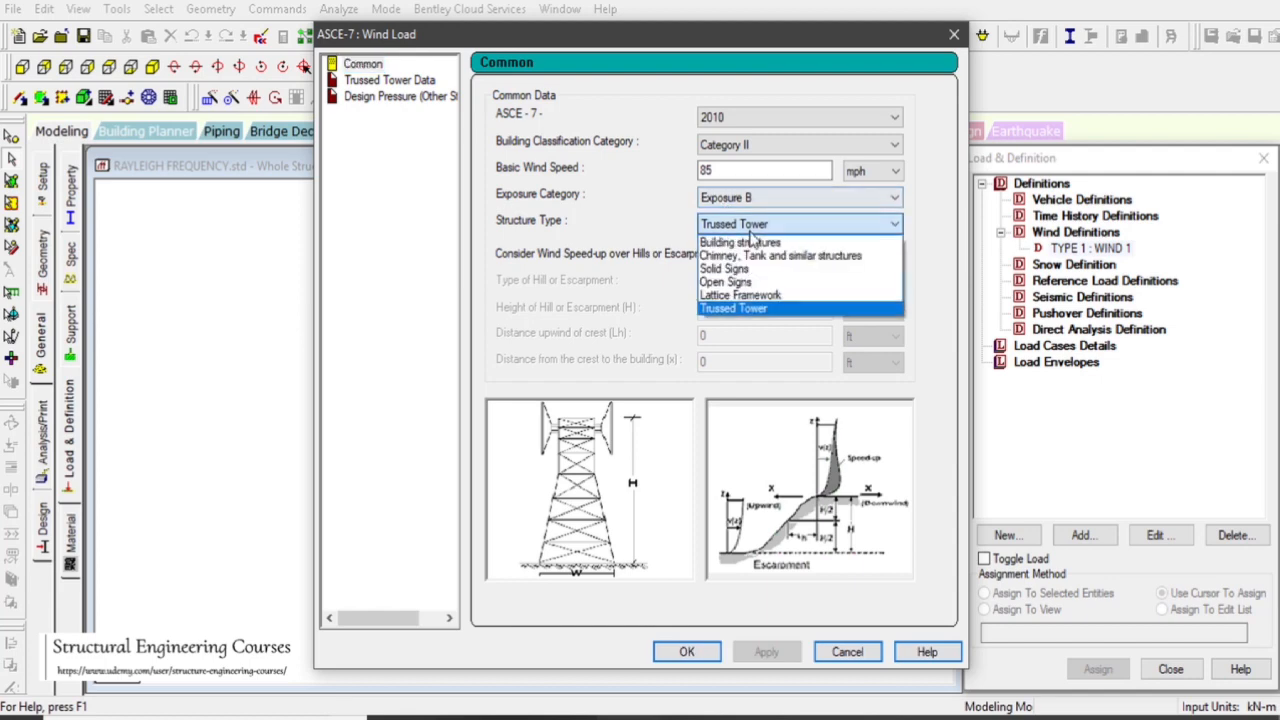
left_click(745, 243)
left_click(385, 80)
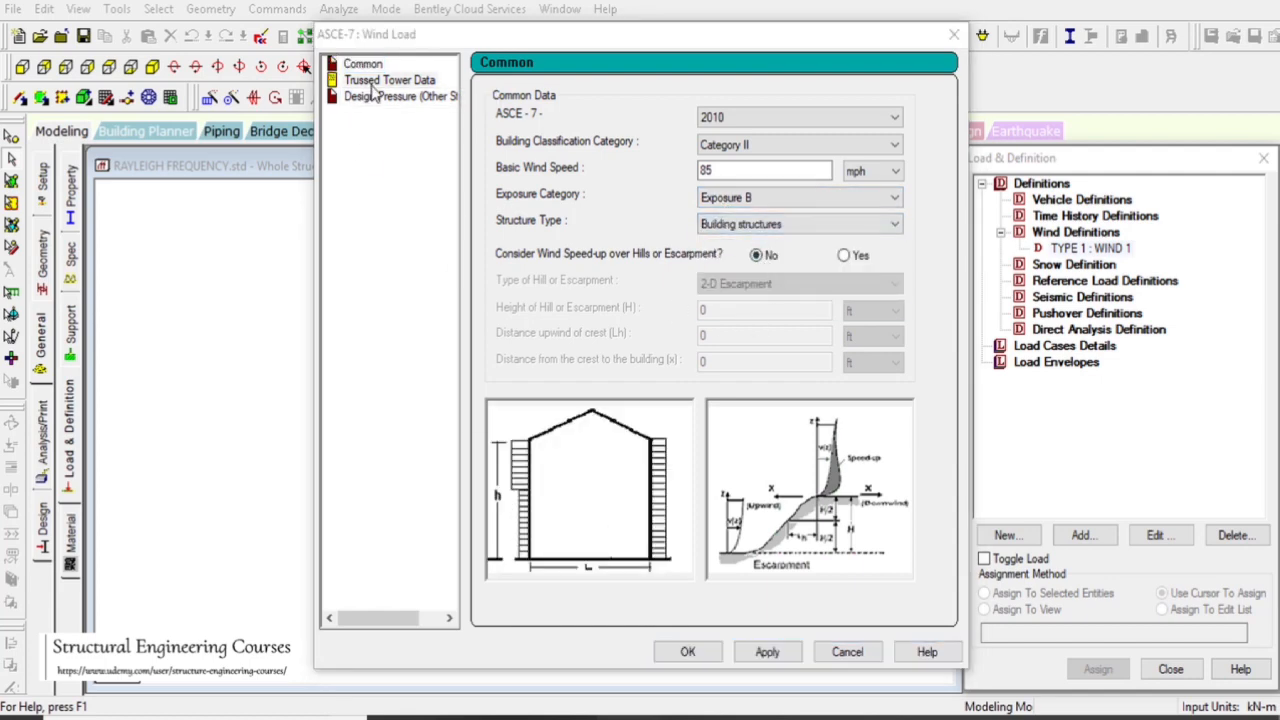
left_click(768, 399)
left_click(767, 651)
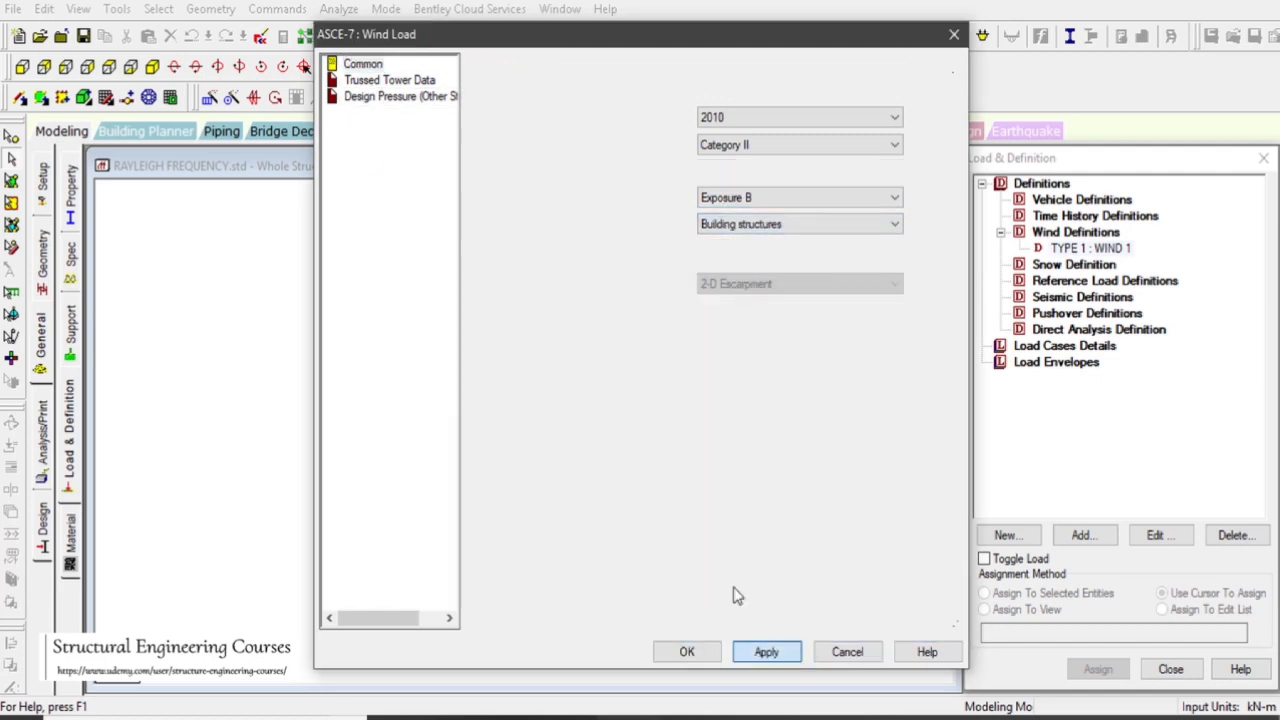
left_click(385, 80)
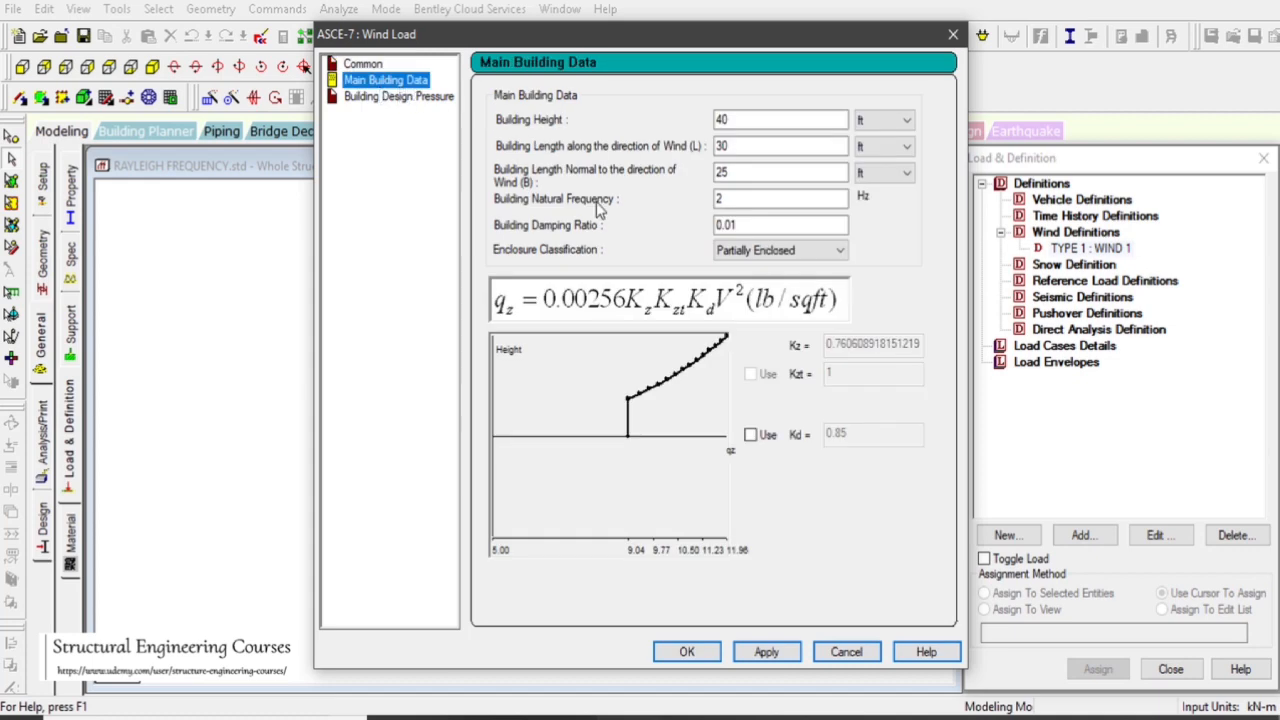
left_click(744, 203)
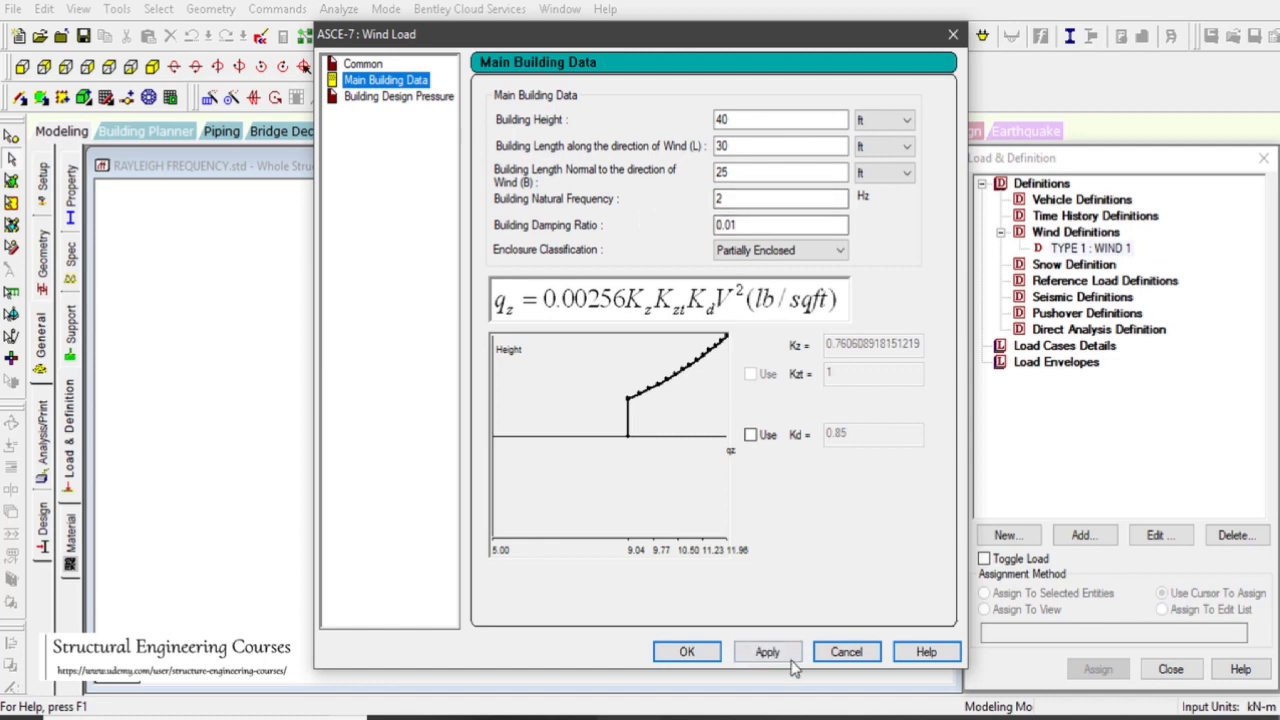
- Cancel the ASCE-7 wind load calculation and close the wind definition dialog without adding an intensity
left_click(845, 652)
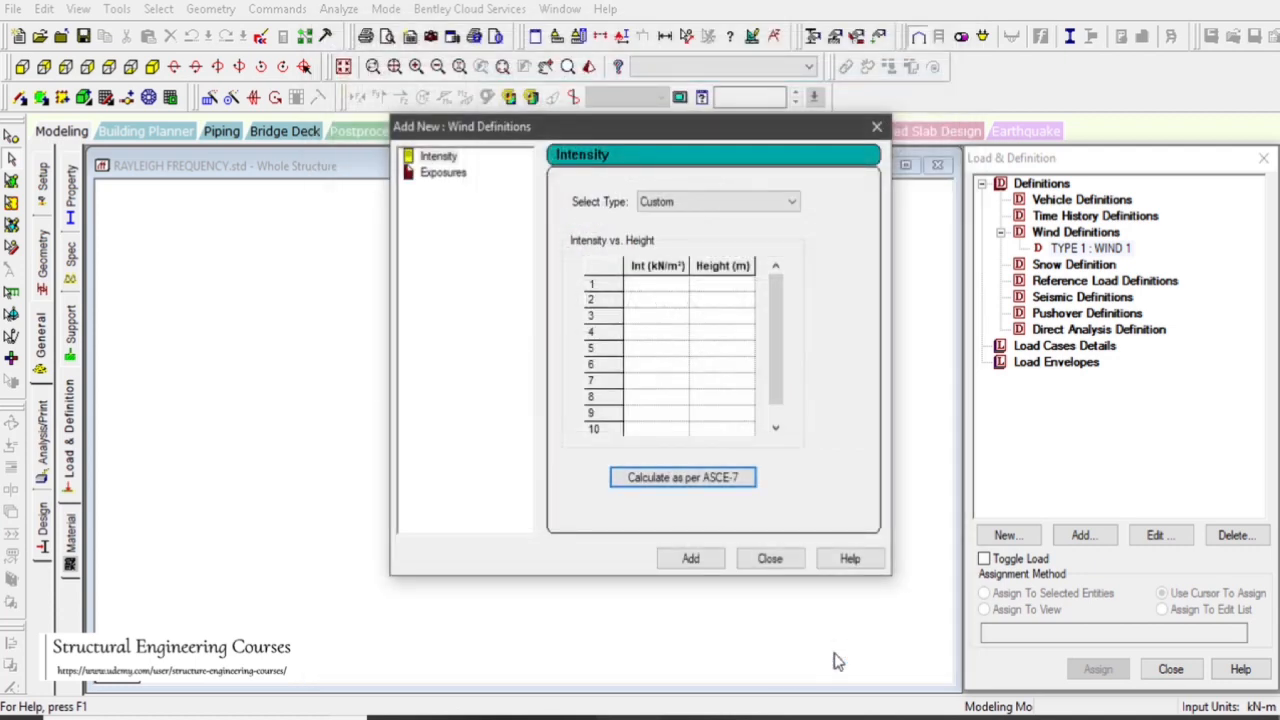
left_click(769, 560)
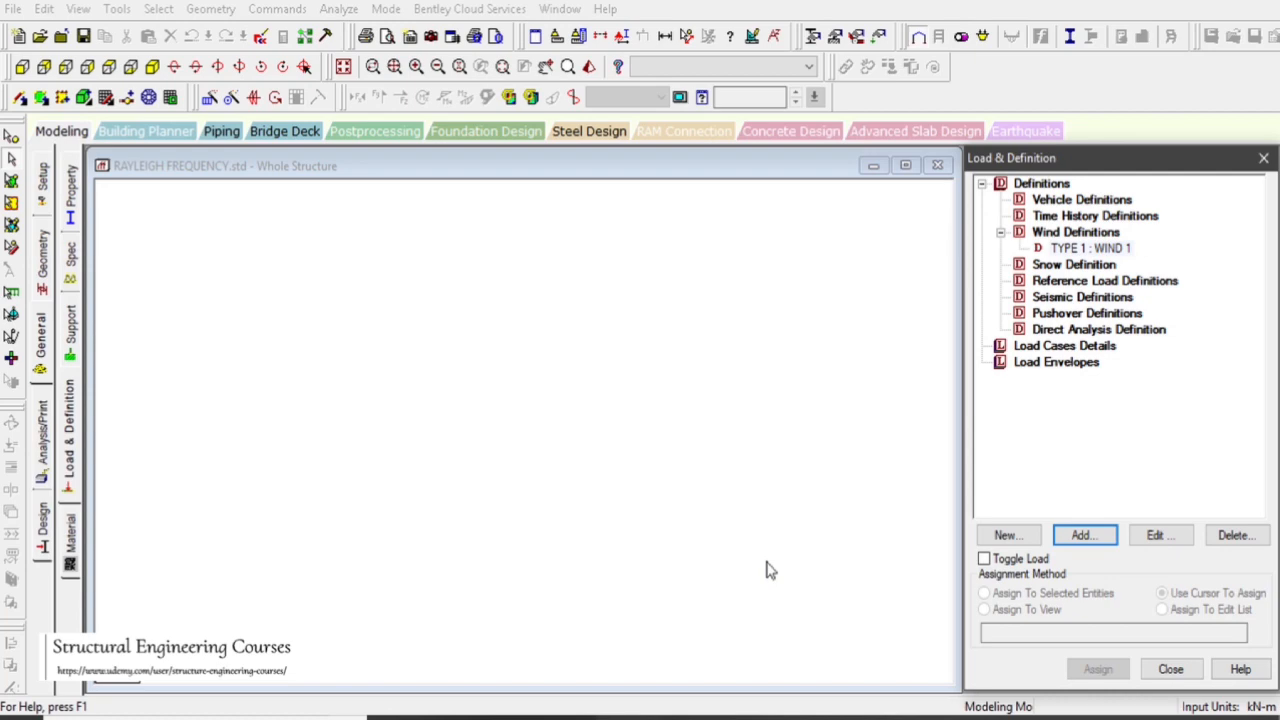
left_click(448, 716)
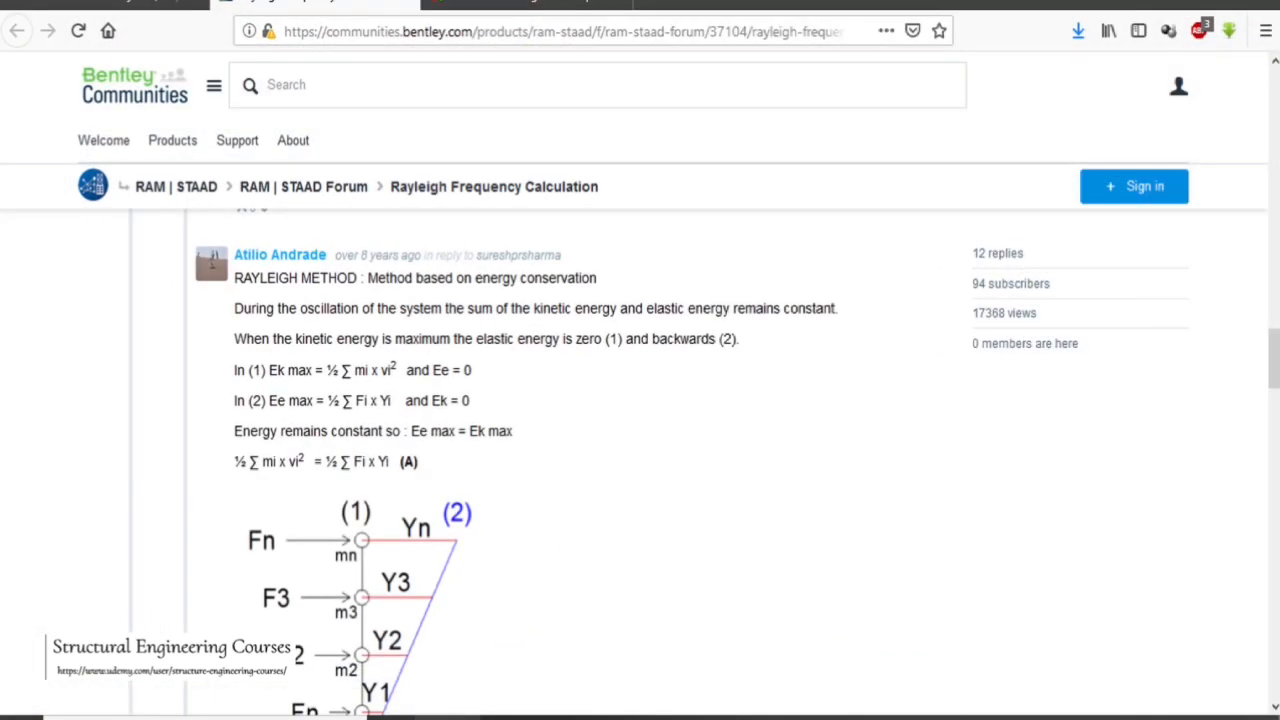
key("alt+Tab")
- Add primary load case 1 with loading type None and the title LOAD CASE 1
left_click(1064, 346)
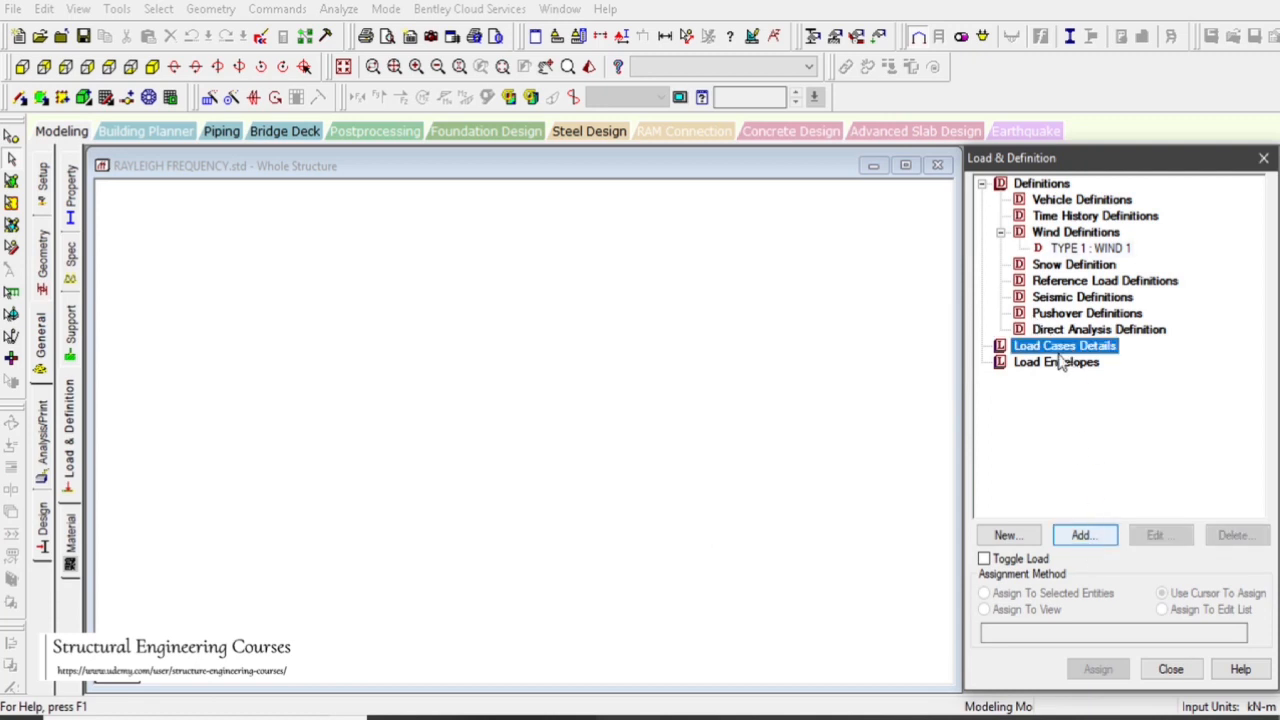
left_click(1085, 540)
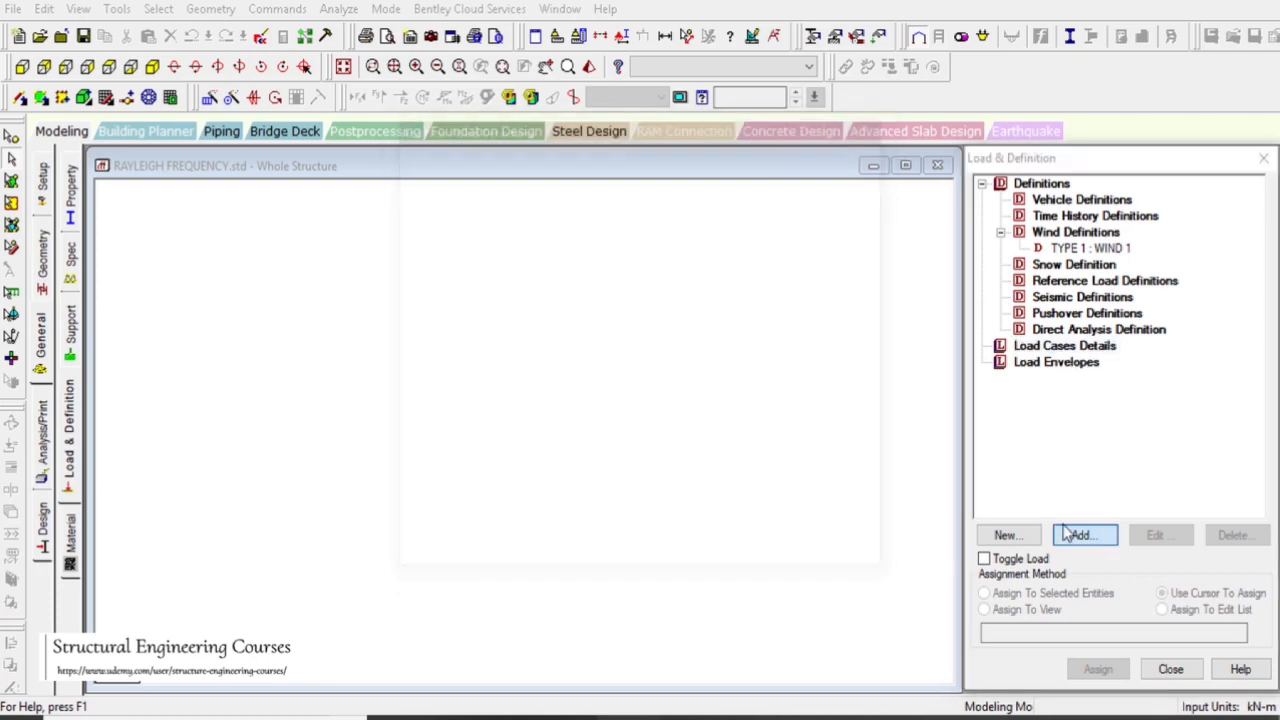
left_click(815, 570)
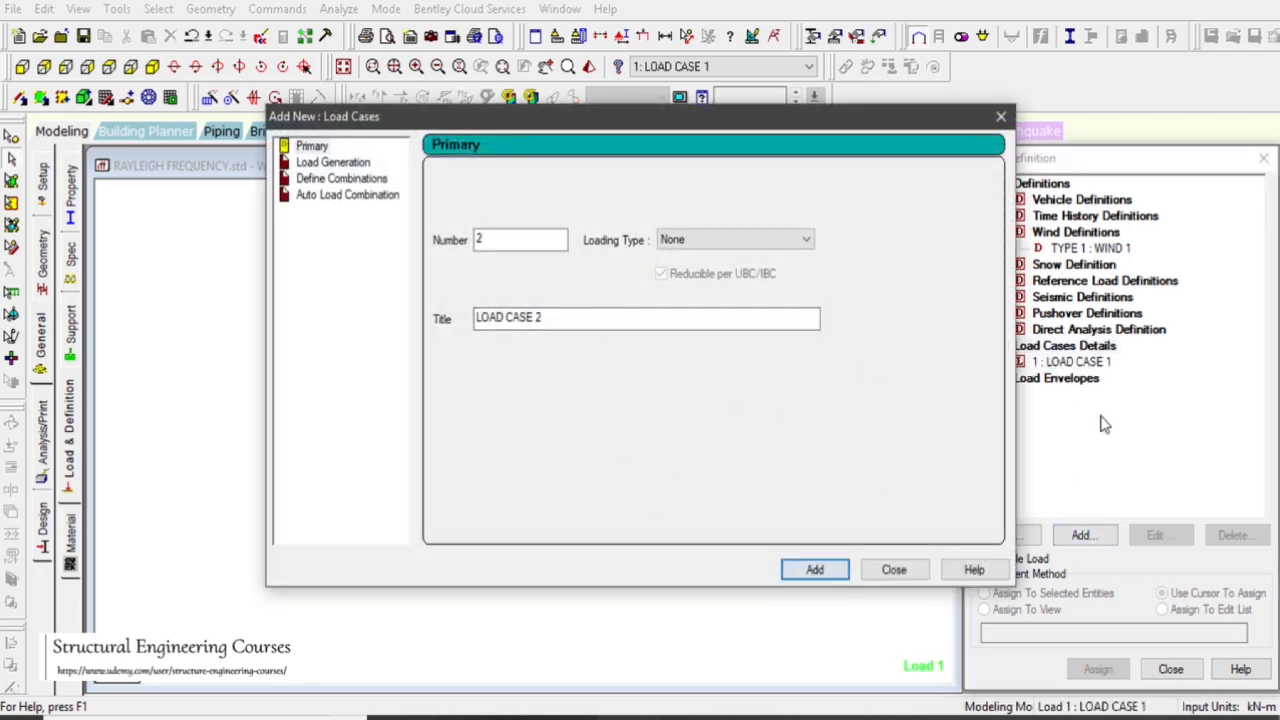
left_click(894, 570)
- Start a new load item for LOAD CASE 1, show the Rayleigh Frequency option, and accept the auto save
left_click(1075, 362)
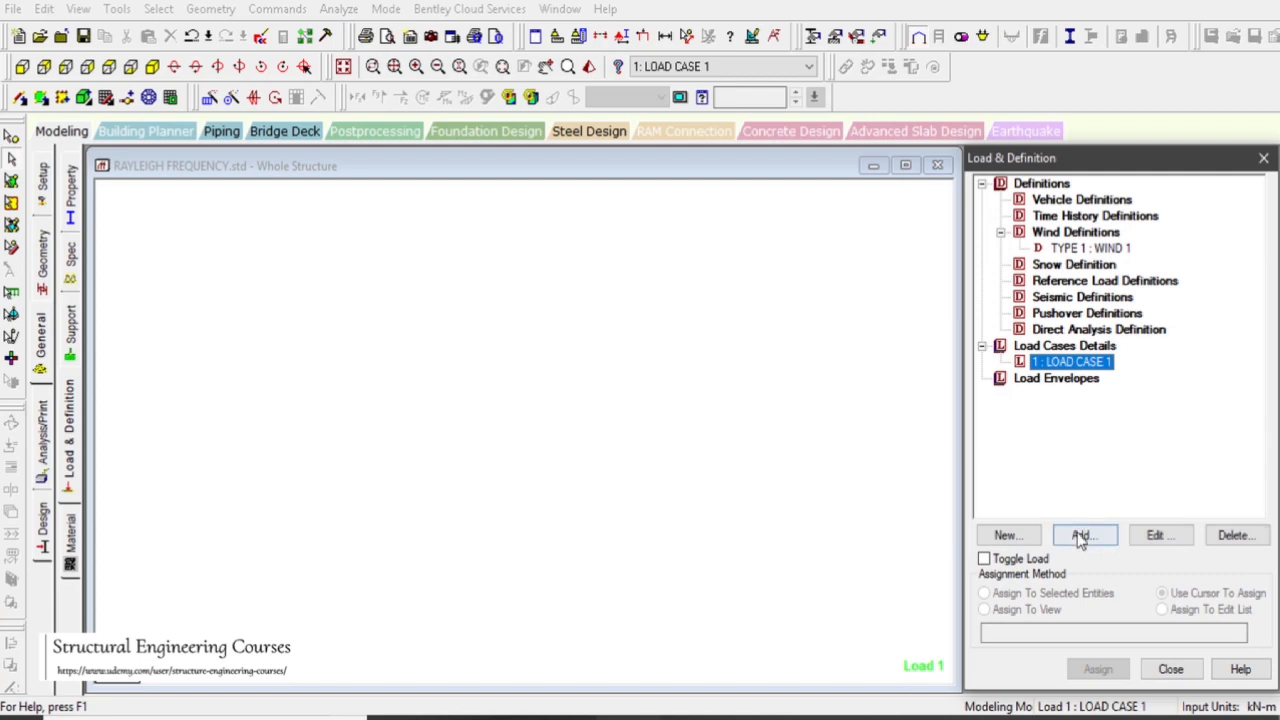
left_click(1080, 534)
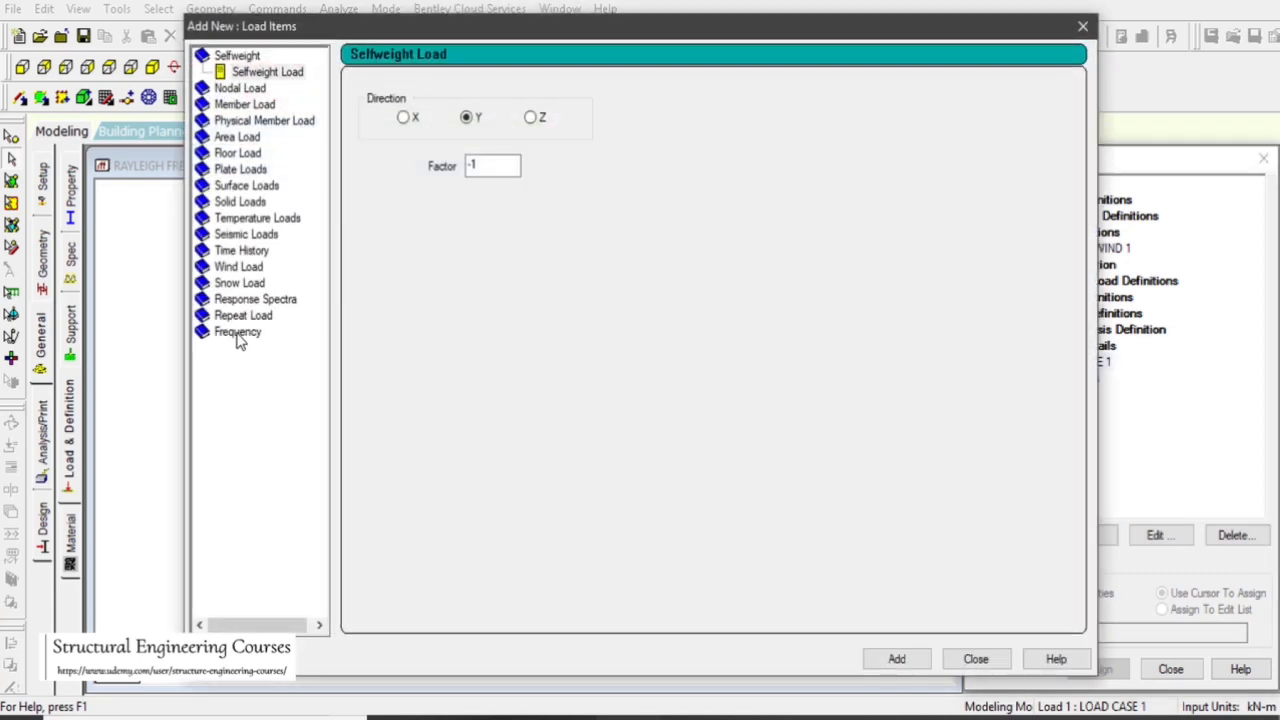
left_click(240, 334)
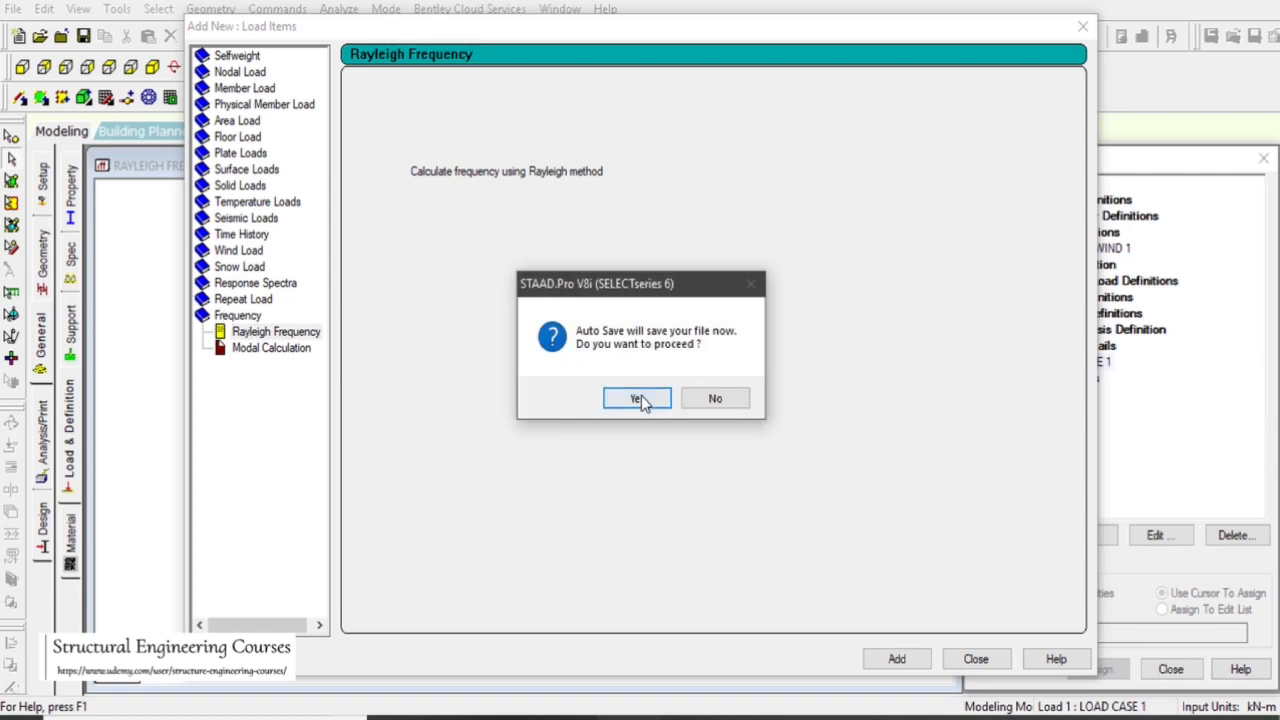
left_click(640, 399)
left_click(519, 381)
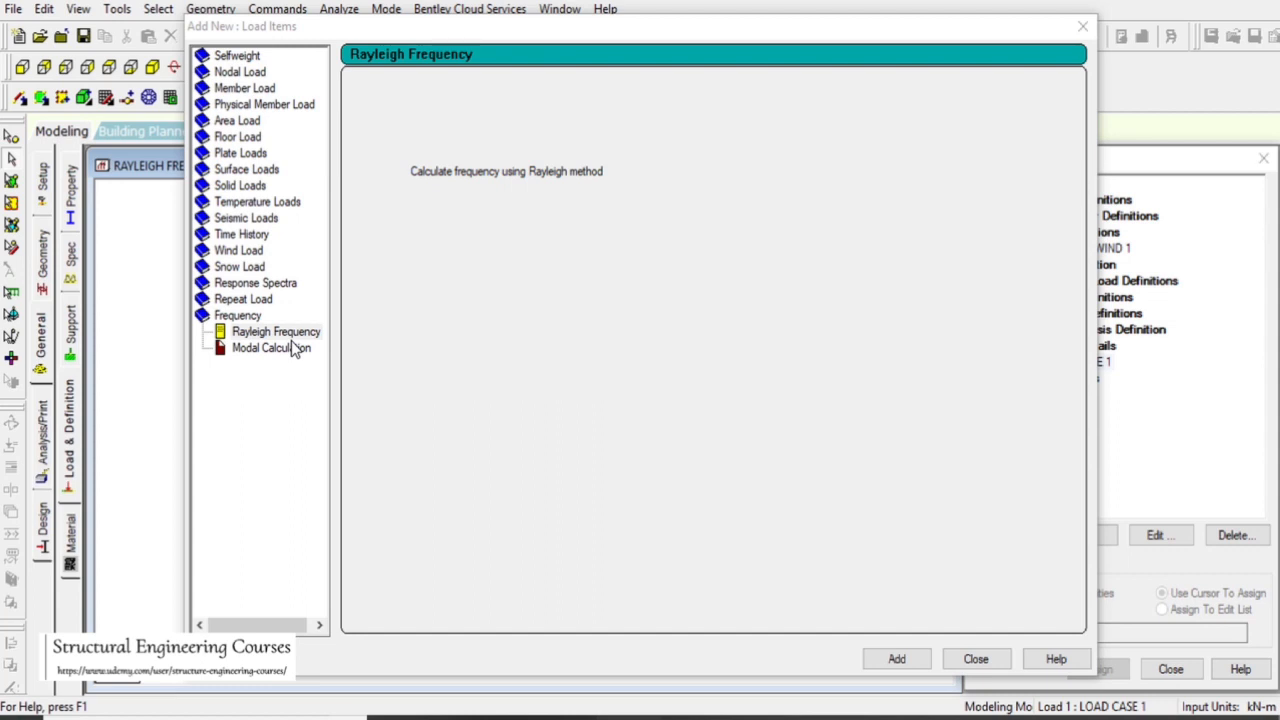
- Compare the Rayleigh Frequency and Modal Calculation options for calculating the structure's frequency, ending on Rayleigh Frequency
left_click(289, 351)
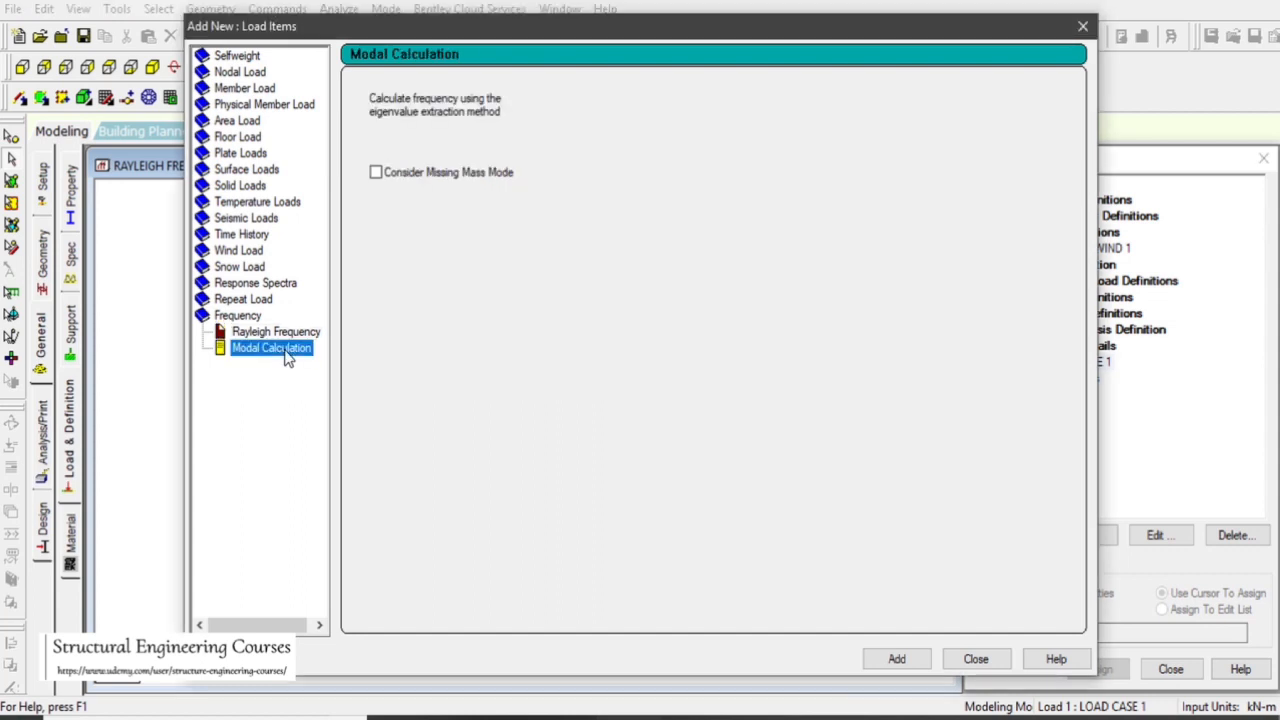
left_click(288, 335)
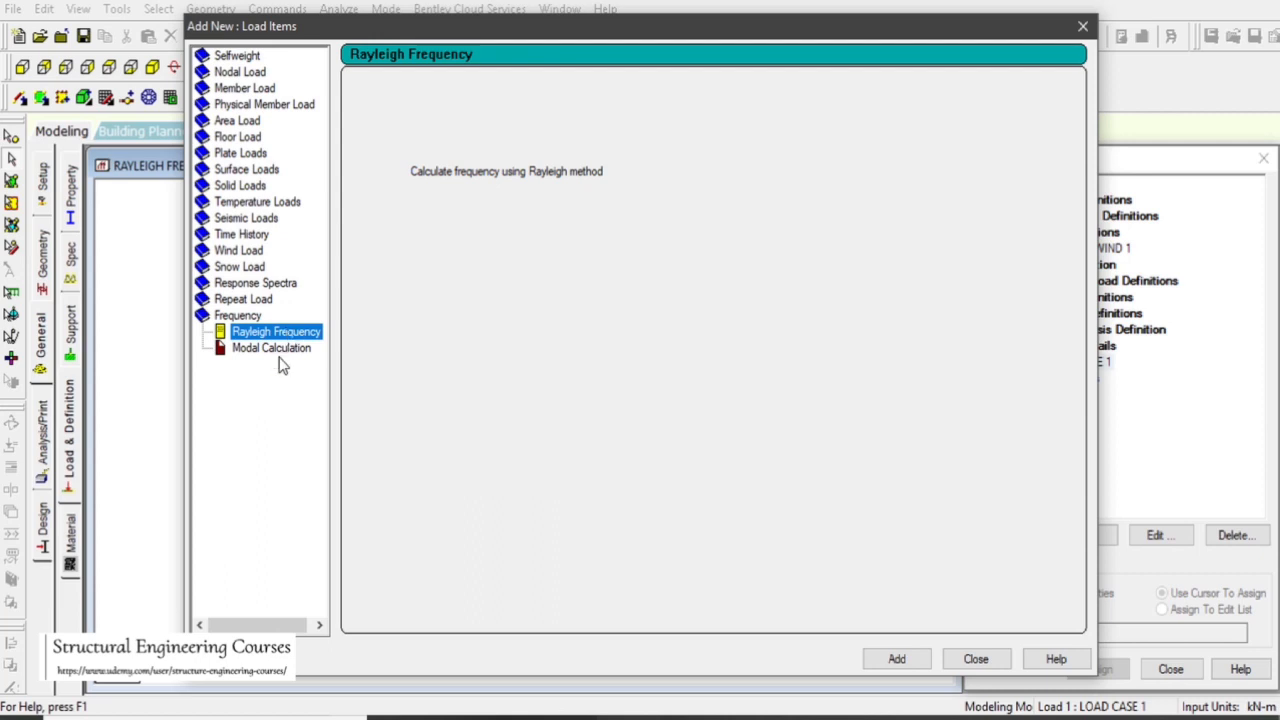
left_click(280, 355)
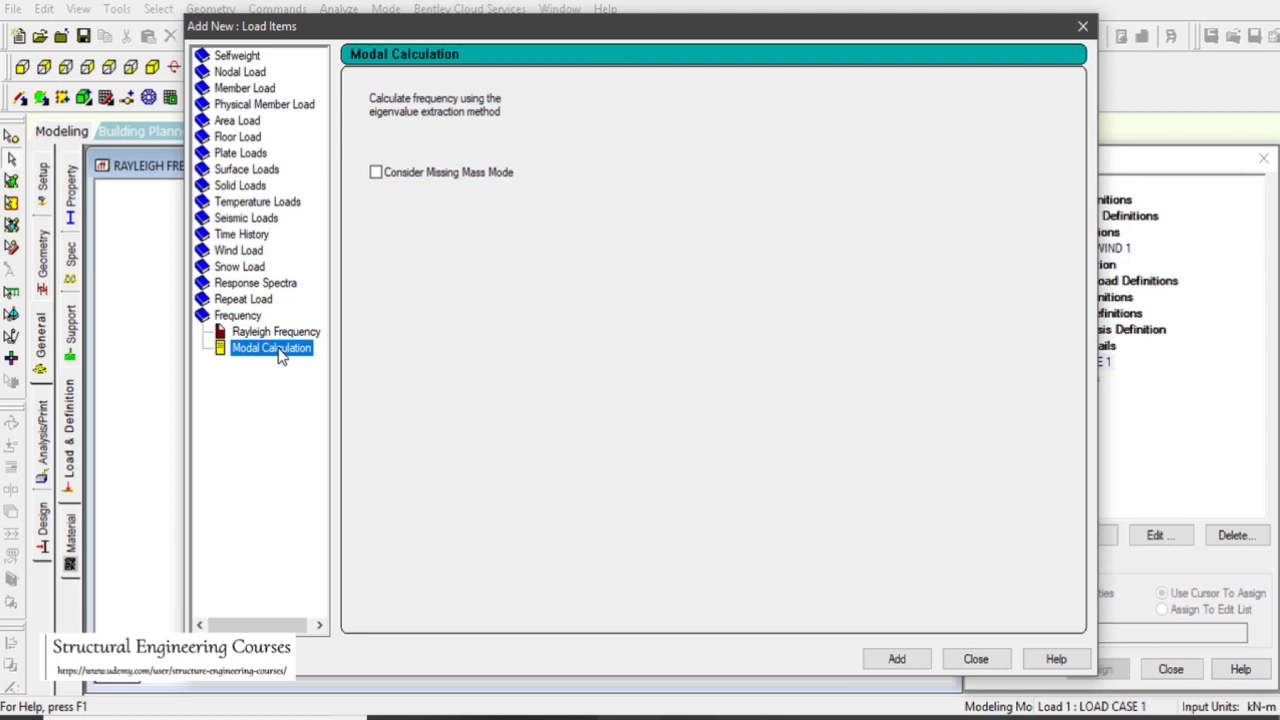
left_click(272, 333)
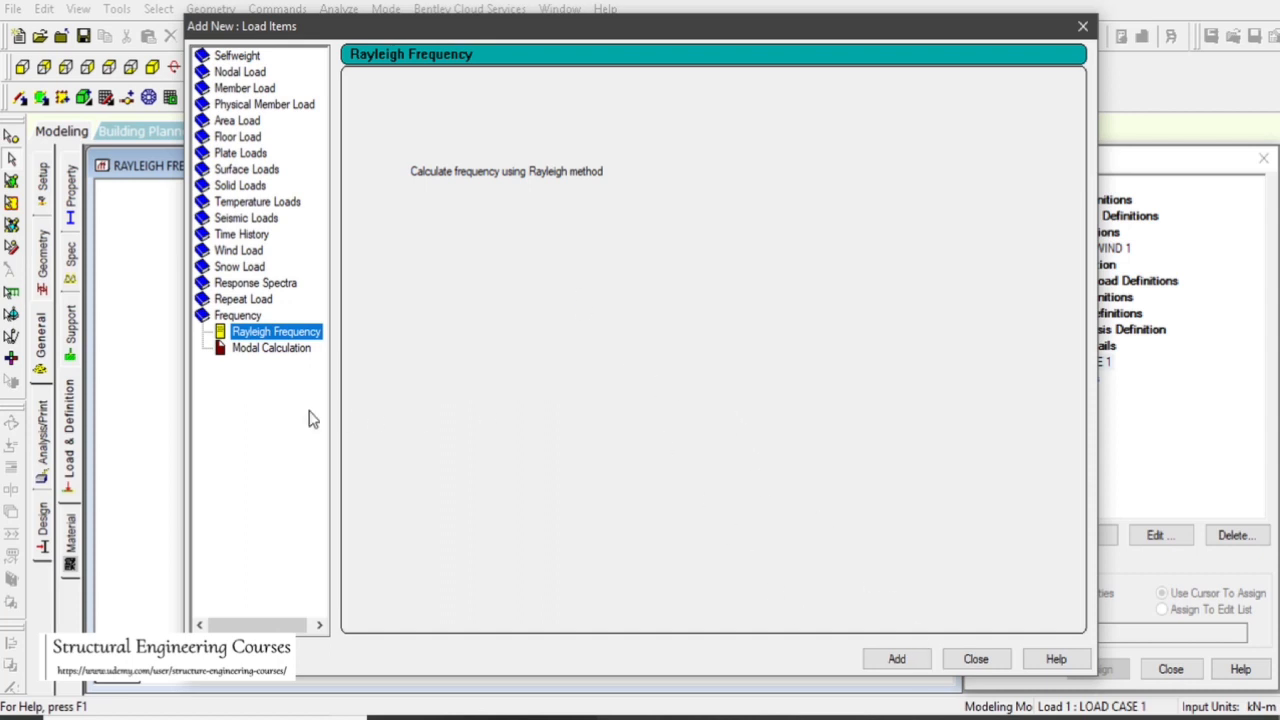
left_click(272, 349)
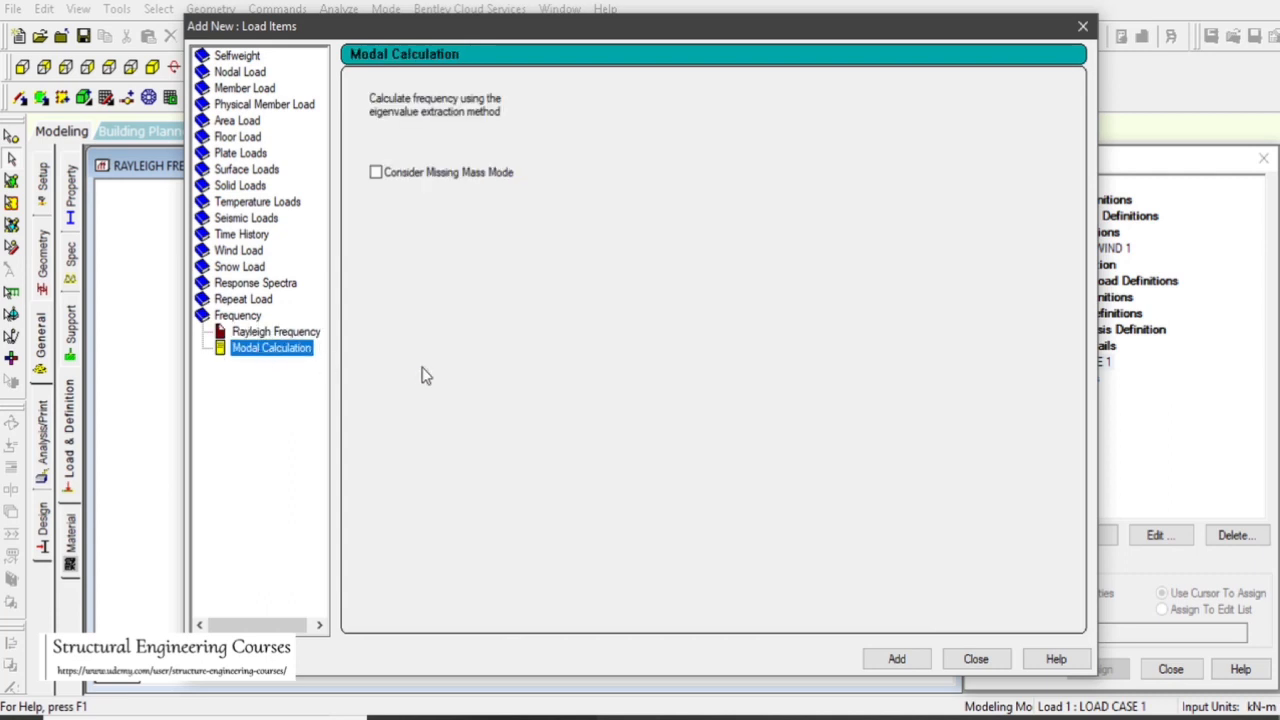
left_click(270, 333)
left_click(271, 350)
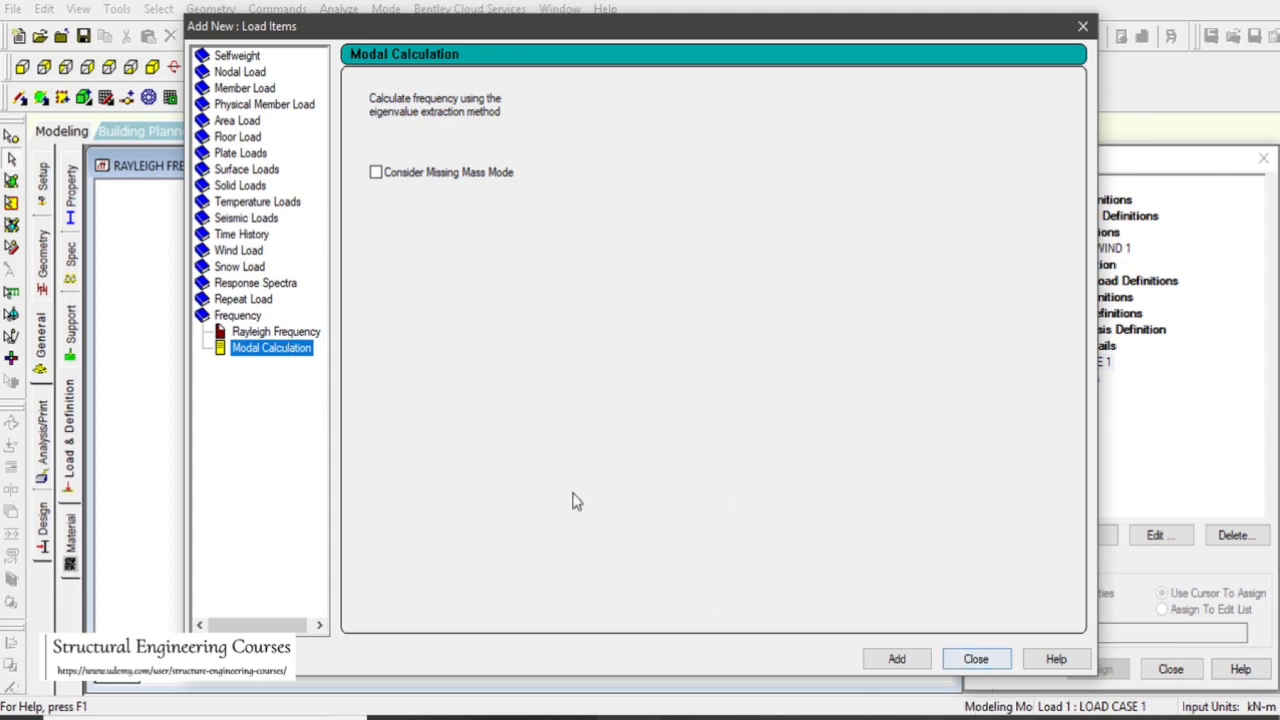
left_click(276, 335)
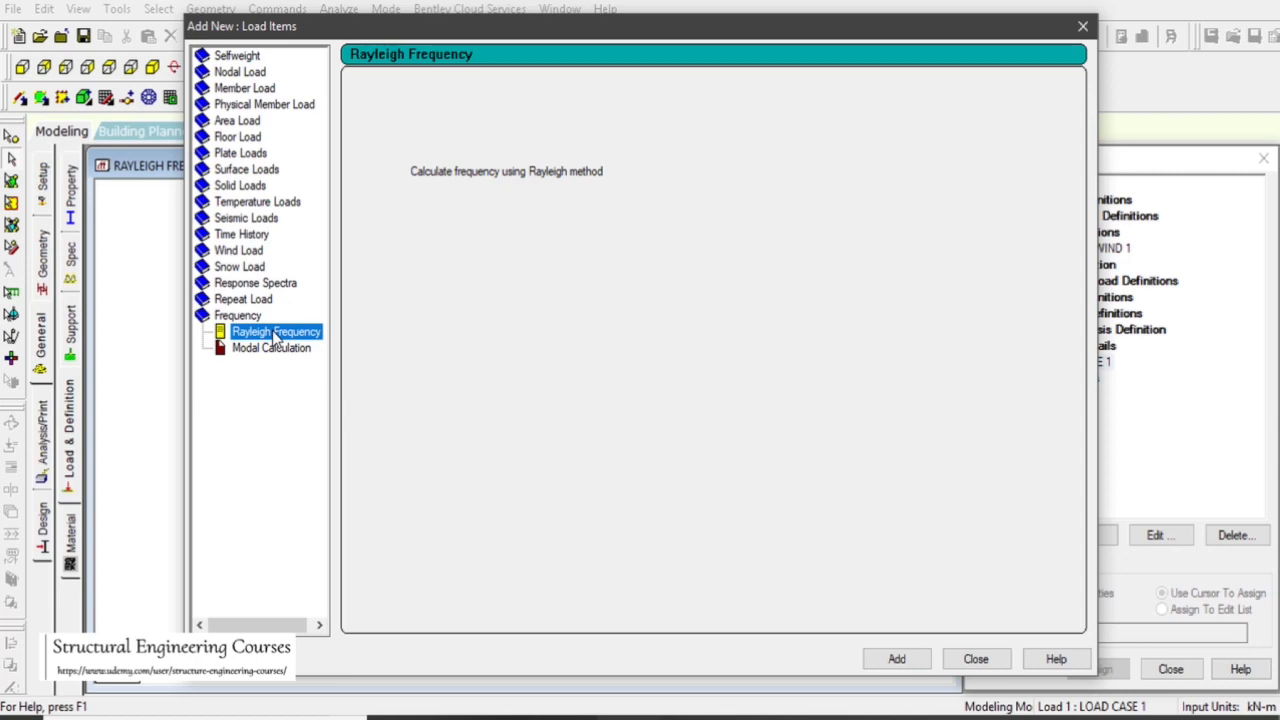
- Switch to the web browser and read the Bentley Communities post explaining the Rayleigh method and its force-displacement diagram
left_click(448, 718)
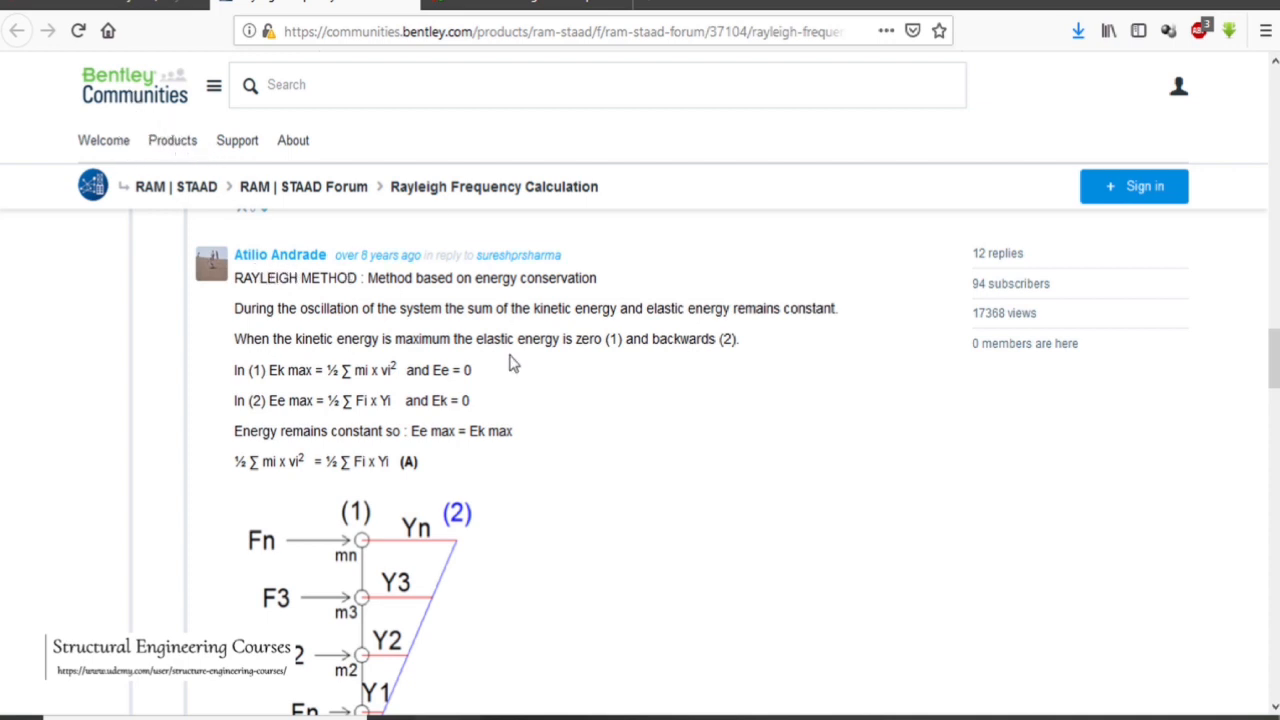
scroll(670, 421, "down", 3)
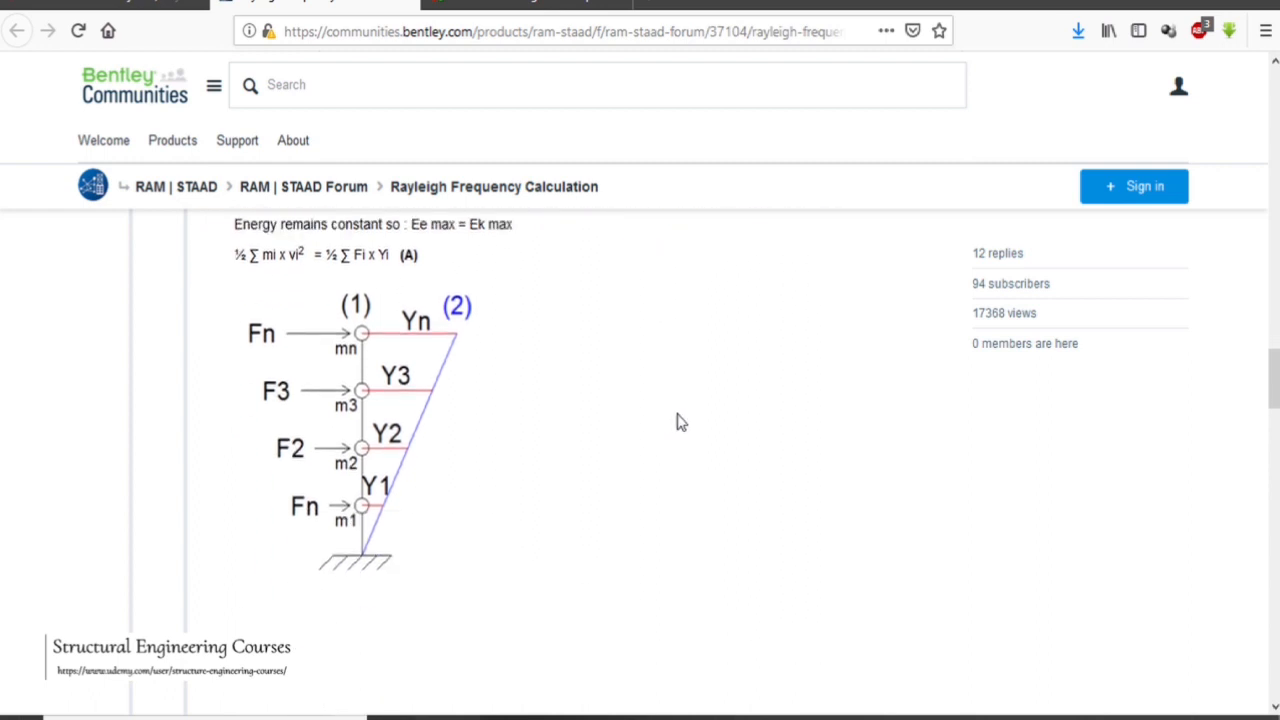
scroll(711, 433, "up", 3)
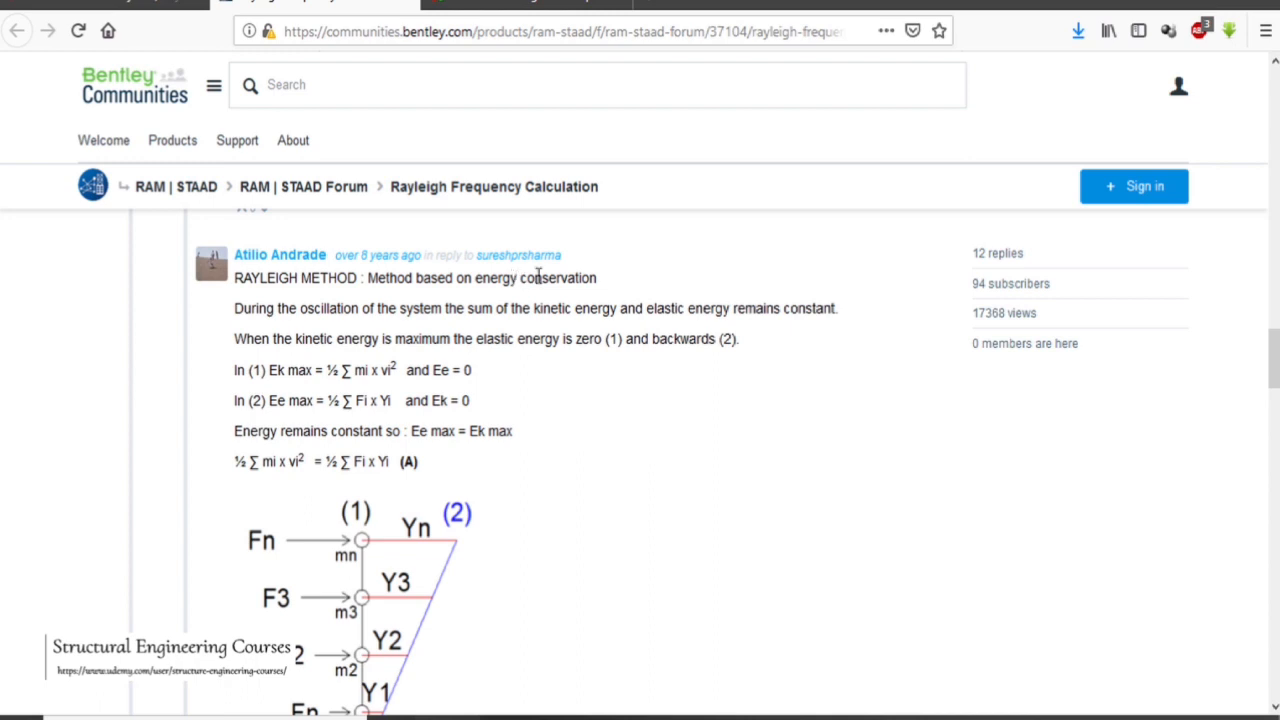
- Read the Rayleigh method introduction in the forum reply, highlighting the phrases on energy conservation and zero elastic energy
left_click_drag(512, 279, 566, 279)
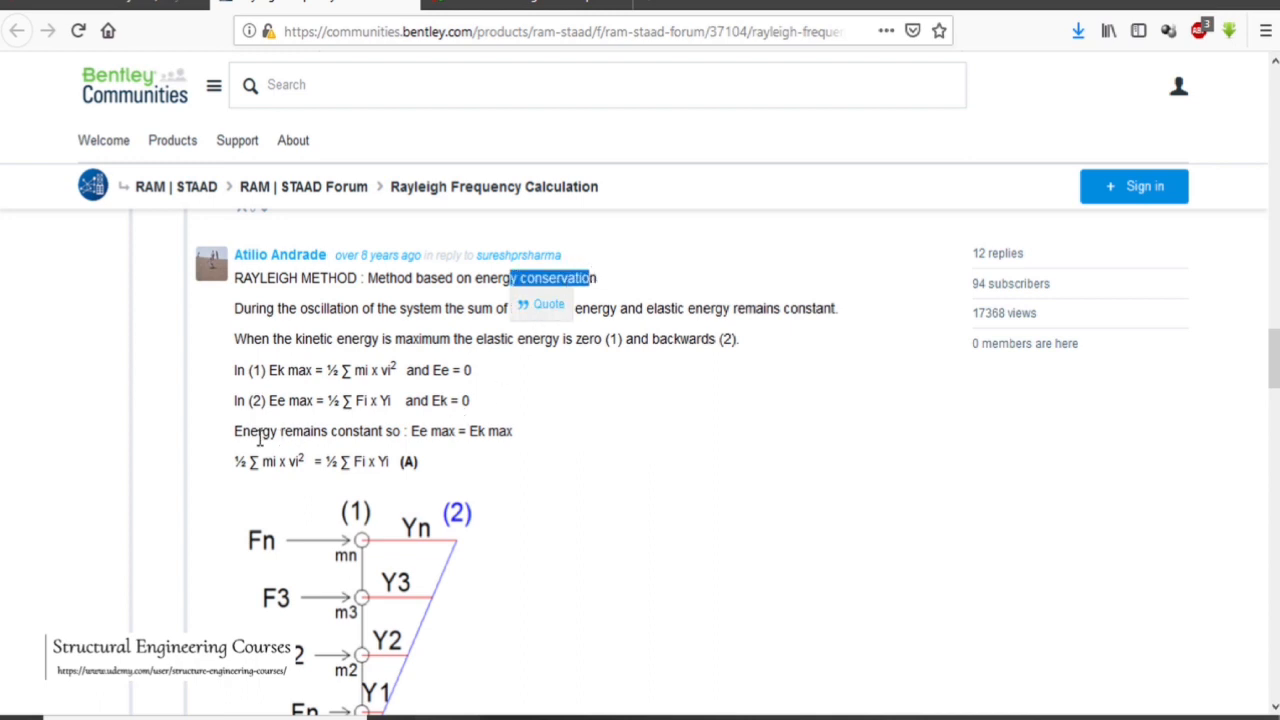
left_click_drag(259, 433, 379, 440)
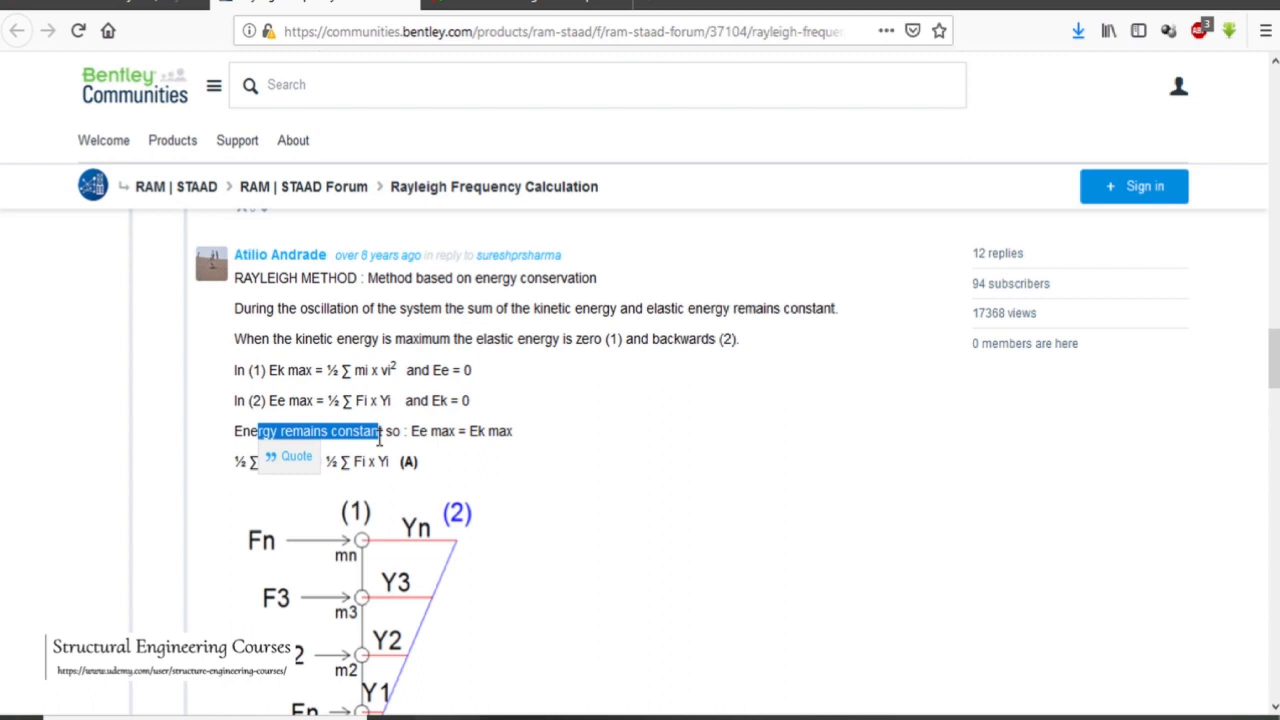
left_click_drag(271, 340, 628, 352)
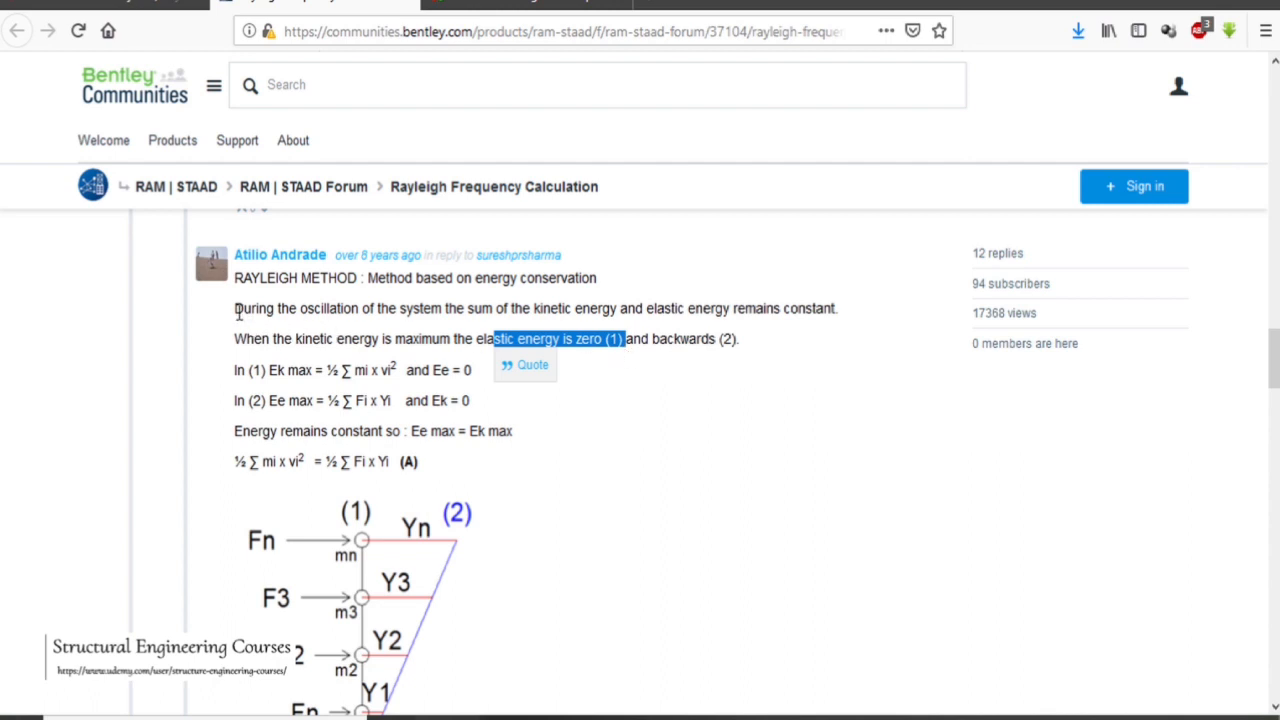
left_click_drag(243, 278, 322, 278)
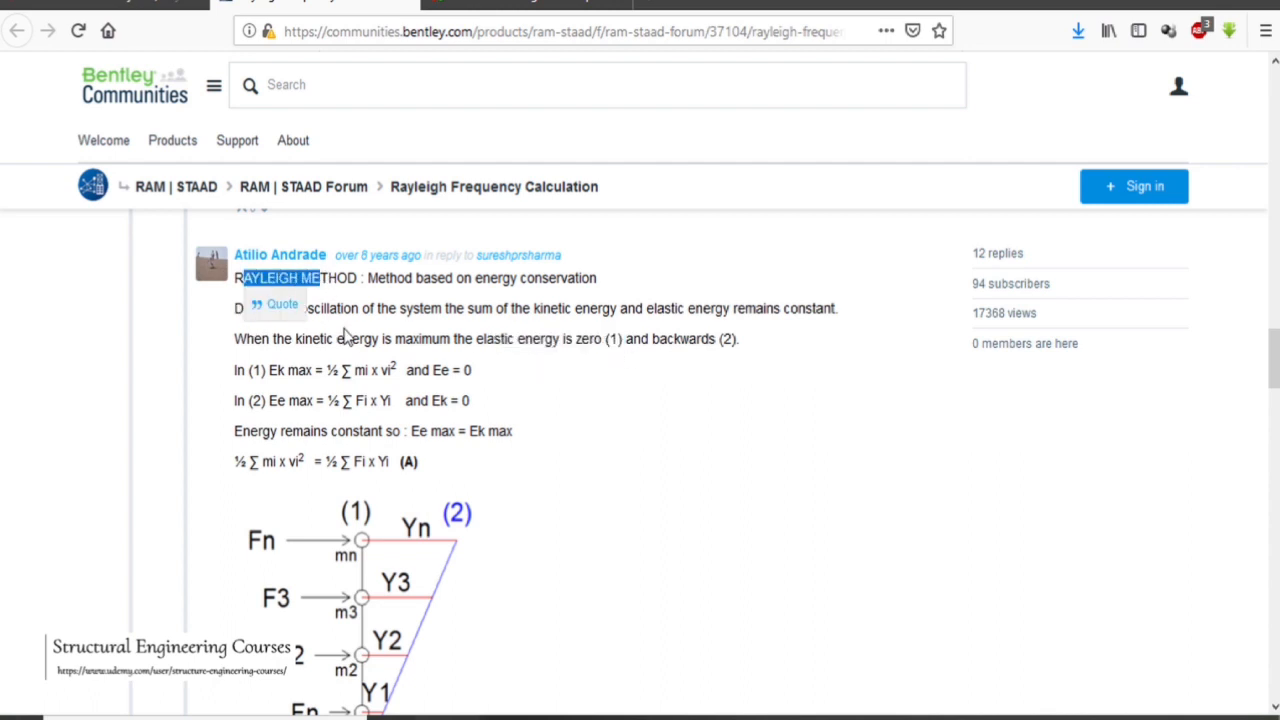
left_click(341, 308)
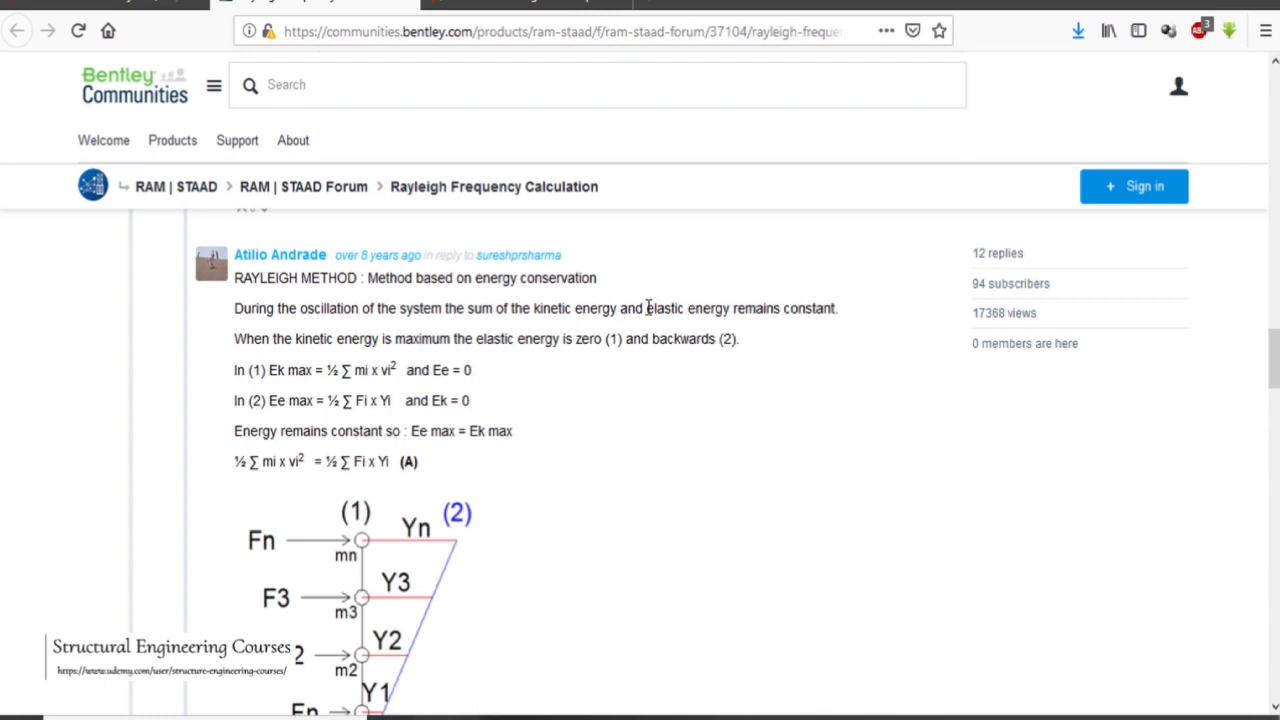
- Examine the lumped-mass diagram of forces Fn and displacements Yn together with energy balance equation (A) above it
scroll(657, 320, "down", 2)
scroll(657, 323, "up", 2)
scroll(554, 389, "down", 3)
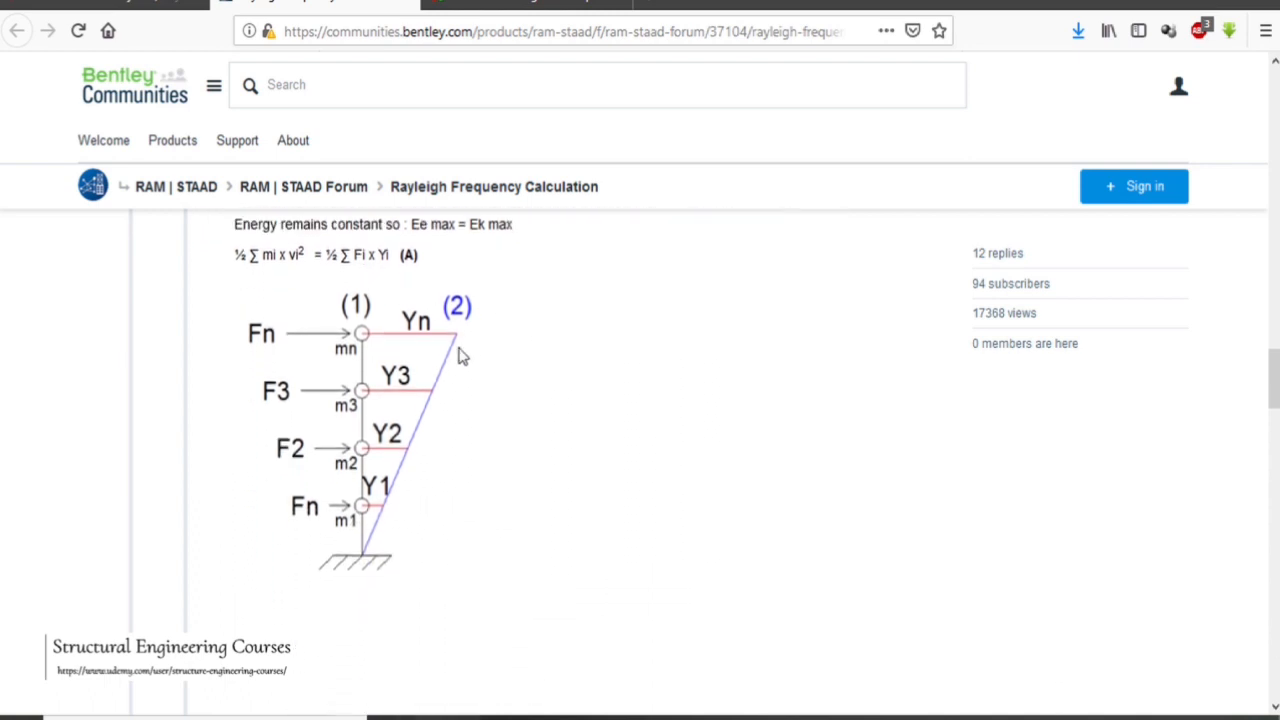
scroll(457, 352, "up", 2)
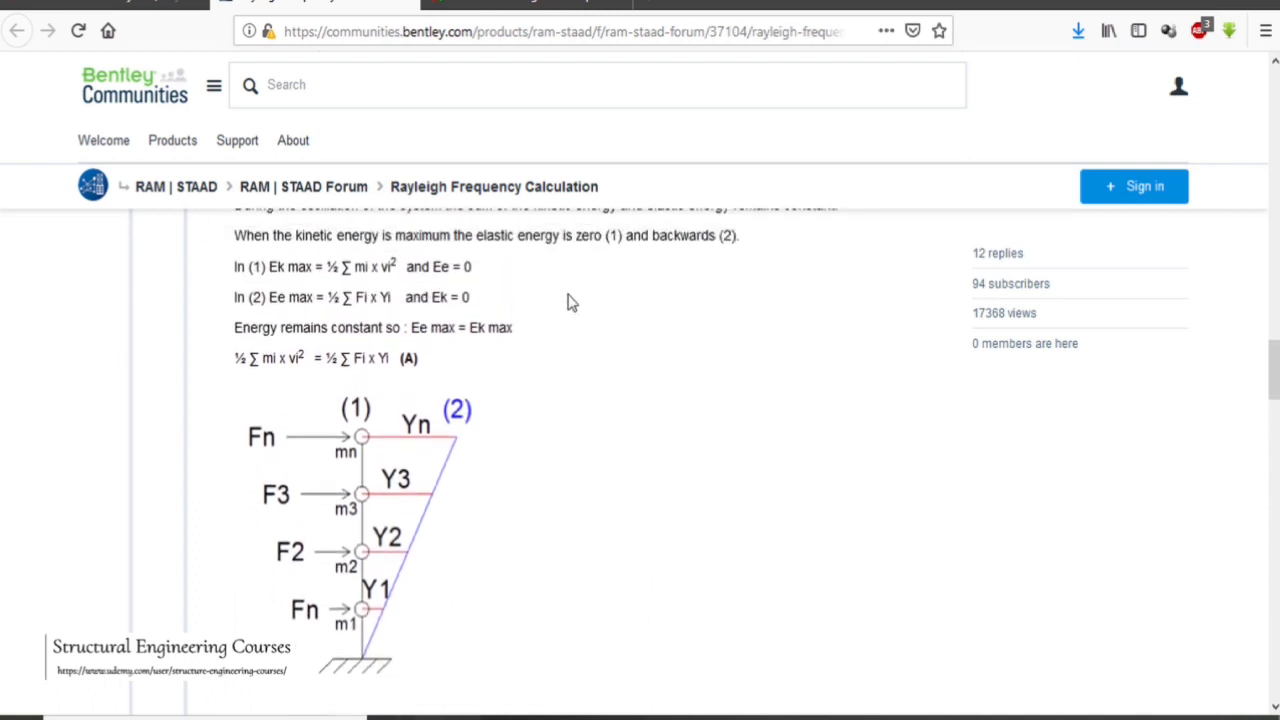
scroll(570, 340, "up", 2)
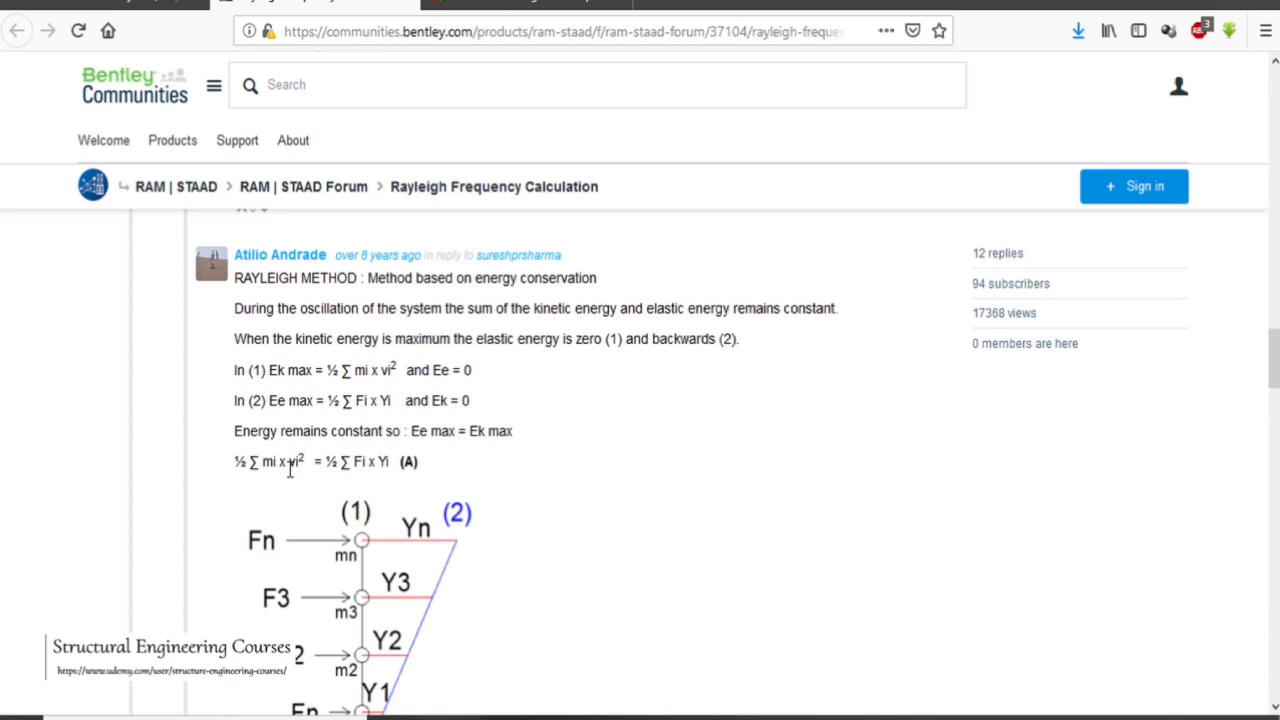
scroll(330, 478, "down", 3)
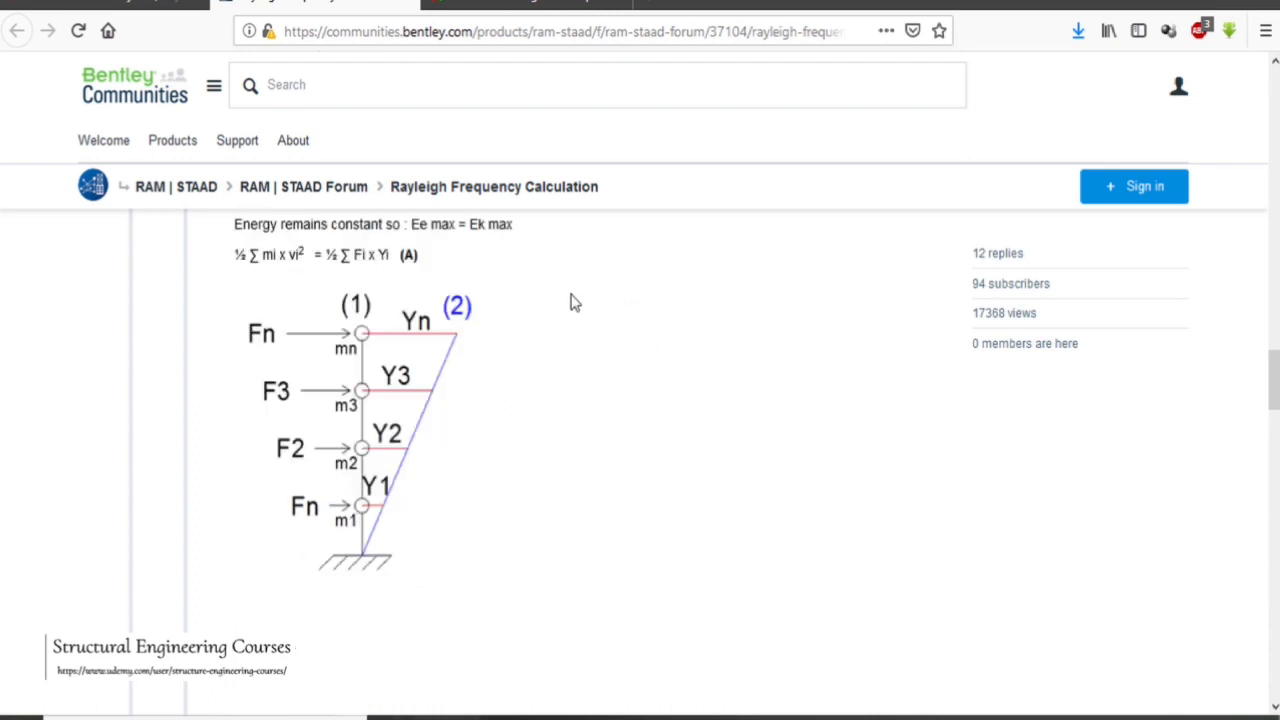
scroll(433, 443, "up", 2)
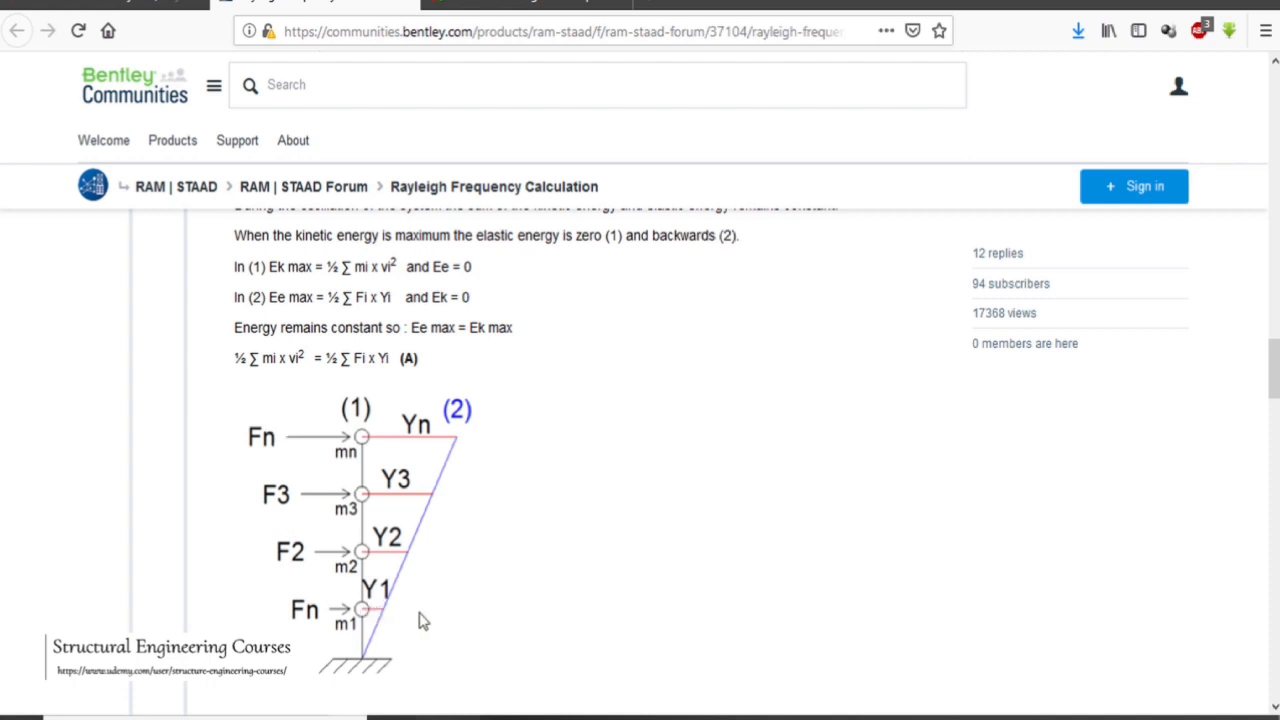
scroll(465, 398, "down", 1)
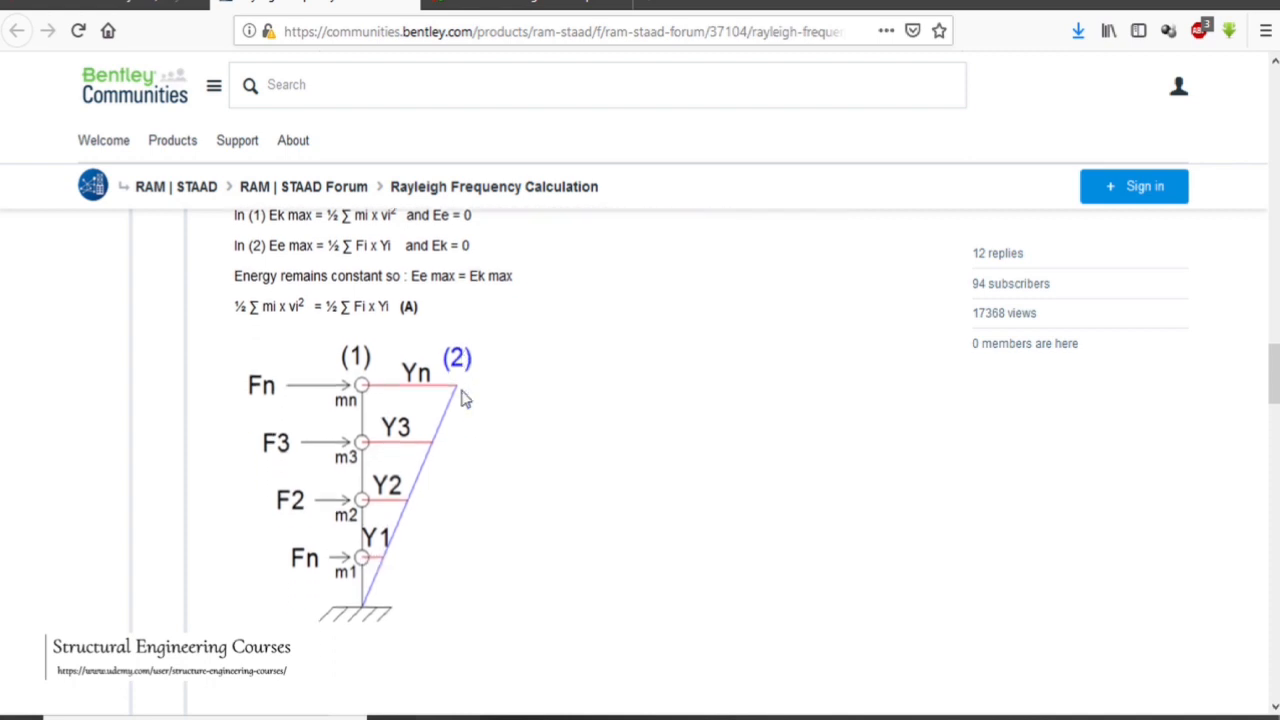
- Read the first-mode assumptions, the Fi, mi, Yi and Vi definitions, and the resulting Rayleigh frequency formula for w1
scroll(465, 398, "down", 5)
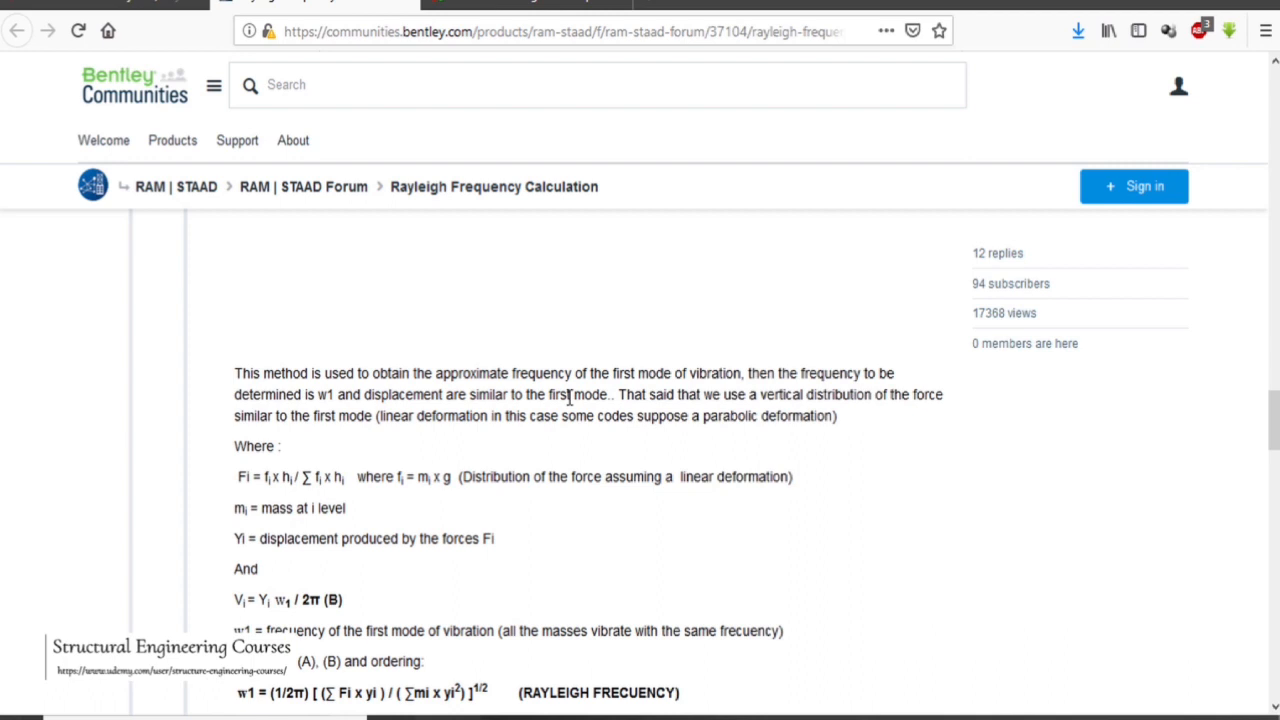
scroll(580, 394, "down", 2)
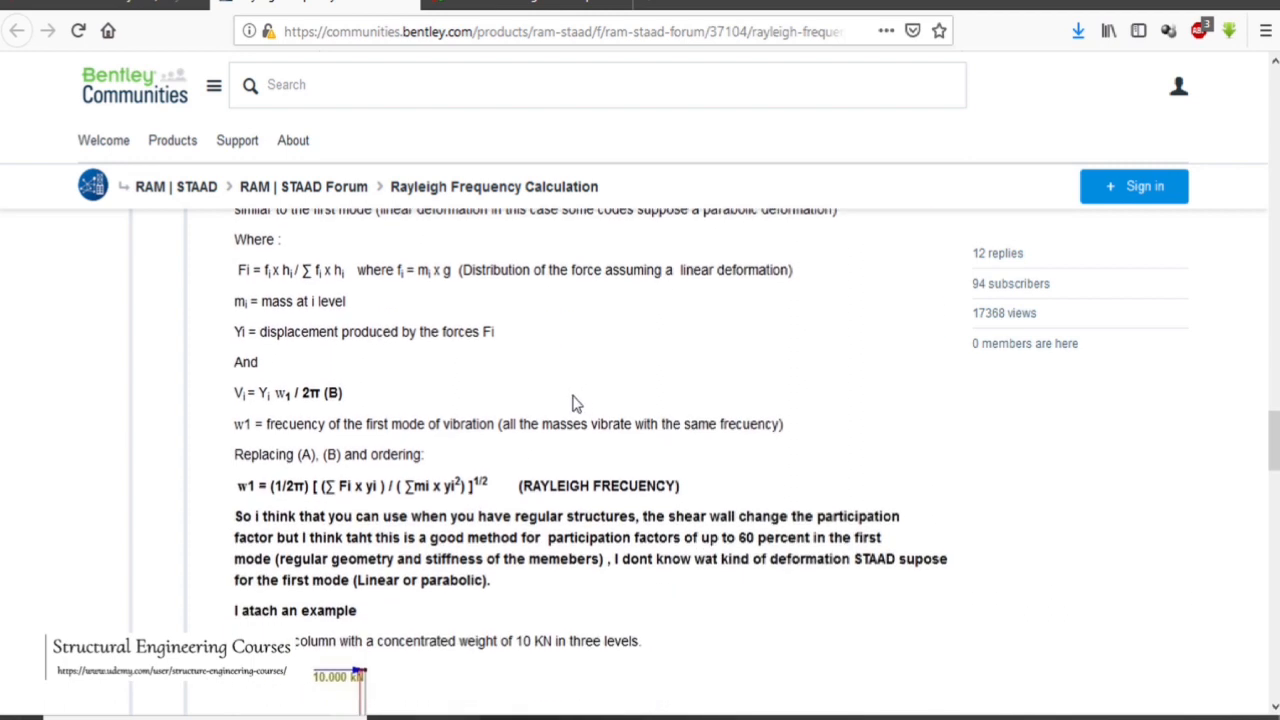
scroll(576, 402, "up", 1)
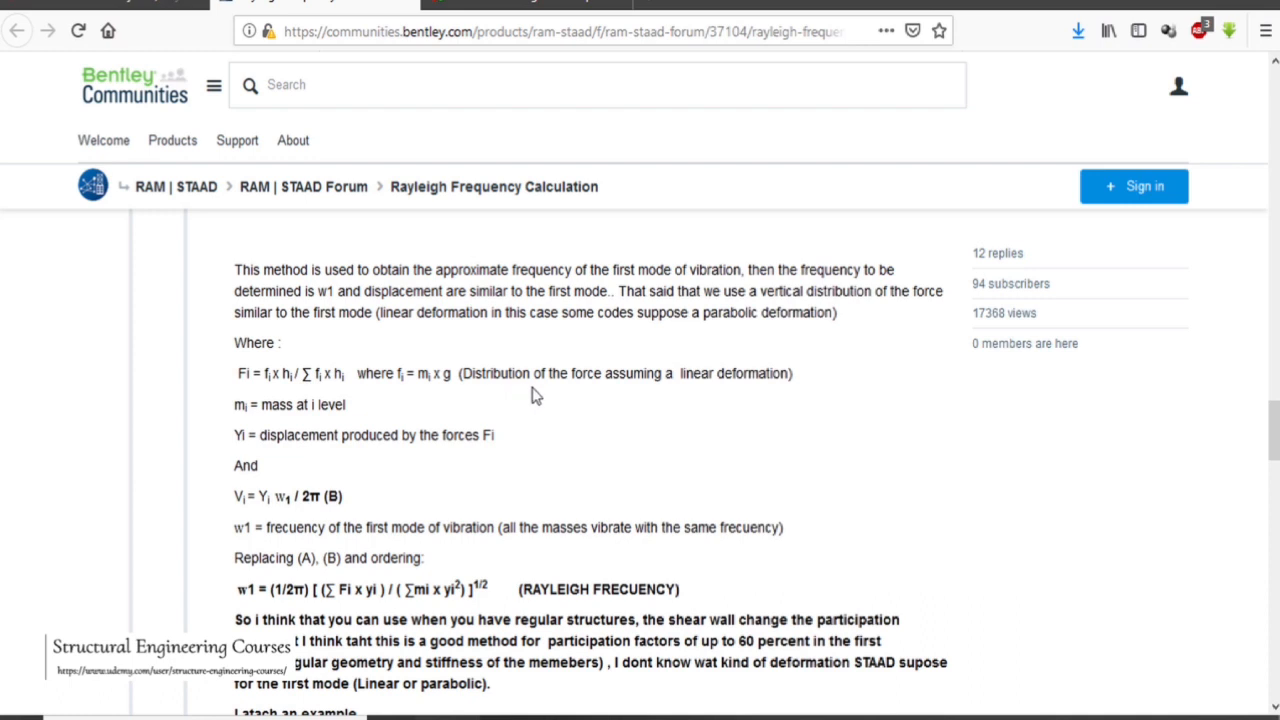
scroll(540, 393, "down", 2)
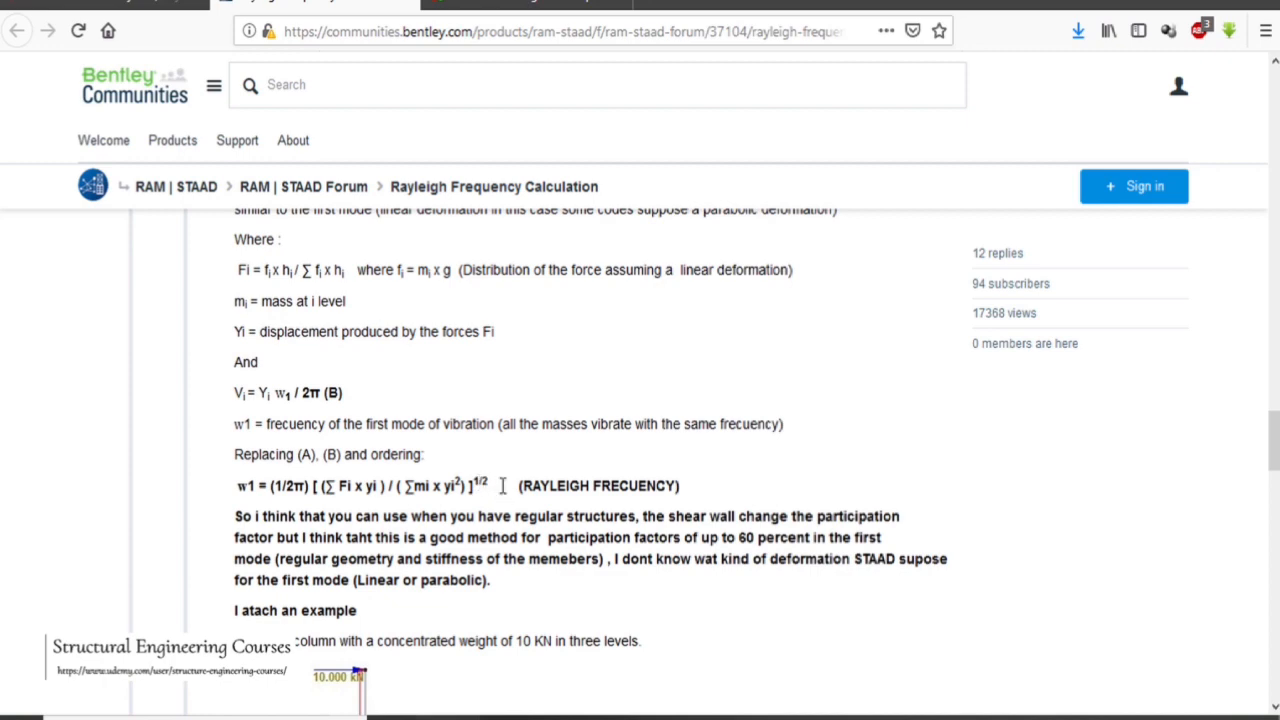
- Examine the attached example's column diagram with concentrated weights at three levels and its concrete section size
scroll(504, 486, "down", 3)
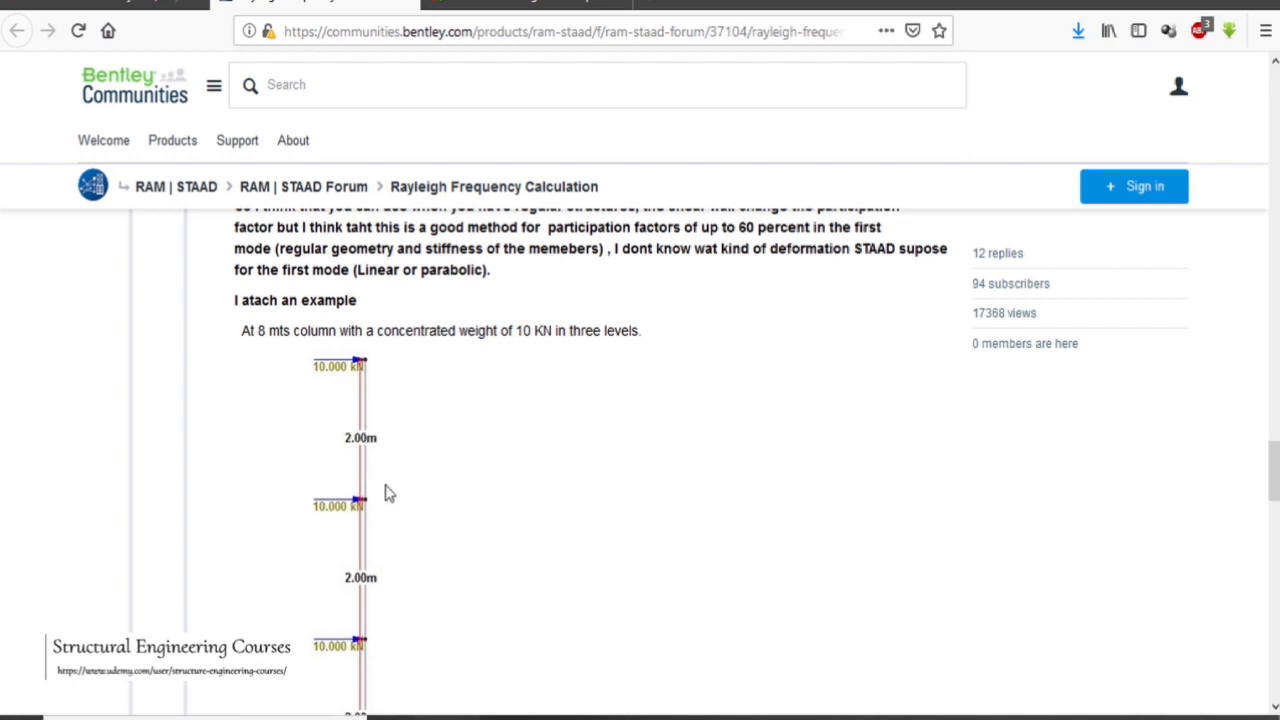
scroll(400, 510, "down", 3)
scroll(390, 527, "up", 2)
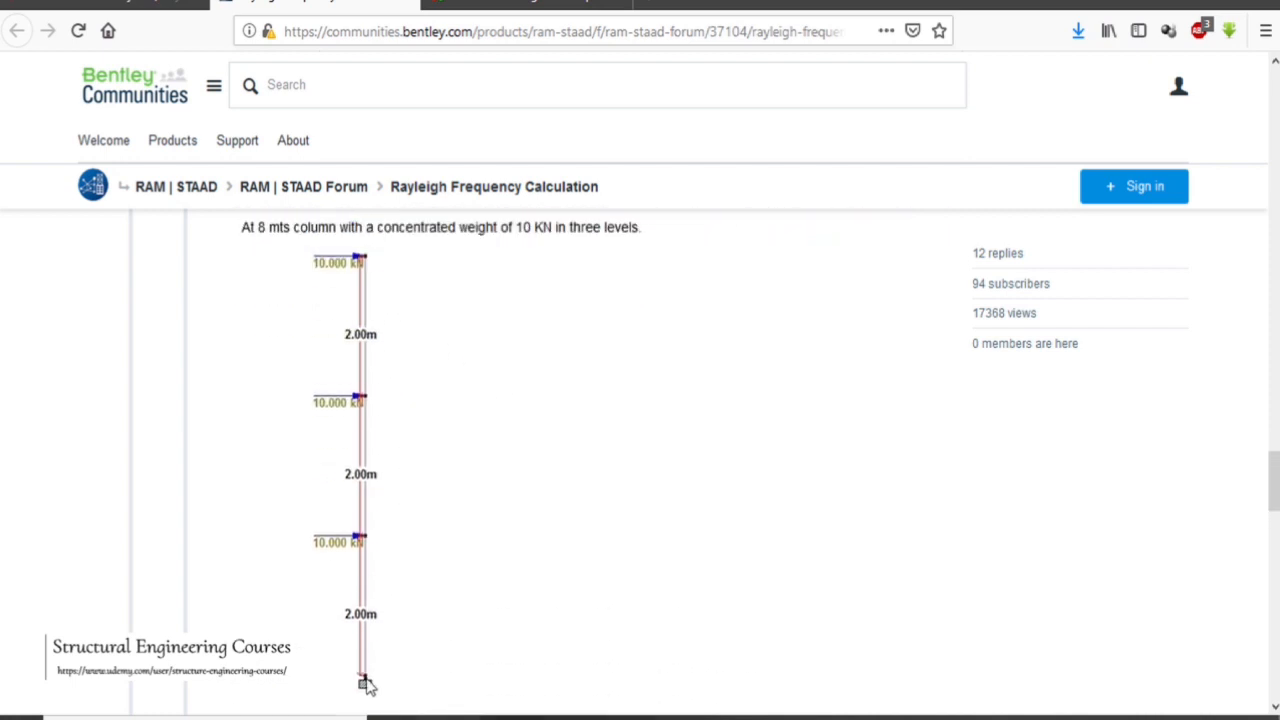
scroll(420, 430, "up", 2)
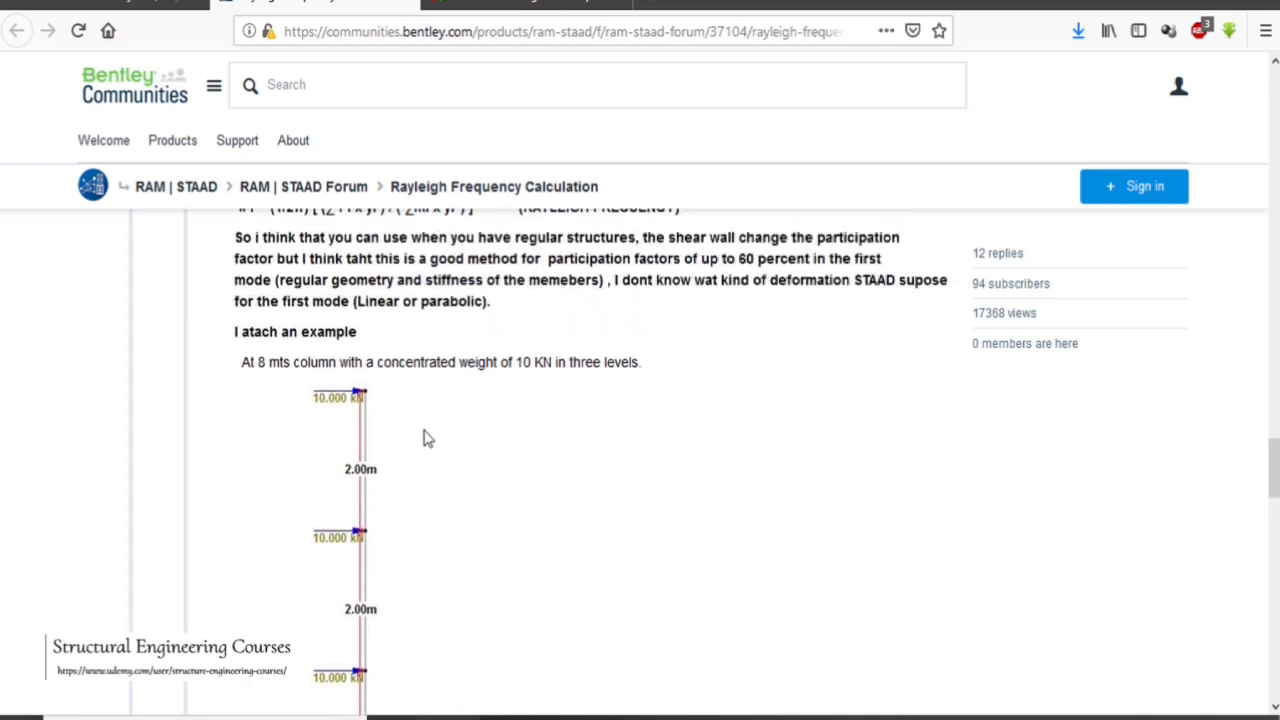
scroll(437, 480, "down", 2)
scroll(437, 480, "up", 2)
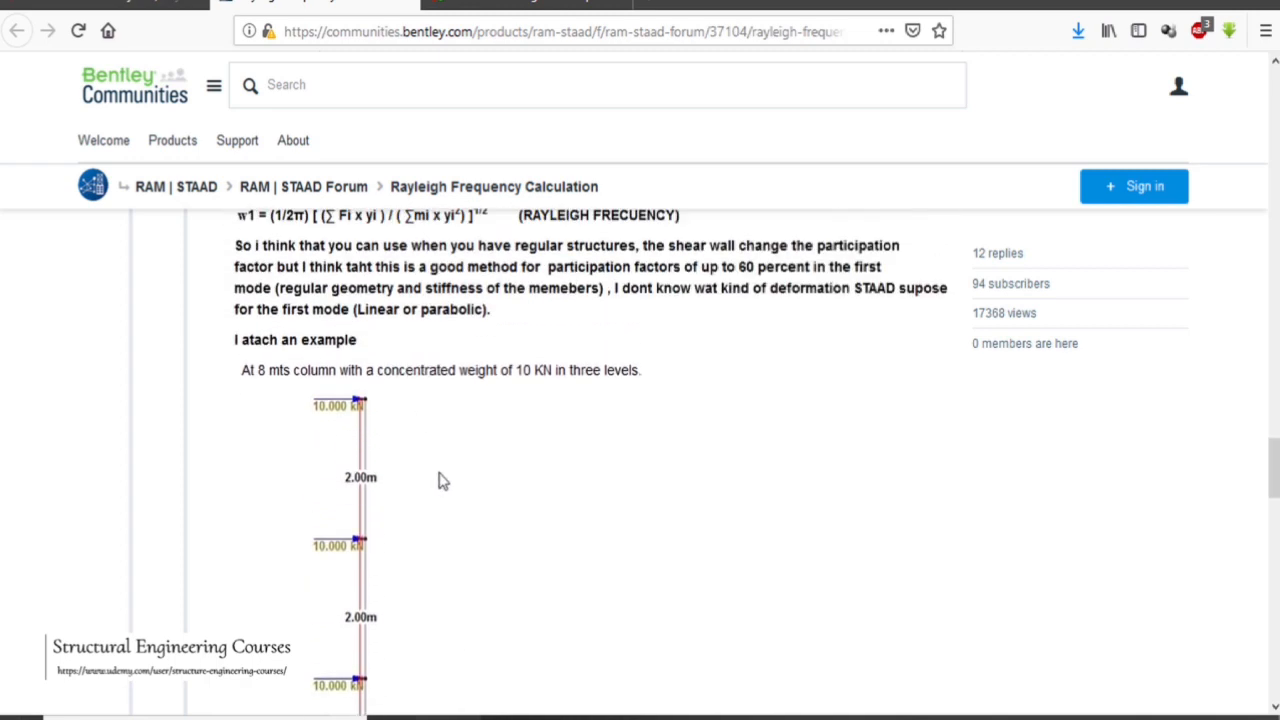
scroll(557, 423, "down", 1)
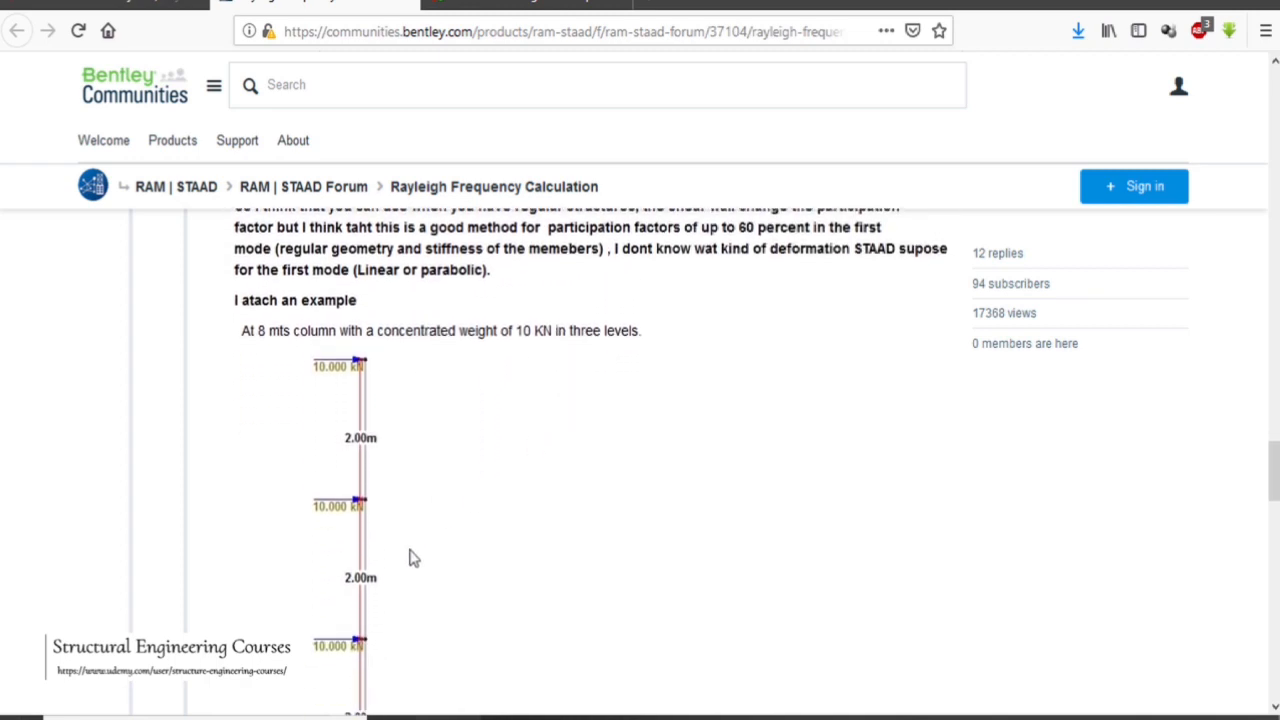
scroll(557, 360, "down", 2)
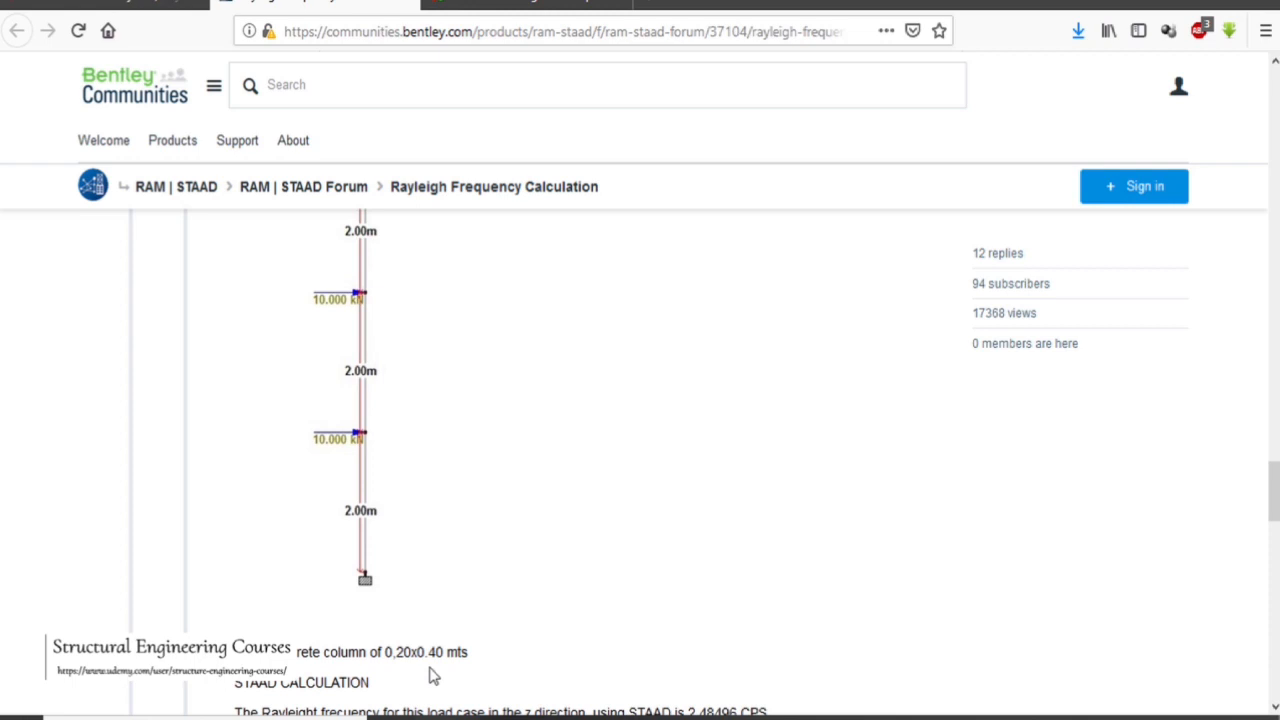
- Compare the STAAD Rayleigh frequency output with the manual calculation table and its final frequency
scroll(535, 430, "down", 5)
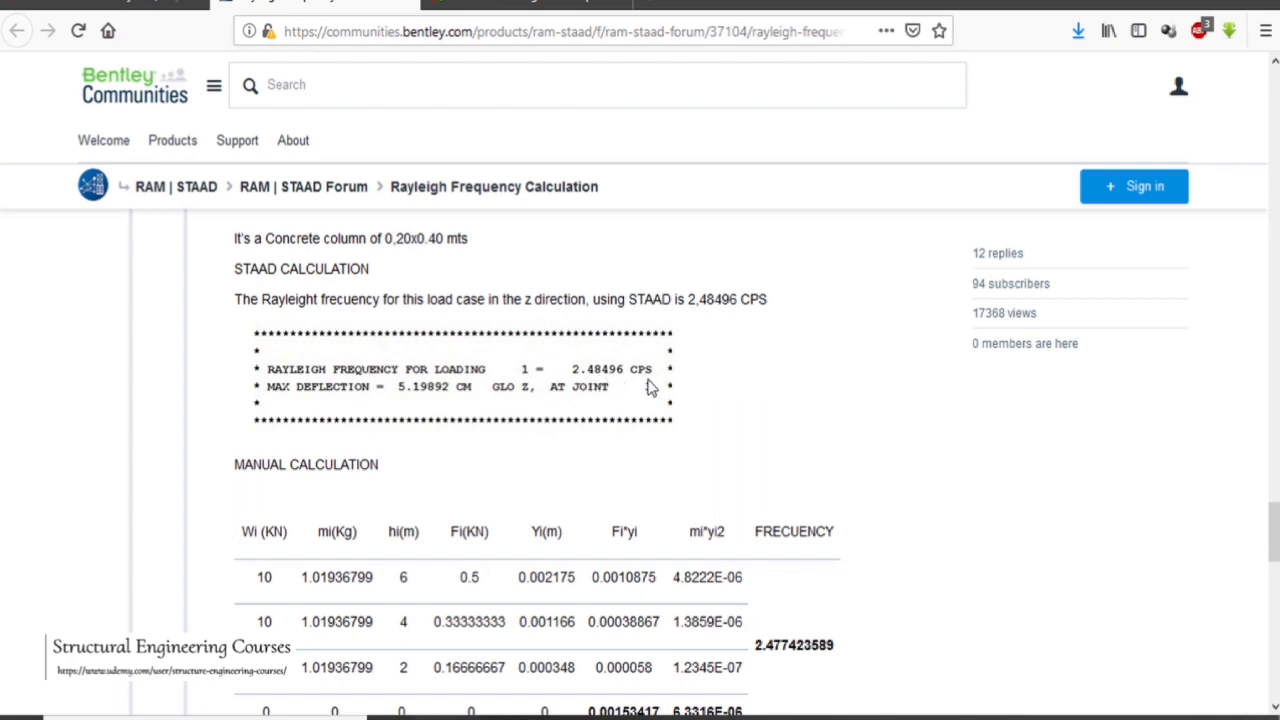
scroll(682, 352, "down", 3)
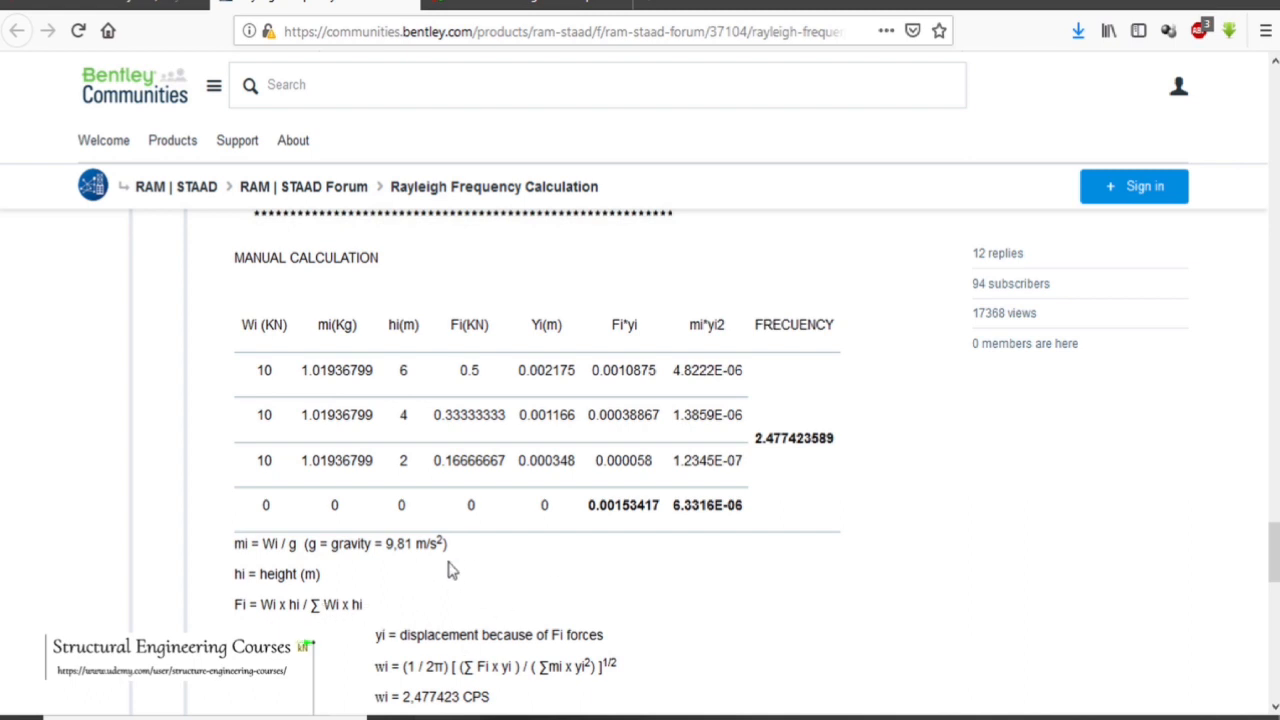
scroll(457, 562, "down", 3)
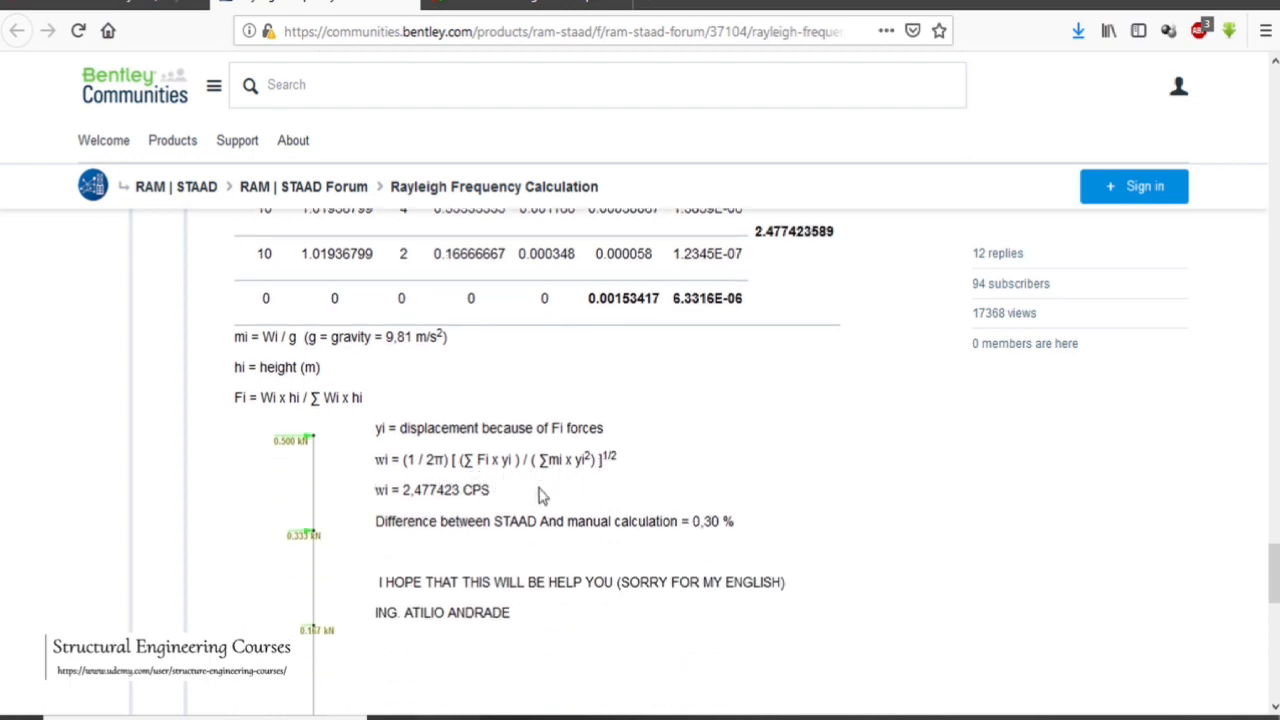
scroll(563, 566, "up", 2)
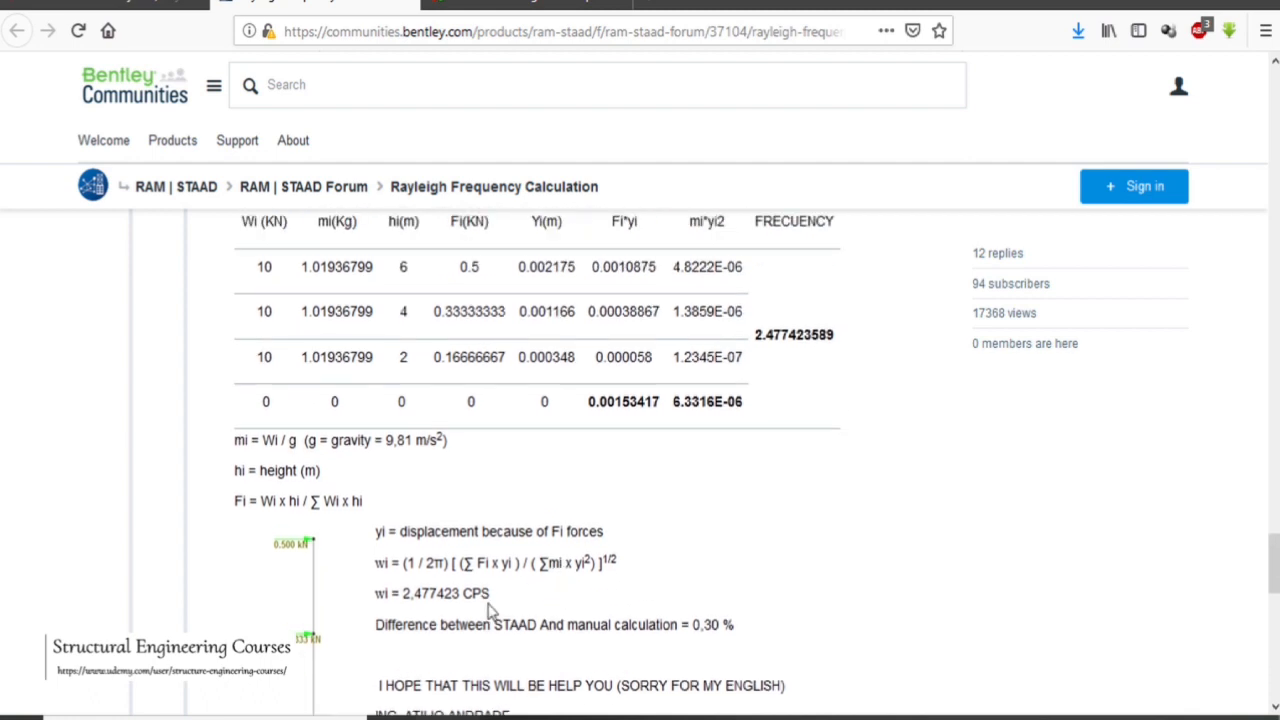
scroll(531, 600, "up", 4)
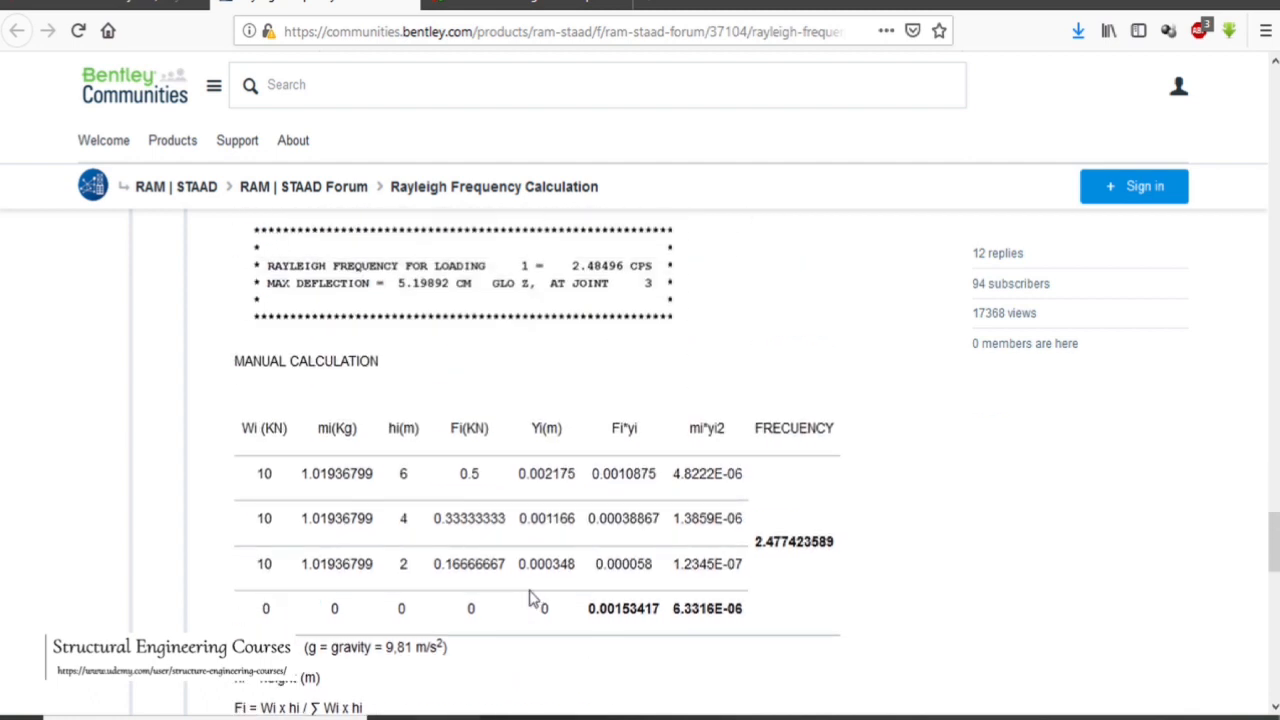
scroll(531, 598, "down", 4)
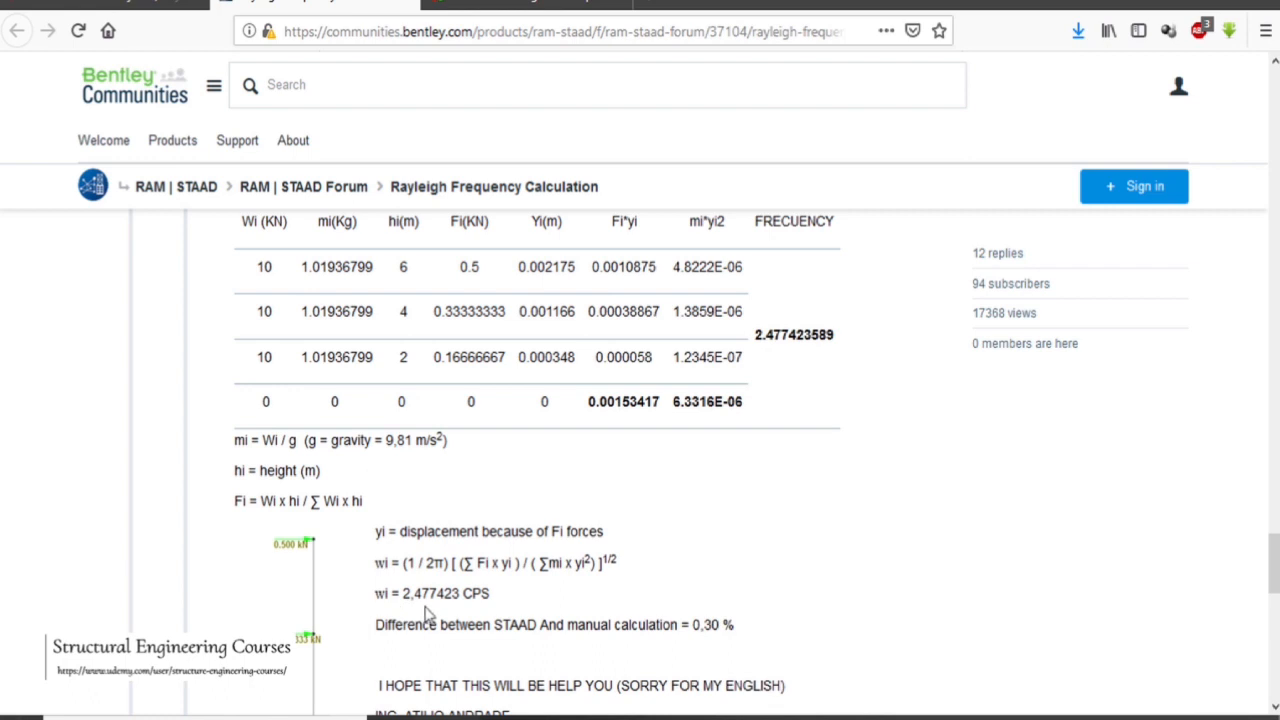
scroll(495, 592, "up", 4)
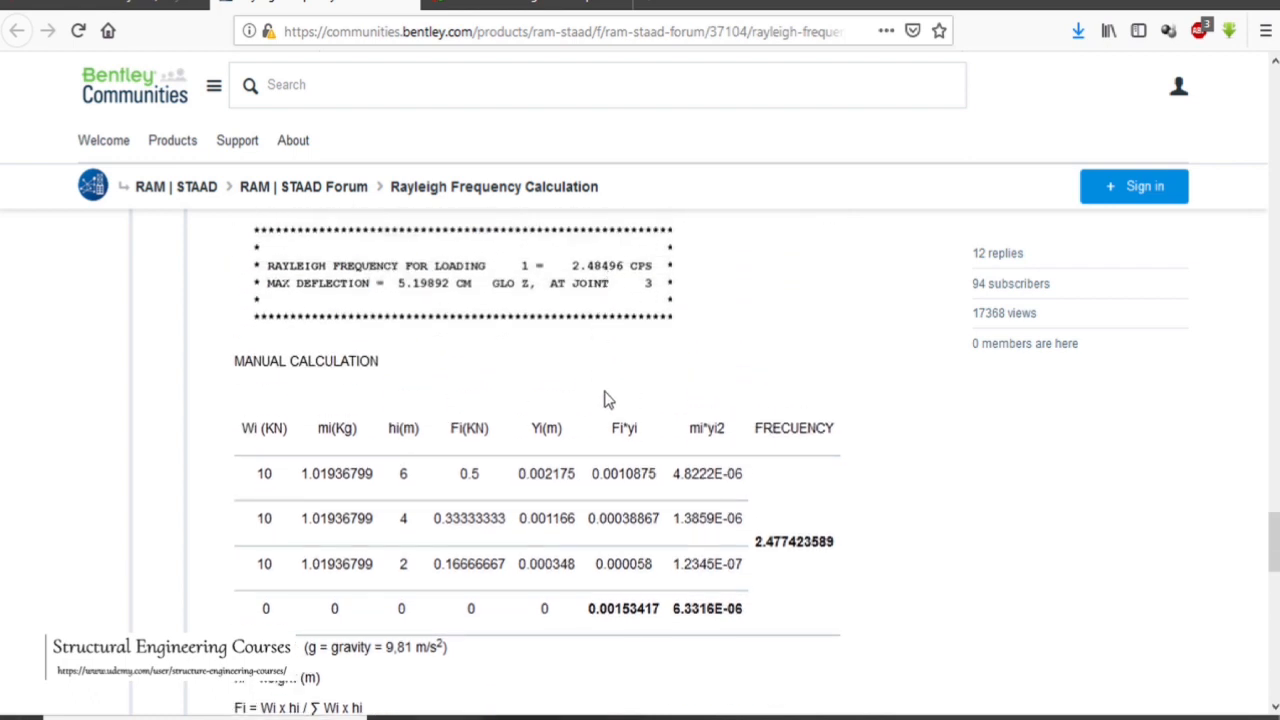
- Review the column diagram against the manual calculation table, and highlight the wi frequency formula below the table
scroll(614, 423, "up", 6)
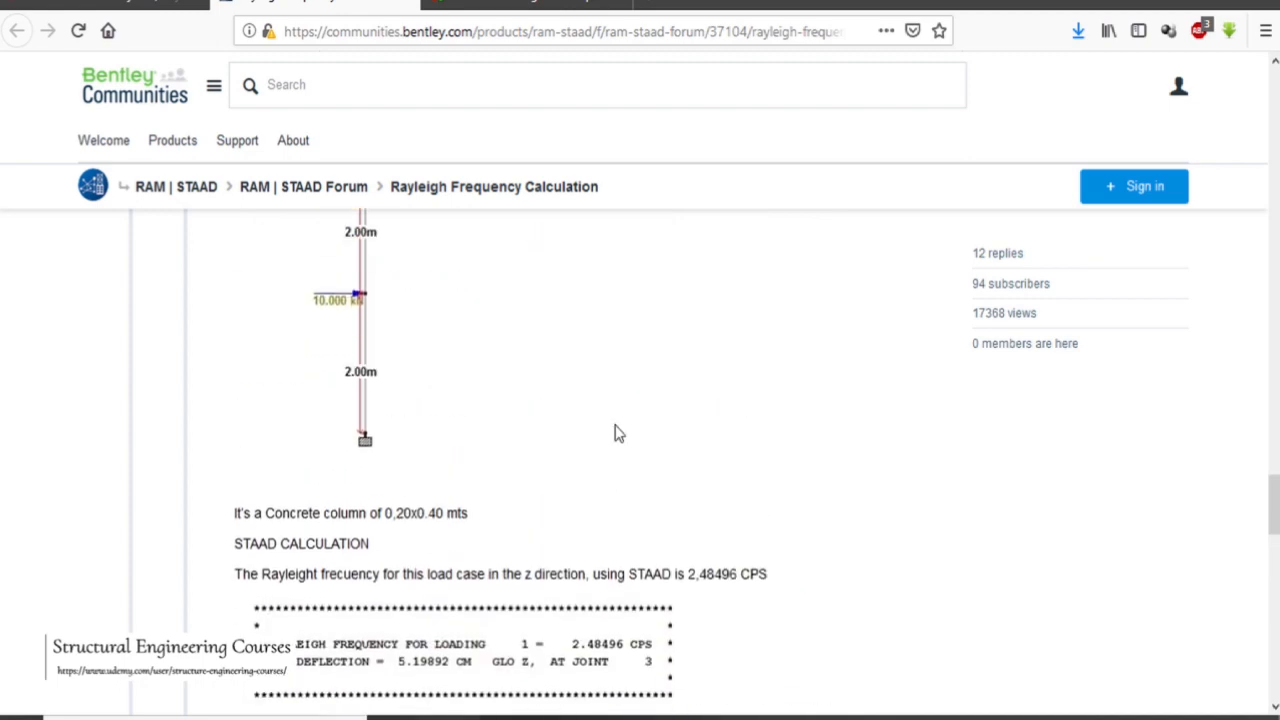
scroll(614, 431, "down", 10)
scroll(549, 433, "up", 2)
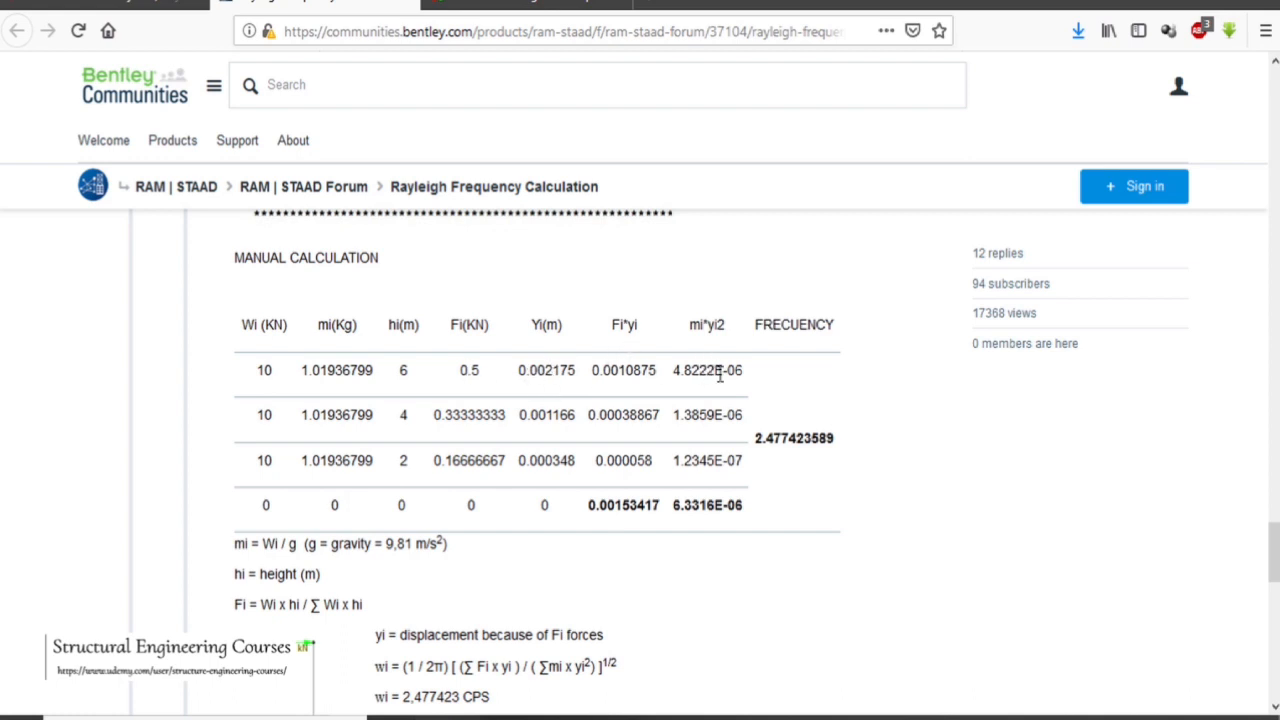
scroll(840, 385, "down", 2)
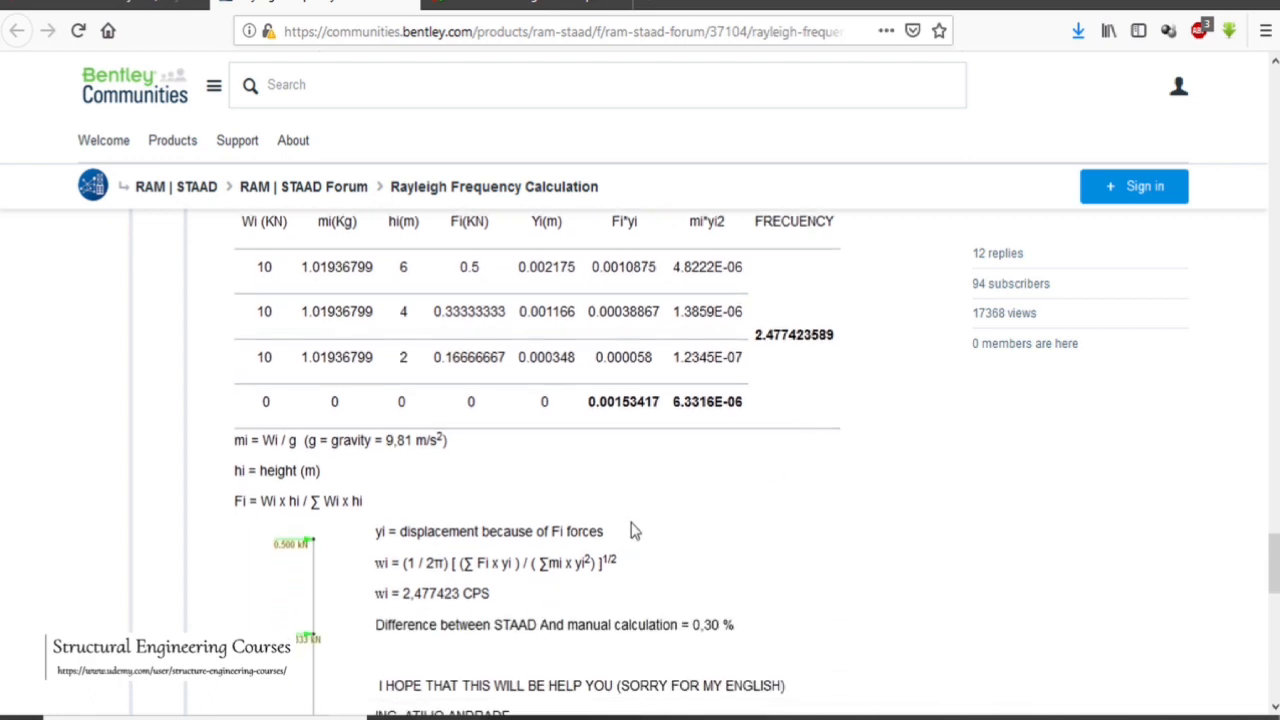
scroll(634, 531, "up", 5)
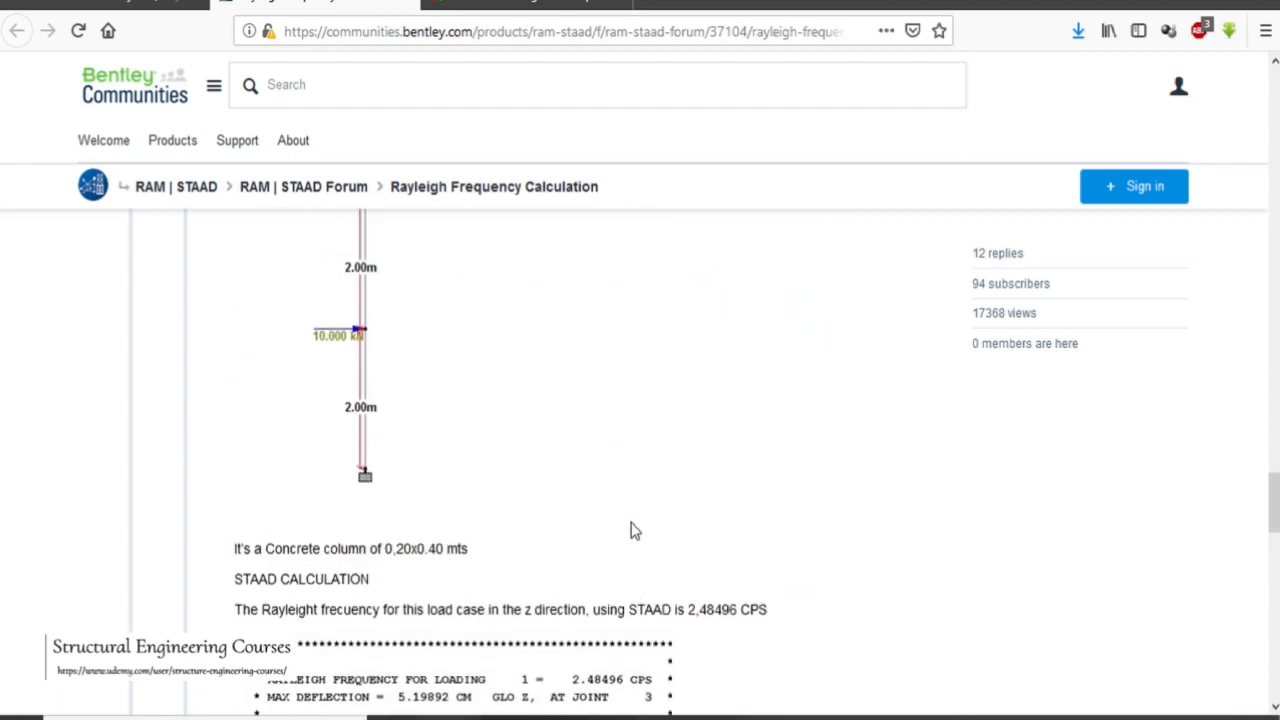
scroll(636, 515, "up", 3)
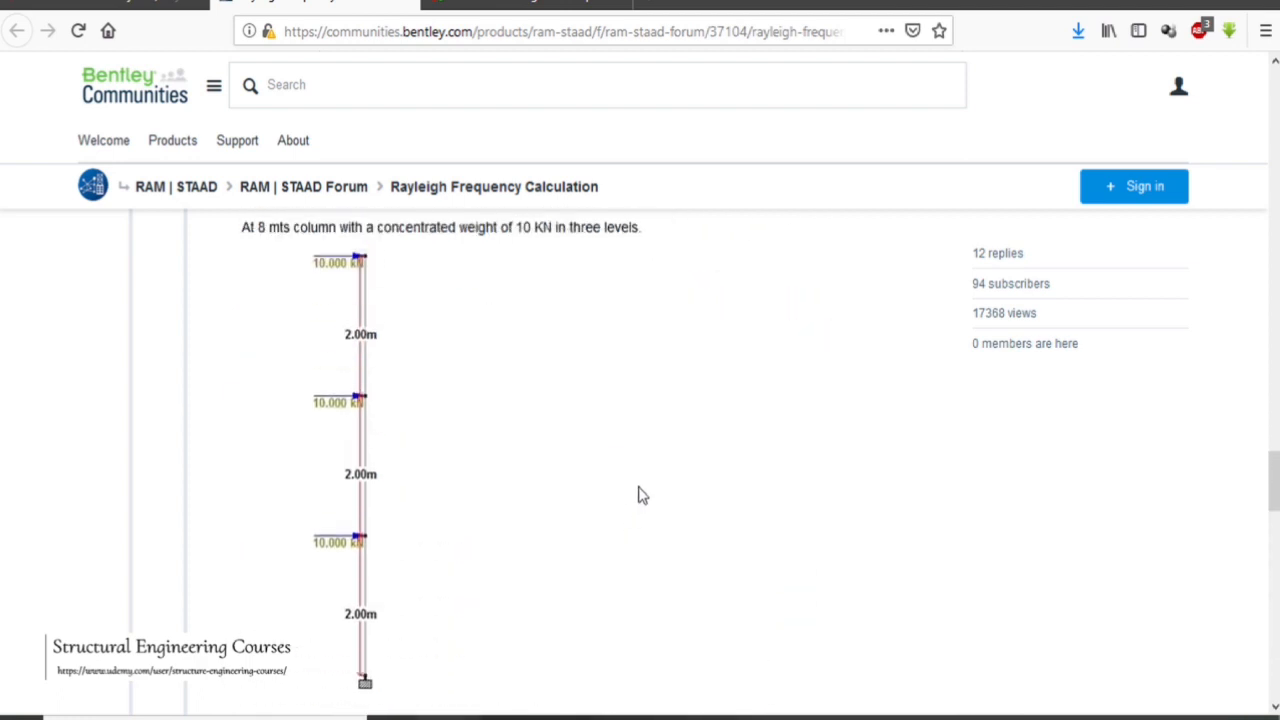
scroll(642, 495, "down", 2)
scroll(642, 495, "down", 6)
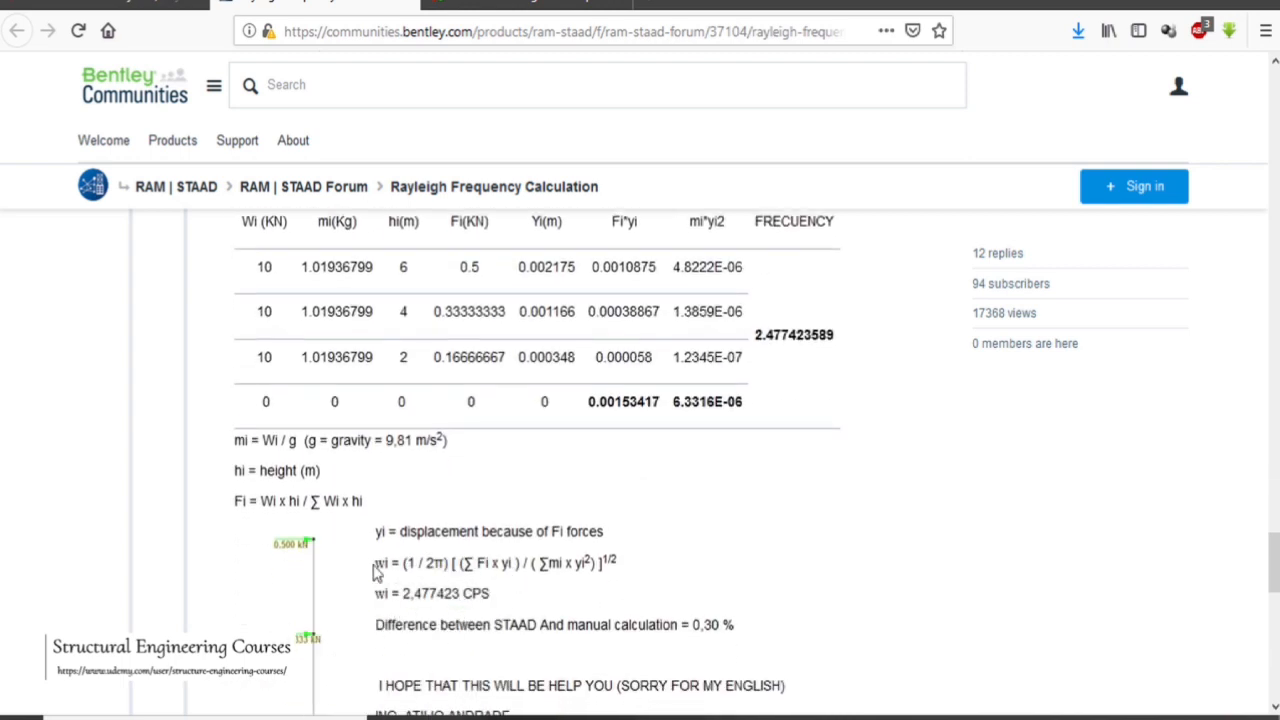
left_click_drag(377, 563, 620, 567)
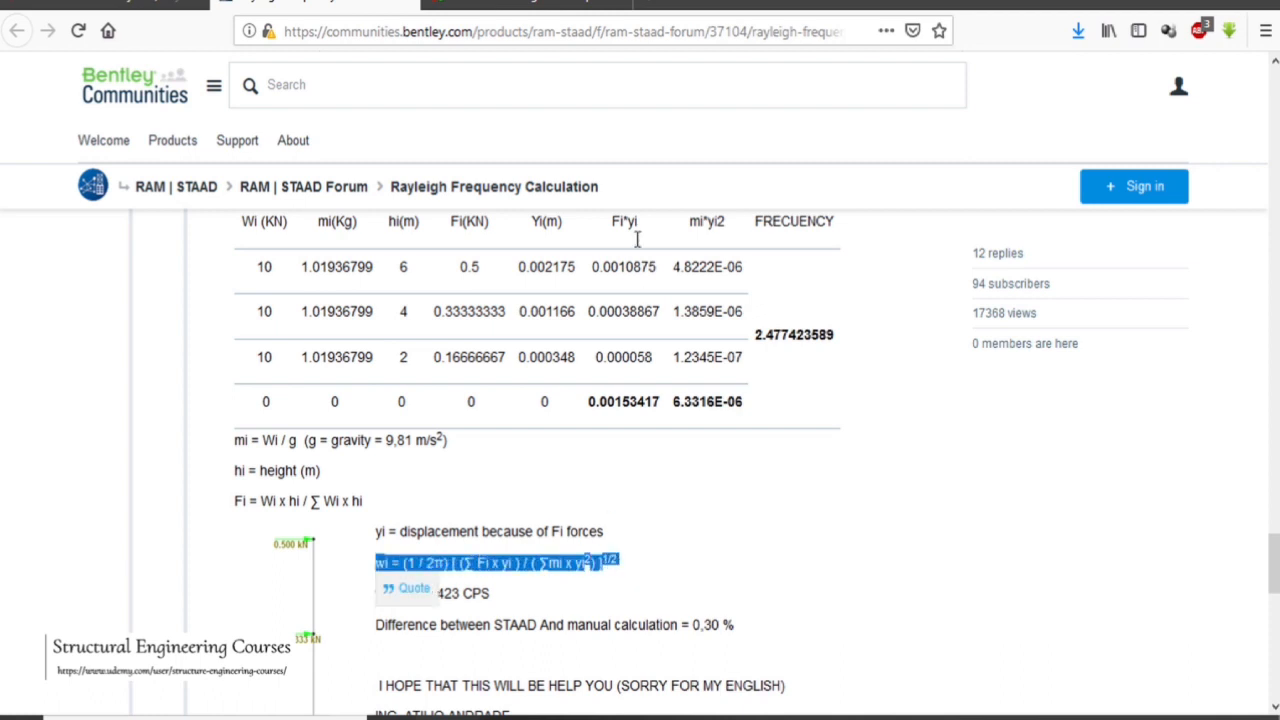
- Switch to the SEFI forum thread and read the post deriving natural frequency by equating potential and kinetic energy
left_click(527, 5)
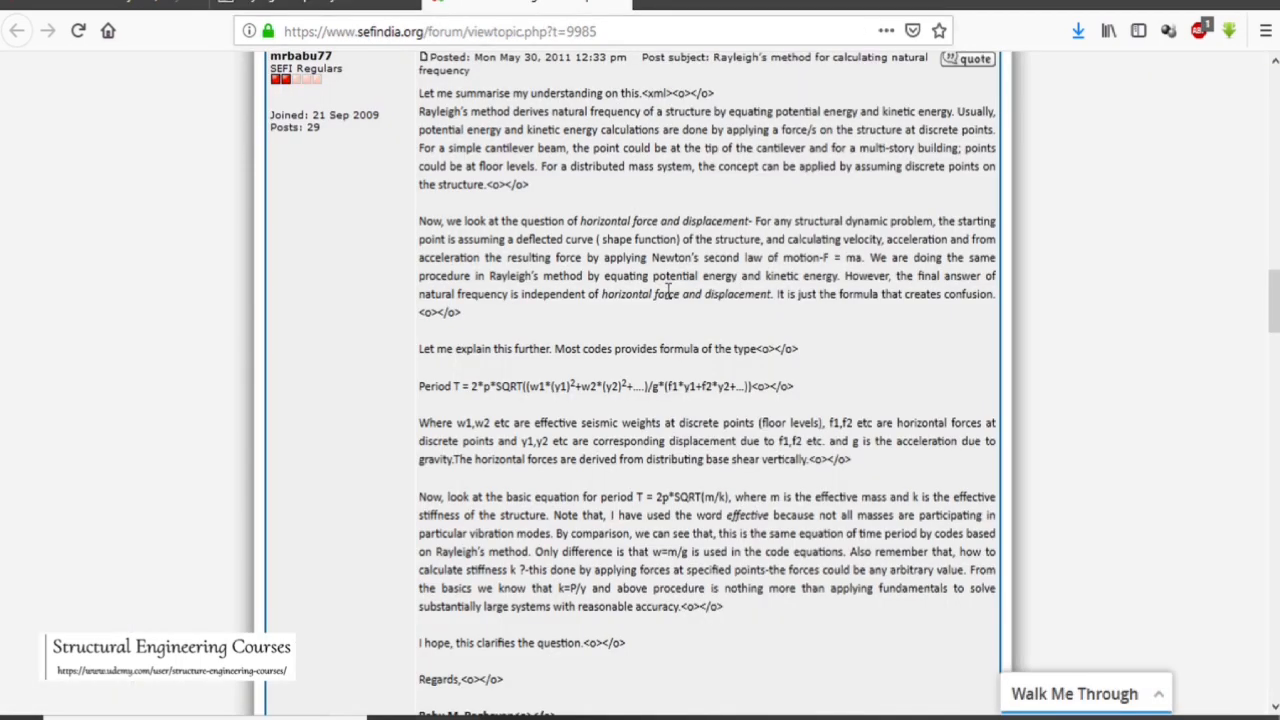
scroll(670, 290, "up", 5)
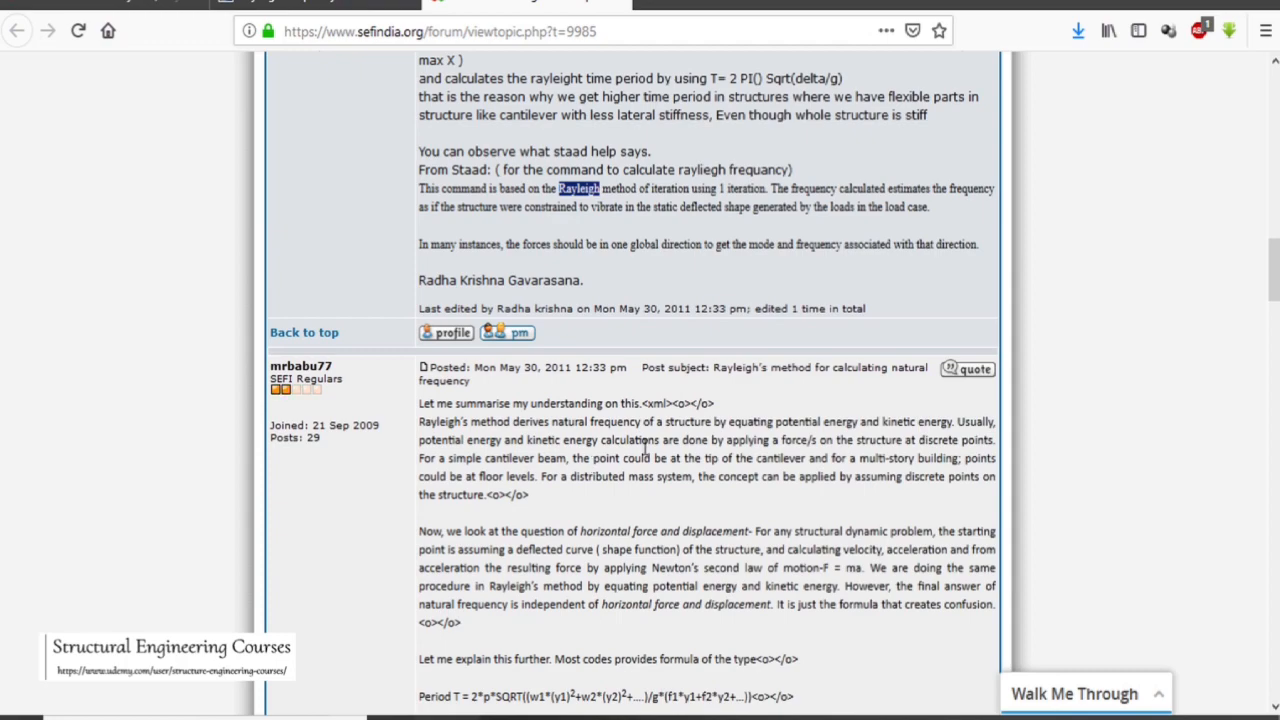
scroll(640, 449, "down", 2)
scroll(705, 425, "up", 9)
scroll(711, 421, "down", 9)
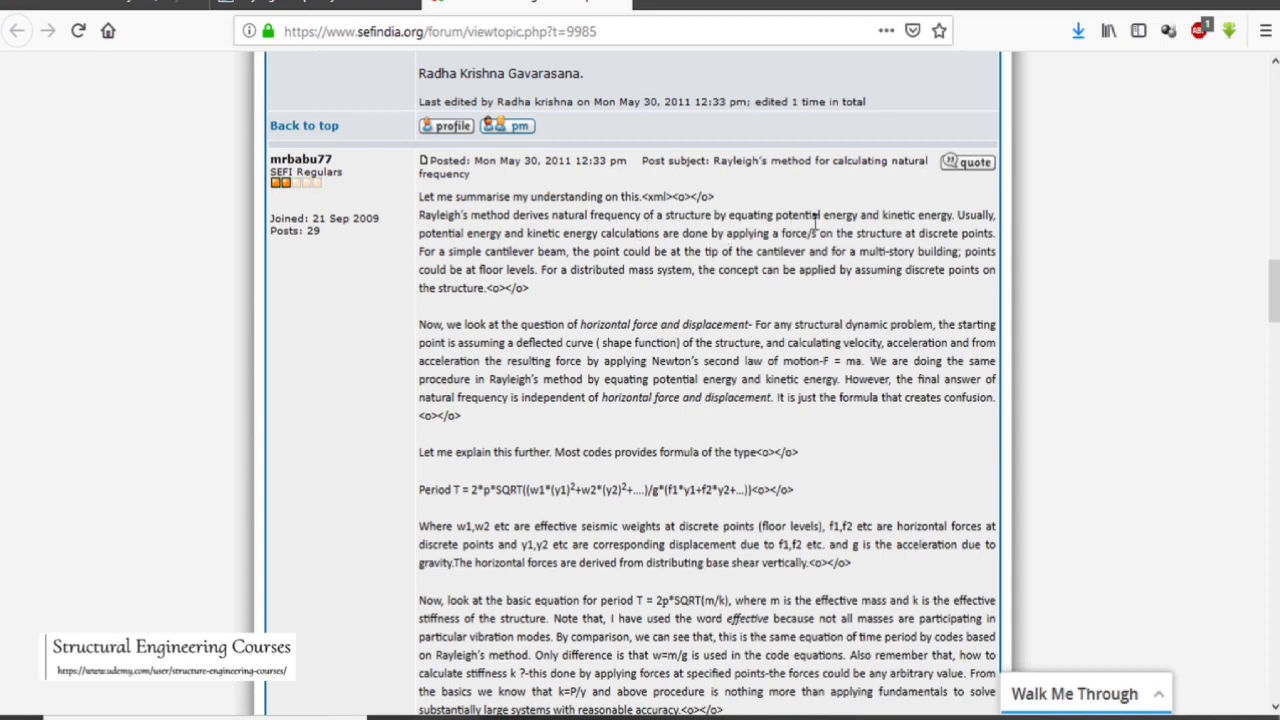
- Return to the Bentley thread and highlight energy balance equation (A) above the lumped-mass diagram
left_click(300, 5)
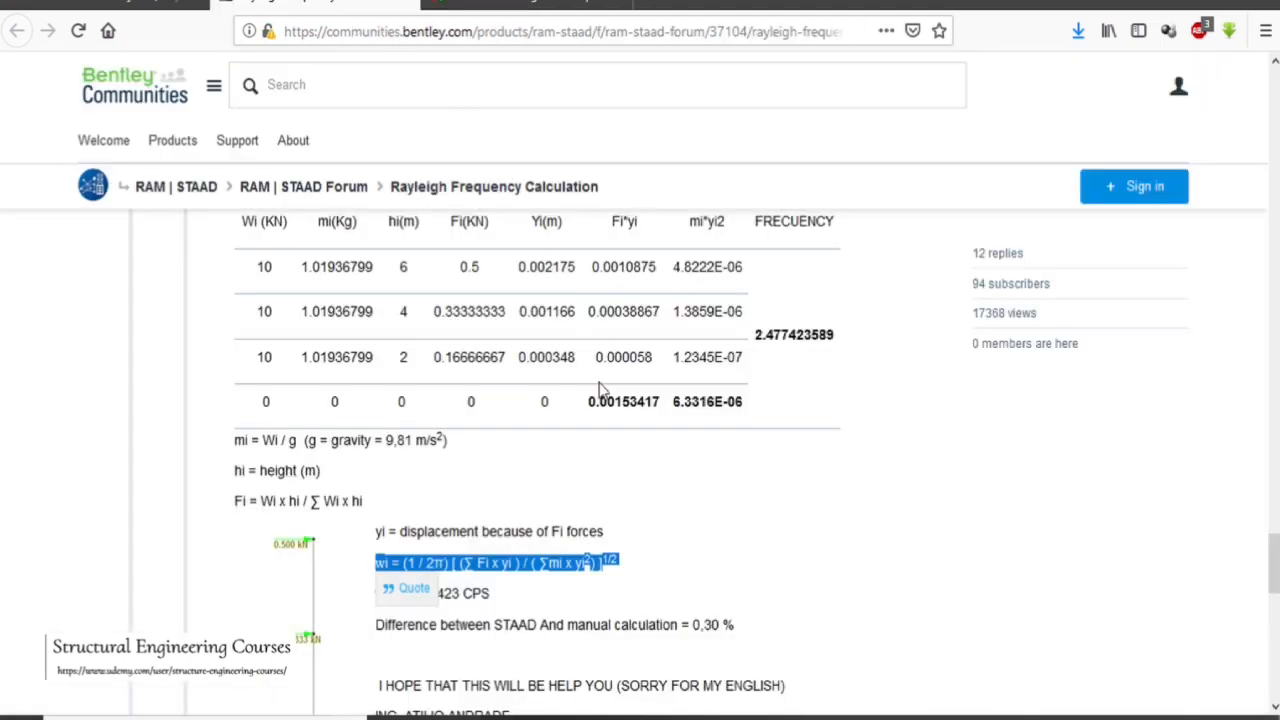
scroll(638, 469, "down", 5)
scroll(643, 467, "up", 6)
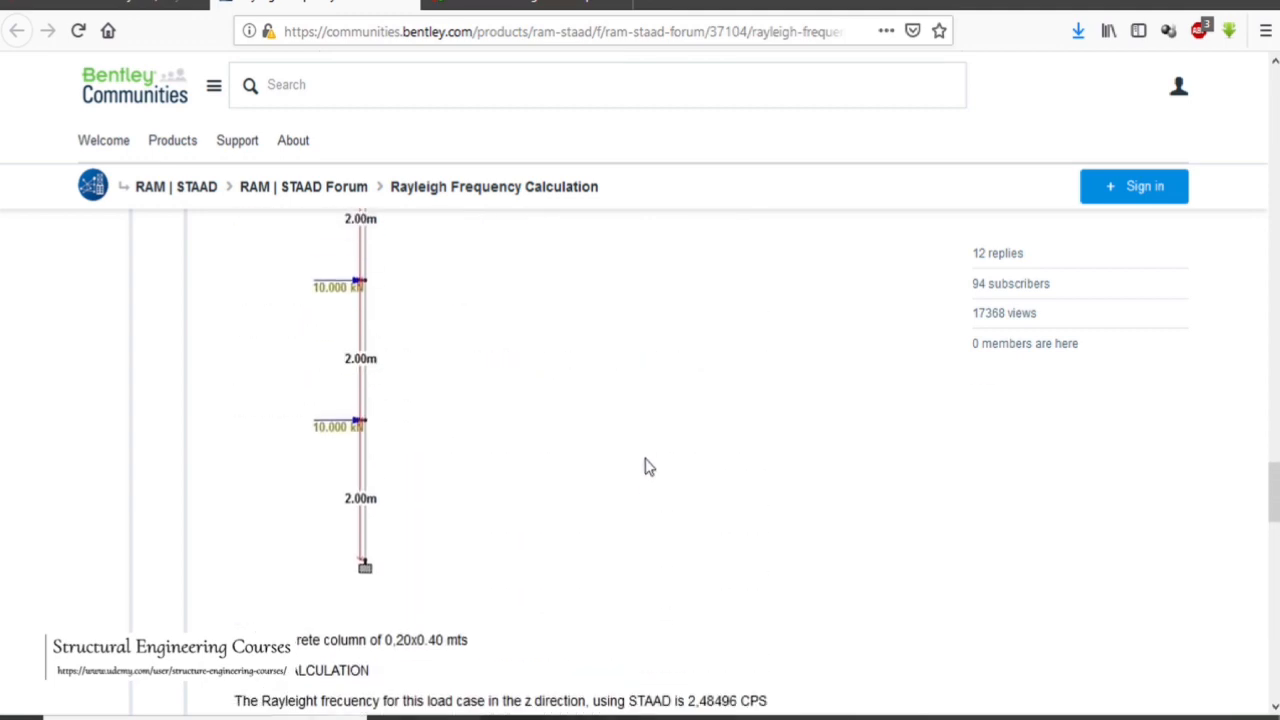
scroll(484, 434, "up", 10)
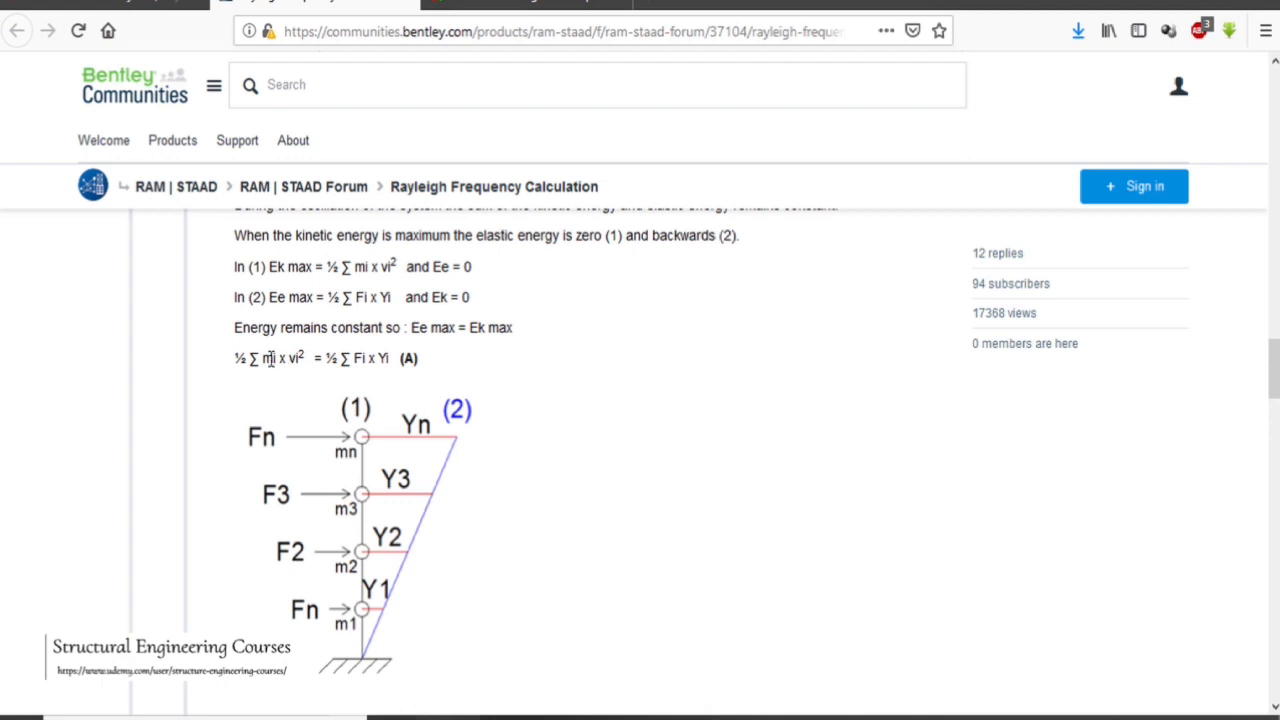
left_click_drag(263, 358, 378, 362)
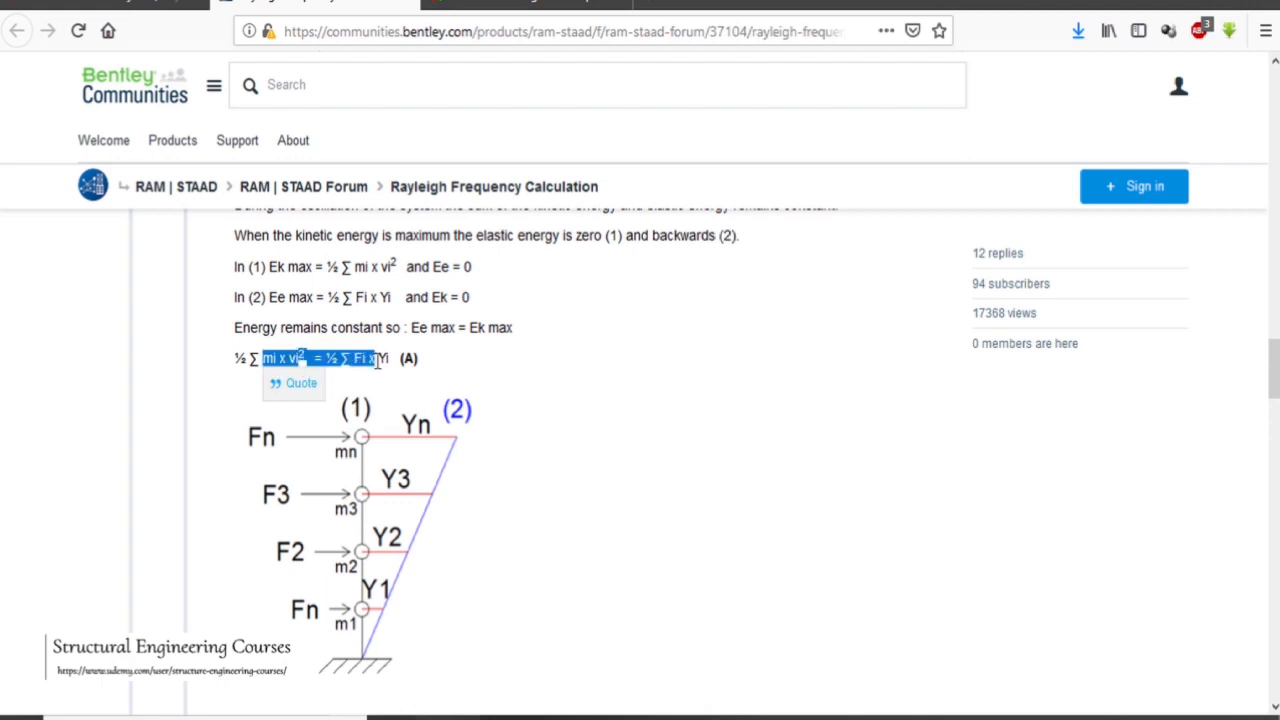
- Compare the Bentley energy equation with the SEFI explanation, and highlight the start of the code formula for period T
left_click(527, 4)
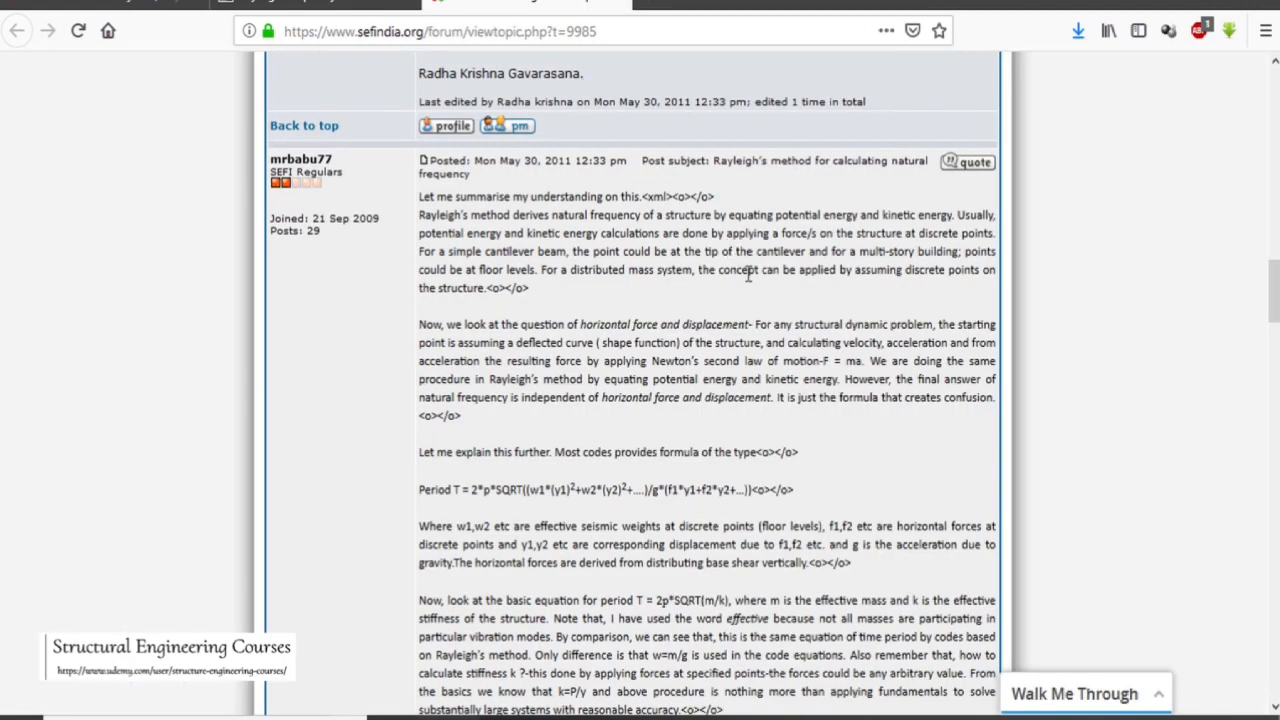
left_click(315, 5)
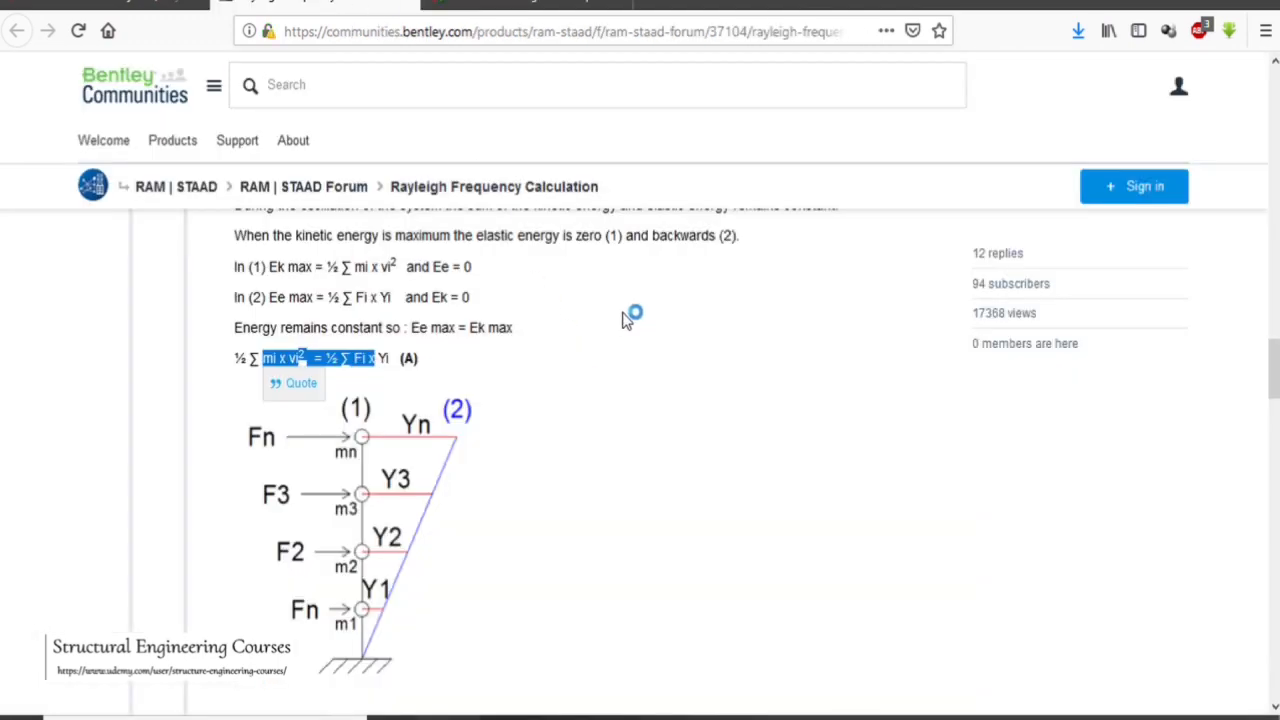
left_click(527, 4)
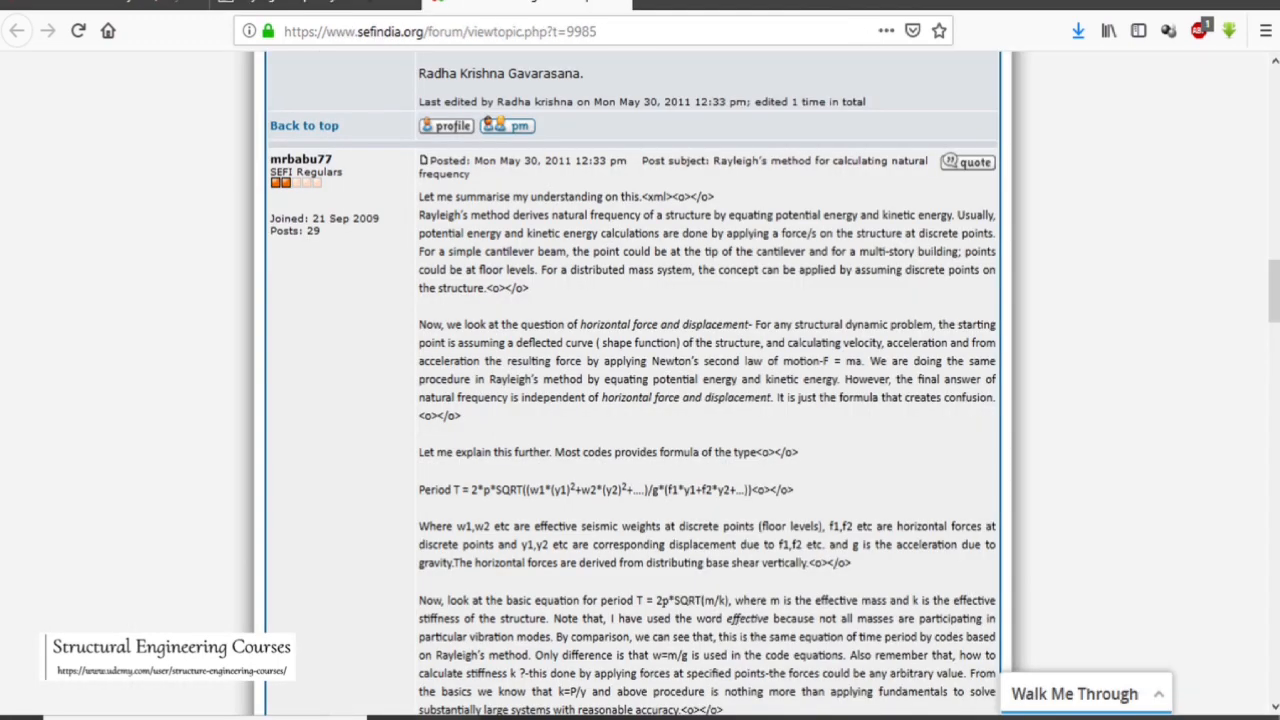
left_click(315, 5)
left_click(527, 4)
scroll(600, 306, "down", 3)
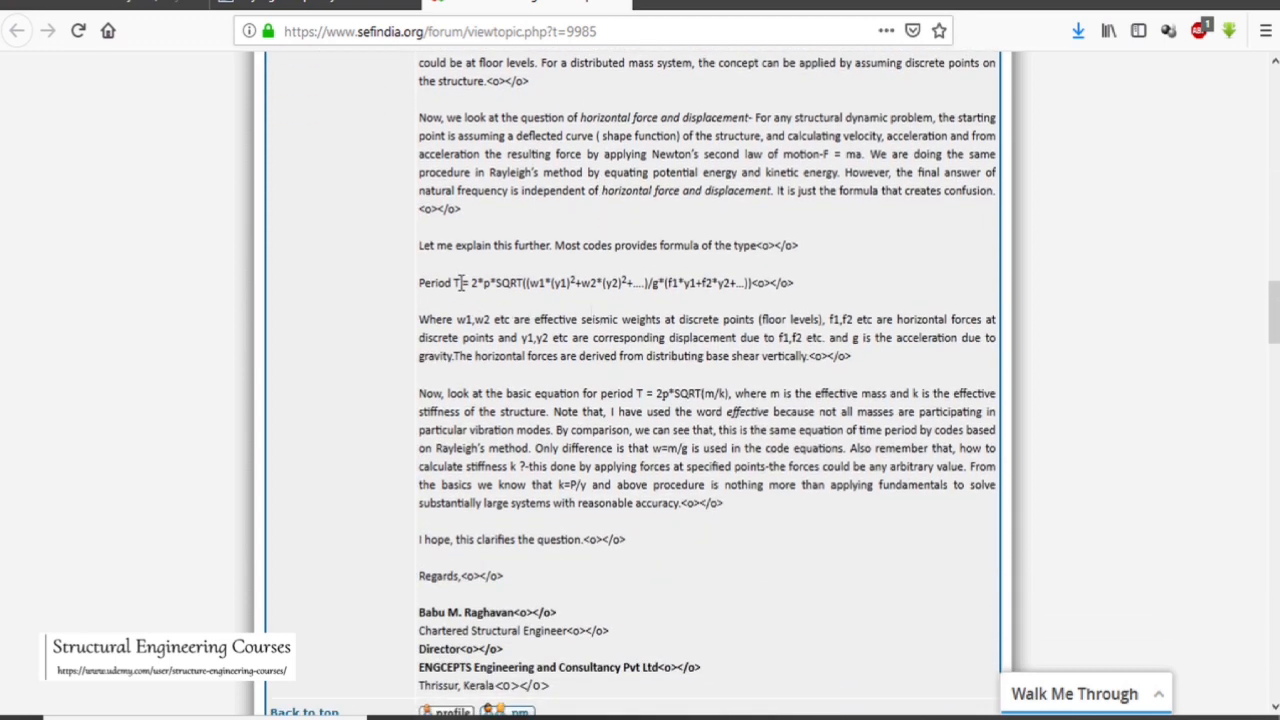
left_click_drag(459, 283, 578, 288)
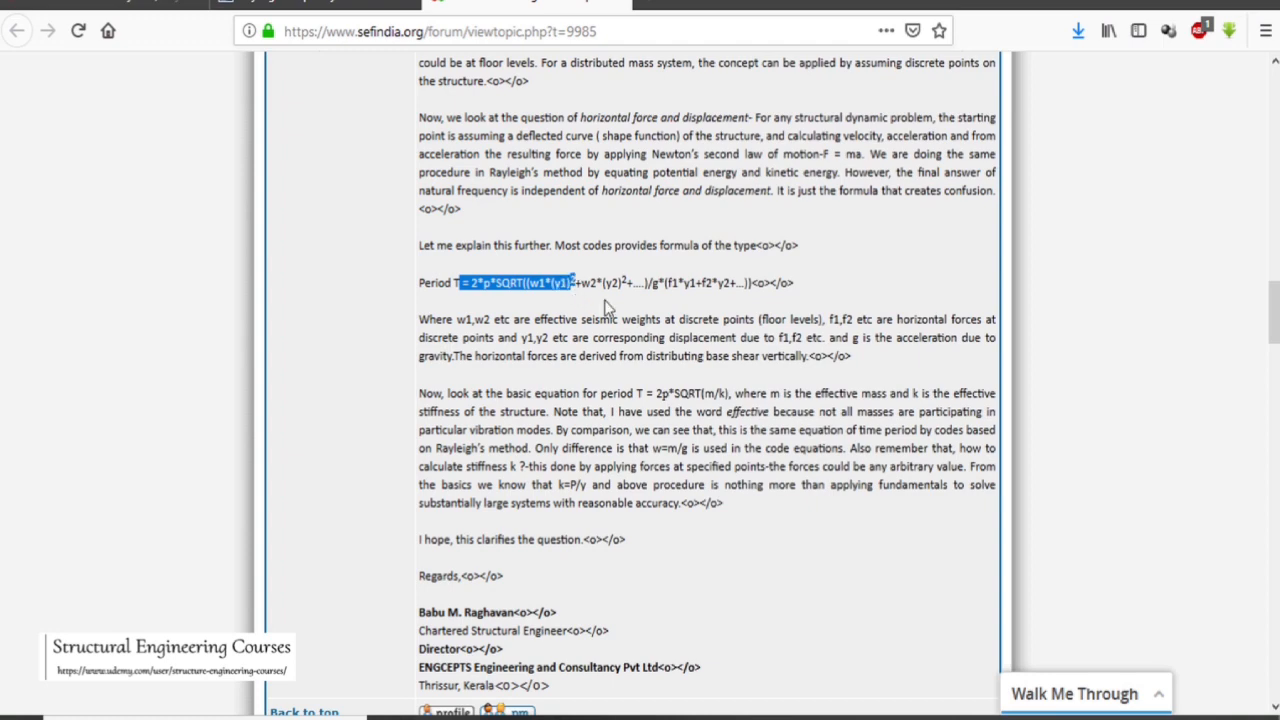
- Read the next SEFI reply on estimating a cantilever's fundamental frequency, highlighting the mode shape wording and the expression w=sqrt(u*Ku/u*Mu)
scroll(757, 390, "down", 9)
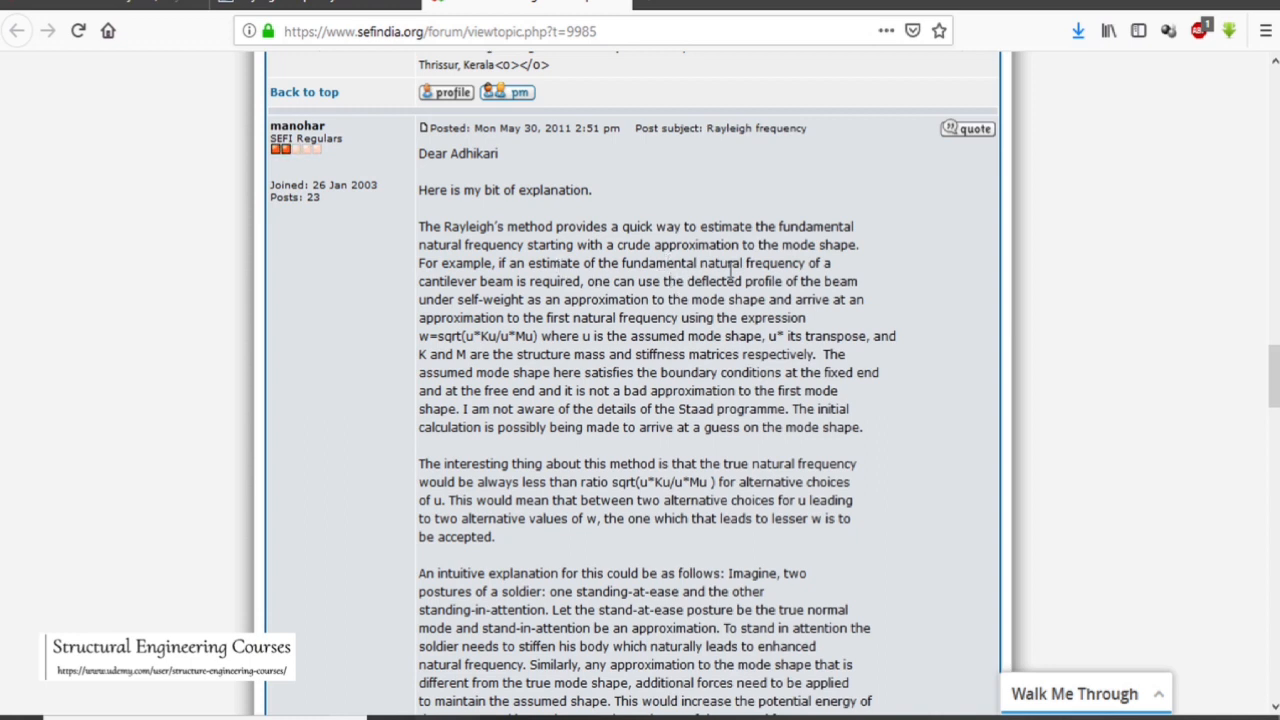
left_click_drag(447, 282, 561, 284)
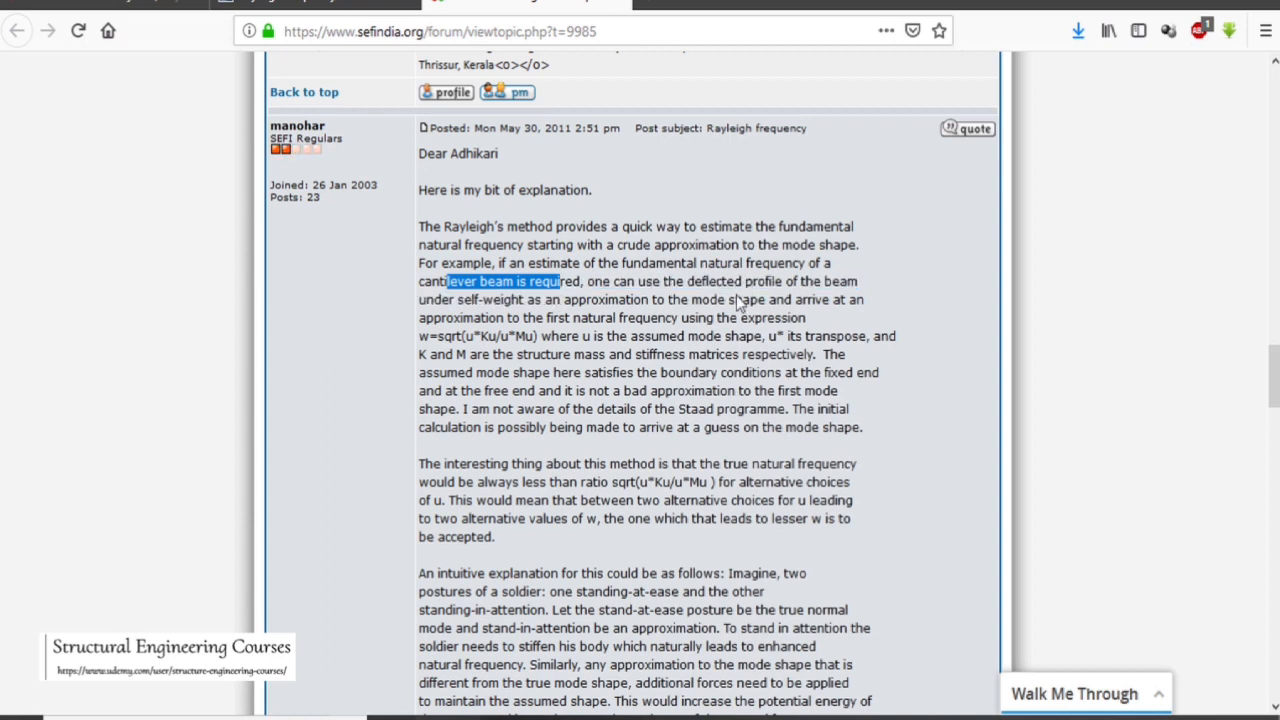
left_click_drag(682, 300, 743, 301)
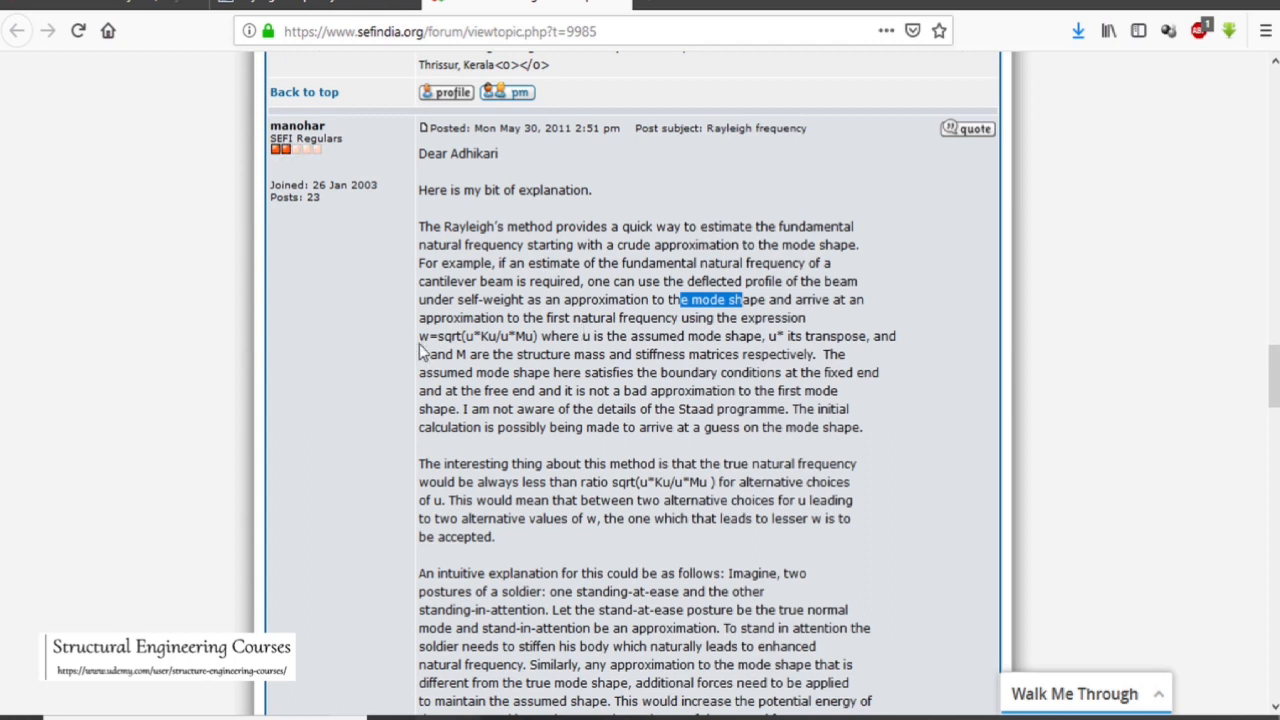
left_click_drag(426, 338, 537, 338)
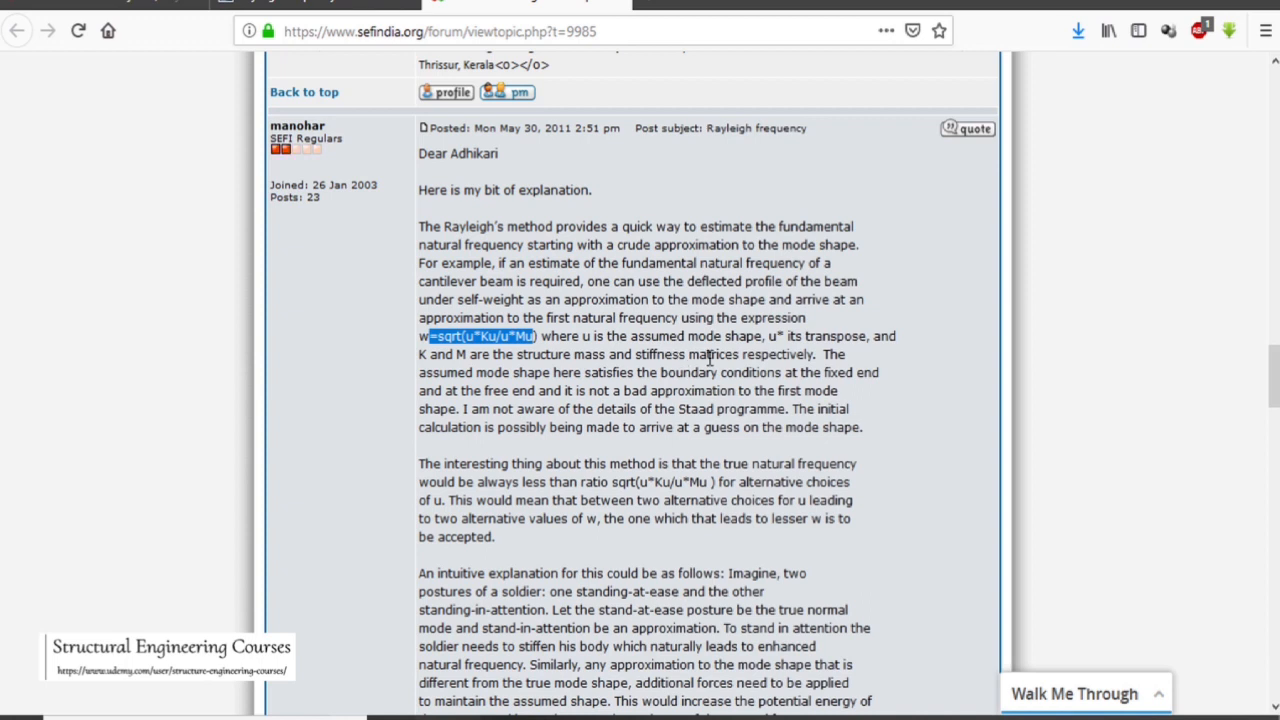
- Highlight the statement comparing the true natural frequency with the ratio sqrt(u*Ku/u*Mu) for alternative choices of u
scroll(650, 365, "down", 2)
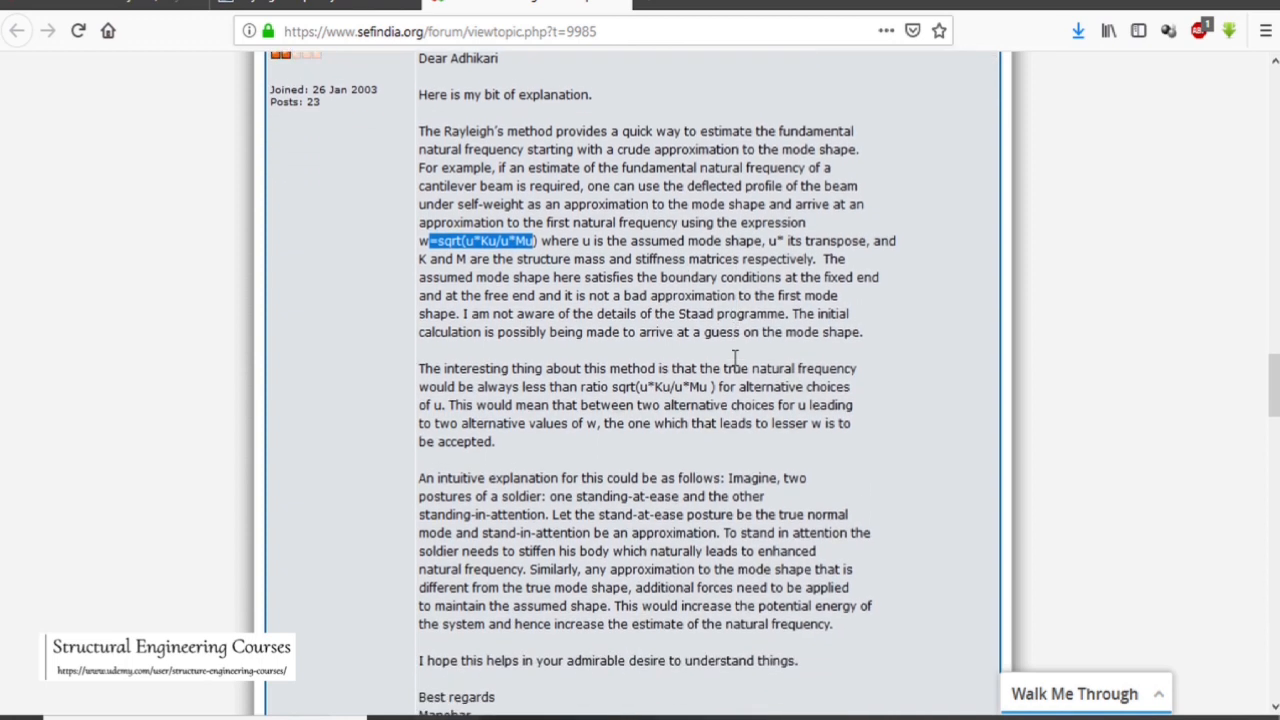
left_click_drag(419, 361, 548, 380)
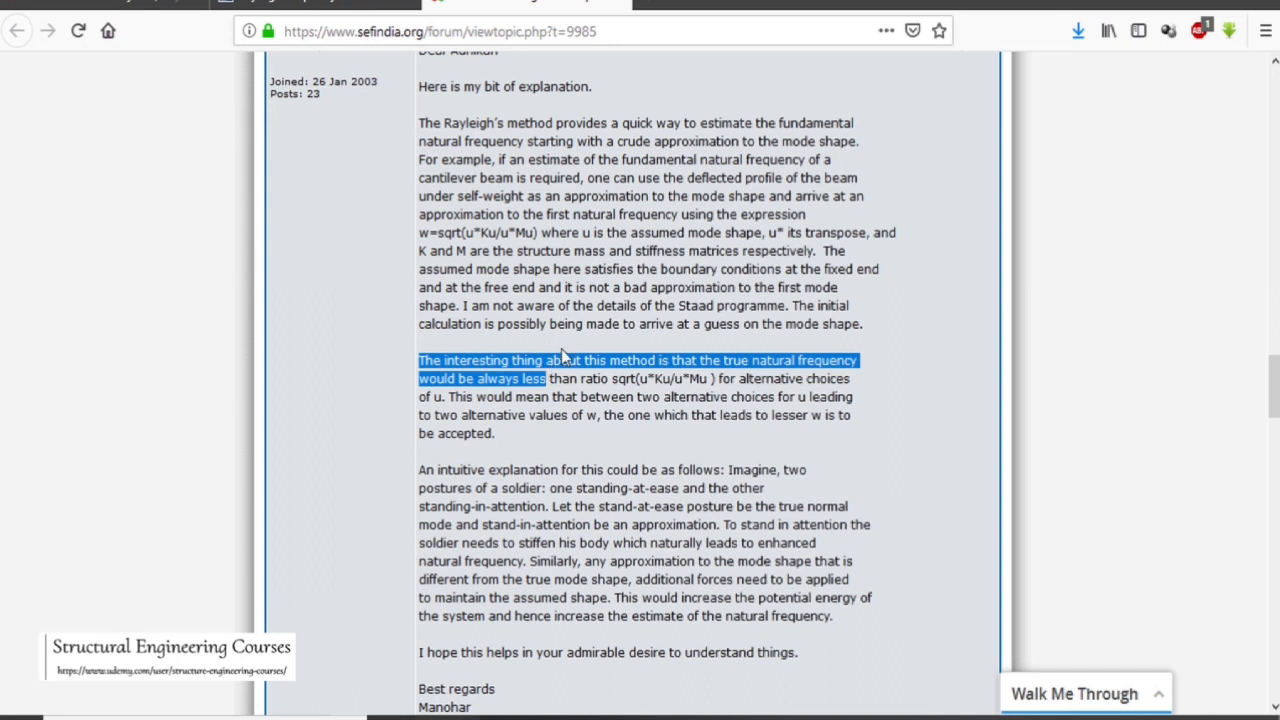
left_click_drag(562, 382, 697, 385)
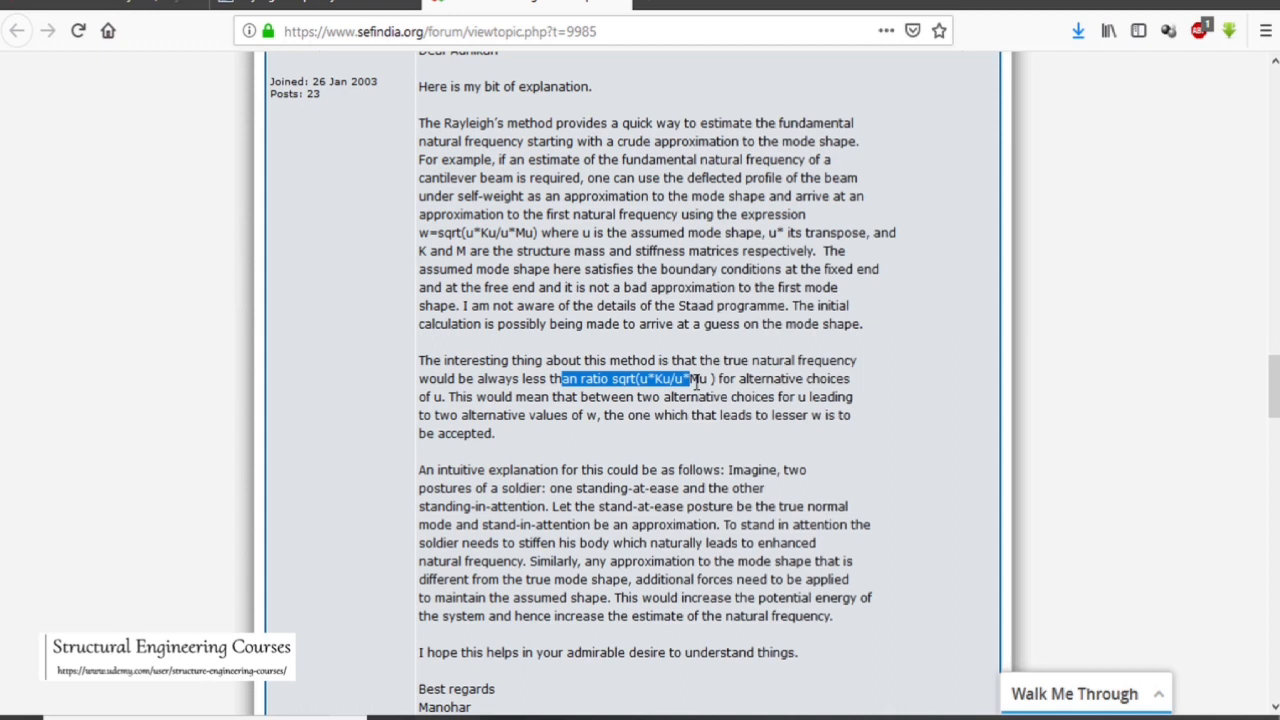
scroll(697, 384, "down", 2)
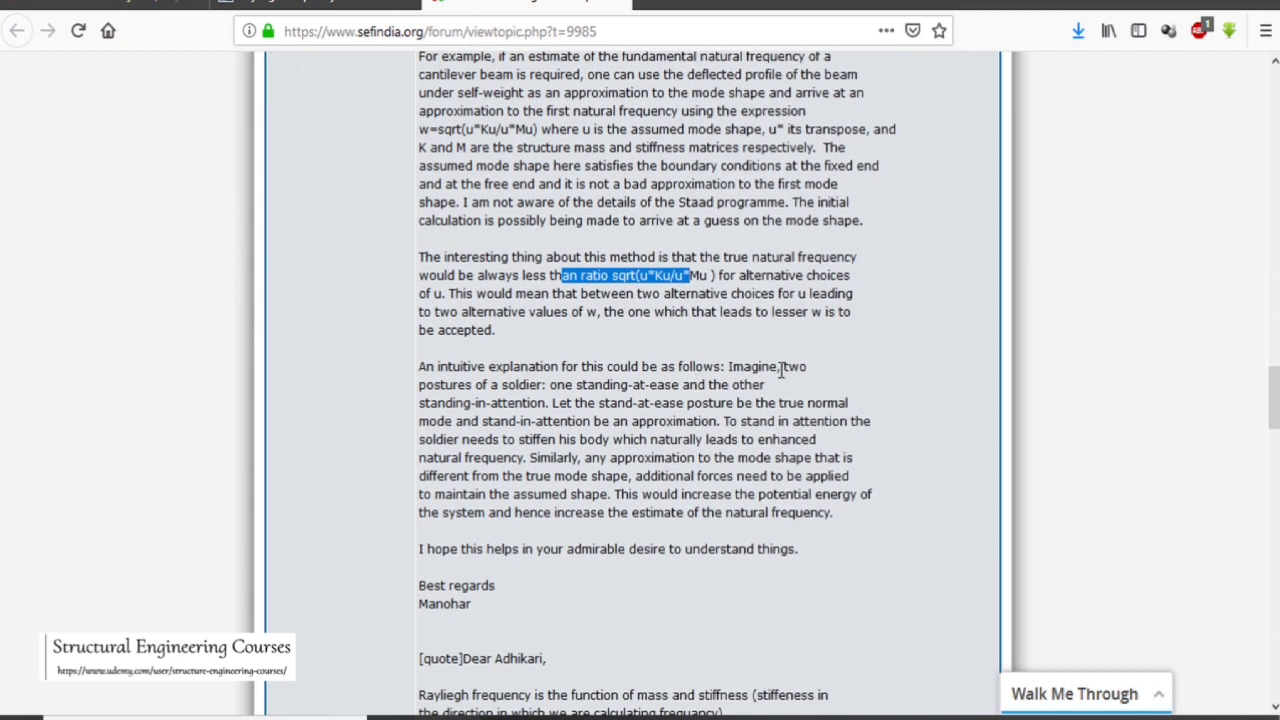
- Read the intuitive soldier-posture explanation, highlighting the two postures and the stand-in-attention wording
left_click_drag(729, 366, 681, 459)
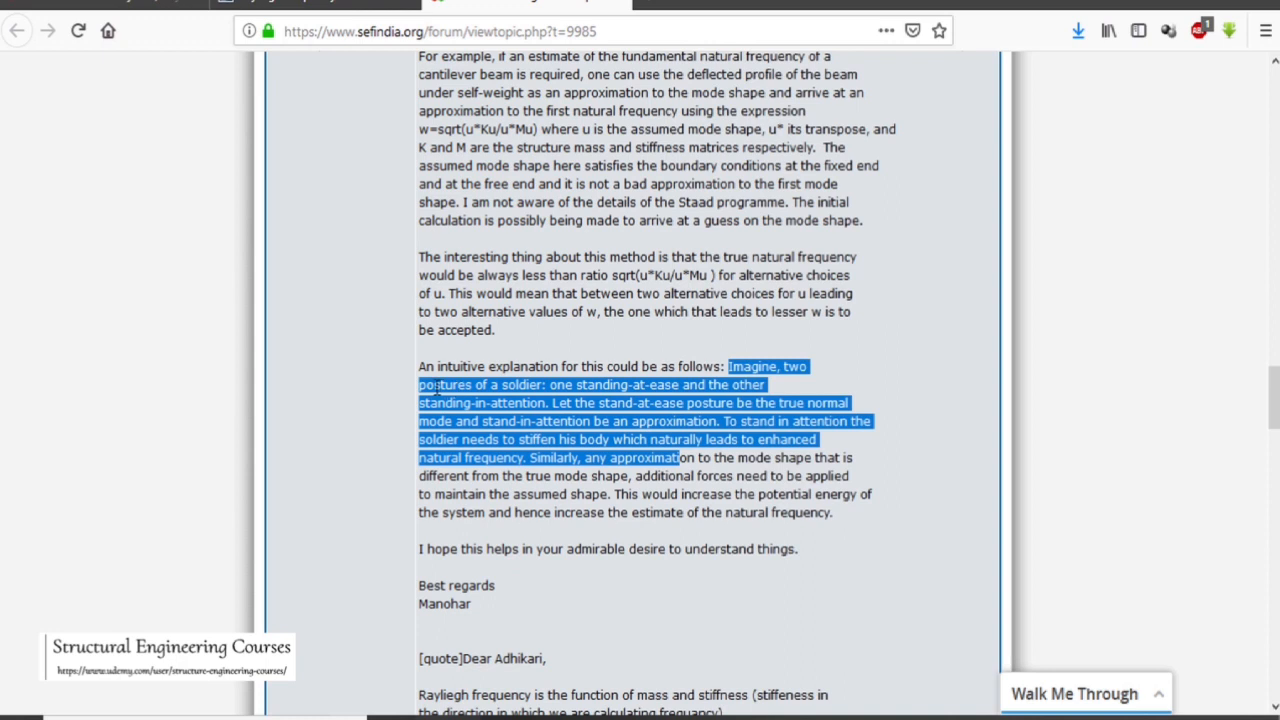
left_click_drag(437, 388, 760, 366)
left_click(537, 387)
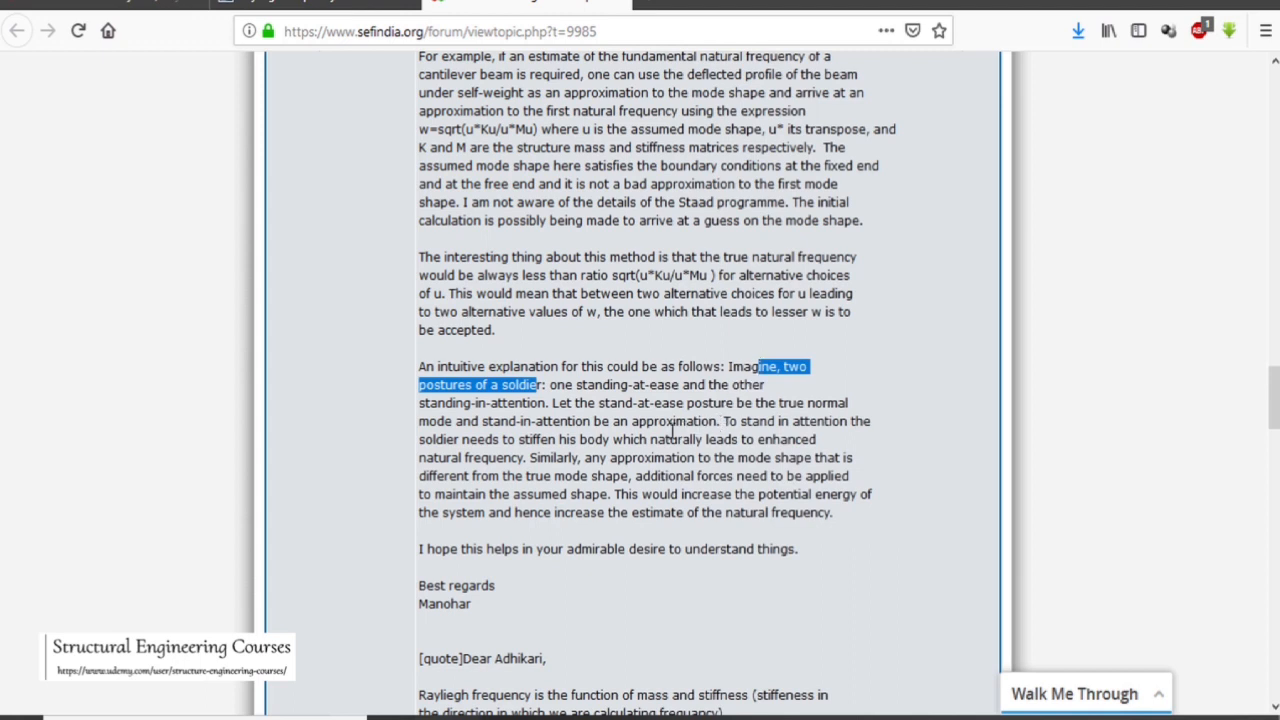
left_click_drag(488, 421, 594, 431)
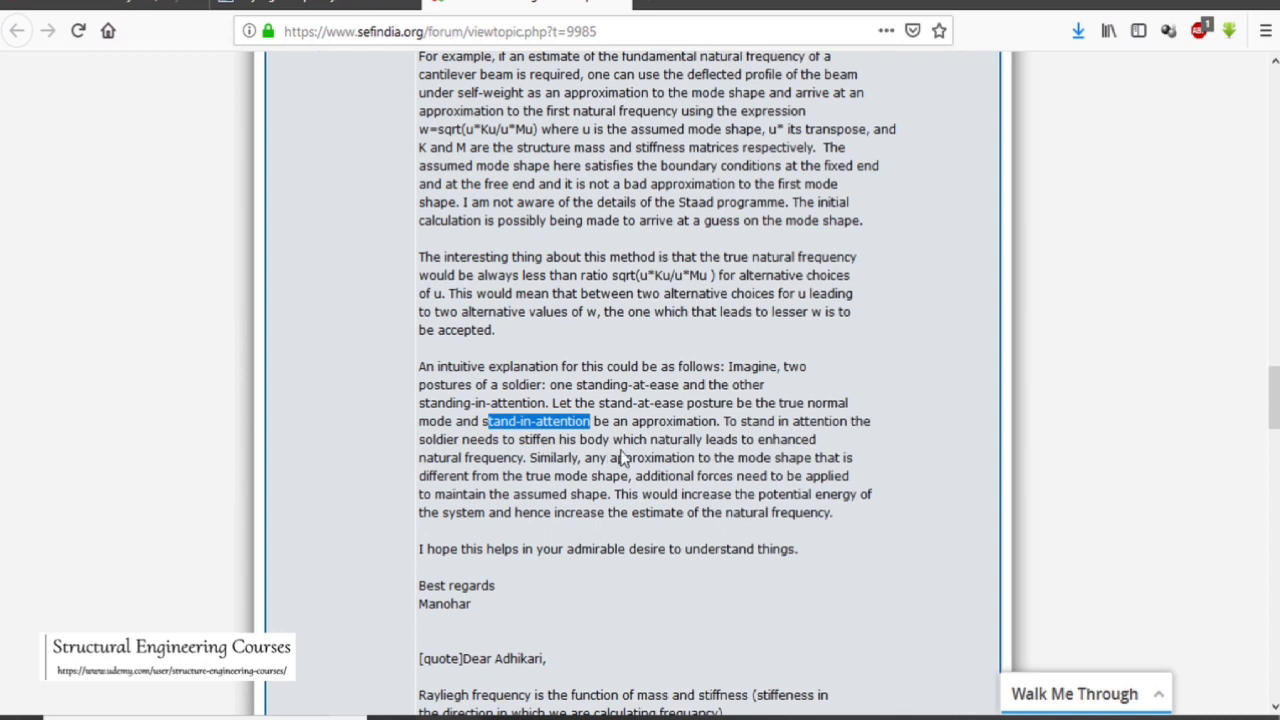
left_click(525, 461)
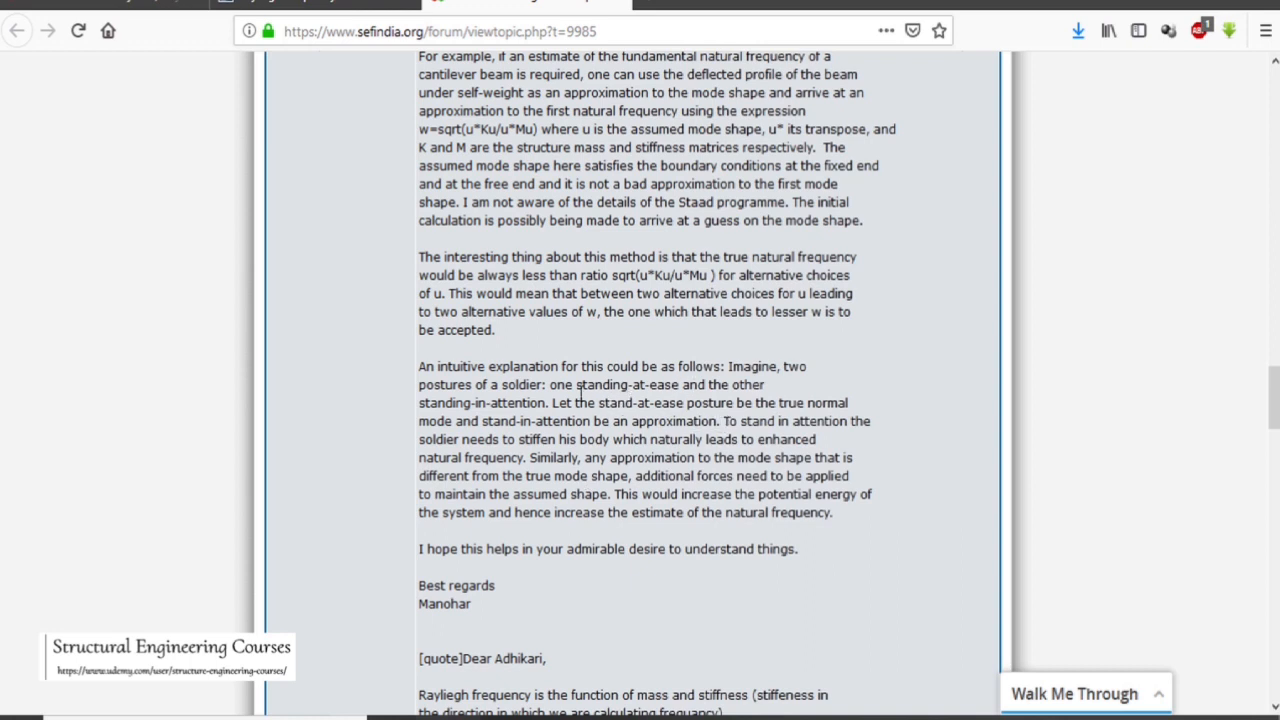
- Re-examine the soldier analogy, highlighting standing-at-ease as the true normal mode and standing-in-attention as the approximation
left_click_drag(557, 388, 665, 392)
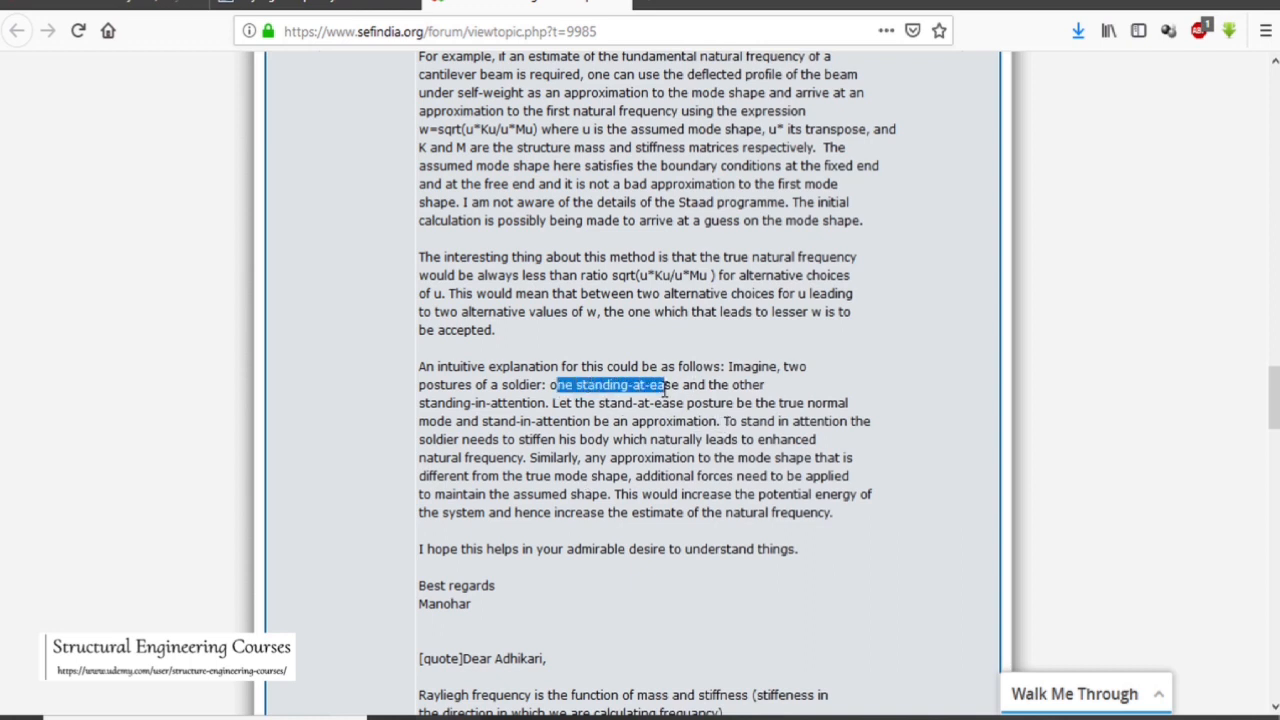
left_click_drag(430, 404, 546, 406)
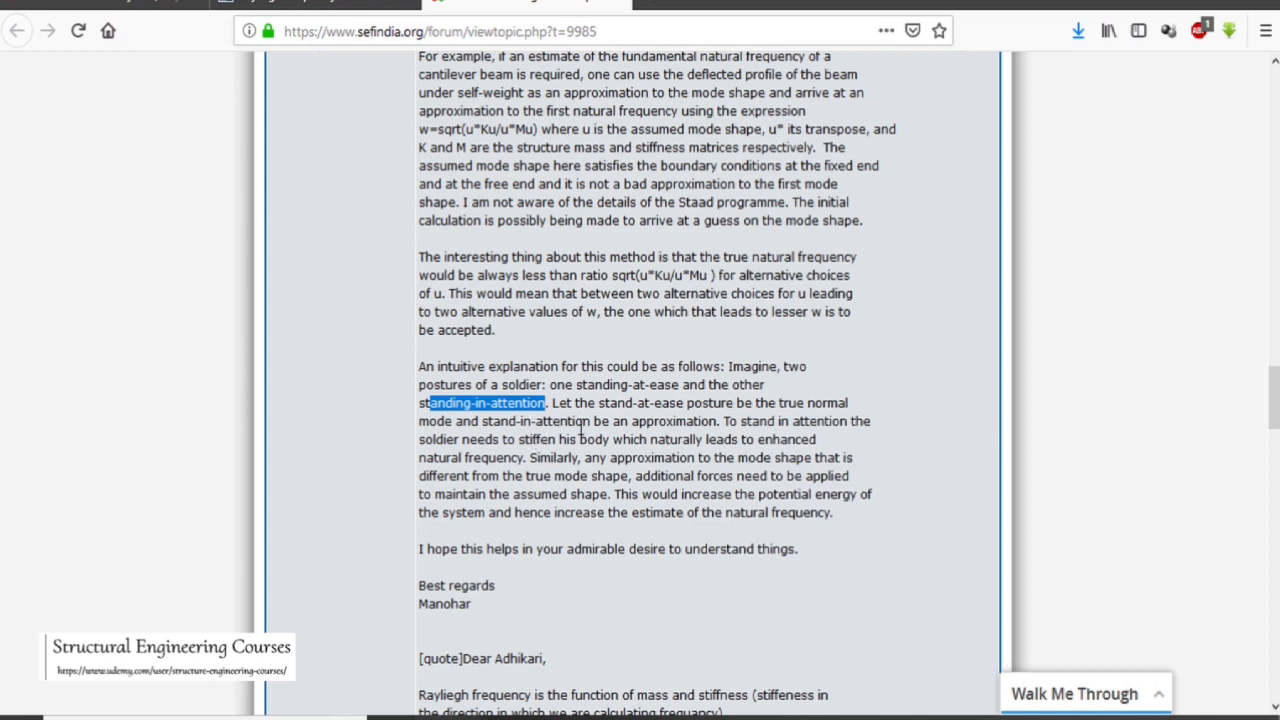
left_click_drag(589, 421, 487, 423)
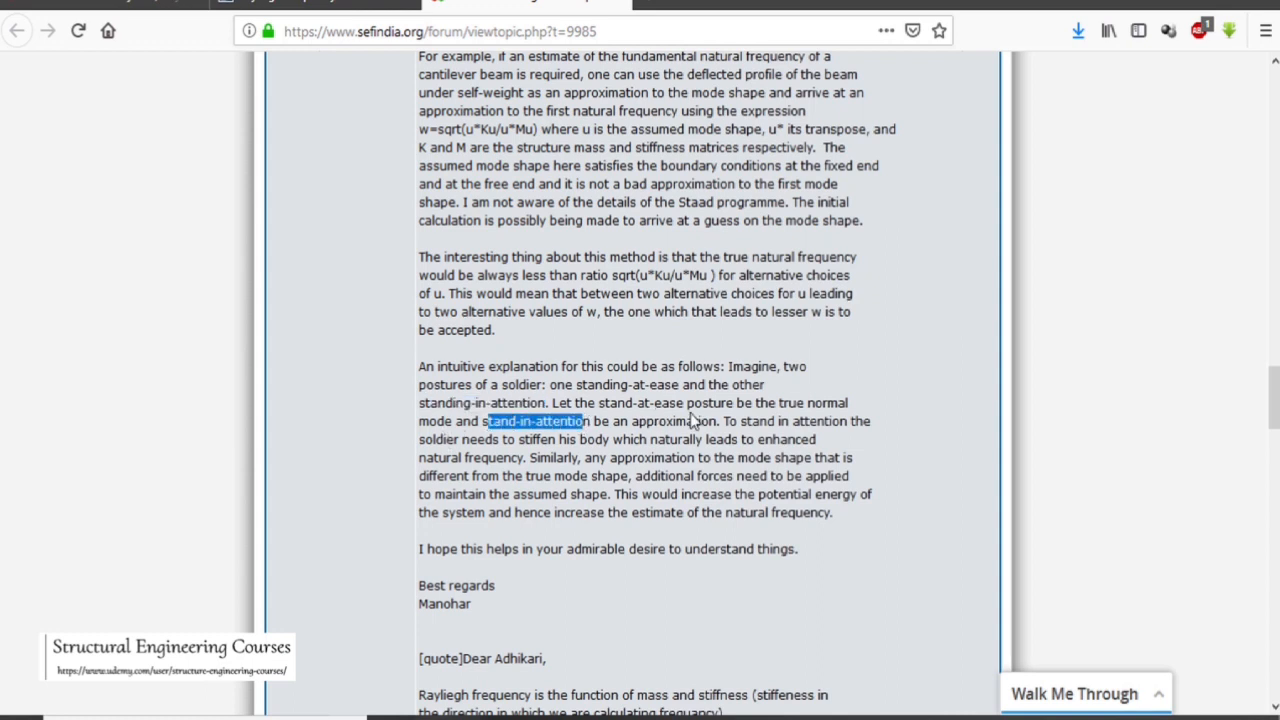
left_click_drag(702, 402, 606, 402)
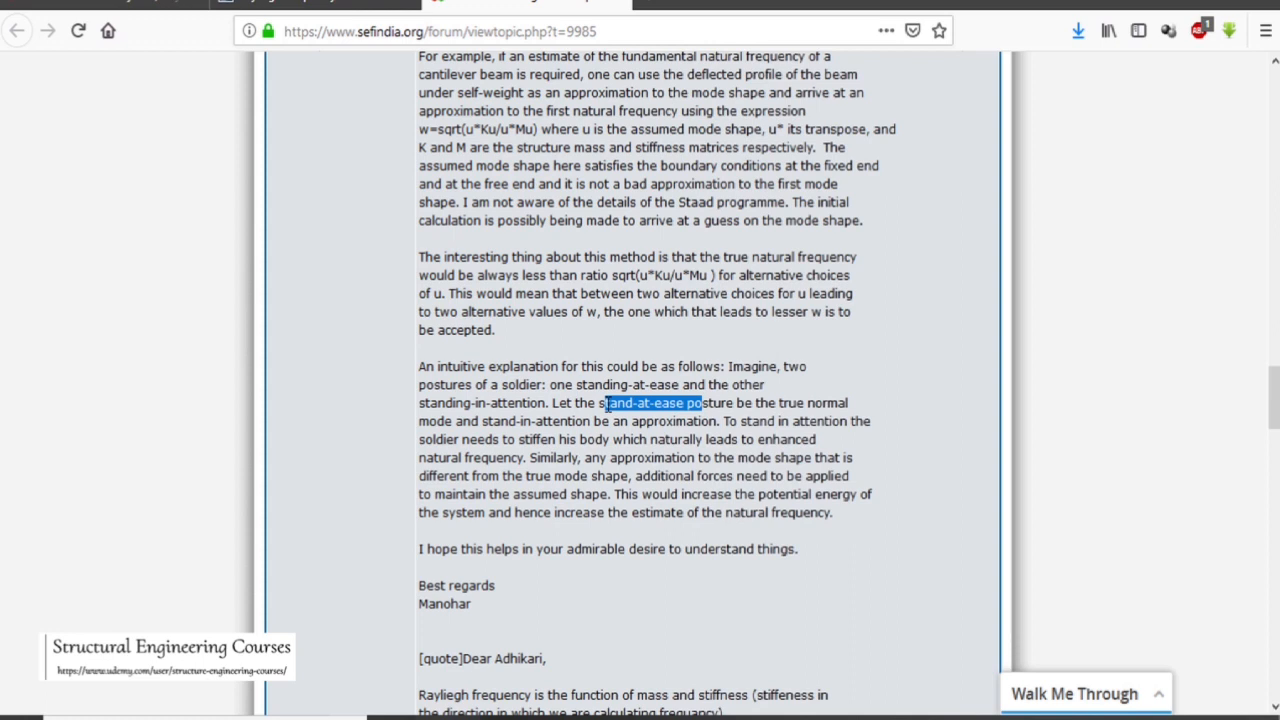
left_click_drag(441, 385, 489, 384)
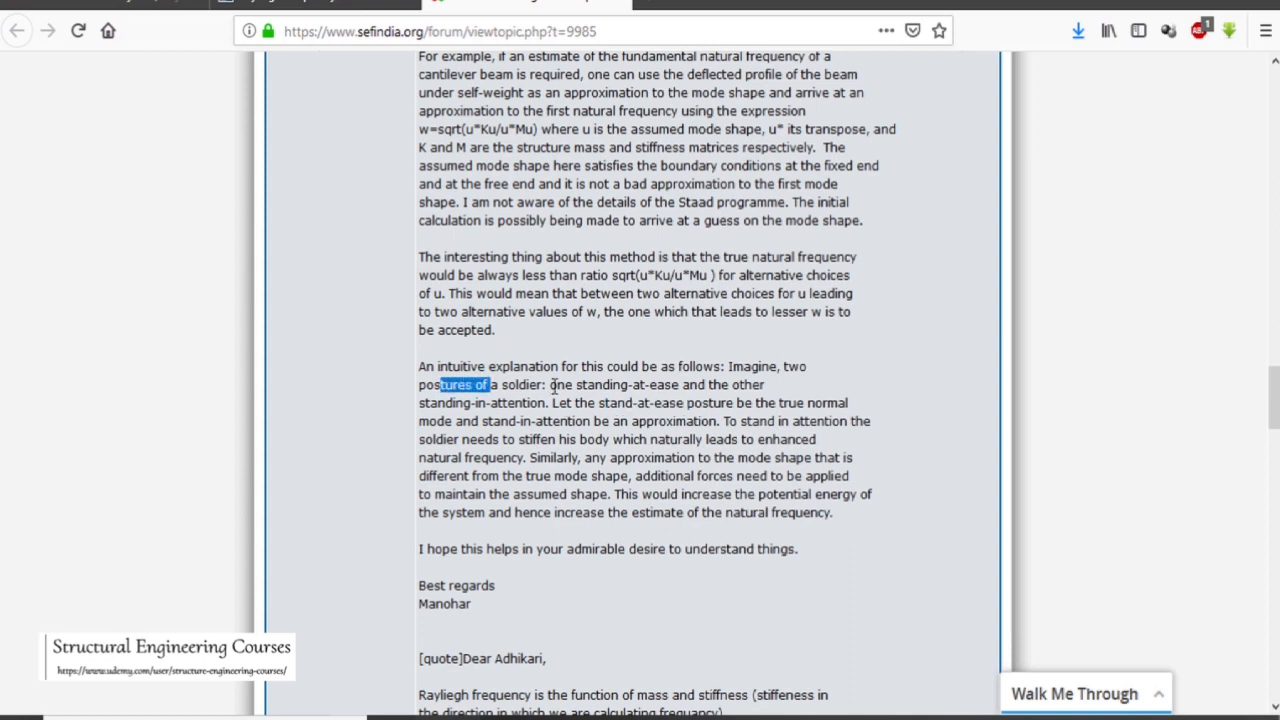
left_click(552, 386)
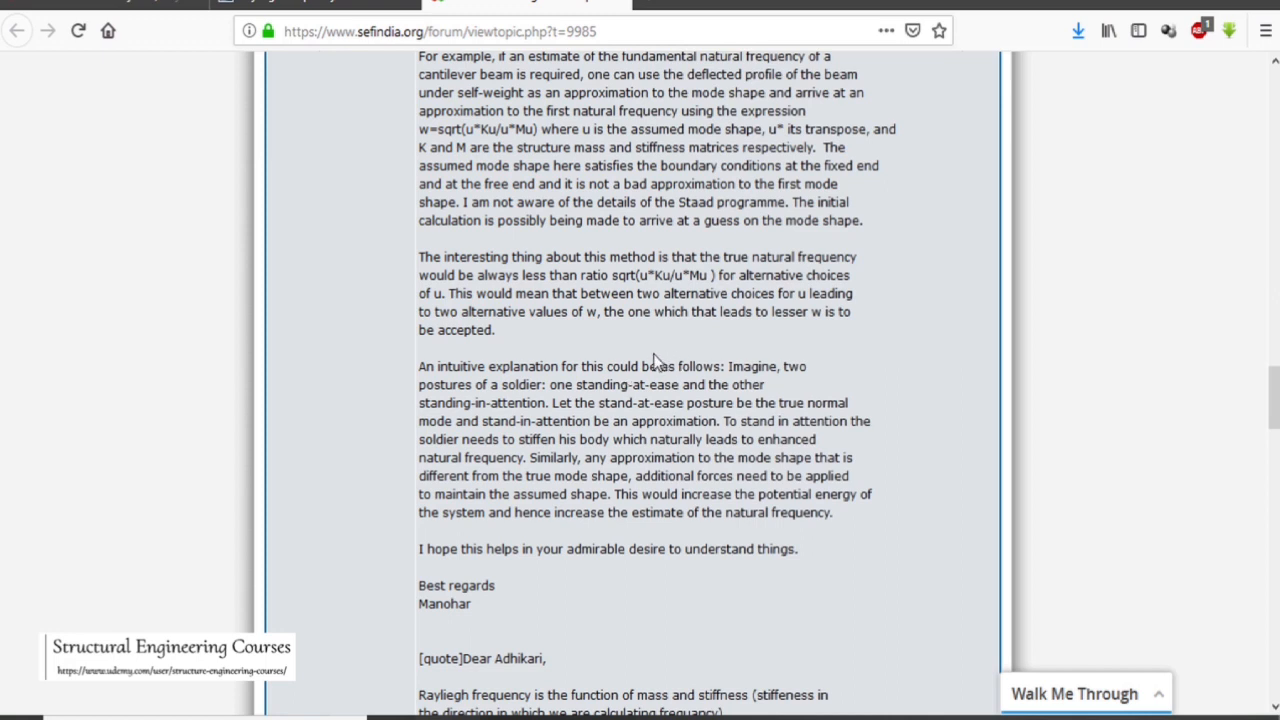
left_click_drag(655, 421, 520, 421)
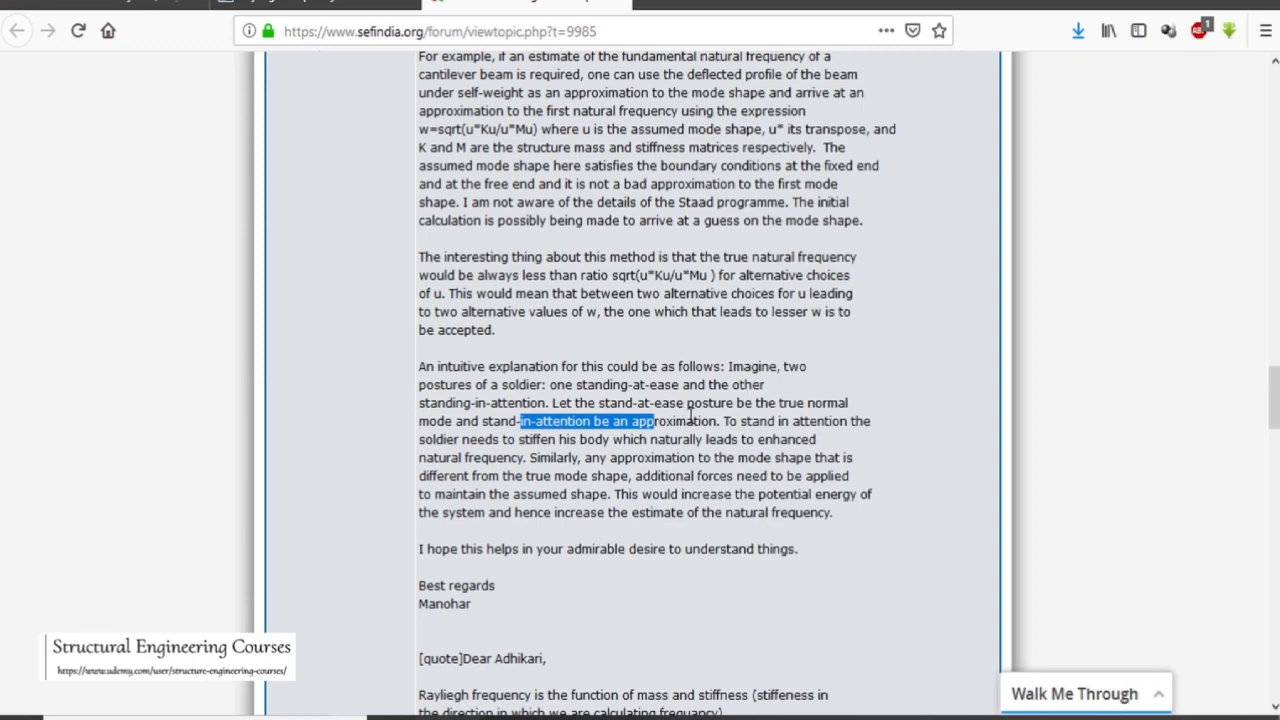
scroll(690, 415, "down", 5)
scroll(750, 355, "up", 5)
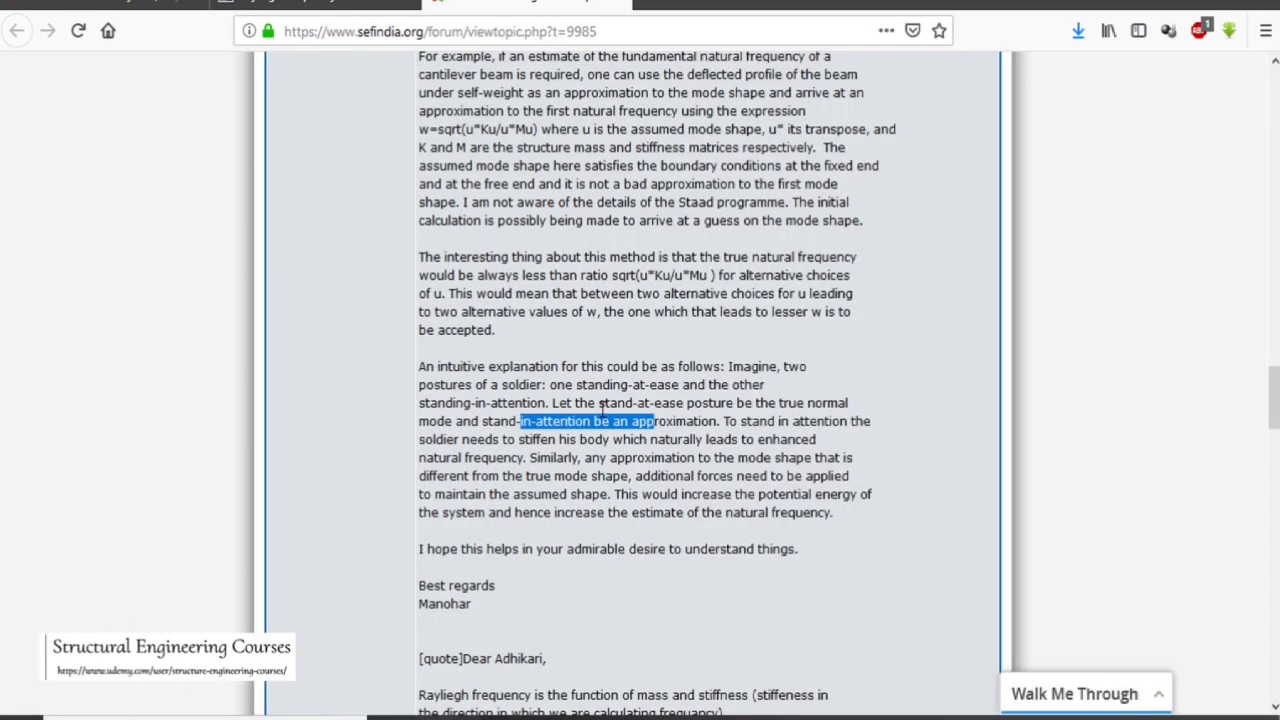
left_click(552, 368)
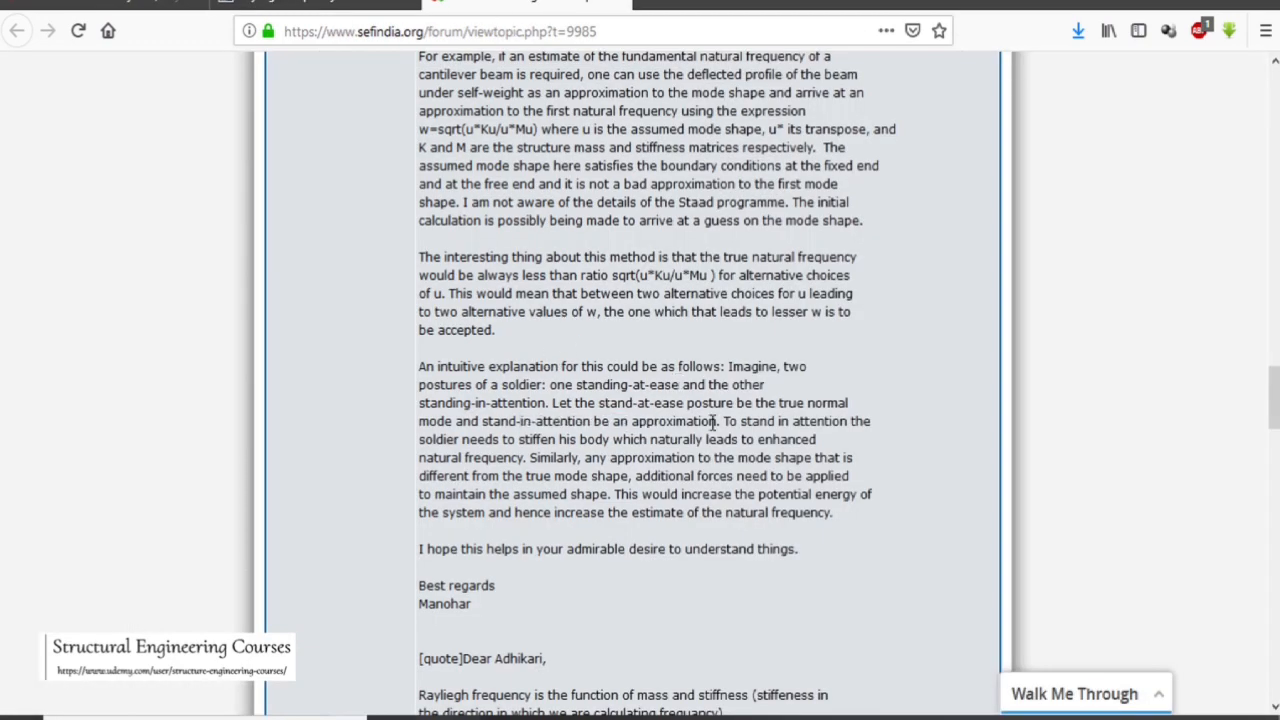
- Revisit the Bentley replies on Rayleigh frequency versus the first mode and the SEFI reply on approximating the mode shape
scroll(716, 421, "up", 2)
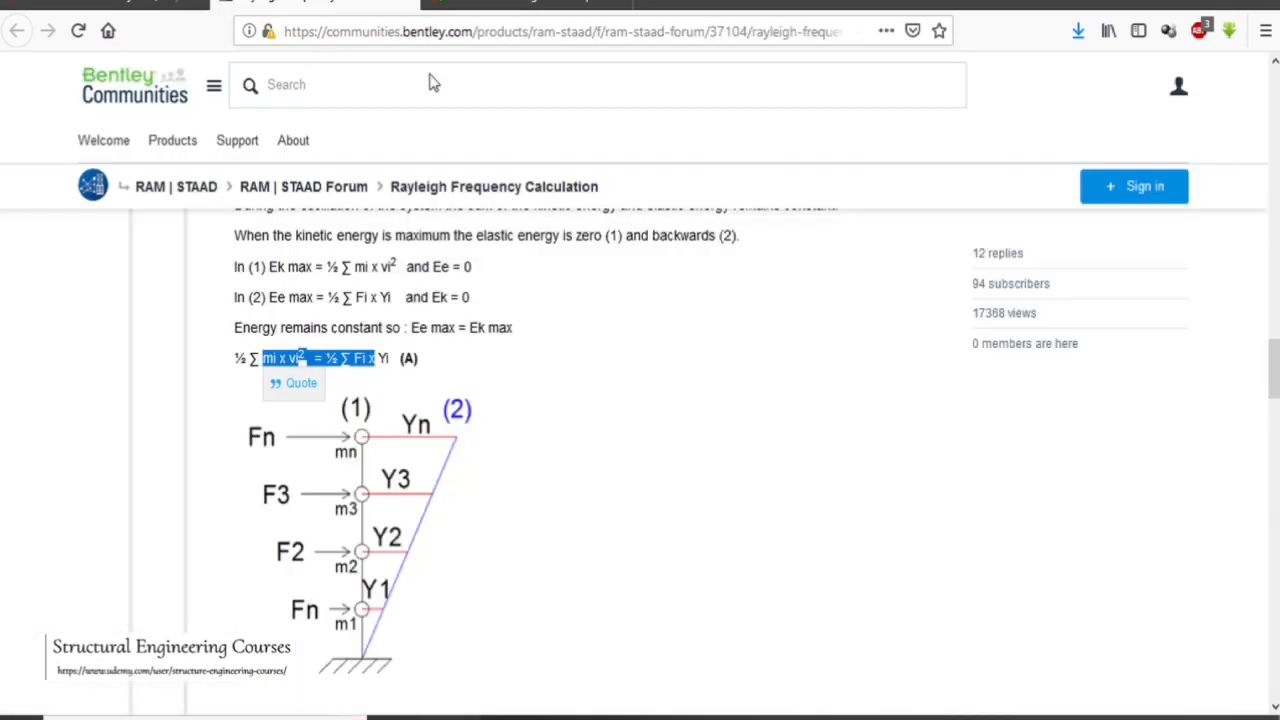
scroll(571, 414, "up", 5)
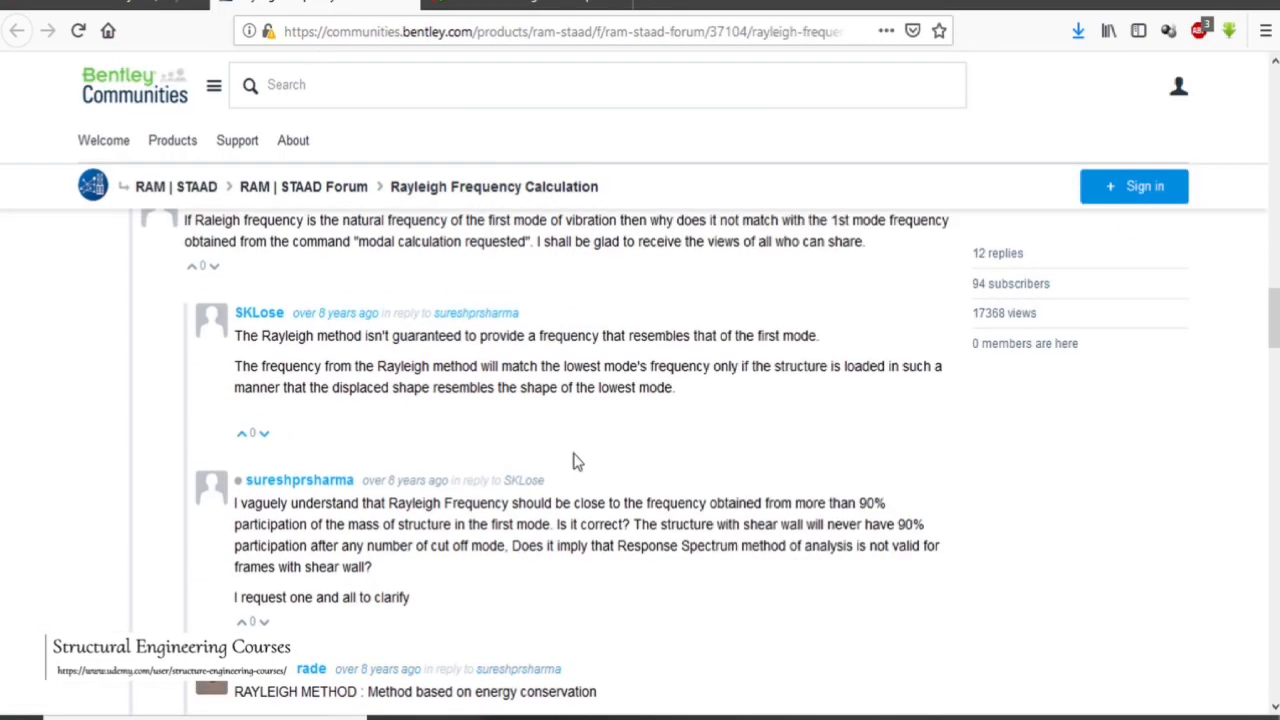
scroll(575, 461, "down", 3)
left_click(522, 4)
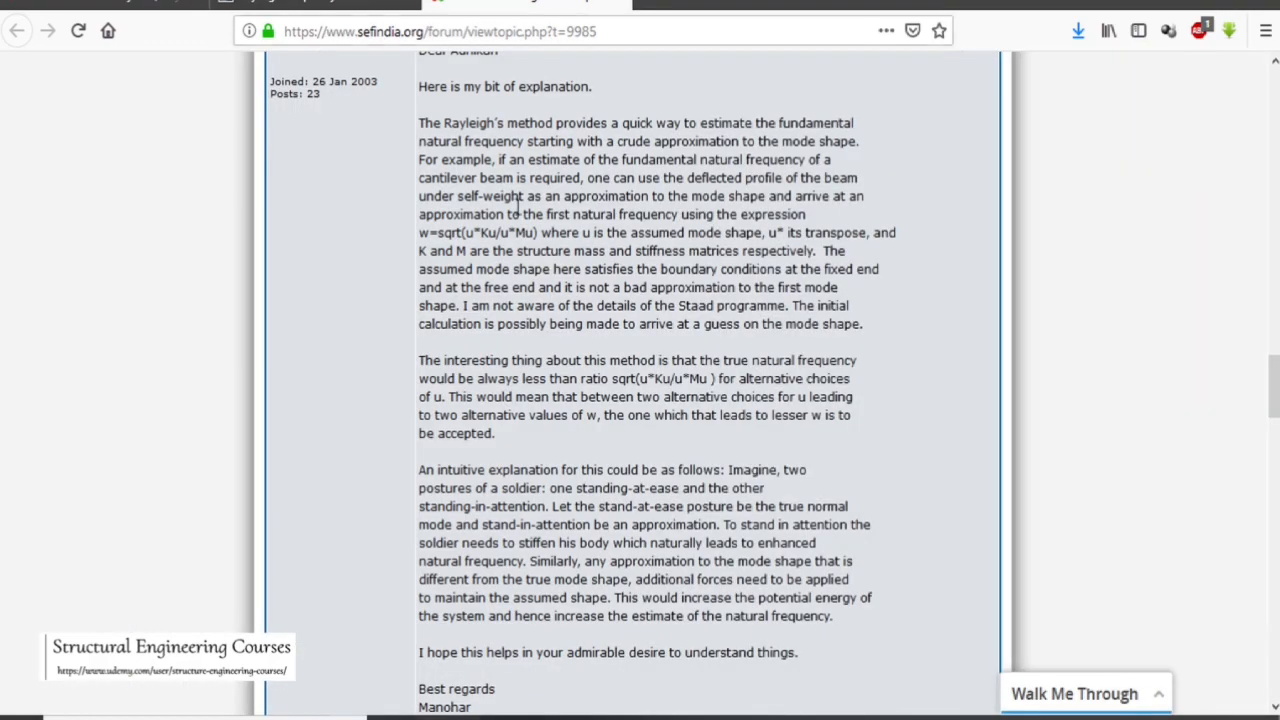
scroll(546, 277, "up", 4)
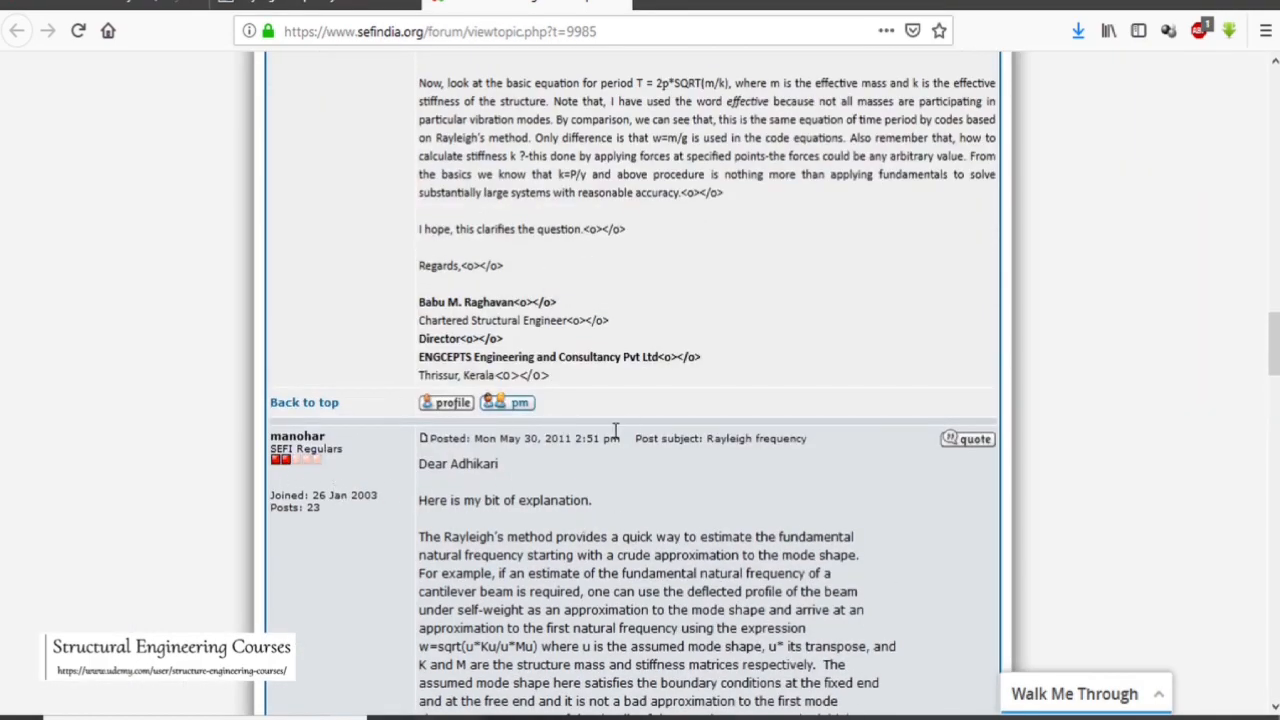
scroll(760, 366, "down", 4)
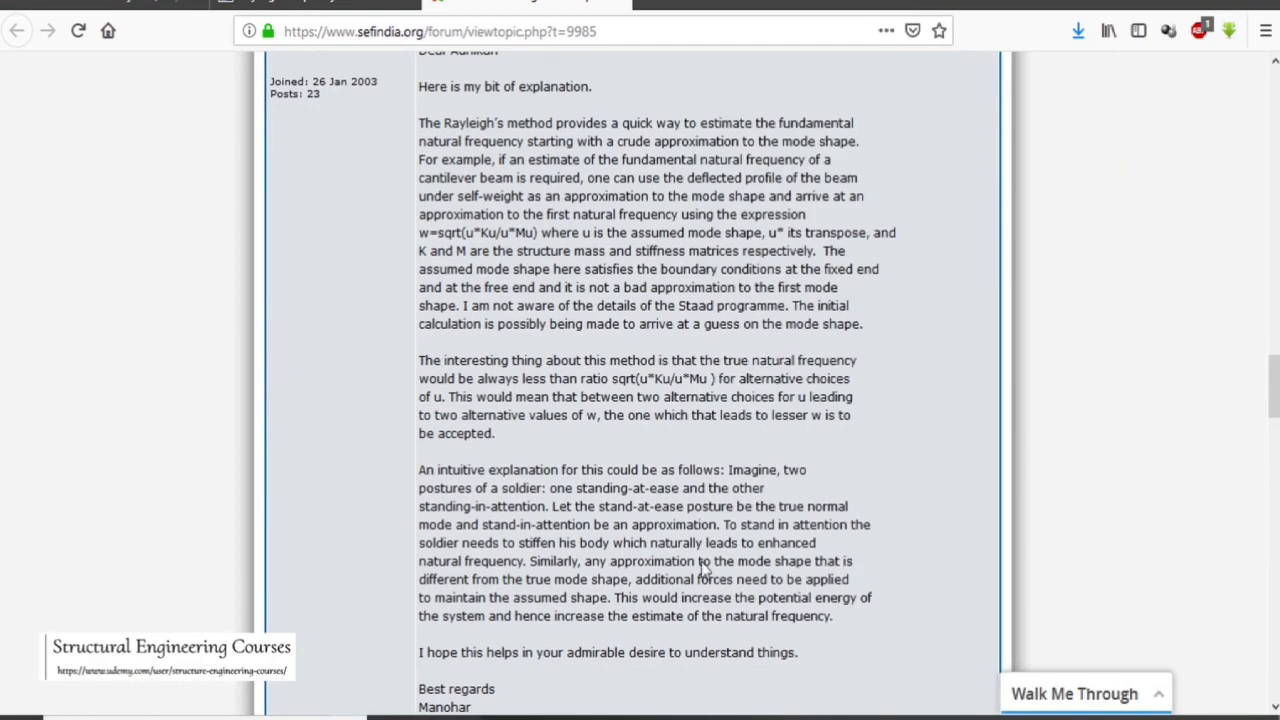
- Switch to STAAD.Pro, view the Modal Calculation frequency load item, and dismiss the load items dialog without adding anything
left_click(651, 705)
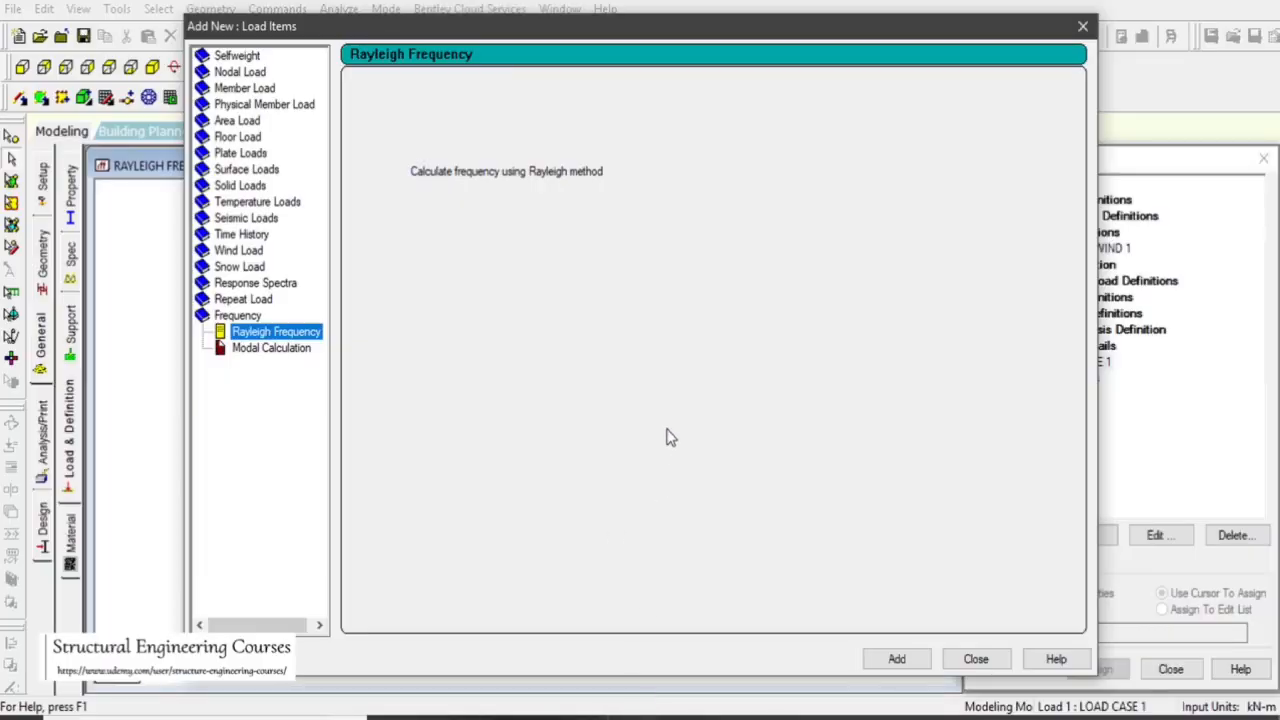
left_click(965, 662)
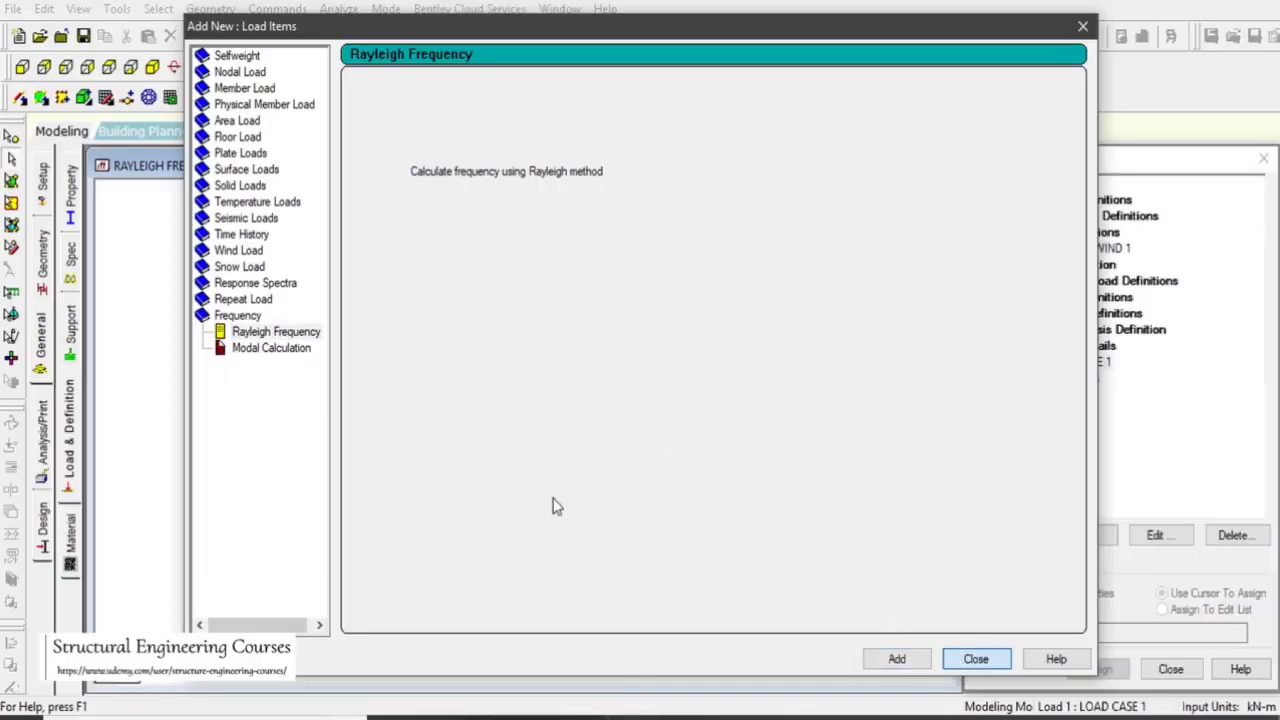
left_click(272, 348)
left_click(978, 661)
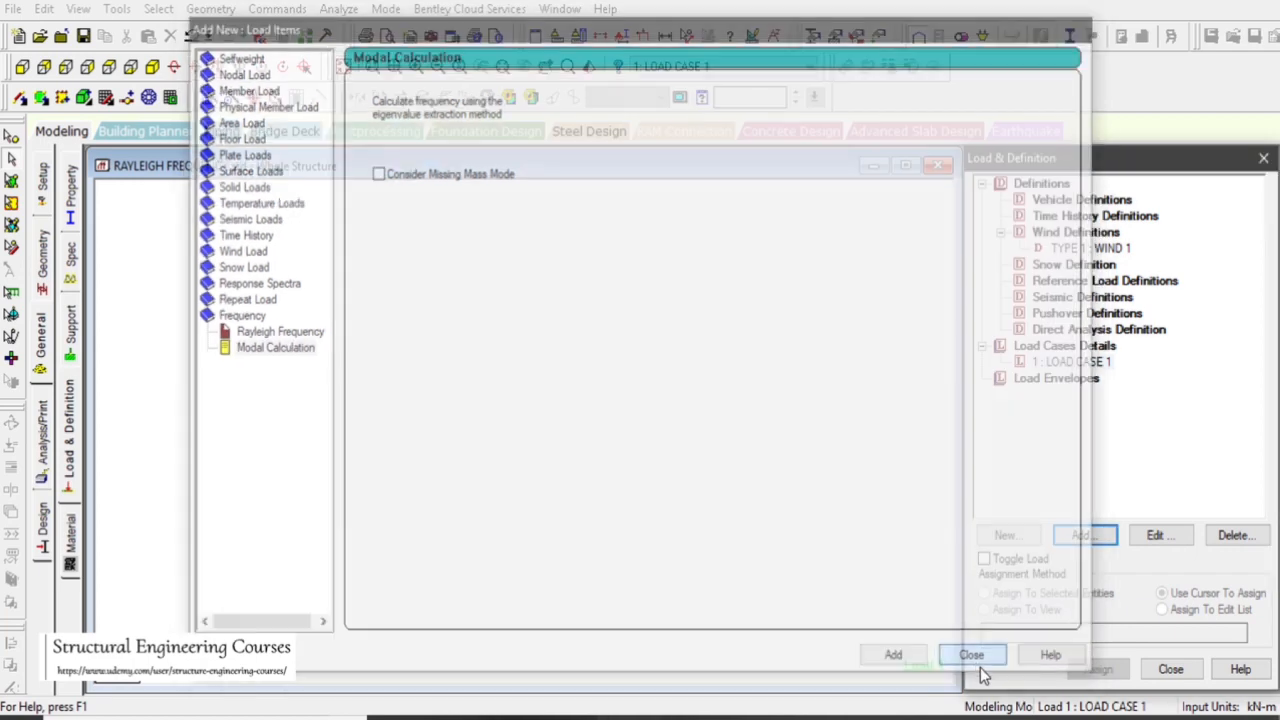
- In the input file, delete the wind load definition and load case lines, and add a JOINT COORDINATES section with one node below UNIT METER KN
left_click(12, 137)
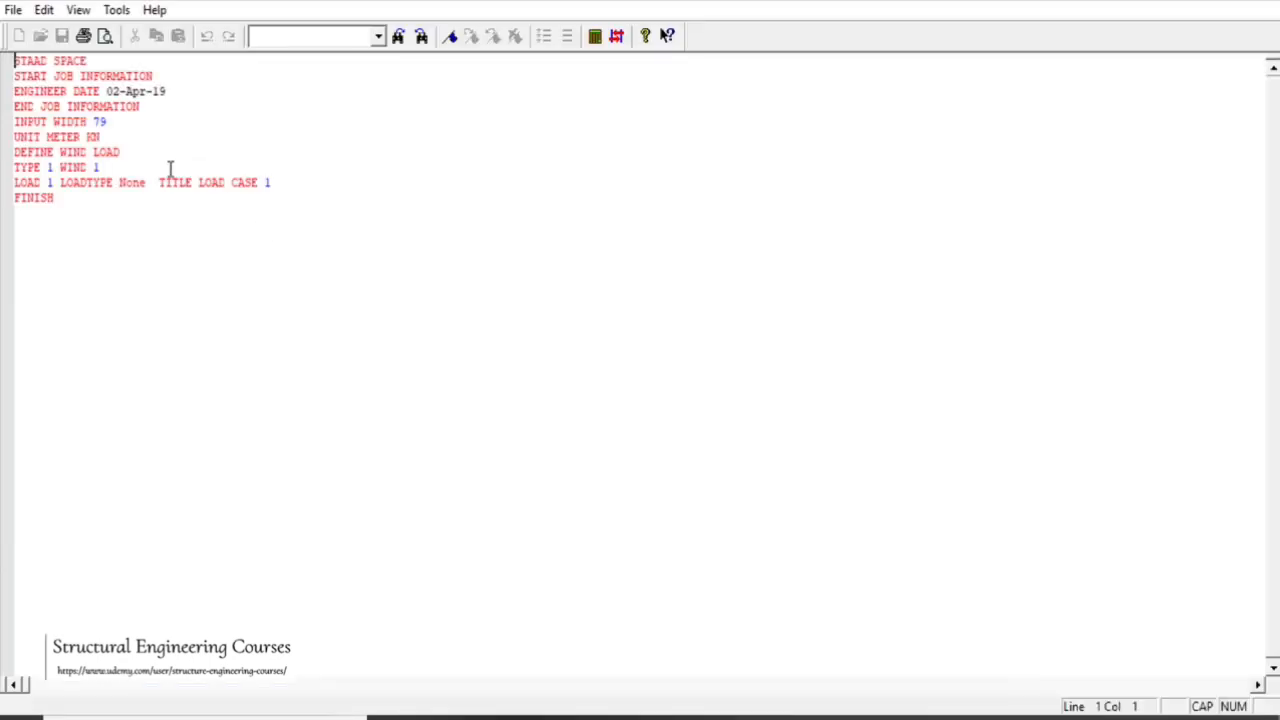
left_click_drag(283, 183, 3, 155)
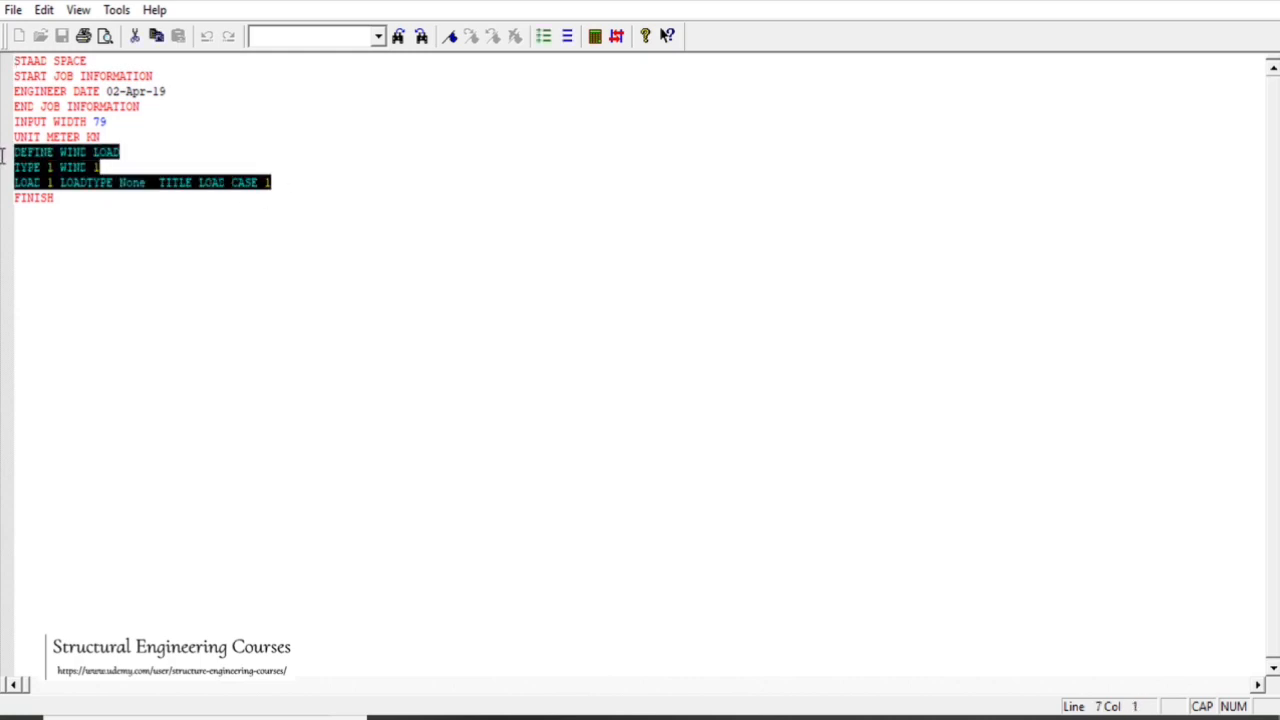
key("Delete")
left_click(116, 138)
key("Return")
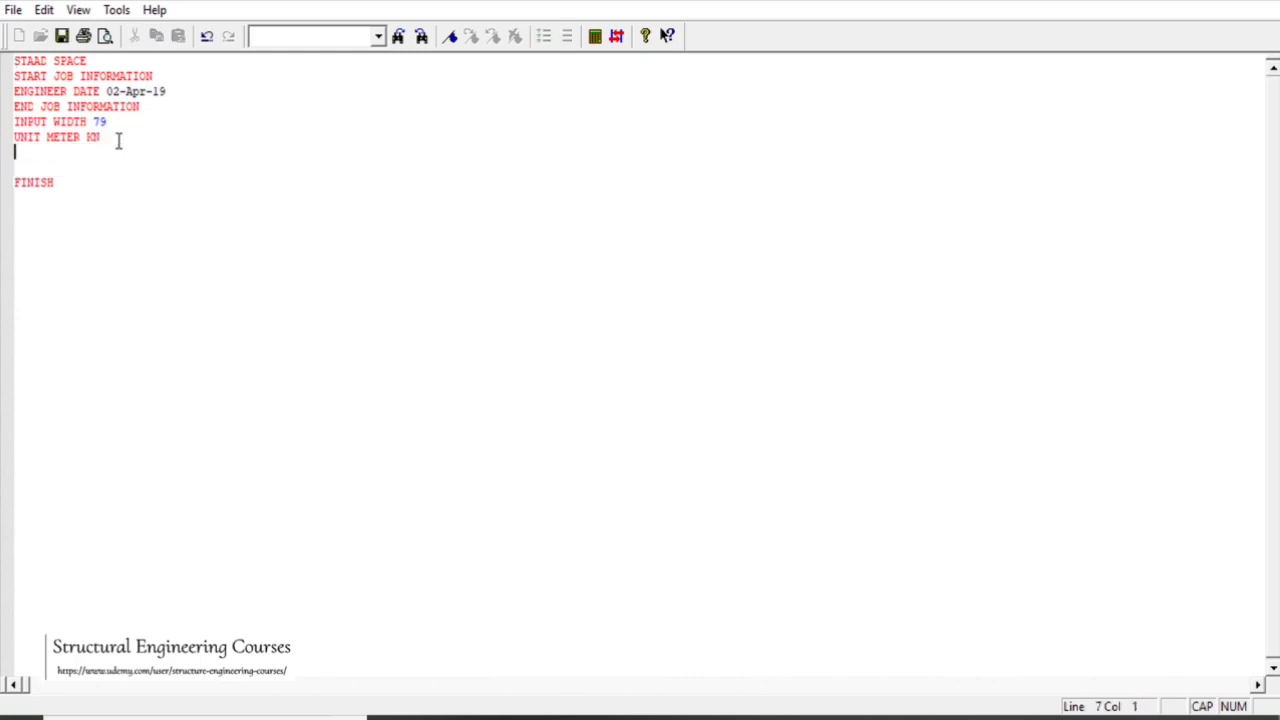
type("JOINT COORDINATES")
key("Return")
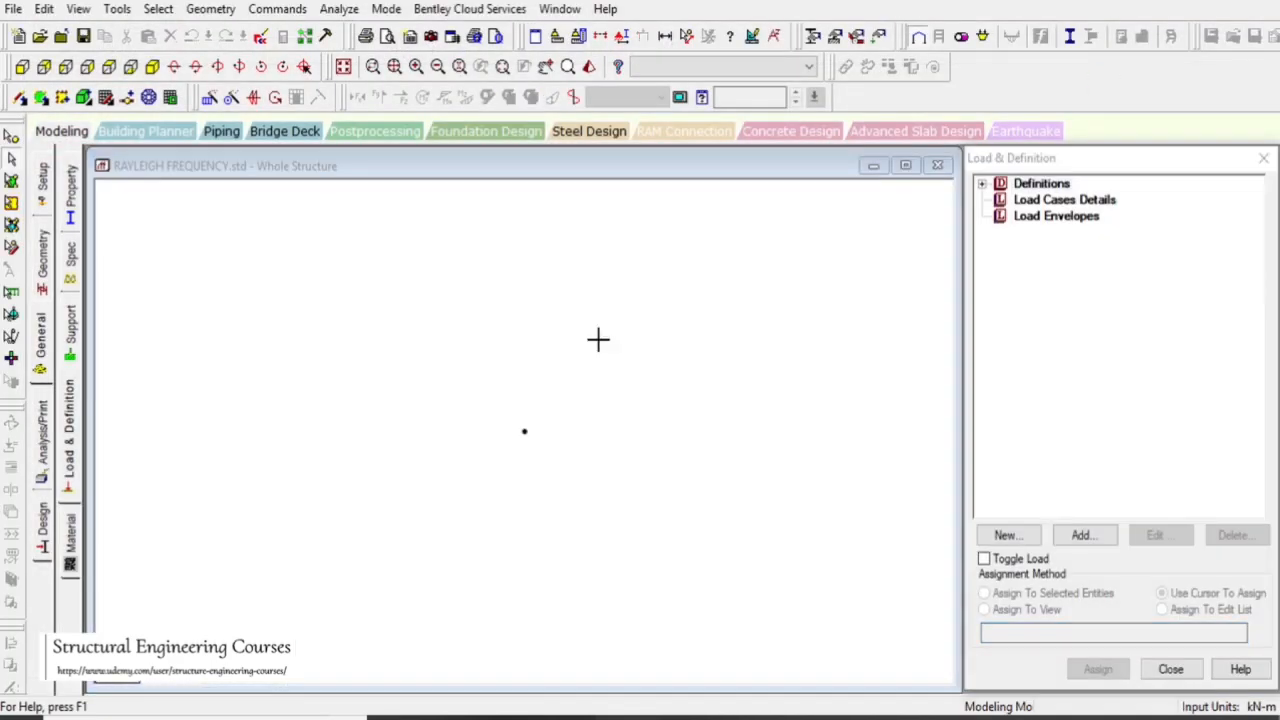
- Close the load definitions and paste a copy of the existing node, moved 5 m along Y
left_click(1171, 672)
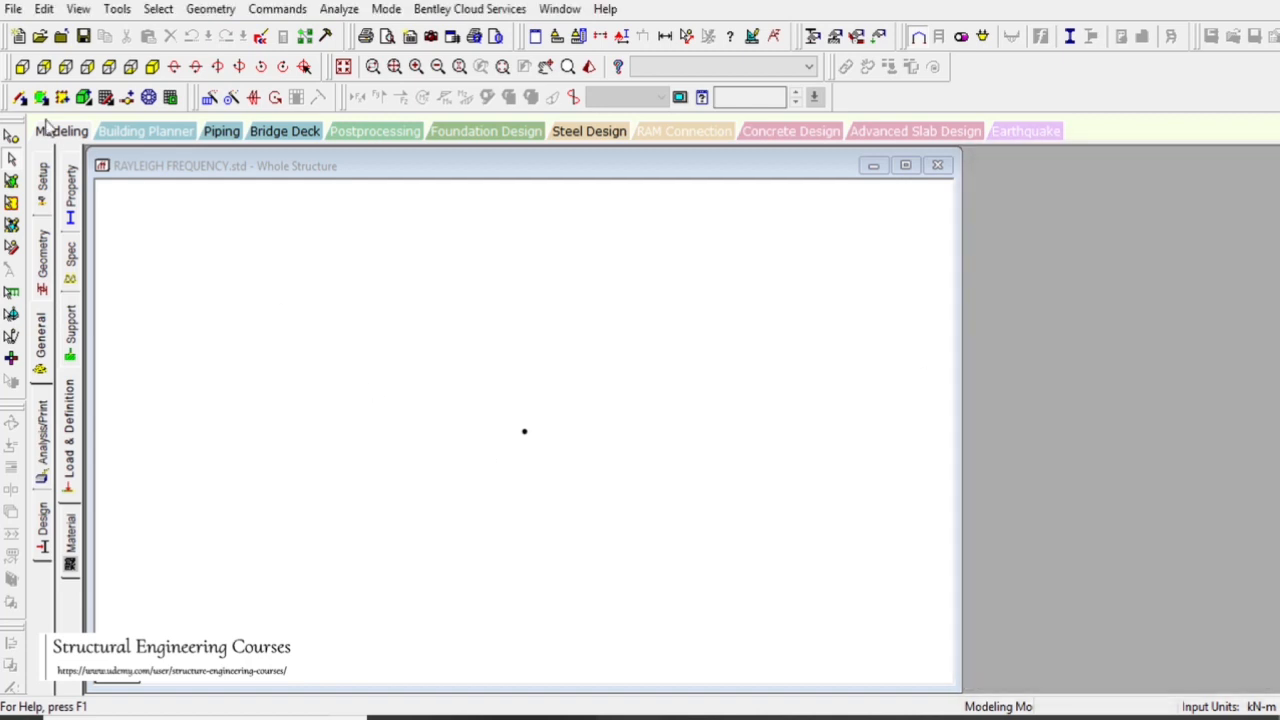
left_click(12, 137)
left_click_drag(338, 336, 804, 668)
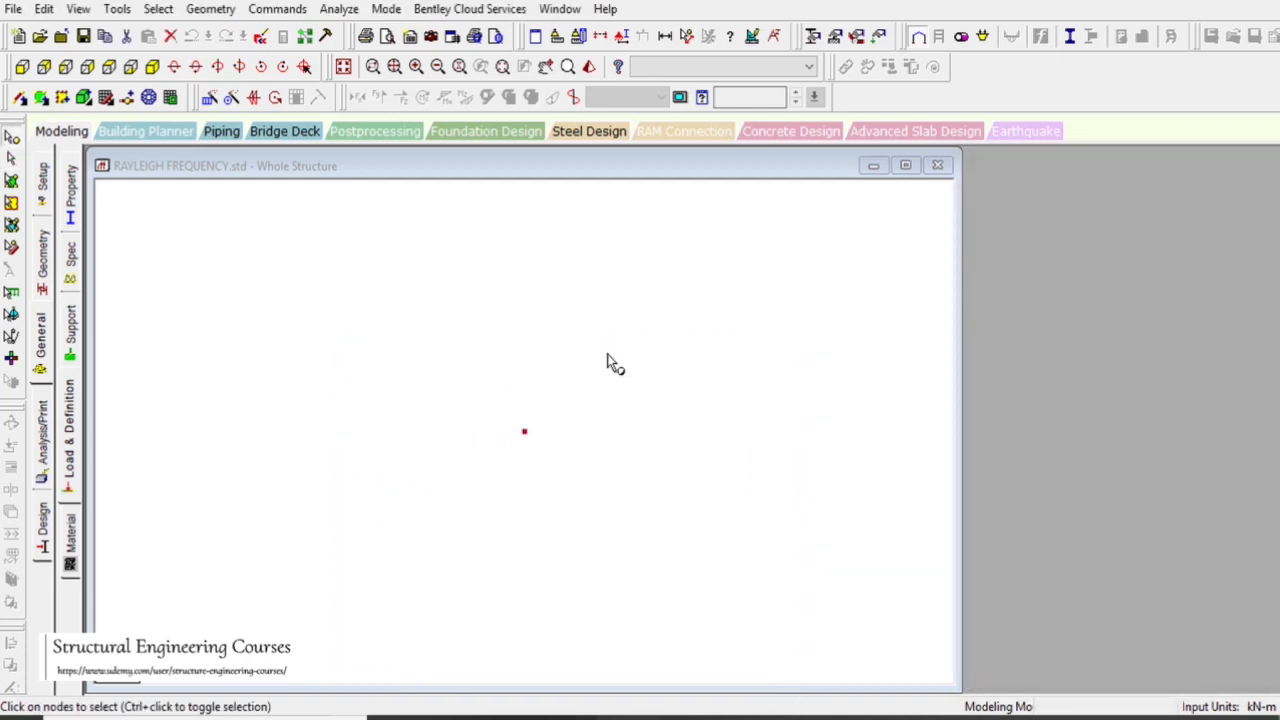
key("ctrl+v")
left_click(563, 421)
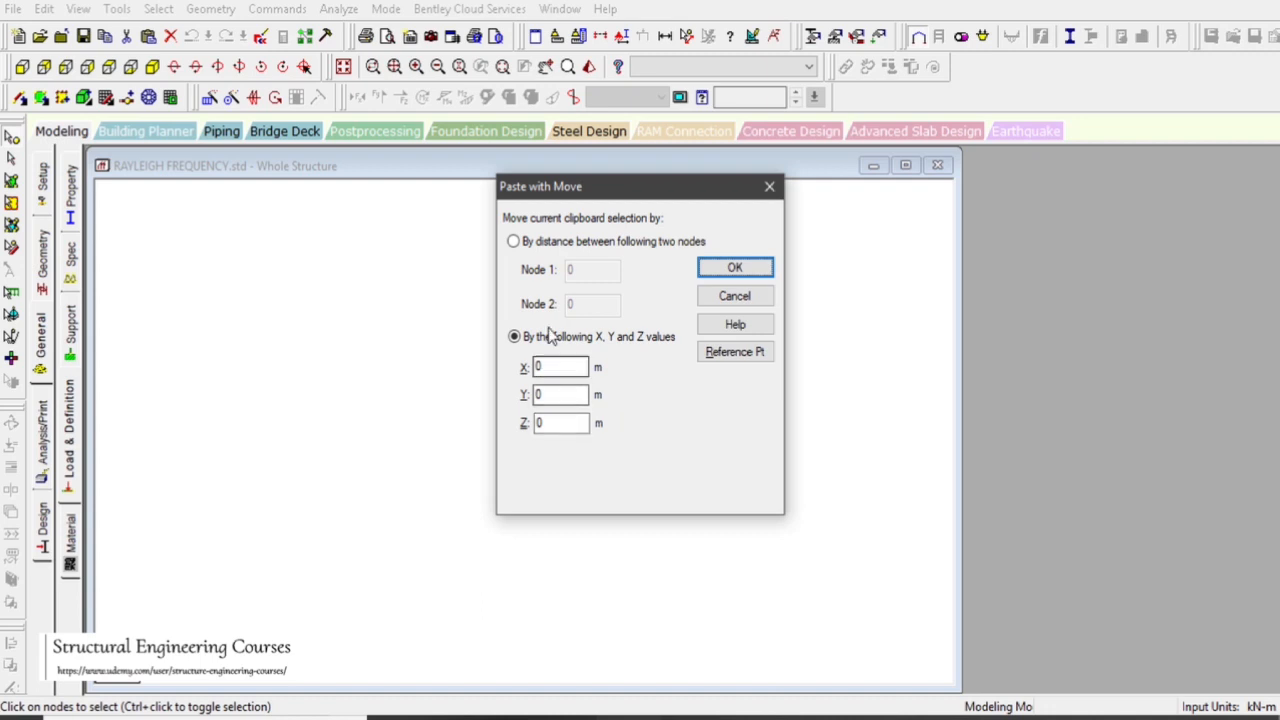
double_click(547, 366)
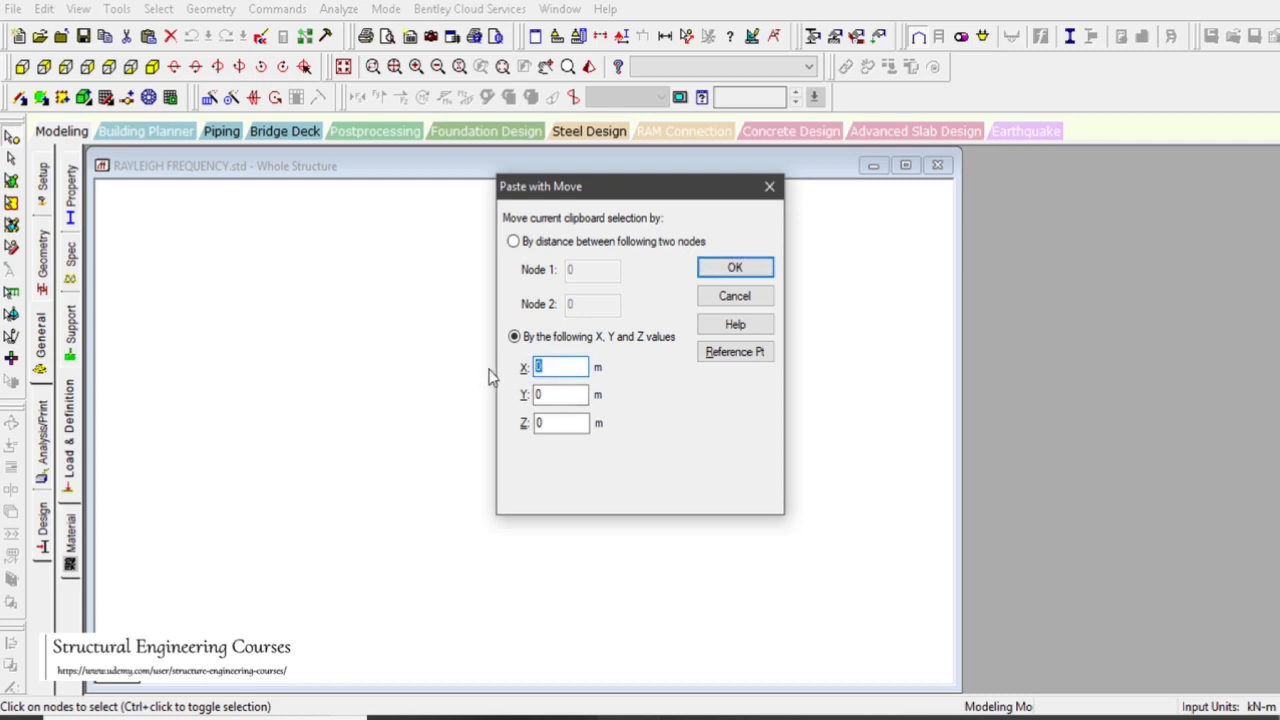
key("Tab")
type("5")
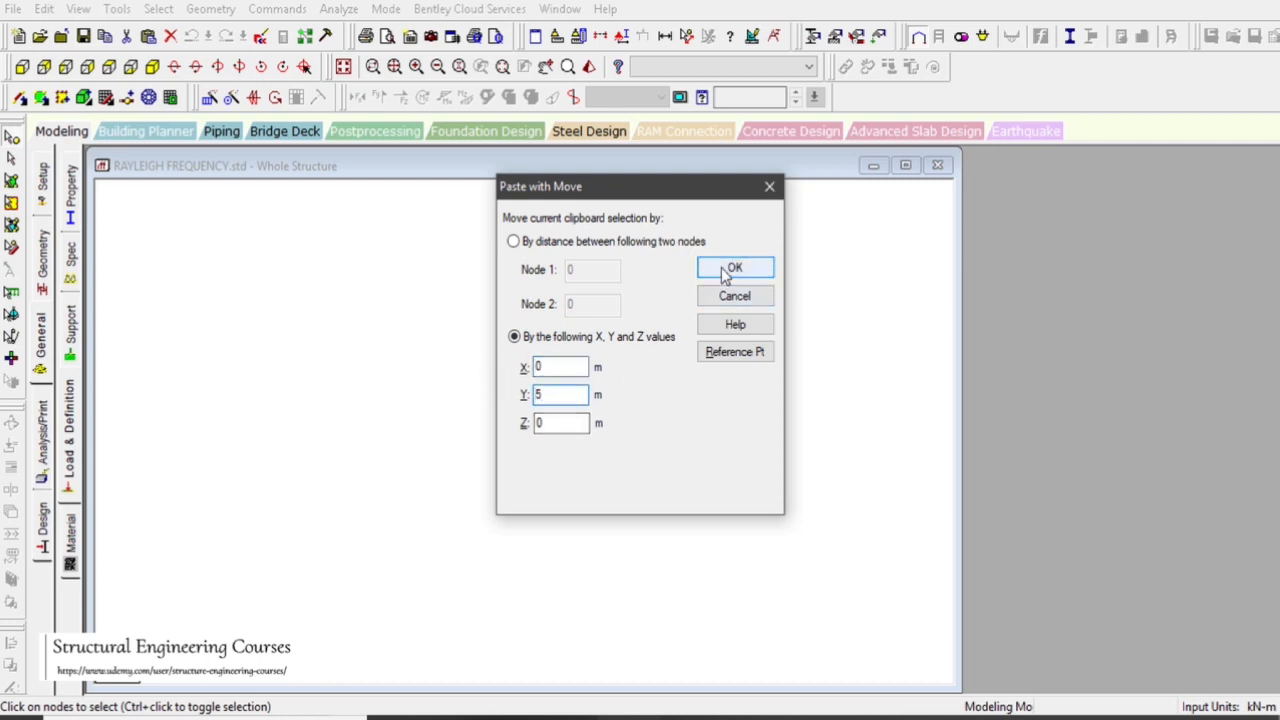
left_click(723, 270)
- Repeat both nodes once with Translational Repeat at 6 m spacing along X, linking the steps with members
left_click_drag(487, 214, 735, 668)
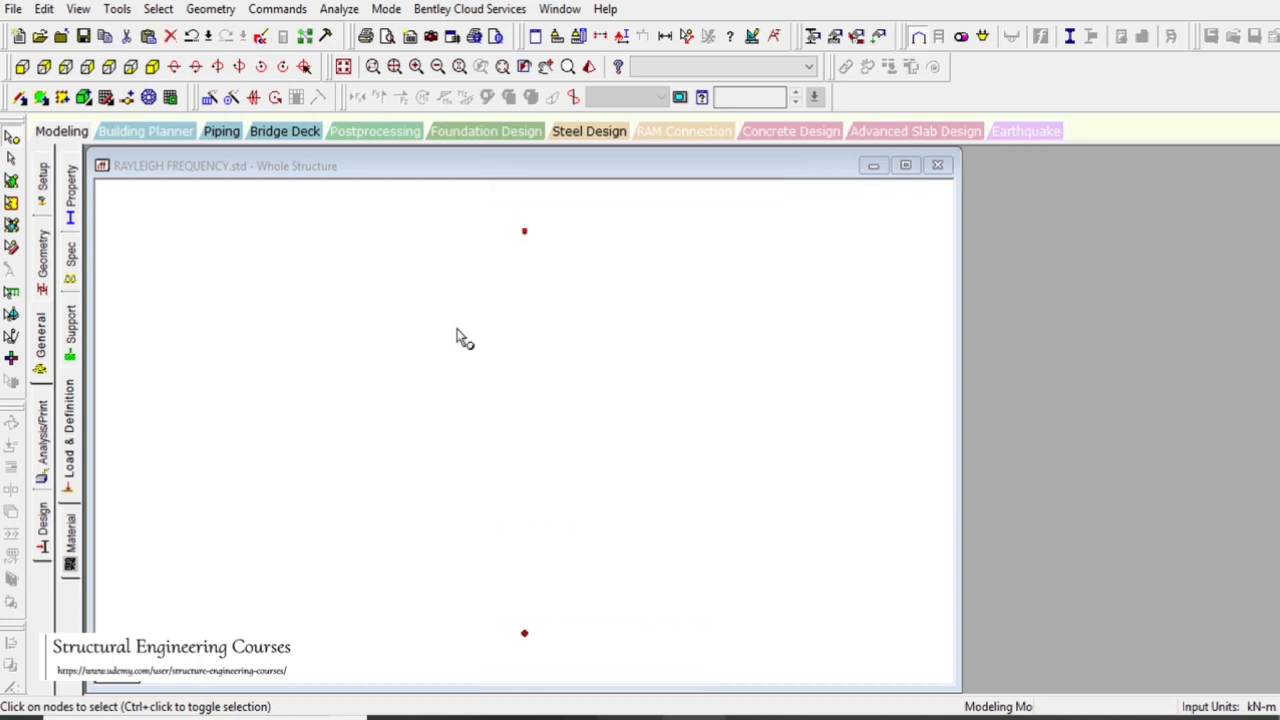
left_click(209, 99)
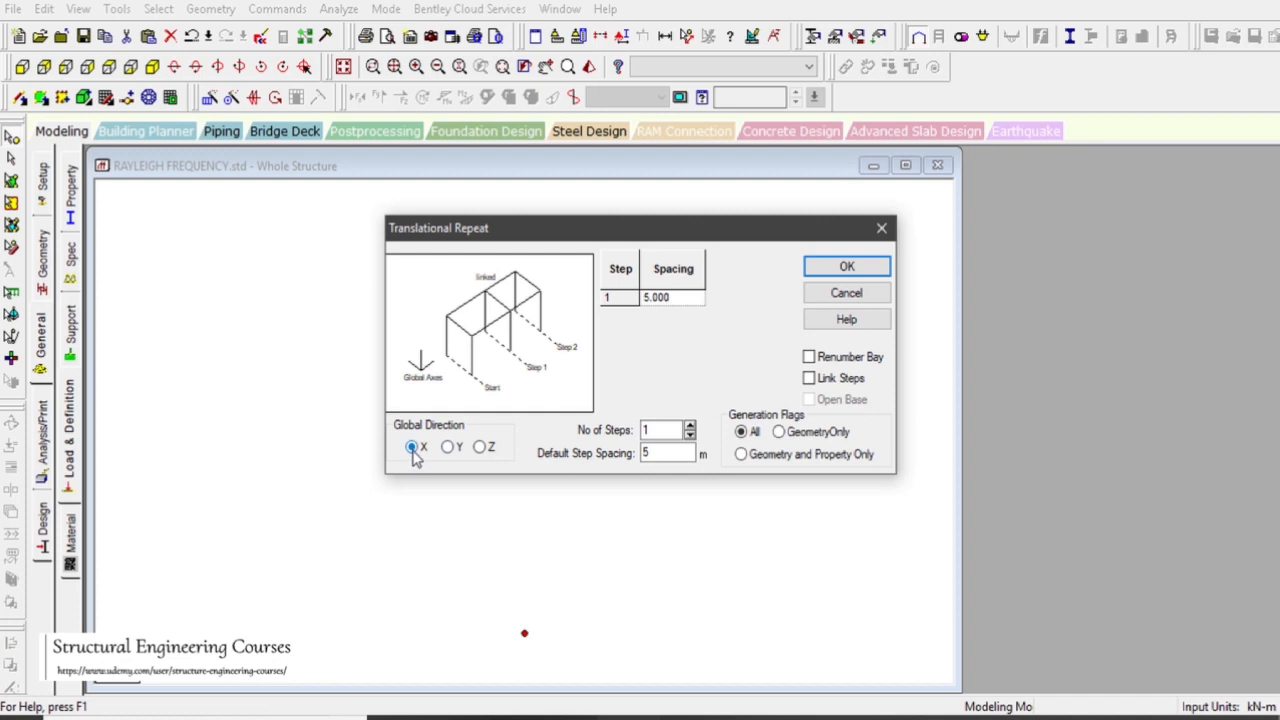
left_click_drag(670, 455, 562, 457)
type("6")
left_click(809, 379)
left_click(847, 266)
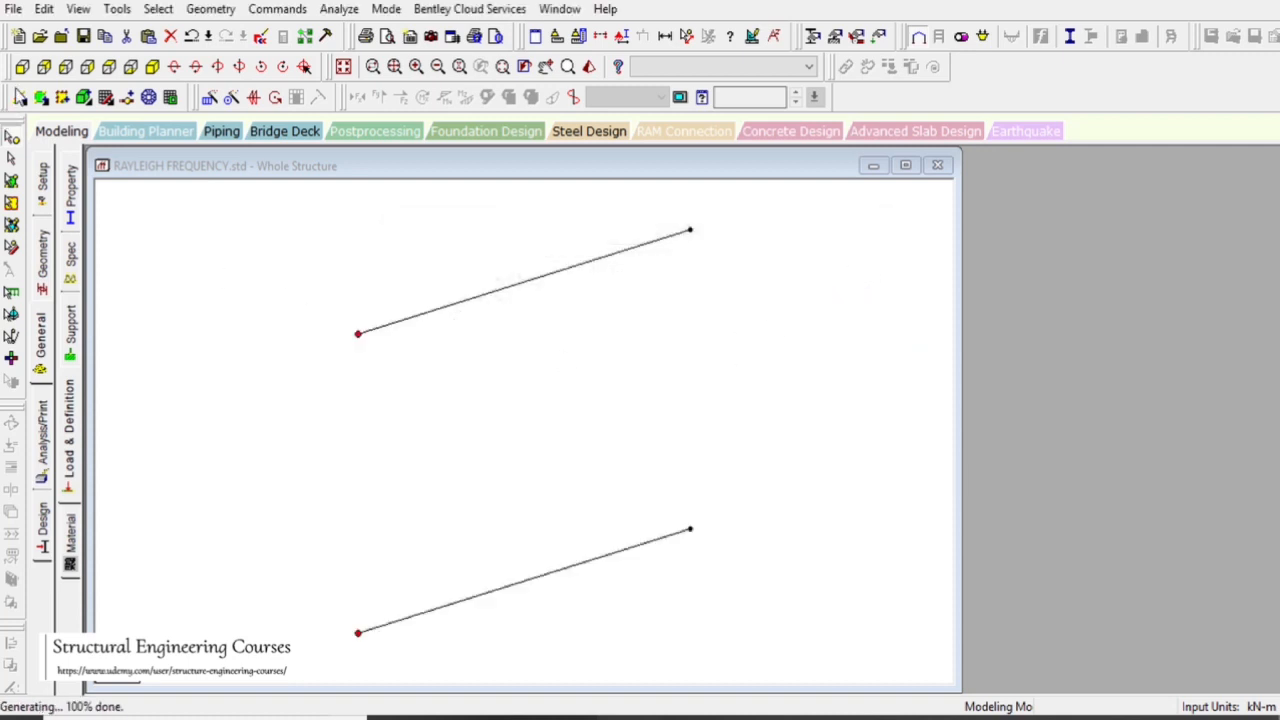
- Add two column members joining the lower and upper nodes at both ends of the frame
left_click(19, 98)
left_click_drag(358, 632, 358, 334)
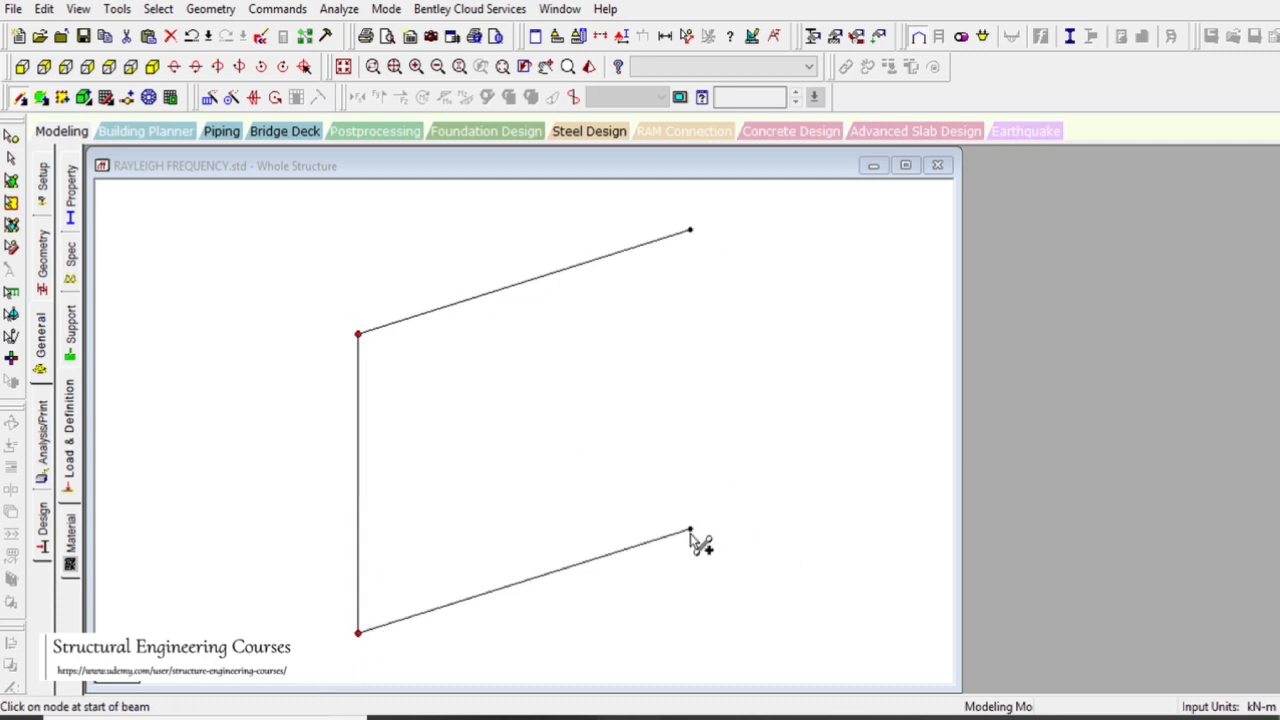
left_click_drag(690, 529, 690, 230)
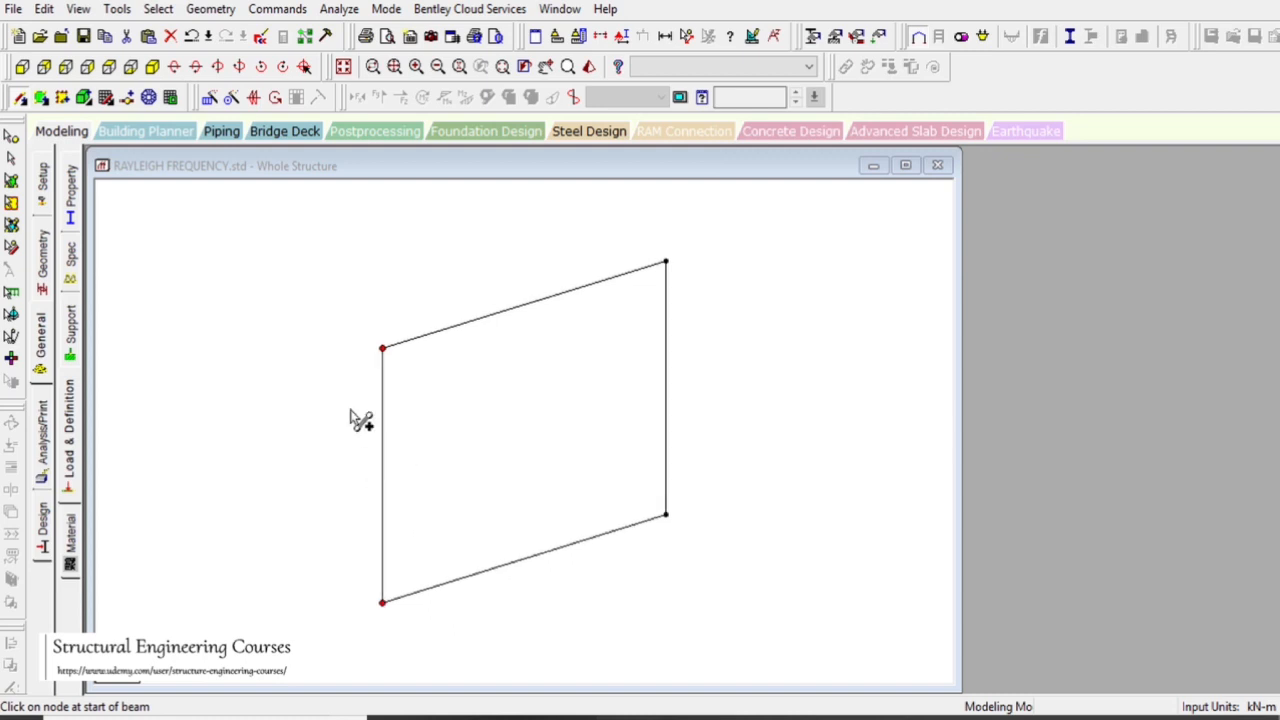
- Dimension the left column's height, and repeat the columns and top beam once at 5 m along Y with Link Steps enabled
left_click(22, 68)
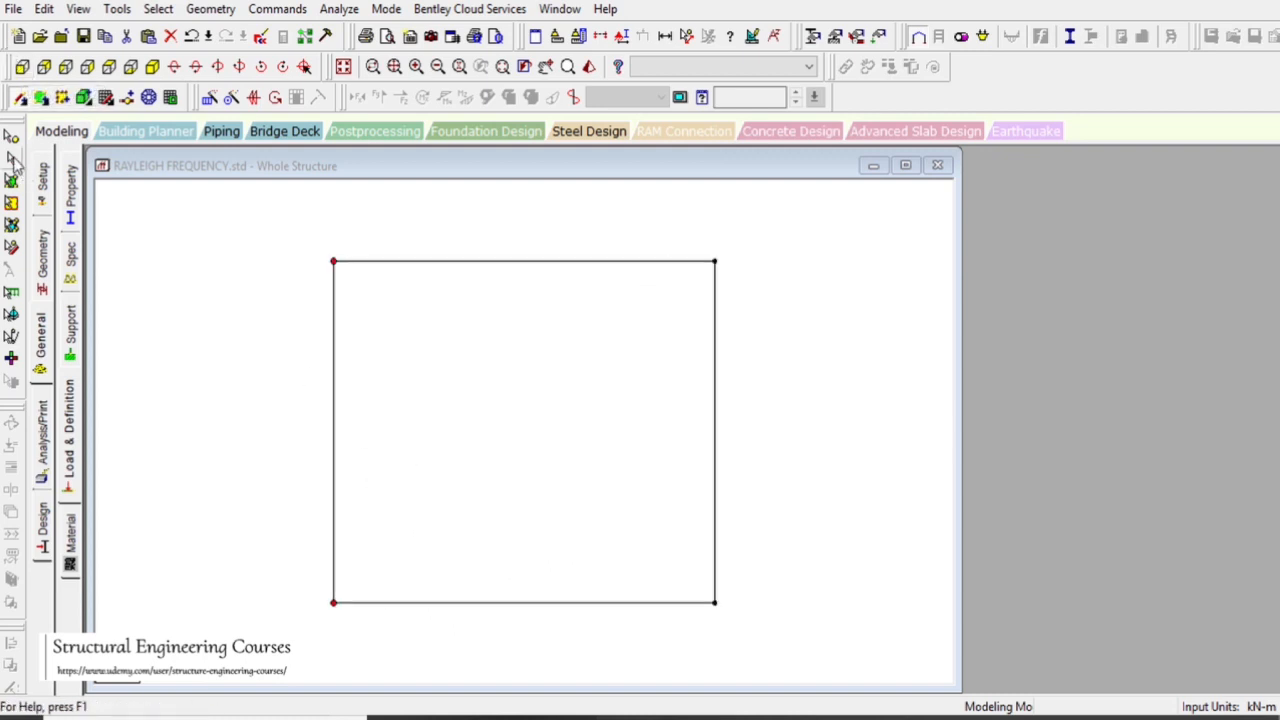
left_click(12, 160)
left_click_drag(277, 222, 903, 575)
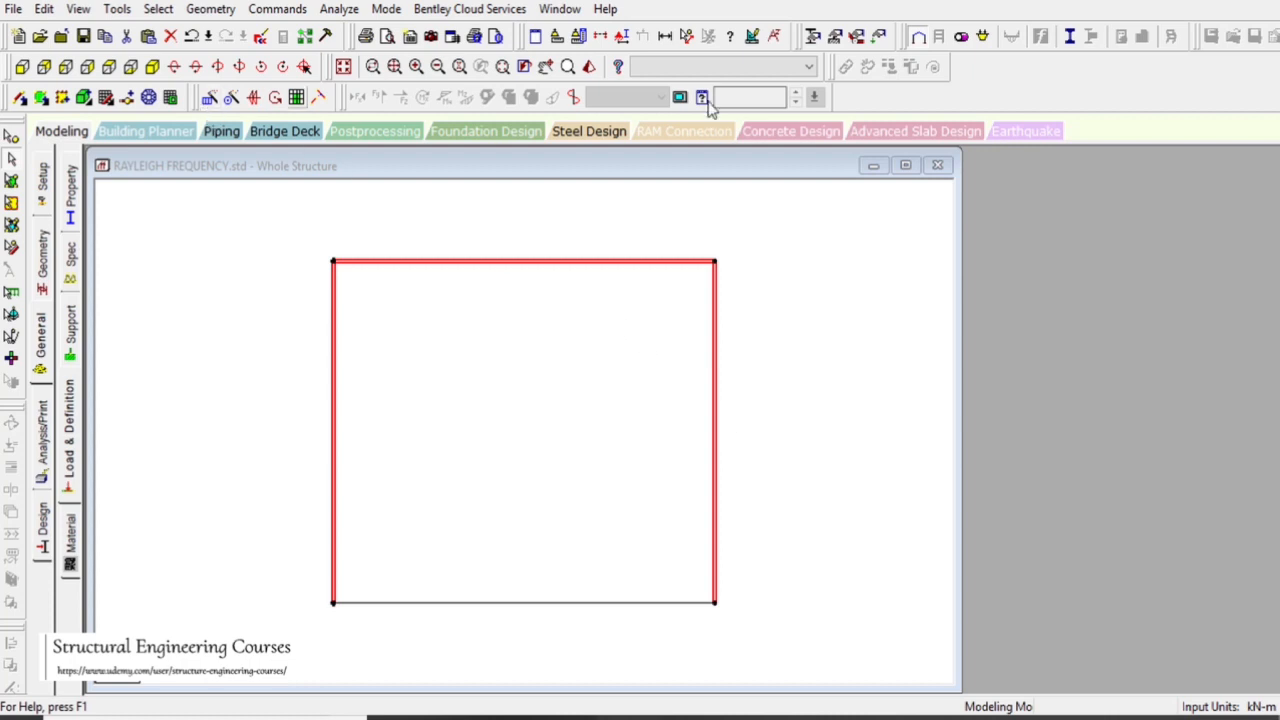
left_click(687, 36)
left_click(333, 262)
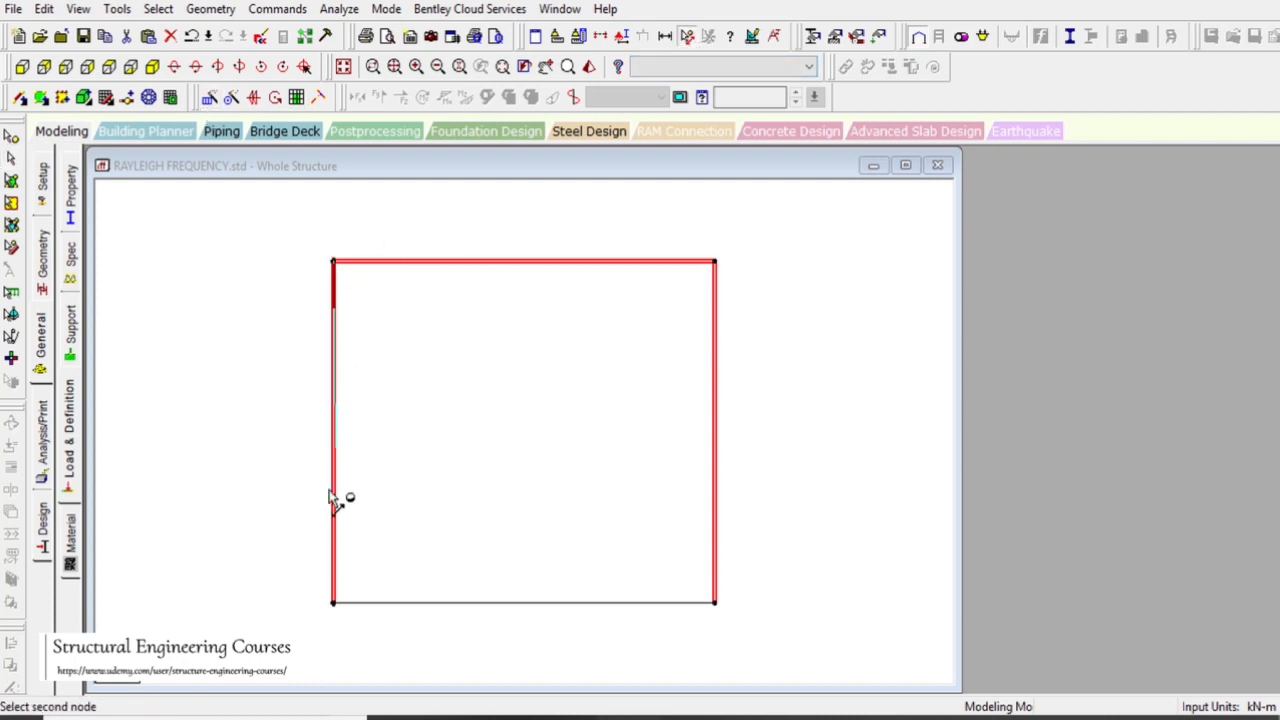
left_click(333, 602)
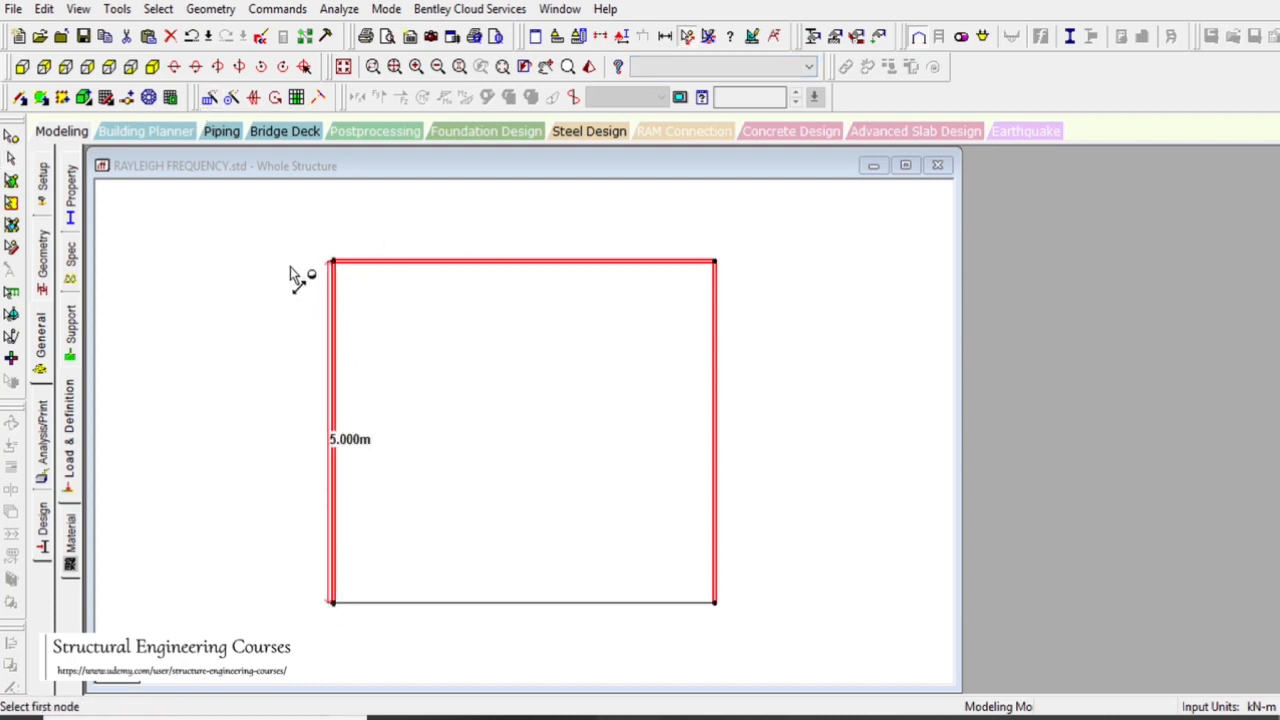
left_click(209, 97)
left_click_drag(655, 232, 1045, 151)
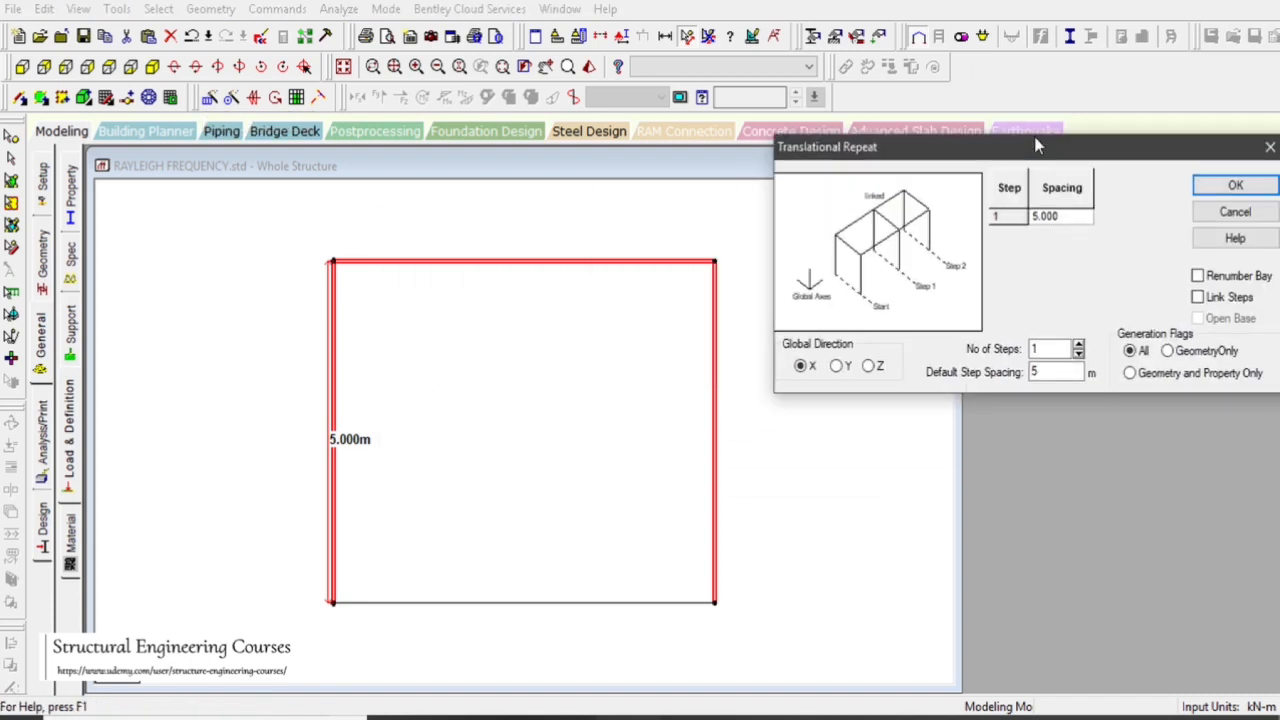
left_click(838, 366)
left_click_drag(1045, 372, 978, 373)
left_click(1203, 299)
left_click(1235, 185)
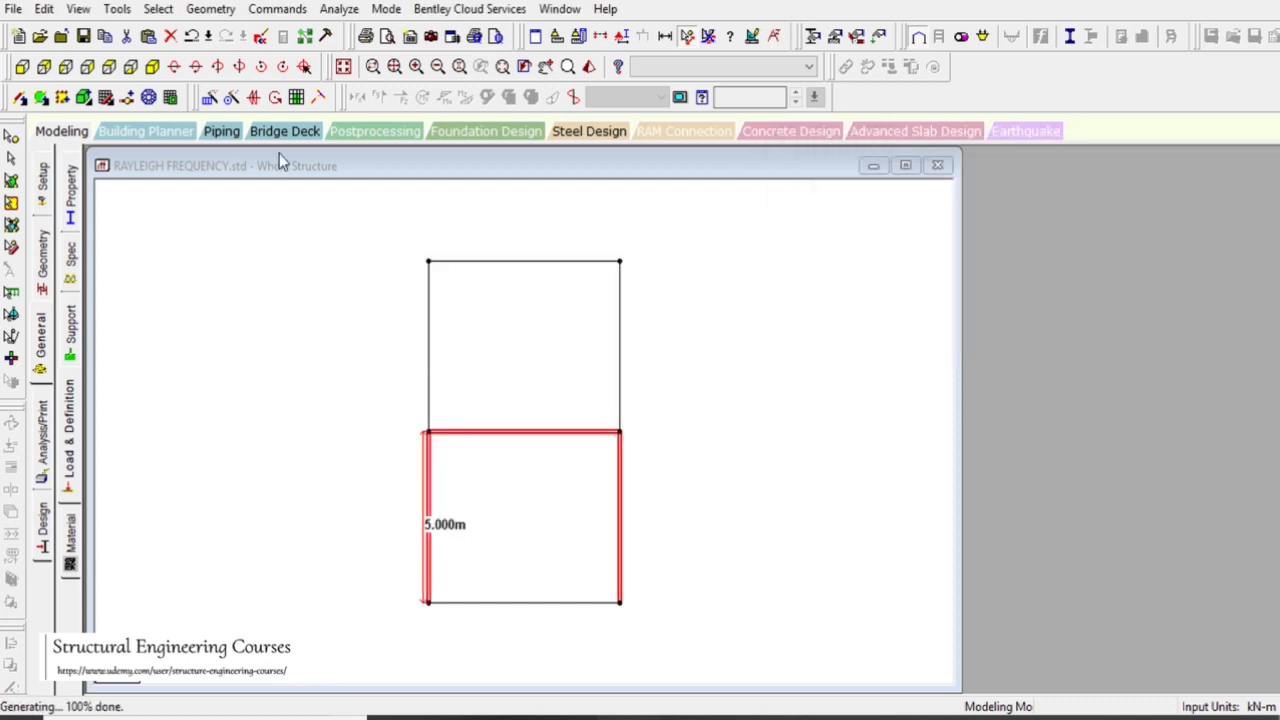
- Delete the bottom beam connecting the two base nodes of the frame
left_click(152, 66)
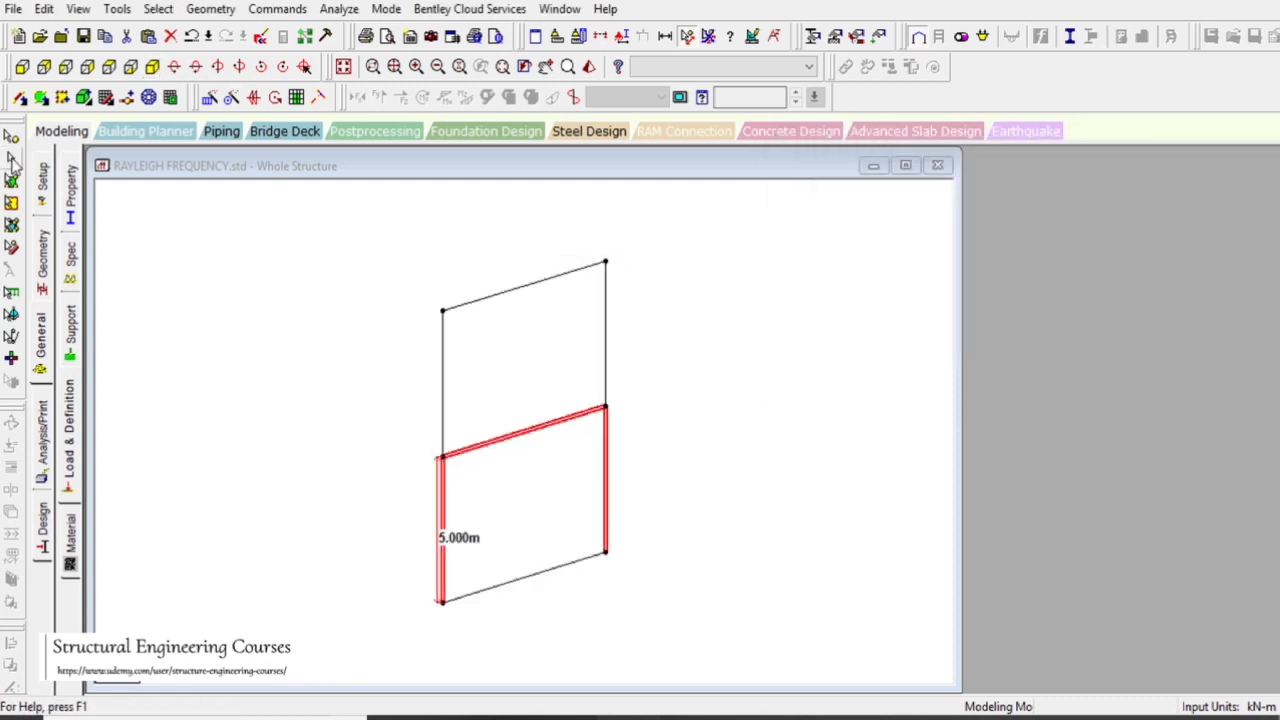
left_click(346, 437)
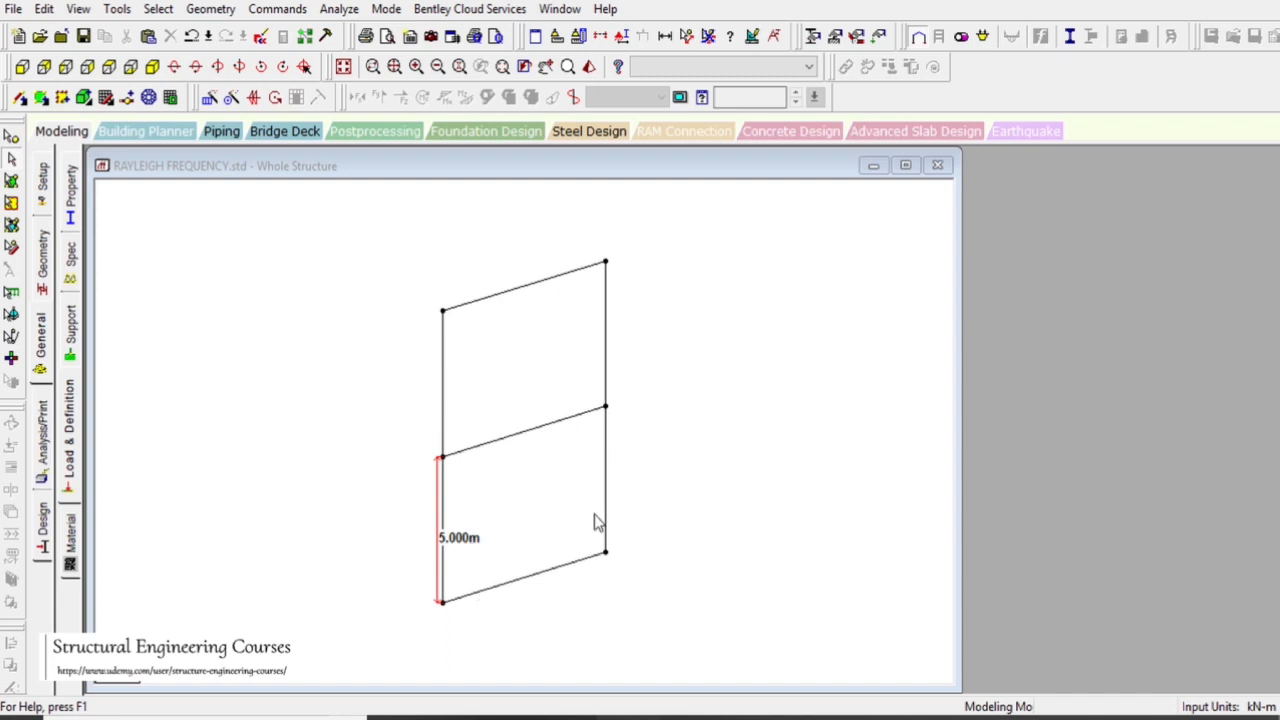
left_click(564, 577)
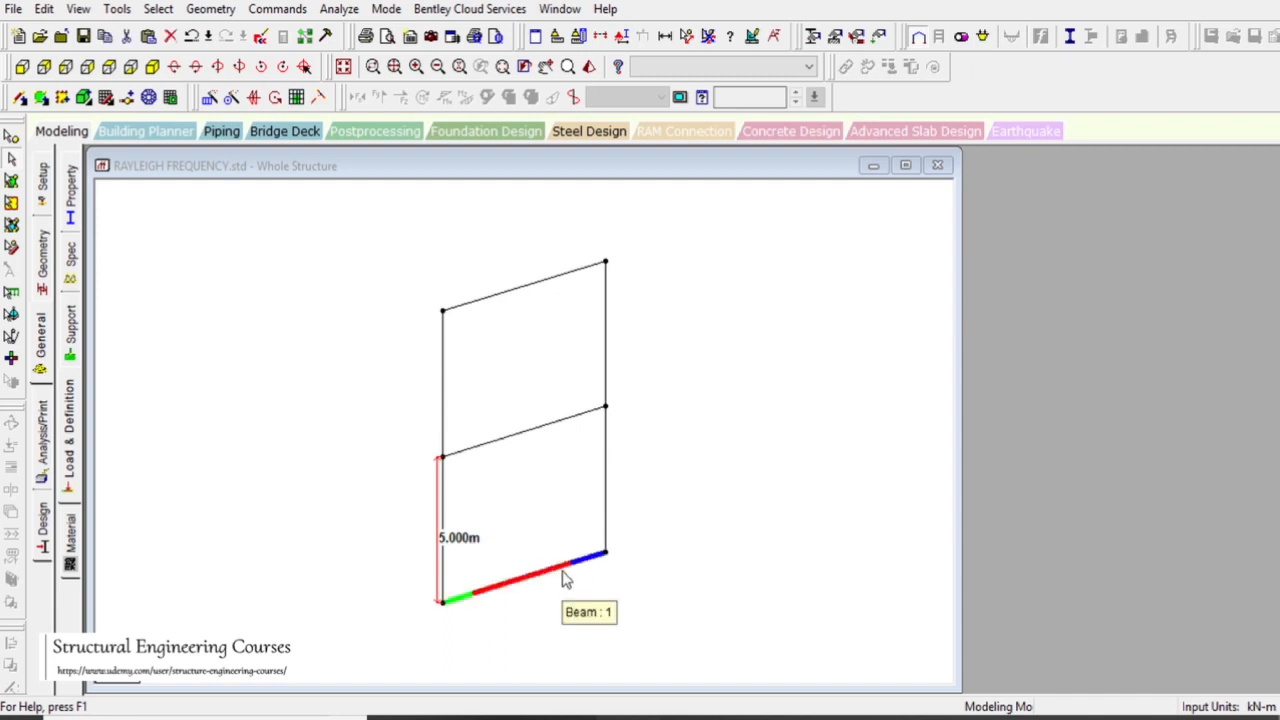
key("Delete")
key("Return")
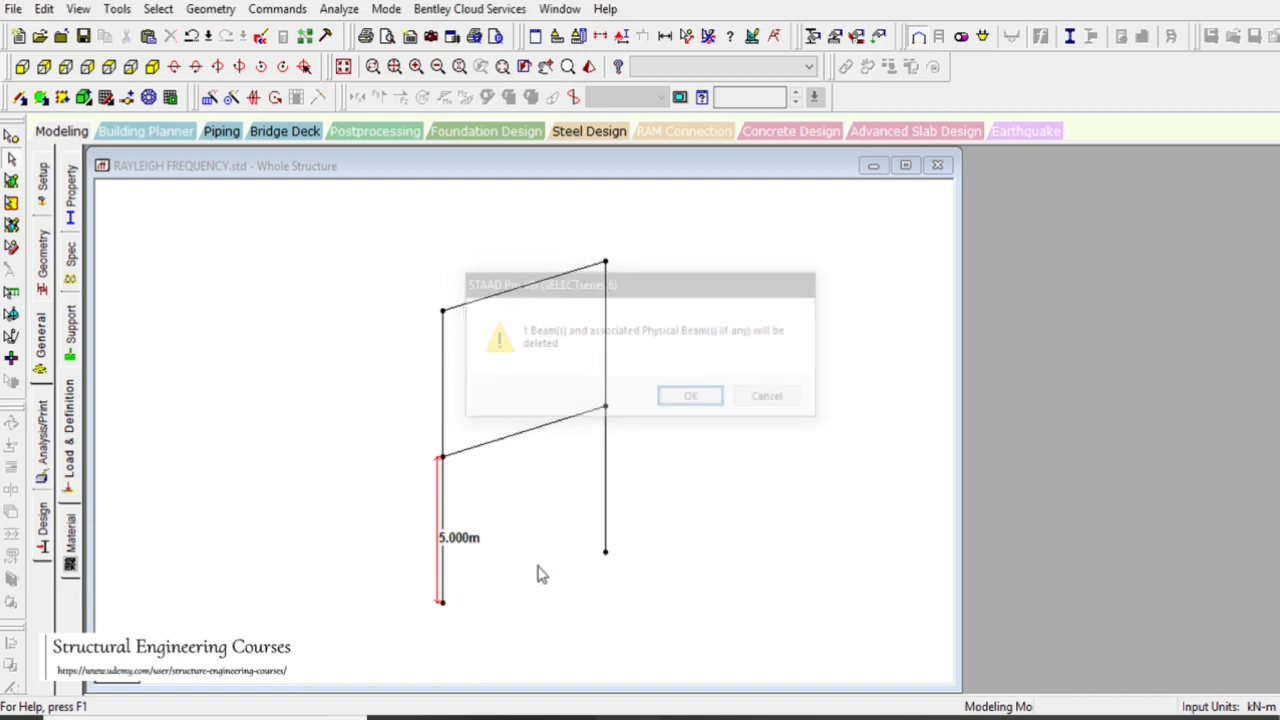
- Create a fixed support and assign it to the two base nodes of the frame
left_click(68, 322)
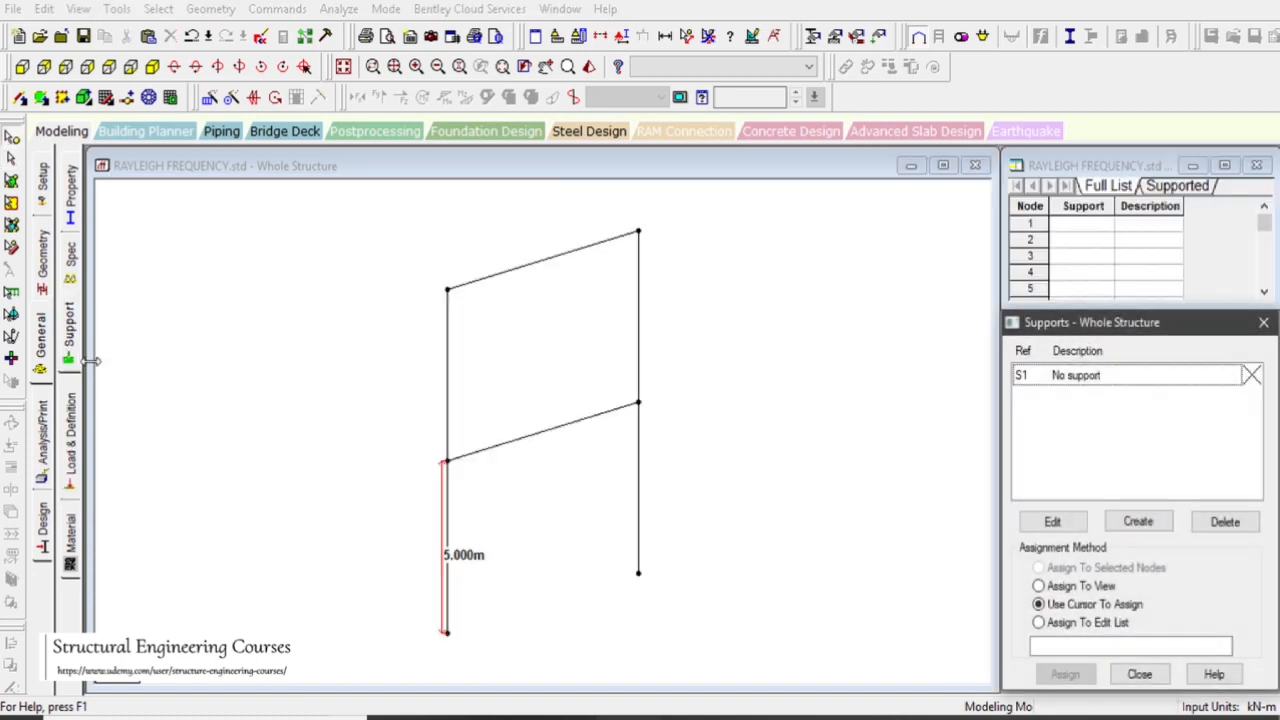
left_click(1138, 524)
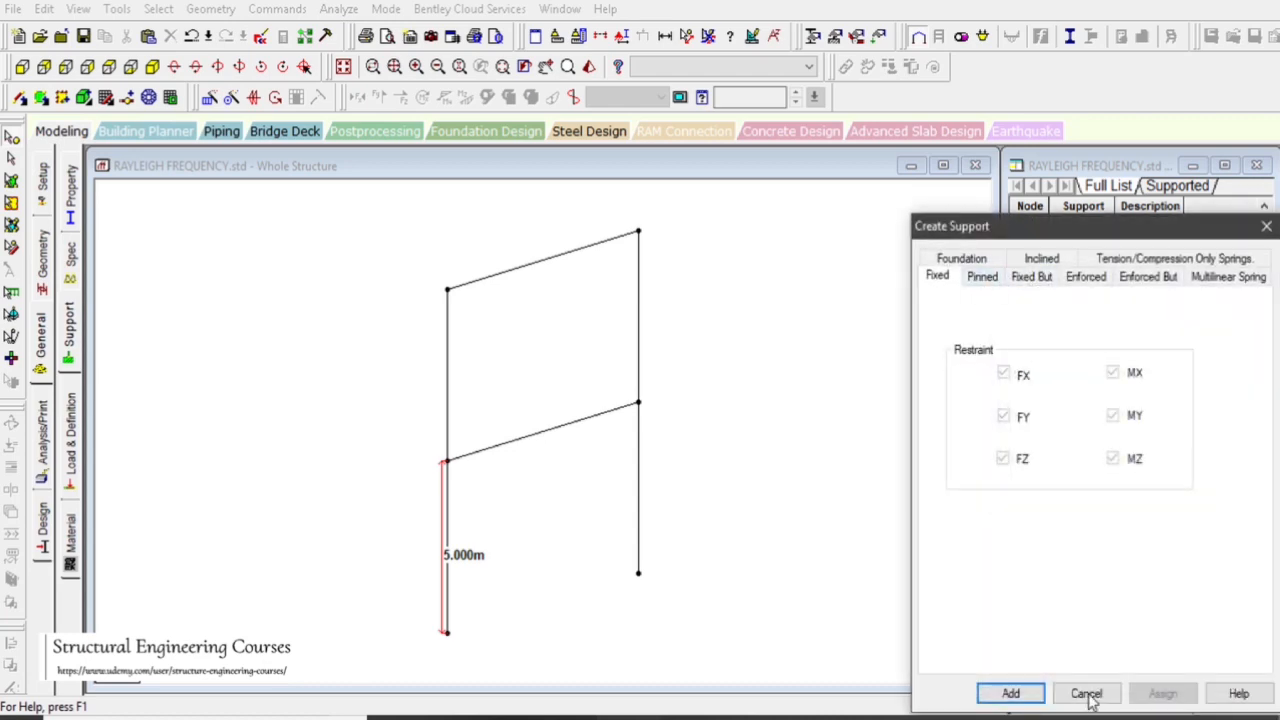
left_click(1010, 693)
left_click(1090, 397)
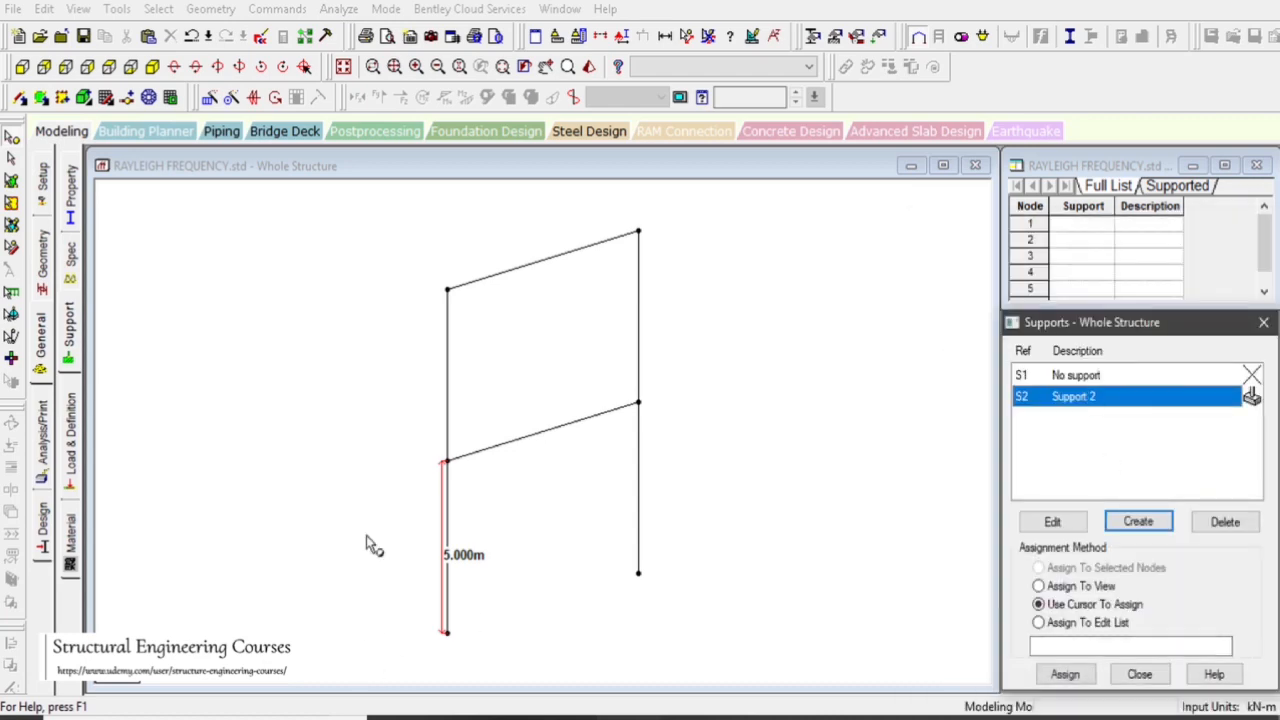
left_click_drag(344, 508, 931, 694)
left_click(1063, 675)
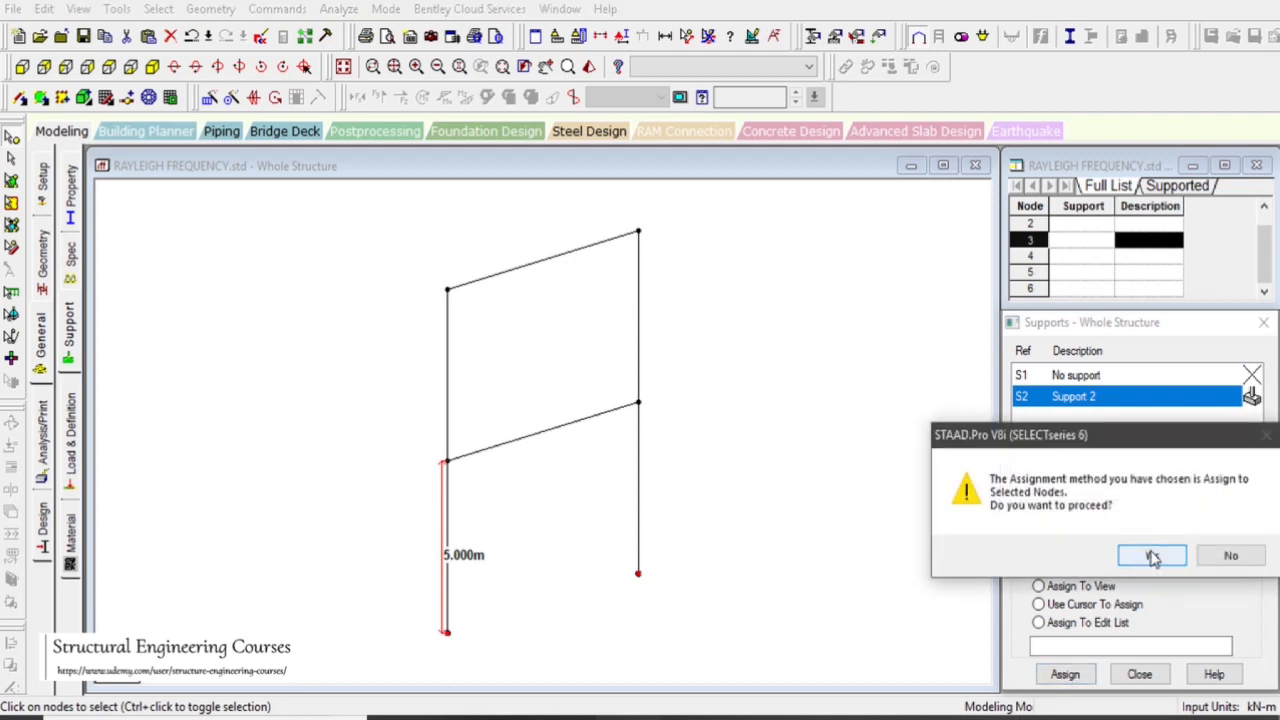
left_click(1228, 555)
left_click_drag(676, 395, 794, 506)
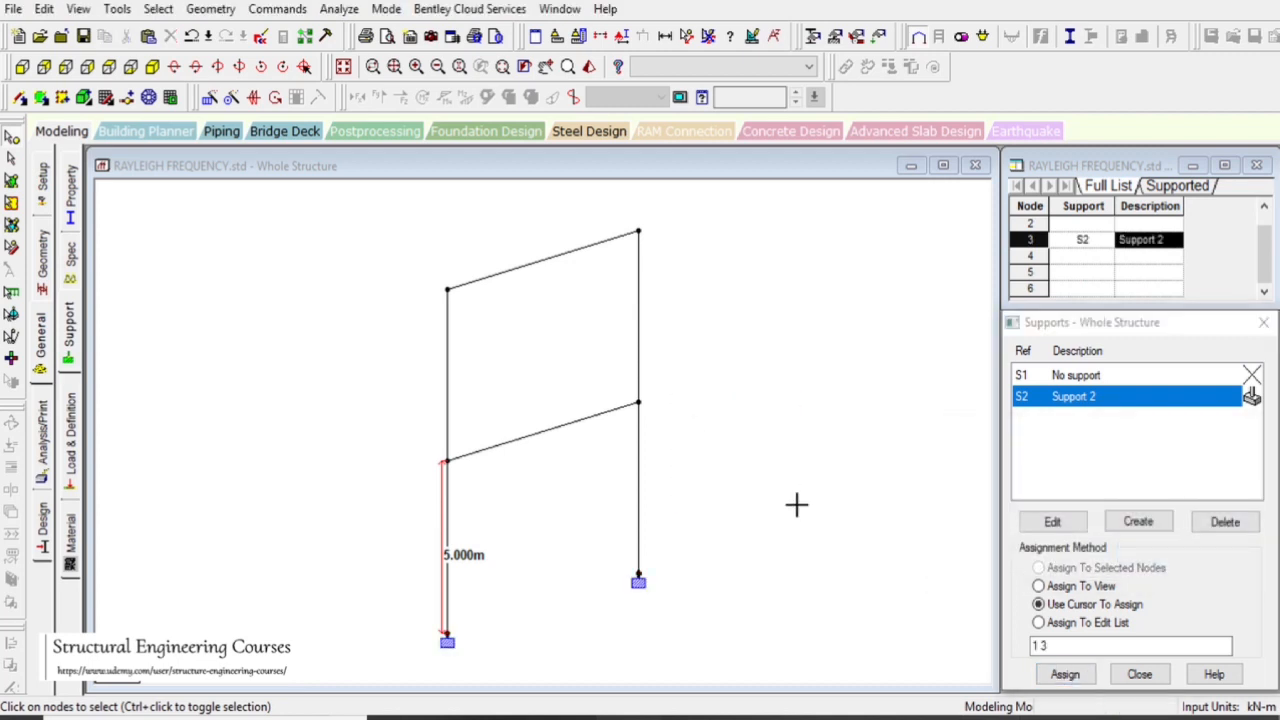
- Add primary load case 1 with loading type Dead and the title DL
left_click(71, 423)
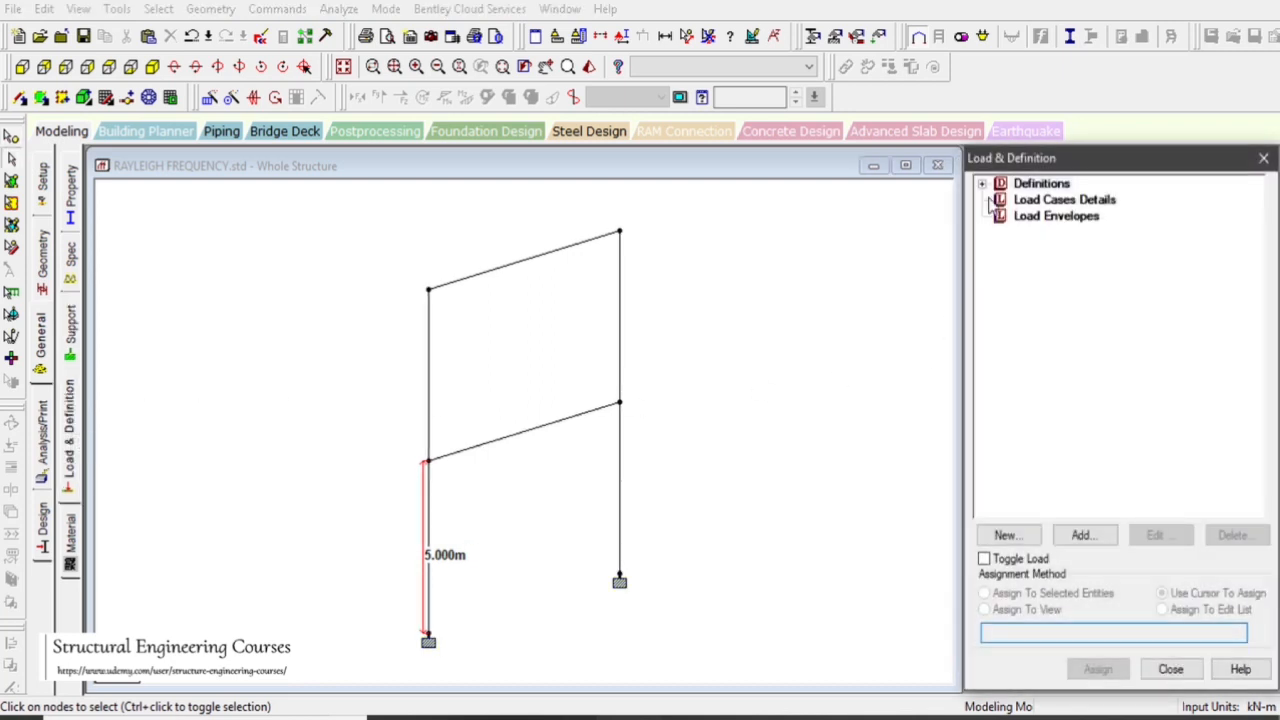
left_click(1048, 203)
left_click(982, 184)
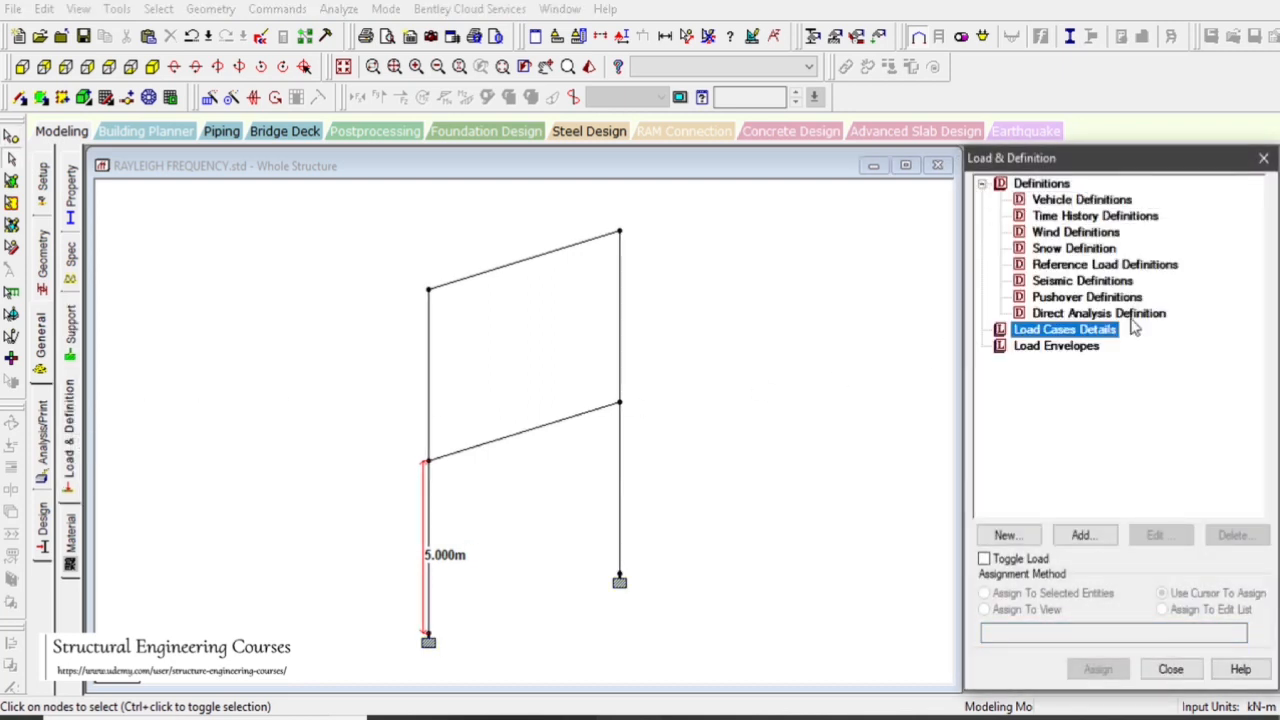
left_click(1082, 535)
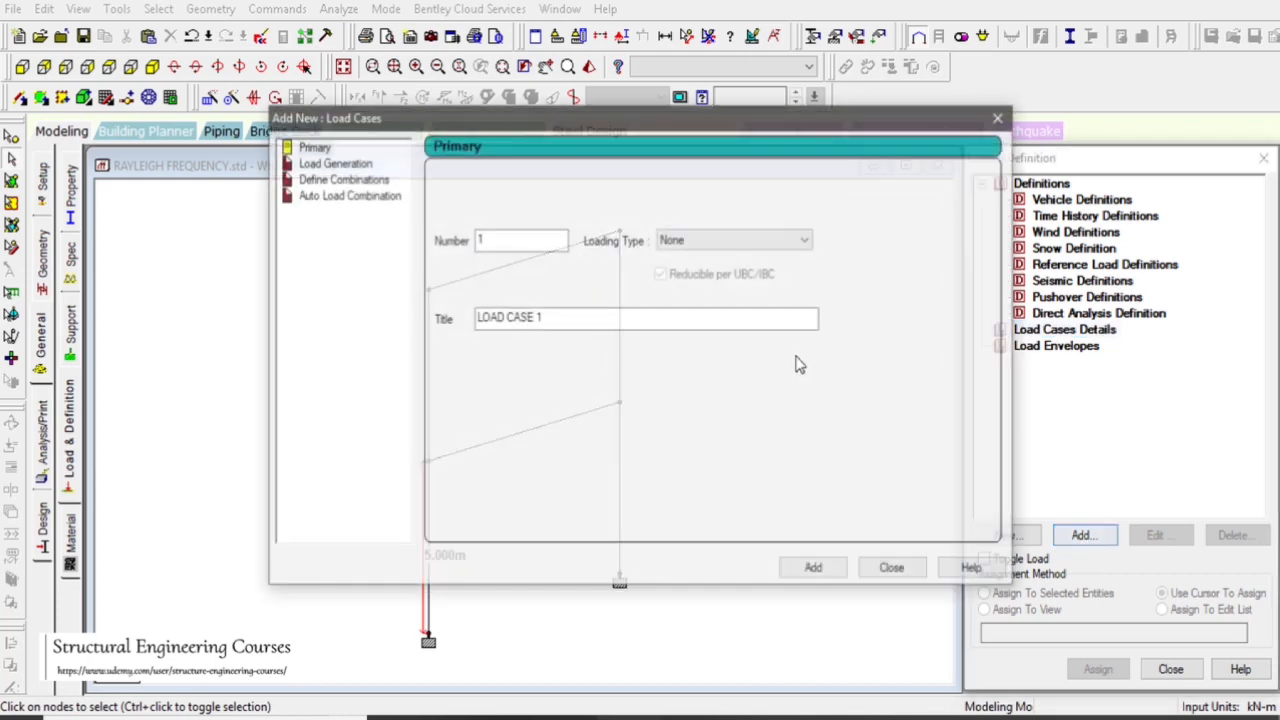
left_click(723, 244)
left_click(706, 264)
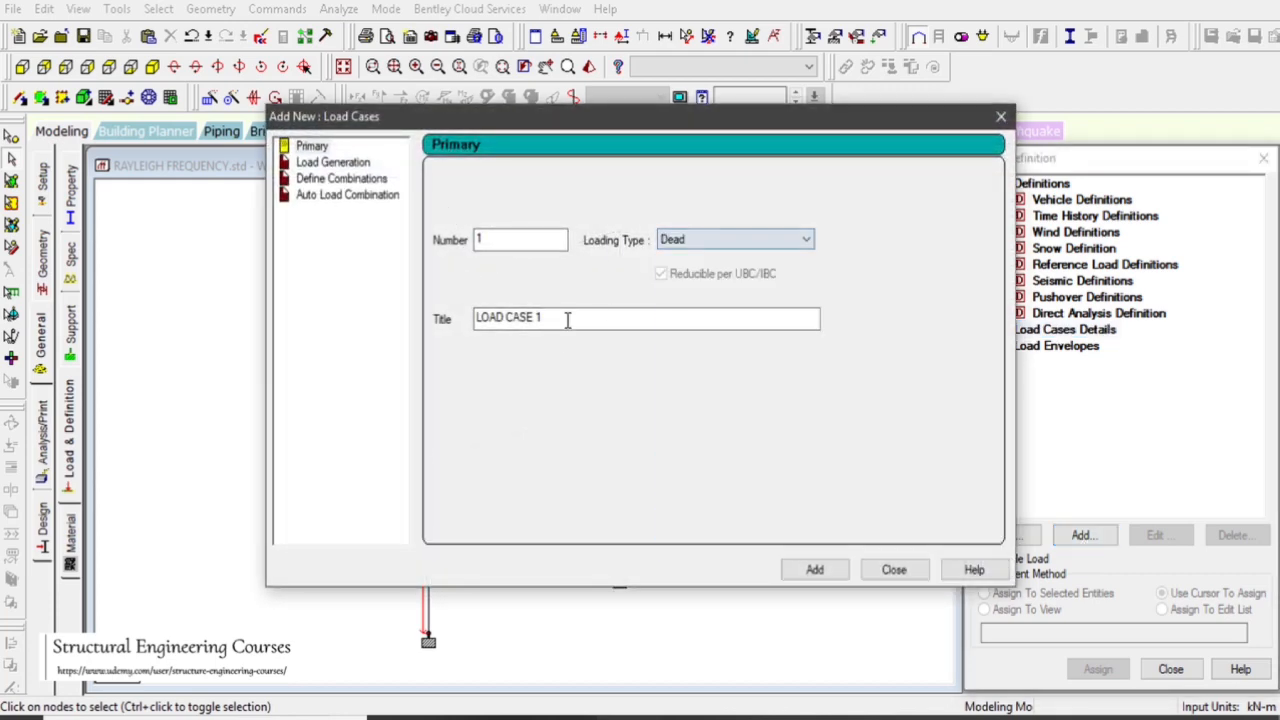
left_click(566, 317)
left_click_drag(542, 317, 281, 294)
type("DL")
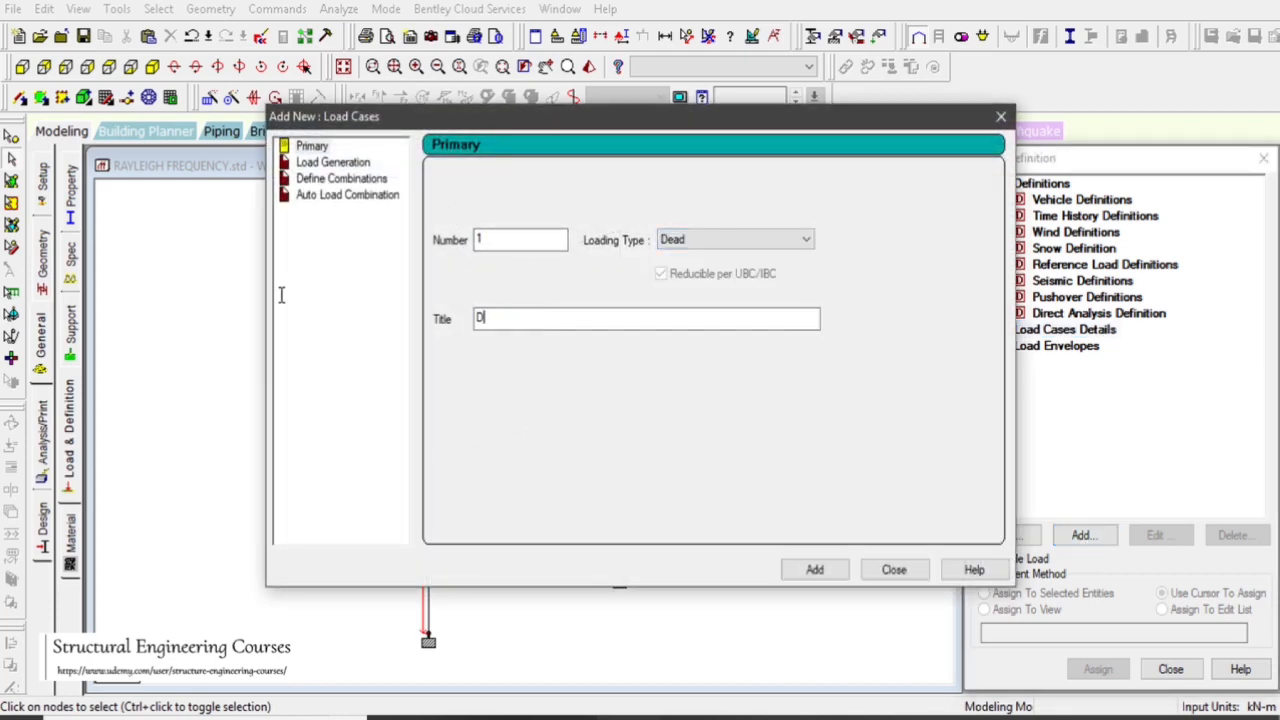
left_click(812, 569)
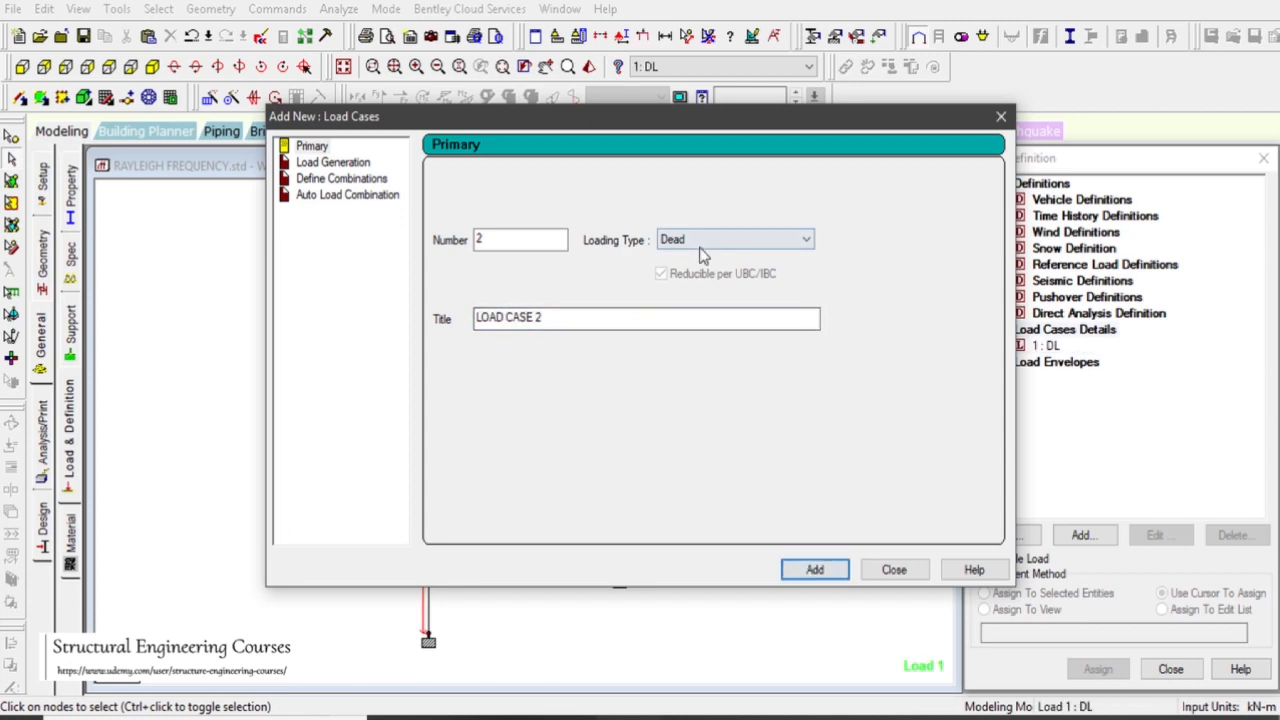
- Add primary load case 2 with loading type Live and the title LL
left_click(702, 245)
left_click(690, 277)
left_click_drag(620, 316, 316, 296)
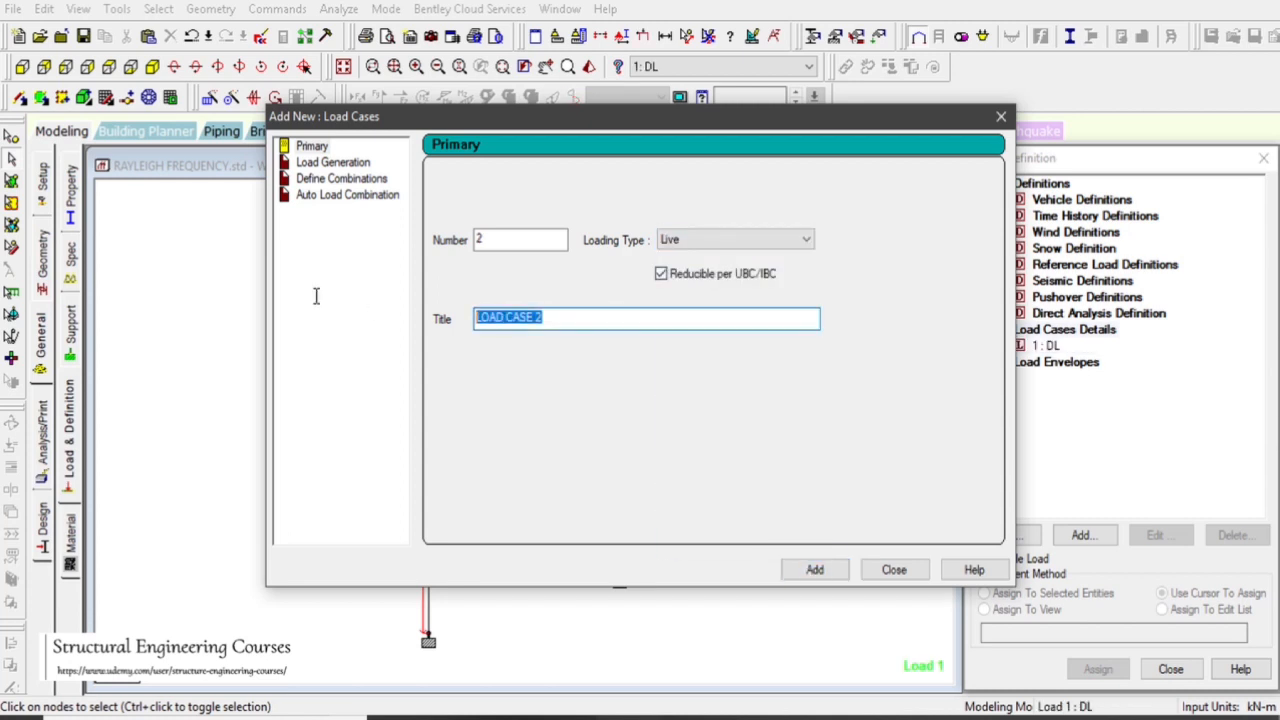
type("LL")
left_click(822, 571)
left_click(896, 571)
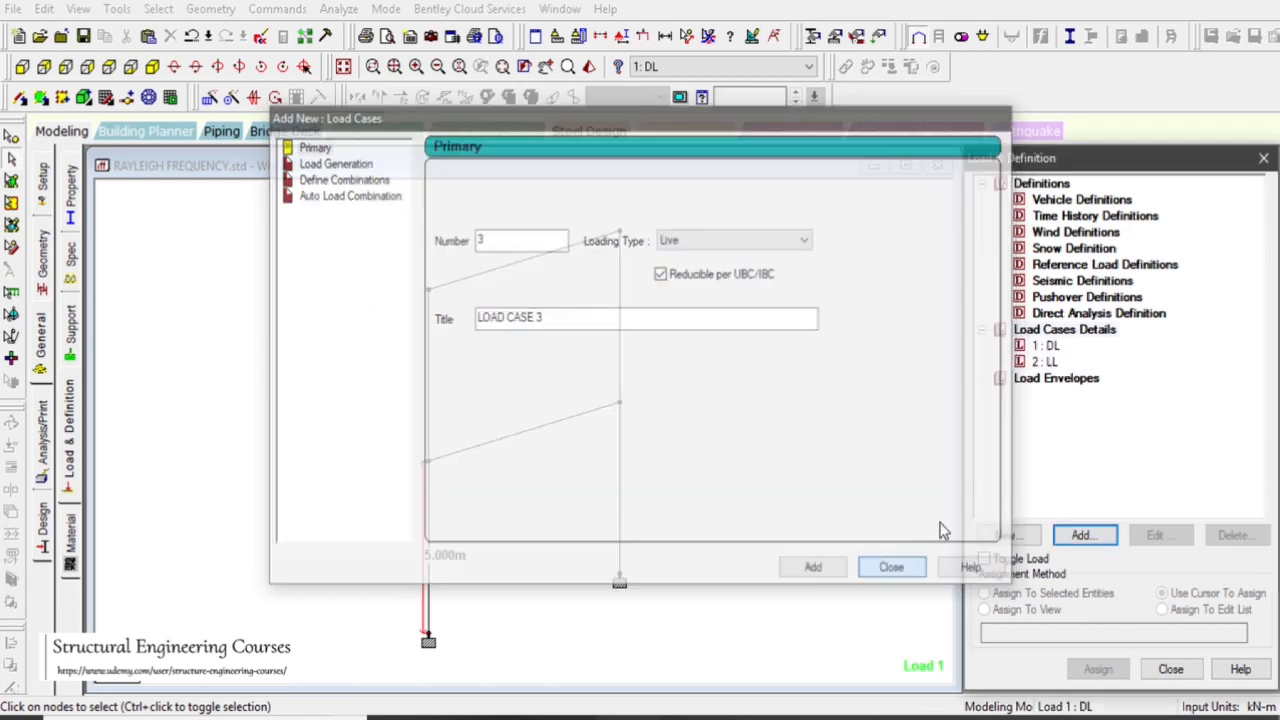
- Add a selfweight load in Y with factor -1 to the DL case and assign it to the whole view
left_click(1047, 346)
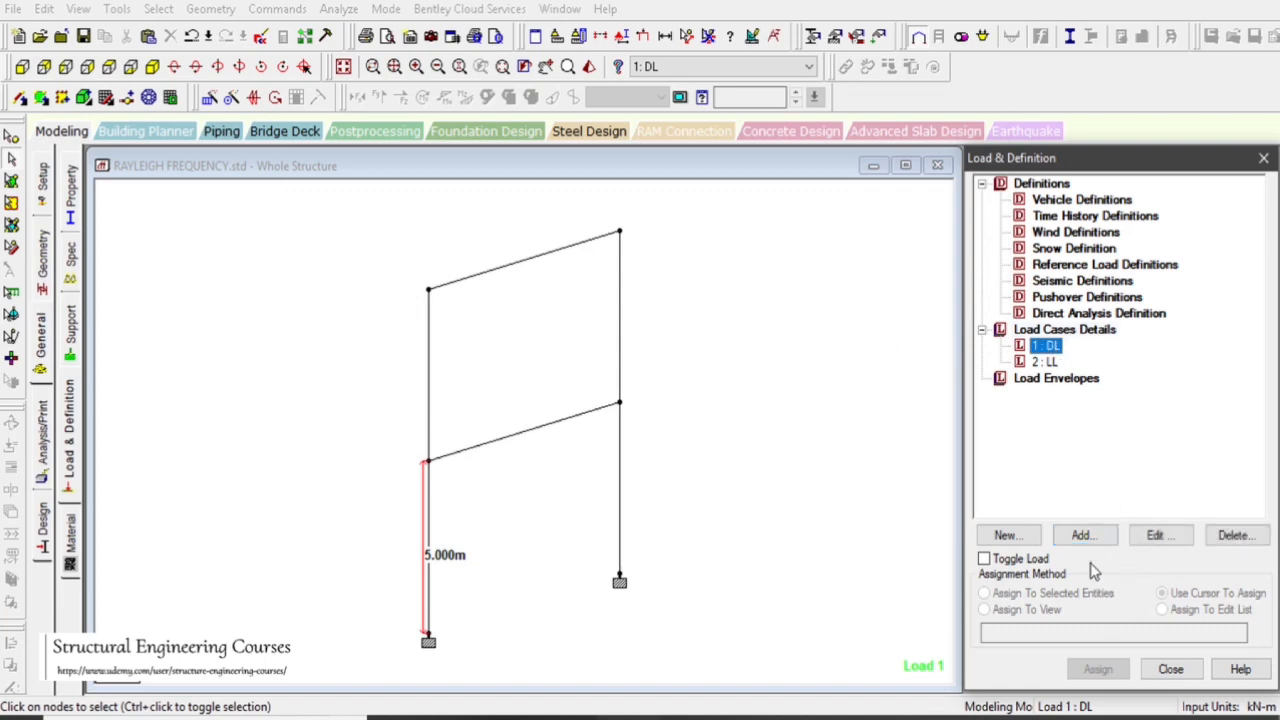
left_click(1084, 537)
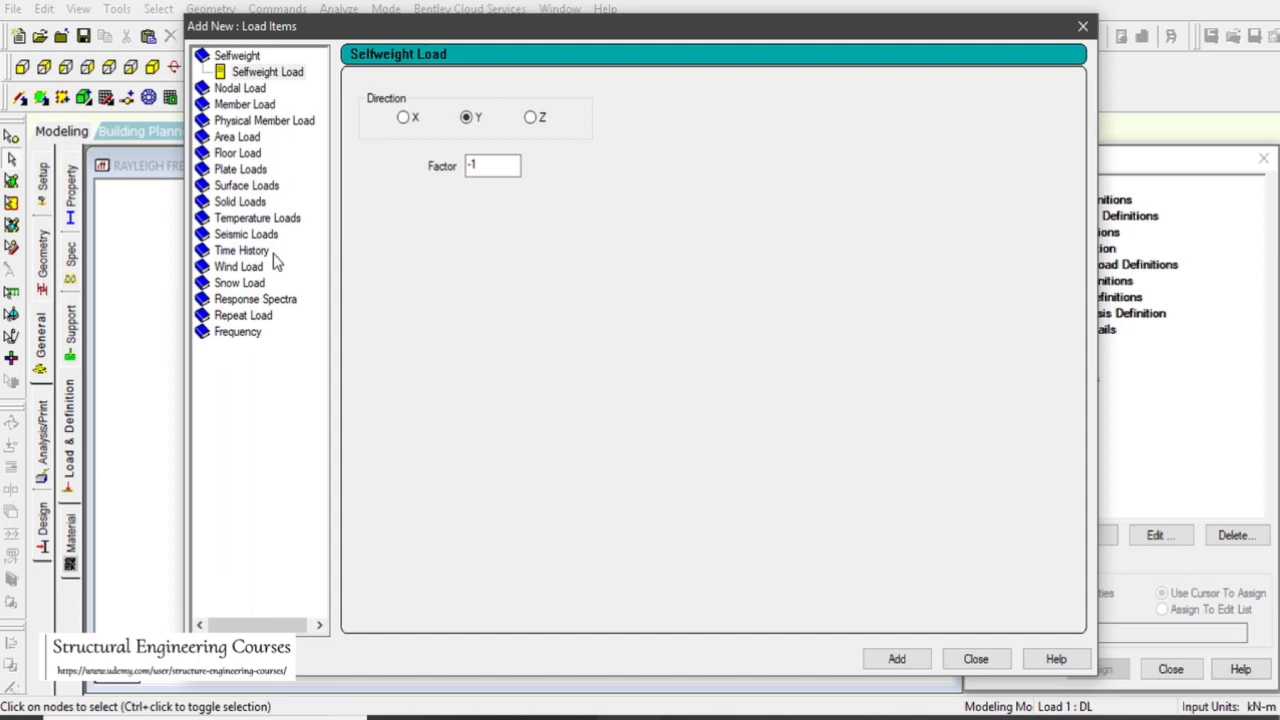
left_click_drag(298, 41, 191, 32)
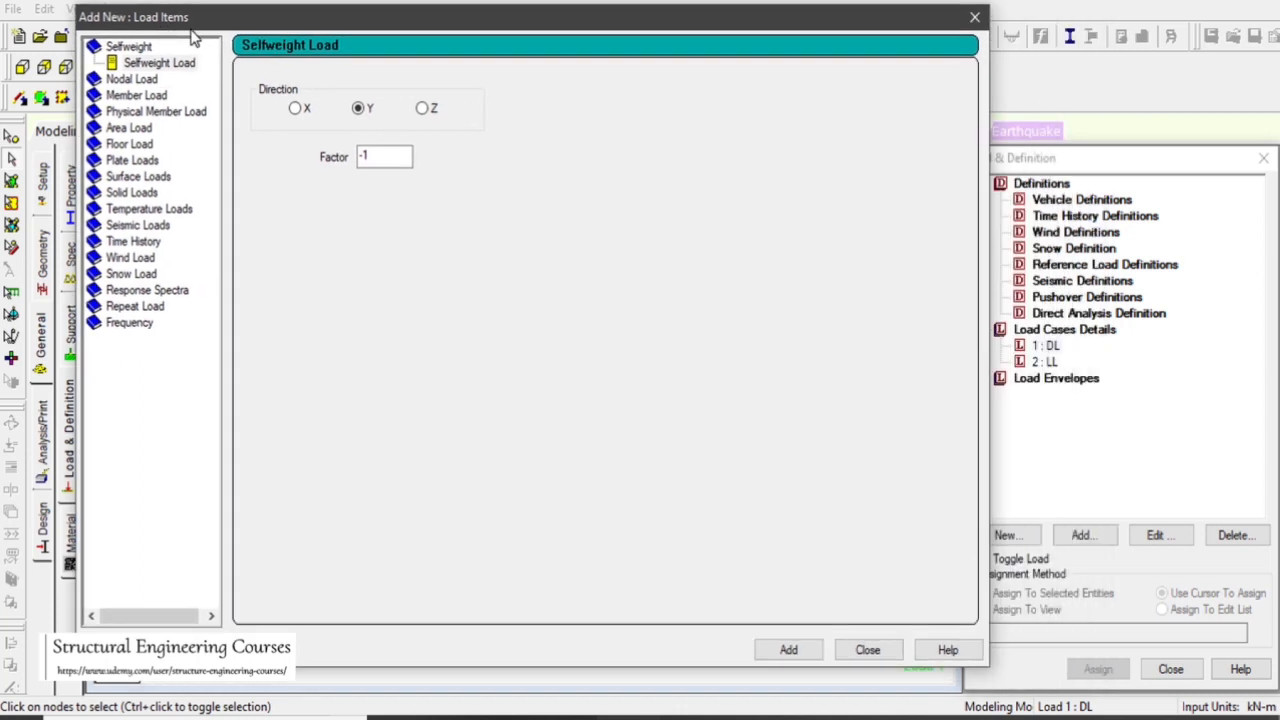
left_click(796, 655)
left_click(868, 650)
left_click(1093, 361)
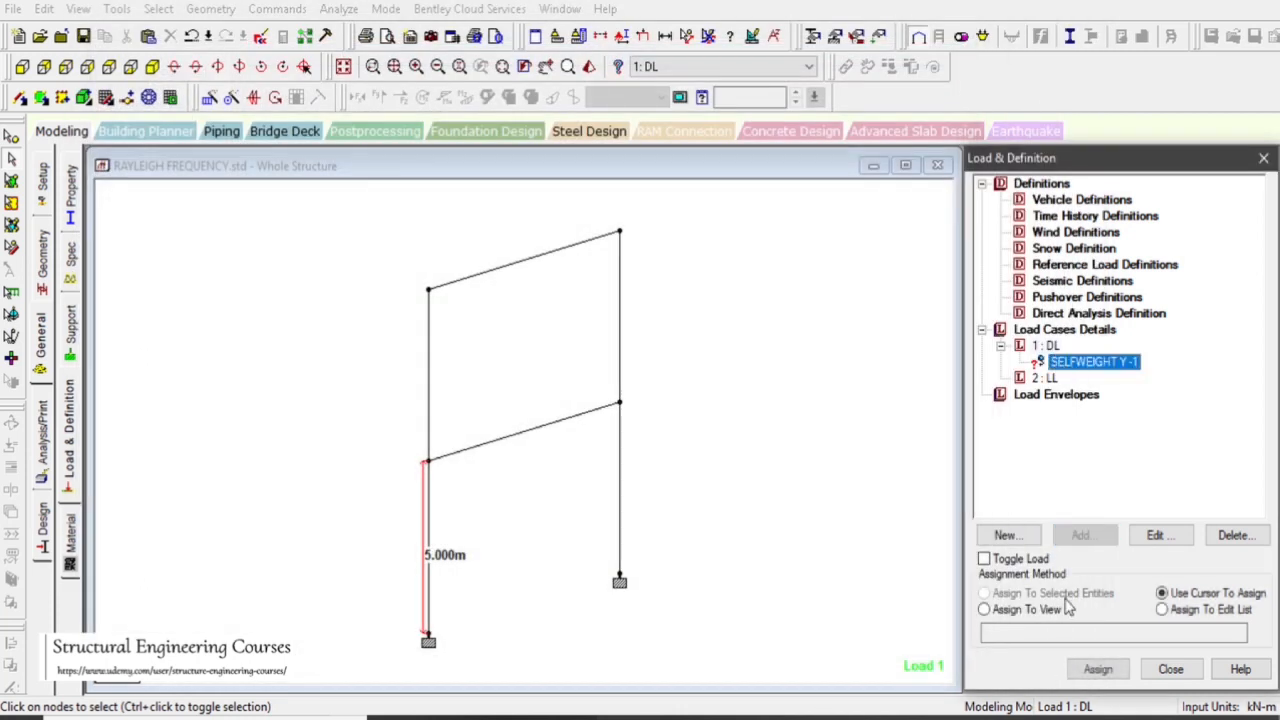
left_click(1126, 679)
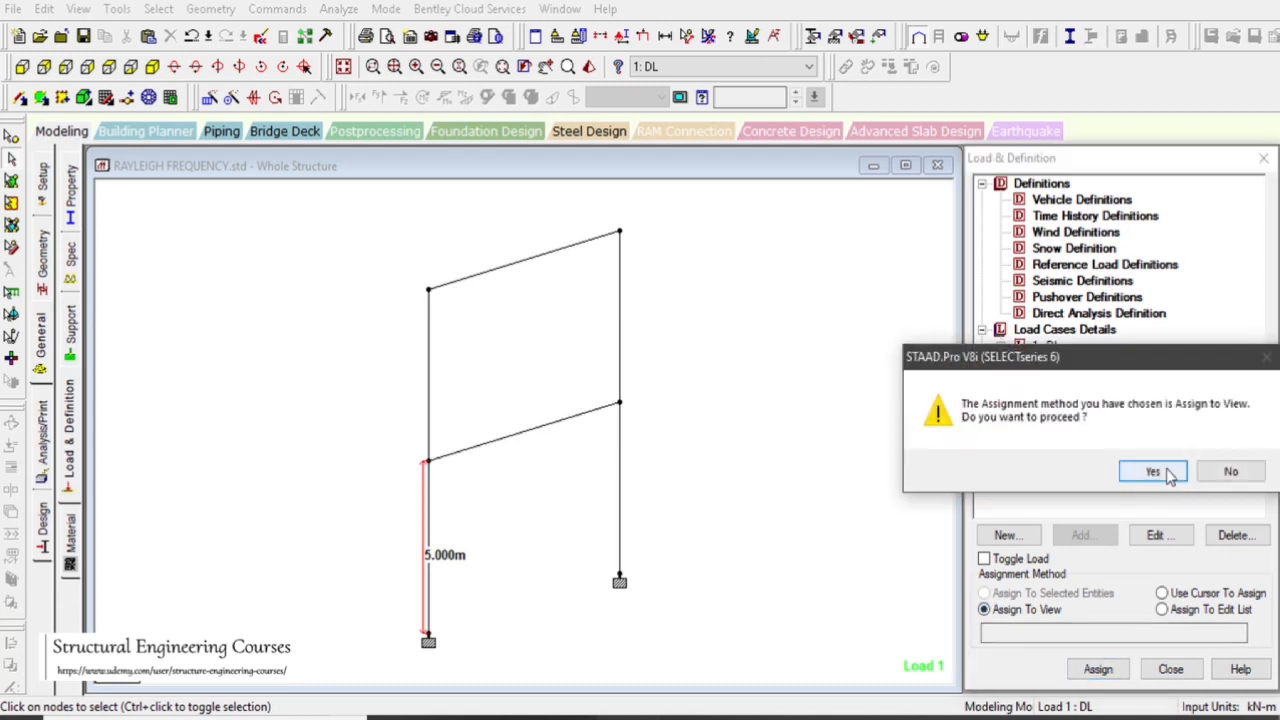
left_click(1150, 468)
- Add a uniform member force of -6 kN/m in the GY direction to the DL case
left_click(1045, 378)
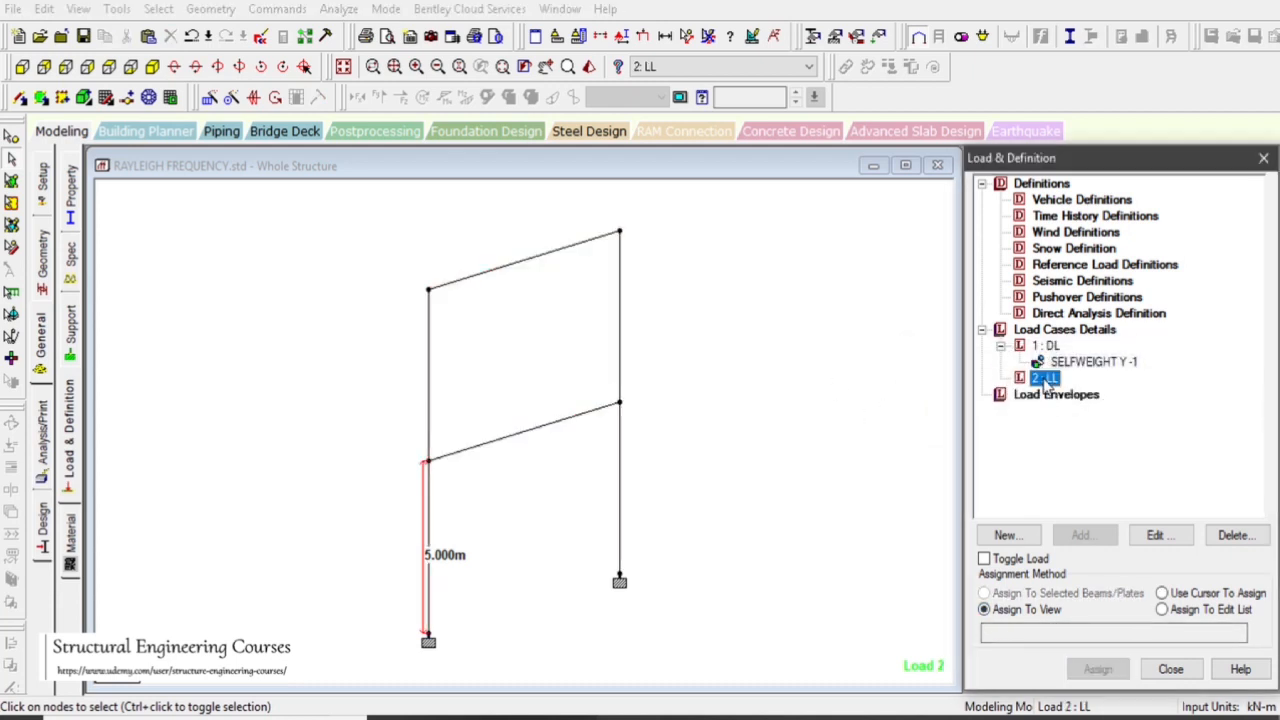
left_click(1046, 345)
left_click(1080, 537)
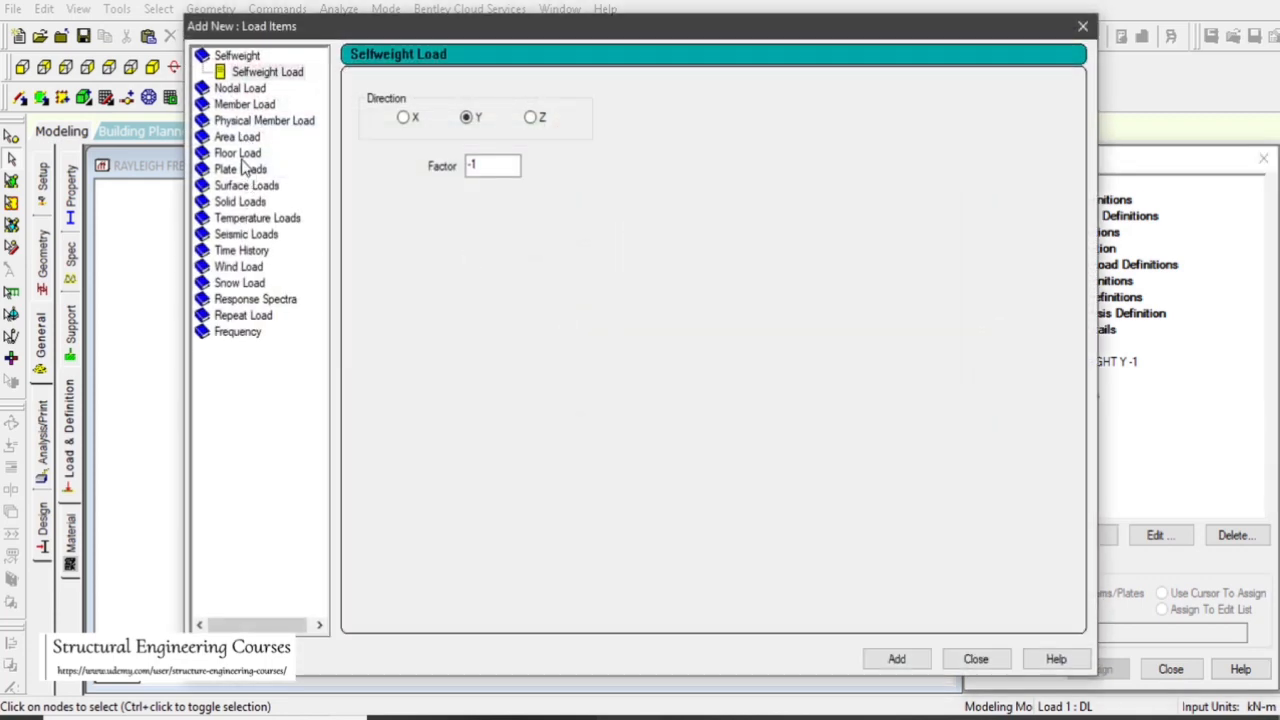
left_click(243, 106)
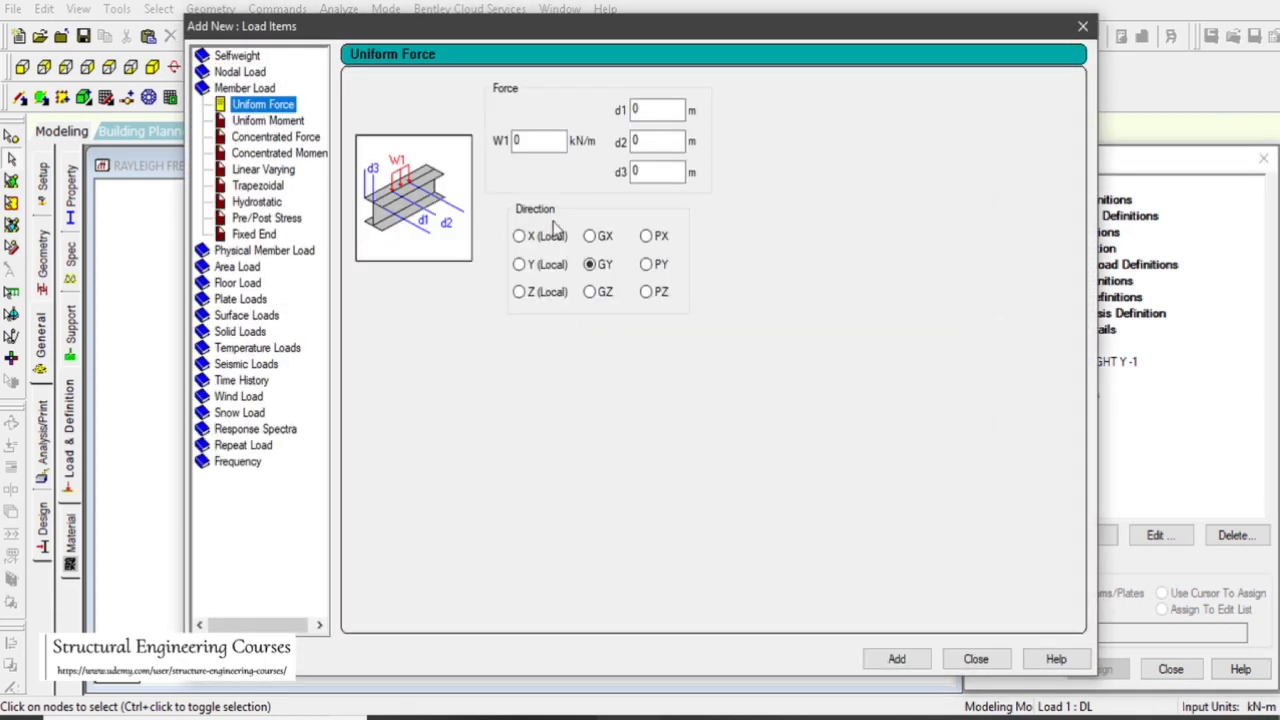
double_click(545, 142)
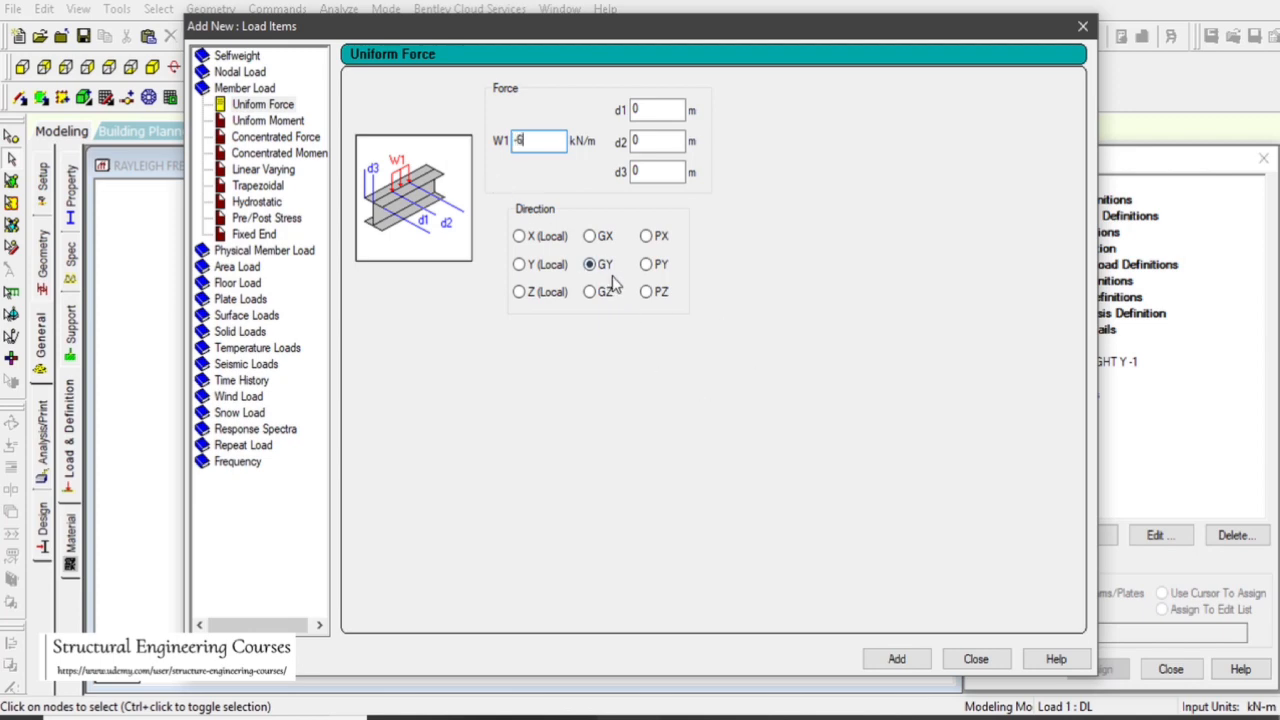
left_click(897, 659)
left_click(976, 659)
- Assign the -6 kN/m uniform load to the two beams of the frame as selected beams
left_click(1088, 379)
left_click(517, 438)
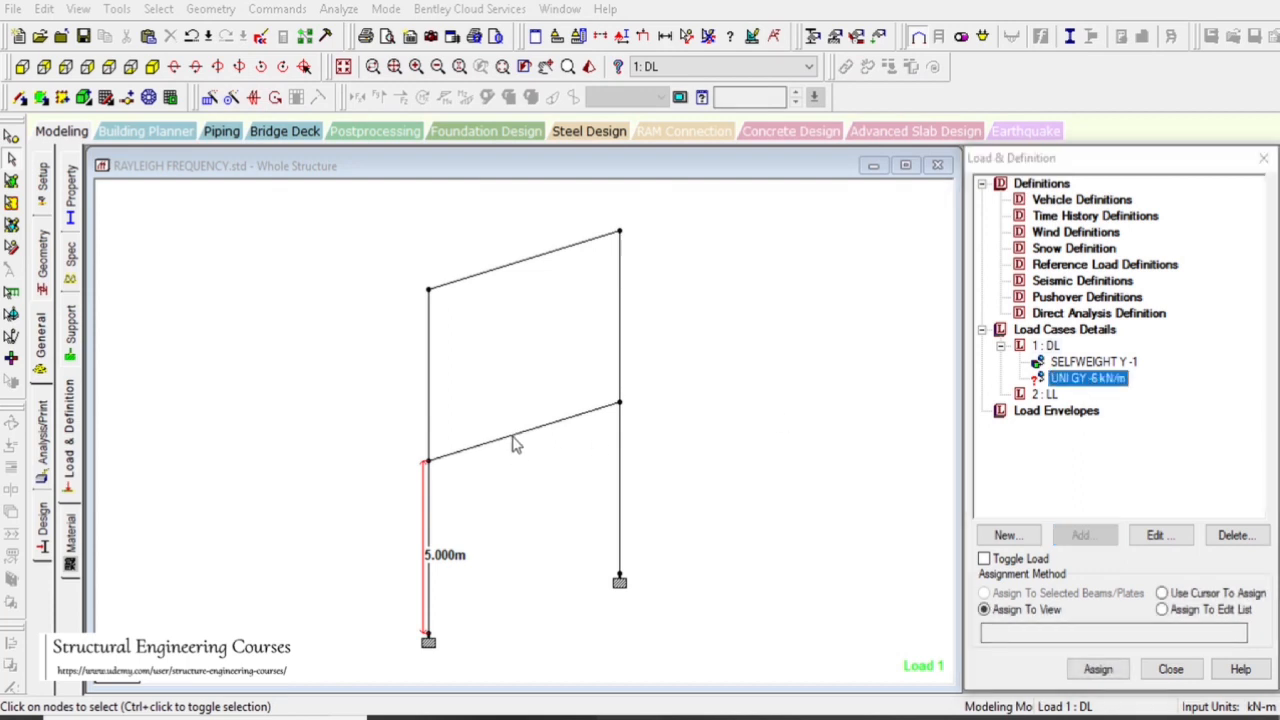
left_click(491, 272, "ctrl")
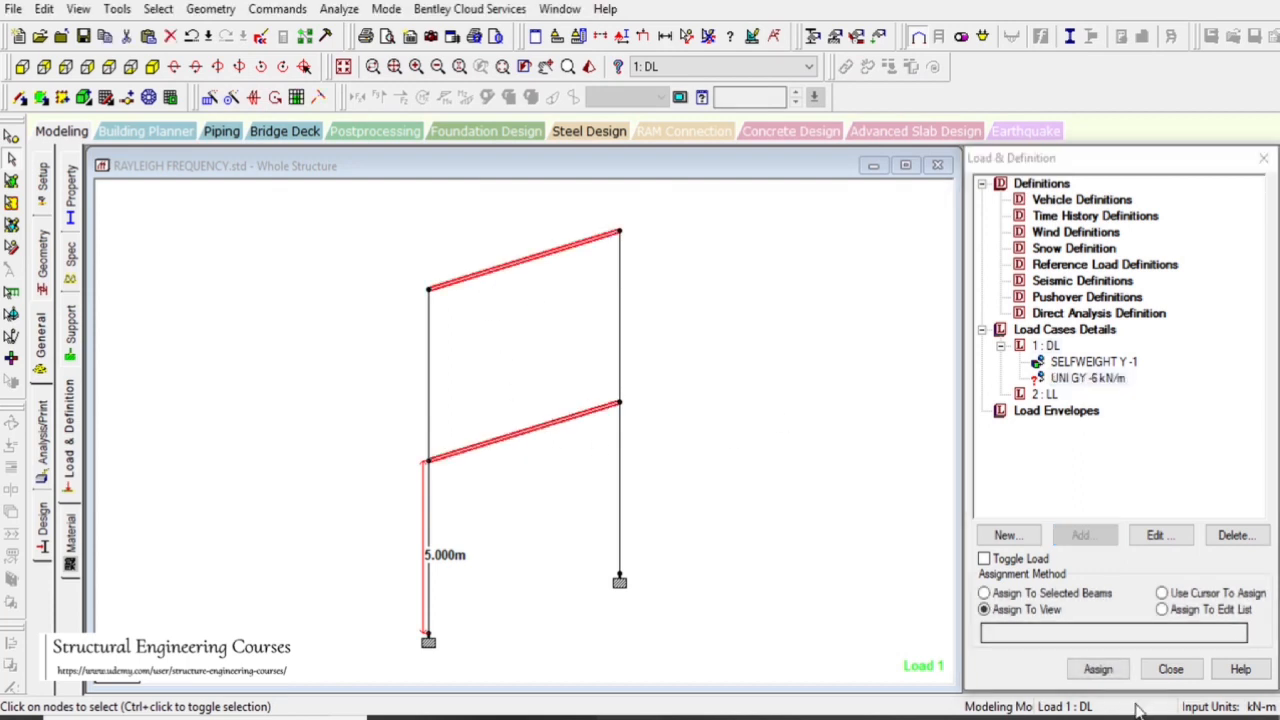
left_click(1062, 593)
left_click(1099, 671)
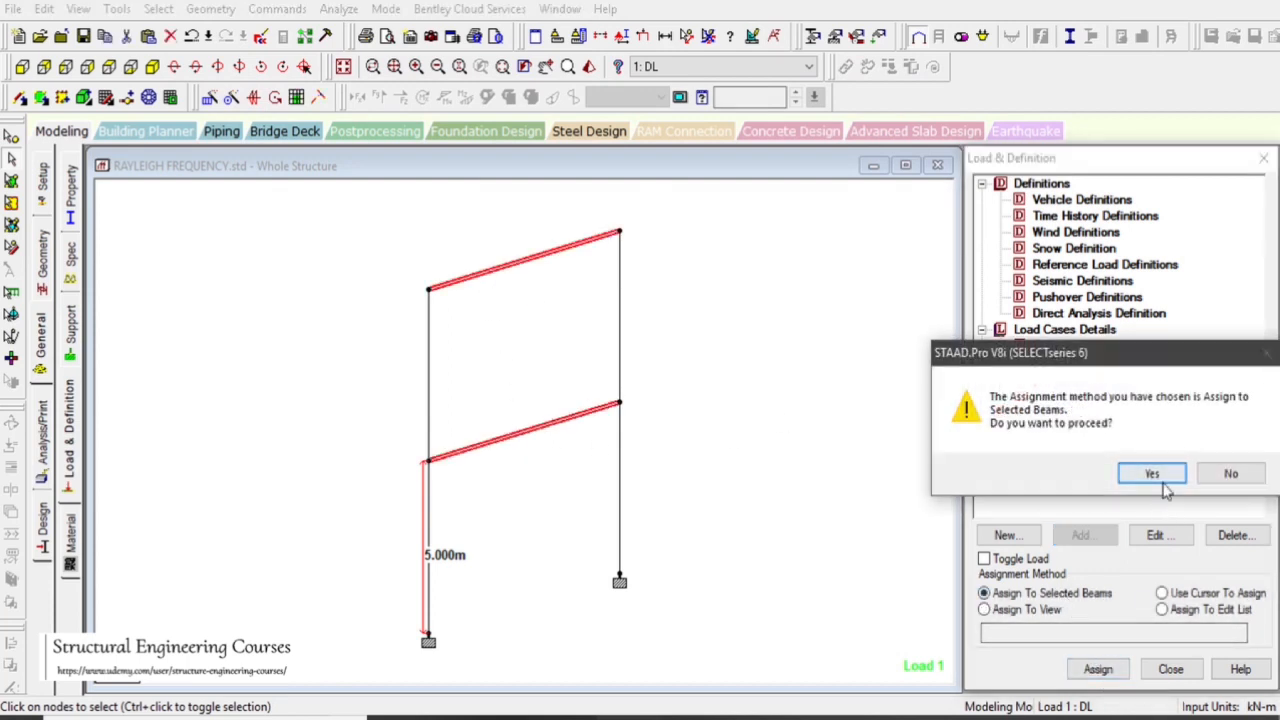
left_click(1145, 474)
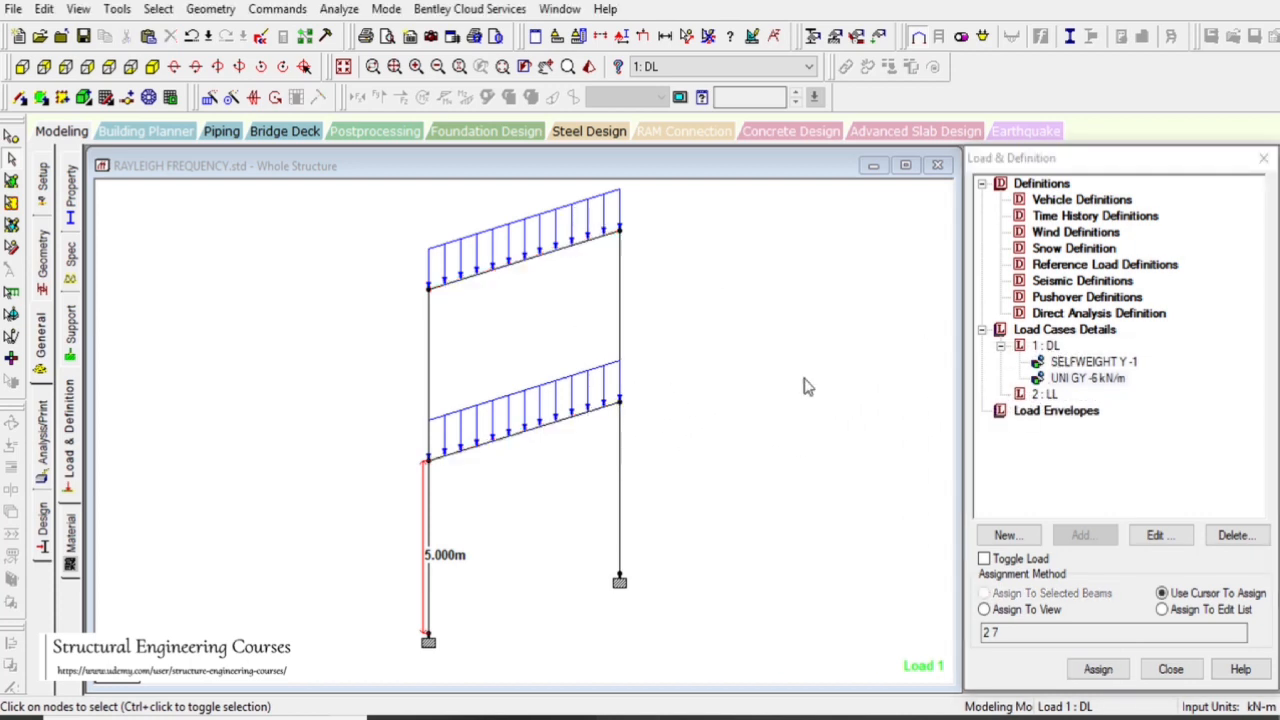
- Add a uniform member force of -5 kN/m in the GY direction to the LL case
left_click(1046, 394)
left_click(1088, 537)
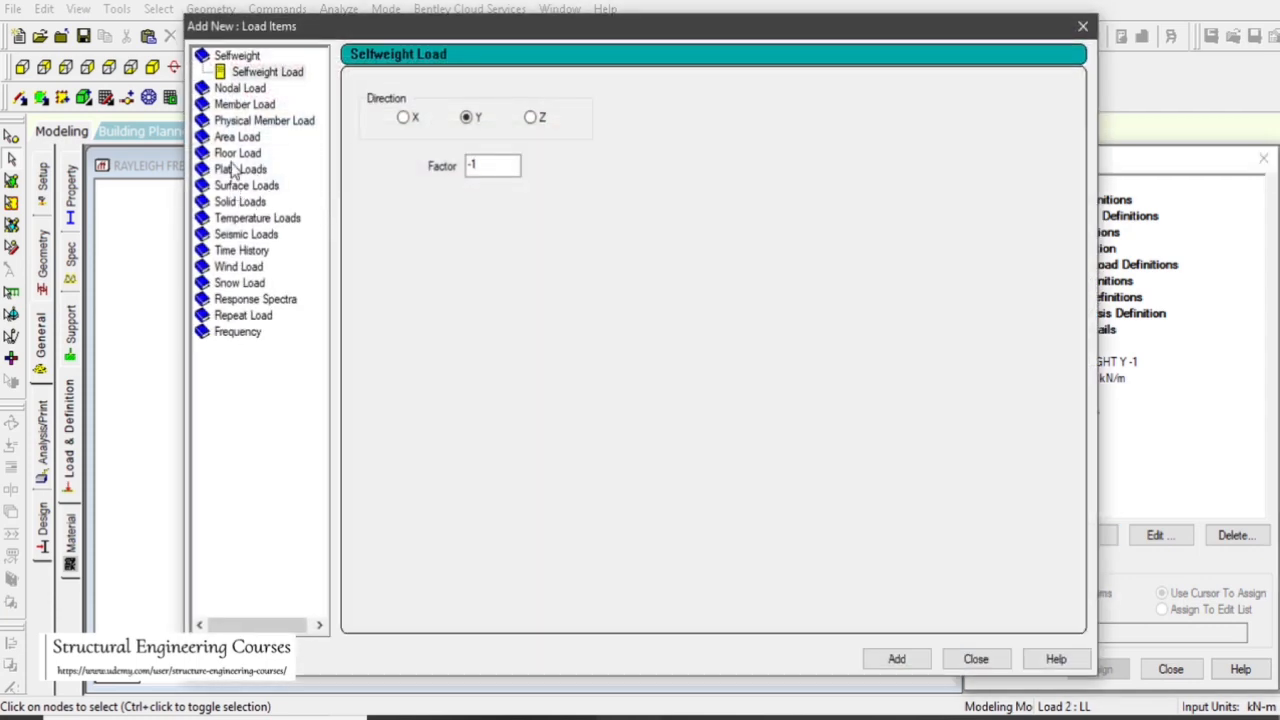
left_click(240, 104)
double_click(545, 138)
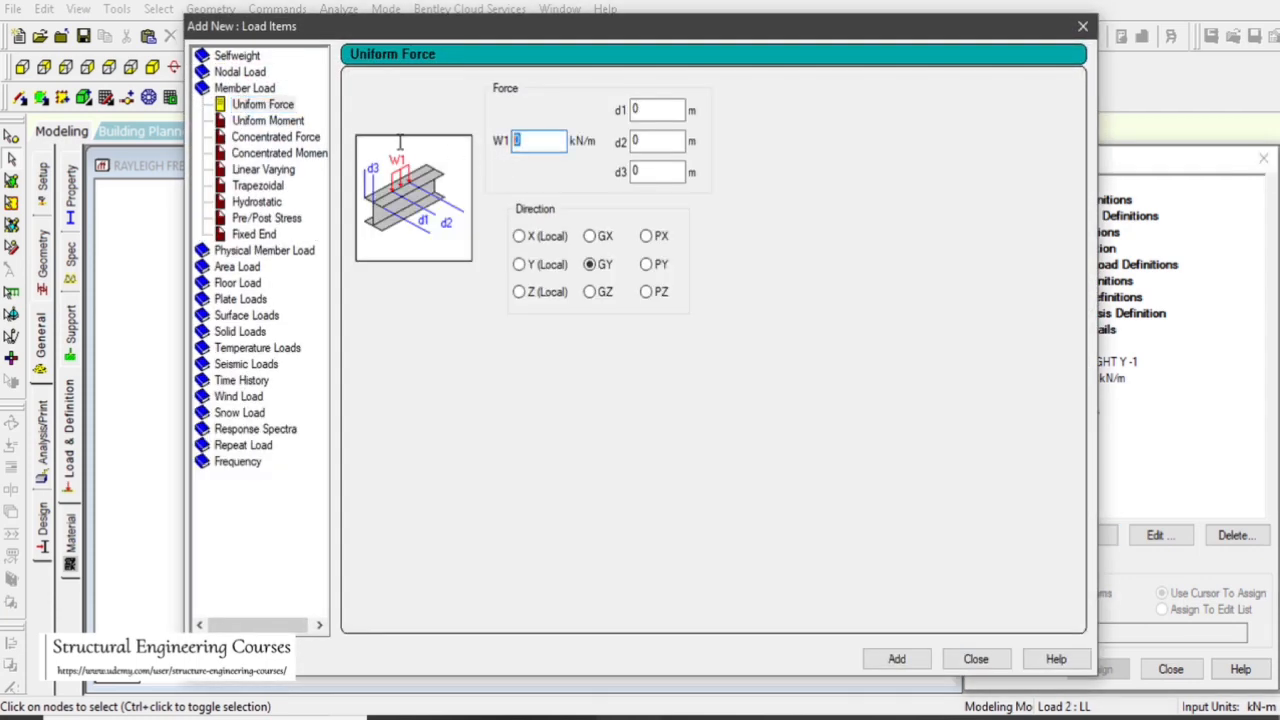
type("-5")
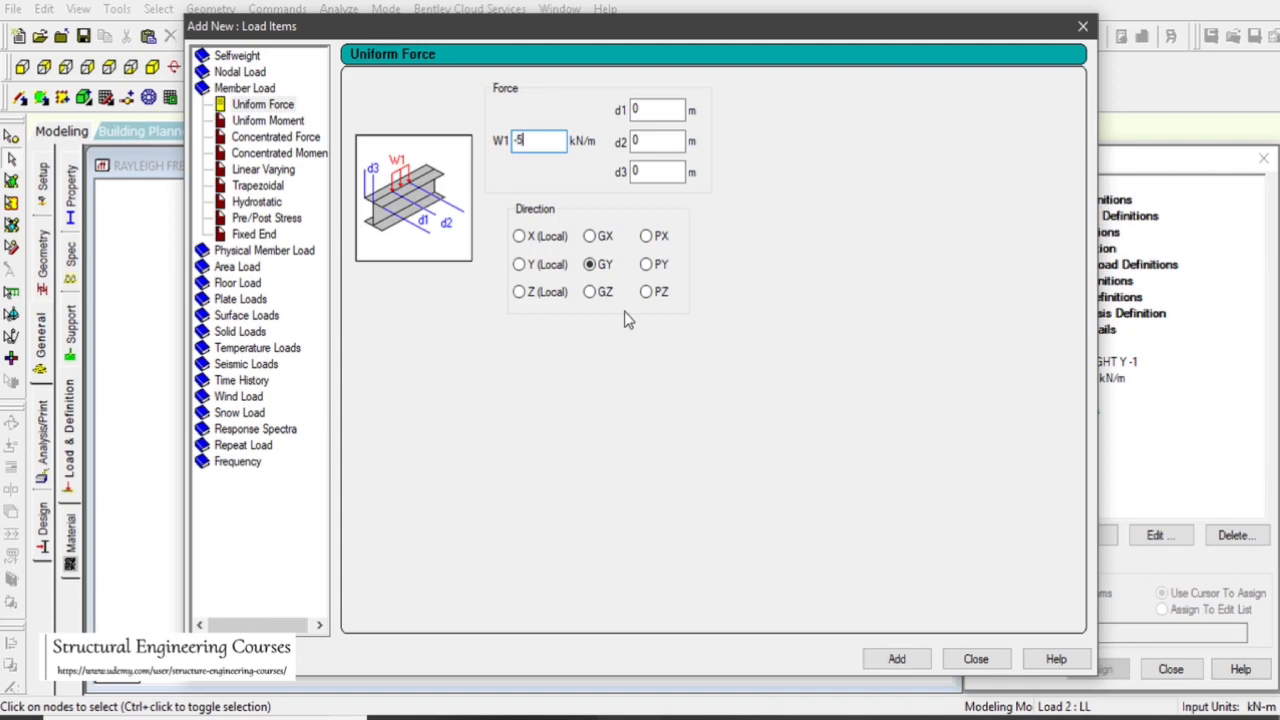
left_click(896, 659)
left_click(975, 659)
- Assign the -5 kN/m live load to both frame beams as selected beams
left_click(1090, 412)
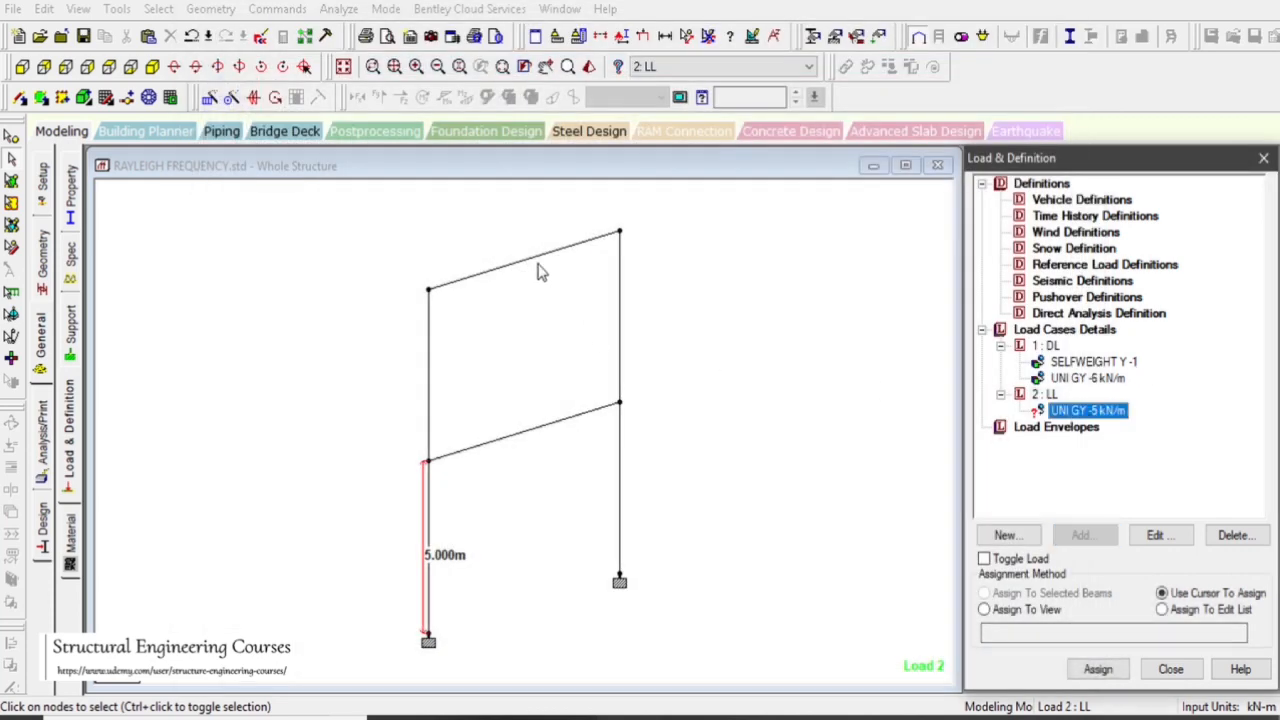
left_click(492, 270)
left_click(536, 436)
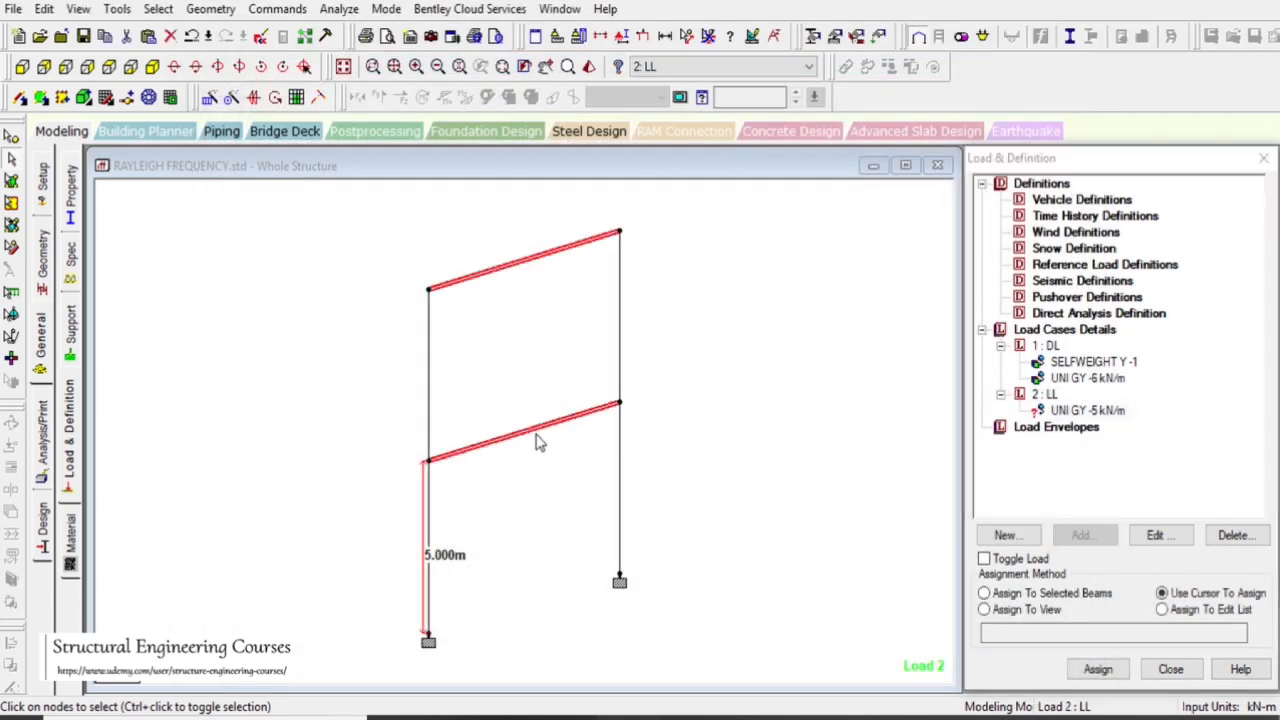
left_click(1040, 598)
left_click(1097, 669)
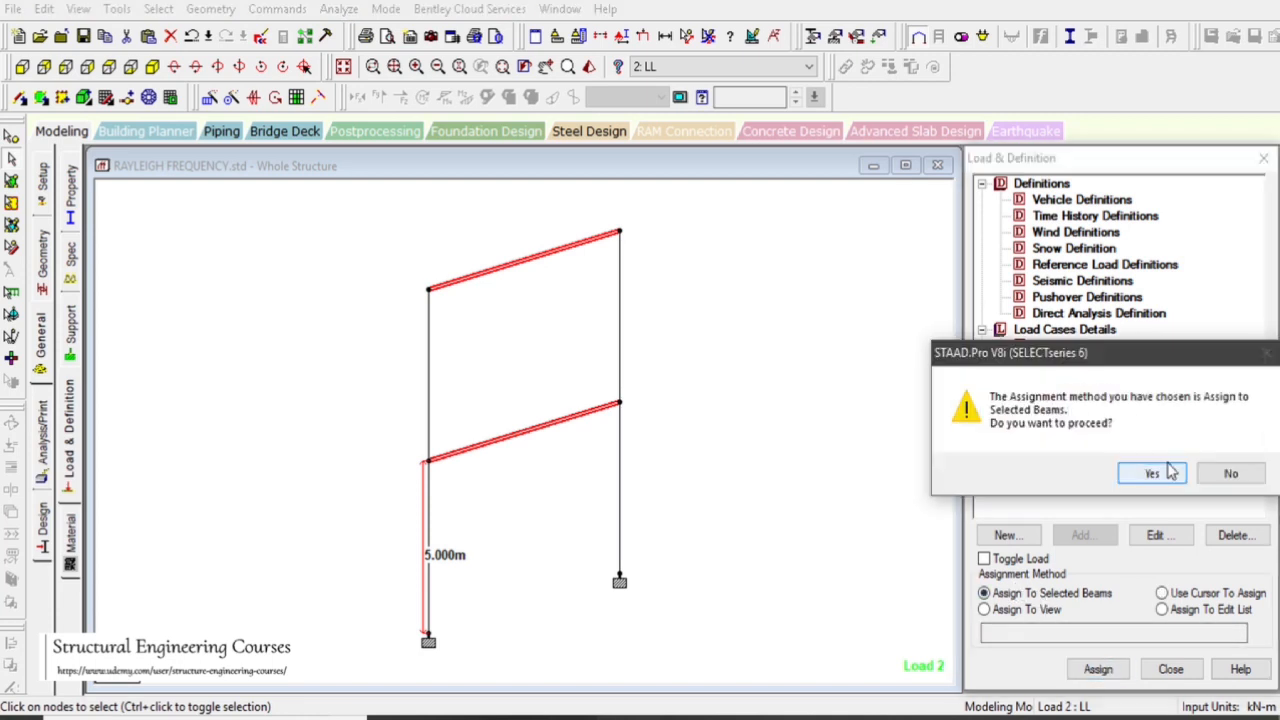
left_click(1145, 470)
left_click(750, 355)
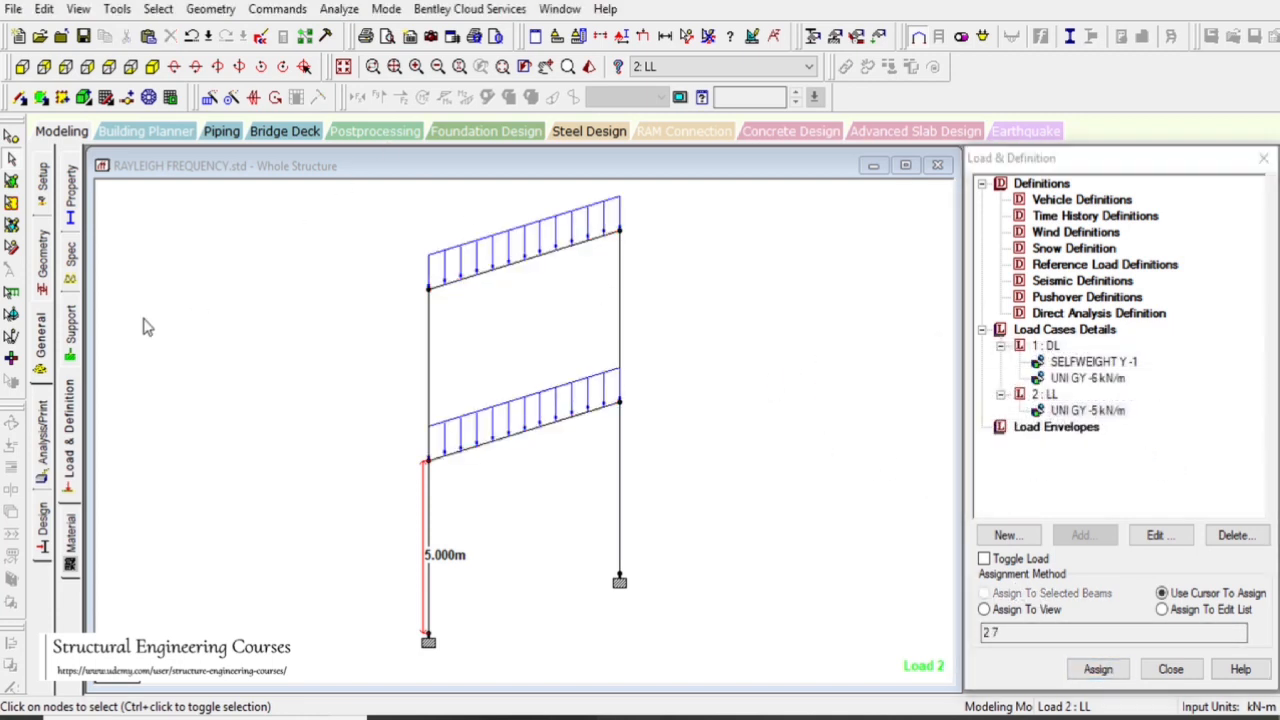
- Add the Jindal UB Shape section UB203X133X30 in STEEL to the structure's section properties
left_click(70, 188)
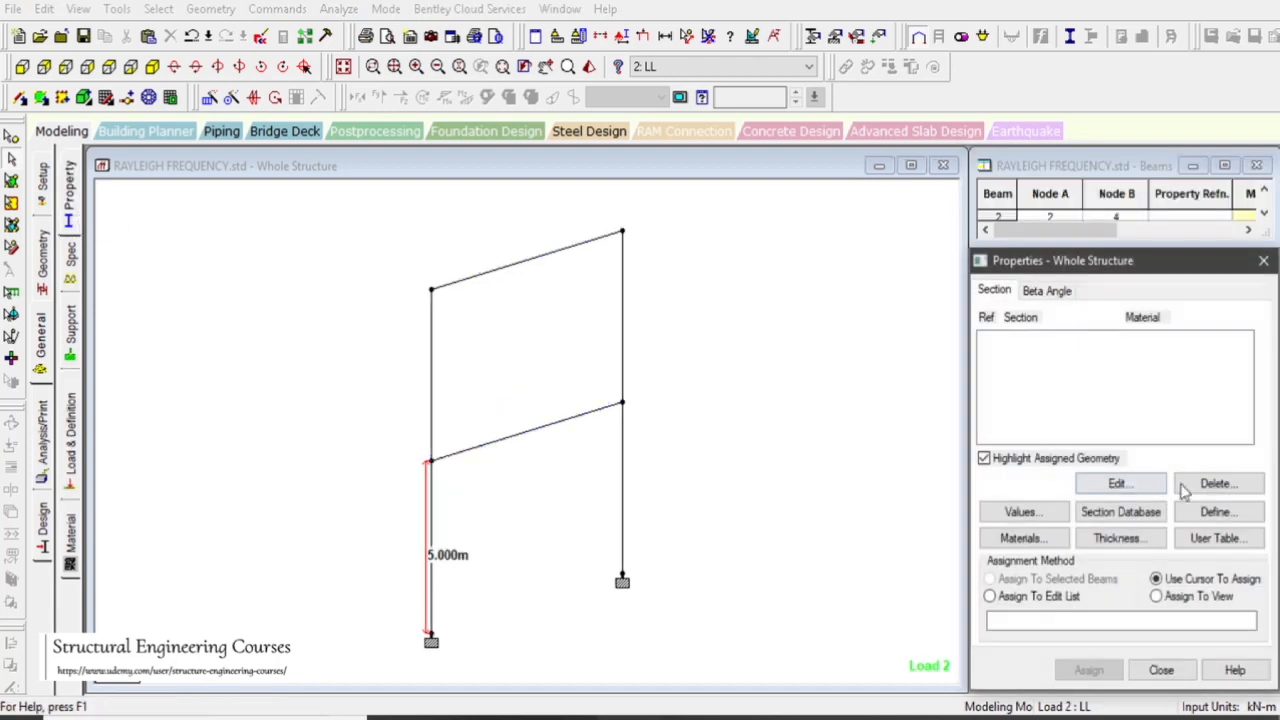
left_click(1148, 527)
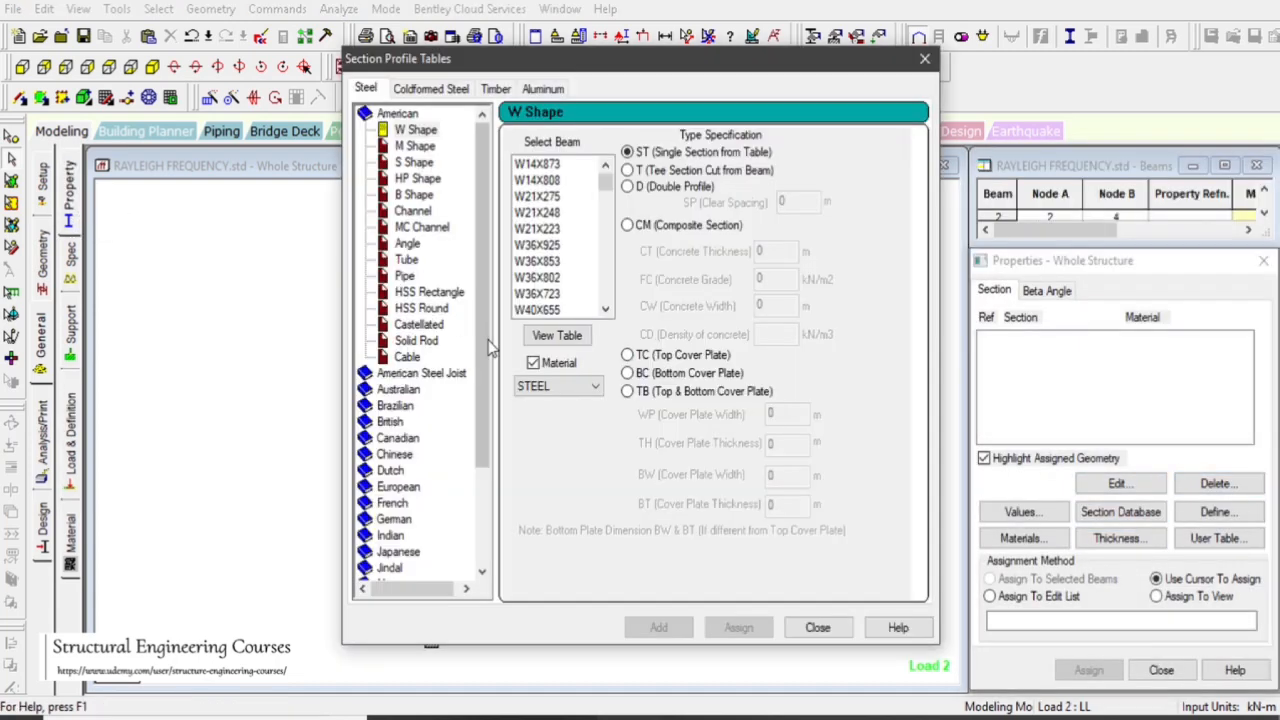
left_click_drag(484, 352, 486, 478)
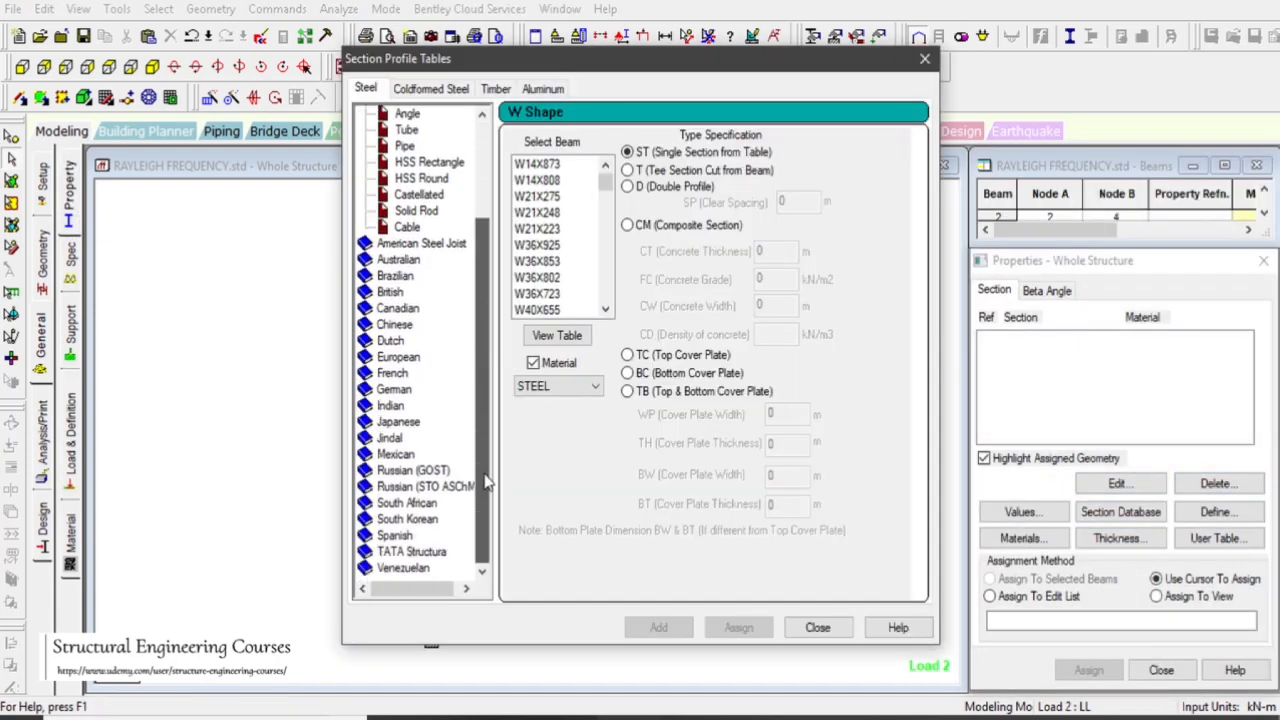
left_click(389, 406)
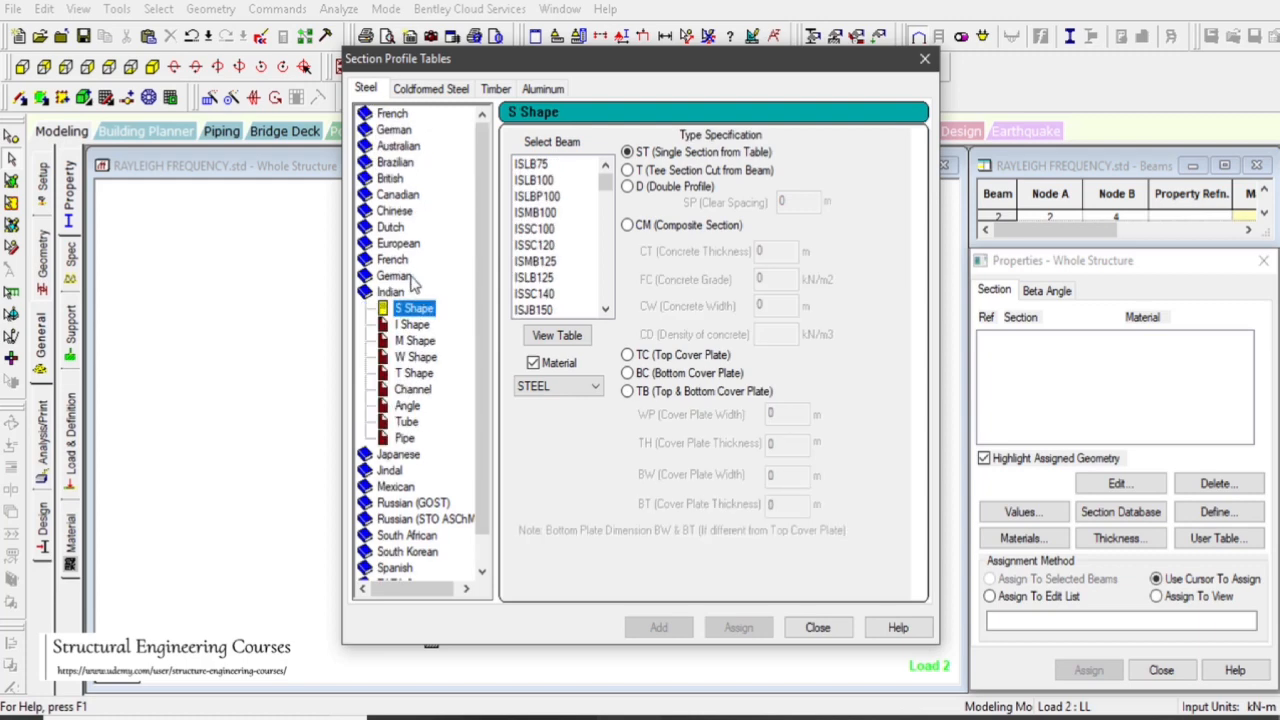
left_click_drag(491, 220, 497, 298)
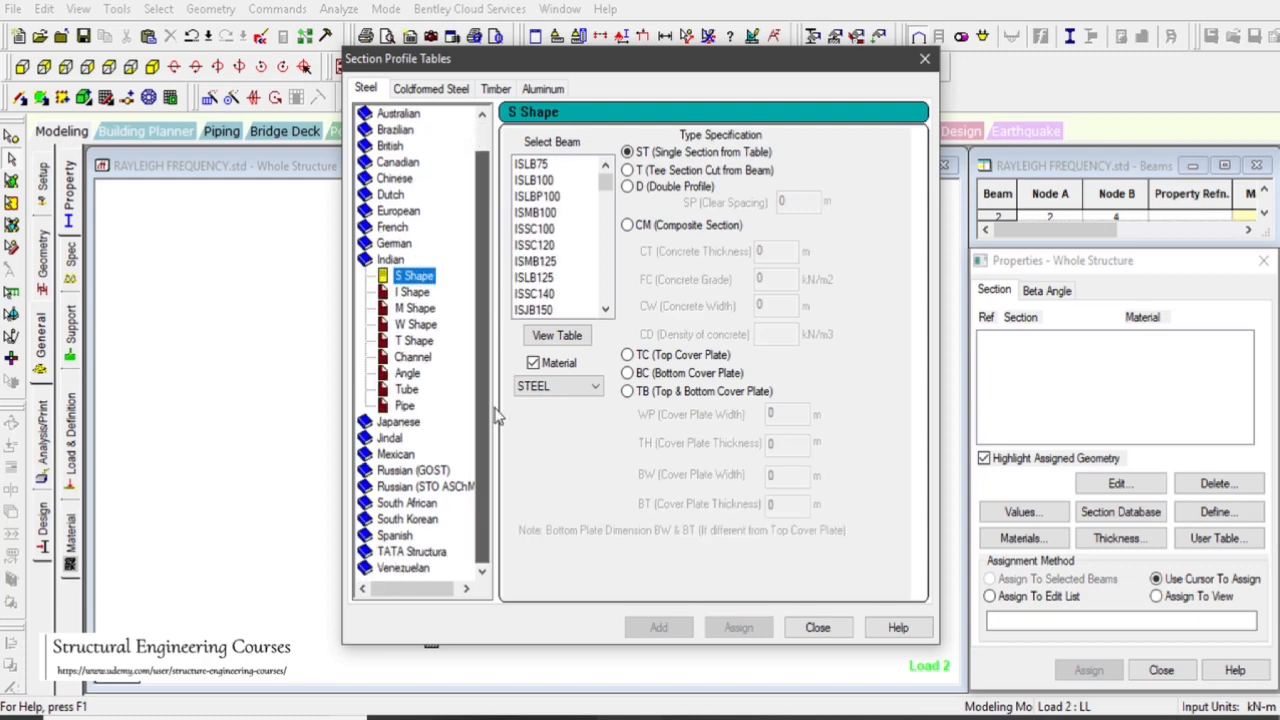
left_click(393, 439)
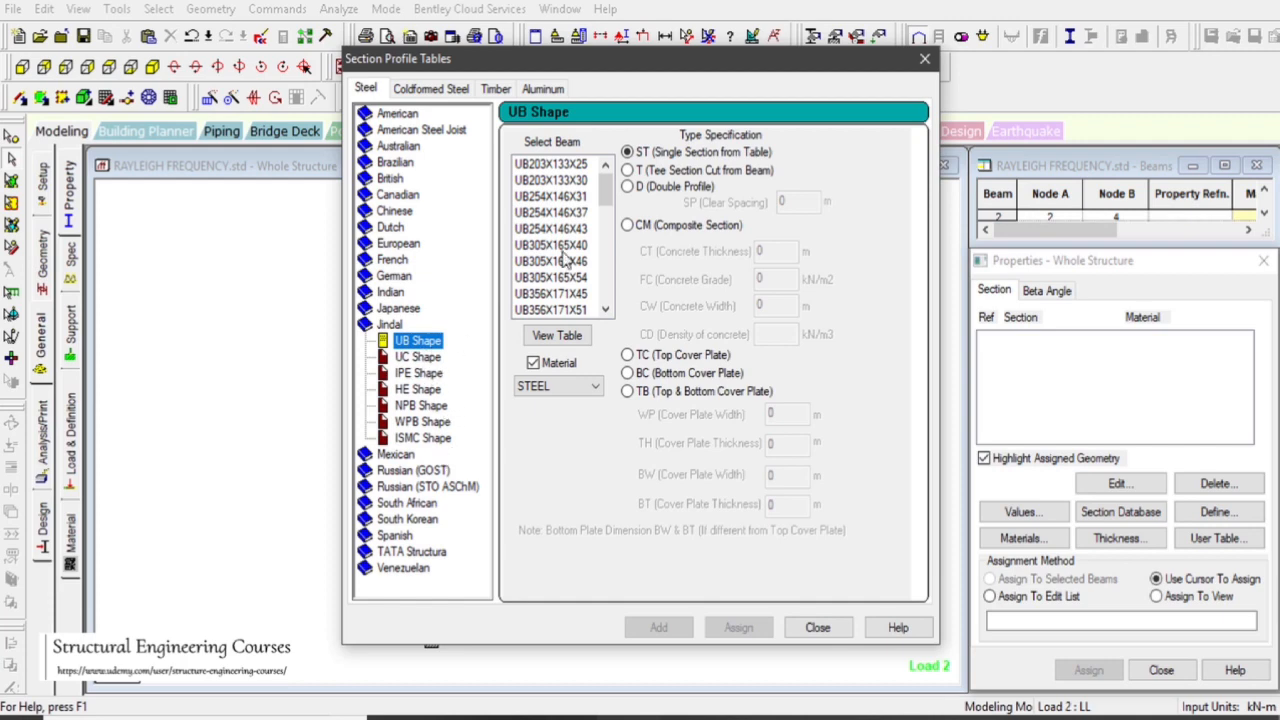
left_click(555, 180)
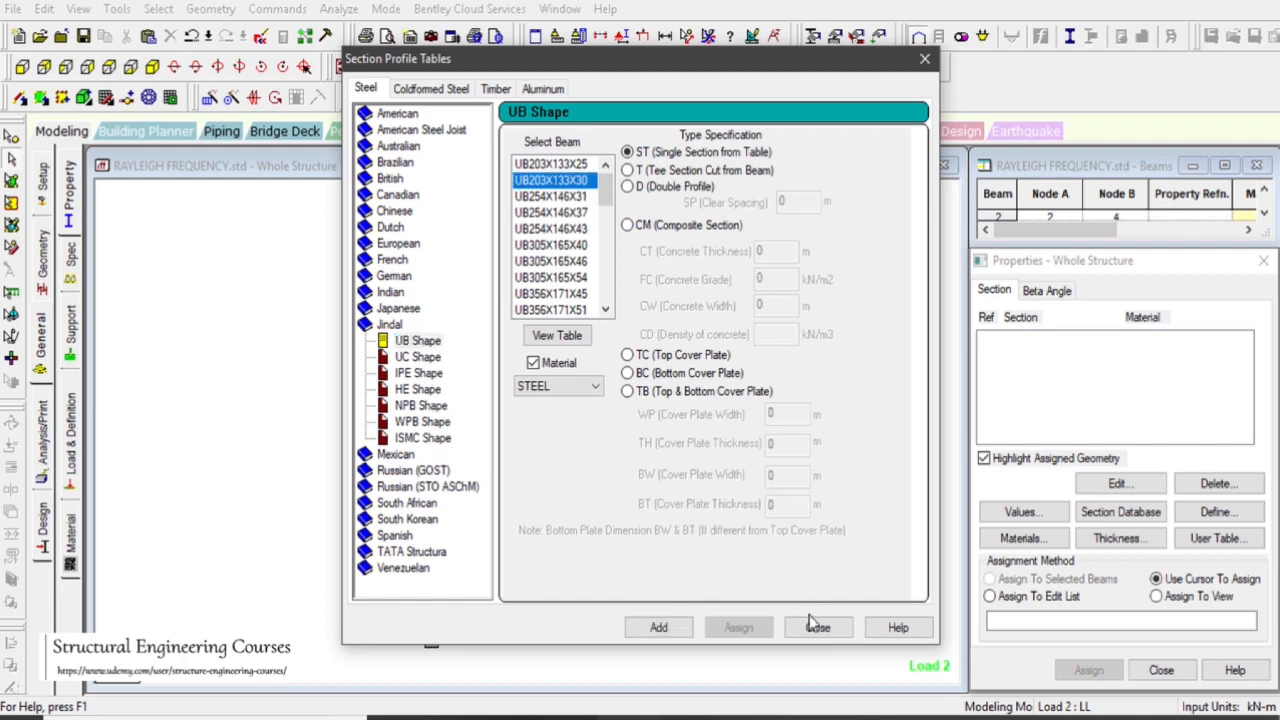
left_click(660, 628)
left_click(818, 628)
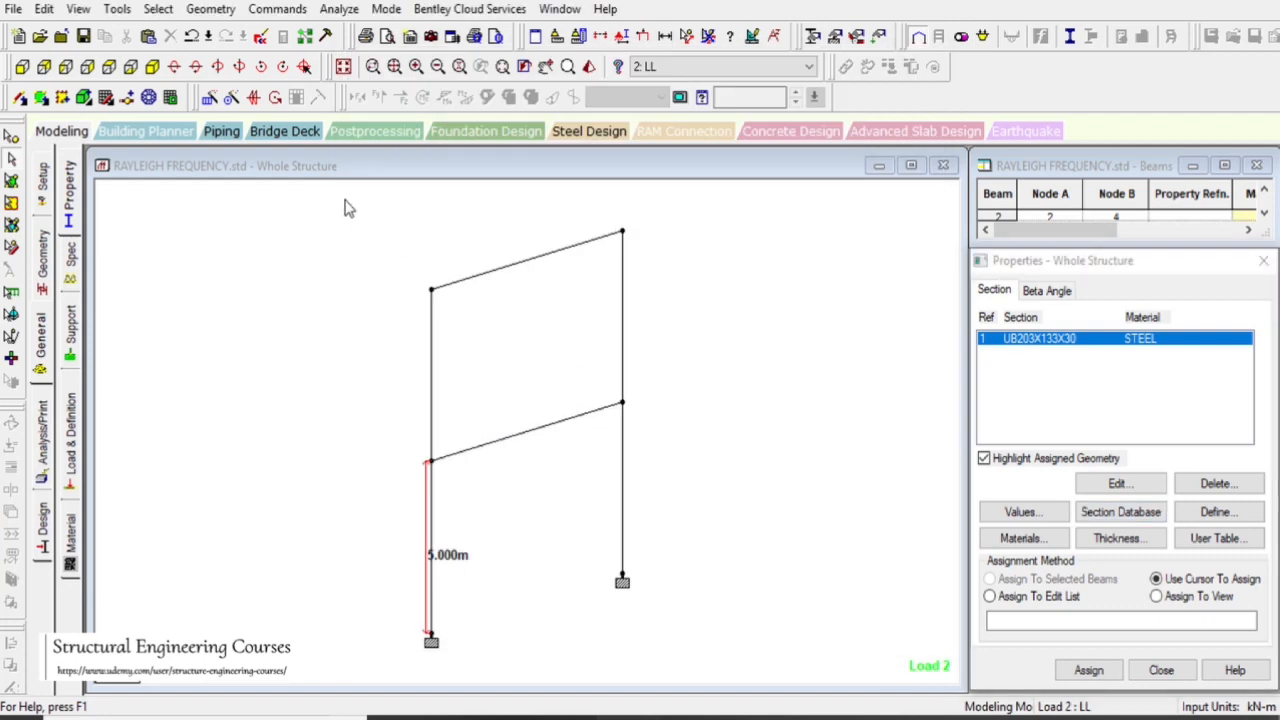
- Assign the UB203X133X30 section to all beams and columns of the frame as selected beams
left_click_drag(343, 197, 957, 678)
left_click(1088, 670)
left_click(1143, 523)
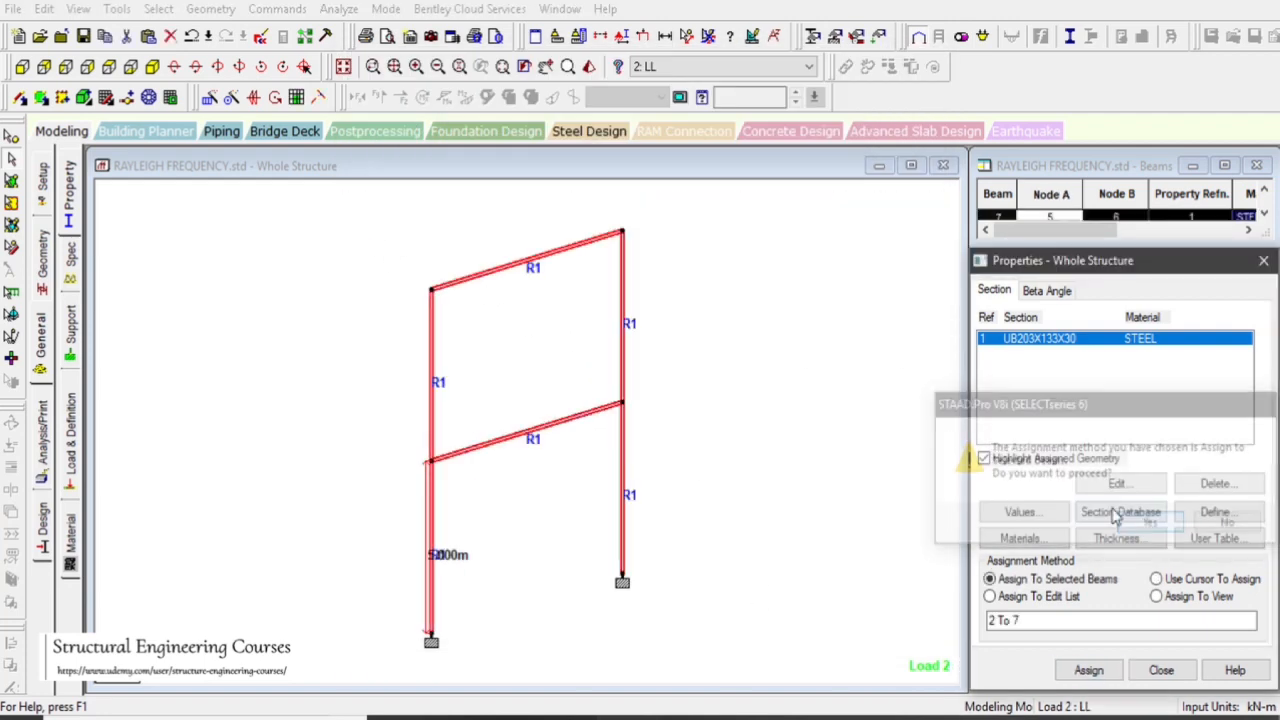
- Add a Perform Analysis command with the No Print option
left_click(44, 445)
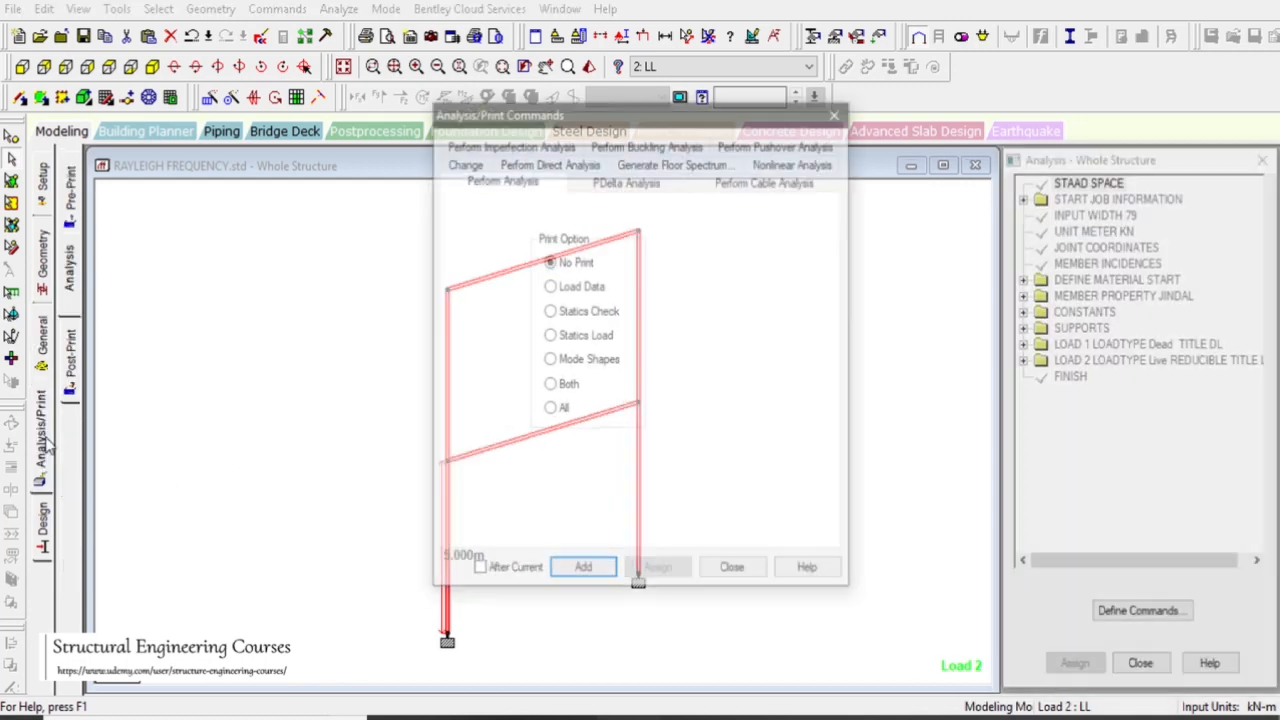
left_click(588, 573)
left_click(731, 572)
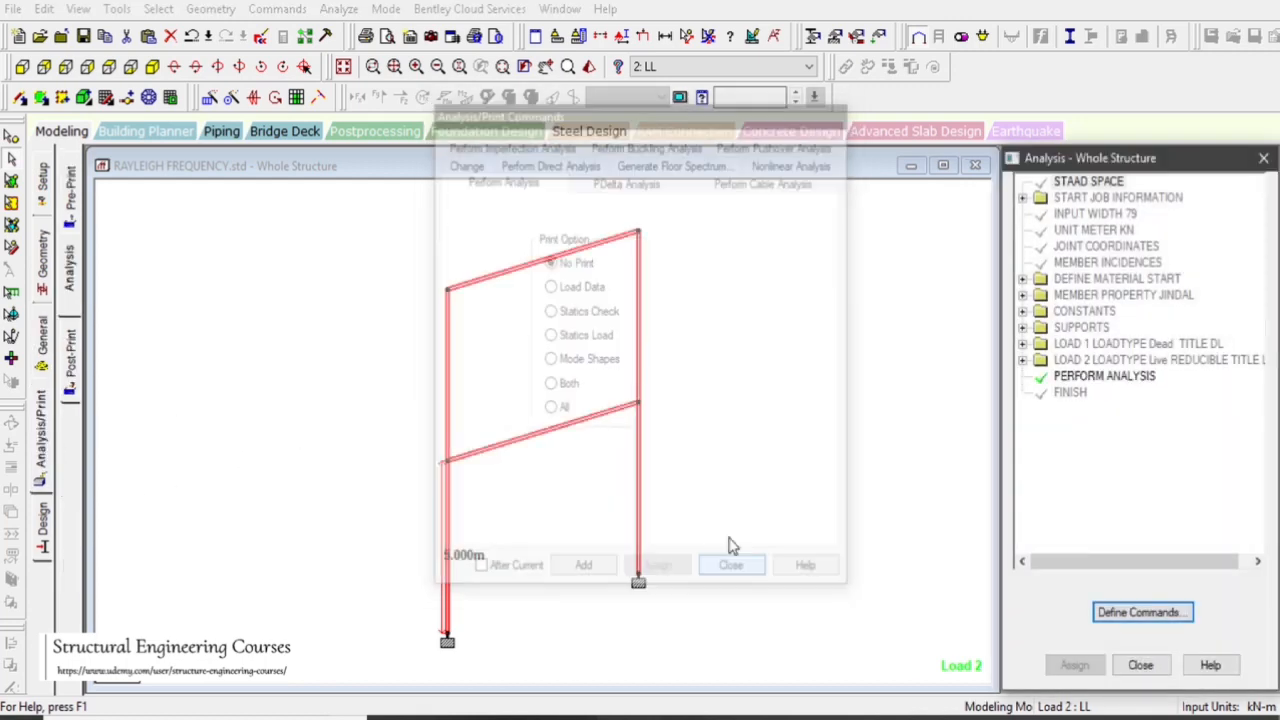
- Review the frame's member section, supports, and the load items defined under the DL and LL cases
left_click(49, 327)
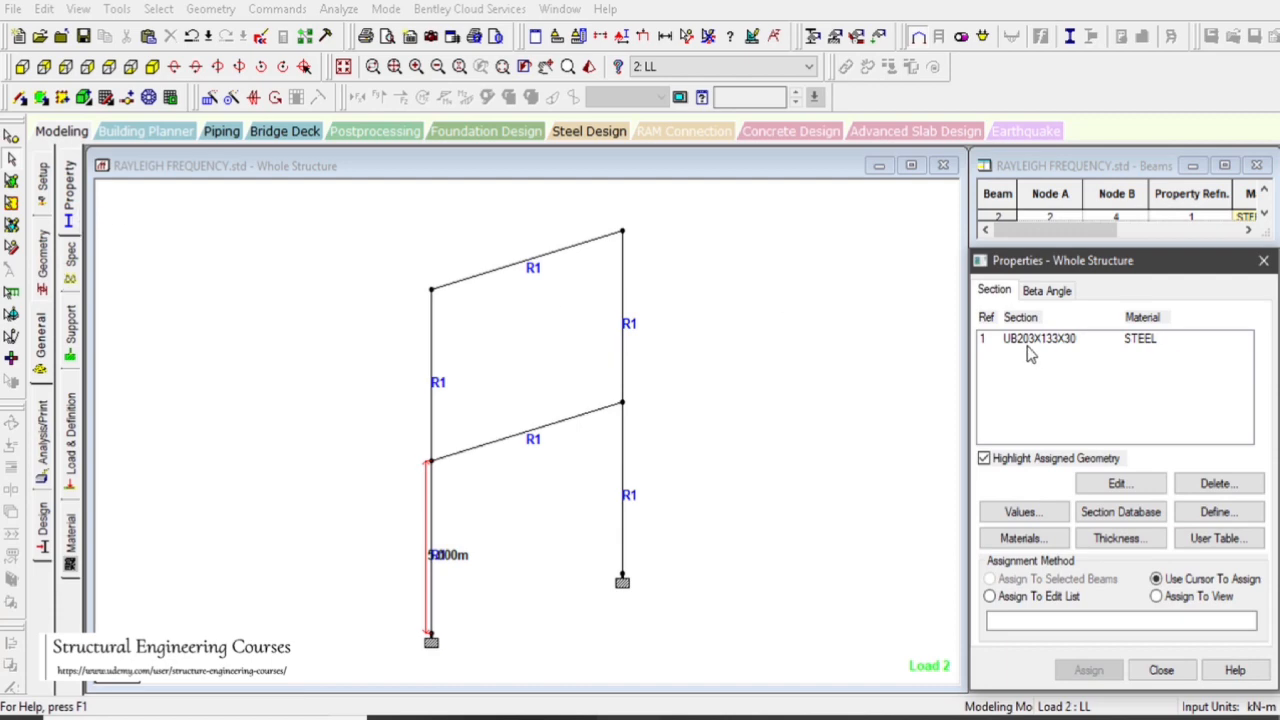
left_click(66, 256)
left_click(70, 325)
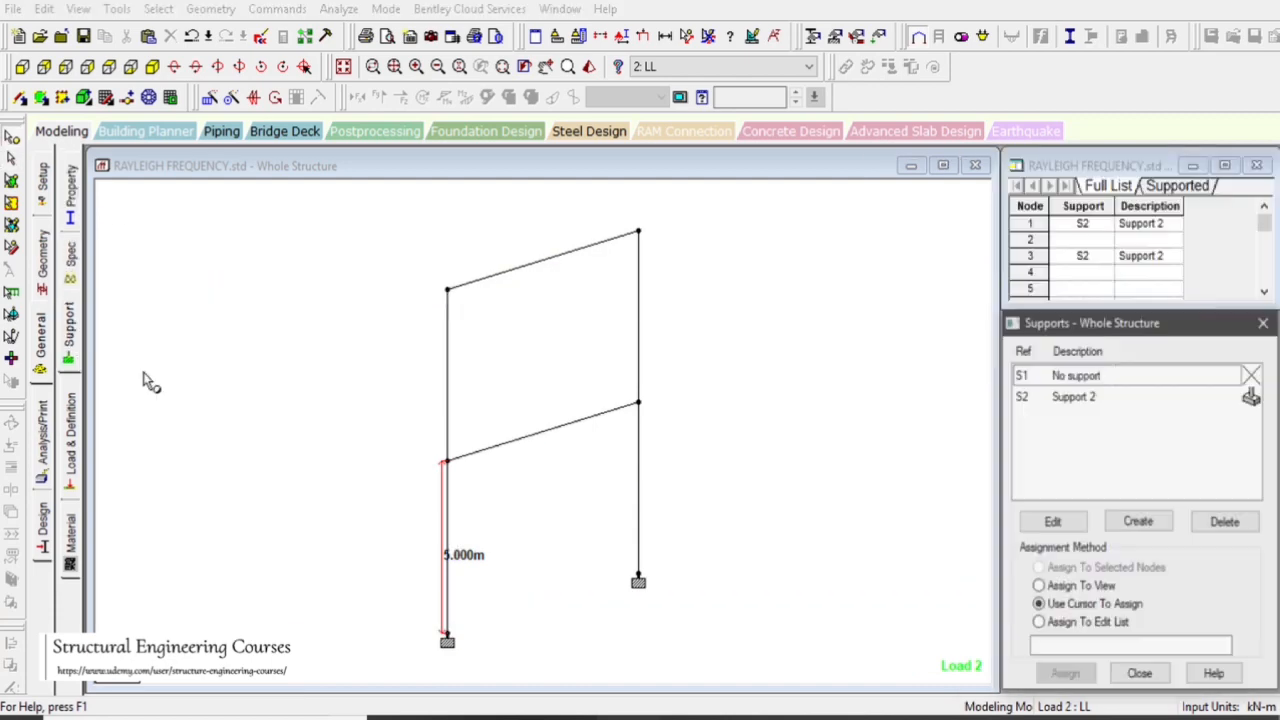
left_click(70, 440)
left_click(982, 200)
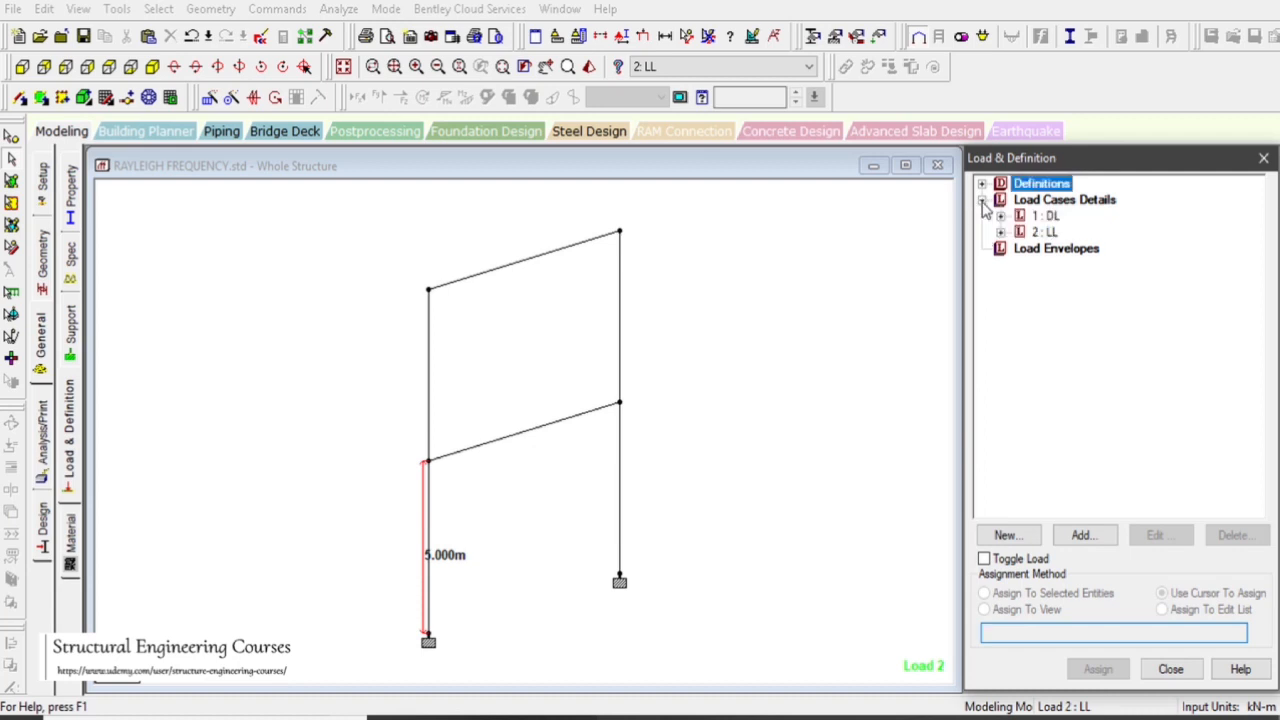
left_click(1001, 216)
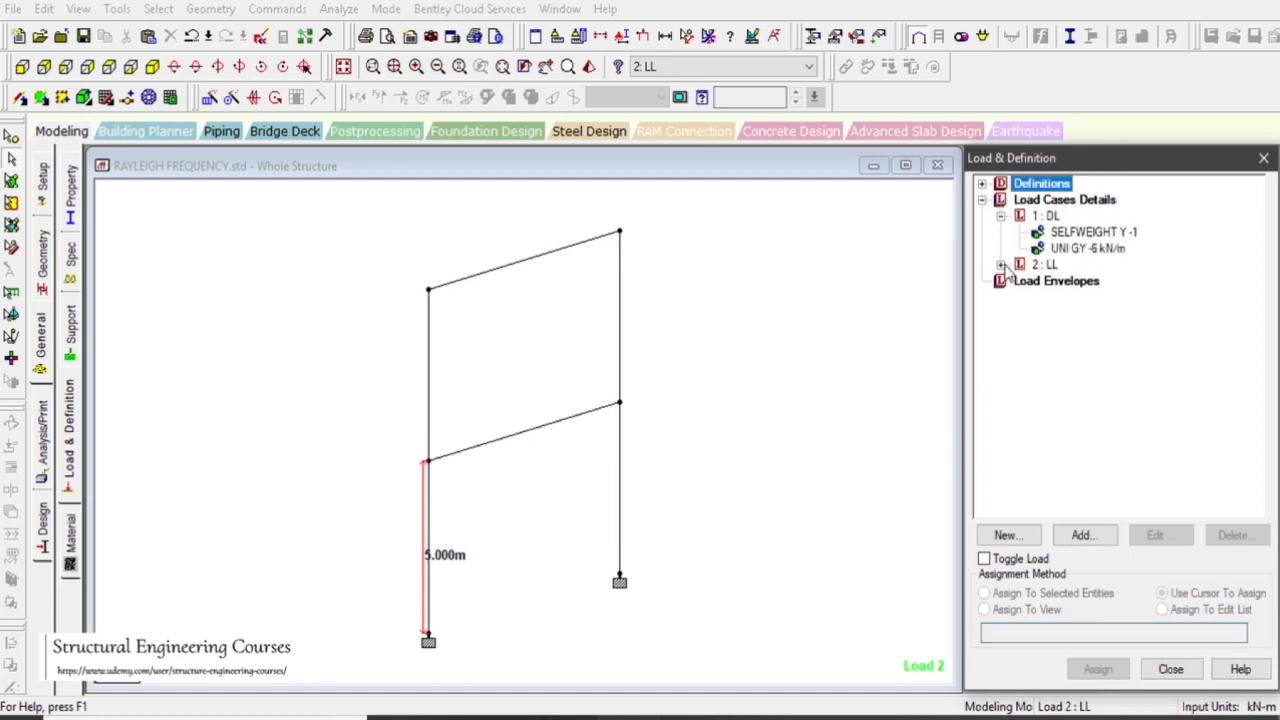
left_click(1001, 264)
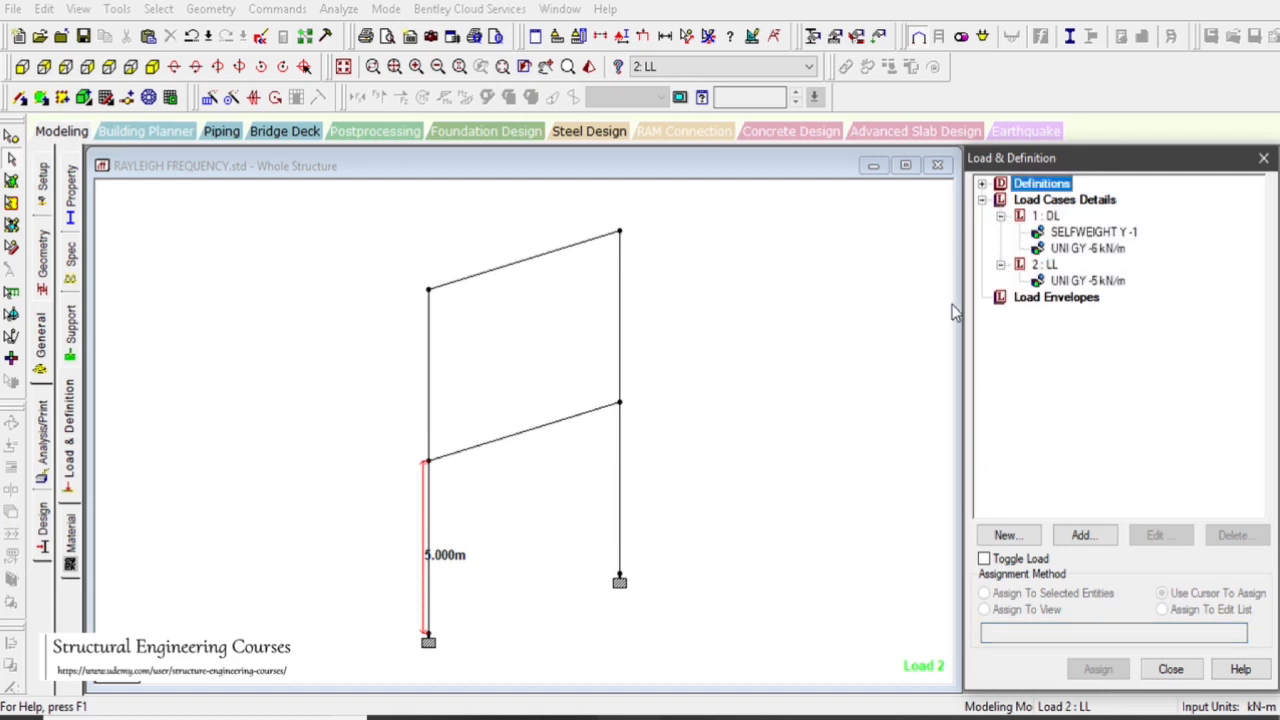
left_click_drag(732, 319, 806, 406)
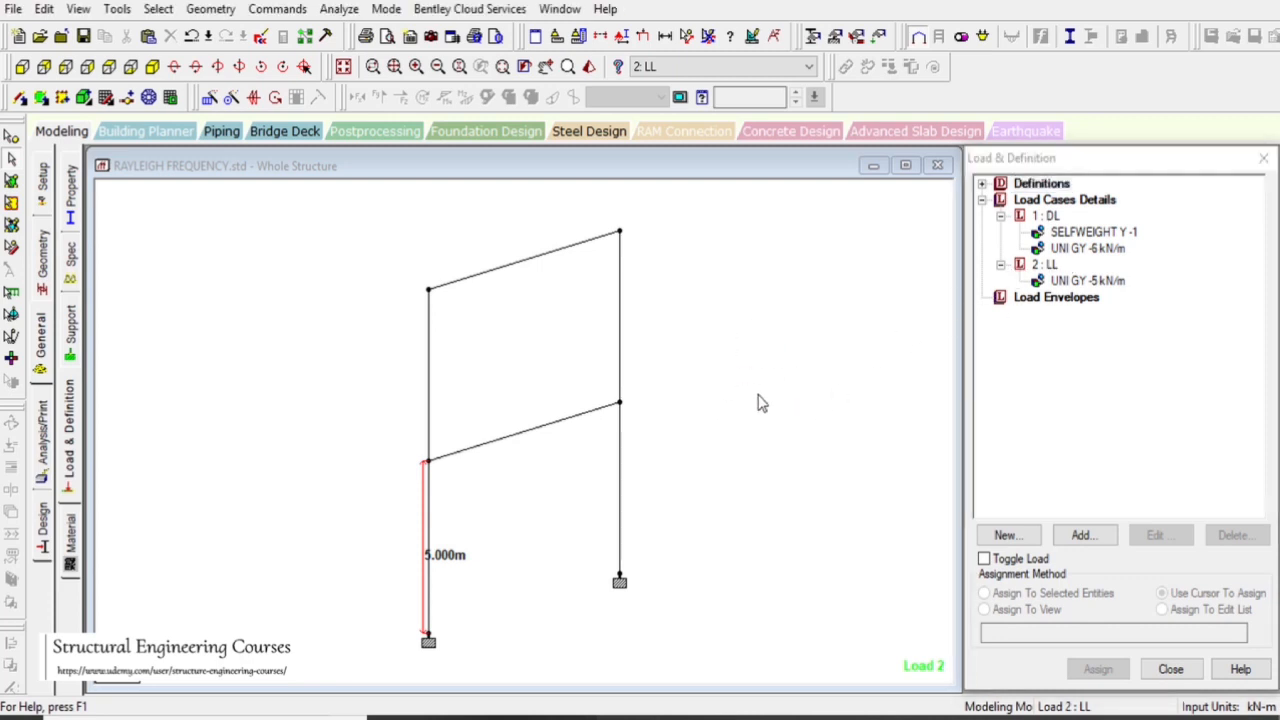
left_click(1068, 281)
left_click(1070, 253)
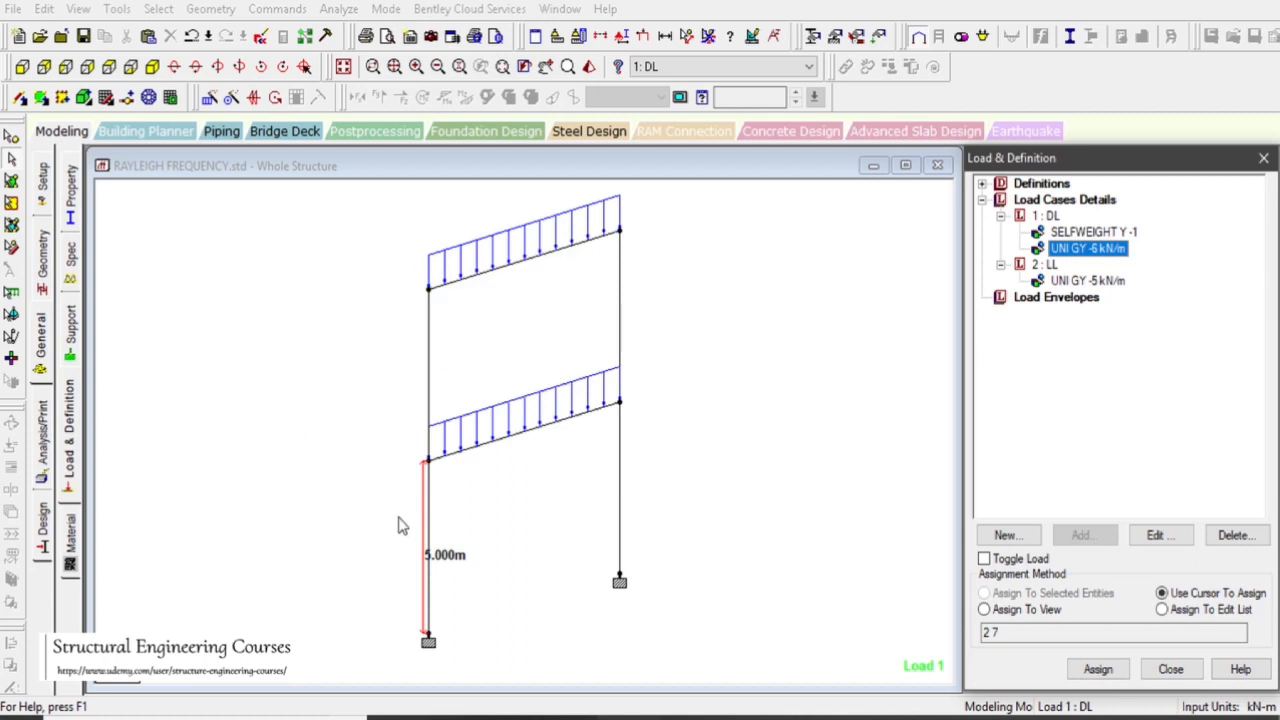
- Add the Rayleigh Frequency calculation to the DL load case and check it in the load list
left_click(982, 185)
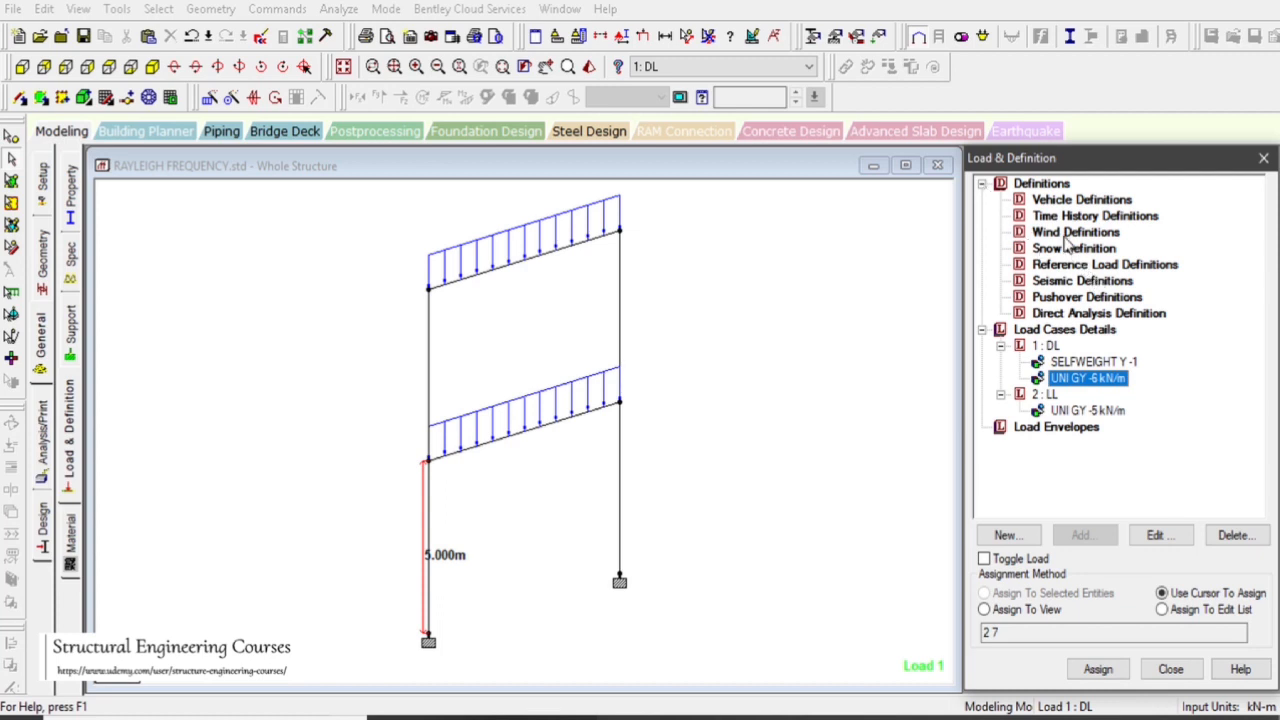
left_click(1047, 346)
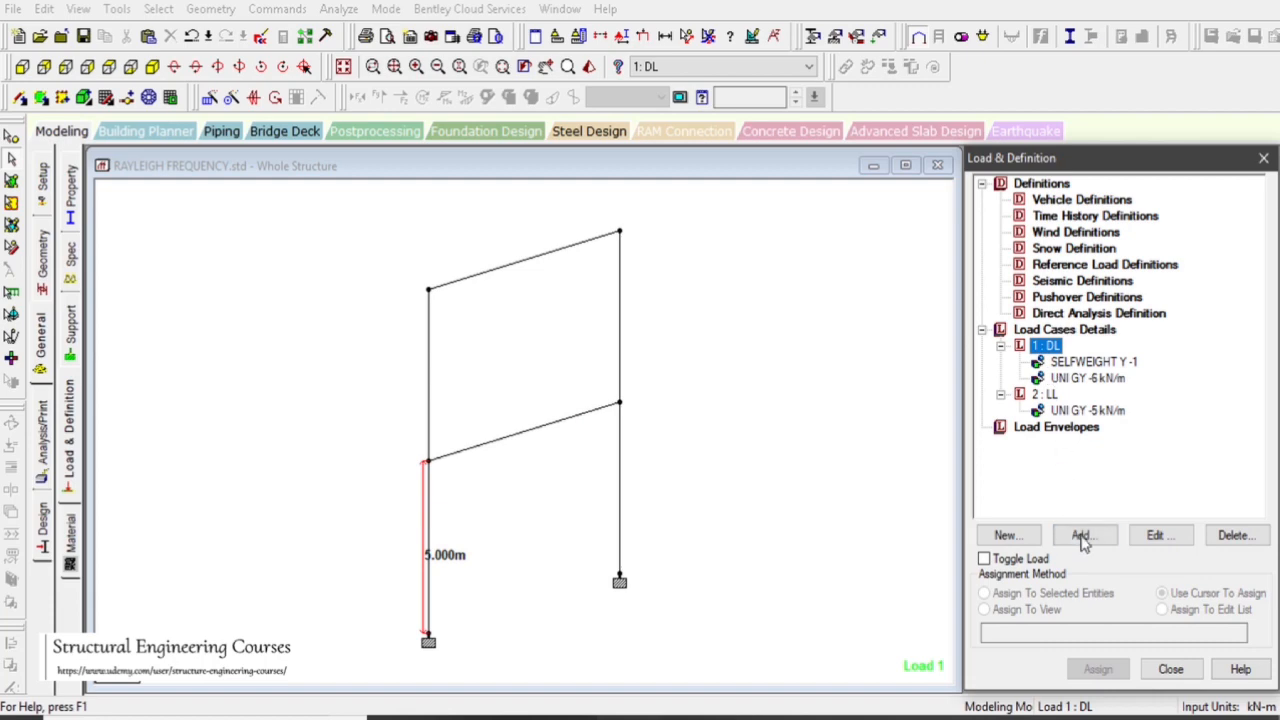
left_click(1090, 540)
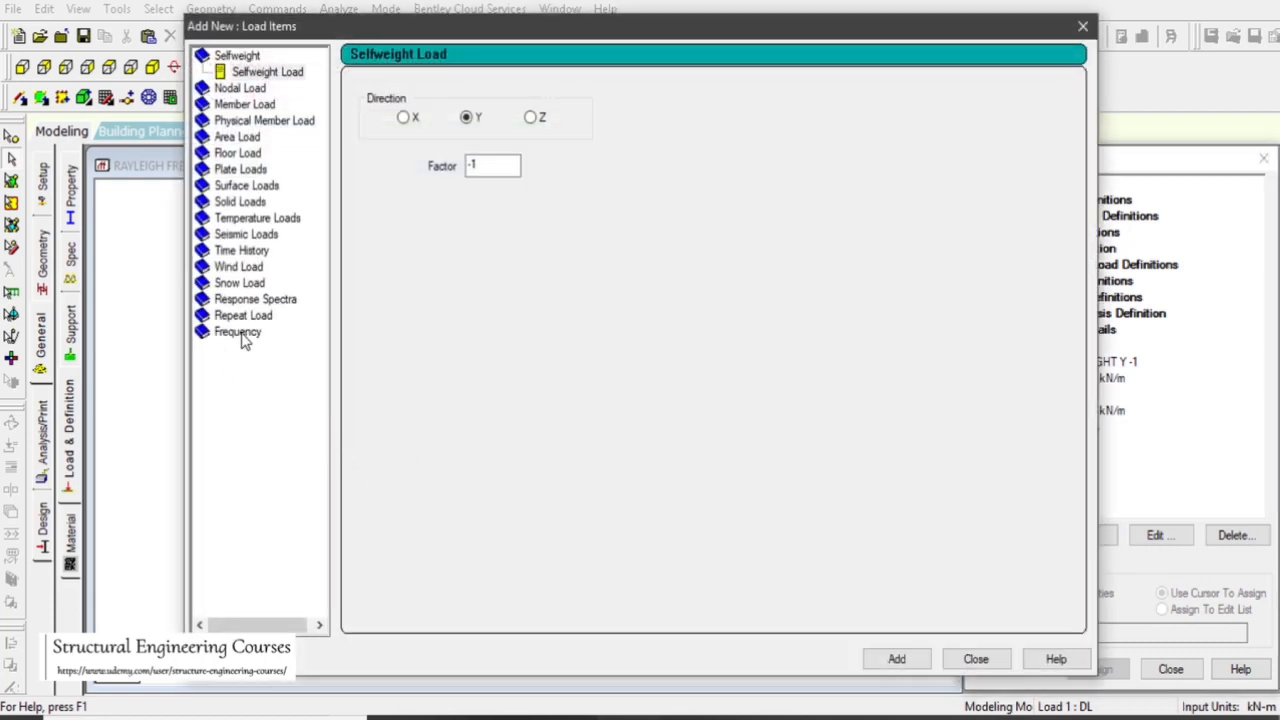
left_click(241, 334)
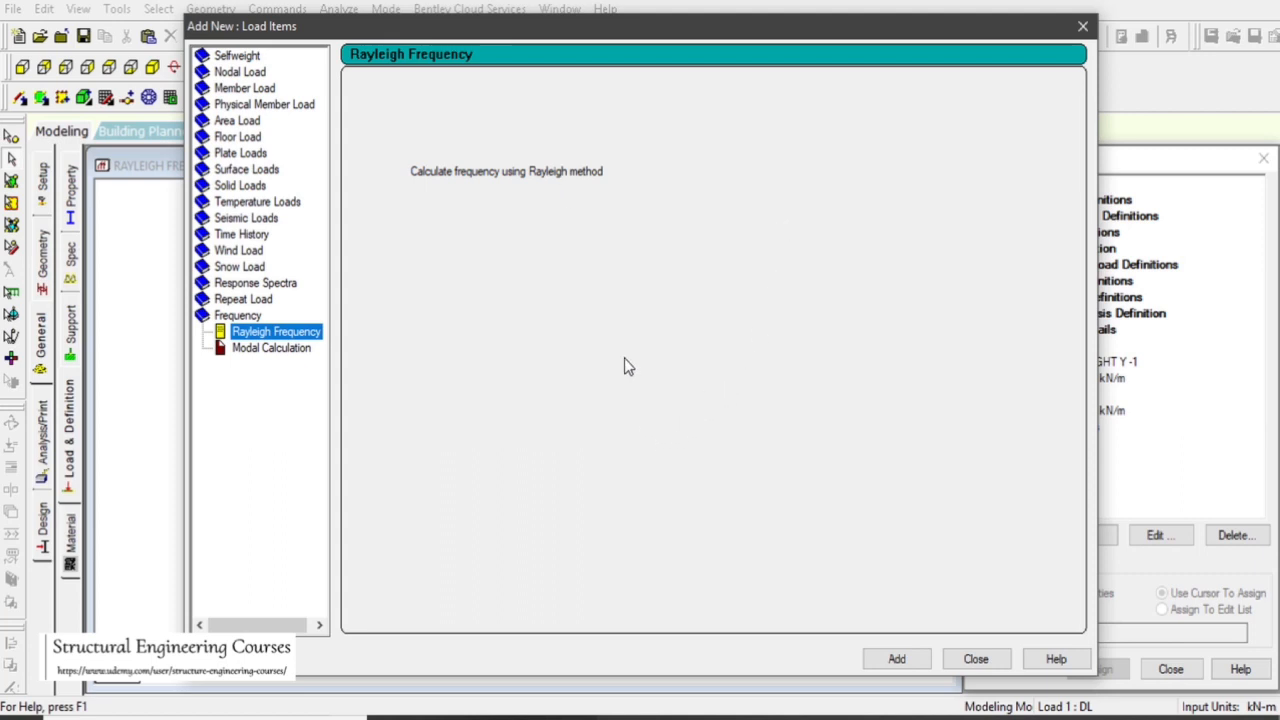
left_click(899, 662)
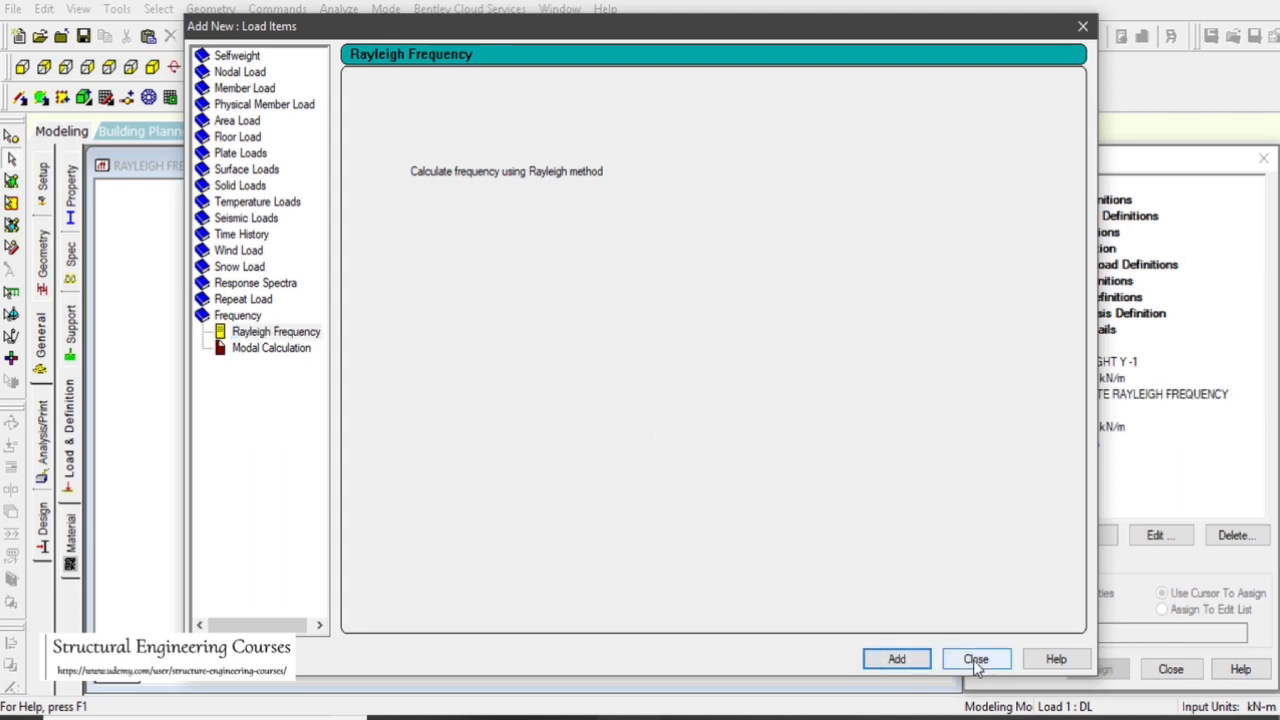
left_click(973, 660)
left_click(1116, 396)
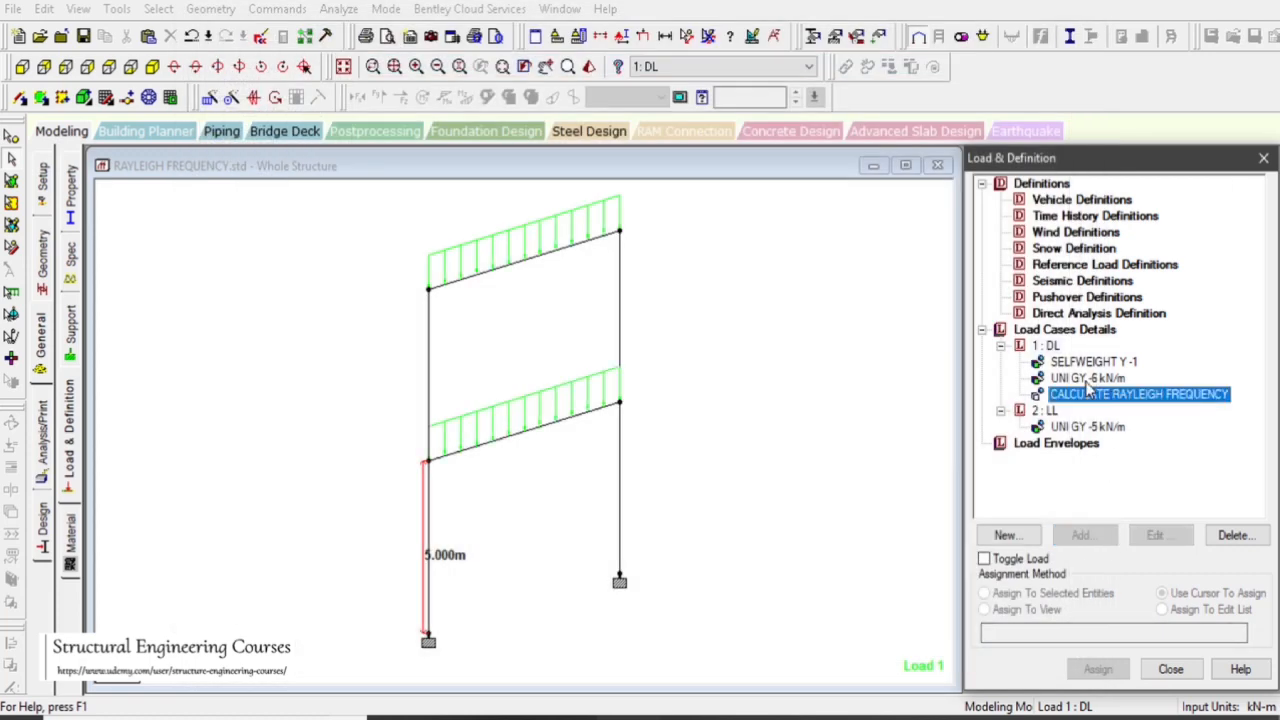
left_click(1087, 380)
left_click(1100, 396)
left_click(771, 351)
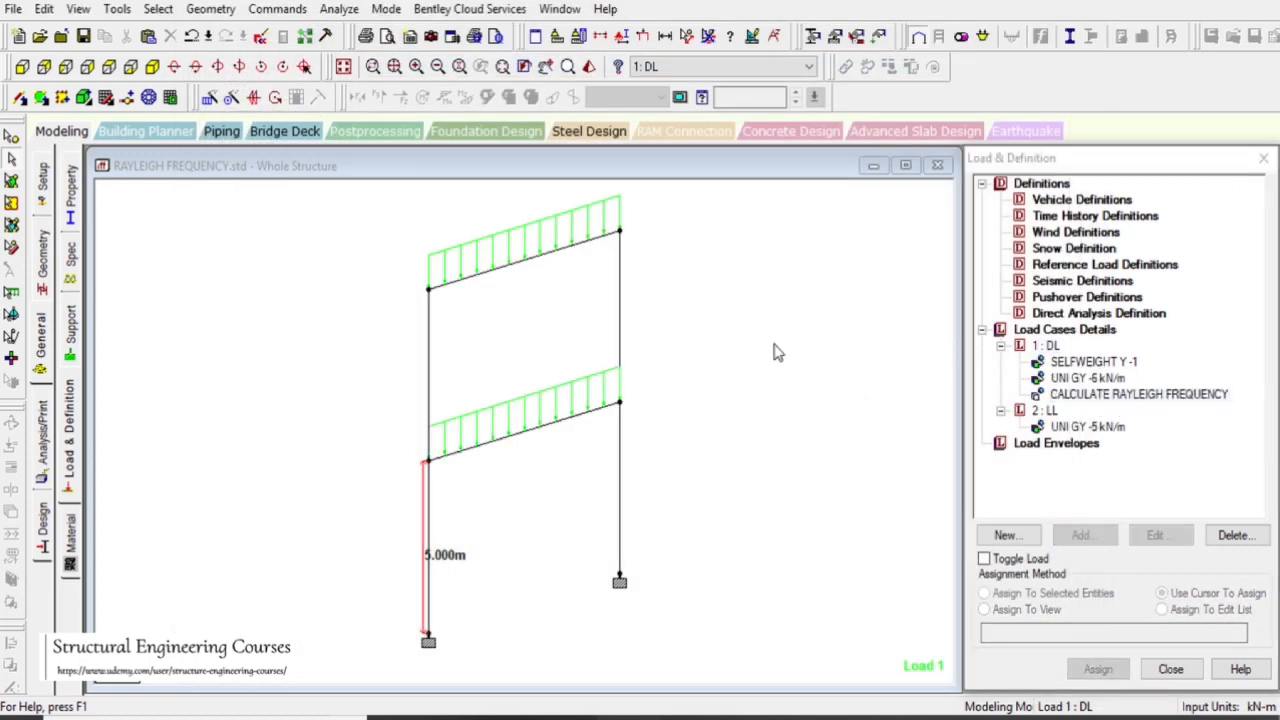
- Save the modified structure, run the analysis and open its output file
left_click(339, 10)
left_click(370, 33)
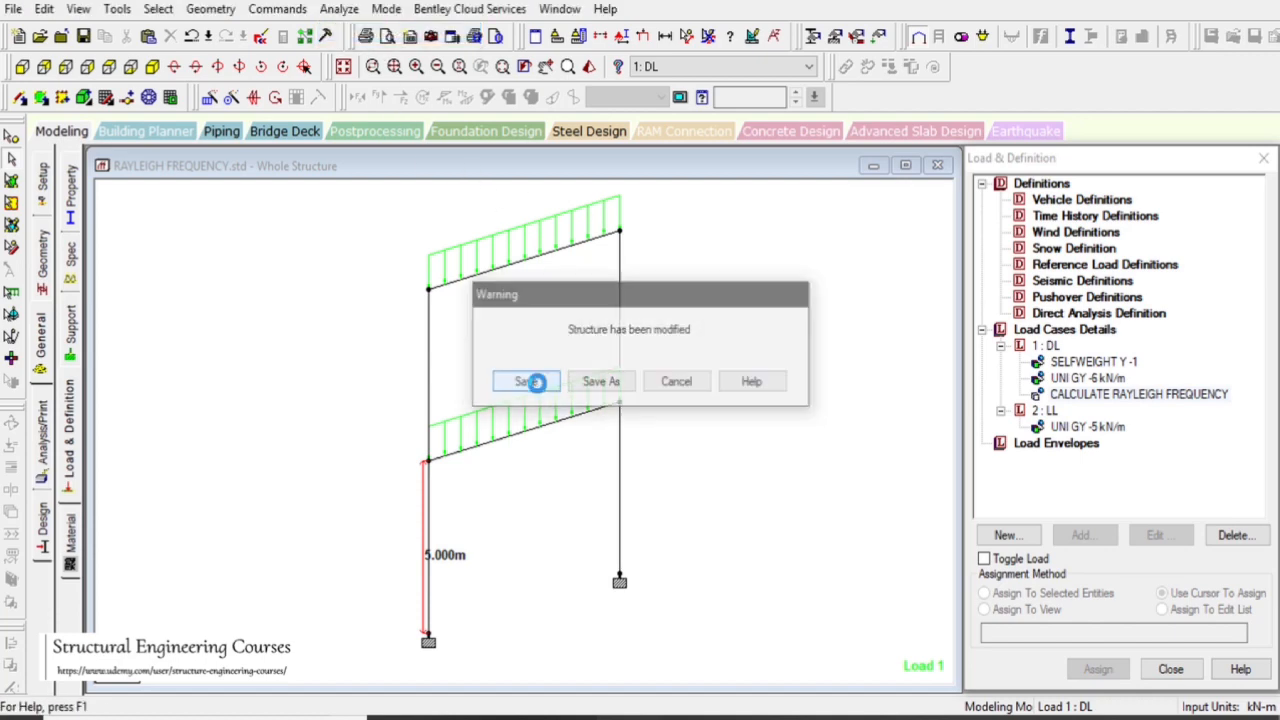
left_click(534, 378)
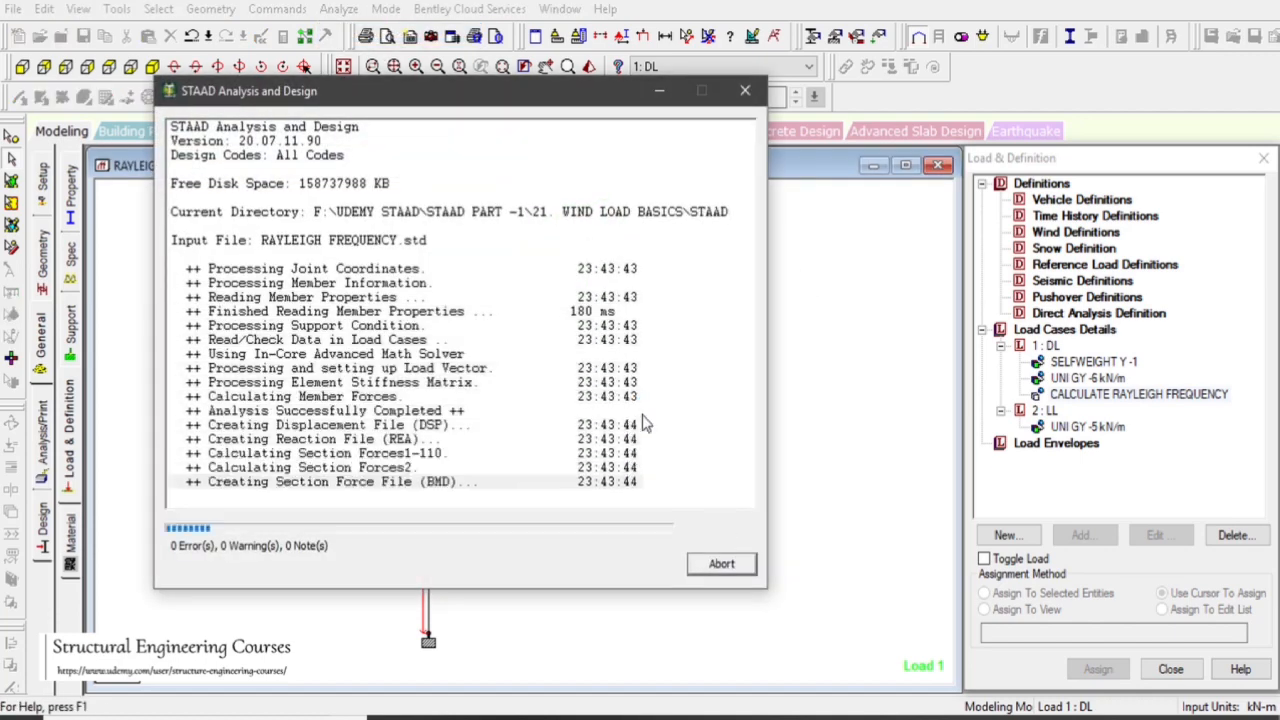
left_click(724, 566)
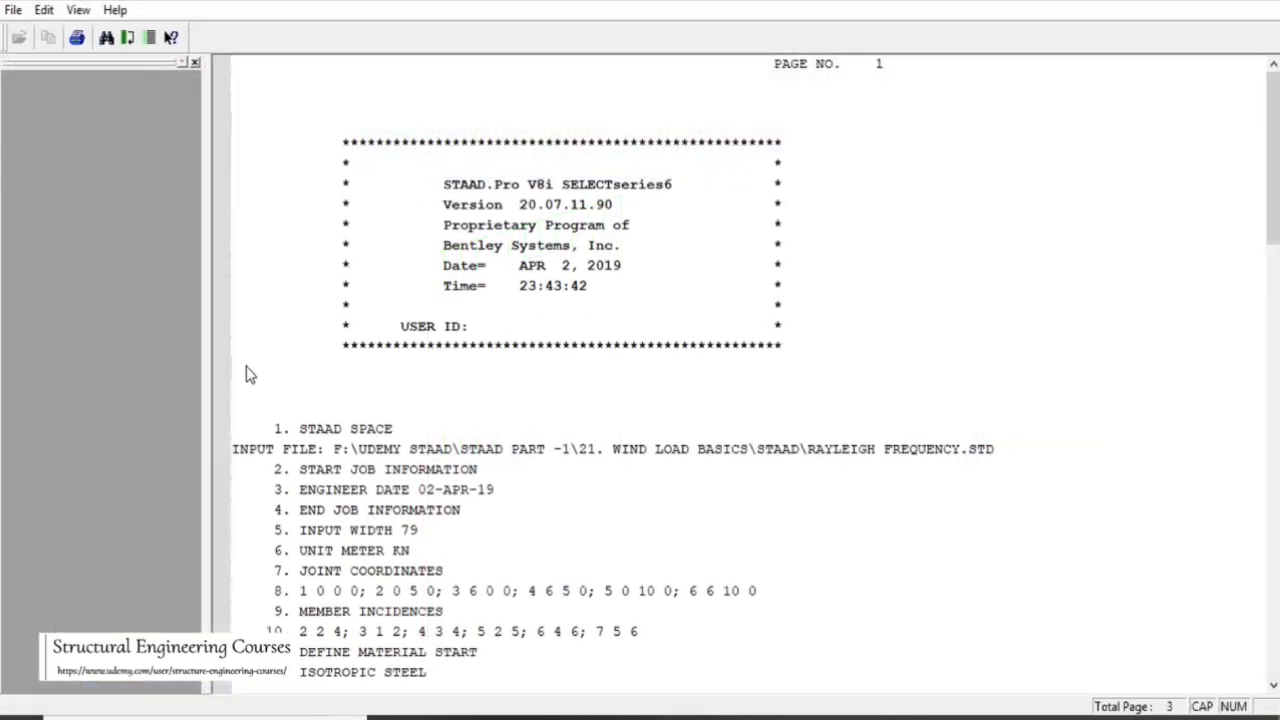
- Examine the Rayleigh frequency and maximum deflection for load case 1 in the output file, and close it
left_click_drag(1272, 150, 1272, 590)
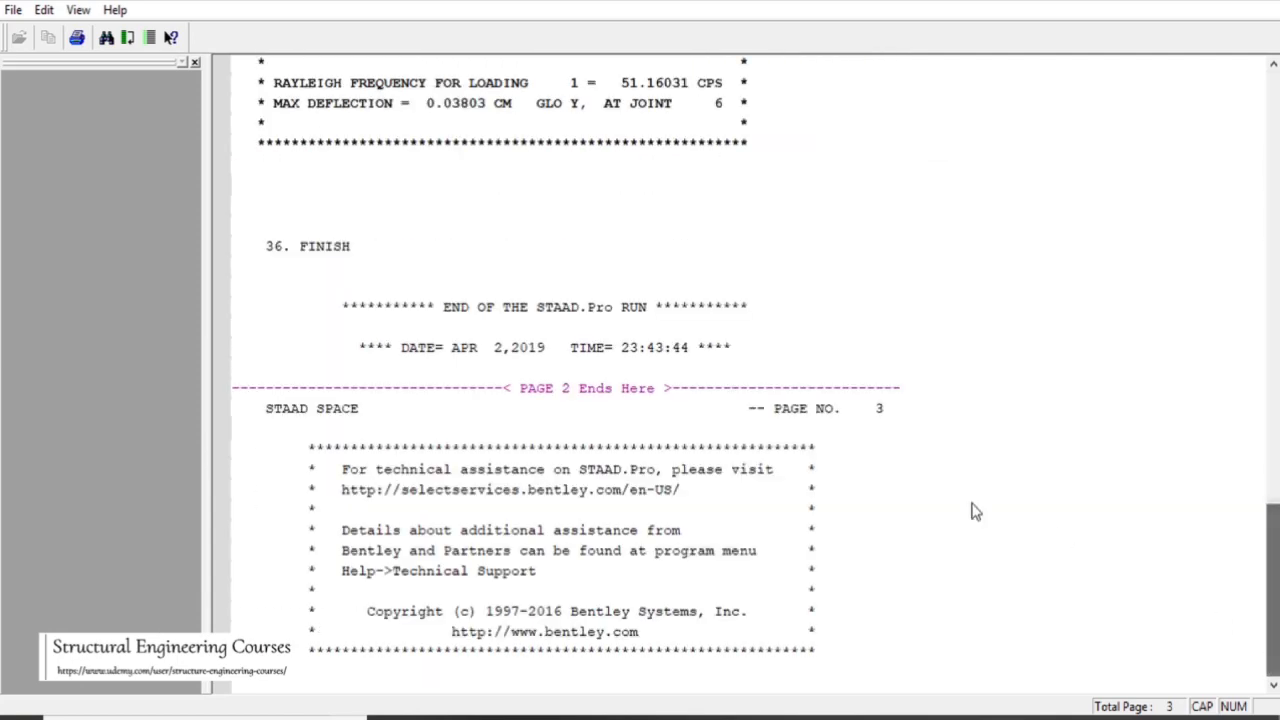
scroll(743, 222, "up", 5)
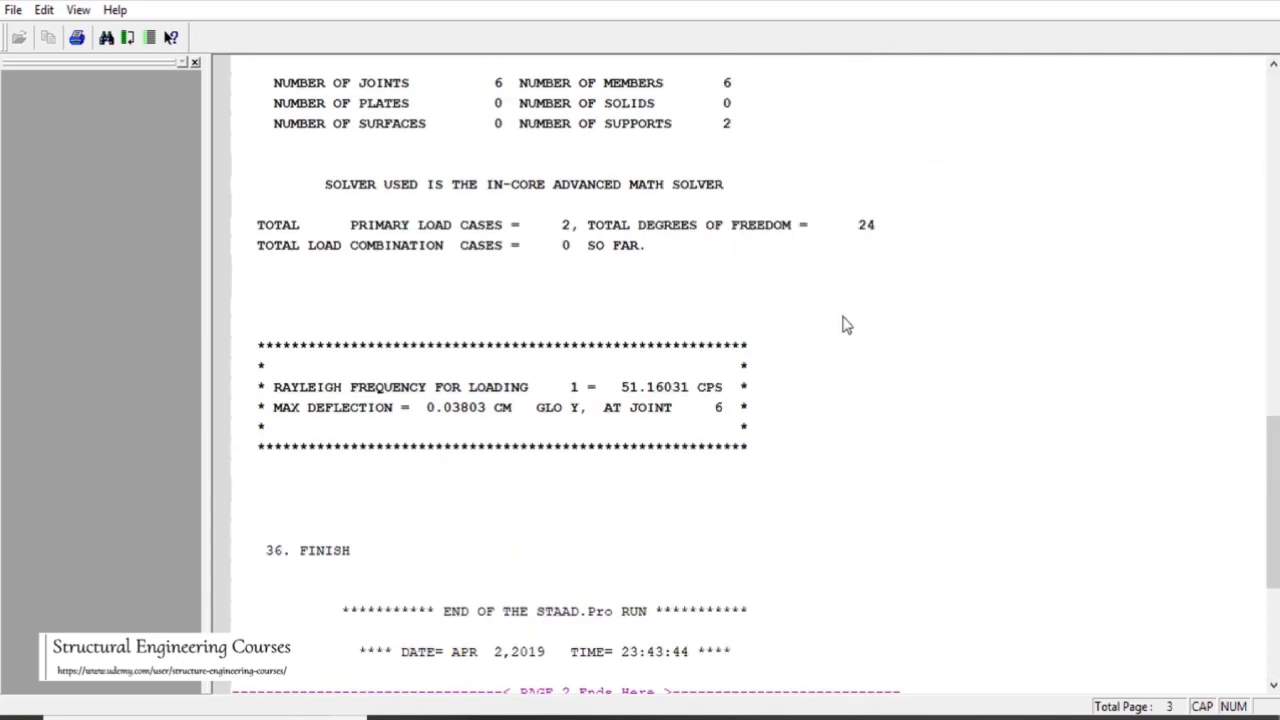
left_click(1262, 8)
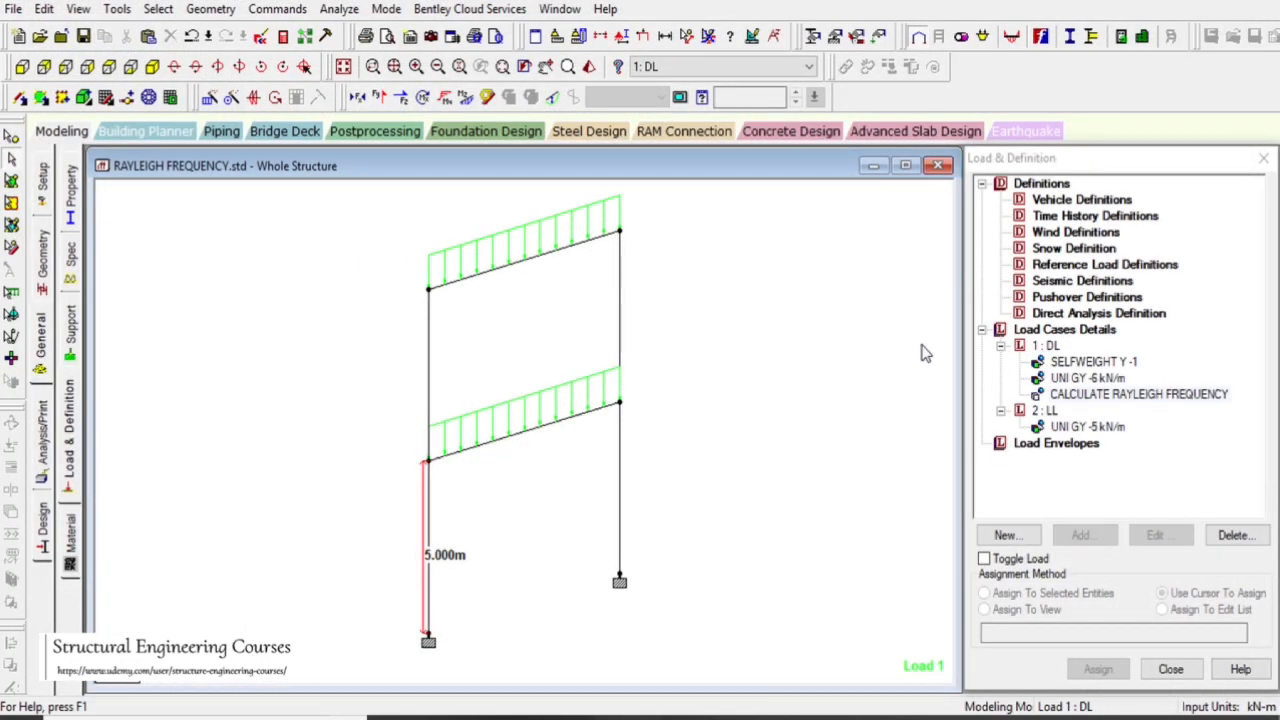
- Compare the uniform beam loads of the DL and LL cases on the frame
left_click(1087, 380)
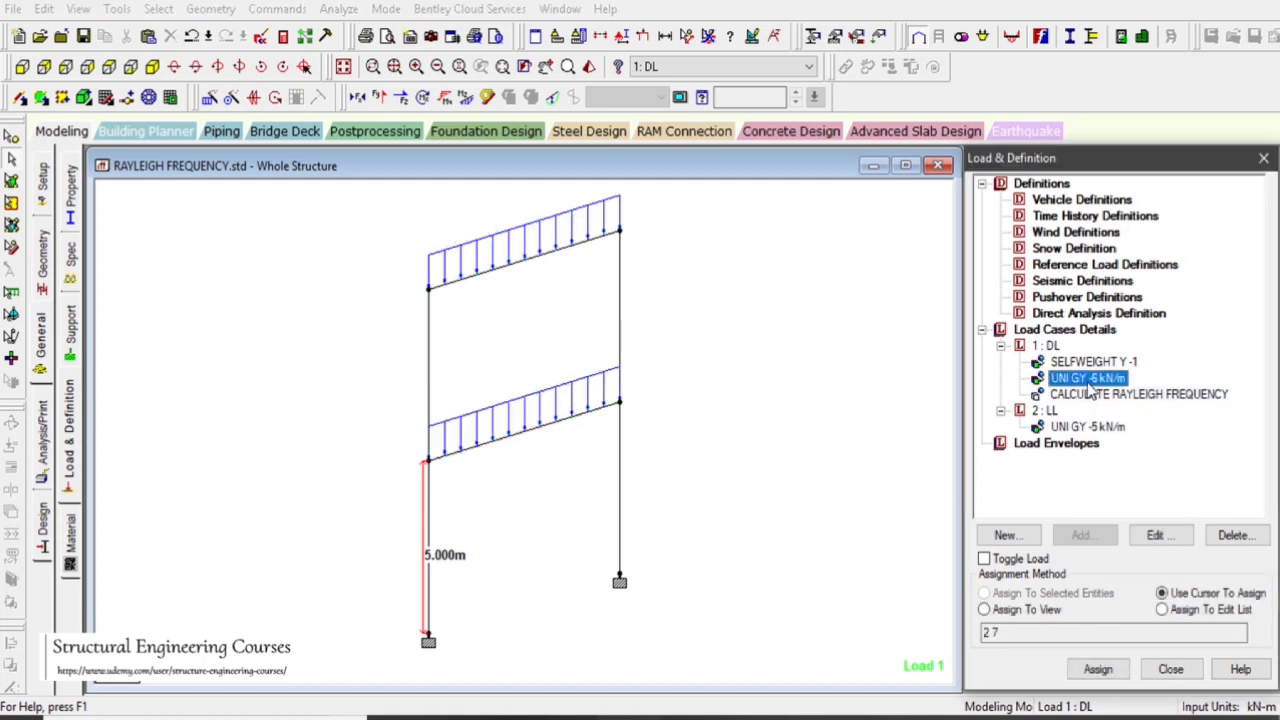
left_click(1087, 427)
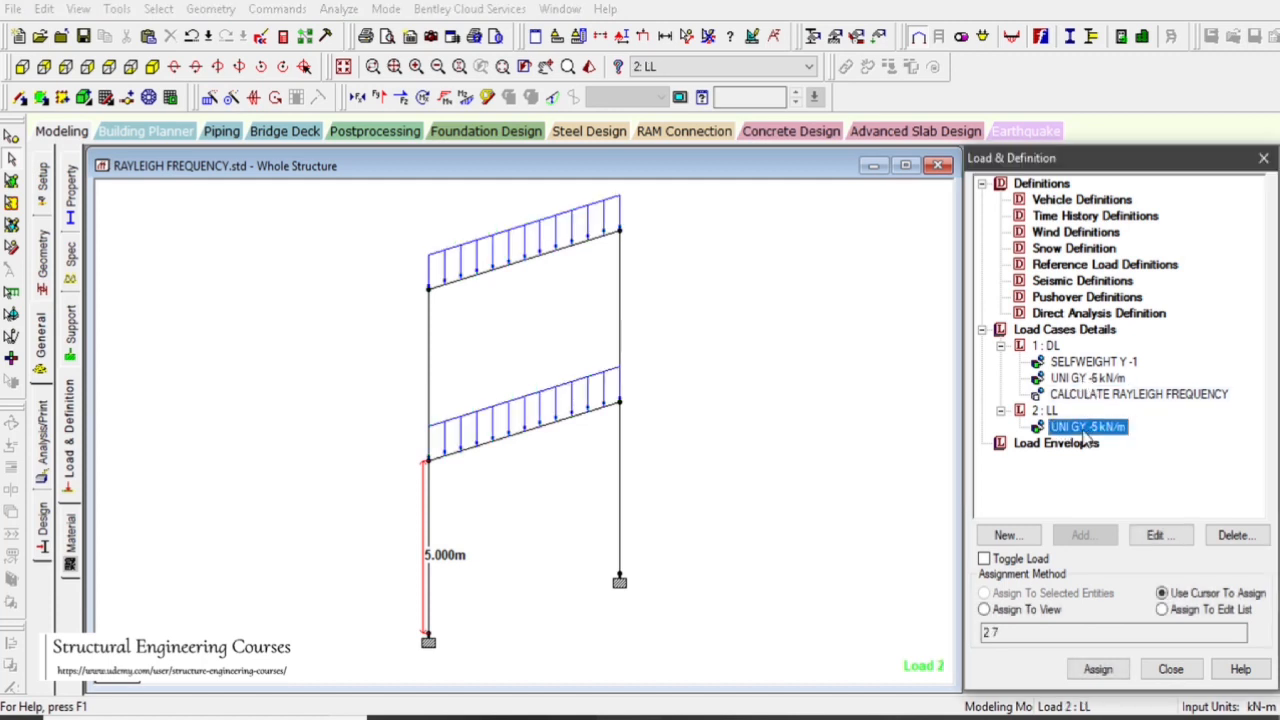
left_click(658, 417)
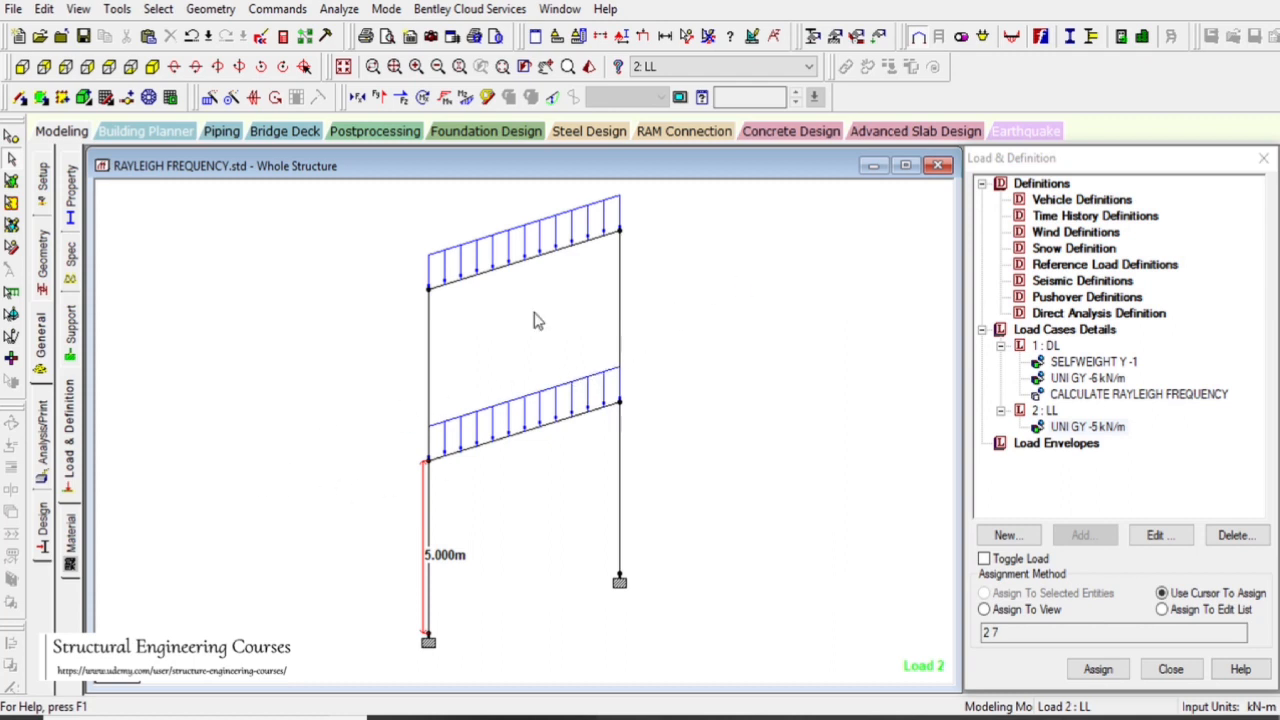
left_click(1080, 379)
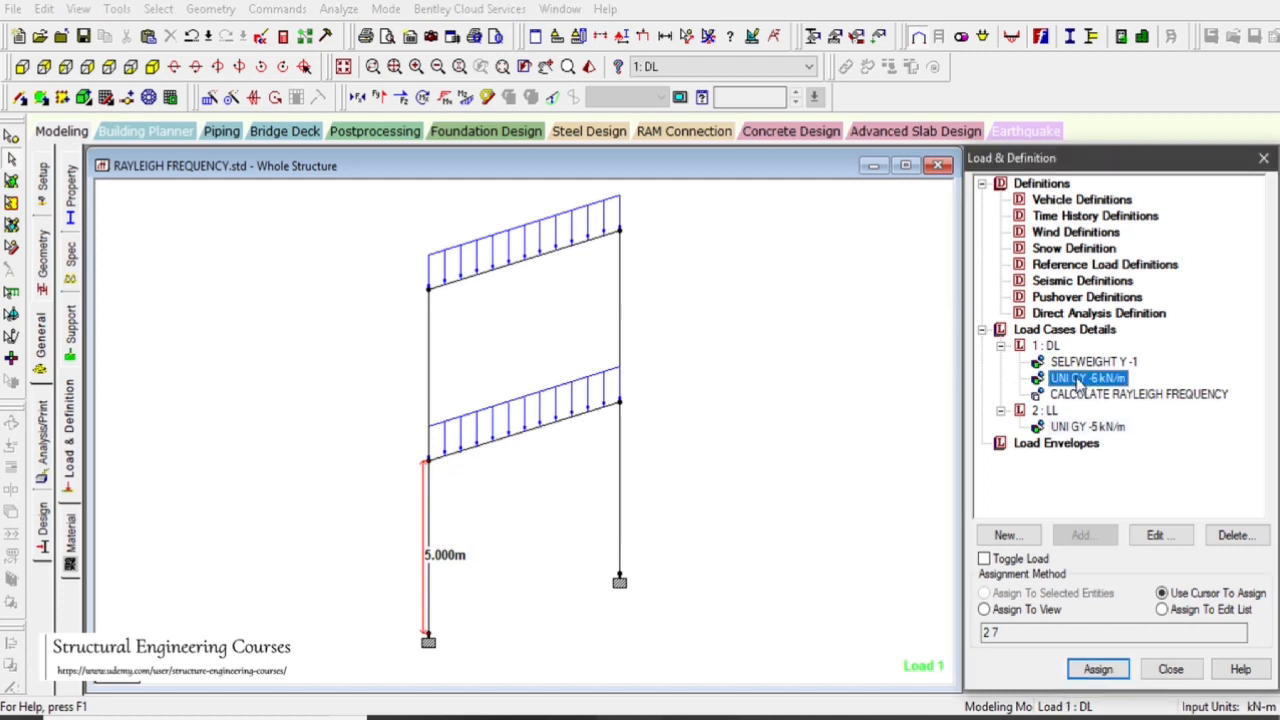
- Delete the uniform member loads from the DL and LL load cases, discarding the existing result files
key("Delete")
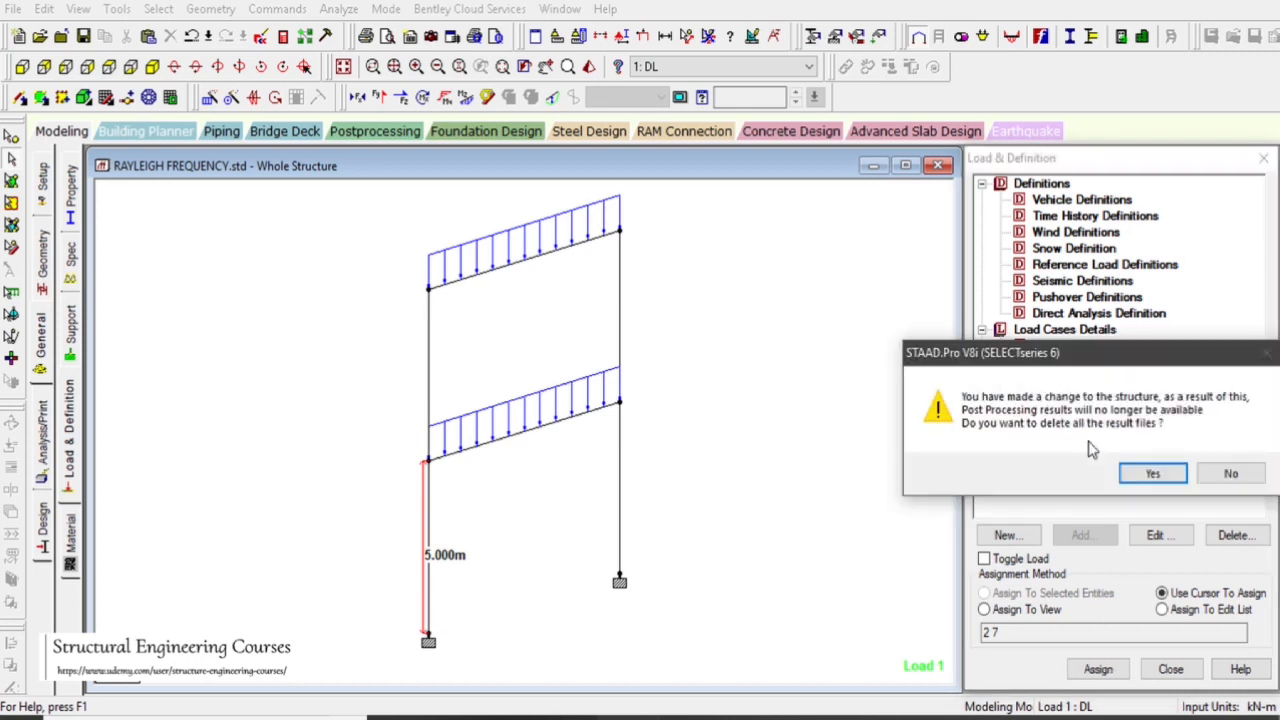
key("Return")
left_click(1087, 411)
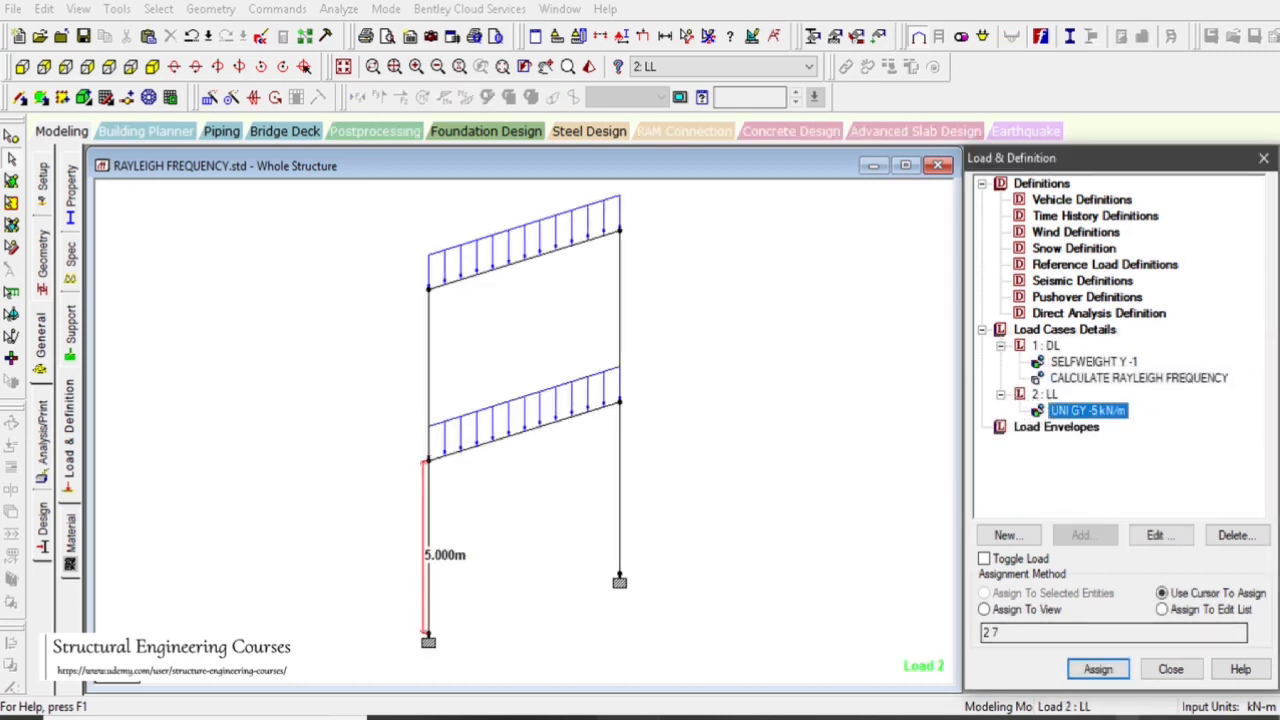
left_click(1040, 718)
left_click(978, 689)
left_click(1047, 501)
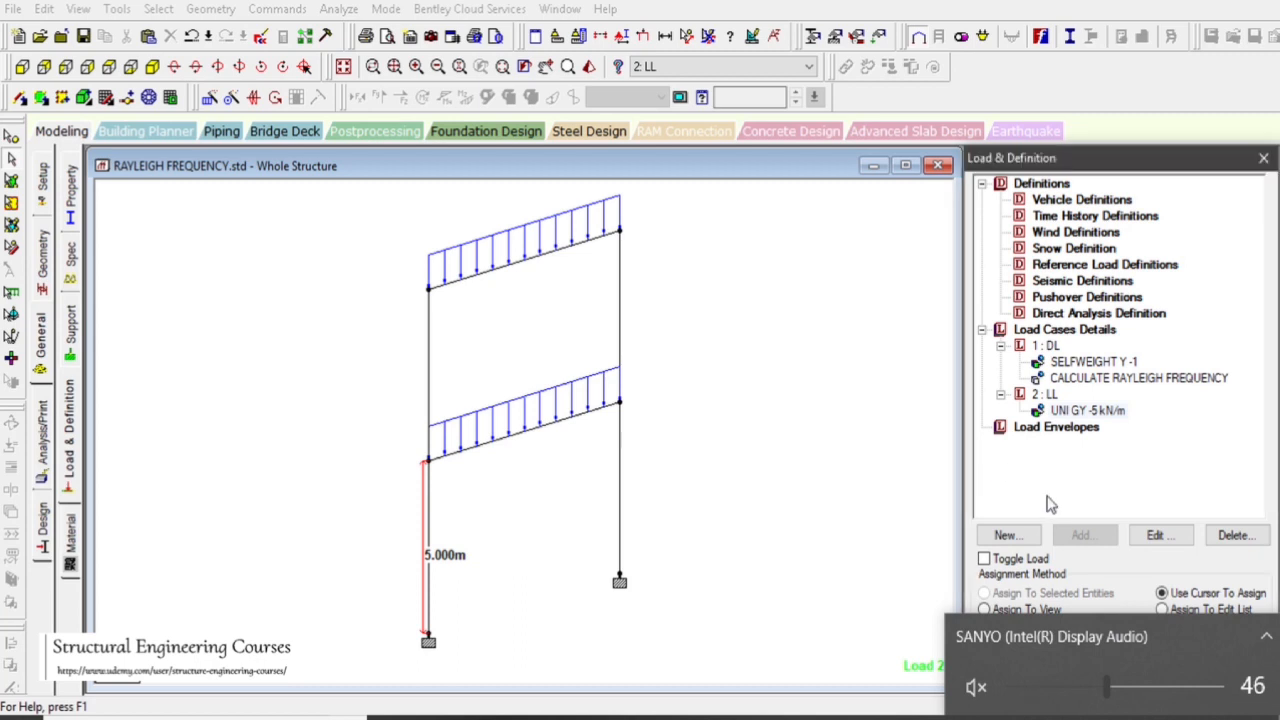
key("Delete")
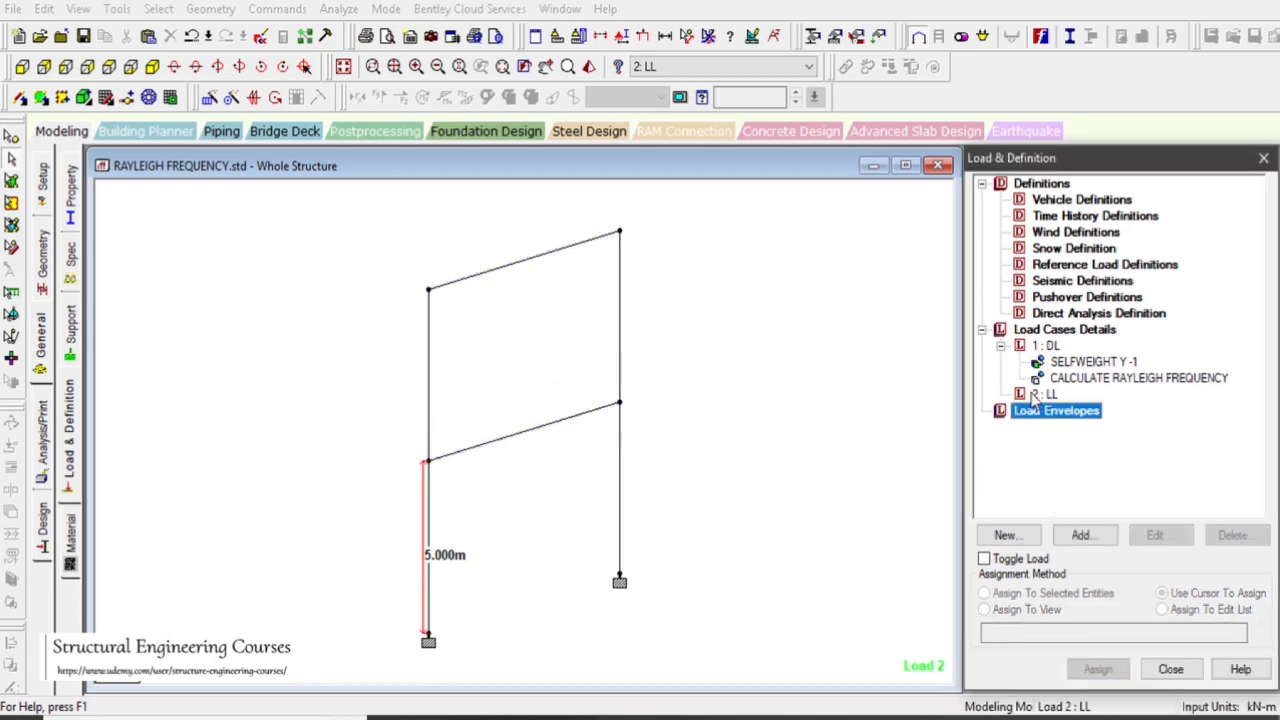
- Delete the emptied LL load case, leaving only DL in the load case details
left_click(1040, 395)
left_click(1046, 345)
left_click(1044, 395)
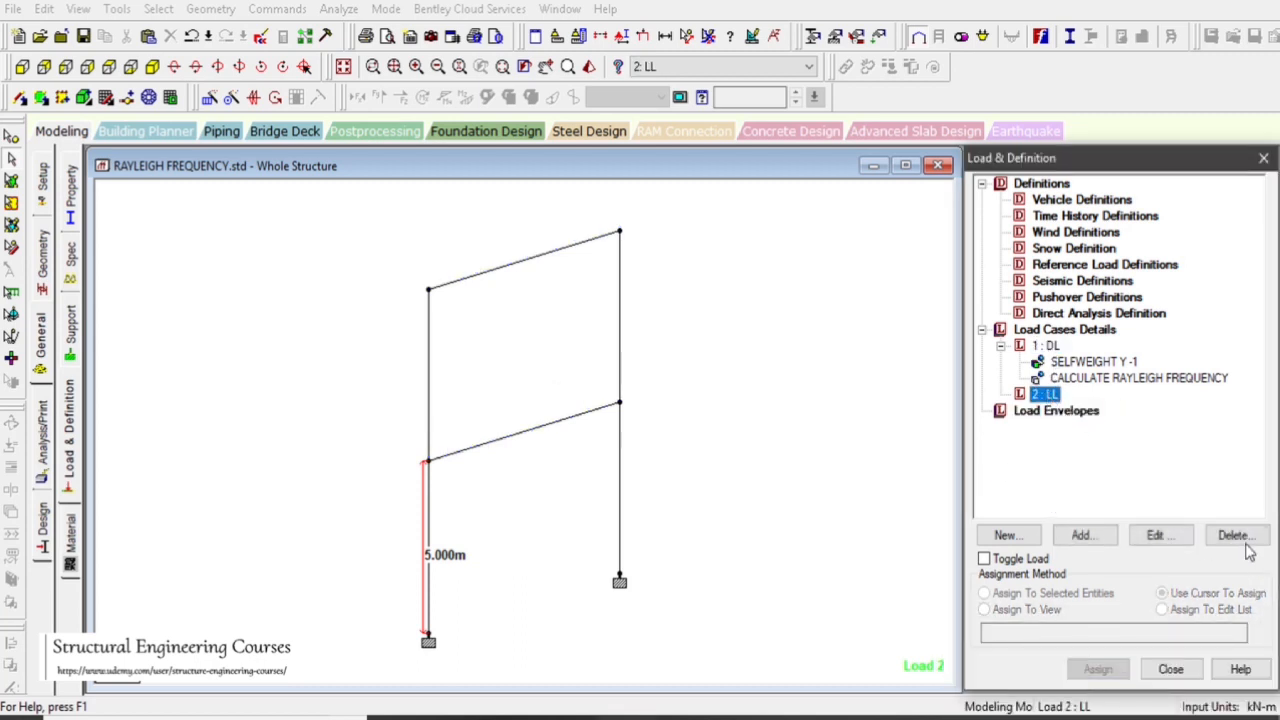
left_click(1238, 537)
left_click(1143, 470)
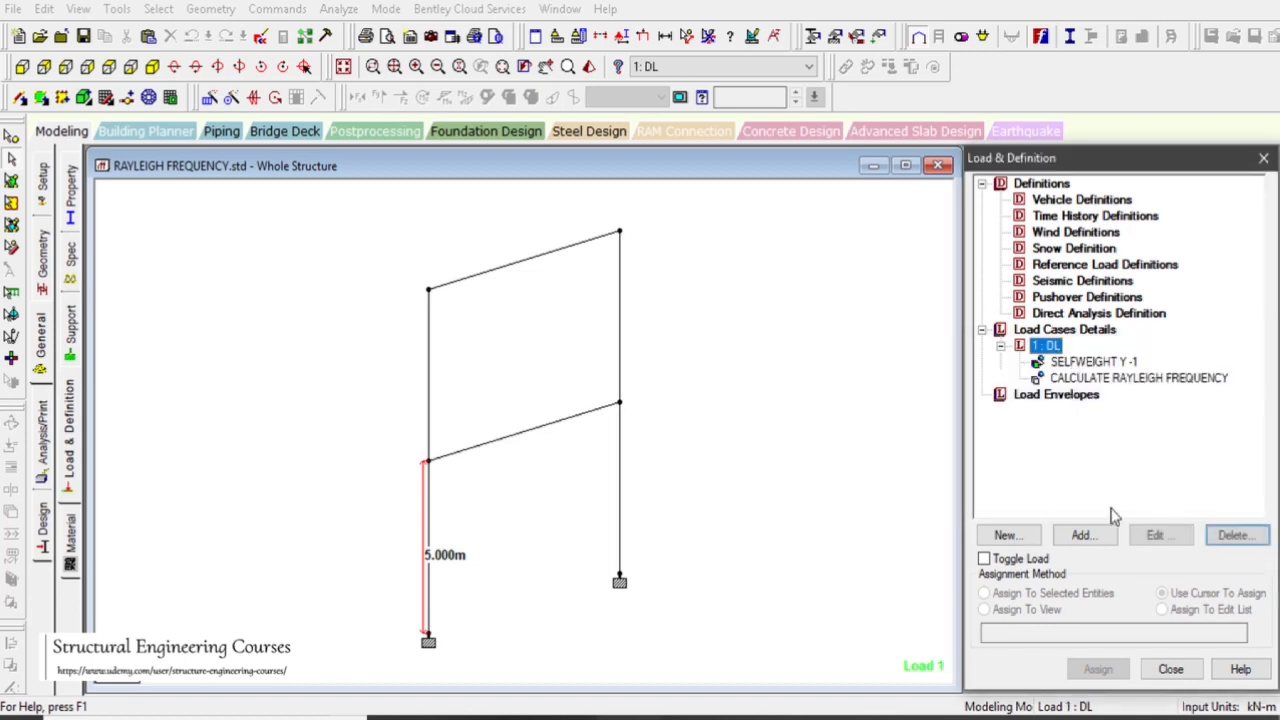
- Add a nodal load item with Fx 10 kN to the DL load case
left_click(1082, 535)
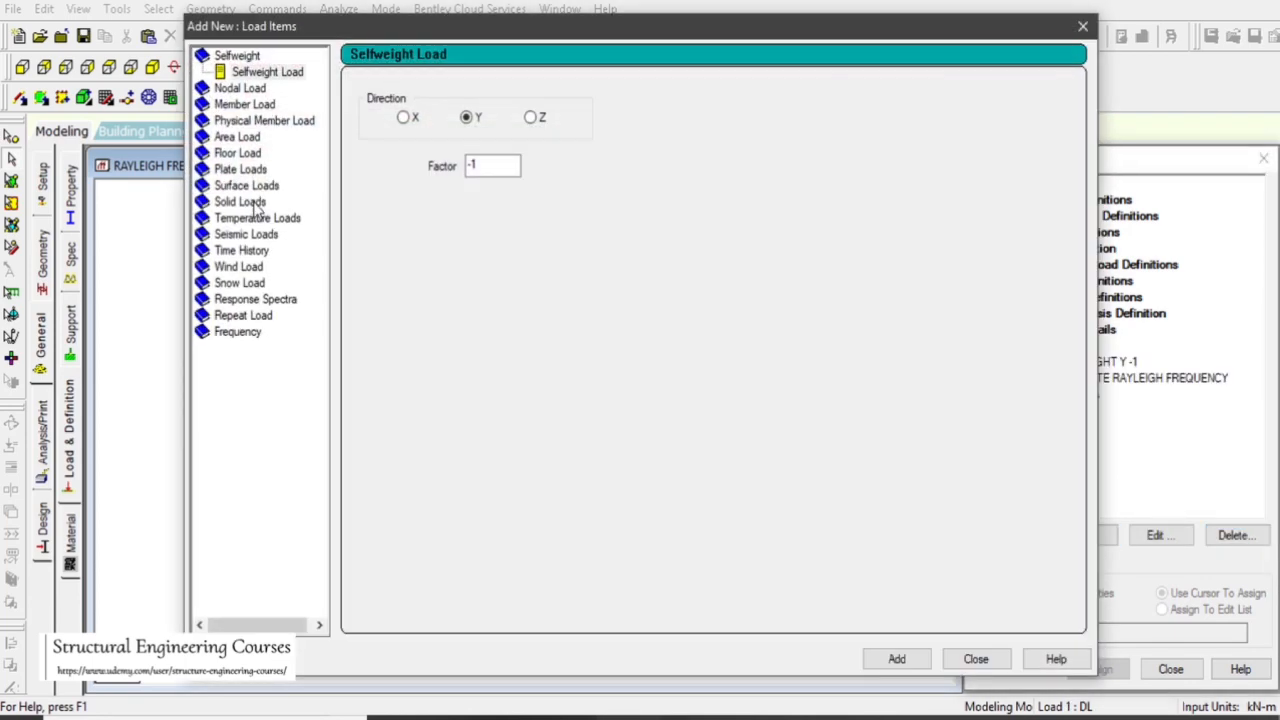
left_click(229, 88)
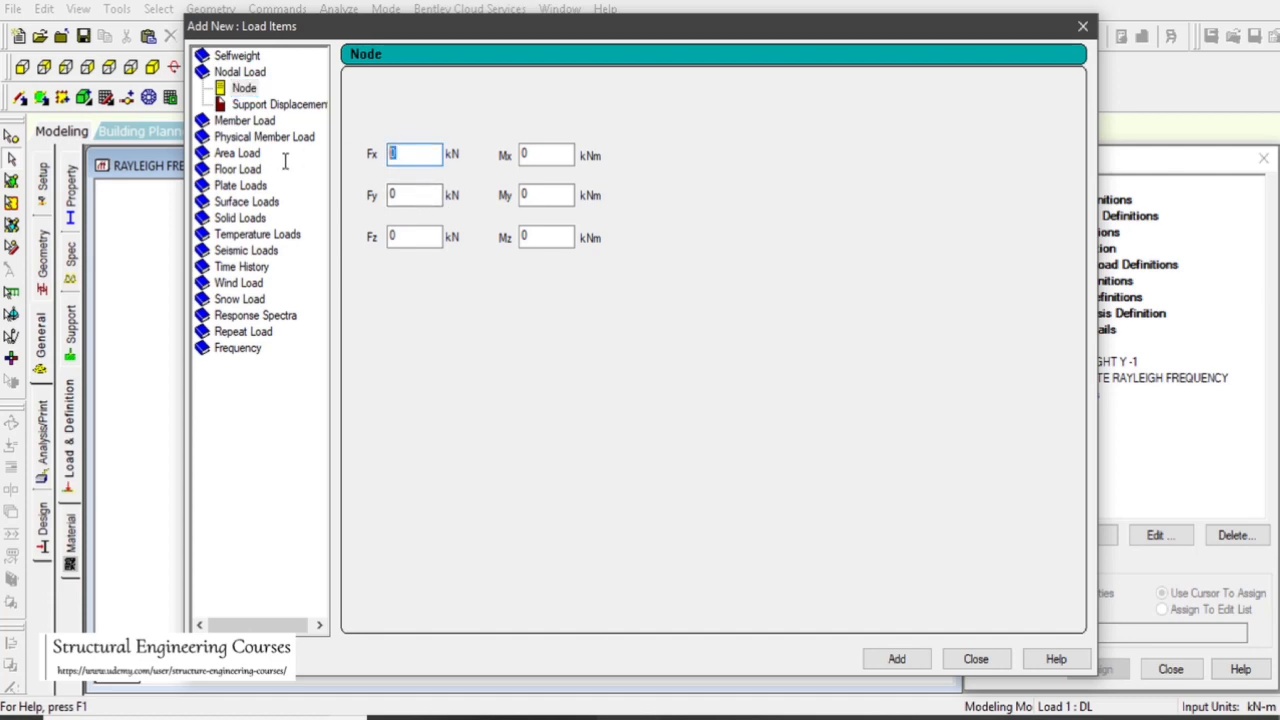
type("10")
left_click(900, 668)
left_click(976, 659)
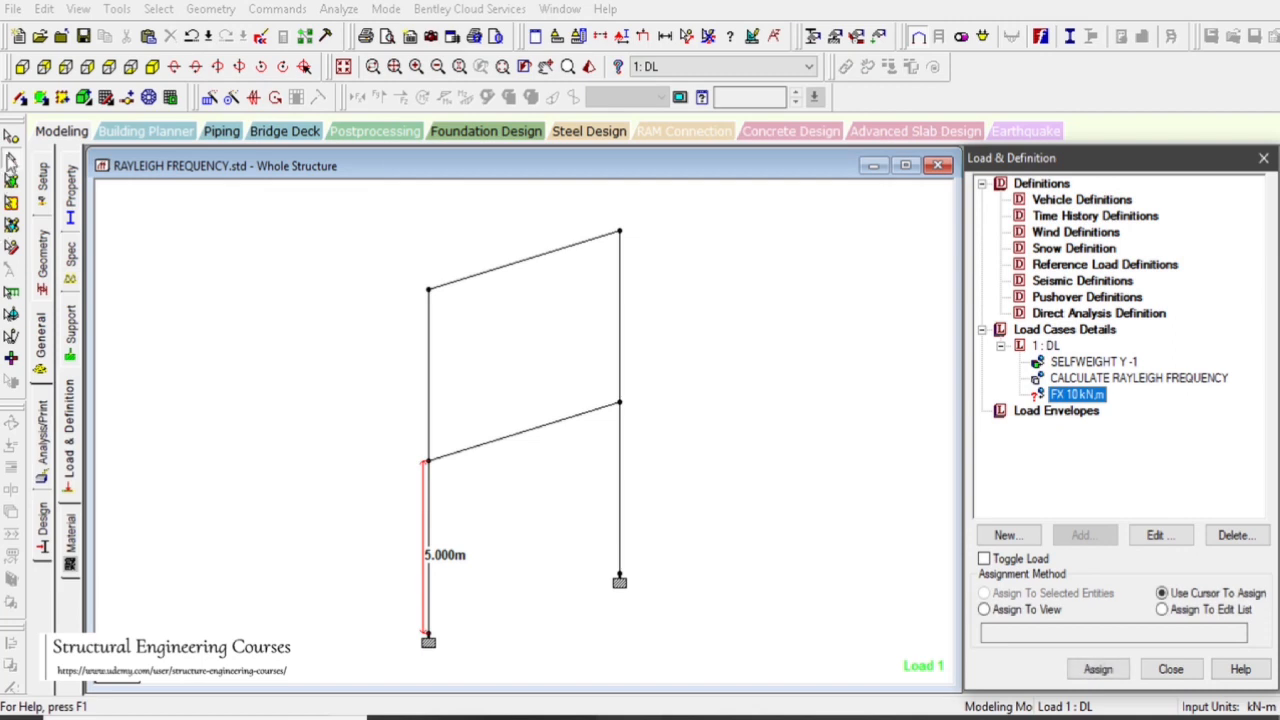
- Assign the FX 10 kN load to the two beam-level nodes of the frame's left column and check it from the front
left_click(11, 158)
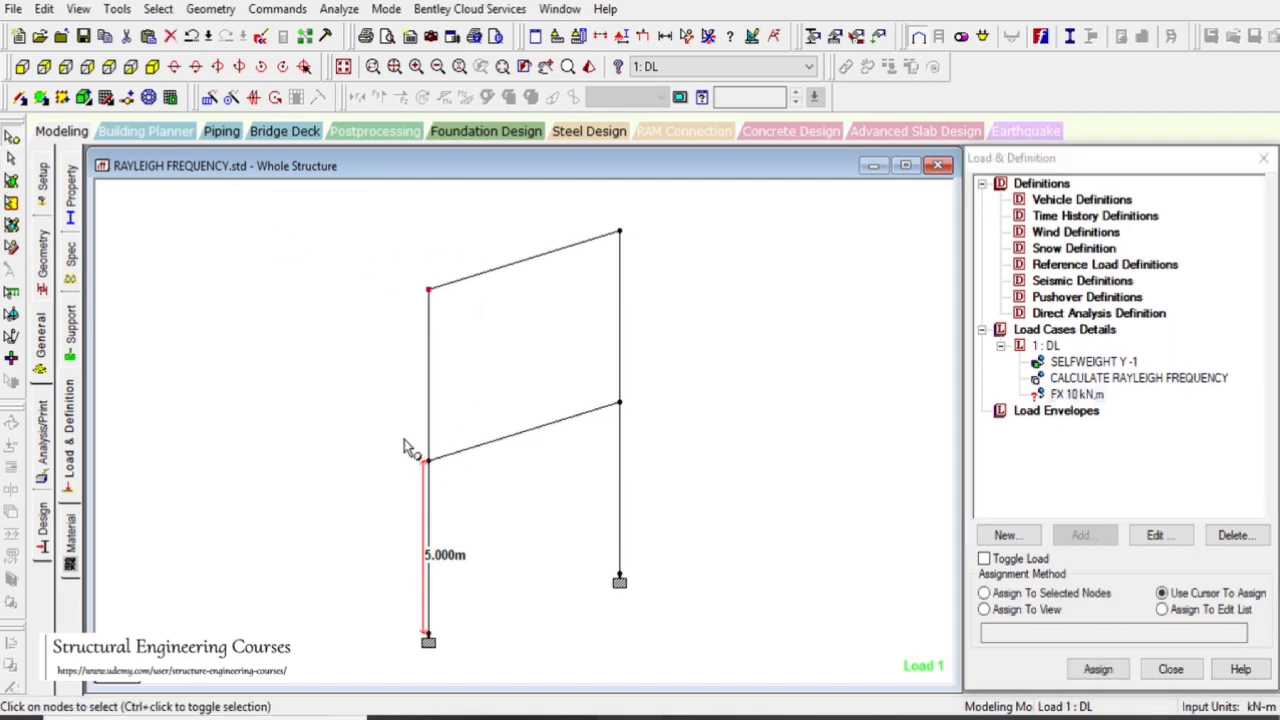
left_click(1050, 593)
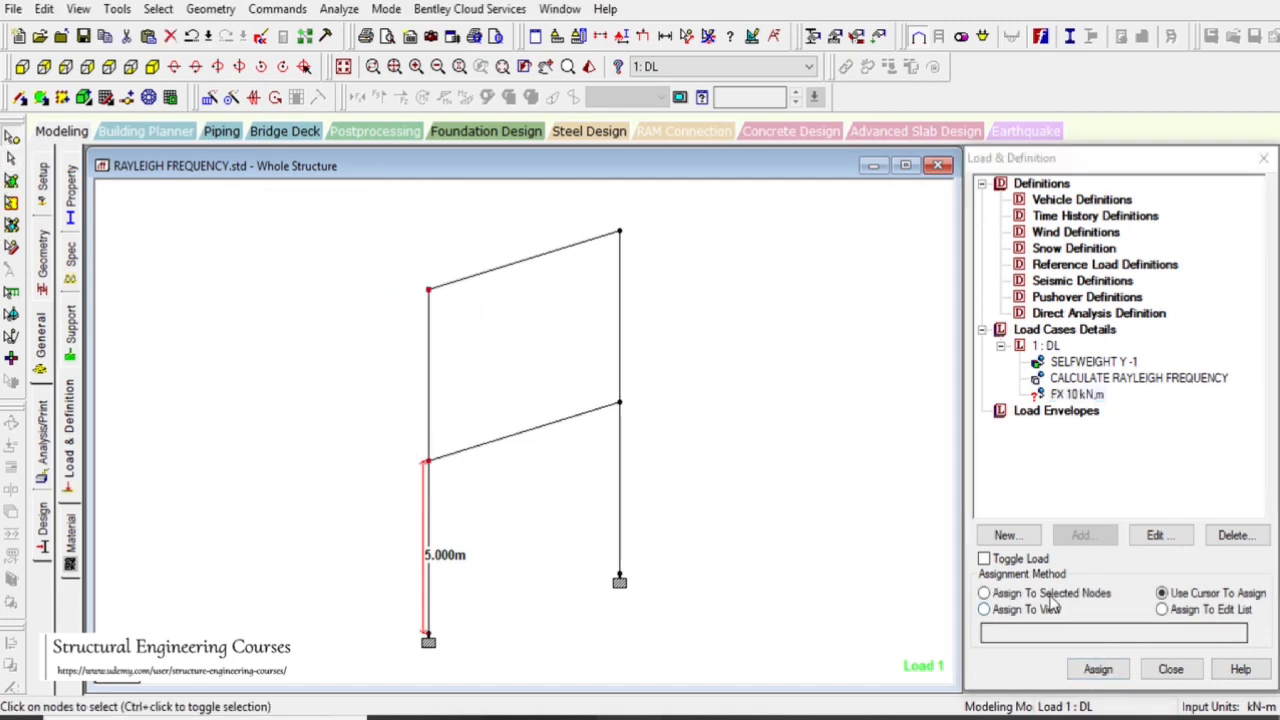
left_click(1098, 669)
left_click(1152, 474)
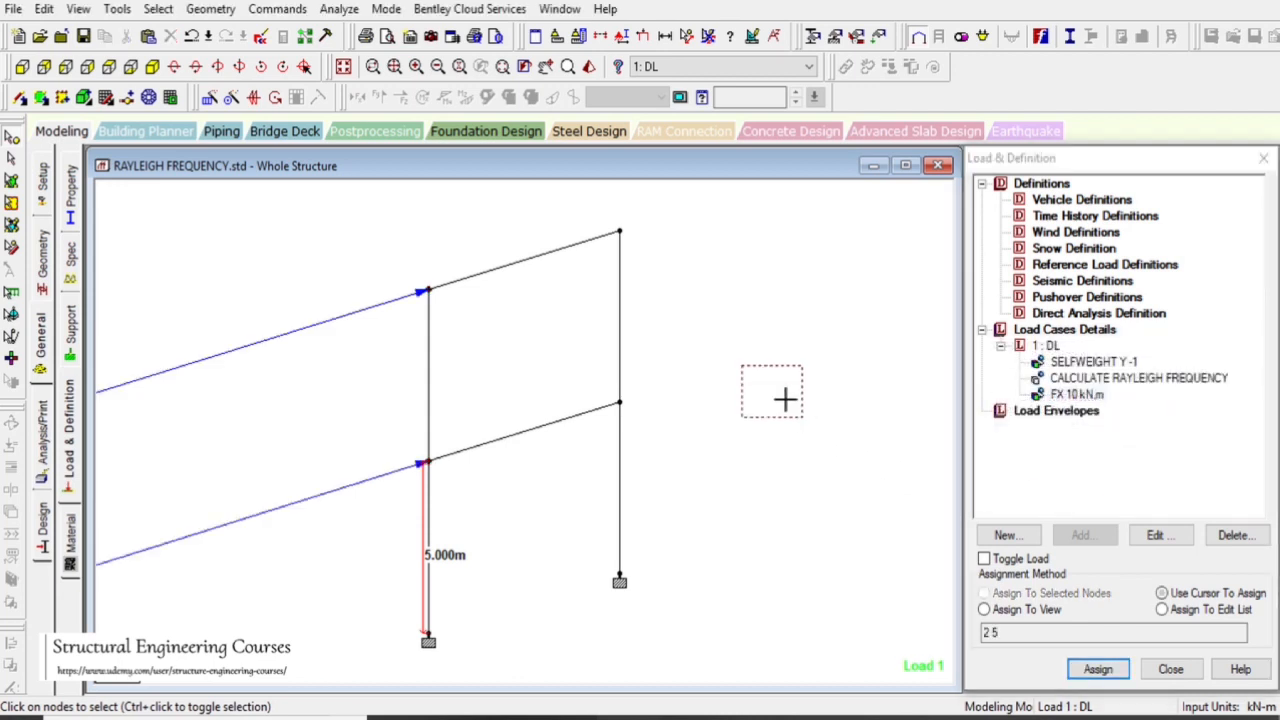
left_click(22, 66)
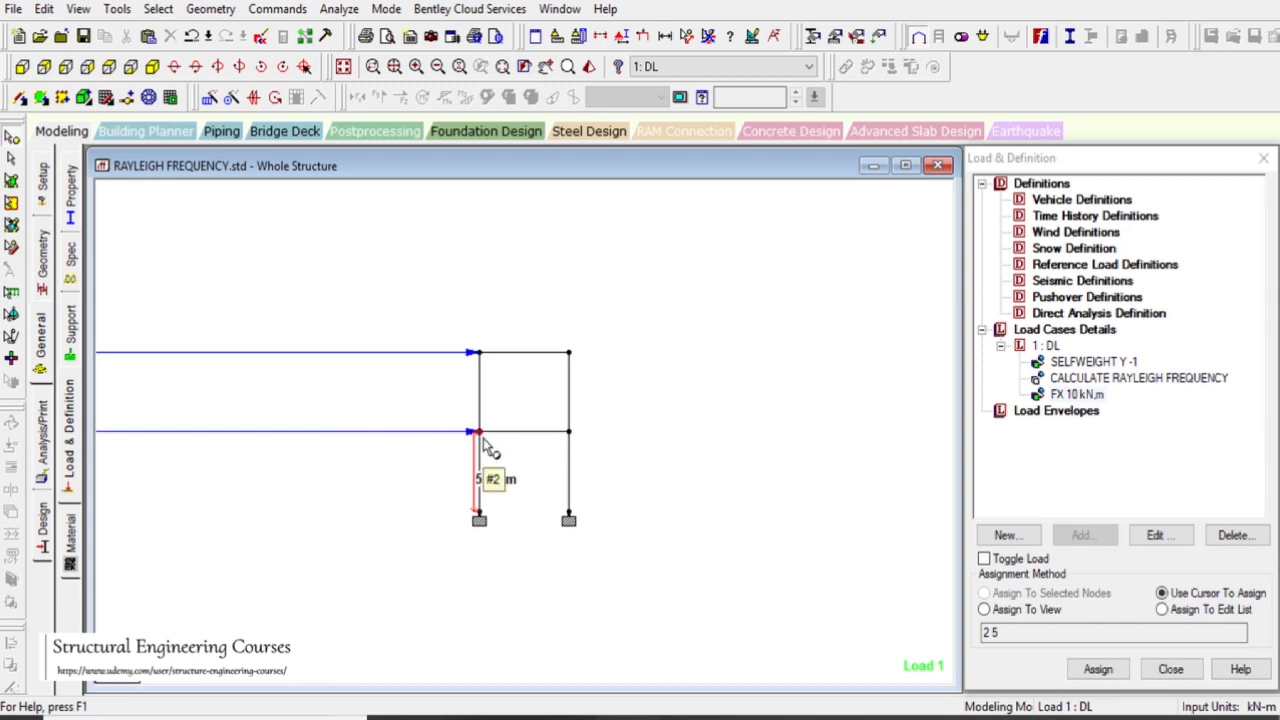
left_click(1078, 396)
left_click(1085, 380)
left_click(1078, 396)
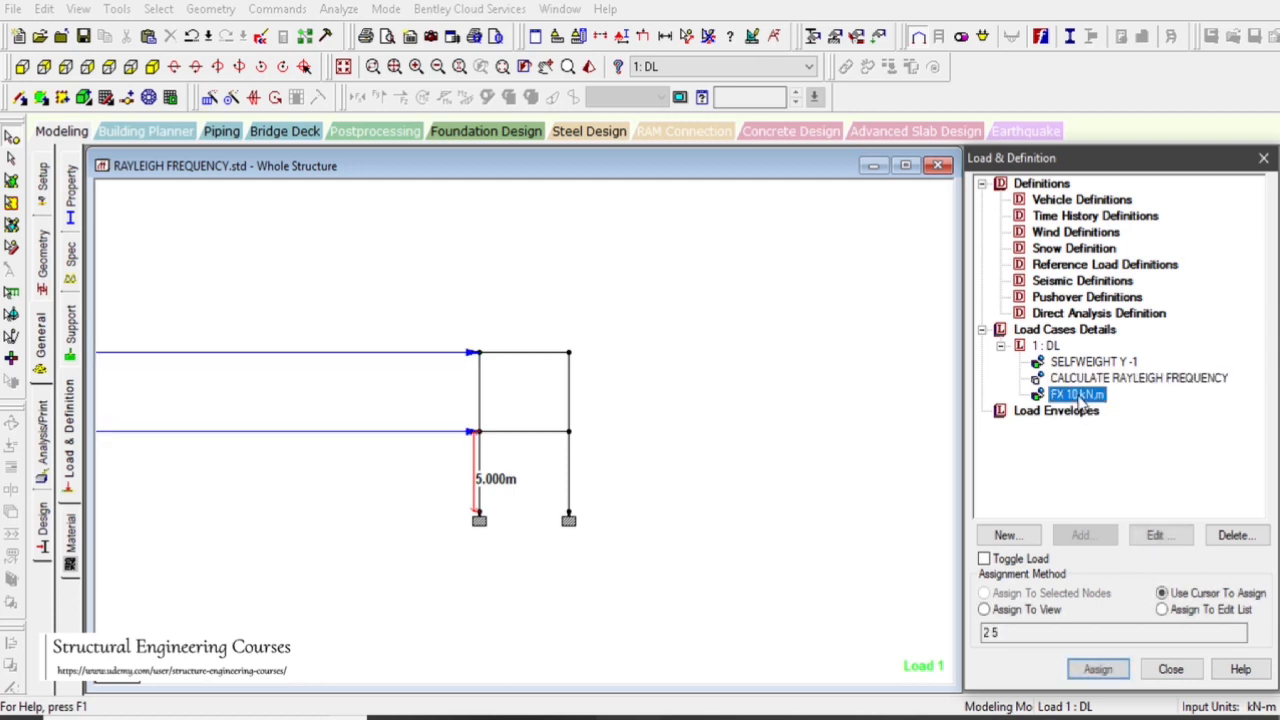
left_click(837, 363)
- Save the structure, move the JOINT LOAD lines "2 5 FX 10" above CALCULATE RAYLEIGH FREQUENCY in the input command file, and save it
left_click(262, 37)
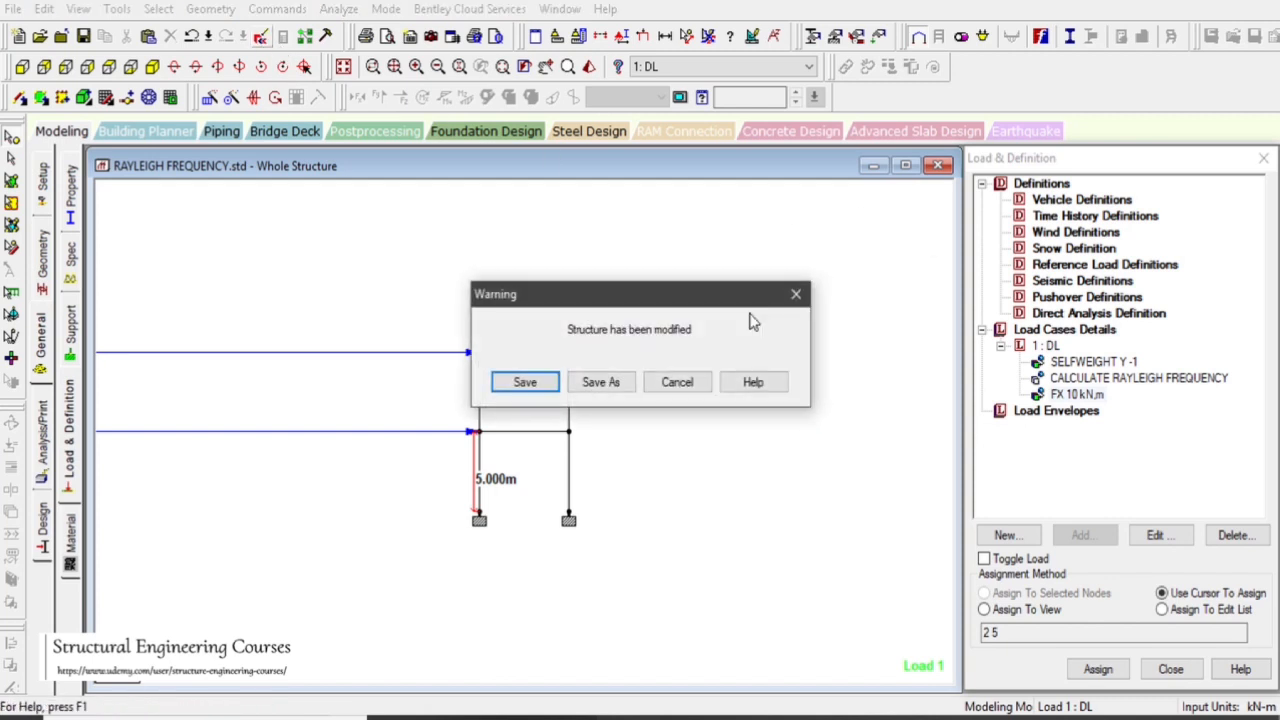
left_click(550, 387)
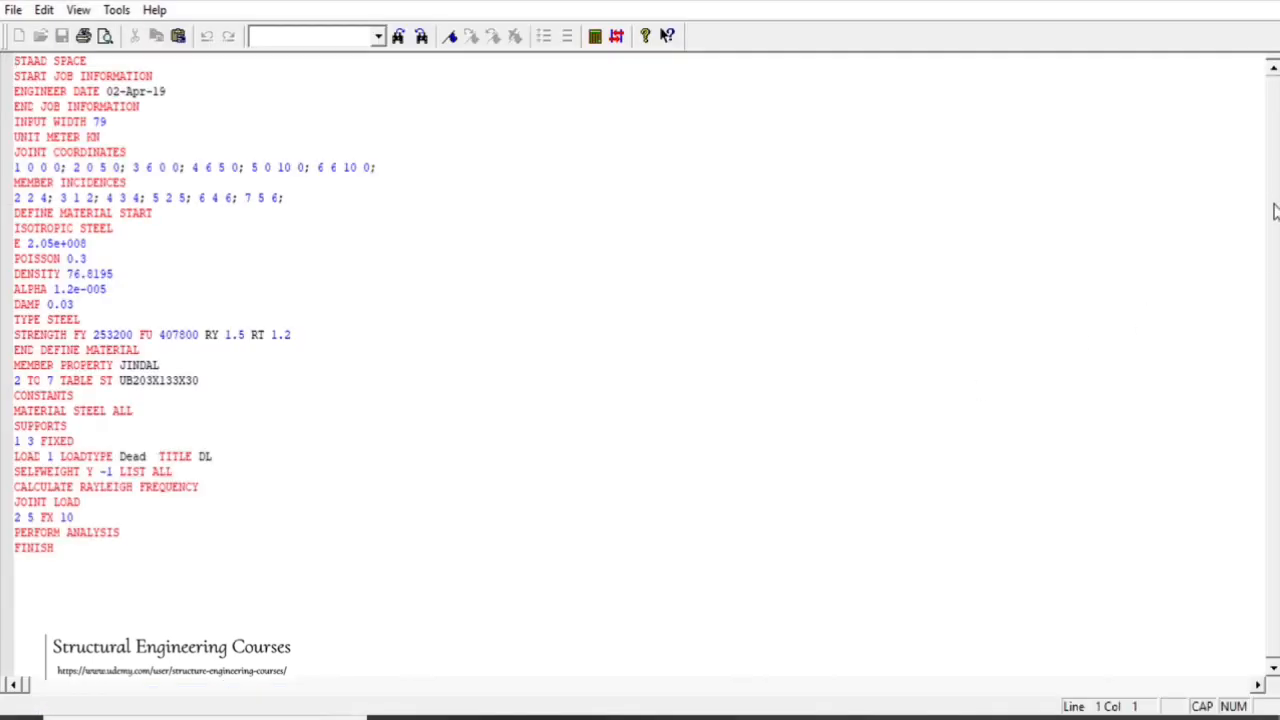
left_click(76, 517)
left_click_drag(76, 517, 2, 504)
key("ctrl+c")
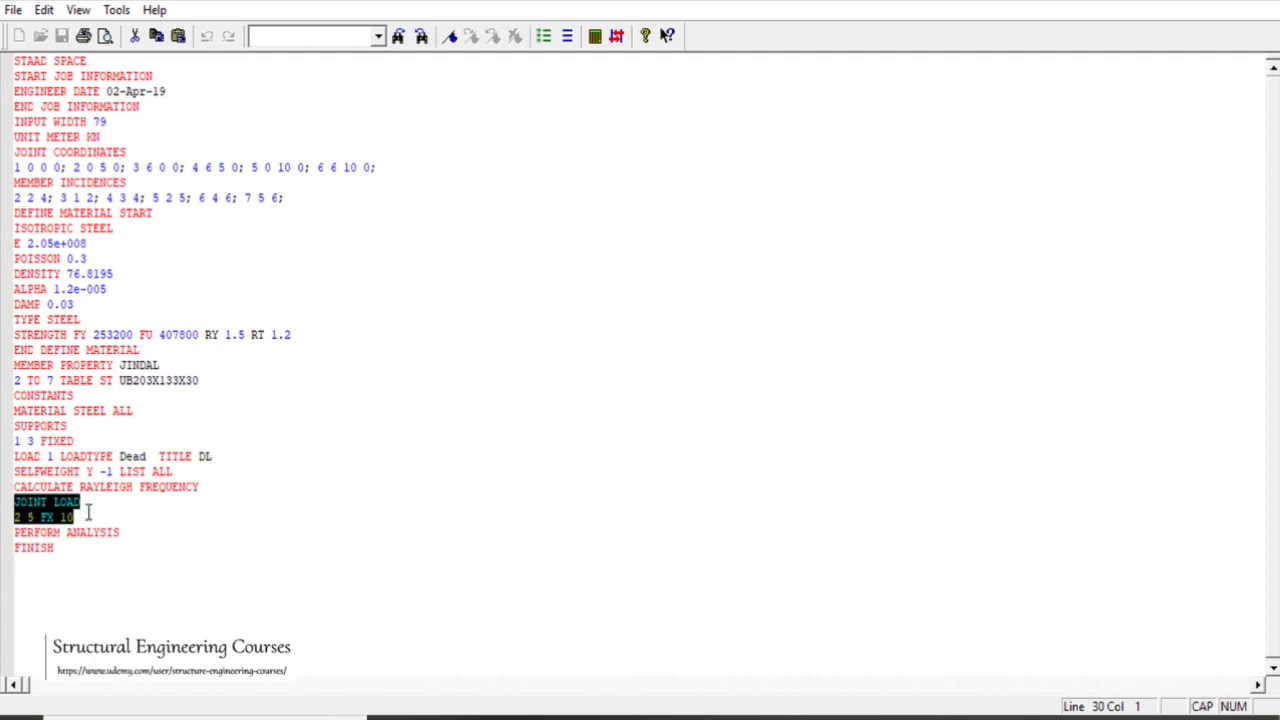
key("Delete")
left_click(211, 477)
key("Return")
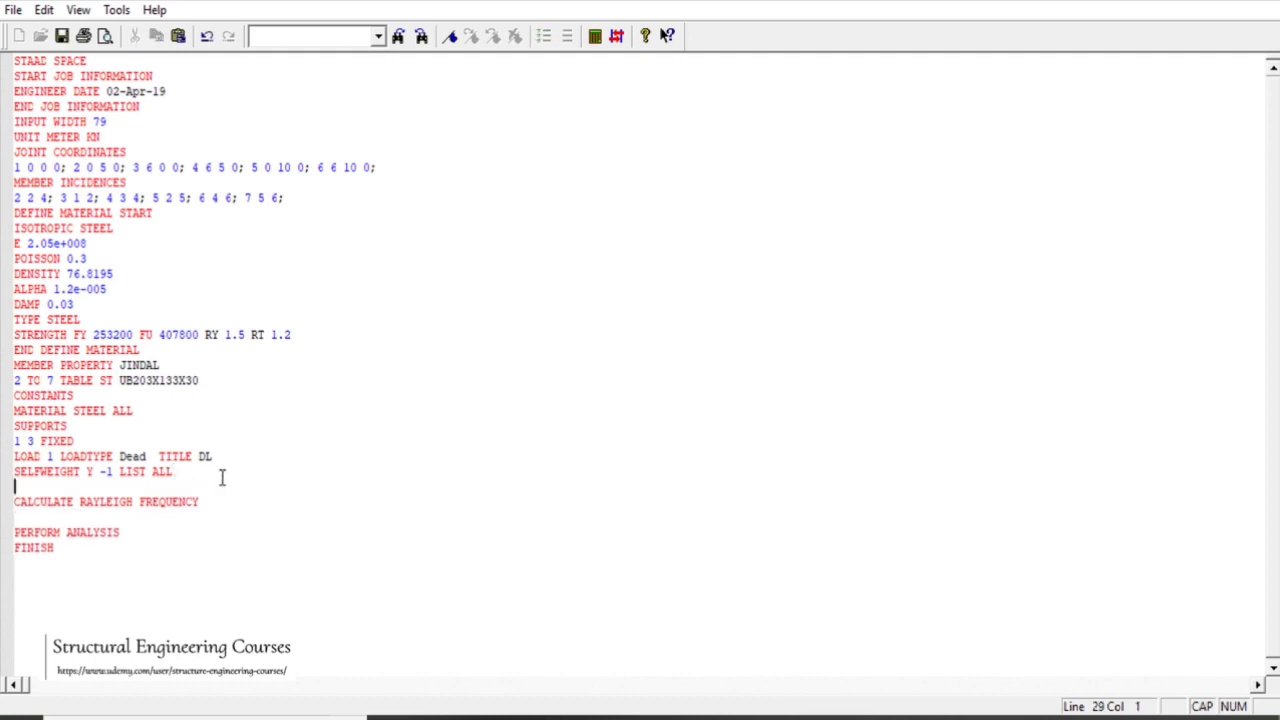
key("ctrl+v")
key("ctrl+s")
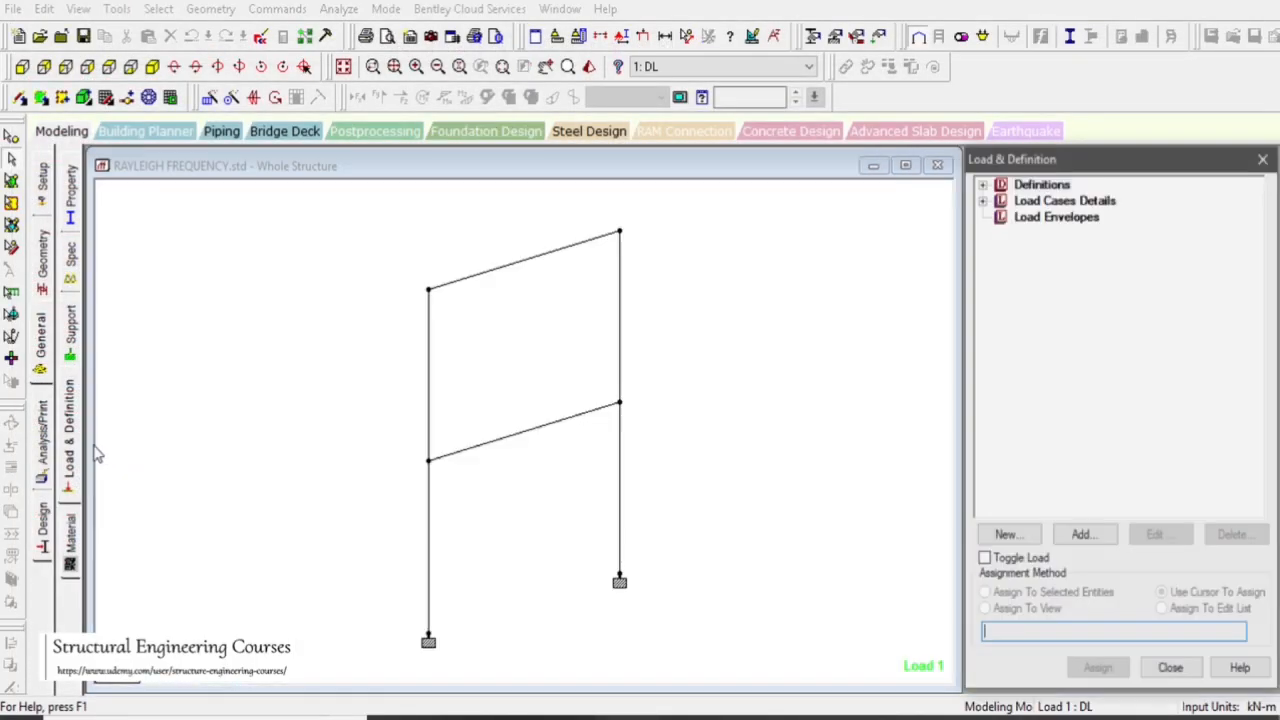
- Expand the DL load case and check the order of its nodal load and Rayleigh frequency items
left_click(981, 199)
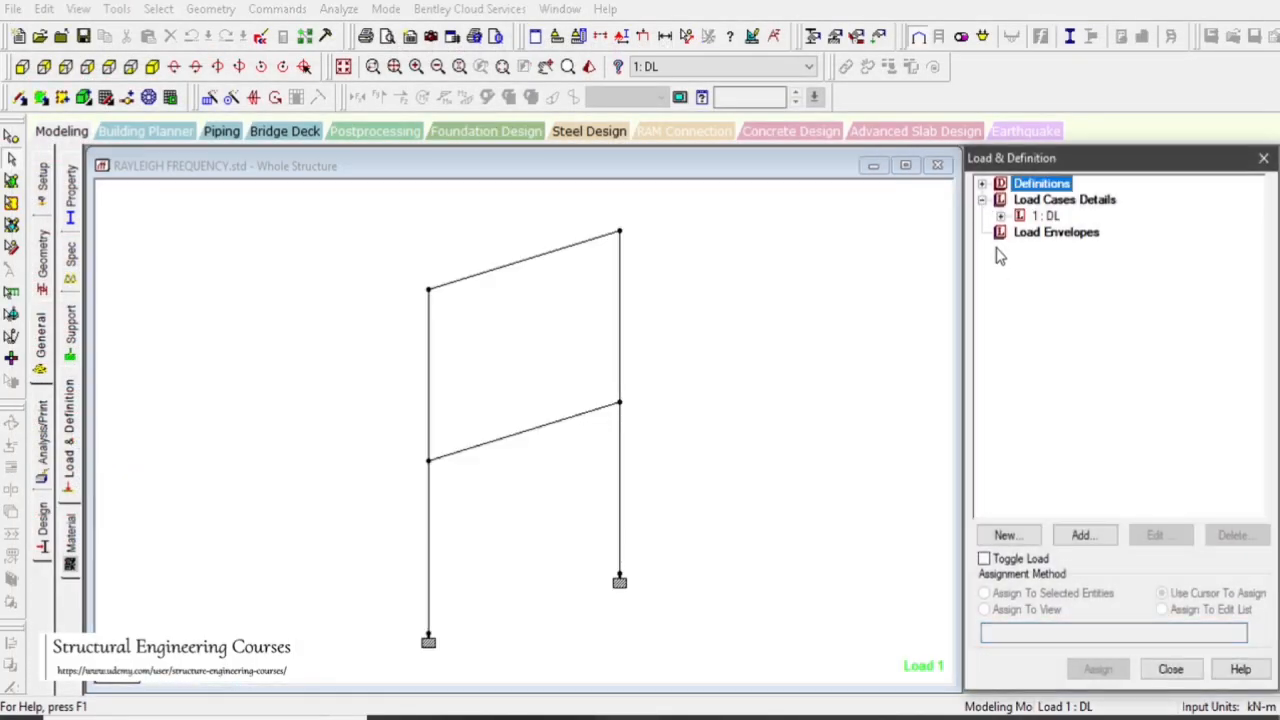
left_click(1000, 216)
left_click(1076, 248)
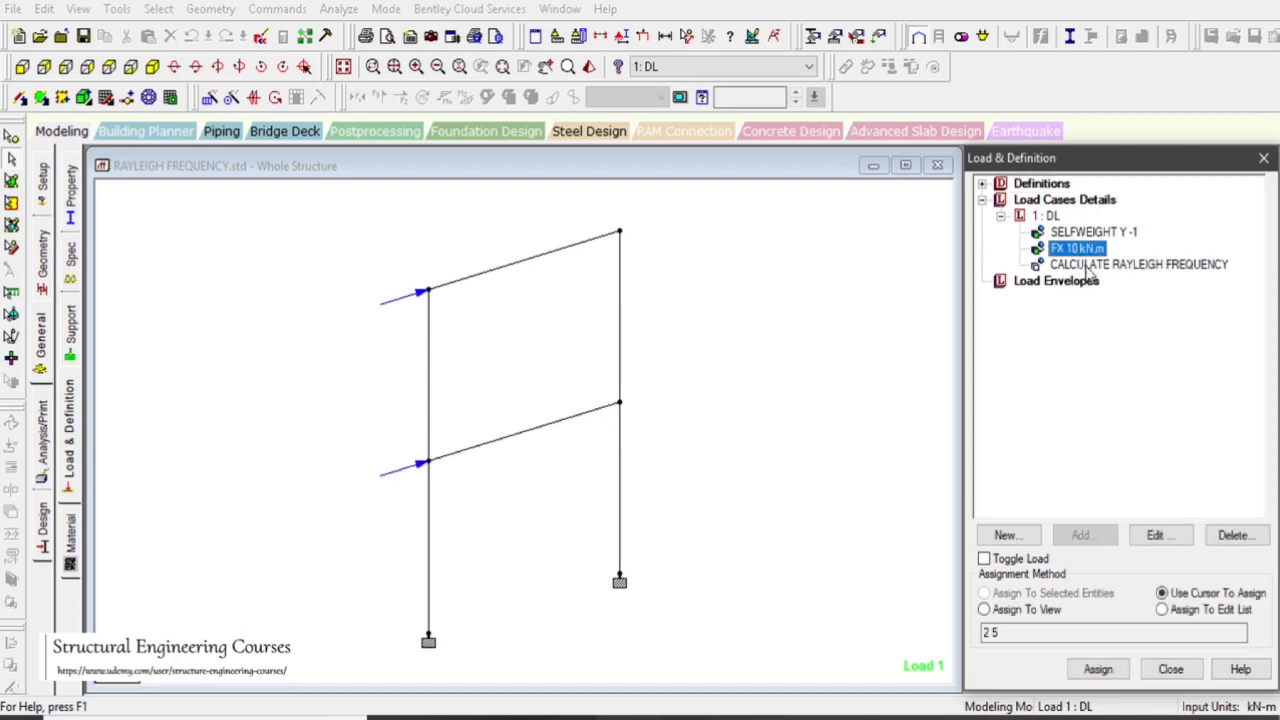
left_click(1138, 264)
left_click(776, 318)
- Run the analysis with the reordered load items and review its output file
left_click(340, 10)
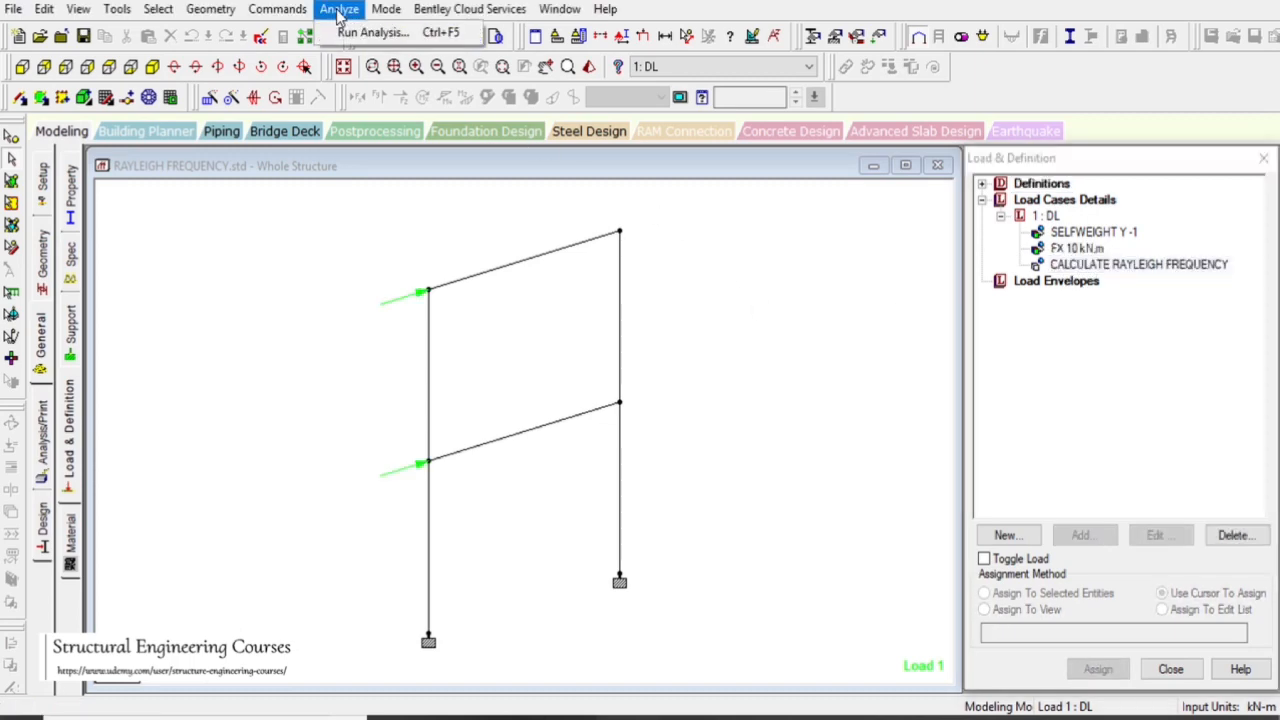
left_click(360, 34)
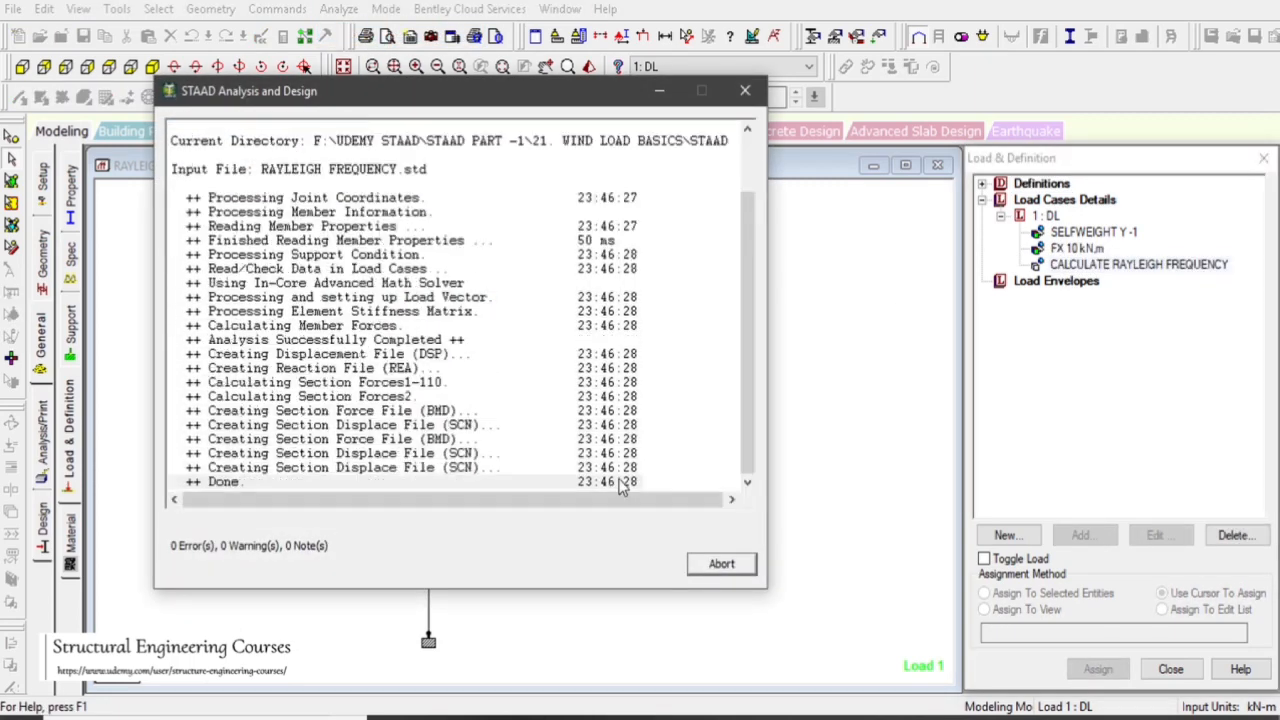
left_click(712, 564)
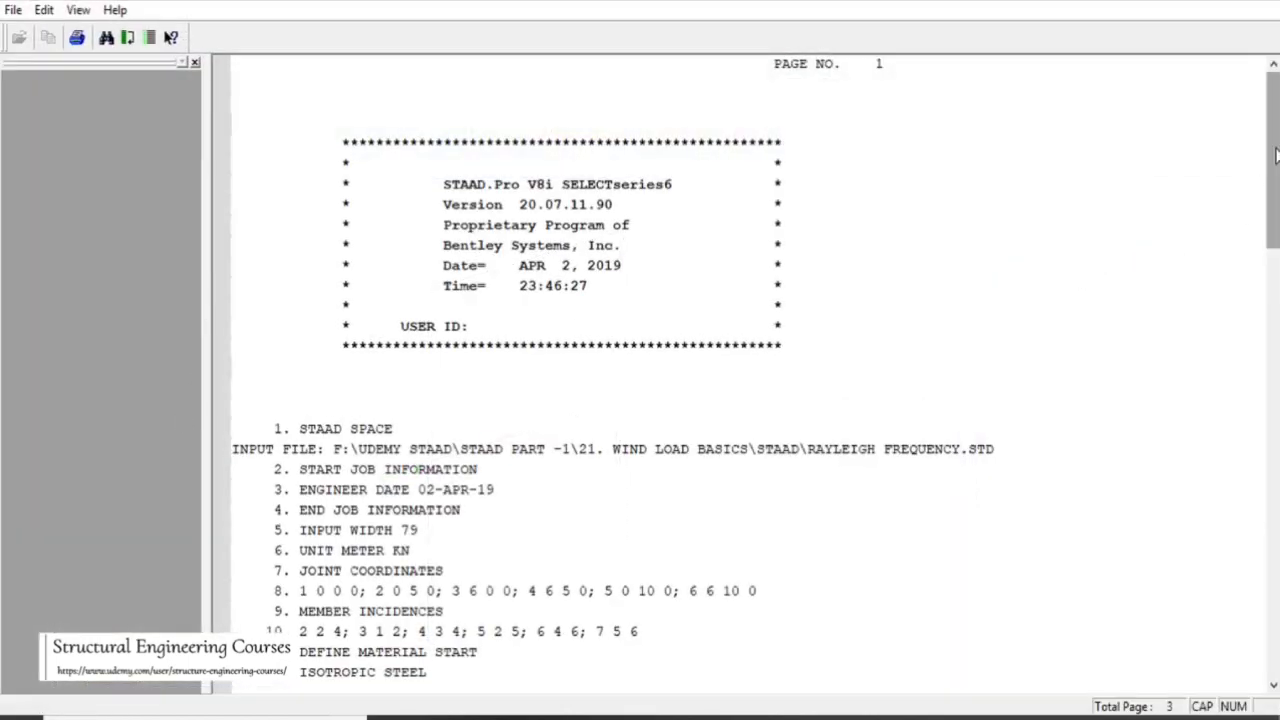
left_click_drag(1275, 150, 1275, 535)
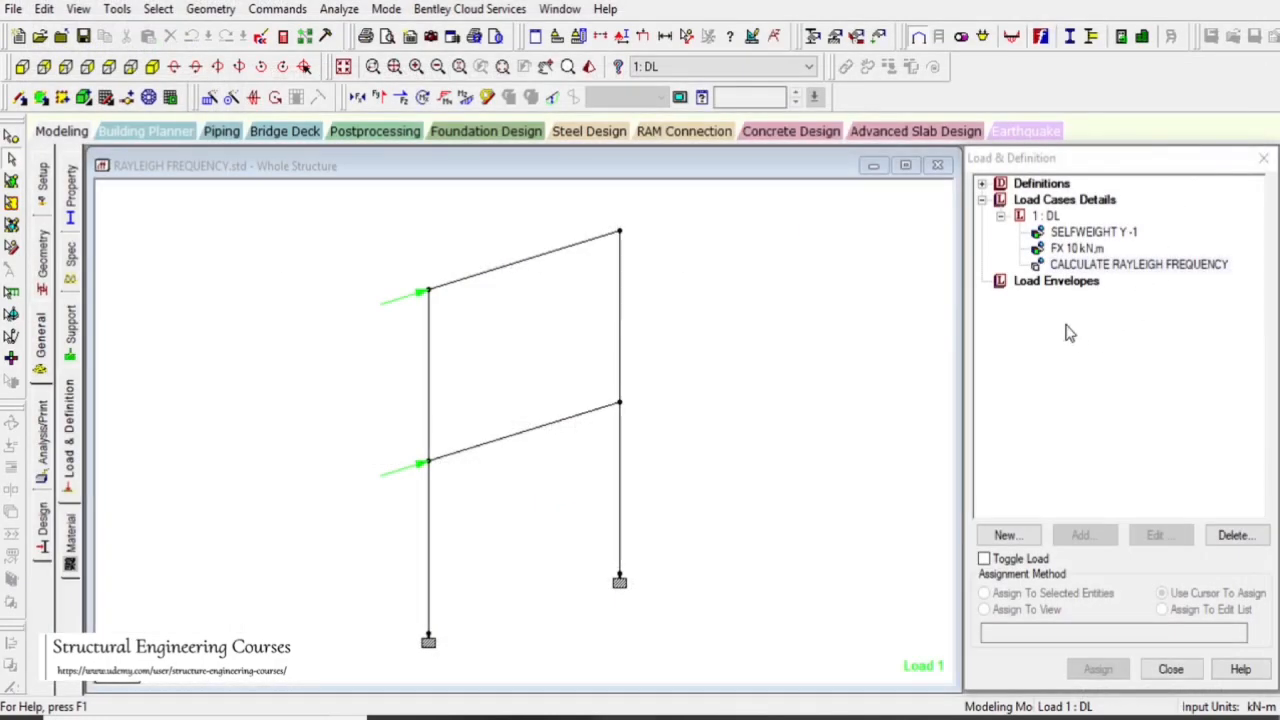
- Add a Modal Calculation frequency item to the DL load case, without missing mass mode, and discard the old result files
left_click(1078, 250)
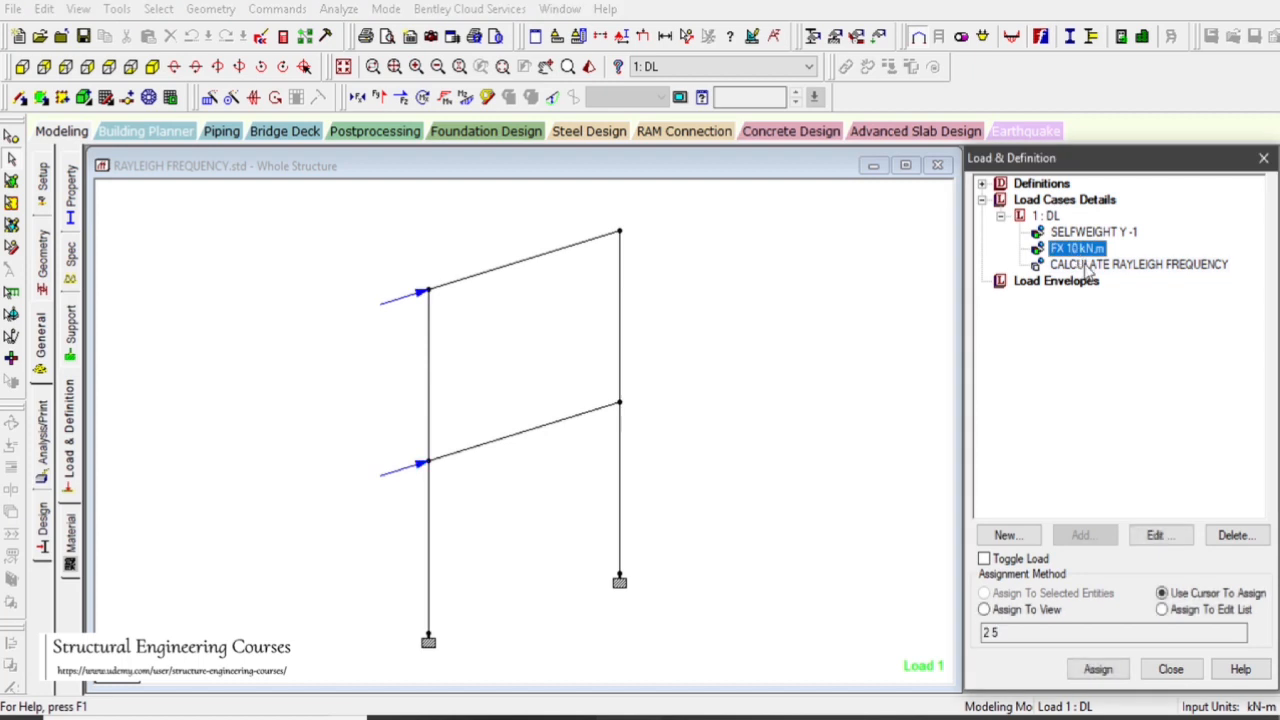
left_click(1088, 265)
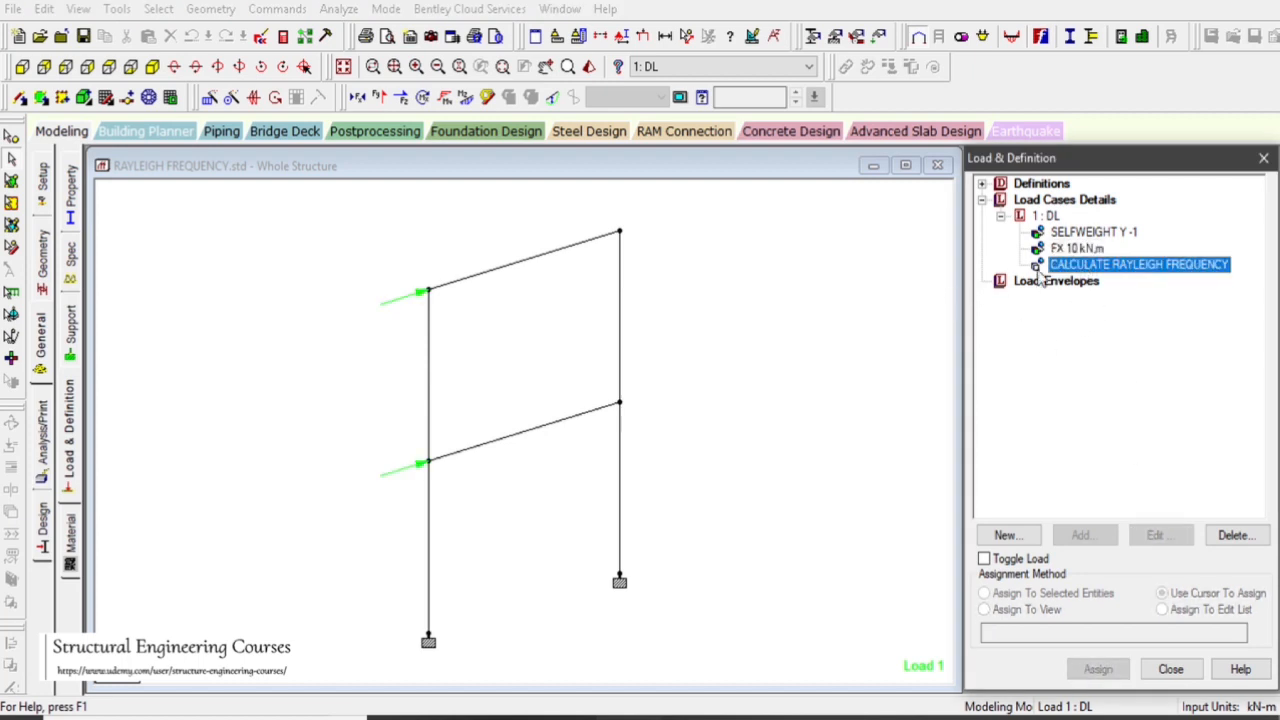
left_click(1046, 216)
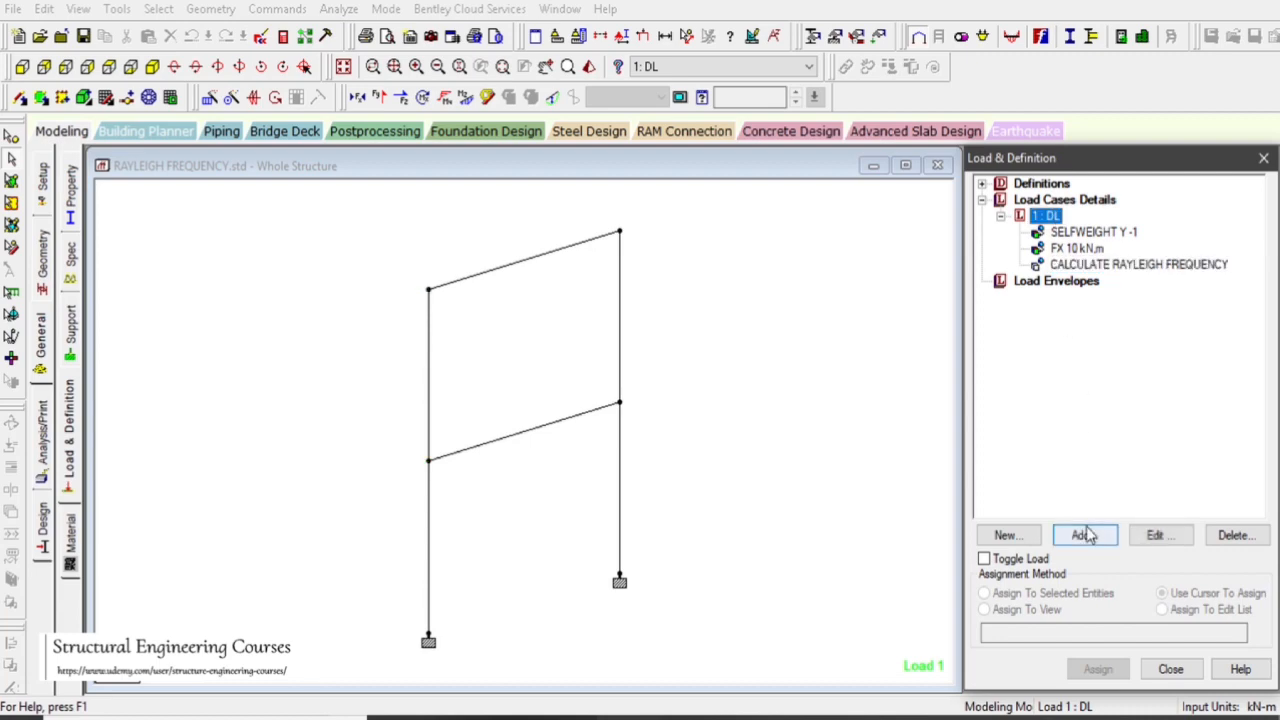
left_click(1086, 535)
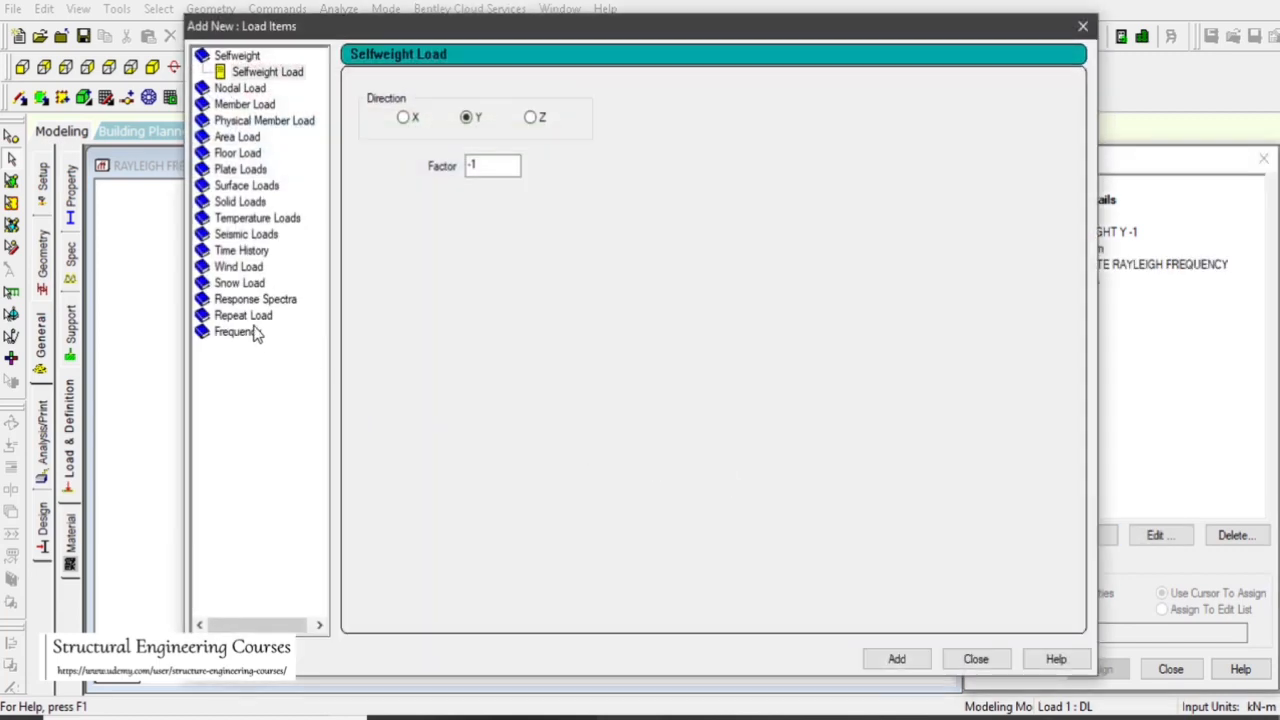
left_click(255, 333)
left_click(270, 349)
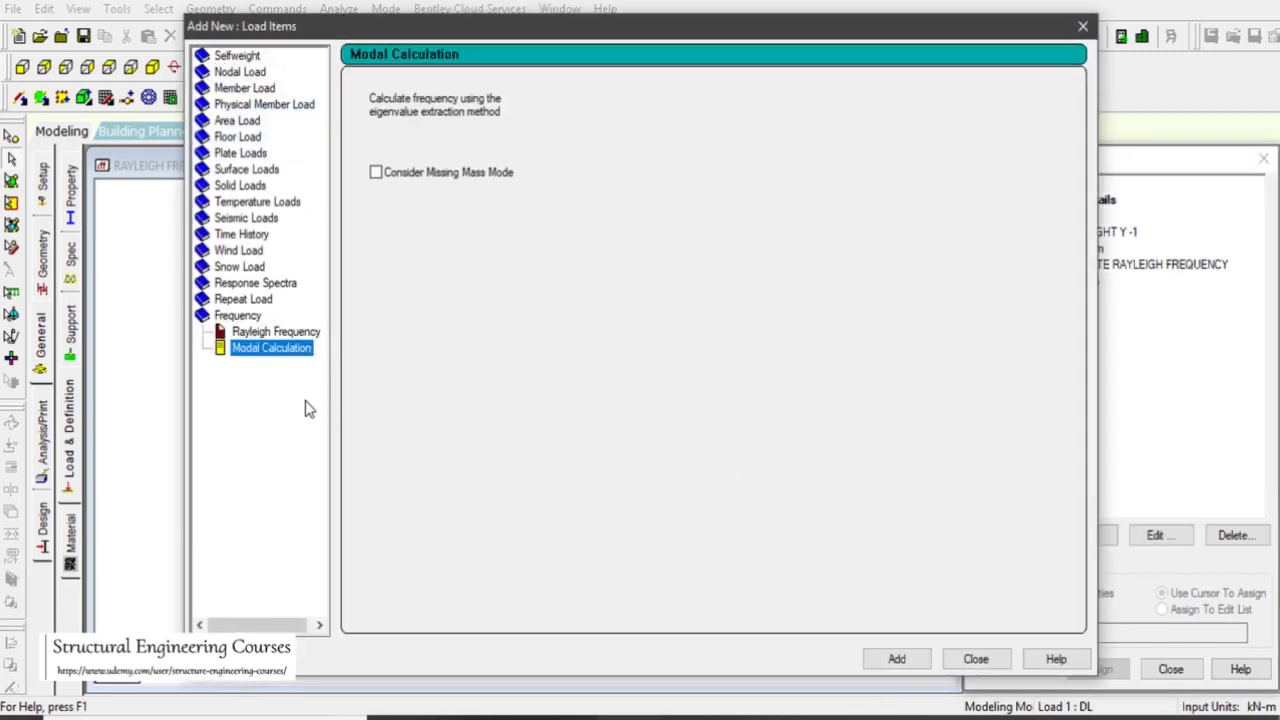
left_click(896, 659)
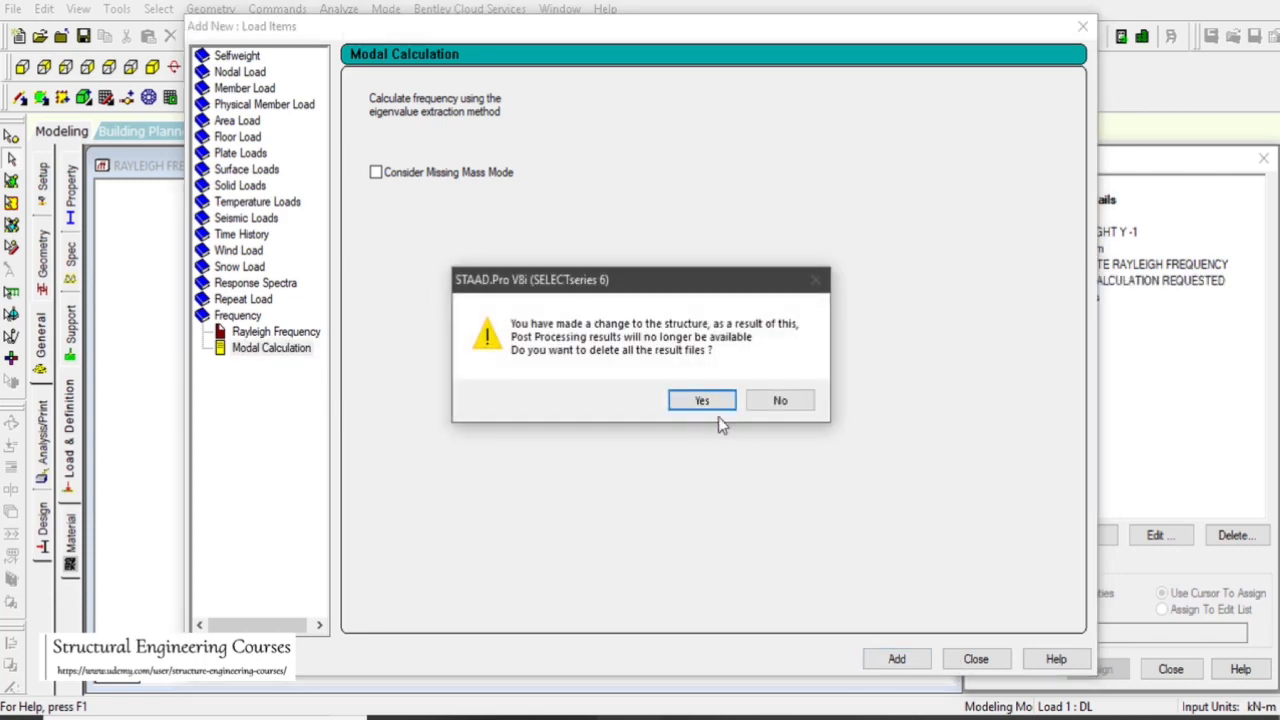
left_click(710, 401)
left_click(976, 659)
left_click(1135, 281)
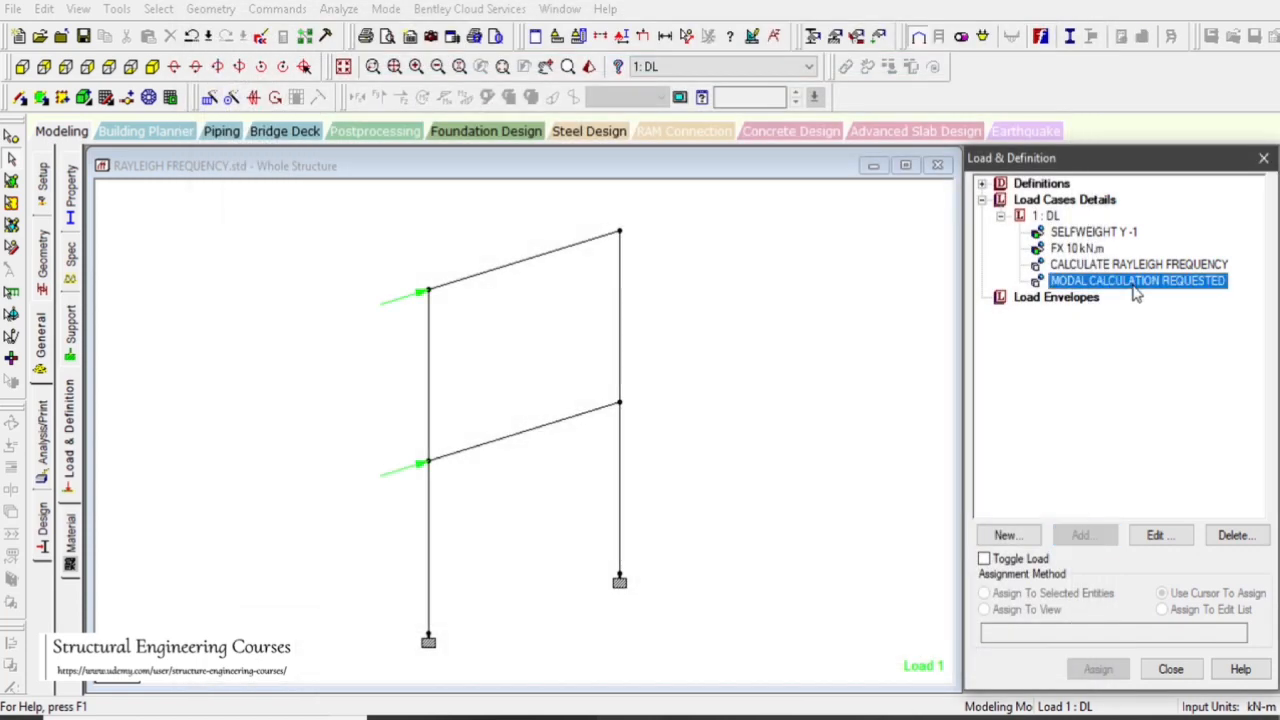
- Save the modified structure and run the analysis including the modal calculation
left_click(339, 9)
left_click(370, 34)
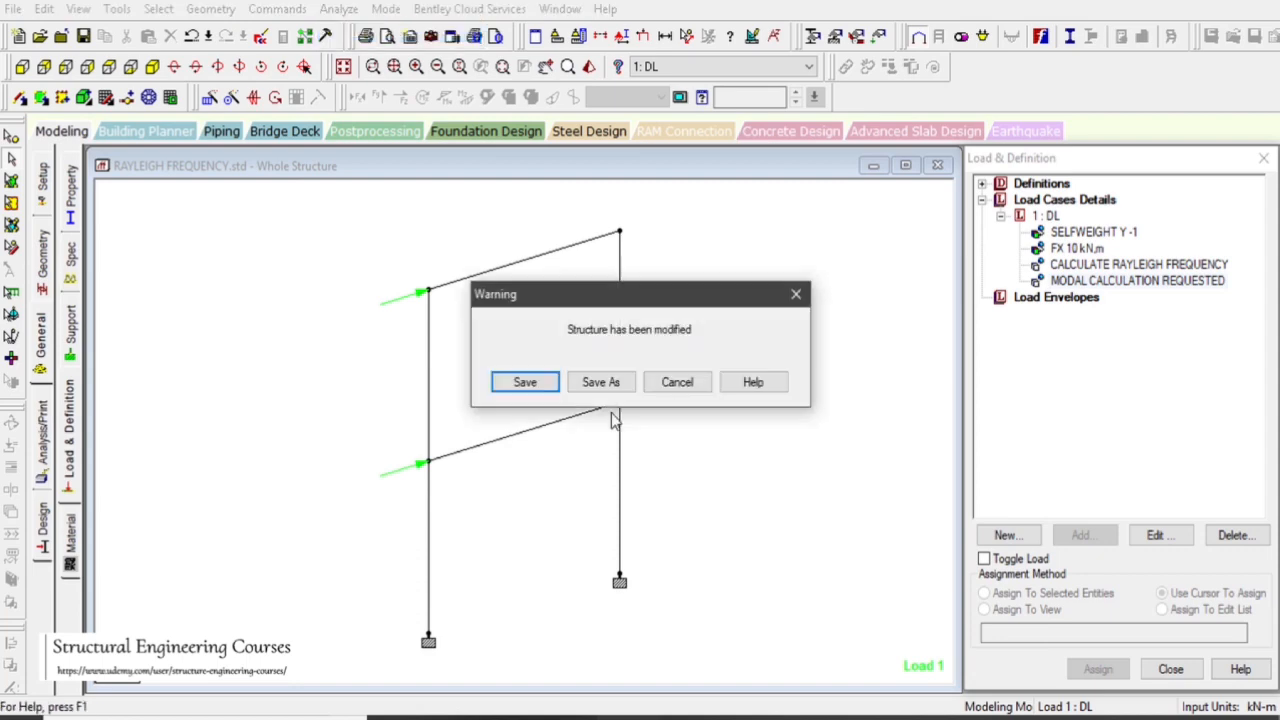
left_click(524, 384)
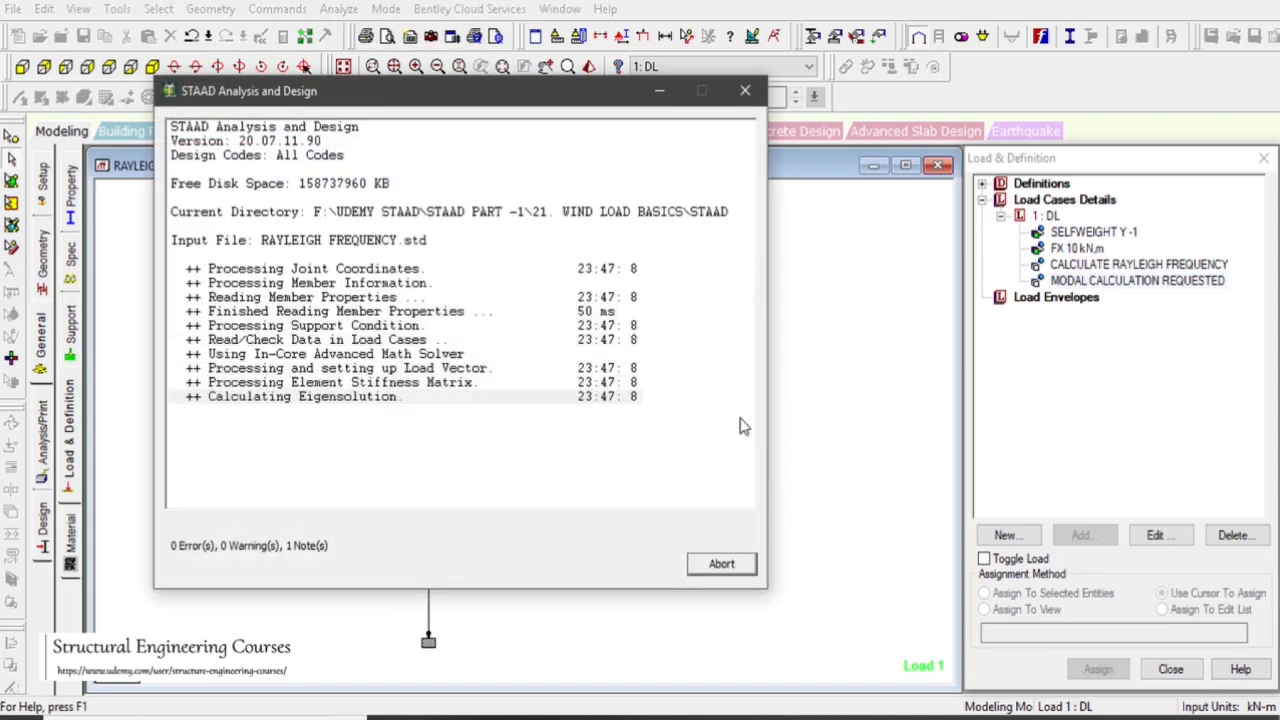
left_click(721, 563)
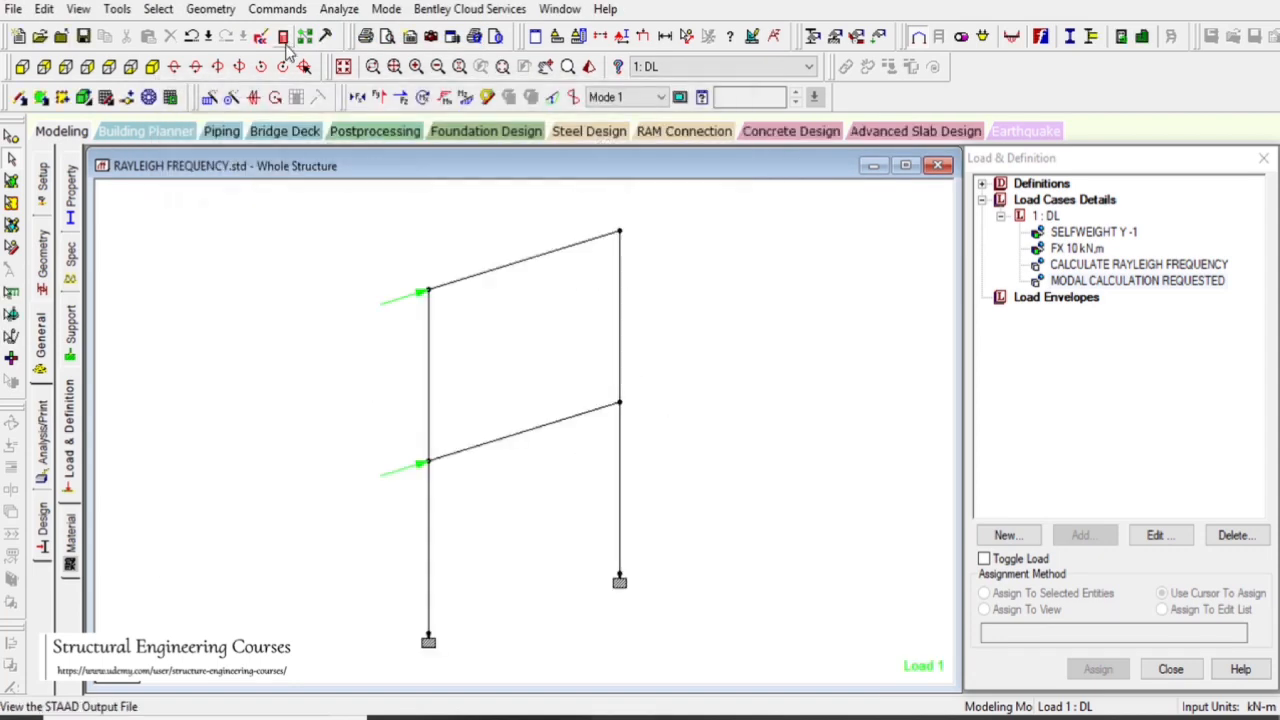
- Examine the analysis output for the calculated modal frequencies, mass participation factors and Rayleigh frequency of load case 1
left_click(284, 40)
scroll(1277, 515, "down", 1)
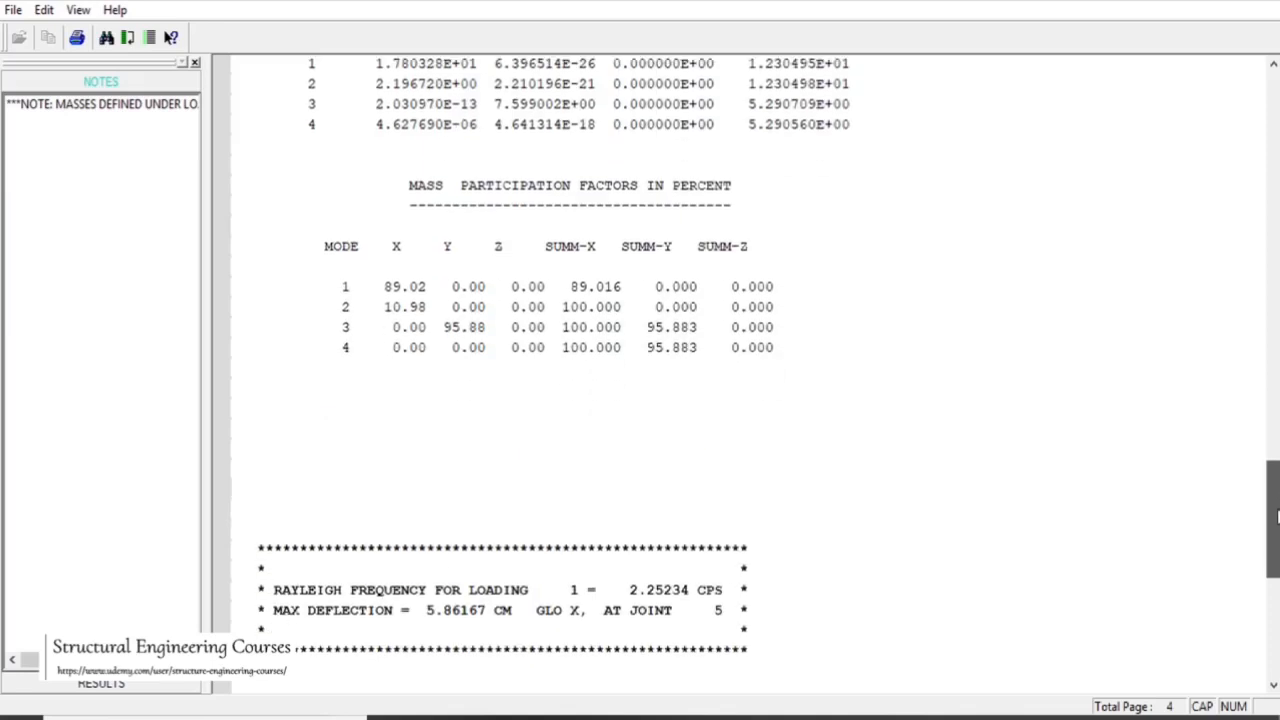
scroll(1277, 515, "down", 5)
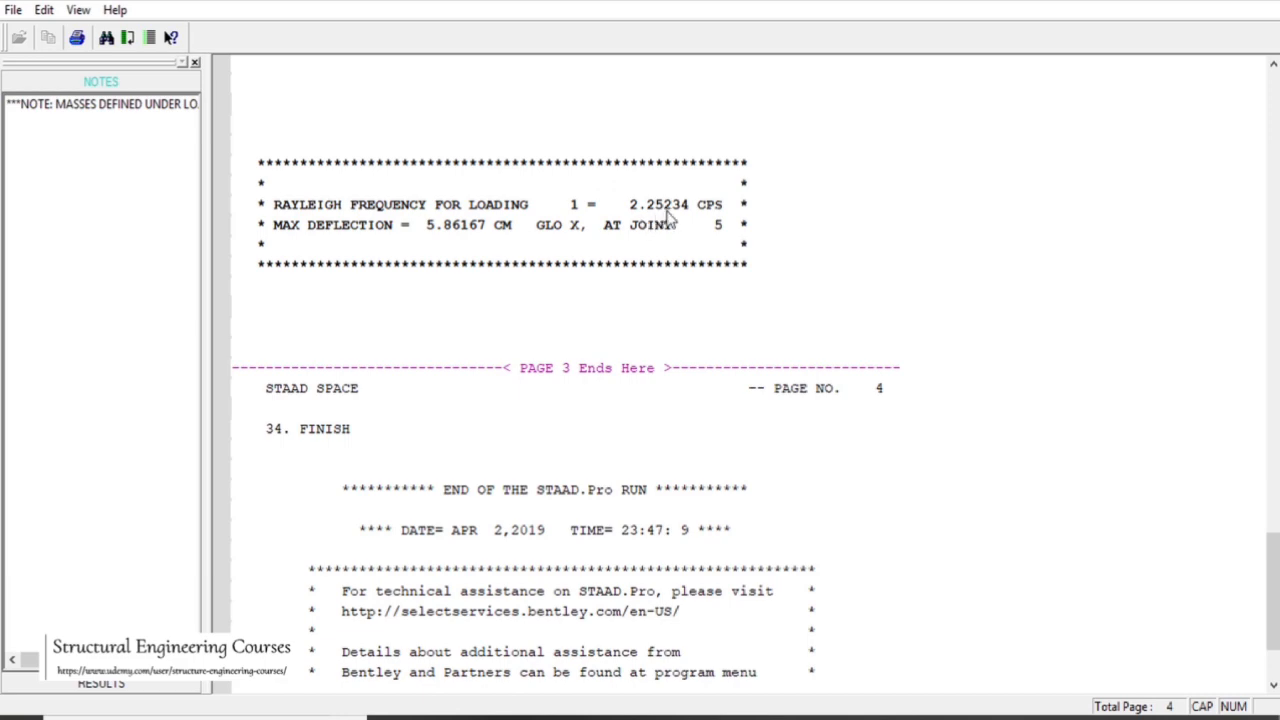
scroll(706, 216, "up", 13)
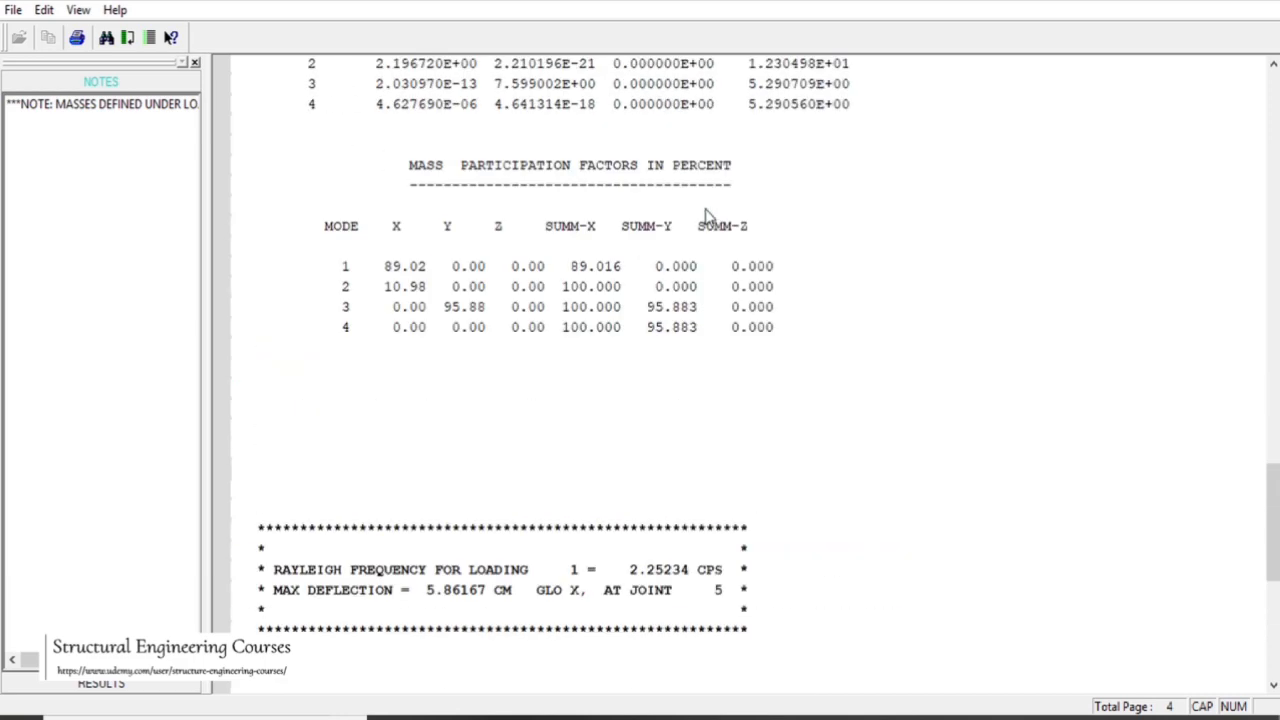
scroll(706, 216, "up", 4)
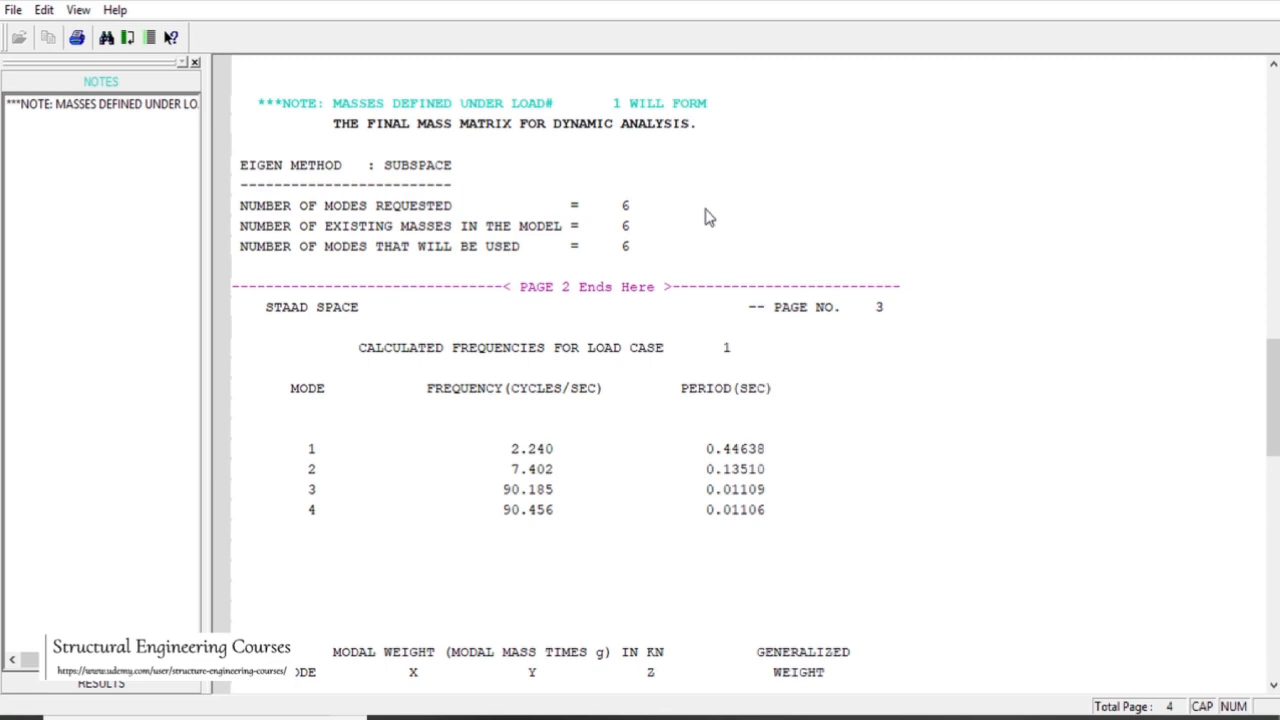
left_click(315, 457)
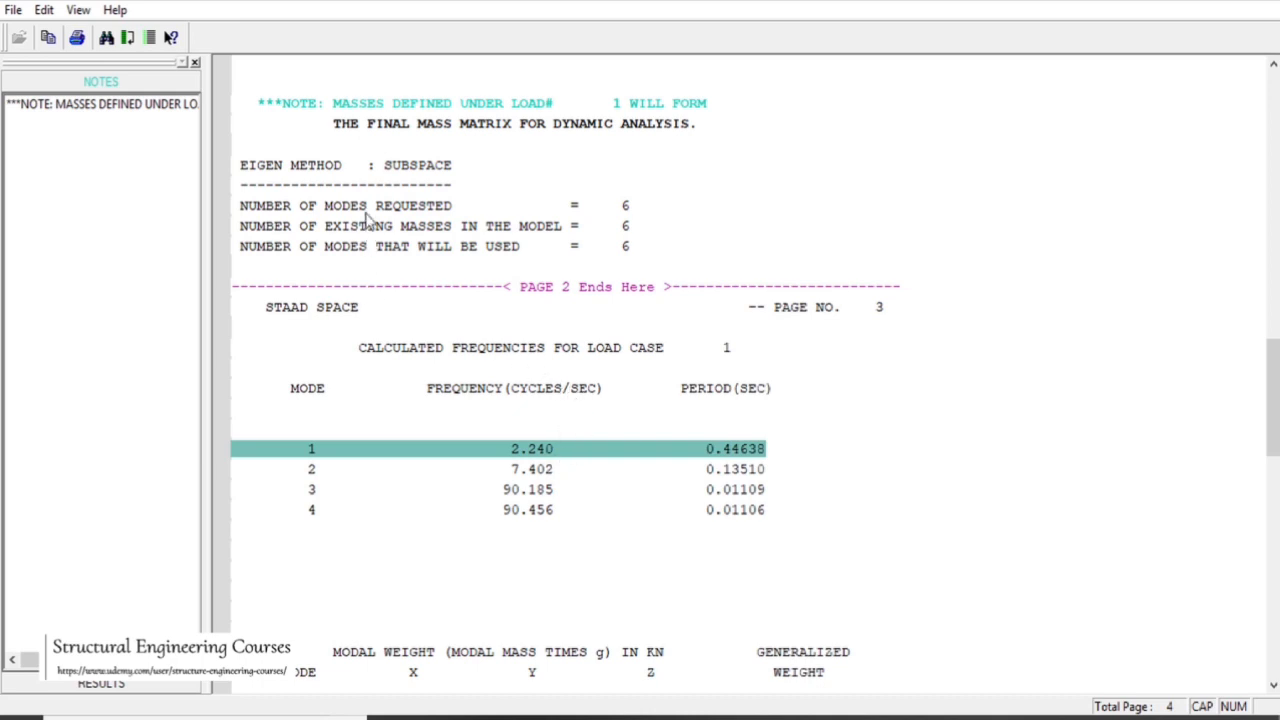
scroll(647, 330, "down", 3)
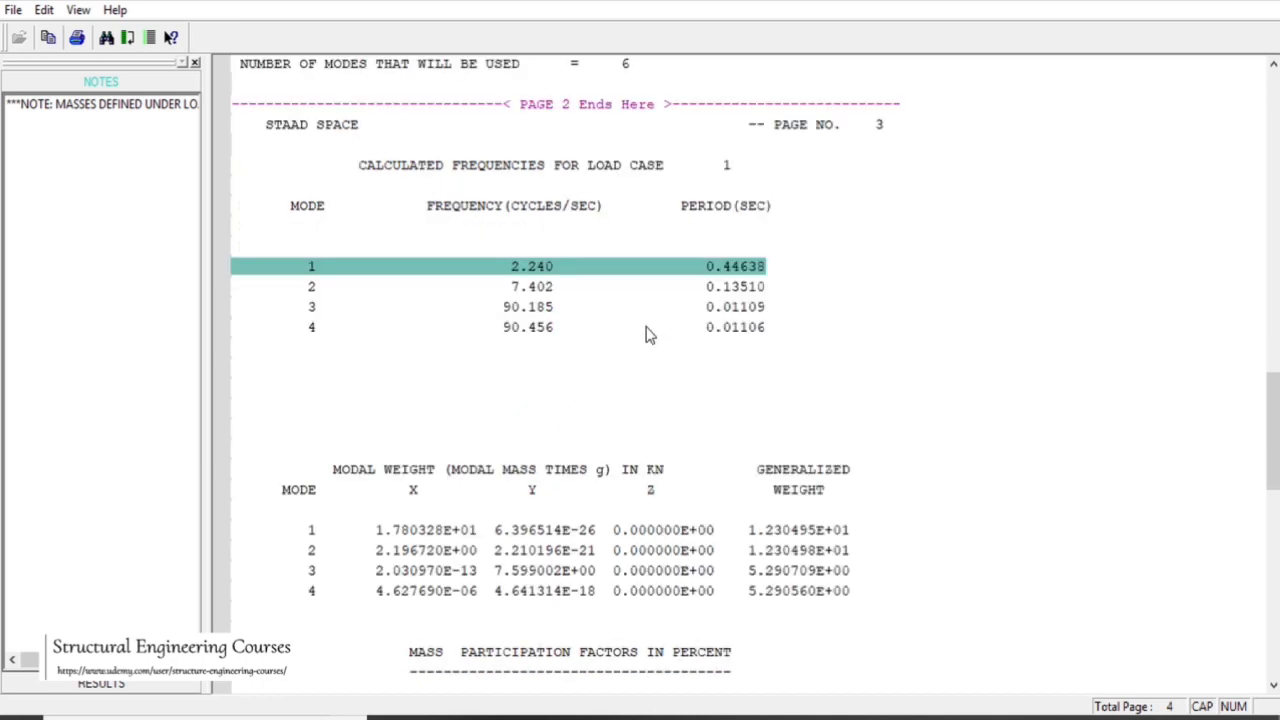
scroll(628, 323, "down", 8)
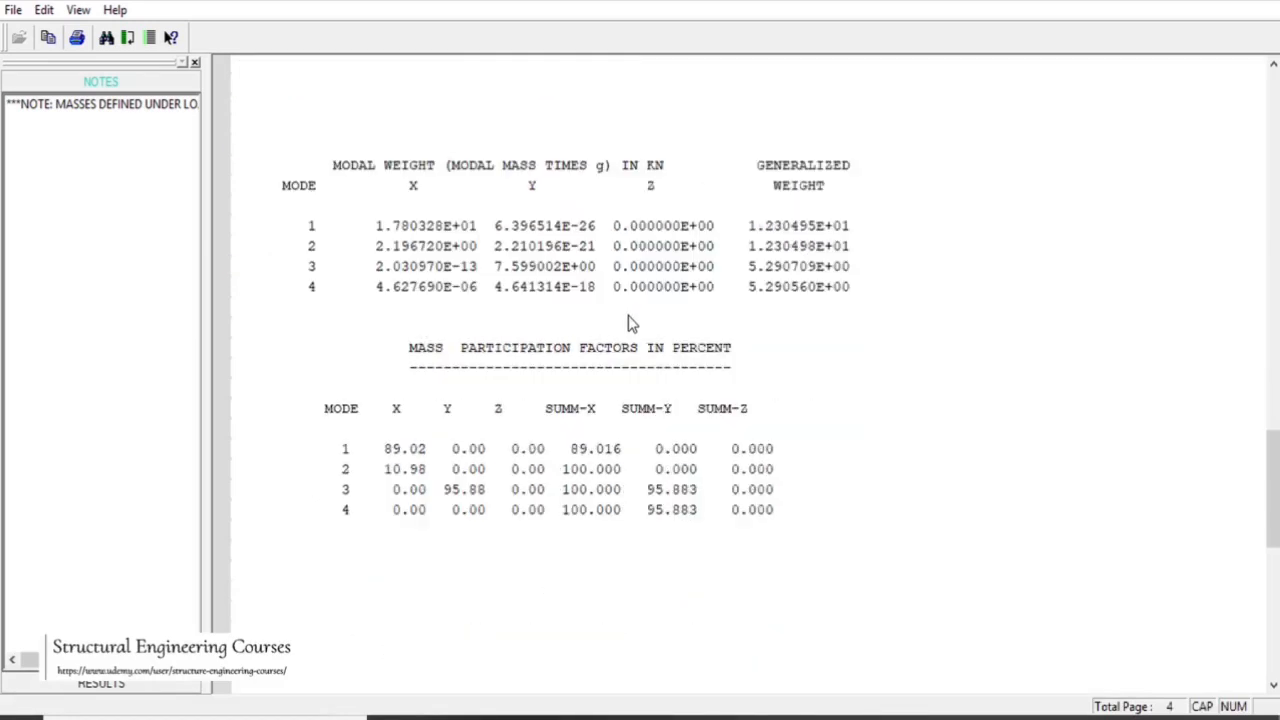
scroll(630, 336, "down", 2)
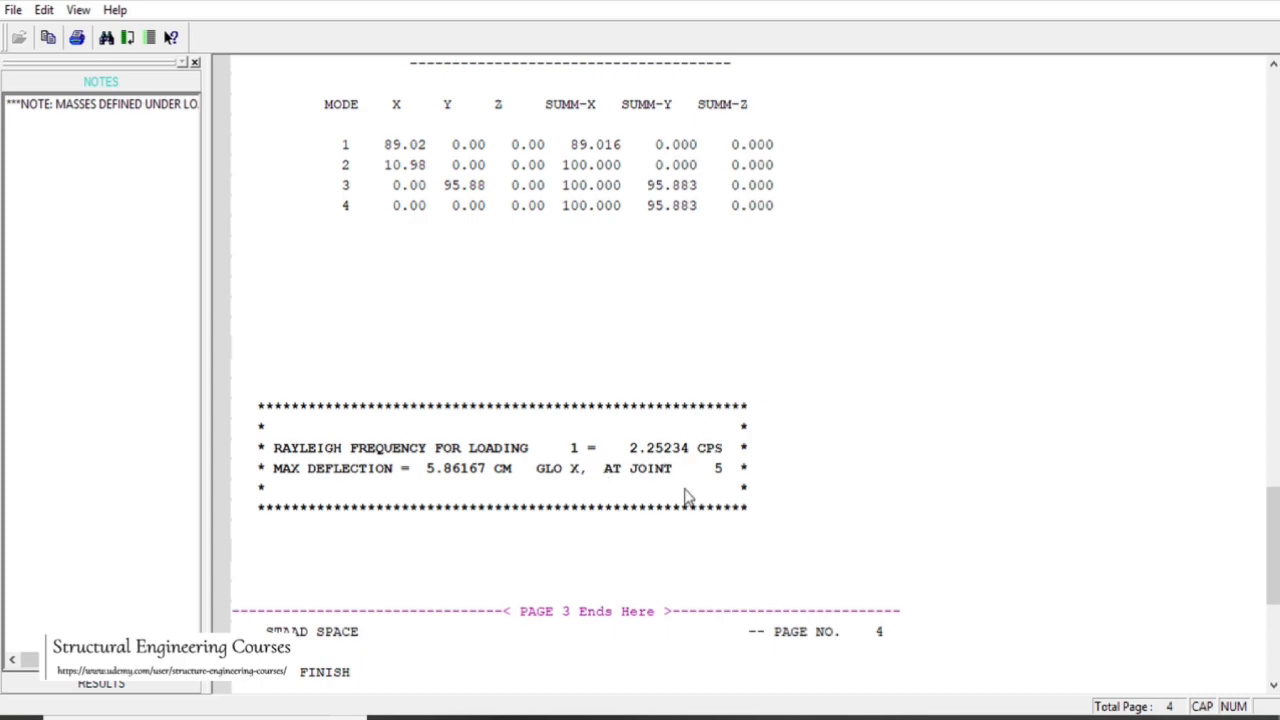
scroll(705, 467, "up", 10)
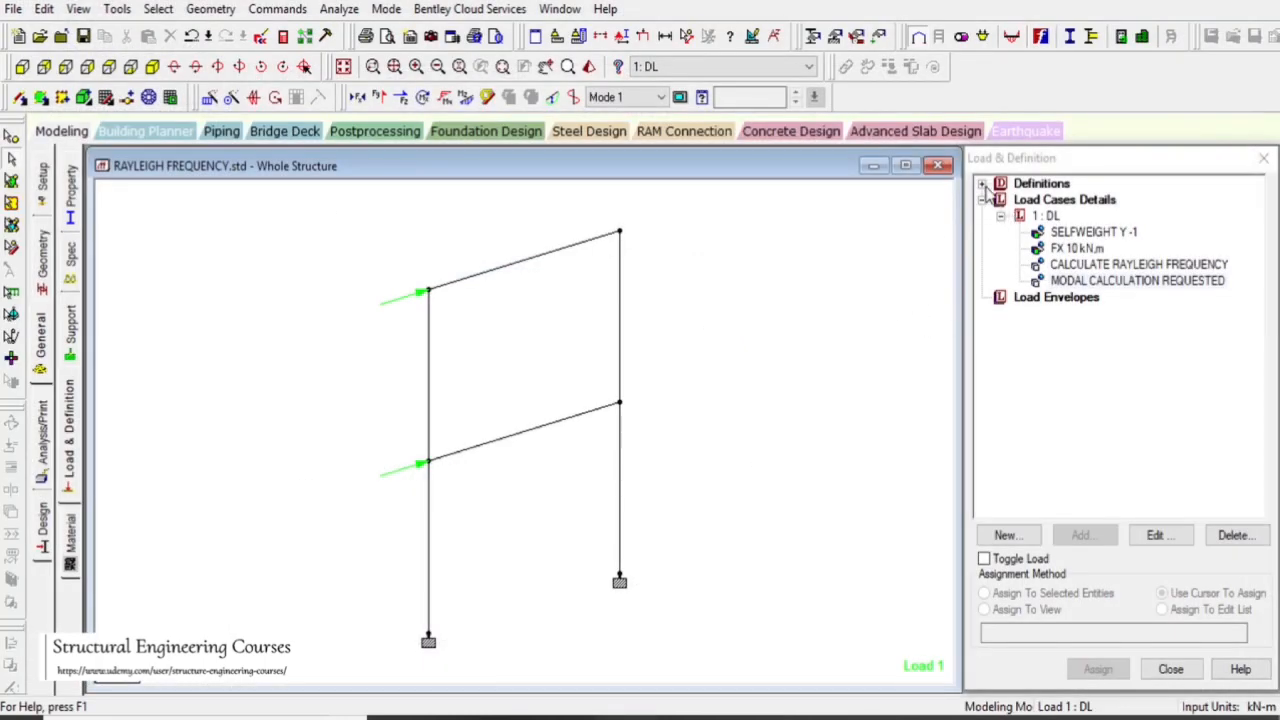
- Expand the load definitions and look at the dialog for a new wind type definition without adding one
left_click(982, 184)
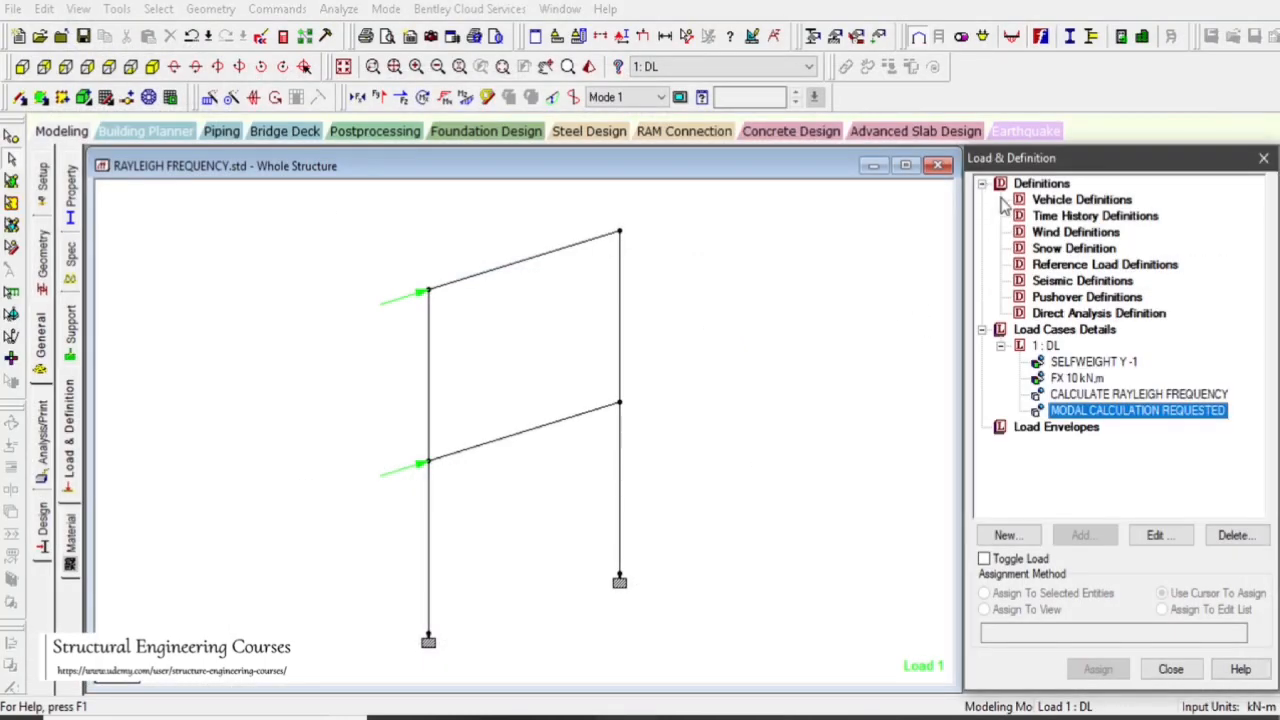
left_click(1076, 232)
left_click_drag(870, 338, 885, 357)
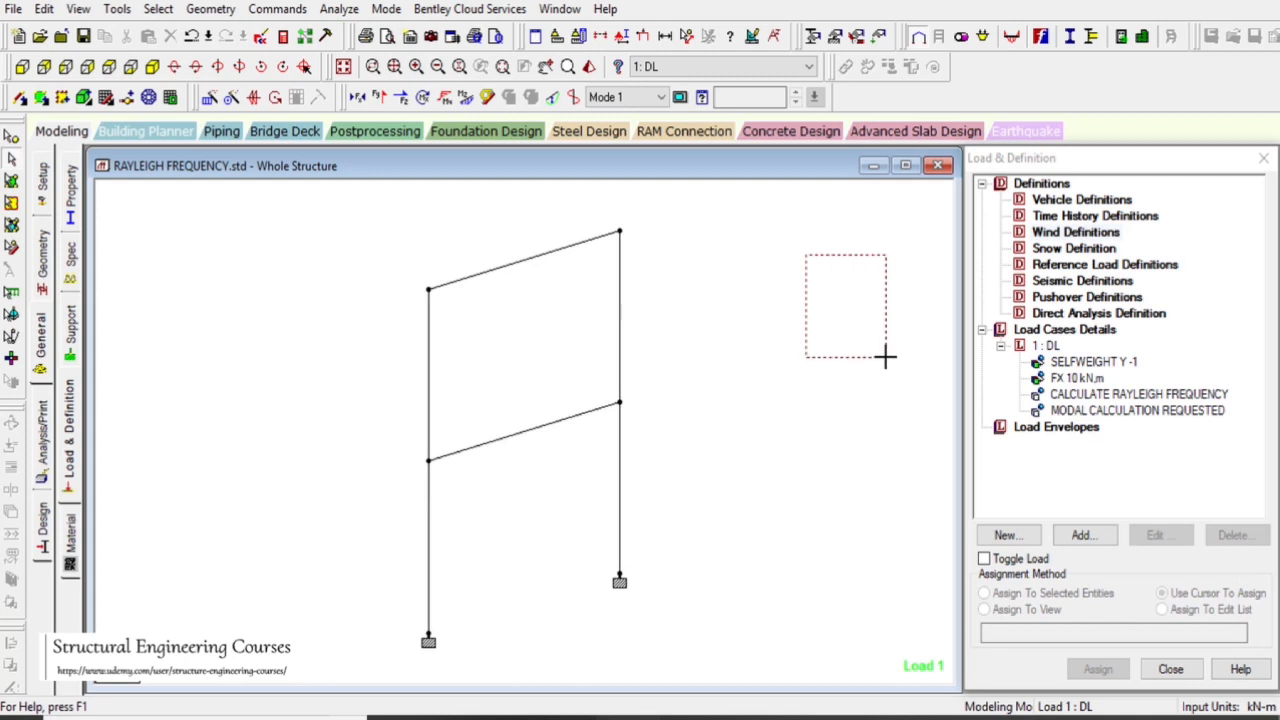
left_click_drag(885, 357, 888, 359)
left_click(1076, 236)
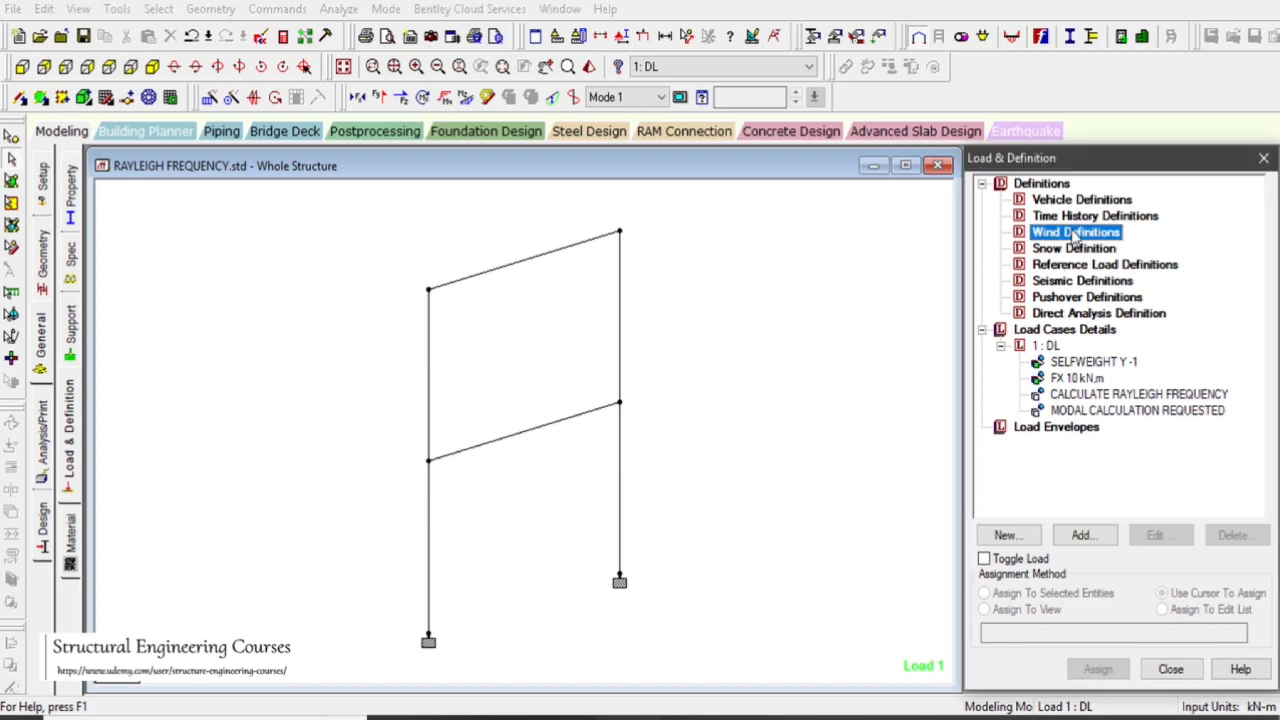
left_click(1098, 538)
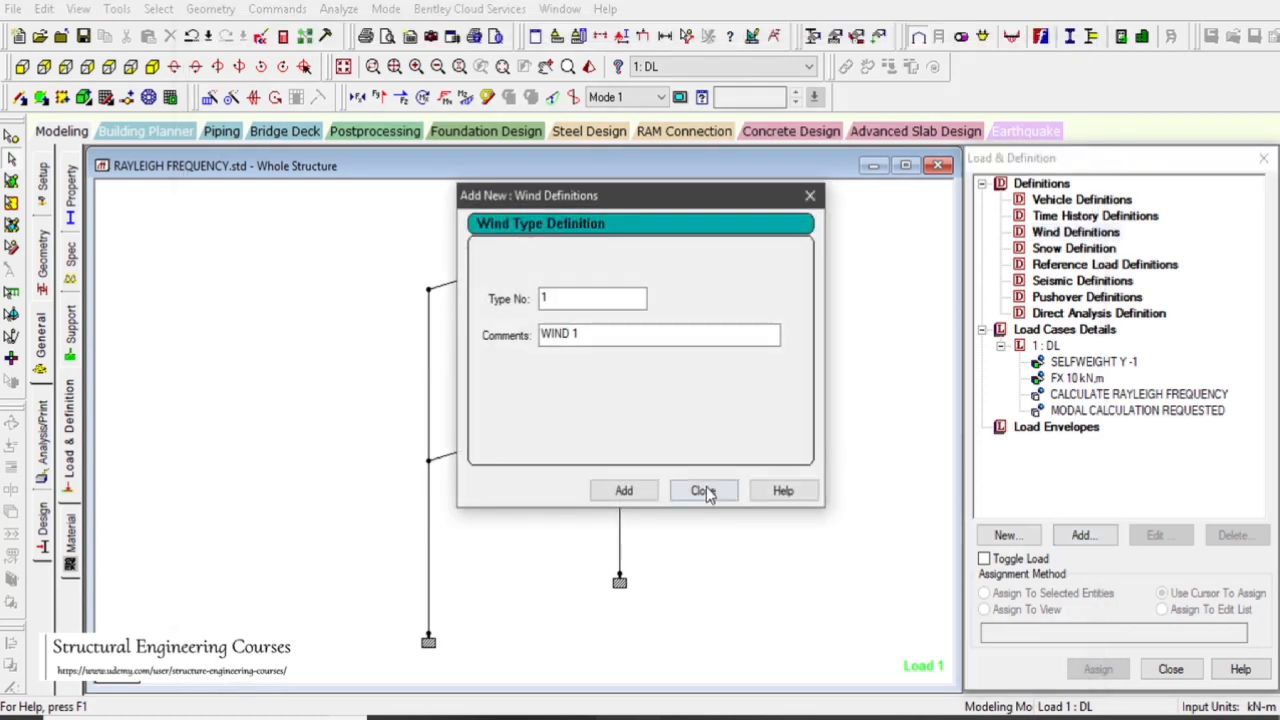
left_click(703, 491)
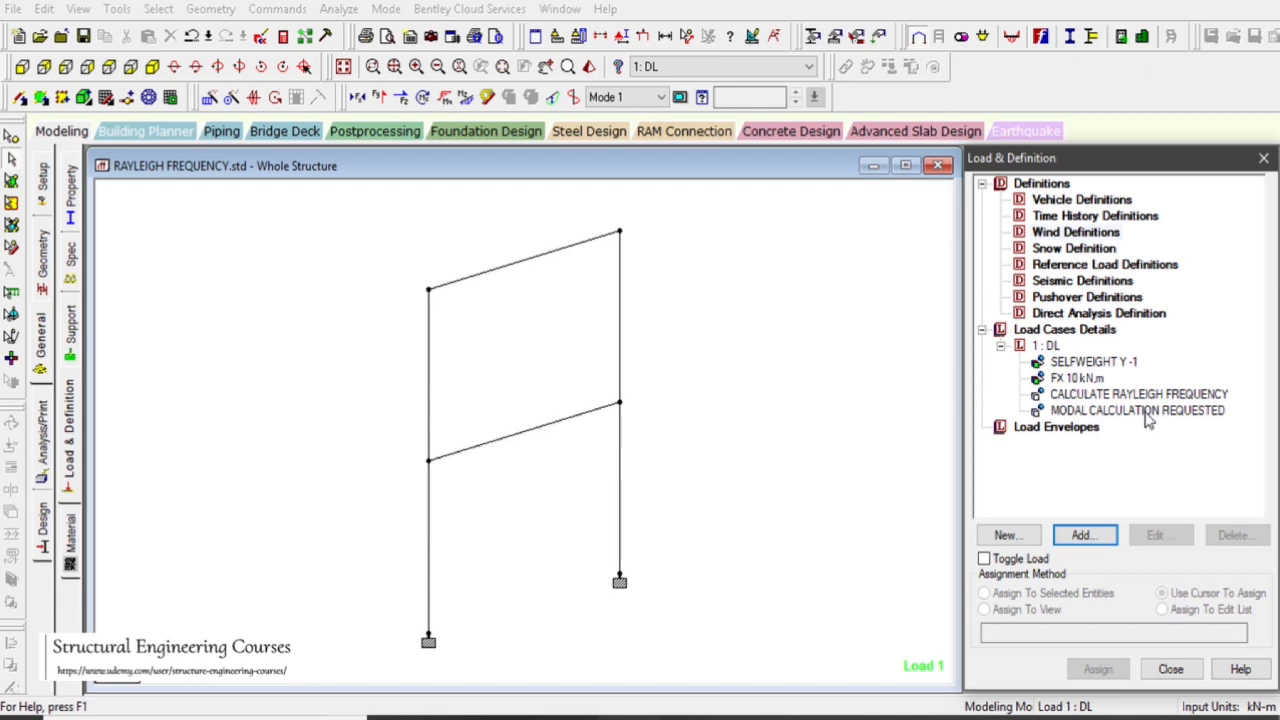
left_click(1086, 240)
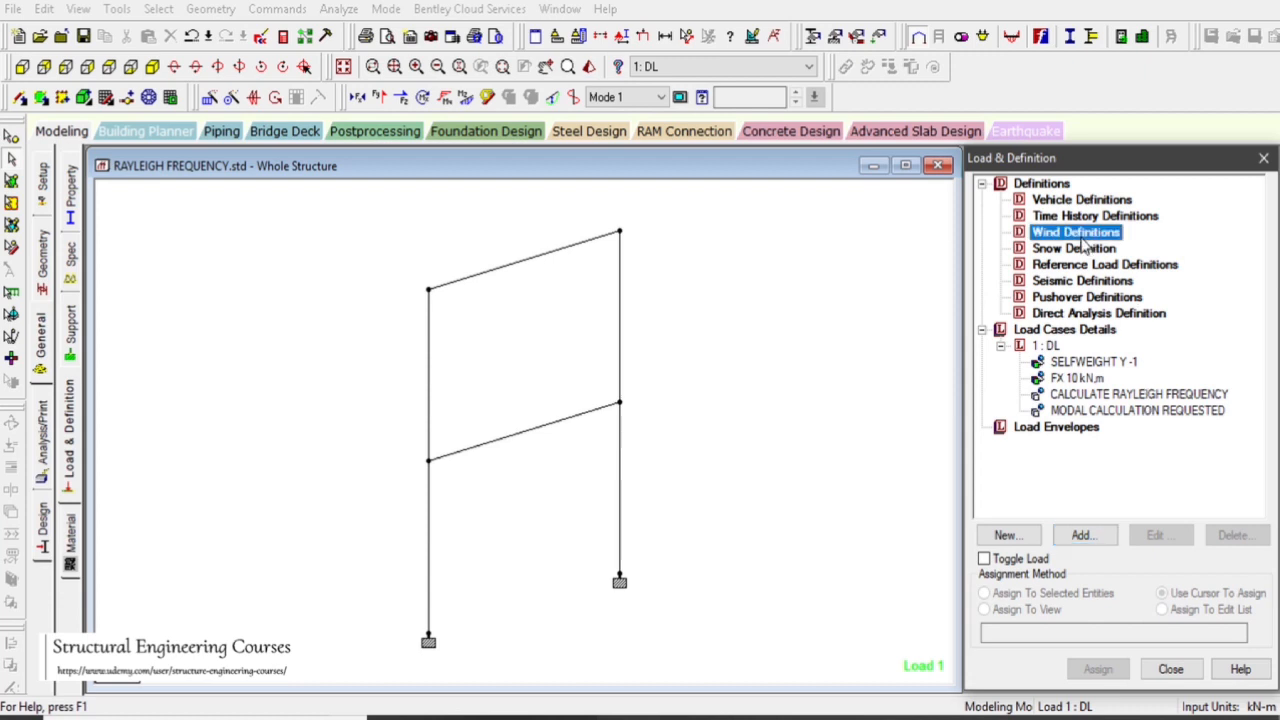
left_click(1083, 536)
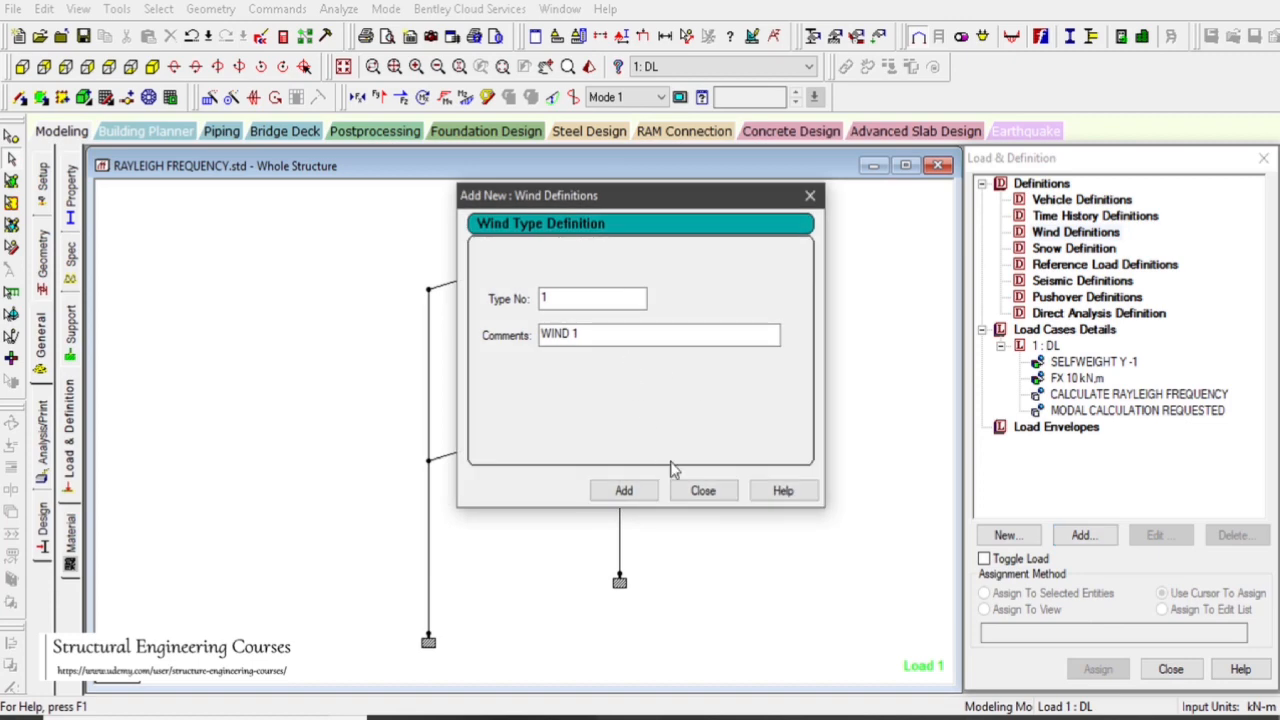
left_click(700, 491)
left_click_drag(752, 408, 844, 495)
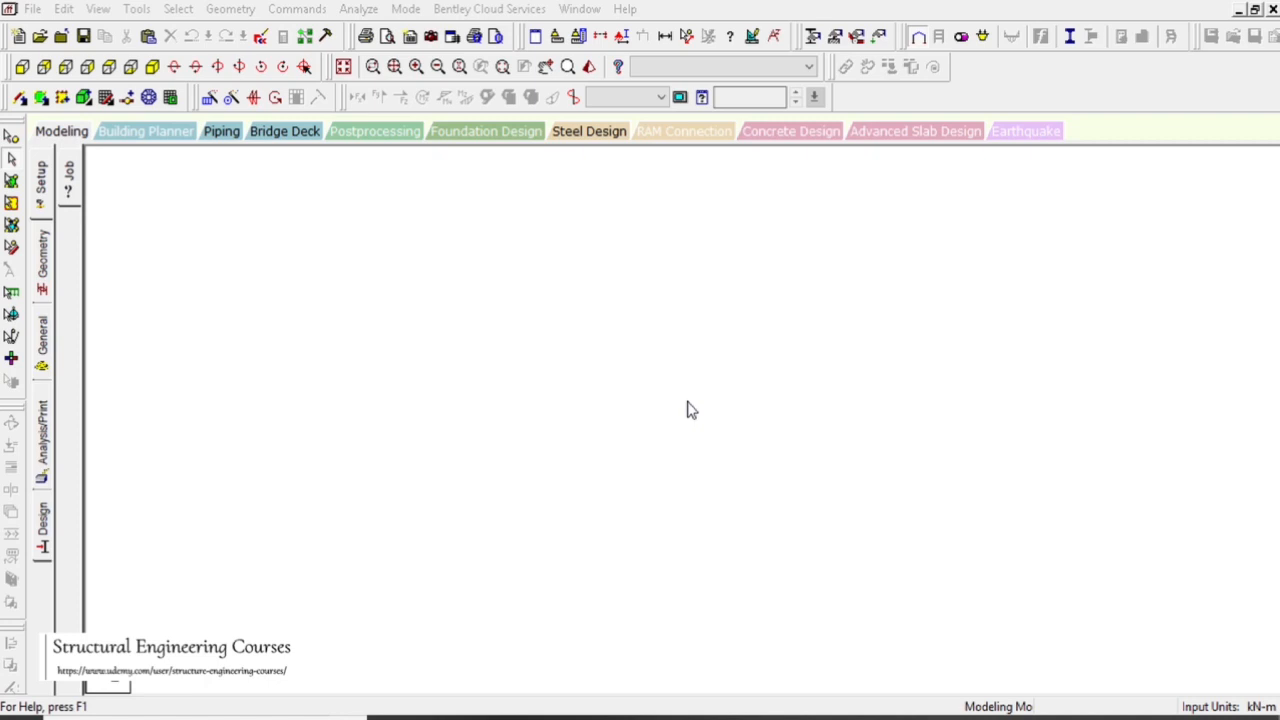
- Add a first node to the new tower model through its command input file, below the INPUT WIDTH 79 line
left_click(259, 37)
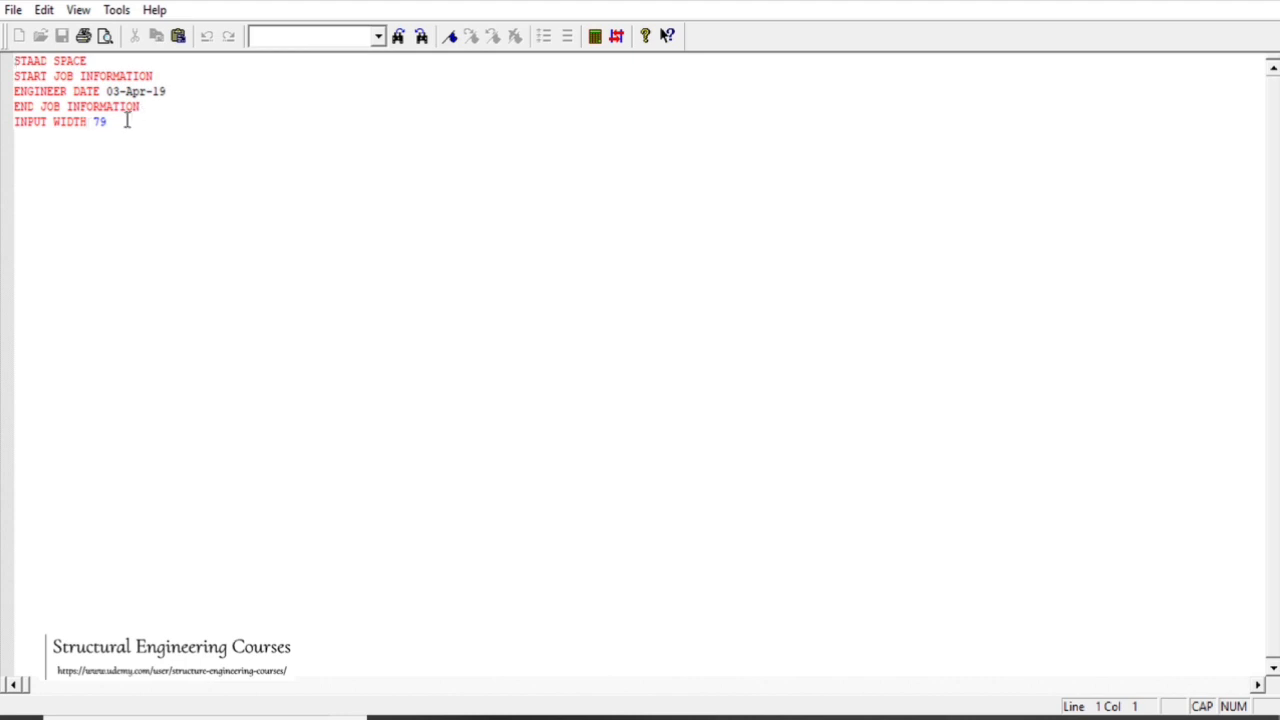
left_click(183, 126)
key("Return")
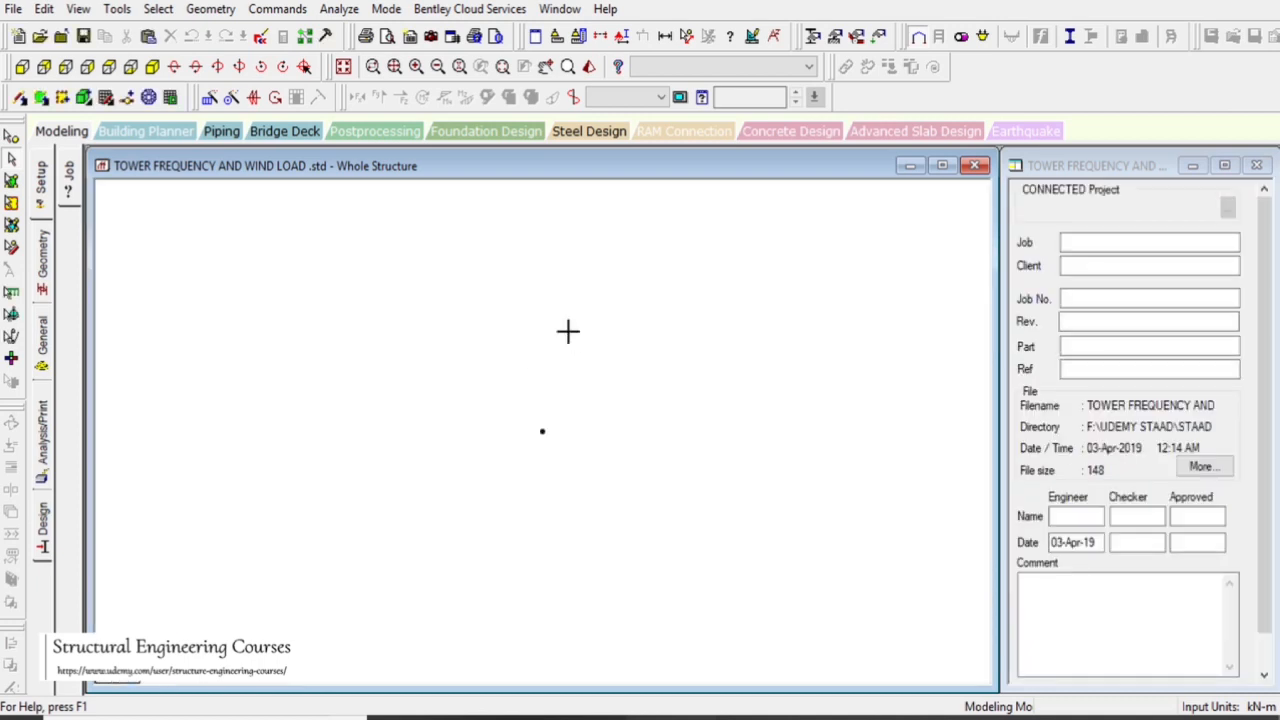
- Copy the single node and paste it with a move of 10 m along X
left_click(12, 133)
left_click(542, 431)
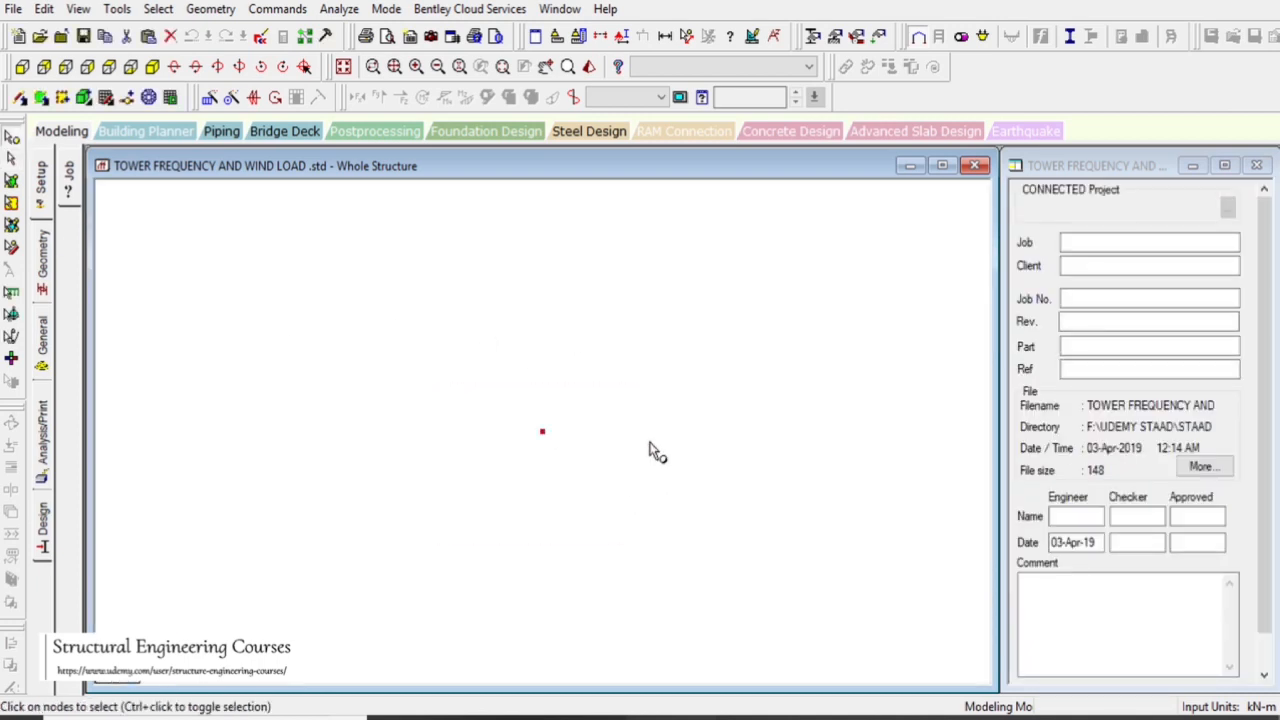
key("ctrl+v")
left_click(543, 368)
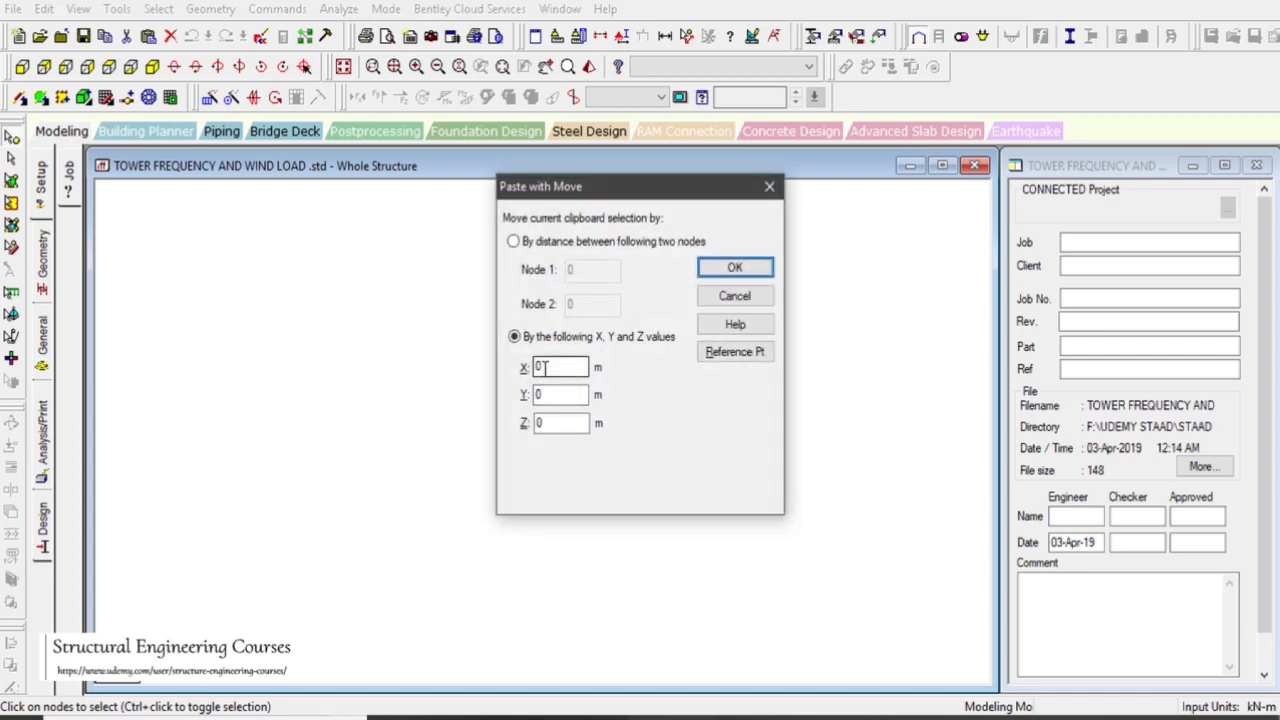
left_click_drag(543, 368, 482, 366)
type("10")
left_click(735, 267)
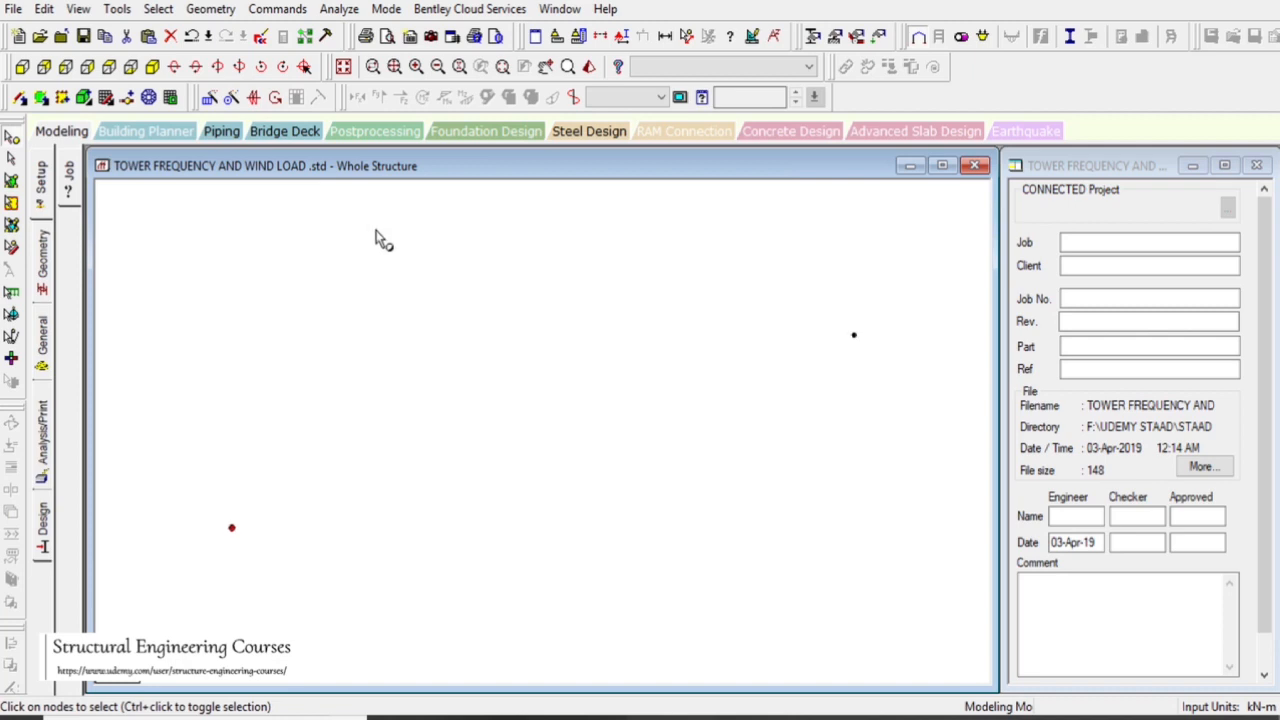
- Copy both nodes and paste them with a move of 10 m along Z
scroll(407, 234, "down", 3)
left_click_drag(213, 248, 908, 559)
key("ctrl+v")
left_click_drag(552, 424, 467, 438)
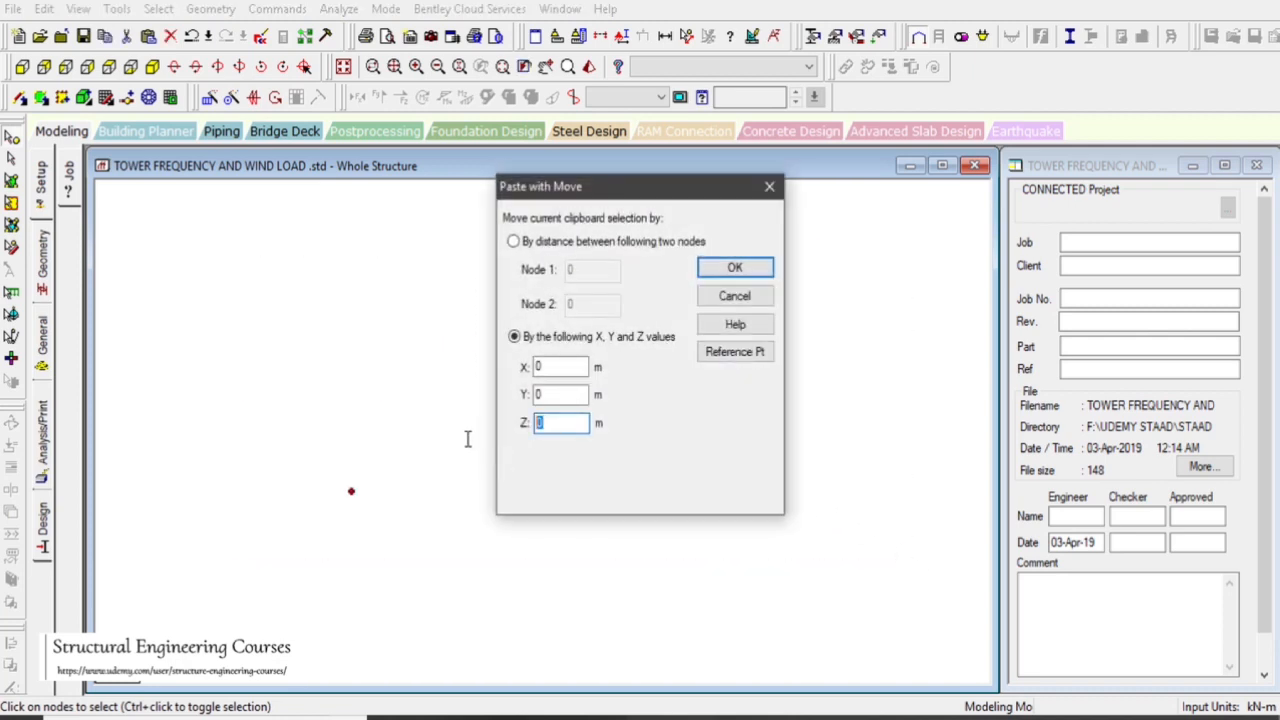
type("10")
left_click(735, 267)
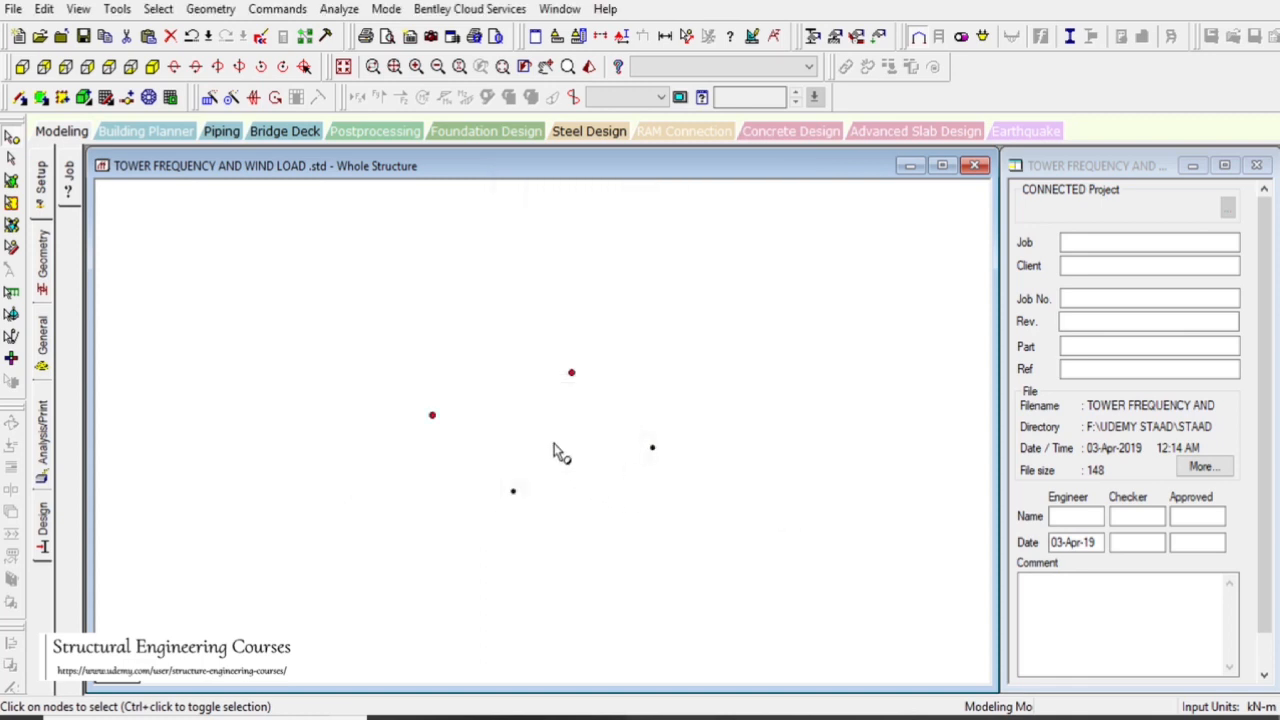
- Draw four beams between the corner nodes to form the square perimeter of the tower base
left_click(20, 97)
left_click_drag(394, 410, 587, 357)
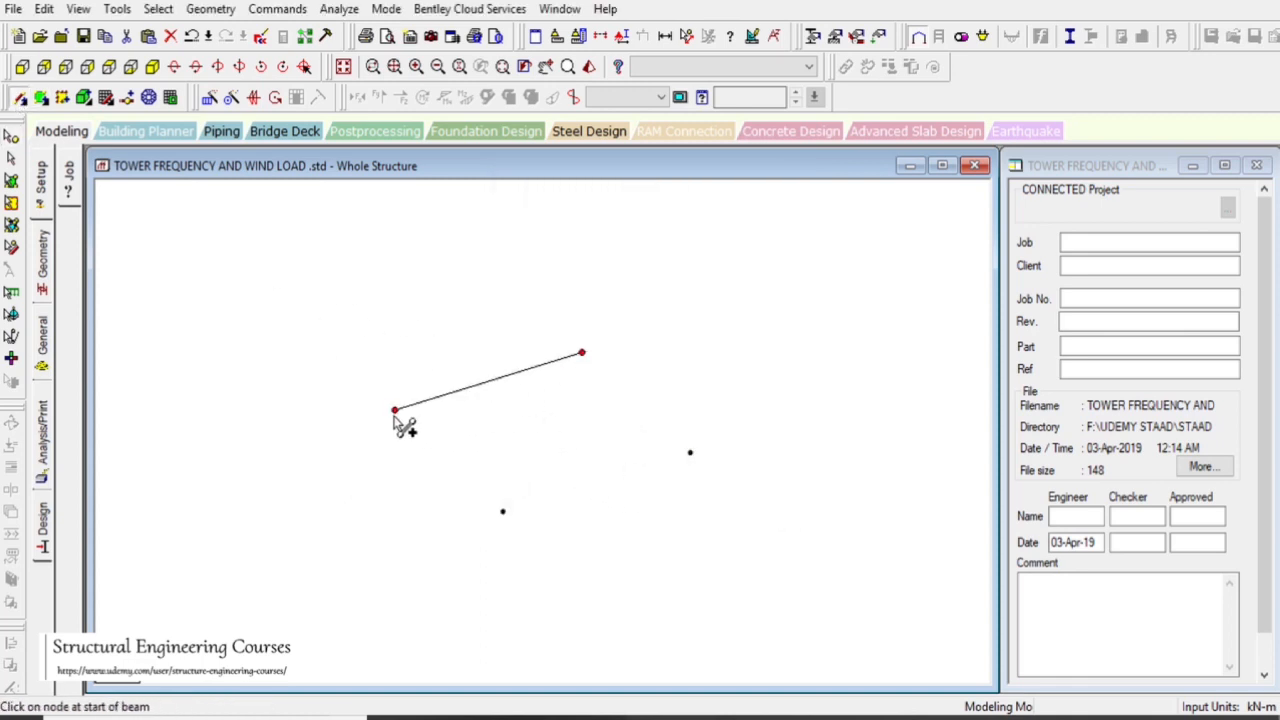
left_click(483, 477)
left_click(699, 404)
left_click_drag(395, 411, 691, 453)
left_click_drag(583, 353, 695, 453)
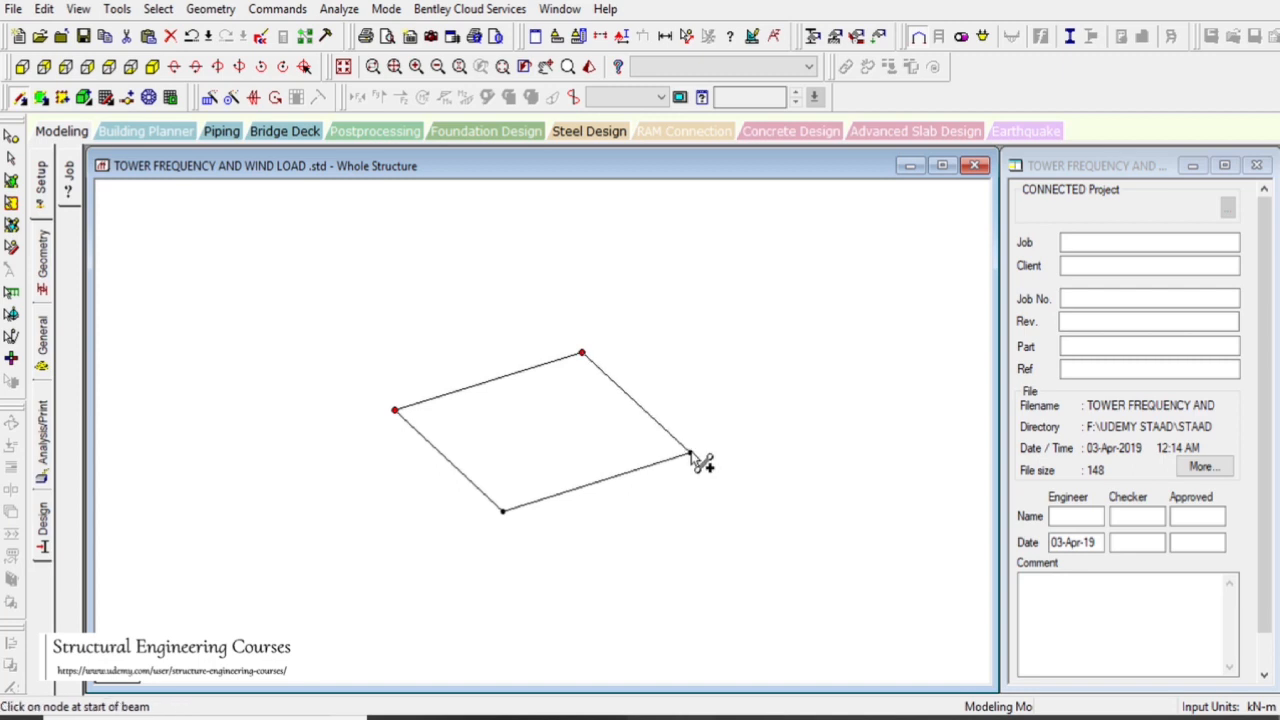
- Draw two diagonal beams connecting the opposite corners of the square base
left_click_drag(396, 411, 691, 453)
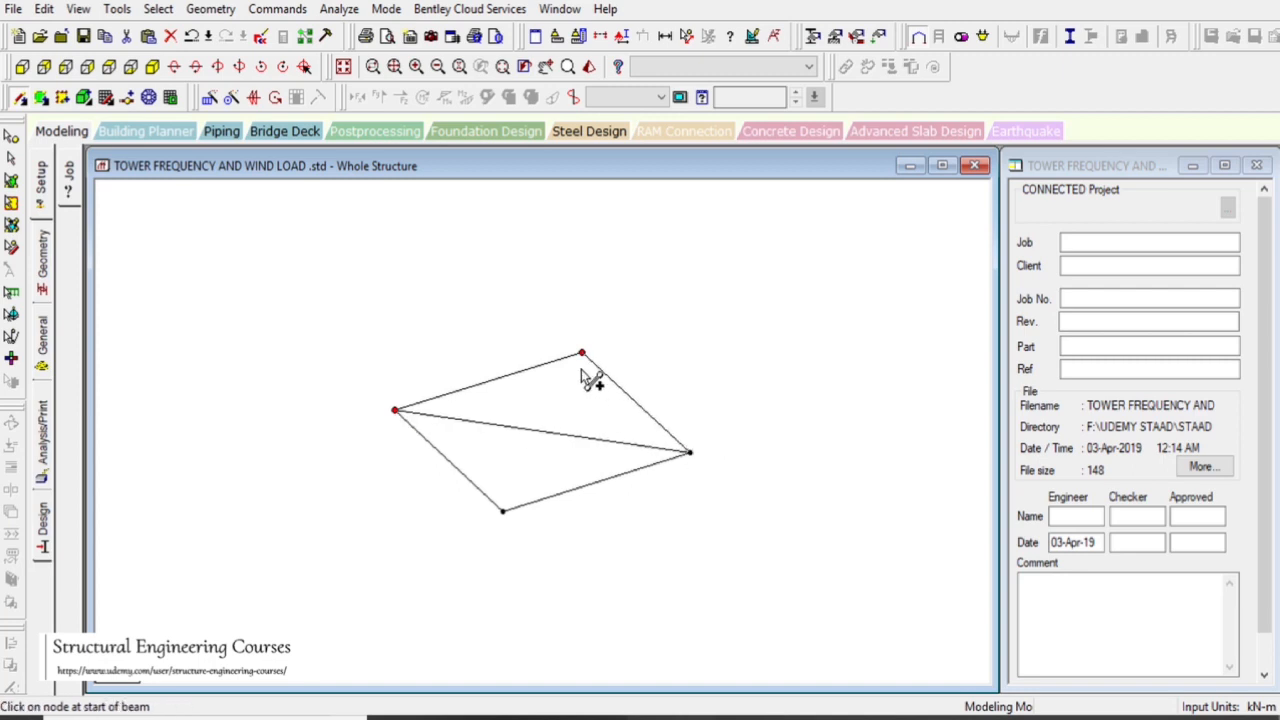
left_click_drag(582, 353, 503, 511)
left_click(10, 160)
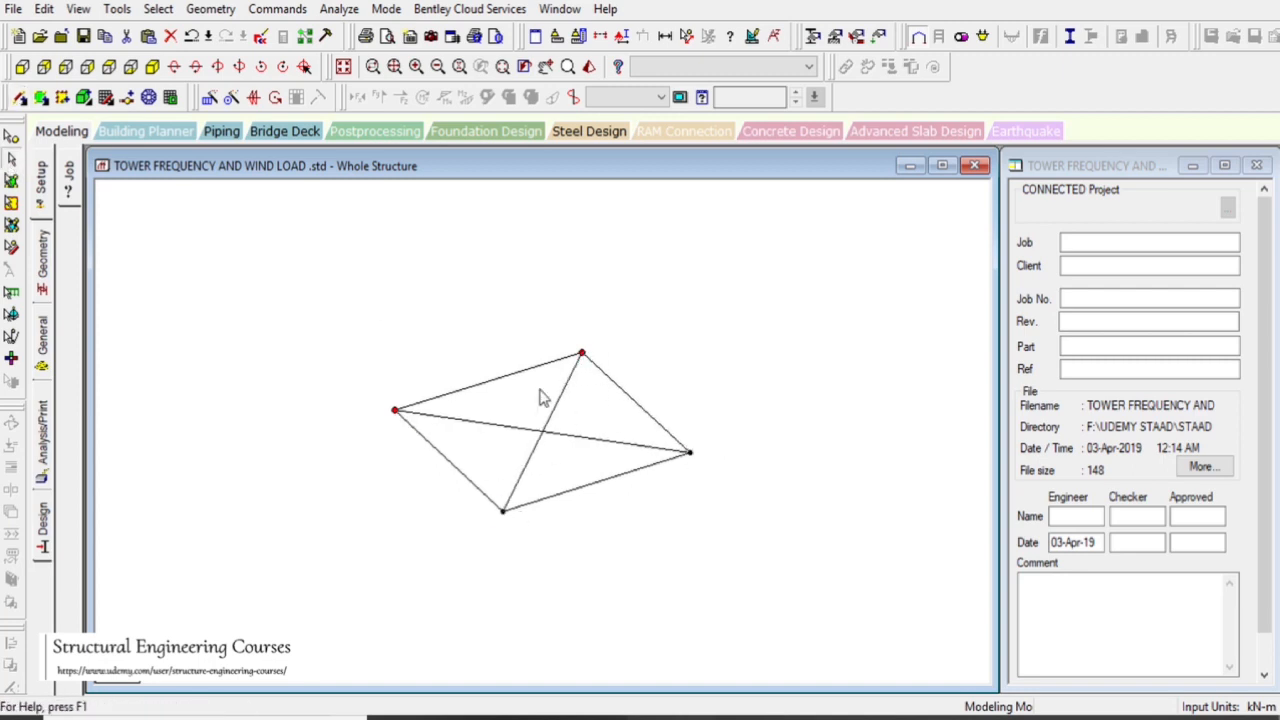
- Intersect the two diagonal beams at their crossing with a tolerance of 0.001 m
left_click(540, 445)
left_click(210, 8)
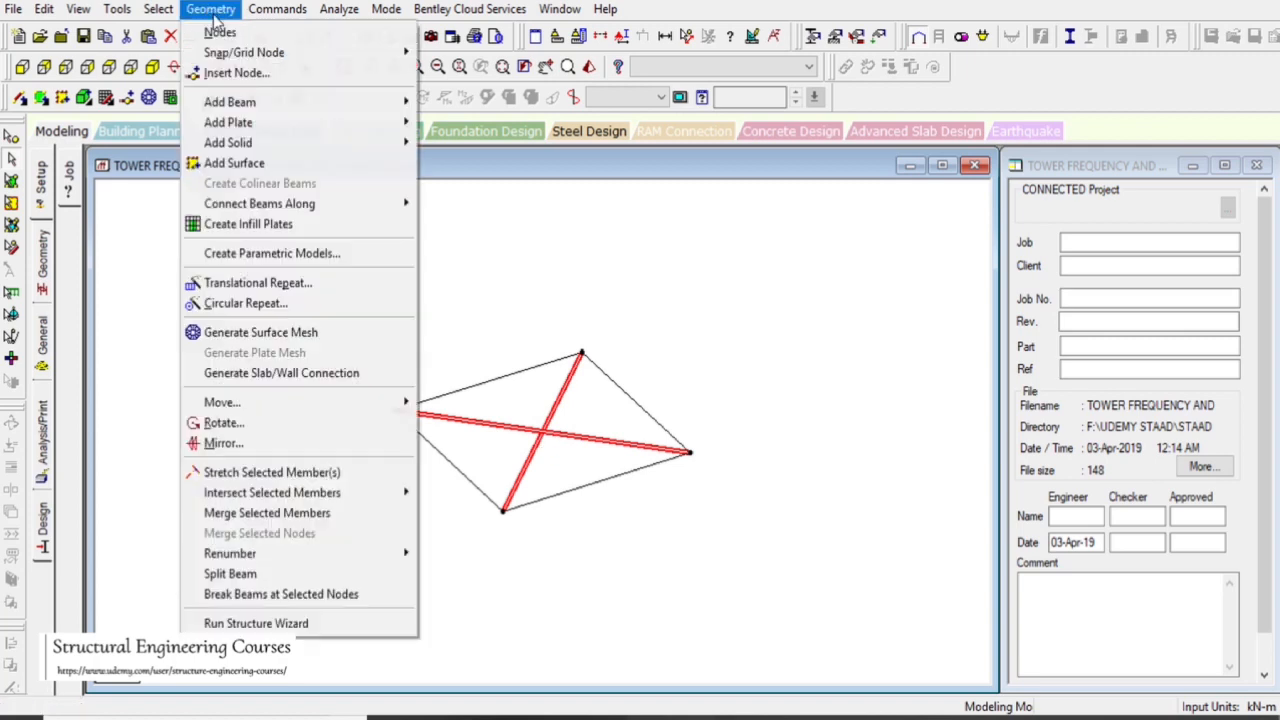
mouse_move(340, 495)
left_click(450, 494)
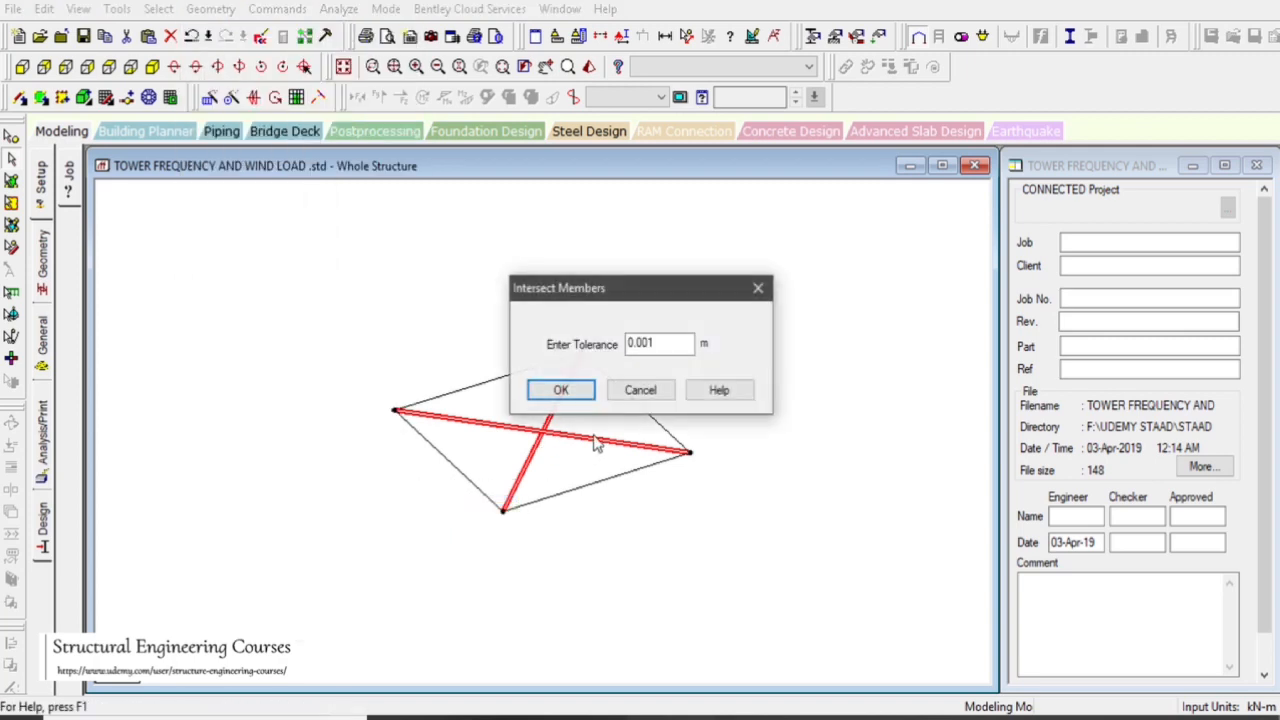
left_click(561, 392)
left_click(660, 398)
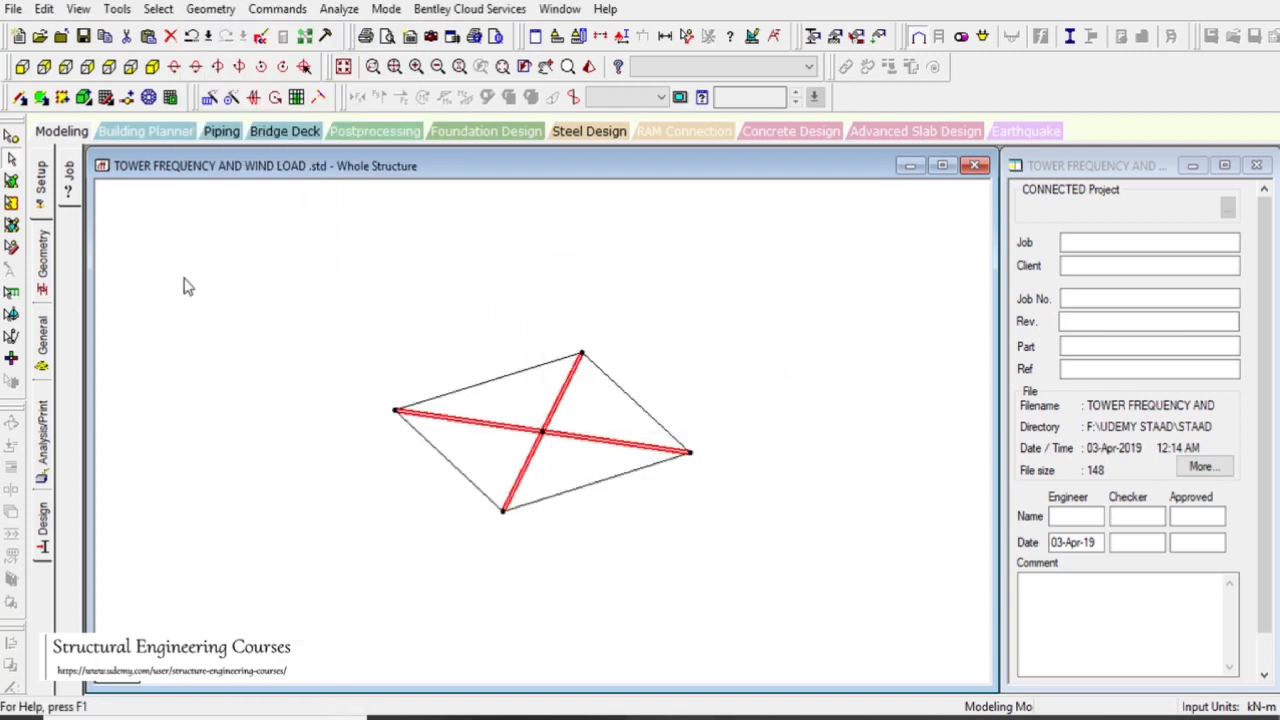
- Copy the centre node where the diagonals cross and paste it with a move of 50 m along Y
left_click(10, 138)
left_click_drag(507, 411, 558, 462)
key("ctrl+v")
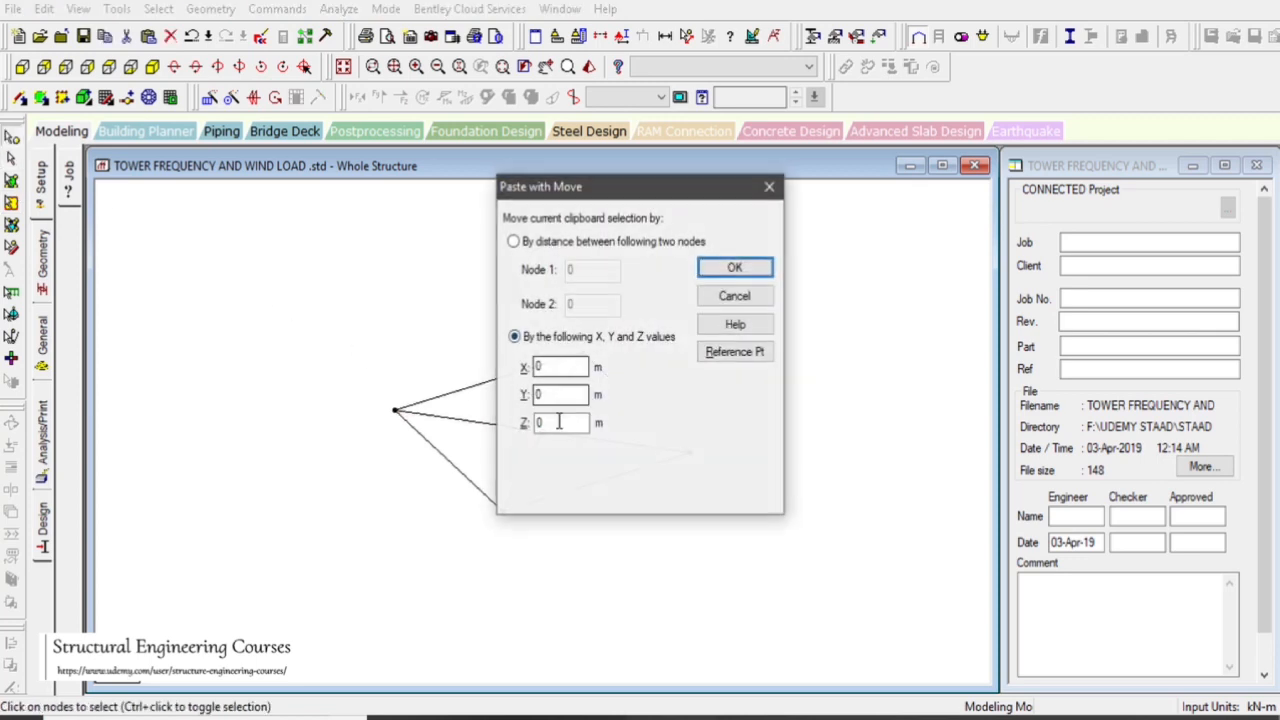
key("Tab")
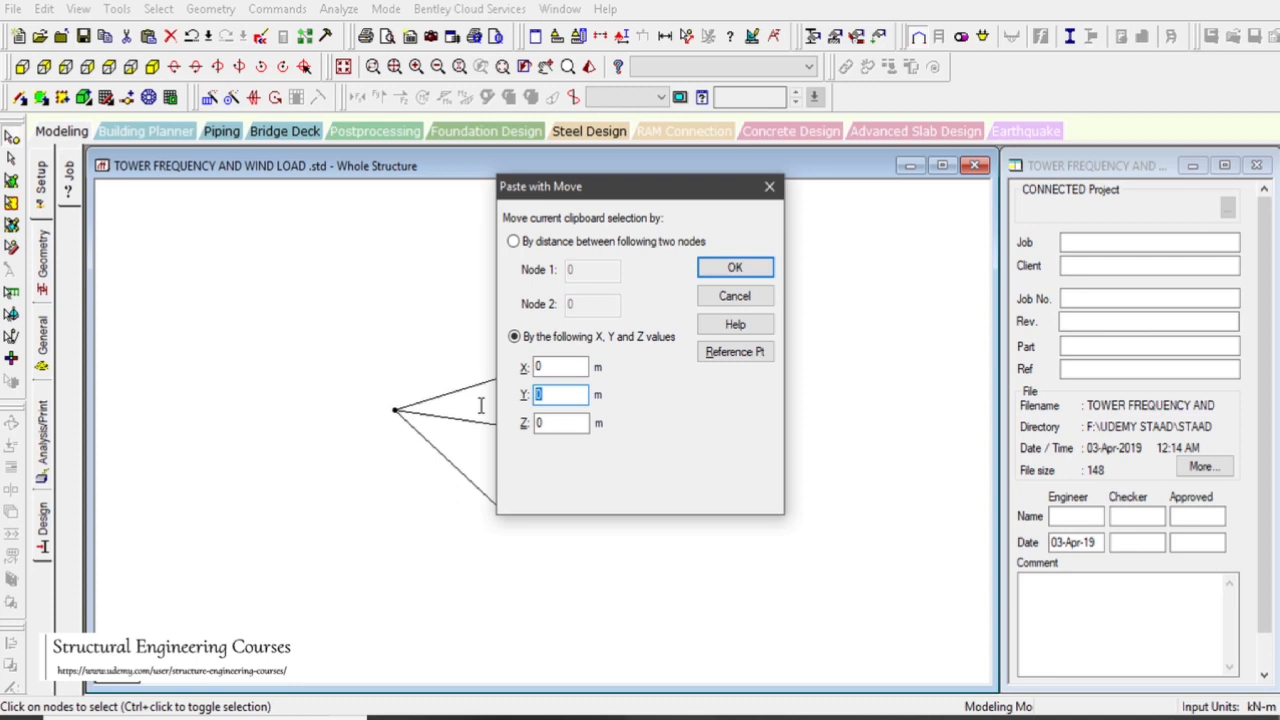
type("50")
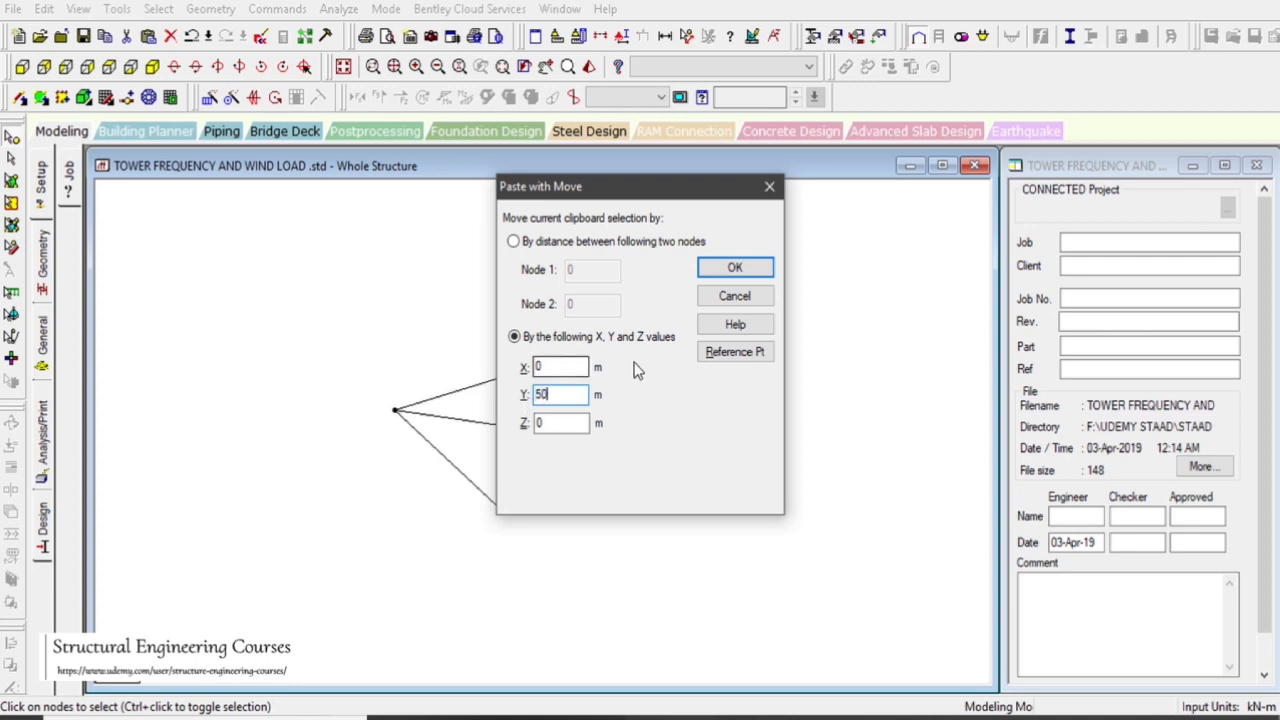
left_click(730, 273)
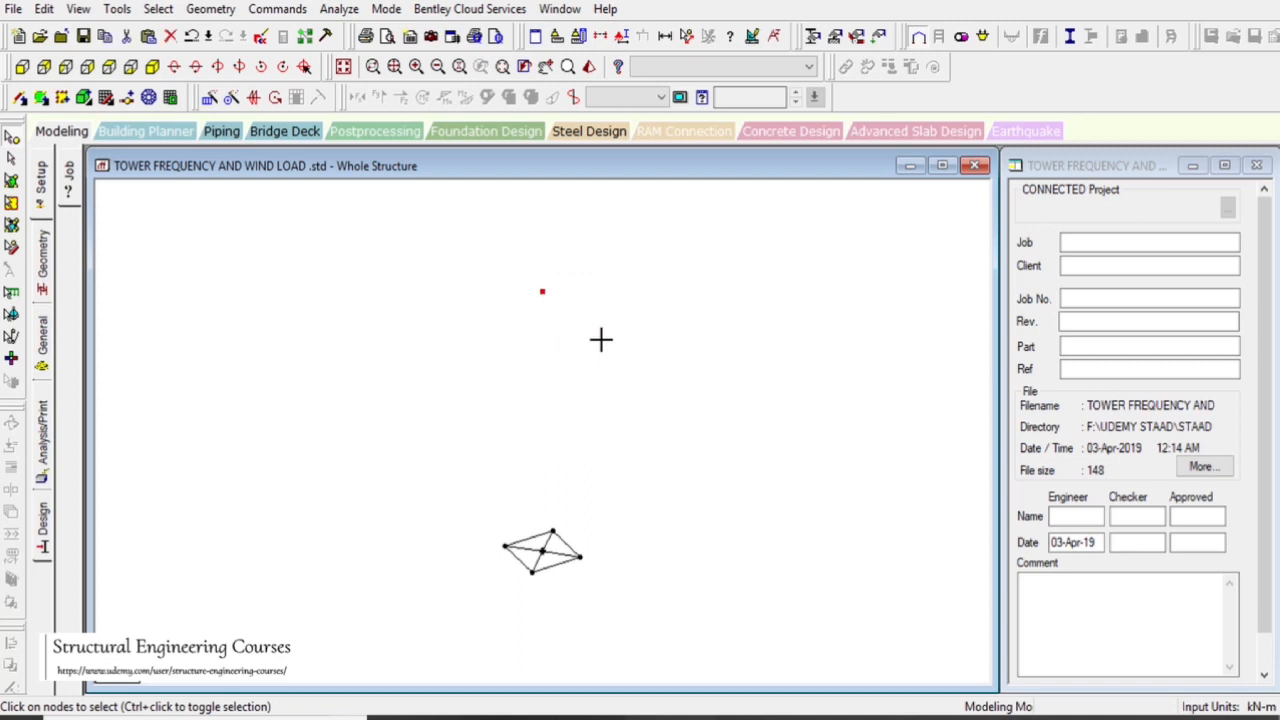
- Paste a copy of the top centre node with a move of 2 m along X and -2 m along Z
key("ctrl+v")
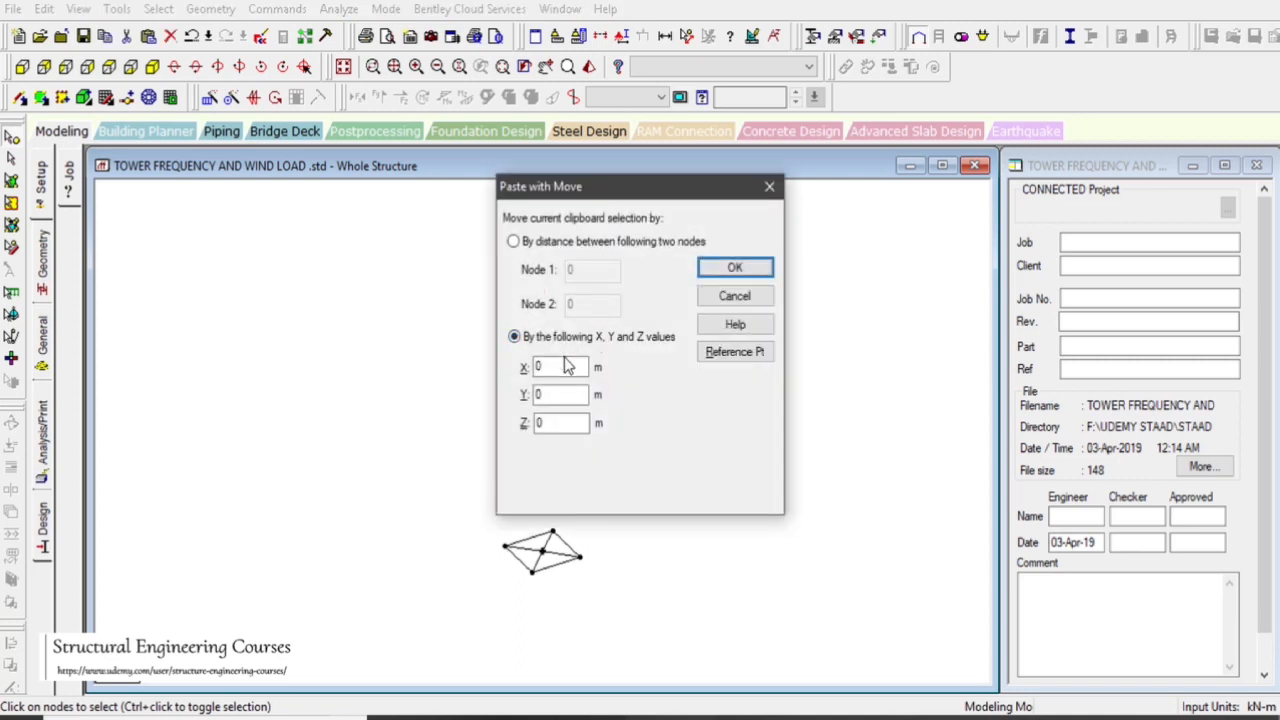
double_click(565, 366)
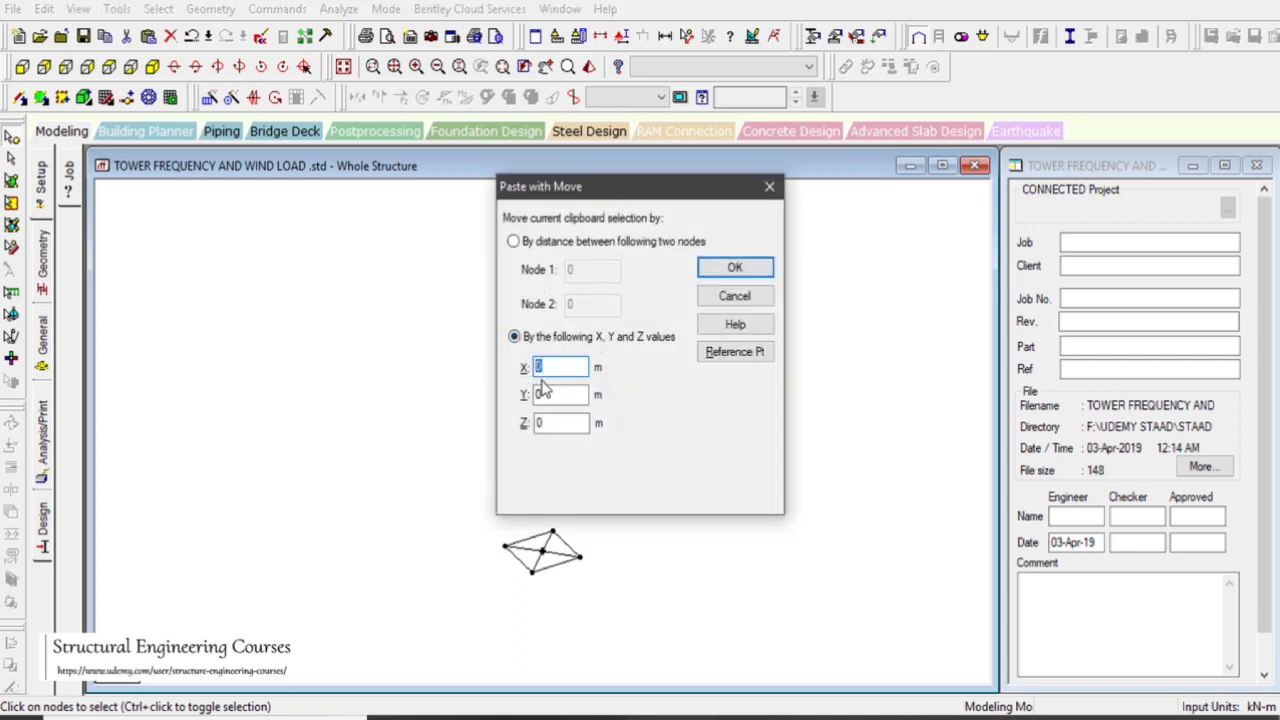
type("2")
key("Tab")
key("Tab")
type("8")
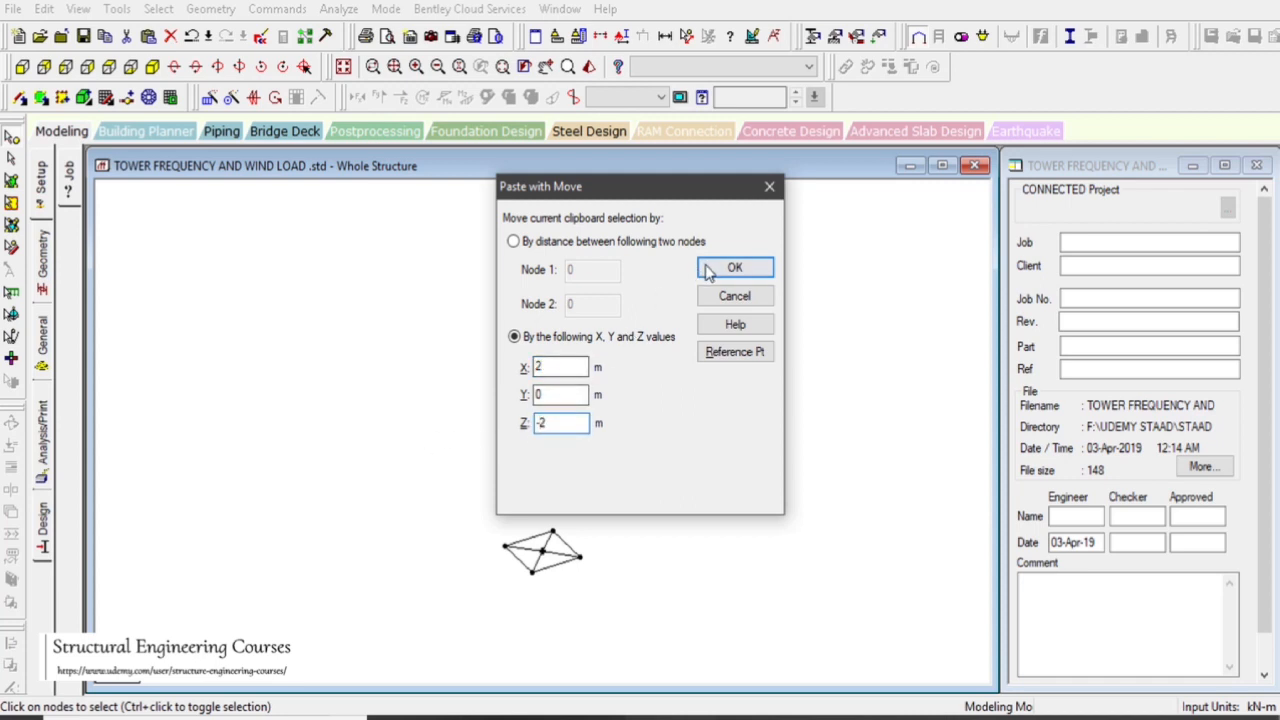
left_click(735, 267)
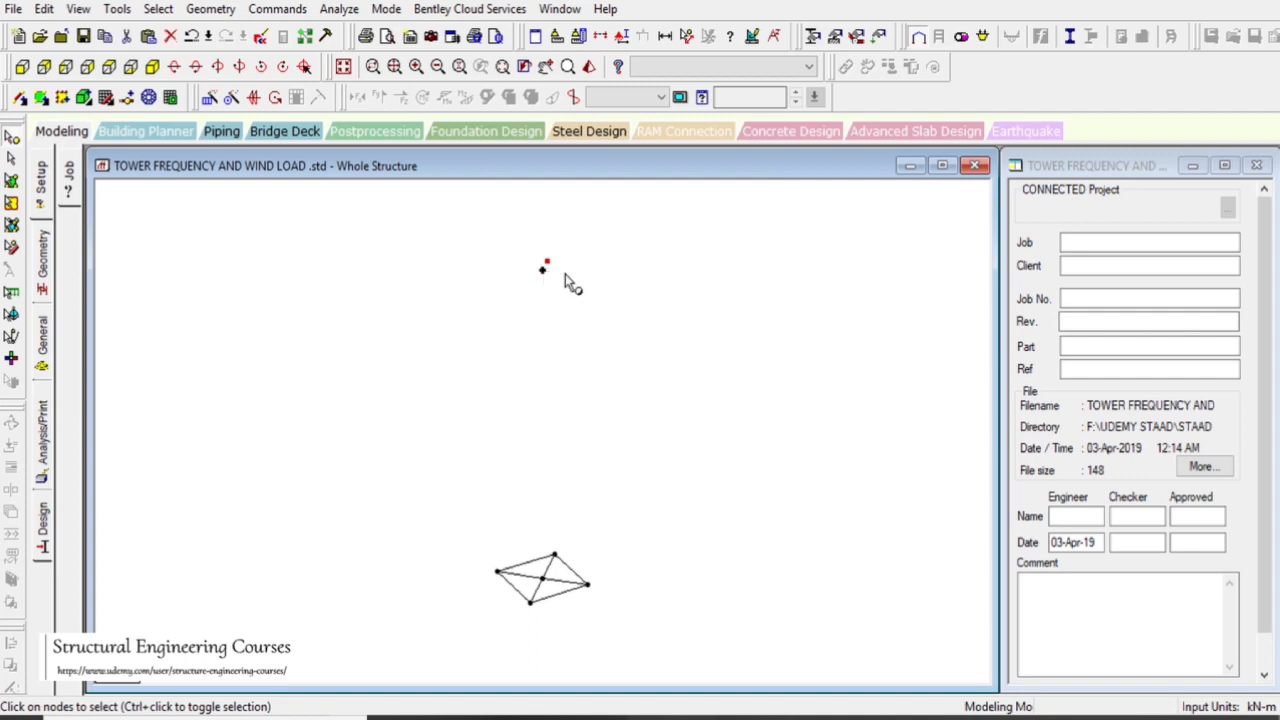
- Paste a copy of the offset corner node at the tower top with a move of 4 m along Z
key("ctrl+v")
key("Tab")
key("Tab")
type("4")
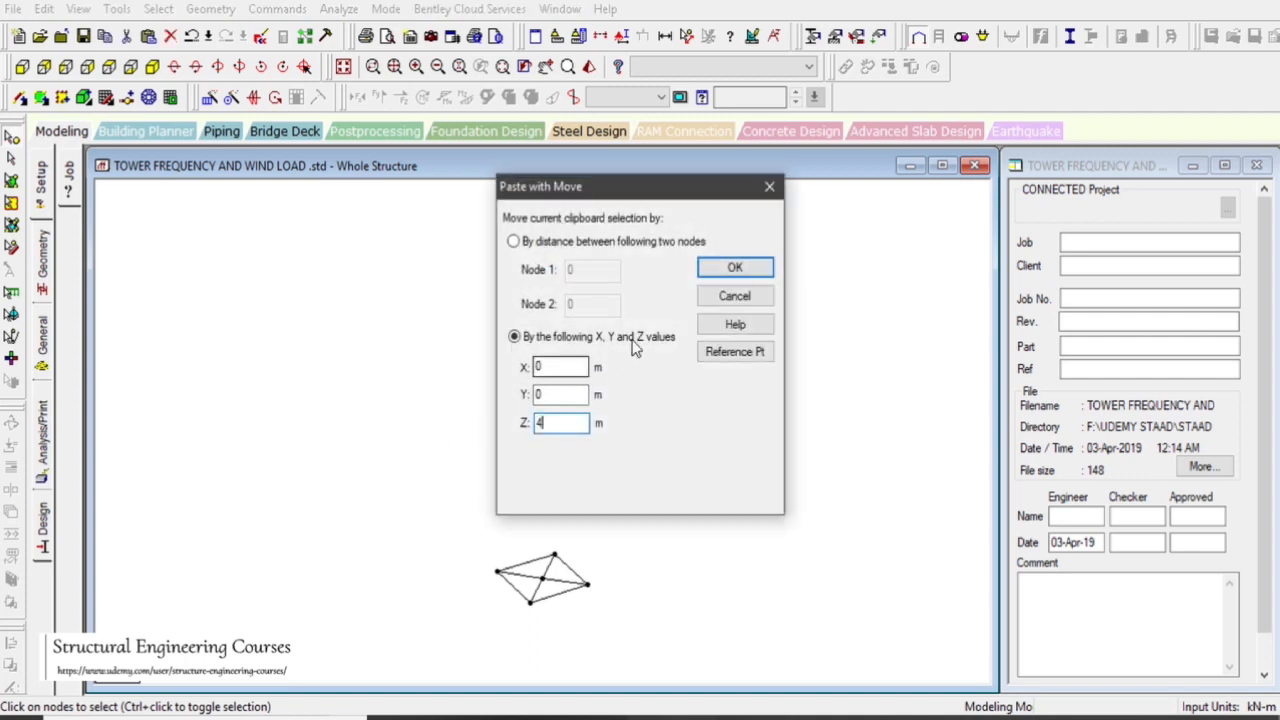
left_click(735, 267)
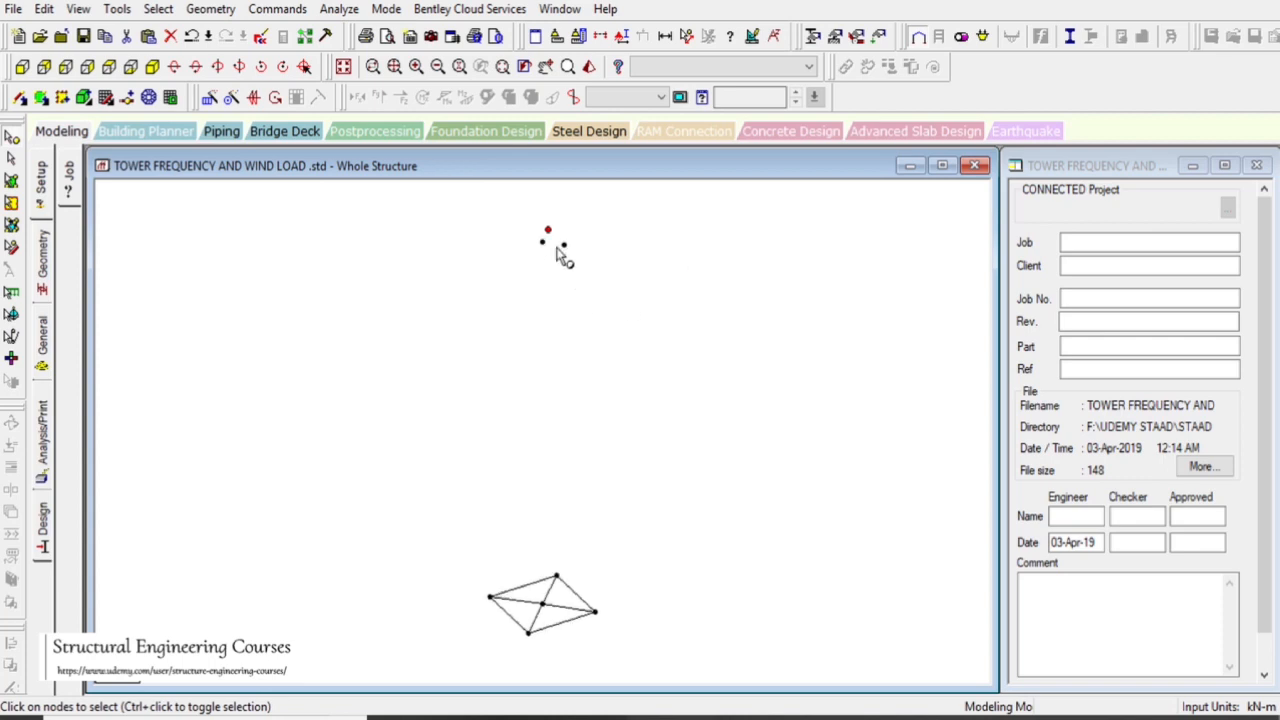
- In plan view, copy the two offset top corner nodes and paste them with a move of -4 m along X
left_click(106, 66)
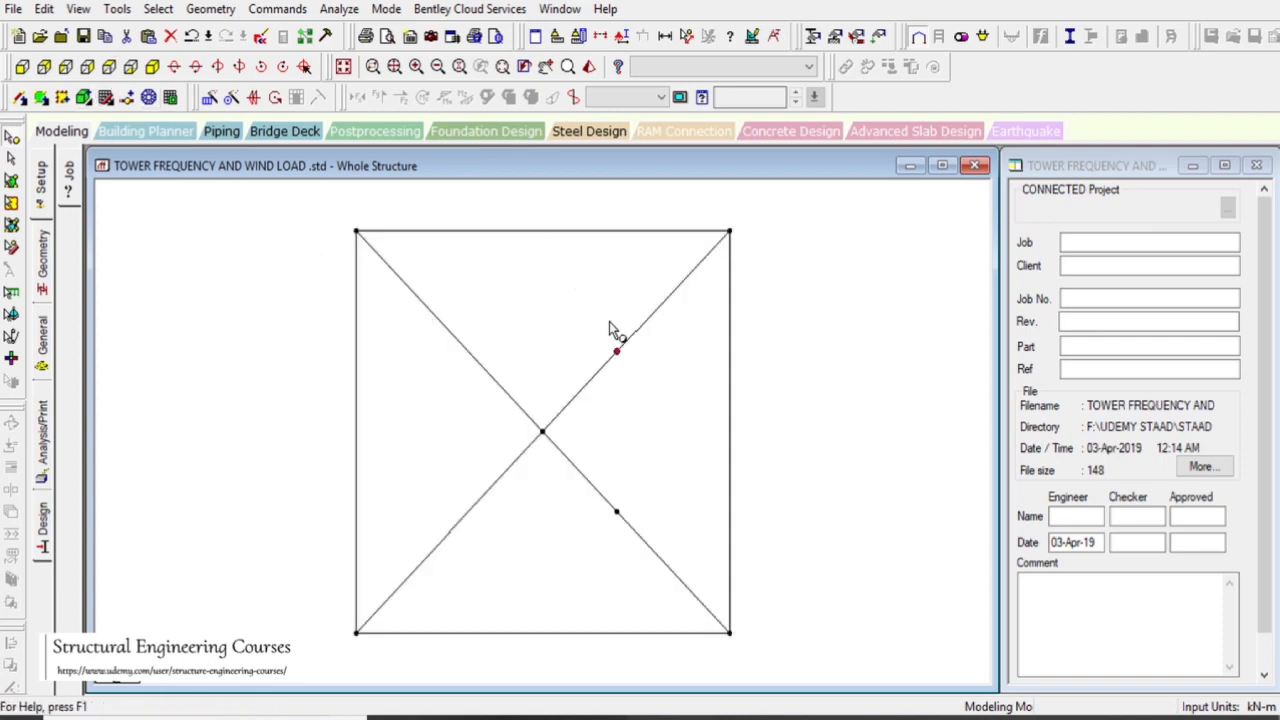
left_click_drag(609, 323, 636, 586)
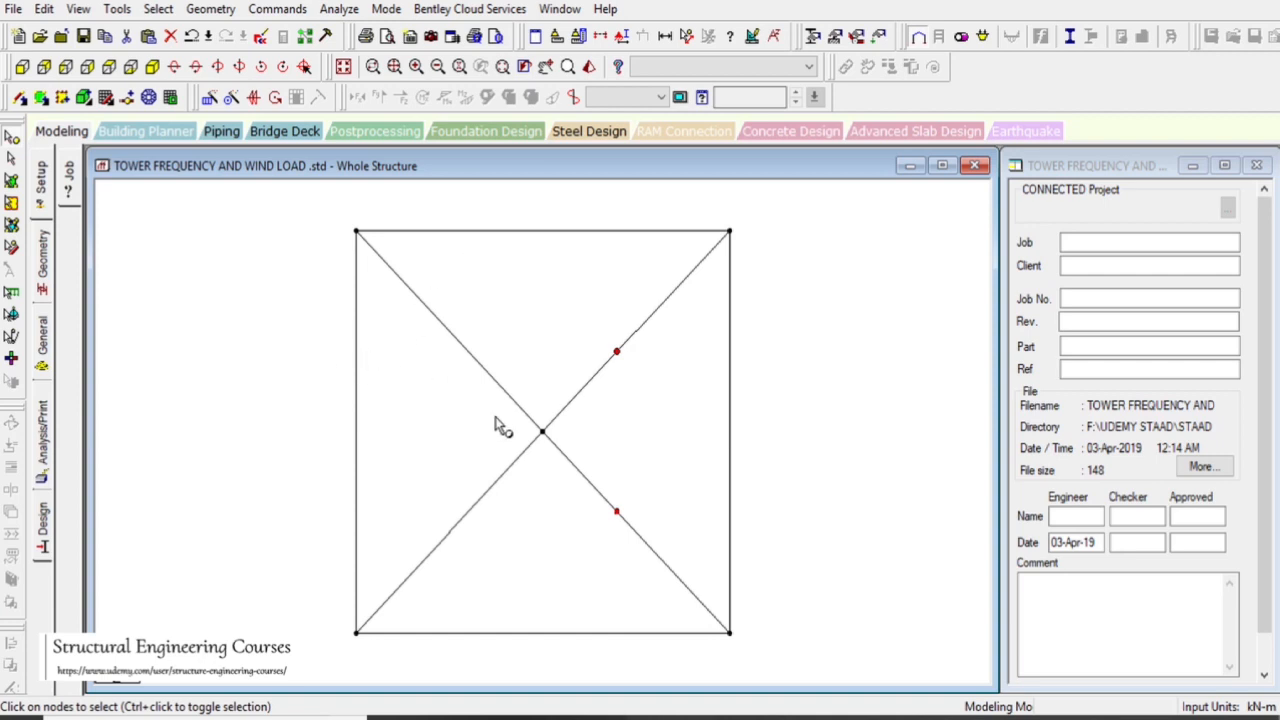
key("ctrl+v")
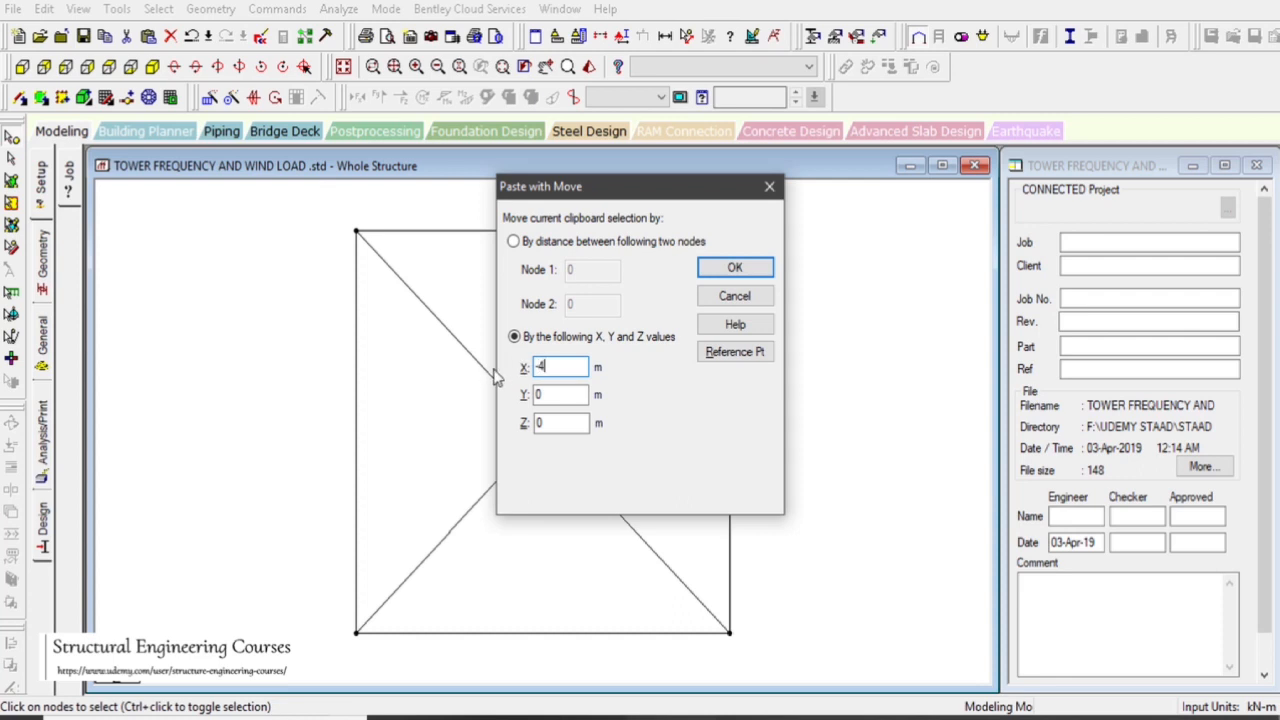
type("-4")
left_click(723, 268)
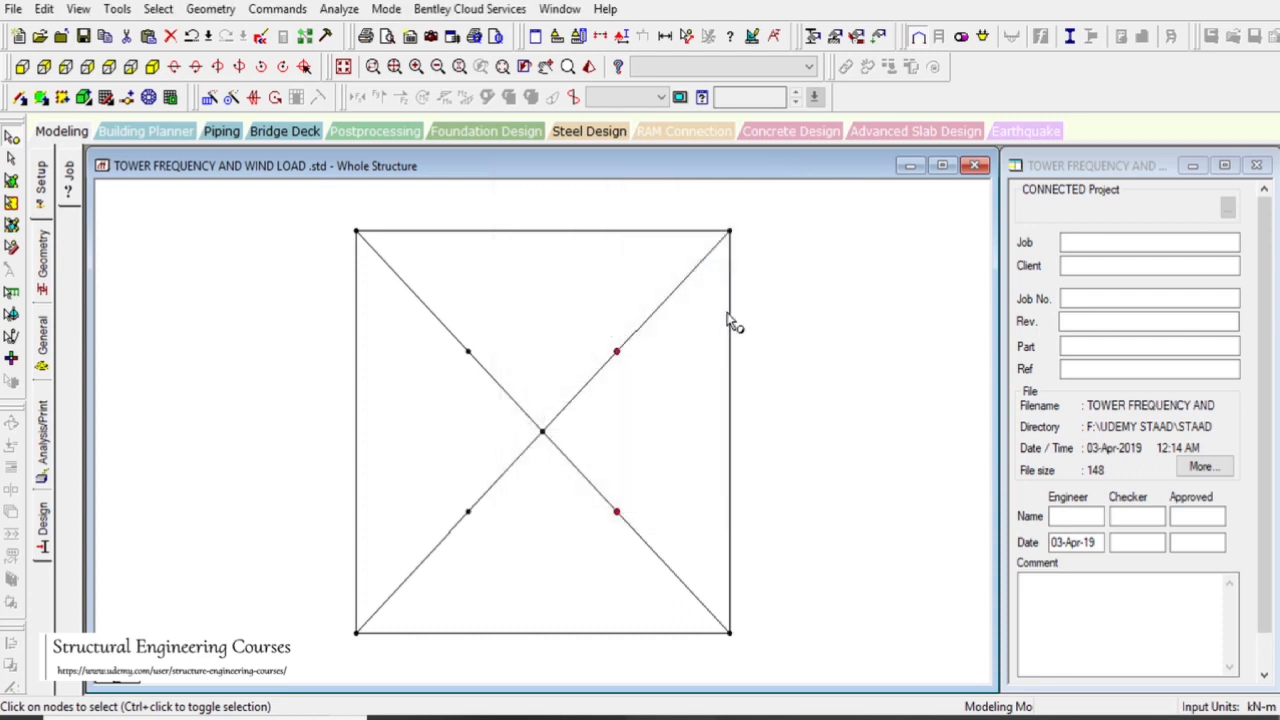
- In isometric view, draw four beams between the top corner nodes to form the small square at the tower top
left_click(152, 66)
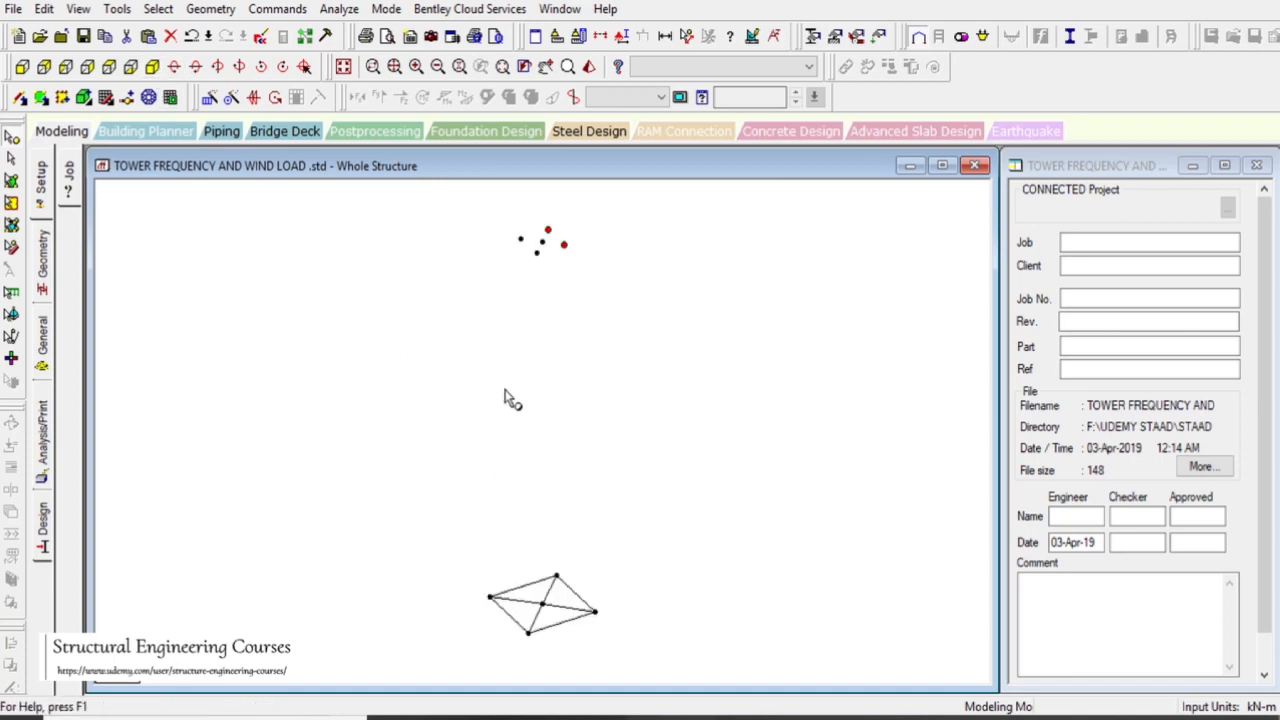
left_click(20, 97)
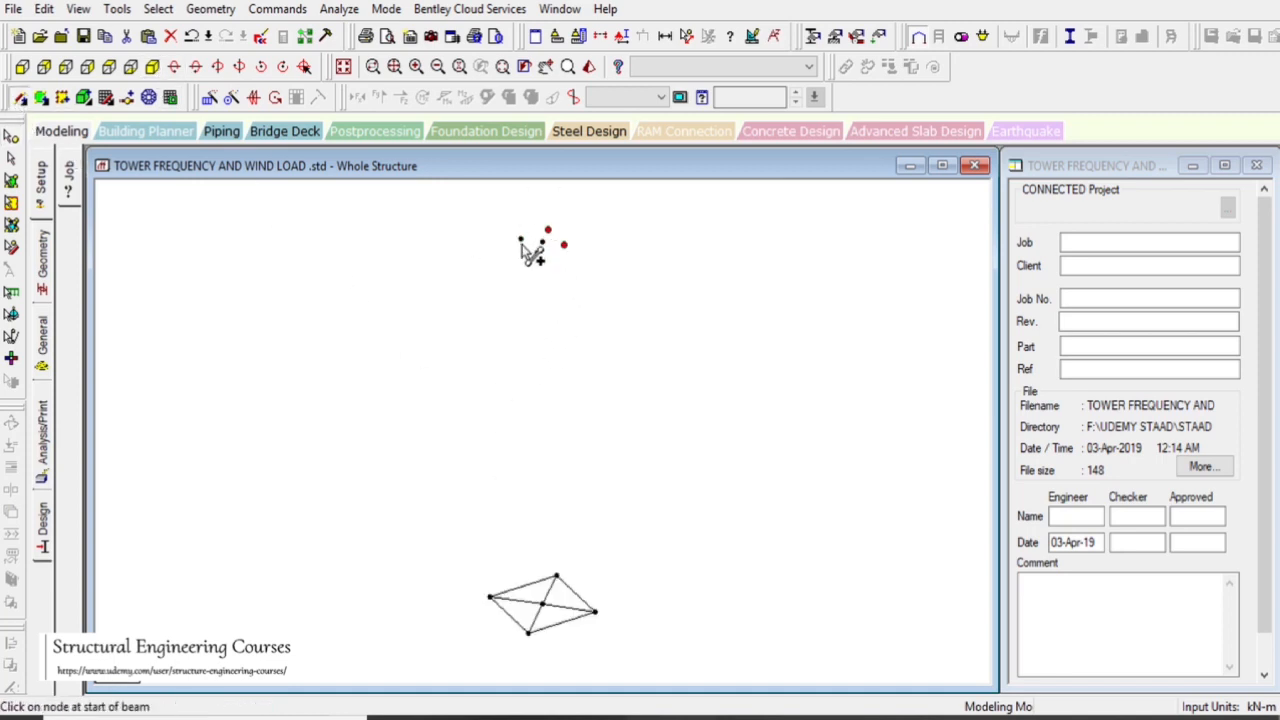
mouse_move(520, 238)
left_mouse_down()
mouse_move(557, 240)
mouse_move(549, 231)
mouse_move(572, 254)
mouse_move(533, 254)
mouse_move(564, 244)
left_mouse_up()
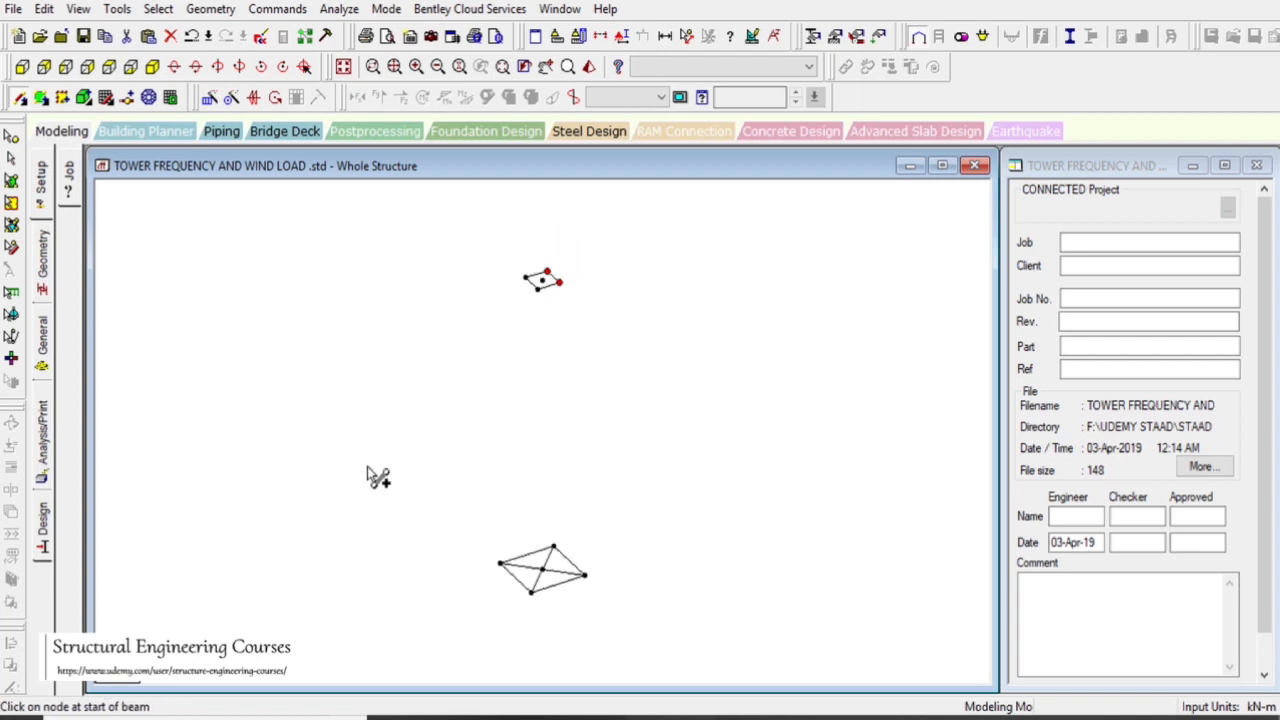
- Copy the centre node of the top square and paste it with a move of 3 m along Y
left_click(11, 145)
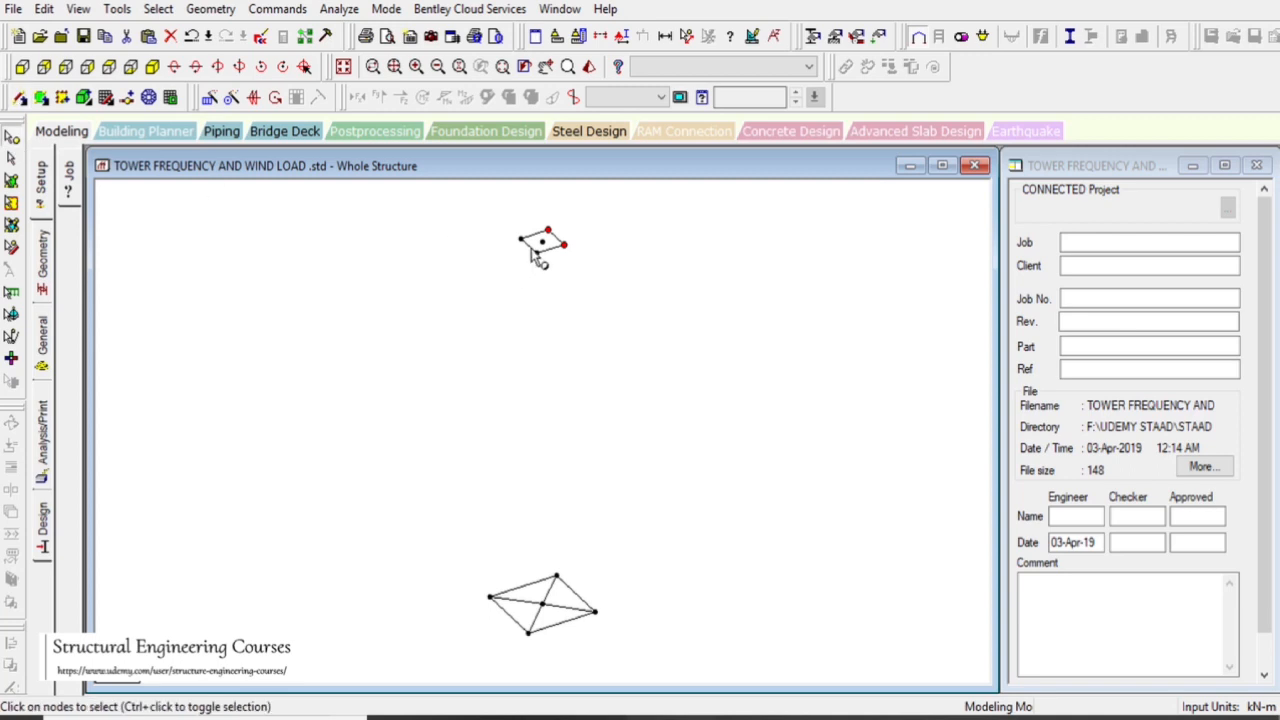
scroll(500, 458, "down", 7)
scroll(611, 359, "up", 6)
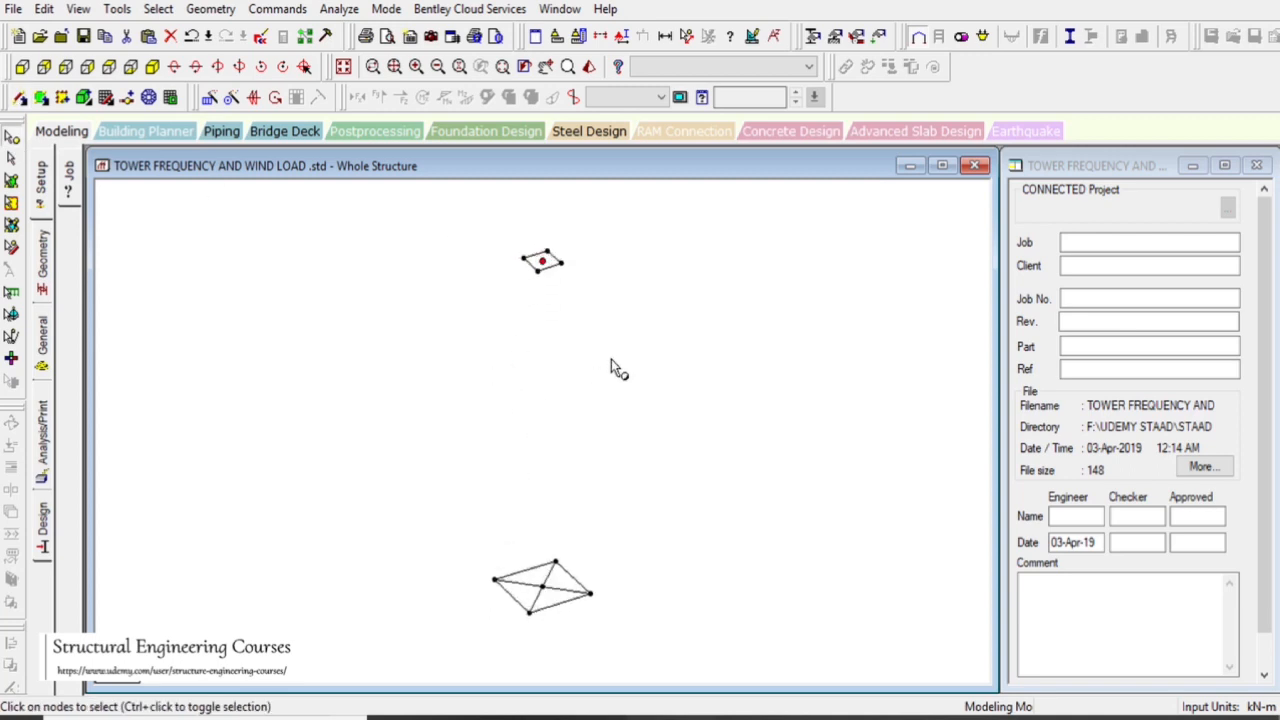
key("ctrl+v")
double_click(562, 395)
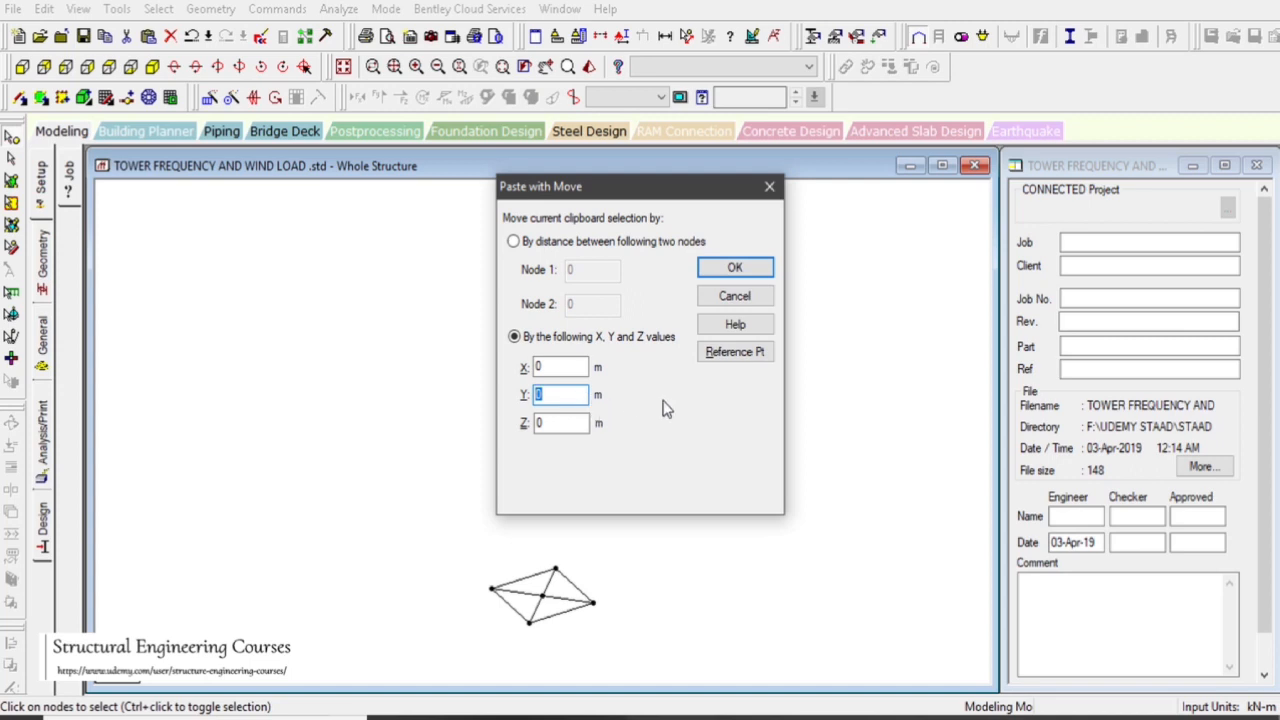
type("3")
left_click(729, 269)
scroll(460, 200, "up", 1)
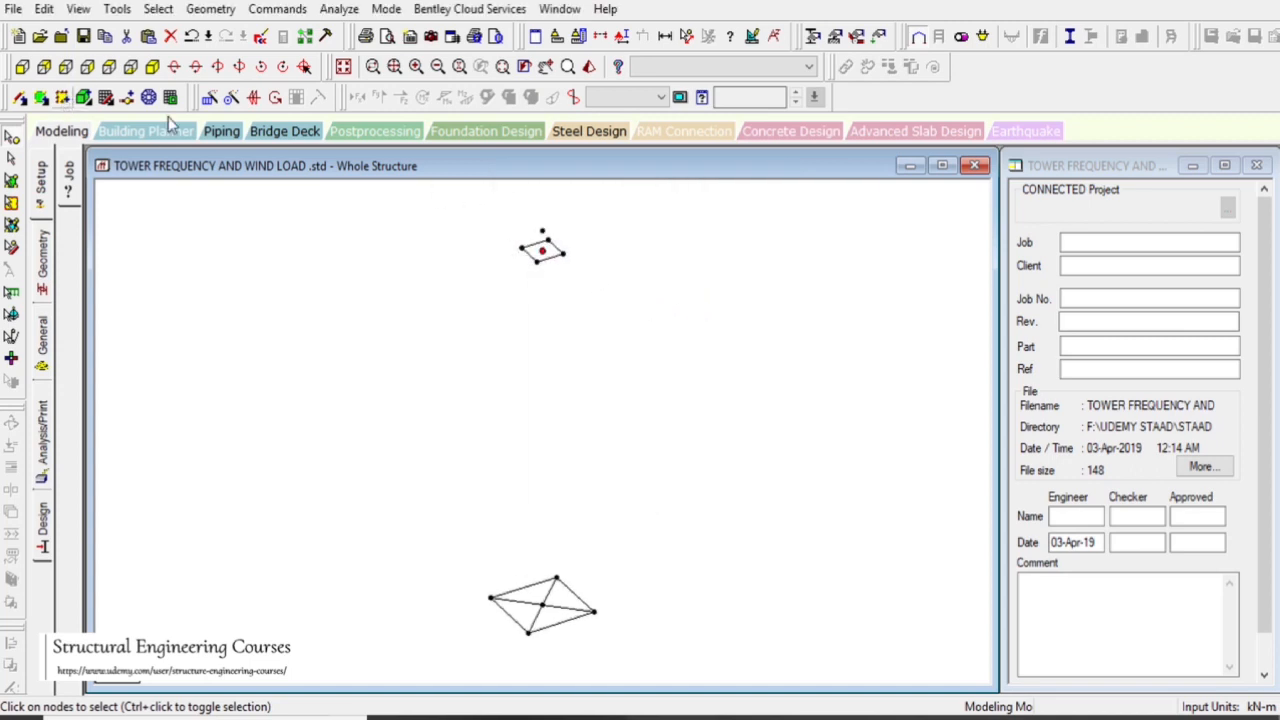
- Draw beams from the apex node to the four corners of the top square
left_click(41, 97)
mouse_move(542, 249)
left_mouse_down()
mouse_move(560, 250)
mouse_move(537, 262)
mouse_move(564, 254)
mouse_move(548, 241)
left_mouse_up()
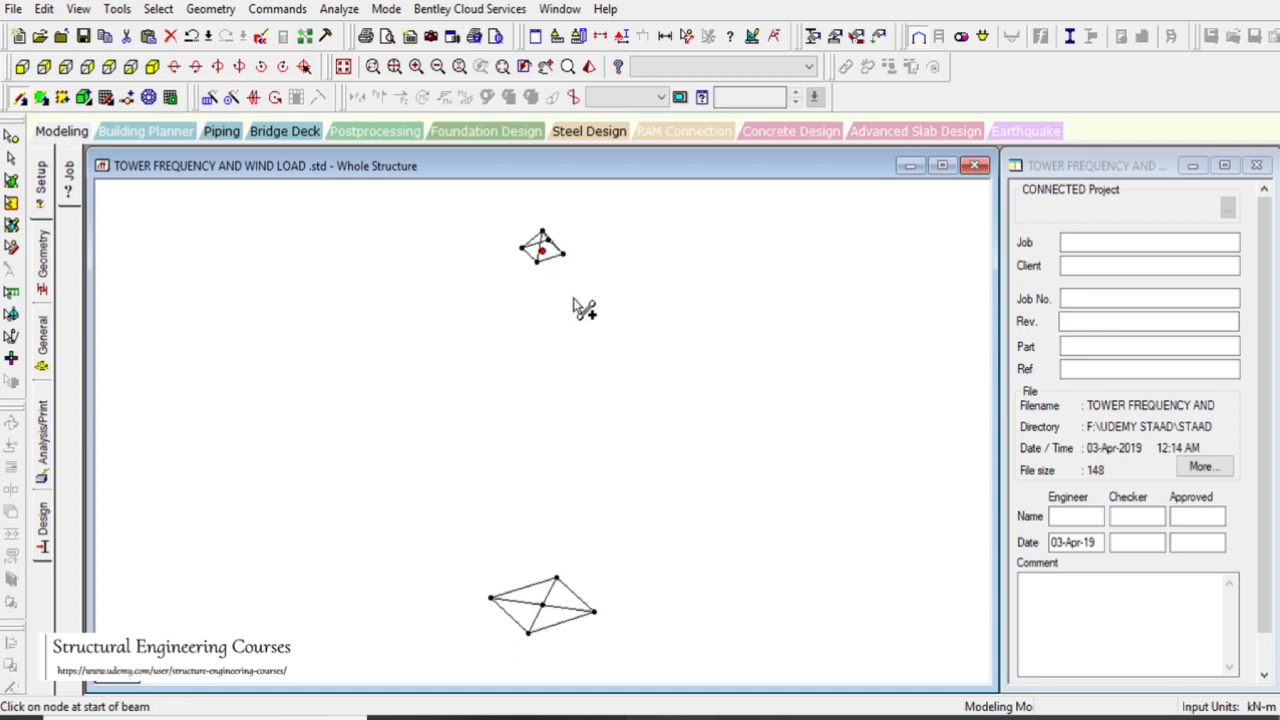
left_click(14, 158)
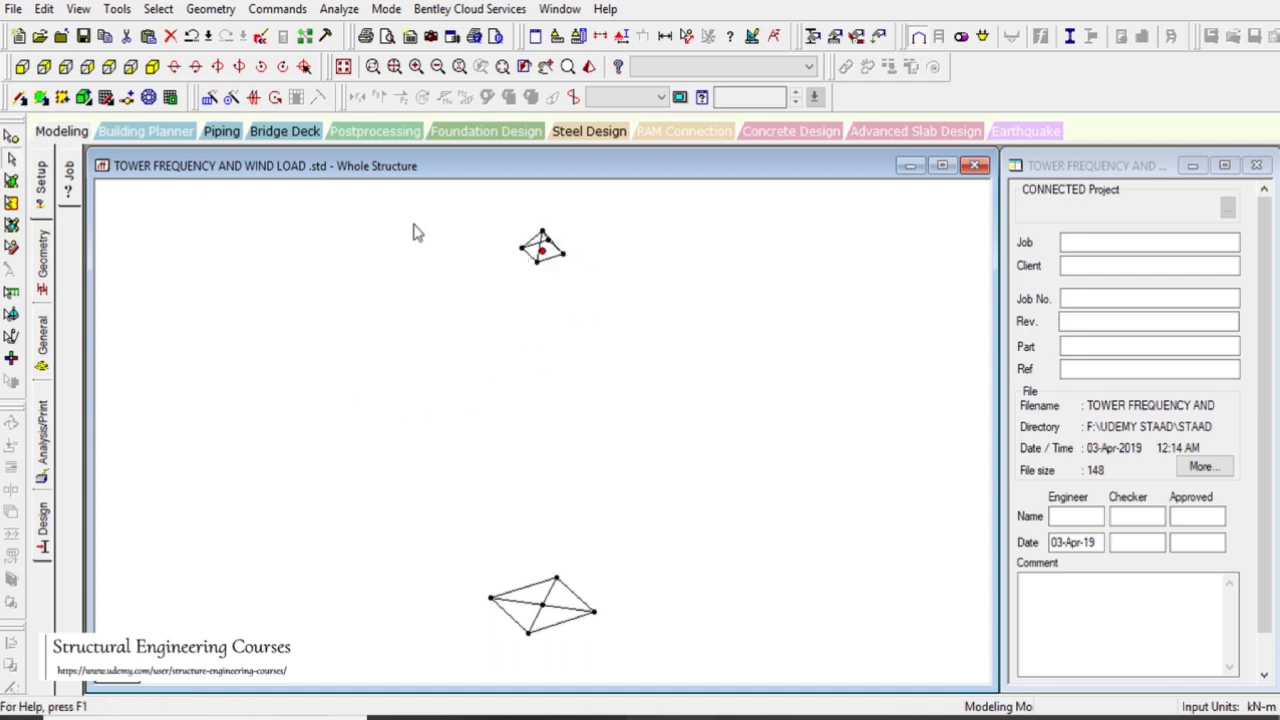
- Delete the loose centre node inside the top square
left_click(12, 135)
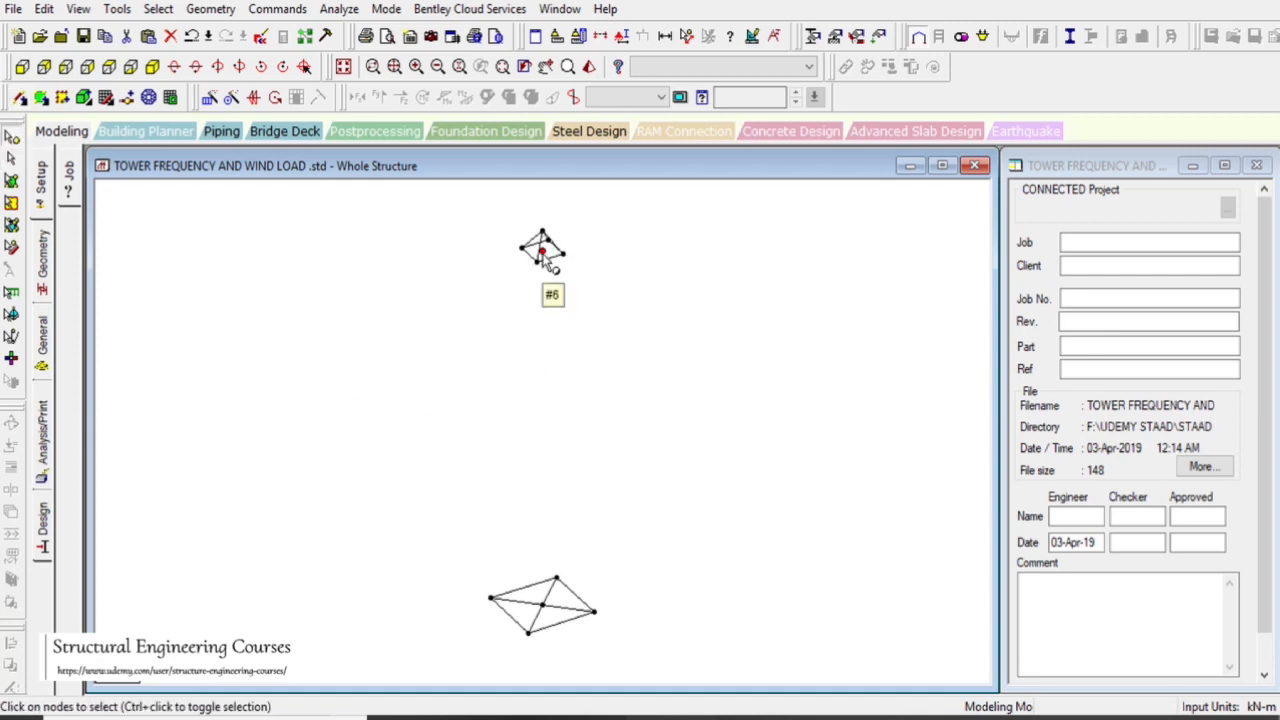
key("Delete")
key("Return")
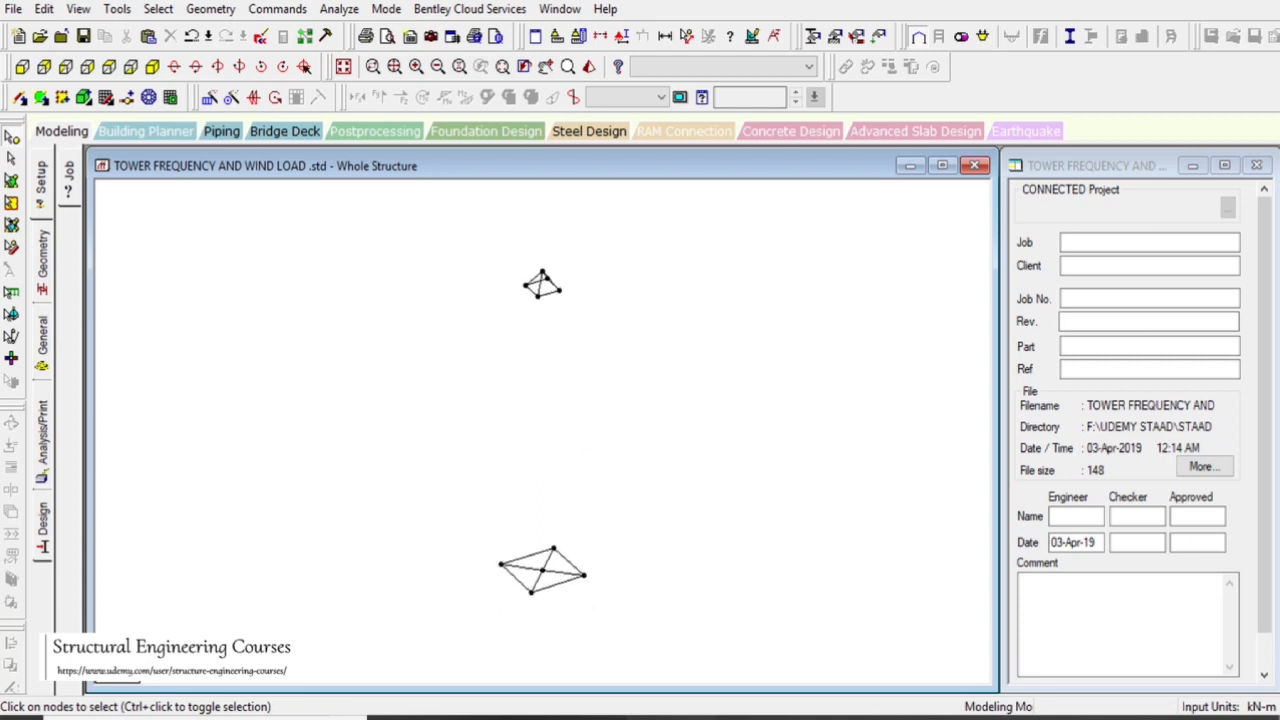
- Draw four leg beams connecting the corners of the base square to the matching corners of the top square
left_click(20, 98)
mouse_move(501, 564)
left_mouse_down()
mouse_move(537, 280)
mouse_move(526, 286)
mouse_move(545, 603)
mouse_move(533, 592)
left_mouse_up()
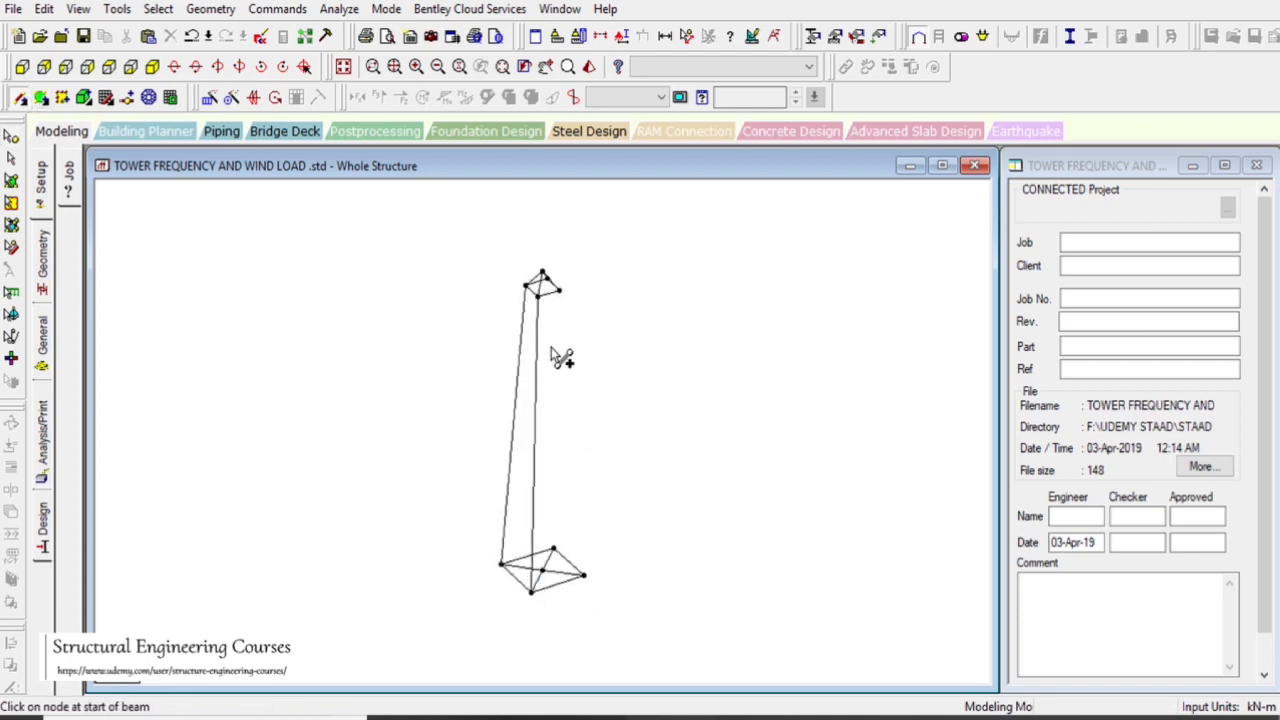
mouse_move(561, 291)
left_mouse_down()
mouse_move(571, 580)
mouse_move(585, 576)
left_mouse_up()
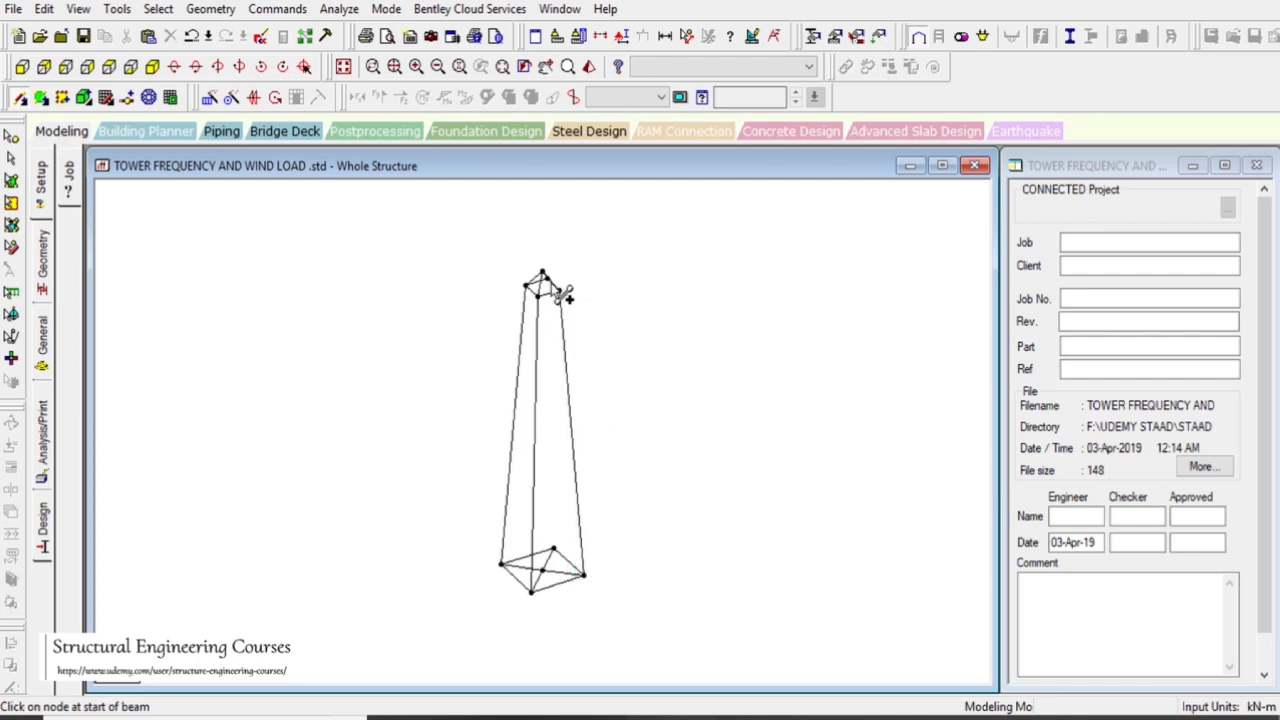
left_click_drag(543, 274, 553, 548)
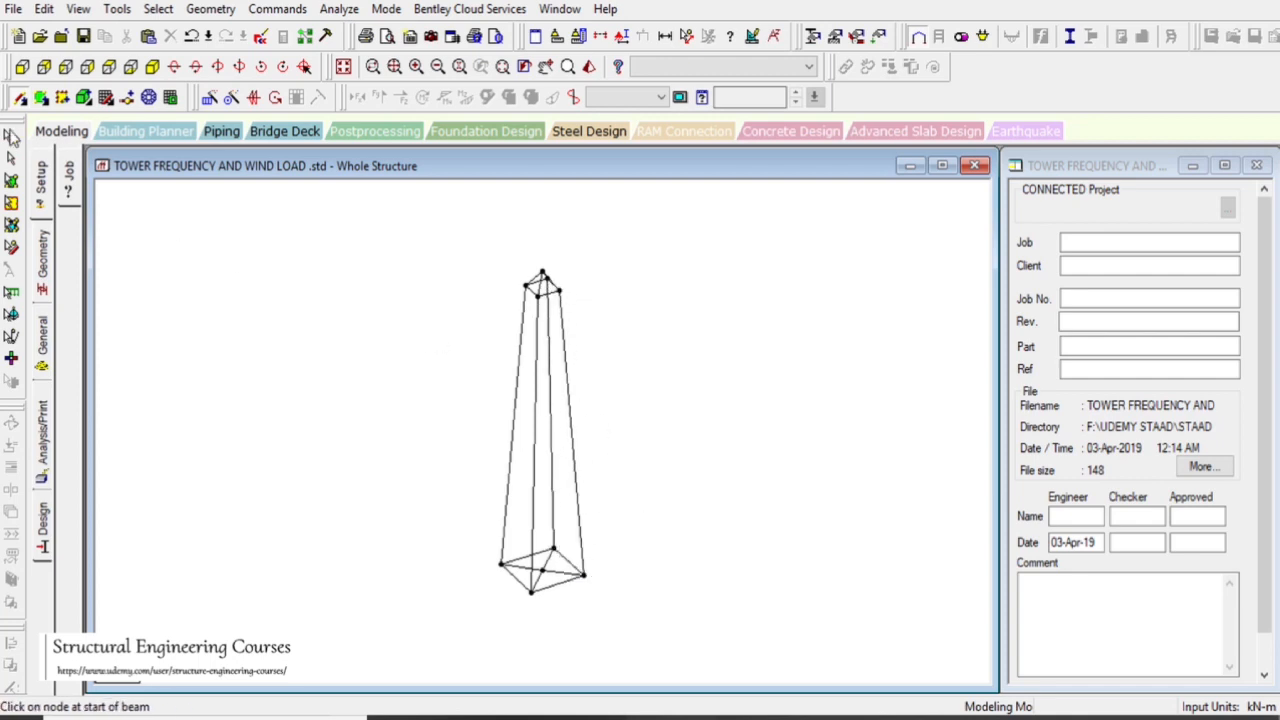
left_click(11, 160)
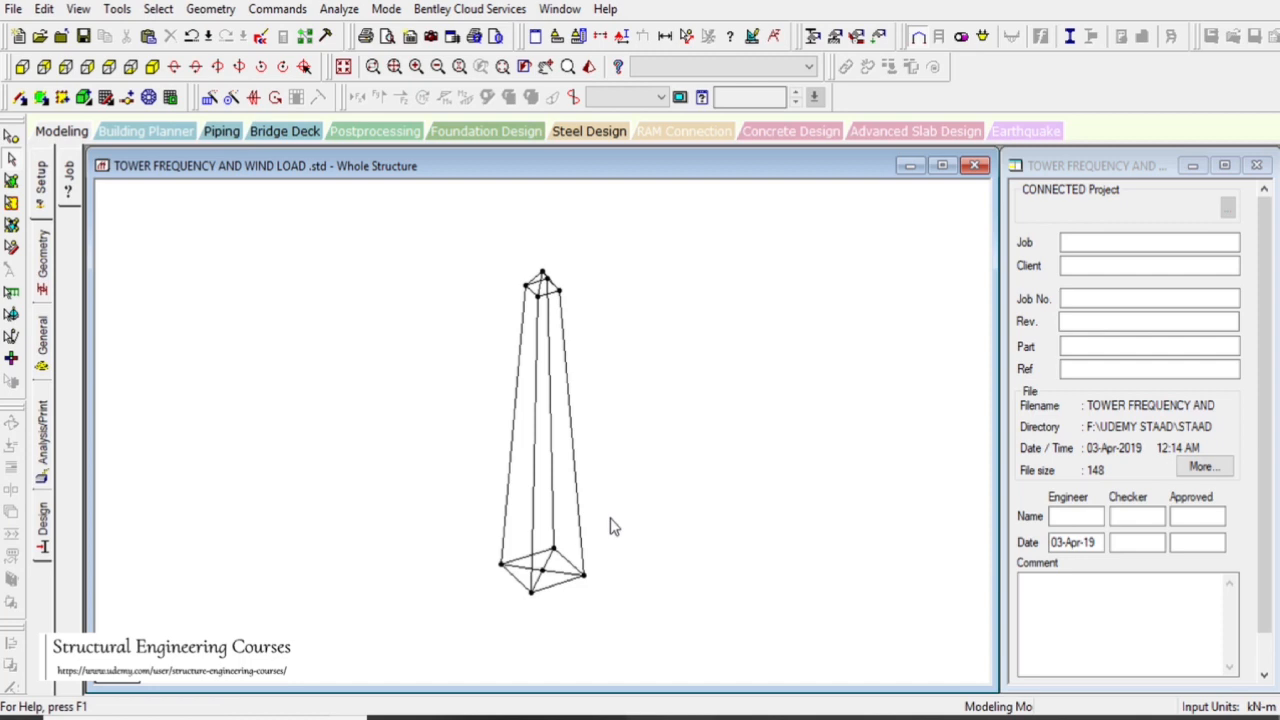
left_click(538, 531)
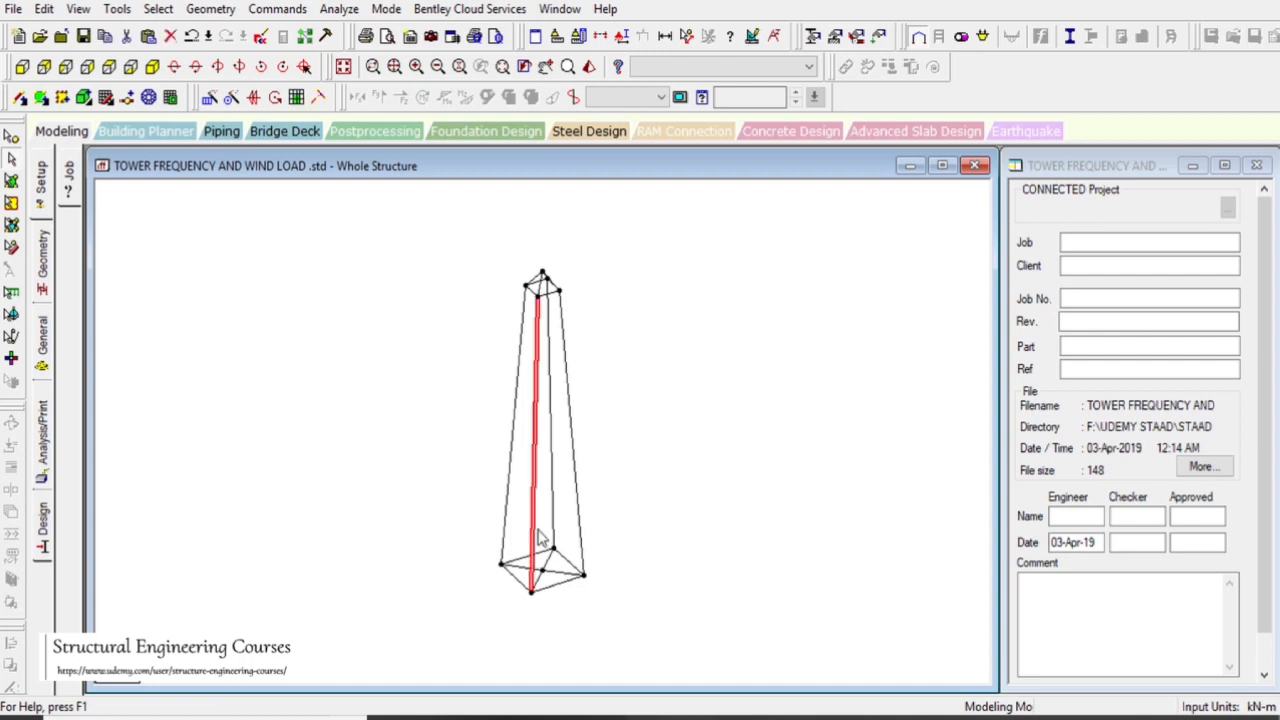
right_click(538, 534)
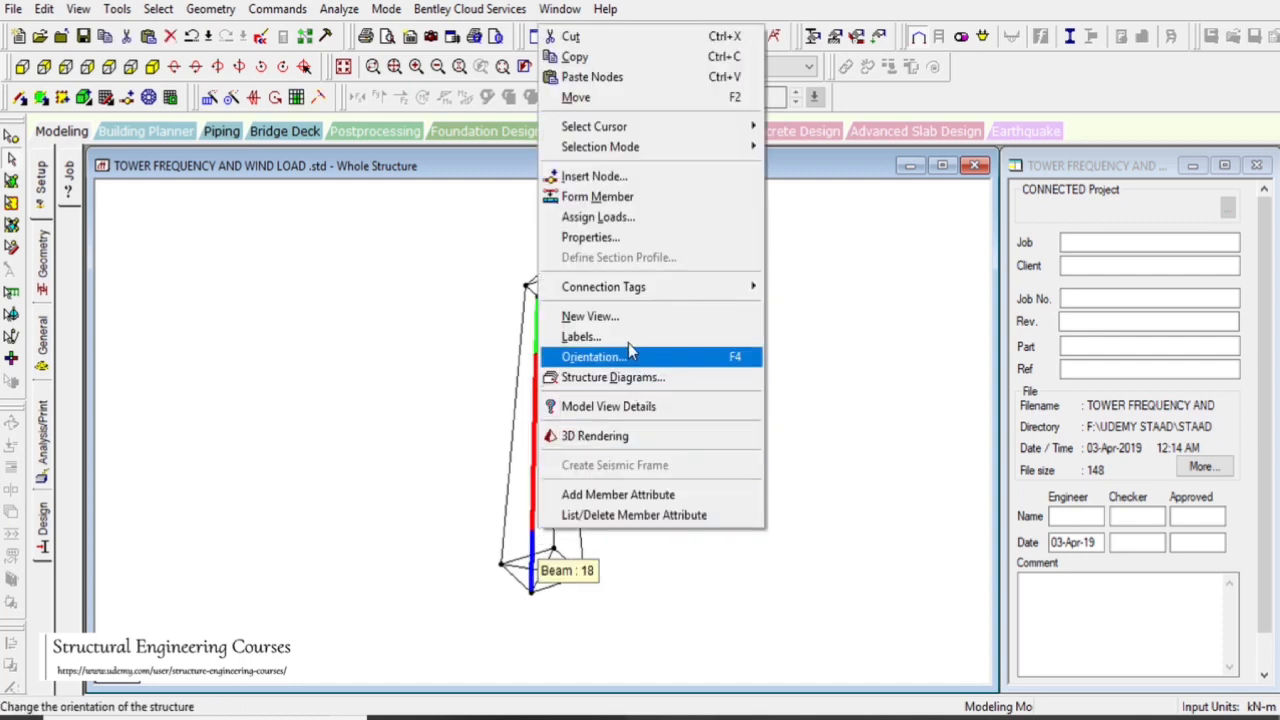
left_click(609, 184)
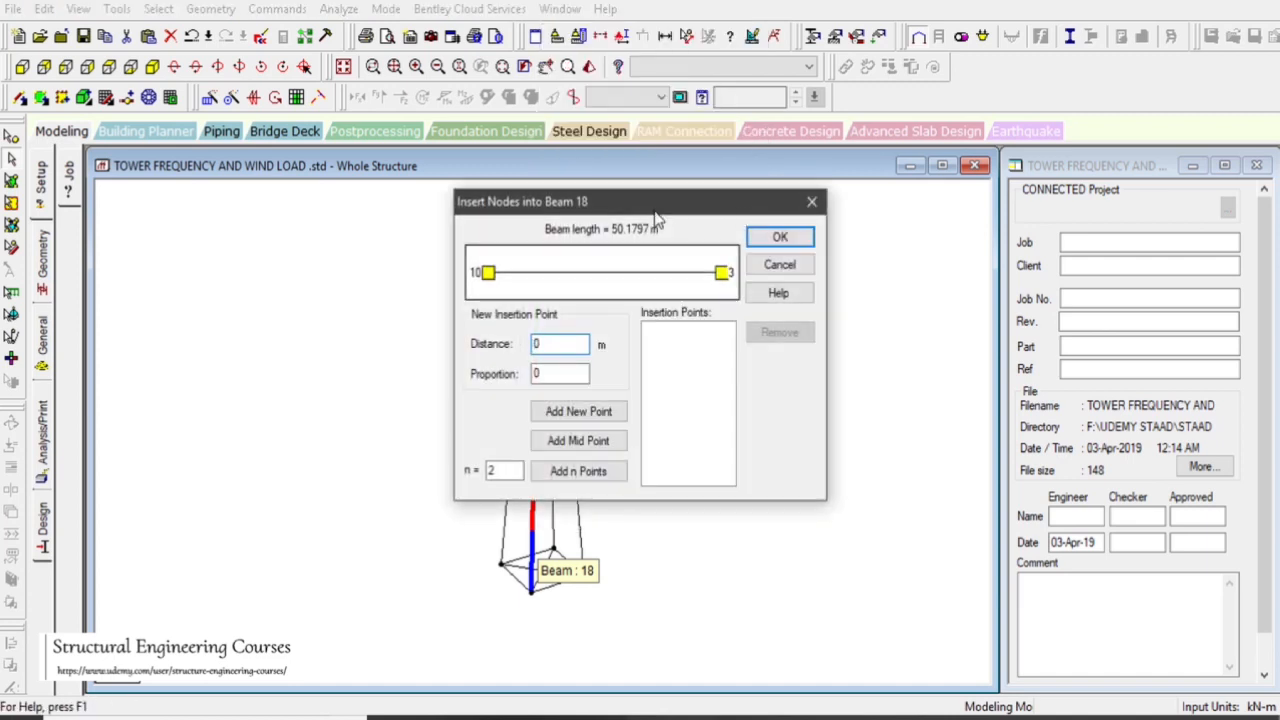
left_click_drag(660, 222, 893, 133)
double_click(738, 377)
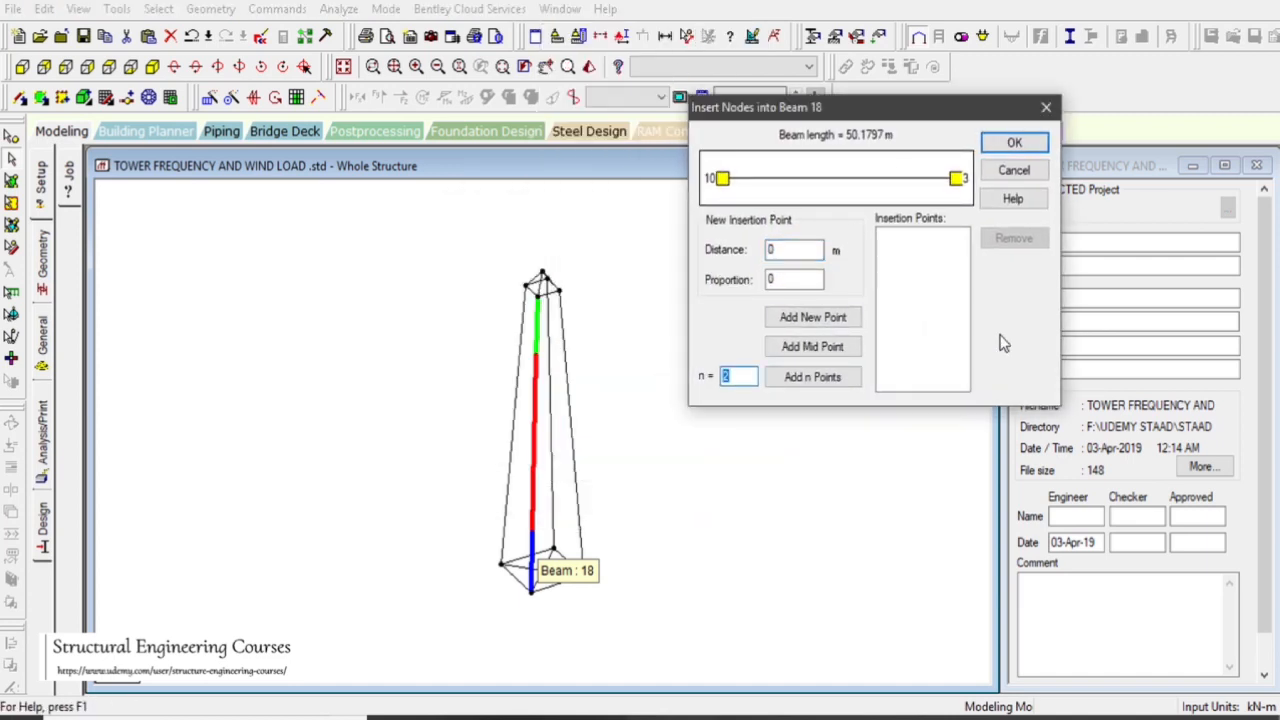
left_click(1014, 170)
- Measure the length of the front tower leg between its top and base nodes
left_click(686, 36)
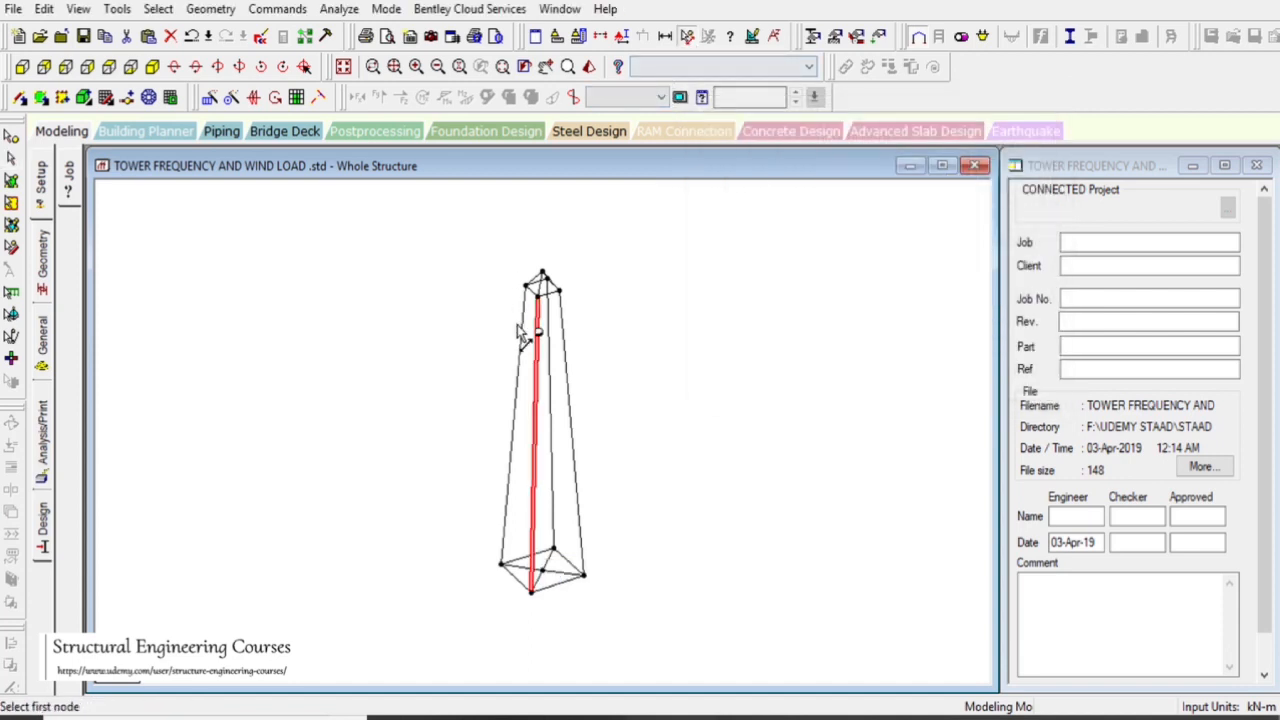
left_click(538, 296)
left_click(533, 592)
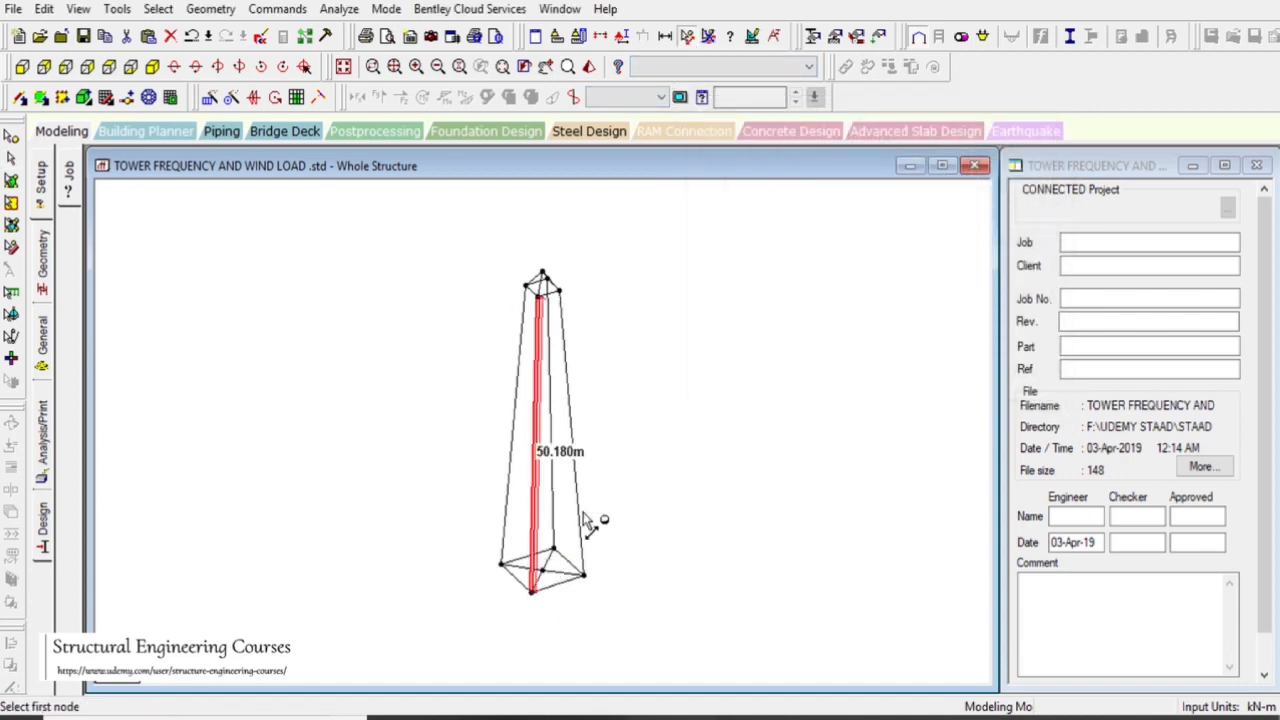
- Insert 10 evenly spaced nodes into the front tower leg
left_click(12, 160)
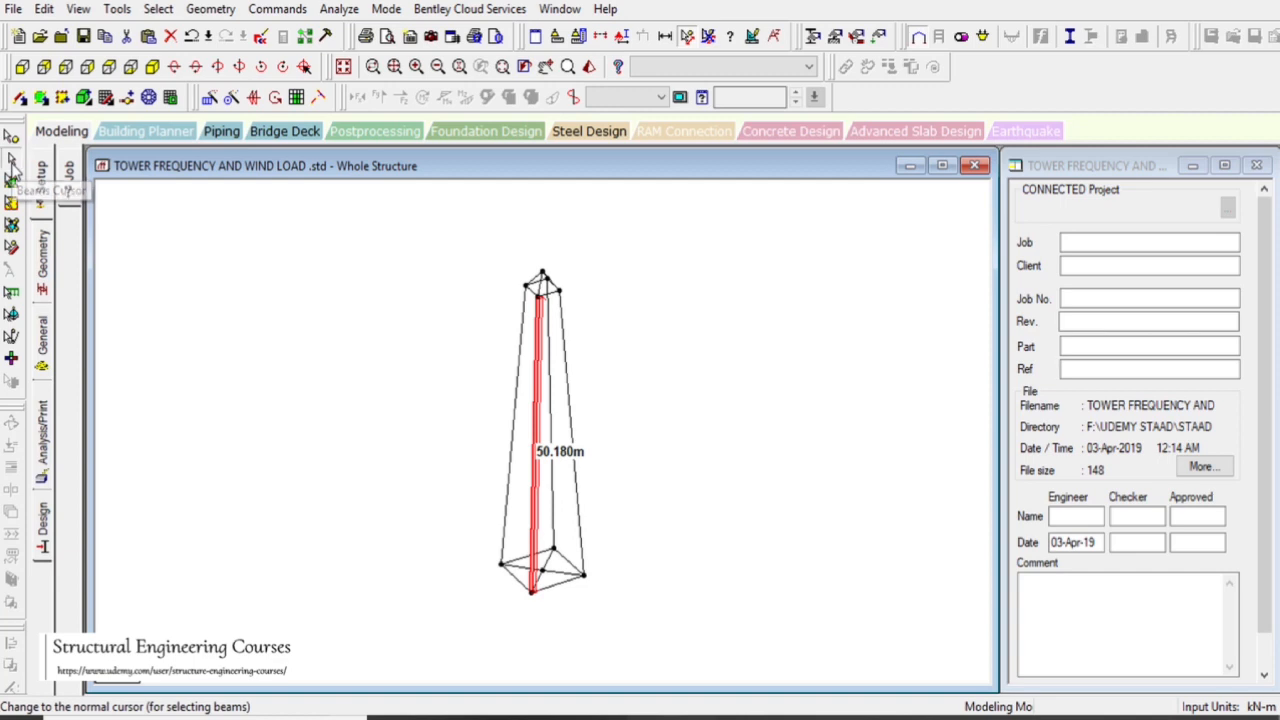
right_click(536, 526)
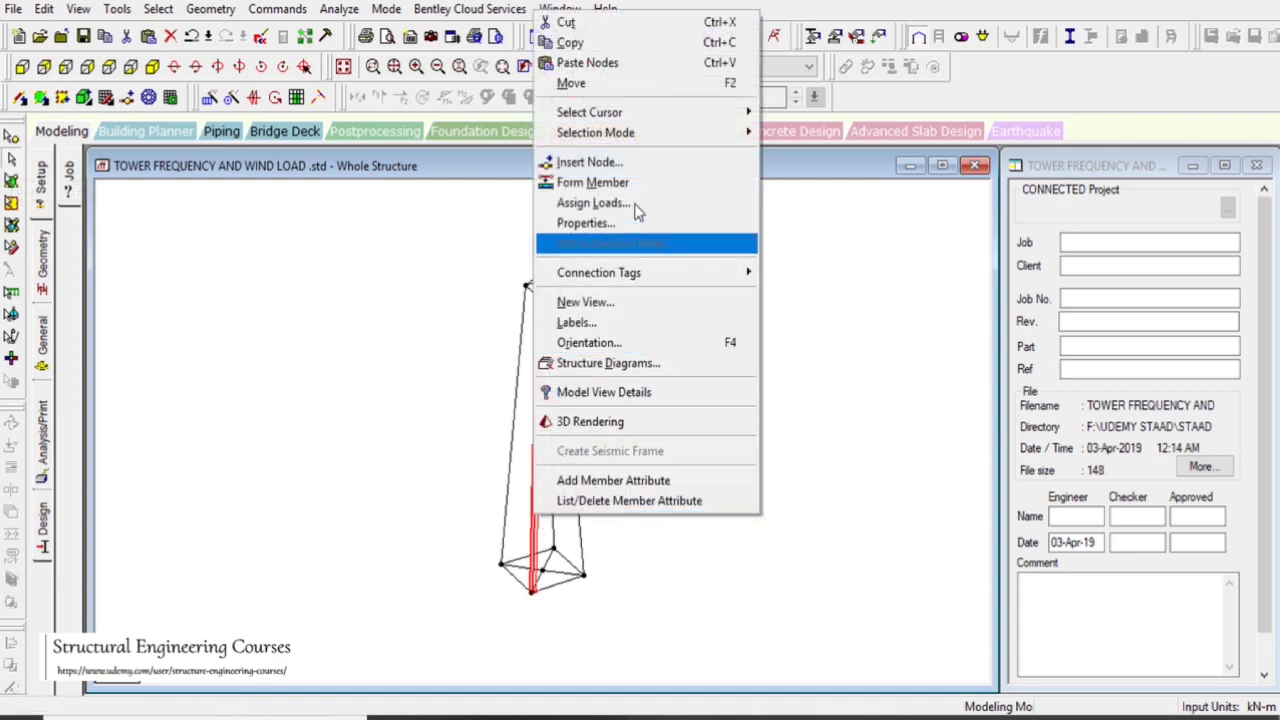
left_click(620, 164)
left_click_drag(620, 202, 922, 179)
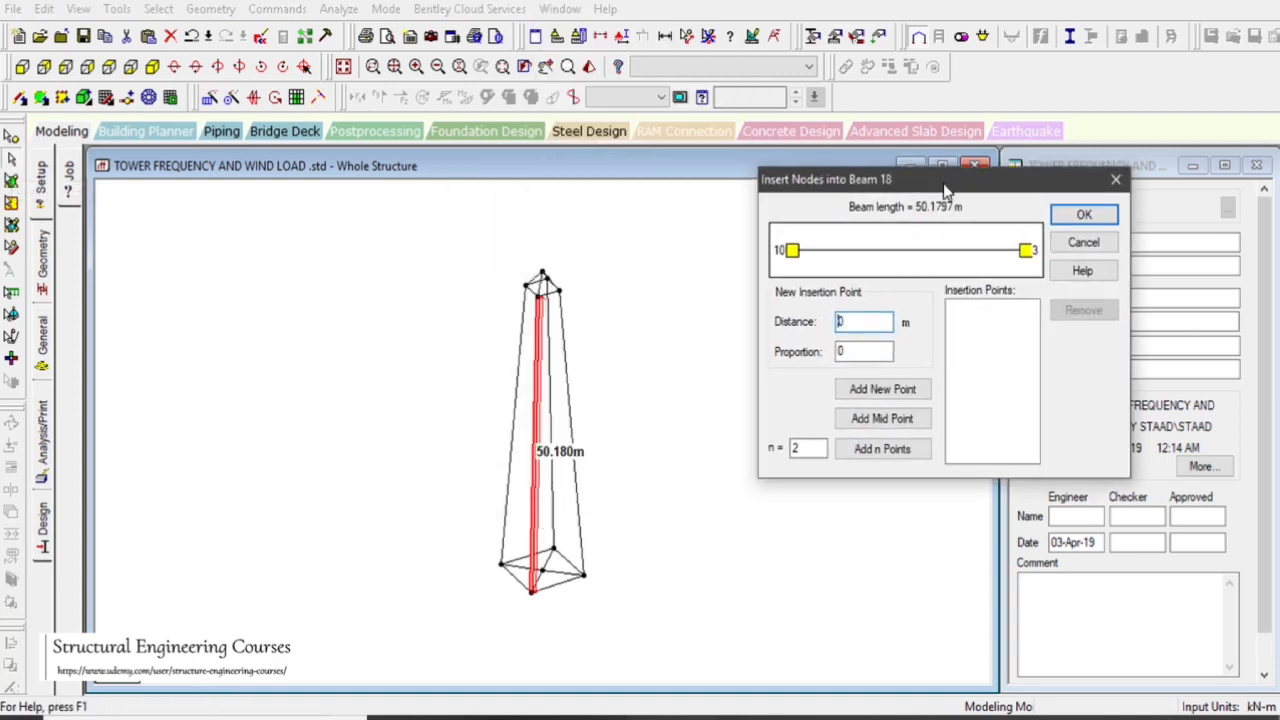
left_click_drag(812, 448, 760, 452)
type("10")
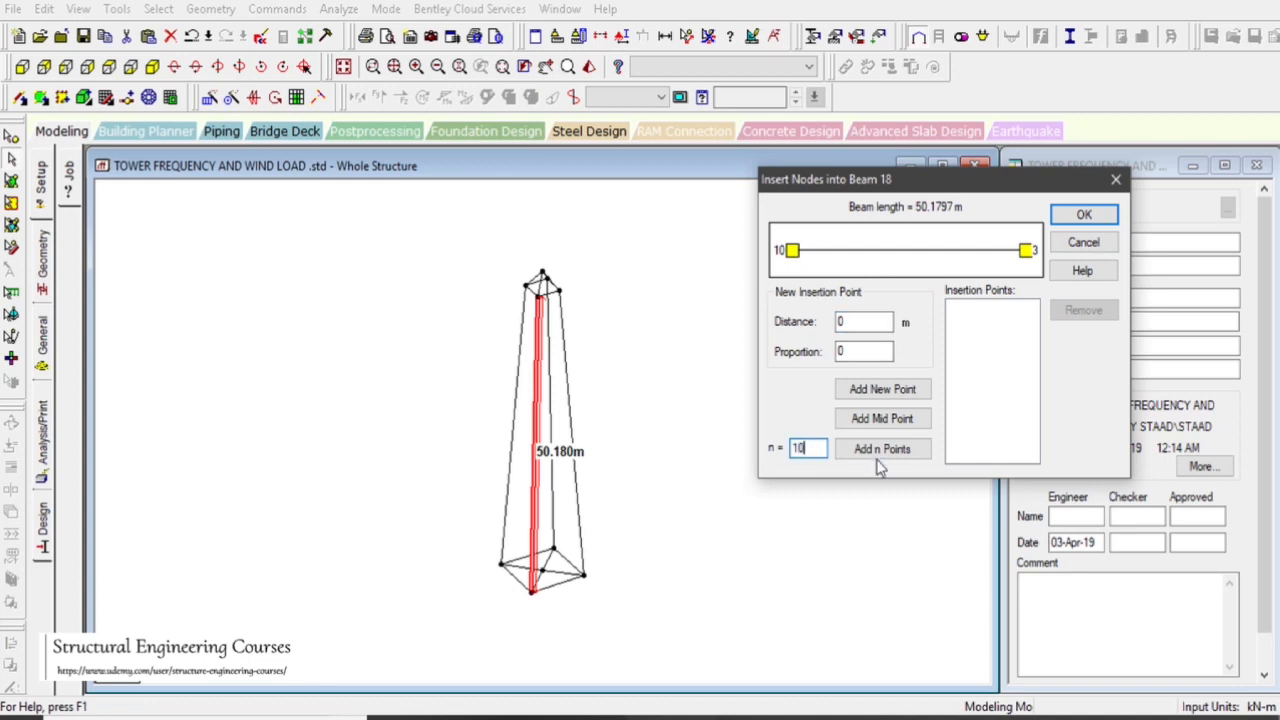
left_click(880, 449)
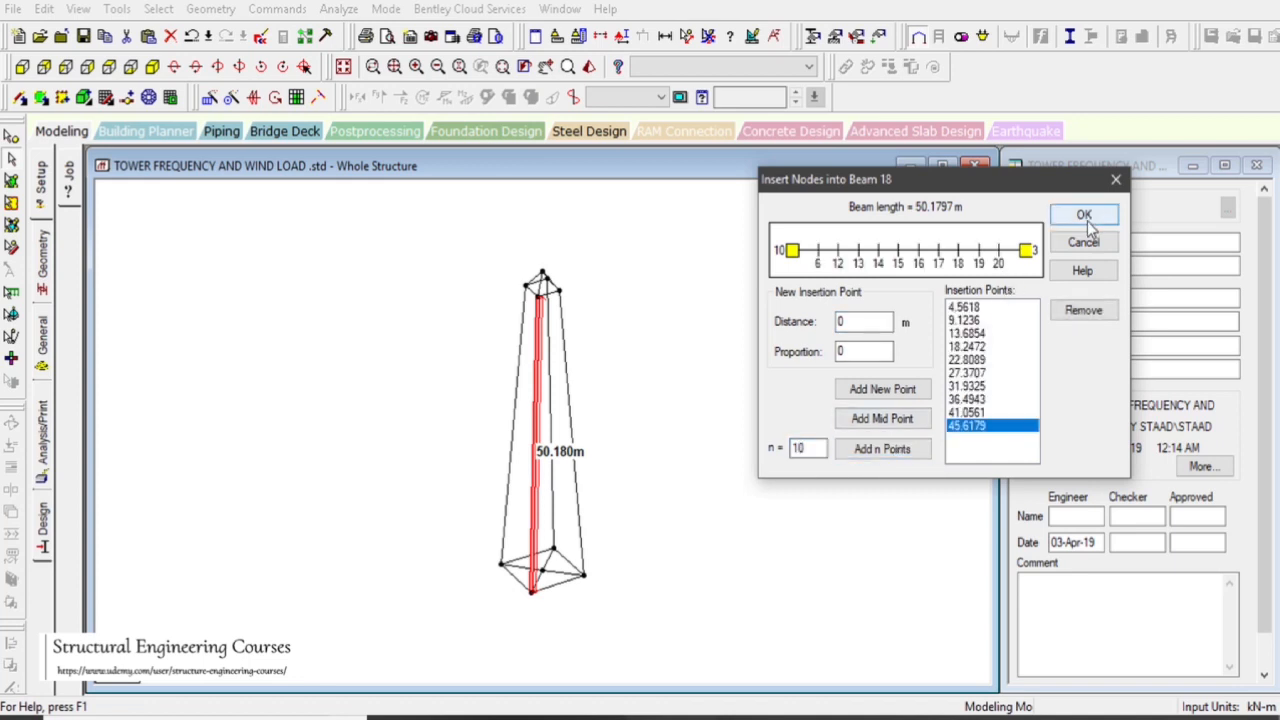
left_click(1085, 216)
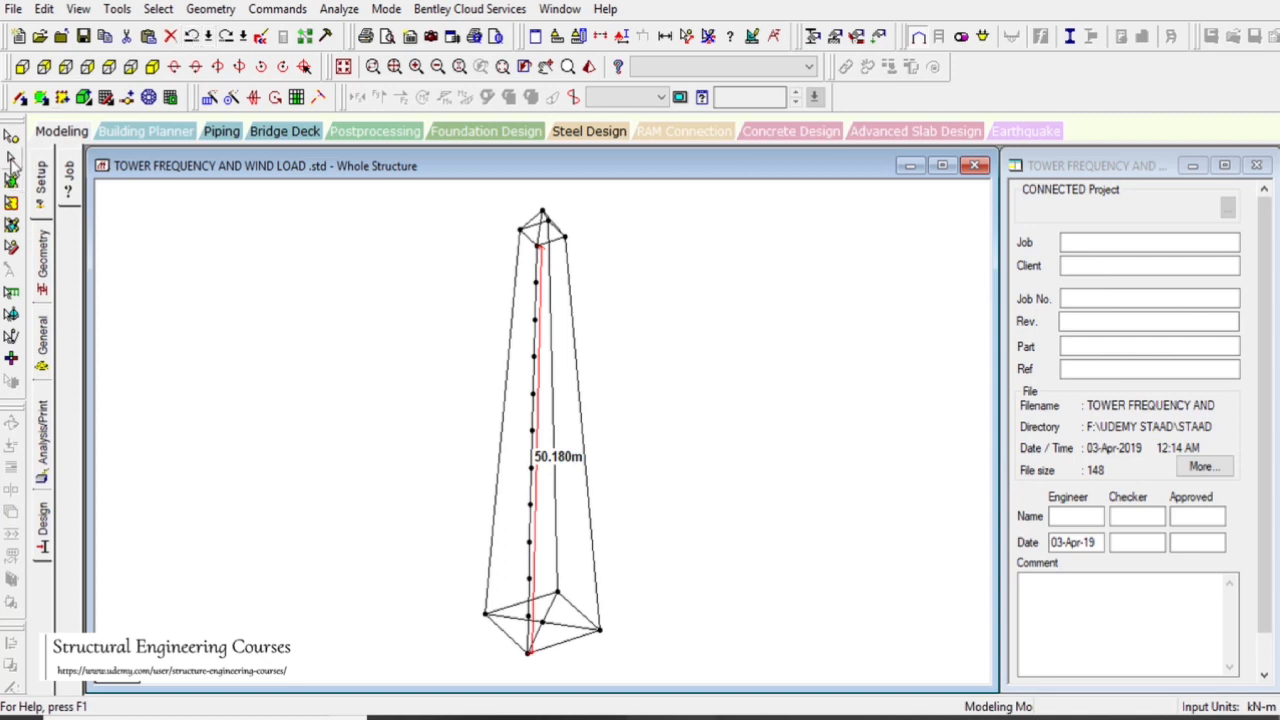
- Insert 10 evenly spaced nodes into each of the other three tower legs
left_click(558, 529, "ctrl")
left_click(492, 543, "ctrl")
right_click(490, 545)
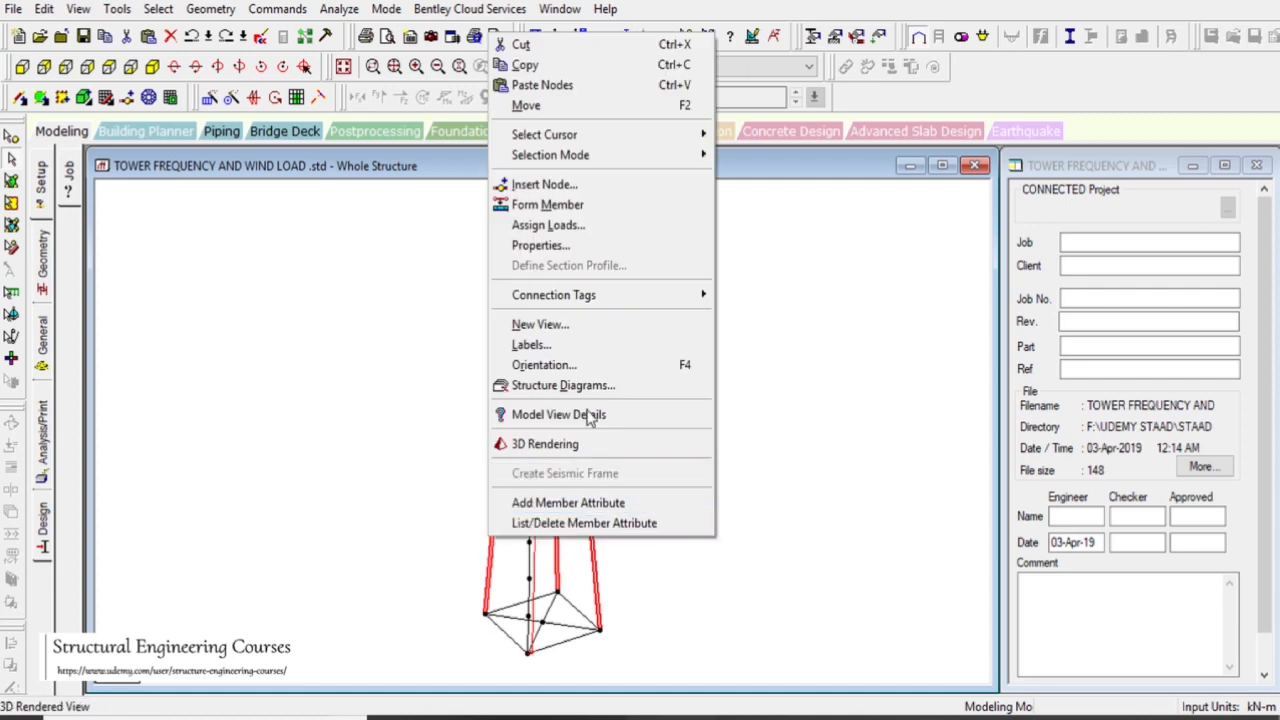
left_click(571, 188)
left_click(564, 410)
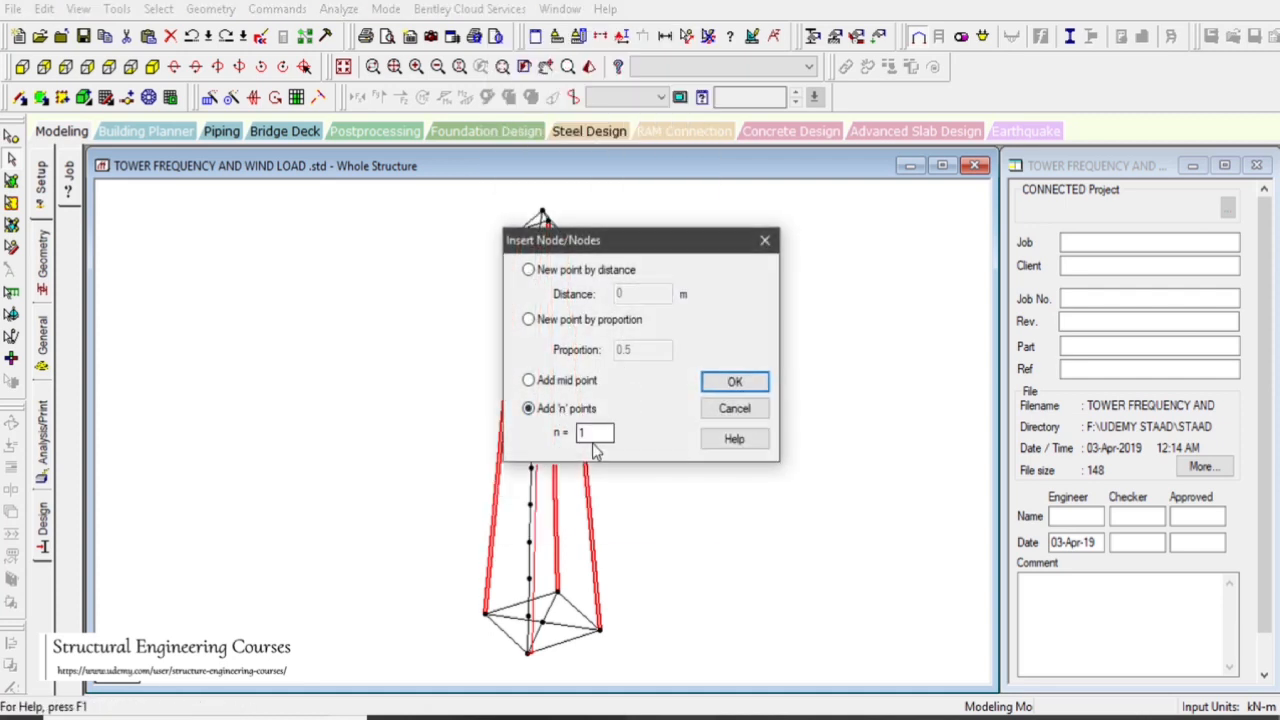
left_click_drag(593, 432, 527, 436)
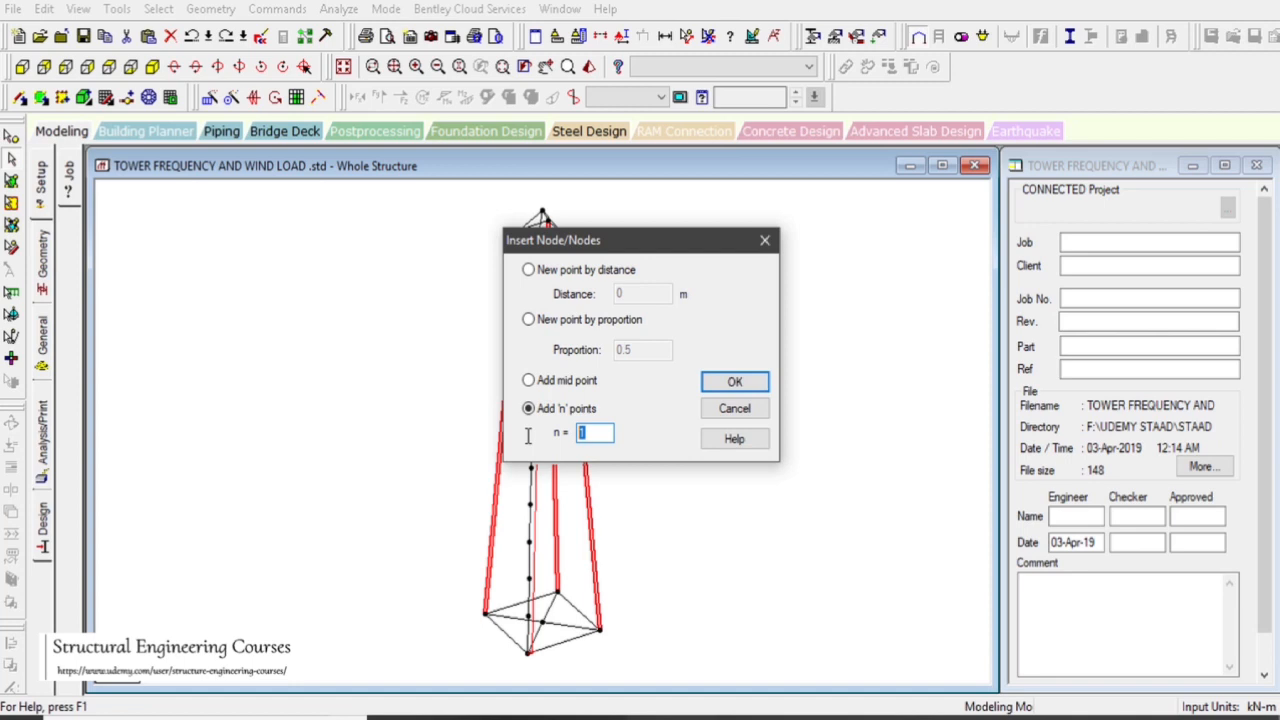
left_click(712, 385)
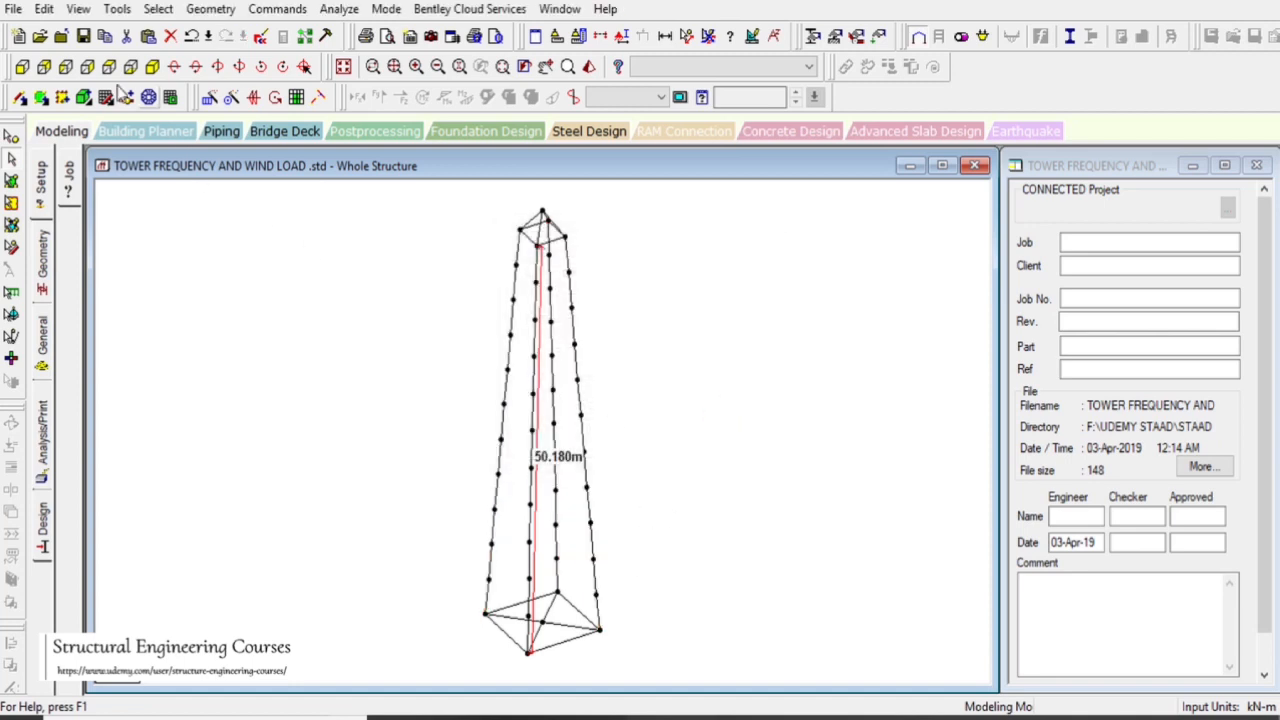
- Draw horizontal beams between matching leg nodes at every level of one face and around all four faces at the lowest four levels
left_click(41, 97)
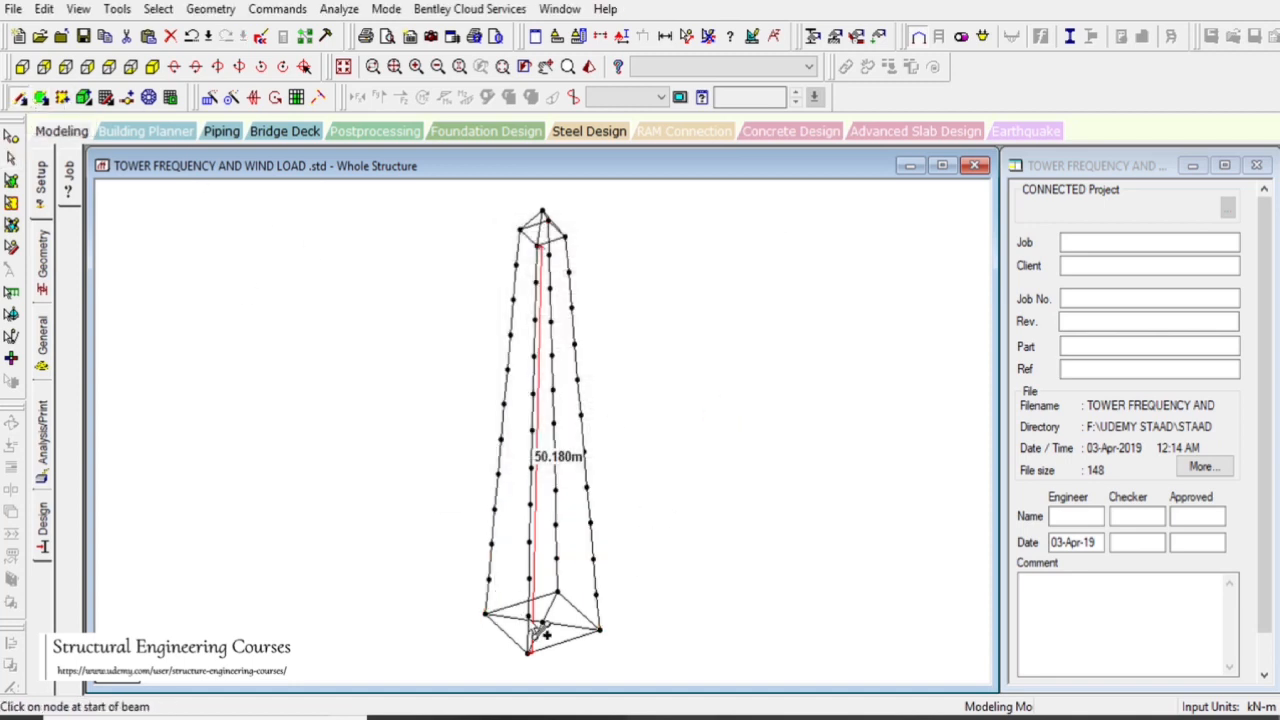
mouse_move(542, 622)
left_mouse_down()
mouse_move(609, 605)
mouse_move(557, 559)
mouse_move(487, 579)
mouse_move(537, 614)
mouse_move(540, 592)
left_mouse_up()
mouse_move(595, 567)
left_mouse_down()
mouse_move(559, 528)
mouse_move(496, 547)
mouse_move(557, 526)
mouse_move(526, 574)
mouse_move(532, 553)
mouse_move(495, 511)
mouse_move(557, 492)
mouse_move(595, 530)
mouse_move(594, 502)
mouse_move(539, 476)
mouse_move(590, 454)
mouse_move(586, 354)
mouse_move(543, 323)
mouse_move(577, 311)
mouse_move(578, 285)
left_mouse_up()
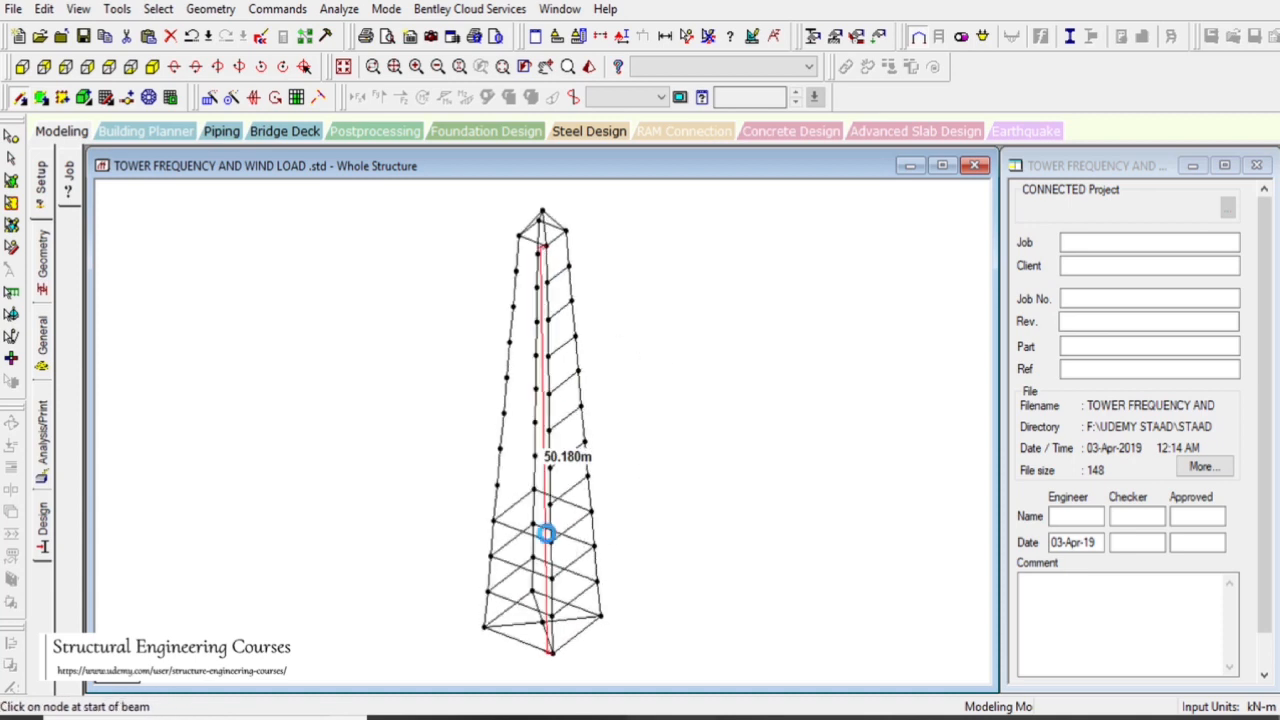
left_click_drag(500, 492, 550, 502)
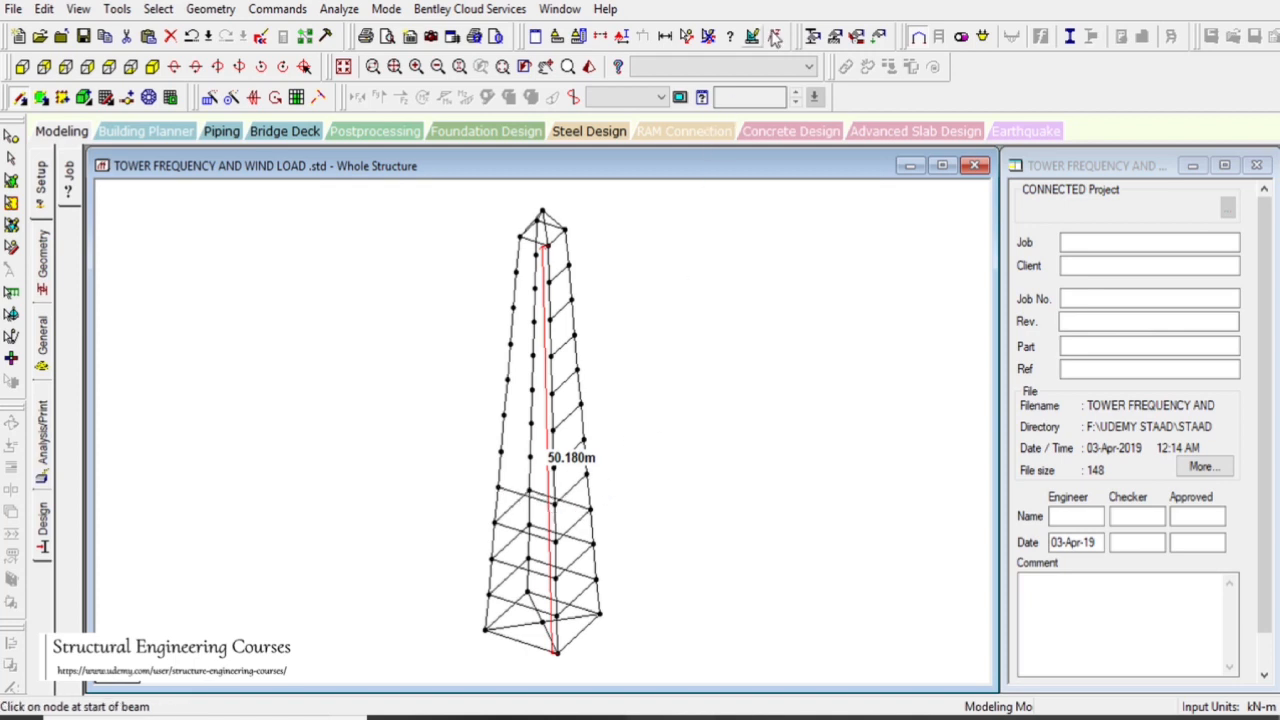
- Clear the leg's dimension display and draw horizontal beams across the remaining upper levels of the second face
left_click(707, 35)
mouse_move(502, 457)
left_mouse_down()
mouse_move(563, 471)
mouse_move(555, 458)
left_mouse_up()
mouse_move(505, 415)
left_mouse_down()
mouse_move(553, 445)
mouse_move(555, 410)
mouse_move(528, 386)
mouse_move(557, 394)
left_mouse_up()
left_click_drag(513, 344, 553, 360)
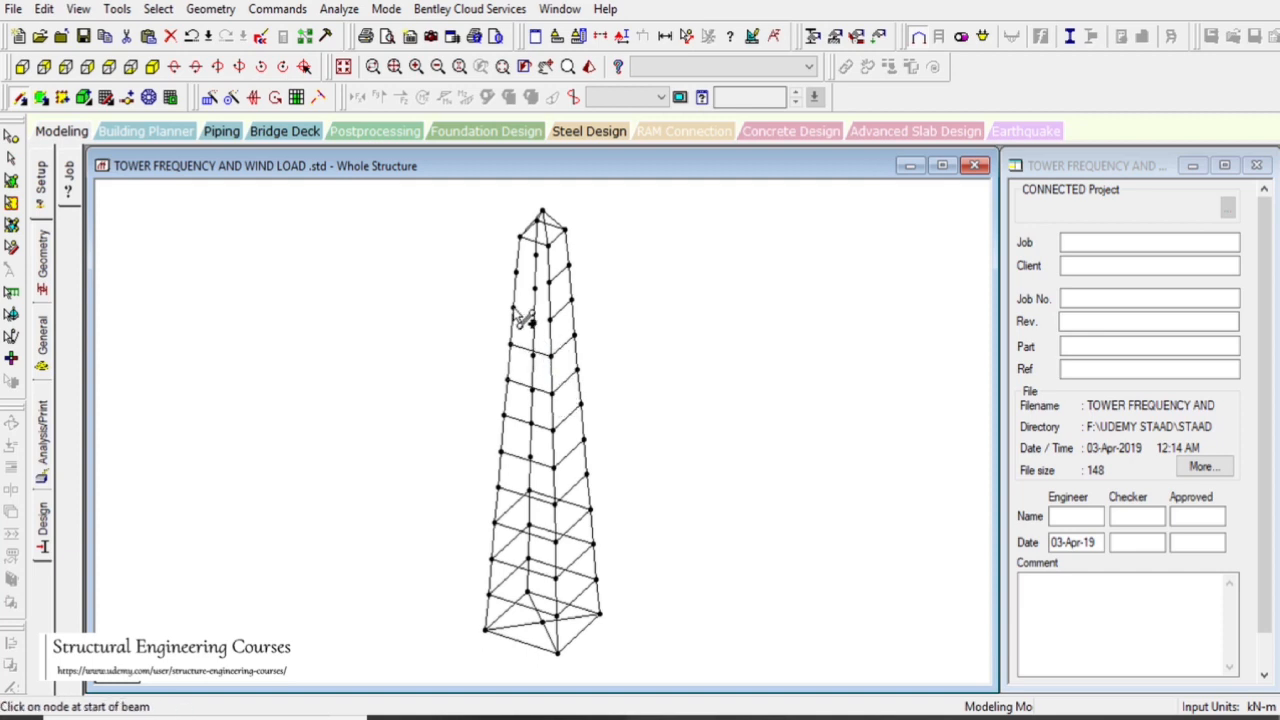
left_click_drag(514, 310, 551, 323)
left_click_drag(519, 276, 543, 281)
- Draw horizontal beams between the leg nodes at the remaining upper levels of the third face
key("Right")
key("Right")
key("Right")
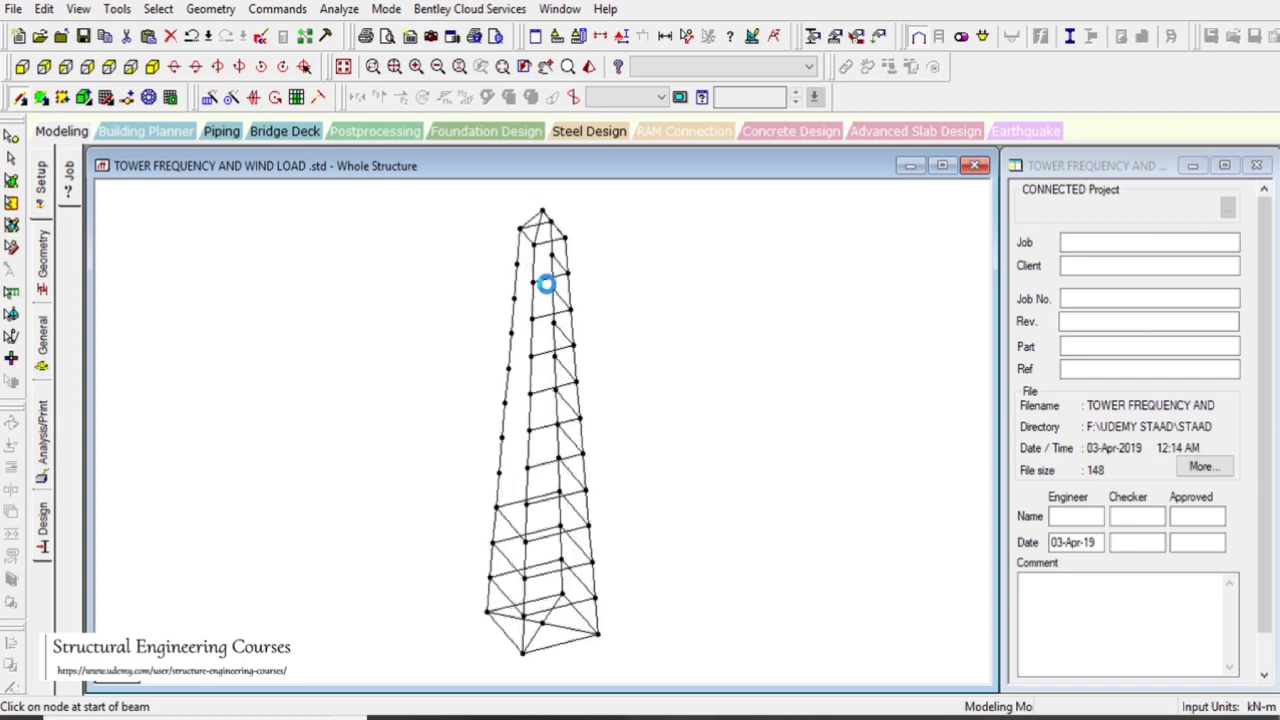
left_click_drag(499, 473, 526, 504)
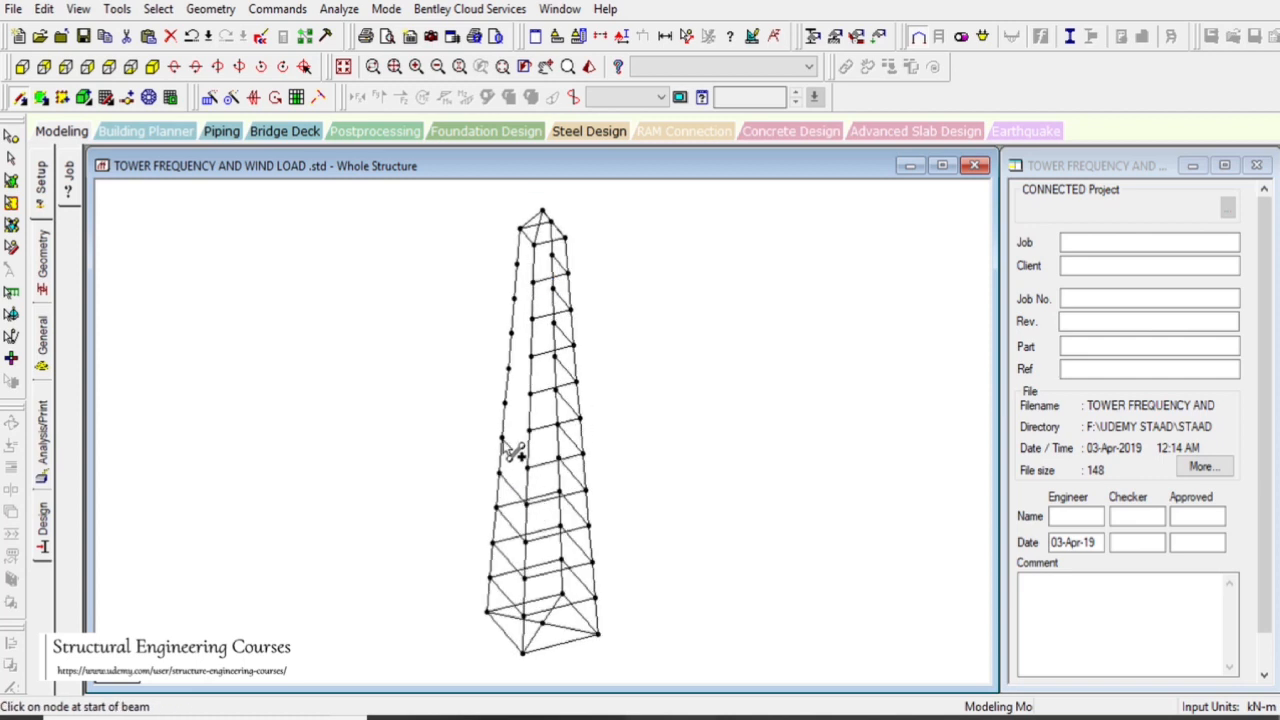
left_click_drag(502, 438, 527, 468)
left_click_drag(512, 404, 531, 433)
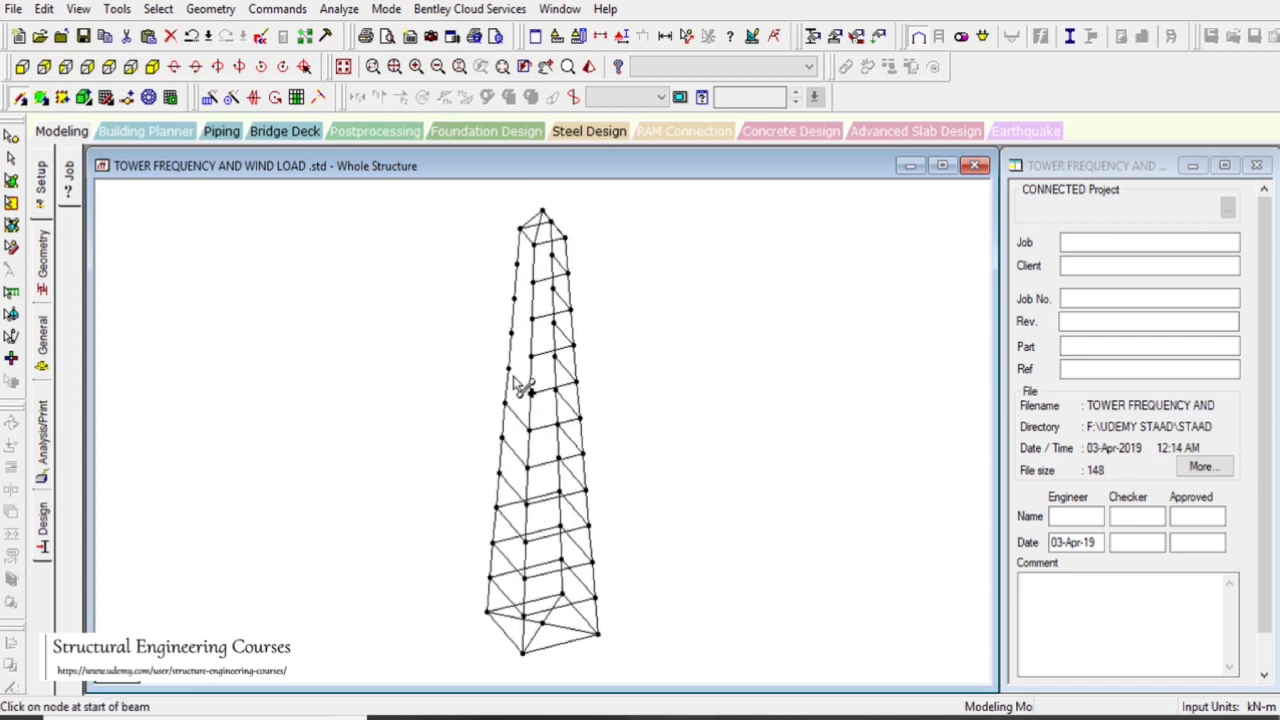
left_click_drag(512, 374, 532, 403)
left_click_drag(512, 333, 531, 356)
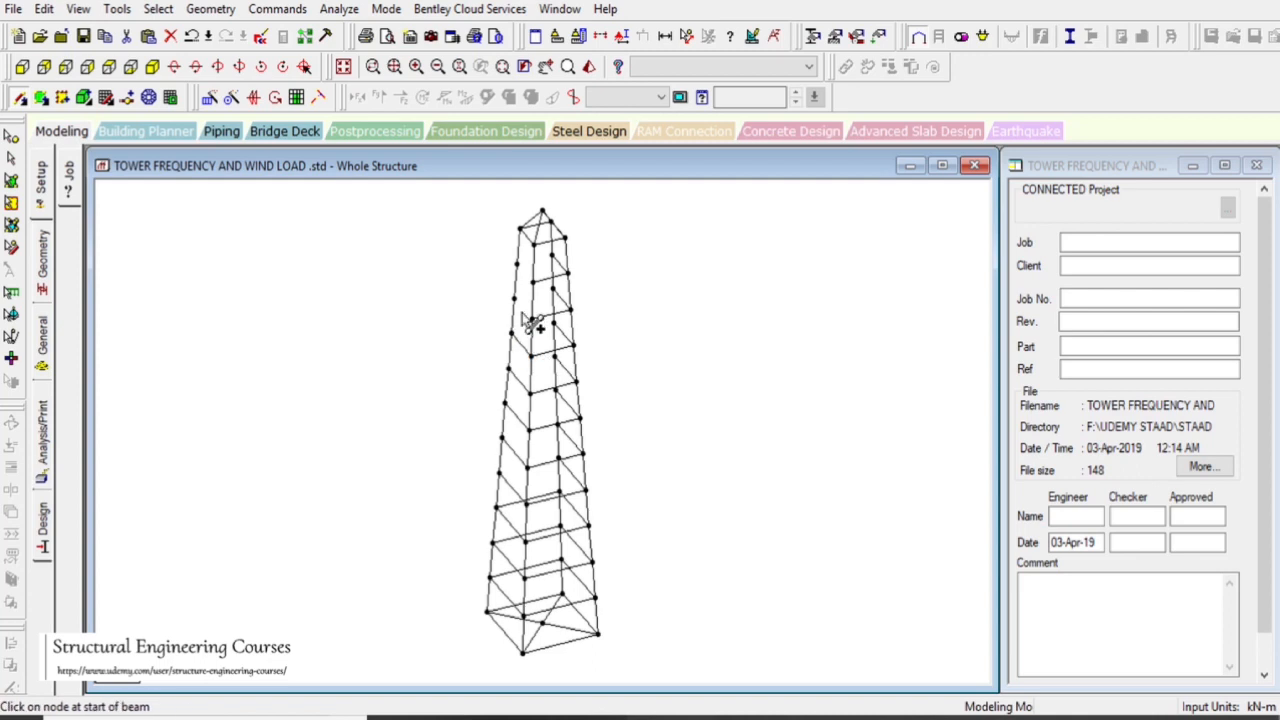
left_click_drag(515, 299, 533, 319)
left_click_drag(518, 265, 533, 283)
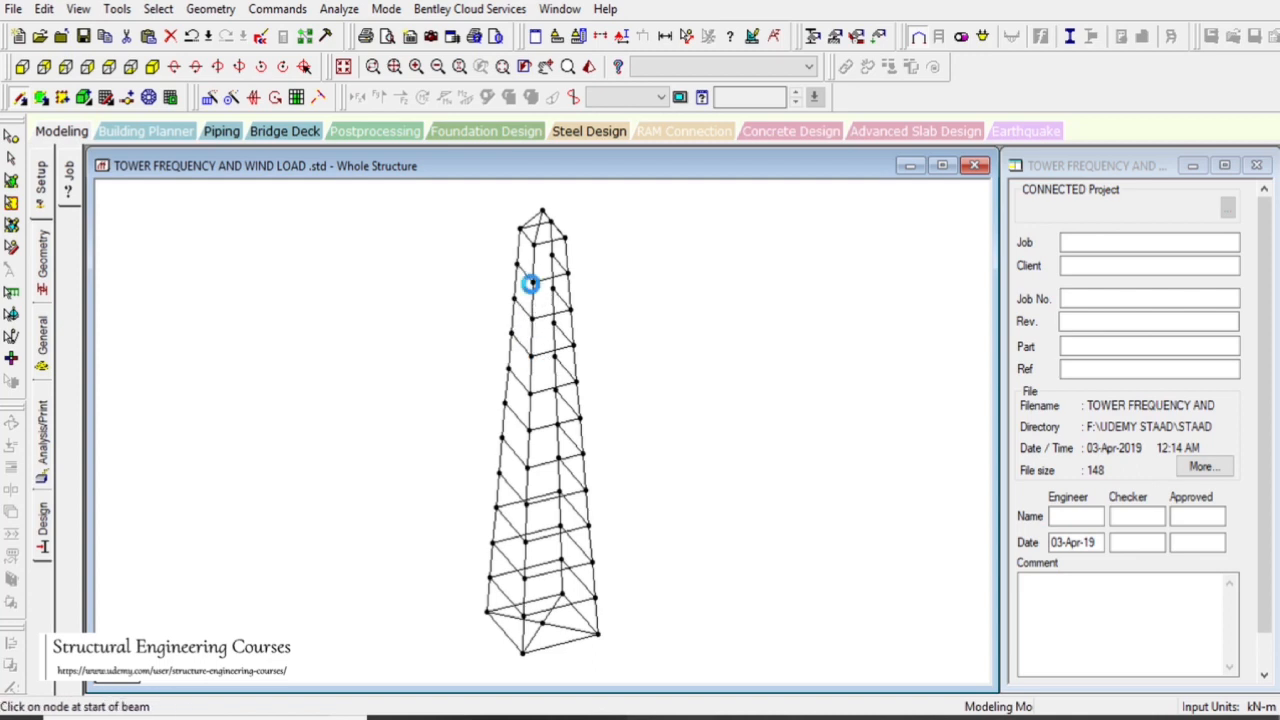
- Draw horizontal beams between the leg nodes at the remaining upper levels of the fourth face, completing a ring at each level
key("Right")
key("Right")
key("Right")
key("Right")
key("Right")
key("Right")
key("Right")
key("Right")
key("Right")
key("Right")
key("Right")
key("Right")
key("Right")
key("Right")
key("Right")
key("Right")
key("Right")
key("Right")
key("Right")
key("Right")
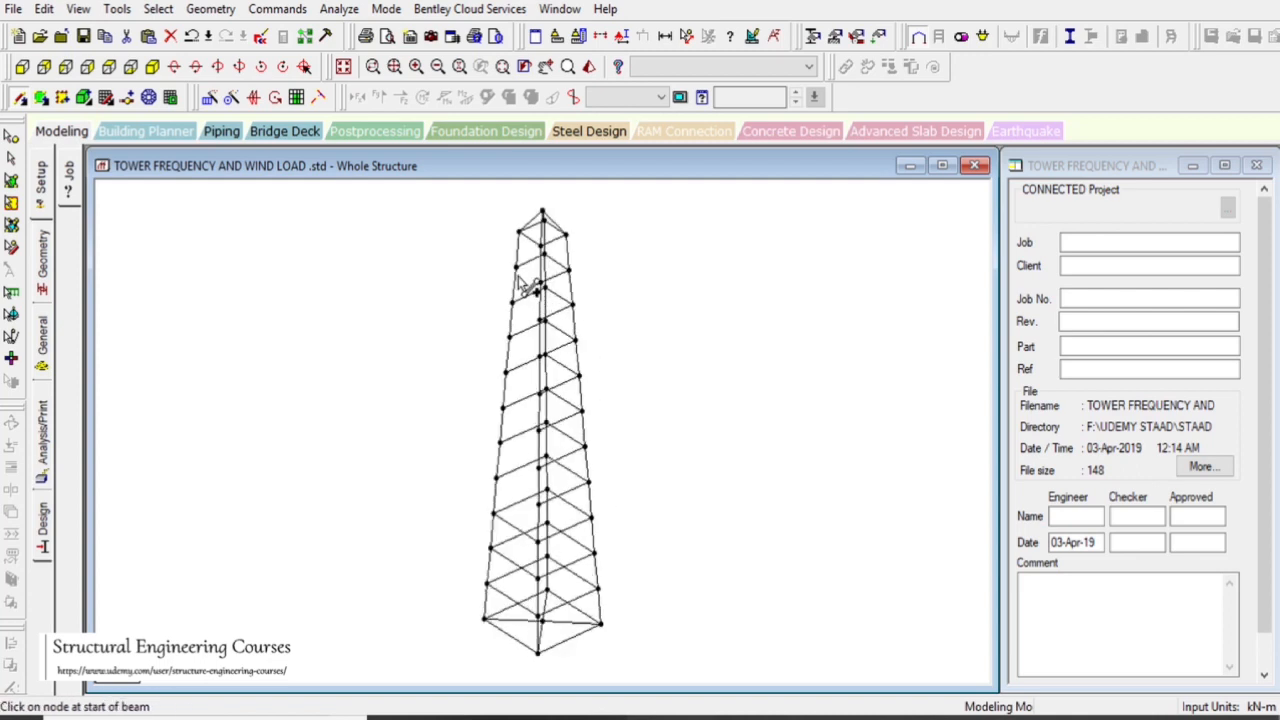
key("Left")
key("Left")
mouse_move(517, 266)
left_mouse_down()
mouse_move(535, 283)
mouse_move(521, 308)
mouse_move(535, 320)
mouse_move(518, 343)
mouse_move(533, 356)
mouse_move(512, 376)
mouse_move(532, 390)
mouse_move(508, 408)
mouse_move(533, 432)
mouse_move(533, 508)
left_mouse_up()
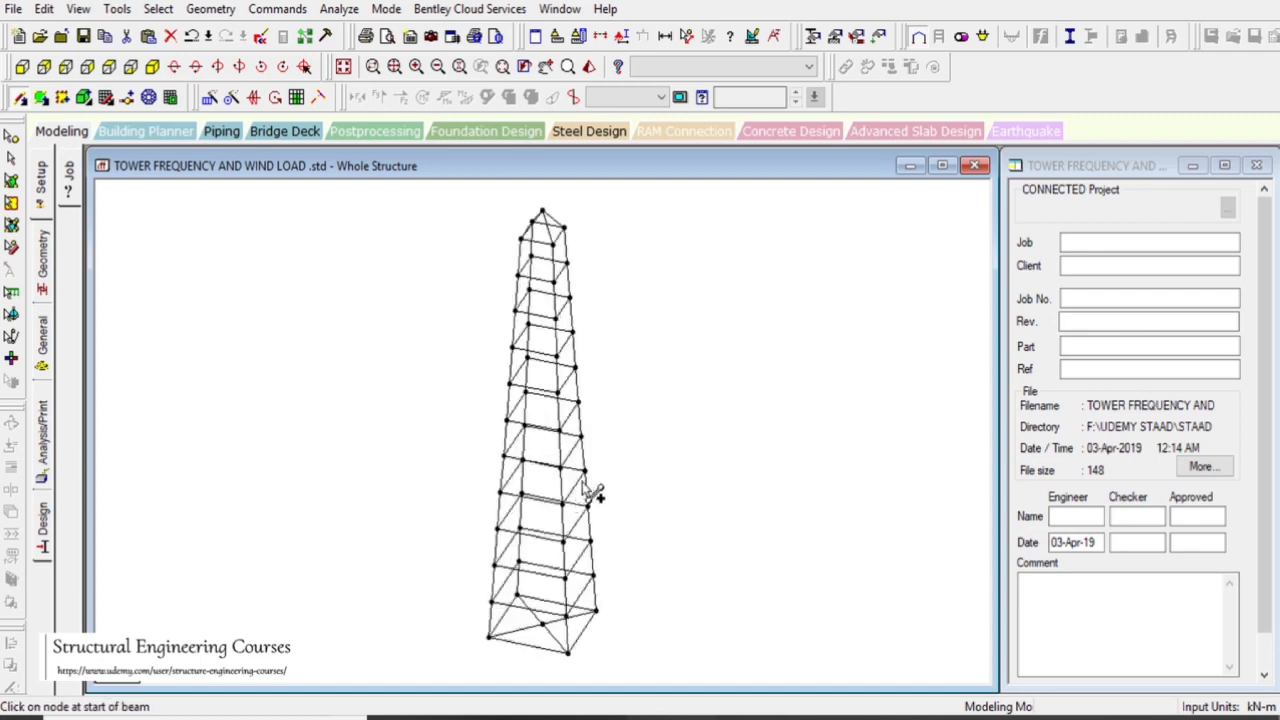
- Draw a zigzag of diagonal bracing beams up the first tower face, alternating legs at each level from base to top square
scroll(636, 584, "up", 3)
scroll(590, 232, "down", 6)
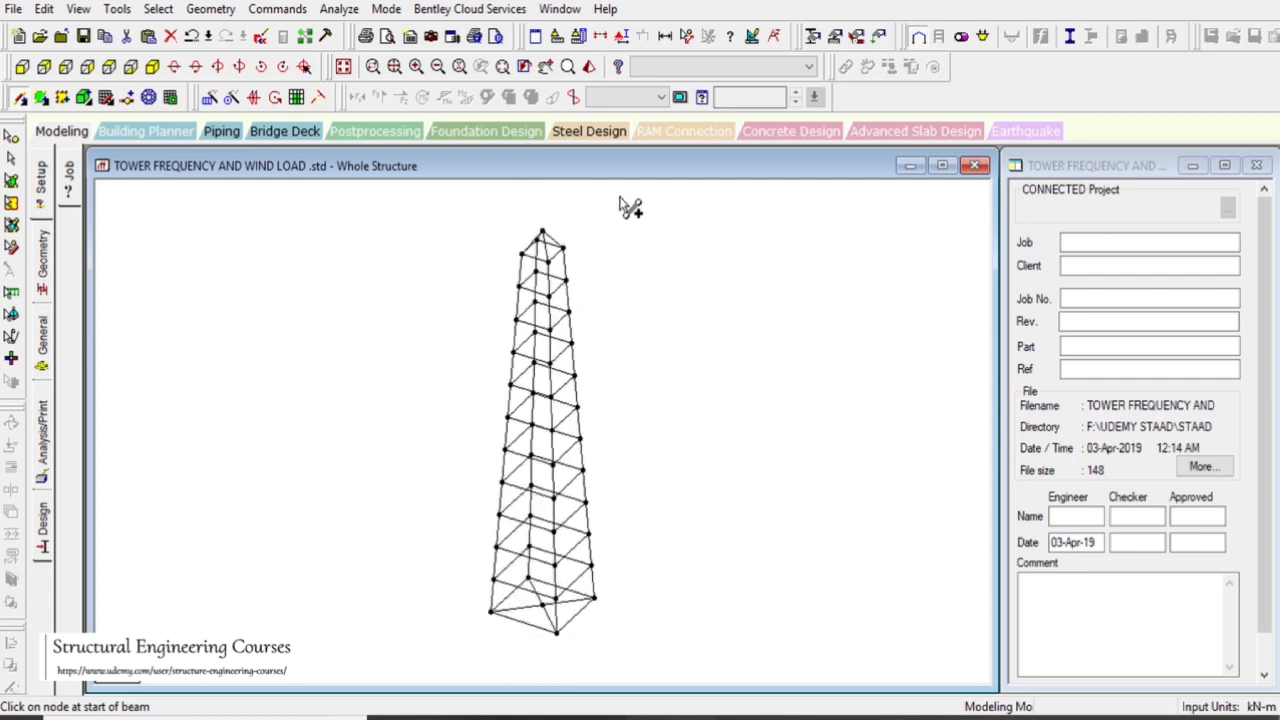
scroll(578, 658, "up", 2)
mouse_move(562, 664)
left_mouse_down()
mouse_move(606, 611)
mouse_move(600, 586)
mouse_move(558, 586)
mouse_move(593, 518)
mouse_move(588, 446)
mouse_move(546, 430)
left_mouse_up()
key("Left")
key("Left")
key("Left")
key("Right")
left_click_drag(586, 378, 547, 352)
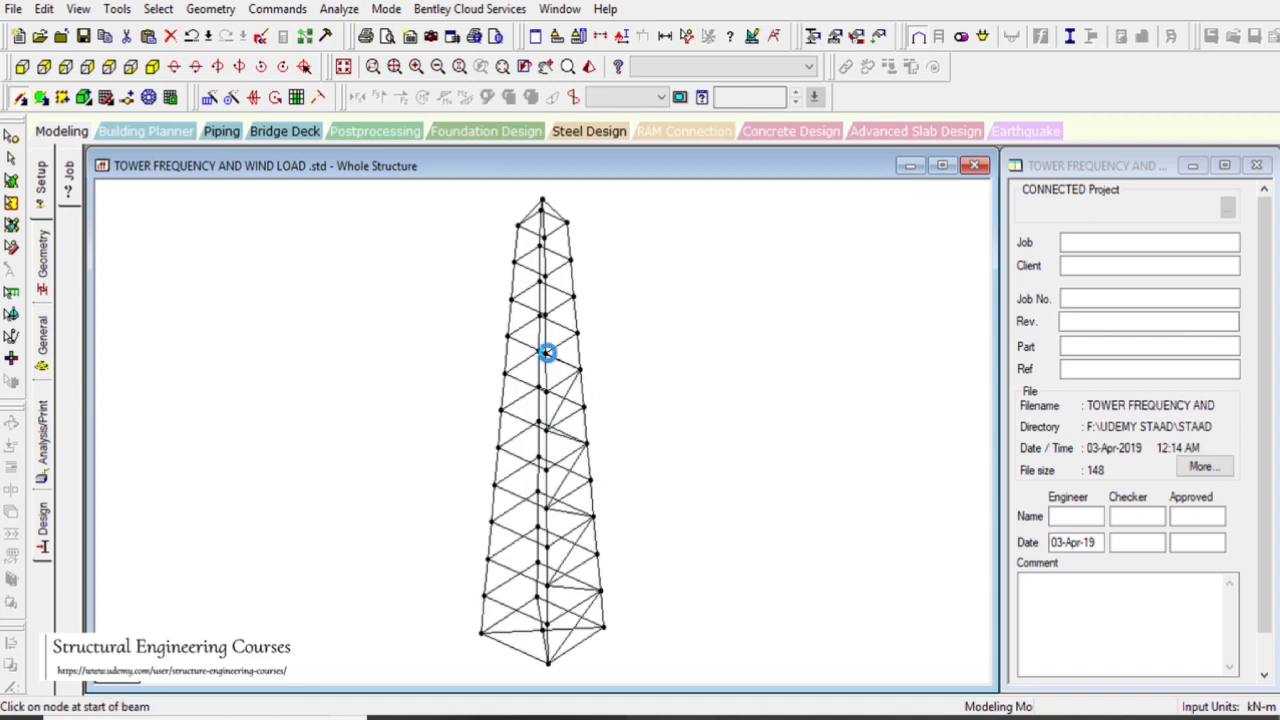
key("Right")
key("Right")
key("Right")
key("Right")
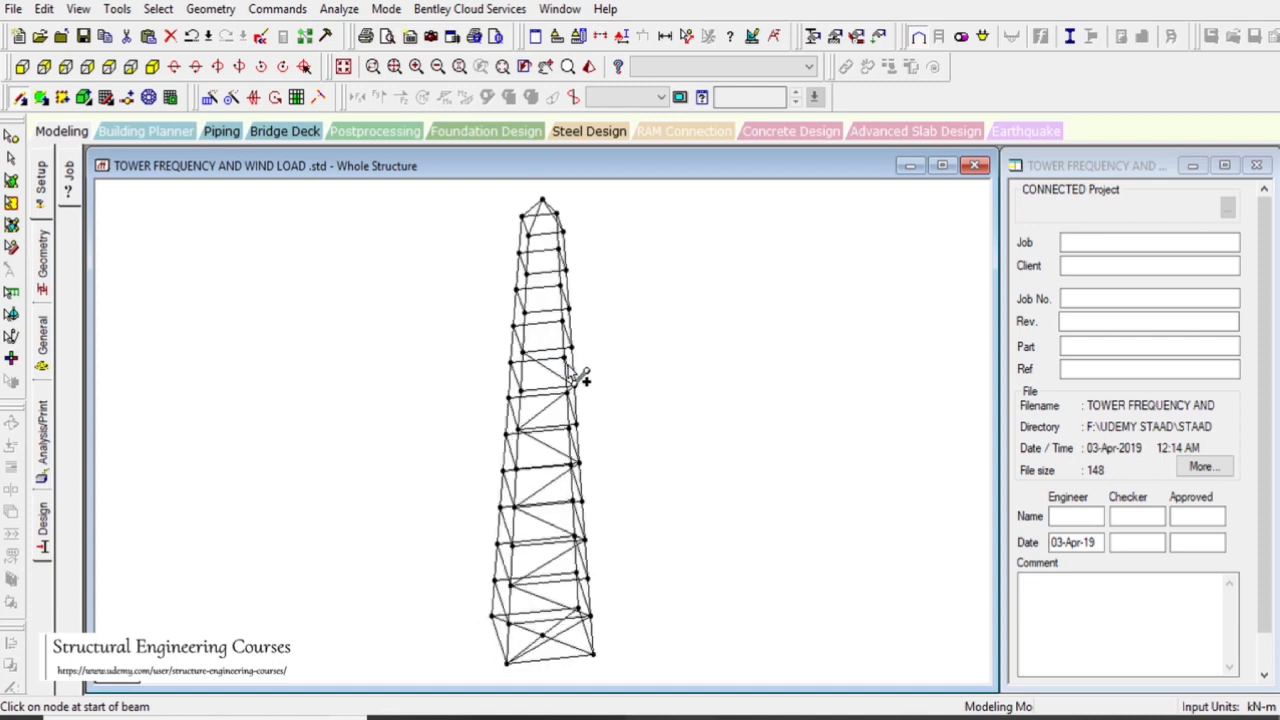
key("Right")
left_click_drag(525, 353, 564, 230)
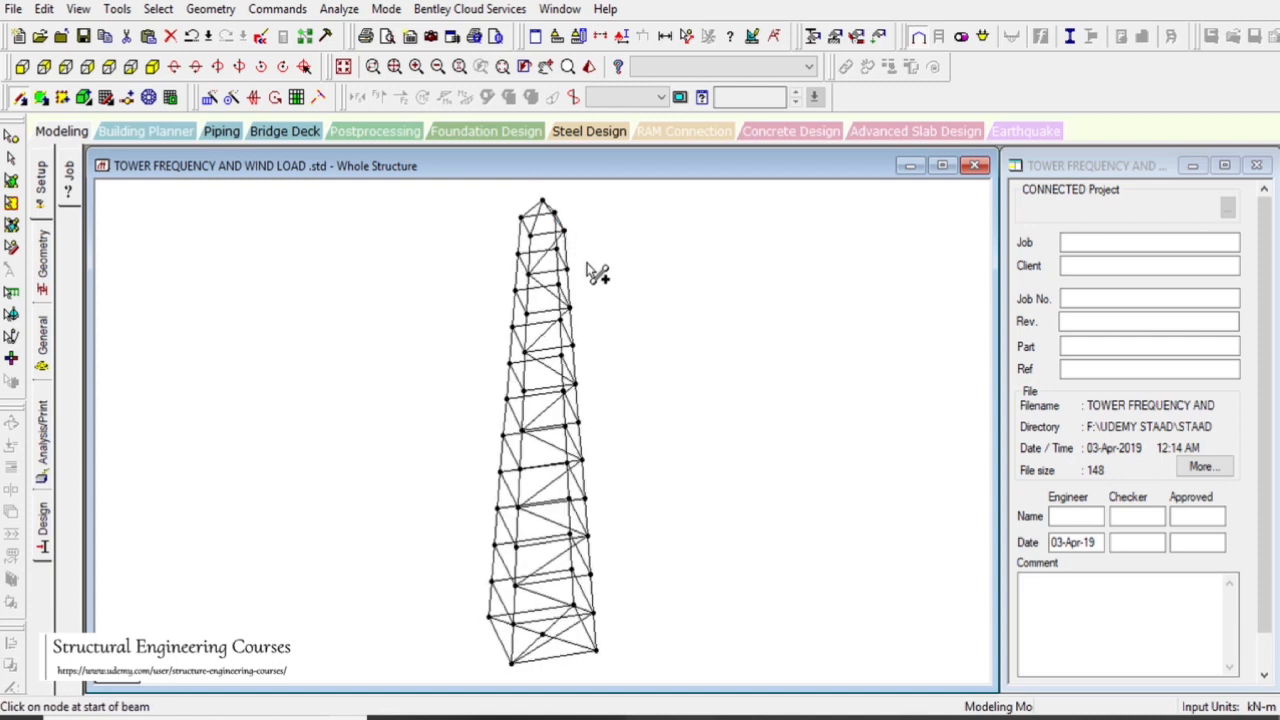
- Draw zigzag diagonal bracing beams up the second tower face from the base corner to the top square
key("Right")
key("Right")
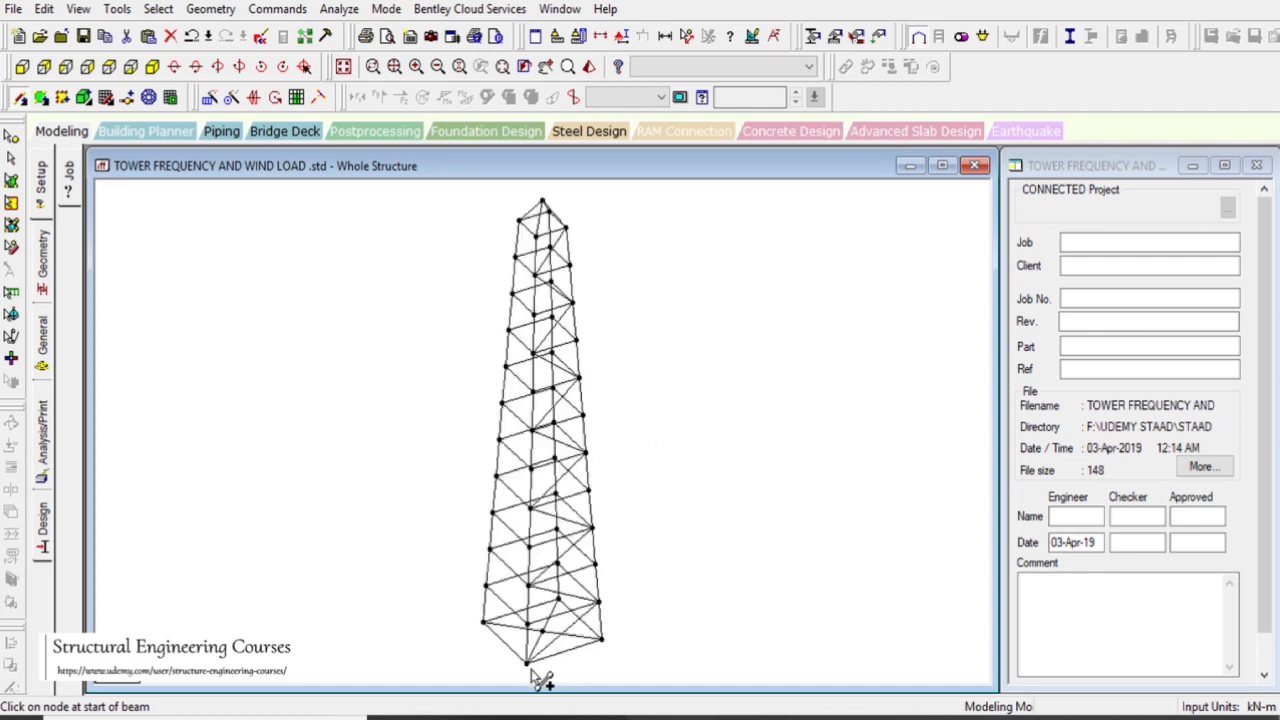
mouse_move(526, 664)
left_mouse_down()
mouse_move(487, 588)
mouse_move(531, 588)
mouse_move(493, 514)
mouse_move(537, 510)
mouse_move(508, 451)
mouse_move(543, 449)
mouse_move(506, 367)
mouse_move(540, 364)
mouse_move(541, 380)
mouse_move(543, 352)
mouse_move(514, 302)
mouse_move(545, 273)
mouse_move(519, 226)
left_mouse_up()
left_click(715, 398)
- Draw zigzag diagonal bracing beams up the third tower face from the base corner to the top square
key("Right")
key("Right")
key("Right")
key("Up")
key("Up")
key("Right")
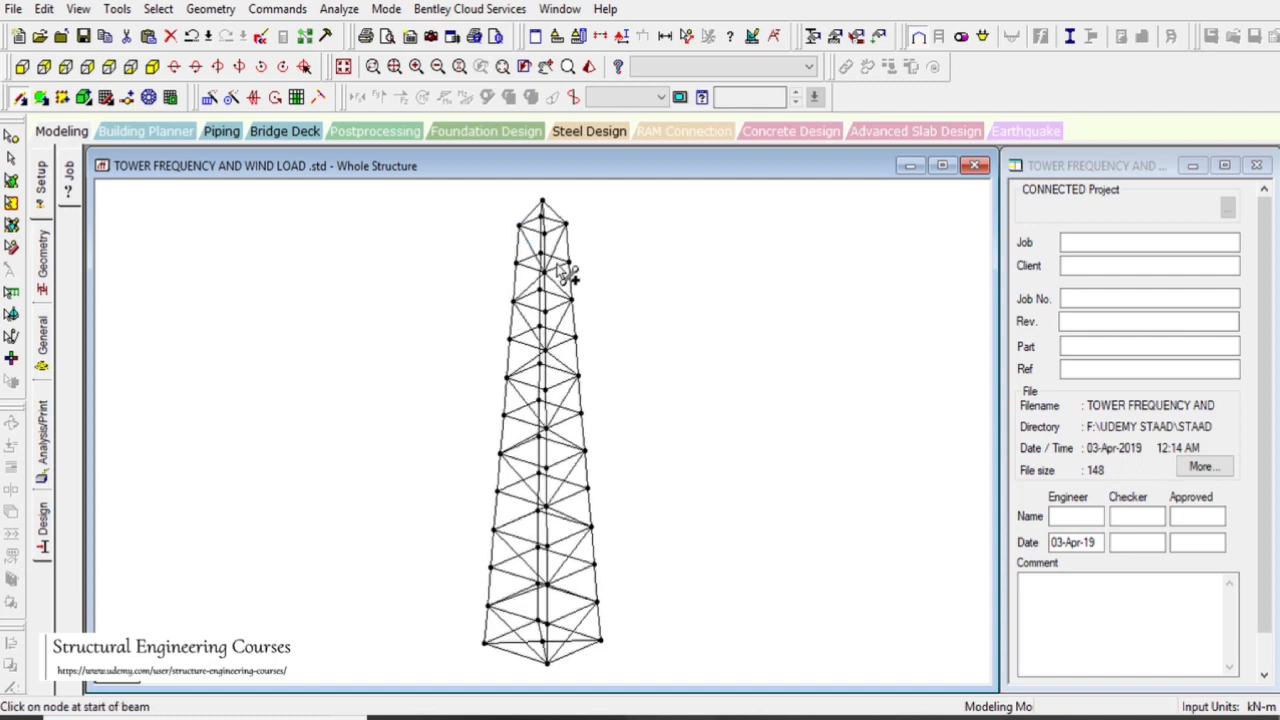
key("Right")
key("Right")
key("Right")
key("Right")
key("Right")
key("Right")
key("Right")
key("Right")
key("Right")
key("Right")
key("Right")
key("Right")
key("Right")
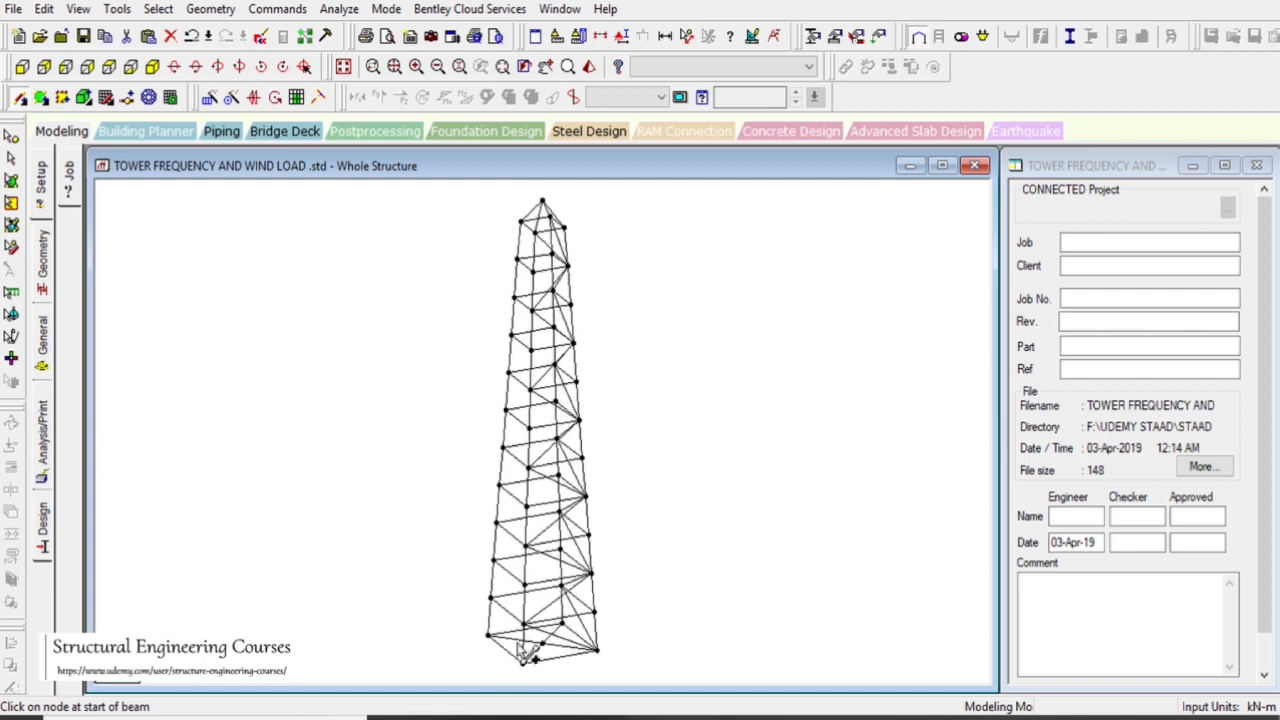
left_click_drag(524, 664, 490, 603)
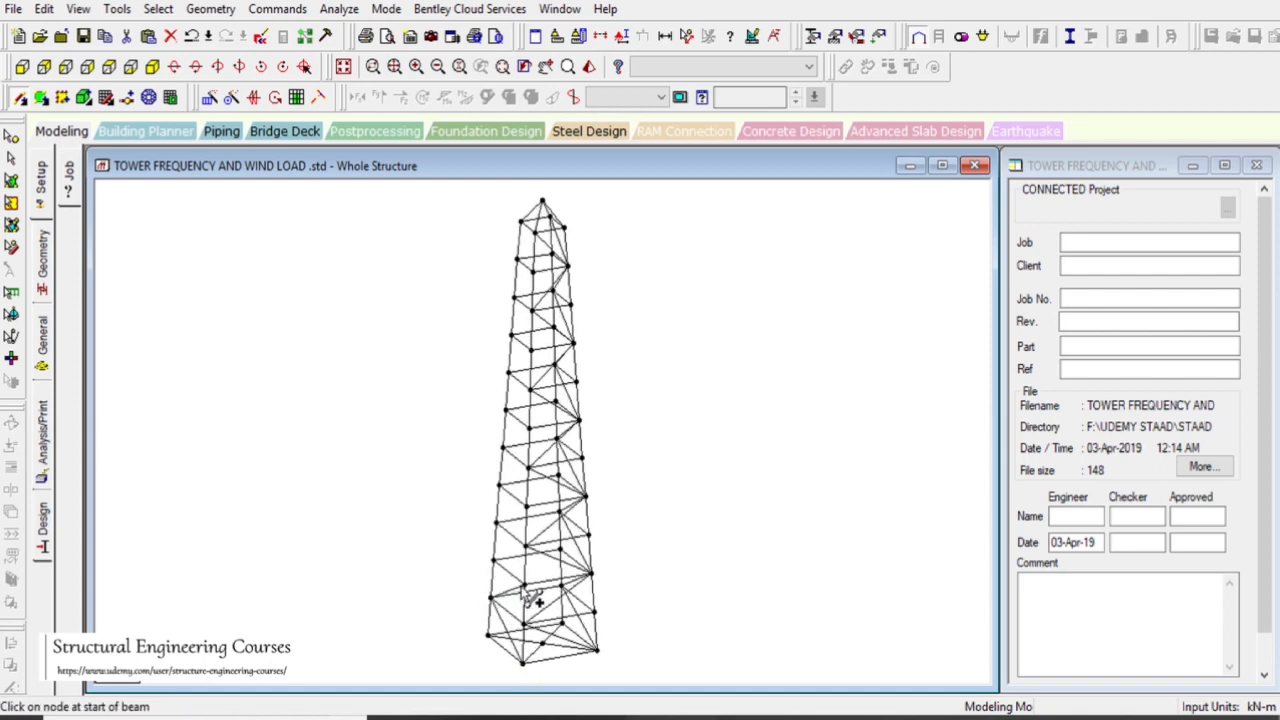
mouse_move(529, 603)
left_mouse_down()
mouse_move(503, 543)
mouse_move(540, 516)
mouse_move(503, 449)
mouse_move(529, 430)
mouse_move(510, 375)
mouse_move(543, 366)
mouse_move(514, 299)
mouse_move(533, 273)
mouse_move(521, 223)
left_mouse_up()
left_click(716, 400)
- Draw zigzag diagonal bracing beams up the last unbraced tower face from the base corner to the top square
key("Left")
key("Left")
key("Left")
key("Left")
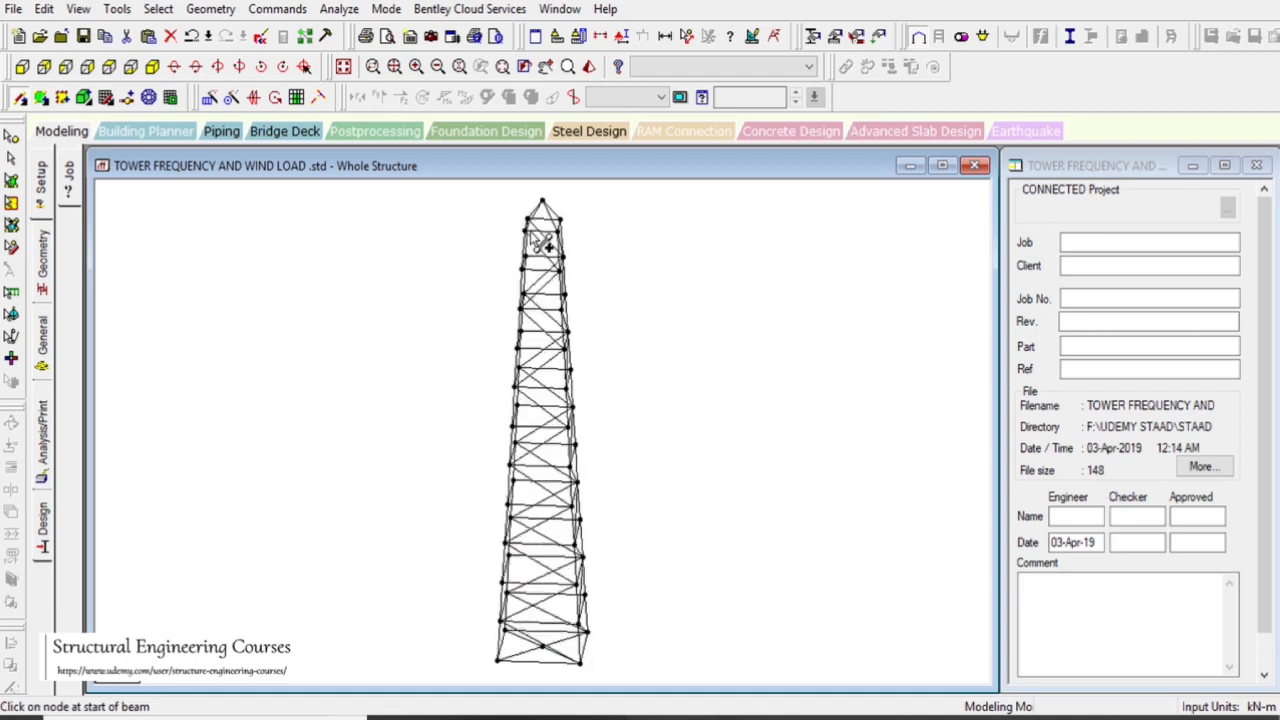
key("Left")
key("Left")
key("Left")
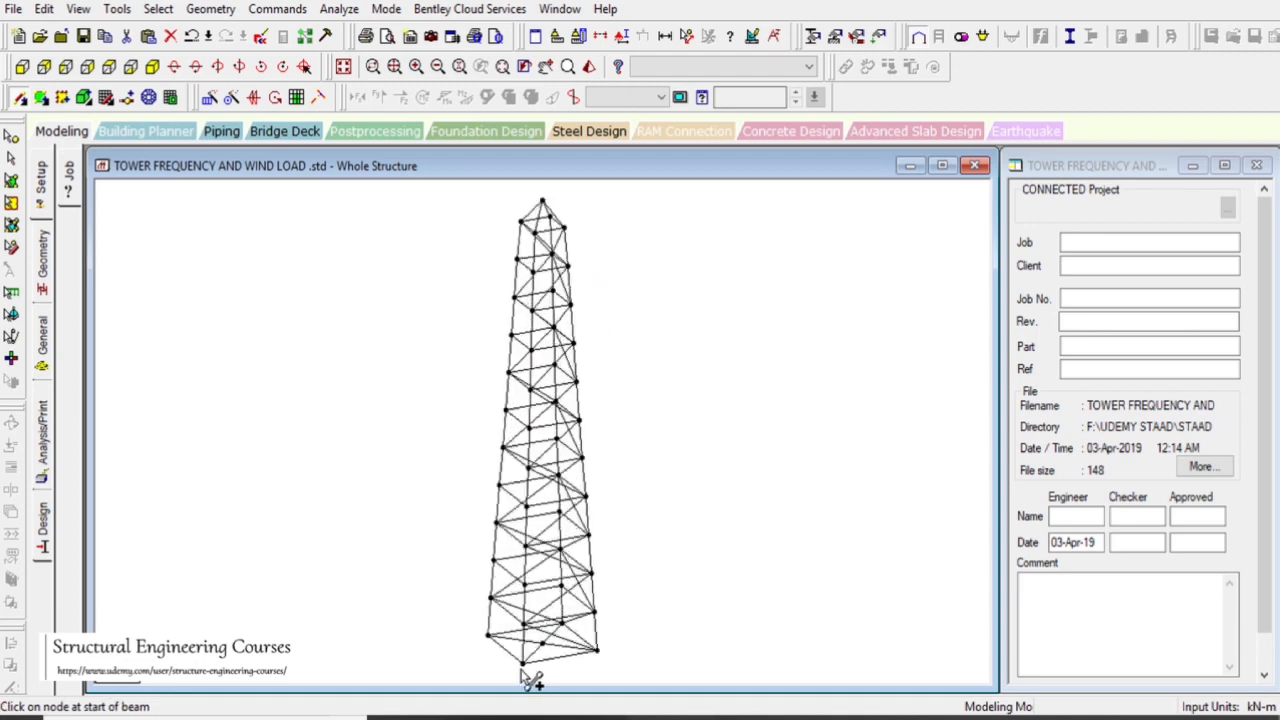
mouse_move(523, 665)
left_mouse_down()
mouse_move(492, 602)
mouse_move(527, 589)
mouse_move(499, 527)
mouse_move(531, 512)
mouse_move(507, 452)
left_mouse_up()
left_click_drag(507, 452, 545, 440)
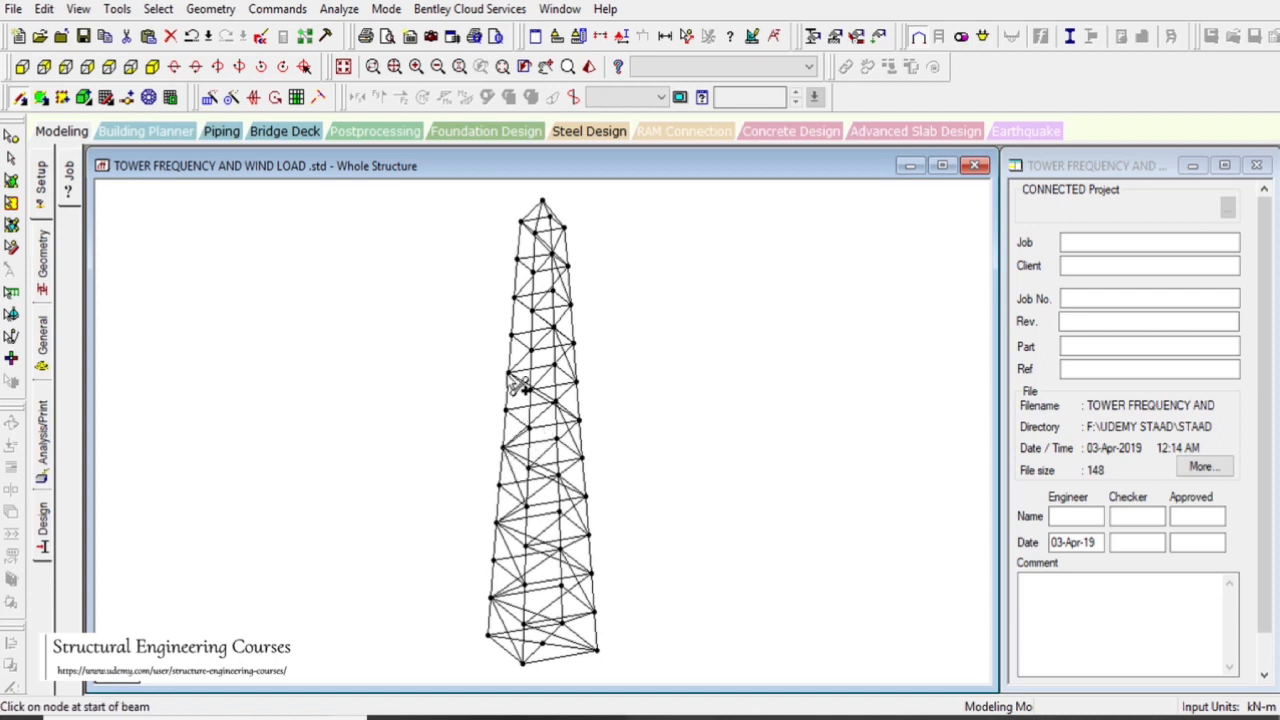
mouse_move(524, 389)
left_mouse_down()
mouse_move(547, 440)
mouse_move(521, 389)
mouse_move(551, 363)
mouse_move(517, 302)
mouse_move(541, 277)
mouse_move(554, 284)
left_mouse_up()
left_click_drag(525, 236, 527, 238)
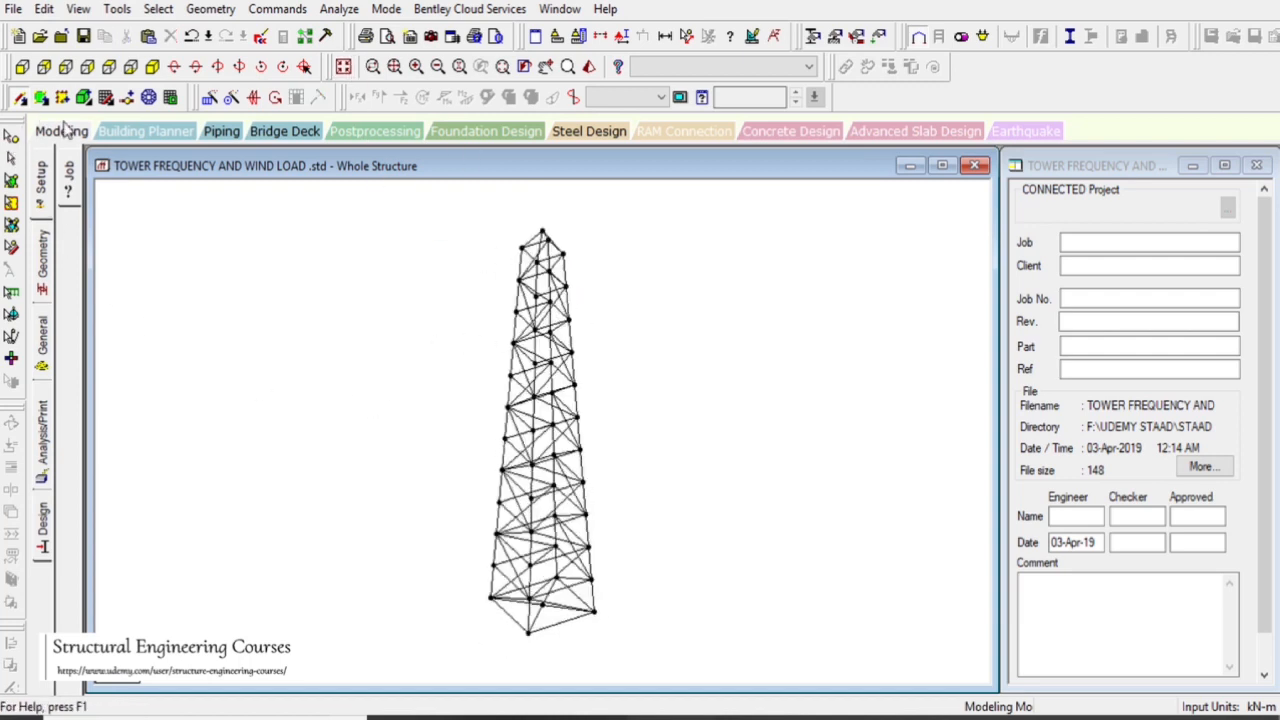
- Delete the horizontal beams around the tower's base square
left_click(21, 67)
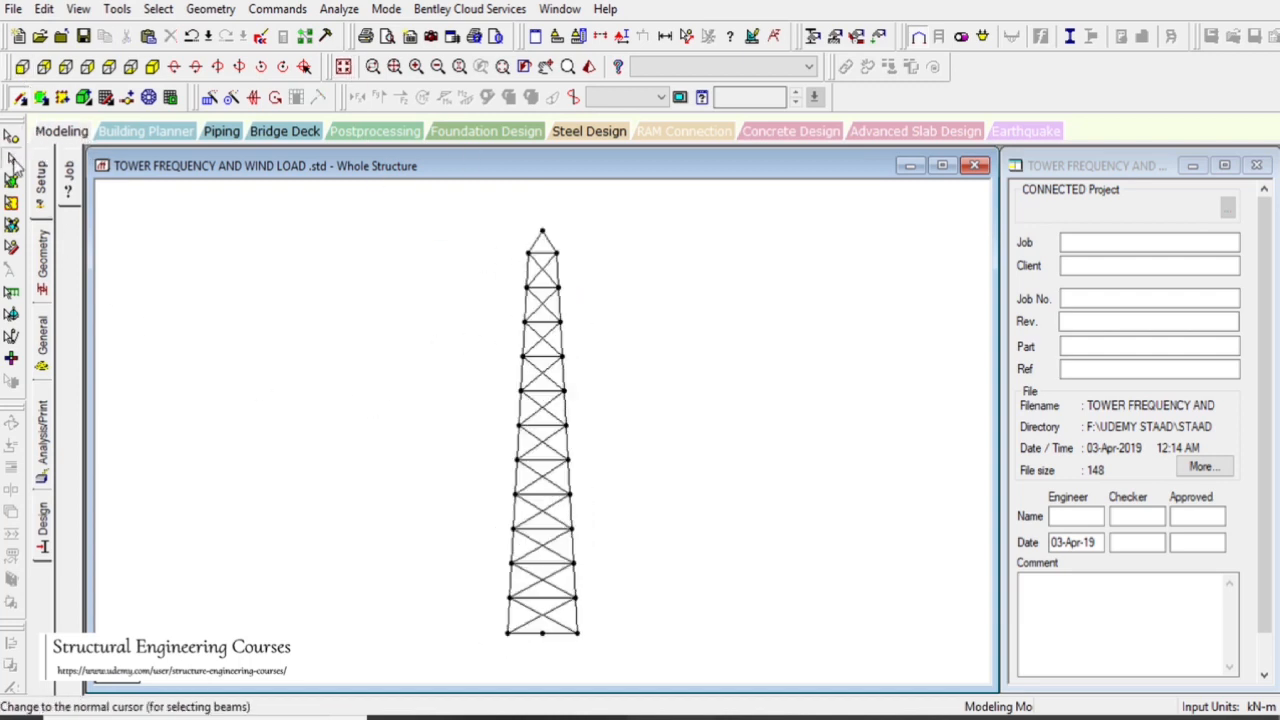
left_click_drag(592, 665, 594, 664)
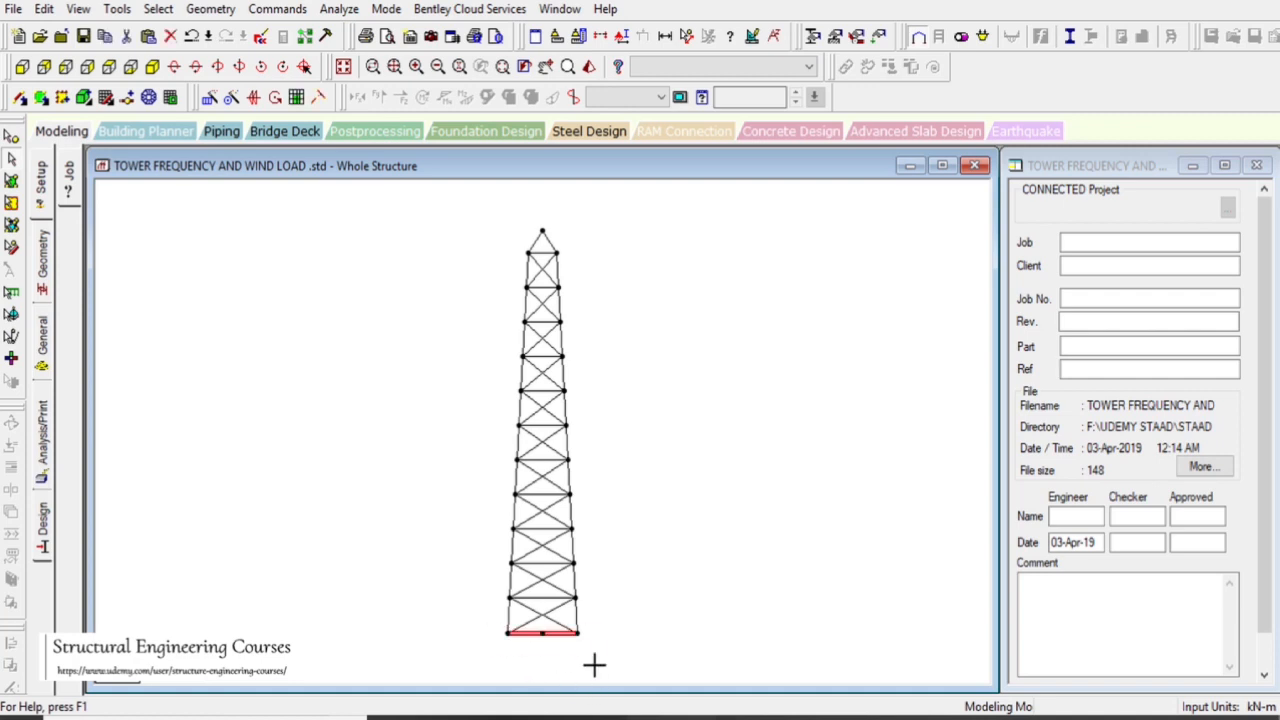
key("Delete")
key("Return")
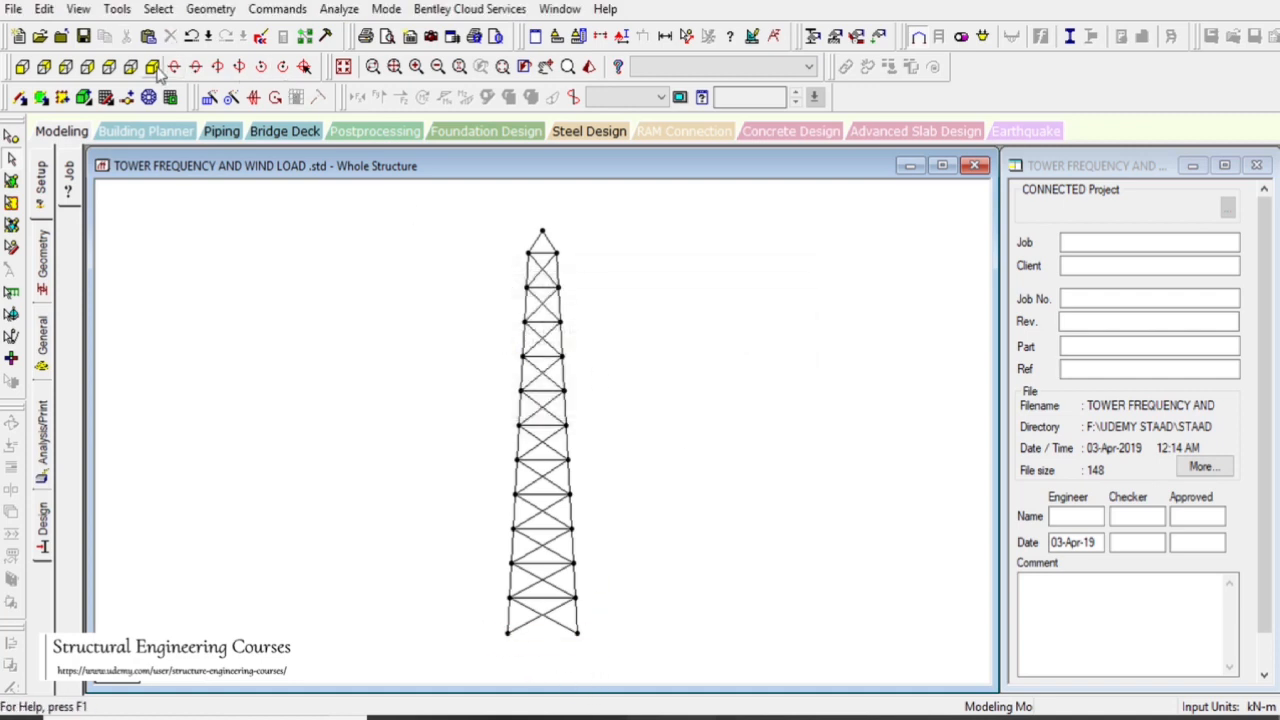
- Draw the missing diagonal bracing beams in the lowest panels, from the base nodes to the first-level nodes of the adjacent legs
left_click(153, 68)
scroll(633, 512, "up", 1)
scroll(587, 348, "down", 2)
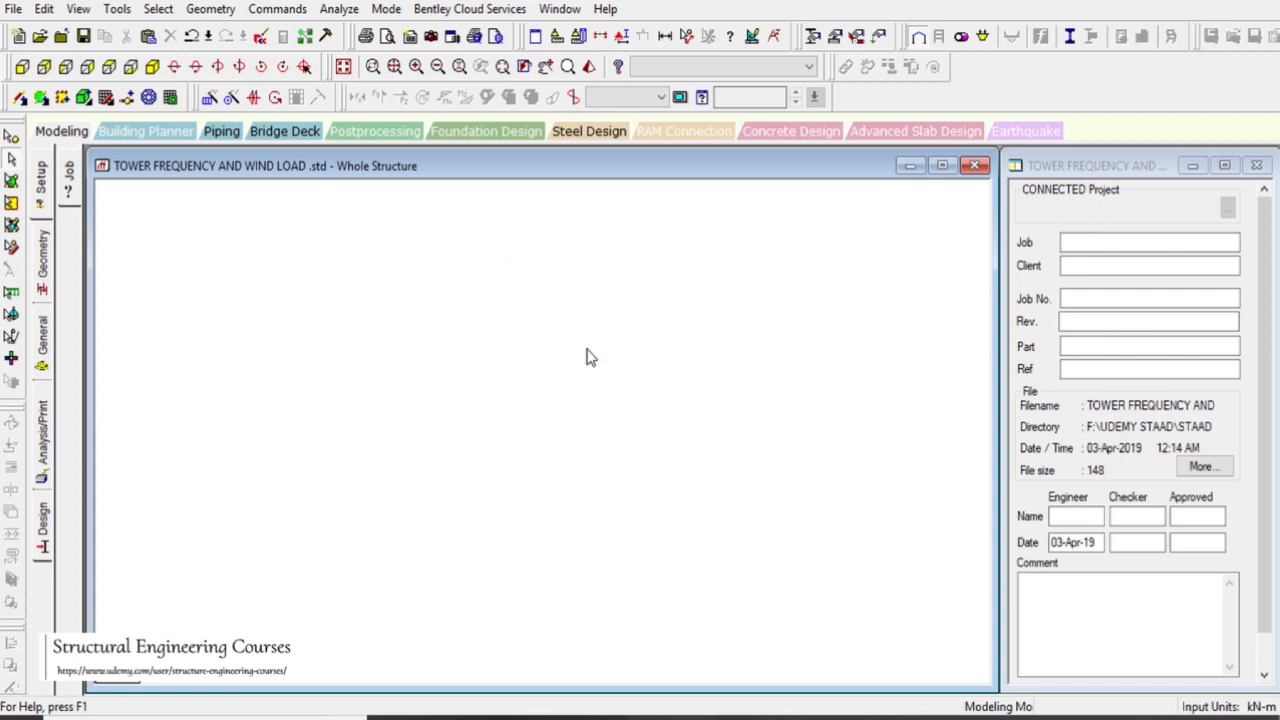
scroll(590, 610, "up", 1)
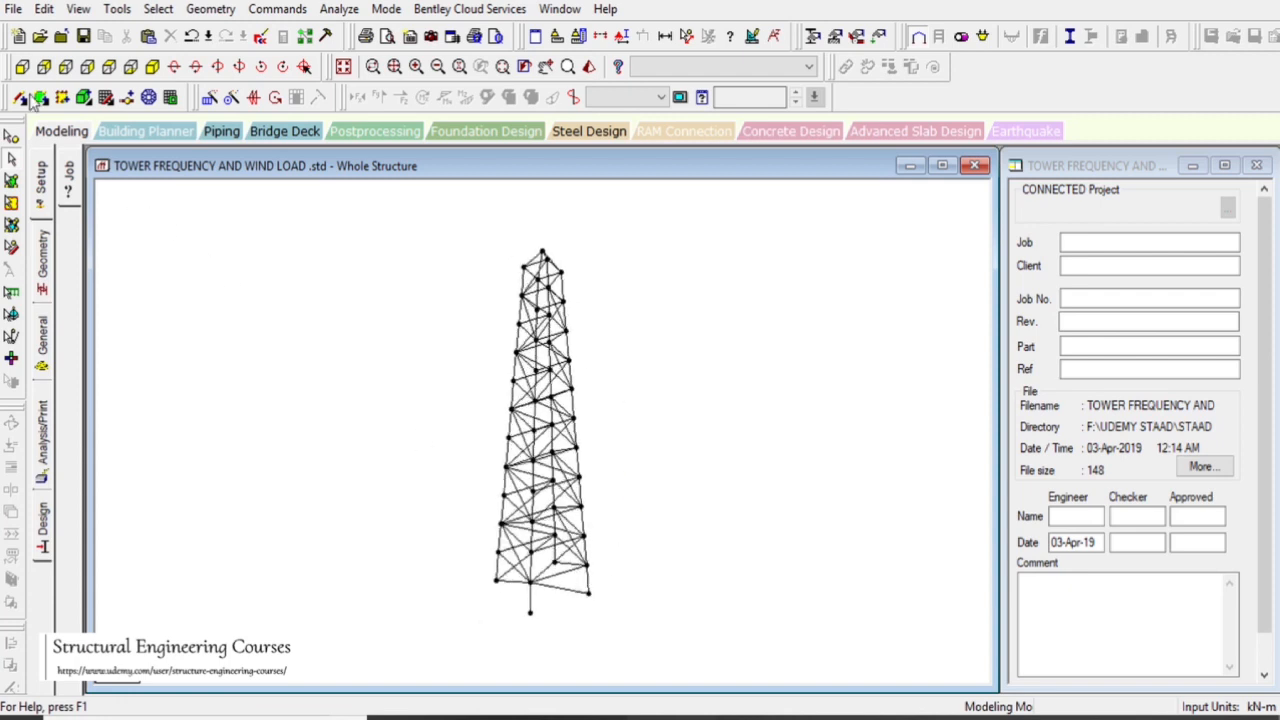
left_click(20, 96)
mouse_move(531, 613)
left_mouse_down()
mouse_move(592, 588)
mouse_move(584, 564)
left_mouse_up()
key("Right")
key("Right")
key("Right")
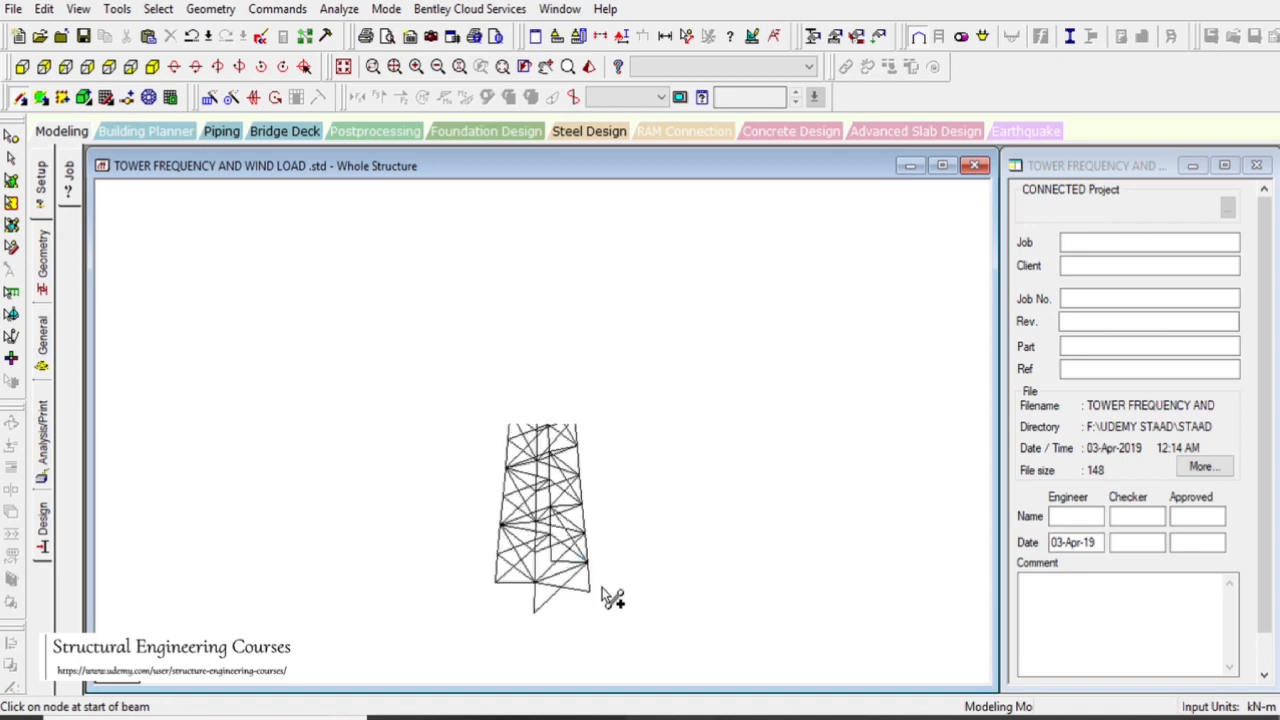
mouse_move(543, 613)
left_mouse_down()
mouse_move(498, 560)
mouse_move(523, 584)
mouse_move(489, 583)
left_mouse_up()
key("Right")
key("Right")
key("Right")
key("Right")
key("Right")
key("Right")
key("Right")
key("Right")
key("Right")
key("Right")
key("Right")
key("Right")
key("Right")
key("Right")
key("Right")
key("Right")
key("Right")
key("Right")
key("Right")
key("Right")
key("Right")
key("Right")
key("Right")
key("Right")
key("Right")
key("Right")
key("Right")
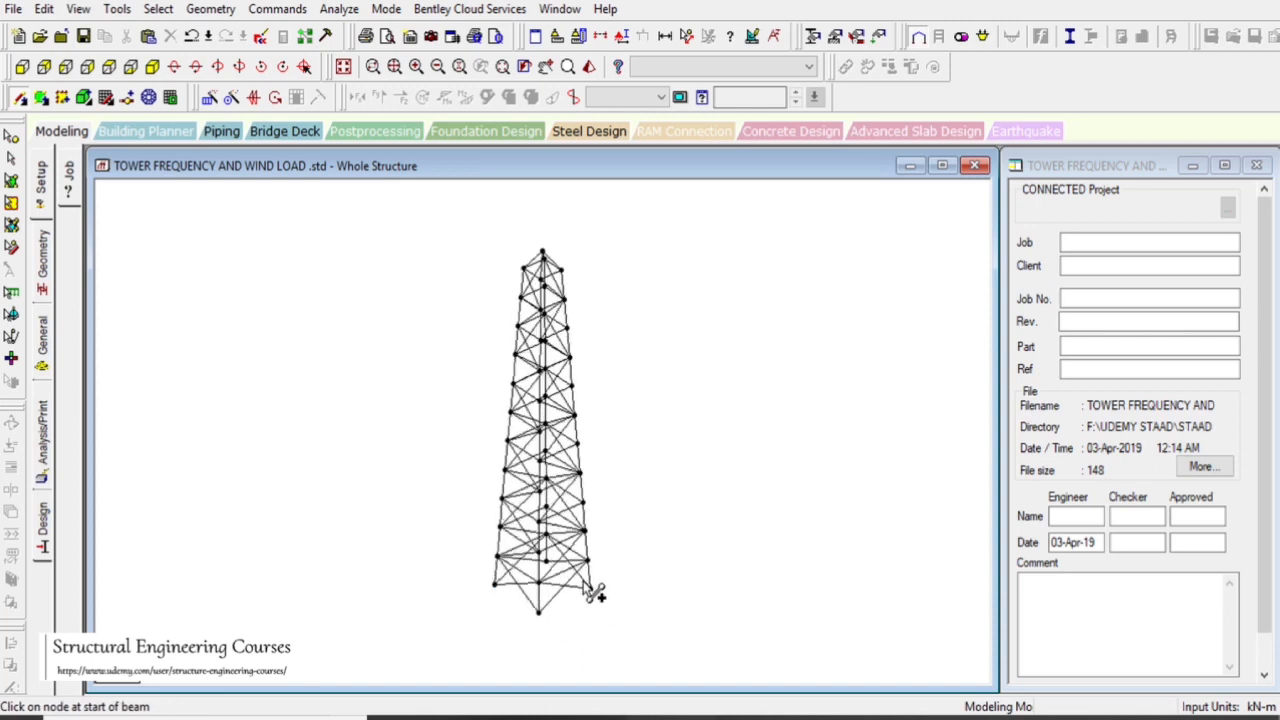
- Examine the bracing on all sides of the tower
key("Right")
key("Right")
key("Right")
key("Right")
key("Right")
key("Right")
key("Right")
key("Right")
key("Right")
key("Right")
key("Right")
key("Right")
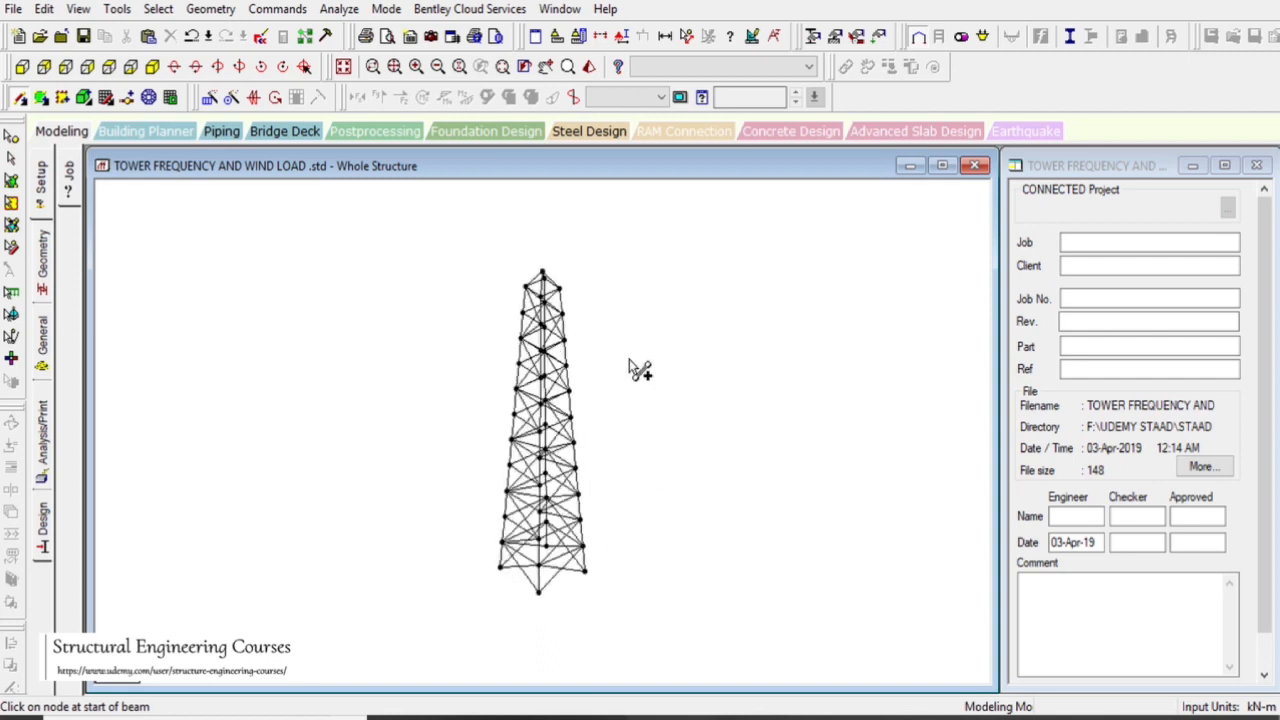
key("Right")
key("Right")
key("Right")
key("Right")
key("Right")
key("Right")
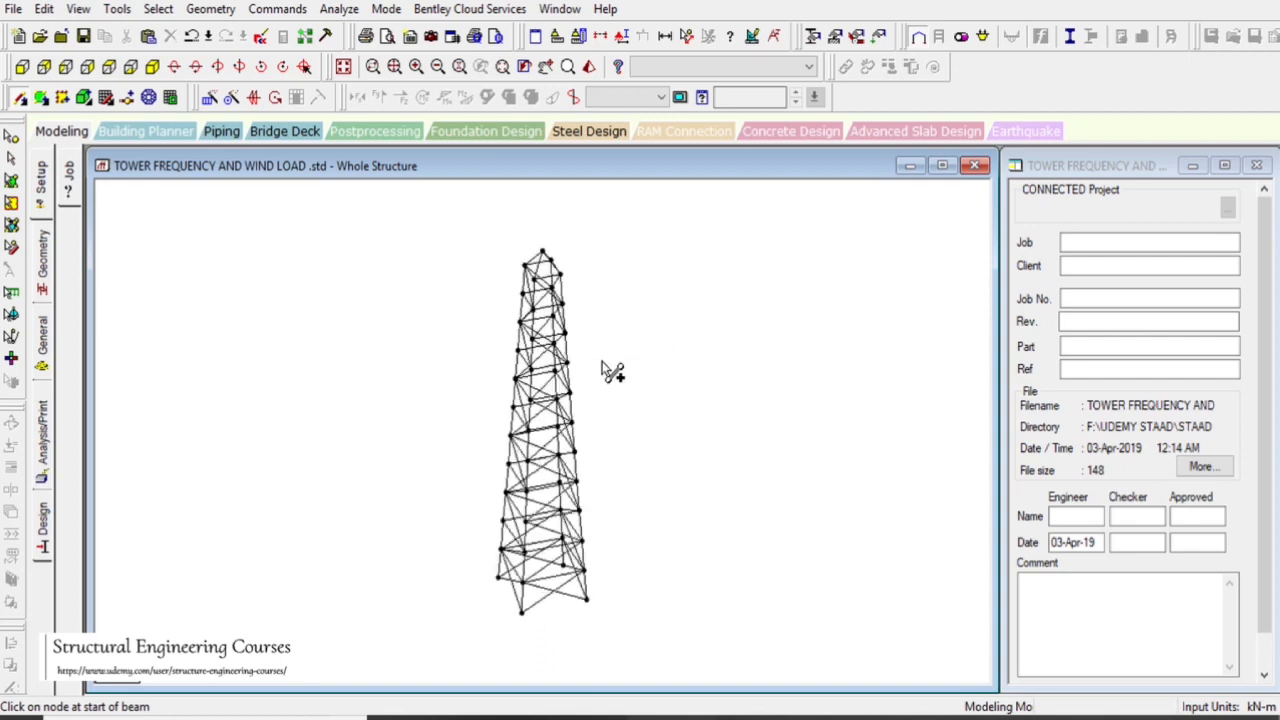
- Copy the four corner nodes of one face panel just below the top panel and paste them outward from that face
scroll(548, 281, "up", 5)
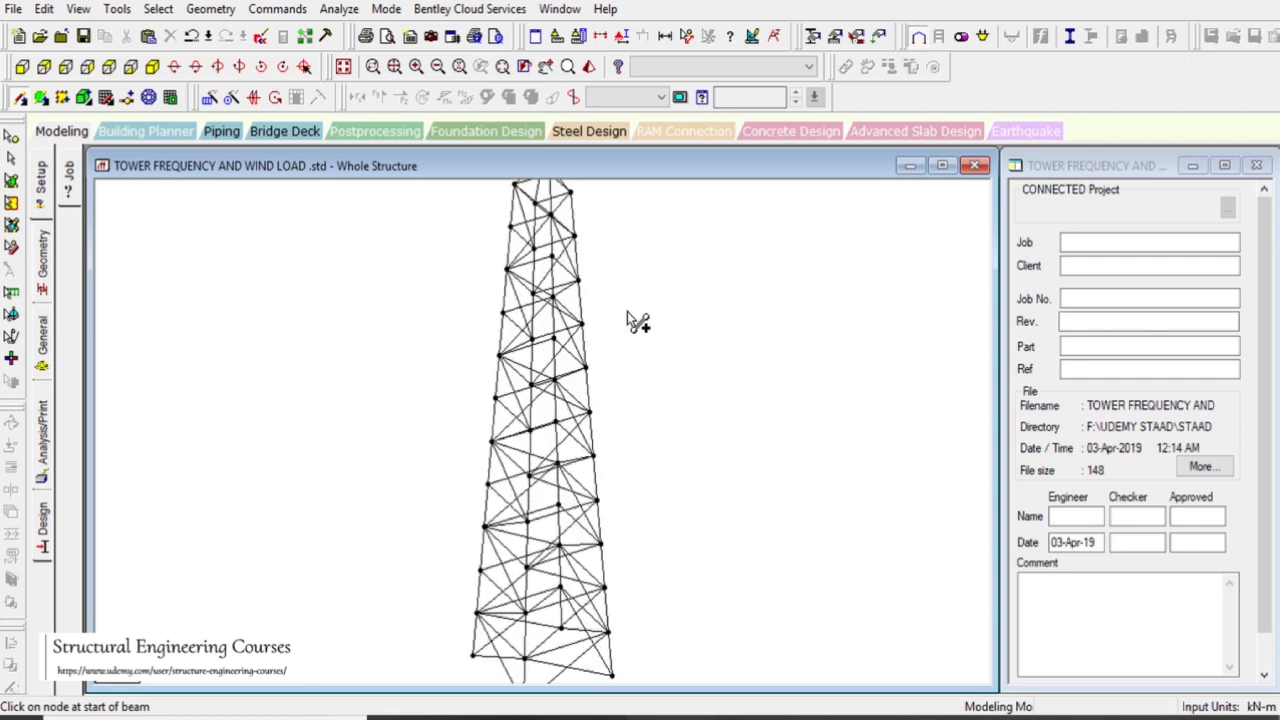
left_click(545, 67)
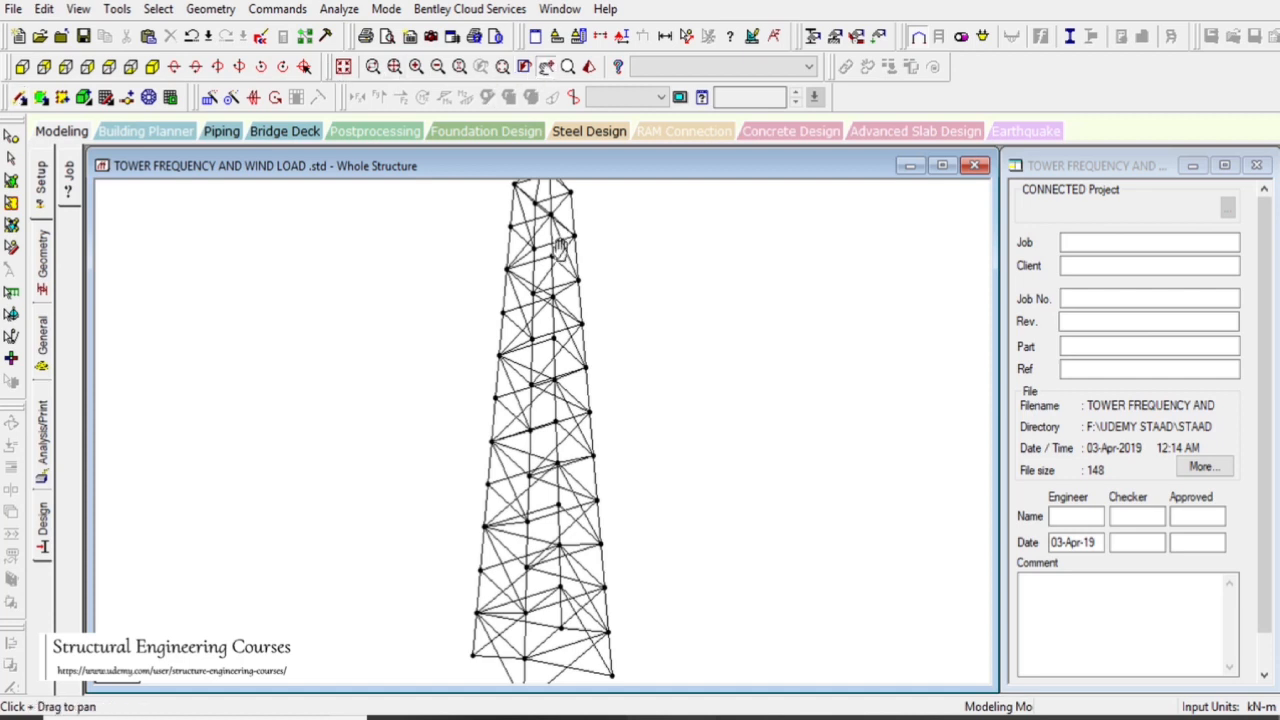
left_click_drag(618, 288, 576, 437)
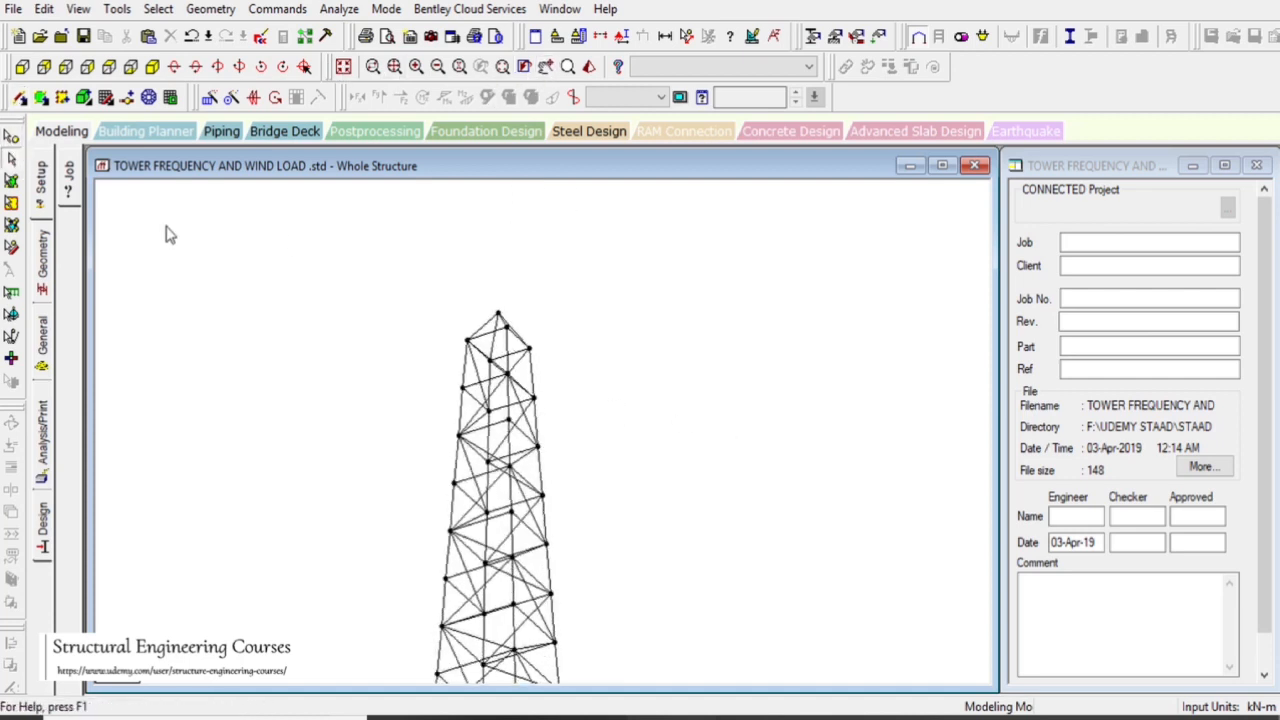
left_click(11, 136)
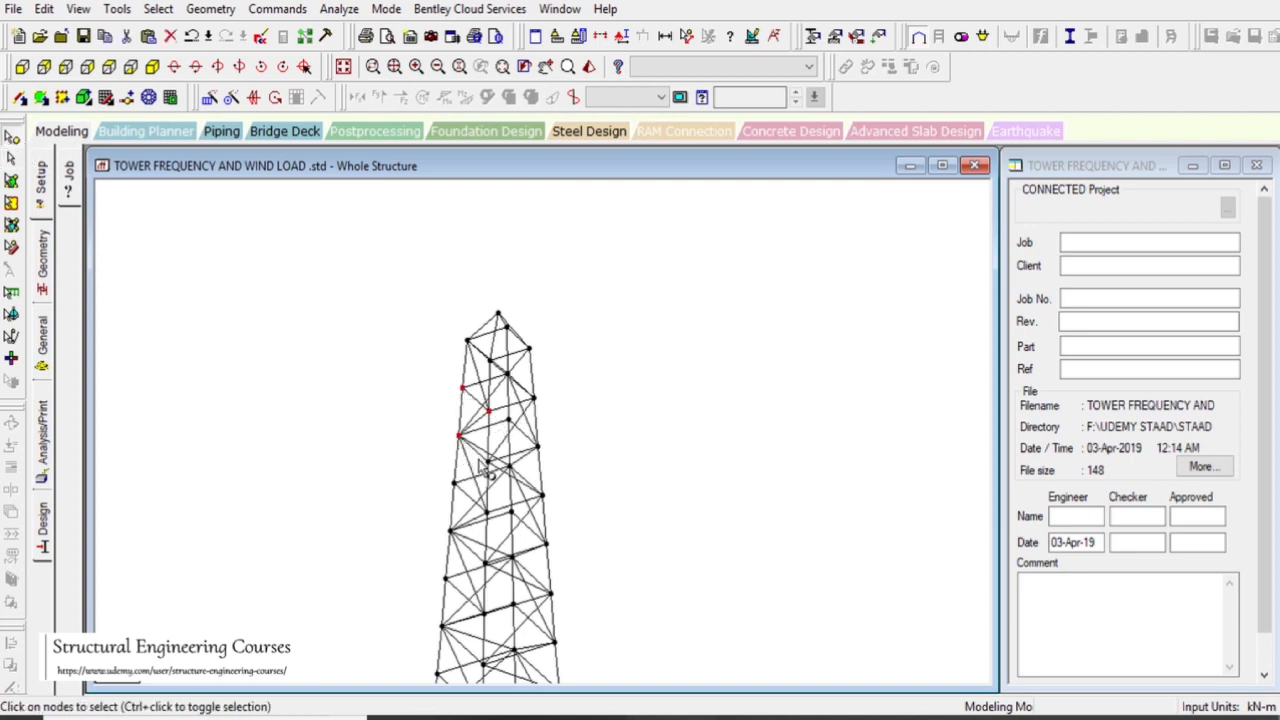
key("ctrl+v")
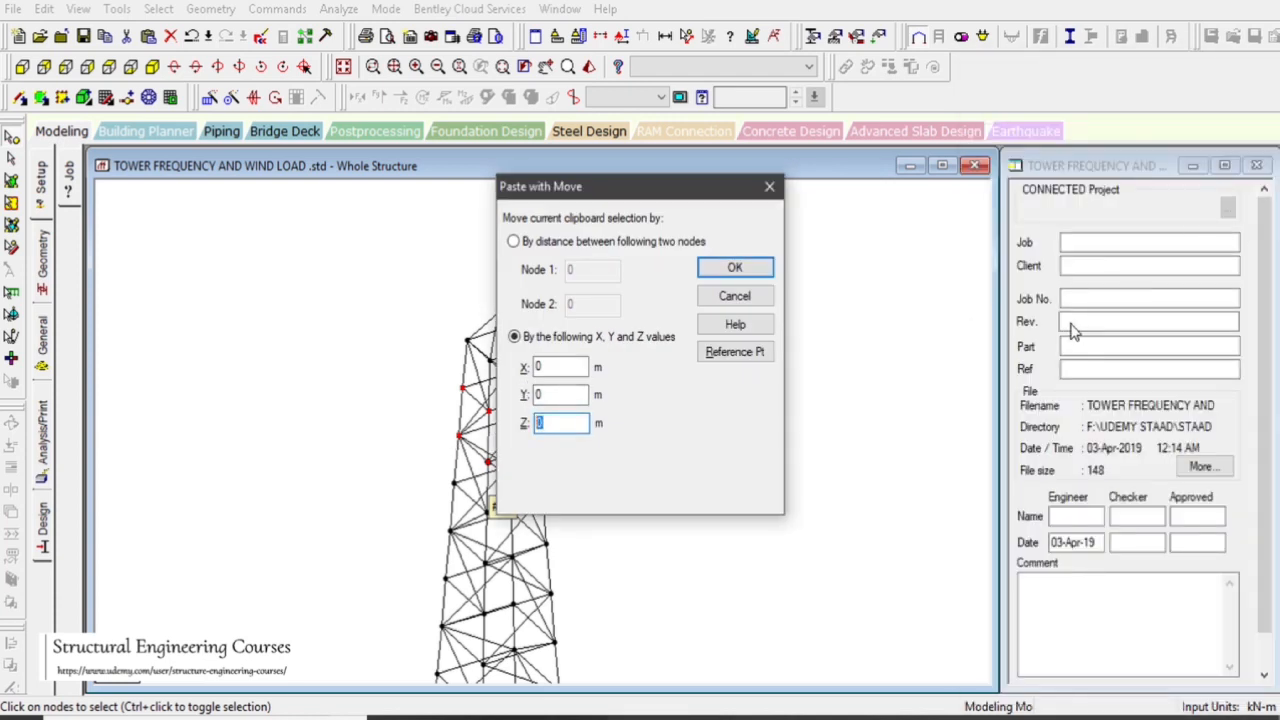
left_click(740, 268)
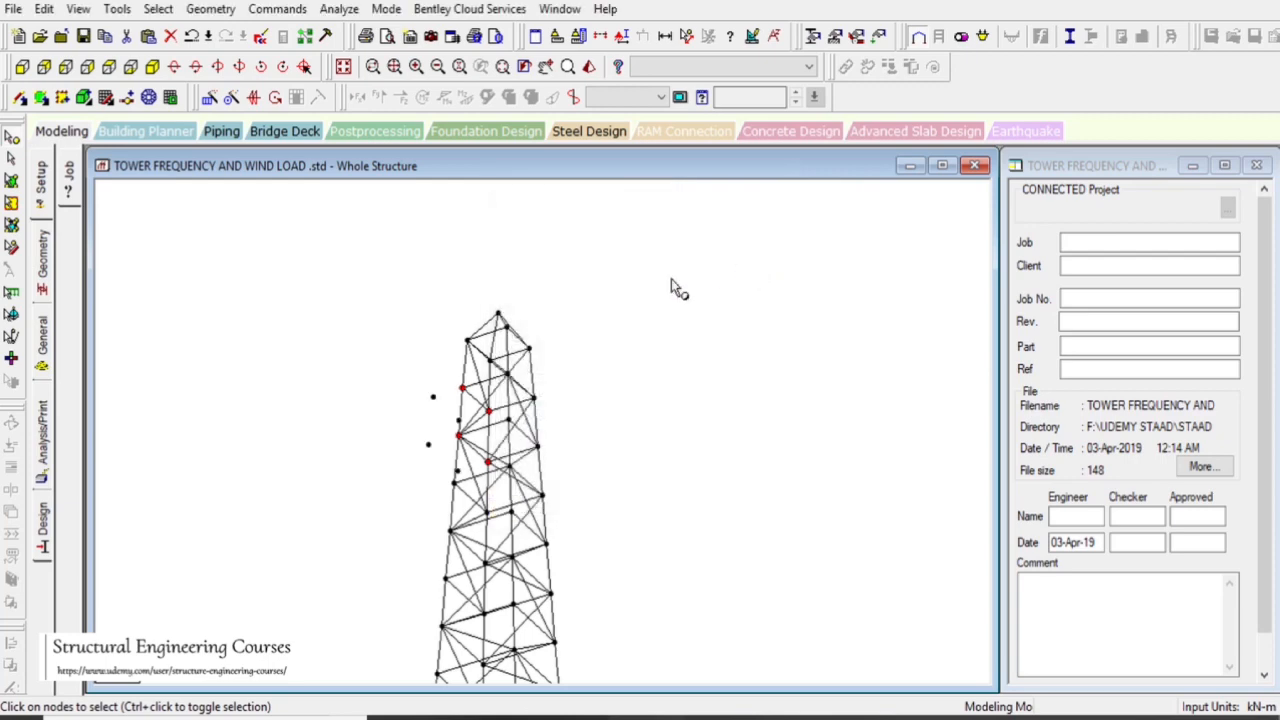
- Draw beams joining the pasted nodes to the tower face and to each other as a projecting frame
left_click(20, 98)
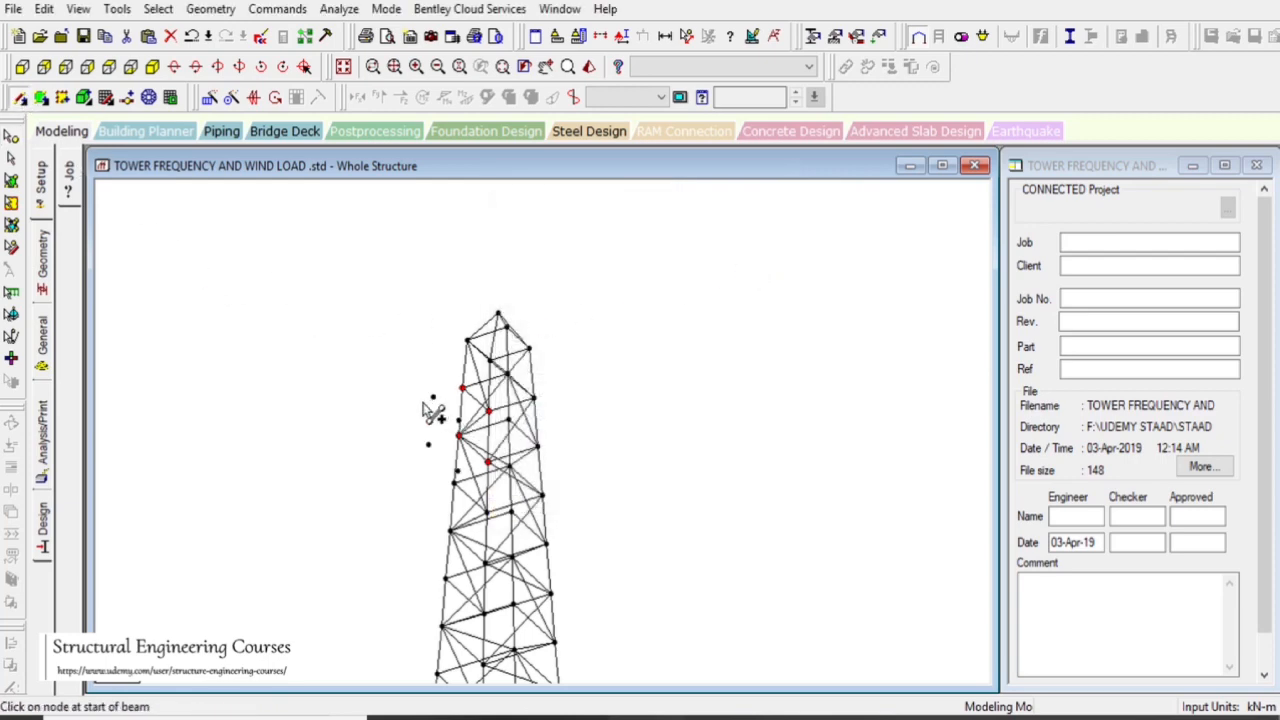
mouse_move(430, 397)
left_mouse_down()
mouse_move(463, 387)
mouse_move(428, 399)
left_mouse_up()
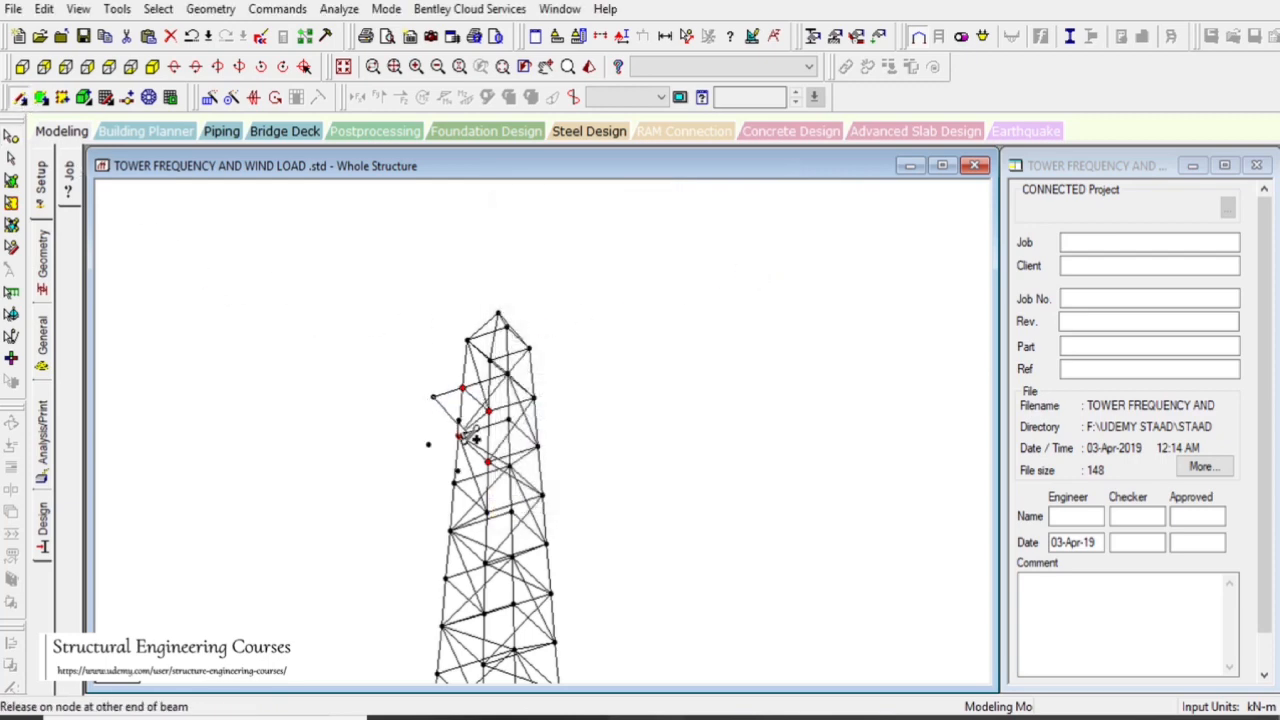
mouse_move(476, 438)
left_mouse_down()
mouse_move(432, 400)
mouse_move(428, 445)
mouse_move(456, 469)
left_mouse_up()
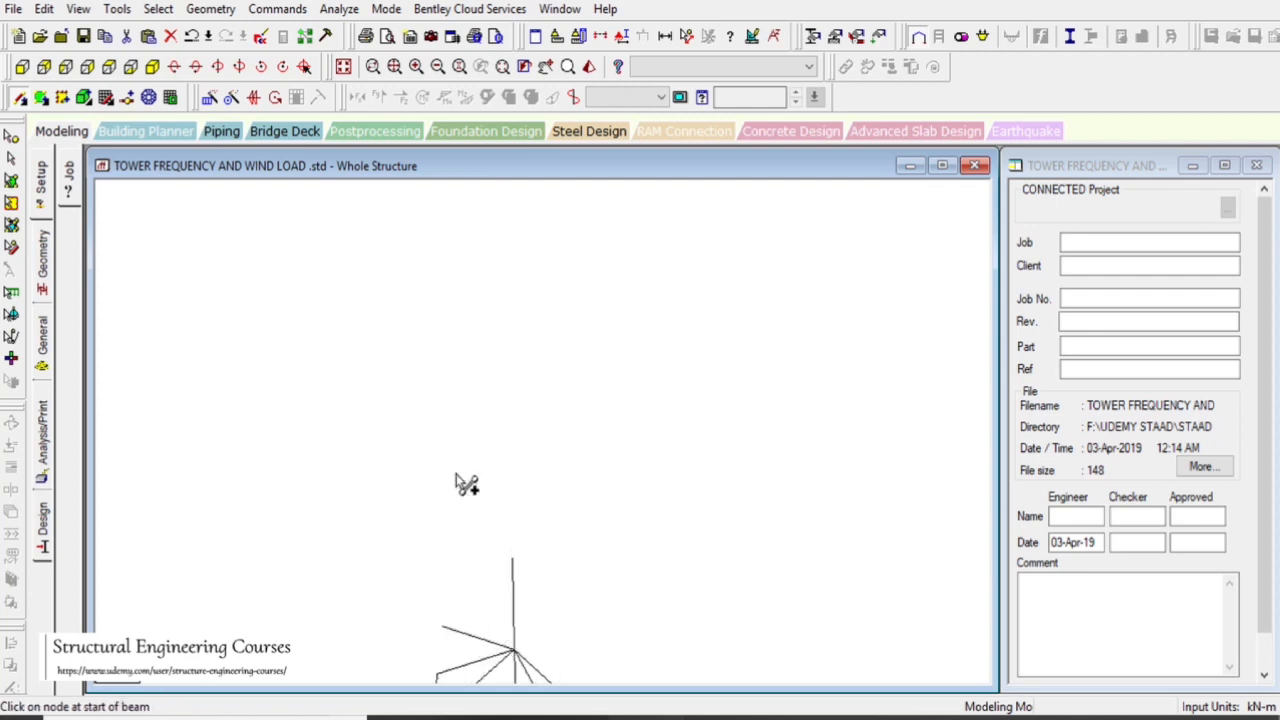
mouse_move(459, 421)
left_mouse_down()
mouse_move(455, 467)
mouse_move(506, 473)
left_mouse_up()
key("Right")
key("Right")
key("Right")
key("Right")
key("Right")
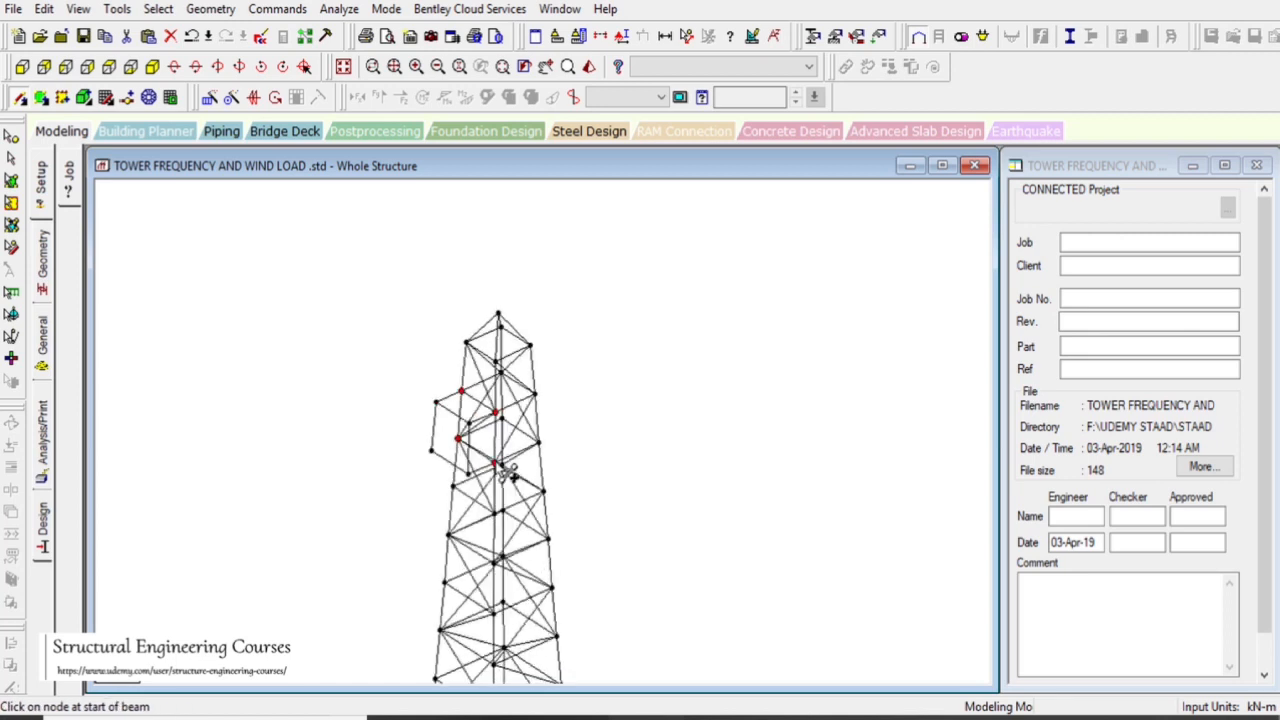
- Draw two crossing diagonal beams across the outer face of the projecting frame
key("Right")
key("Right")
key("Right")
key("Right")
key("Right")
key("Right")
key("Right")
key("Right")
key("Right")
key("Right")
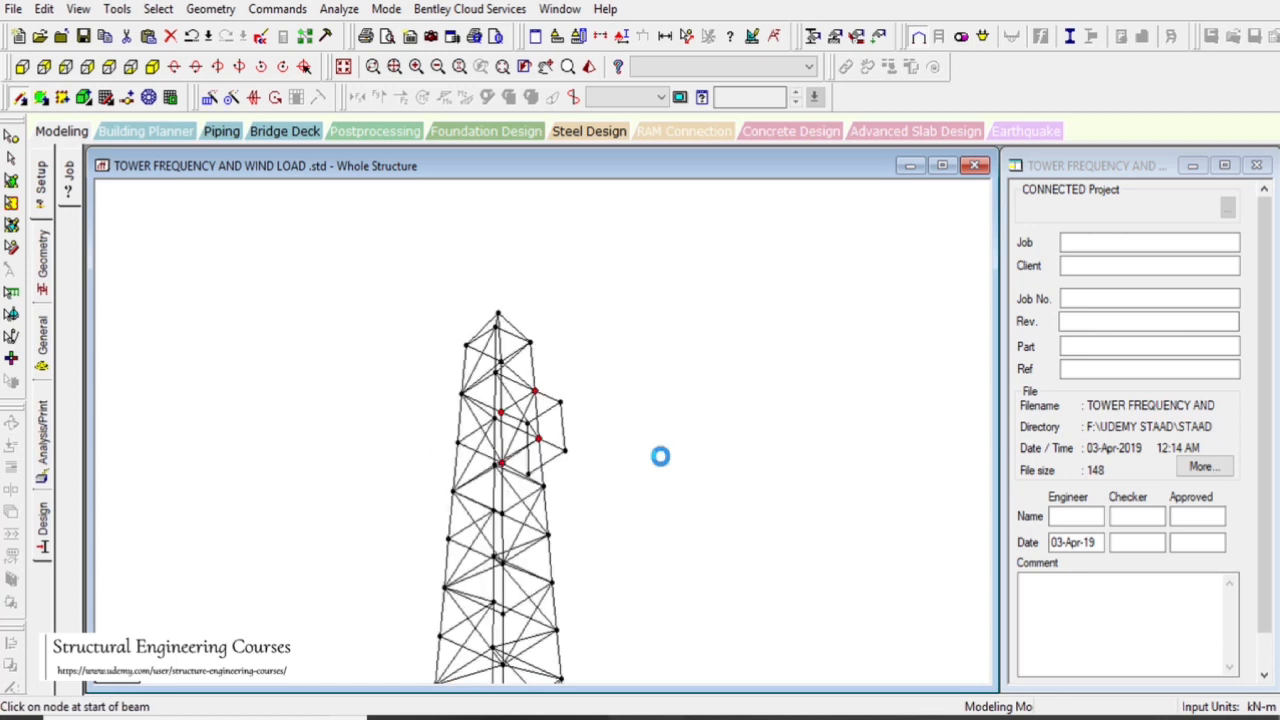
key("Right")
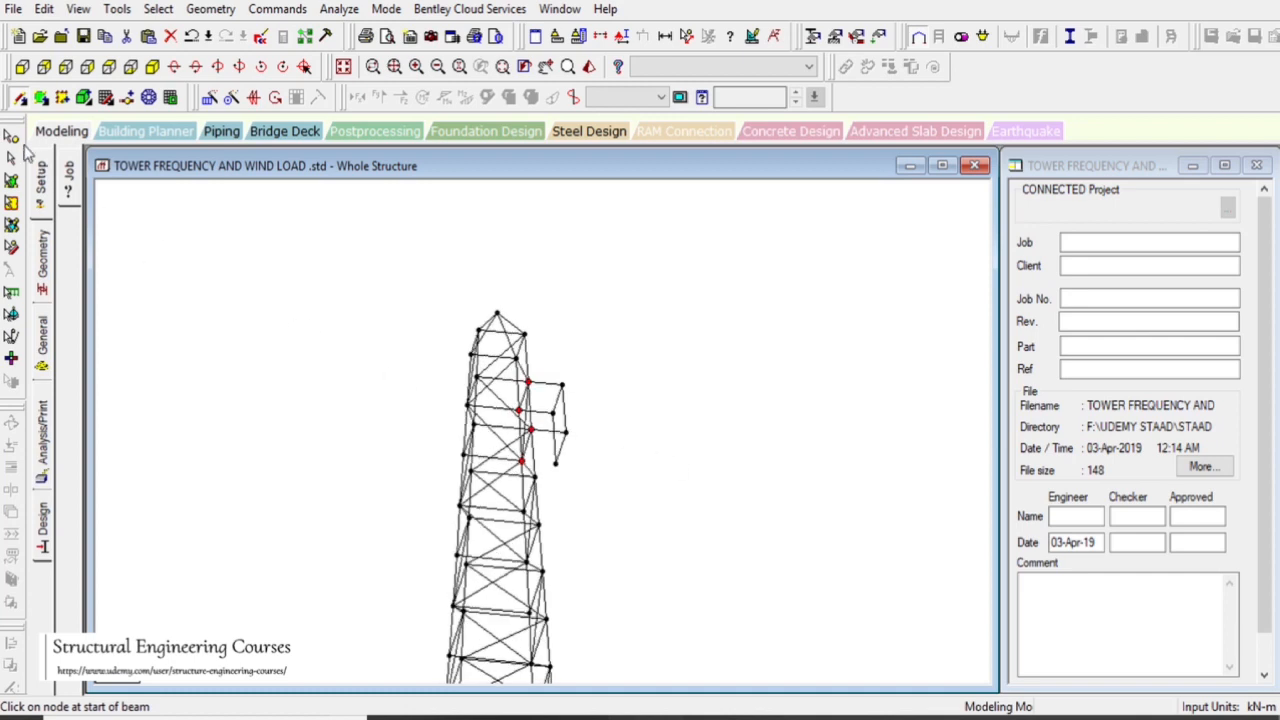
left_click(17, 100)
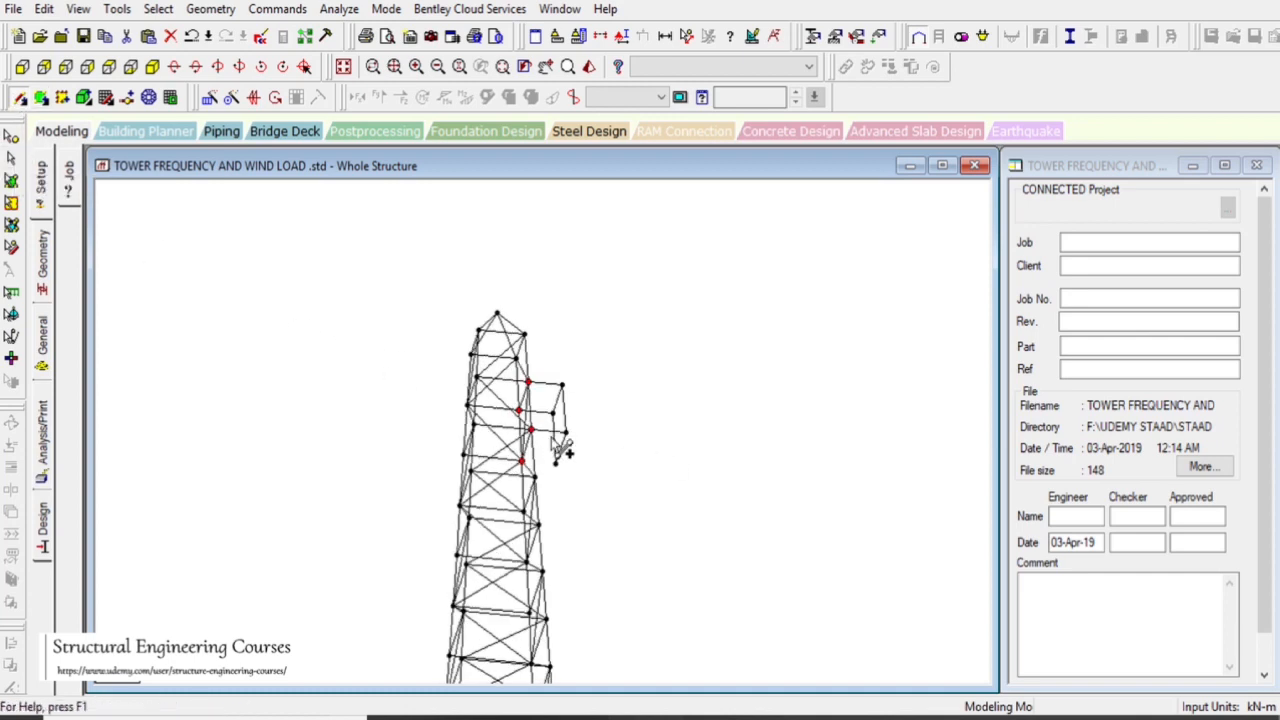
mouse_move(565, 385)
left_mouse_down()
mouse_move(571, 466)
mouse_move(557, 461)
left_mouse_up()
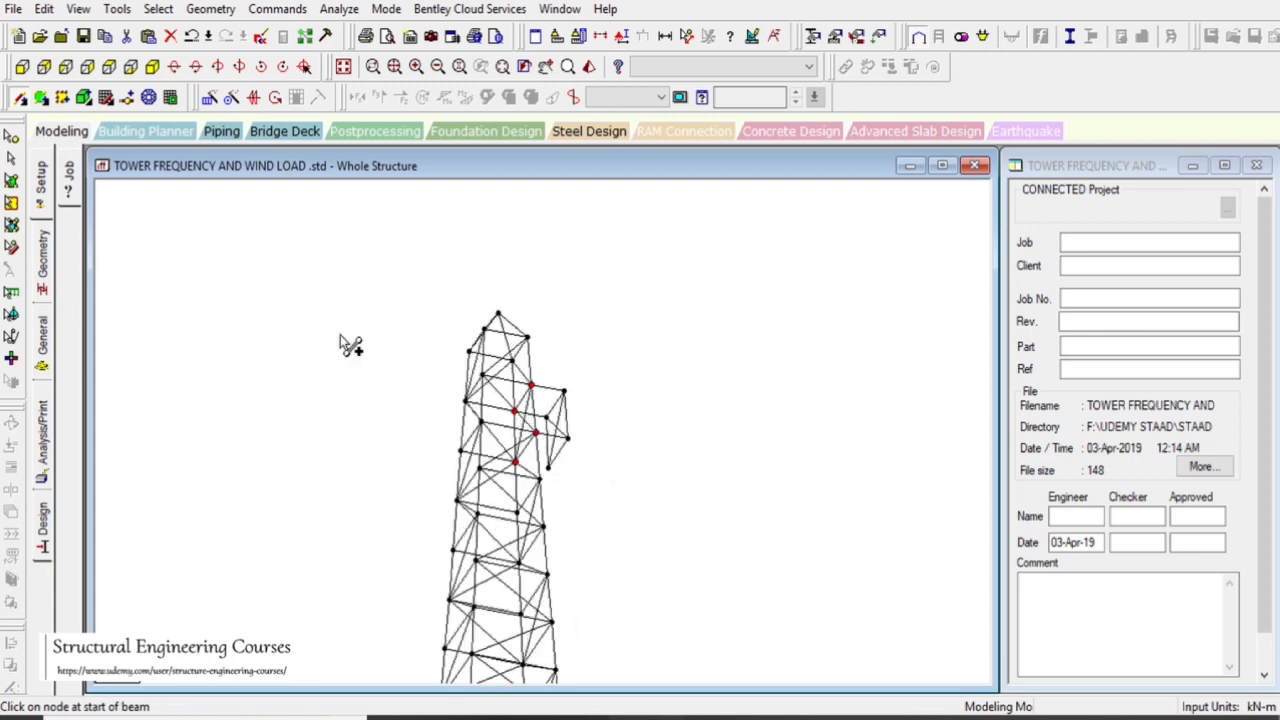
- Try to insert a node in the crossing diagonals on the frame's outer face
left_click(13, 140)
left_click_drag(557, 431, 562, 438)
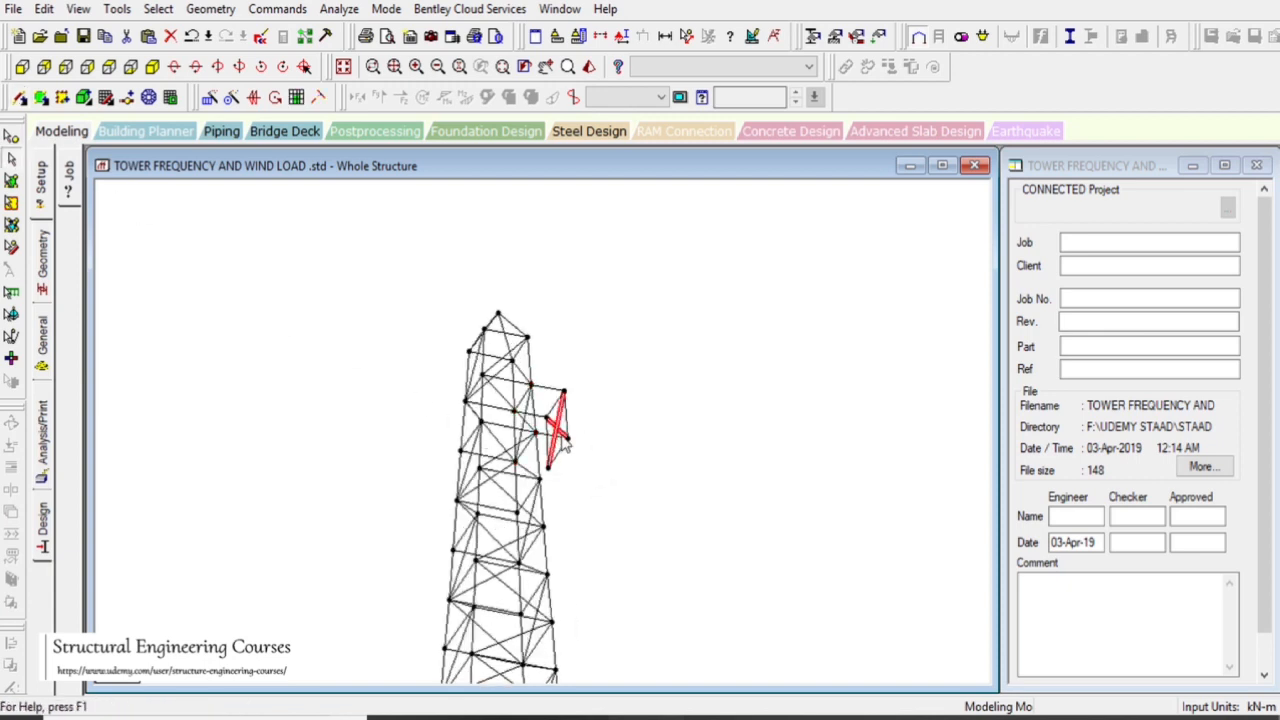
right_click(560, 437)
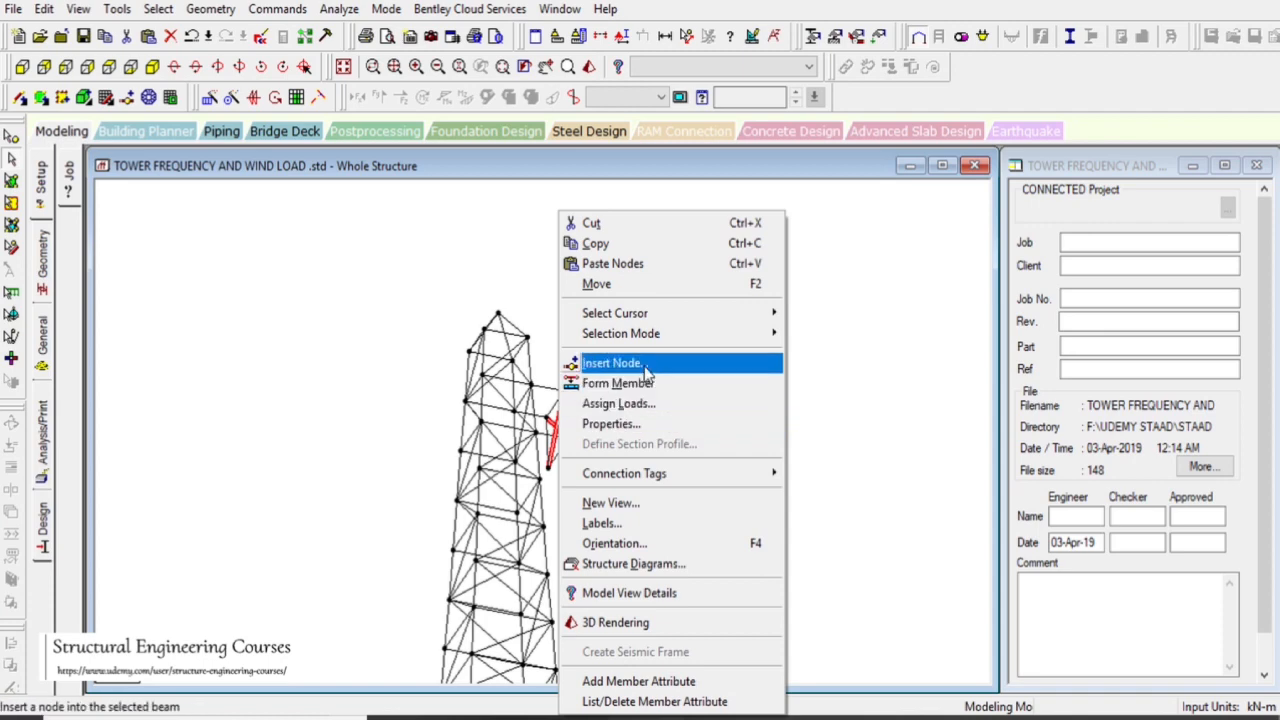
left_click(640, 364)
left_click(730, 410)
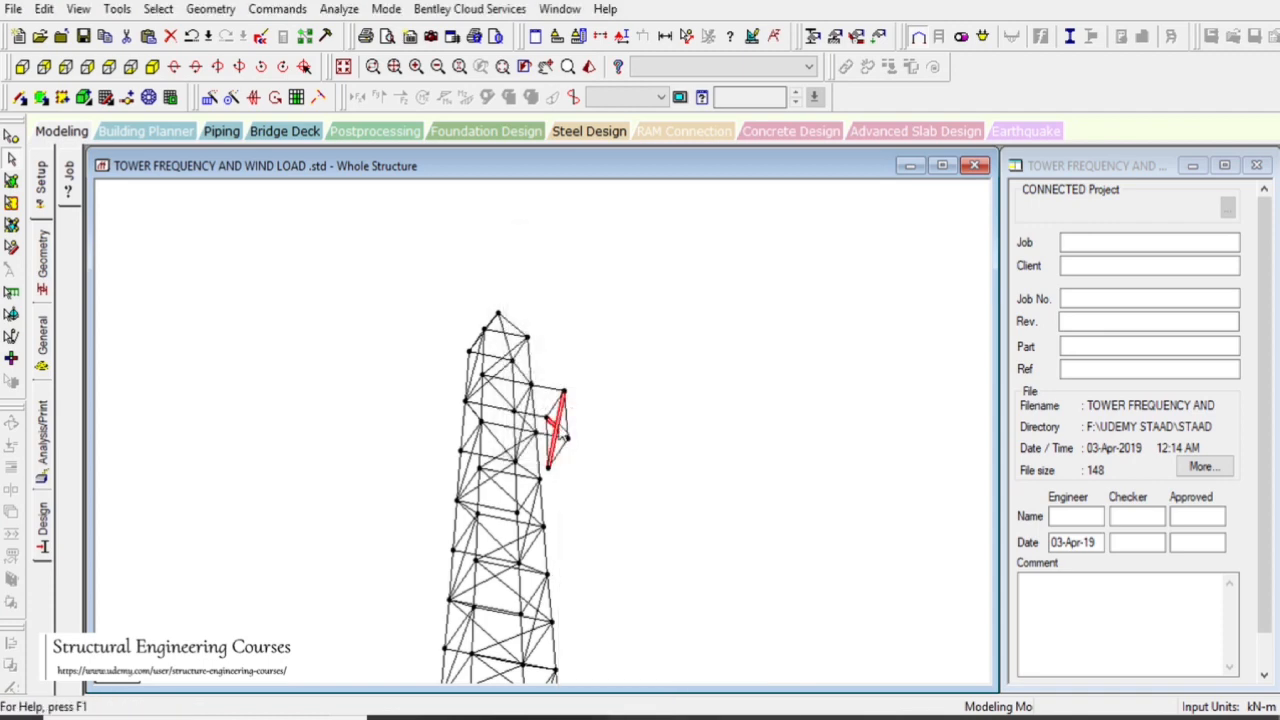
right_click(558, 437)
key("Escape")
- Intersect the two crossing diagonals on the frame's outer face to split them at a shared node
left_click(210, 9)
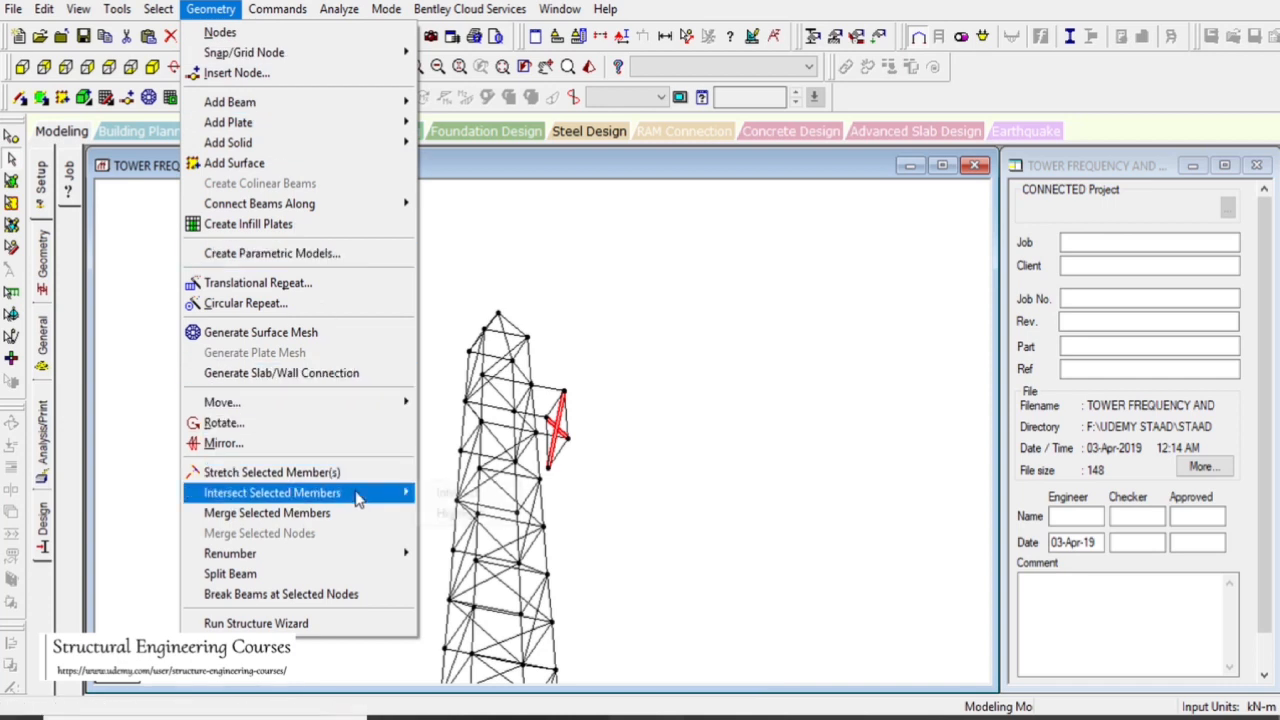
left_click(445, 491)
left_click(561, 390)
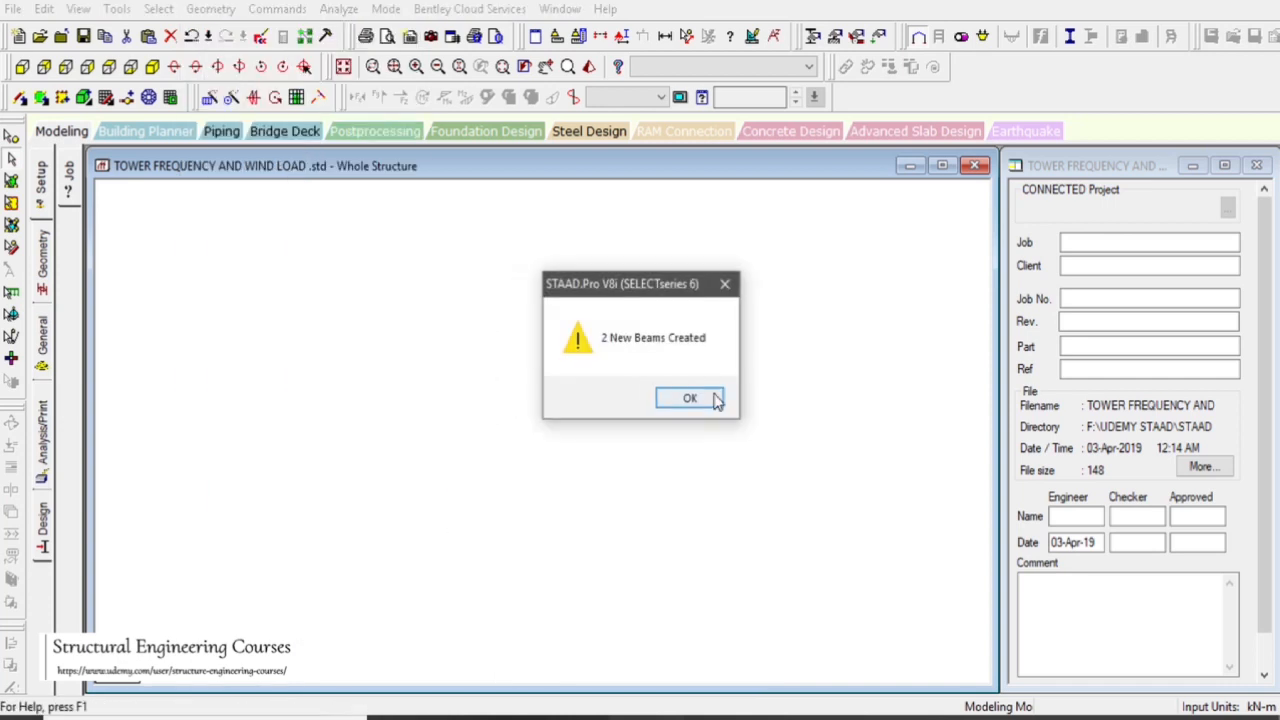
left_click(672, 398)
- Paste a copy of the diagonals' crossing node farther outward as the arm tip and connect it to the frame's outer corners with beams
left_click(10, 136)
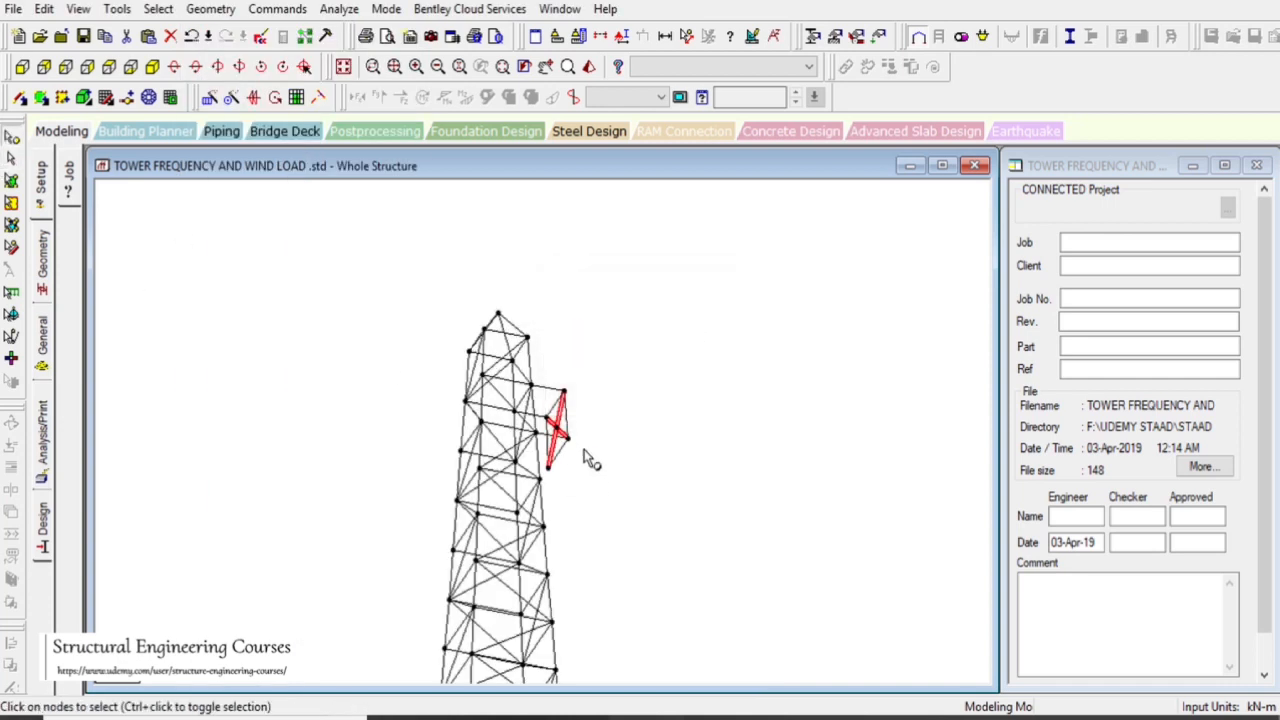
key("ctrl+v")
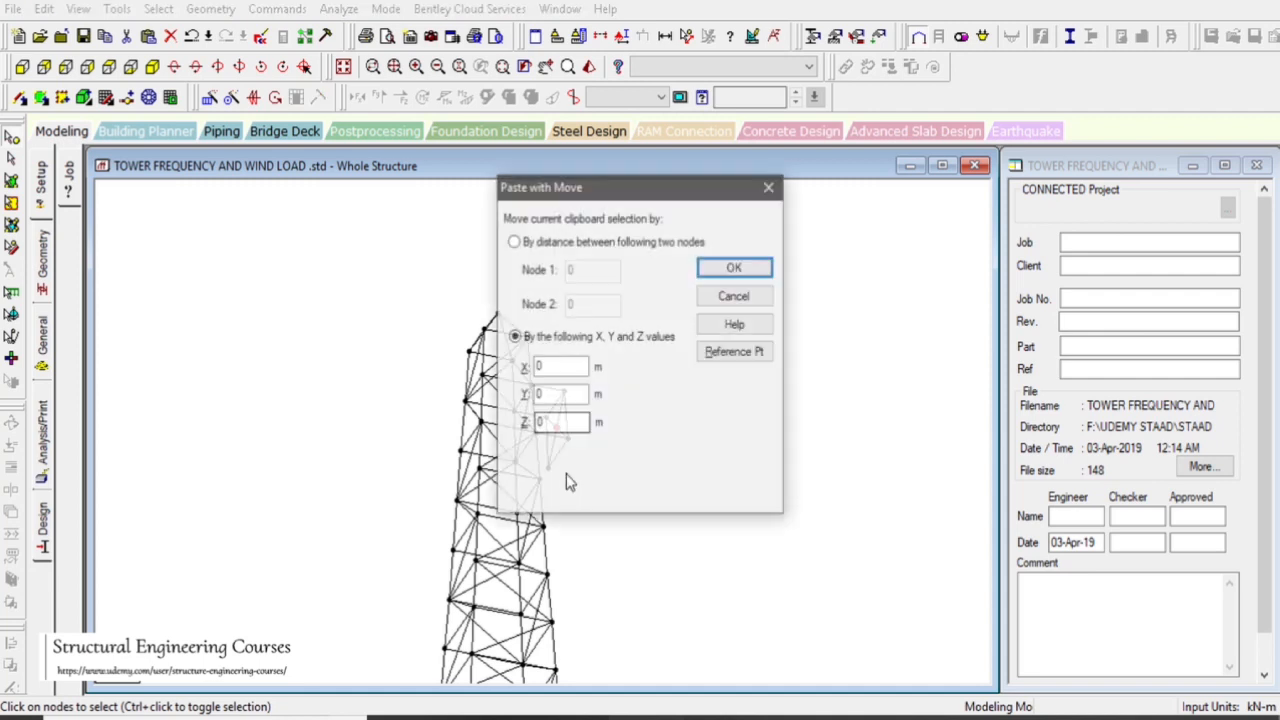
double_click(549, 422)
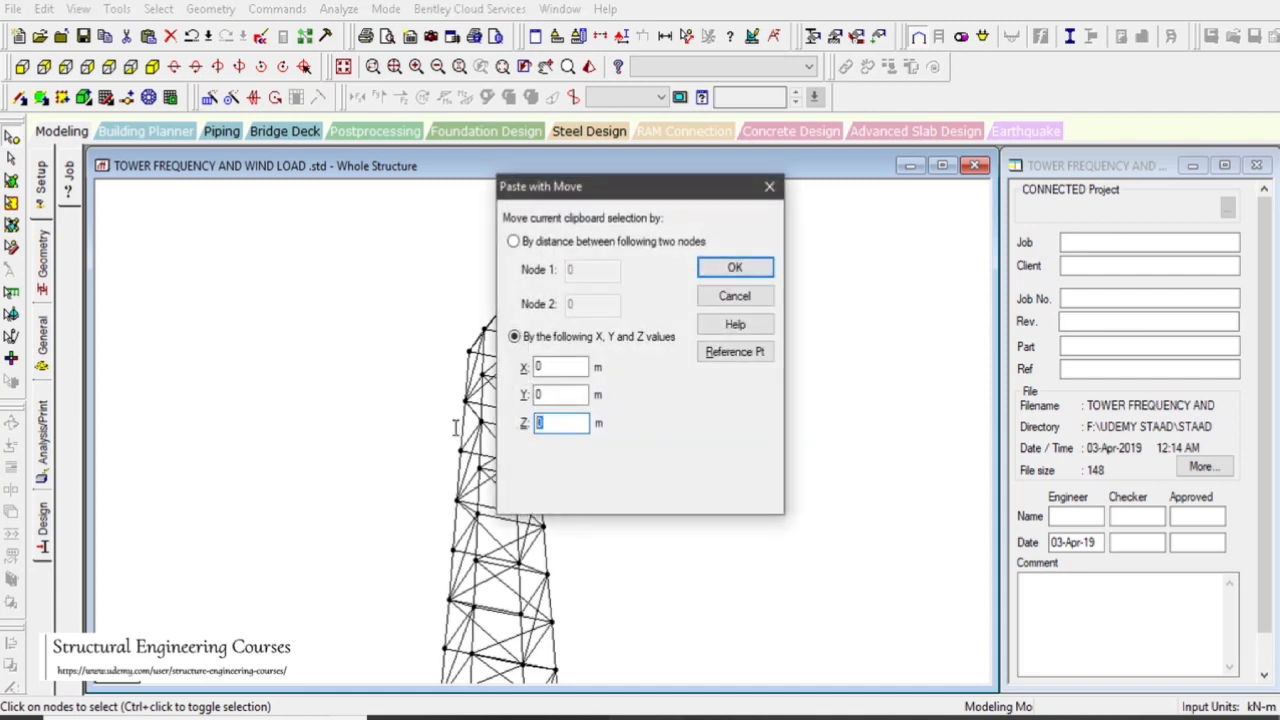
left_click(735, 268)
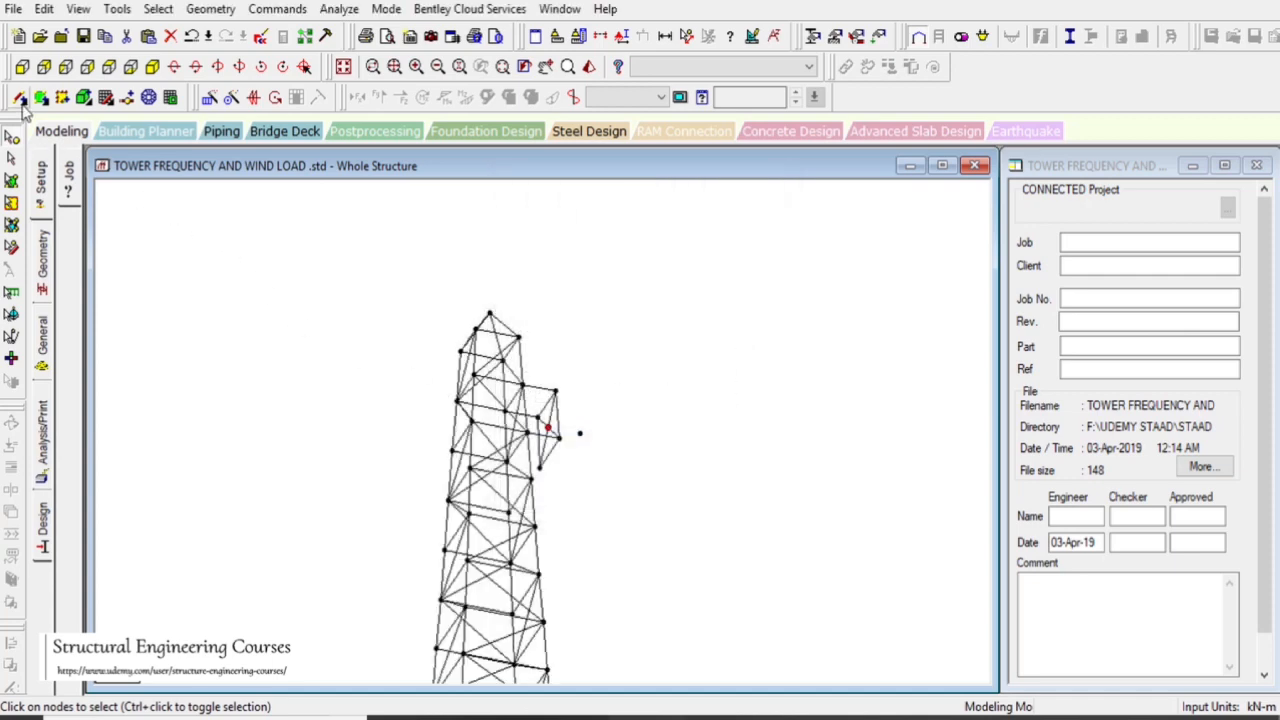
left_click(21, 102)
mouse_move(538, 417)
left_mouse_down()
mouse_move(590, 446)
mouse_move(582, 436)
left_mouse_up()
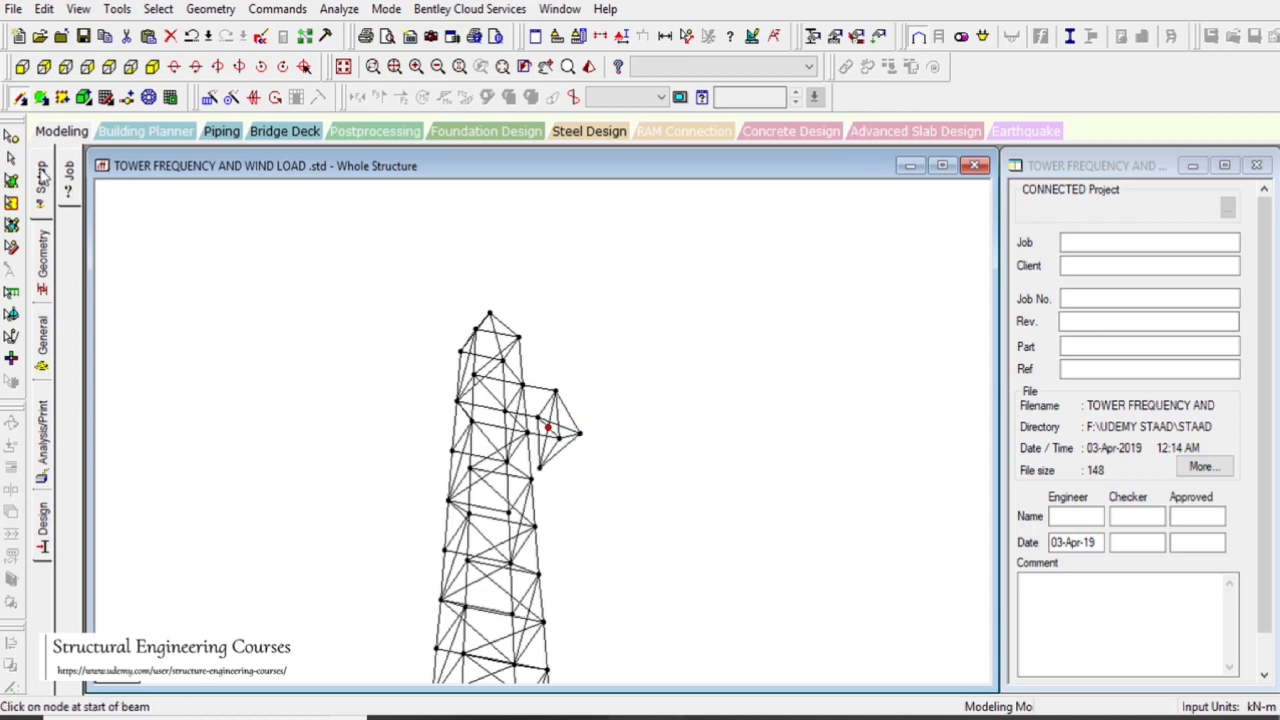
- Delete the crossing diagonals on the arm's outer face together with the orphaned node they leave
left_click(42, 175)
left_click(552, 438)
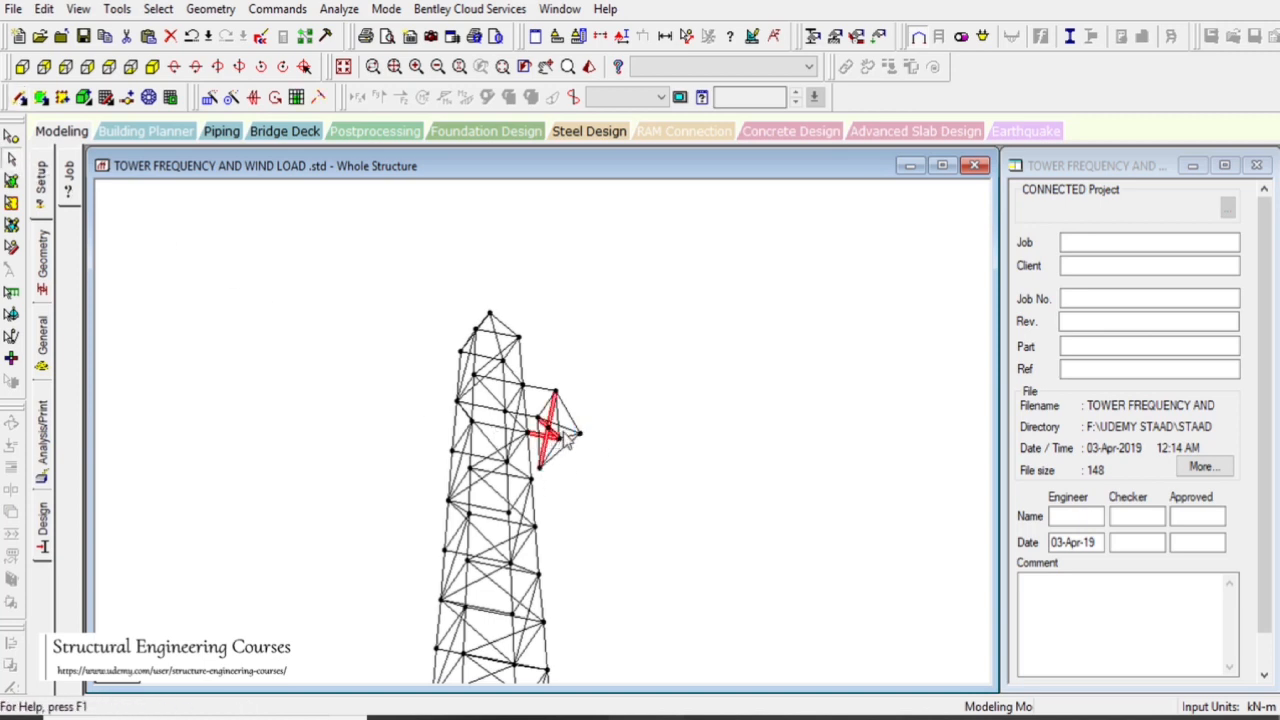
left_click(535, 440, "ctrl")
key("Delete")
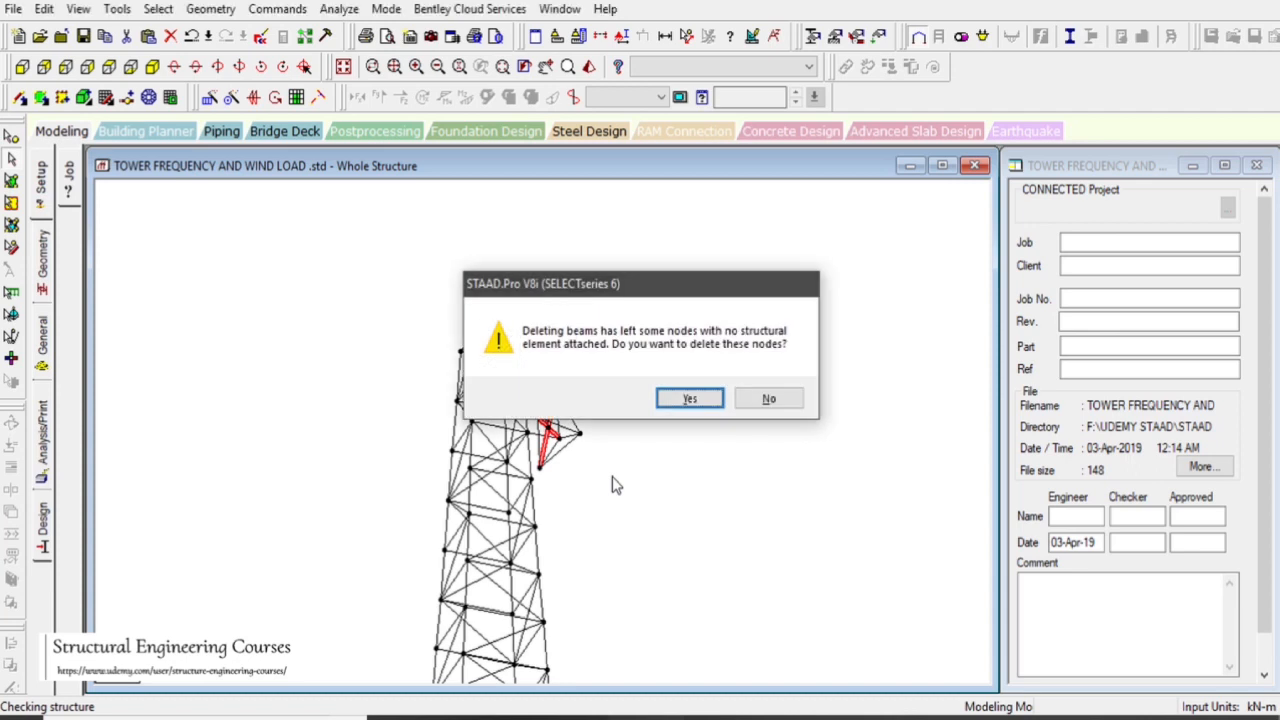
key("Return")
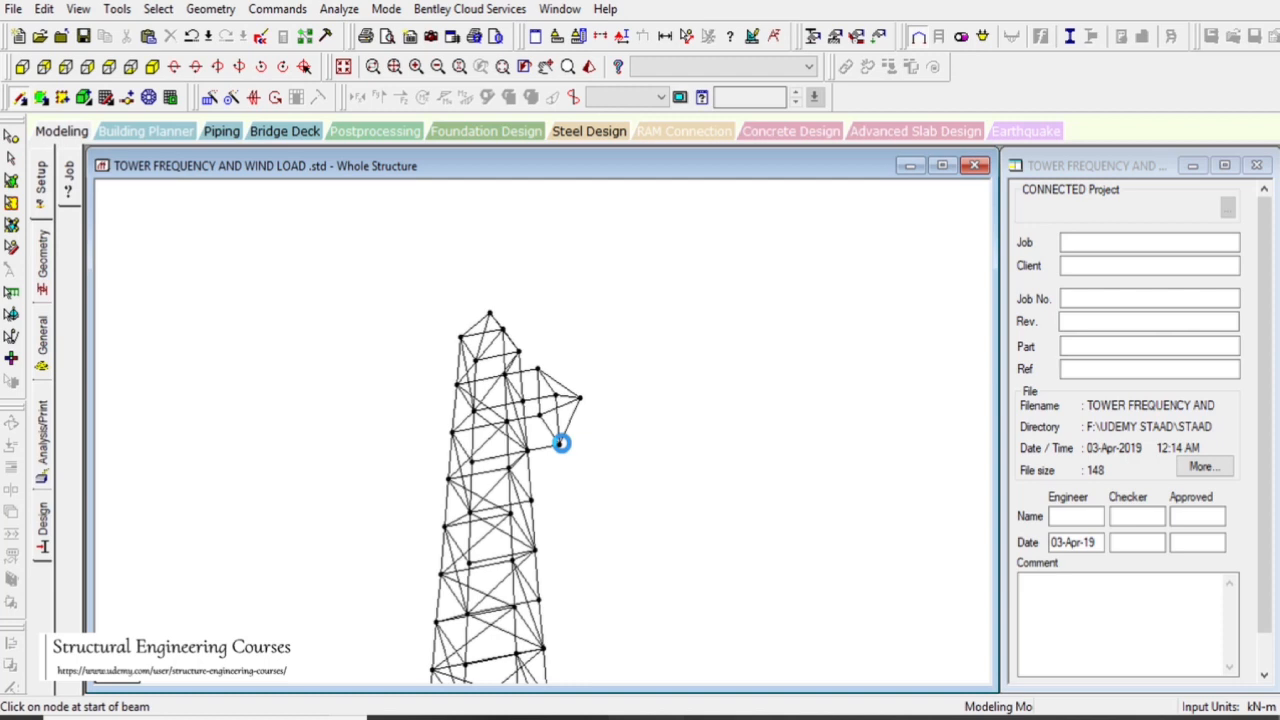
- Insert a midpoint node in the tower's horizontal beam in line with the projecting arm
left_click(155, 70)
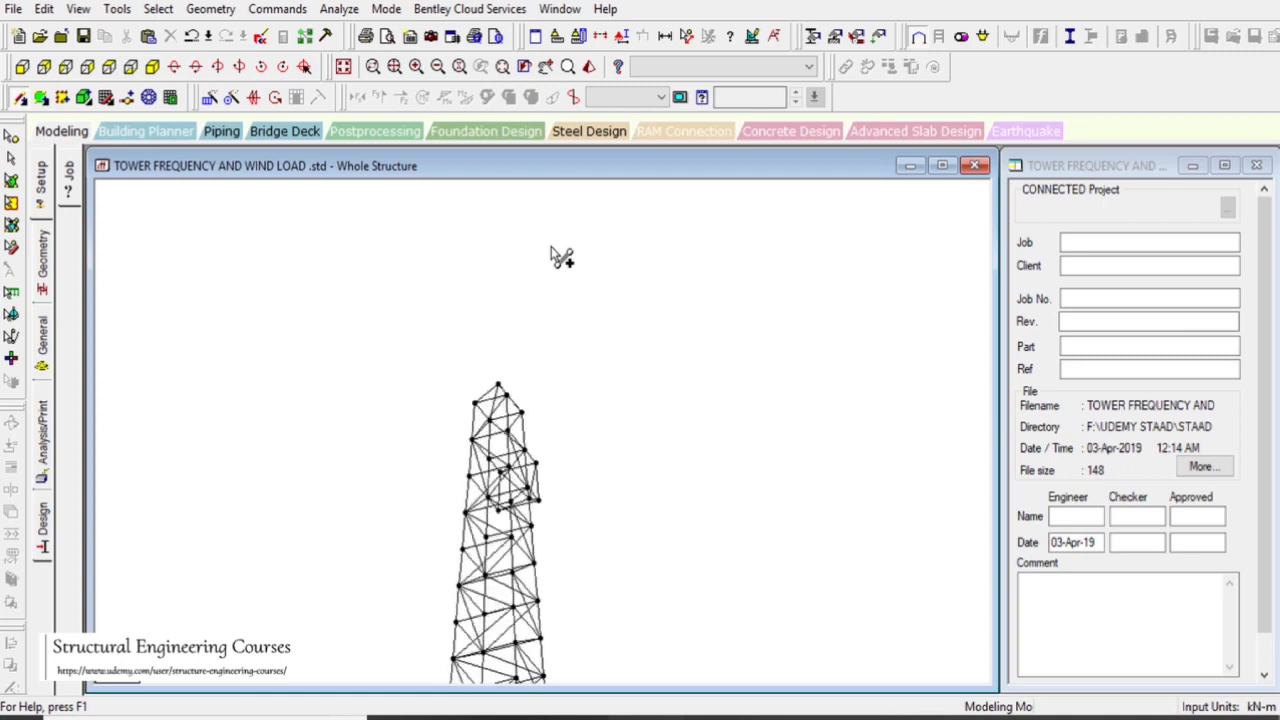
left_click(545, 67)
left_click_drag(637, 534, 529, 286)
left_click_drag(537, 346, 529, 451)
key("Left")
key("Left")
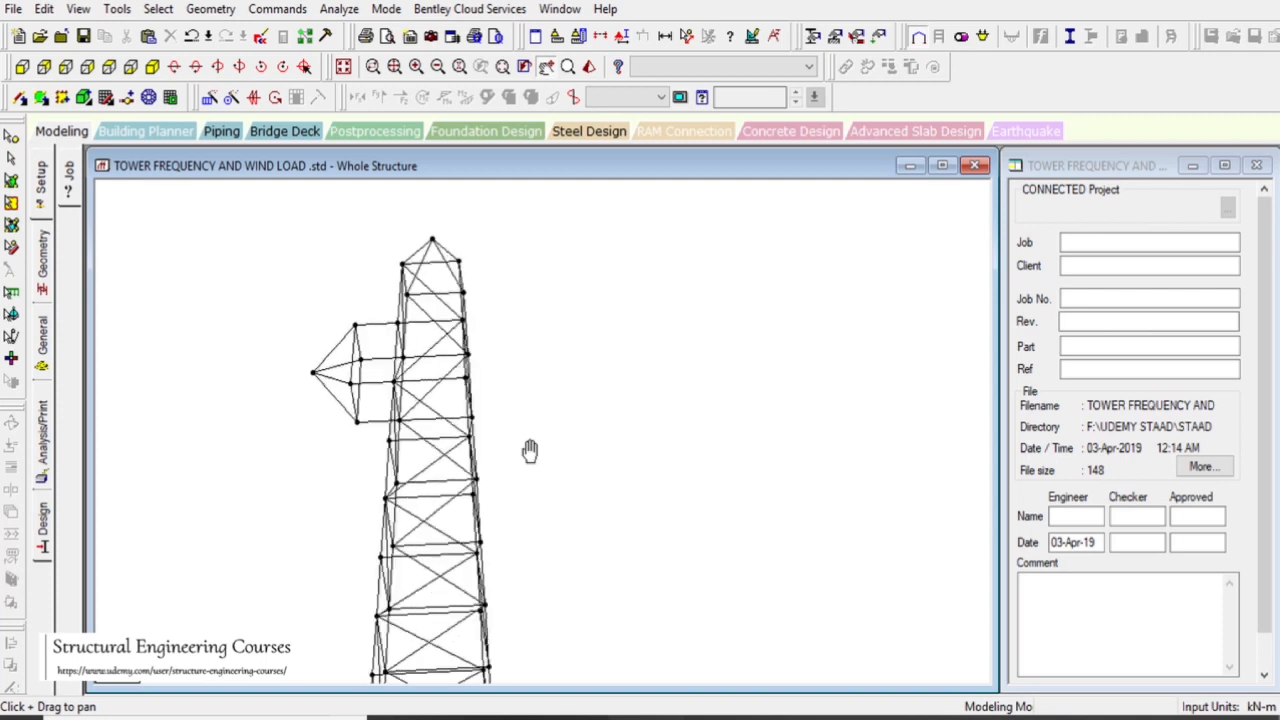
key("Left")
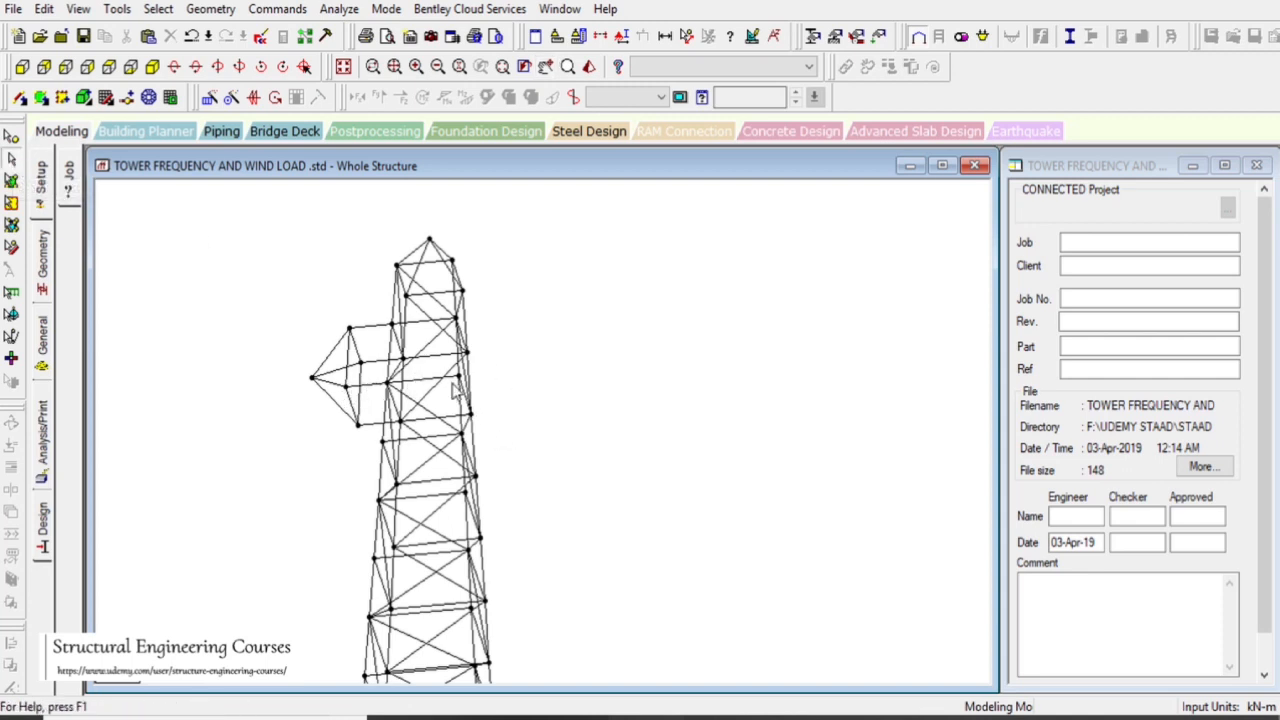
left_click(435, 356)
right_click(434, 357)
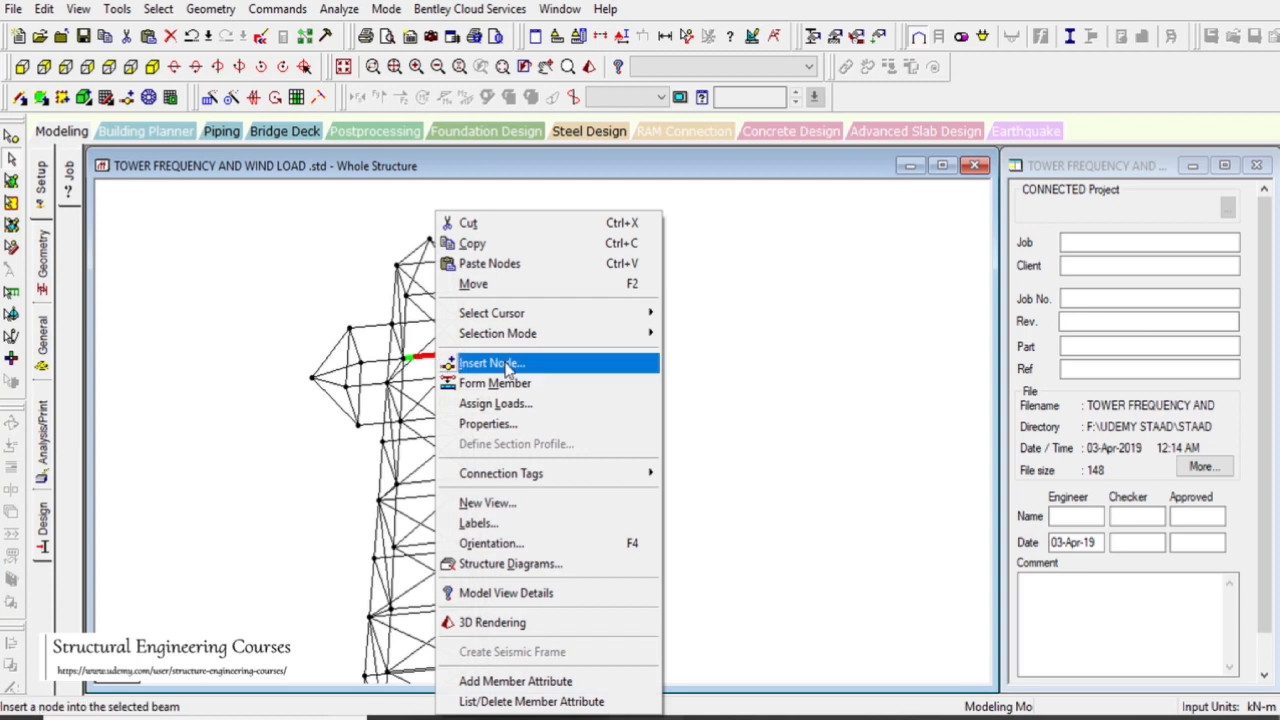
left_click(470, 363)
left_click(575, 441)
key("Return")
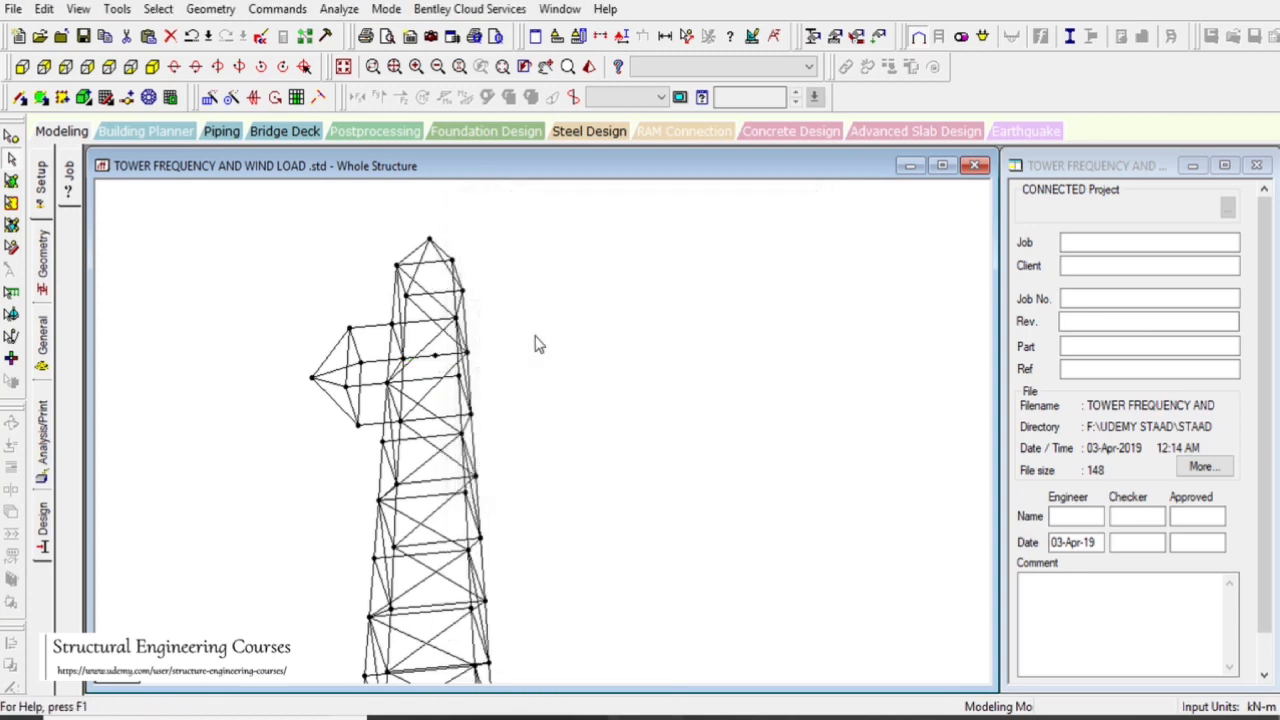
- Mirror a copy of the whole projecting arm across the X-Y plane through the mid-beam node at Z = 5 m
left_click_drag(365, 456, 229, 265)
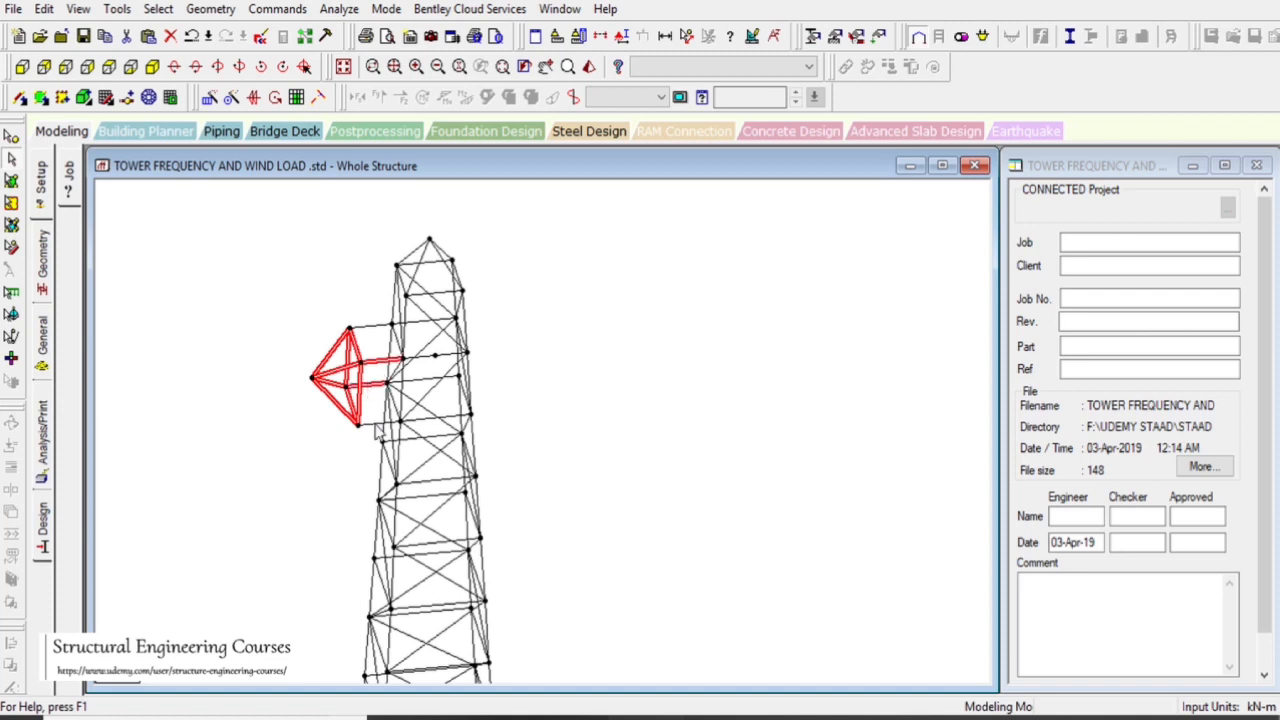
left_click(376, 425, "ctrl")
left_click(370, 327, "ctrl")
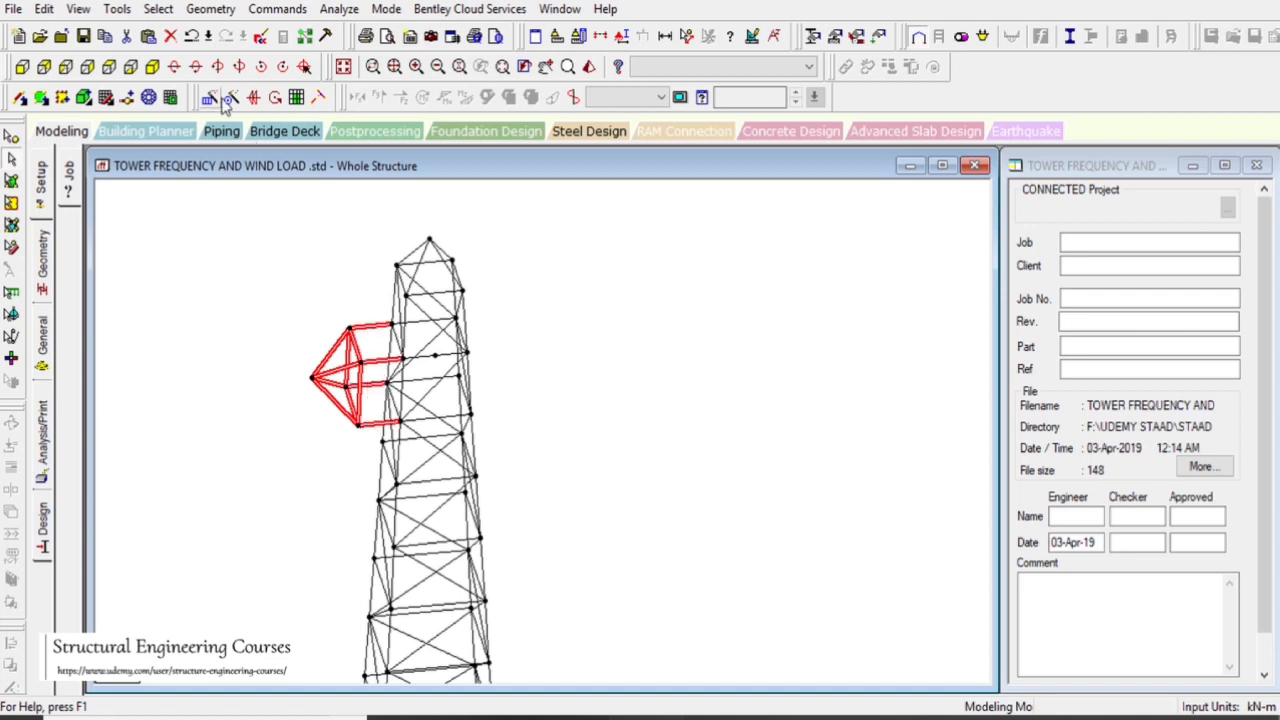
left_click(253, 97)
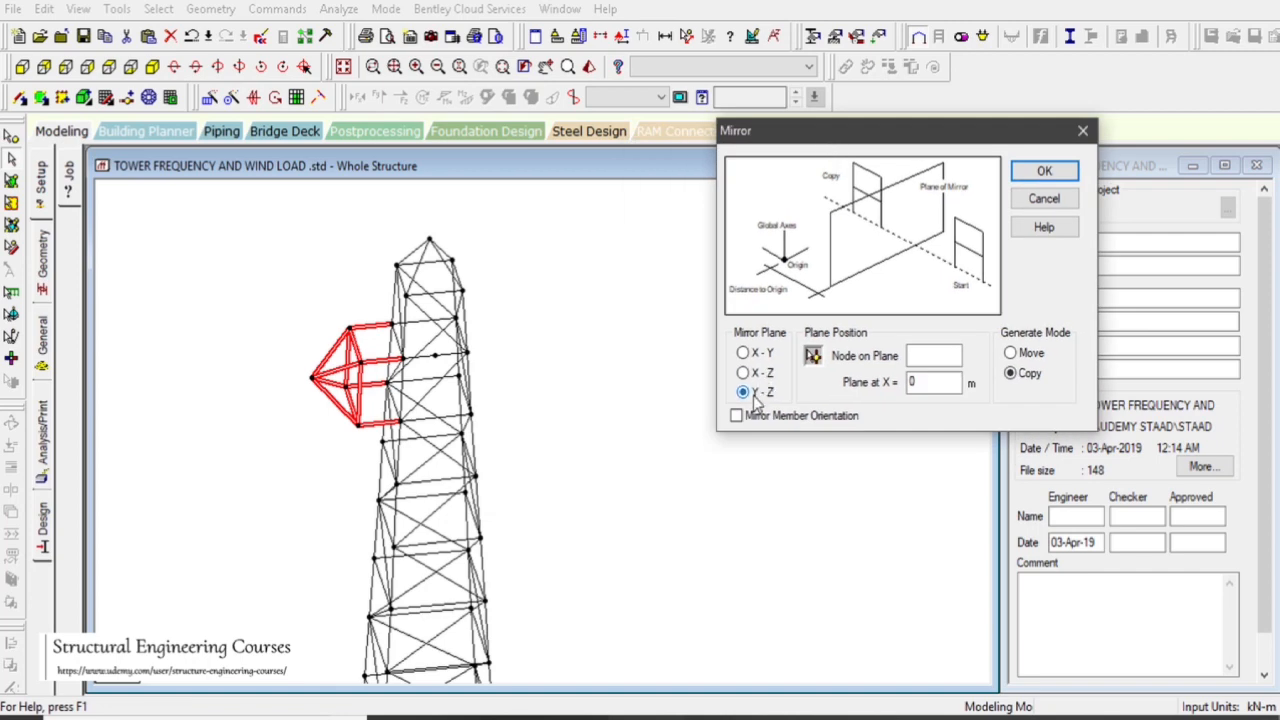
left_click(151, 66)
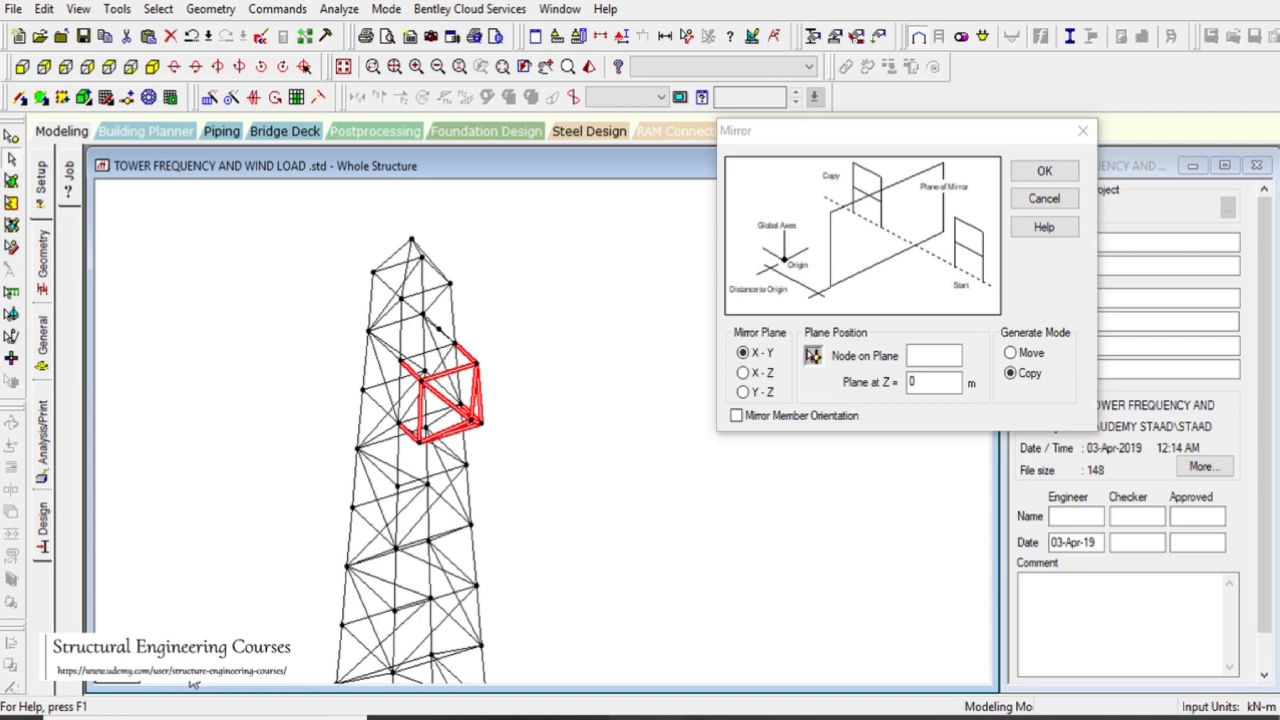
left_click(814, 357)
left_click(441, 339)
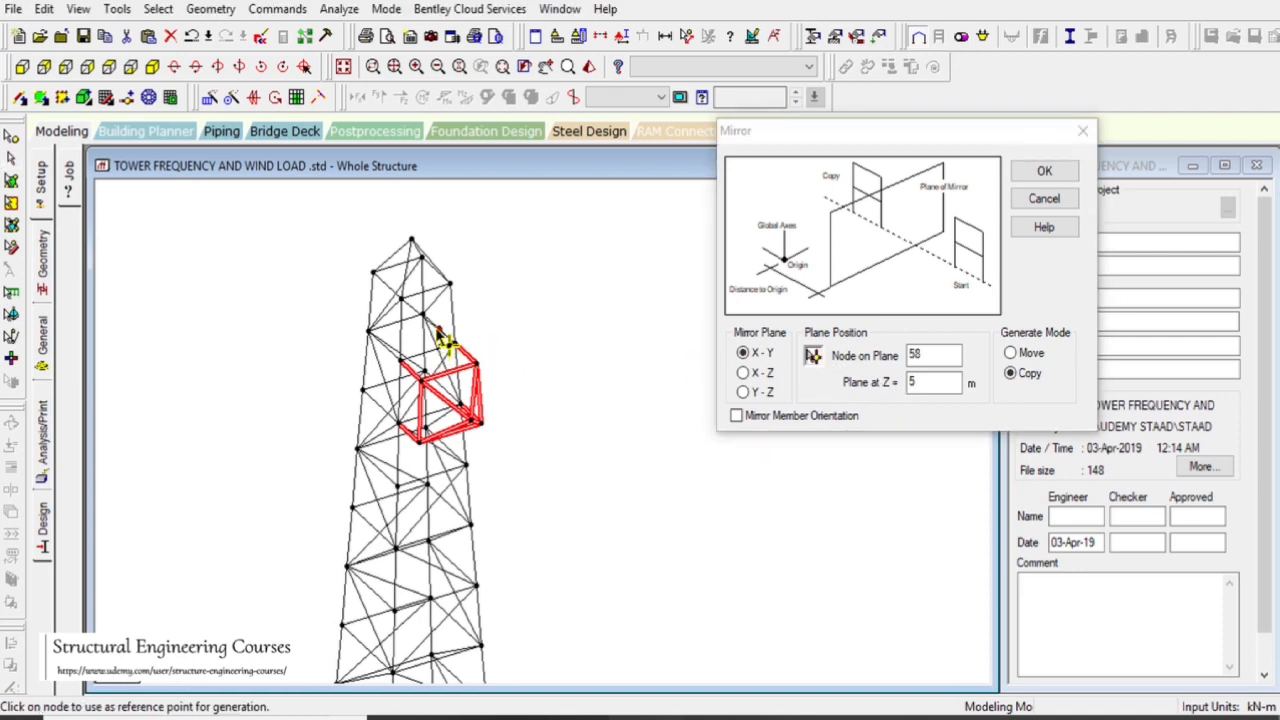
left_click(1040, 172)
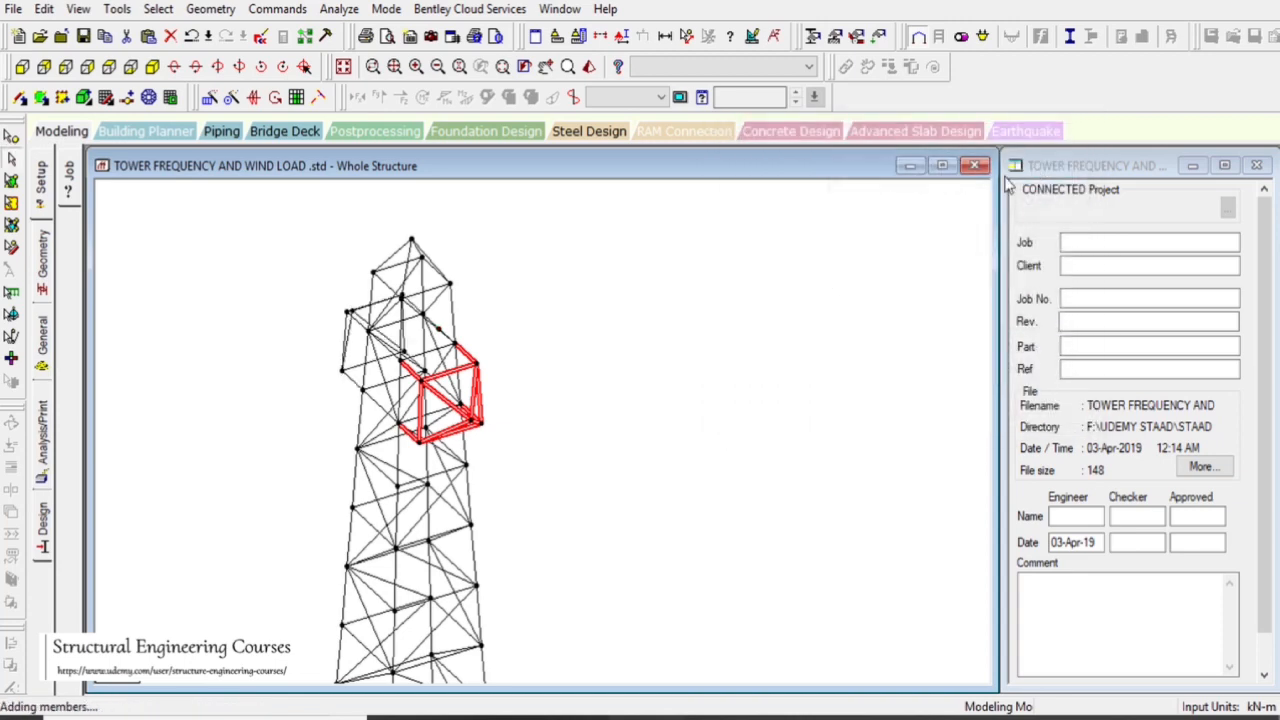
- Examine the original and mirrored arms on the tower from several sides
key("Right")
key("Right")
key("Right")
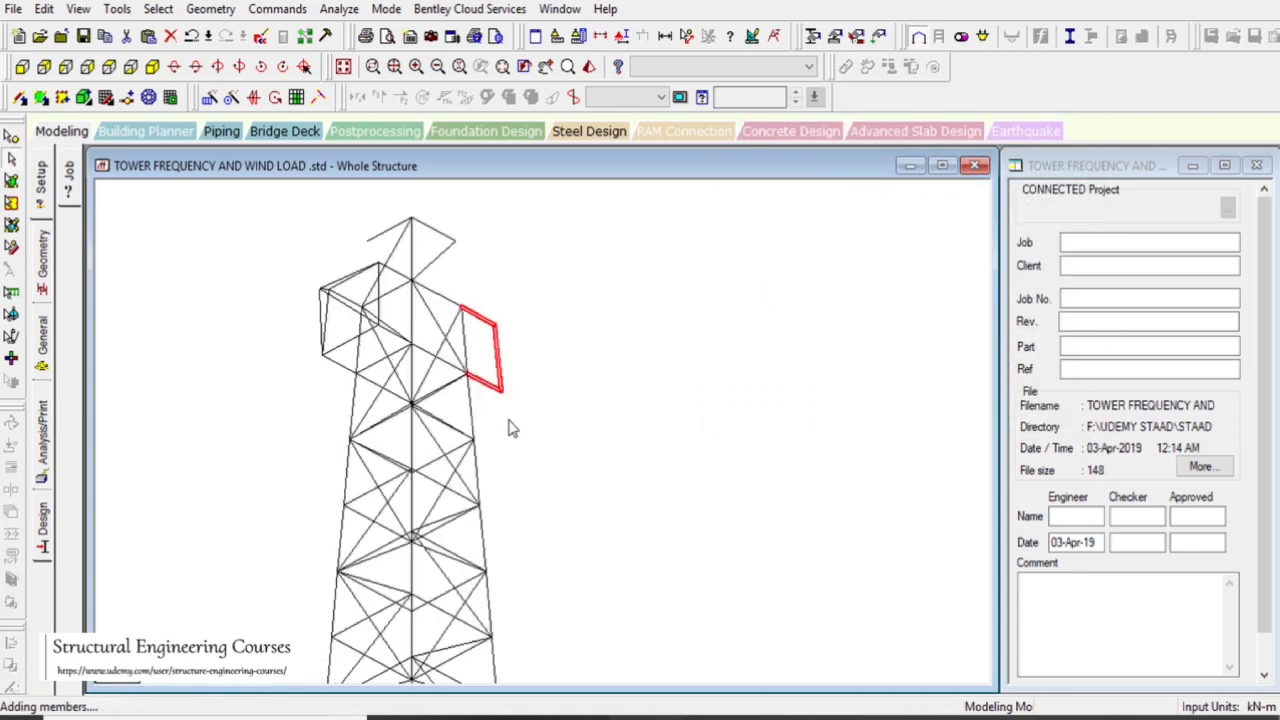
key("Right")
key("Right")
key("Right")
key("Right")
key("Right")
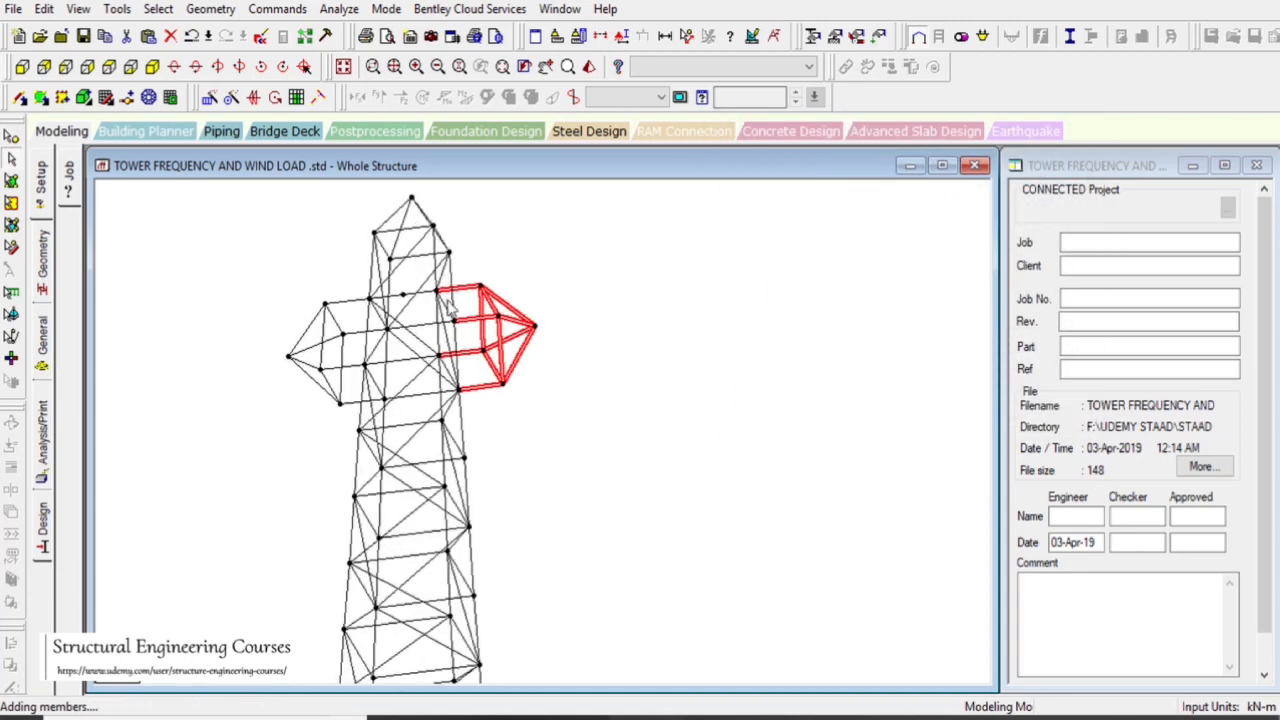
key("Right")
key("Right")
key("Right")
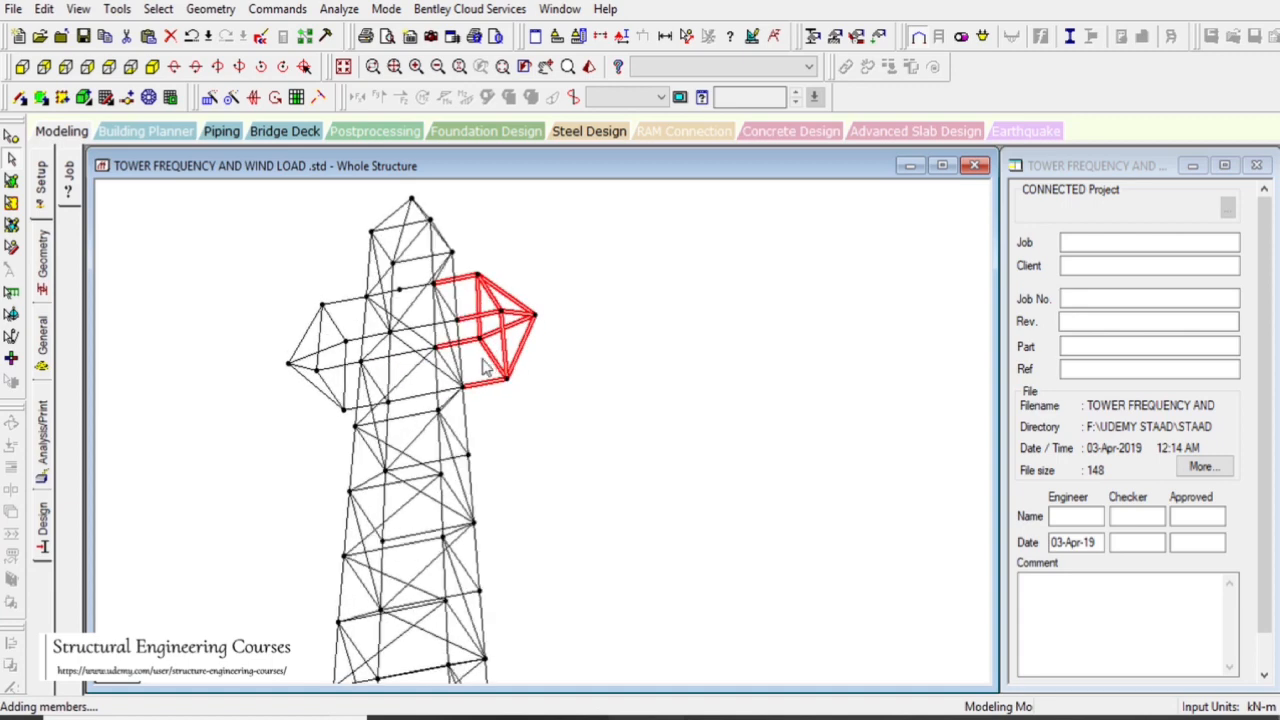
key("Right")
left_click(344, 68)
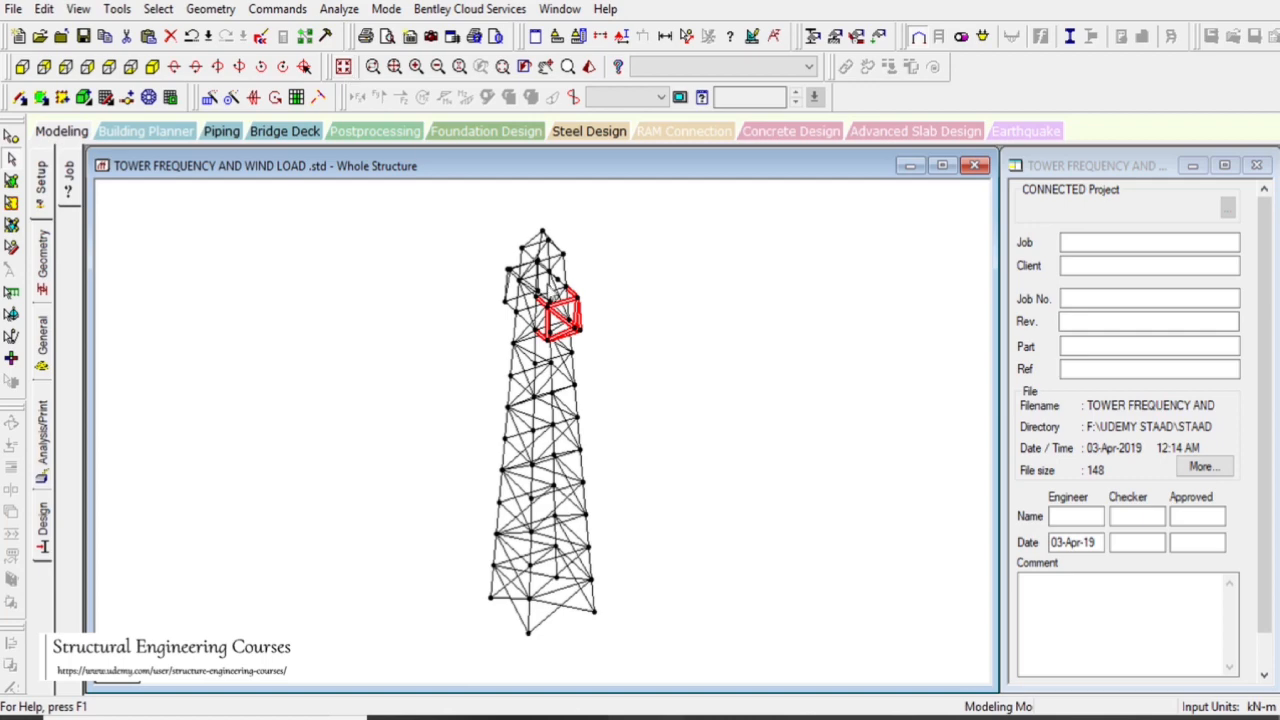
key("Right")
key("Right")
key("Right")
key("Right")
key("Right")
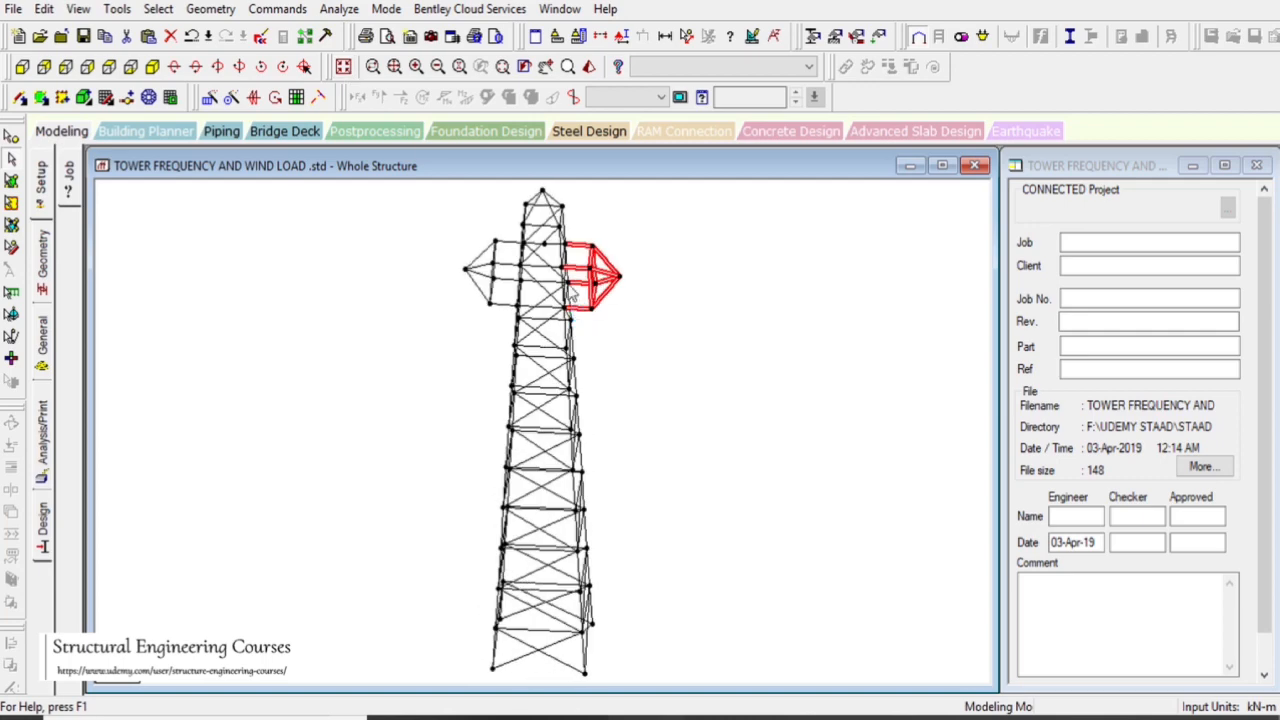
- Merge the two halves of the horizontal beam split by the mirror reference node into one member
scroll(548, 255, "up", 1)
left_click(558, 238)
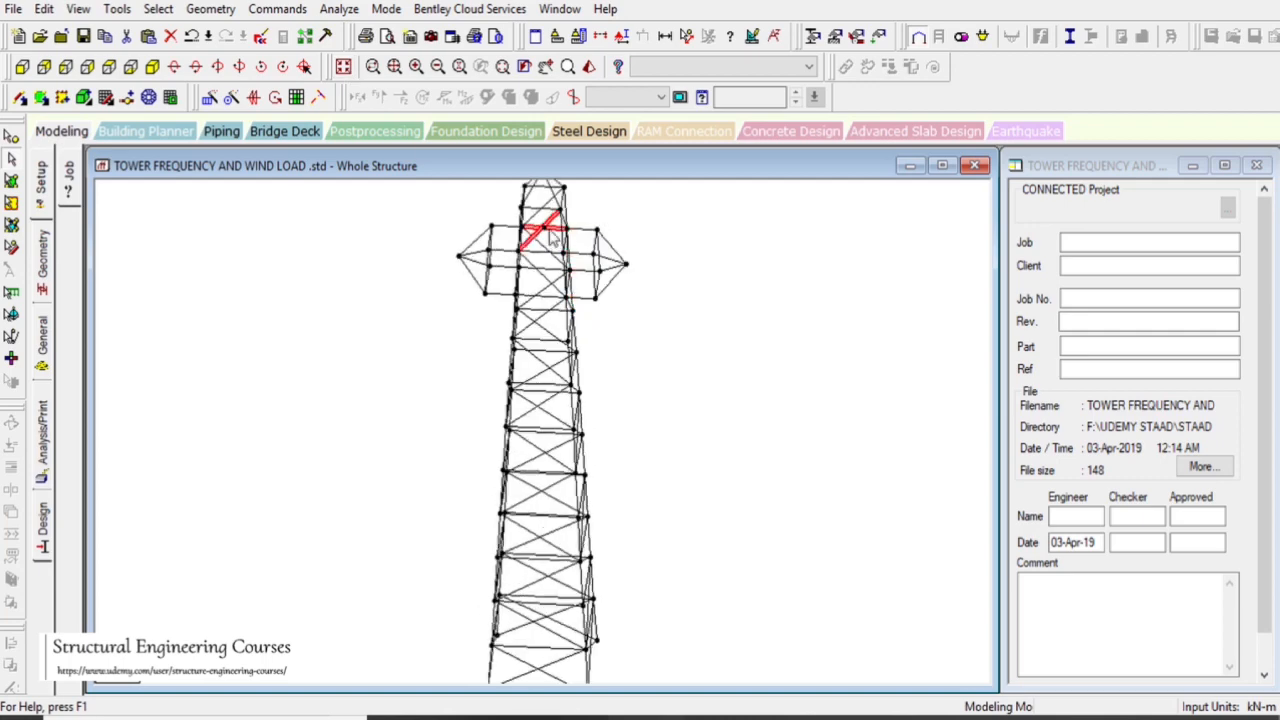
left_click(553, 229)
left_click(560, 243)
mouse_move(560, 245)
middle_mouse_down()
mouse_move(622, 291)
mouse_move(563, 263)
middle_mouse_up()
left_click(210, 9)
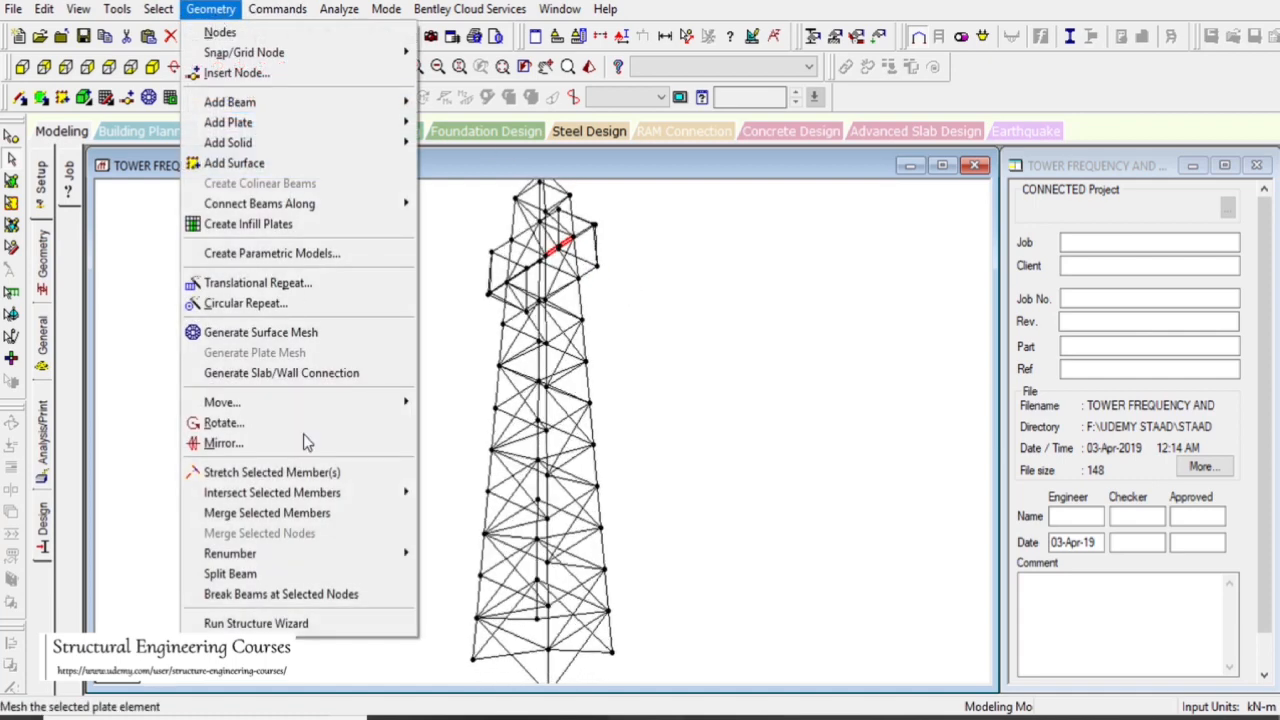
left_click(315, 518)
left_click(711, 194)
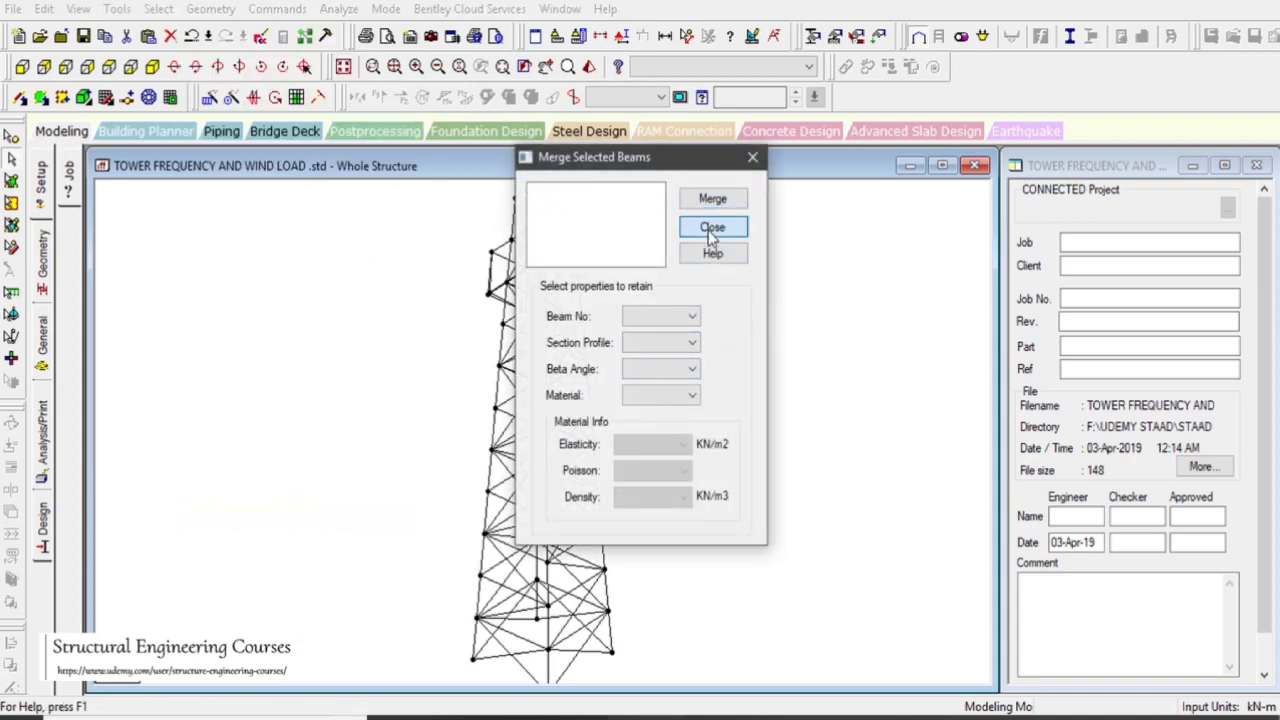
left_click(711, 226)
- Create a fixed support definition for the tower
left_click(344, 70)
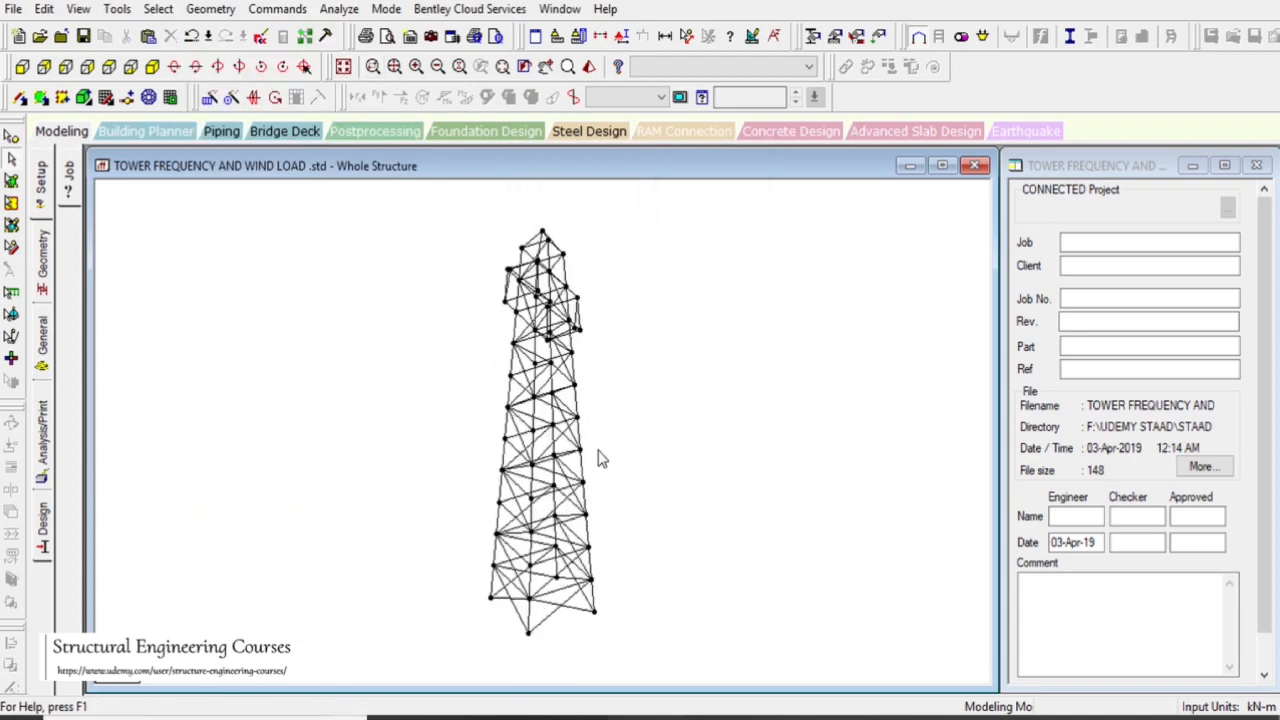
scroll(492, 549, "up", 1)
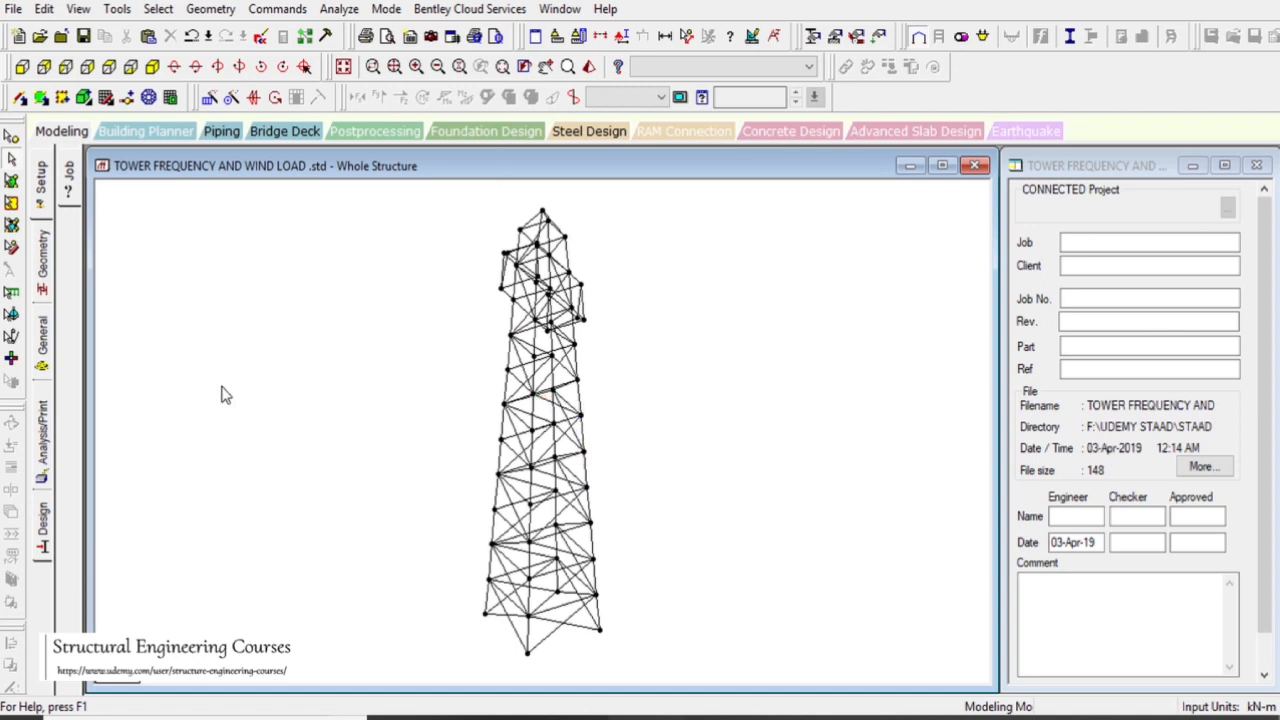
left_click(44, 342)
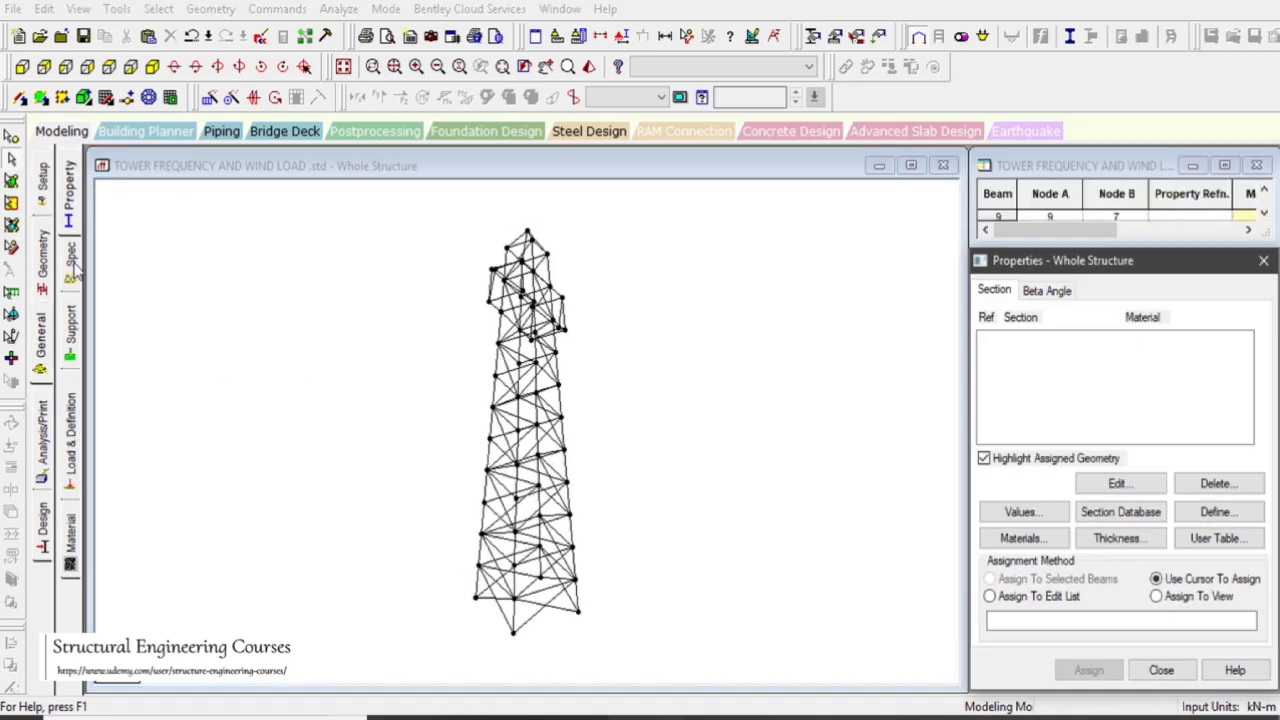
left_click(71, 335)
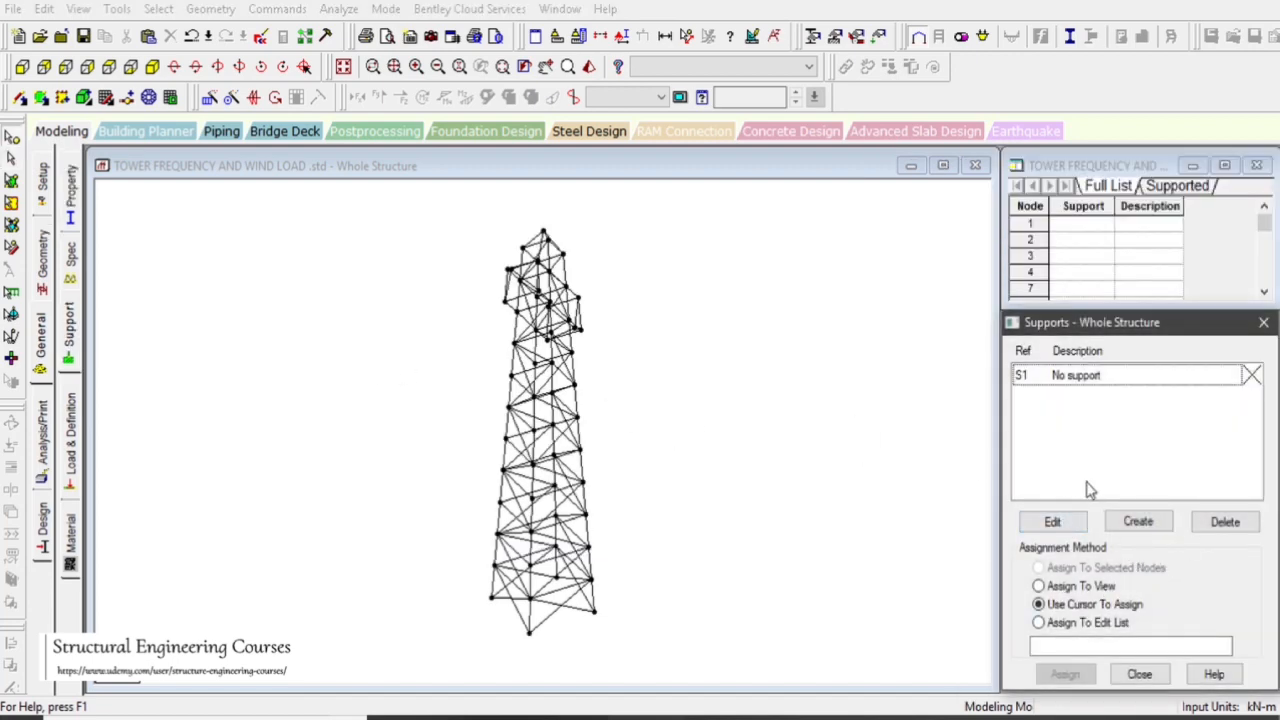
left_click(1139, 526)
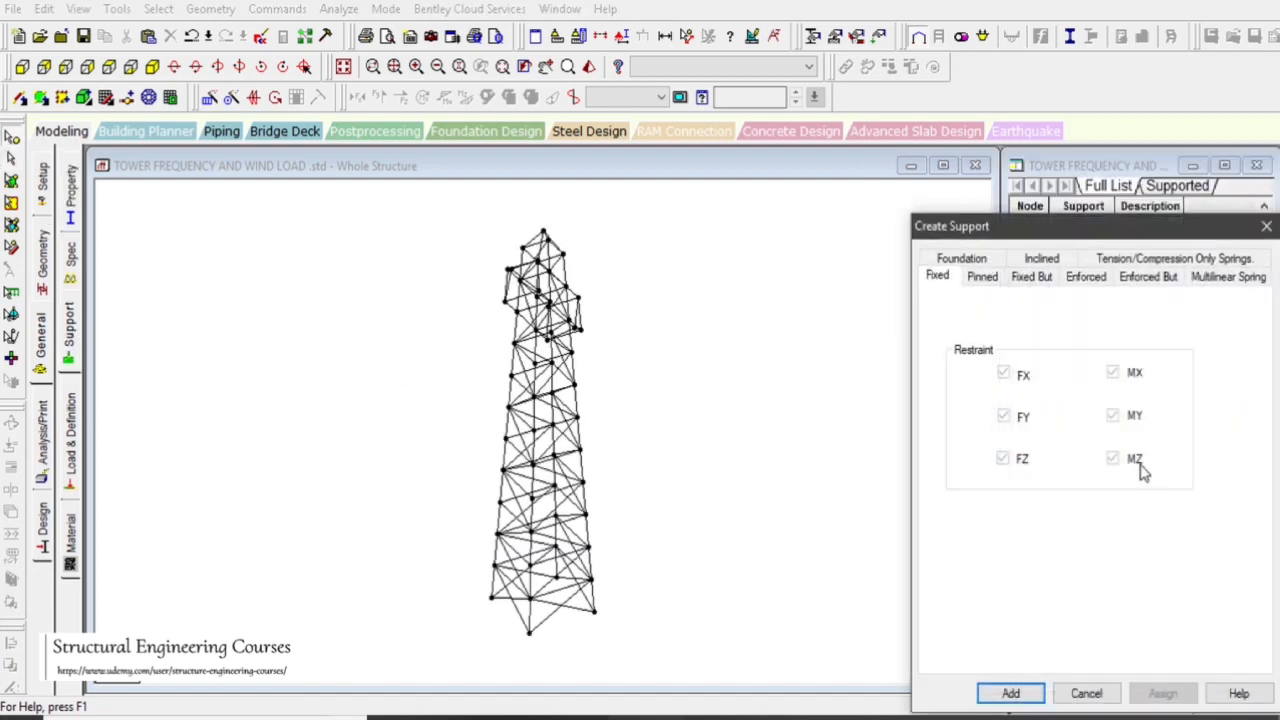
left_click(1010, 693)
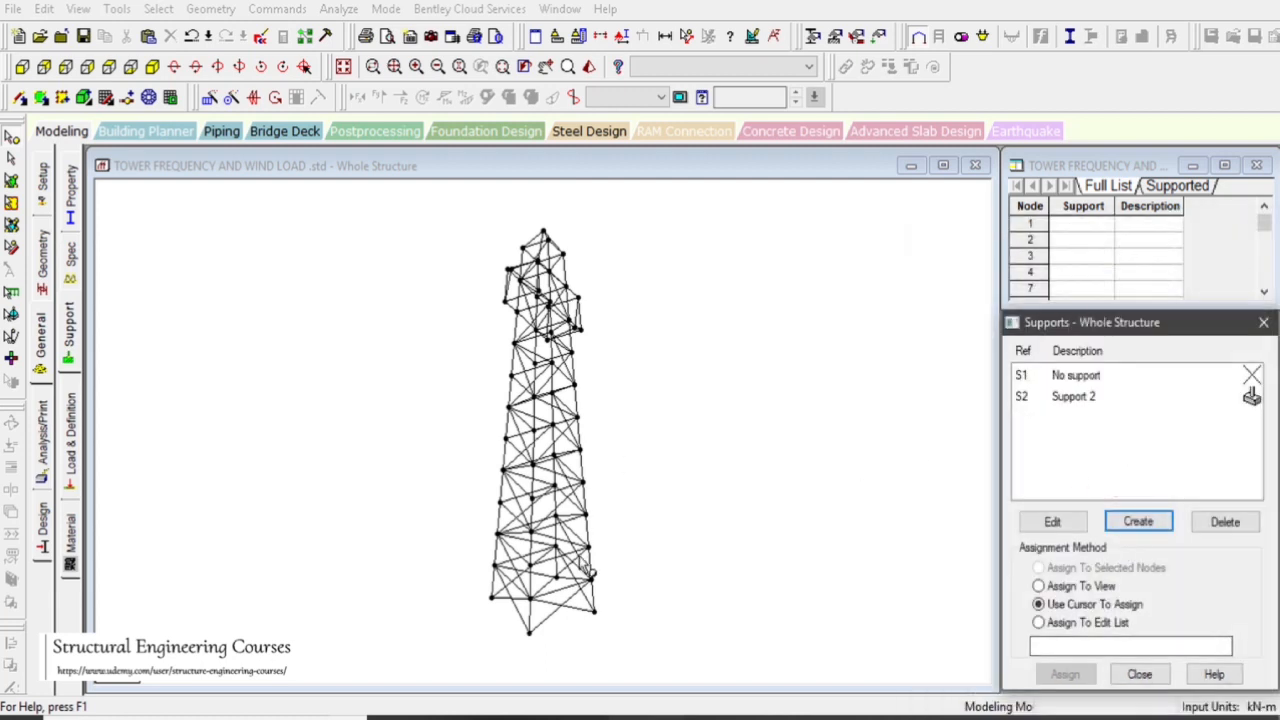
- Assign the fixed support, Support 2, to the tower's four base nodes
left_click(28, 70)
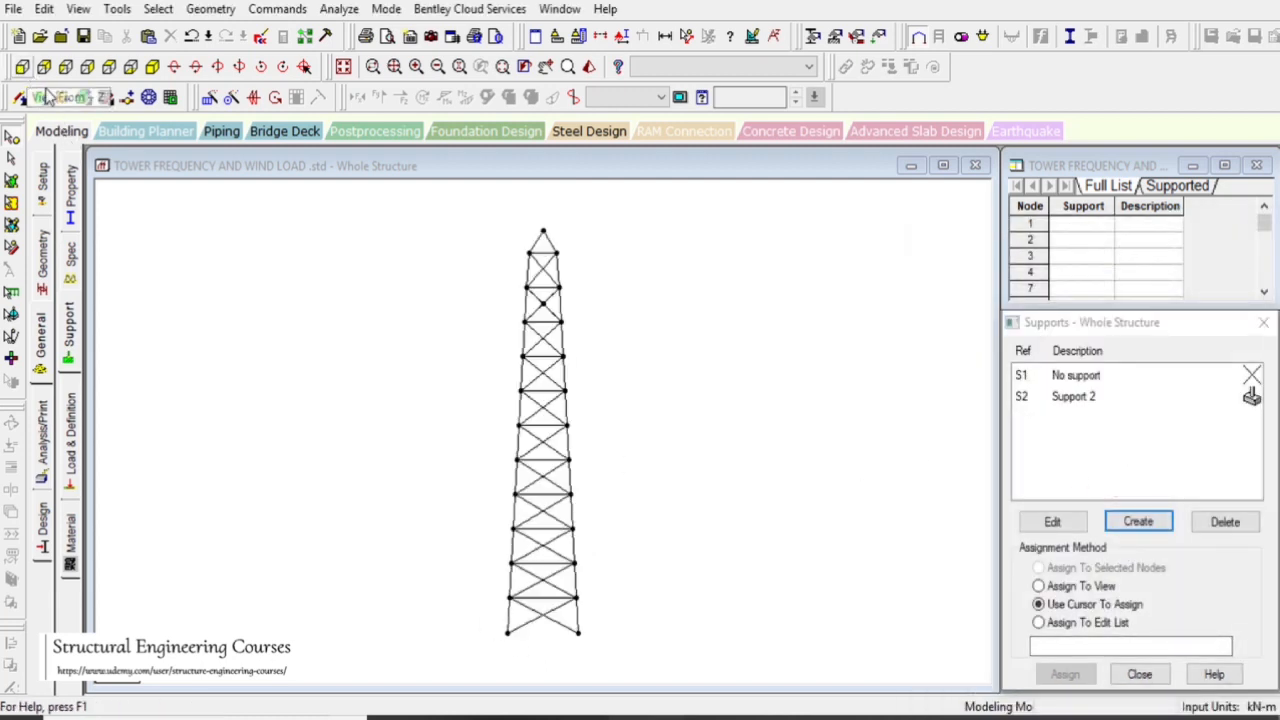
left_click_drag(474, 615, 674, 689)
left_click(1065, 445)
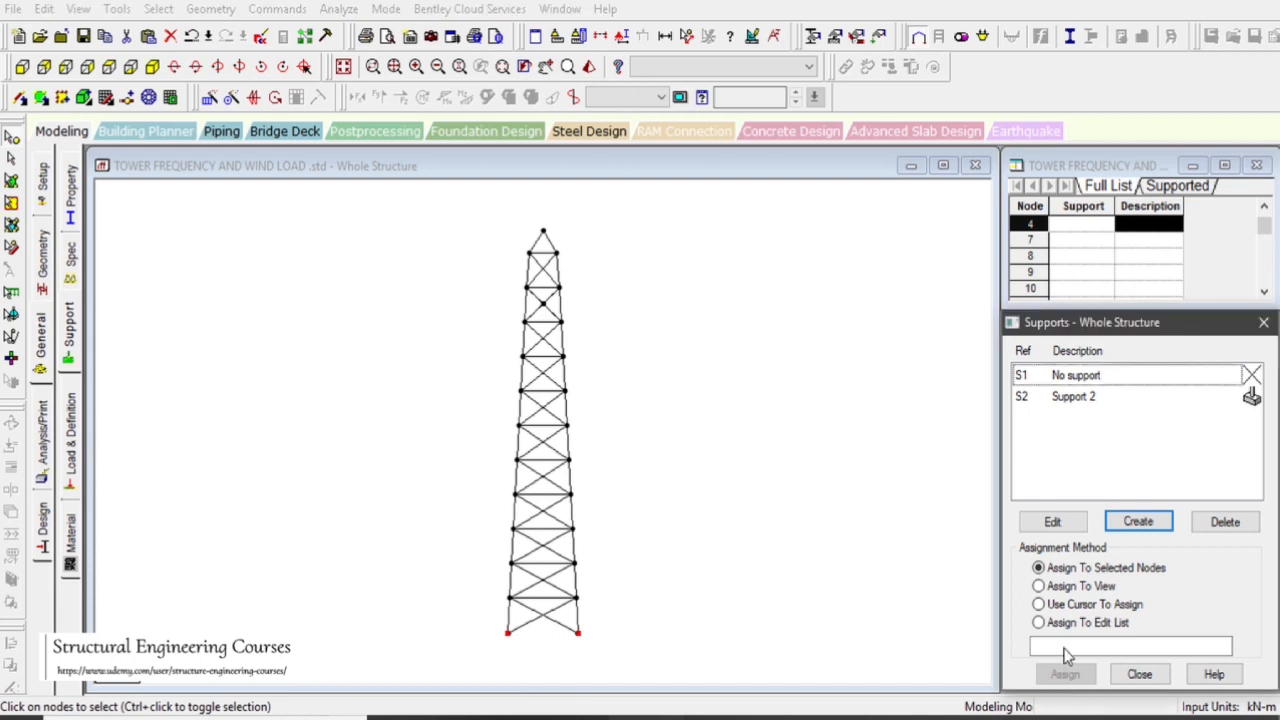
left_click(1060, 397)
left_click(1065, 674)
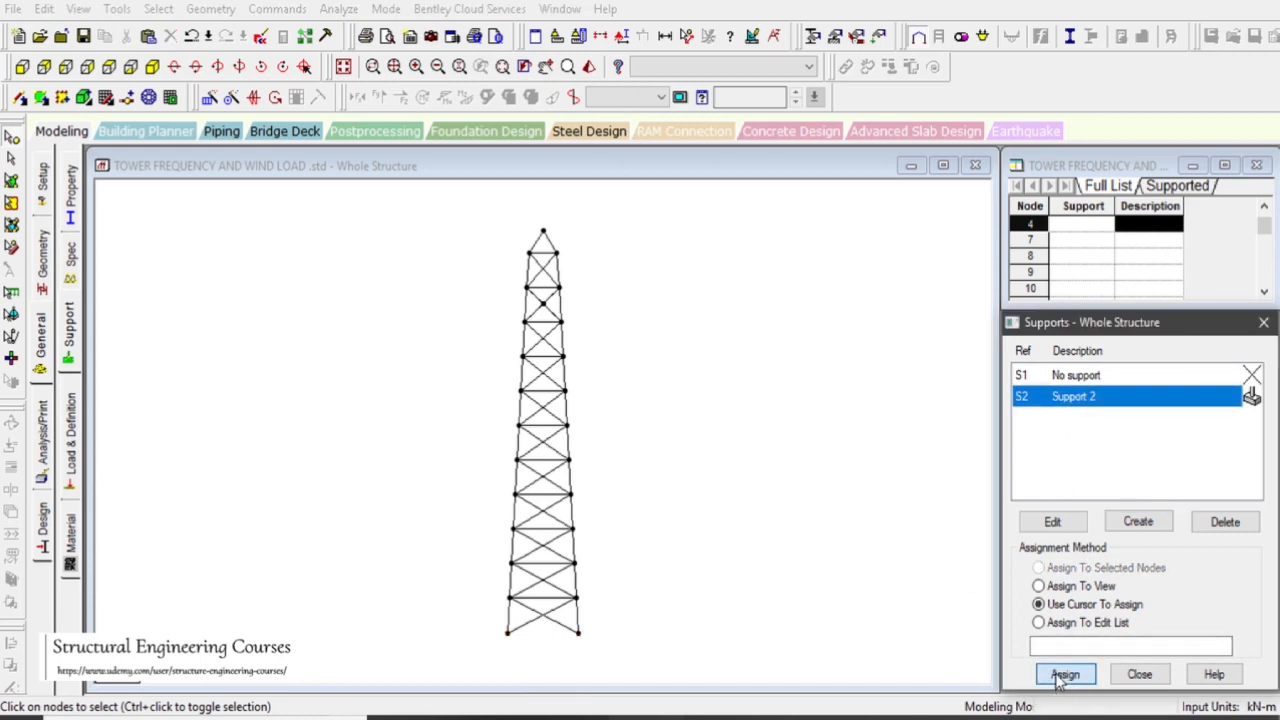
left_click_drag(461, 616, 675, 666)
left_click(1063, 674)
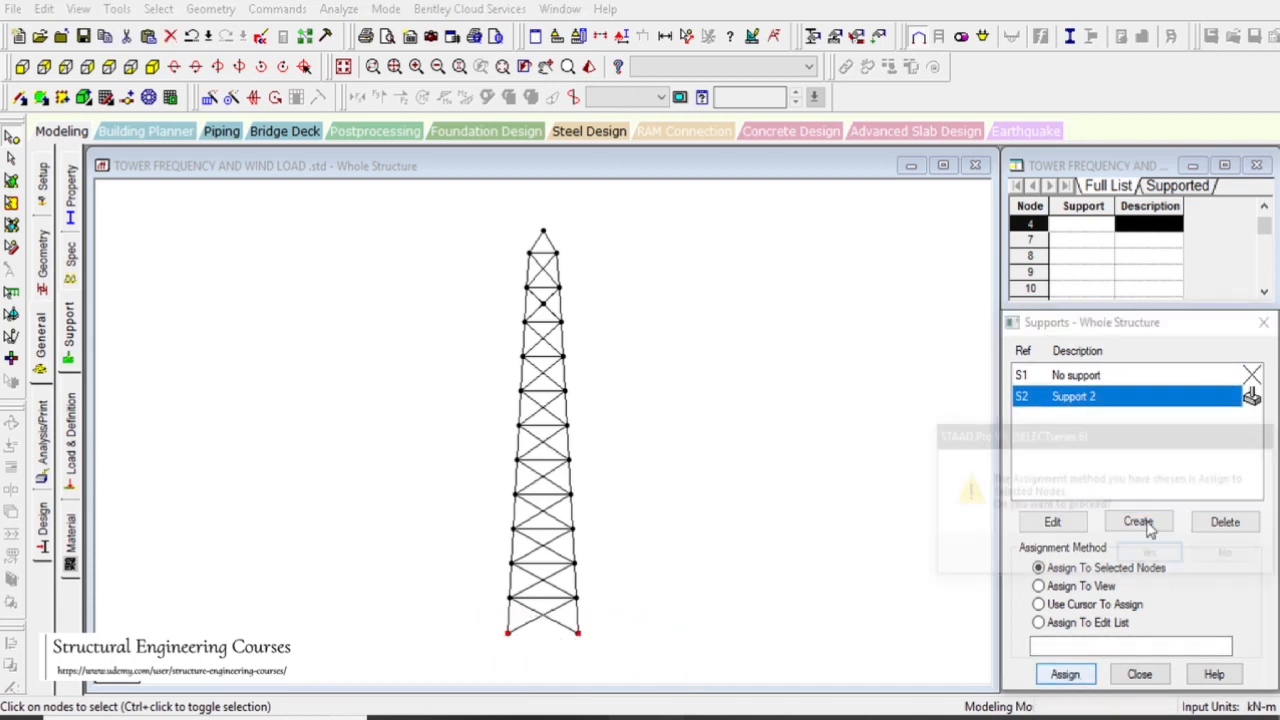
left_click(1147, 555)
left_click(351, 360)
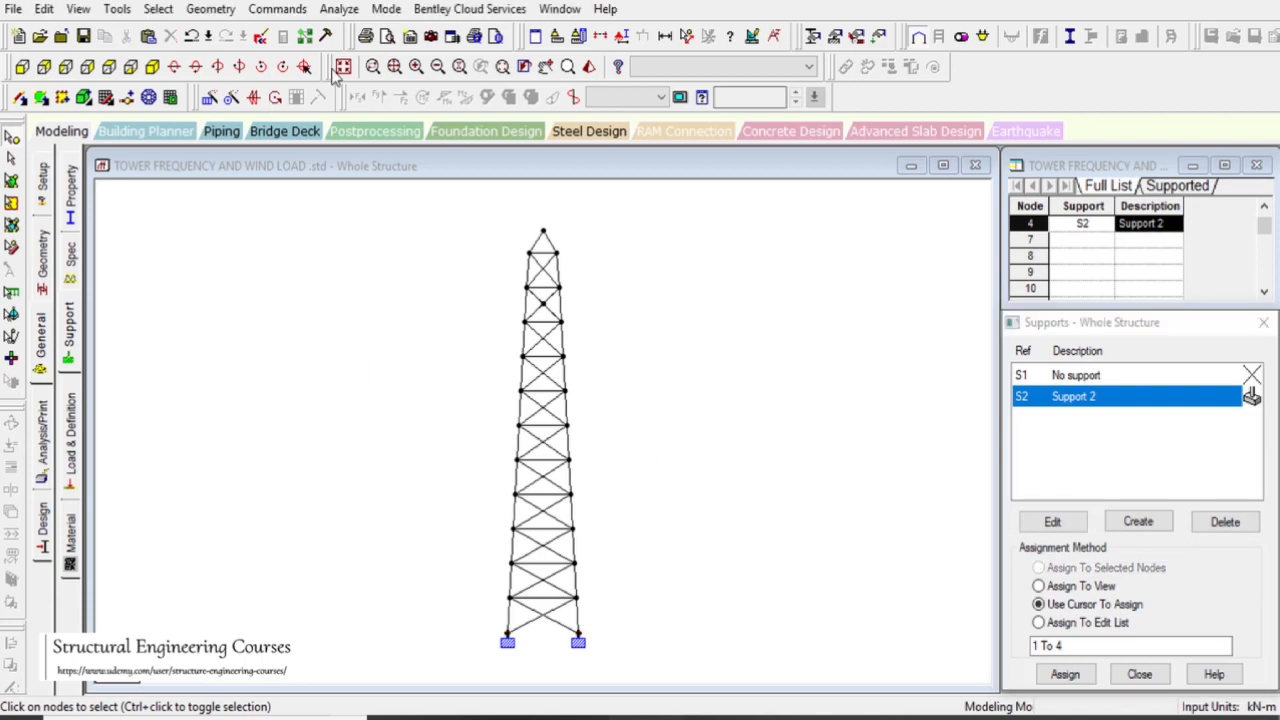
left_click(152, 67)
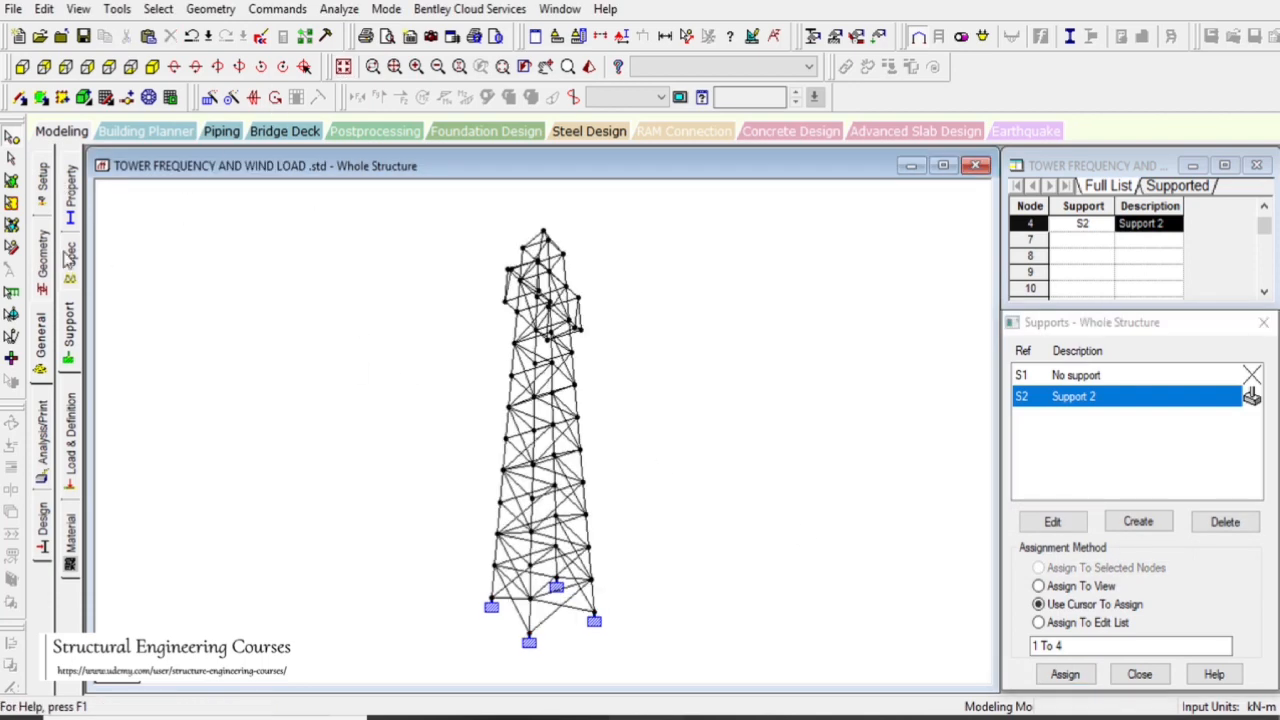
- Add the American angle section L10010012 in STEEL to the section properties and save the modified structure
left_click(70, 185)
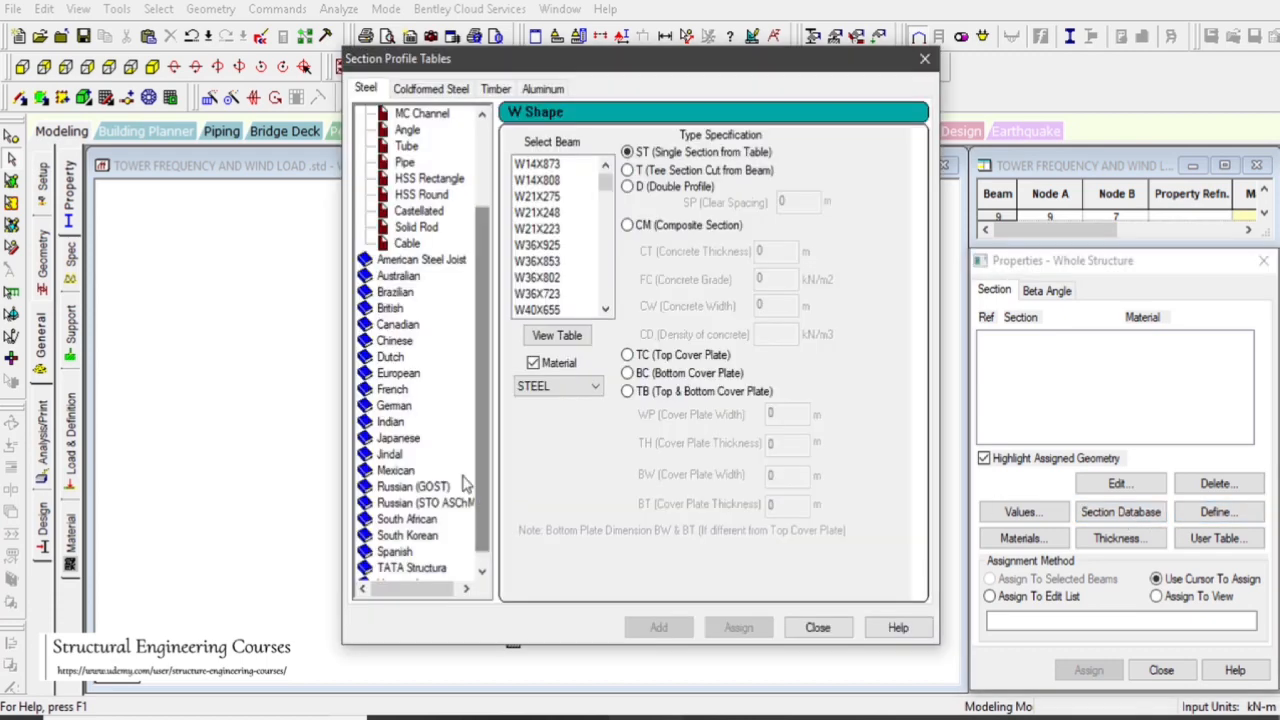
scroll(394, 409, "up", 3)
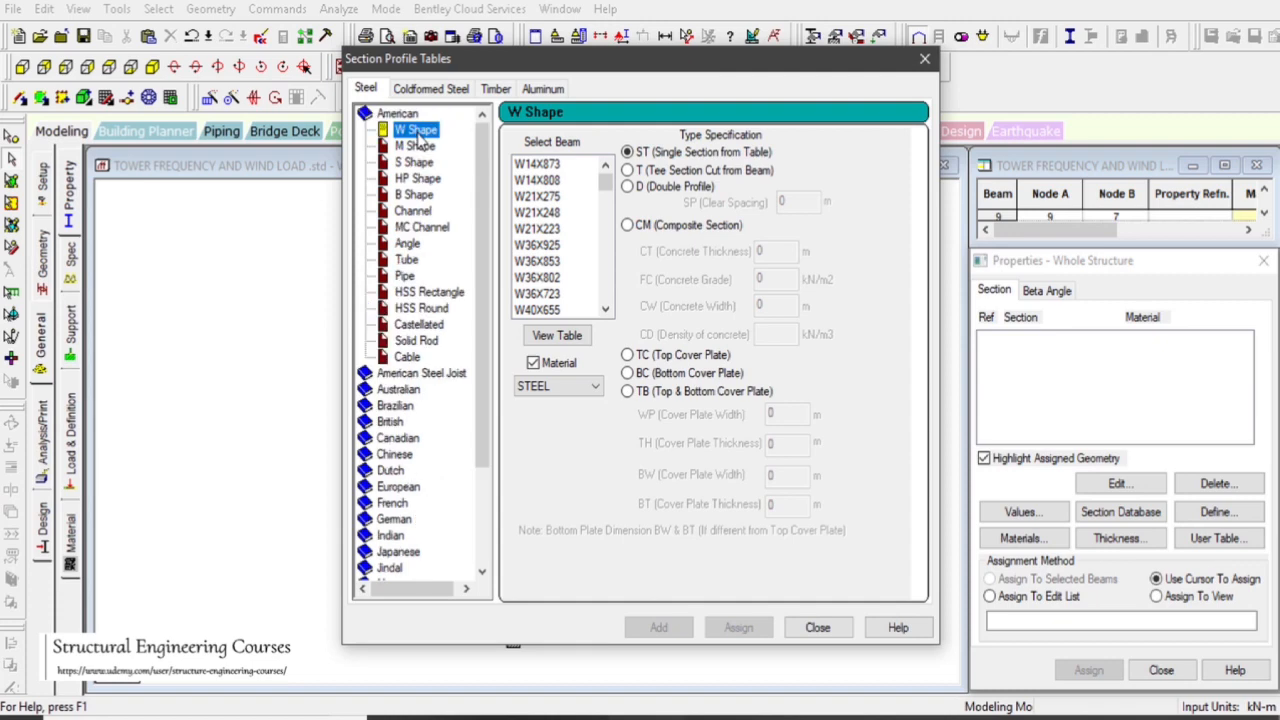
left_click(407, 244)
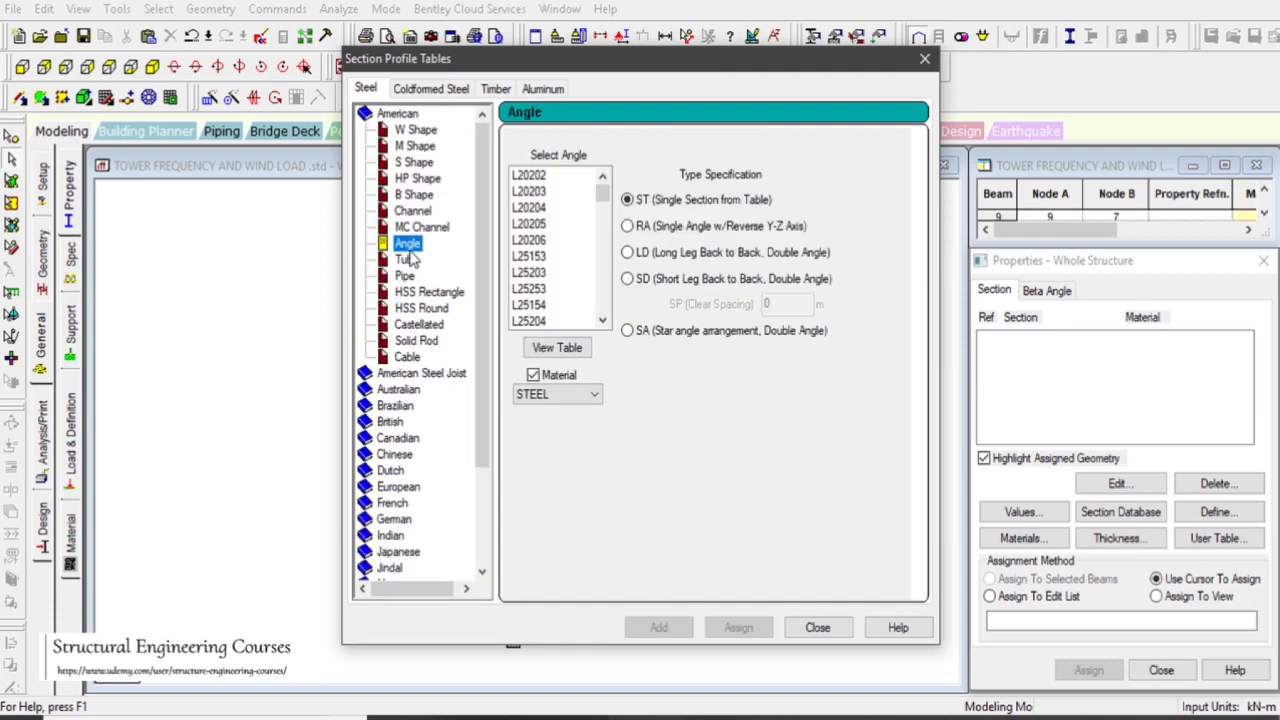
left_click_drag(603, 204, 604, 318)
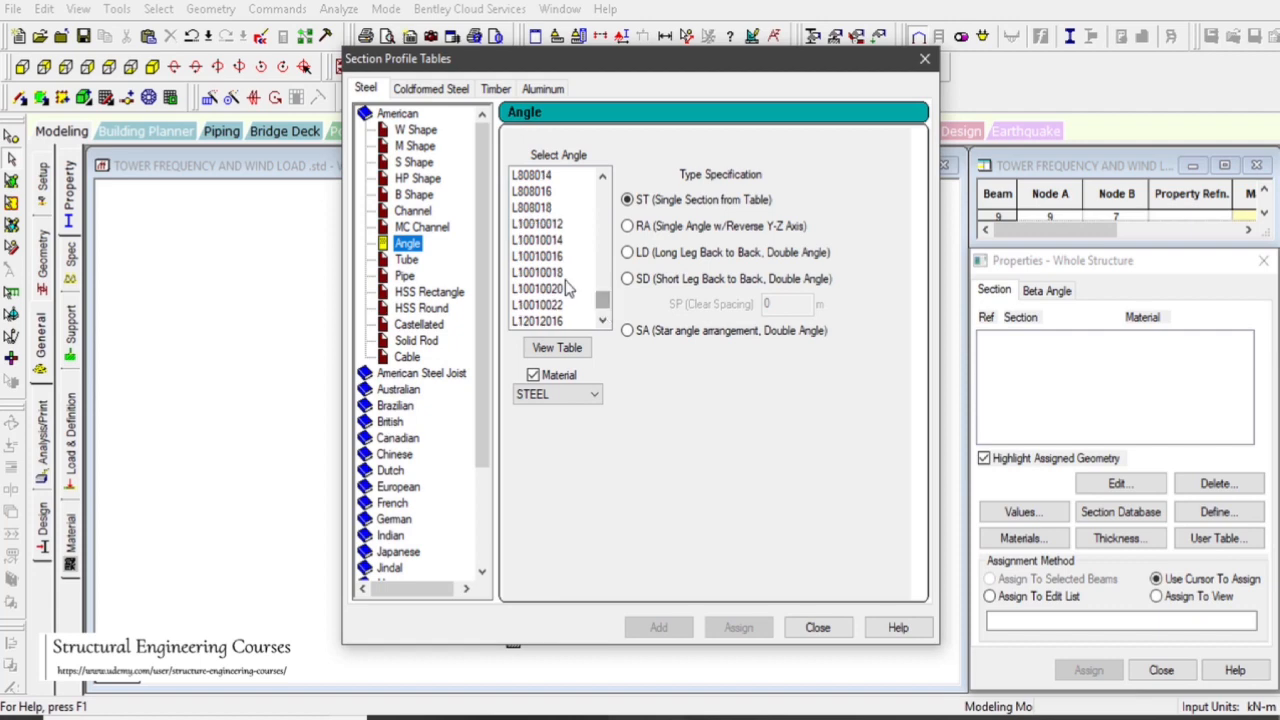
left_click(558, 226)
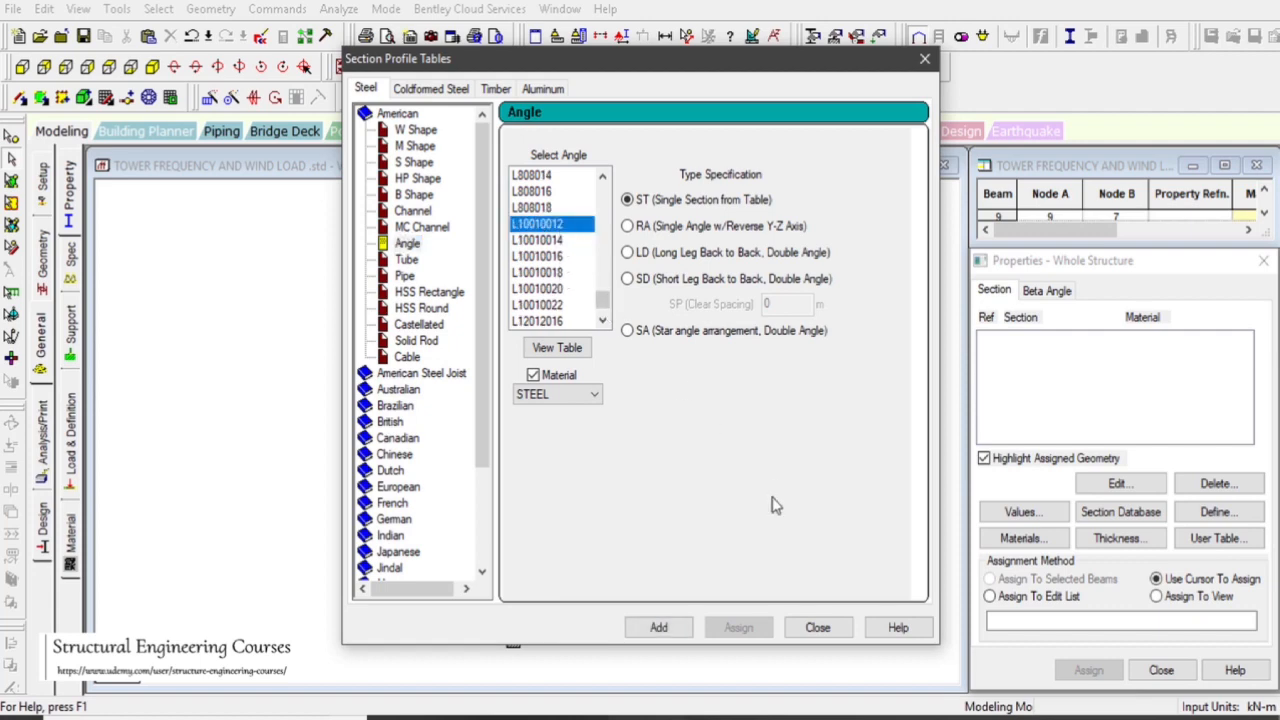
left_click(658, 628)
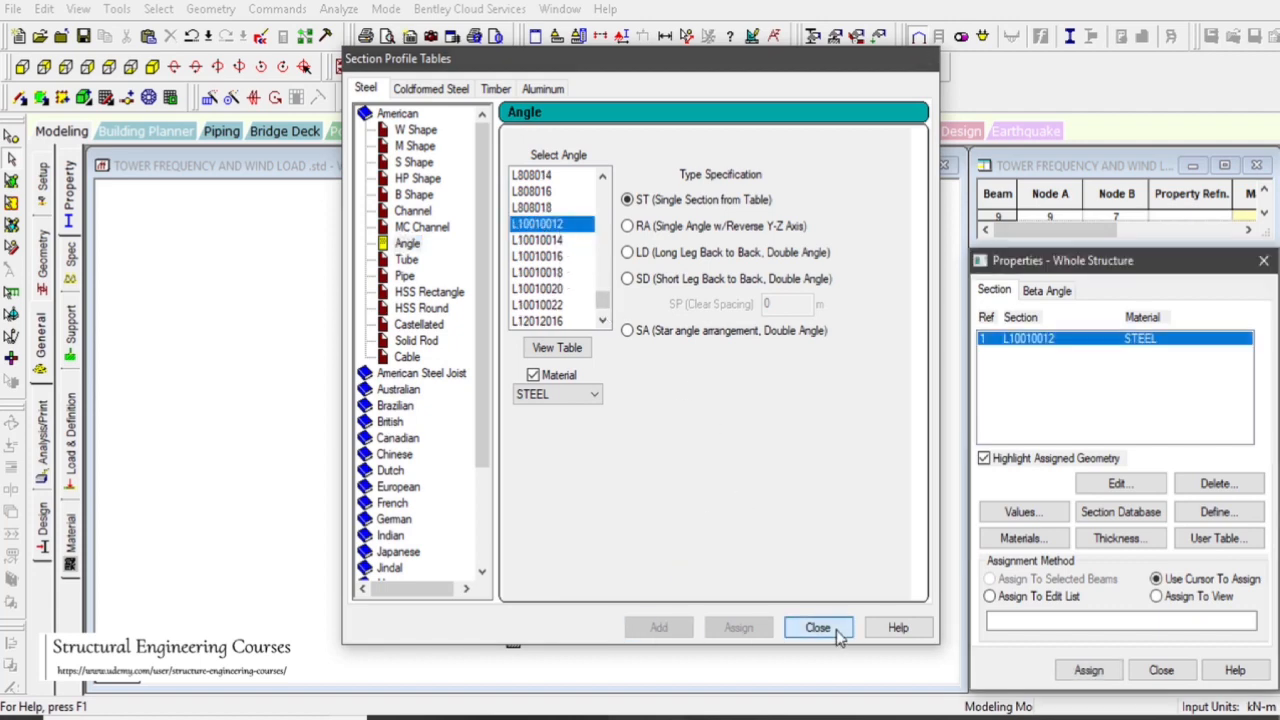
left_click(833, 630)
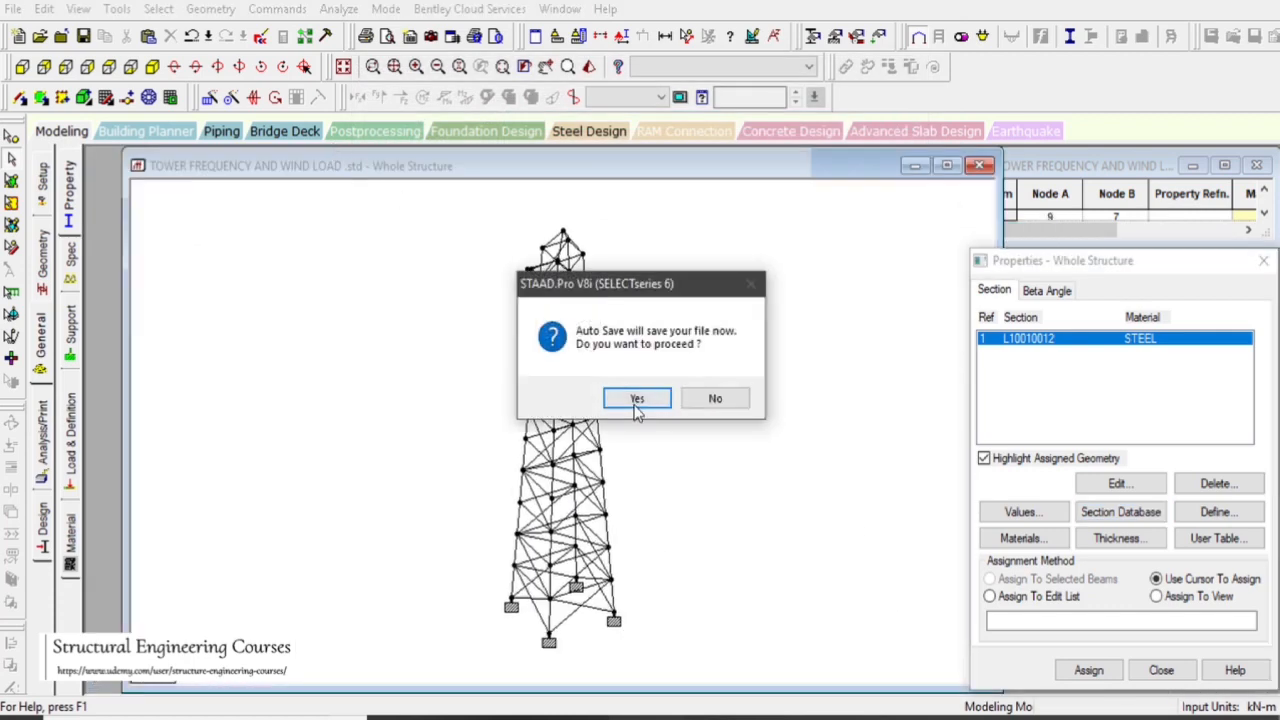
left_click(636, 399)
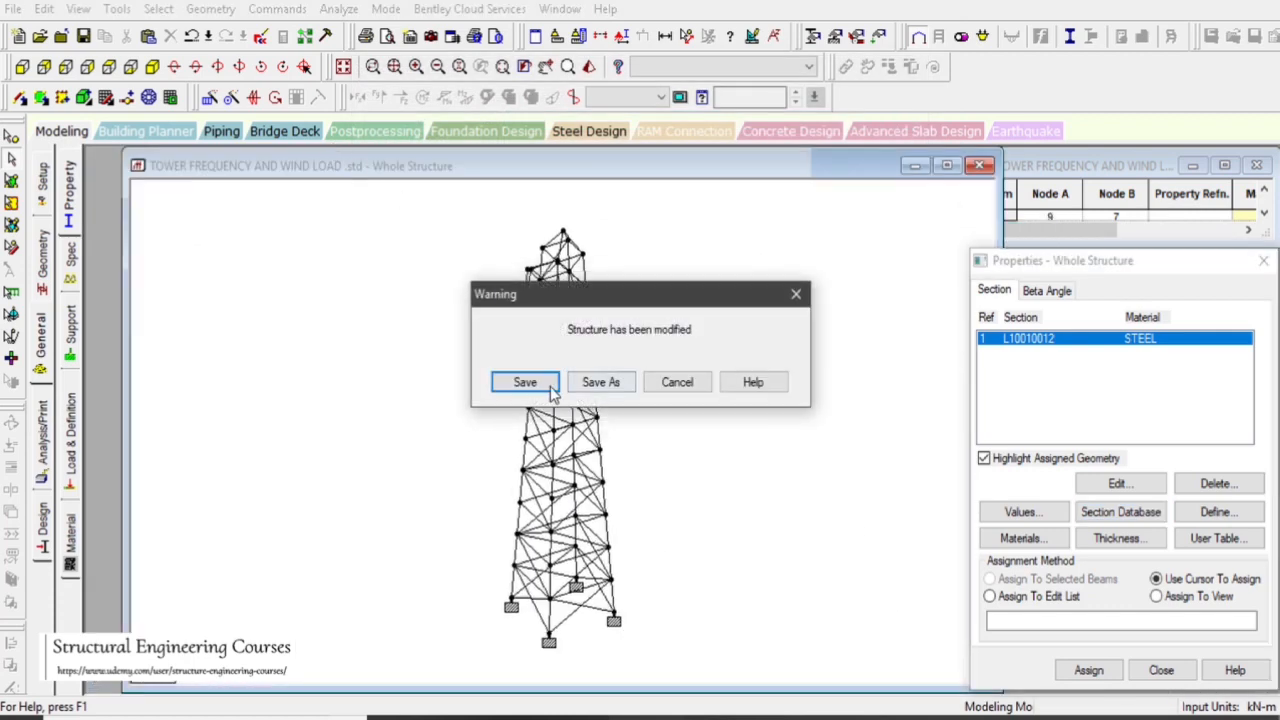
left_click(520, 380)
- Try to assign the L10010012 section to all beams of the tower as selected beams
left_click_drag(428, 197, 557, 352)
left_click_drag(699, 531, 855, 683)
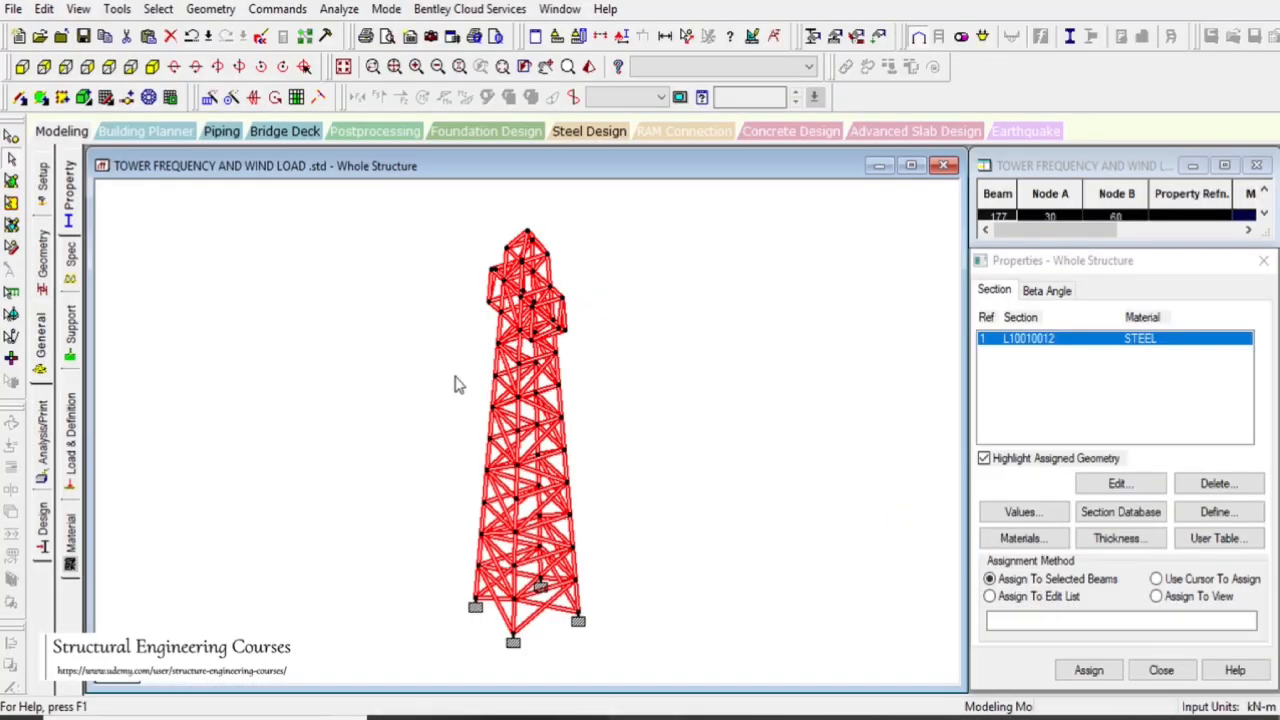
left_click(1087, 670)
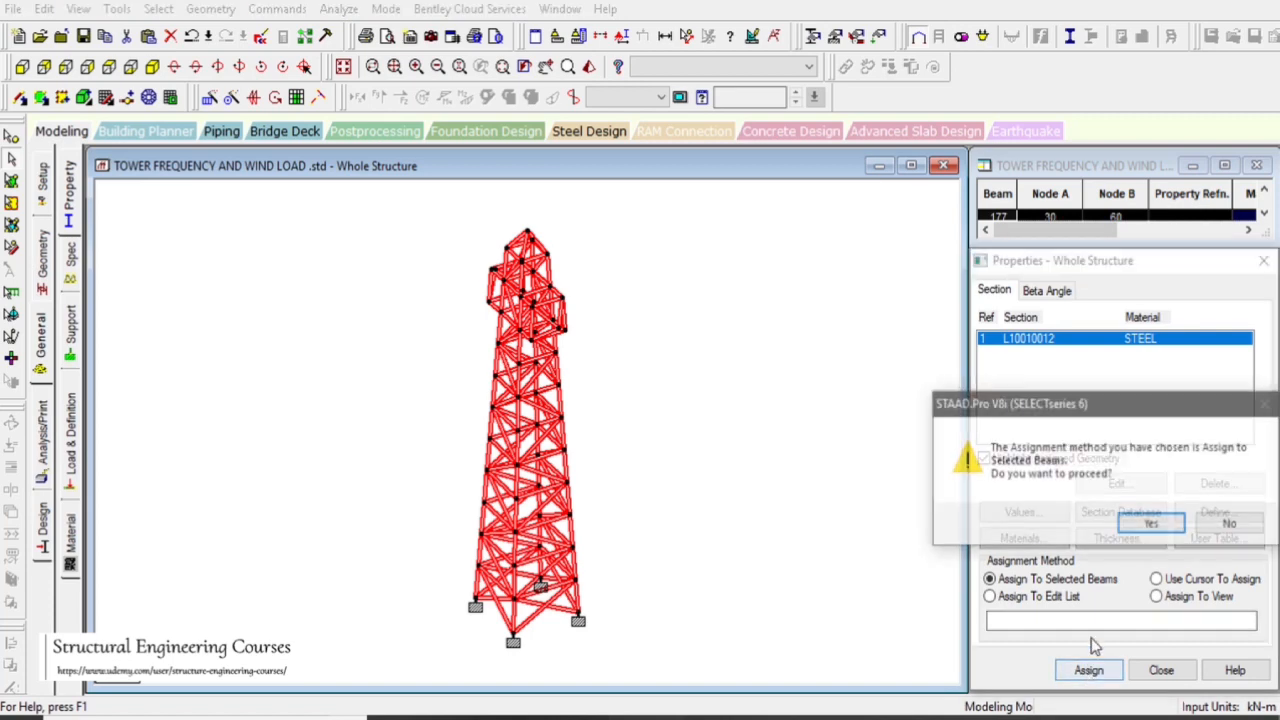
left_click(1151, 526)
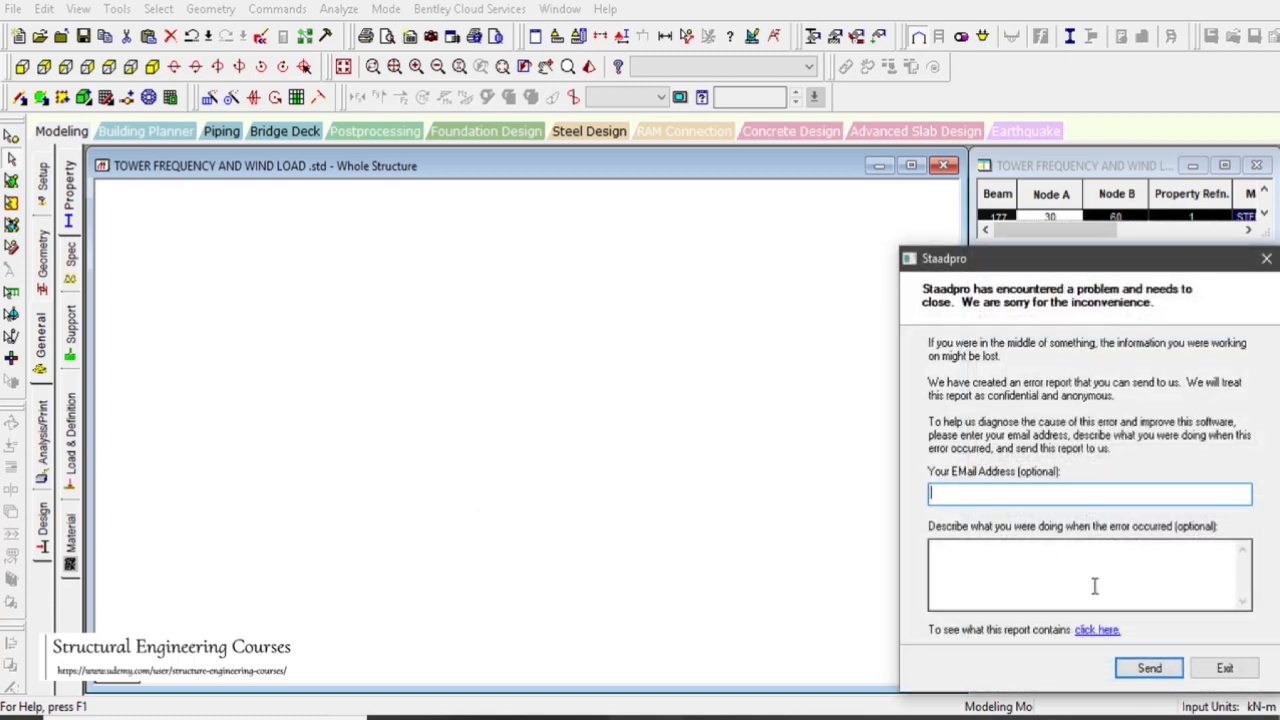
left_click(970, 718)
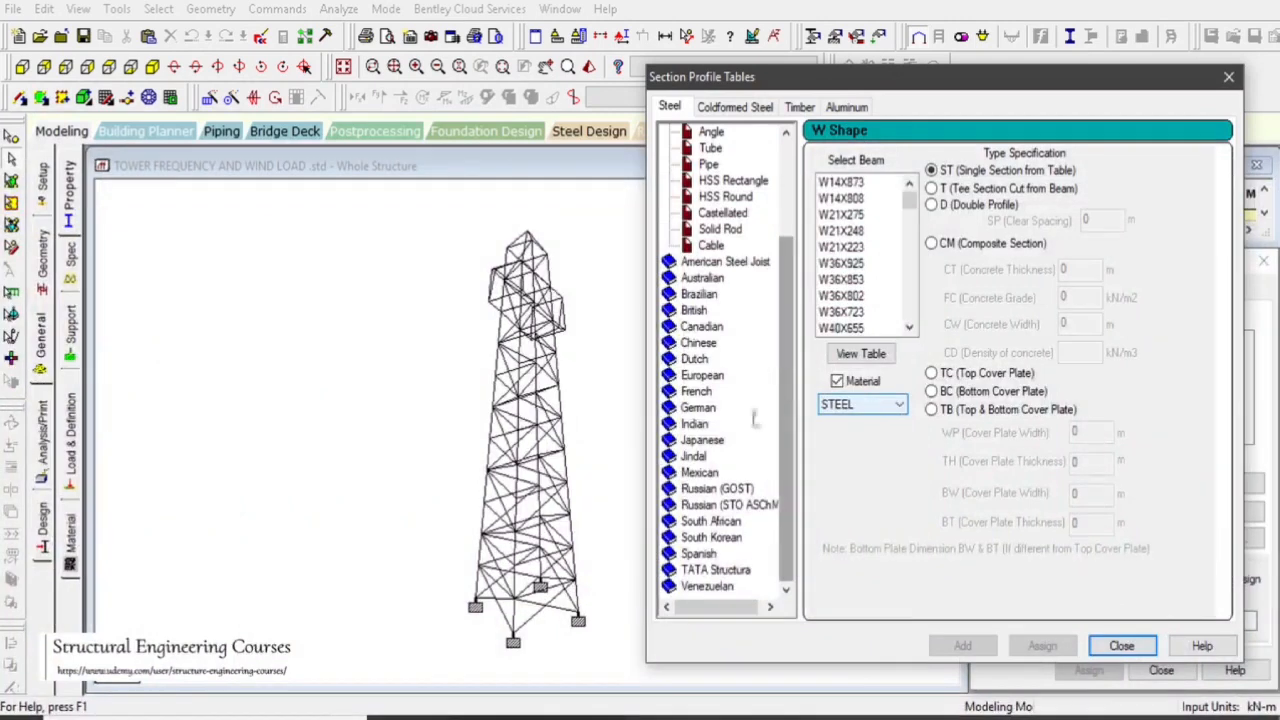
- Add the Indian angle section ISA75x75x6 with material STEEL from the section database to the properties
left_click(698, 428)
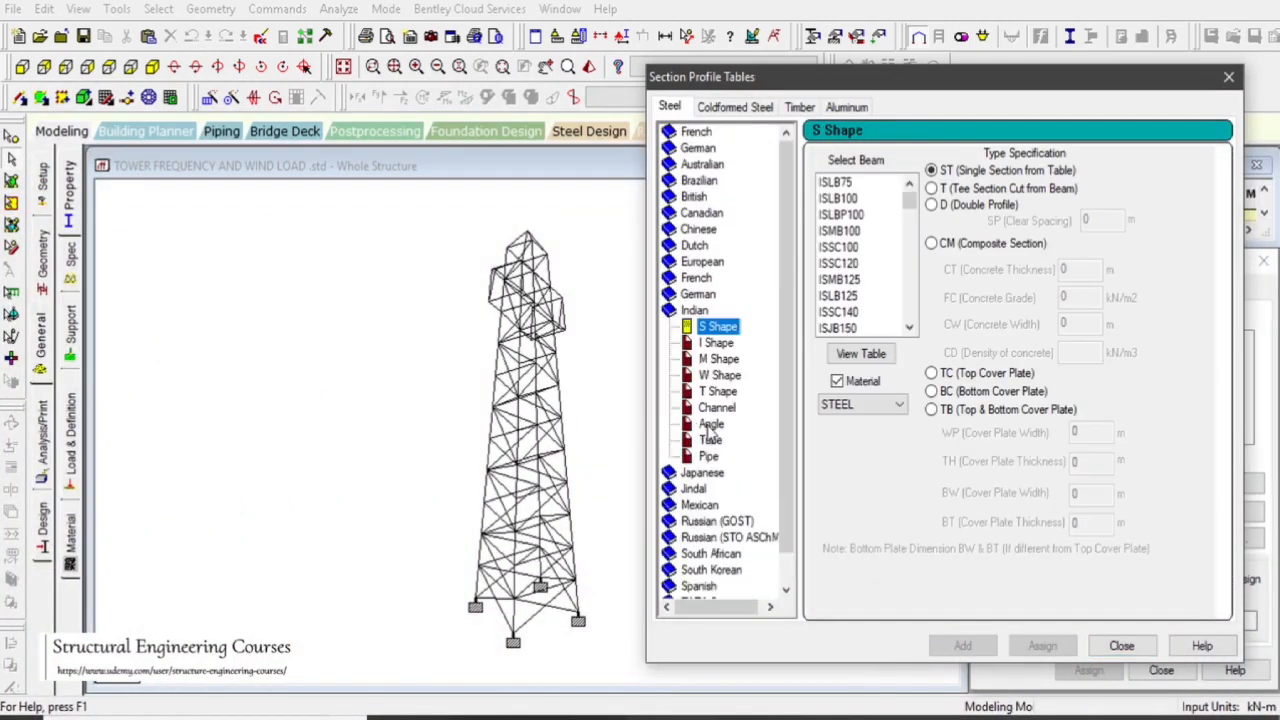
left_click(711, 426)
left_click_drag(905, 213, 907, 257)
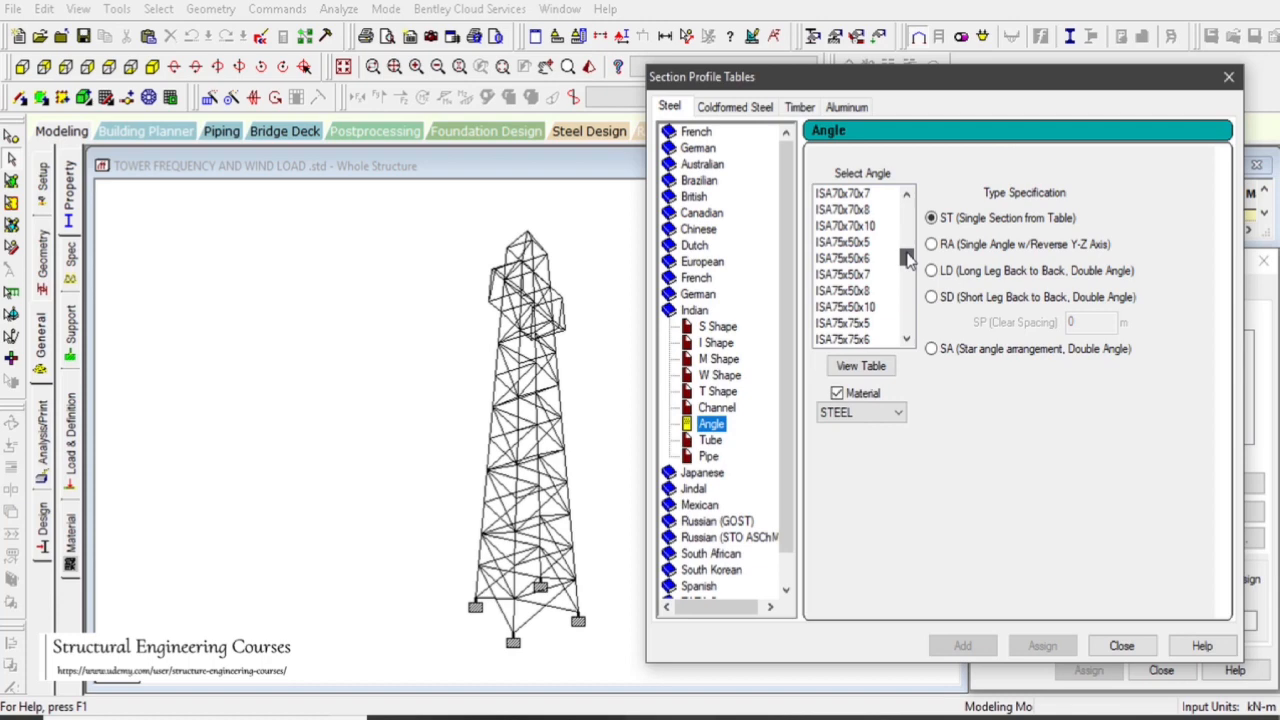
left_click(858, 340)
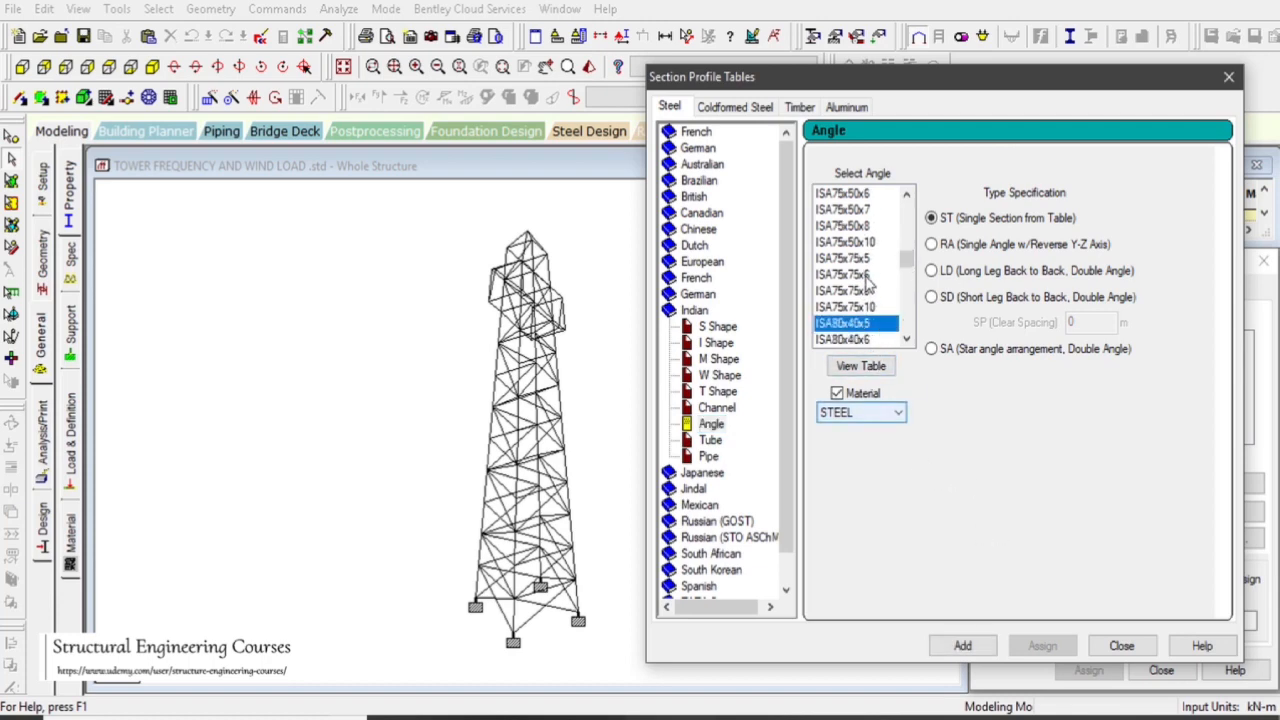
left_click(866, 274)
left_click(965, 646)
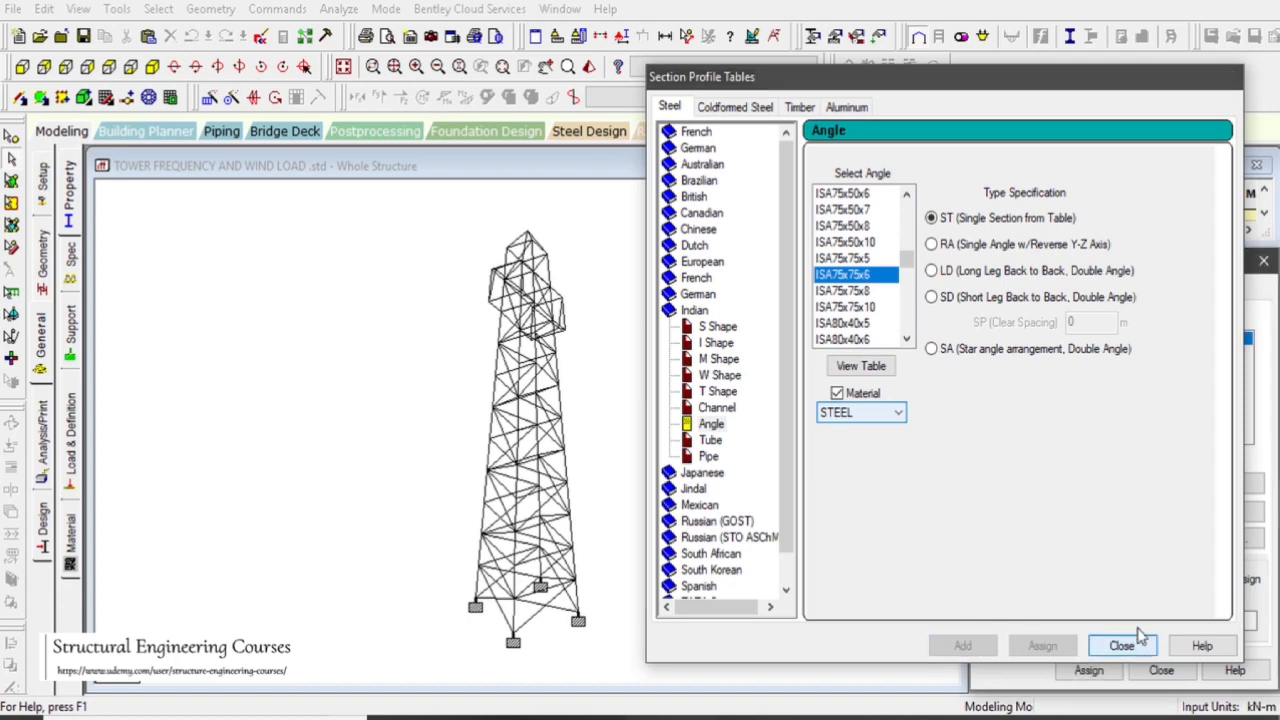
left_click(1122, 645)
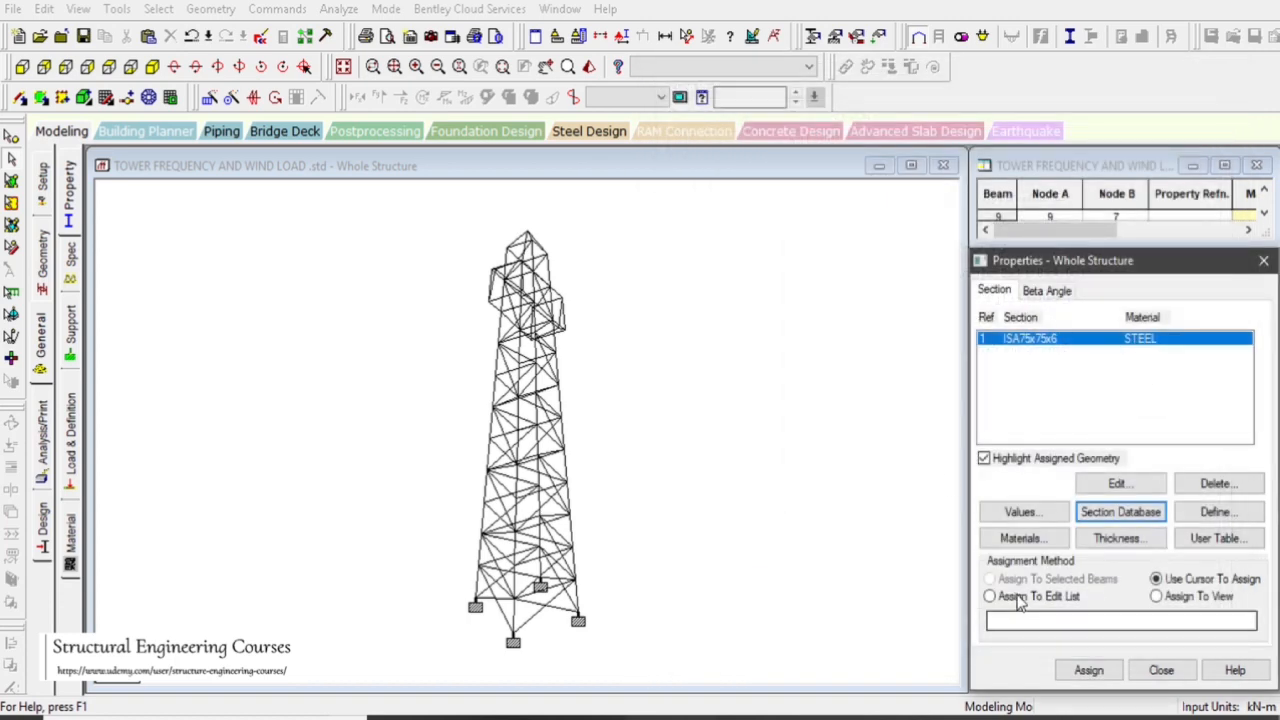
- Assign the ISA75x75x6 section to every member in the view and check the tower in a 3D rendering
left_click(1190, 598)
left_click(1148, 526)
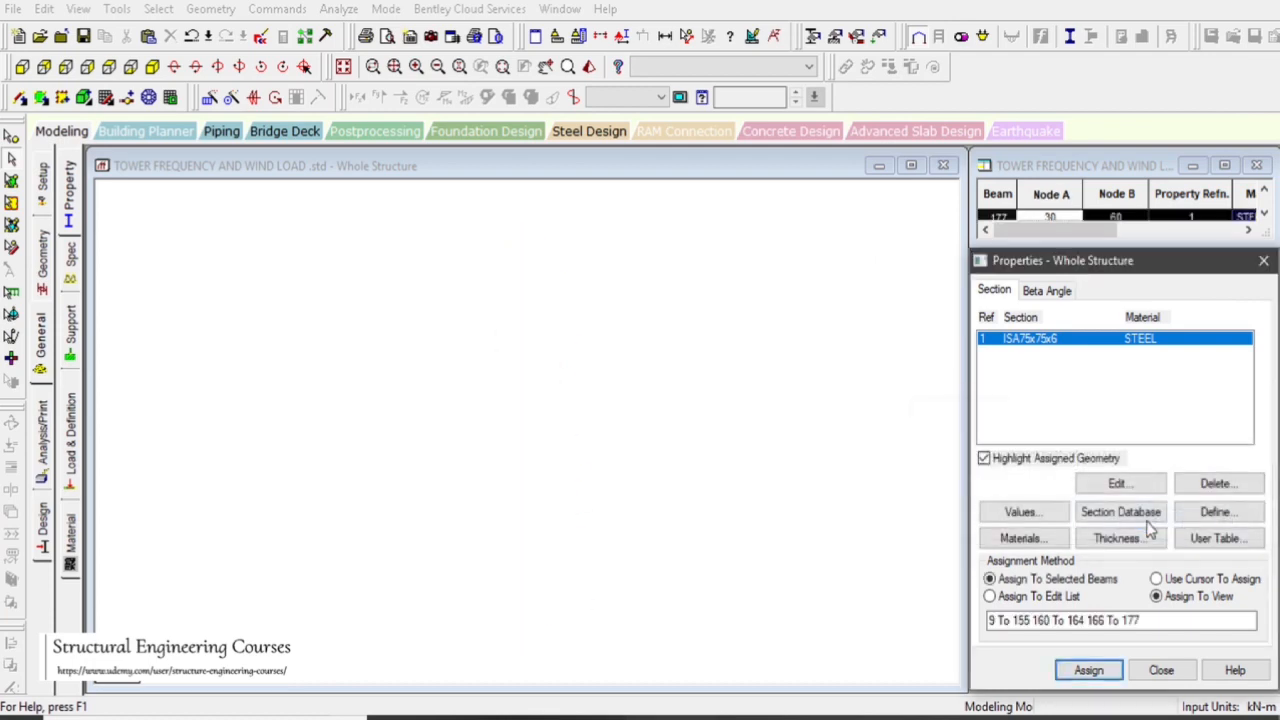
left_click(588, 67)
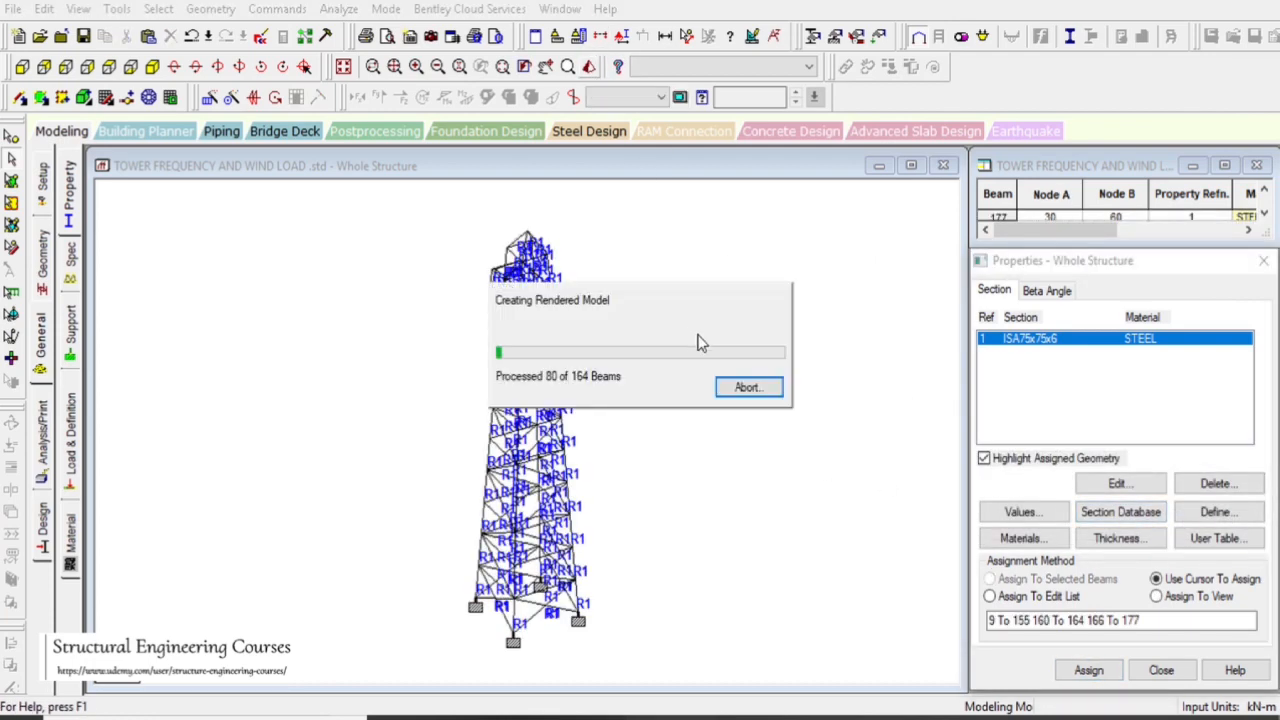
mouse_move(597, 333)
left_mouse_down()
mouse_move(689, 331)
mouse_move(643, 289)
mouse_move(621, 295)
mouse_move(624, 329)
mouse_move(572, 388)
mouse_move(736, 398)
mouse_move(540, 400)
mouse_move(719, 418)
mouse_move(528, 412)
mouse_move(745, 432)
mouse_move(533, 360)
mouse_move(578, 370)
mouse_move(620, 330)
mouse_move(686, 397)
mouse_move(711, 391)
mouse_move(580, 338)
left_mouse_up()
left_click(1110, 165)
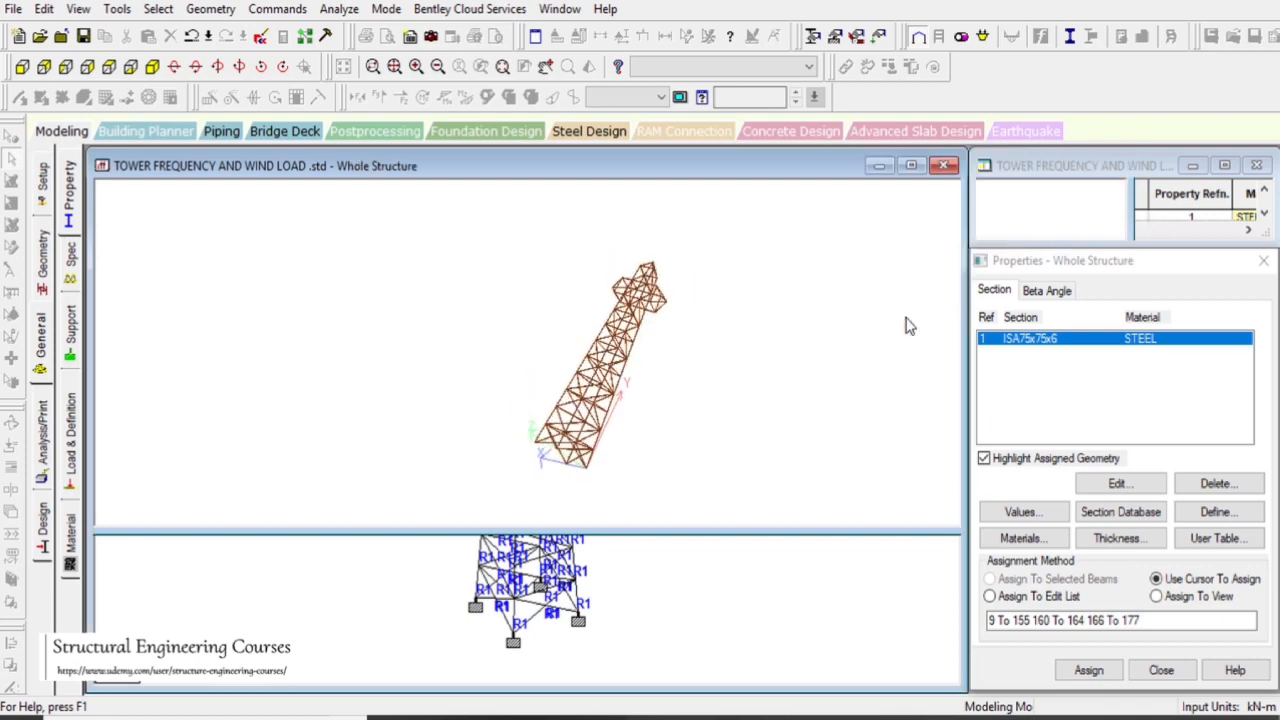
- Add a wind type definition with type number 1 and the comment WIND 1
left_click(70, 432)
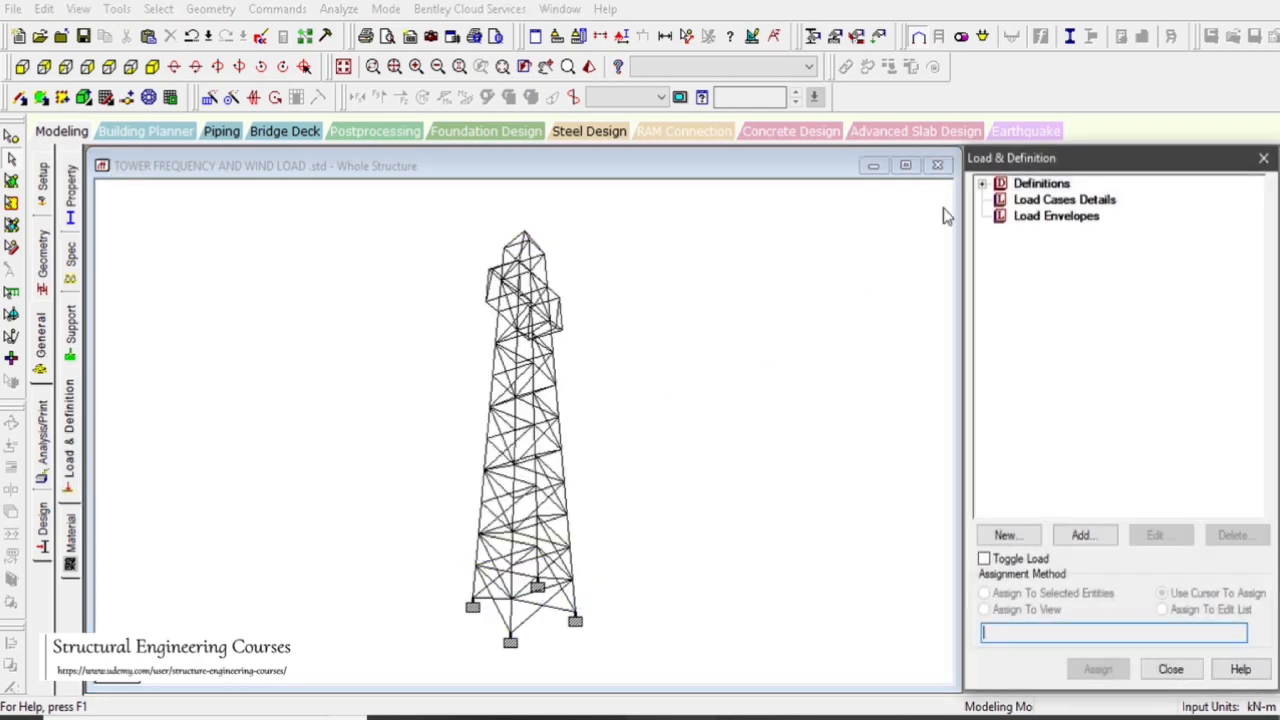
left_click(983, 186)
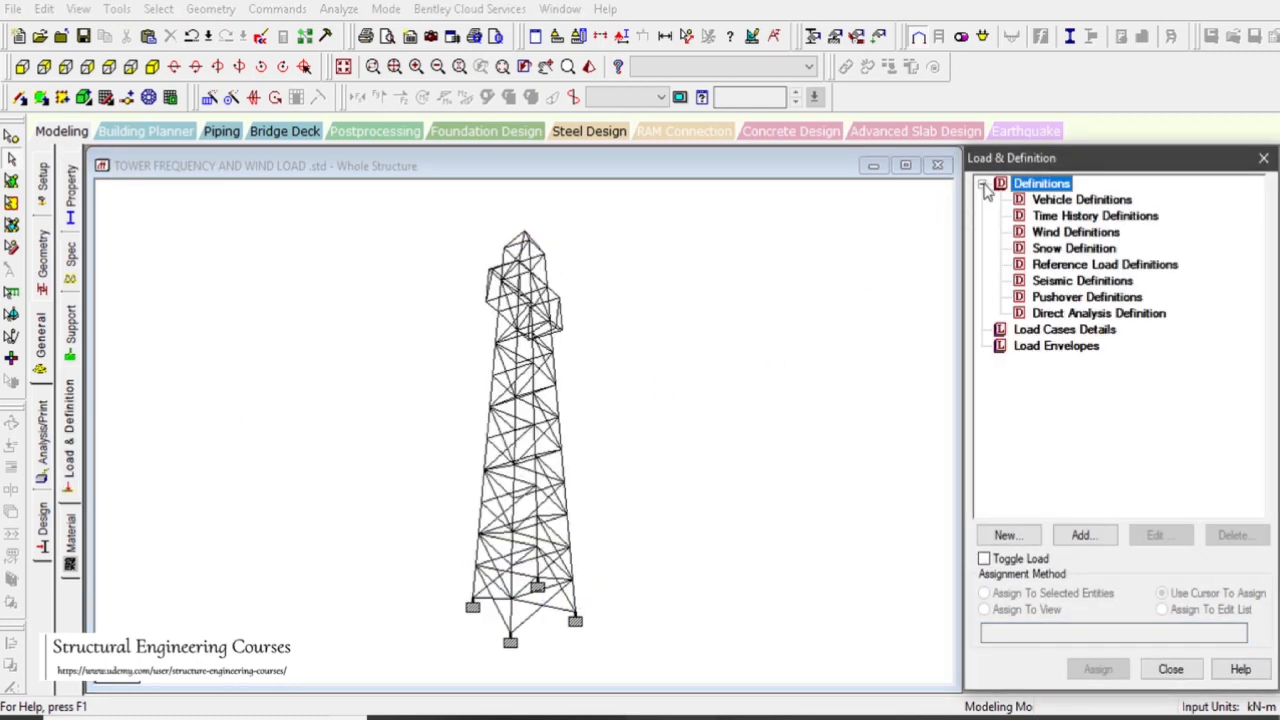
left_click(1071, 233)
left_click(1083, 537)
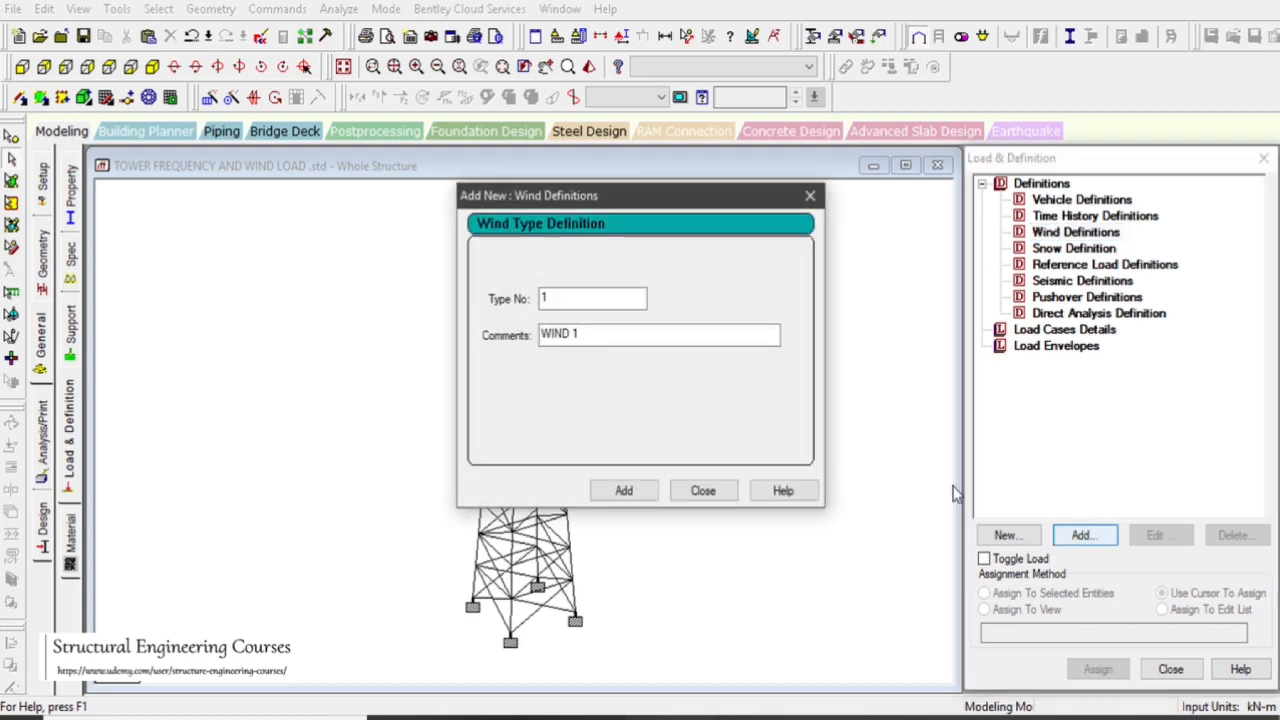
left_click(624, 491)
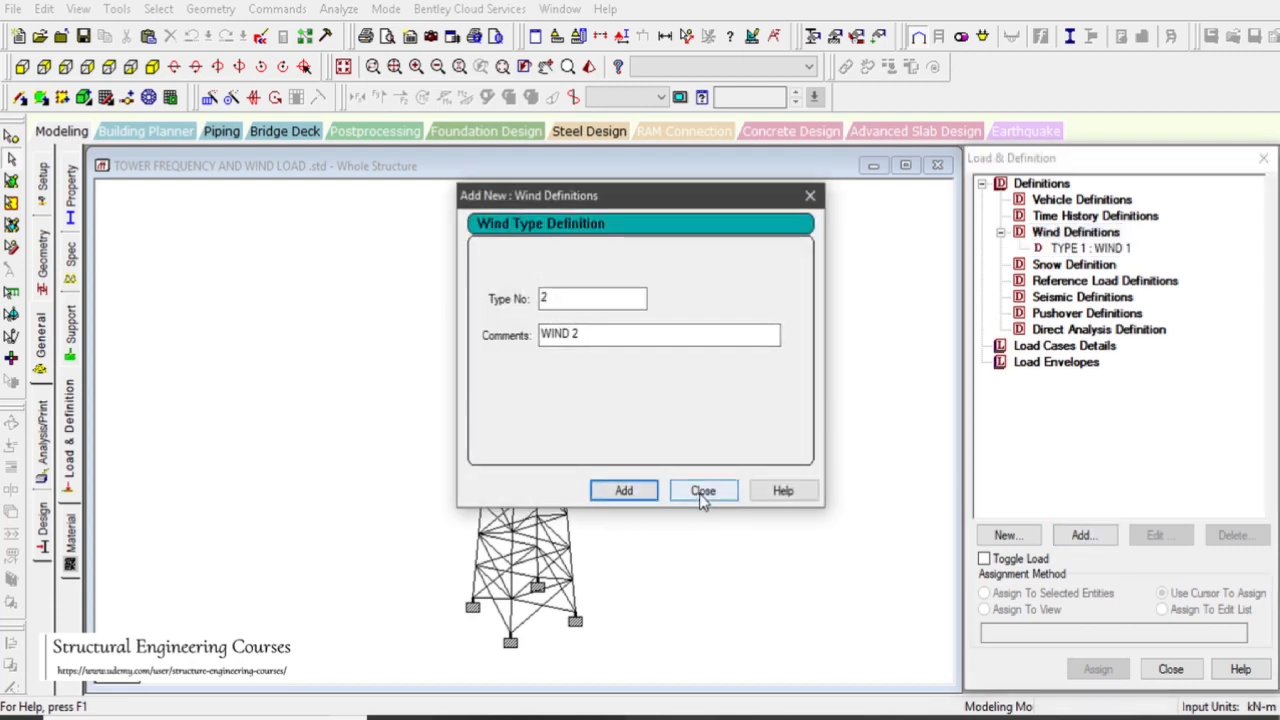
left_click(702, 491)
- Start the ASCE-7 intensity calculation for WIND 1 and choose Trussed Tower as the structure type
left_click(1089, 249)
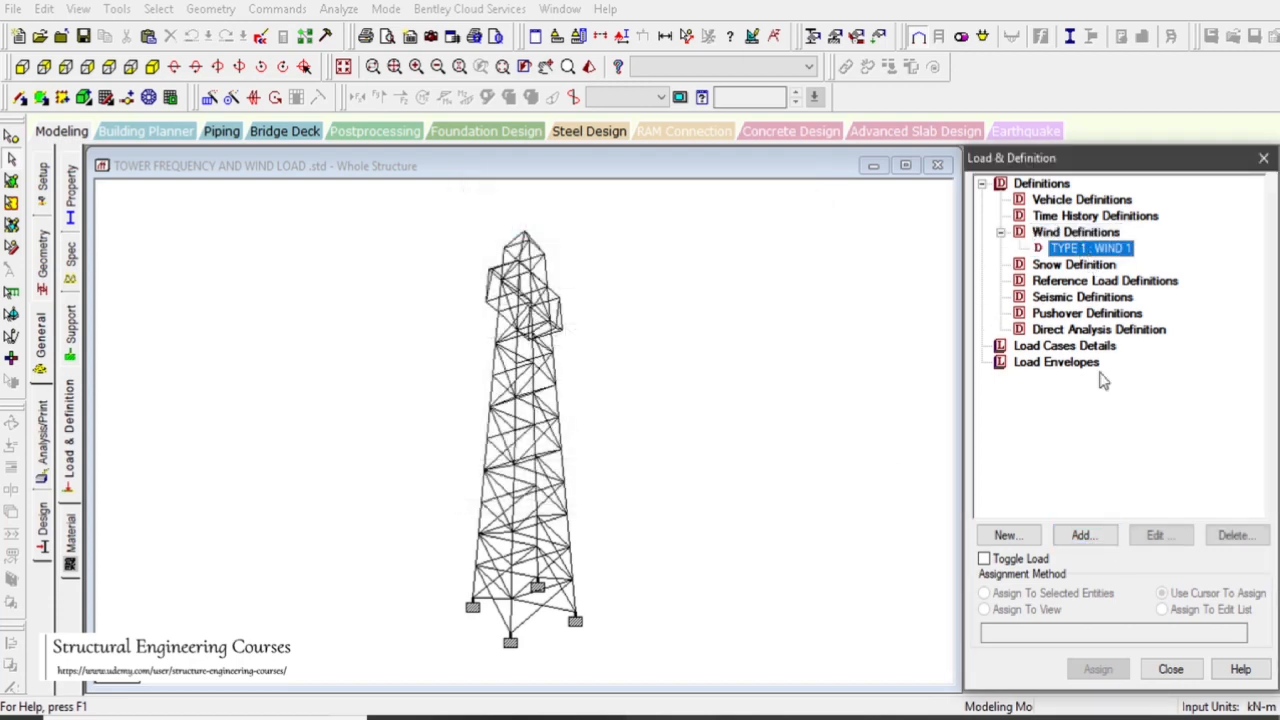
left_click(1083, 535)
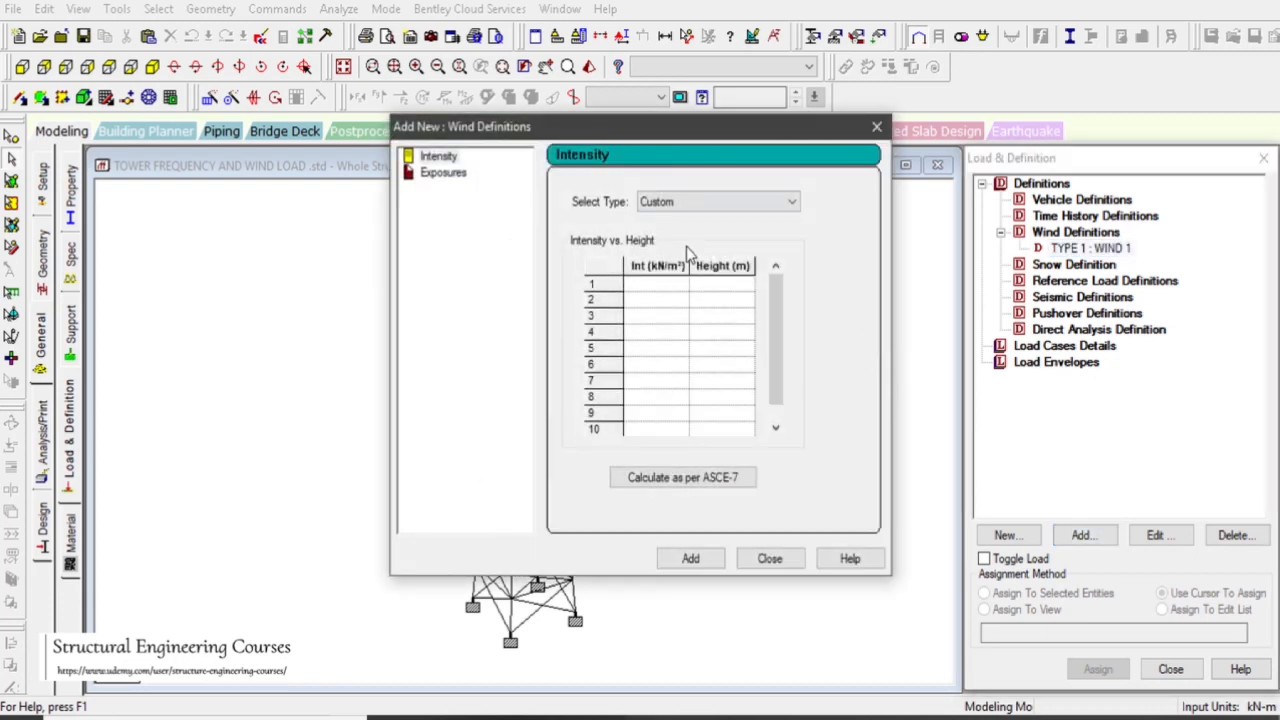
left_click_drag(684, 126, 966, 93)
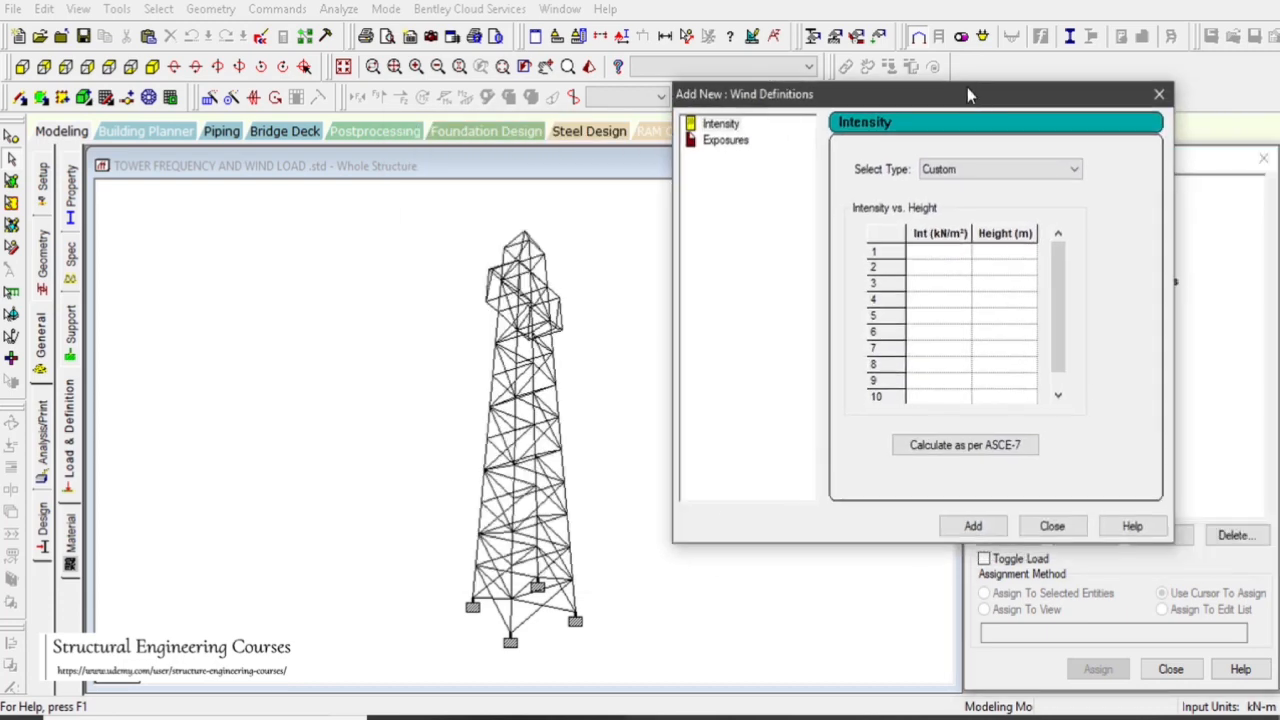
left_click(985, 452)
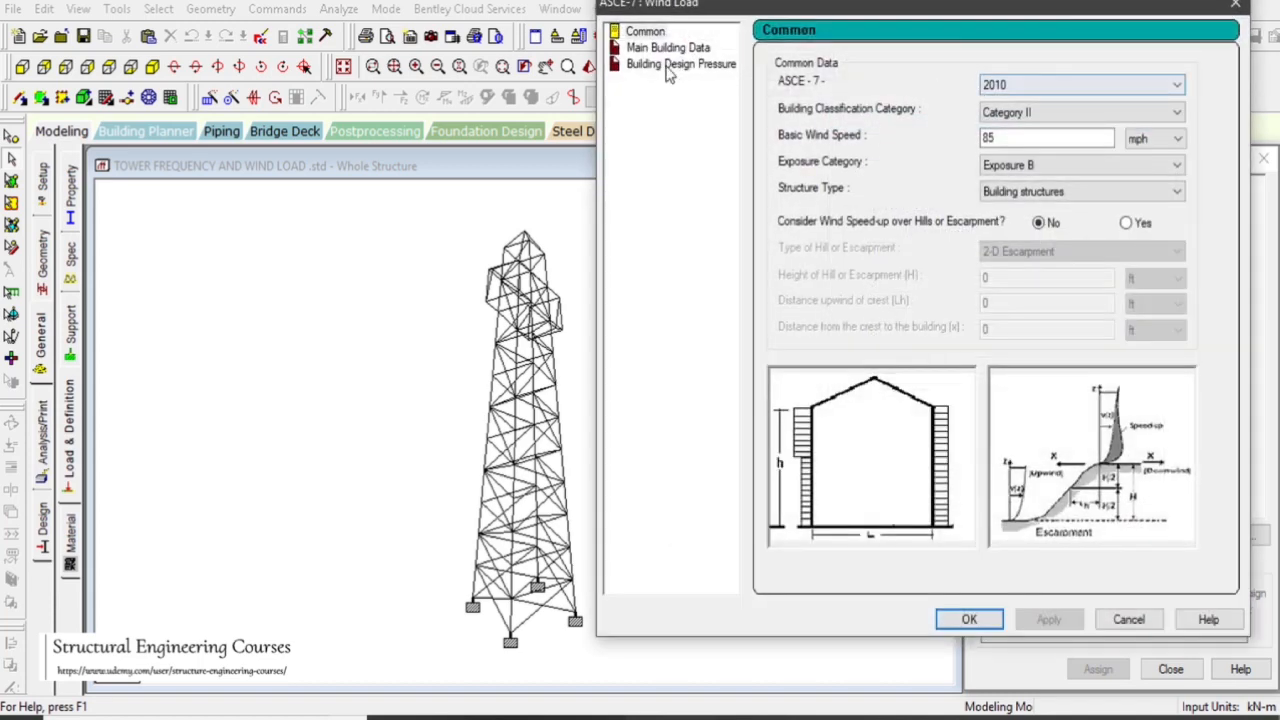
left_click(1025, 194)
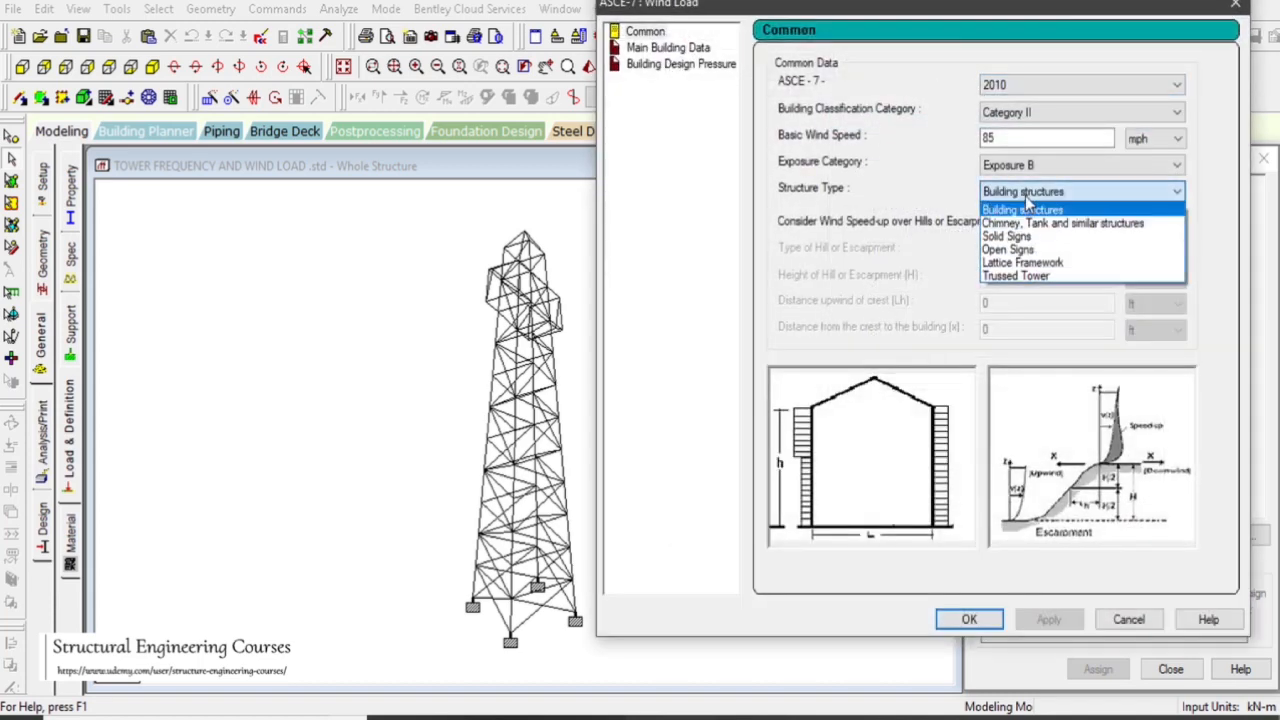
left_click(1041, 277)
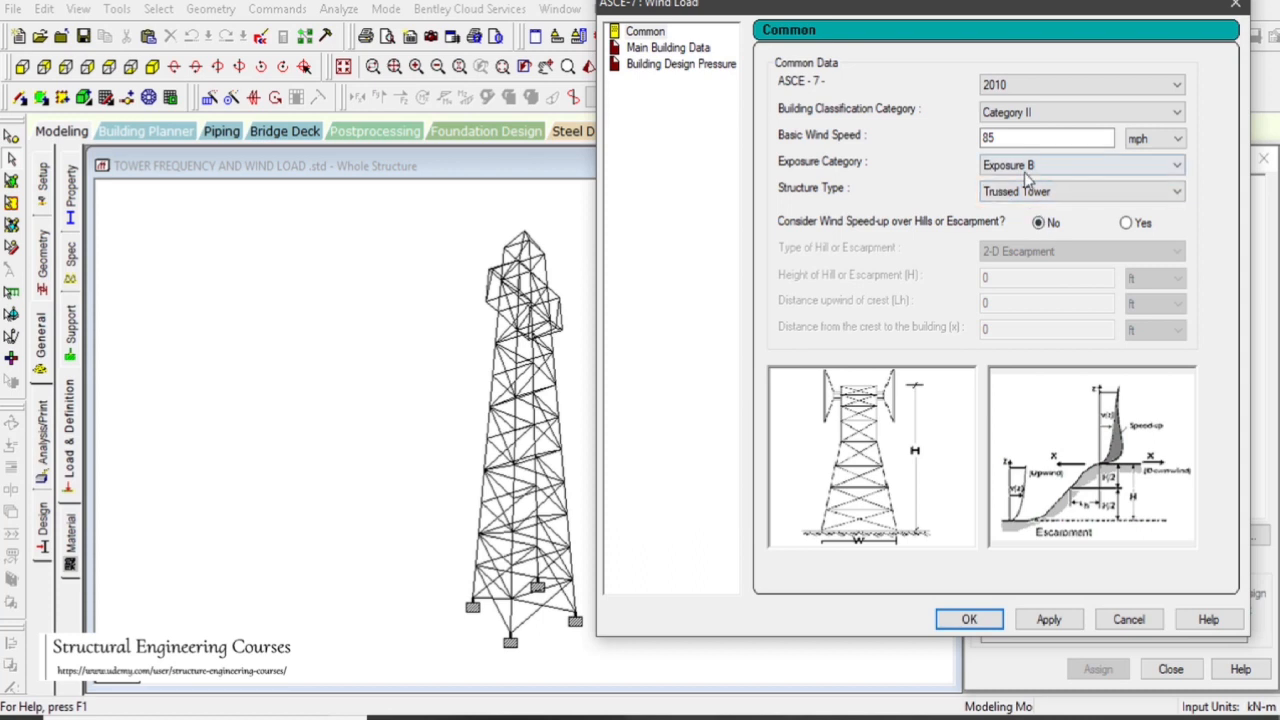
- Keep the ASCE-7 2010 edition and building classification Category II, and apply the common wind data
left_click(1049, 112)
left_click(1048, 110)
left_click(1030, 85)
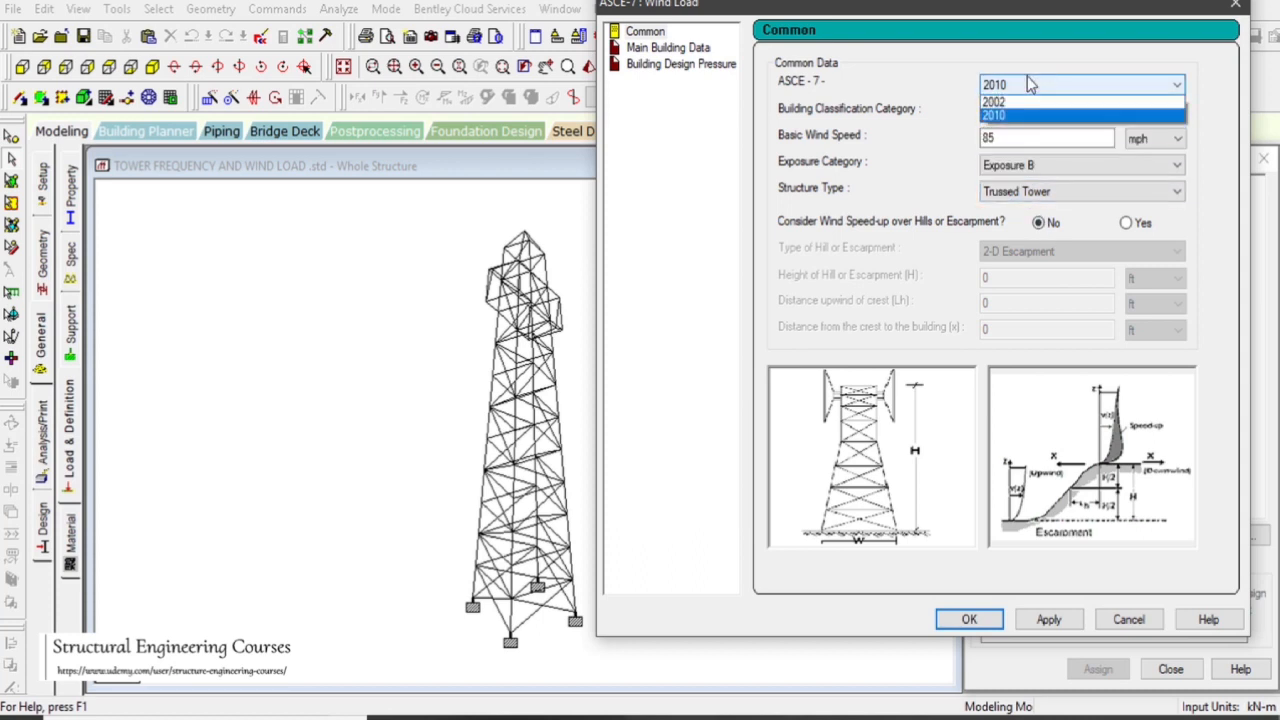
left_click(1030, 85)
left_click(676, 48)
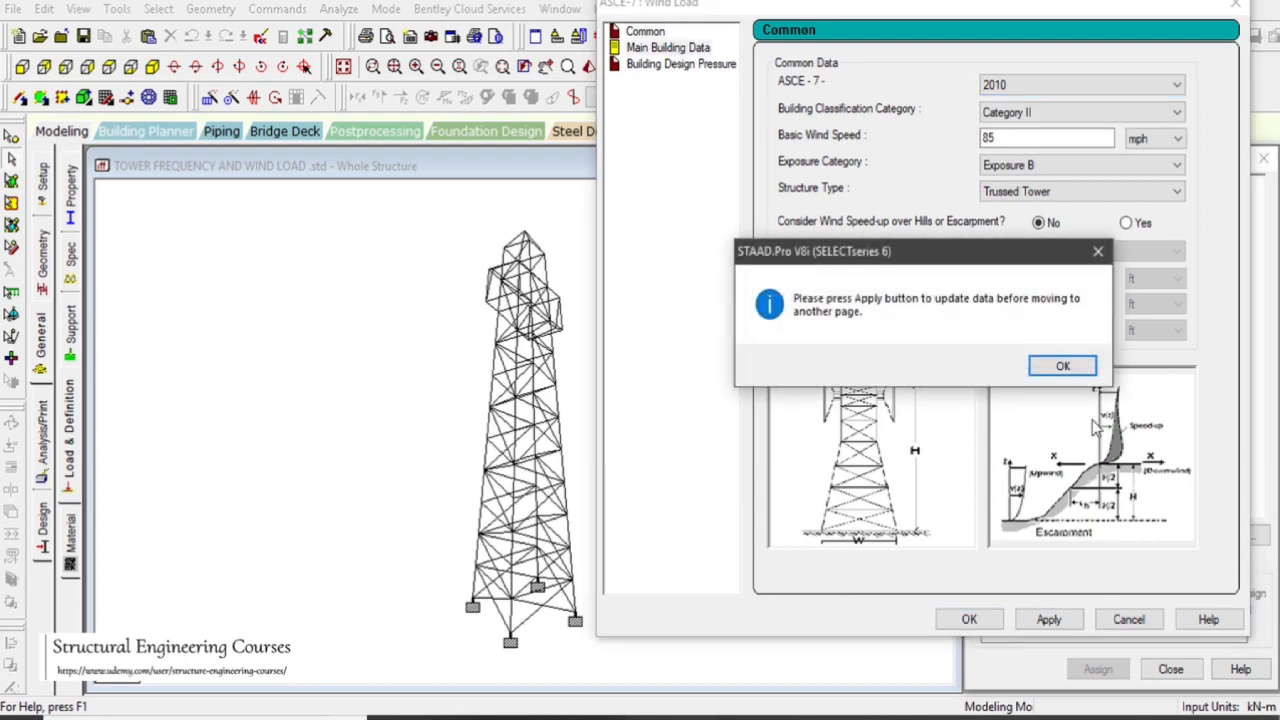
left_click(1062, 366)
left_click(1049, 619)
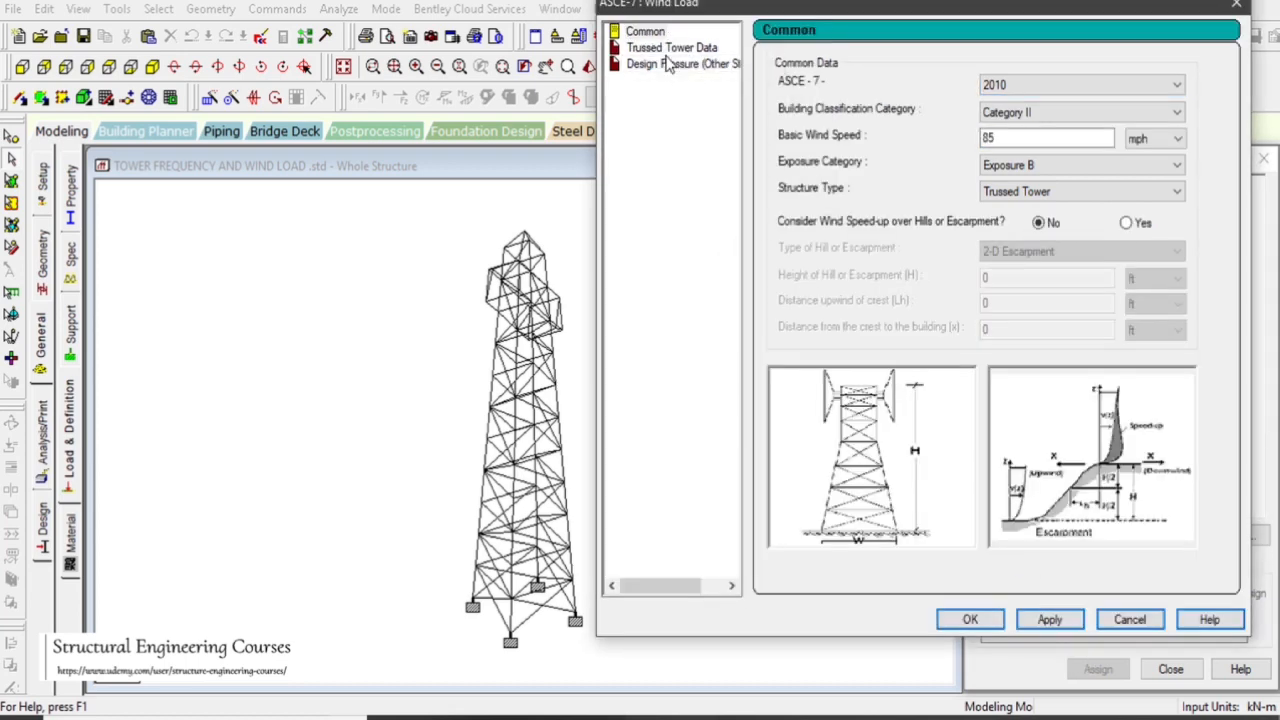
left_click(670, 48)
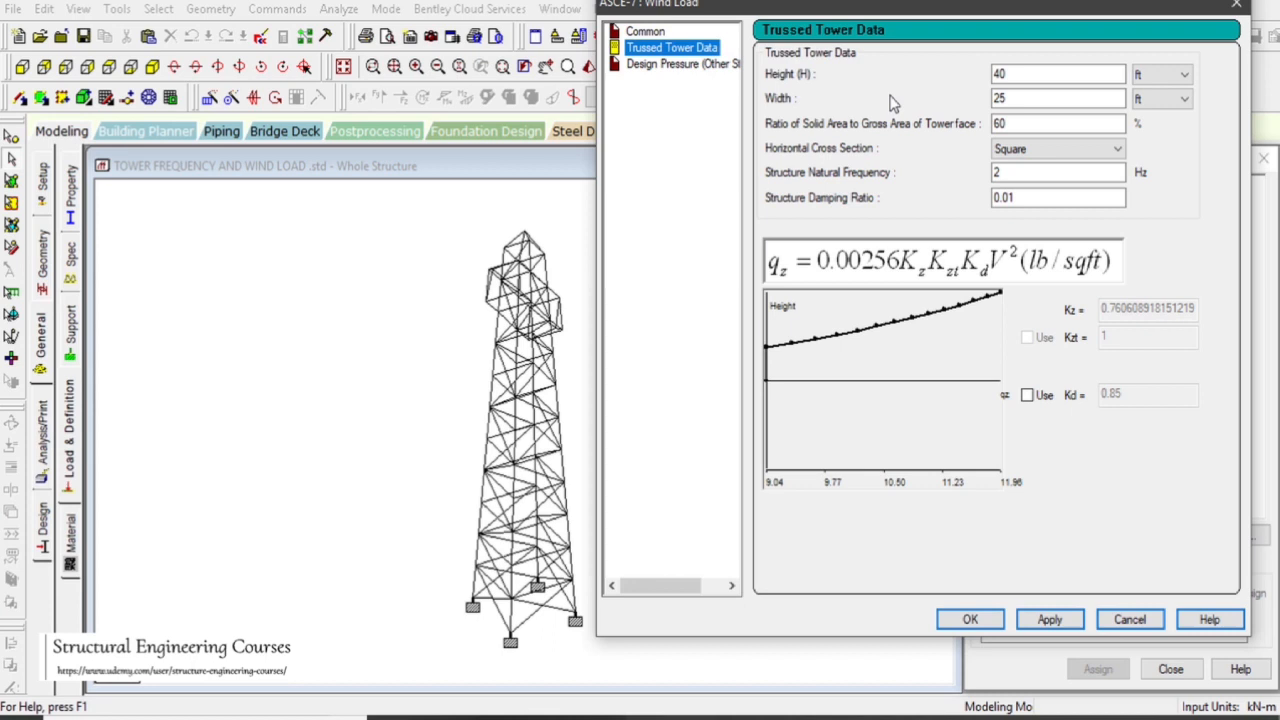
left_click(1165, 74)
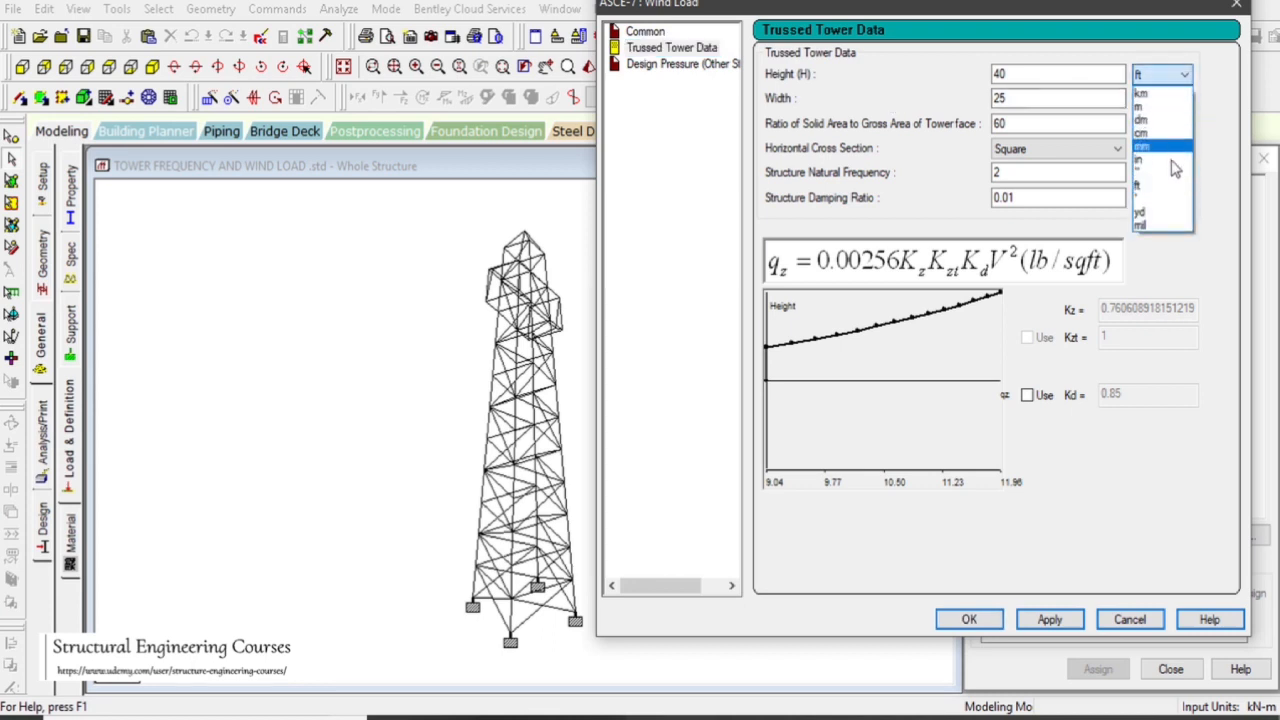
left_click(1172, 147)
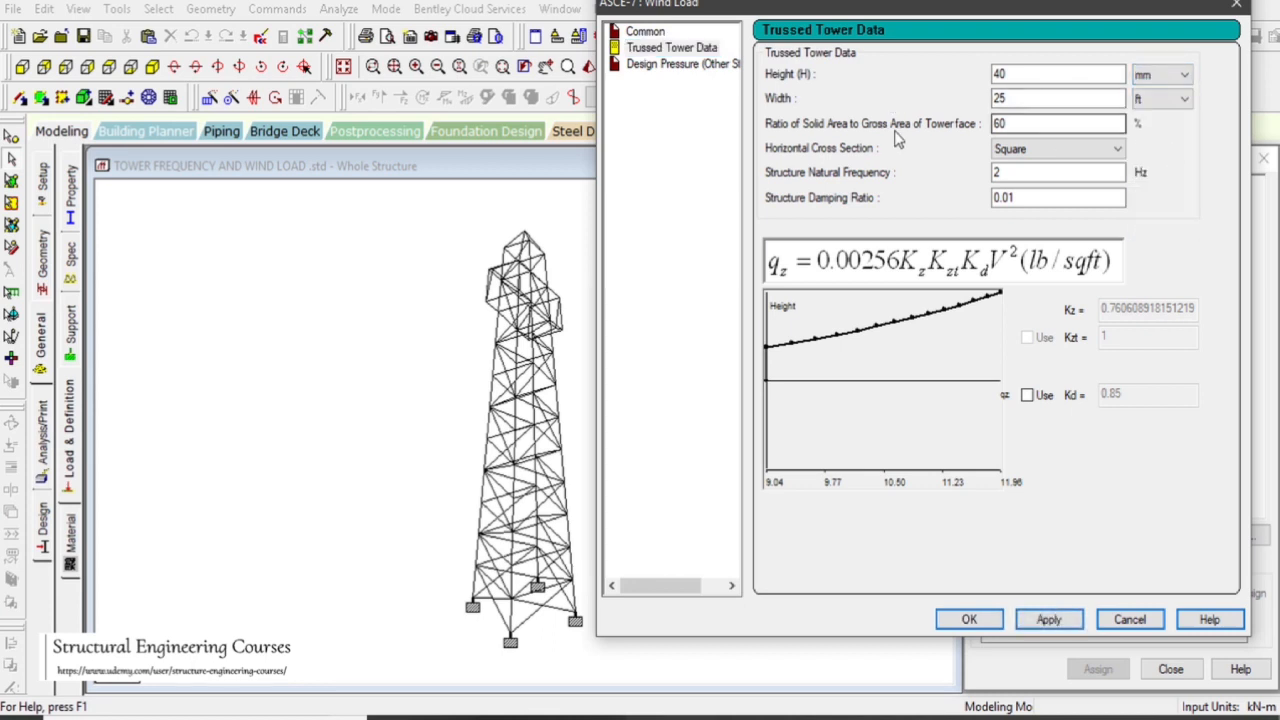
left_click(1044, 98)
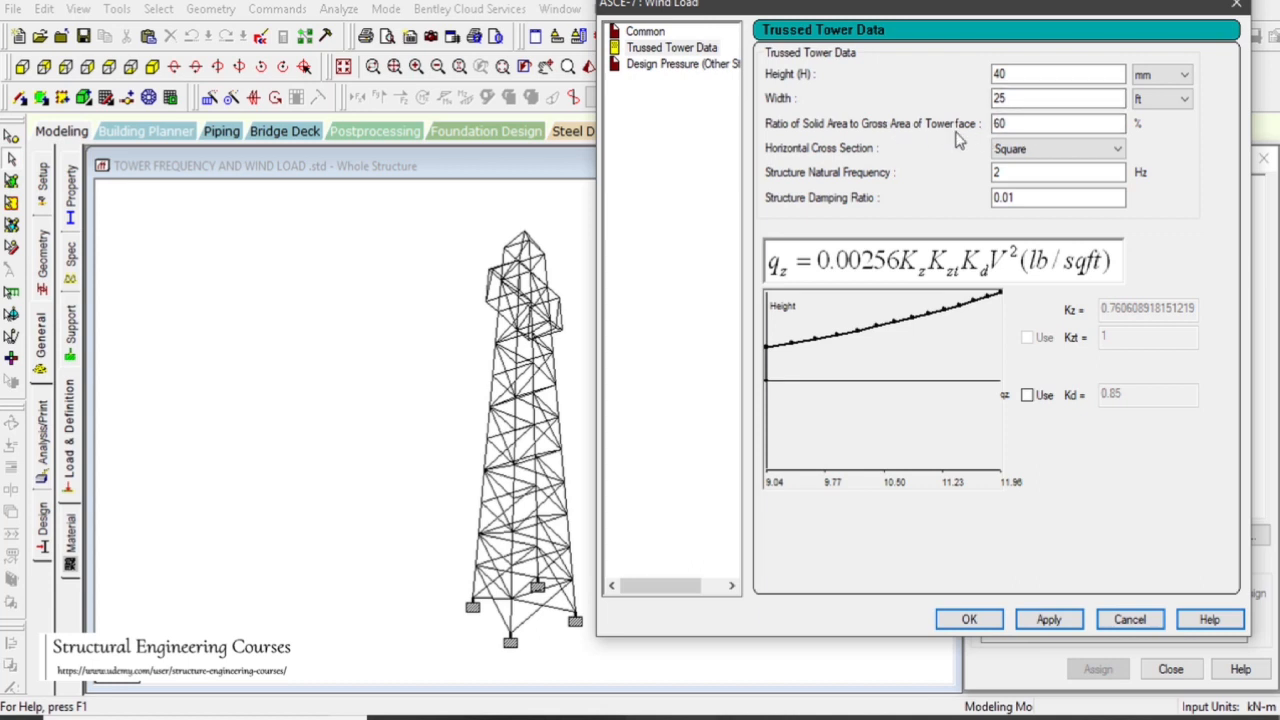
left_click(1015, 149)
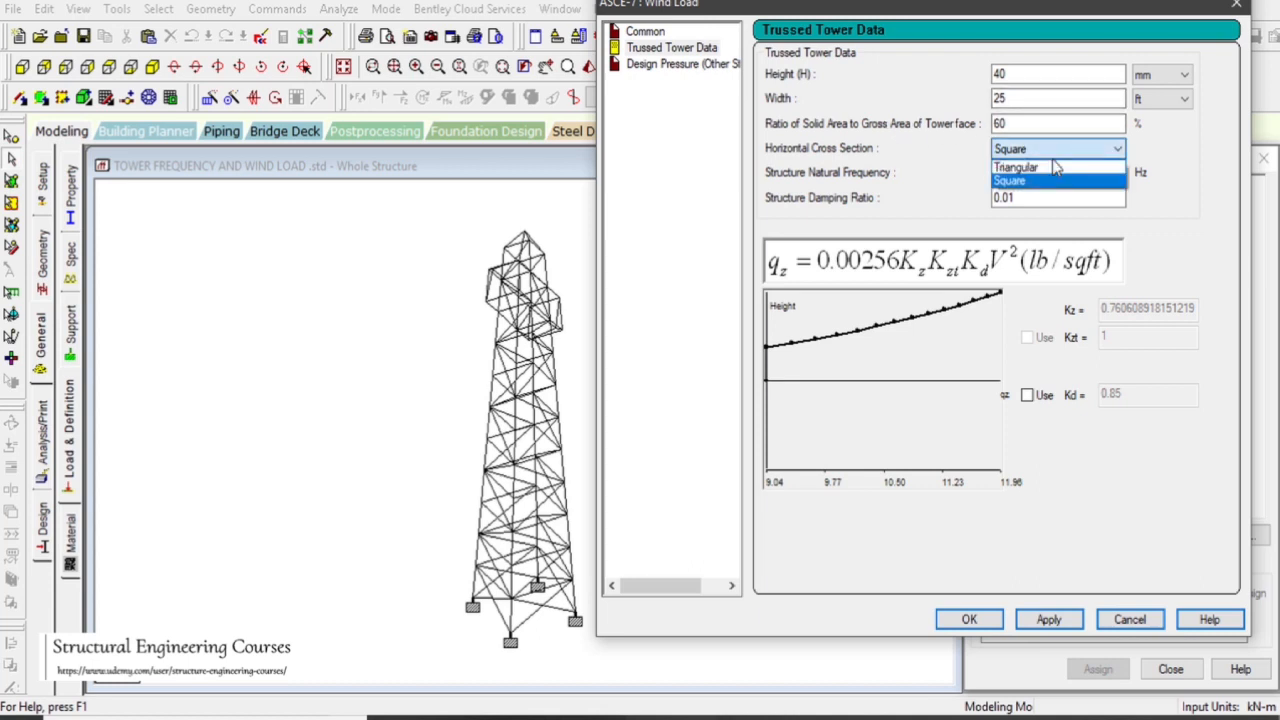
left_click(1053, 158)
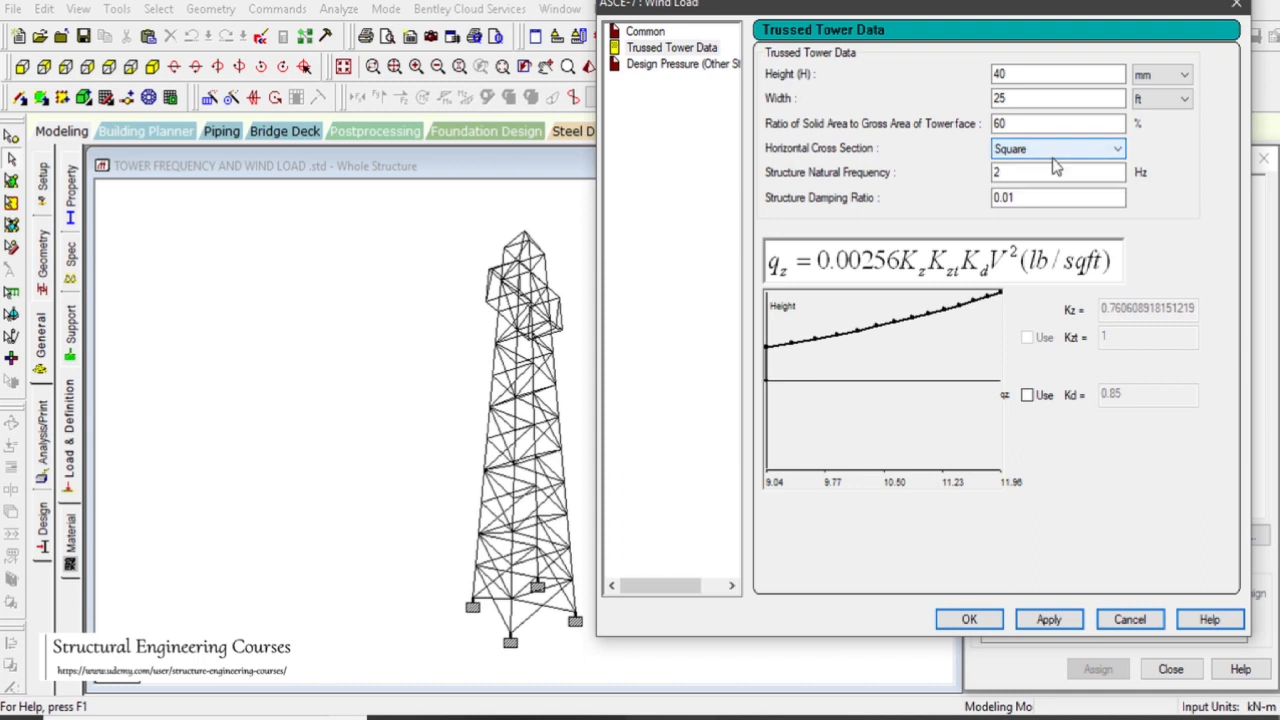
left_click_drag(1049, 169, 914, 174)
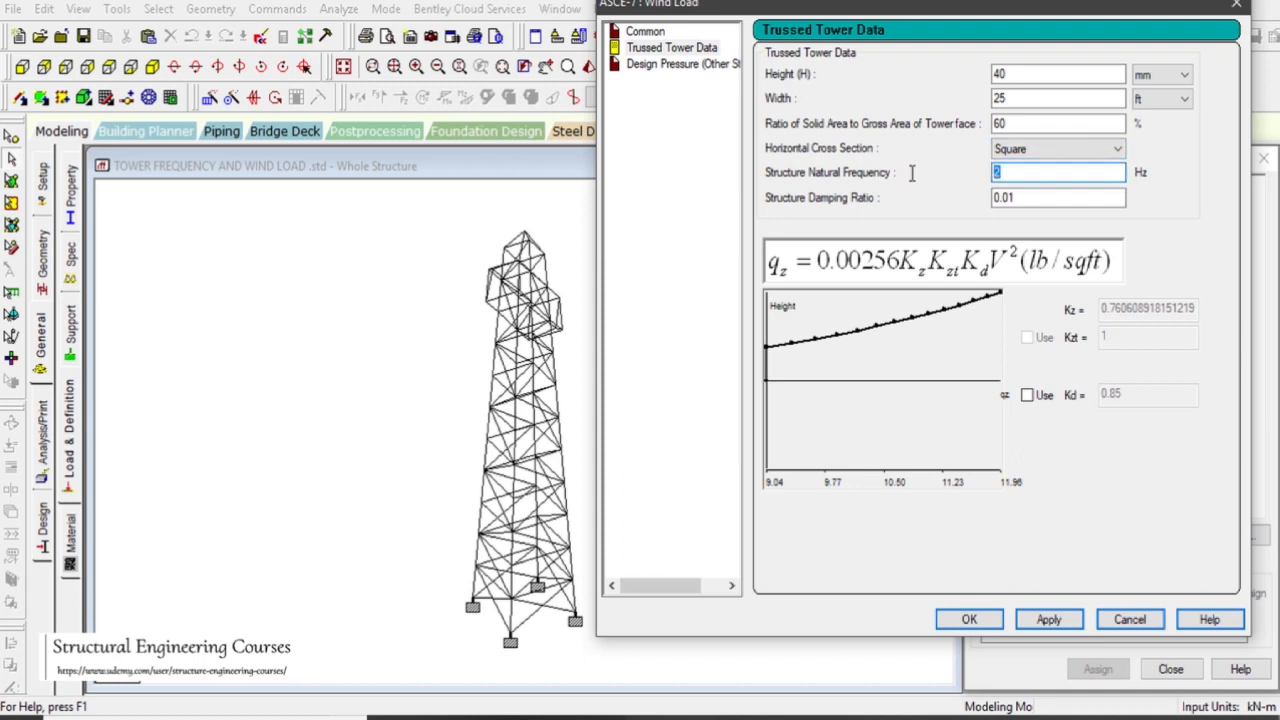
left_click_drag(1043, 199, 922, 204)
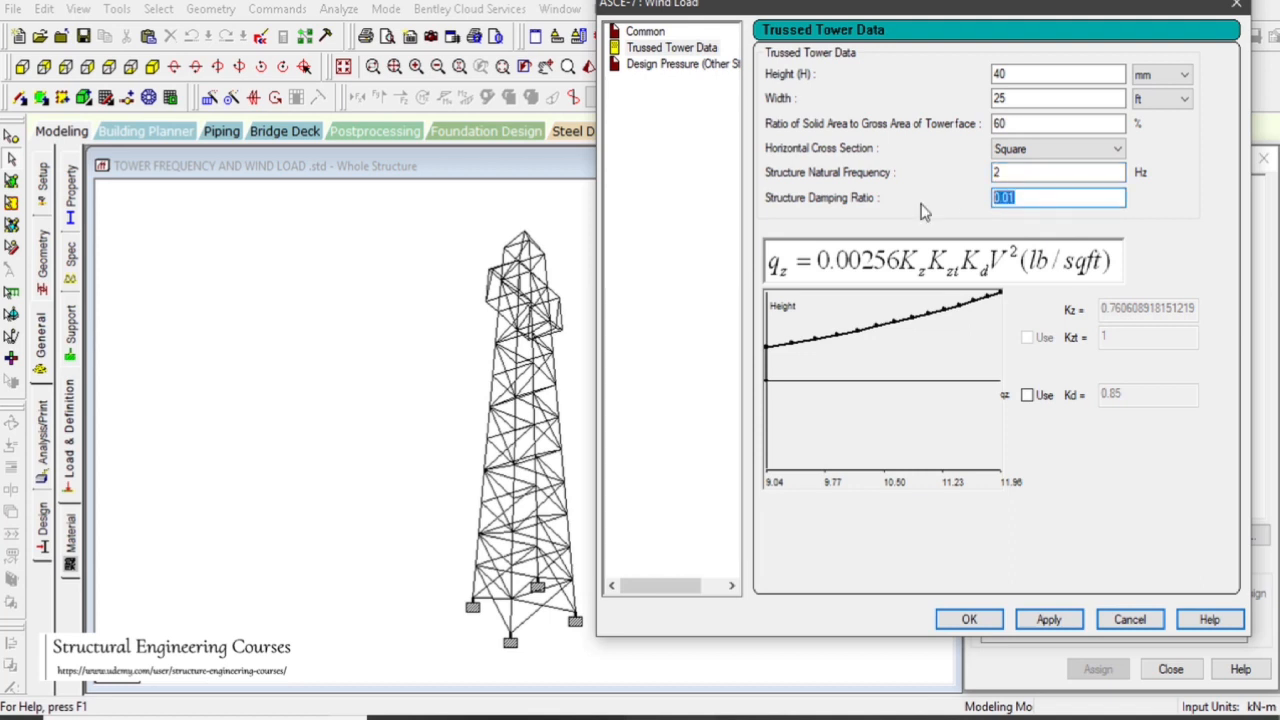
left_click(676, 65)
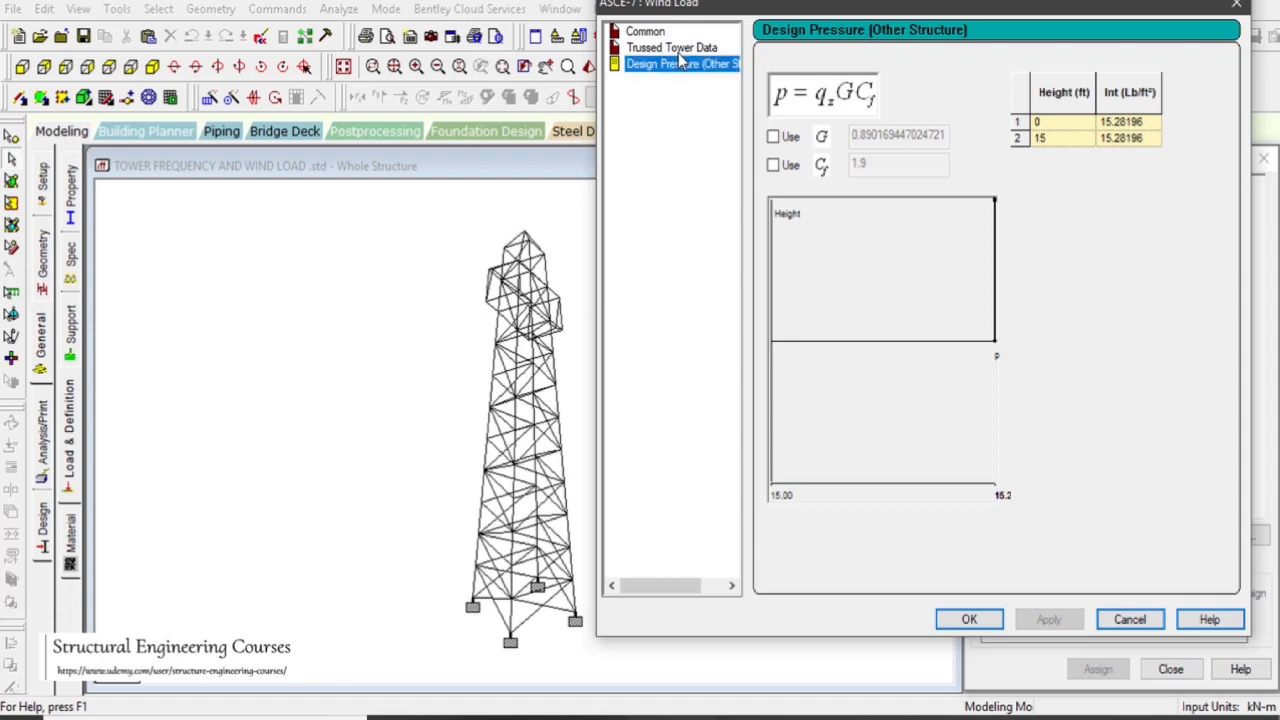
left_click(679, 50)
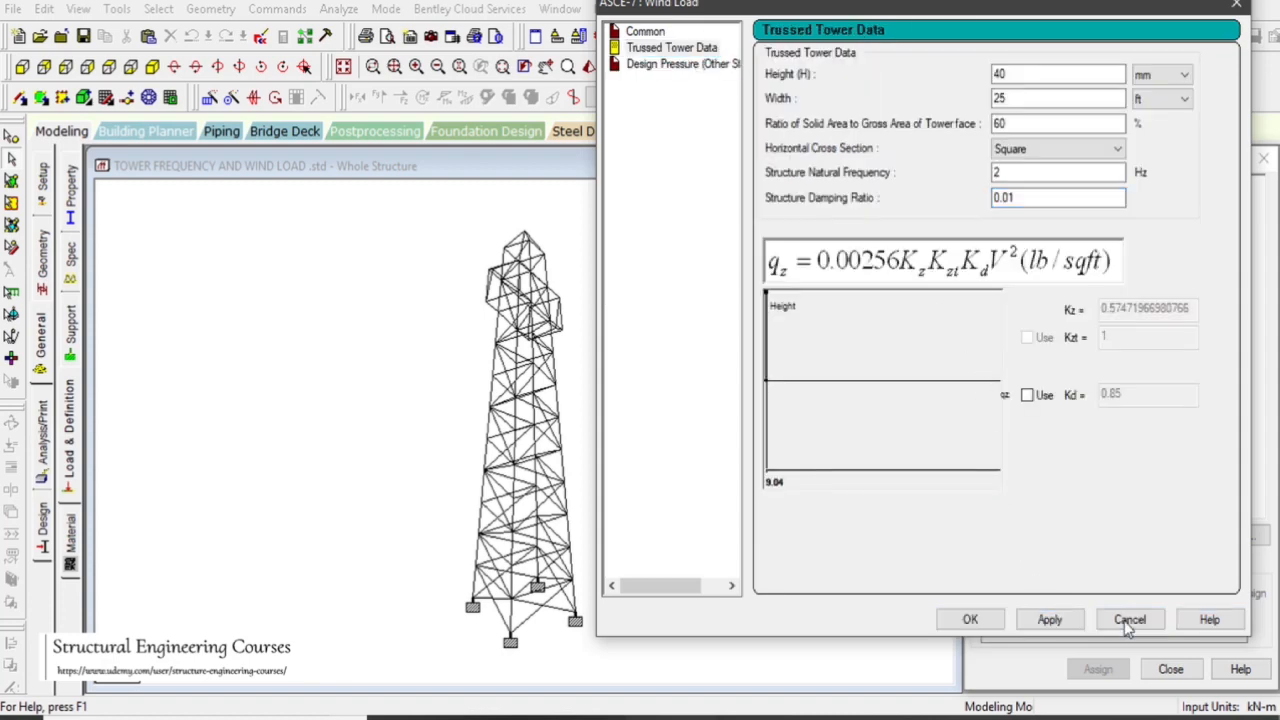
left_click(1130, 619)
left_click(1053, 523)
left_click(748, 424)
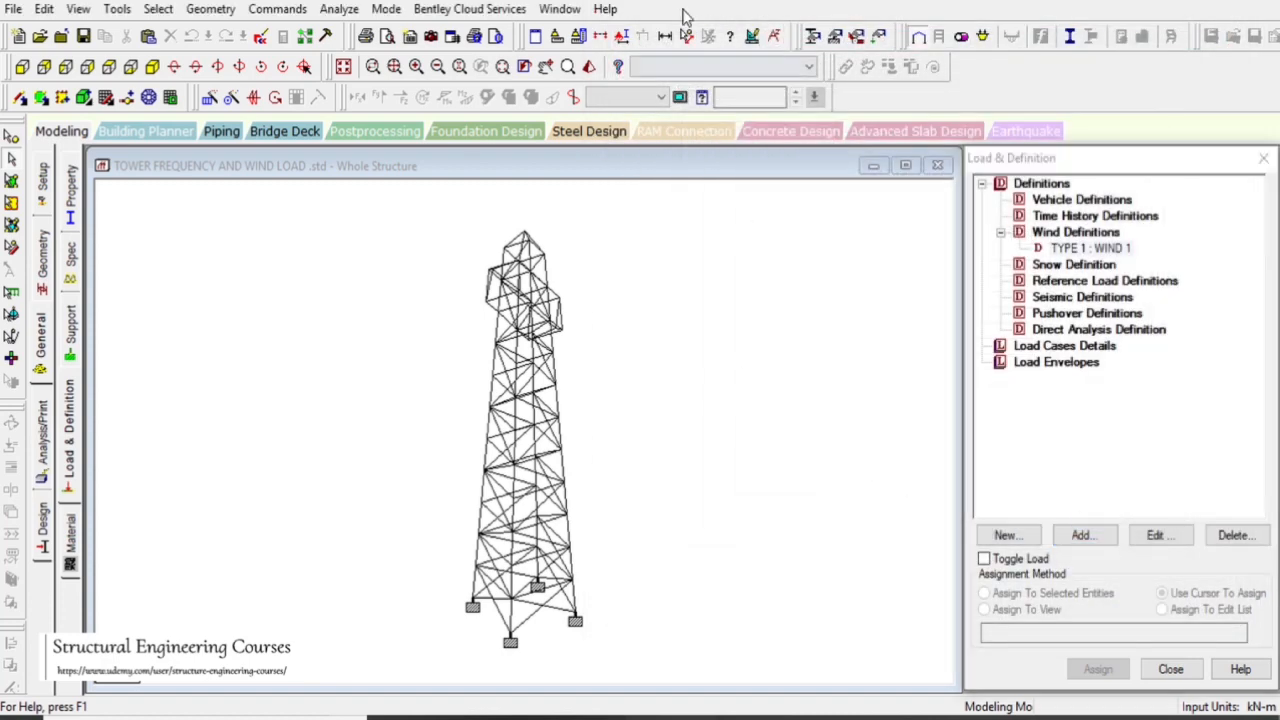
- Measure the distance from the tower's peak node to the front base support
left_click(687, 37)
left_click(524, 234)
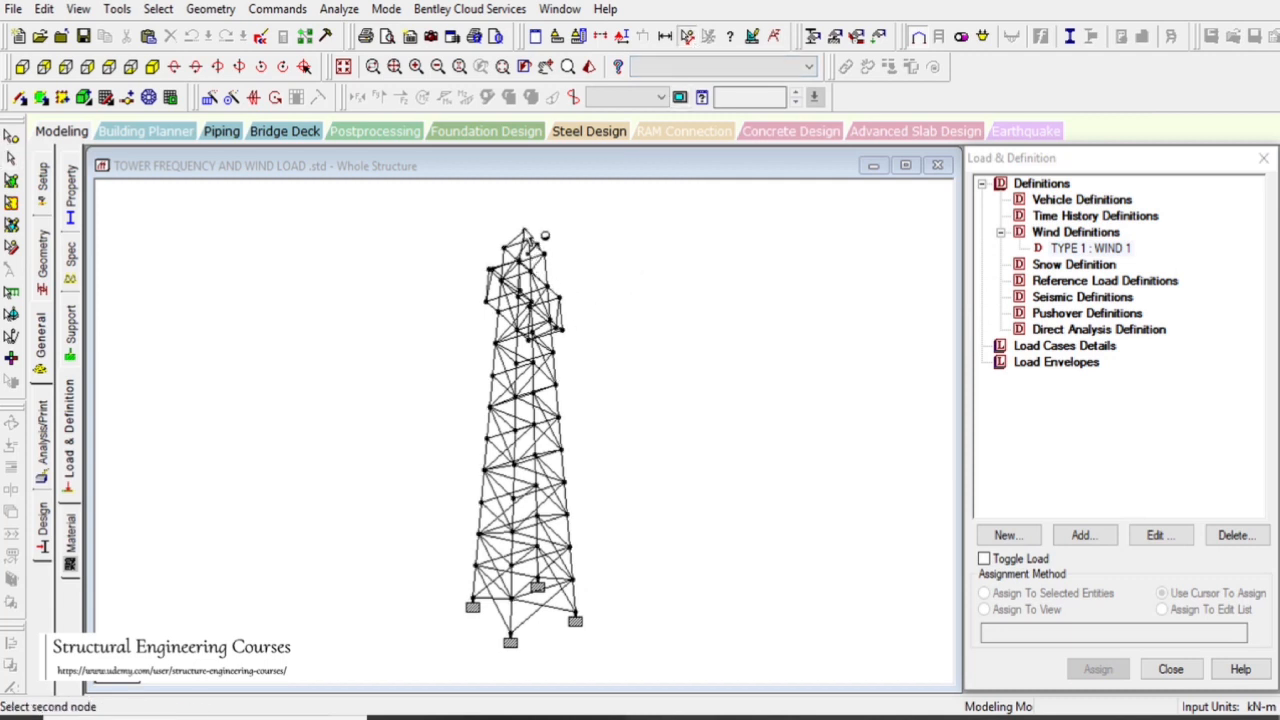
left_click(511, 634)
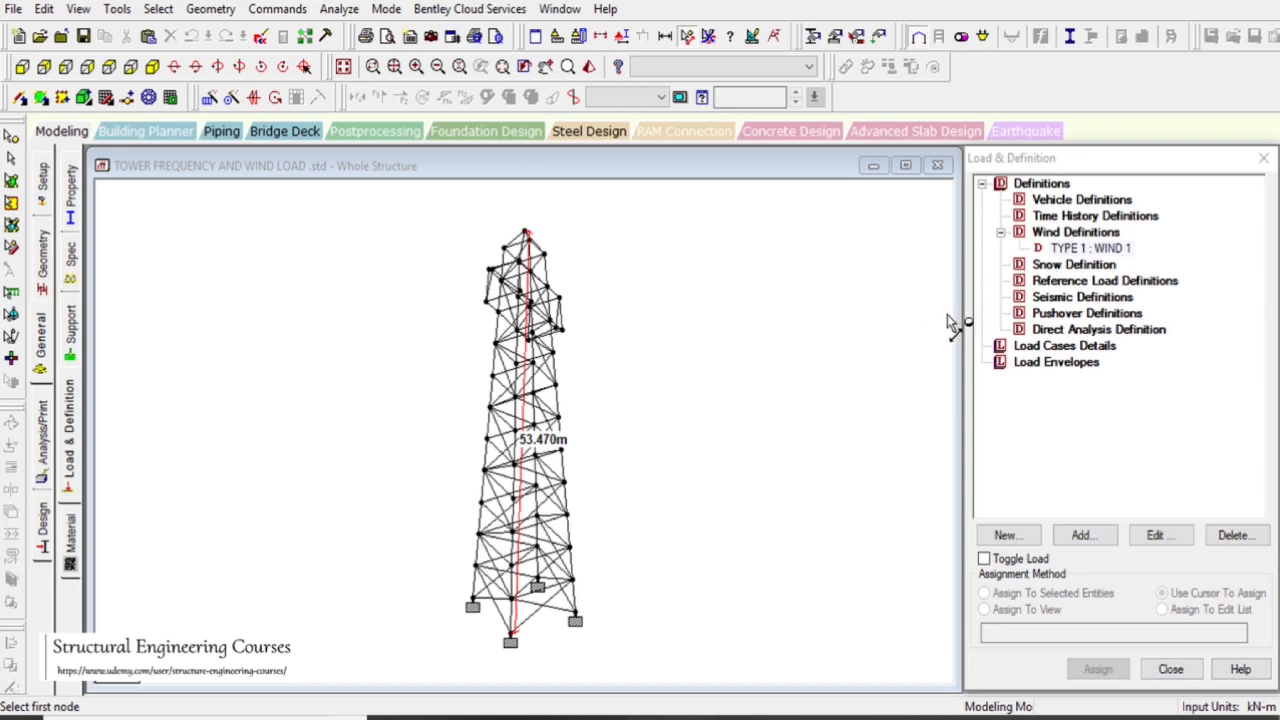
- Add primary load case 1 with loading type Dead and the title DL
left_click(1063, 346)
left_click(1083, 536)
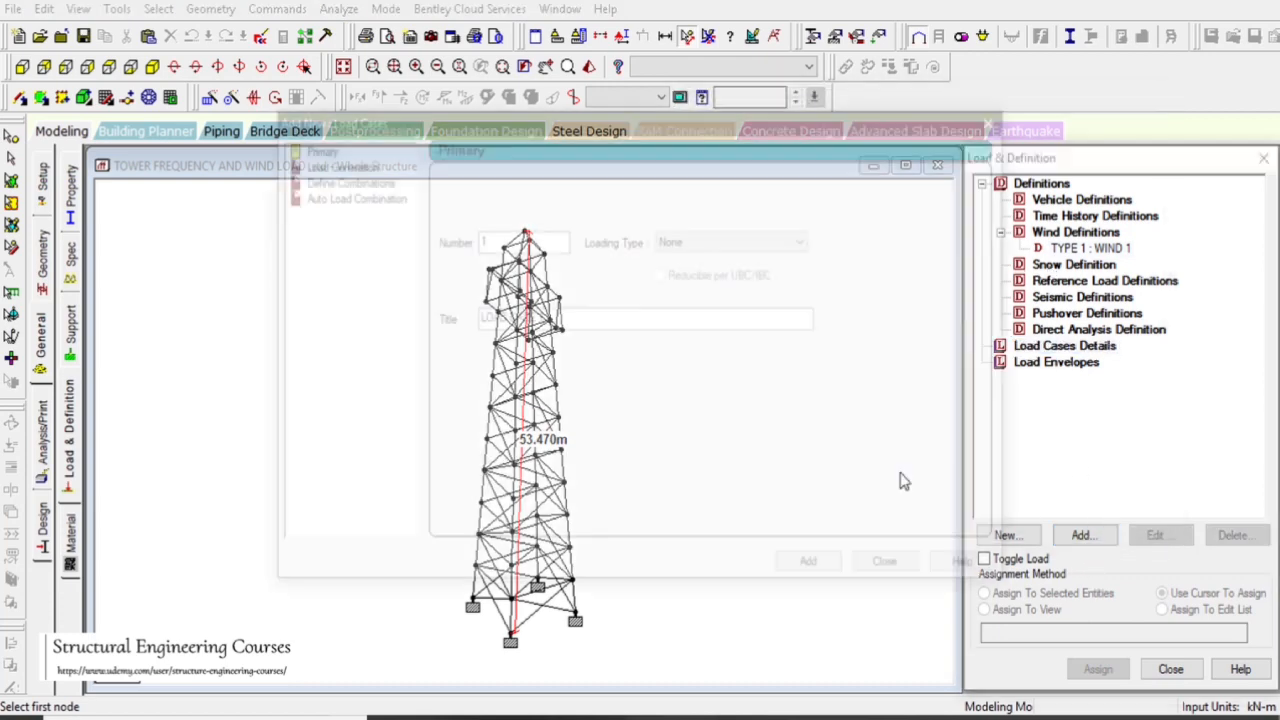
left_click(735, 240)
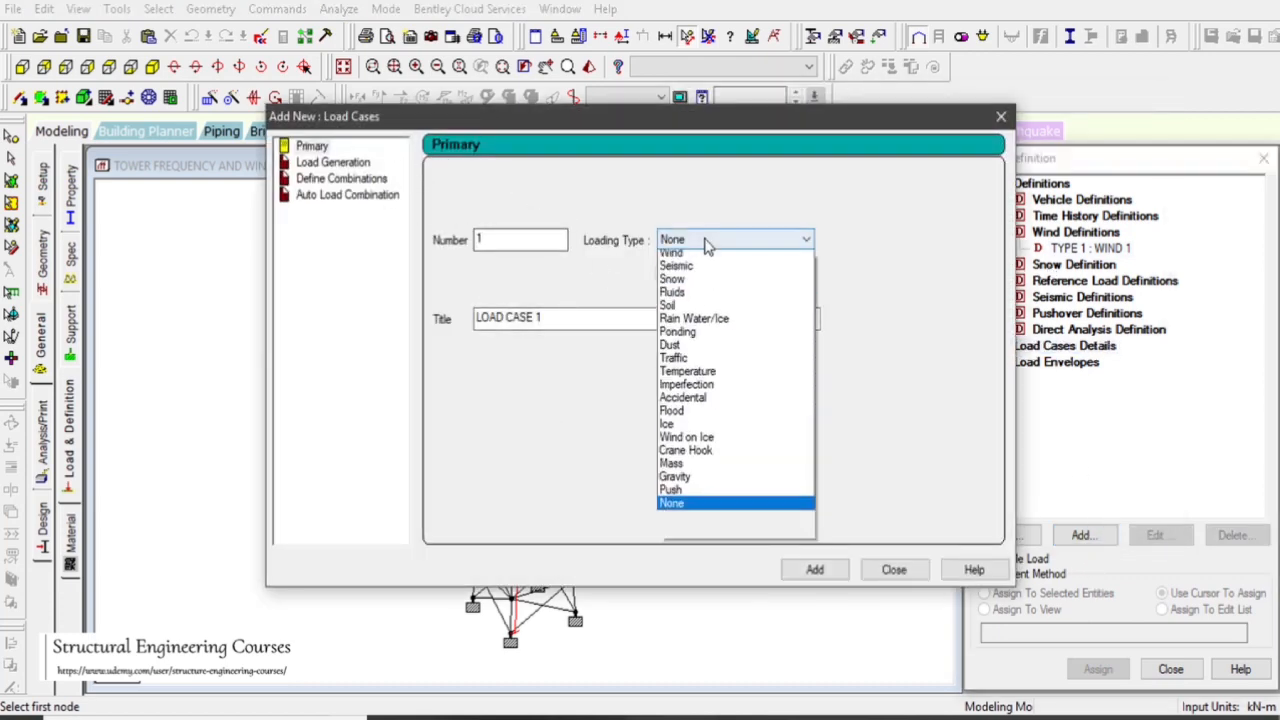
left_click(700, 264)
left_click(600, 318)
key("ctrl+a")
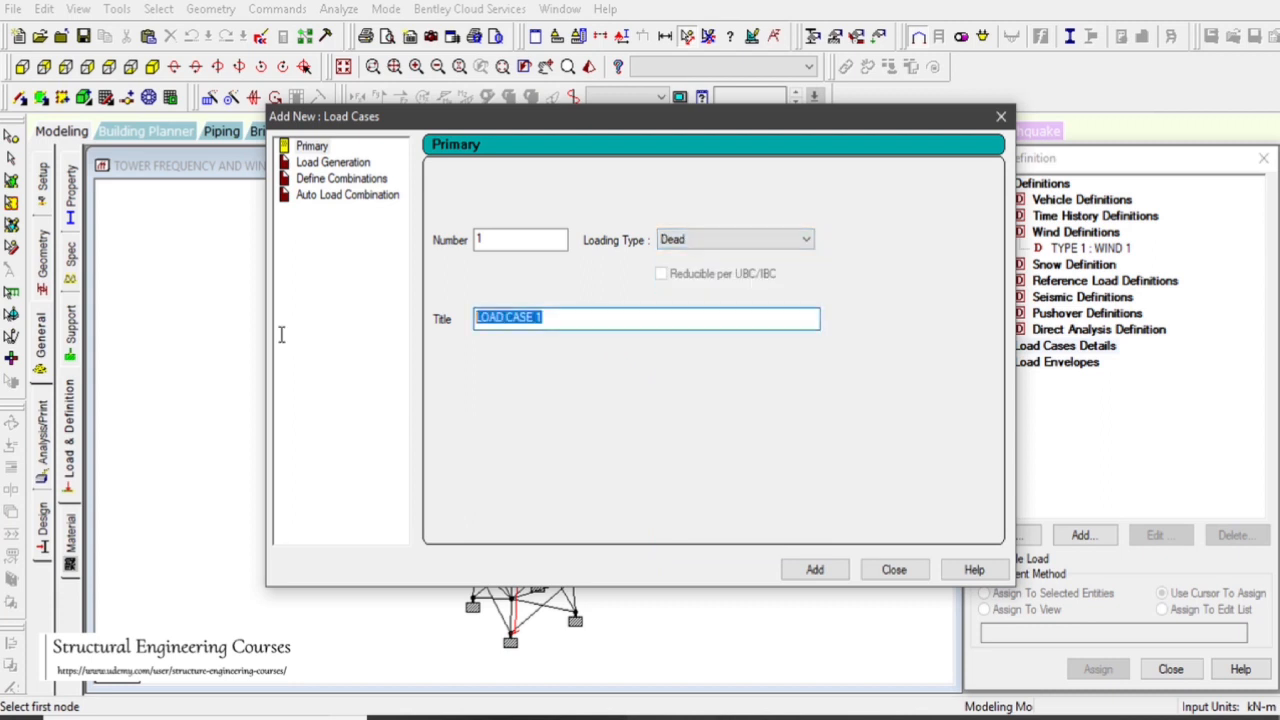
type("DL")
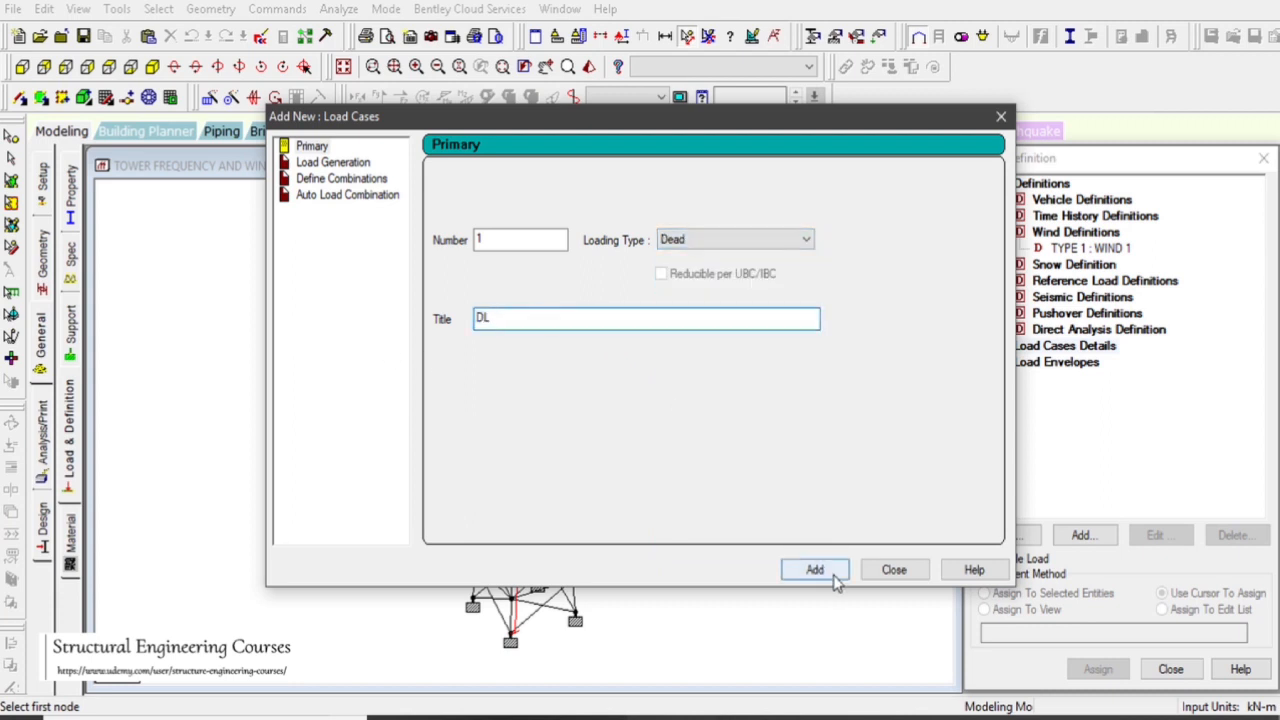
left_click(816, 570)
left_click(894, 569)
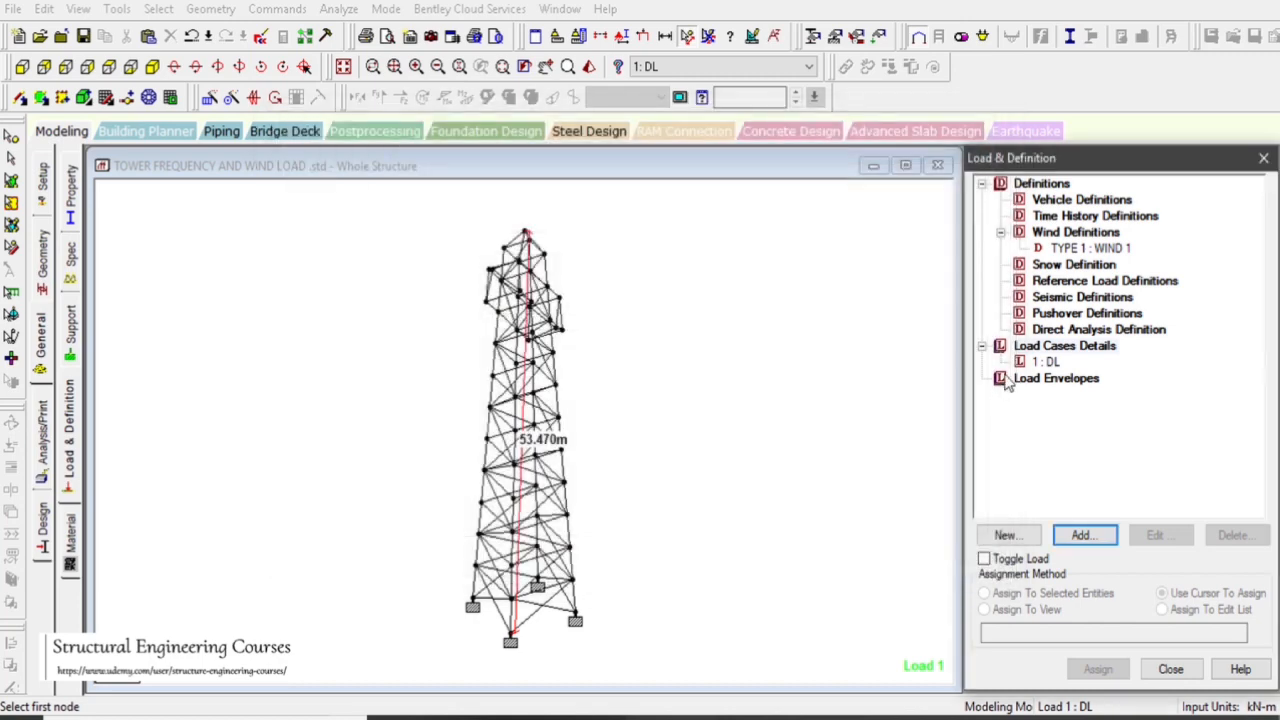
- Add a selfweight load in Y with factor -1 to load case DL and assign it to the whole view
left_click(1046, 361)
left_click(1088, 541)
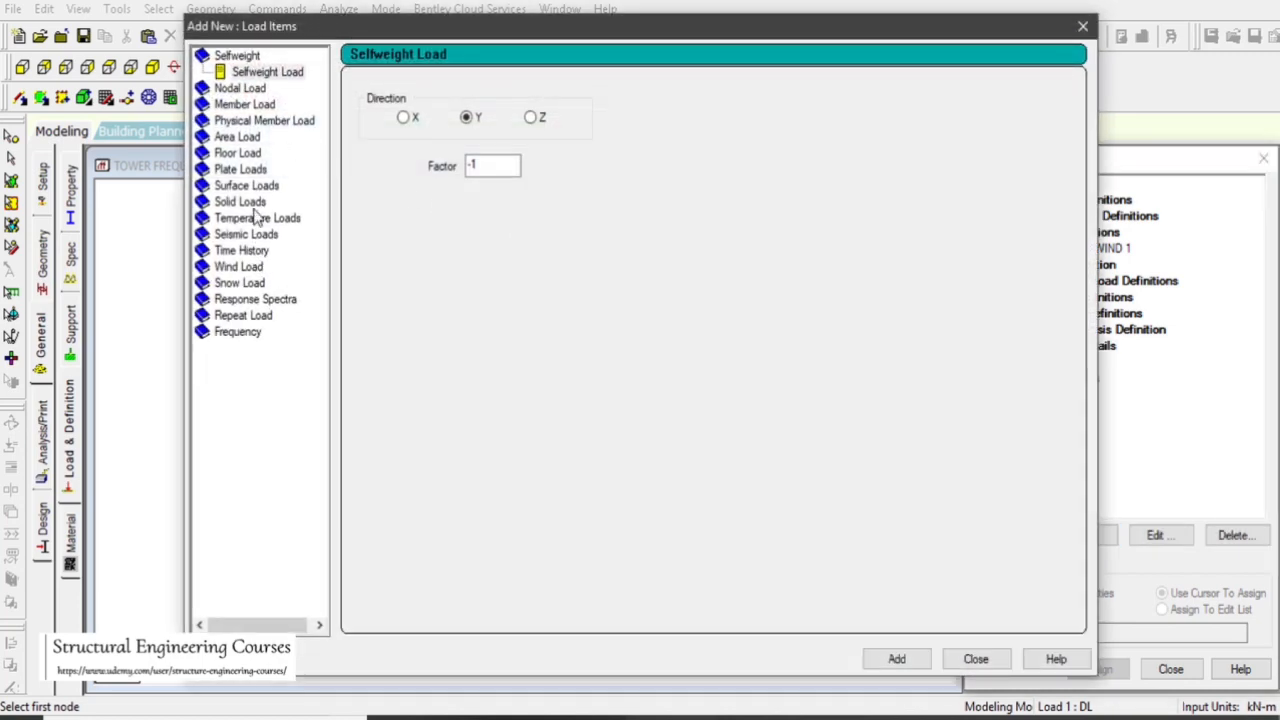
left_click(897, 659)
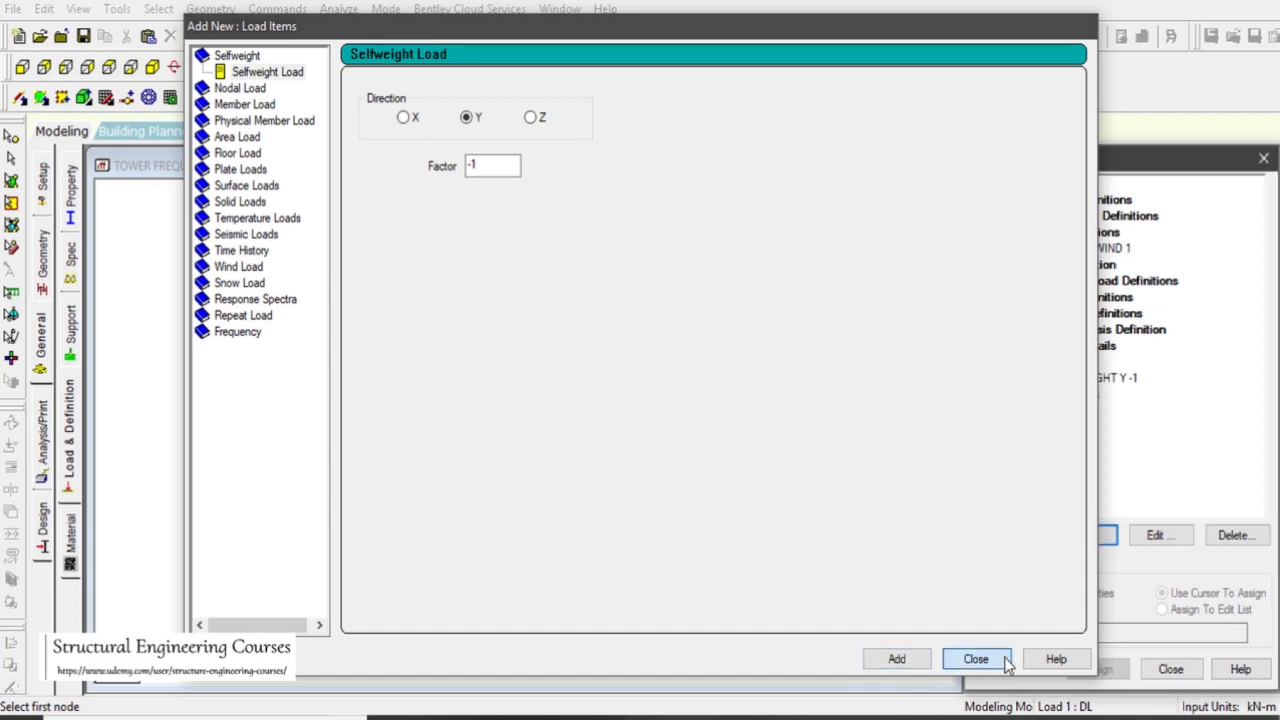
left_click(975, 659)
left_click(1075, 378)
left_click(1027, 609)
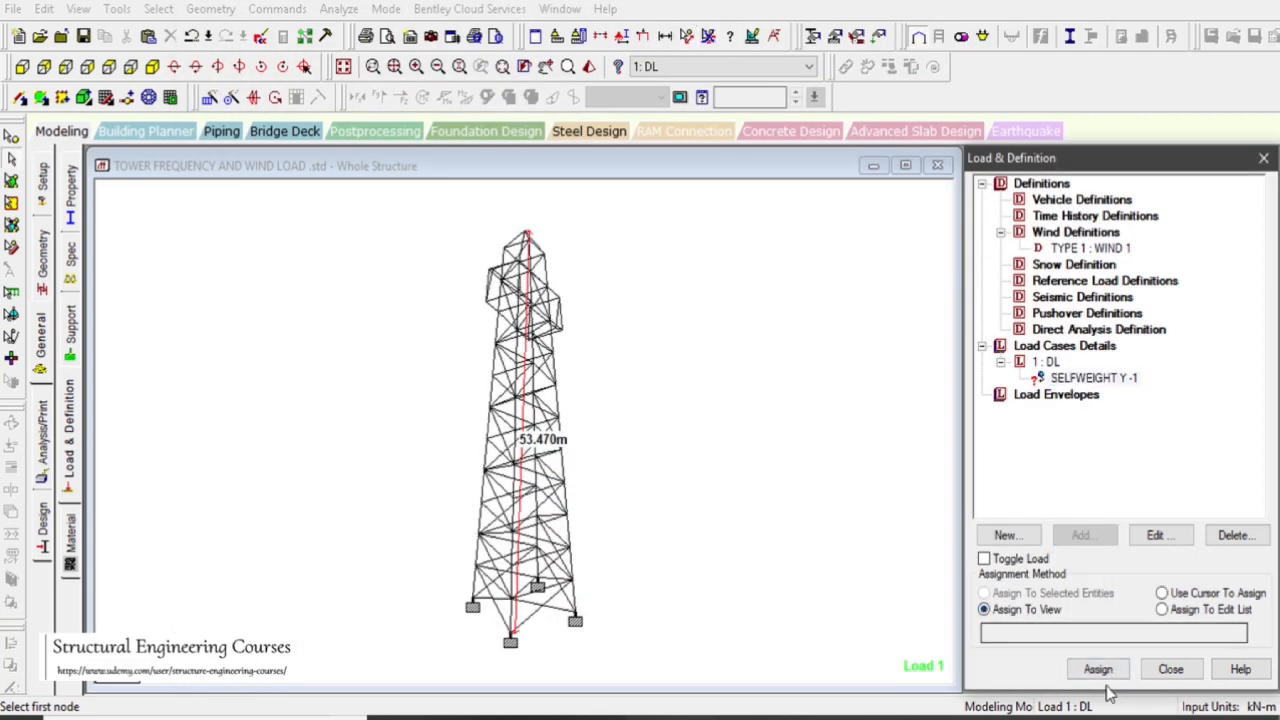
left_click(1098, 669)
left_click(1153, 472)
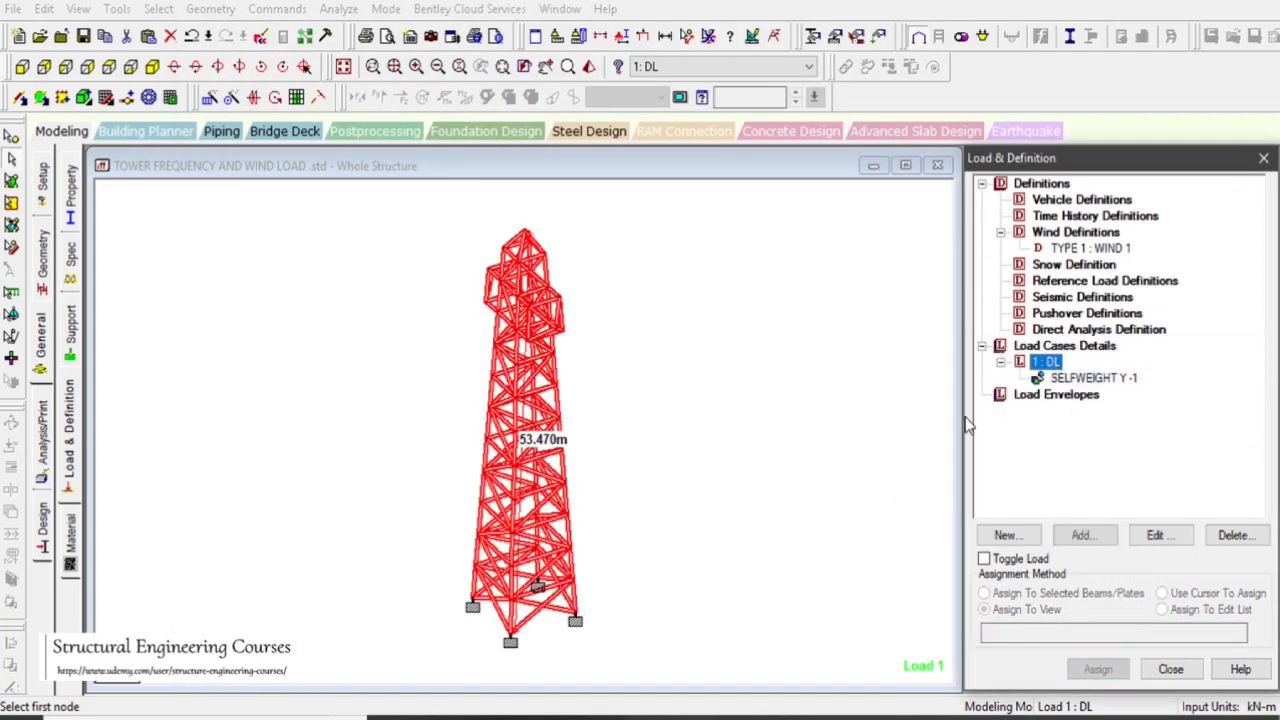
- Add a nodal load with Fy of -5 kN to load case DL
scroll(682, 422, "up", 1)
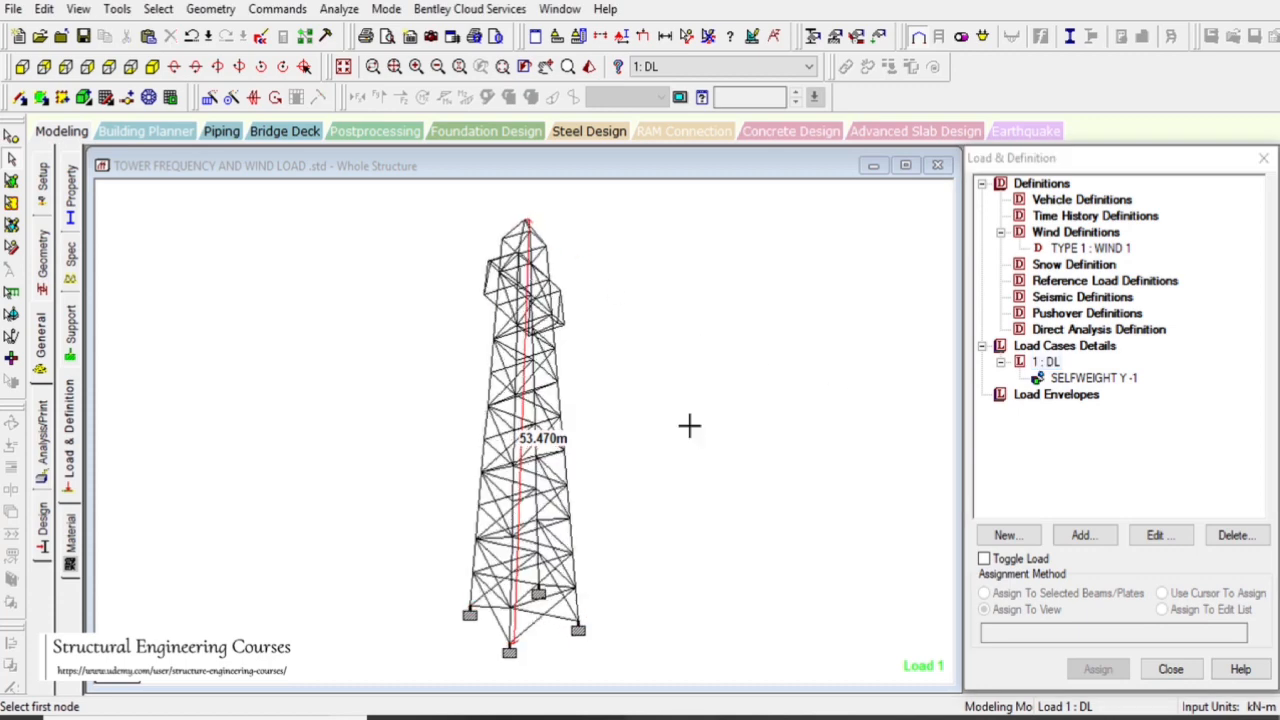
key("Right")
key("Right")
key("Right")
key("Right")
key("Right")
key("Right")
key("Right")
key("Right")
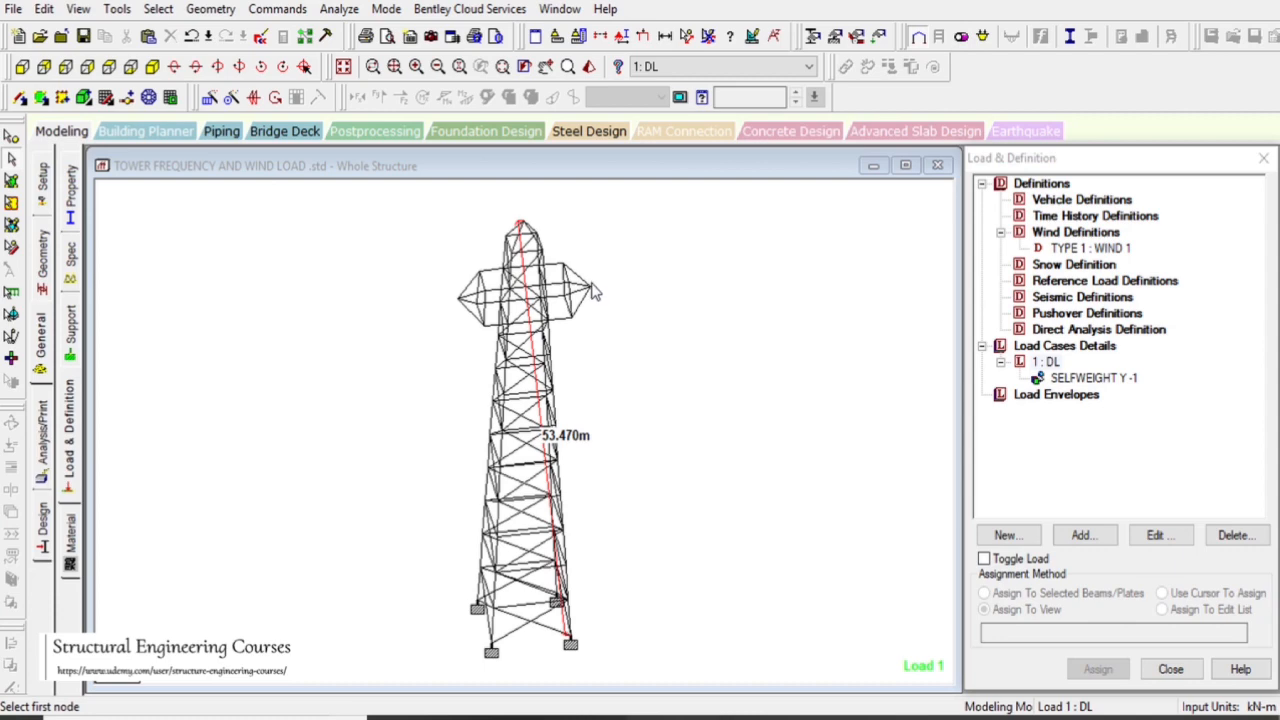
left_click(1046, 361)
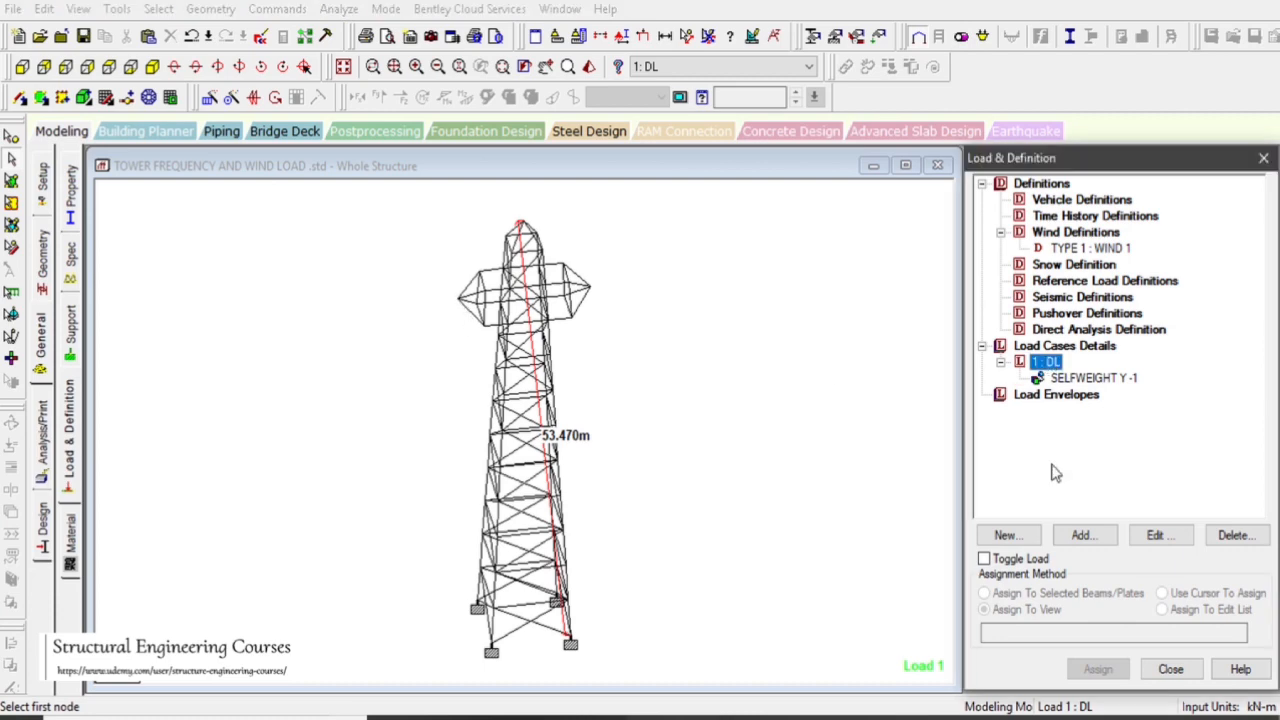
left_click(1080, 537)
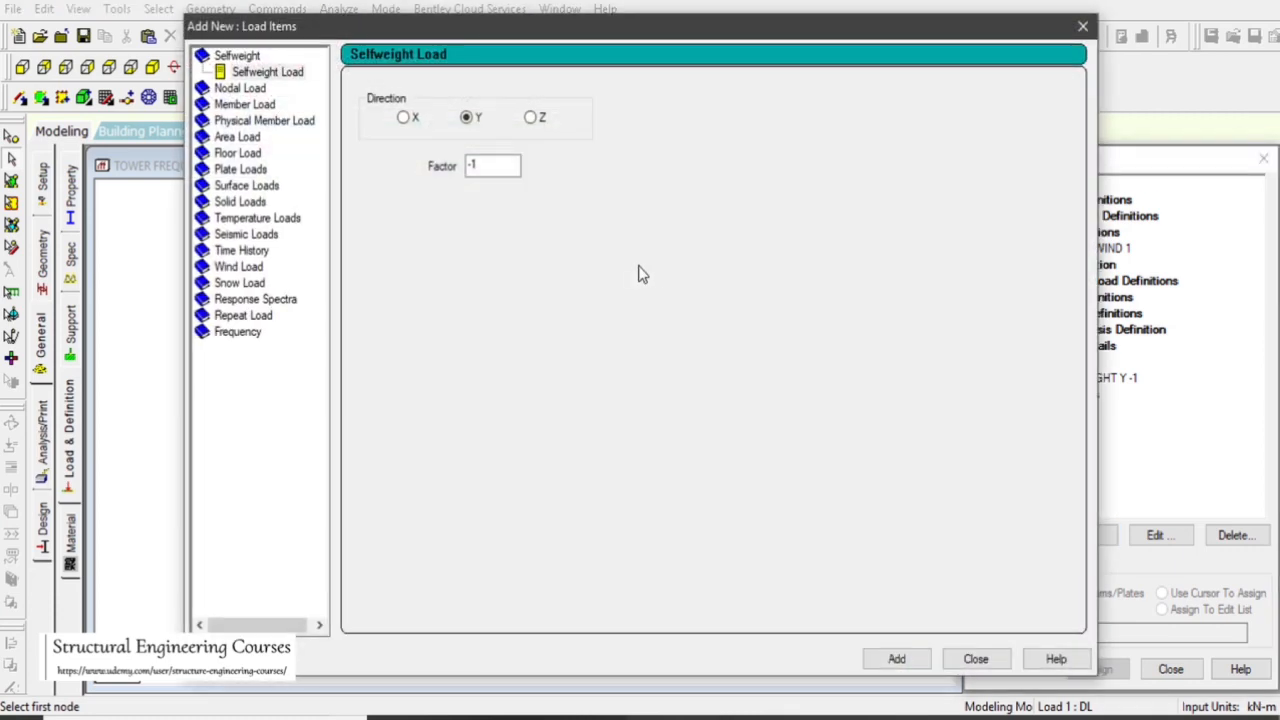
left_click(241, 89)
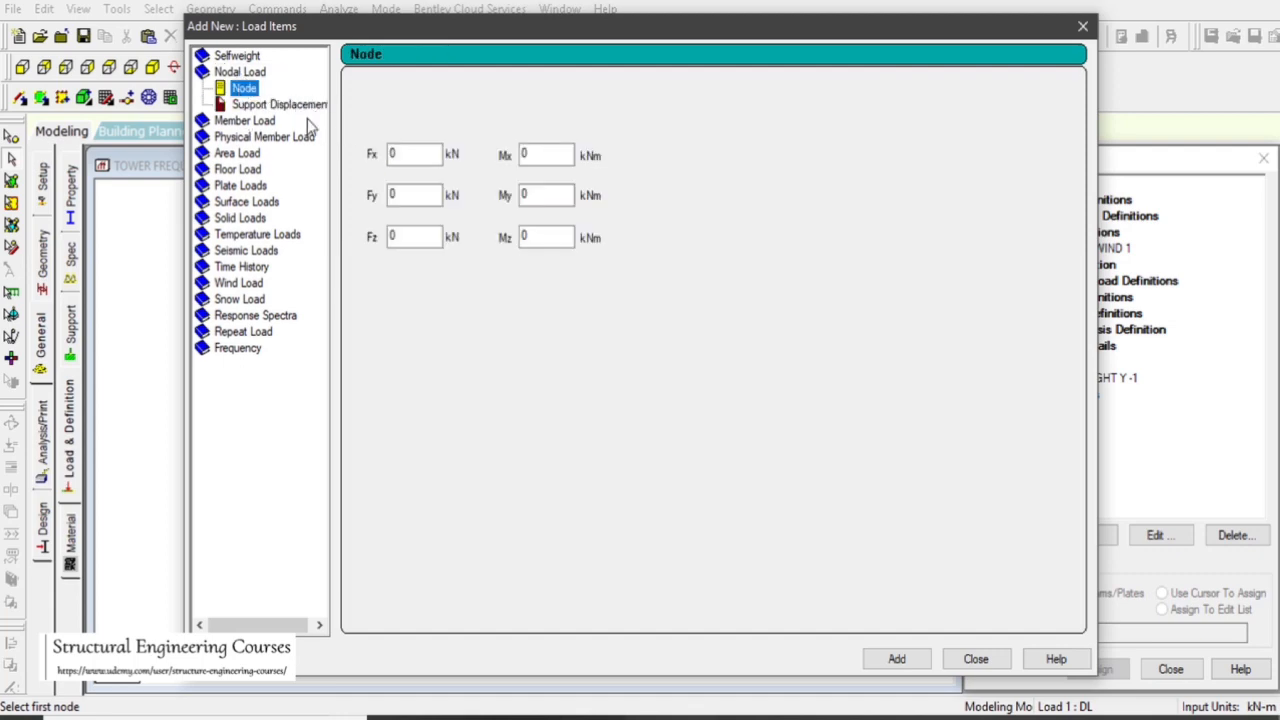
double_click(406, 194)
key("BackSpace")
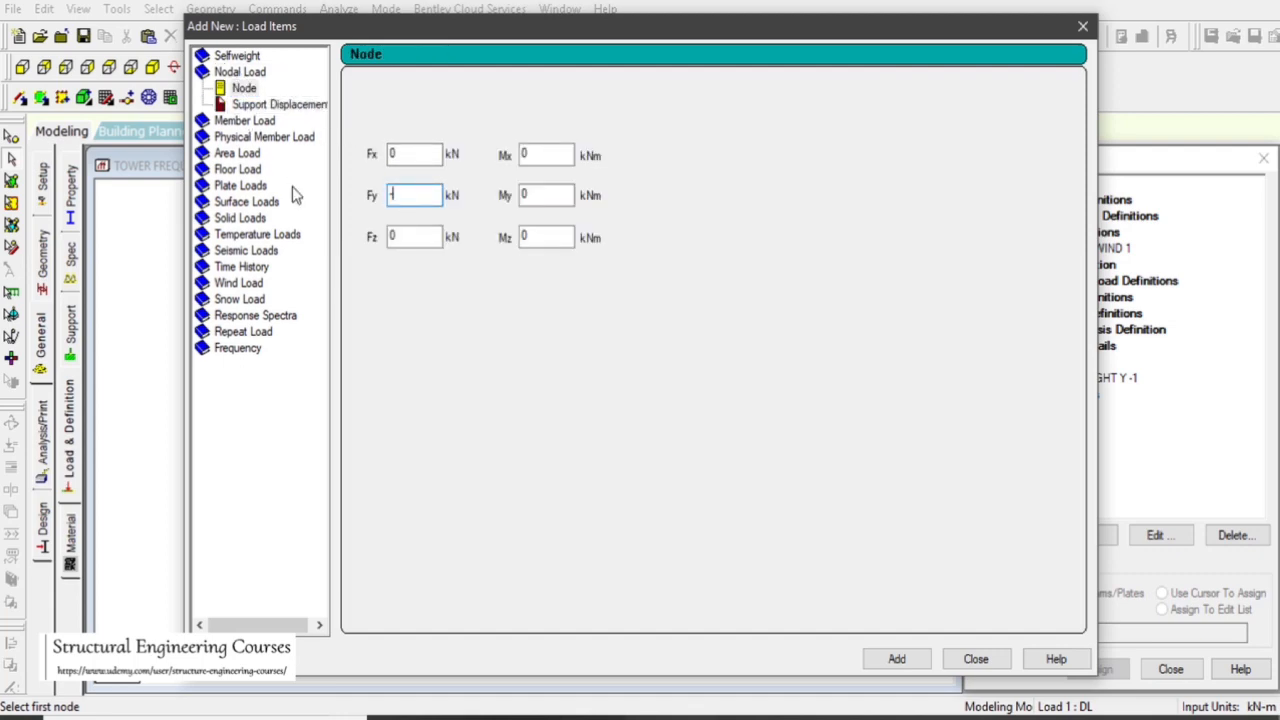
type("-5")
left_click(896, 659)
left_click(975, 659)
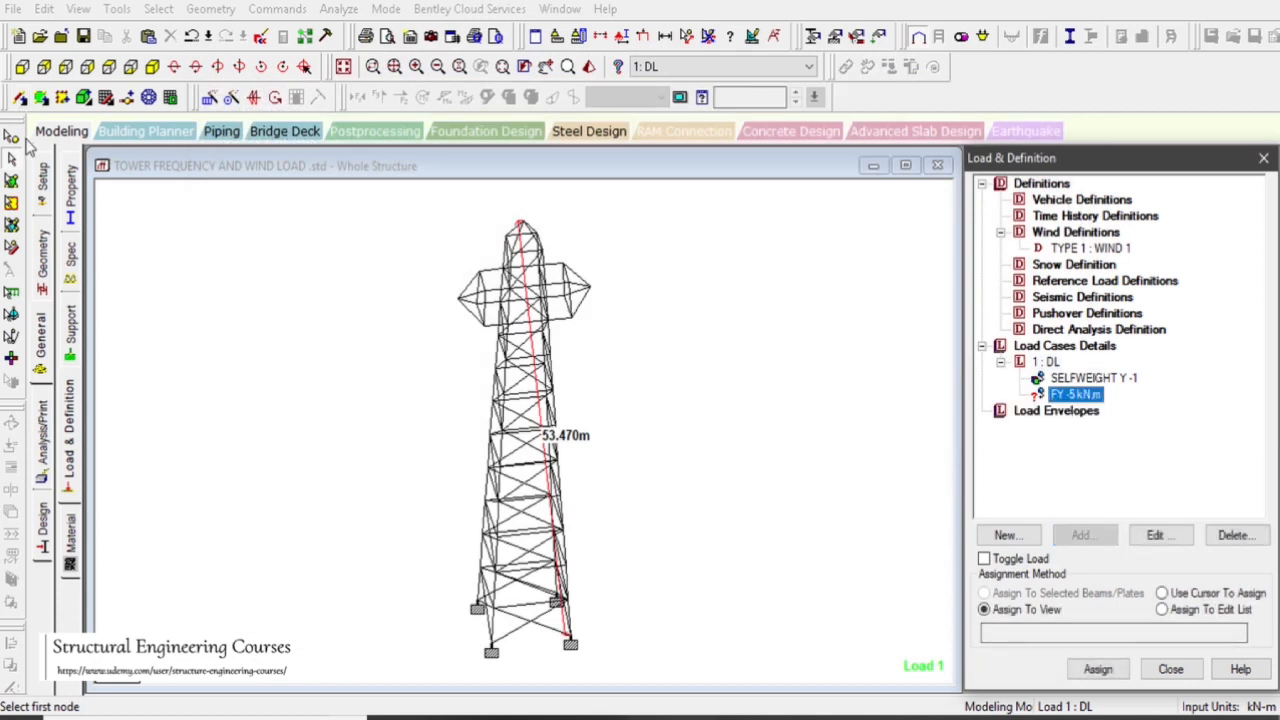
- Assign the Fy -5 kN nodal load to the two outer tip nodes of the tower's cross-arms
left_click(11, 135)
left_click(458, 298)
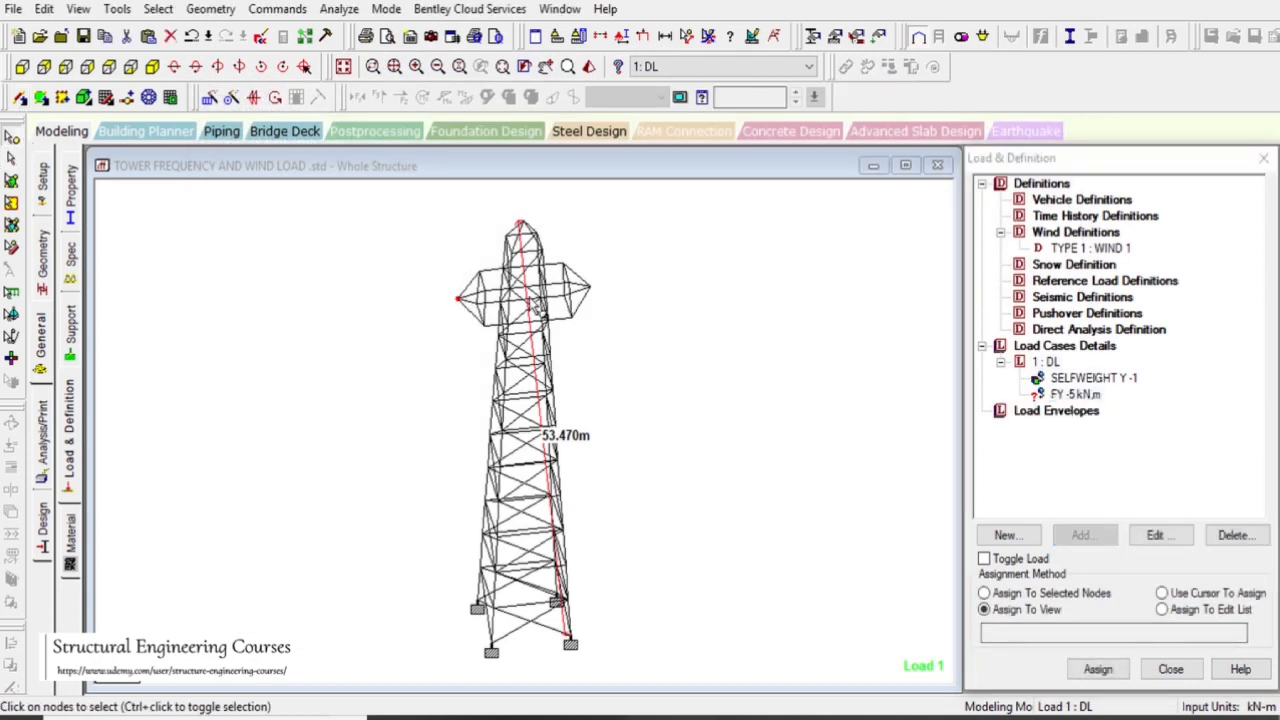
left_click(590, 289, "ctrl")
left_click(984, 593)
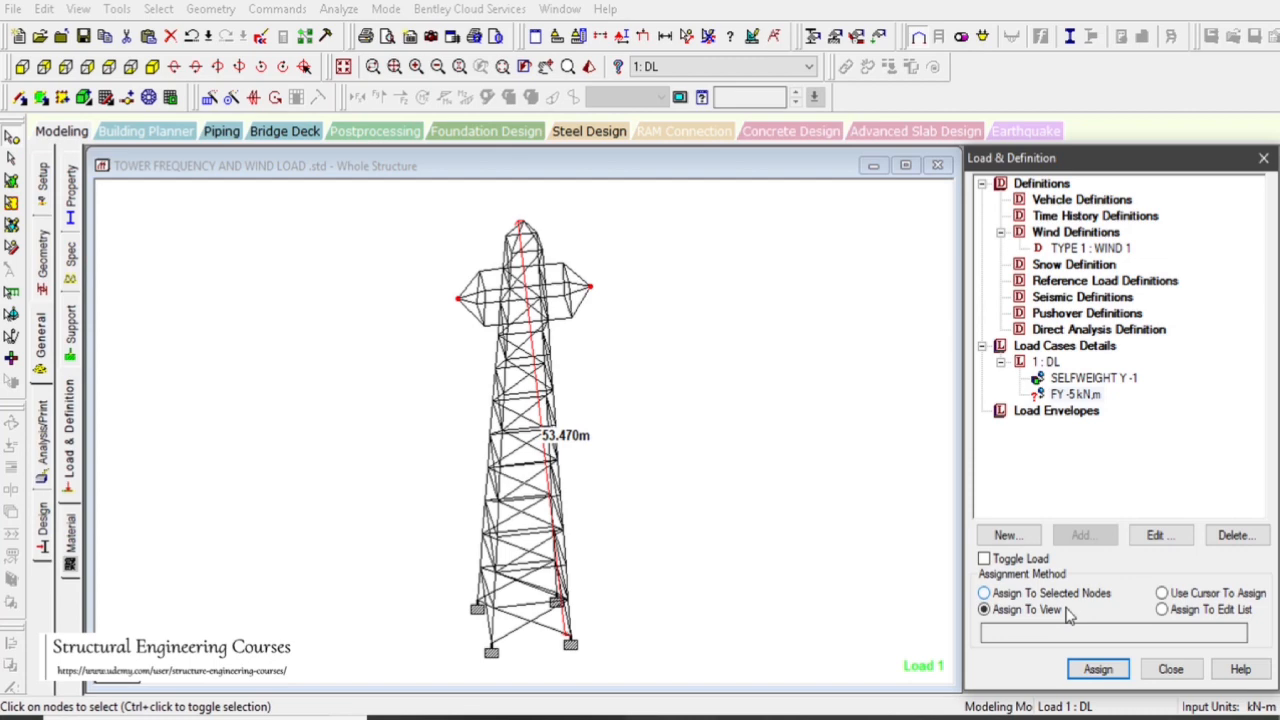
left_click(1097, 669)
left_click(1150, 475)
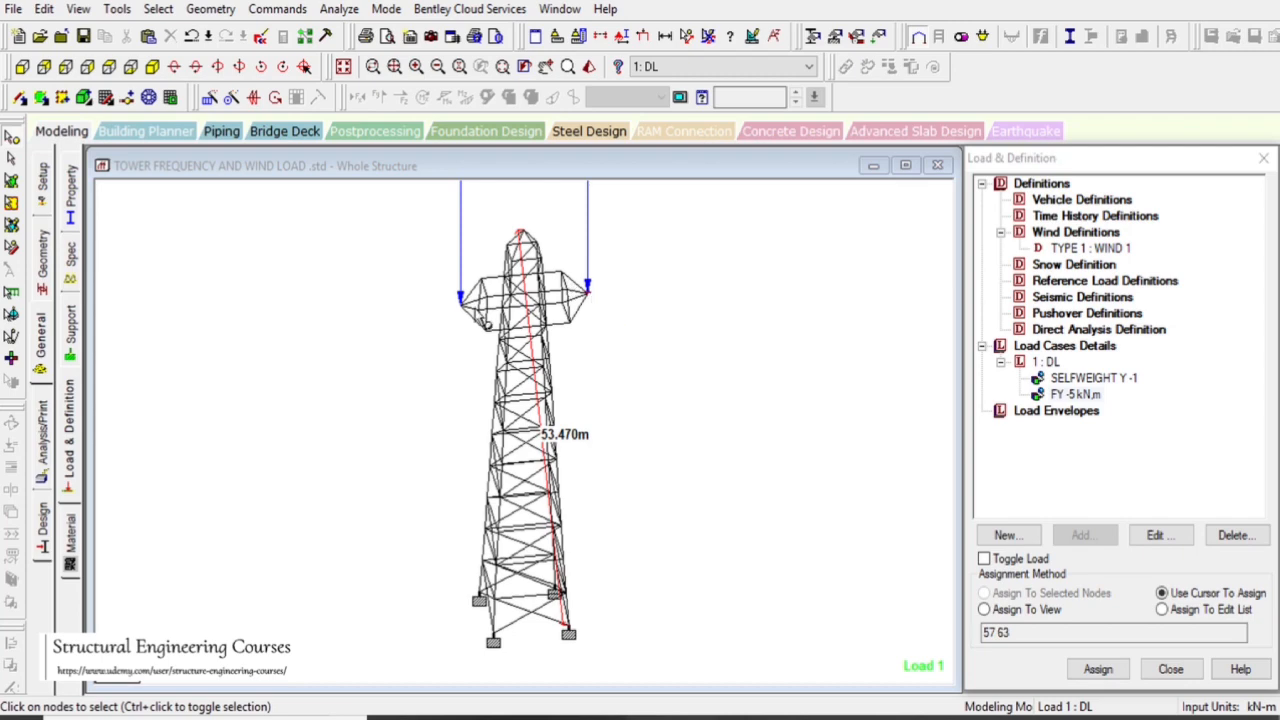
- Add a Rayleigh frequency calculation to load case 1, DL
left_click(1045, 362)
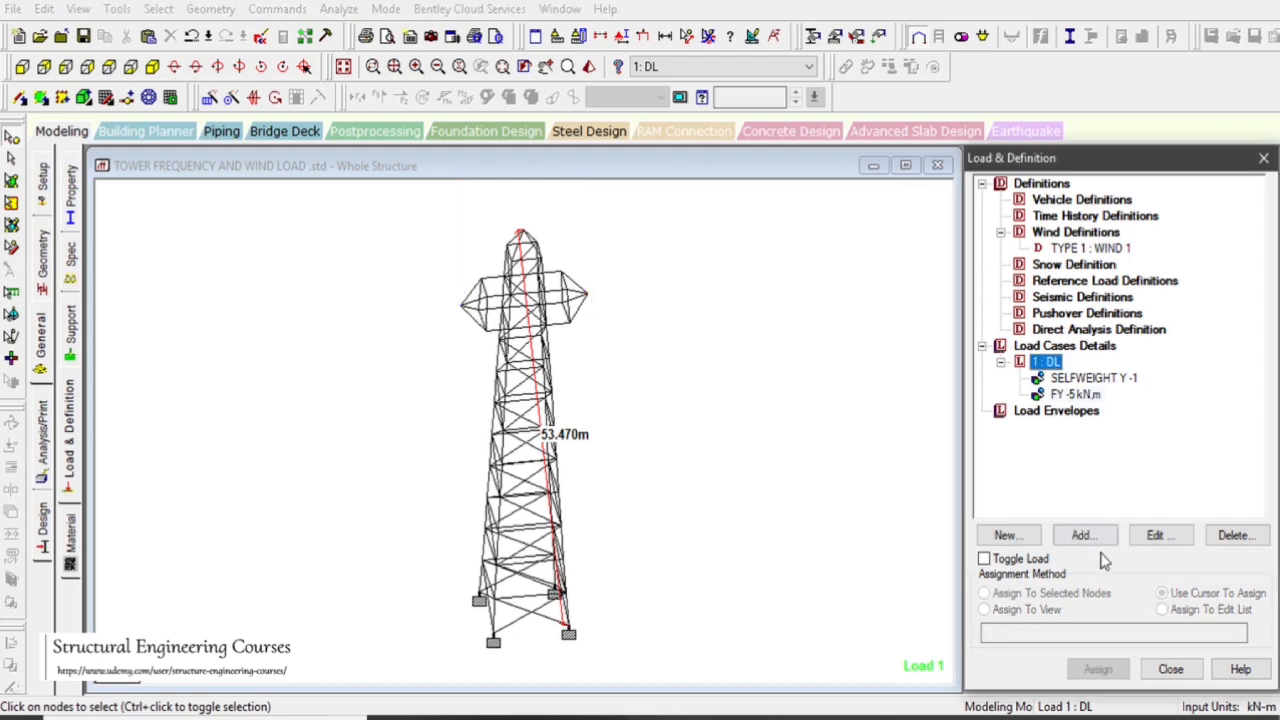
left_click(1083, 535)
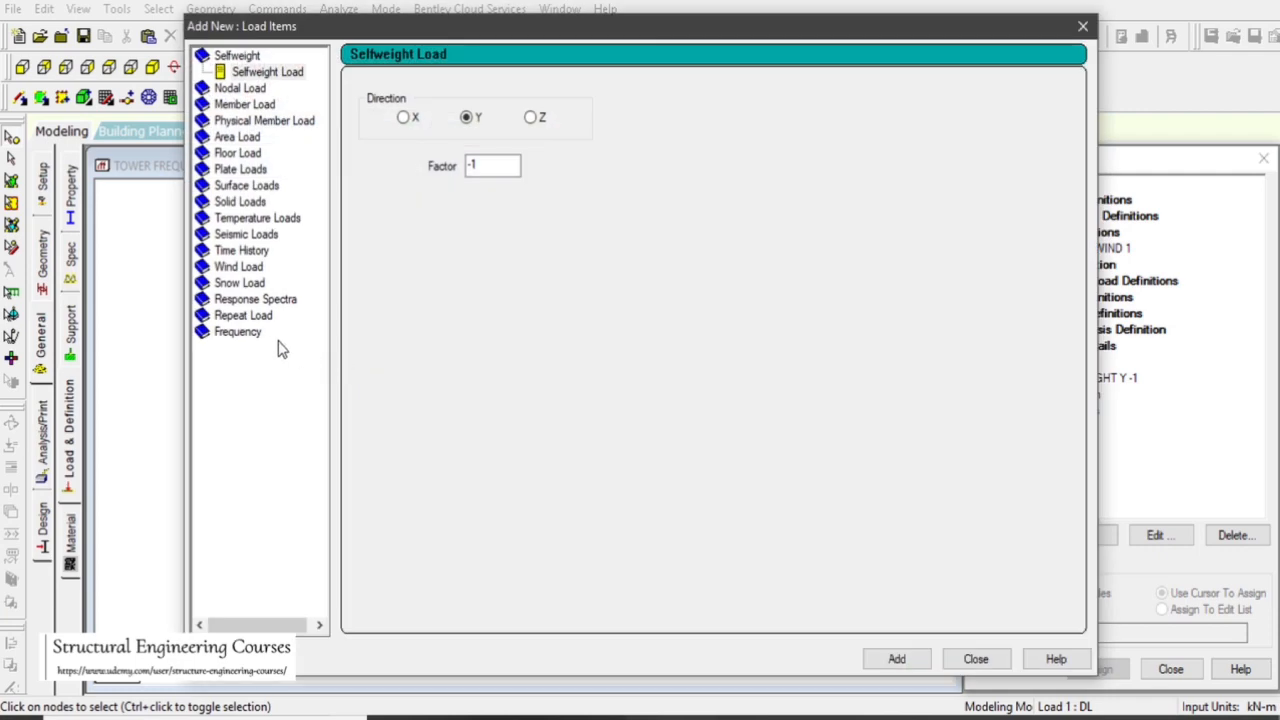
left_click(246, 333)
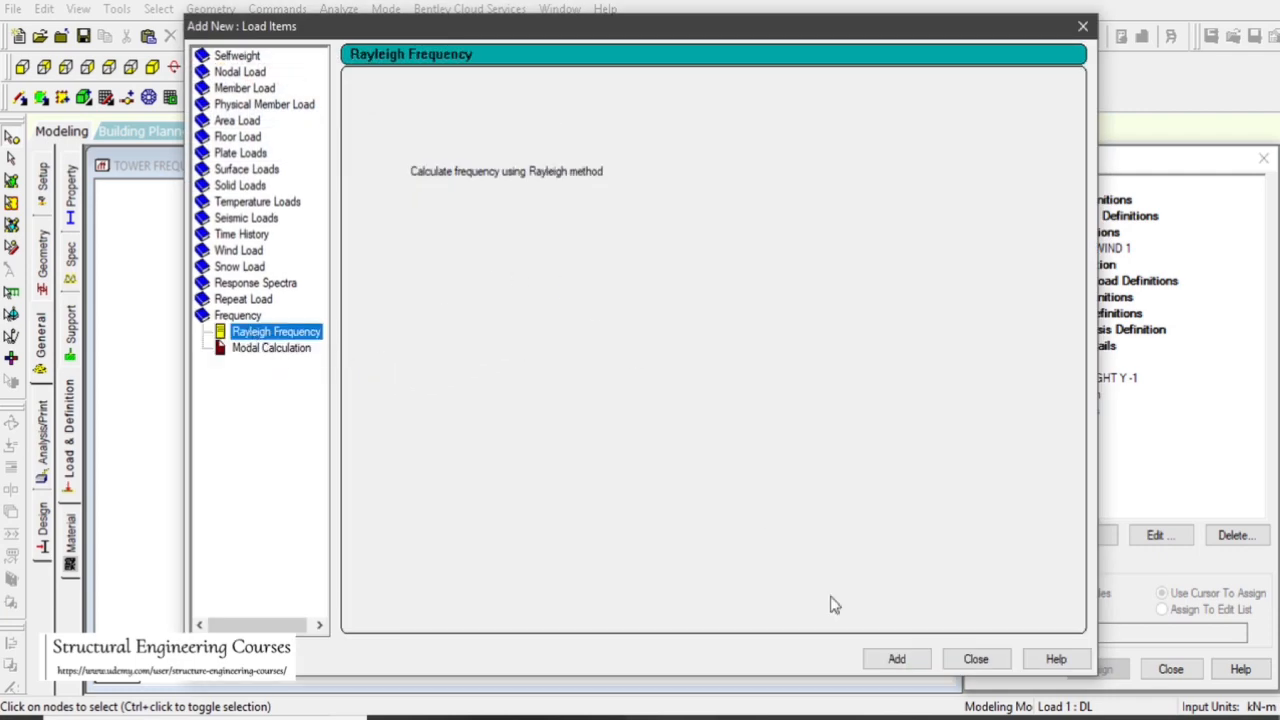
left_click(897, 660)
left_click(975, 660)
- Change the nodal load in case DL to Fx 5 kN and Fy 0, and show the tower in isometric view
left_click(1085, 411)
left_click(1075, 396)
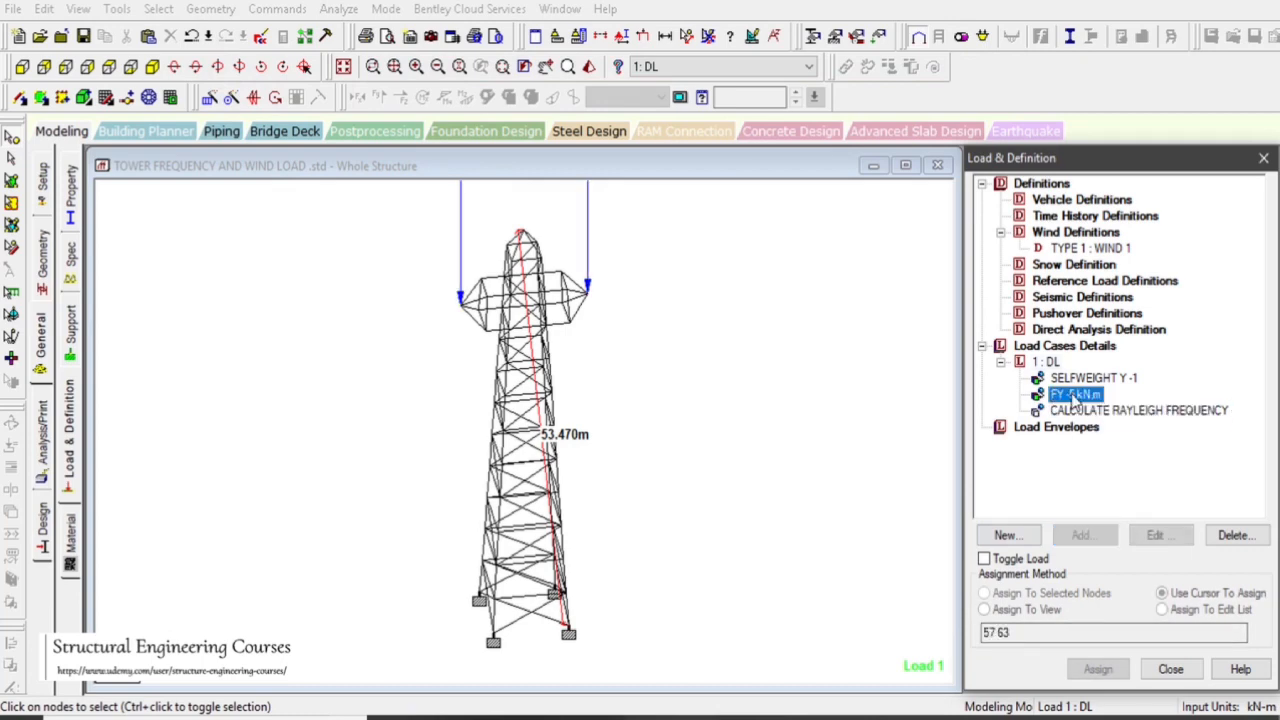
double_click(1075, 396)
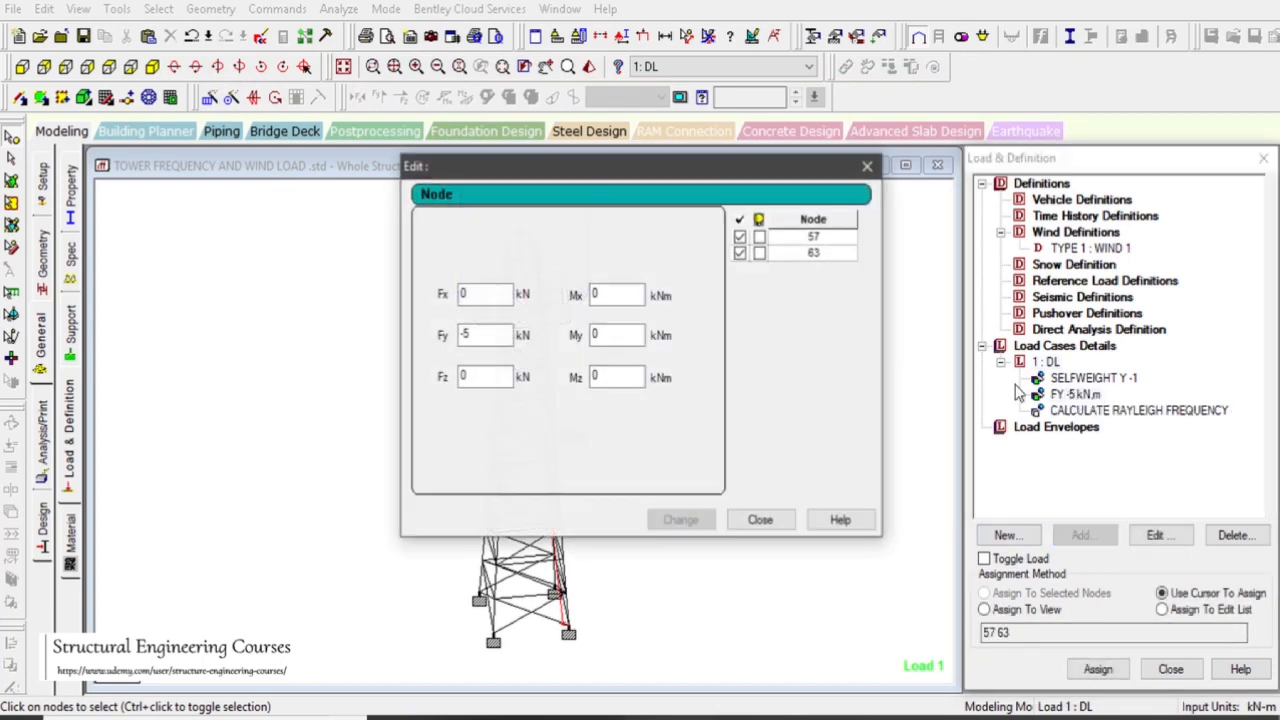
double_click(488, 293)
type("5")
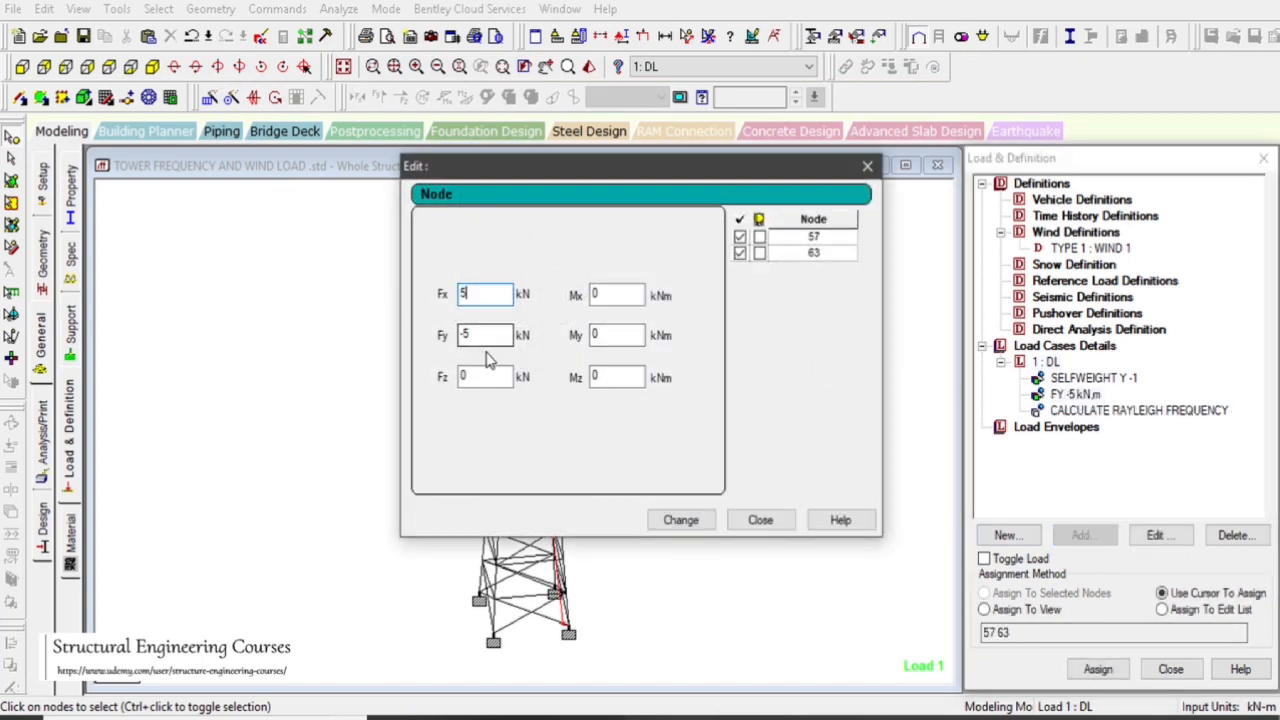
left_click_drag(478, 334, 428, 332)
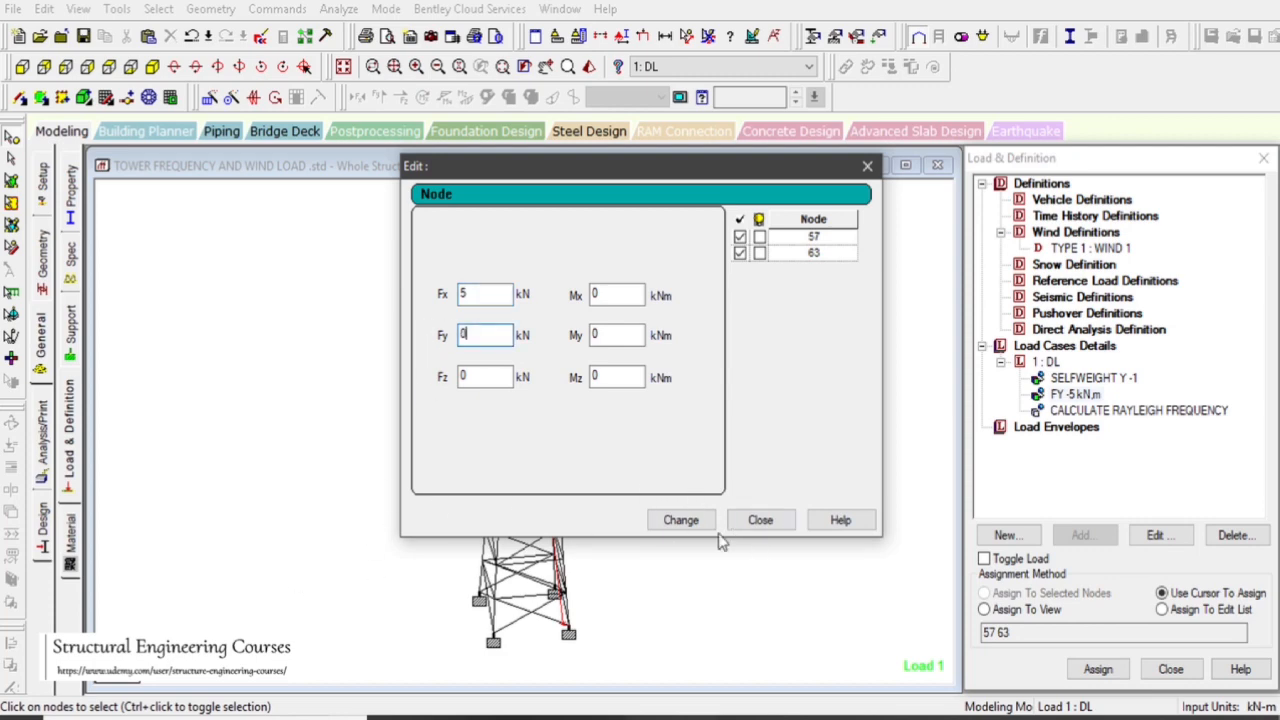
left_click(681, 520)
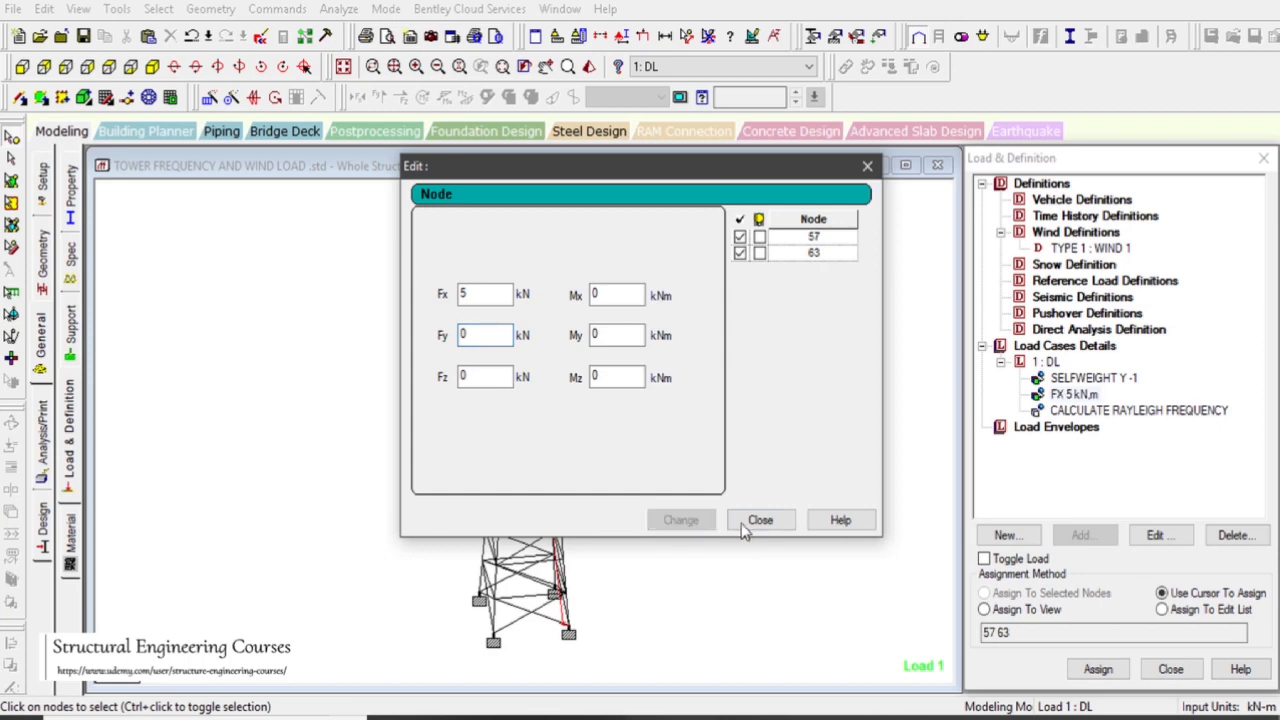
left_click(760, 520)
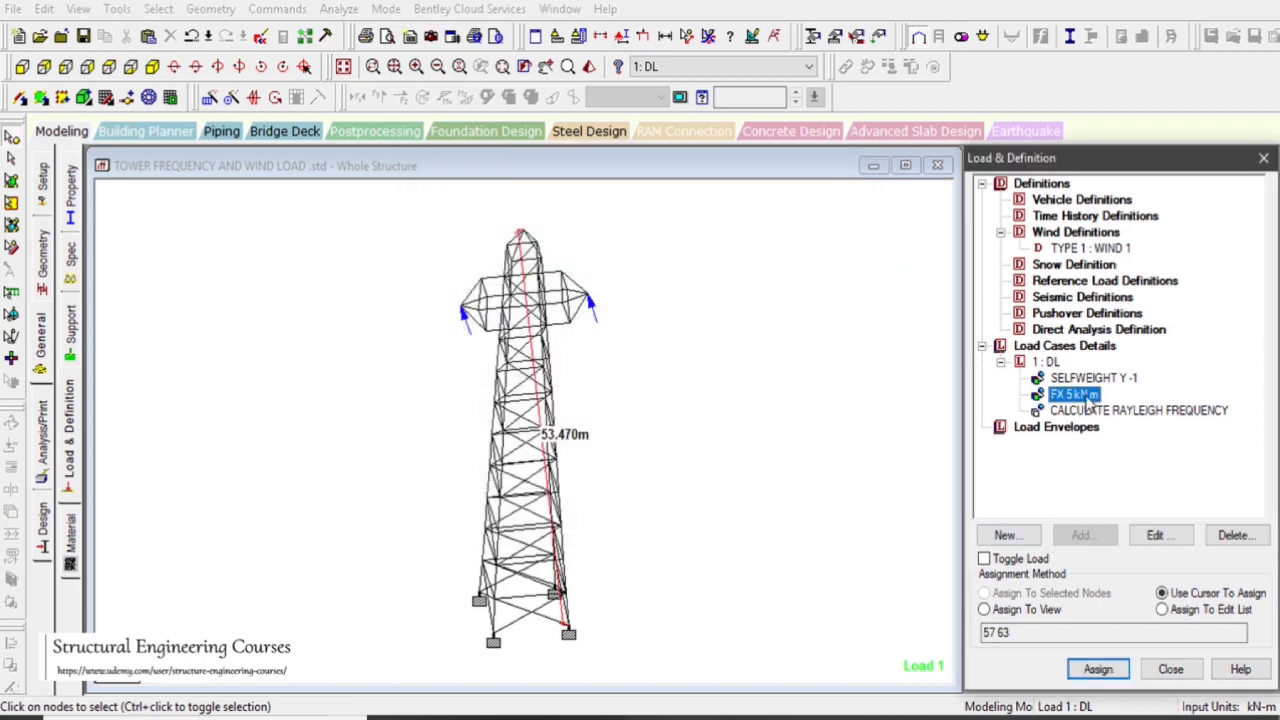
left_click(152, 66)
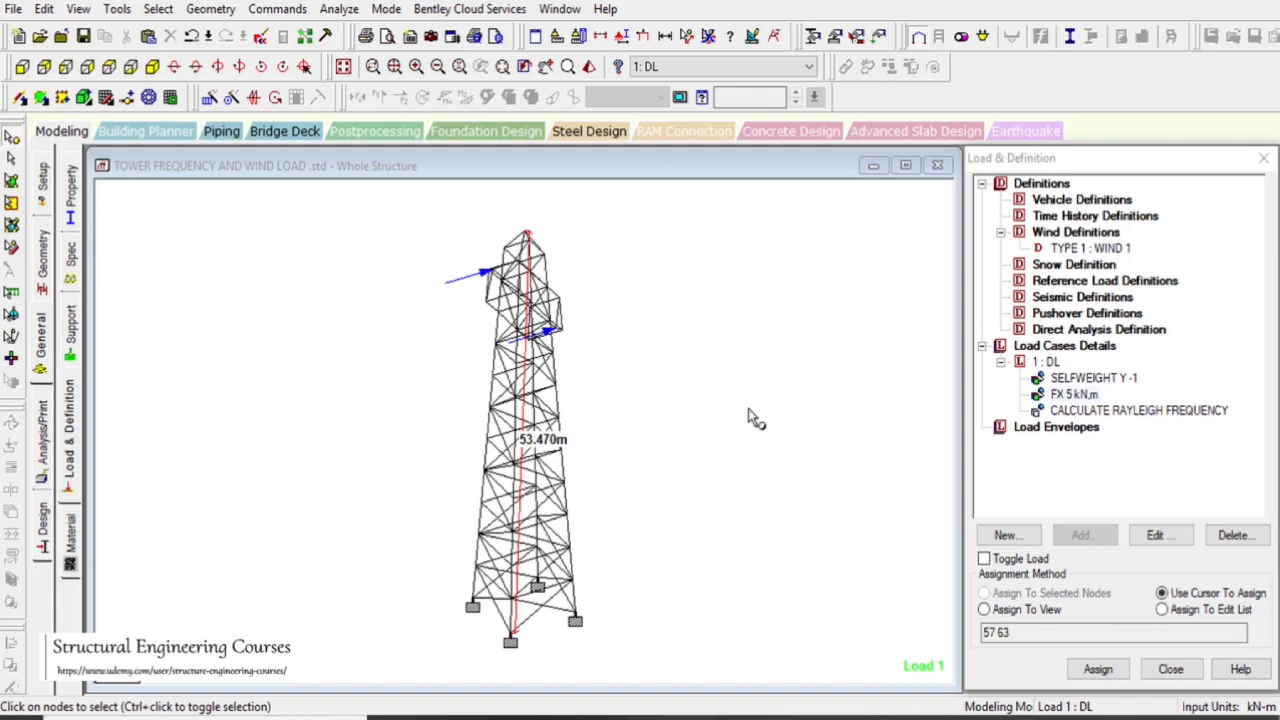
- Add a Perform Analysis command with the No Print option
left_click(44, 440)
left_click(584, 572)
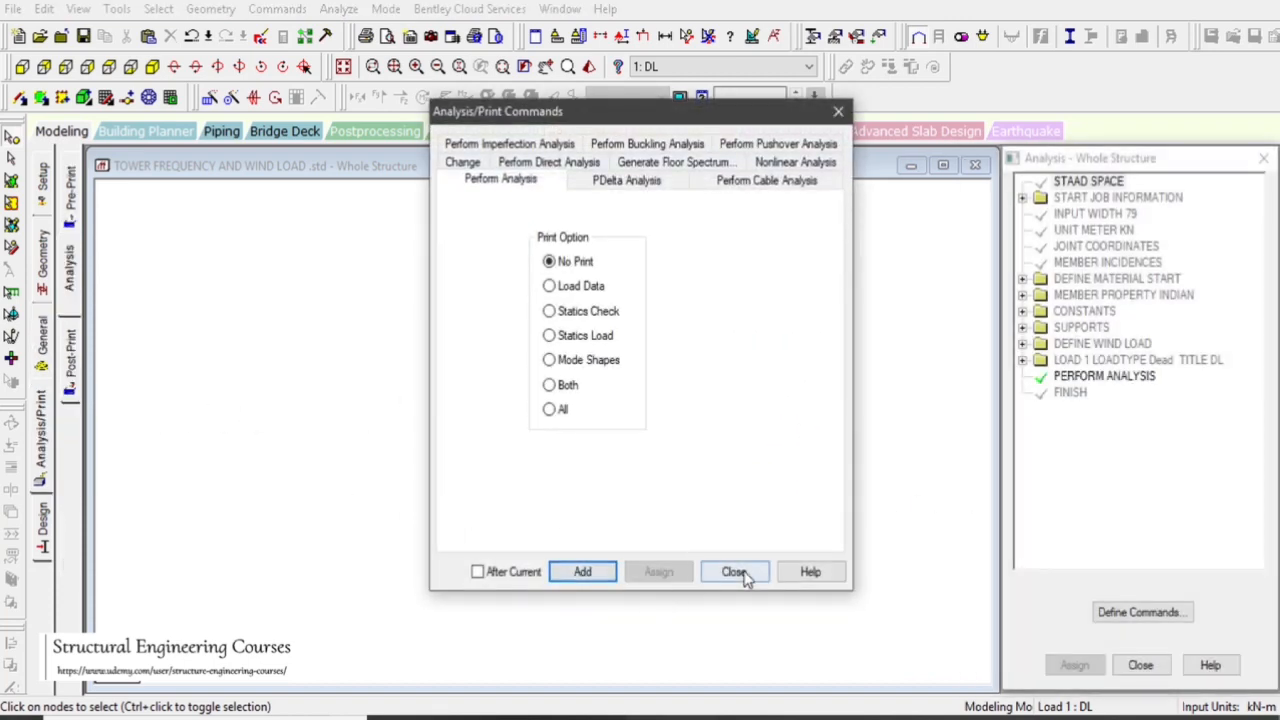
left_click(735, 572)
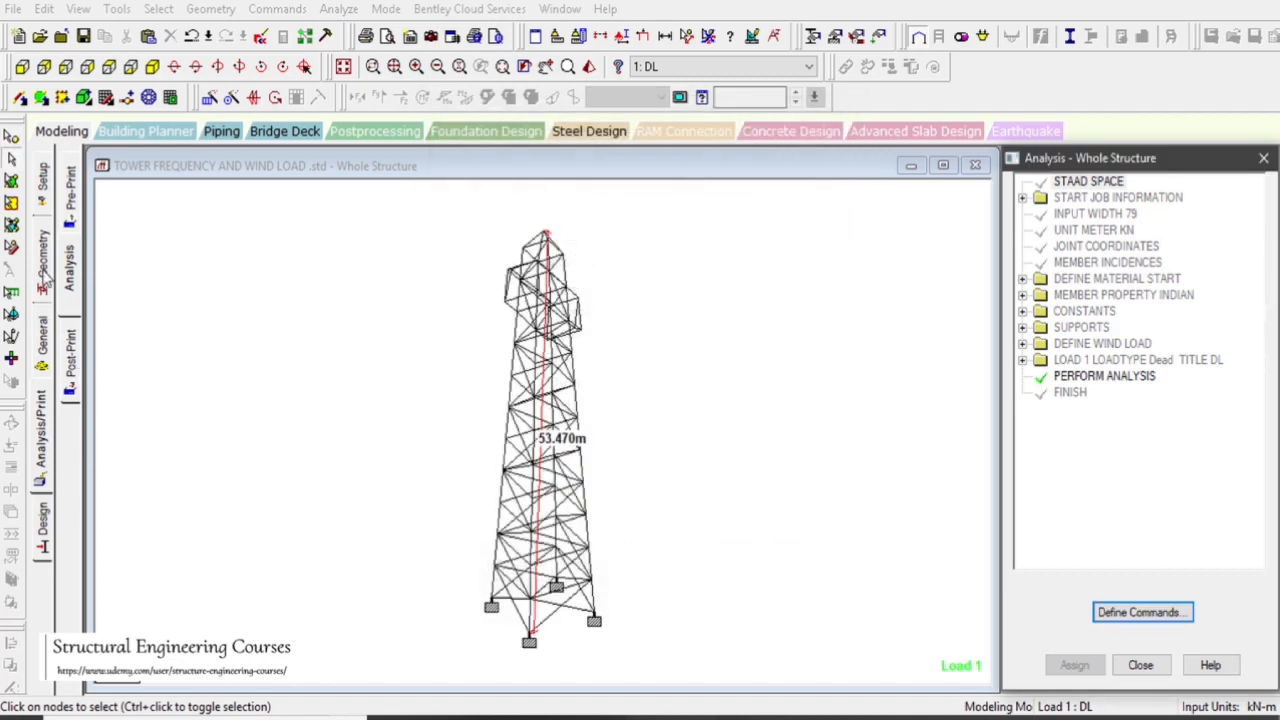
- Check the tower for members with a missing property
left_click(42, 340)
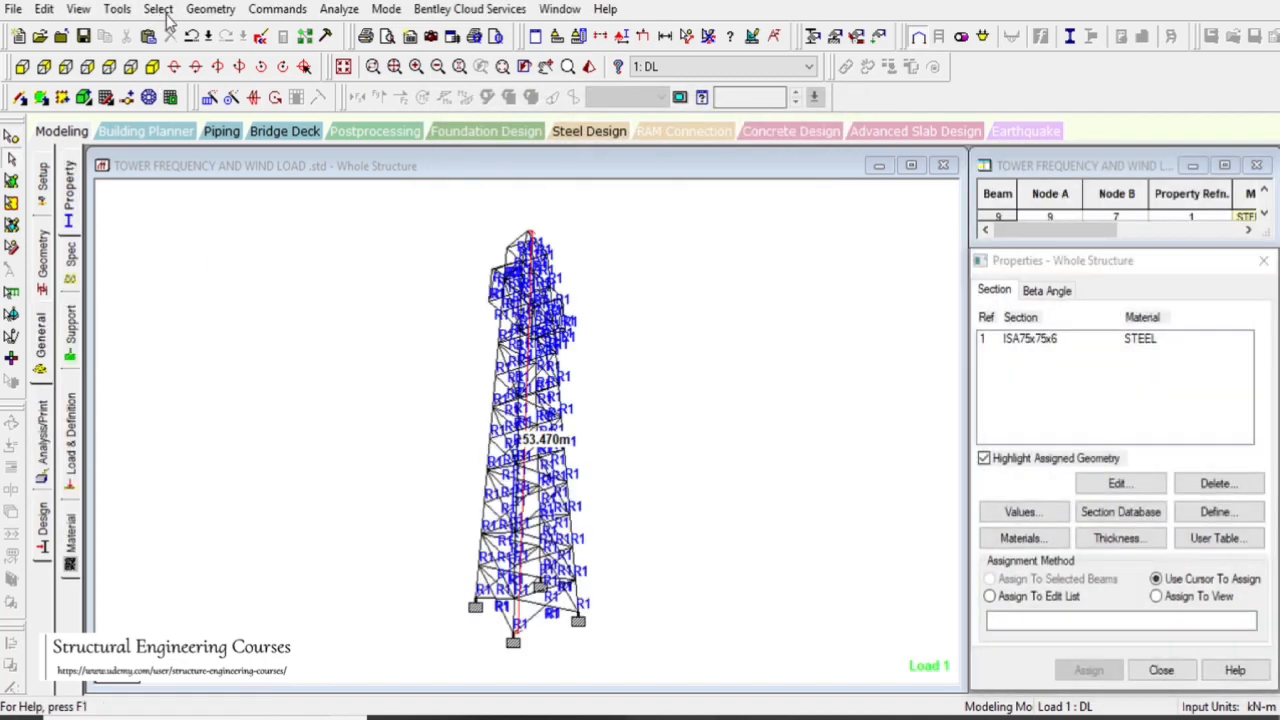
left_click(160, 10)
mouse_move(350, 641)
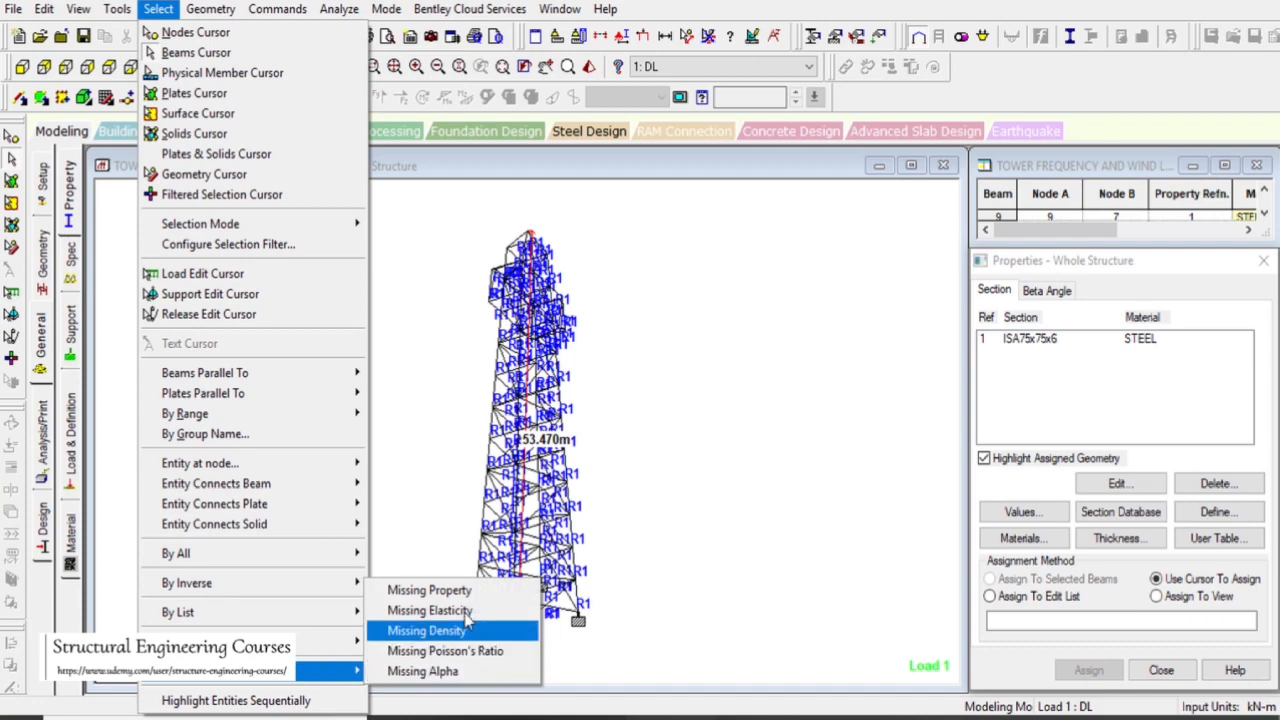
left_click(429, 590)
left_click(731, 398)
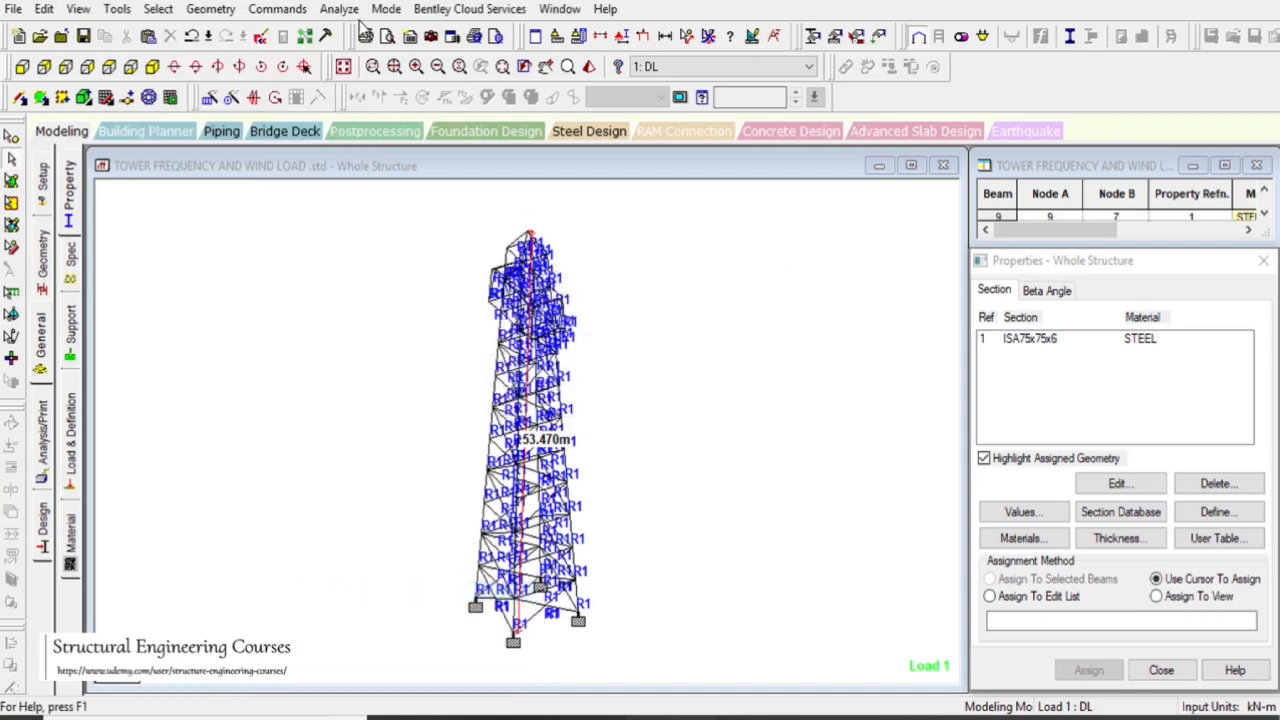
- Save the modified structure and run the analysis
left_click(339, 9)
left_click(383, 28)
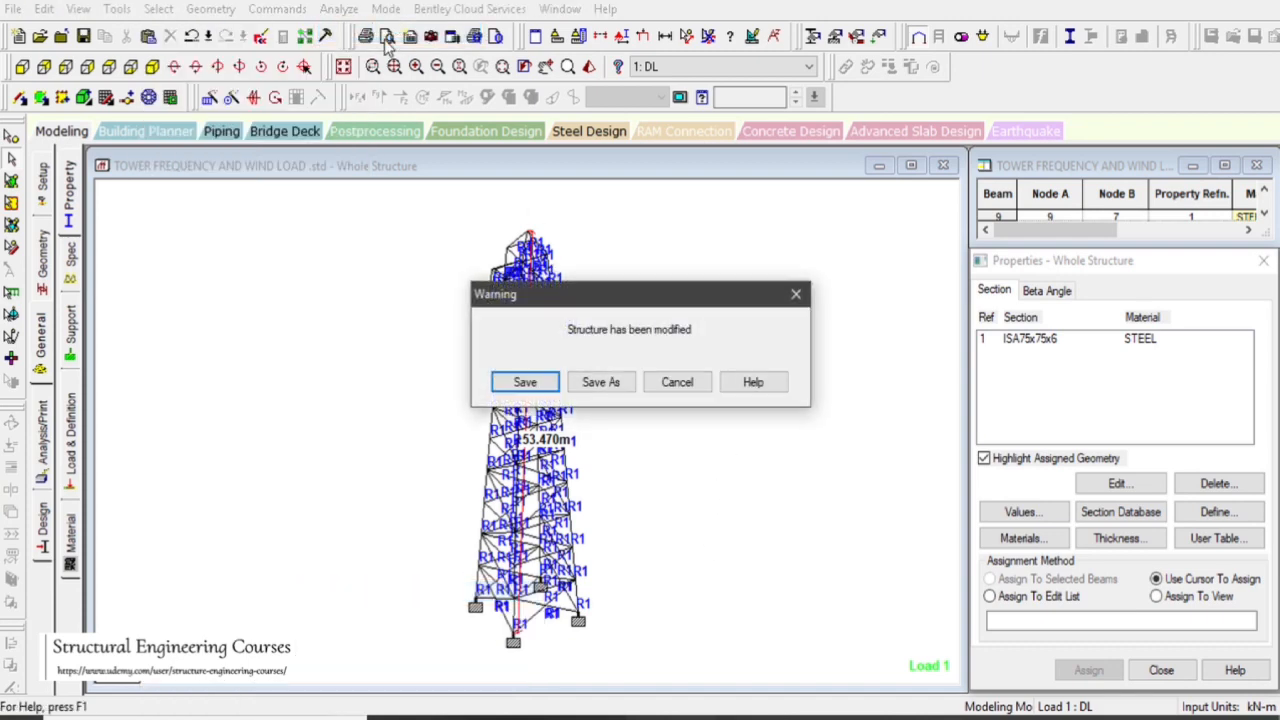
left_click(528, 385)
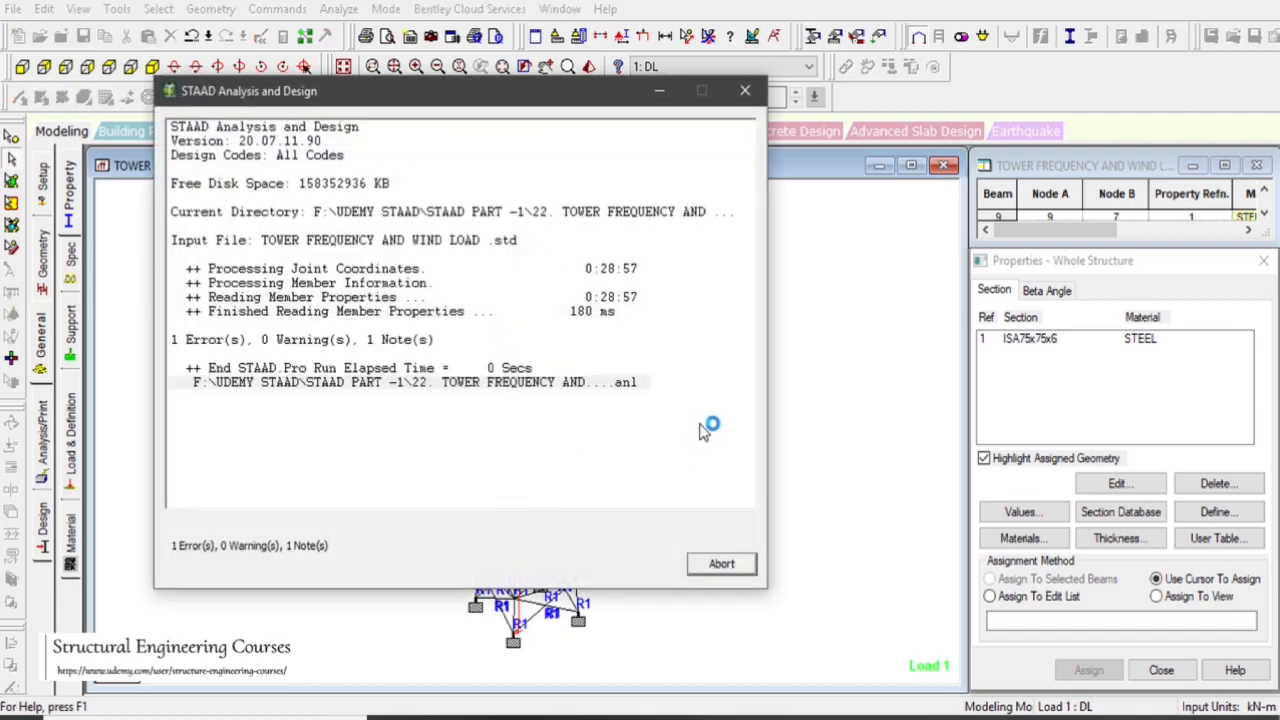
- Examine the error reported in the analysis output file and return to the model
left_click(710, 564)
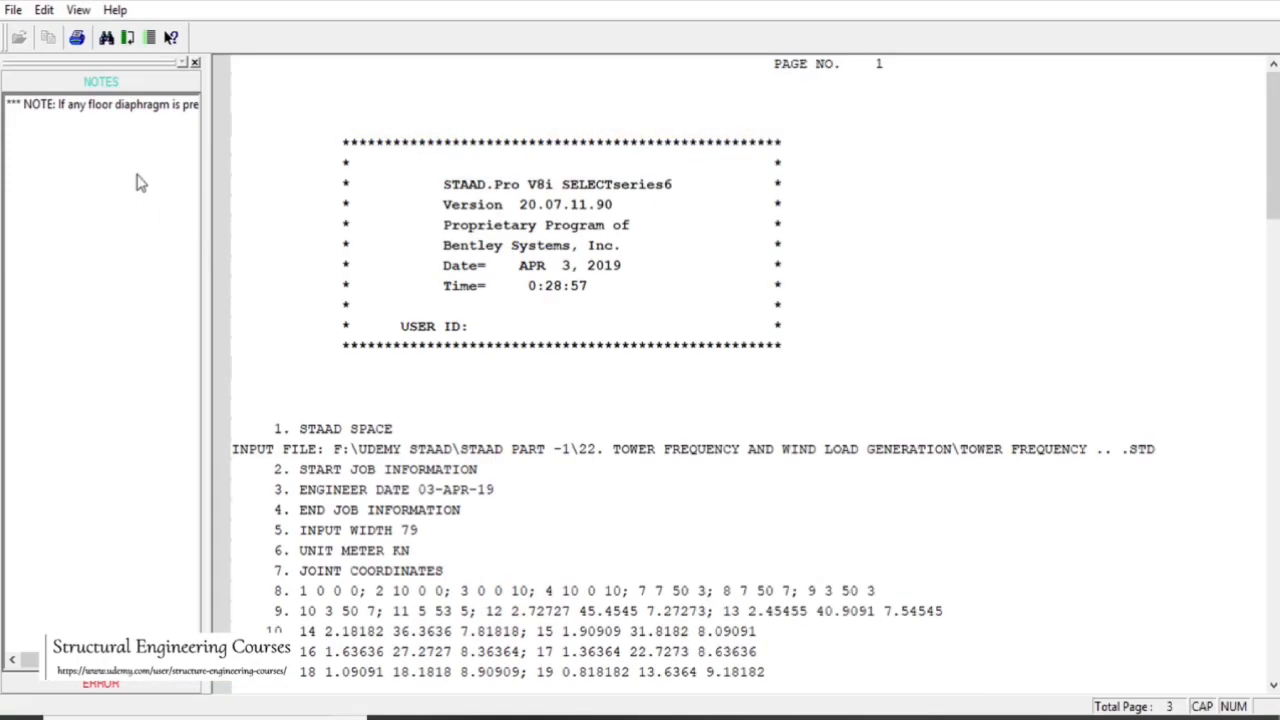
left_click(110, 683)
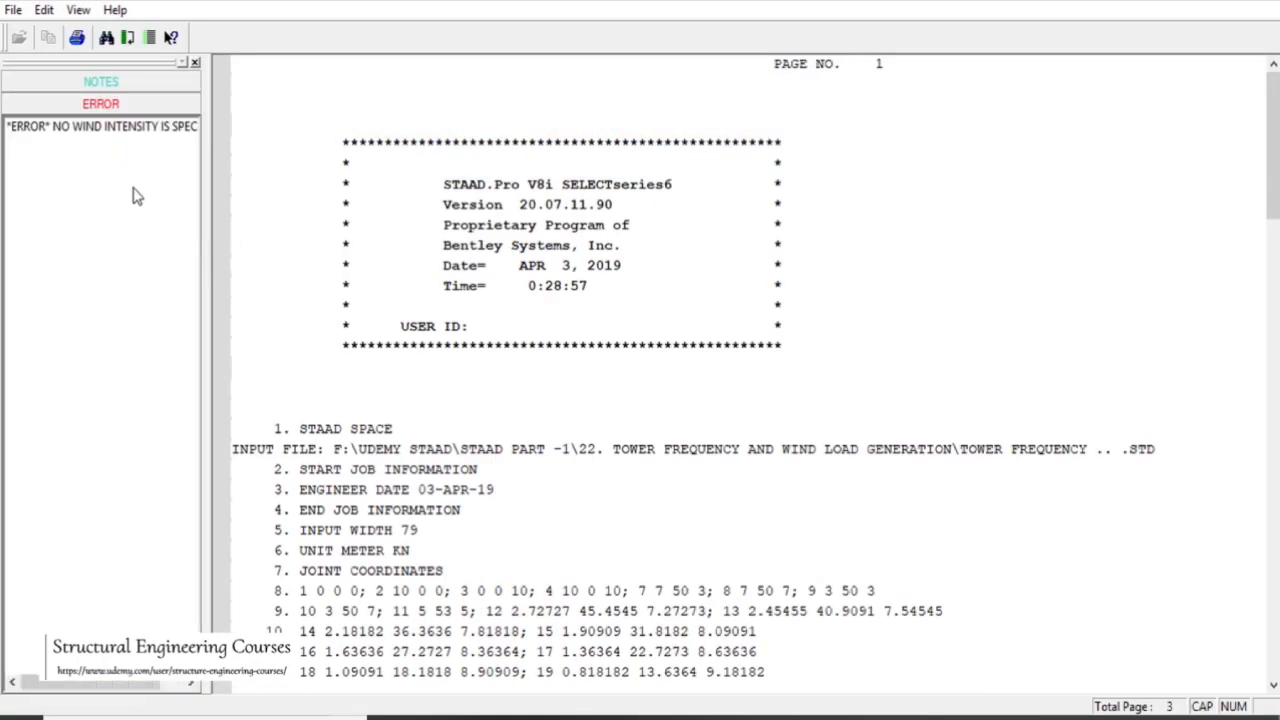
left_click(86, 130)
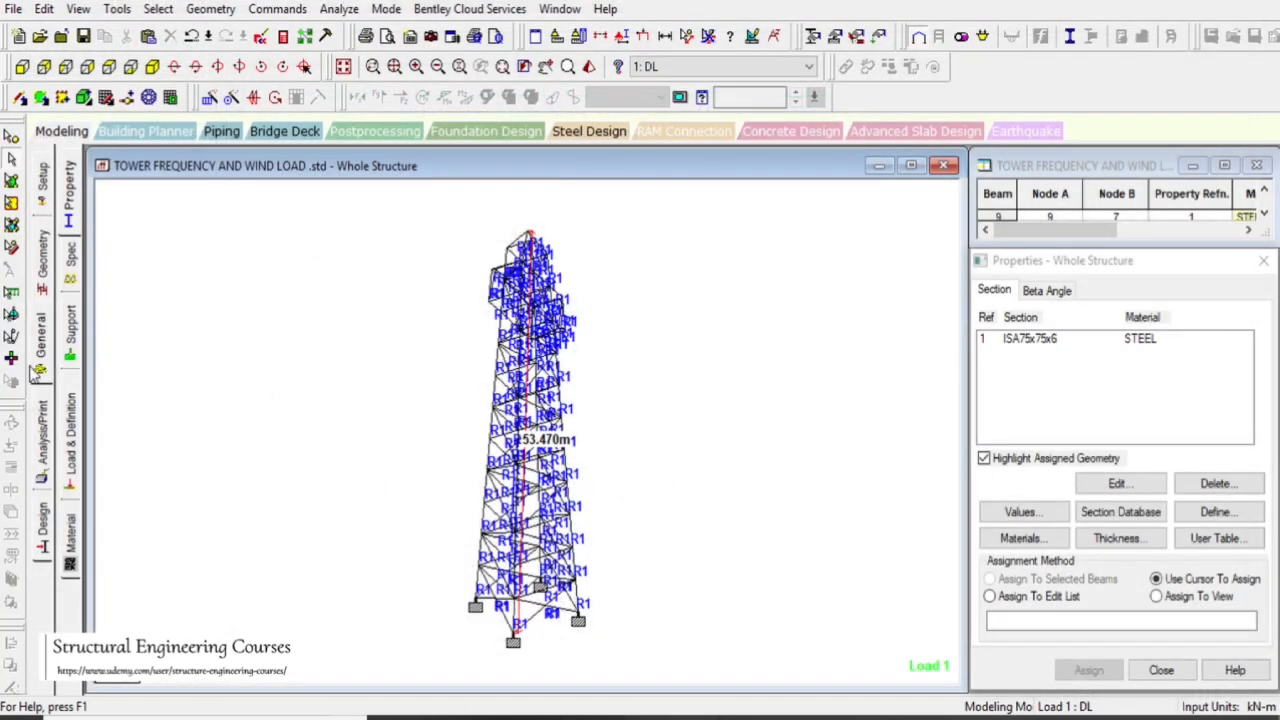
- Delete the wind definition TYPE 1 : WIND 1 from the load definitions
left_click(72, 415)
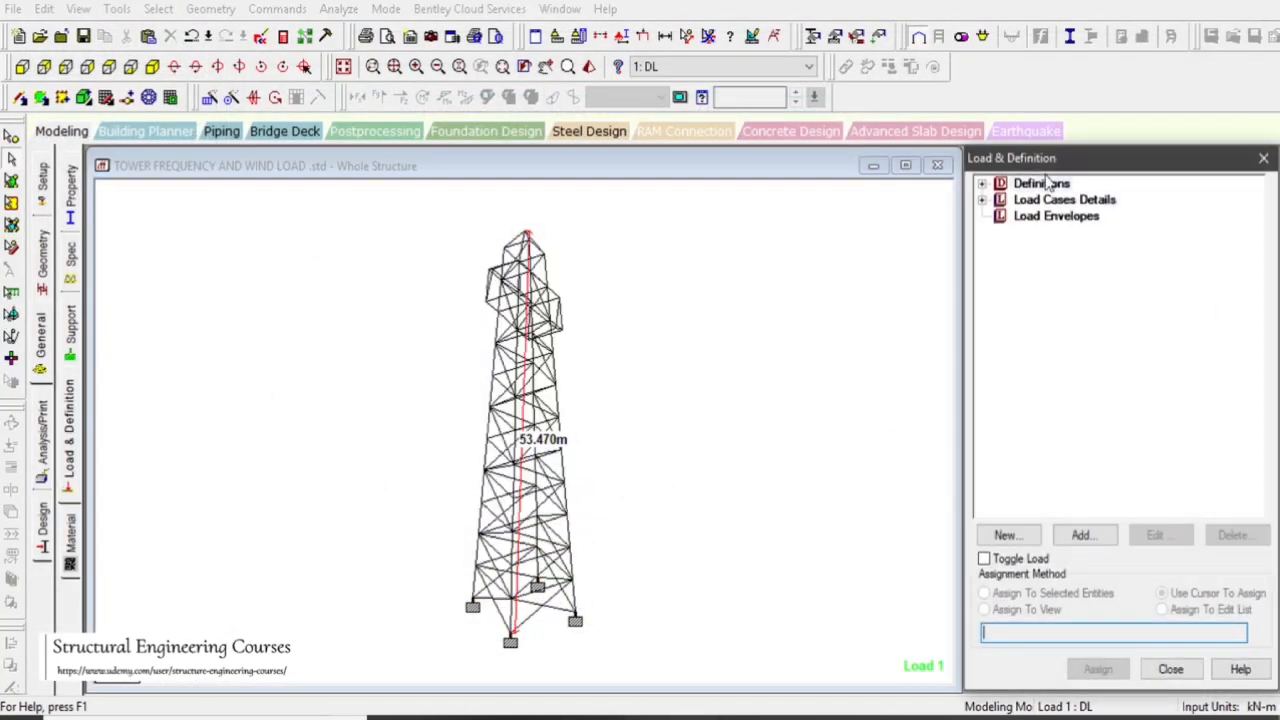
left_click(982, 184)
left_click(1000, 232)
left_click(1070, 249)
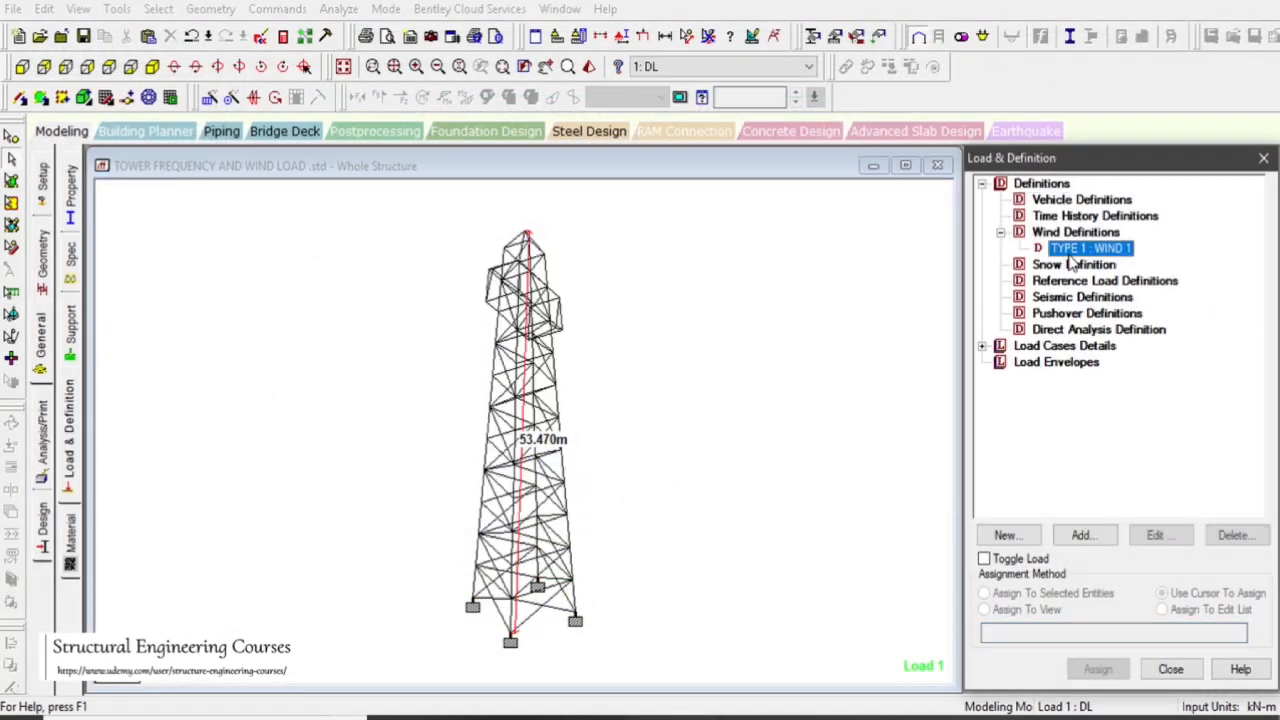
key("Delete")
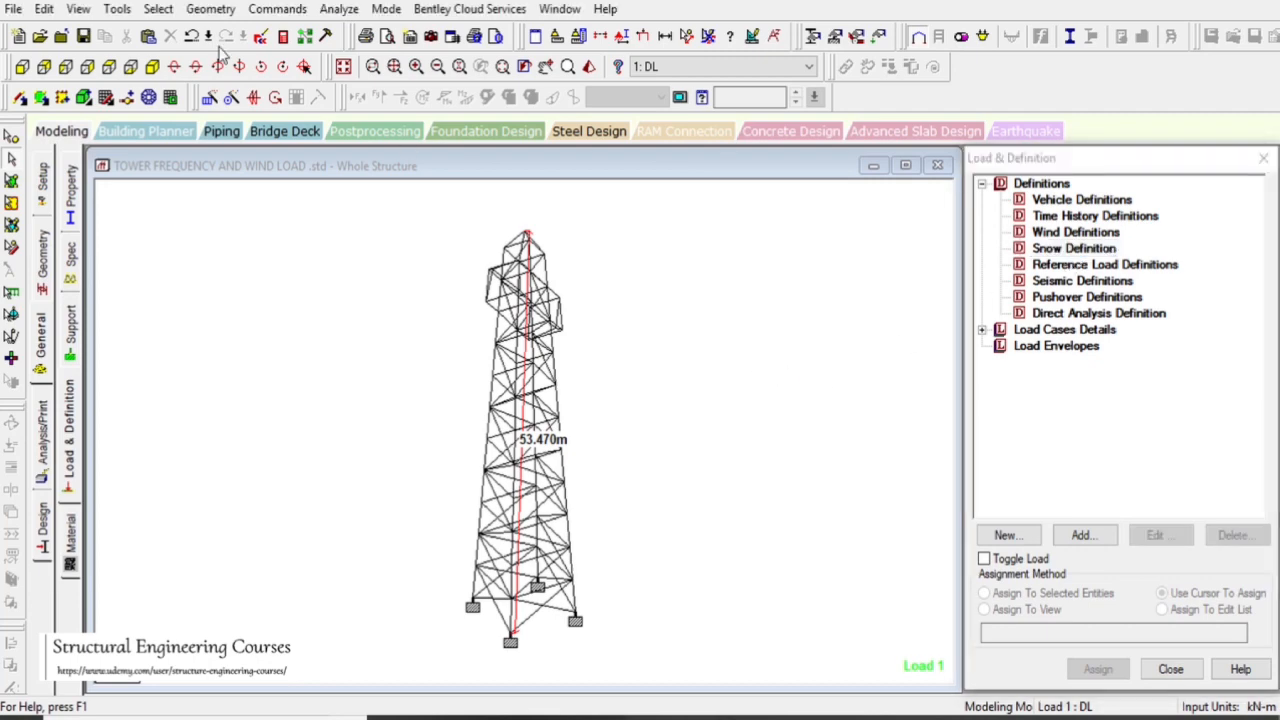
- Run the analysis again without the wind definition and stay in modeling mode
left_click(338, 10)
left_click(370, 33)
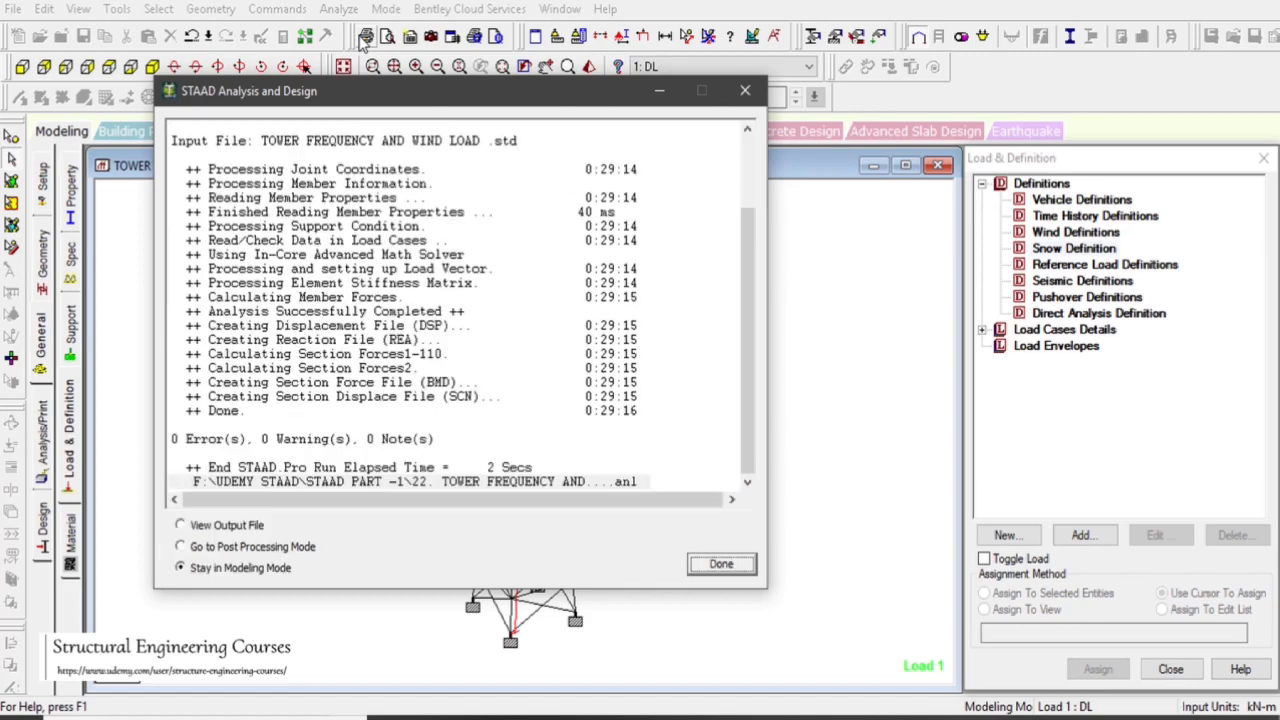
left_click(712, 566)
- Examine the Rayleigh frequency of load case 1 in the analysis output file
left_click(283, 37)
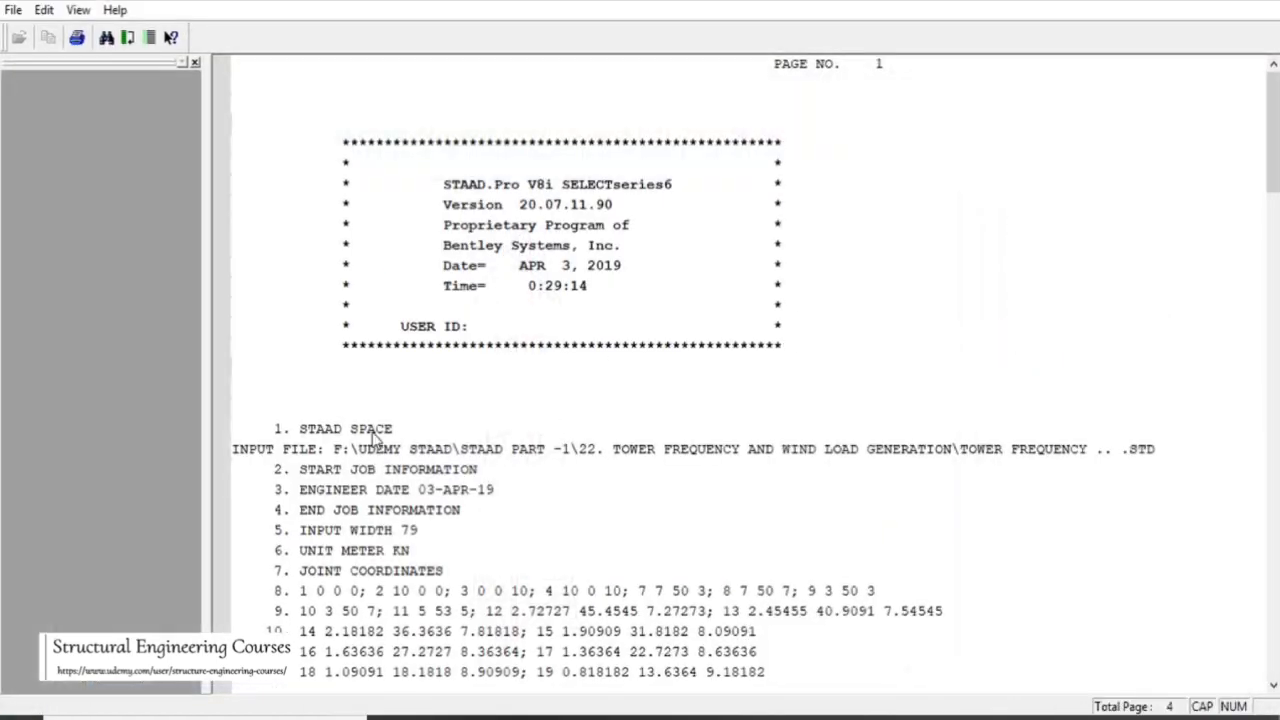
left_click_drag(1273, 112, 1275, 636)
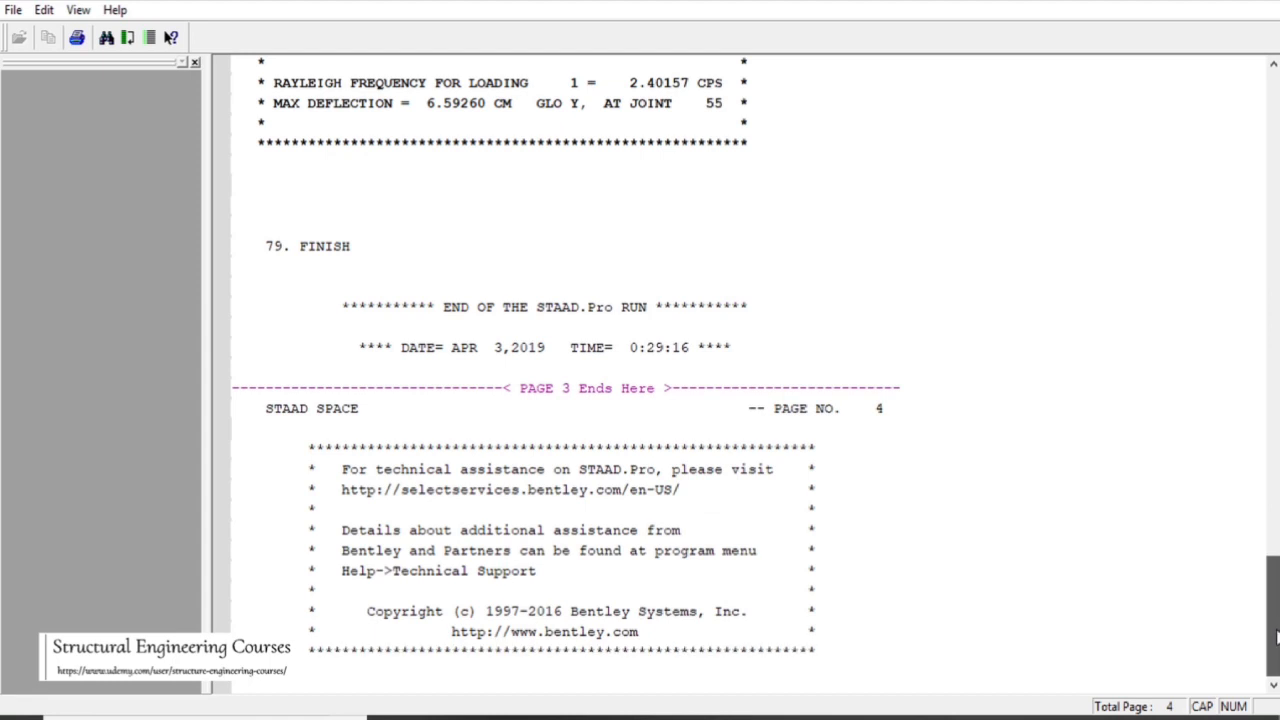
scroll(1275, 636, "up", 1)
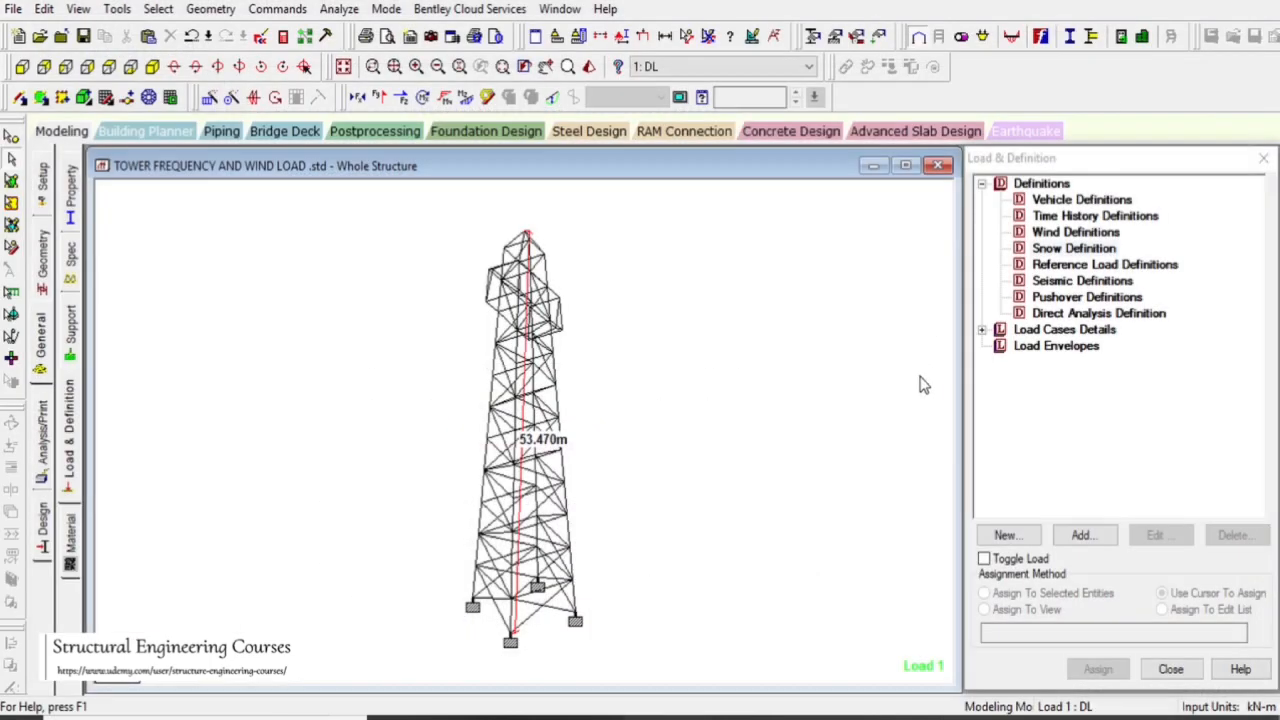
- Add wind definition TYPE 1 : WIND 1 again and delete the existing analysis result files
left_click_drag(796, 318, 888, 394)
left_click(1075, 232)
left_click(1082, 535)
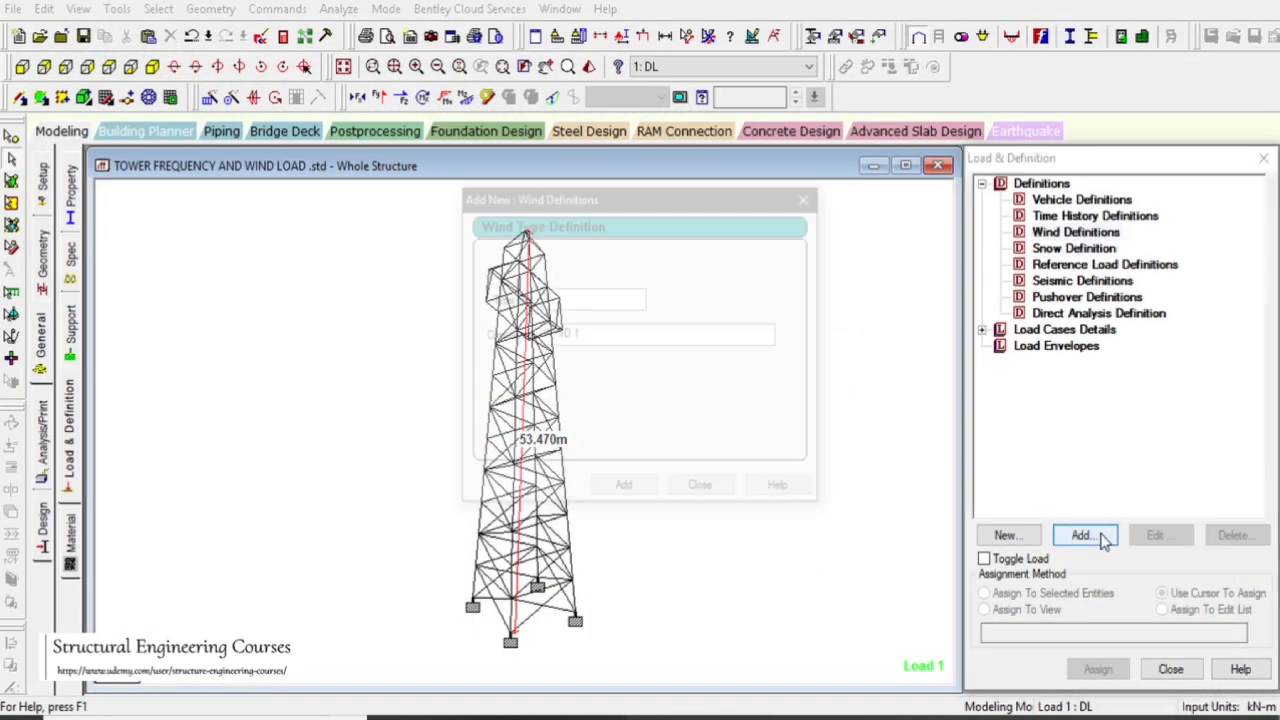
left_click(624, 490)
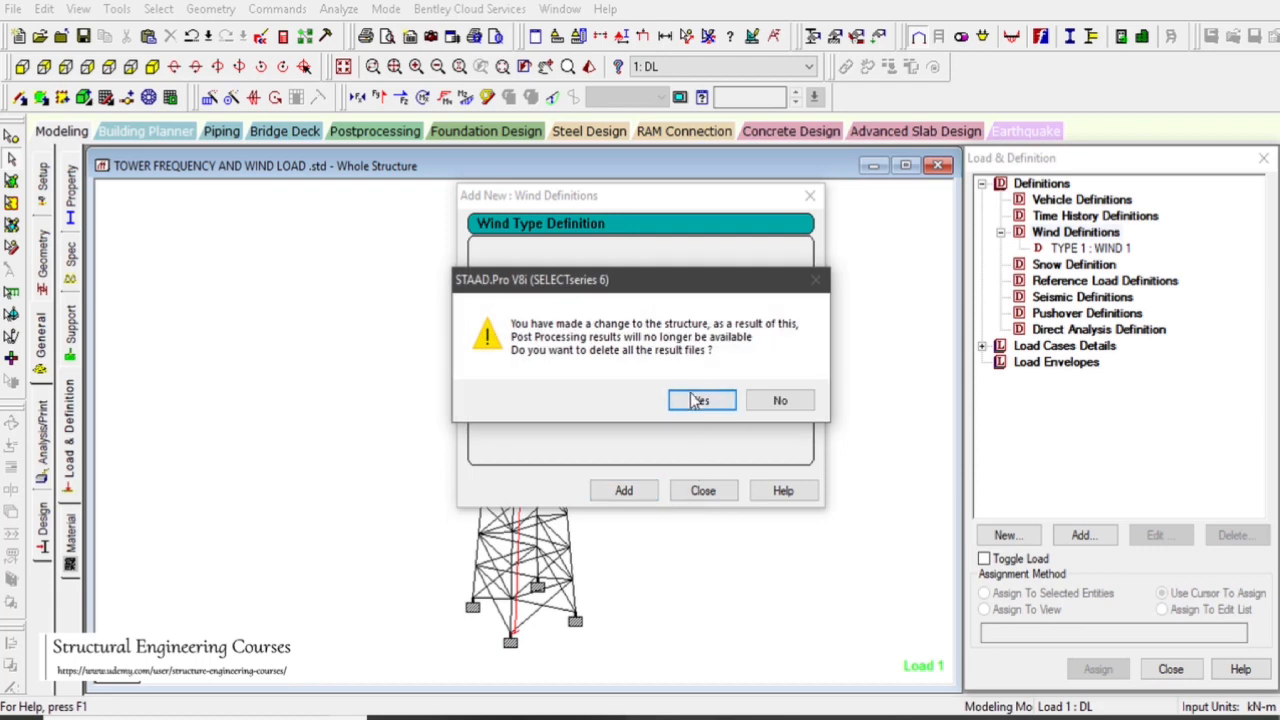
left_click(699, 400)
left_click(703, 490)
left_click(1095, 248)
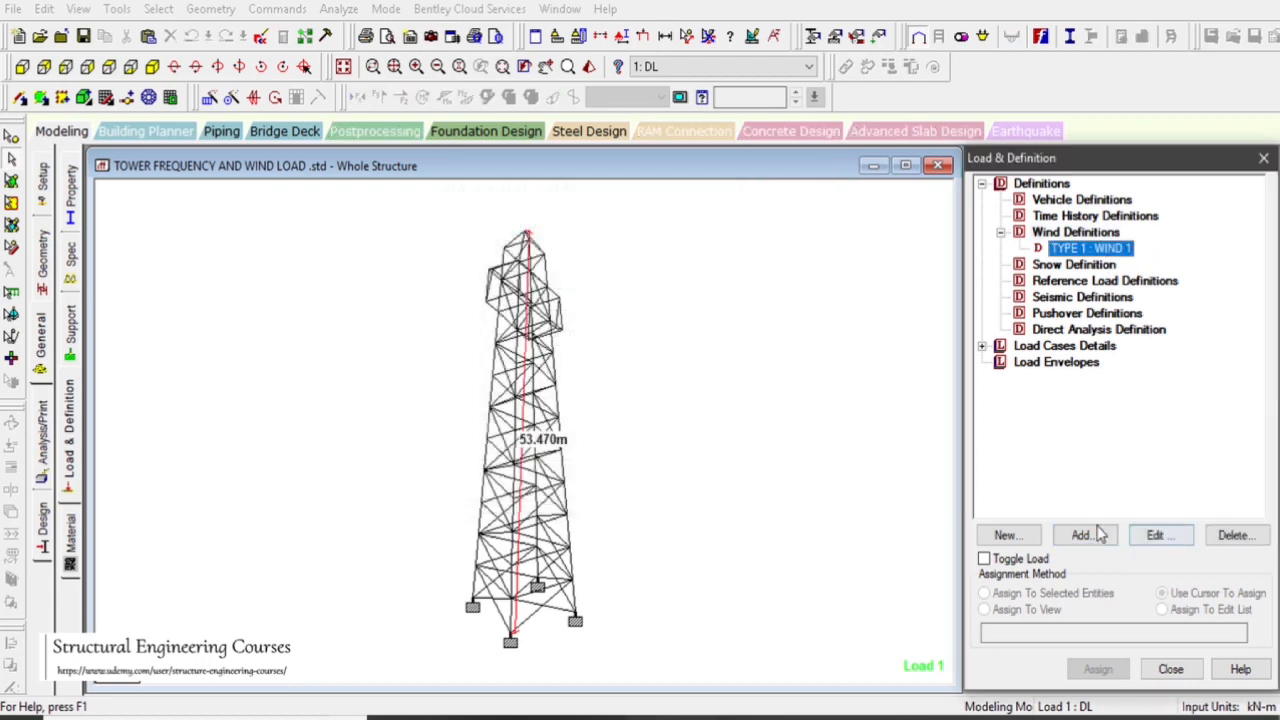
left_click(1082, 535)
left_click(718, 477)
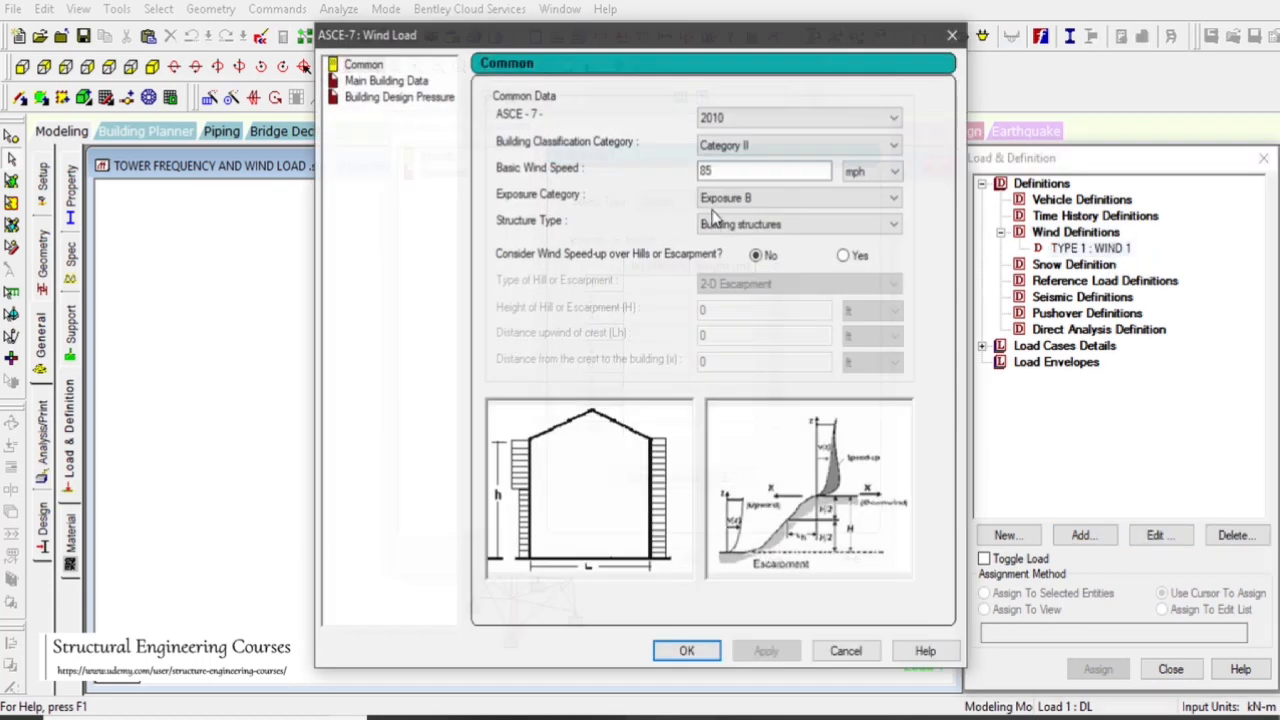
left_click(846, 652)
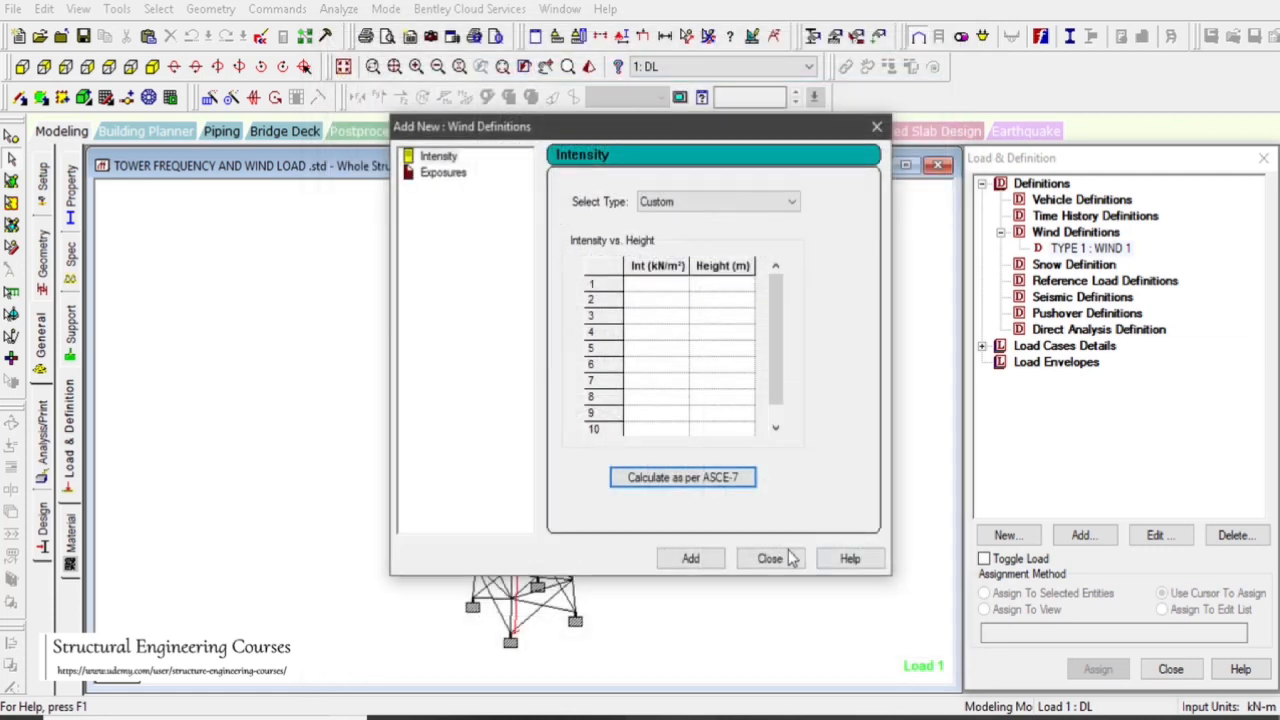
left_click(790, 558)
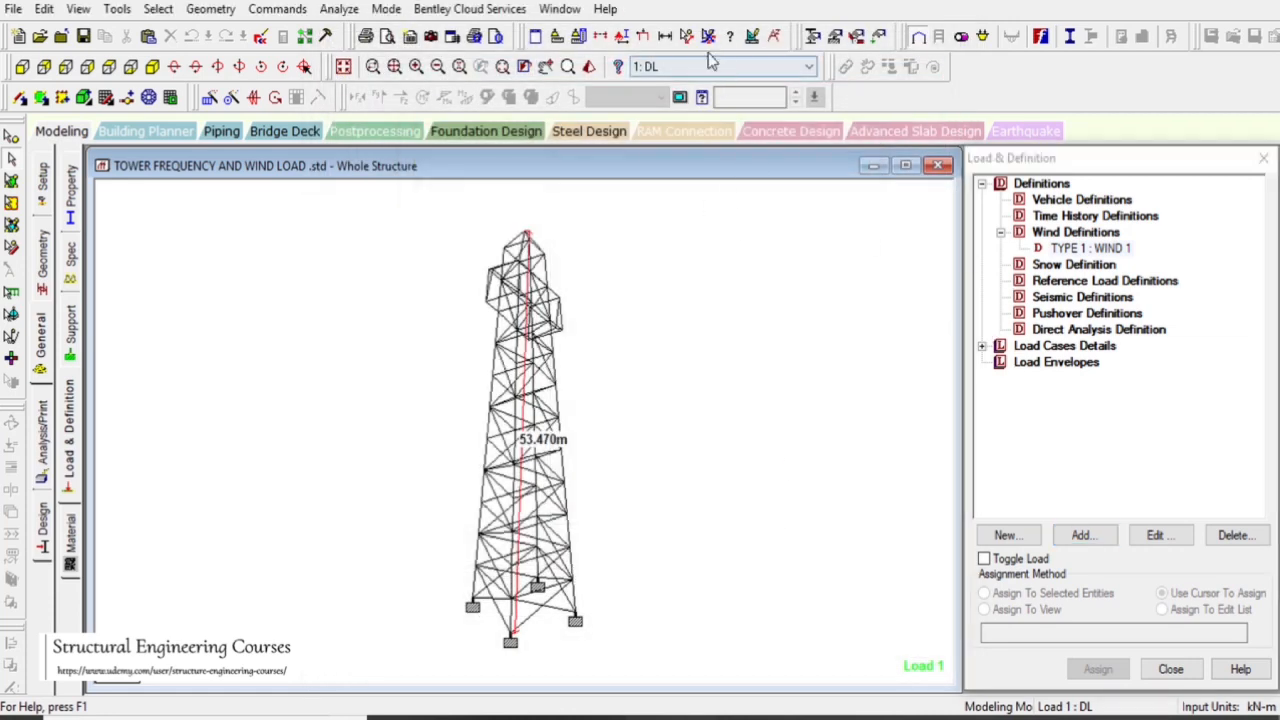
left_click(665, 36)
left_click(331, 301)
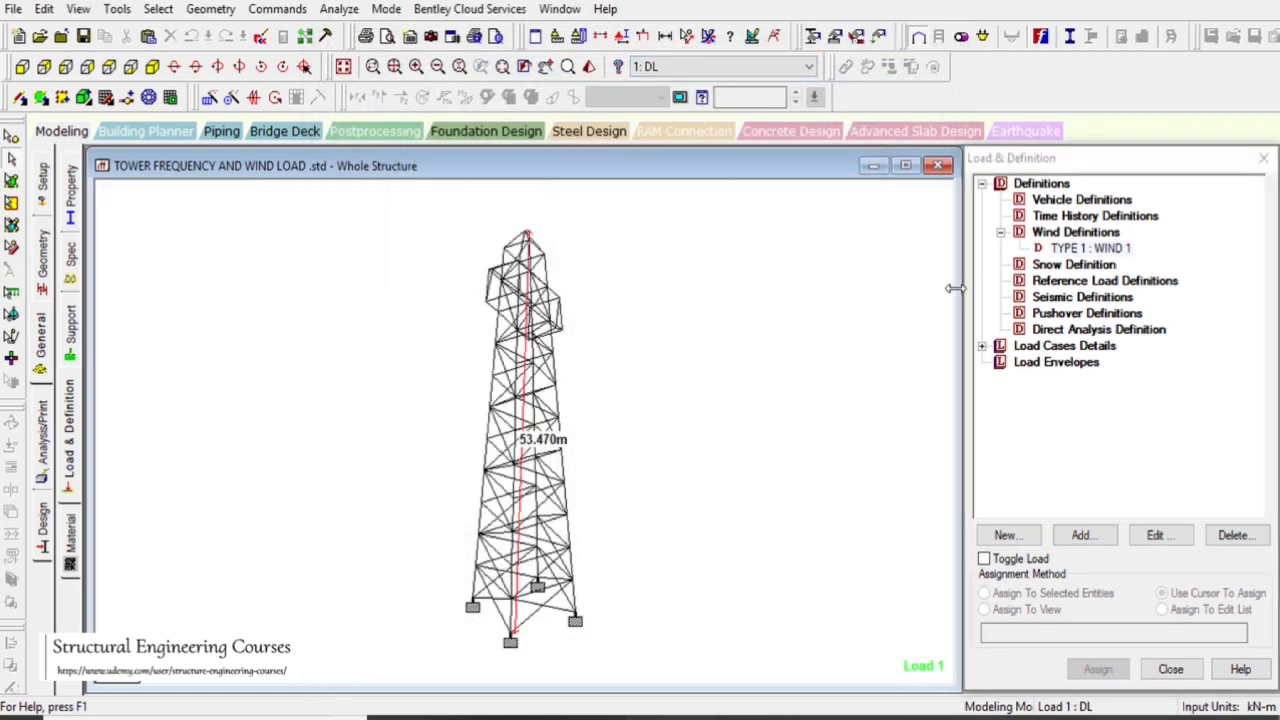
- Start an ASCE-7 2010 intensity calculation for TYPE 1 : WIND 1 with Category II, a basic wind speed of 140 mph and Exposure B
left_click(1072, 252)
left_click(1084, 535)
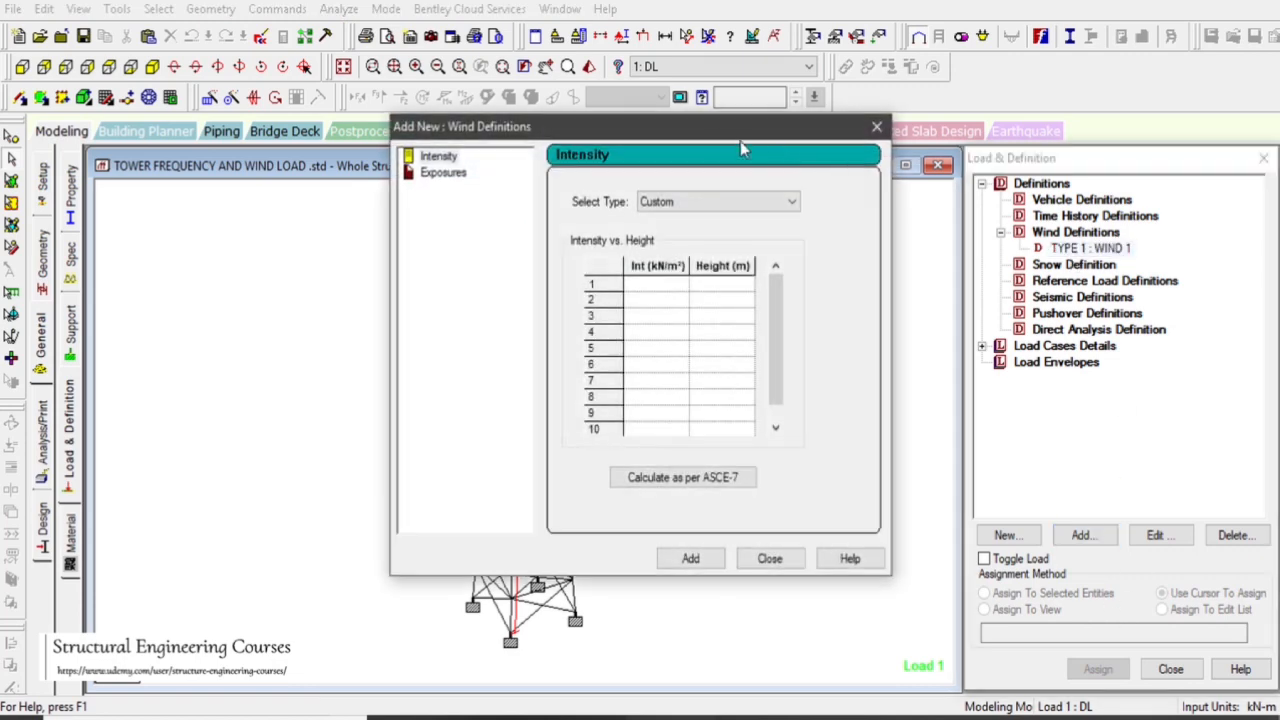
left_click_drag(743, 141, 1122, 137)
left_click(1090, 478)
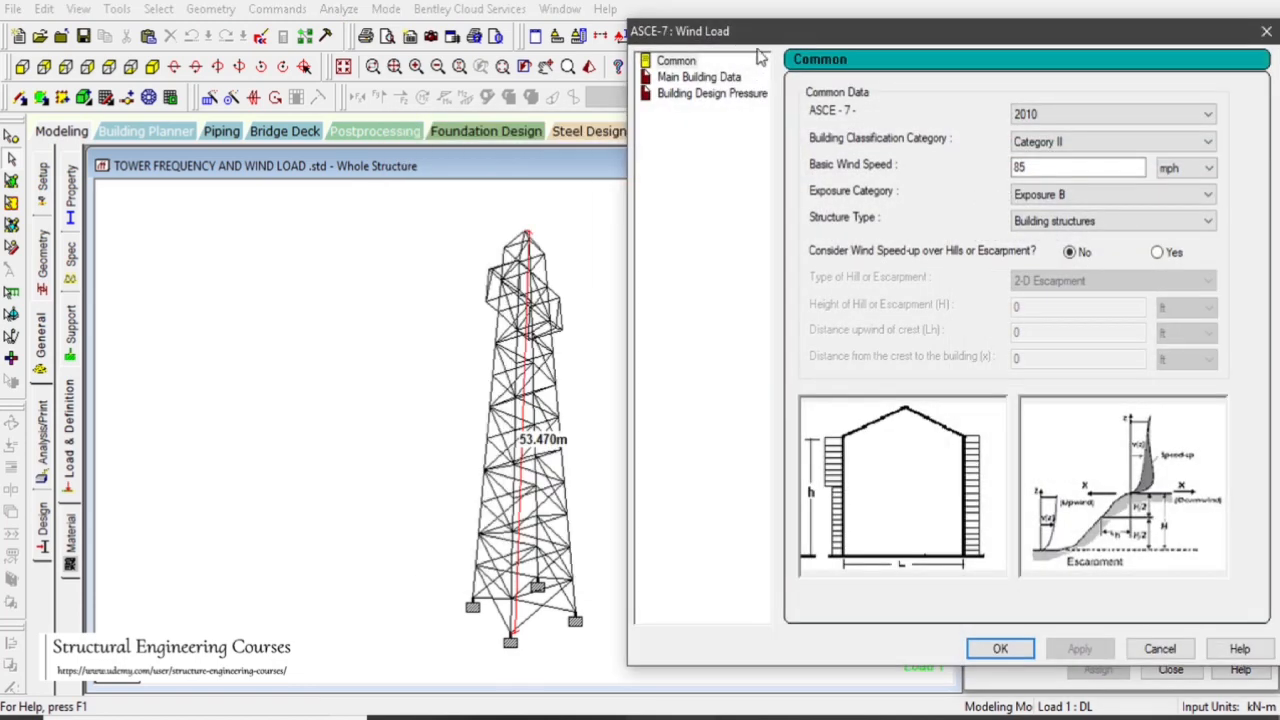
left_click_drag(1033, 120, 808, 70)
left_click(1035, 162)
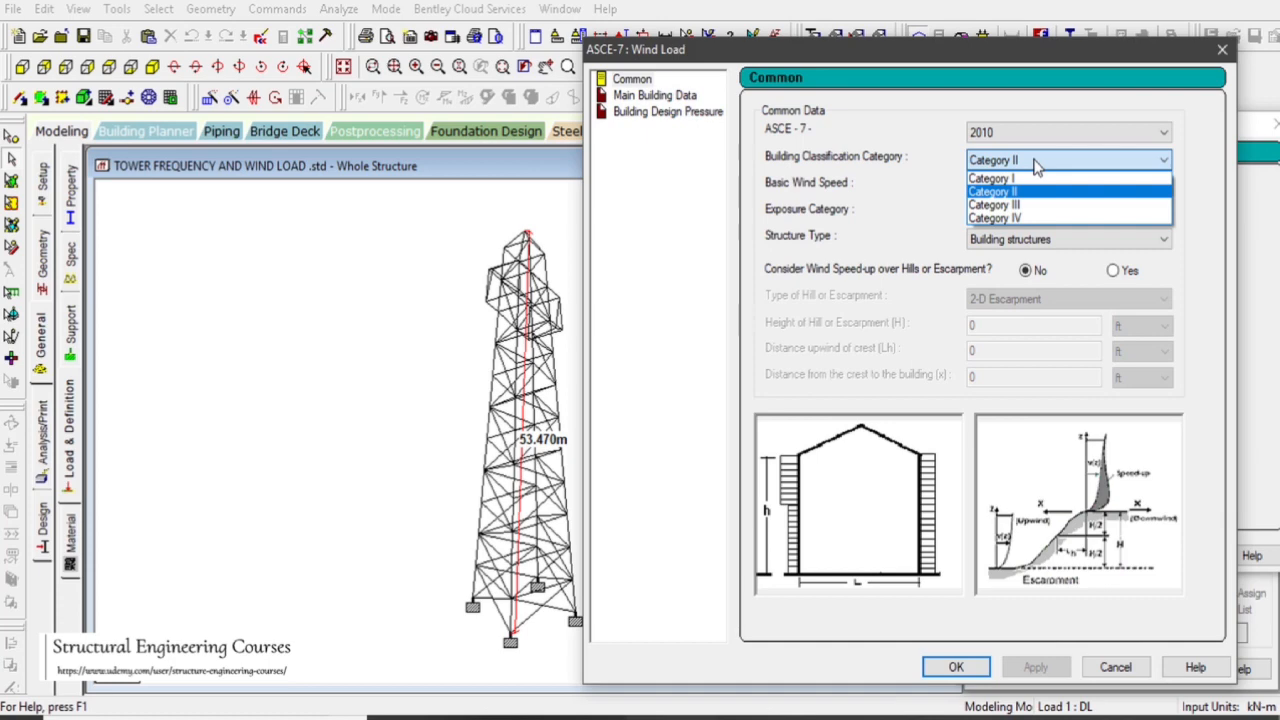
left_click(1037, 167)
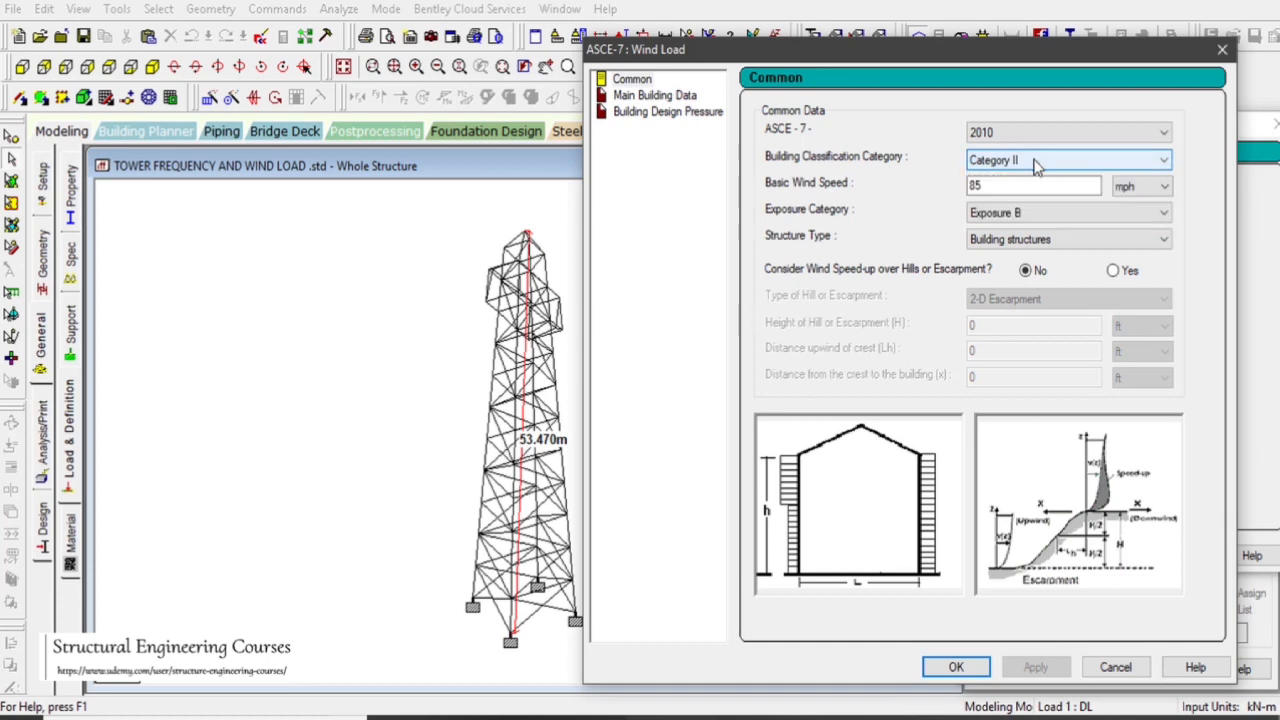
key("Tab")
type("14")
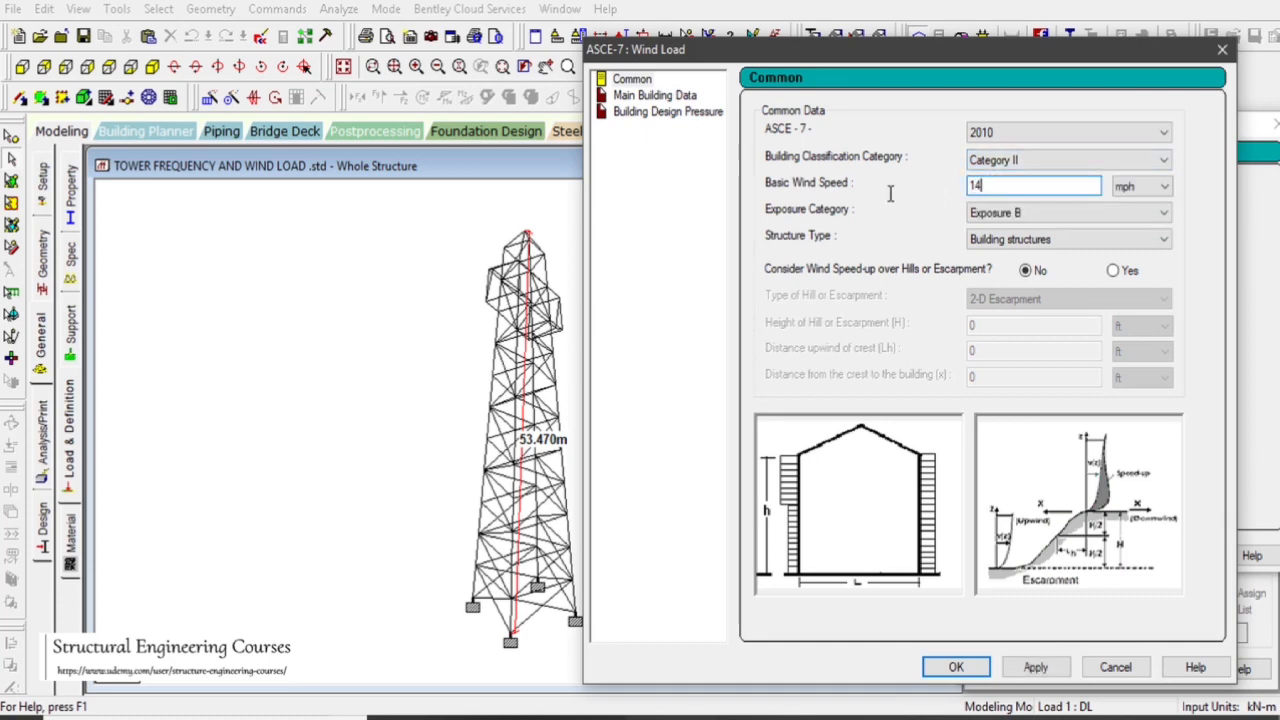
left_click(1000, 212)
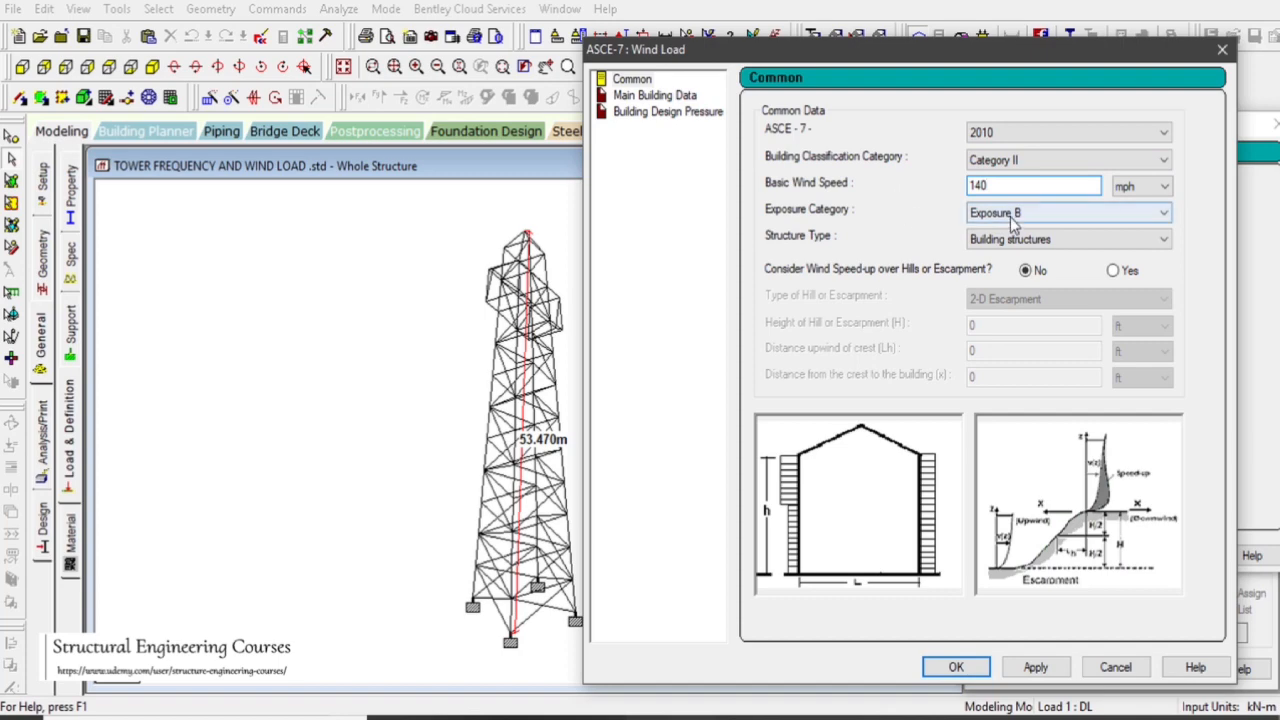
left_click(1016, 230)
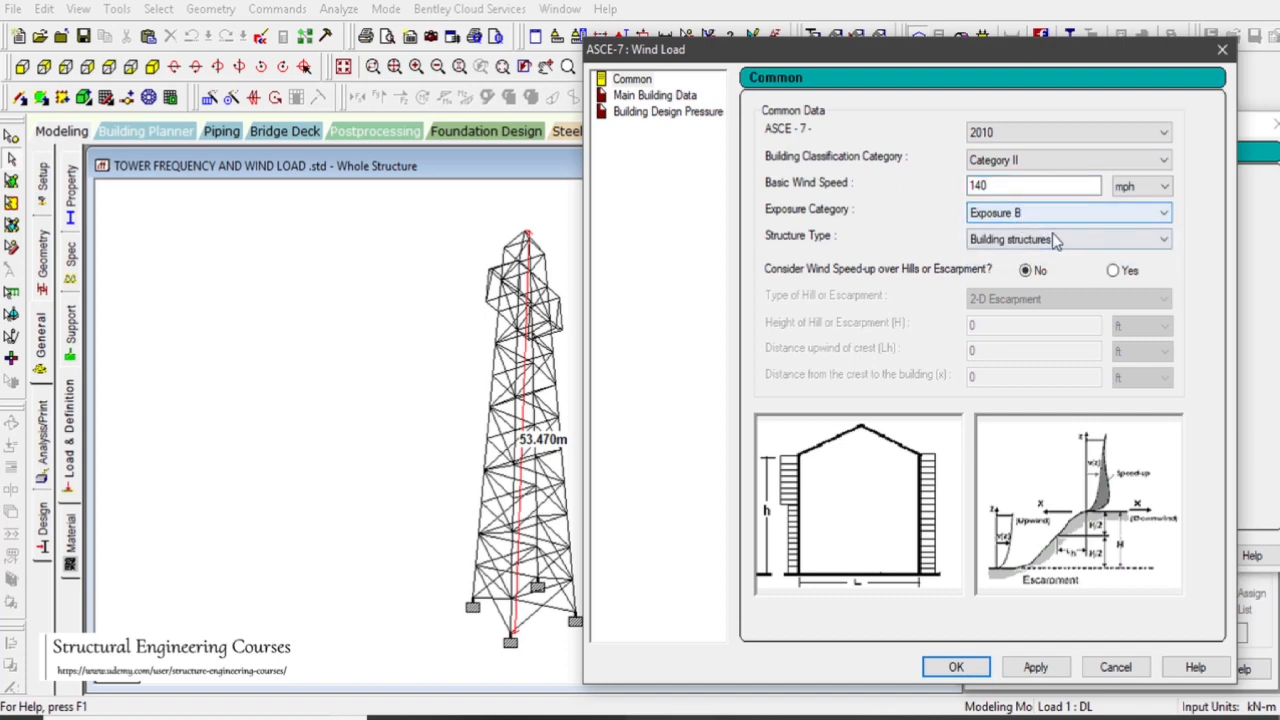
- Set the structure type to Trussed Tower, keep Category II and Exposure B, and apply the common wind data
left_click(1052, 239)
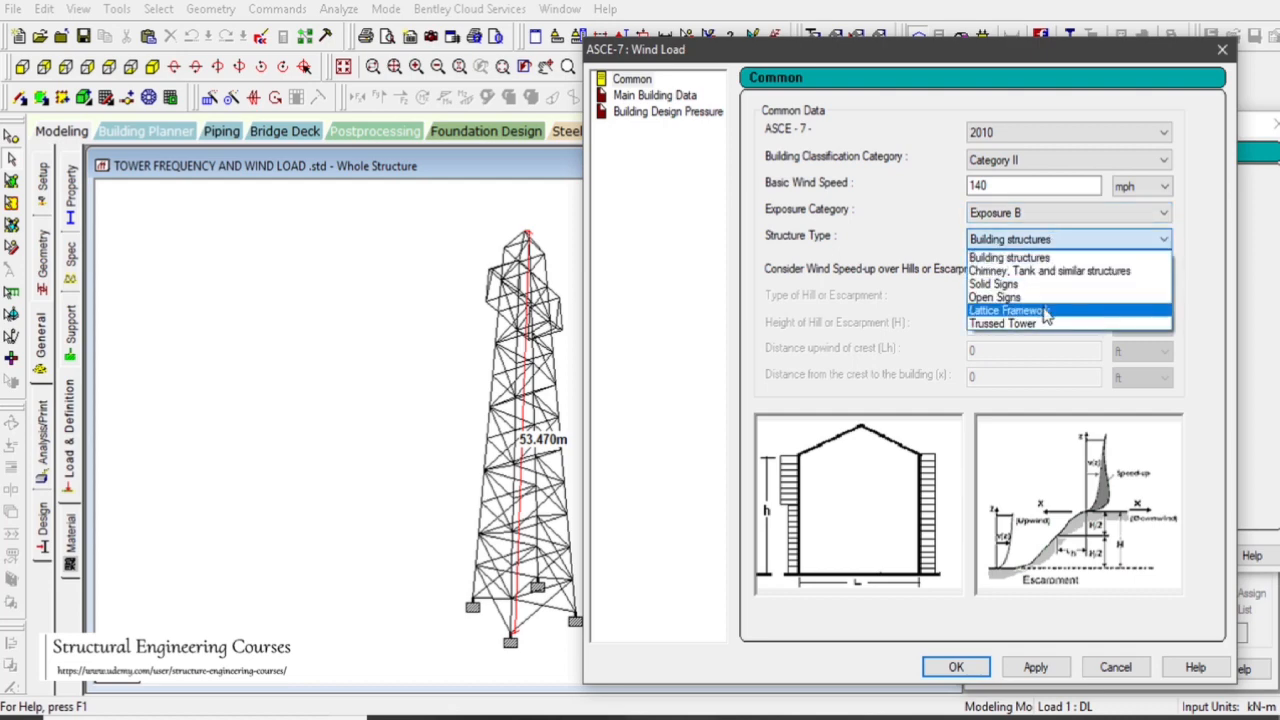
left_click(1045, 312)
left_click(1032, 241)
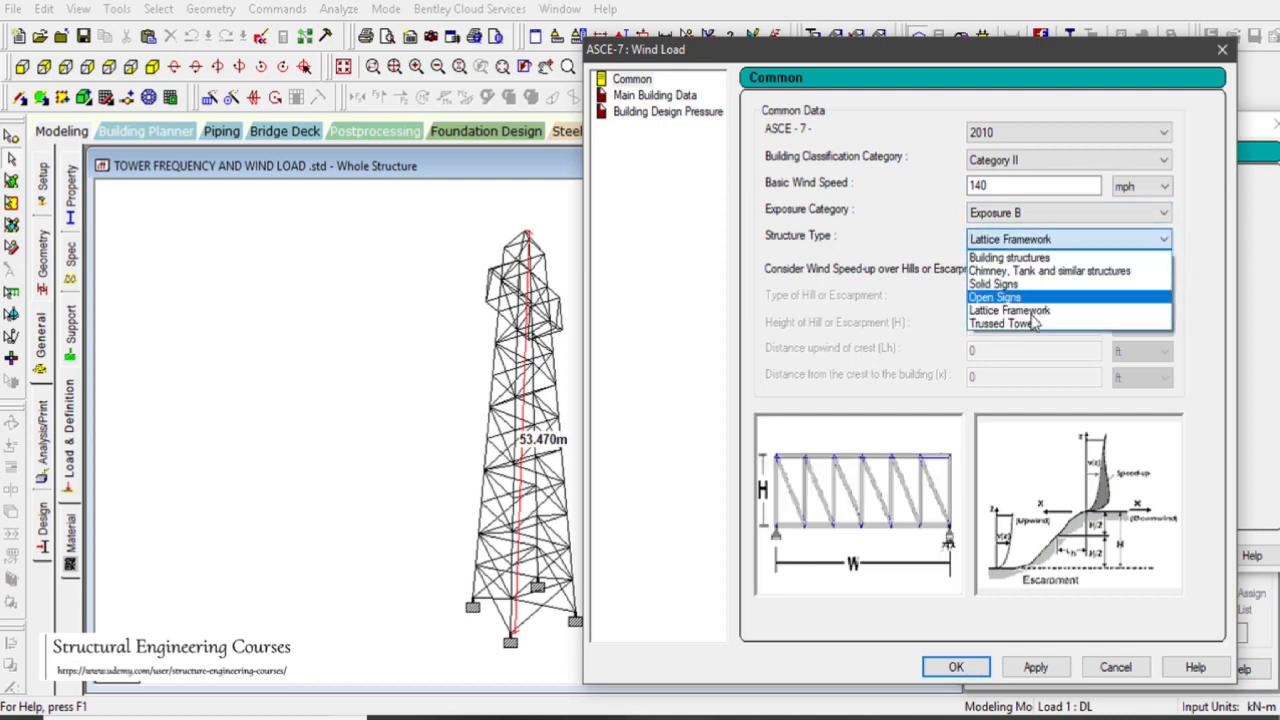
left_click(1030, 324)
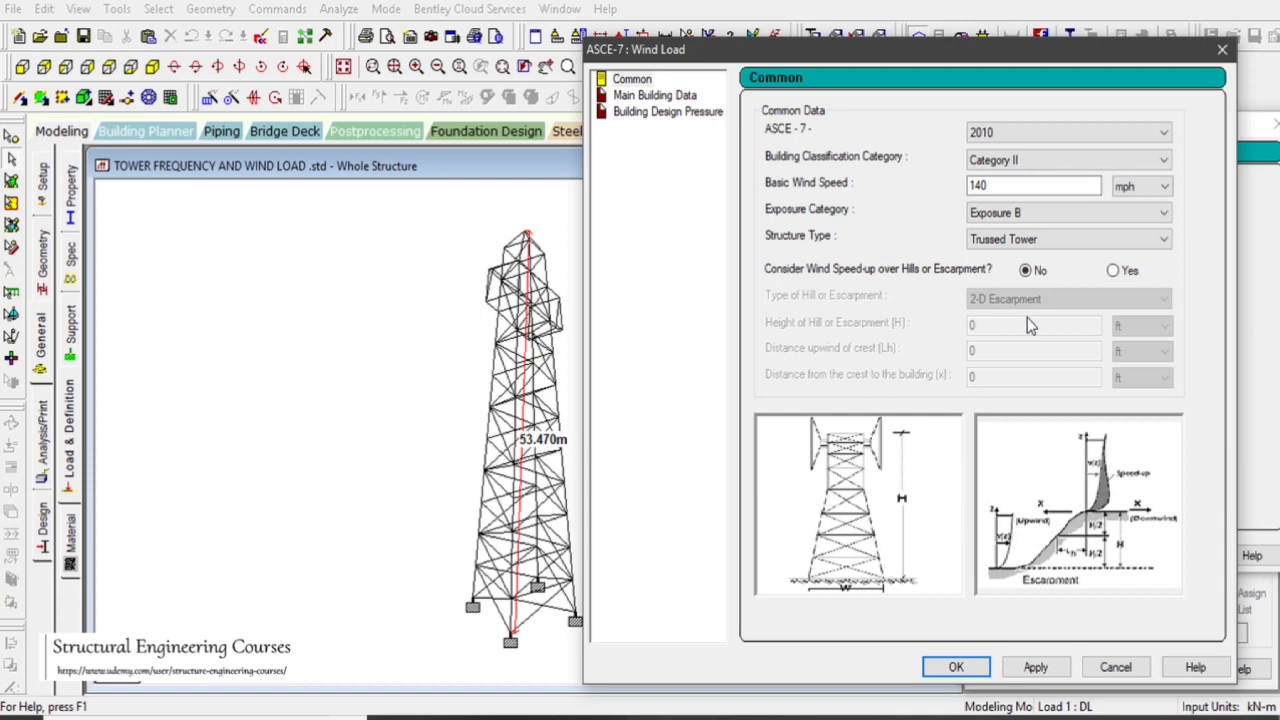
left_click(1000, 214)
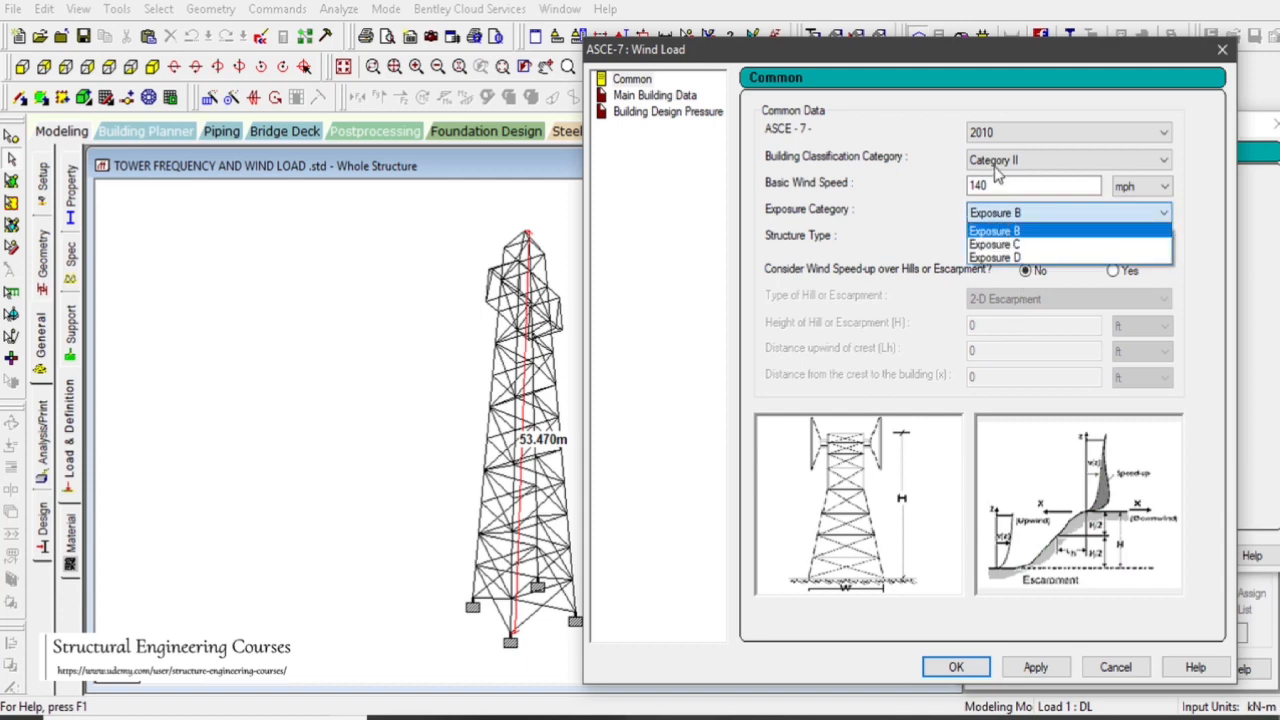
left_click(995, 170)
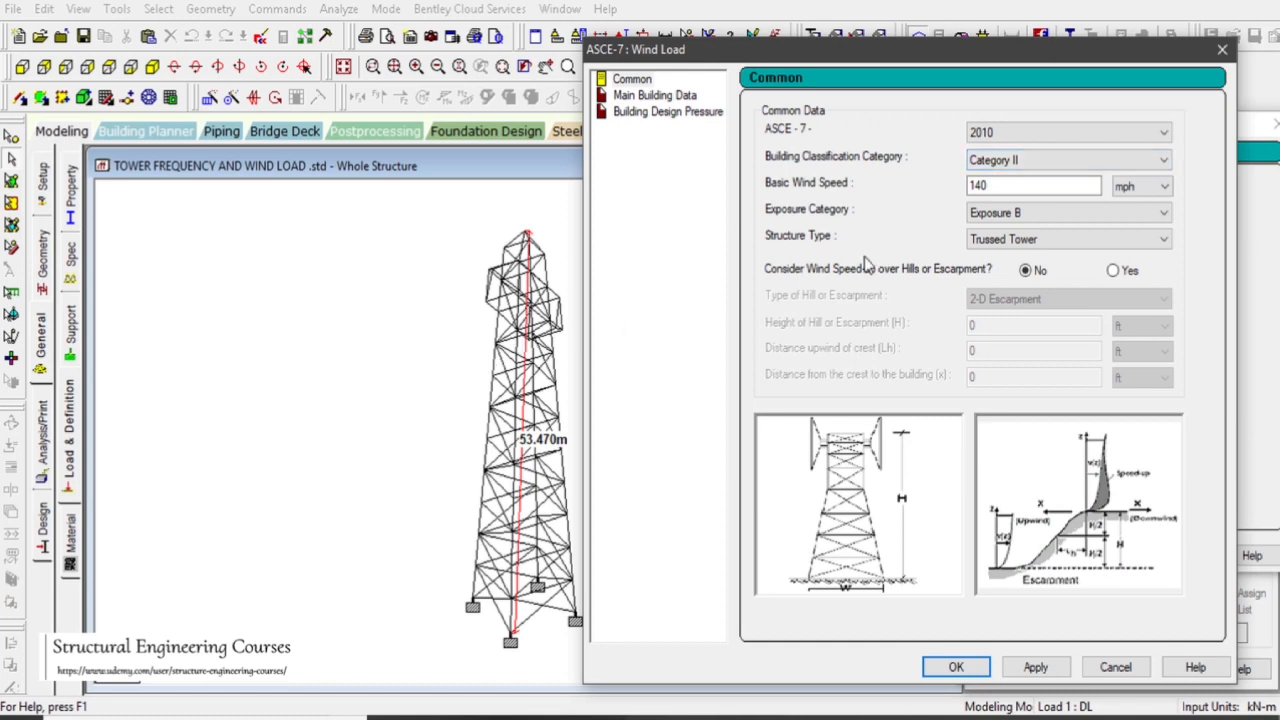
left_click(1008, 214)
left_click(1013, 224)
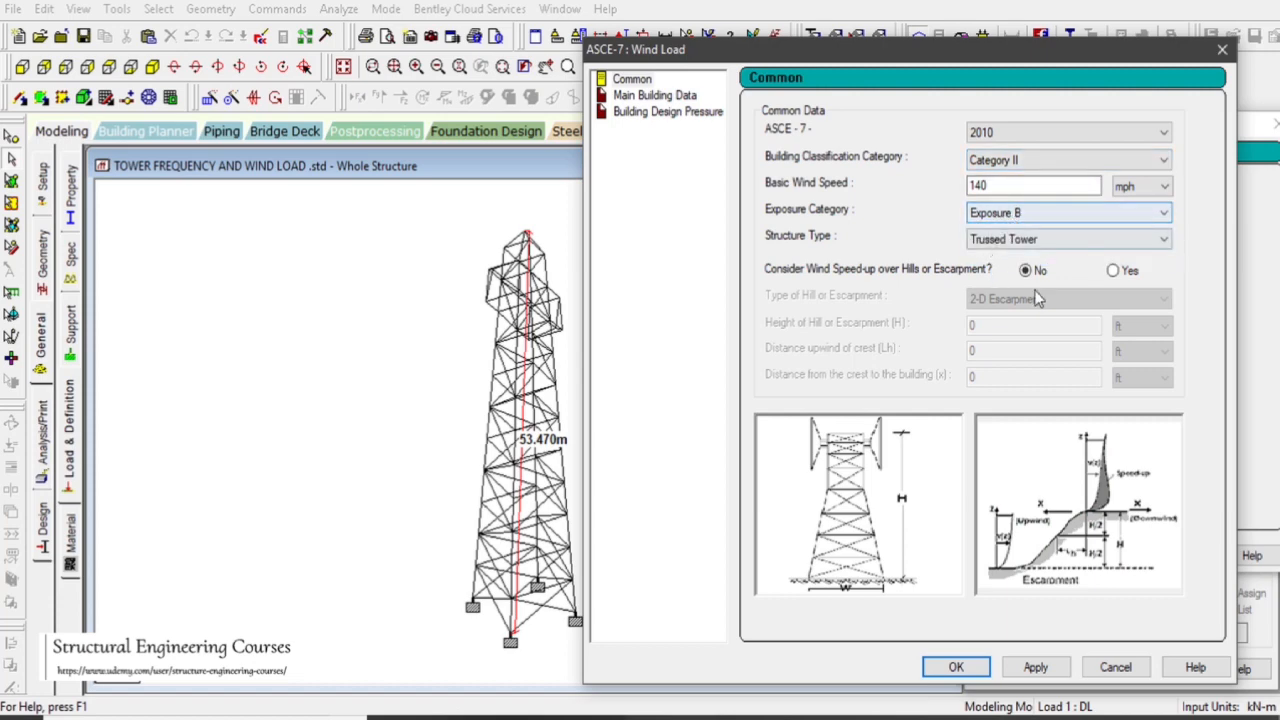
left_click(1036, 667)
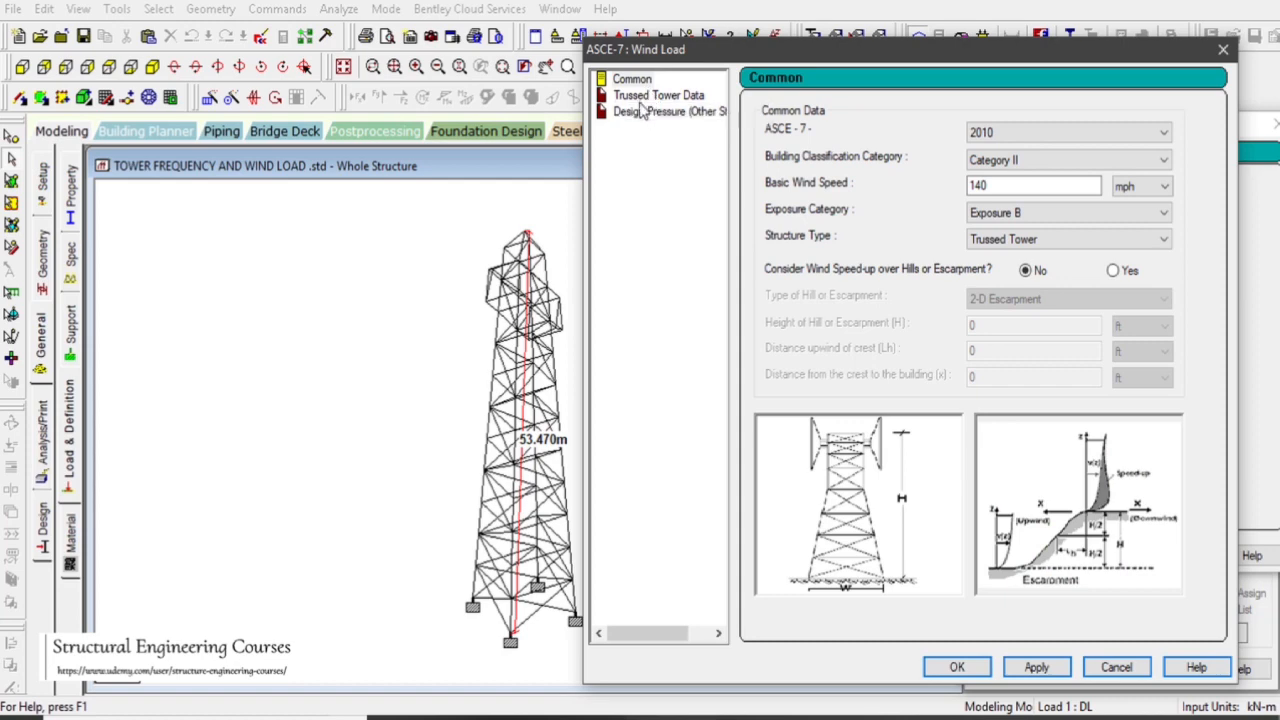
- Set the trussed tower's height to 55 m and its width to 10 m, switching both units to metres
left_click(650, 96)
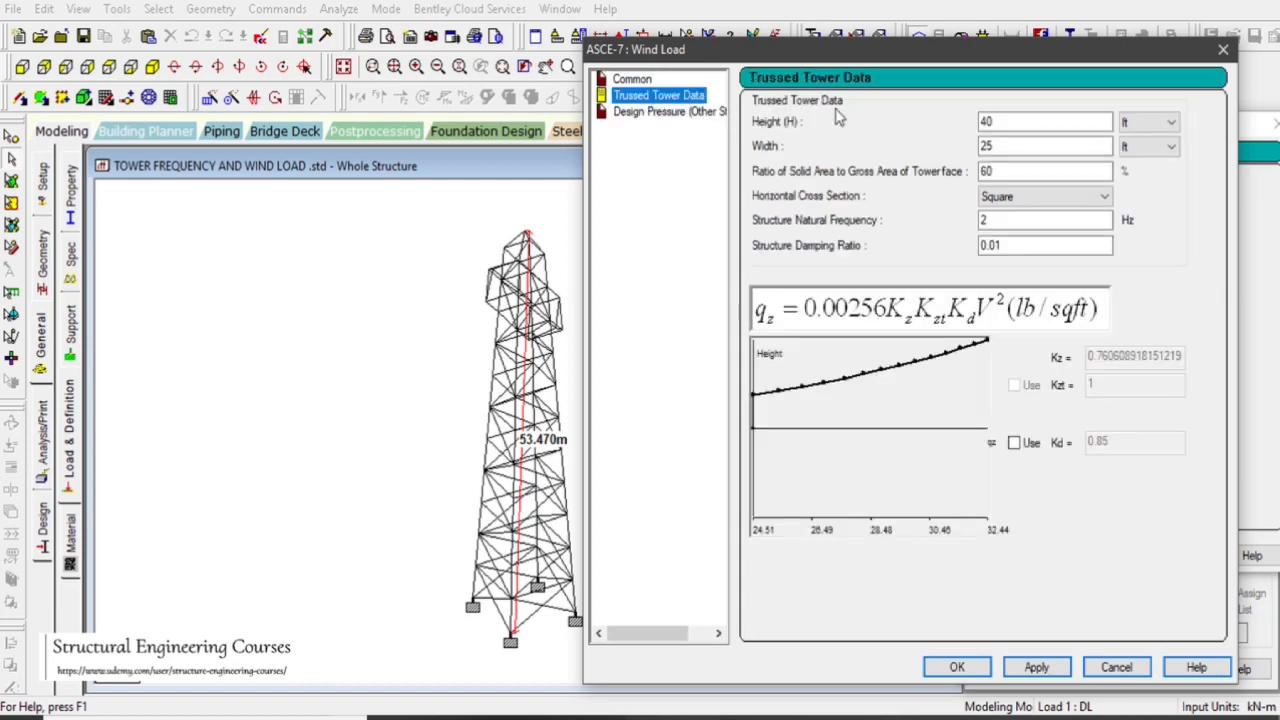
left_click(1168, 122)
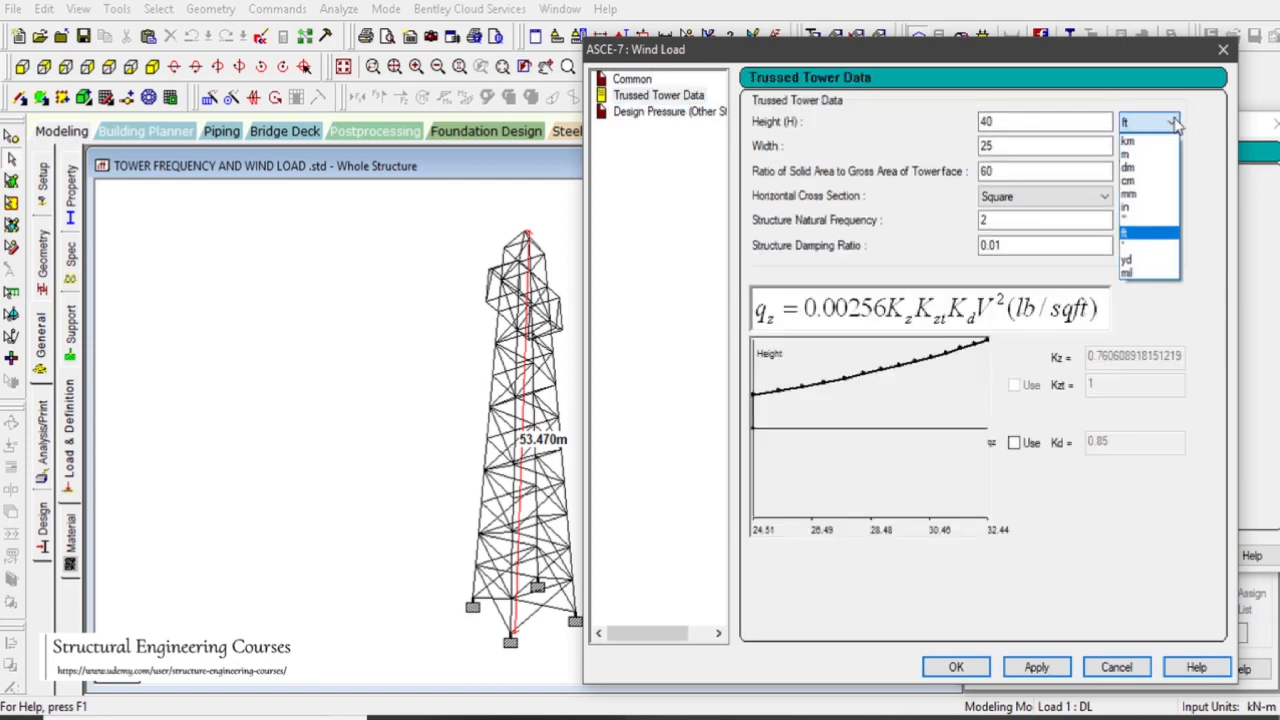
left_click(1130, 154)
left_click_drag(1006, 122, 964, 122)
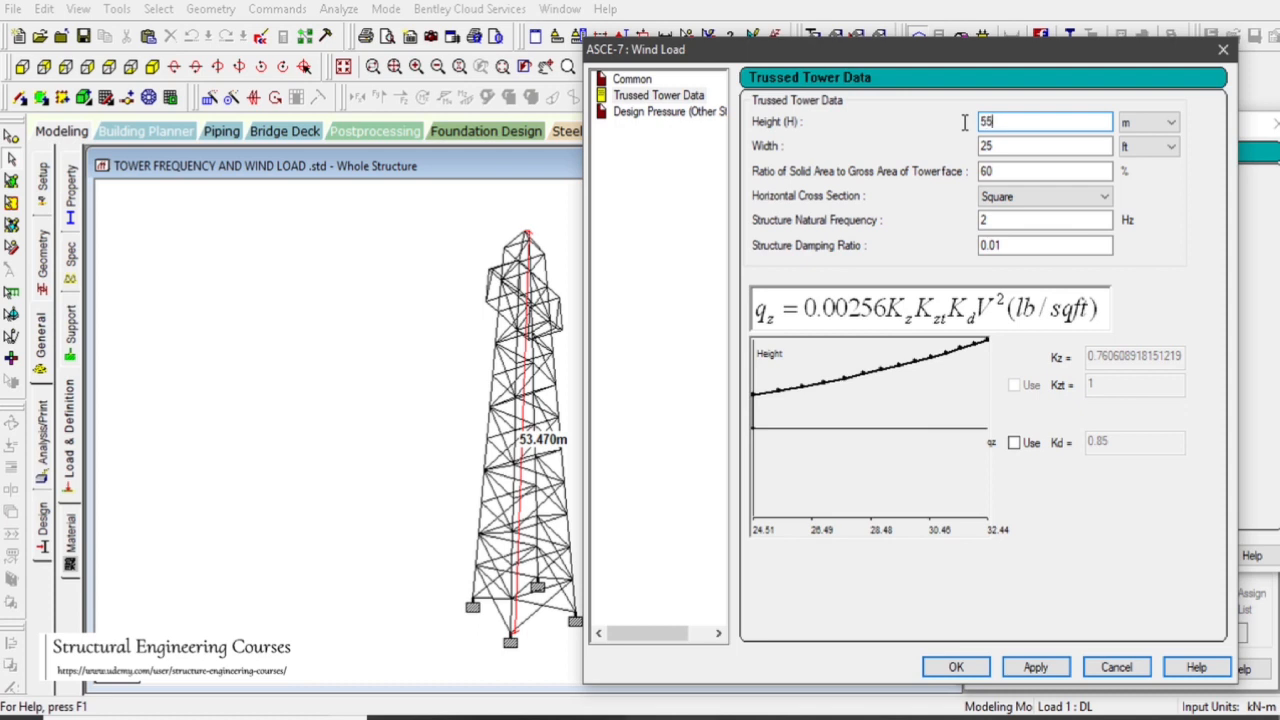
left_click_drag(1006, 147, 952, 157)
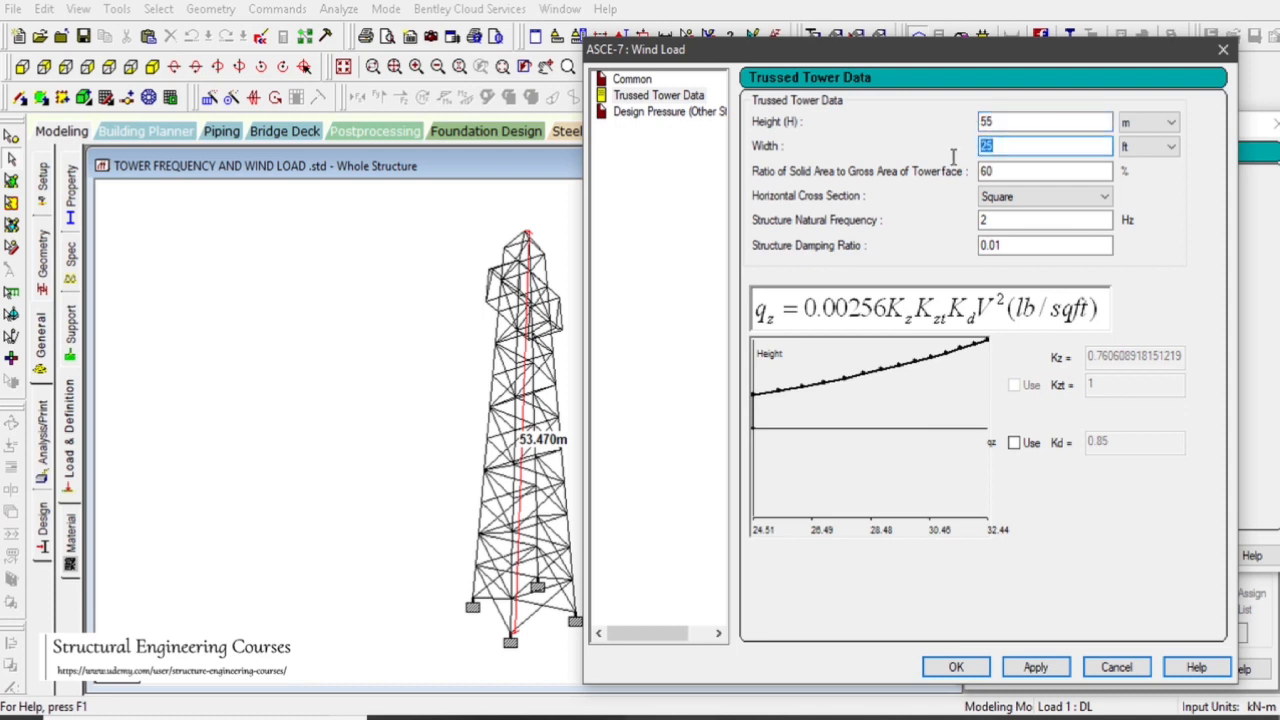
left_click(1160, 148)
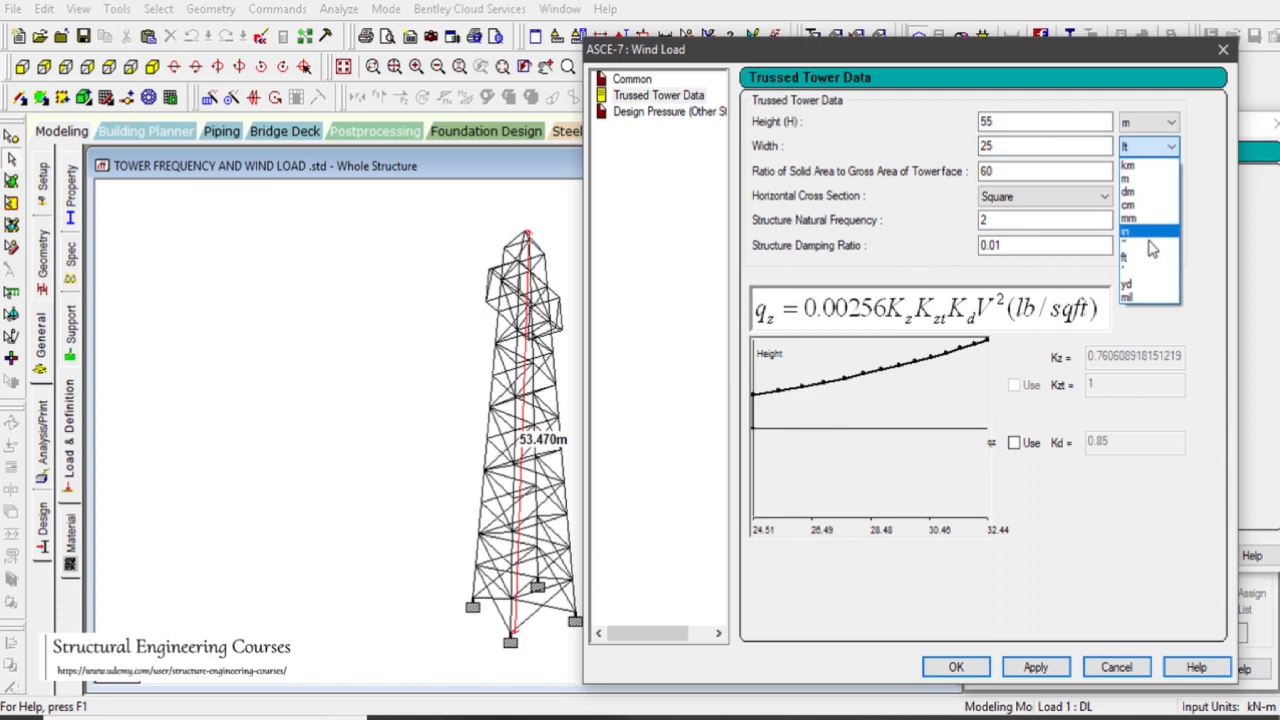
left_click(1127, 178)
left_click_drag(1000, 147, 960, 150)
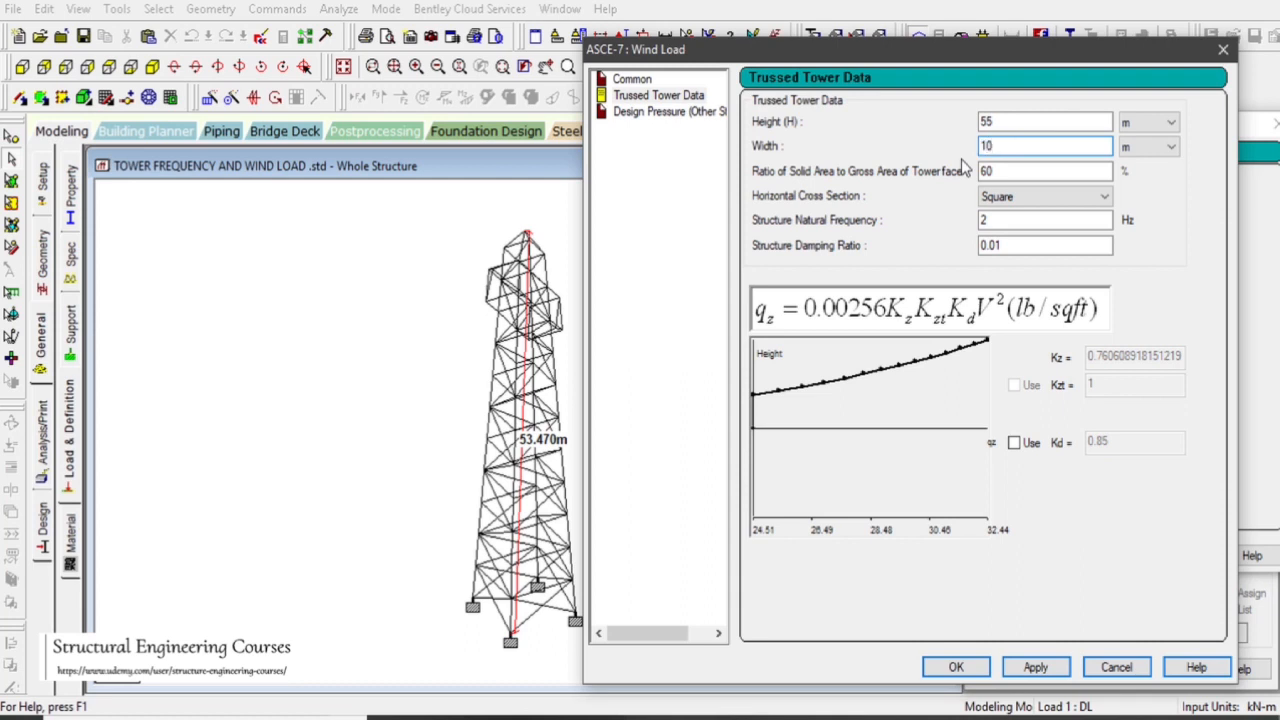
- Apply a 40% solid-to-gross area ratio, Square cross section, 2.40157 Hz natural frequency and 0.05 damping ratio to the tower data
left_click_drag(1037, 168, 926, 170)
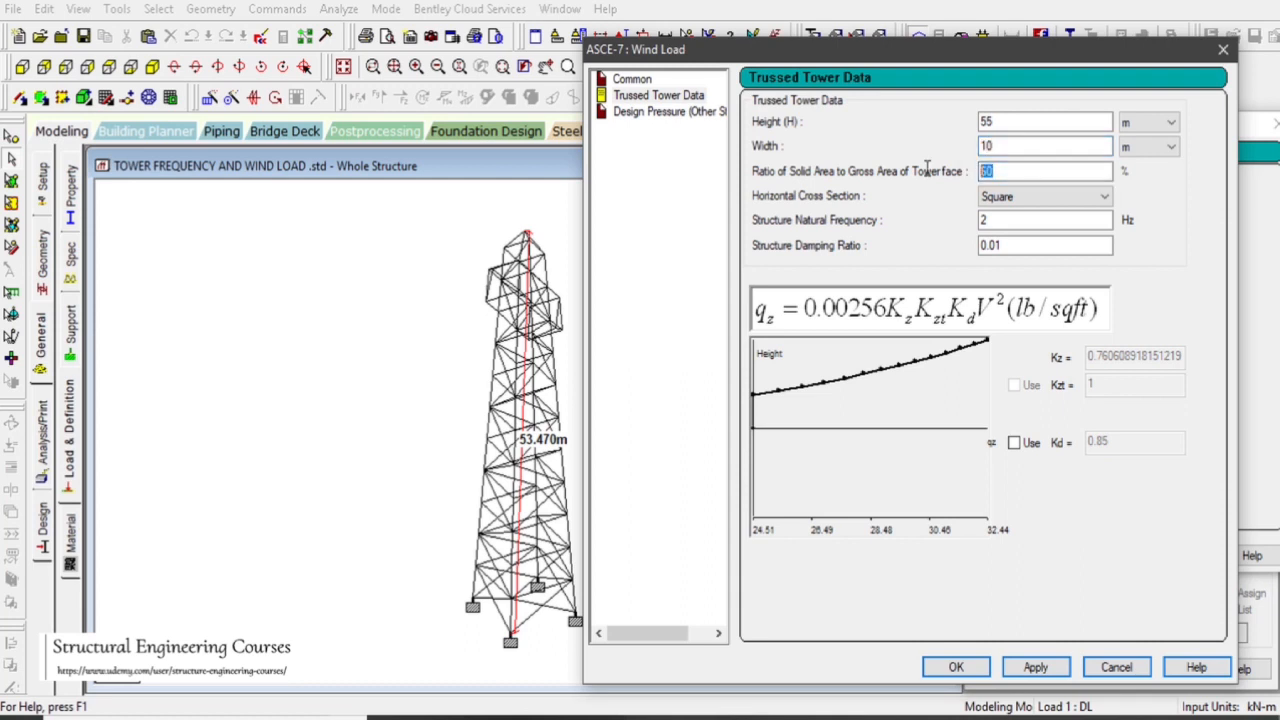
type("40")
left_click(1040, 196)
left_click(1037, 200)
left_click_drag(1021, 220, 966, 228)
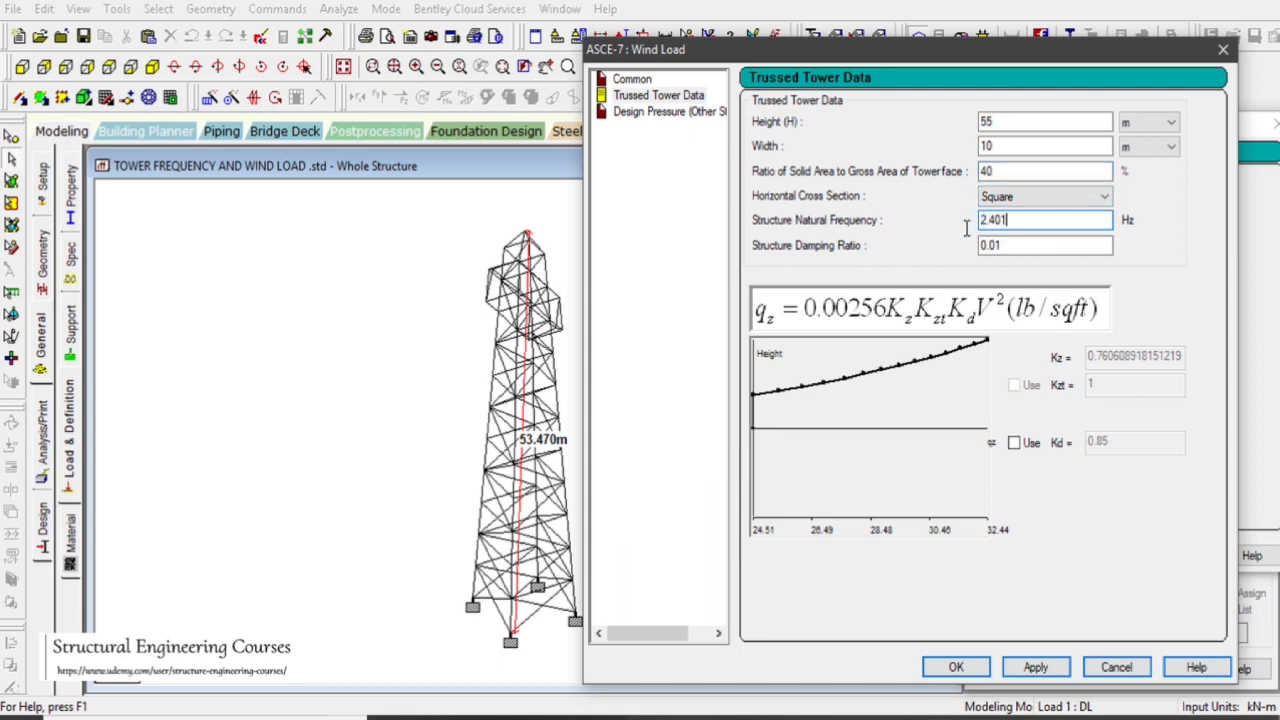
left_click(1036, 248)
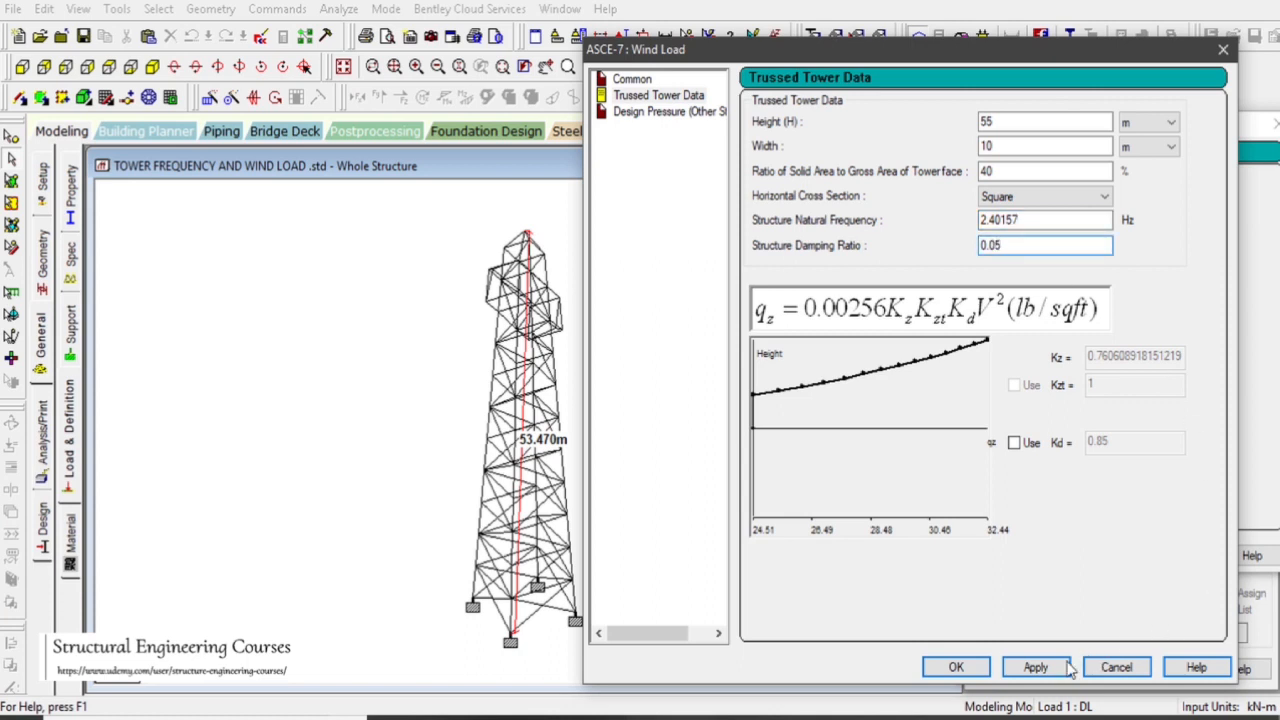
left_click(1036, 668)
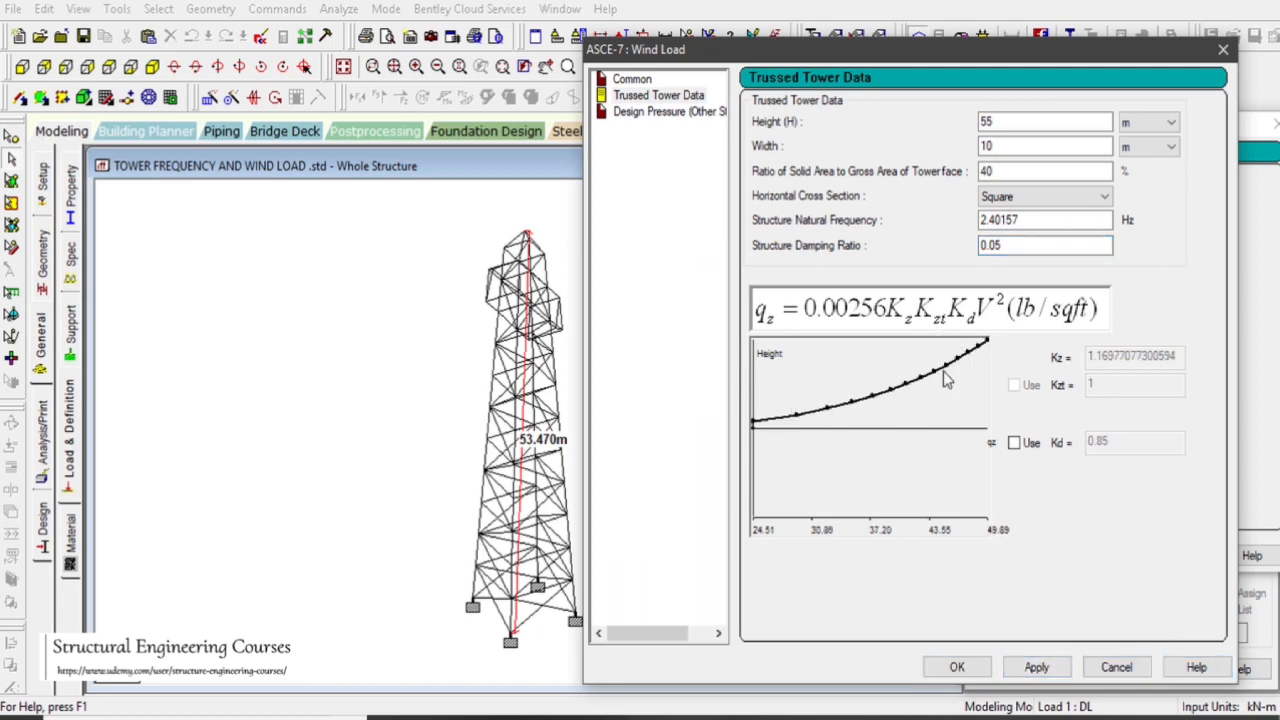
- Accept the calculated ASCE-7 design pressures and add the resulting intensity-versus-height table to the wind definition
left_click(699, 113)
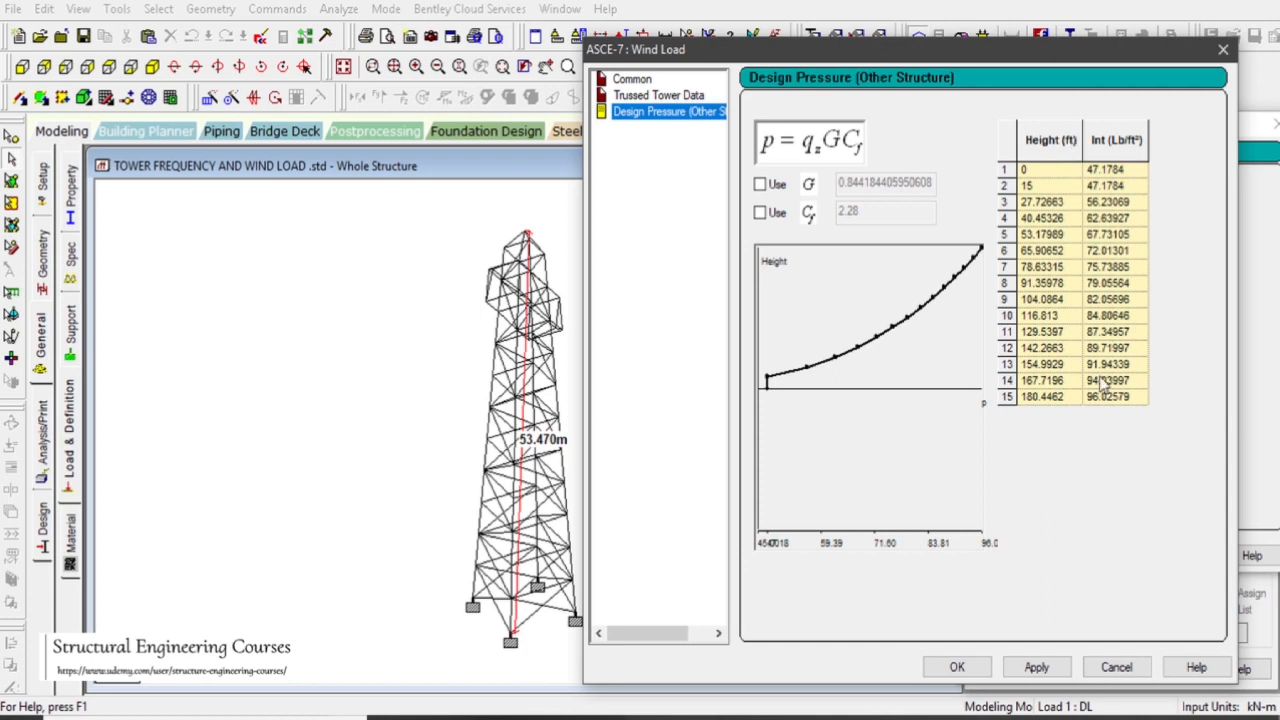
left_click(1046, 664)
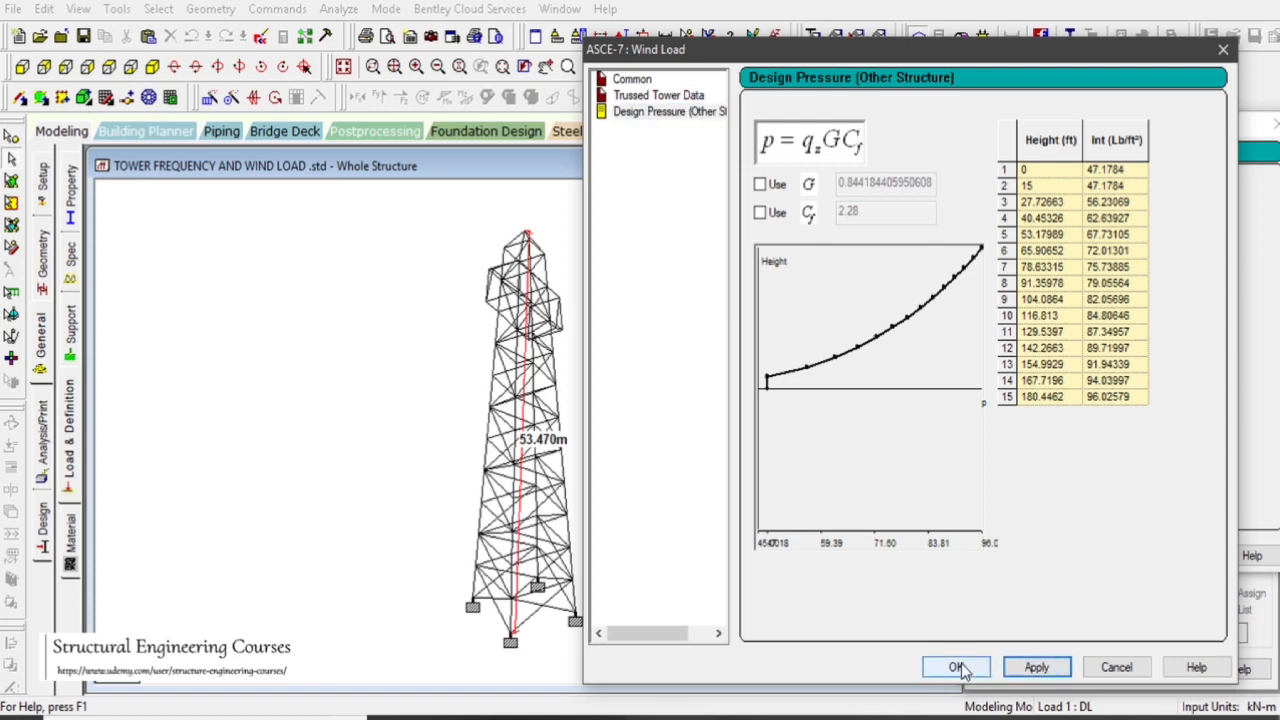
left_click(957, 667)
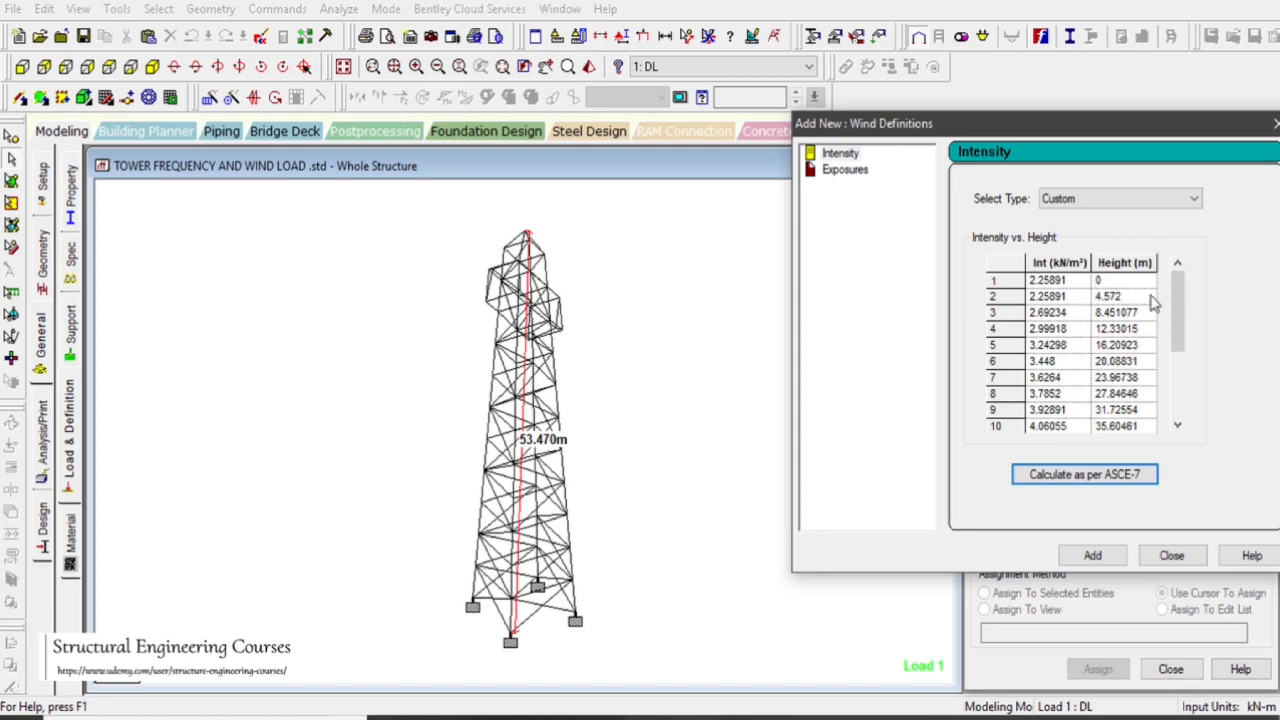
left_click_drag(1177, 305, 1177, 370)
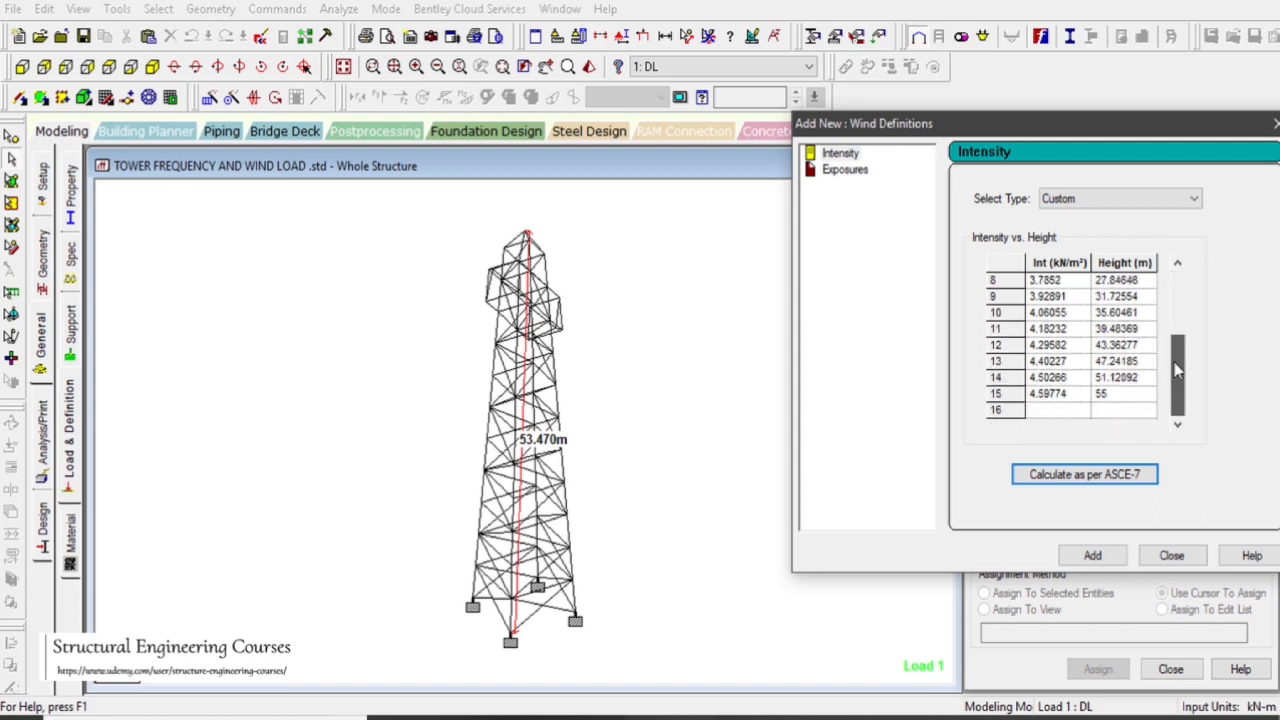
left_click(1093, 556)
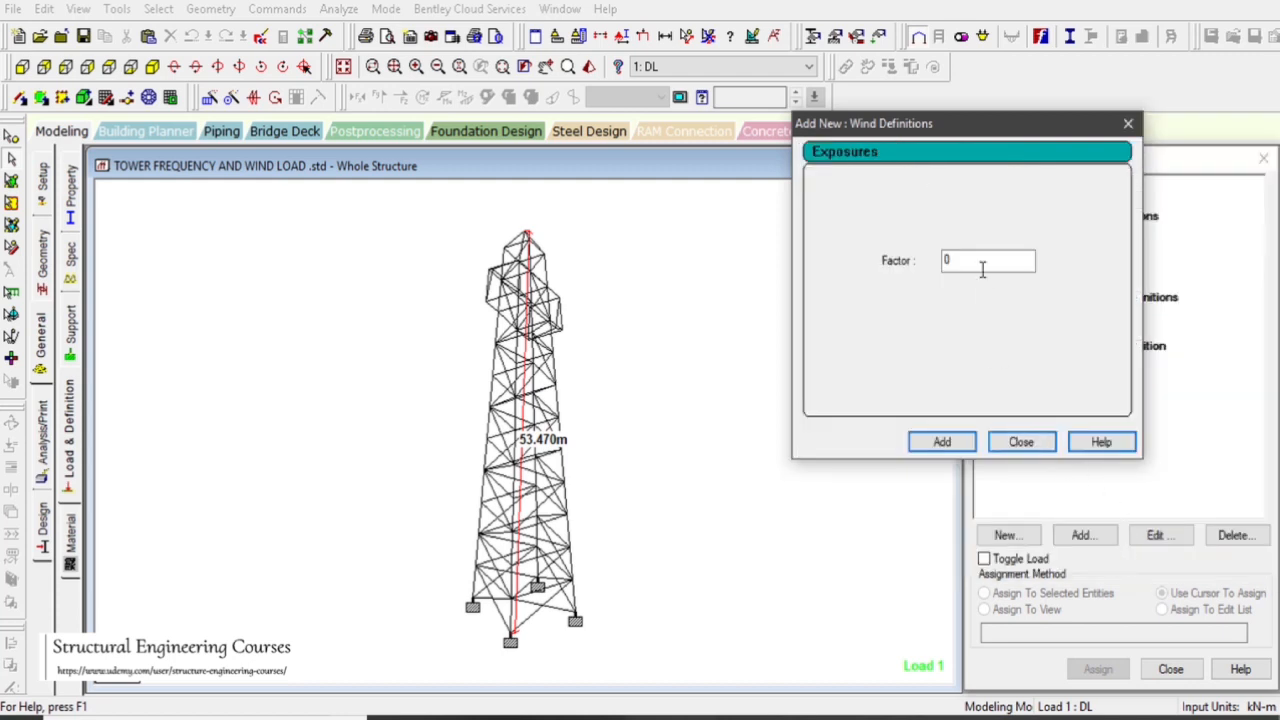
- Add an exposure with factor 1 to WIND 1 and assign it to the whole view
left_click(966, 442)
left_click(1018, 441)
left_click(1106, 281)
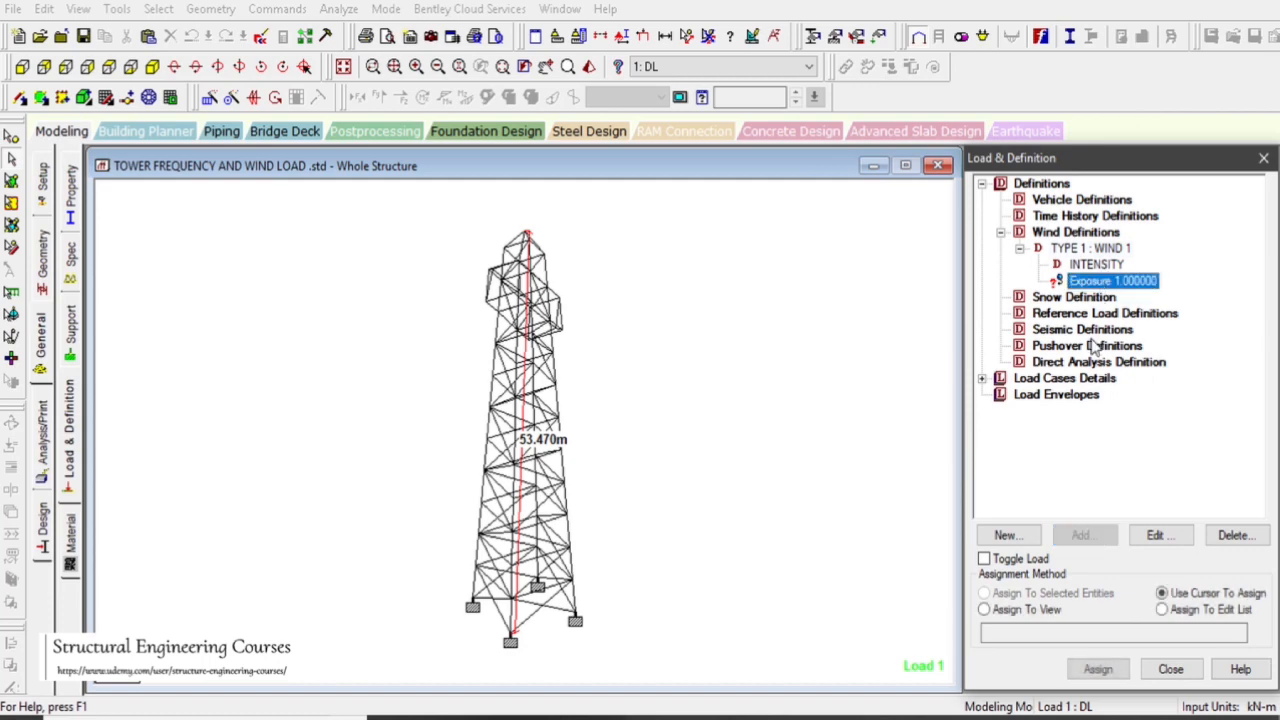
left_click(1040, 609)
left_click(1097, 669)
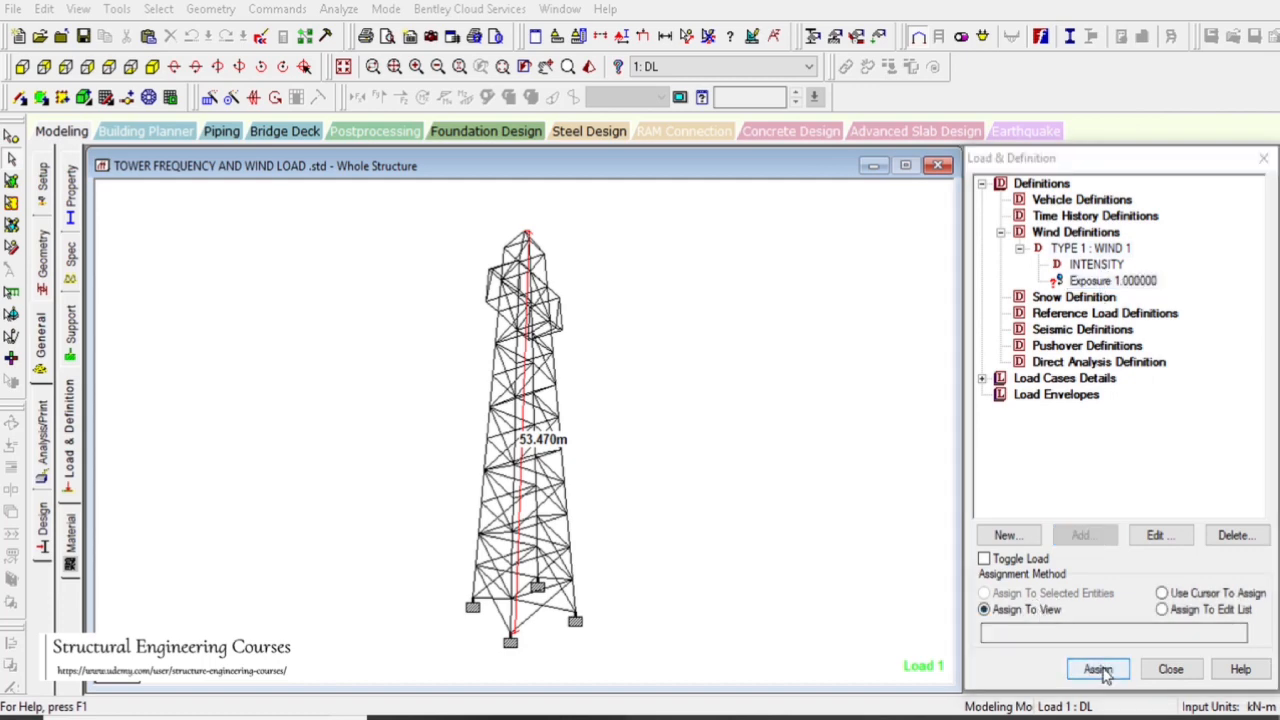
left_click(1150, 472)
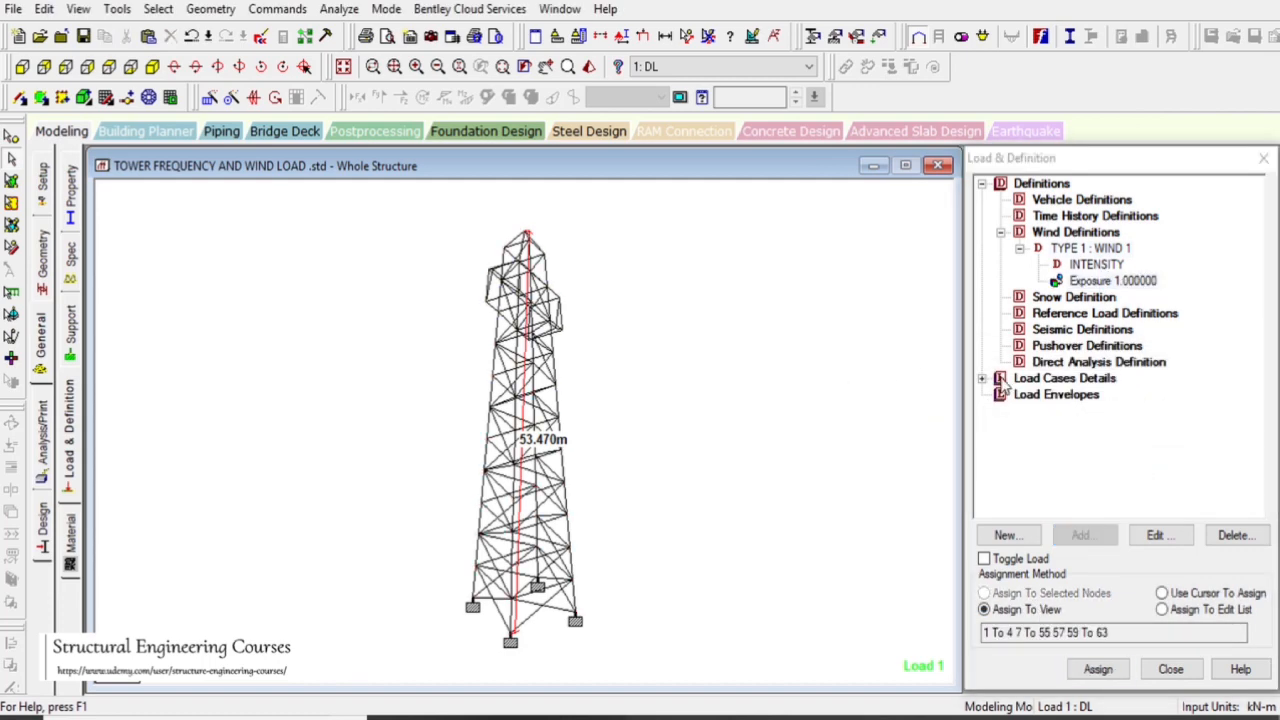
- Add a new primary load case 2 with loading type Wind and the title WLX
double_click(1050, 380)
left_click(1000, 394)
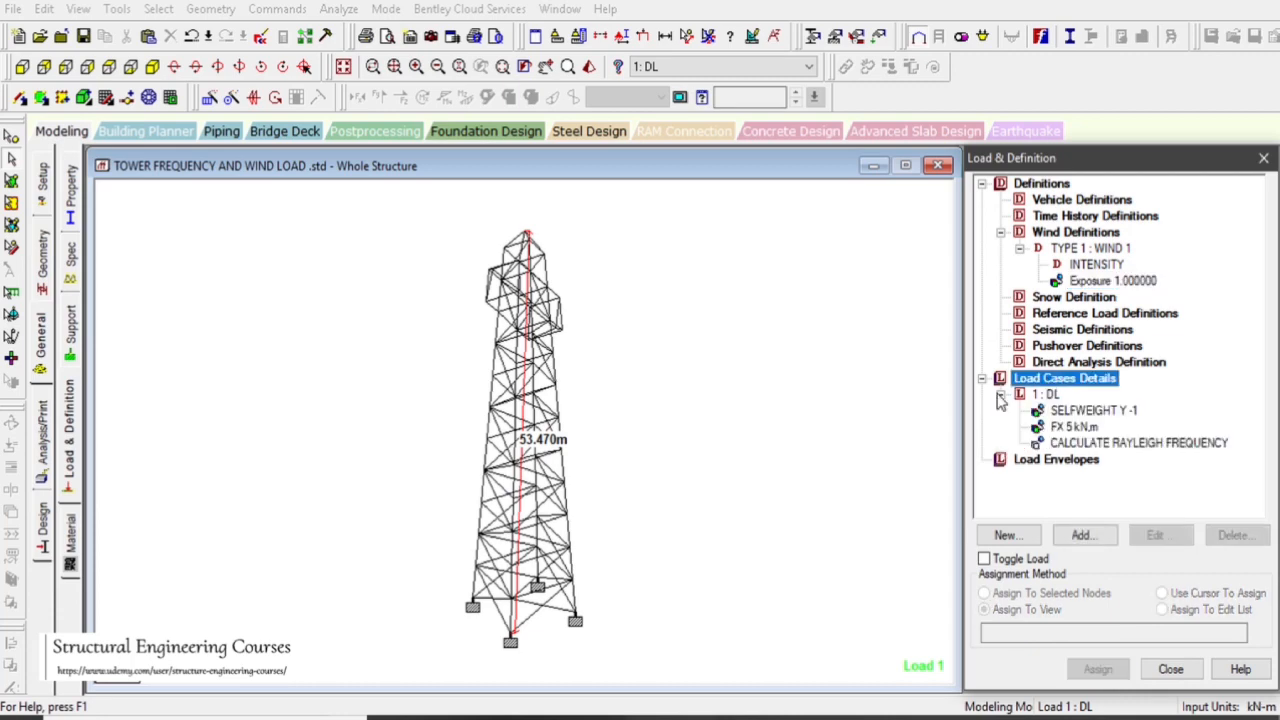
left_click(1056, 394)
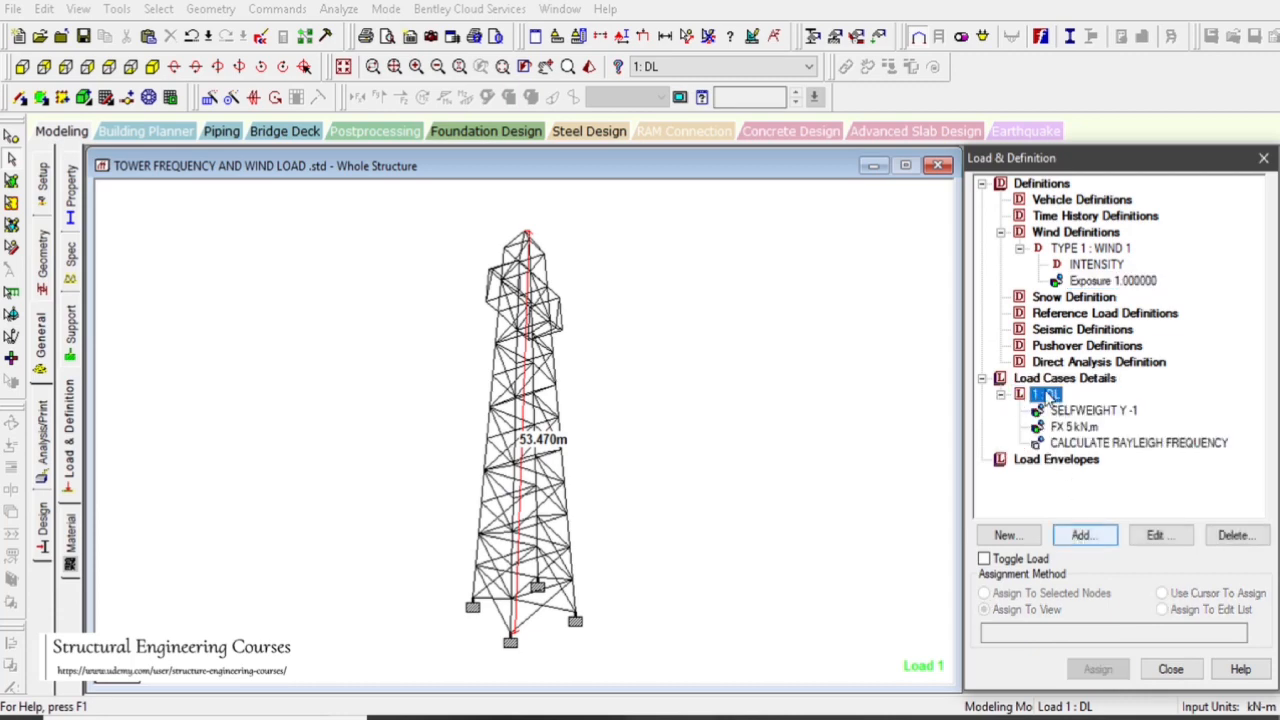
left_click(1046, 379)
left_click(1082, 535)
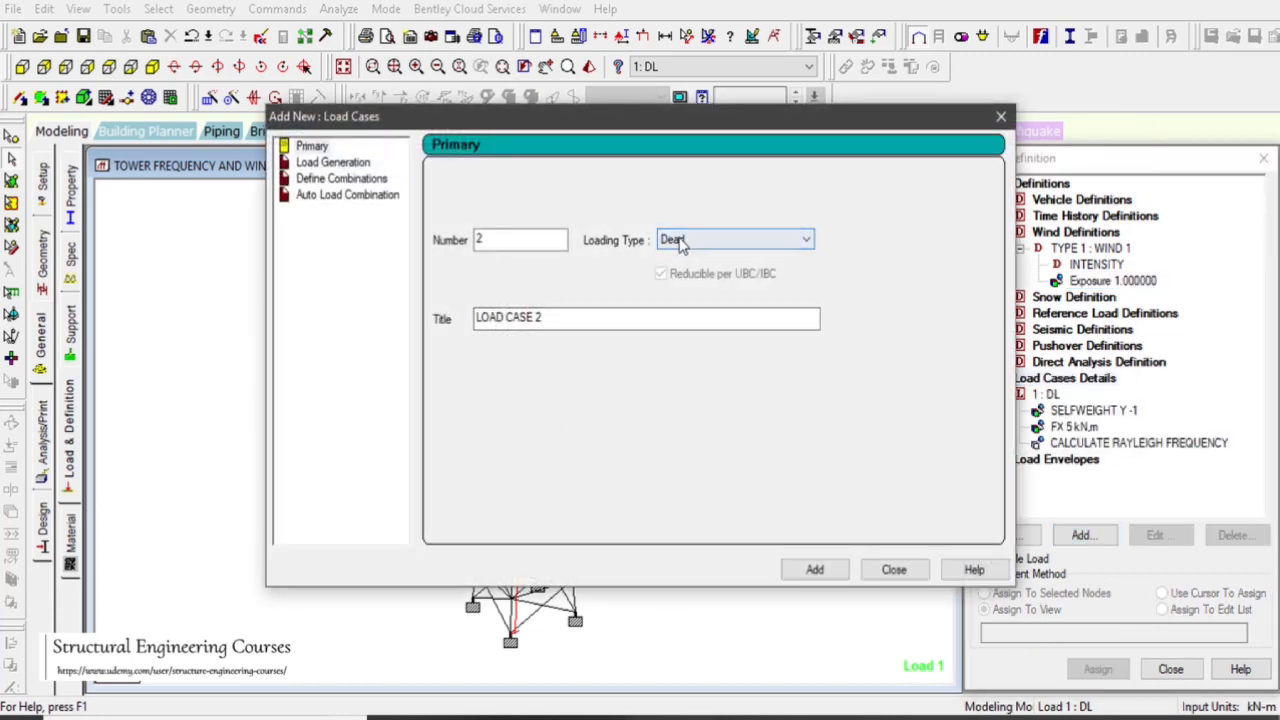
left_click(700, 240)
left_click(680, 297)
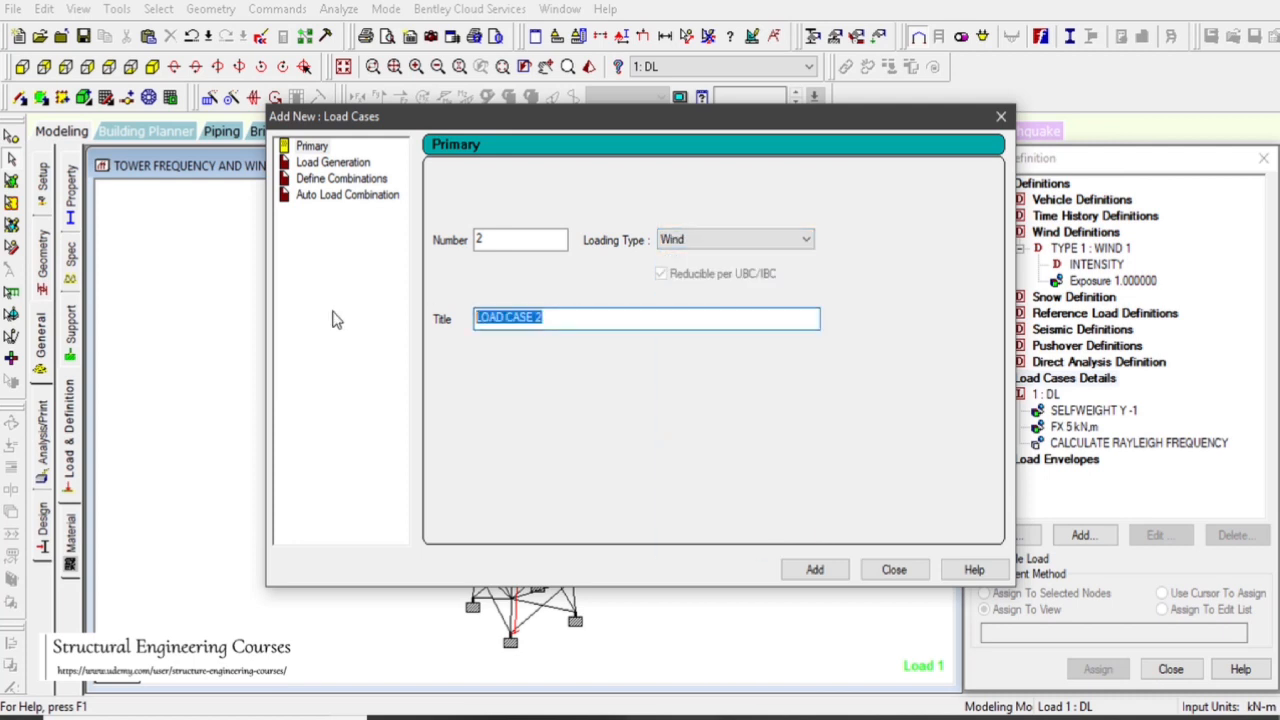
type("WLX")
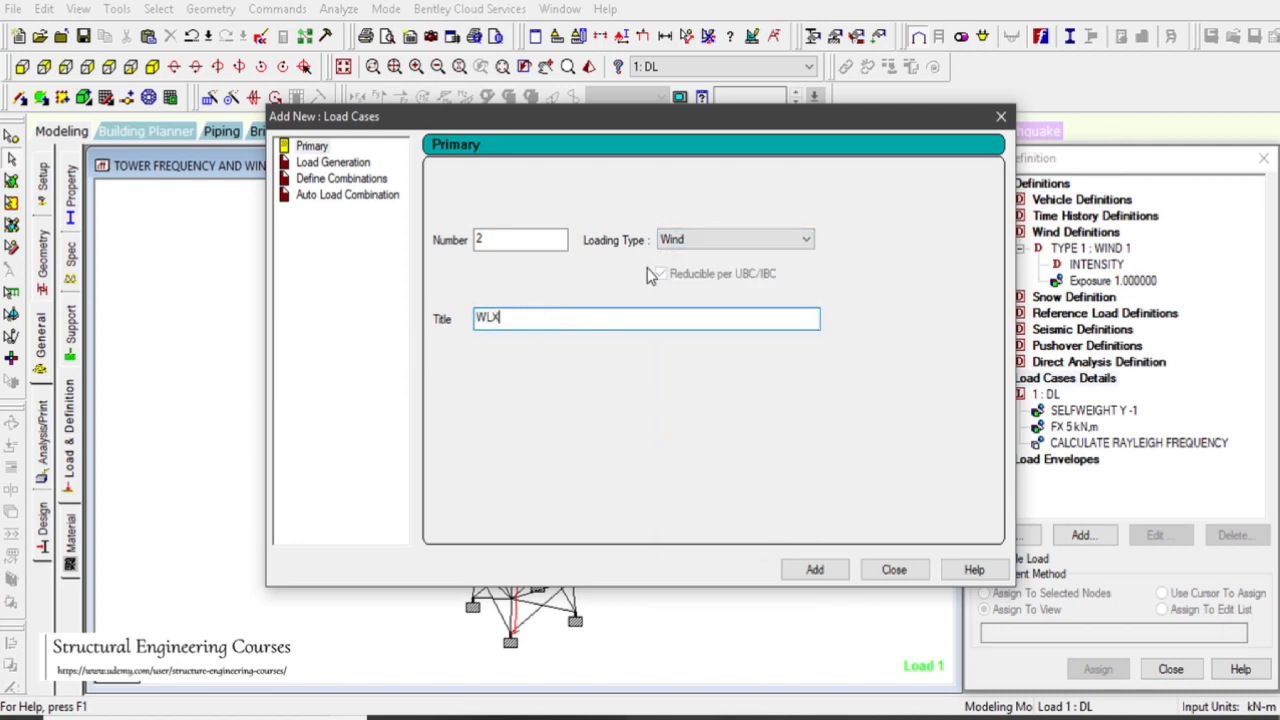
left_click(815, 569)
- Add a second Wind load case, number 3, titled WLZ, and finish creating load cases
left_click_drag(552, 318, 443, 316)
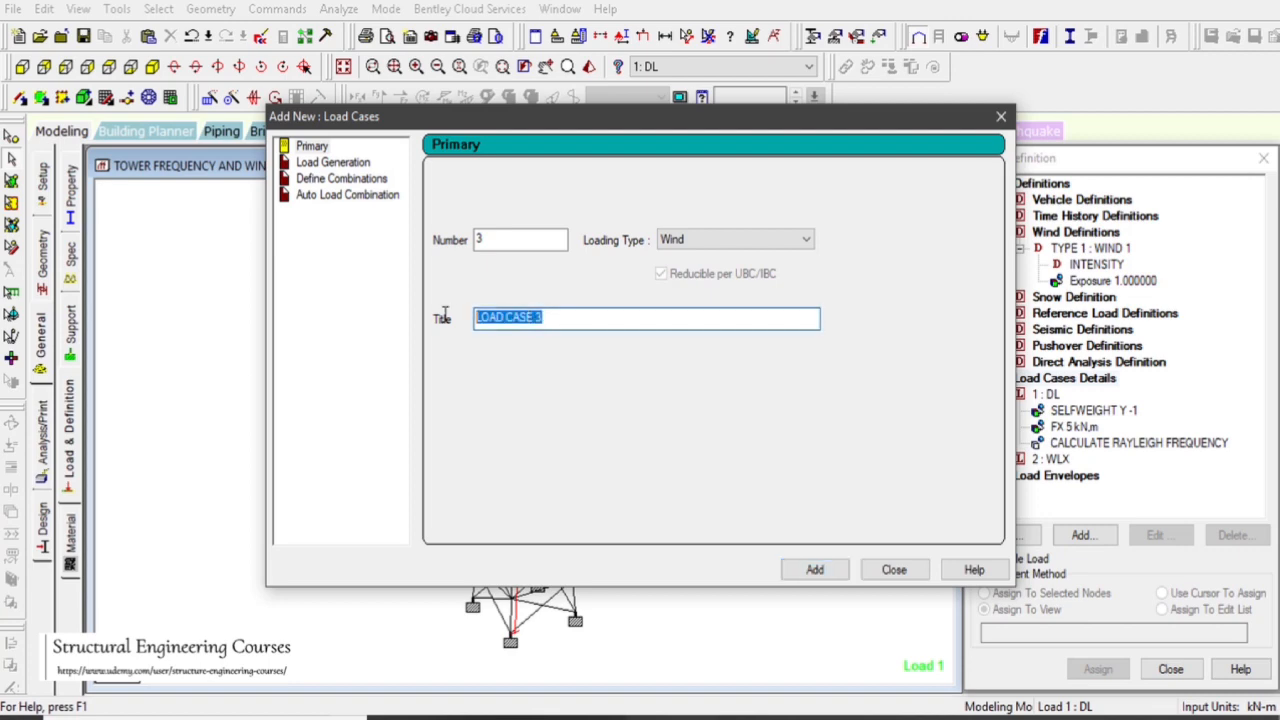
type("WLZ")
left_click(812, 569)
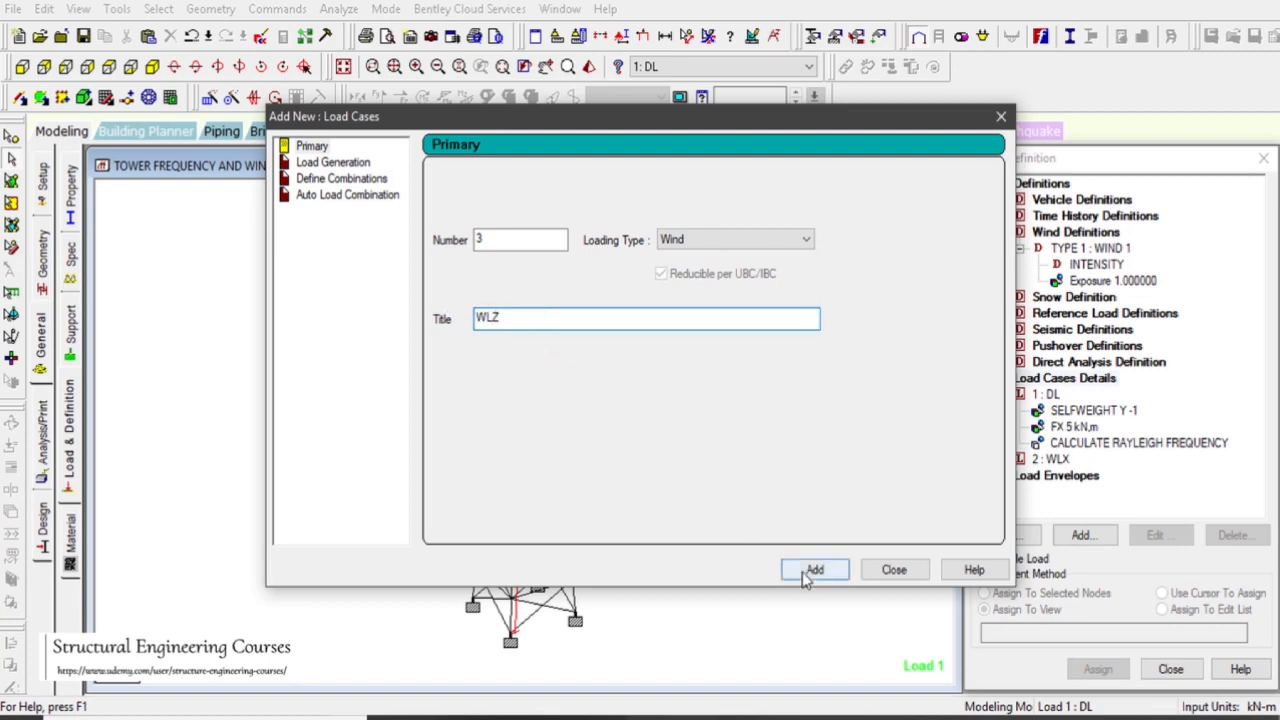
left_click(894, 570)
- Make WLX the active load case and isolate the members of the tower's low-X face in plan view
left_click(1052, 459)
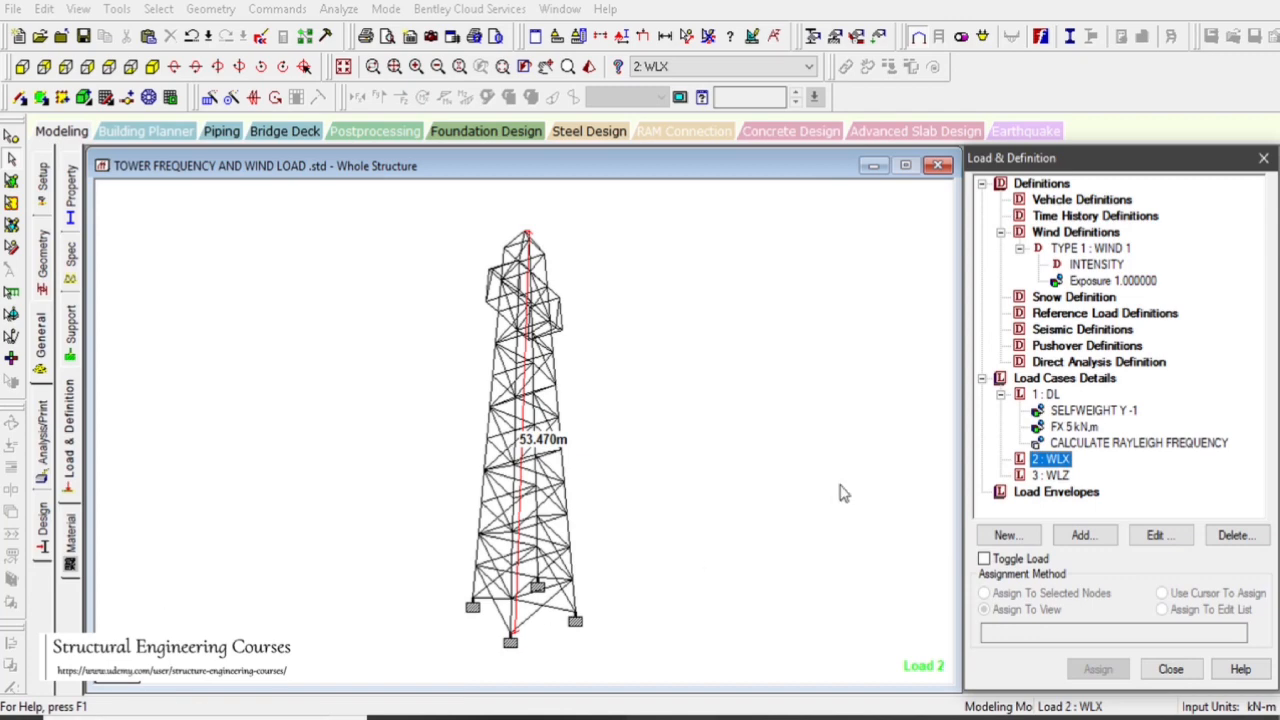
left_click(87, 66)
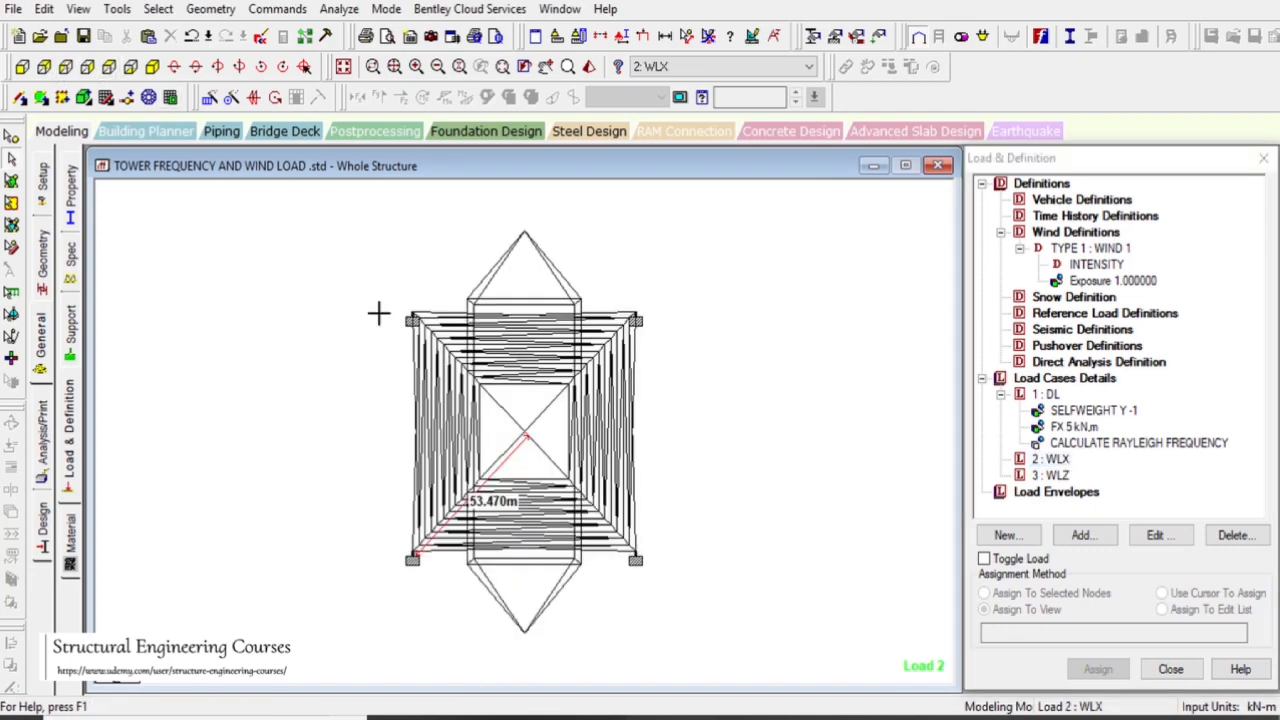
left_click_drag(366, 280, 446, 466)
left_click_drag(394, 306, 480, 581)
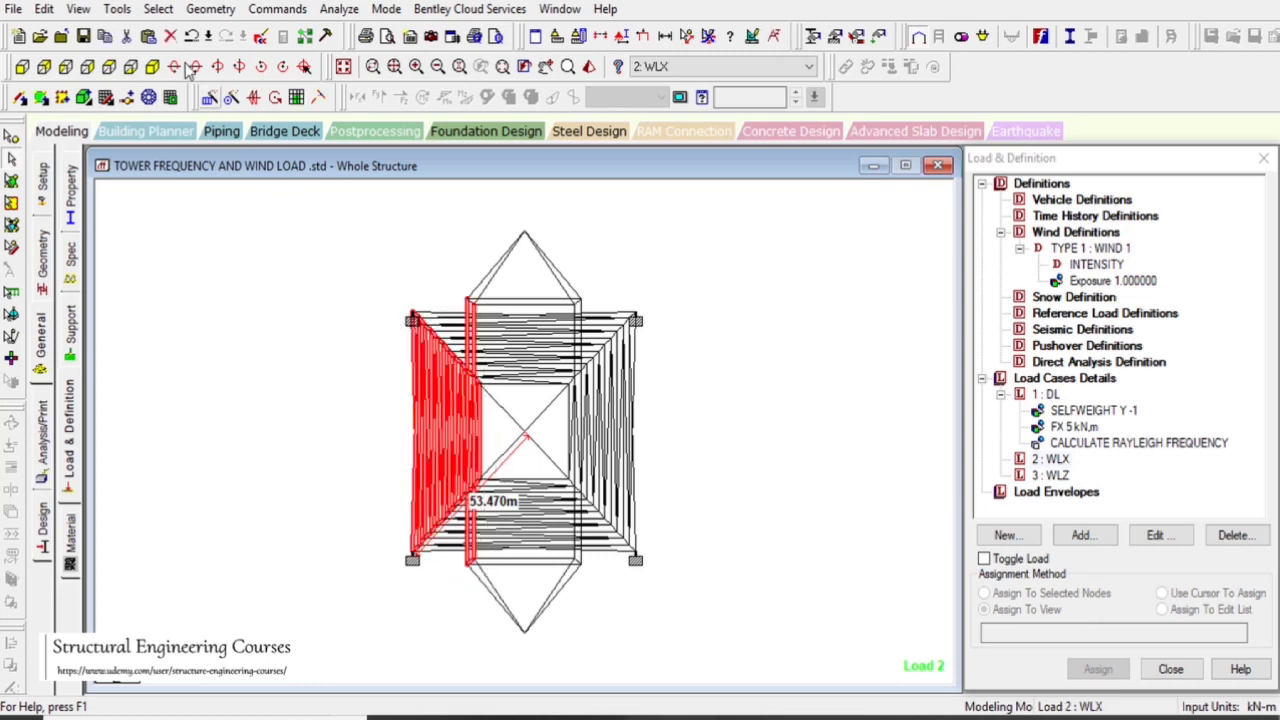
left_click(117, 9)
mouse_move(78, 9)
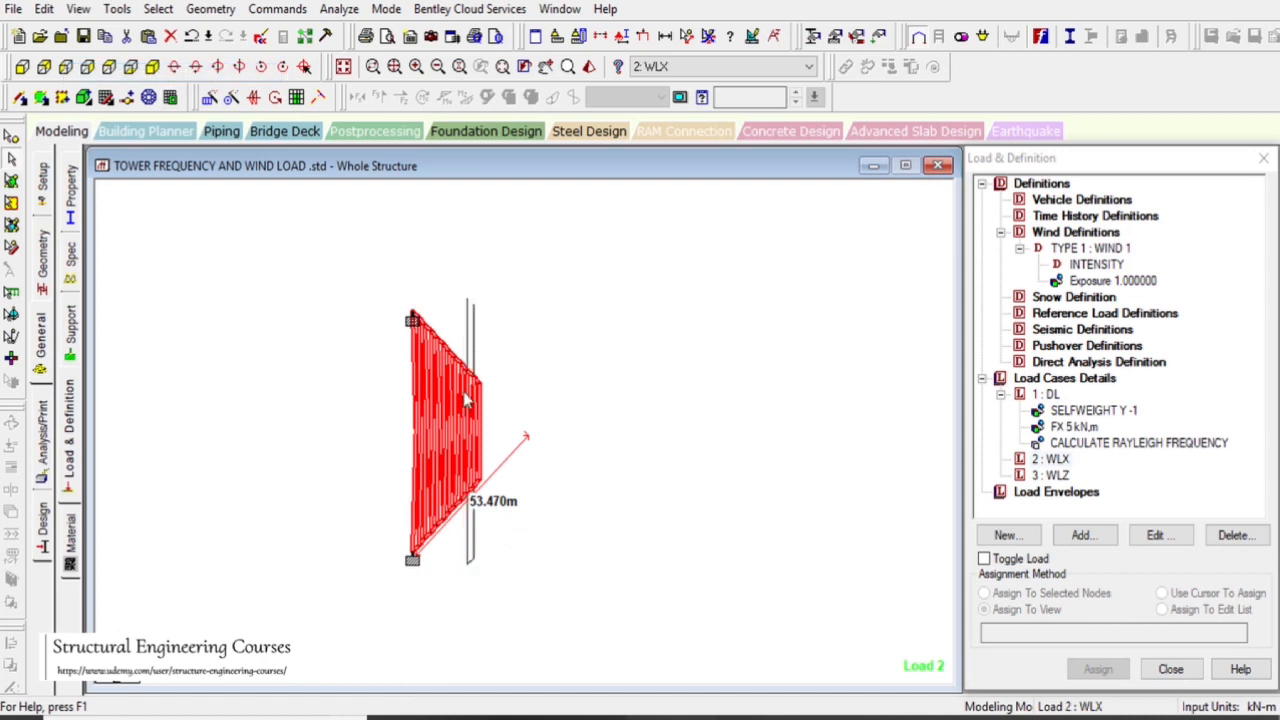
left_click(84, 11)
left_click(146, 72)
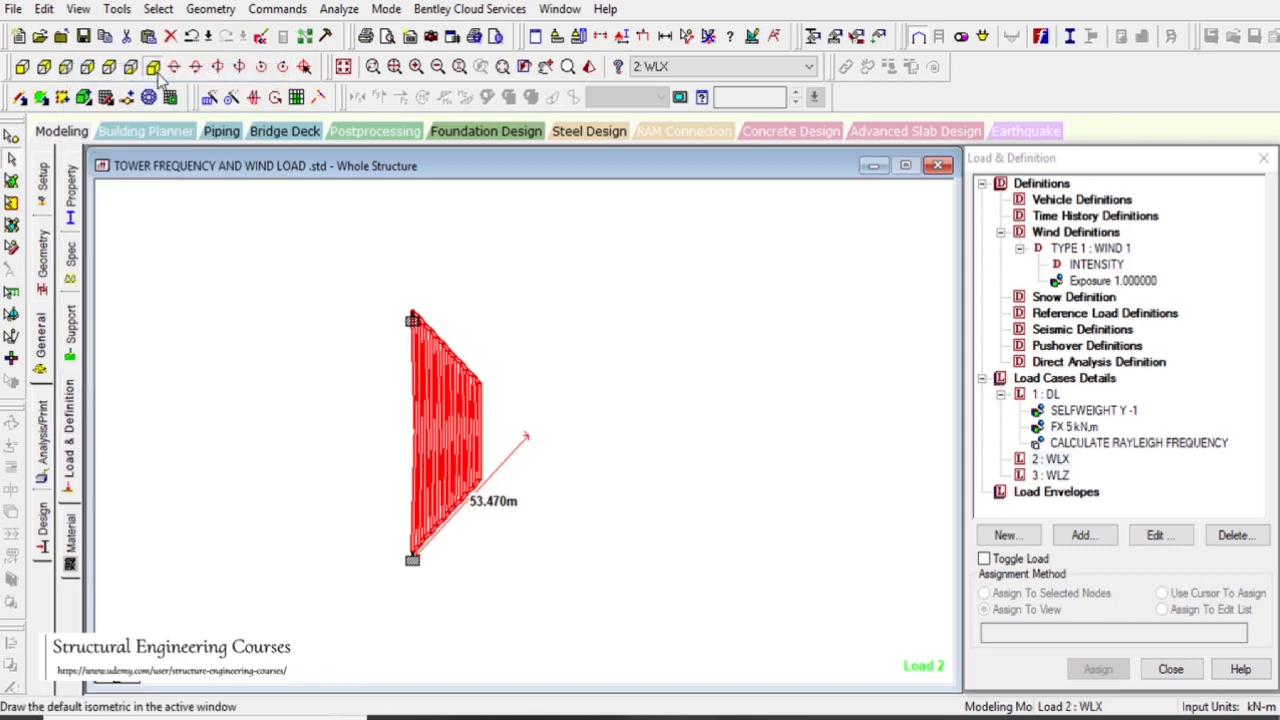
- Restore the whole tower in isometric view to check the selected face, and isolate that face again
left_click(152, 67)
left_click(349, 70)
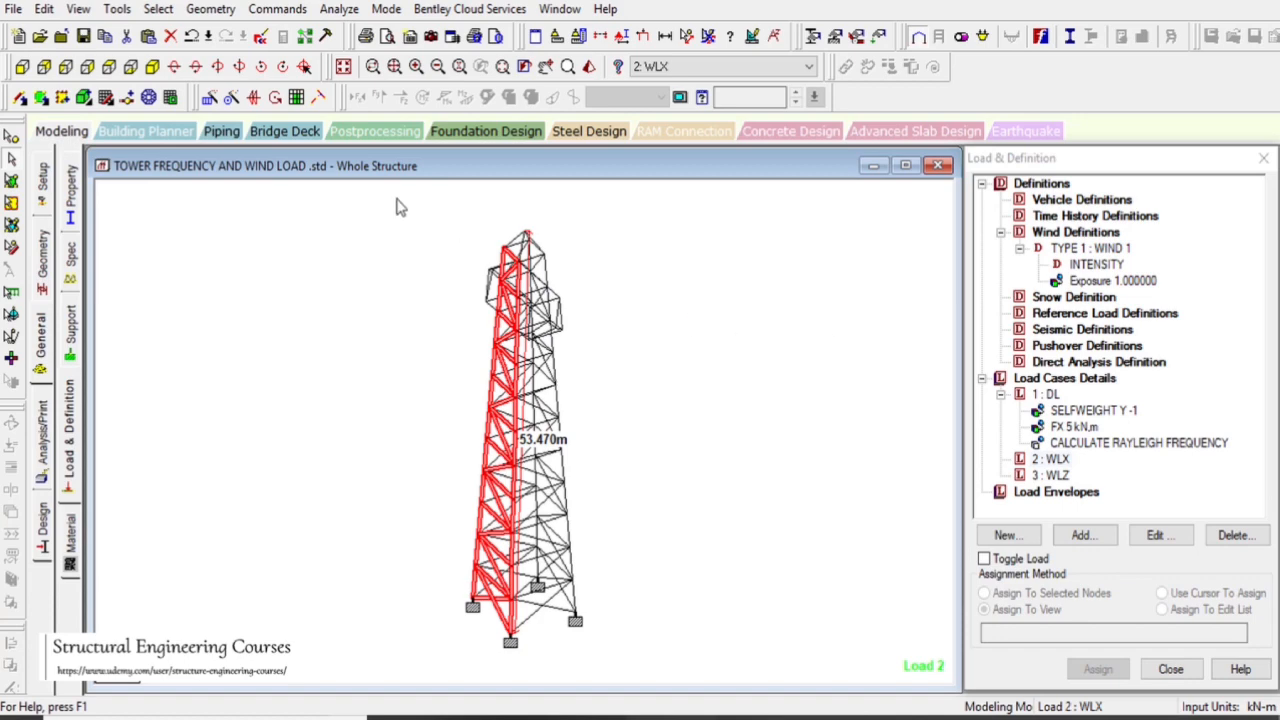
left_click(78, 8)
left_click(180, 71)
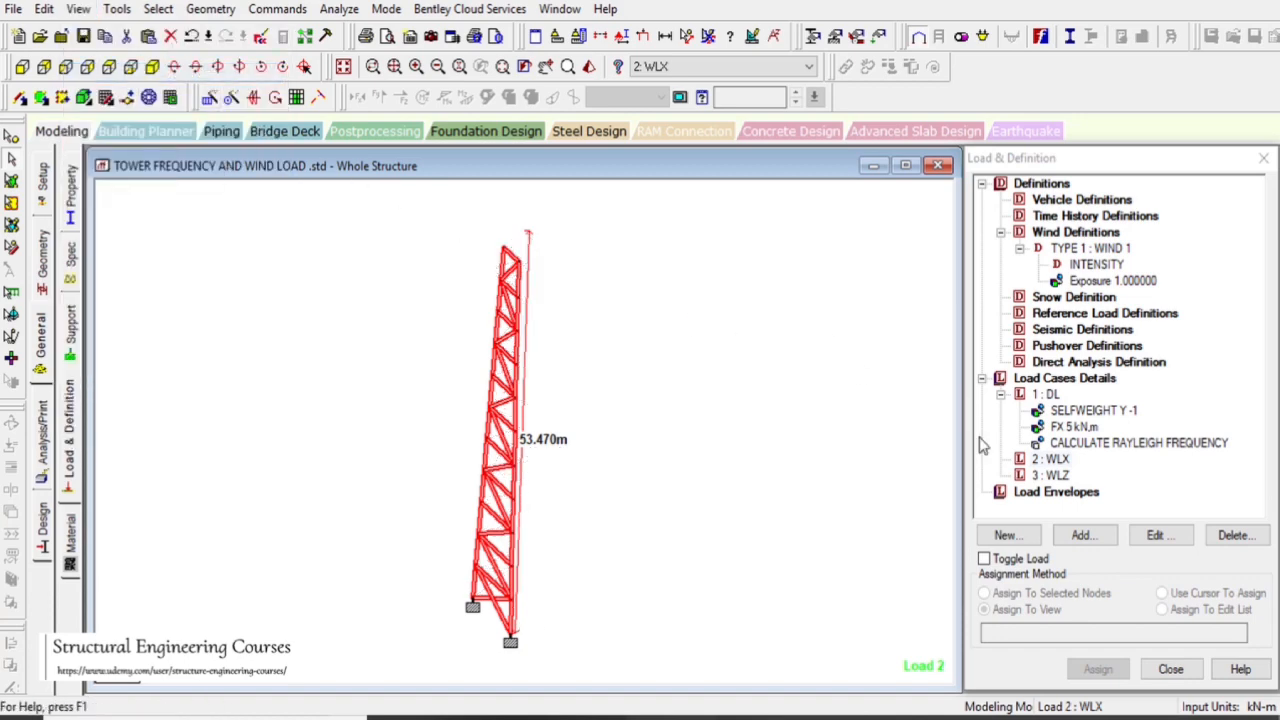
- Start a Type 1 wind load for WLX on the X windward face with factor 0.75 and the Open Structure option
left_click(1082, 537)
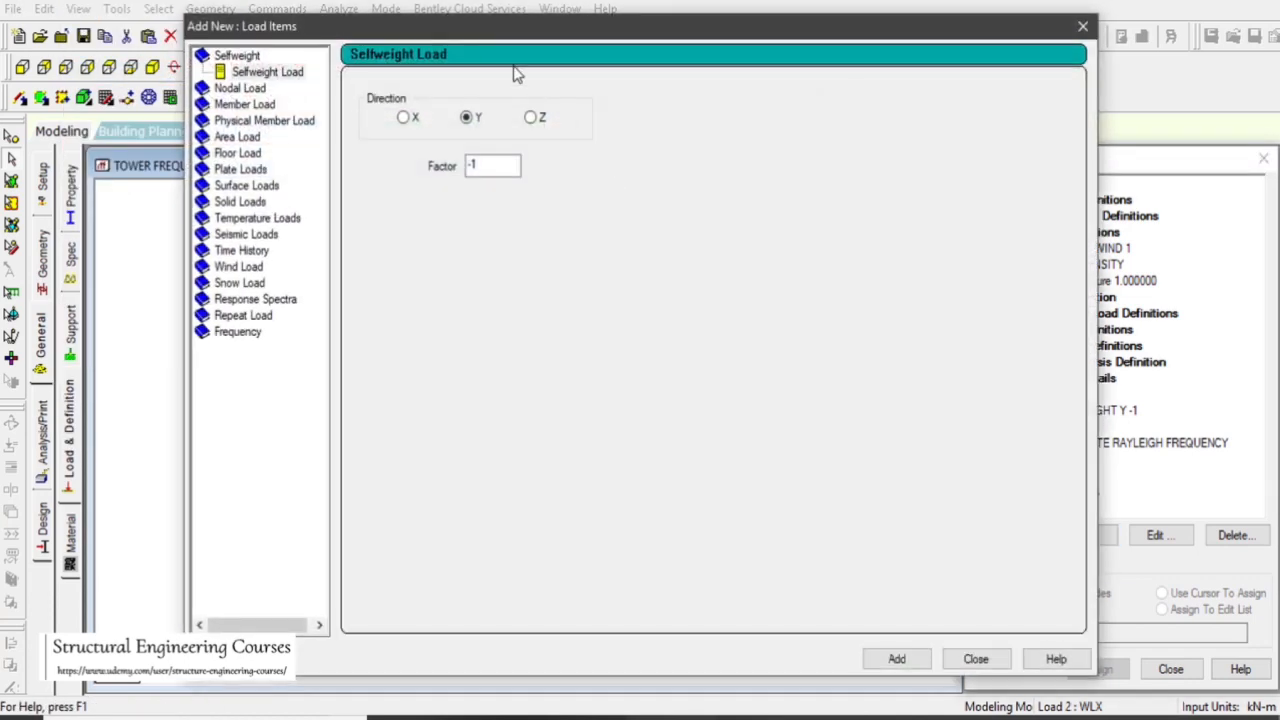
left_click_drag(470, 28, 831, 1)
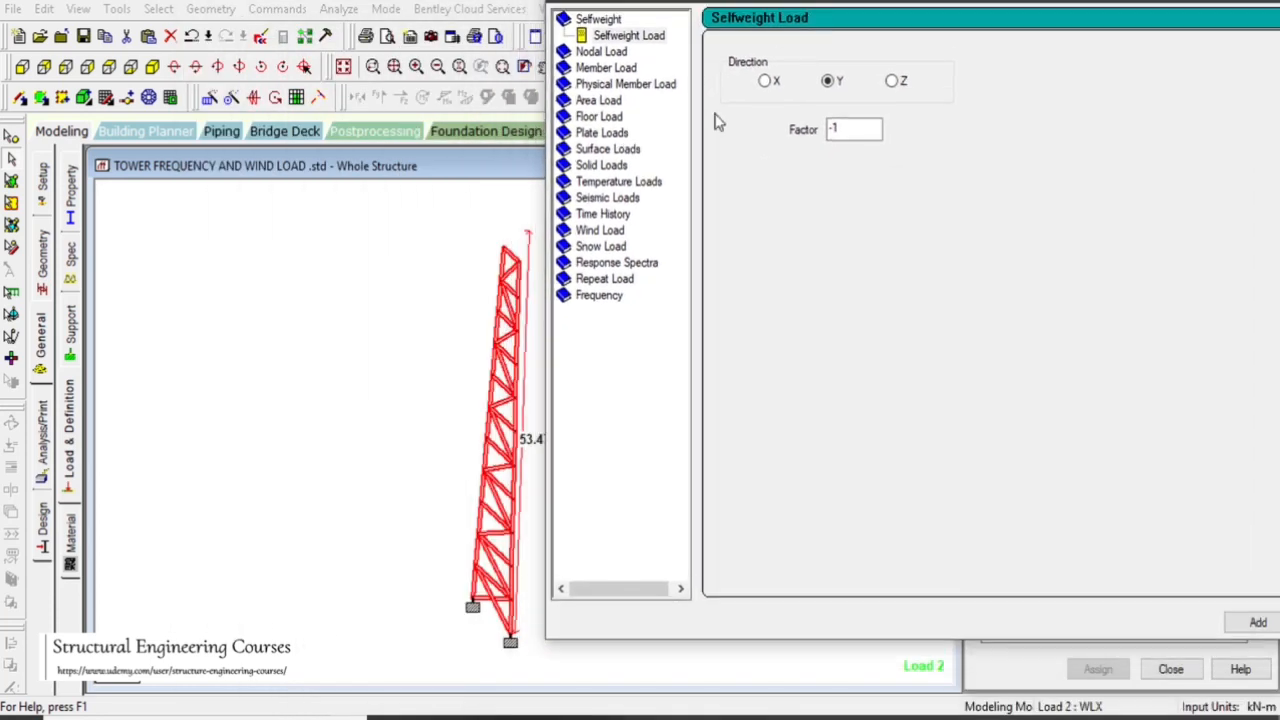
left_click(612, 231)
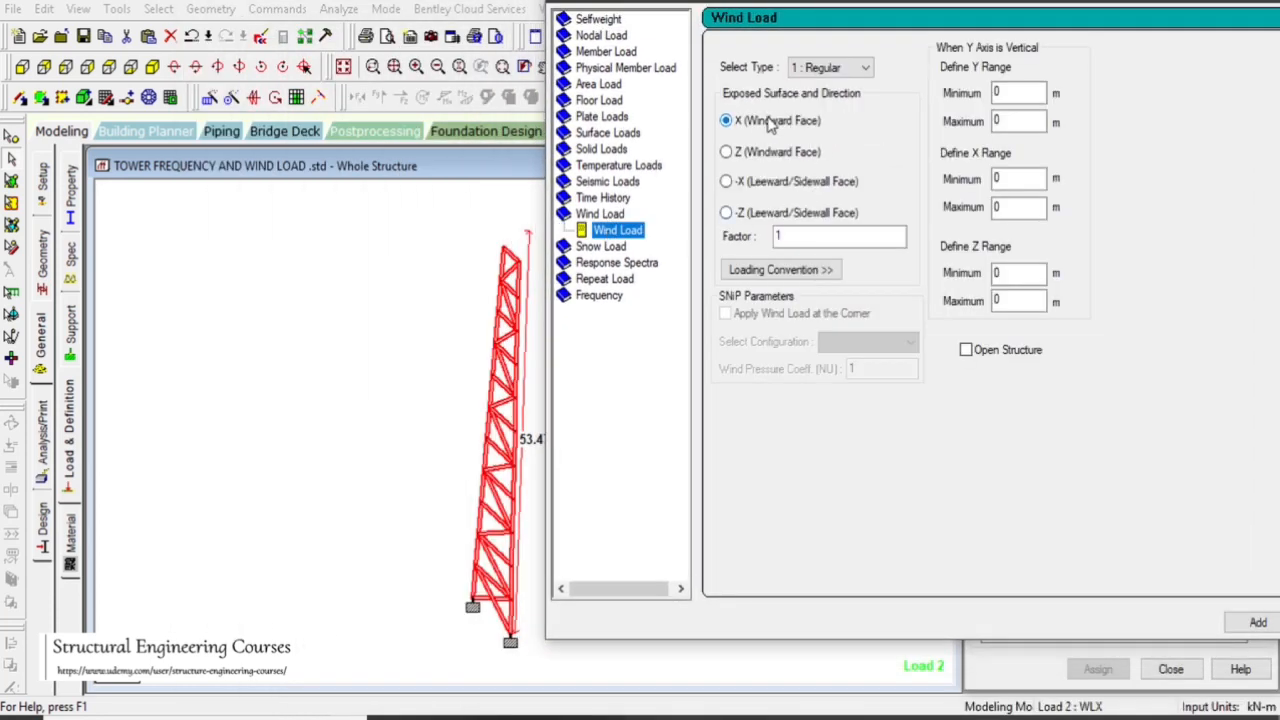
double_click(790, 237)
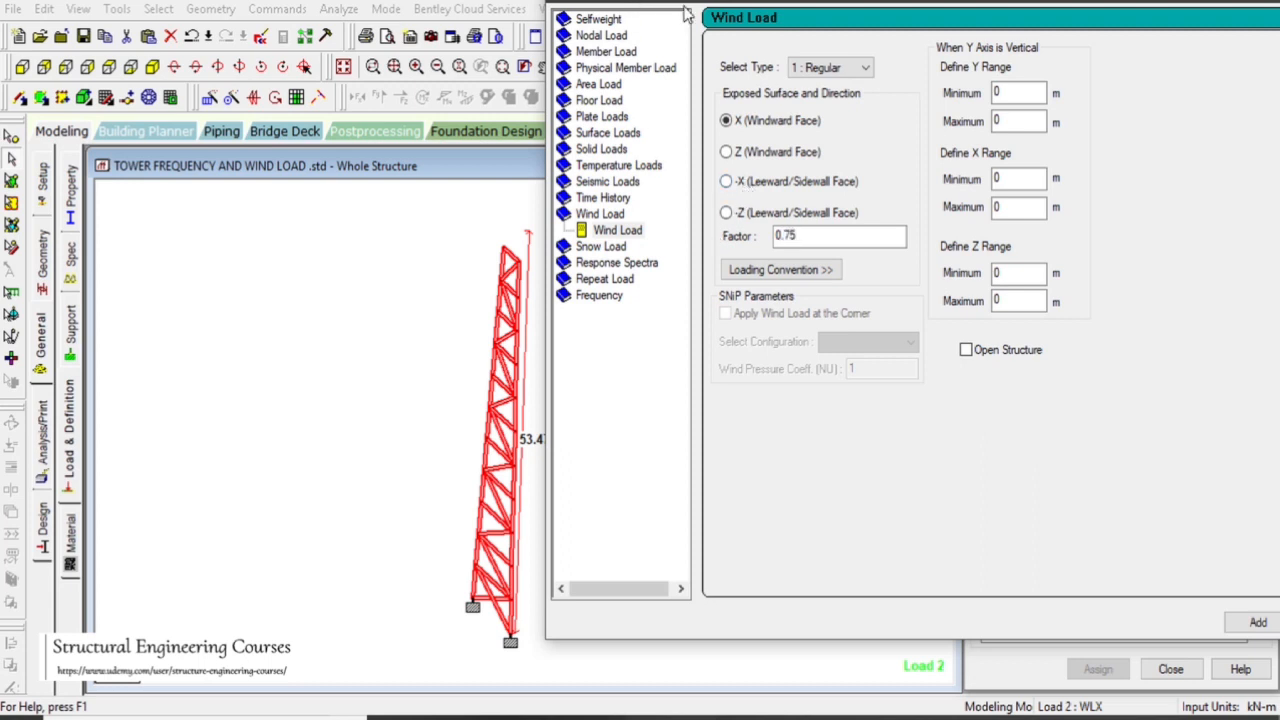
left_click_drag(686, 14, 729, 33)
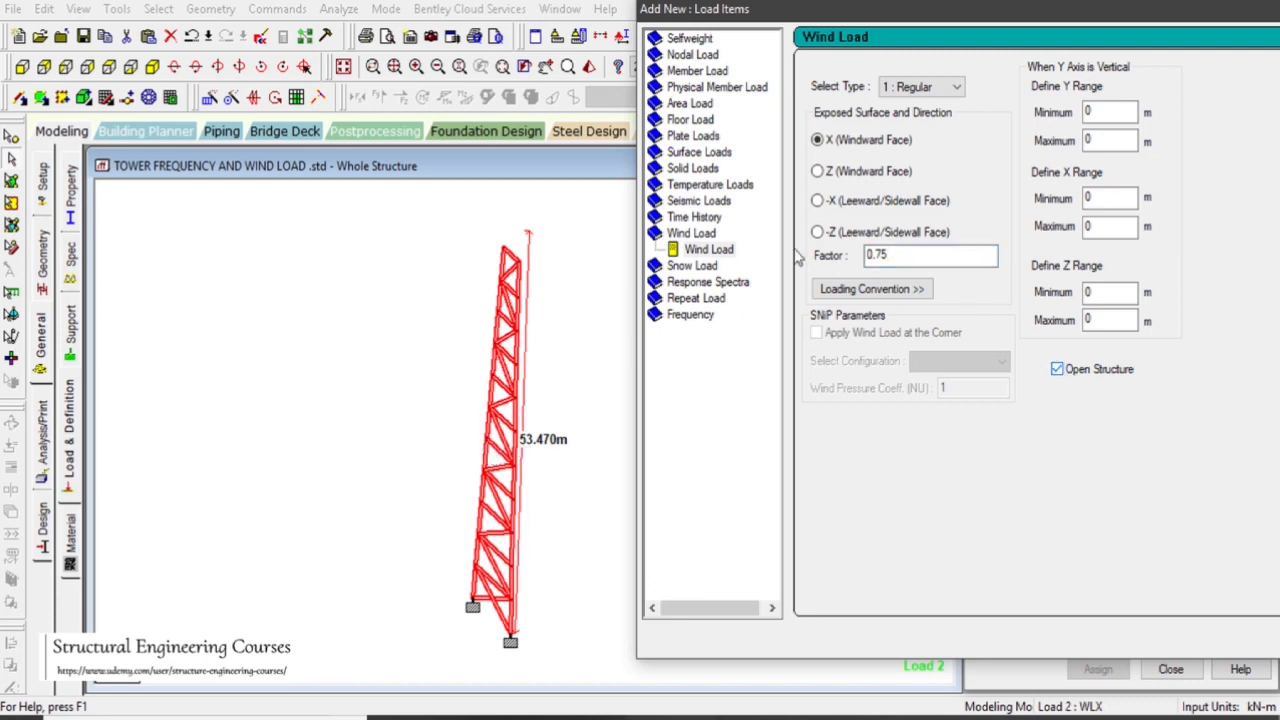
- Query the face's top and base node coordinates and set the wind load's maximum X range to 3 m
left_click(11, 135)
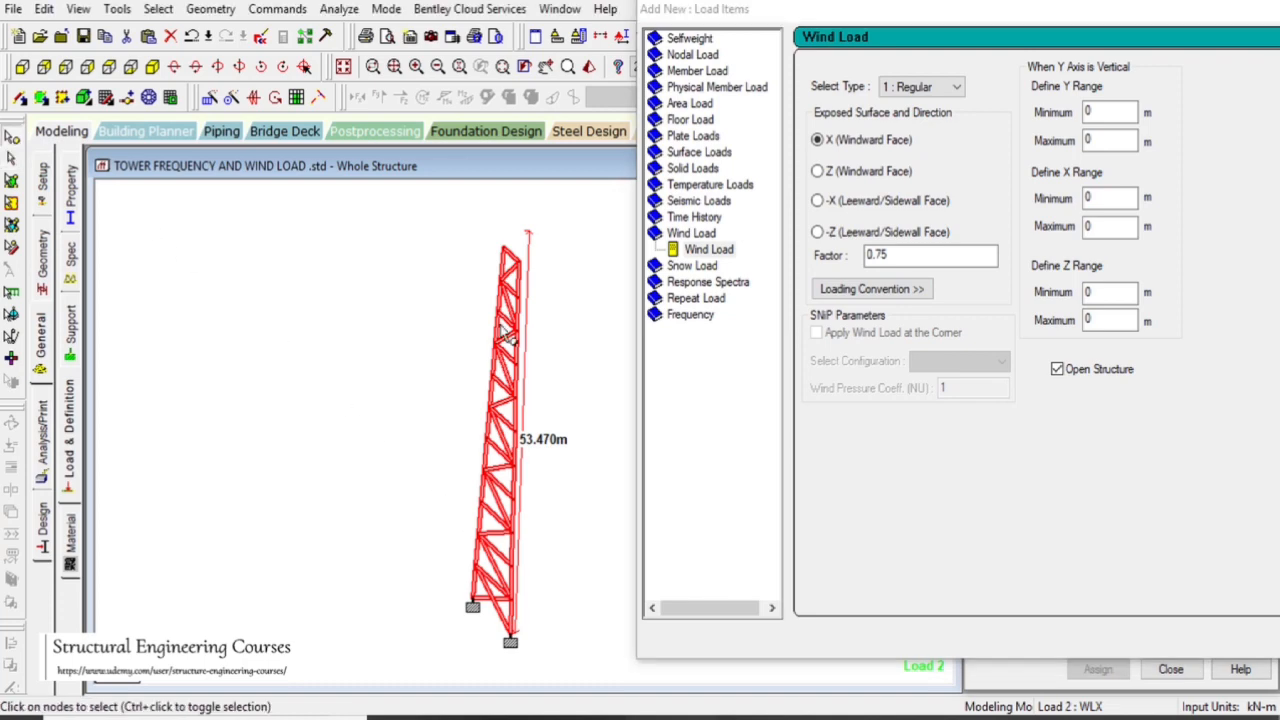
double_click(511, 259)
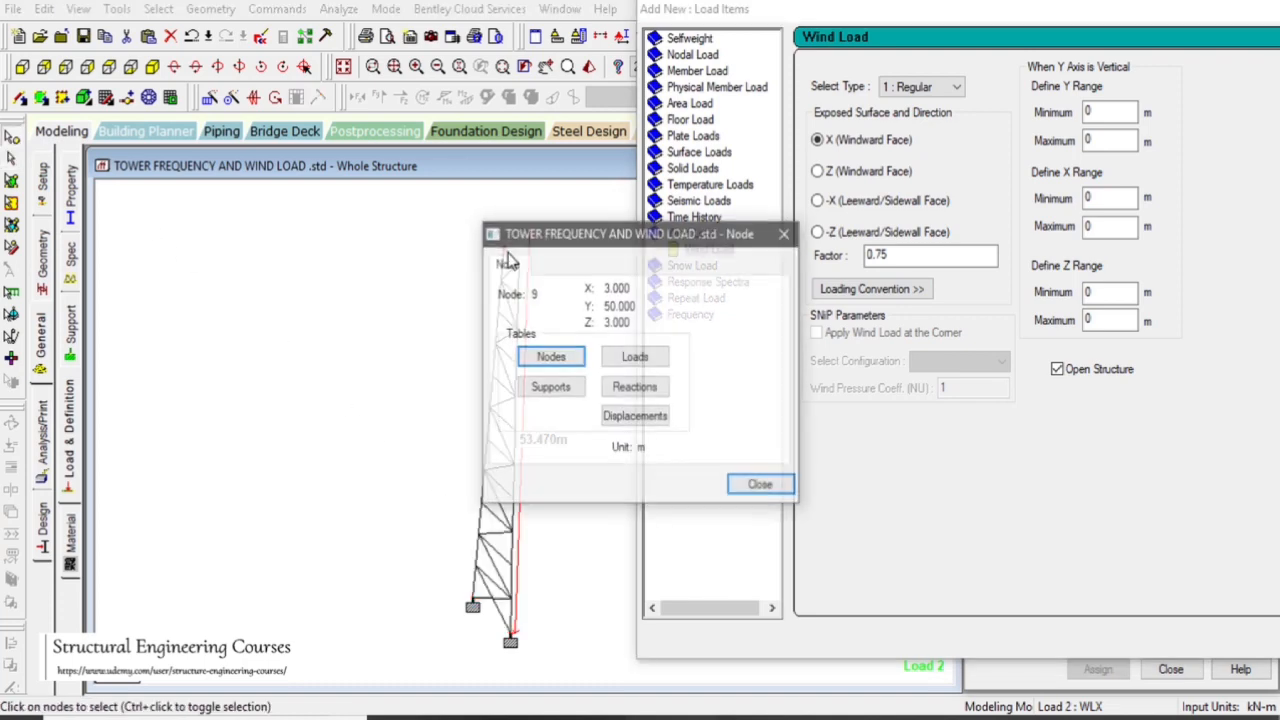
left_click(761, 485)
double_click(472, 606)
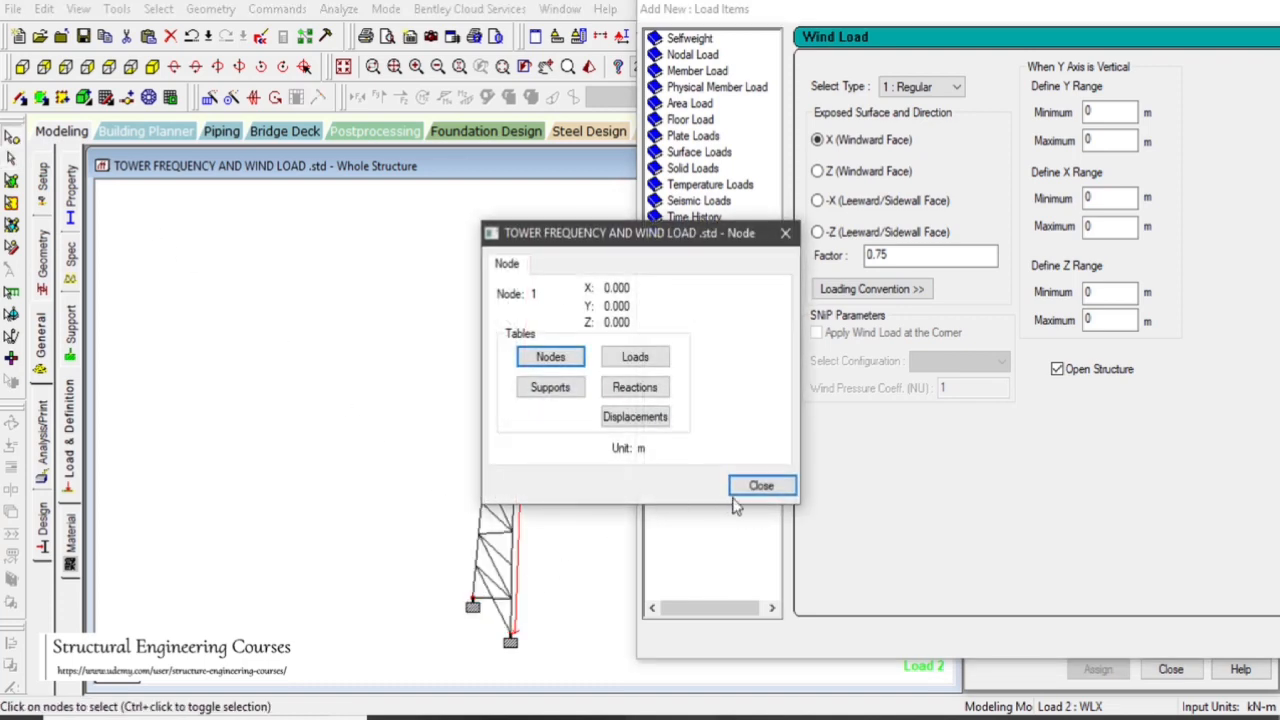
left_click(761, 485)
double_click(1105, 226)
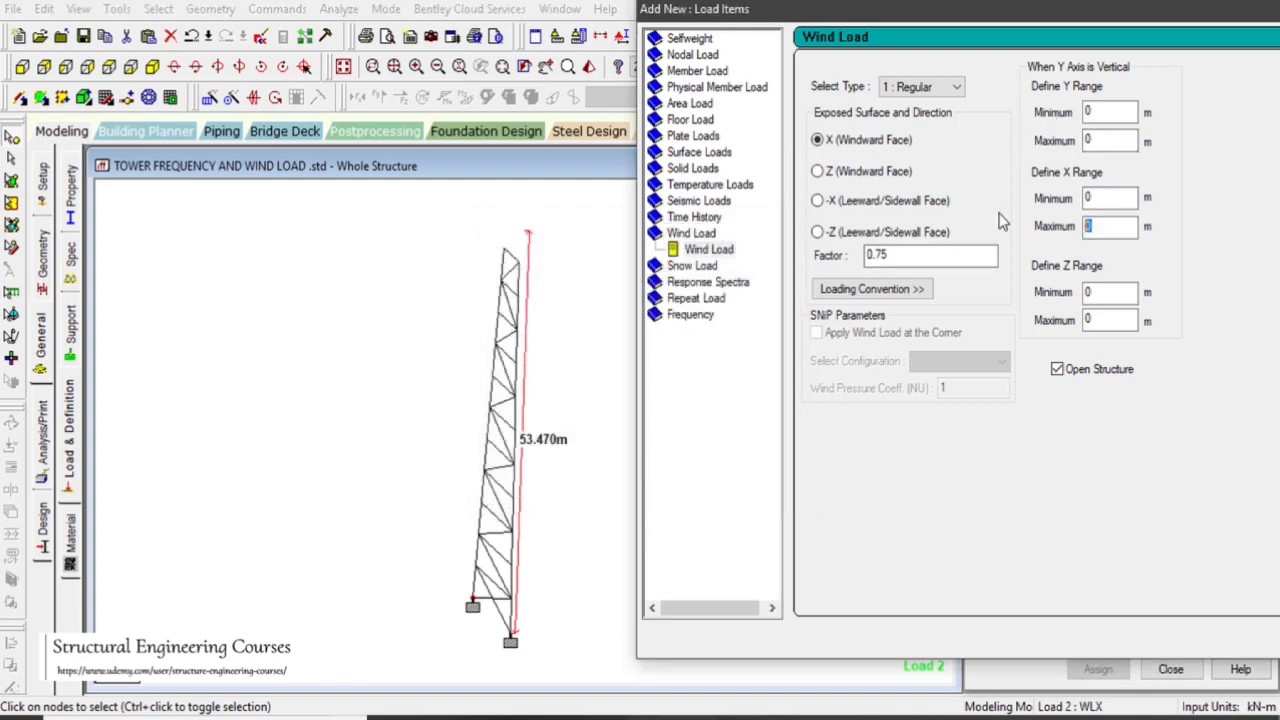
type("3")
- Recheck the top and base nodes' coordinates and set the wind load's maximum Y range to 50 m
double_click(509, 261)
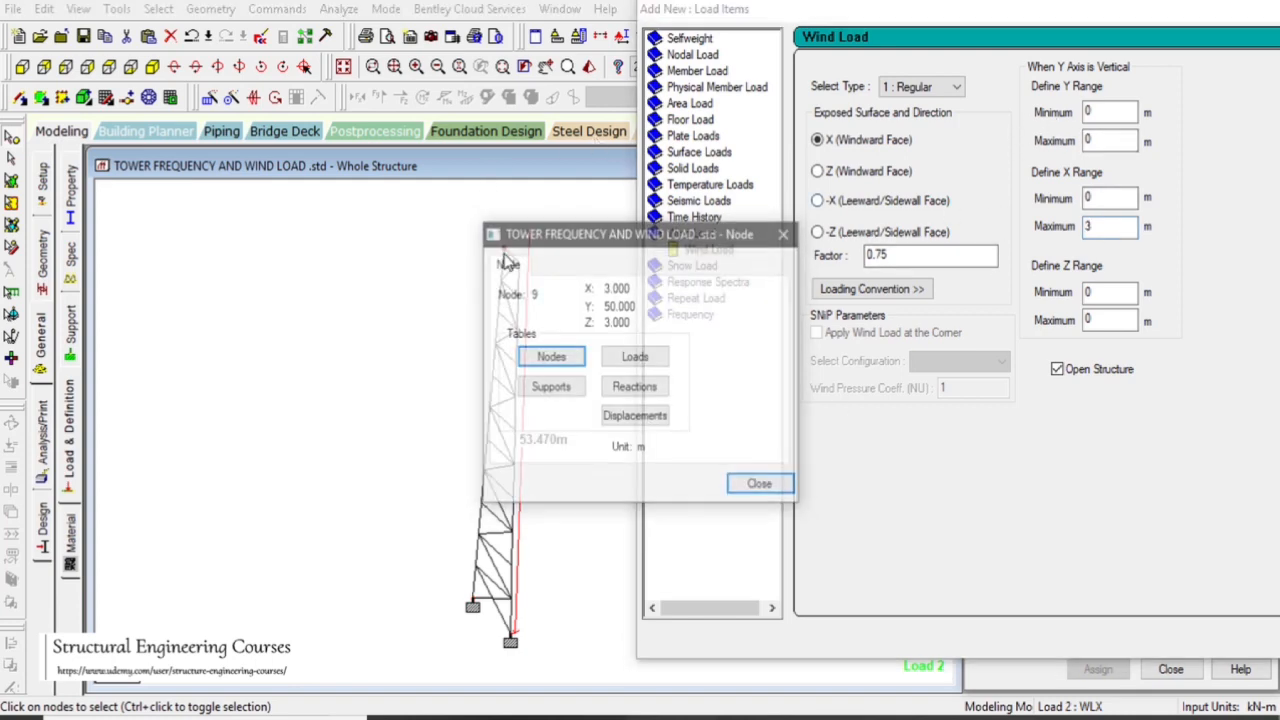
left_click(472, 606)
double_click(472, 606)
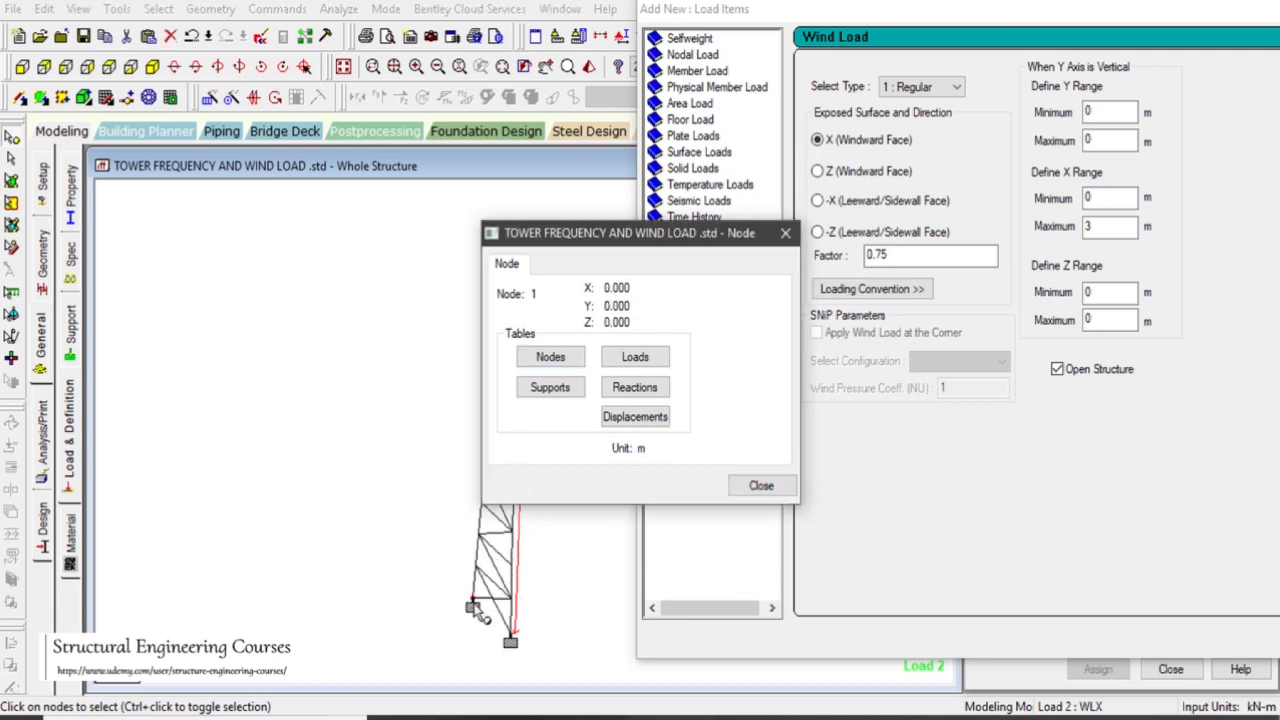
left_click(761, 485)
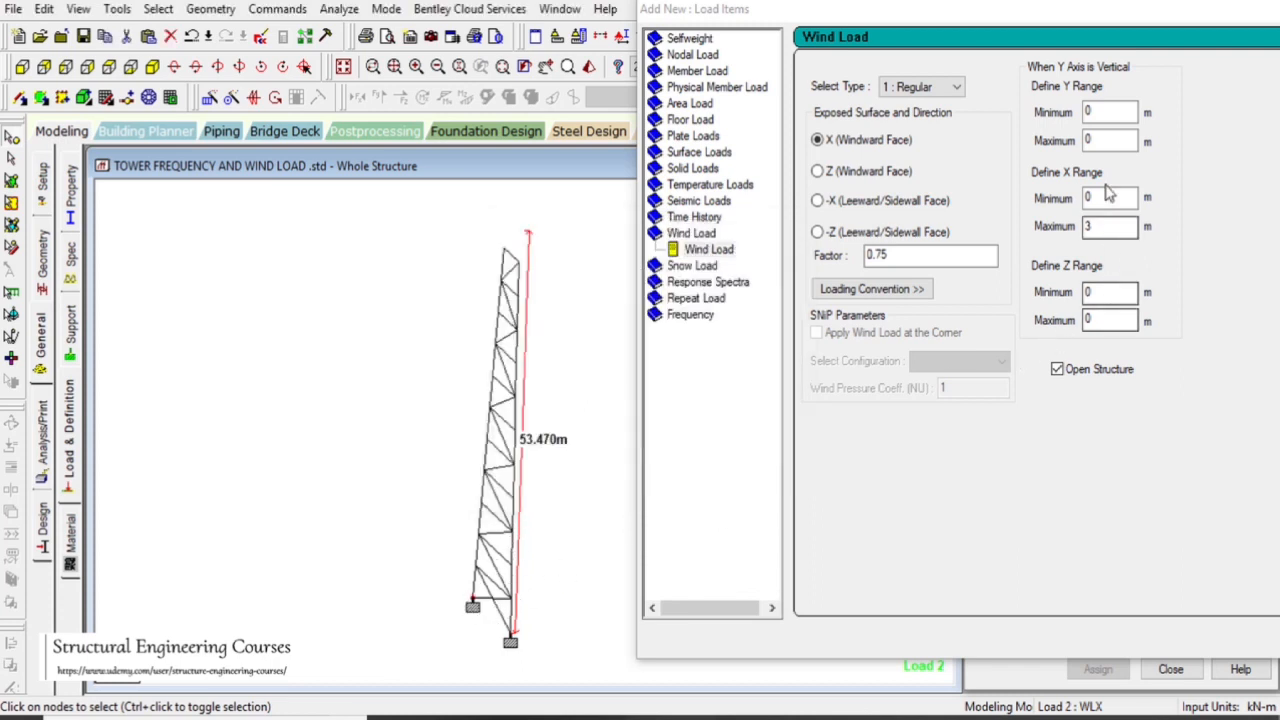
left_click(1088, 141)
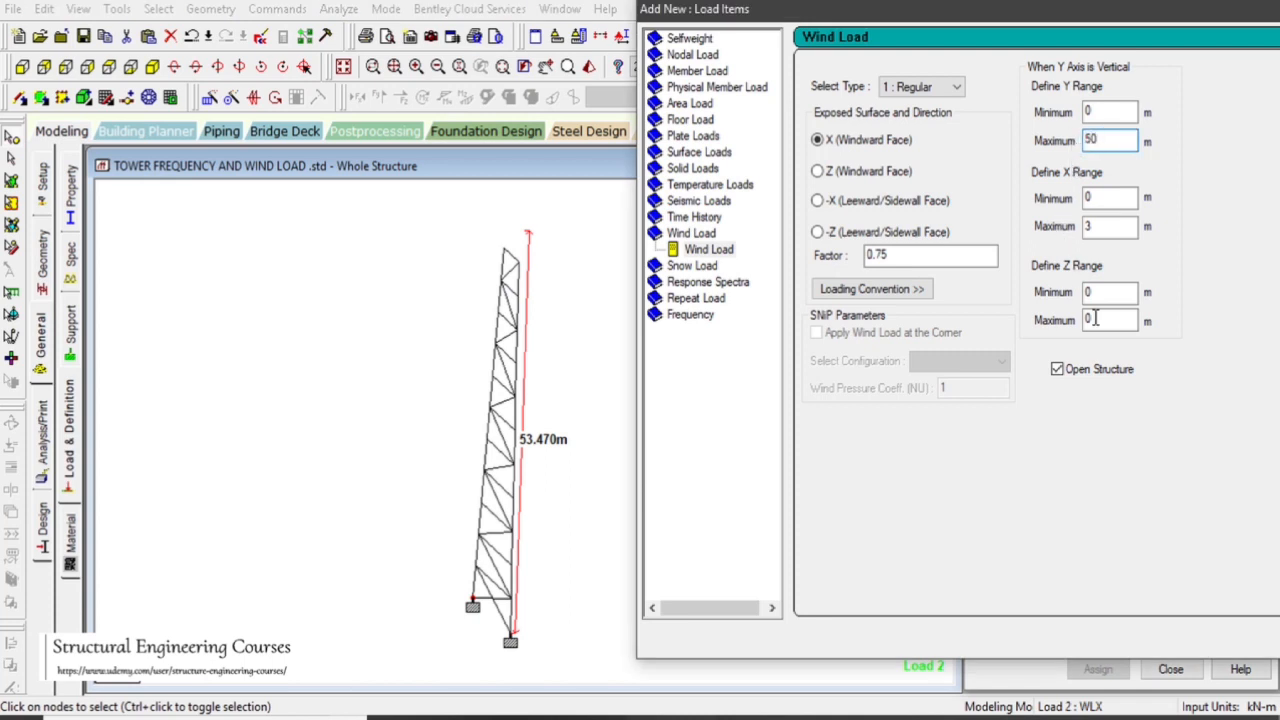
- Query the face's two support nodes and set the wind load's maximum Z range to 10 m
left_click(472, 606)
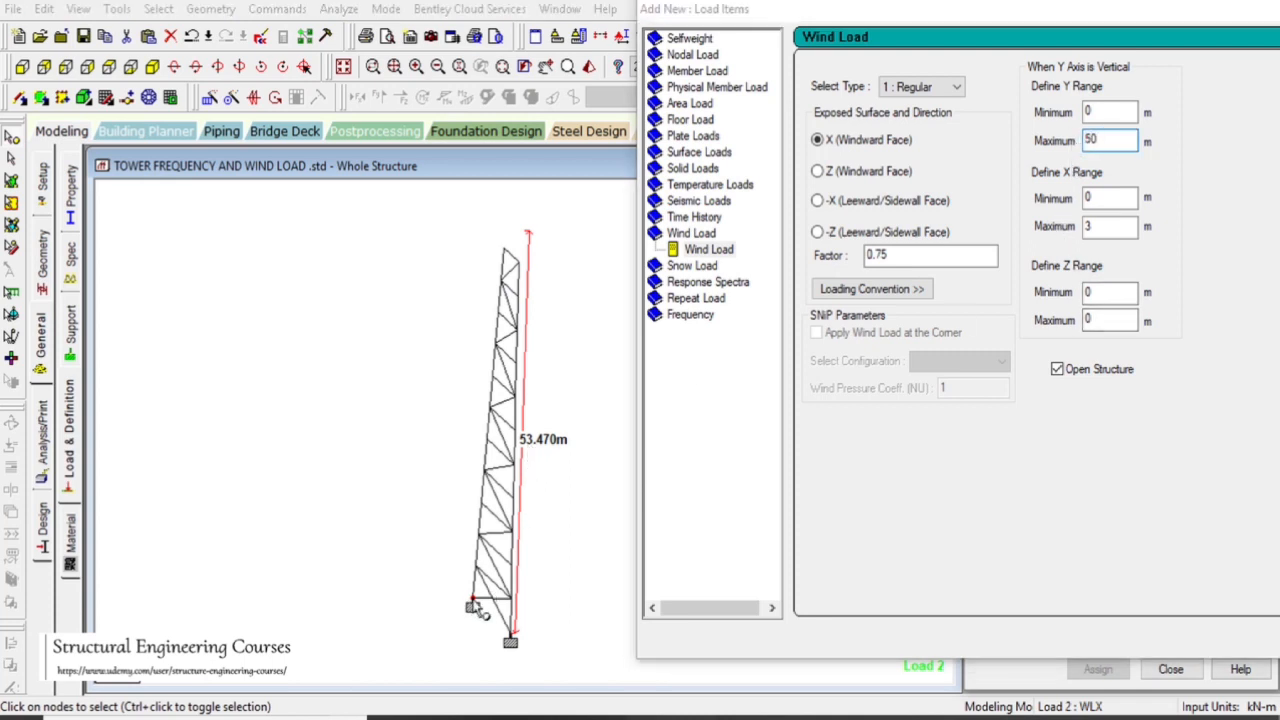
double_click(473, 601)
double_click(512, 635)
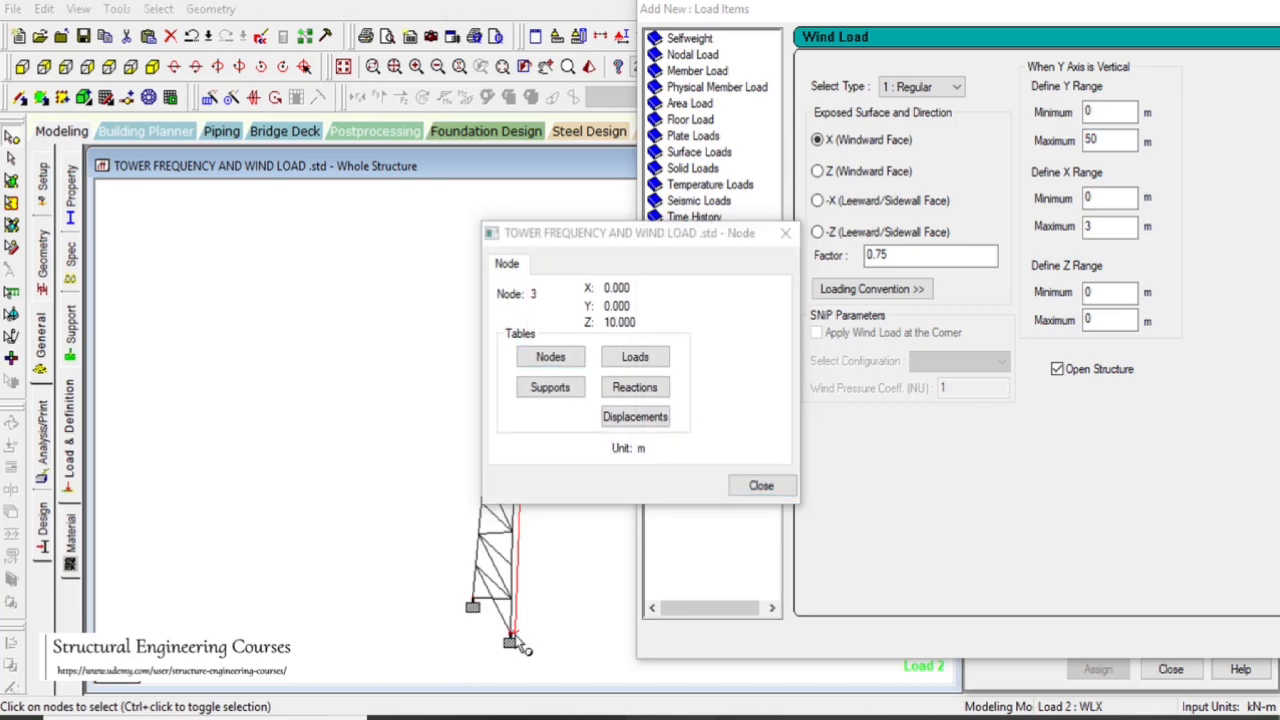
left_click(1124, 322)
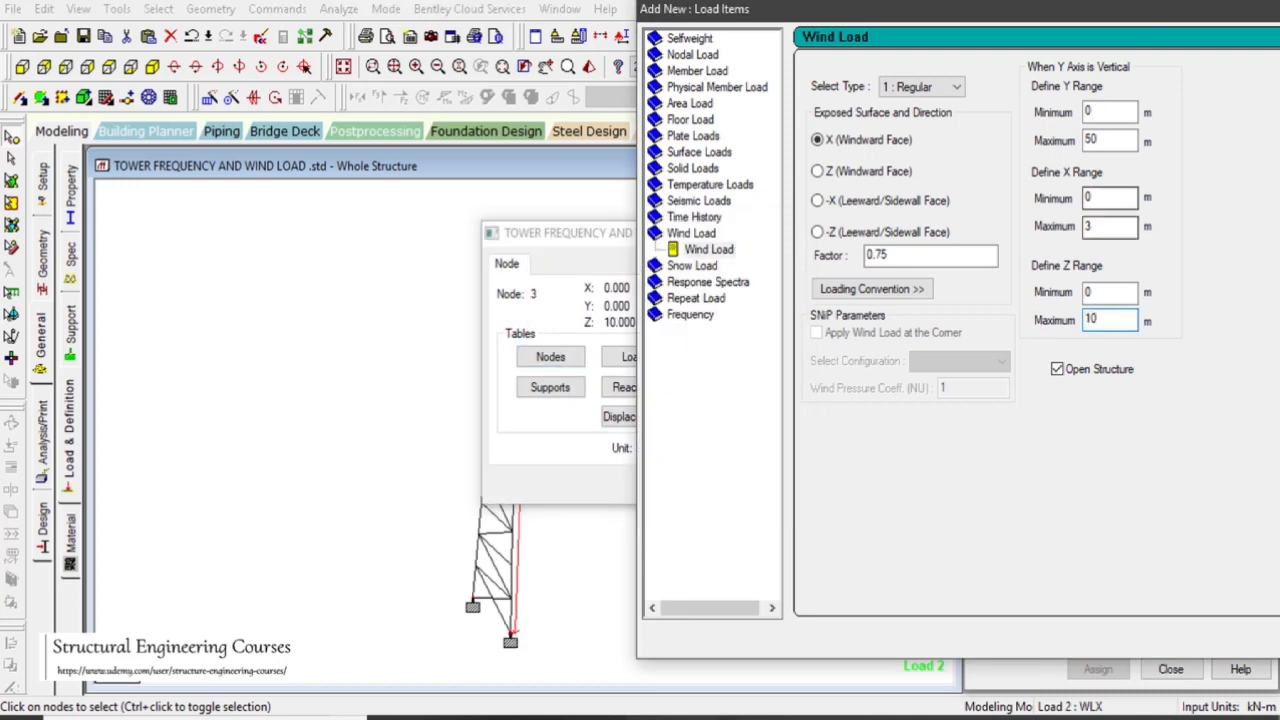
left_click_drag(1104, 13, 906, 18)
type("10")
- Add the ranged wind load to WLX, display it on the face, and dismiss the node information
left_click(1152, 646)
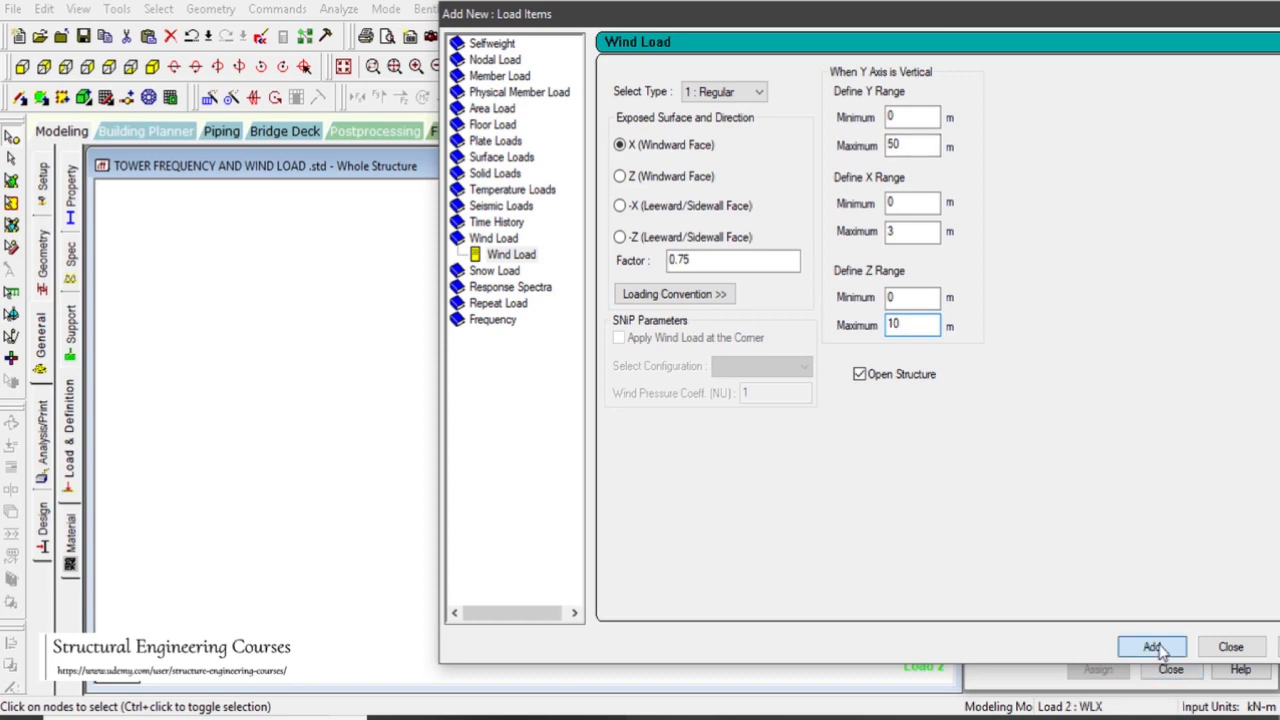
left_click(1230, 647)
left_click(1124, 478)
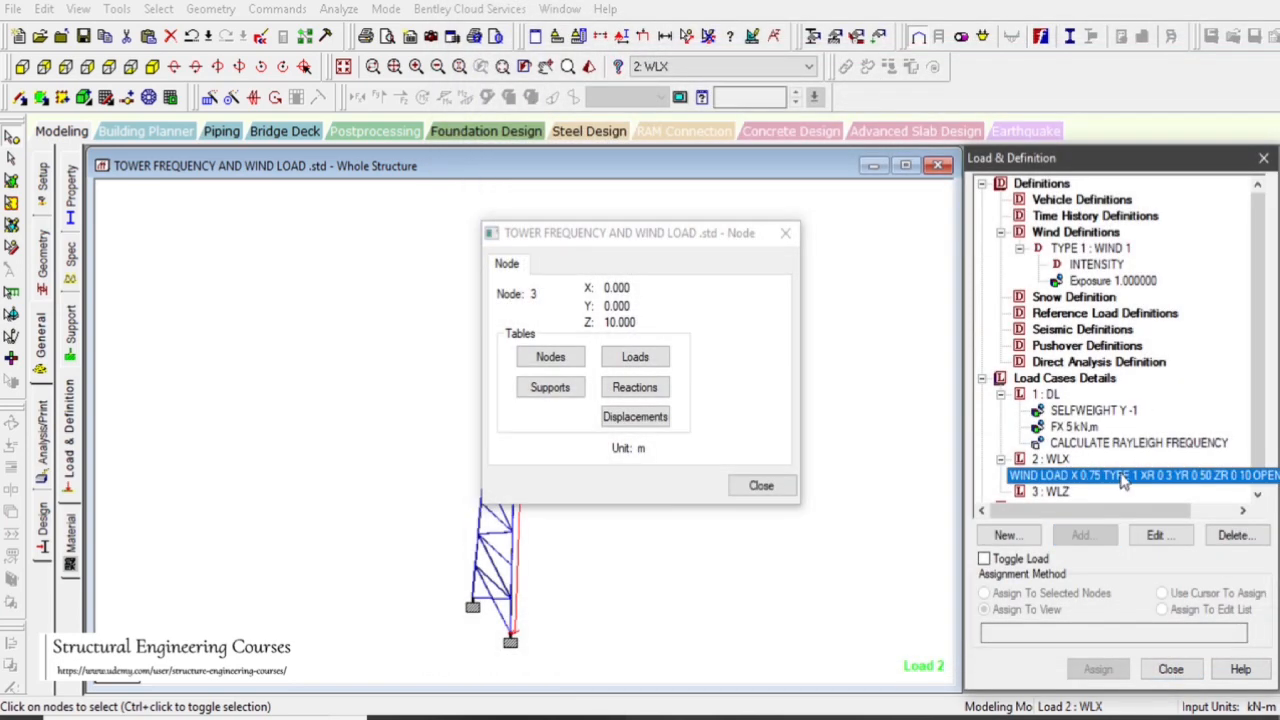
left_click(761, 485)
- Restore the whole structure view and query the coordinates of the tower's peak node
scroll(518, 323, "up", 1)
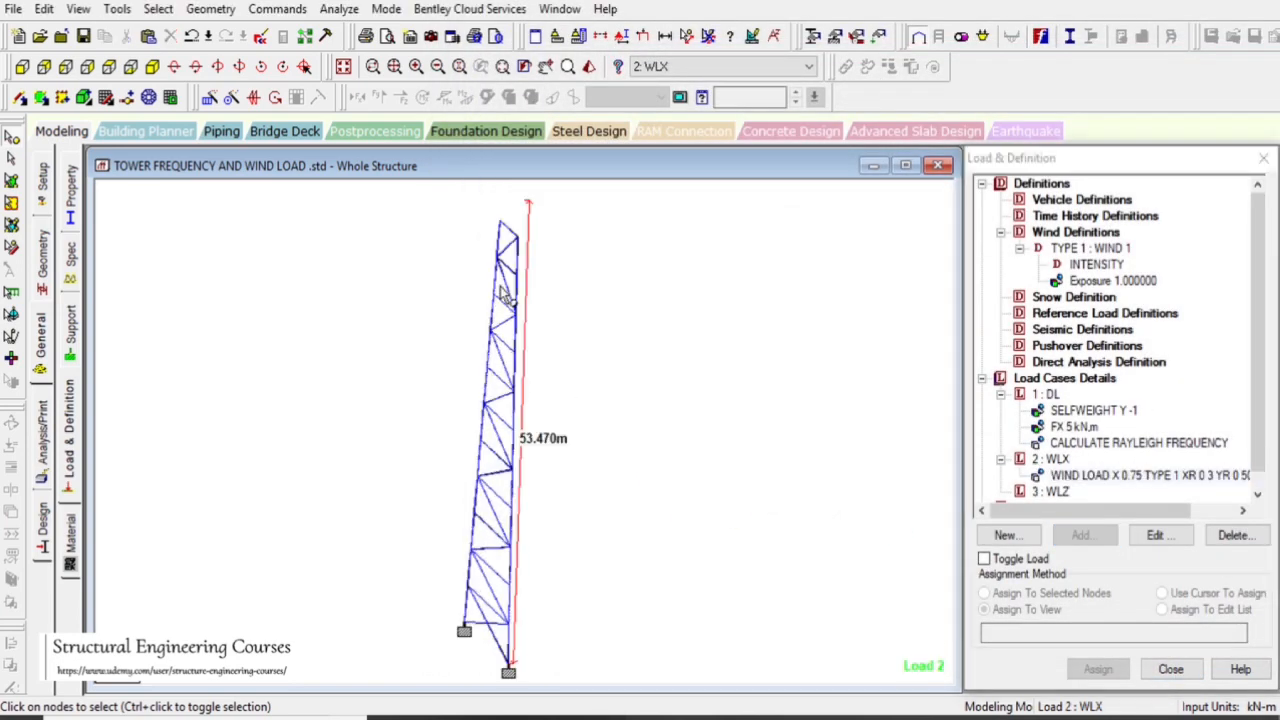
left_click(343, 66)
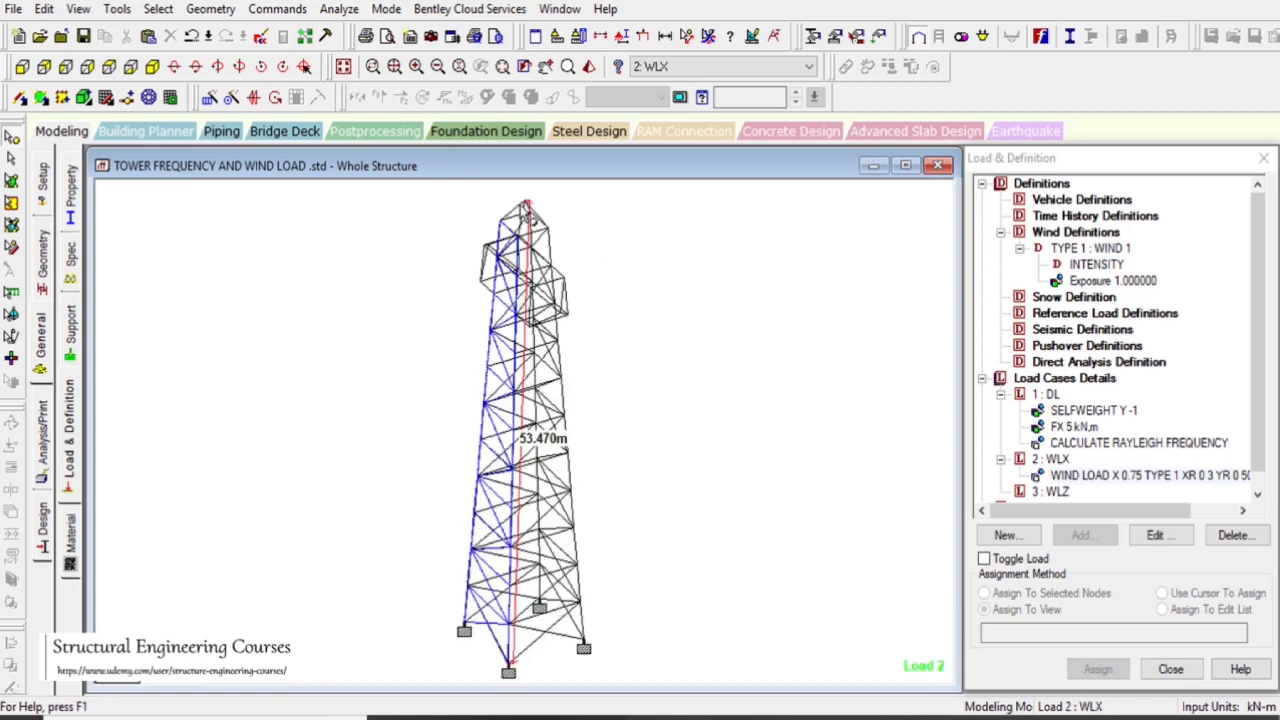
double_click(527, 207)
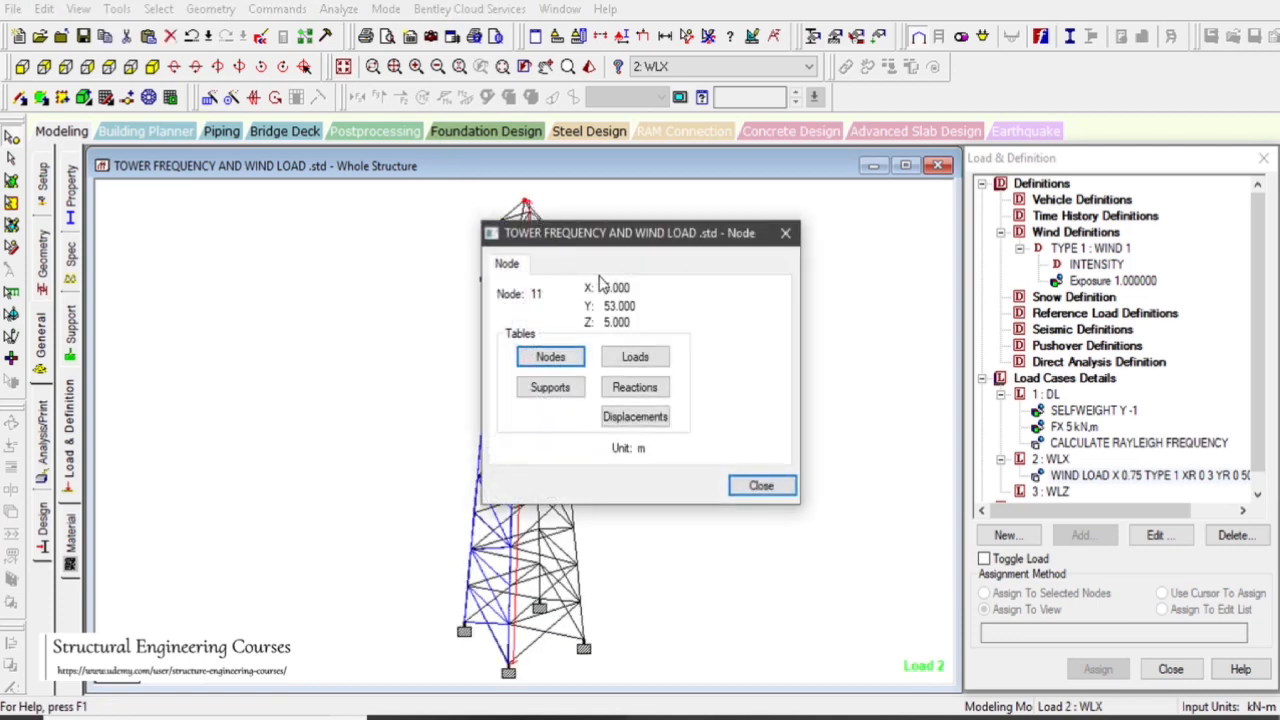
left_click(761, 486)
- Set the WLX wind load's maximum Y range to 53 m, saving the model when the auto-save prompt appears
left_click(1131, 477)
double_click(1131, 477)
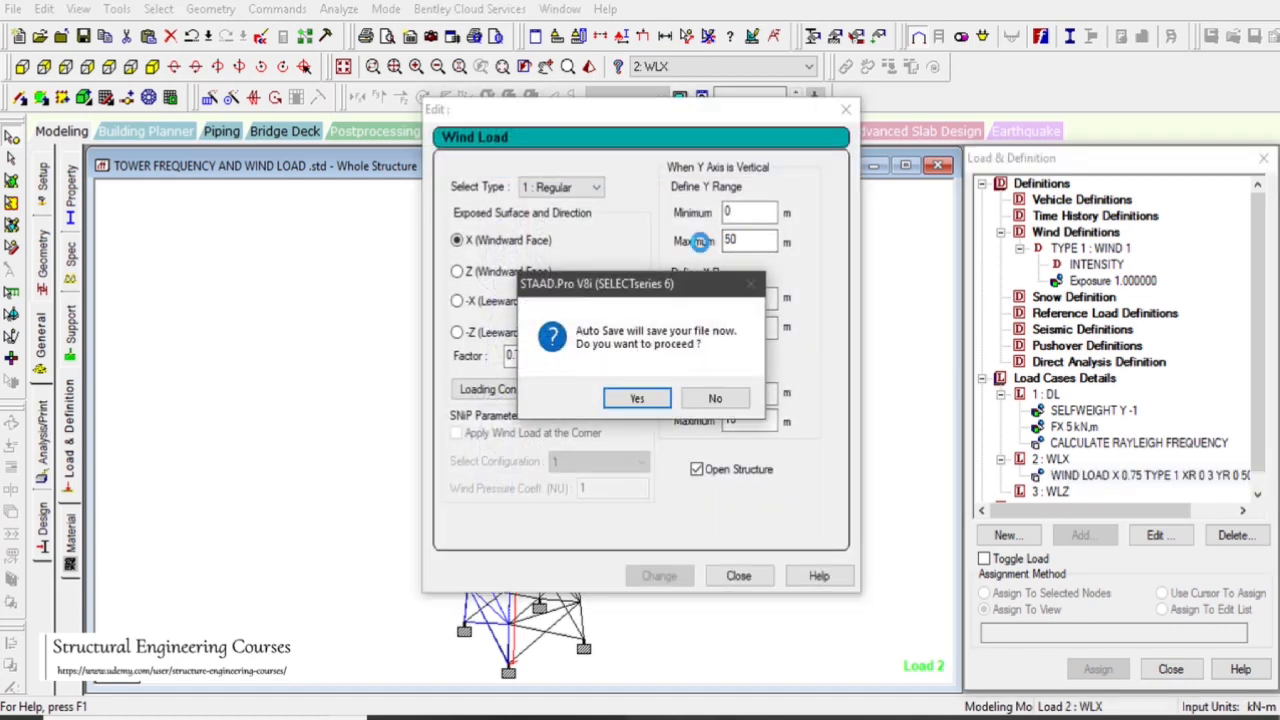
left_click(637, 398)
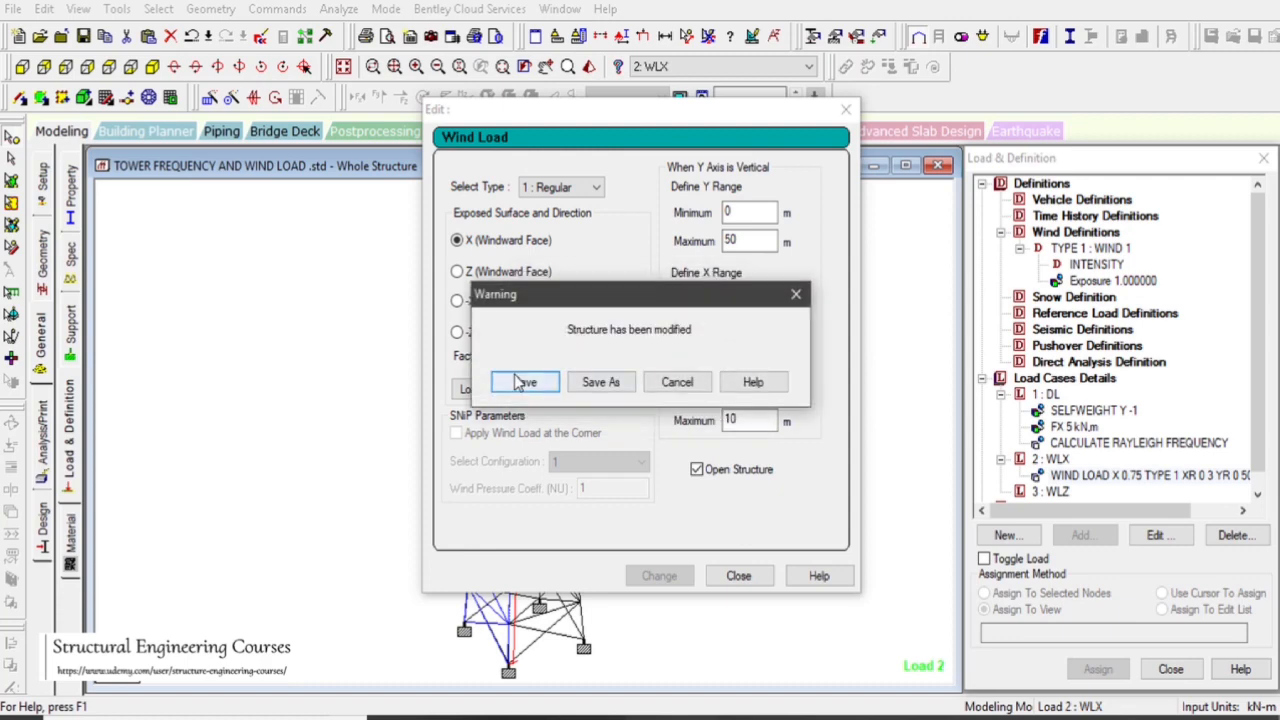
left_click(517, 377)
double_click(724, 242)
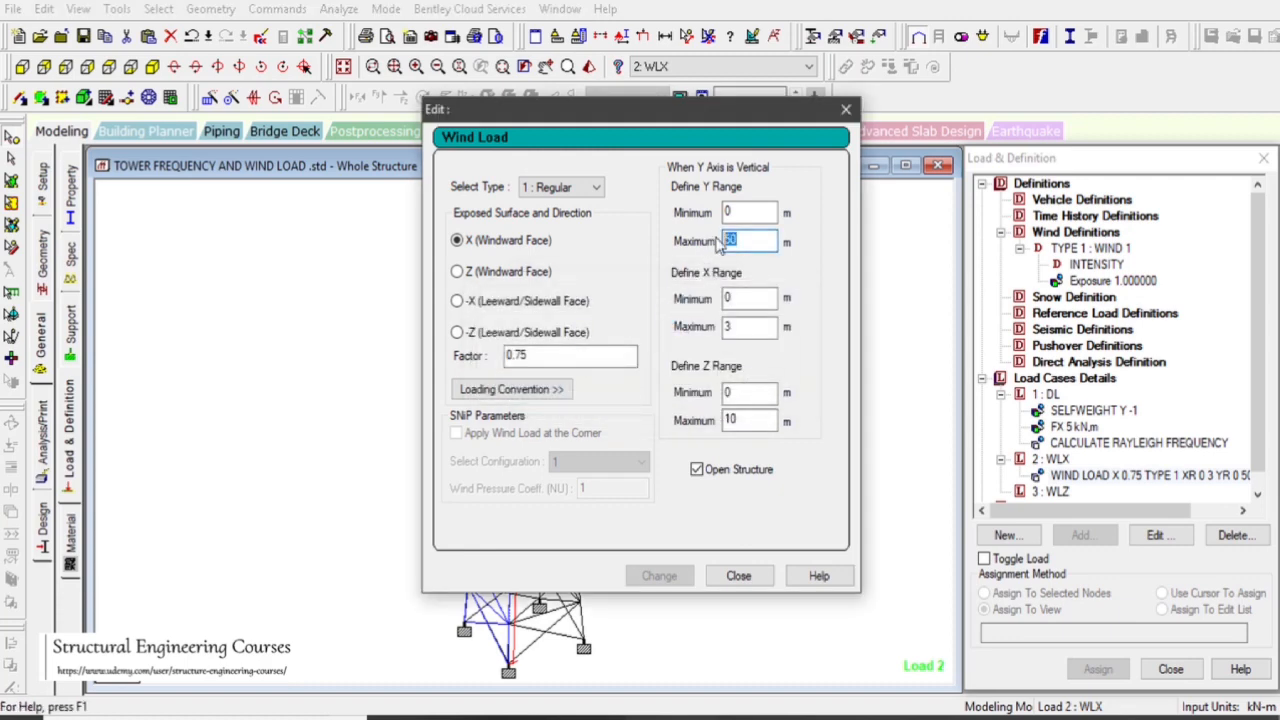
type("53")
left_click(659, 575)
left_click(738, 577)
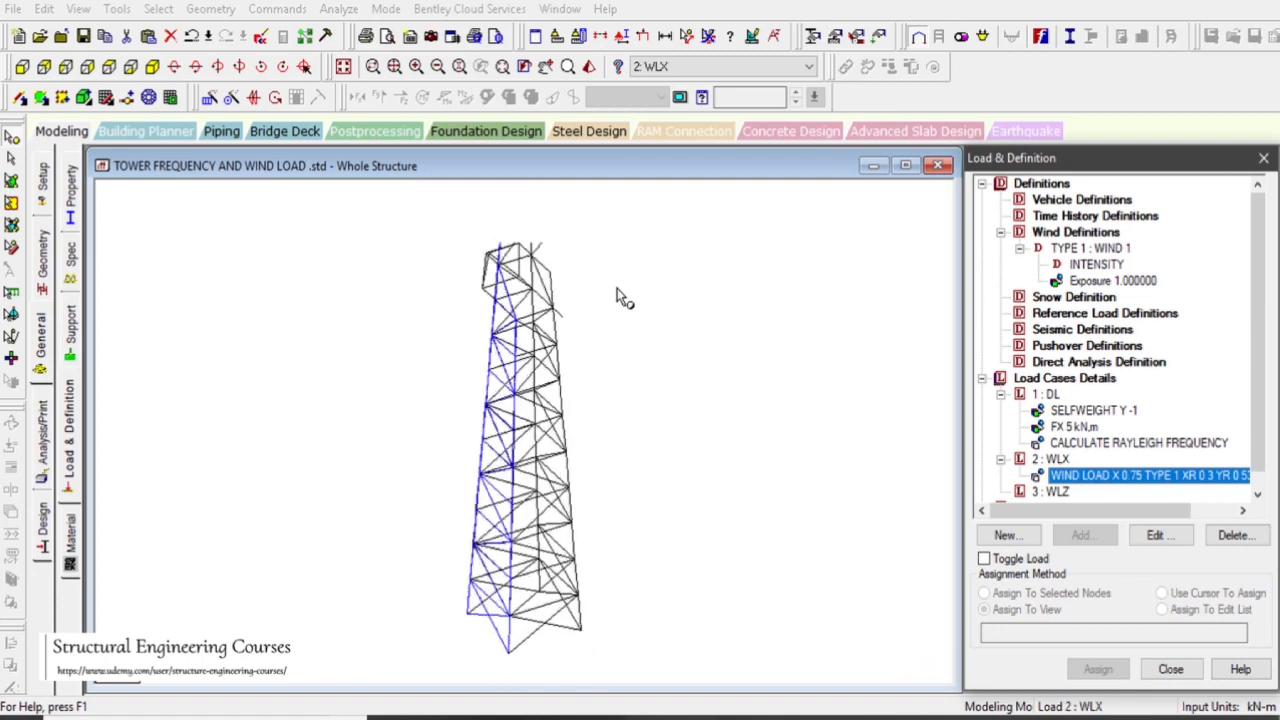
- Set the diagram's distributed force scale to 0.3 kN/m per m and apply it to the structure view
left_click(569, 362)
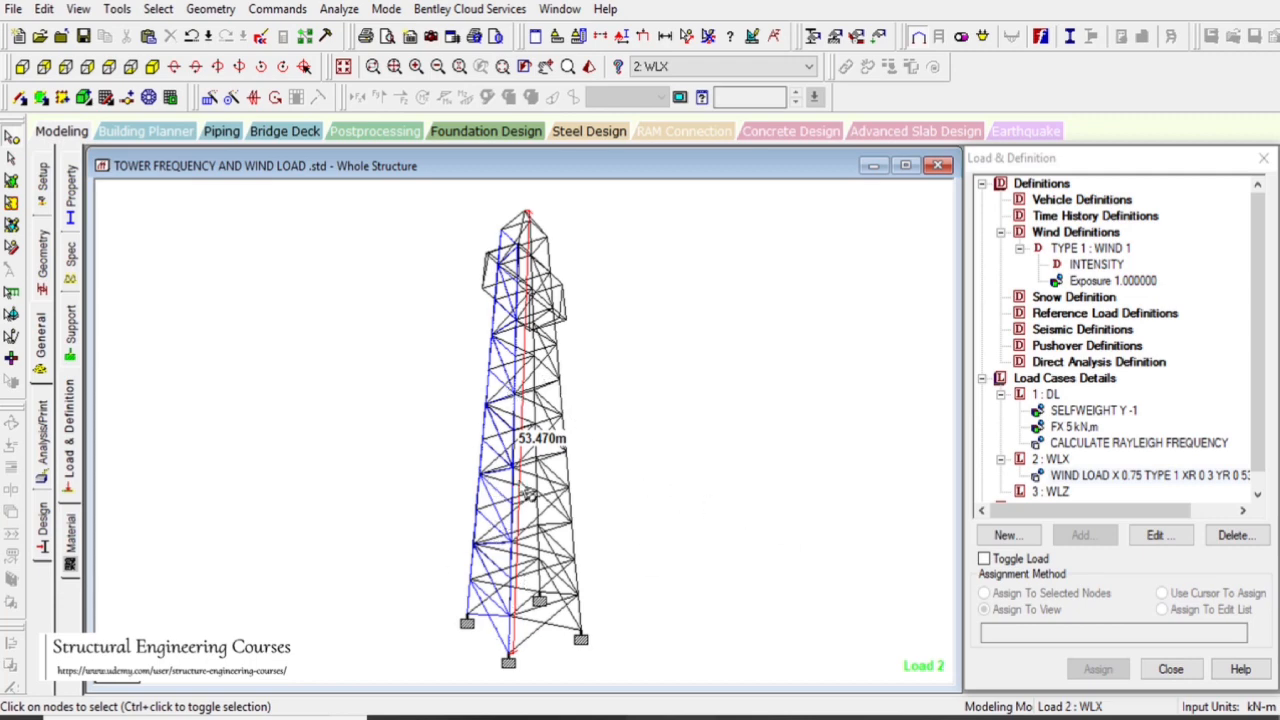
right_click(690, 512)
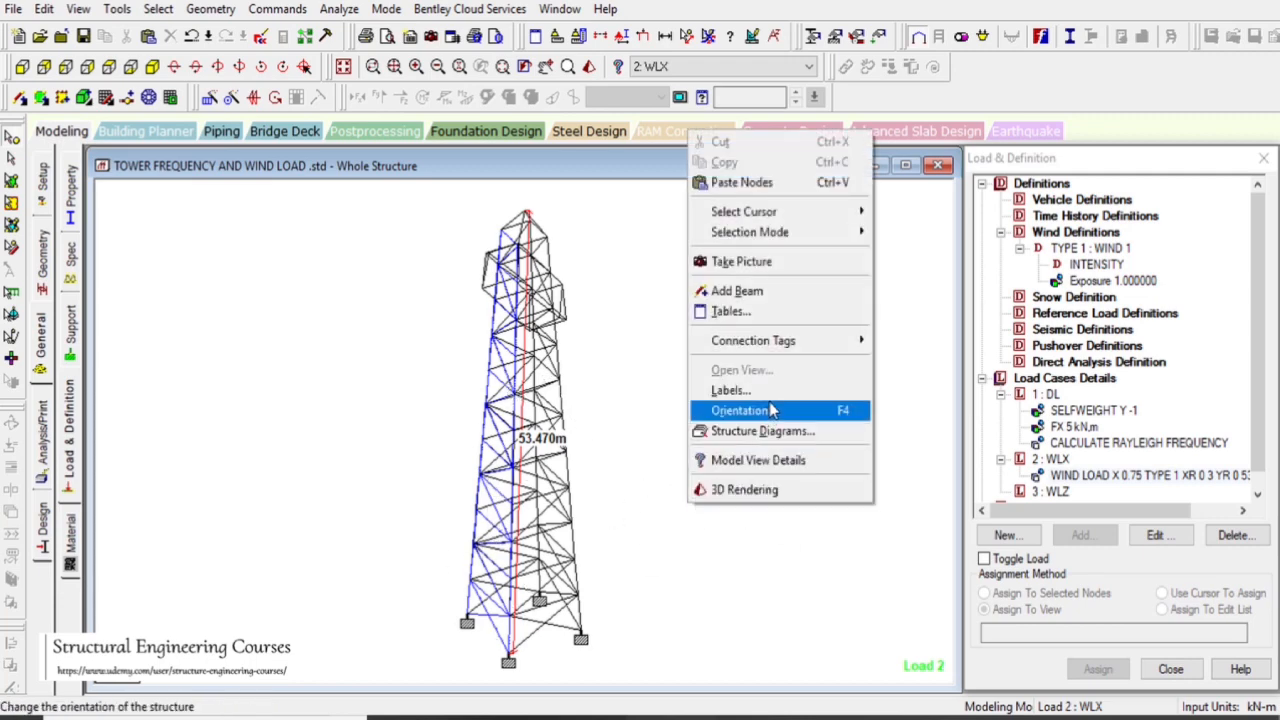
left_click(750, 386)
left_click_drag(620, 23, 962, 23)
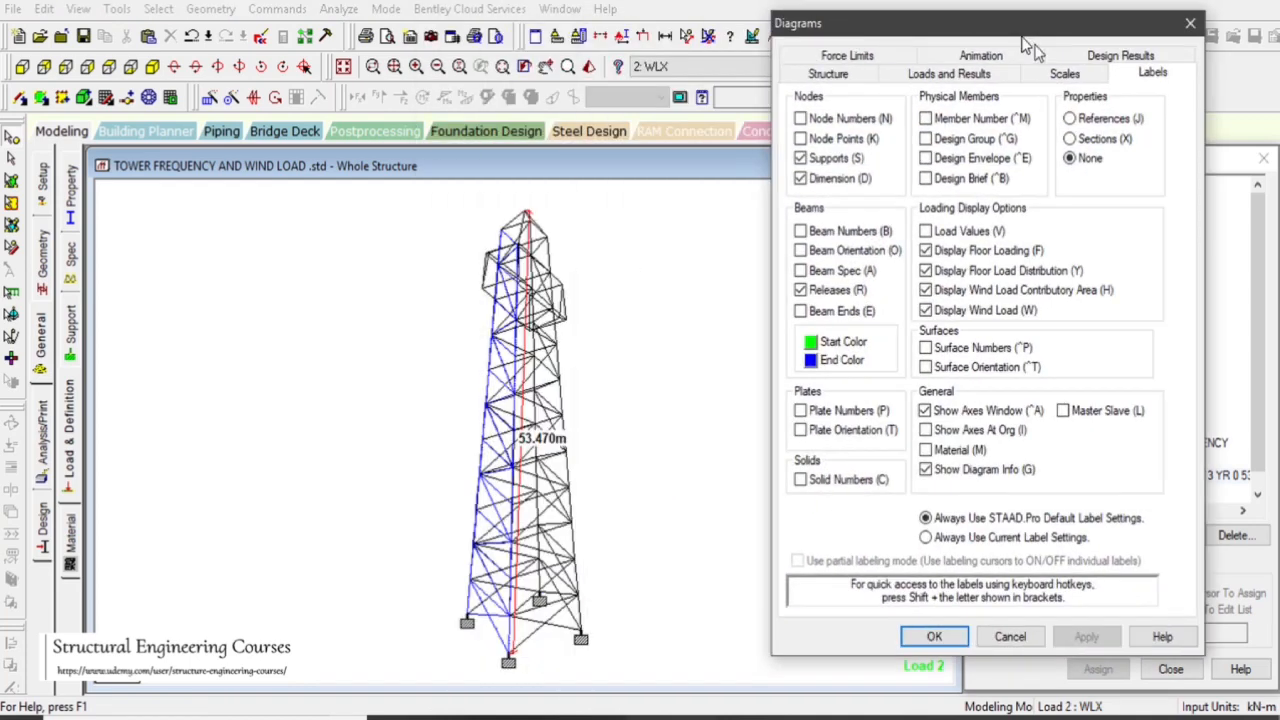
left_click(1065, 73)
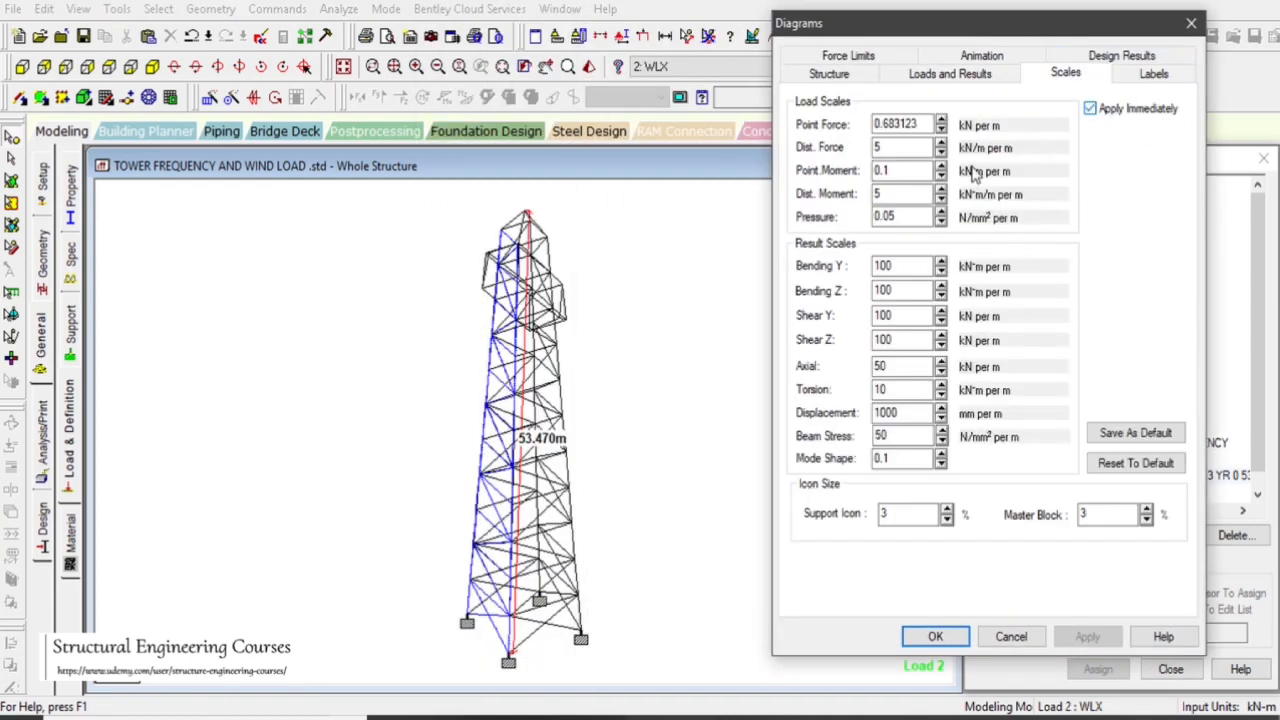
left_click(941, 152)
left_click(941, 152)
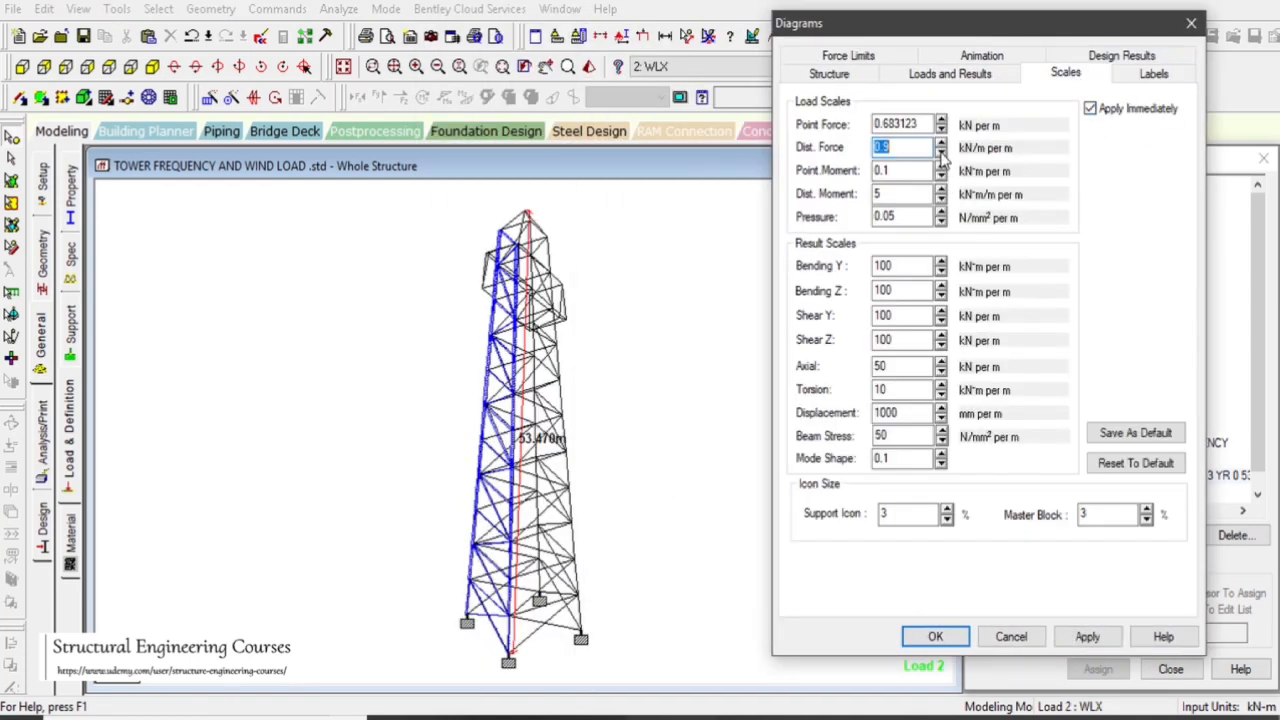
left_click(941, 152)
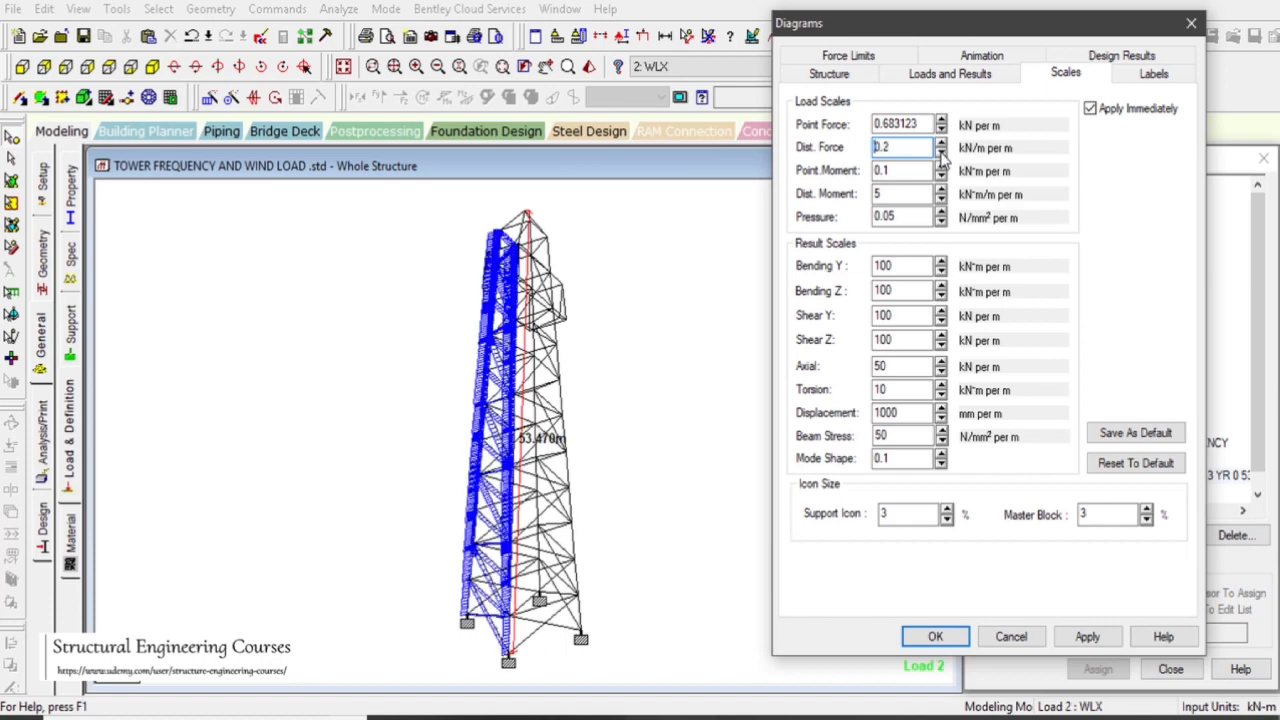
left_click(941, 144)
left_click(941, 144)
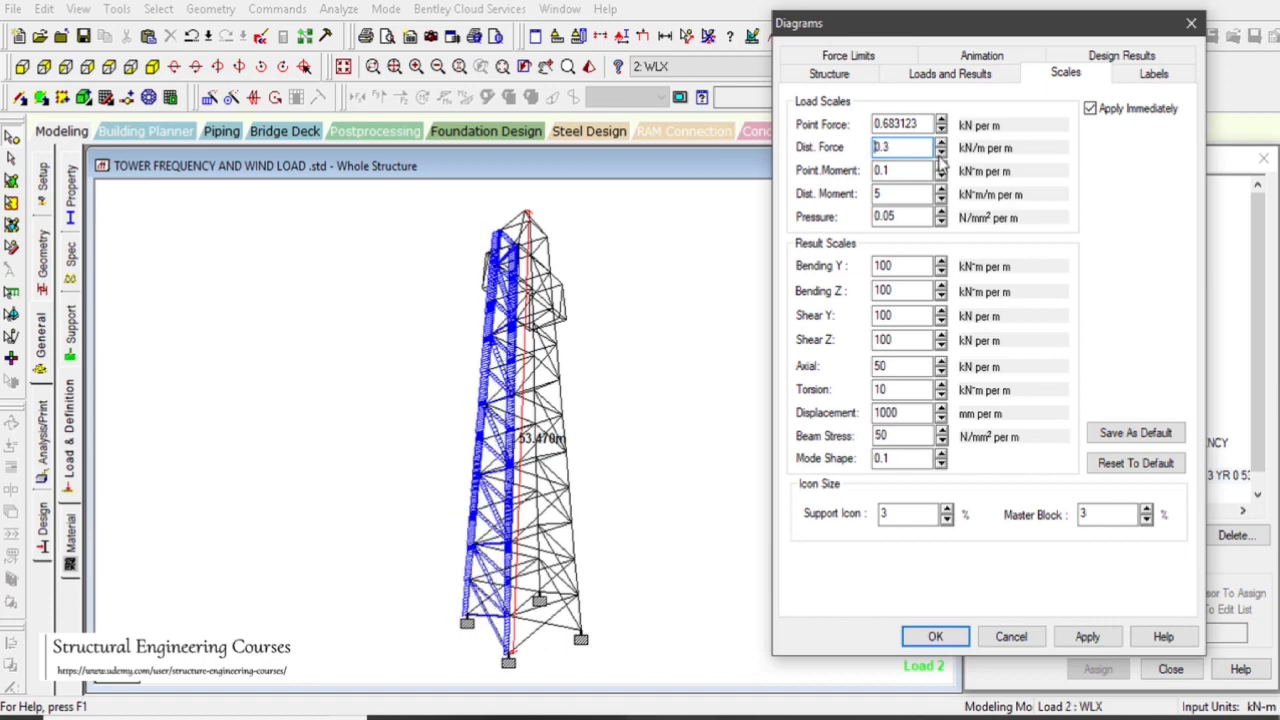
left_click(1087, 636)
left_click(935, 636)
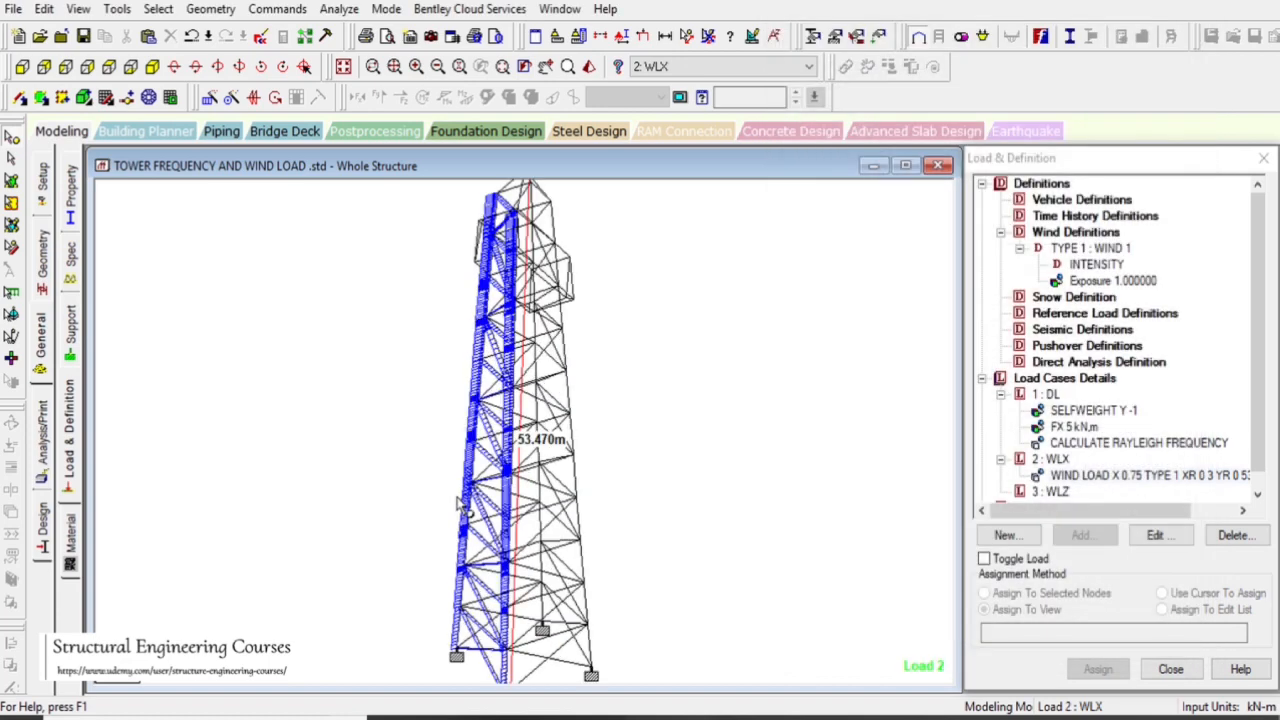
- Examine how the WLX wind load is distributed along the members of the tower's windward face
scroll(554, 494, "up", 2)
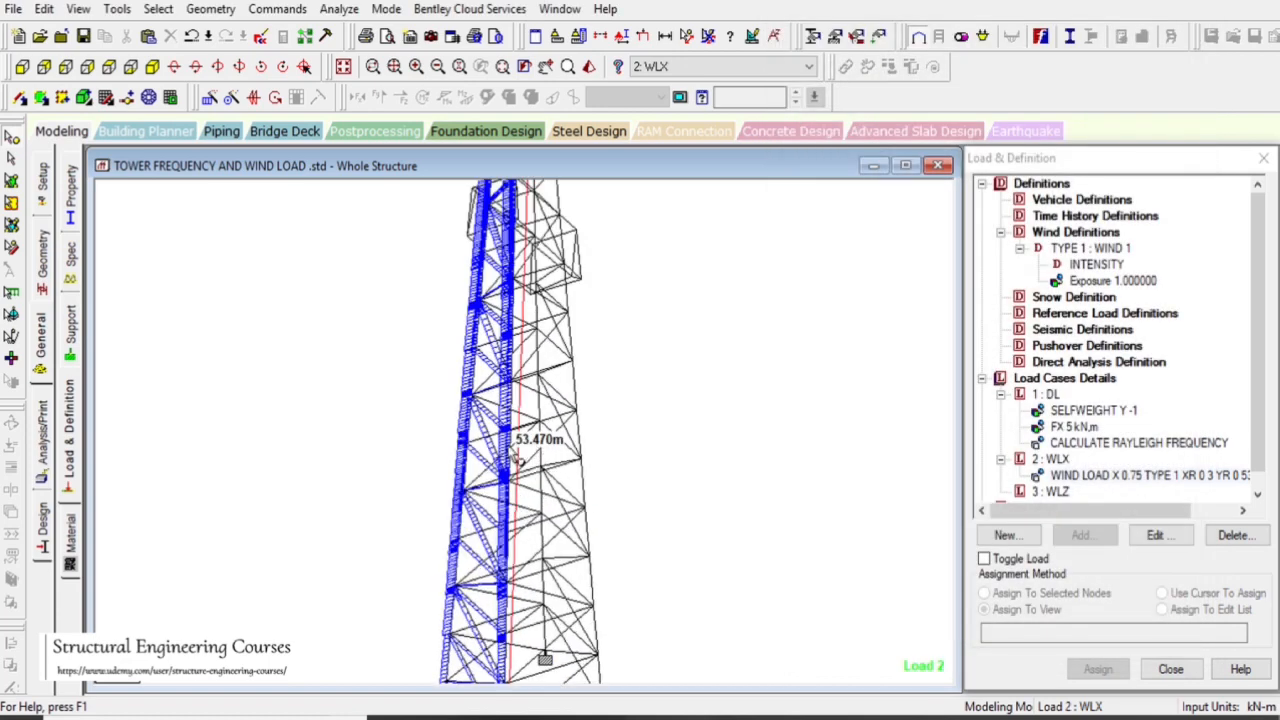
scroll(517, 455, "up", 5)
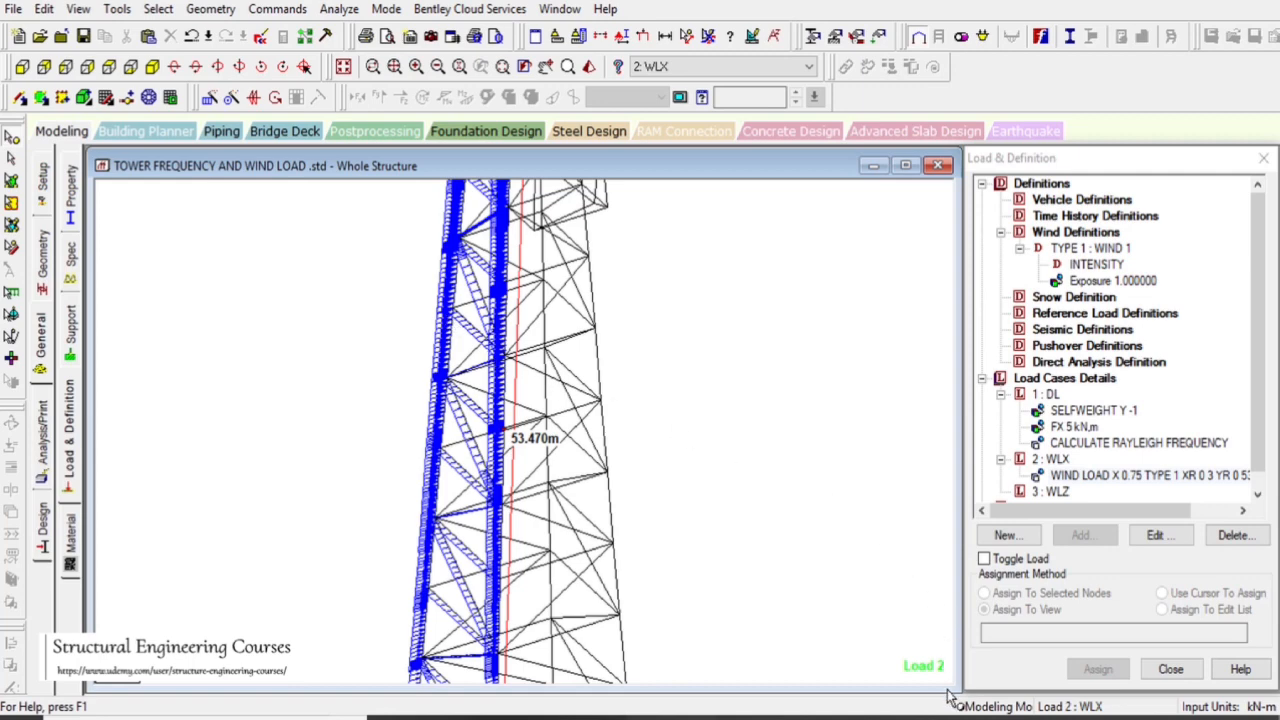
left_click(972, 717)
left_click(1192, 636)
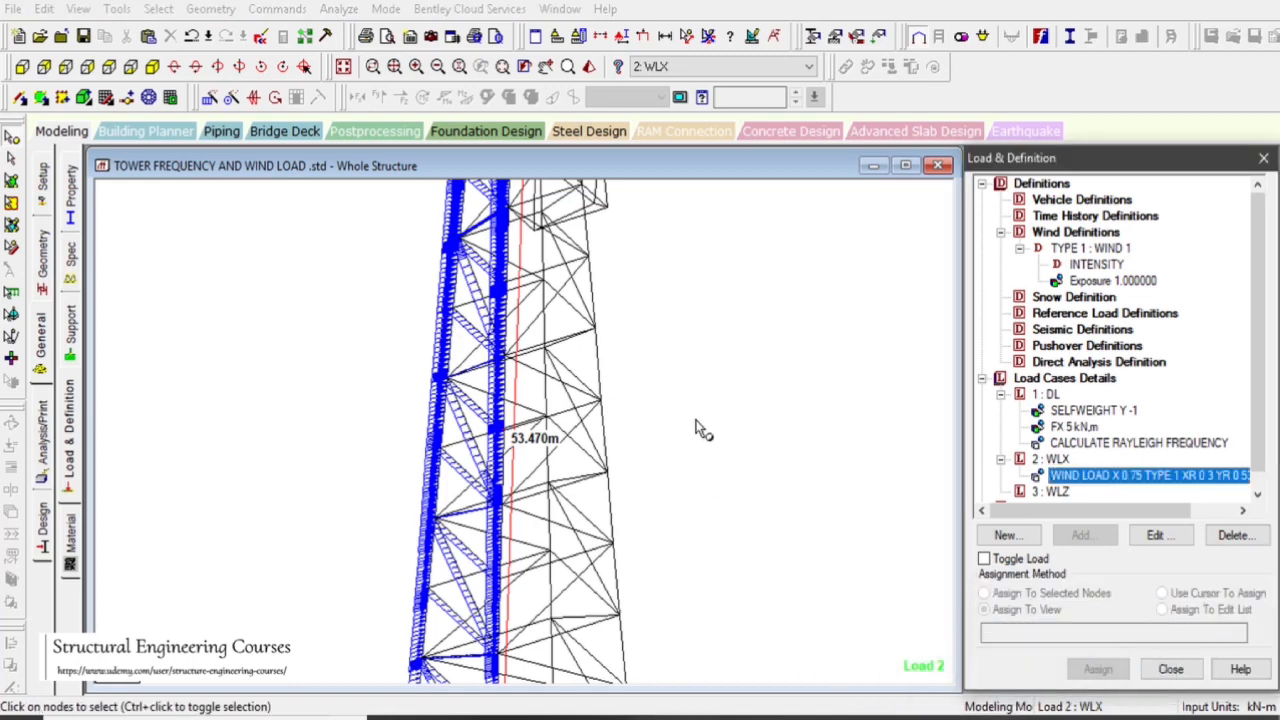
left_click(697, 421)
scroll(560, 390, "down", 4)
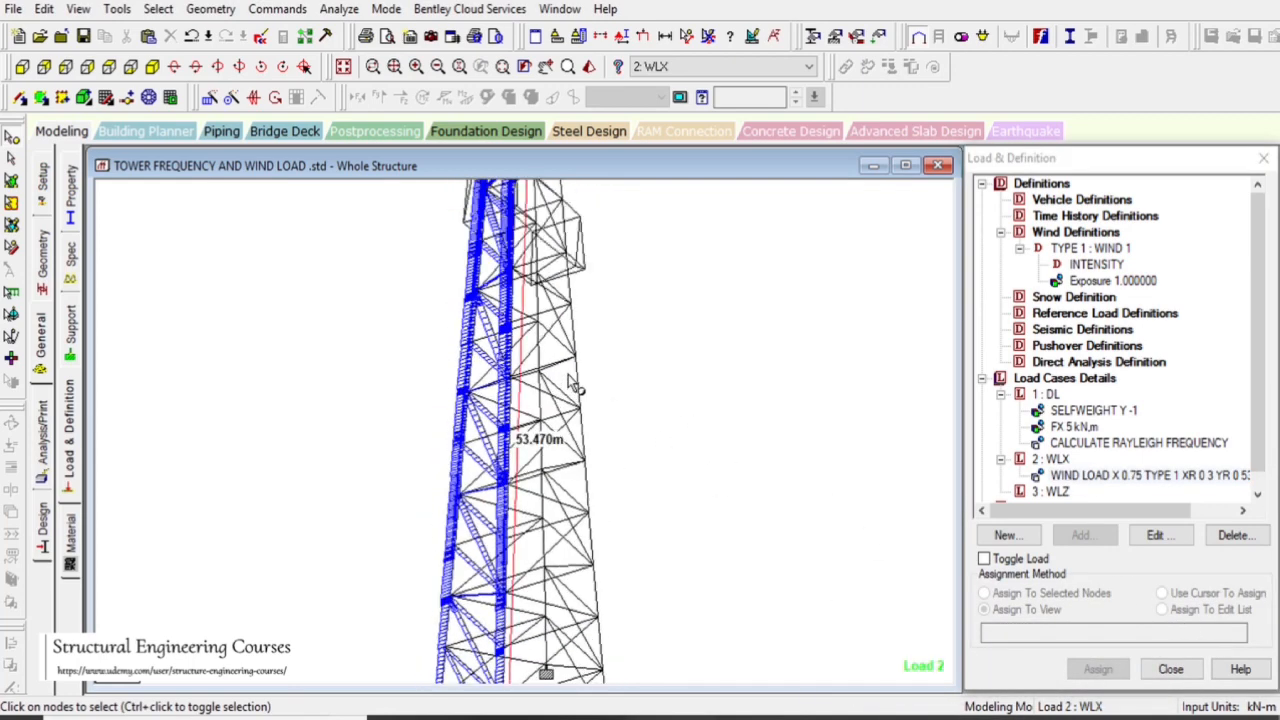
scroll(568, 374, "down", 1)
- Select two leg segments and two horizontal members enclosing one mid-height panel of the windward face, and show only these members
scroll(480, 480, "up", 4)
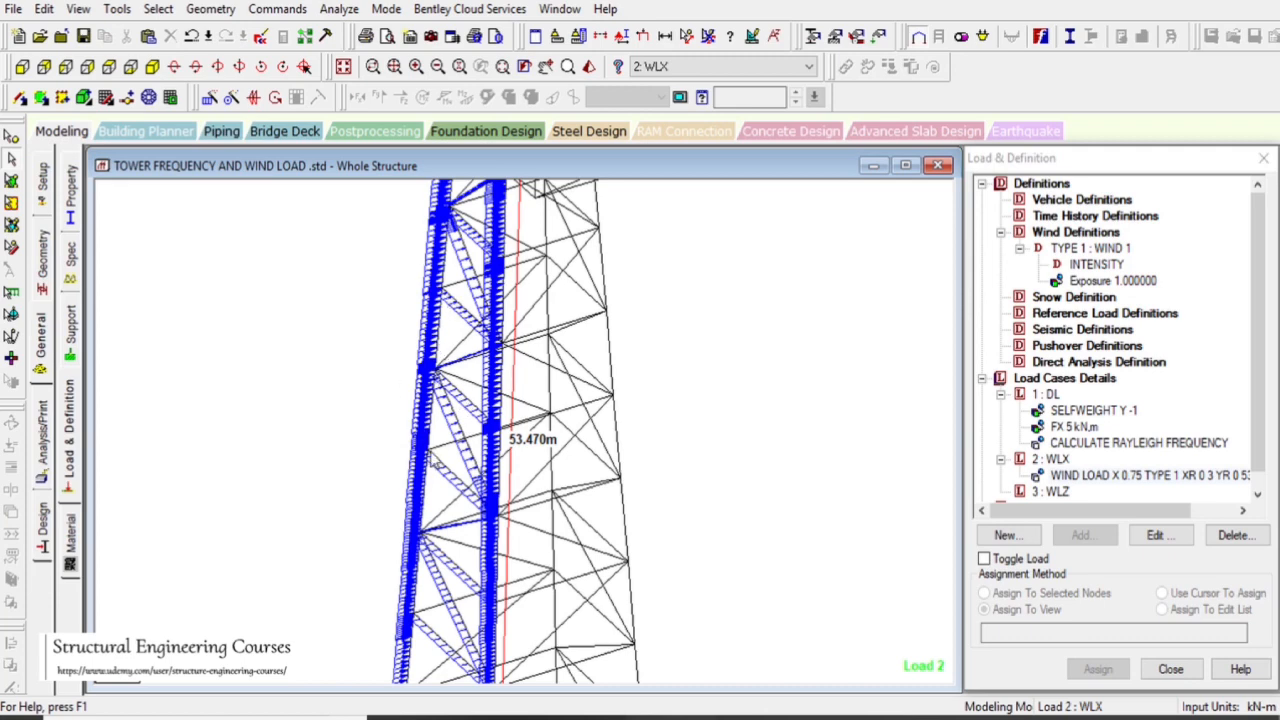
left_click(438, 346)
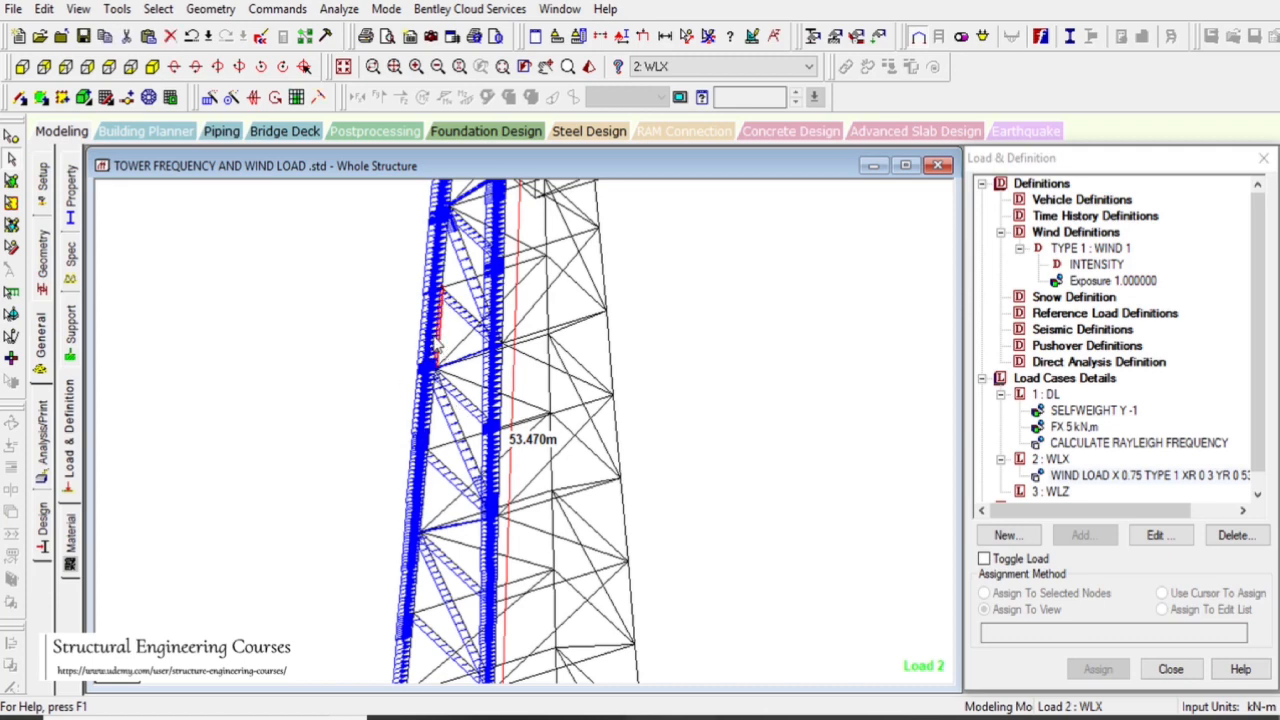
left_click(463, 316, "ctrl")
left_click(499, 388, "ctrl")
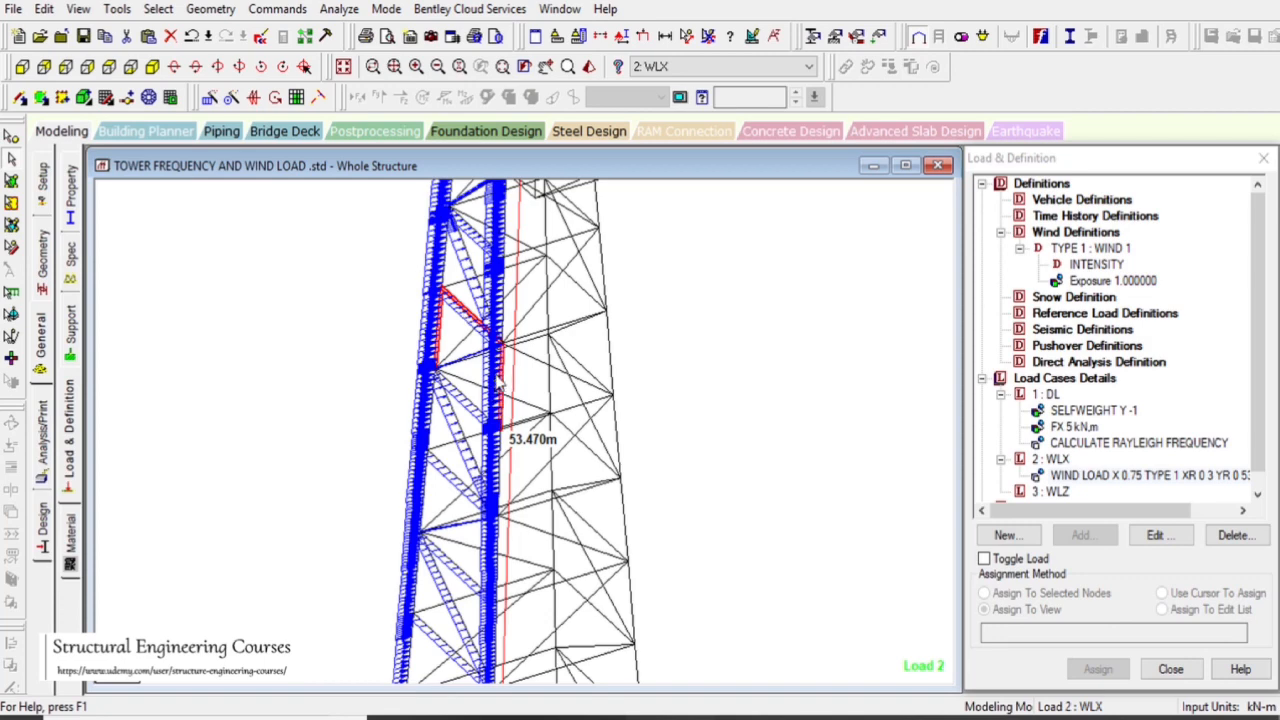
left_click(471, 401, "ctrl")
left_click(78, 9)
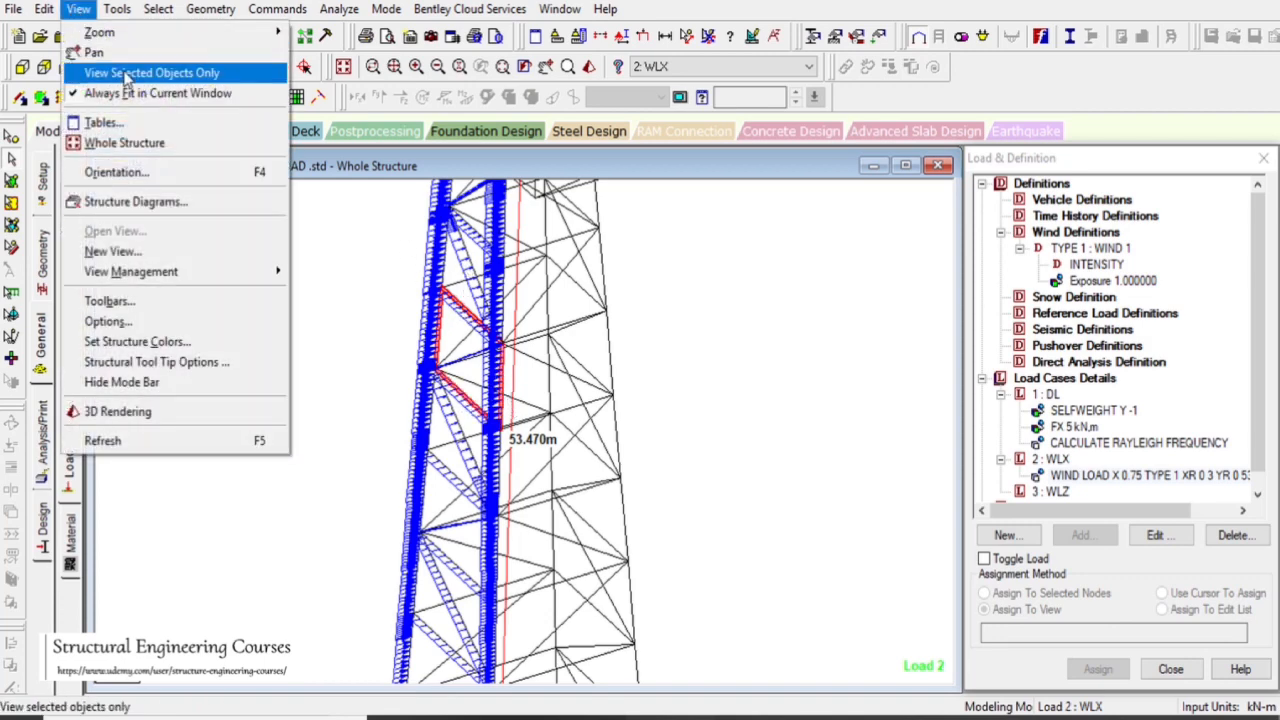
left_click(126, 75)
- Turn on the Load Values labels for the isolated panel members
right_click(731, 497)
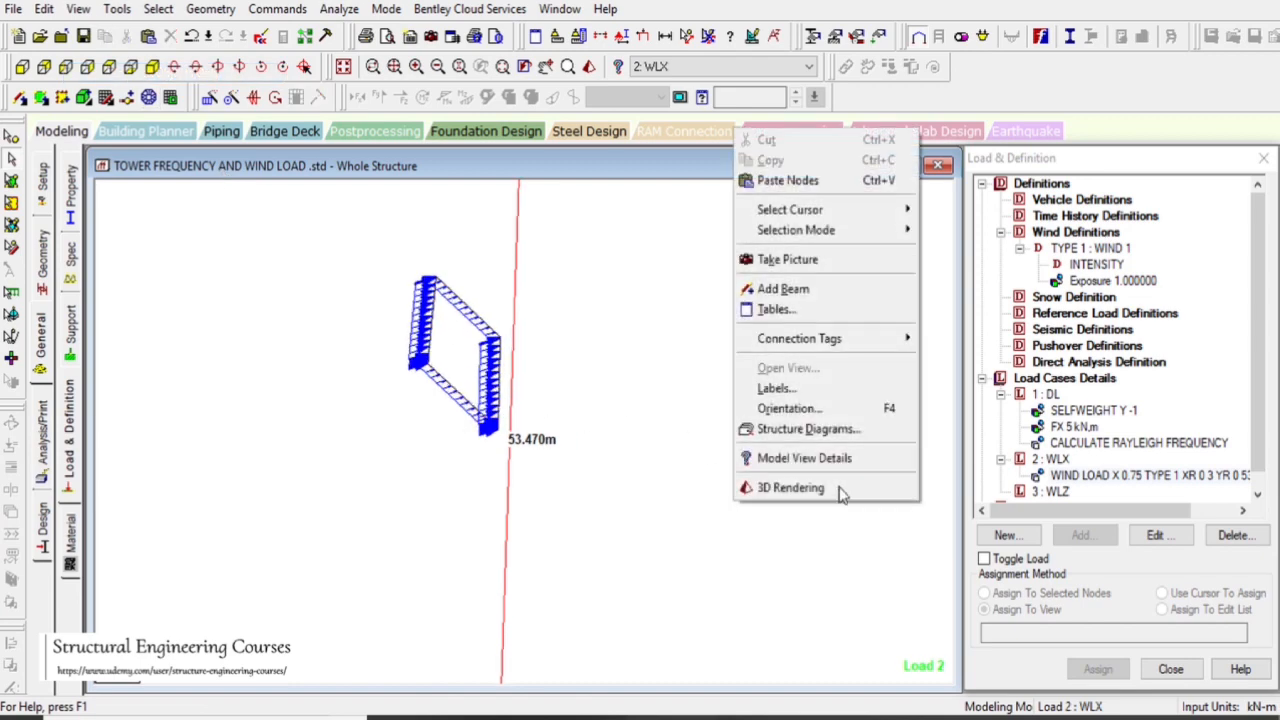
left_click(776, 388)
left_click_drag(670, 42, 915, 48)
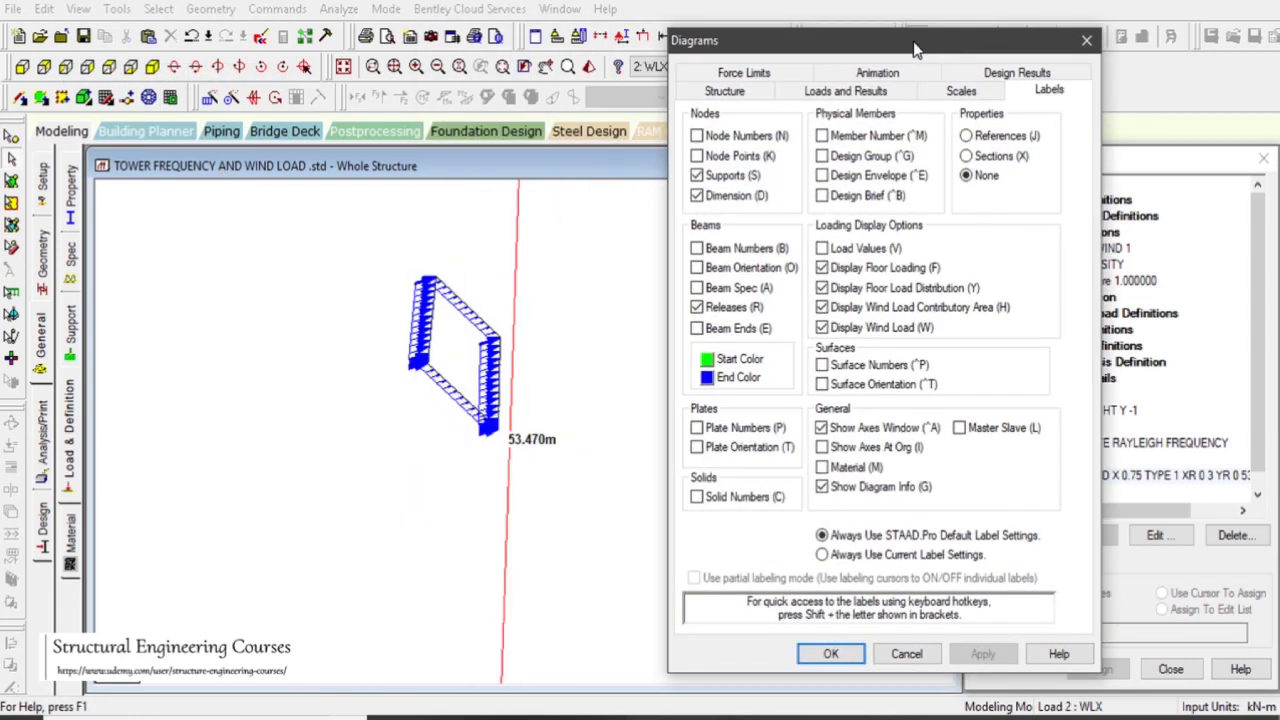
left_click(843, 250)
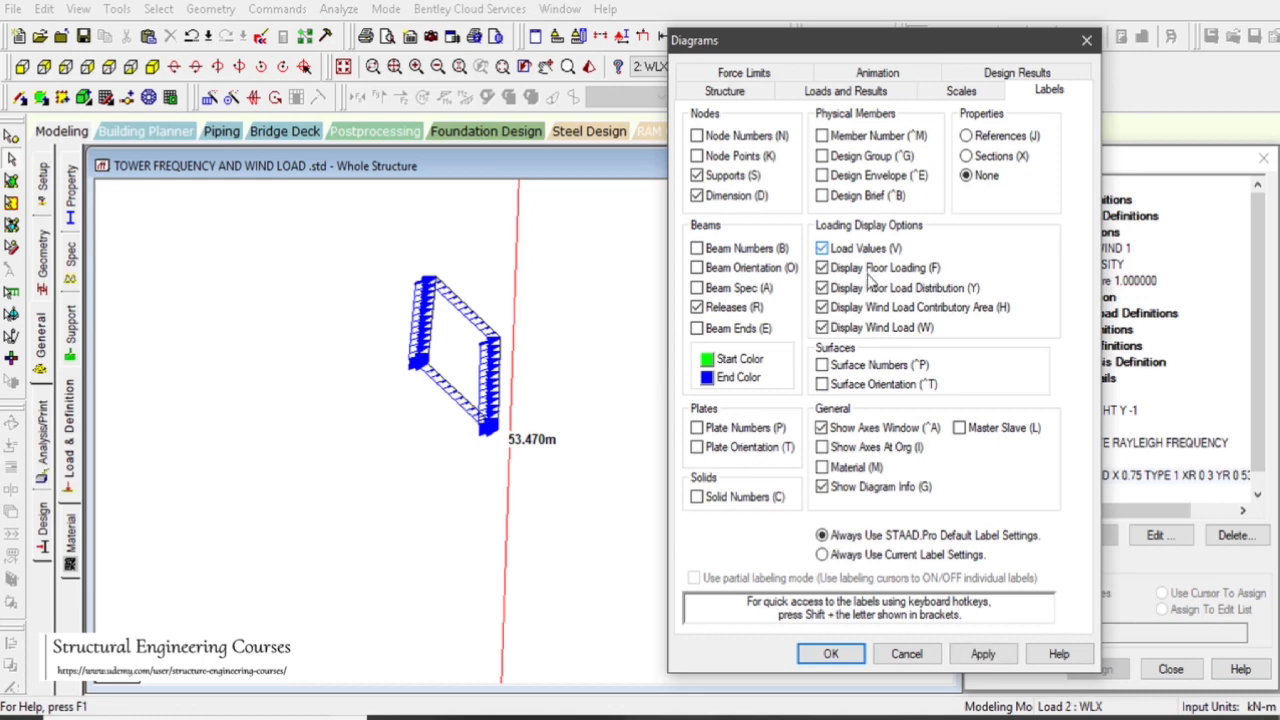
left_click(980, 654)
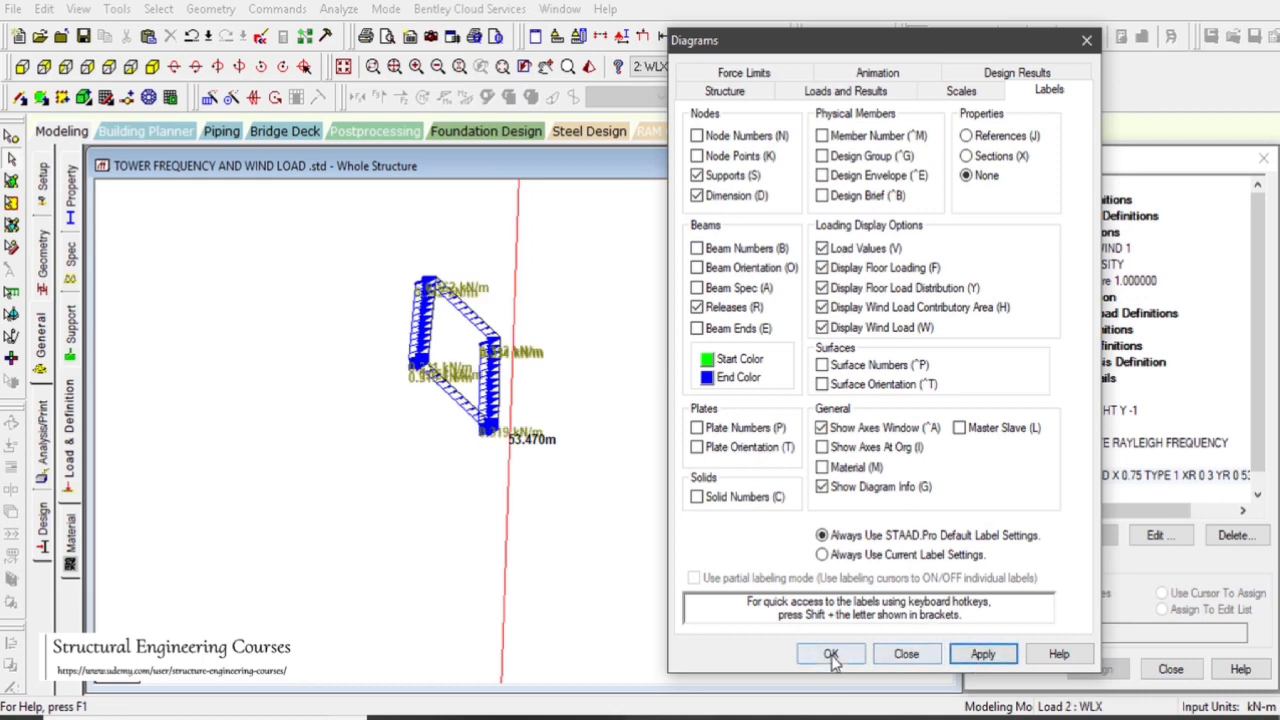
left_click(831, 653)
- Examine the load values on the isolated panel and query the lower horizontal member's geometry
scroll(525, 409, "up", 6)
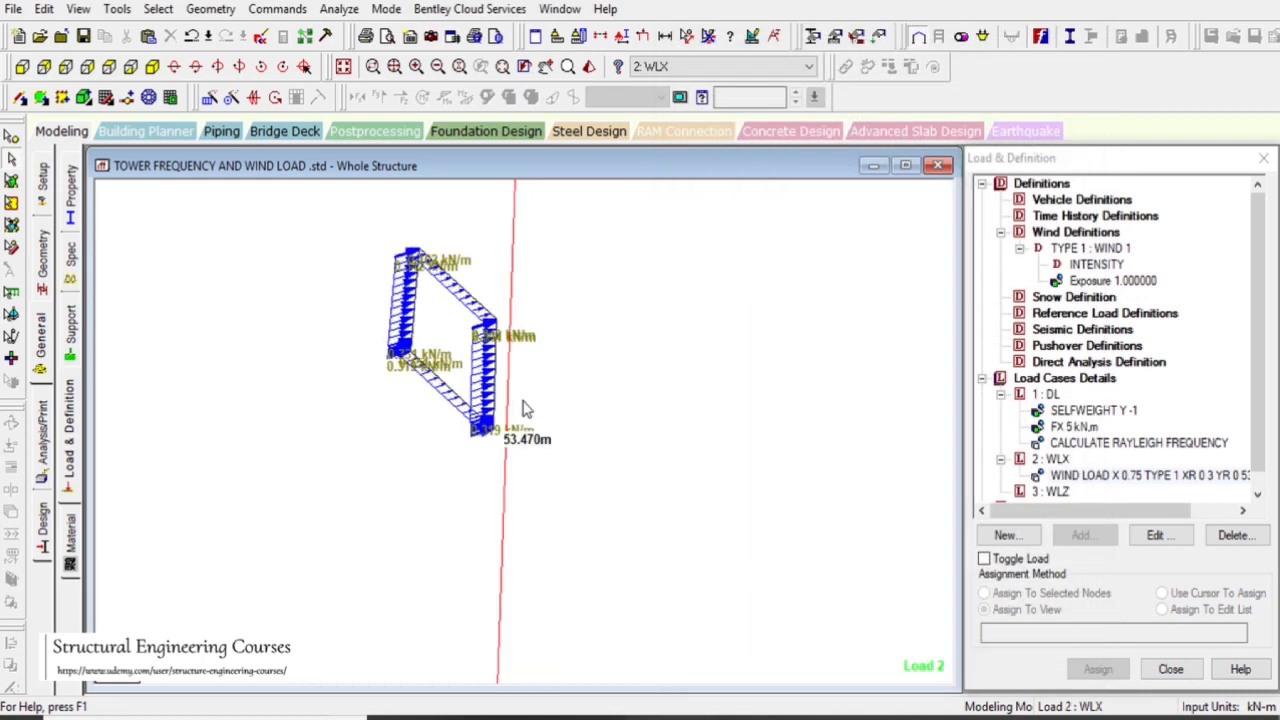
scroll(525, 409, "up", 5)
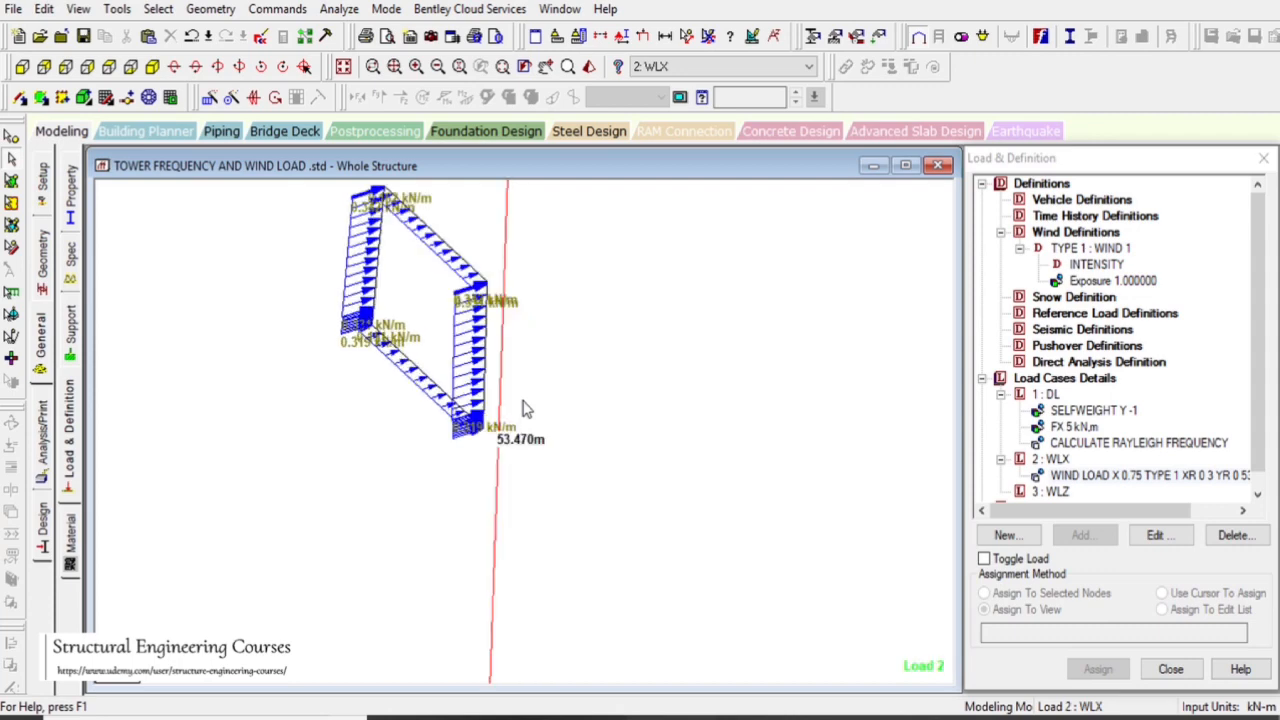
scroll(525, 409, "up", 5)
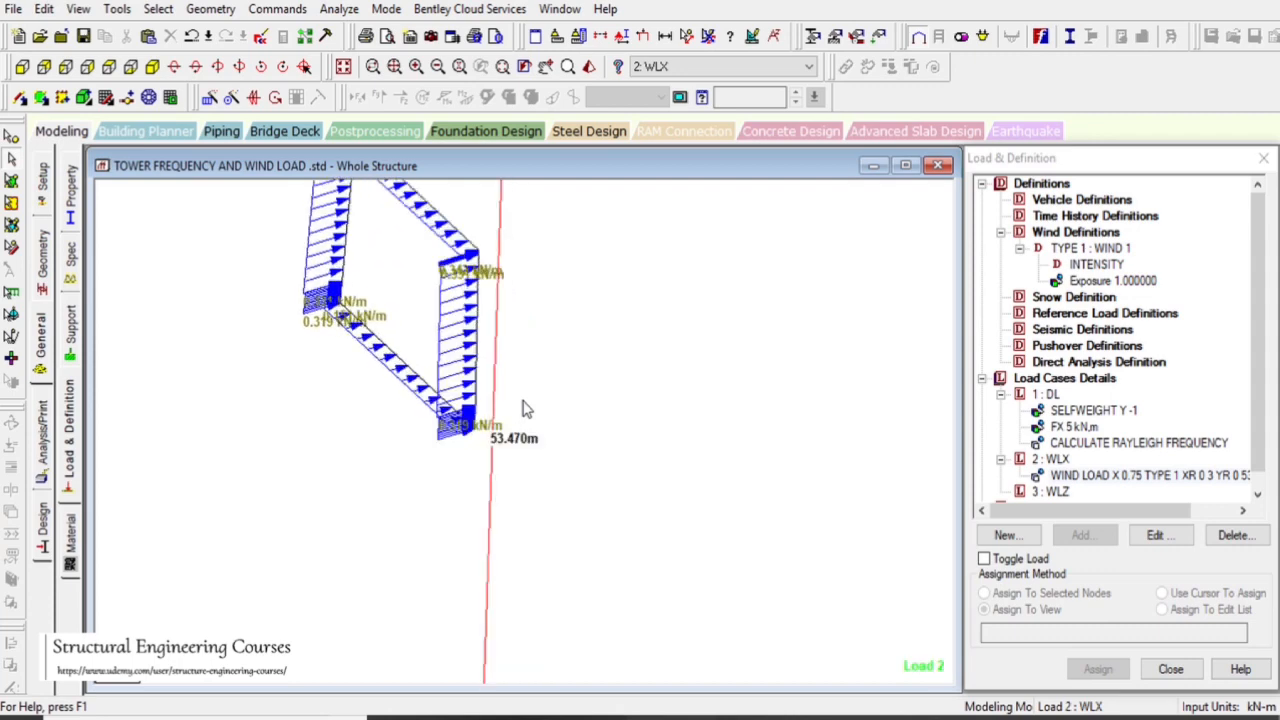
scroll(525, 409, "up", 1)
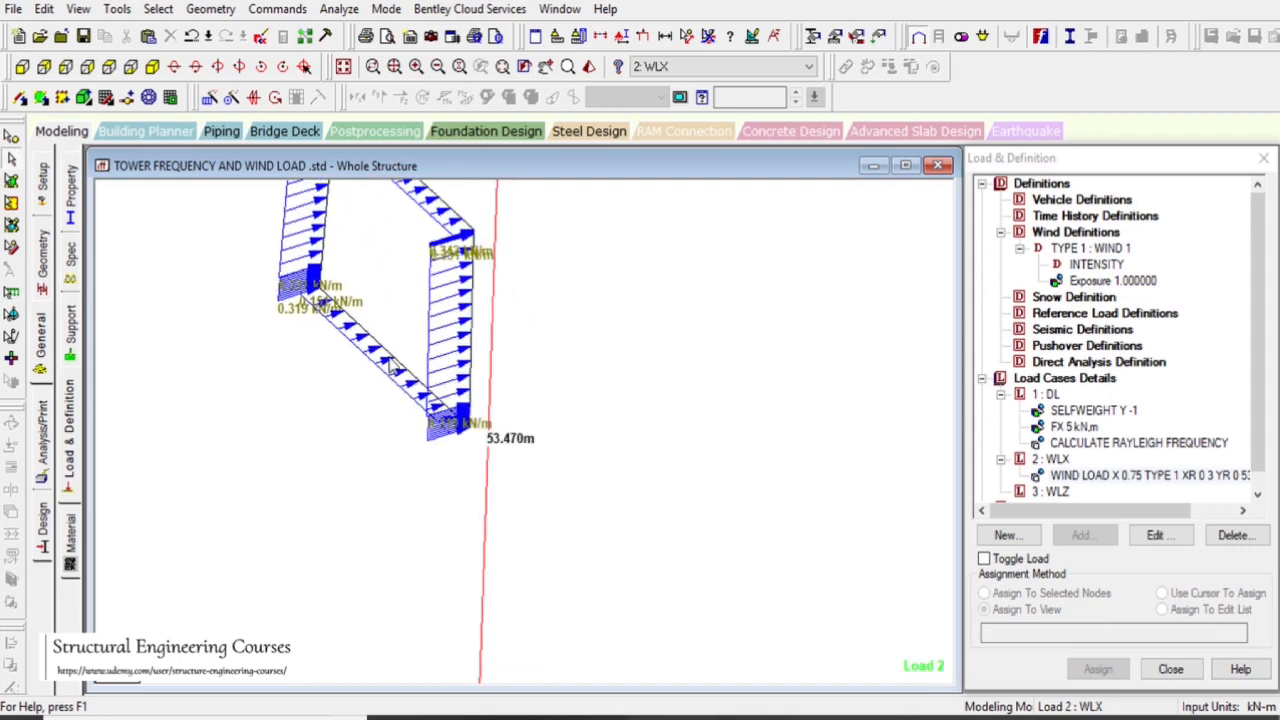
double_click(392, 366)
left_click(834, 584)
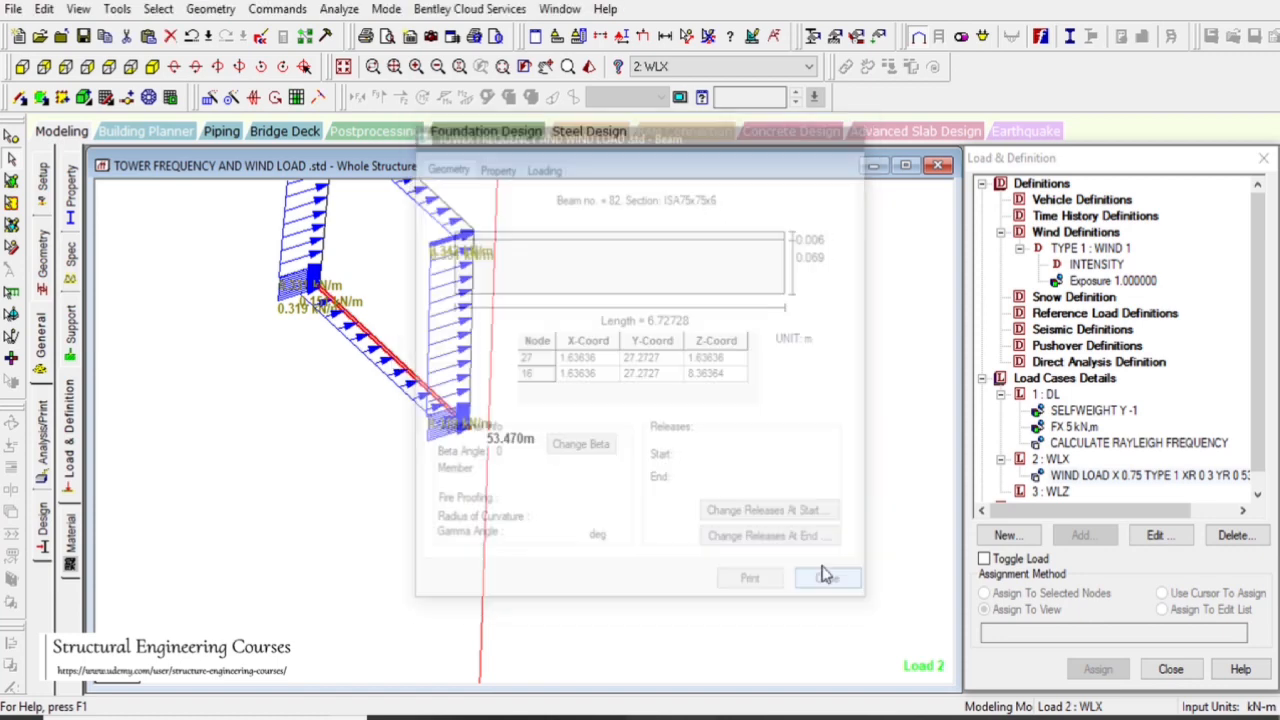
- Review the wind definition's intensity versus height table and redisplay the WLX wind load on the panel
double_click(1100, 264)
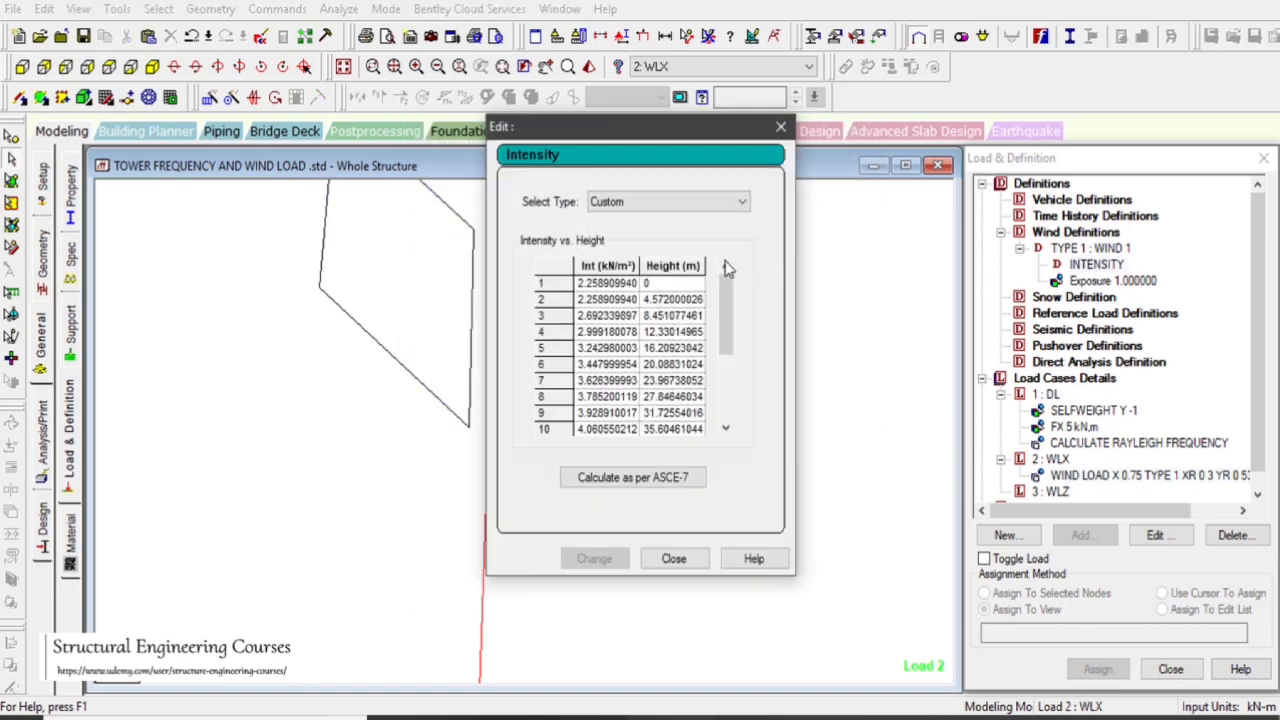
left_click(673, 558)
left_click(1140, 475)
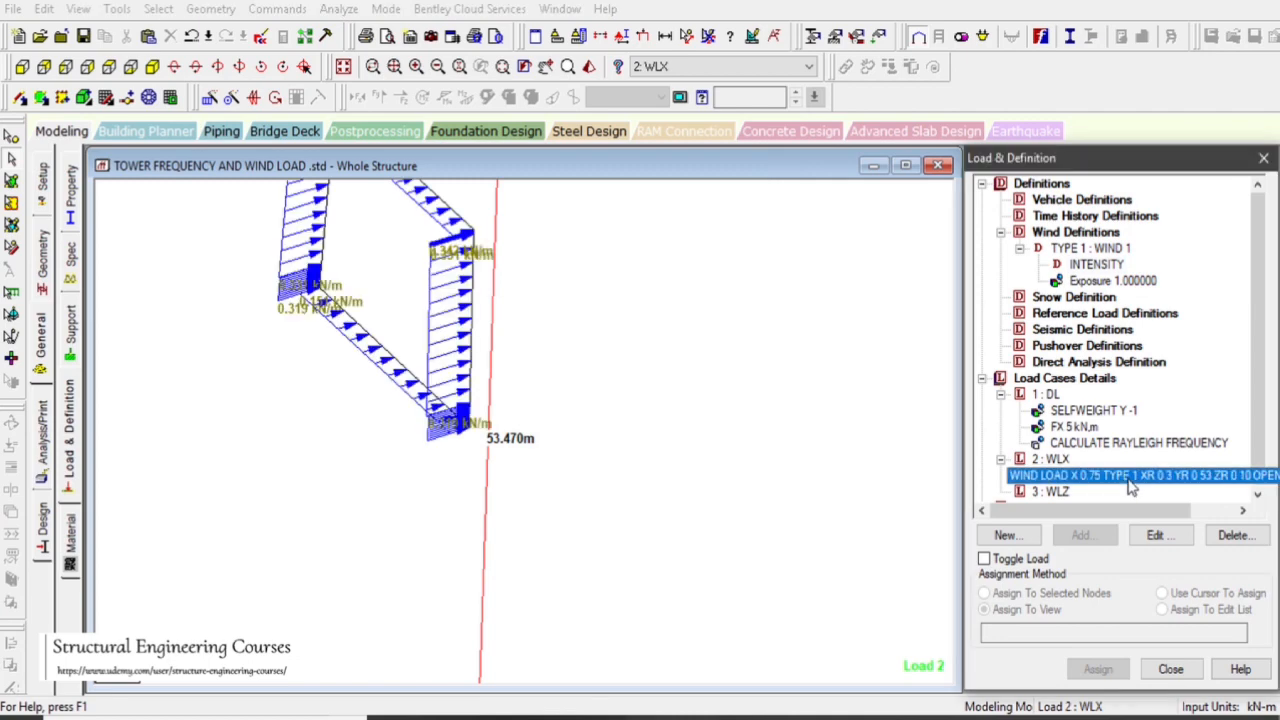
left_click(760, 435)
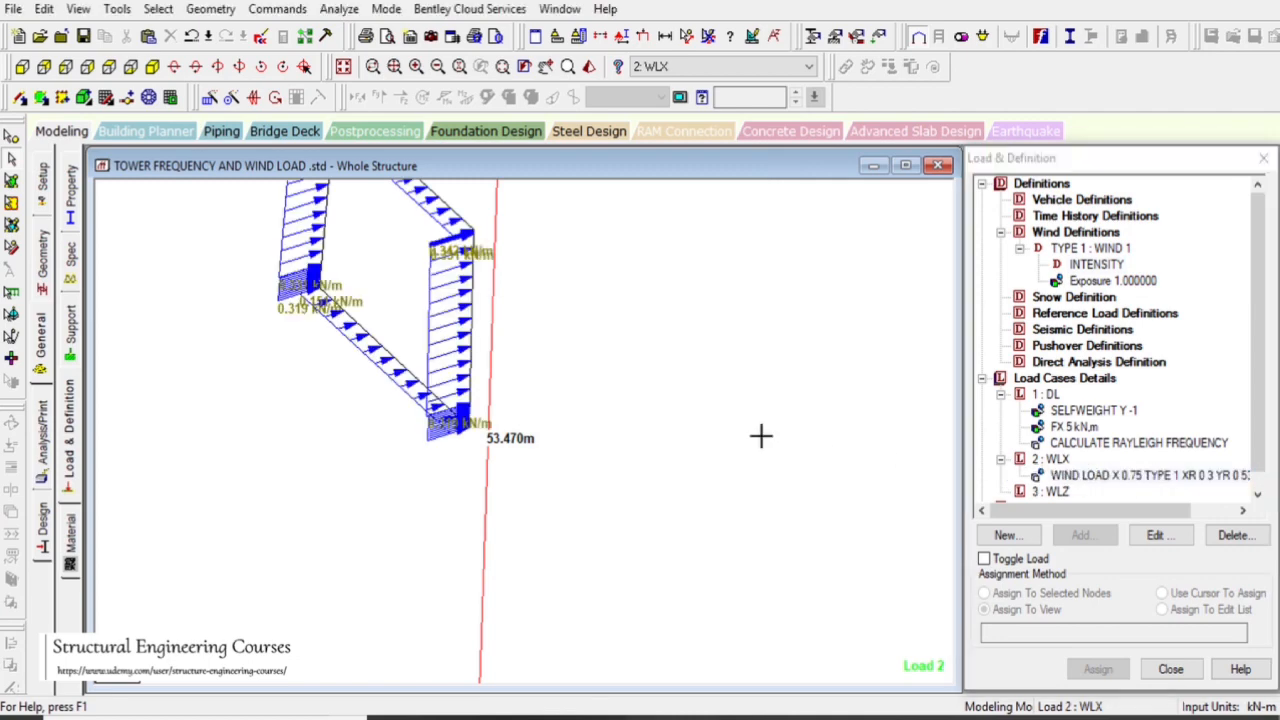
- Show the whole tower with the WLX wind load displayed and the load value labels turned off
left_click(546, 66)
left_click_drag(606, 373, 725, 543)
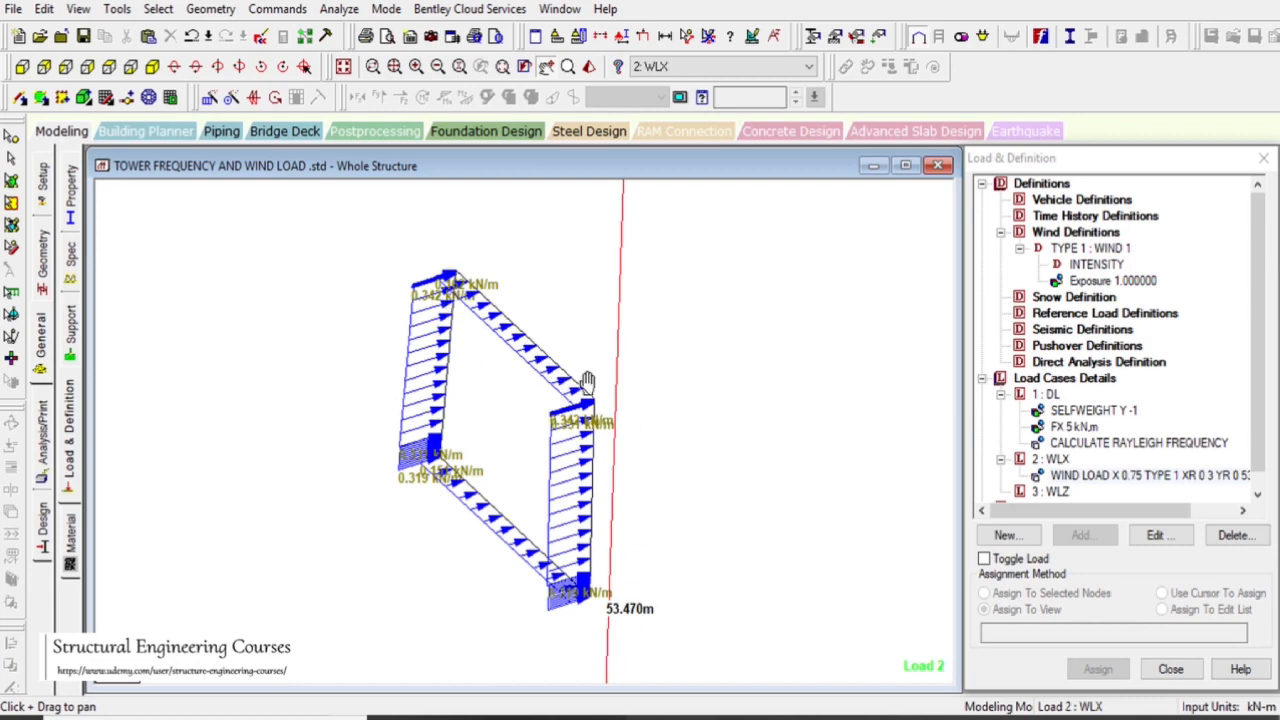
left_click(344, 66)
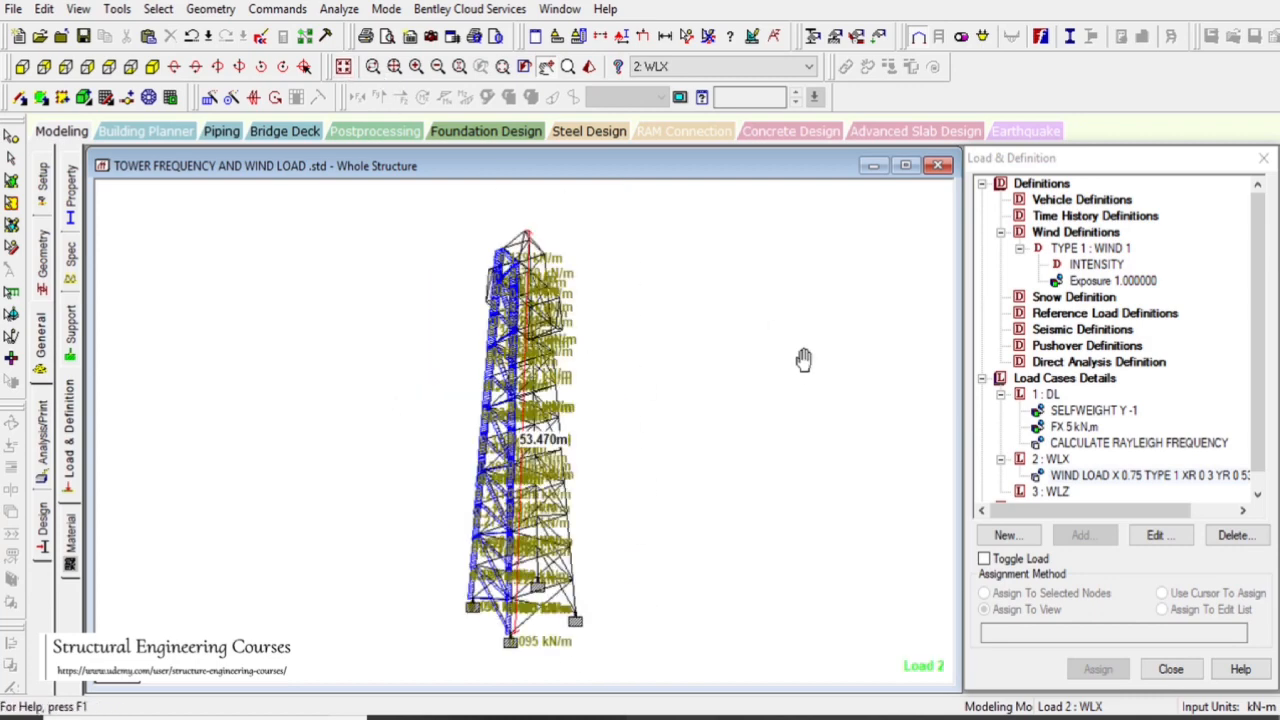
left_click(1057, 460)
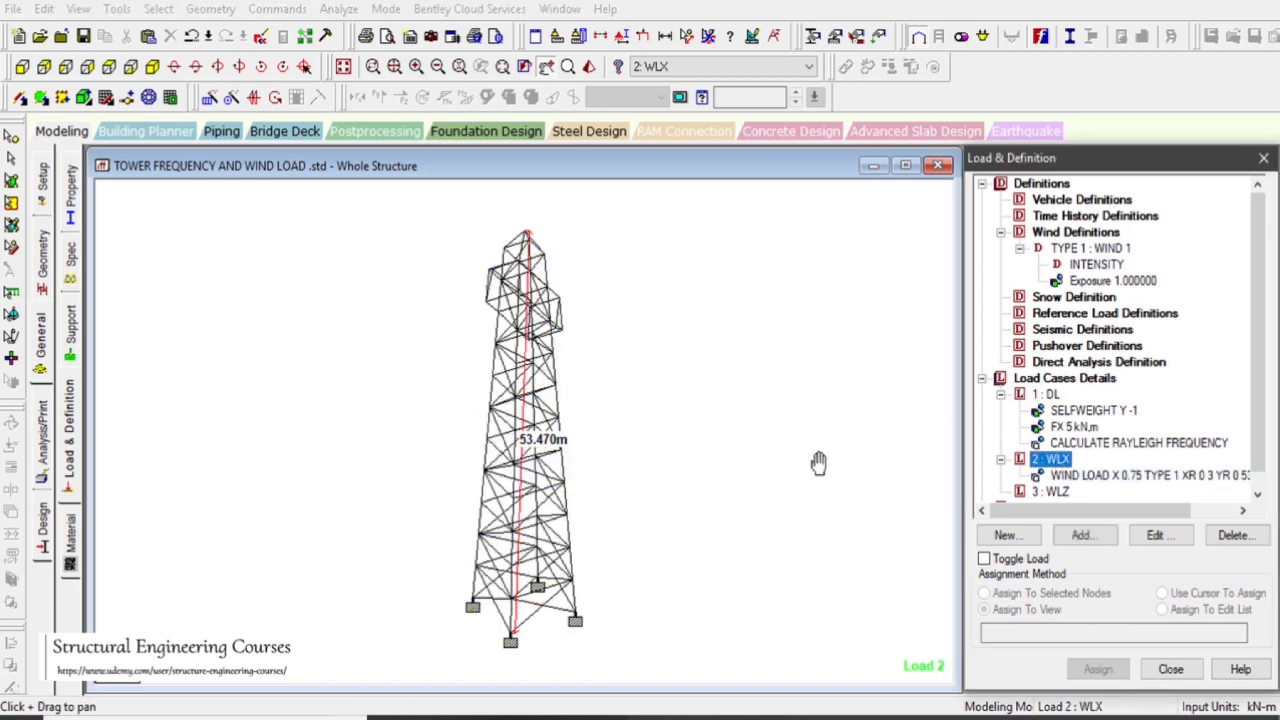
key("Down")
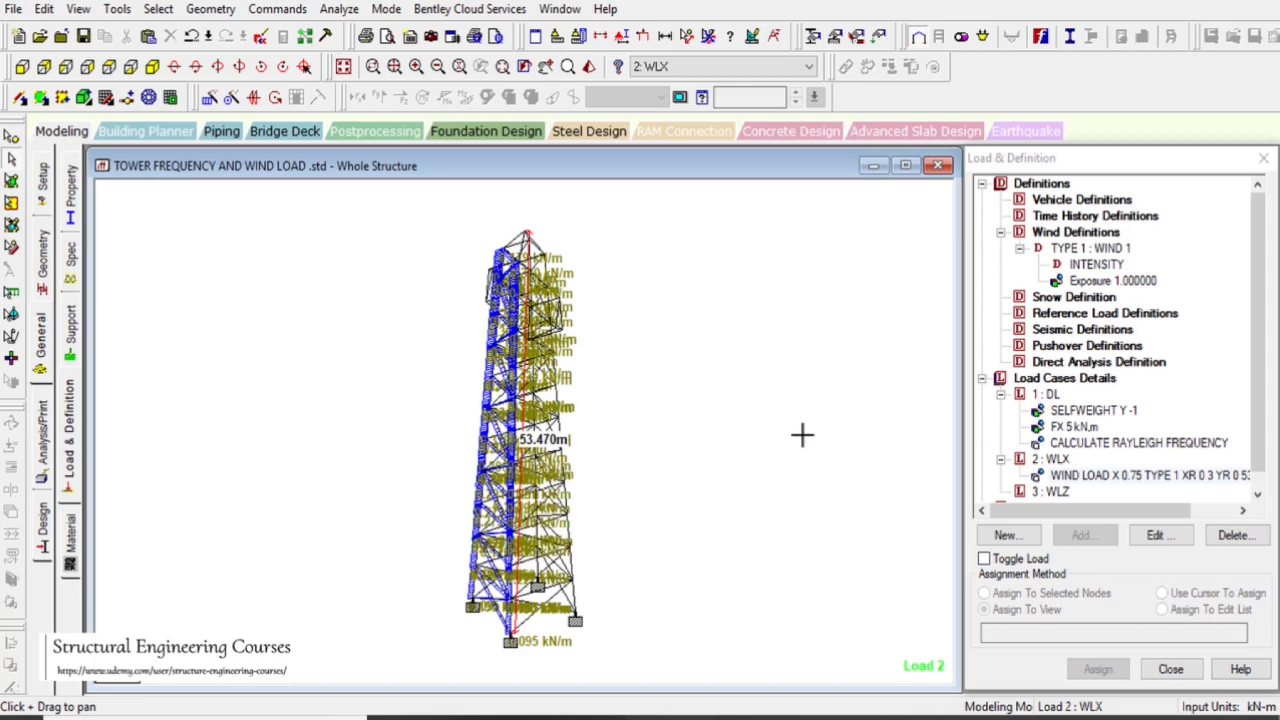
key("shift+v")
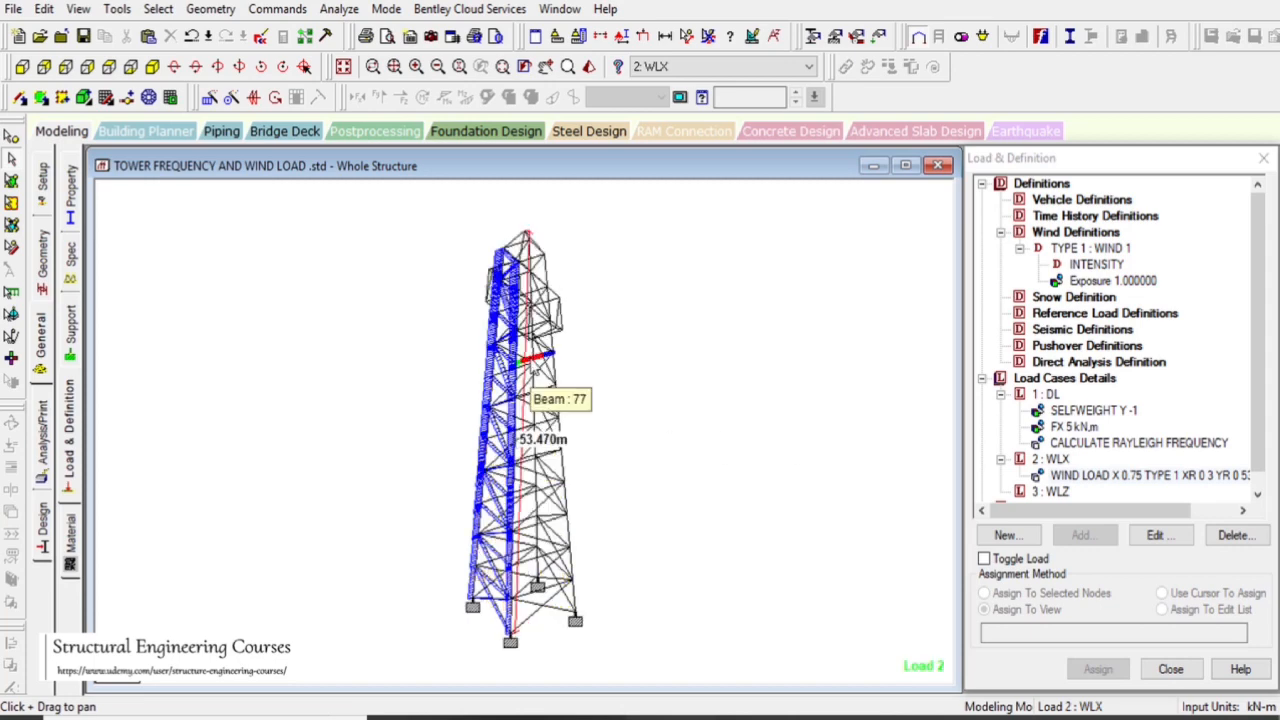
- Select the leeward face members opposite the loaded face in plan view and show only the selected members
left_click(109, 67)
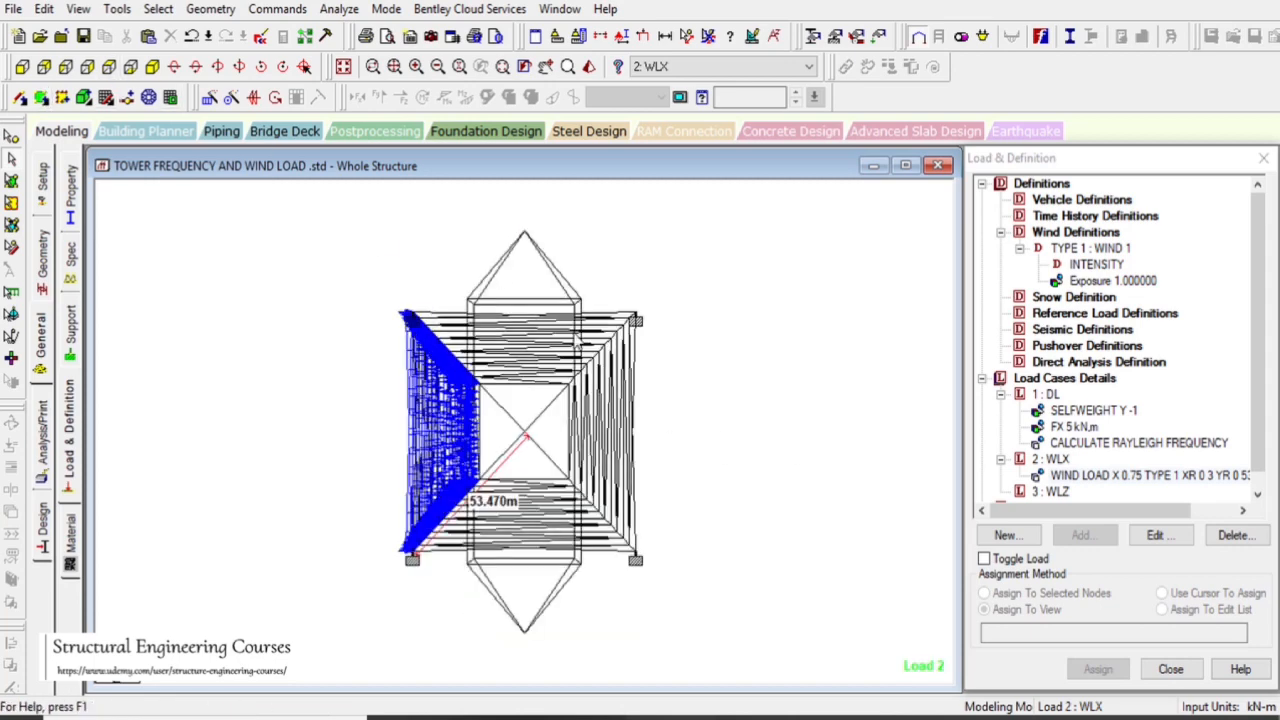
scroll(588, 333, "up", 1)
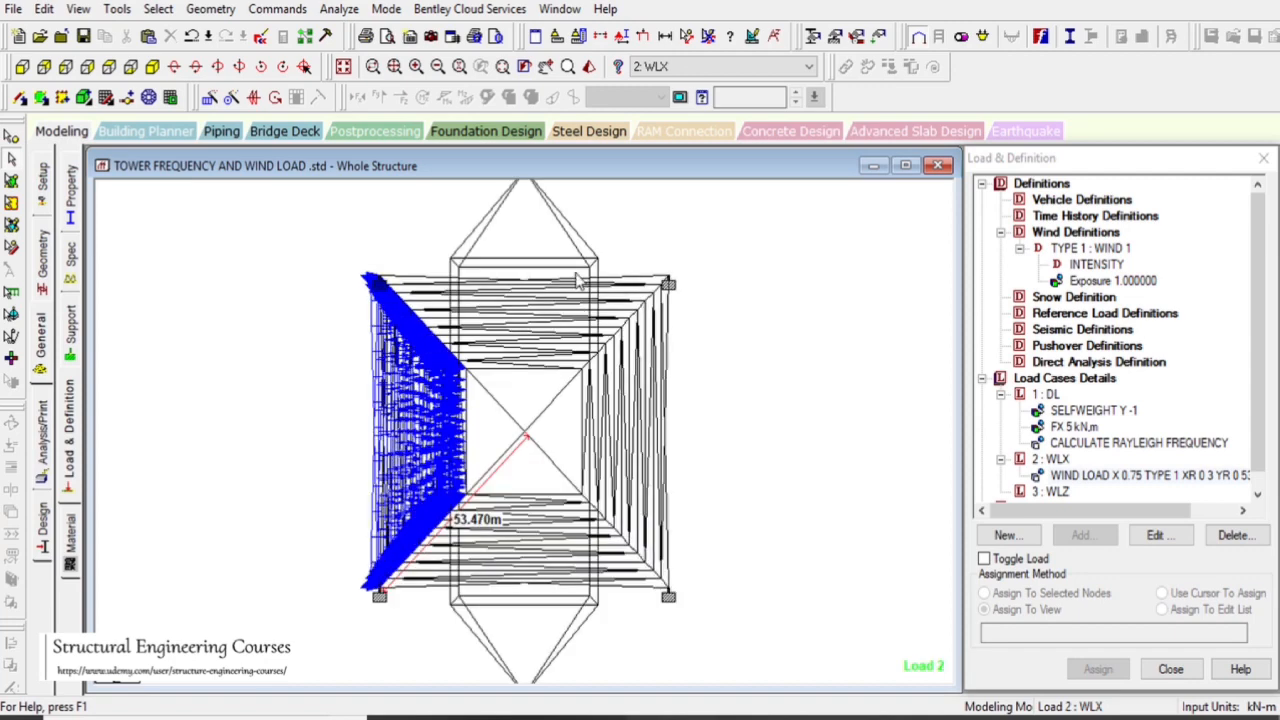
left_click(581, 283)
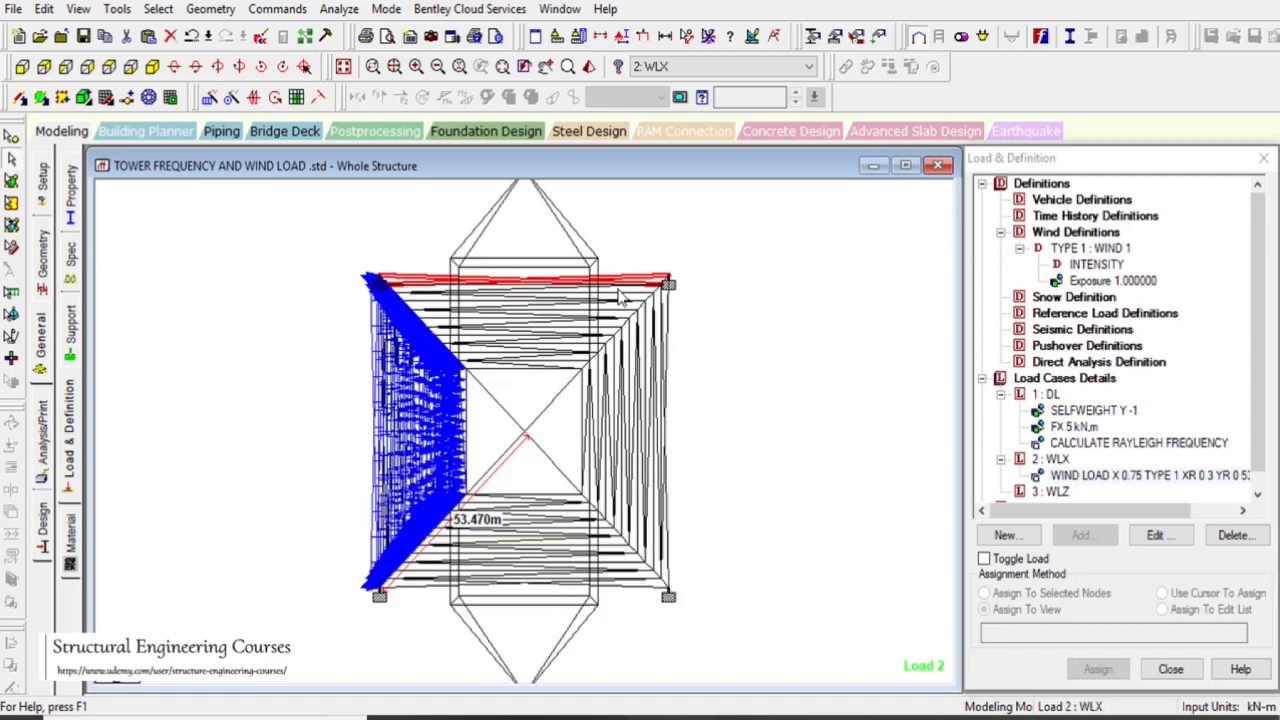
left_click_drag(680, 277, 578, 618)
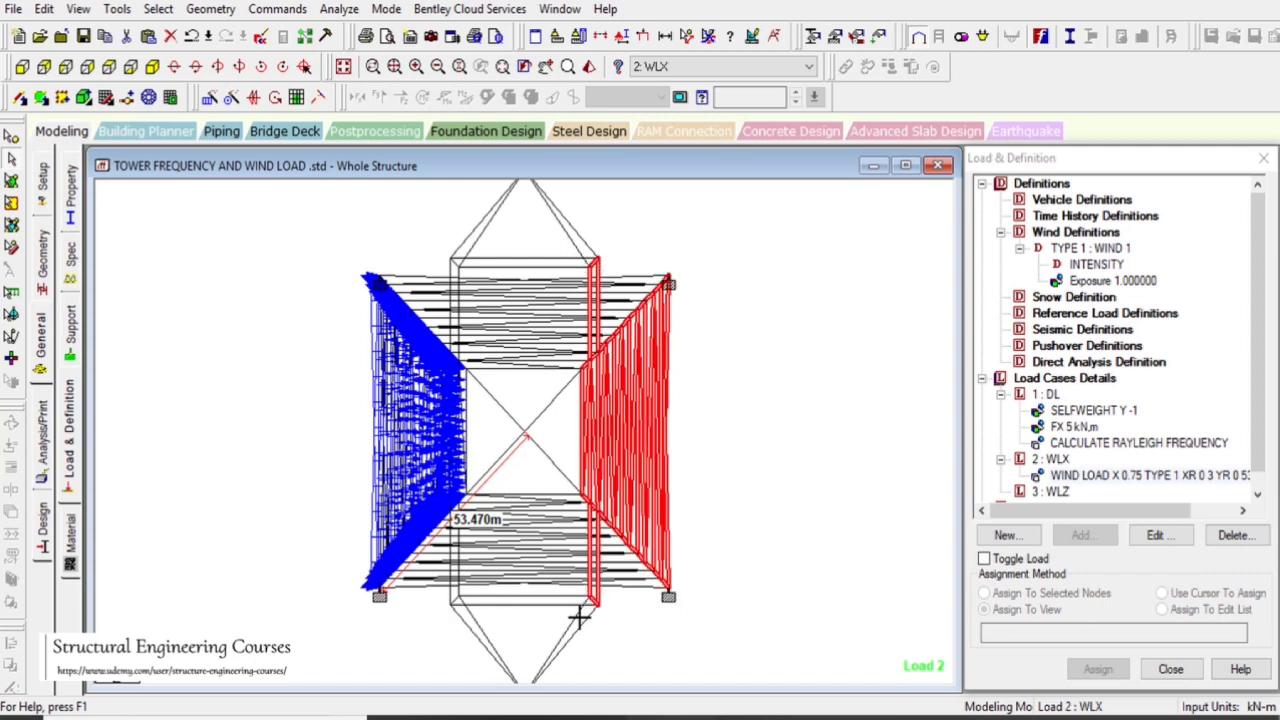
left_click(79, 9)
left_click(130, 74)
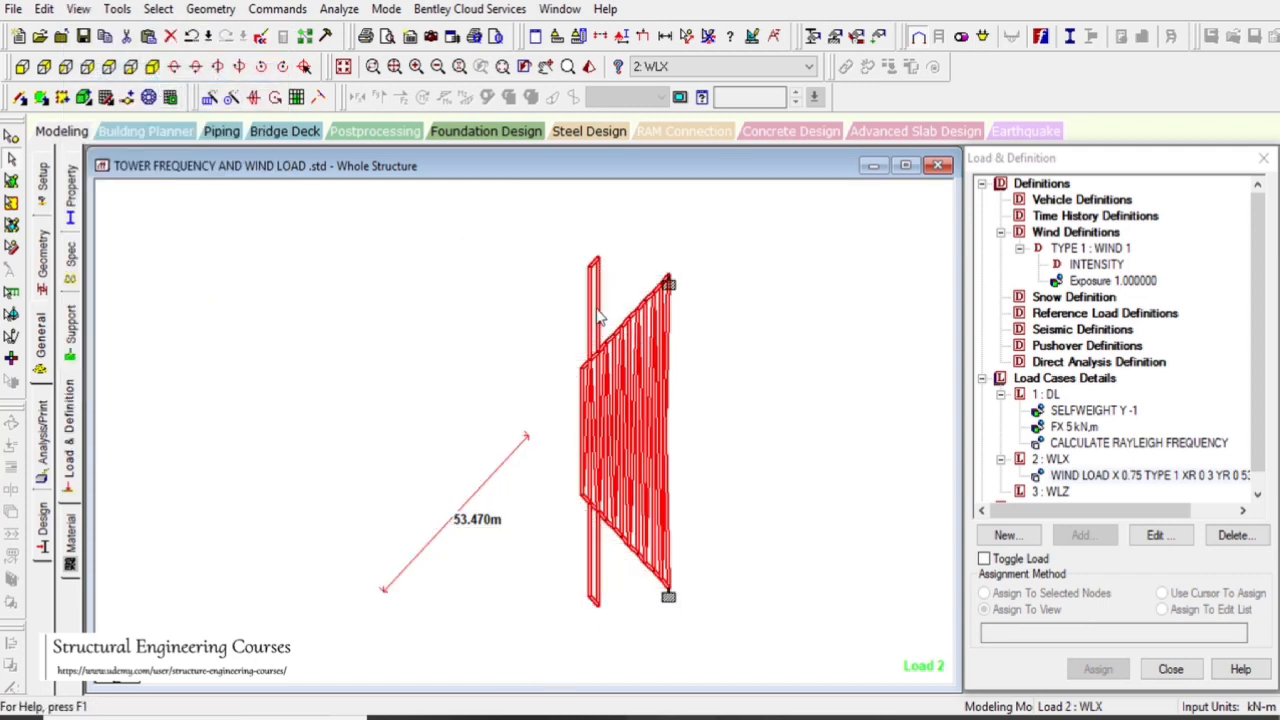
- Exclude the cross-arm members so only the leeward face is shown, and remove the tower height dimension
left_click(597, 316, "ctrl")
left_click(593, 260, "ctrl")
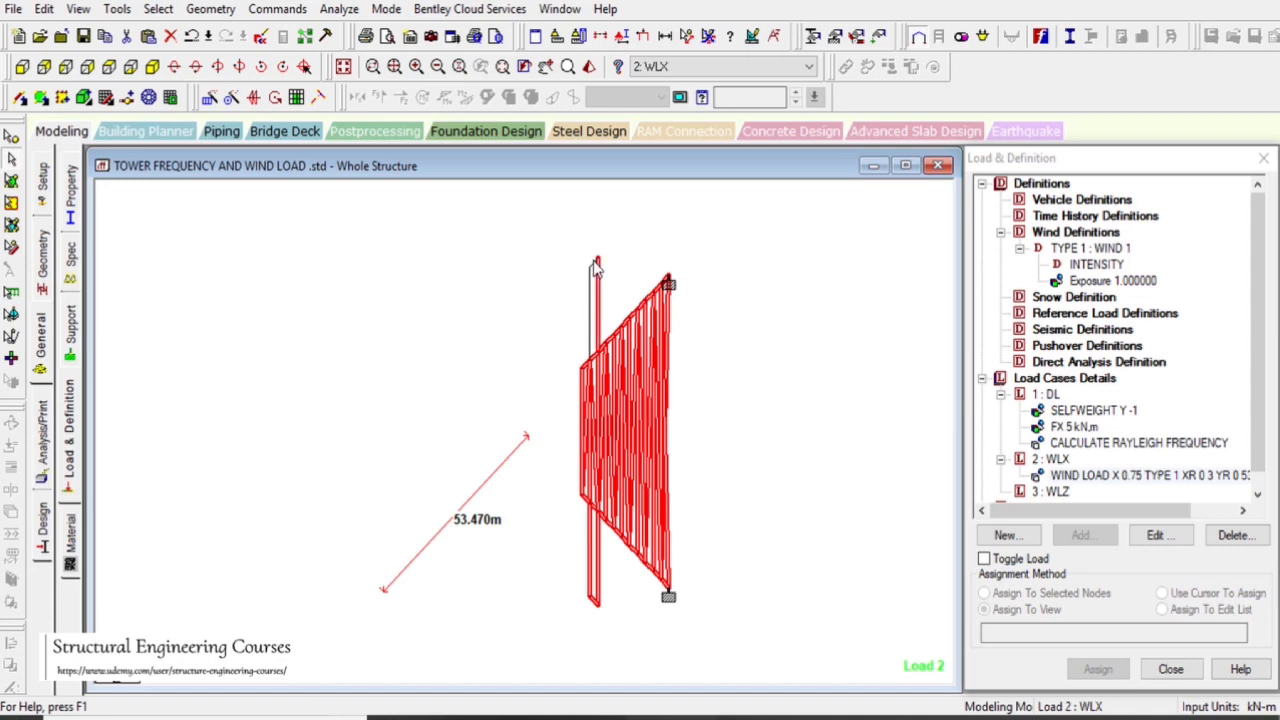
left_click(603, 330, "ctrl")
left_click(595, 590, "ctrl")
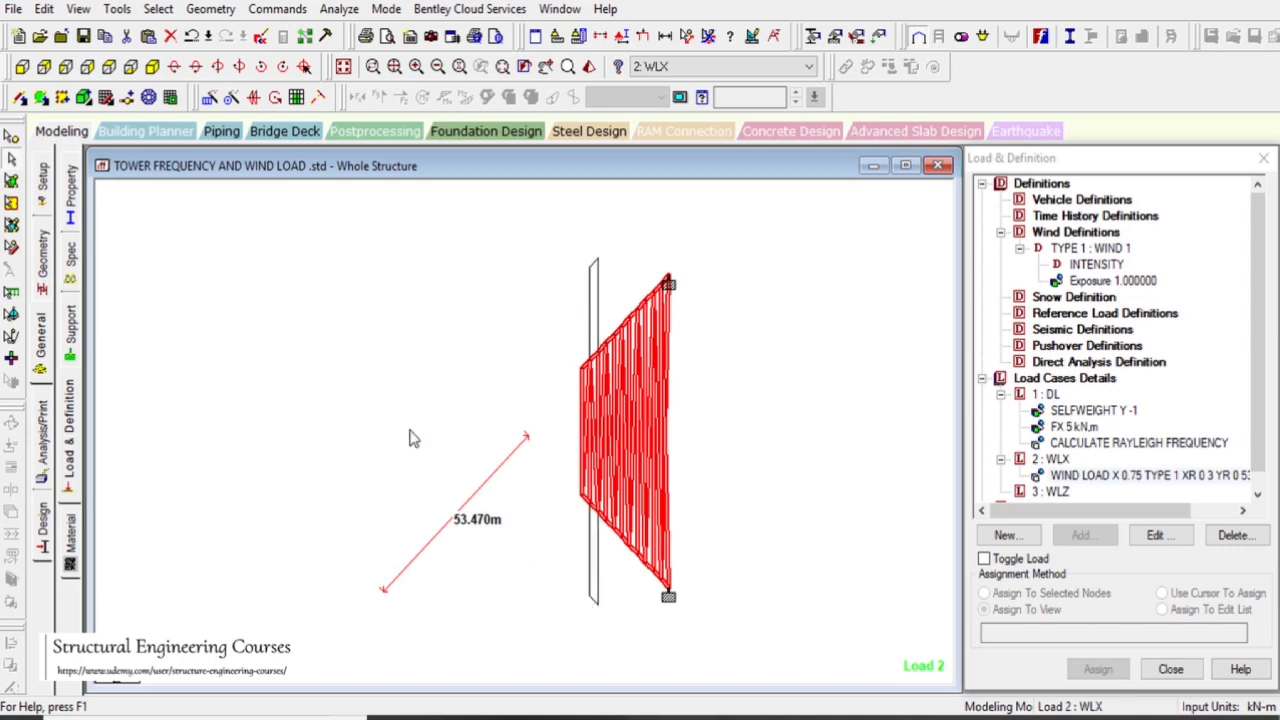
left_click(112, 9)
left_click(80, 9)
left_click(131, 76)
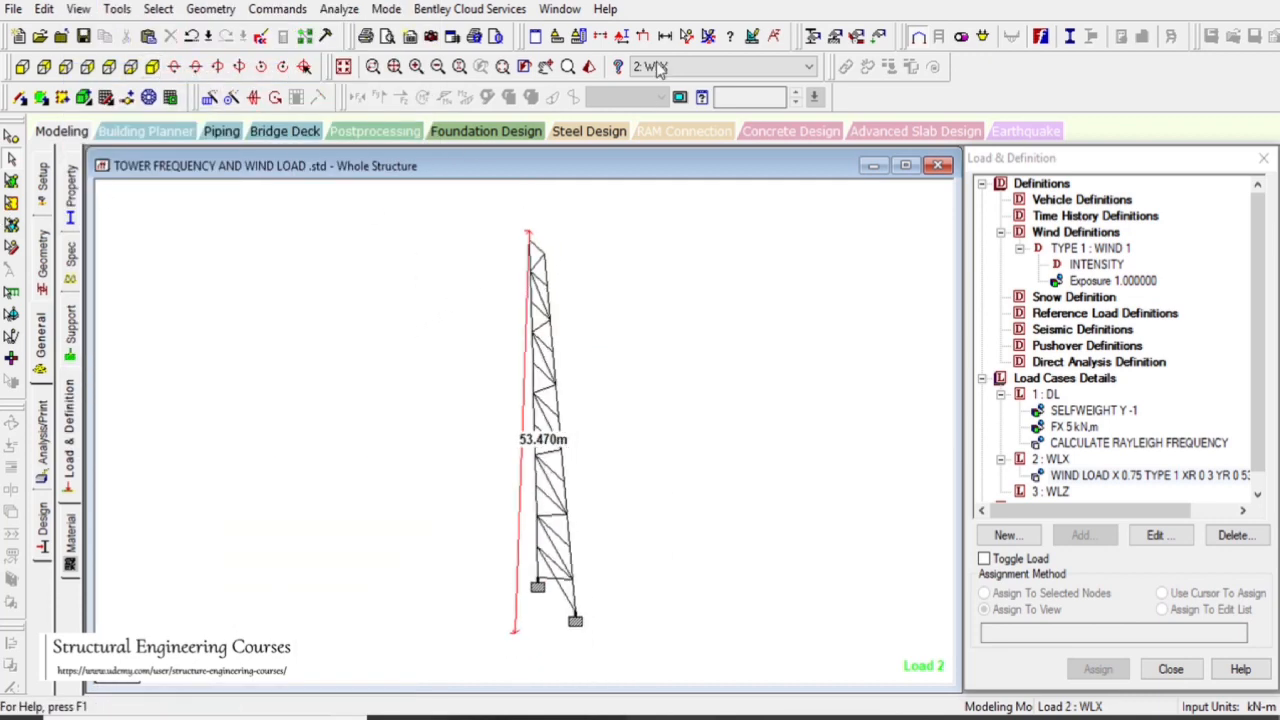
left_click(709, 38)
- Start a new Type 1 wind load item in load case WLX for the X windward direction with factor 0.25
left_click(11, 138)
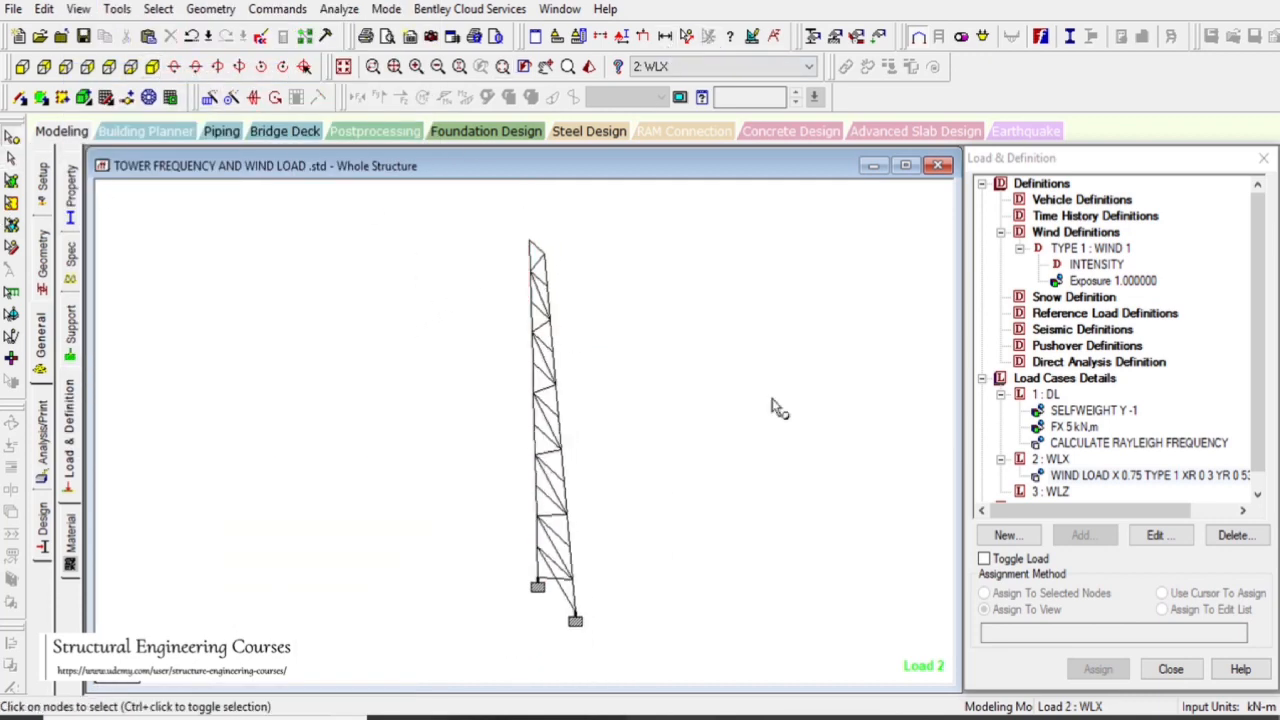
left_click(1046, 461)
left_click(1086, 537)
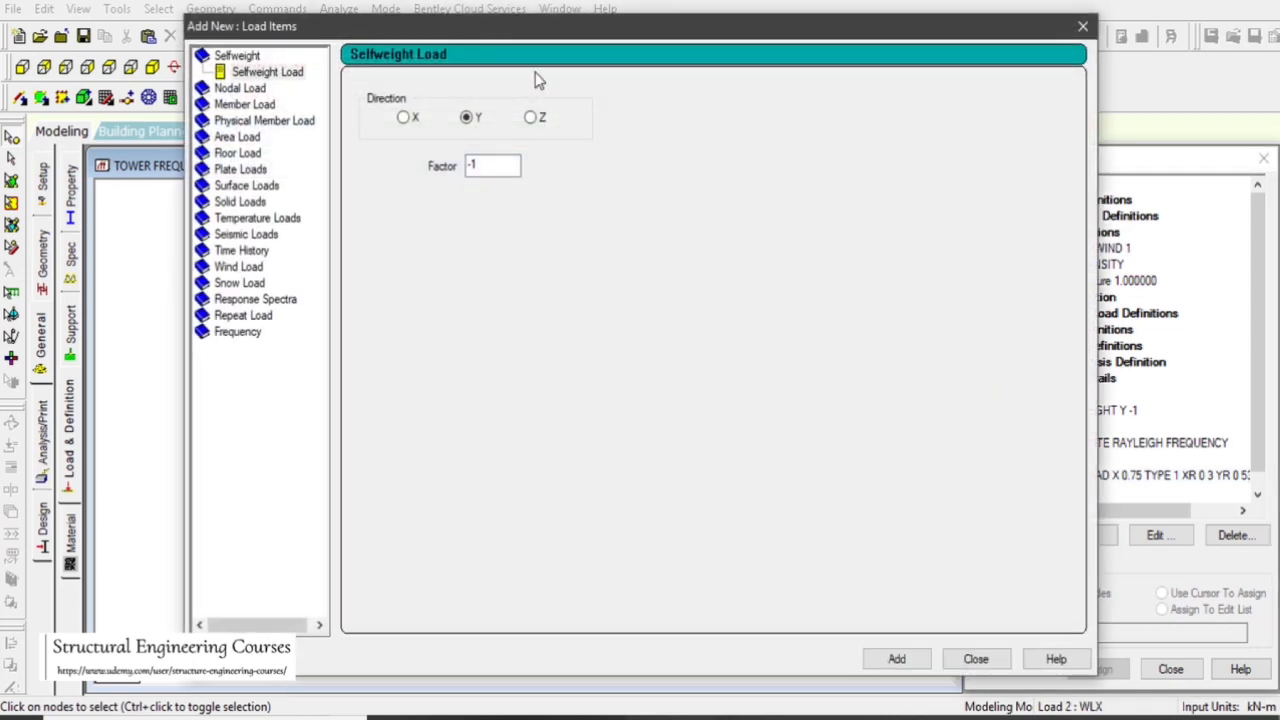
left_click_drag(574, 28, 925, 70)
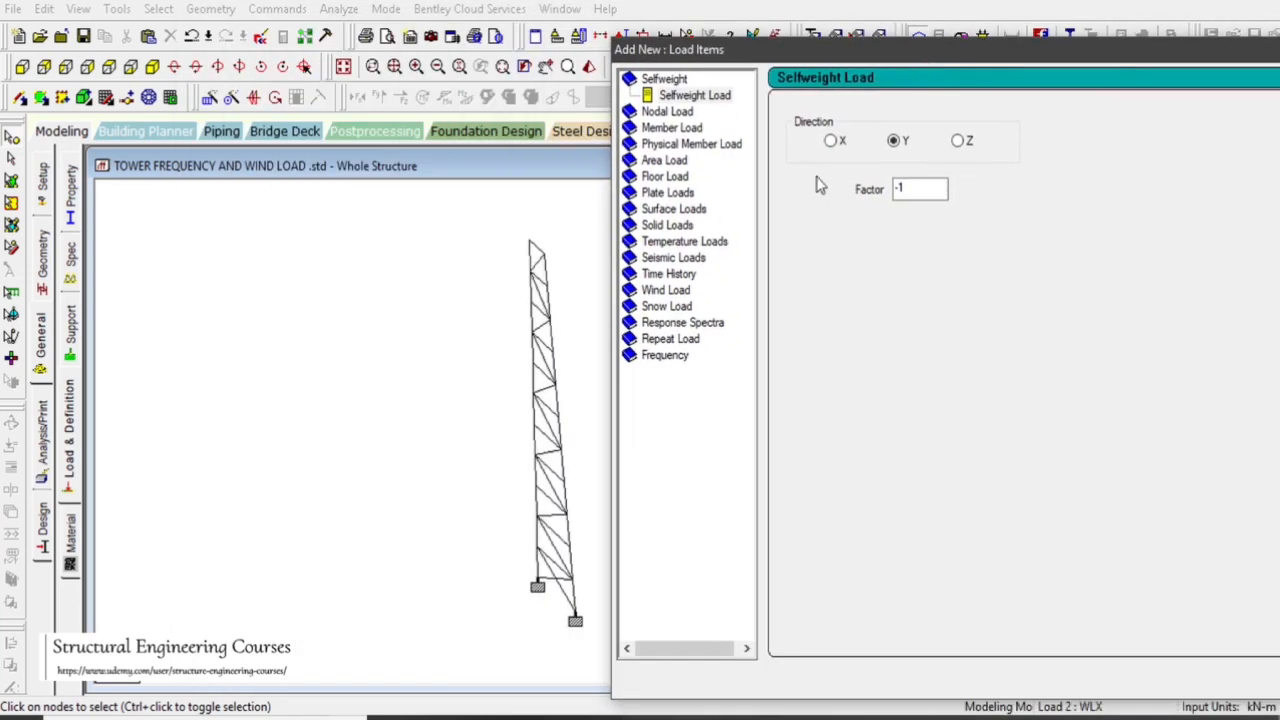
left_click(668, 291)
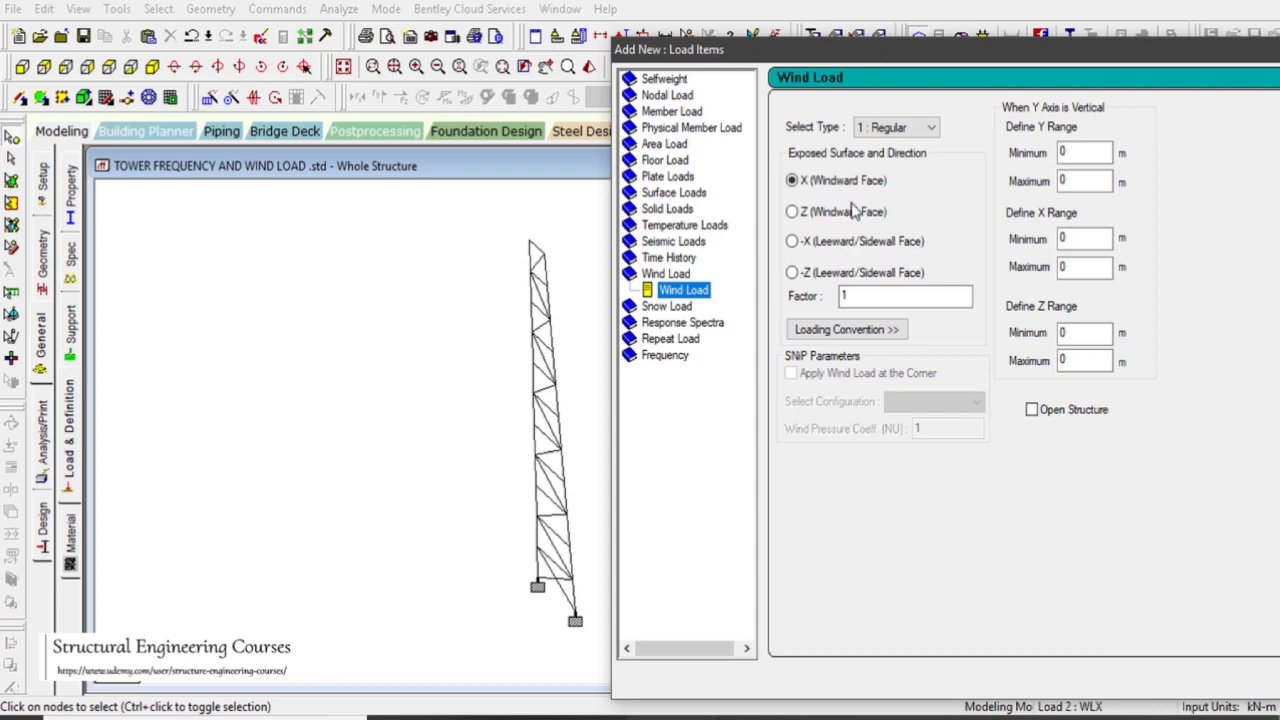
double_click(869, 298)
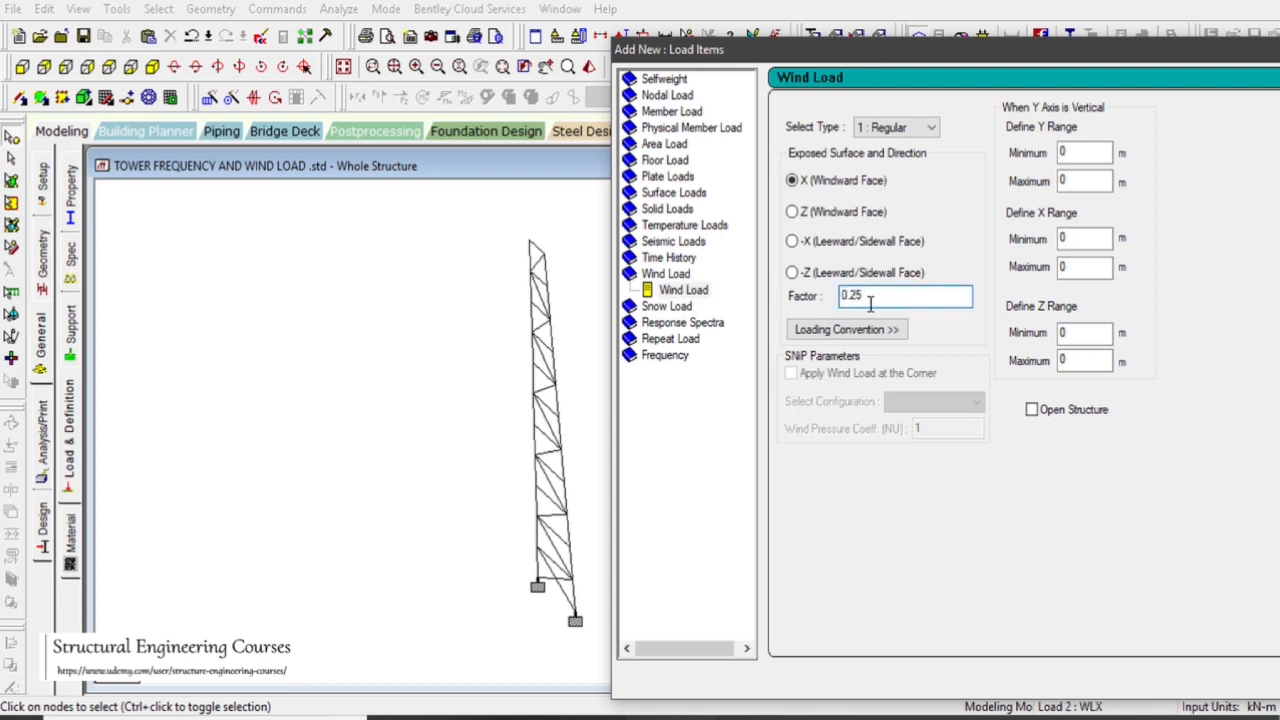
left_click(908, 122)
left_click(908, 122)
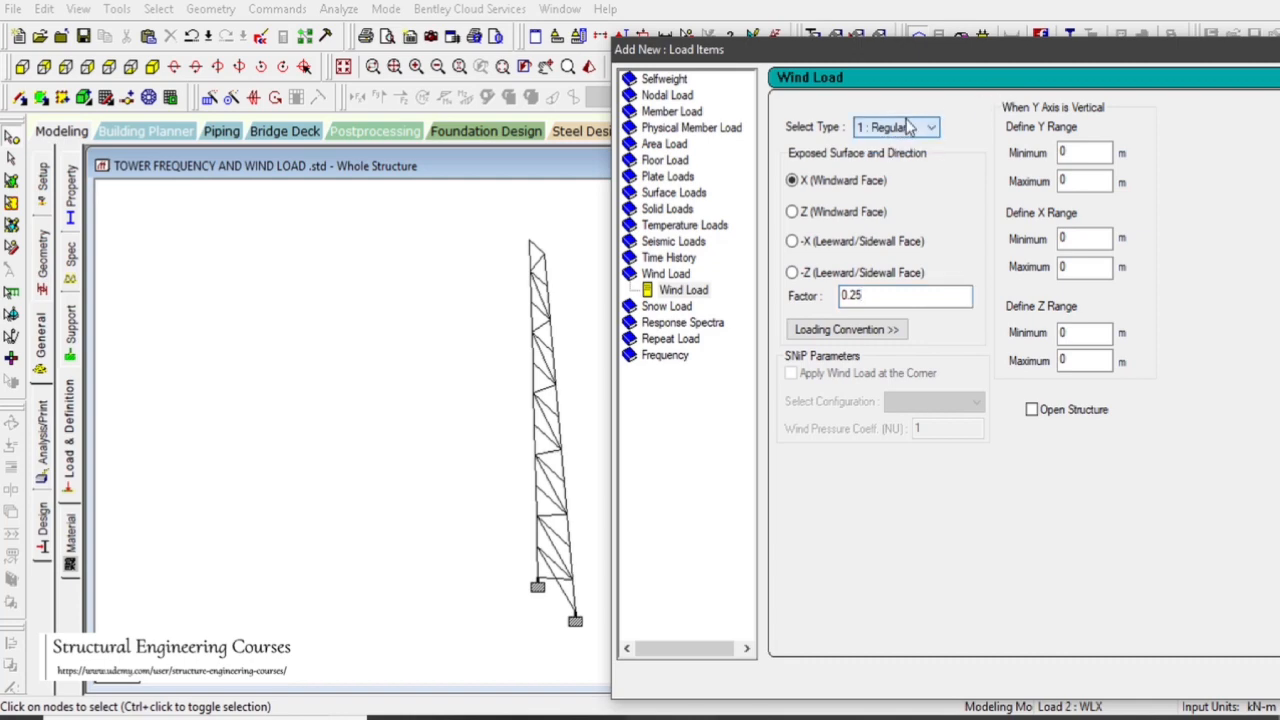
- Query the coordinates of the leeward face's top node and base node
double_click(536, 244)
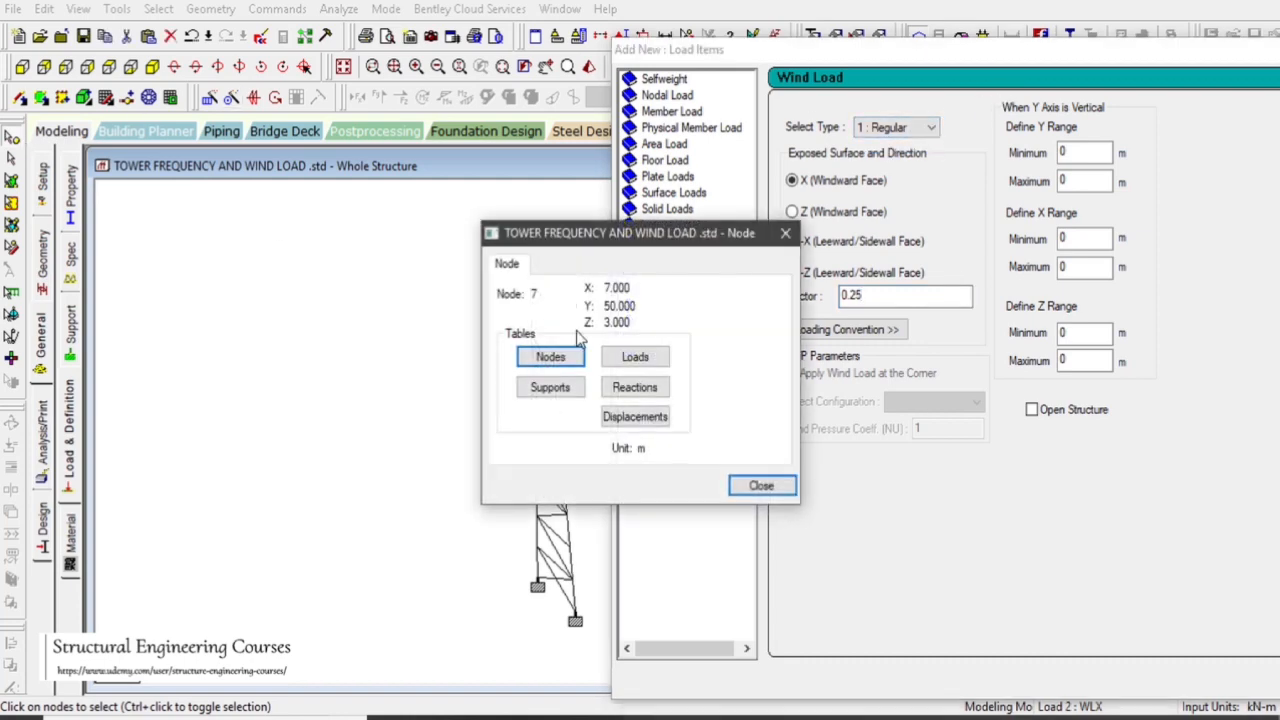
left_click(765, 490)
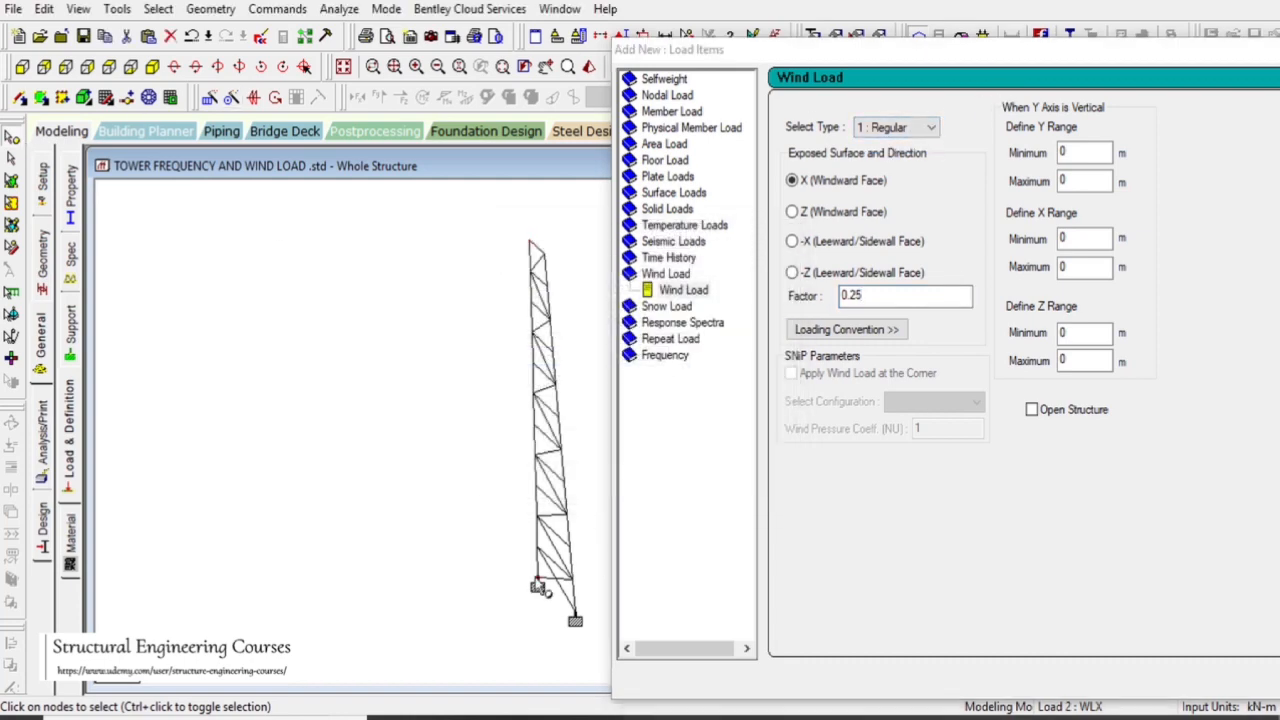
double_click(537, 583)
left_click(761, 485)
double_click(531, 243)
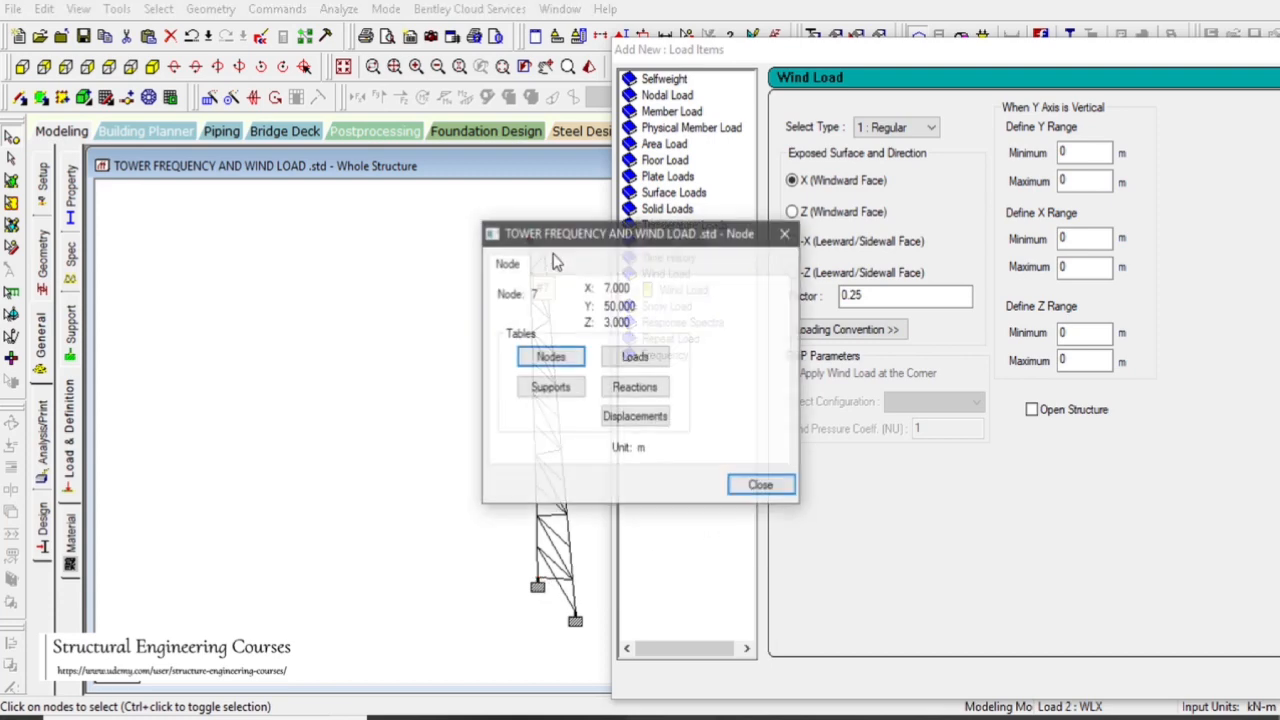
left_click(757, 484)
- Set the wind load's X range from 7 to 10 m and the Y range maximum to 53 m
double_click(1084, 238)
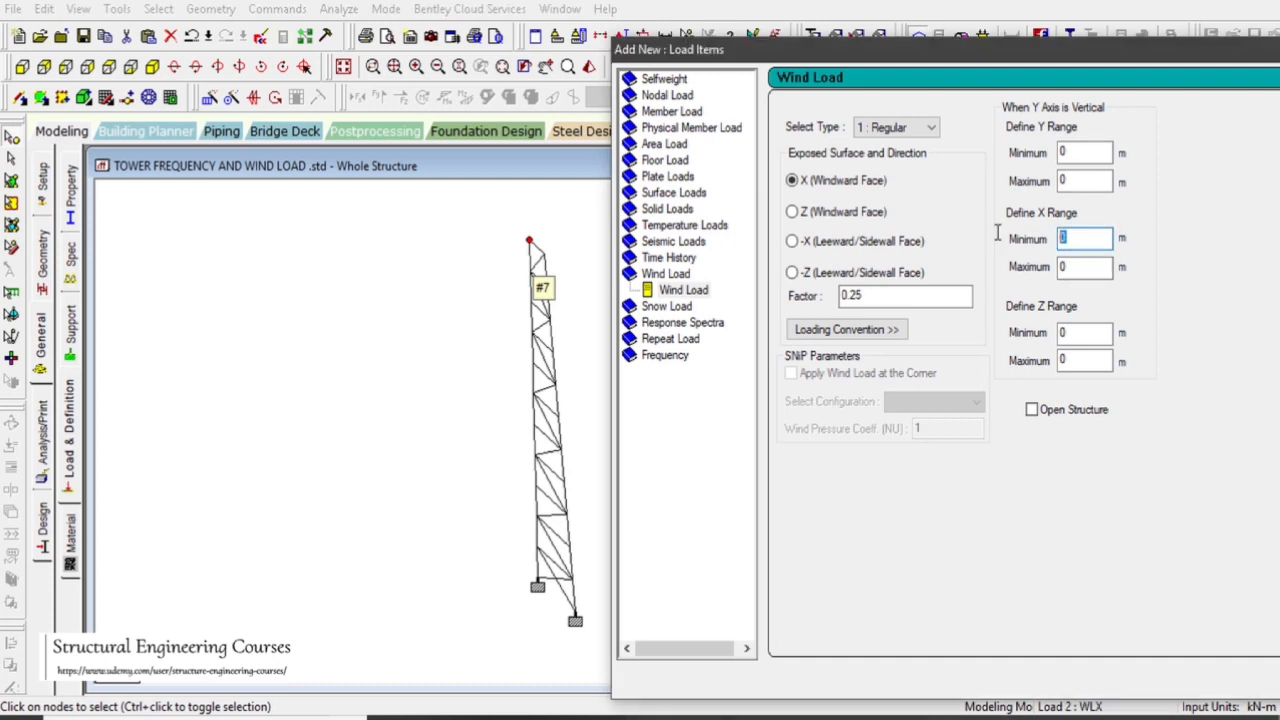
type("7")
double_click(1085, 266)
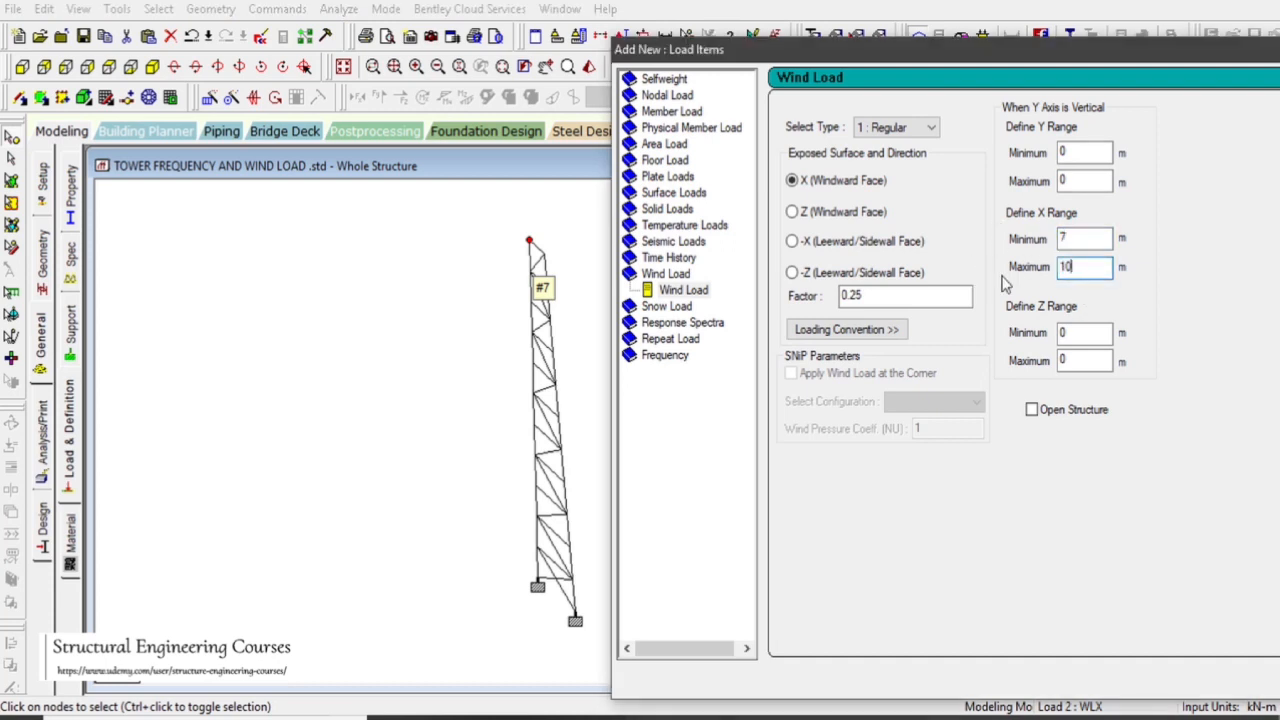
type("10")
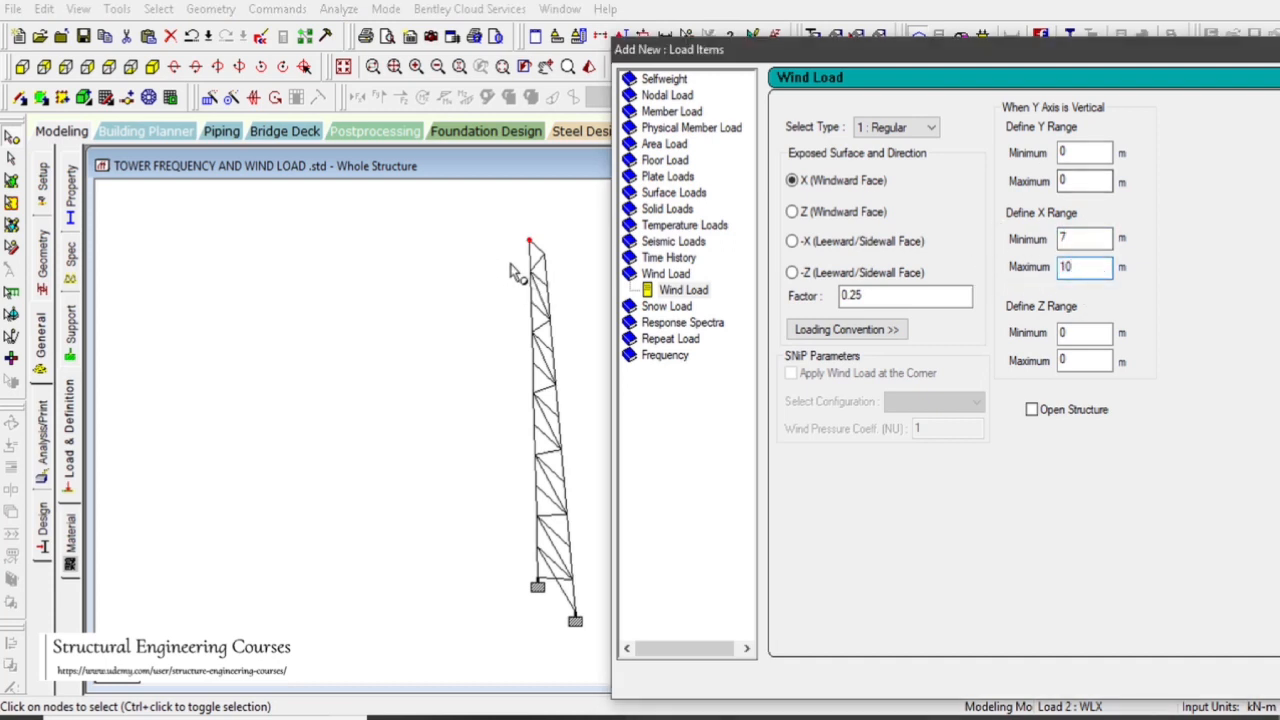
double_click(1079, 182)
type("53")
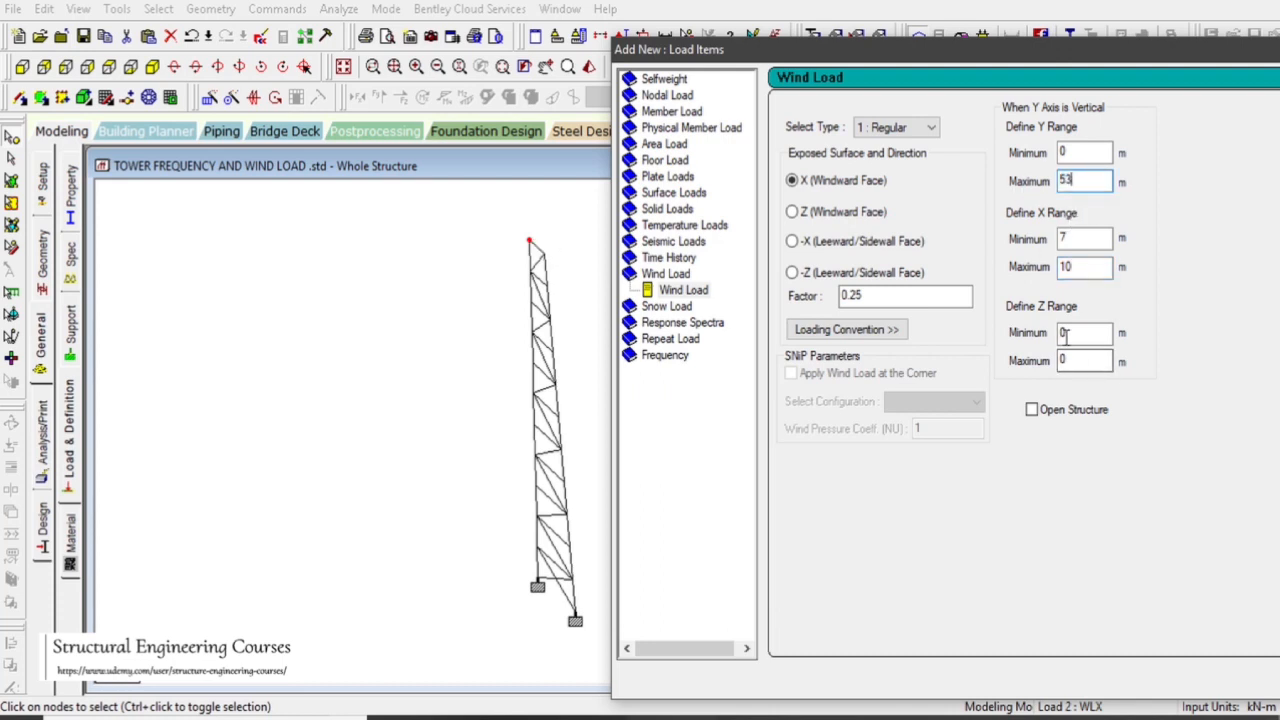
- Set the Z range maximum to 10 m, enable Open Structure, and add the wind load to WLX
double_click(537, 588)
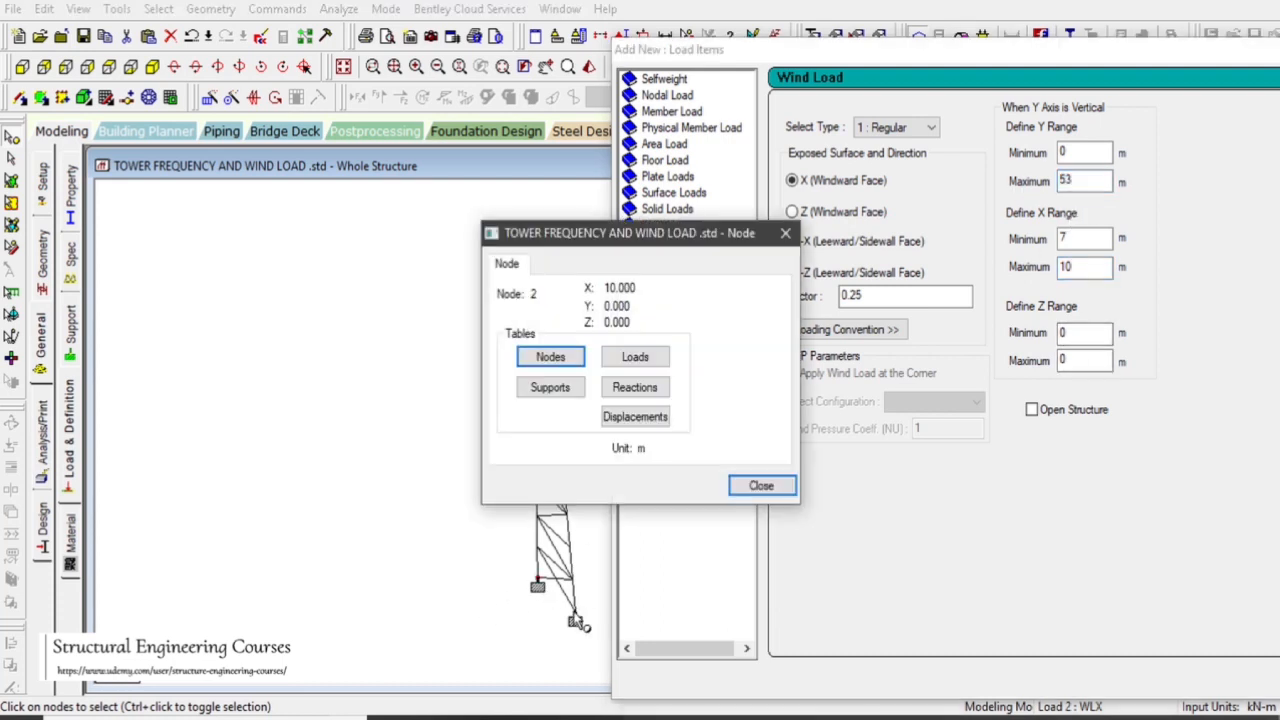
left_click(761, 487)
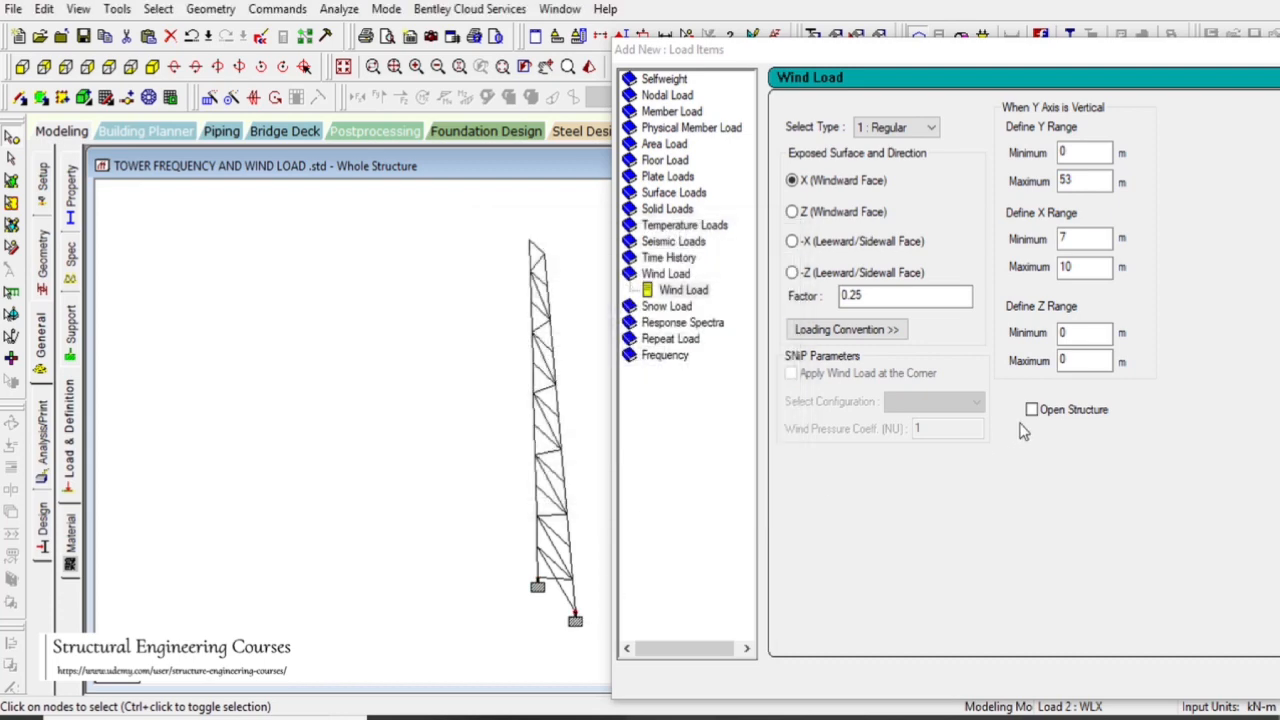
left_click(1020, 360)
left_click(1057, 413)
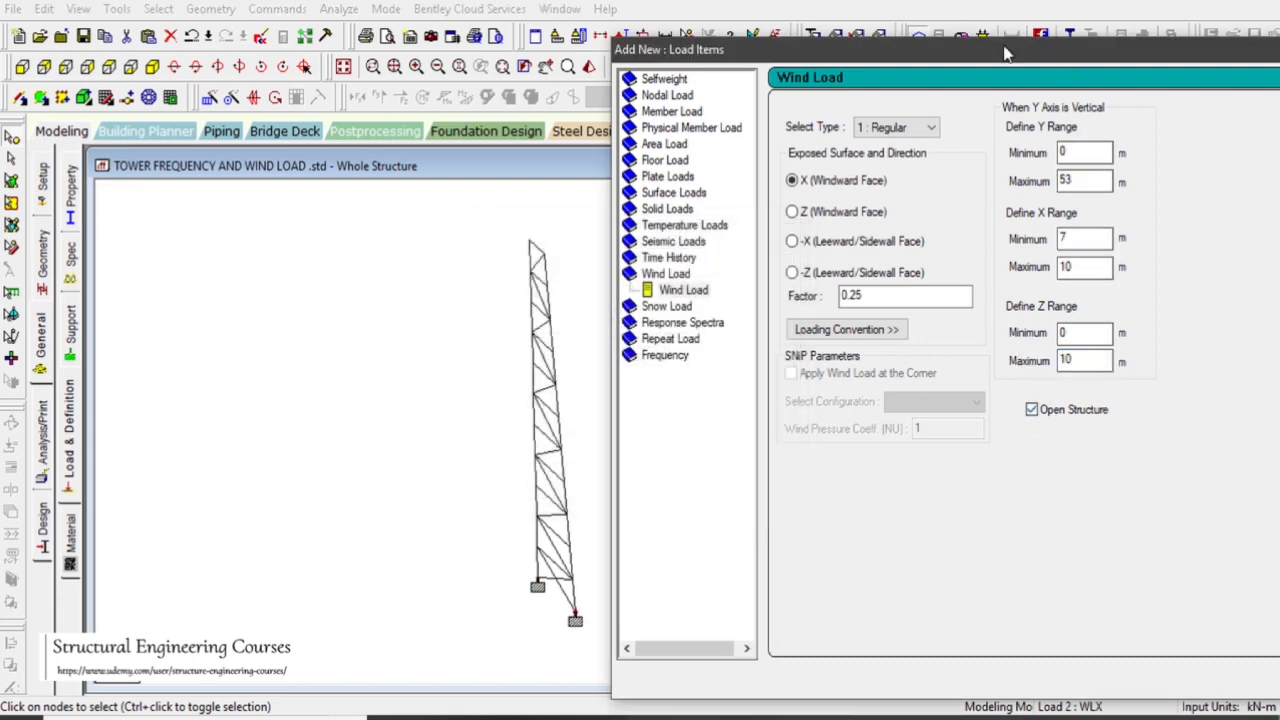
left_click_drag(1004, 47, 535, 0)
left_click(856, 623)
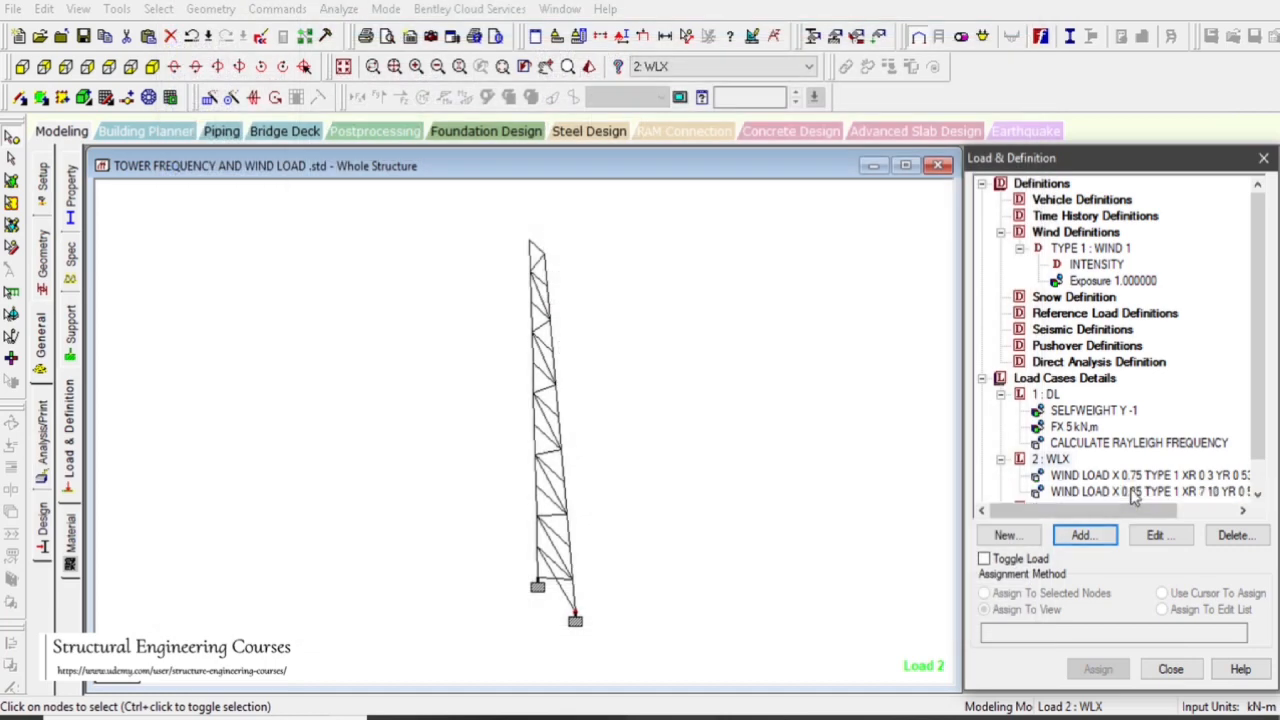
- Display the 0.25-factor wind load and review its parameters
left_click(1133, 492)
double_click(1133, 492)
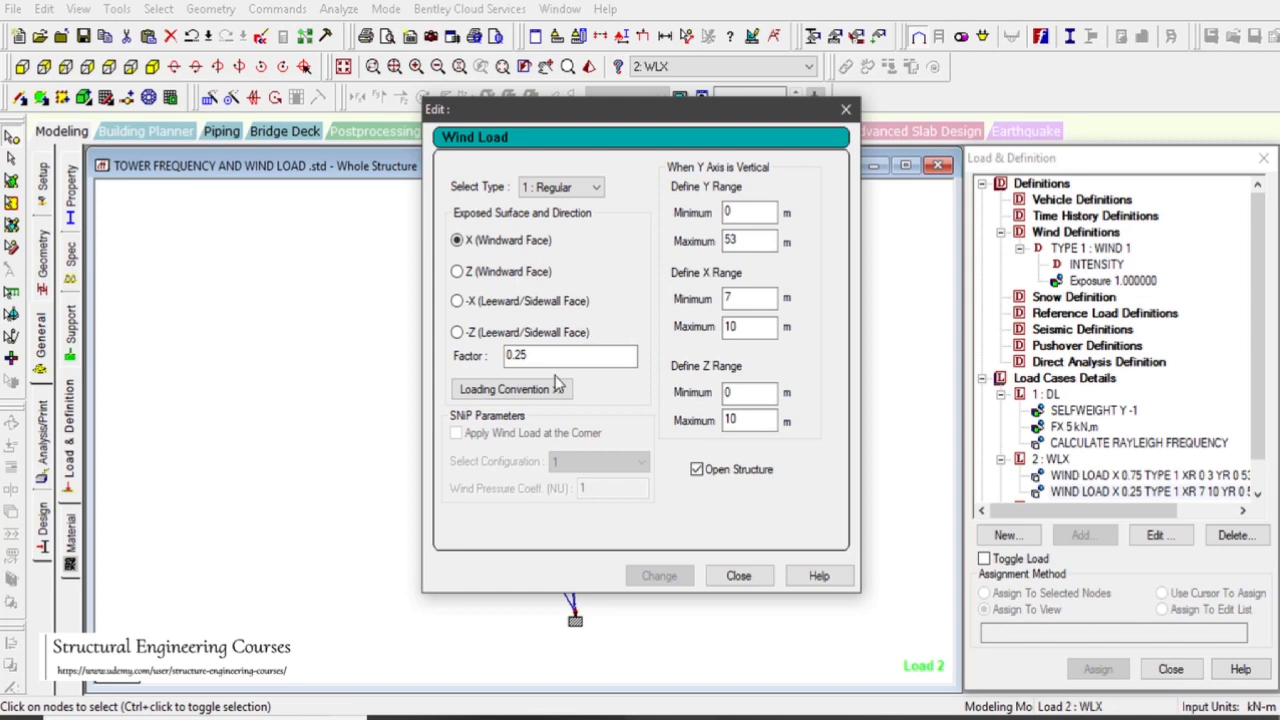
left_click(738, 577)
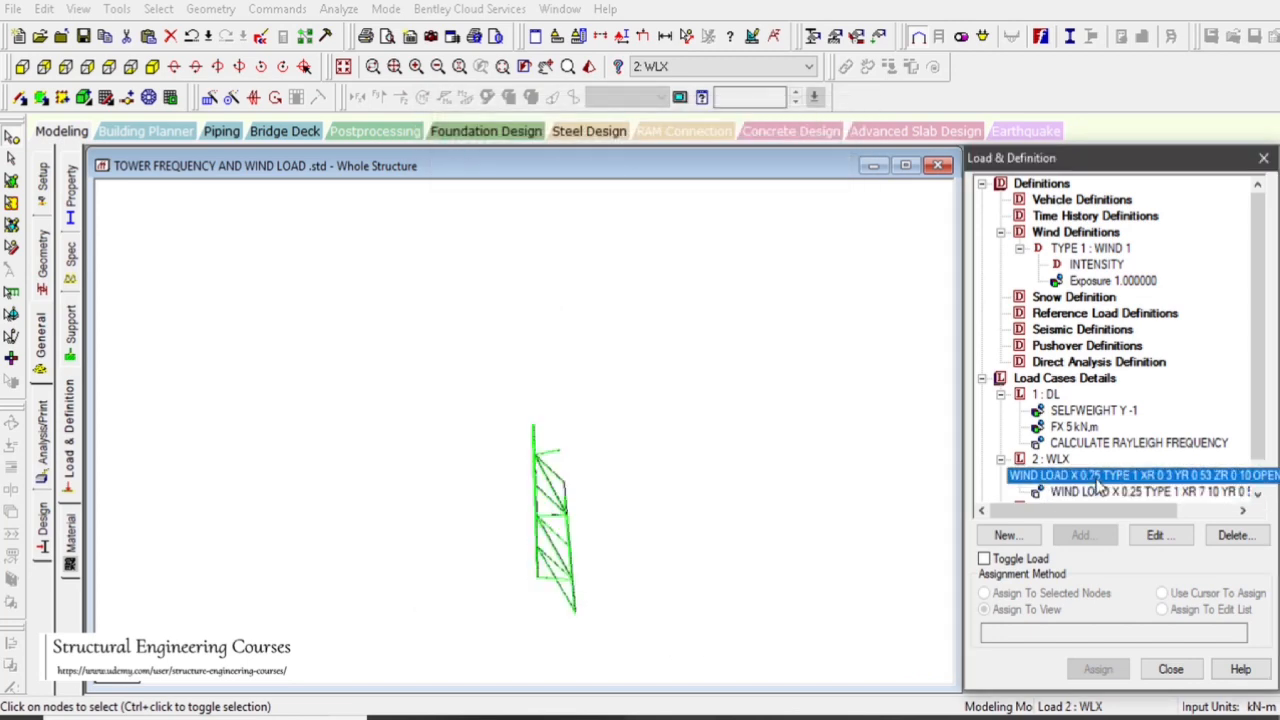
- Show the whole tower and compare the 0.75 windward and 0.25 leeward wind loads of WLX
left_click(344, 67)
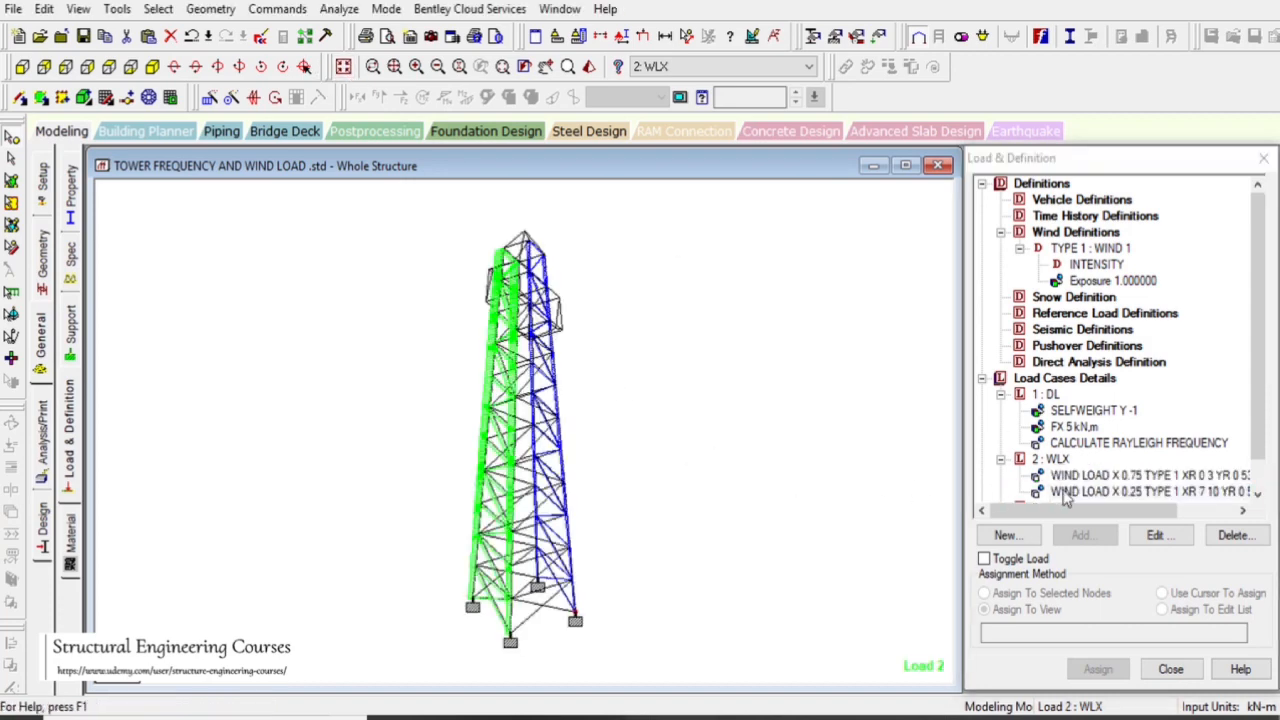
left_click(1133, 477)
left_click(1125, 492)
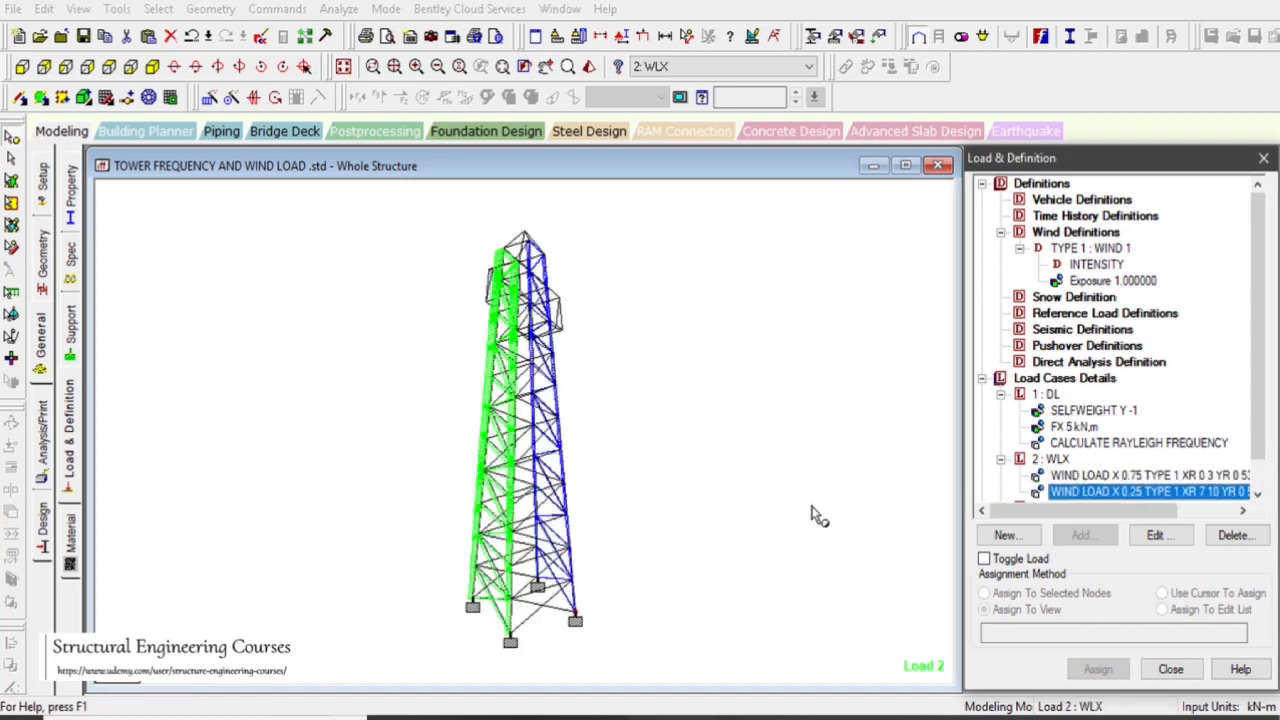
scroll(471, 520, "up", 2)
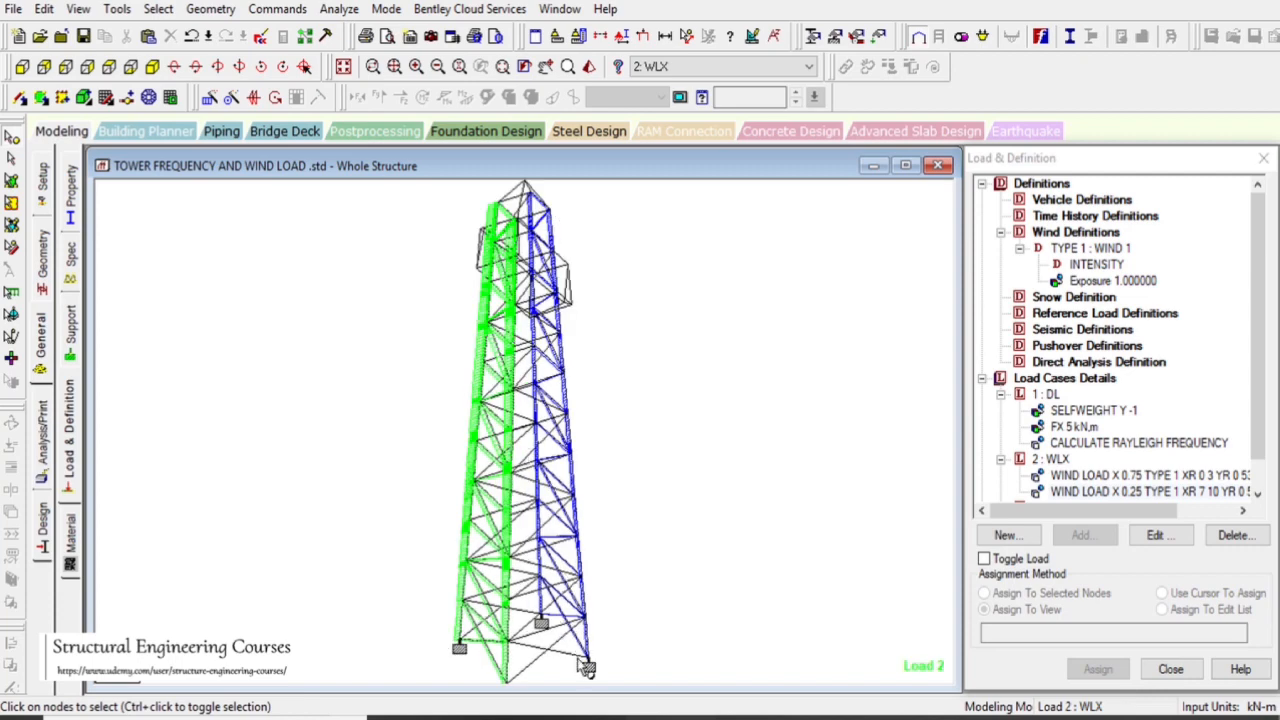
- Display the 0.75-factor wind load of WLX, open its parameters, and check the coordinates of the tower's peak node
scroll(556, 340, "down", 2)
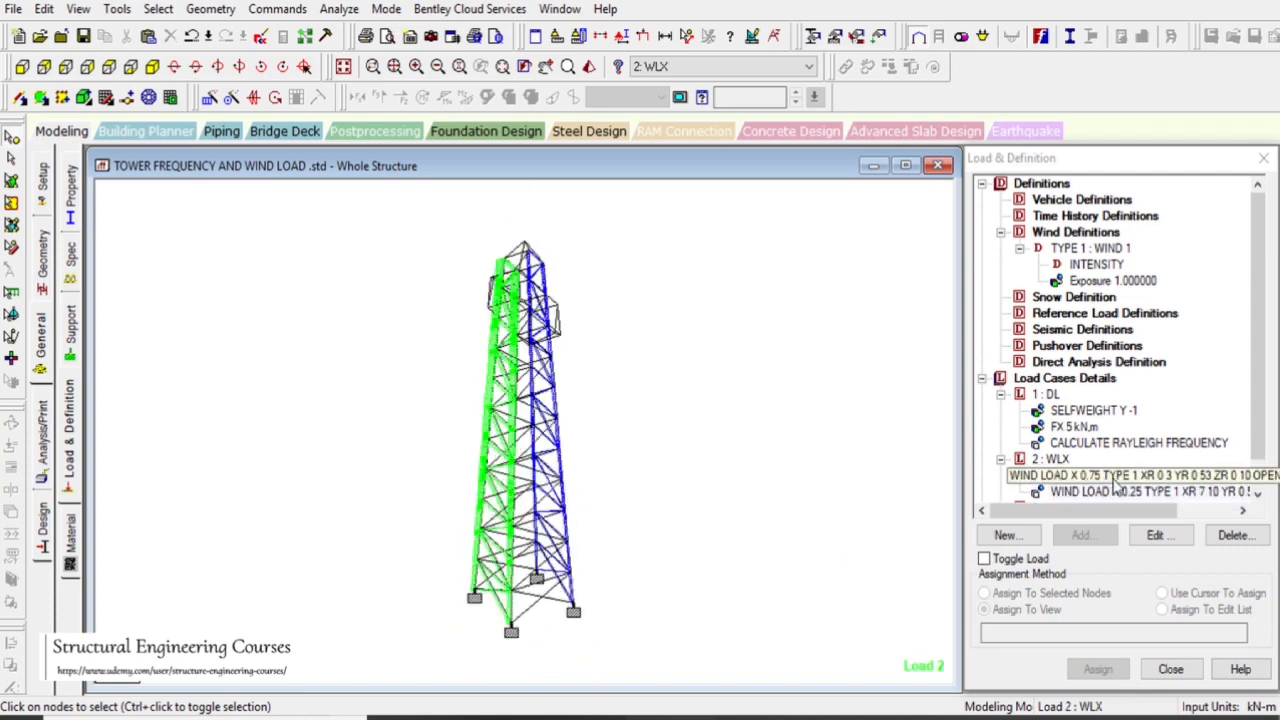
left_click(1191, 640)
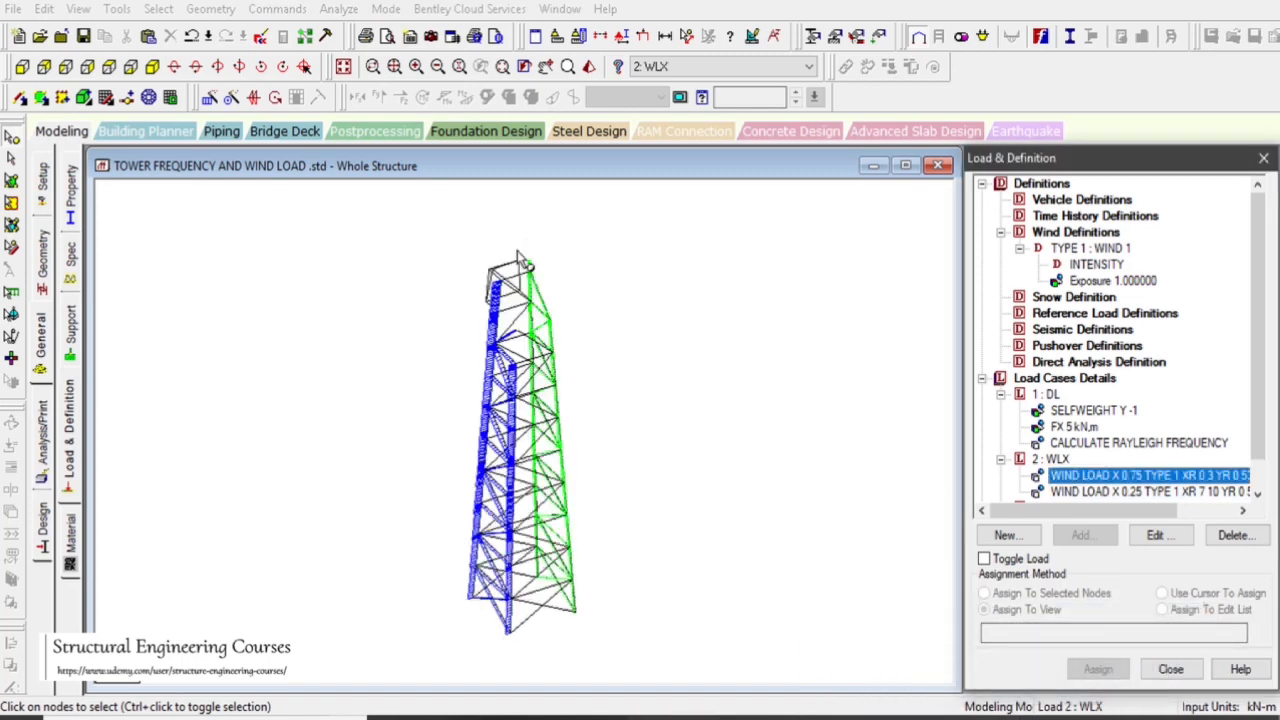
scroll(518, 251, "up", 2)
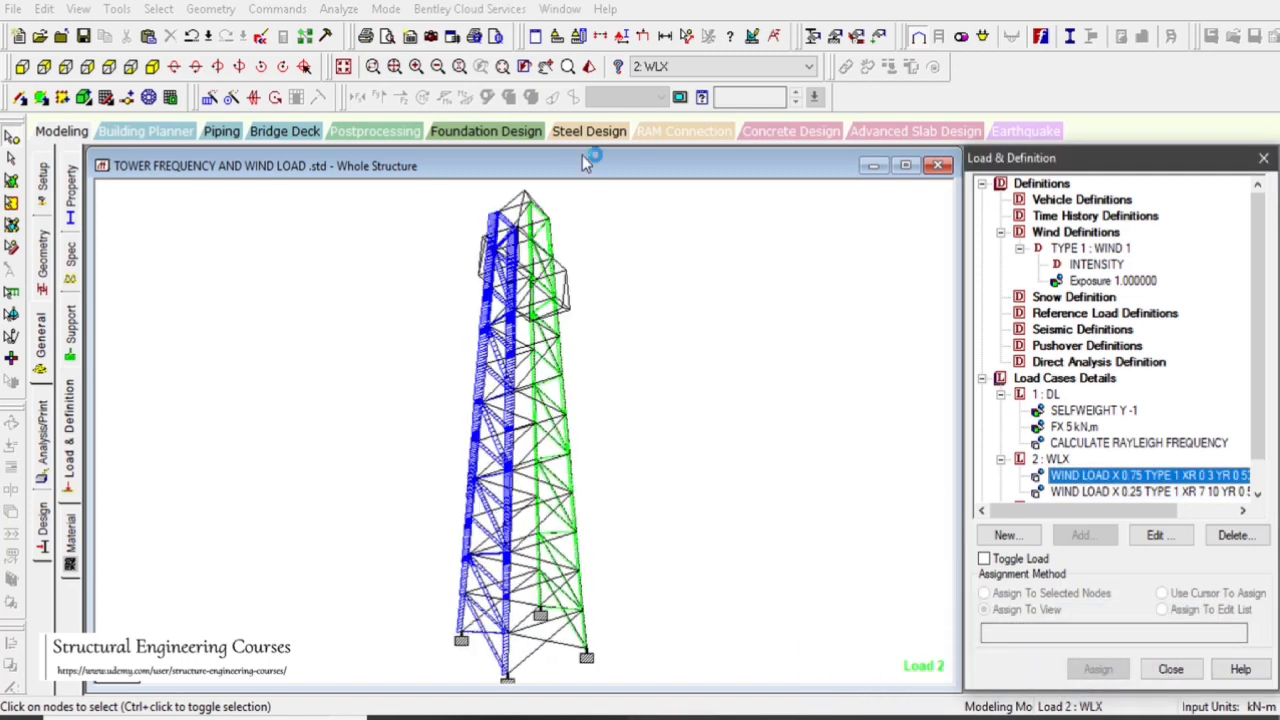
left_click(546, 67)
left_click_drag(525, 278, 523, 348)
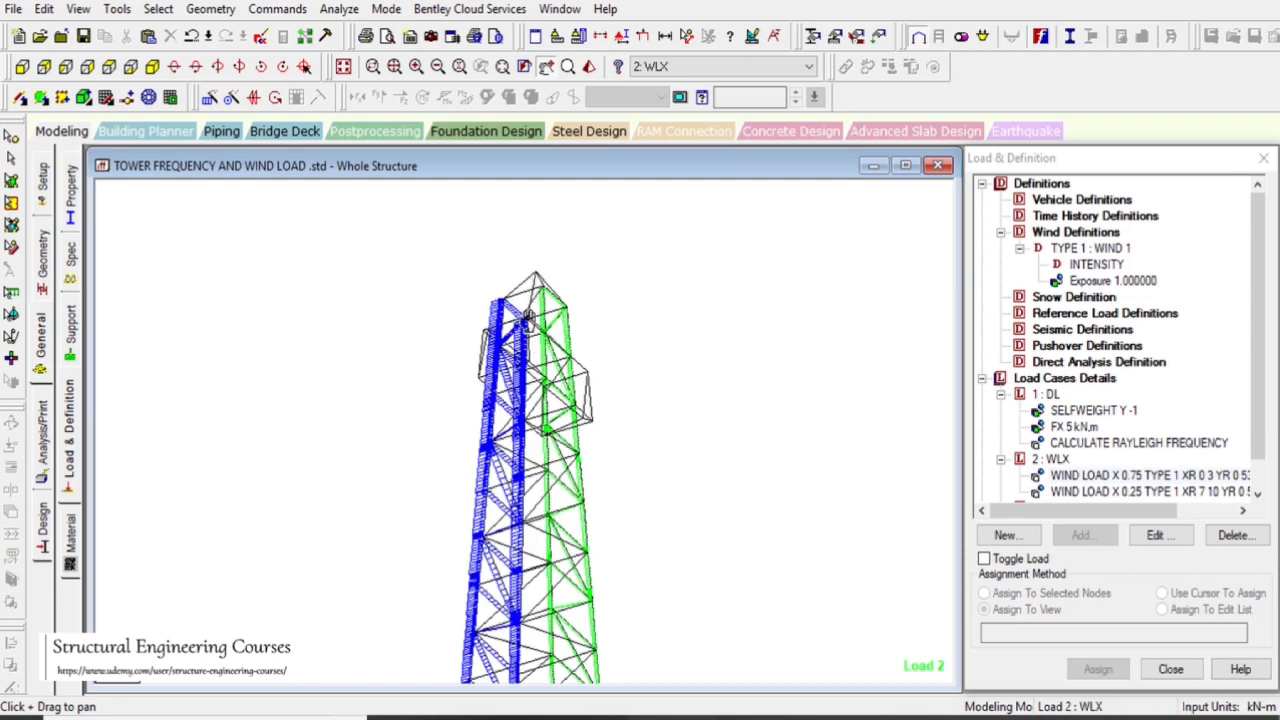
left_click(12, 143)
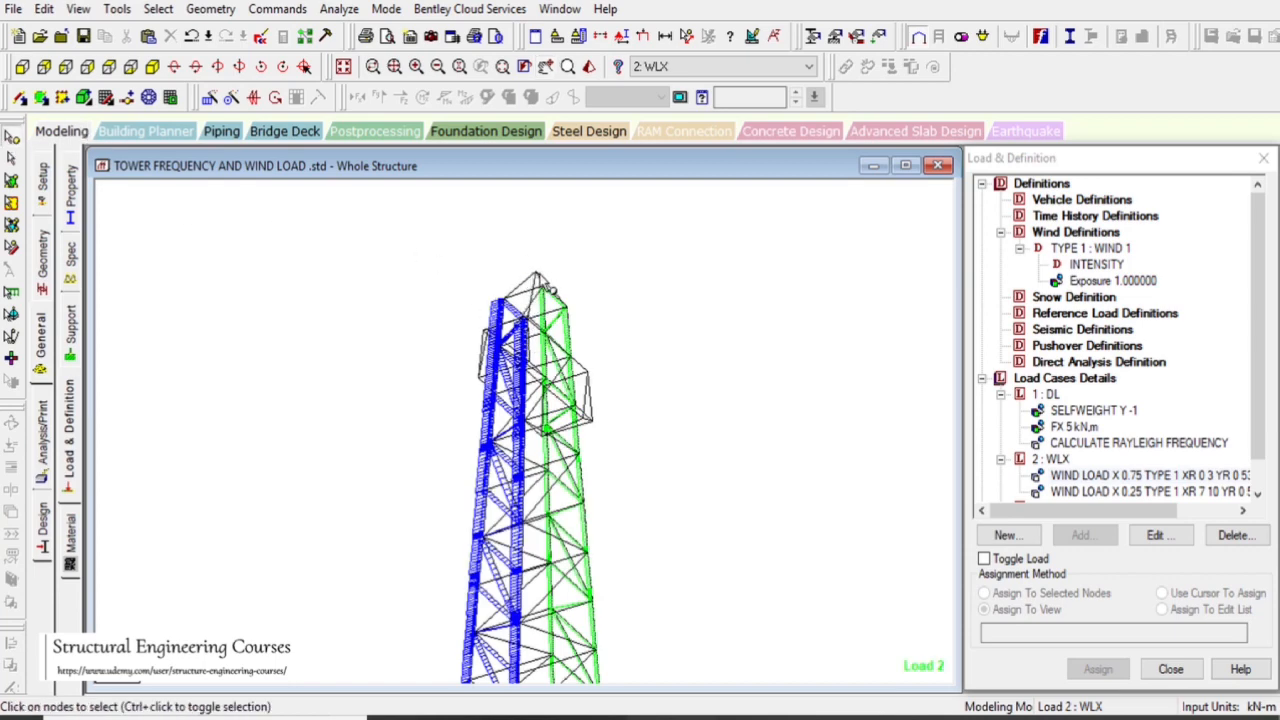
double_click(1140, 475)
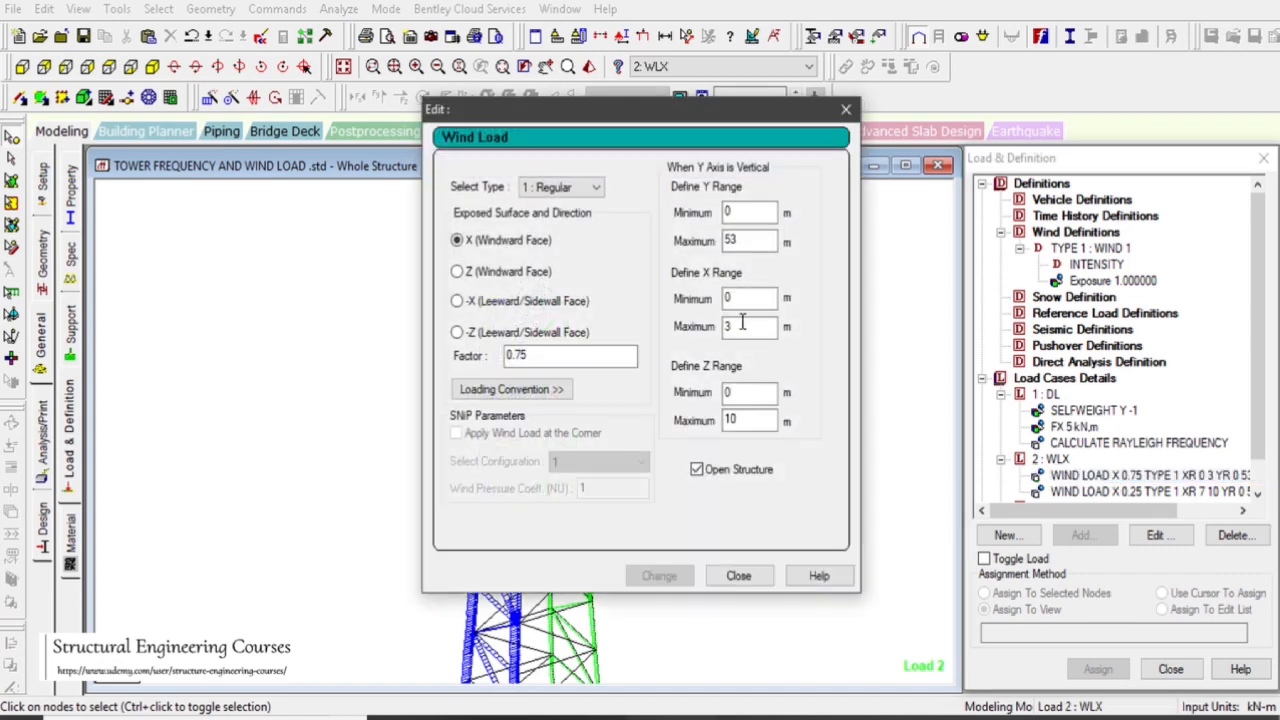
left_click_drag(671, 121, 1063, 155)
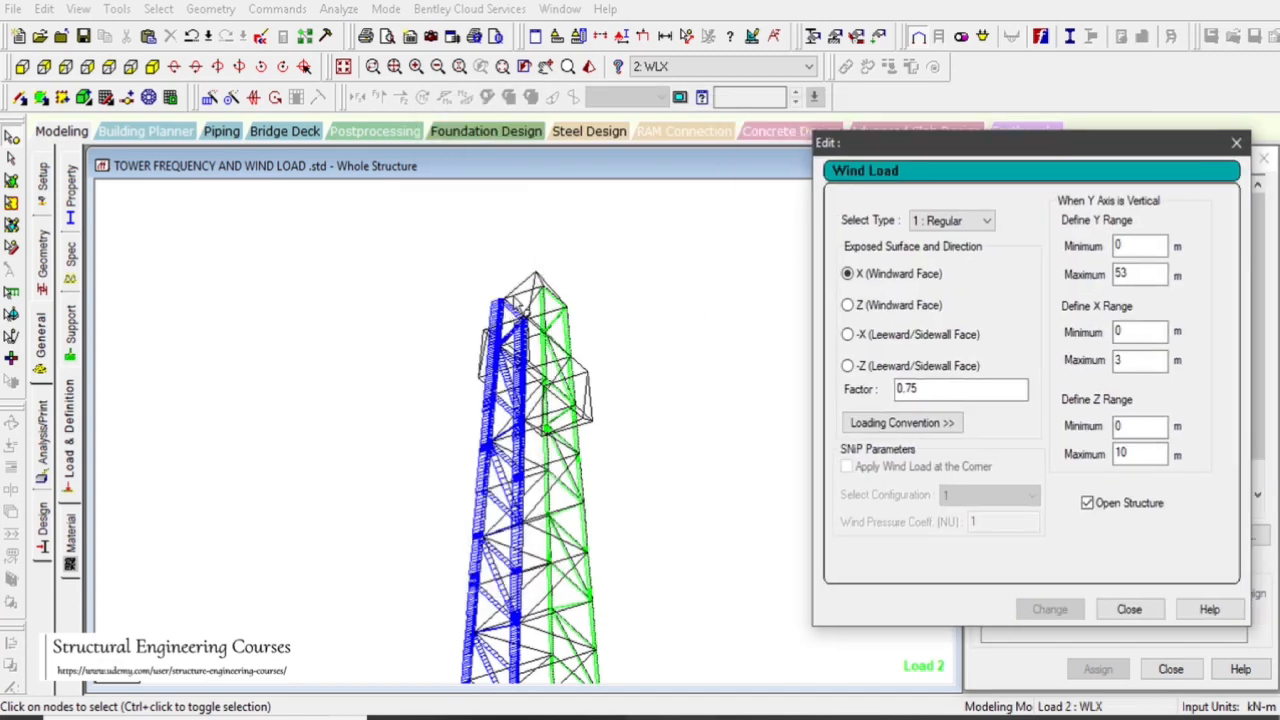
double_click(549, 288)
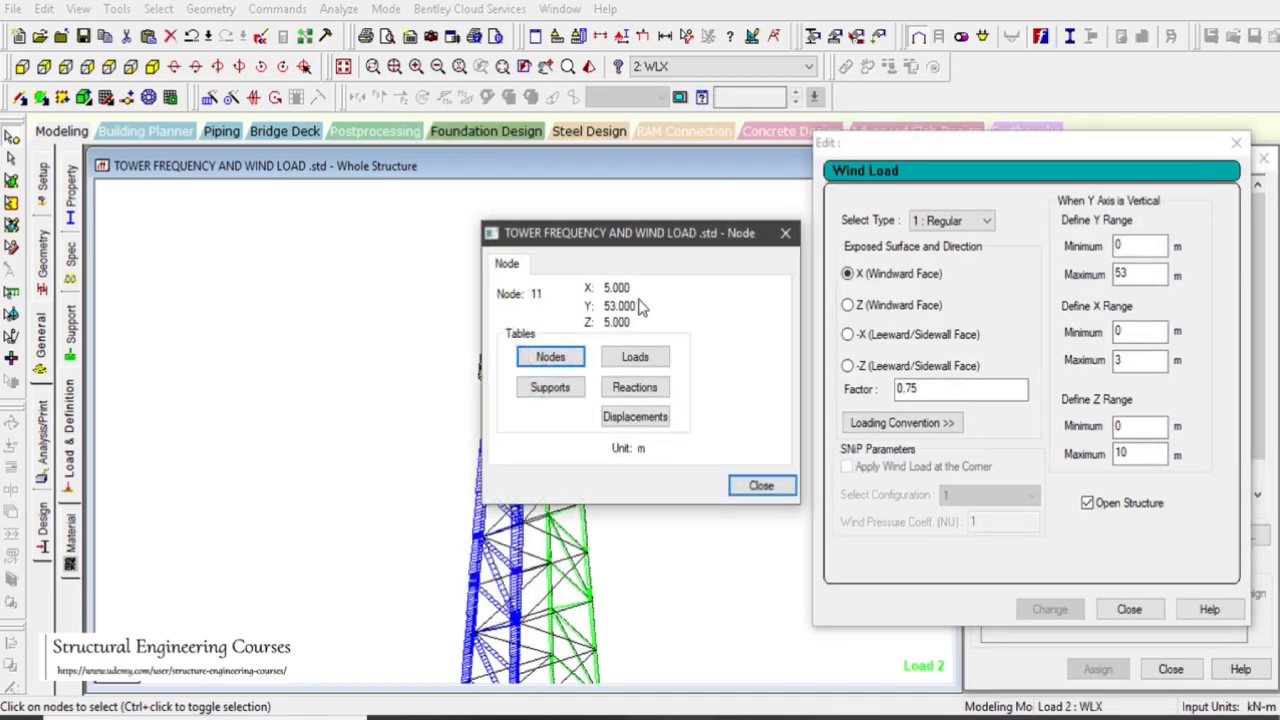
left_click(760, 486)
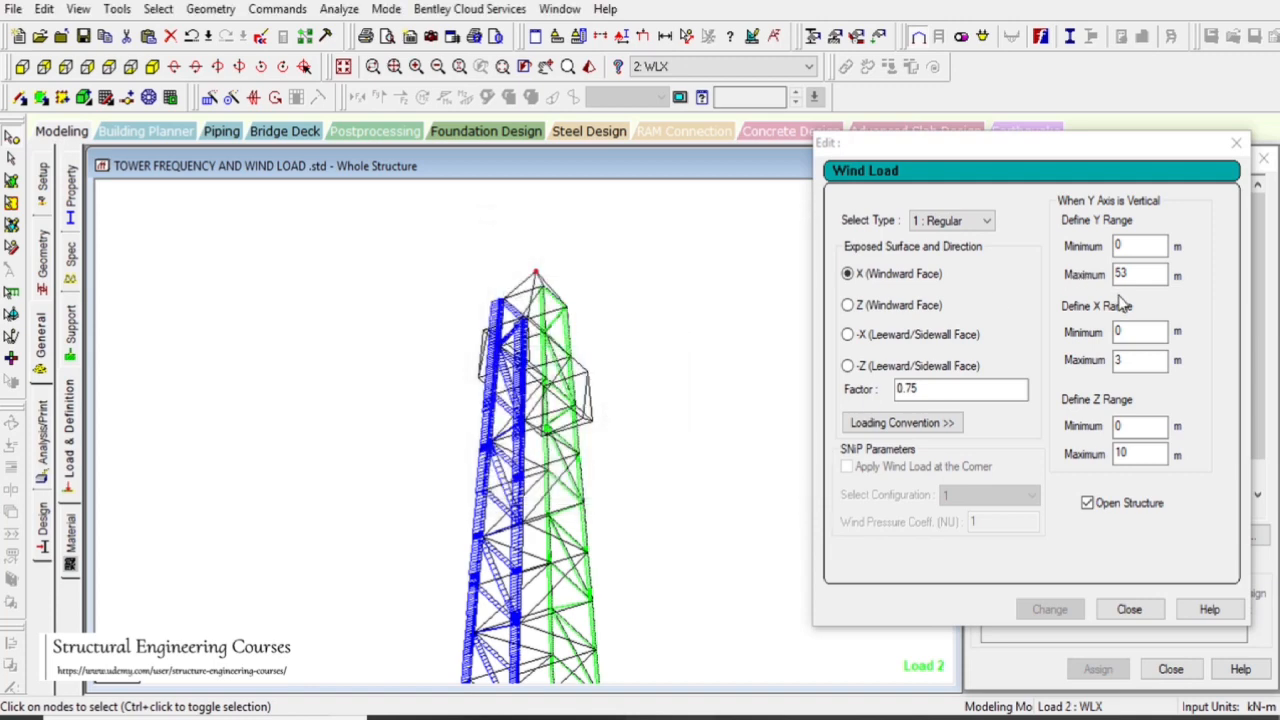
- Set the X range maximum of the 0.75-factor wind load to 5 m and apply the change
double_click(1135, 360)
type("5")
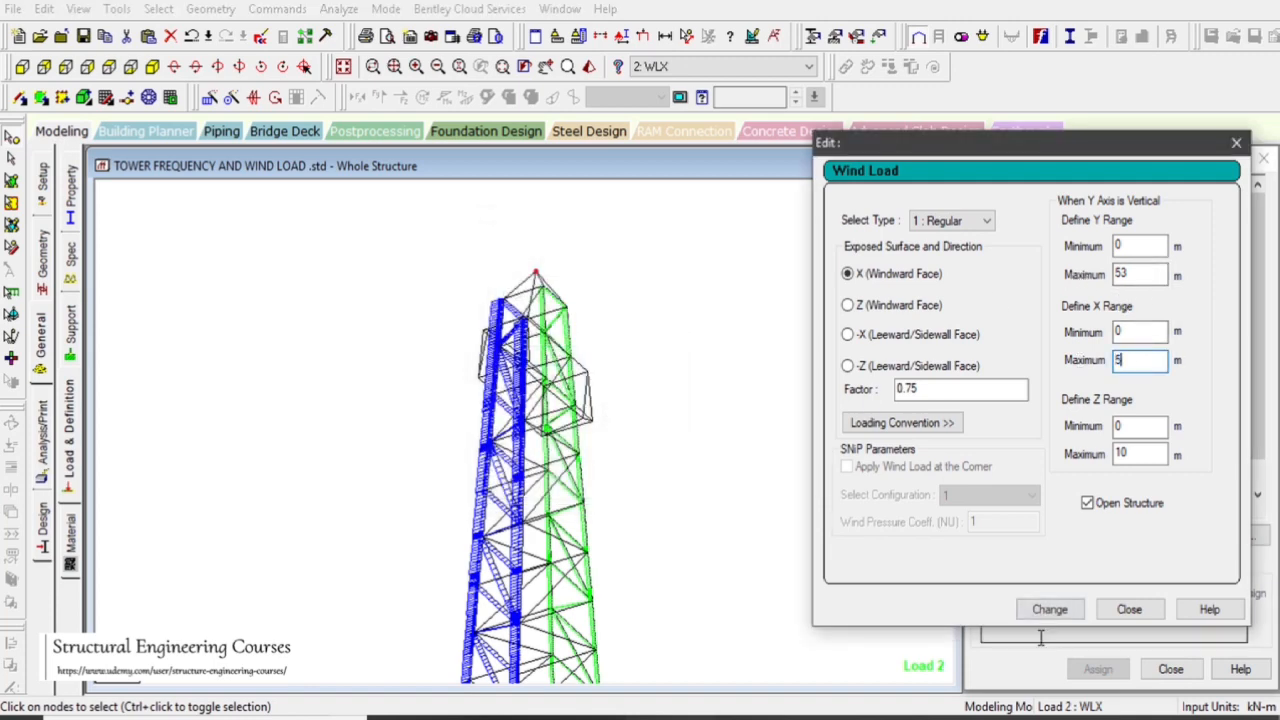
left_click(1050, 610)
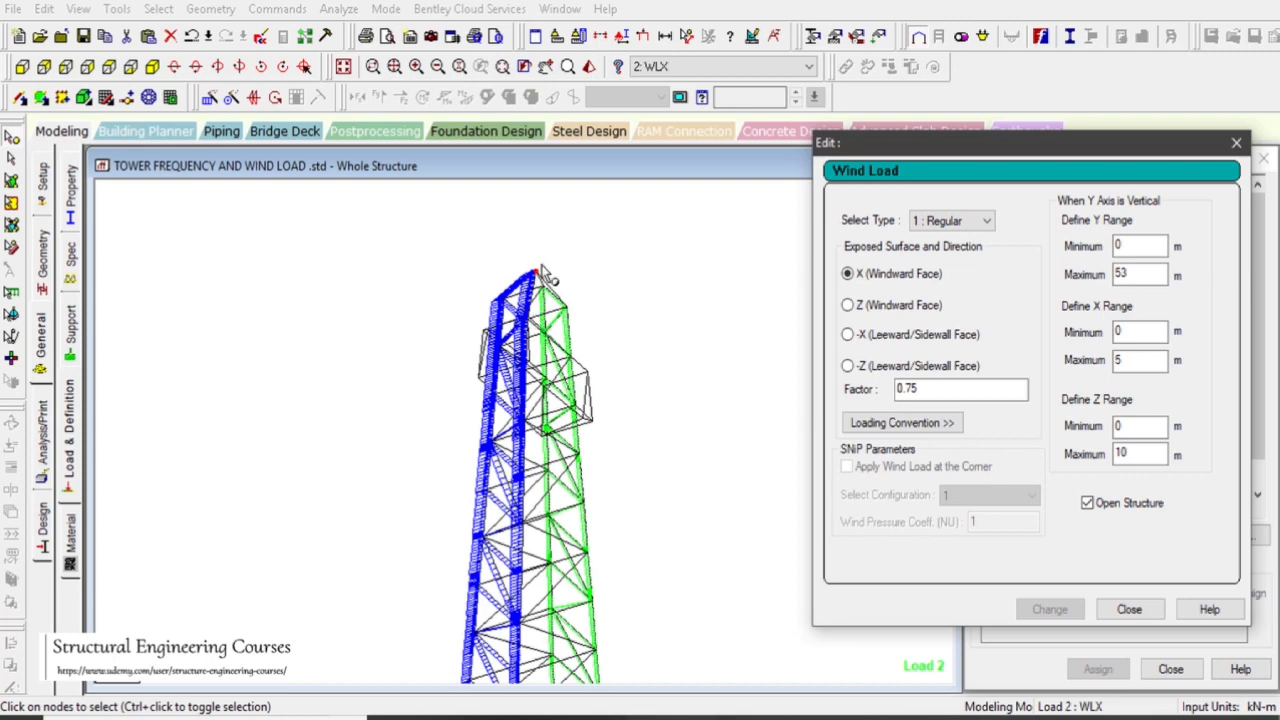
left_click(1128, 610)
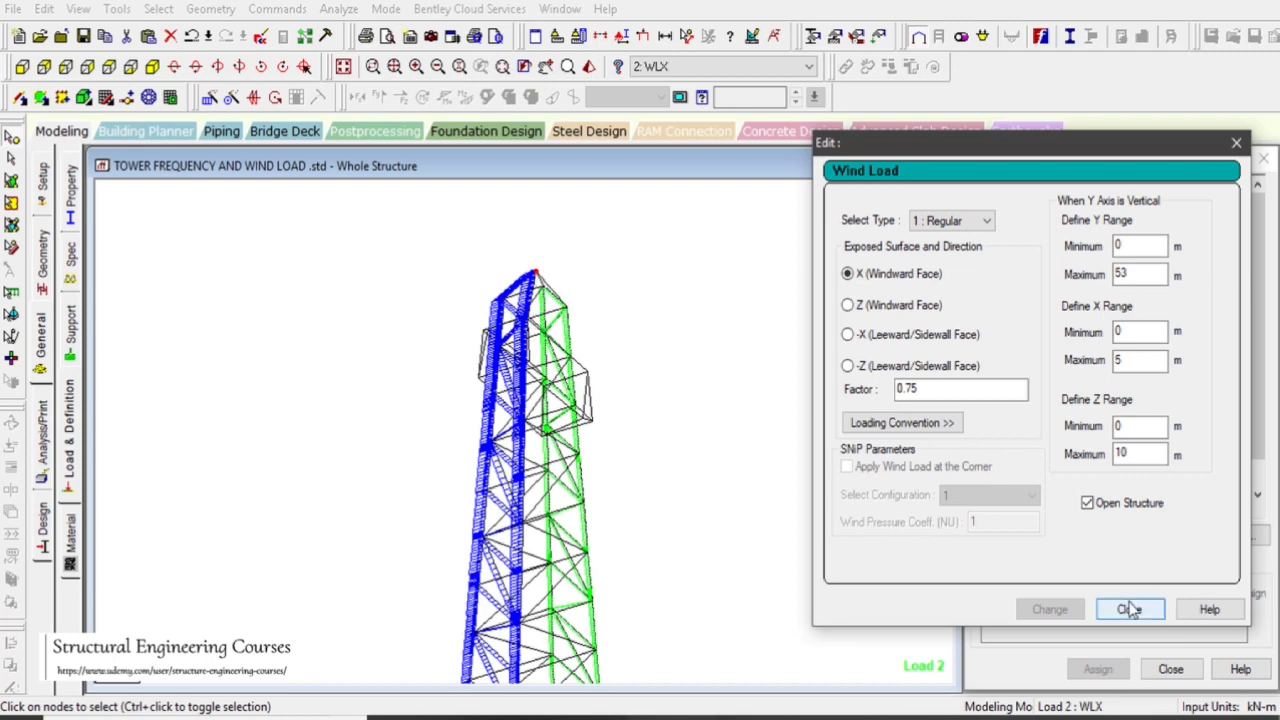
- Set the X range minimum of the 0.25-factor wind load in WLX to 5 m and apply the change
left_click(1121, 491)
double_click(1121, 493)
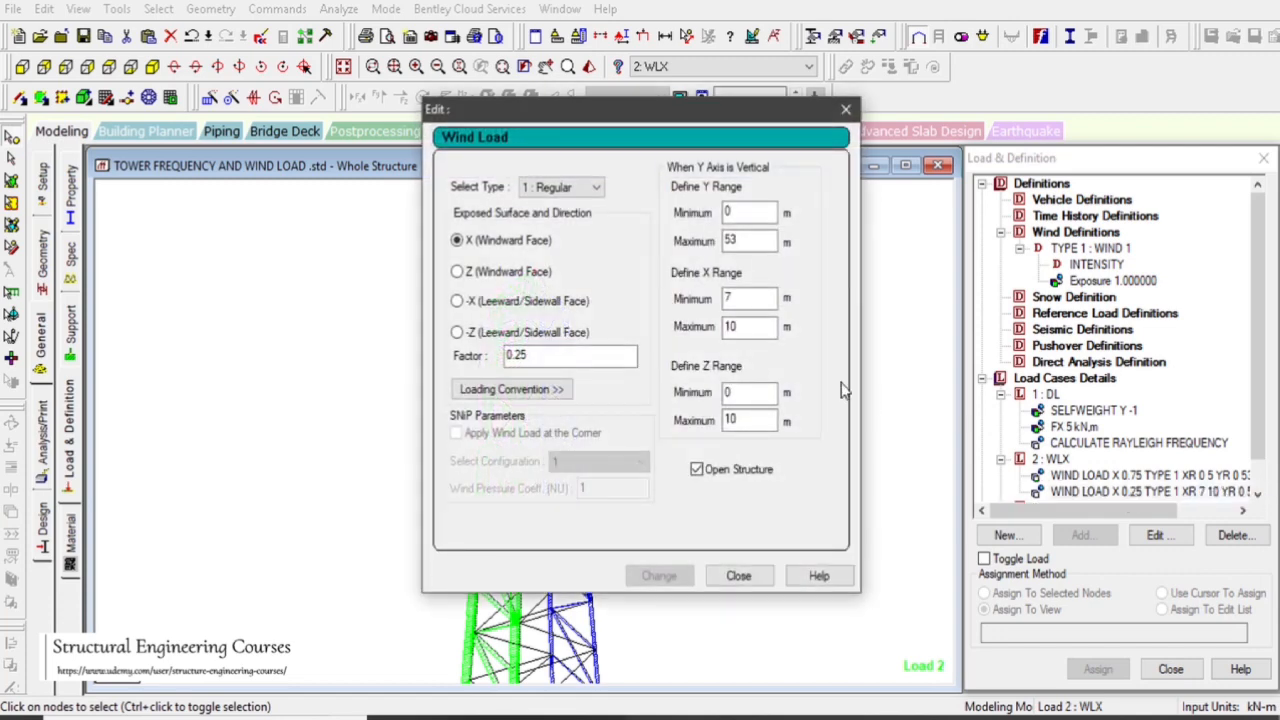
left_click_drag(755, 115, 1047, 147)
double_click(1040, 320)
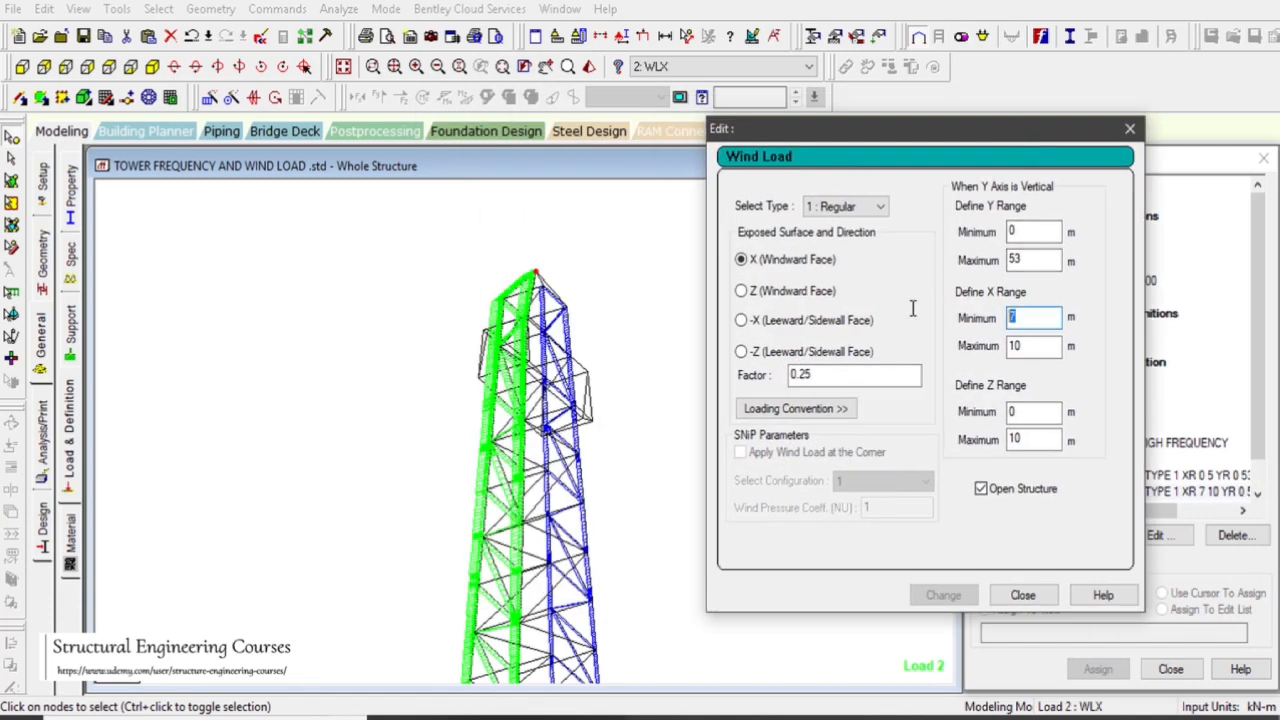
type("5")
left_click(943, 595)
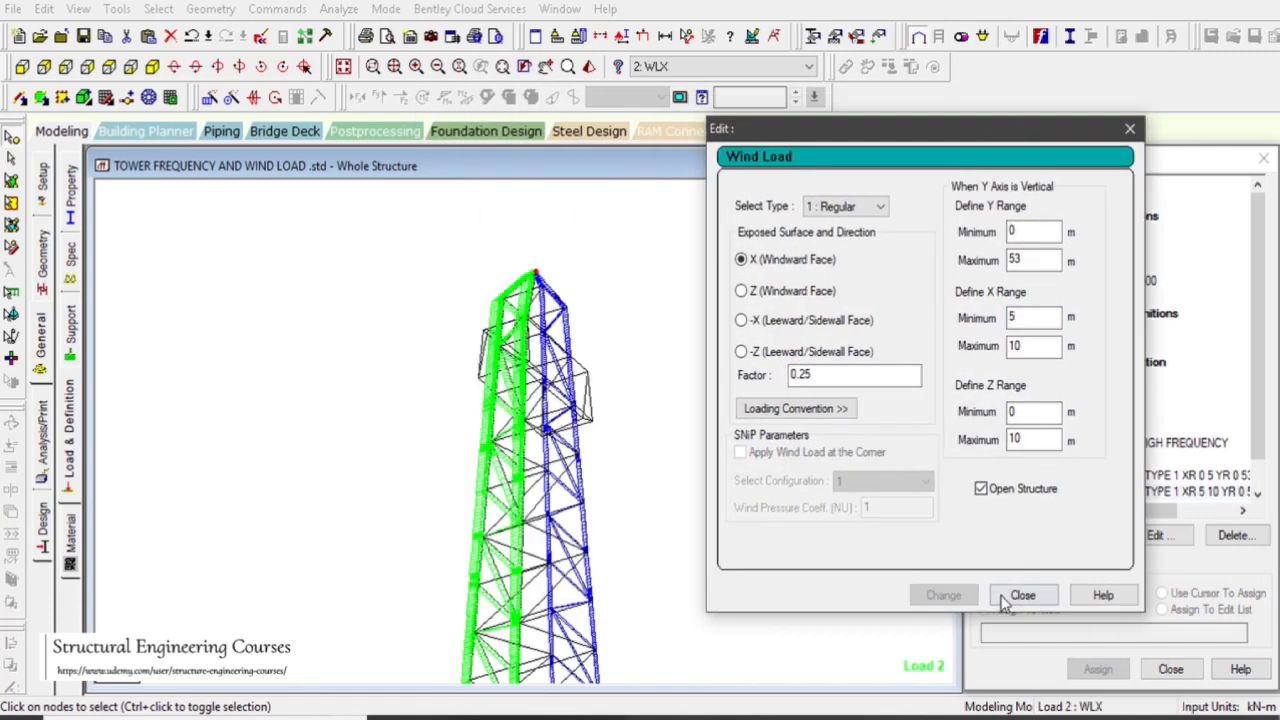
left_click(1022, 595)
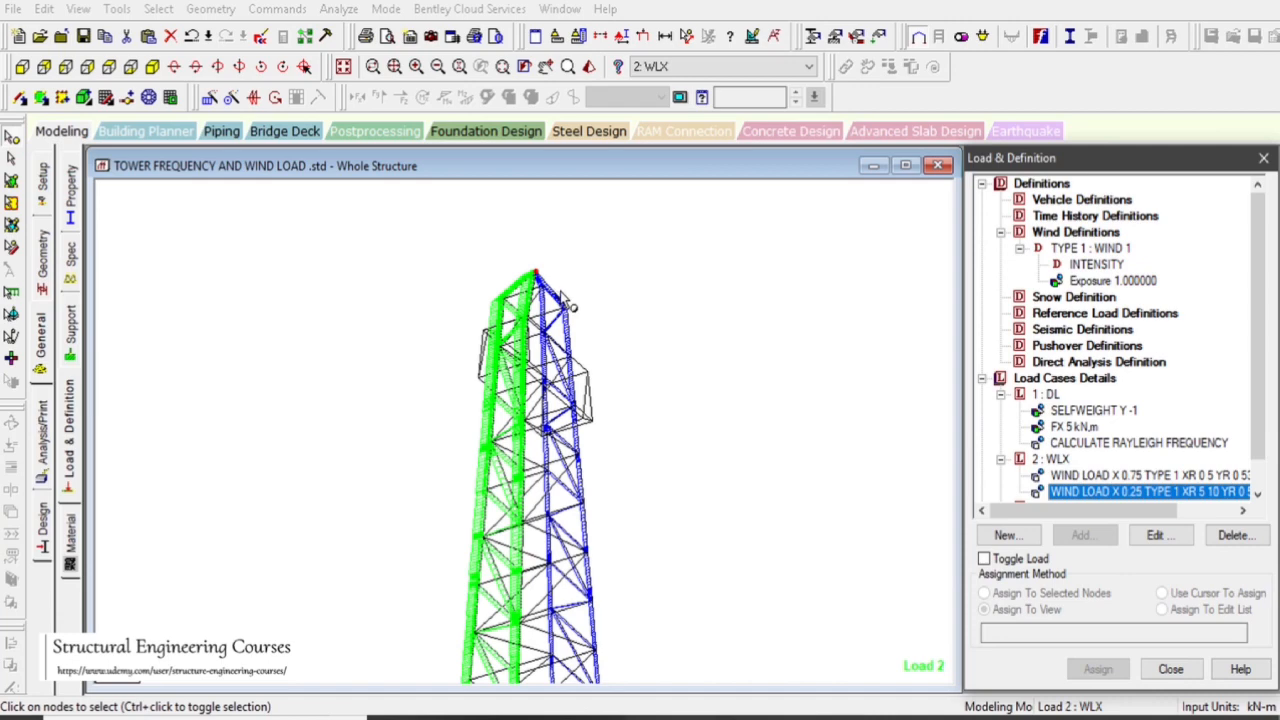
- Examine both cross-arms of the tower and check the coordinates of their outermost tip nodes
left_click(415, 310)
key("Left")
key("Left")
key("Left")
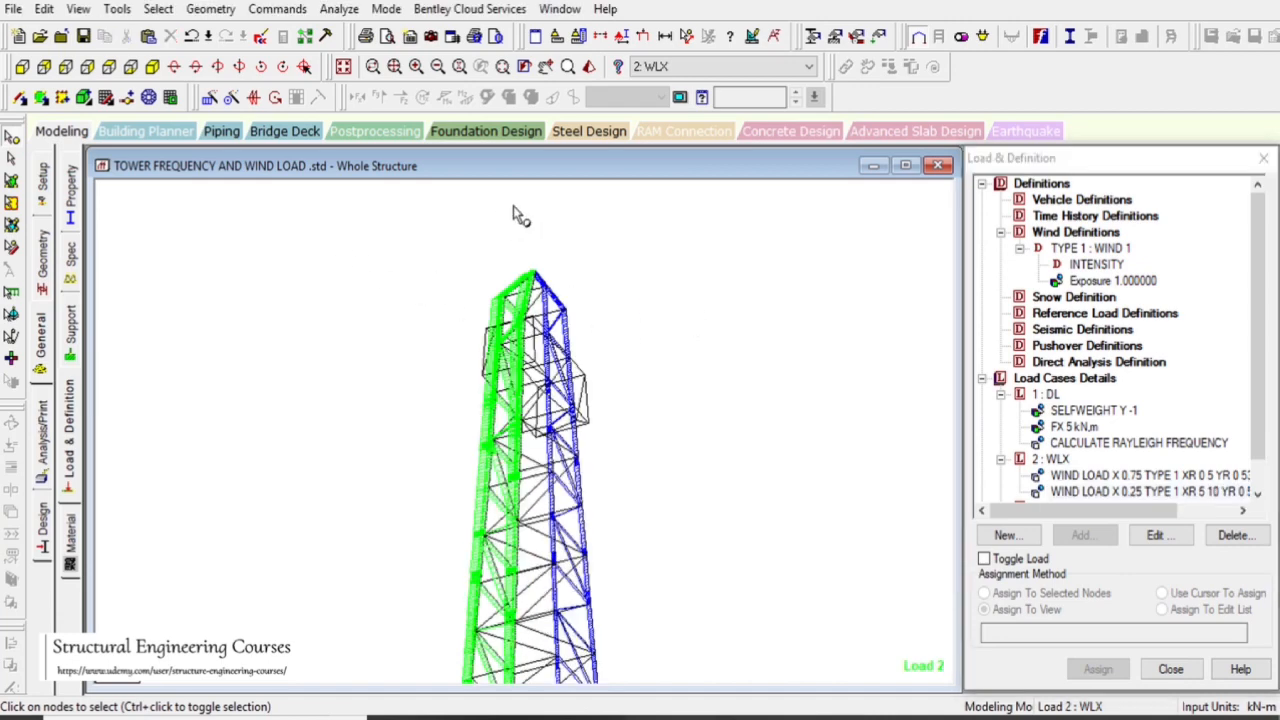
key("Left")
key("Left")
key("Left")
key("Left")
key("Left")
key("Left")
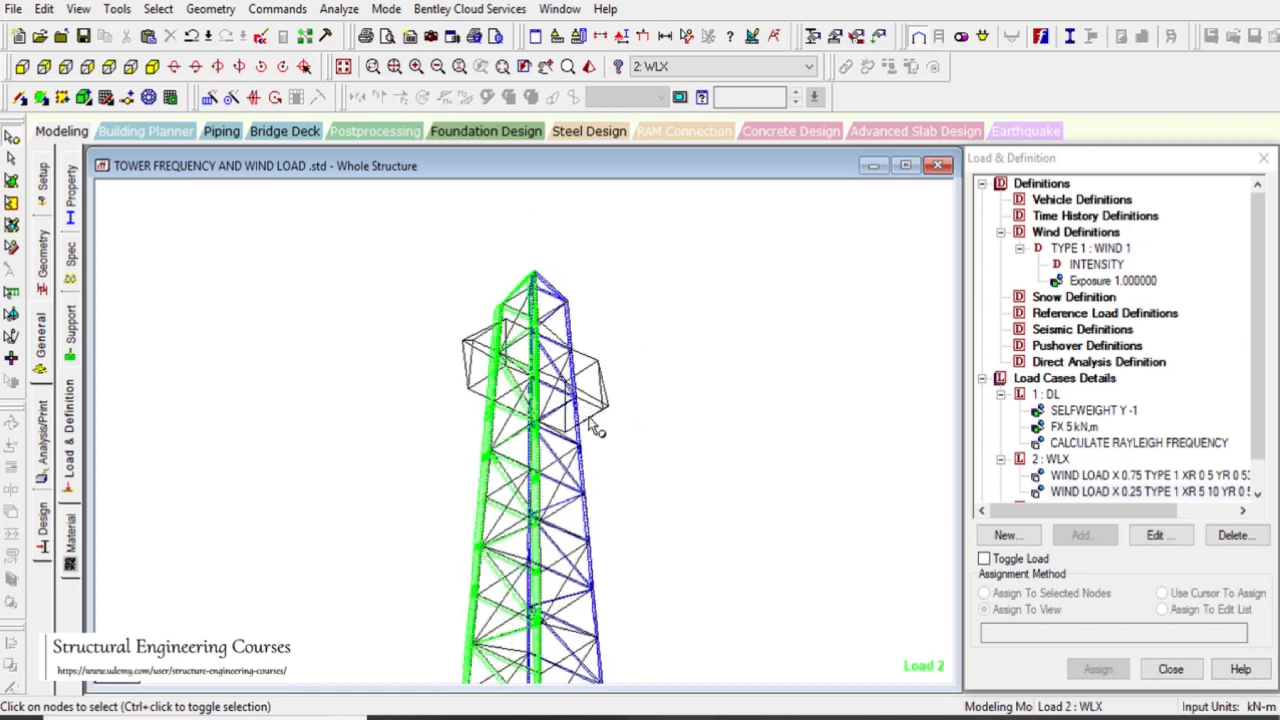
key("Left")
key("Left")
key("Left")
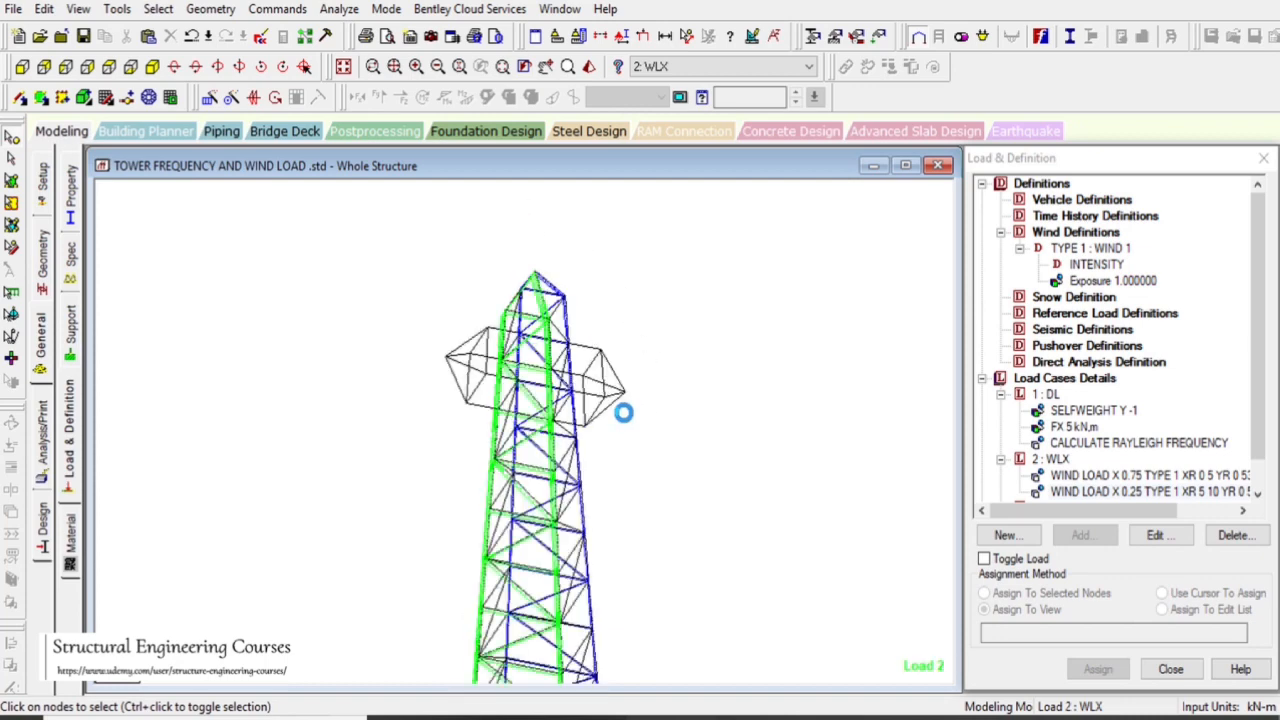
double_click(453, 349)
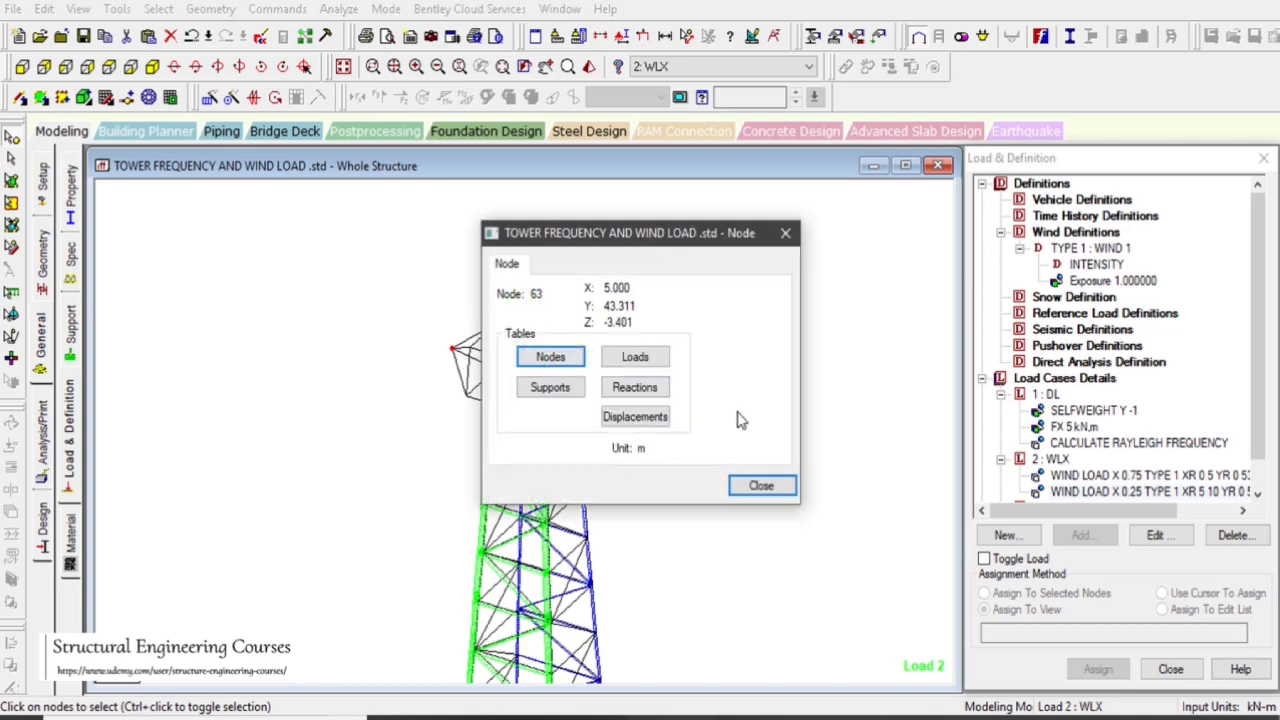
left_click(763, 488)
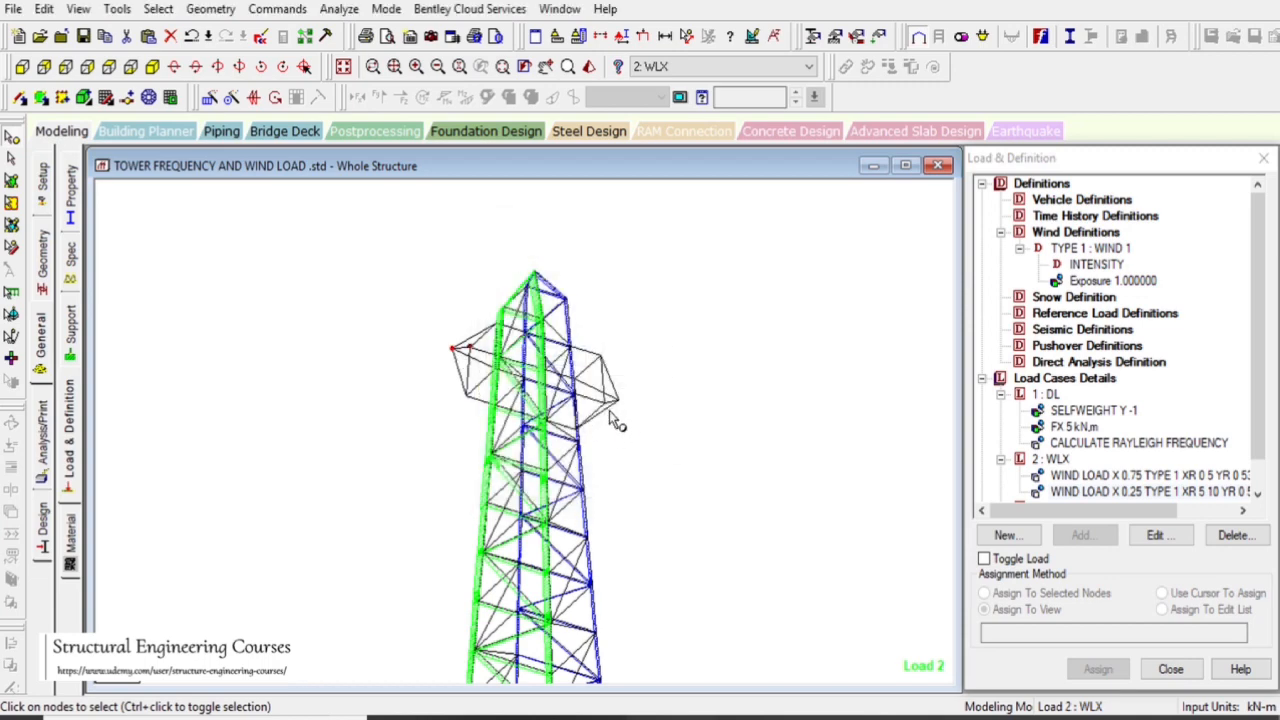
double_click(617, 401)
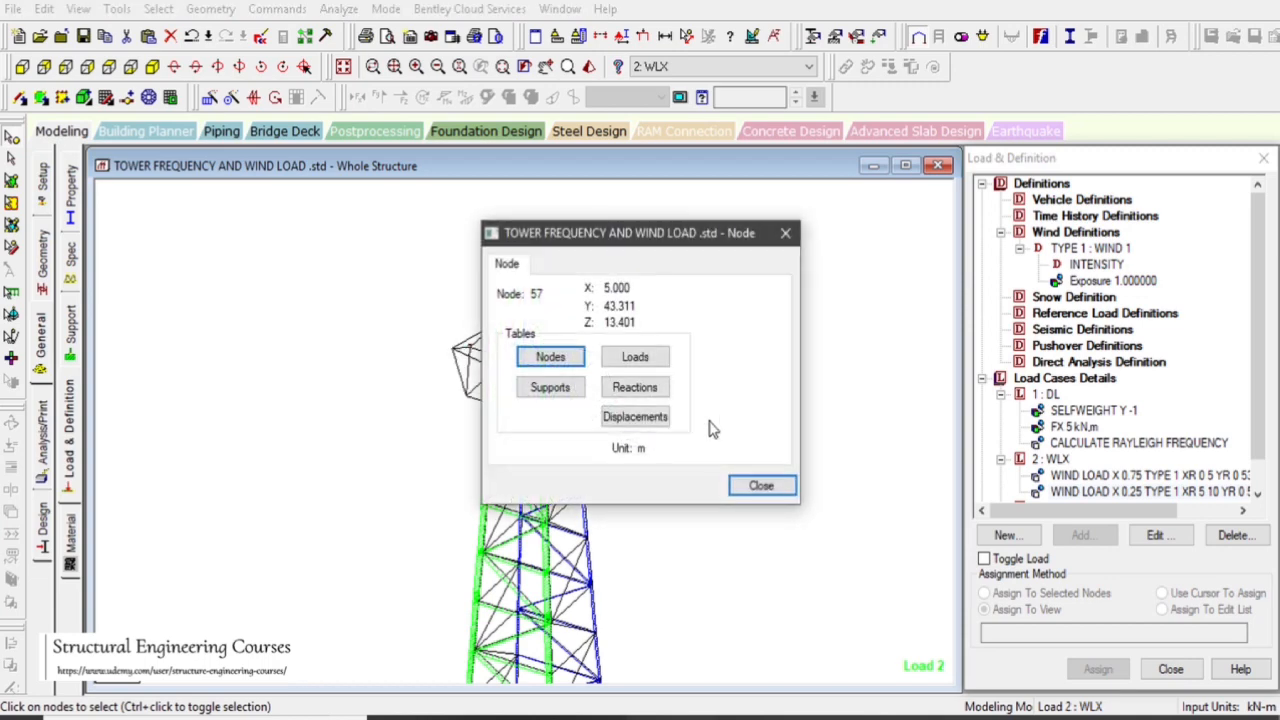
left_click(768, 488)
- Set the Z range of the 0.75-factor wind load in WLX from -4 to 14 m and apply the change
double_click(1128, 481)
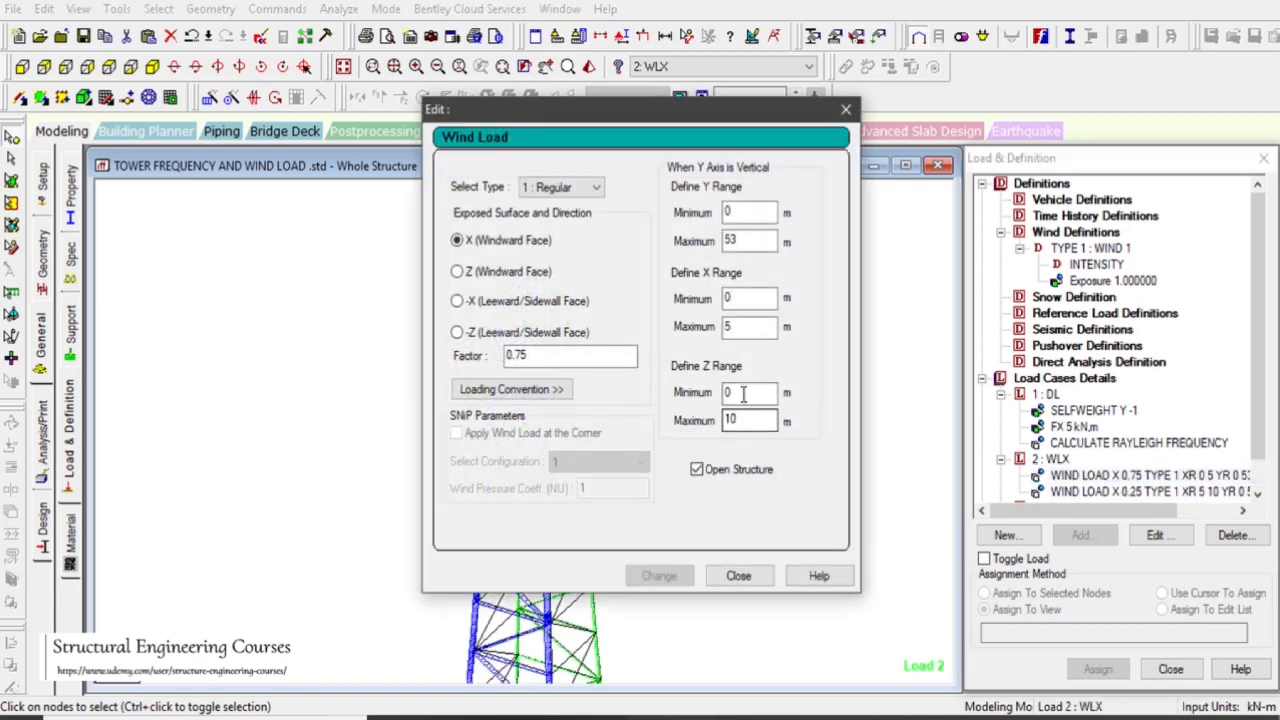
left_click_drag(745, 394, 685, 394)
type("-4")
left_click_drag(748, 420, 666, 421)
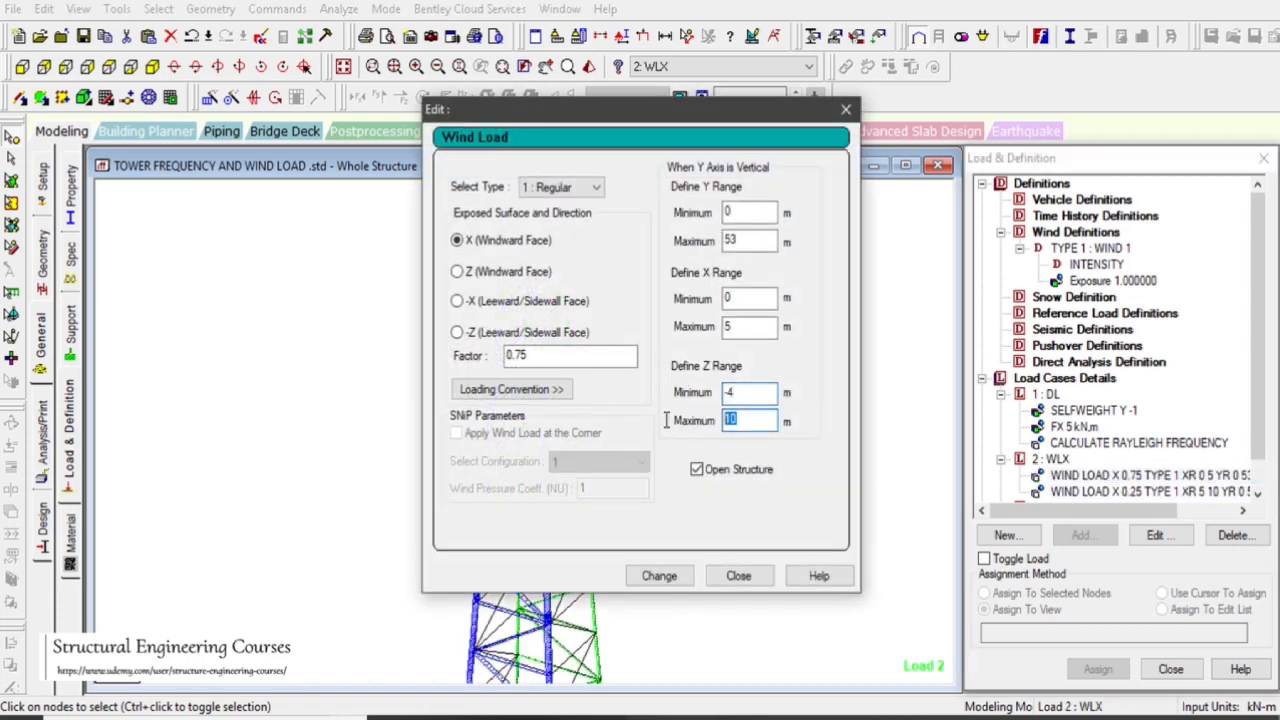
type("14")
left_click(659, 576)
left_click(738, 575)
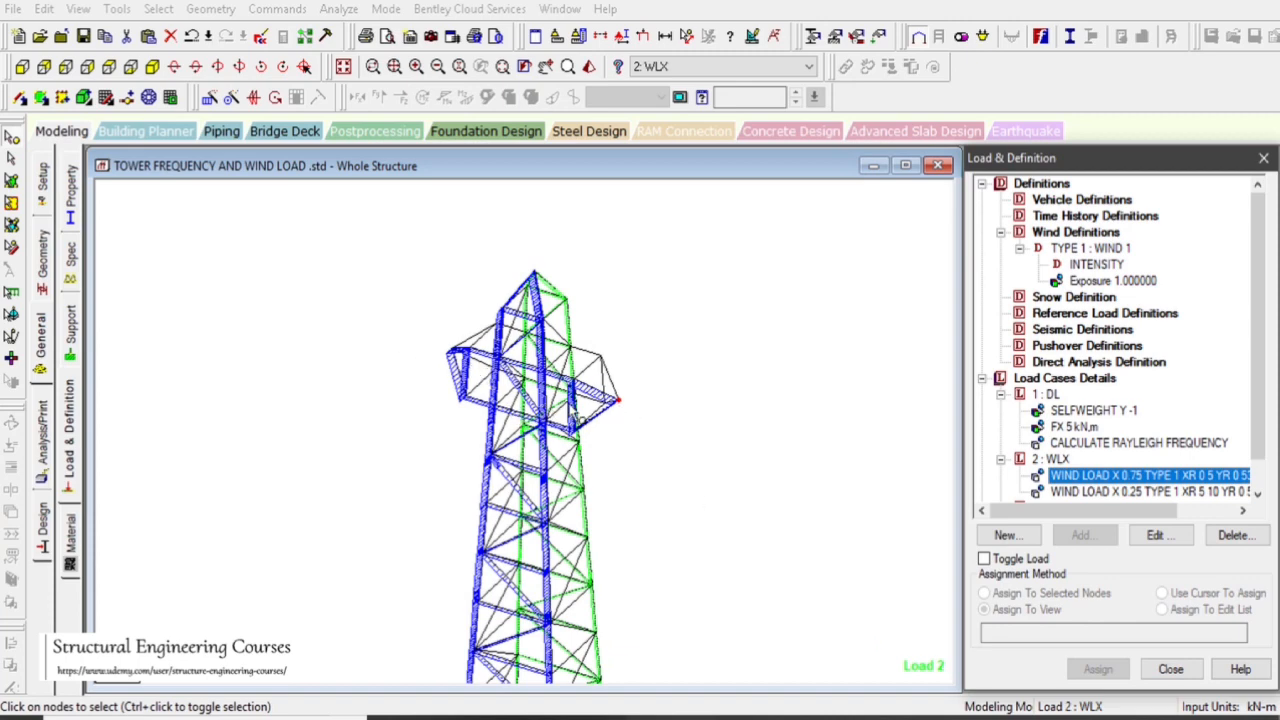
- Change the Z range of the 0.25-factor wind load to -4 to 14 m and show the whole tower
double_click(1100, 491)
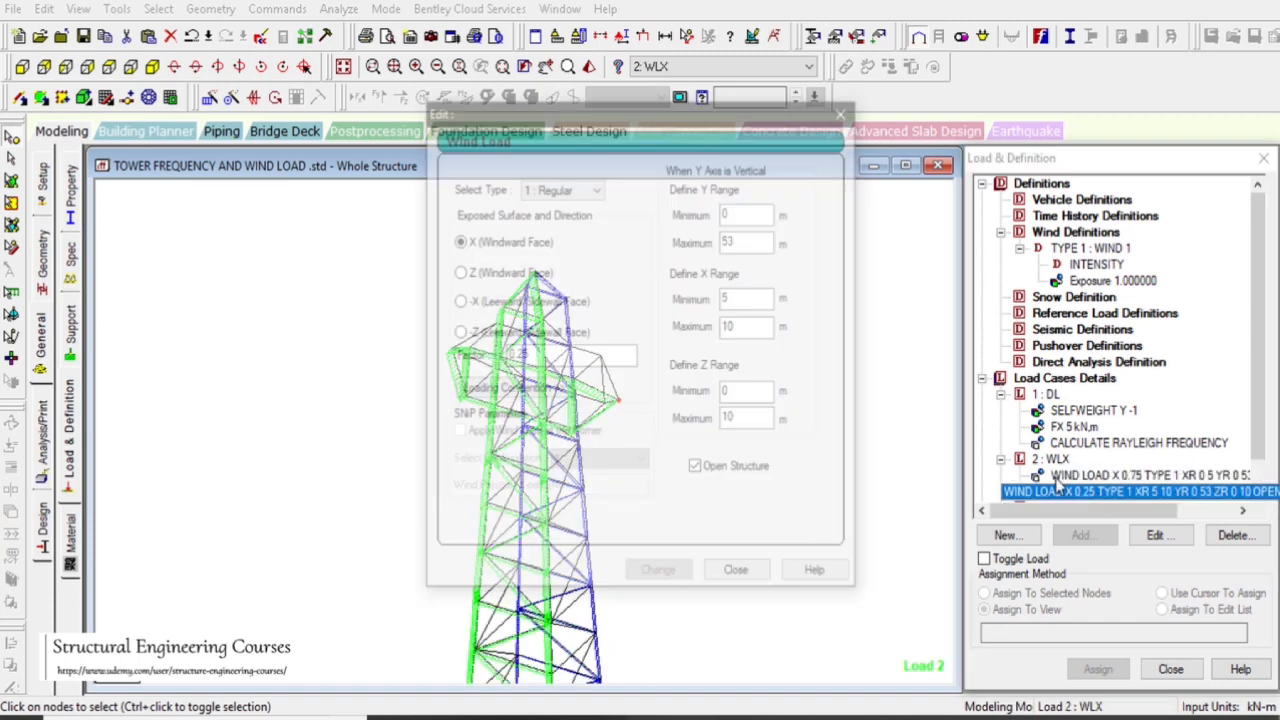
type("-4")
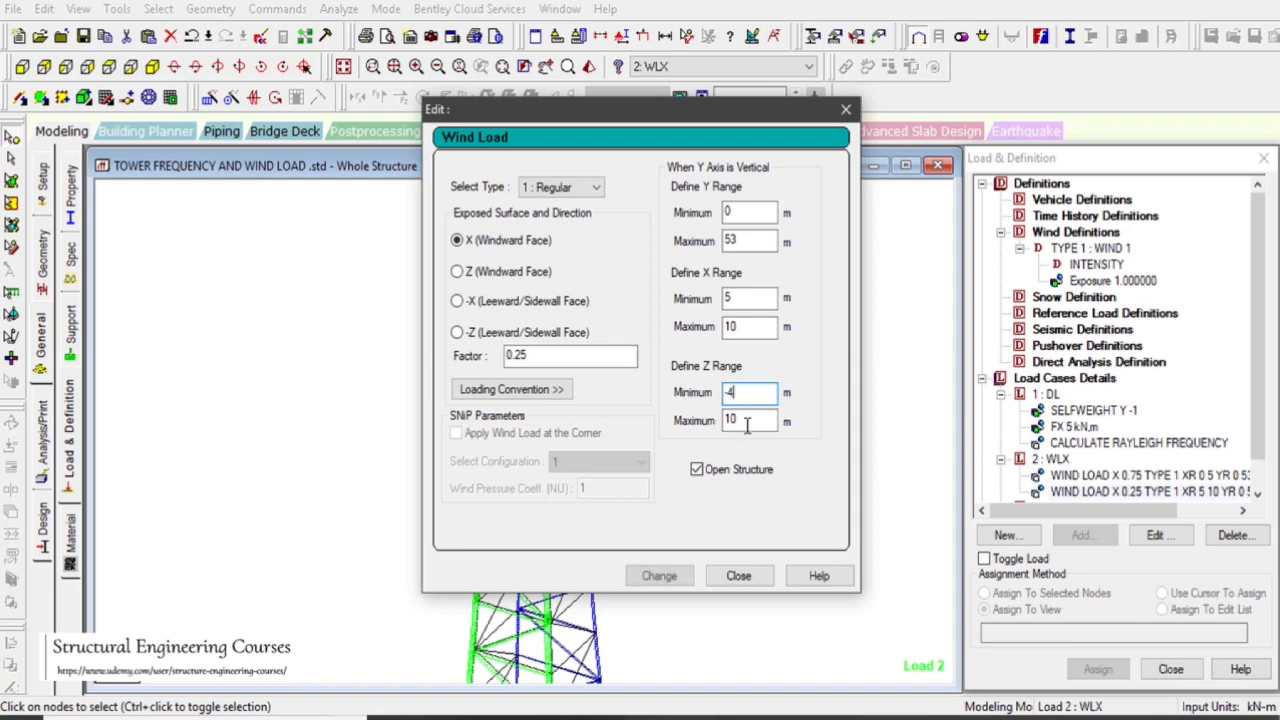
key("Tab")
type("14")
left_click(678, 576)
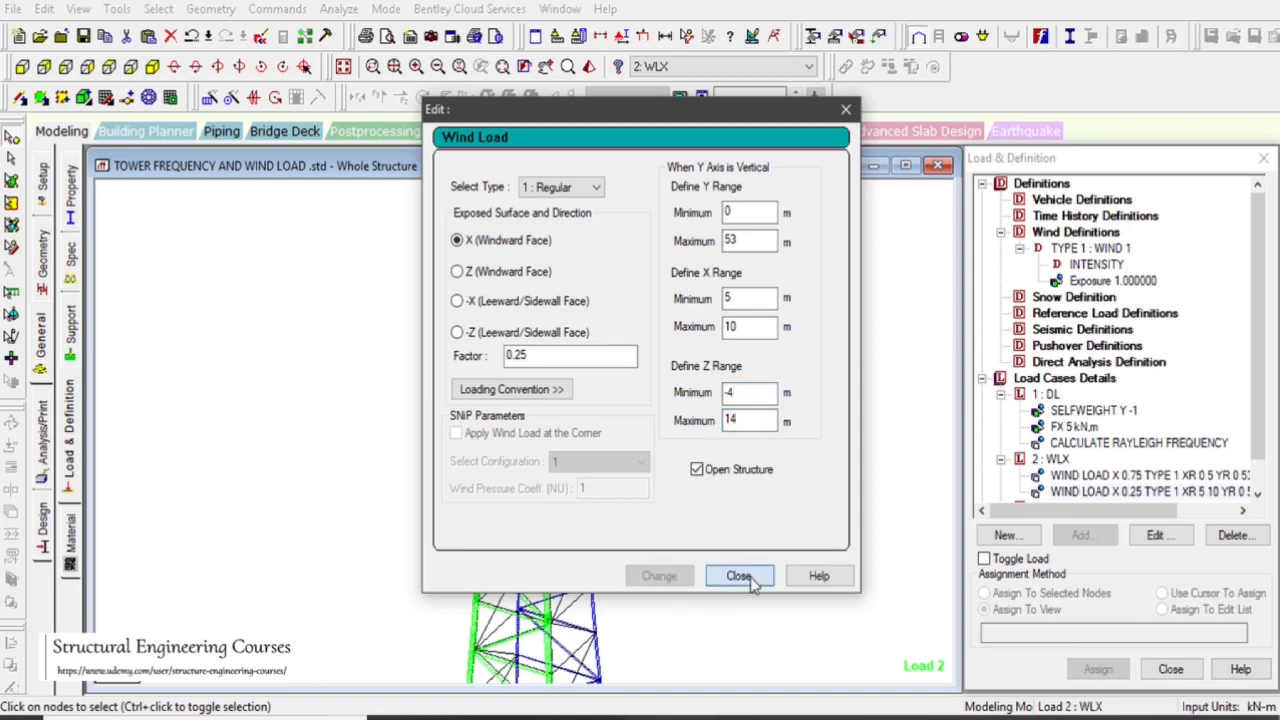
left_click(738, 575)
left_click(770, 392)
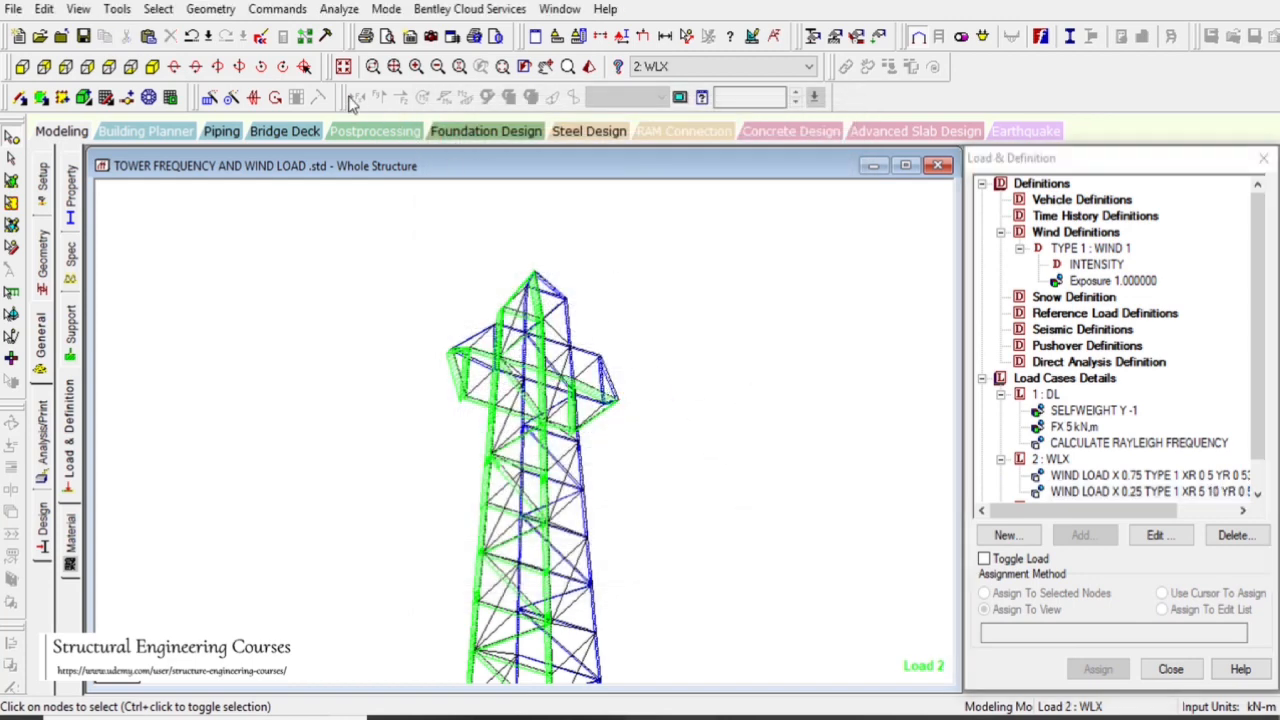
left_click(343, 66)
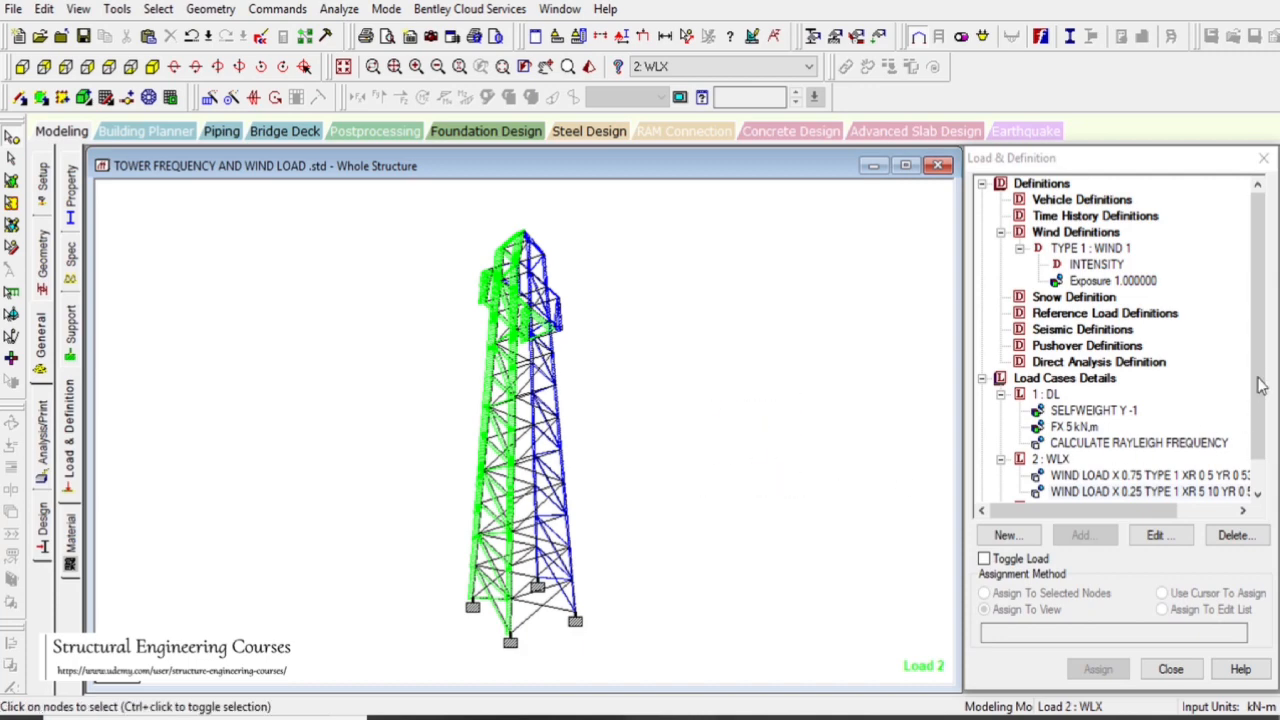
- Add a new wind type definition with type number 2 and the comment WIND Z
scroll(1183, 450, "down", 1)
left_click(1183, 458)
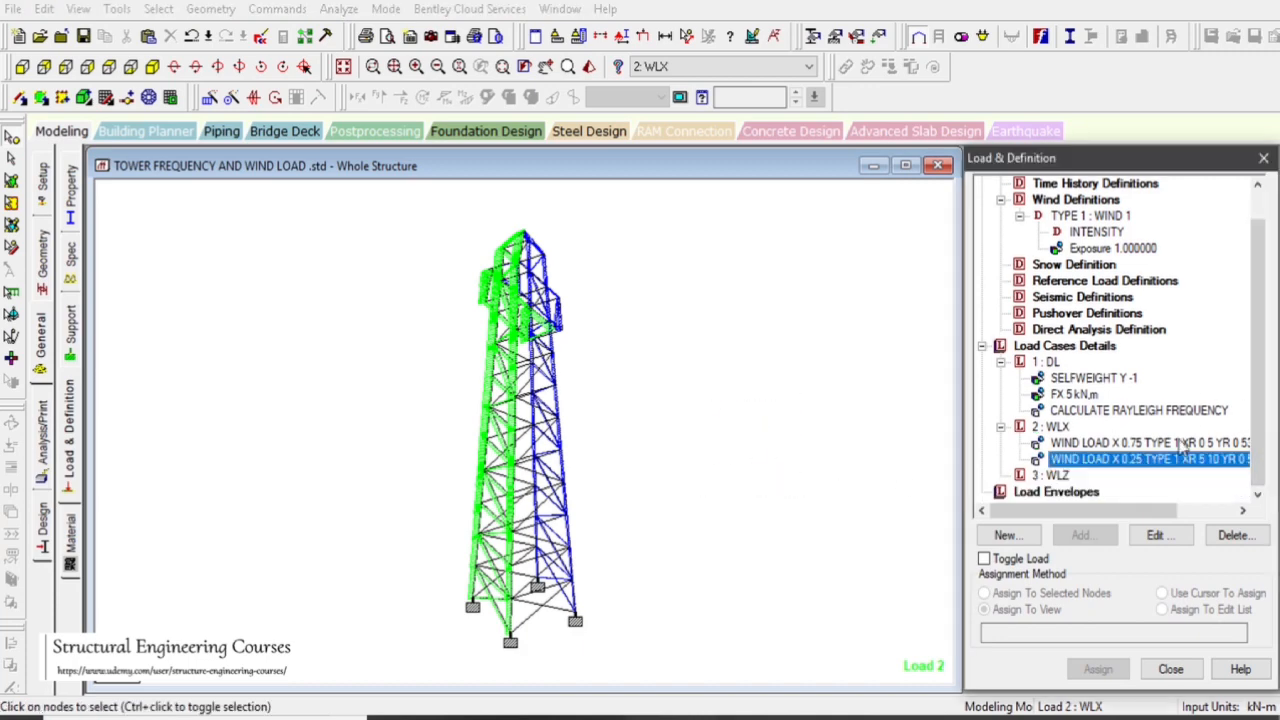
left_click(1063, 477)
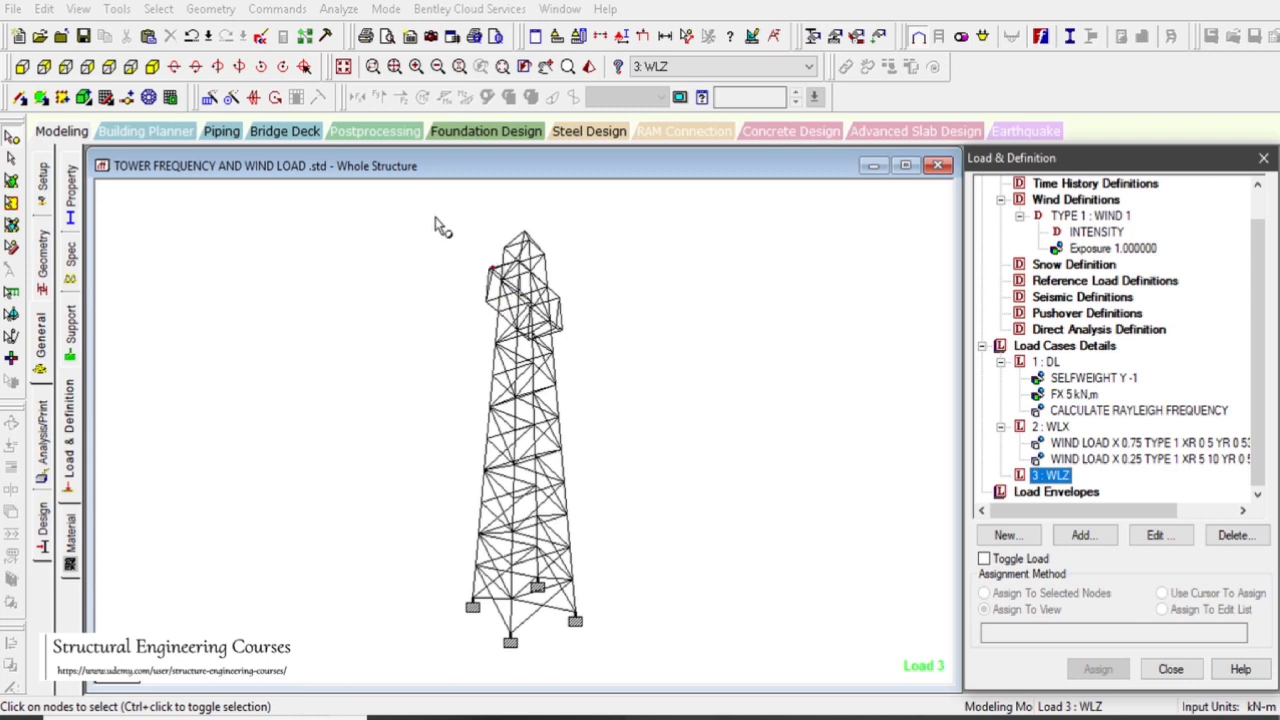
left_click(1084, 203)
left_click(1083, 535)
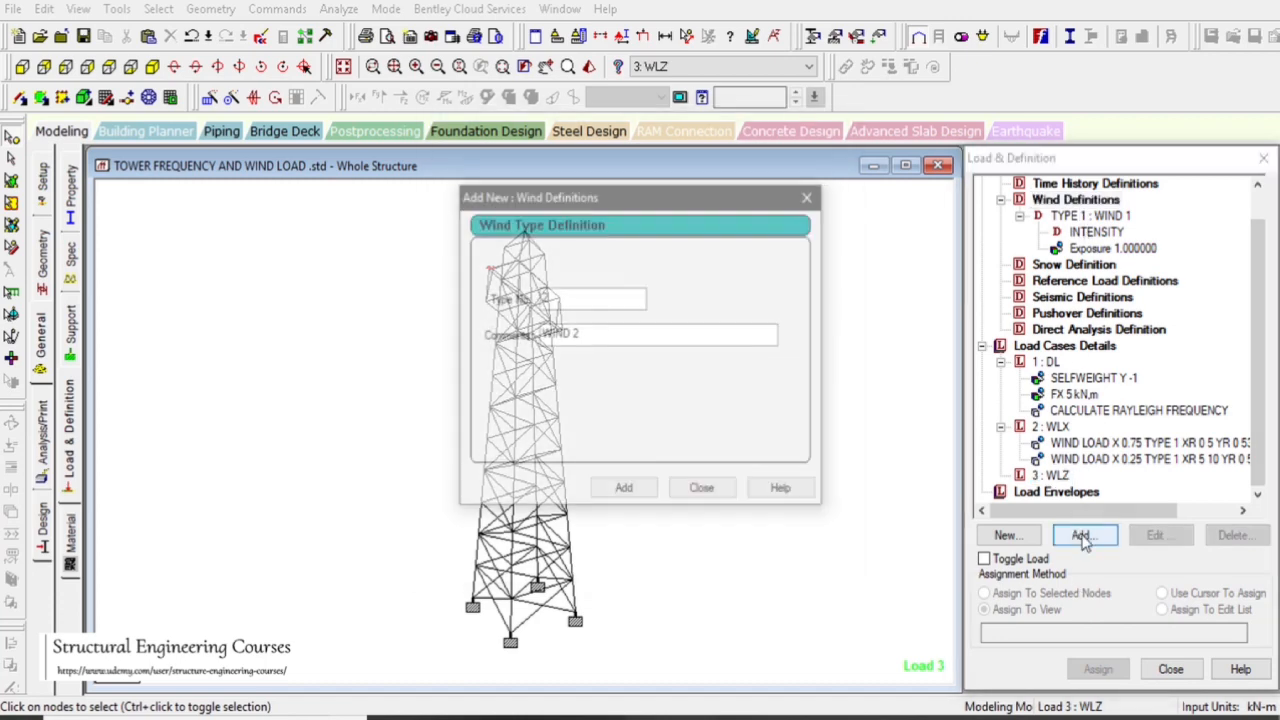
left_click(589, 342)
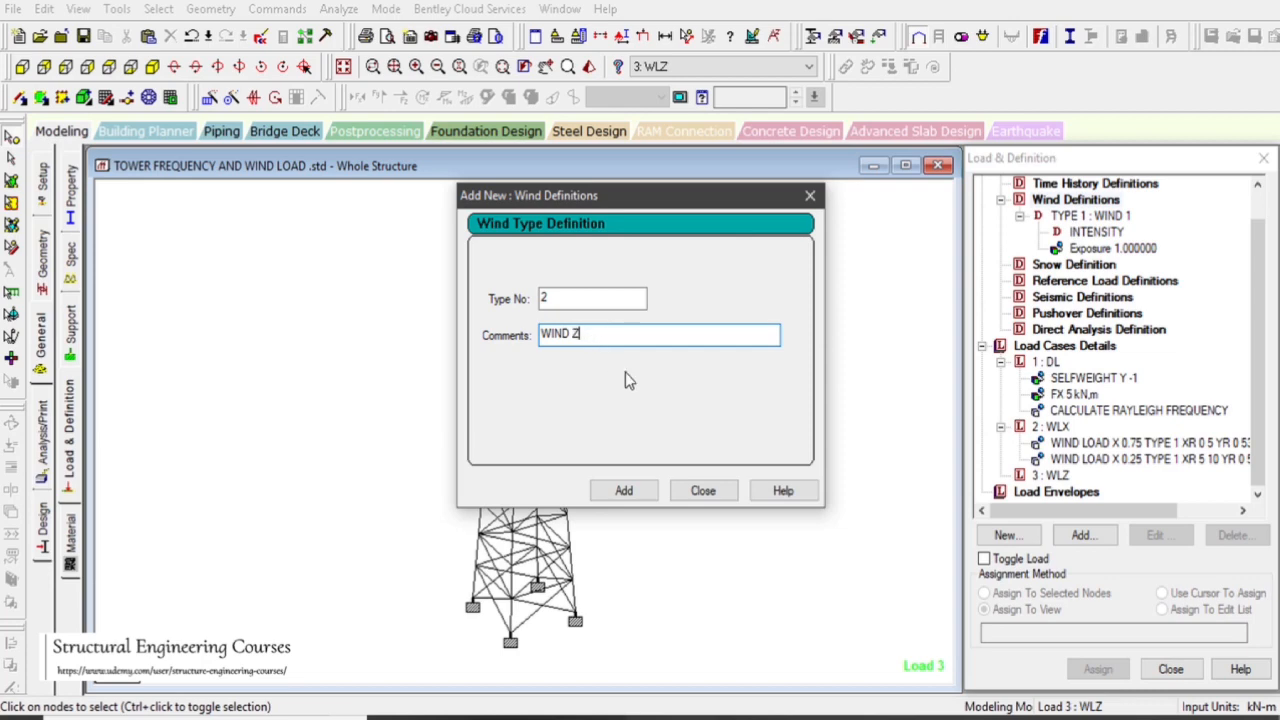
left_click(640, 496)
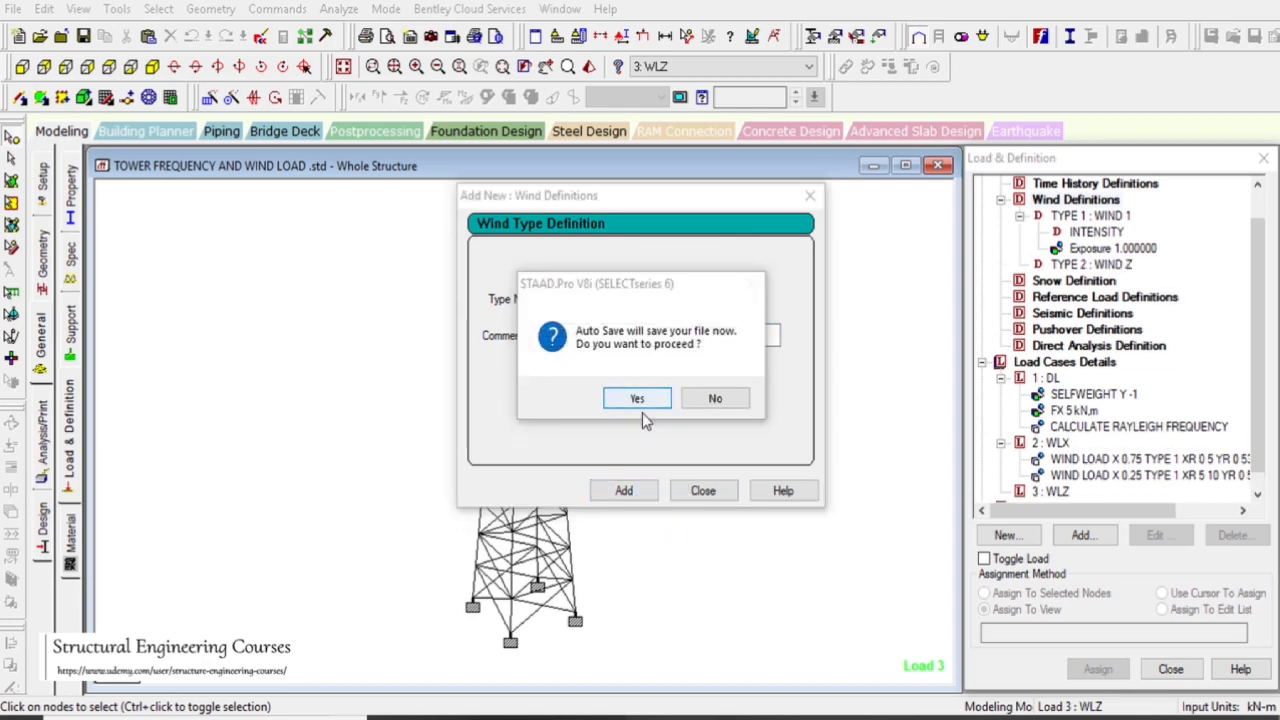
- Accept the auto-save of the model file and finish adding wind type definitions
left_click(641, 403)
left_click(524, 382)
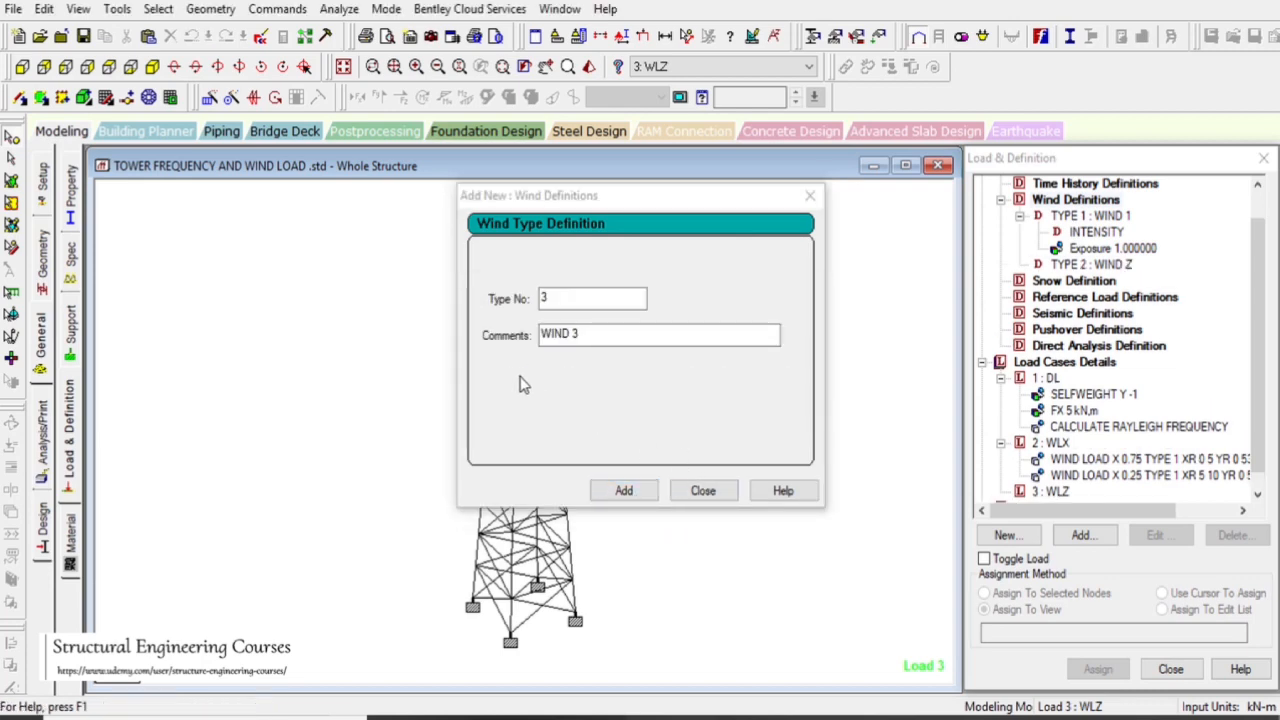
left_click(703, 491)
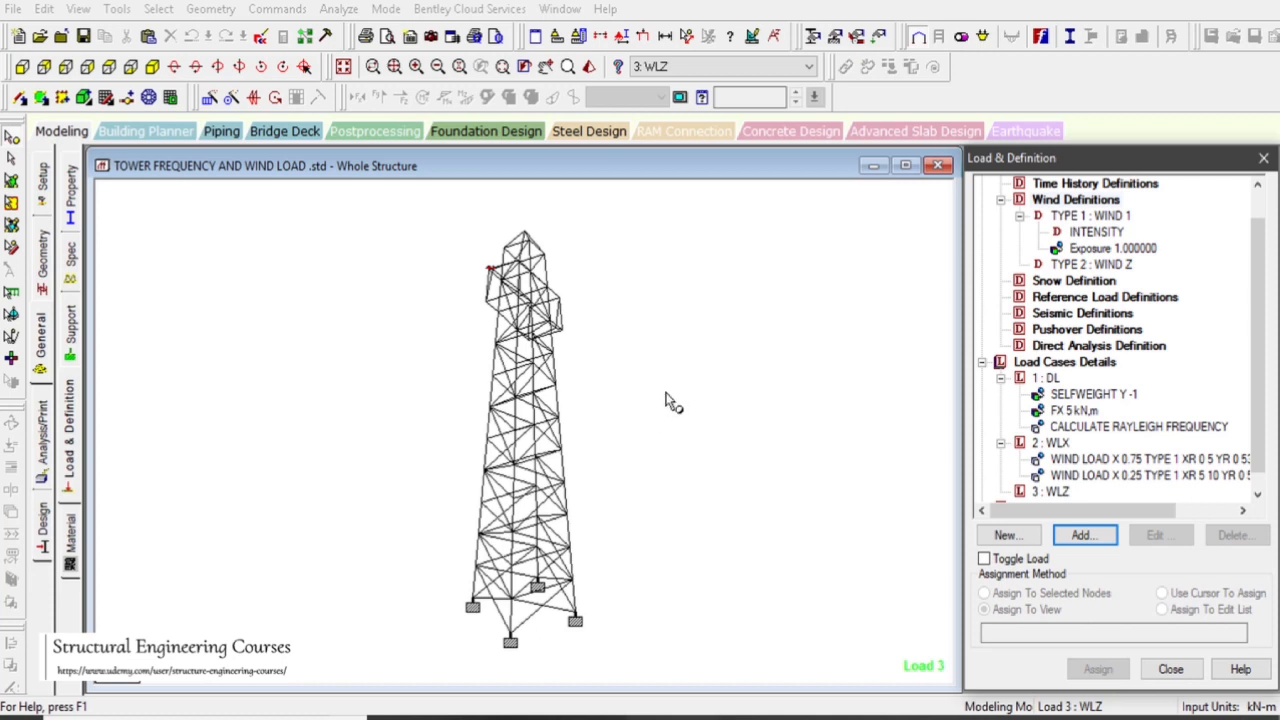
left_click(1087, 265)
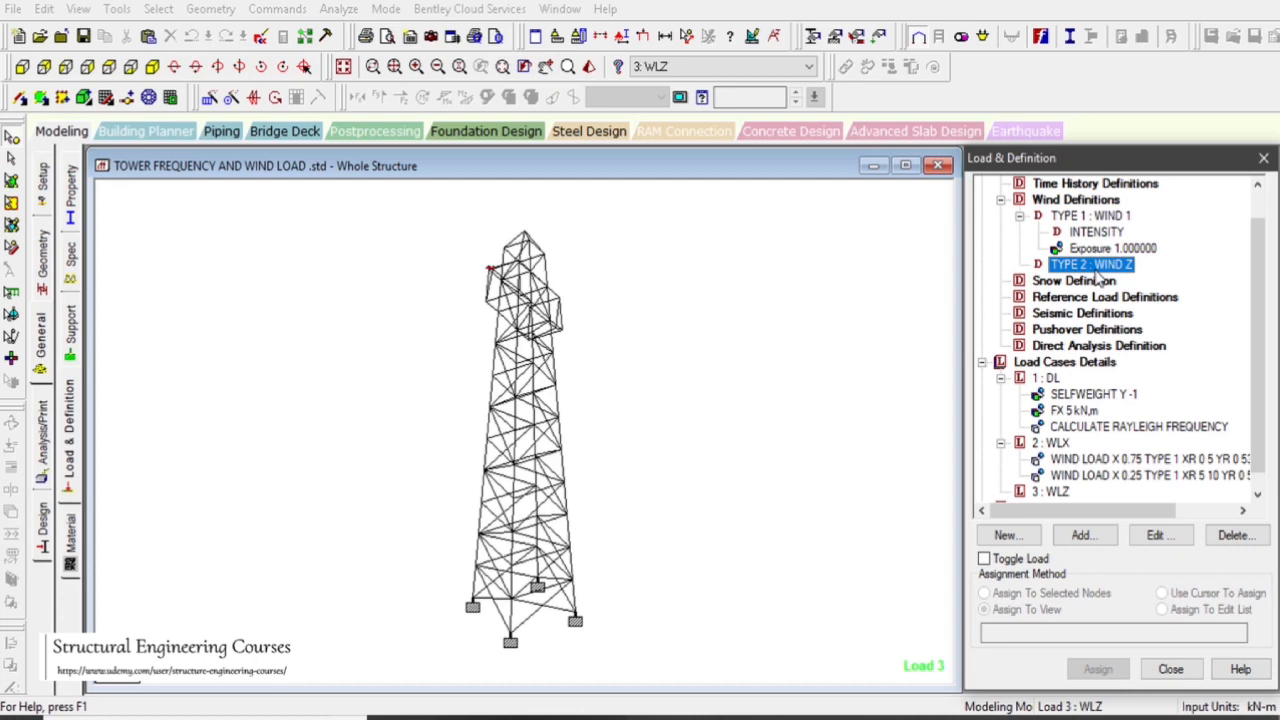
left_click_drag(1267, 335, 1266, 343)
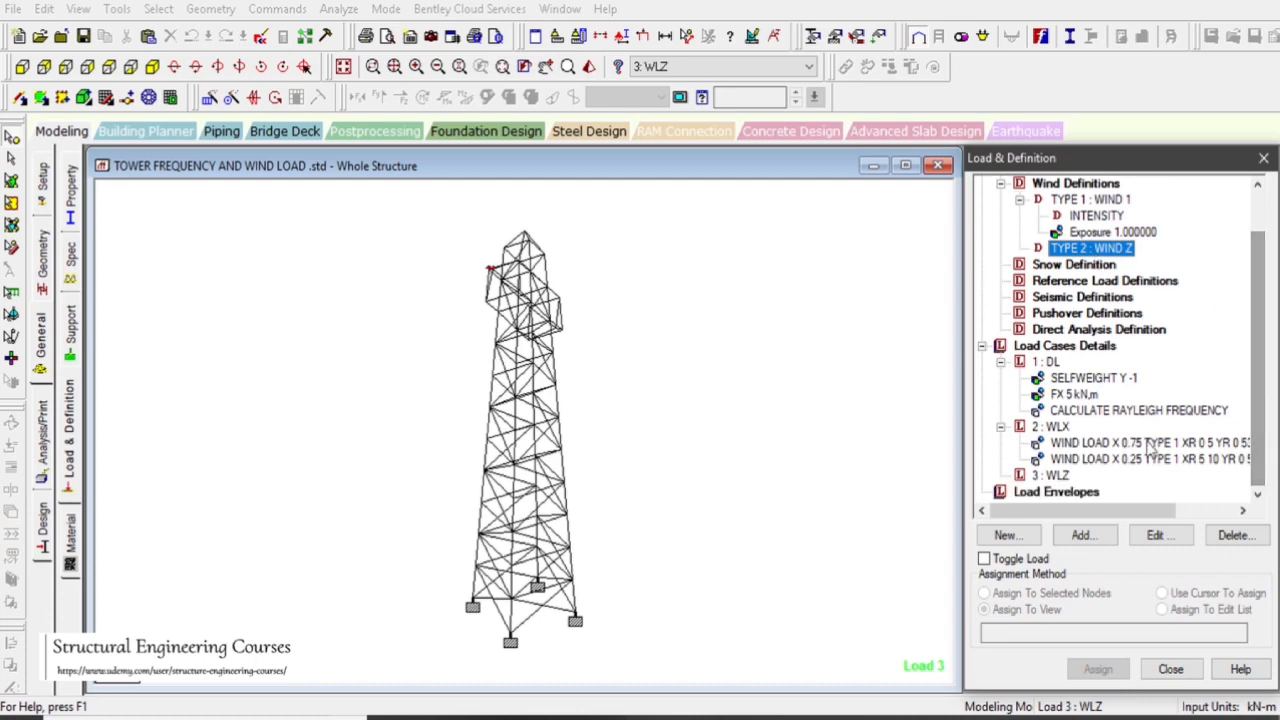
left_click(1058, 477)
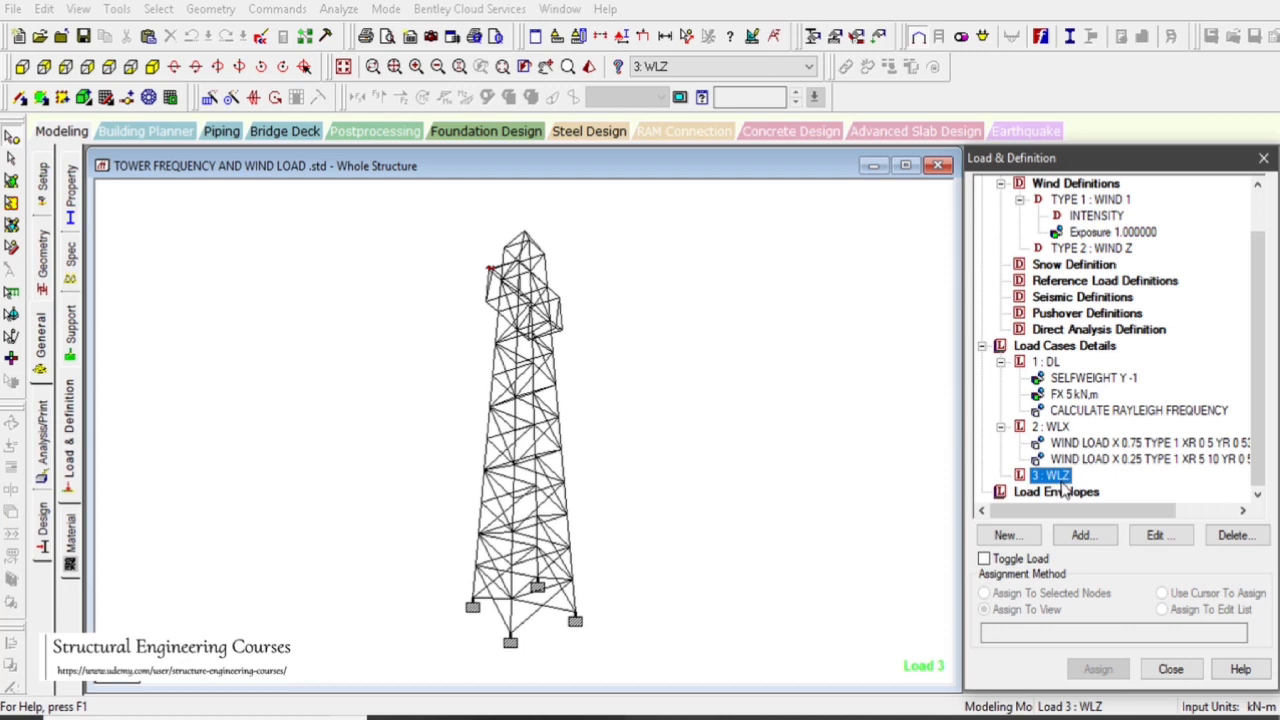
left_click(797, 458)
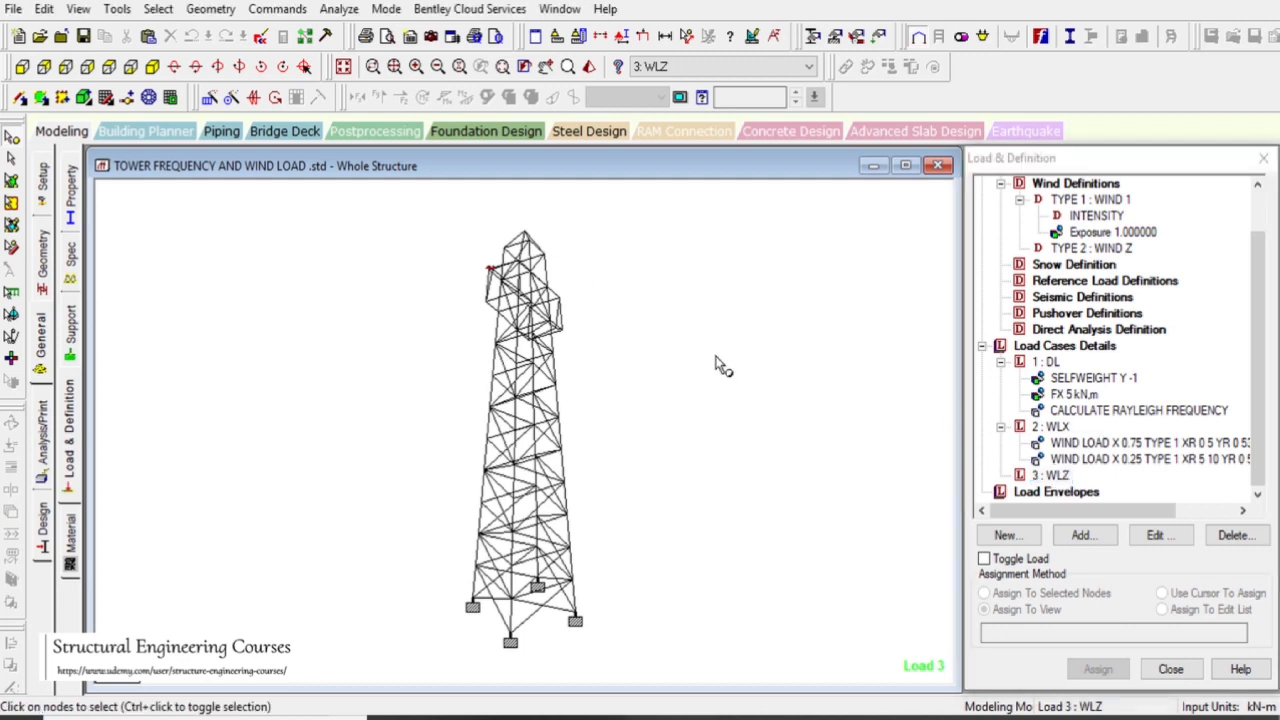
left_click(1056, 476)
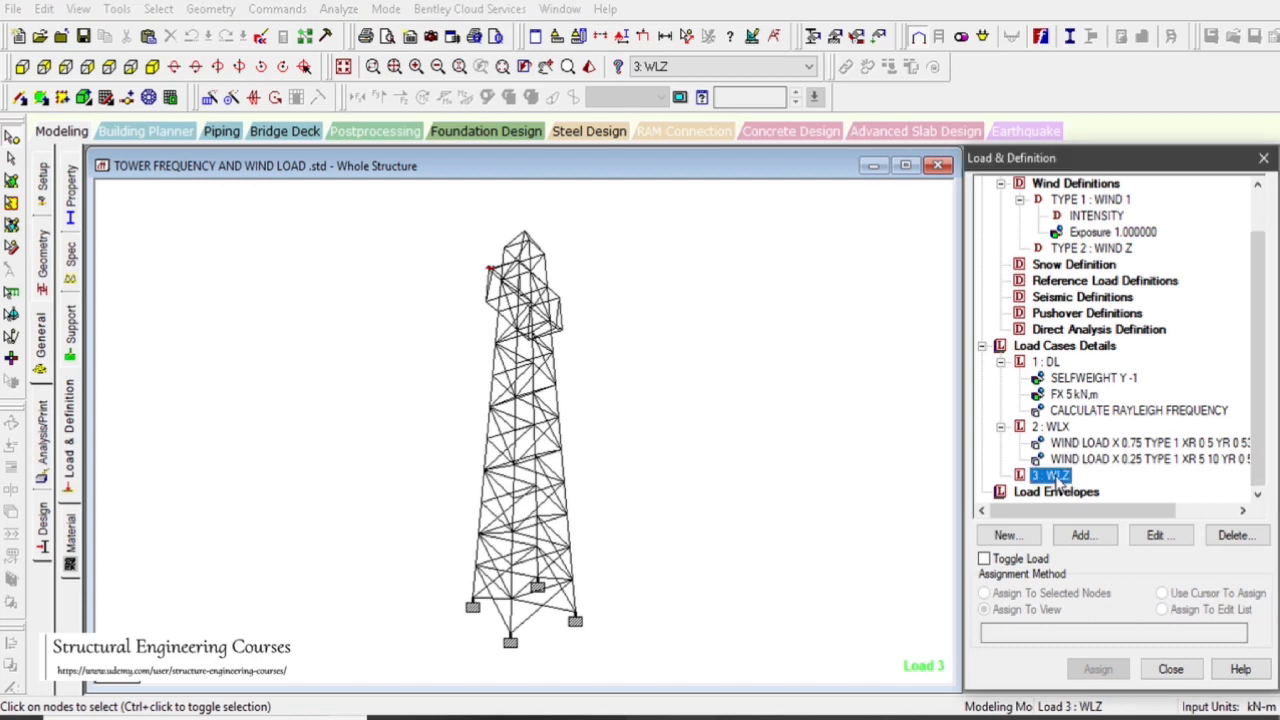
left_click_drag(816, 388, 876, 443)
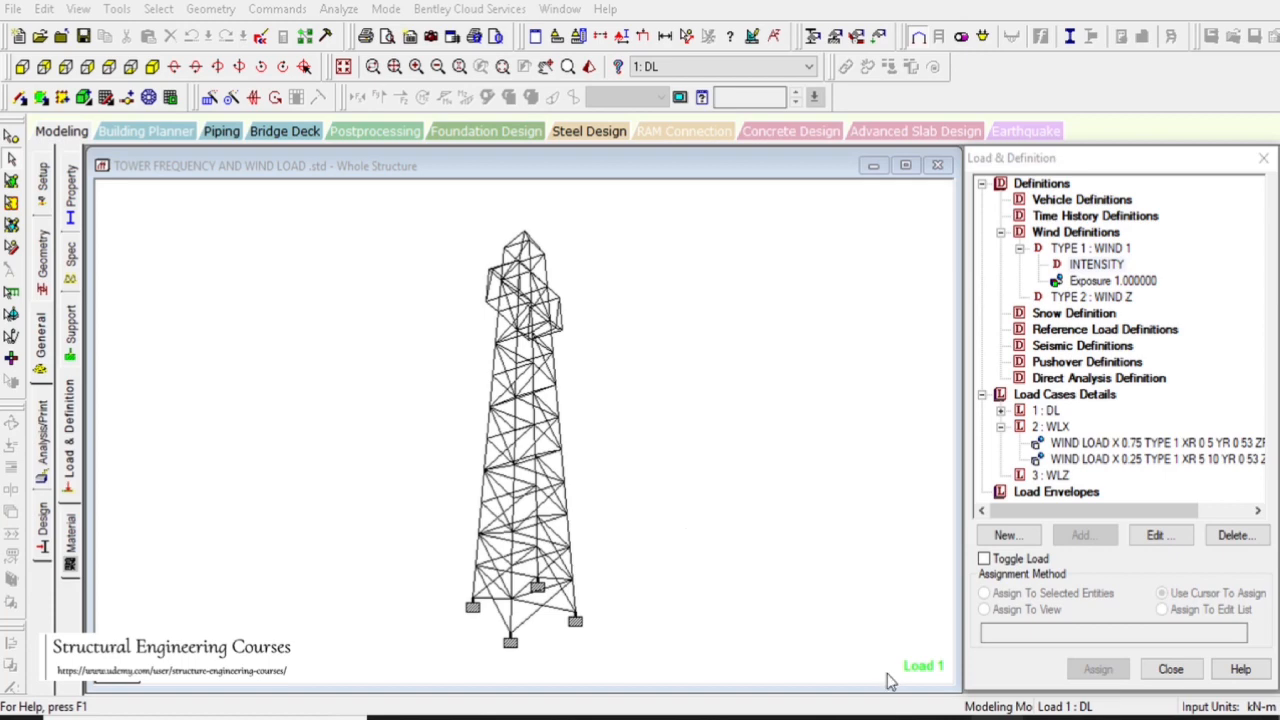
- Switch to the ASCE 7-16 PDF and read the gust-effect factor rule for rigid structures in Section 26.11.1
left_click(891, 717)
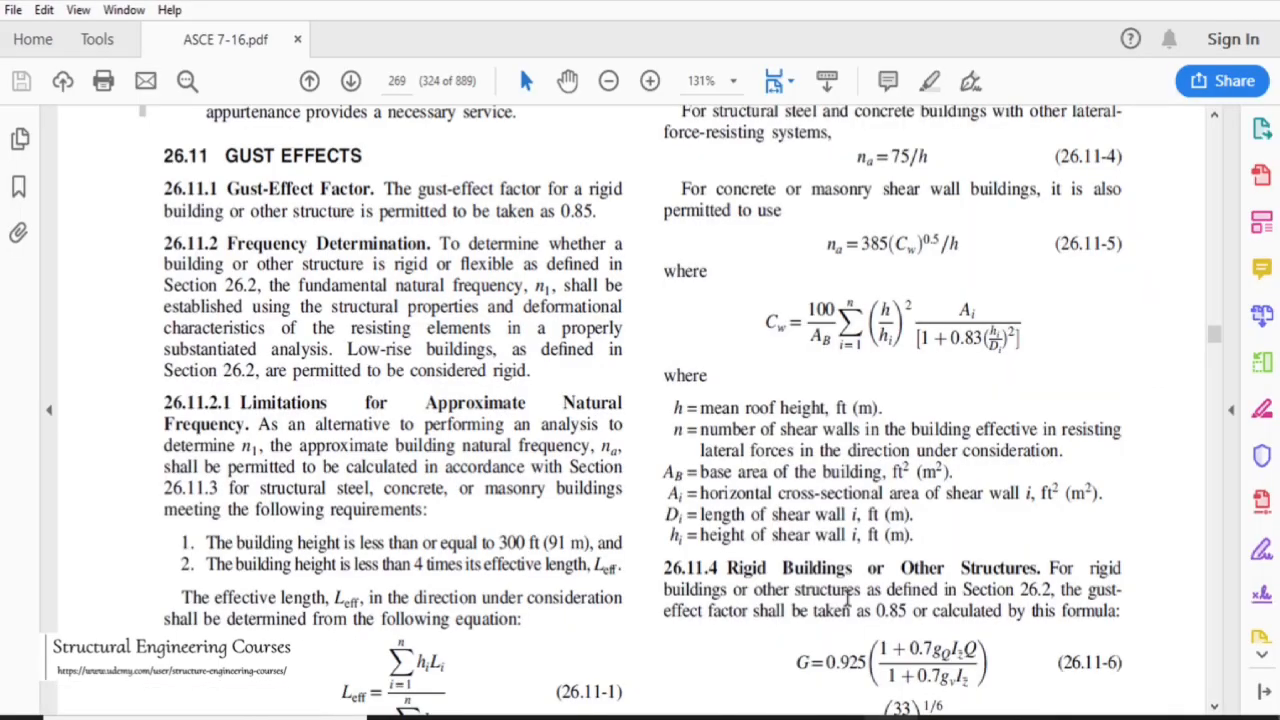
scroll(726, 370, "up", 2)
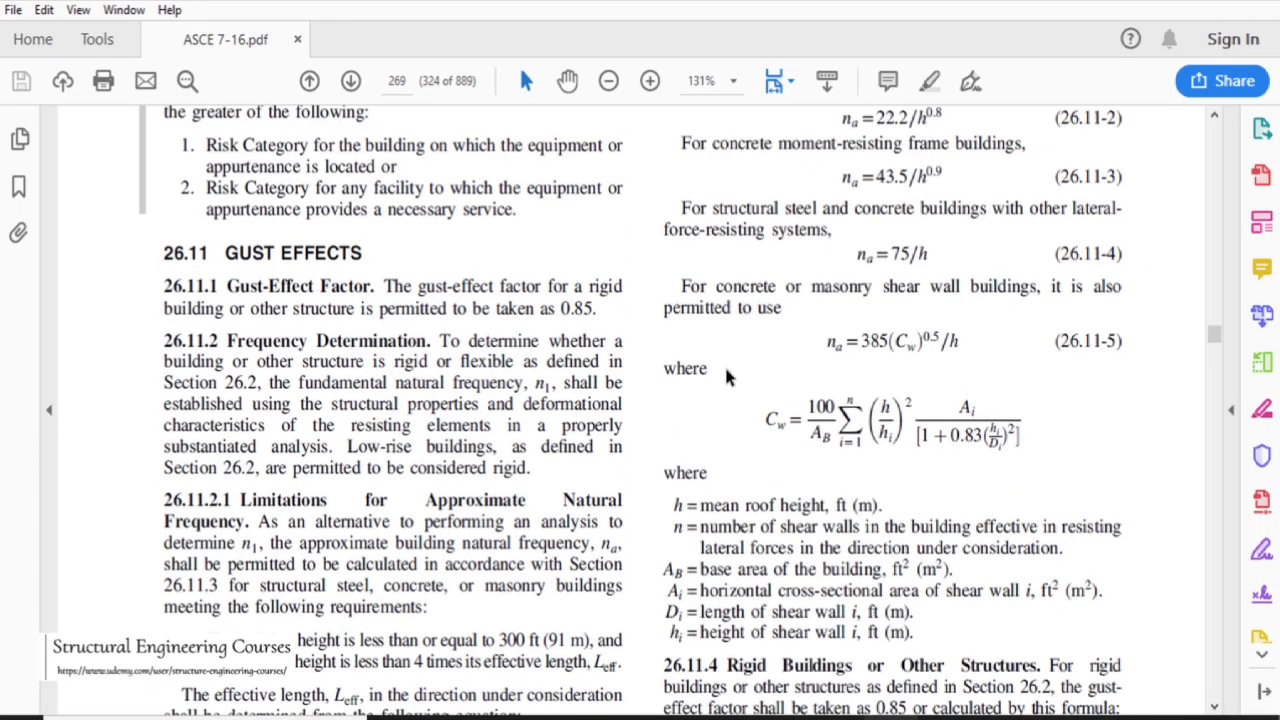
scroll(726, 372, "up", 4)
scroll(726, 370, "down", 5)
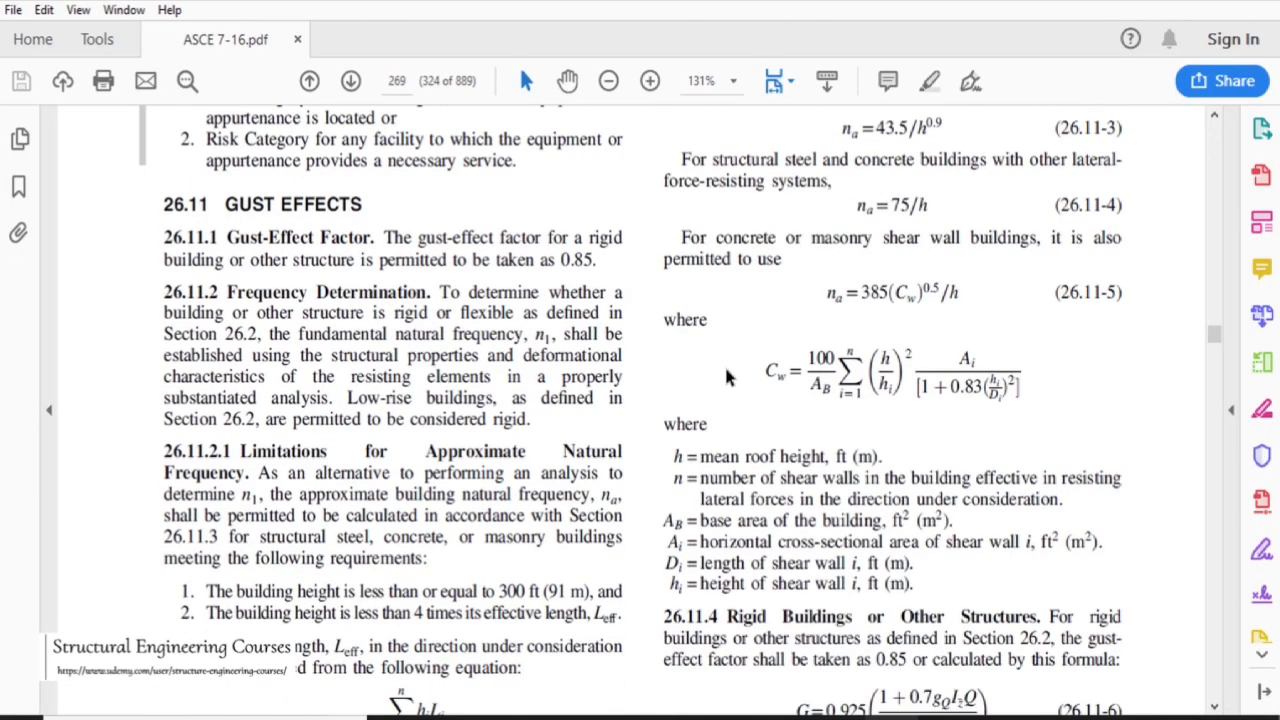
scroll(726, 372, "up", 3)
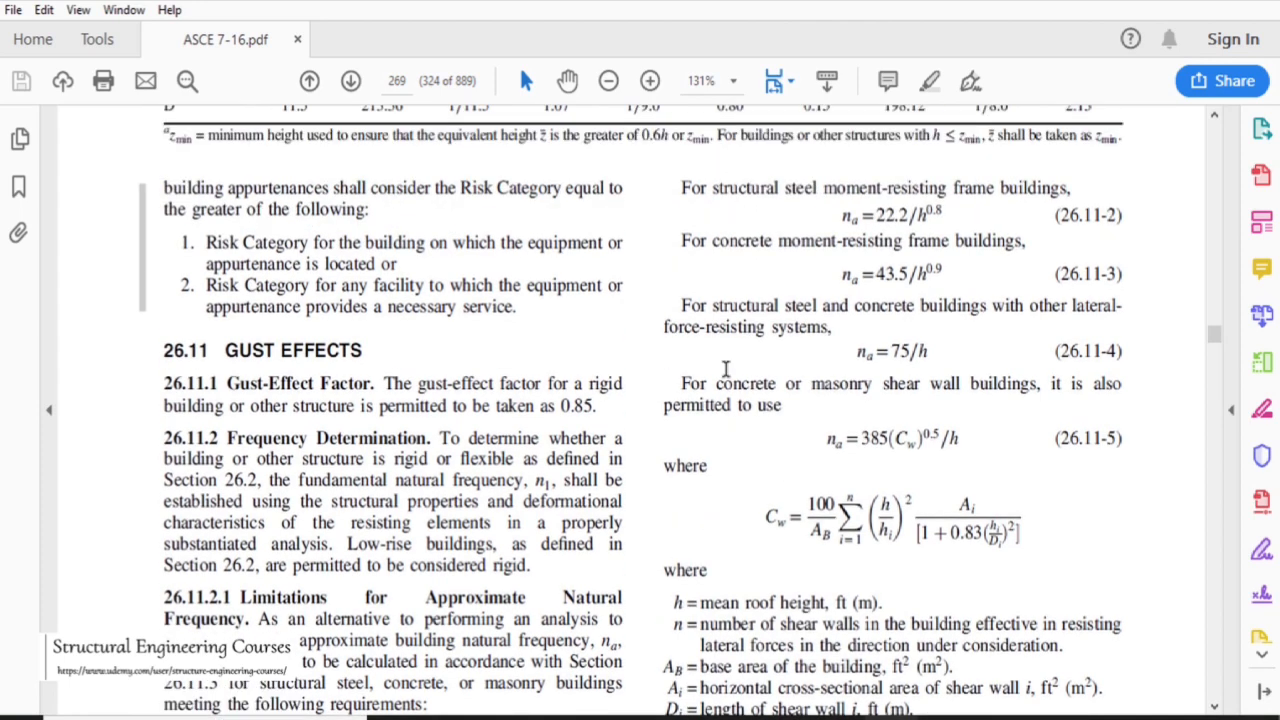
left_click_drag(385, 383, 541, 382)
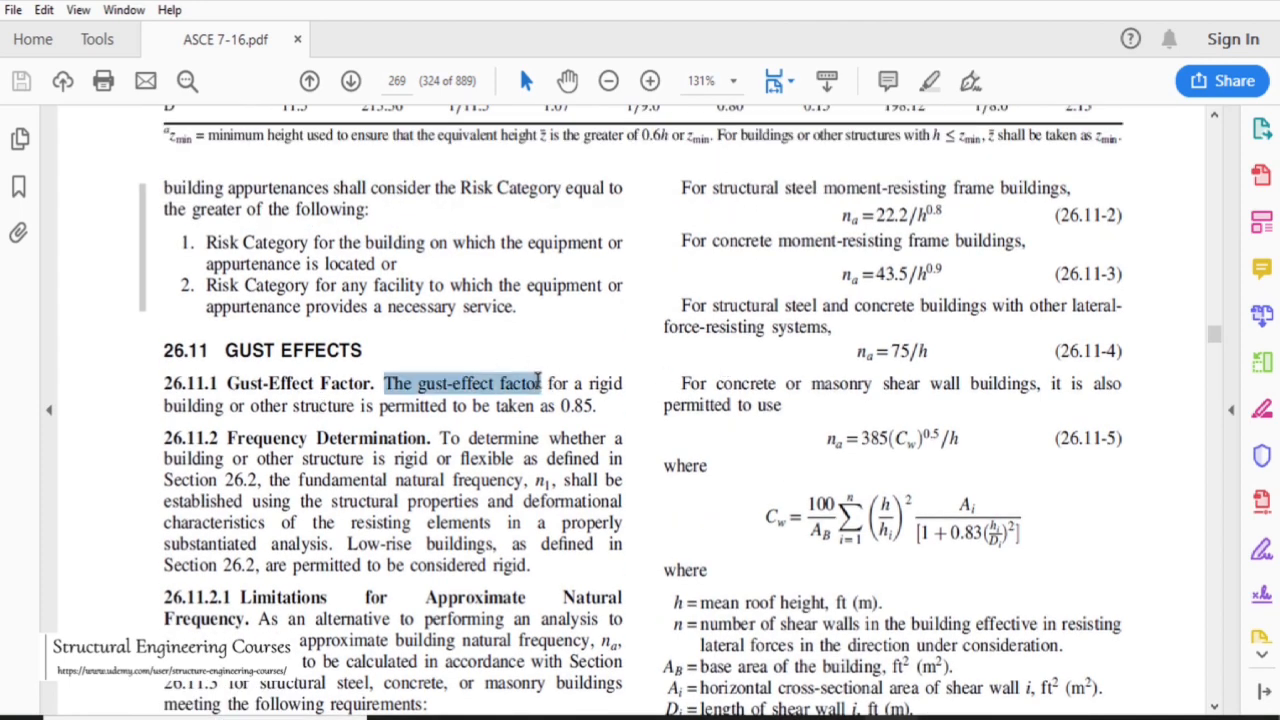
left_click_drag(165, 405, 288, 405)
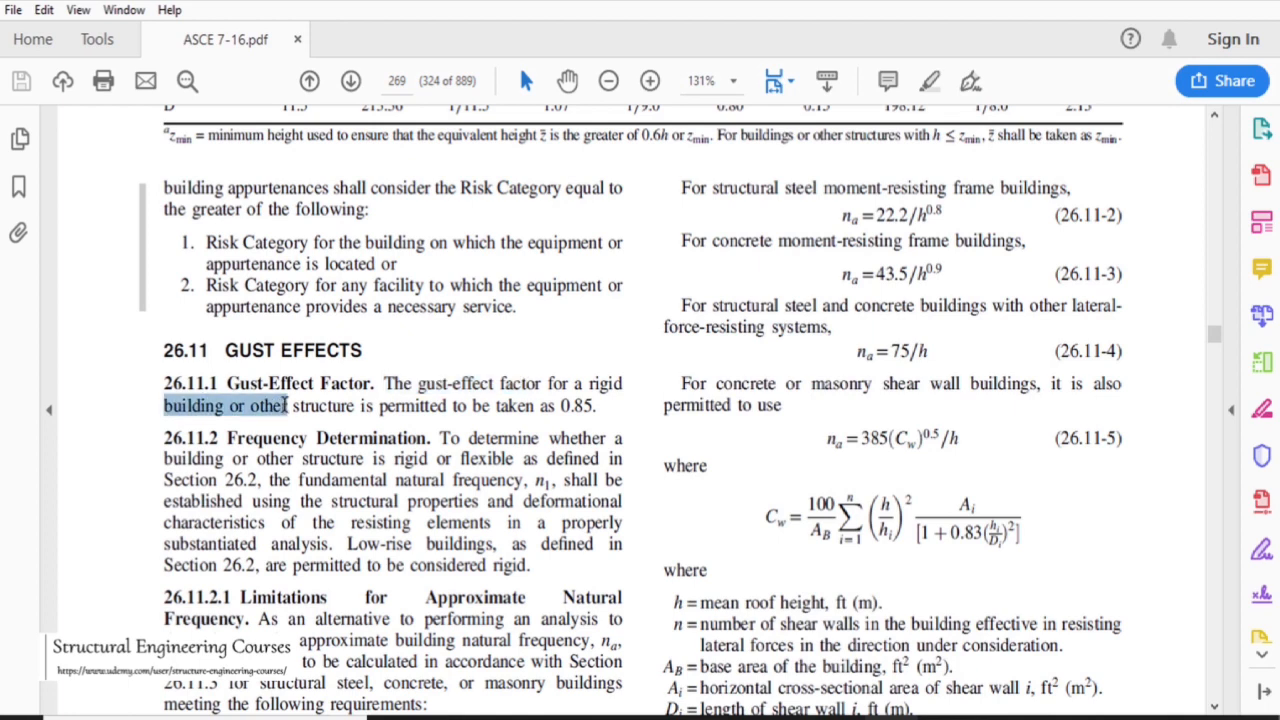
left_click_drag(418, 405, 588, 405)
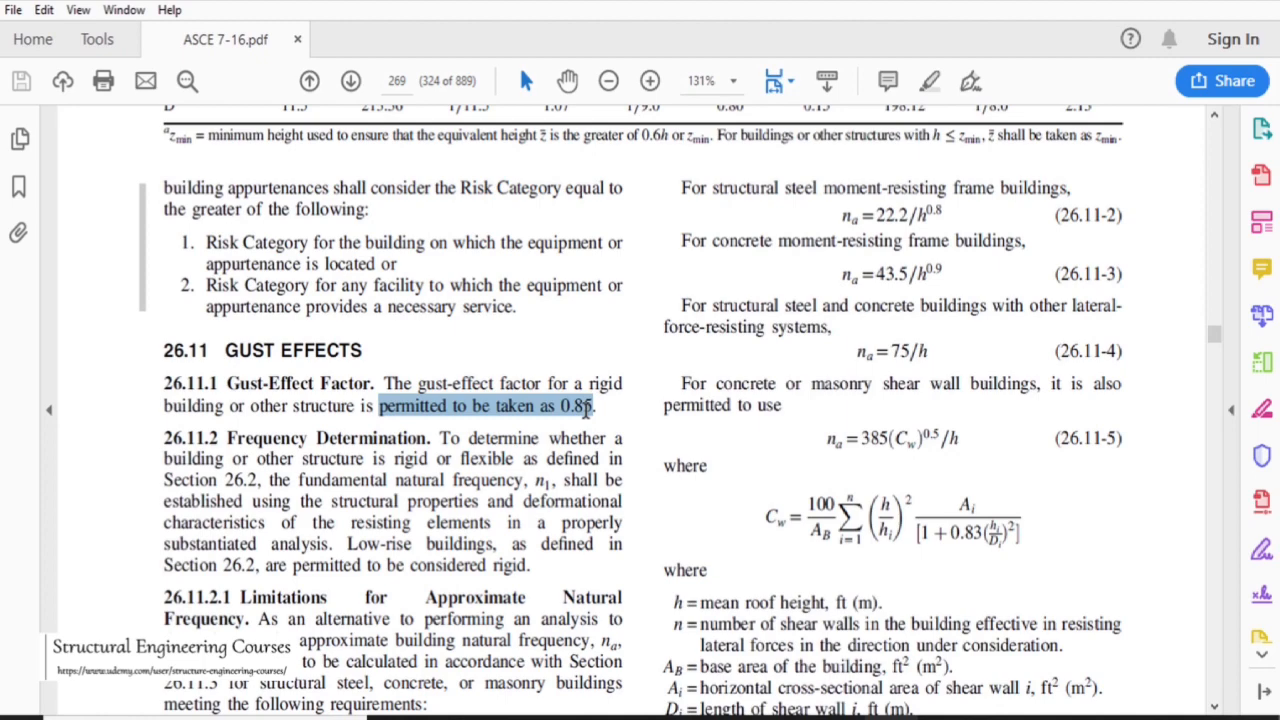
scroll(588, 408, "down", 3)
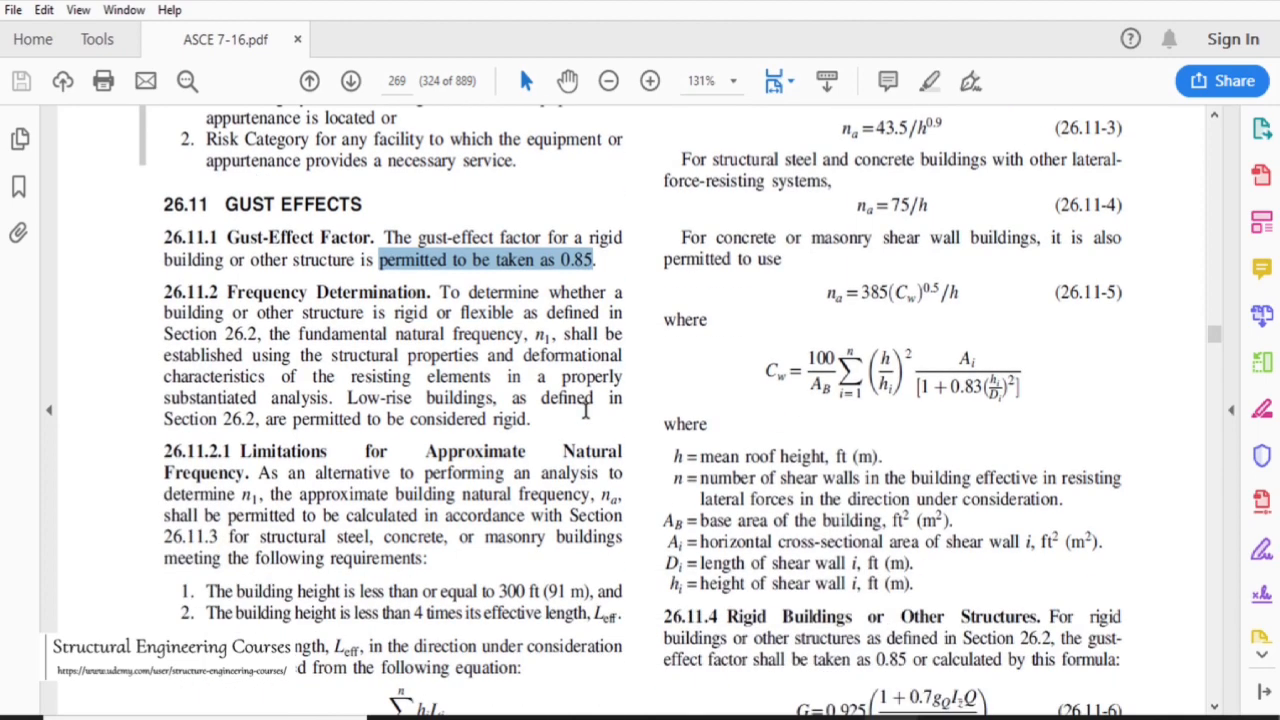
scroll(588, 408, "up", 4)
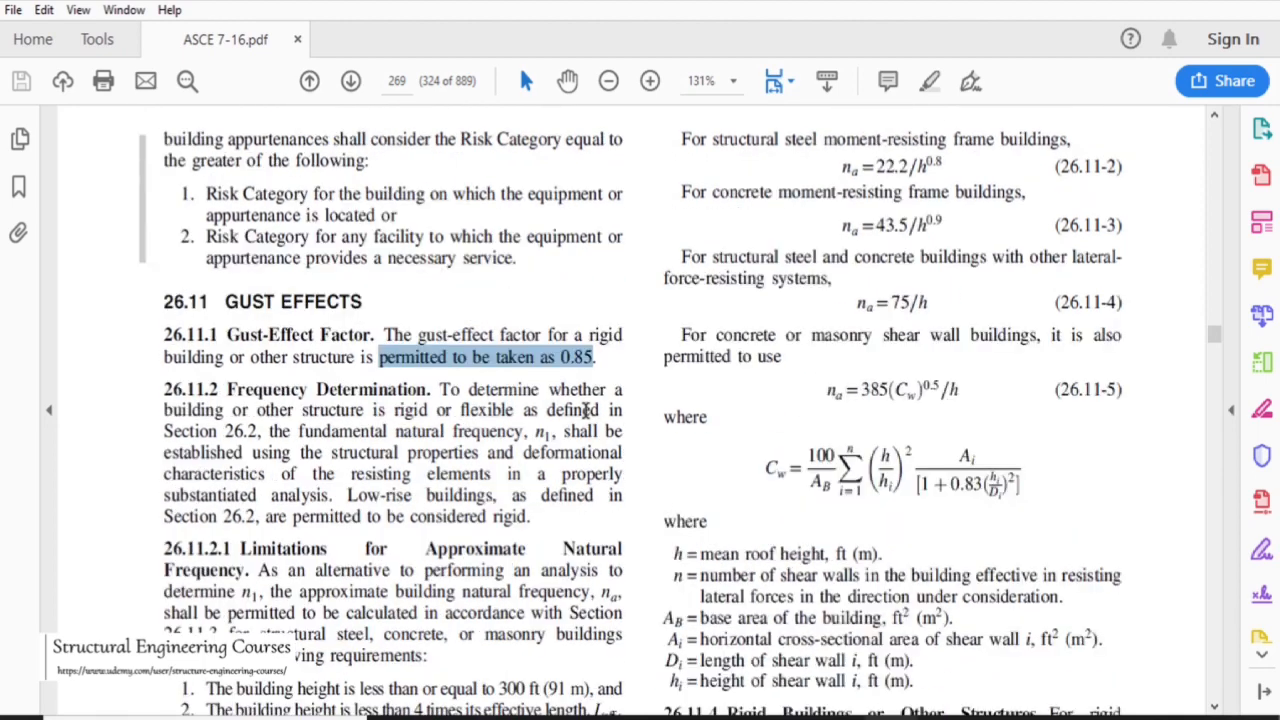
- Examine the approximate natural frequency equations 26.11-2 to 26.11-5 and the height limitations in Section 26.11.2.1
left_click(720, 236)
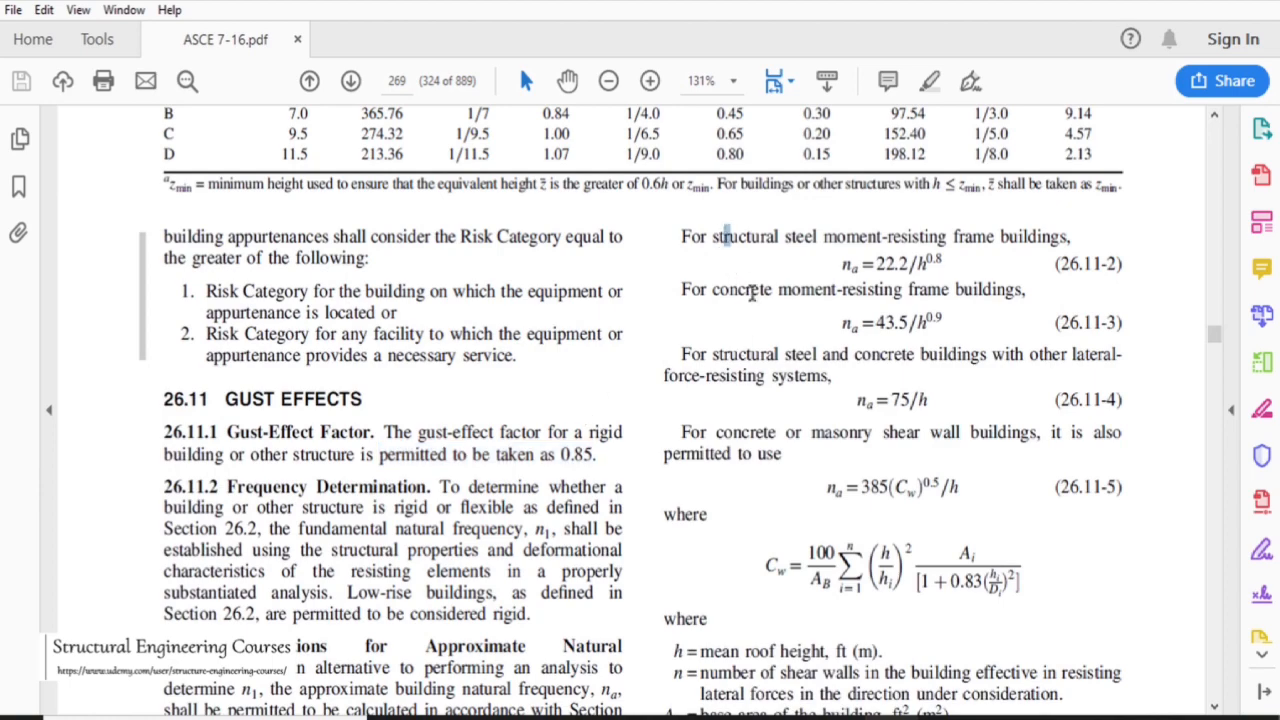
left_click_drag(807, 375, 828, 376)
scroll(760, 349, "down", 4)
scroll(760, 349, "down", 9)
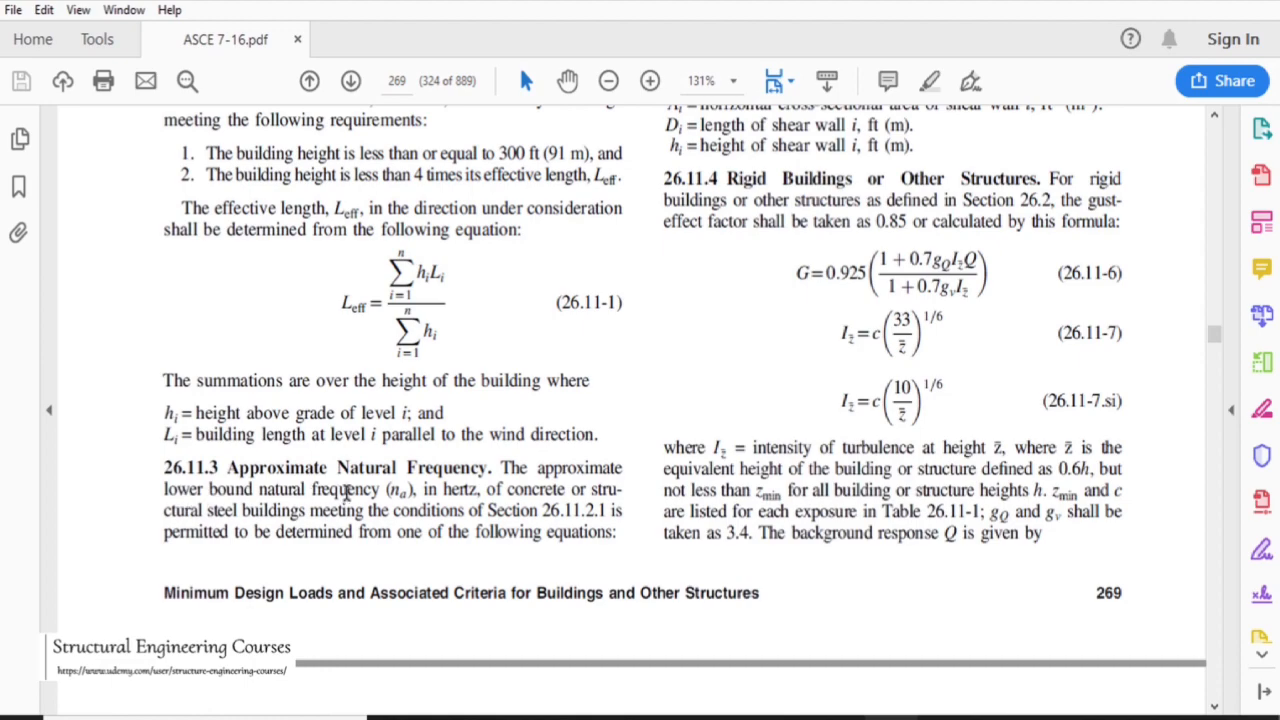
scroll(712, 505, "up", 5)
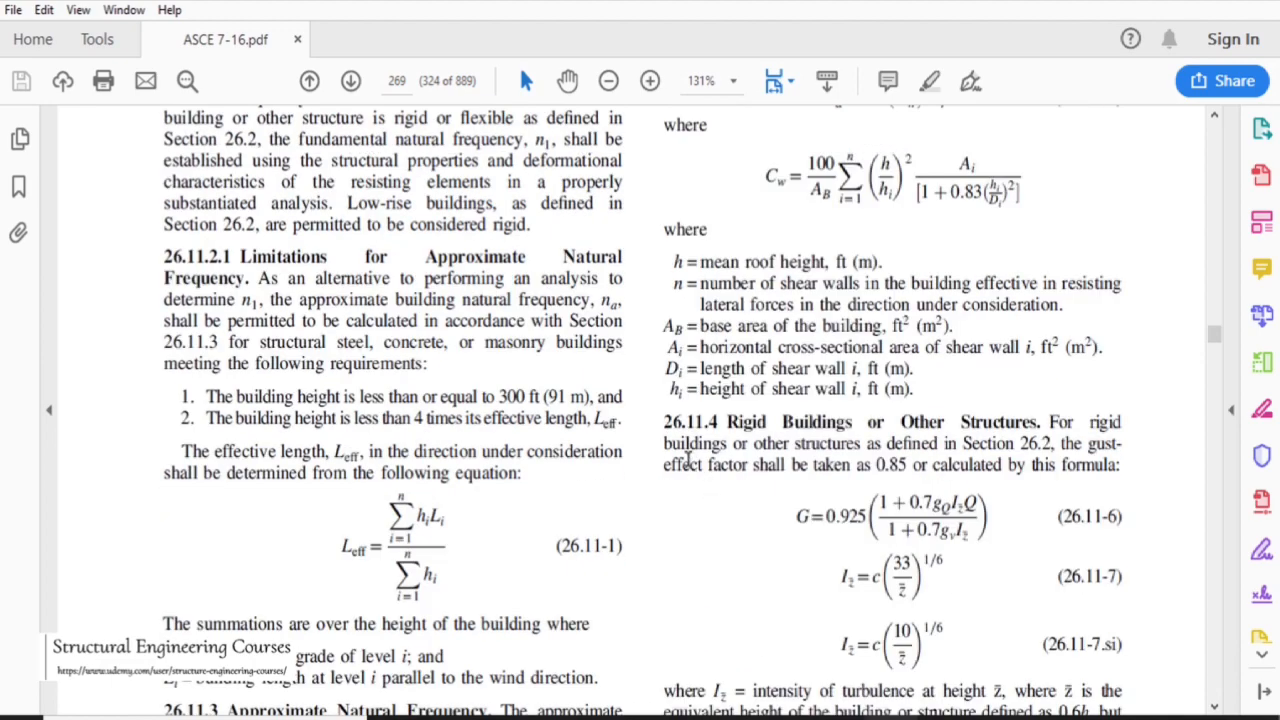
scroll(688, 458, "up", 5)
scroll(688, 458, "up", 2)
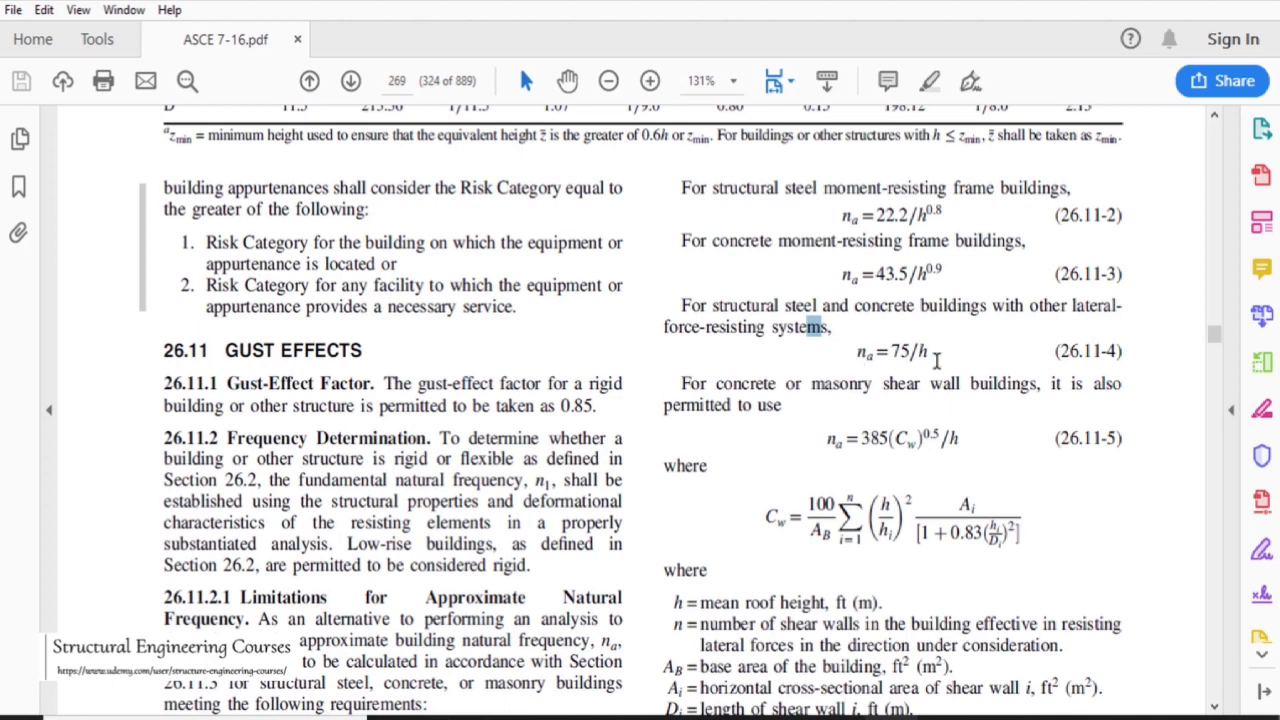
mouse_move(918, 222)
left_mouse_down()
mouse_move(928, 215)
mouse_move(906, 217)
left_mouse_up()
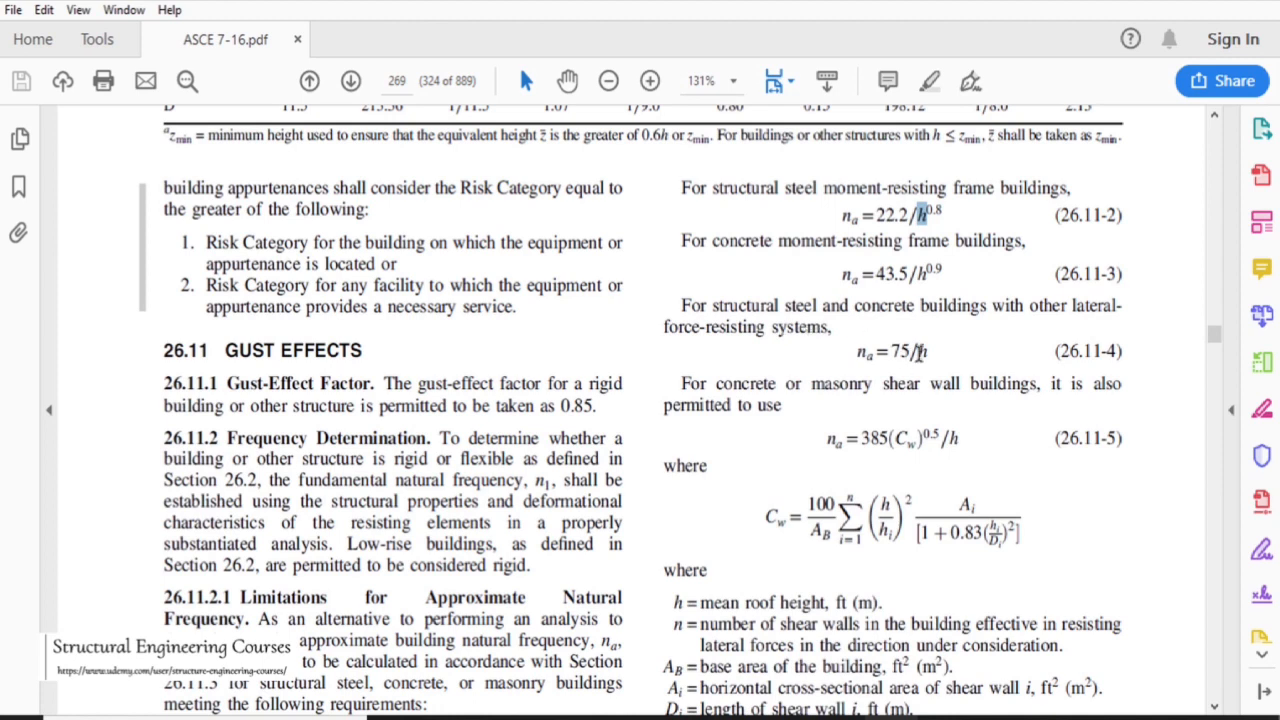
left_click(746, 327)
scroll(871, 413, "down", 5)
scroll(878, 400, "down", 1)
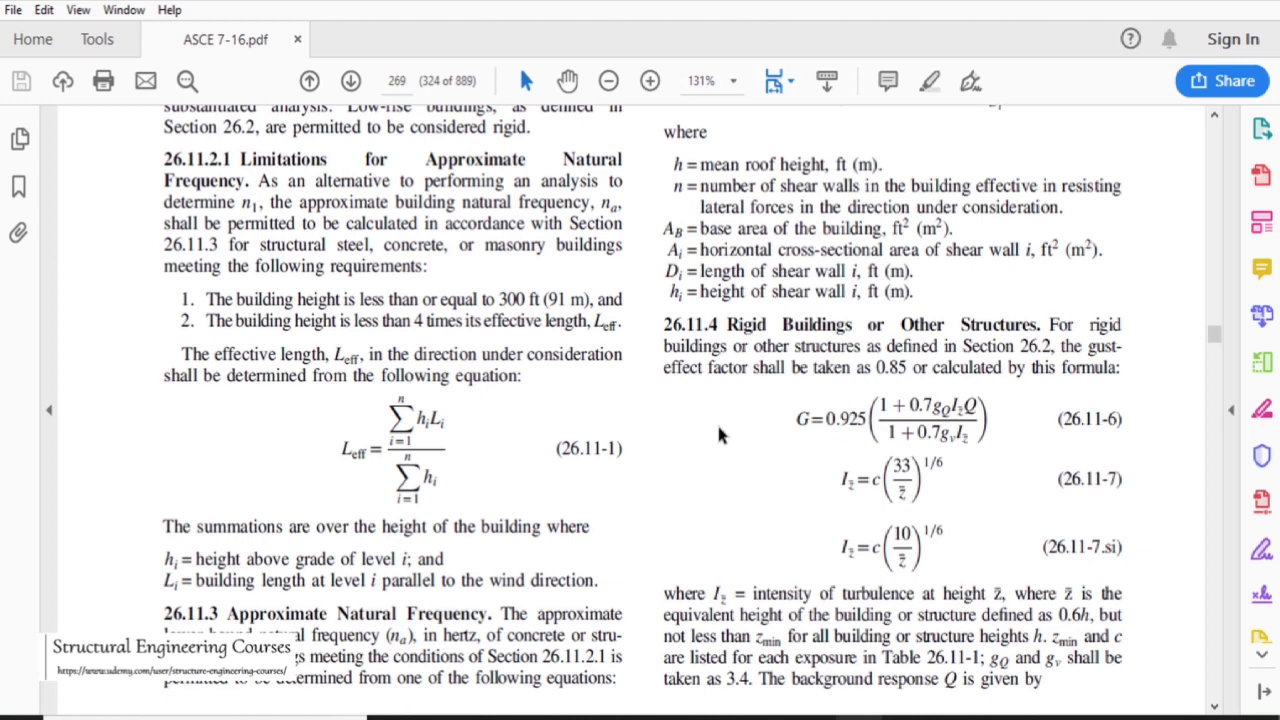
scroll(718, 430, "up", 6)
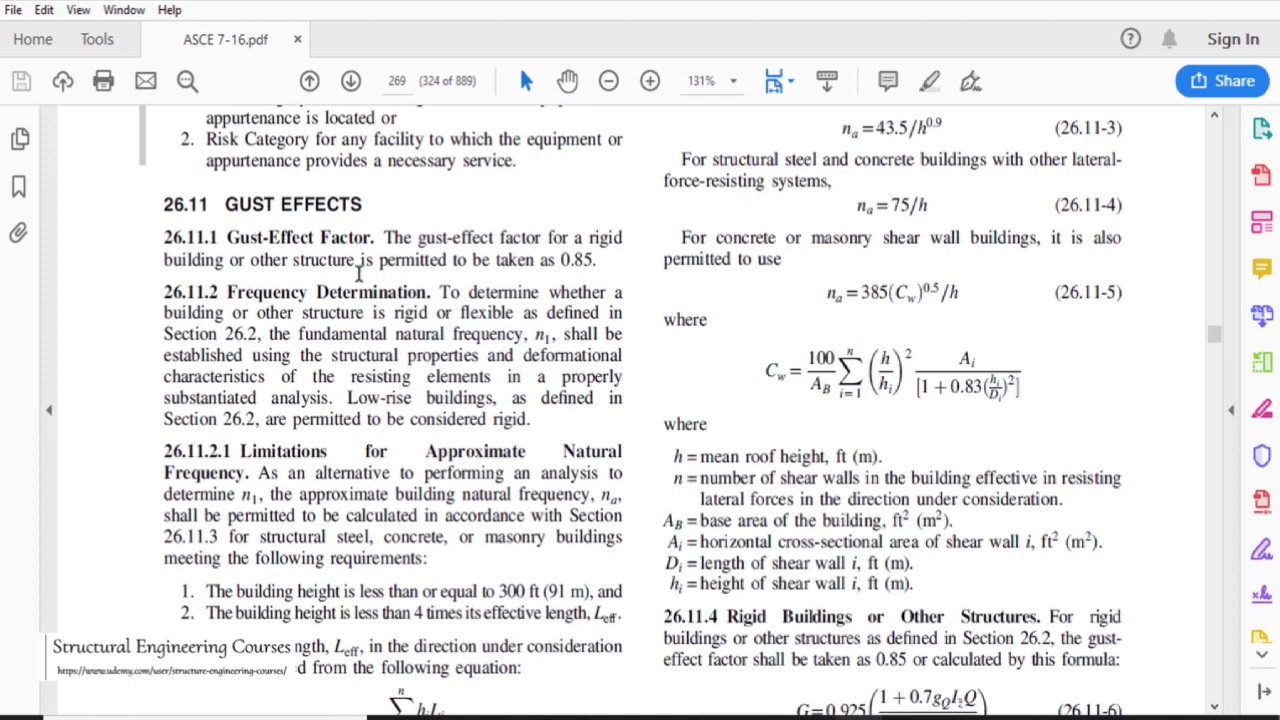
- Review the gust-effect factor formulas for rigid structures in Section 26.11.4 and for flexible structures in Section 26.11.5
scroll(580, 366, "down", 10)
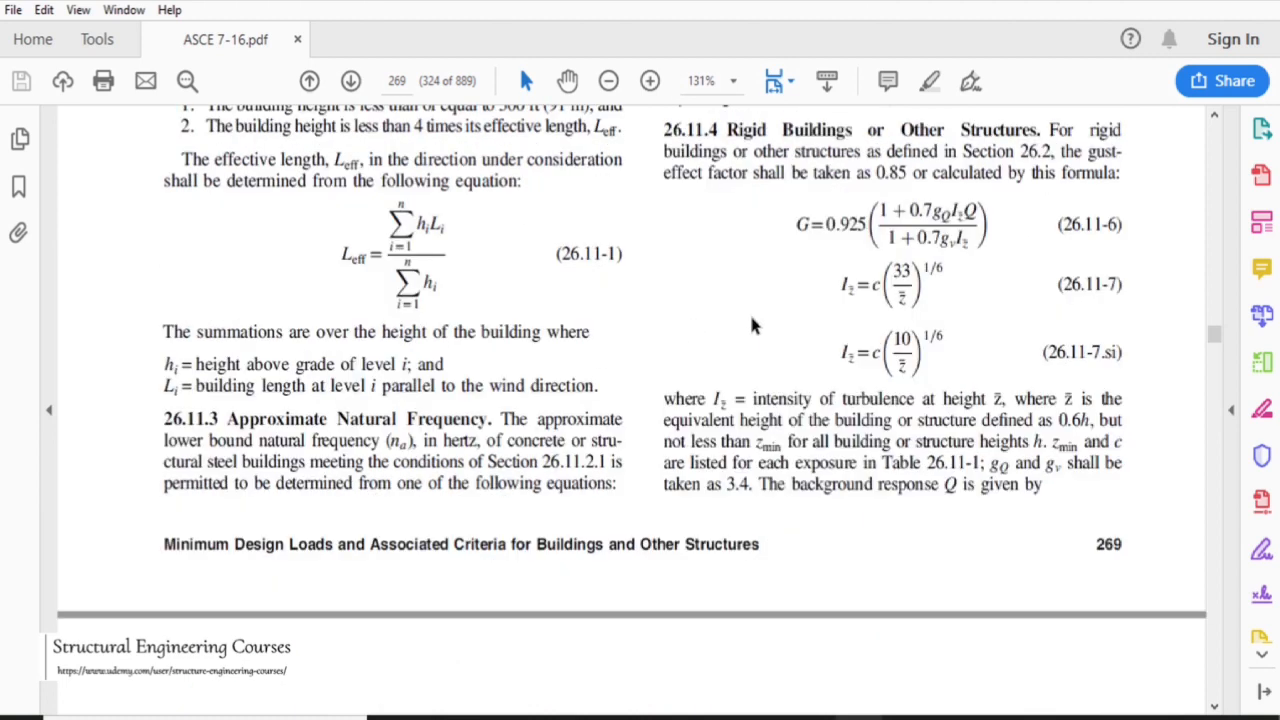
scroll(738, 429, "down", 6)
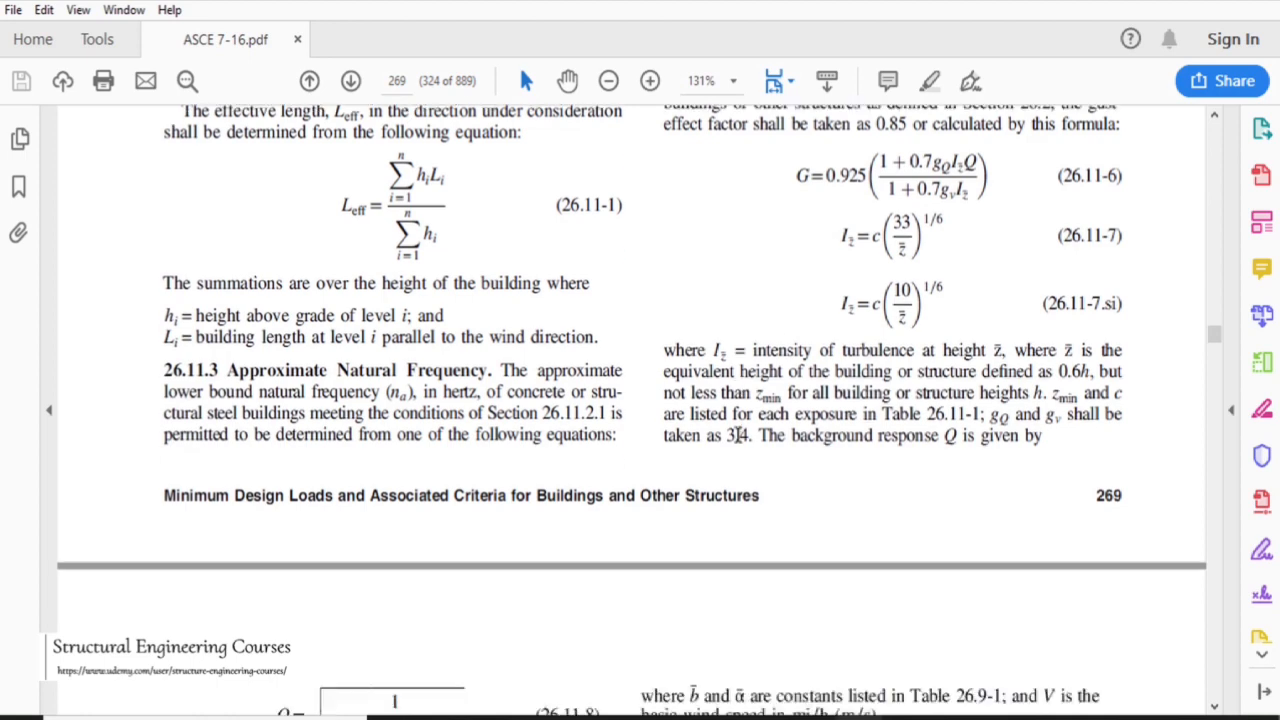
scroll(741, 443, "down", 5)
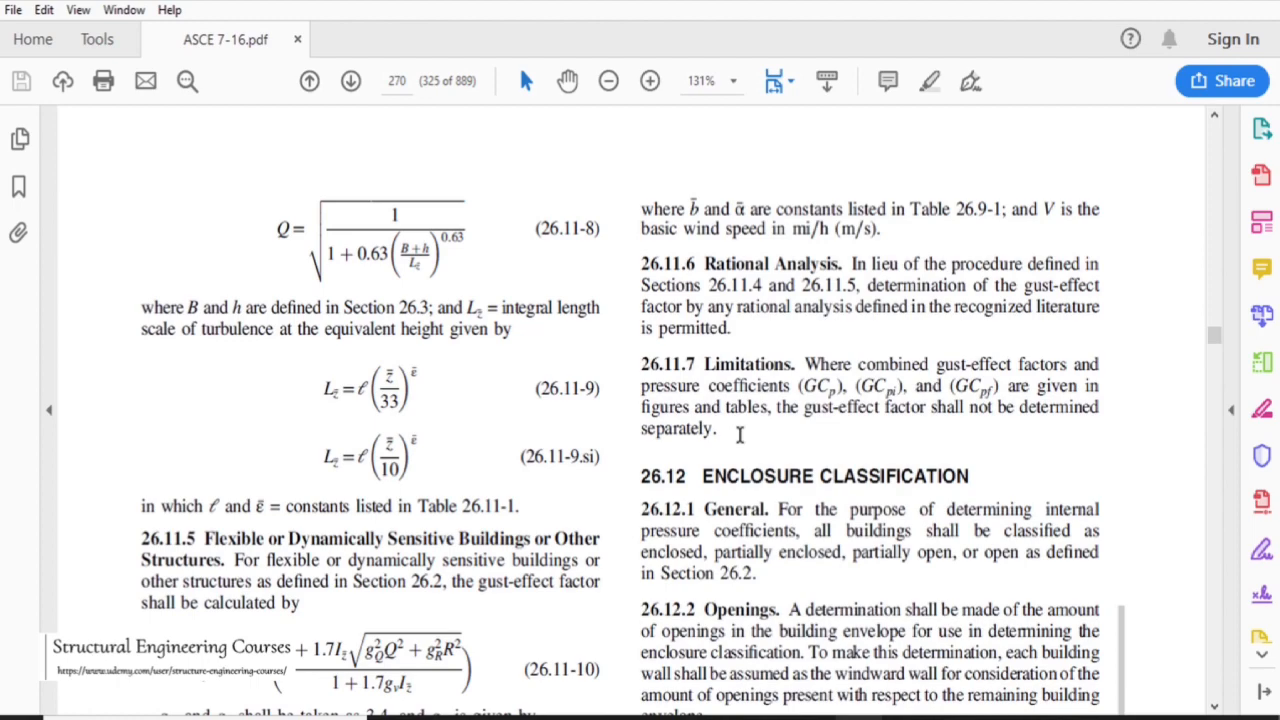
scroll(673, 416, "down", 5)
scroll(673, 416, "down", 5)
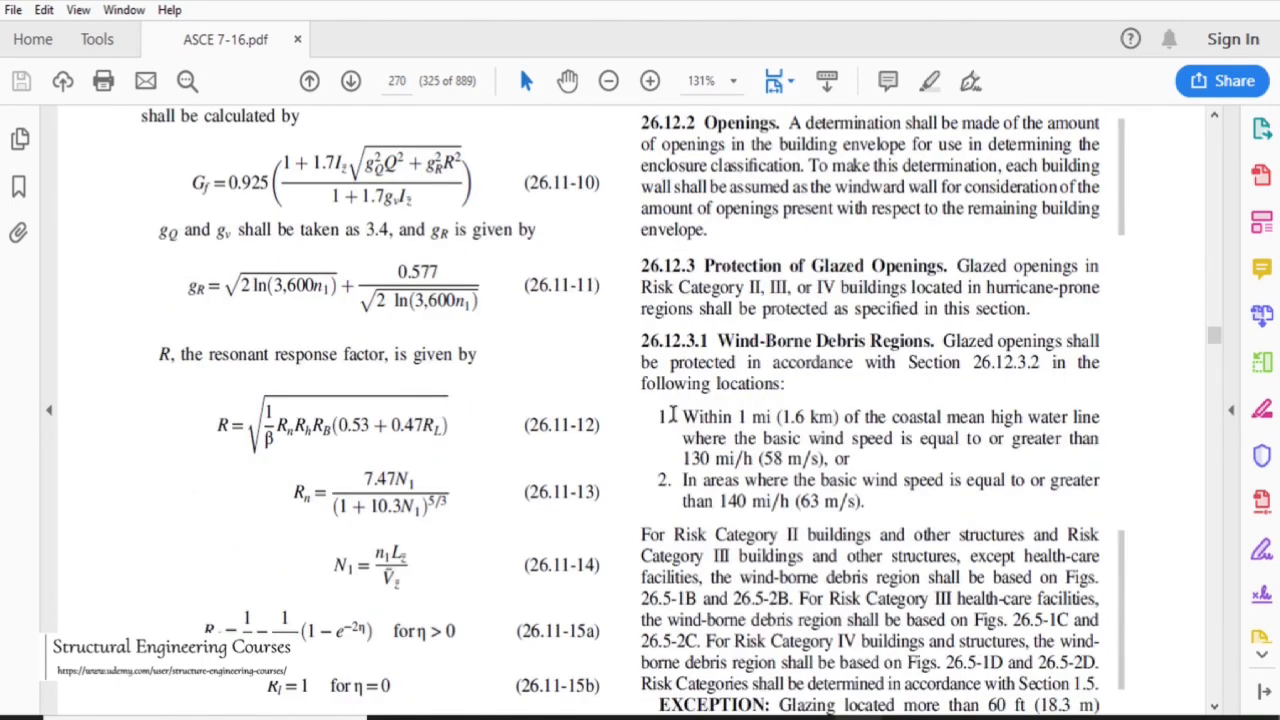
scroll(673, 416, "down", 3)
scroll(673, 416, "down", 12)
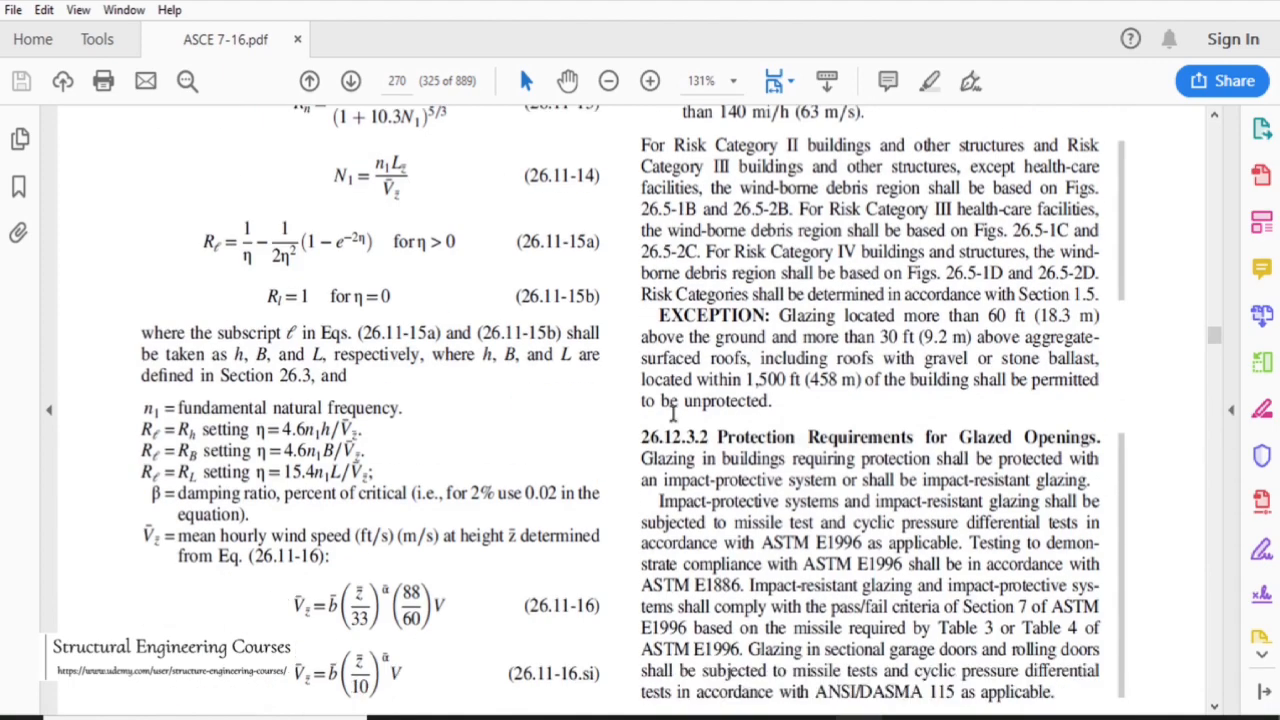
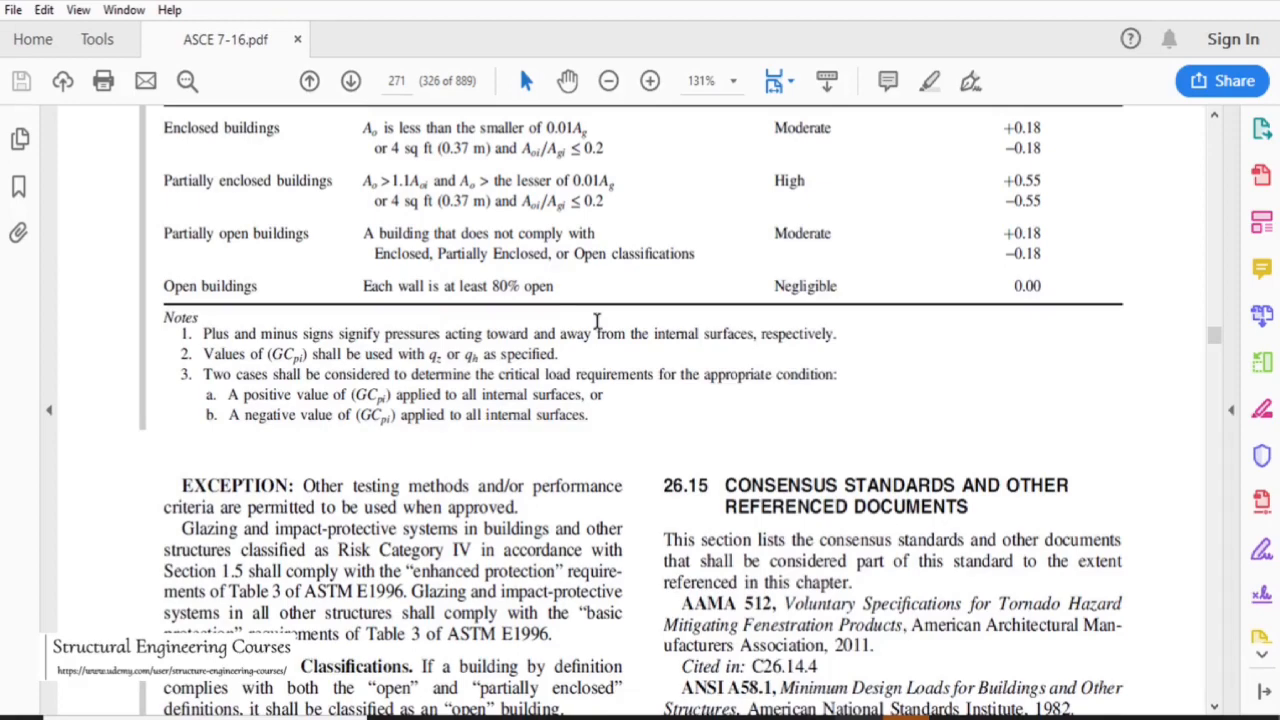
- Check the internal pressure coefficients by enclosure classification in Table 26.13-1, and switch back to STAAD.Pro
scroll(596, 320, "down", 3)
scroll(596, 320, "up", 7)
scroll(600, 330, "up", 5)
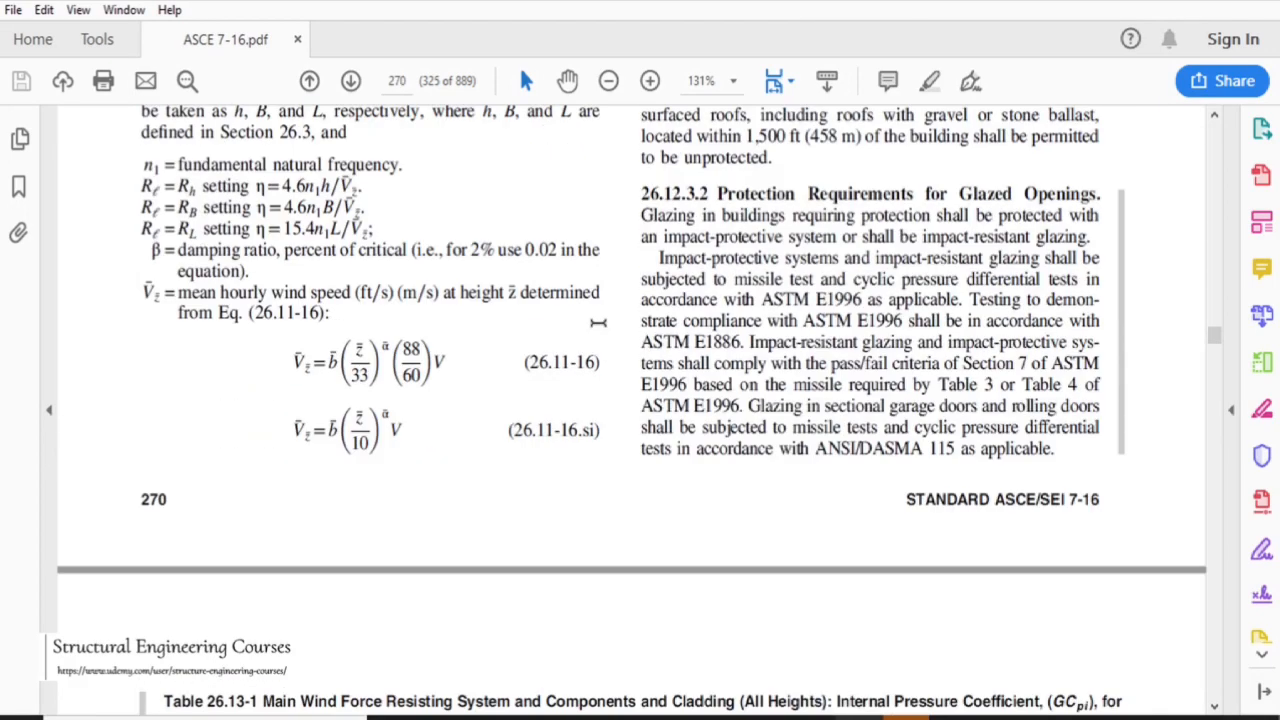
scroll(600, 330, "down", 1)
scroll(628, 316, "down", 3)
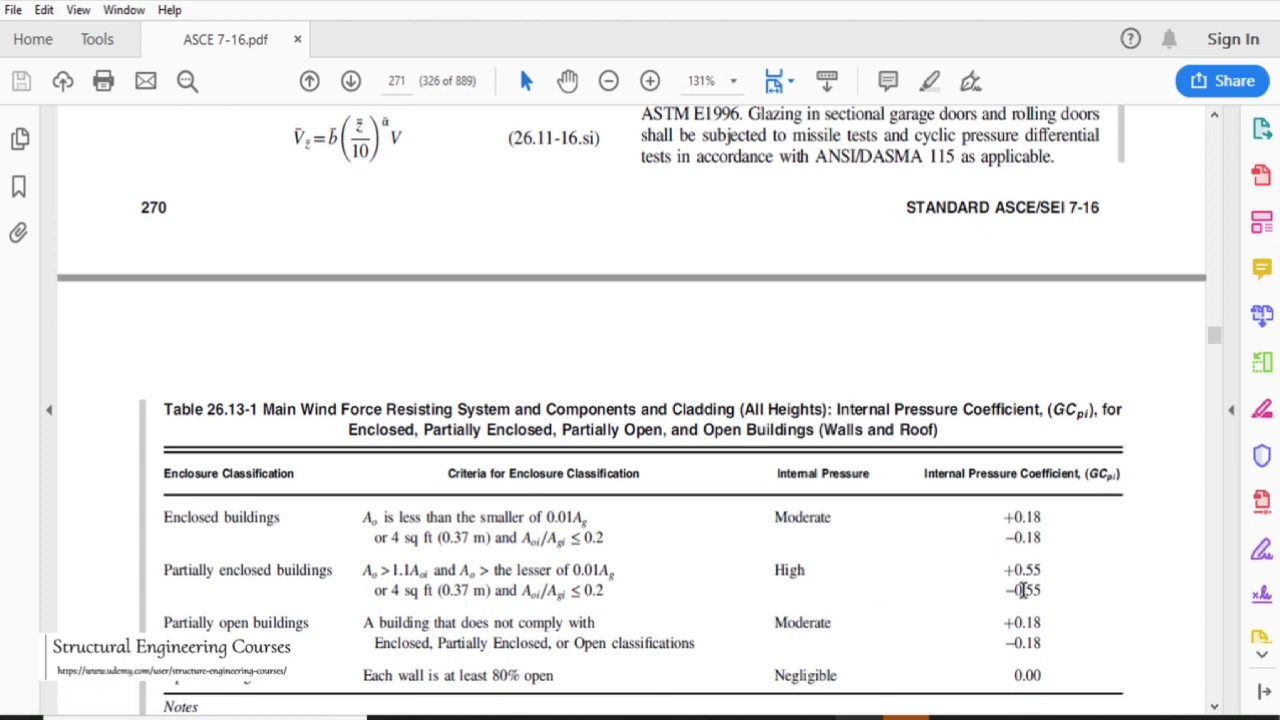
scroll(990, 570, "down", 1)
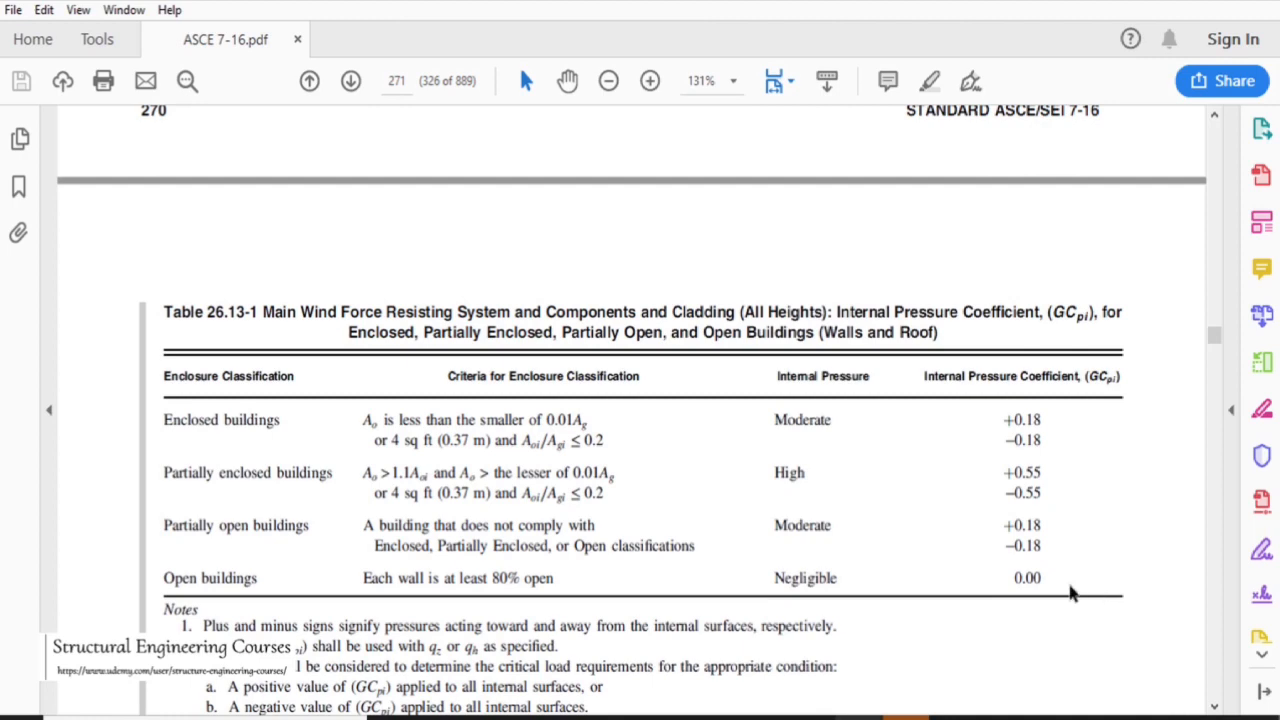
scroll(957, 560, "up", 2)
scroll(957, 560, "up", 1)
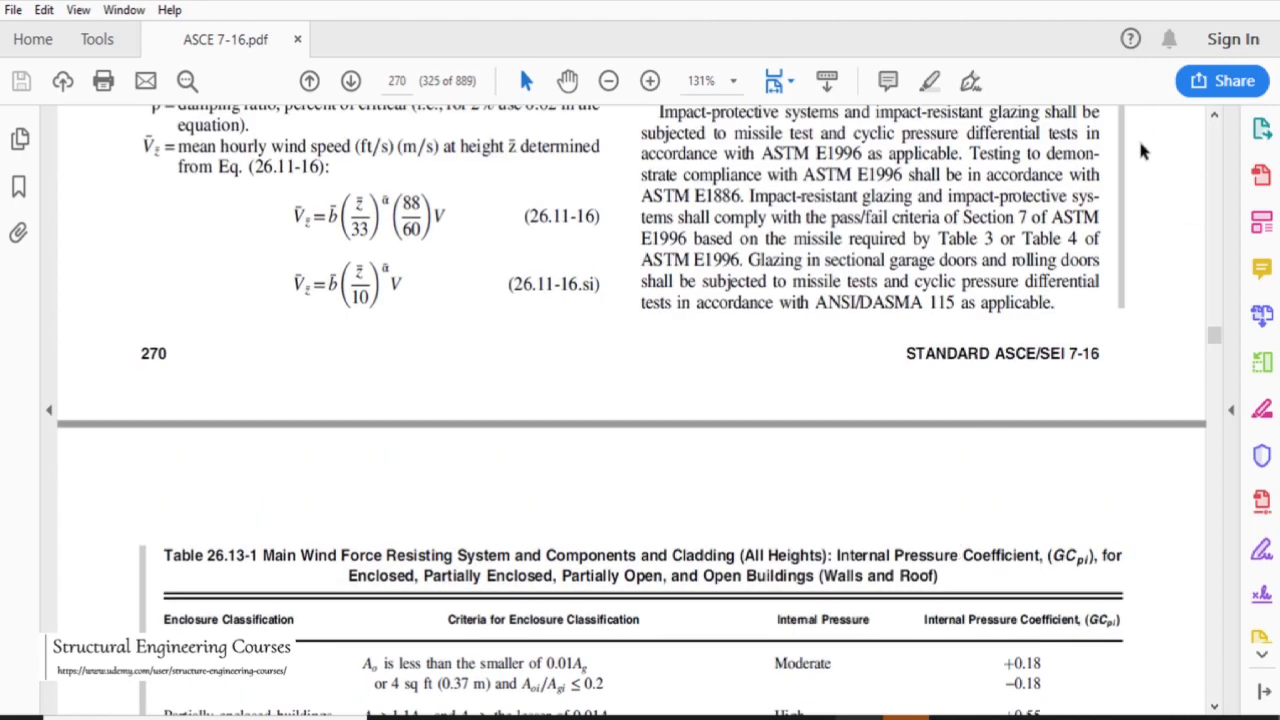
left_click(631, 716)
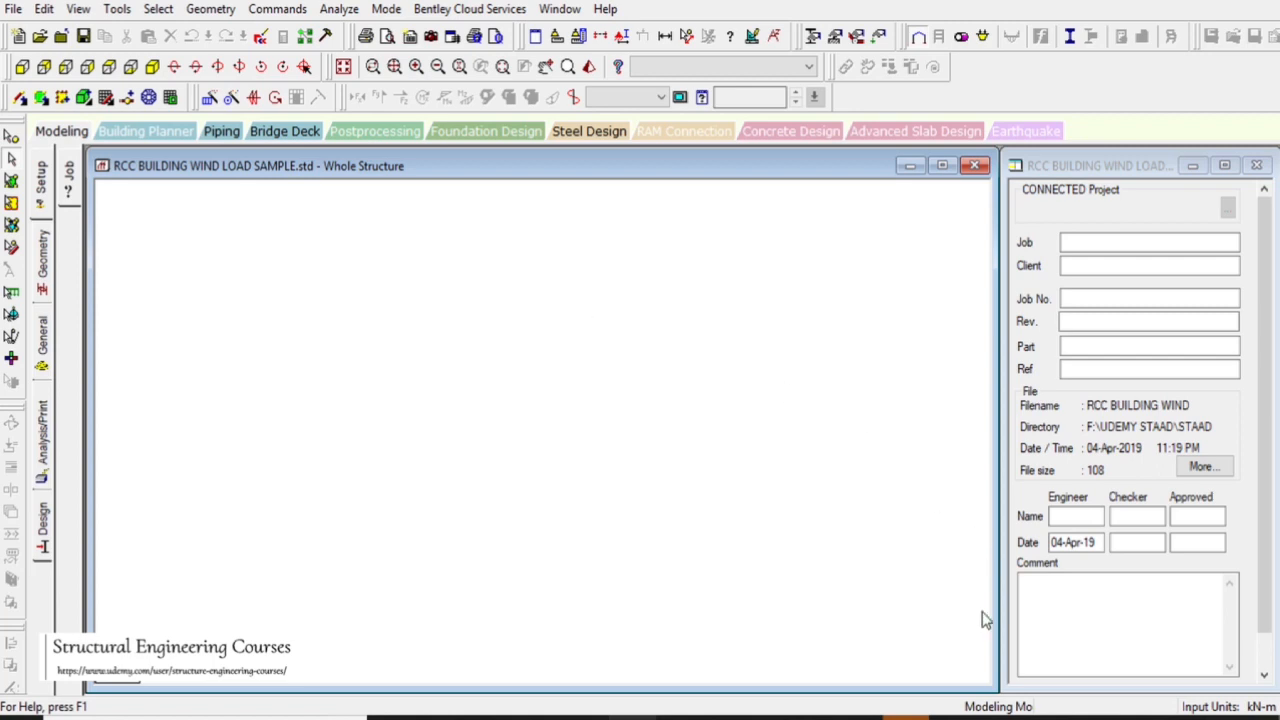
- Switch to the ASCE 7-16 PDF, look over the mean hourly wind speed equations on page 270, and switch back to STAAD.Pro
left_click(859, 717)
scroll(697, 356, "up", 1)
scroll(697, 356, "up", 1)
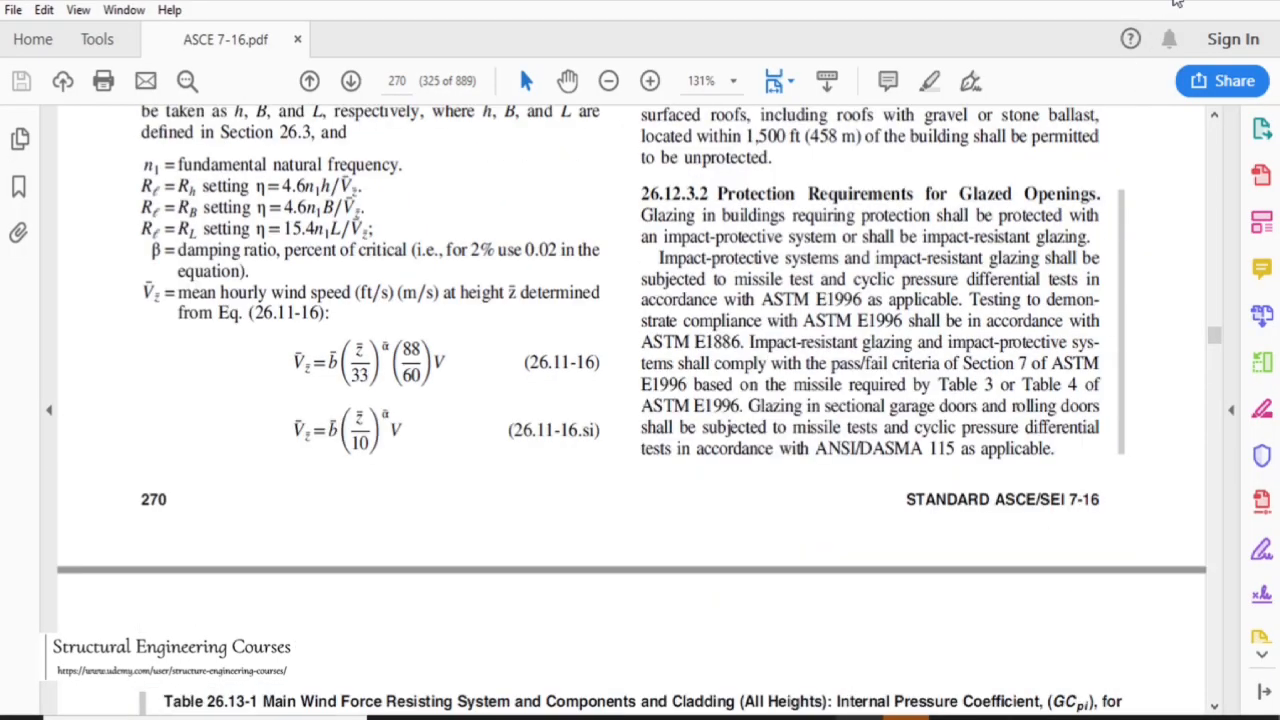
key("alt+Tab")
- Open the Load & Definition page for the RCC building model
left_click(41, 356)
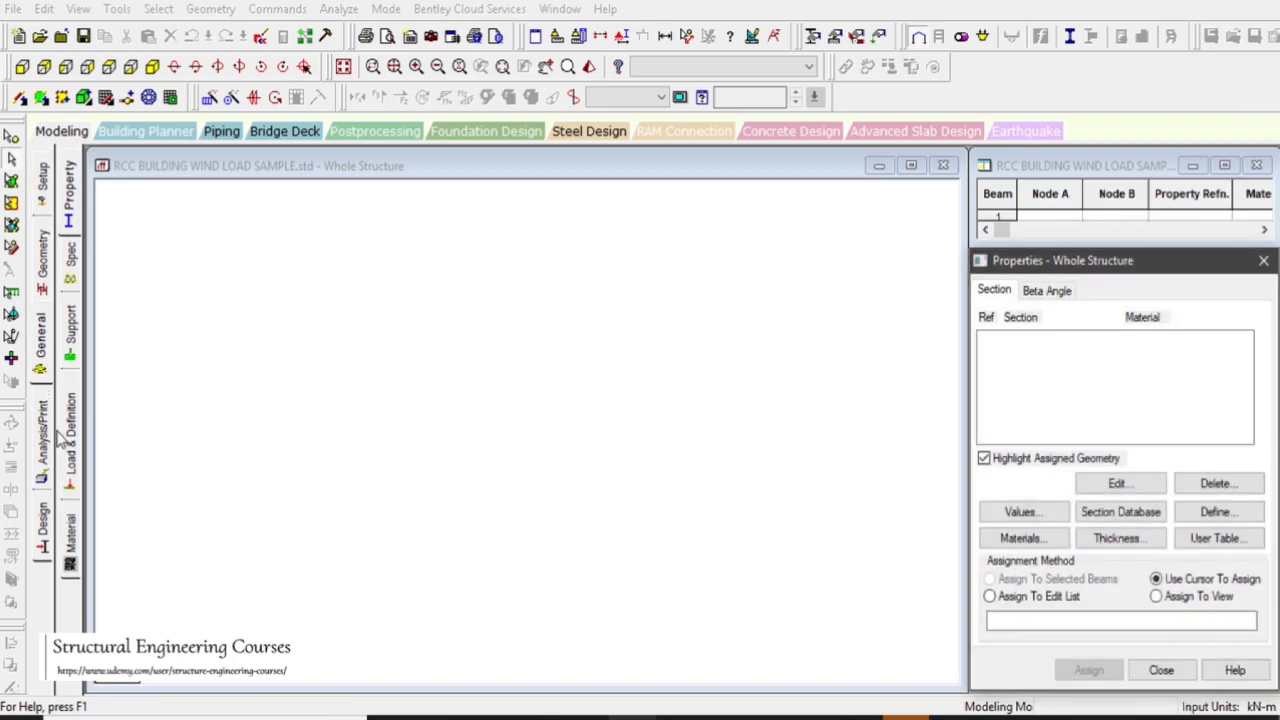
left_click(69, 438)
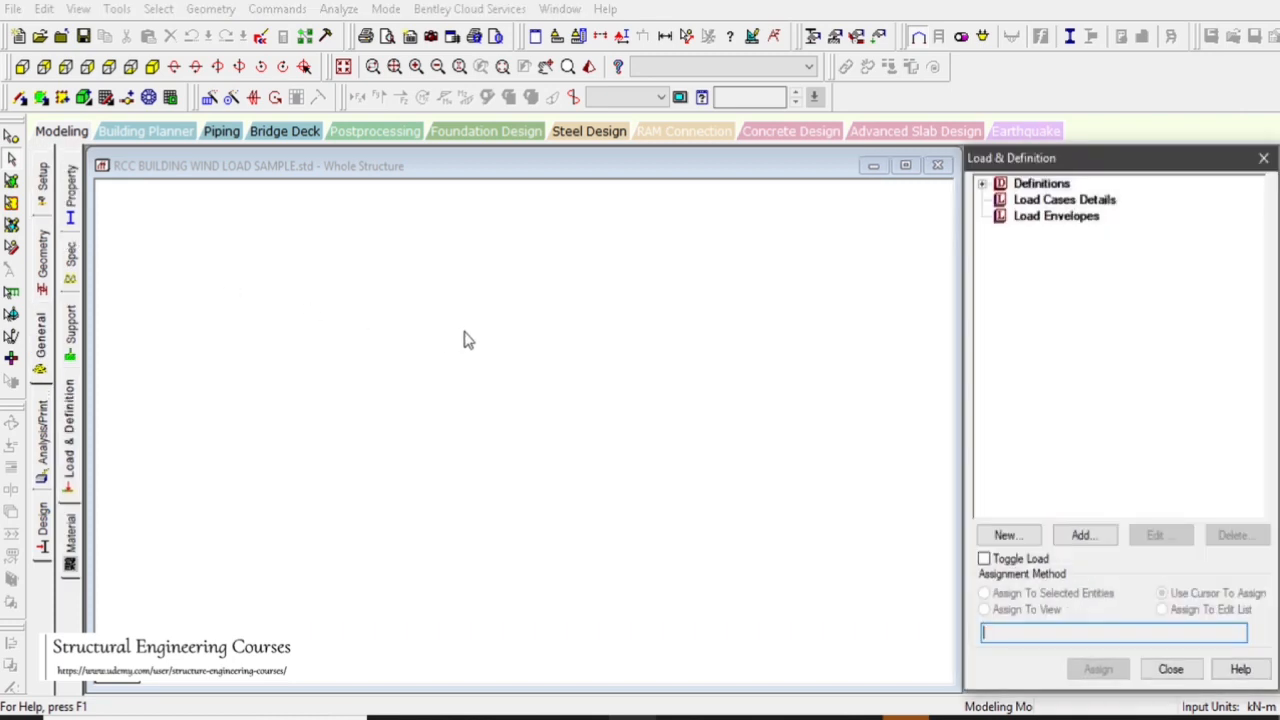
left_click_drag(463, 331, 545, 427)
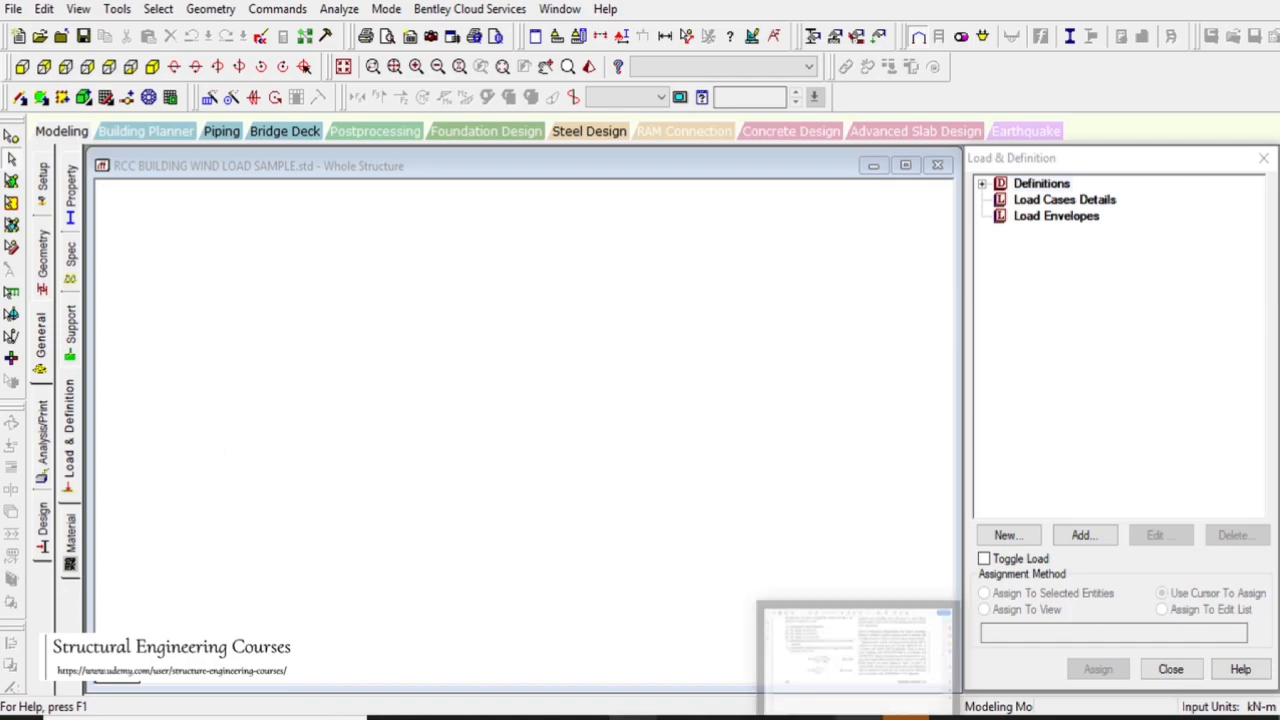
- Switch to the ASCE 7-16 PDF, review the Section 26.11 gust-effect and natural frequency provisions, and switch back to STAAD.Pro
left_click(900, 716)
scroll(918, 382, "up", 8)
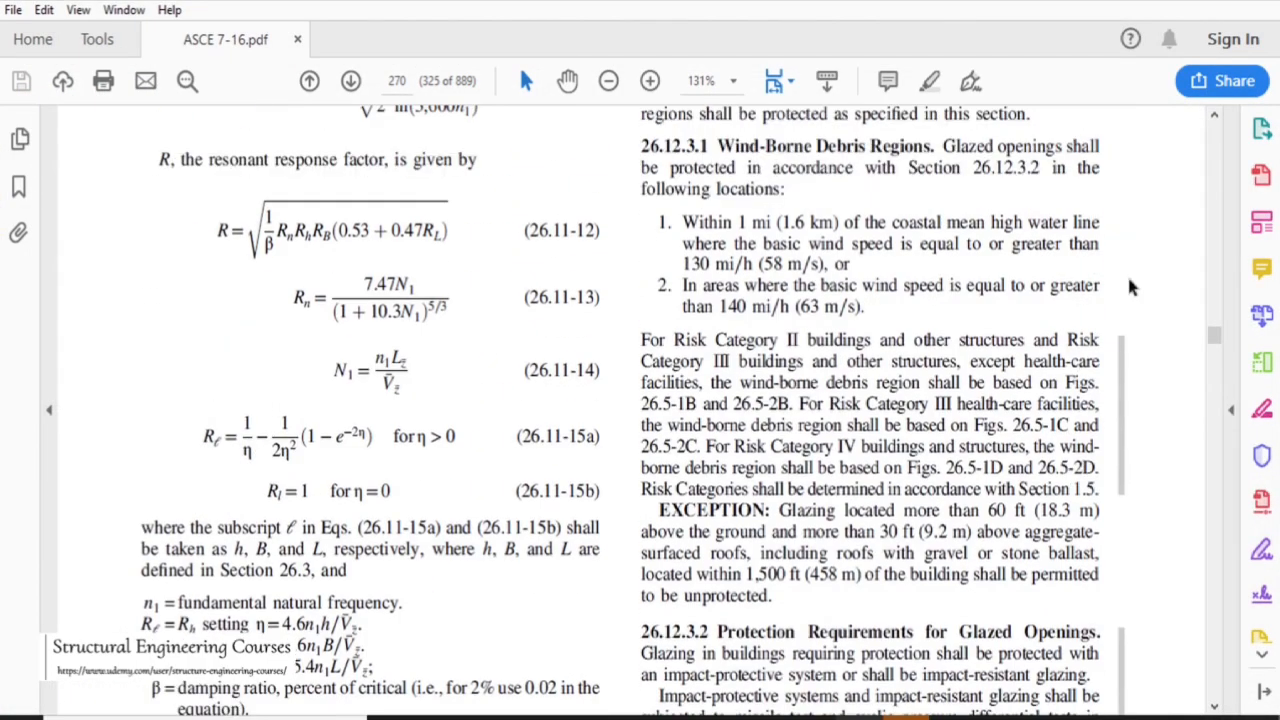
scroll(912, 236, "up", 20)
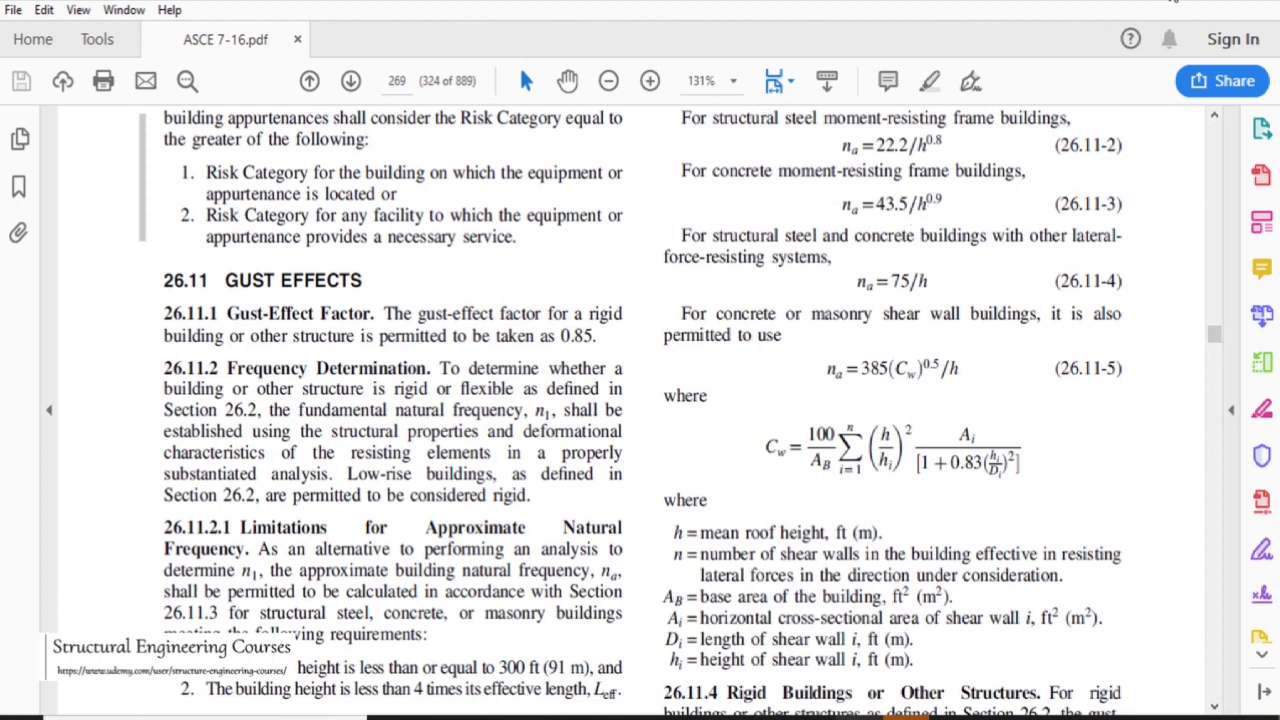
left_click(1171, 0)
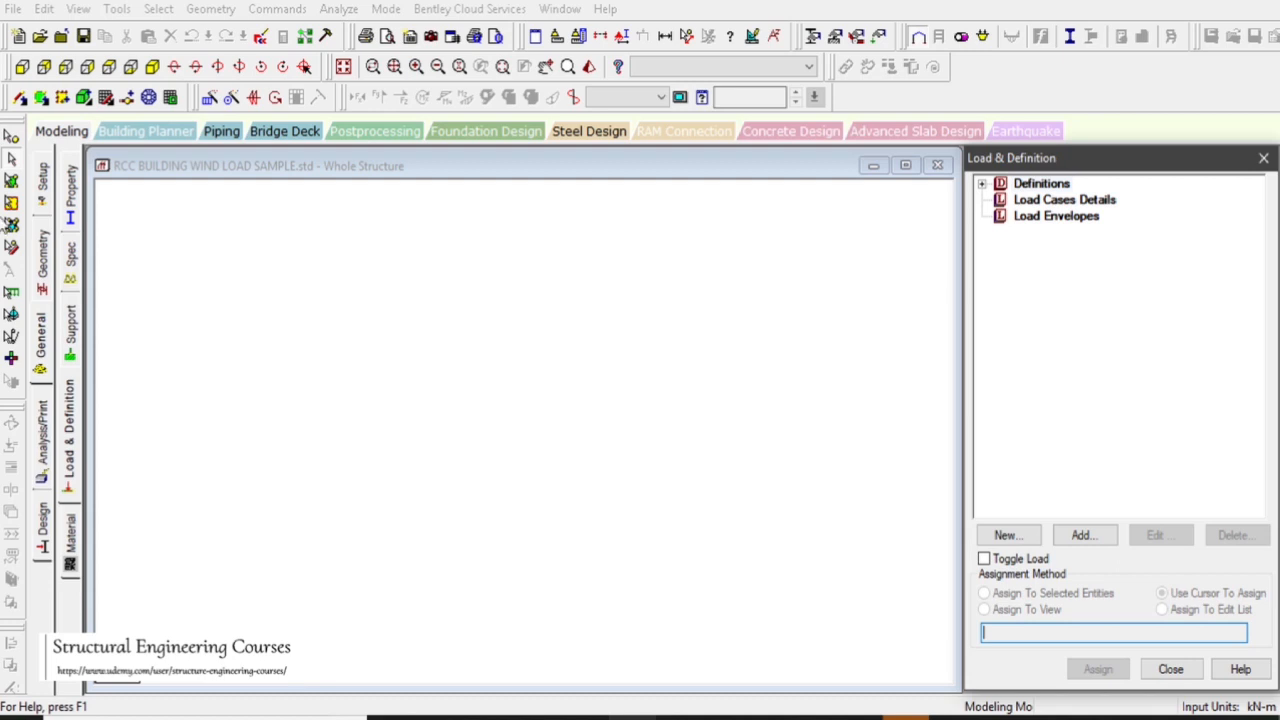
- Open the model's input command file in the STAAD editor and add UNITS METER KN below the INPUT WIDTH 79 line
left_click(12, 138)
left_click(257, 38)
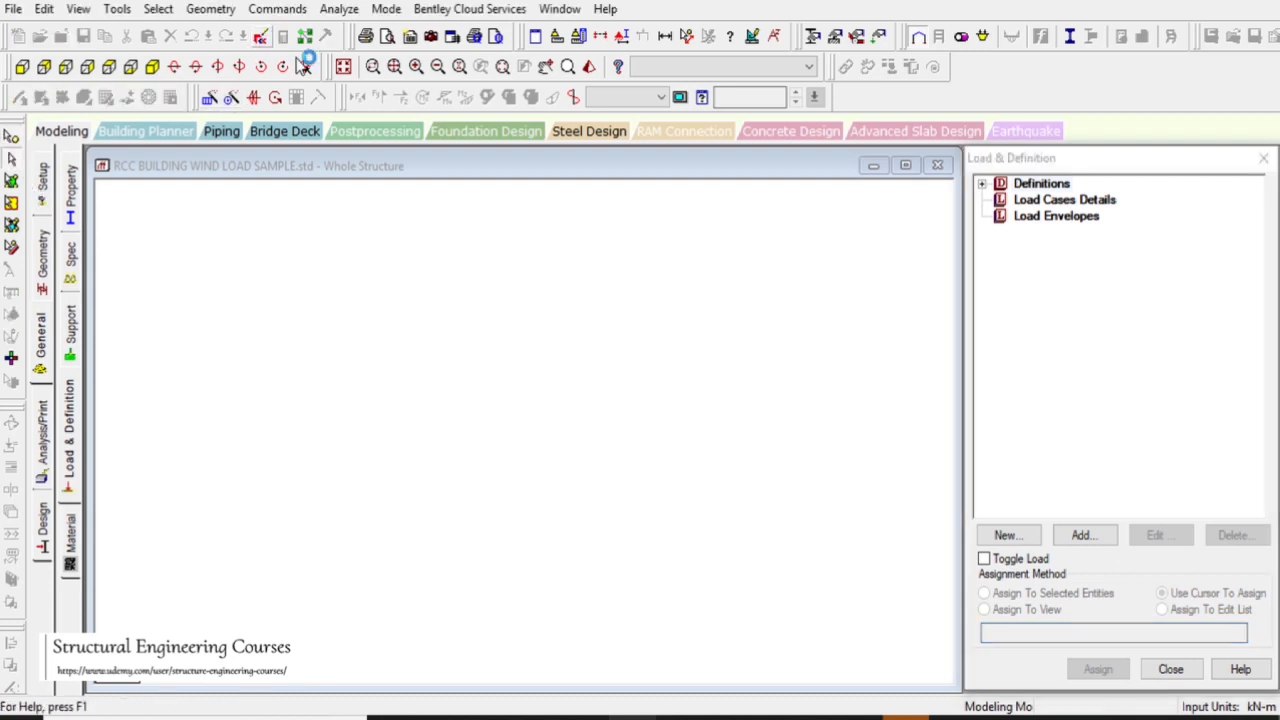
left_click(177, 120)
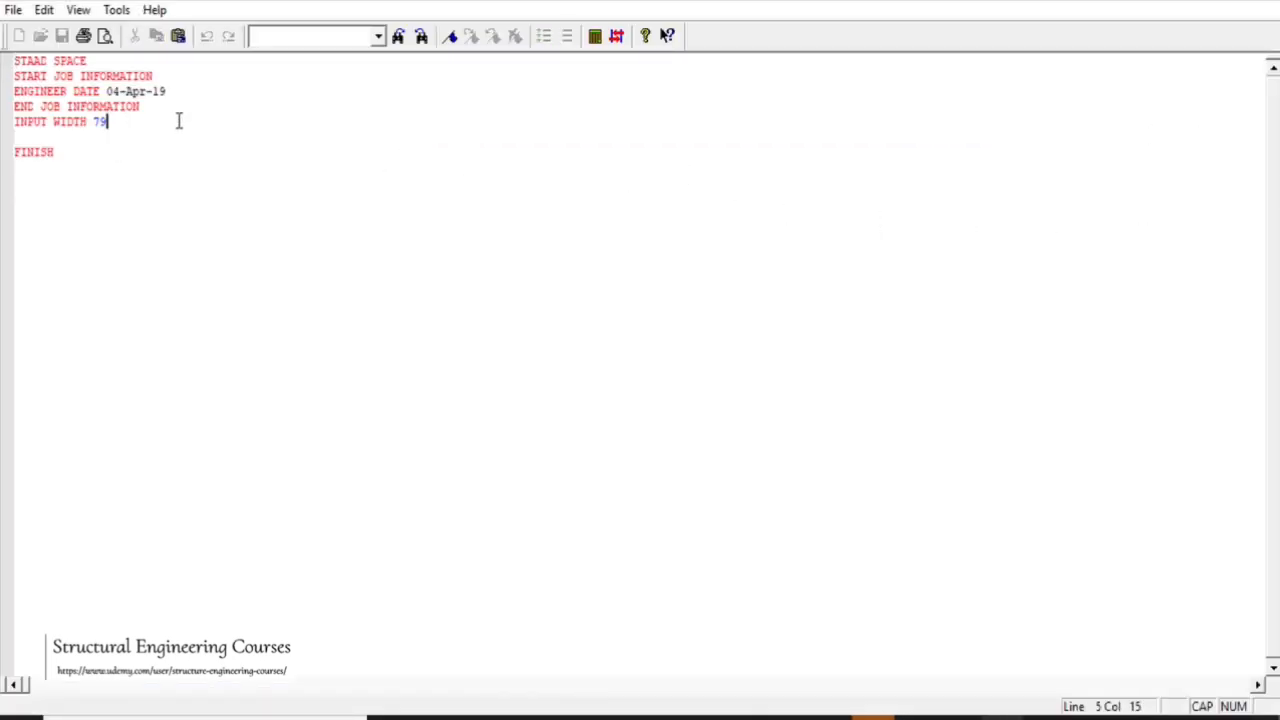
key("Return")
type("UNITS ")
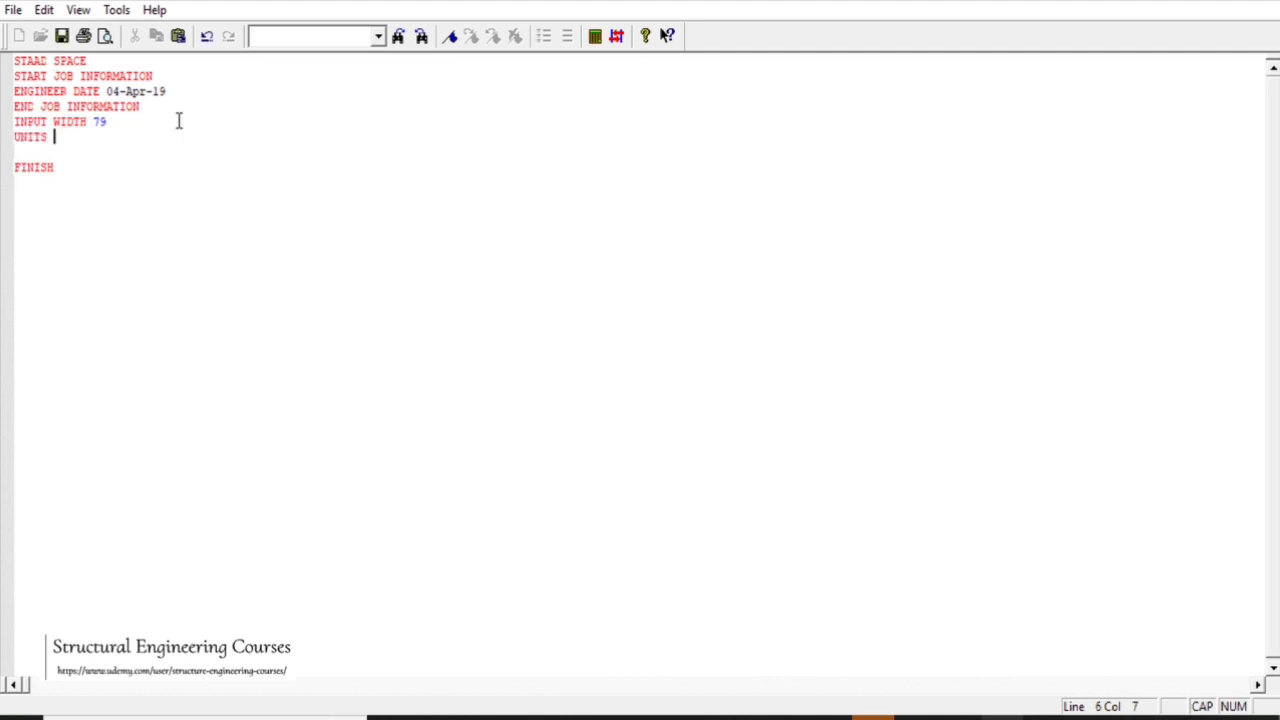
type("METER KN")
key("Return")
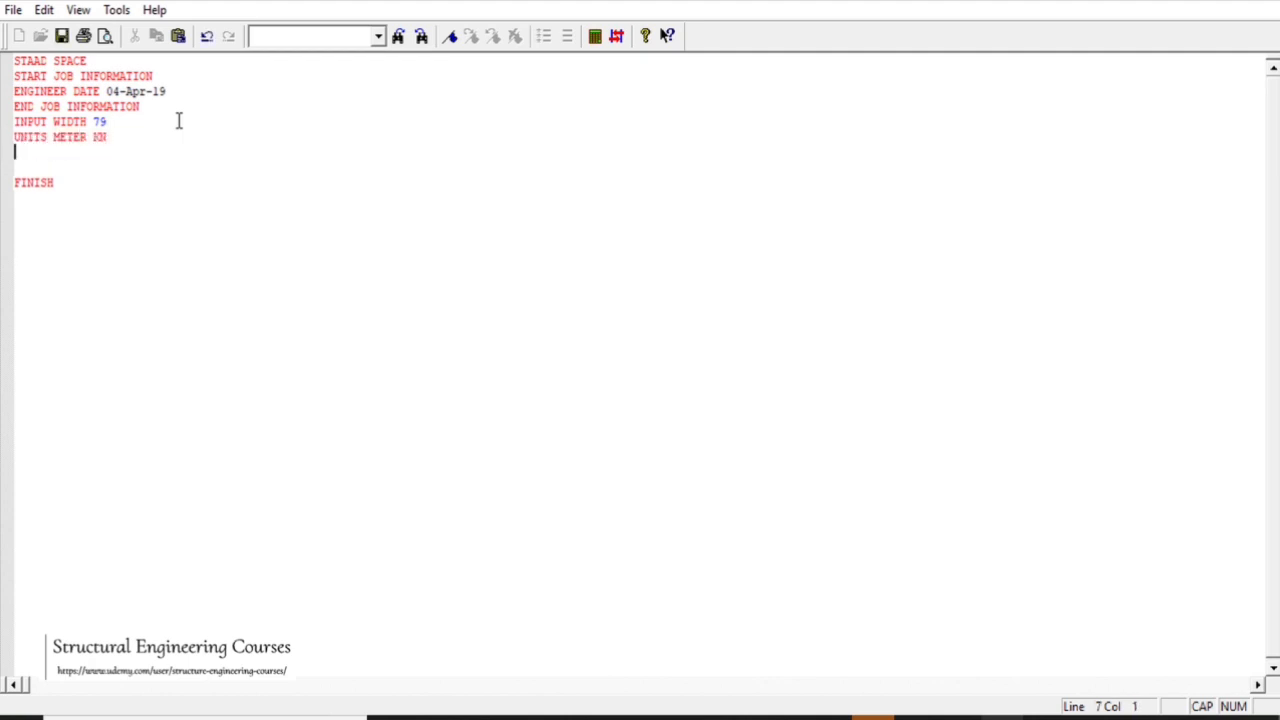
- Add a JOINT COORDINATES block defining joint 1 at 0 0 0, and return to the graphical model
type("JOINT COORDINATES")
key("Return")
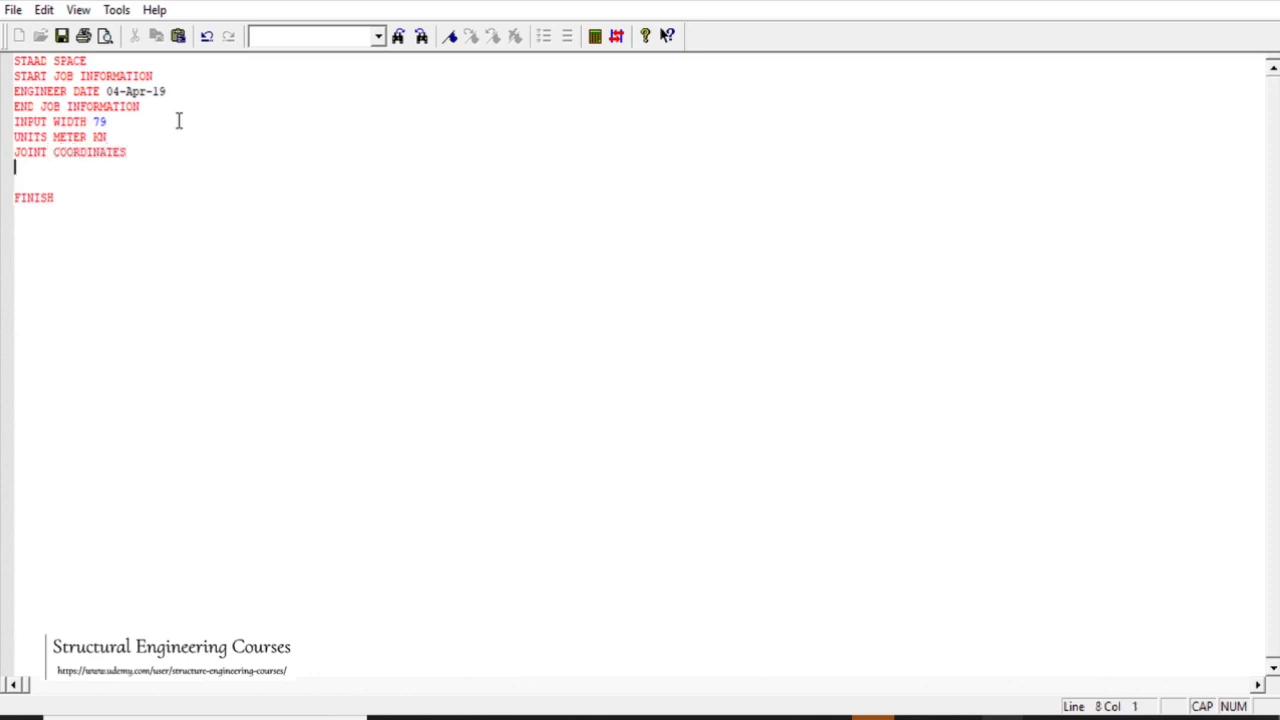
type("1 0 0 0")
left_click_drag(124, 137, 83, 171)
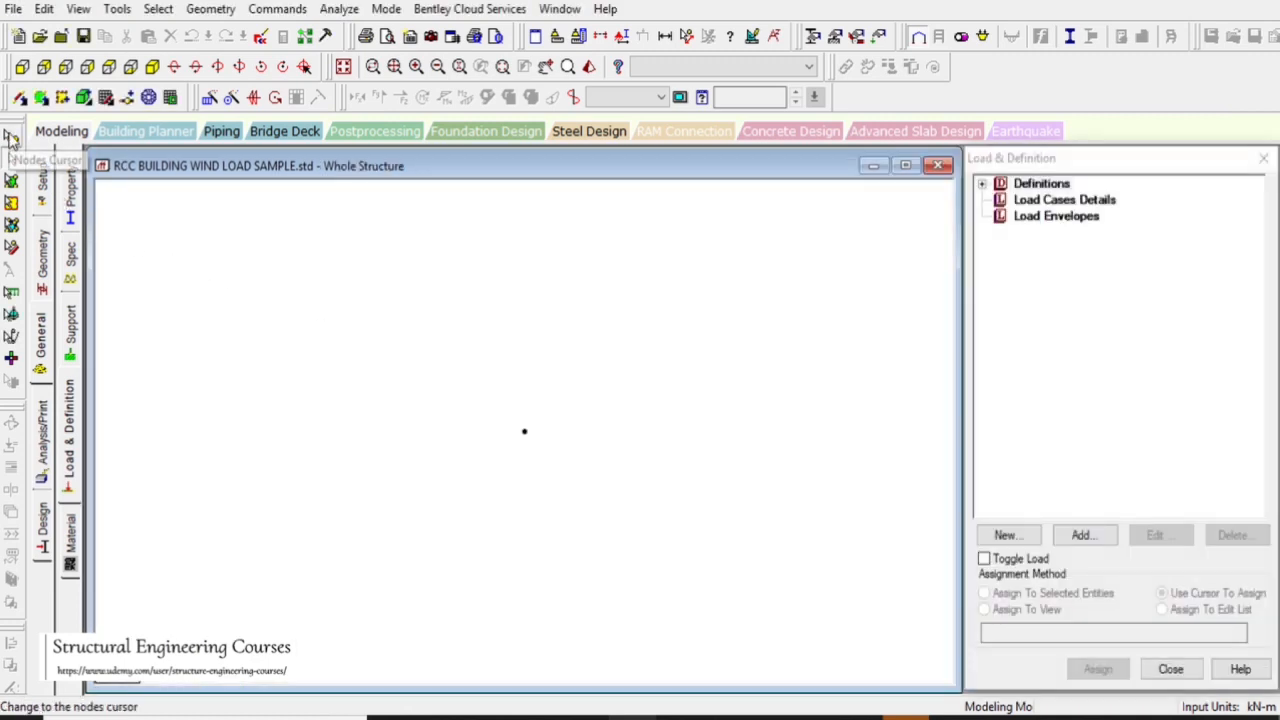
- Copy the origin node and paste the copy 6 m away in the X direction
left_click_drag(483, 383, 645, 518)
key("ctrl+c")
key("ctrl+v")
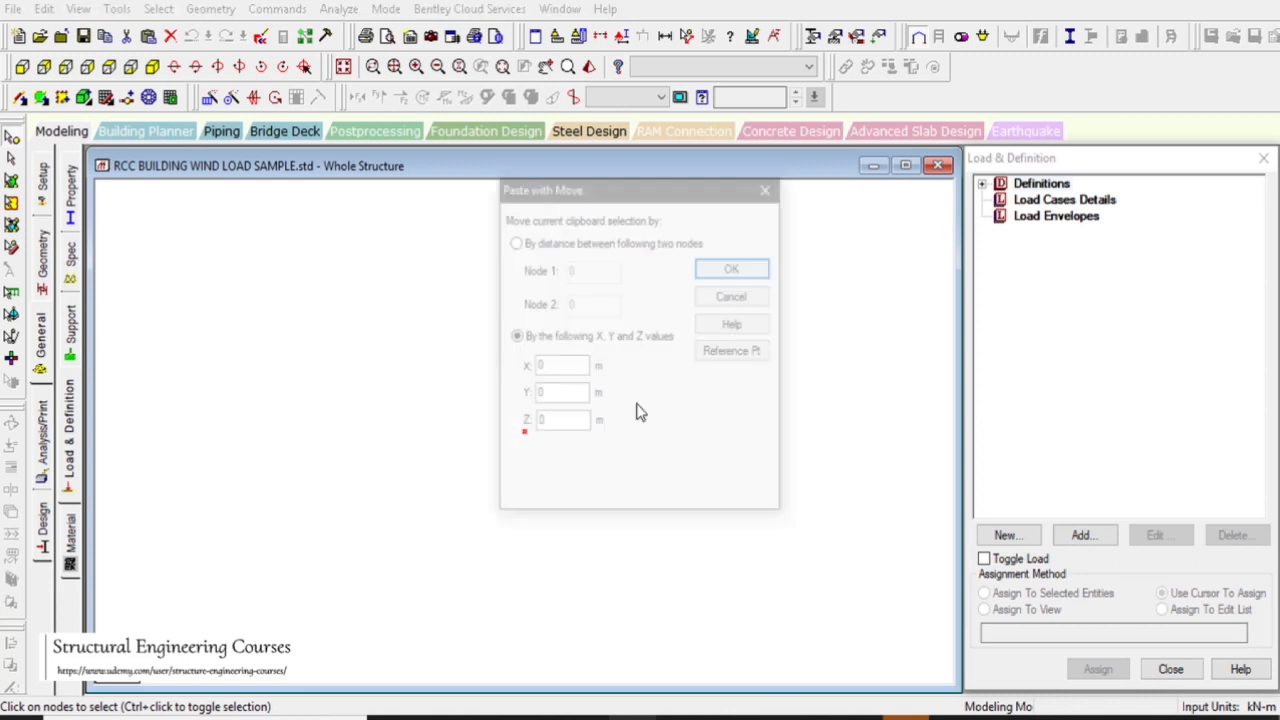
double_click(568, 367)
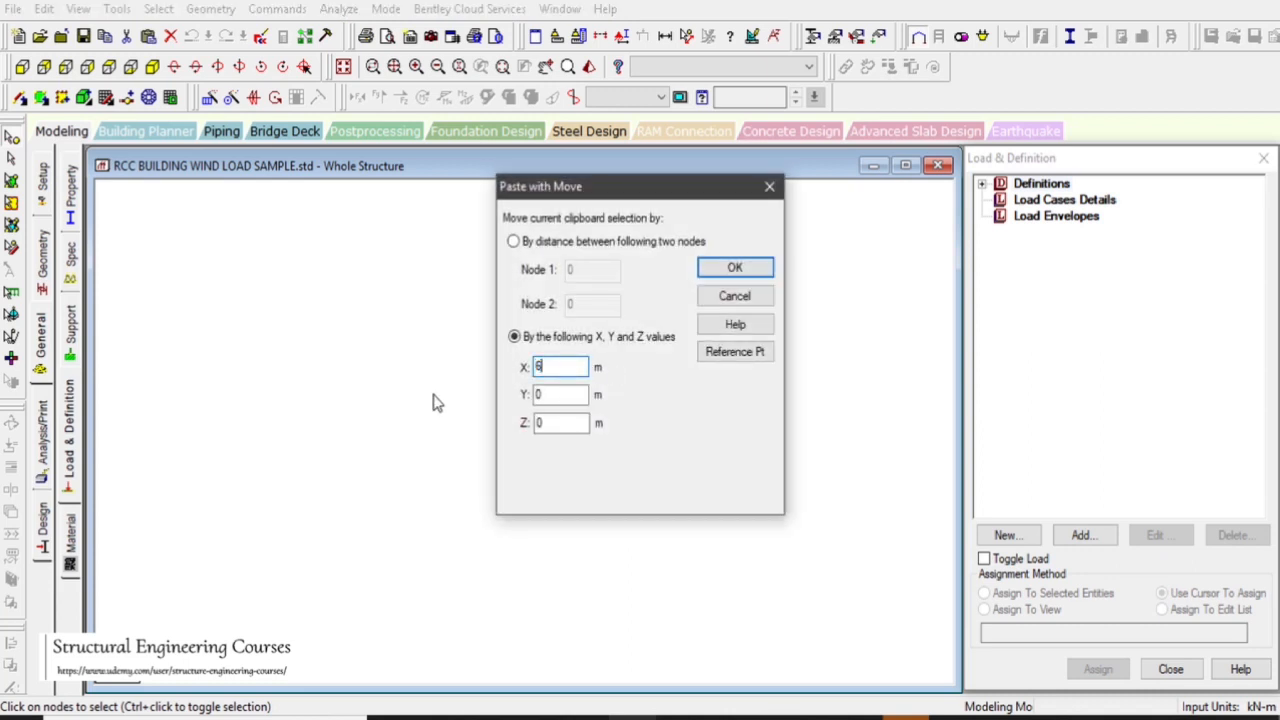
type("6")
left_click(733, 270)
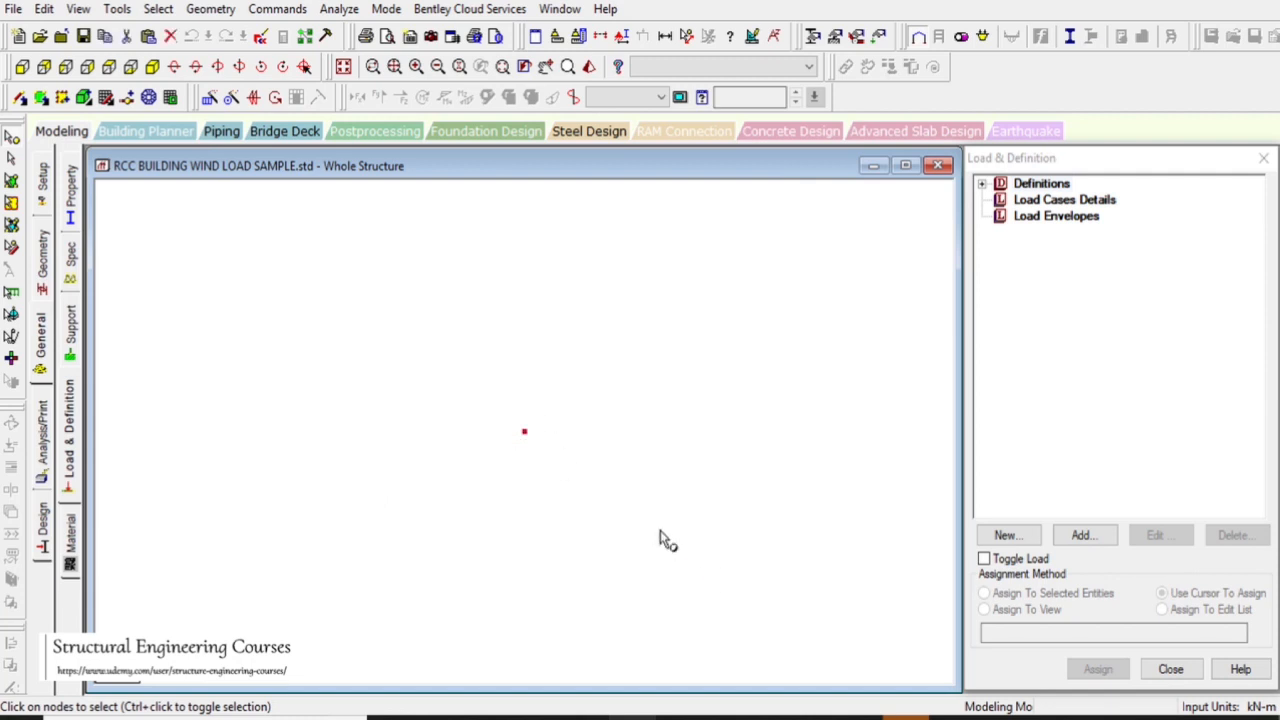
key("ctrl+v")
type("6")
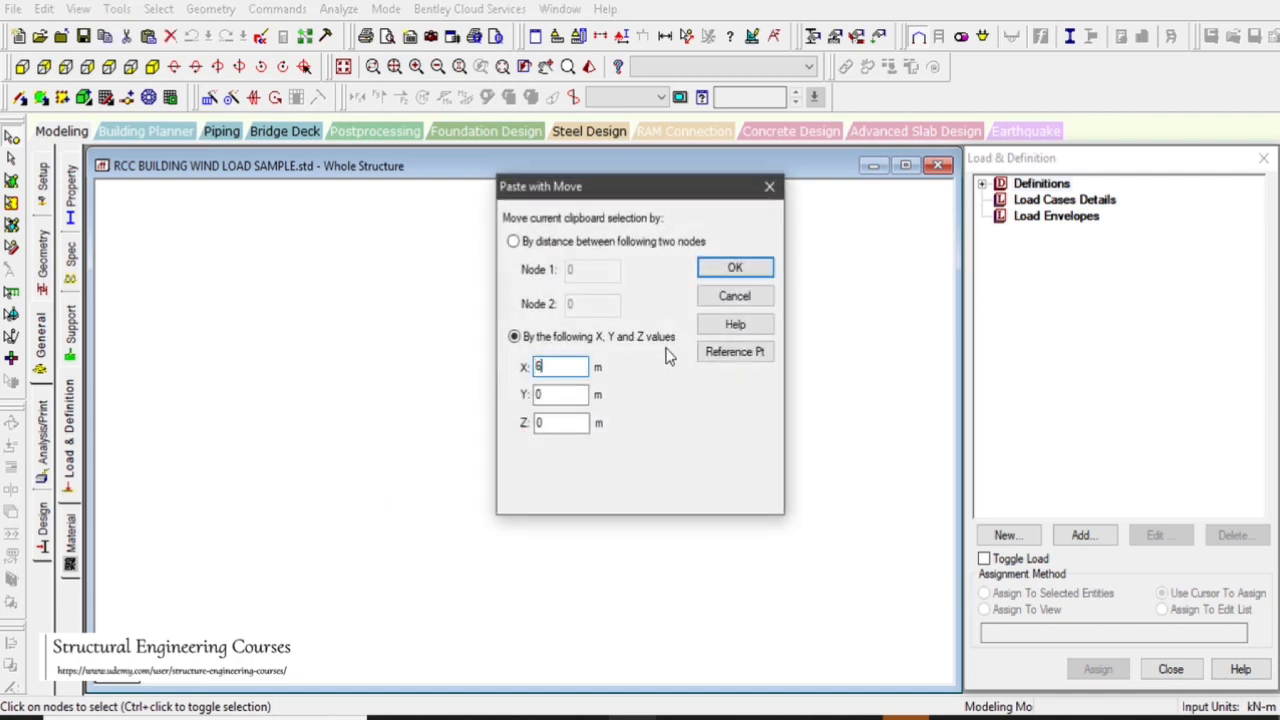
left_click(735, 268)
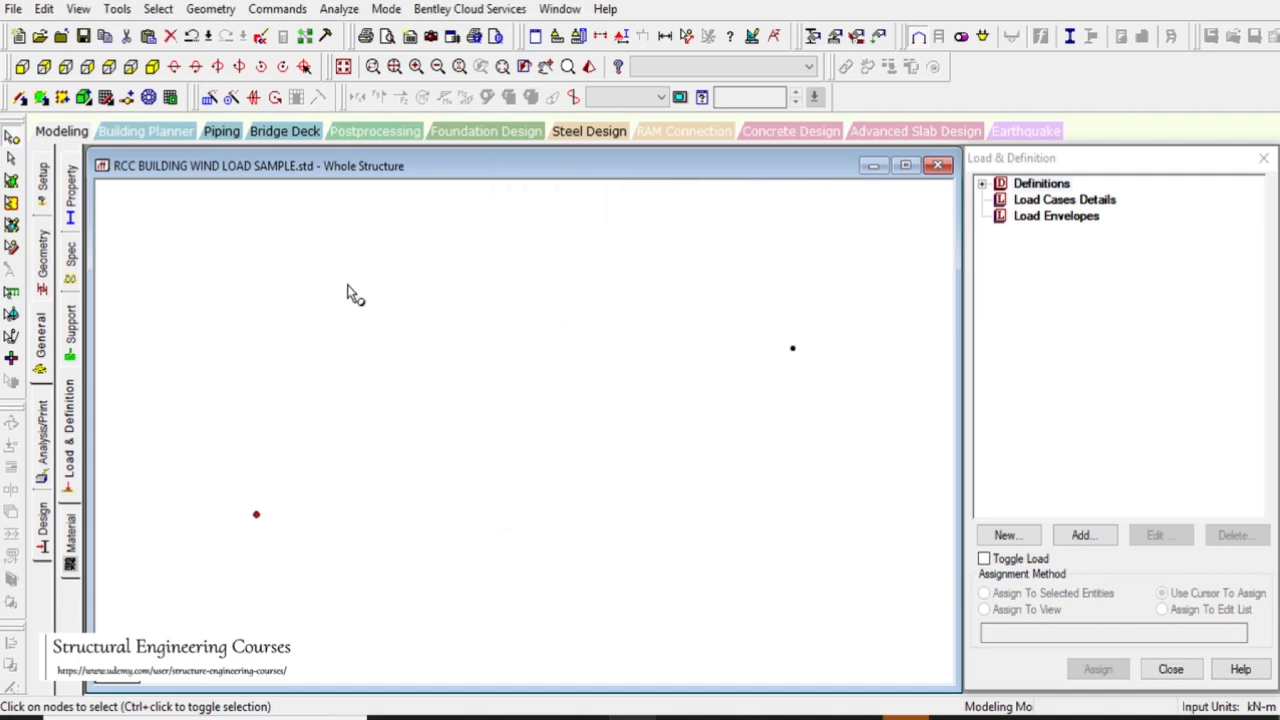
- Repeat both nodes along Z with Translational Repeat, using 4 steps at 6 m spacing and linked steps
left_click_drag(228, 236, 990, 682)
left_click(199, 98)
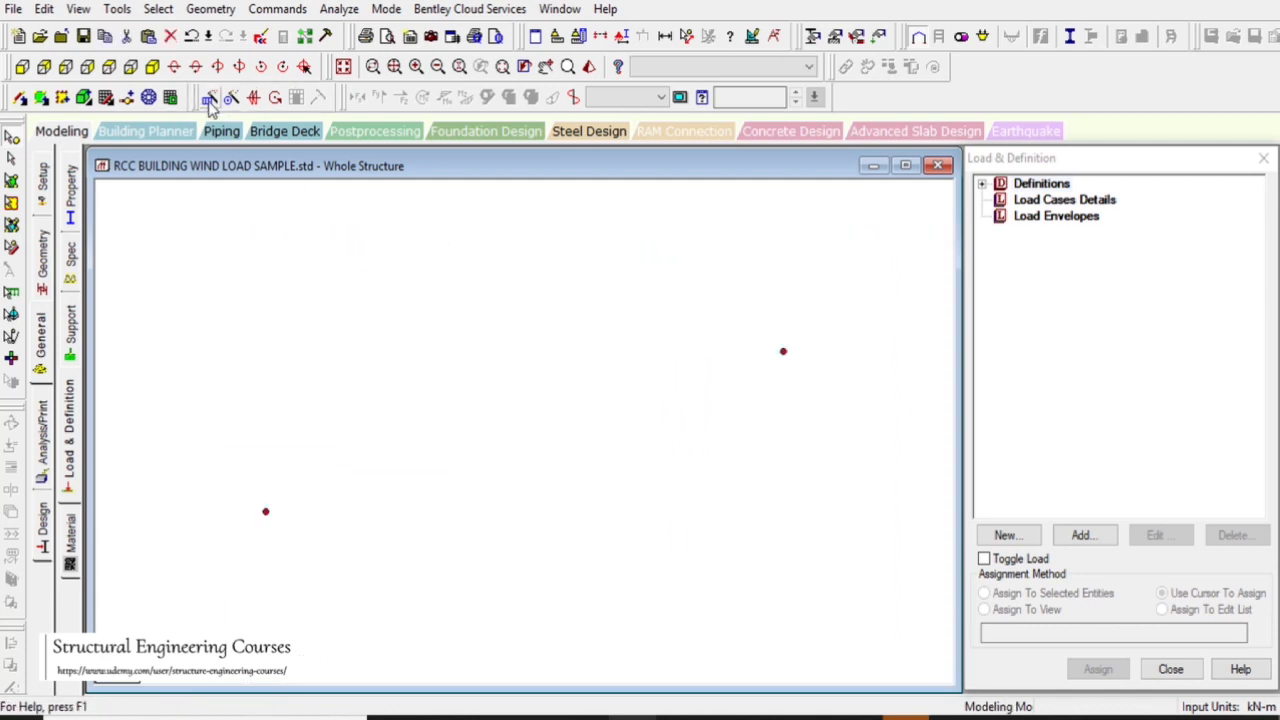
left_click(209, 99)
left_click(482, 447)
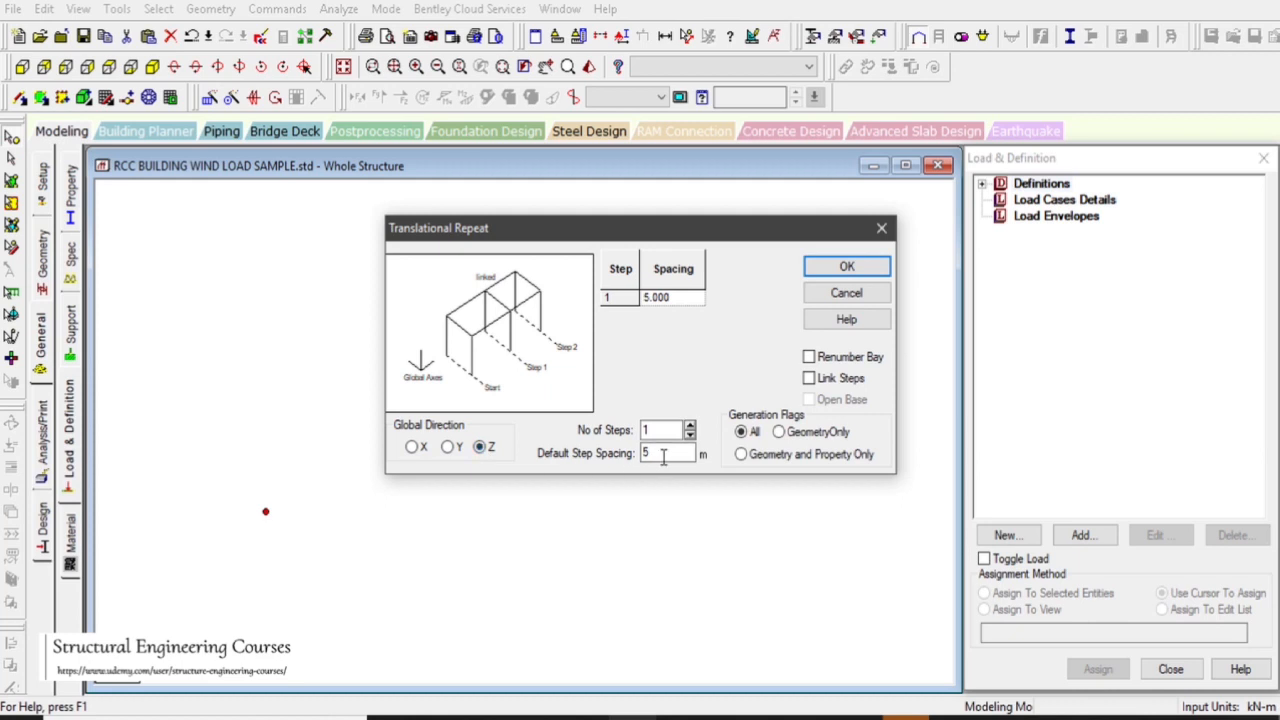
double_click(648, 453)
type("6")
left_click(689, 425)
left_click(689, 425)
left_click(689, 425)
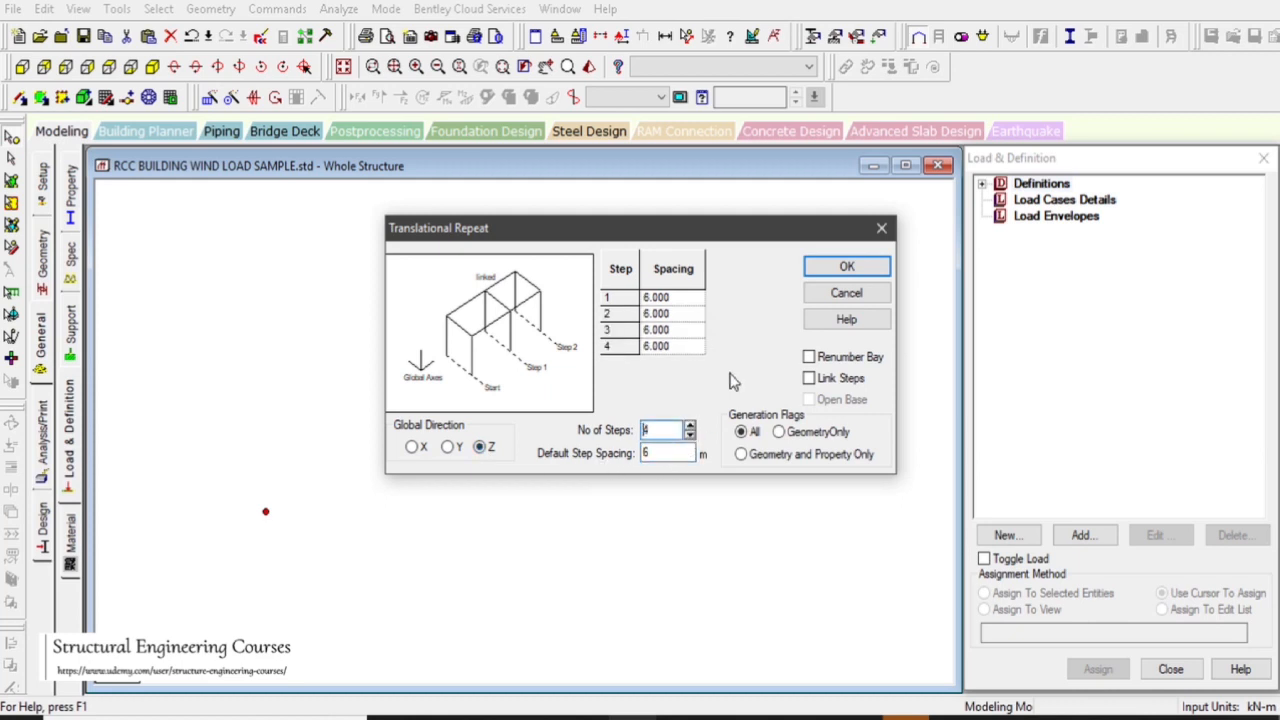
left_click(833, 378)
left_click(850, 268)
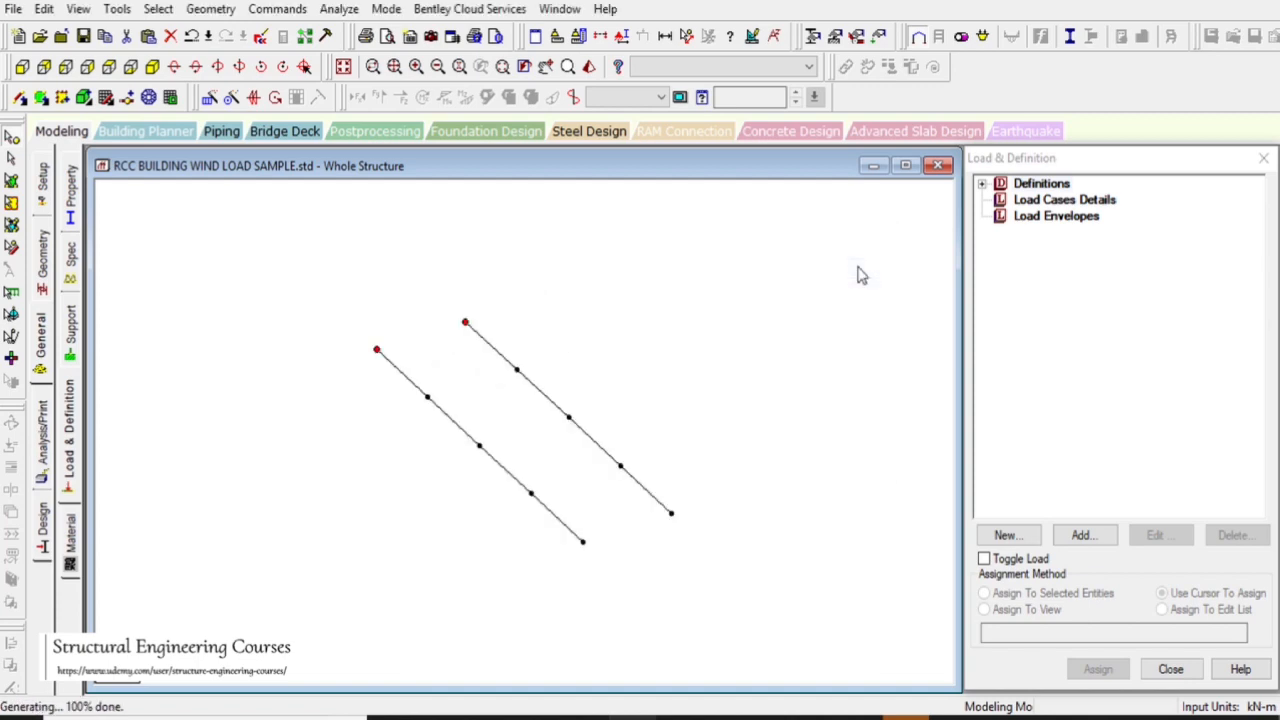
- Add five cross beams joining the opposite node pairs of the two parallel beam lines
scroll(514, 406, "up", 1)
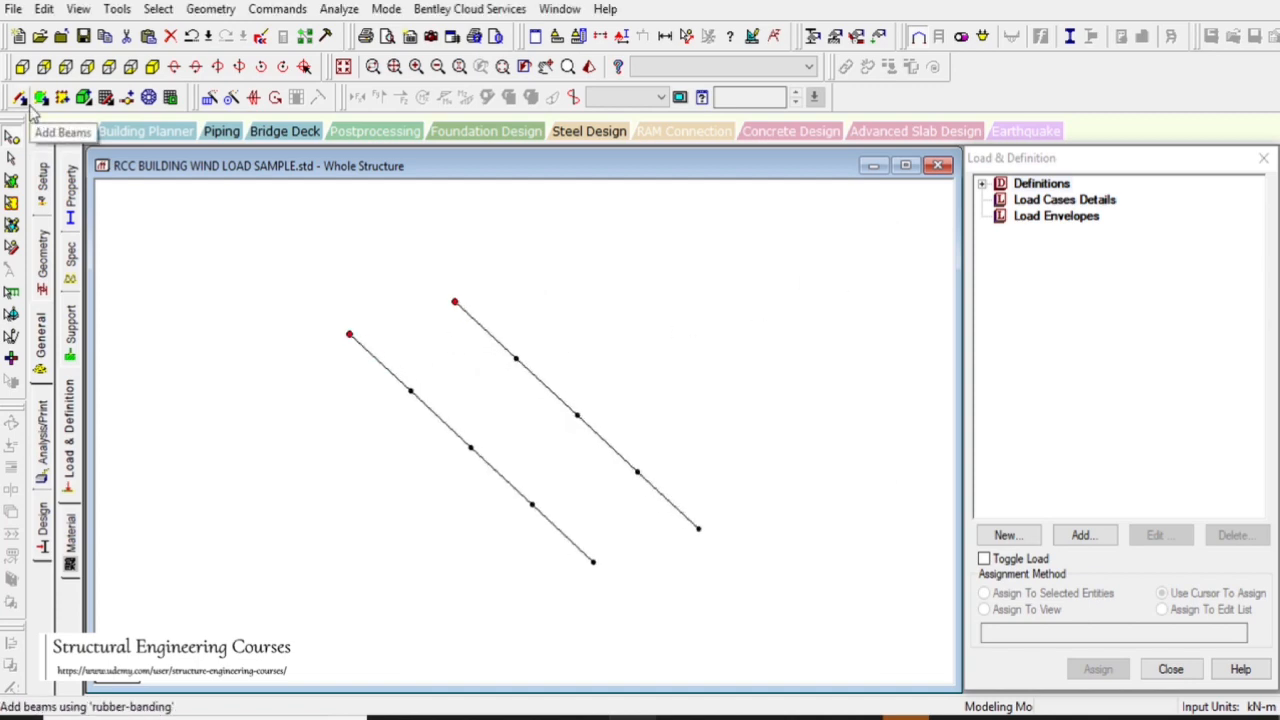
left_click(29, 104)
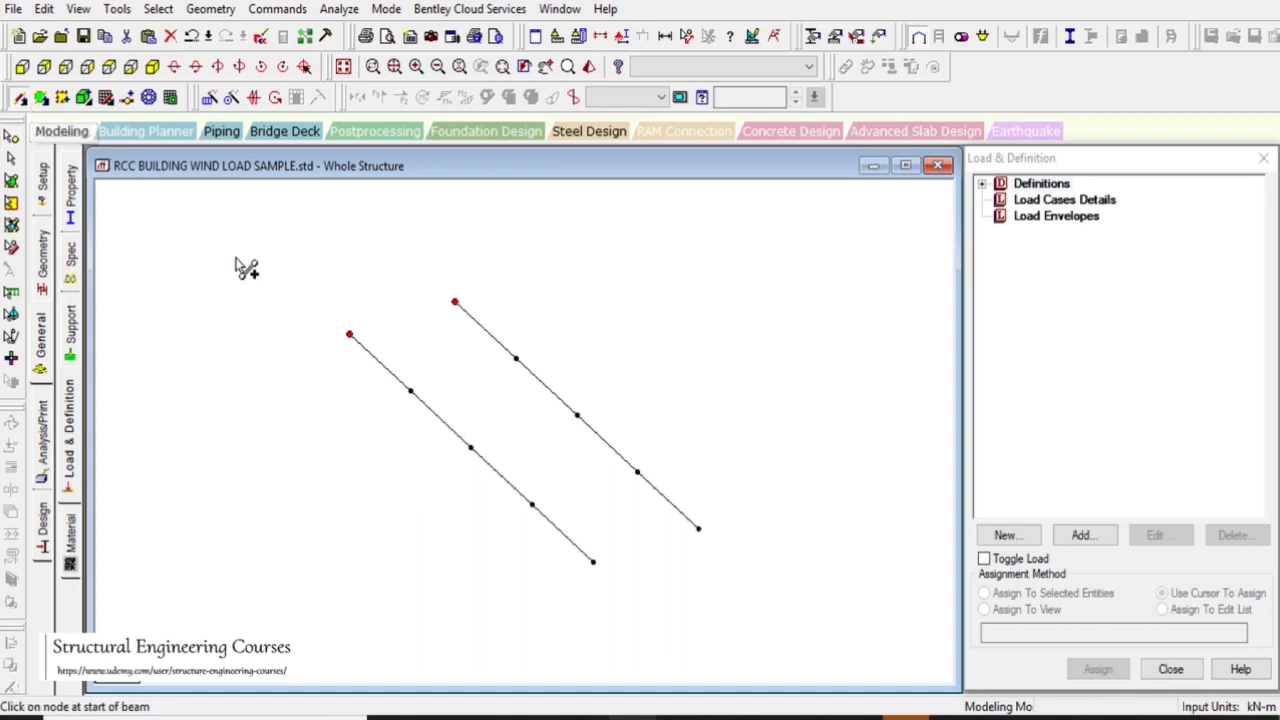
left_click_drag(349, 334, 455, 302)
left_click_drag(411, 390, 516, 358)
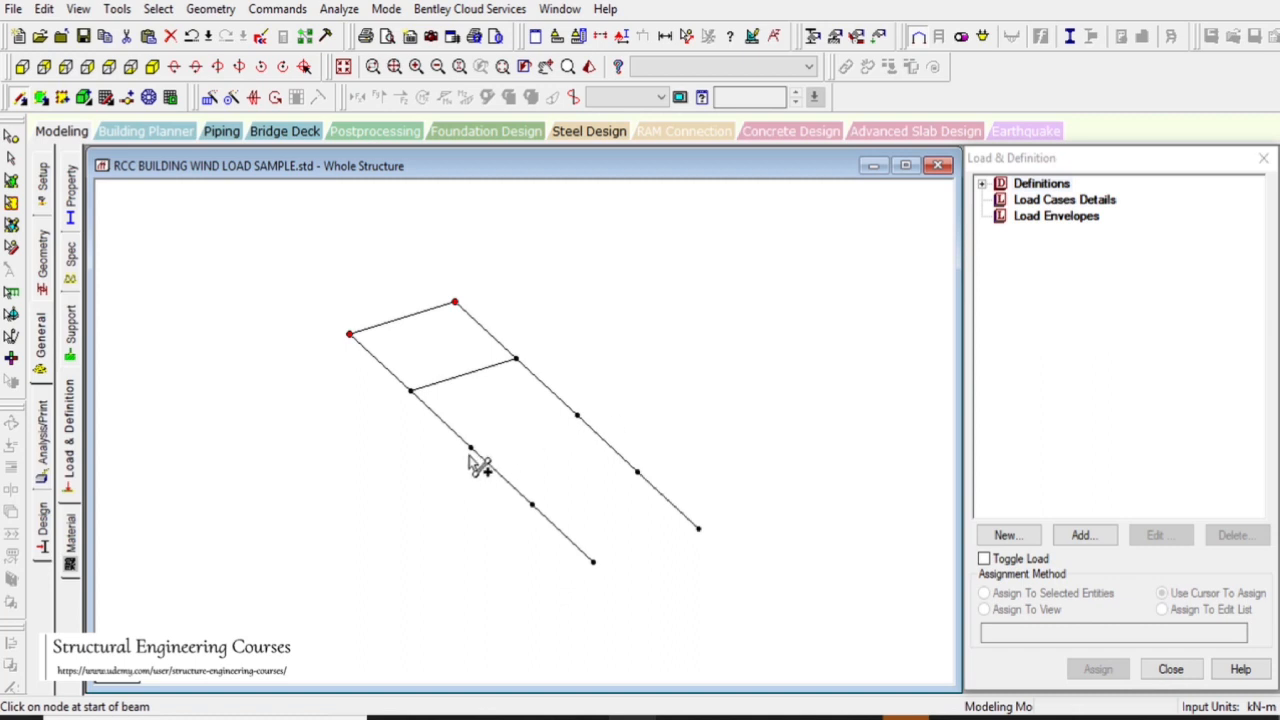
mouse_move(471, 447)
left_mouse_down()
mouse_move(586, 433)
mouse_move(577, 415)
left_mouse_up()
mouse_move(532, 504)
left_mouse_down()
mouse_move(630, 487)
mouse_move(637, 472)
left_mouse_up()
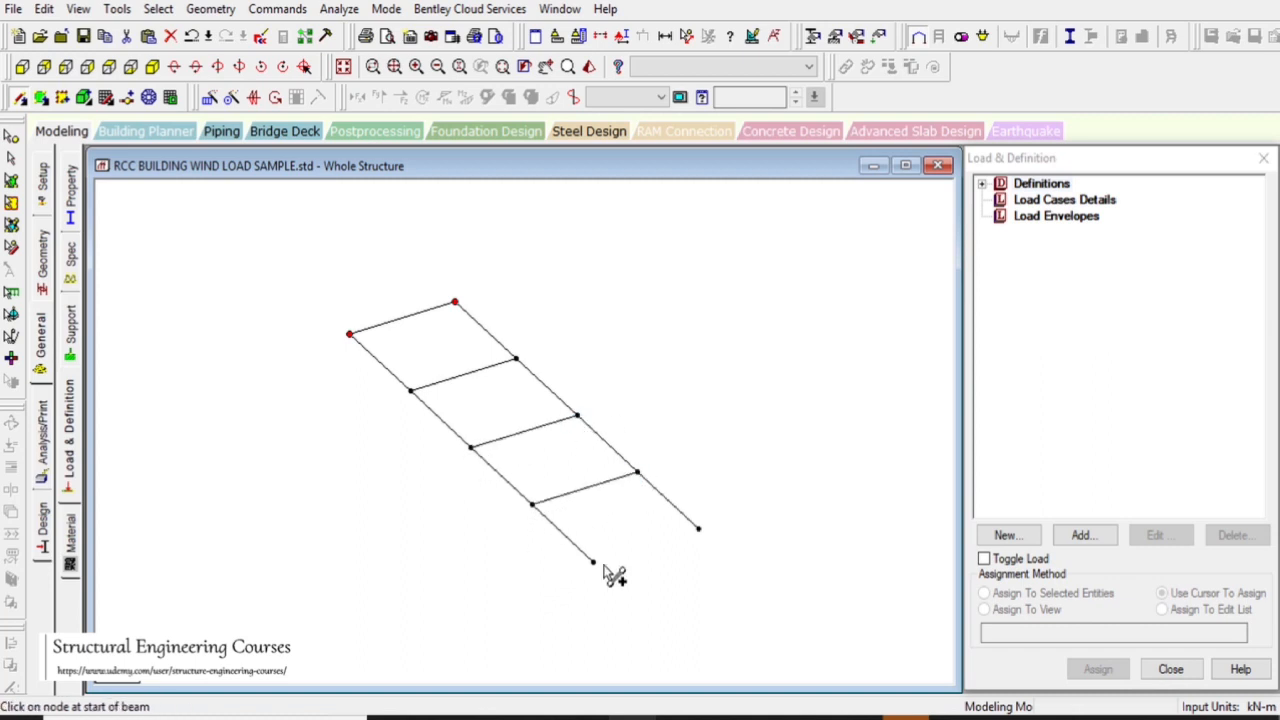
left_click_drag(593, 561, 698, 528)
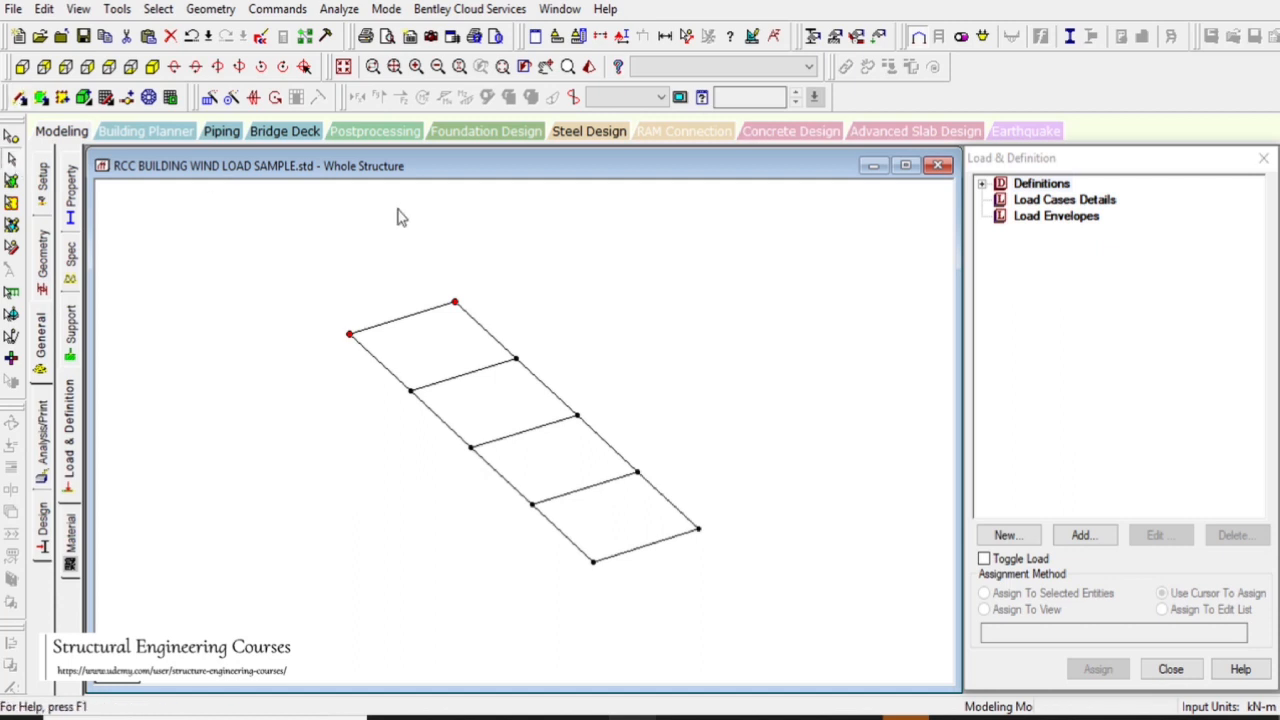
- Repeat the entire base grid upward along Y with Translational Repeat, using 5 steps at 4 m spacing and linked steps
left_click_drag(248, 221, 800, 620)
left_click(210, 99)
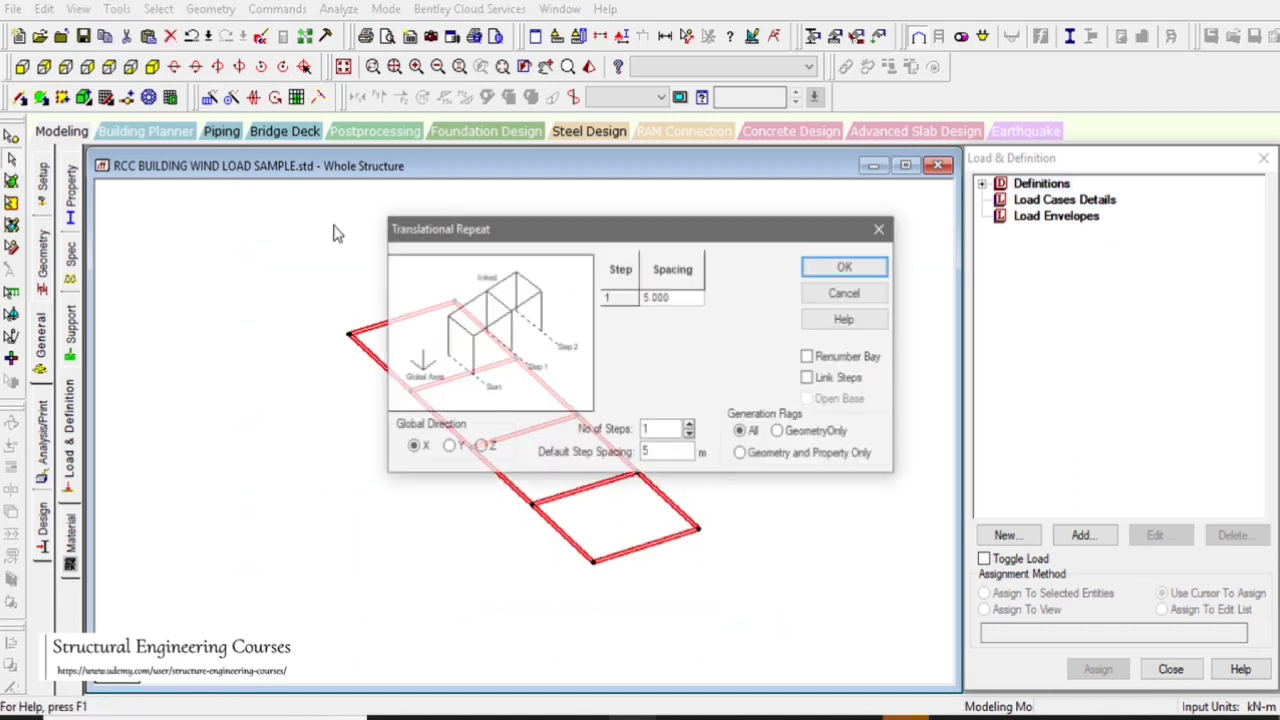
left_click(447, 447)
left_click_drag(664, 453, 585, 457)
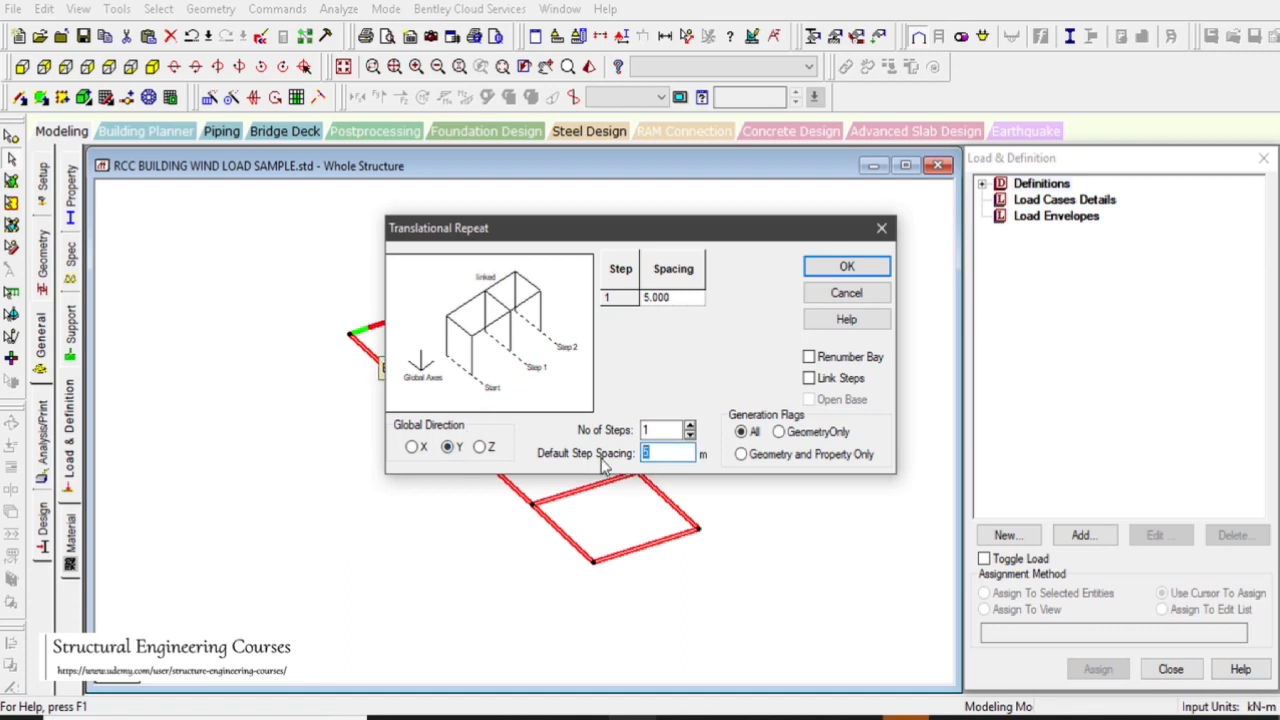
type("4")
left_click(690, 425)
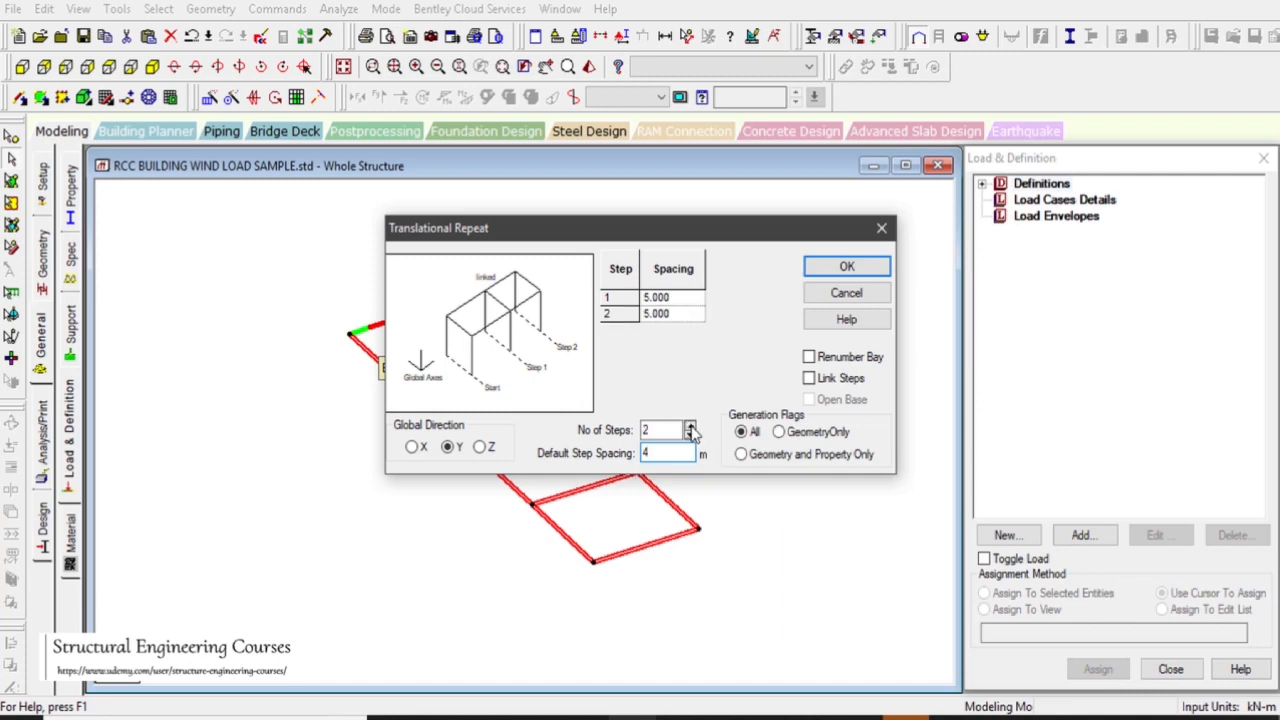
left_click(690, 425)
left_click(690, 425)
left_click(690, 425)
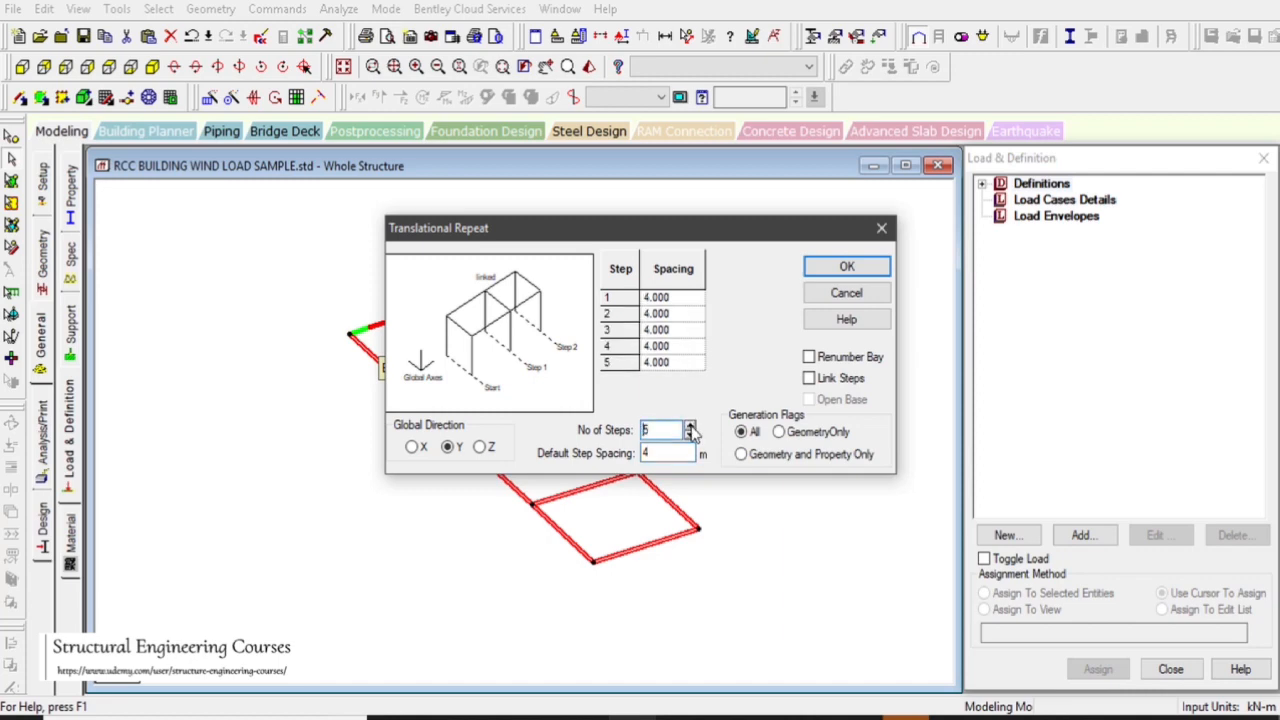
left_click(822, 386)
left_click(846, 267)
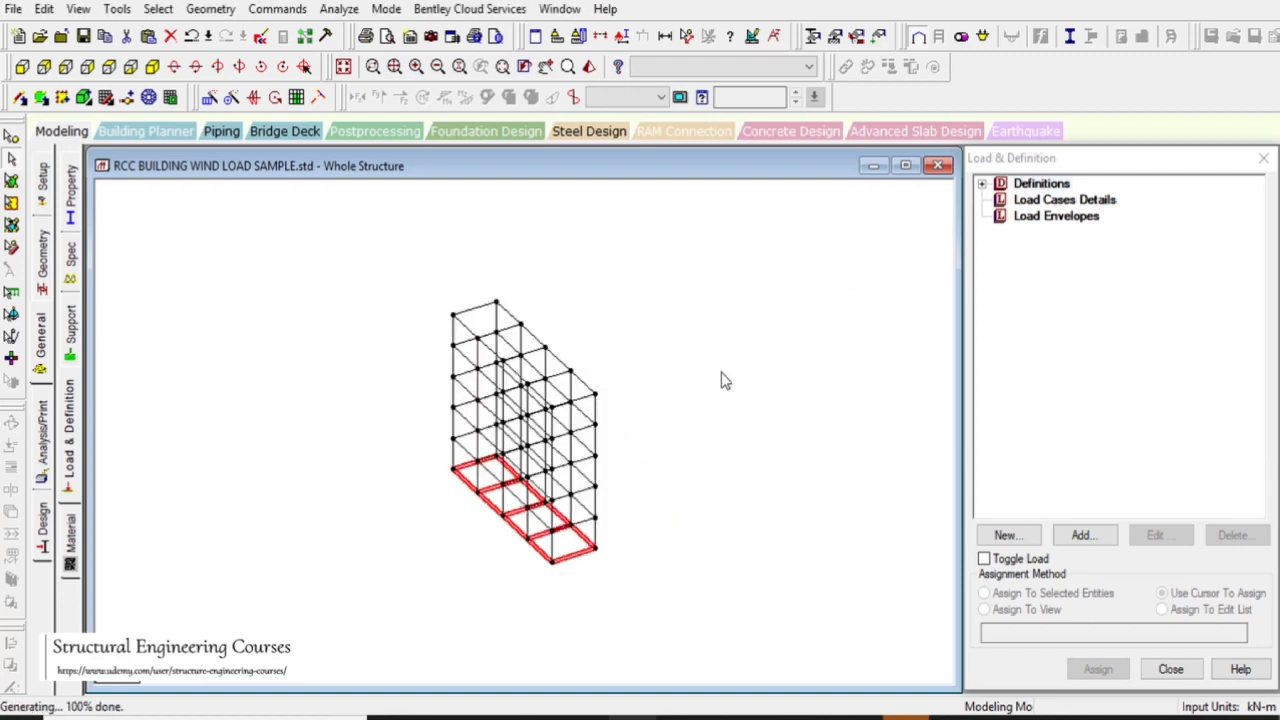
- Select all cross beams and every member of one longitudinal frame in plan, leaving the opposite longitudinal frame unselected
scroll(622, 442, "up", 3)
left_click(762, 456)
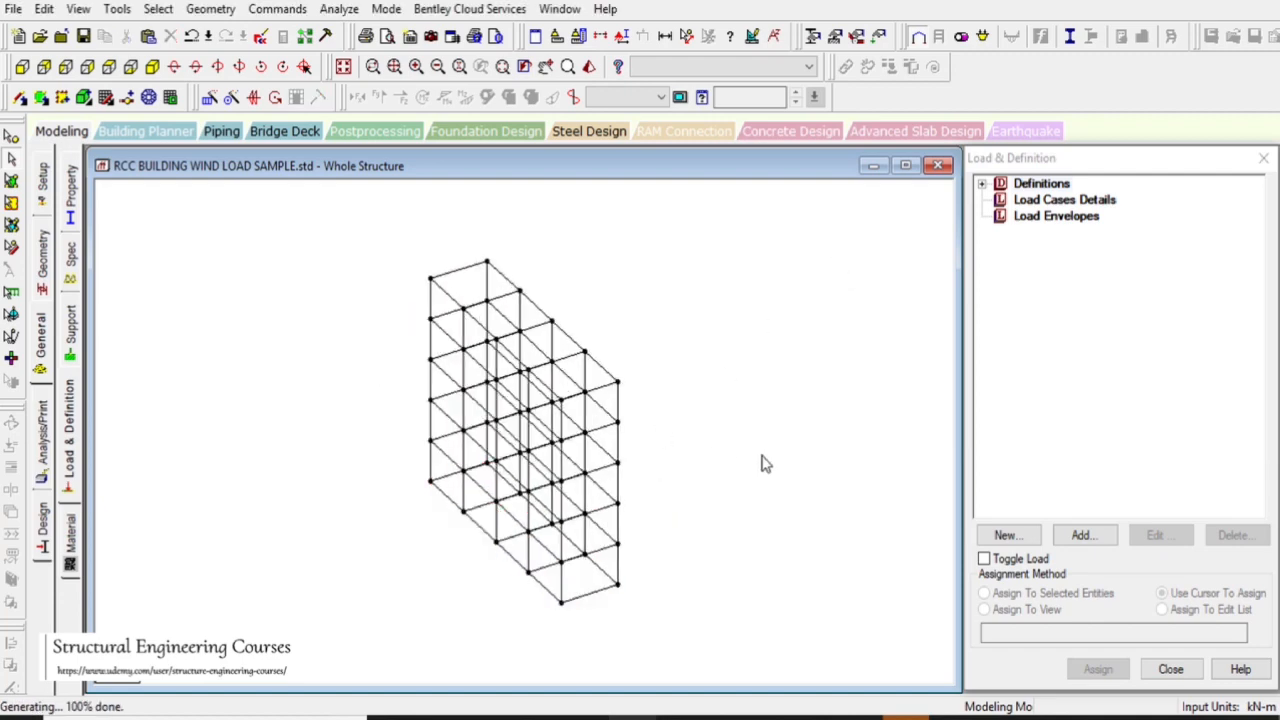
left_click(108, 69)
left_click_drag(505, 232, 728, 683)
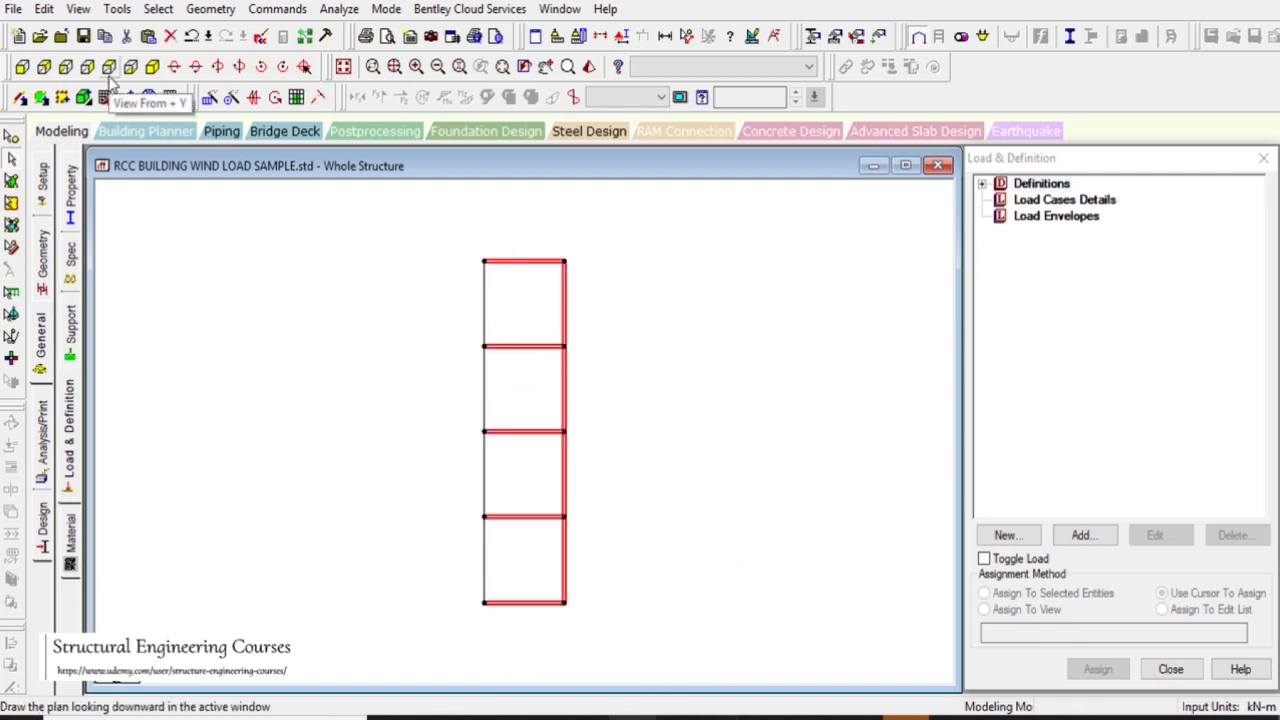
left_click_drag(497, 220, 640, 594)
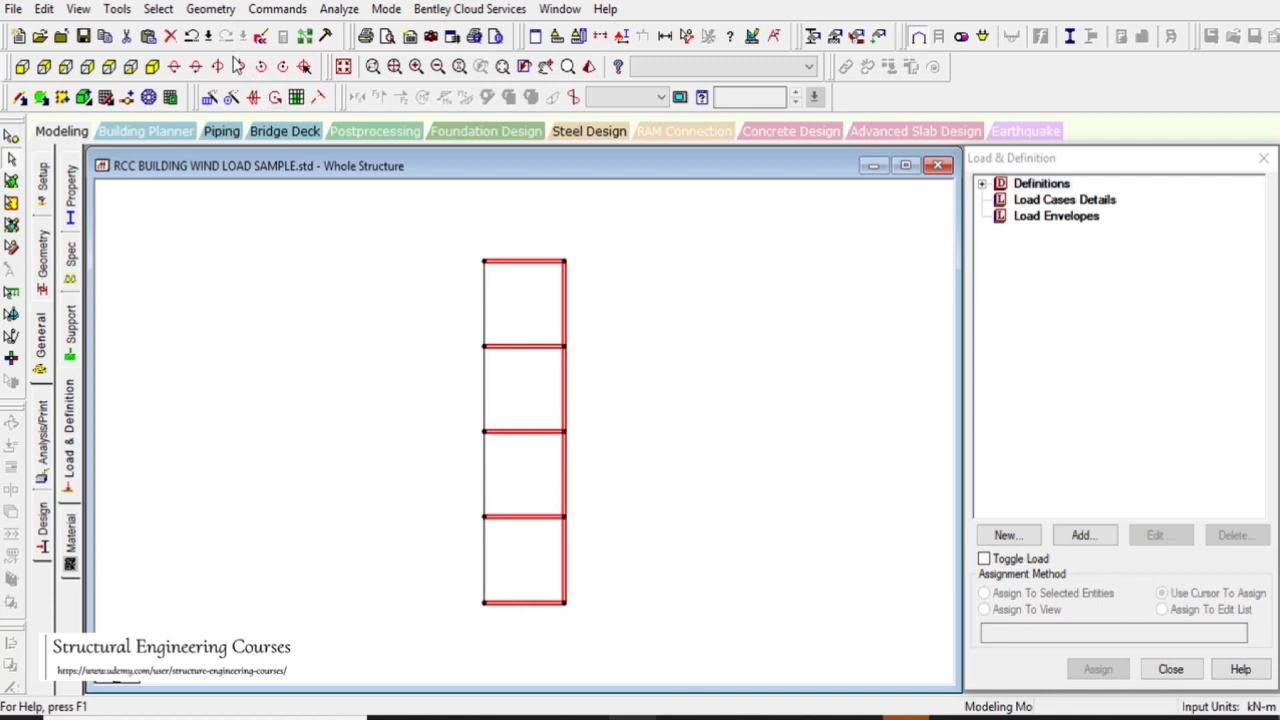
left_click(344, 68)
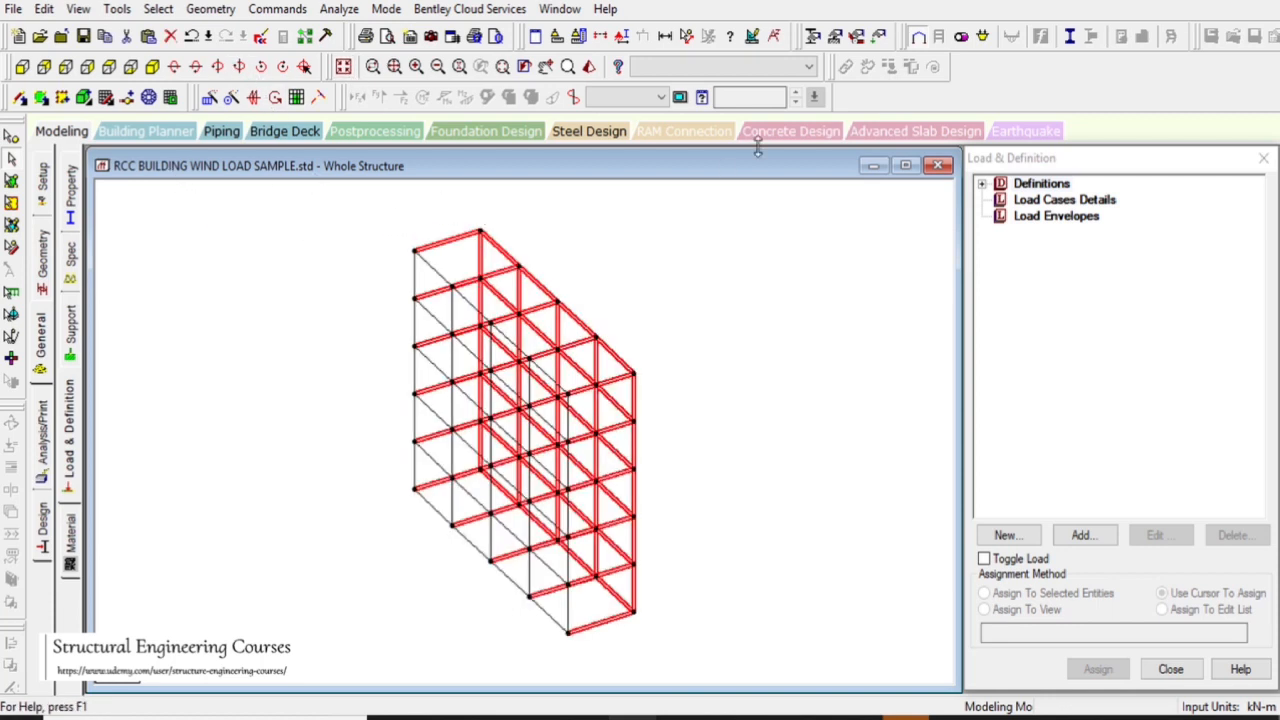
- Measure the node-to-node distance along the roof's end cross beam
left_click(687, 38)
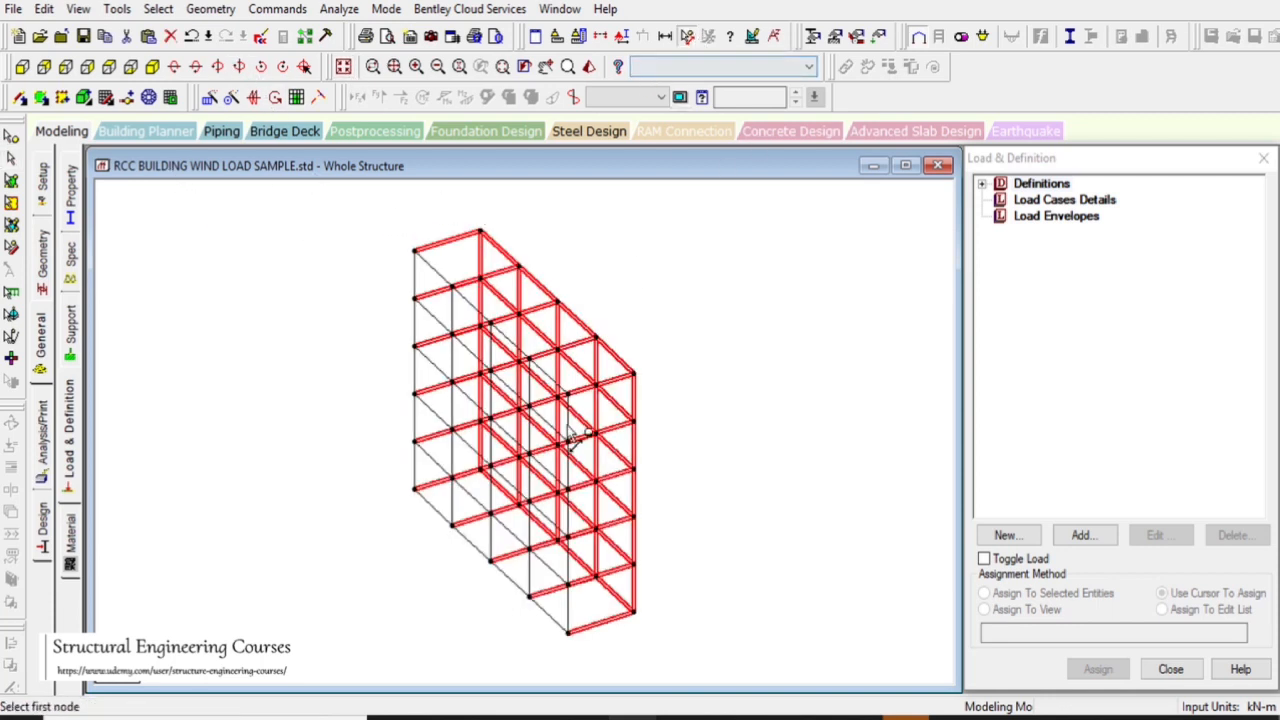
left_click(428, 250)
left_click(481, 233)
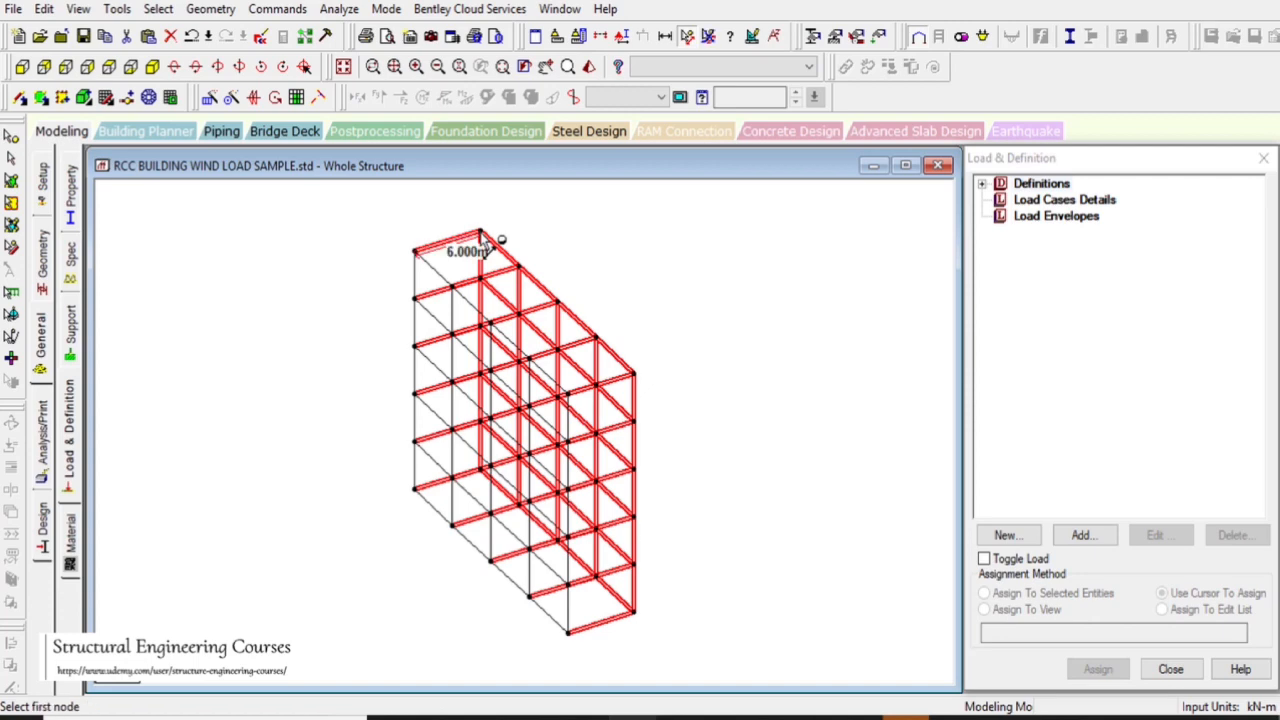
- Repeat the selected members along X with Translational Repeat, using 2 steps at 6 m spacing without linked steps
left_click(218, 99)
key("Tab")
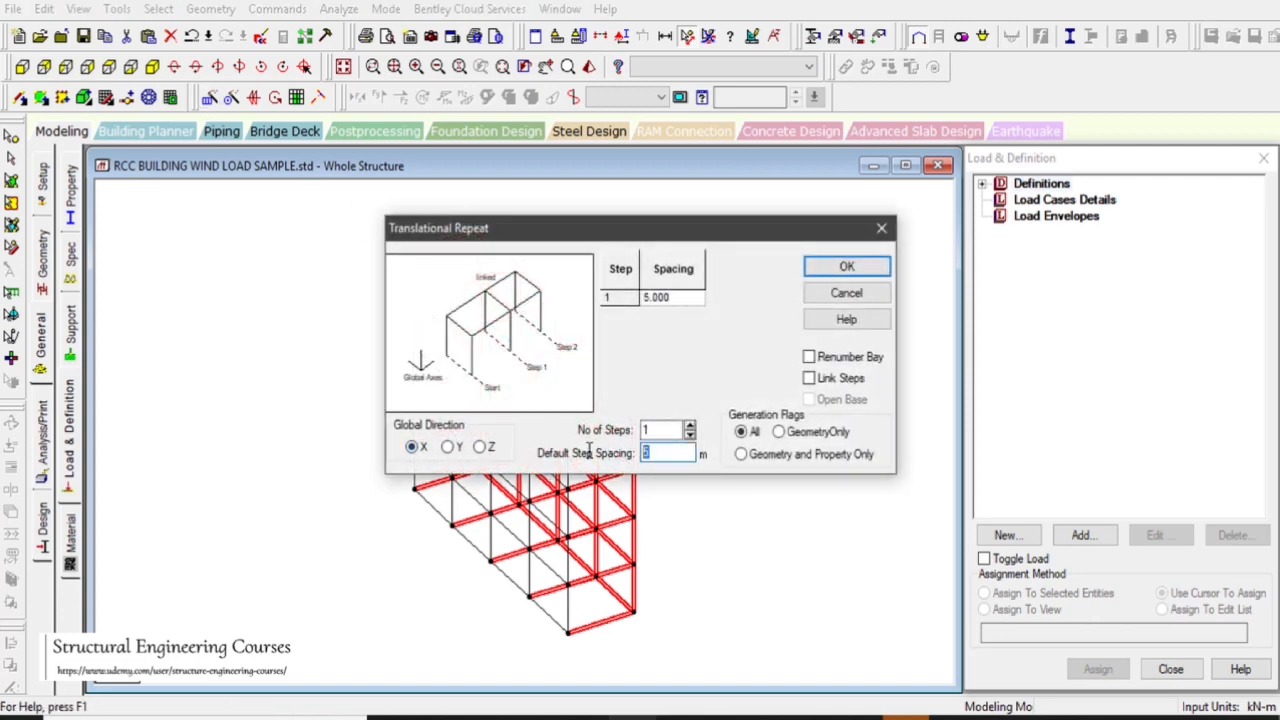
type("6")
left_click_drag(712, 228, 1050, 172)
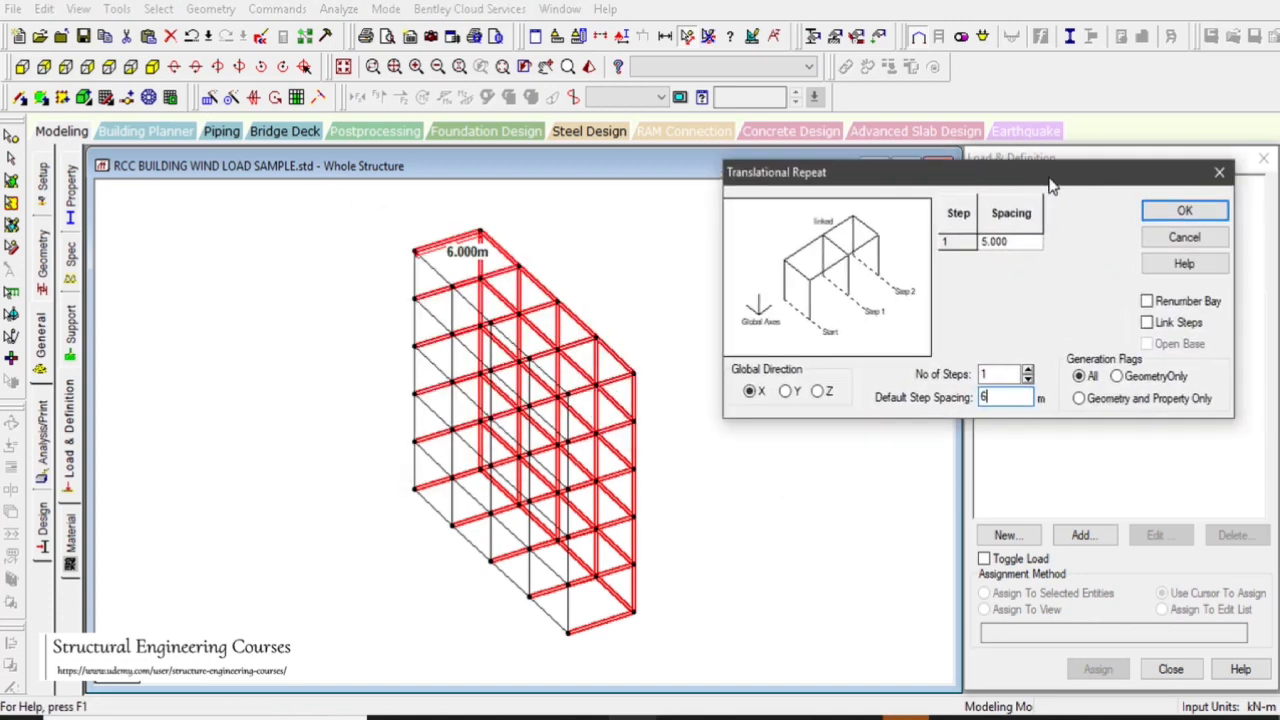
left_click(1150, 326)
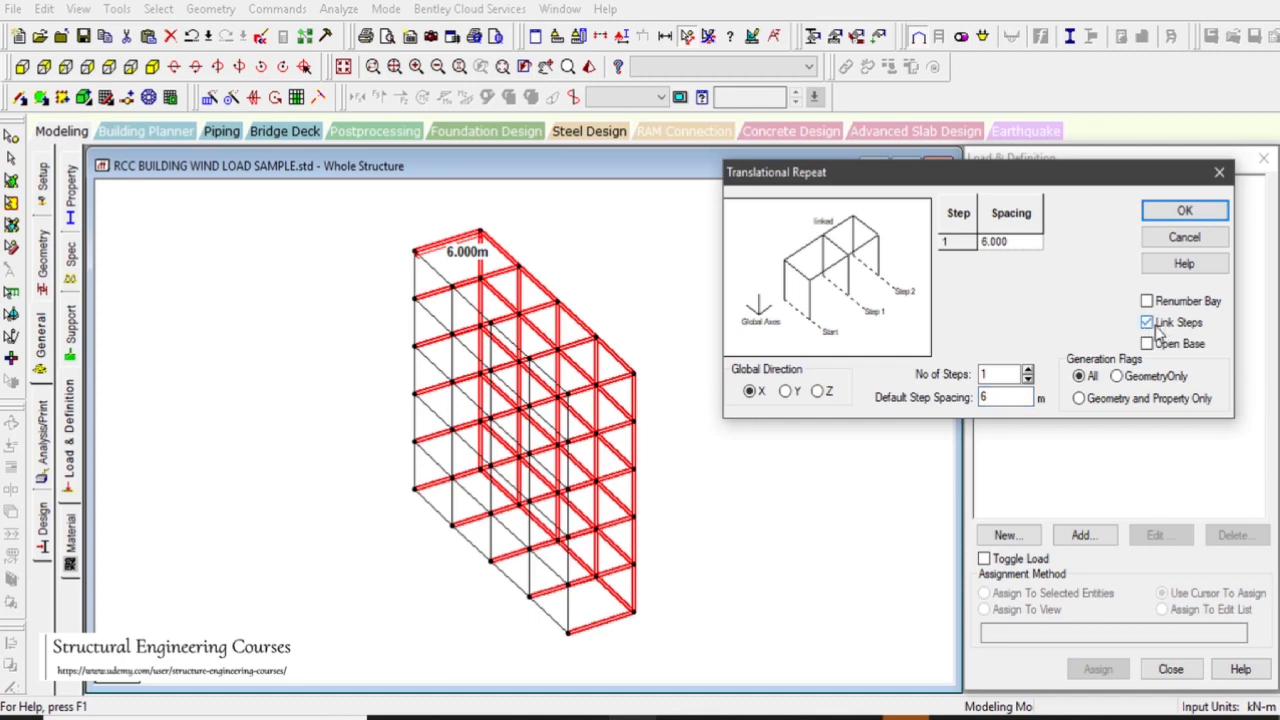
left_click(1158, 326)
left_click(1029, 371)
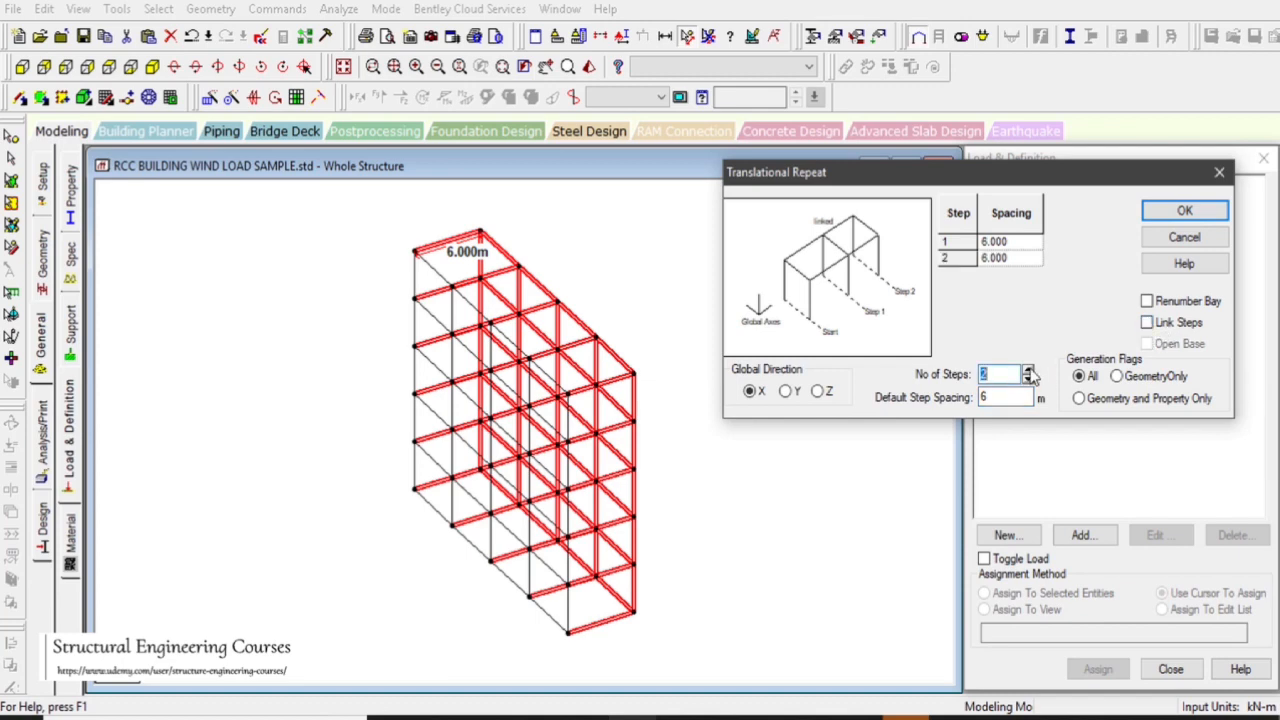
left_click(1168, 208)
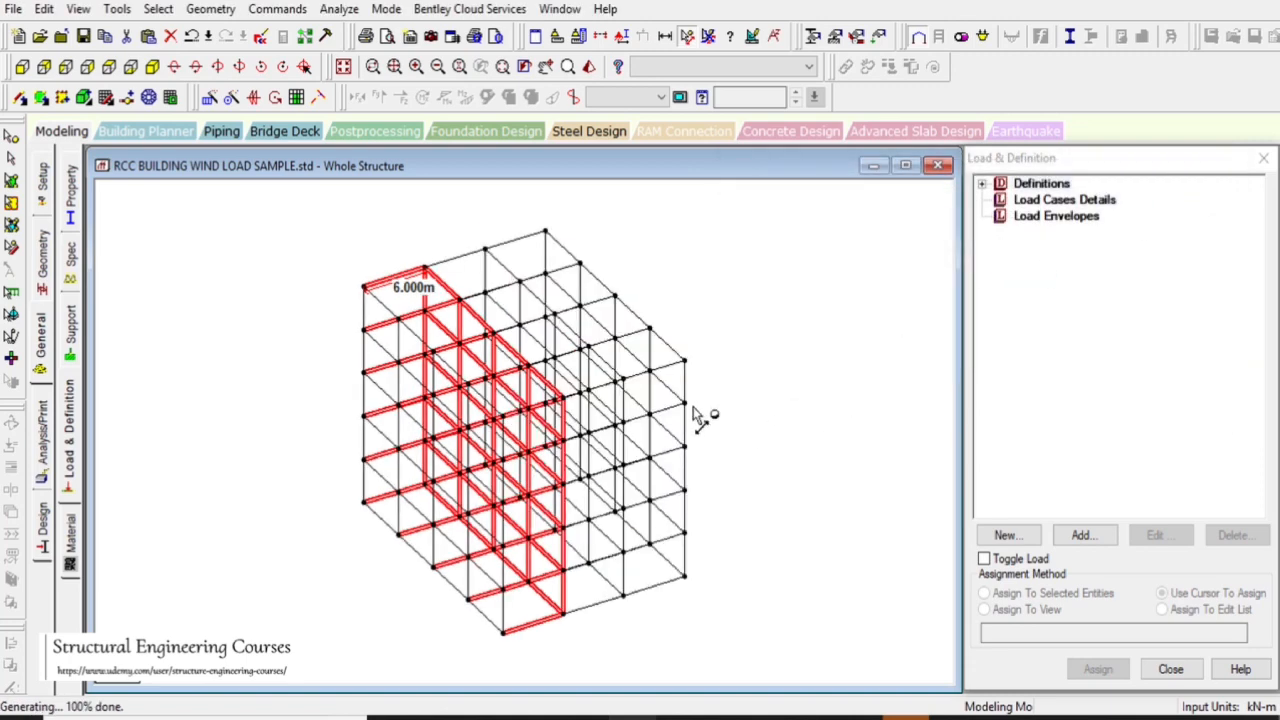
left_click(312, 252)
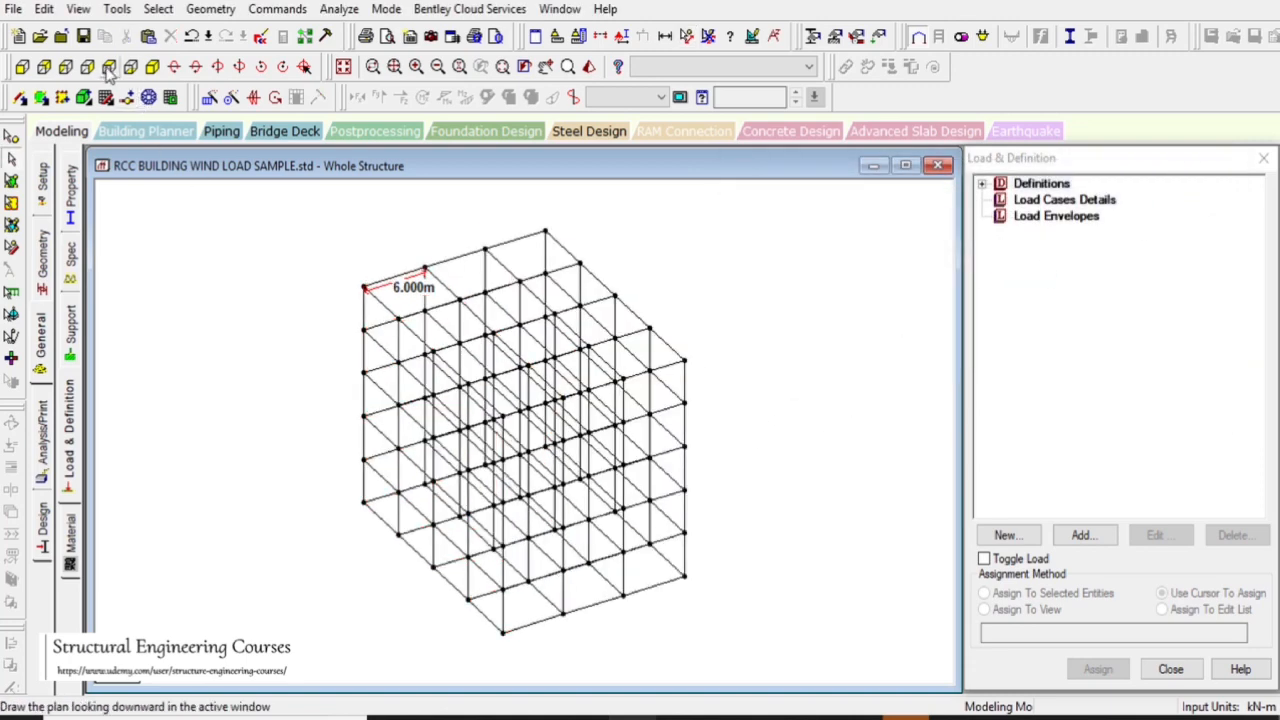
- Delete the upper two storeys of the outer X bay through the full building depth and remove the distance dimension
left_click(22, 67)
left_click_drag(287, 202, 443, 376)
left_click_drag(443, 376, 443, 377)
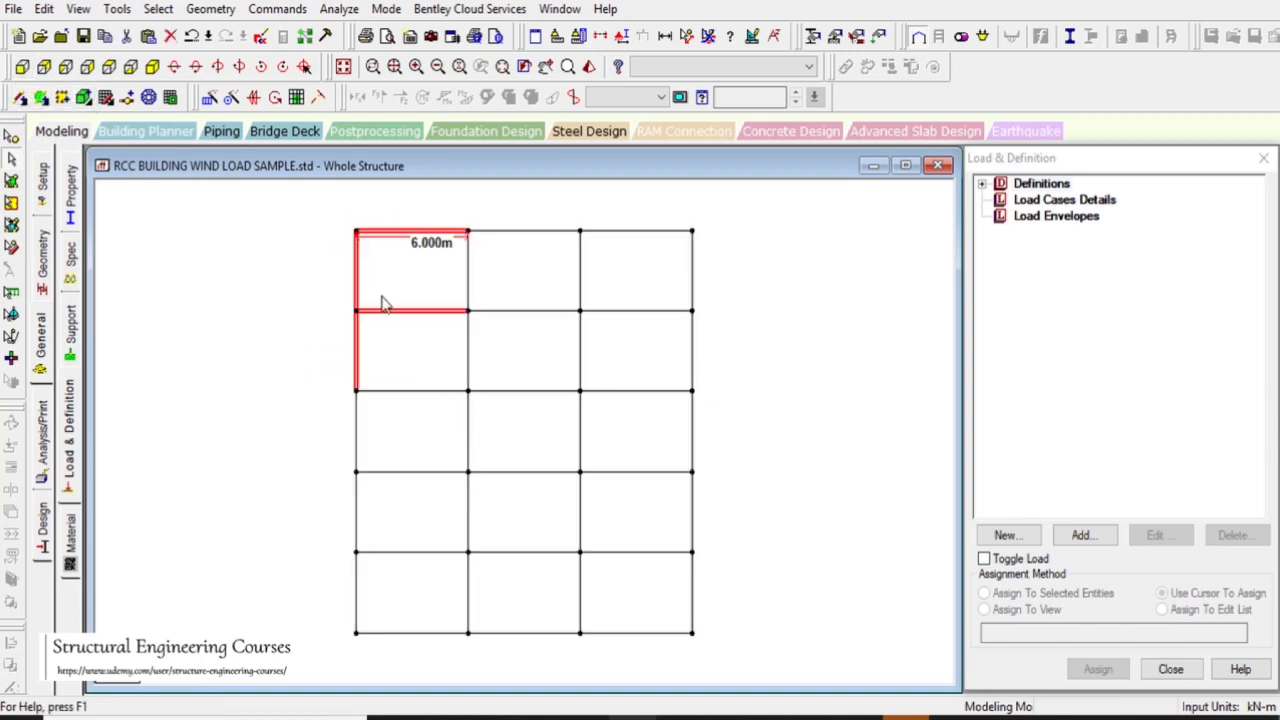
left_click(152, 66)
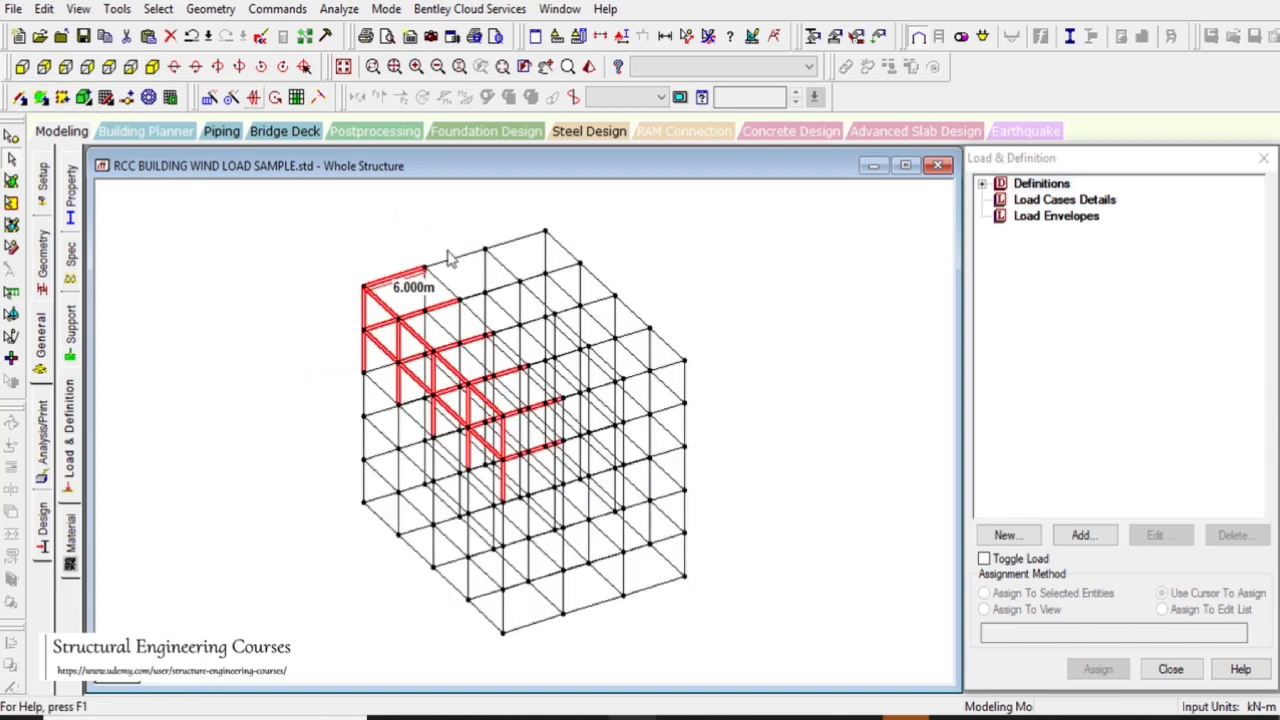
key("Delete")
left_click(688, 393)
left_click(688, 394)
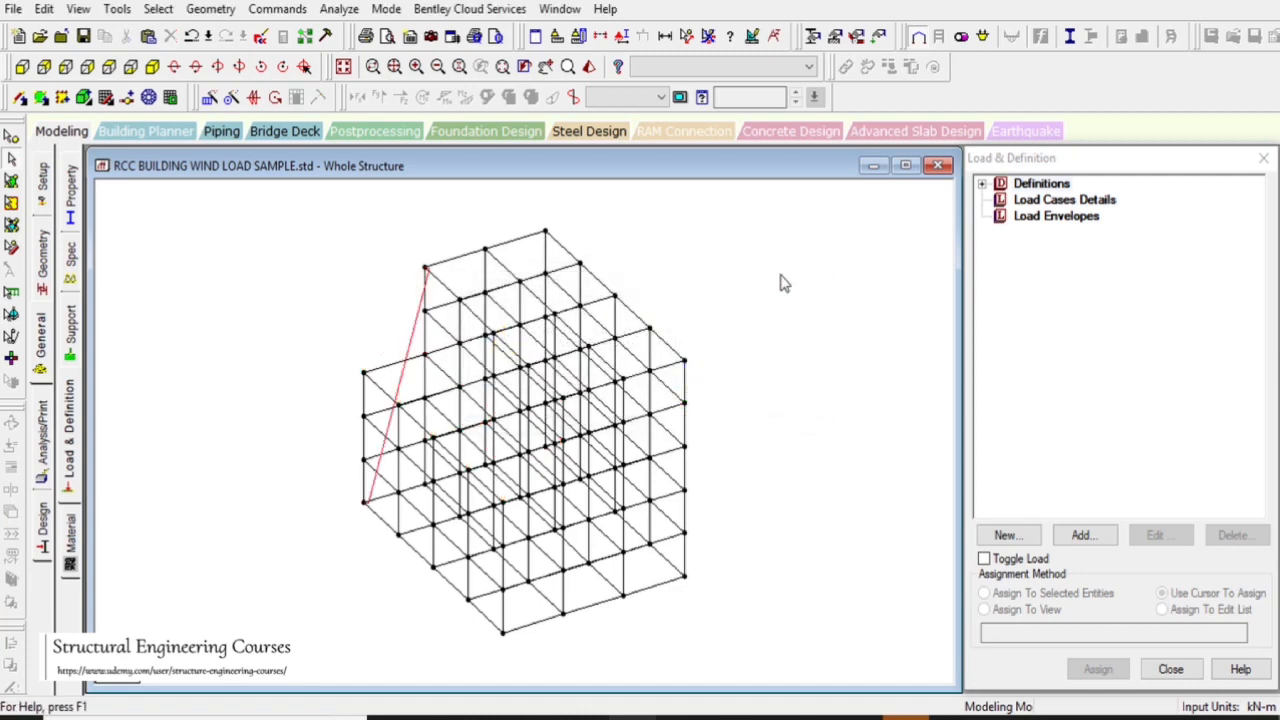
left_click(708, 36)
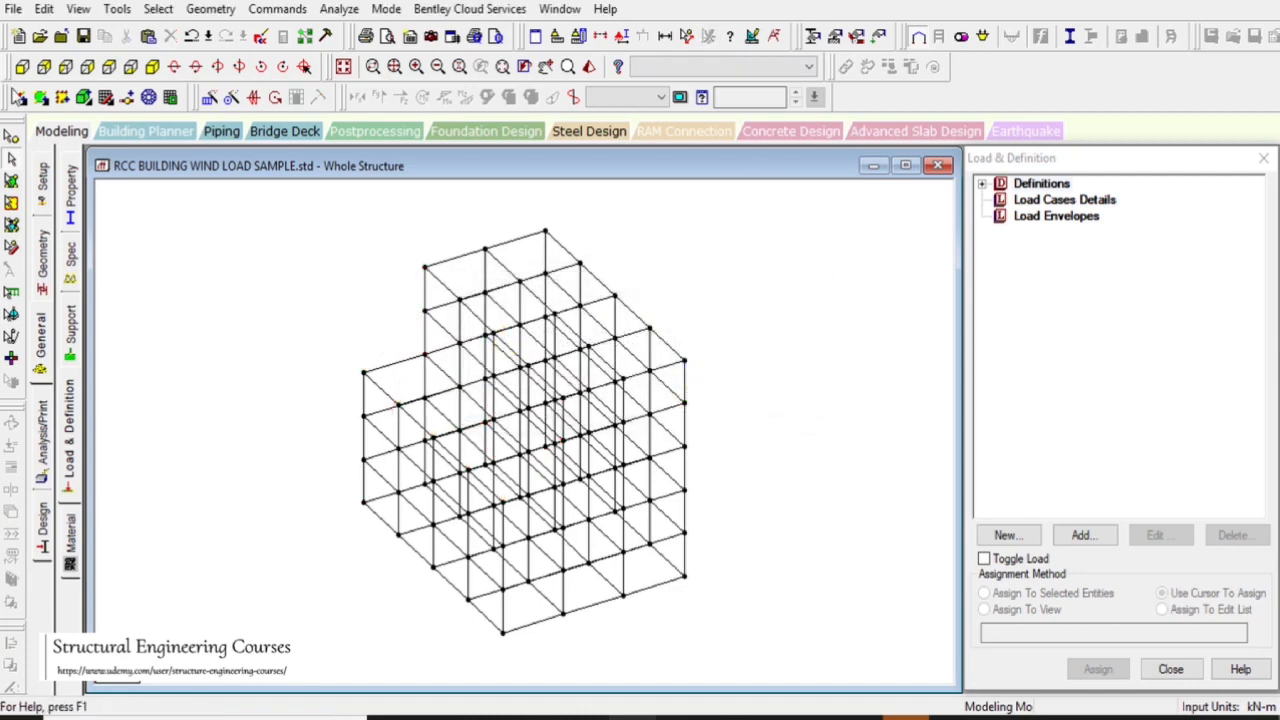
- Delete all ground-level beams of the frame, keeping the columns down to the base nodes
left_click(22, 66)
left_click(66, 67)
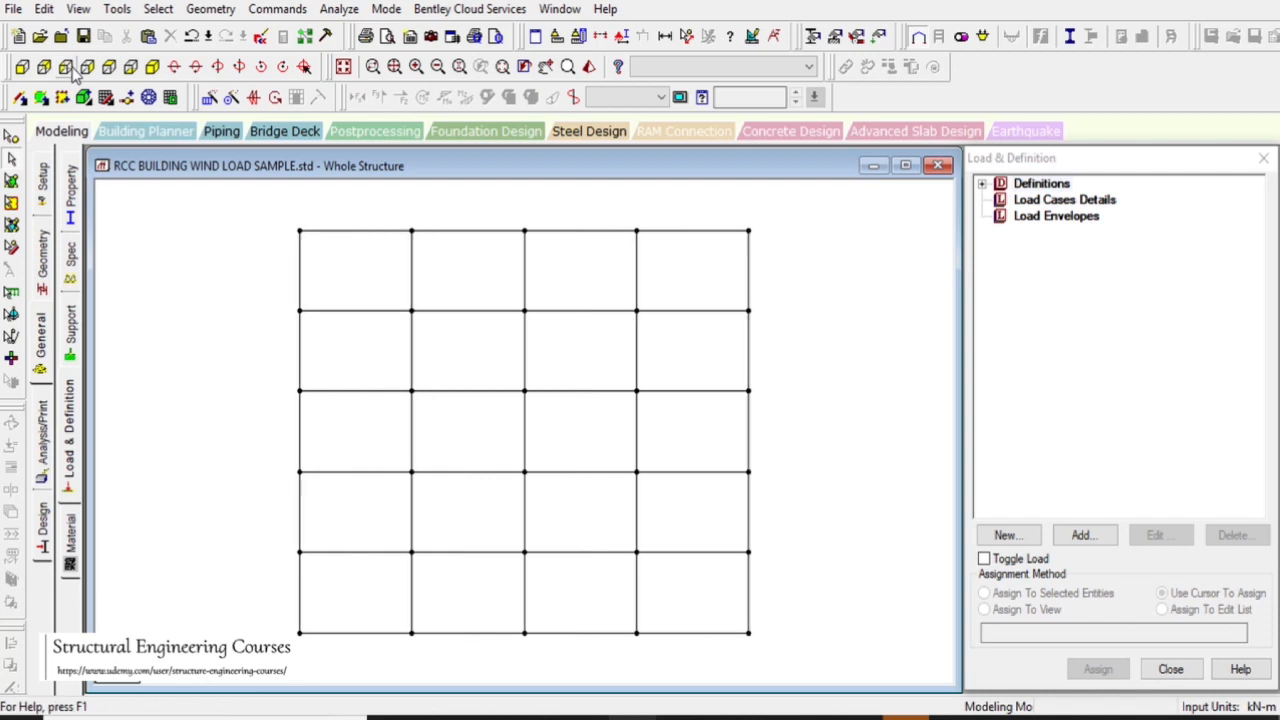
left_click(152, 66)
left_click_drag(181, 351, 256, 416)
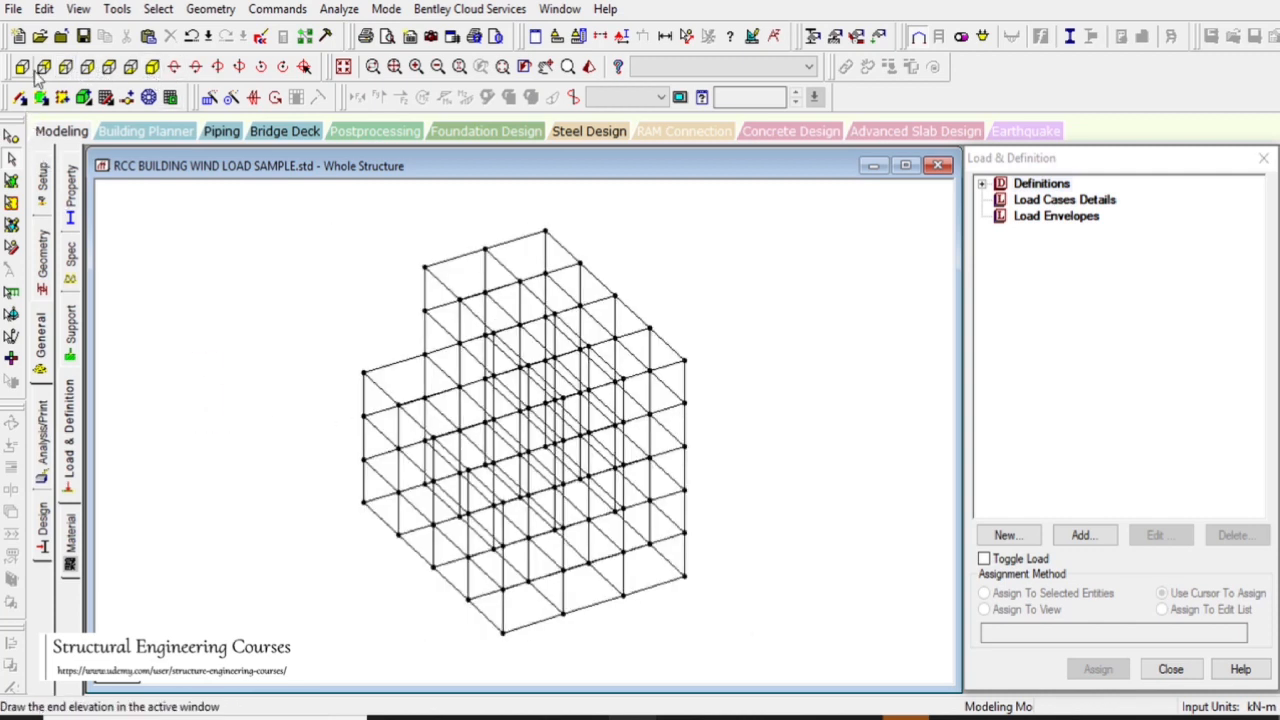
left_click(40, 70)
left_click_drag(376, 684, 594, 620)
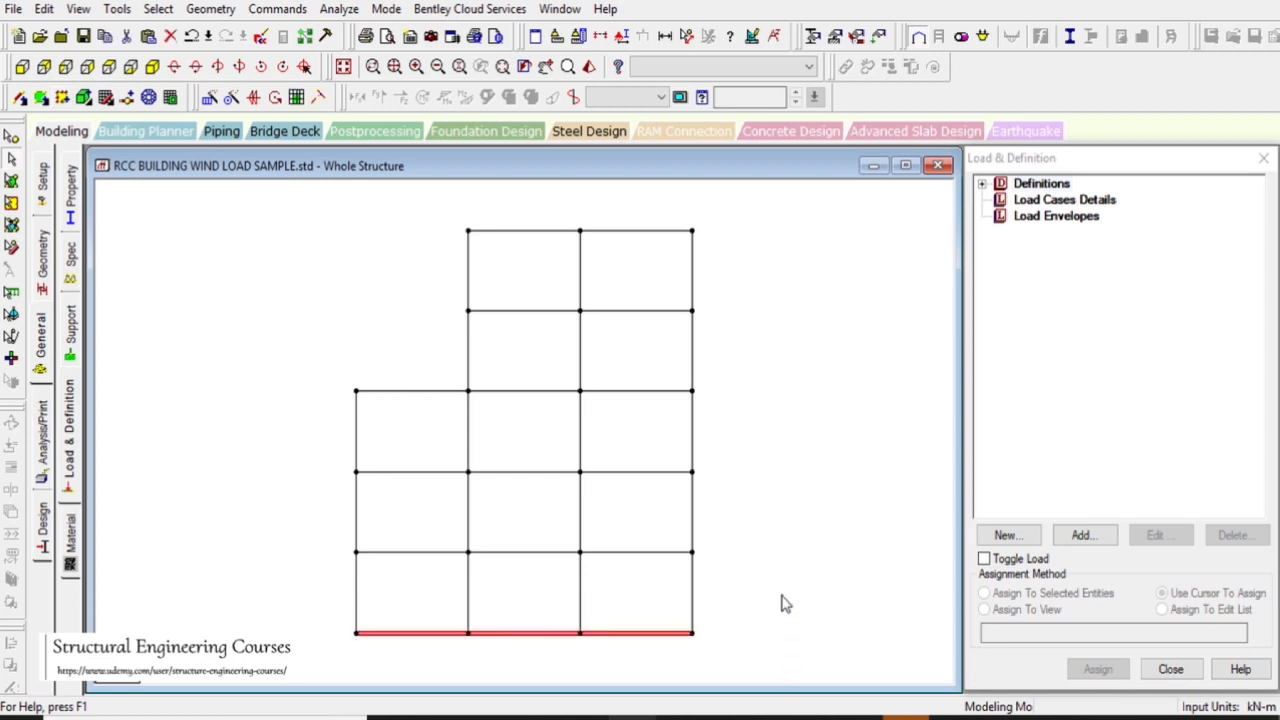
key("Delete")
key("Return")
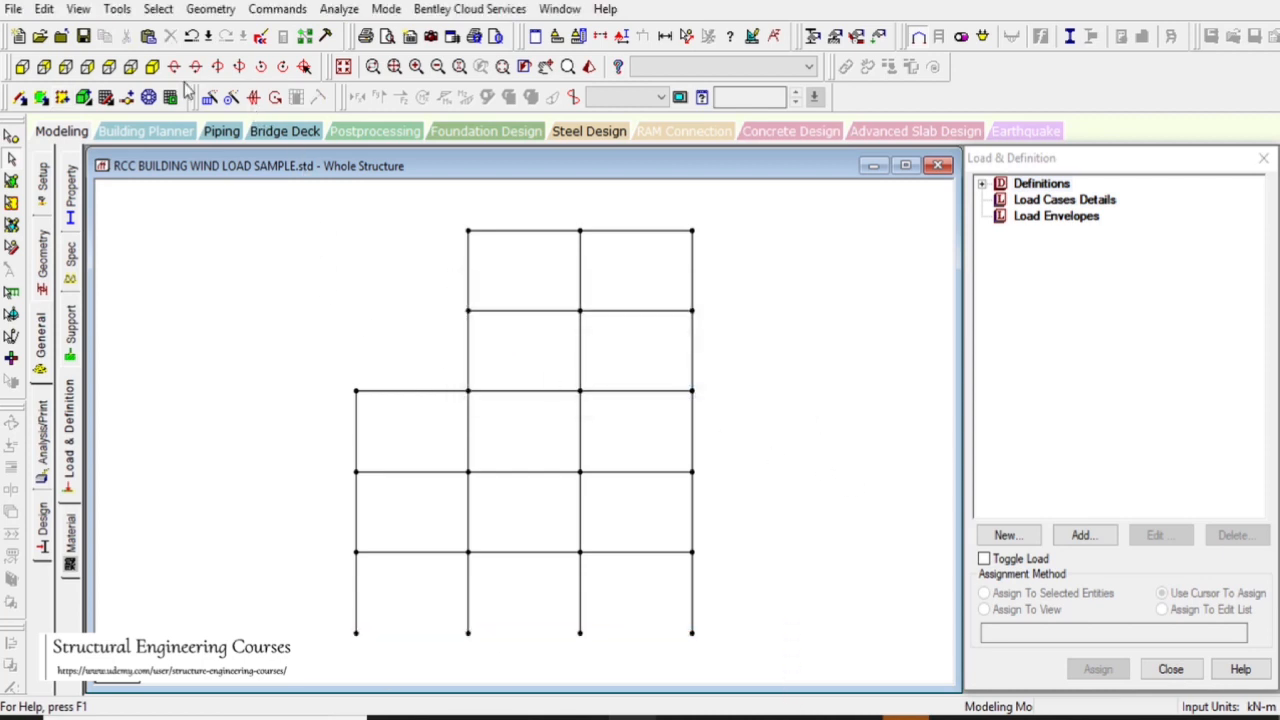
left_click(152, 66)
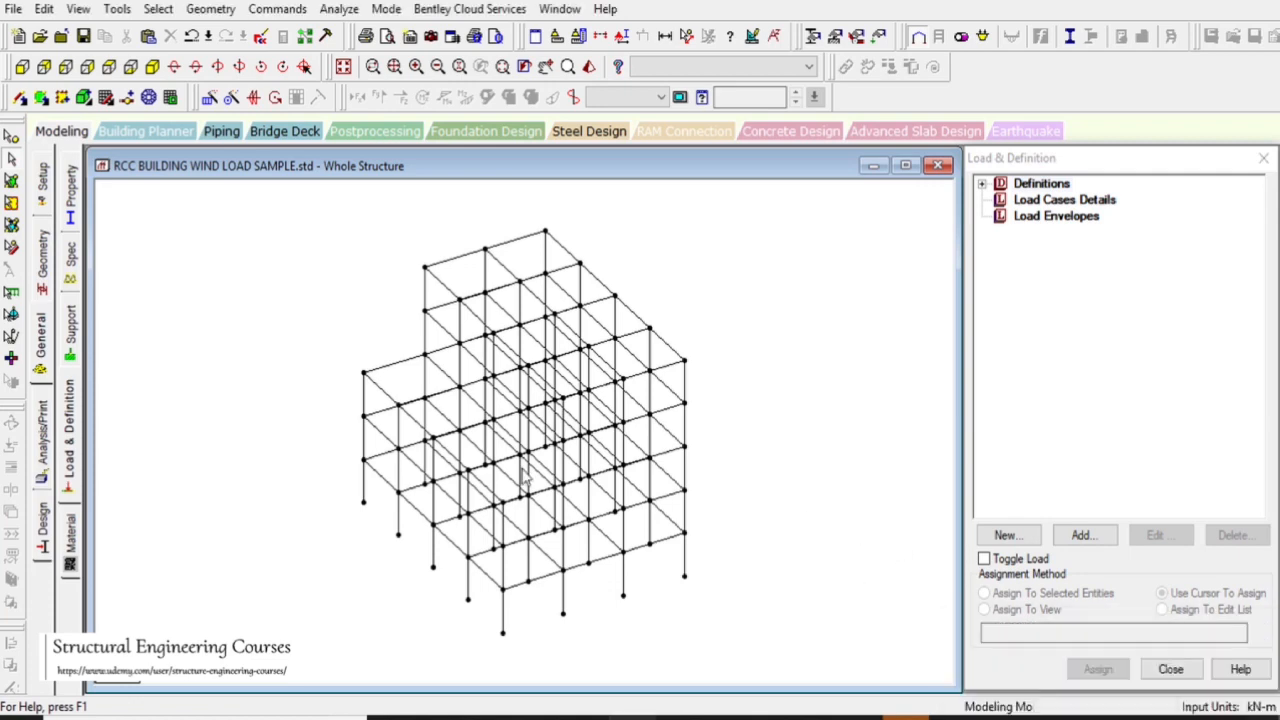
- Create a fixed support definition for the structure
left_click(71, 332)
left_click(1134, 521)
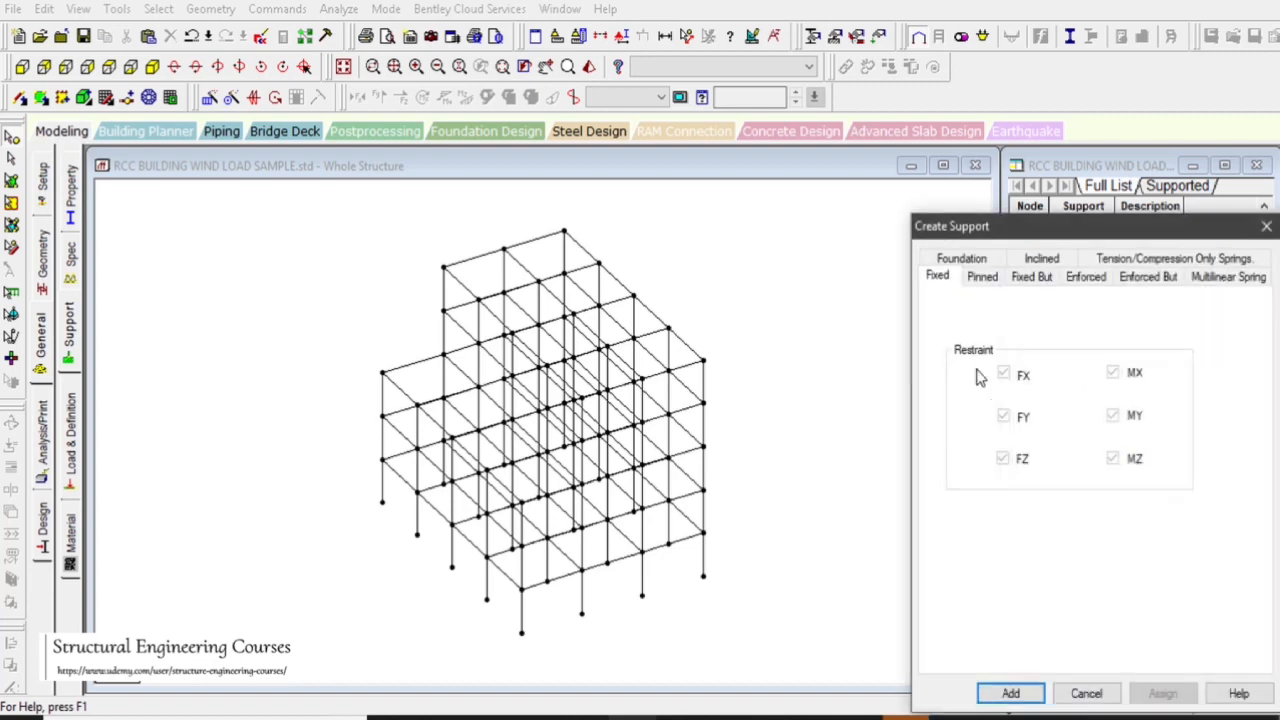
left_click(1010, 692)
- Assign the fixed support to all column base nodes
left_click(1084, 400)
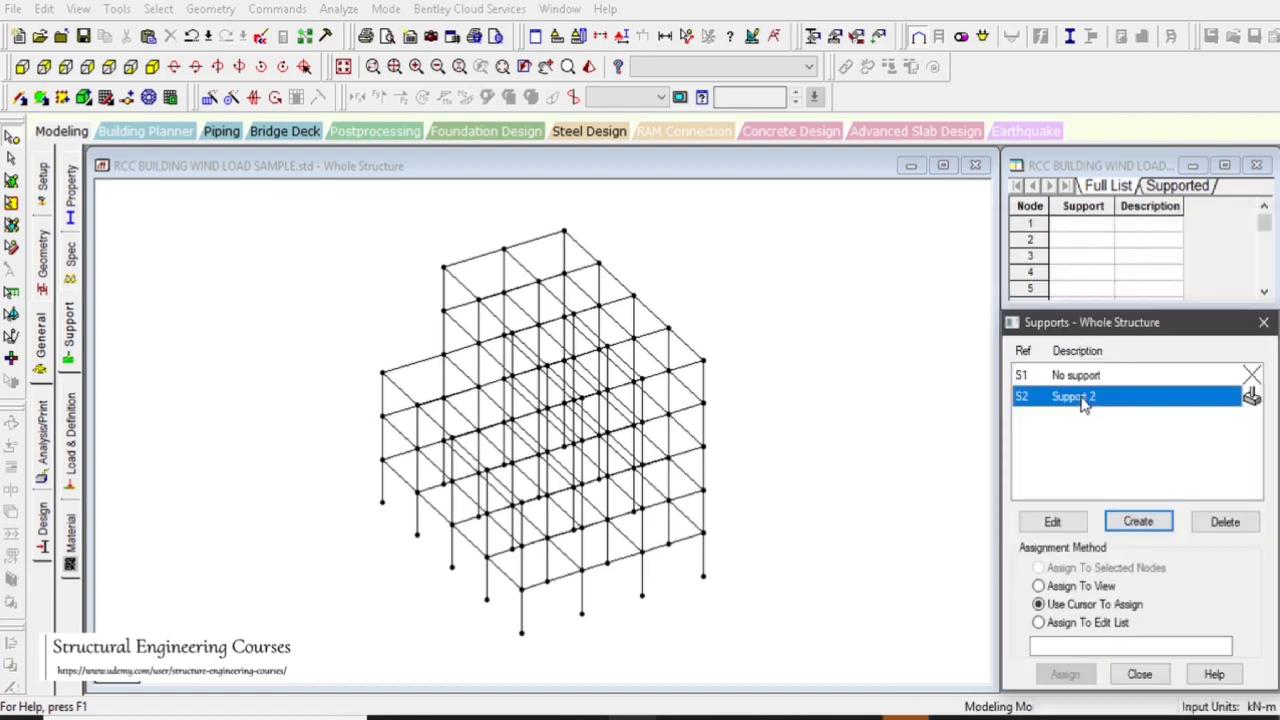
left_click(22, 66)
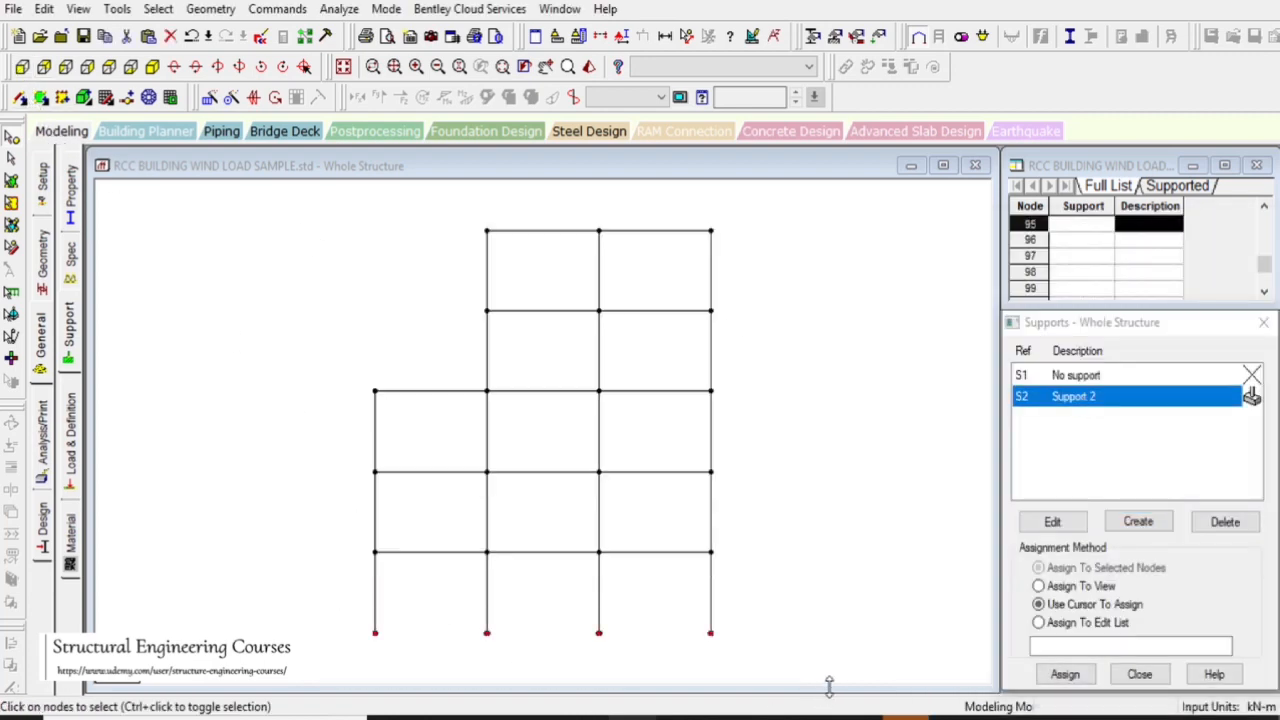
left_click(1064, 675)
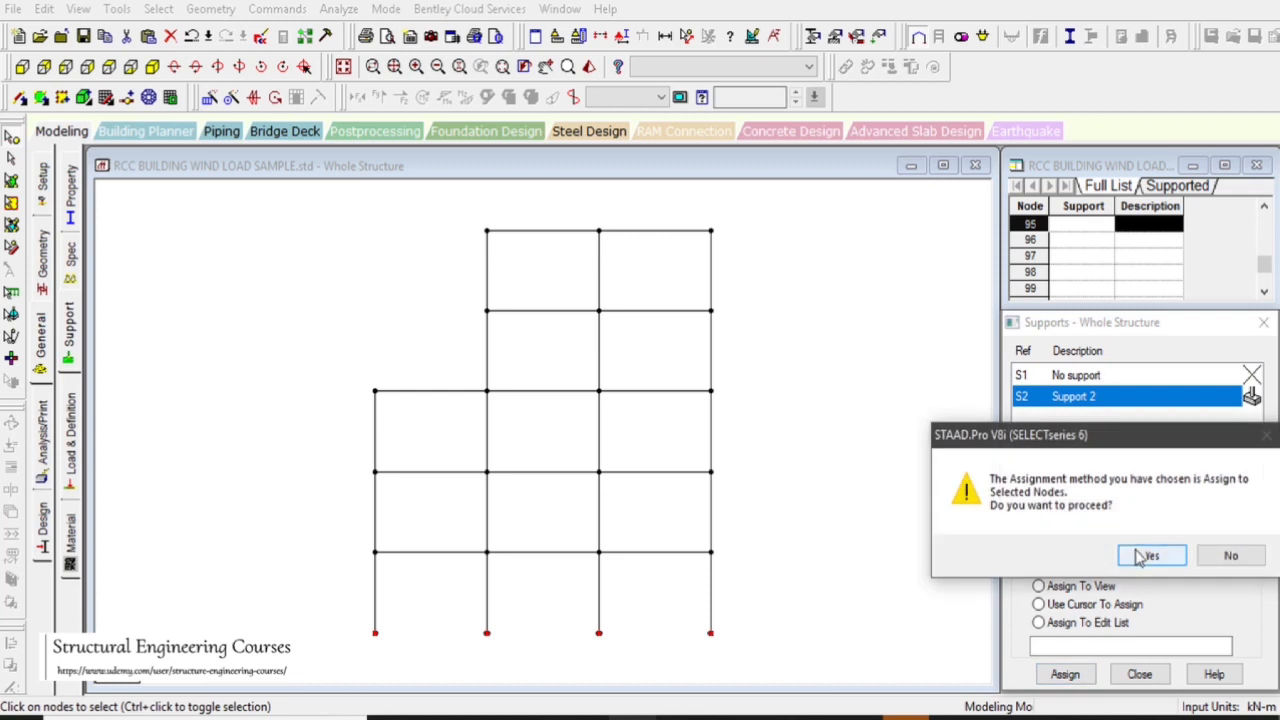
left_click(1150, 556)
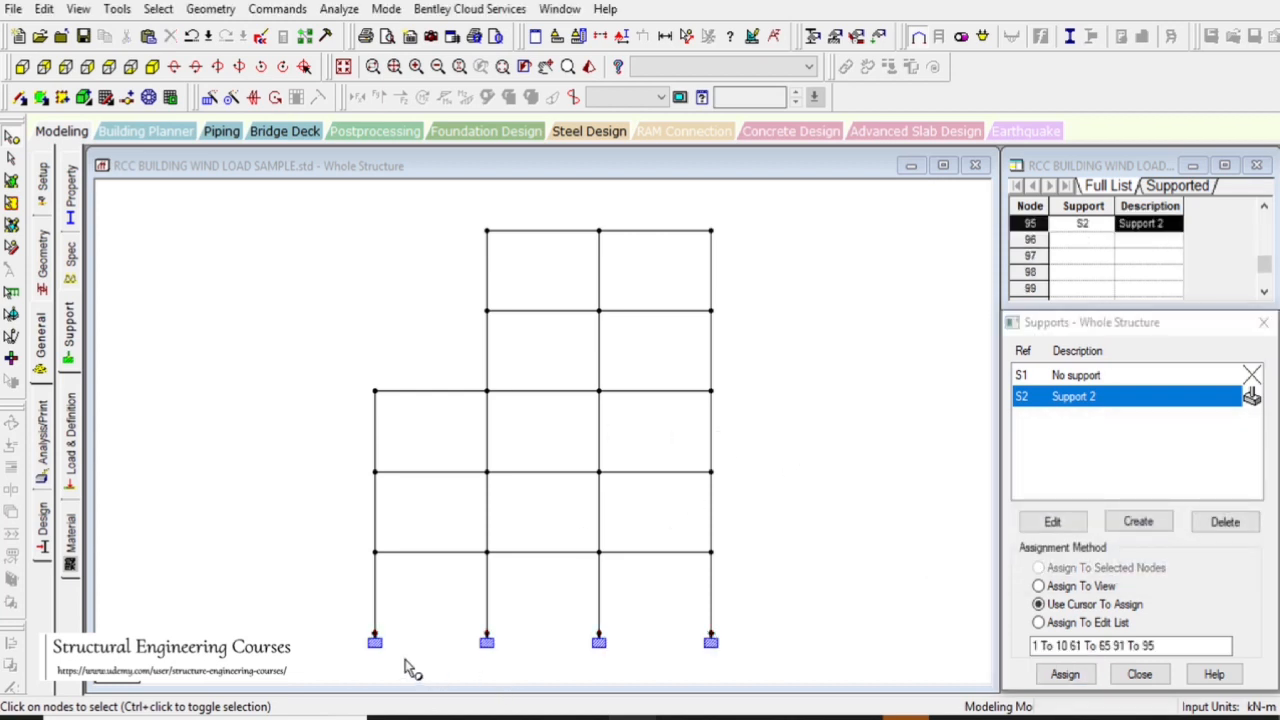
left_click_drag(306, 597, 900, 698)
- Add a rectangular concrete section property with YD 0.5 m and ZD 0.5 m
left_click(36, 354)
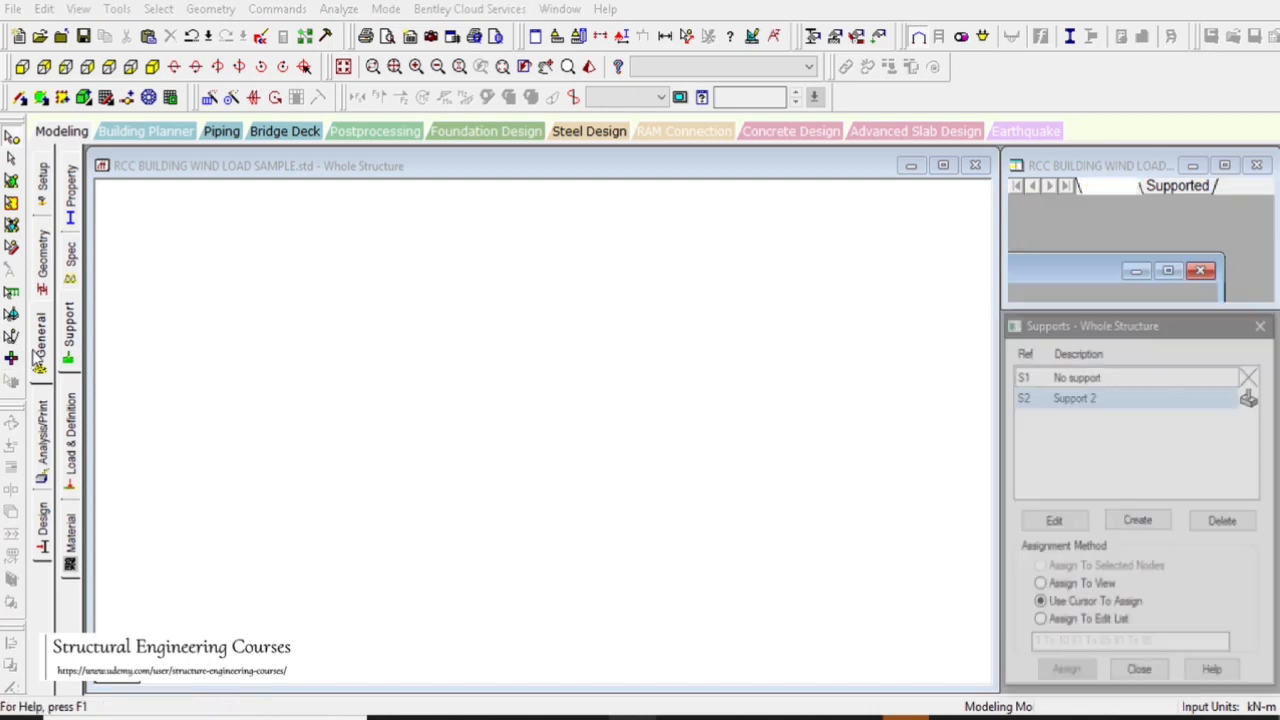
left_click(70, 222)
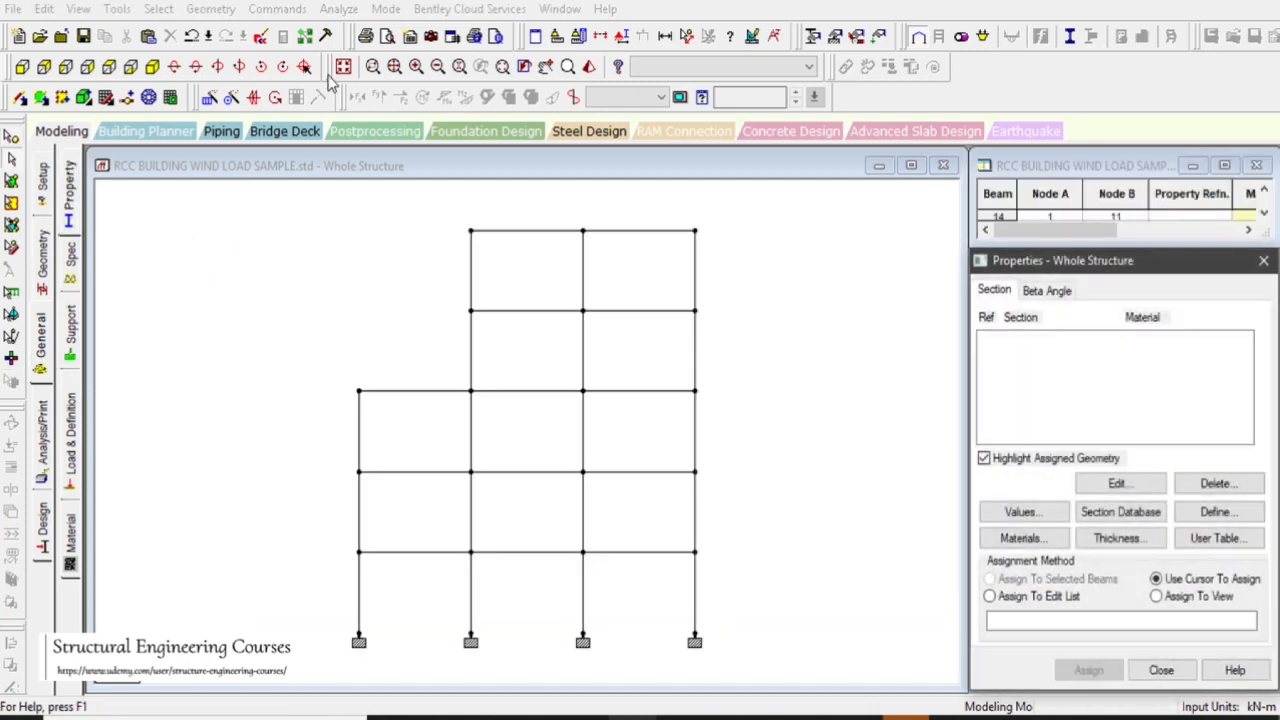
left_click(9, 291)
left_click(71, 203)
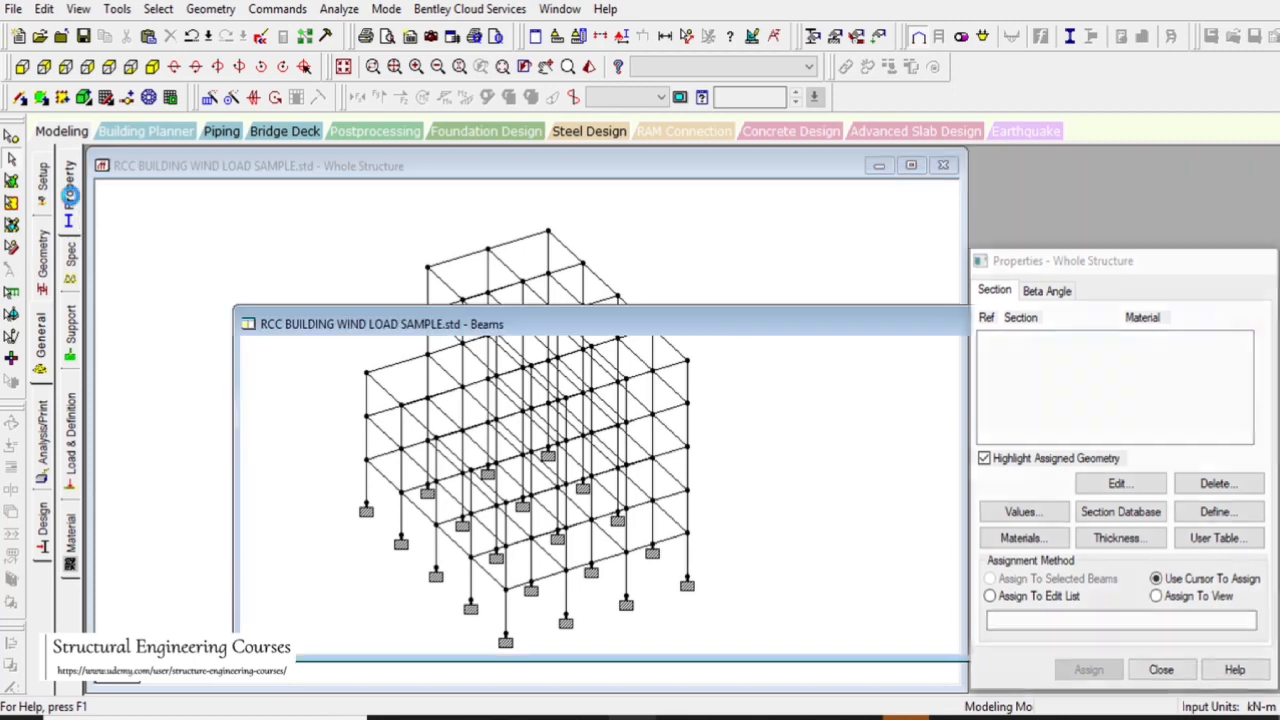
left_click(1190, 512)
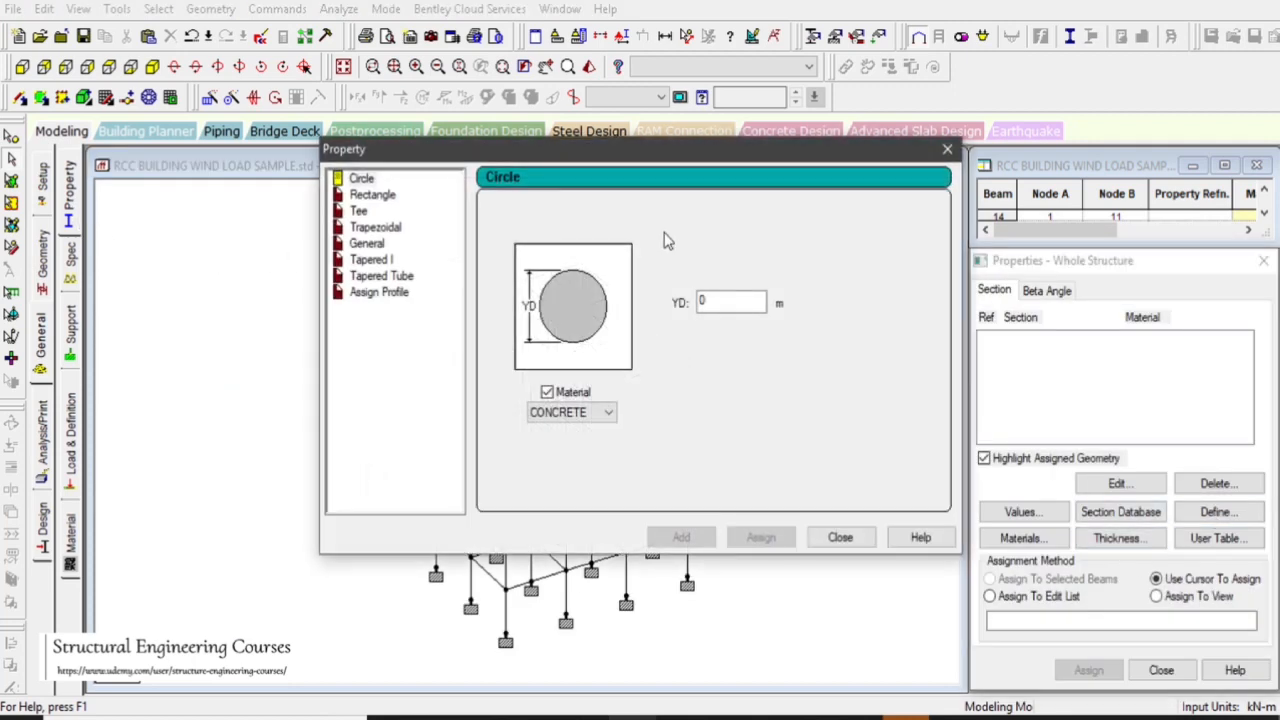
left_click(372, 195)
left_click(724, 289)
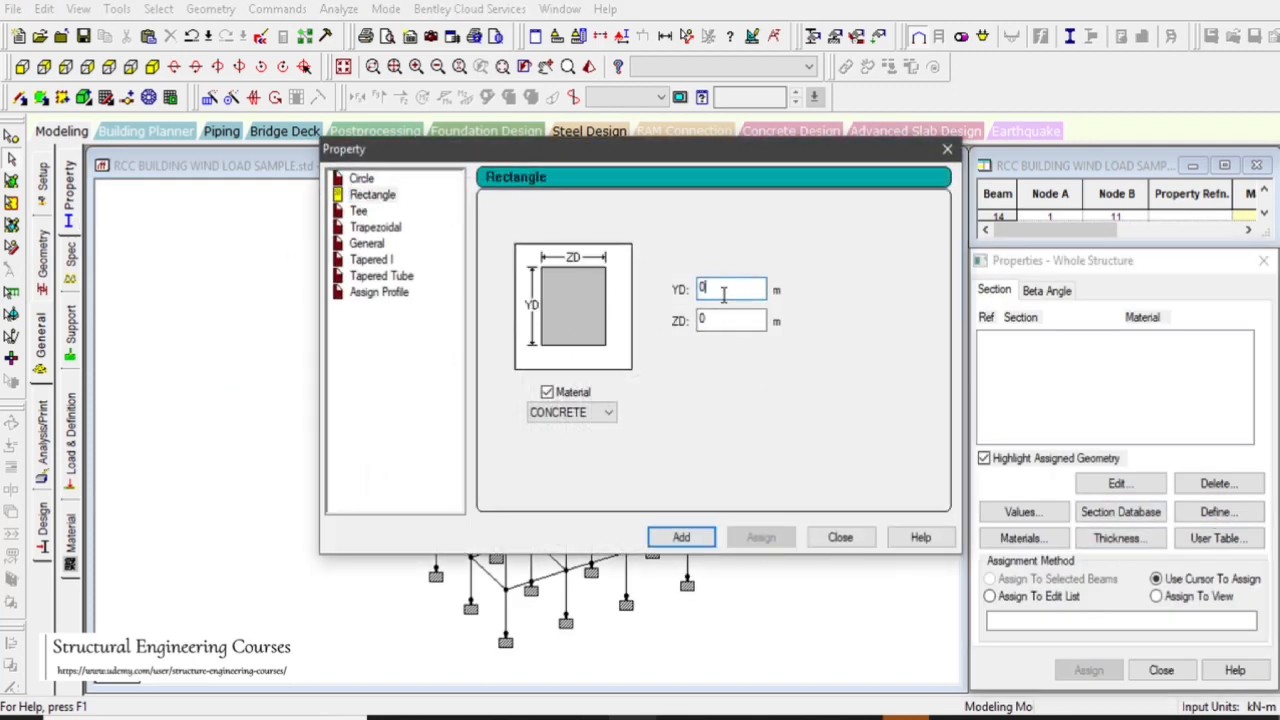
type("0.50.5")
left_click(681, 537)
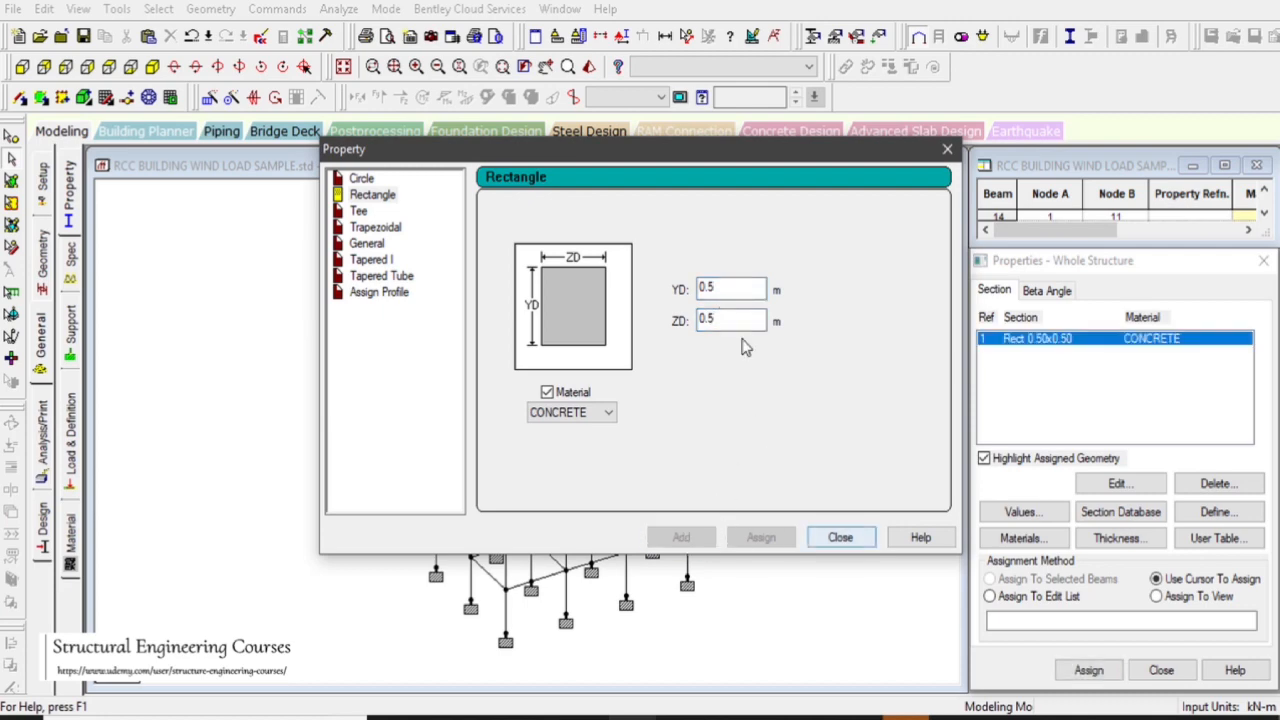
- Set a second rectangular concrete section to YD 0.6 m and ZD 0.3 m
left_click(728, 283)
type("0.6")
key("Tab")
type("0.3")
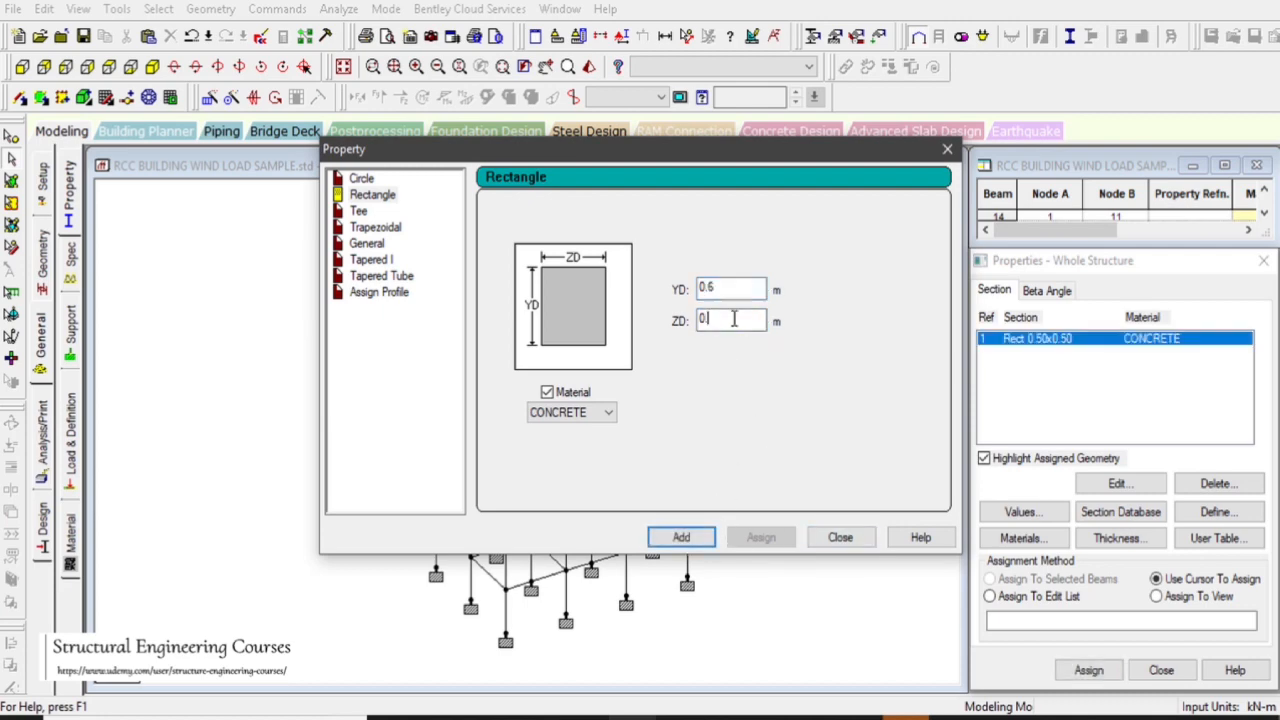
- Add a rectangular concrete section with YD 0.6 m and ZD 0.3 m to the section list
left_click(730, 289)
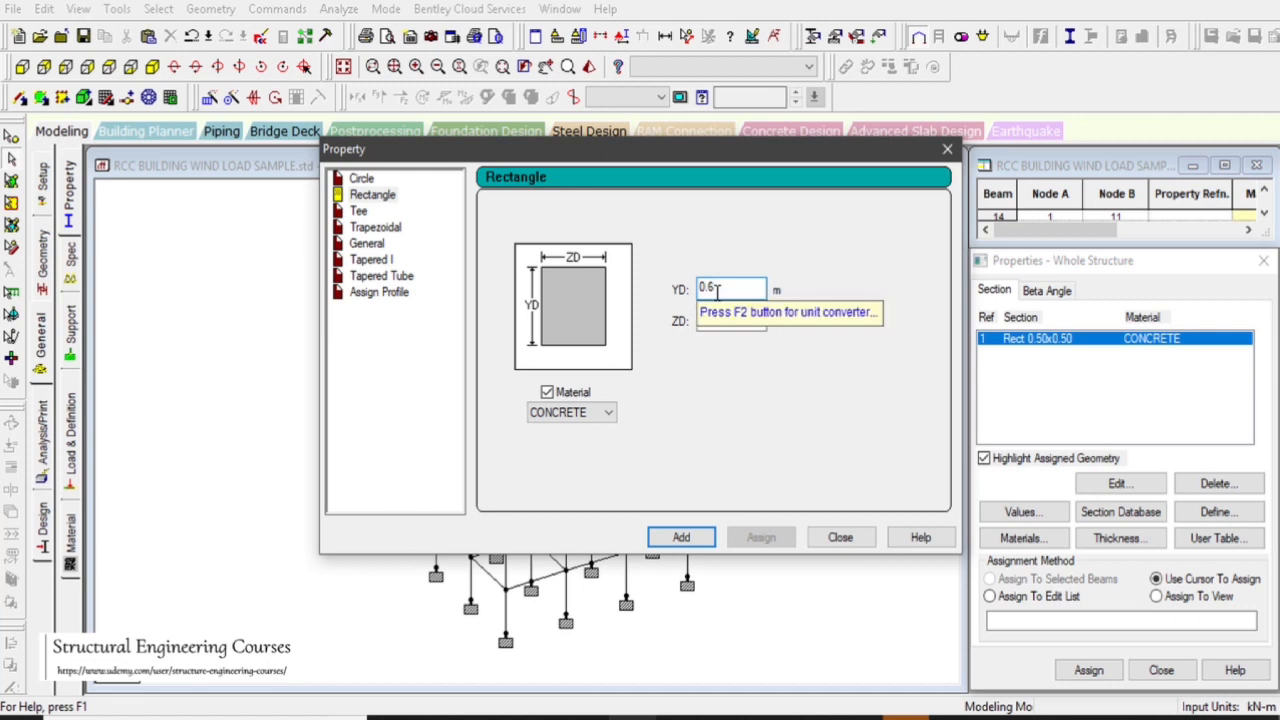
left_click(715, 319)
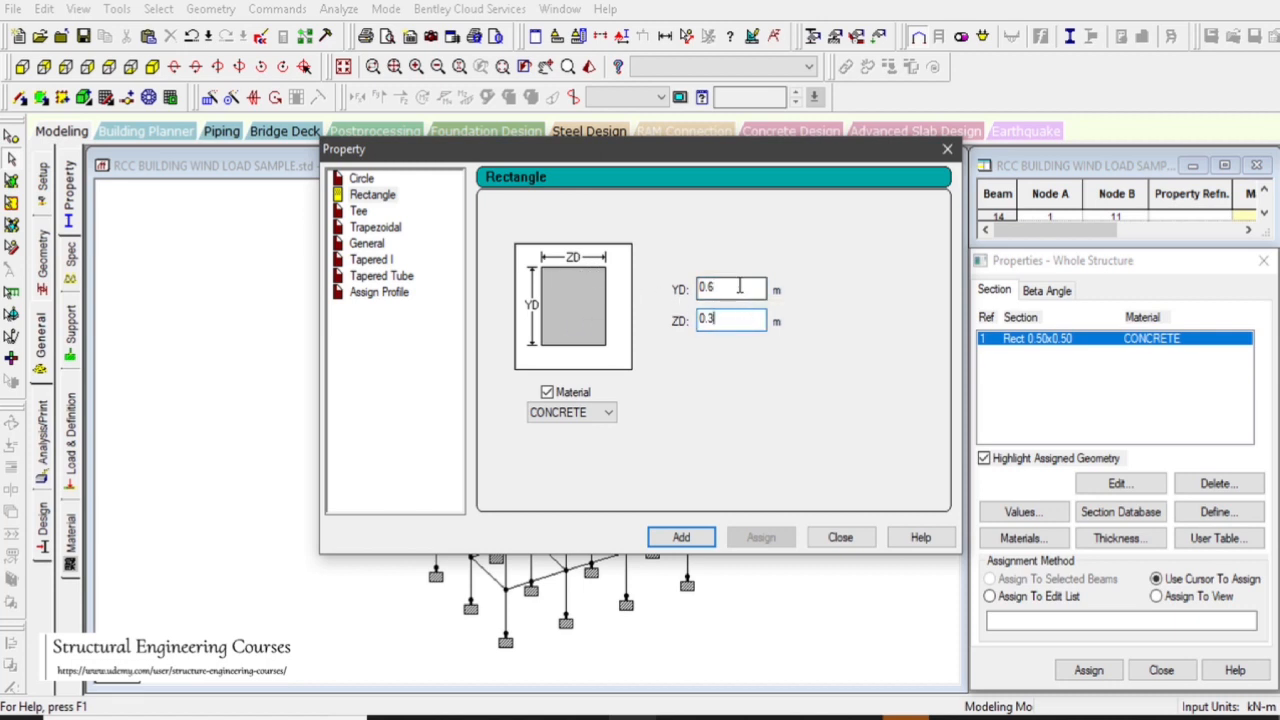
left_click(676, 537)
left_click(845, 537)
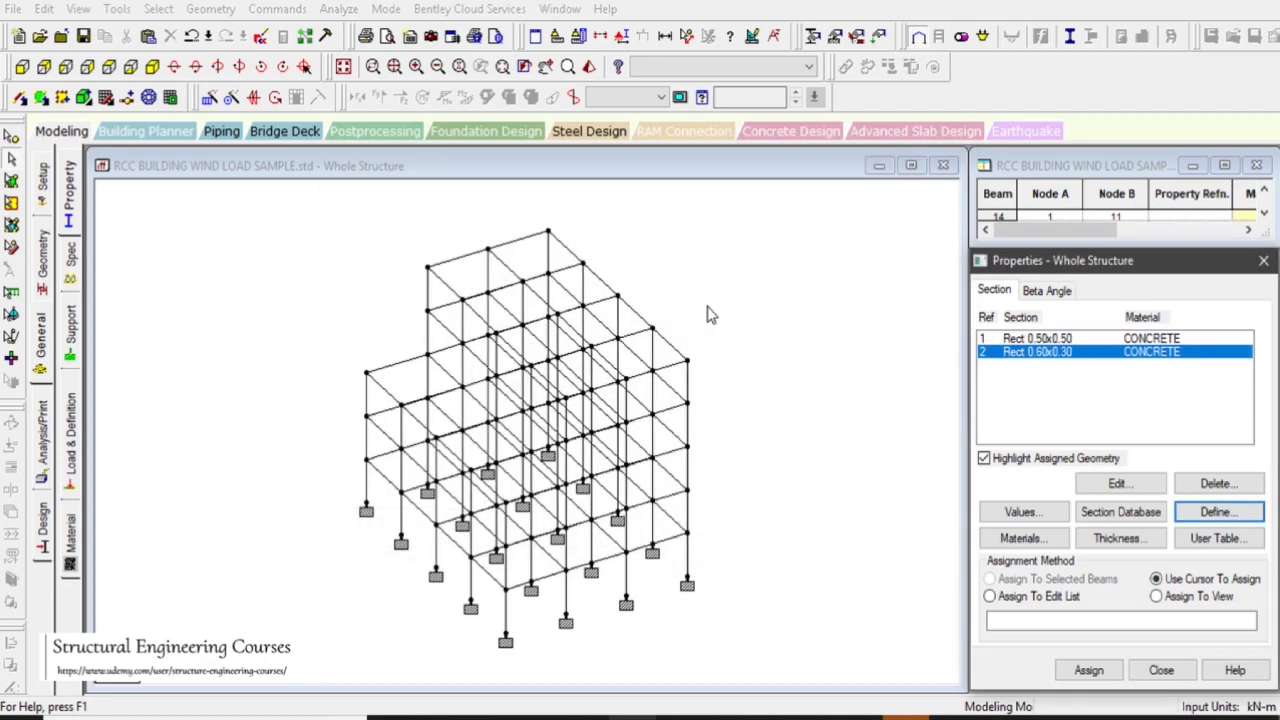
left_click(757, 272)
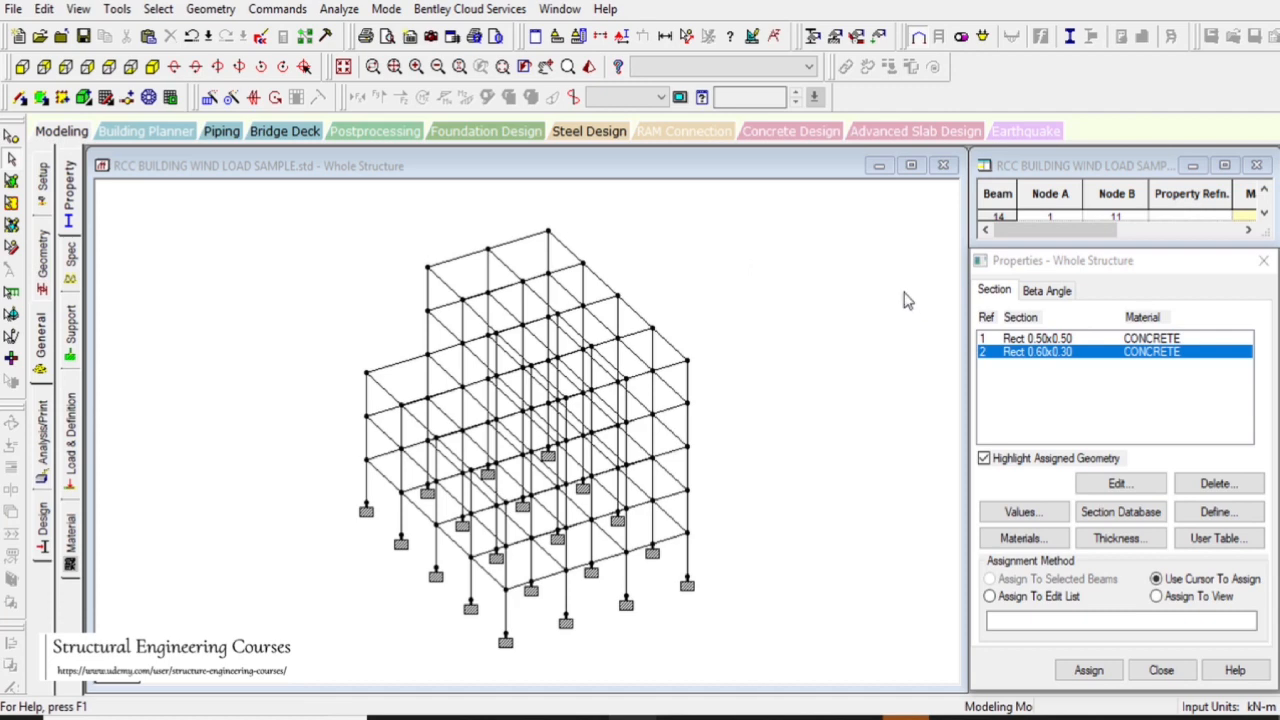
- Assign the Rect 0.50x0.50 section to all members parallel to Y, and make Rect 0.60x0.30 the active section
left_click(1078, 338)
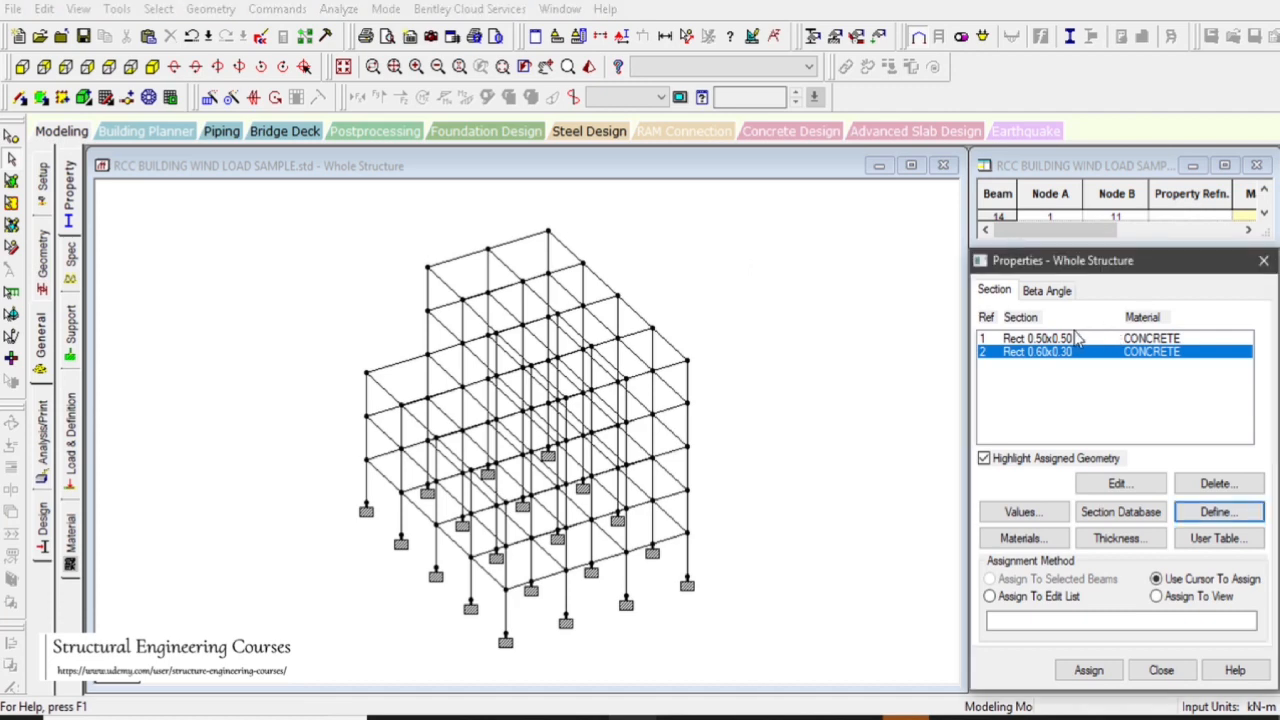
left_click(1078, 338)
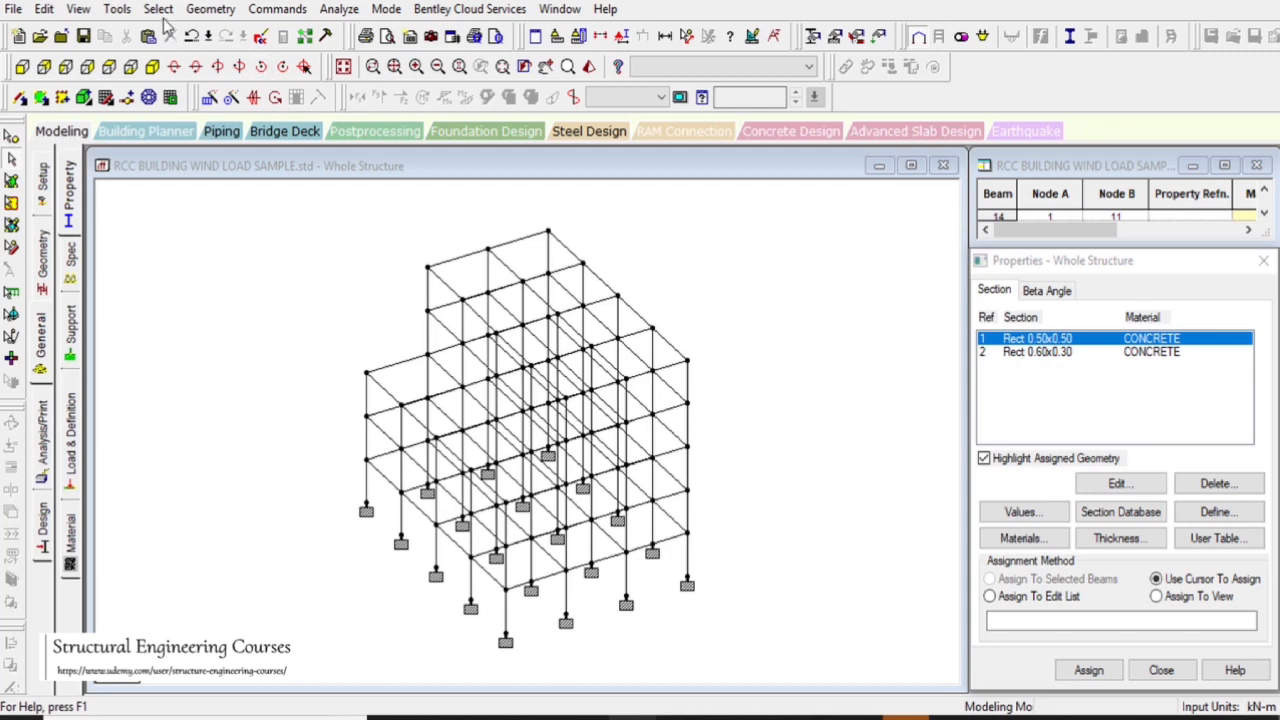
left_click(160, 10)
mouse_move(294, 374)
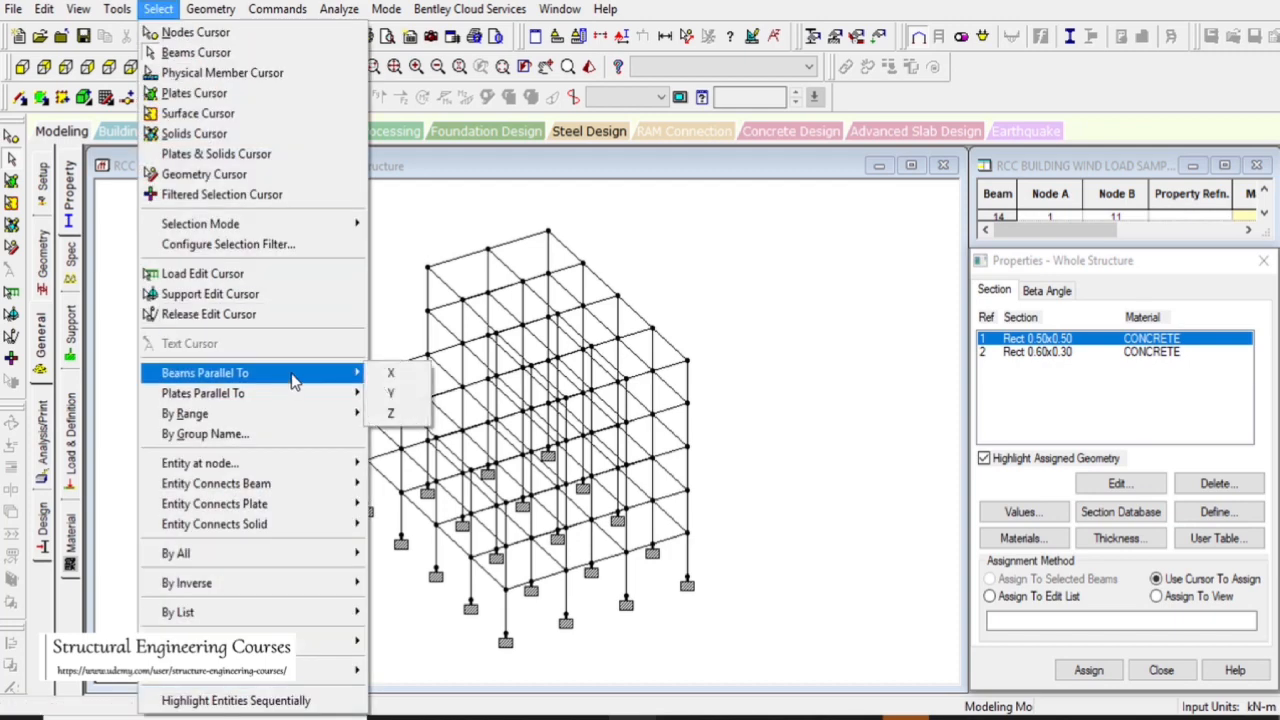
left_click(409, 394)
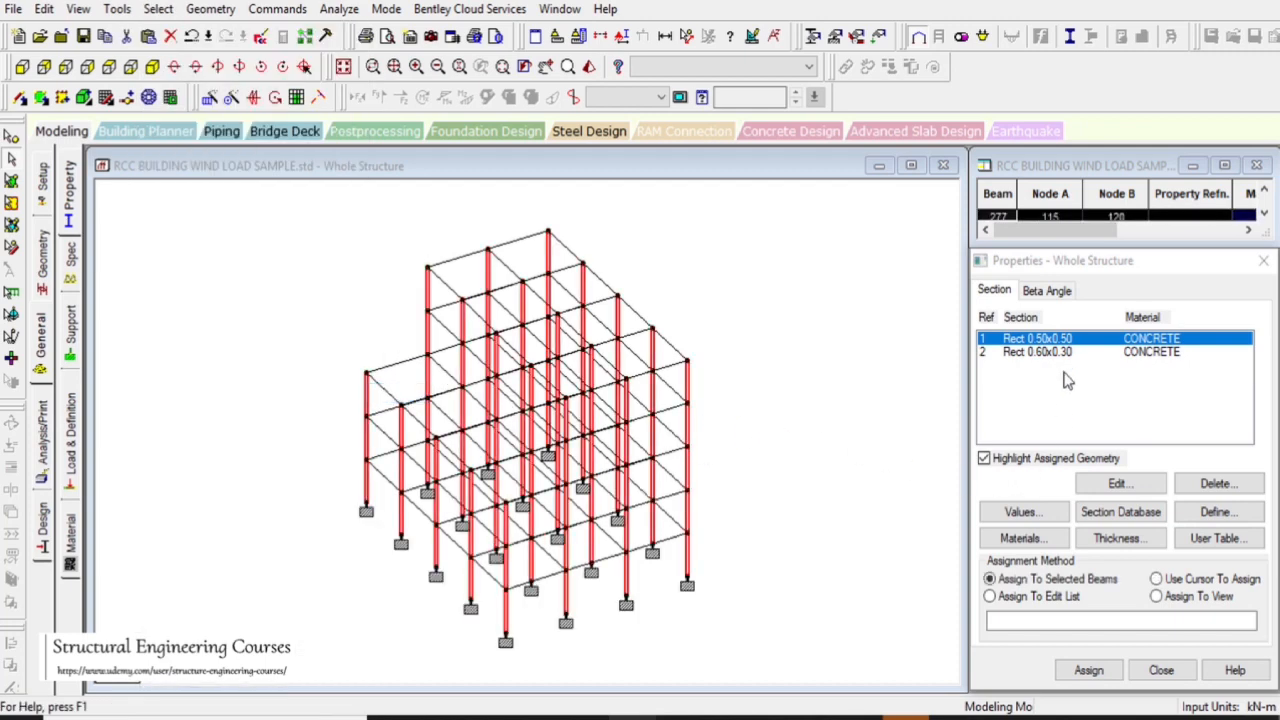
left_click(1089, 670)
left_click(1151, 525)
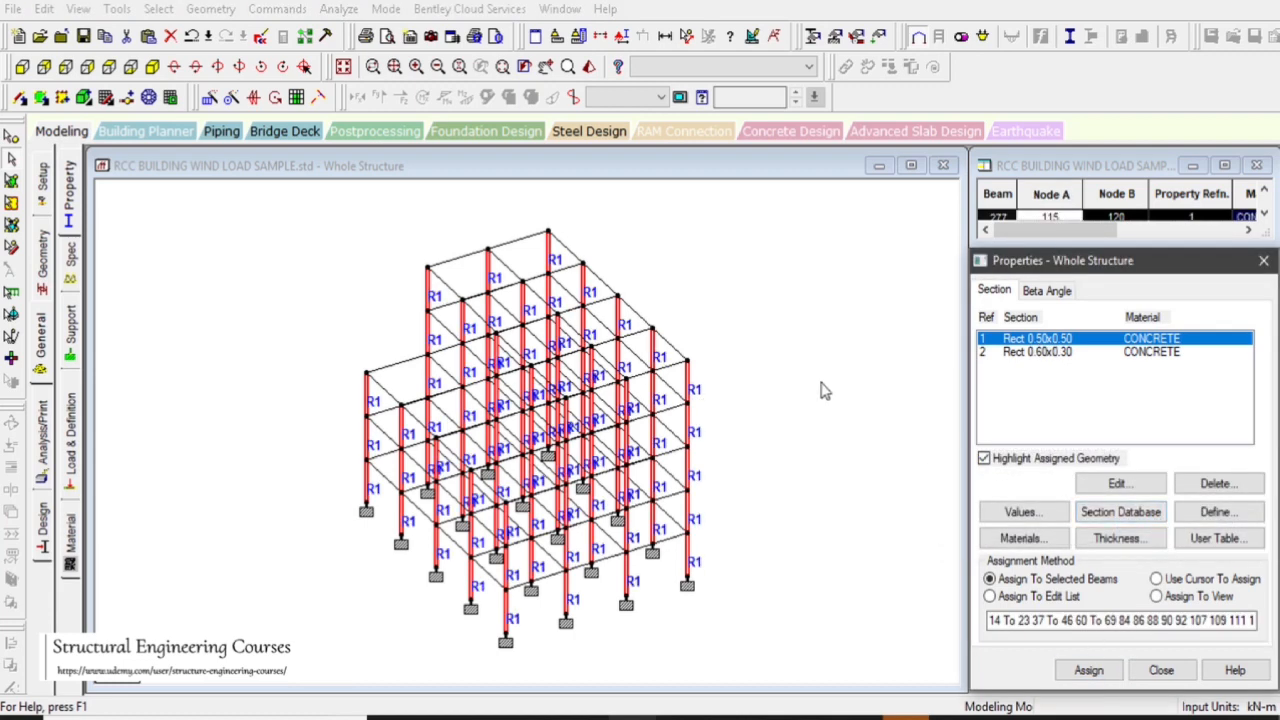
left_click(863, 423)
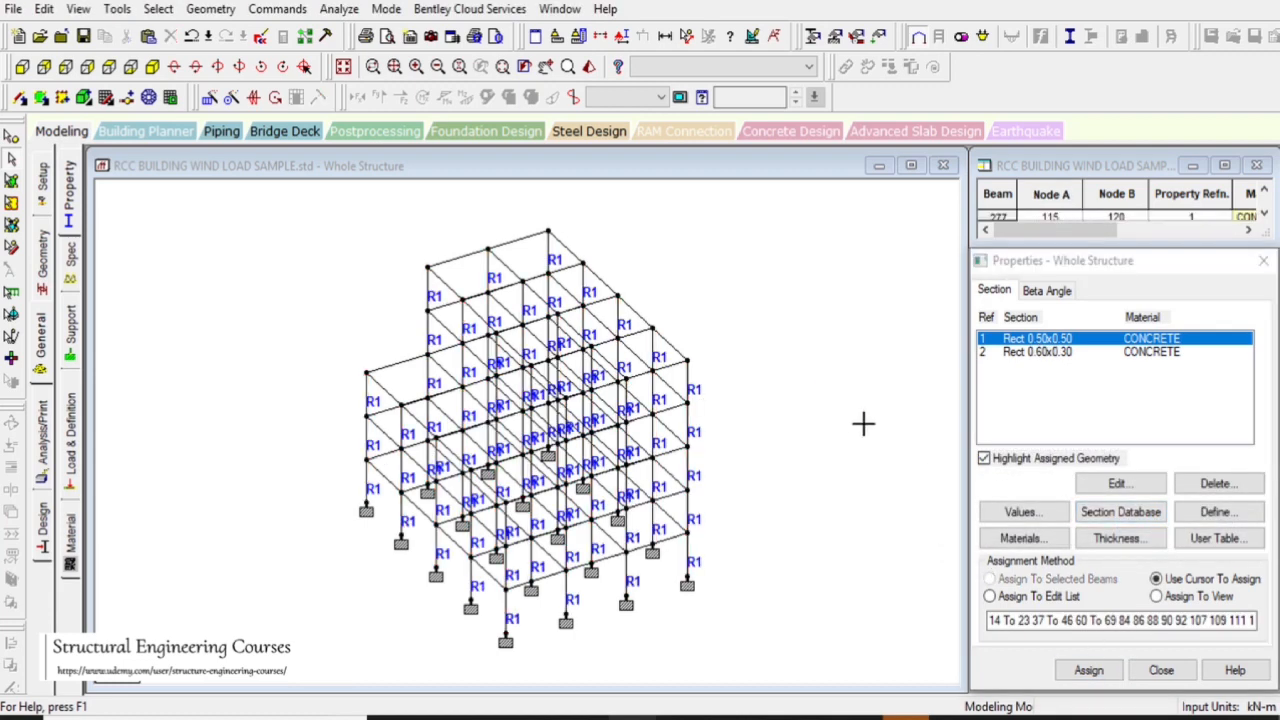
left_click(1062, 342)
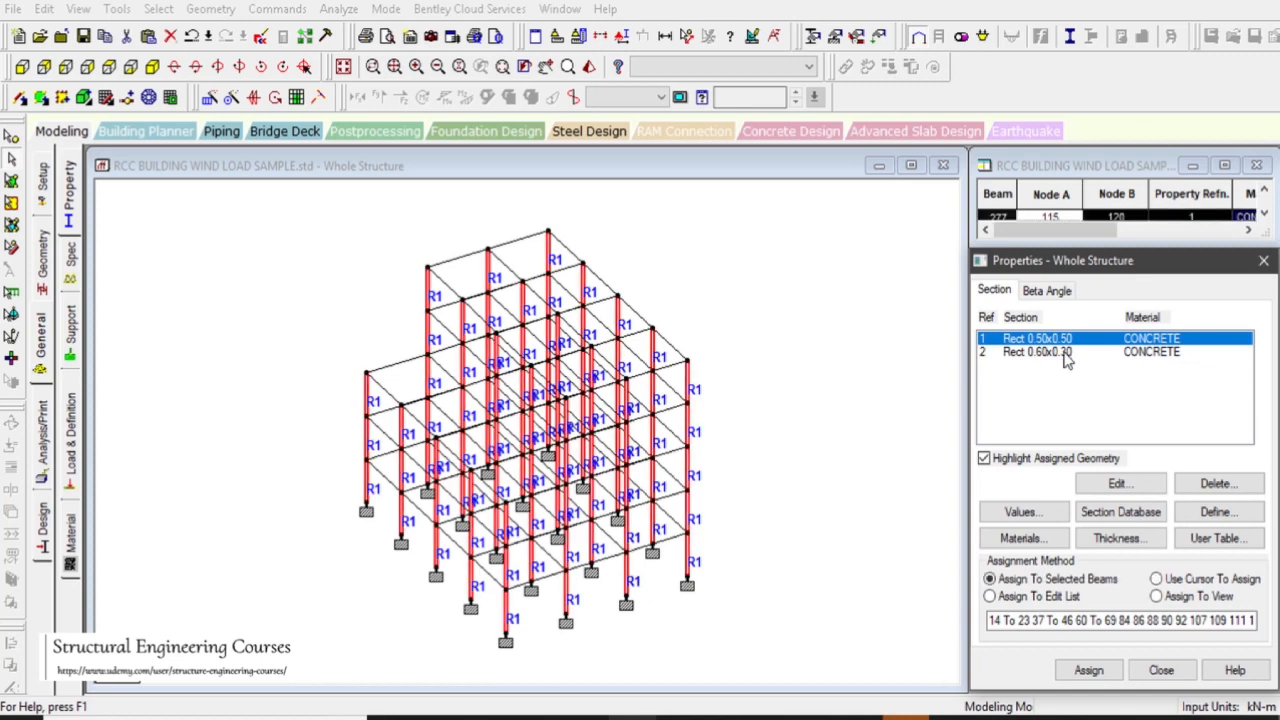
left_click(1064, 352)
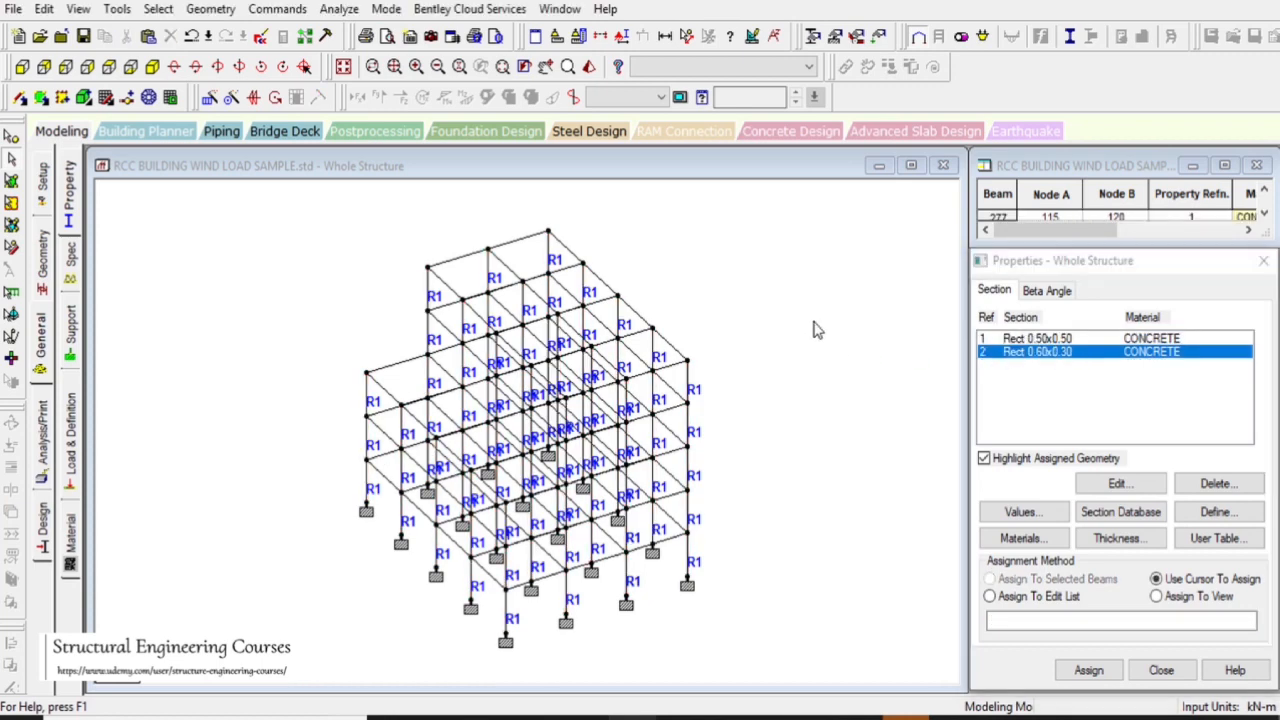
- Select all horizontal beams floor by floor in the front view, check them in isometric view, and clear the selection
left_click(22, 66)
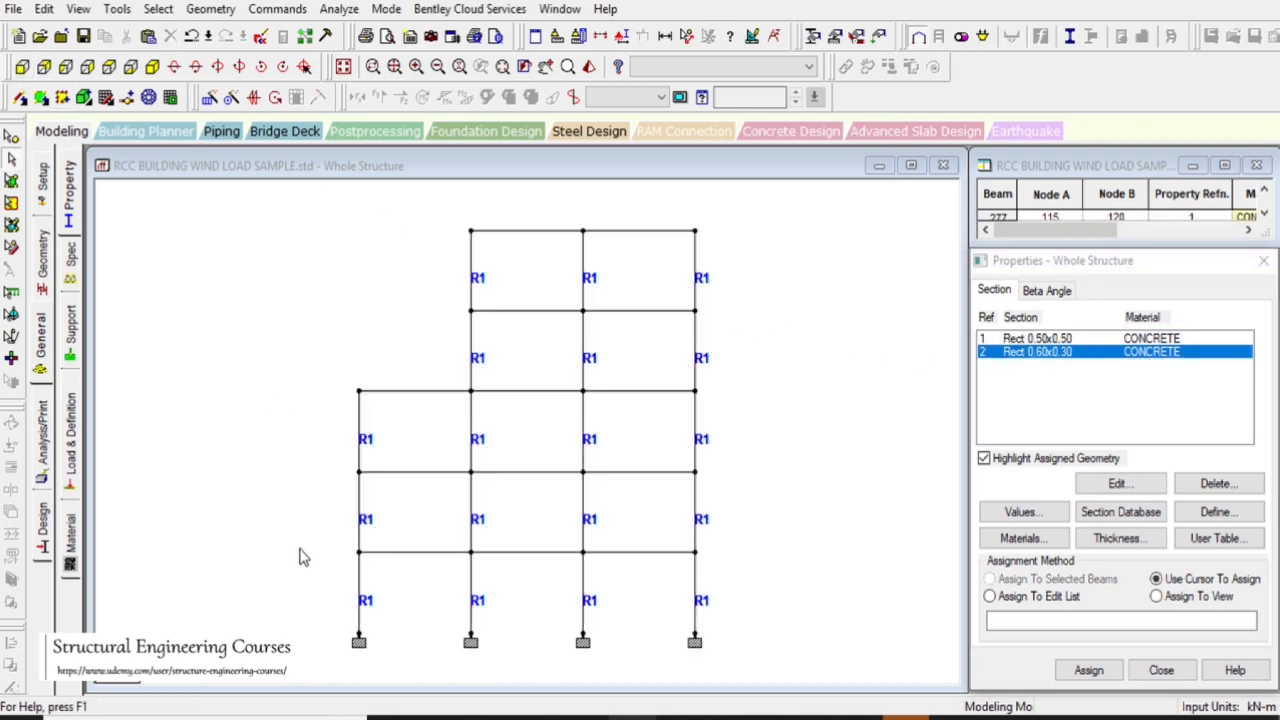
left_click(589, 555)
left_click_drag(329, 460, 809, 478, "ctrl")
left_click_drag(333, 388, 712, 404, "ctrl")
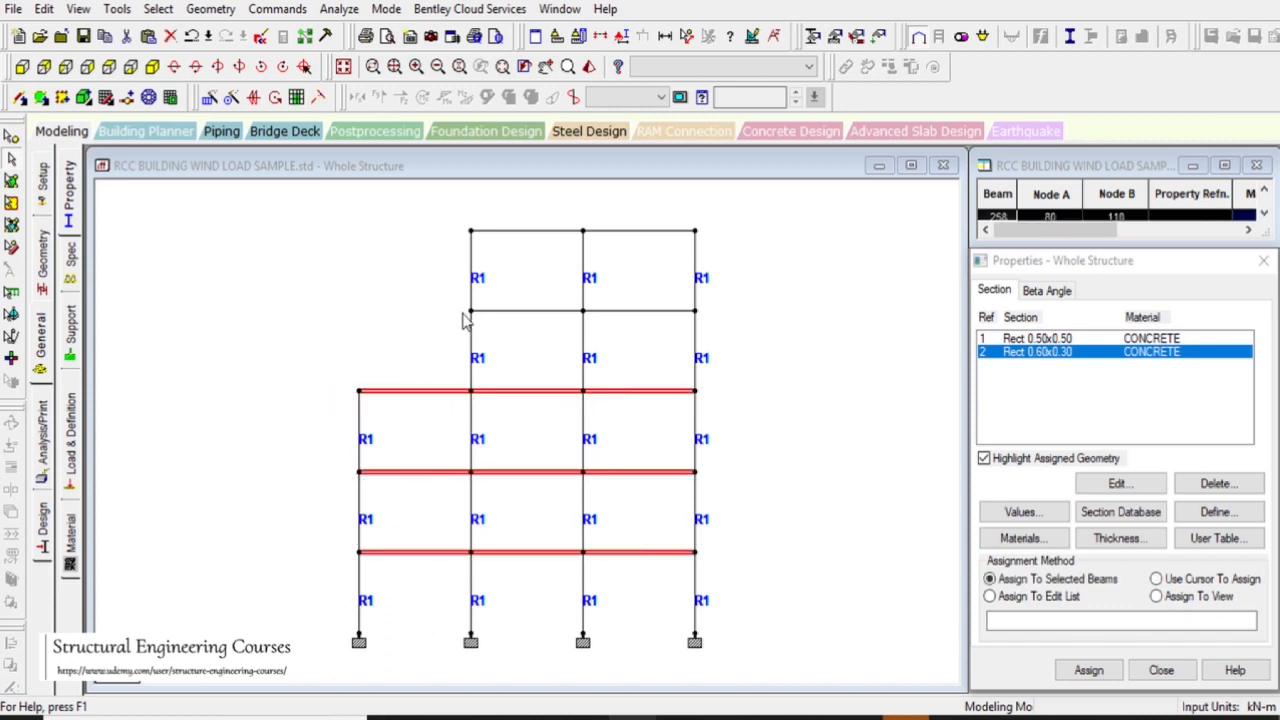
left_click_drag(442, 300, 746, 316, "ctrl")
left_click_drag(393, 214, 740, 252, "ctrl")
left_click(152, 66)
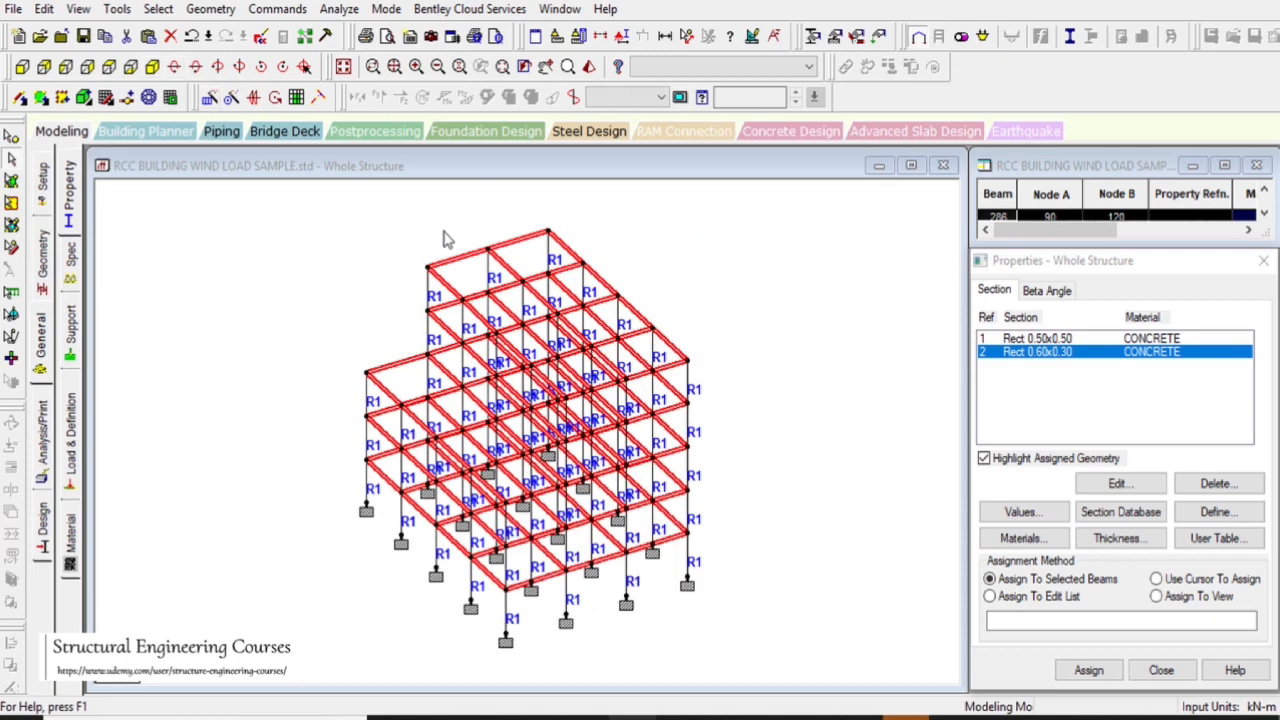
left_click(308, 233)
- Select all beams parallel to X and Z and assign the Rect 0.60x0.30 section to them
left_click(158, 9)
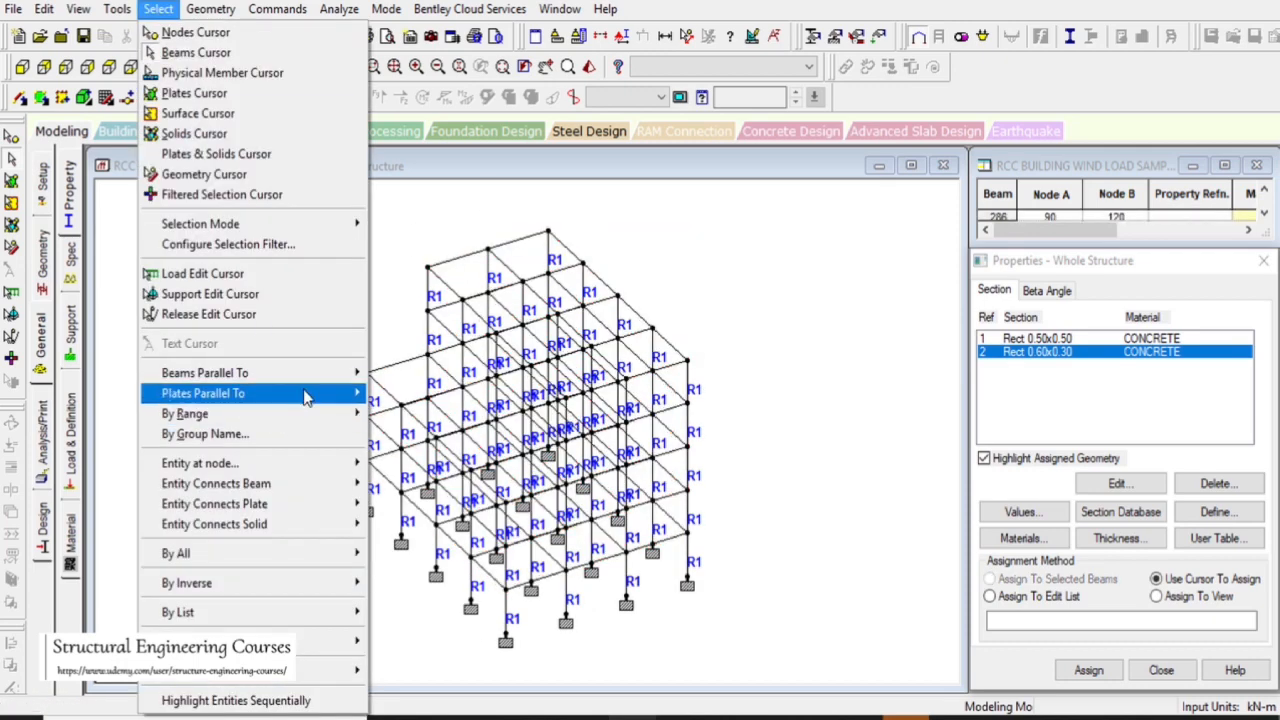
mouse_move(300, 374)
left_click(388, 372)
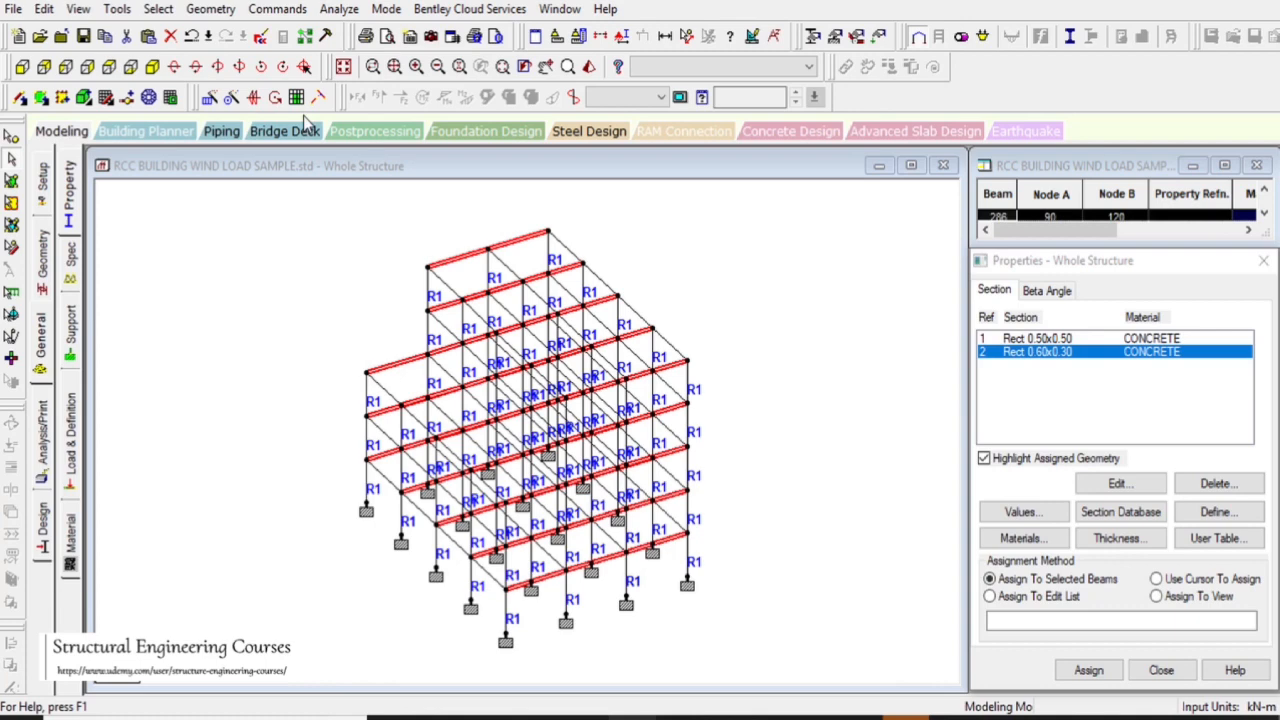
left_click(158, 9)
mouse_move(300, 372)
left_click(400, 410)
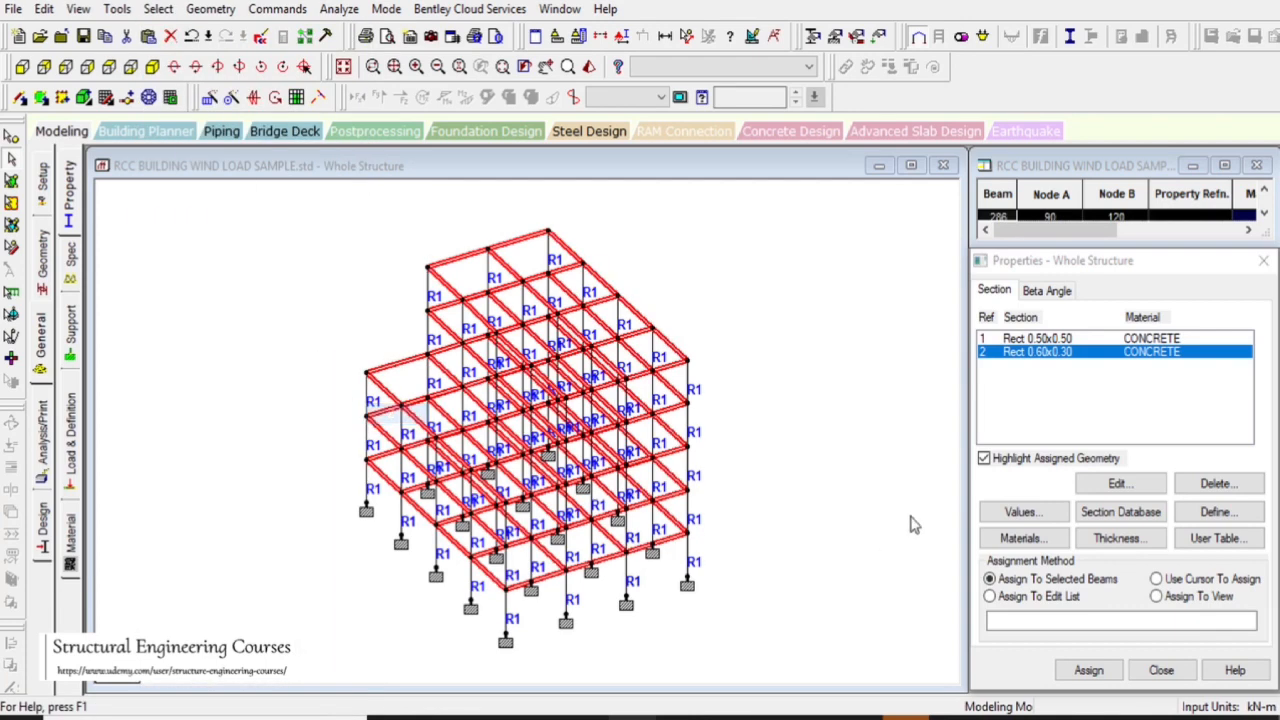
left_click(22, 66)
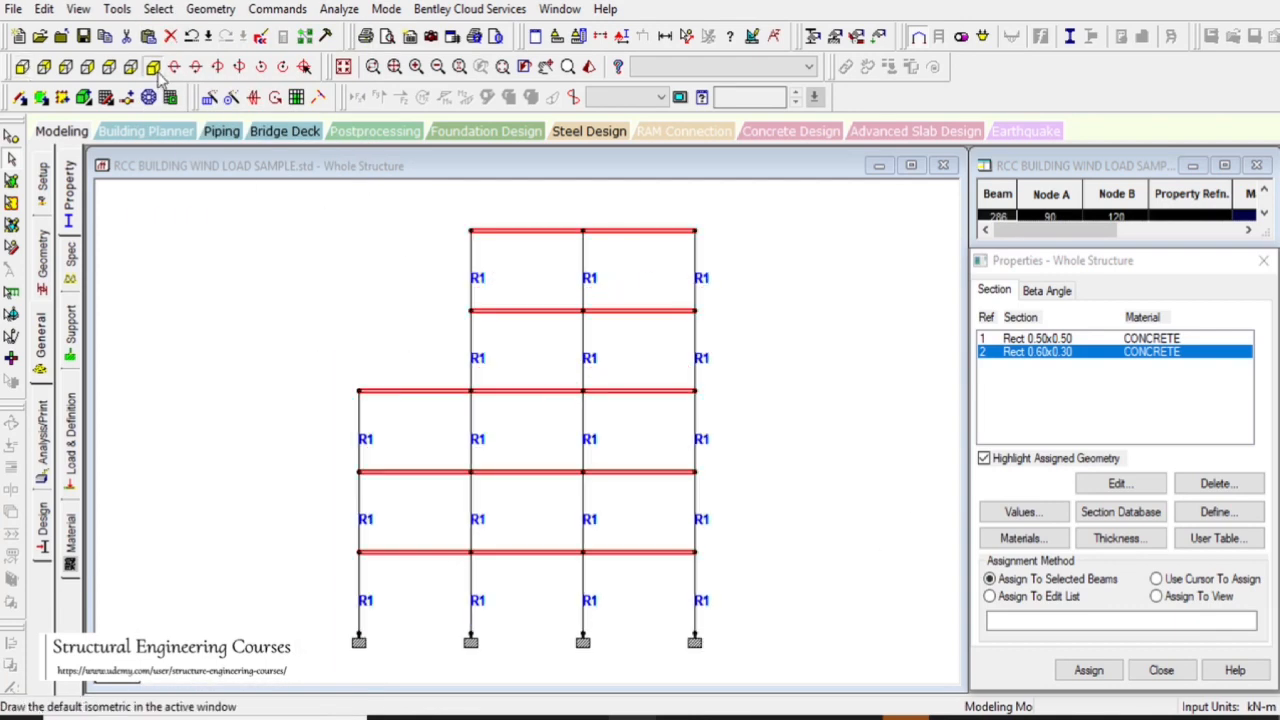
left_click(155, 70)
left_click(1089, 670)
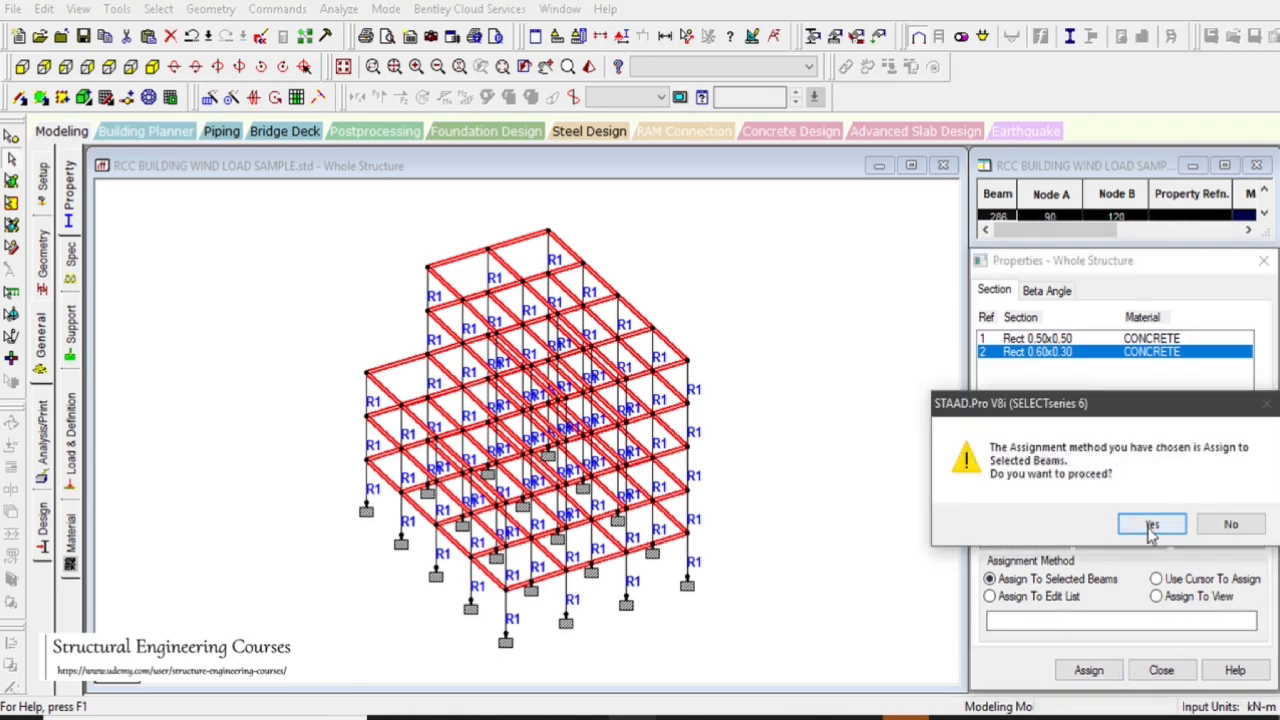
left_click(1151, 527)
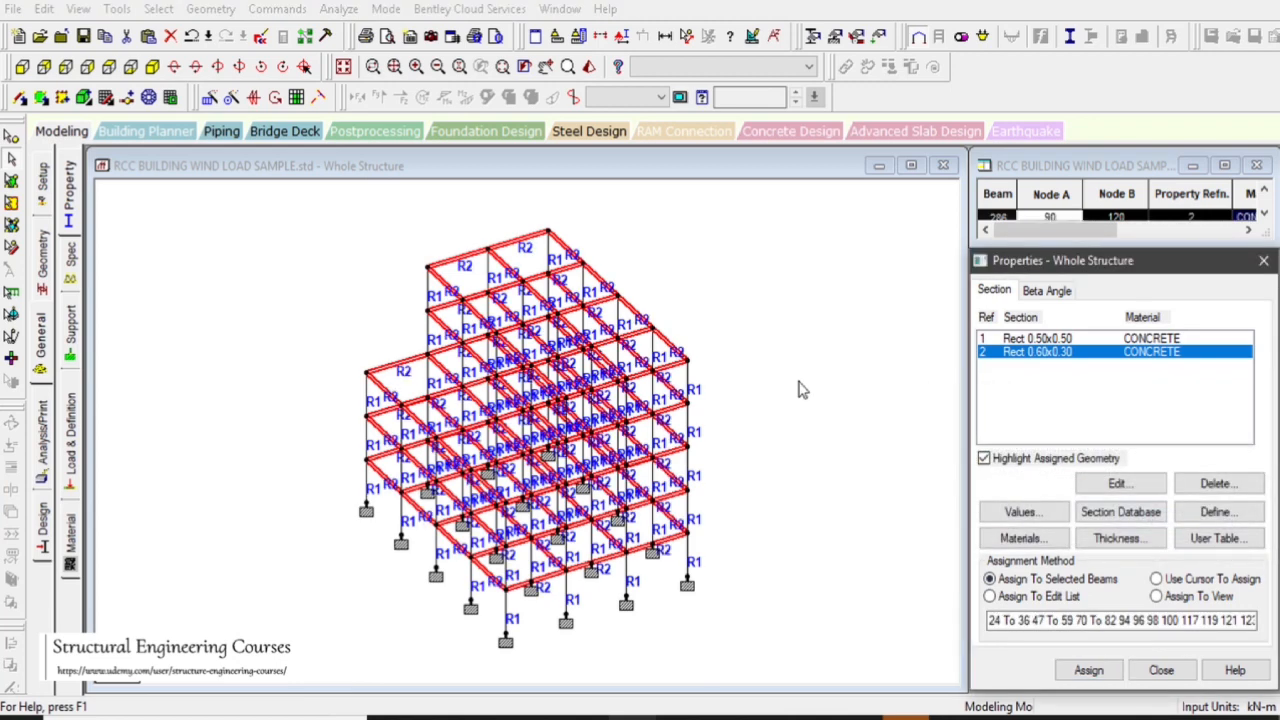
- Open the load definitions and start adding a wind definition
left_click(77, 455)
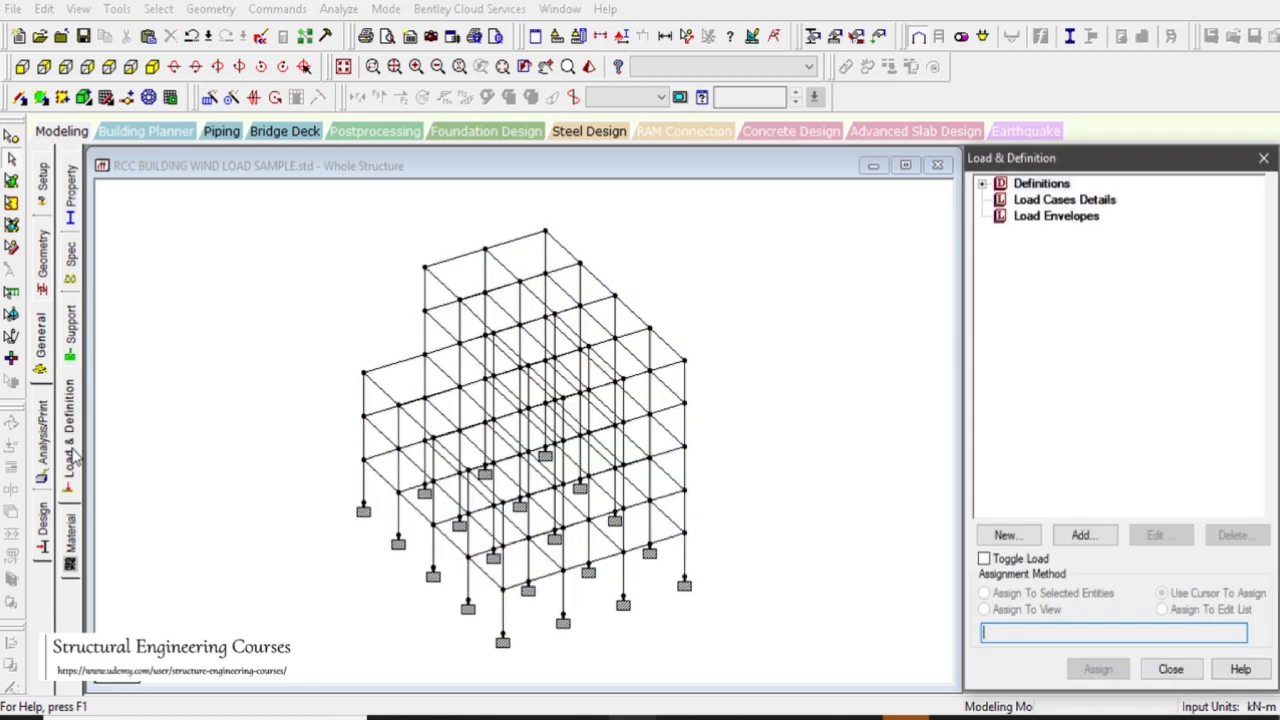
left_click(983, 185)
left_click(1062, 236)
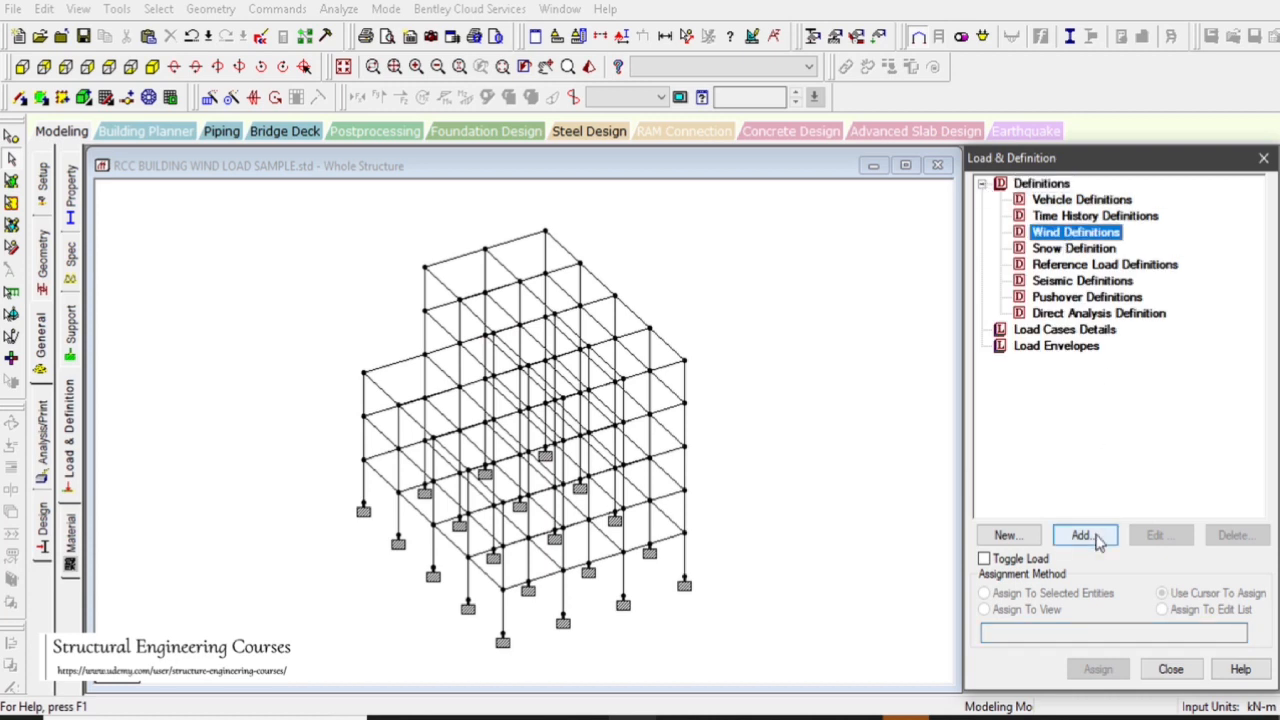
left_click(1090, 535)
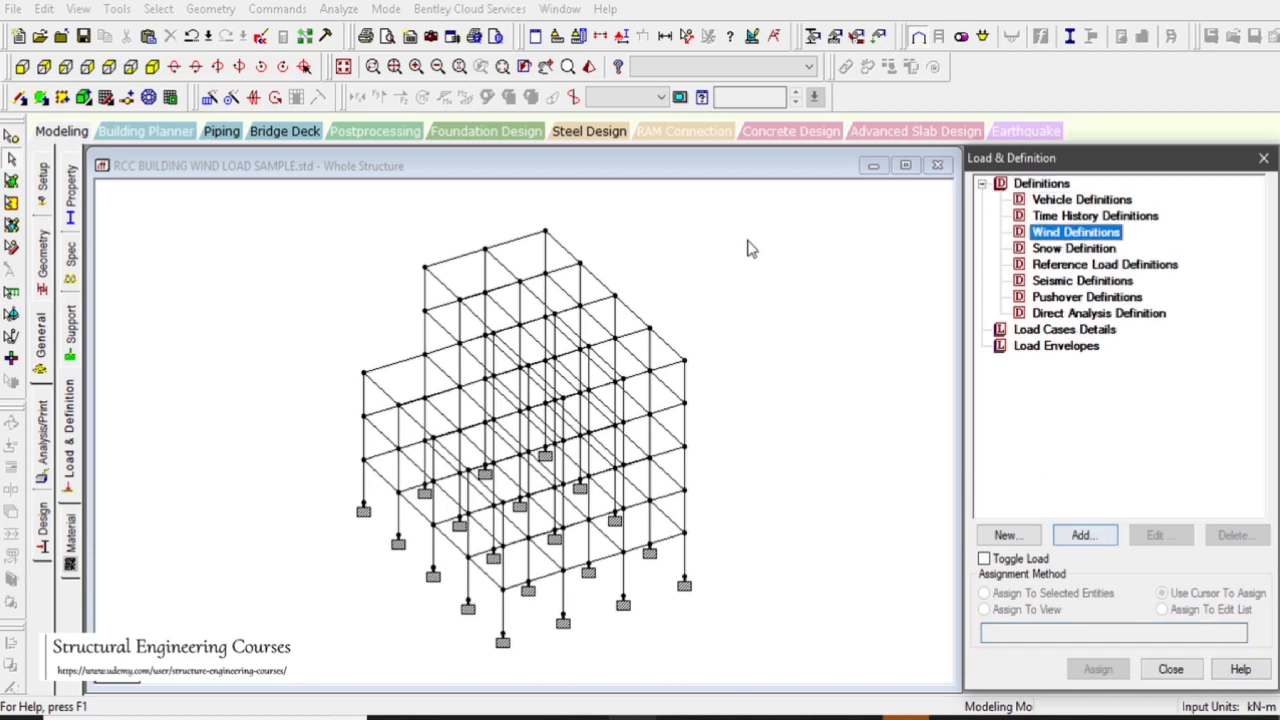
- Measure the node-to-node distances along both outer base edges and up the corner column to its top node
left_click(546, 66)
left_click_drag(809, 425, 603, 409)
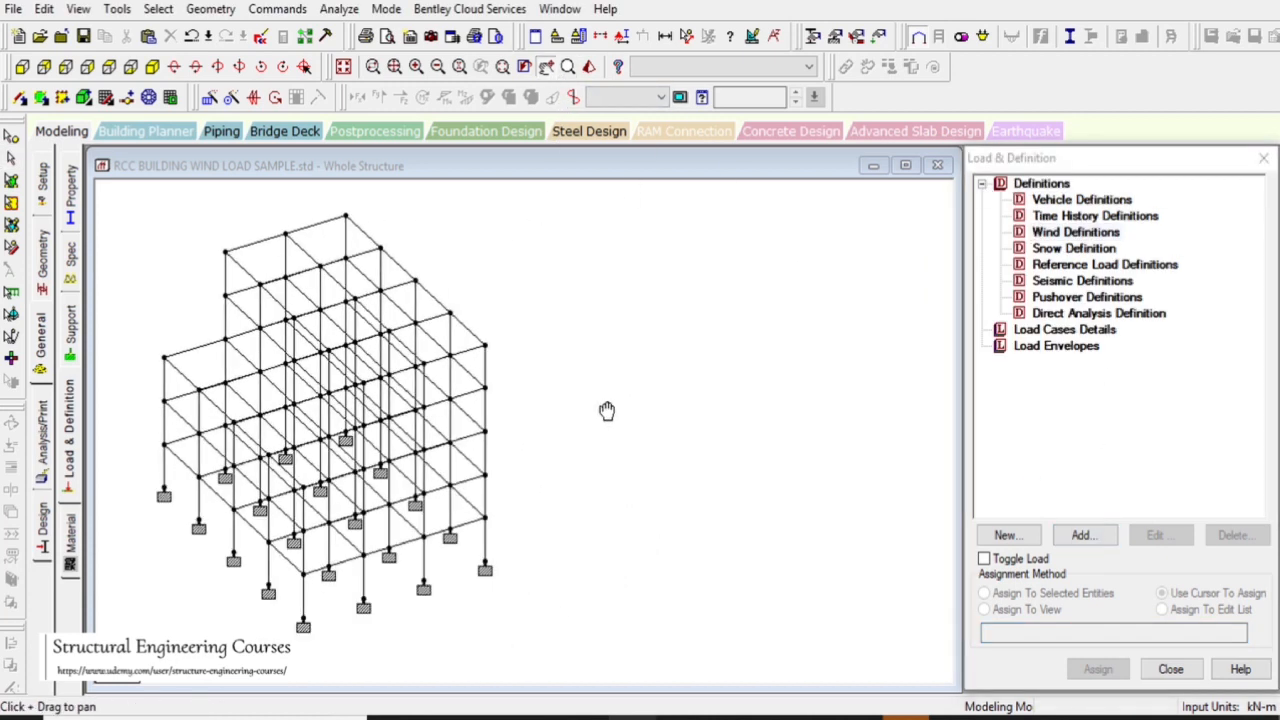
left_click(686, 36)
left_click(306, 627)
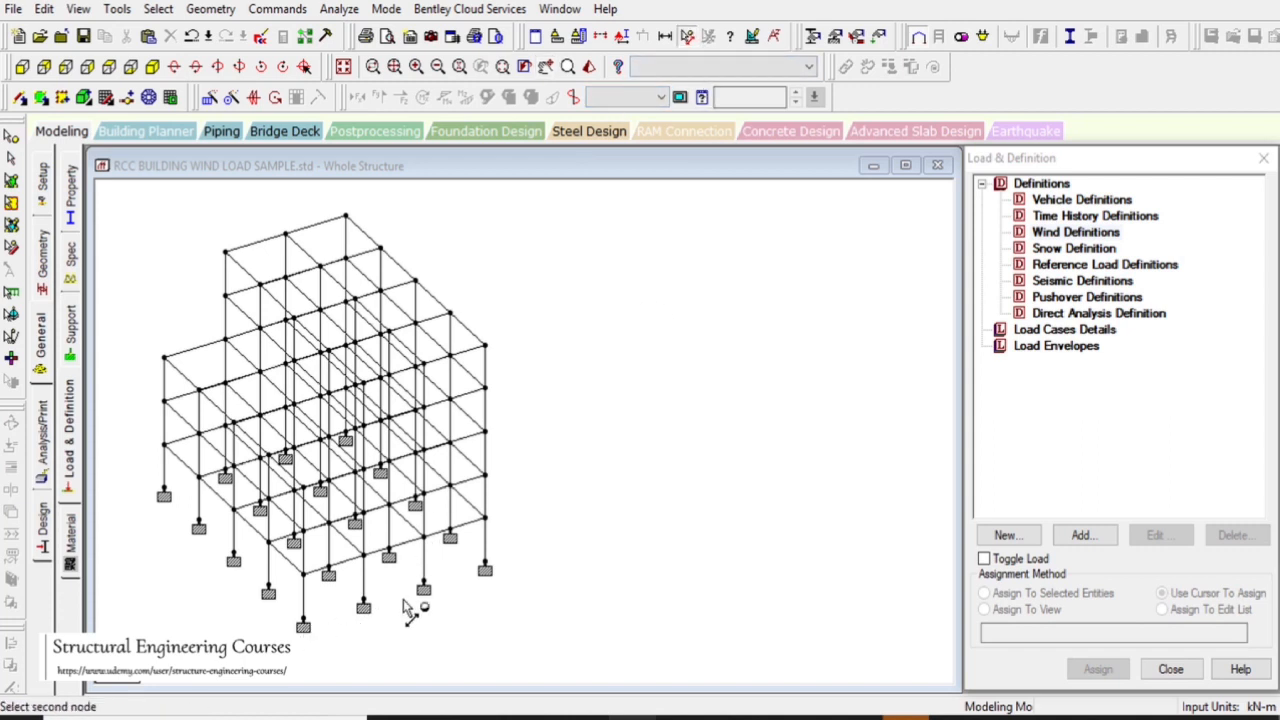
left_click(486, 571)
left_click(486, 571)
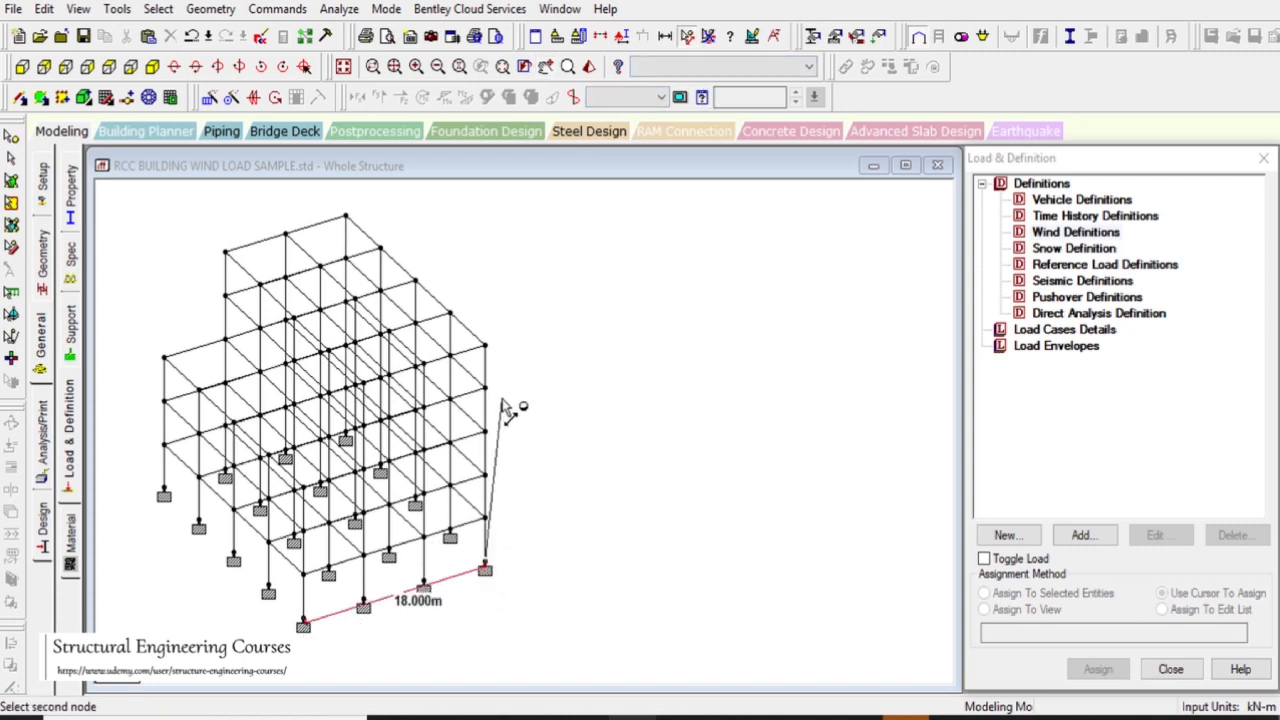
left_click(500, 340)
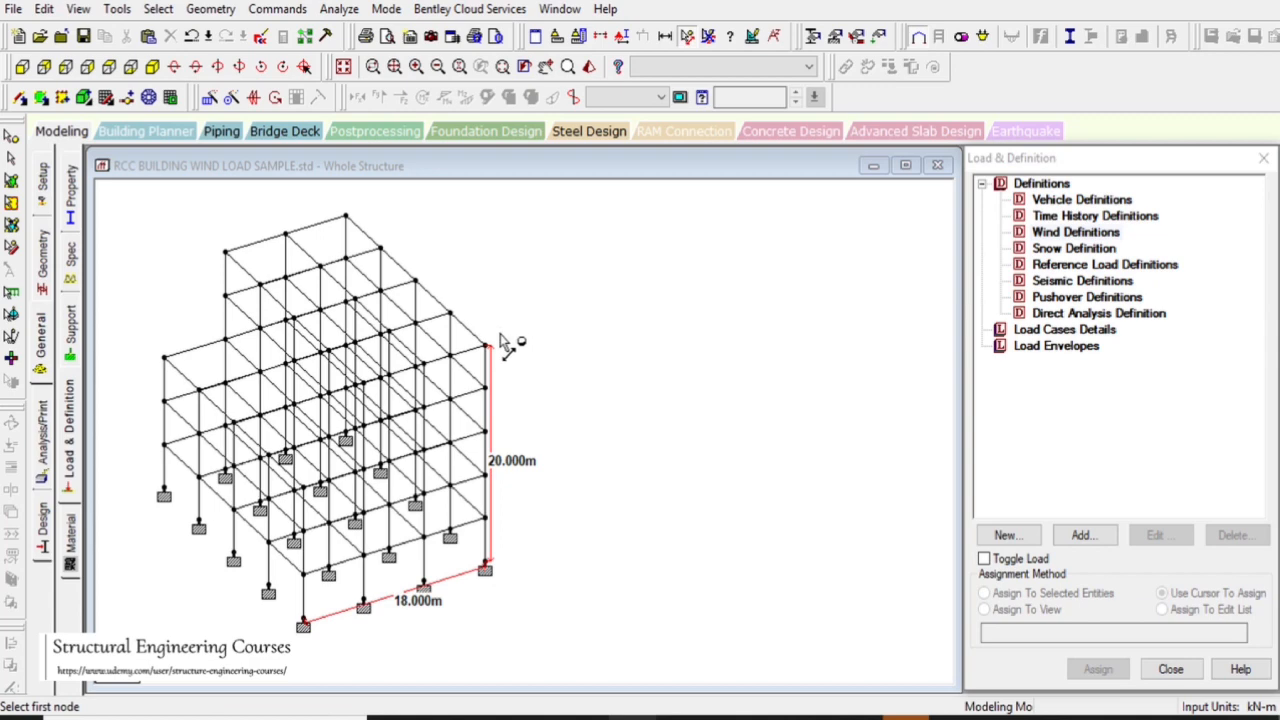
left_click(170, 493)
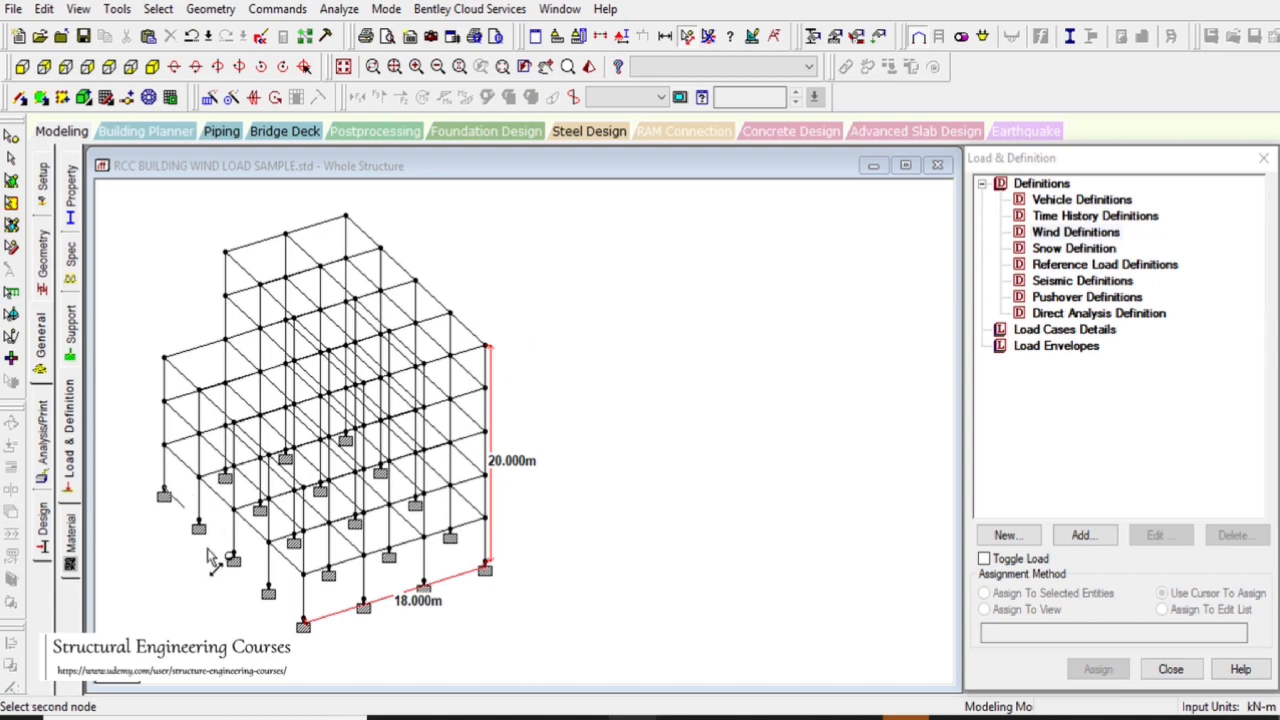
left_click(304, 627)
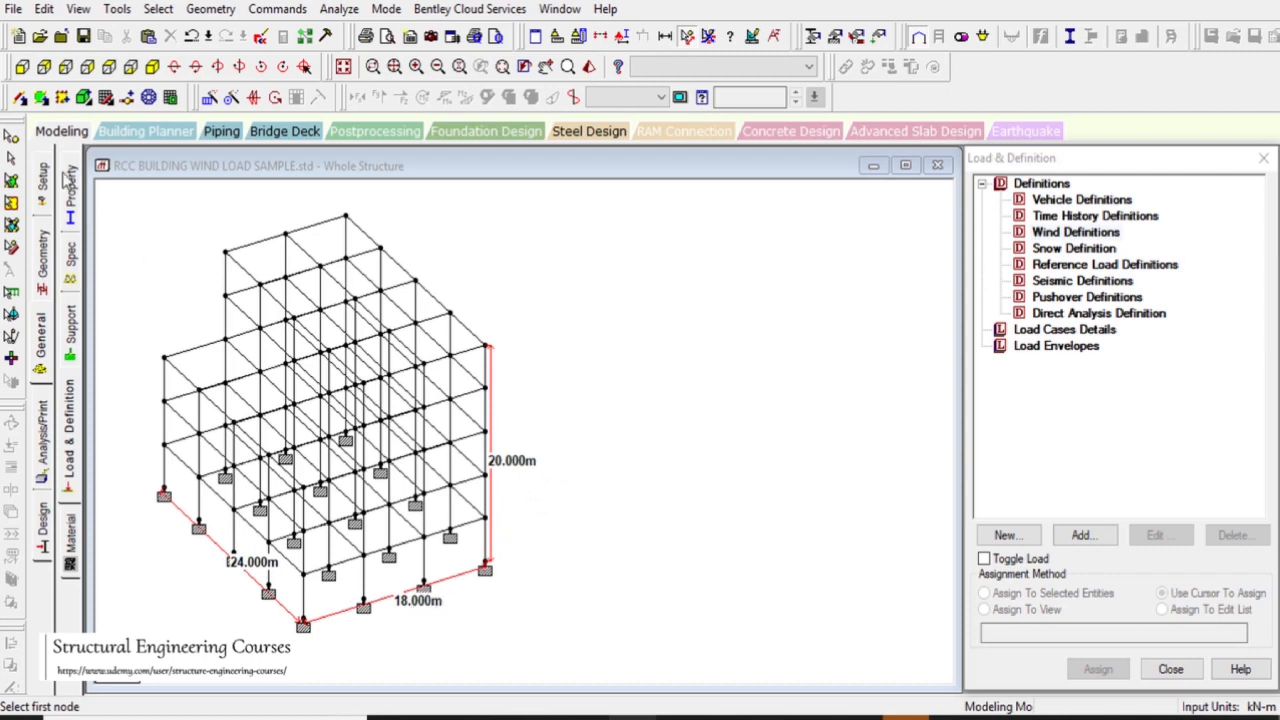
left_click(11, 158)
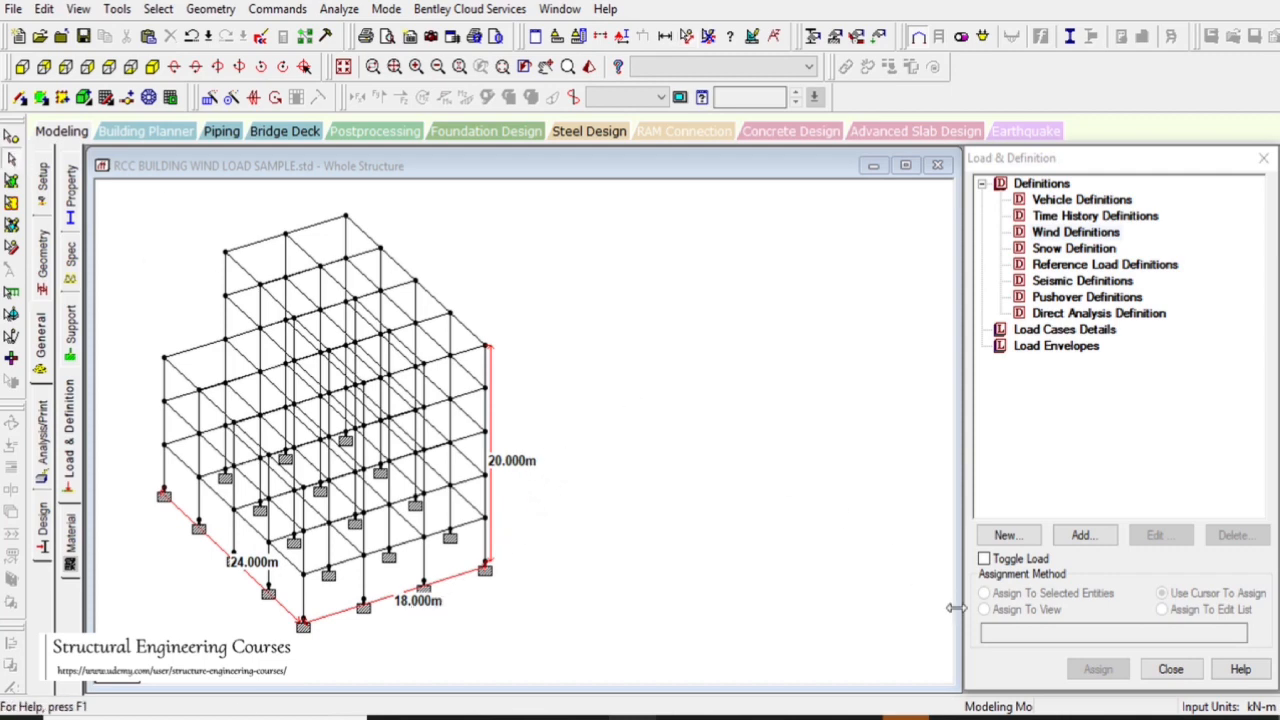
- Switch to Calculator and compute 20 raised to the power 0.9
left_click(861, 718)
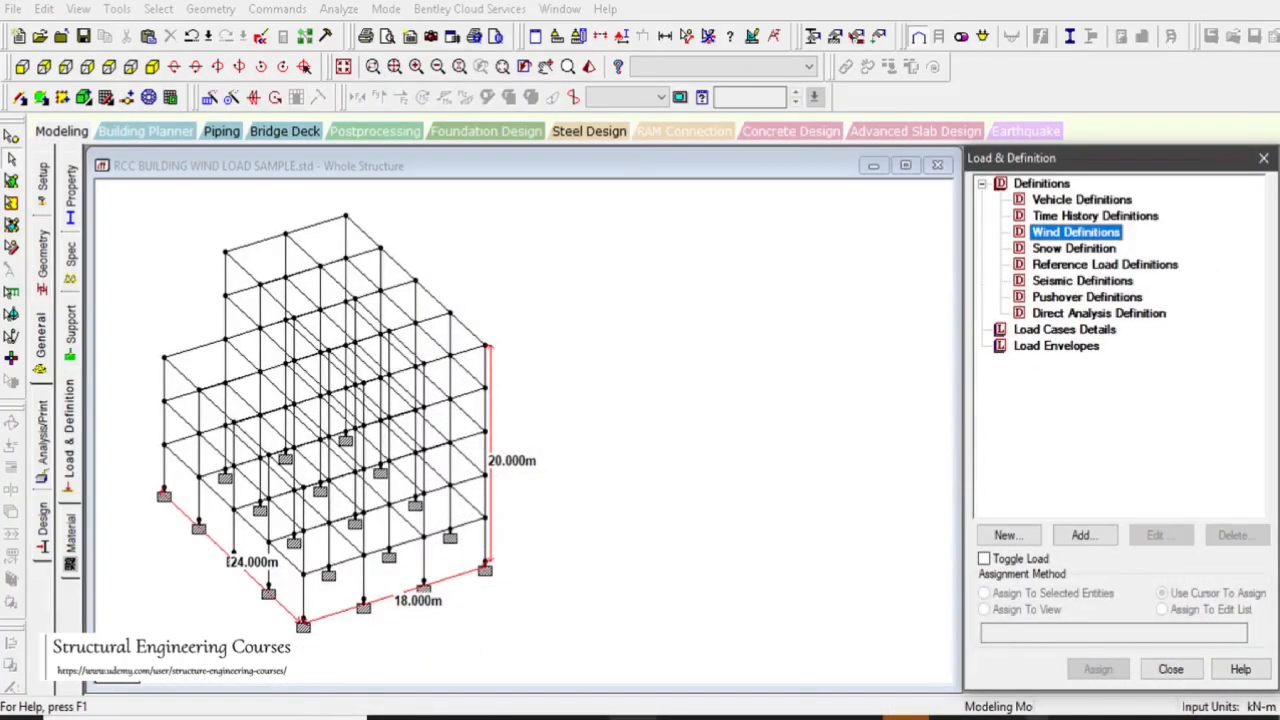
left_click(1000, 717)
left_click_drag(471, 101, 1016, 130)
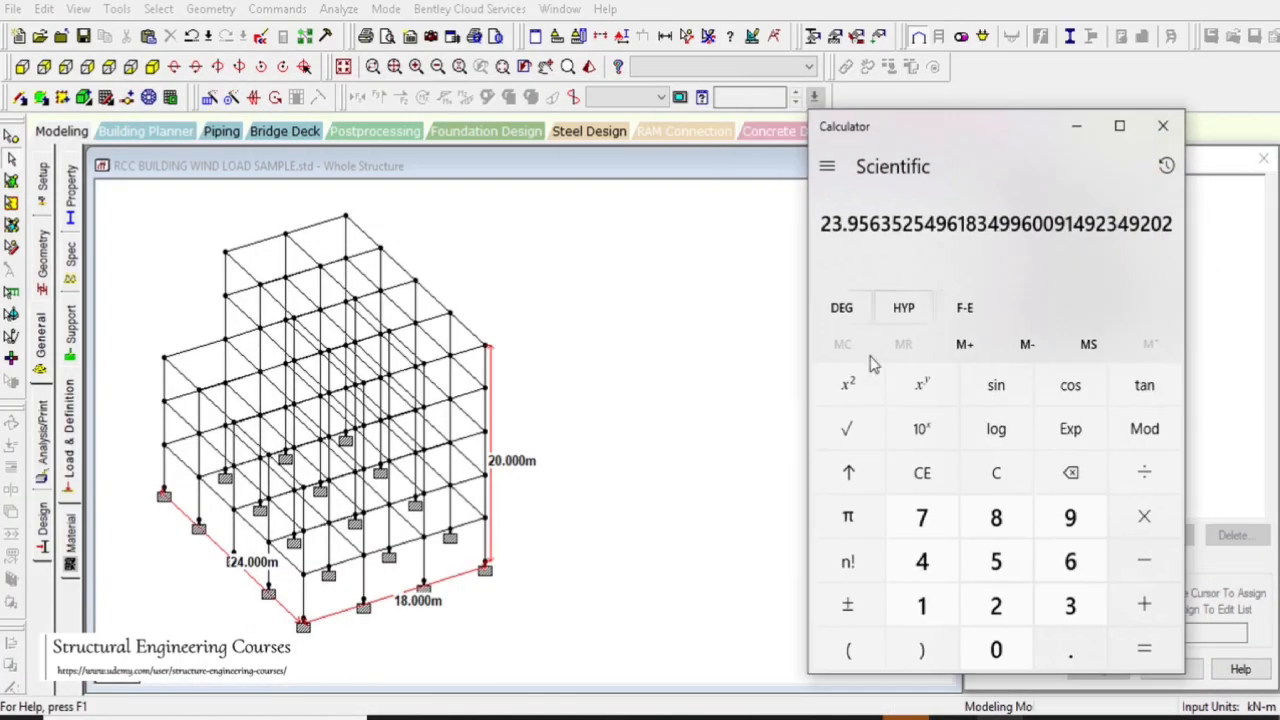
left_click(990, 476)
type("20")
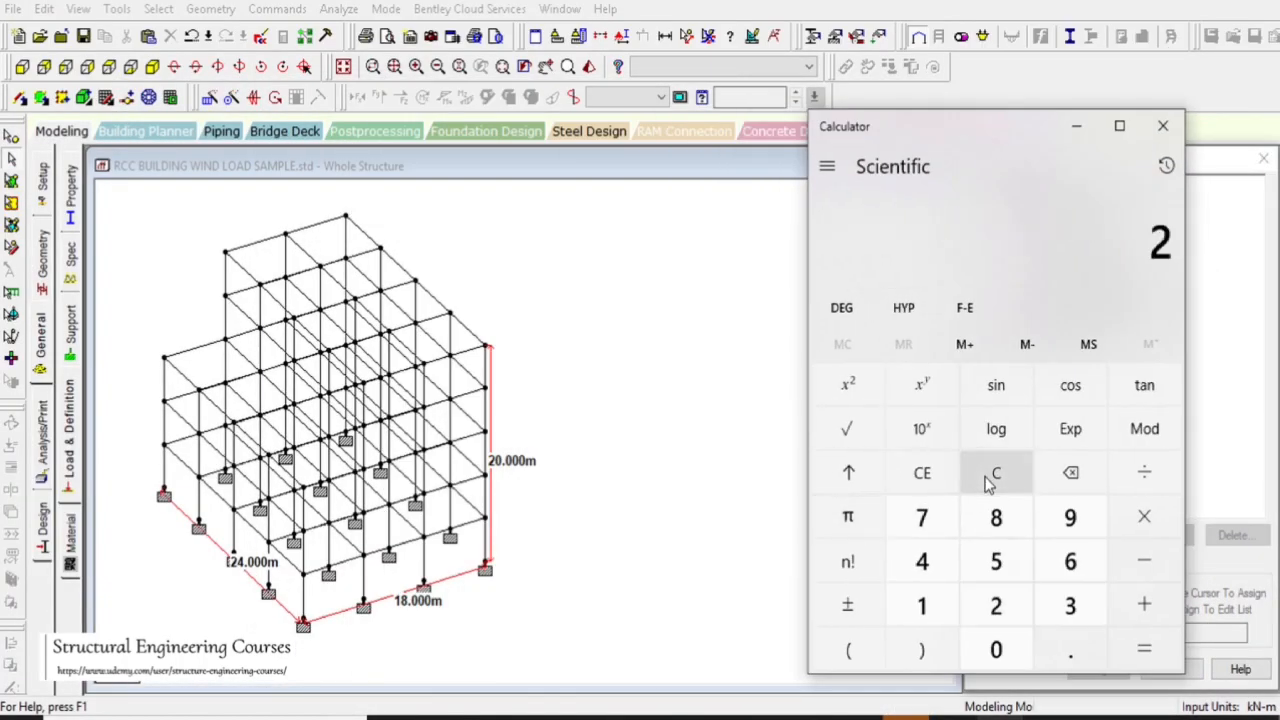
left_click(924, 398)
type("0.9")
key("Return")
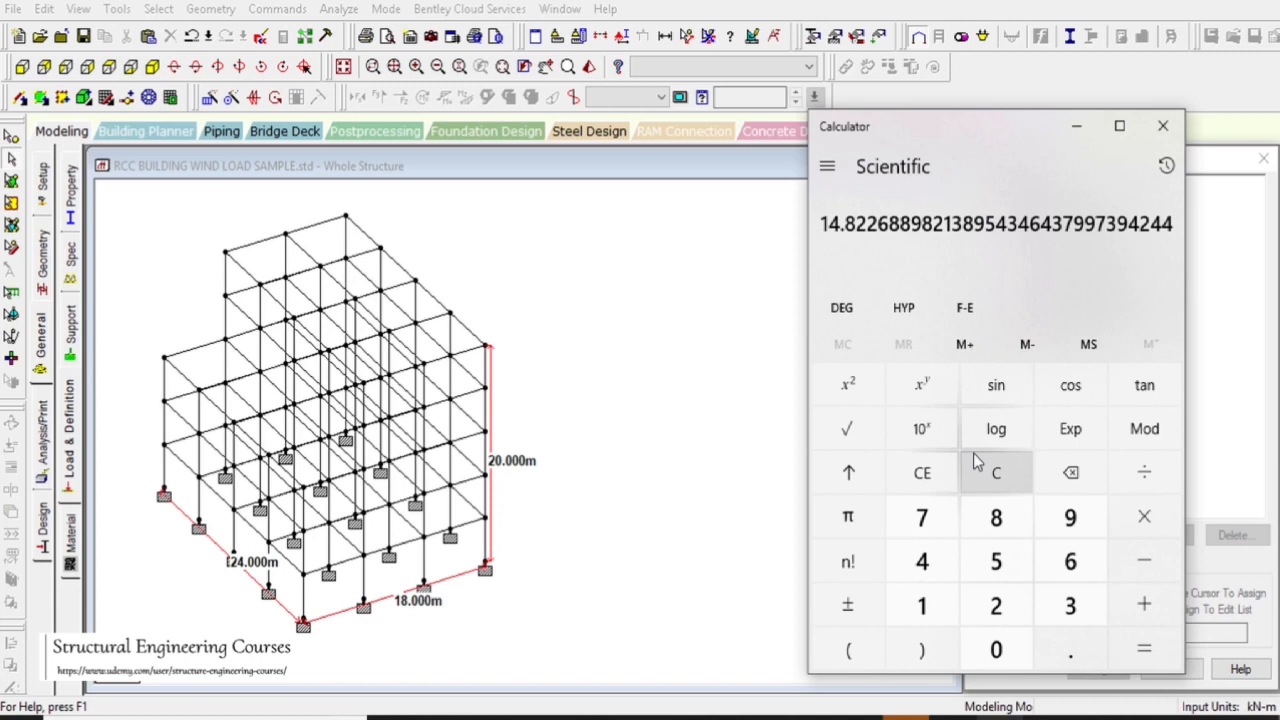
- Compute 43.5 divided by 14.83 in Calculator and return to STAAD.Pro
type("43.5")
type("/14.83")
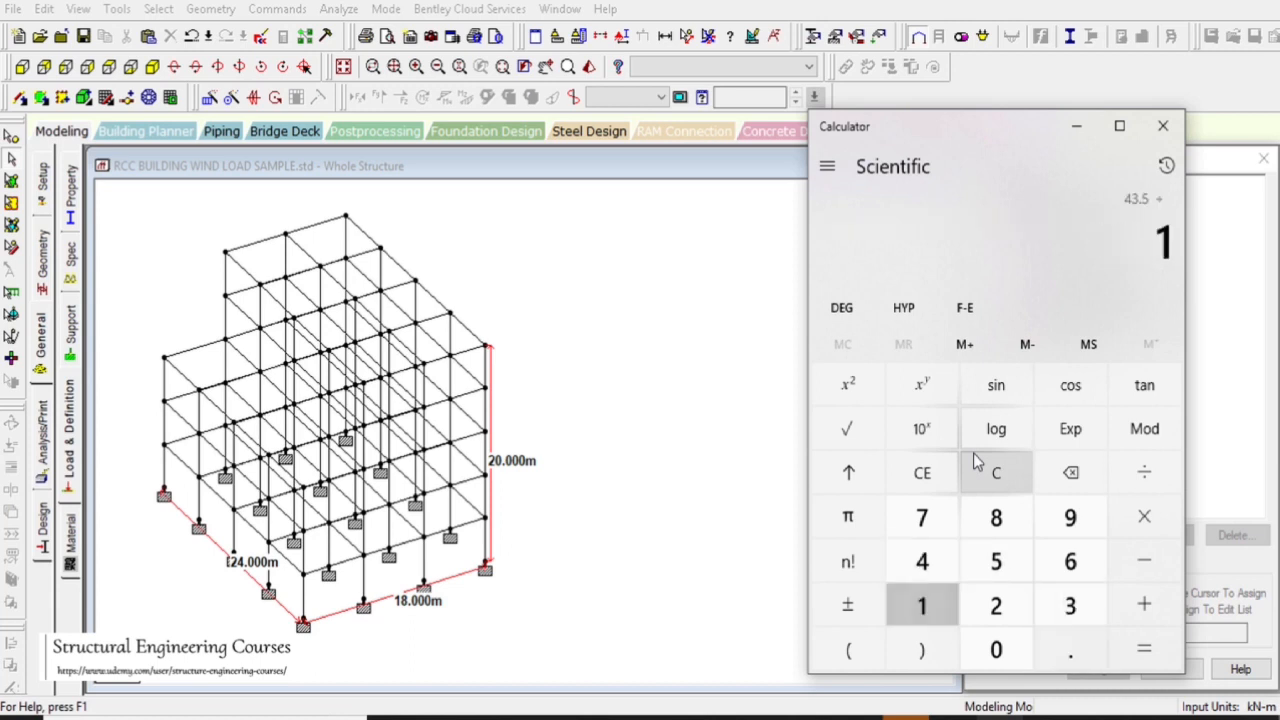
key("Return")
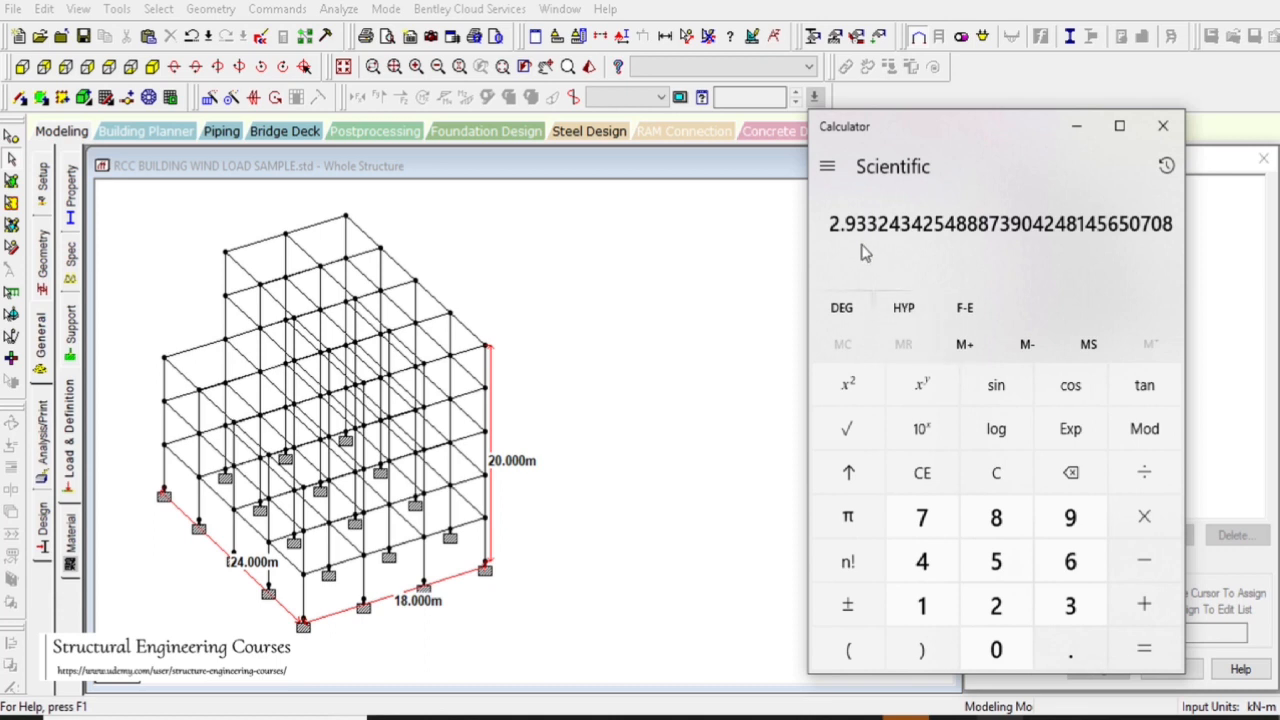
left_click(1078, 133)
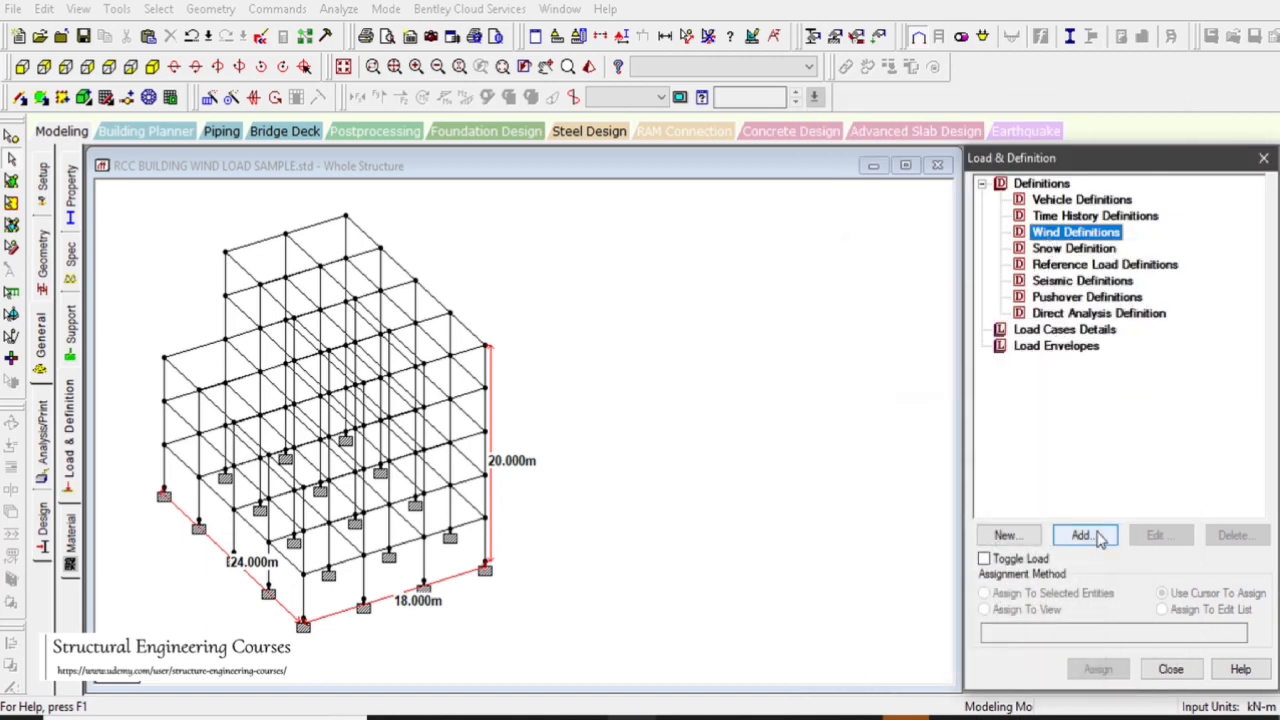
- Add wind definition type 1 with the comment WIND 1
left_click(1086, 534)
left_click(622, 492)
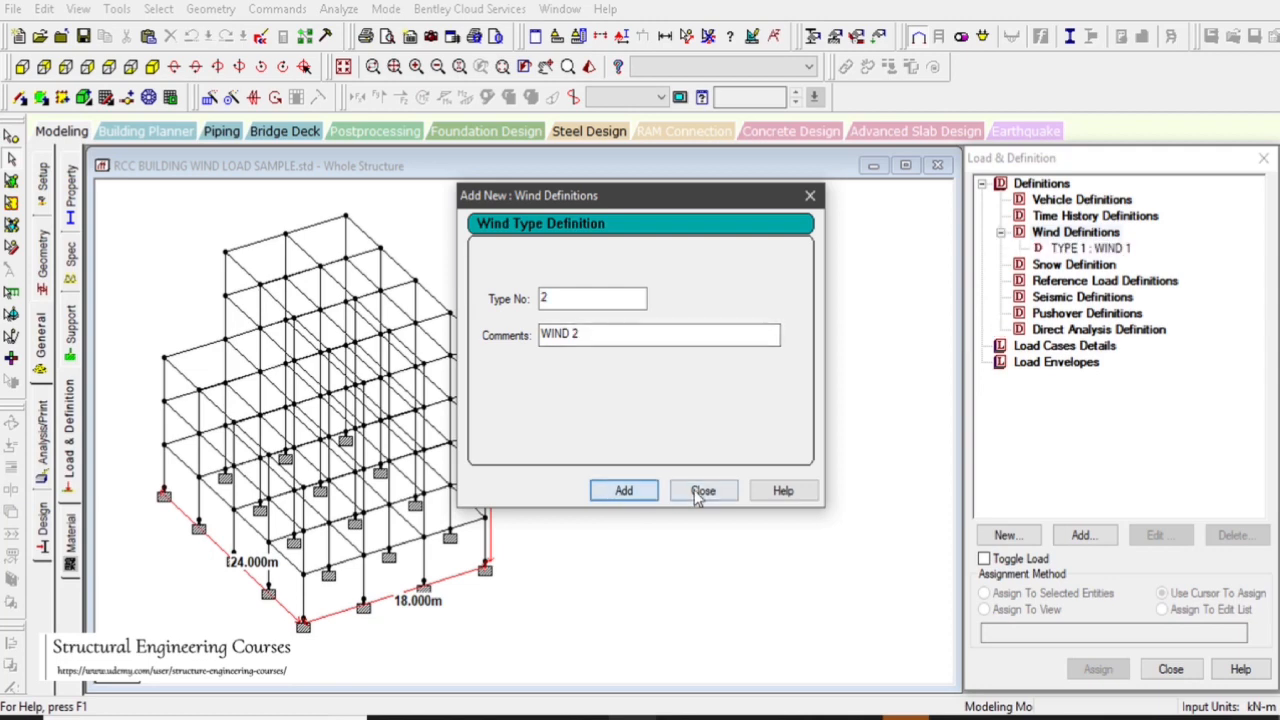
left_click(700, 490)
- Open the intensity settings for the TYPE 1 : WIND 1 definition
left_click(1104, 252)
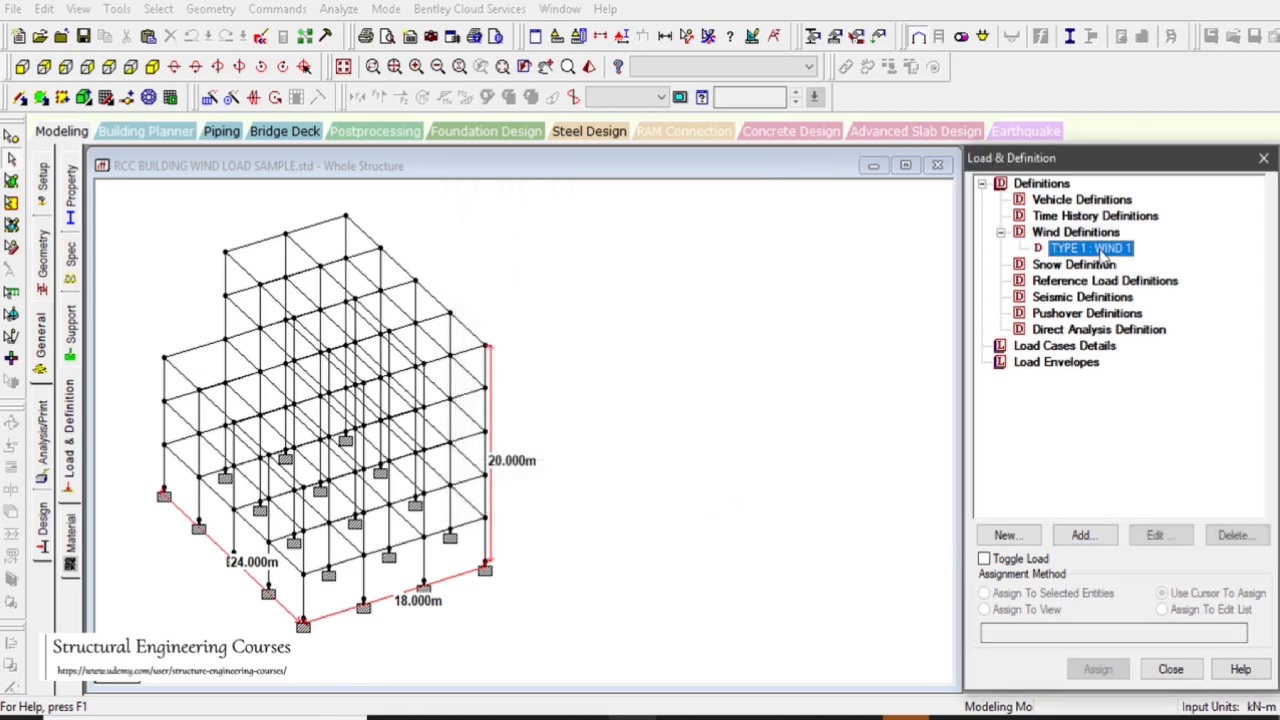
left_click(1086, 535)
left_click_drag(567, 127, 877, 133)
left_click(981, 488)
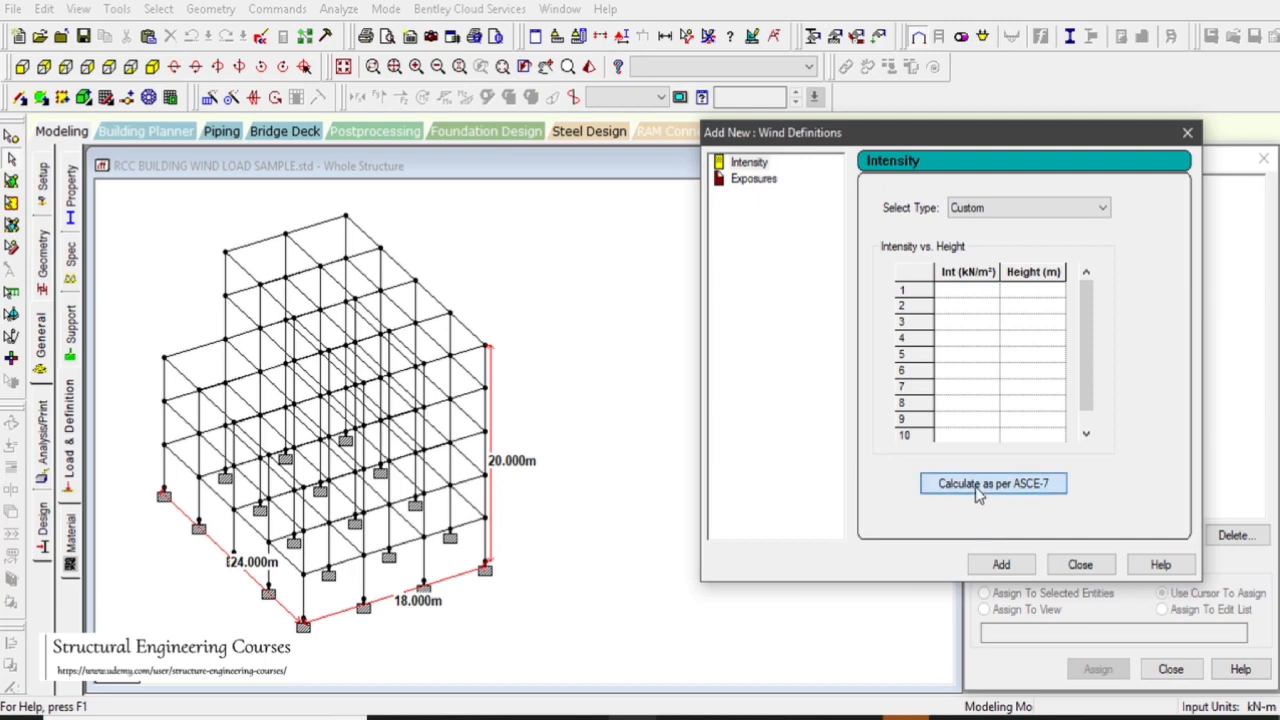
left_click_drag(800, 50, 652, 38)
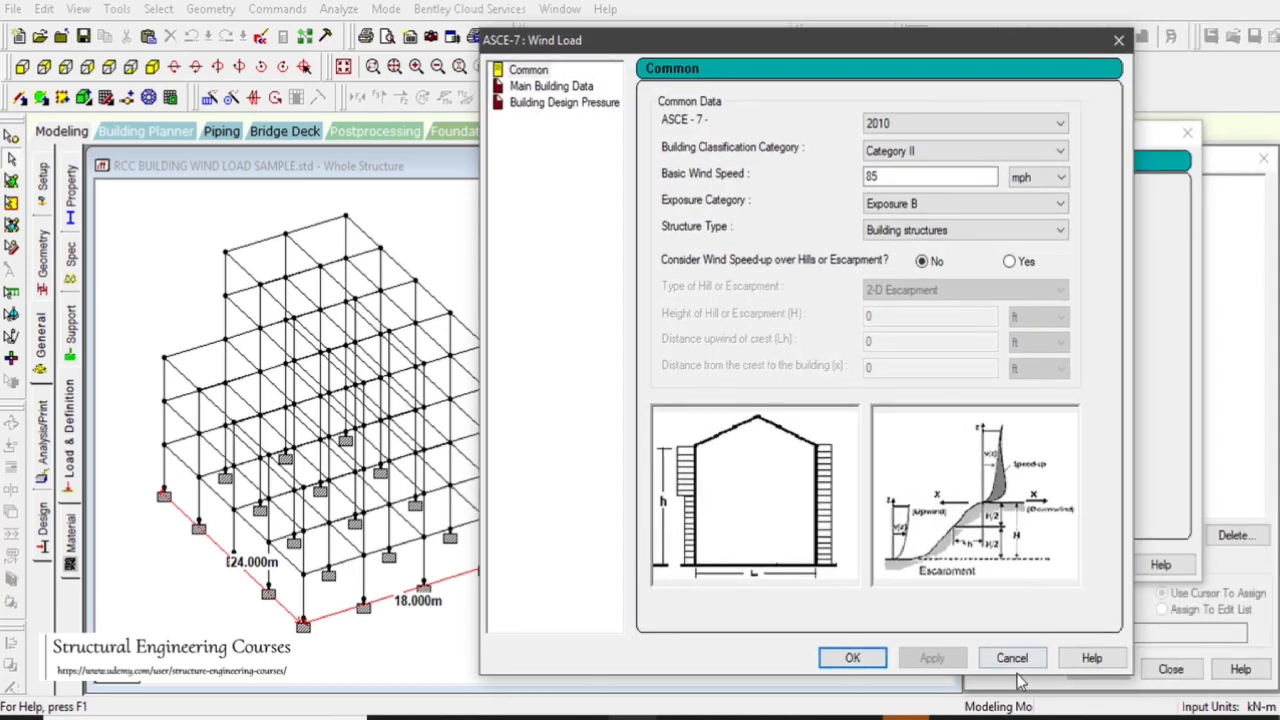
left_click(1010, 655)
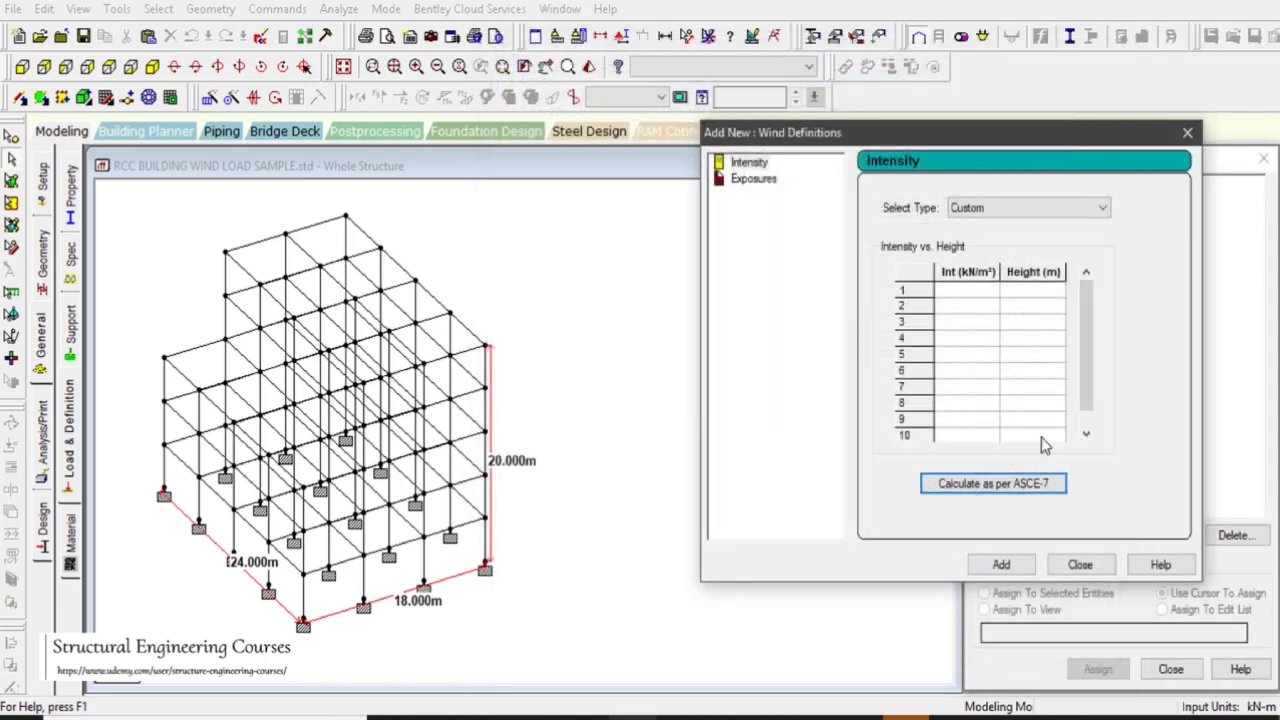
- Try the SNiP 2.01.07-2011 intensity type and switch back to Custom
left_click(1016, 209)
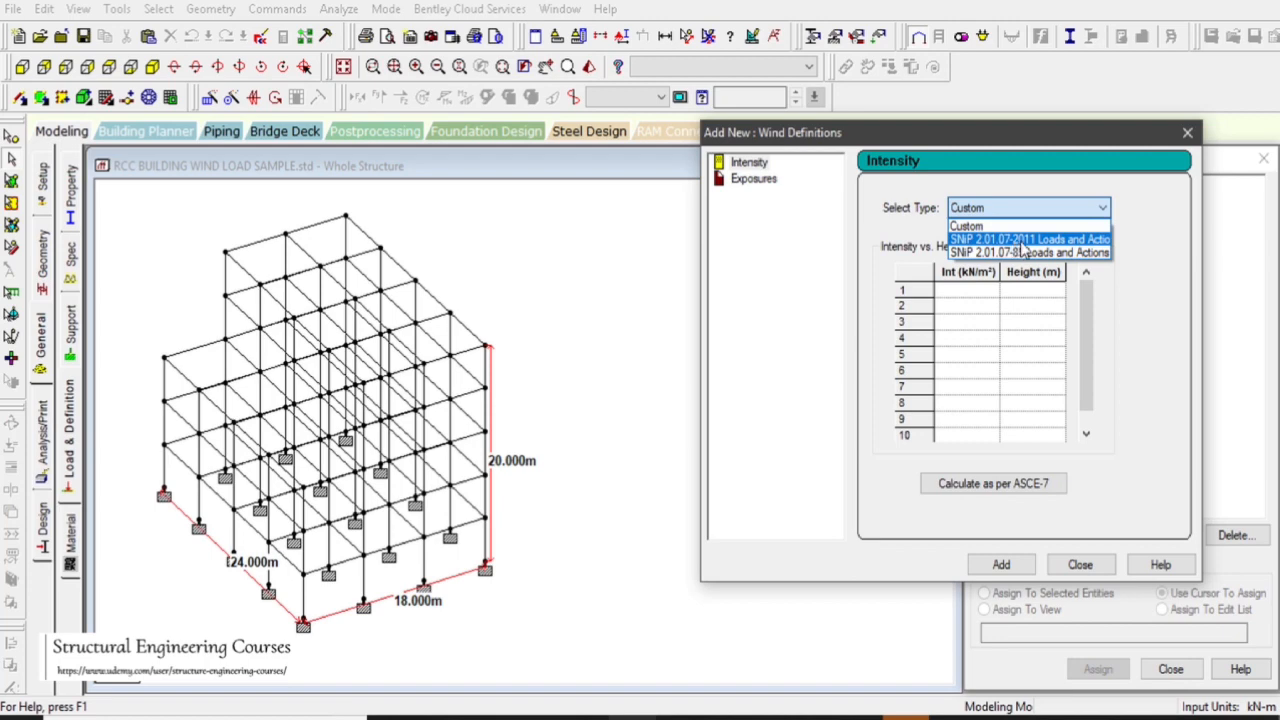
left_click(1015, 241)
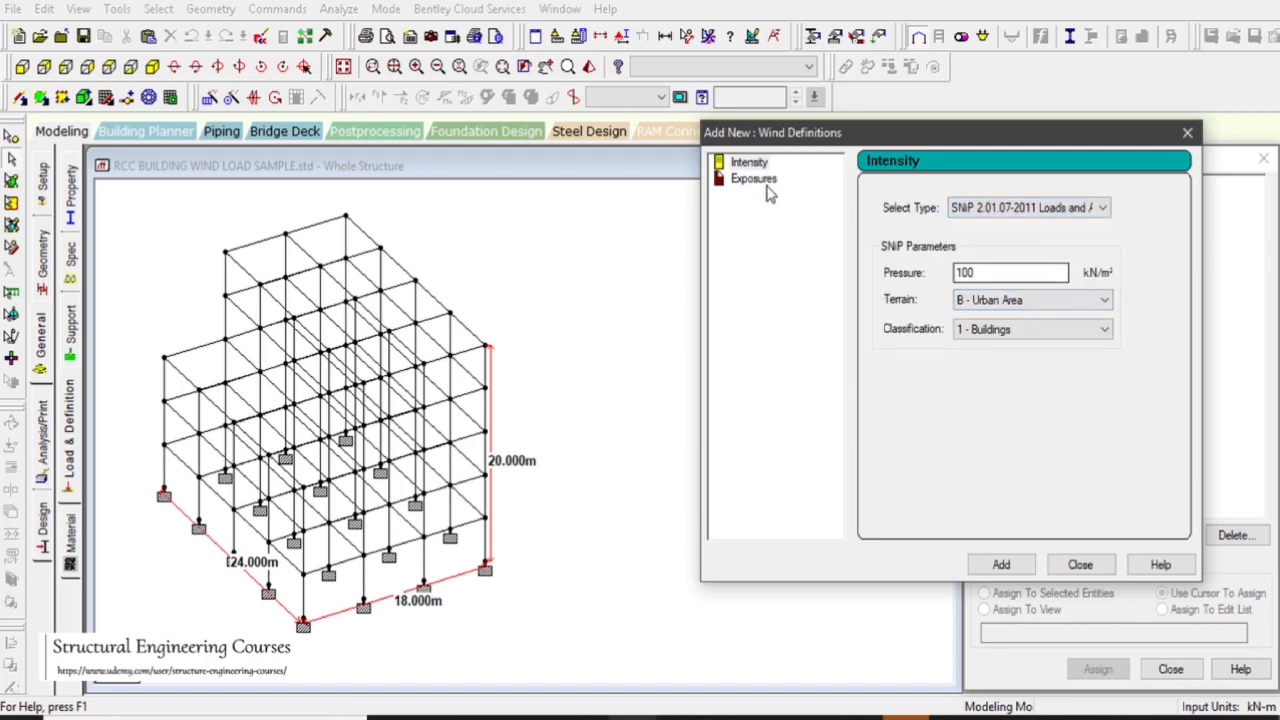
left_click(996, 210)
left_click(999, 228)
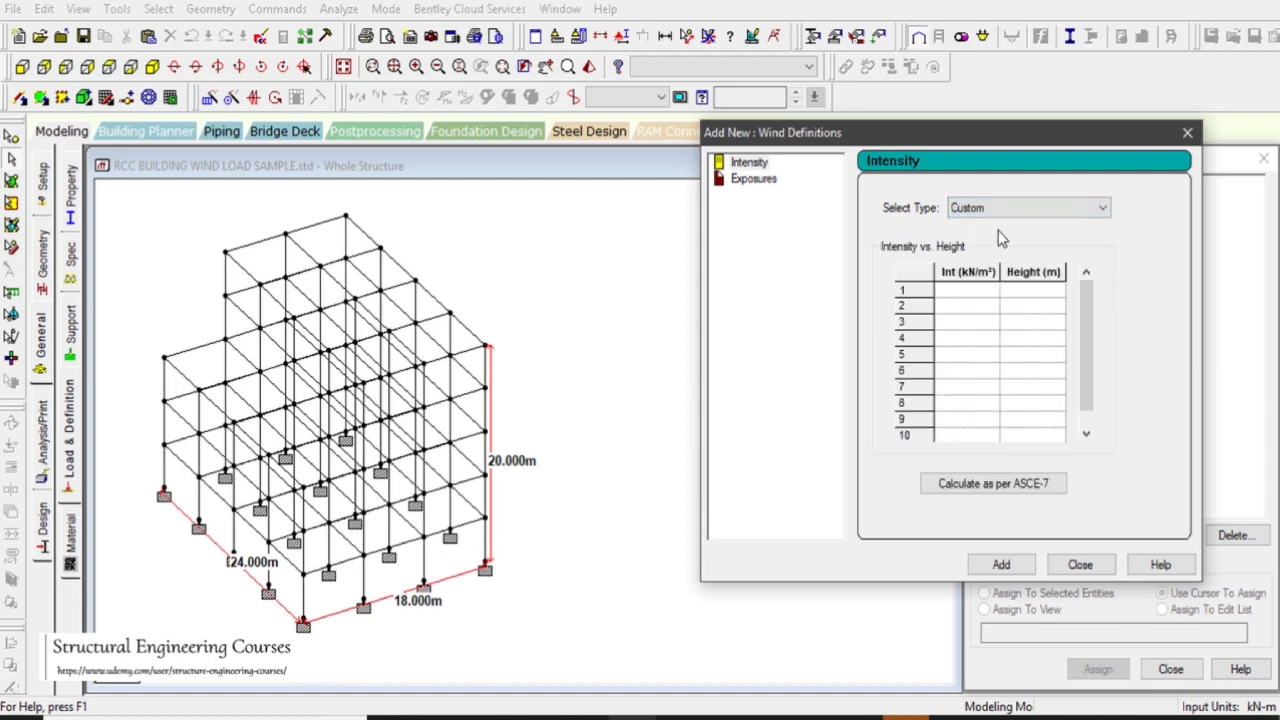
left_click(982, 292)
left_click(1055, 295)
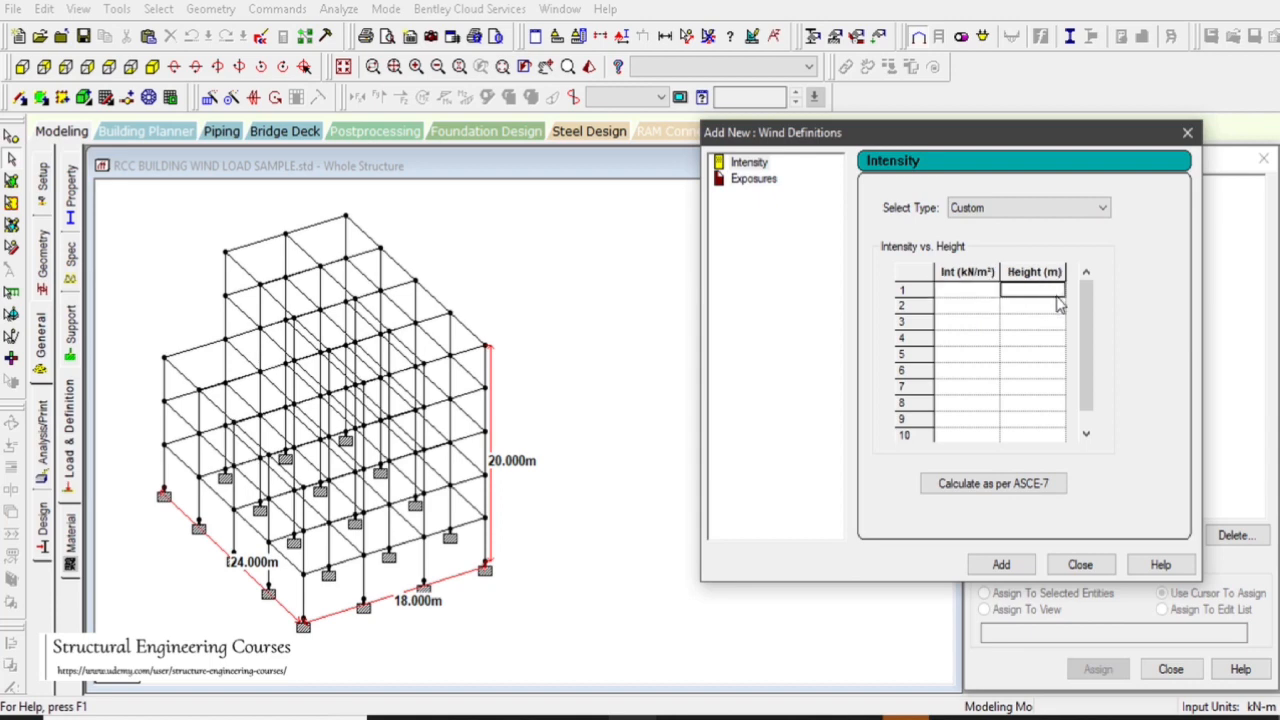
left_click(982, 304)
left_click(1033, 309)
left_click(975, 324)
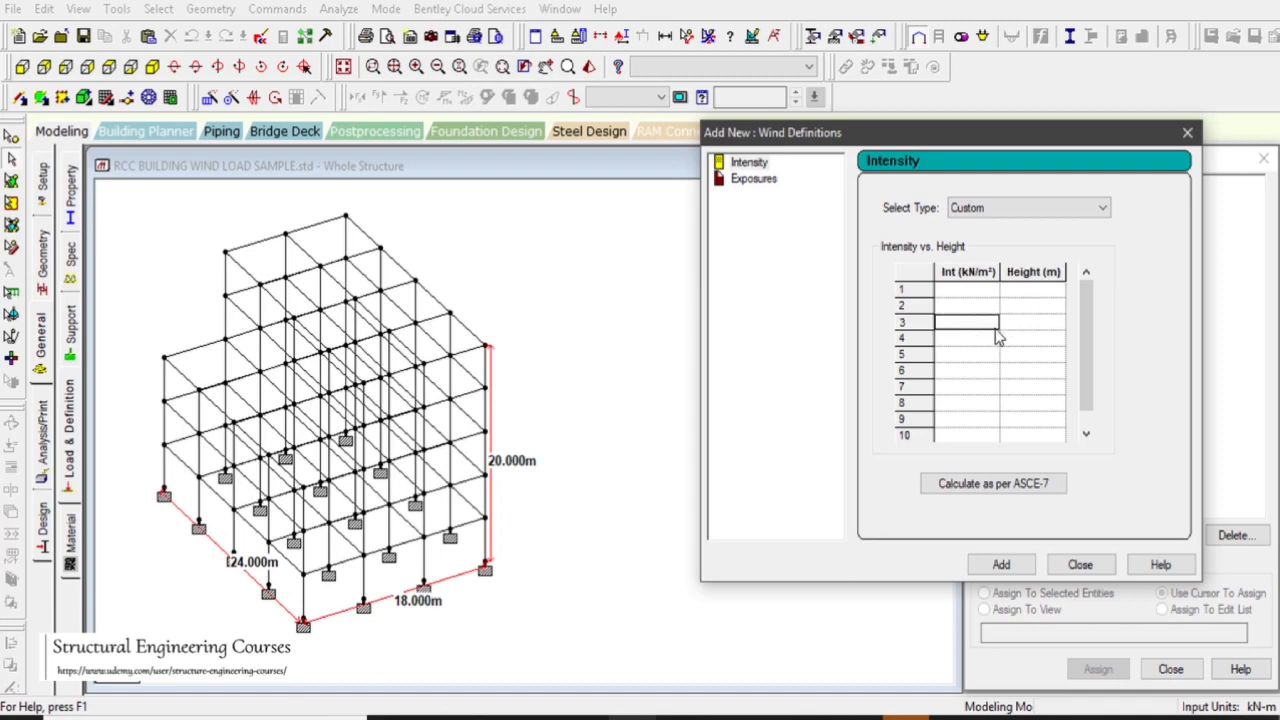
left_click(1024, 326)
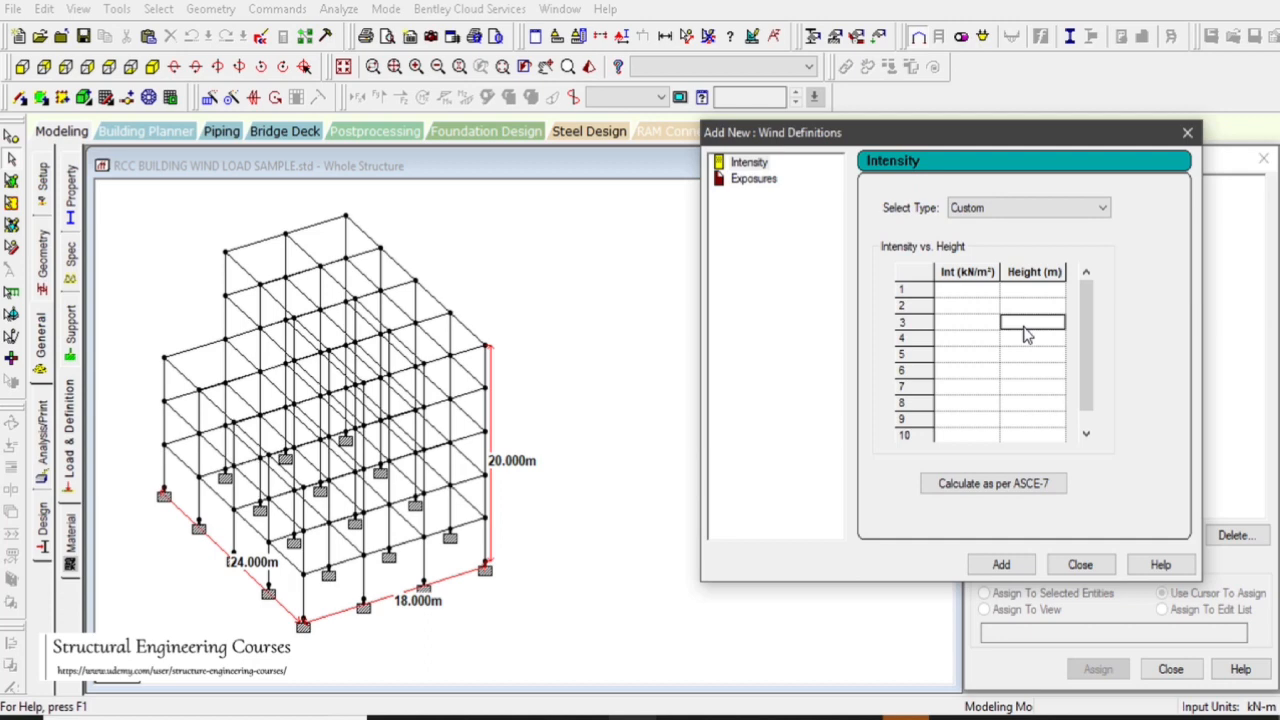
left_click(978, 294)
left_click(1033, 292)
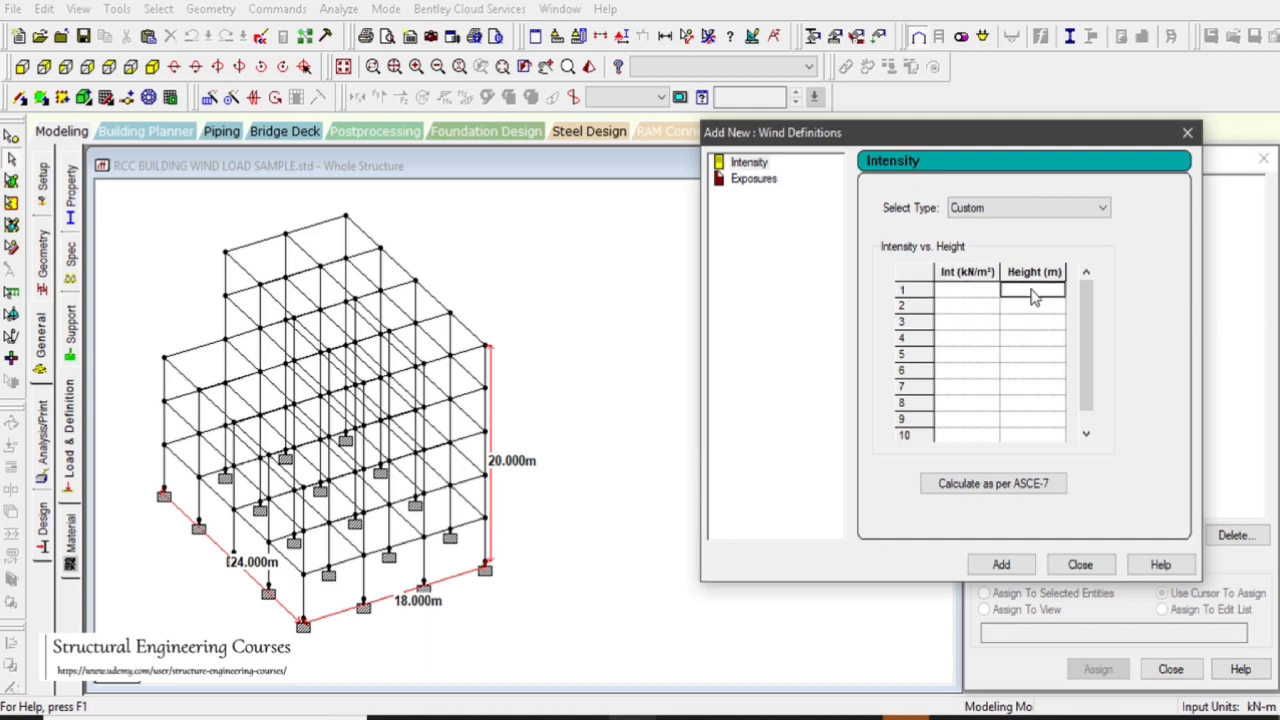
left_click(990, 307)
left_click(1024, 309)
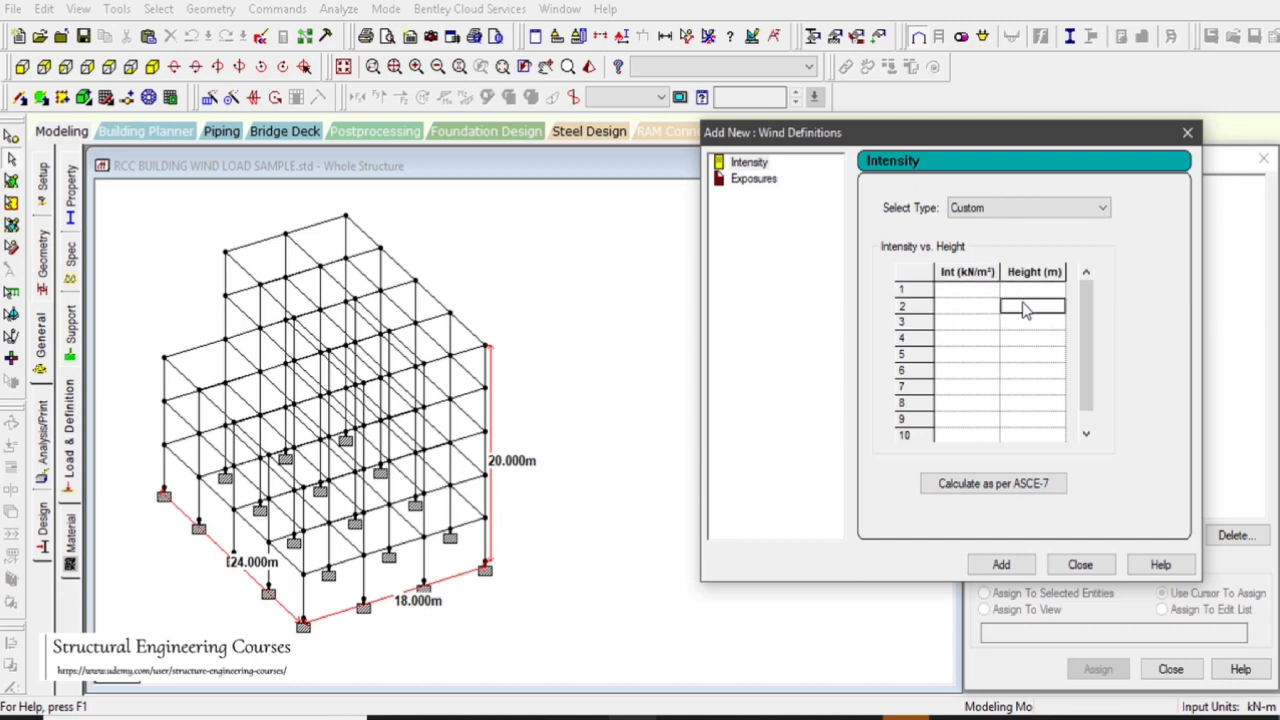
left_click(956, 295)
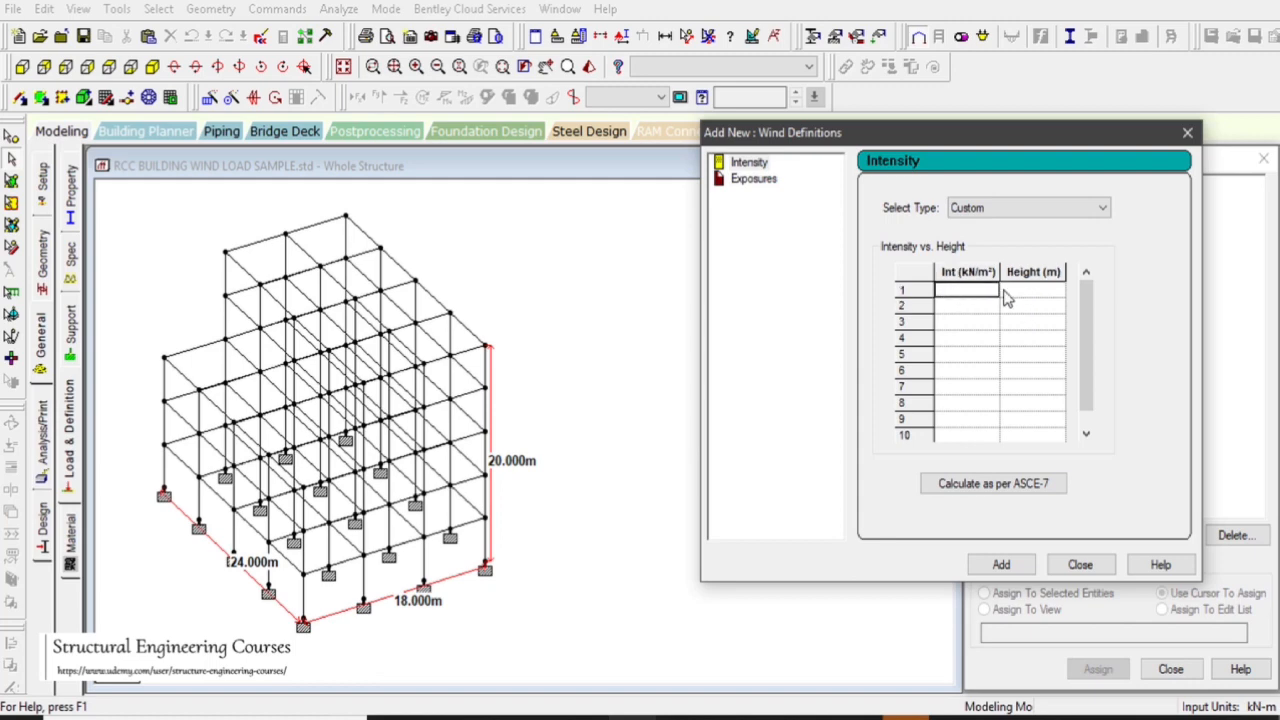
left_click(1013, 299)
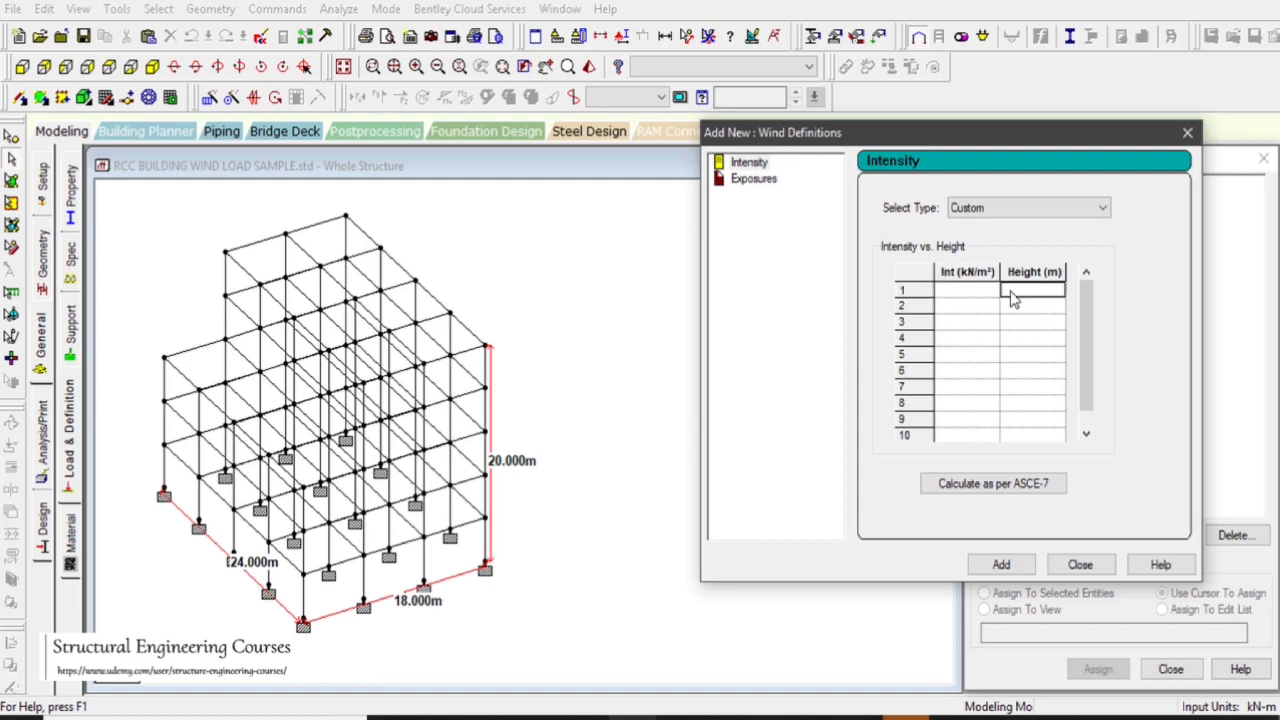
left_click(988, 307)
left_click(1042, 308)
left_click(1040, 296)
left_click(1039, 304)
left_click(1039, 318)
left_click(1039, 303)
left_click(1037, 289)
left_click(988, 295)
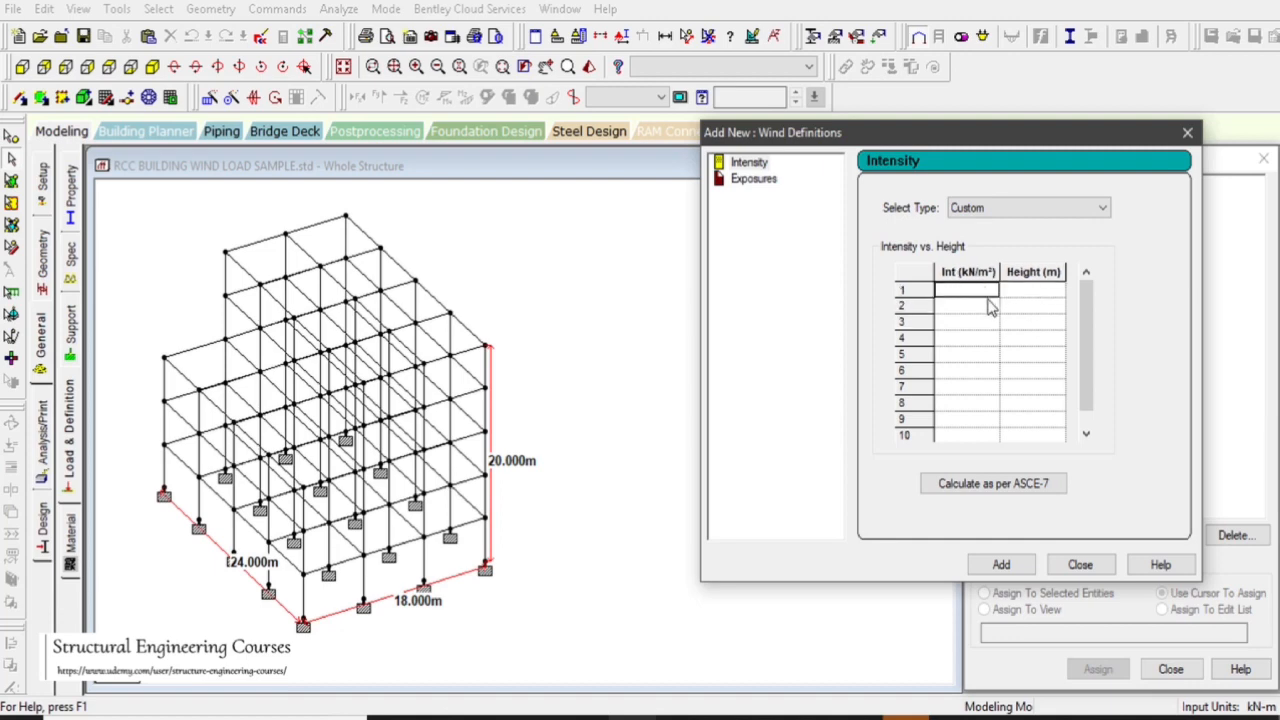
left_click(989, 304)
left_click(1021, 307)
left_click(981, 328)
left_click(1022, 323)
left_click(976, 338)
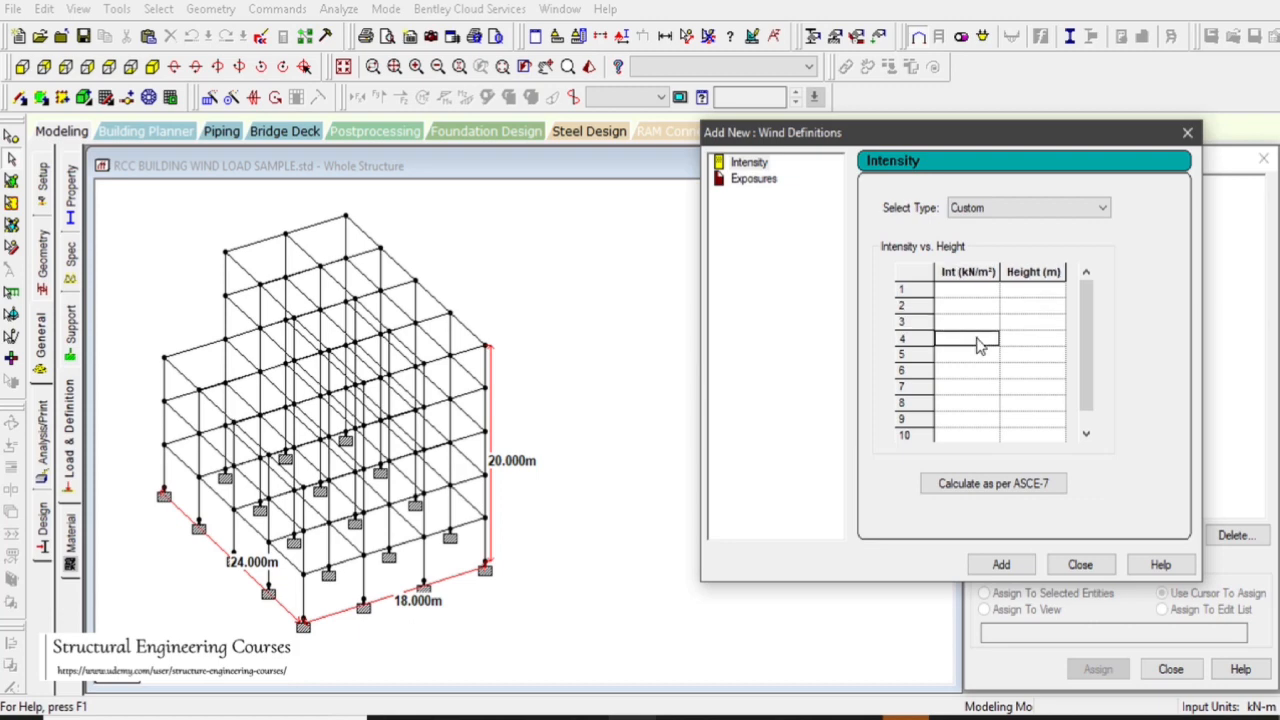
left_click(1016, 335)
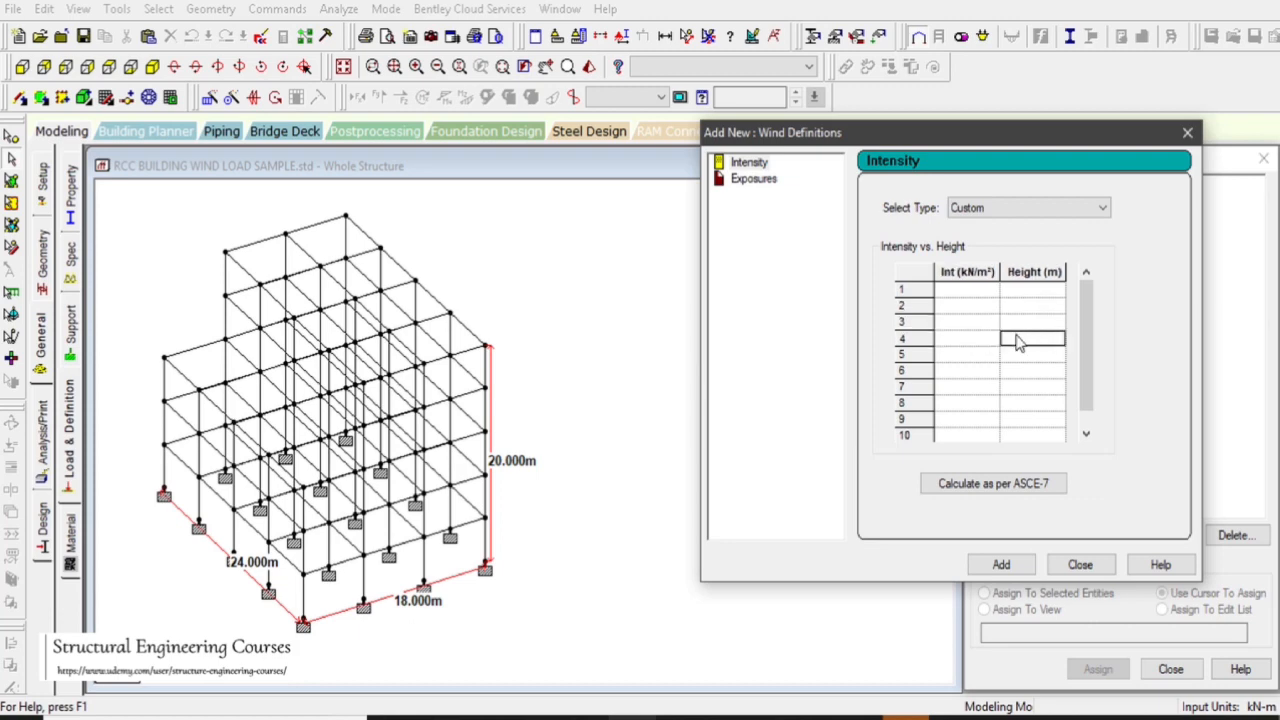
- Open the ASCE-7 wind load calculation, check the building classification categories, and choose the 2010 edition
left_click(1012, 485)
left_click_drag(912, 56, 860, 78)
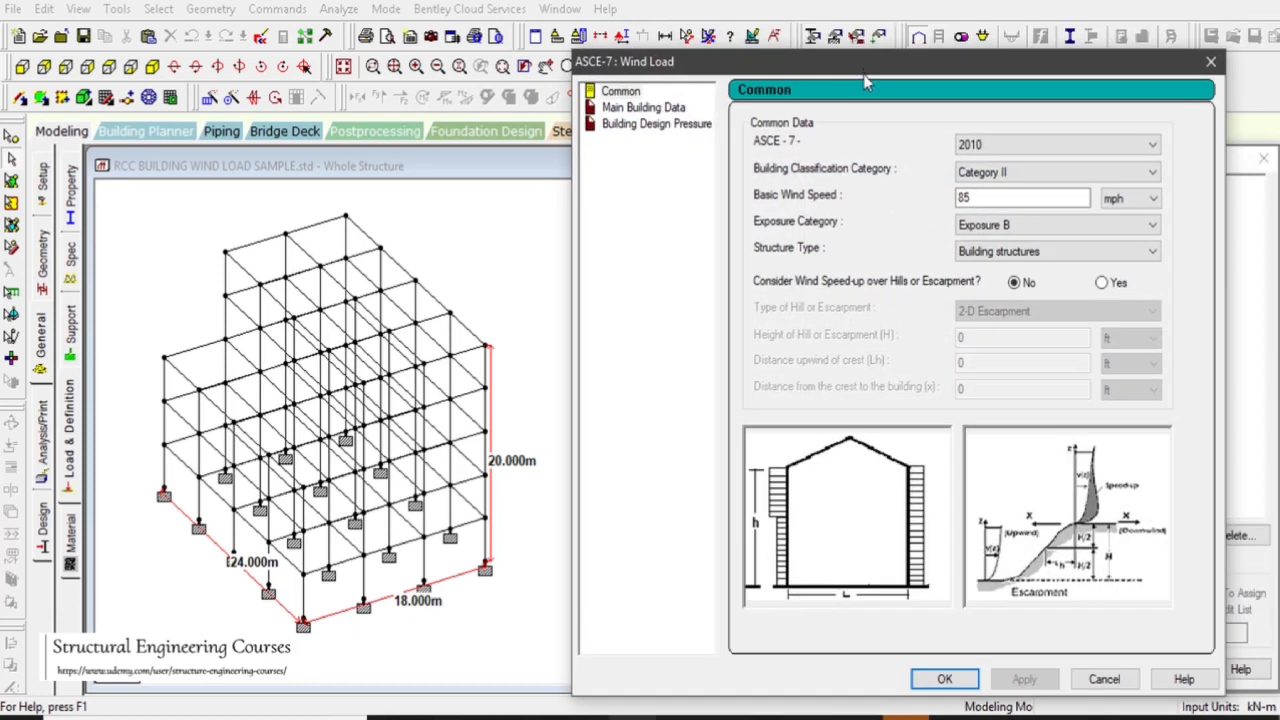
left_click(995, 146)
left_click(996, 148)
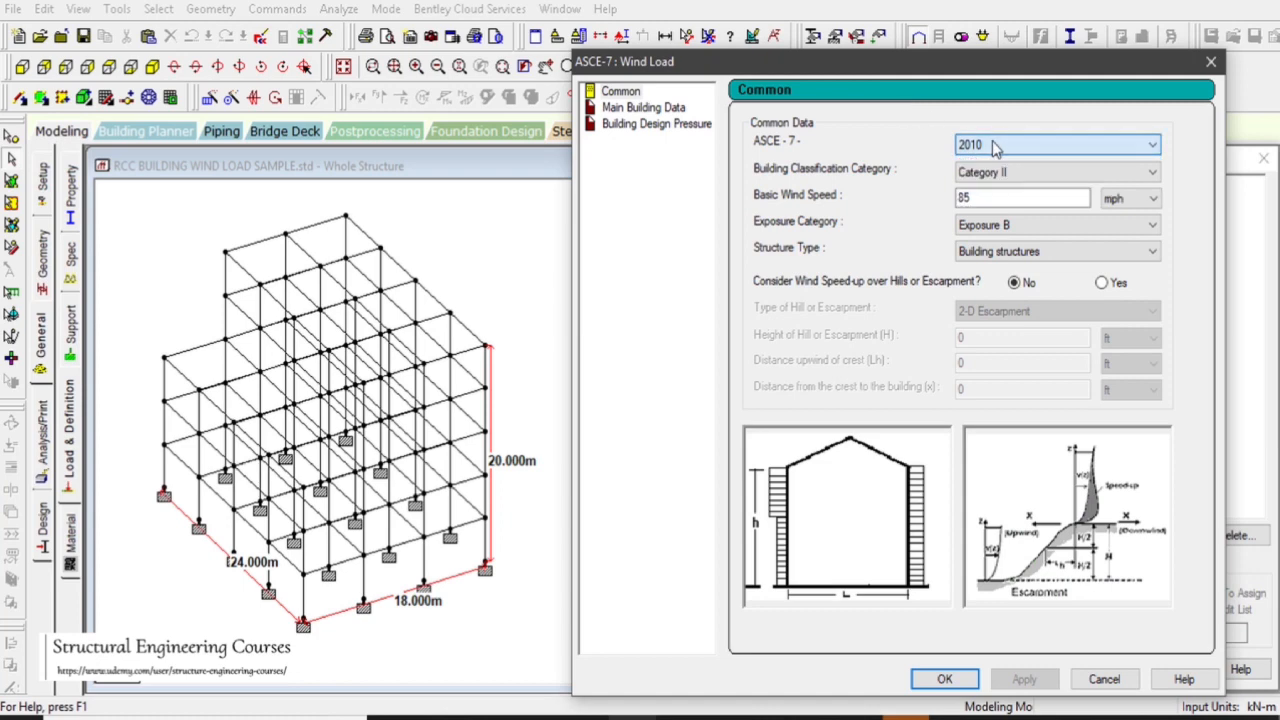
left_click(993, 172)
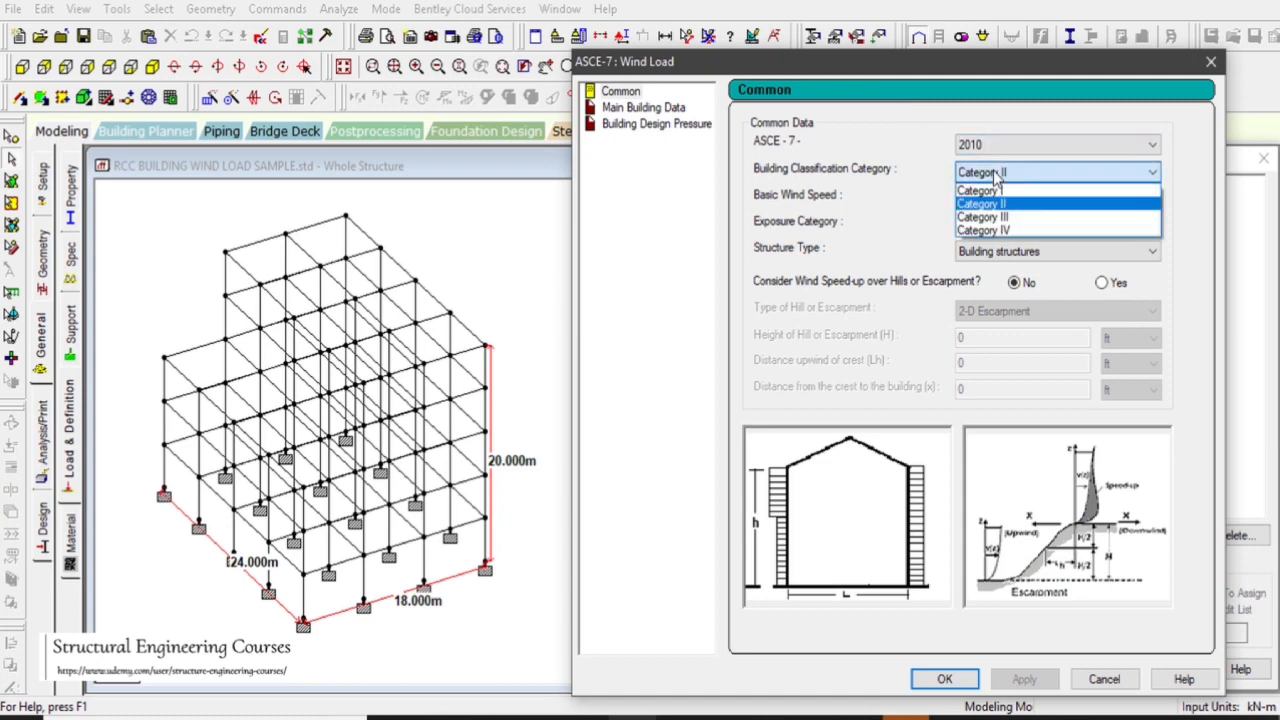
left_click(995, 174)
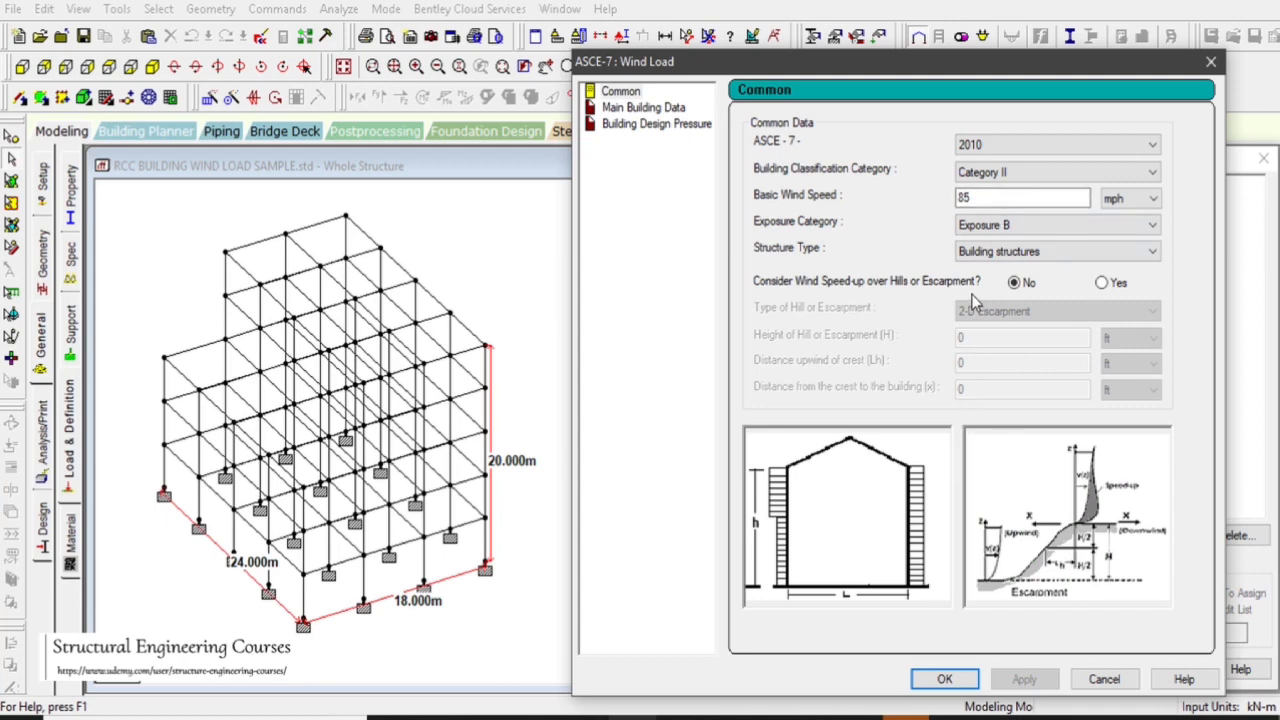
left_click(995, 145)
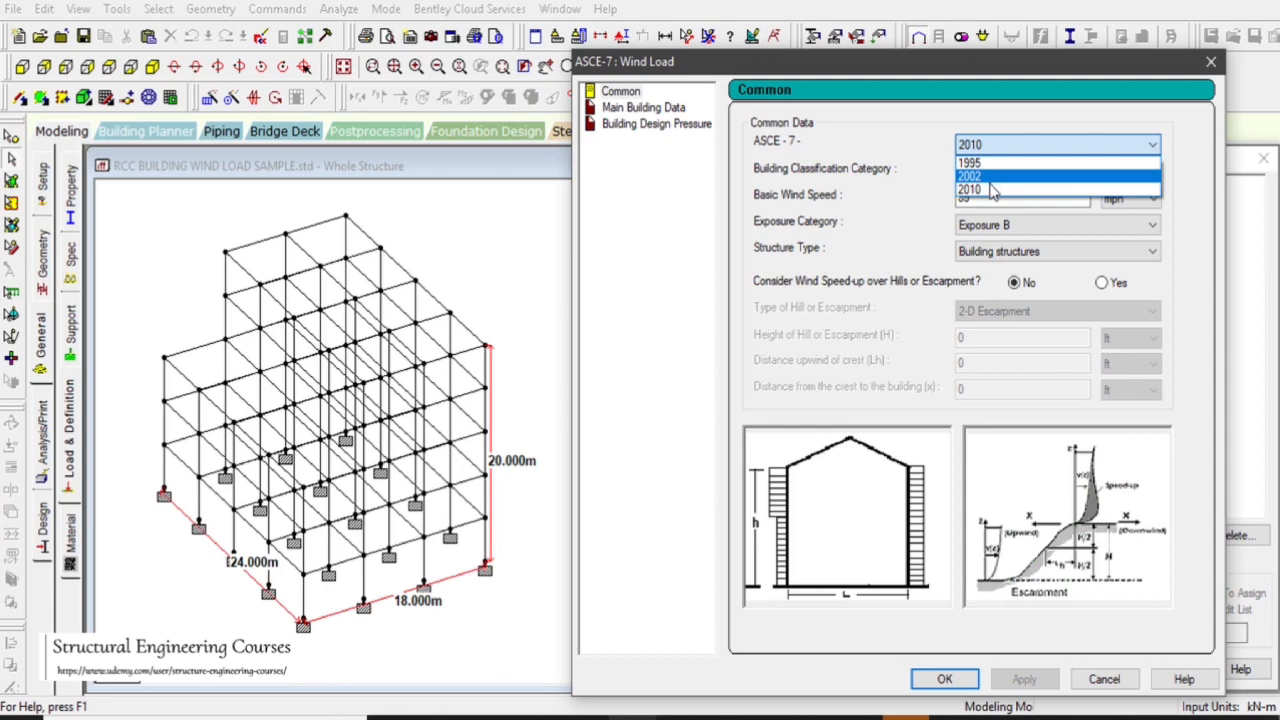
left_click(991, 189)
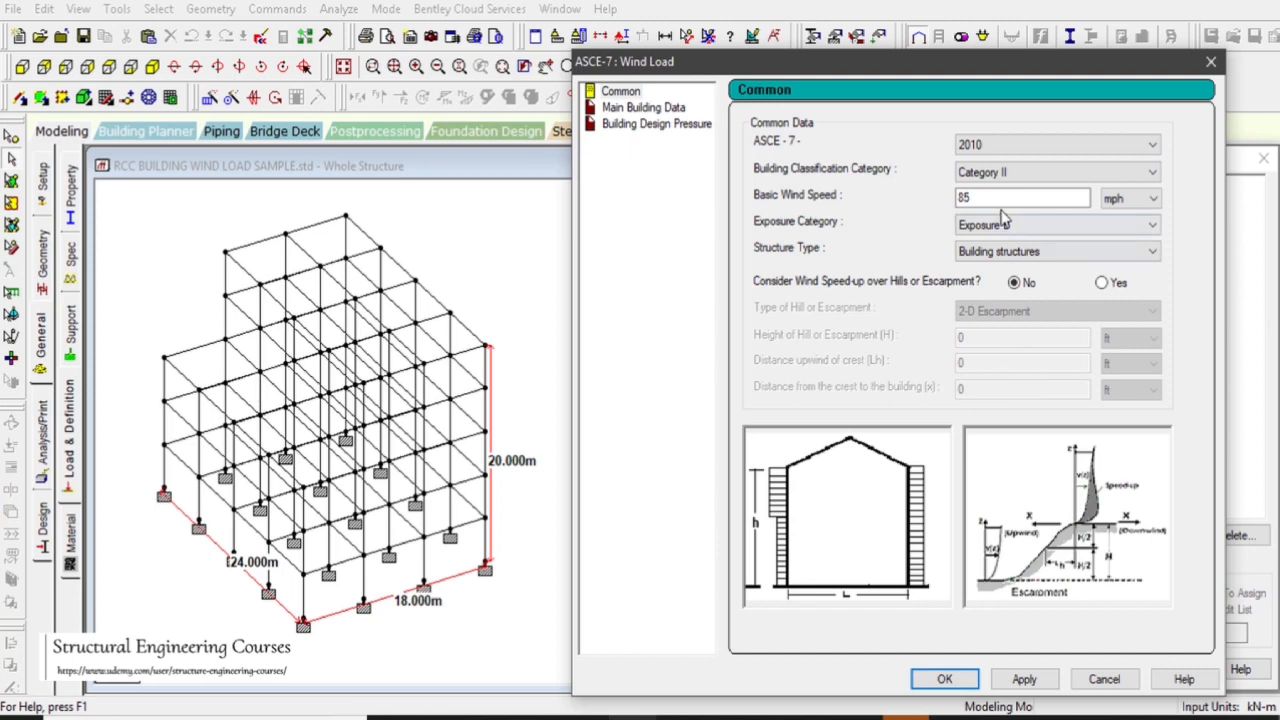
- Switch to the ATC Hazards by Location website in the browser and examine its address and coordinate search options
left_click(972, 716)
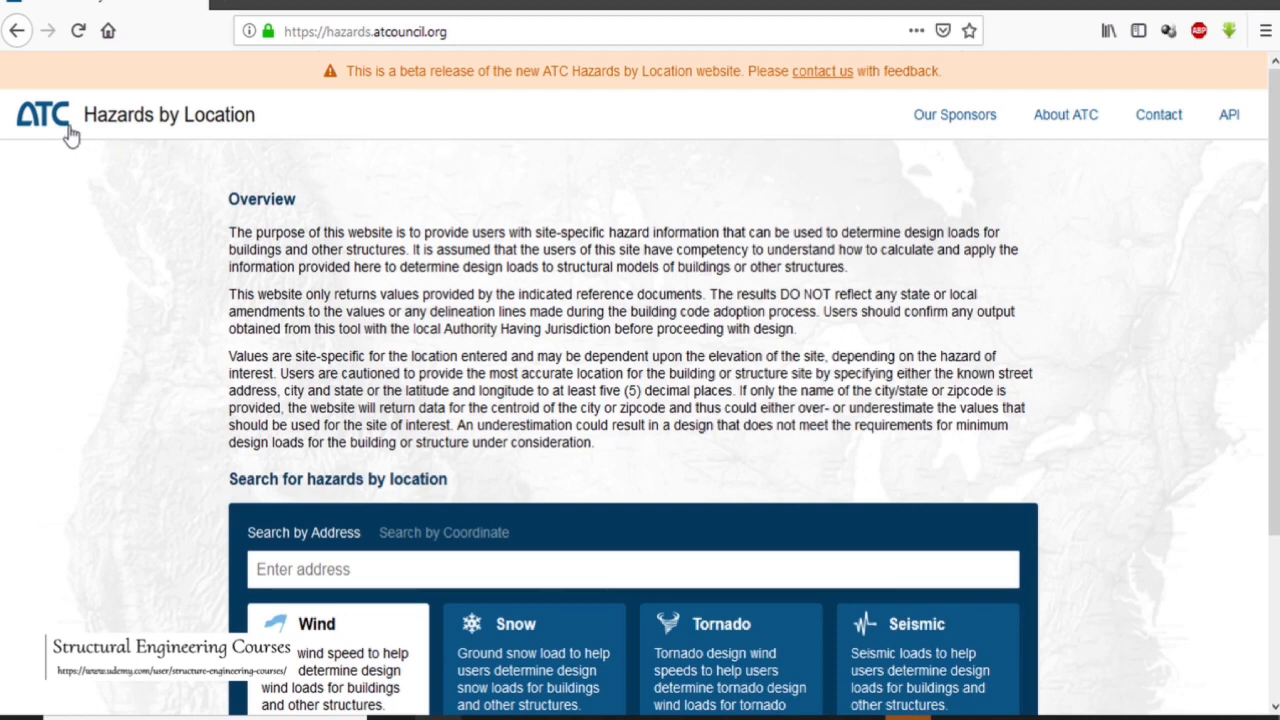
left_click(258, 133)
scroll(658, 386, "down", 3)
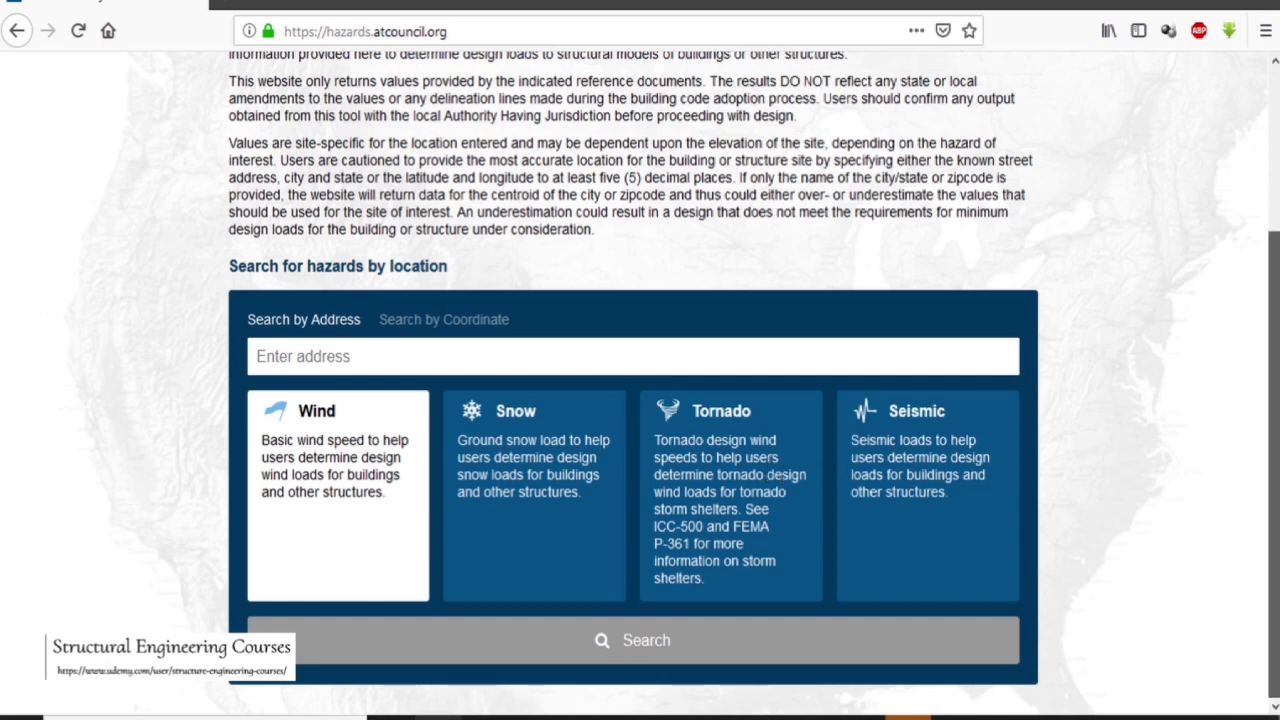
scroll(1274, 400, "up", 3)
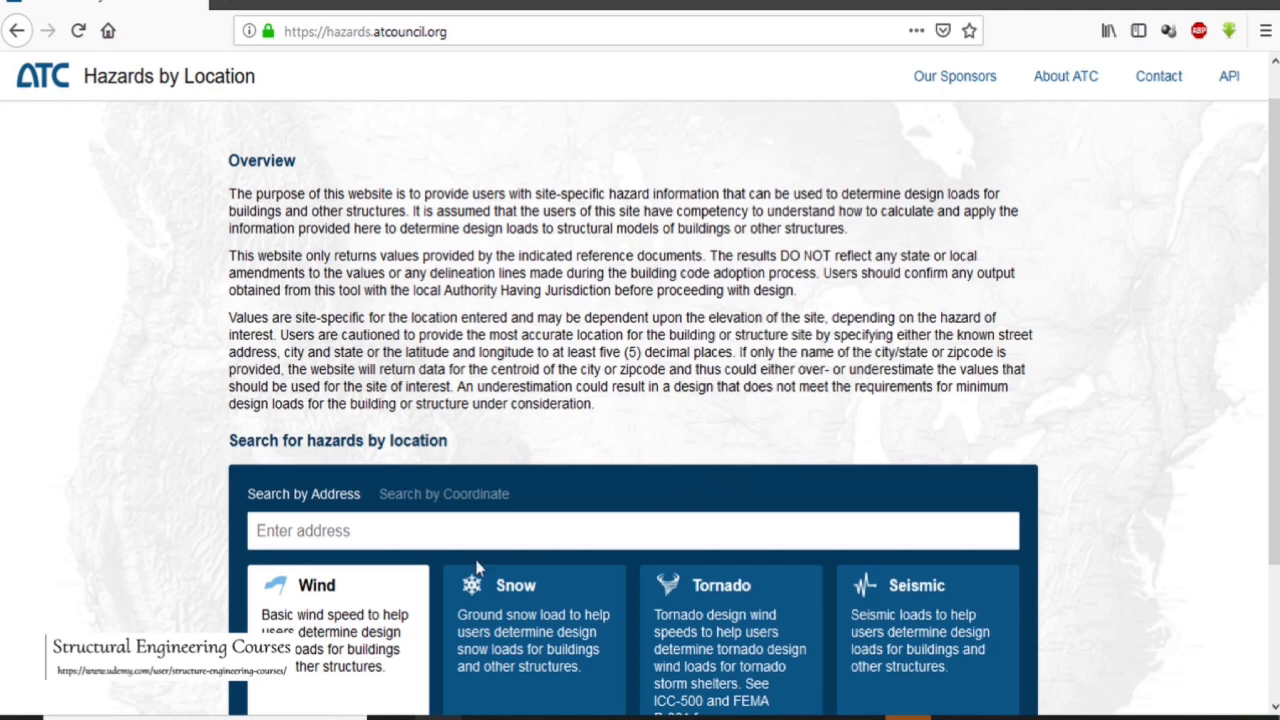
left_click(453, 500)
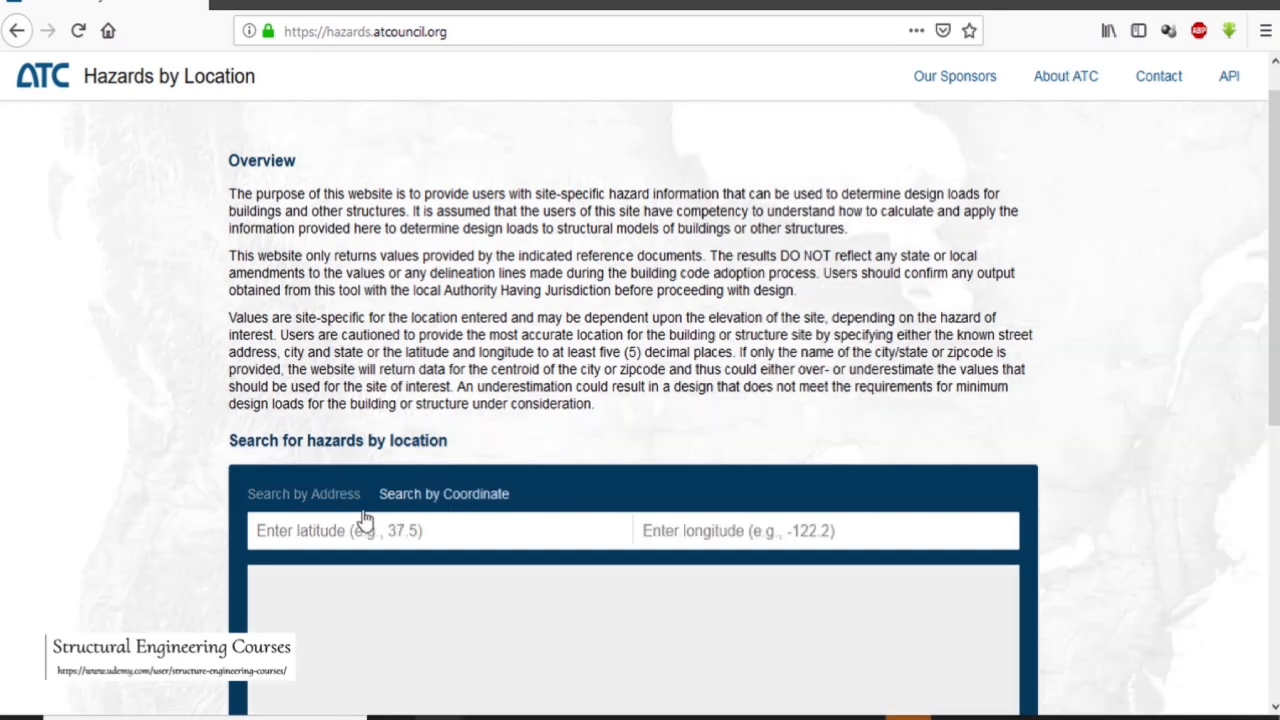
left_click(314, 500)
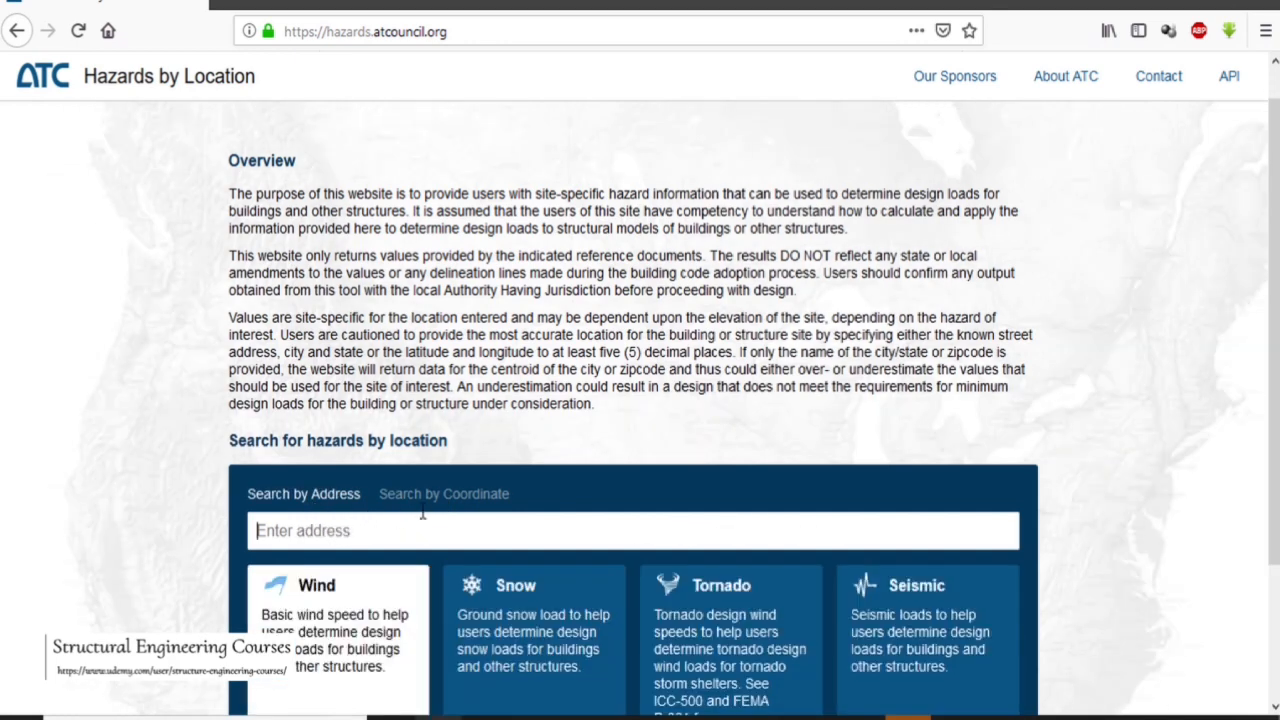
- Search for the wind hazard data by address for Los Angeles, CA, USA
scroll(680, 449, "down", 3)
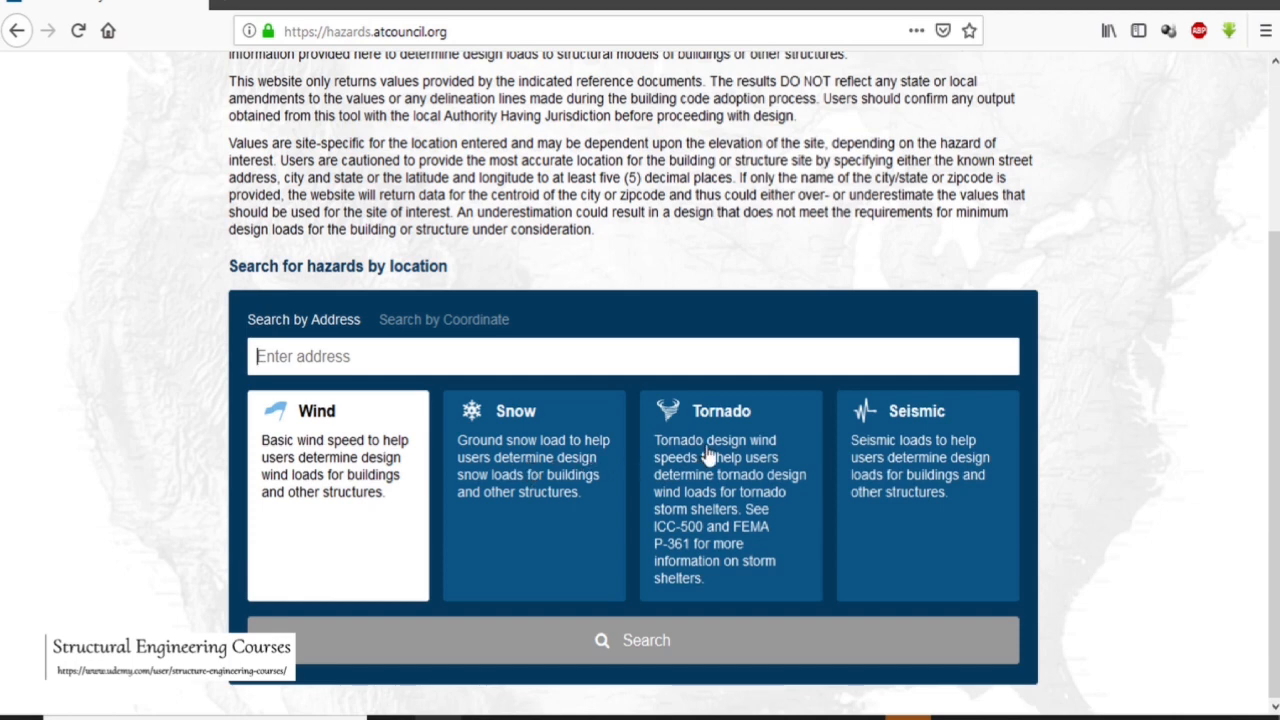
left_click(470, 356)
type("LOS A")
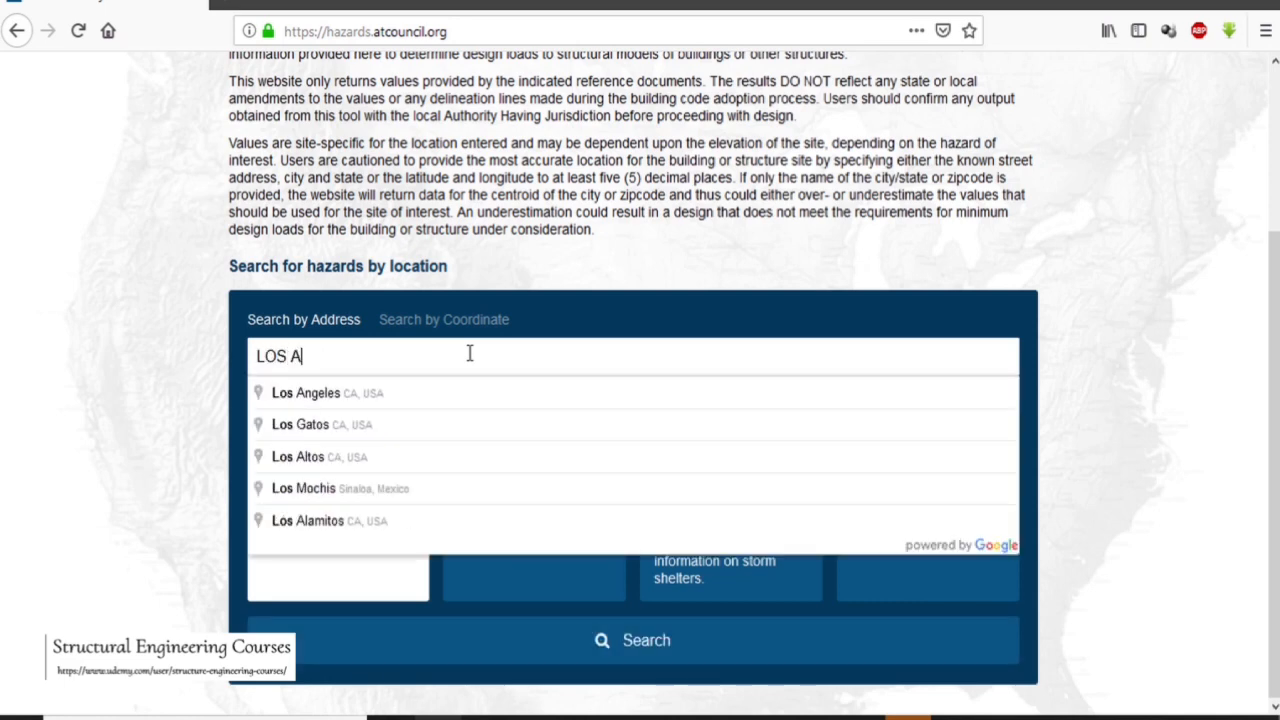
left_click(325, 398)
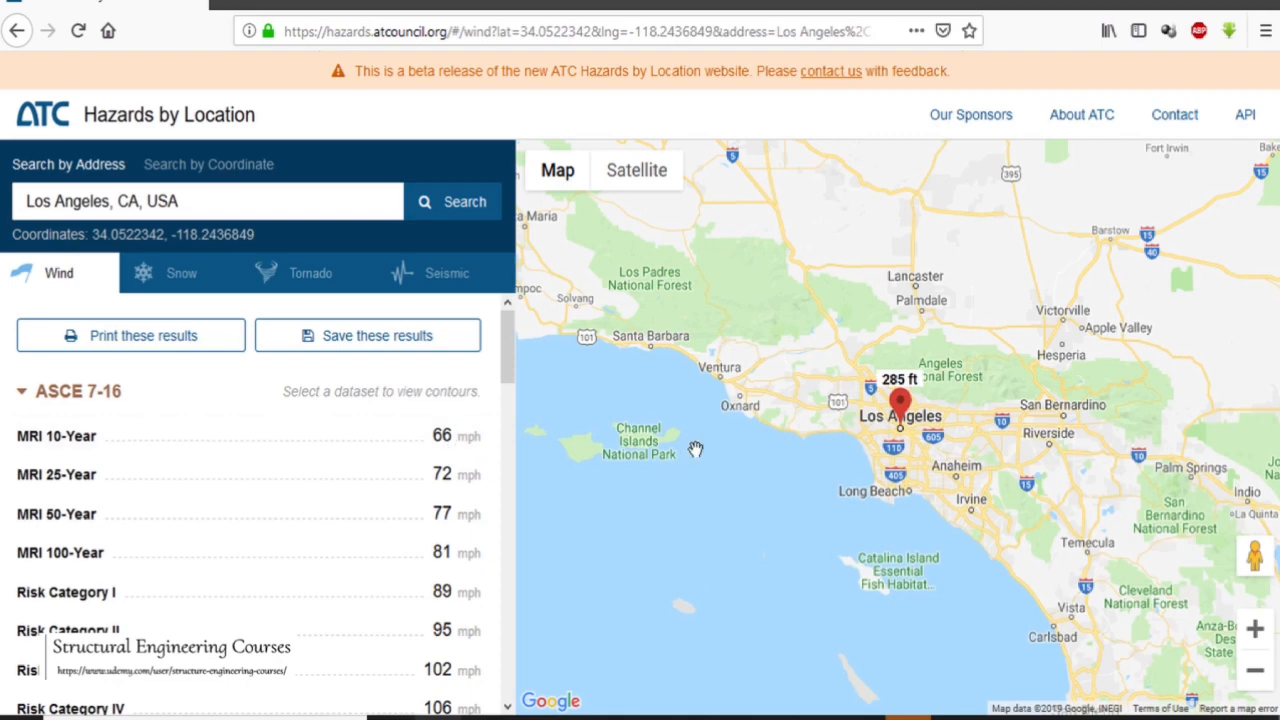
- Show the ASCE 7-16 MRI 10-Year wind speed contours and examine them on the map around Los Angeles and across the United States
scroll(695, 449, "down", 2)
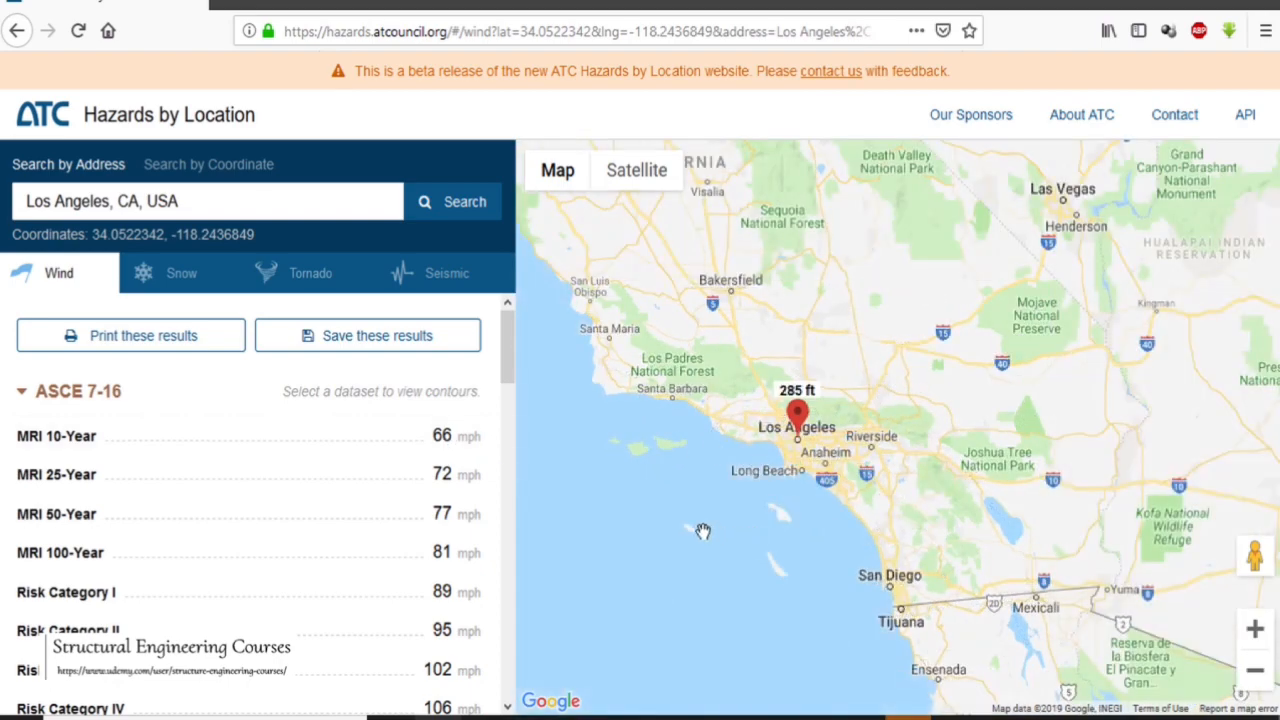
left_click(63, 449)
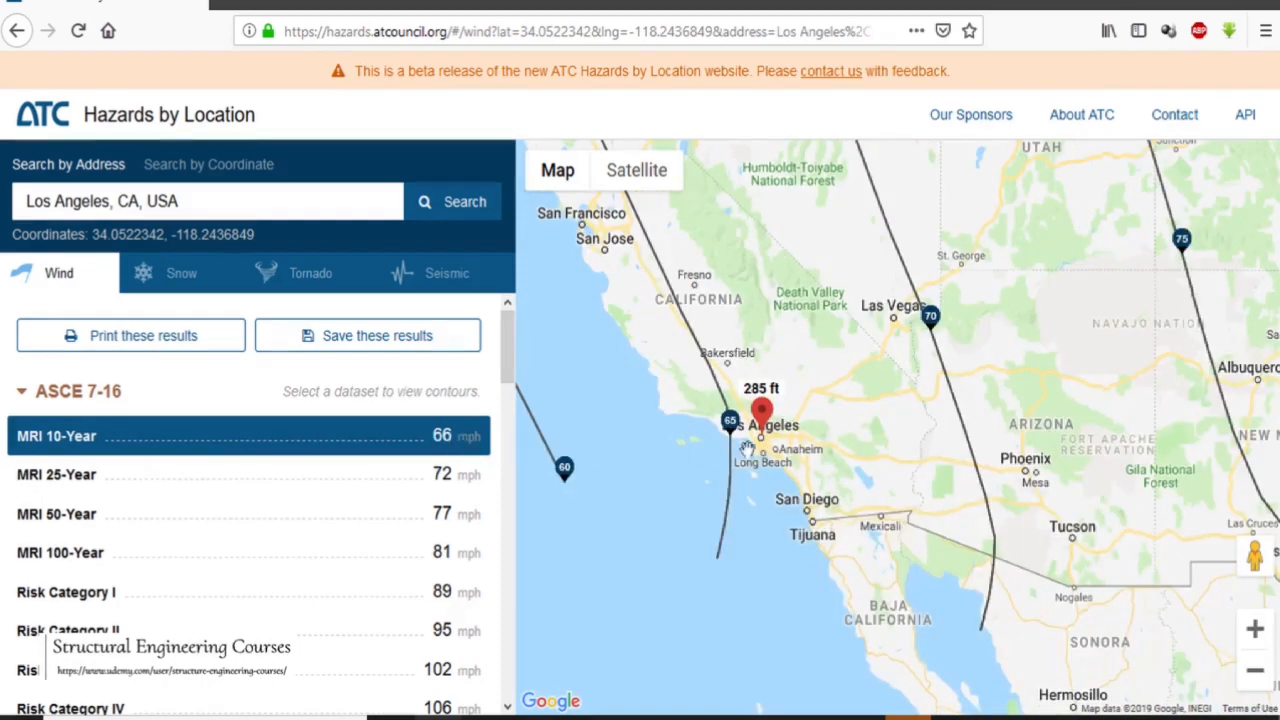
scroll(768, 447, "down", 1)
scroll(835, 458, "down", 1)
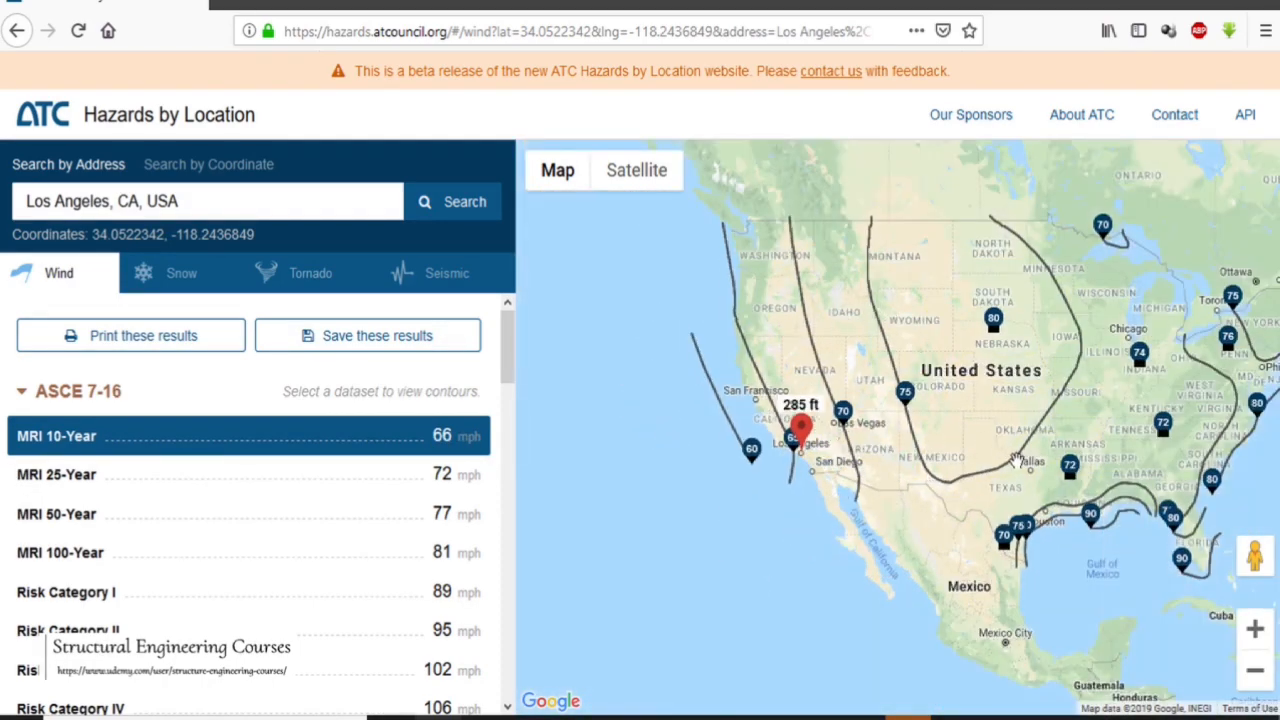
scroll(1018, 462, "up", 1)
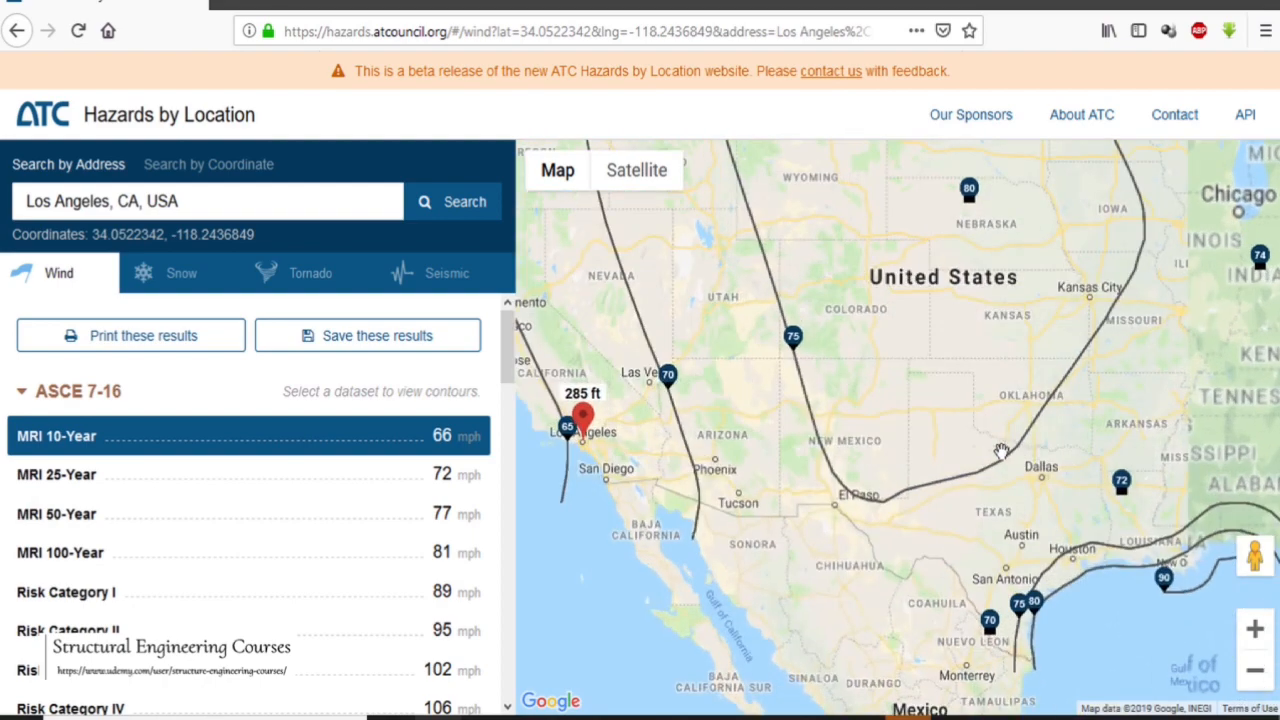
scroll(1038, 430, "down", 1)
scroll(762, 459, "up", 2)
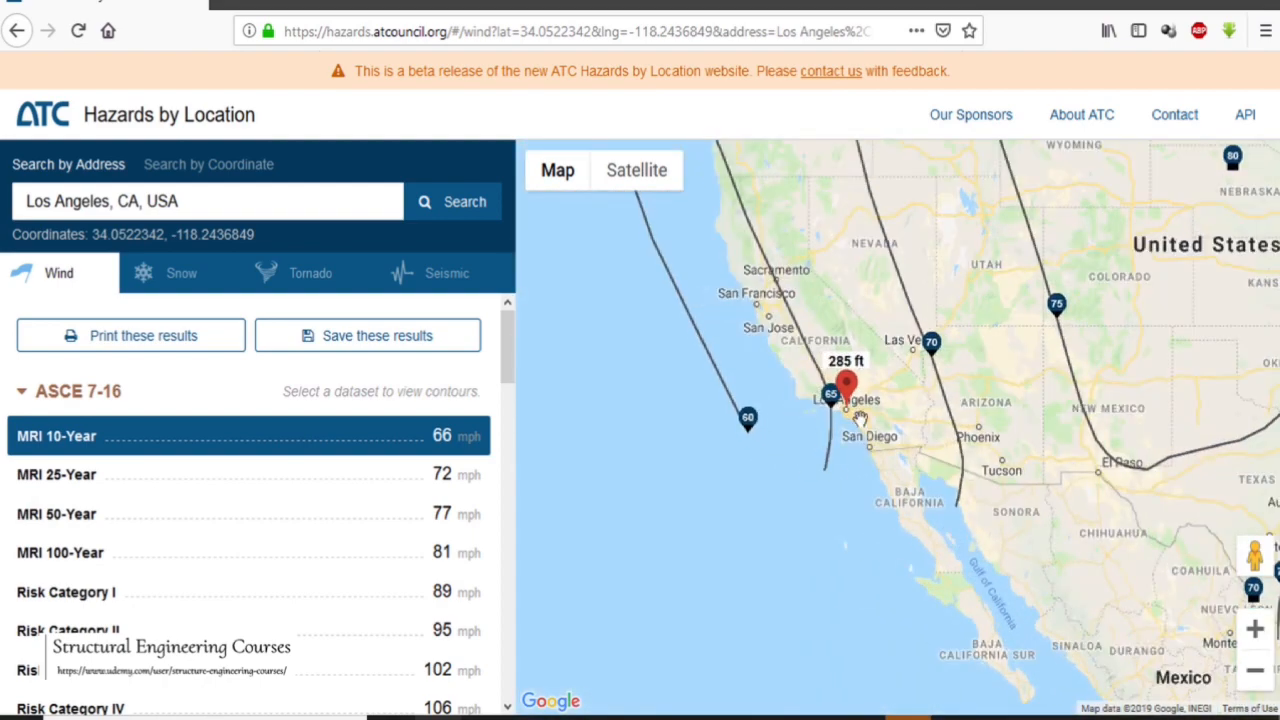
scroll(857, 430, "up", 1)
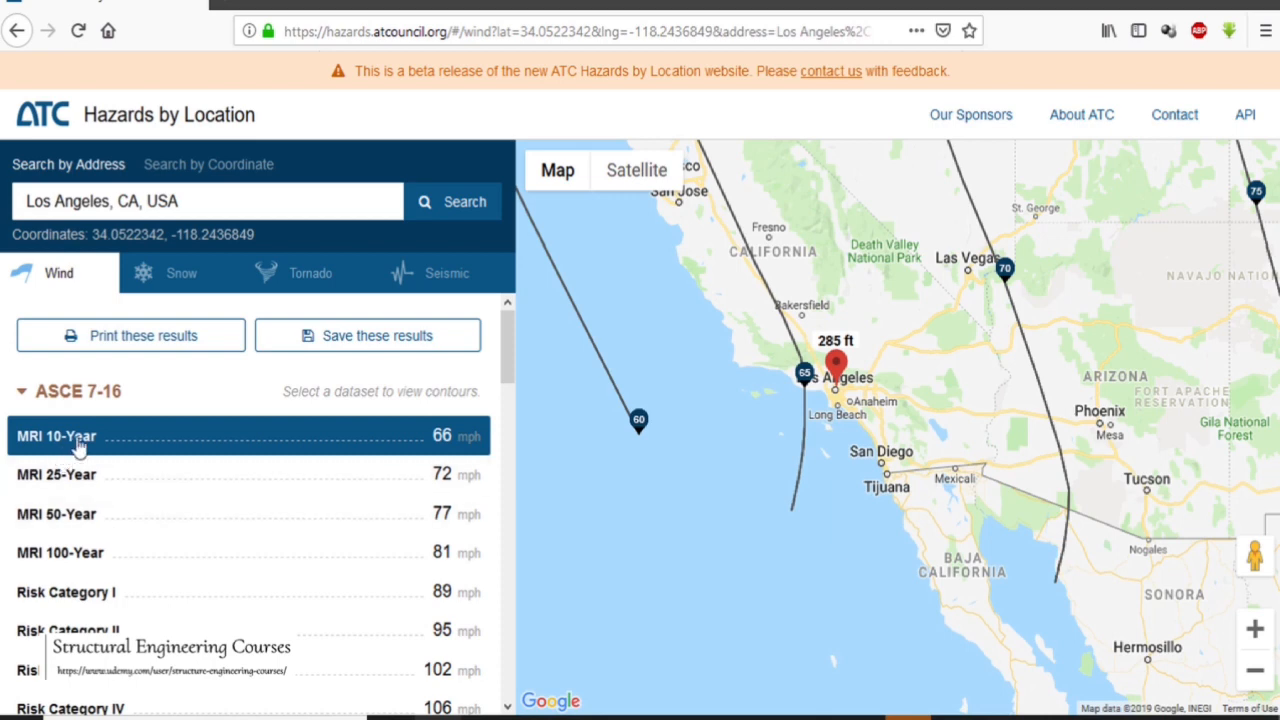
- Show the ASCE 7-16 MRI 50-Year contours and review the ASCE 7-16 and ASCE 7-10 wind speed lists for Los Angeles
left_click_drag(514, 341, 516, 354)
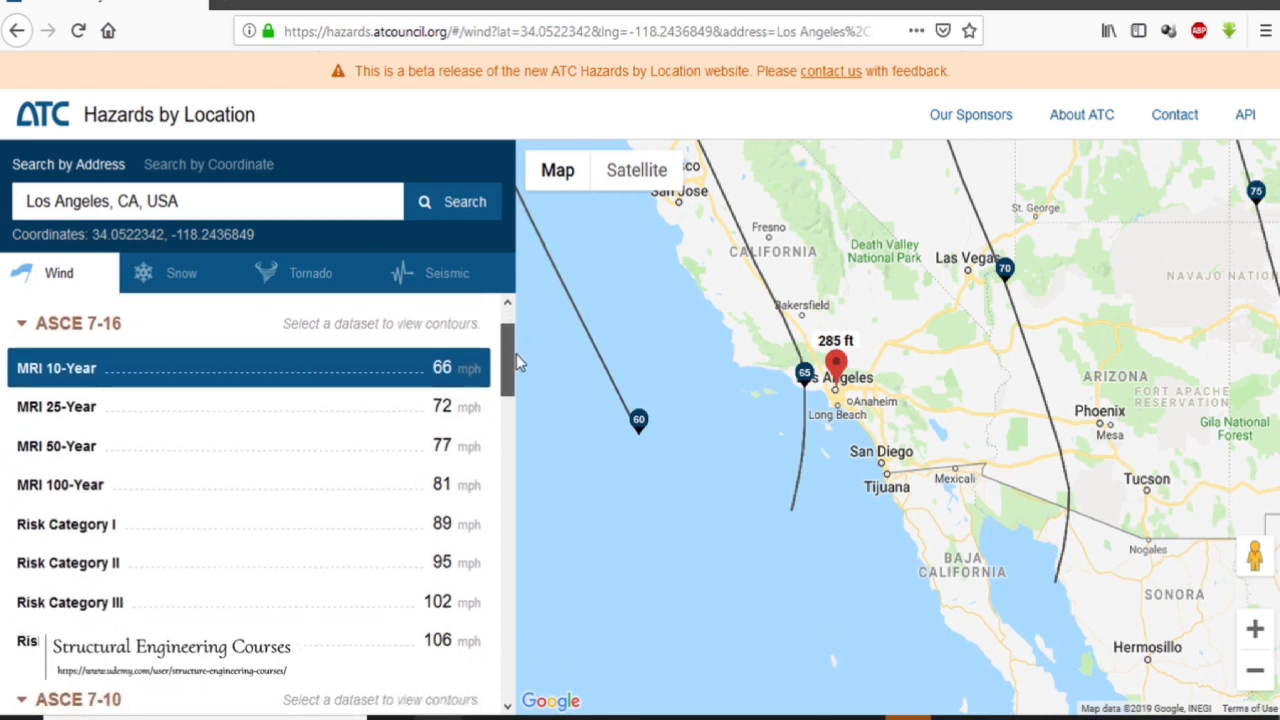
left_click(166, 450)
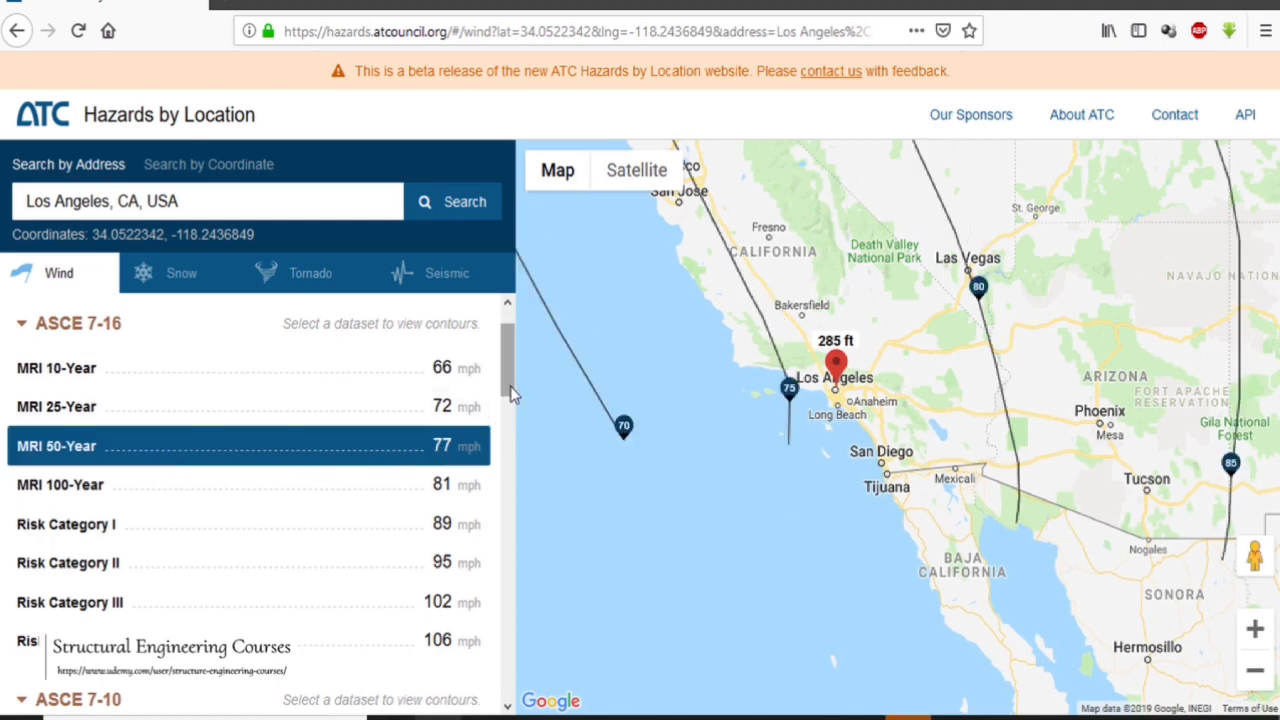
left_click_drag(507, 368, 519, 338)
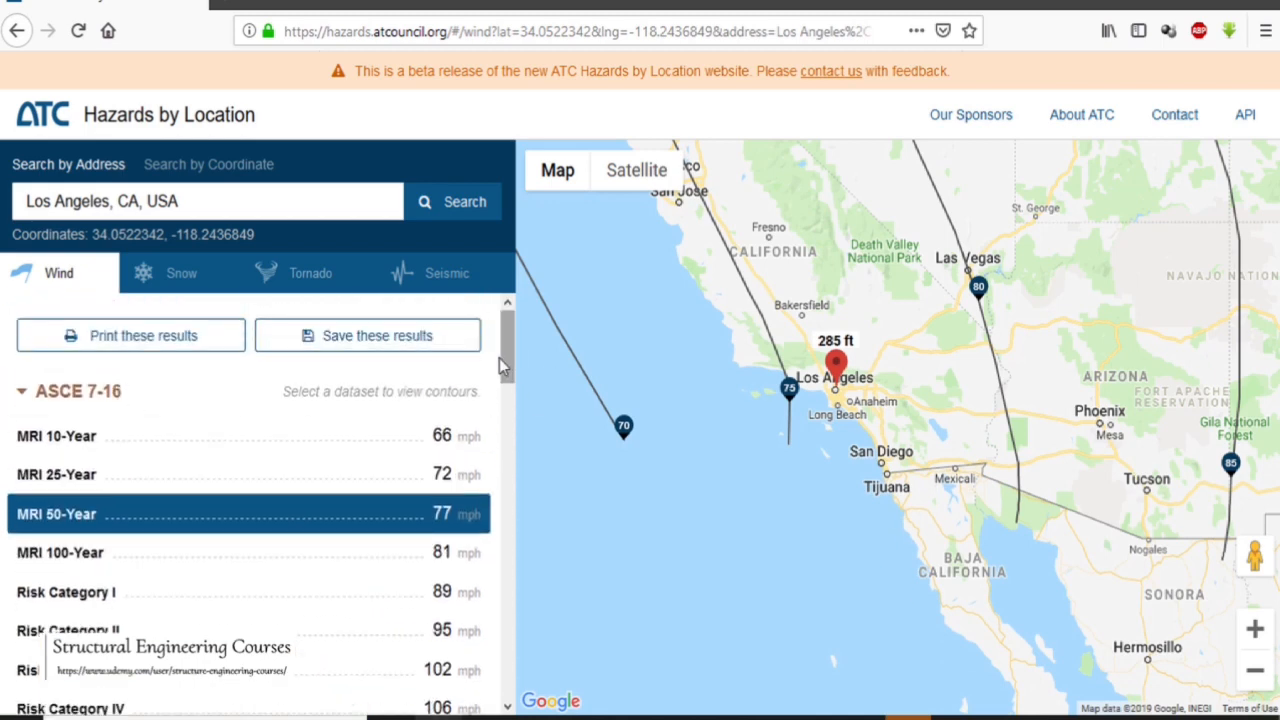
left_click_drag(507, 350, 508, 425)
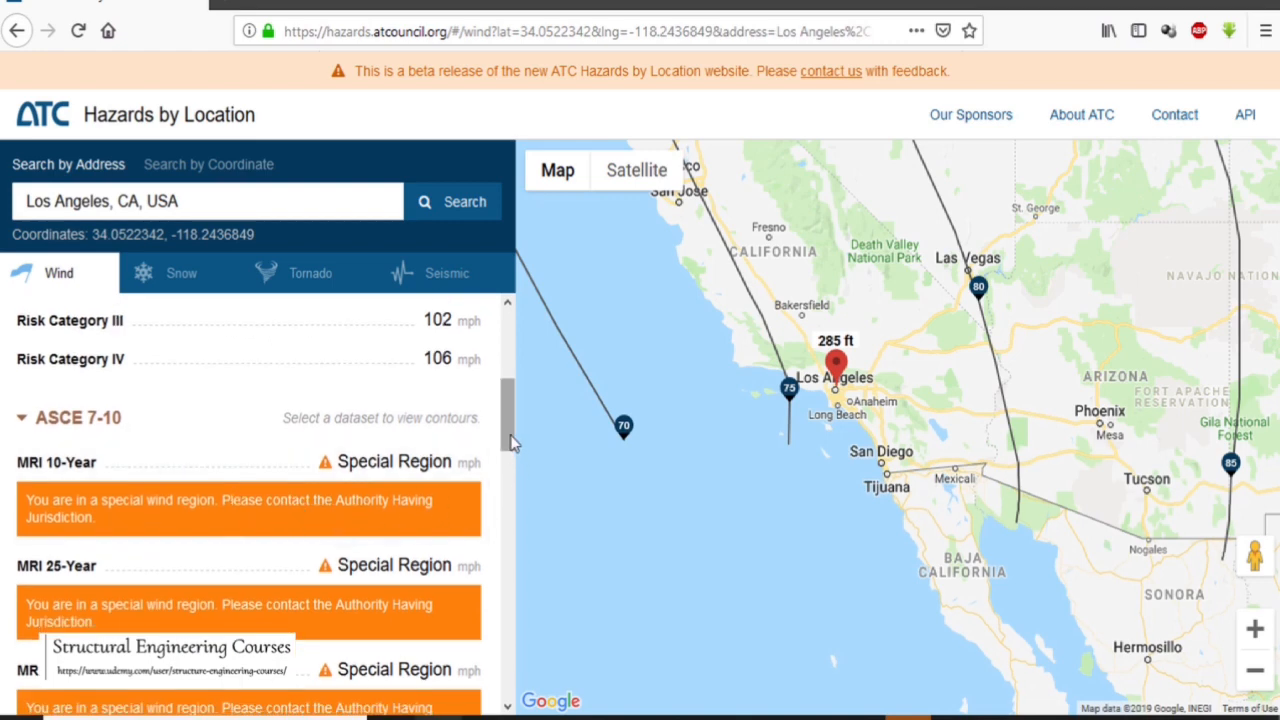
left_click_drag(508, 437, 502, 324)
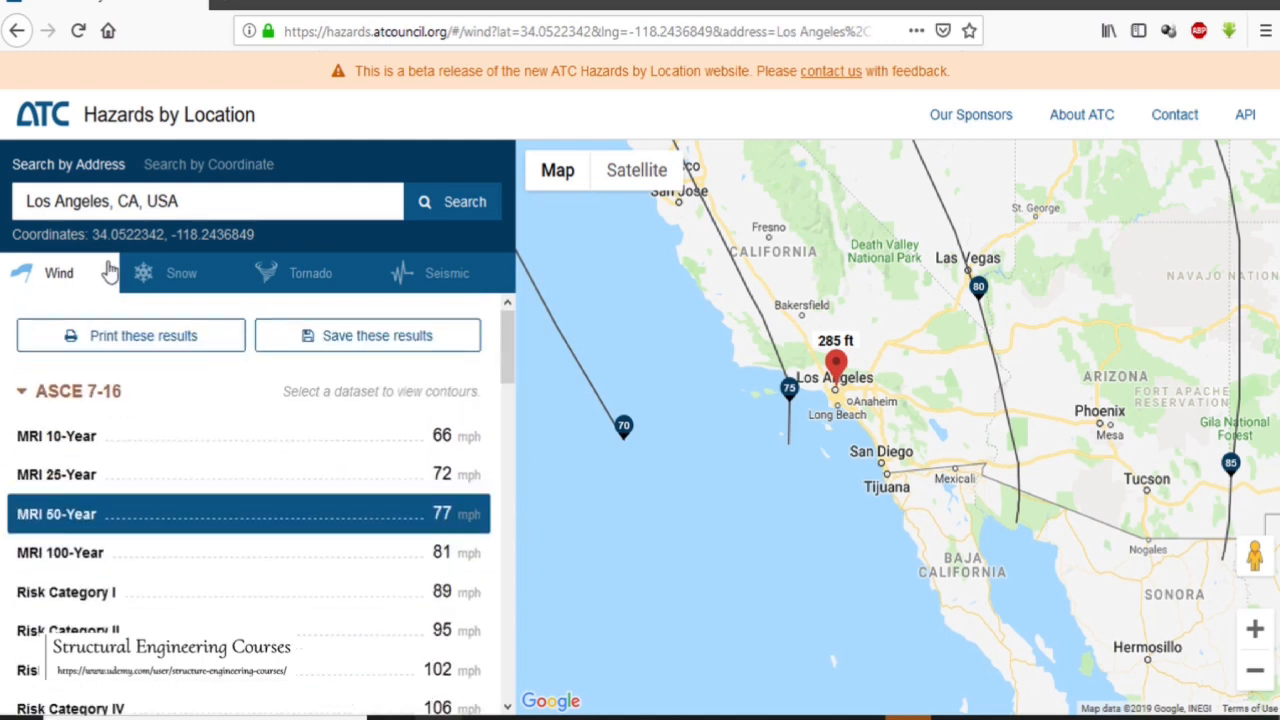
- Search for the wind hazard data by address for Las Vegas, NV, USA
triple_click(113, 205)
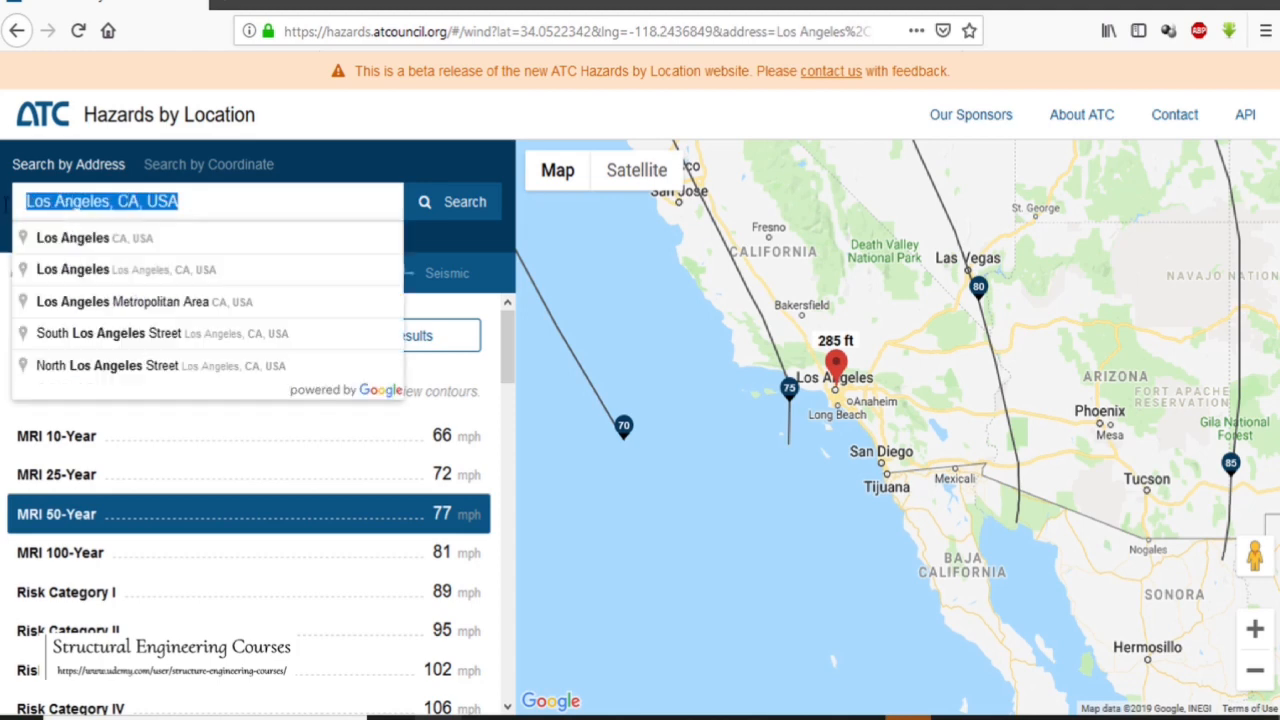
type("LAS VE")
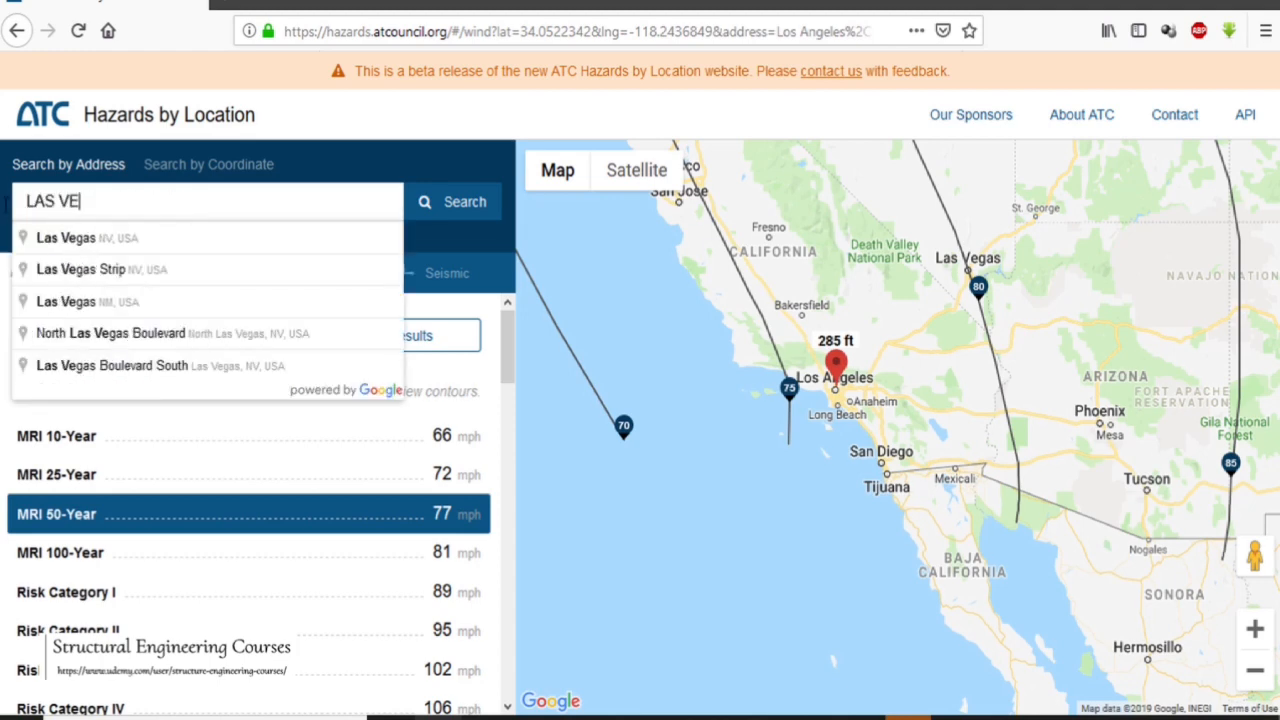
type("GA")
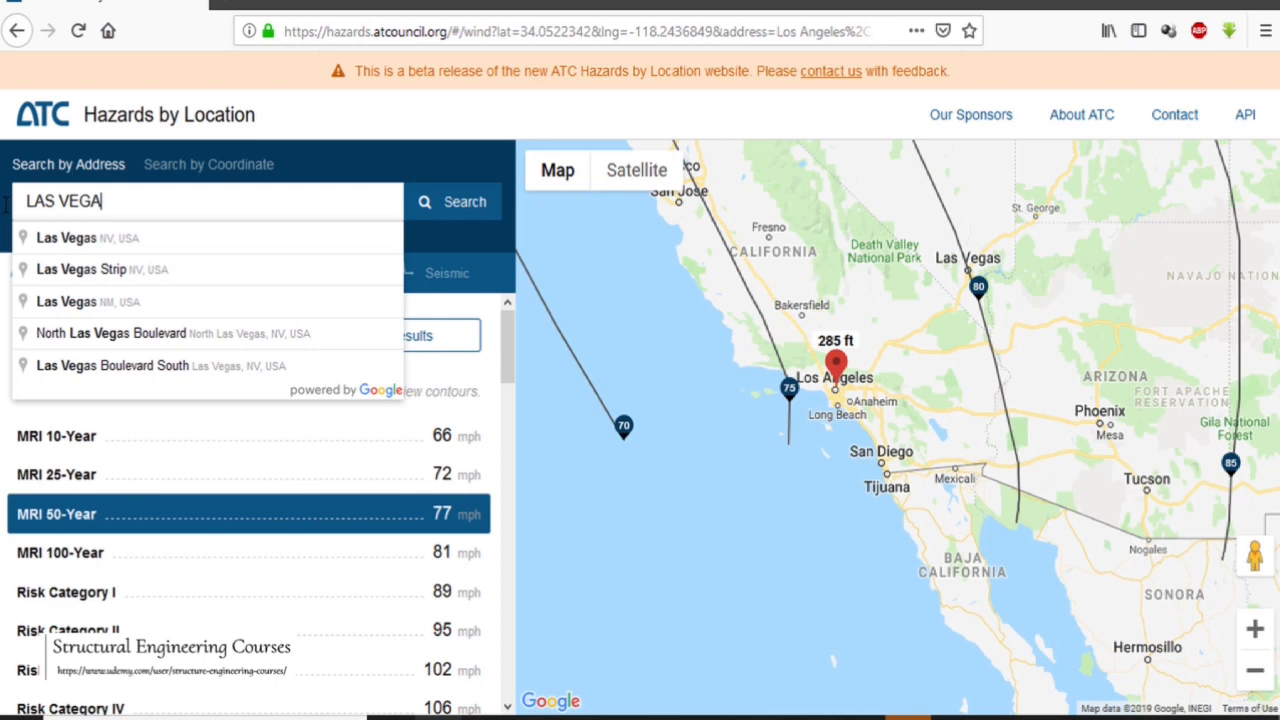
left_click(112, 248)
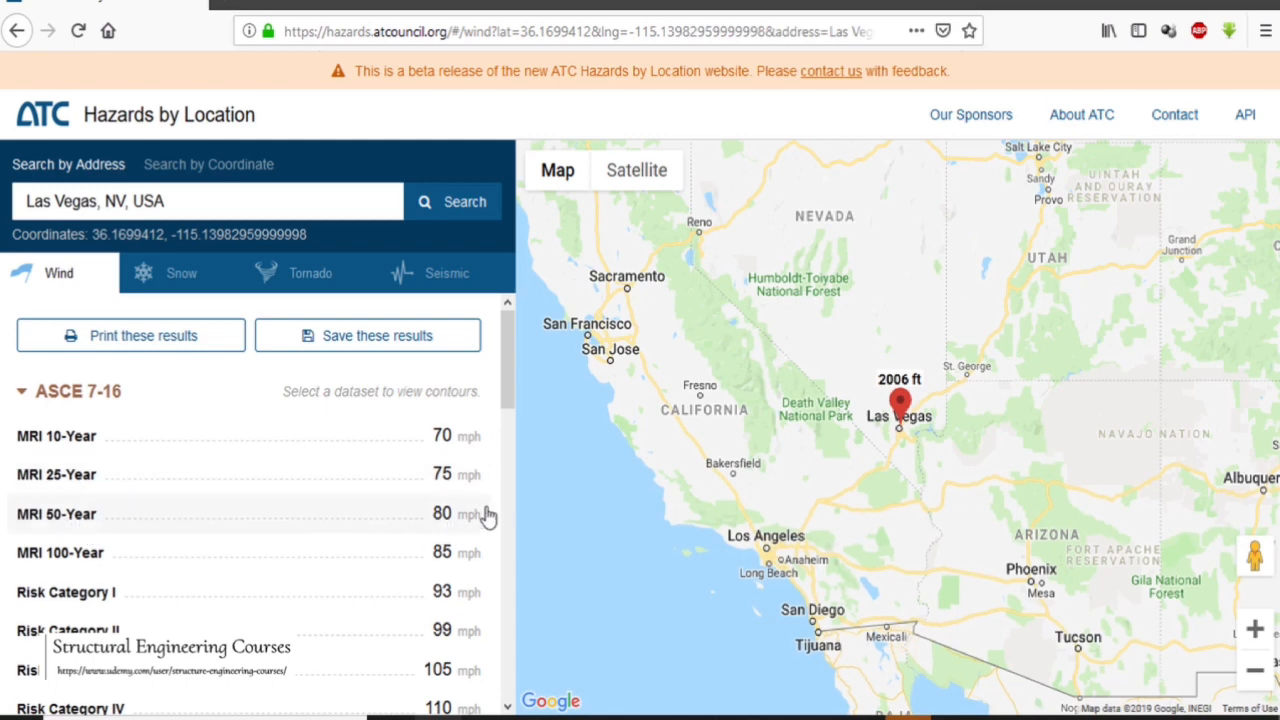
- Review the Las Vegas wind speeds for ASCE 7-16, 7-10 and 7-05, plus the snow and tornado hazard data
left_click_drag(508, 373, 519, 446)
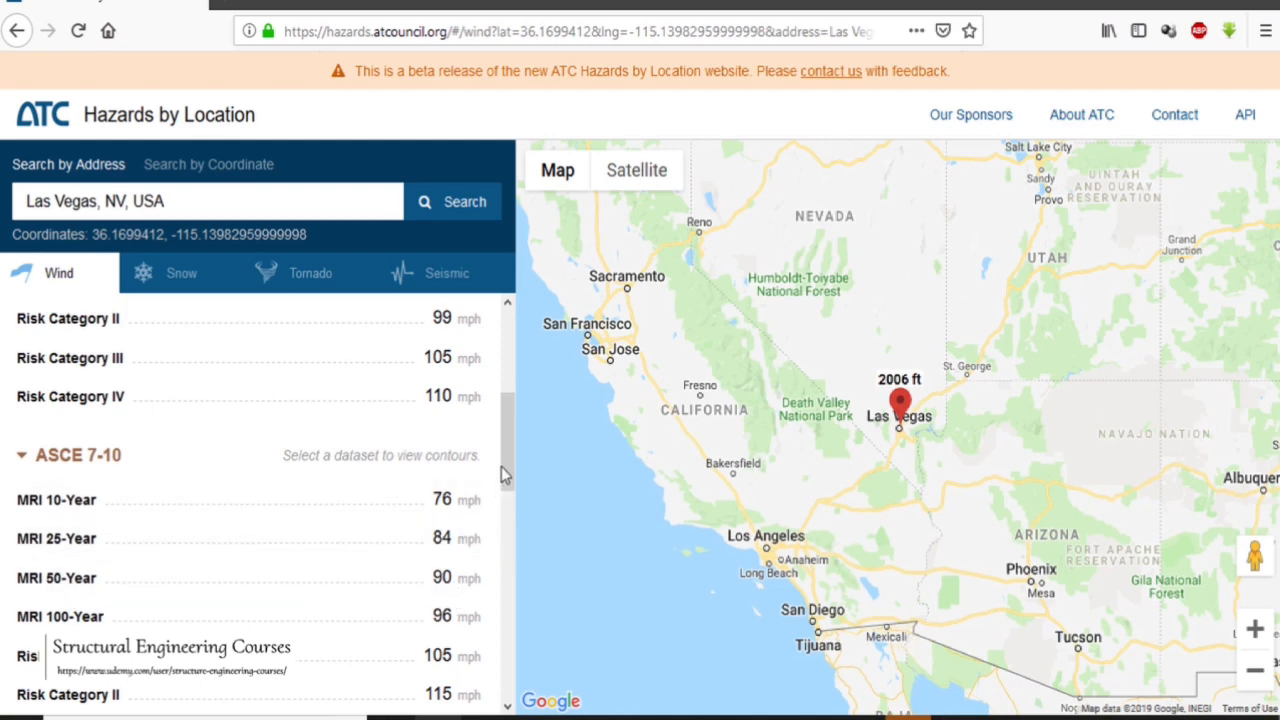
left_click_drag(502, 466, 512, 553)
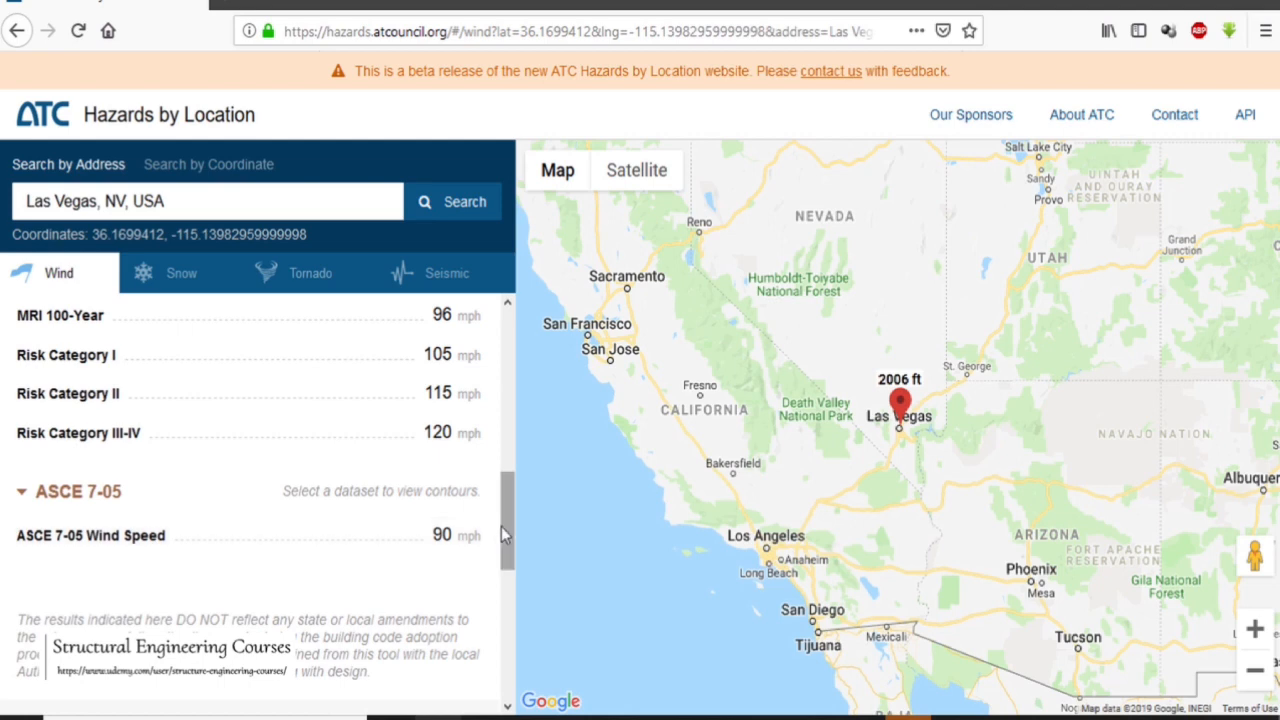
left_click_drag(503, 526, 517, 367)
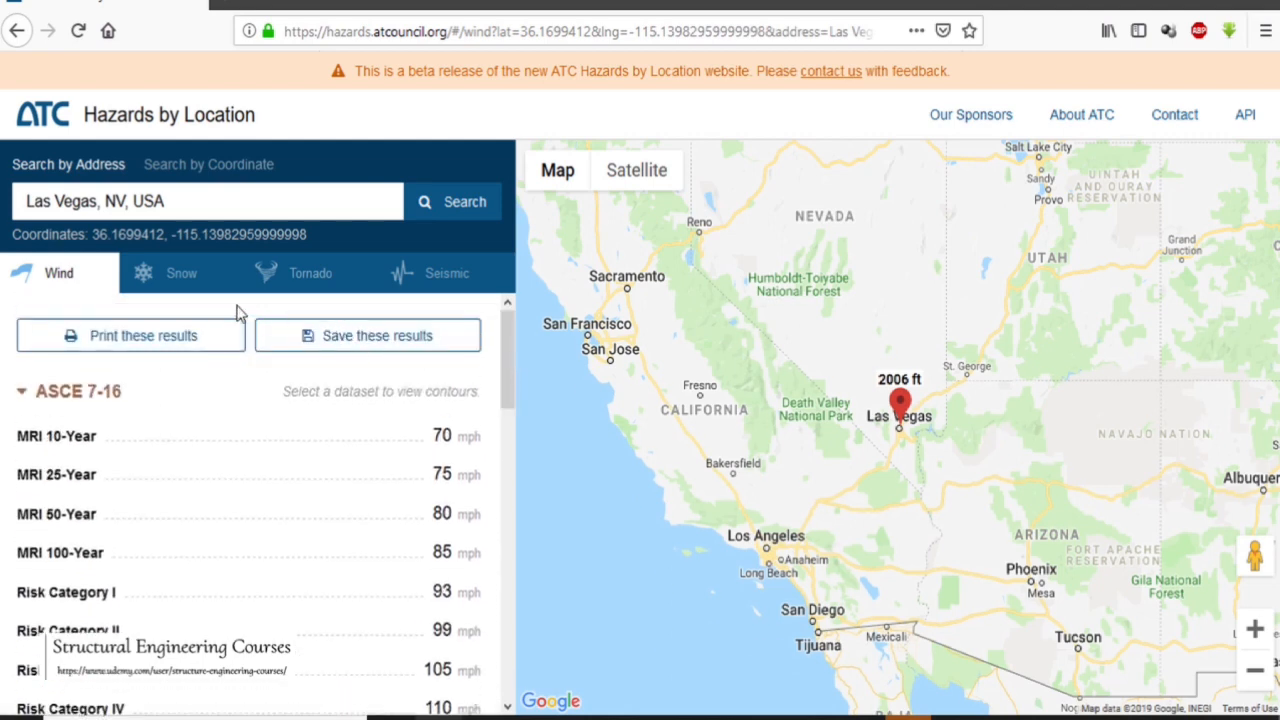
left_click(185, 279)
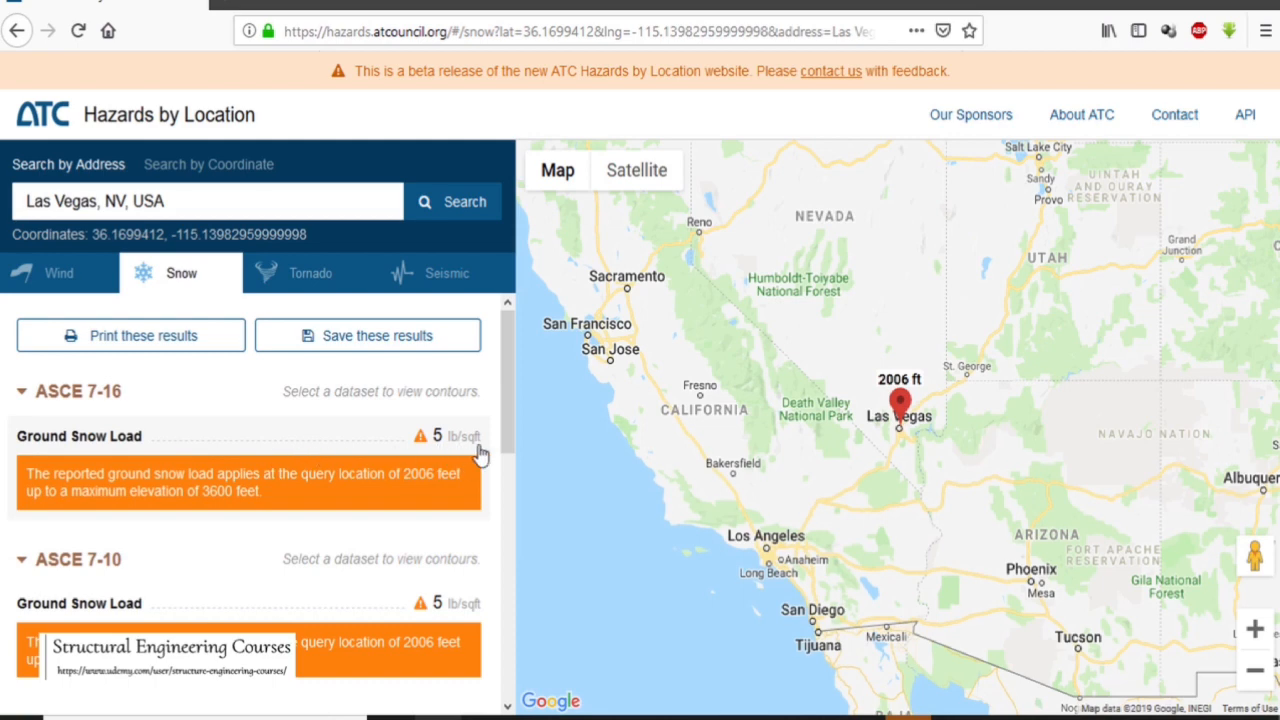
left_click(310, 277)
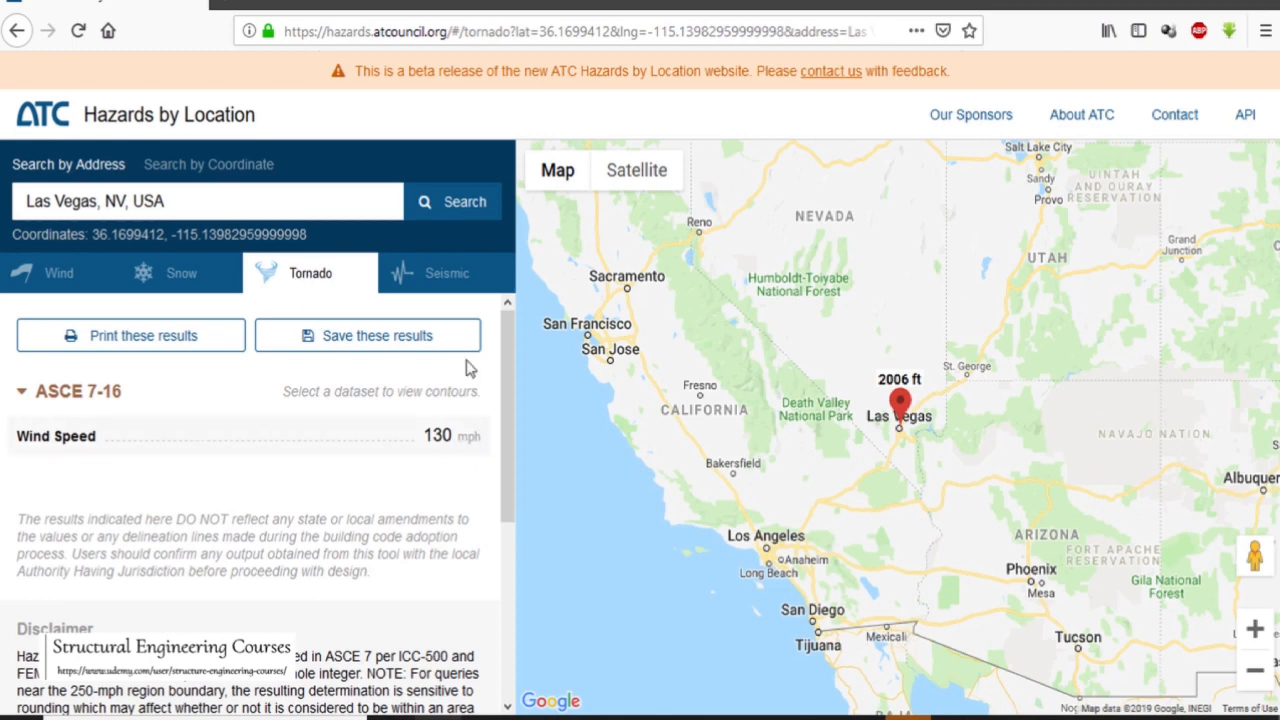
- Look up the Las Vegas seismic data for Risk Category II and Site Class D - Stiff Soil, and examine the resulting parameters
left_click(449, 286)
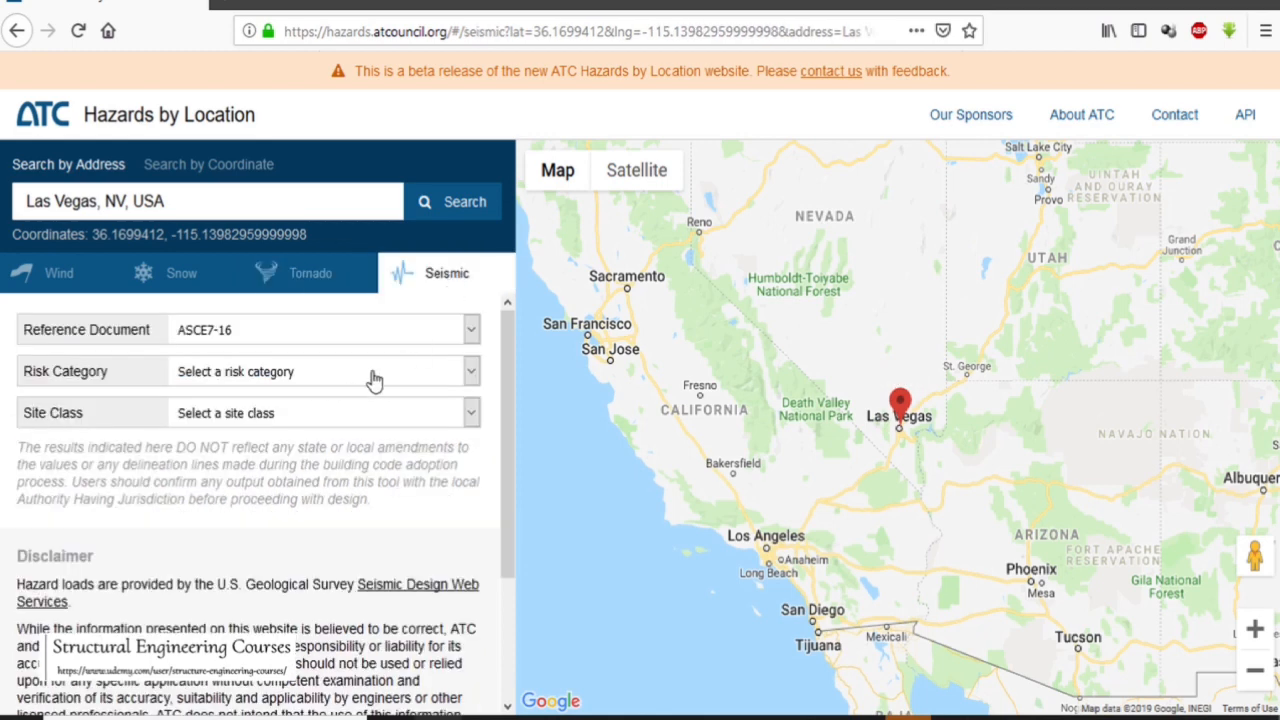
left_click(343, 376)
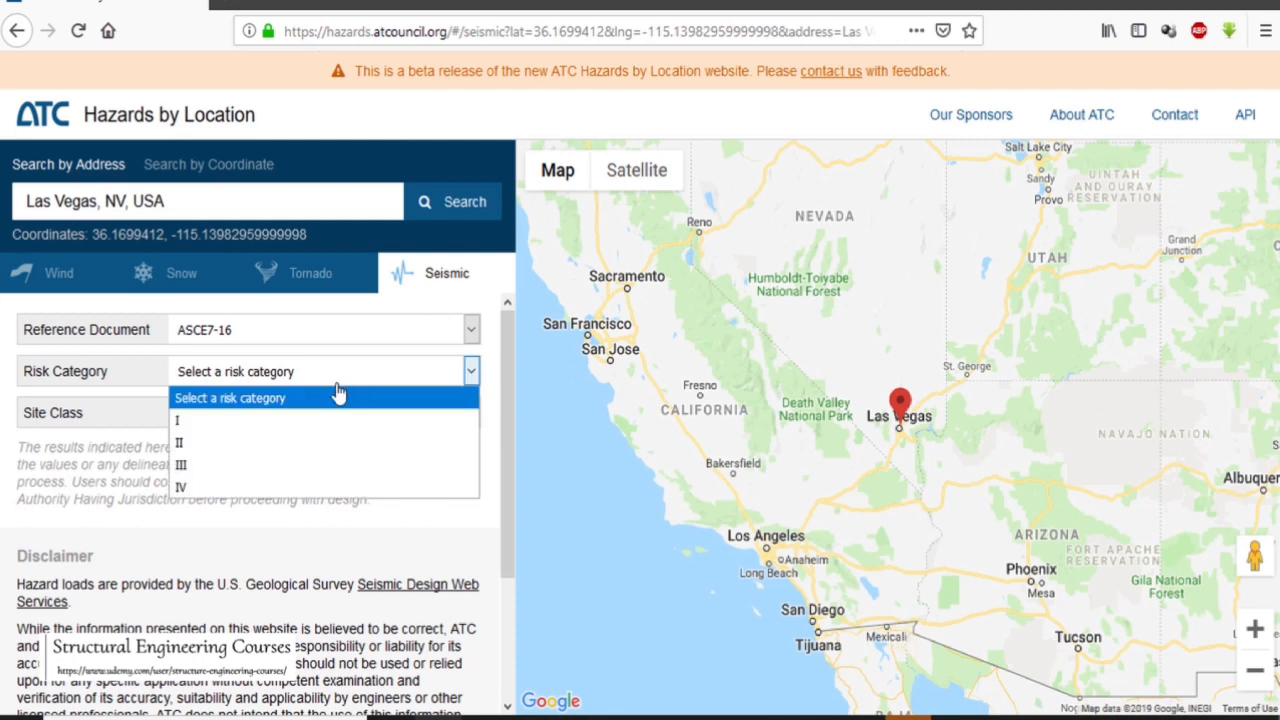
left_click(291, 443)
left_click(286, 420)
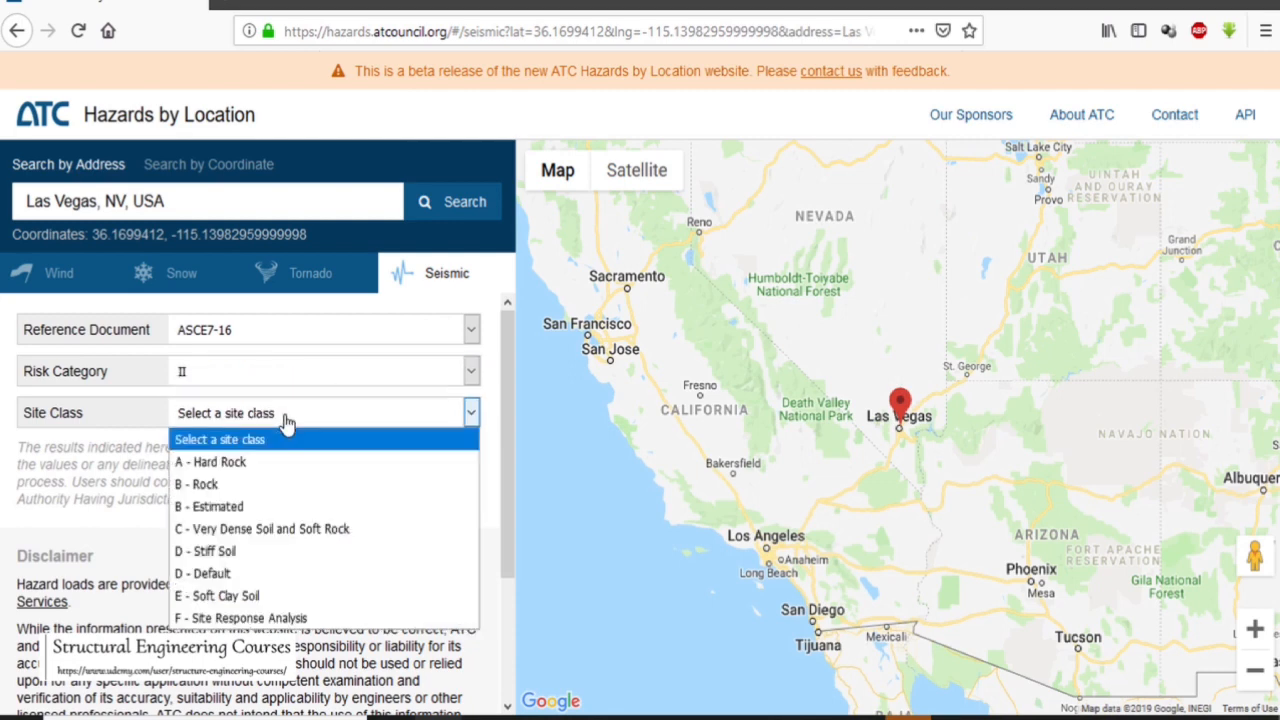
left_click(289, 561)
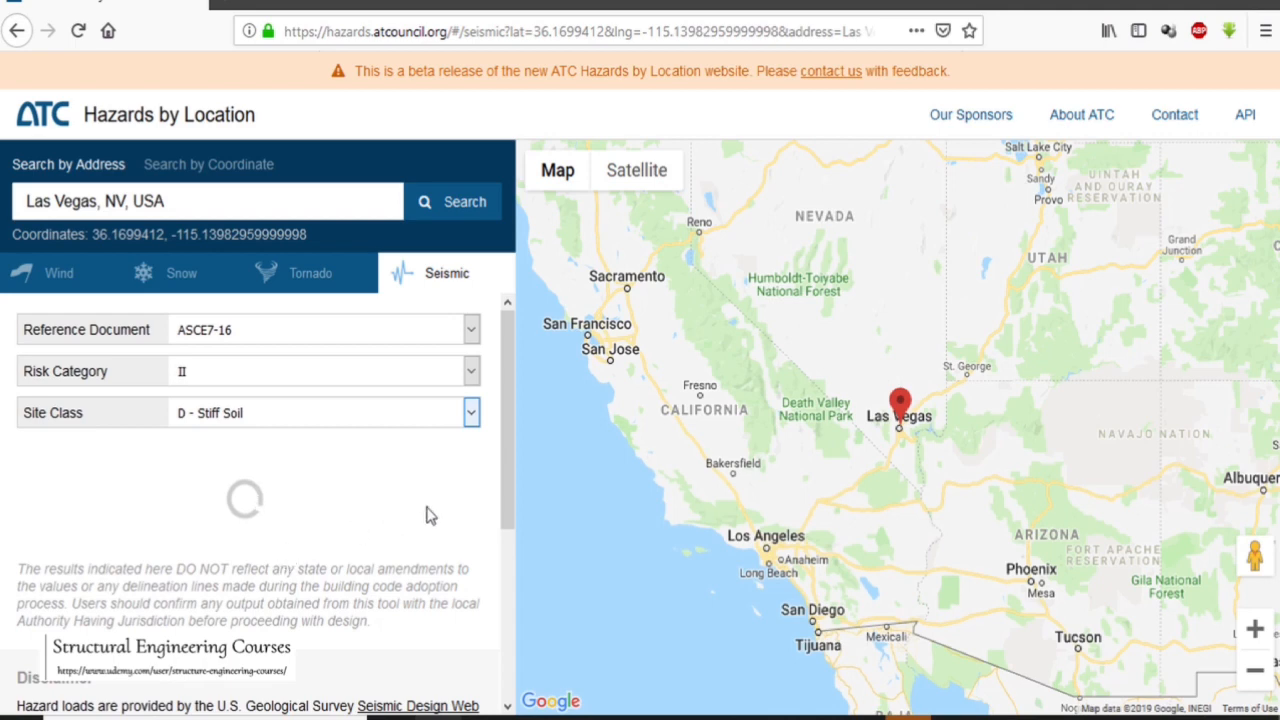
scroll(510, 390, "down", 2)
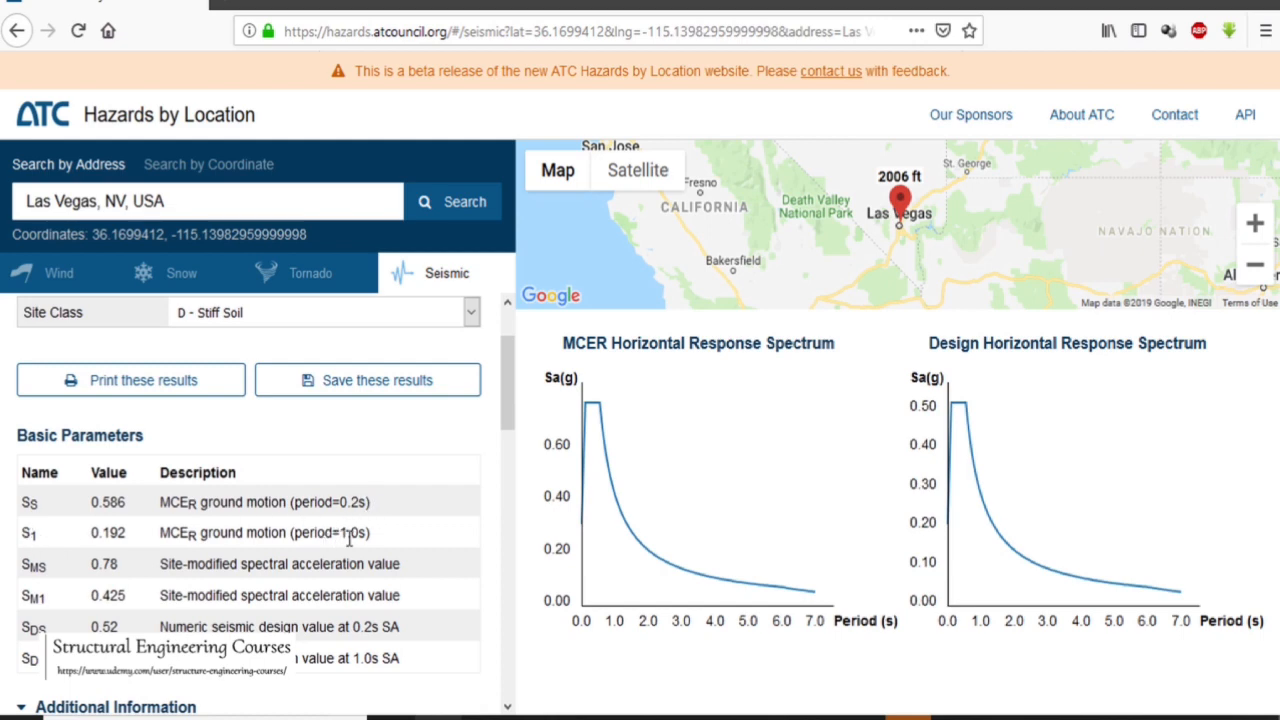
scroll(510, 410, "down", 5)
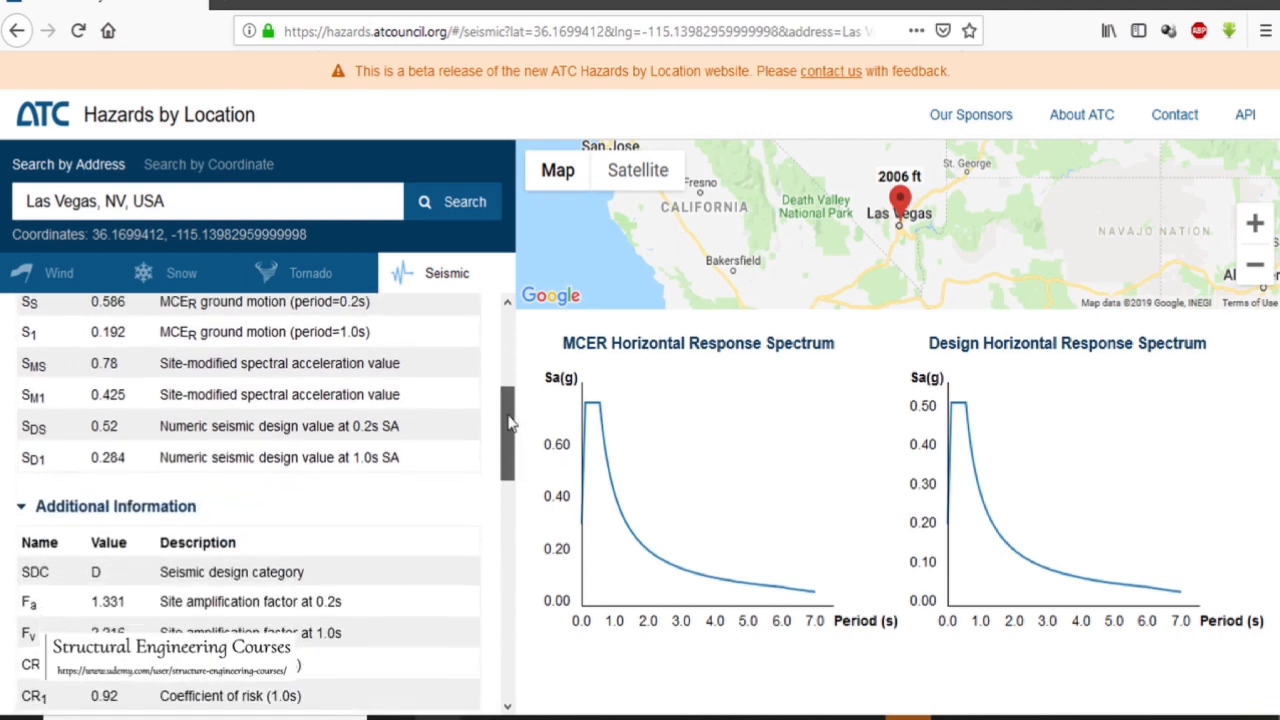
left_click_drag(510, 430, 537, 325)
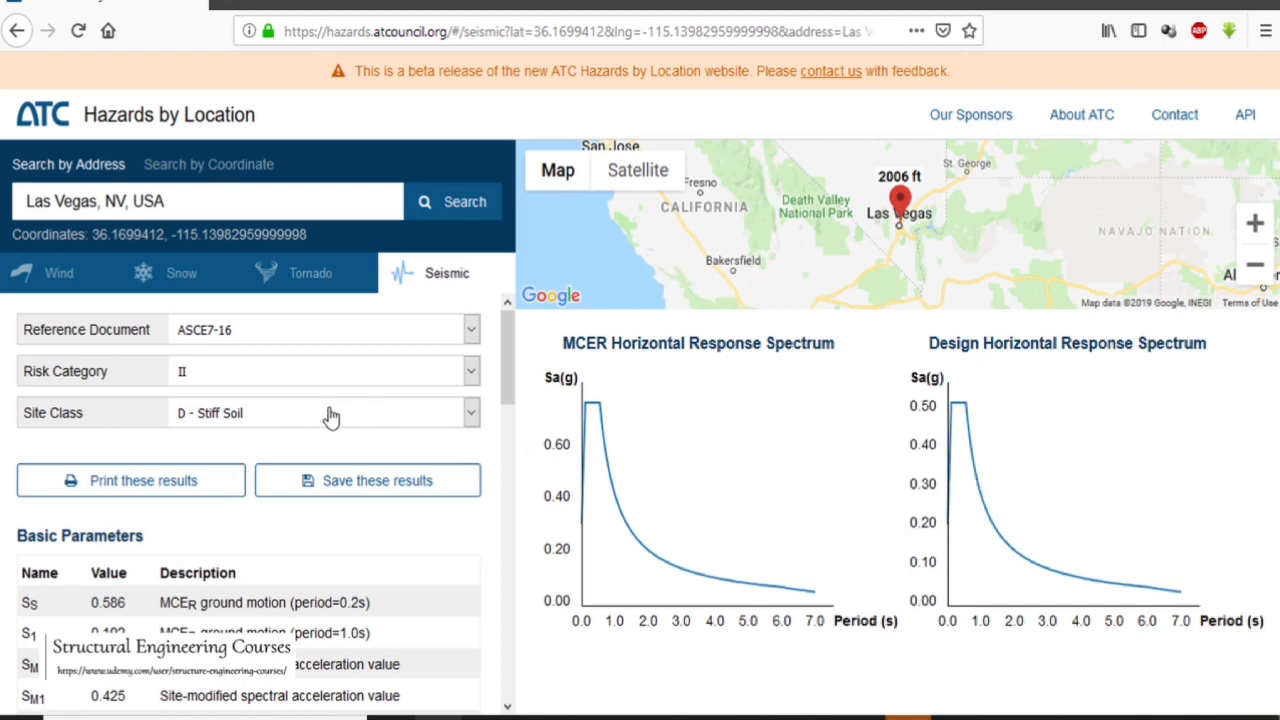
- Return to the Las Vegas wind results, briefly checking the tornado data, to read the basic wind speed
left_click(84, 282)
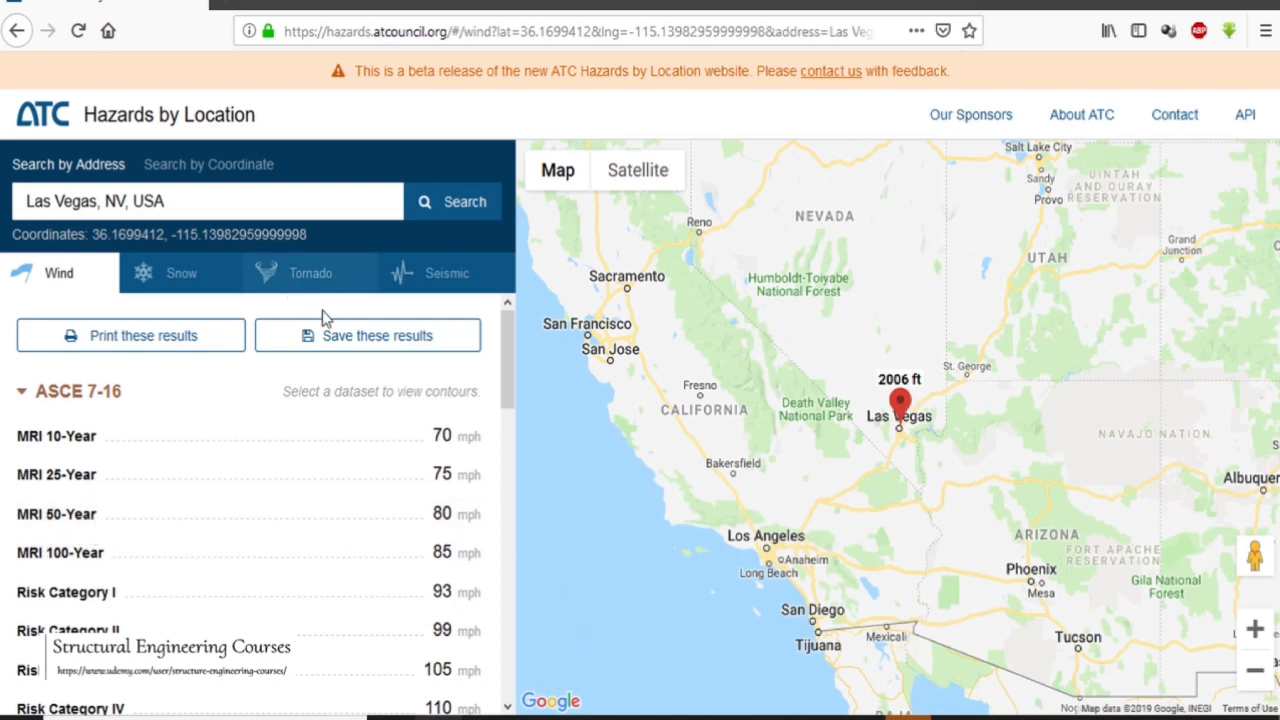
left_click(300, 266)
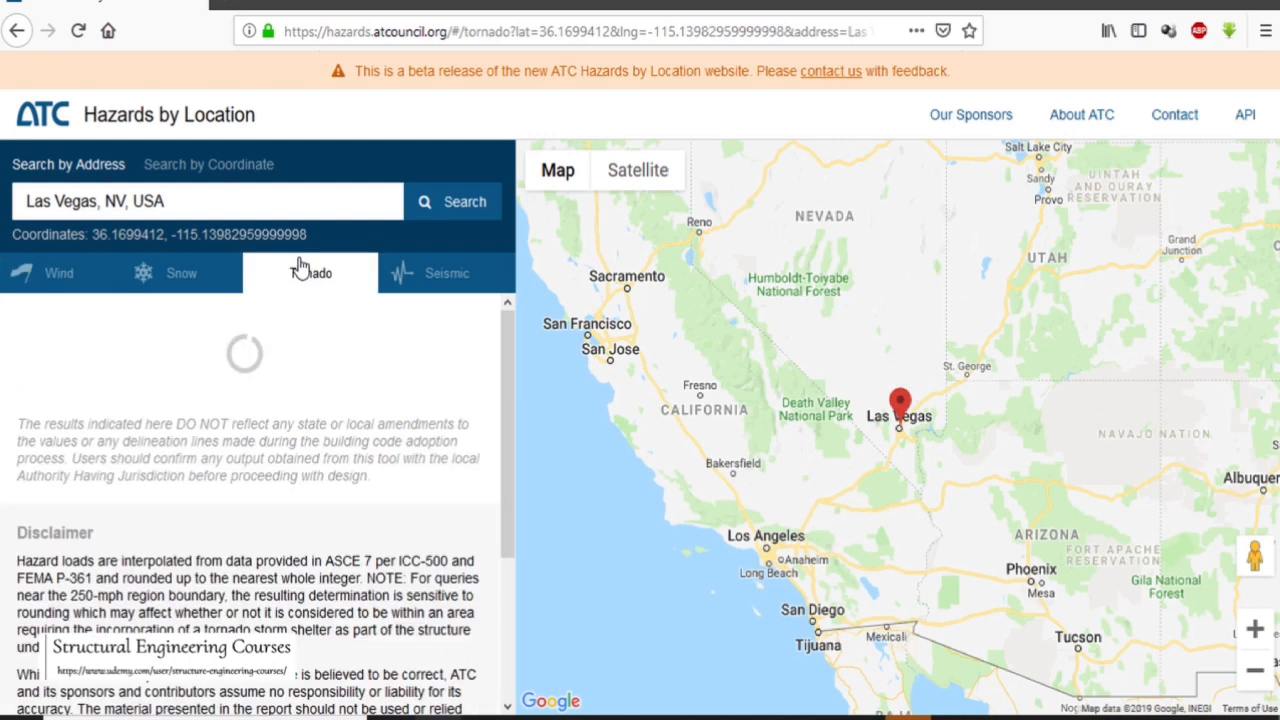
left_click(70, 279)
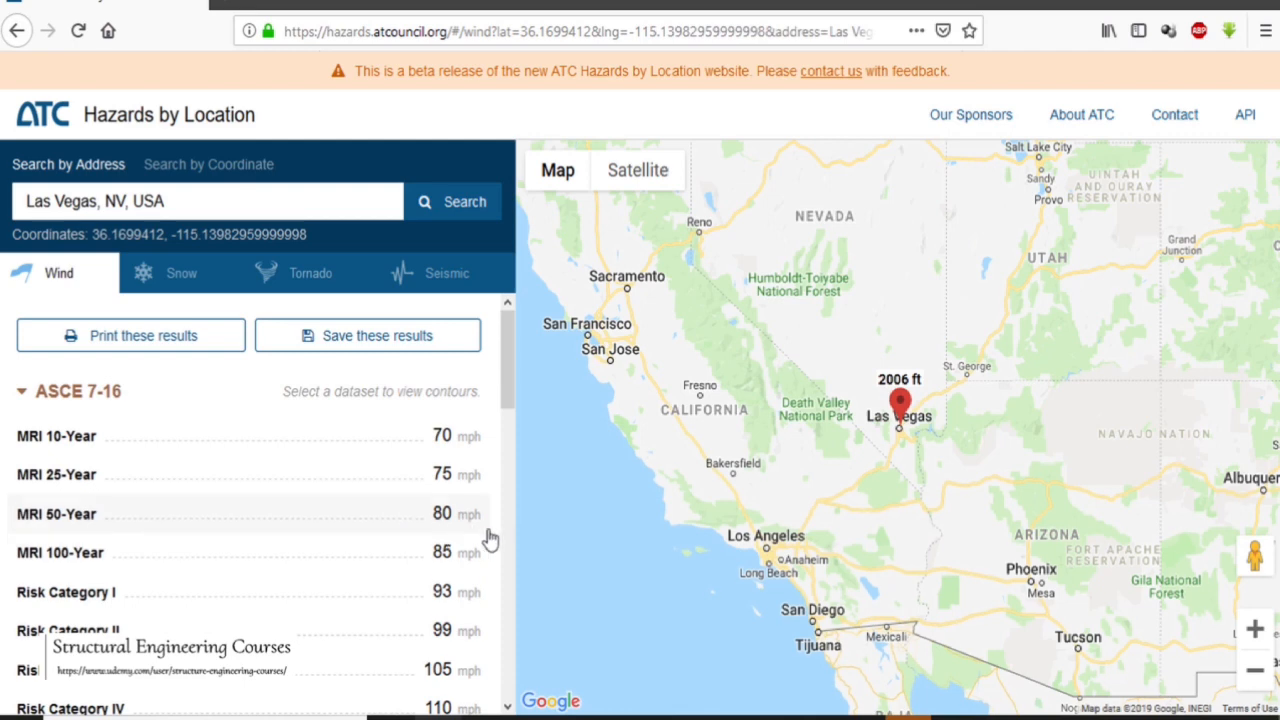
- Switch back to STAAD.Pro with the RCC building model and set the ASCE-7 basic wind speed to 80 mph
mouse_move(640, 715)
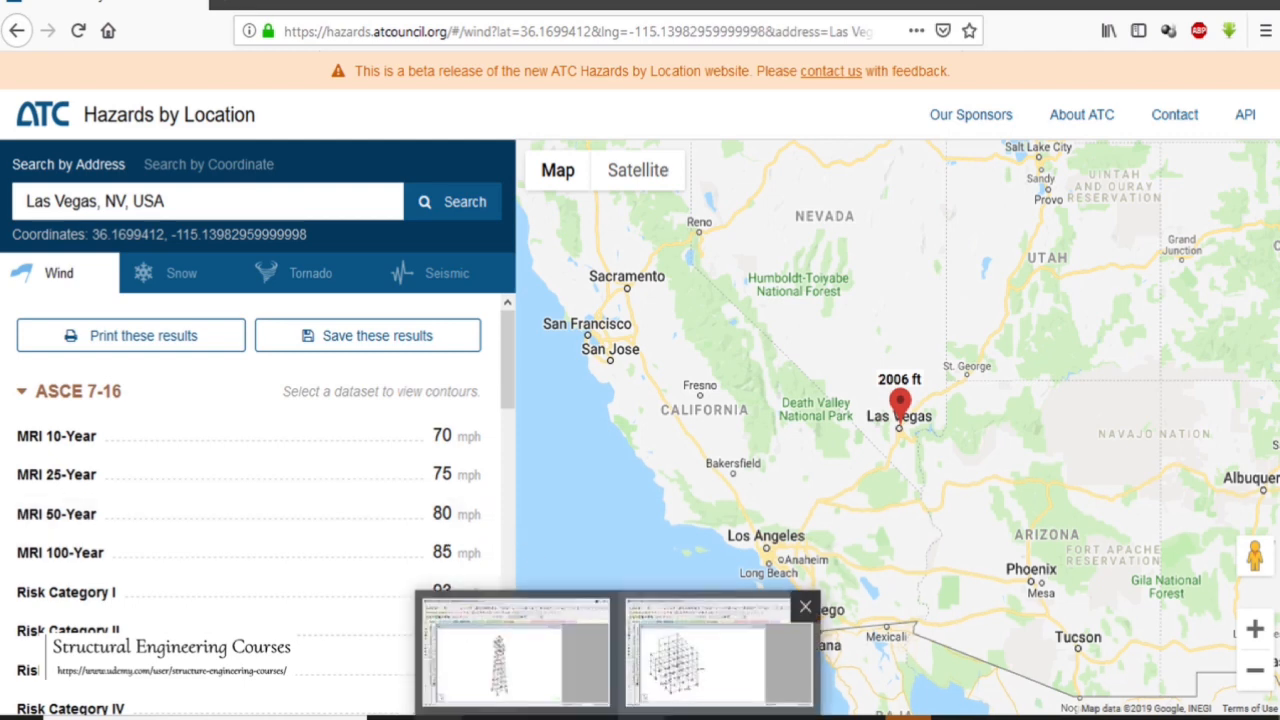
left_click(669, 642)
left_click_drag(1000, 198, 898, 206)
type("80")
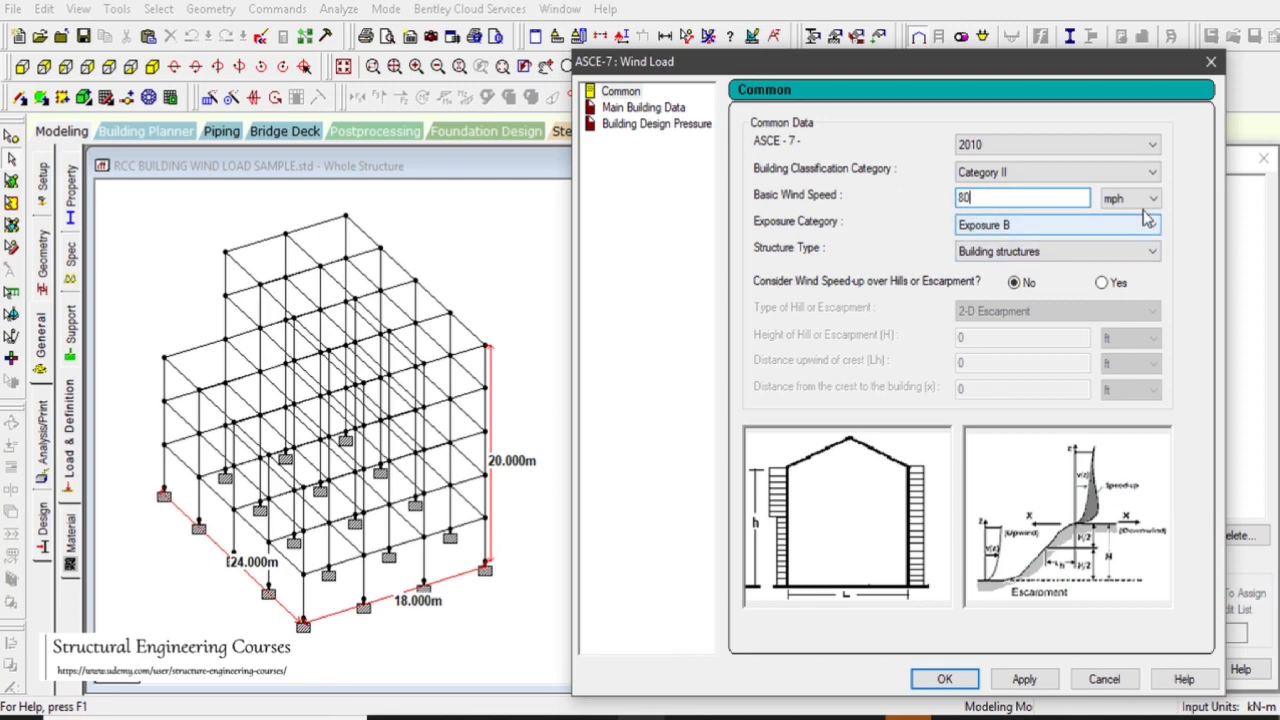
- Choose Exposure B and the Building structures type for the ASCE-7 wind load, and apply the common data
left_click(1040, 225)
left_click(1040, 243)
left_click(1045, 252)
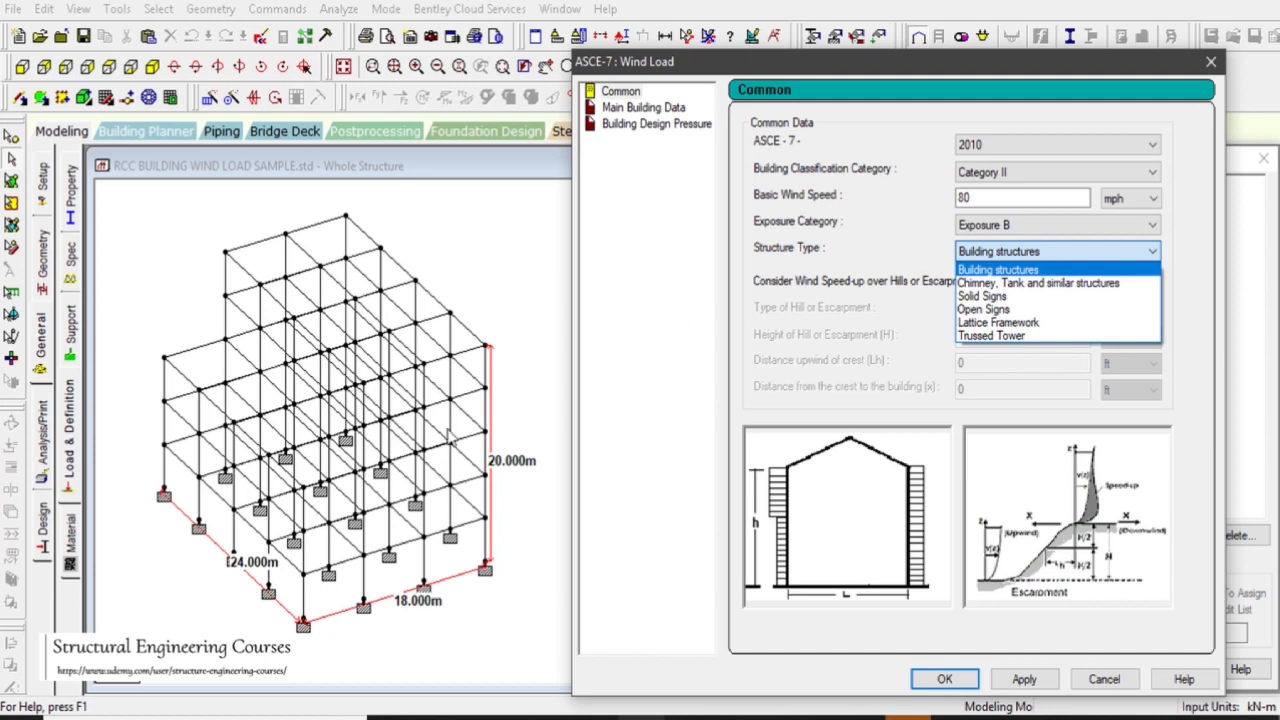
left_click(982, 272)
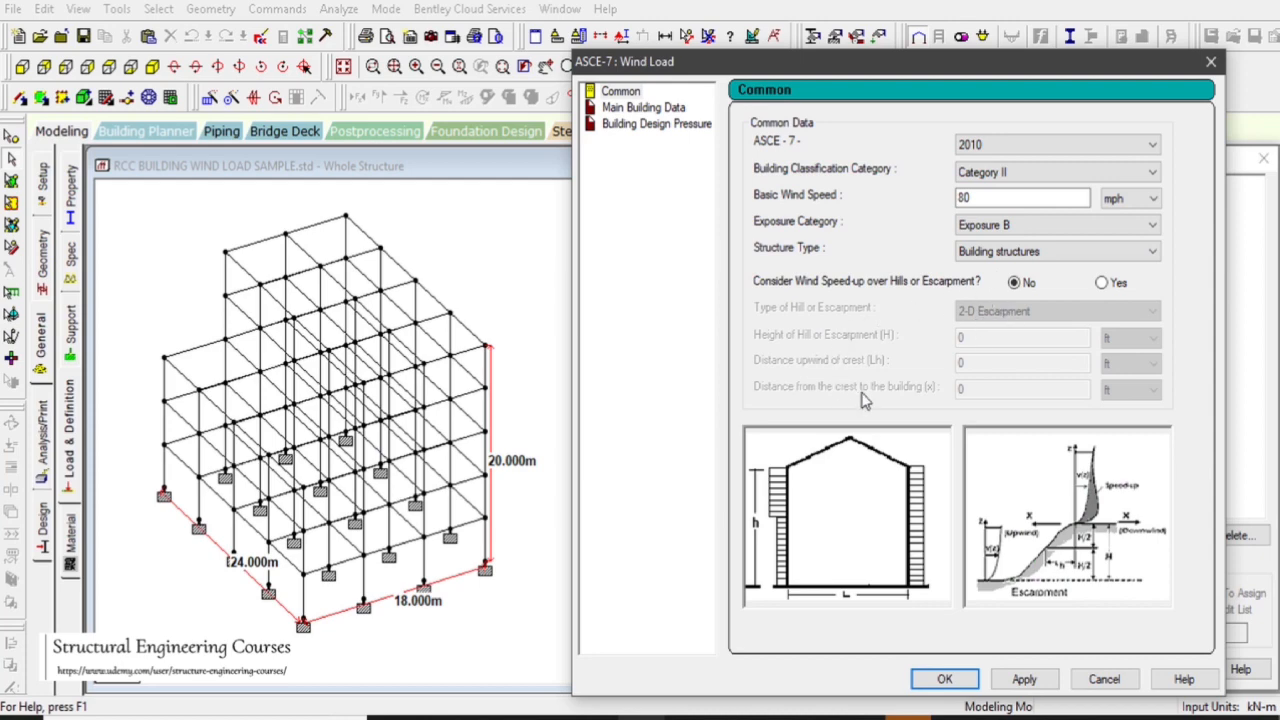
left_click(1025, 680)
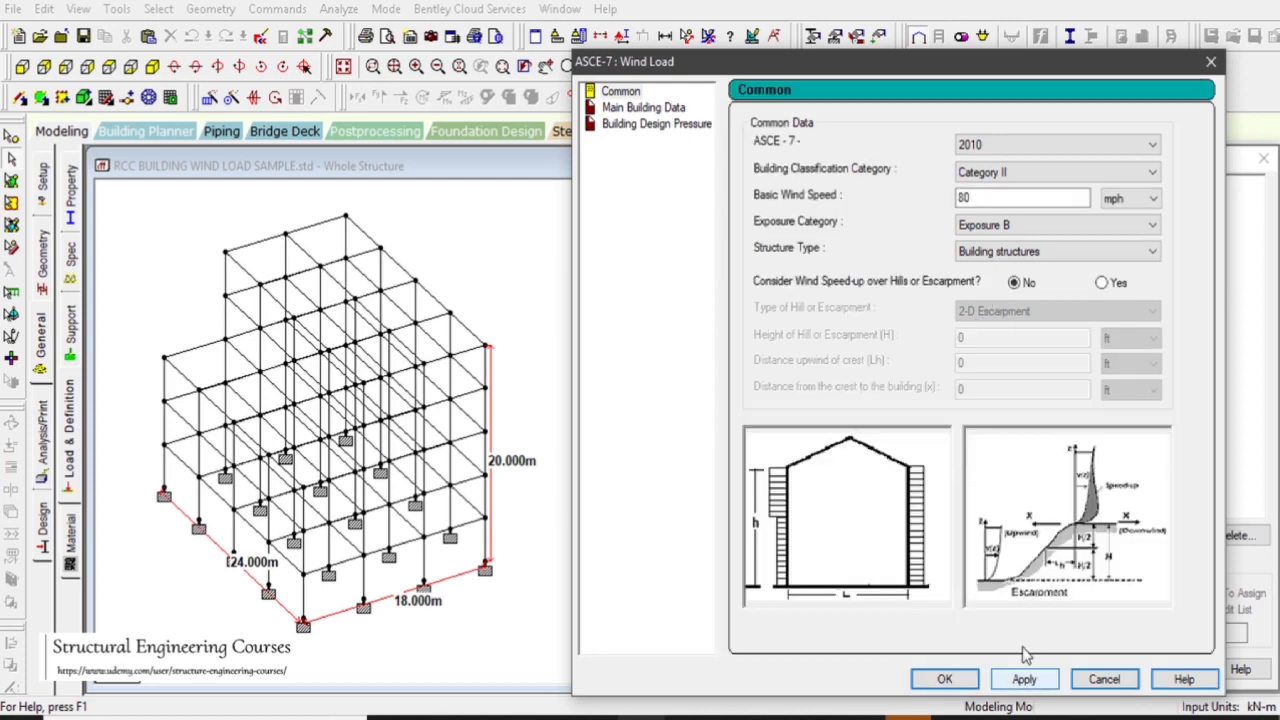
- In the ASCE-7 main building data, change the units of the building height and both building lengths to metres
left_click(655, 110)
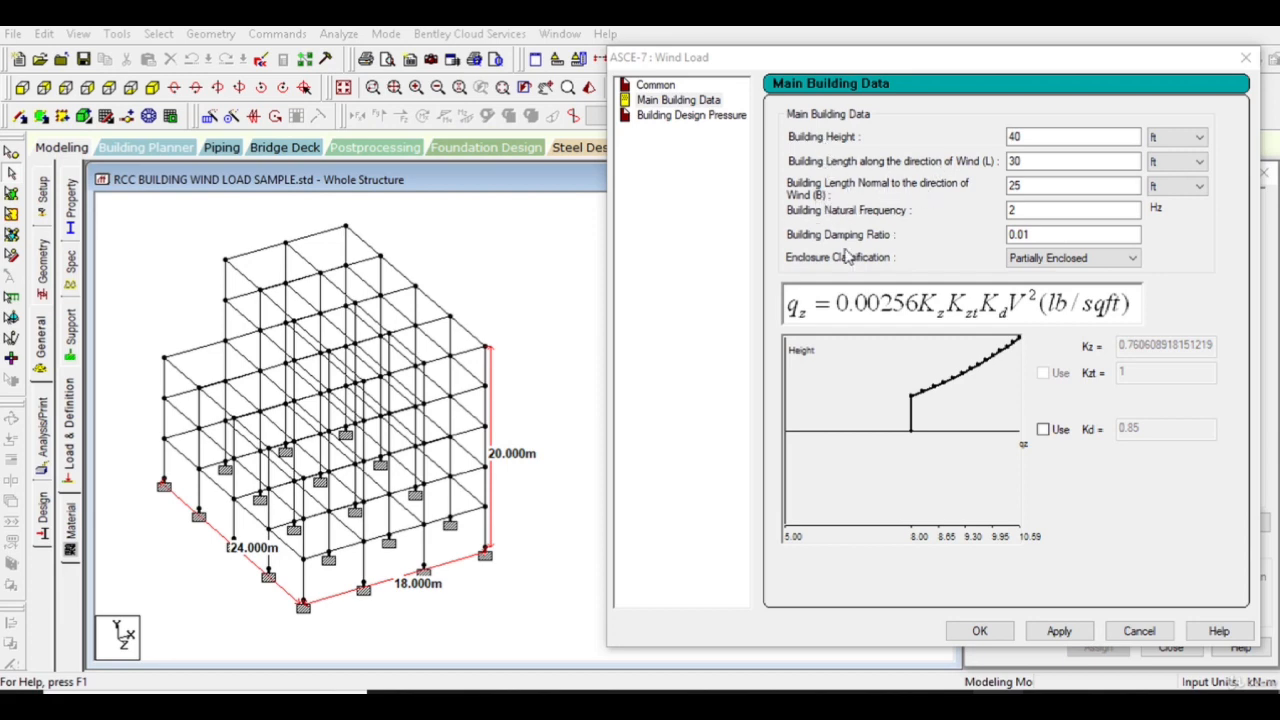
left_click_drag(939, 68, 913, 41)
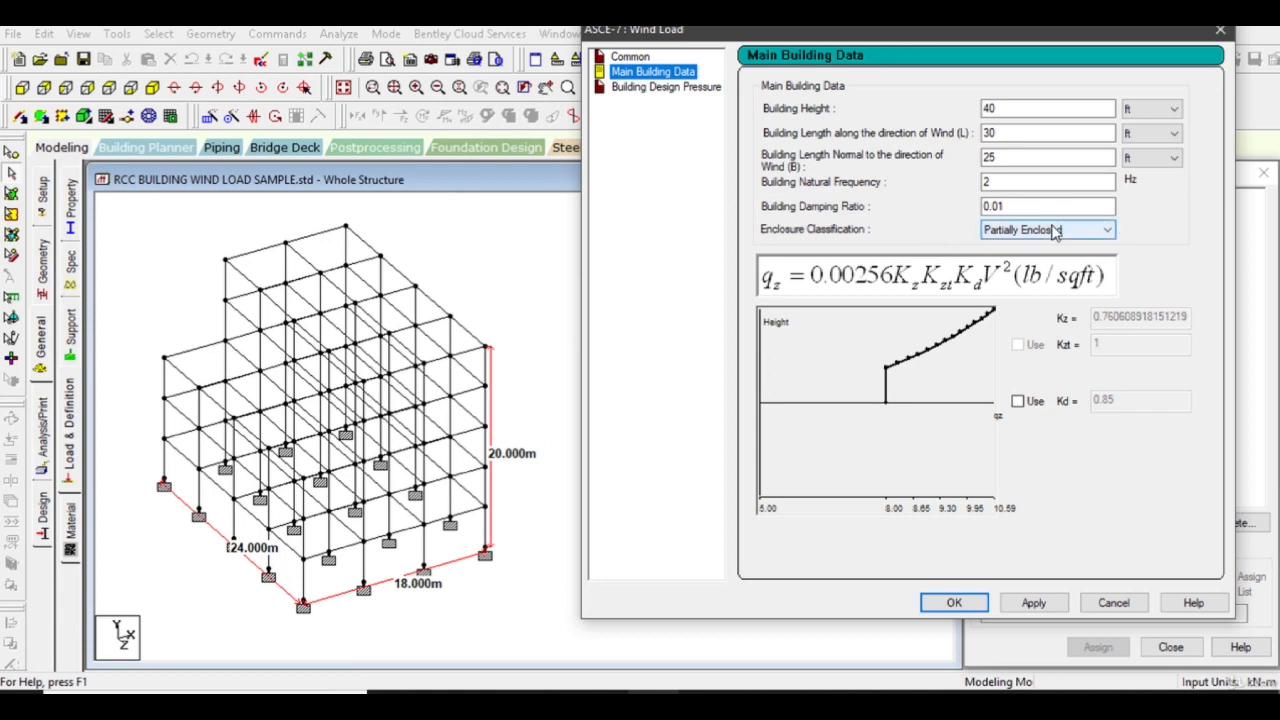
left_click(1158, 109)
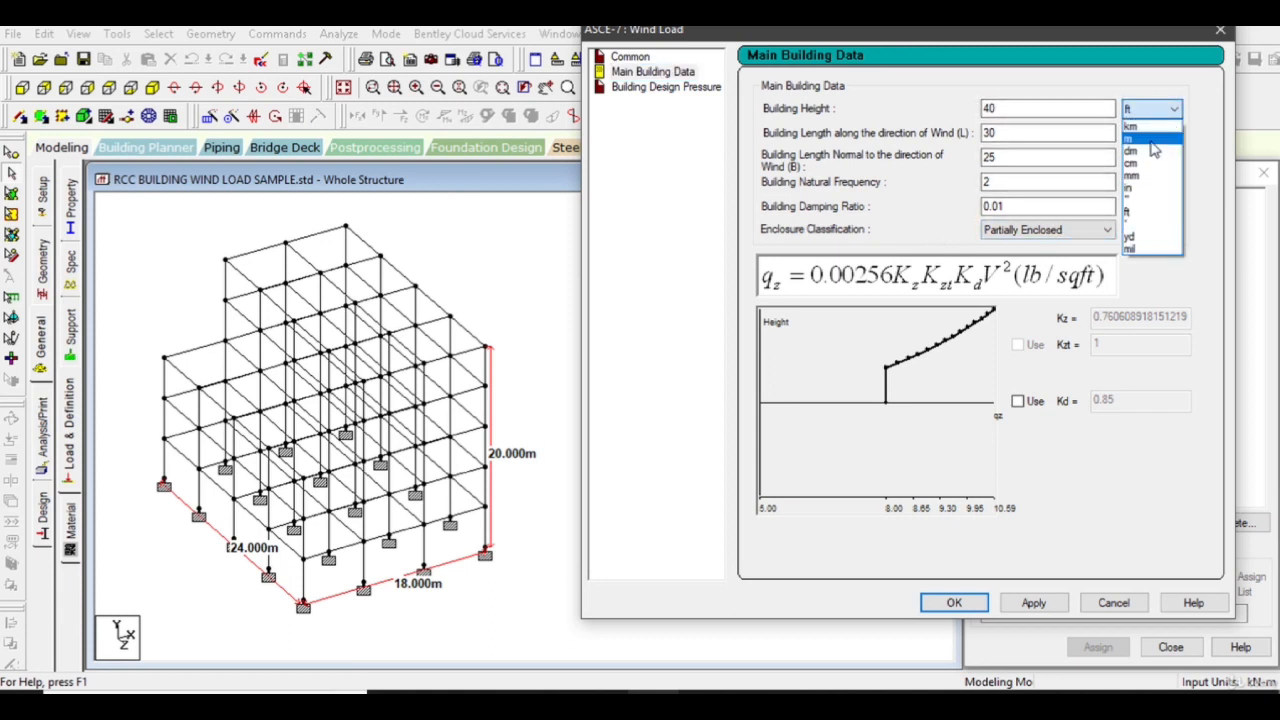
left_click(1153, 140)
left_click(1153, 135)
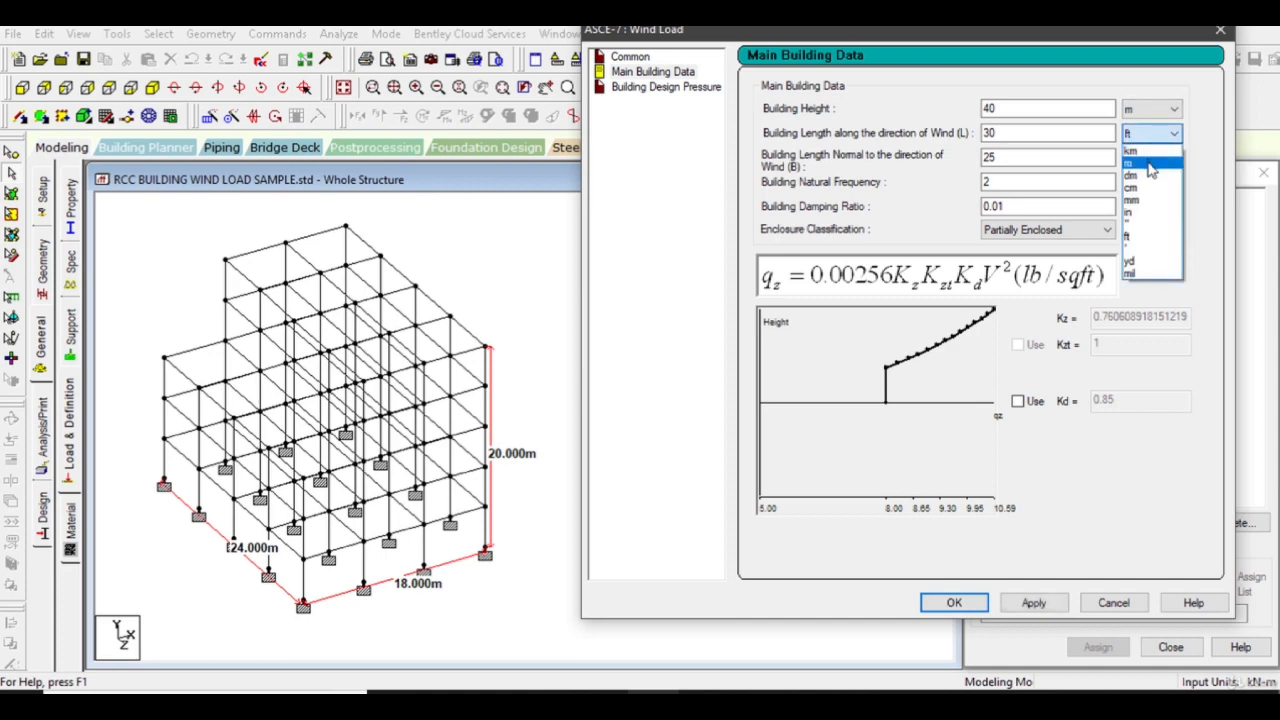
left_click(1150, 165)
left_click(1149, 164)
left_click(1146, 189)
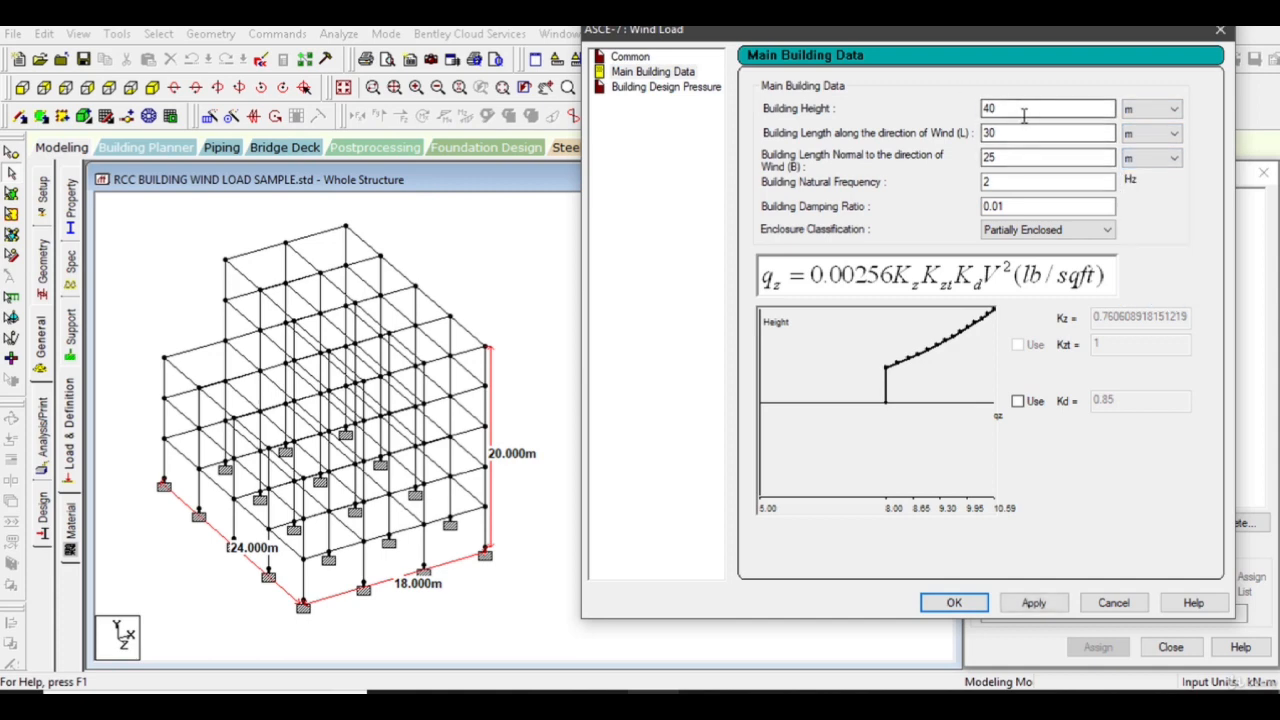
- Set the building height to 20 m, the length along the wind to 18 m and the length normal to the wind to 24 m
left_click_drag(1022, 114, 910, 117)
type("20")
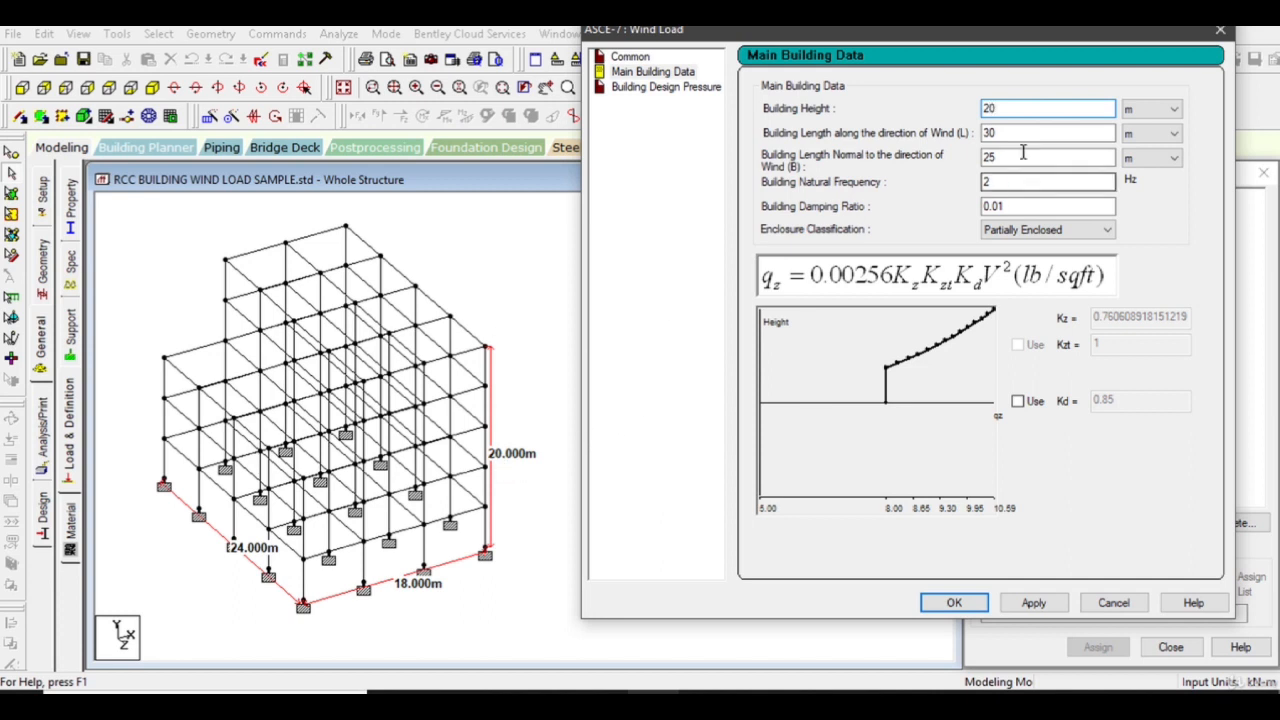
left_click_drag(1017, 137, 927, 145)
type("18")
left_click_drag(1005, 157, 969, 157)
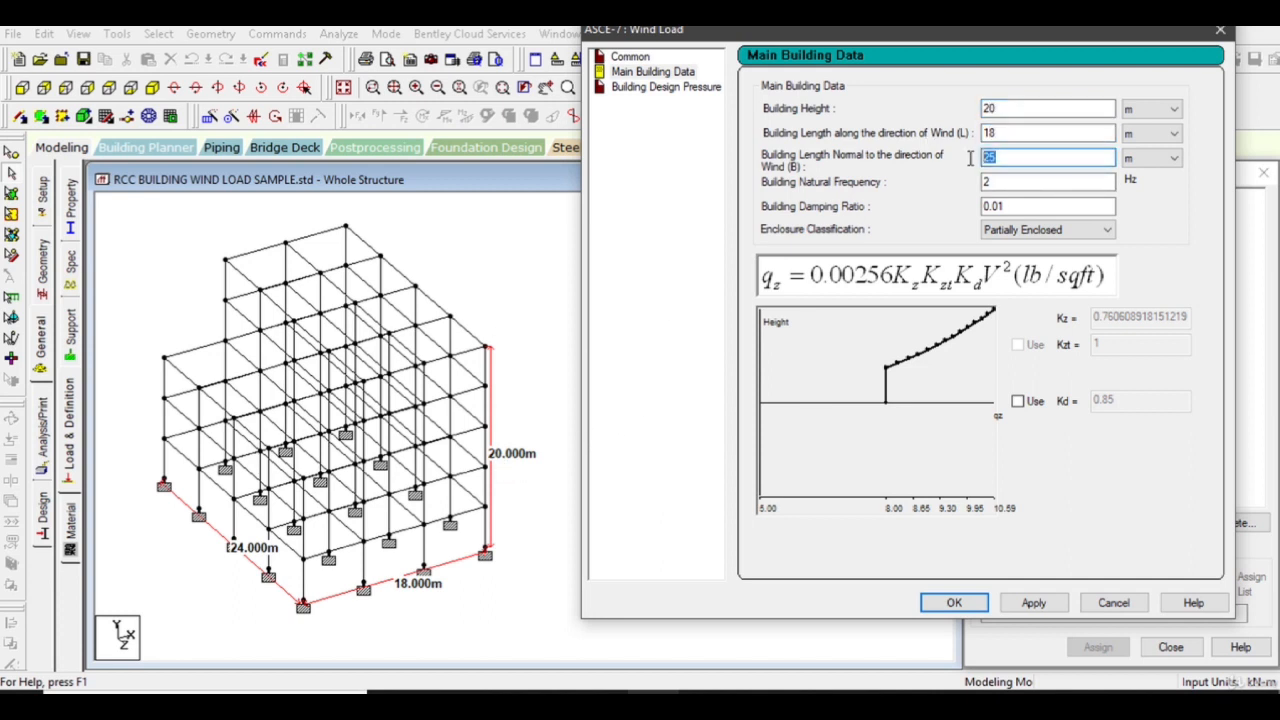
type("24")
- Set the natural frequency to 2.93 Hz, the damping ratio to 0.05 and the enclosure to Enclosed Building, and apply the data
left_click(1023, 183)
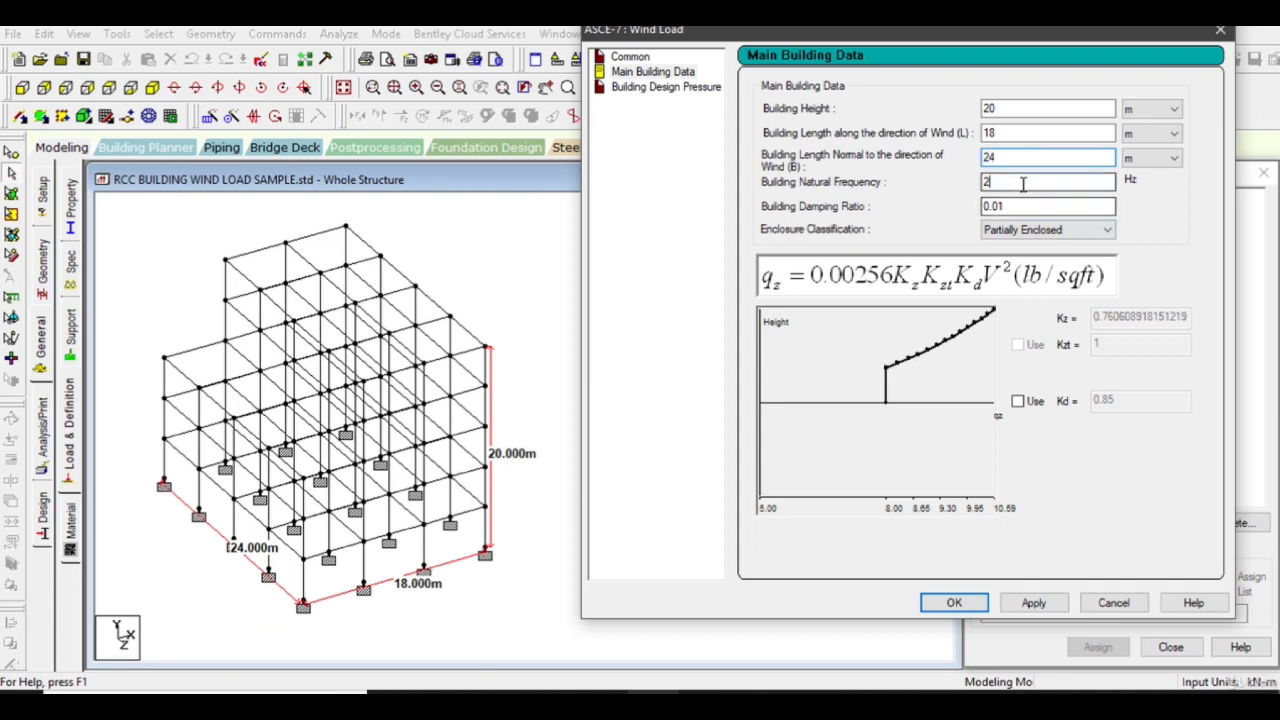
left_click(1017, 207)
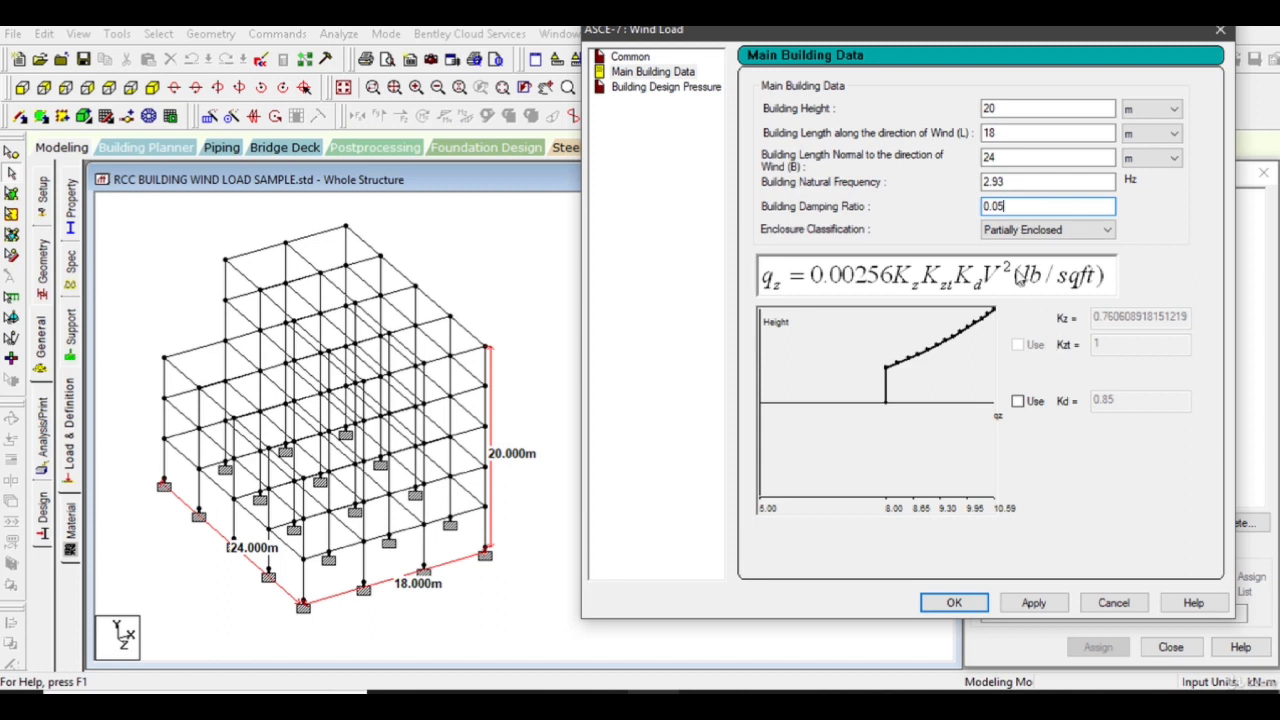
left_click(1027, 234)
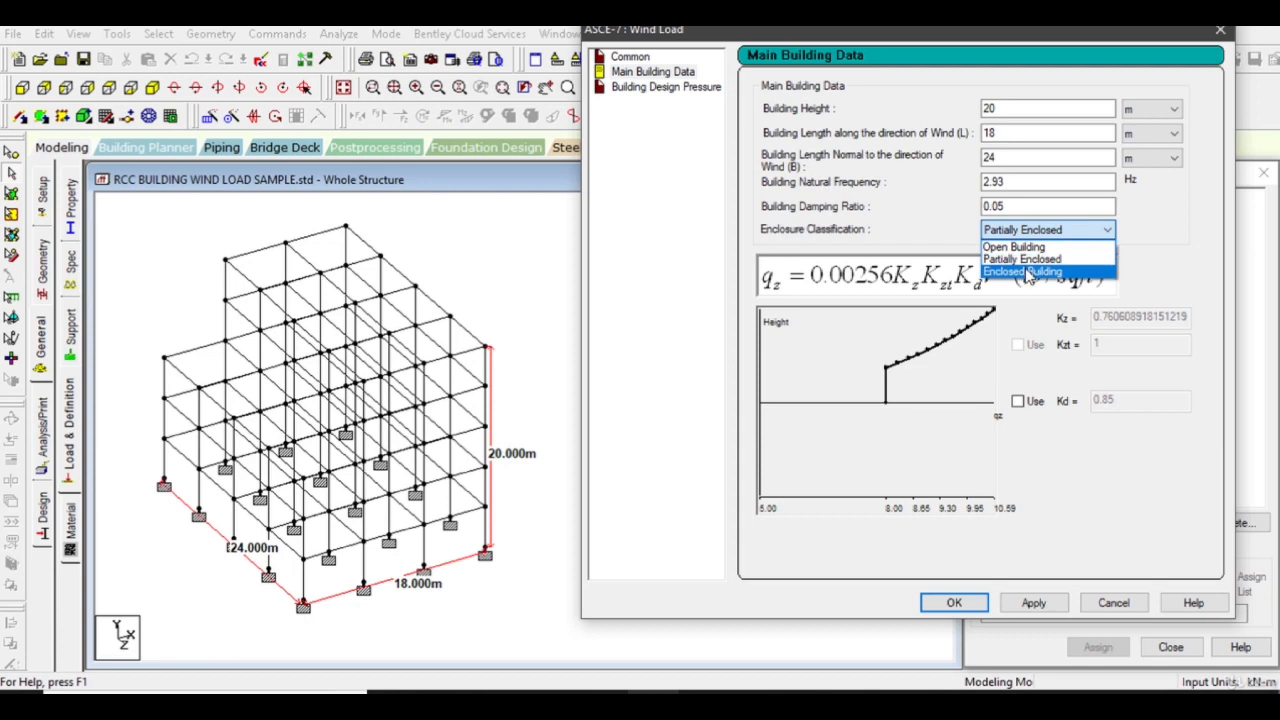
left_click(1030, 272)
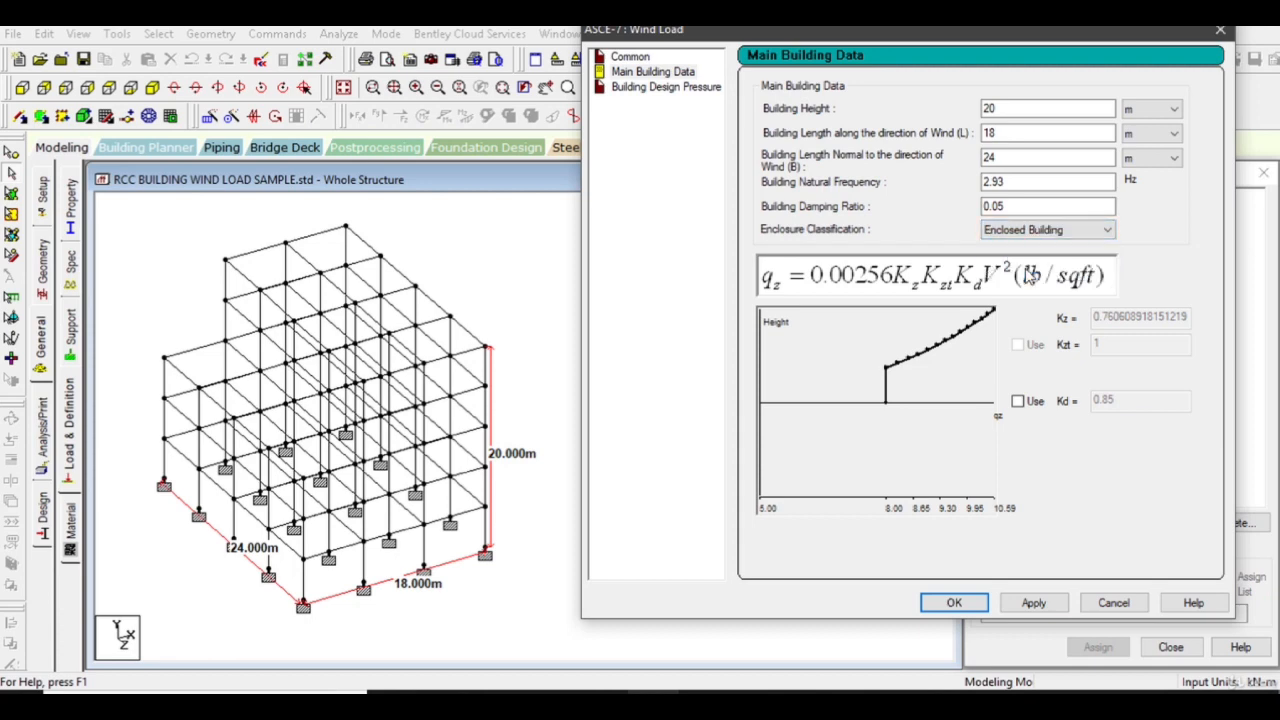
left_click(1030, 605)
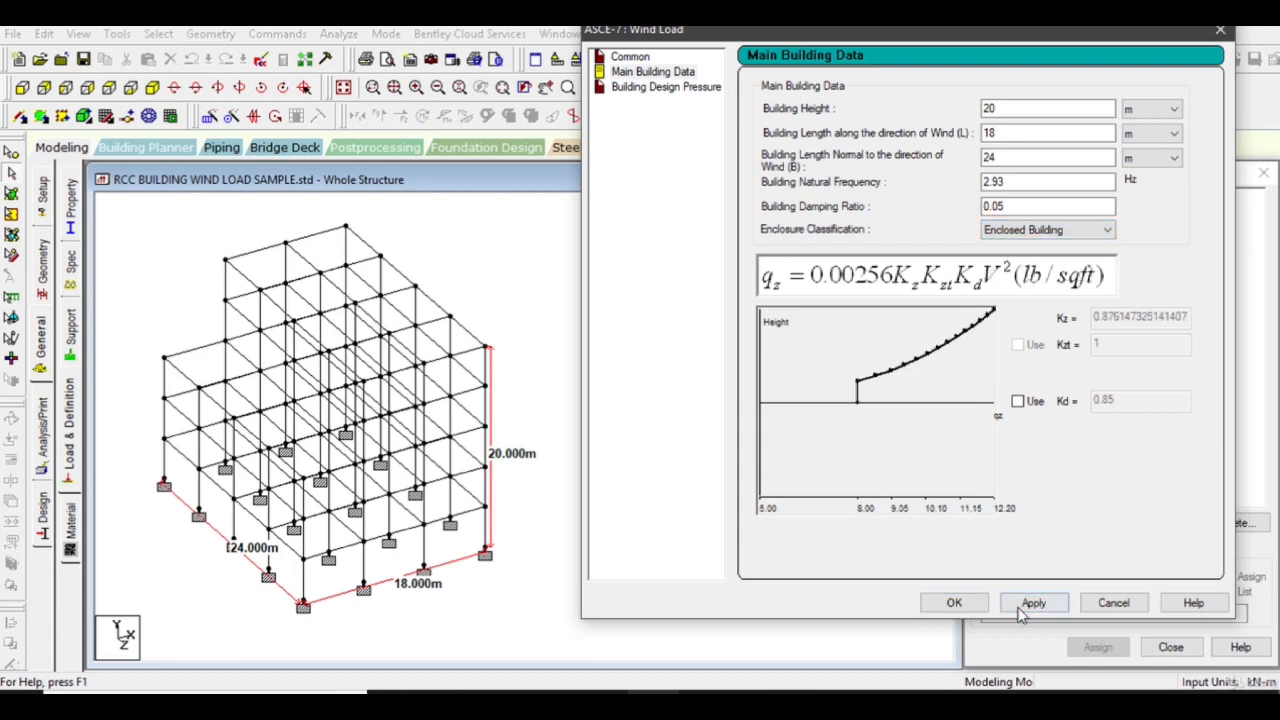
- In the building design pressure data for the windward wall, override GCpi with 0.18 and apply it
left_click(673, 90)
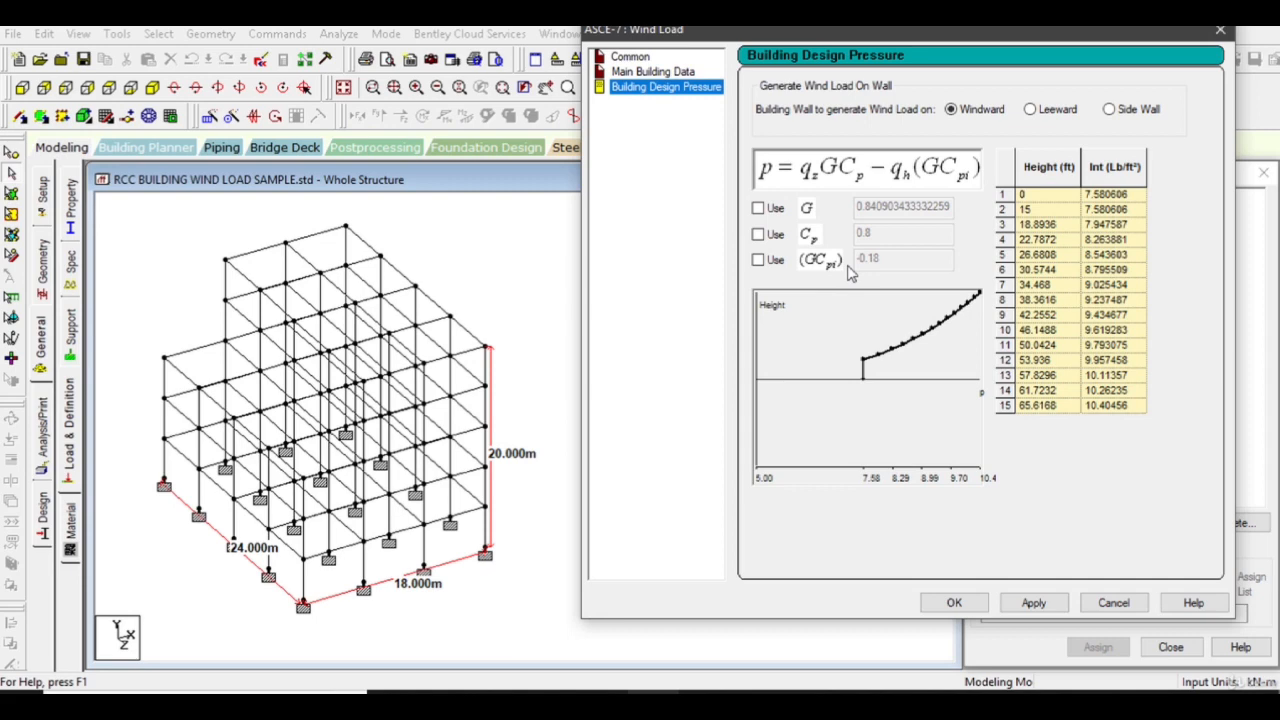
left_click(758, 260)
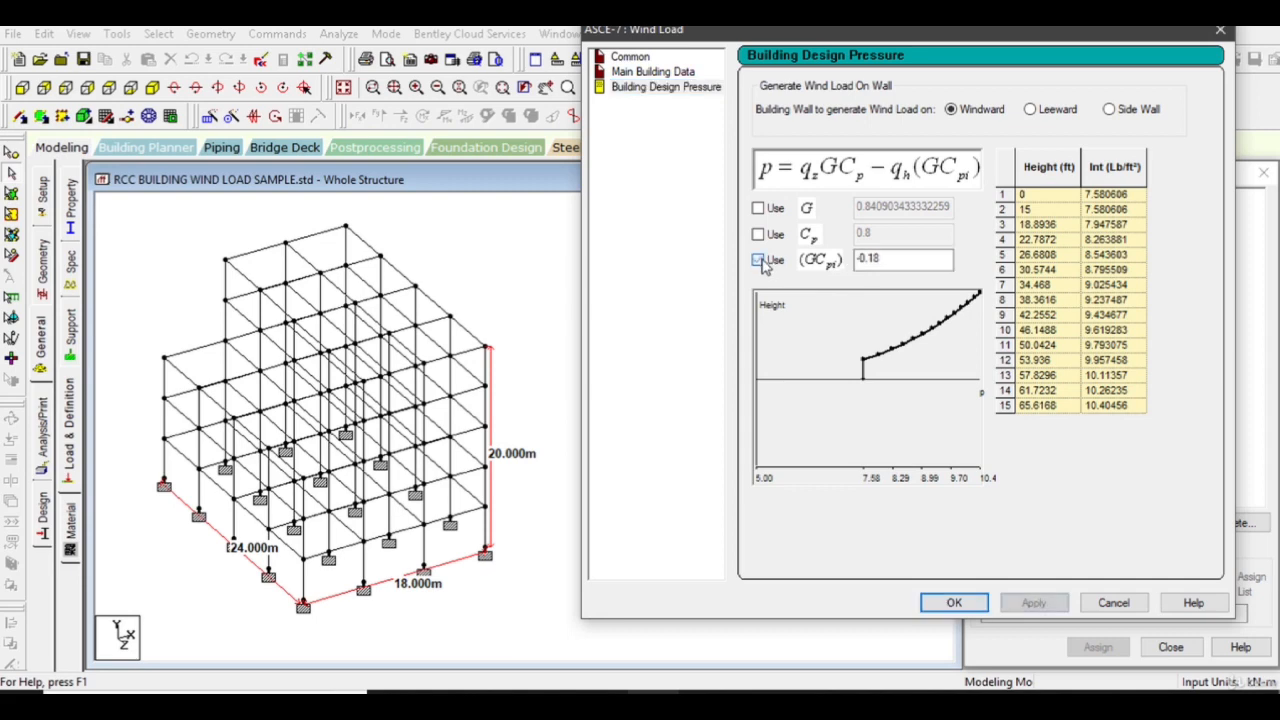
left_click(860, 258)
key("BackSpace")
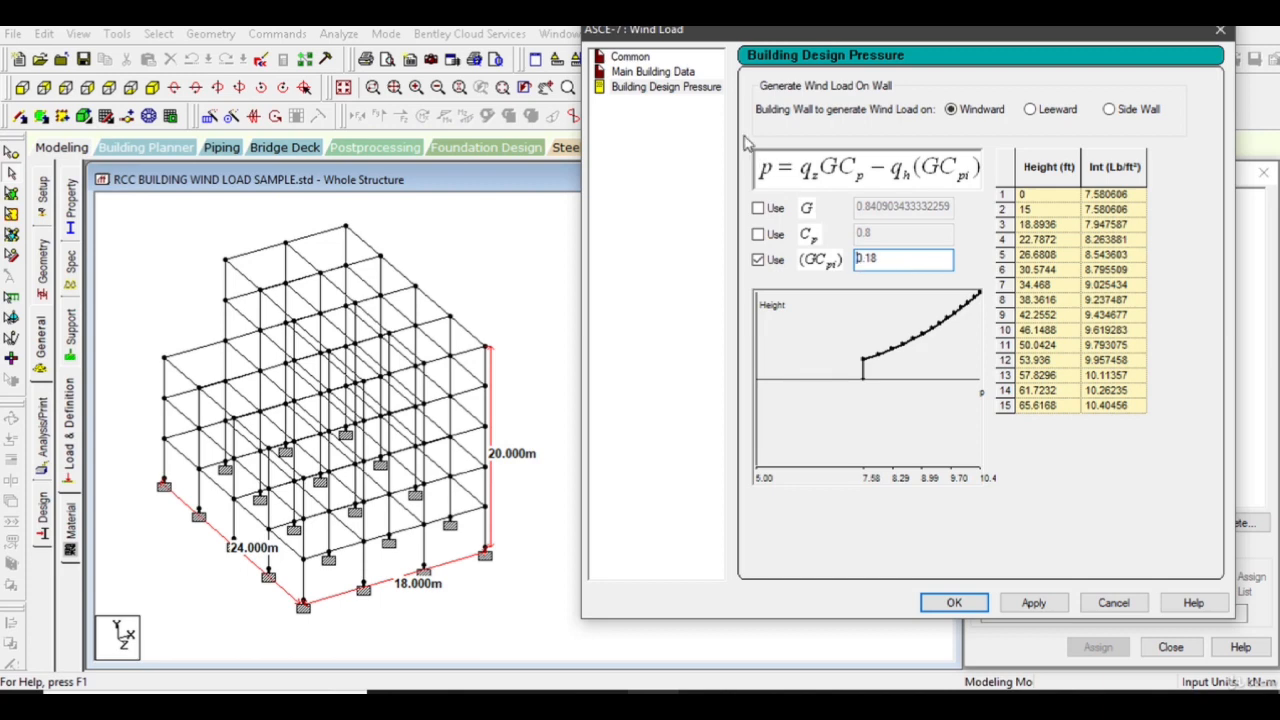
left_click(877, 257)
left_click(1044, 606)
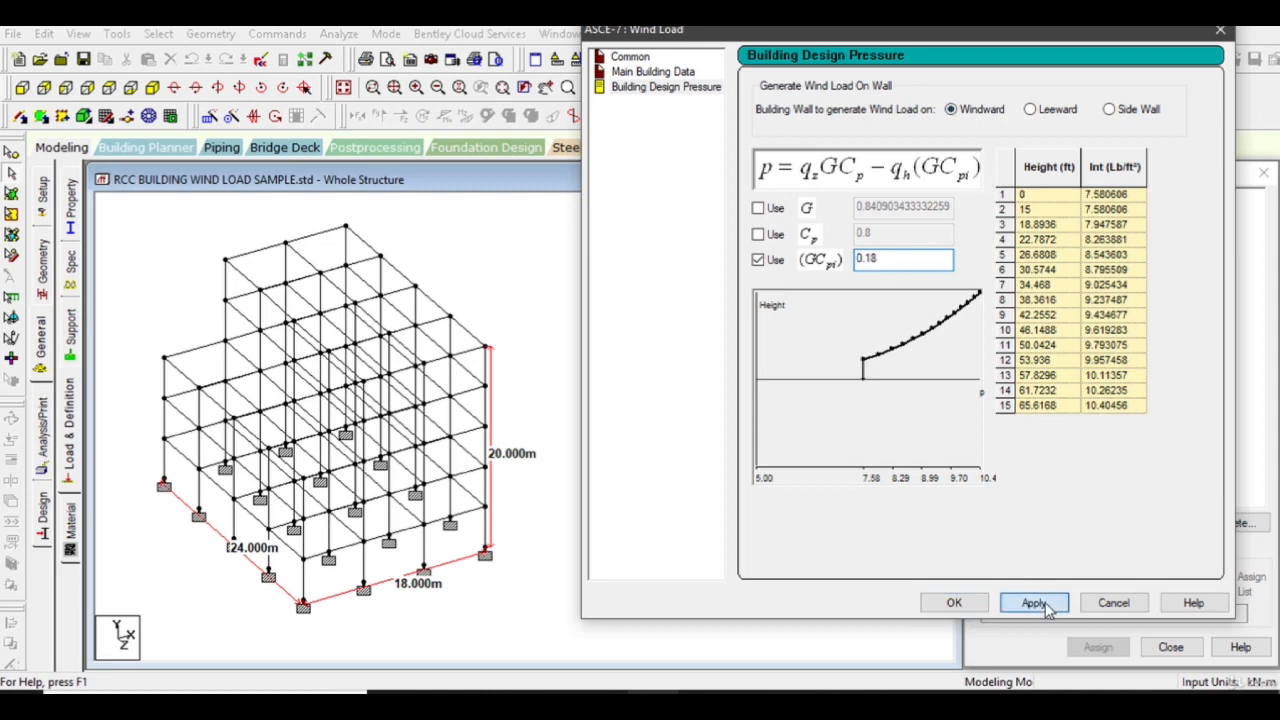
- Accept the ASCE-7 calculation, review the intensity-versus-height table and add it to the Type 1 windward definition
left_click(958, 604)
left_click_drag(1070, 292, 1077, 358)
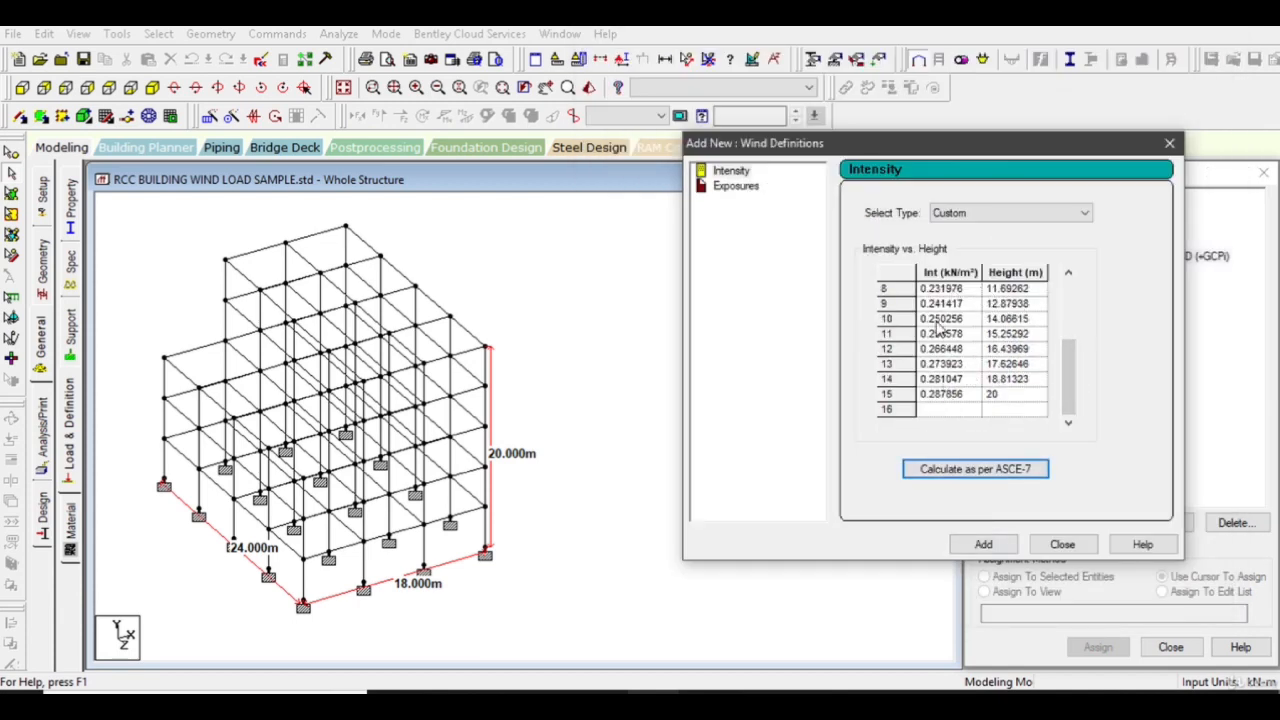
mouse_move(1072, 396)
left_mouse_down()
mouse_move(1080, 314)
mouse_move(1089, 402)
left_mouse_up()
left_click(984, 544)
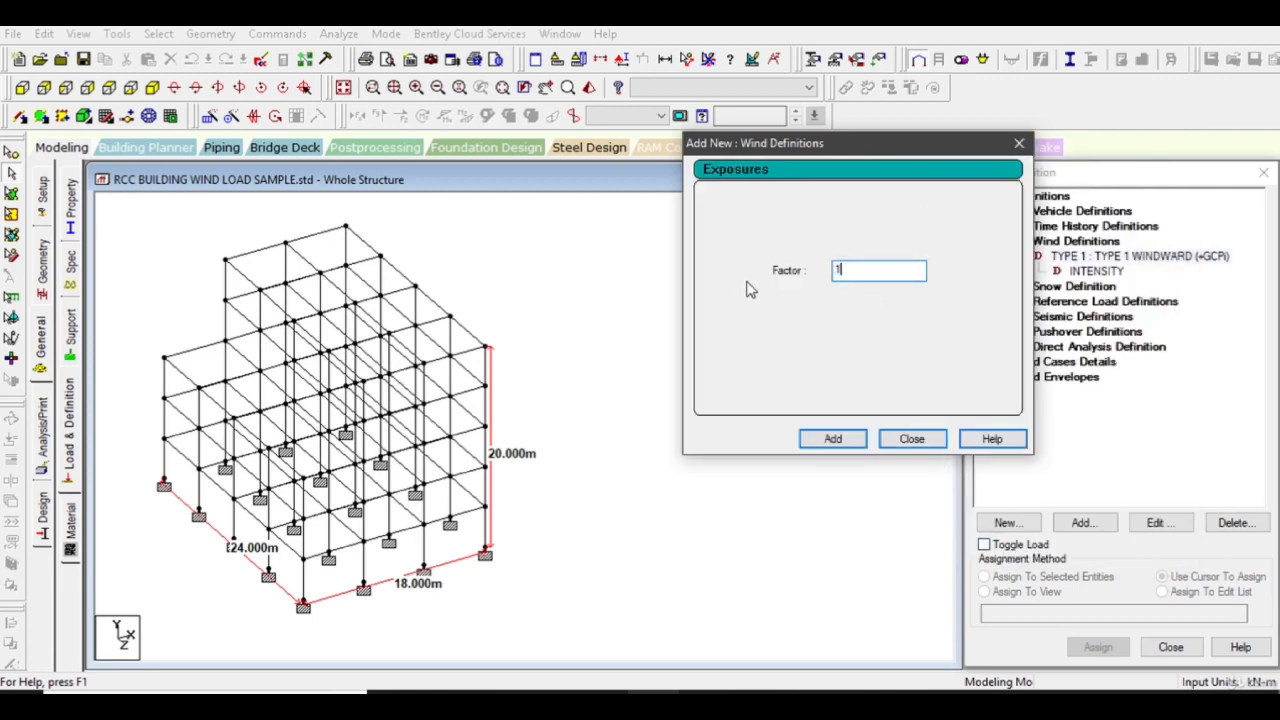
- Add an exposure factor of 1 to the Type 1 wind definition and save the modified structure
left_click(833, 439)
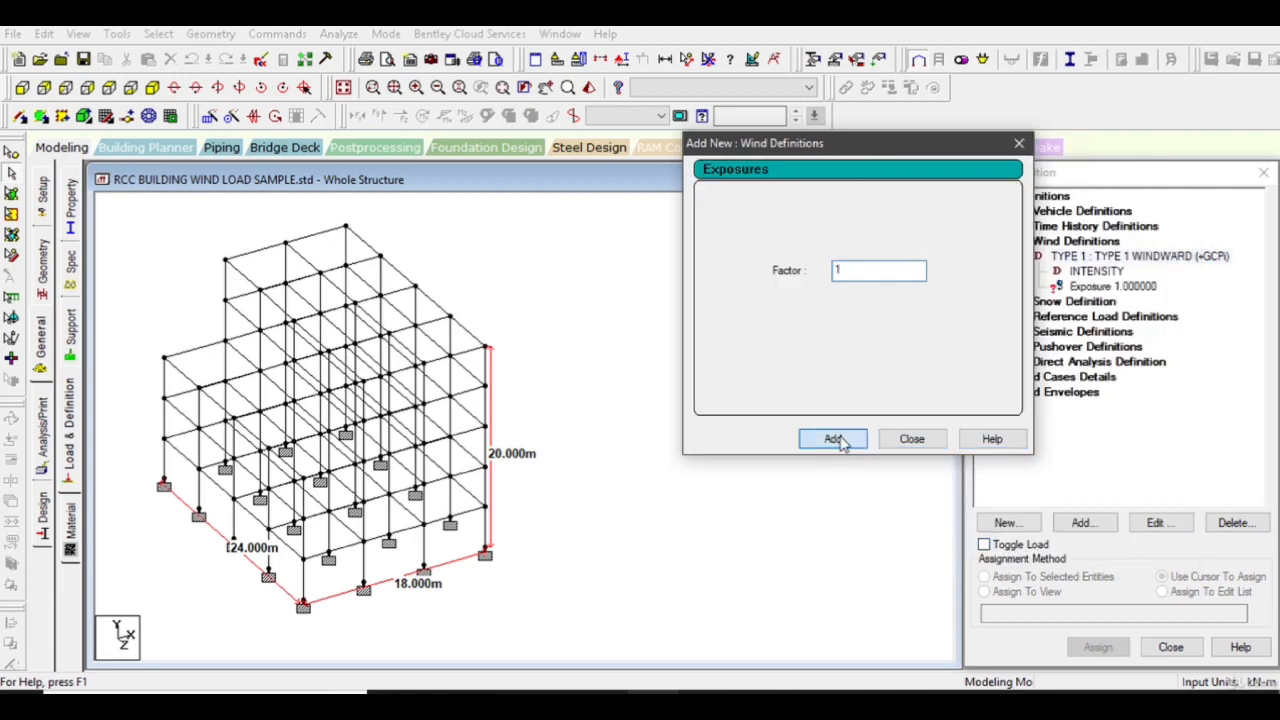
left_click(912, 442)
left_click(1107, 258)
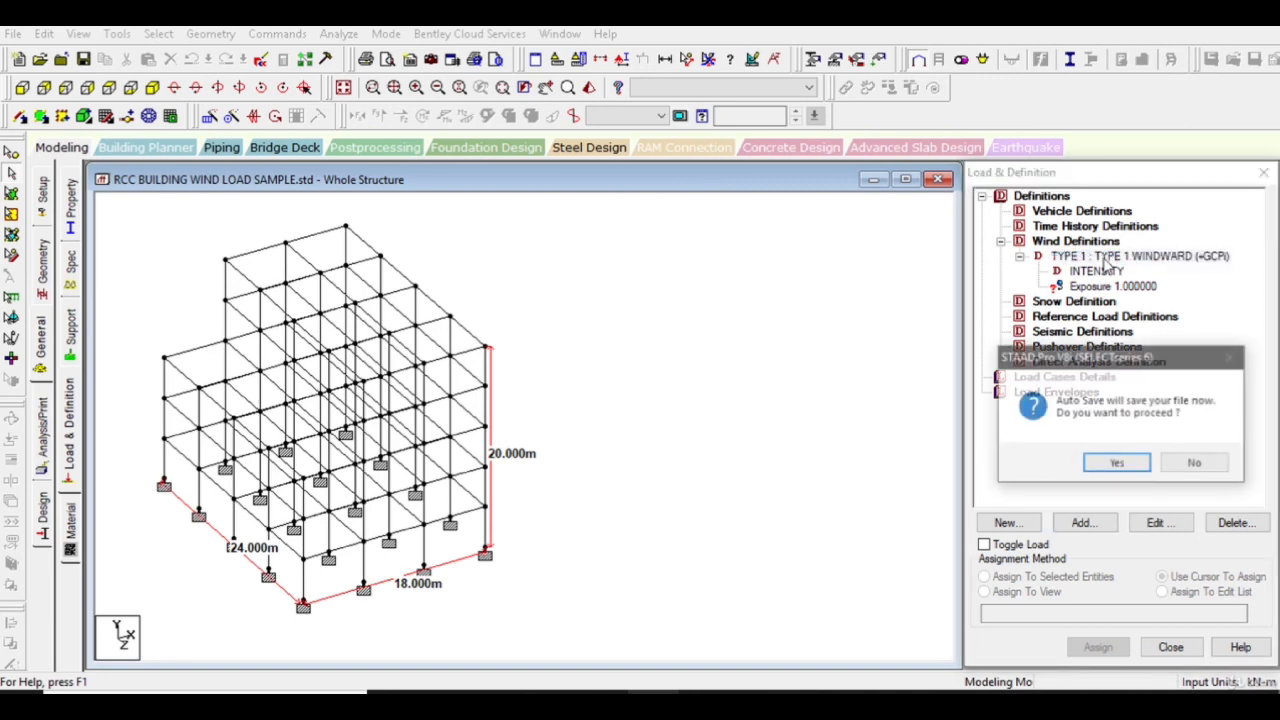
left_click(1112, 466)
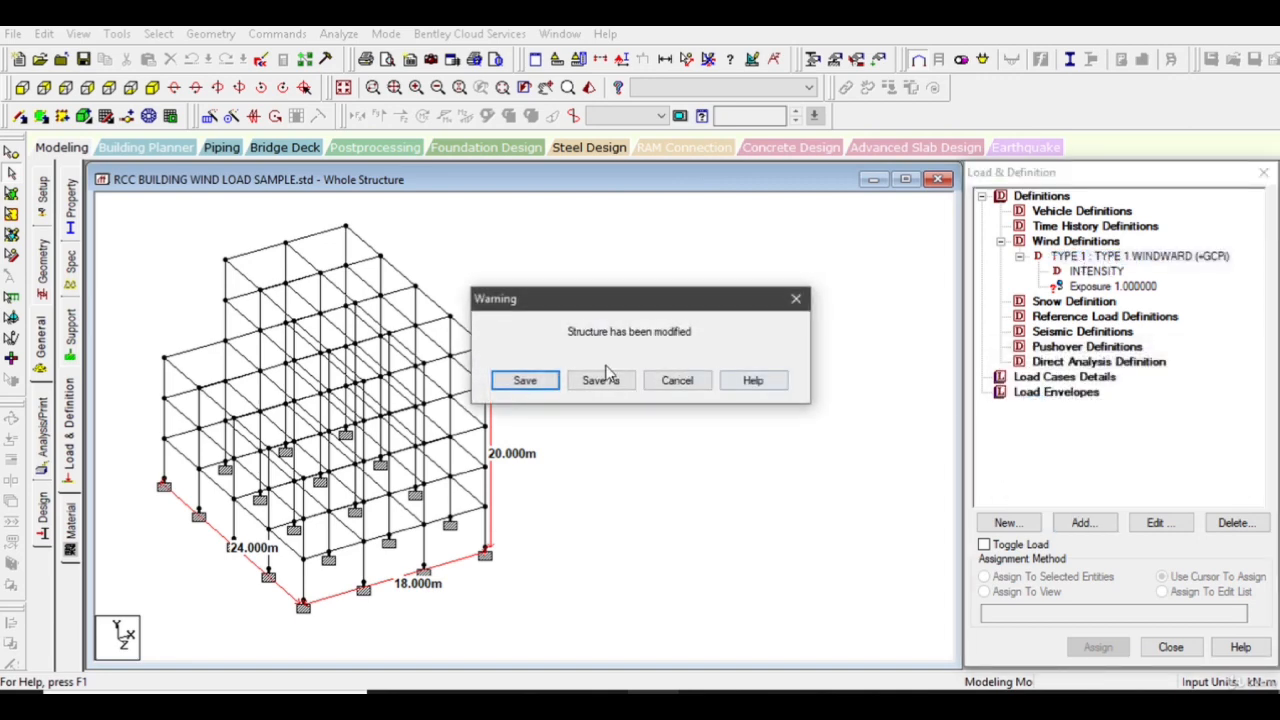
left_click(525, 380)
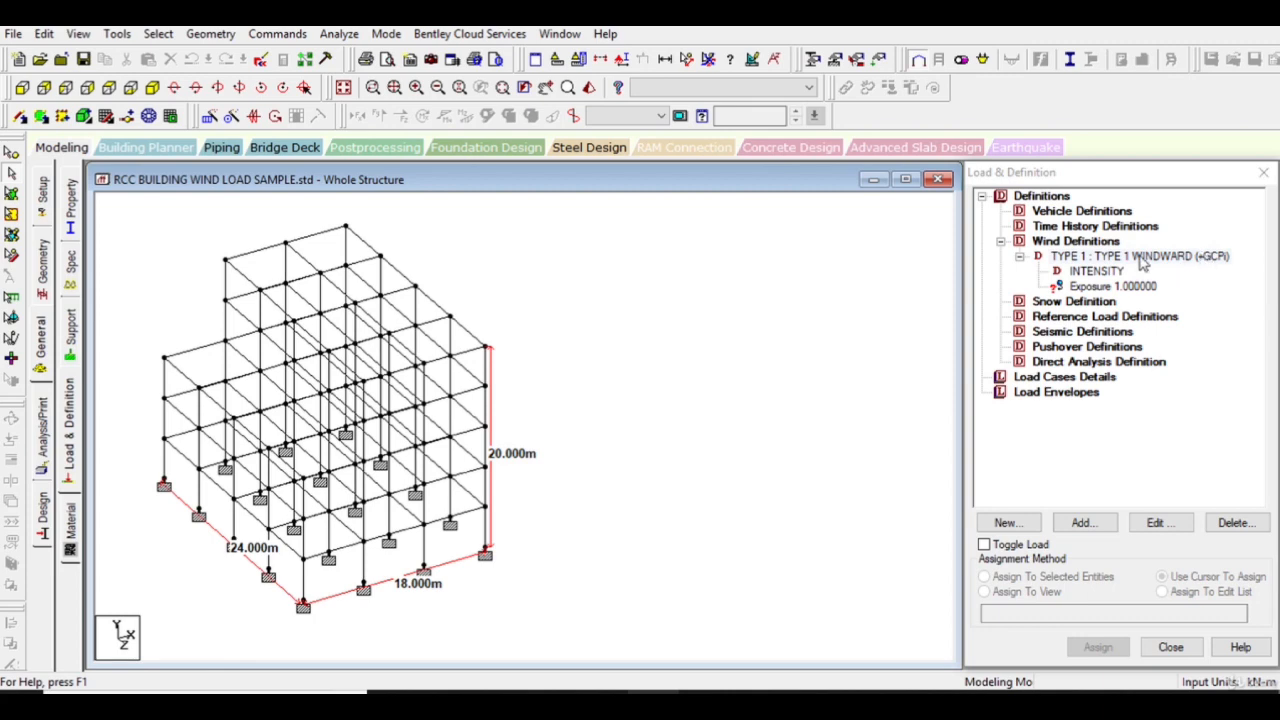
- Add wind definition type 2 with the comment "TYPE 2: WINDWARD (-GCPi)"
left_click(1082, 247)
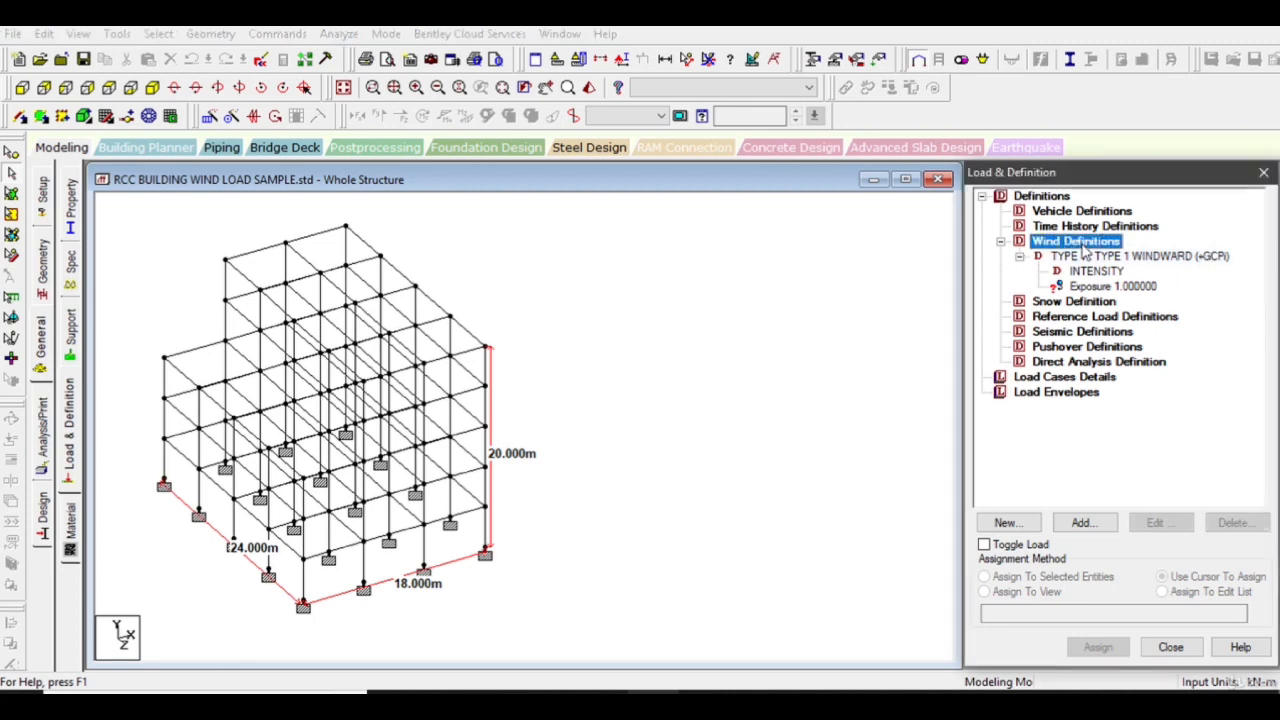
left_click(1084, 522)
left_click_drag(594, 338, 475, 336)
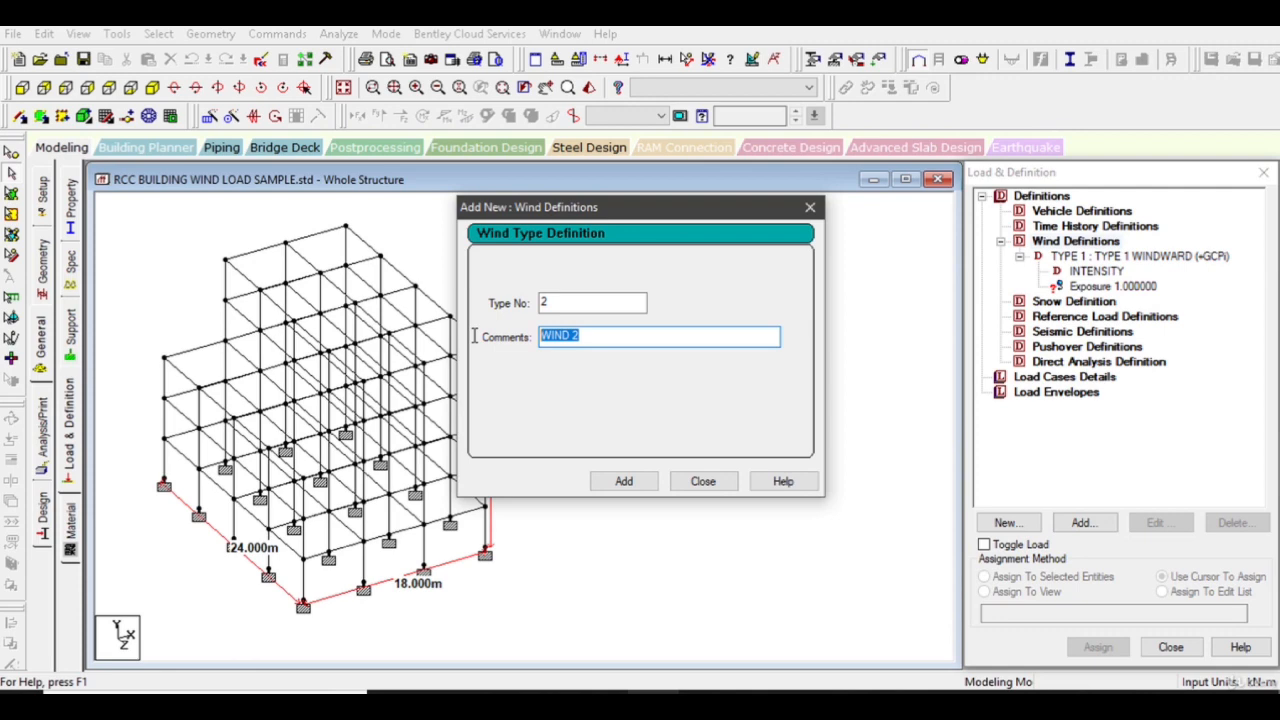
type("WINDWARD")
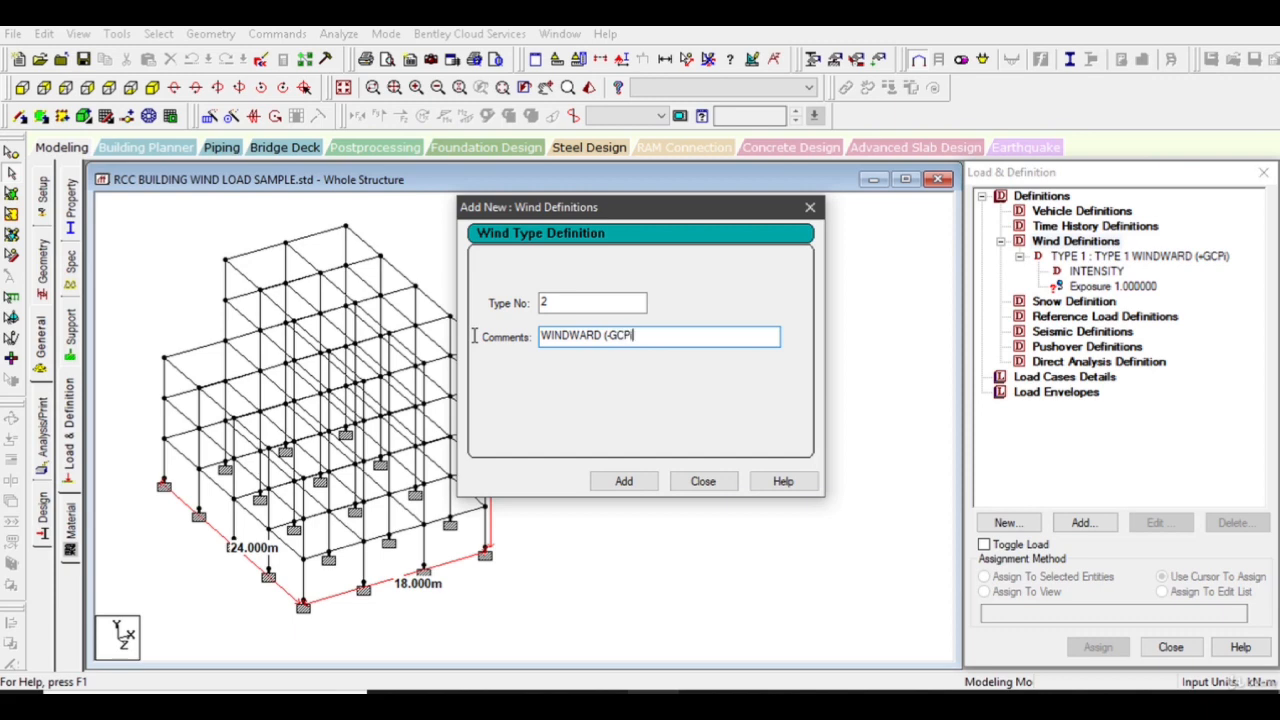
left_click(542, 336)
type("TYP")
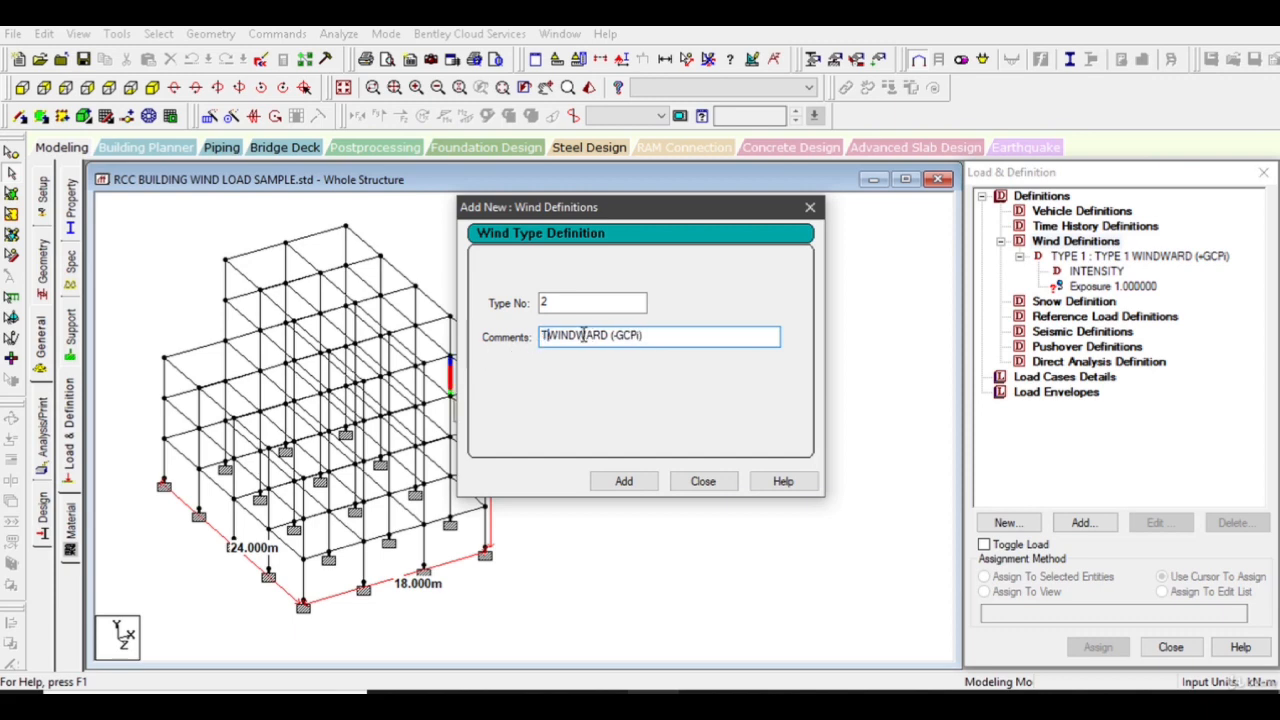
type("E 2")
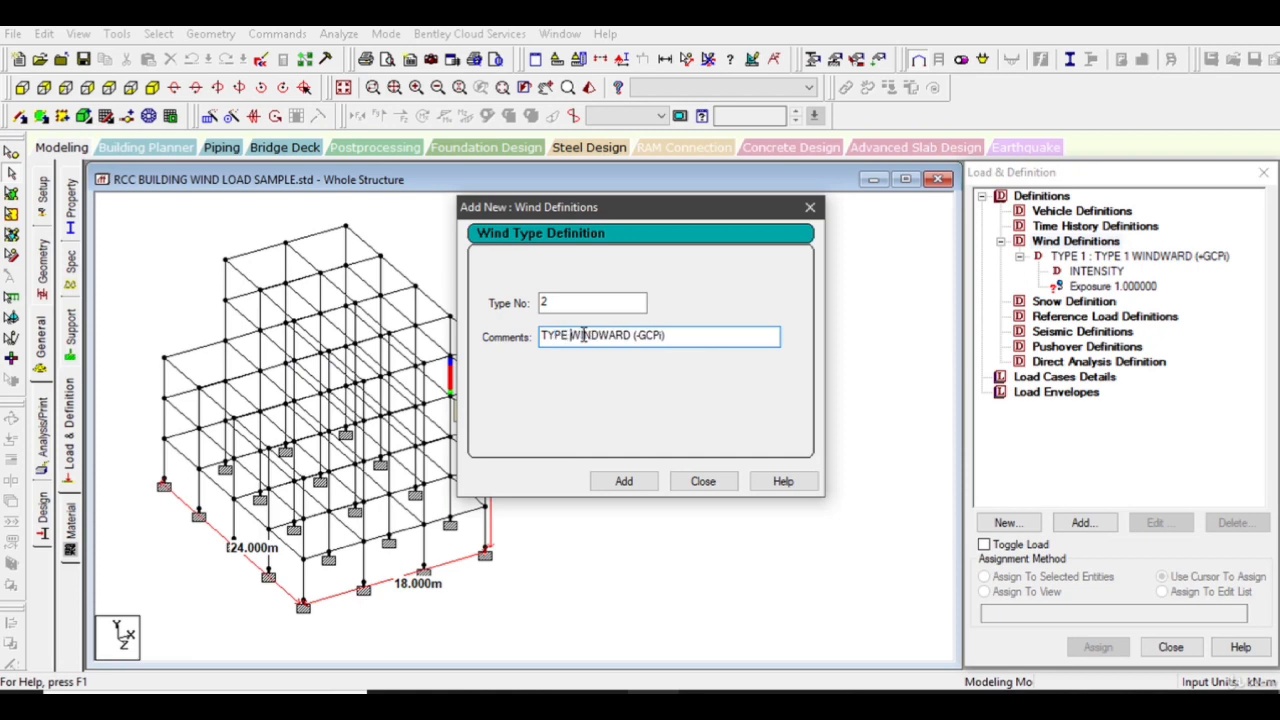
type(":")
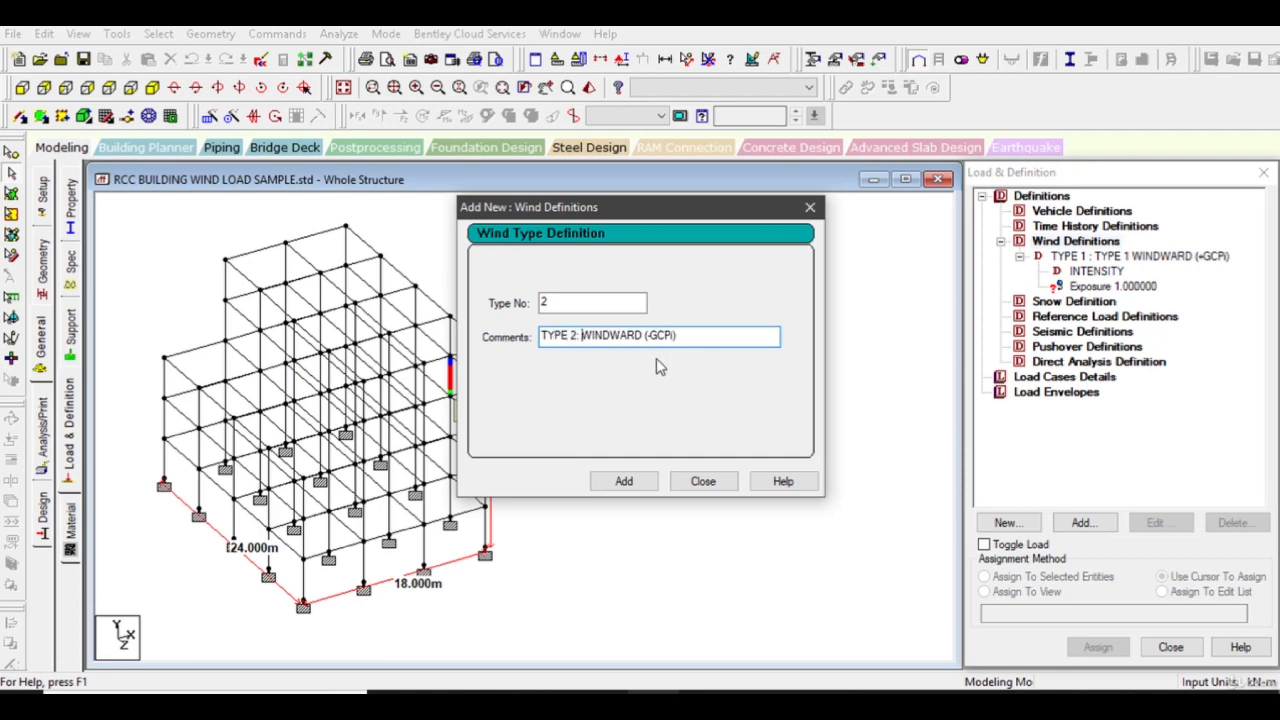
left_click(632, 481)
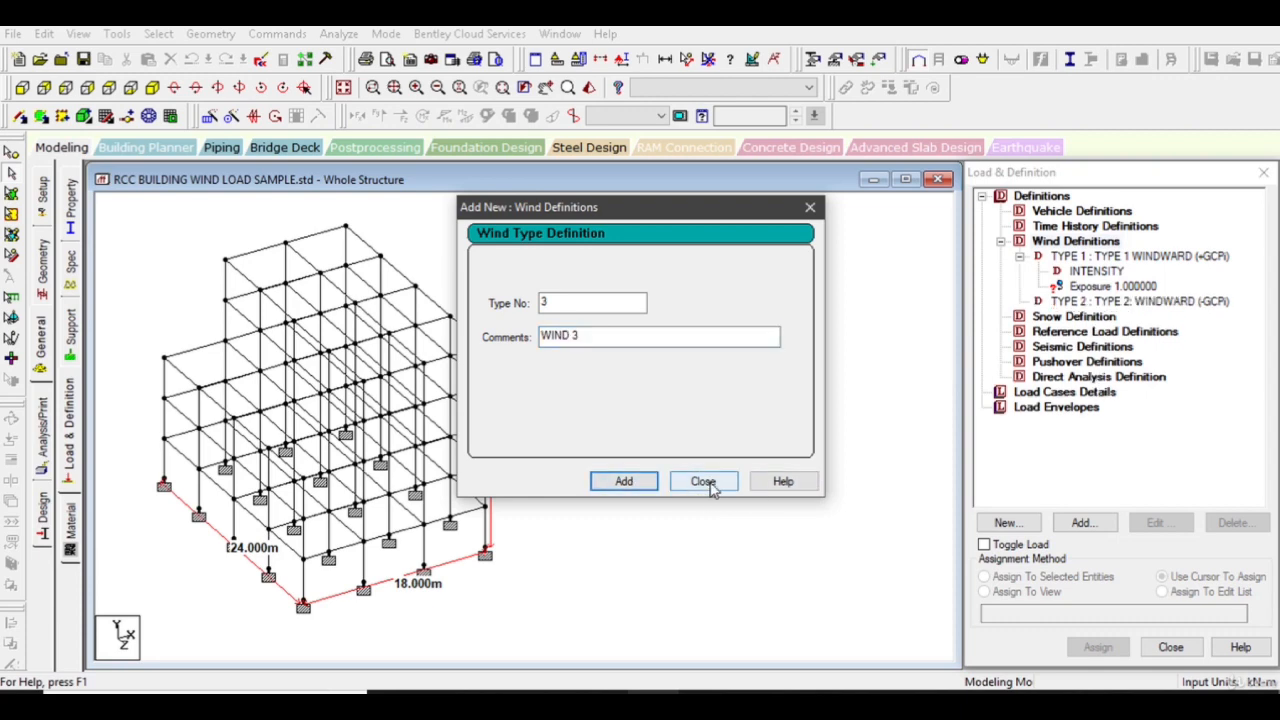
- Add wind definition type 3 with the comment "LEEWARD(+GCPi)", copying the comment text for reuse
left_click_drag(674, 337, 521, 341)
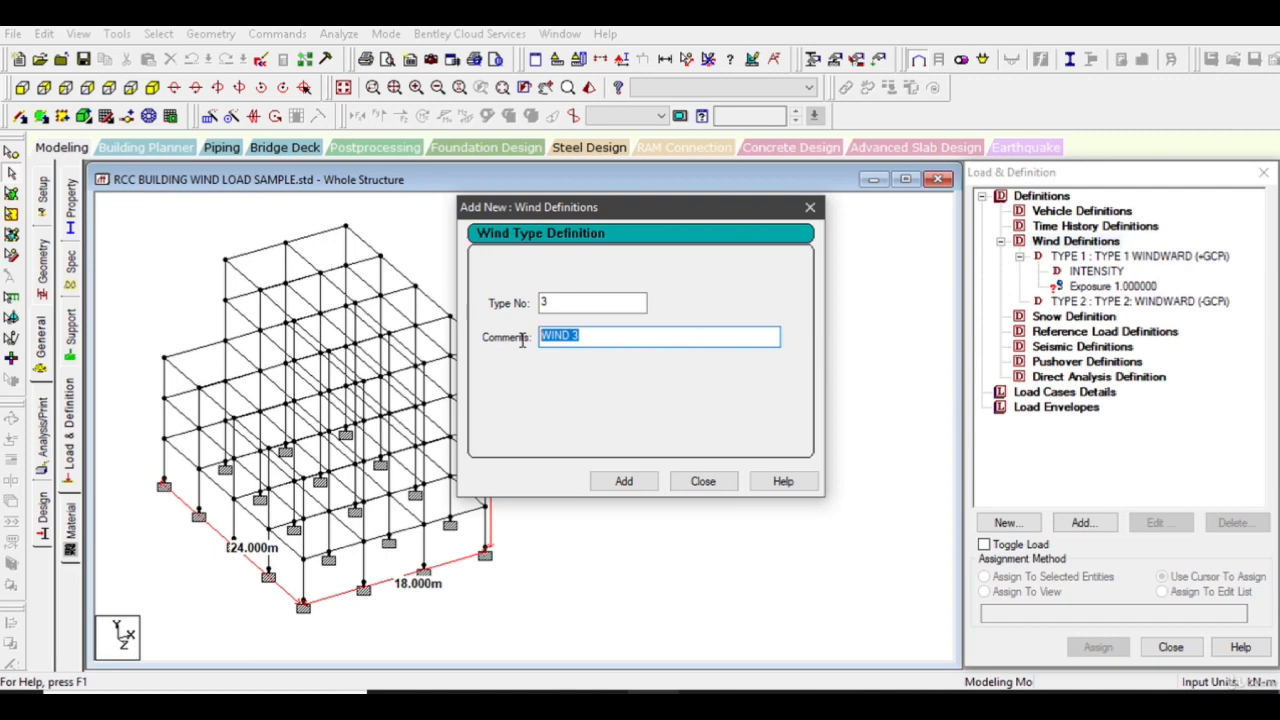
type("LEEWARD(+GCPi")
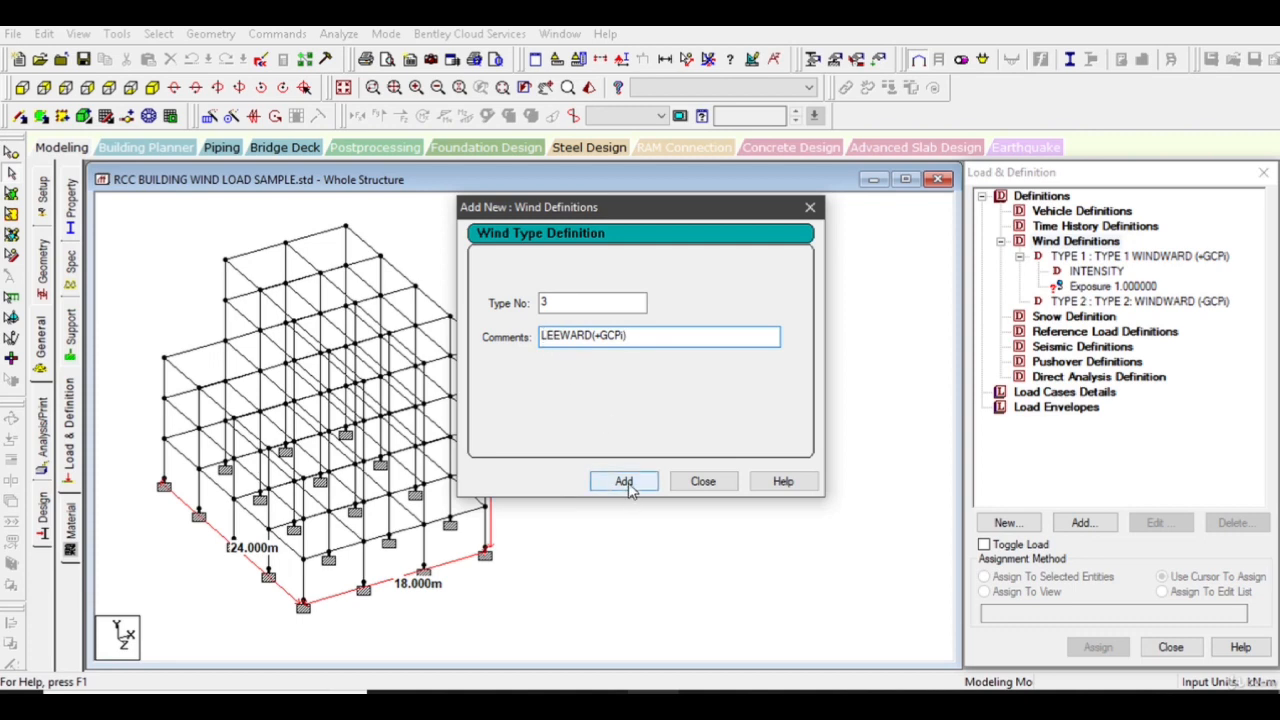
left_click_drag(632, 336, 483, 334)
key("ctrl+c")
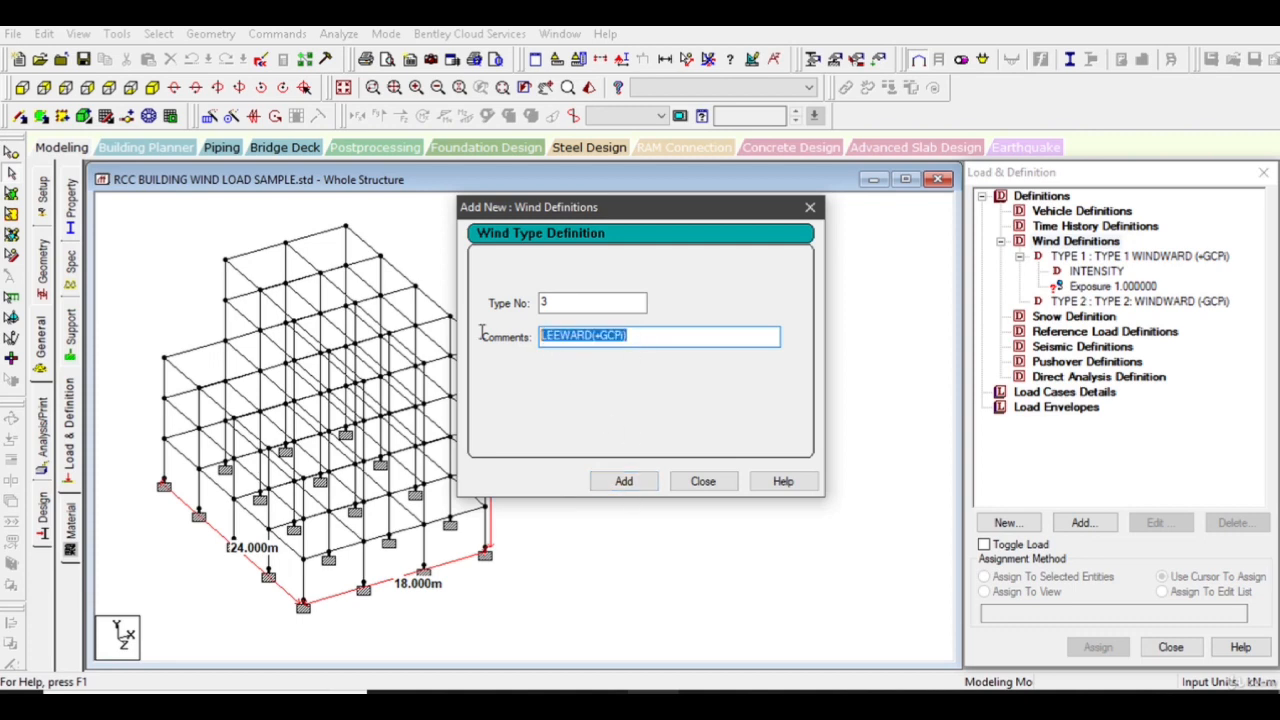
left_click(640, 484)
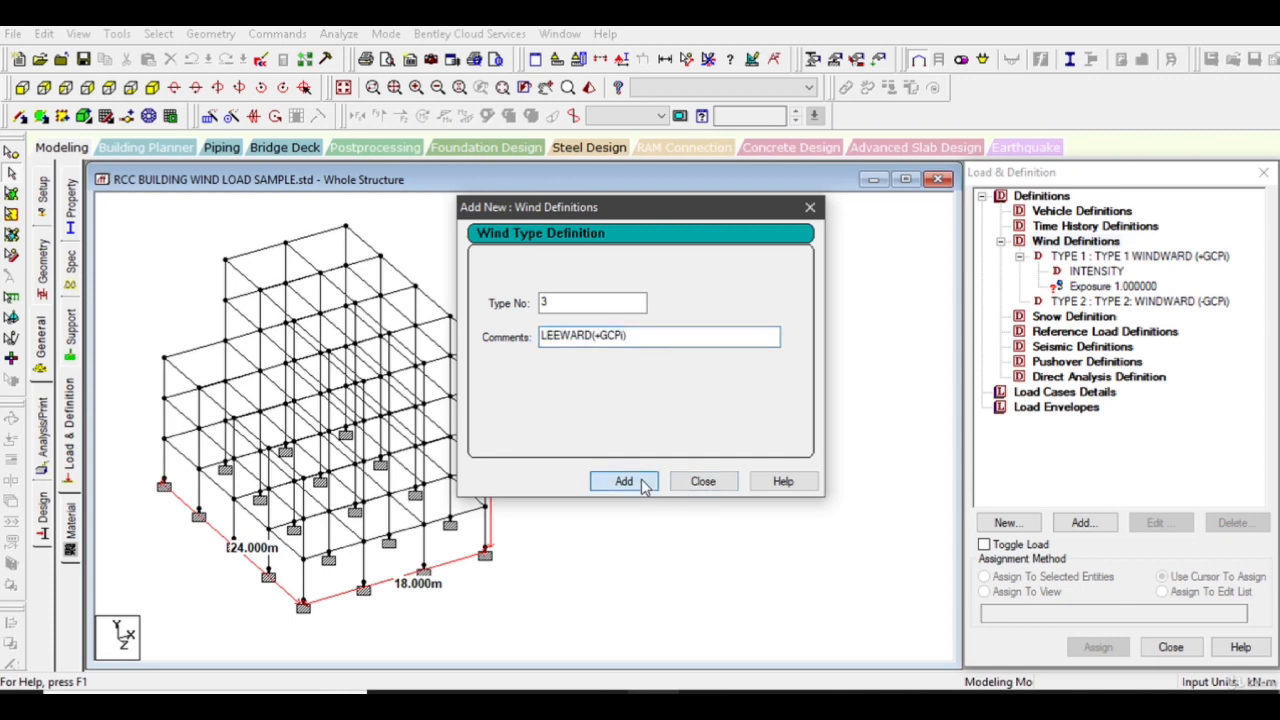
- Add wind definition type 4 with the comment "LEEWARD(-GCPi)", reusing the copied leeward comment
left_click_drag(604, 340, 441, 329)
key("ctrl+v")
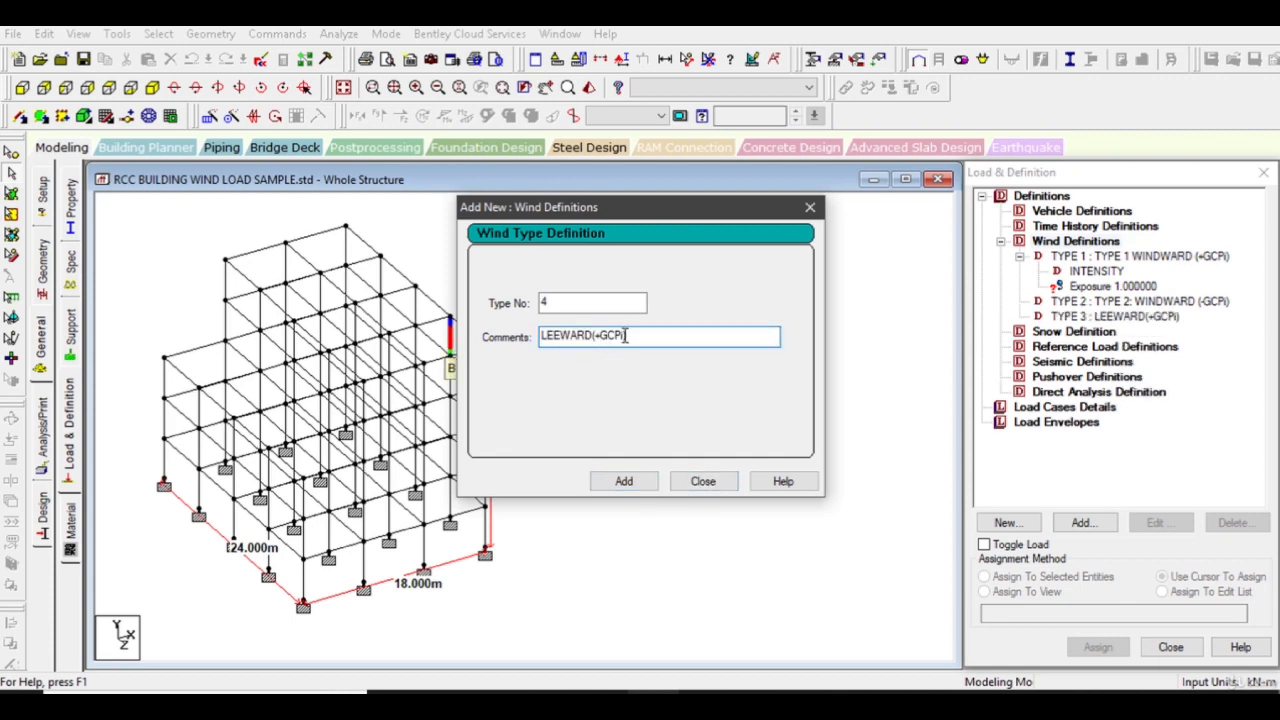
key("Left")
key("Left")
key("Left")
key("Left")
key("Left")
key("BackSpace")
type("-")
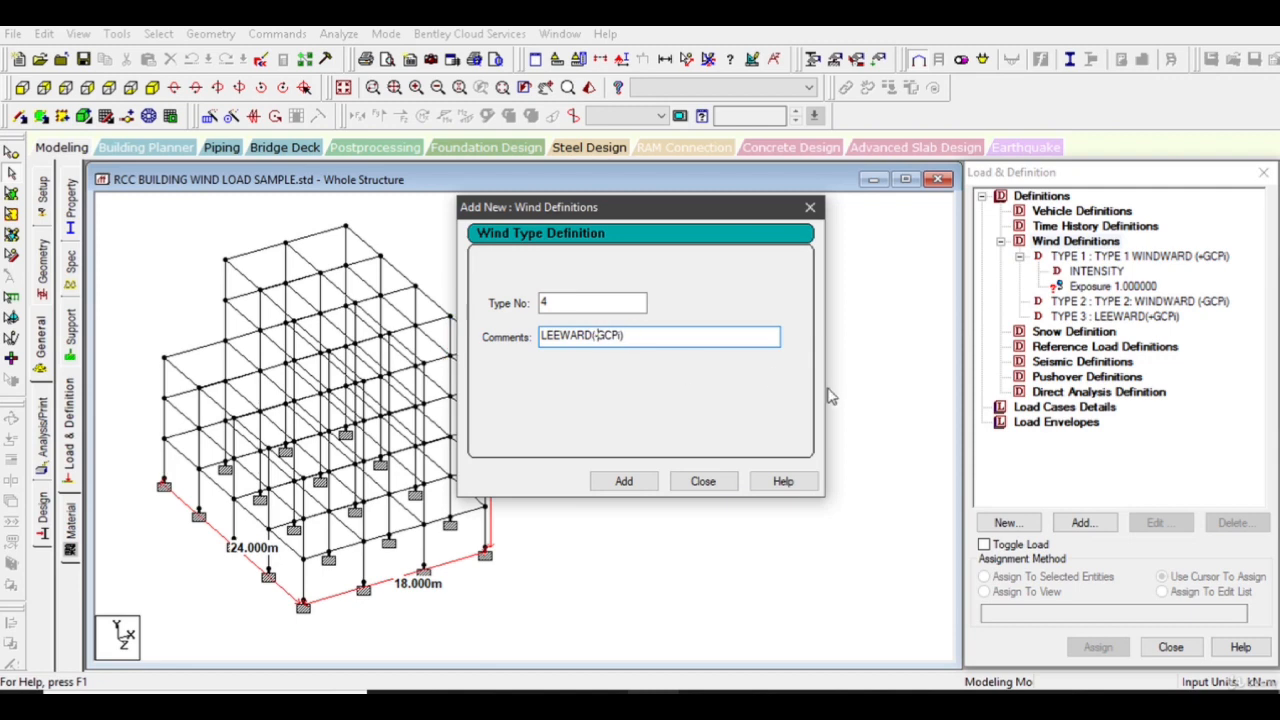
left_click(635, 480)
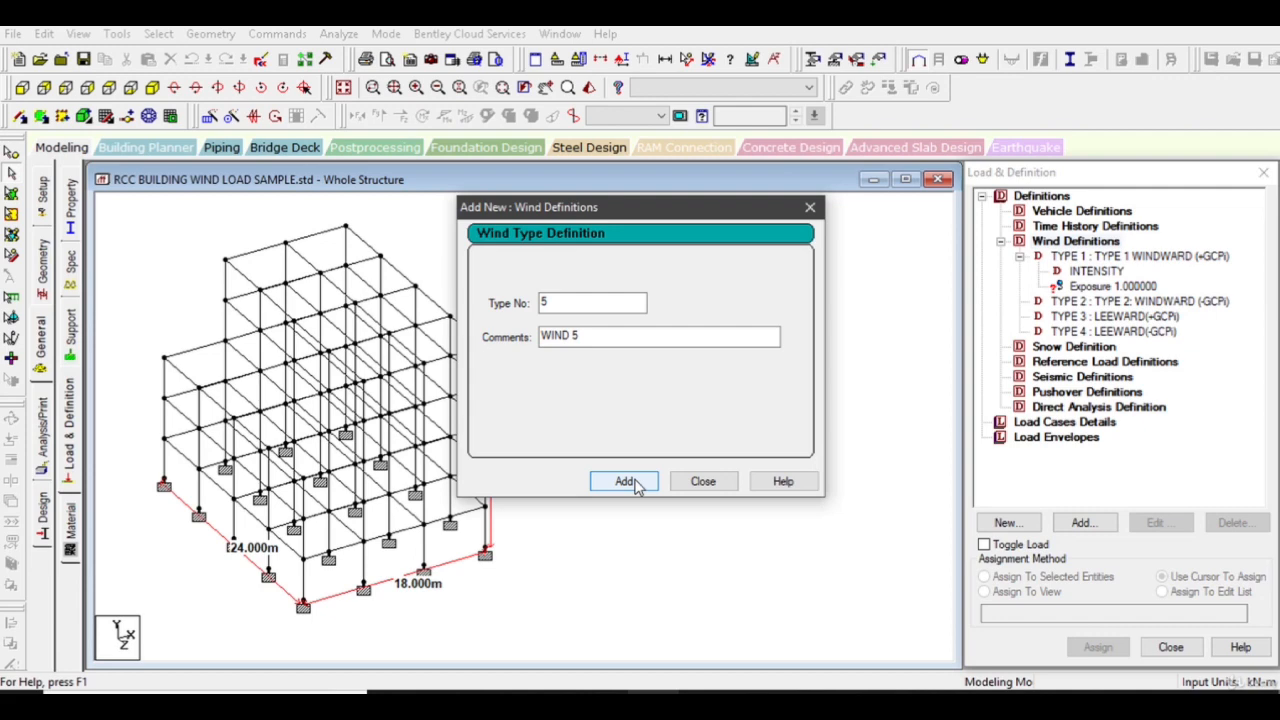
- Add wind definition type 5 with the comment "SIDEWALL(+GCPi)"
left_click_drag(598, 338, 487, 340)
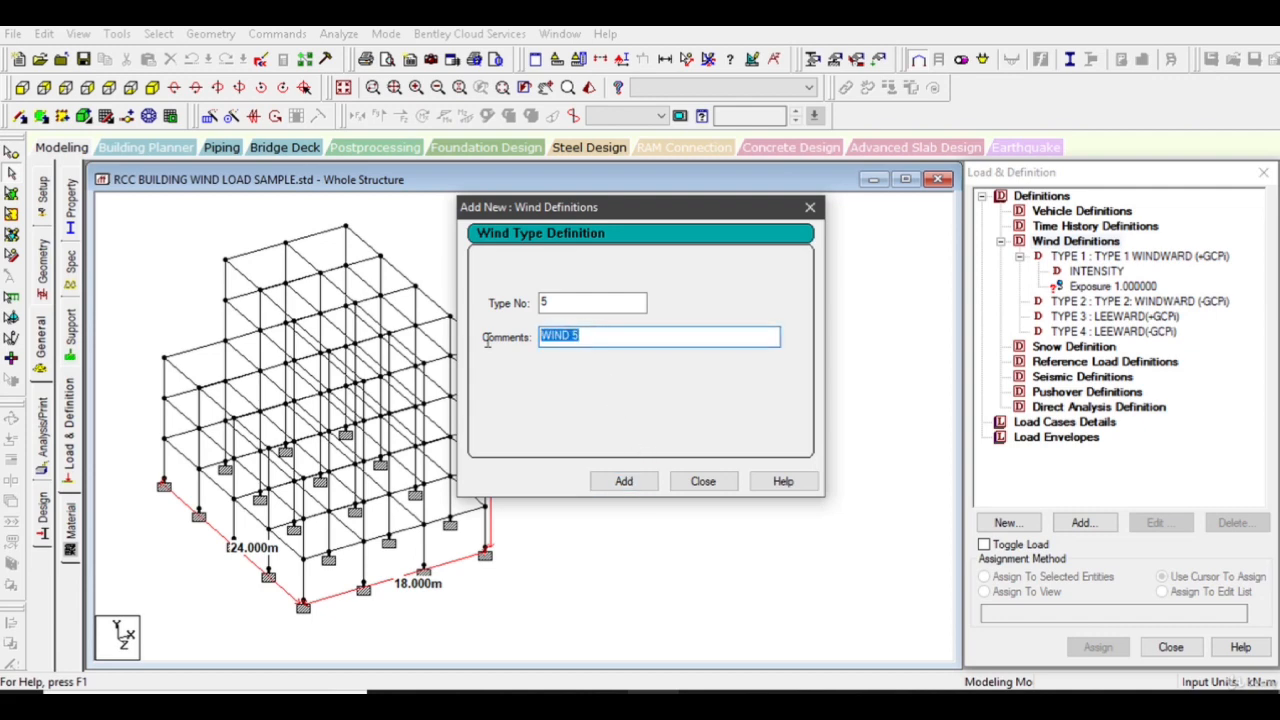
type("SIDEWALL(+GCPi")
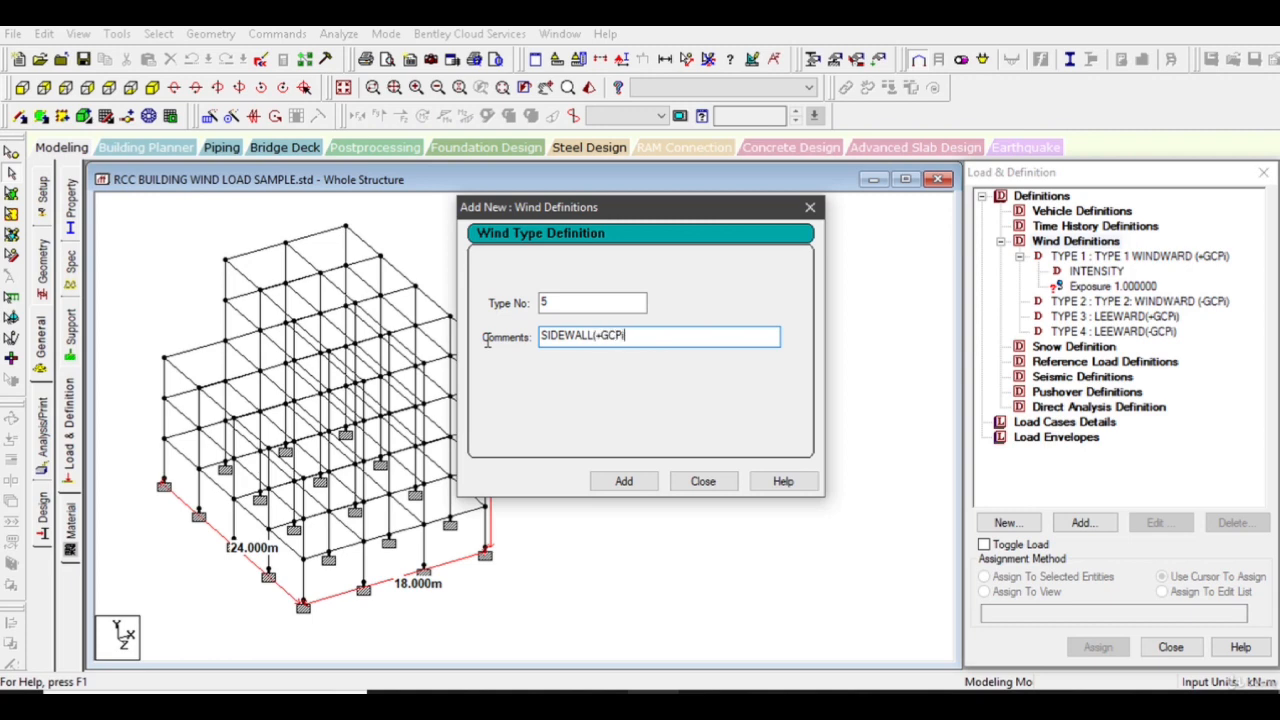
left_click_drag(653, 337, 500, 336)
left_click(622, 482)
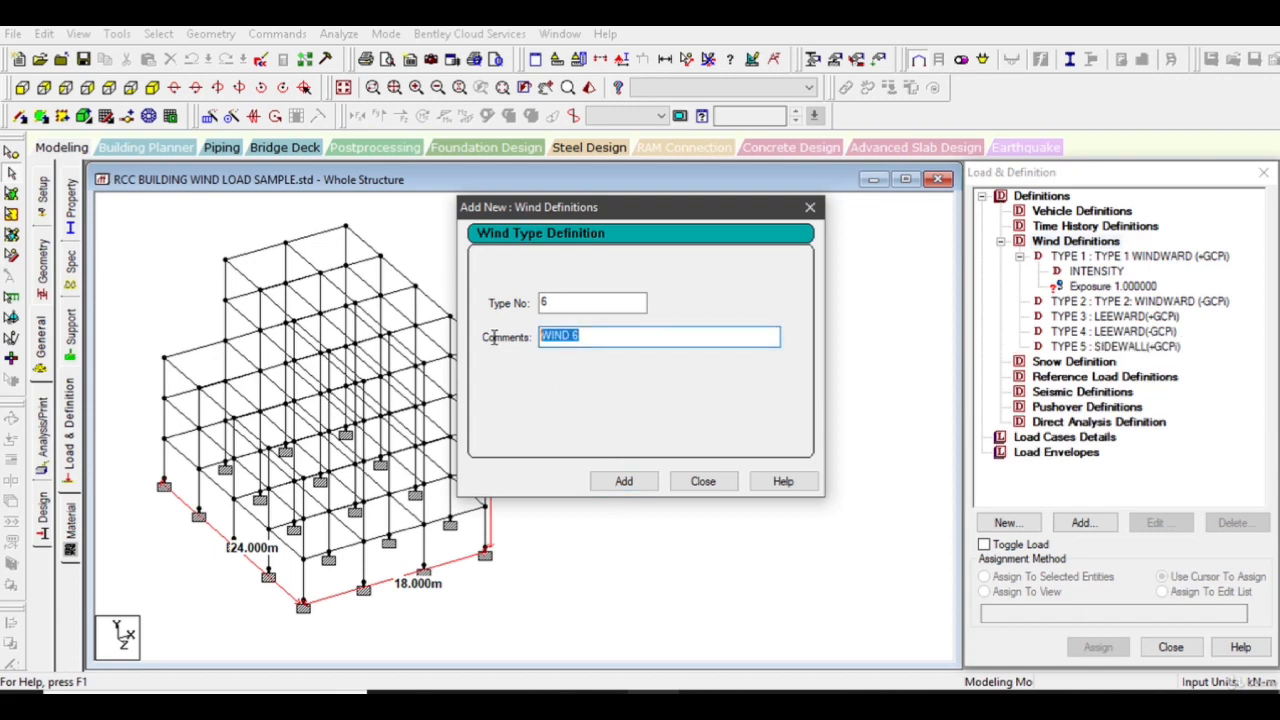
- Add wind definition type 6 with the comment "SIDEWALL(-GCPi)" and finish adding wind types
type("SIDEWALL(+GCPi)")
left_click(603, 337)
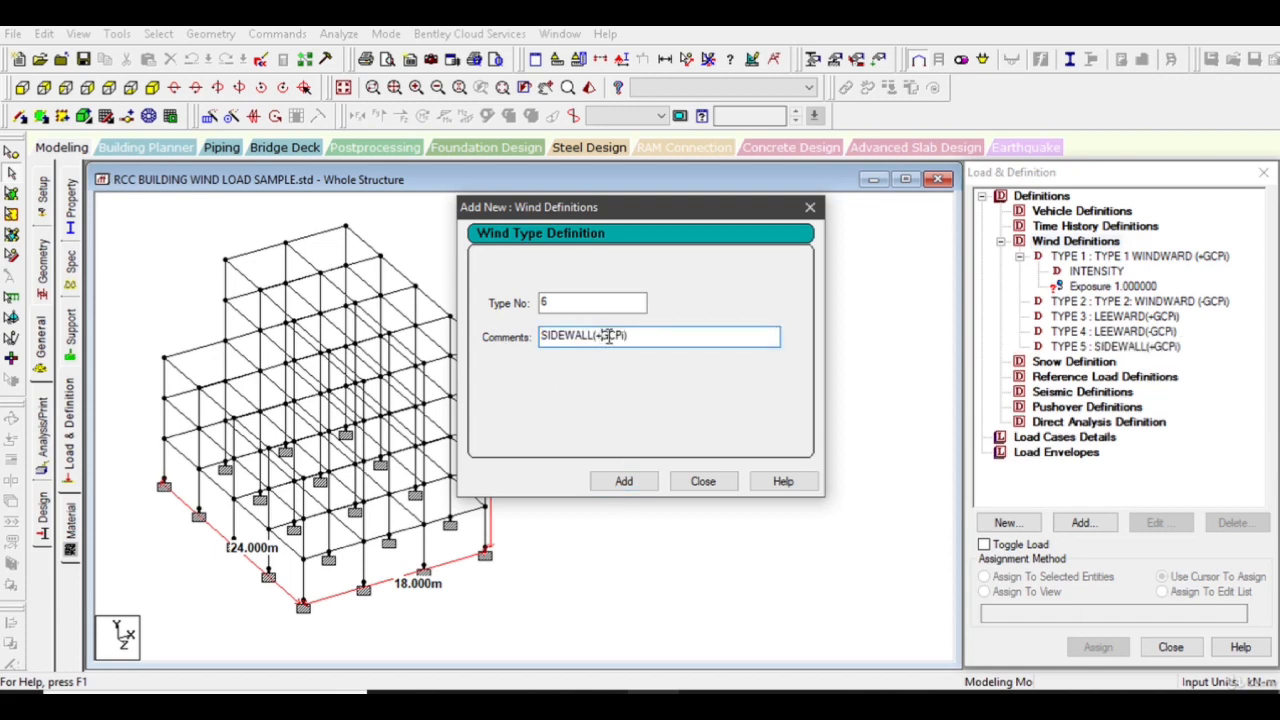
key("BackSpace")
type("-")
left_click(623, 481)
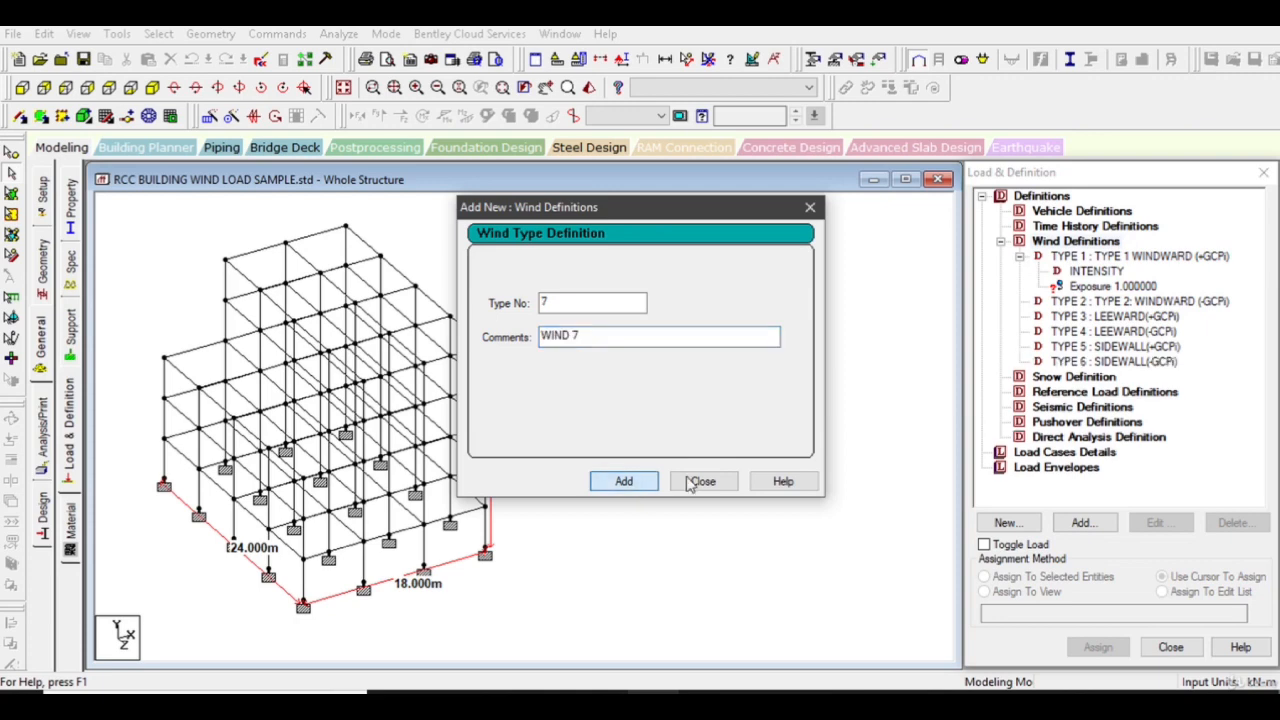
left_click(700, 481)
- Assign the Type 1 exposure factor to the whole structure with the Assign To View method
left_click(1110, 287)
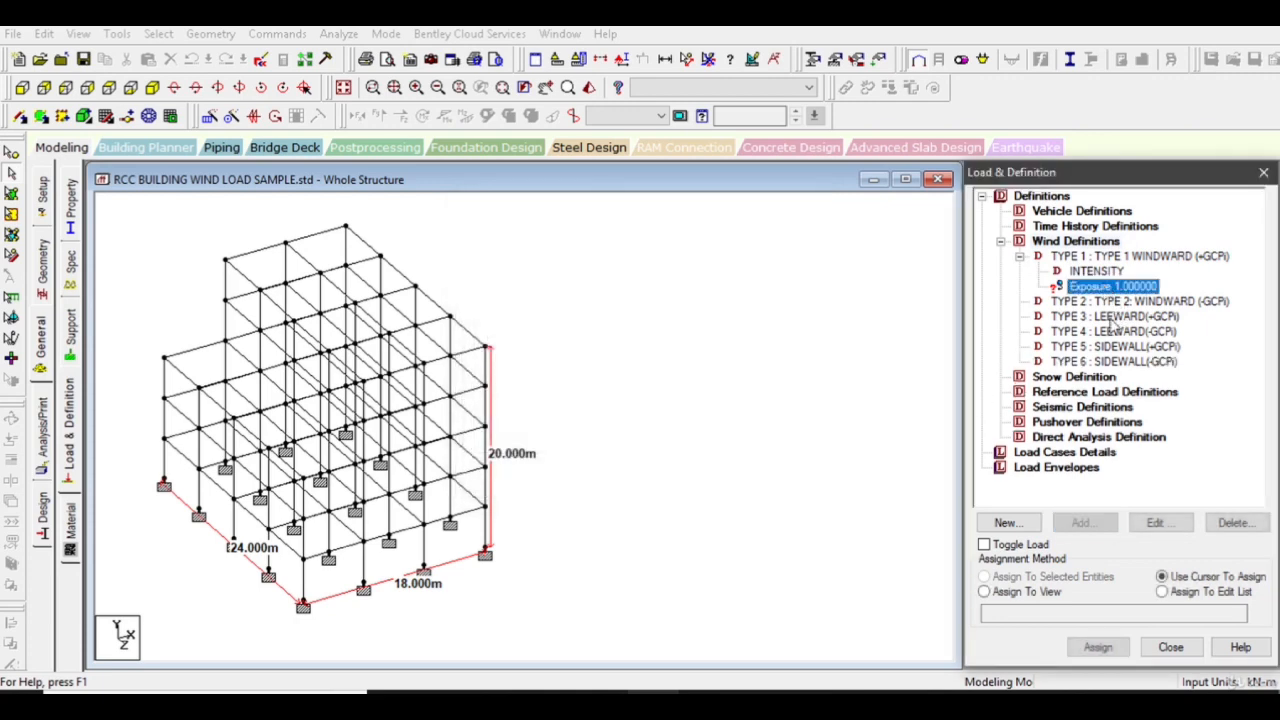
left_click(1040, 593)
left_click(1096, 647)
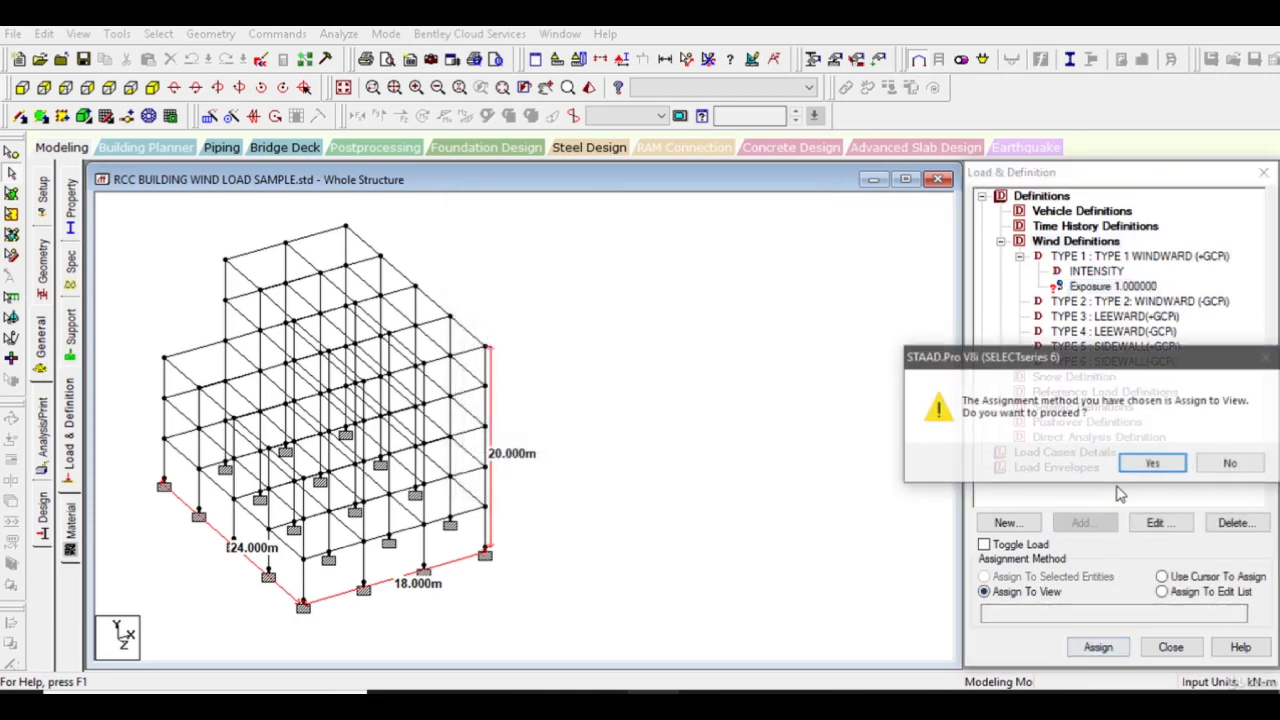
left_click(1152, 462)
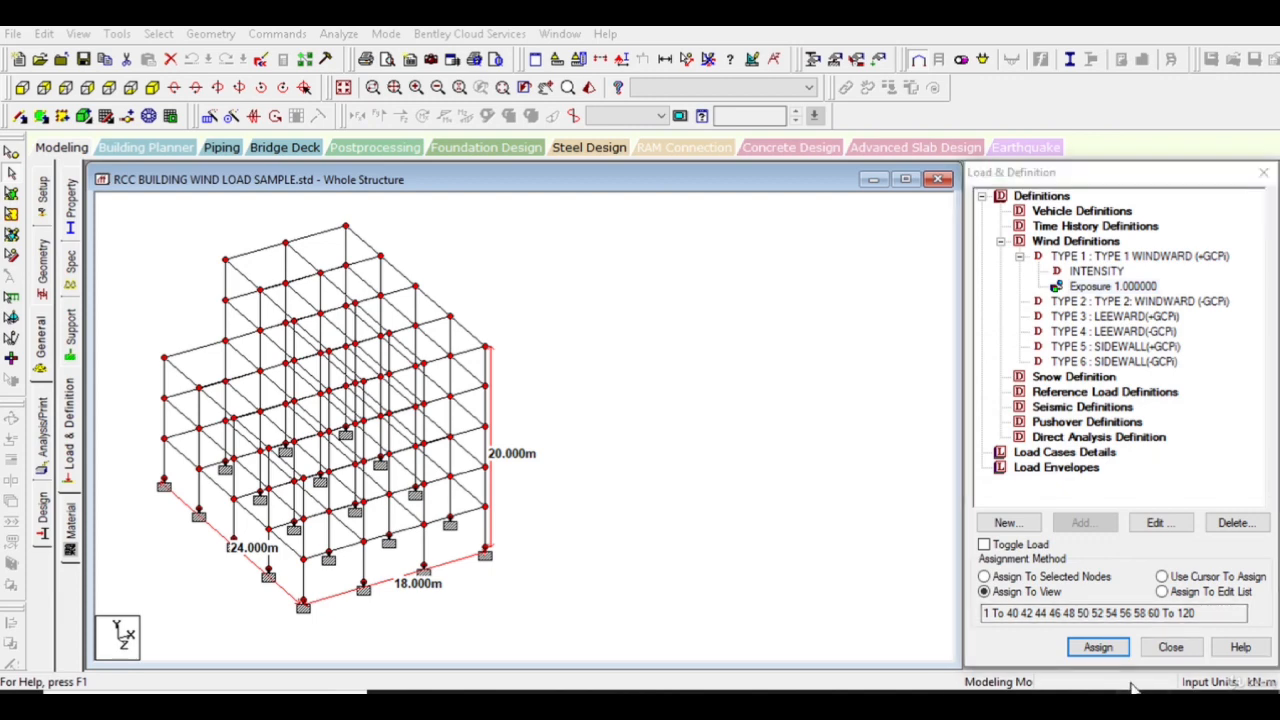
- Start an ASCE-7 2010 intensity calculation for the Type 2 windward definition and apply a basic wind speed of 80 mph
left_click(1100, 301)
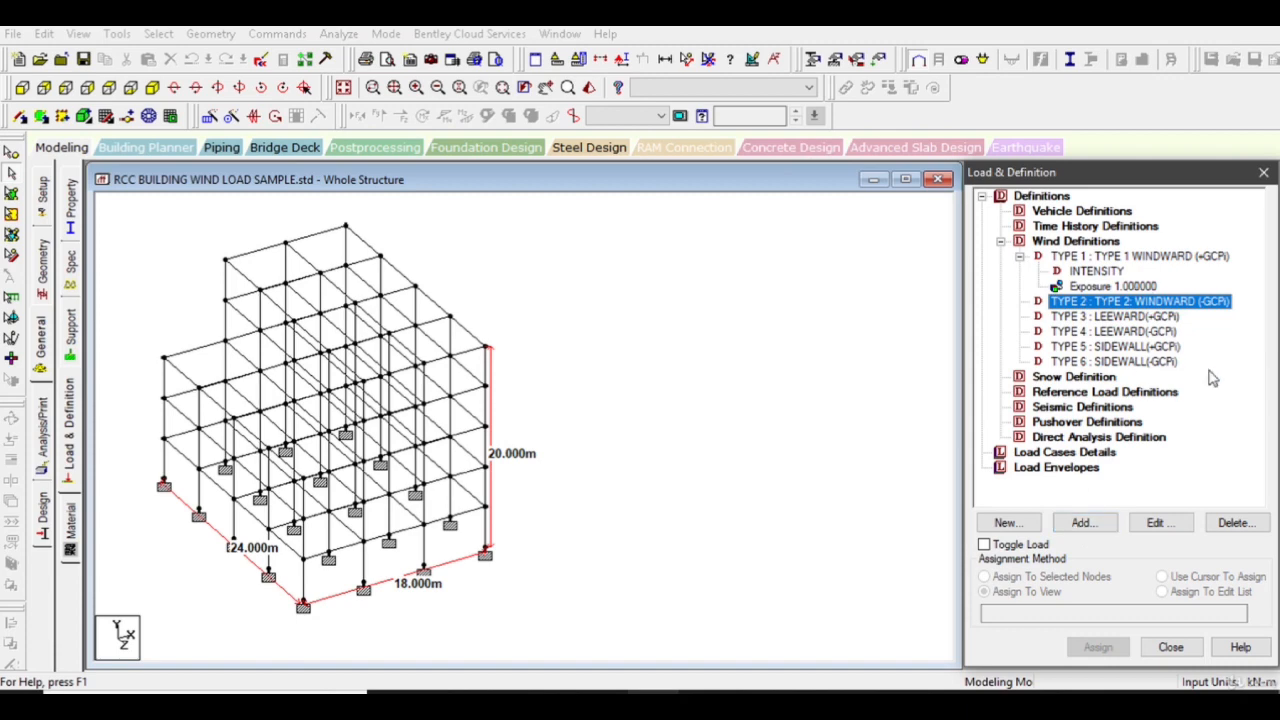
left_click(1106, 526)
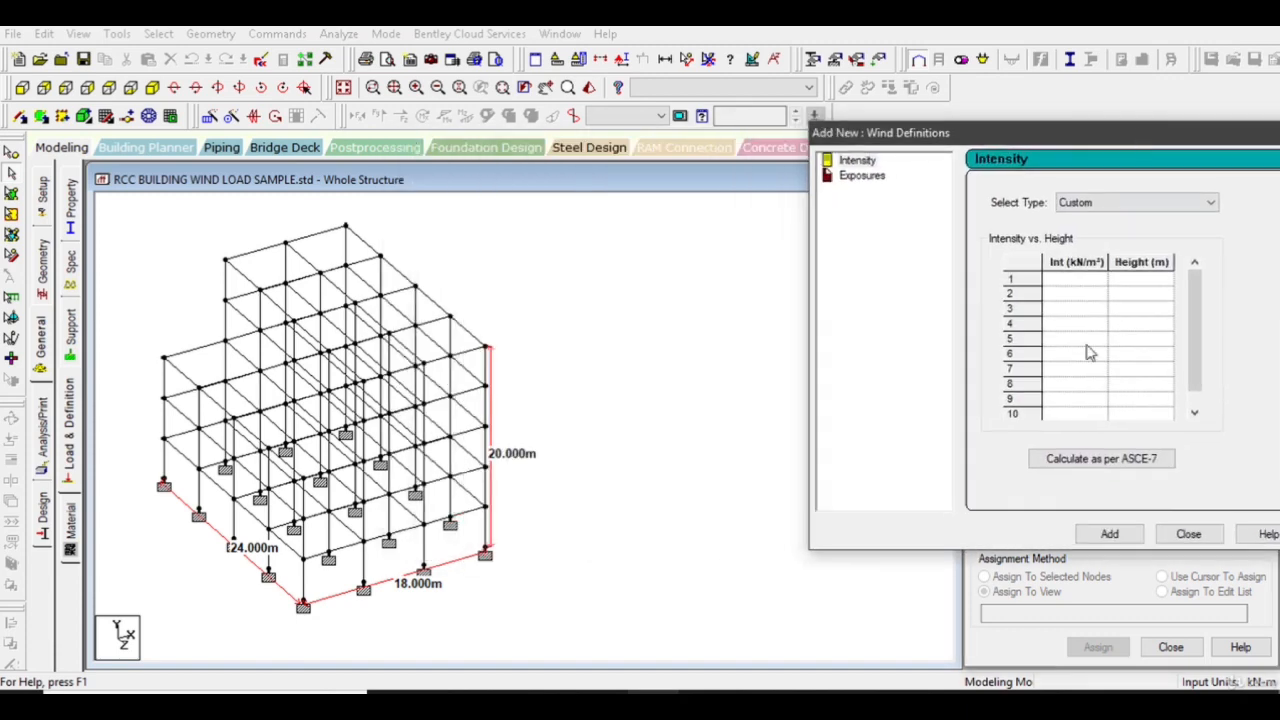
left_click(1100, 460)
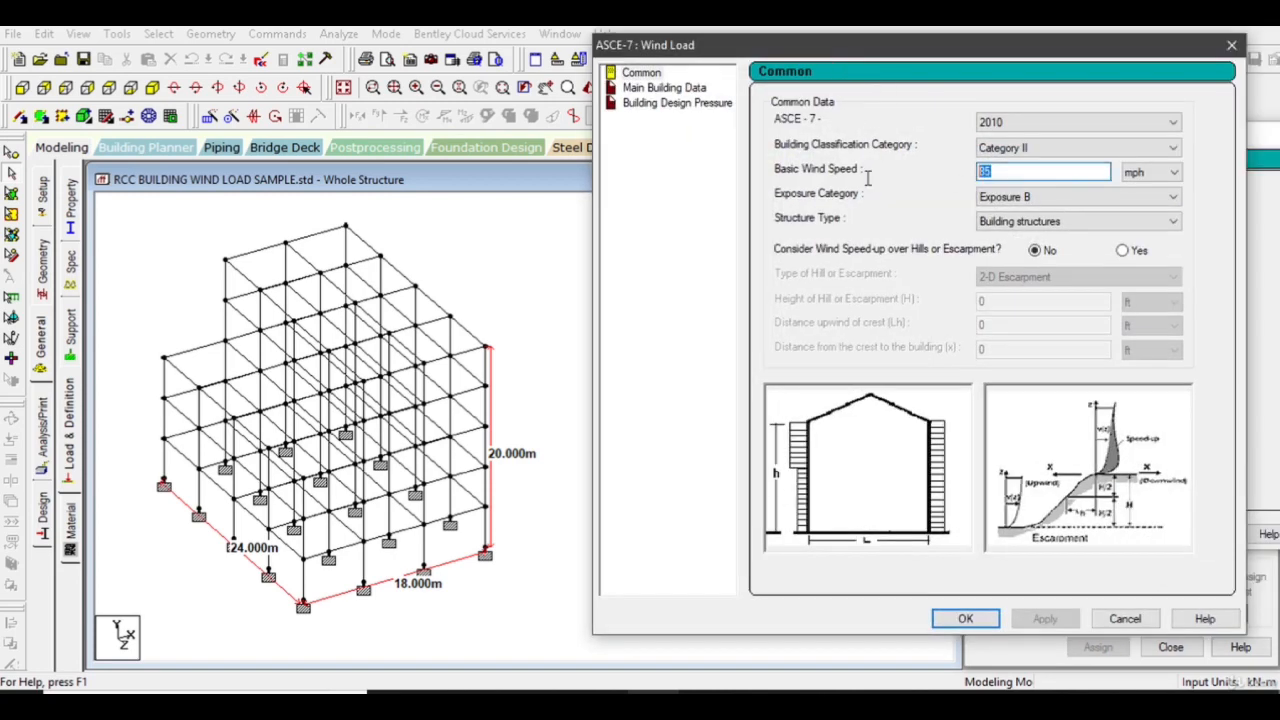
type("80")
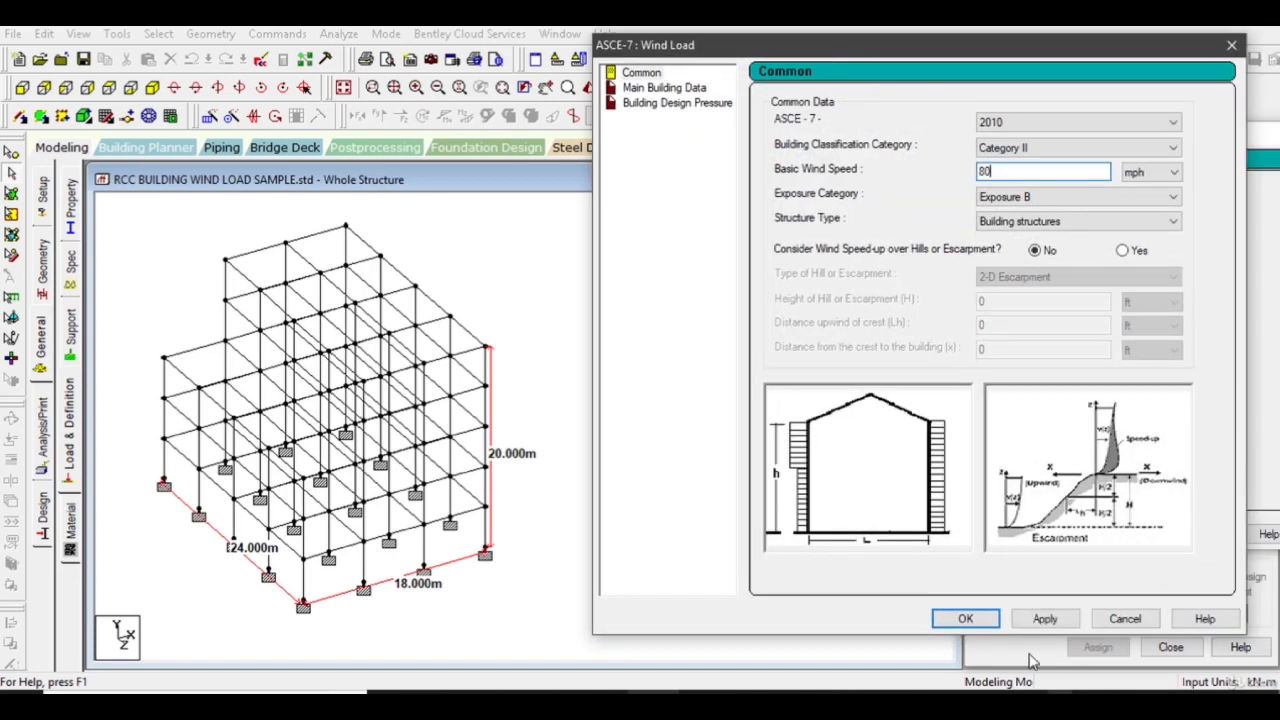
left_click(1045, 620)
- Set the main building dimensions in metres: height 20, length along the wind 18 and length normal to the wind 24
left_click(672, 90)
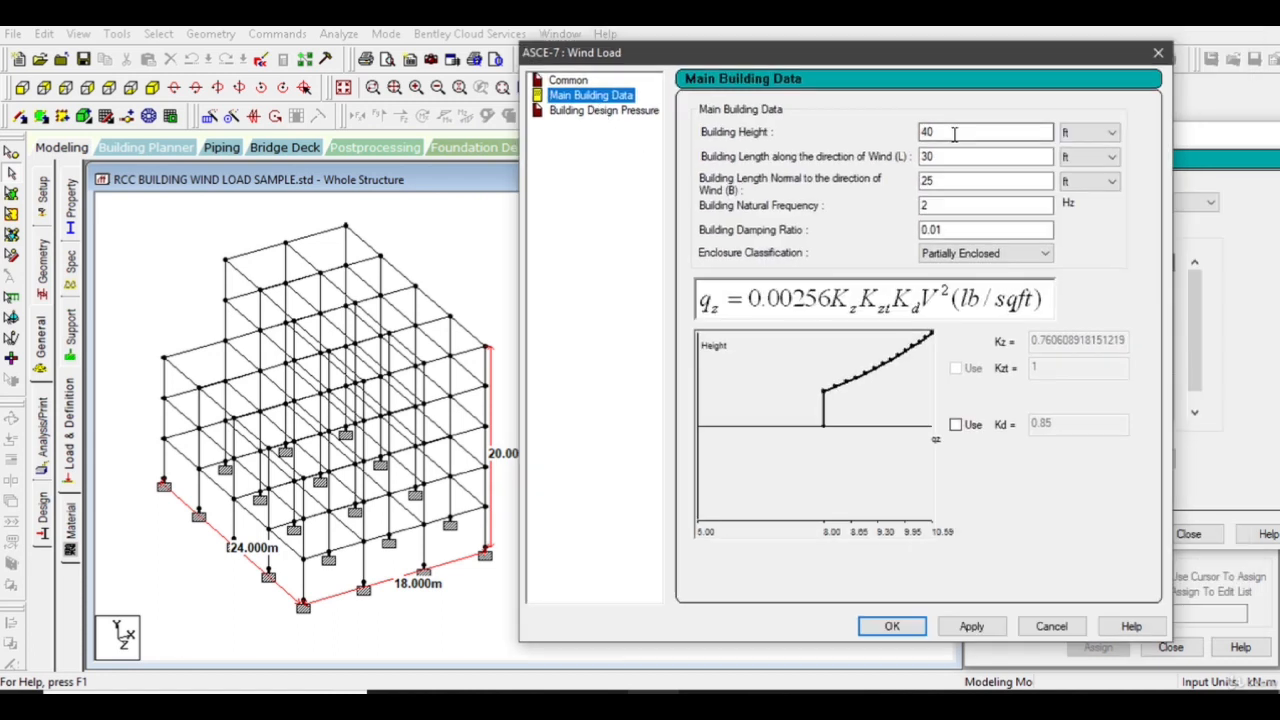
left_click(1095, 132)
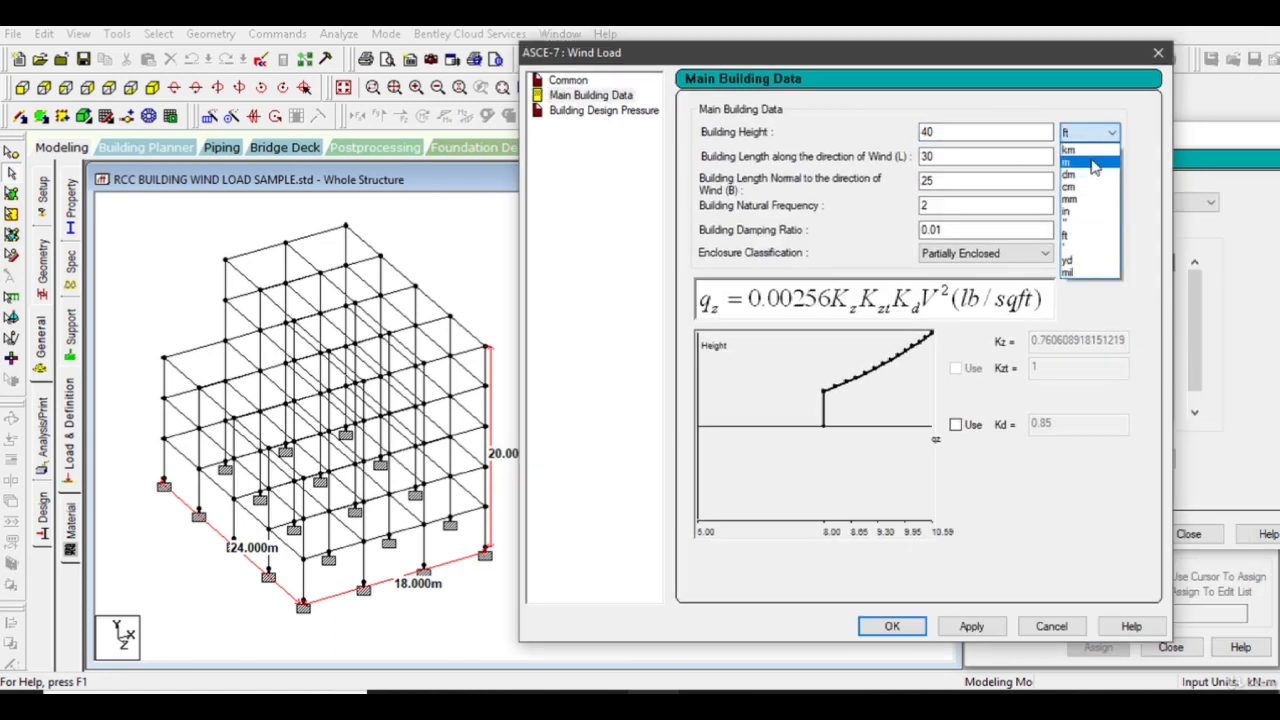
left_click(1093, 172)
left_click(1095, 160)
left_click(1090, 196)
left_click(1095, 181)
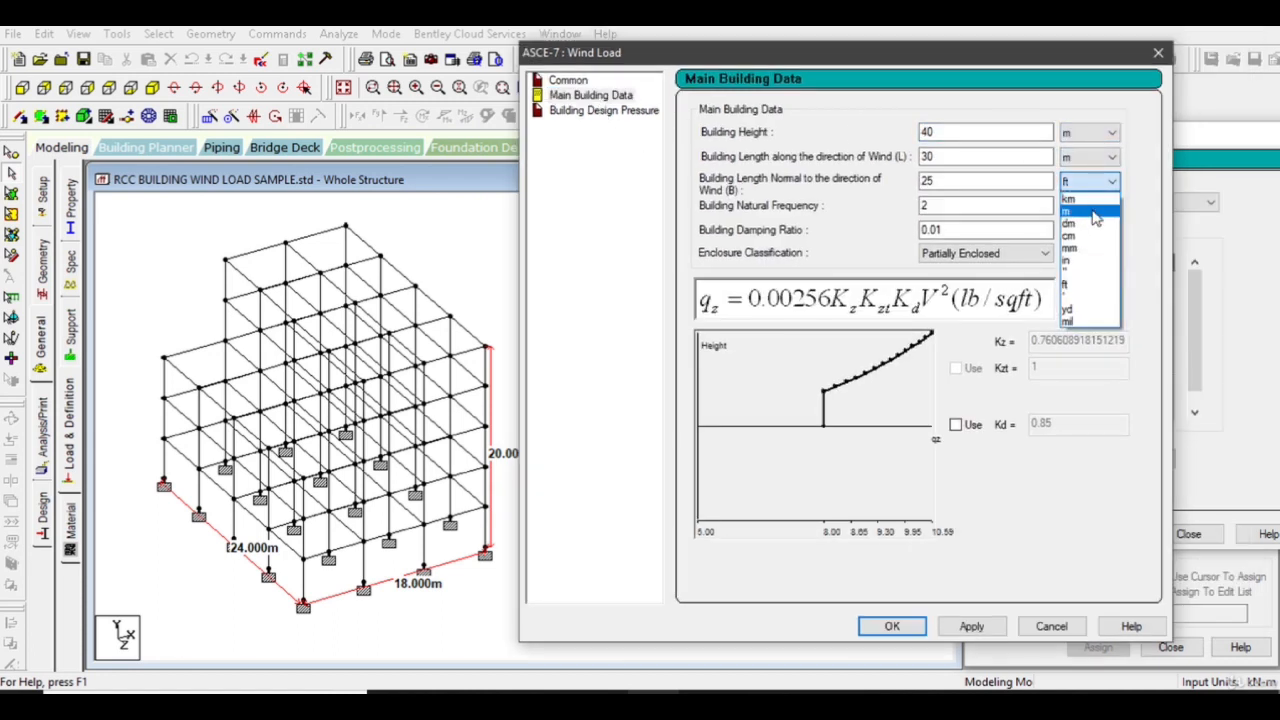
left_click(1090, 220)
double_click(937, 131)
type("20")
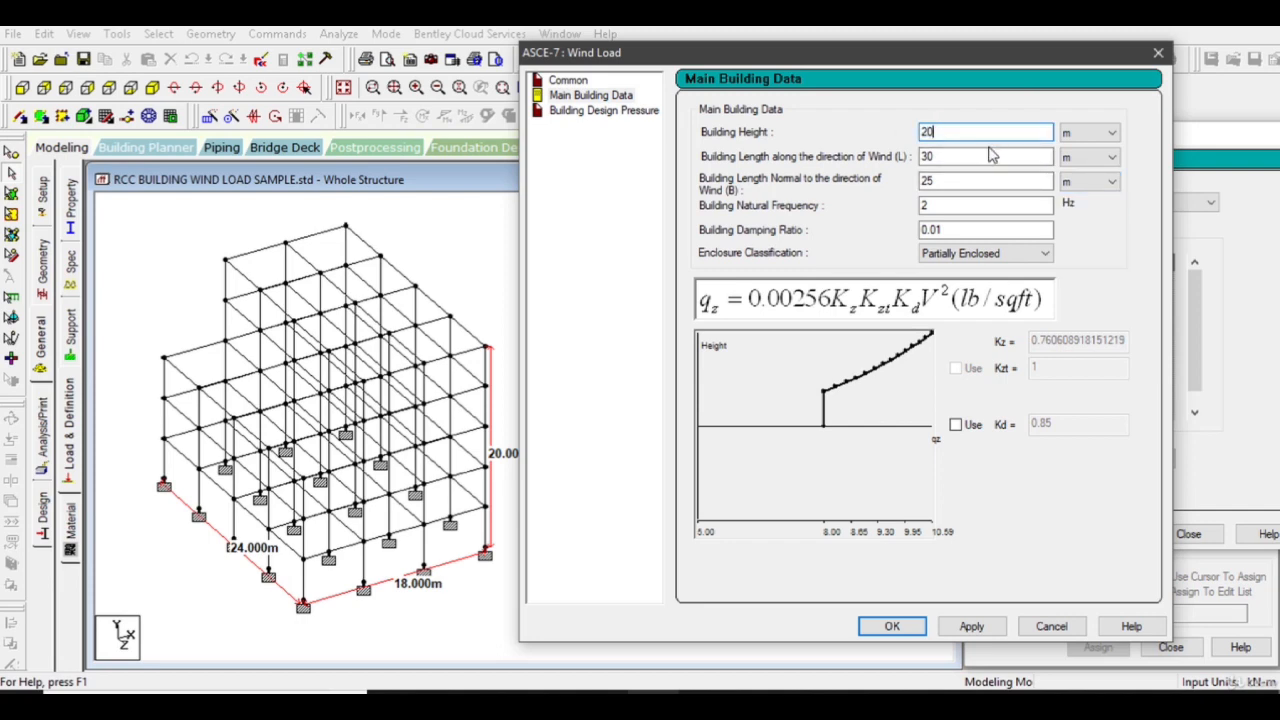
left_click_drag(907, 50, 994, 63)
left_click_drag(1040, 168, 984, 193)
type("1824")
- Set the natural frequency to 2.93 Hz, damping ratio to 0.05 and enclosure to Enclosed Building, and apply the building data
left_click(1051, 222)
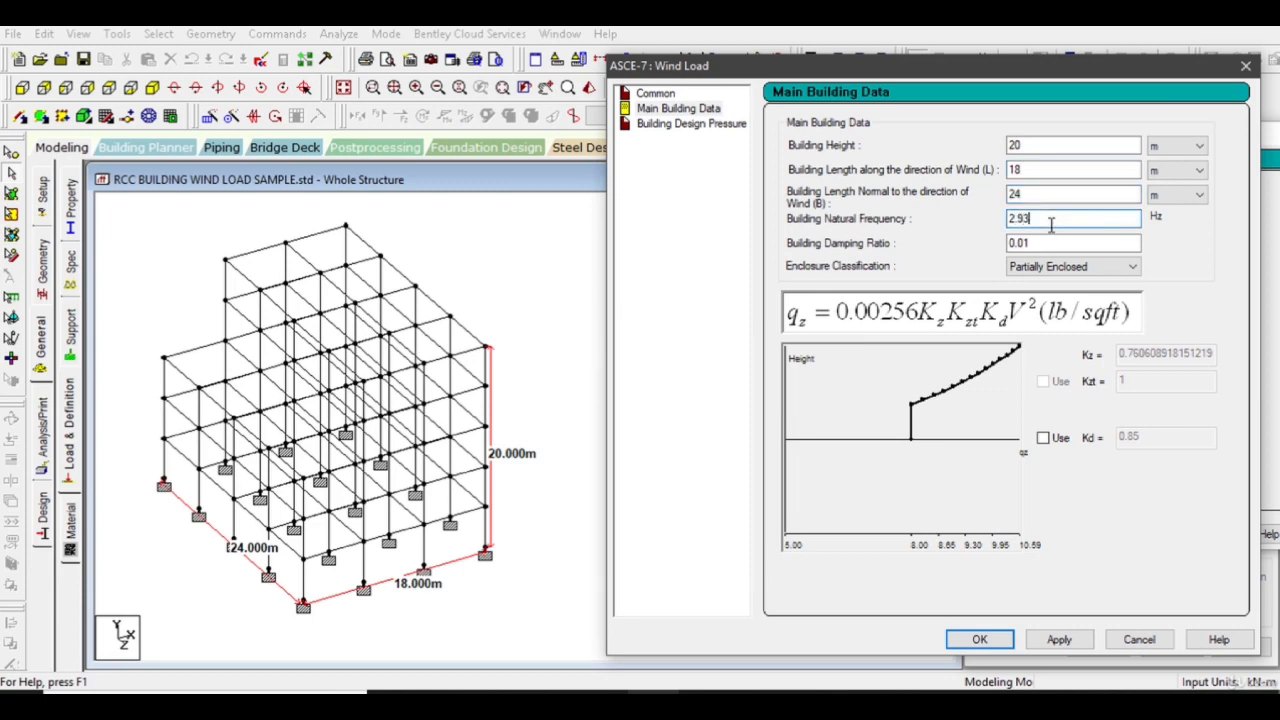
left_click(1042, 245)
type("5")
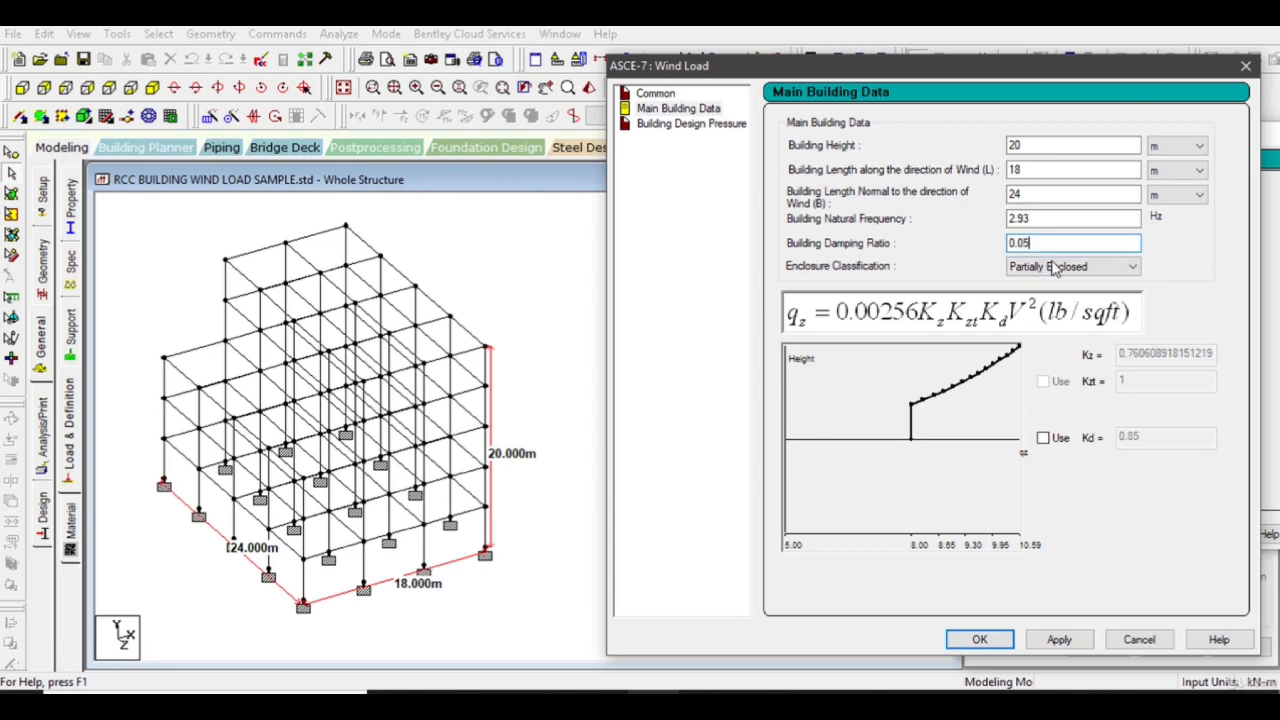
left_click(1058, 267)
left_click(1057, 308)
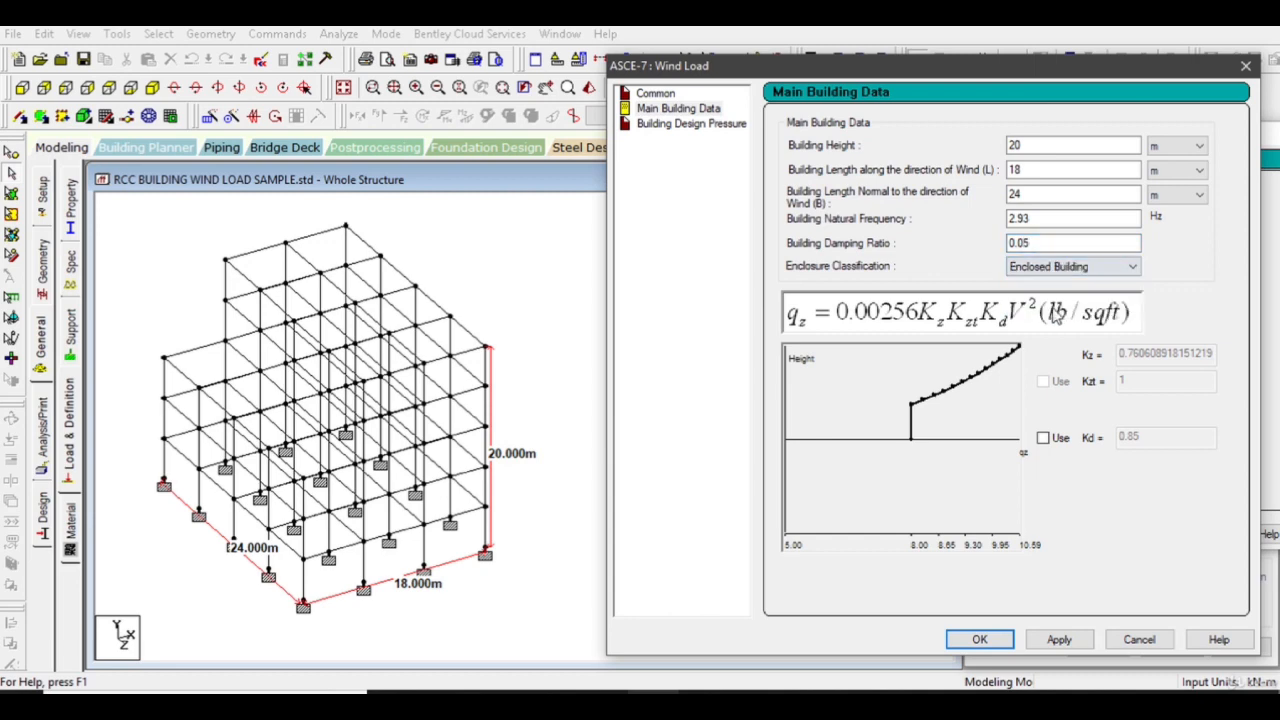
left_click(1059, 639)
- Generate the design pressure for the windward wall using a GCpi value of -0.18, and apply it
left_click(692, 124)
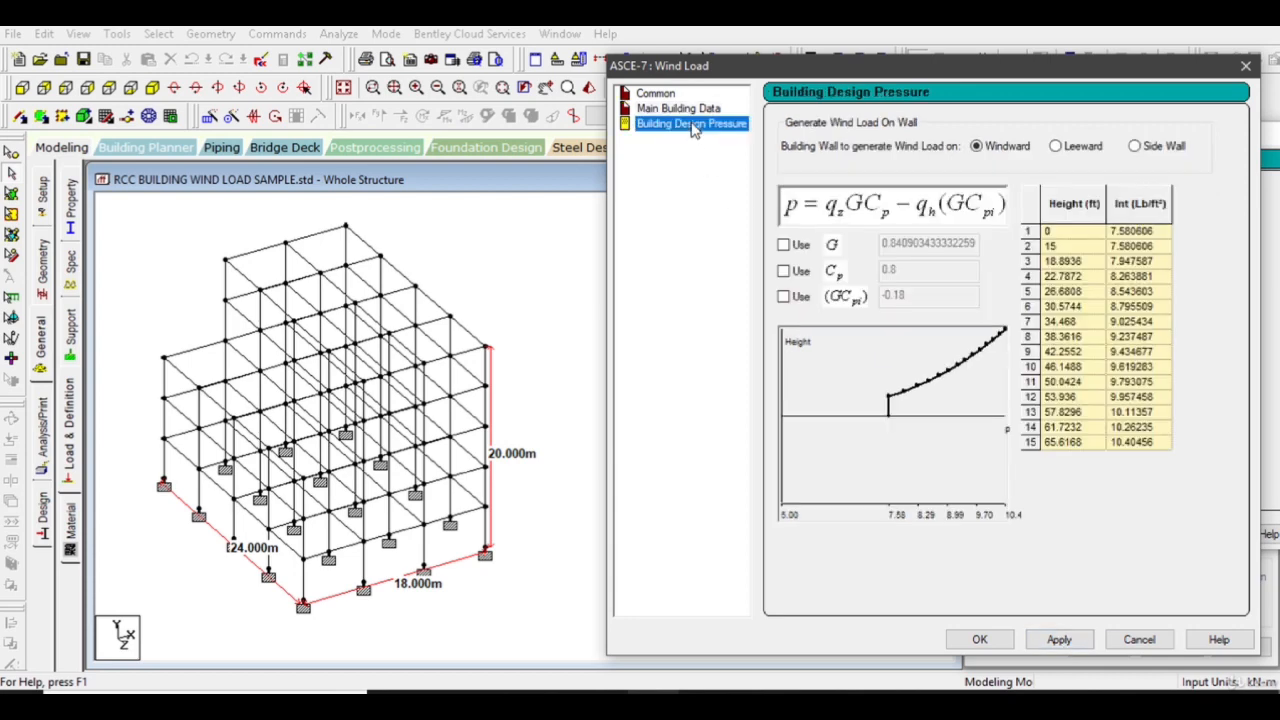
left_click(1003, 147)
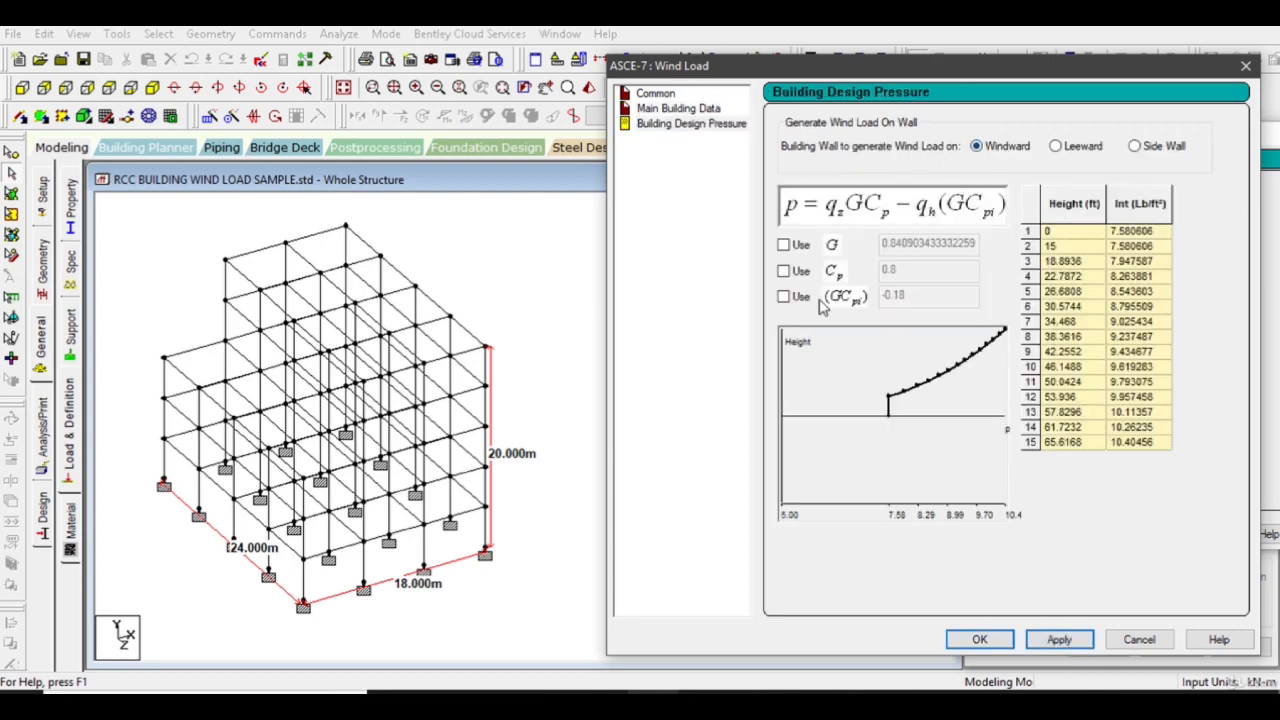
left_click(783, 297)
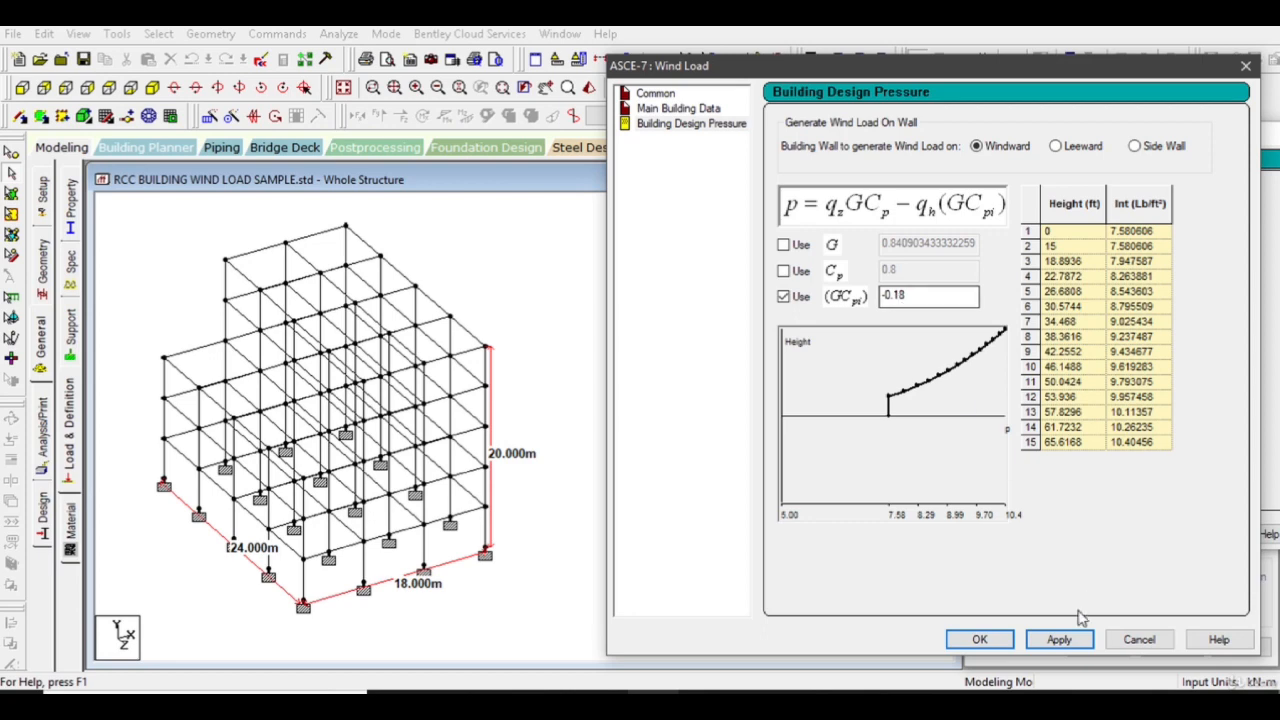
left_click(1060, 644)
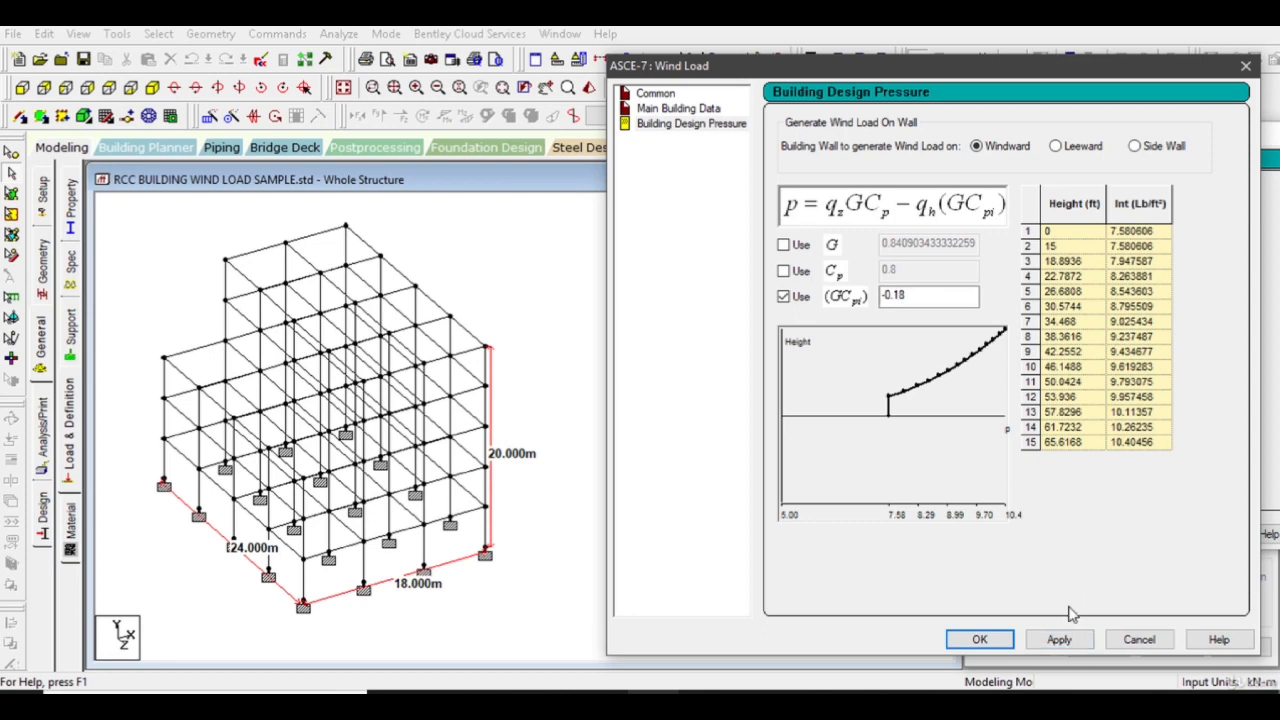
- Accept the ASCE-7 calculation, review the intensity-versus-height table and add it to the Type 2 windward definition
left_click(1000, 644)
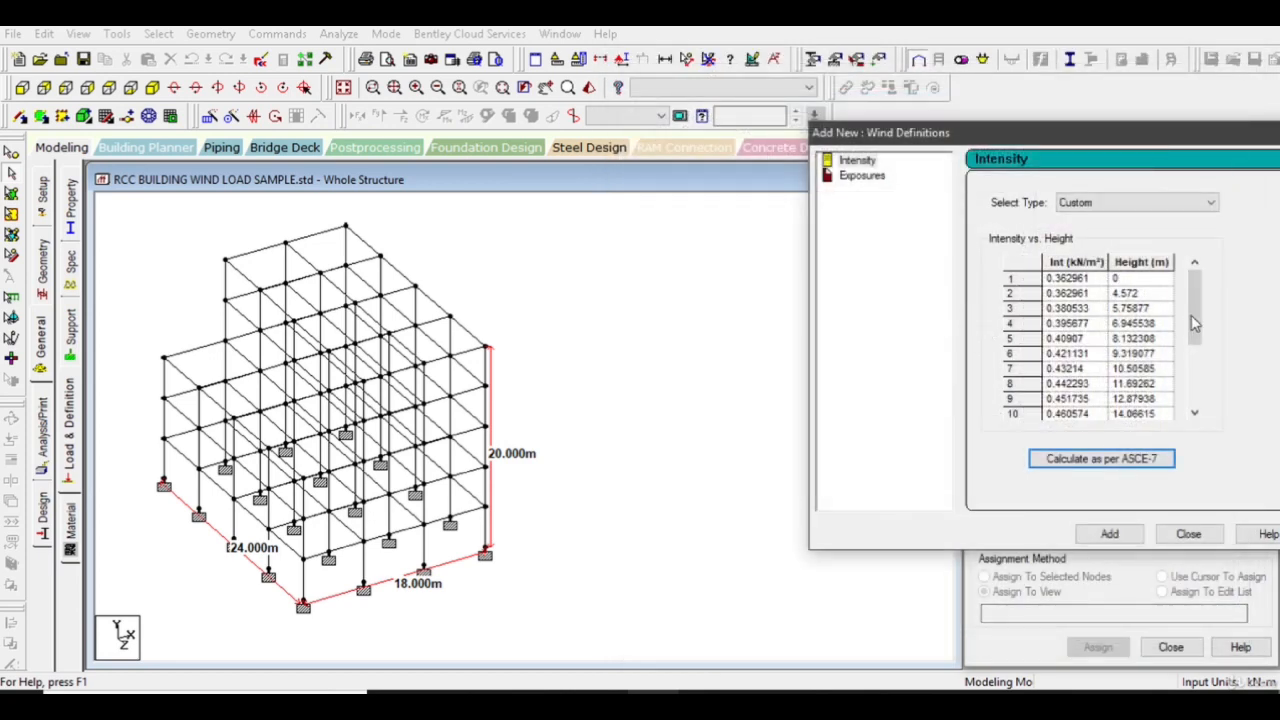
left_click_drag(1191, 316, 1201, 386)
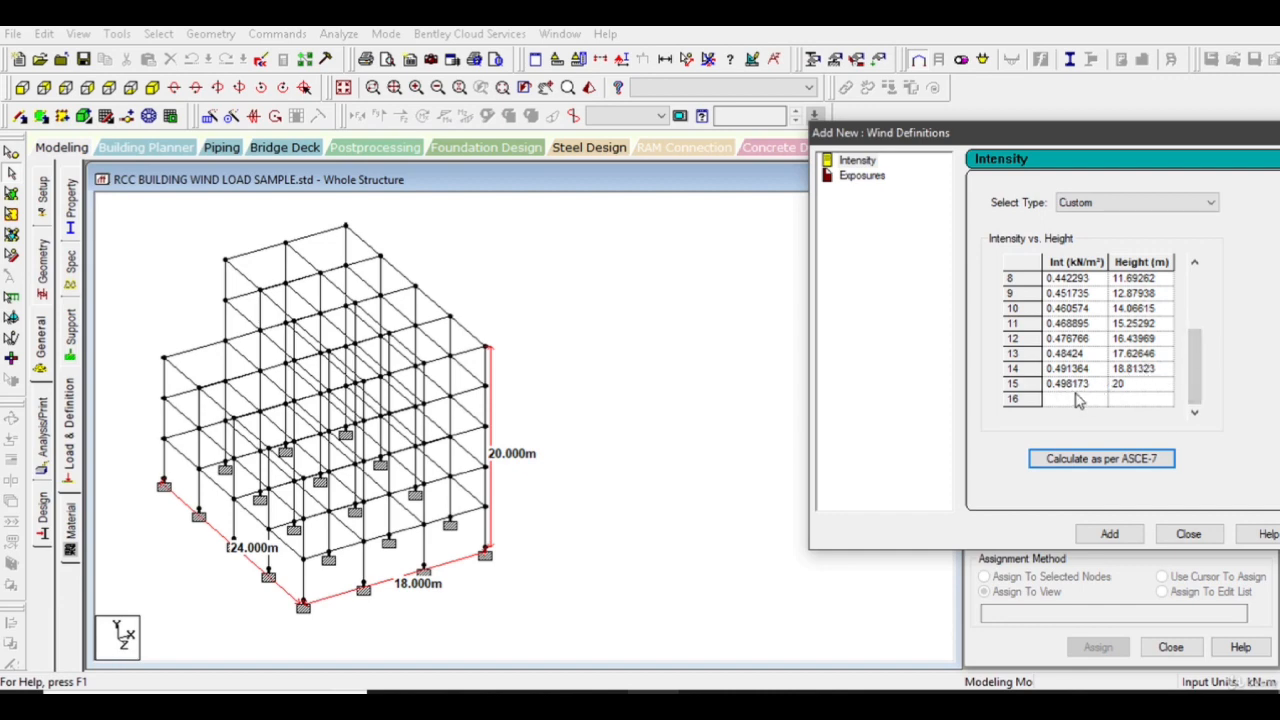
left_click(1108, 533)
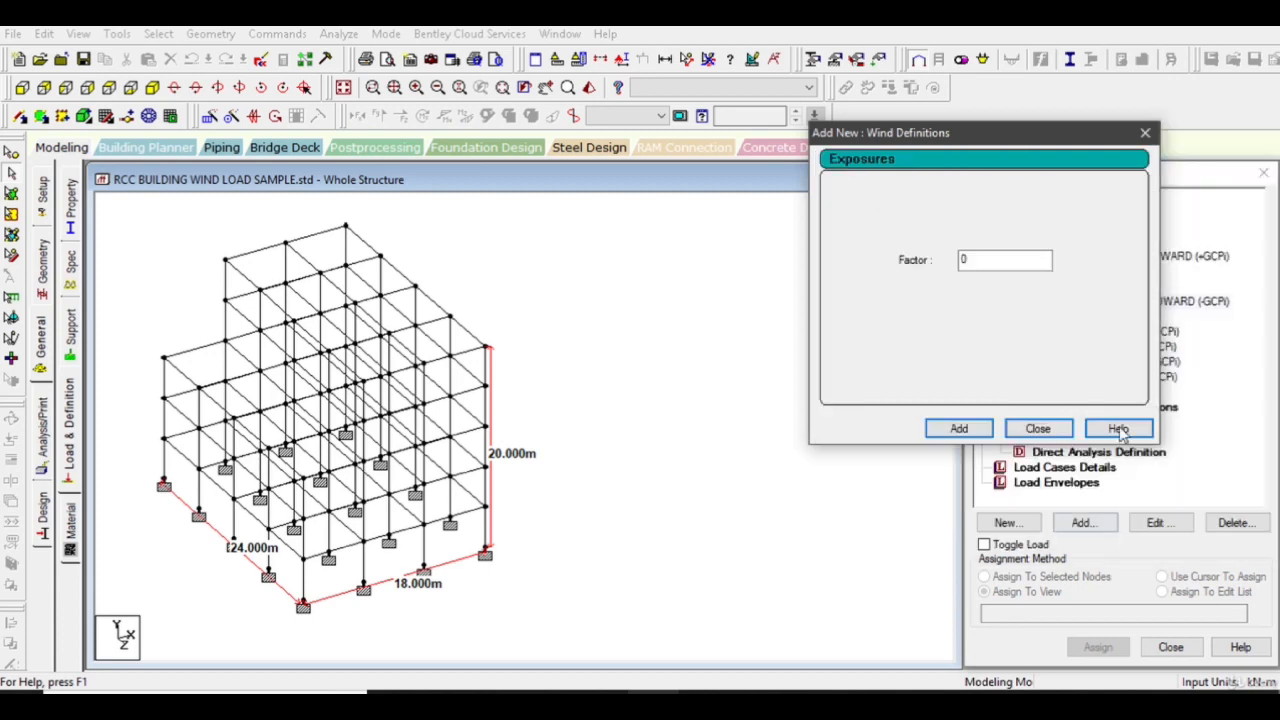
- Add an exposure factor of 1 to the Type 2 wind definition
double_click(994, 256)
type("1")
left_click(950, 428)
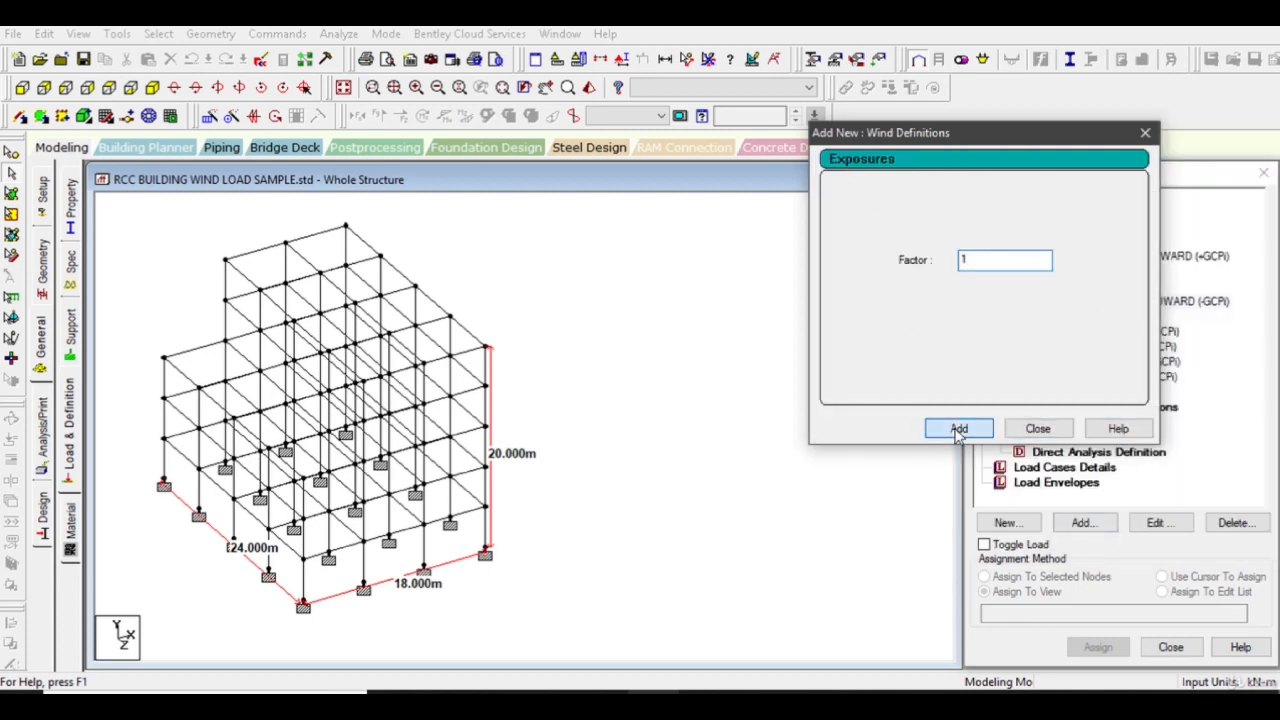
left_click(1037, 428)
- Assign the Type 2 exposure factor to the whole structure with the Assign To View method
left_click(1112, 331)
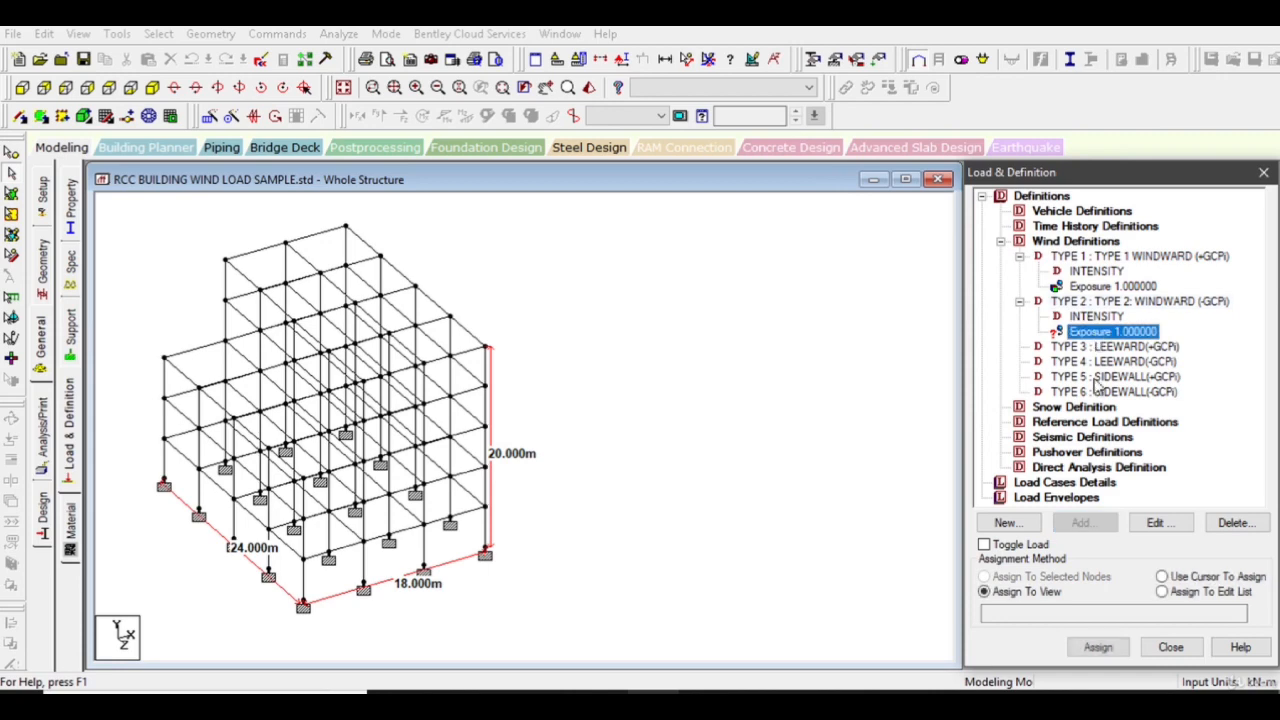
left_click(1097, 647)
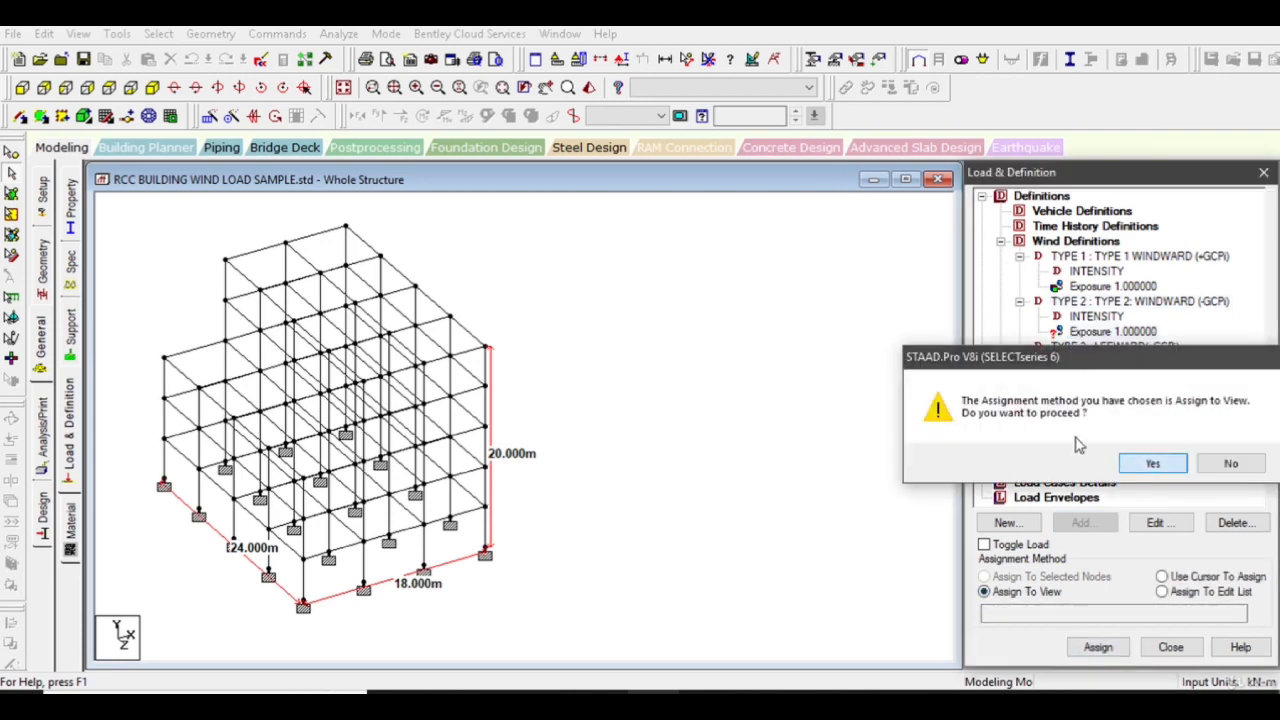
left_click(1148, 462)
- Start an ASCE-7 intensity calculation for the Type 3 leeward (+GCPi) definition and apply a basic wind speed of 80 mph
left_click(1095, 347)
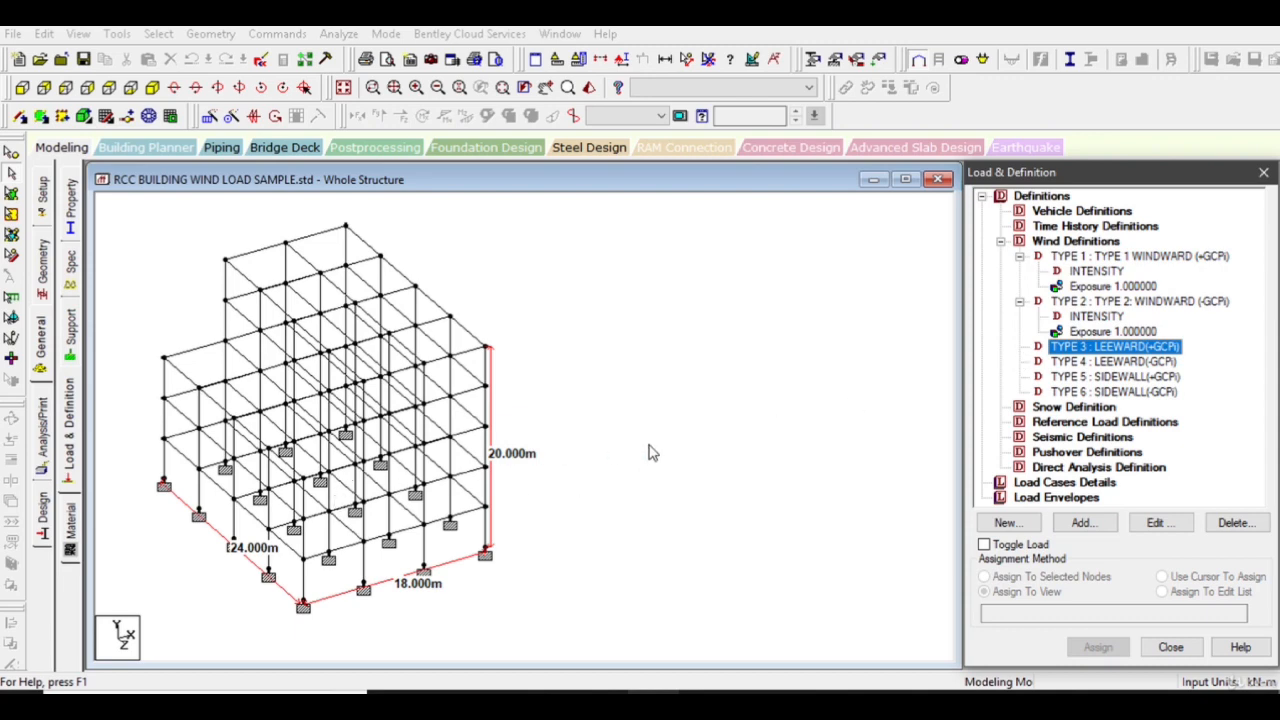
left_click(1140, 362)
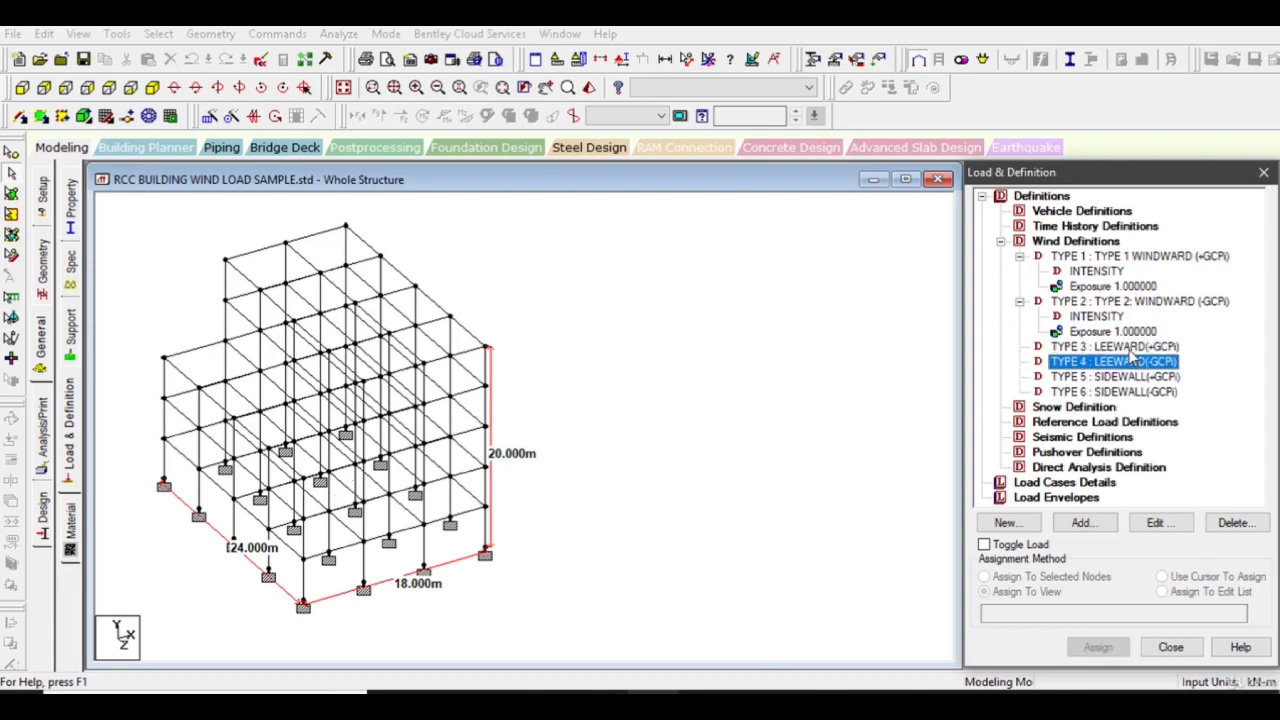
left_click(1083, 522)
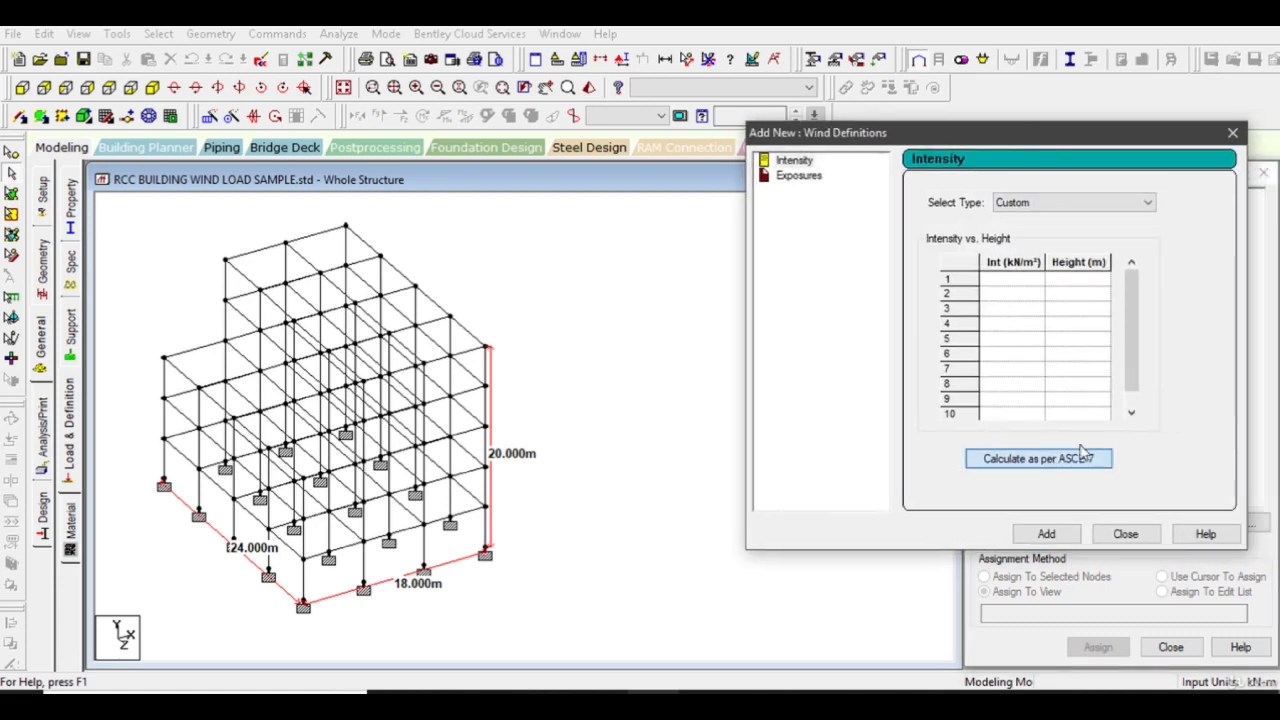
left_click(1081, 457)
left_click_drag(940, 40, 865, 58)
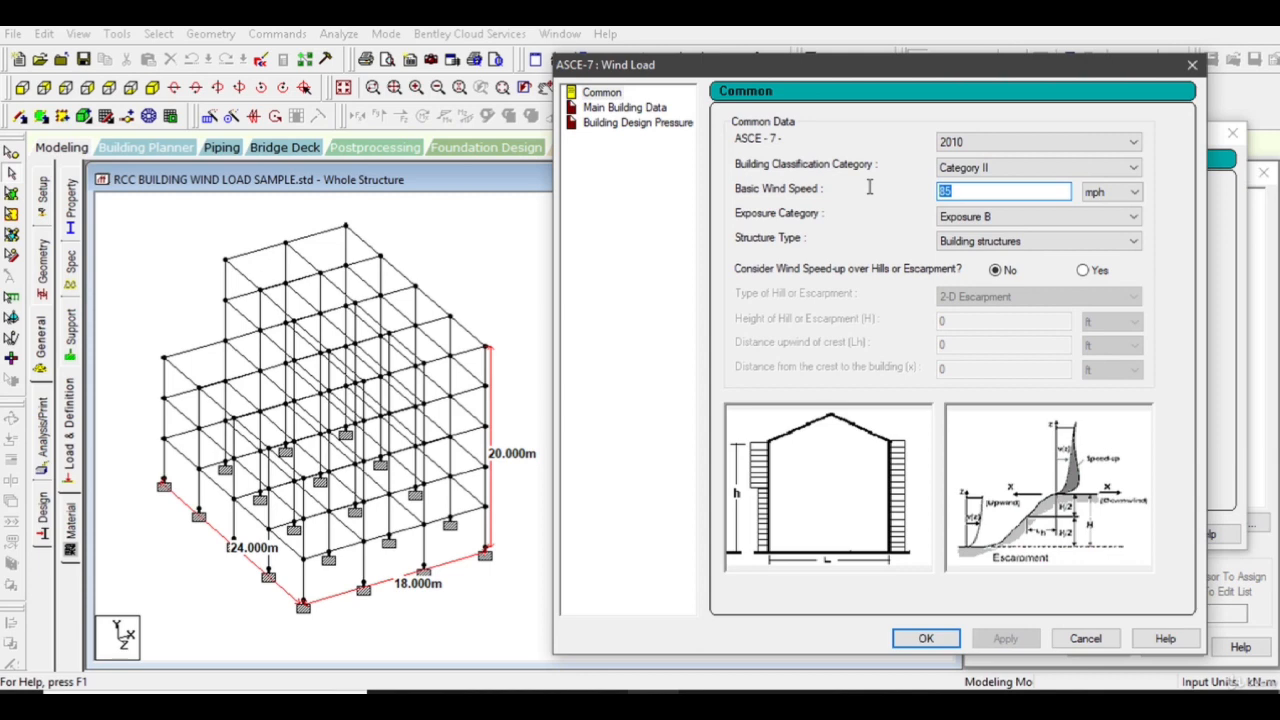
type("80")
left_click(985, 220)
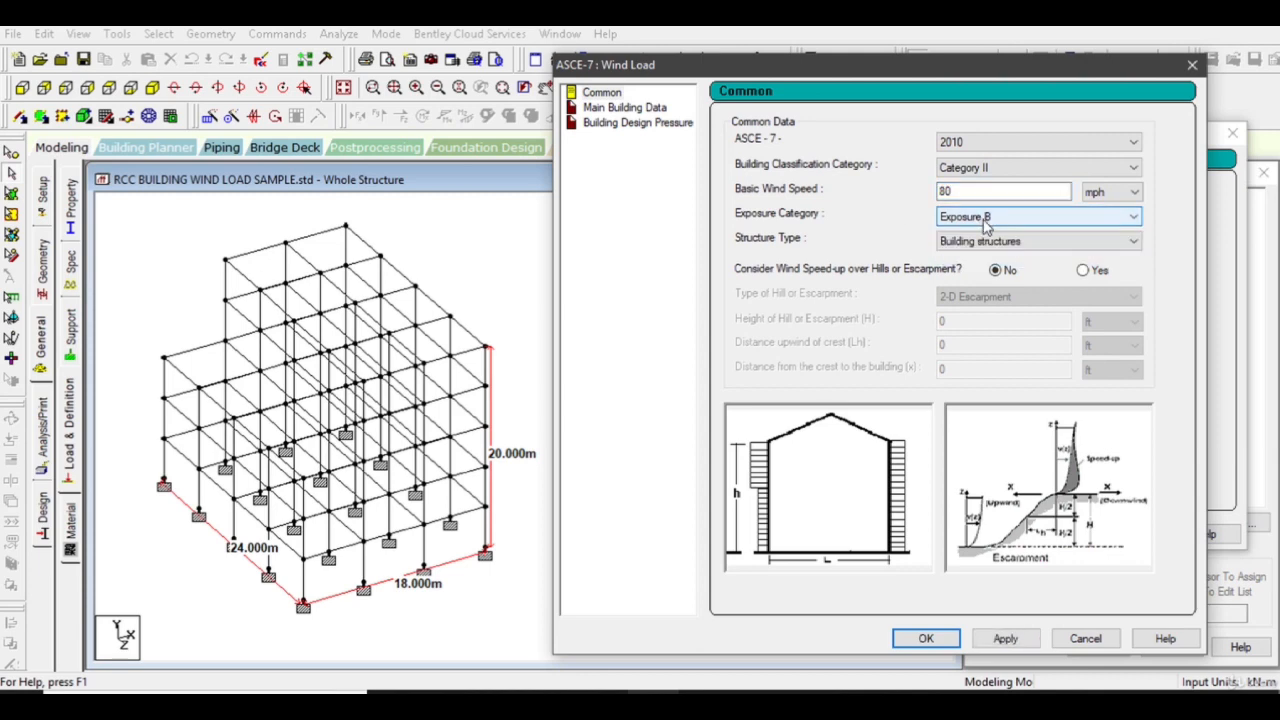
left_click(1005, 638)
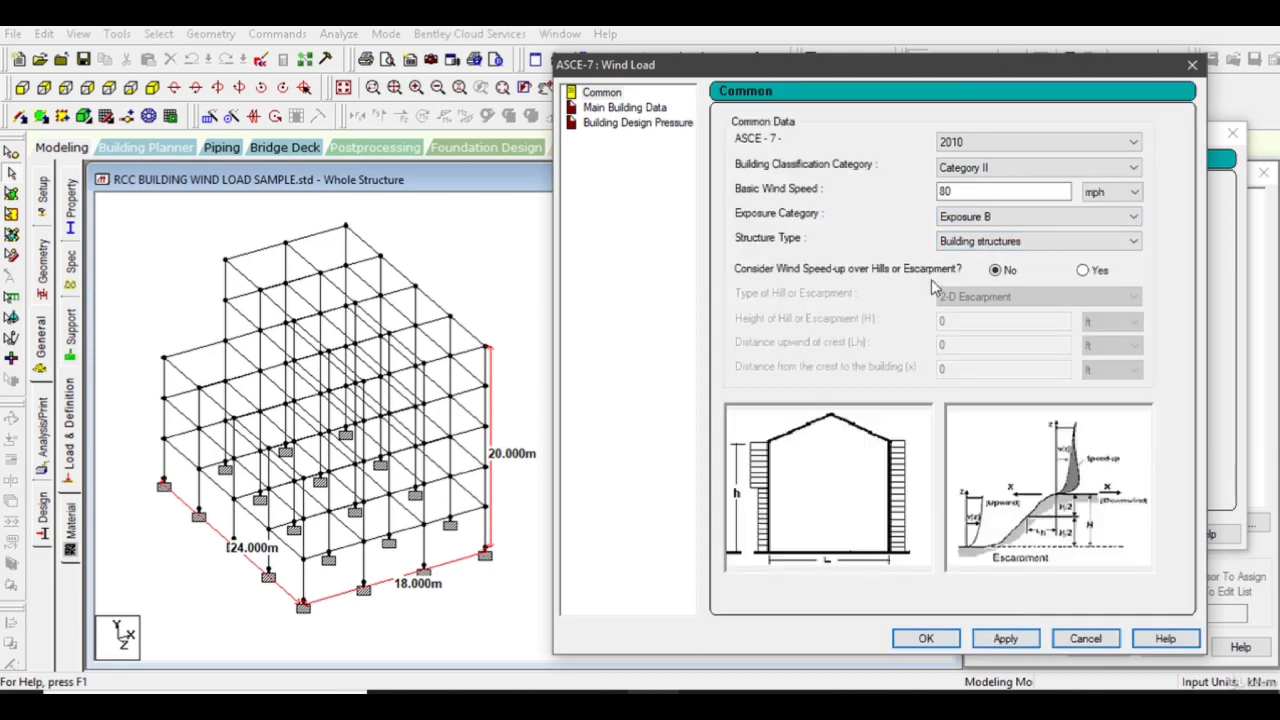
- Set the units of the building height and both building lengths to metres in the main building data
left_click_drag(953, 72, 925, 78)
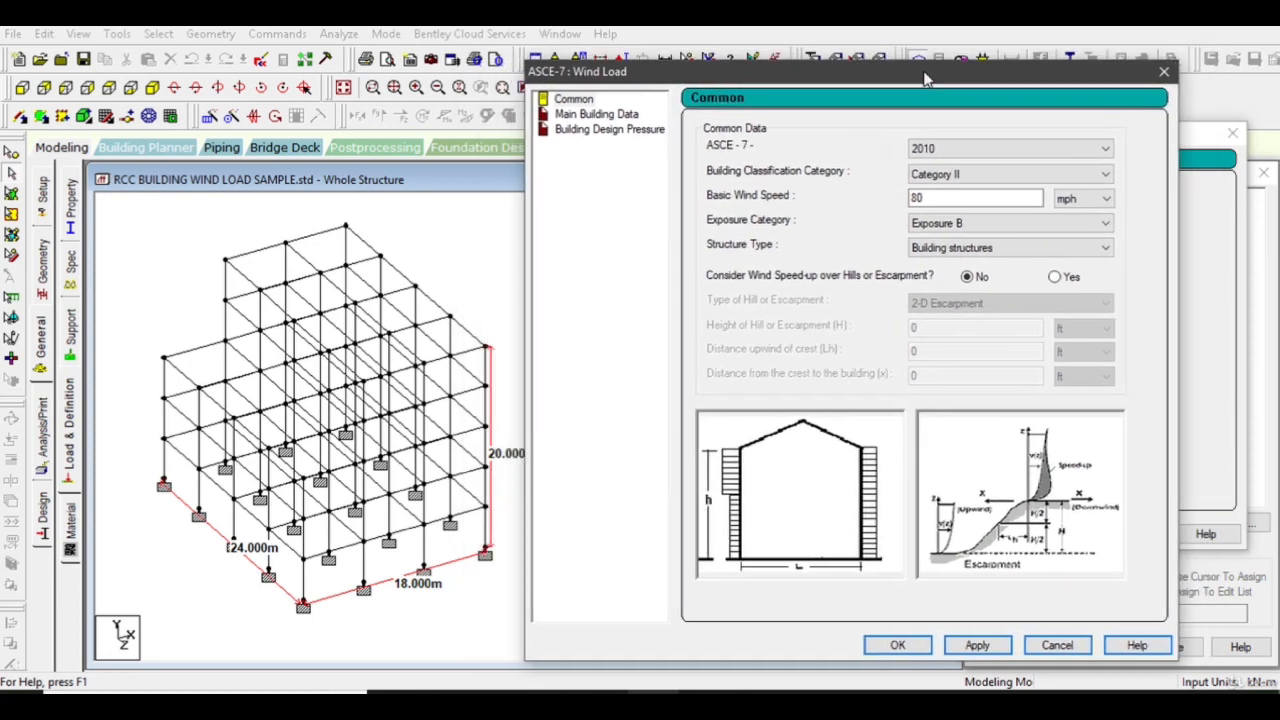
left_click(600, 114)
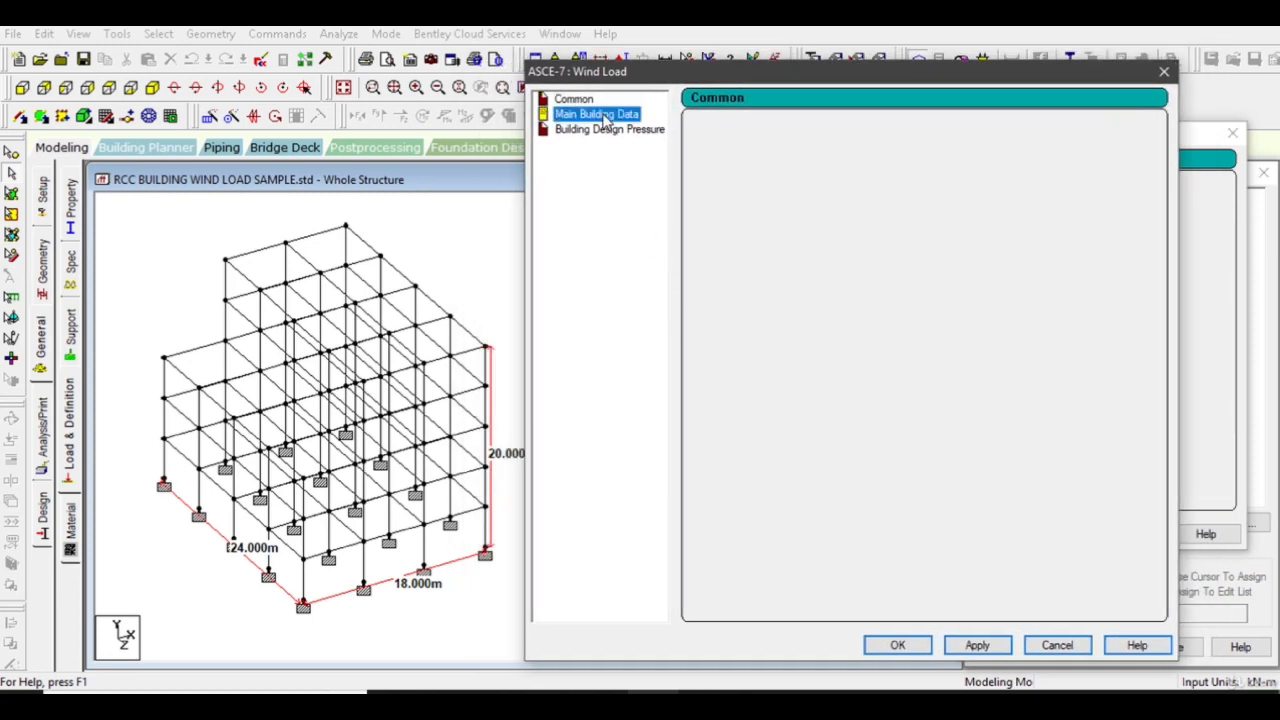
left_click_drag(897, 72, 981, 61)
left_click(1192, 140)
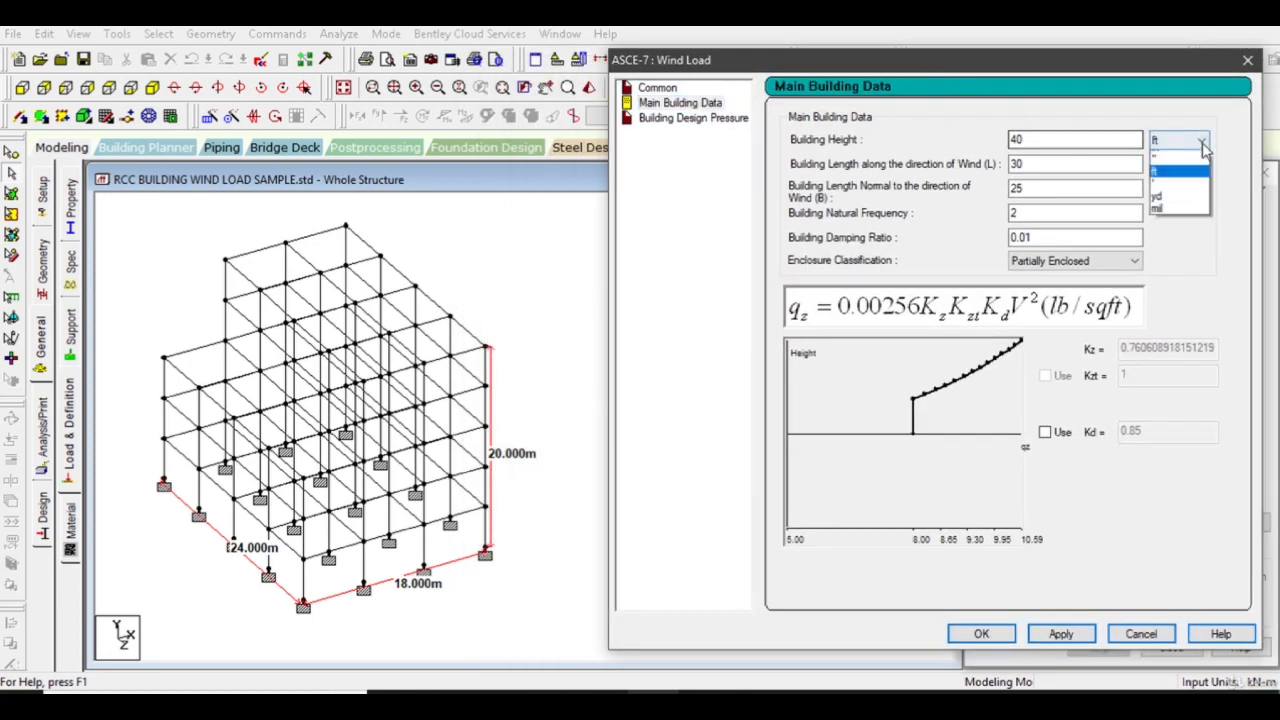
left_click(1183, 175)
left_click(1183, 166)
left_click(1180, 193)
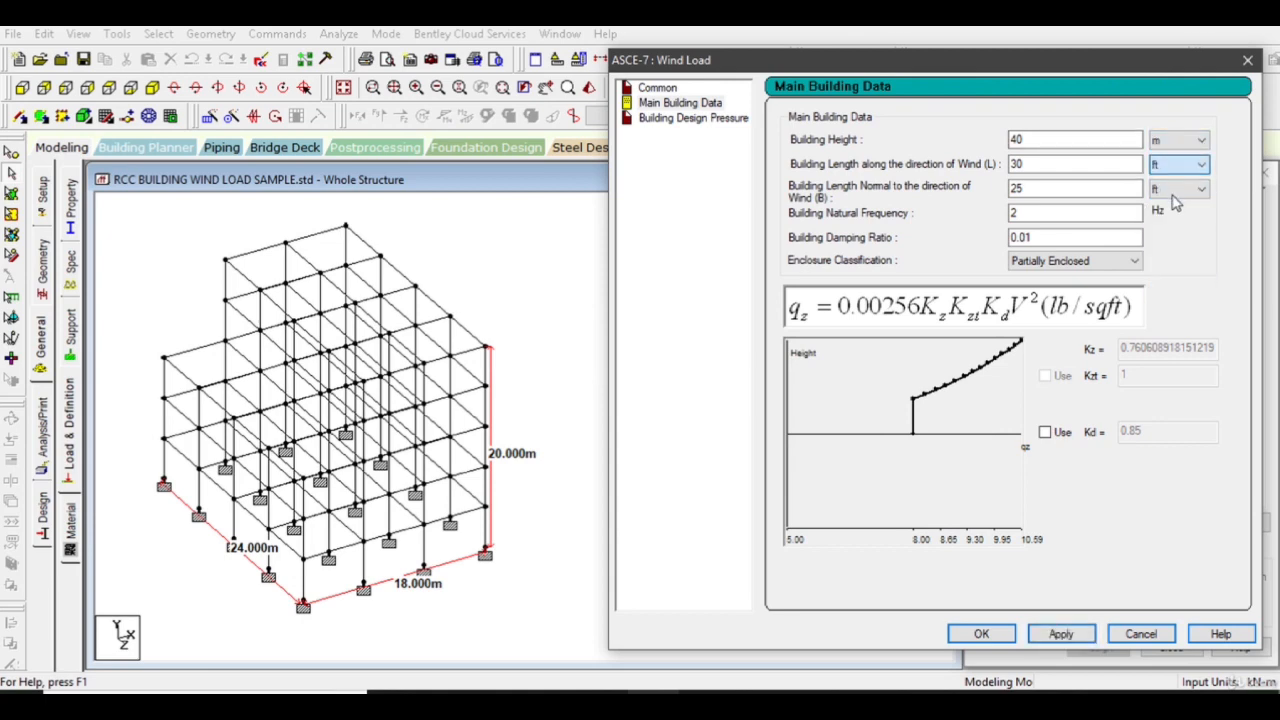
left_click(1180, 189)
left_click(1176, 225)
- Apply a building height of 20 m, lengths of 18 m along and 24.93 m normal to the wind, damping ratio 0.05 and Enclosed Building classification
left_click_drag(1023, 140, 983, 164)
type("20")
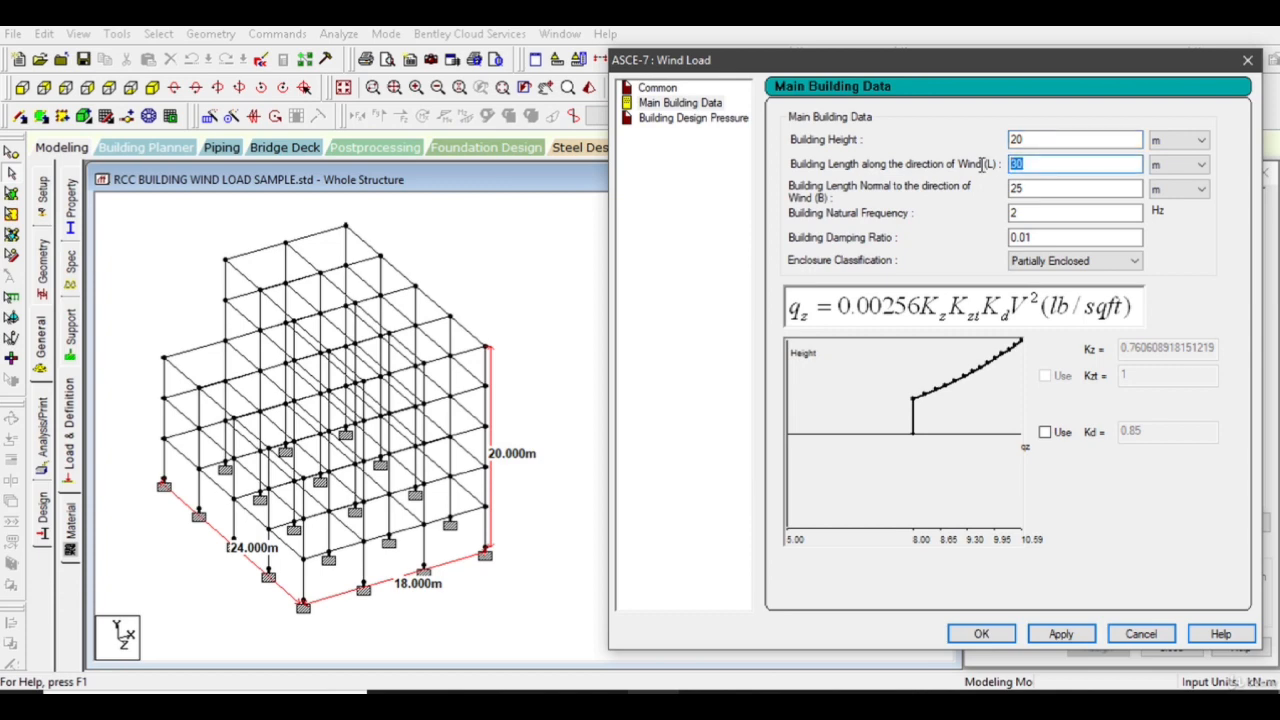
type("18")
left_click_drag(1035, 188, 973, 184)
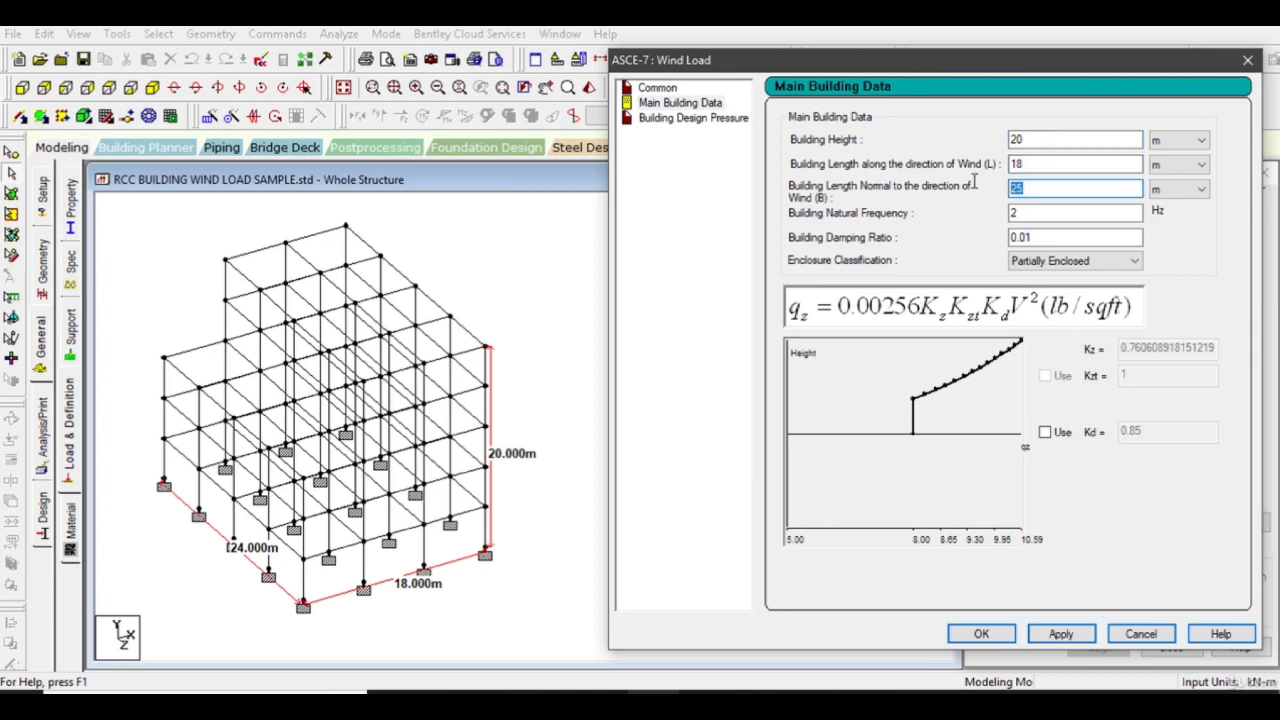
type("24.93")
left_click(1050, 238)
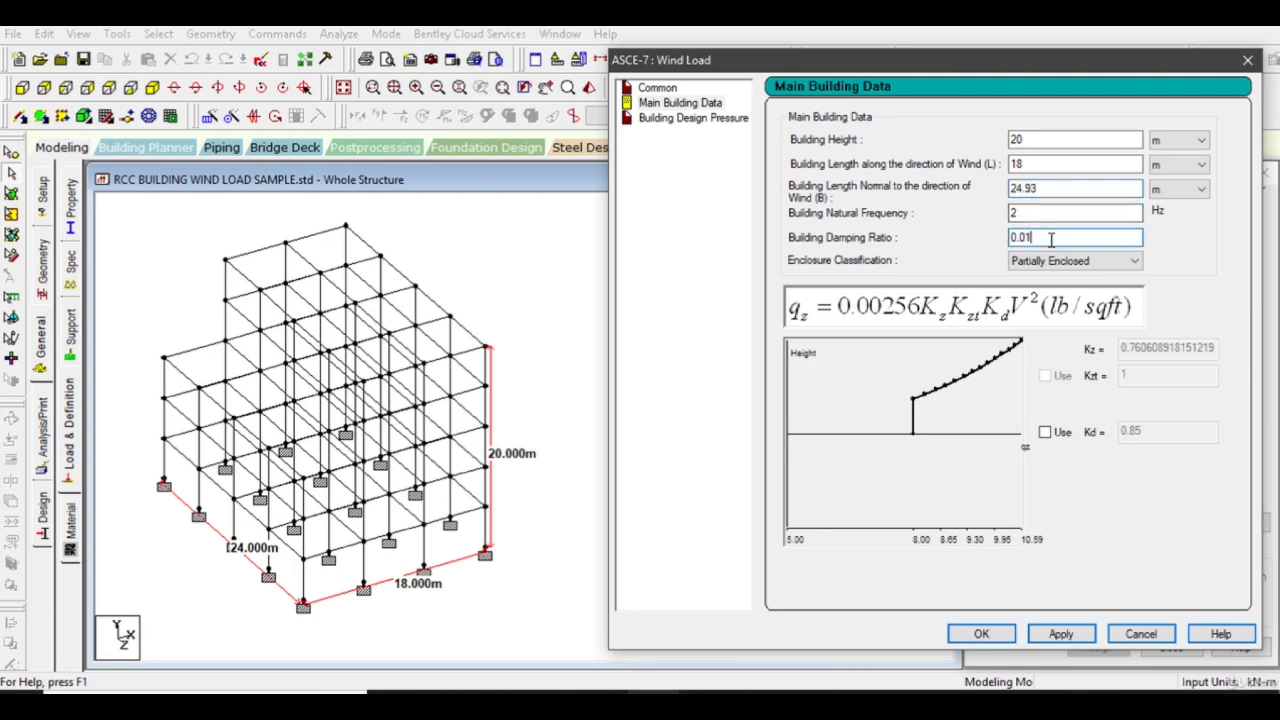
left_click(1055, 262)
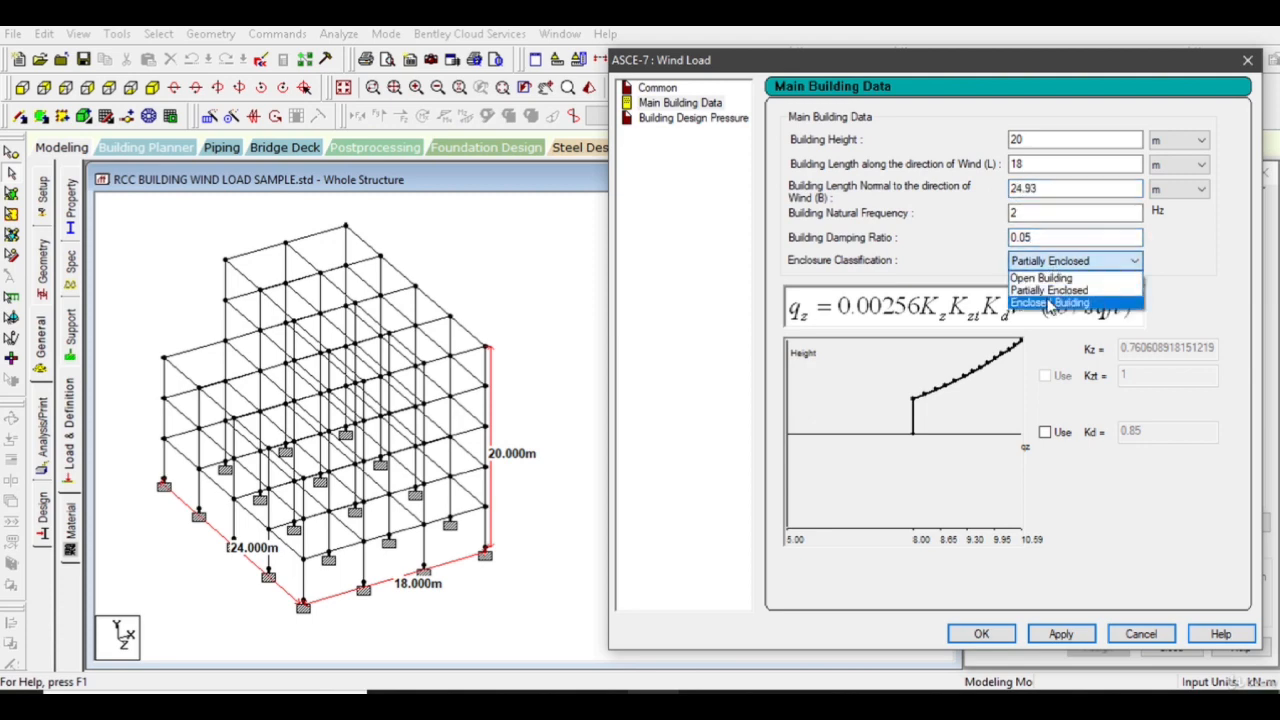
left_click(1050, 306)
left_click(1058, 634)
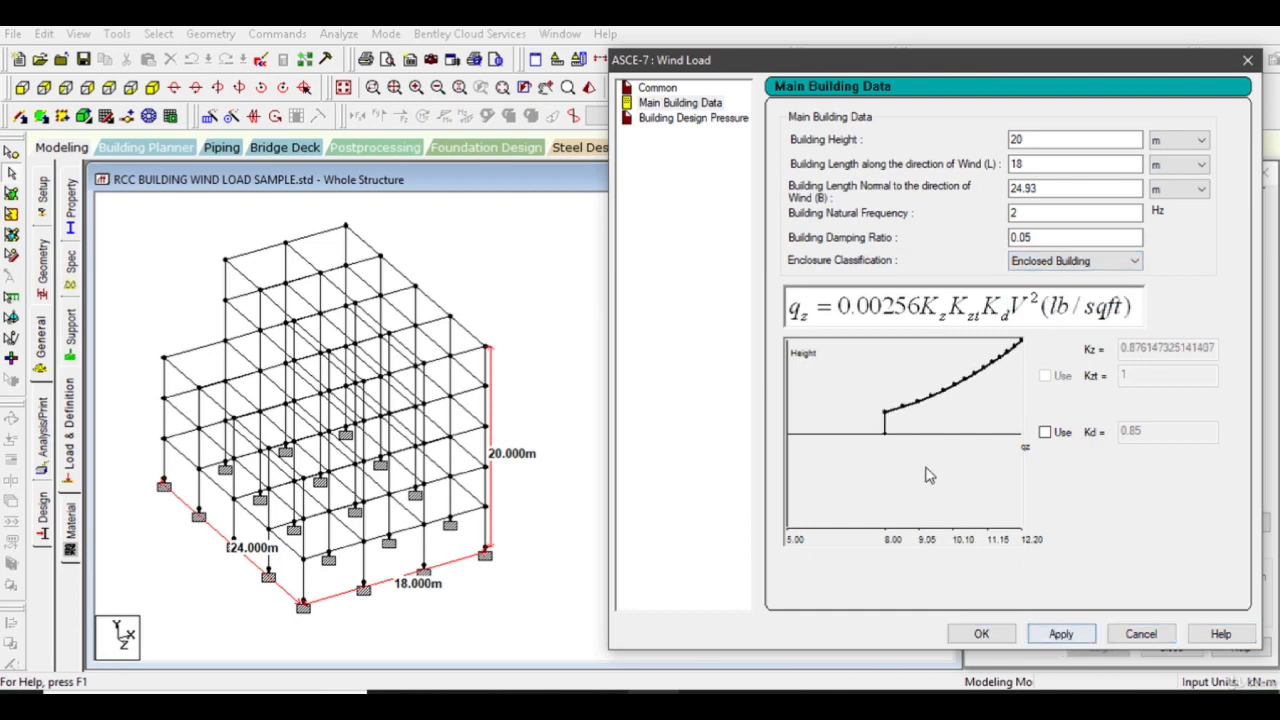
- Generate the design pressure for the leeward wall using a GCpi value of 0.18, and apply it
left_click(692, 118)
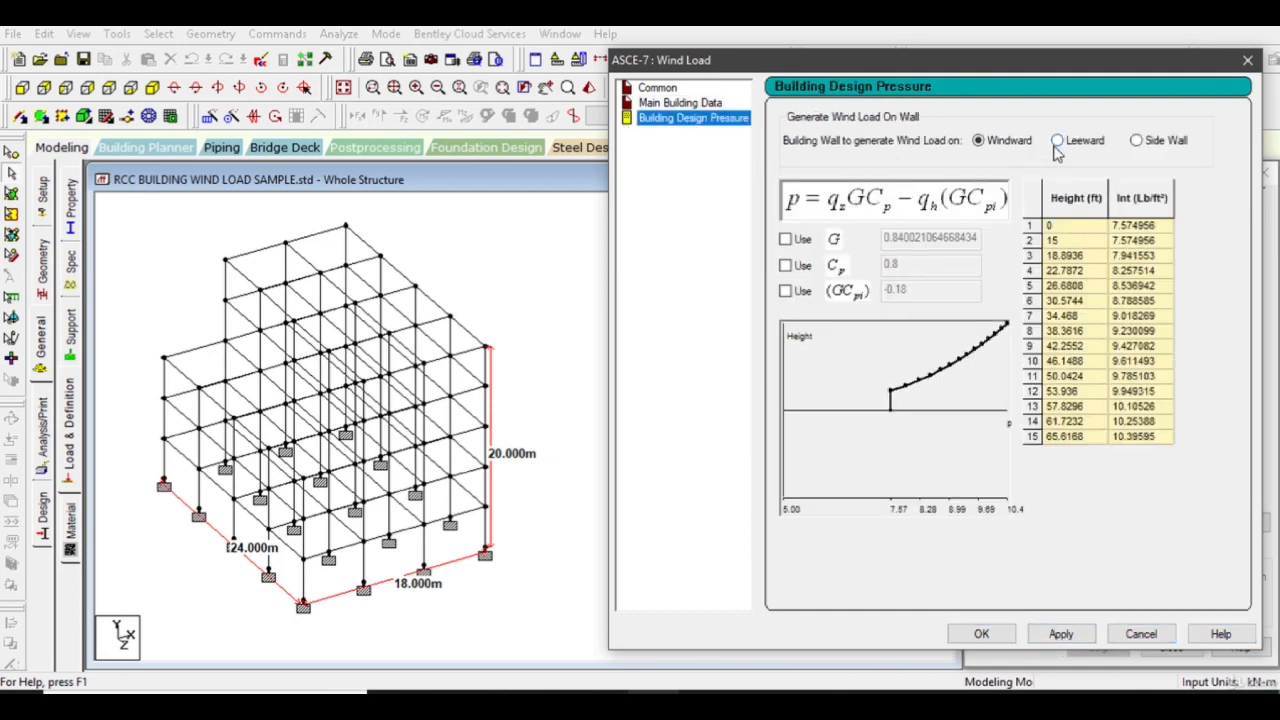
left_click_drag(1038, 68, 909, 54)
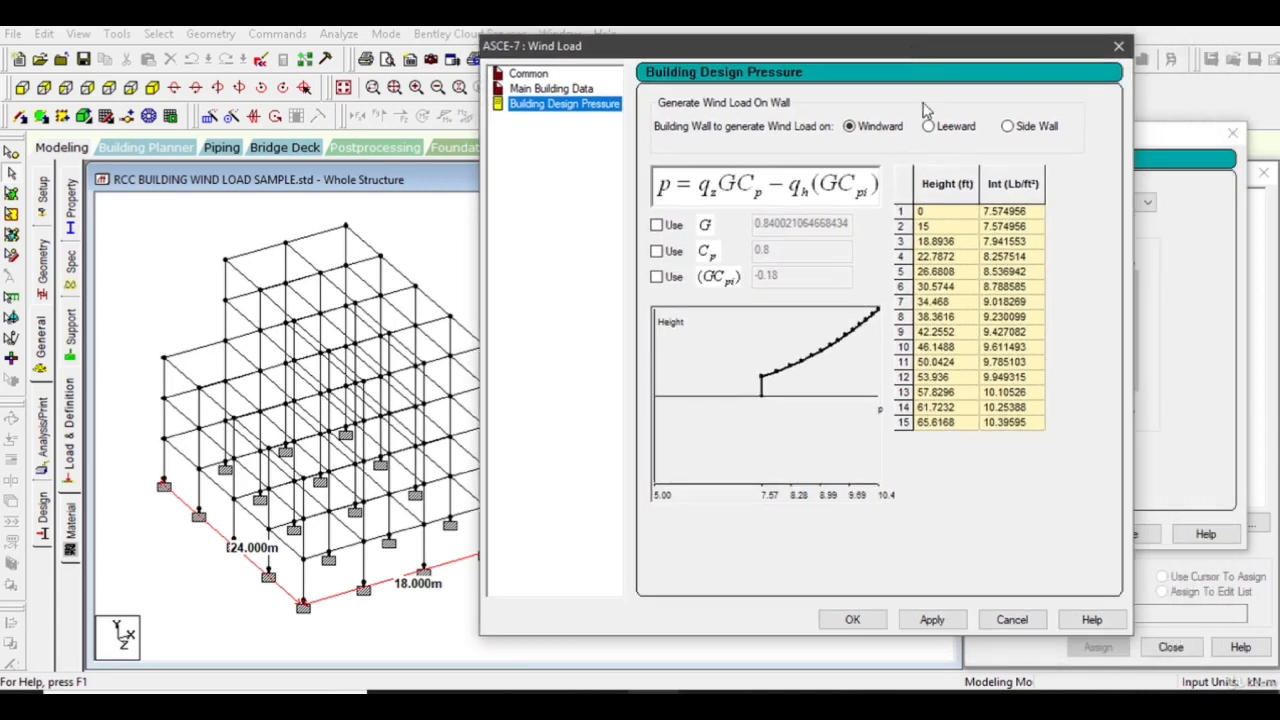
left_click(929, 127)
left_click(657, 278)
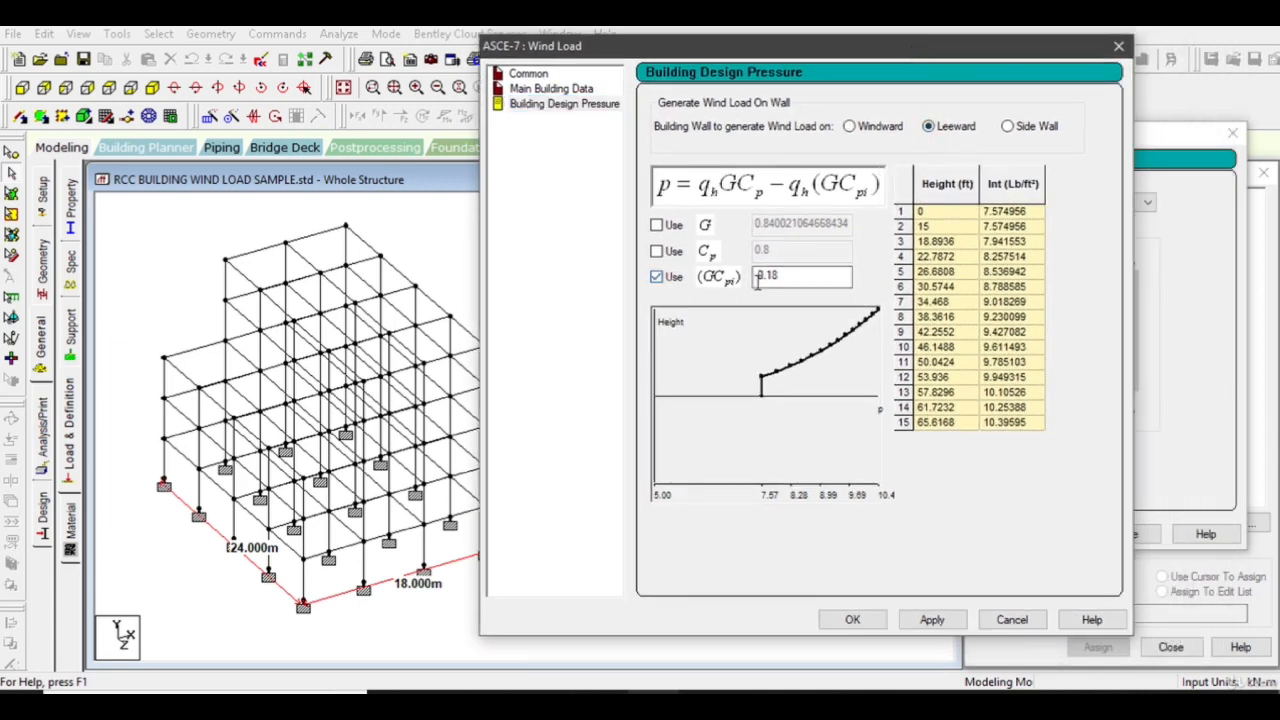
left_click(932, 620)
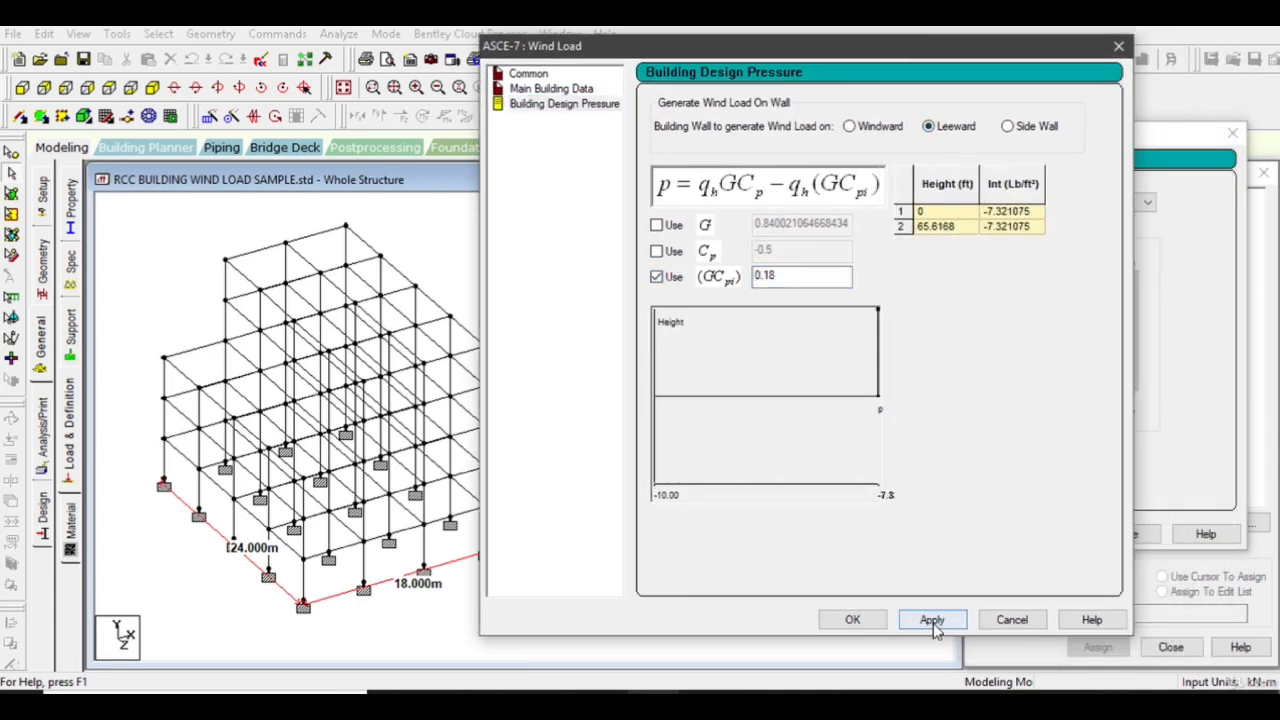
left_click_drag(812, 64, 970, 70)
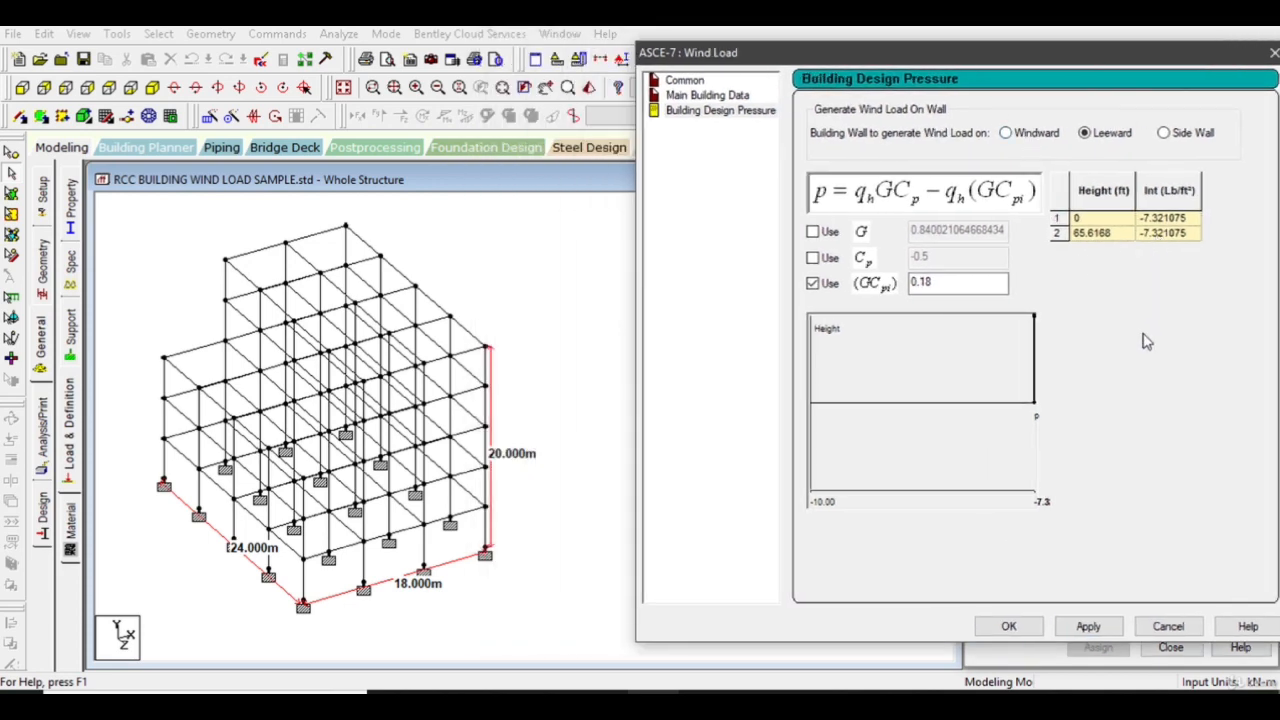
- Accept the ASCE-7 calculation, then add its intensity table and an exposure factor of 1 to the Type 3 leeward definition
left_click(1008, 627)
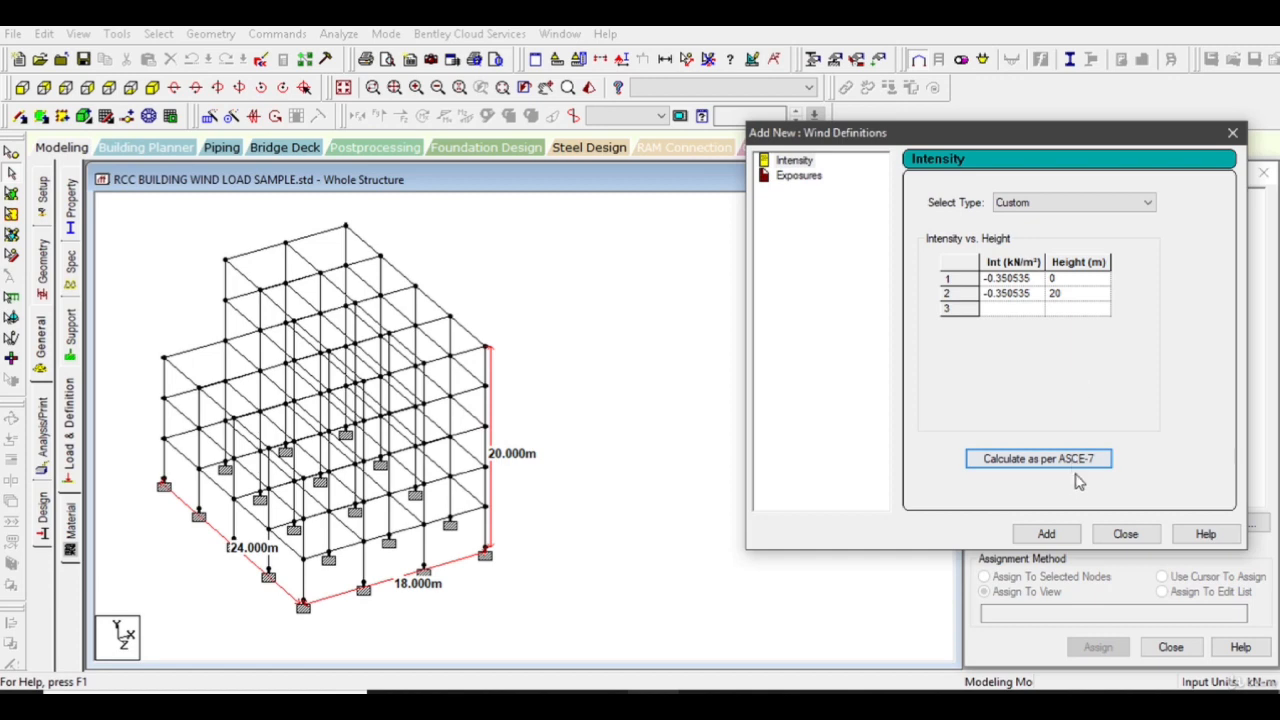
left_click(1047, 534)
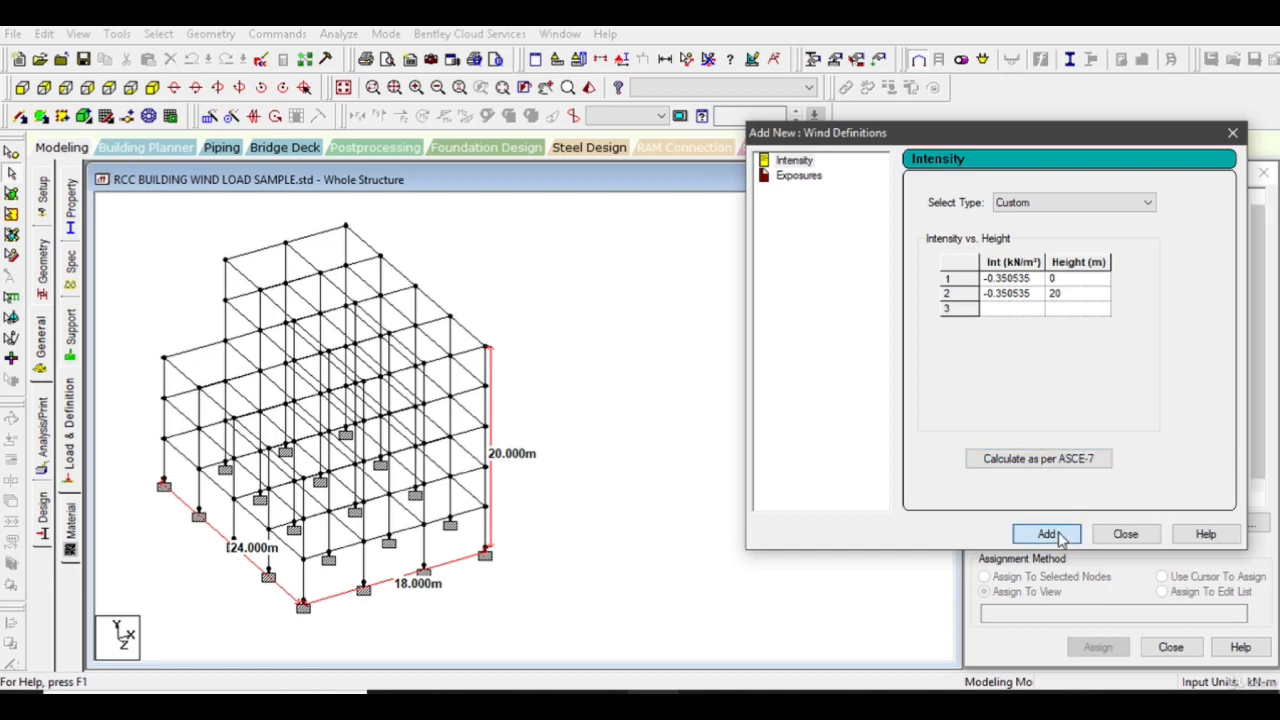
type("1")
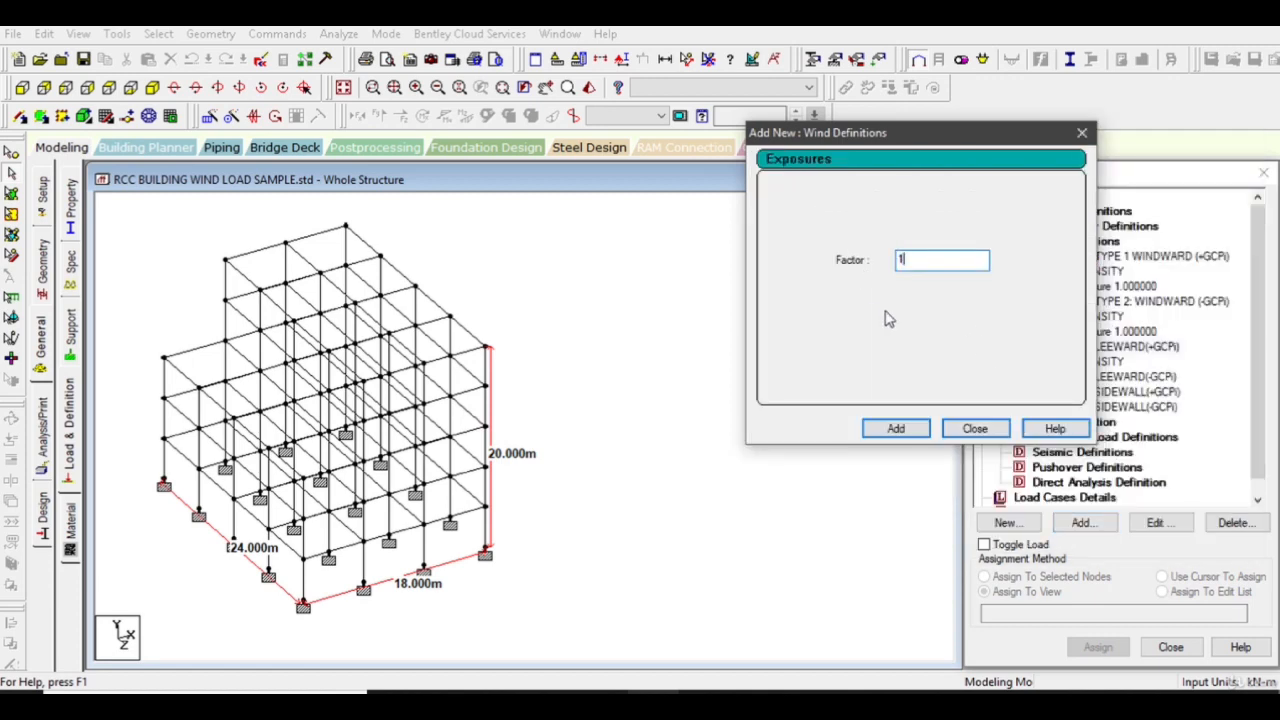
left_click(895, 428)
left_click(975, 428)
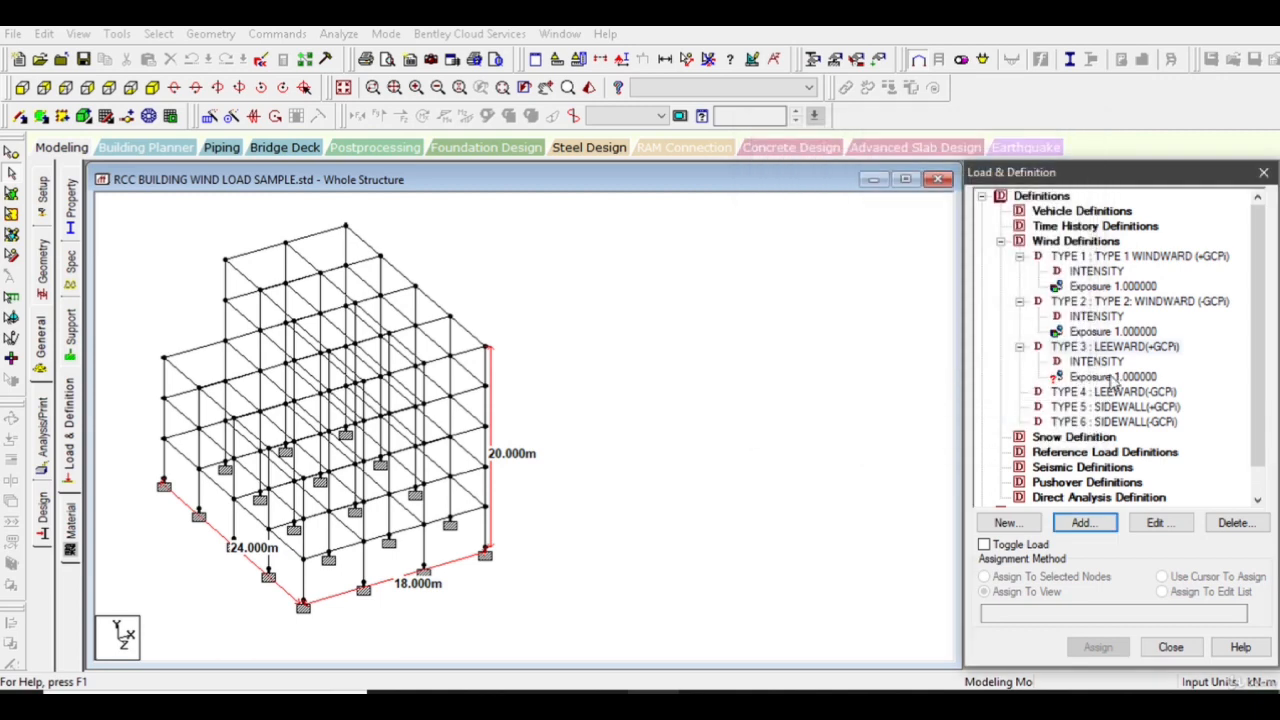
- Assign the Type 3 exposure factor to the whole structure with the Assign To View method
left_click(1113, 377)
left_click(1097, 647)
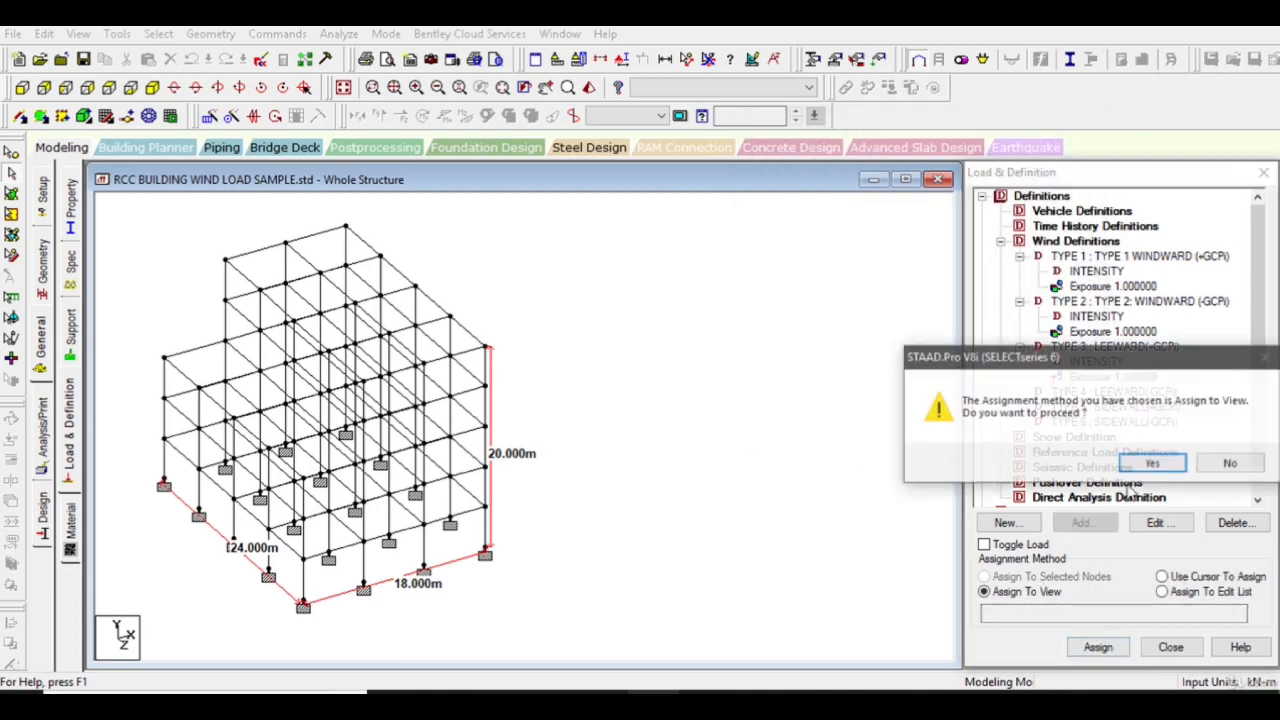
left_click(1152, 463)
- Start an ASCE-7 intensity calculation for the Type 4 leeward (-GCPi) definition and apply a basic wind speed of 80 mph
left_click(1113, 392)
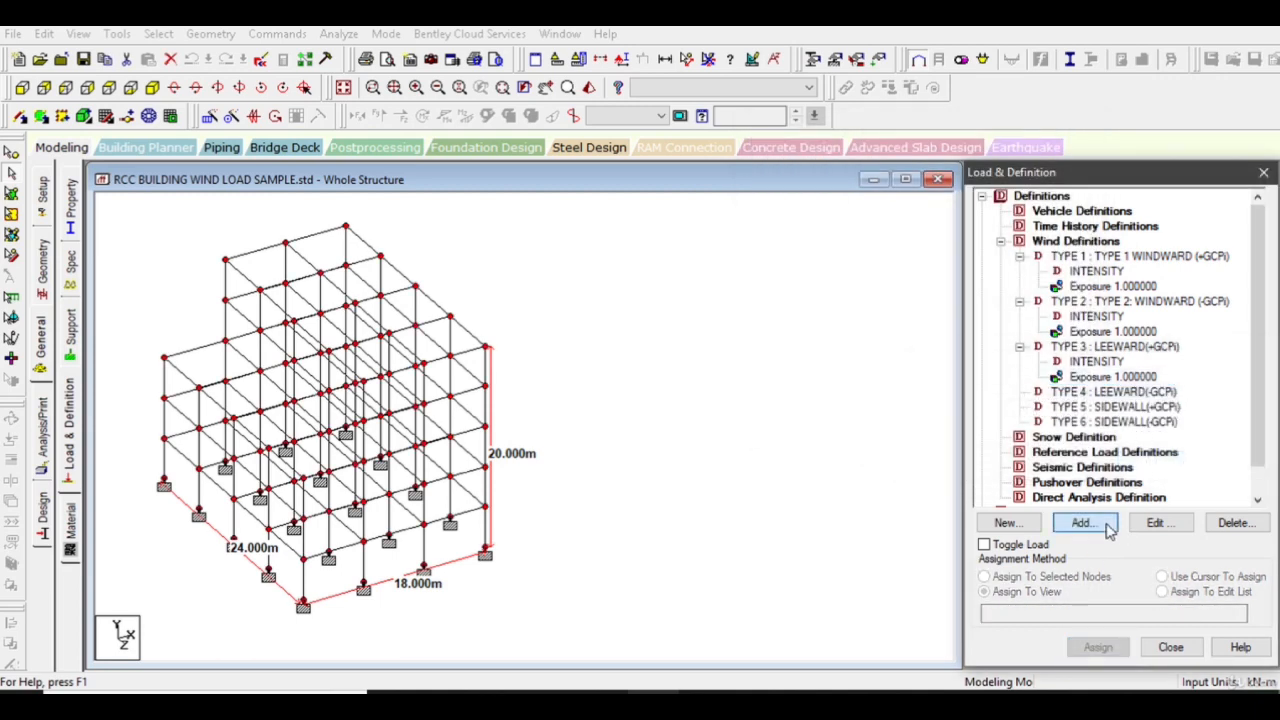
left_click(1106, 524)
left_click_drag(725, 152, 1070, 173)
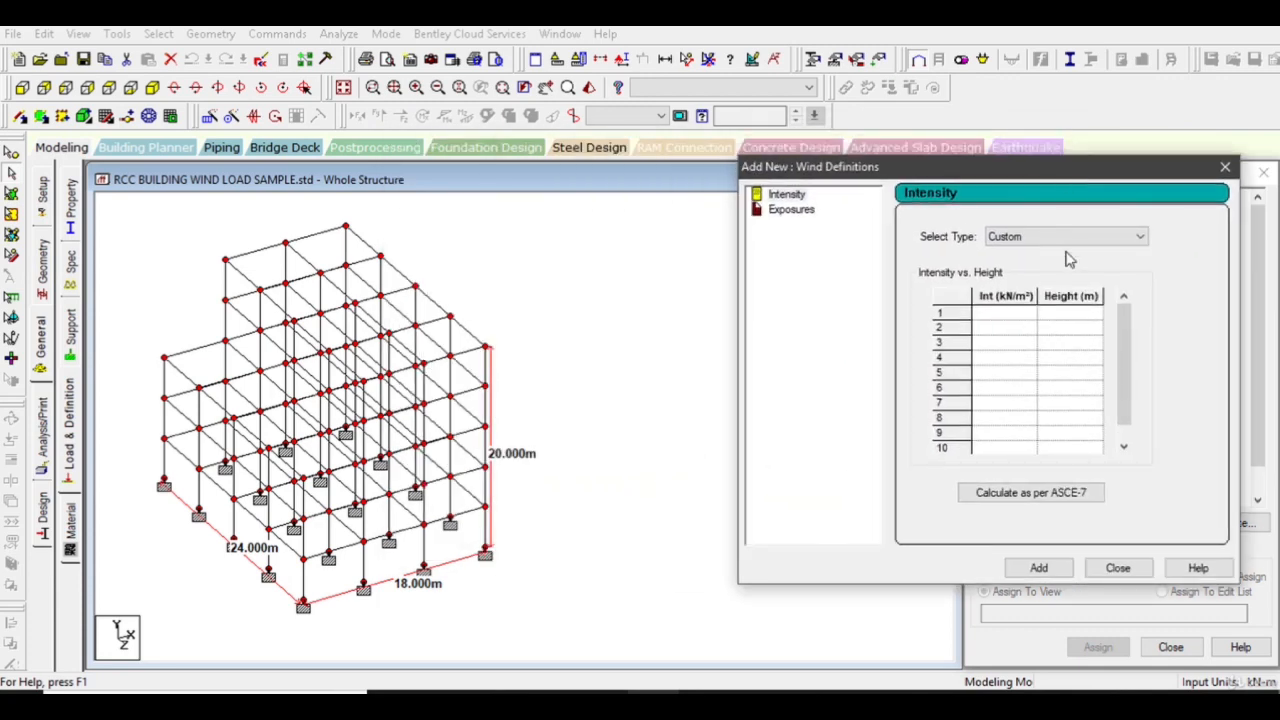
left_click(1050, 494)
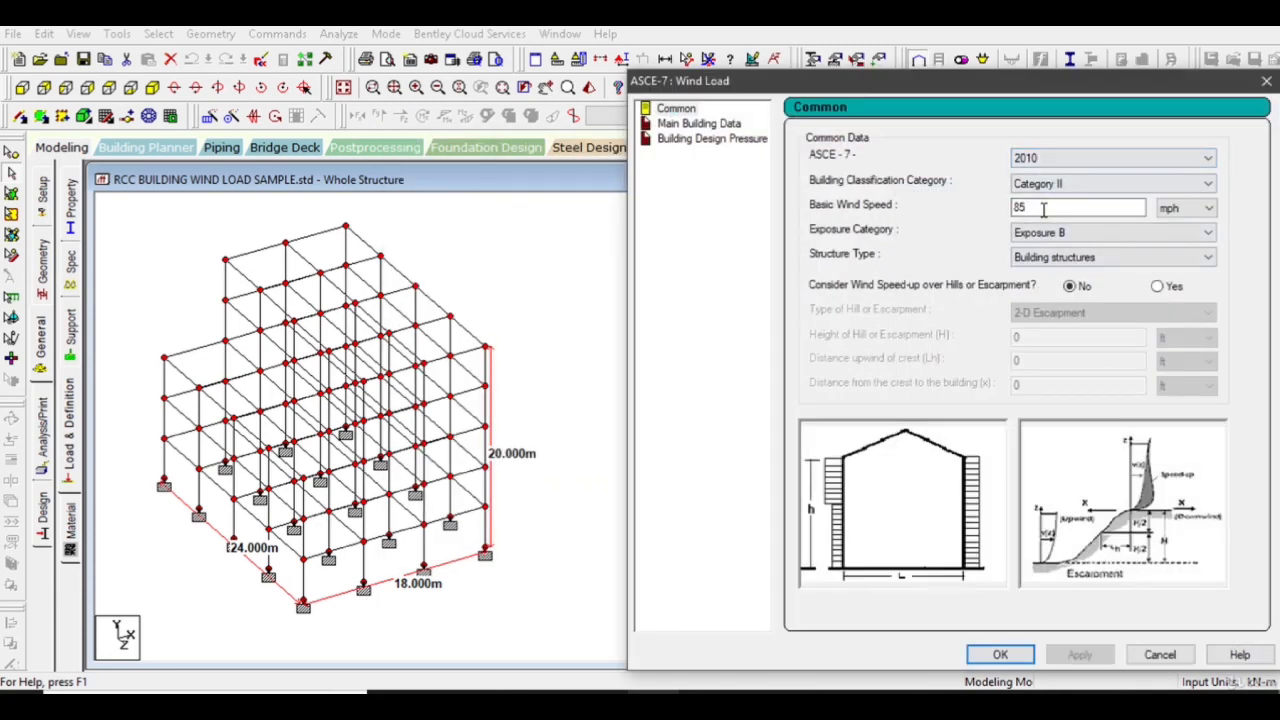
double_click(1043, 208)
type("80")
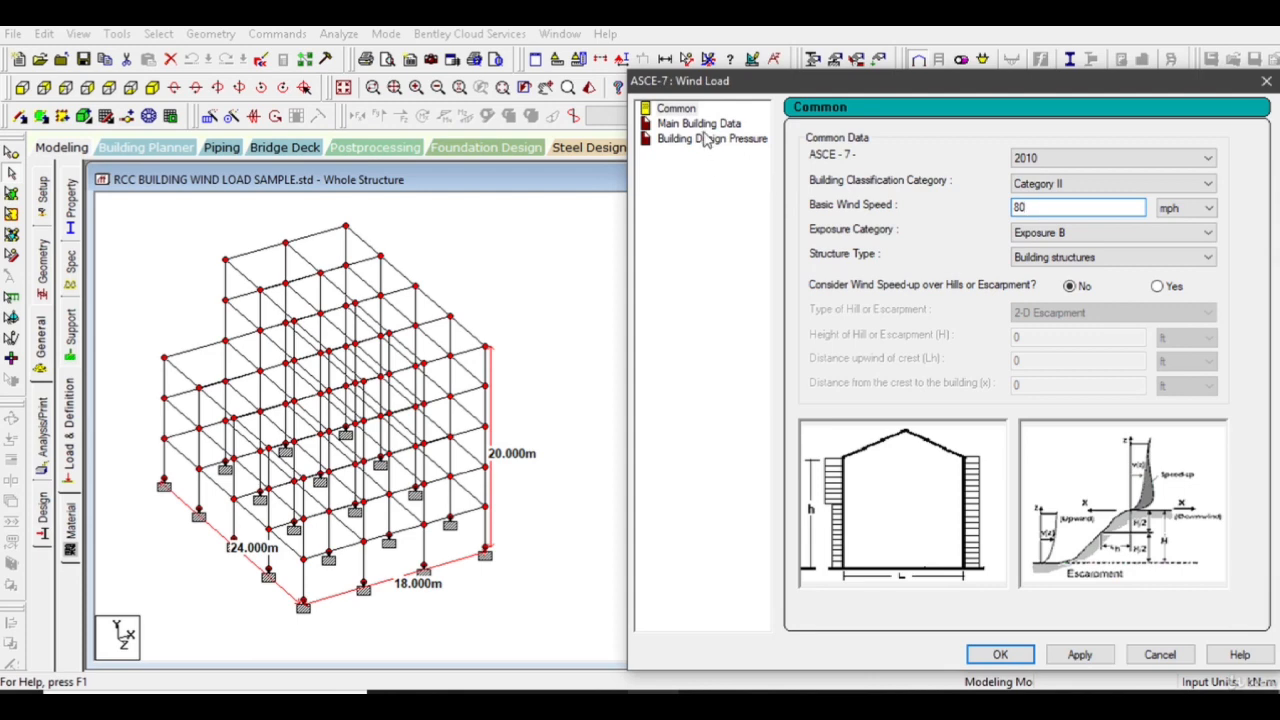
left_click(1086, 656)
- Switch the Type 4 building height, along-wind length and normal length units to metres
left_click(716, 122)
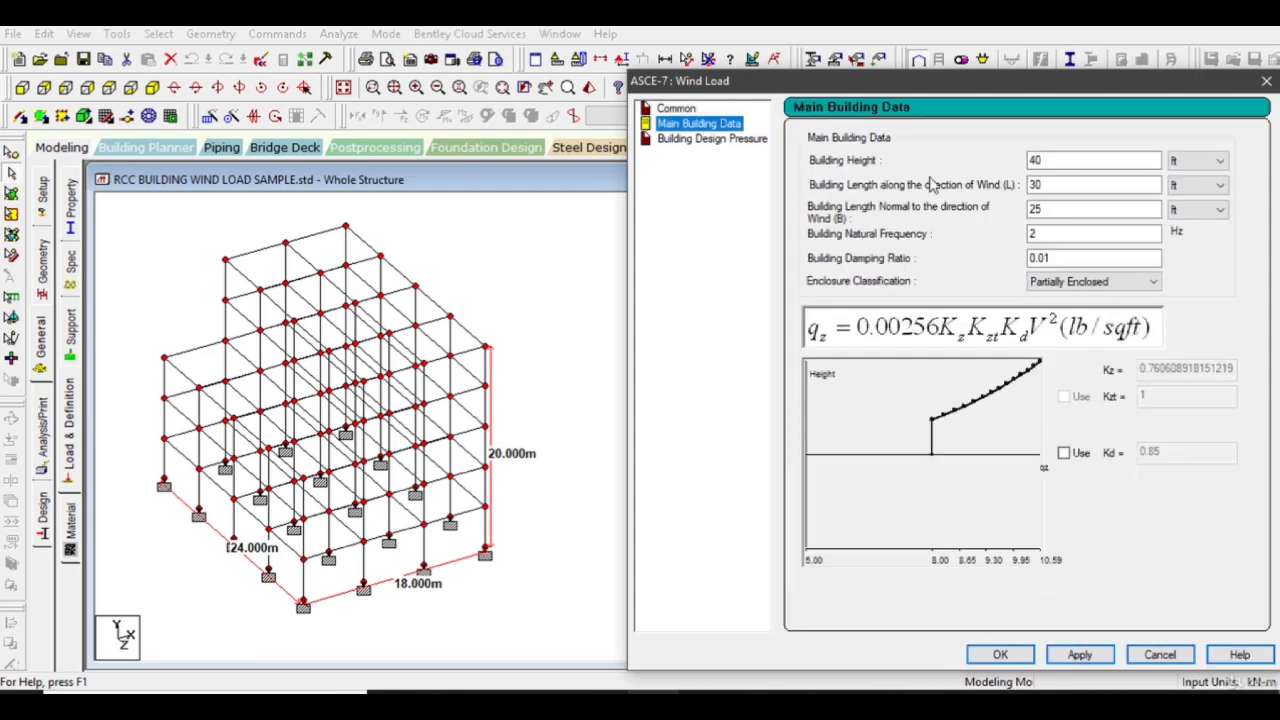
left_click(1196, 161)
left_click(1200, 190)
left_click(1199, 188)
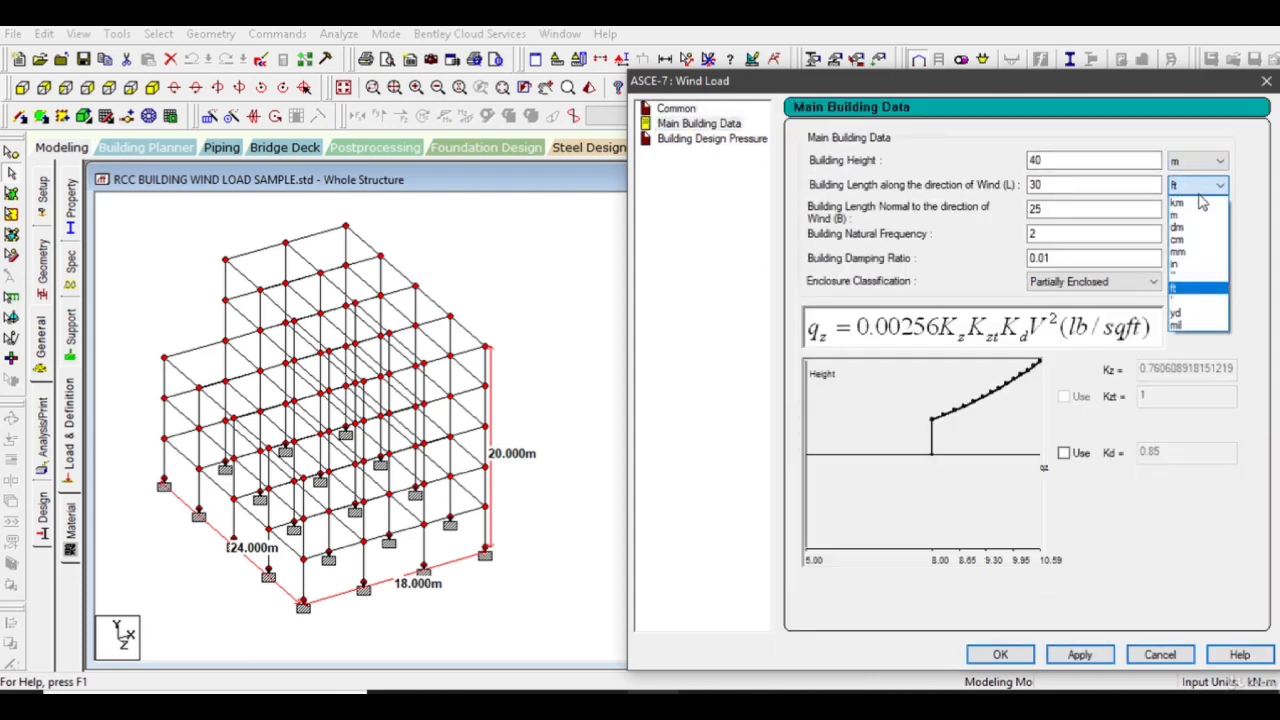
left_click(1196, 206)
left_click(1188, 189)
left_click(1195, 216)
left_click(1198, 210)
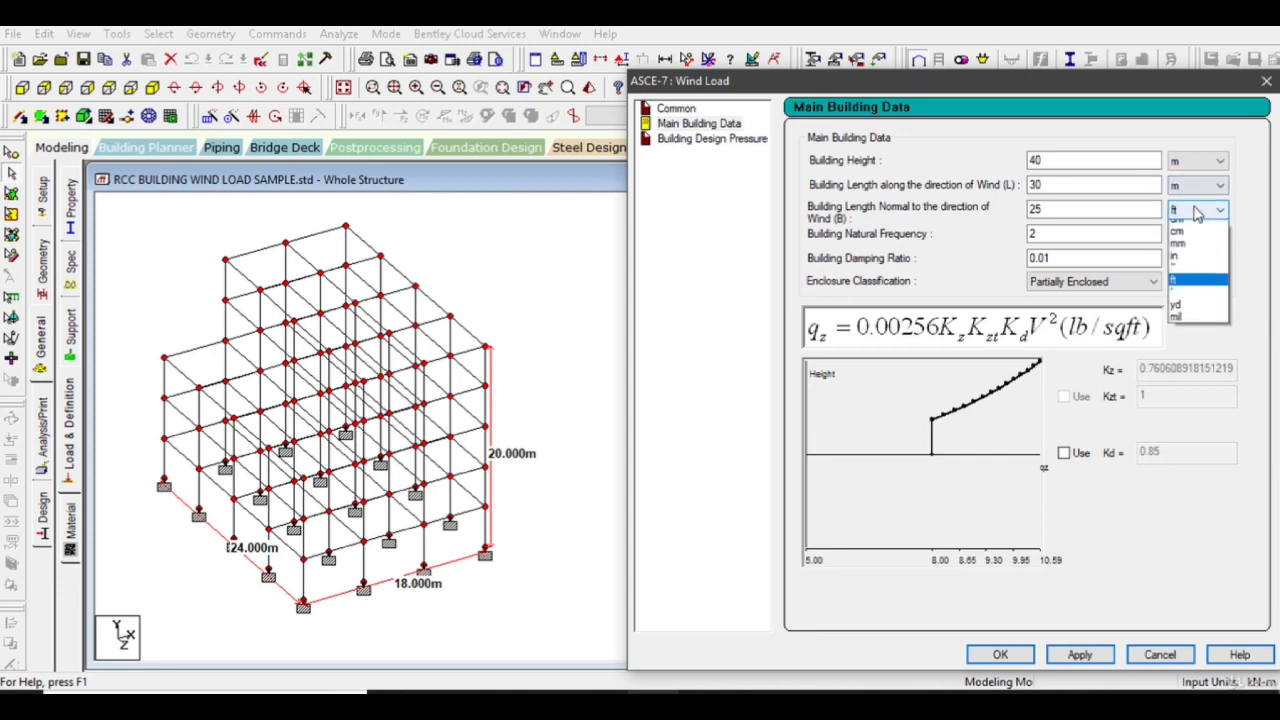
left_click(1190, 238)
- Set the Type 4 building height to 20 m, the along-wind length to 18 m and the normal length to 24 m
type("20")
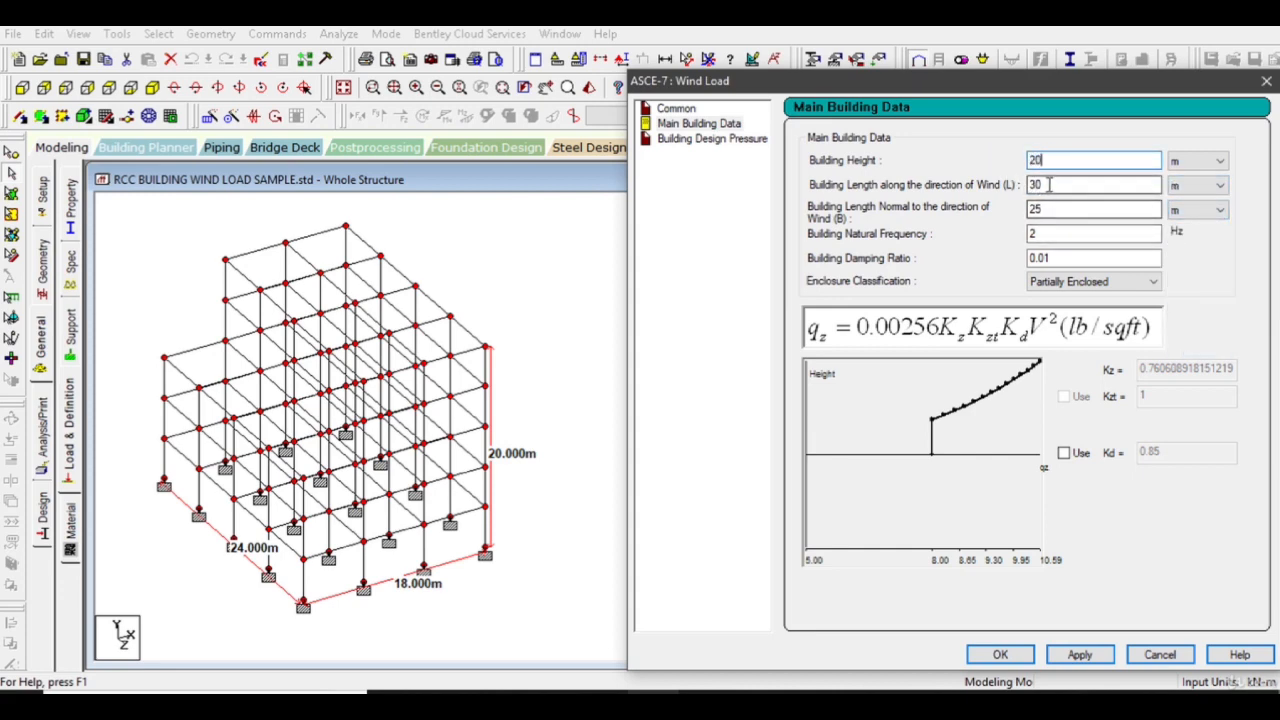
key("Tab")
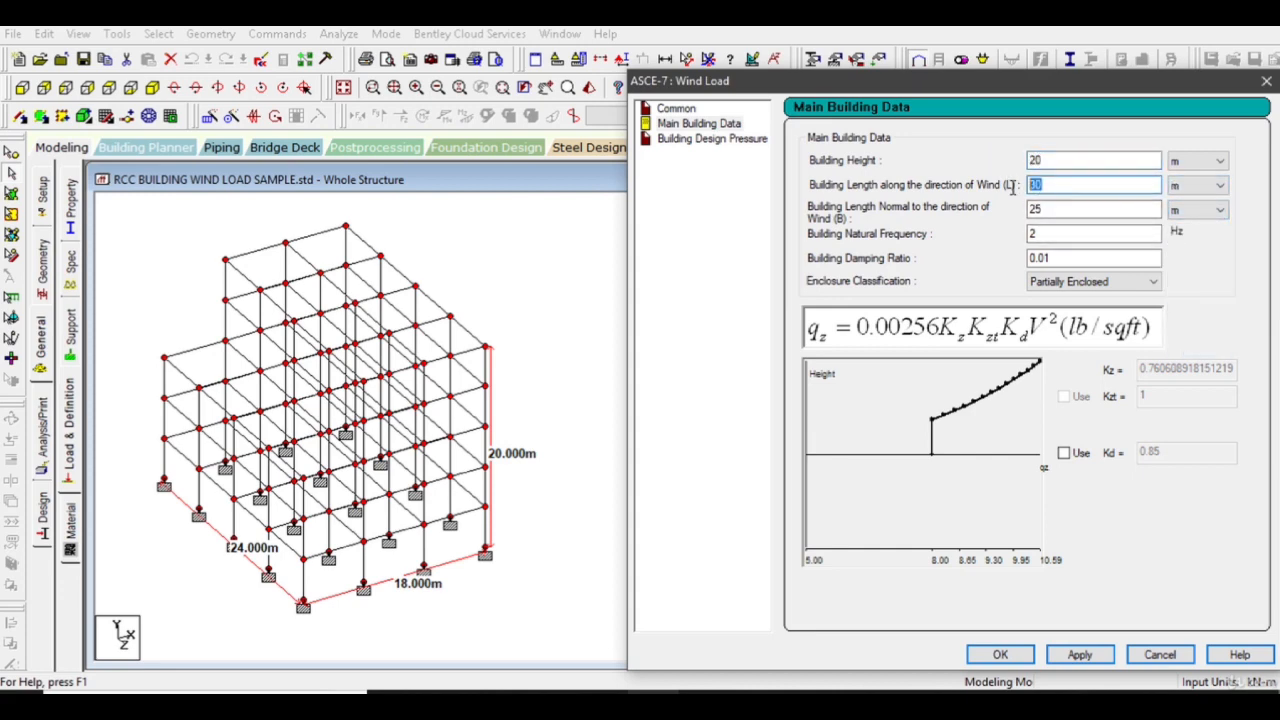
type("18")
key("Tab")
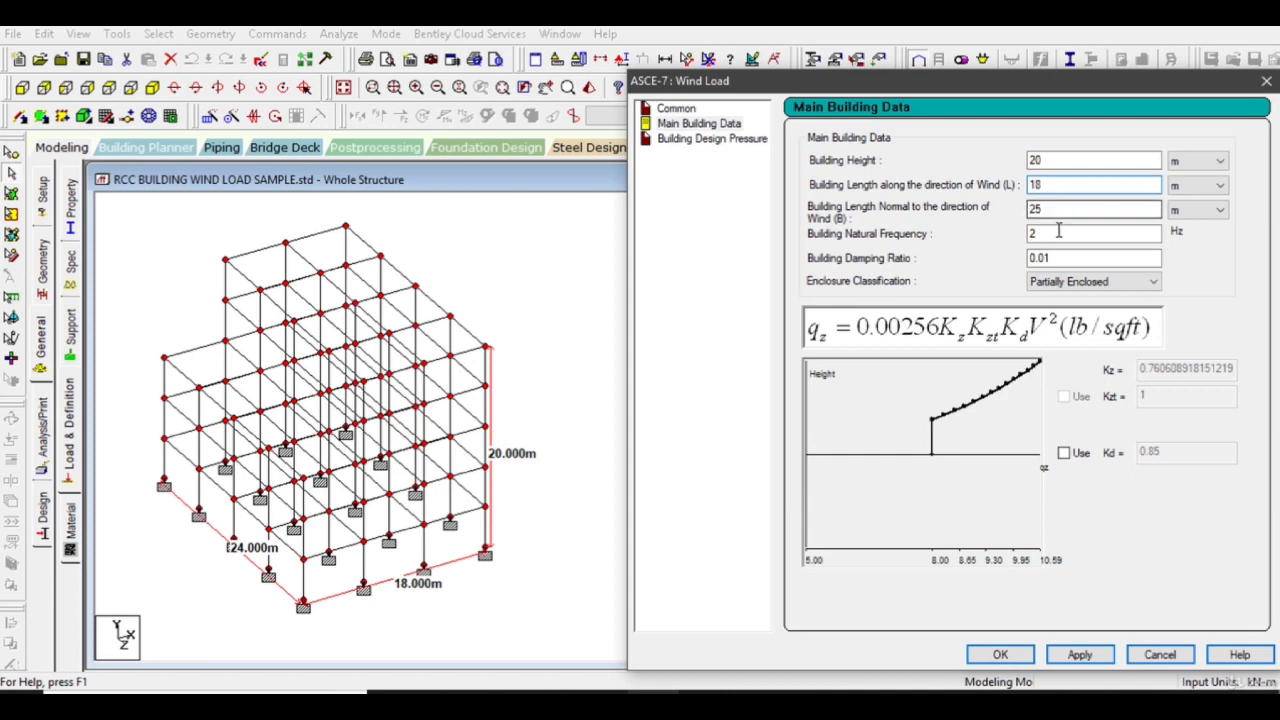
type("24")
key("Tab")
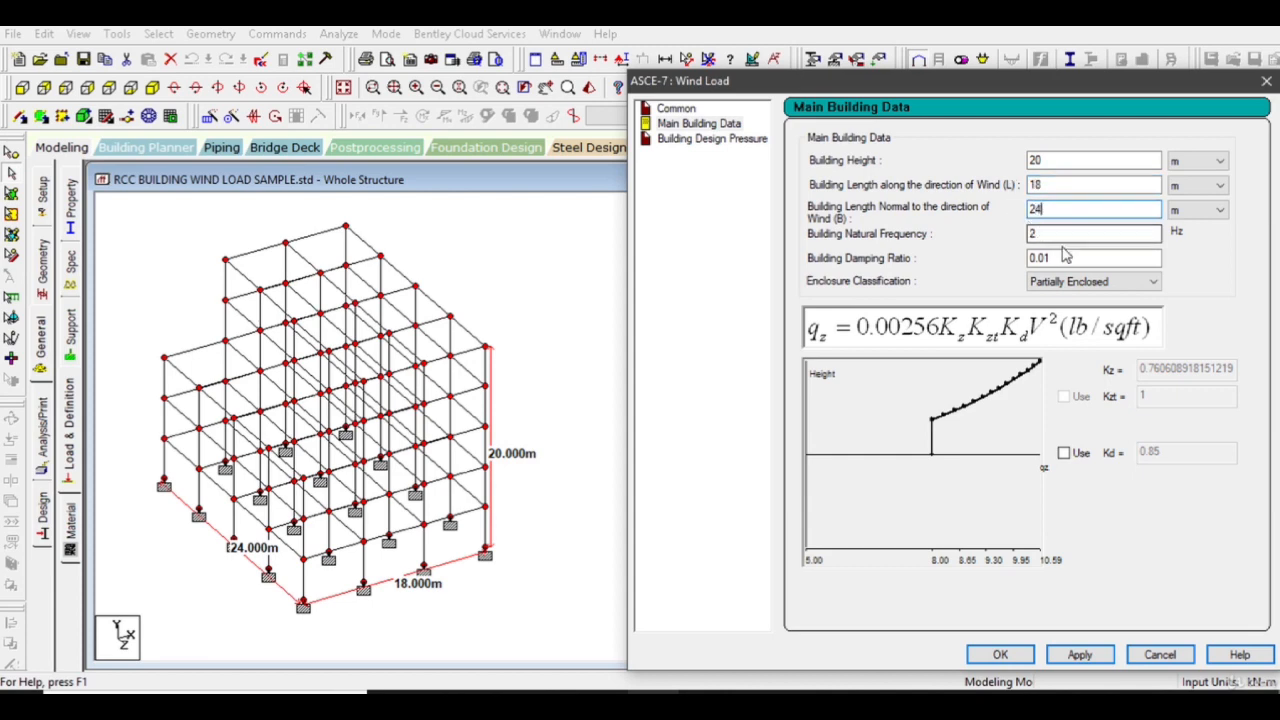
- Apply a natural frequency of 2.93 Hz, a damping ratio of 0.05 and the Enclosed Building classification to the Type 4 data
type("2.93")
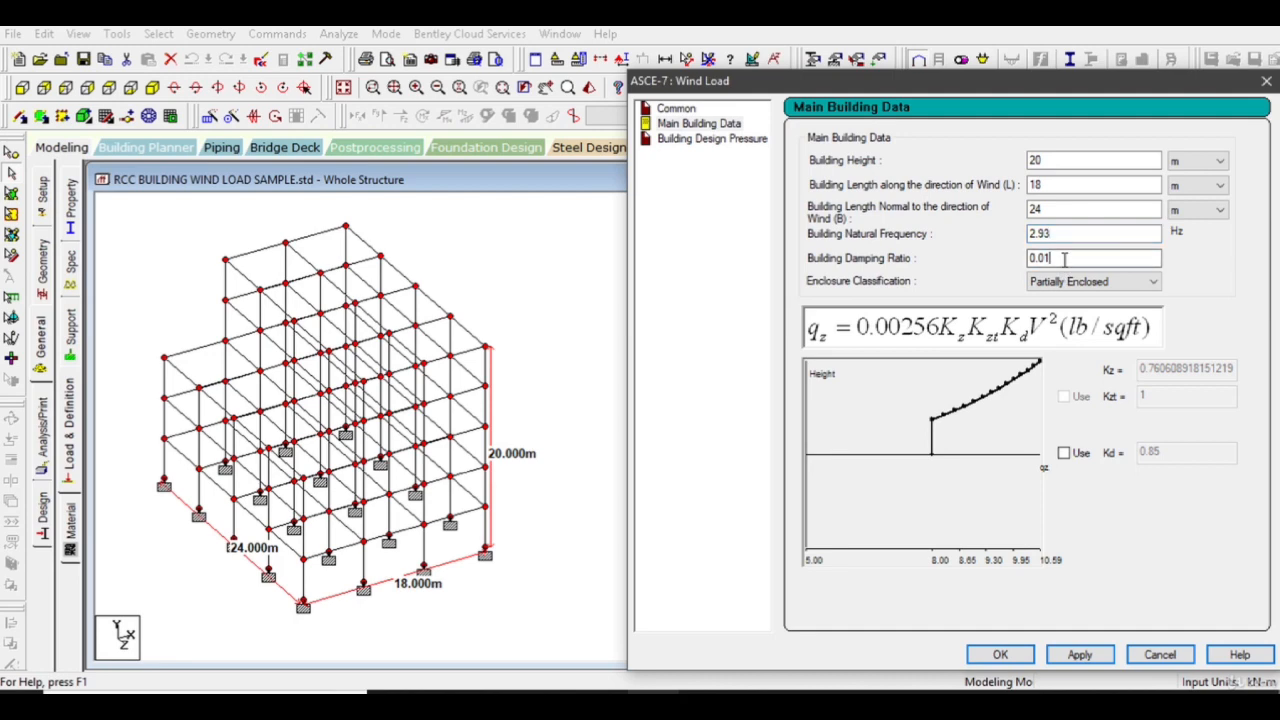
key("BackSpace")
type("5")
left_click(1066, 281)
left_click(1070, 323)
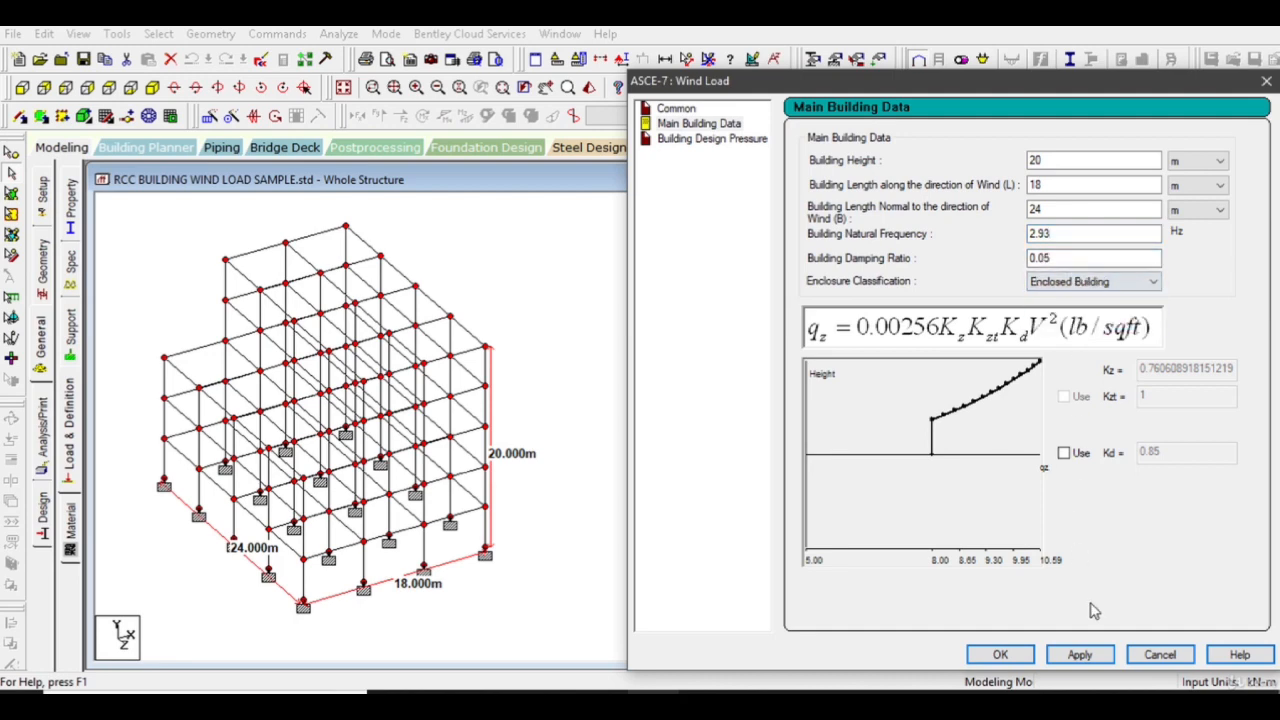
left_click(1080, 654)
- Generate the Type 4 design pressure on the leeward wall using a GCpi of -0.18
left_click(712, 139)
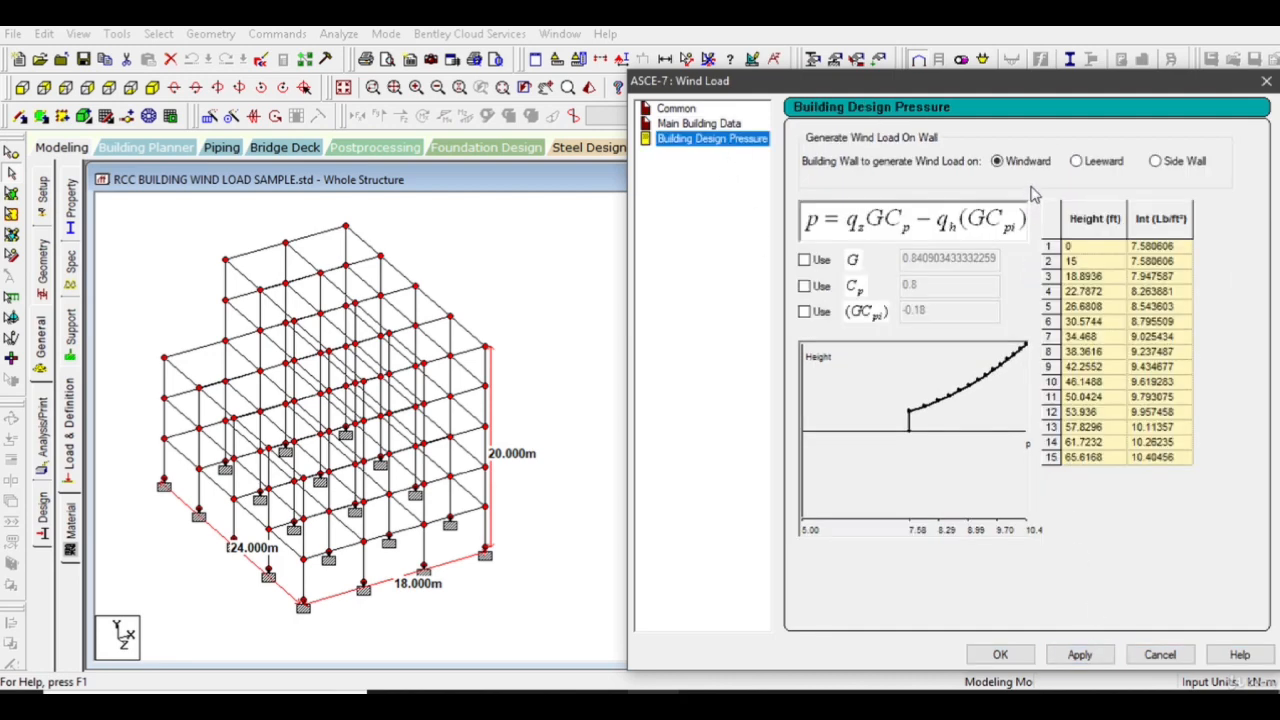
left_click(1077, 162)
left_click(804, 311)
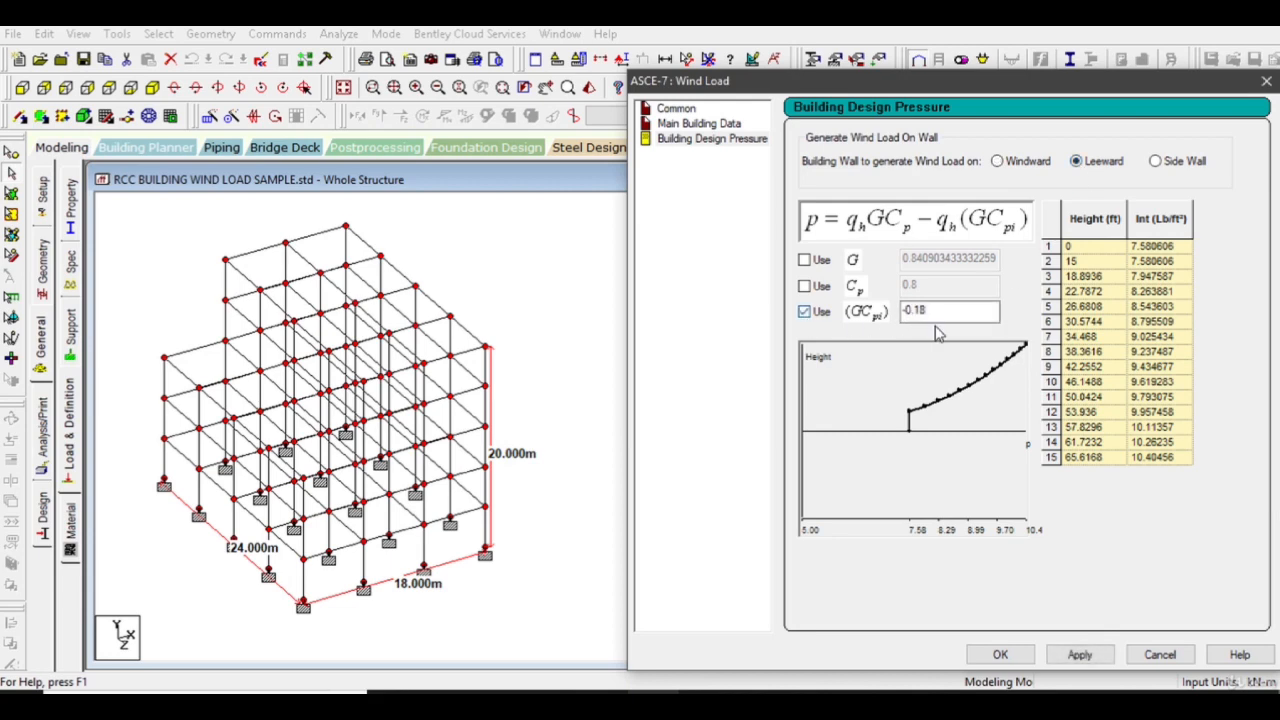
left_click(1080, 654)
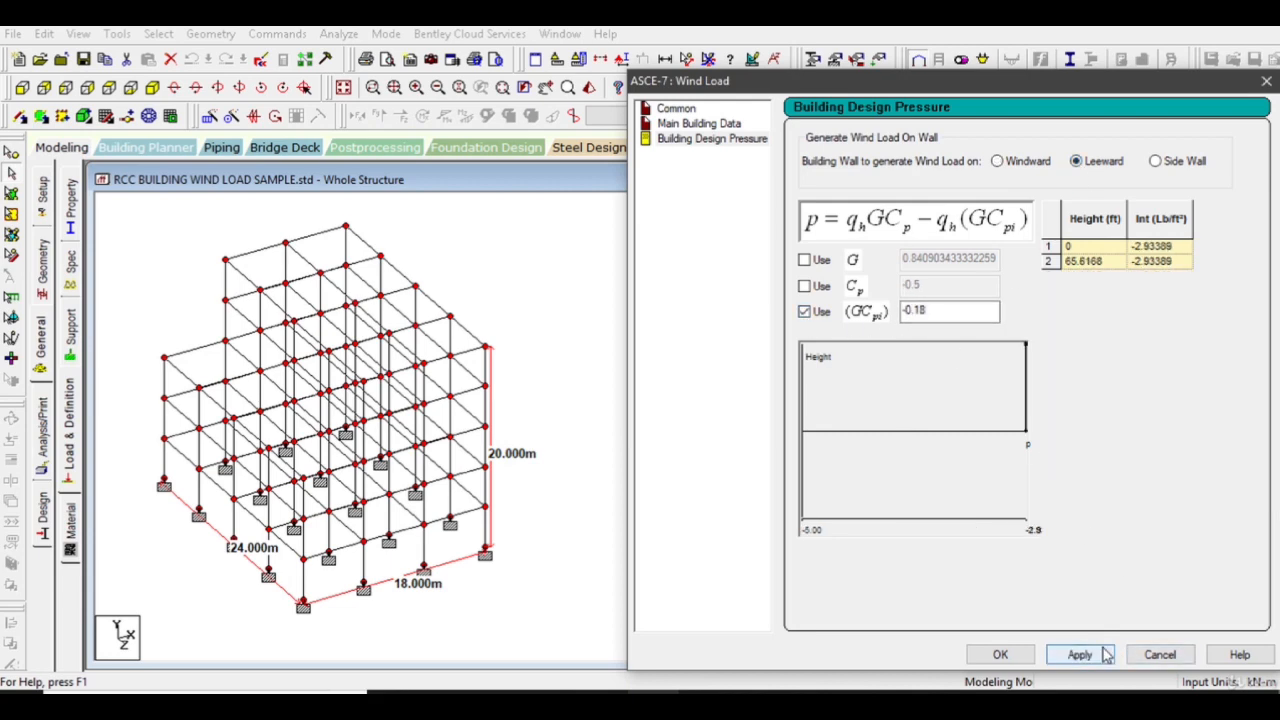
- Accept the ASCE-7 calculation, then add its intensity table and an exposure factor of 1 to the Type 4 leeward definition
left_click(1000, 655)
left_click(1040, 568)
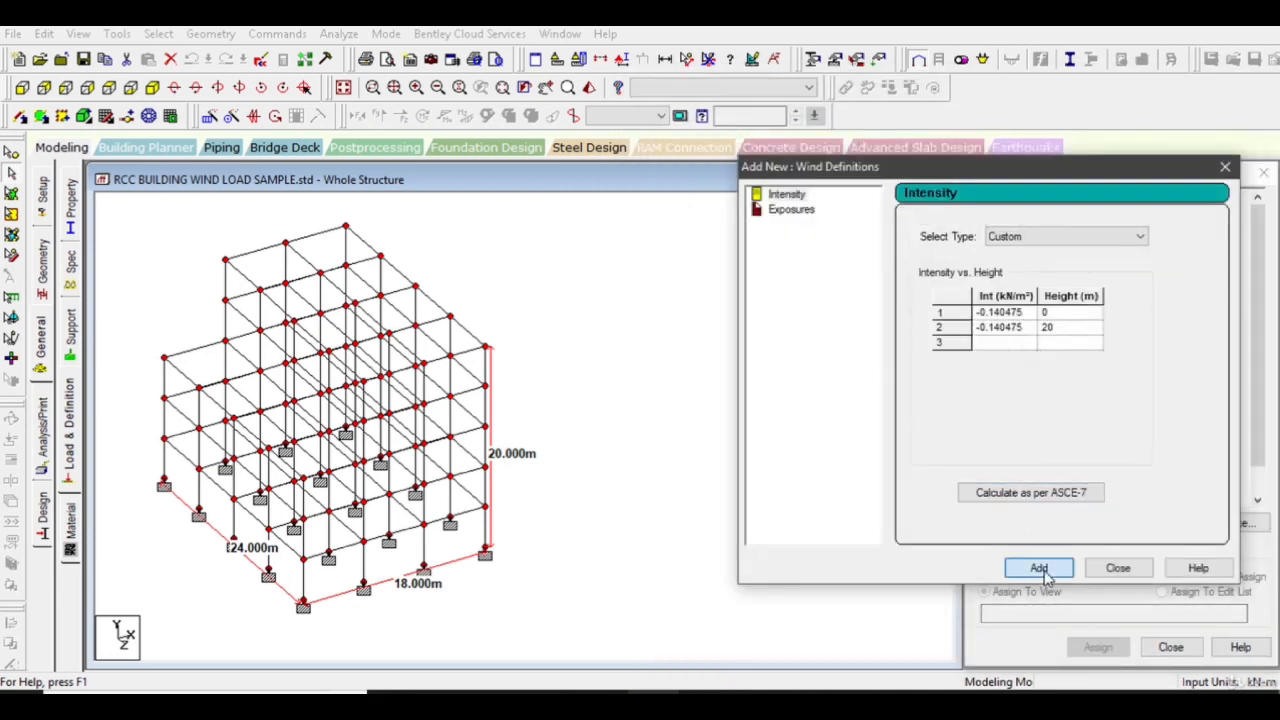
double_click(914, 292)
type("1")
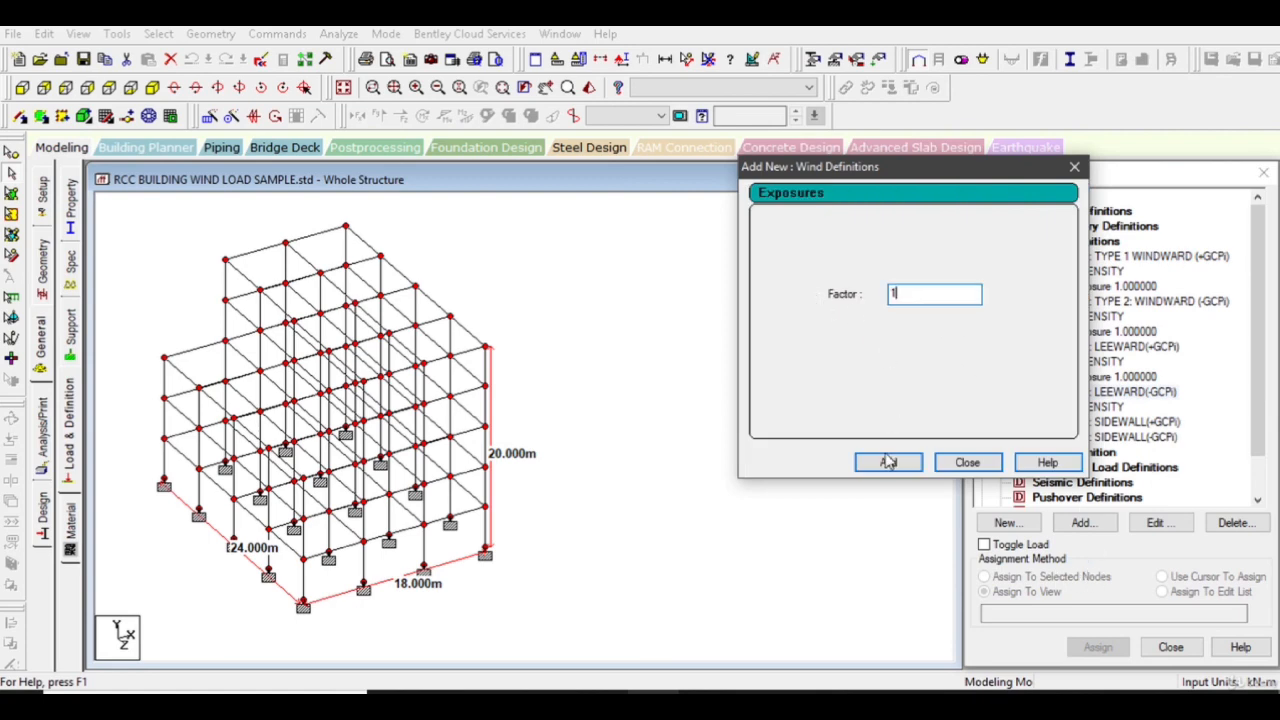
left_click(889, 462)
left_click(967, 463)
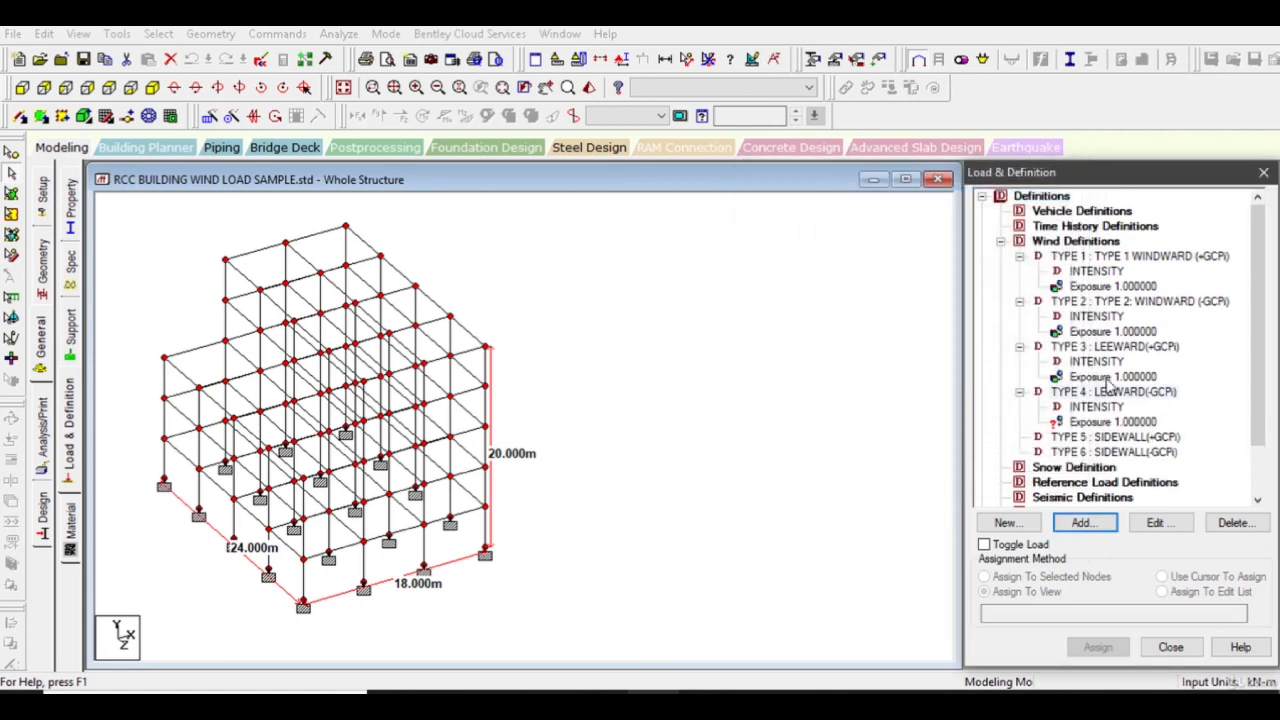
- Assign the Type 4 exposure factor to the whole structure with the Assign To View method
left_click(1100, 422)
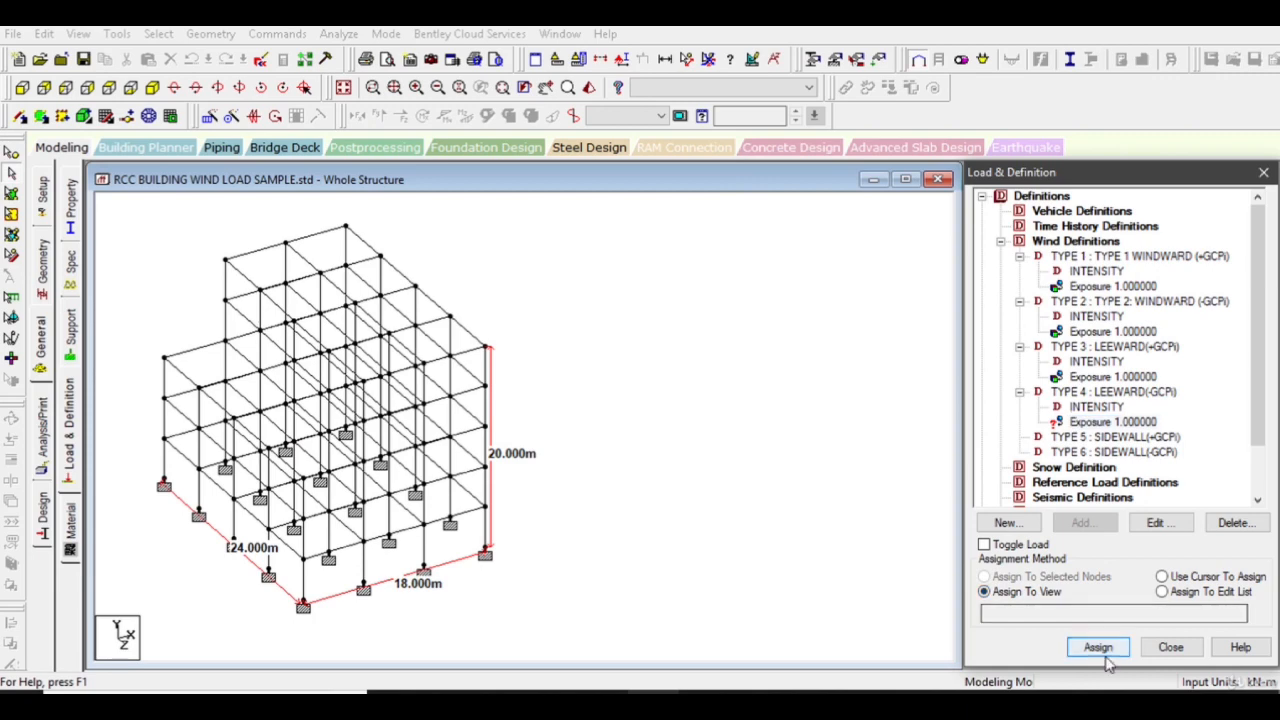
left_click(1097, 647)
left_click(1152, 463)
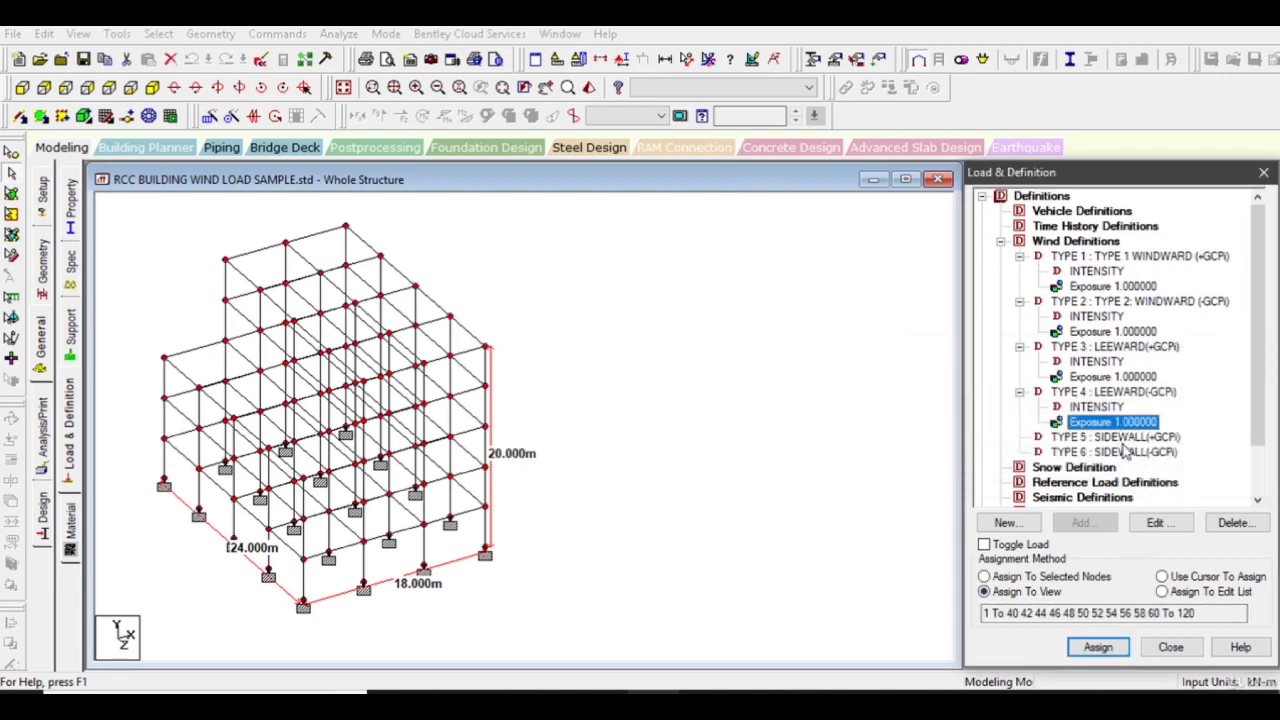
- Start an ASCE-7 intensity calculation for the Type 5 sidewall (+GCPi) definition and apply a basic wind speed of 80 mph
left_click(1125, 440)
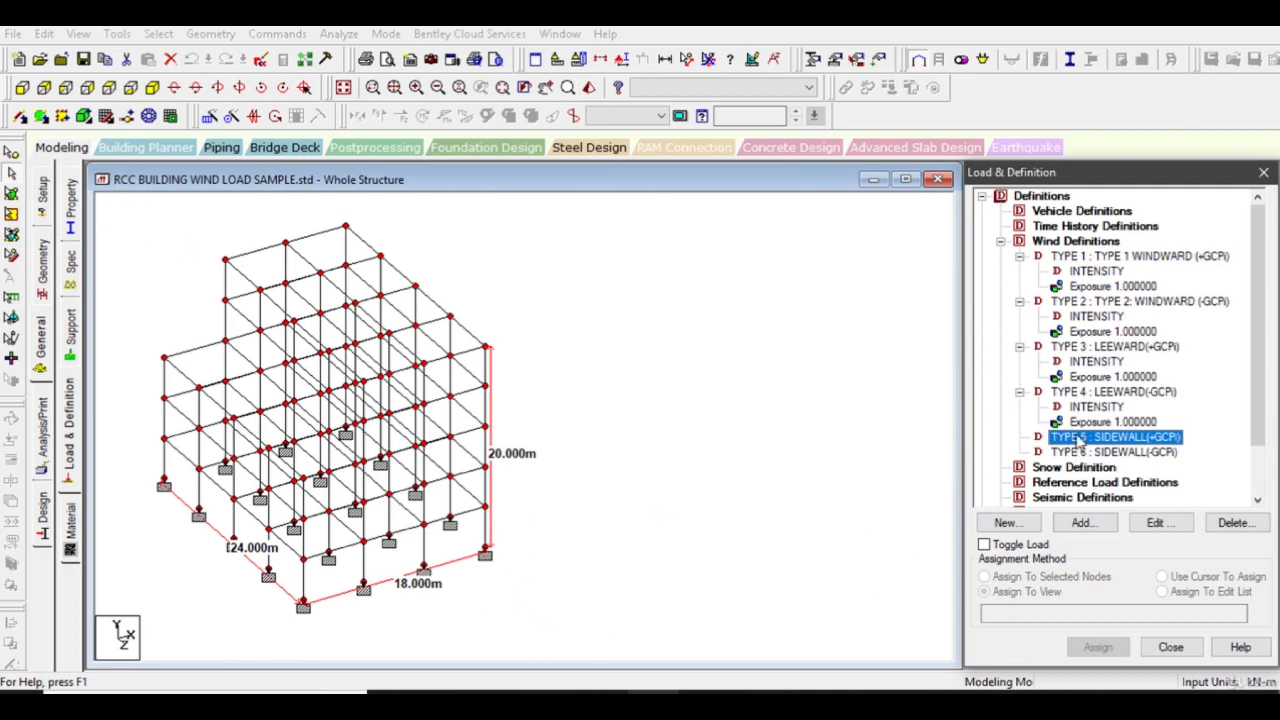
left_click(1084, 524)
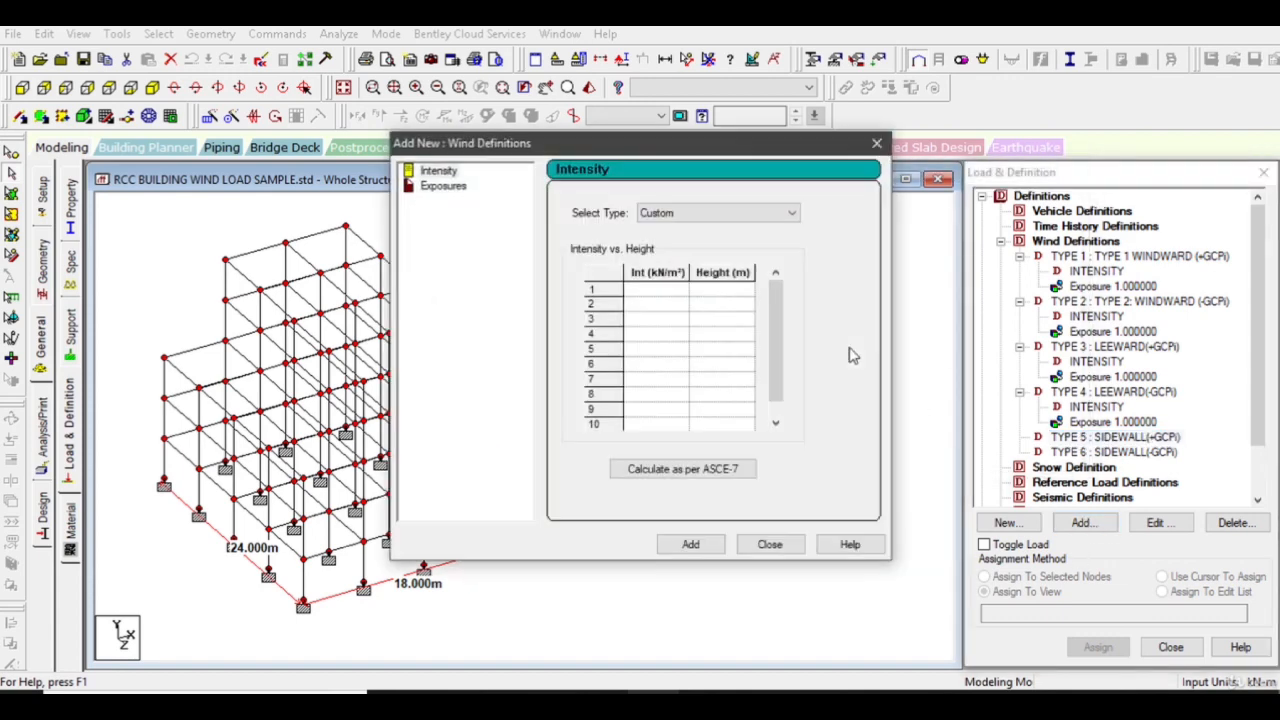
left_click_drag(673, 147, 986, 128)
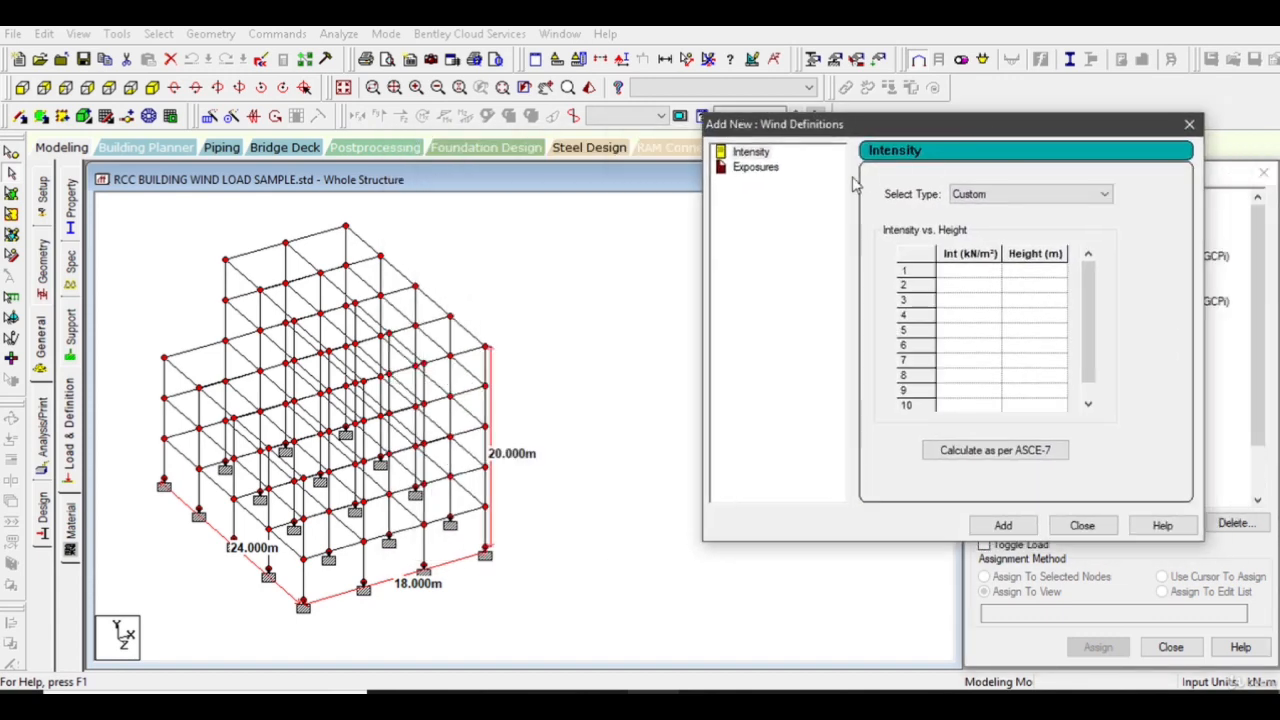
left_click(981, 205)
left_click(985, 209)
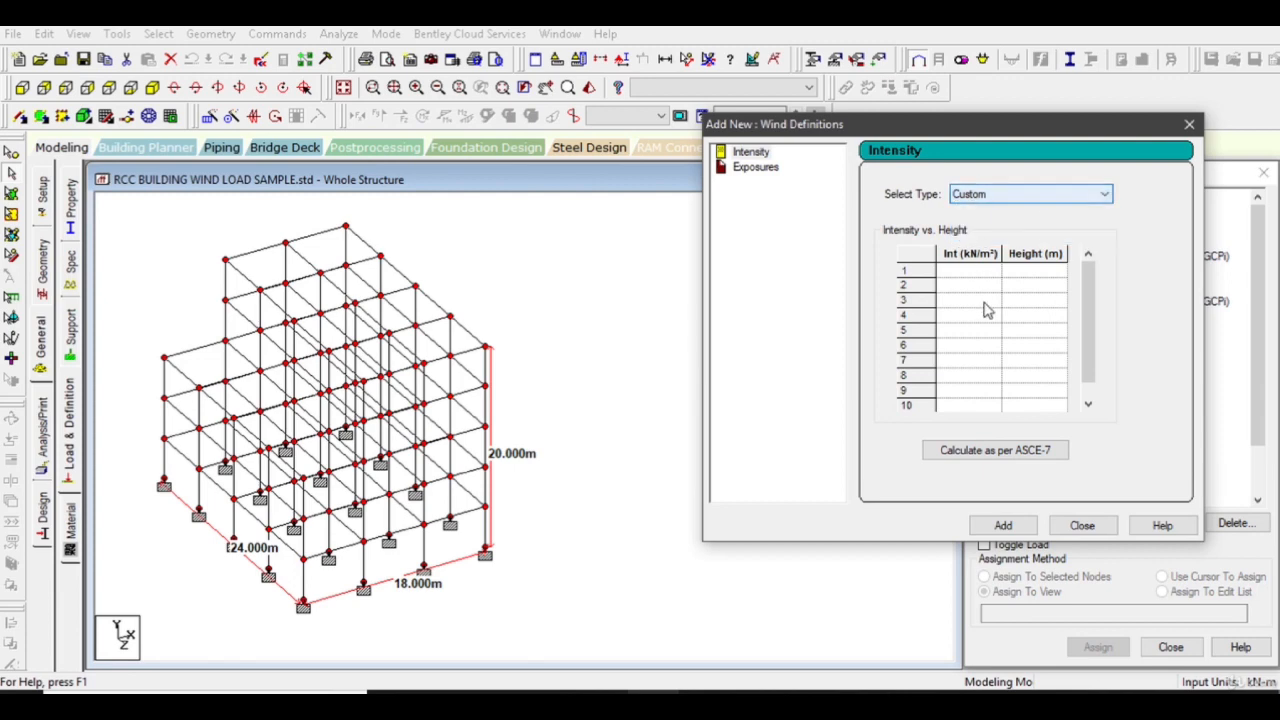
left_click(1008, 452)
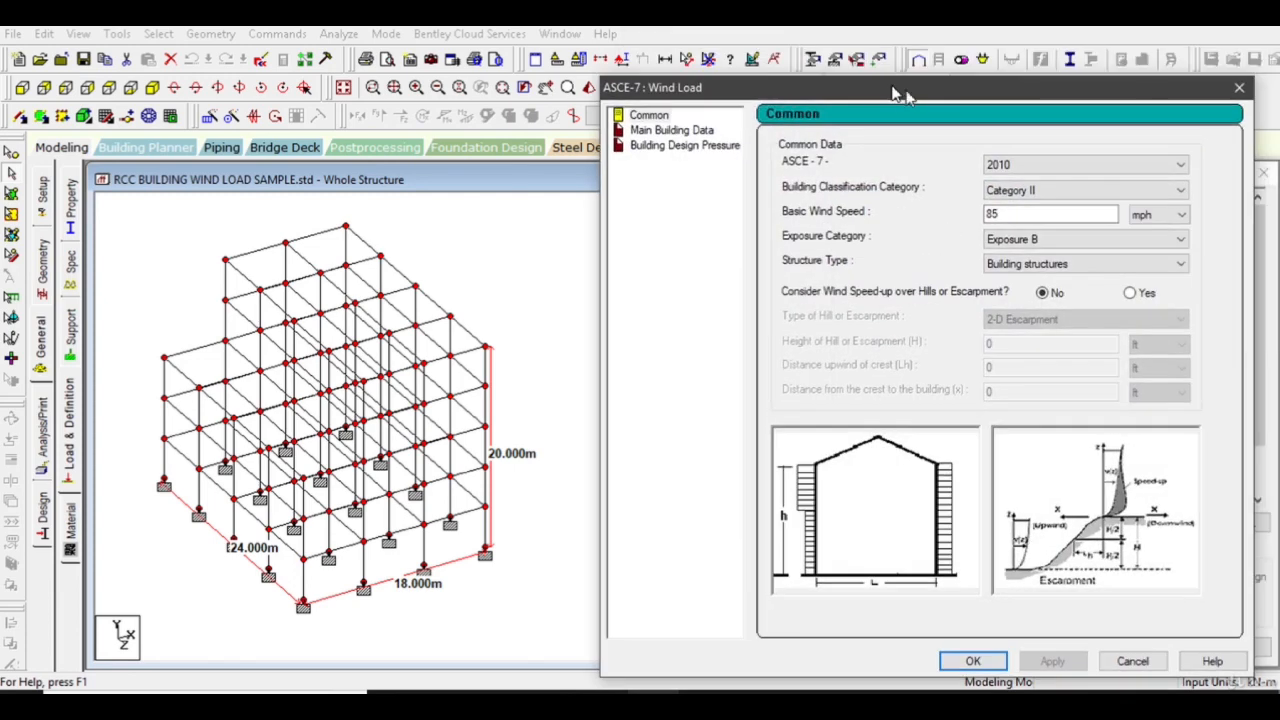
double_click(1037, 216)
type("80")
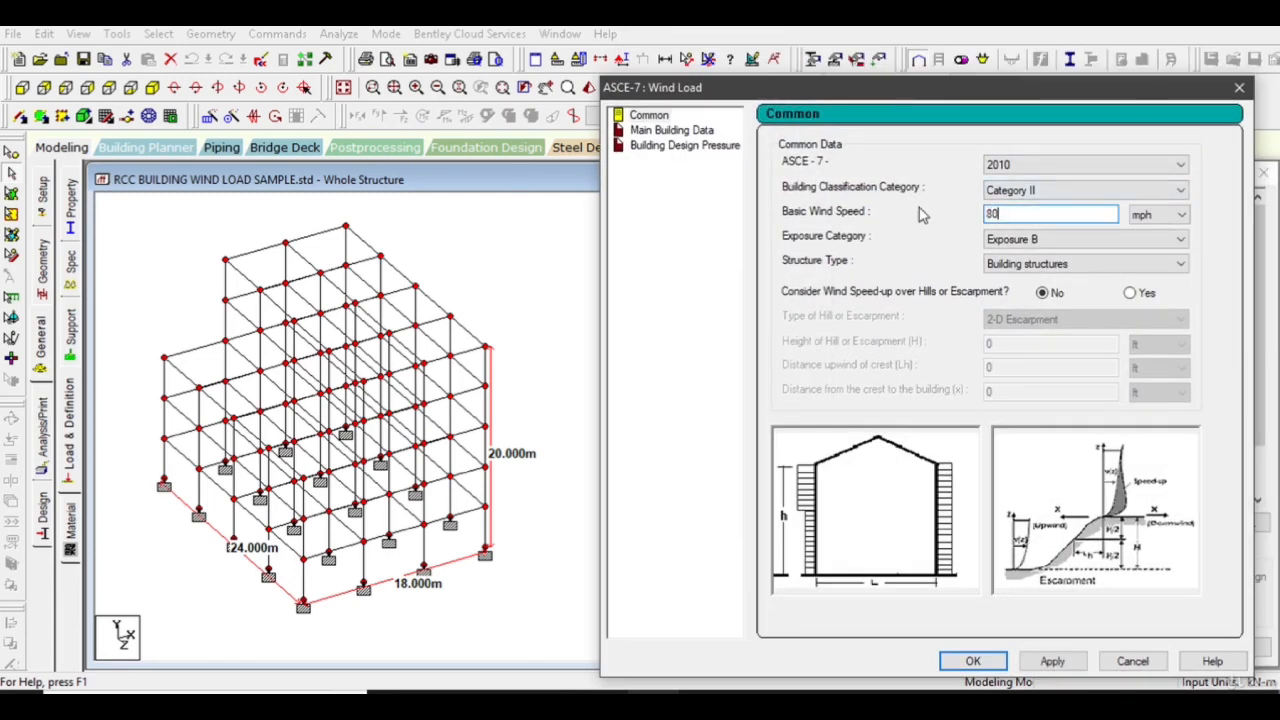
left_click(1052, 661)
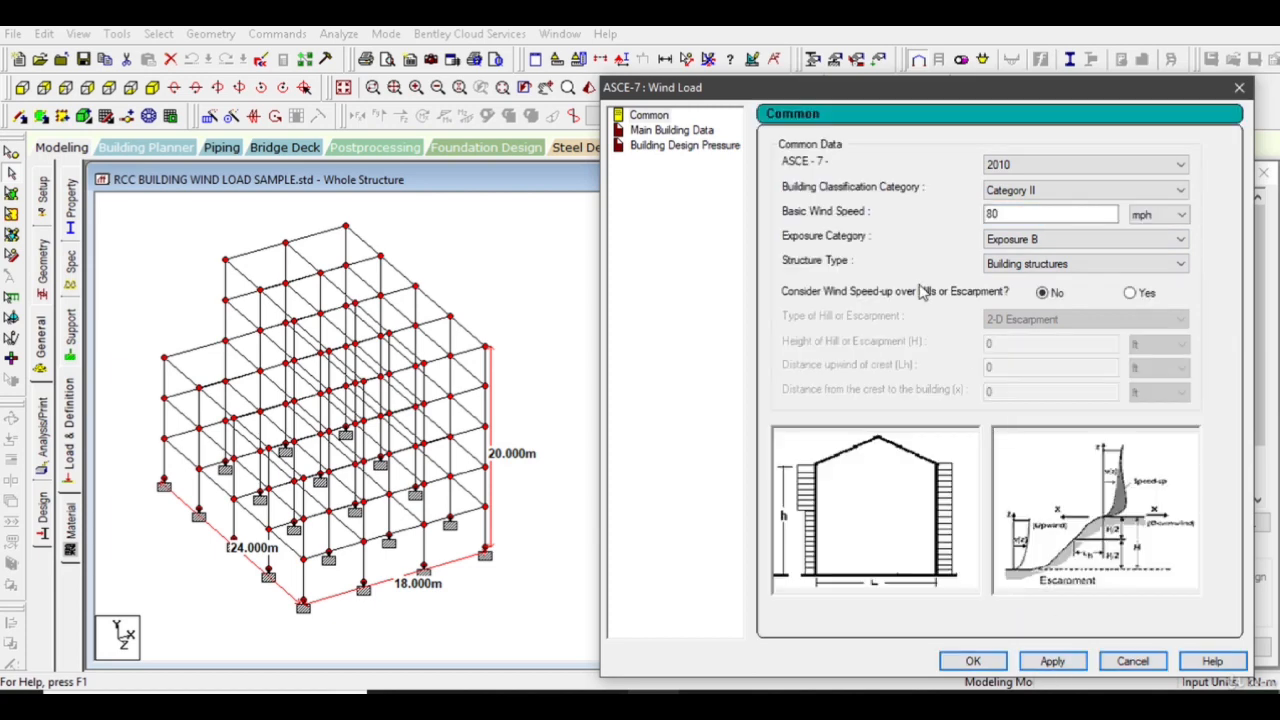
- Switch the Type 5 building height, along-wind length and normal length units to metres
left_click(700, 132)
left_click(1165, 167)
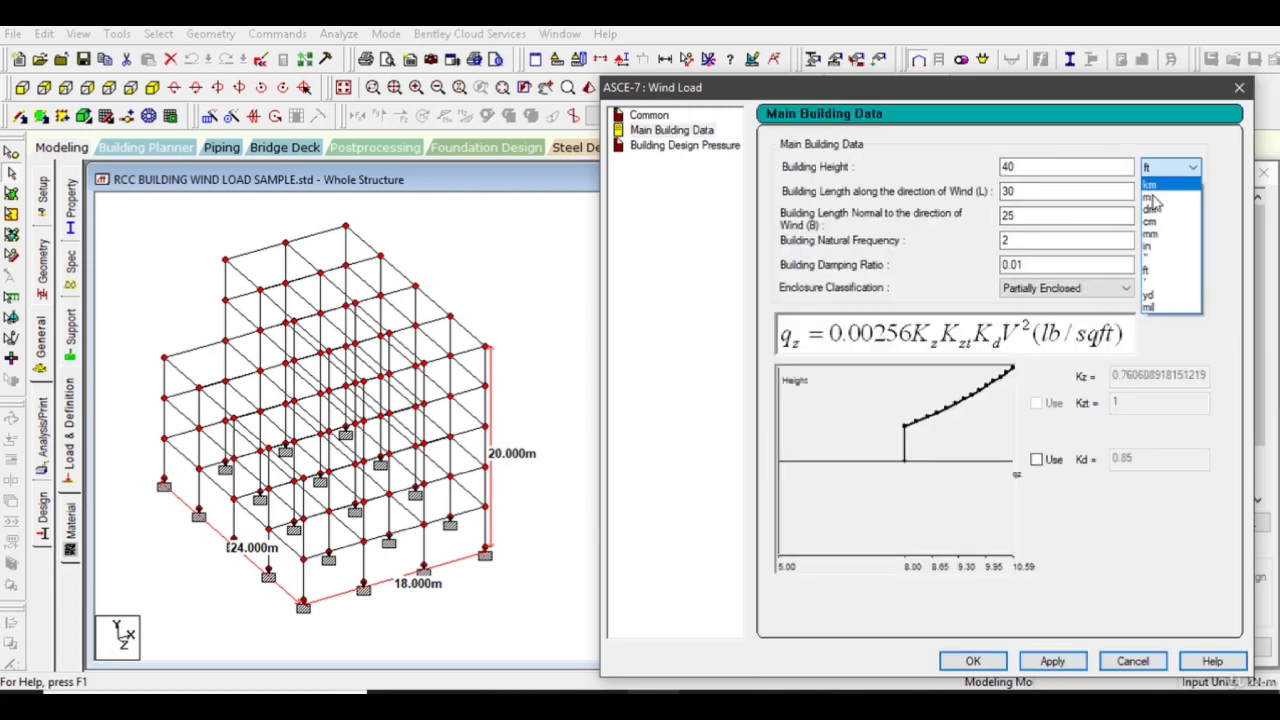
left_click(1153, 197)
left_click(1170, 191)
left_click(1153, 221)
left_click(1170, 216)
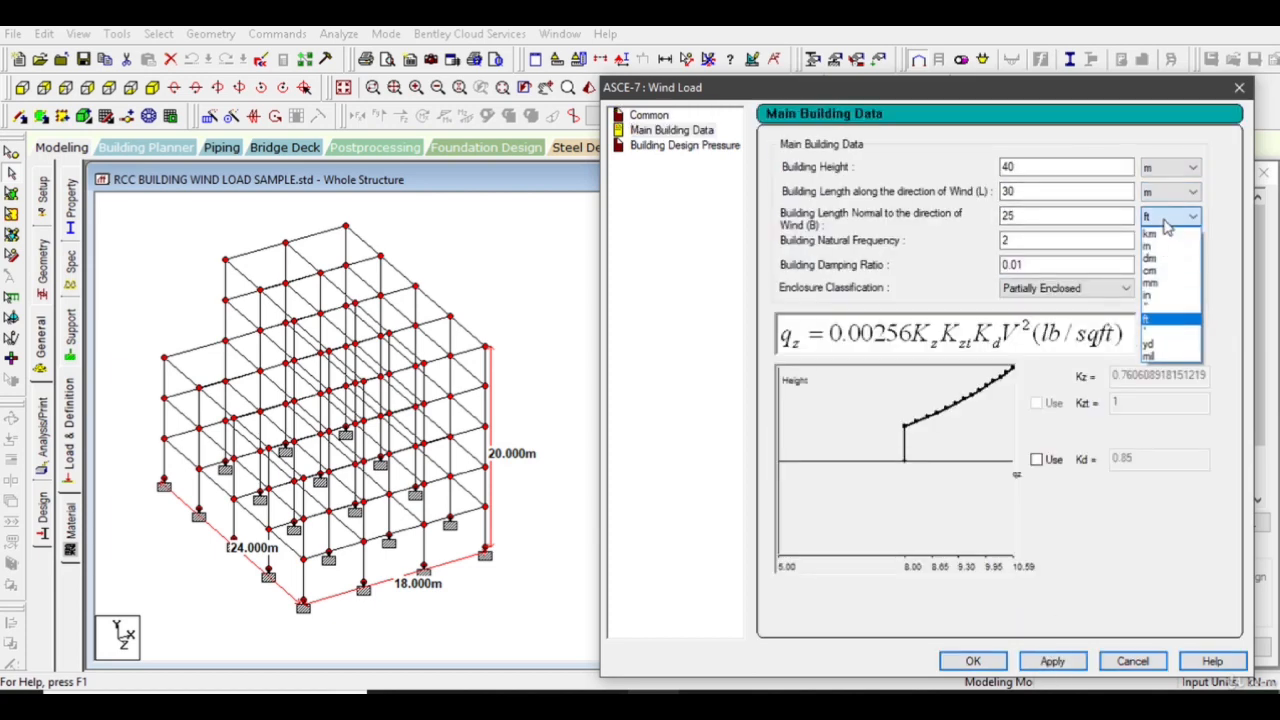
left_click(1160, 247)
- Set the Type 5 building height to 20 m, the along-wind length to 18 m and the normal length to 24 m
left_click_drag(1020, 167, 950, 192)
type("20")
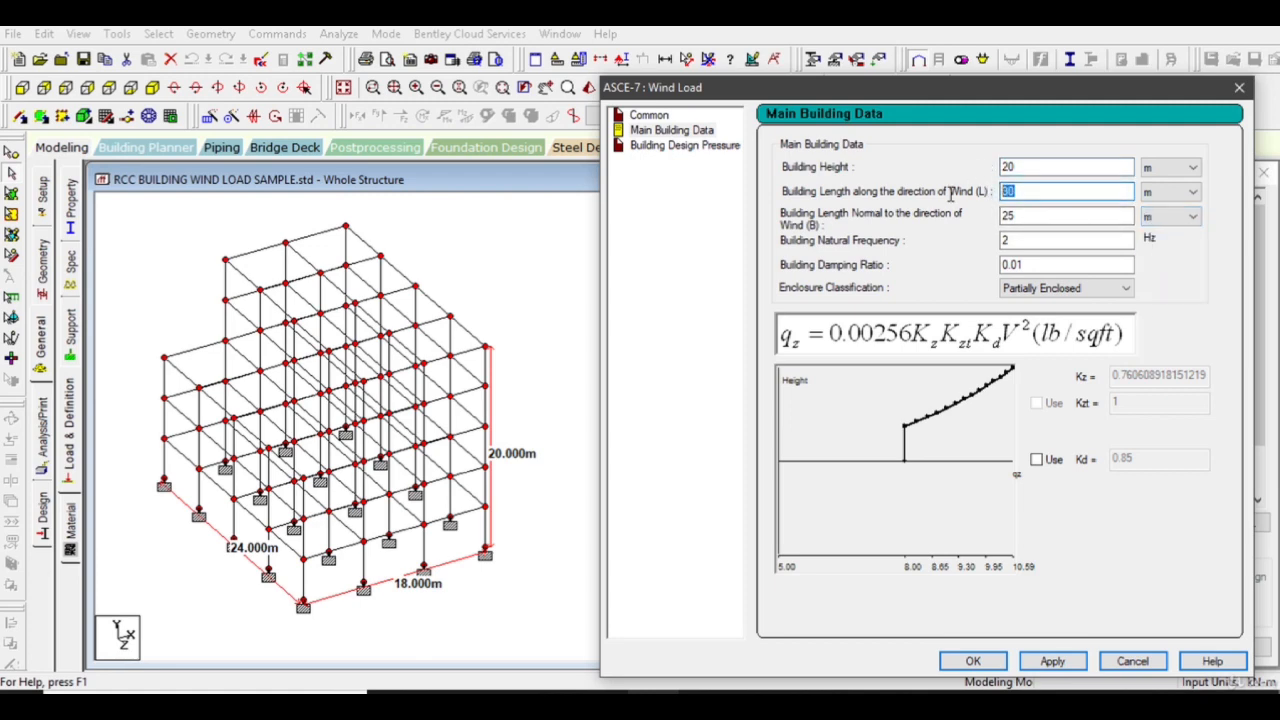
type("18")
left_click_drag(1016, 216, 974, 214)
type("24")
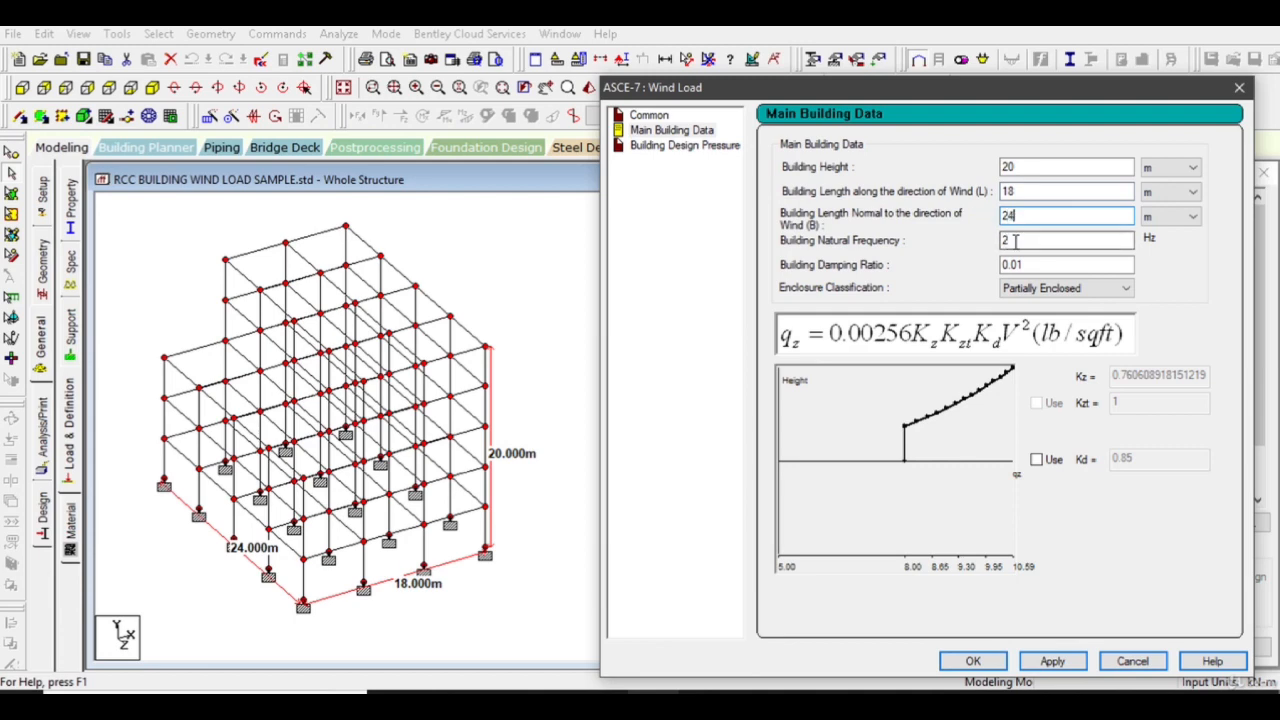
- Apply a natural frequency of 2.93 Hz, a damping ratio of 0.05 and the Enclosed Building classification to the Type 5 data
left_click(1032, 240)
type(".93")
left_click(1043, 270)
key("BackSpace")
type("5")
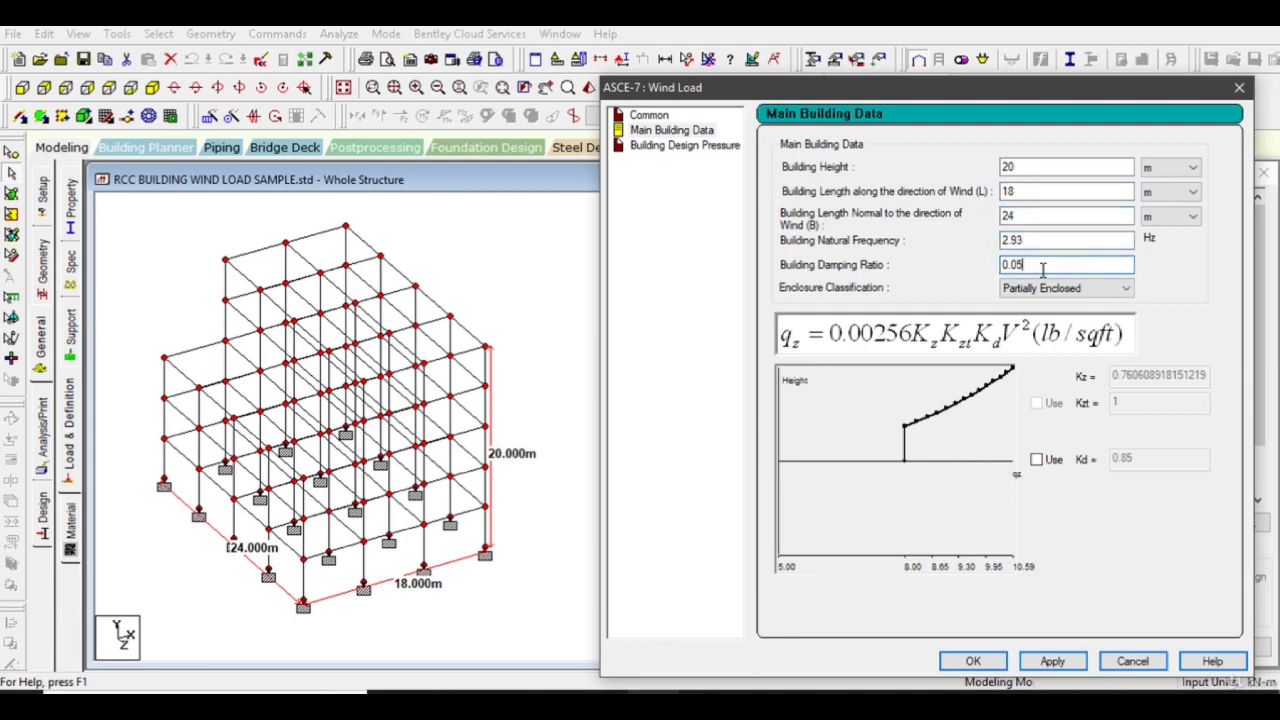
left_click(1040, 289)
left_click(1038, 333)
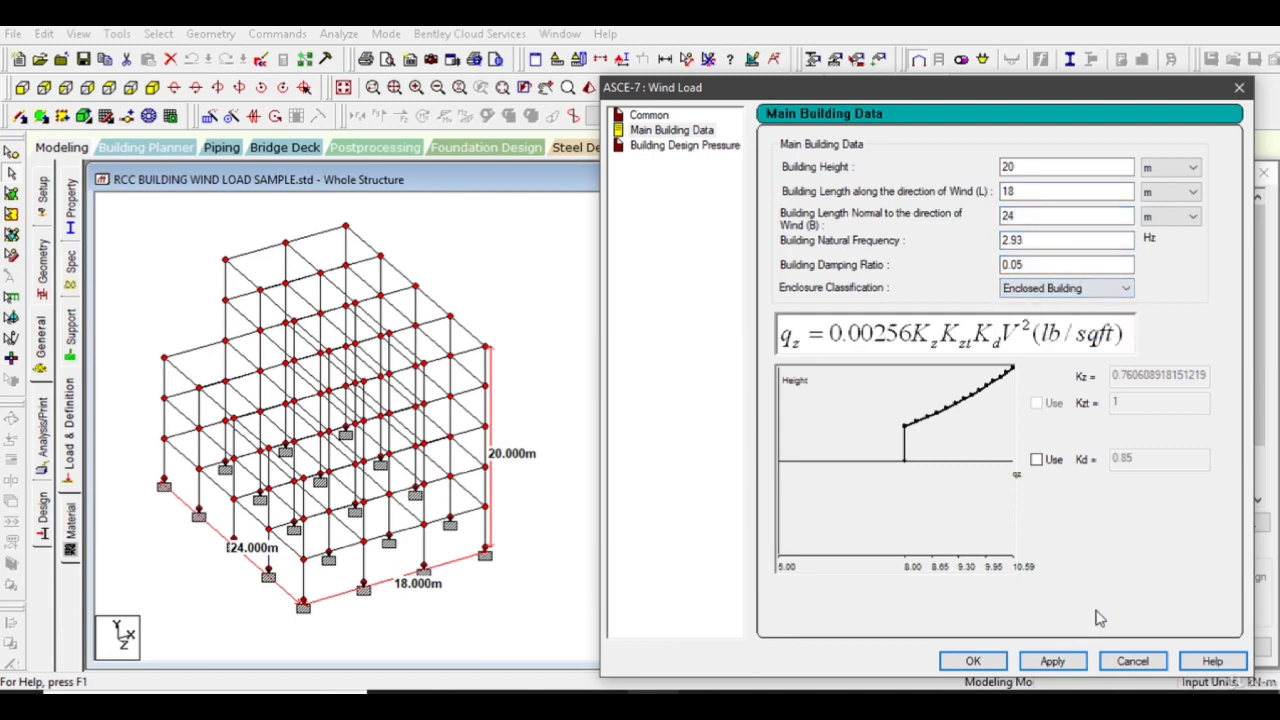
left_click(1056, 661)
- Generate the Type 5 design pressure on the side wall using a GCpi of 0.18
left_click(712, 131)
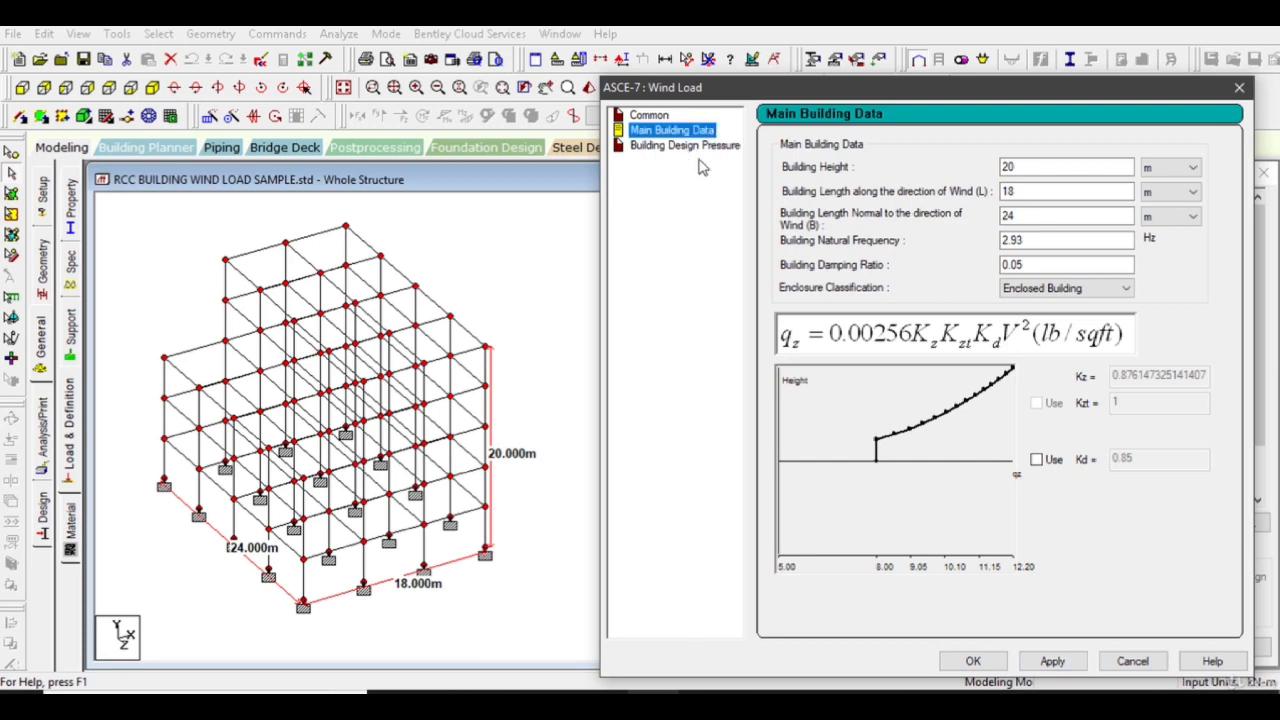
left_click(682, 146)
left_click(1060, 169)
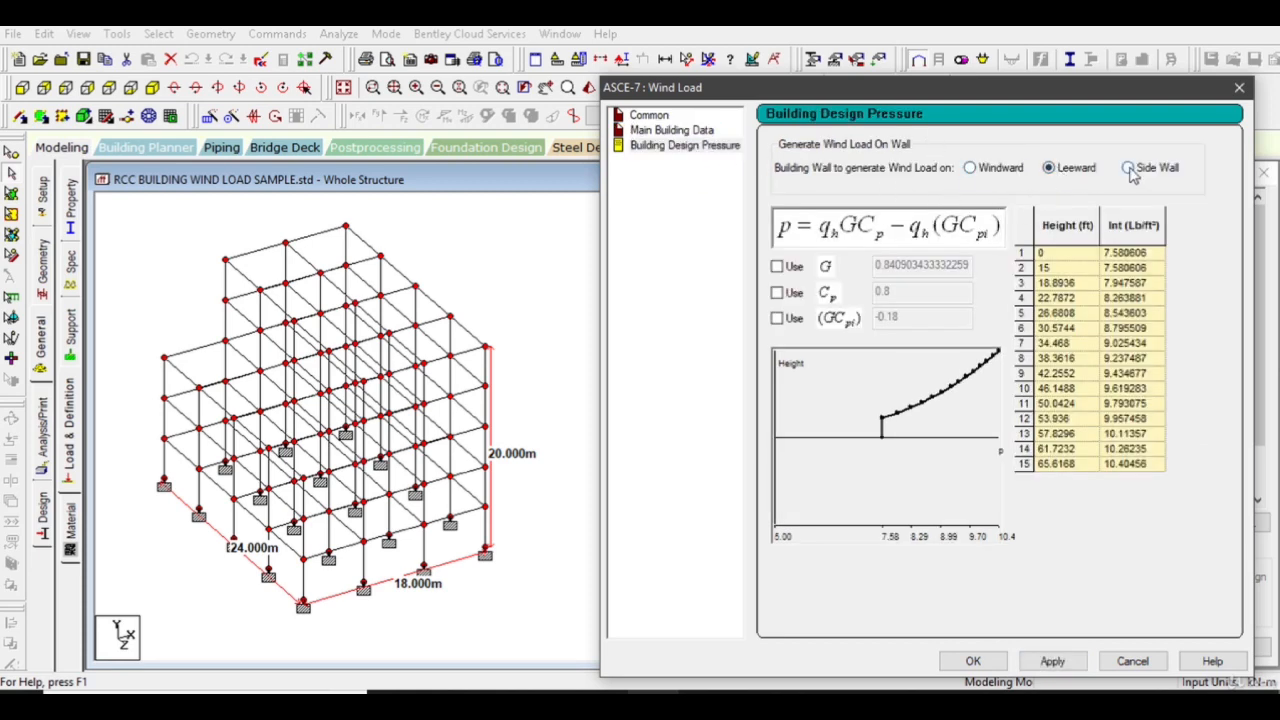
left_click(1128, 168)
left_click(777, 318)
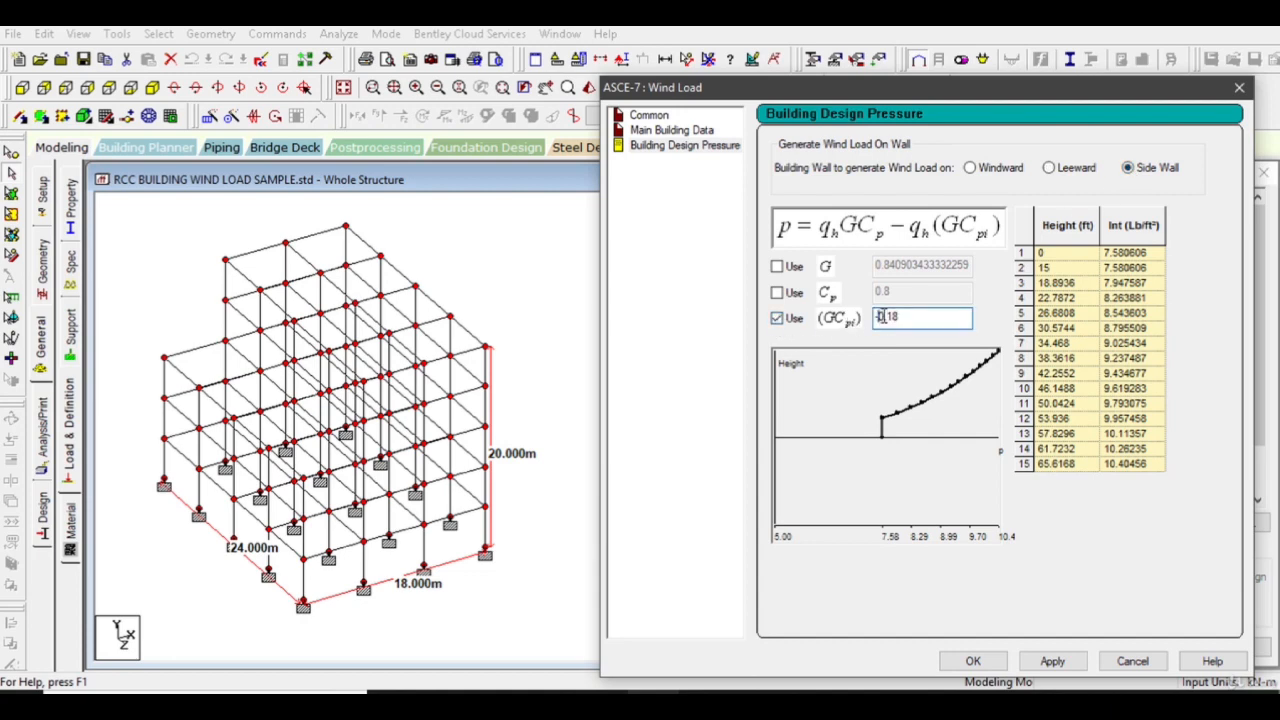
key("Delete")
left_click(1052, 661)
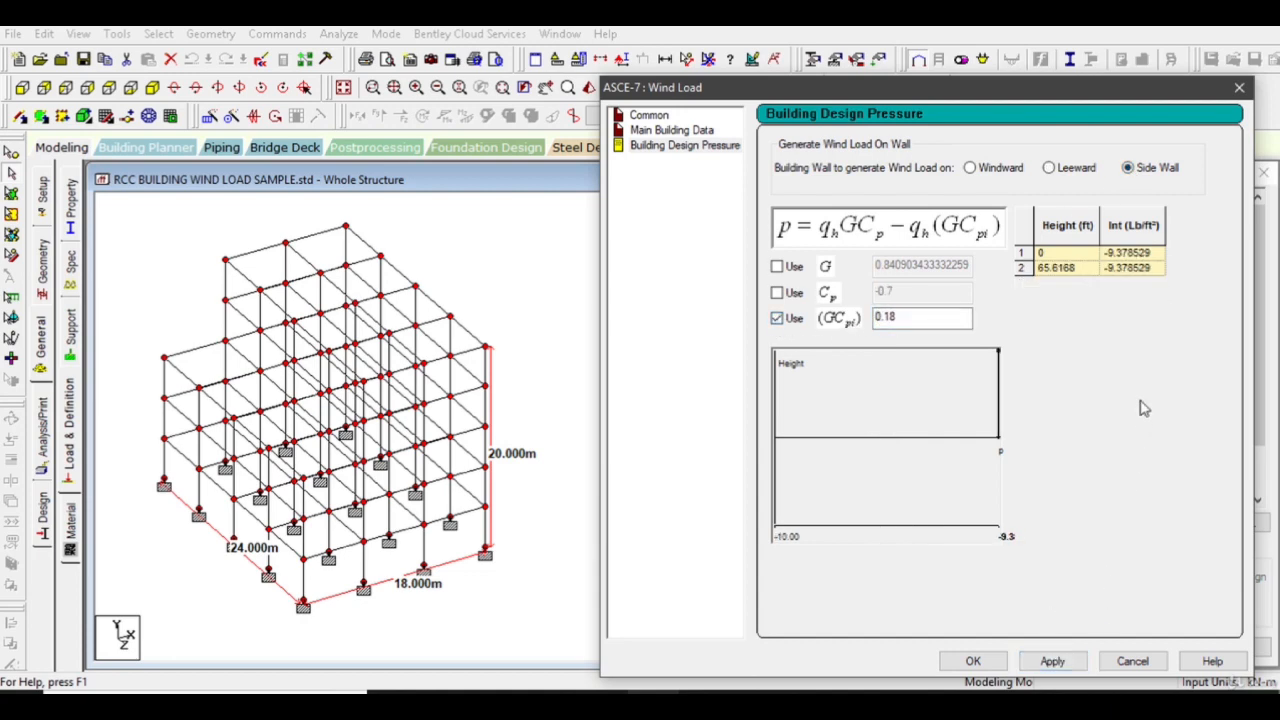
- Accept the ASCE-7 calculation, then add its intensity table and an exposure factor of 1 to the Type 5 sidewall definition
left_click(973, 662)
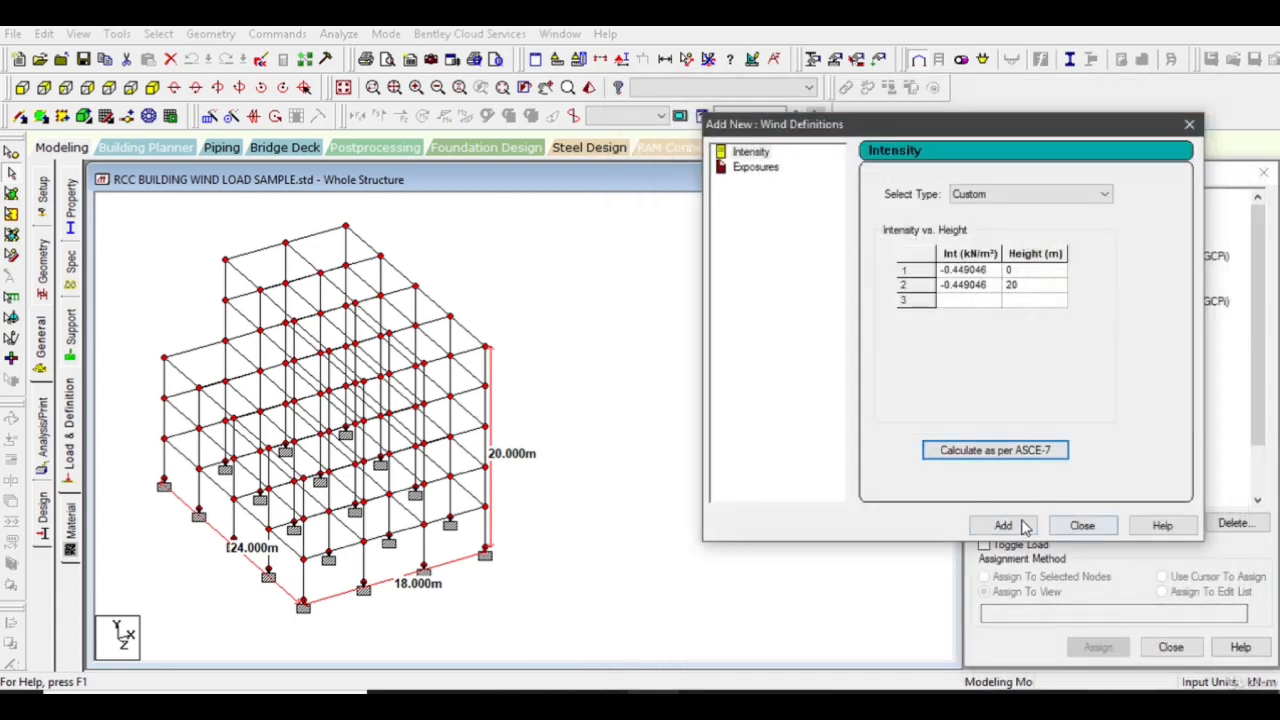
left_click(1015, 530)
double_click(889, 250)
type("1")
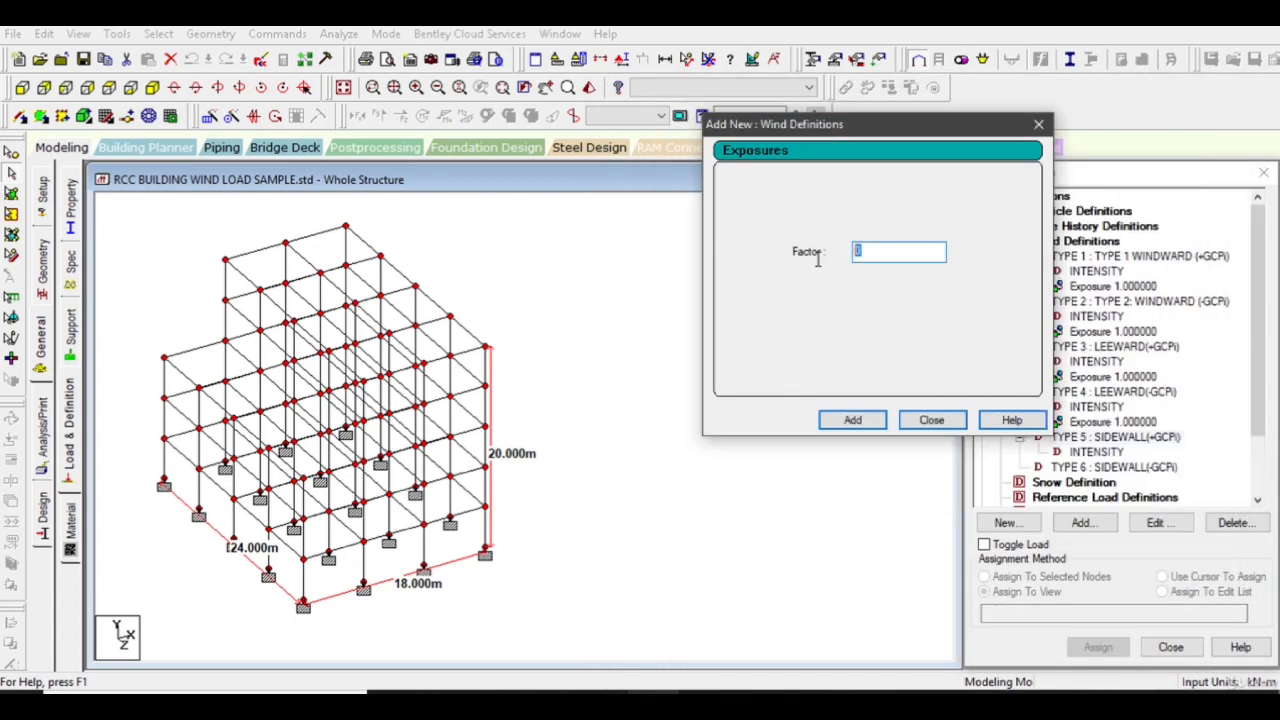
left_click(854, 421)
left_click(931, 420)
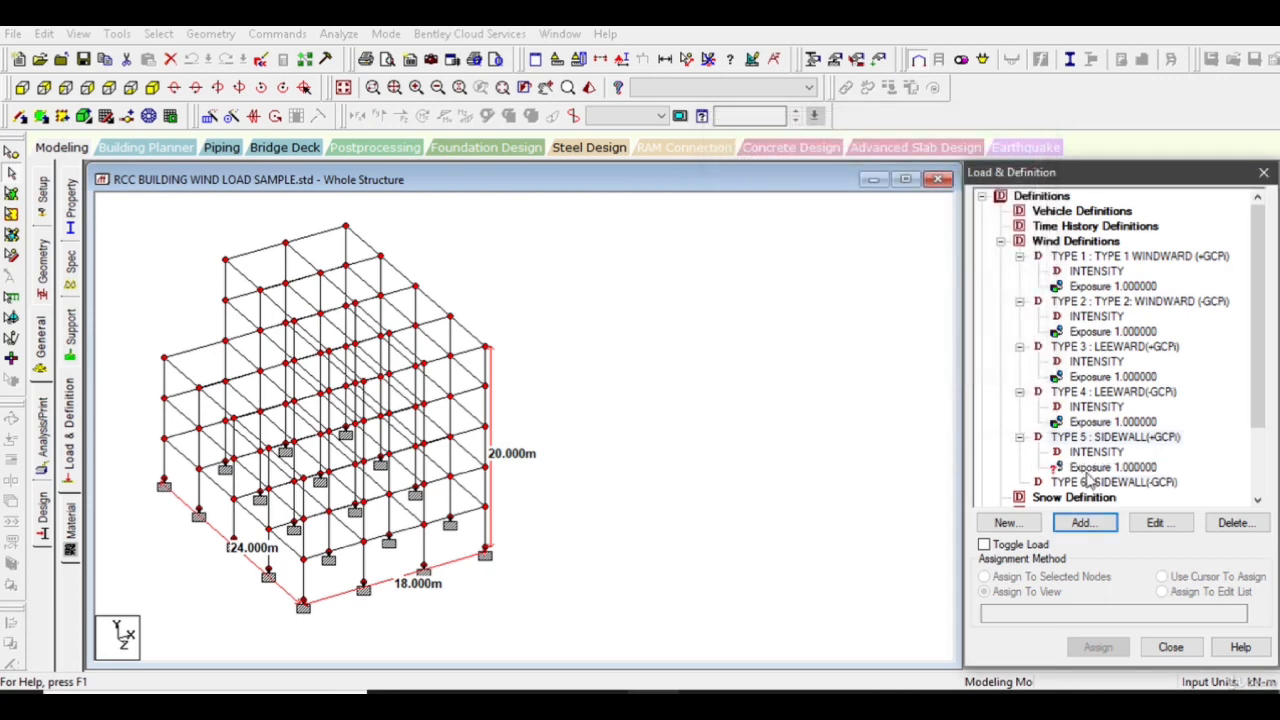
- Assign the Type 5 sidewall exposure to the whole structure using the Assign To View method
left_click(1112, 467)
left_click(984, 591)
left_click(1098, 647)
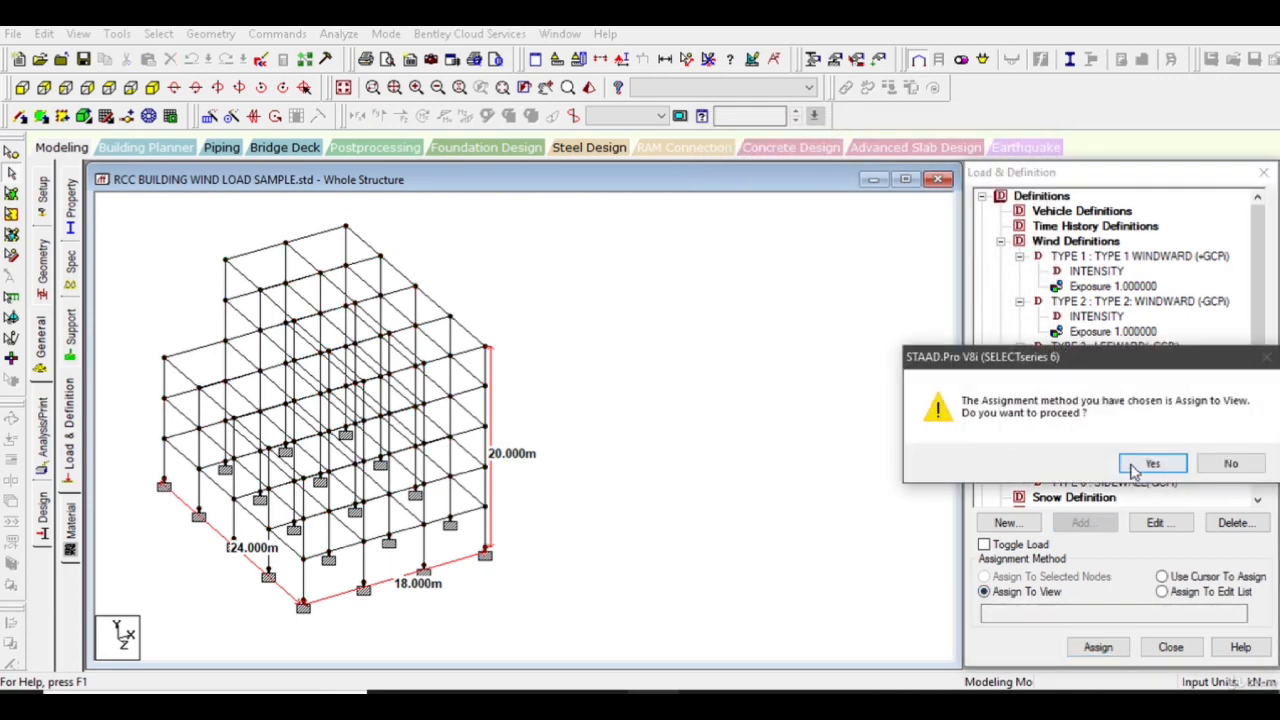
left_click(1149, 460)
scroll(1262, 390, "down", 2)
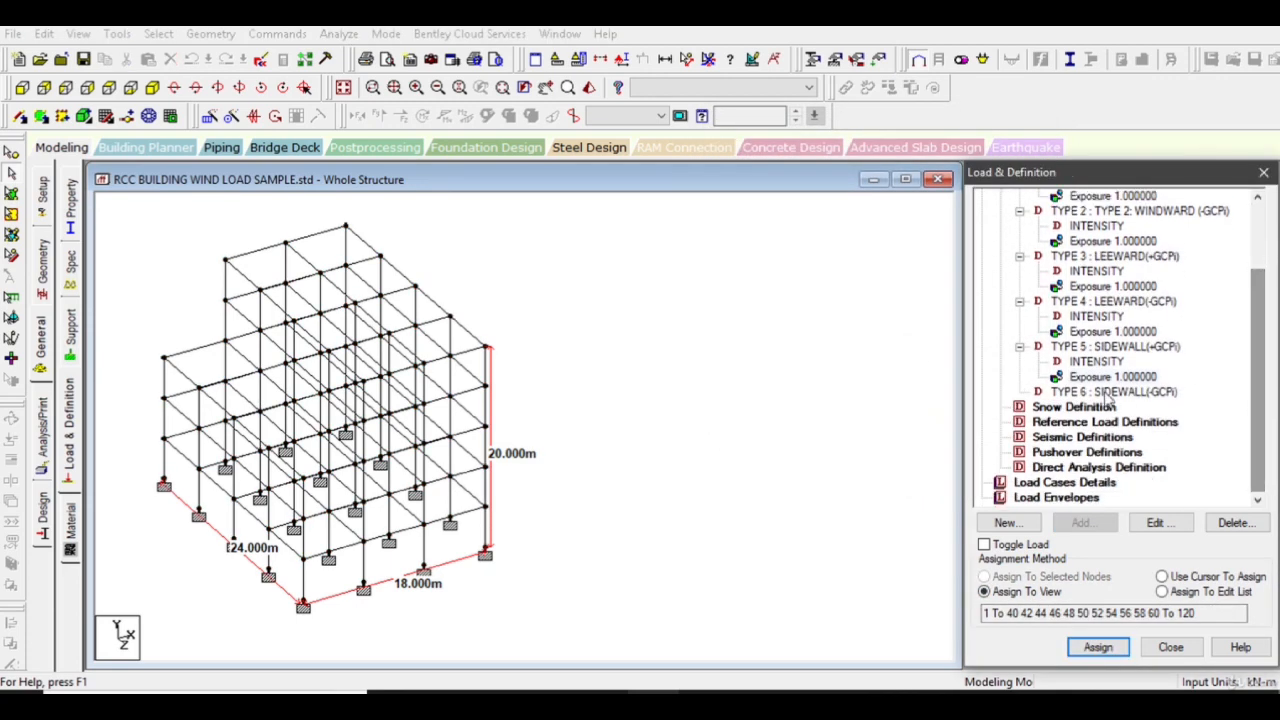
left_click(1170, 393)
left_click(1083, 522)
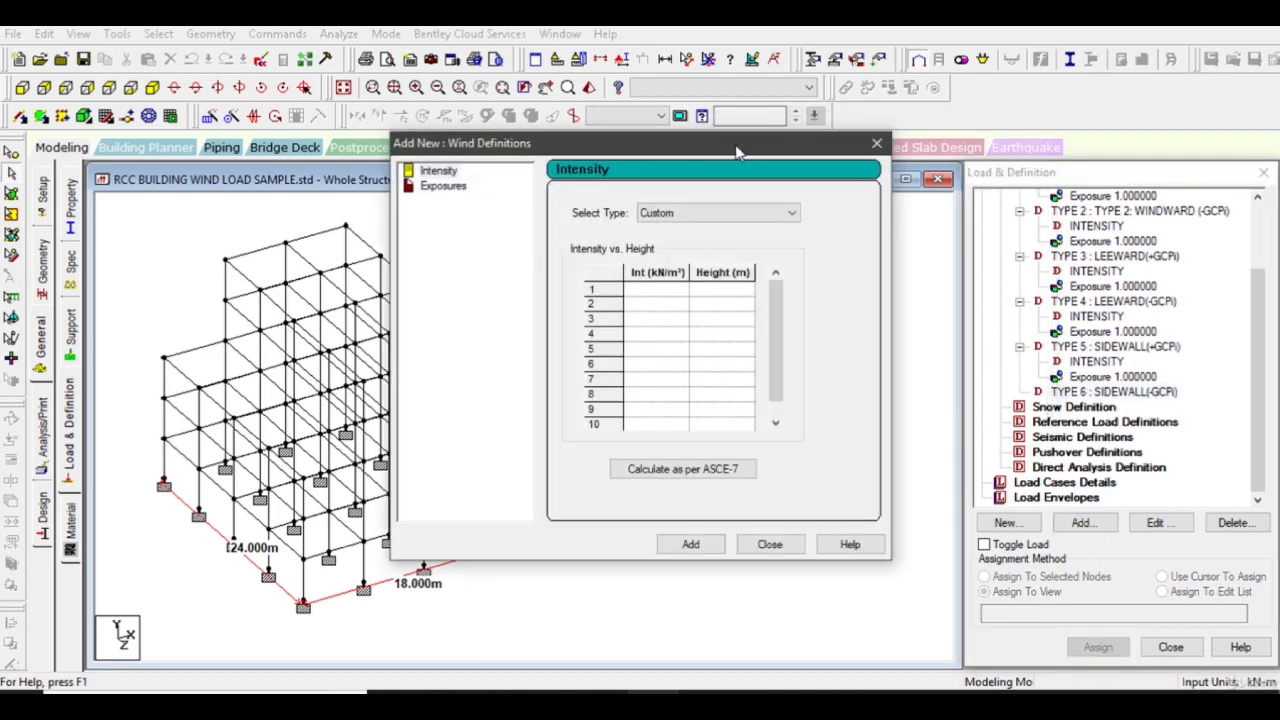
left_click_drag(737, 152, 1053, 115)
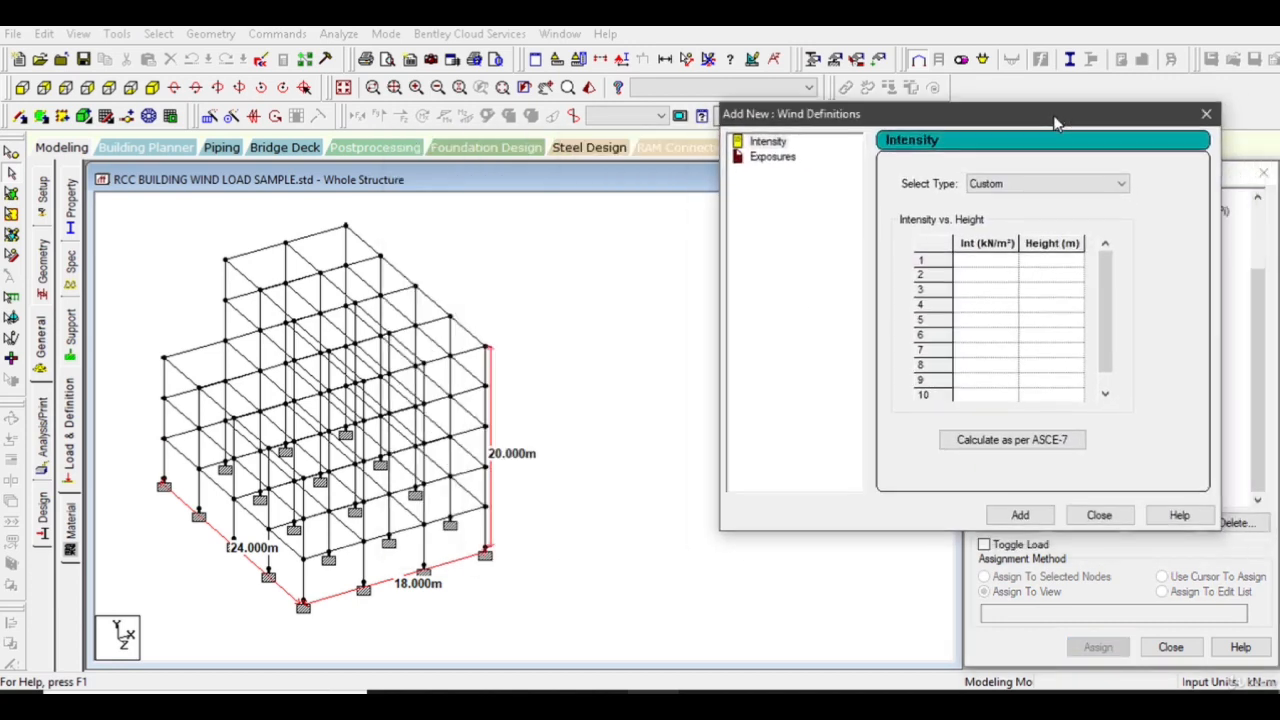
left_click(1016, 441)
left_click_drag(925, 35, 935, 61)
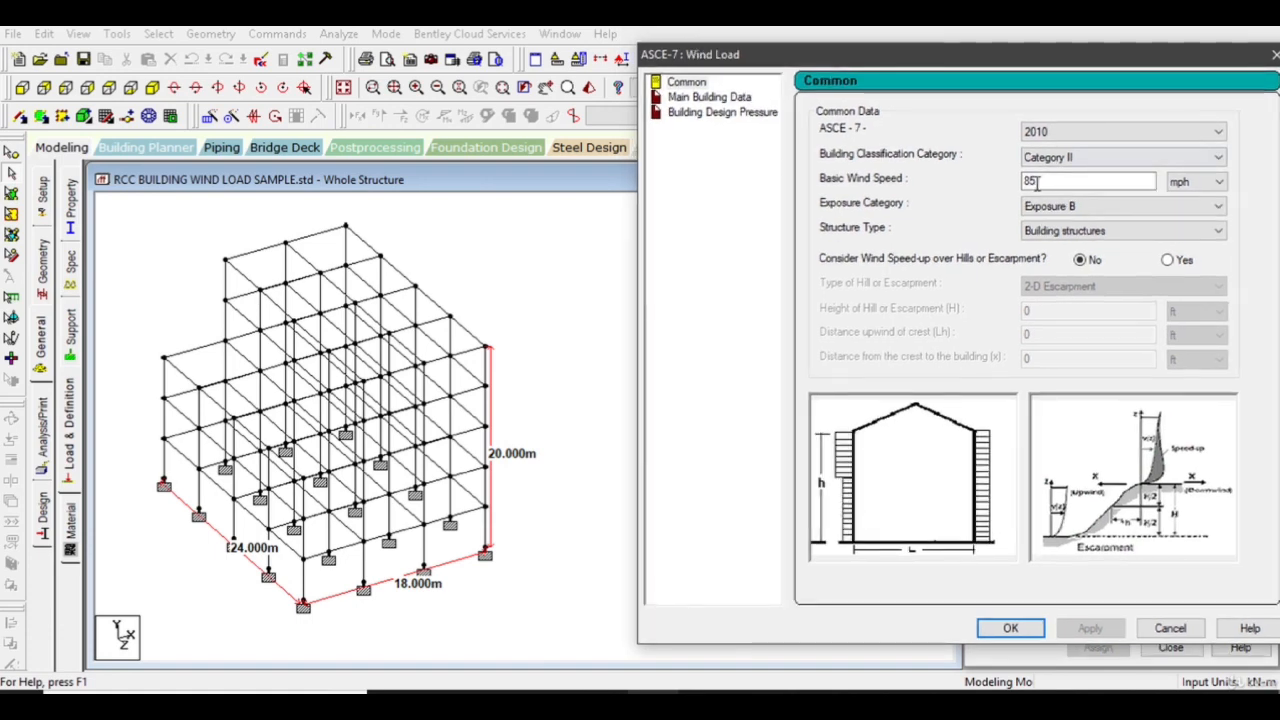
double_click(1030, 181)
type("80")
left_click(1090, 626)
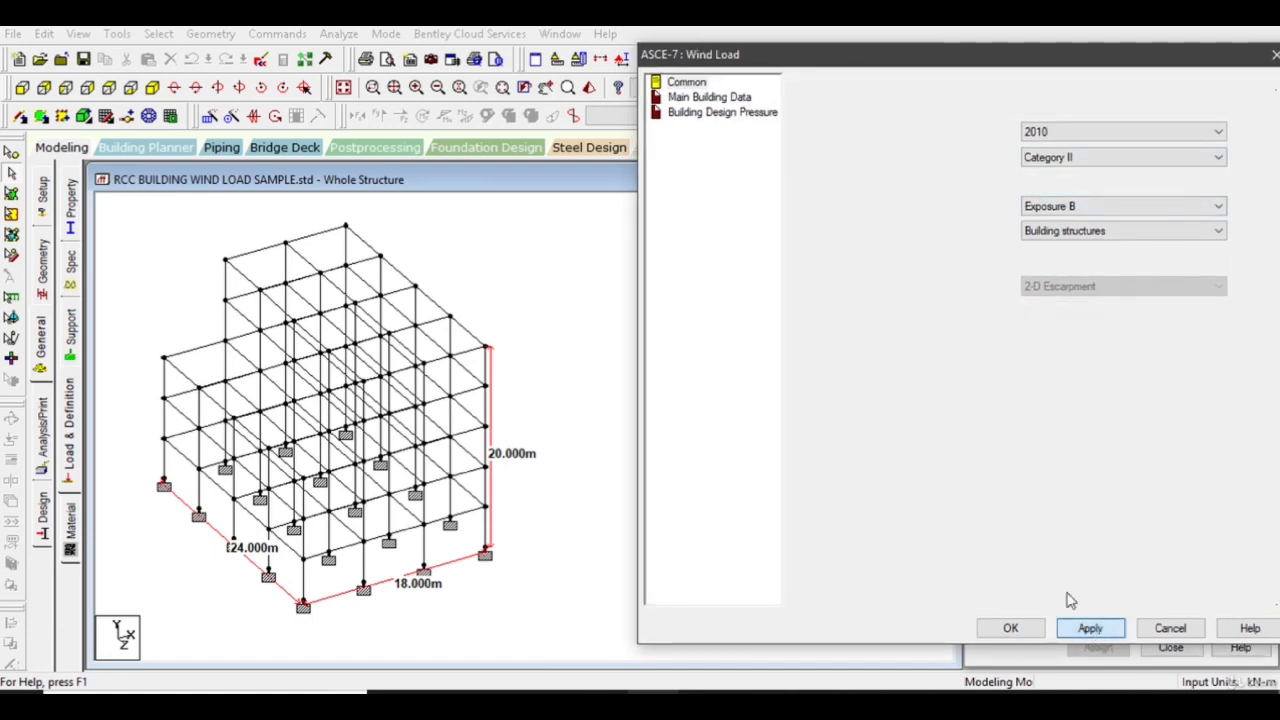
left_click(712, 97)
left_click(1230, 134)
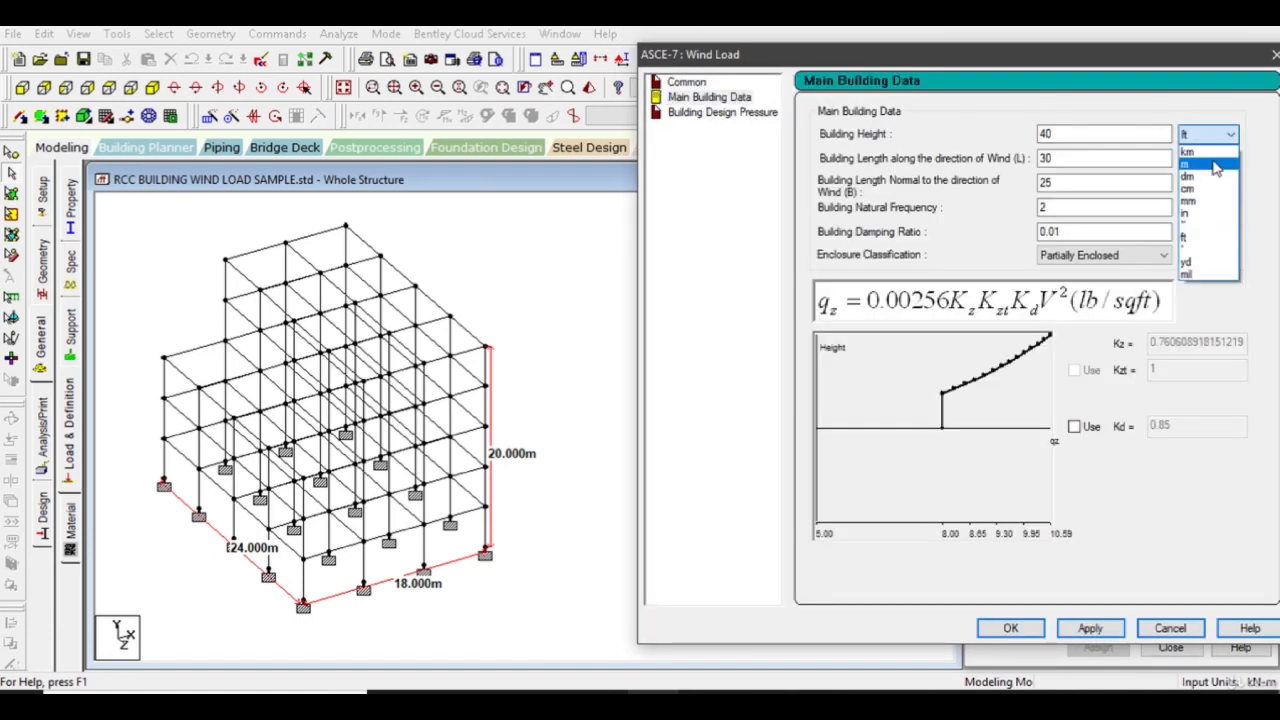
left_click(1215, 172)
left_click(1215, 159)
left_click(1203, 197)
left_click(1228, 183)
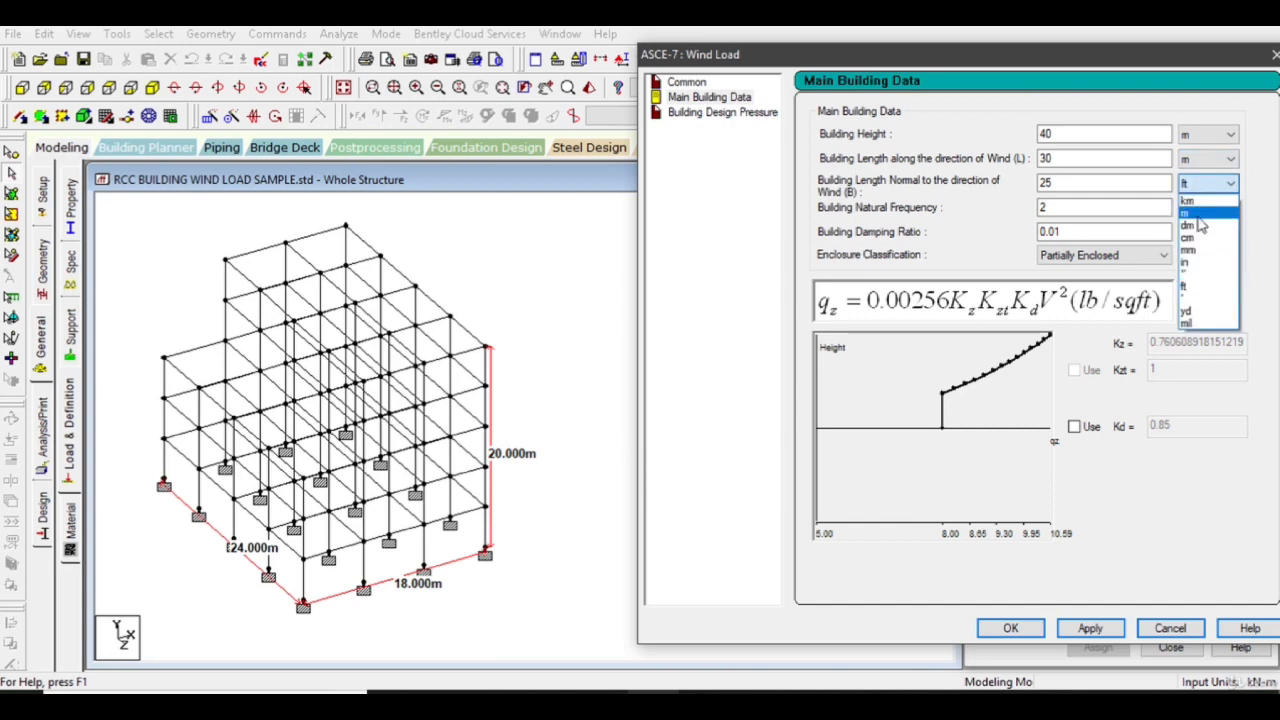
left_click(1205, 220)
double_click(1048, 134)
type("20")
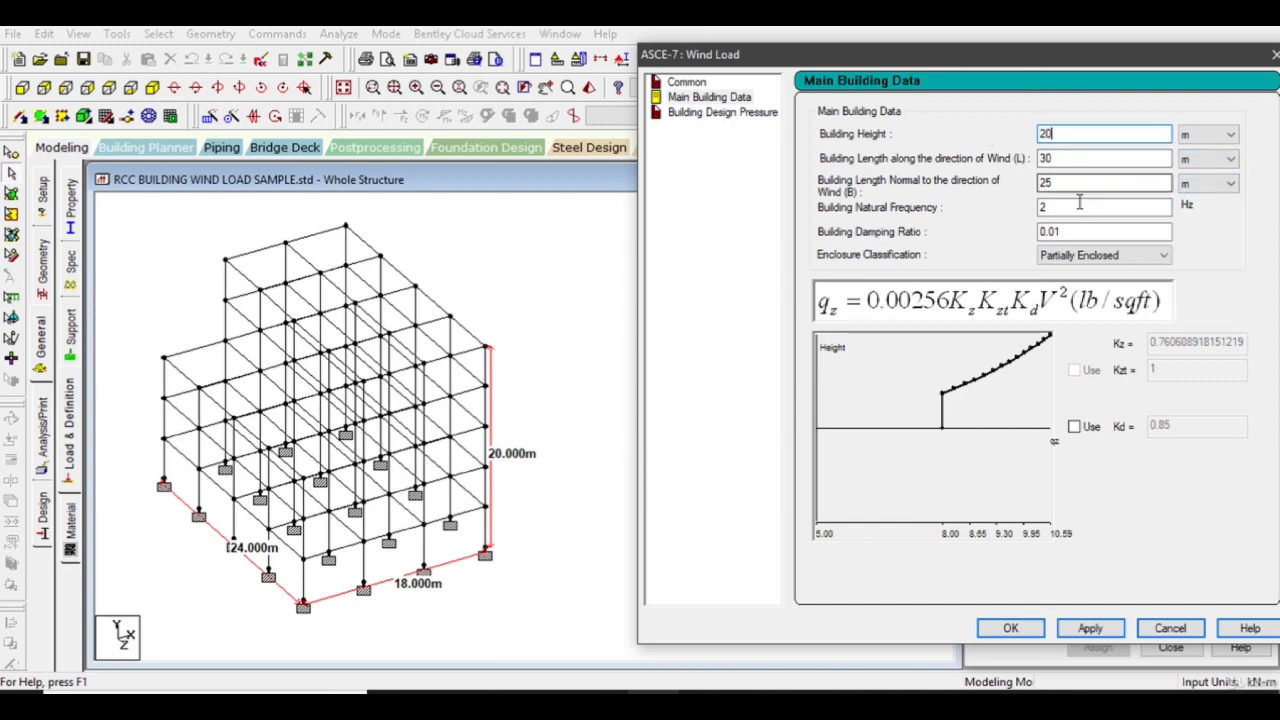
key("Tab")
type("18")
key("Tab")
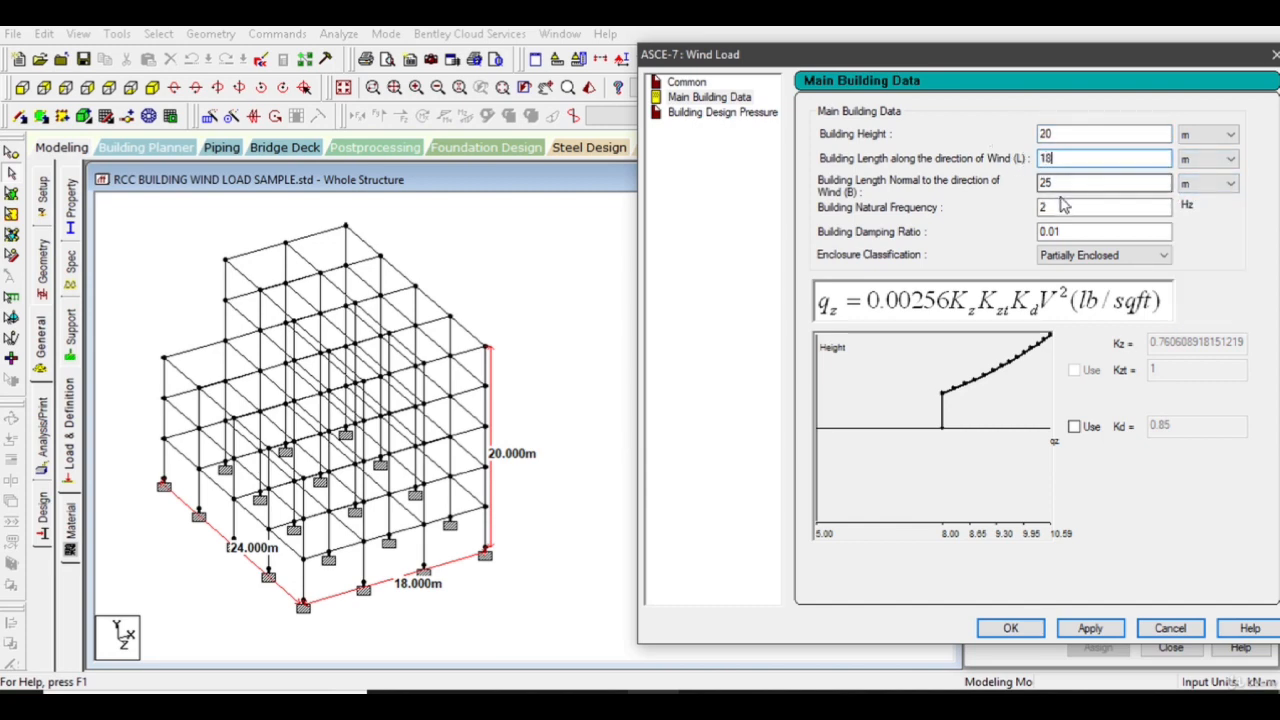
type("24")
key("Tab")
type(".9")
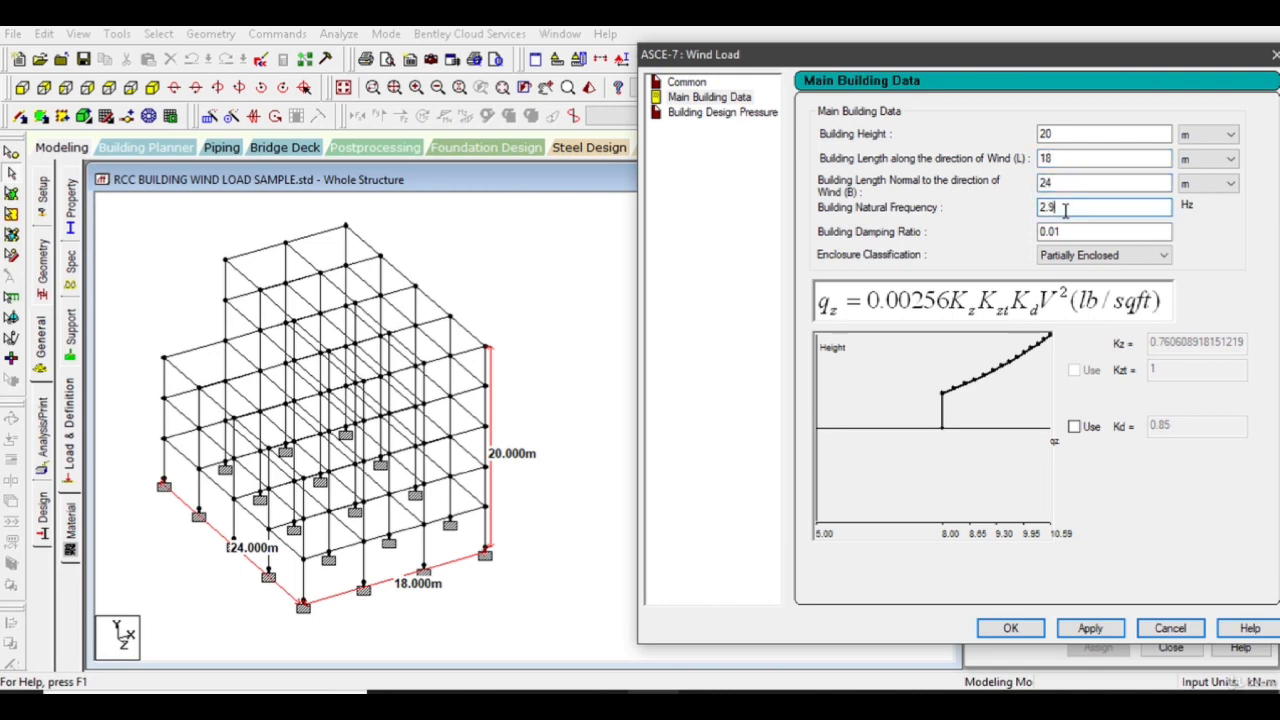
type("3")
key("Tab")
type("0.06")
left_click(1085, 256)
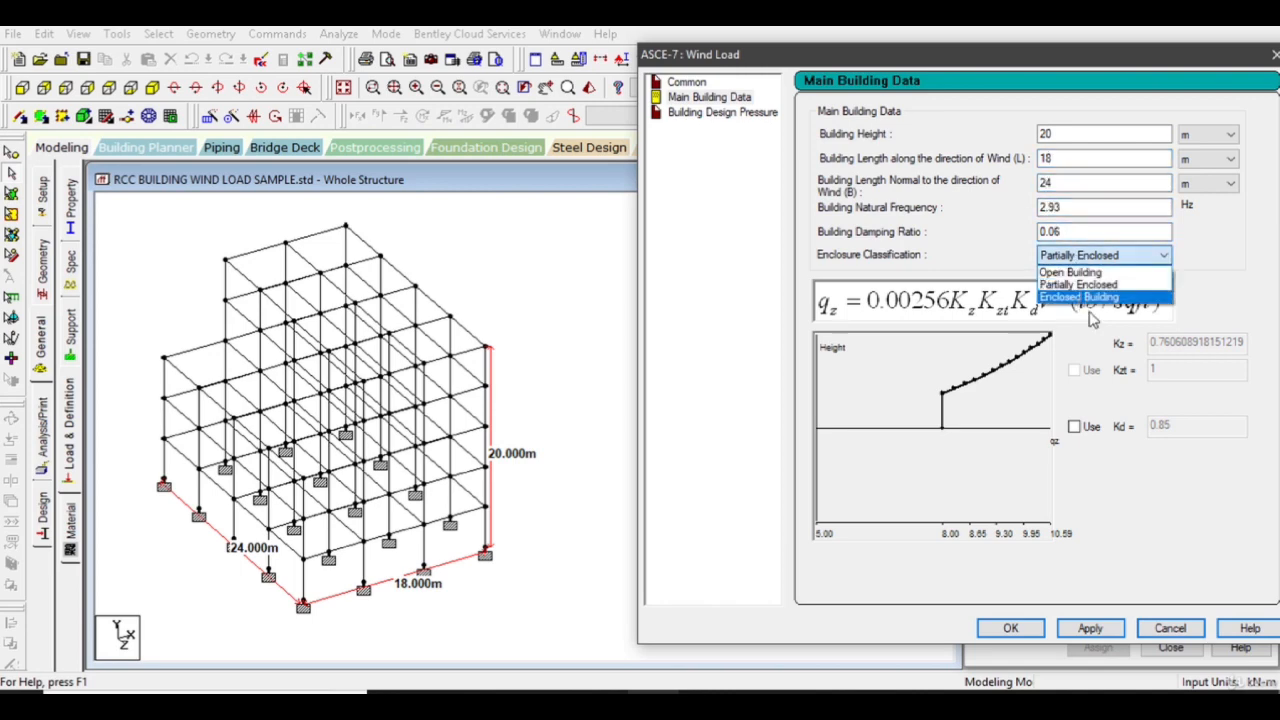
left_click(1085, 297)
left_click(1089, 628)
left_click(1010, 628)
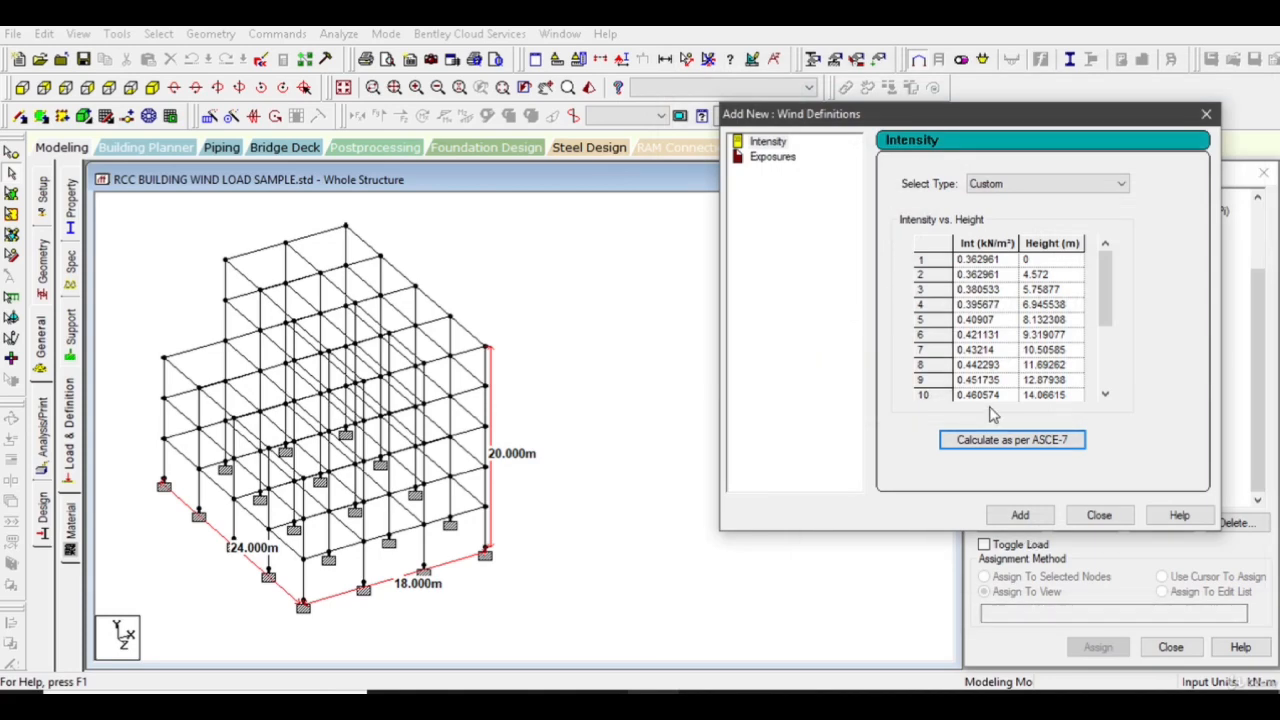
left_click(1099, 515)
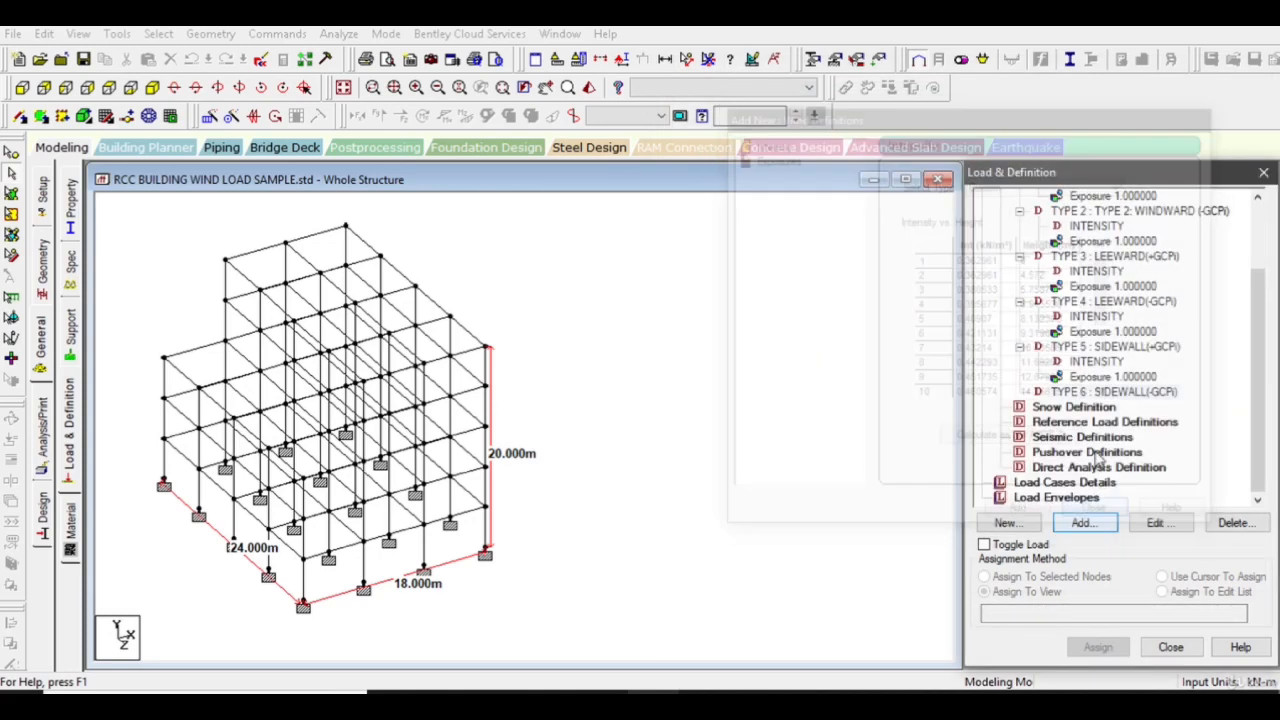
- Start an ASCE-7 intensity calculation for the Type 6 sidewall (-GCPi) definition and apply a basic wind speed of 80 mph
left_click(1112, 392)
left_click(1085, 523)
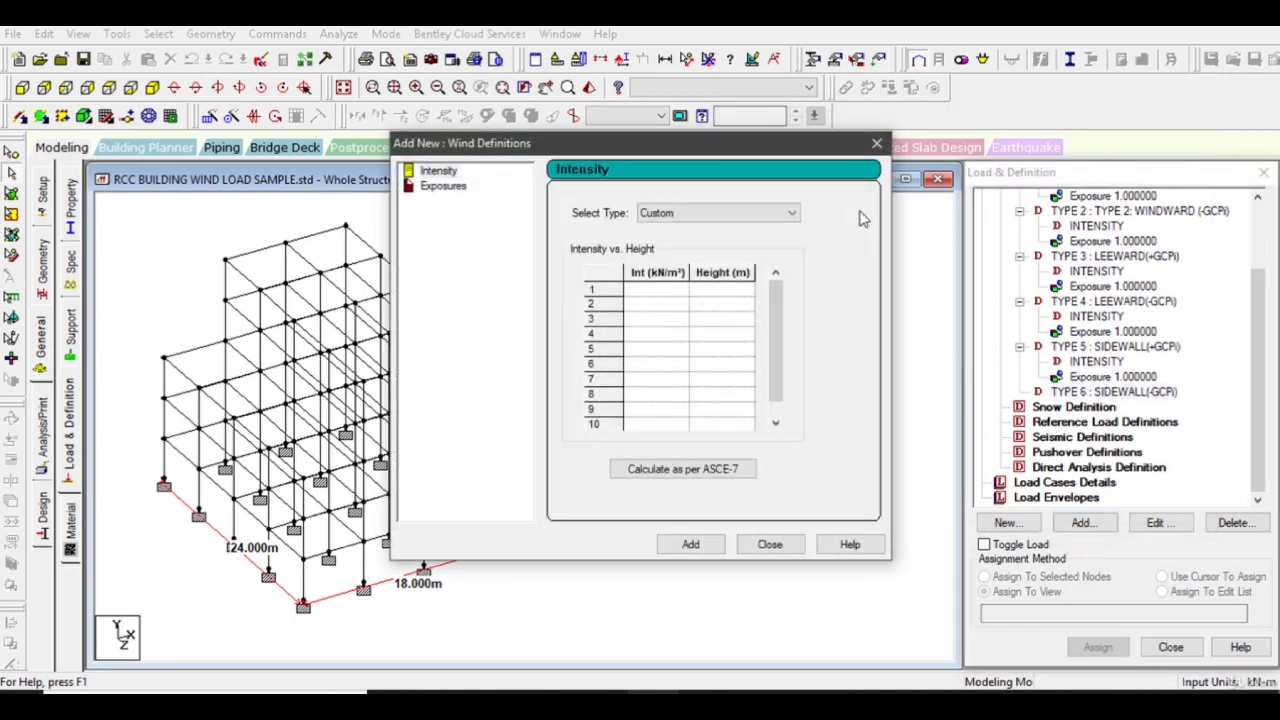
left_click_drag(659, 140, 992, 108)
left_click(1027, 435)
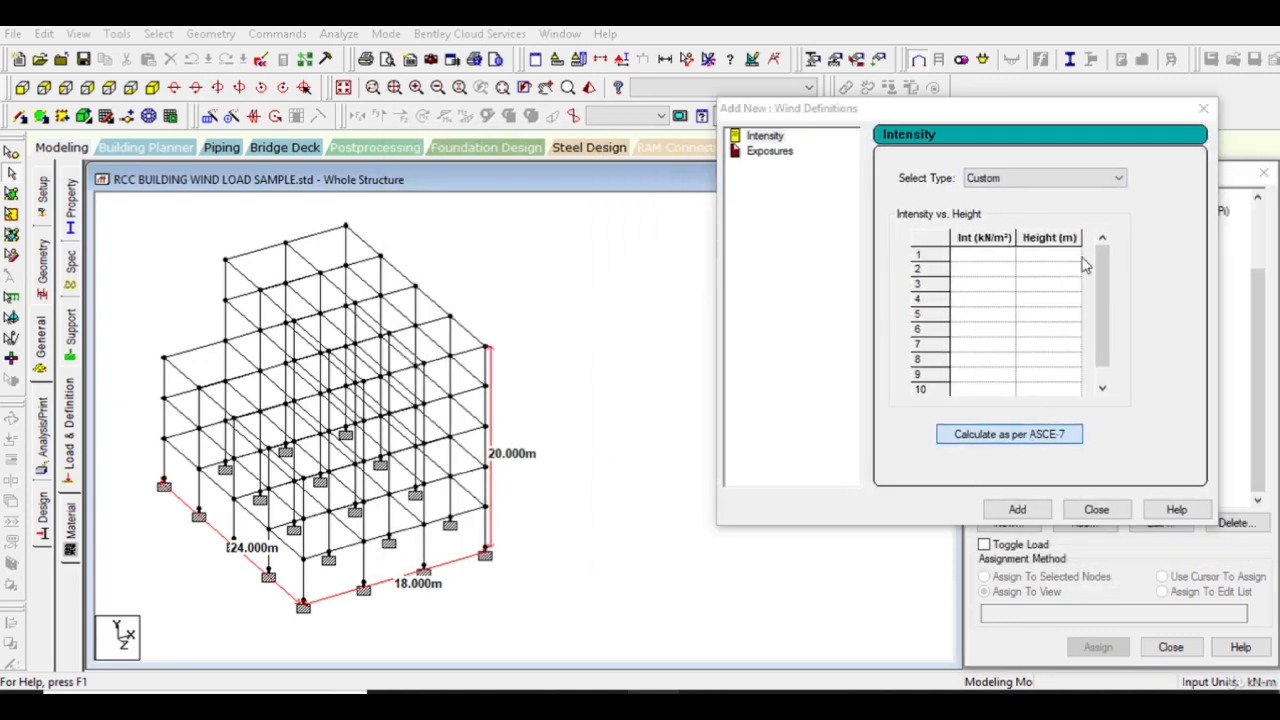
double_click(1068, 148)
type("80")
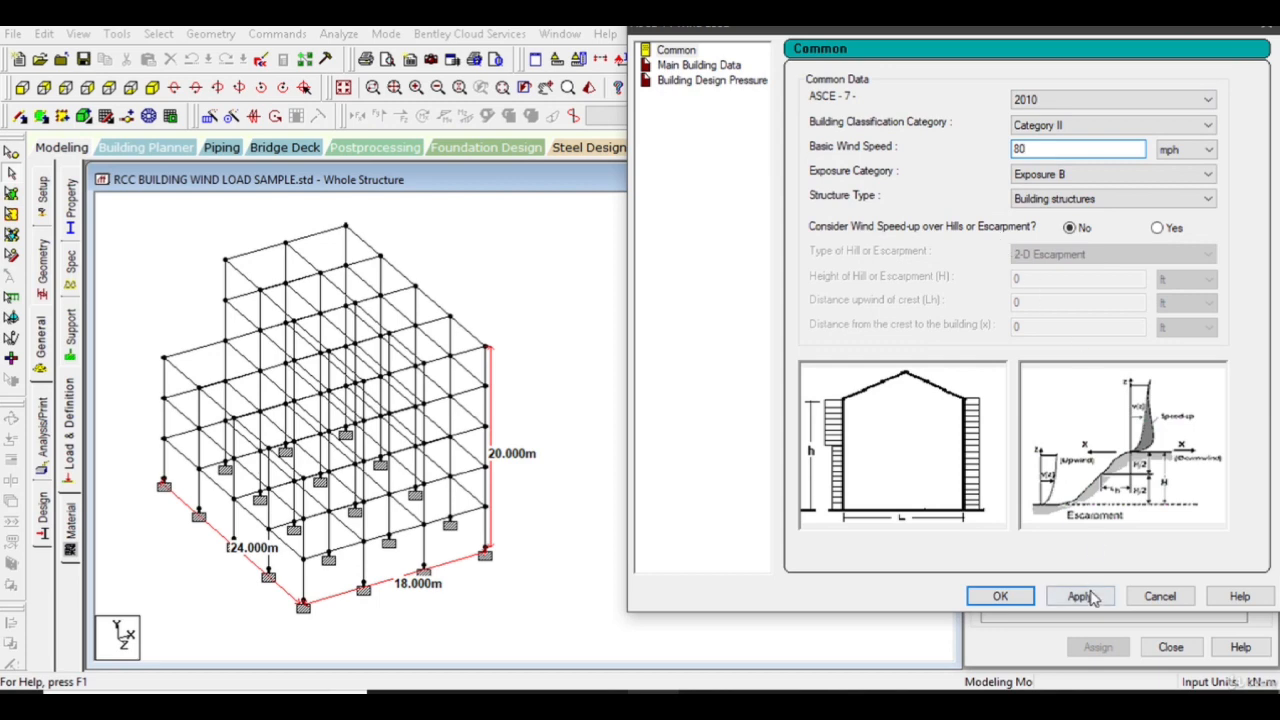
left_click(702, 67)
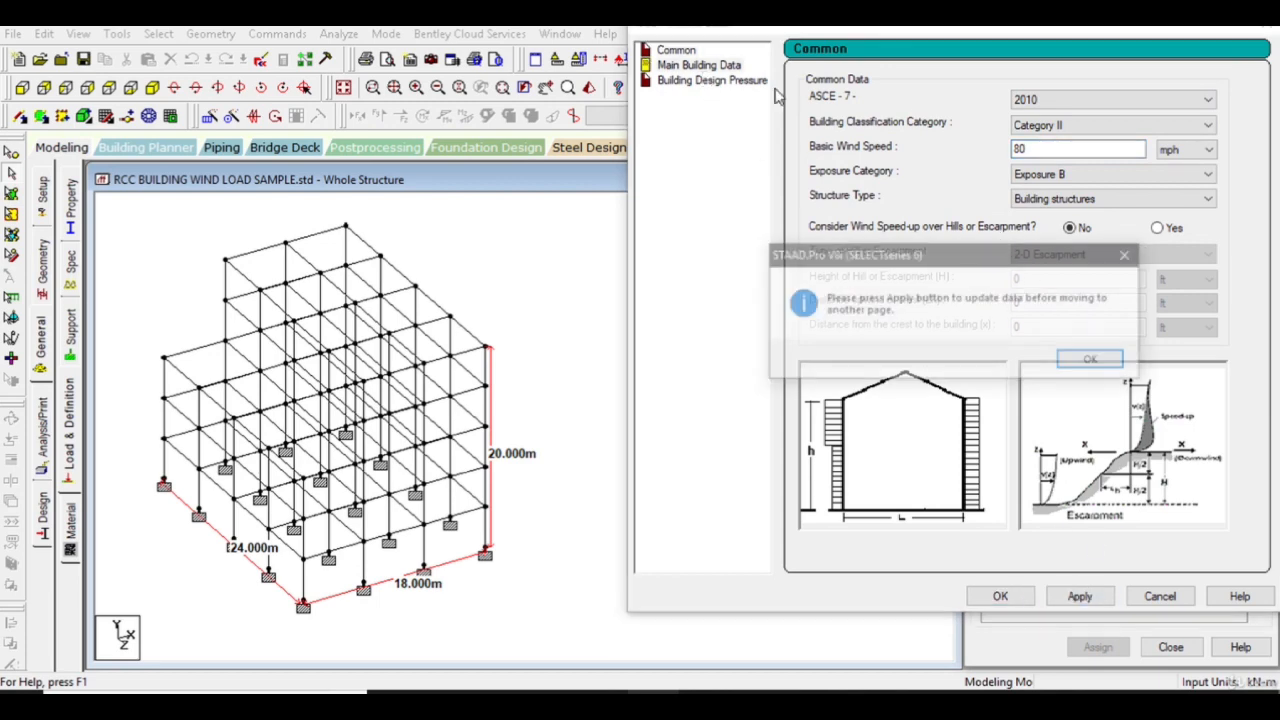
left_click(1093, 361)
left_click(1080, 596)
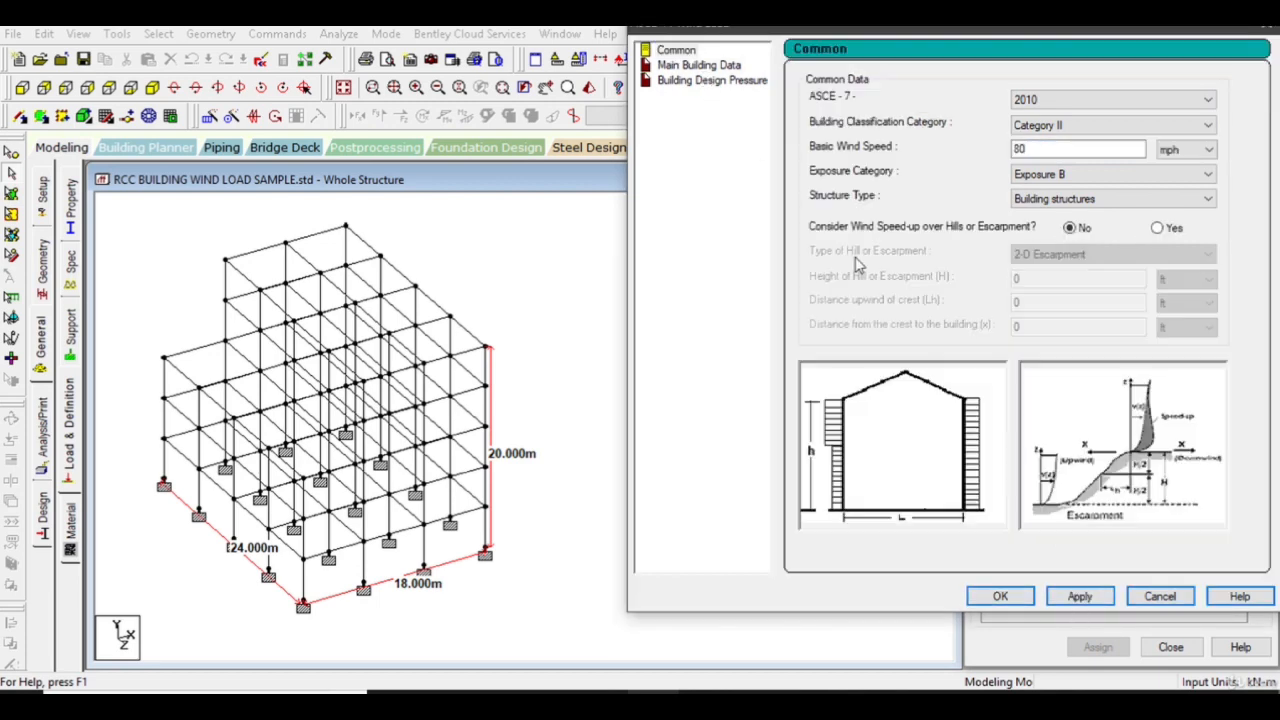
- Switch the units of the Type 6 building height, along-wind length and normal length to metres
left_click(697, 66)
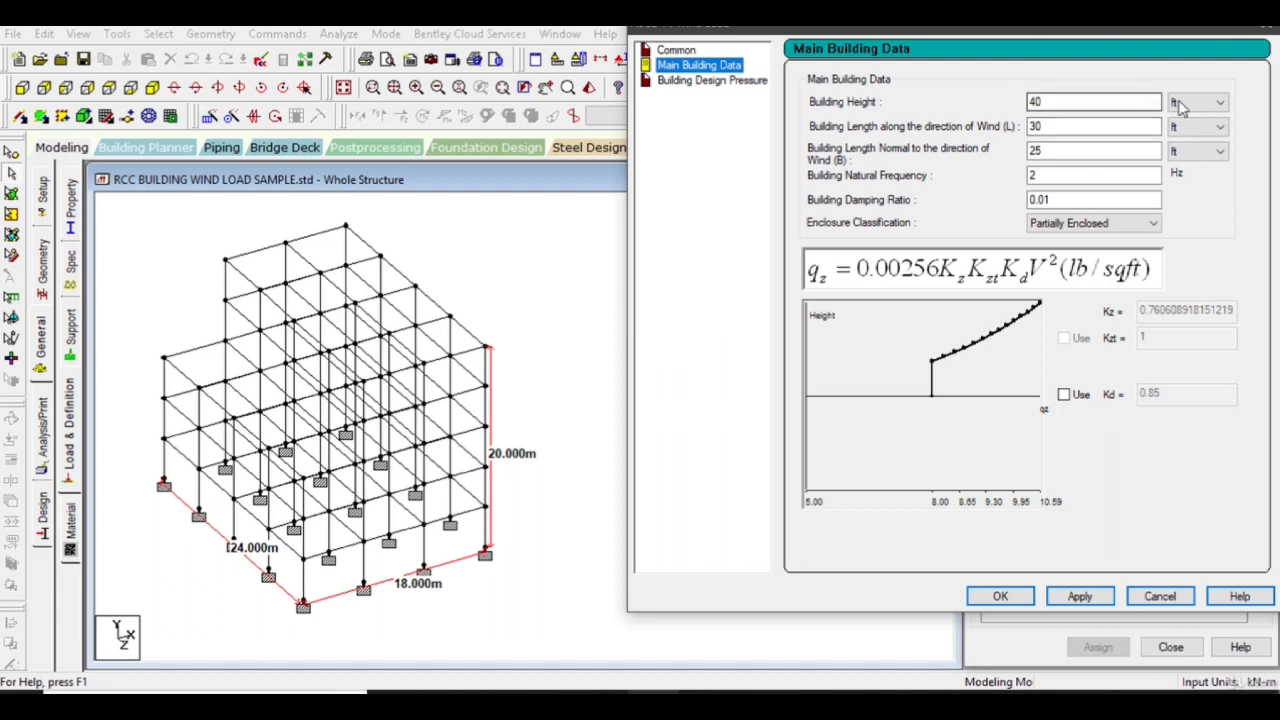
left_click(1197, 102)
left_click(1184, 132)
left_click(1197, 126)
left_click(1186, 156)
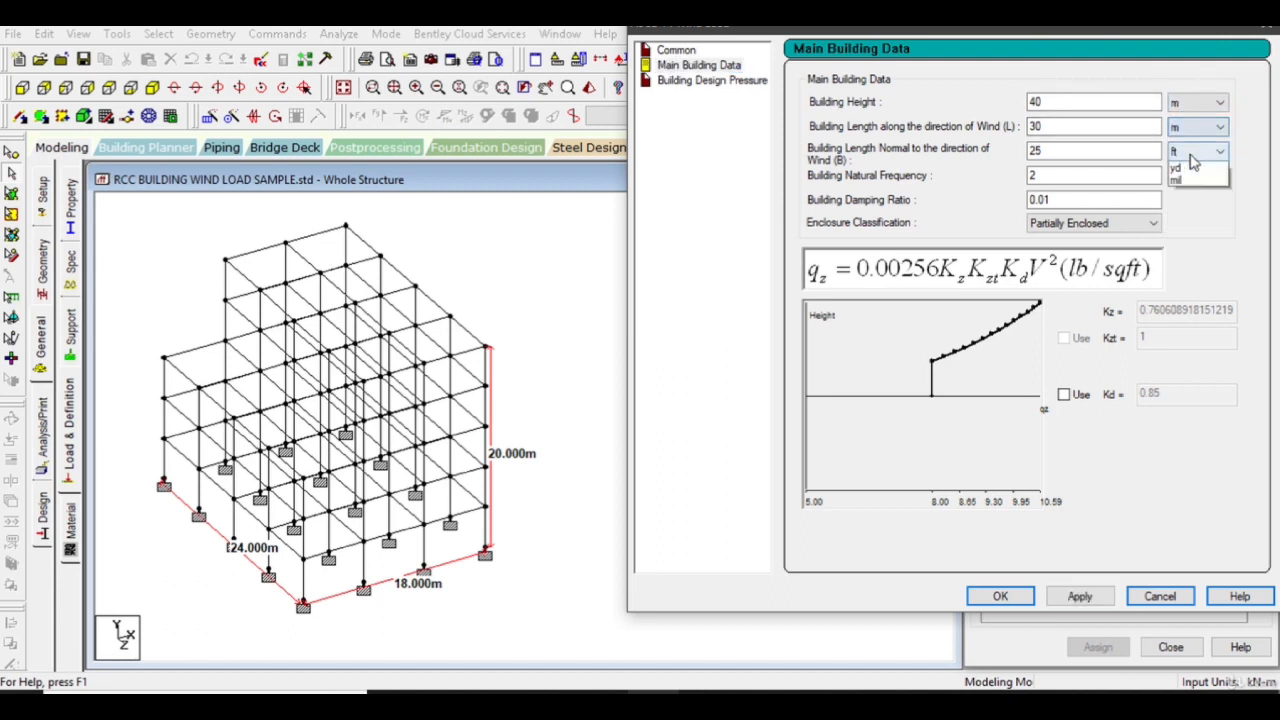
left_click(1197, 150)
left_click(1190, 181)
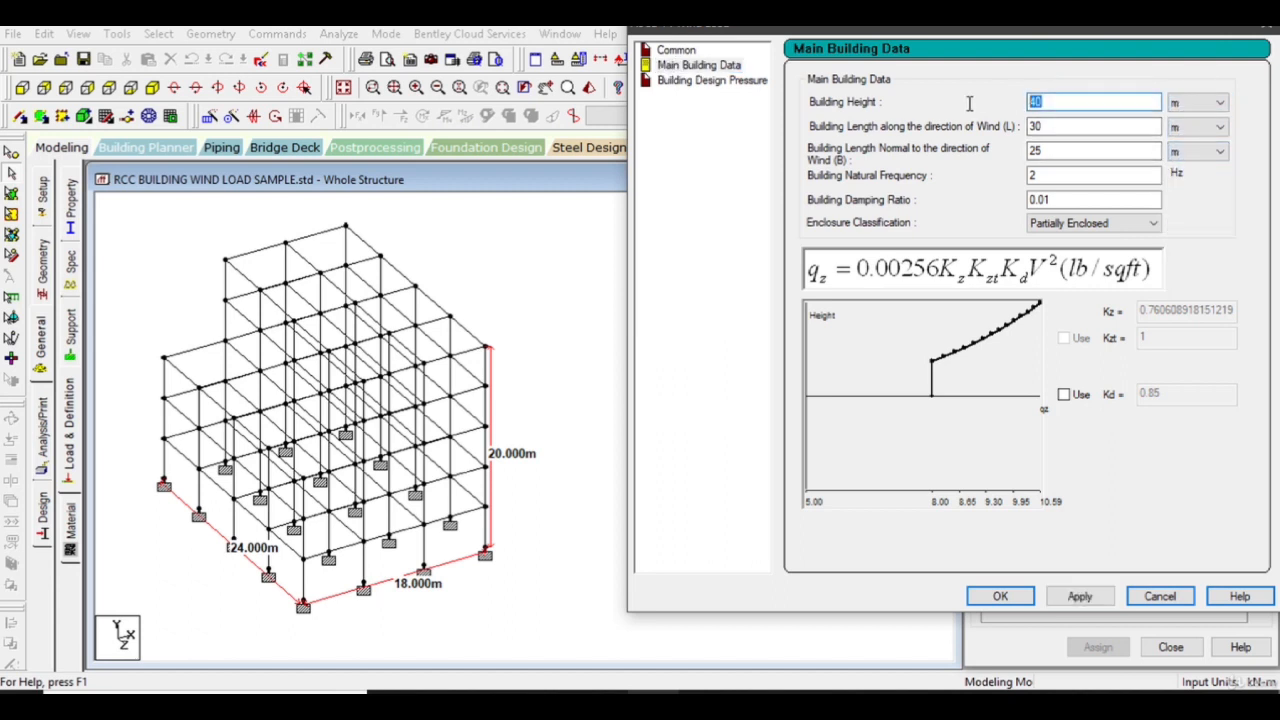
- Set the Type 6 building height to 20 m, the along-wind length to 18 m and the normal length to 24 m
type("20")
key("Tab")
type("18")
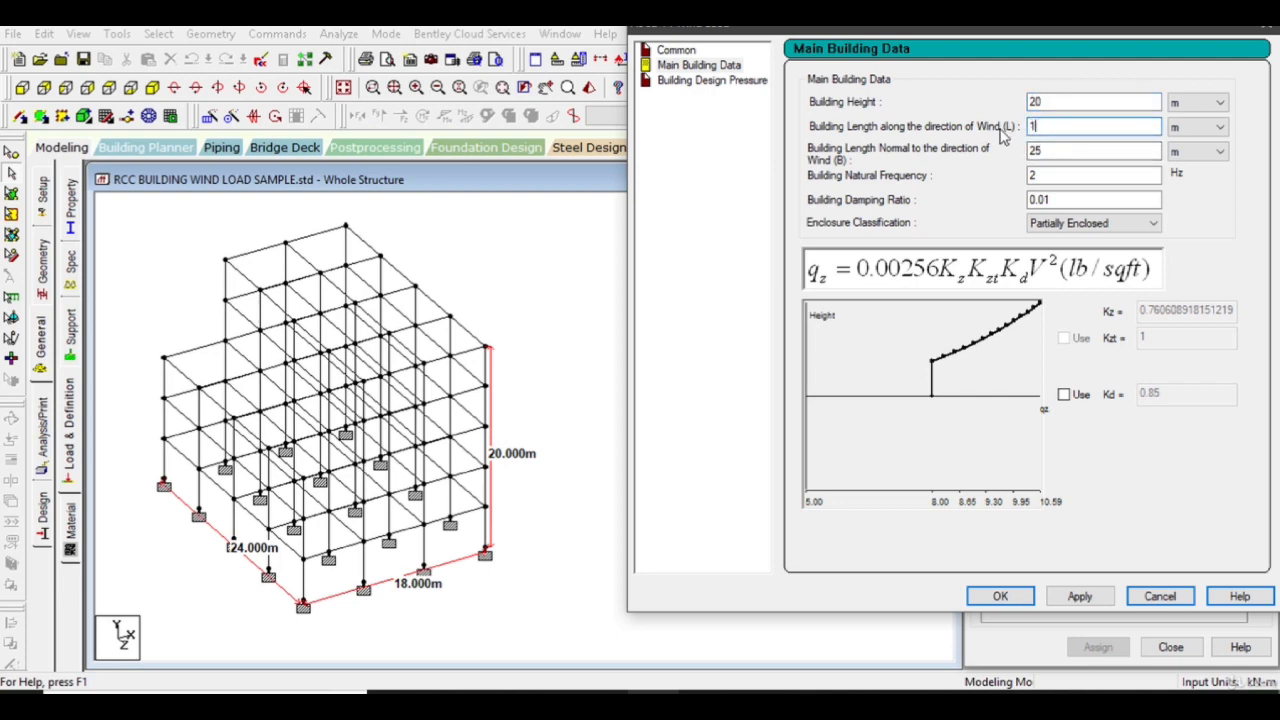
key("Tab")
type("24")
key("Tab")
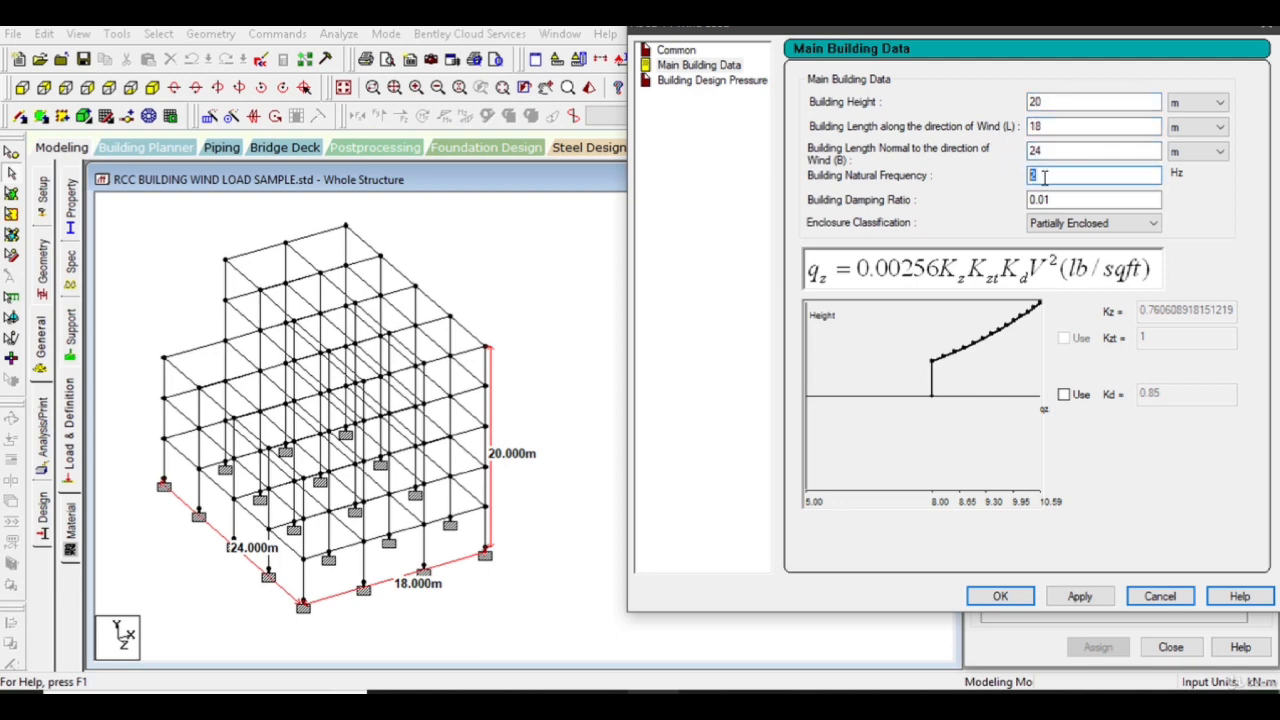
- Apply a natural frequency of 2.93 Hz, a damping ratio of 0.05 and the Enclosed Building classification to the Type 6 data
type(".93")
left_click(1066, 197)
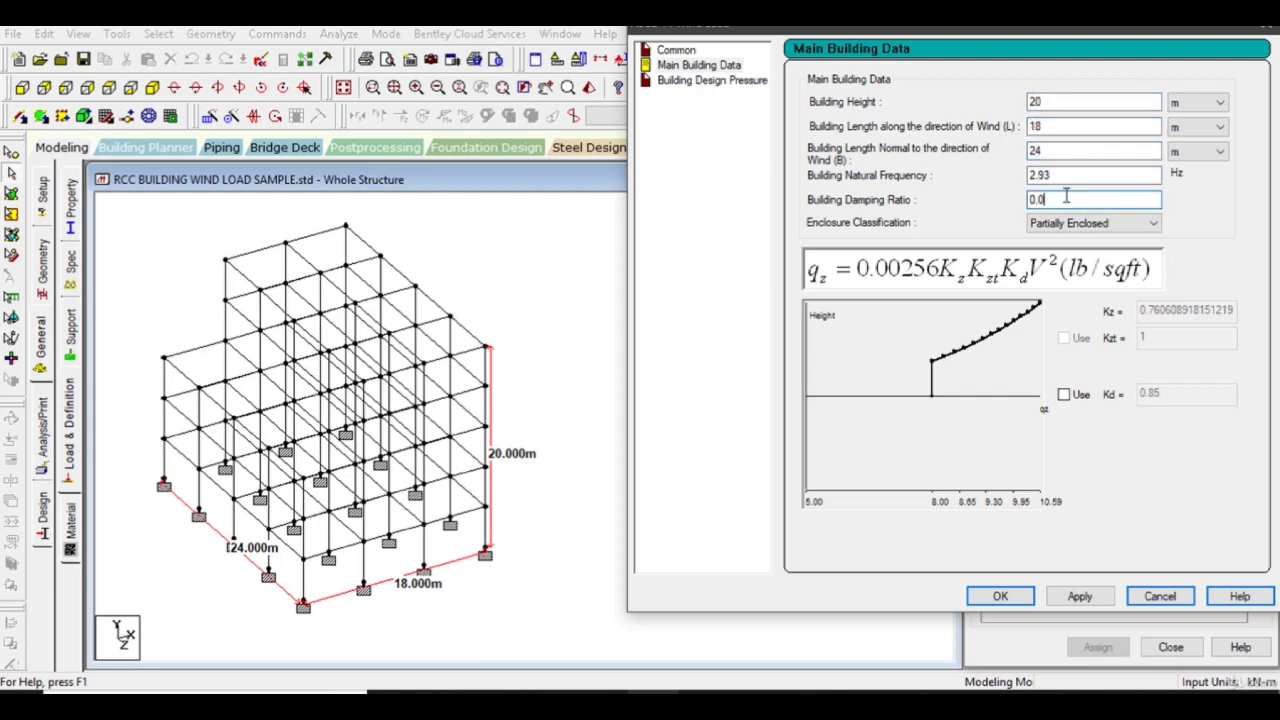
left_click(1075, 224)
left_click(1072, 265)
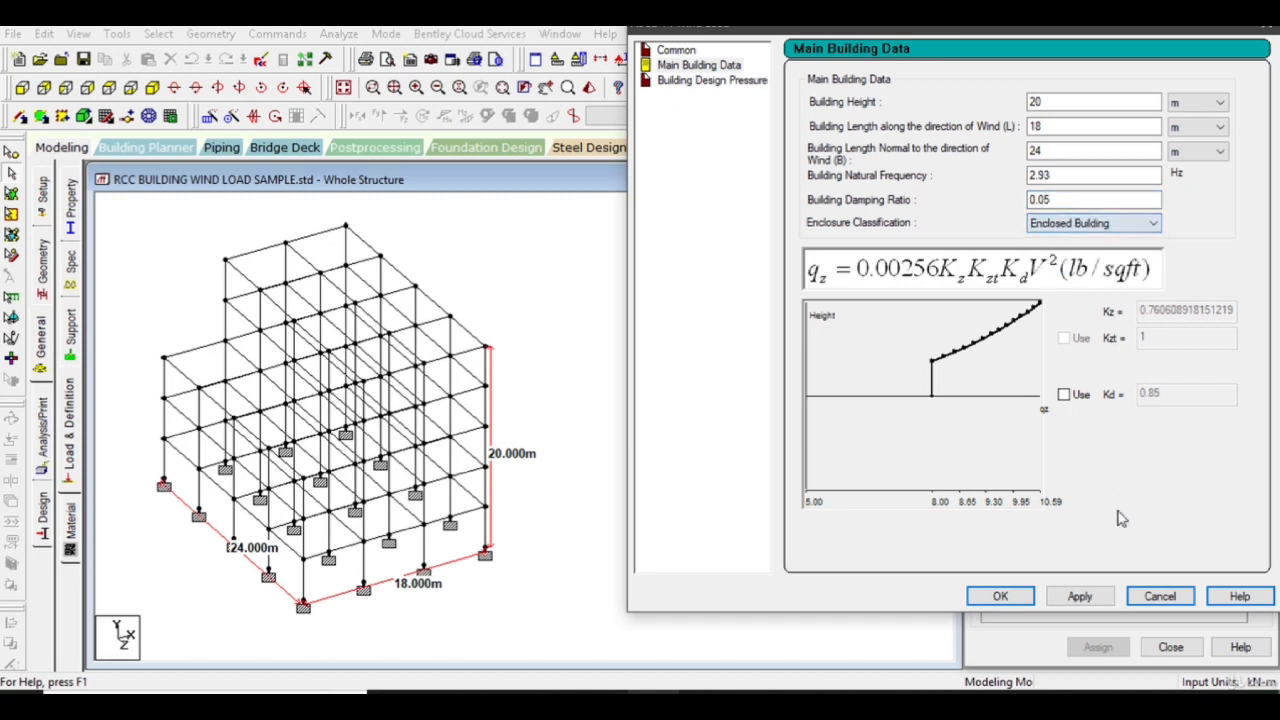
left_click(1080, 596)
- Generate the Type 6 design pressure on the side wall using a GCpi of -0.18
left_click(711, 81)
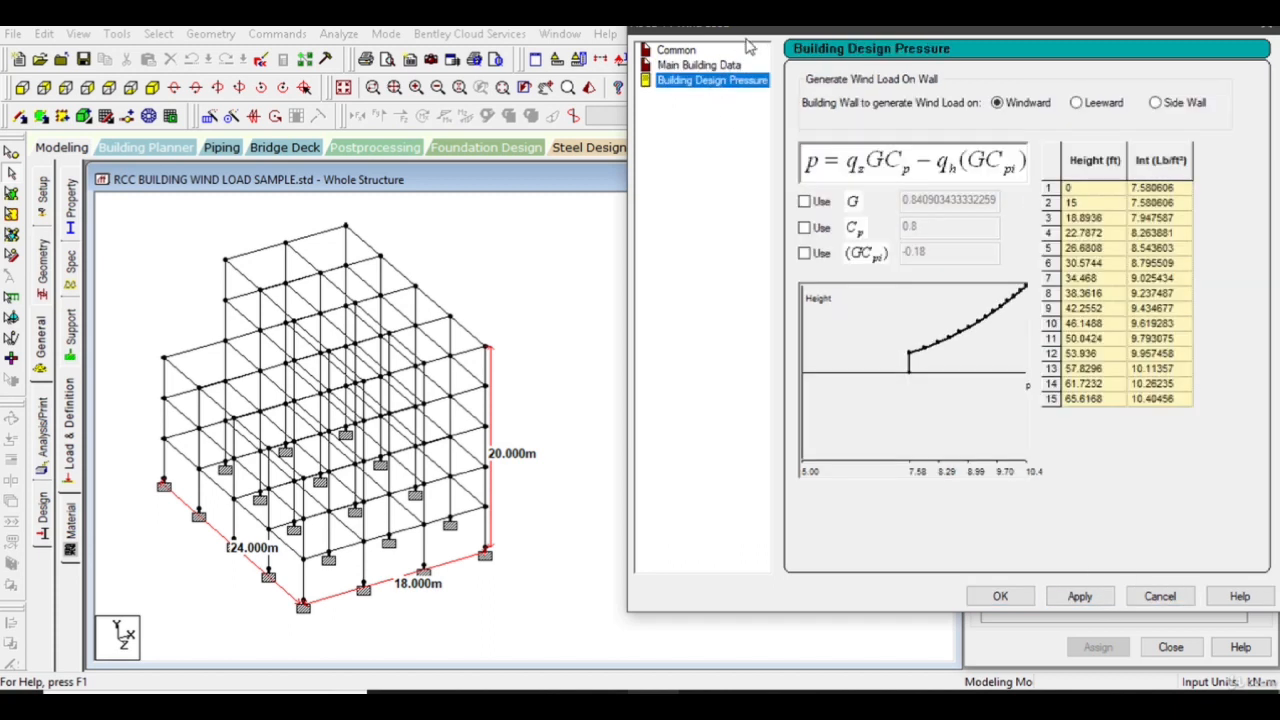
left_click(1155, 103)
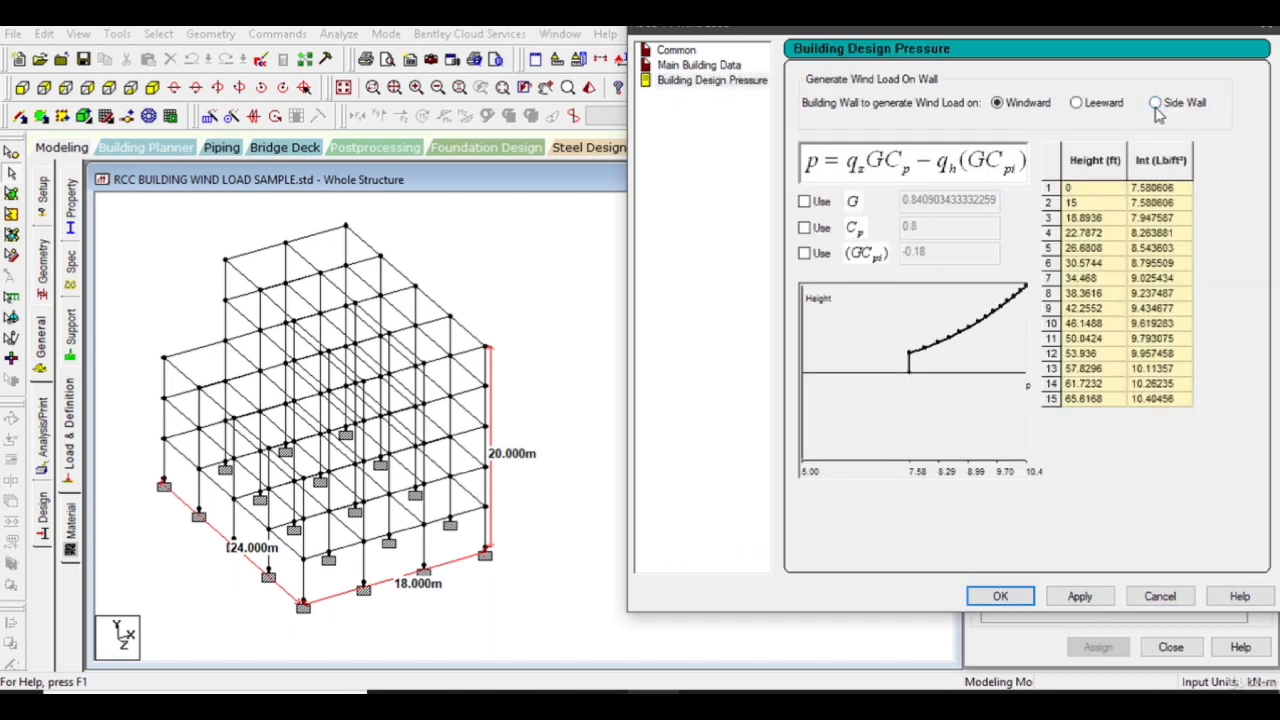
left_click(804, 255)
left_click(1080, 596)
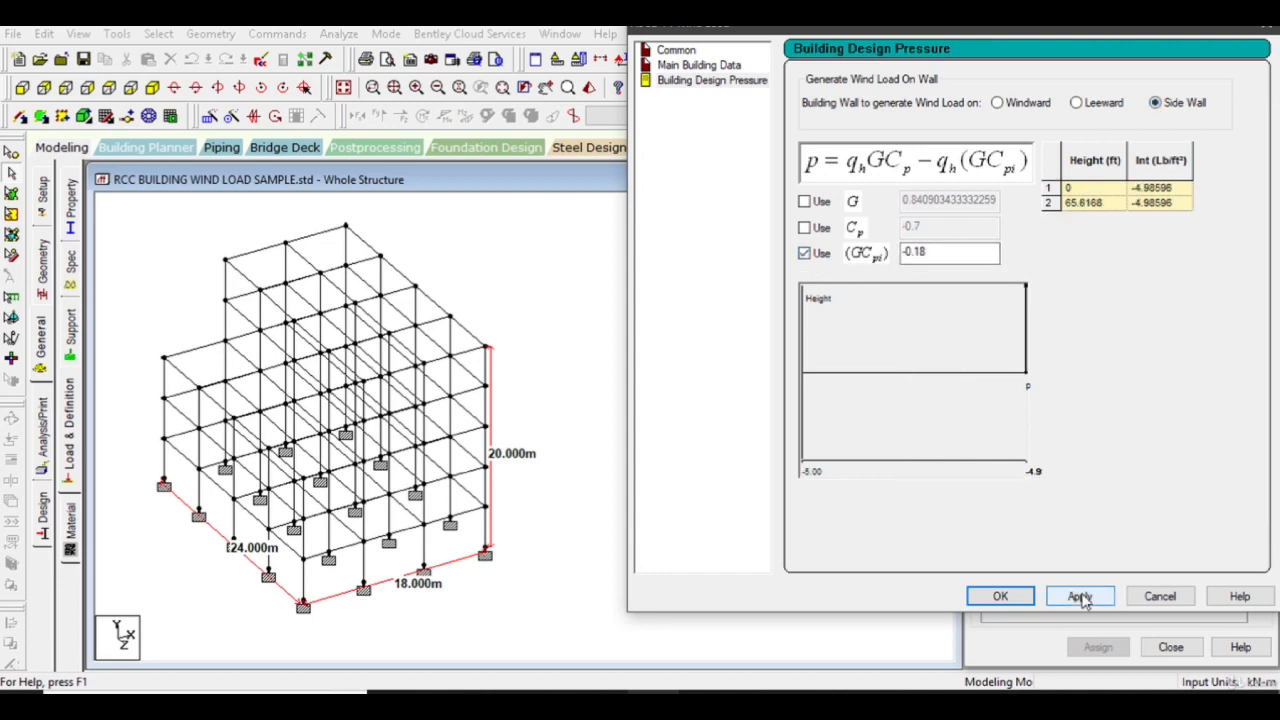
- Accept the ASCE-7 calculation, then add its intensity table and an exposure factor of 1 to the Type 6 sidewall definition
left_click(1000, 596)
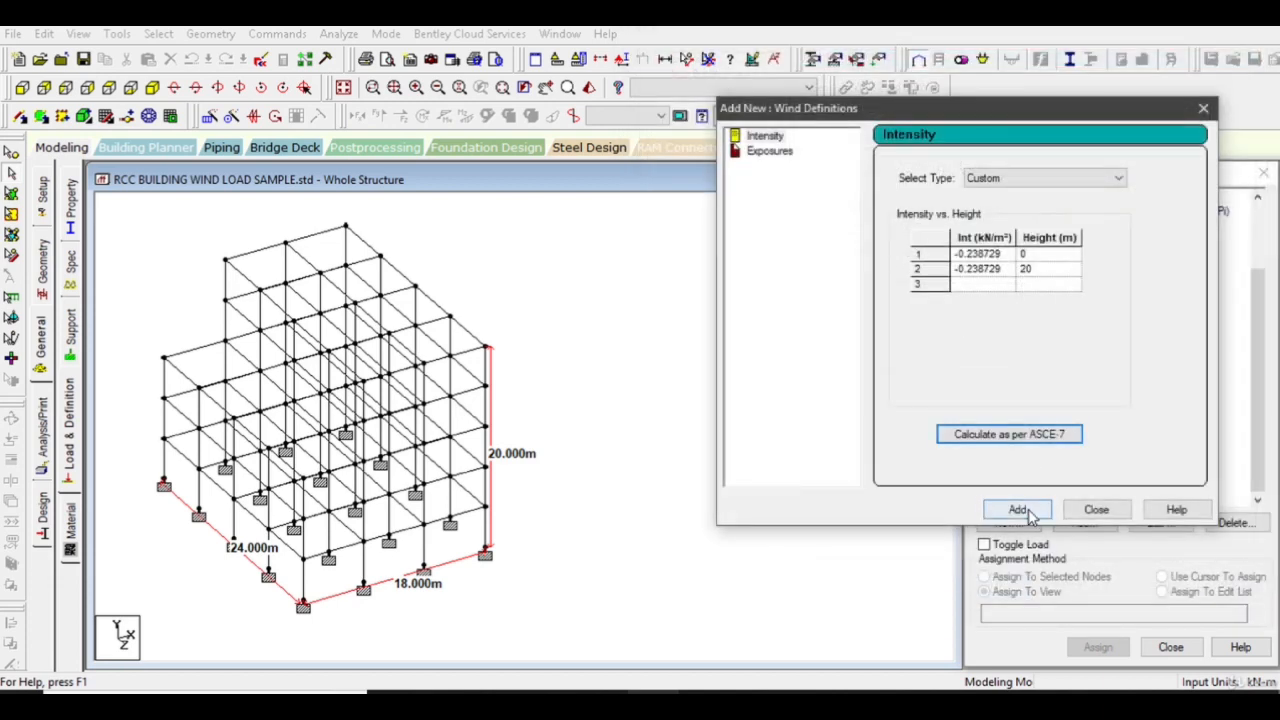
left_click(1015, 508)
double_click(868, 236)
type("1")
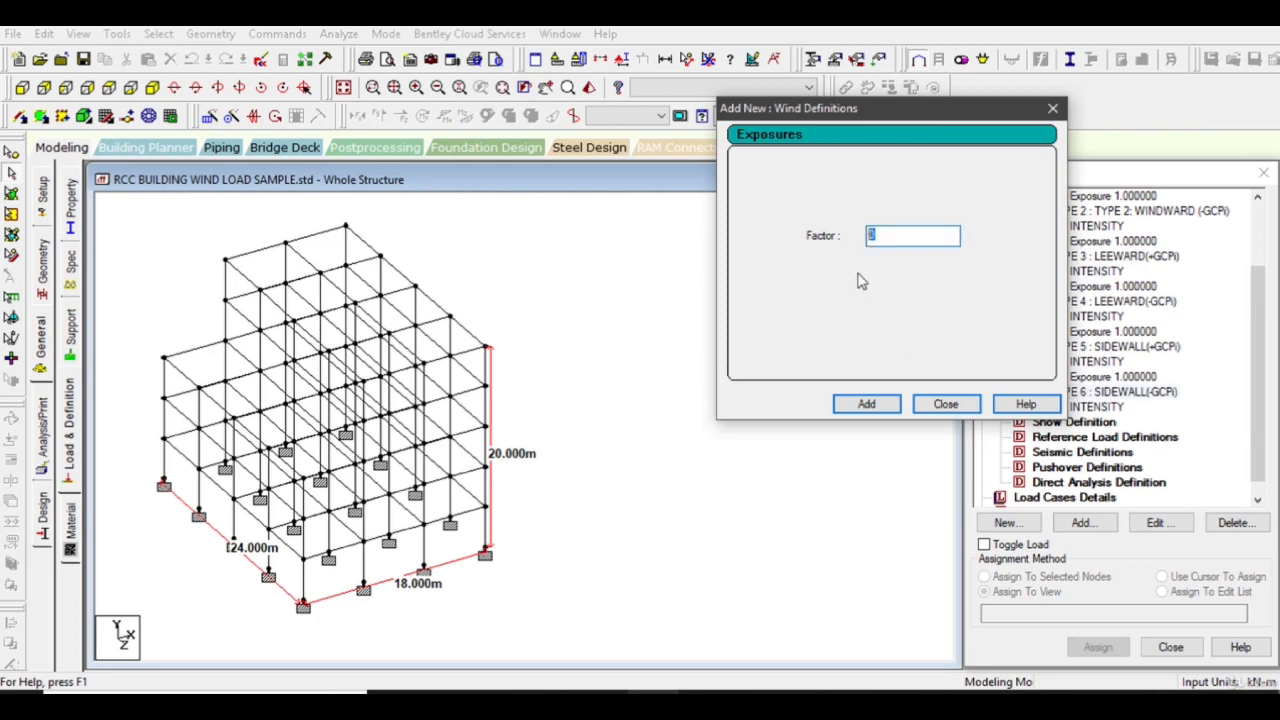
left_click(866, 404)
left_click(945, 404)
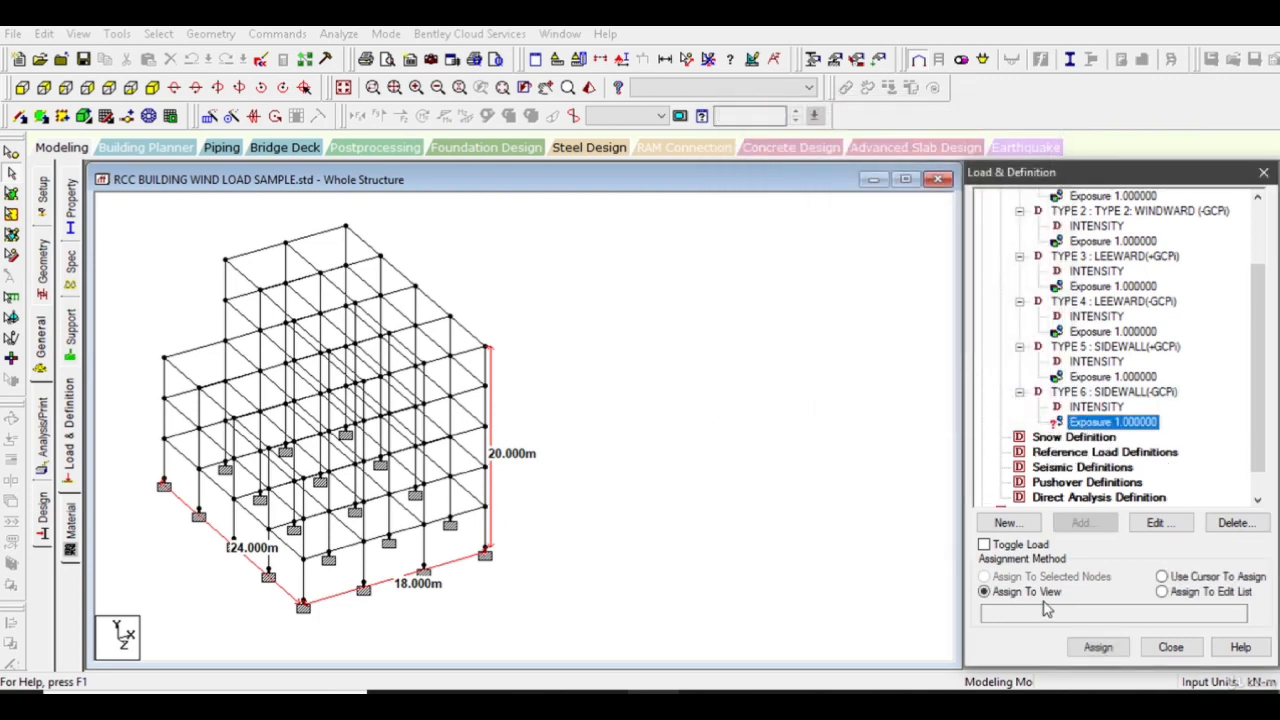
- Assign the Type 6 sidewall exposure to the whole structure in view
left_click(1097, 648)
left_click(1143, 460)
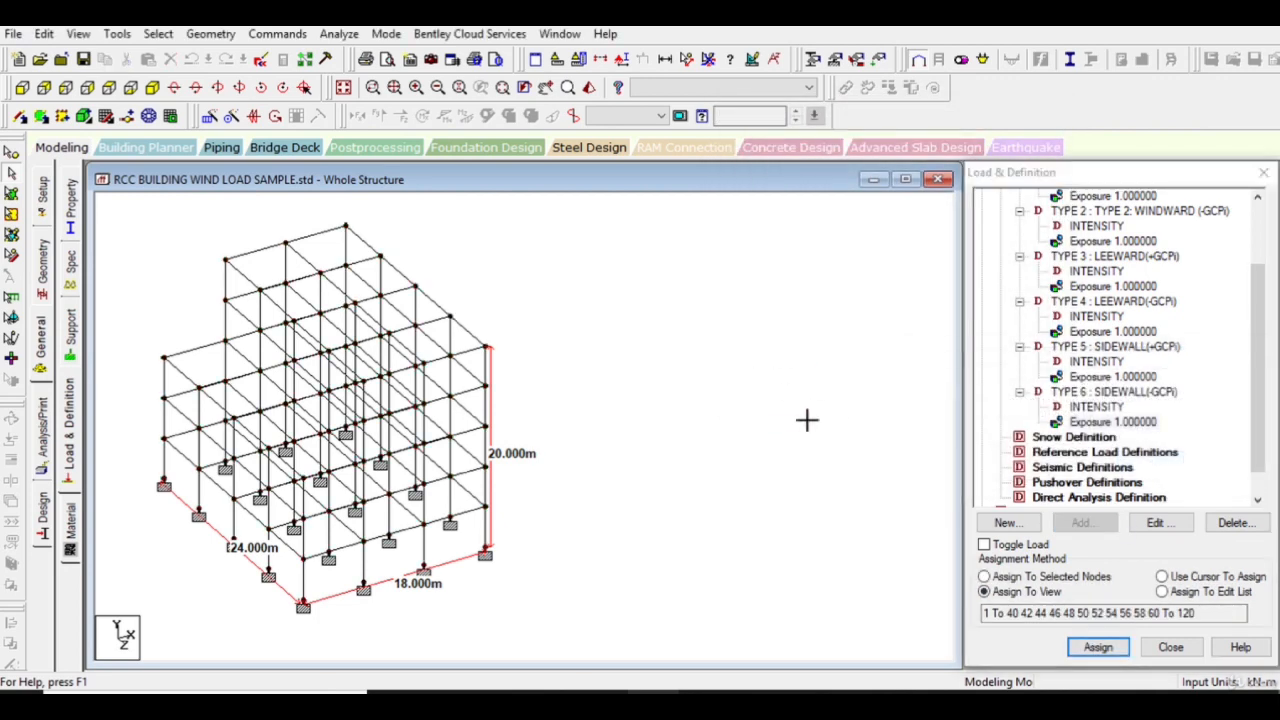
scroll(1040, 373, "down", 1)
scroll(1040, 373, "down", 1)
left_click_drag(1249, 434, 1268, 345)
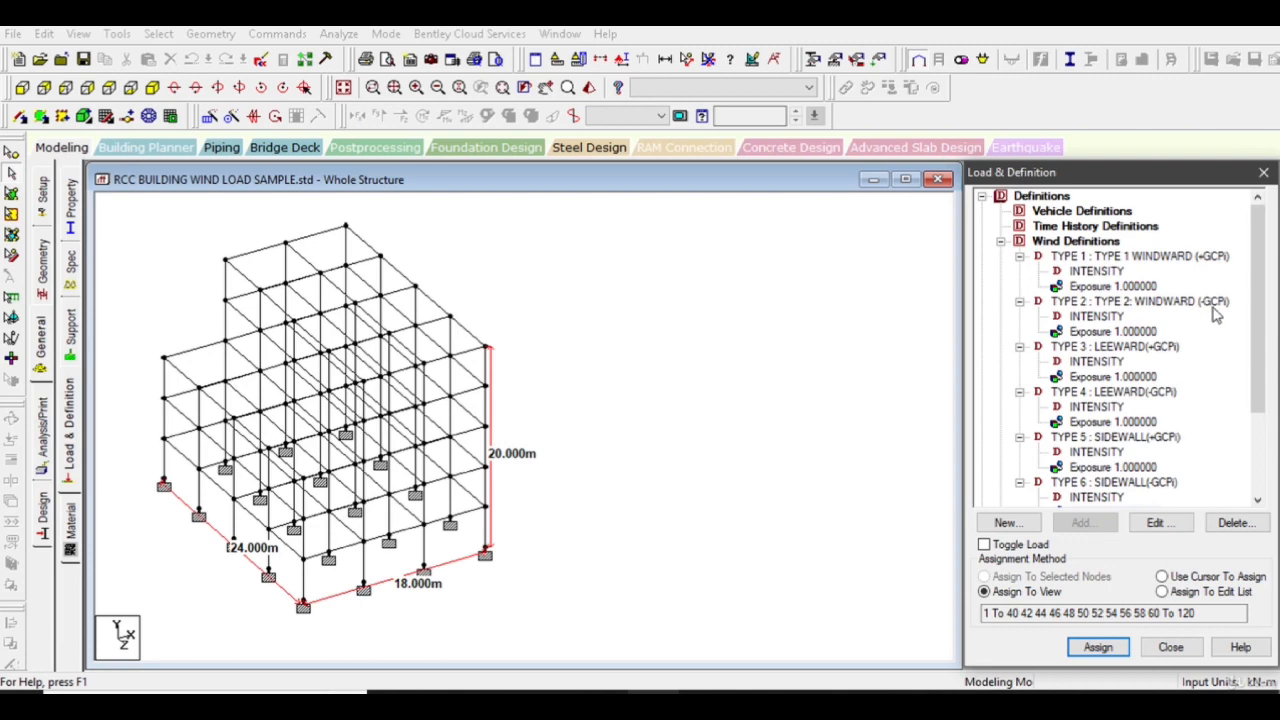
left_click_drag(1250, 320, 1250, 342)
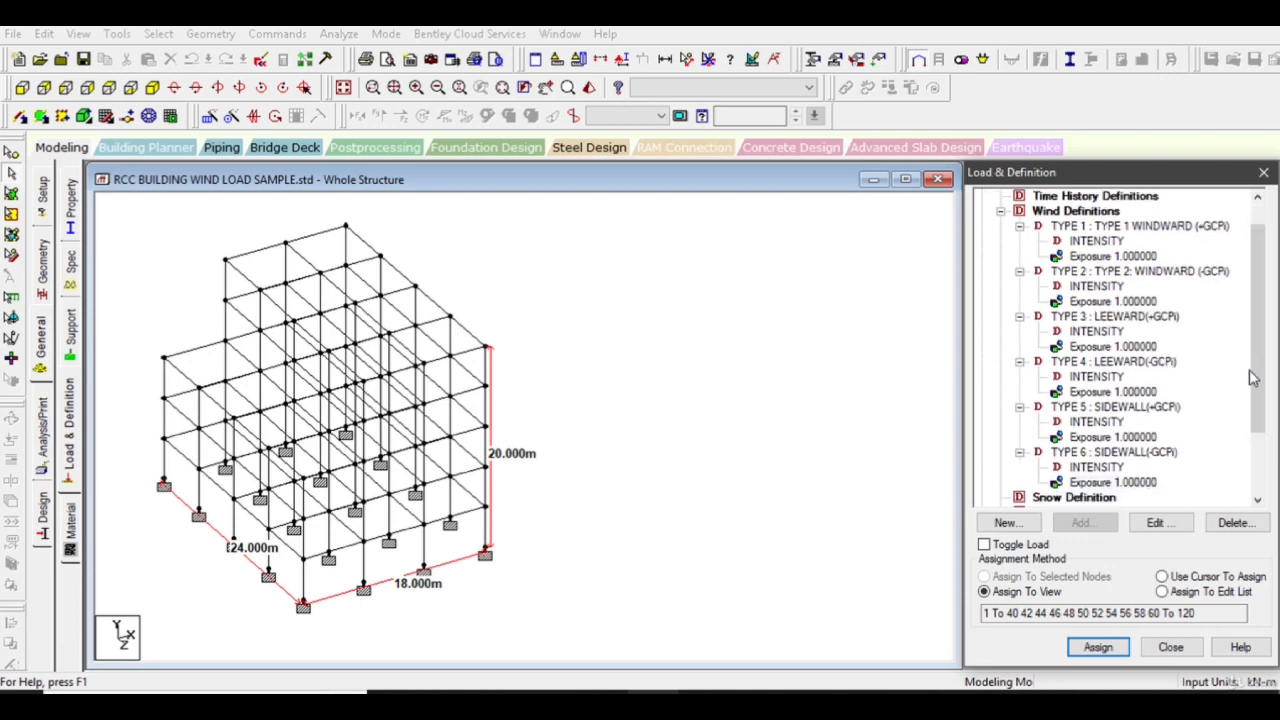
- Add primary load case 1 titled DL with the Dead loading type
left_click_drag(1250, 372, 1250, 436)
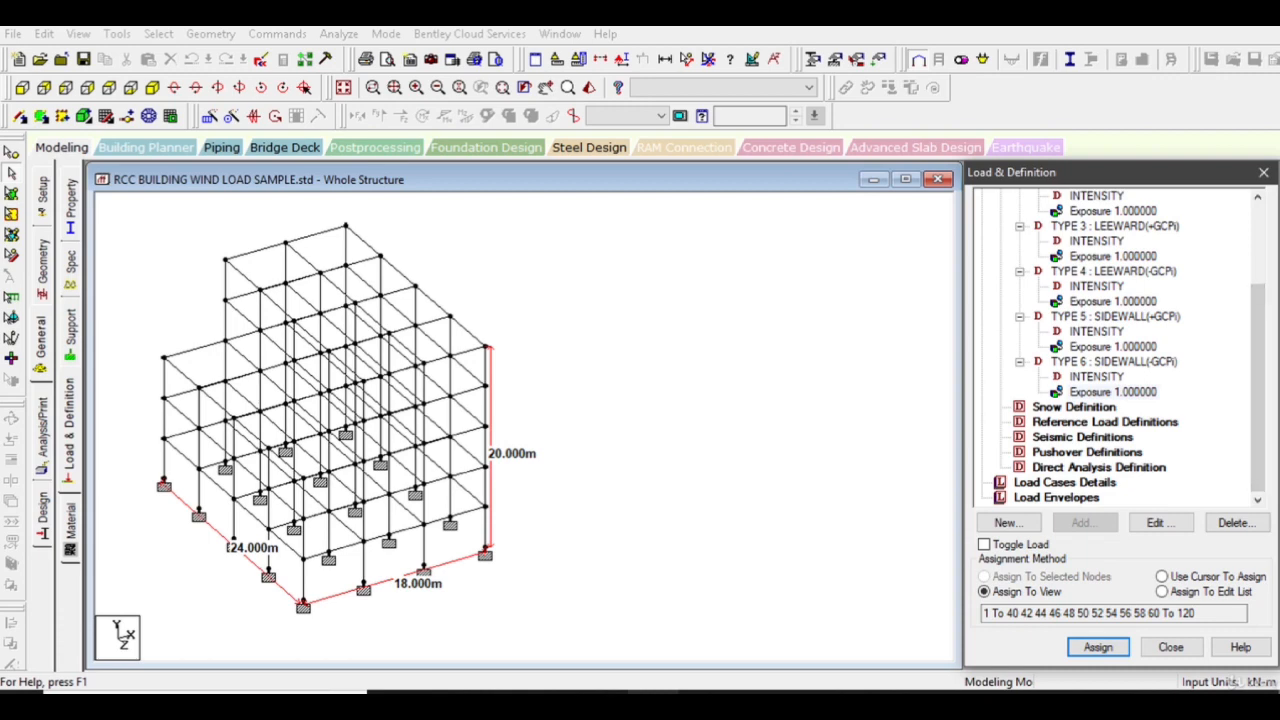
left_click(1064, 482)
left_click(1083, 523)
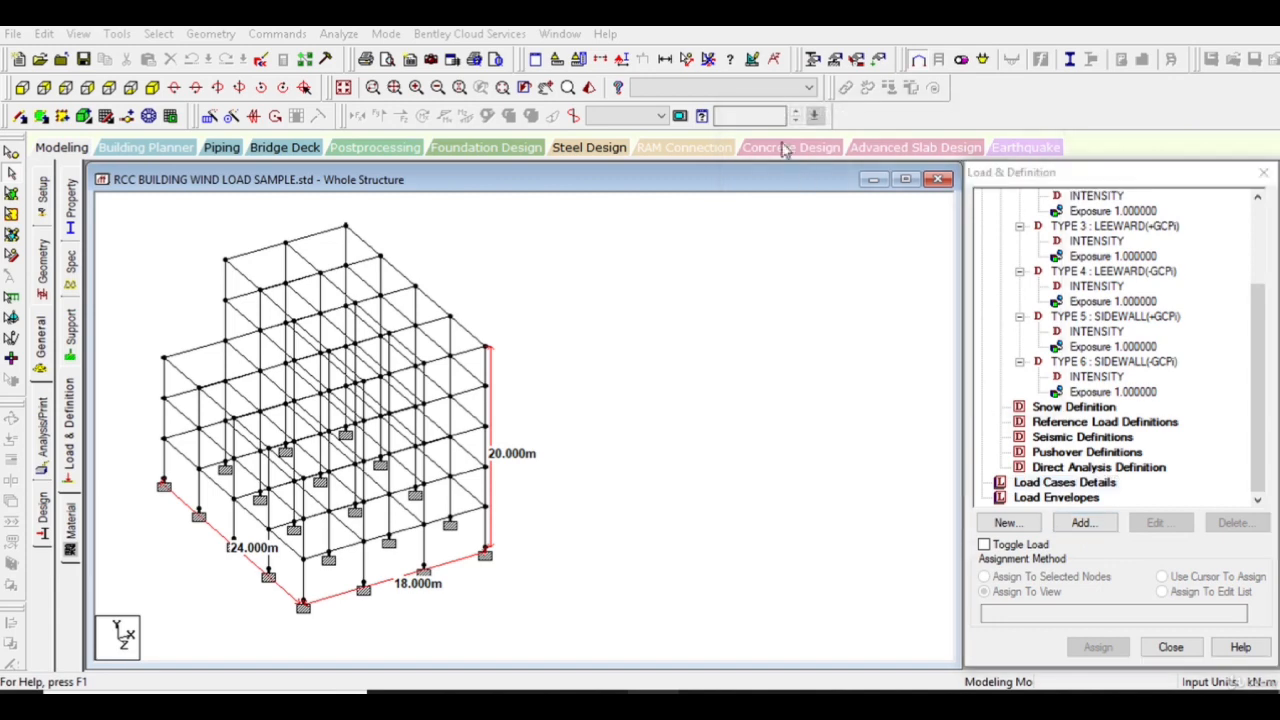
left_click_drag(680, 131, 837, 71)
left_click_drag(712, 257, 540, 259)
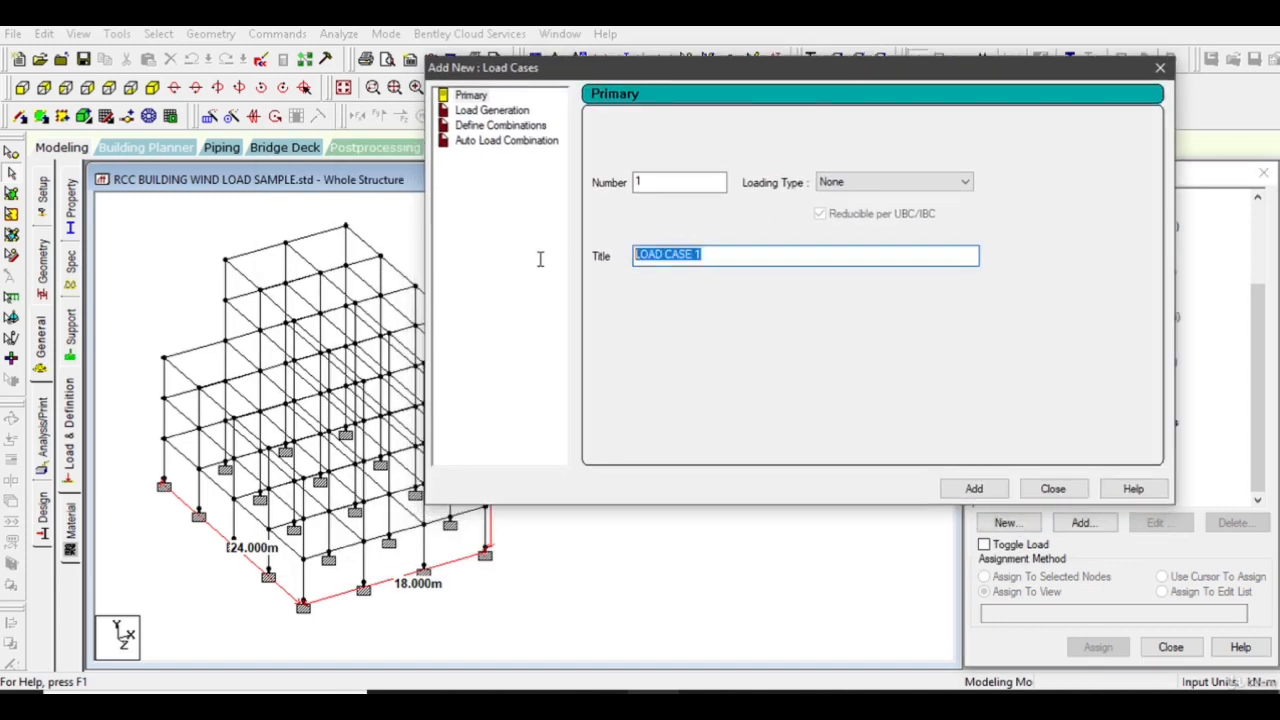
type("DL")
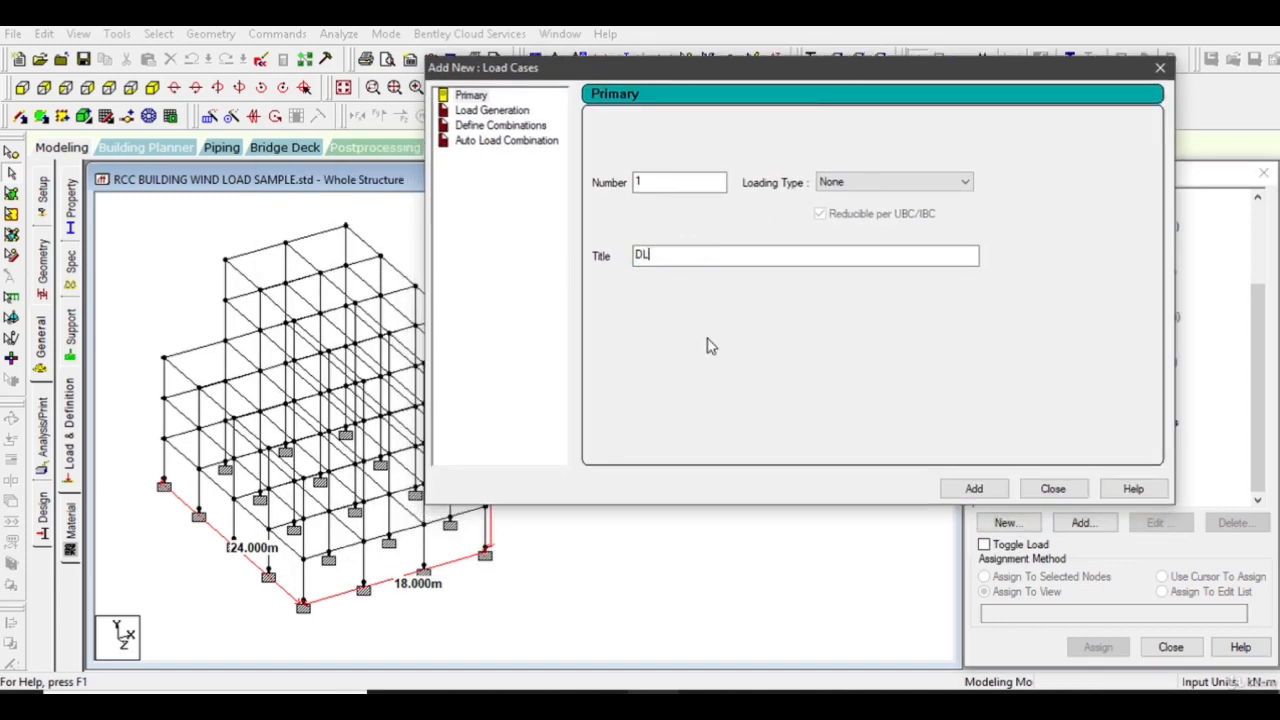
left_click(894, 184)
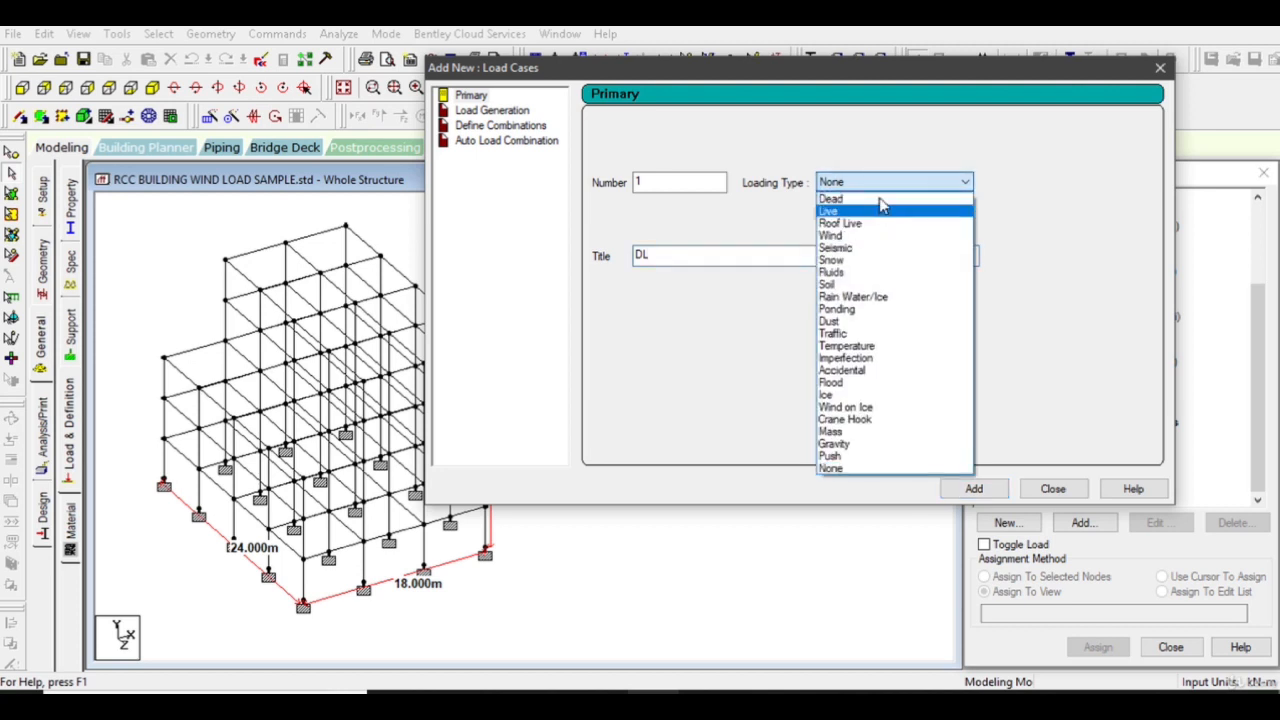
left_click(886, 200)
left_click(972, 488)
- Add primary load case 2 titled LL with the Live loading type
left_click(863, 184)
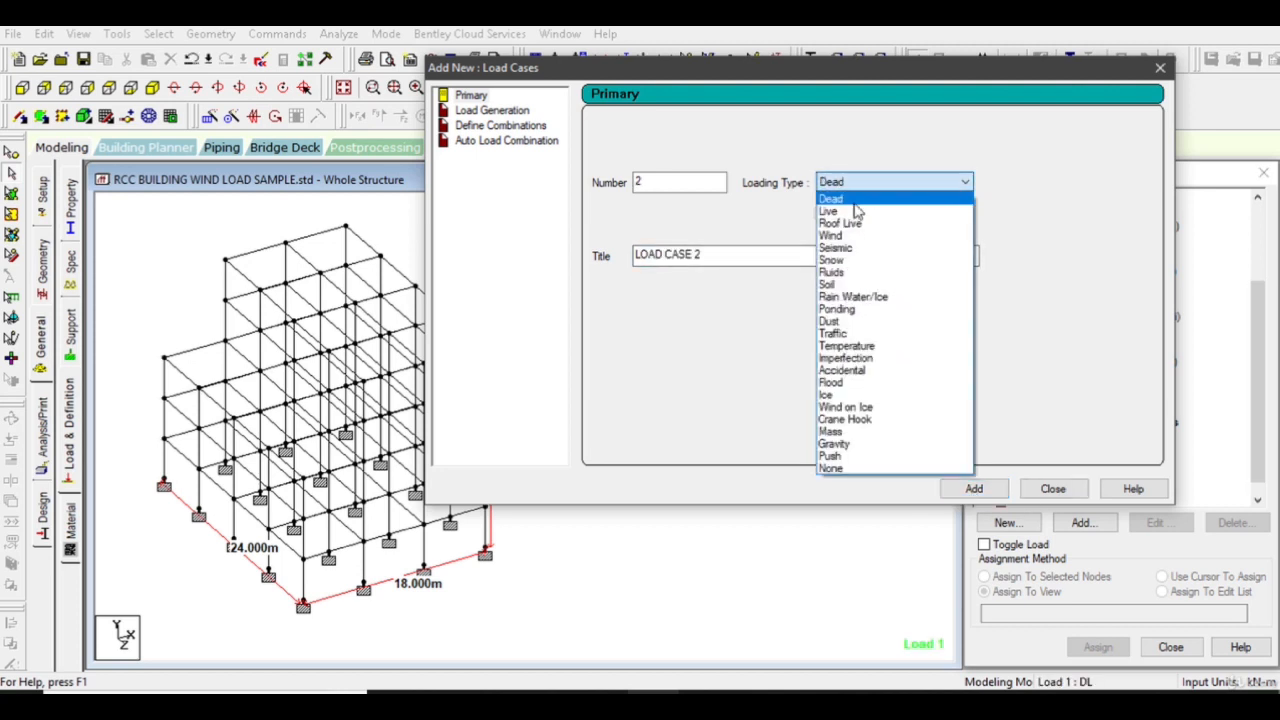
left_click(840, 207)
left_click_drag(811, 251, 651, 309)
type("LL")
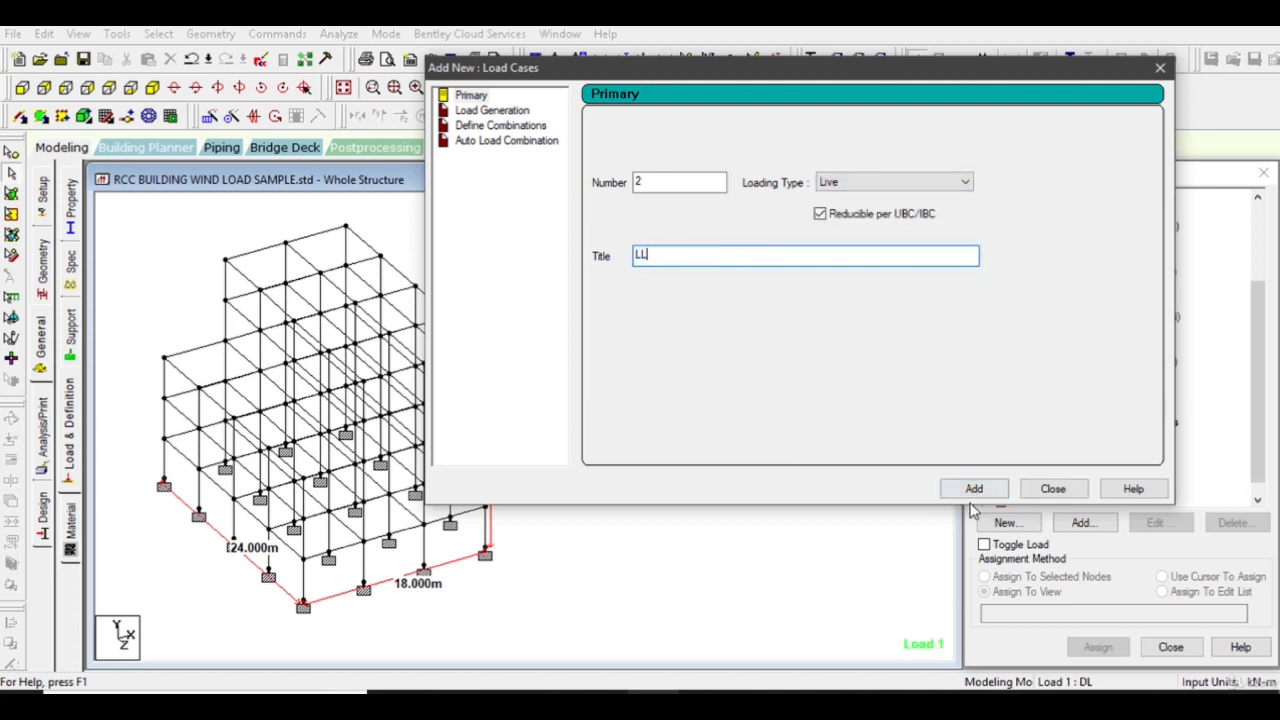
left_click(974, 488)
- Add primary load case 3 titled WL(+GCPi) with the Wind loading type
left_click(878, 184)
left_click(850, 201)
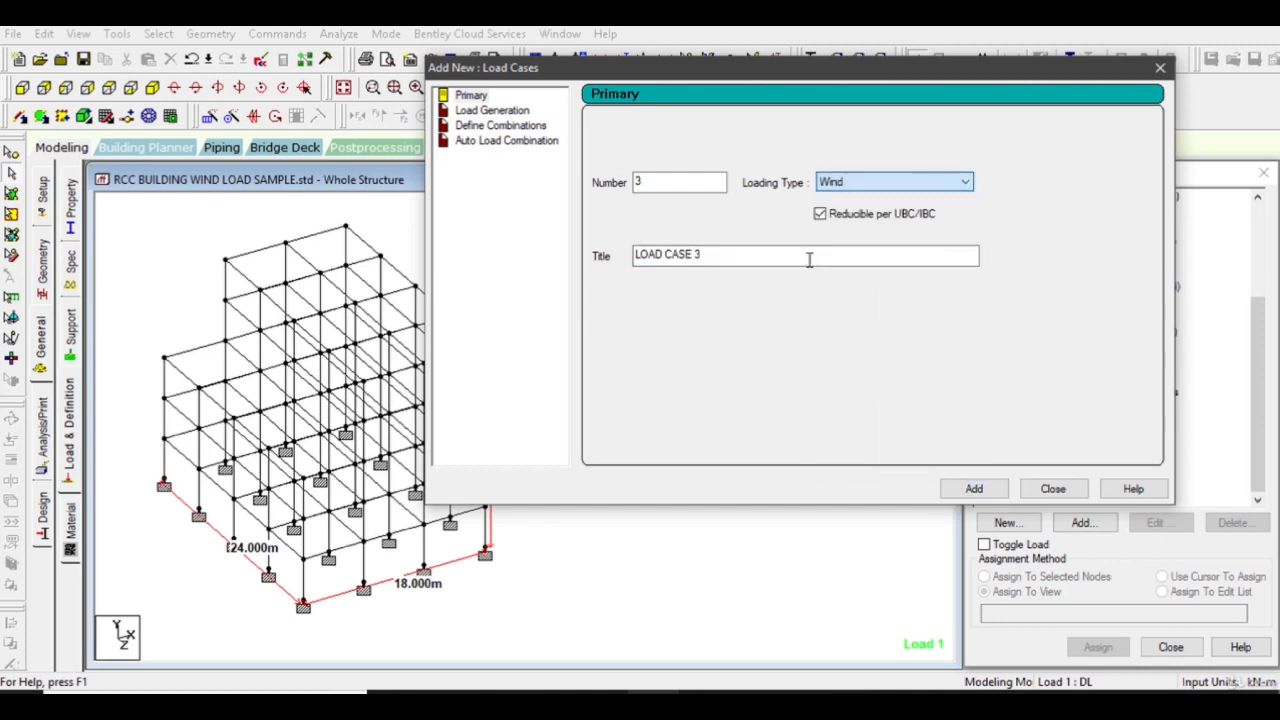
left_click_drag(808, 258, 578, 248)
type("WL(+GCPi")
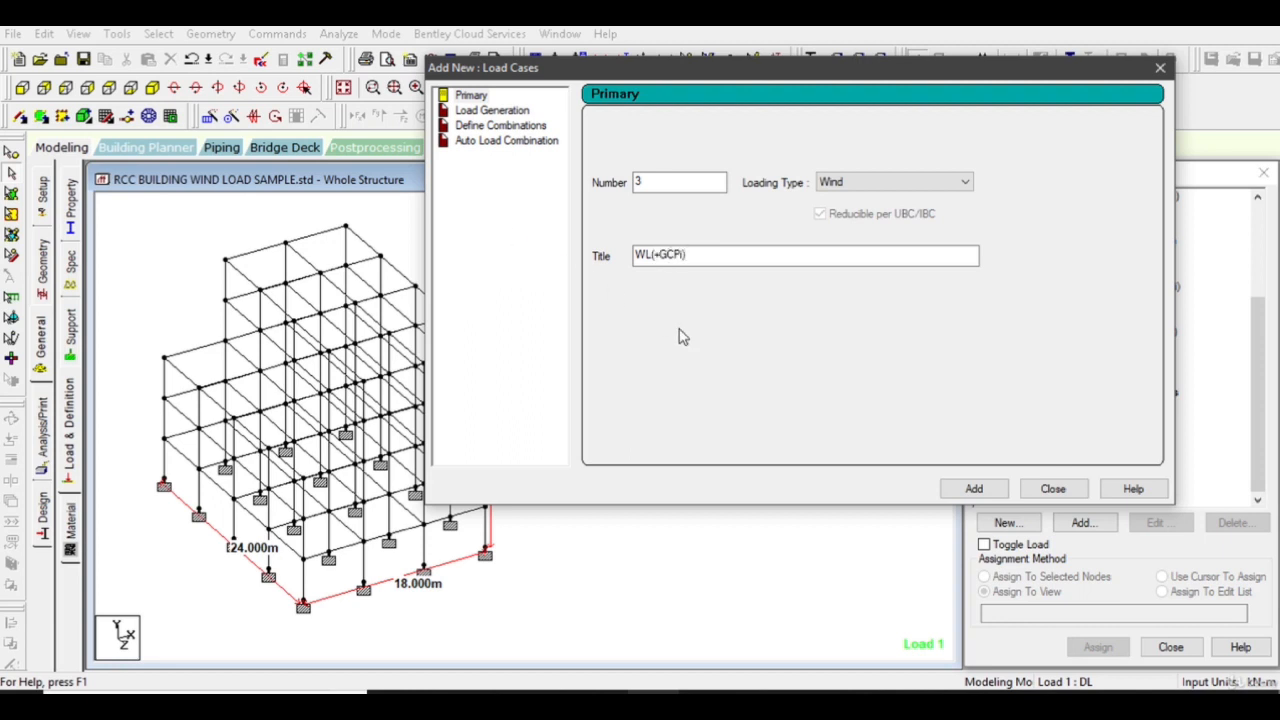
left_click(975, 489)
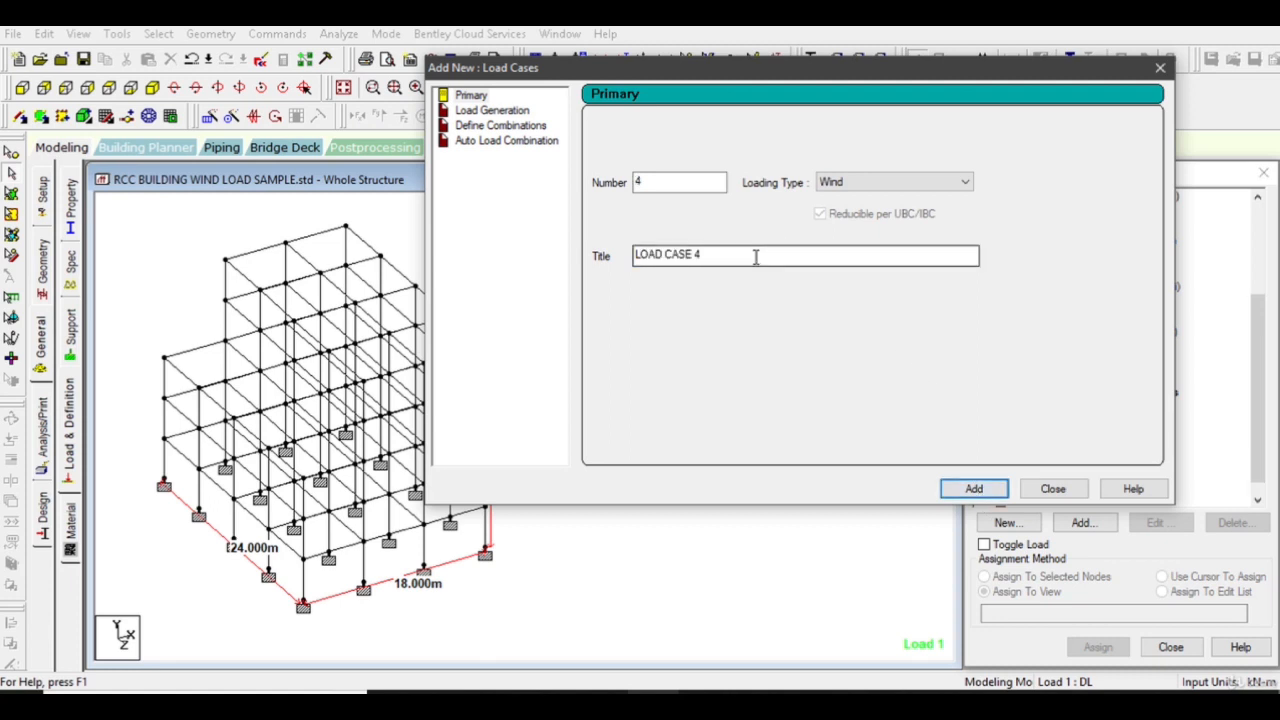
- Add primary load case 4 titled WL(-GCPi) with the Wind loading type and finish creating load cases
left_click_drag(757, 254, 586, 271)
type("W")
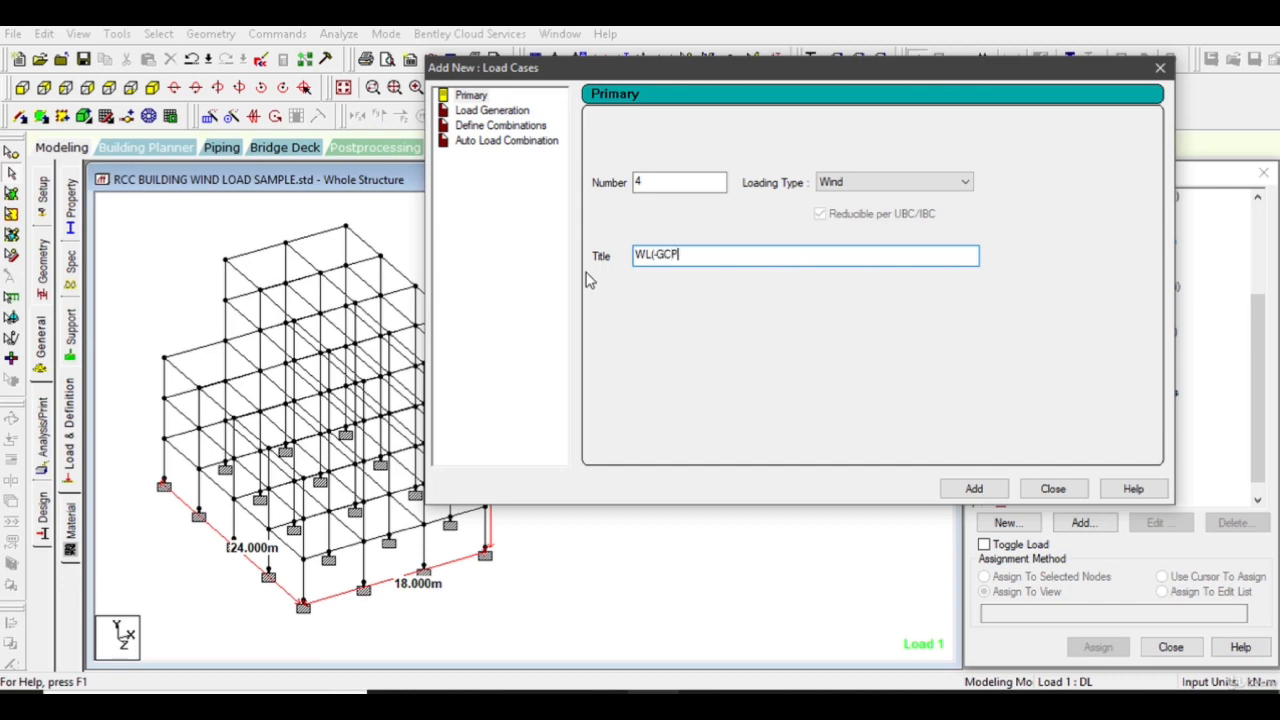
type("L(-GCPi)")
left_click(974, 489)
left_click(1053, 489)
- Open the wind load item settings for load case 3, WL(+GCPi)
left_click(1077, 468)
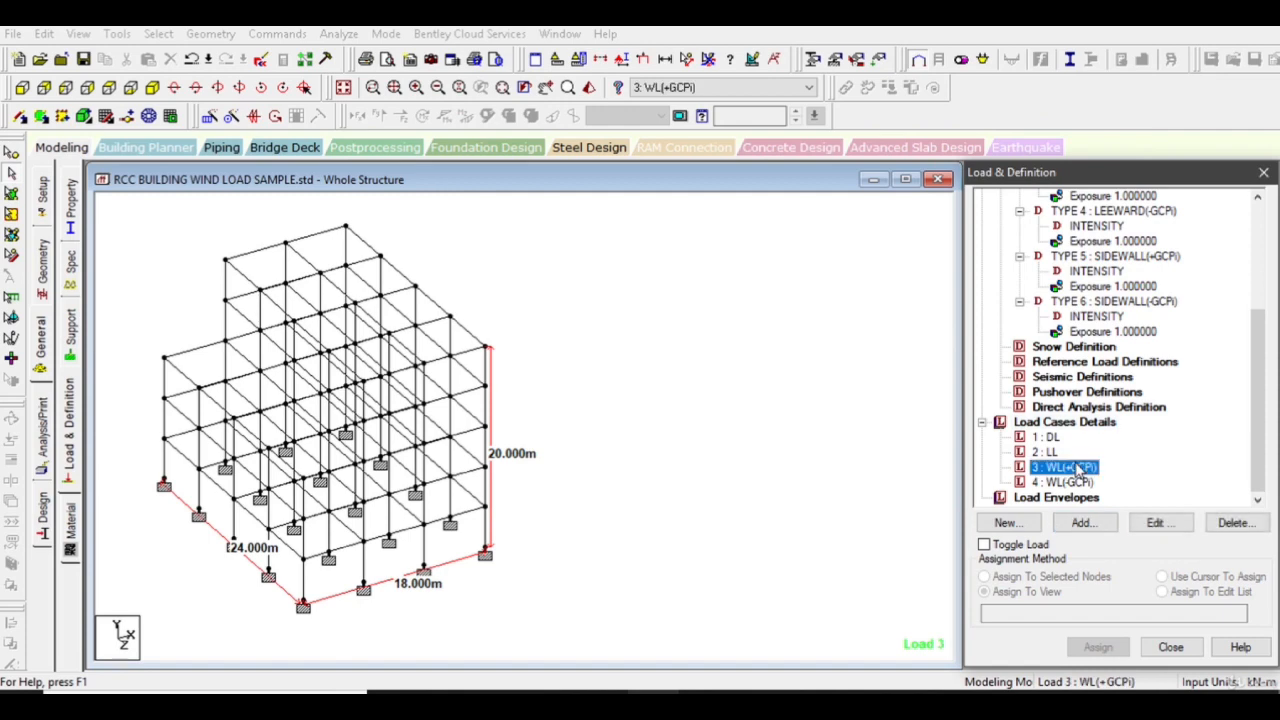
left_click(1083, 523)
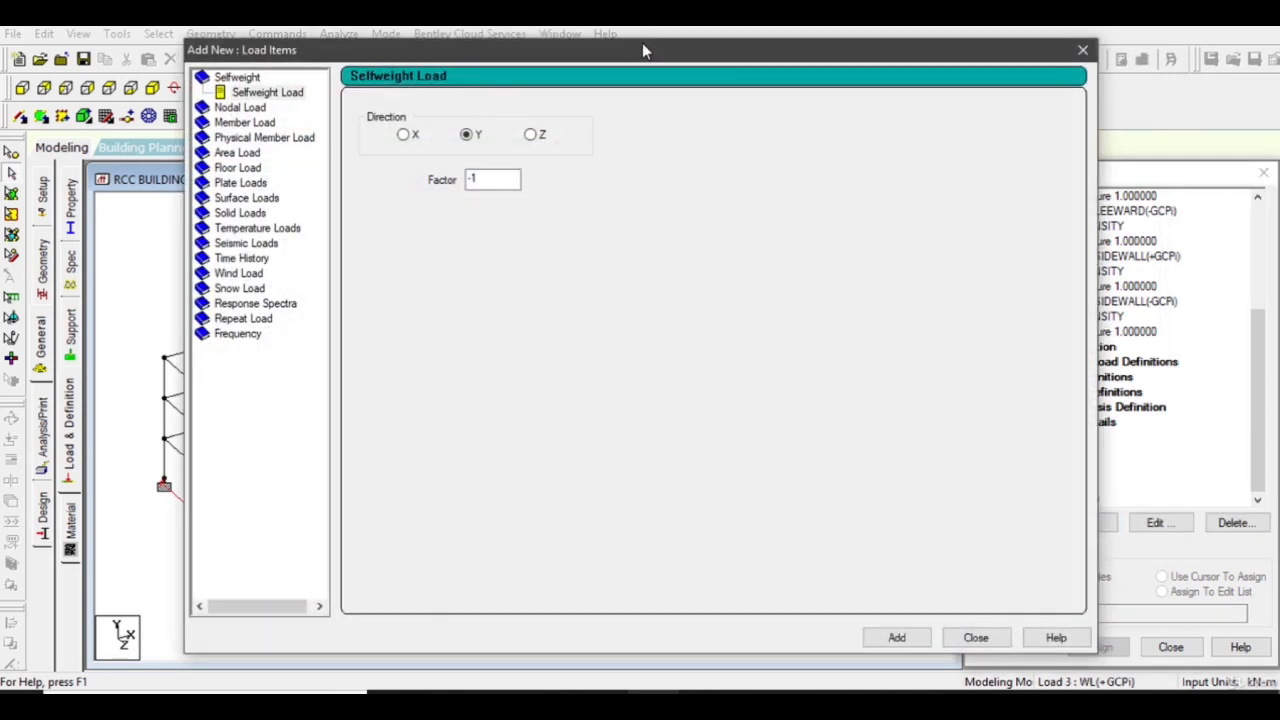
left_click_drag(642, 49, 954, 63)
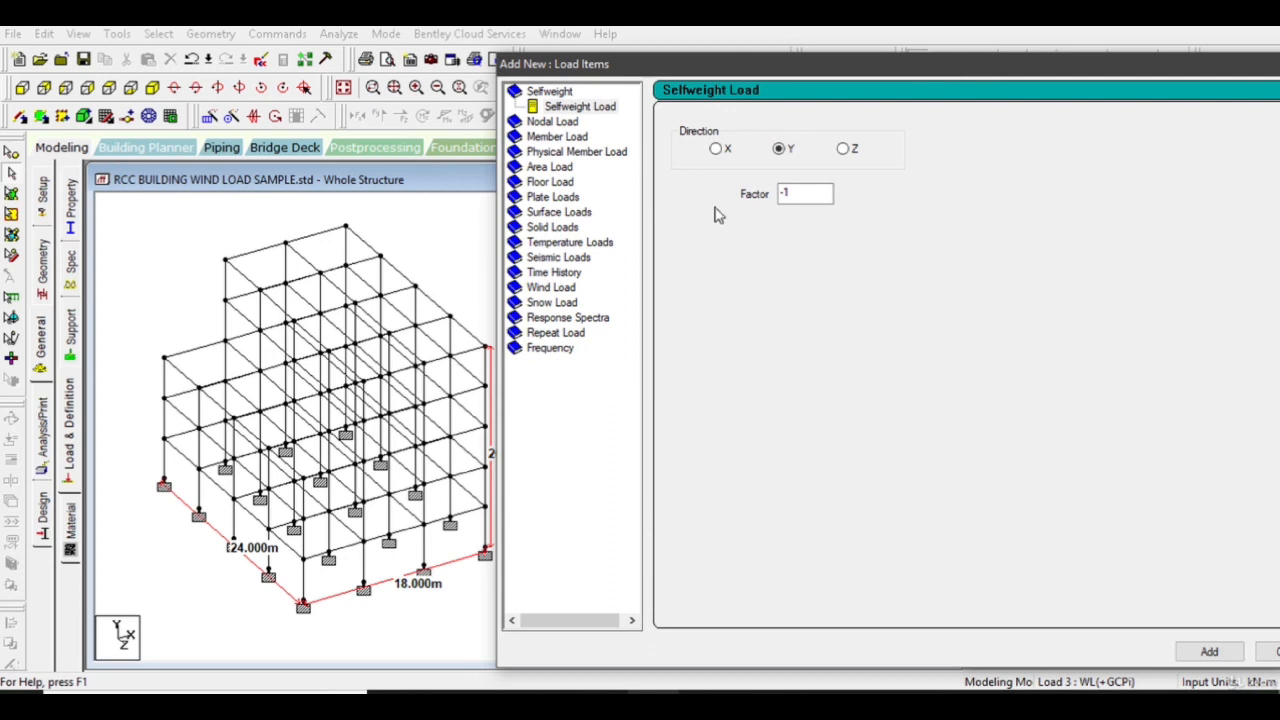
left_click(563, 287)
left_click(563, 287)
left_click(780, 137)
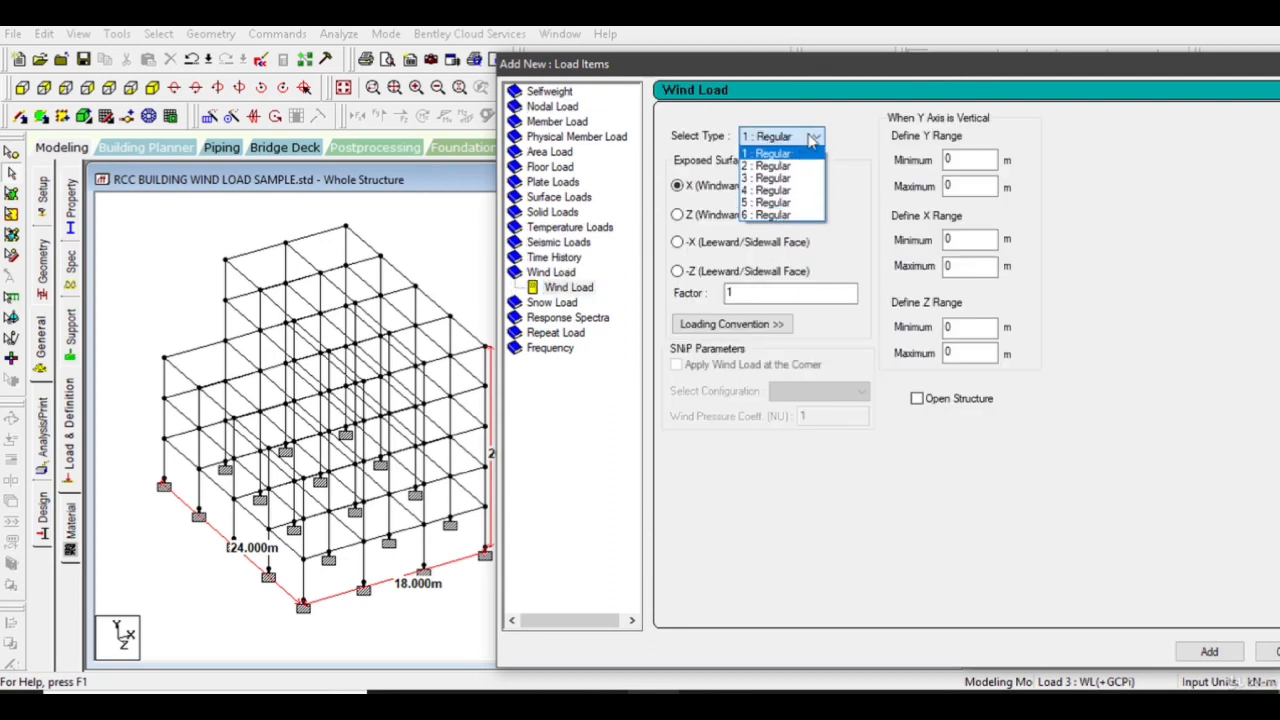
left_click(820, 133)
left_click_drag(946, 71, 572, 38)
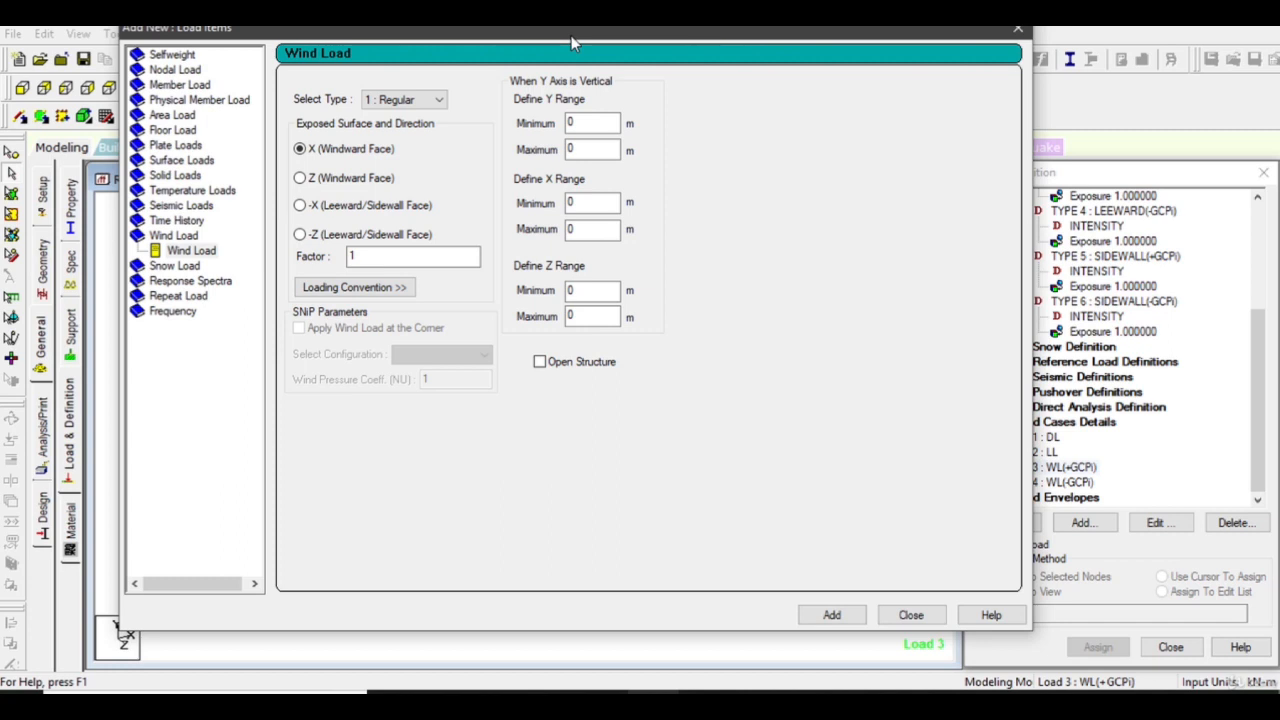
- Check the loading convention diagram, then add a Type 1 wind load on the X windward face with a factor of 1
left_click(421, 95)
left_click(421, 95)
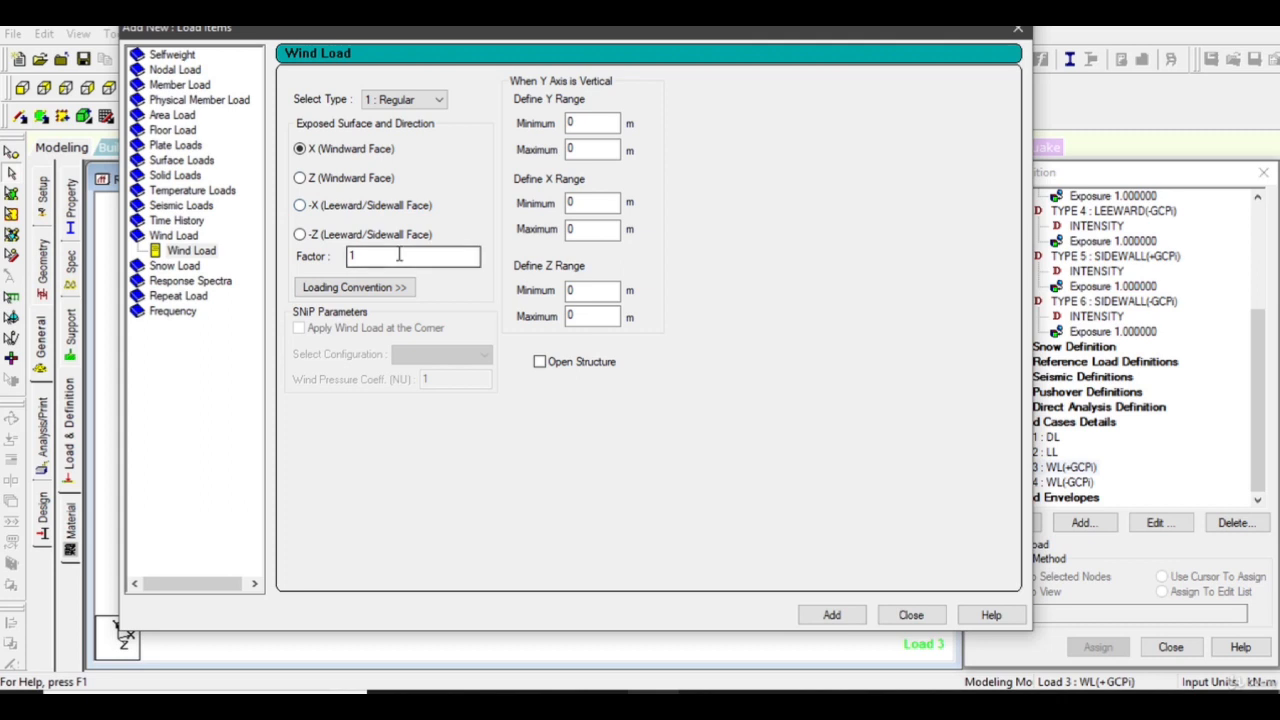
left_click(350, 287)
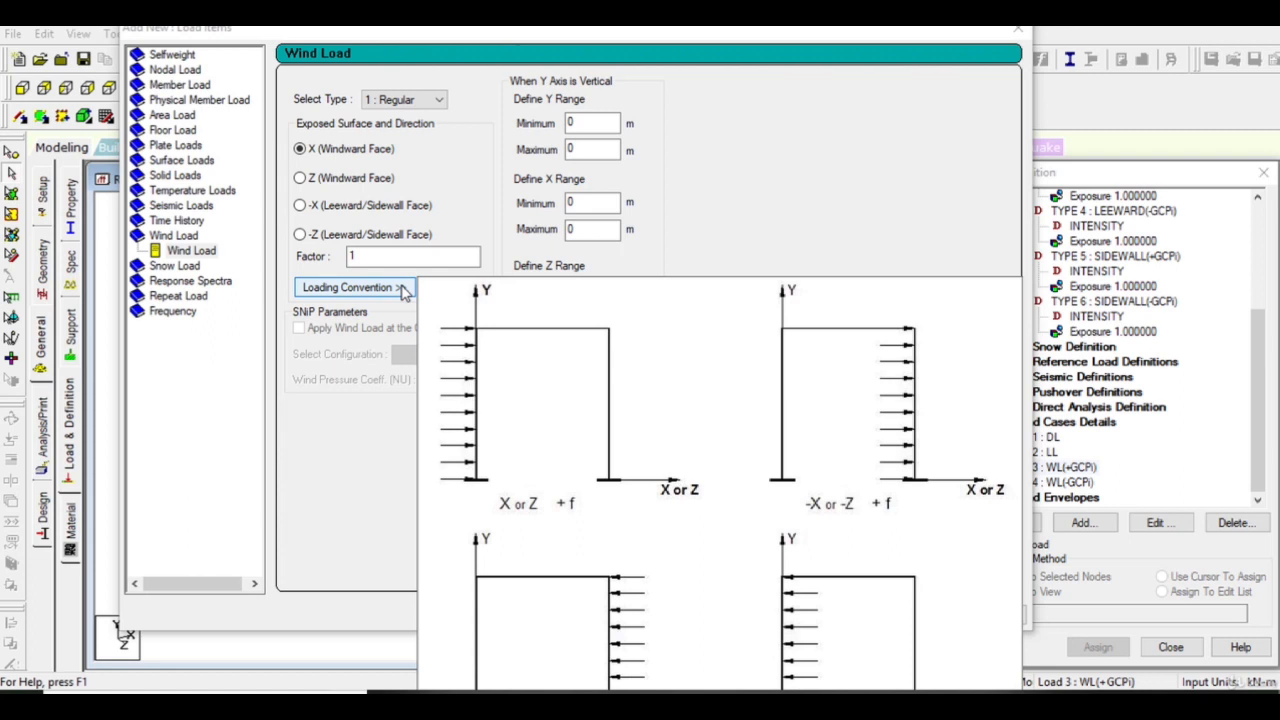
left_click(403, 288)
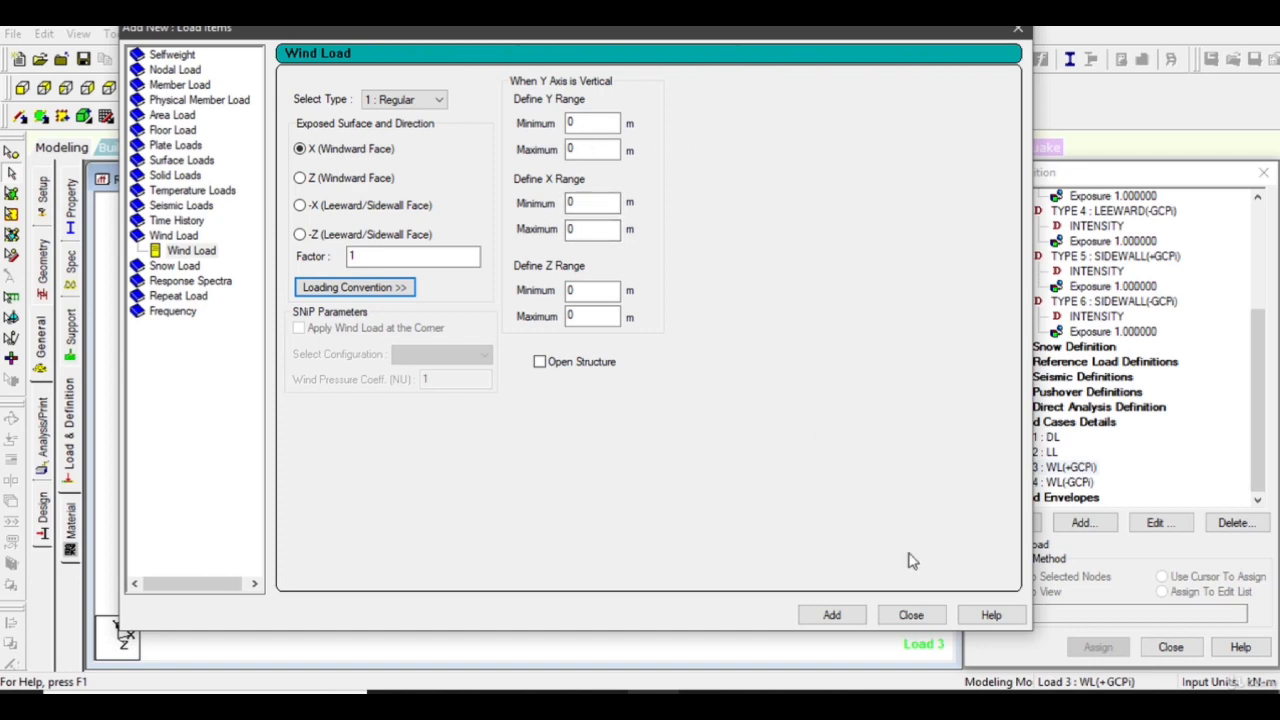
left_click(831, 614)
left_click(910, 614)
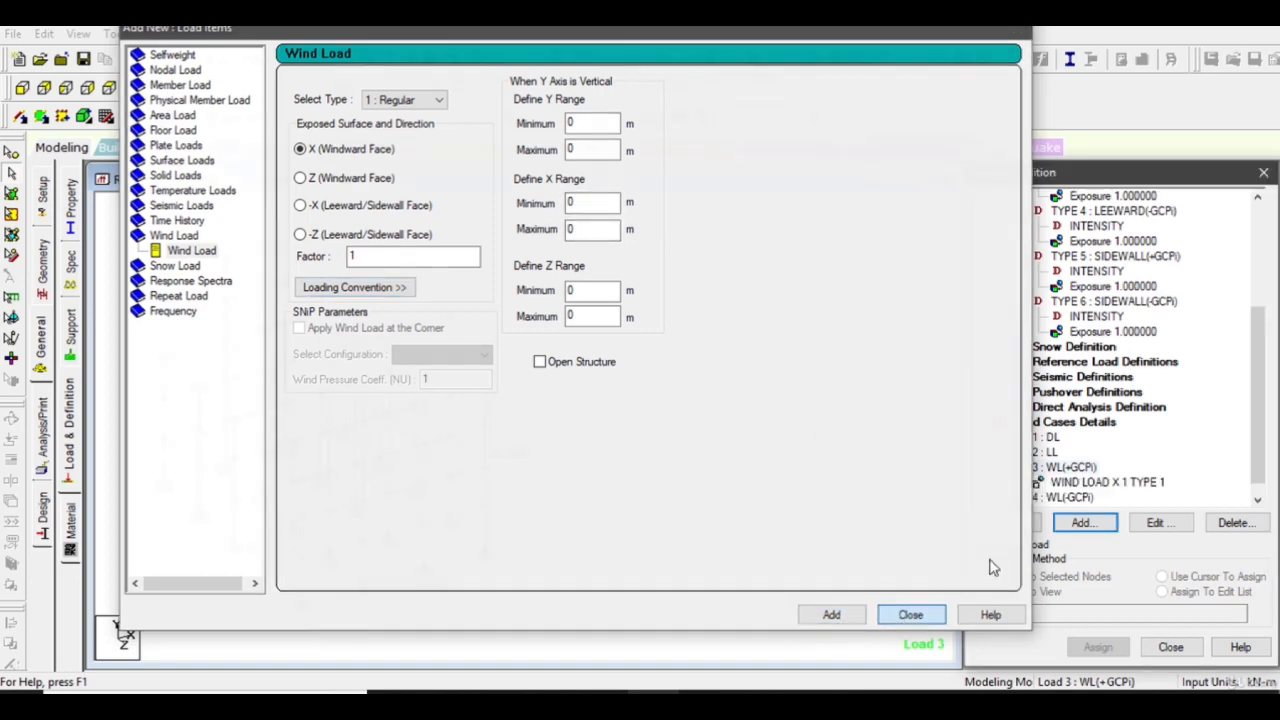
- Display the Type 1 wind load and examine it on the frame in front, side and isometric views
left_click(1107, 484)
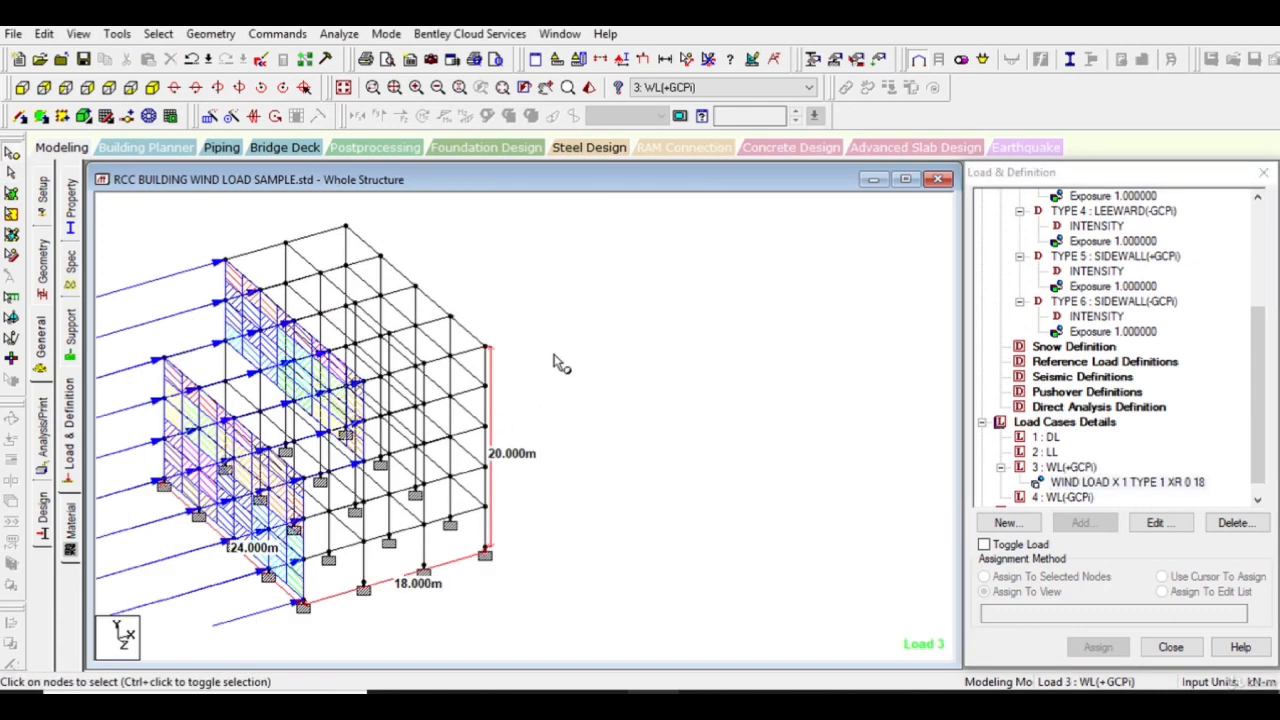
left_click(22, 88)
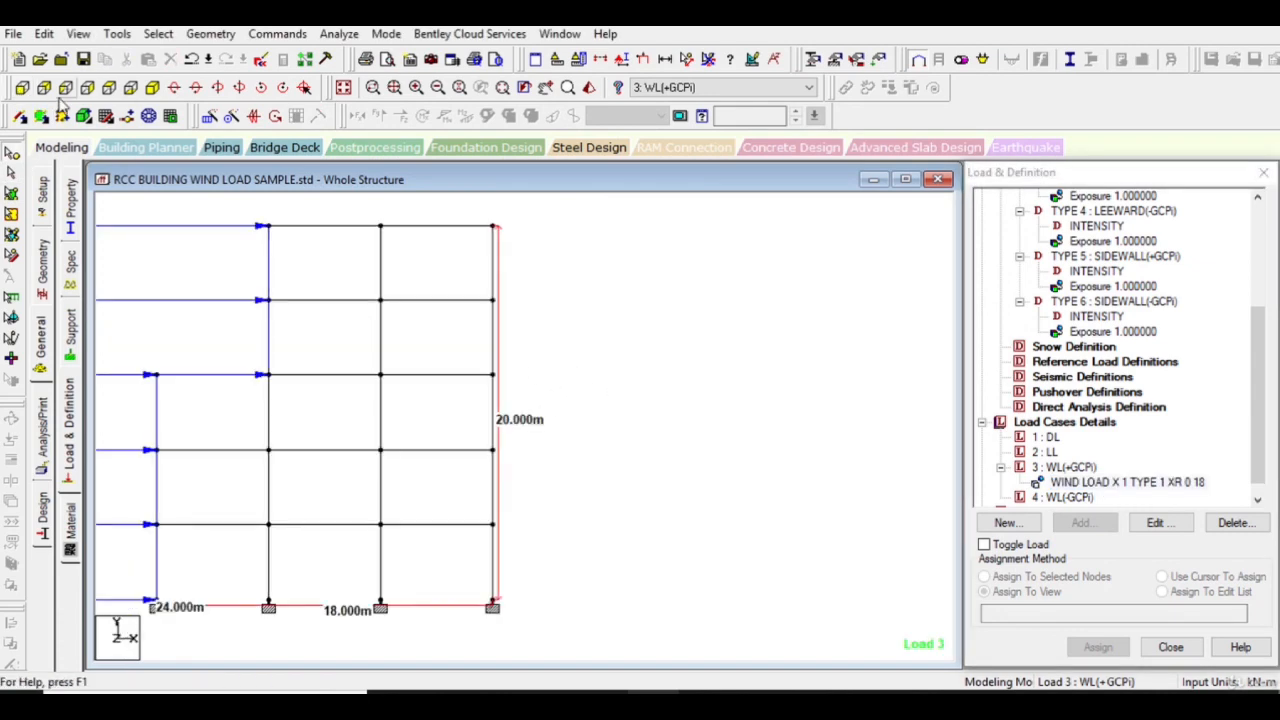
left_click(63, 90)
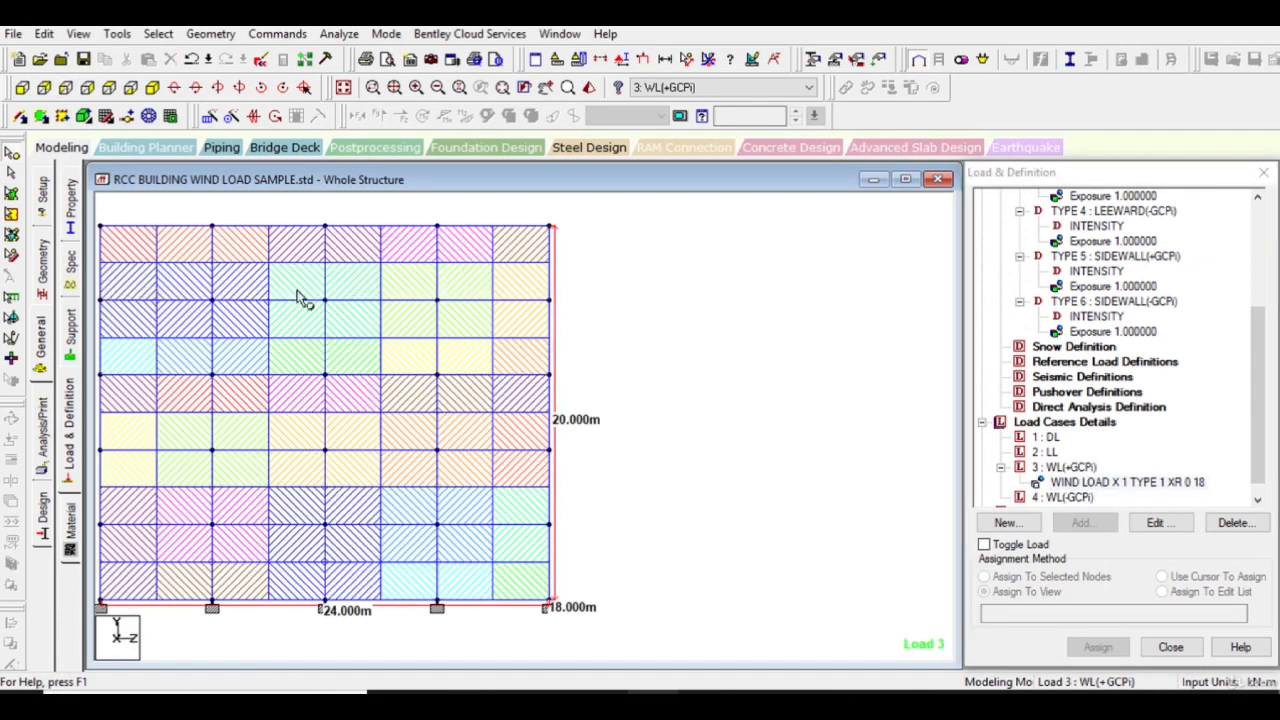
left_click(548, 88)
left_click_drag(533, 423, 698, 425)
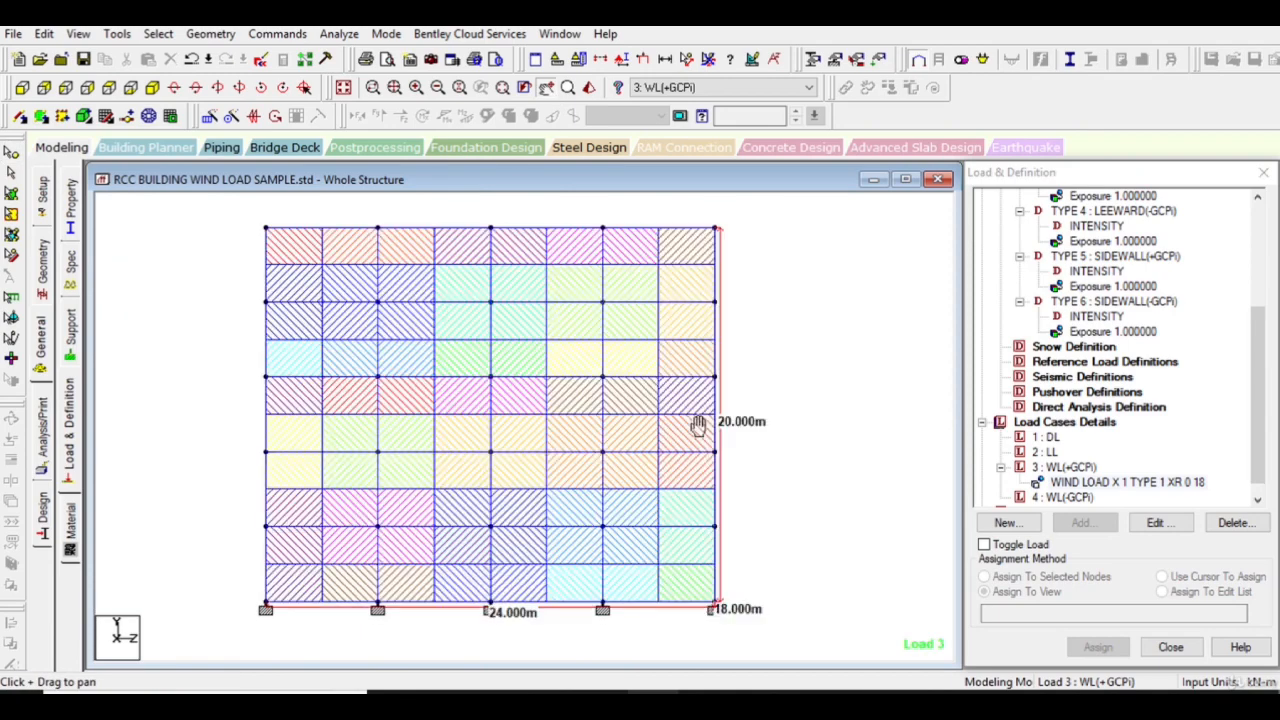
left_click(158, 88)
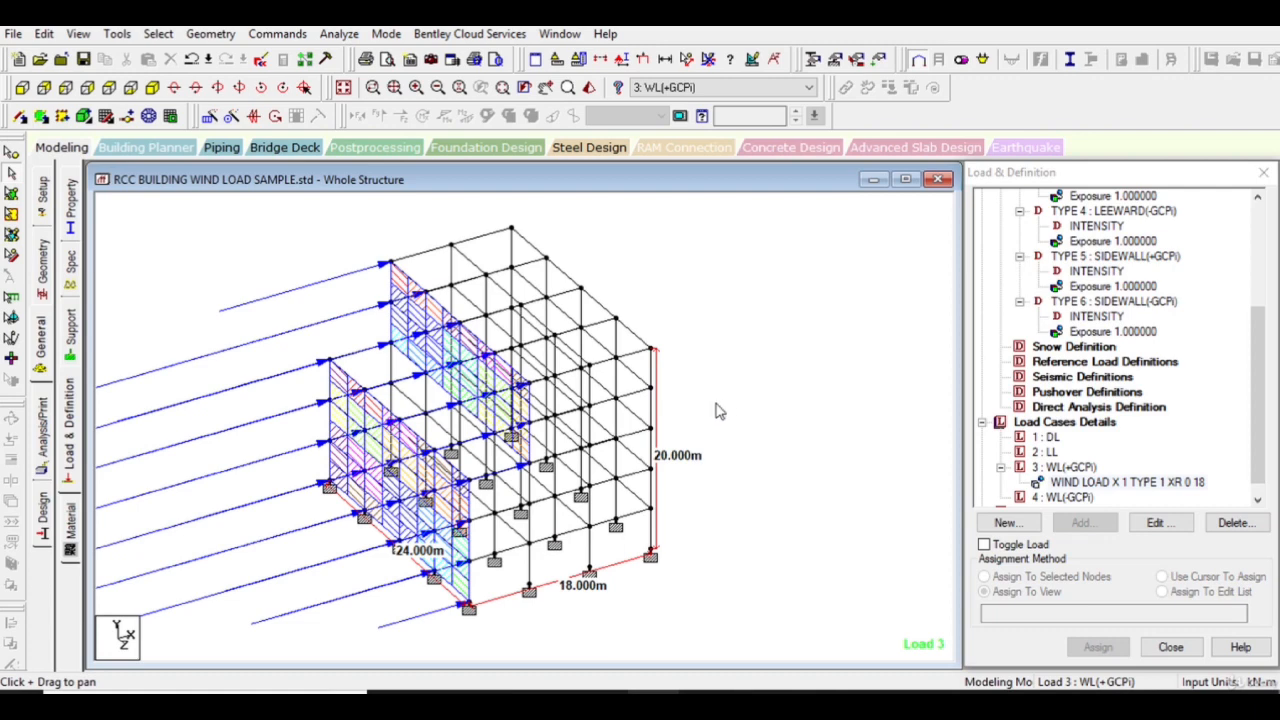
- Label the load values and hide the wind load contributory area while keeping the wind load arrows displayed
right_click(720, 496)
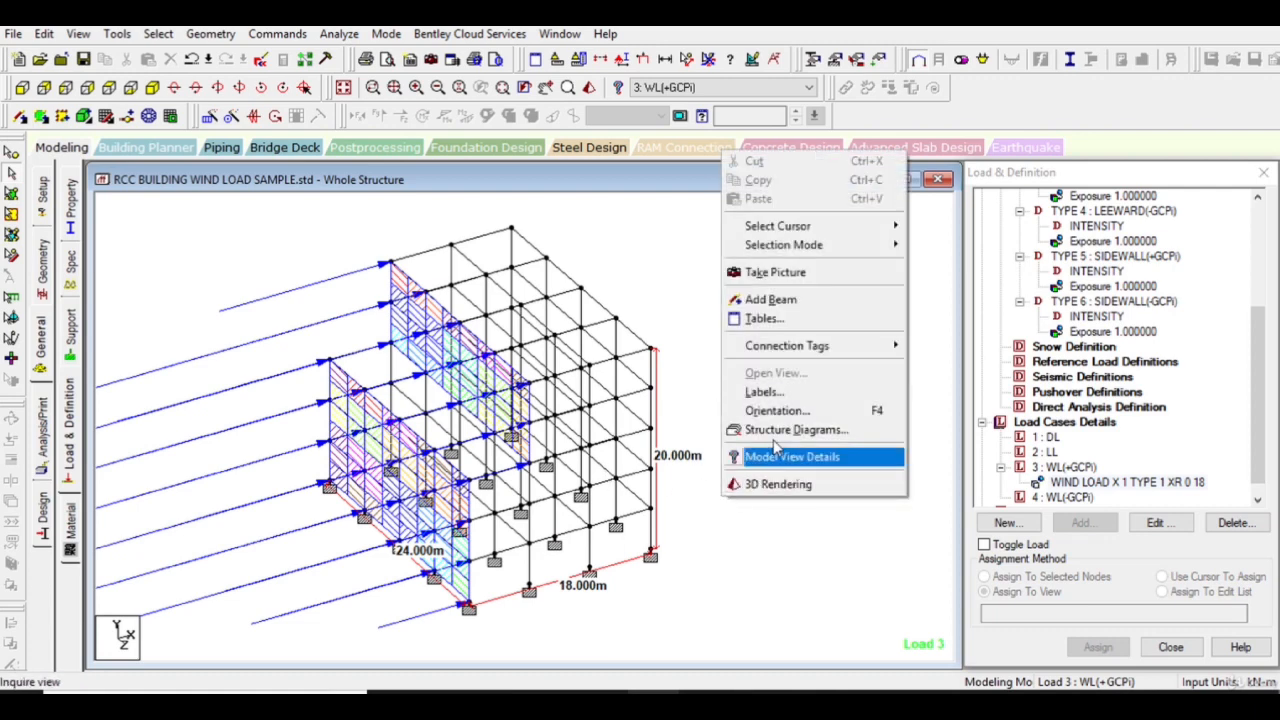
left_click(791, 395)
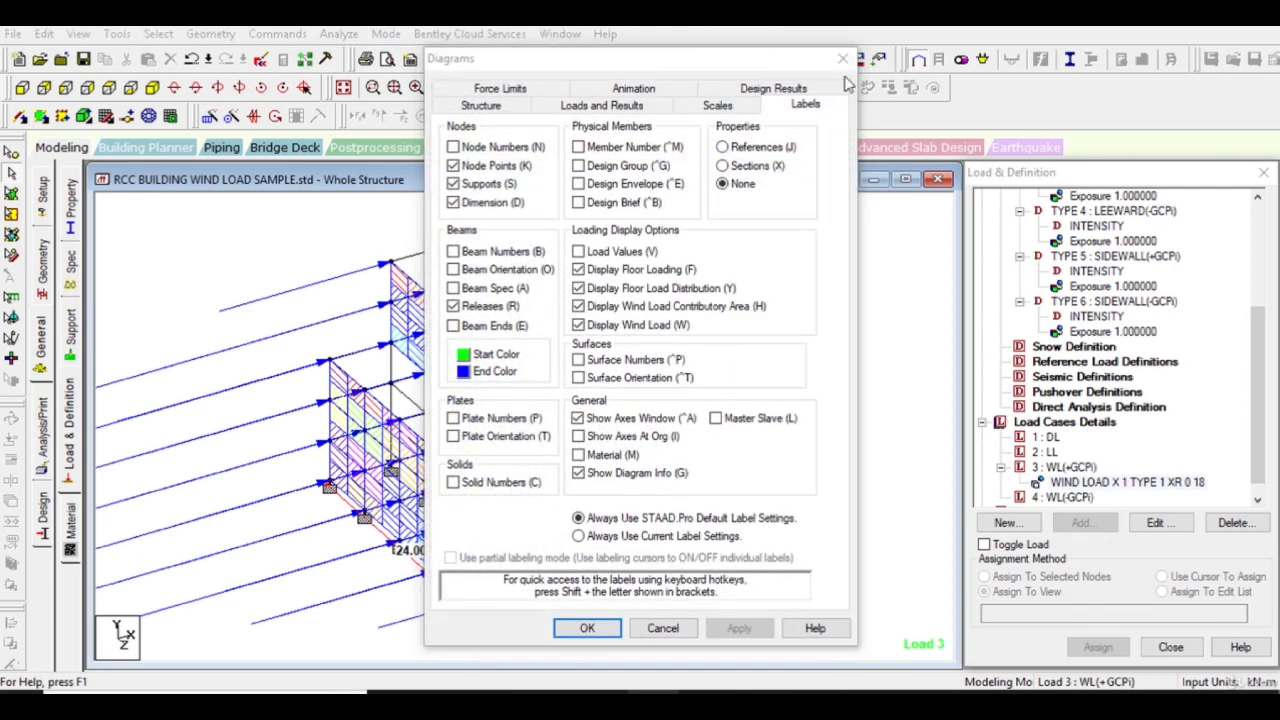
left_click_drag(655, 52, 903, 95)
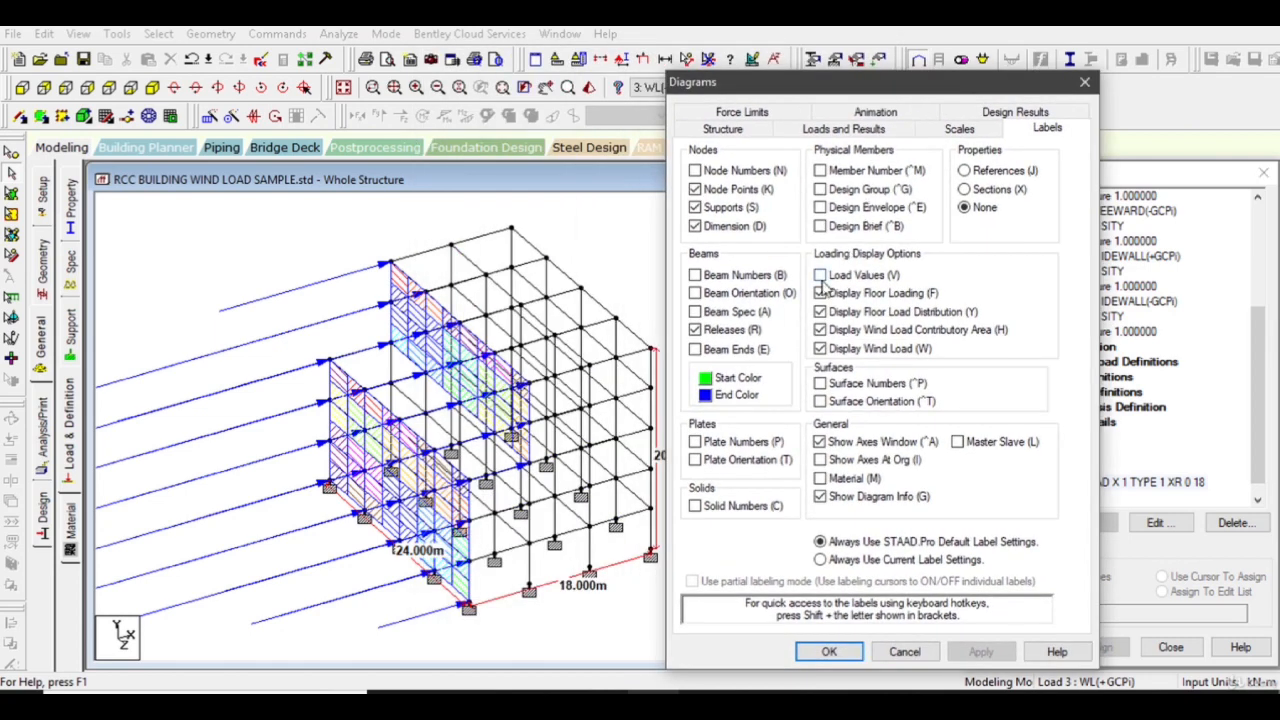
left_click(820, 275)
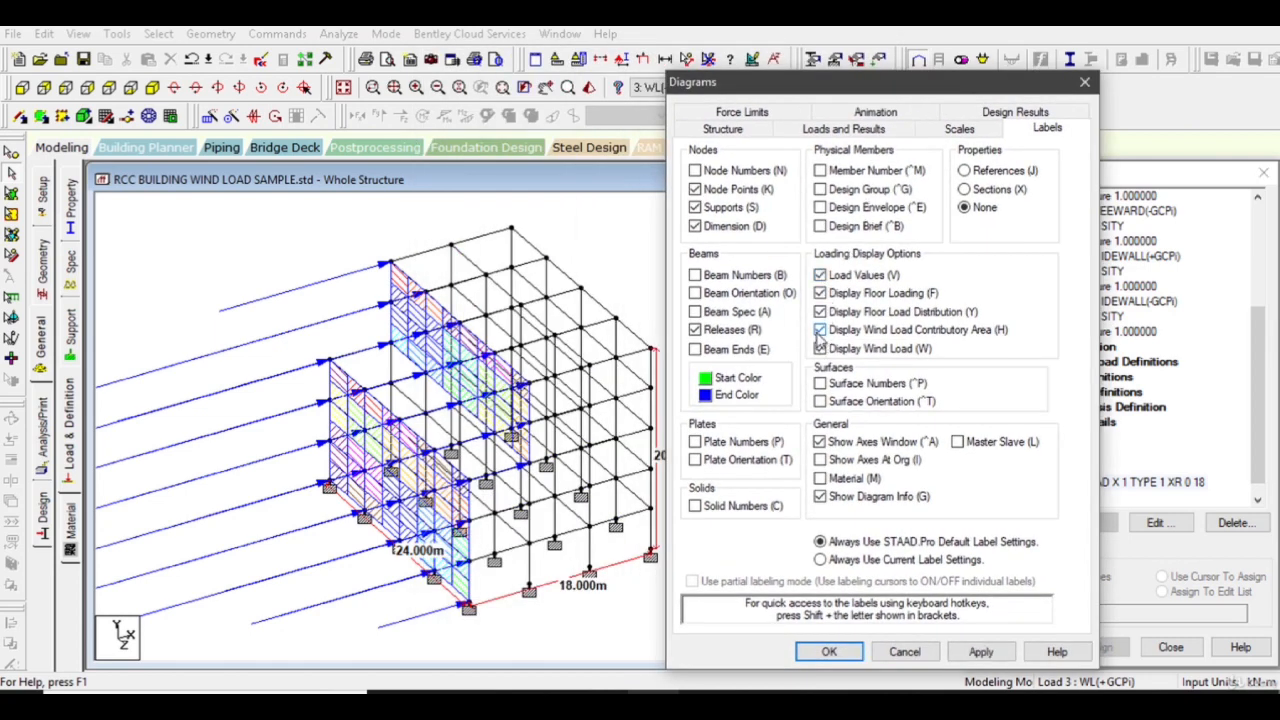
left_click(821, 349)
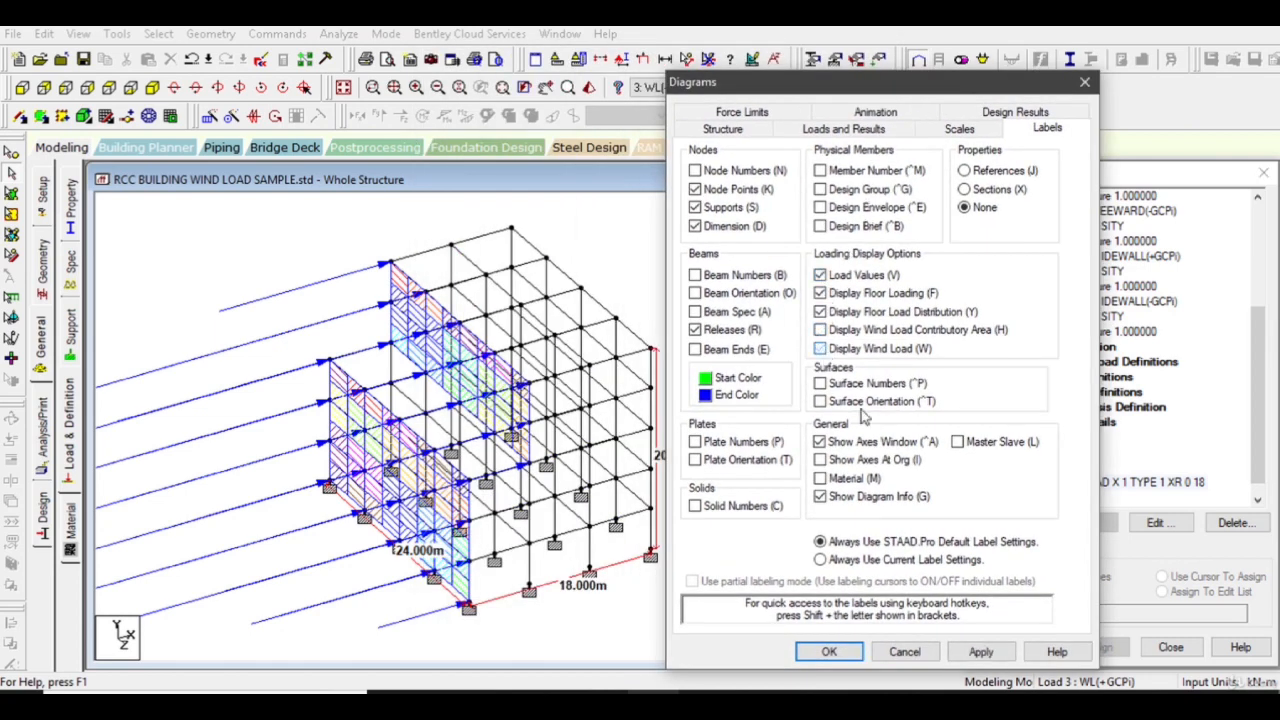
left_click(979, 651)
left_click(820, 349)
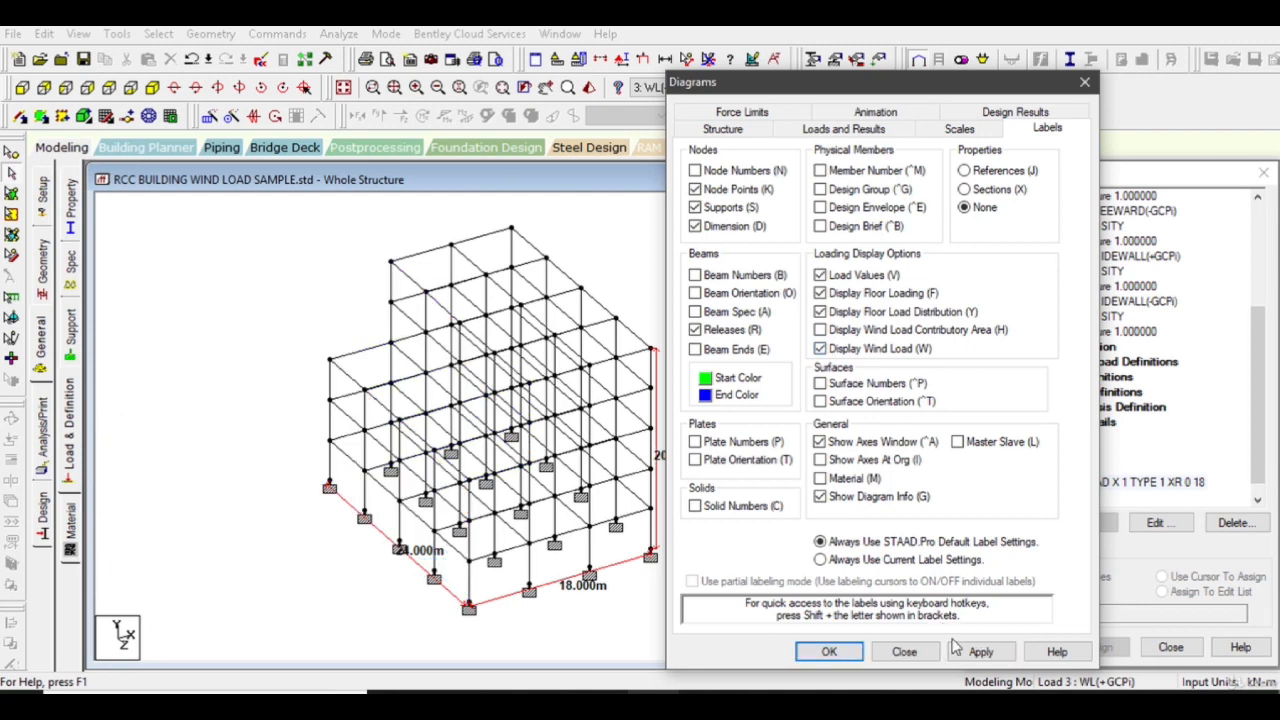
left_click(979, 651)
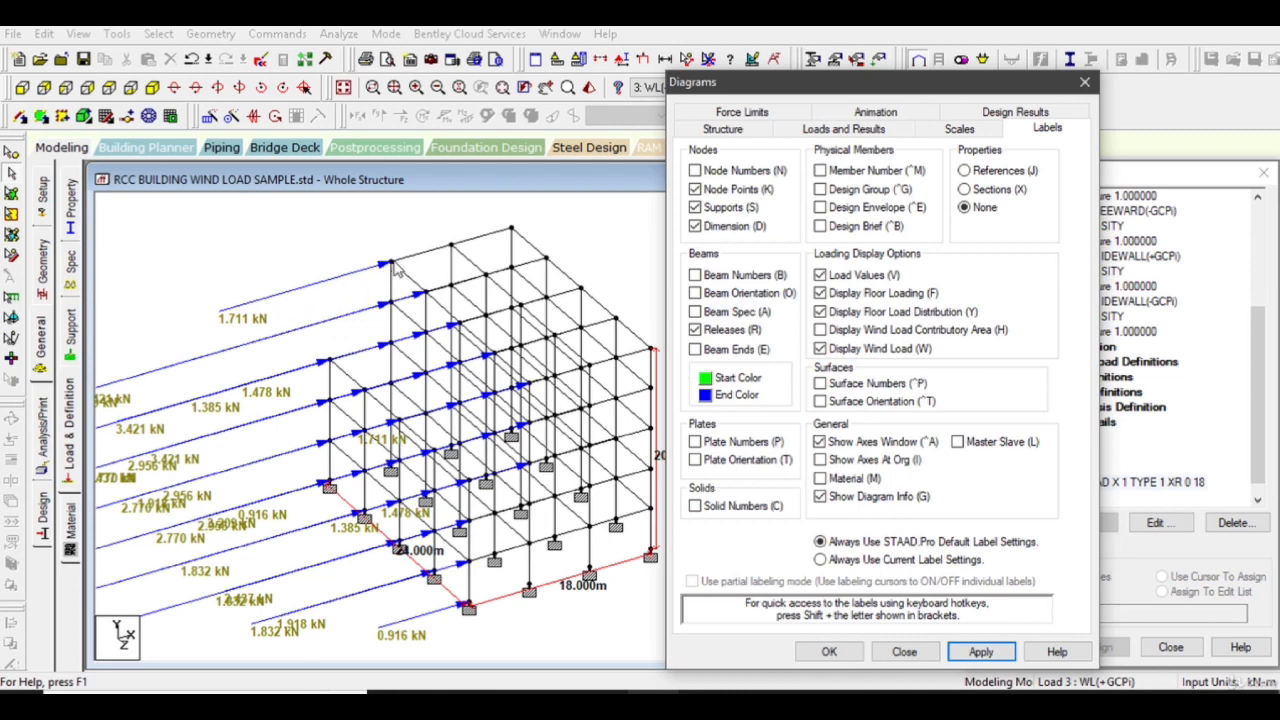
- Turn off the load values, briefly redisplay the wind load contributory area for comparison, and hide it again
left_click(820, 275)
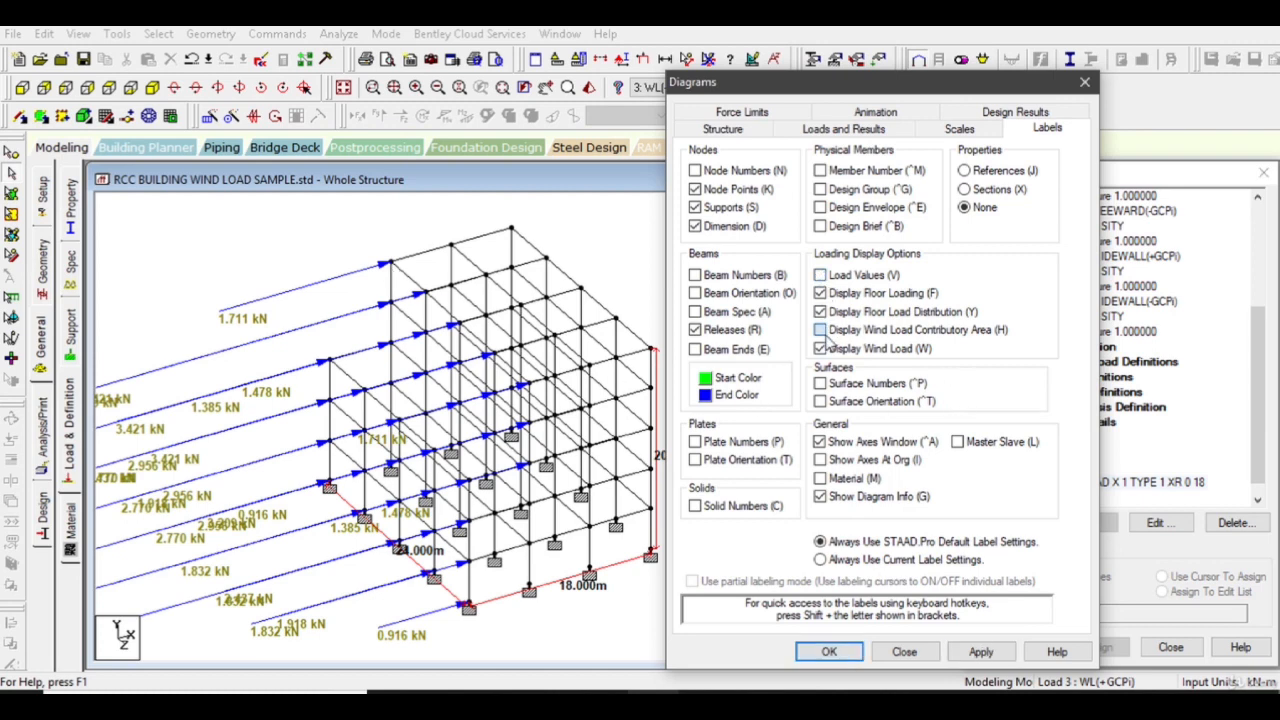
left_click(820, 330)
left_click(981, 651)
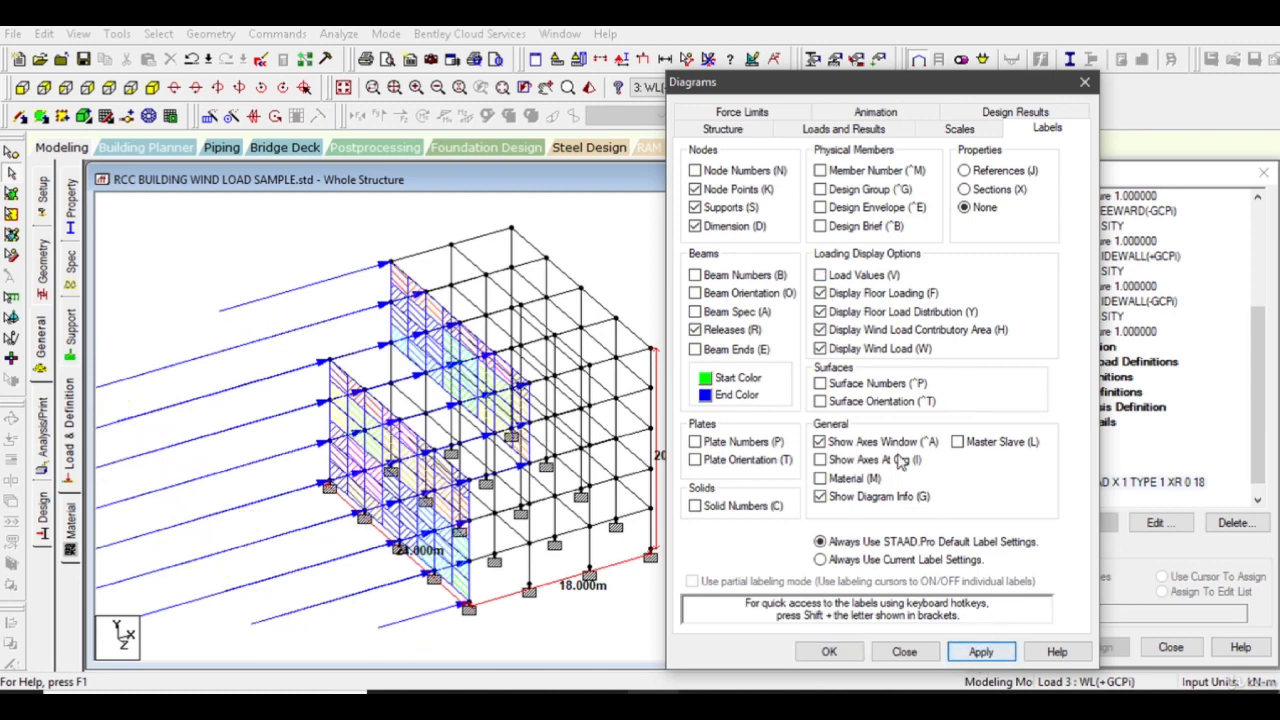
left_click(820, 330)
left_click(975, 651)
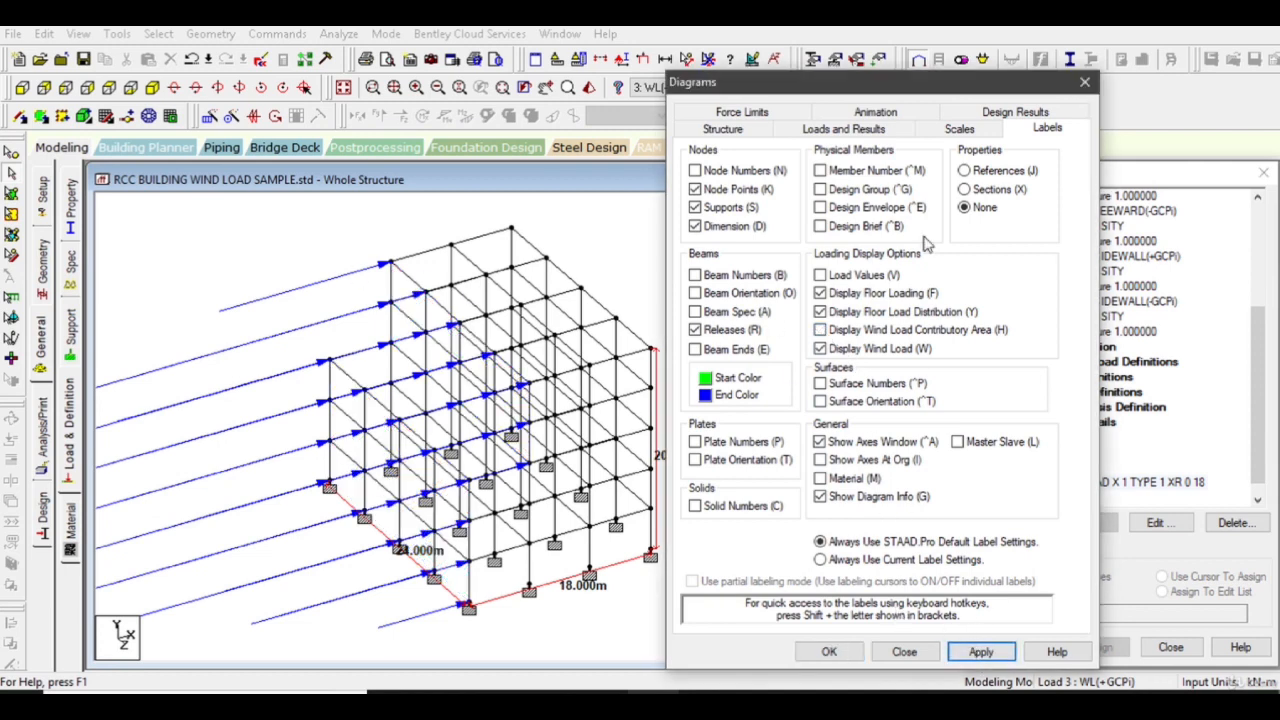
- Set the point force load scale to 0.9 kN per m, applied immediately, to shorten the wind load arrows
left_click(962, 131)
left_click(984, 161)
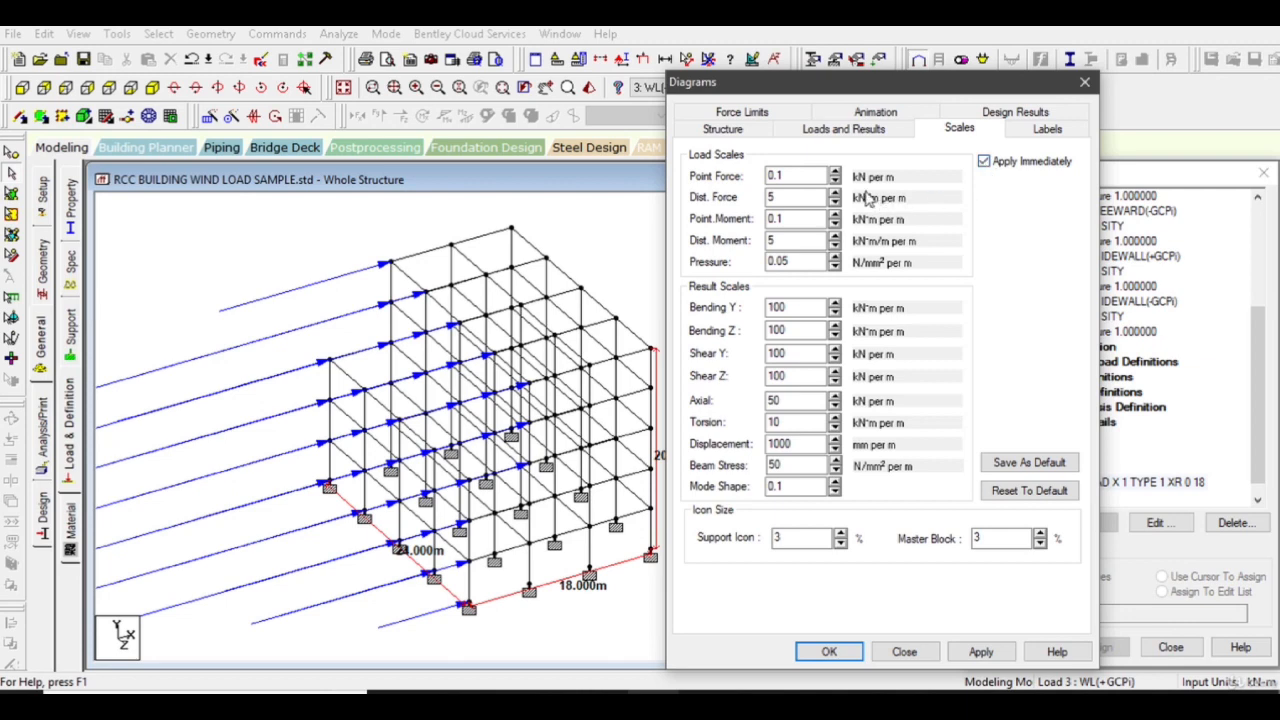
left_click(835, 171)
left_click(835, 171)
left_click(835, 172)
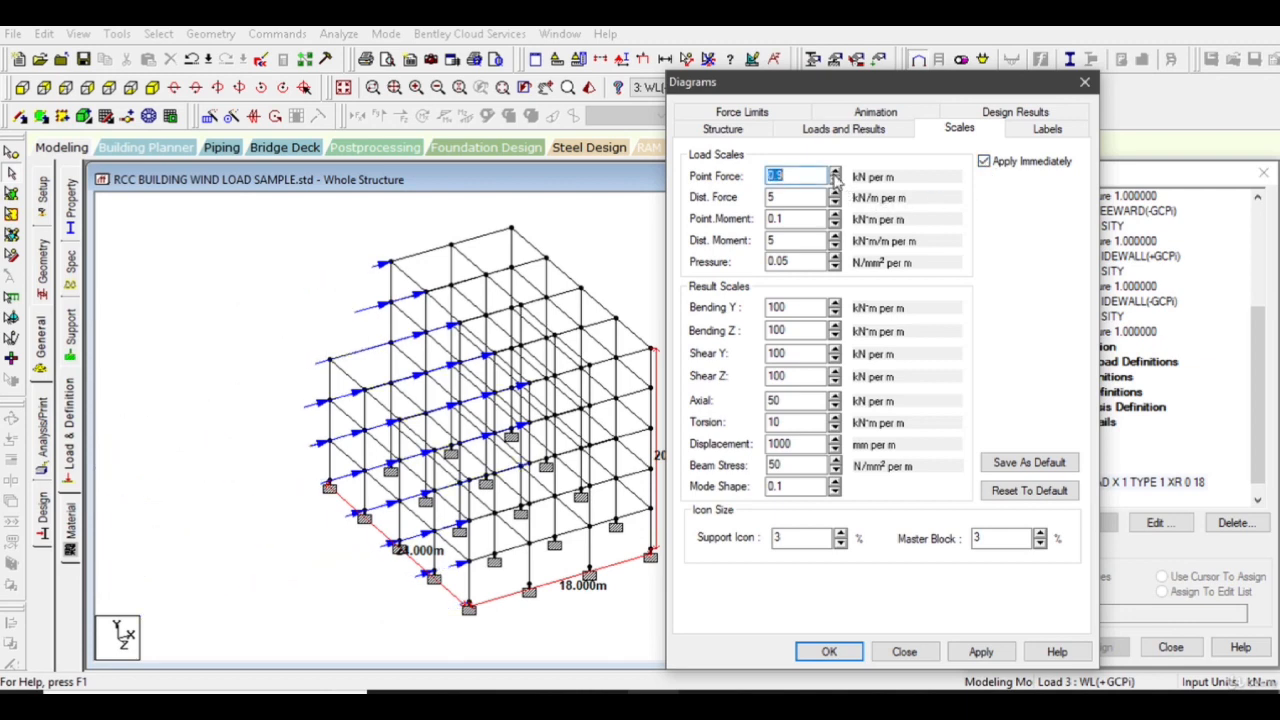
left_click(975, 652)
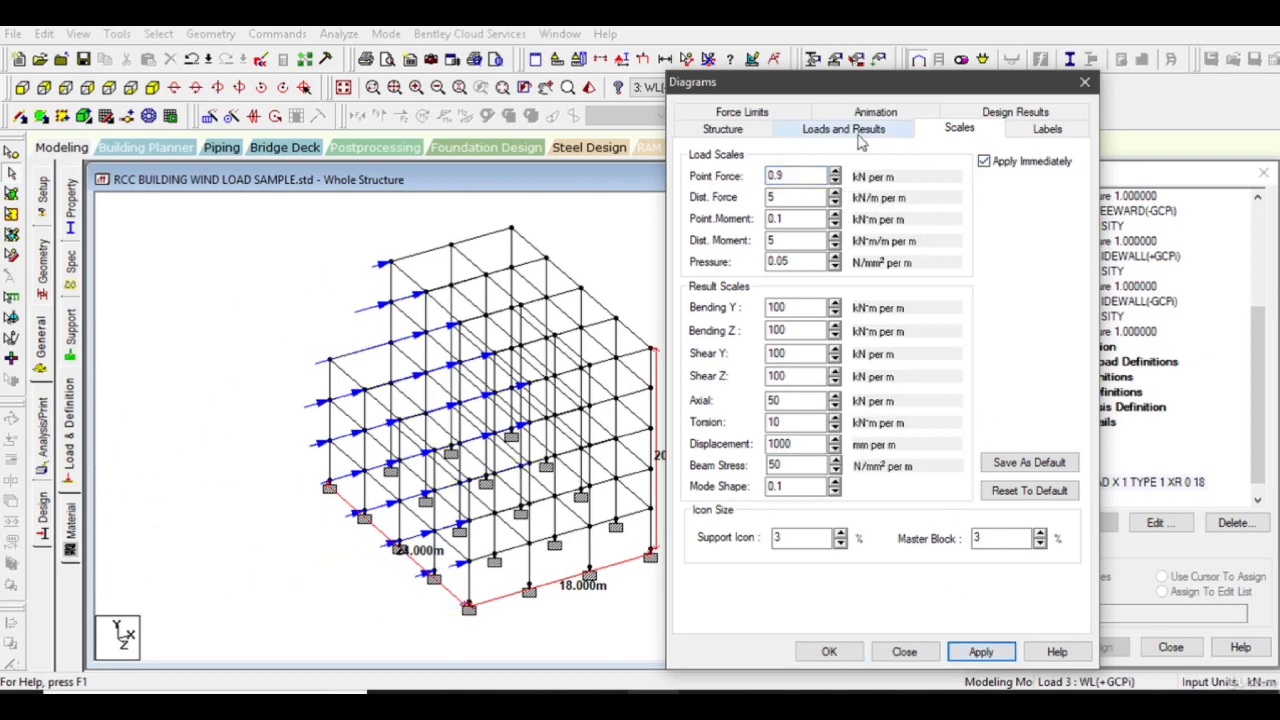
left_click(905, 131)
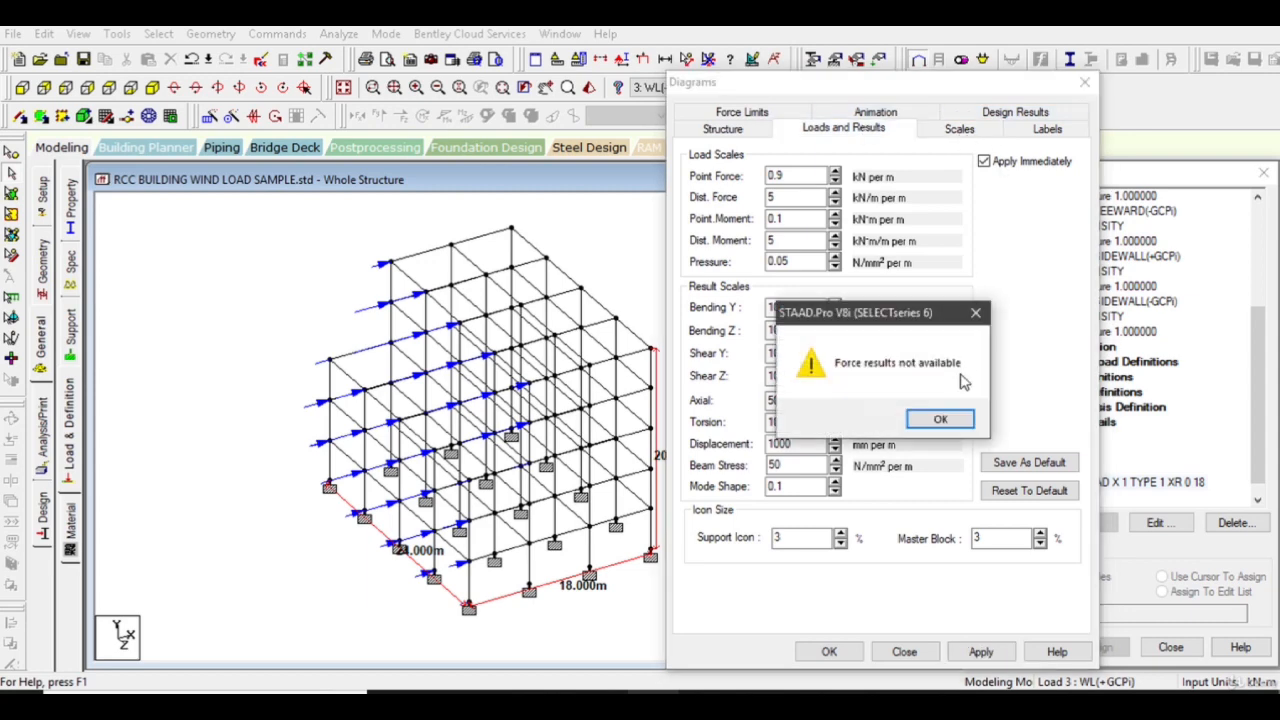
left_click(940, 418)
- Turn on the load value labels while keeping the wind load contributory area hidden
left_click(1047, 129)
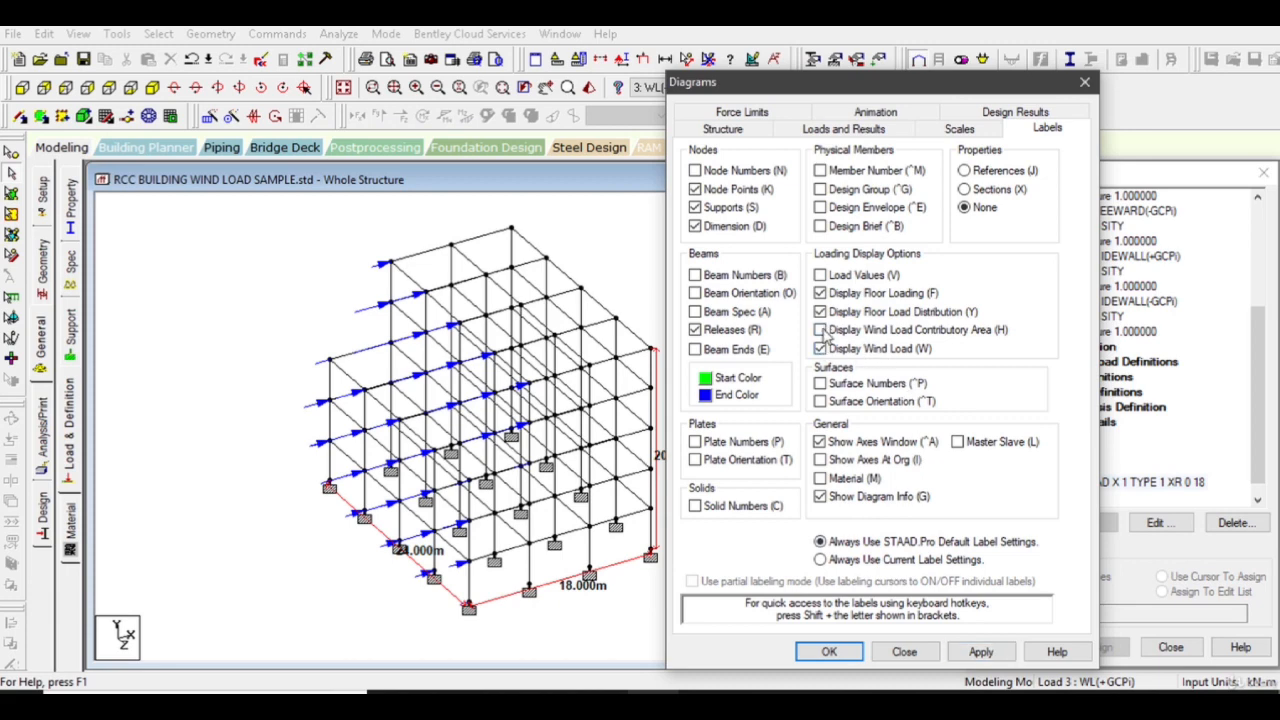
left_click(820, 330)
left_click(820, 275)
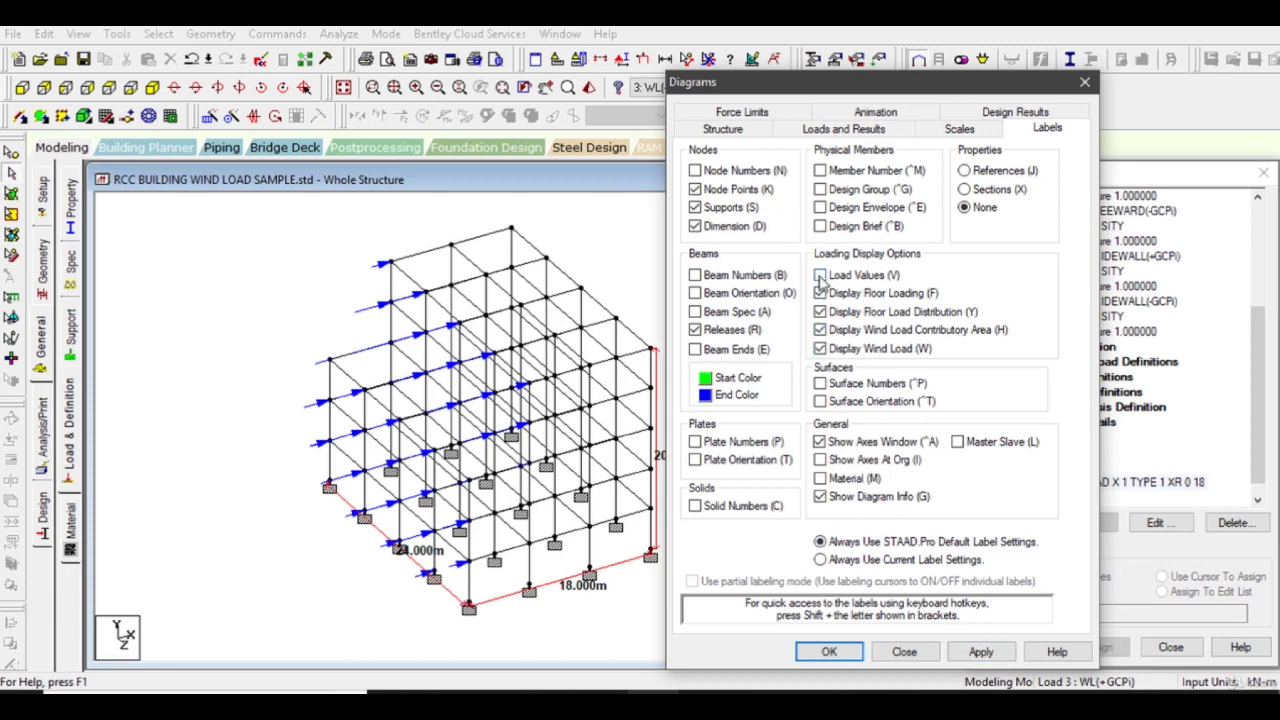
left_click(820, 330)
left_click(980, 651)
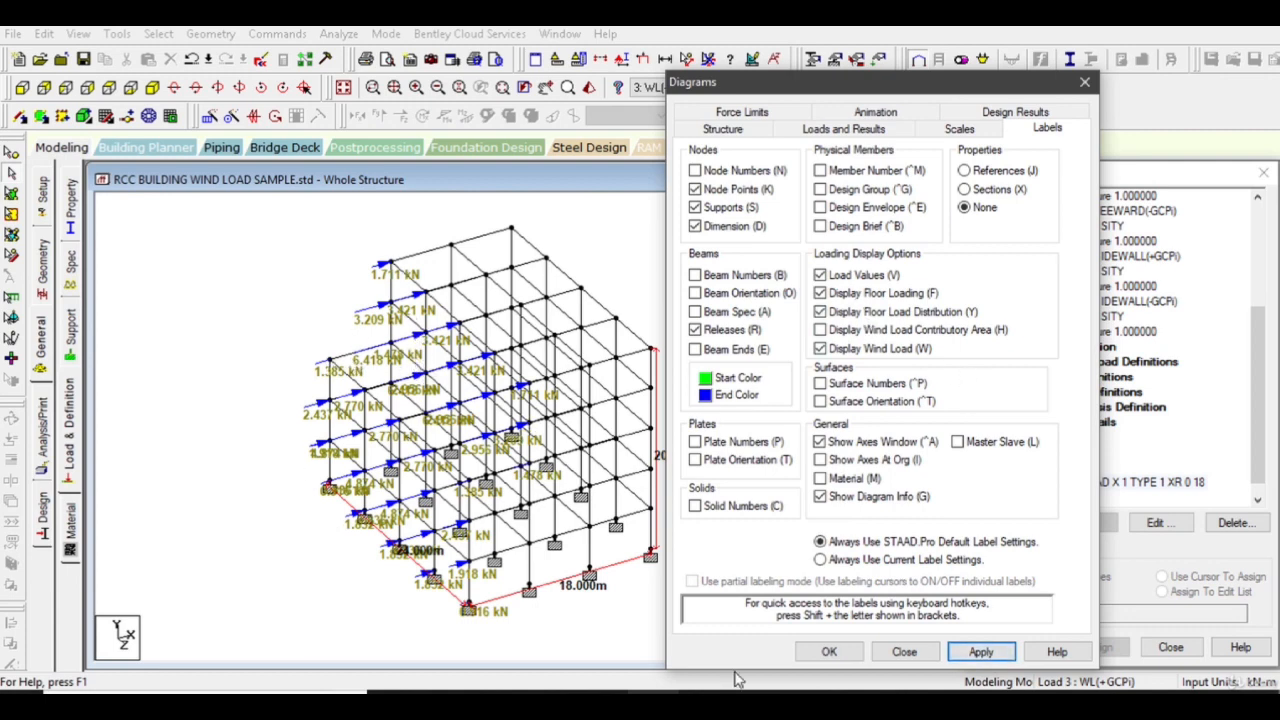
left_click(829, 651)
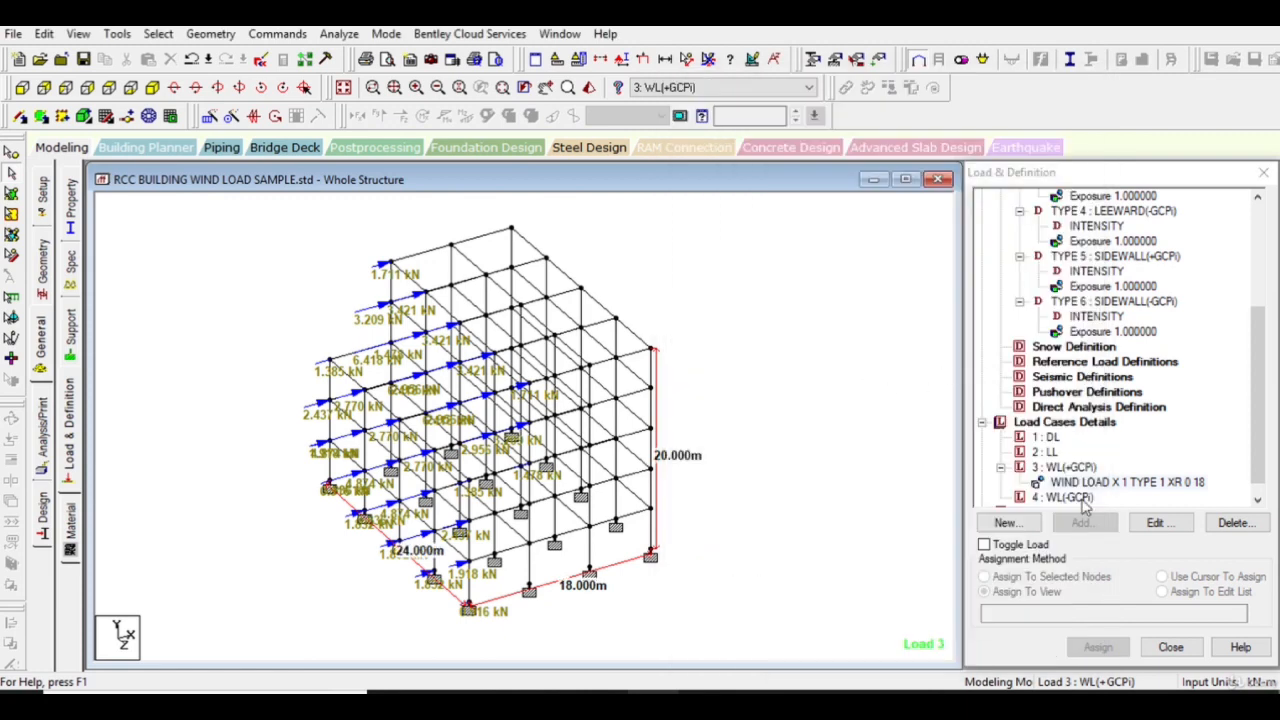
- Add a Type 3 wind load on the -X leeward face with factor 1 to the WL(+GCPi) case and display it on the frame
left_click(1077, 468)
left_click(1123, 483)
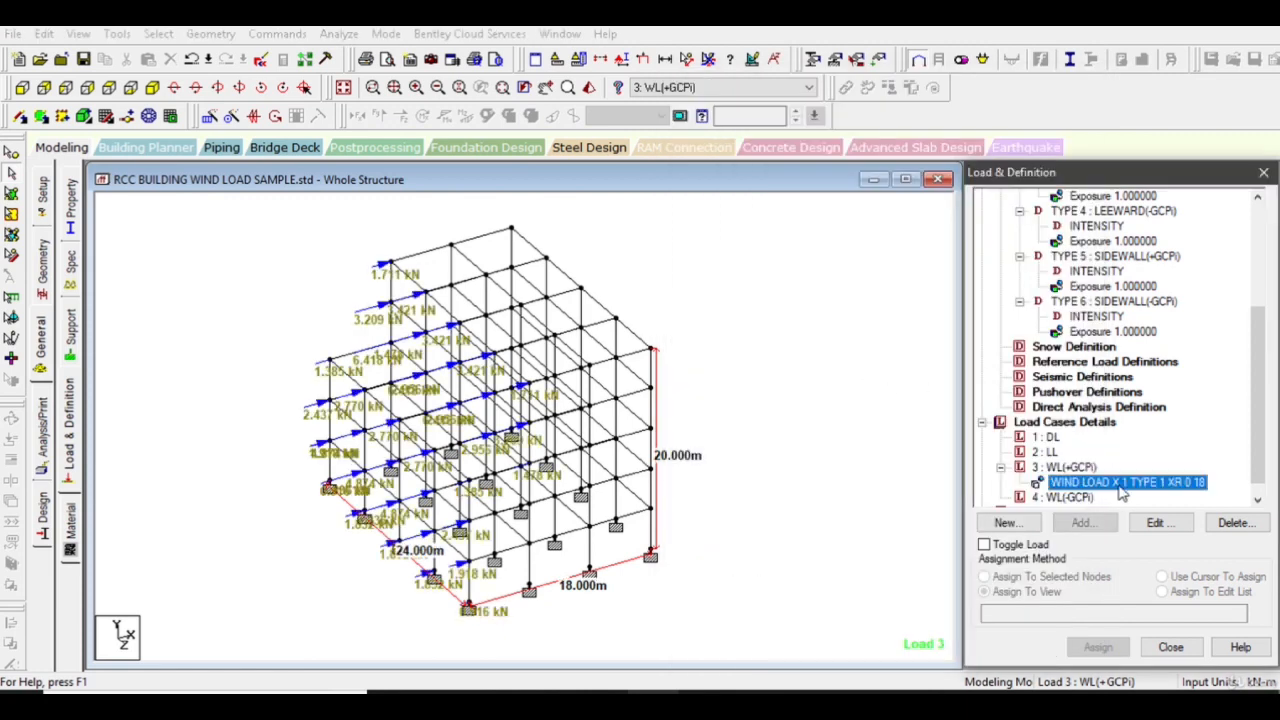
left_click(1086, 468)
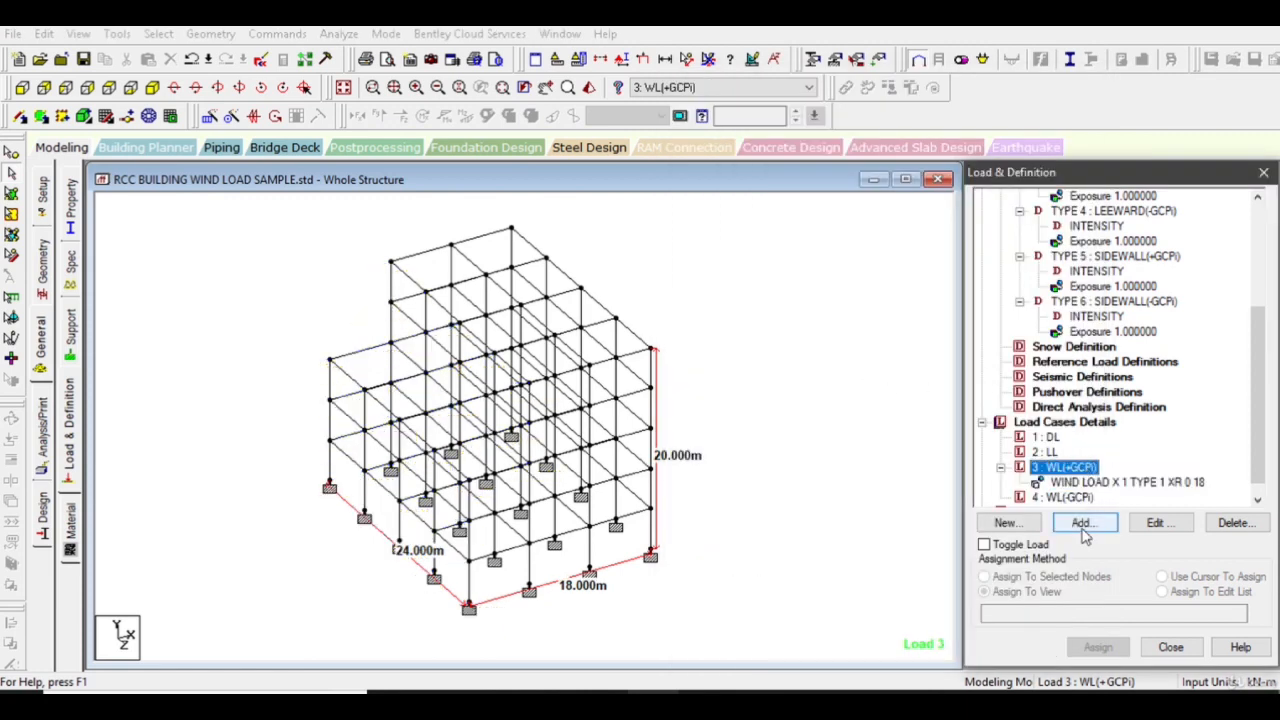
left_click(1085, 525)
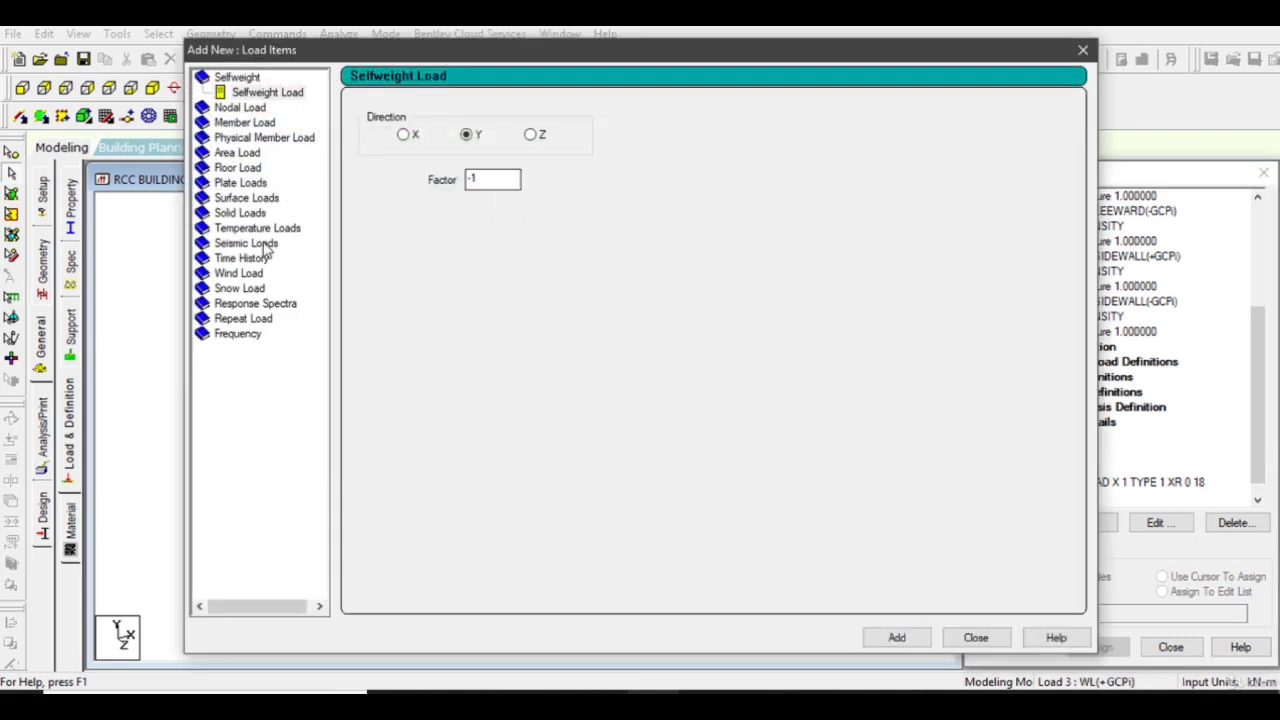
left_click(240, 273)
left_click(470, 122)
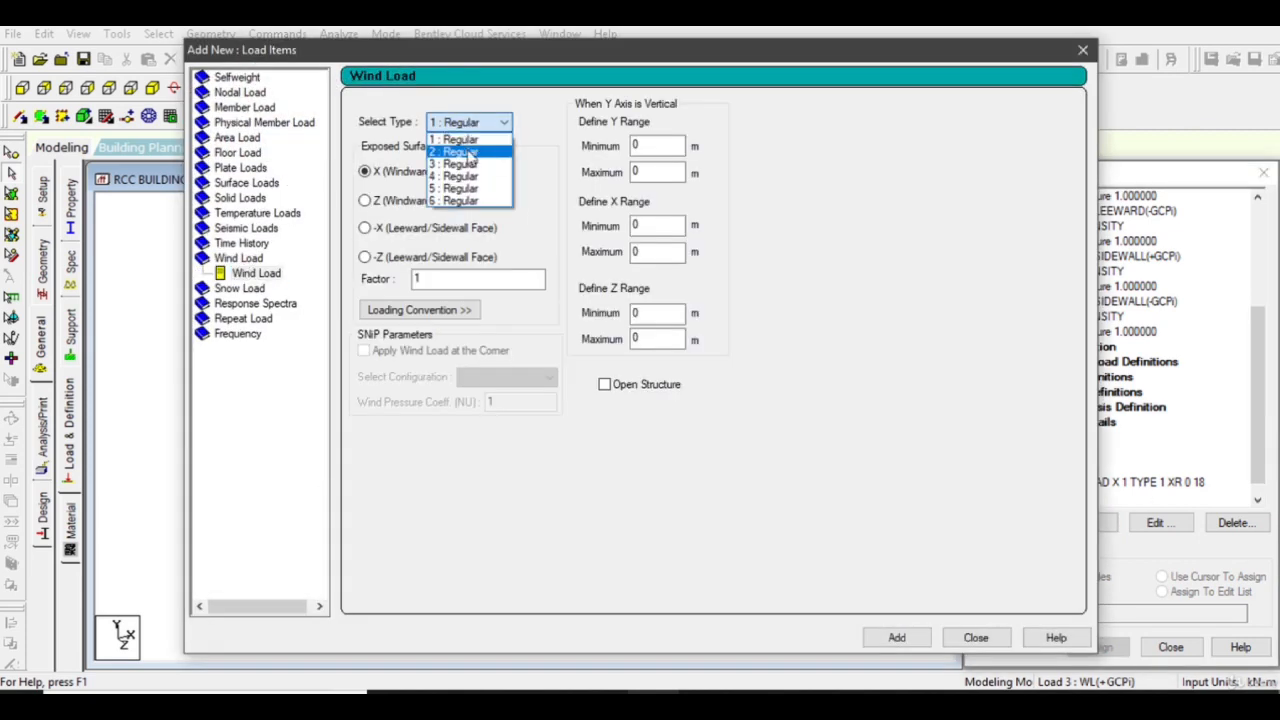
left_click(470, 150)
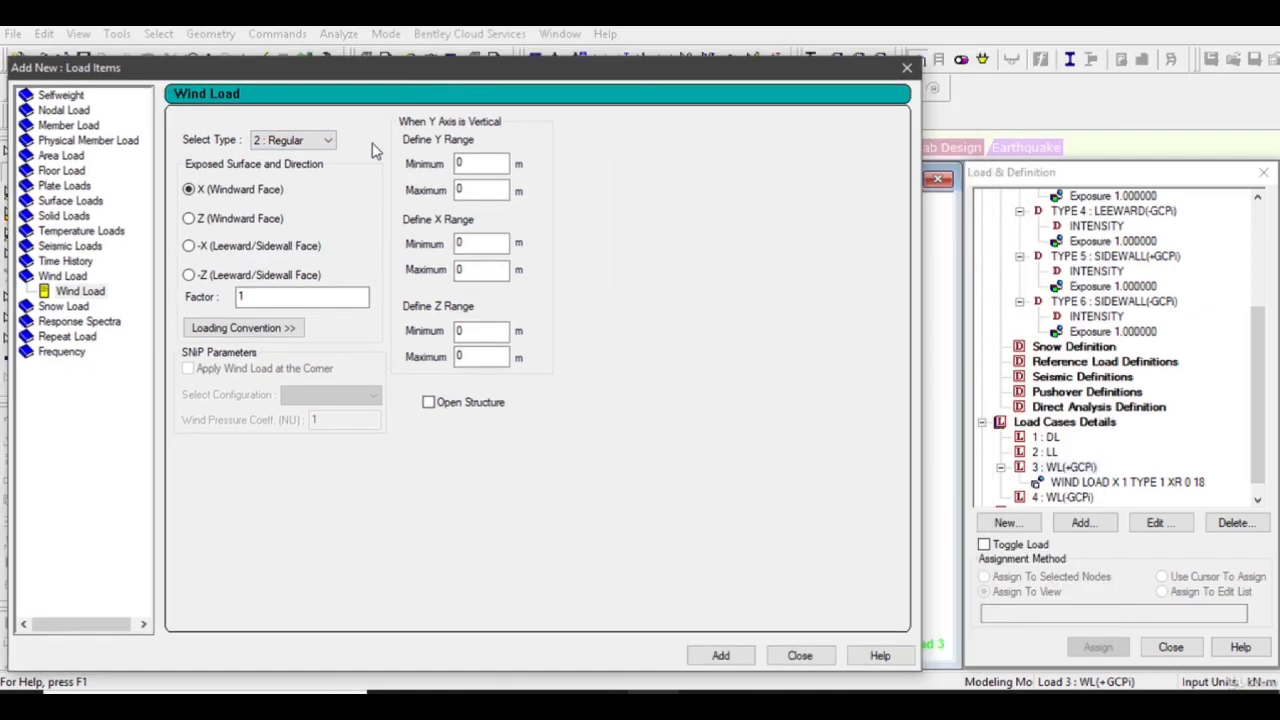
left_click(297, 146)
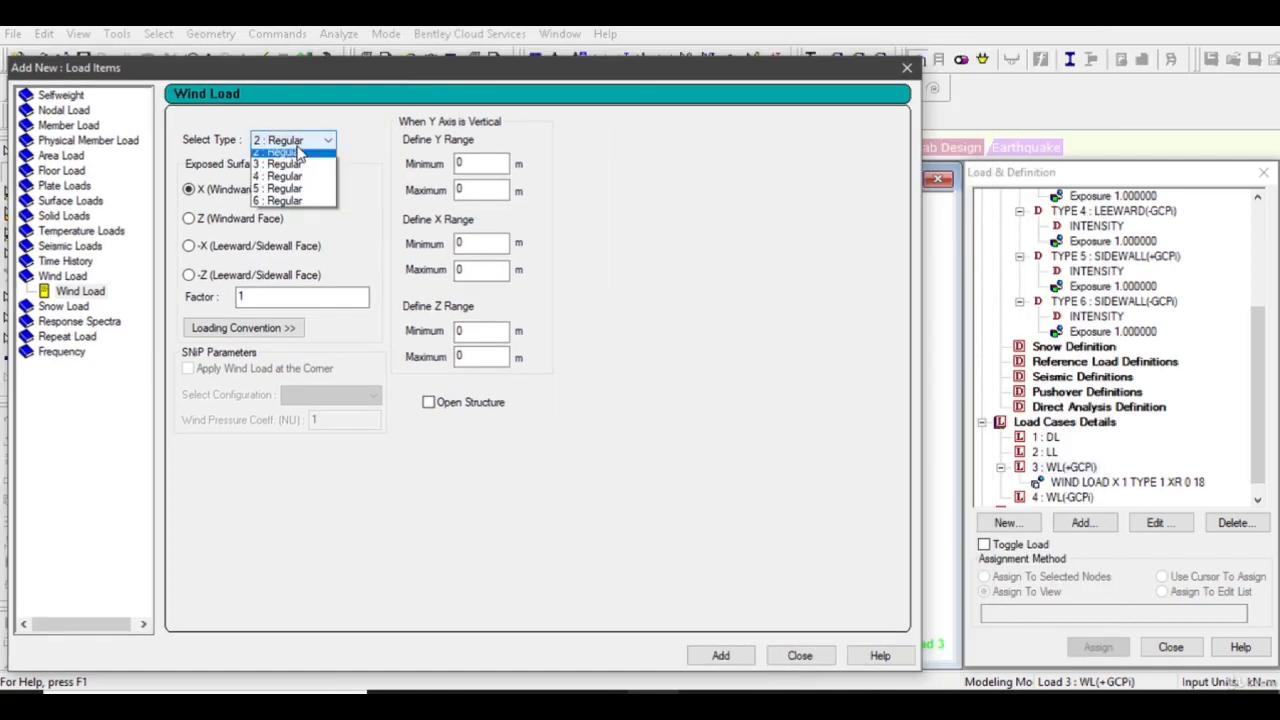
left_click(284, 182)
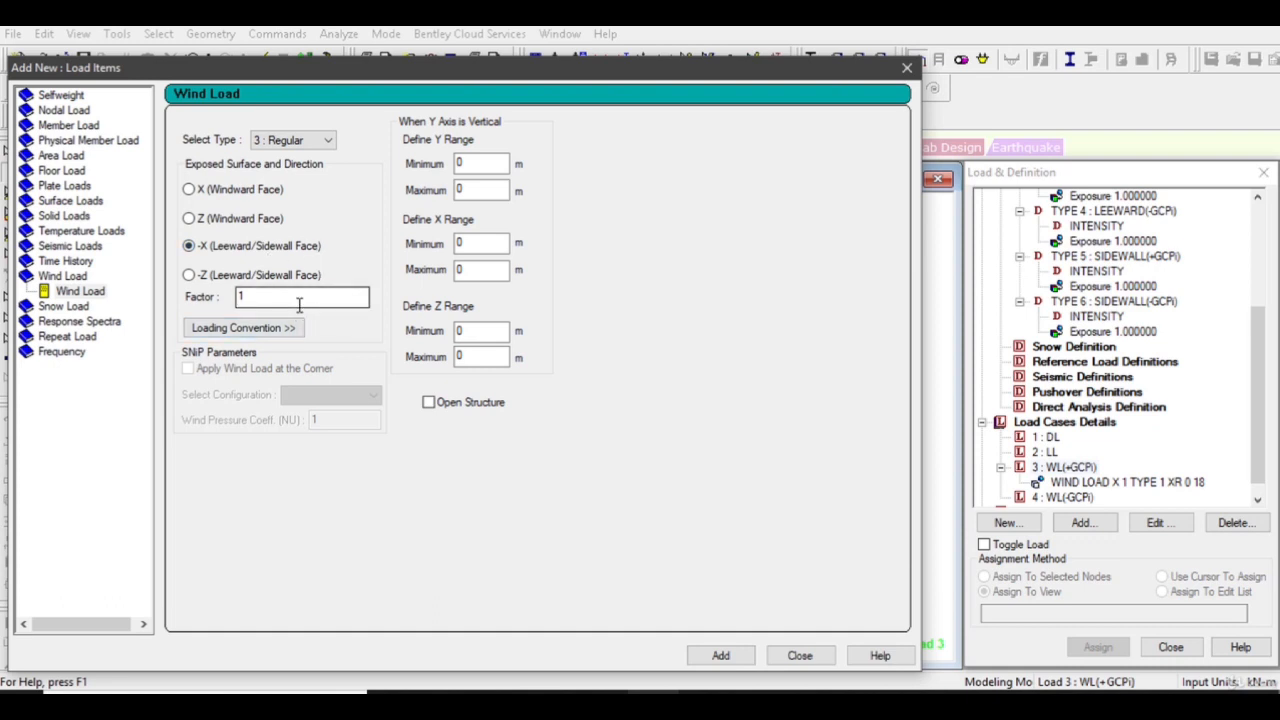
left_click(718, 656)
left_click(800, 656)
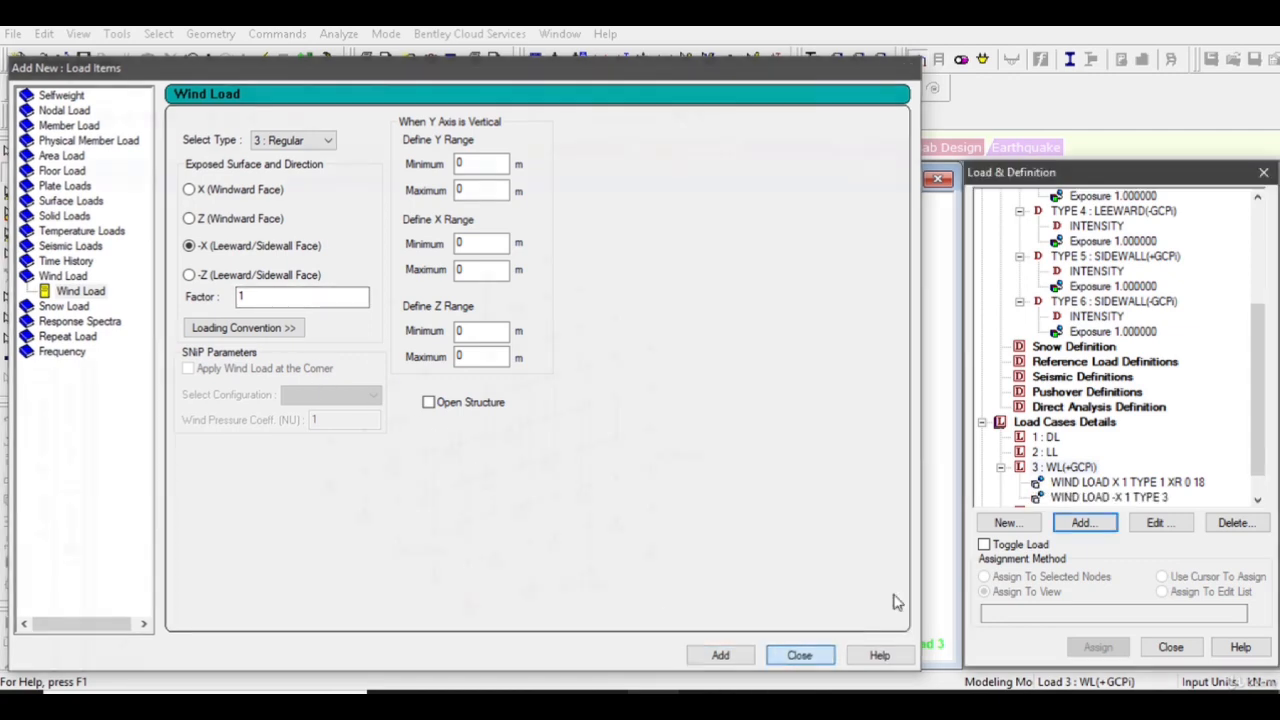
left_click(1157, 498)
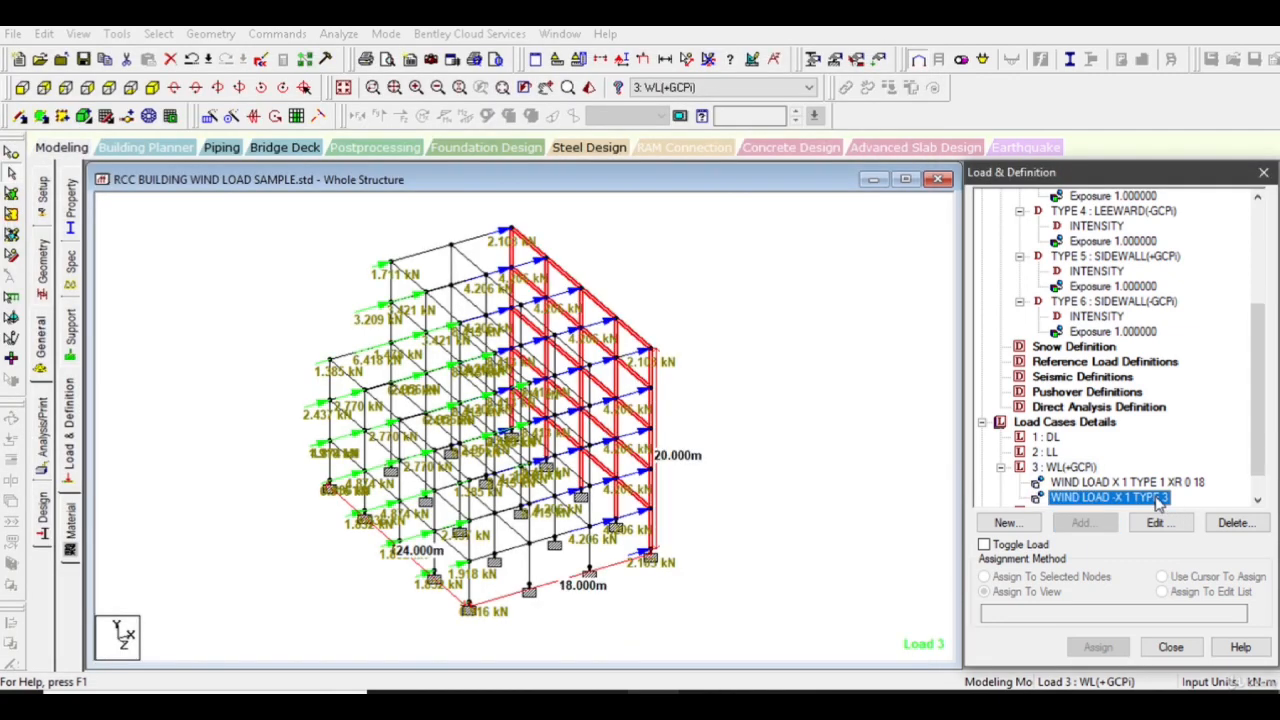
left_click(802, 403)
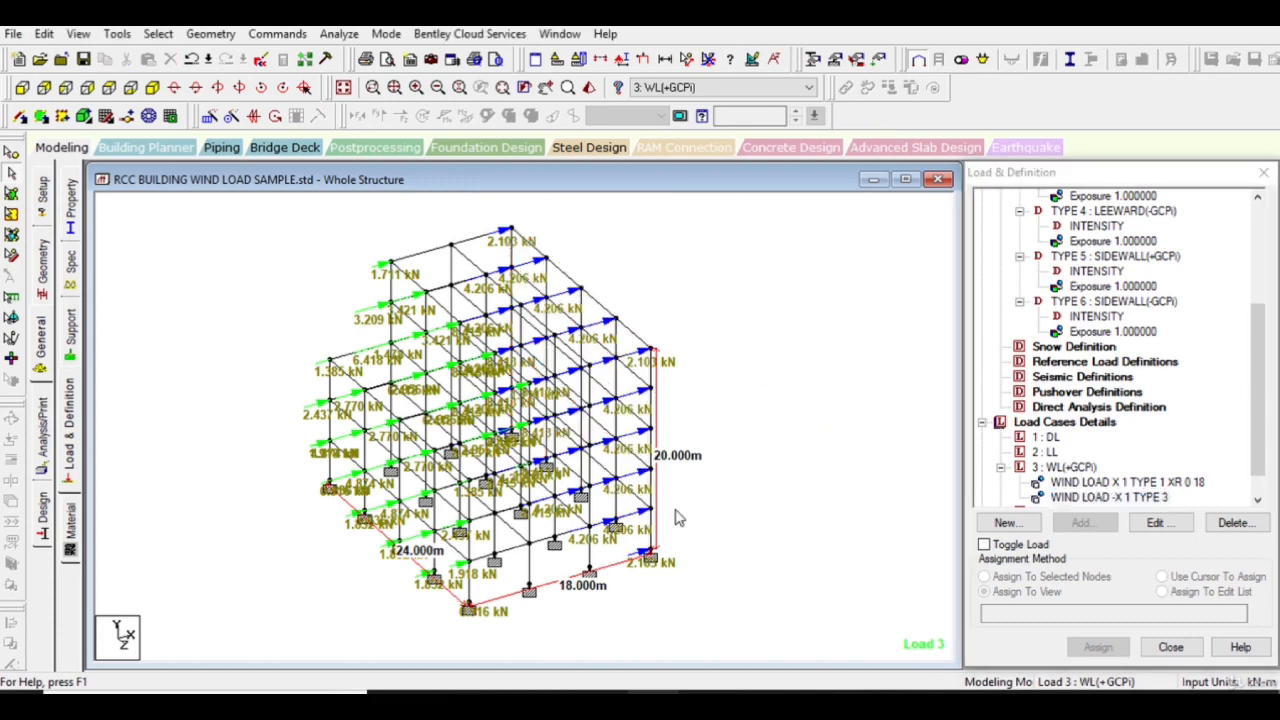
- Add a Type 5 wind load on the -Z sidewall face with factor 1 to the WL(+GCPi) case and display it
left_click_drag(1259, 434, 1260, 458)
left_click(1060, 440)
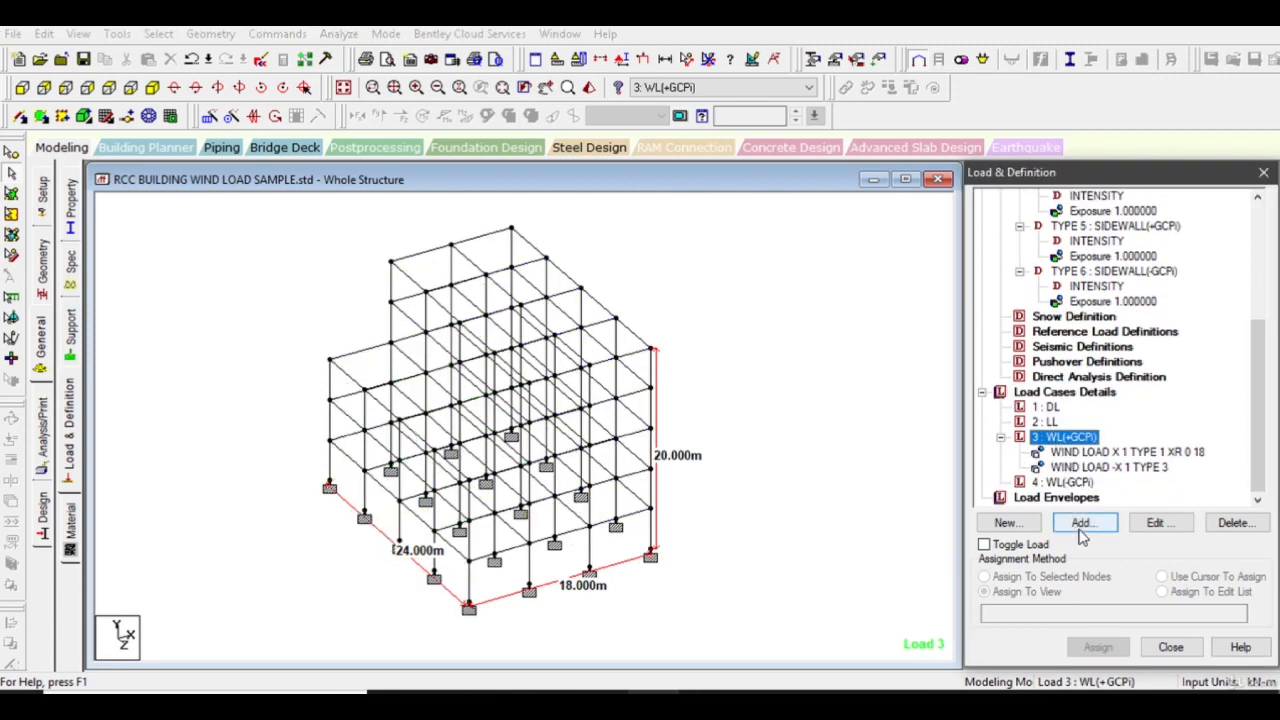
left_click(1081, 526)
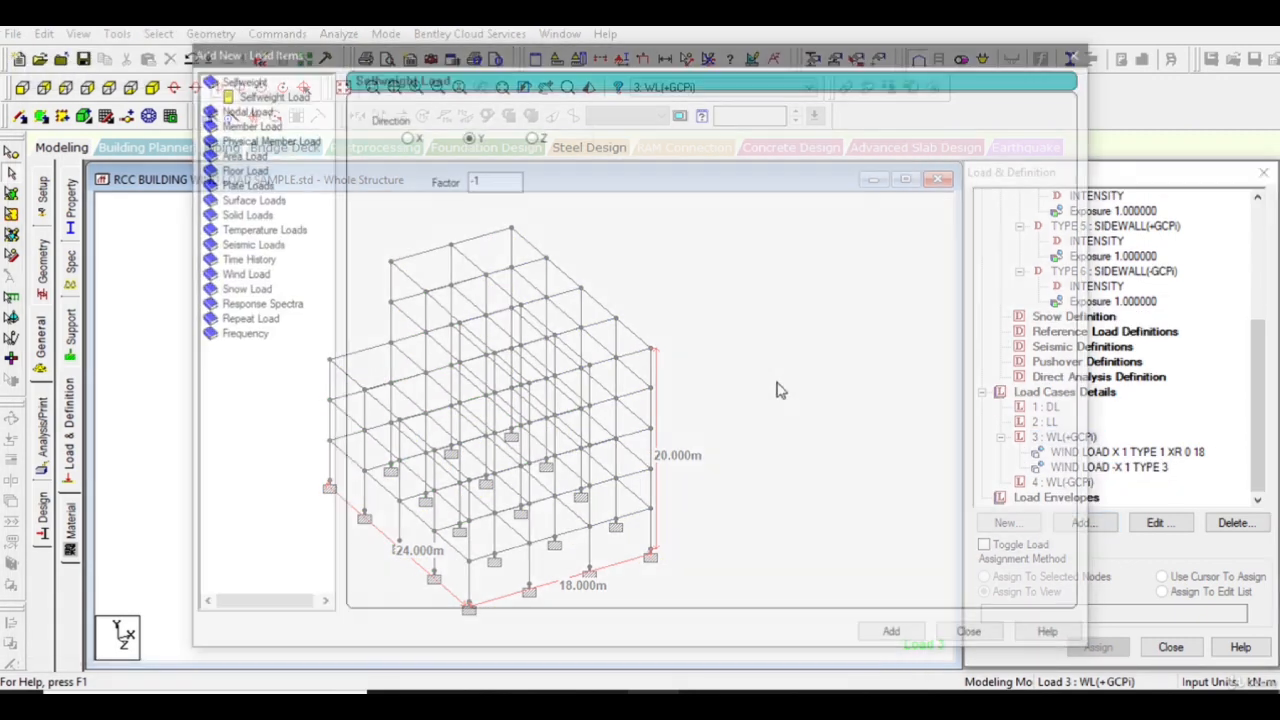
left_click(240, 273)
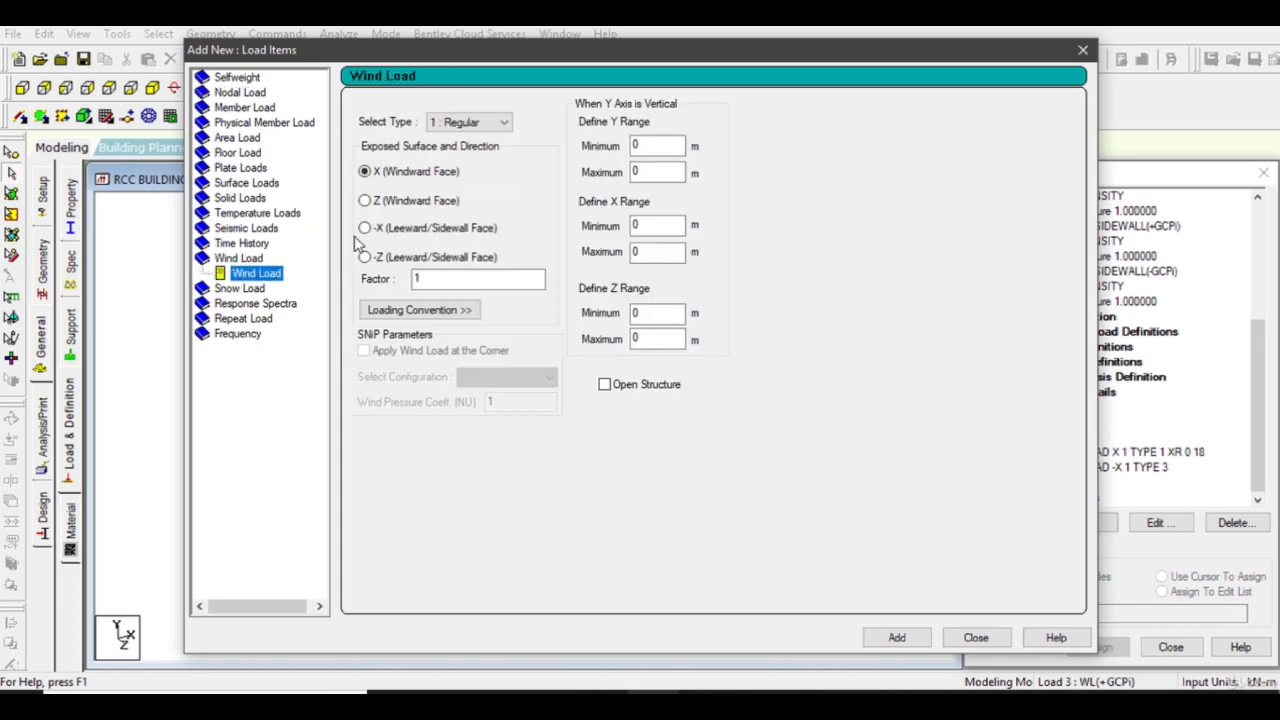
left_click(452, 123)
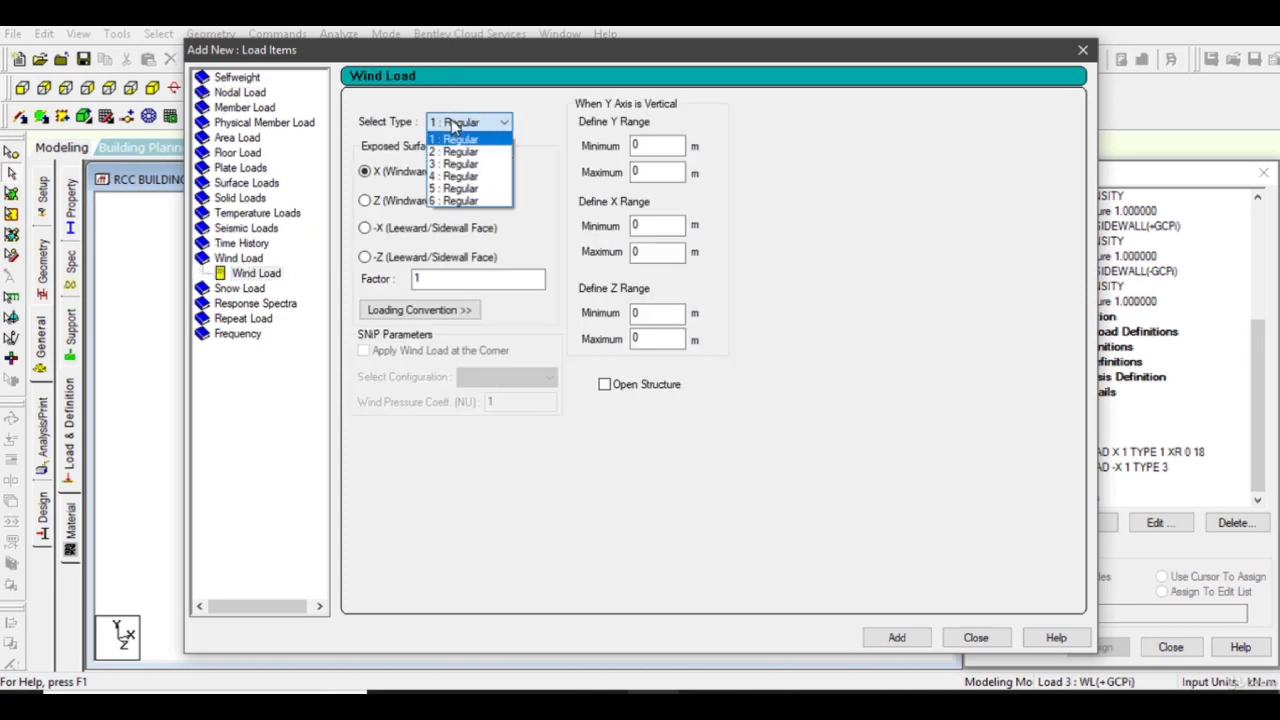
left_click(462, 189)
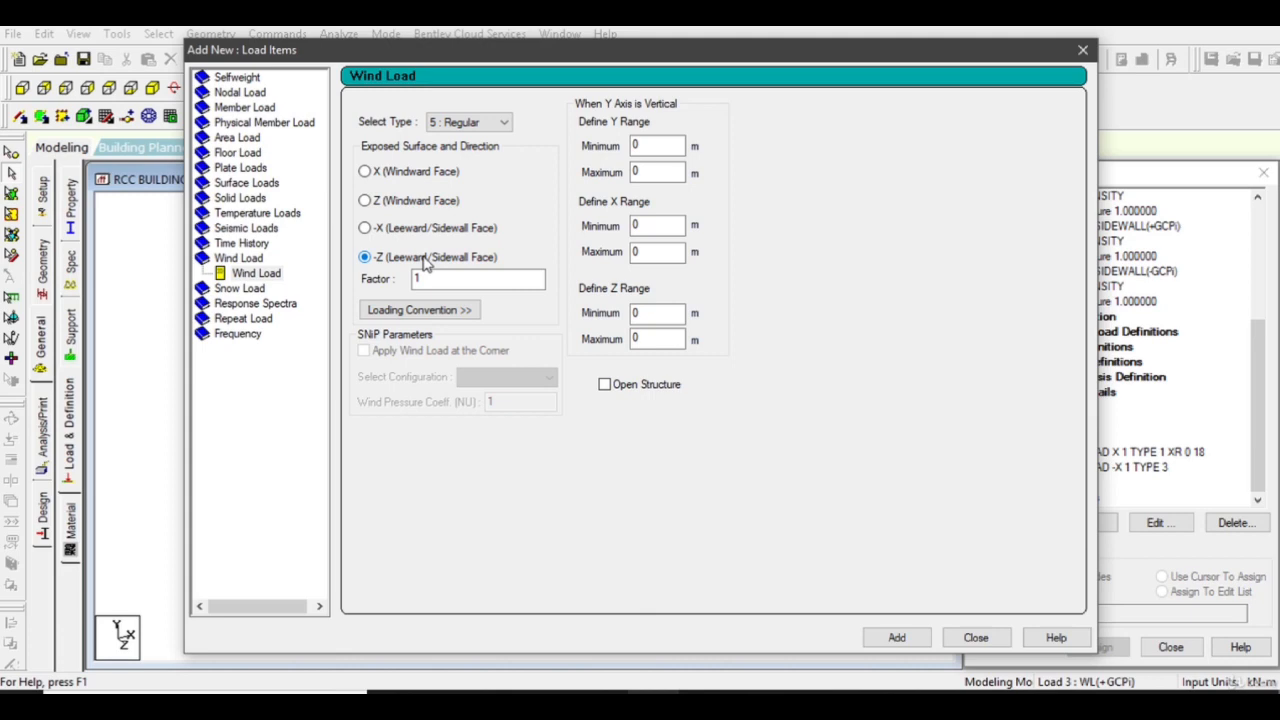
left_click(426, 282)
left_click(898, 638)
left_click(962, 640)
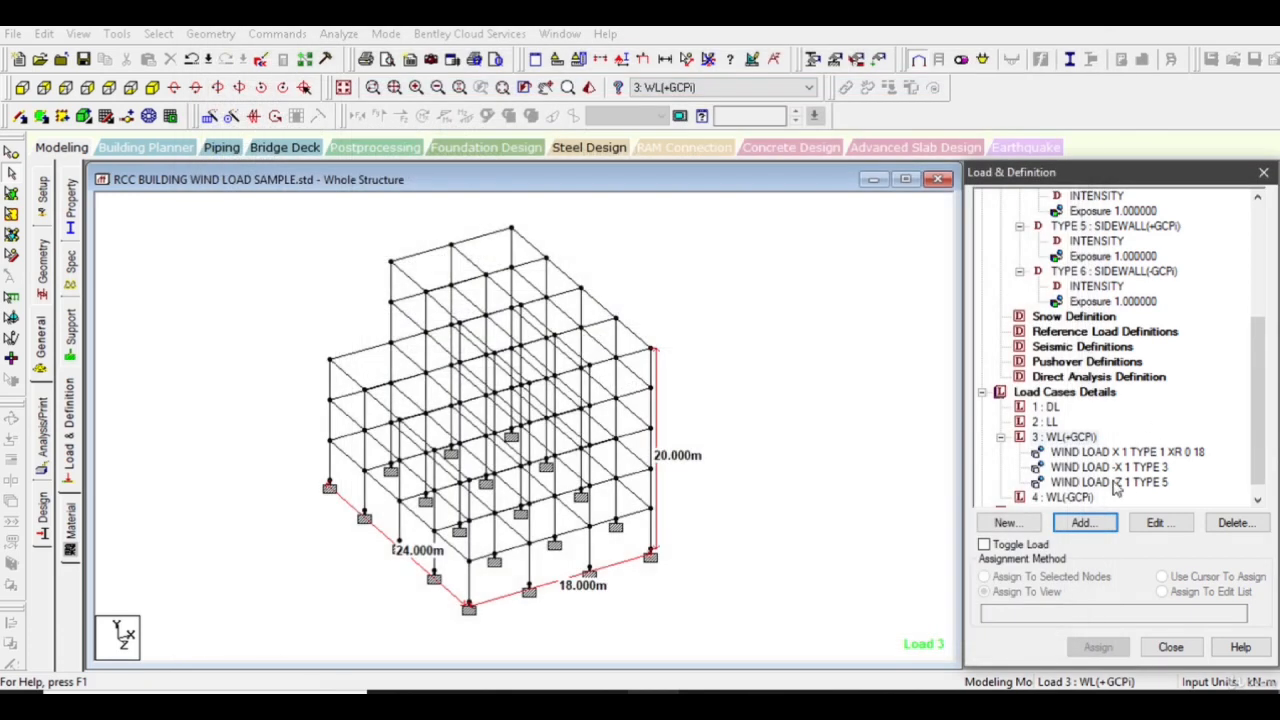
left_click(1113, 484)
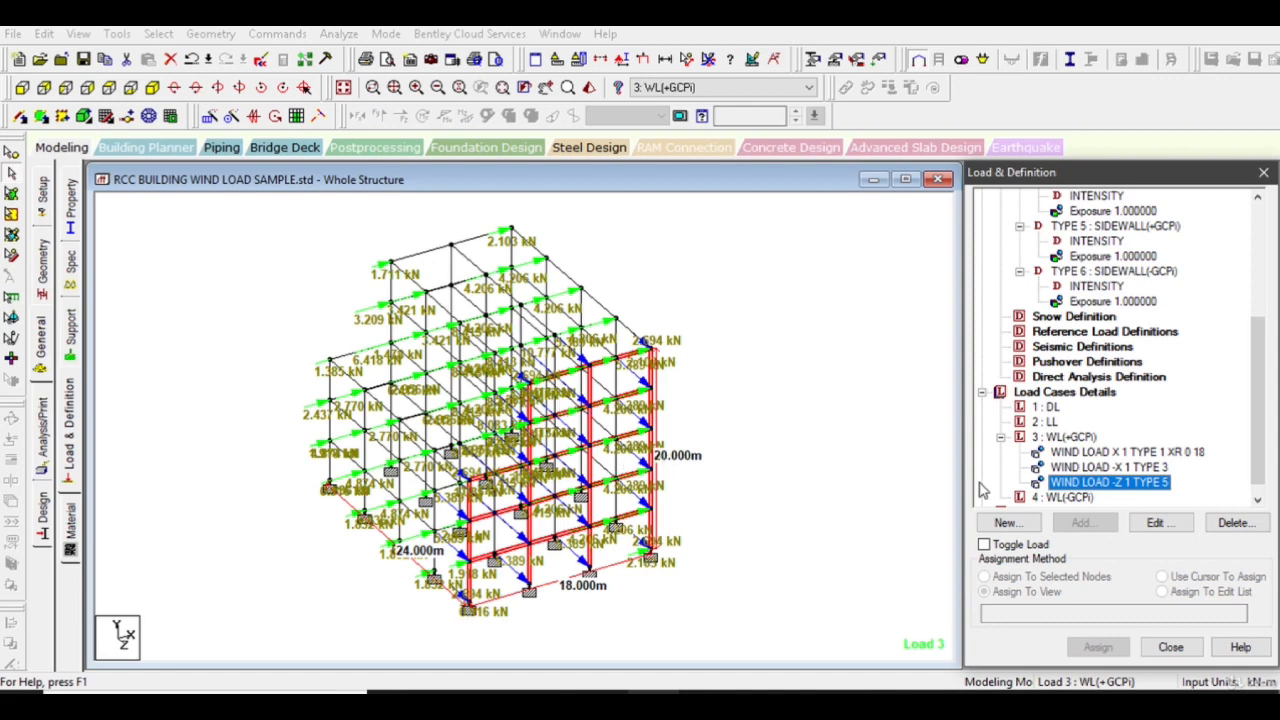
- Add a Type 5 wind load on the -Z sidewall face with factor -1 to the WL(+GCPi) case and display it
left_click(1064, 437)
left_click(1084, 522)
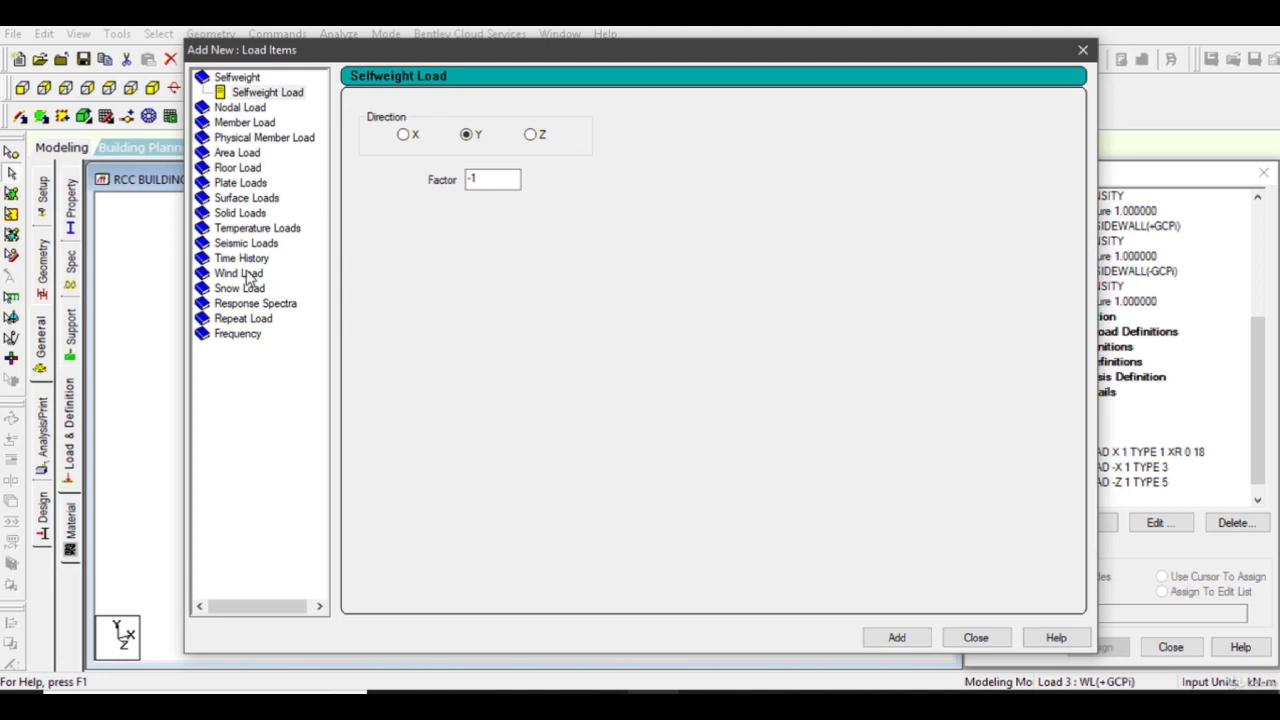
left_click(245, 274)
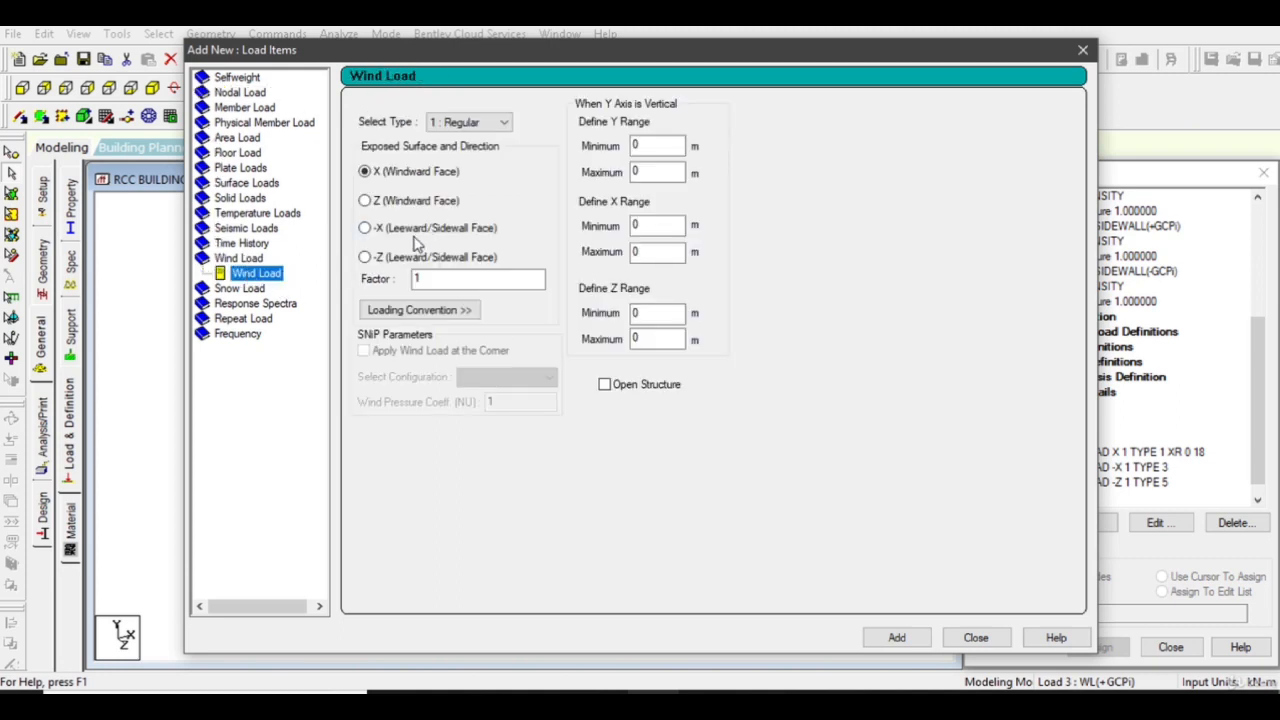
left_click(474, 122)
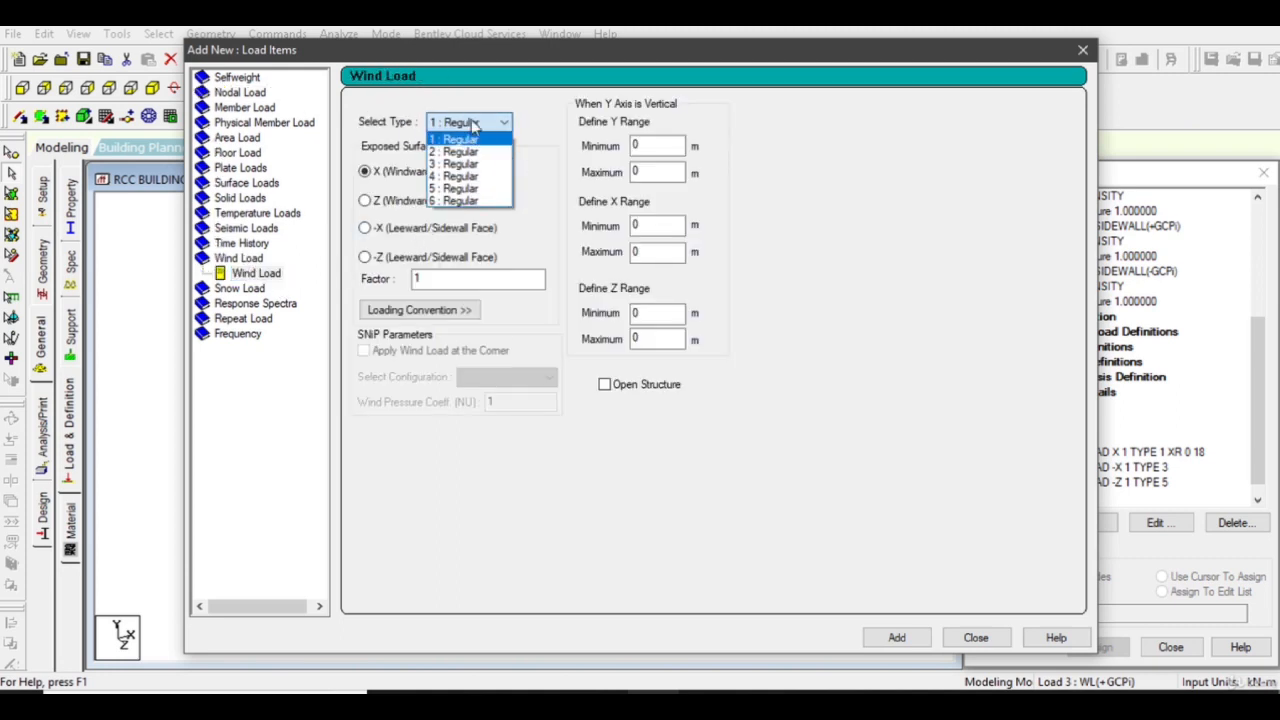
left_click(462, 188)
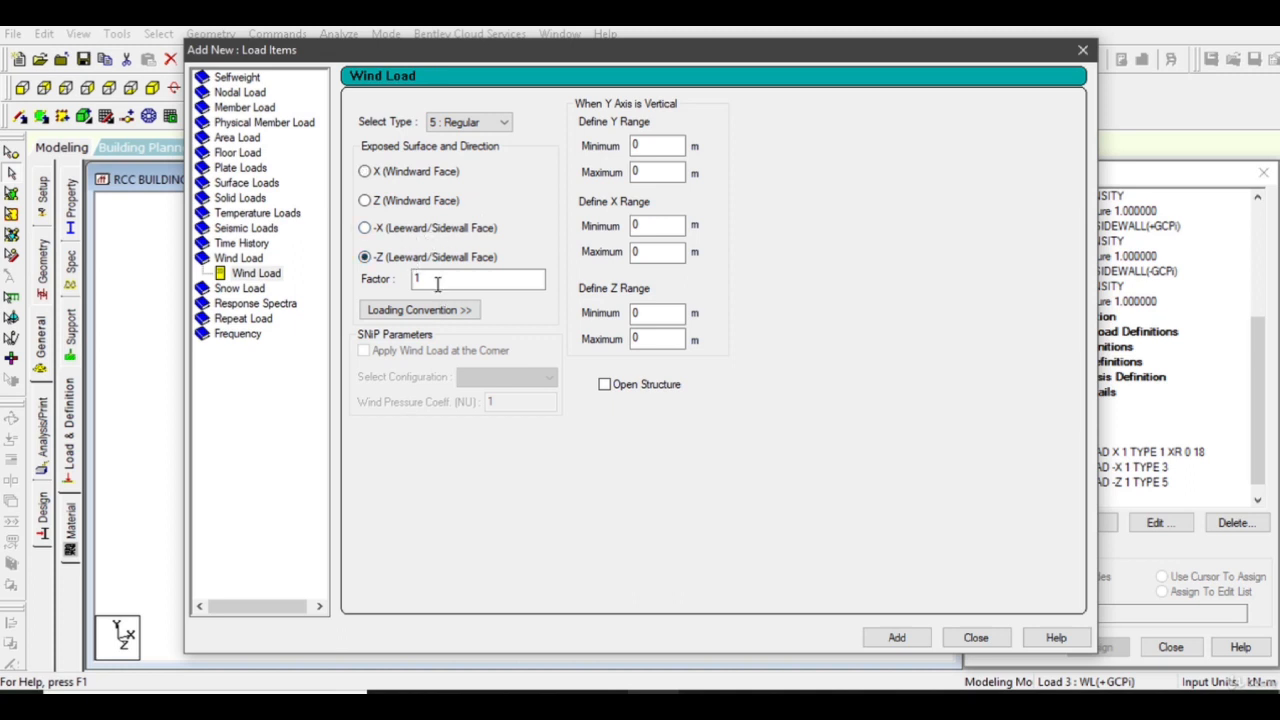
left_click_drag(438, 283, 397, 284)
type("-1")
left_click(897, 638)
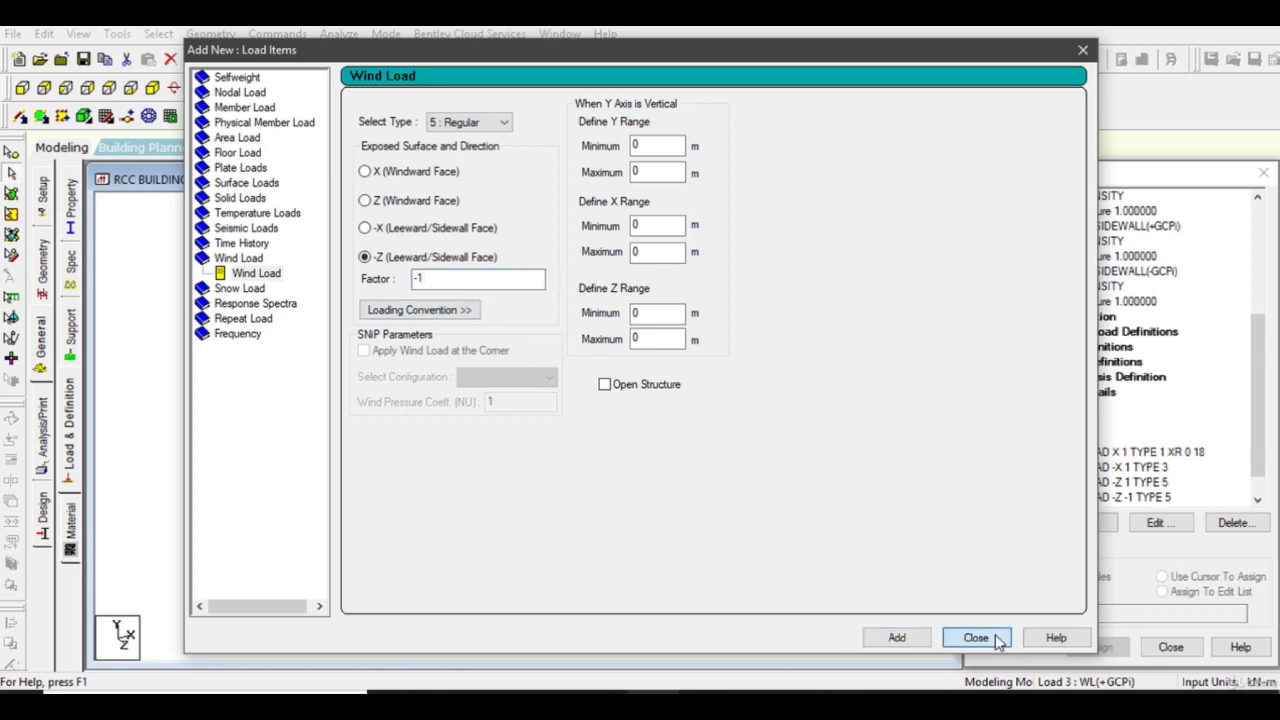
left_click(997, 638)
left_click(1104, 498)
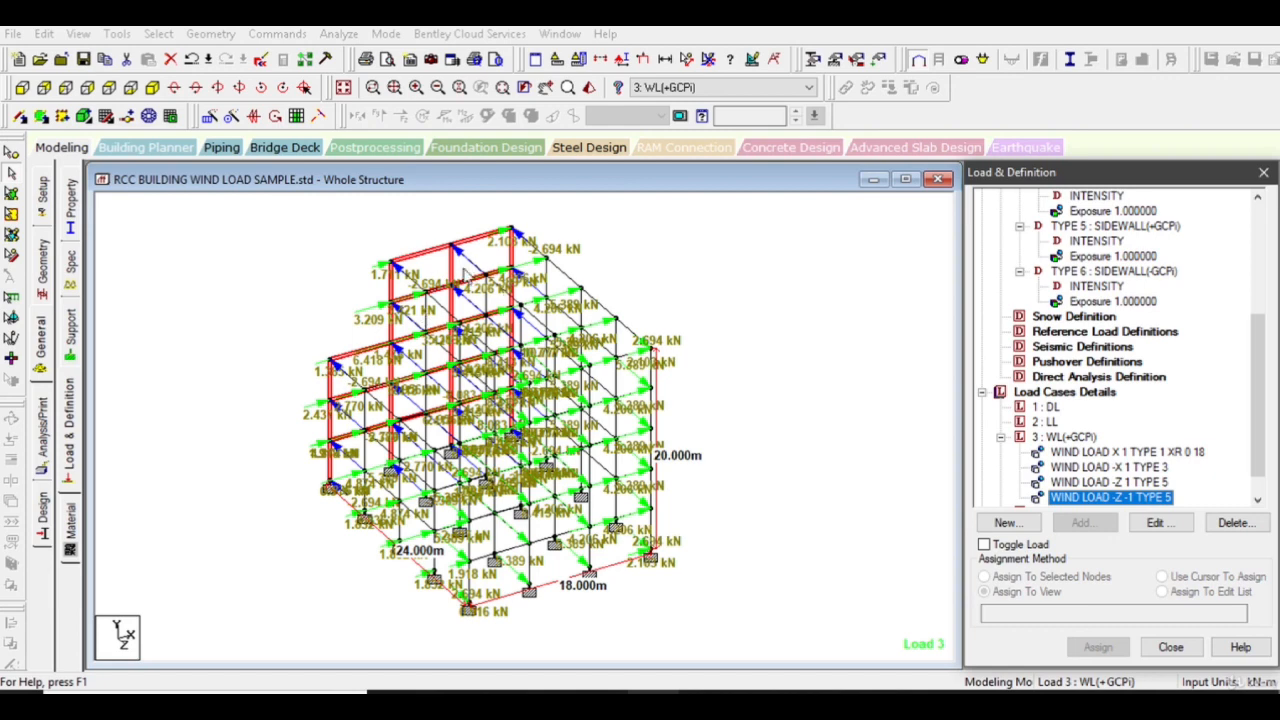
- Clear the member selection, hide the load values and examine the wind load directions on all faces of the frame
left_click(771, 378)
right_click(778, 388)
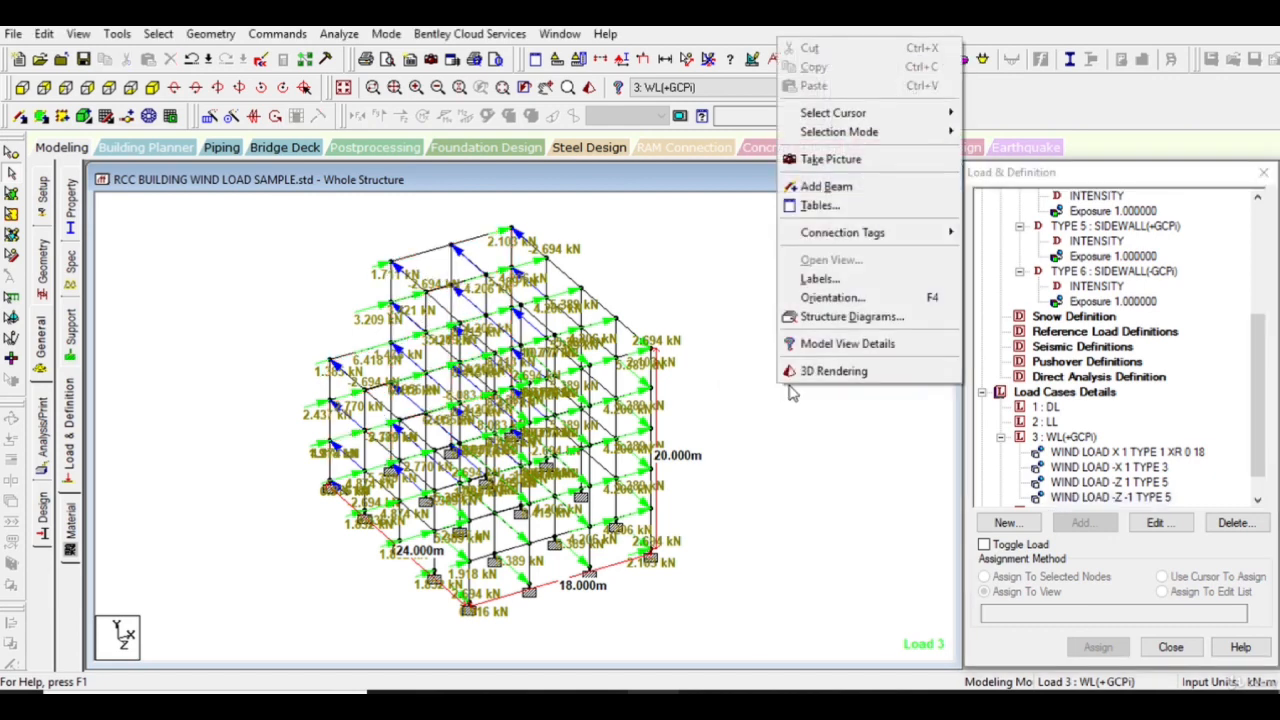
left_click(722, 308)
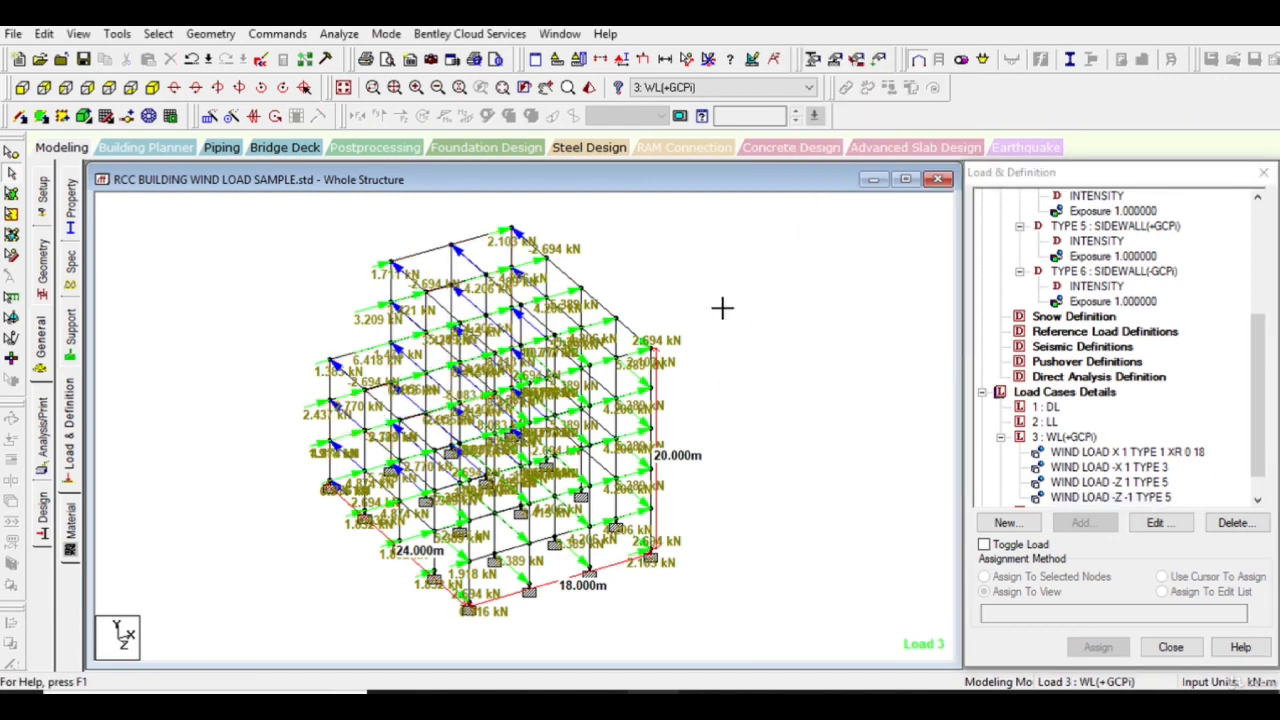
scroll(770, 425, "up", 3)
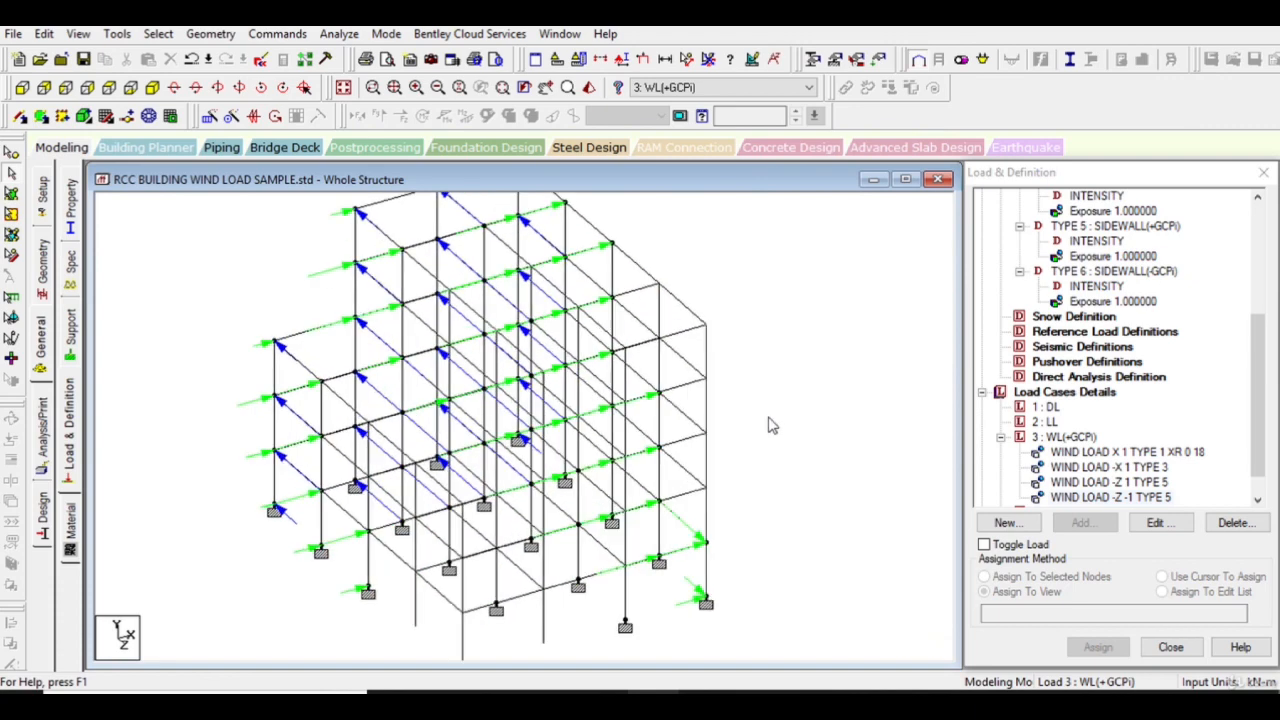
scroll(740, 341, "down", 2)
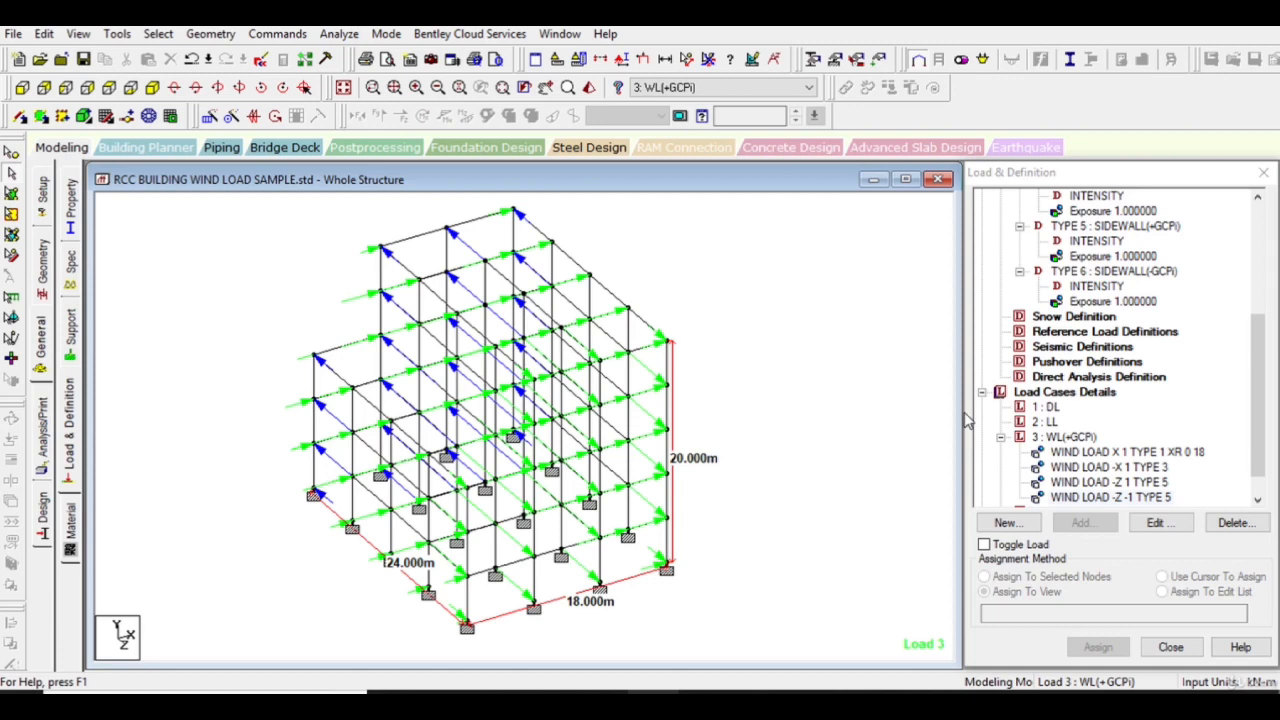
- Add a Type 2 wind load on the X windward face with factor 1 to the WL(-GCPi) case and display it on the frame
left_click(1110, 497)
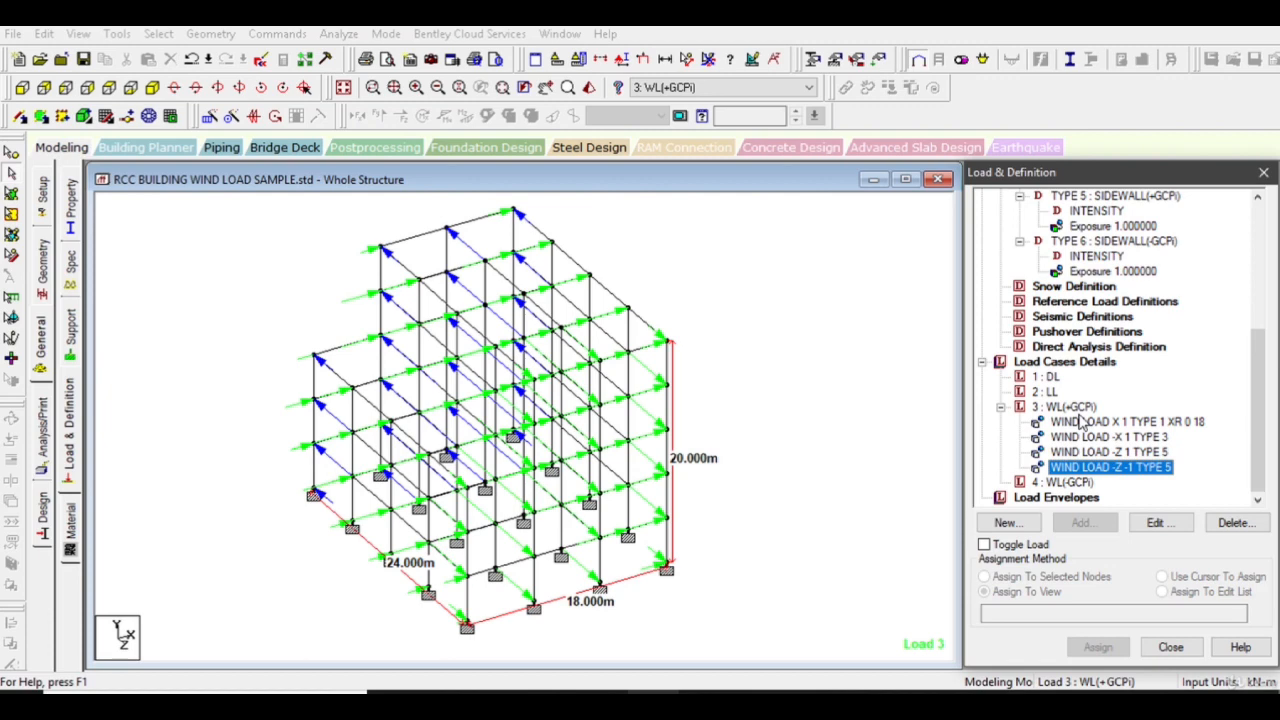
left_click(1068, 498)
left_click(1066, 483)
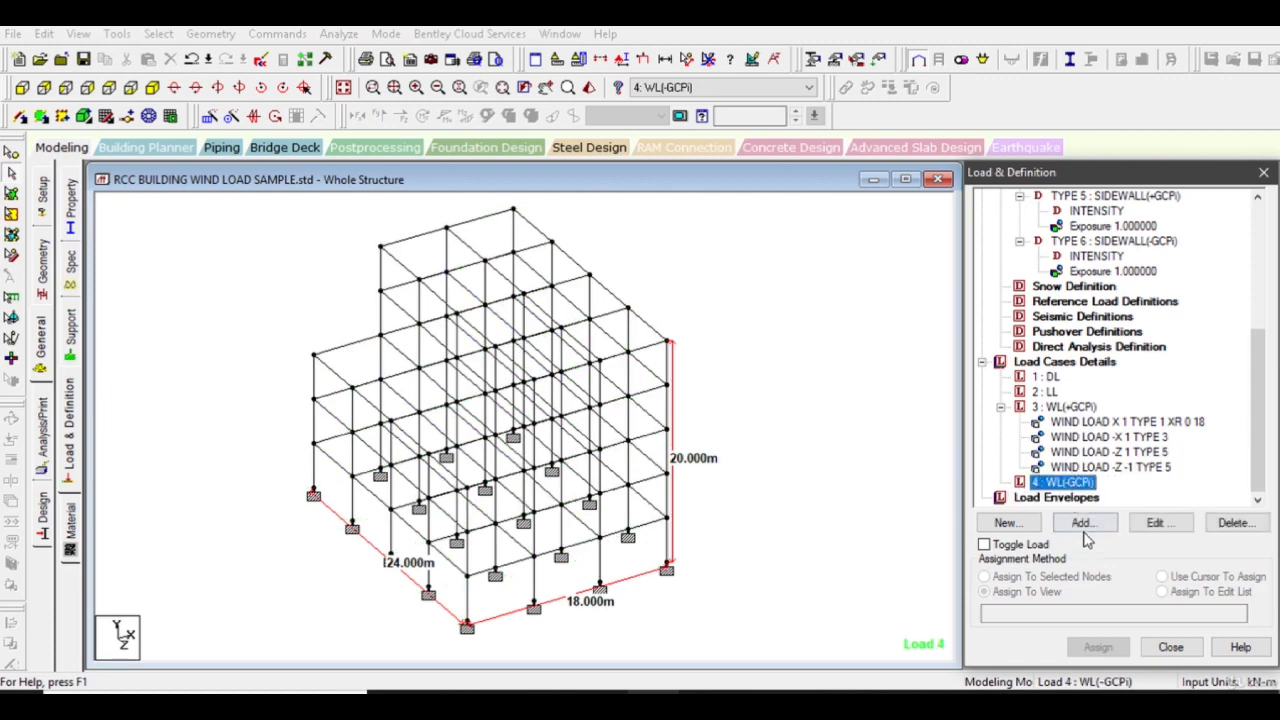
left_click(1083, 525)
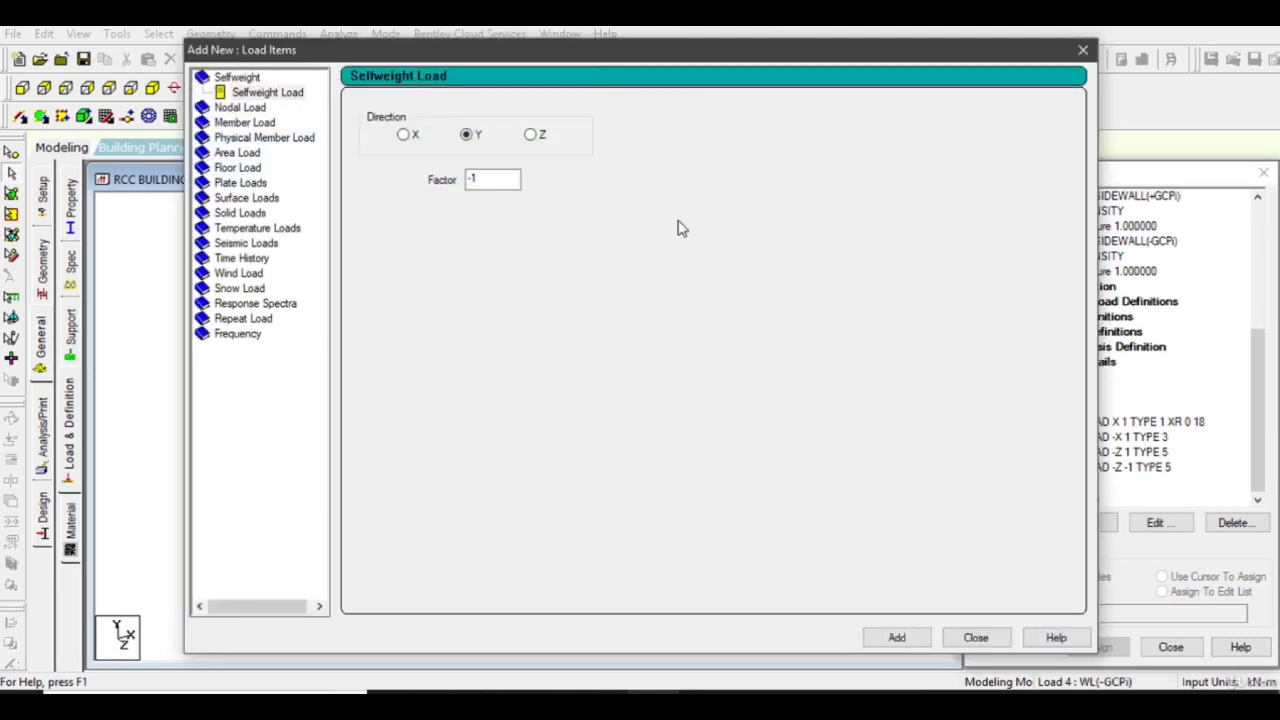
left_click_drag(580, 50, 889, 72)
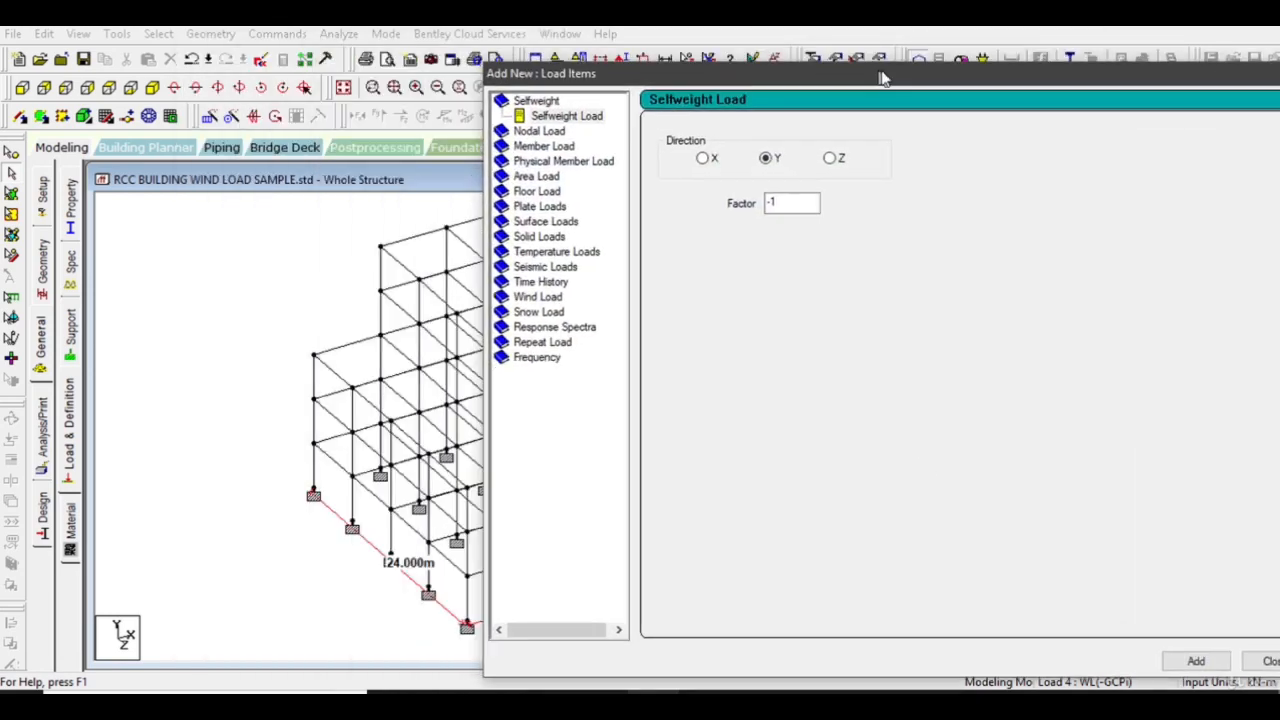
left_click(558, 296)
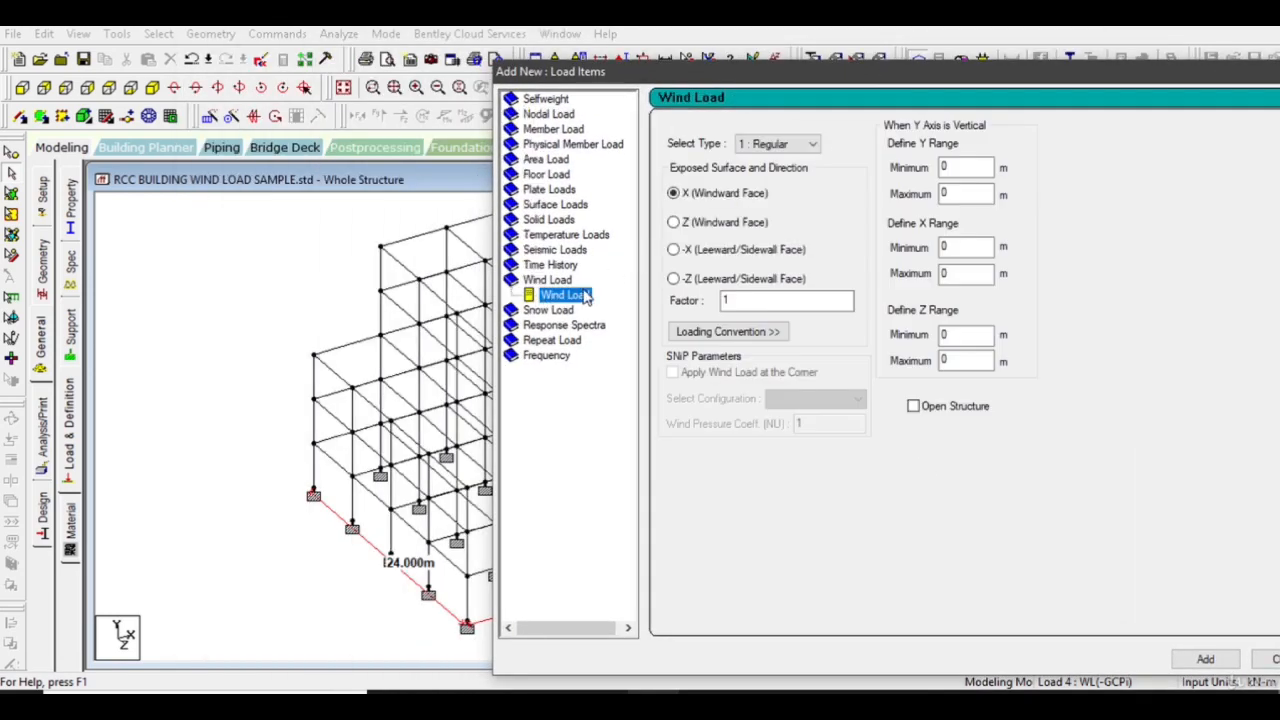
left_click(792, 147)
left_click(785, 177)
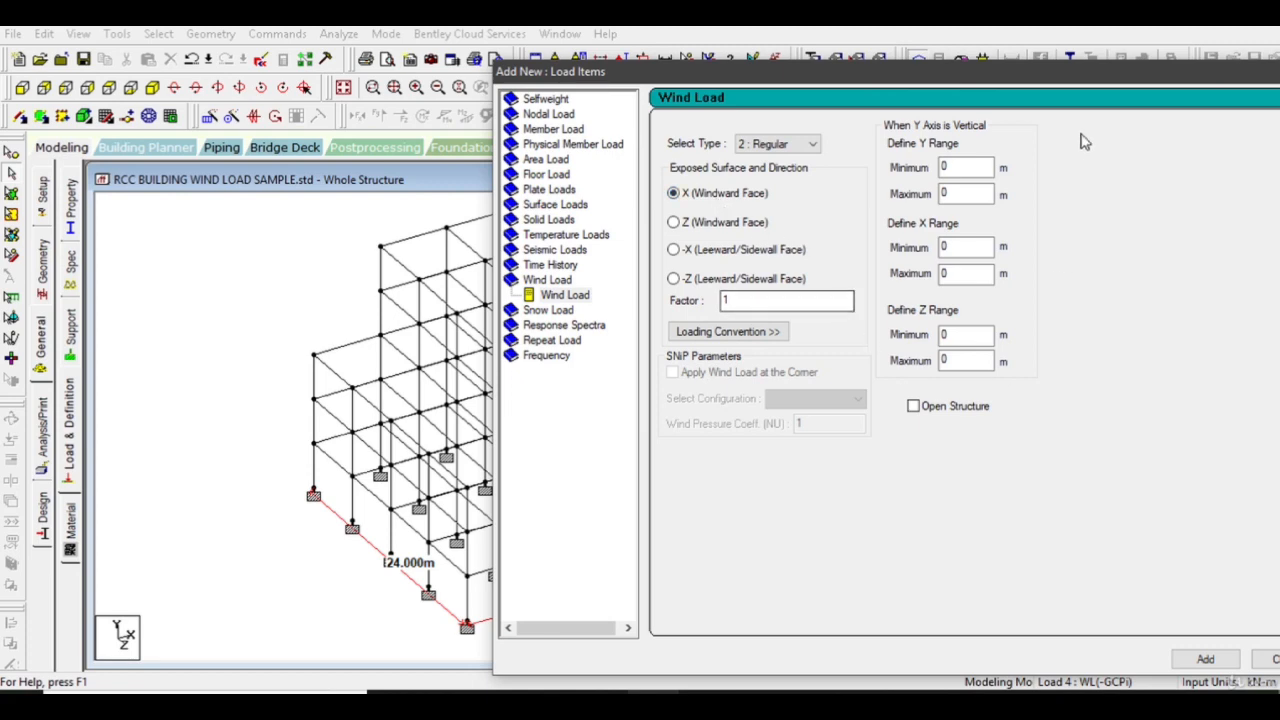
left_click_drag(1077, 77, 964, 58)
left_click(1106, 648)
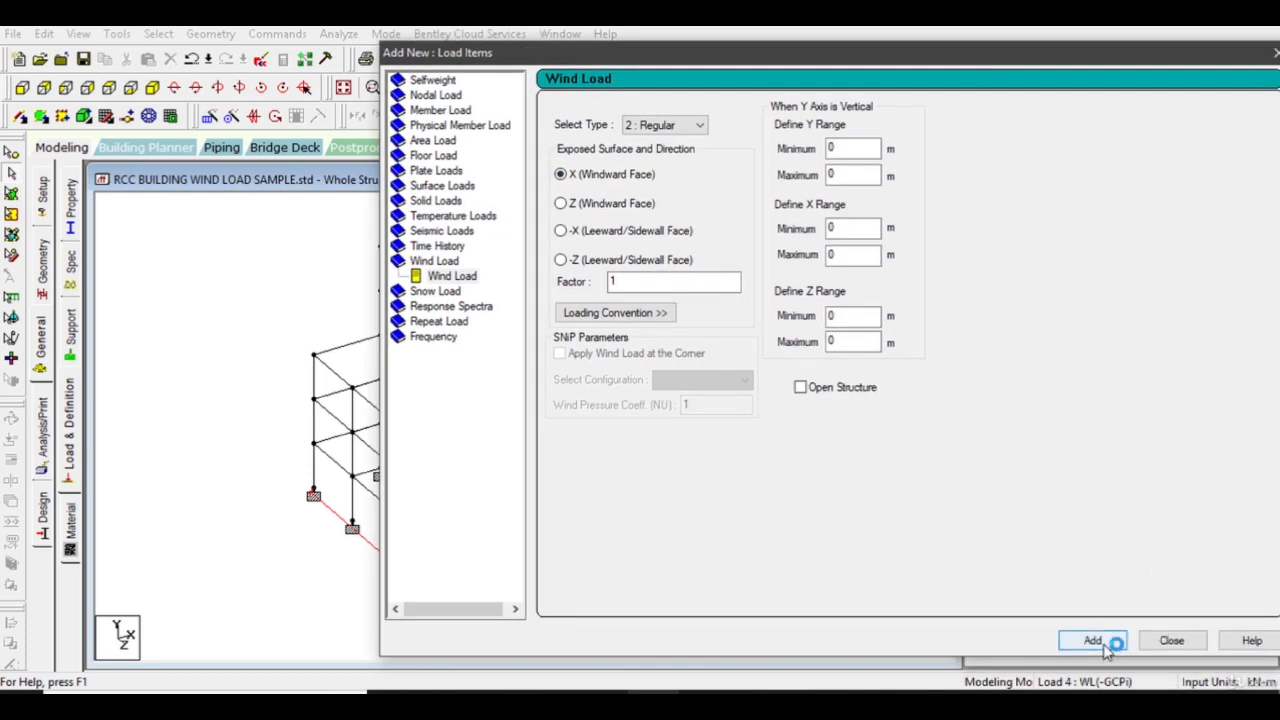
left_click(1170, 640)
left_click(1113, 495)
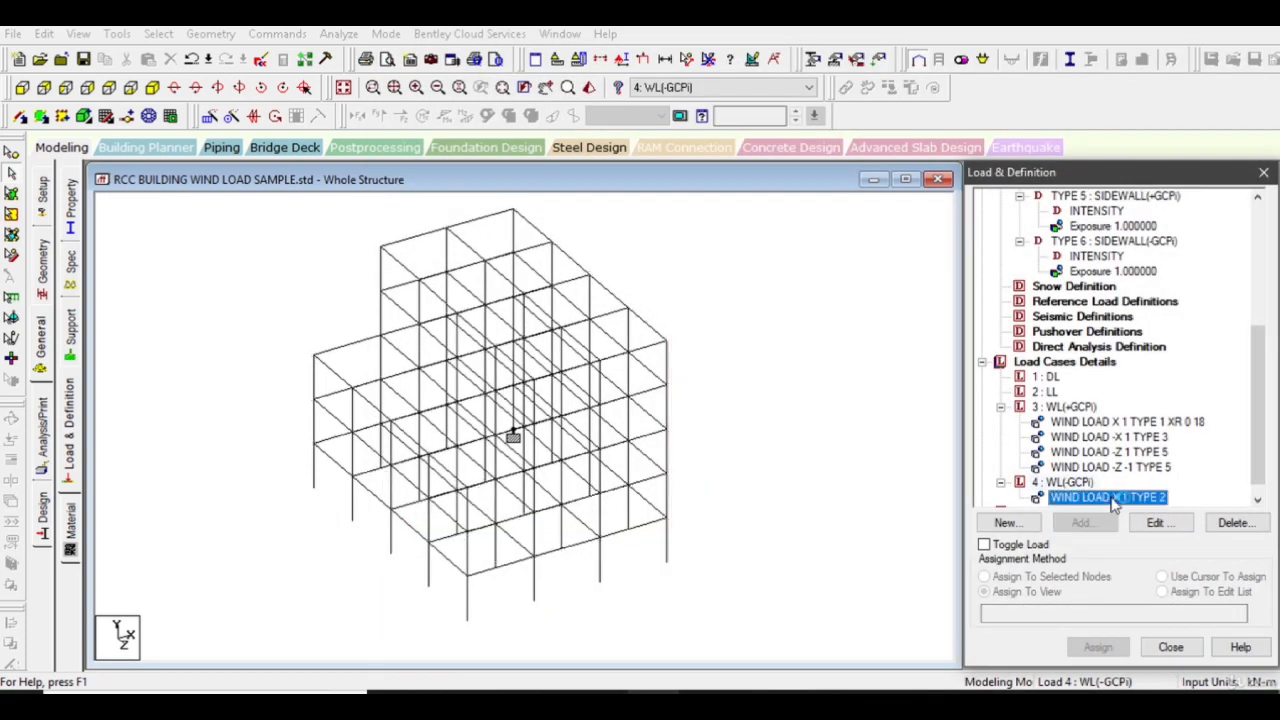
left_click(822, 491)
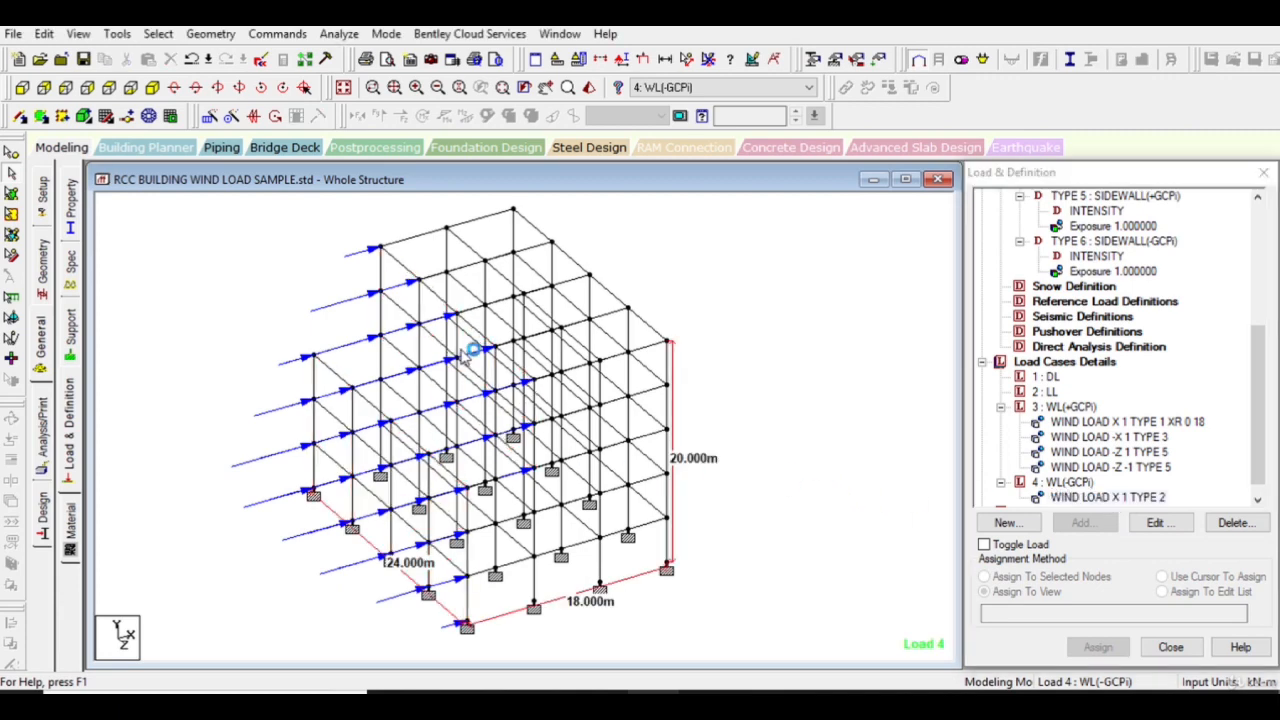
- Add a Type 4 wind load on the -X leeward face with factor 1 to the WL(-GCPi) case and display it
left_click(1066, 484)
left_click(1081, 523)
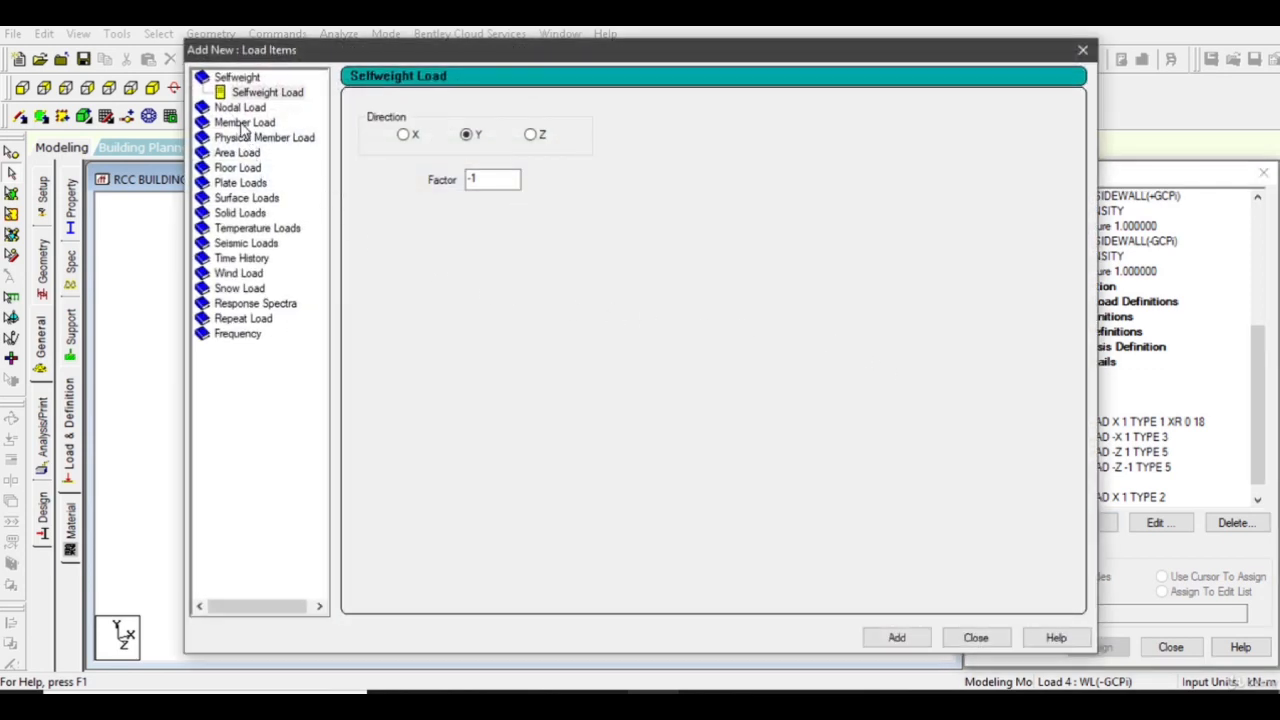
left_click(238, 273)
left_click(468, 120)
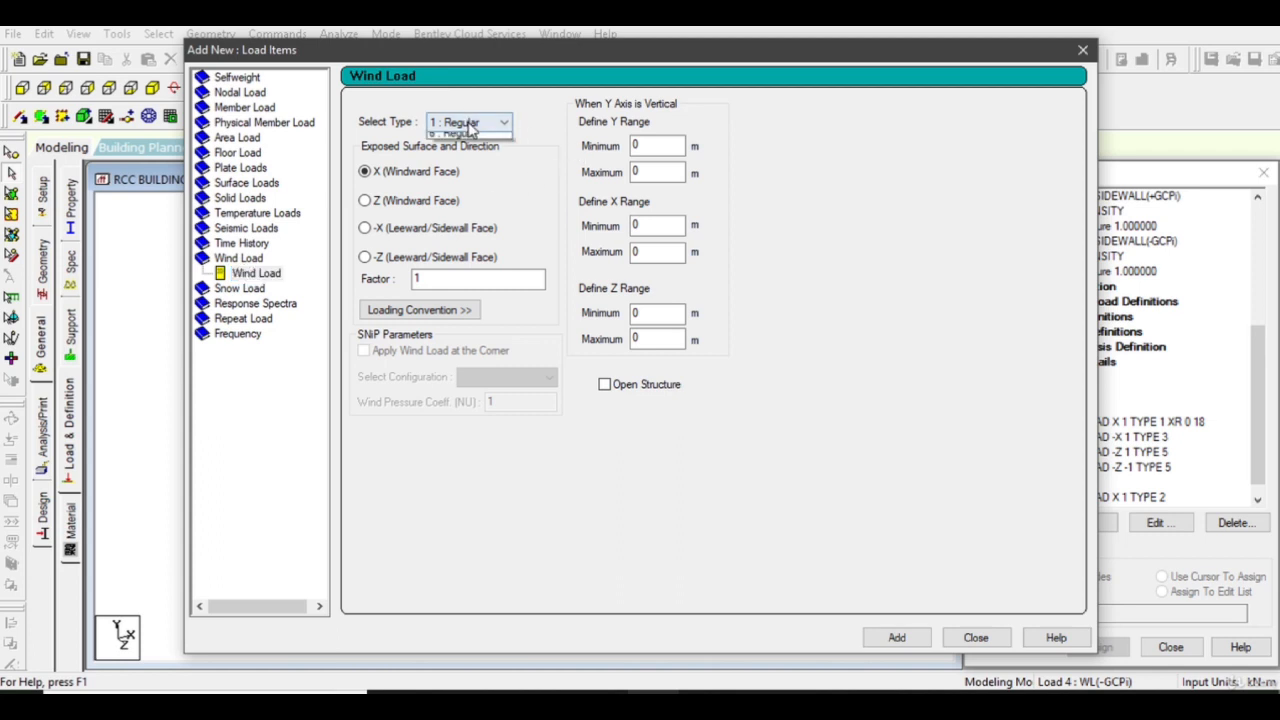
left_click(463, 177)
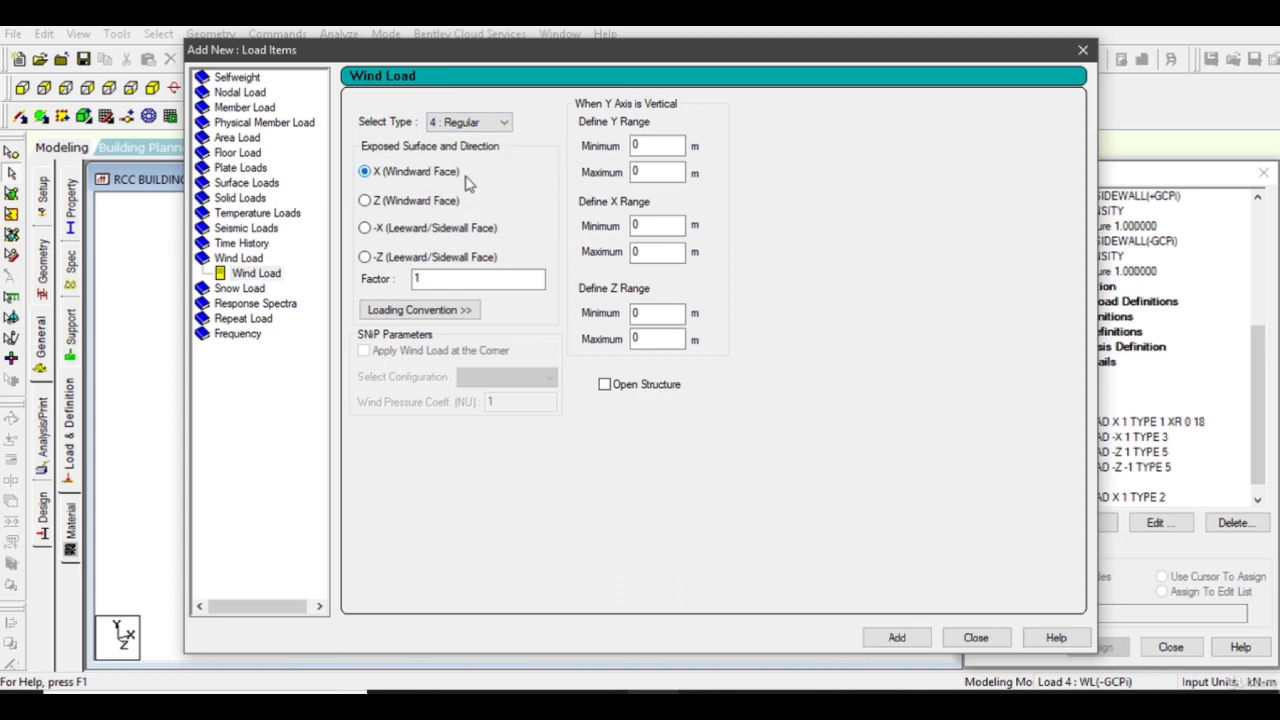
left_click(410, 203)
left_click(412, 232)
left_click(897, 638)
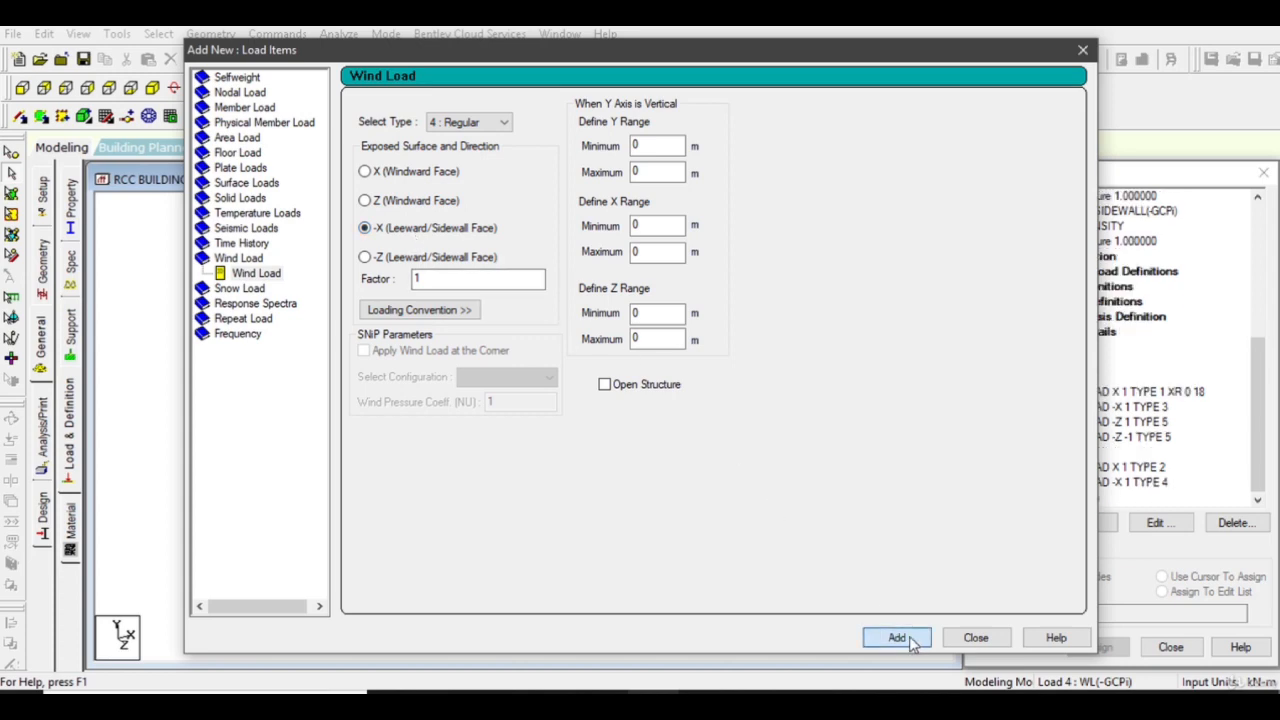
left_click(976, 638)
left_click(1118, 484)
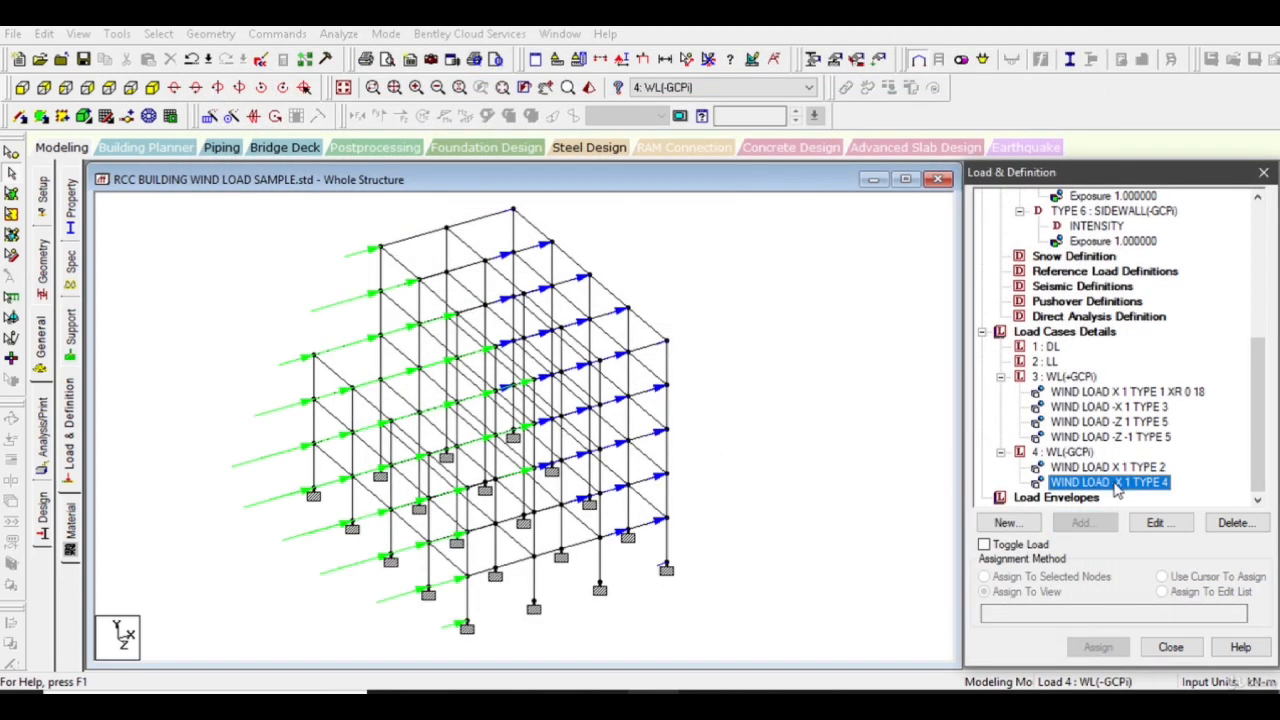
left_click(811, 370)
- Add a Type 6 wind load on the -Z sidewall face with factor 1 to the WL(-GCPi) case
left_click(1052, 454)
left_click(1093, 528)
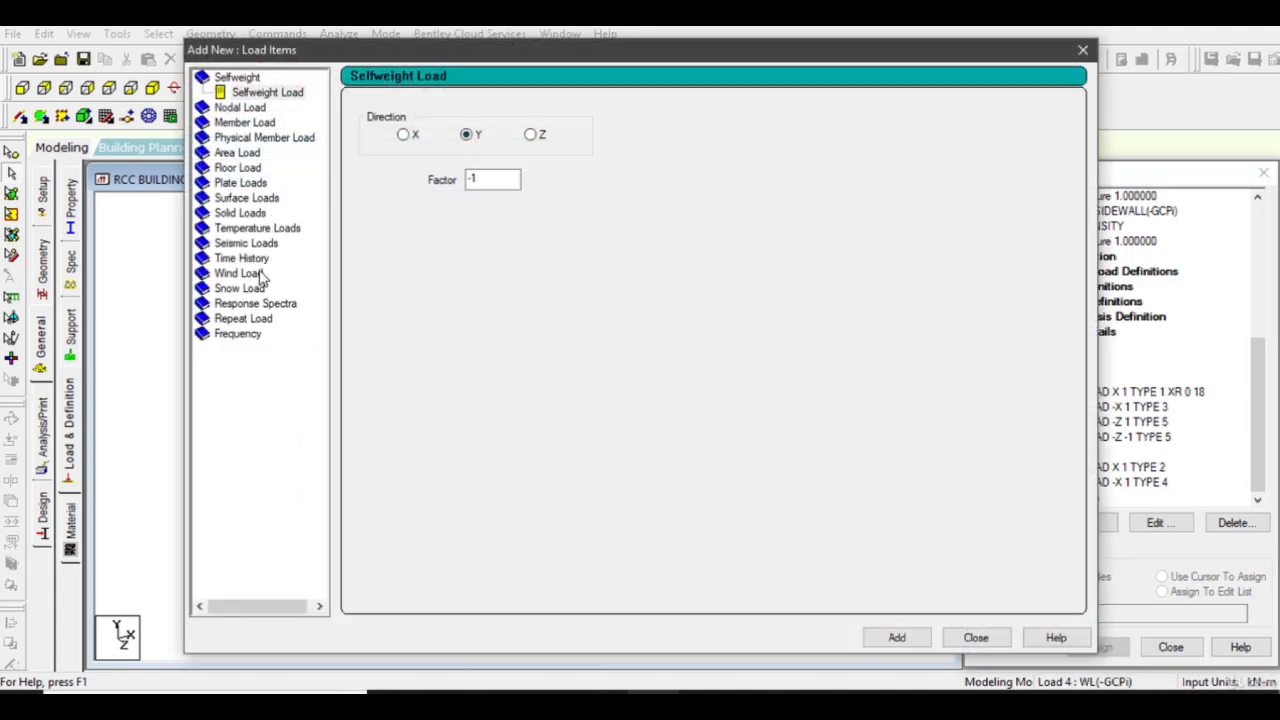
left_click(243, 274)
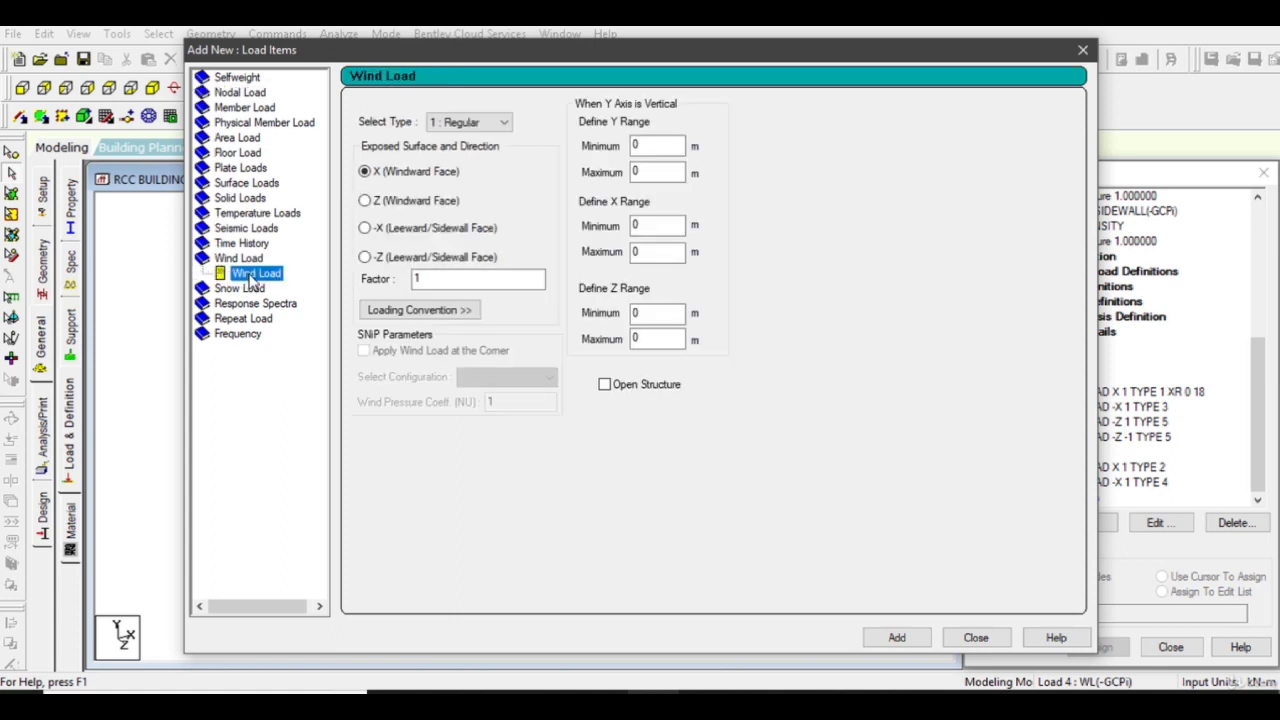
left_click(458, 124)
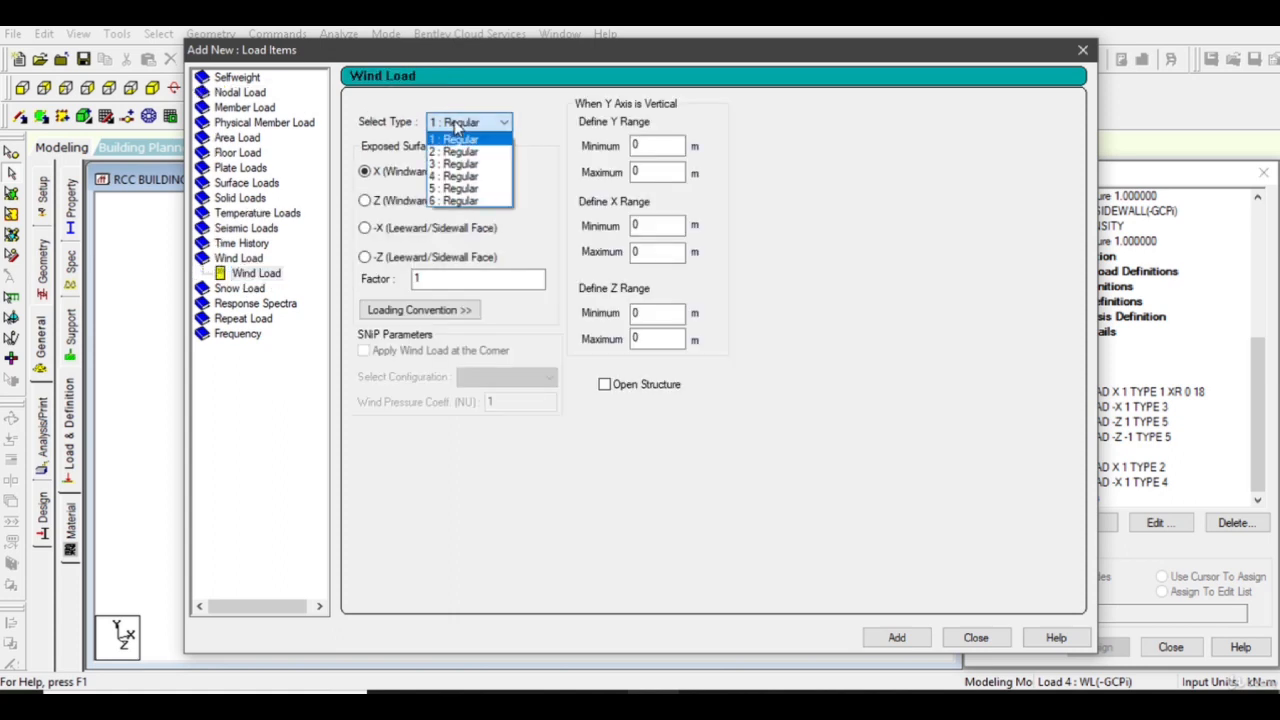
left_click(453, 204)
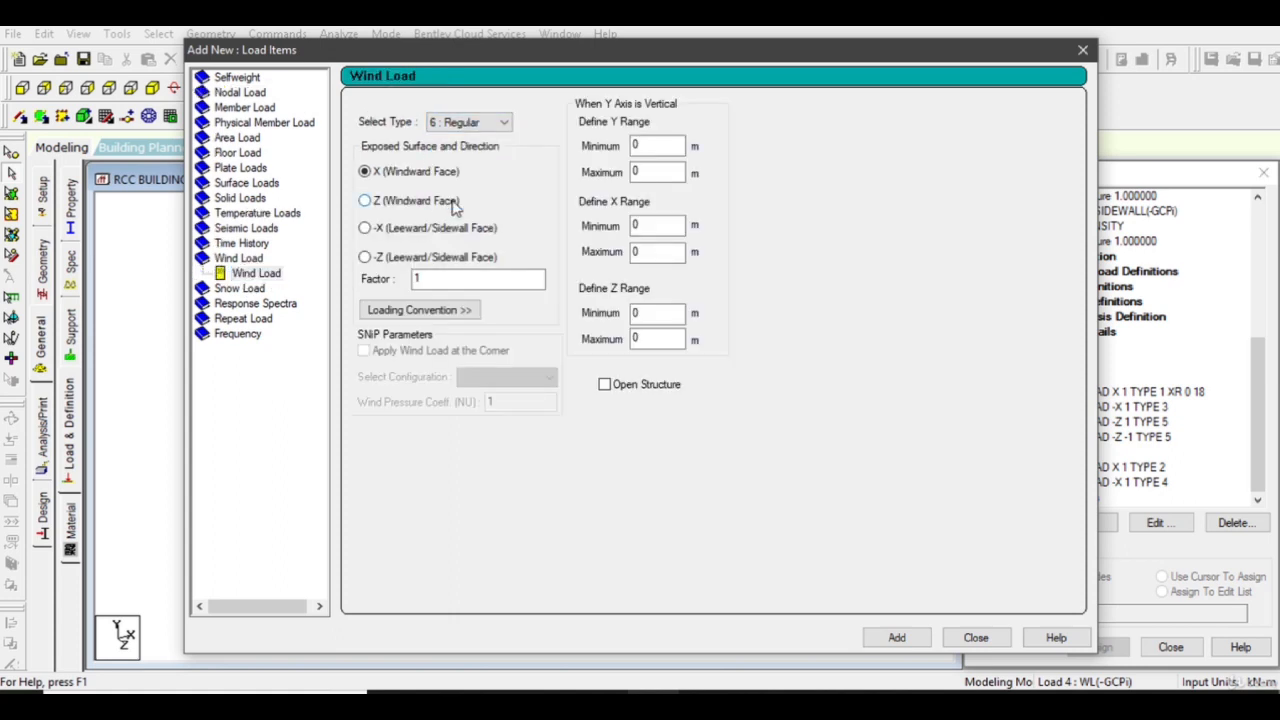
left_click(418, 259)
left_click(898, 638)
left_click(962, 638)
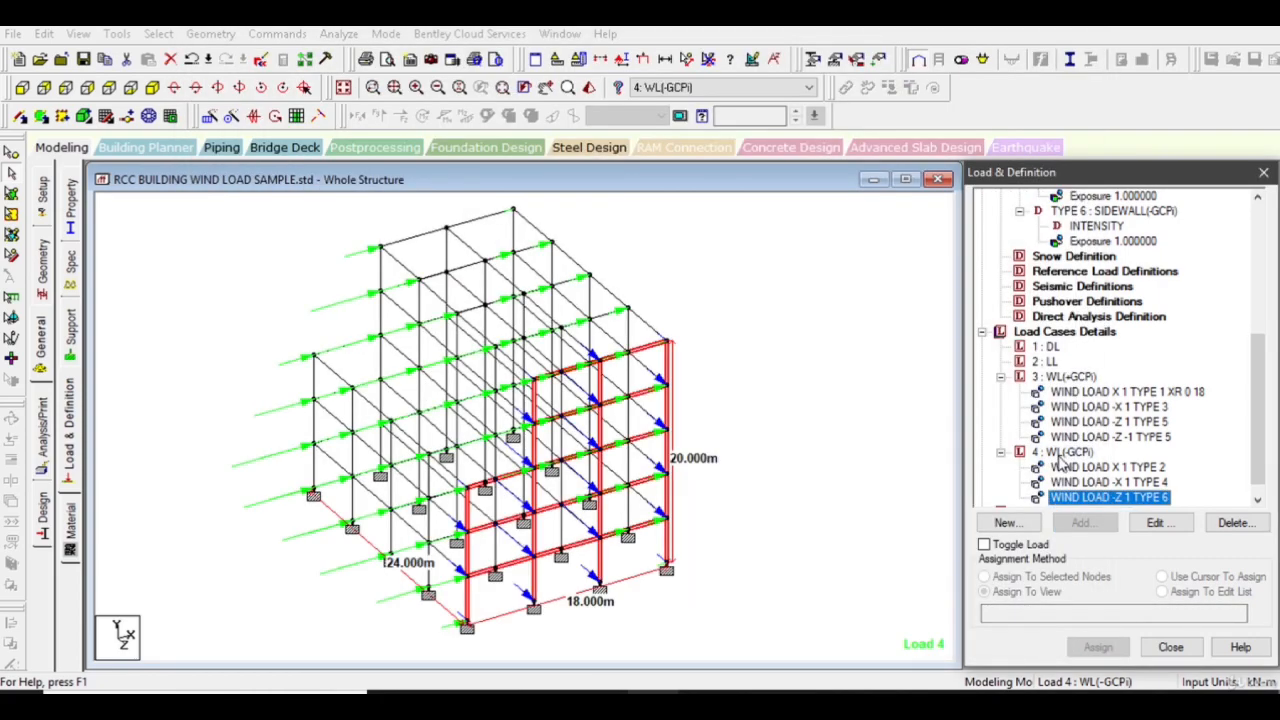
- Add a Type 6 wind load on the -Z sidewall face with factor -1 to the WL(-GCPi) case
left_click(1058, 452)
left_click(1082, 522)
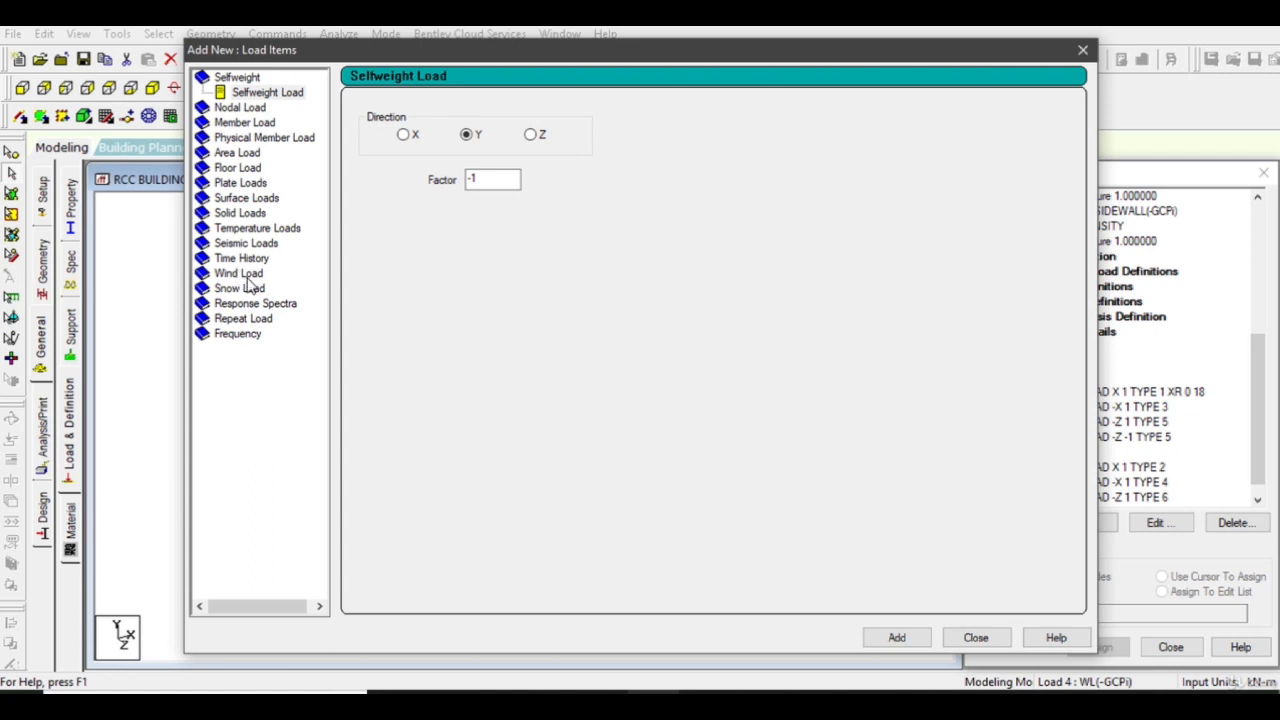
left_click(245, 276)
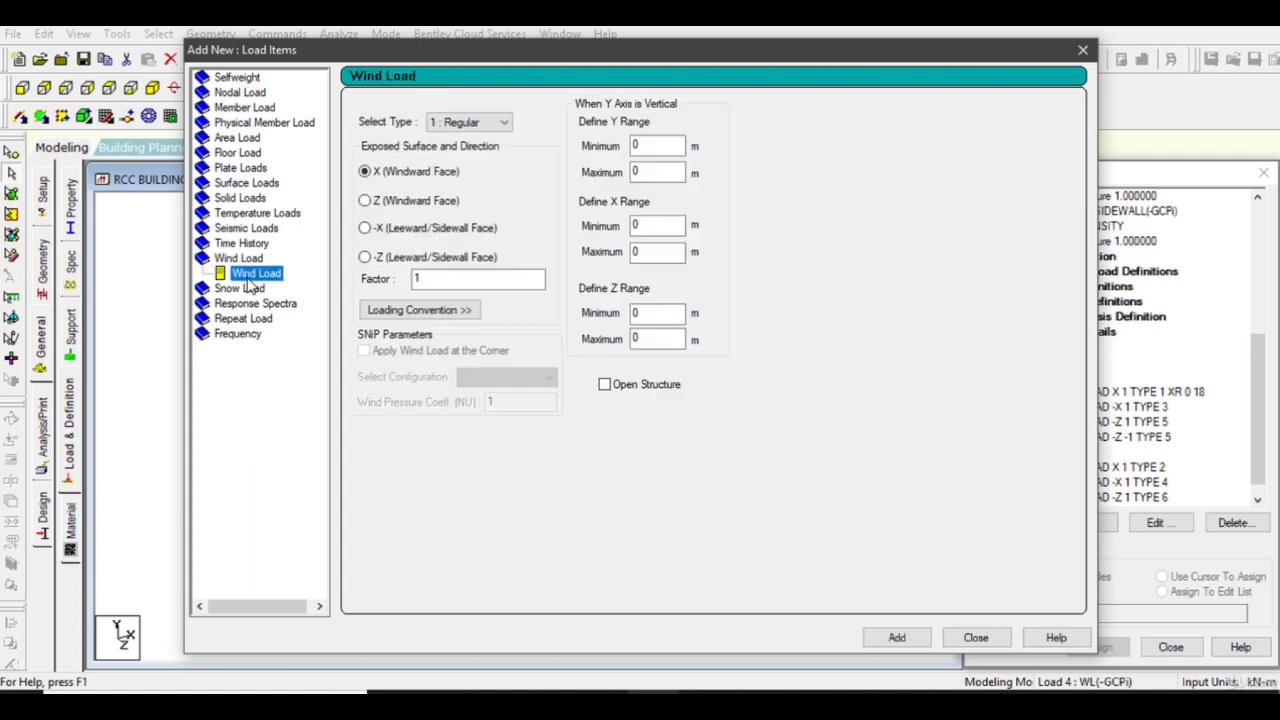
left_click(405, 258)
key("Tab")
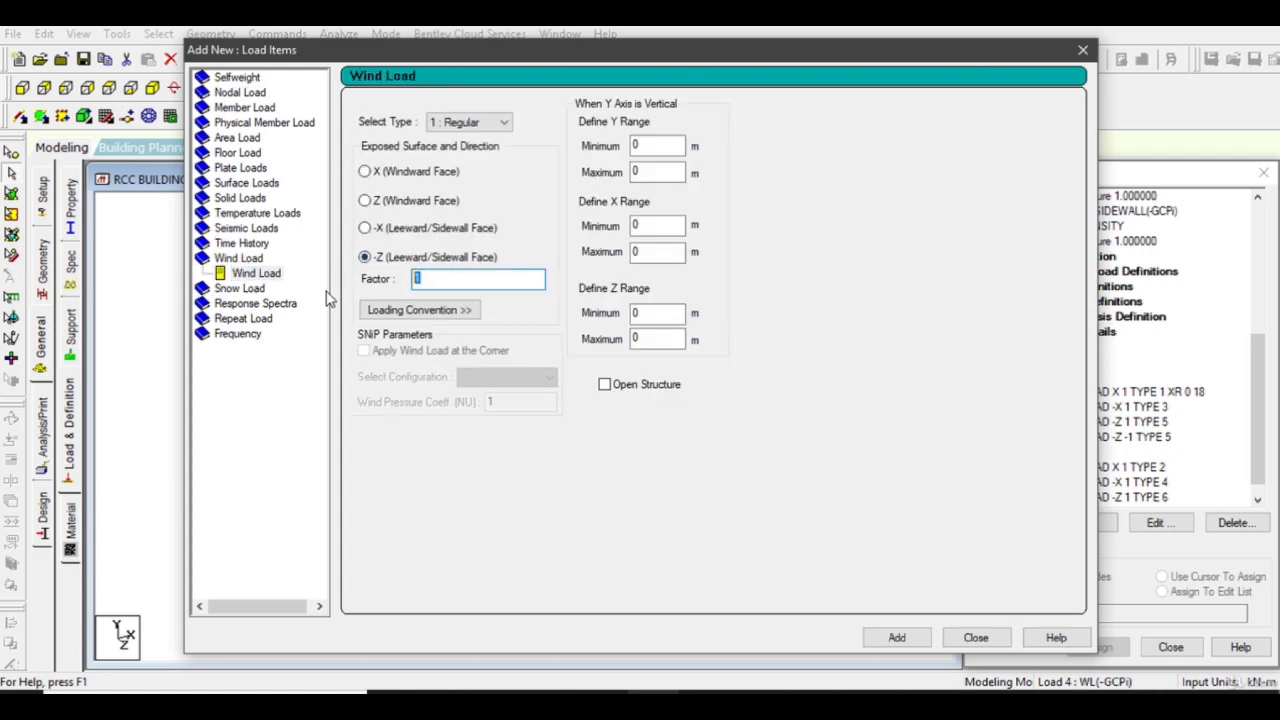
type("-1")
left_click(466, 128)
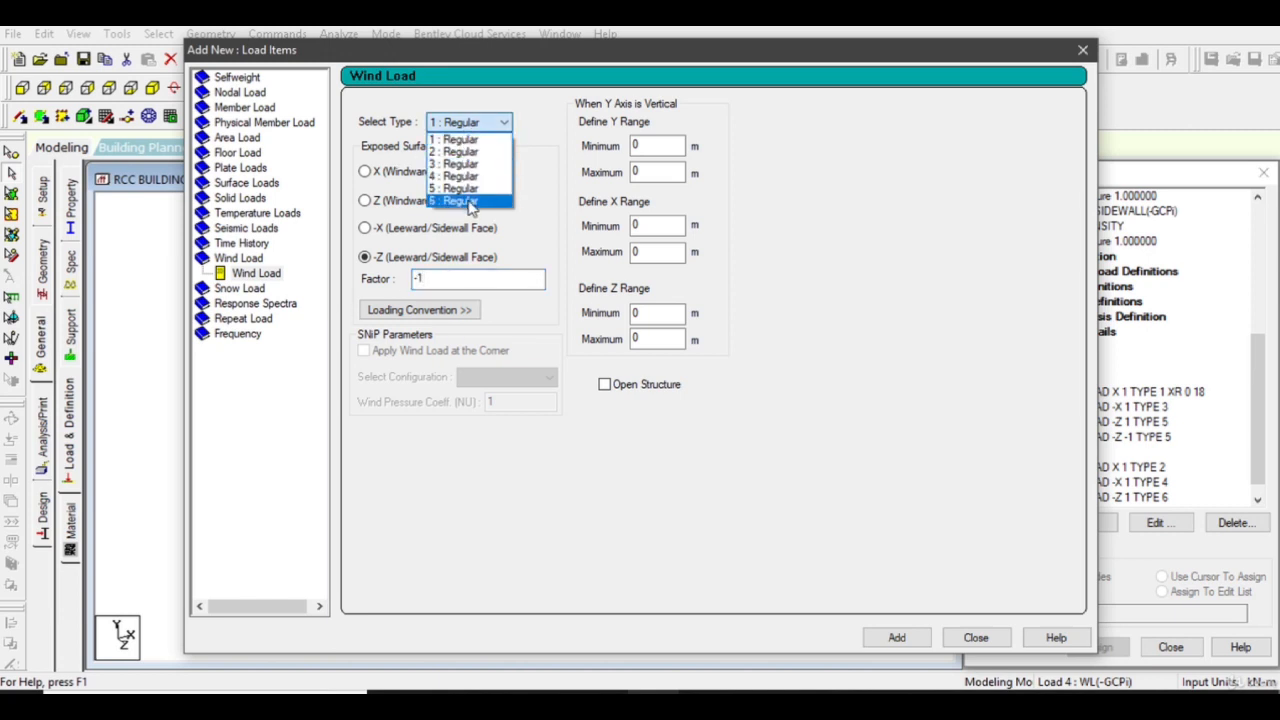
left_click(466, 201)
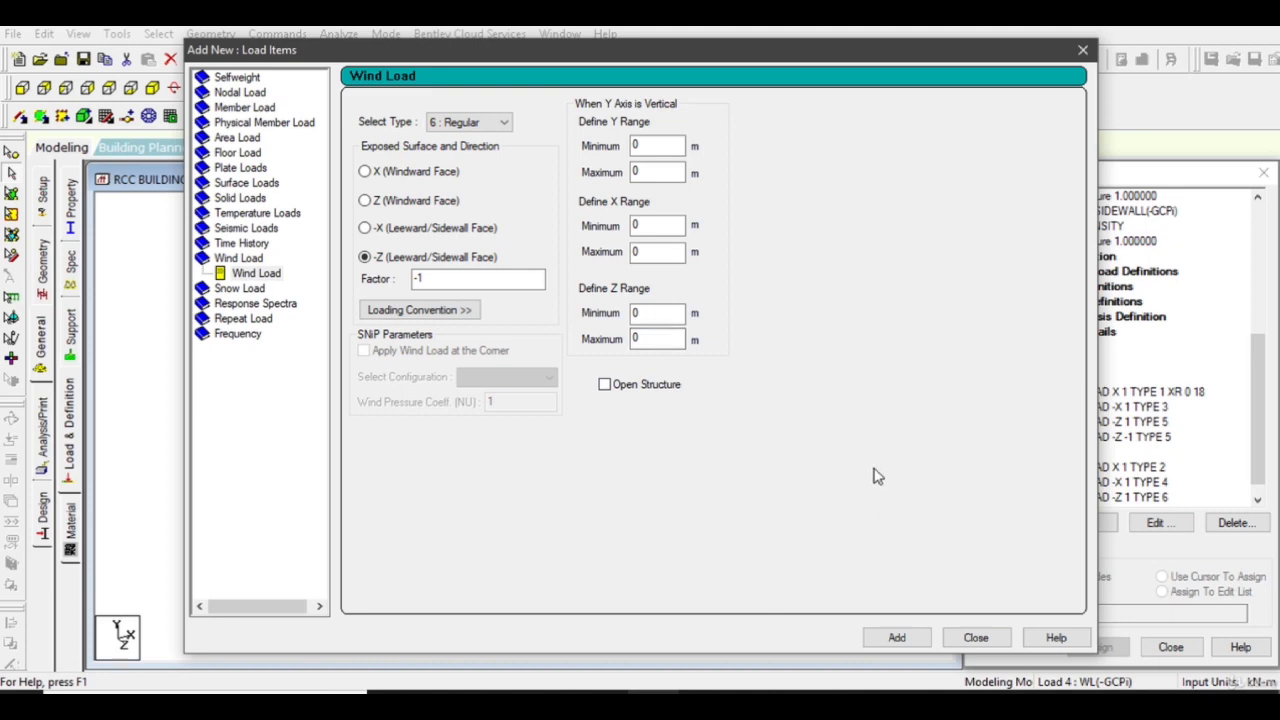
left_click(903, 639)
left_click(975, 638)
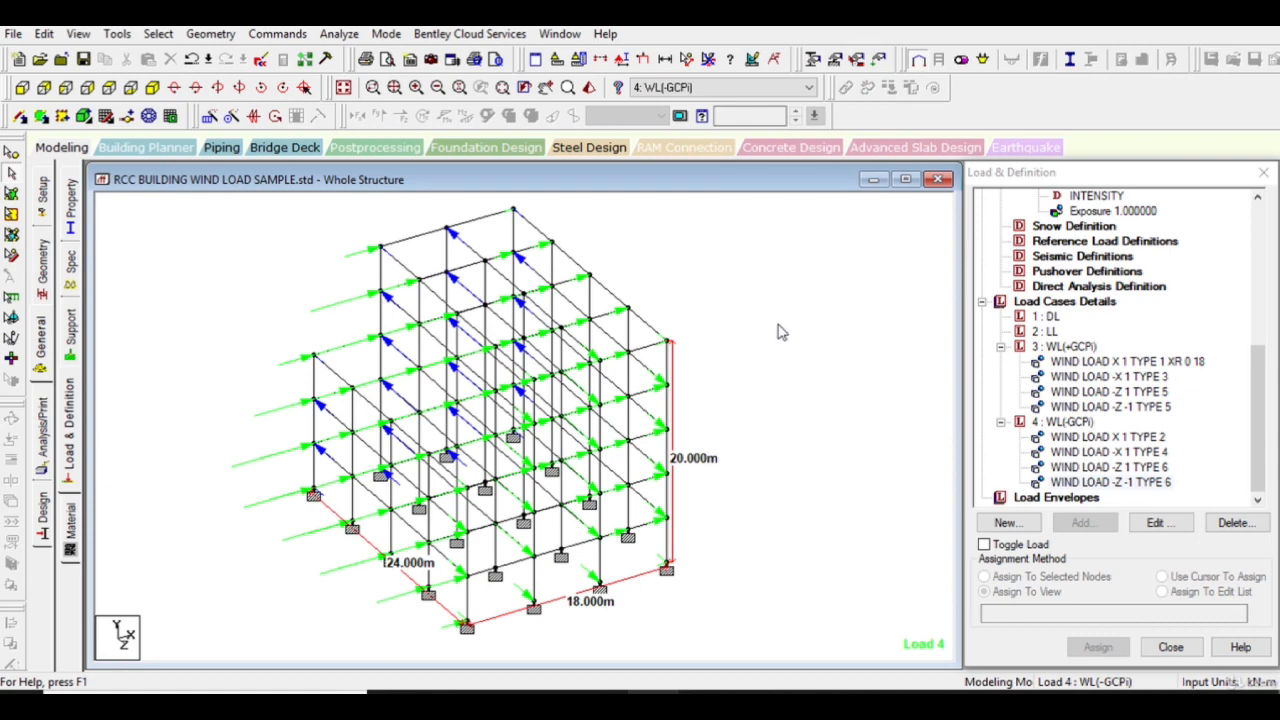
- Save the modified structure with the wind loads of both load cases
left_click(638, 394)
left_click(556, 381)
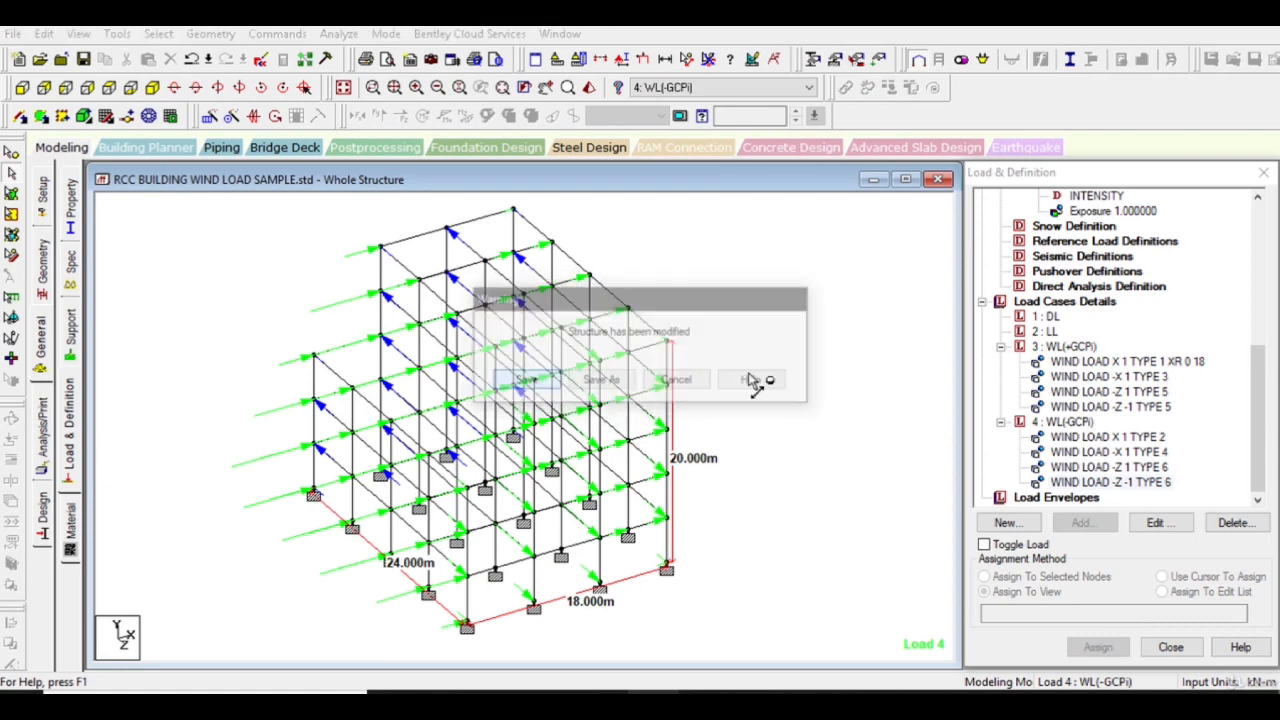
left_click_drag(752, 346, 813, 414)
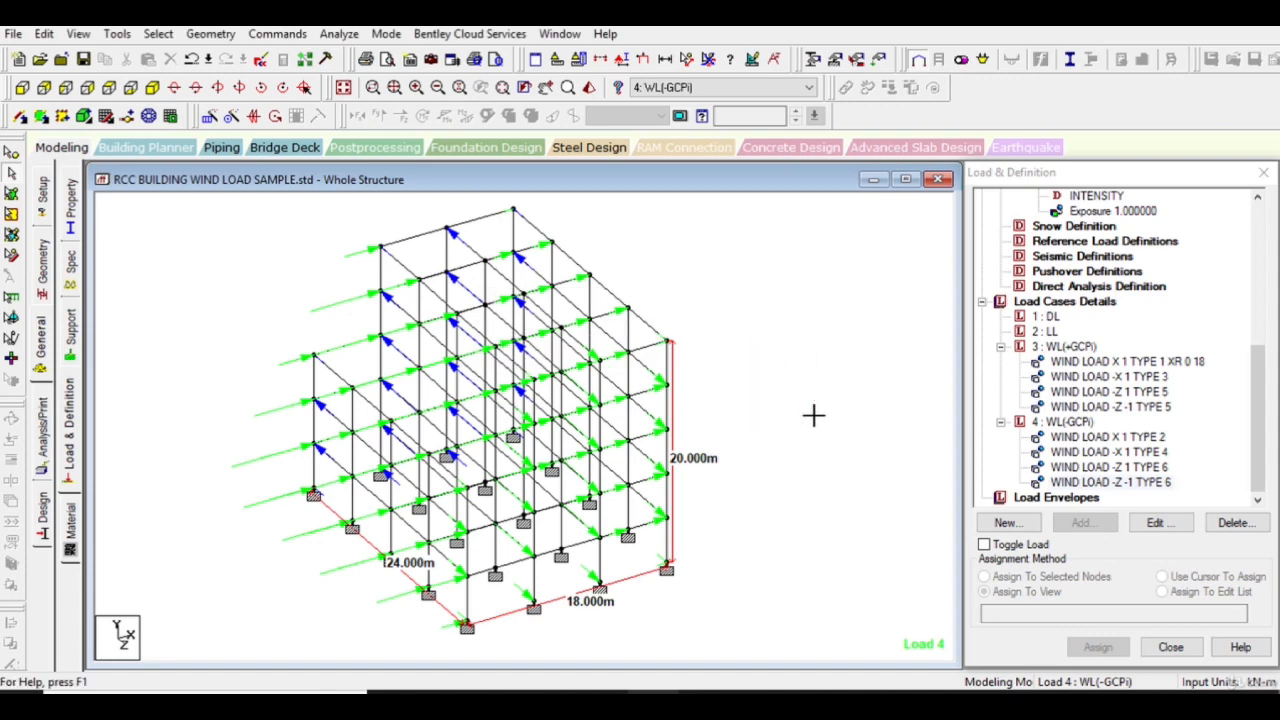